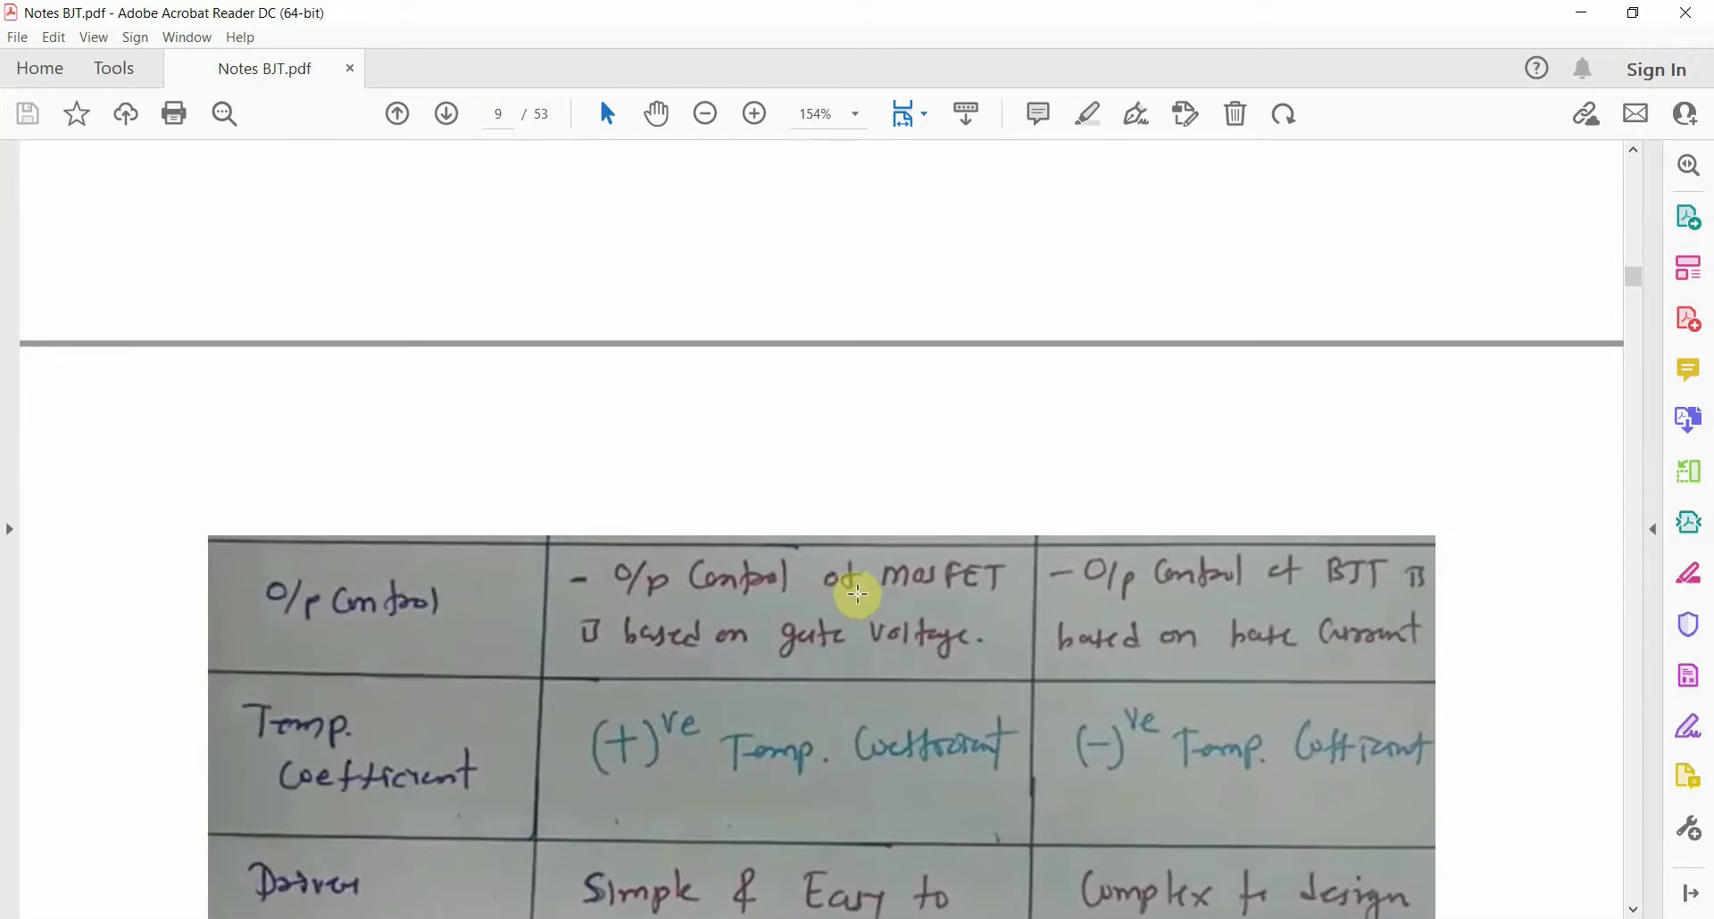
# Review the handwritten MOSFET and BJT comparison table and the BJT vs. MOSFET circuit figure on pages 8 and 9
pyautogui.scroll(-3, 844, 584)
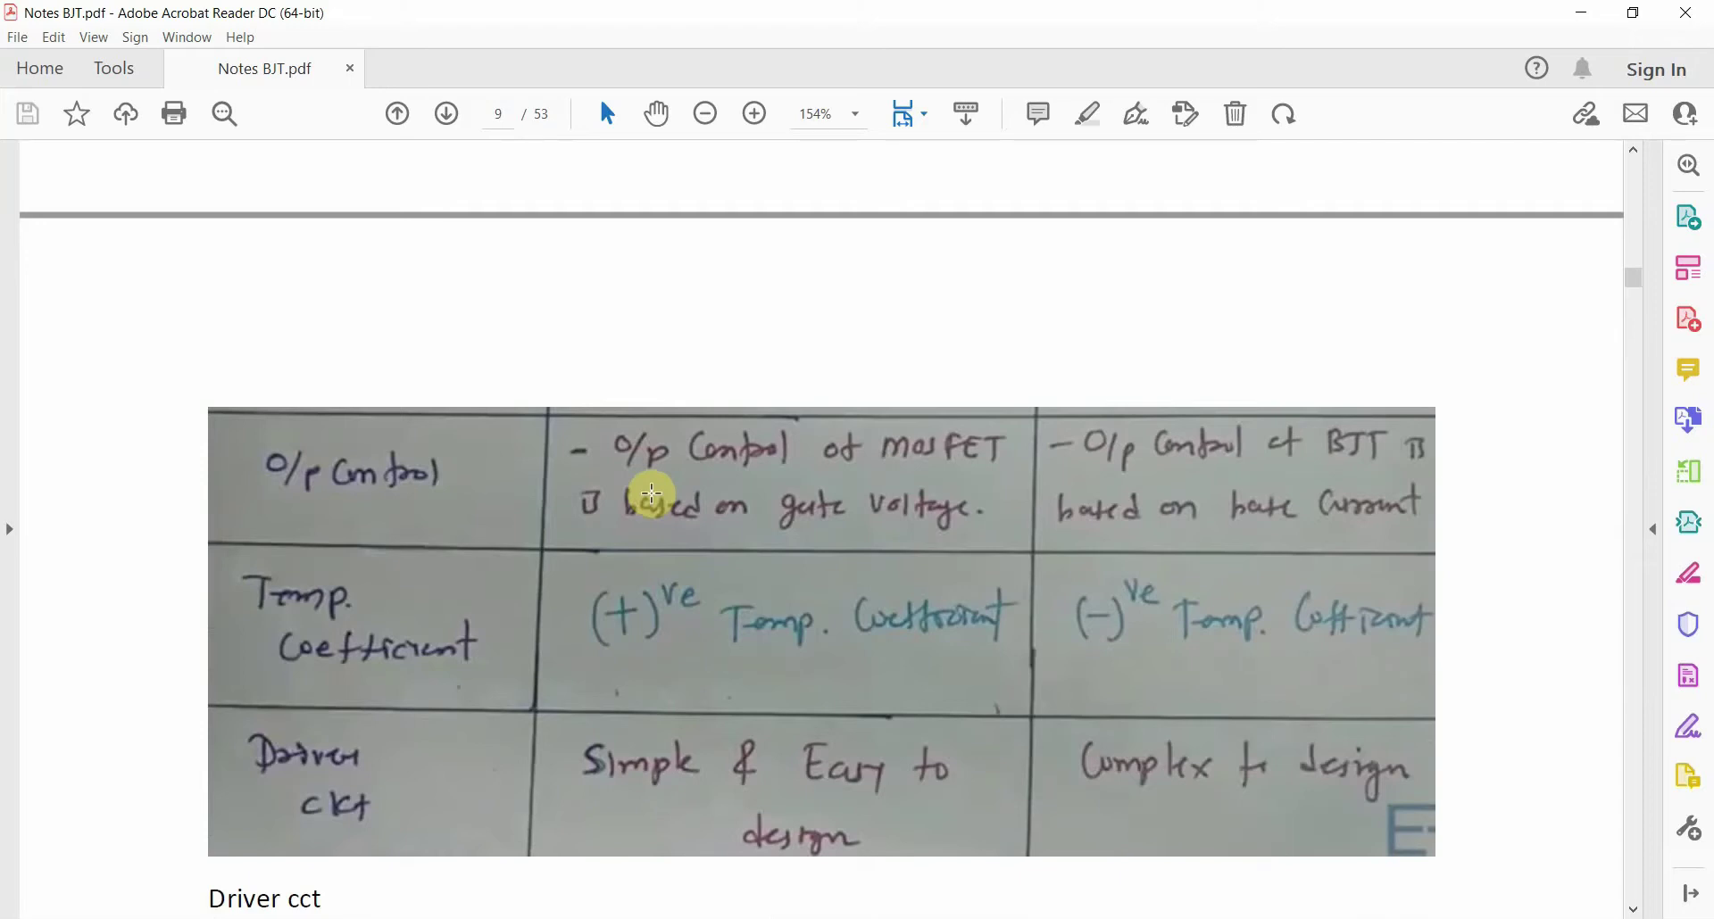
pyautogui.scroll(12, 833, 452)
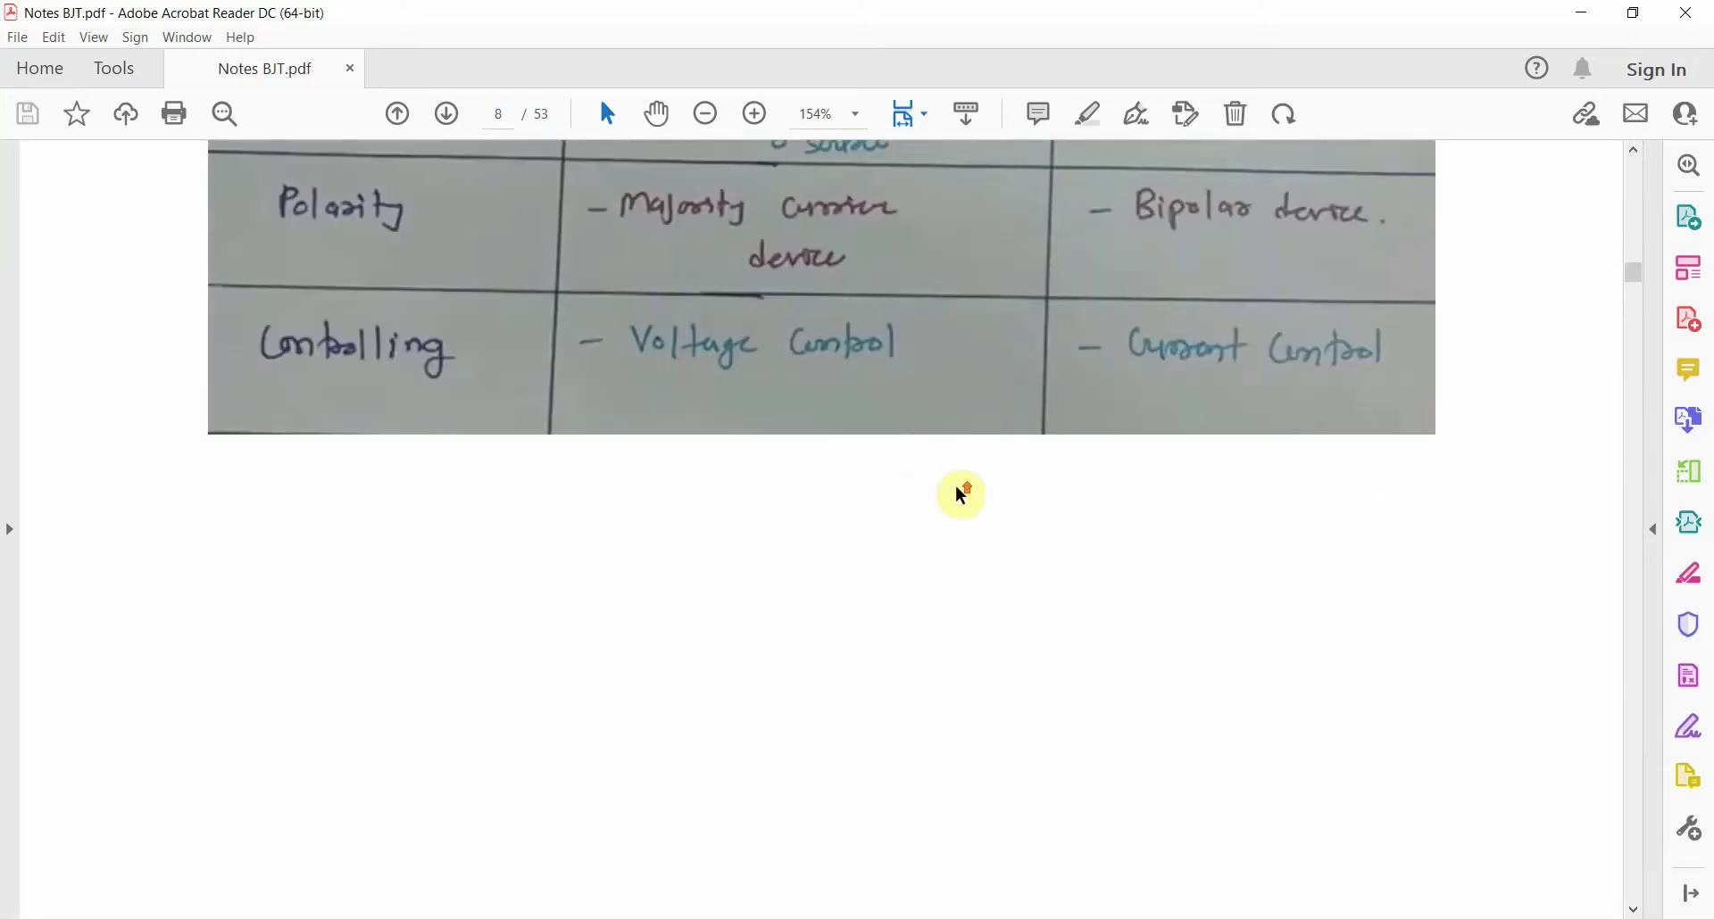
pyautogui.scroll(-12, 957, 496)
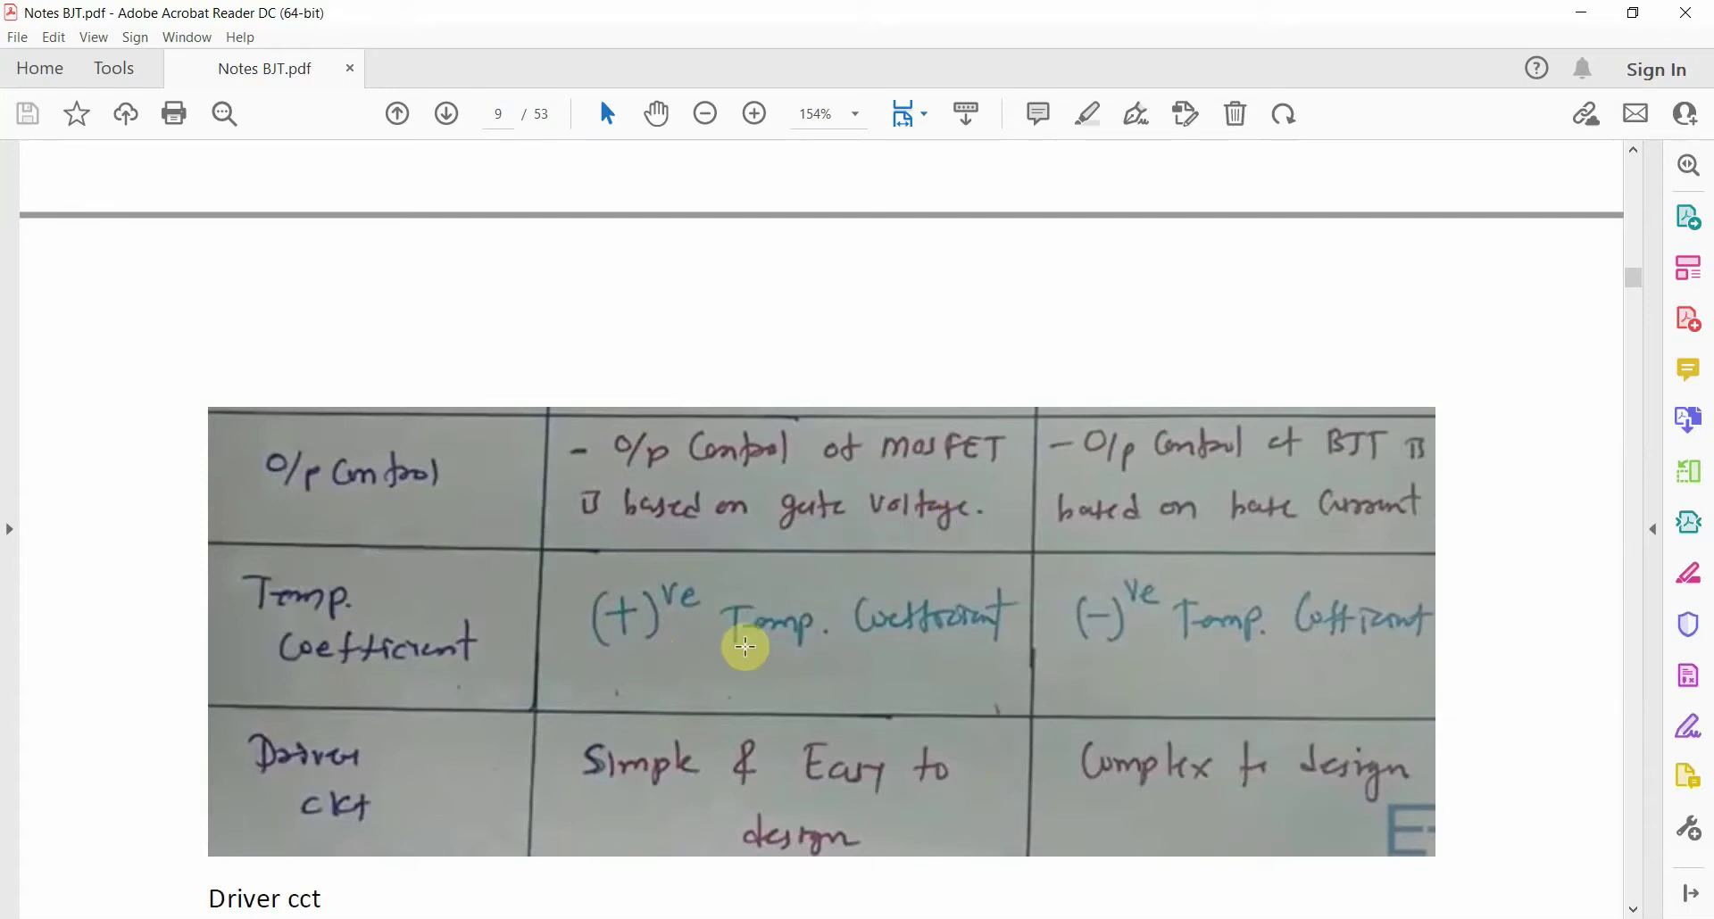
pyautogui.scroll(-3, 759, 577)
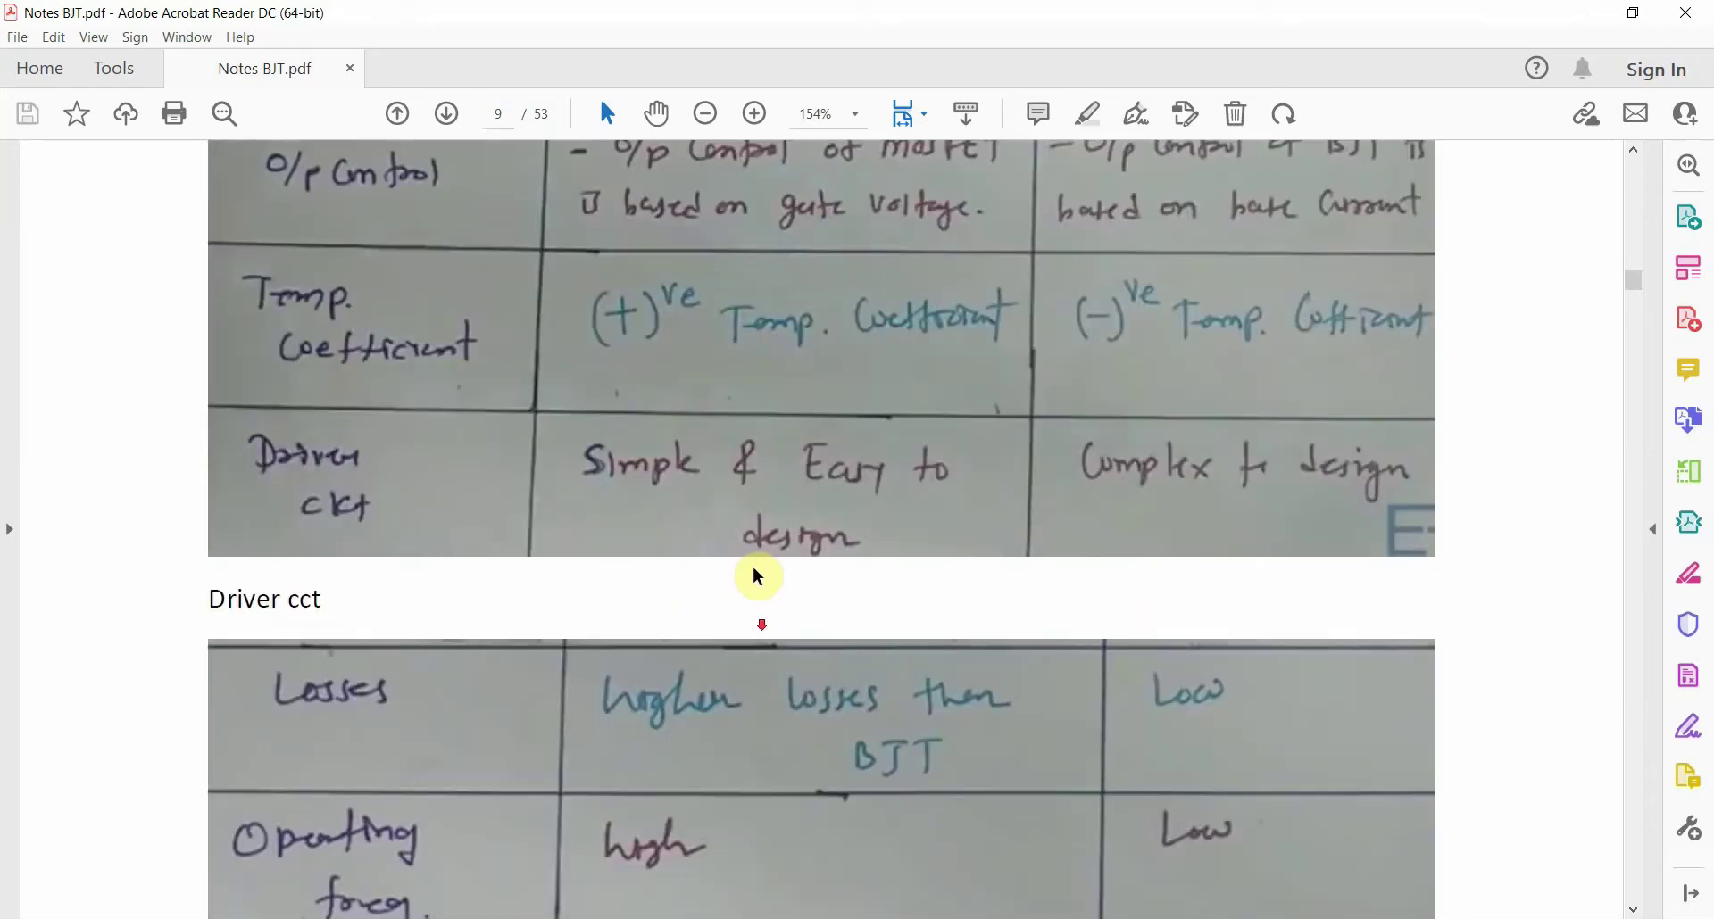
pyautogui.scroll(1, 757, 575)
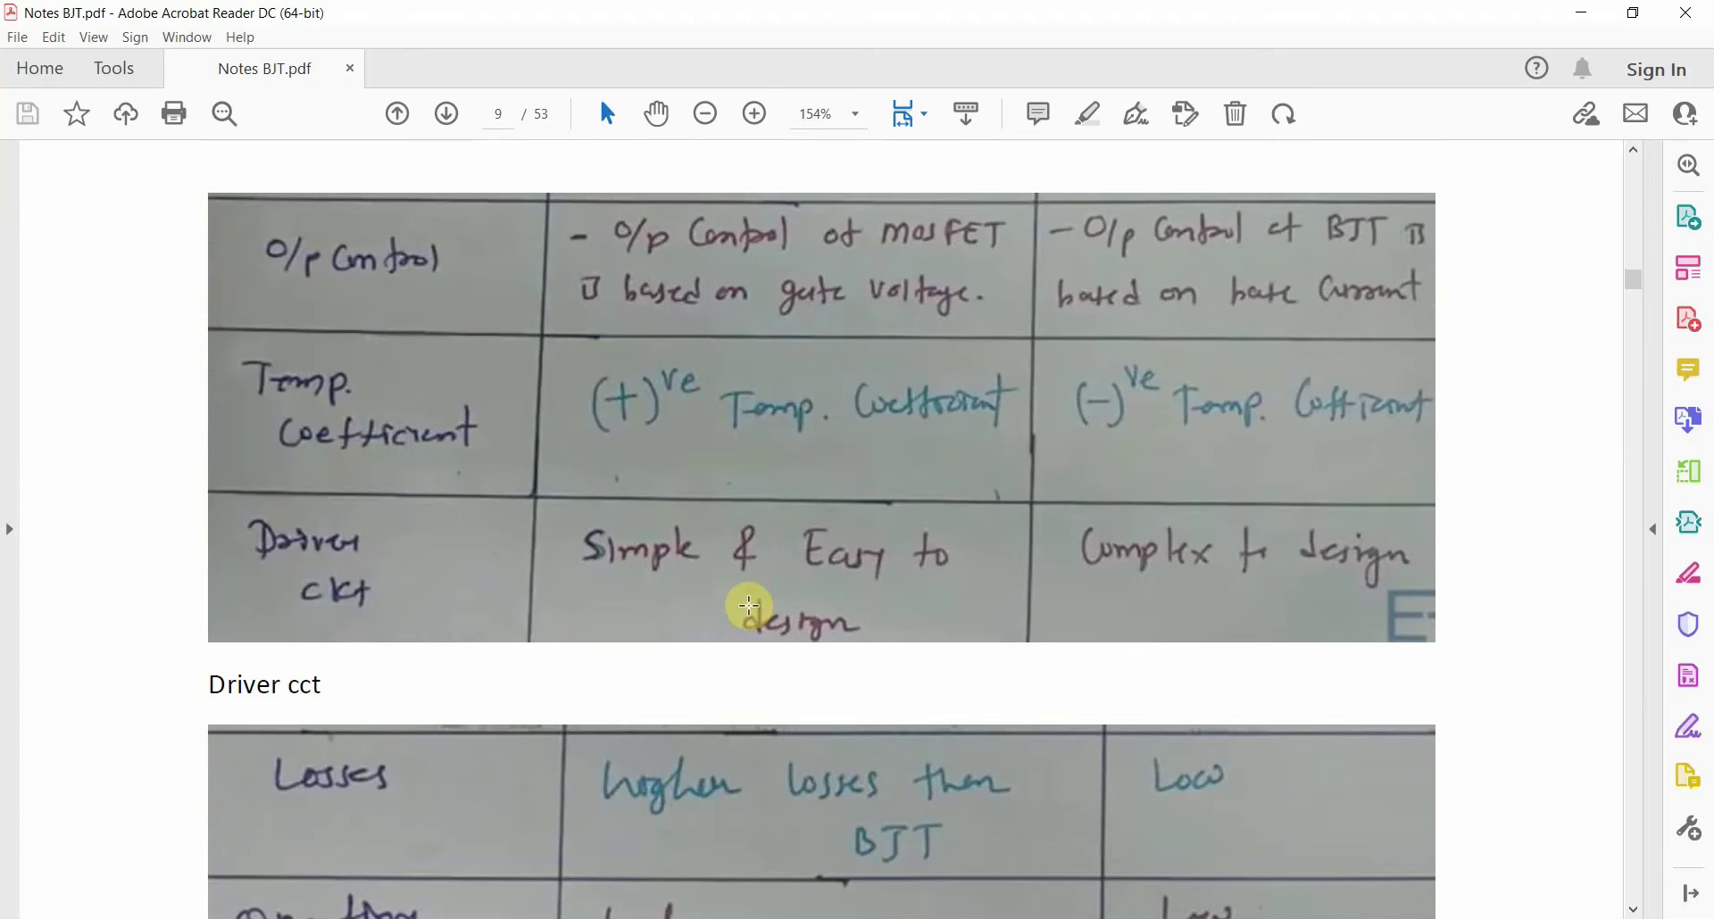
pyautogui.scroll(1, 750, 606)
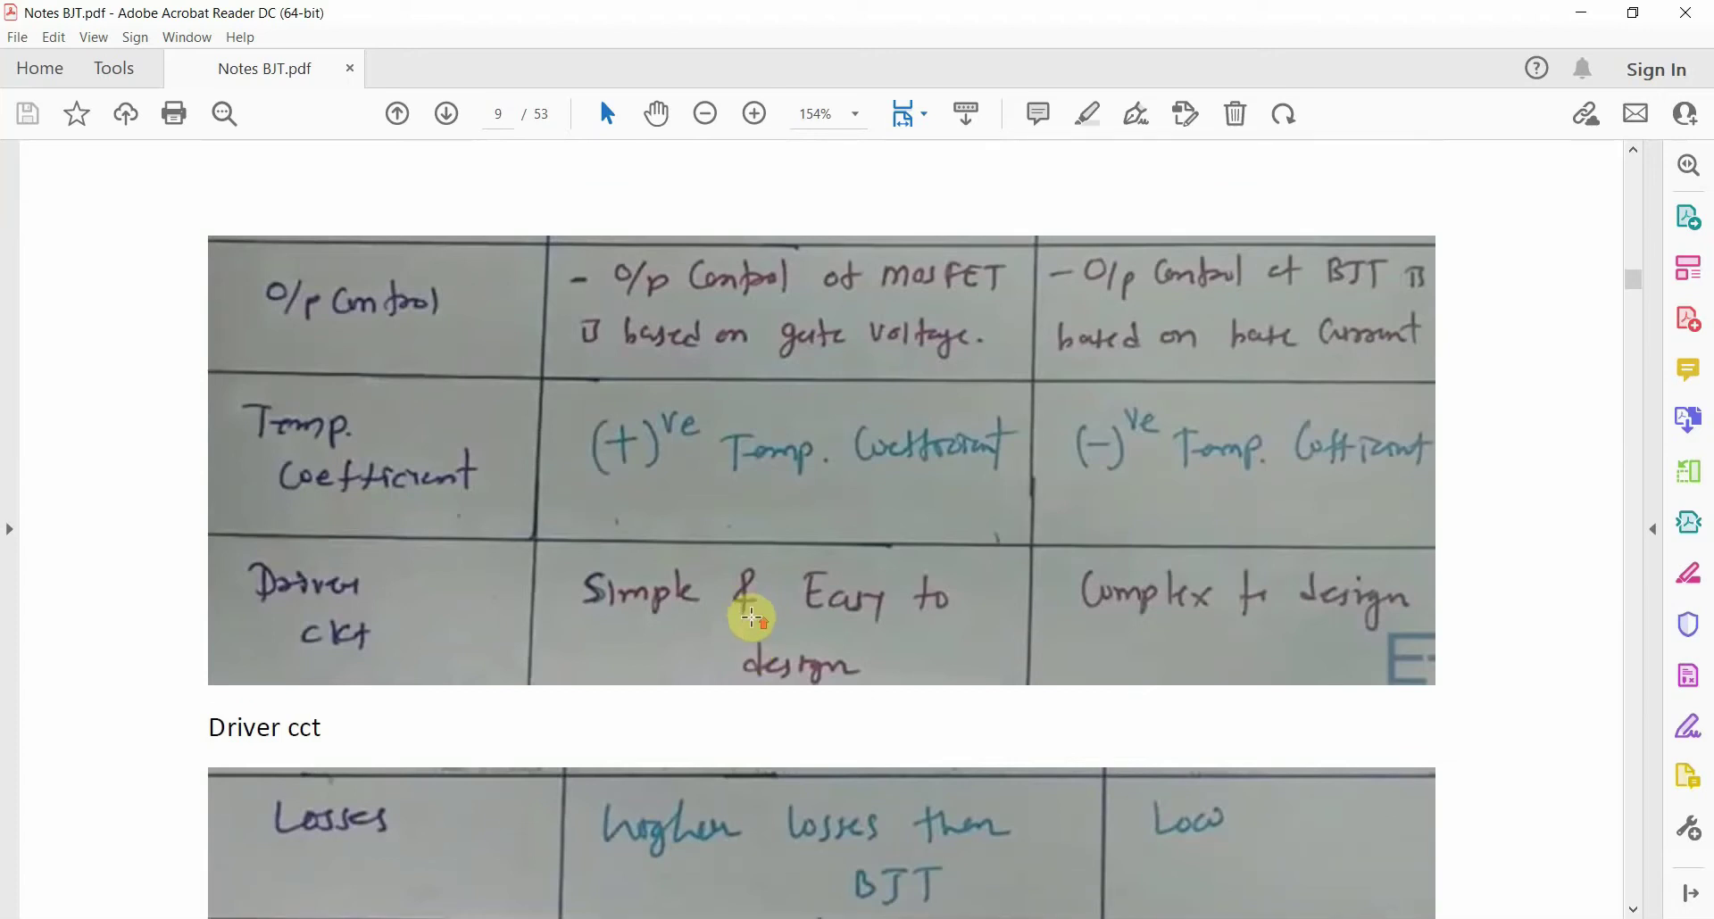
pyautogui.scroll(1, 754, 618)
pyautogui.scroll(-10, 1162, 628)
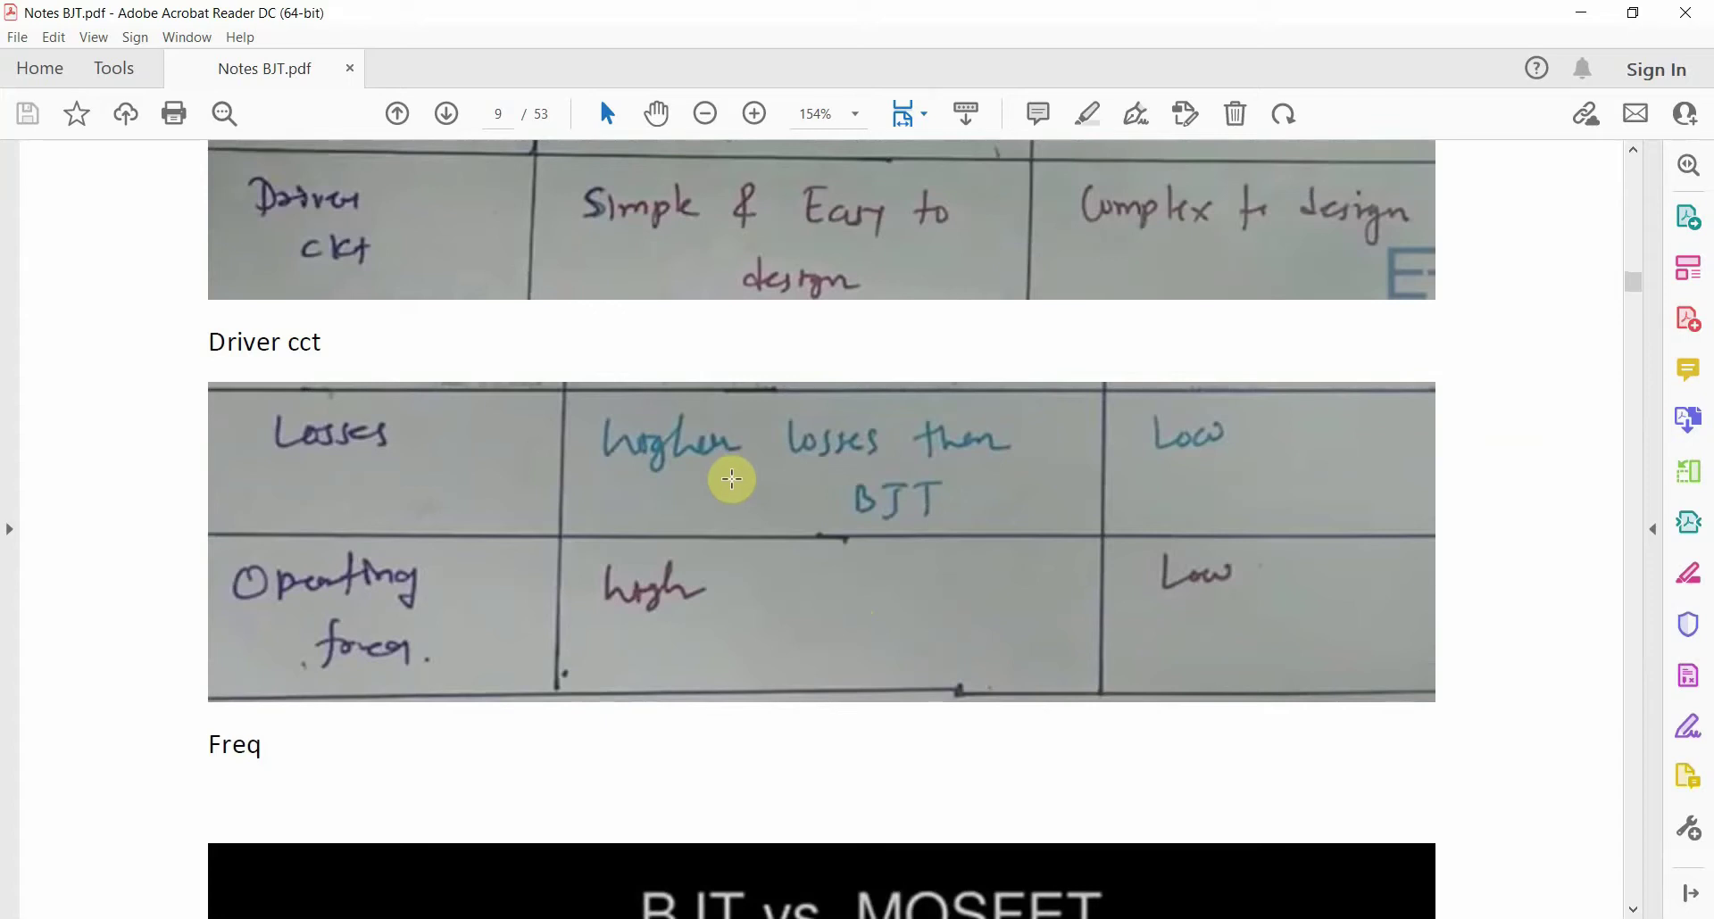
pyautogui.scroll(2, 732, 482)
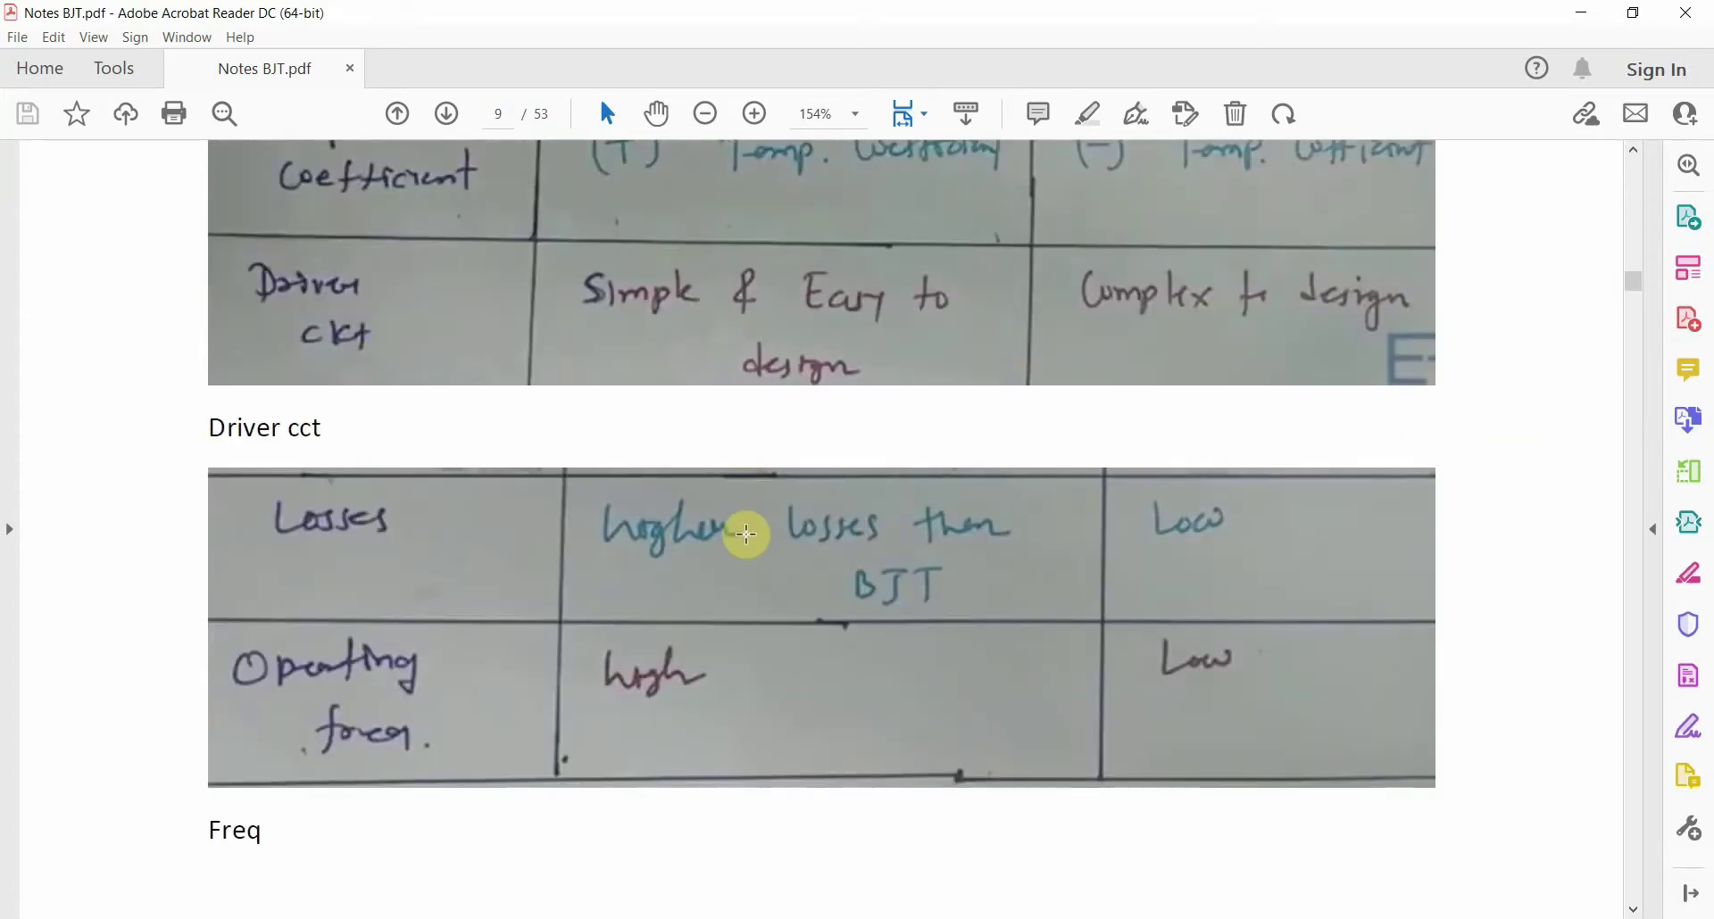
pyautogui.scroll(-3, 747, 534)
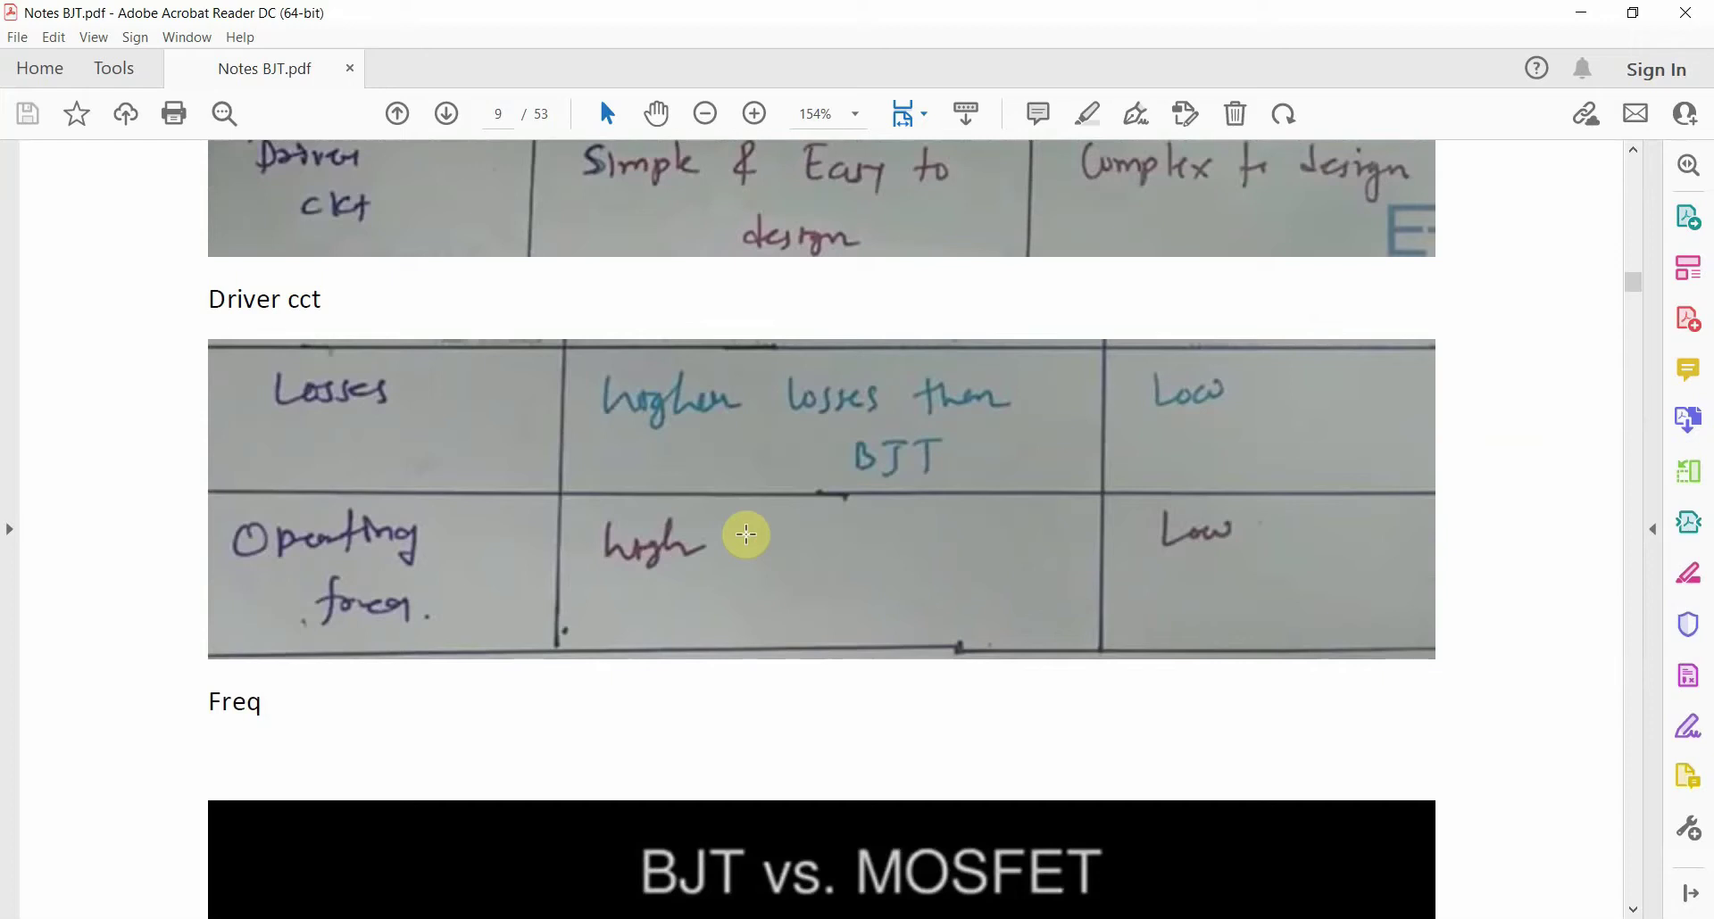
pyautogui.scroll(-4, 759, 534)
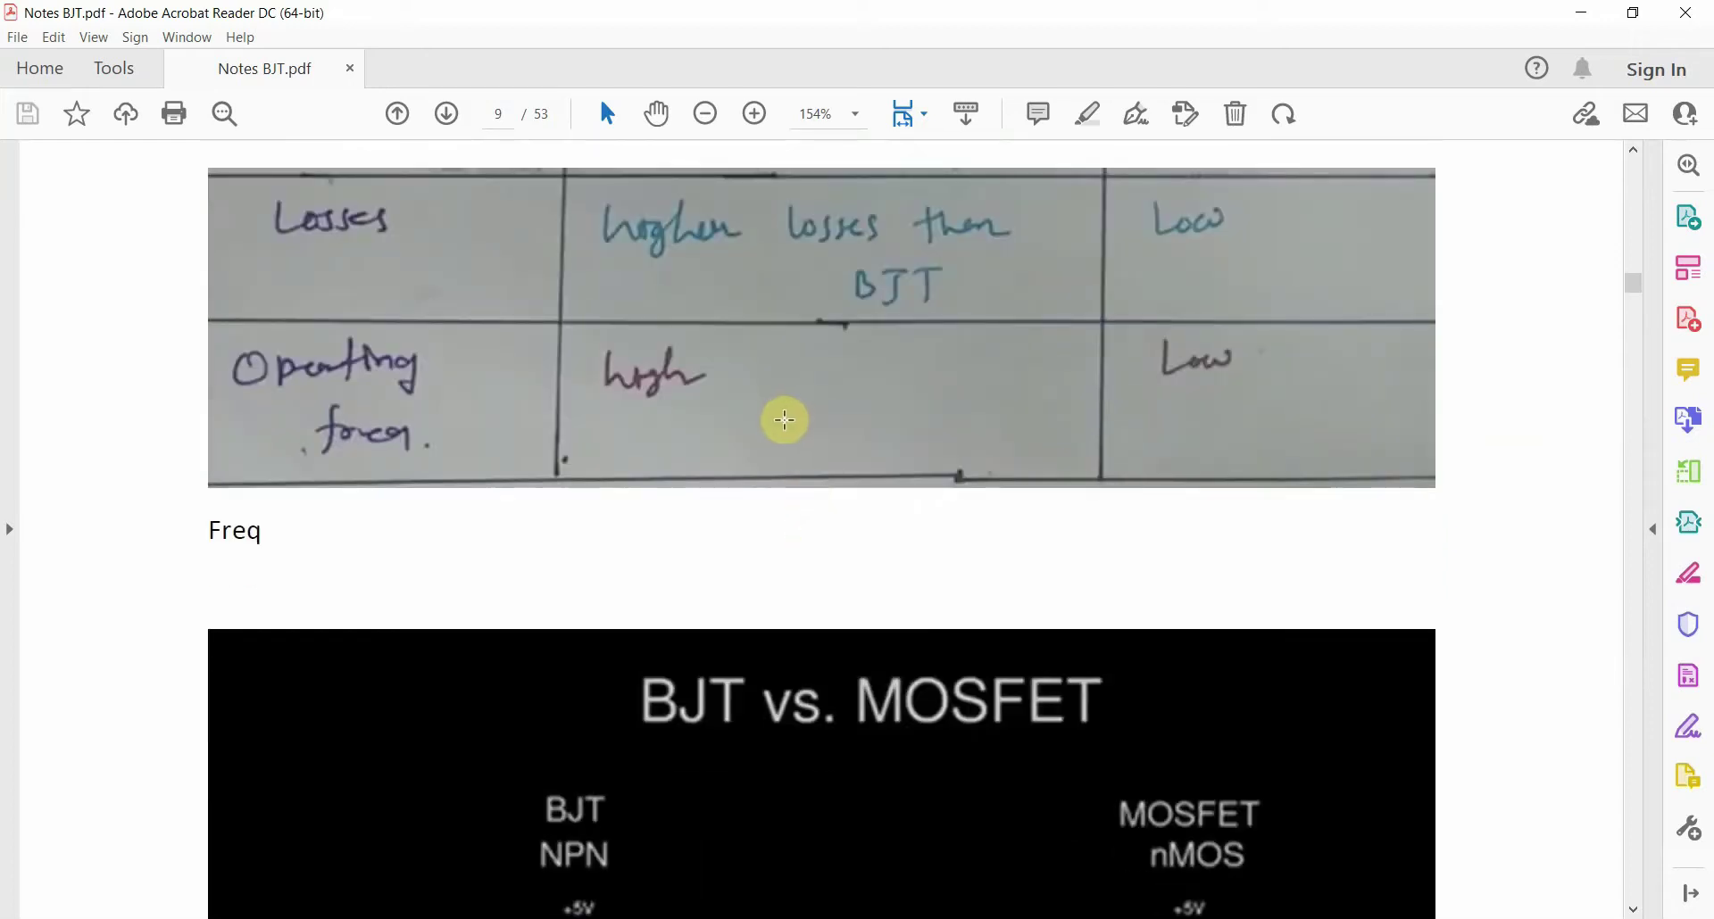
pyautogui.scroll(-16, 784, 426)
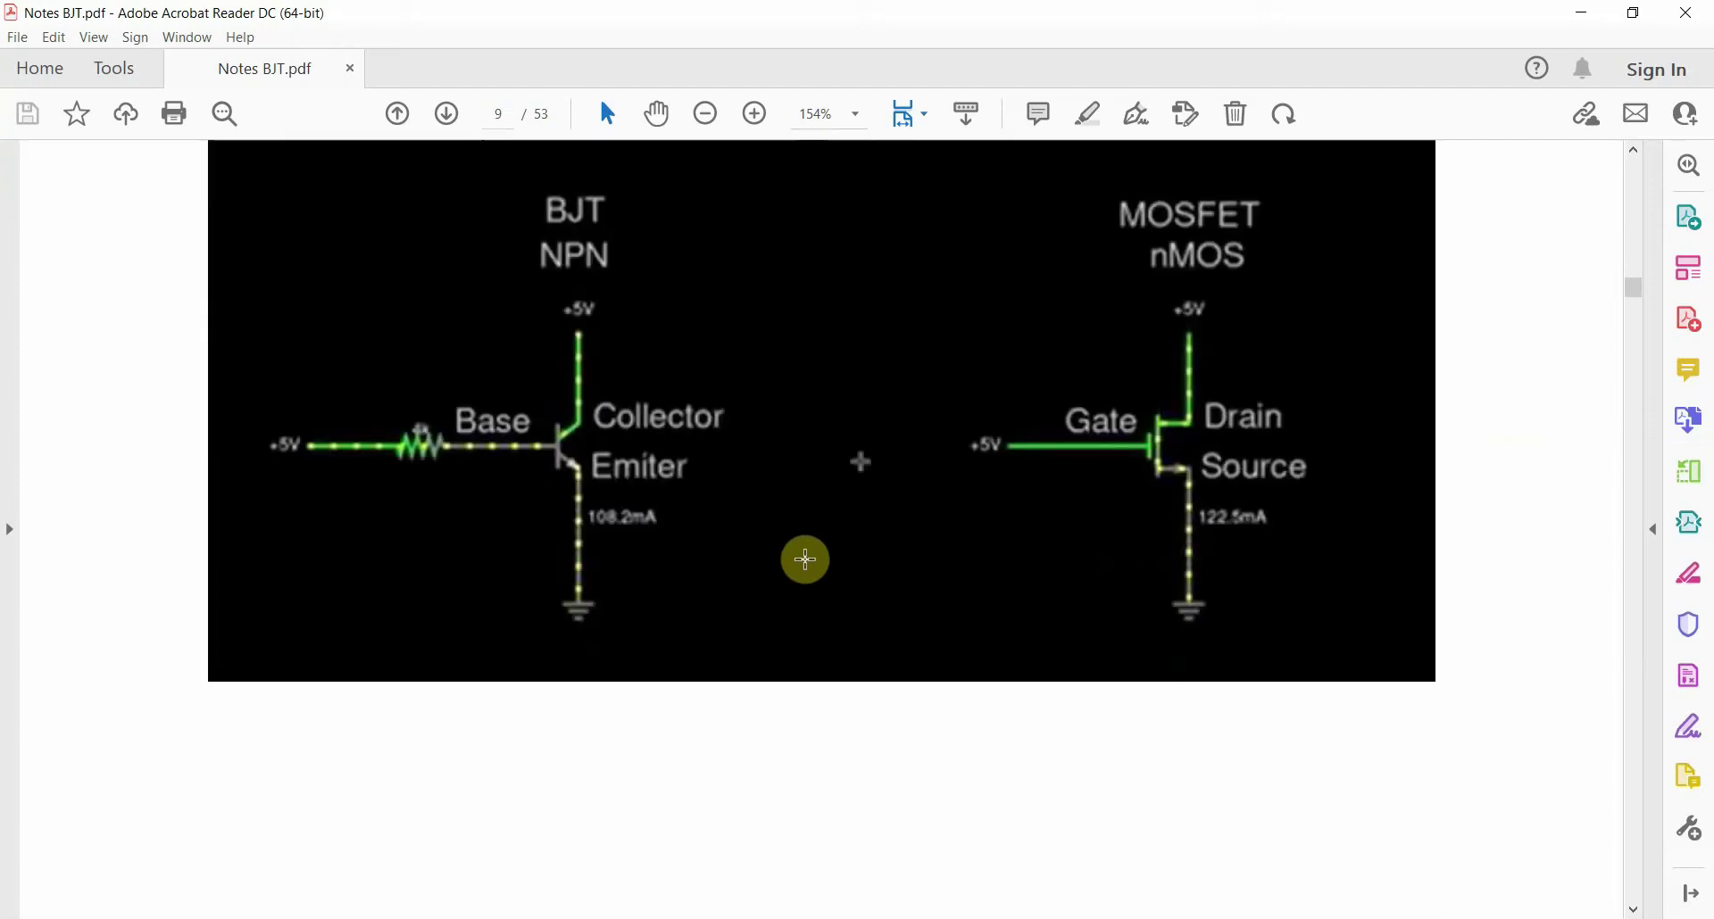
pyautogui.scroll(20, 1161, 525)
pyautogui.scroll(9, 1499, 348)
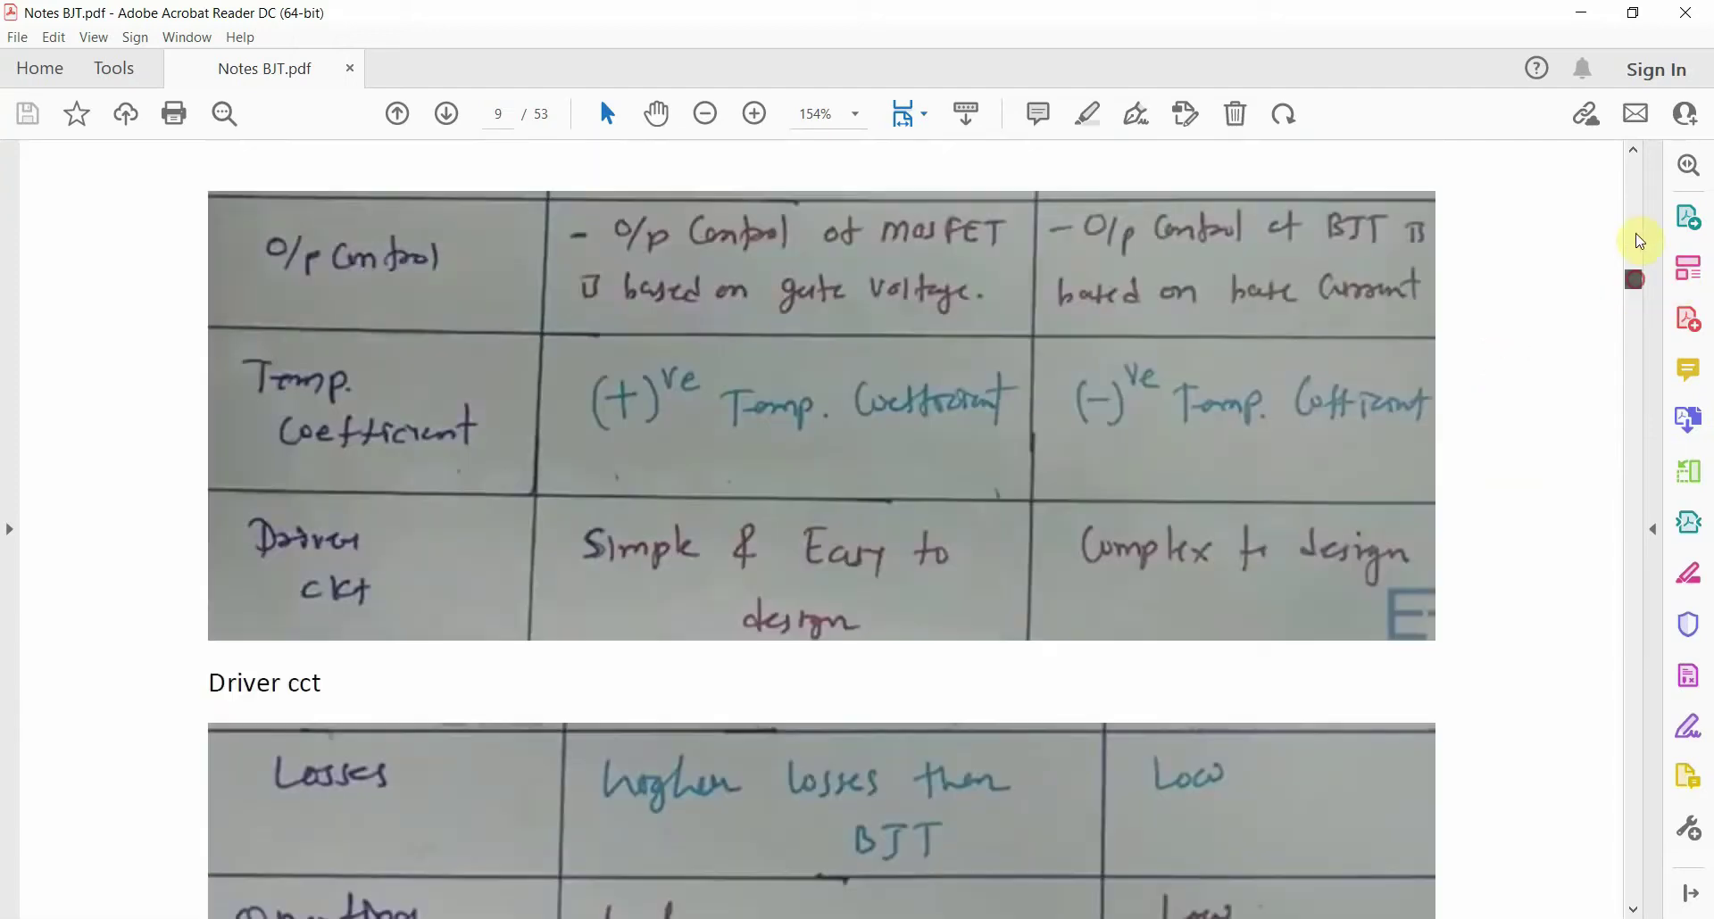
# Go back to the start of the notes and review the BJT, MOSFET and IGBT text on pages 1 and 2
pyautogui.moveTo(1635, 267); pyautogui.dragTo(1635, 160)
pyautogui.scroll(-11, 967, 525)
pyautogui.scroll(-15, 967, 525)
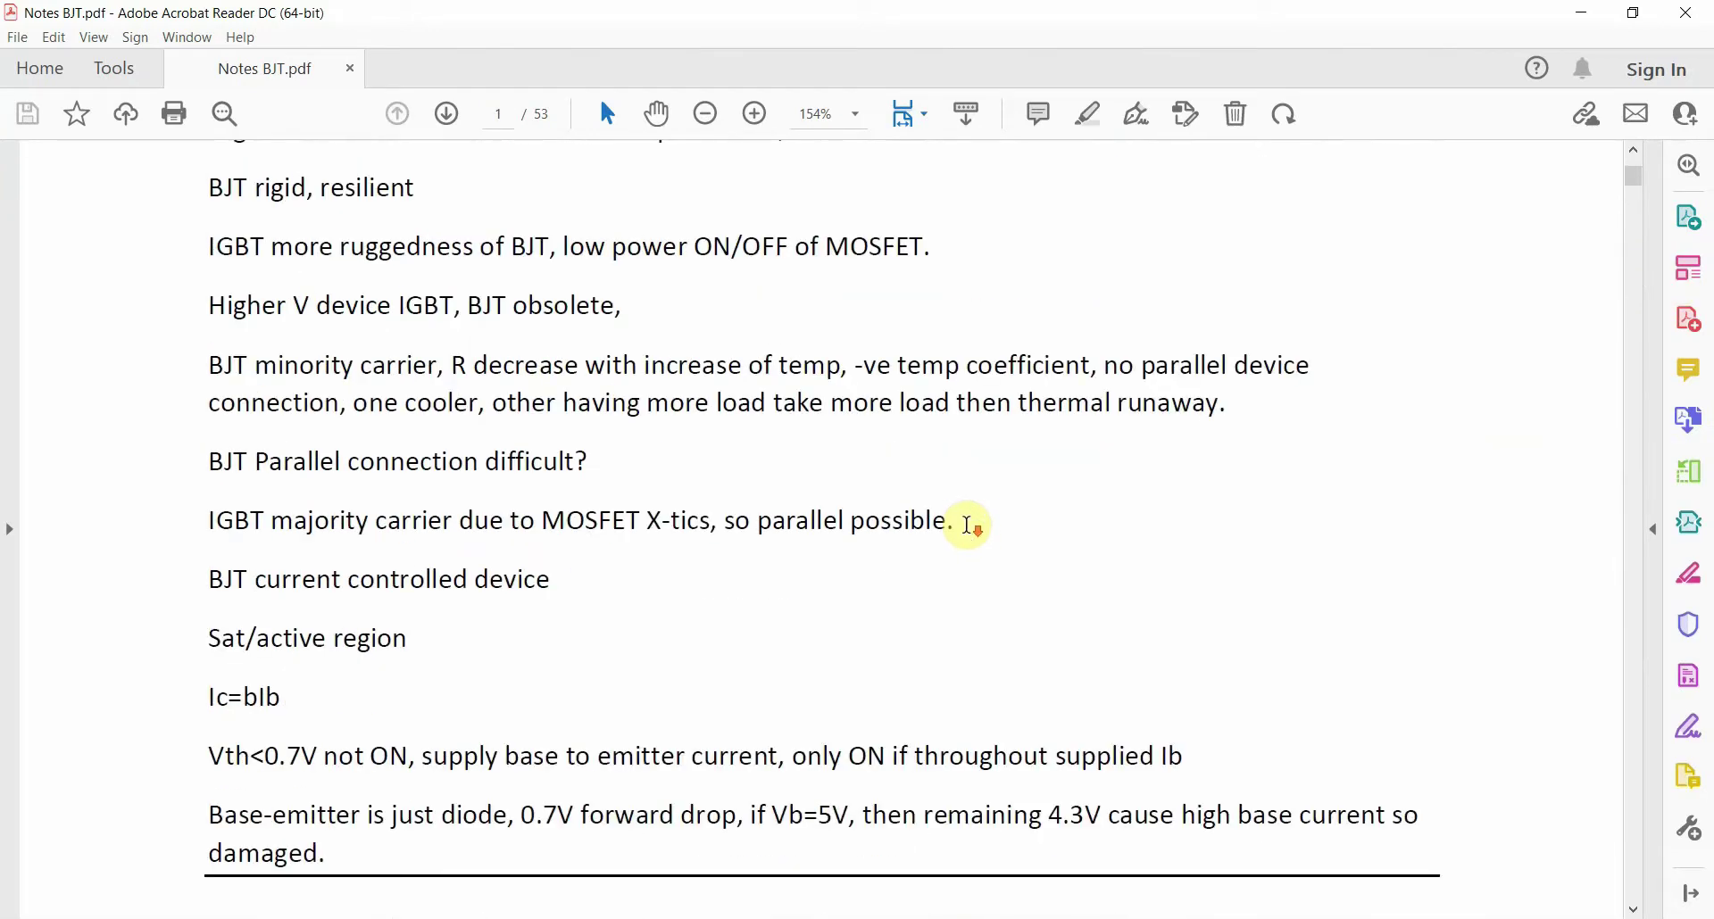
pyautogui.scroll(-6, 914, 574)
pyautogui.scroll(-16, 551, 677)
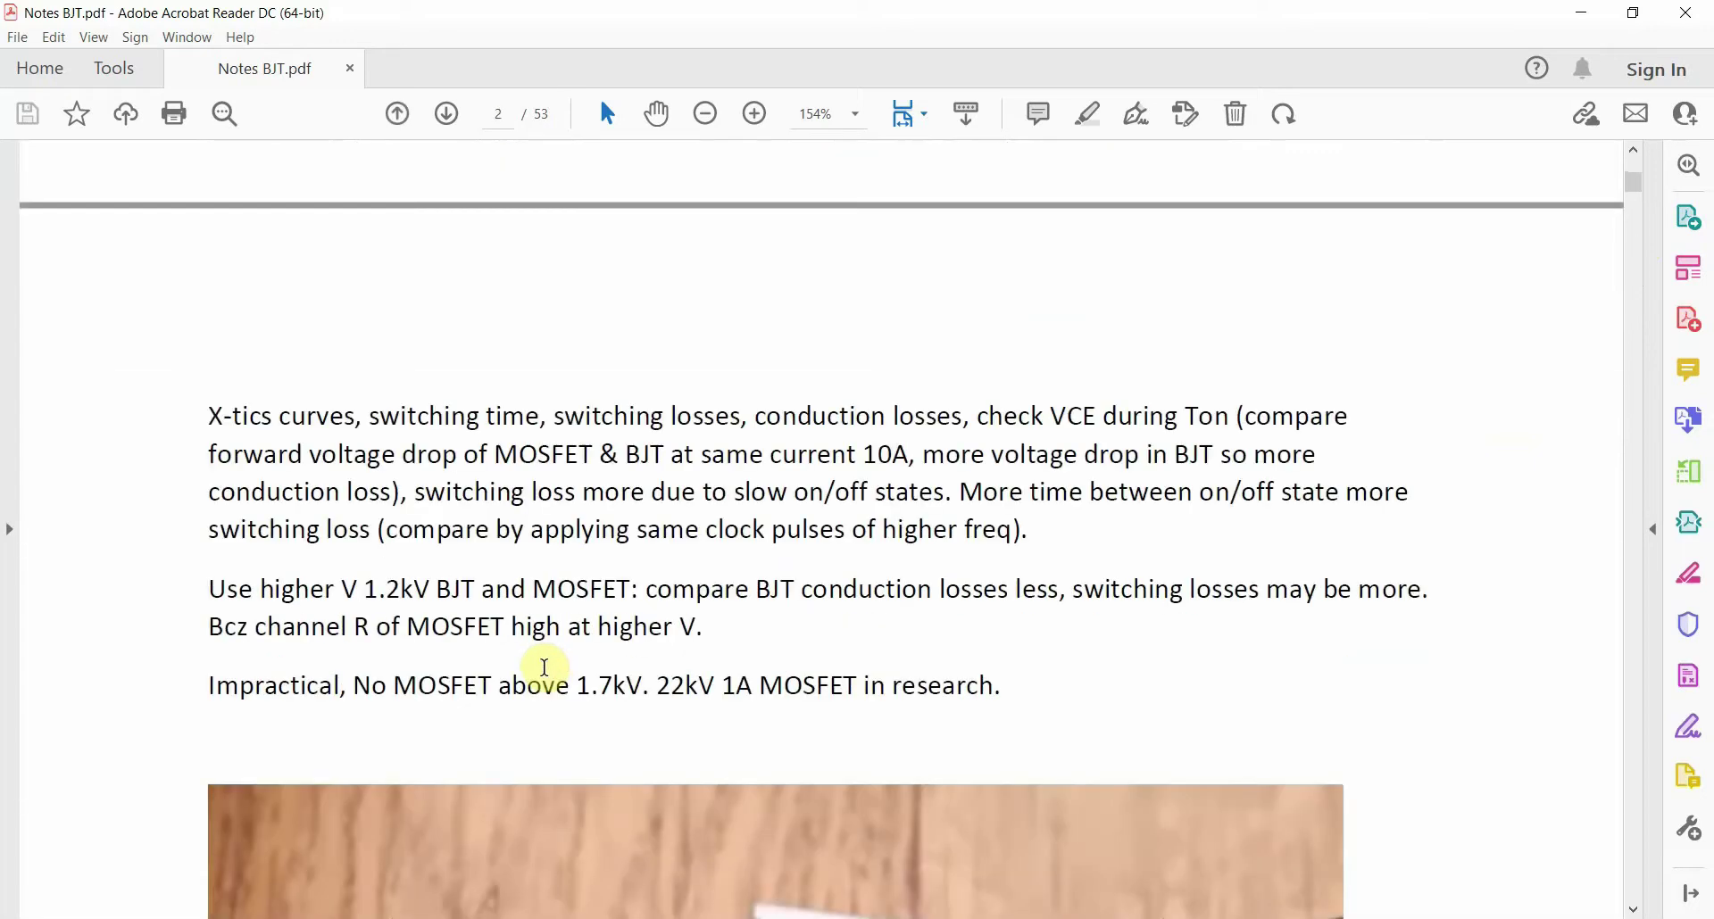
pyautogui.scroll(14, 589, 678)
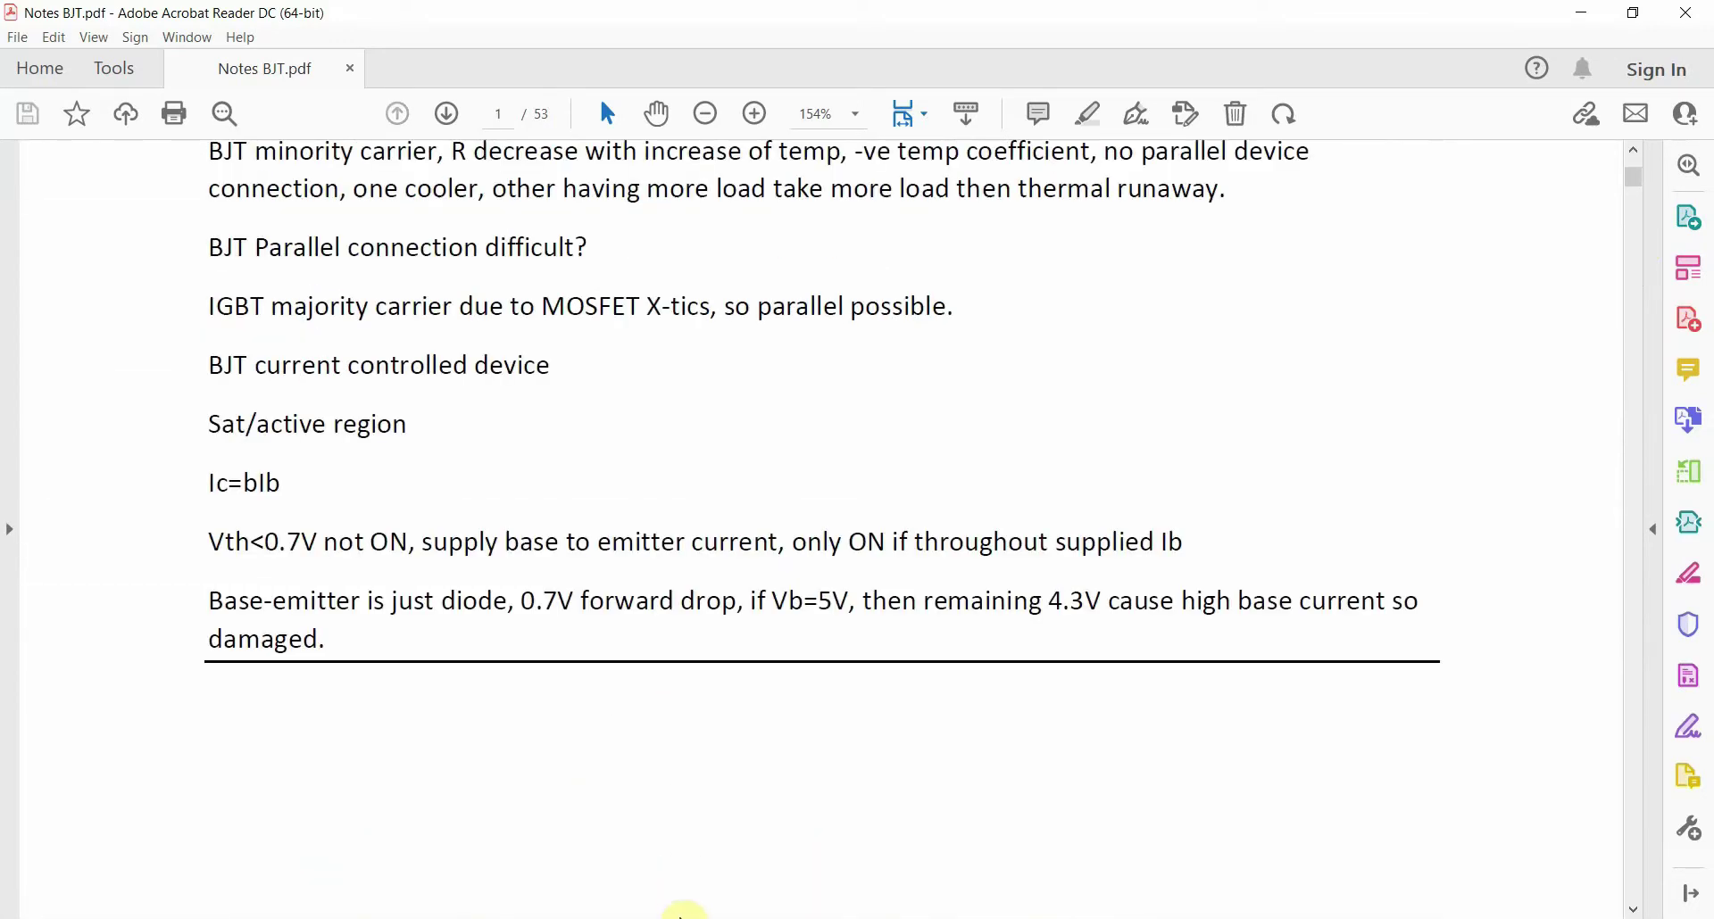
pyautogui.scroll(-11, 628, 565)
pyautogui.moveTo(1636, 183)
pyautogui.mouseDown()
pyautogui.moveTo(1618, 895)
pyautogui.moveTo(1632, 165)
pyautogui.mouseUp()
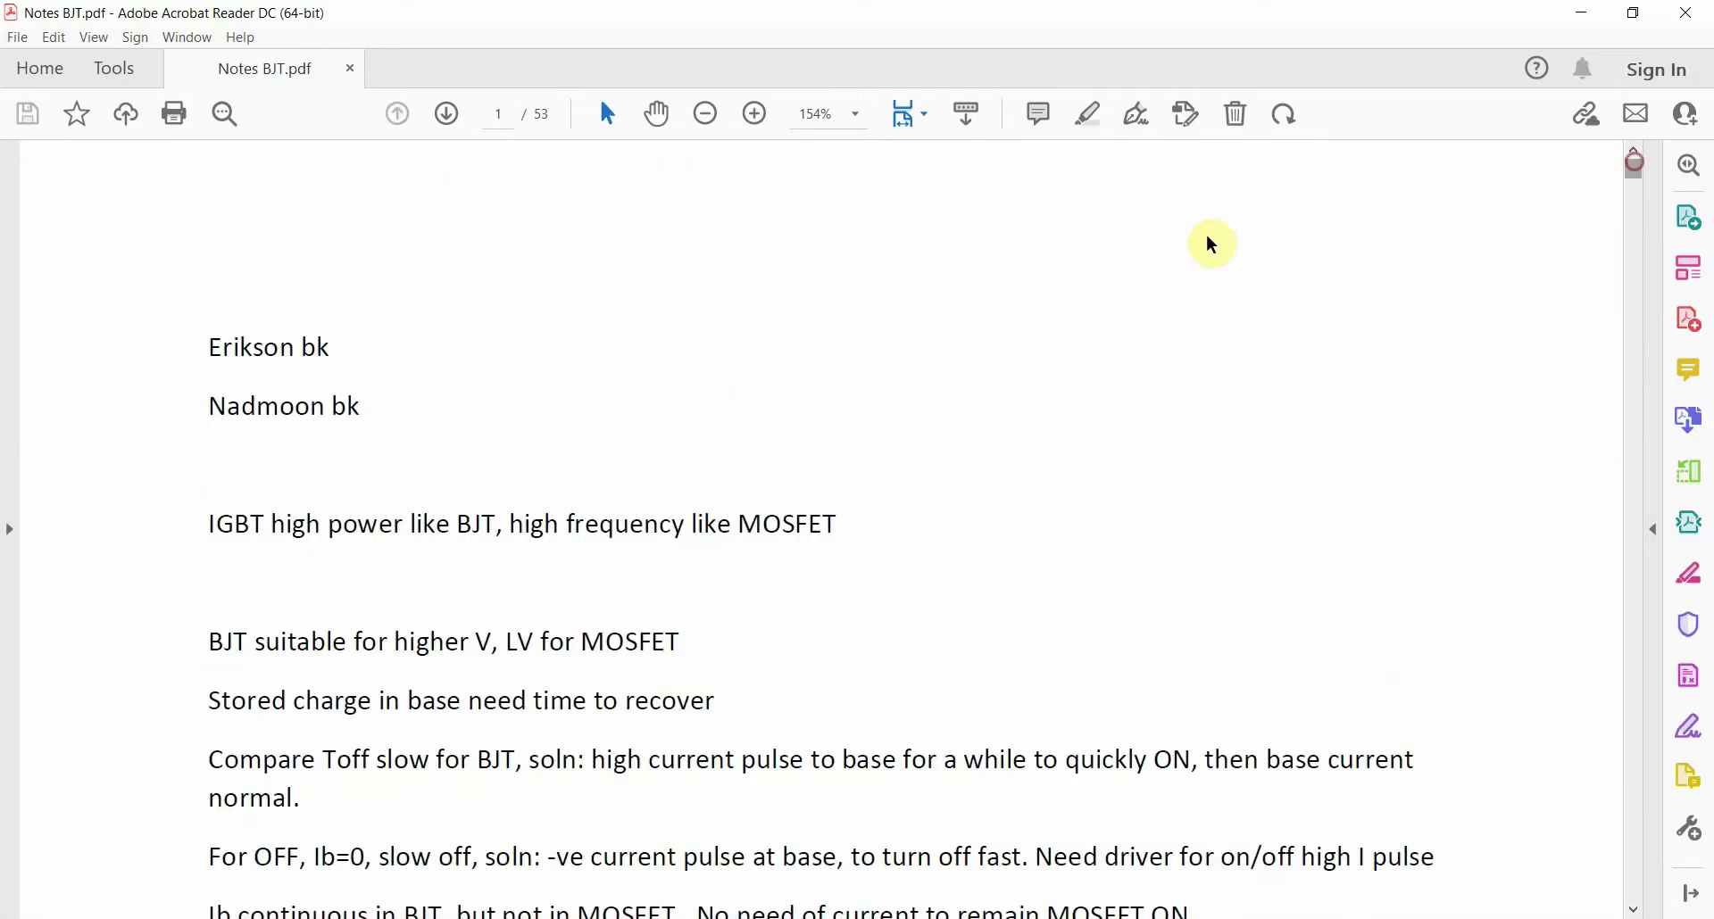
# Switch to the Lab4 BJT folder in File Explorer and open the "lab 3 BJT" design in Multisim
pyautogui.hotkey('alt', 'Tab')
pyautogui.scroll(4, 352, 388)
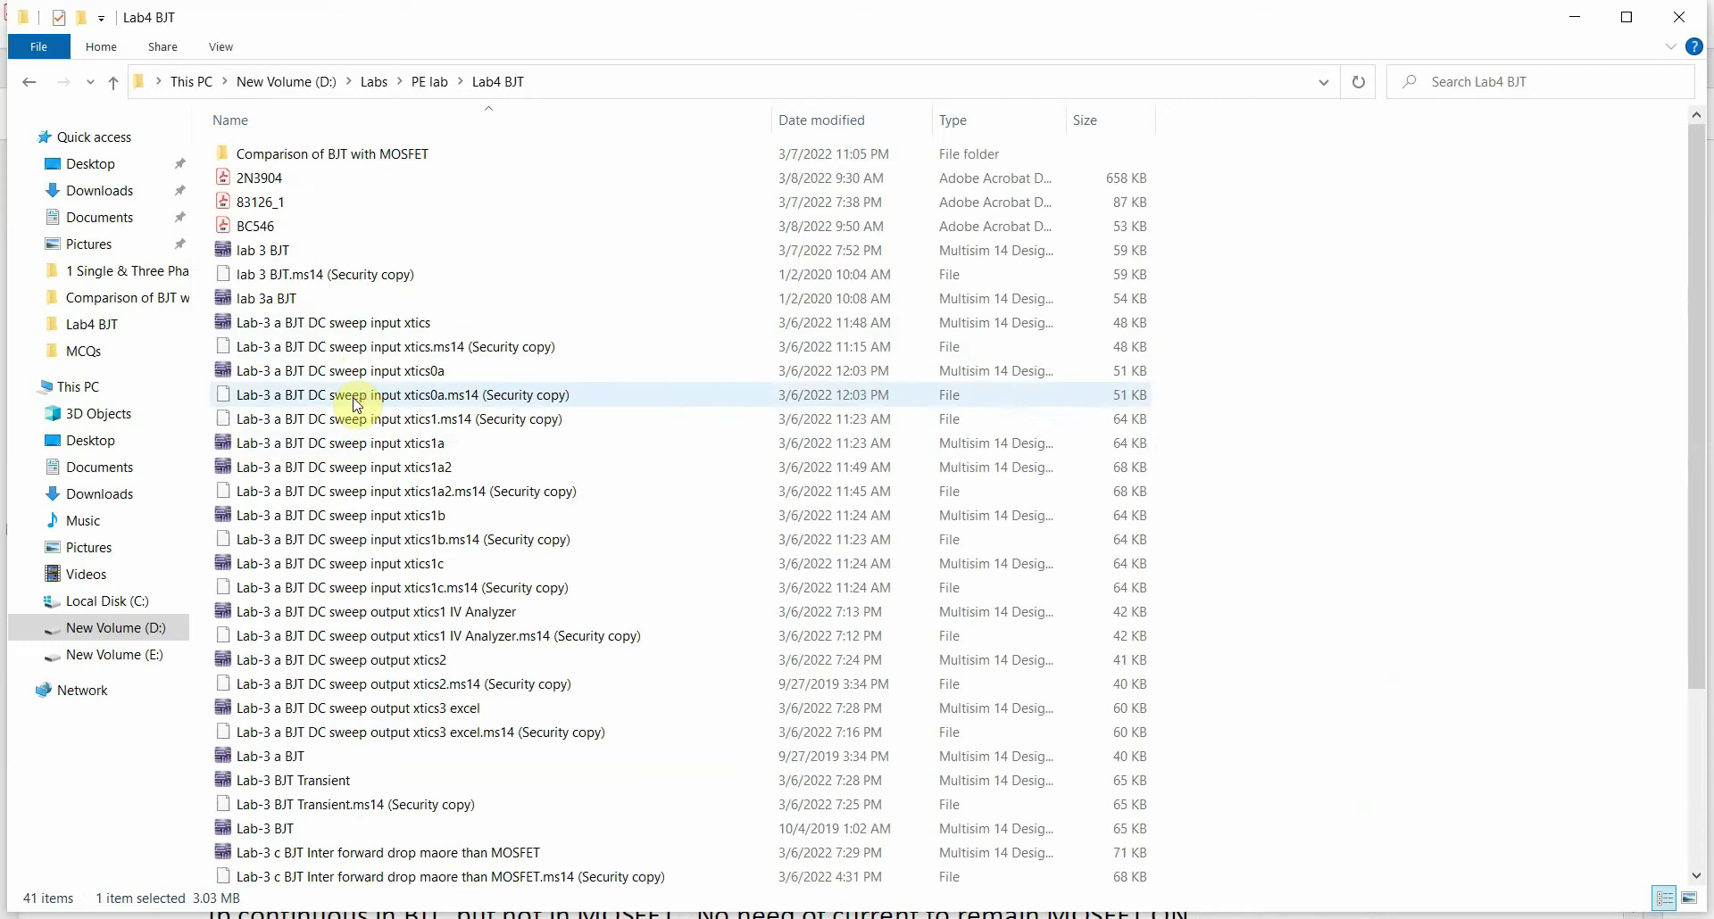
pyautogui.doubleClick(284, 250)
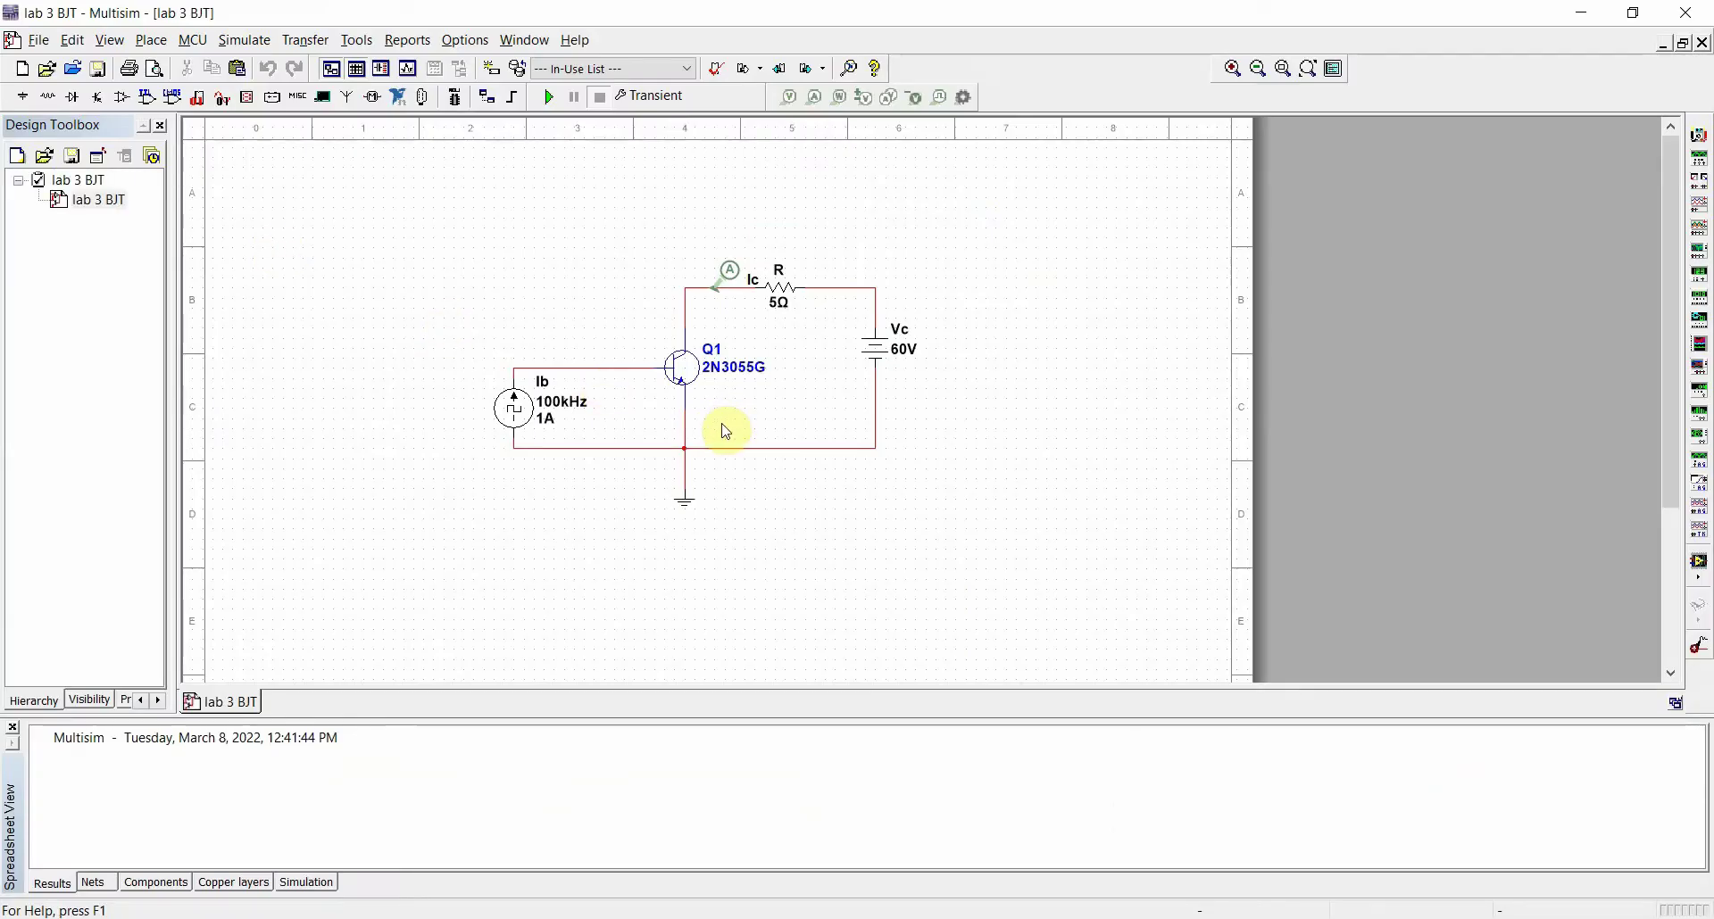
# Look up the base current source Ib in the component library as CLOCK_CURRENT under SIGNAL_CURRENT_SOURCES, without replacing it
pyautogui.click(522, 419)
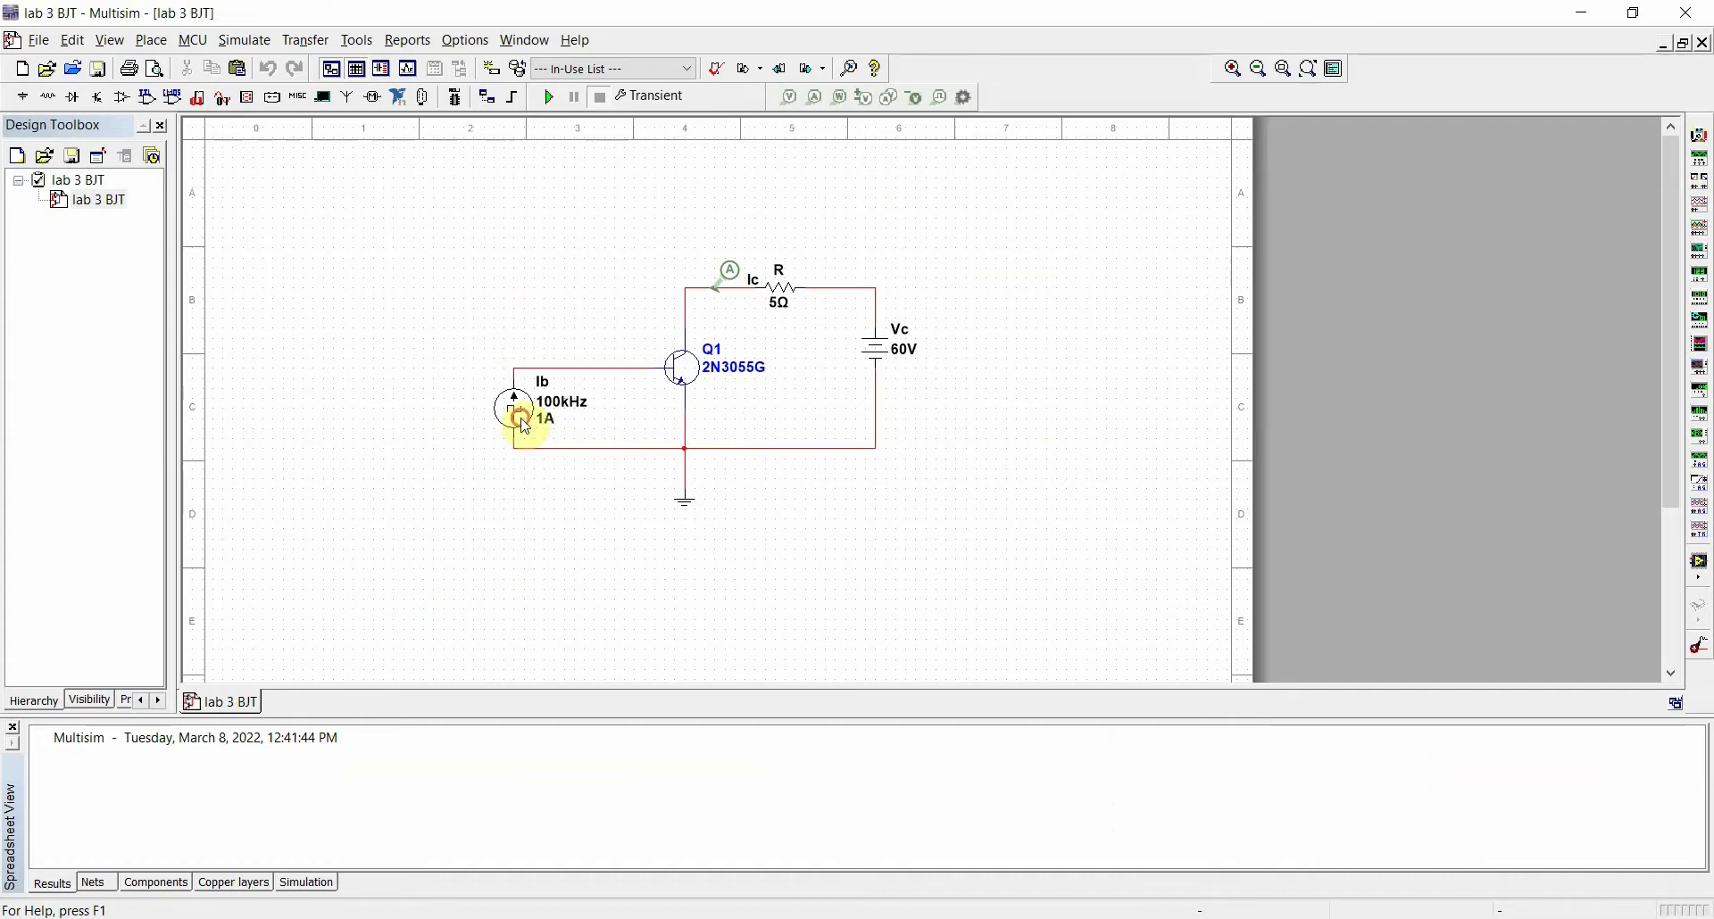
pyautogui.doubleClick(514, 413)
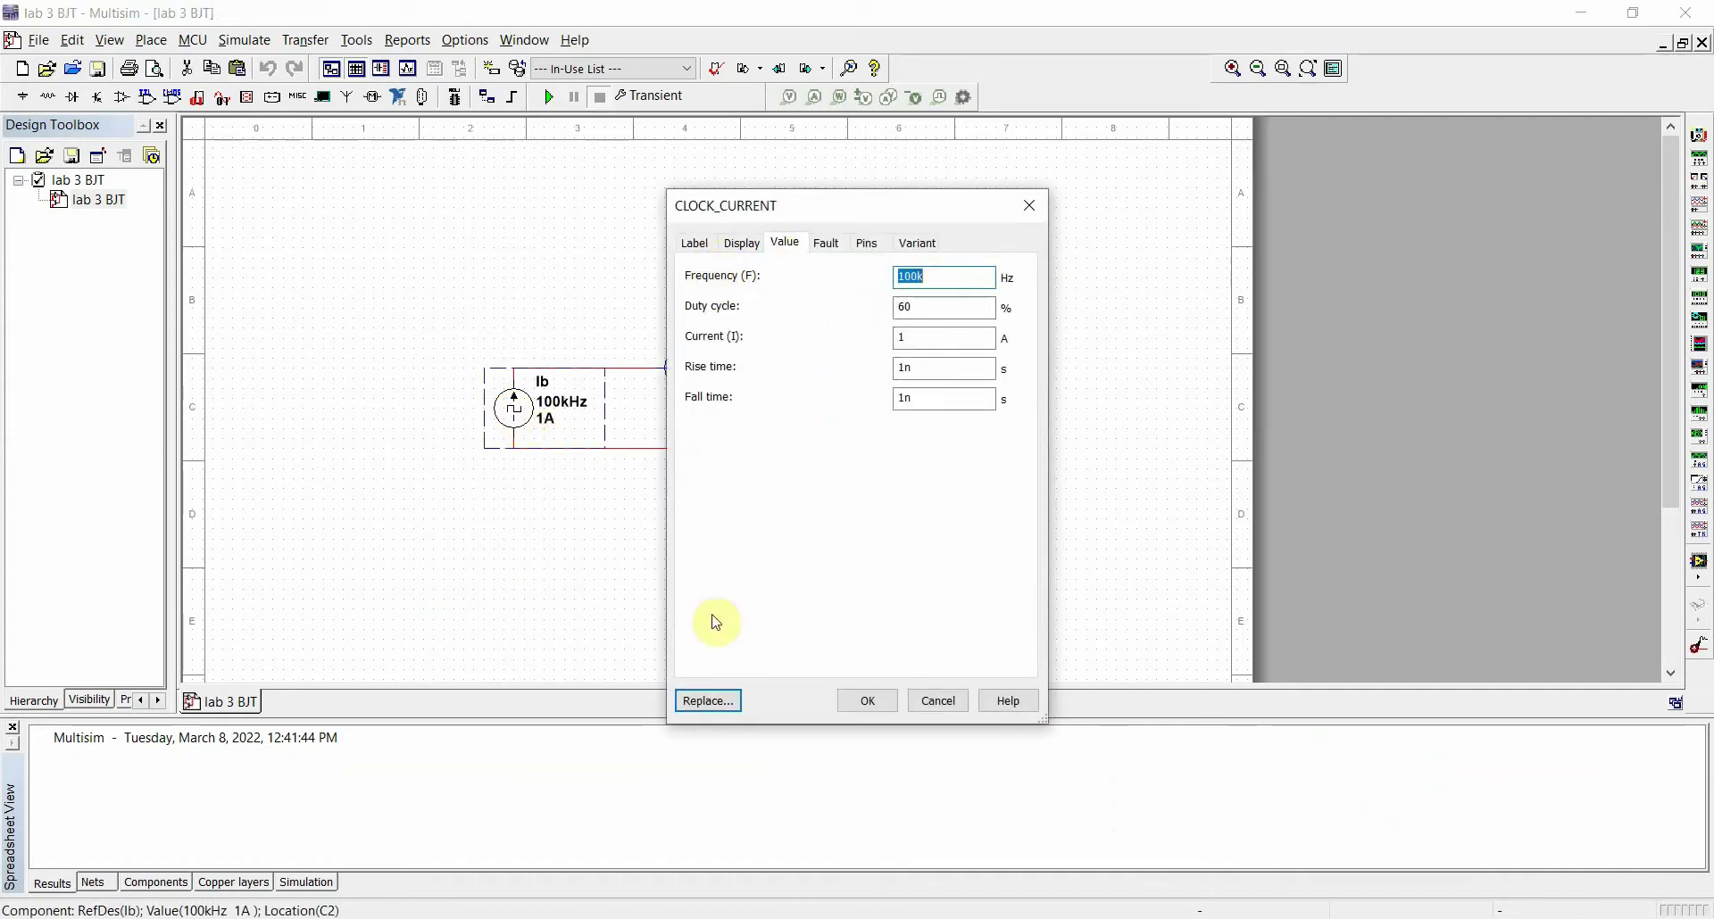
pyautogui.click(708, 700)
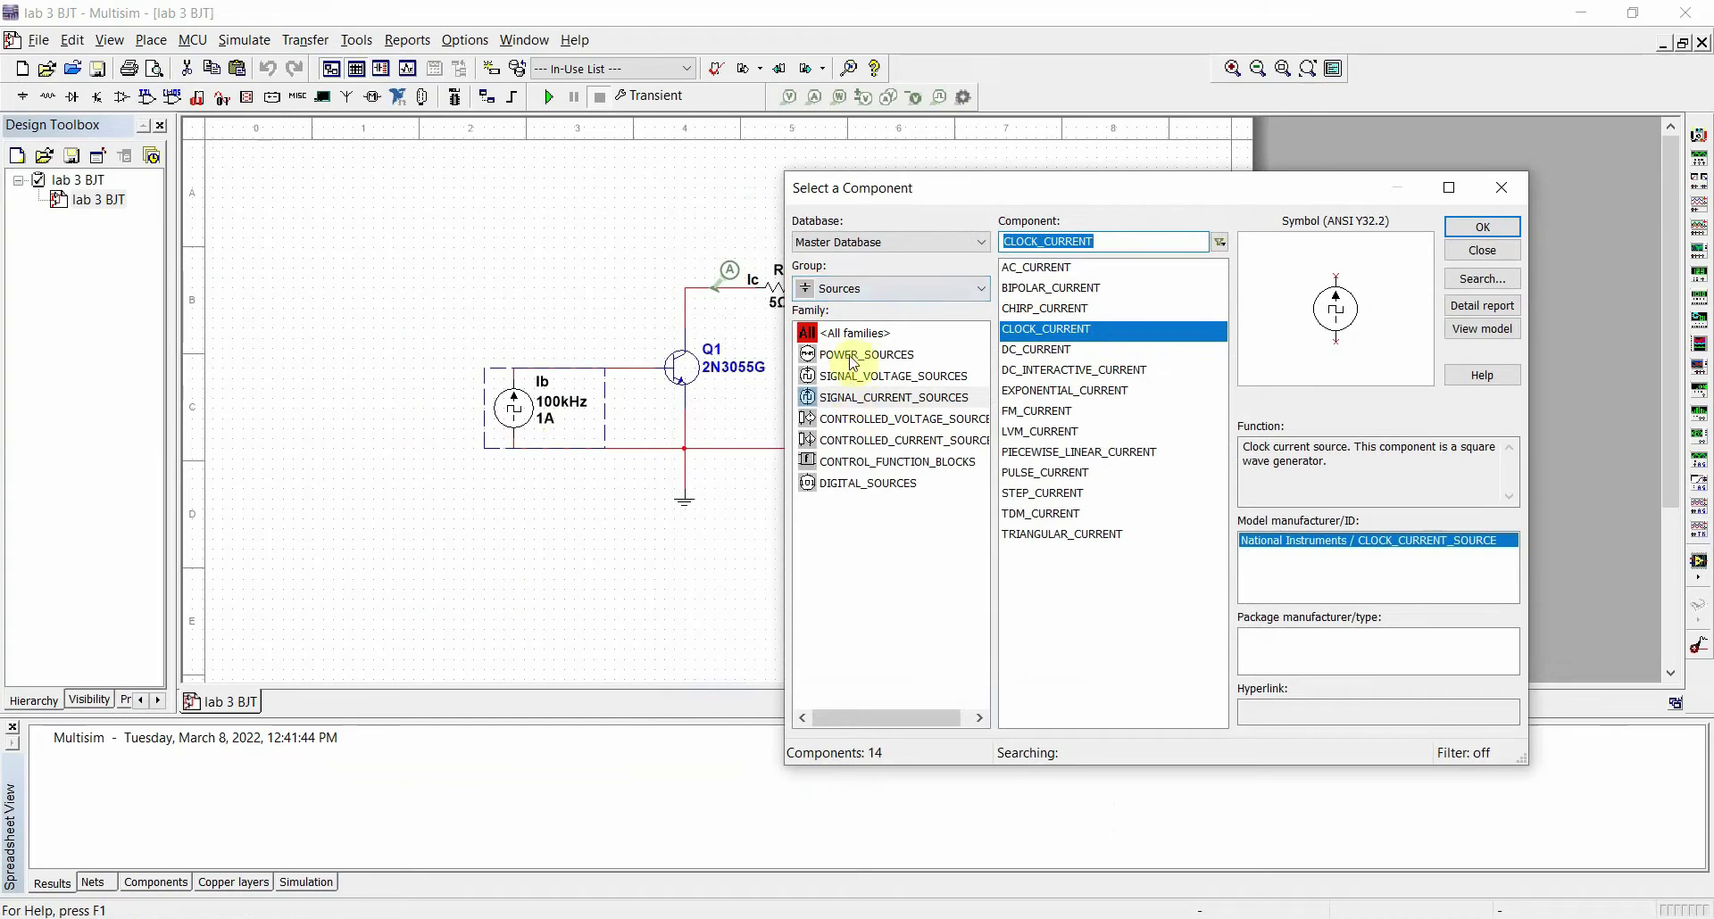
pyautogui.click(871, 403)
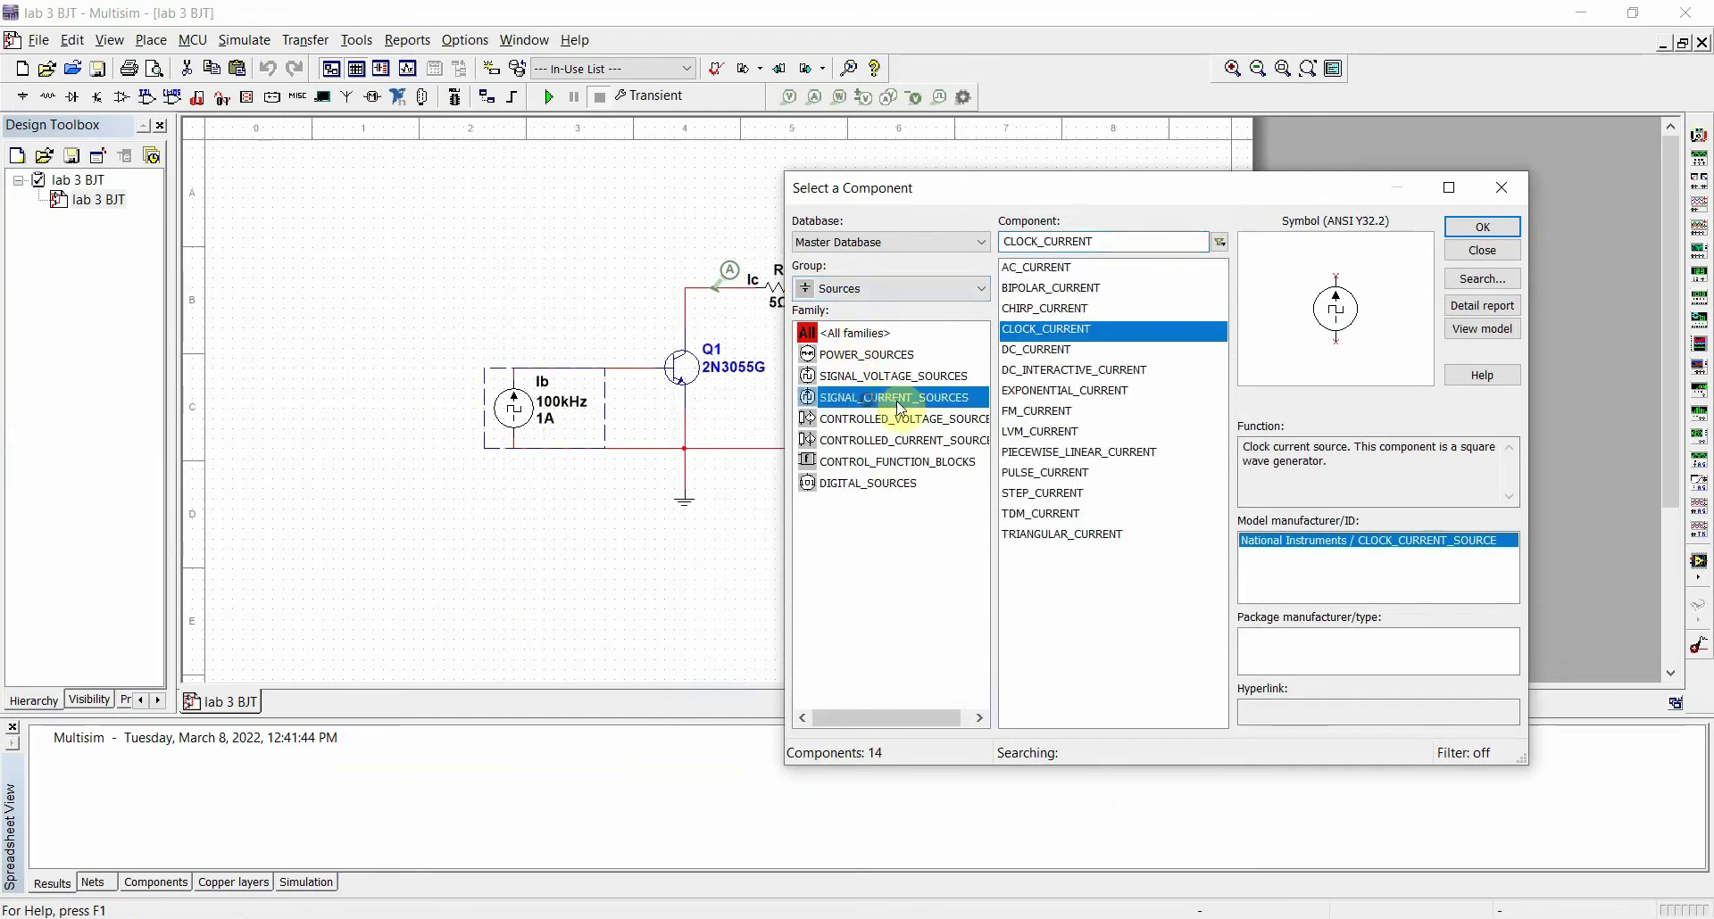
pyautogui.click(1077, 339)
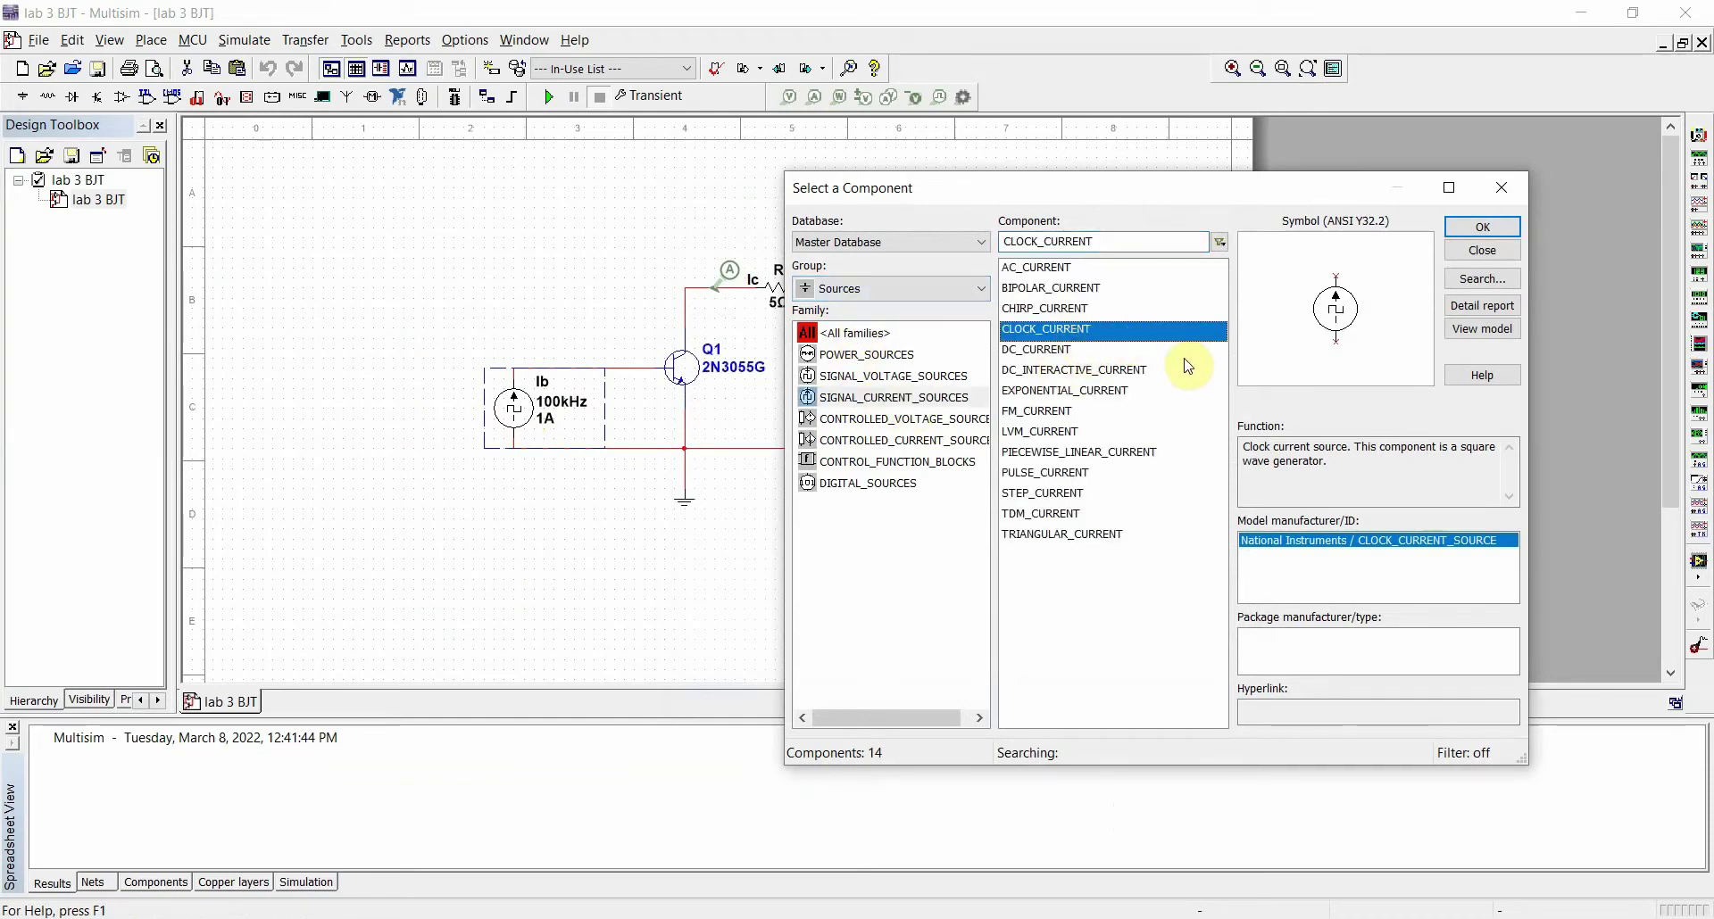
pyautogui.click(1508, 253)
# Look up transistor Q1 in the BJT_NPN family and examine the current and voltage ratings in its function description, without replacing it
pyautogui.click(682, 373)
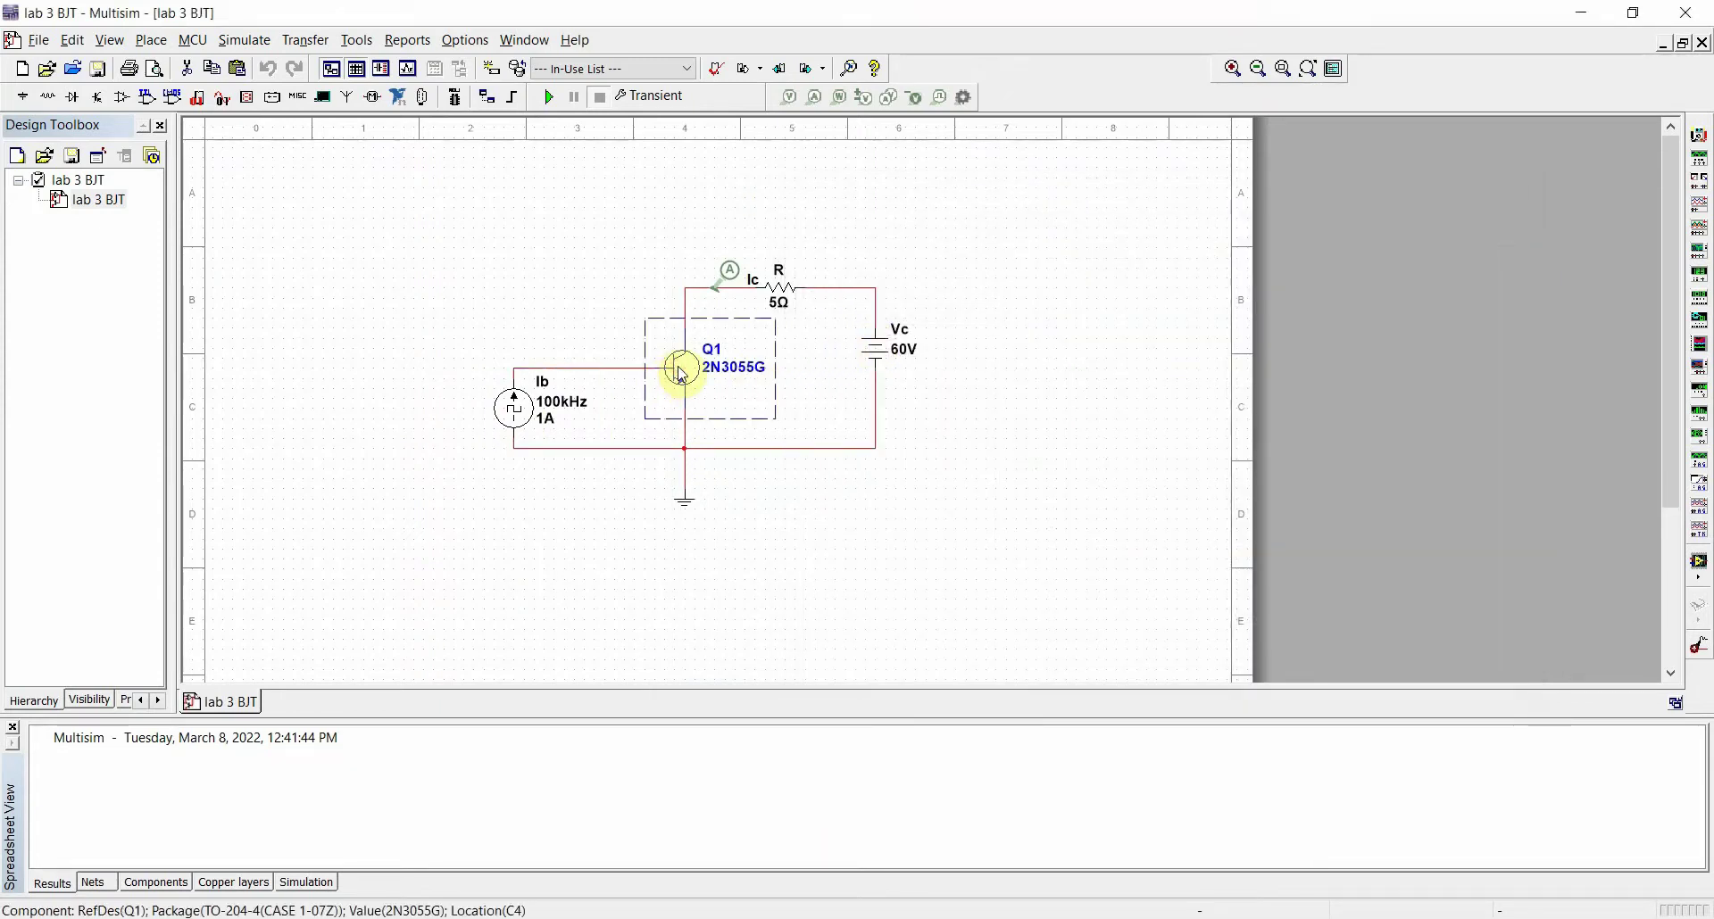
pyautogui.doubleClick(683, 373)
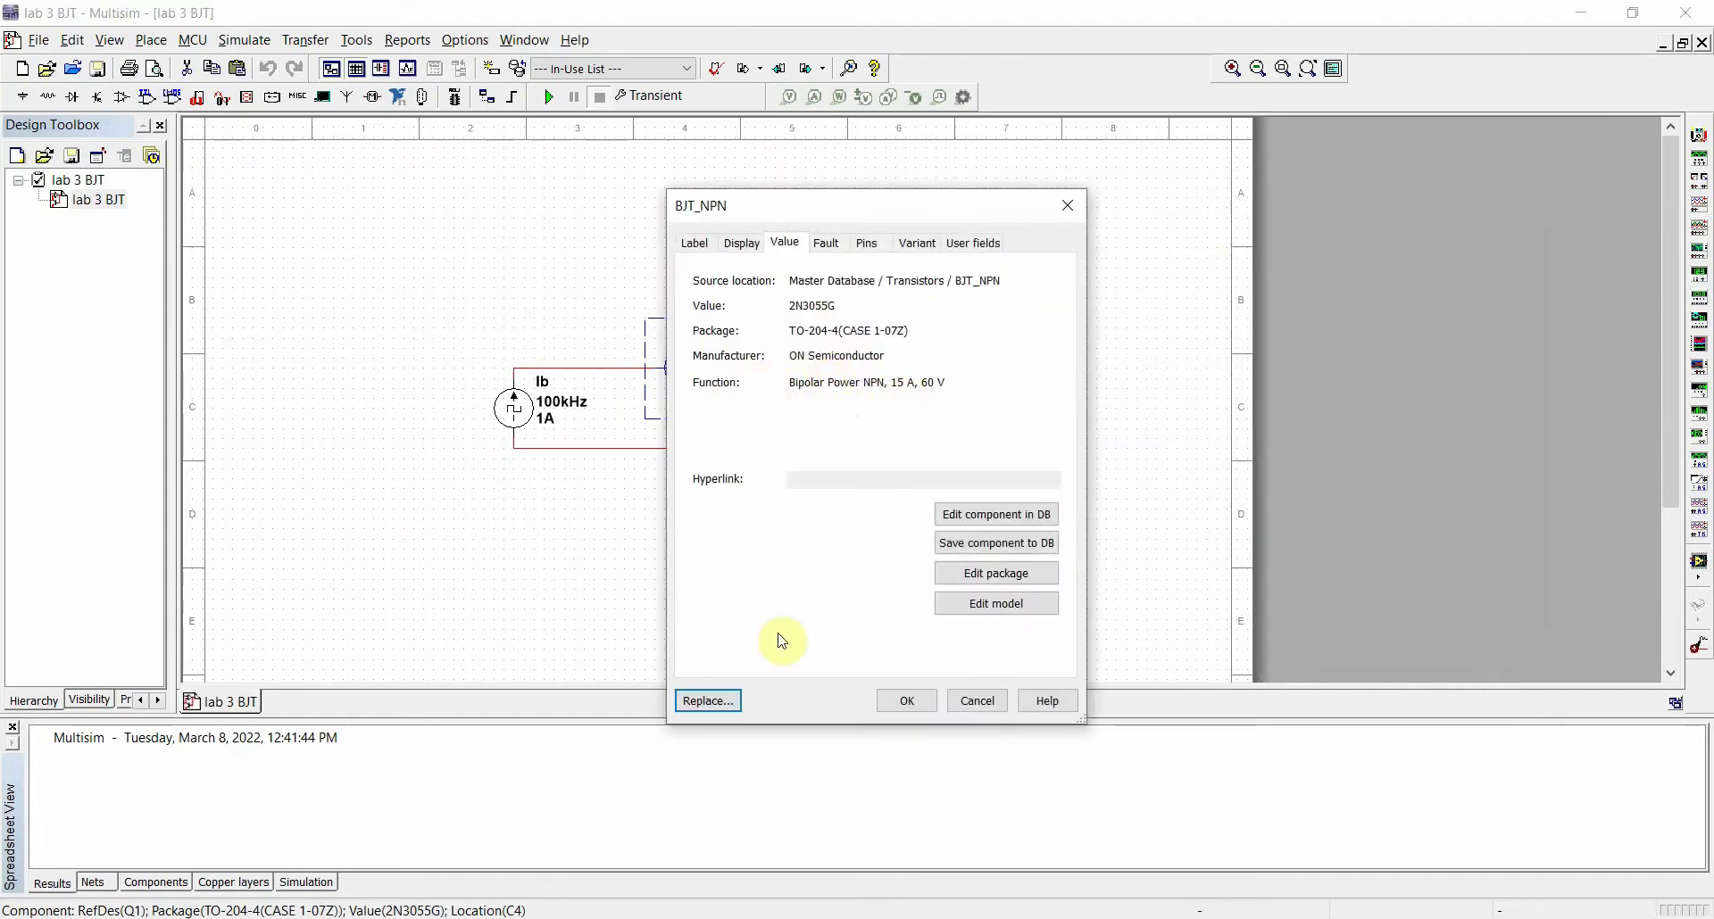
pyautogui.click(710, 700)
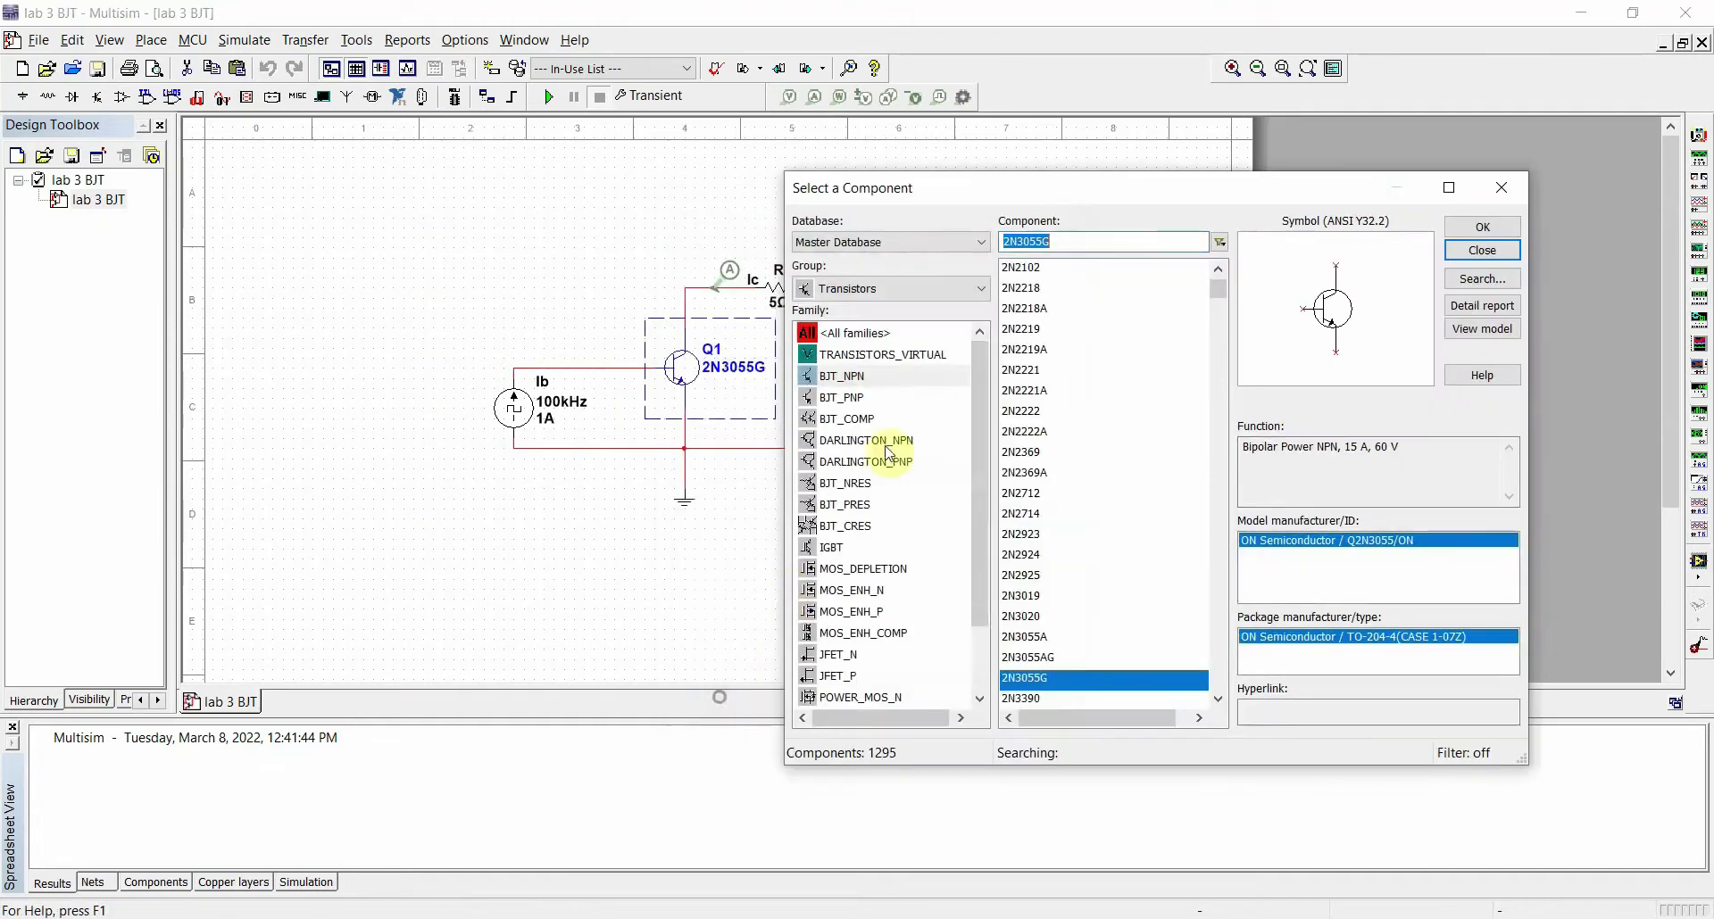
pyautogui.click(843, 375)
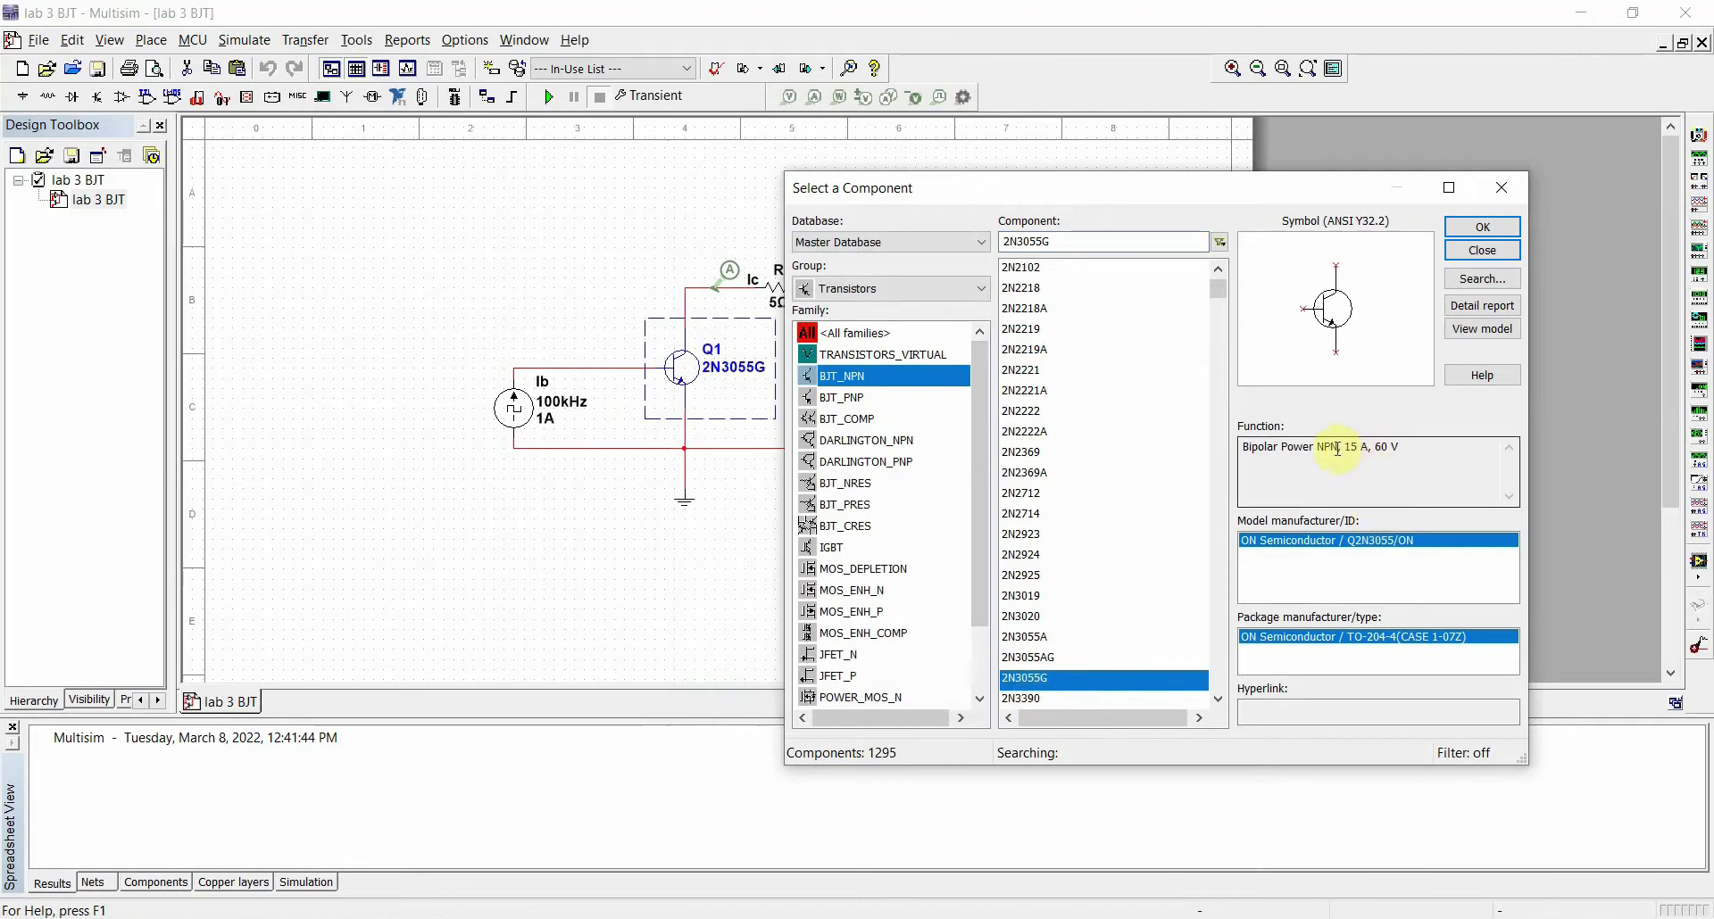
pyautogui.moveTo(1401, 447); pyautogui.dragTo(1320, 448)
pyautogui.click(1369, 451)
pyautogui.click(1366, 448)
pyautogui.click(1369, 448)
pyautogui.click(1322, 447)
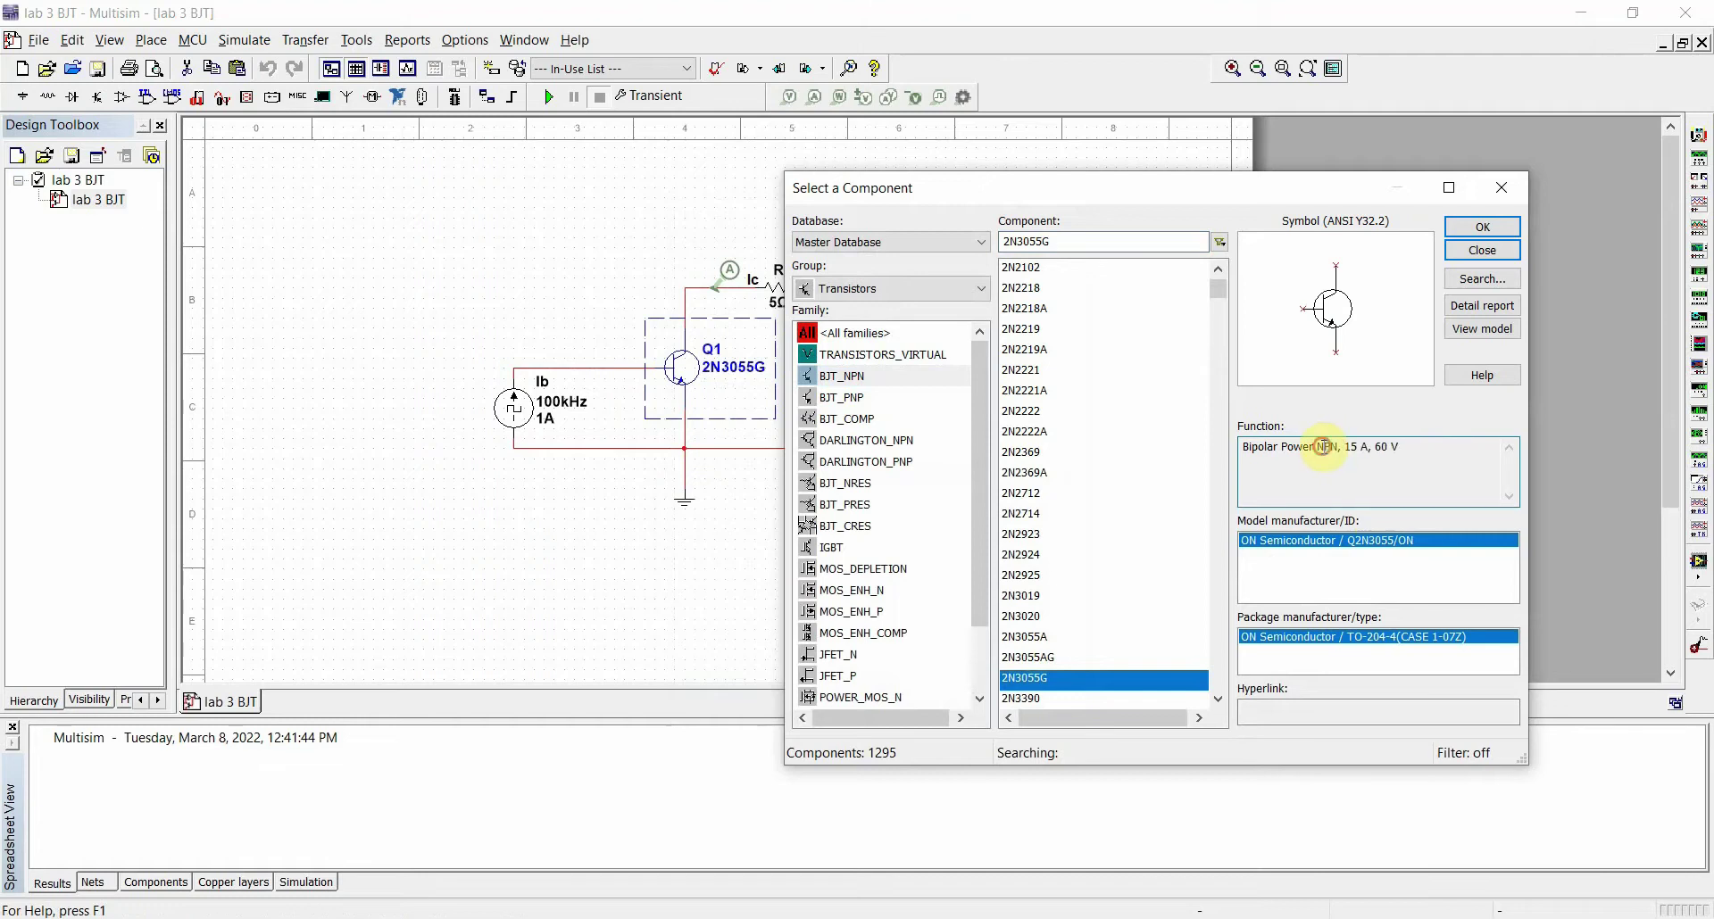
pyautogui.click(1516, 205)
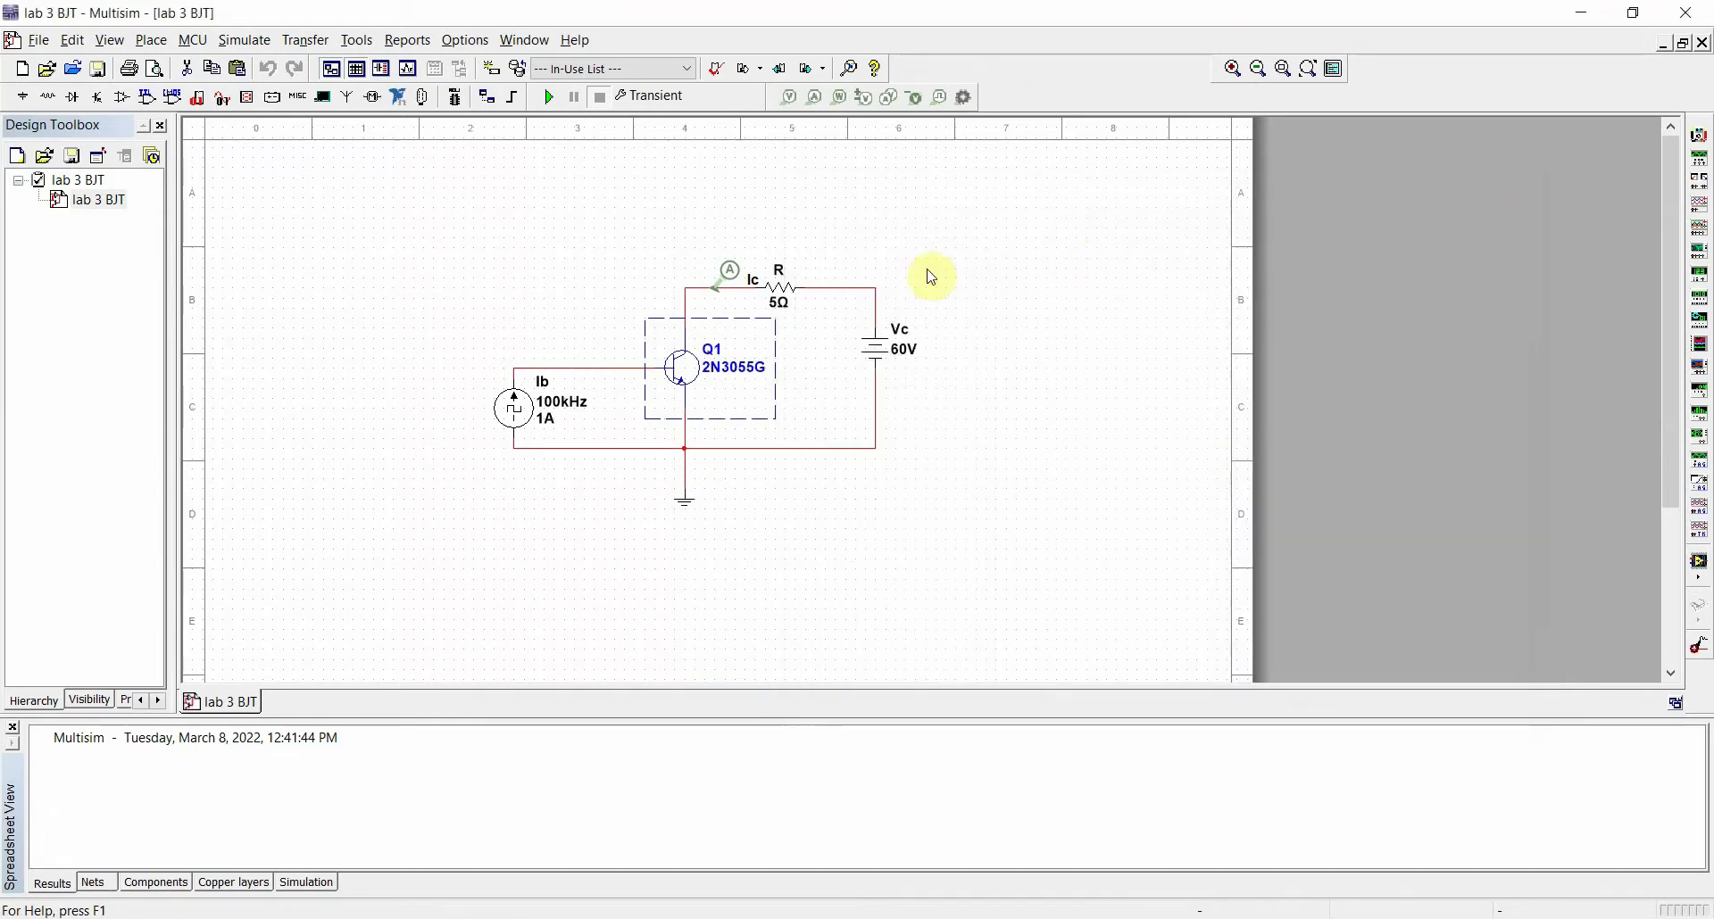
# Look up the collector resistor R in the Basic group's RESISTOR family, without replacing it
pyautogui.doubleClick(785, 300)
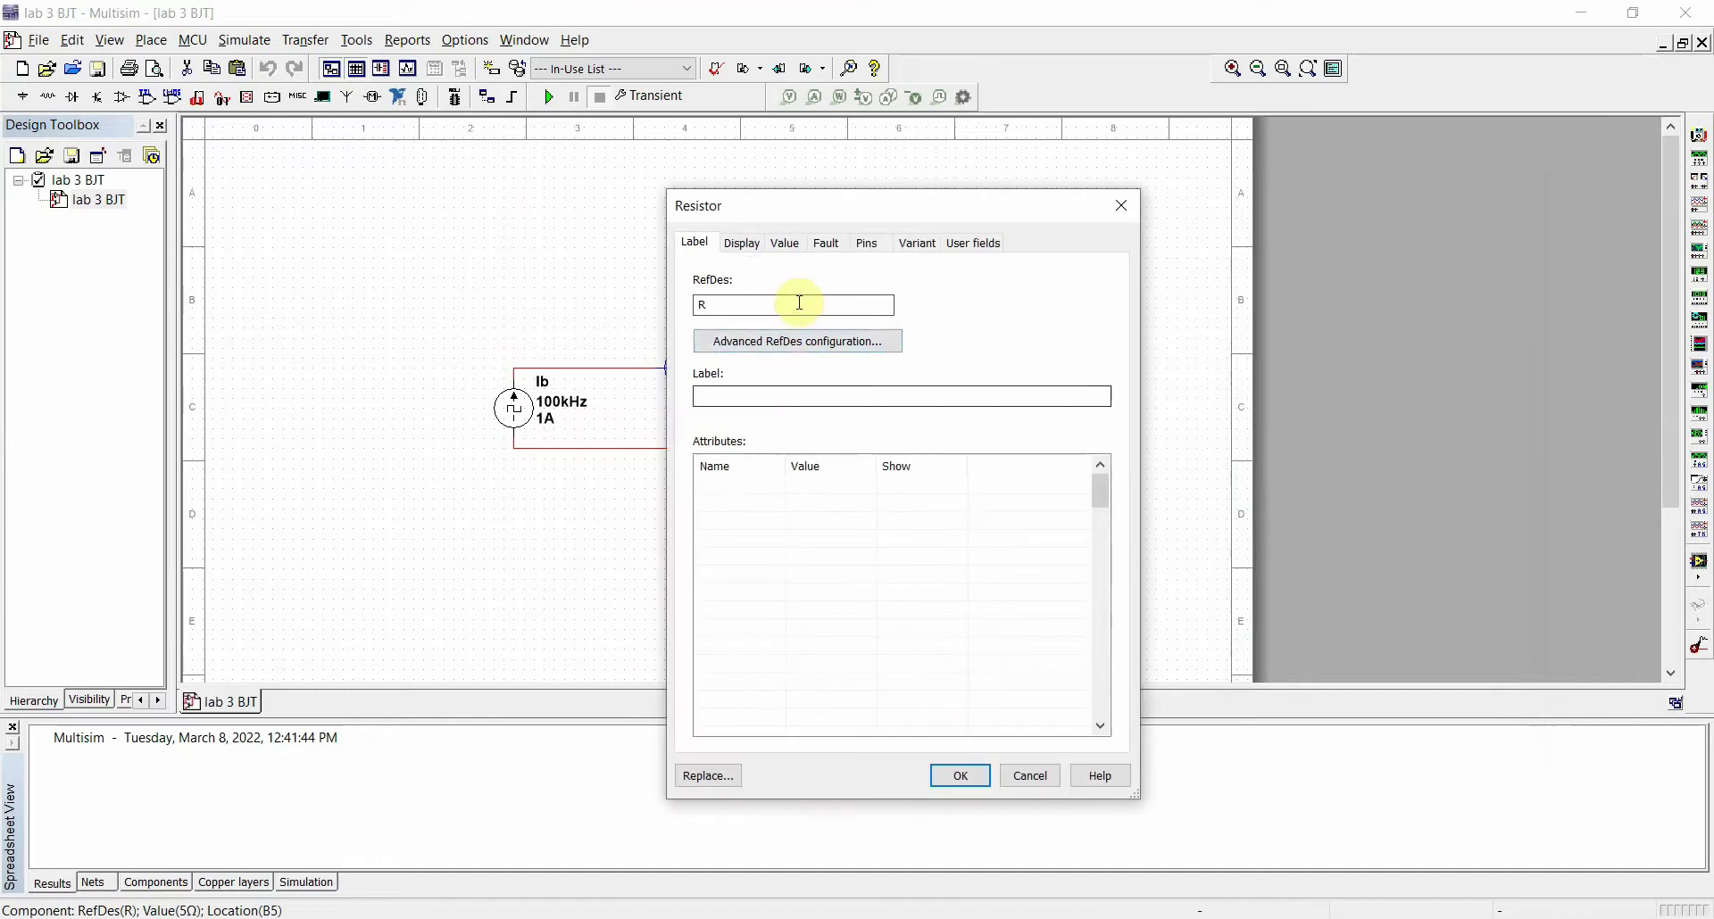
pyautogui.click(733, 765)
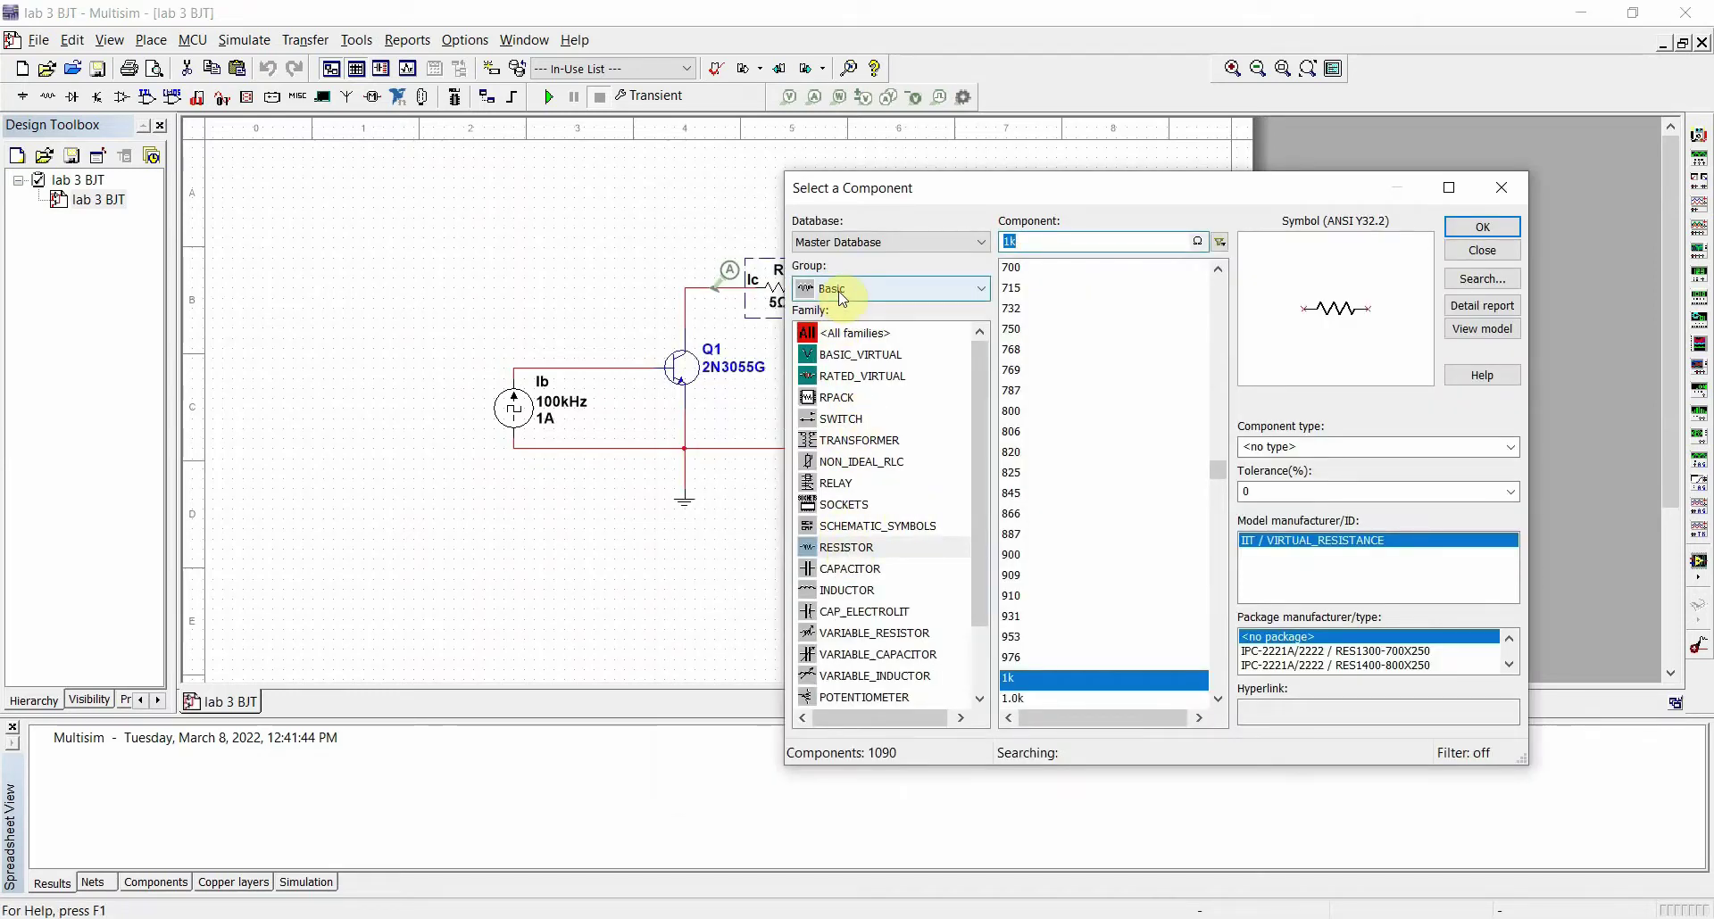
pyautogui.click(840, 299)
pyautogui.click(819, 287)
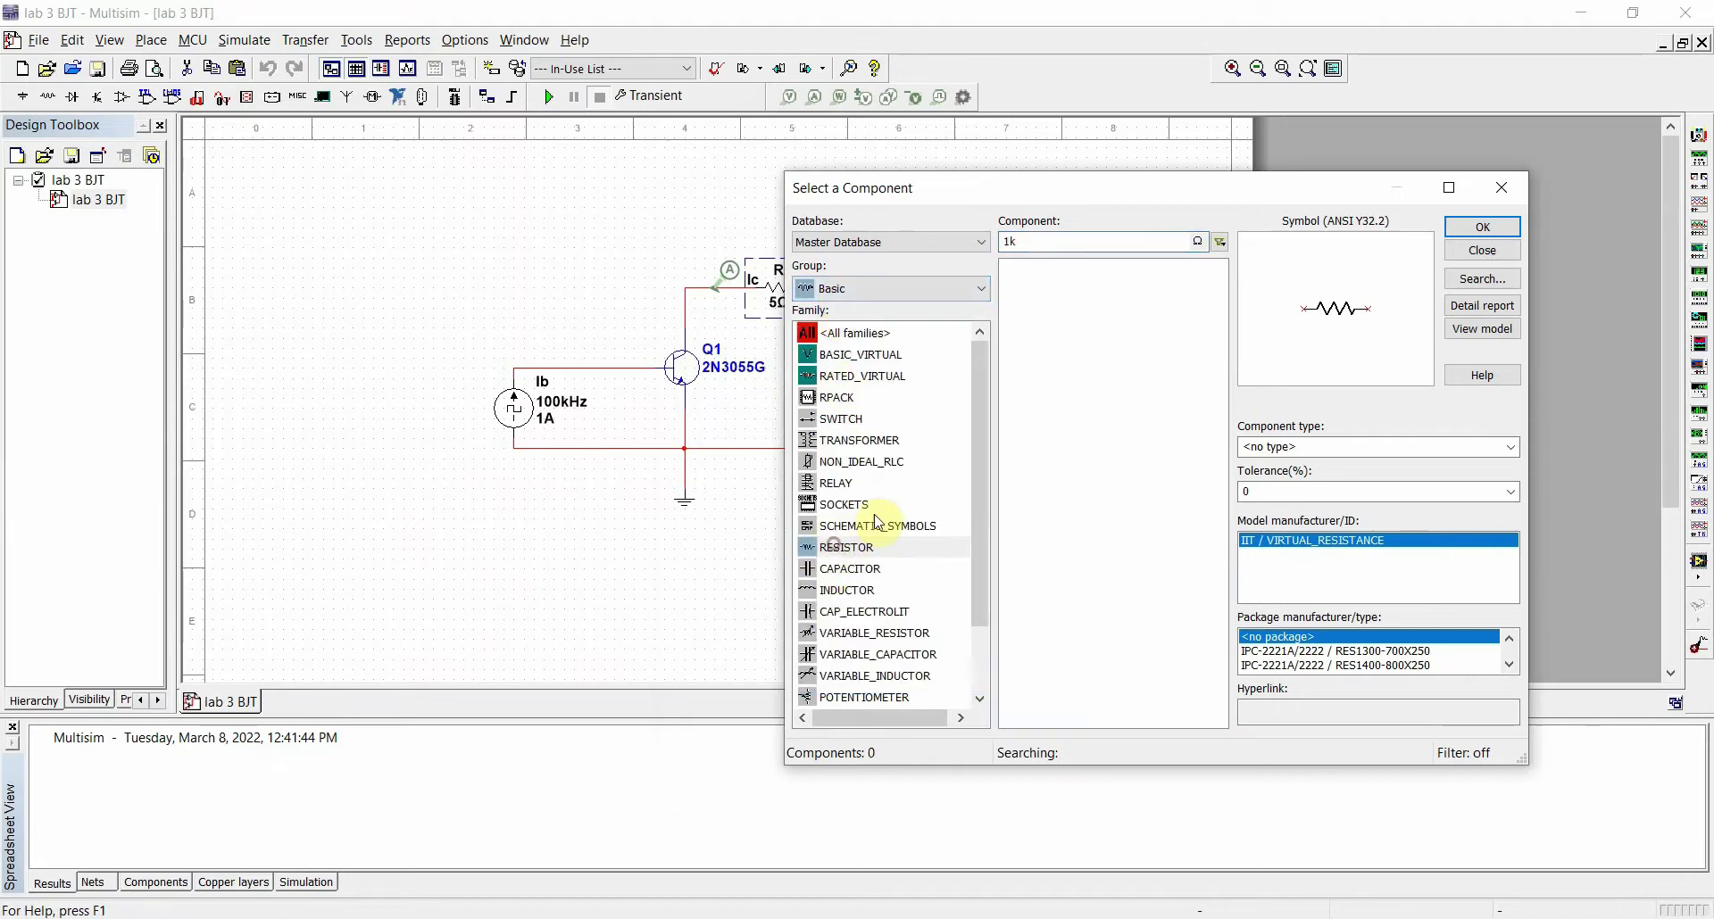
pyautogui.click(848, 546)
pyautogui.click(1501, 187)
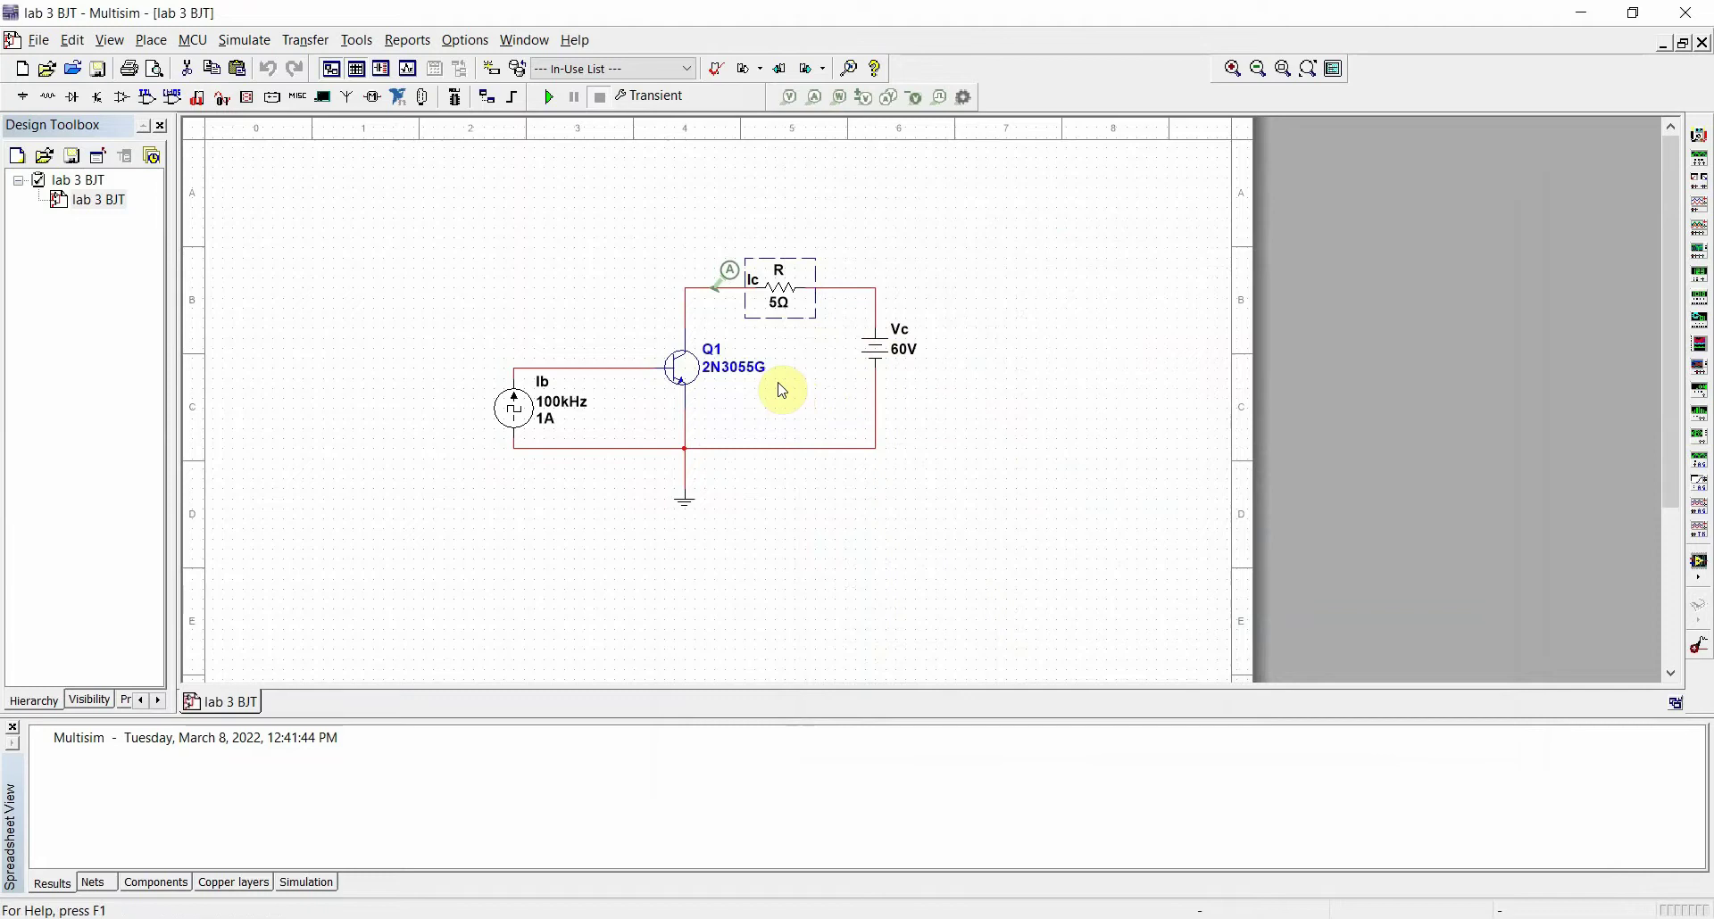
# Look up the collector supply Vc in the Sources group's POWER_SOURCES family as DC_POWER, keeping the existing part
pyautogui.click(883, 353)
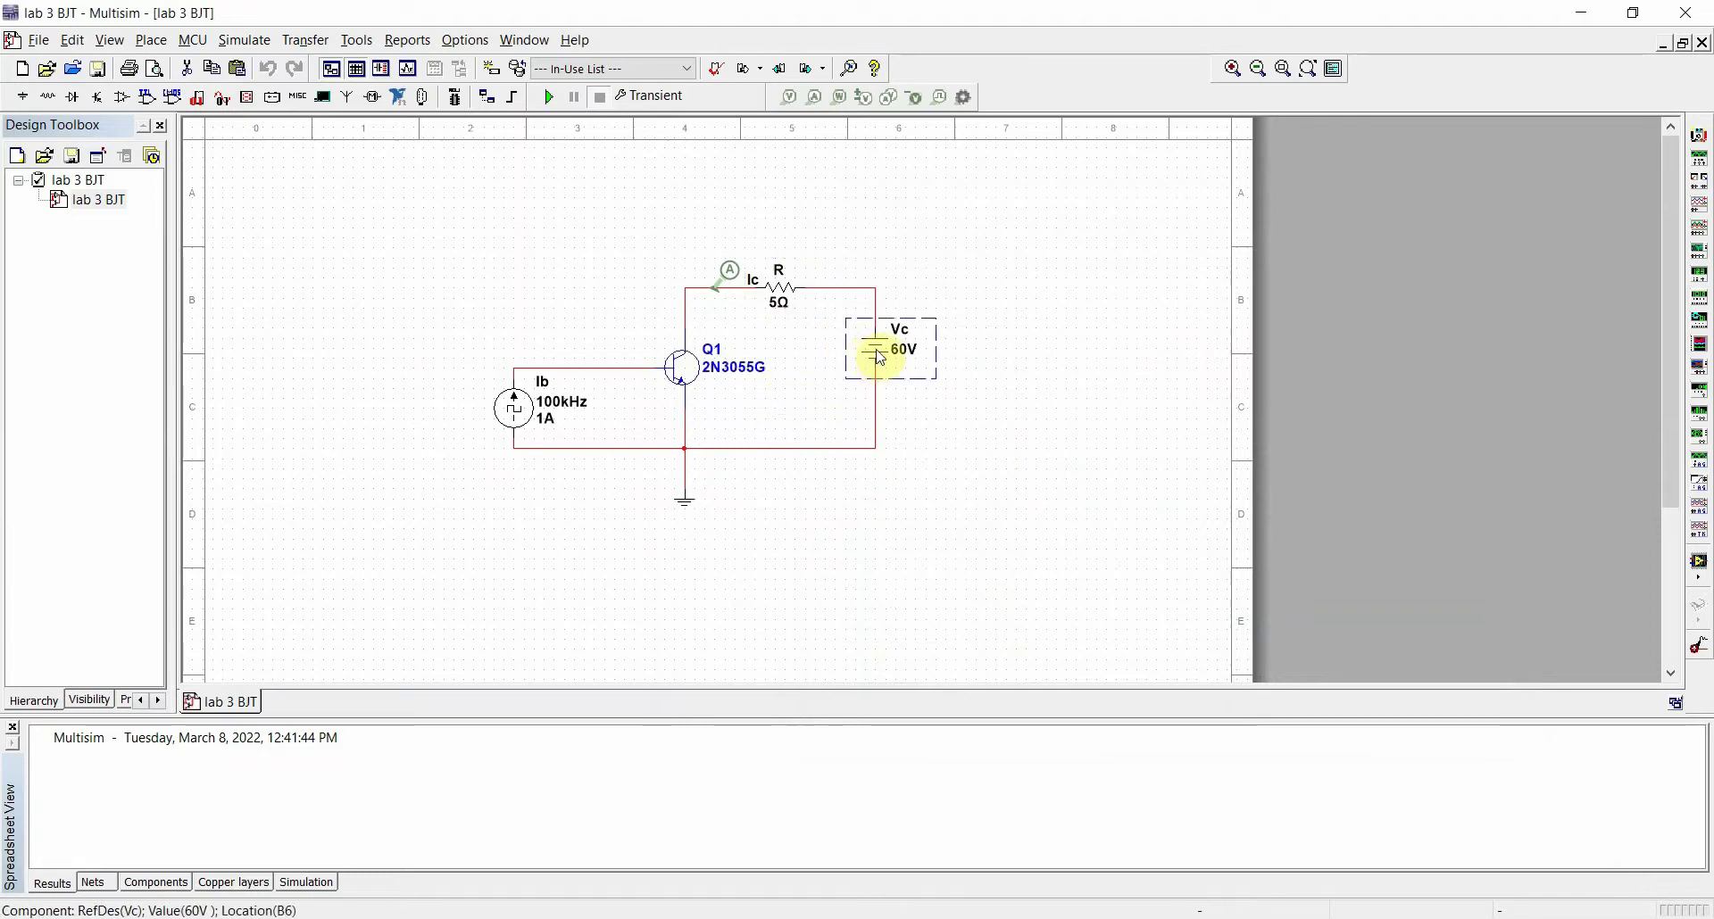
pyautogui.doubleClick(880, 358)
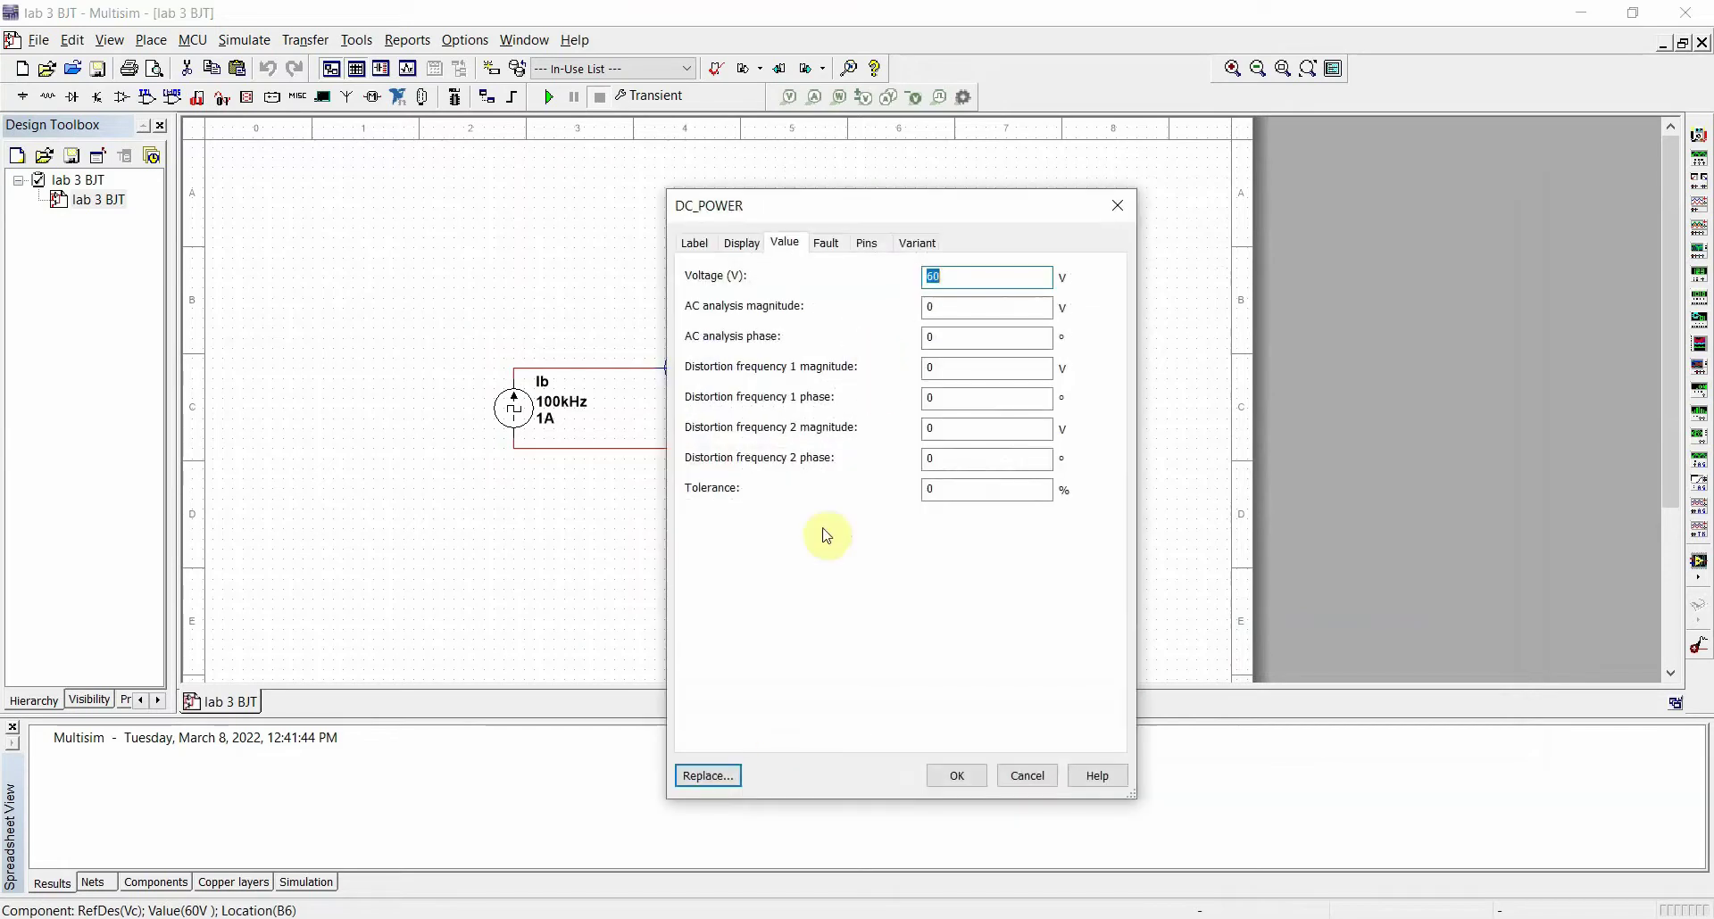
pyautogui.click(725, 777)
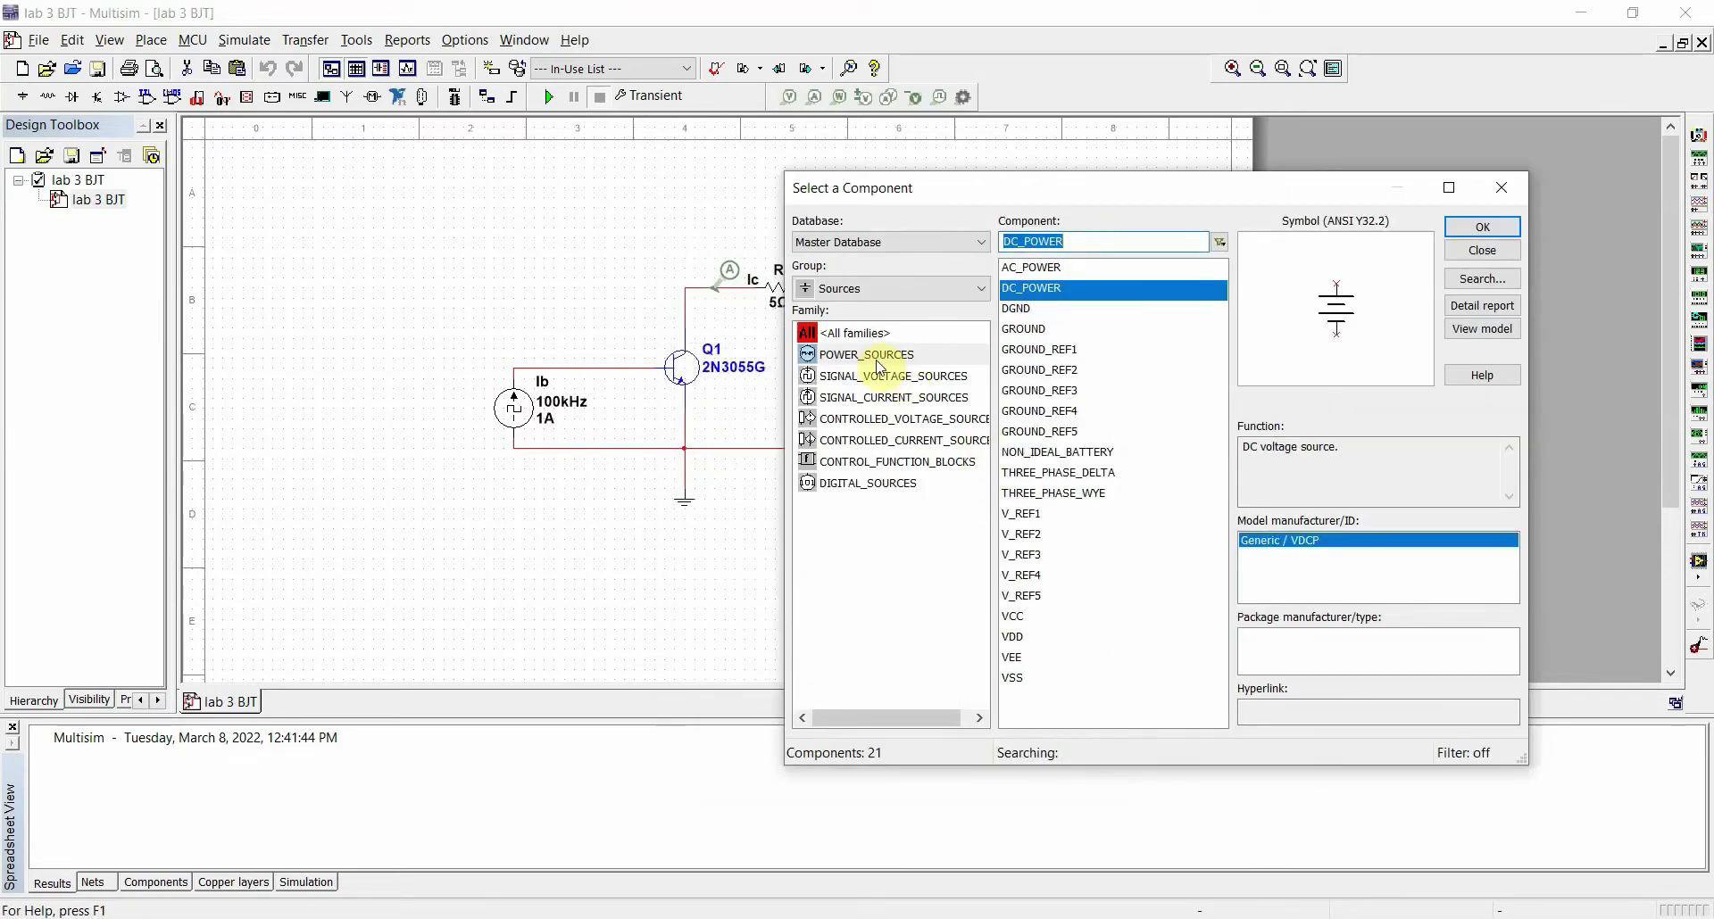
pyautogui.click(875, 355)
pyautogui.click(1035, 286)
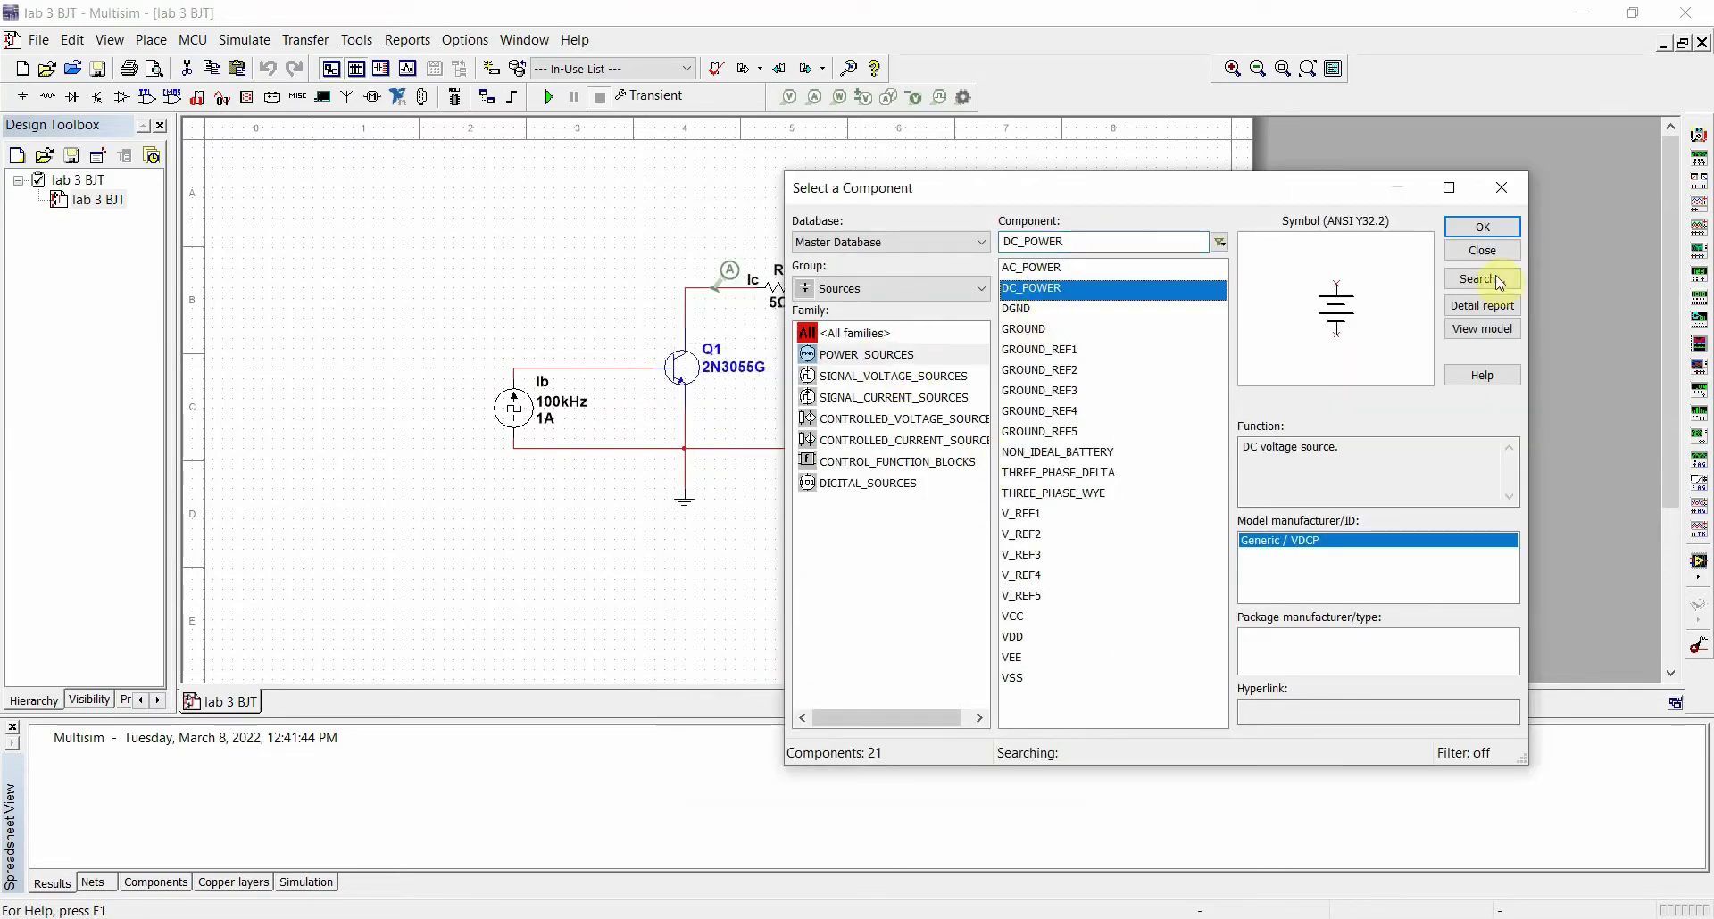
pyautogui.click(1482, 227)
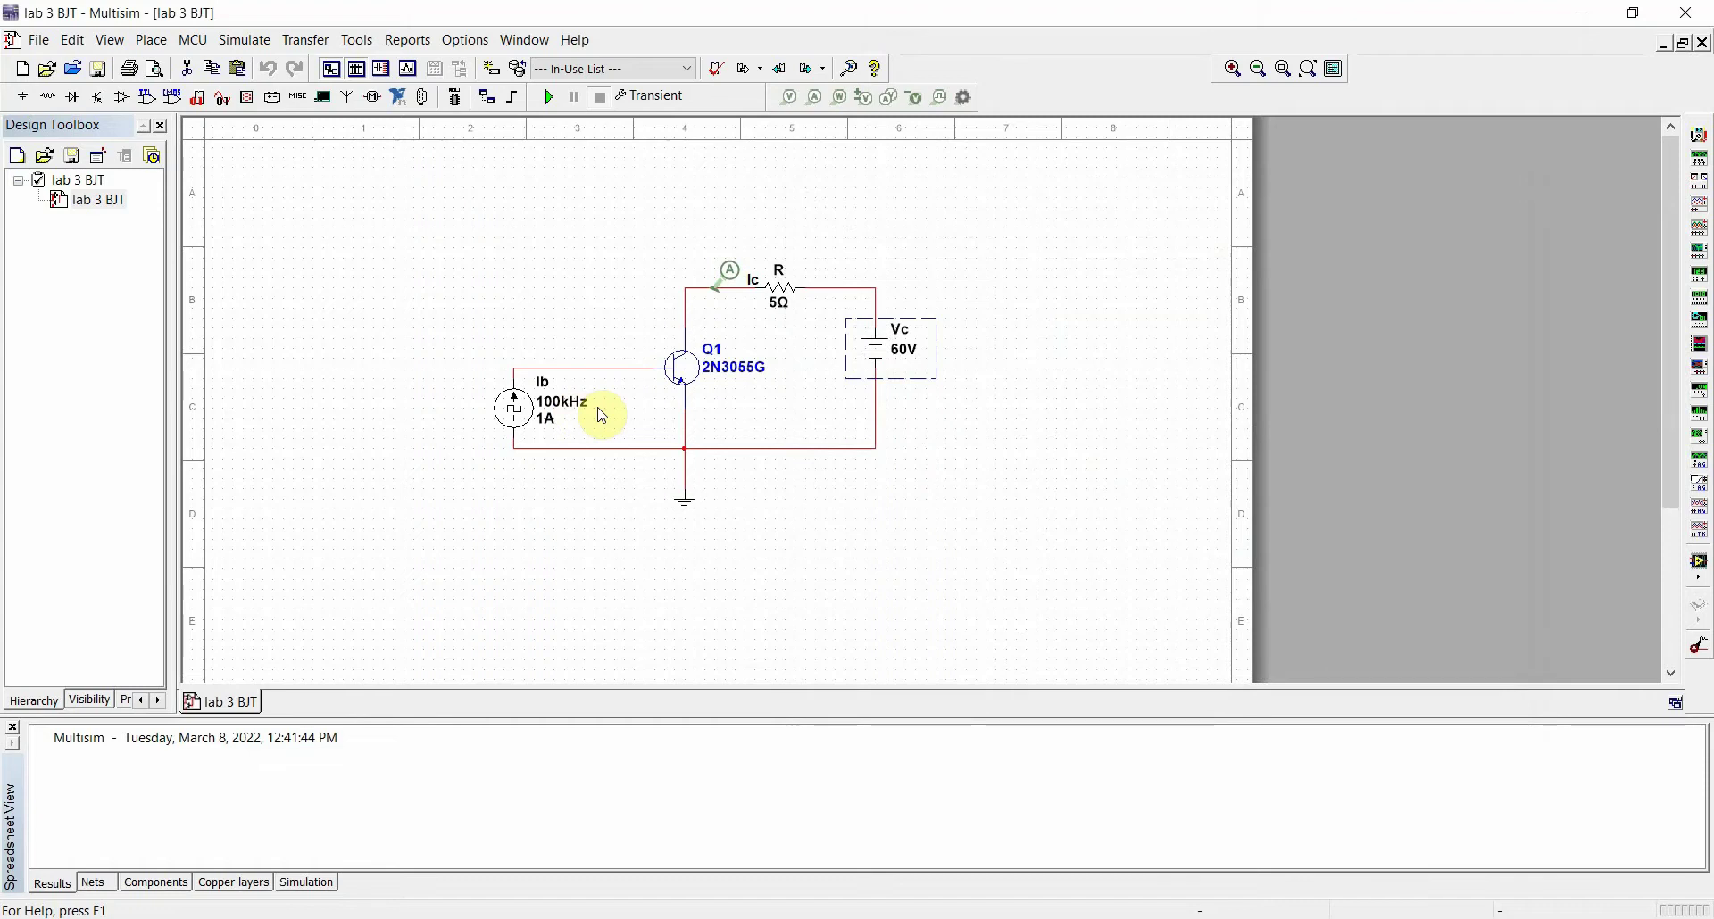
# Examine the Transient analysis parameters and output variables, and close the simulation settings without changing them
pyautogui.click(667, 97)
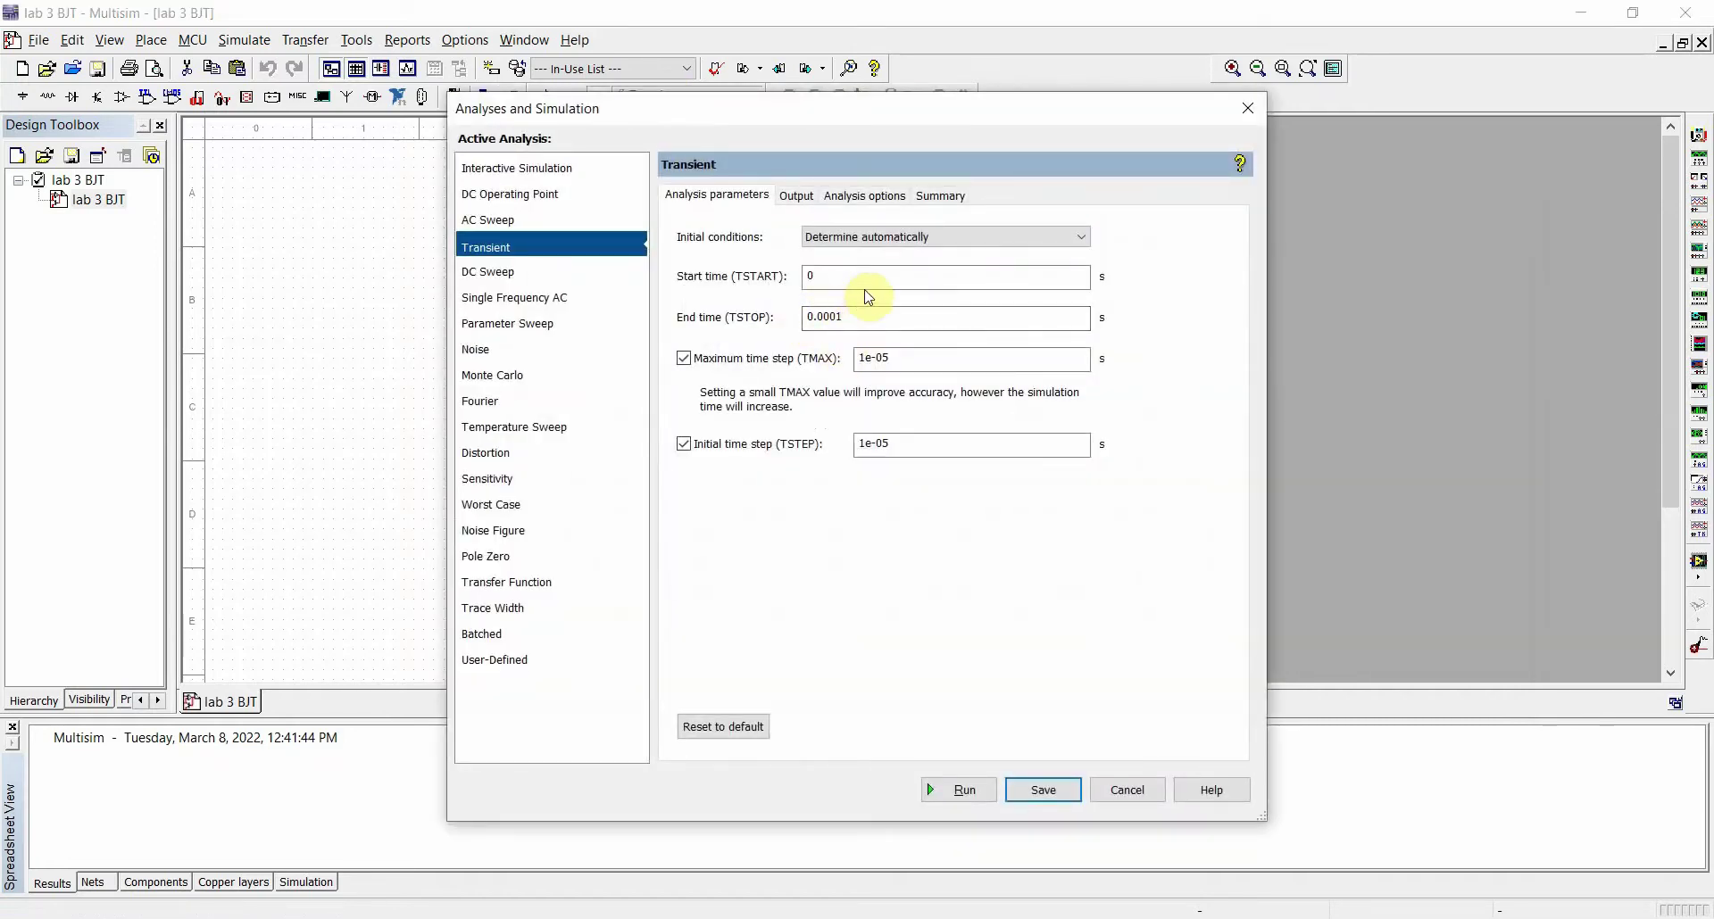
pyautogui.click(796, 197)
pyautogui.click(741, 195)
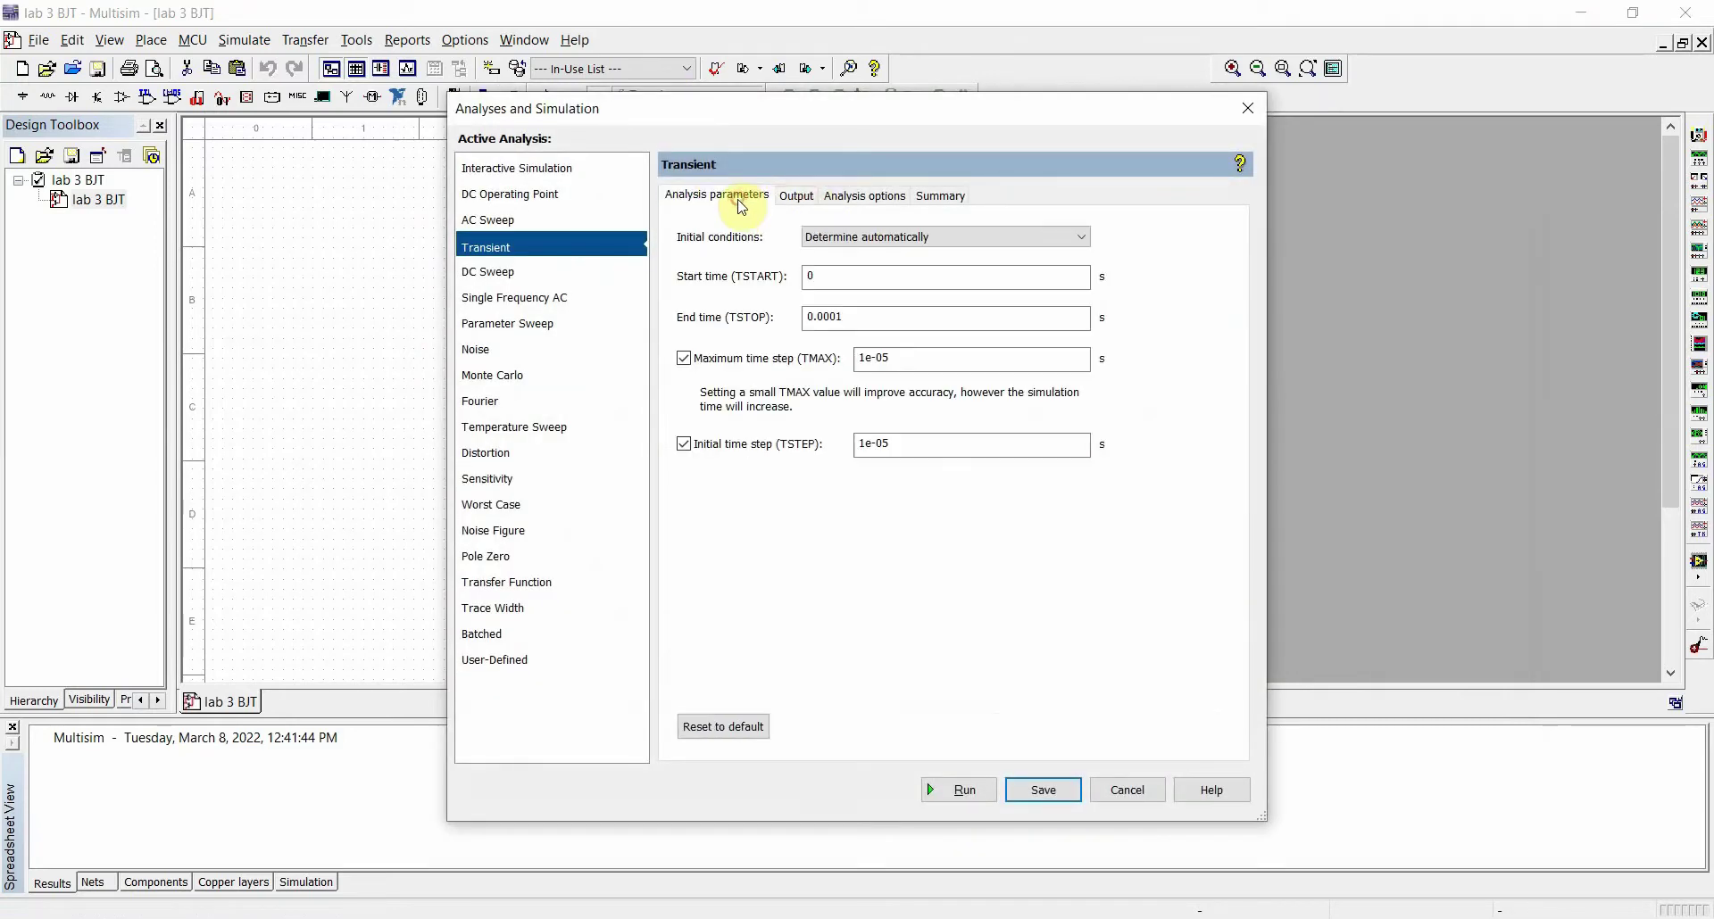
pyautogui.click(797, 196)
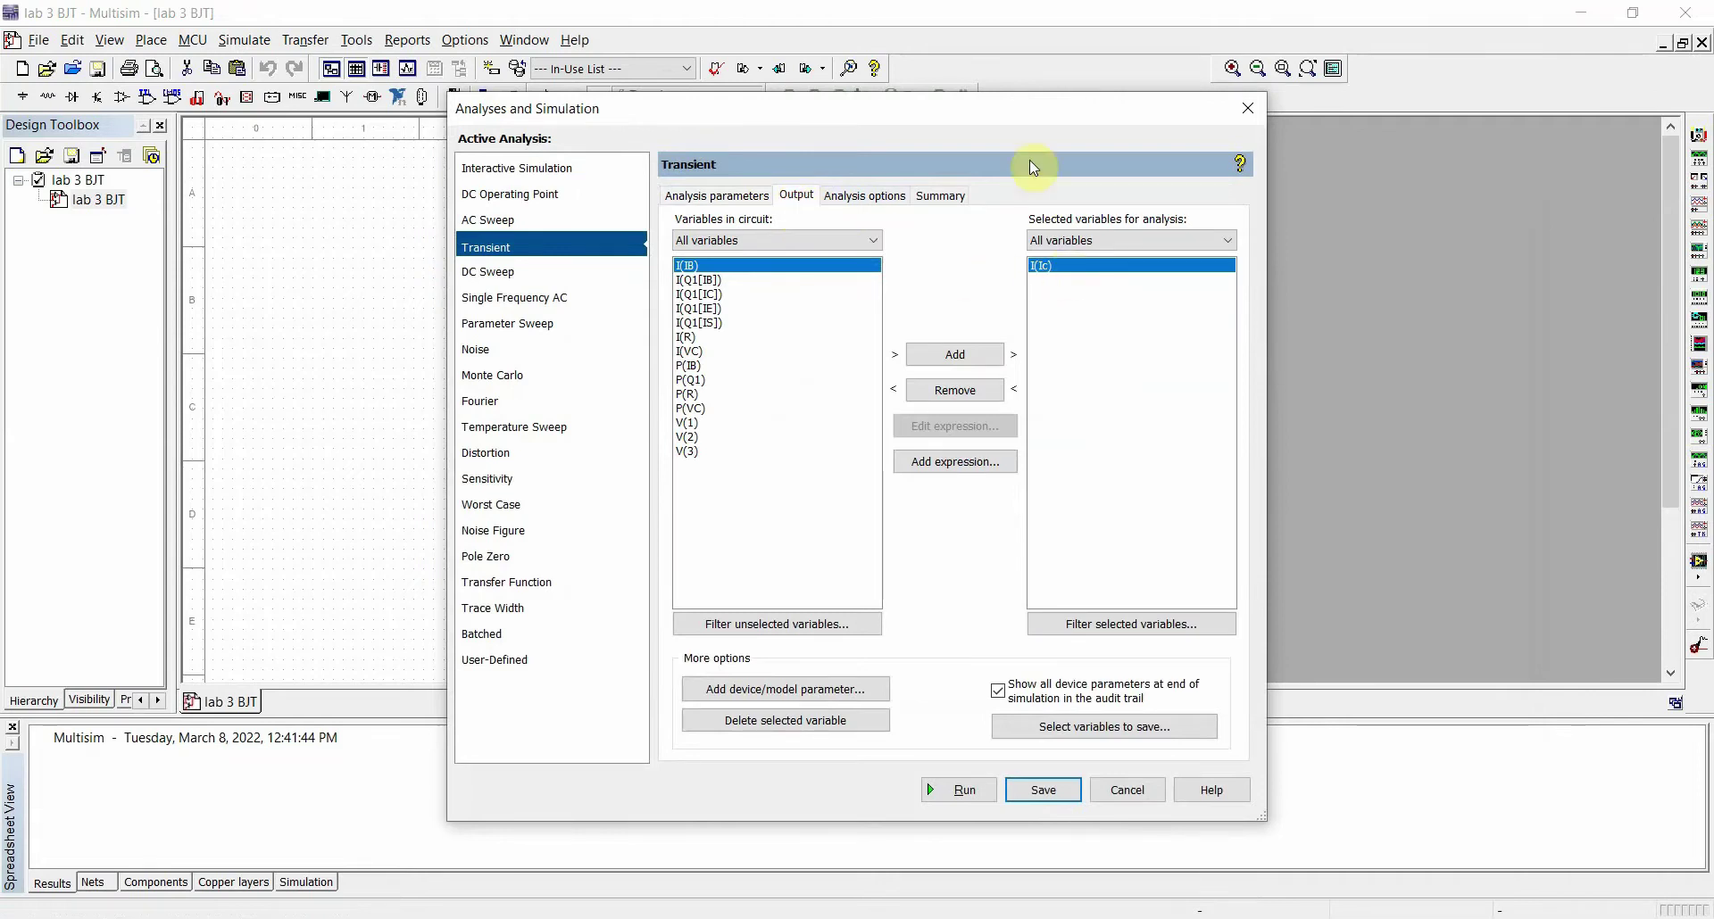
pyautogui.click(1248, 108)
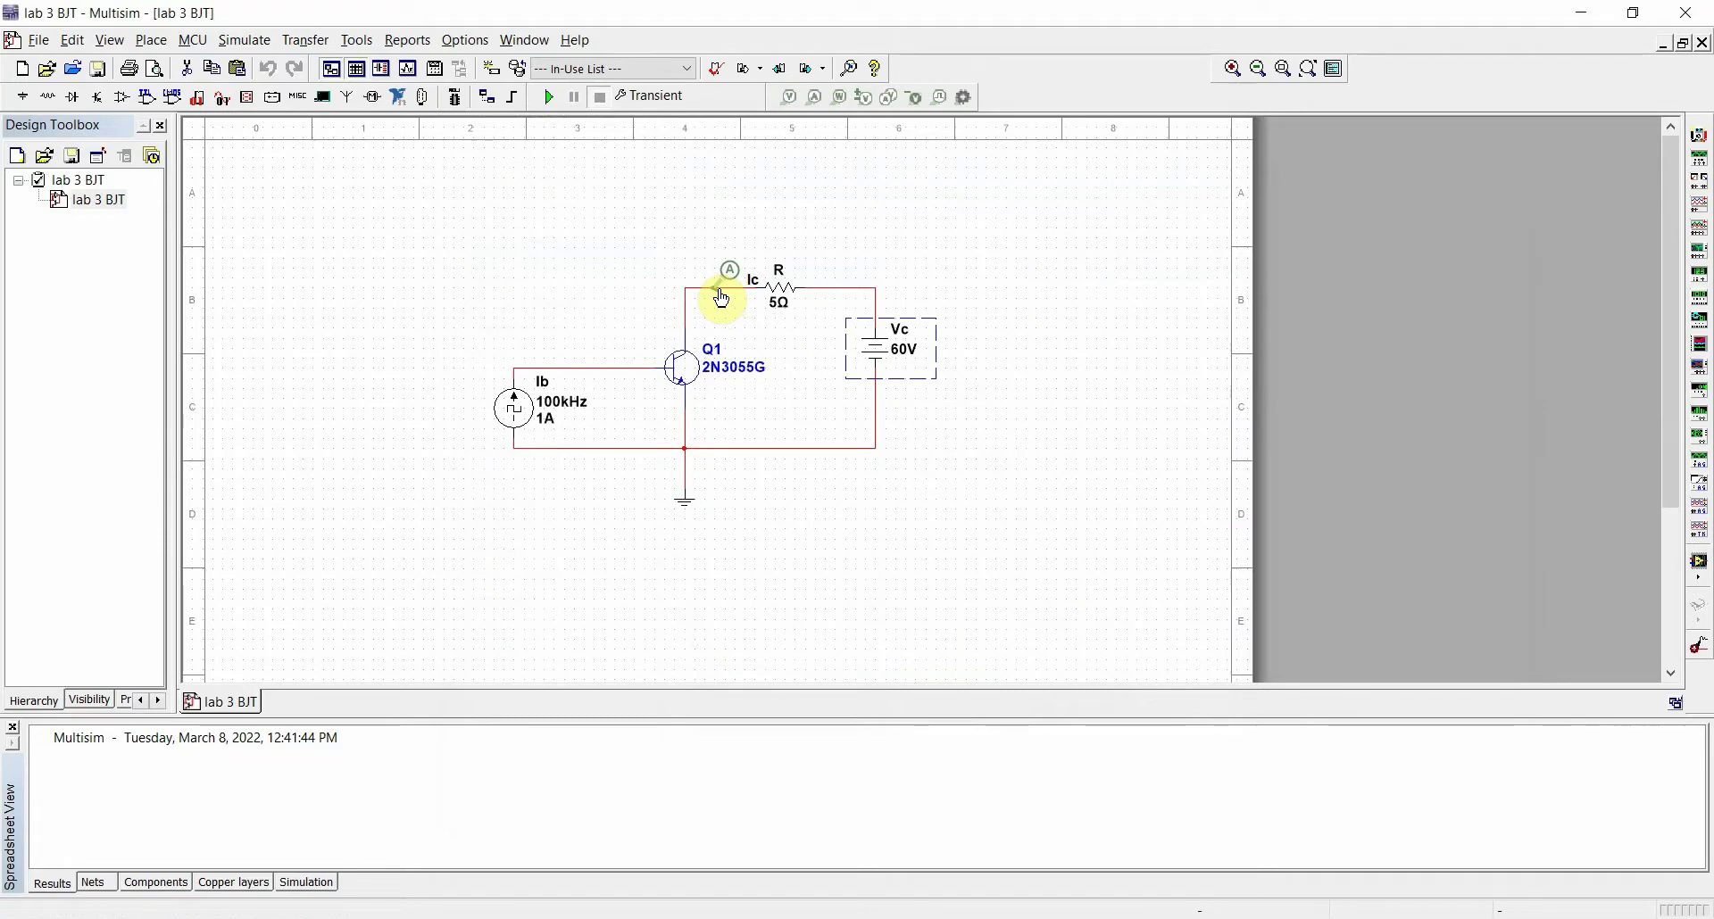
# Place a trial current probe on the wire between resistor R and supply Vc, and delete it
pyautogui.click(815, 98)
pyautogui.click(840, 288)
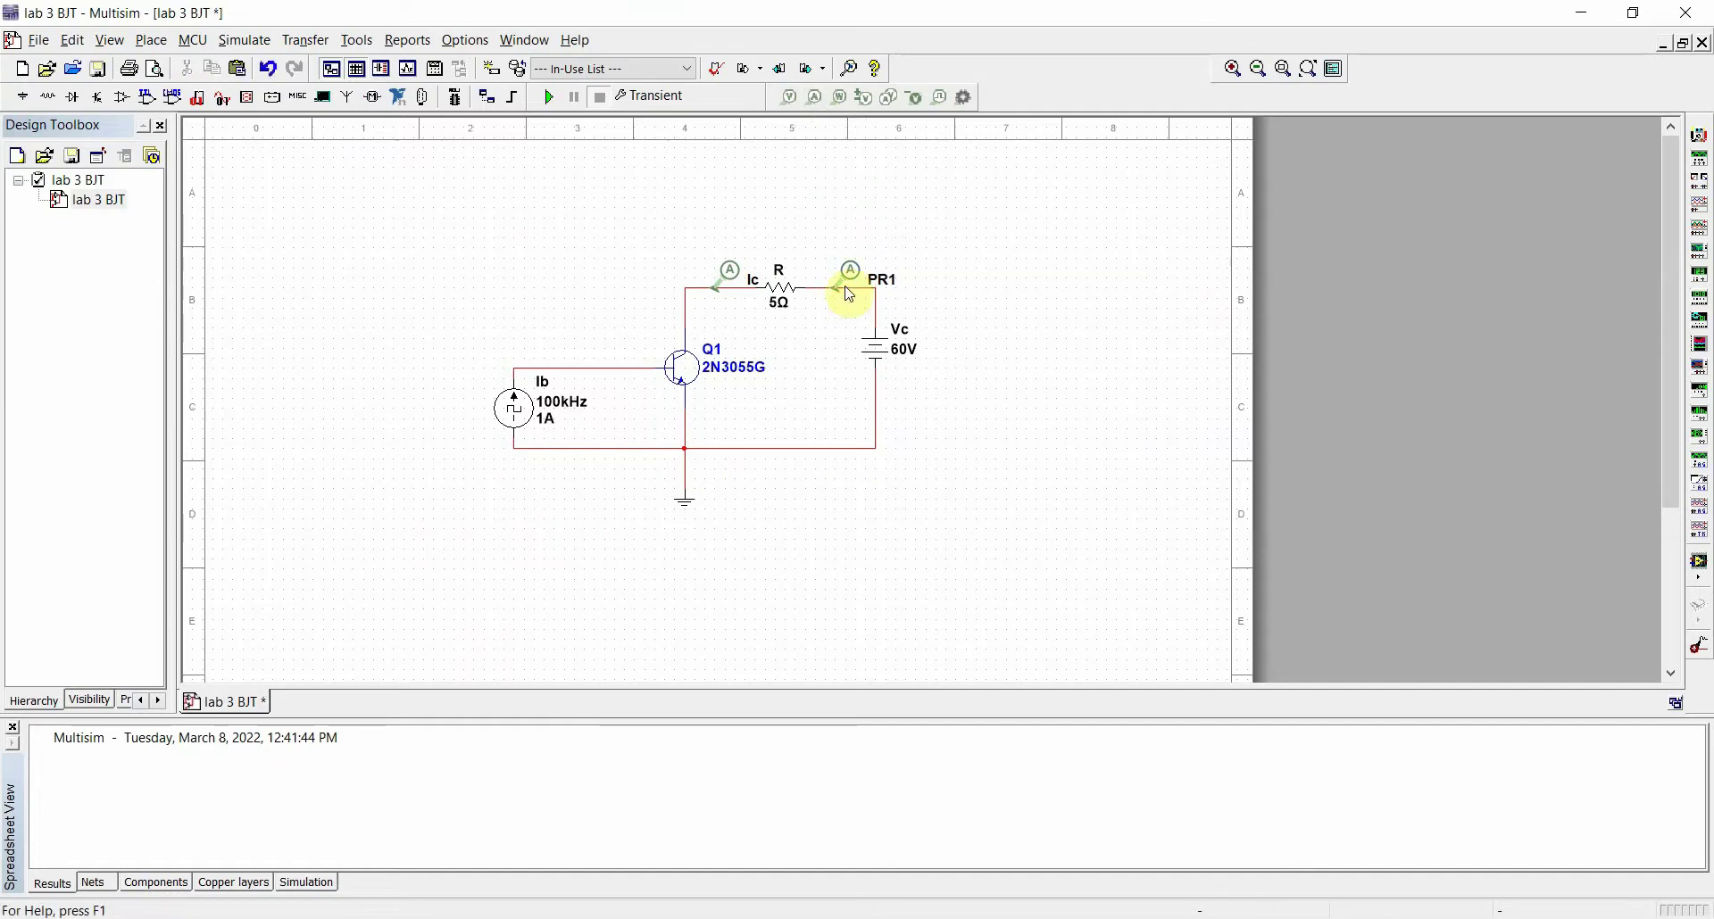
pyautogui.click(849, 279)
pyautogui.press('Delete')
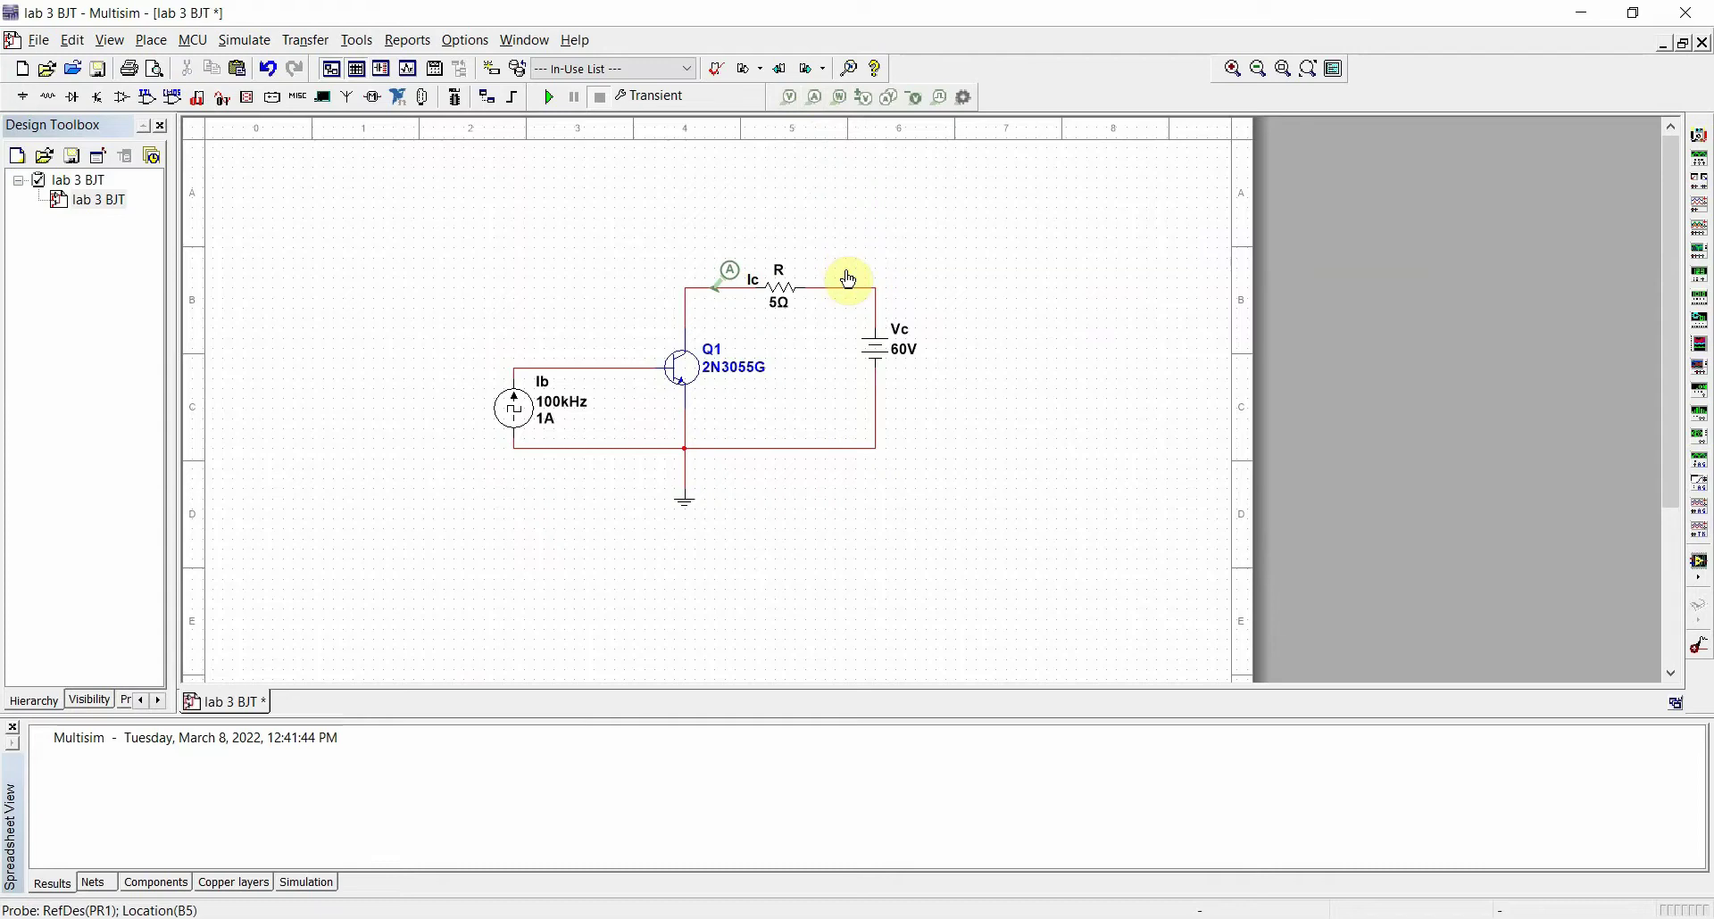
# Examine the RefDes setting in the Ic current probe's properties without changing it
pyautogui.doubleClick(728, 270)
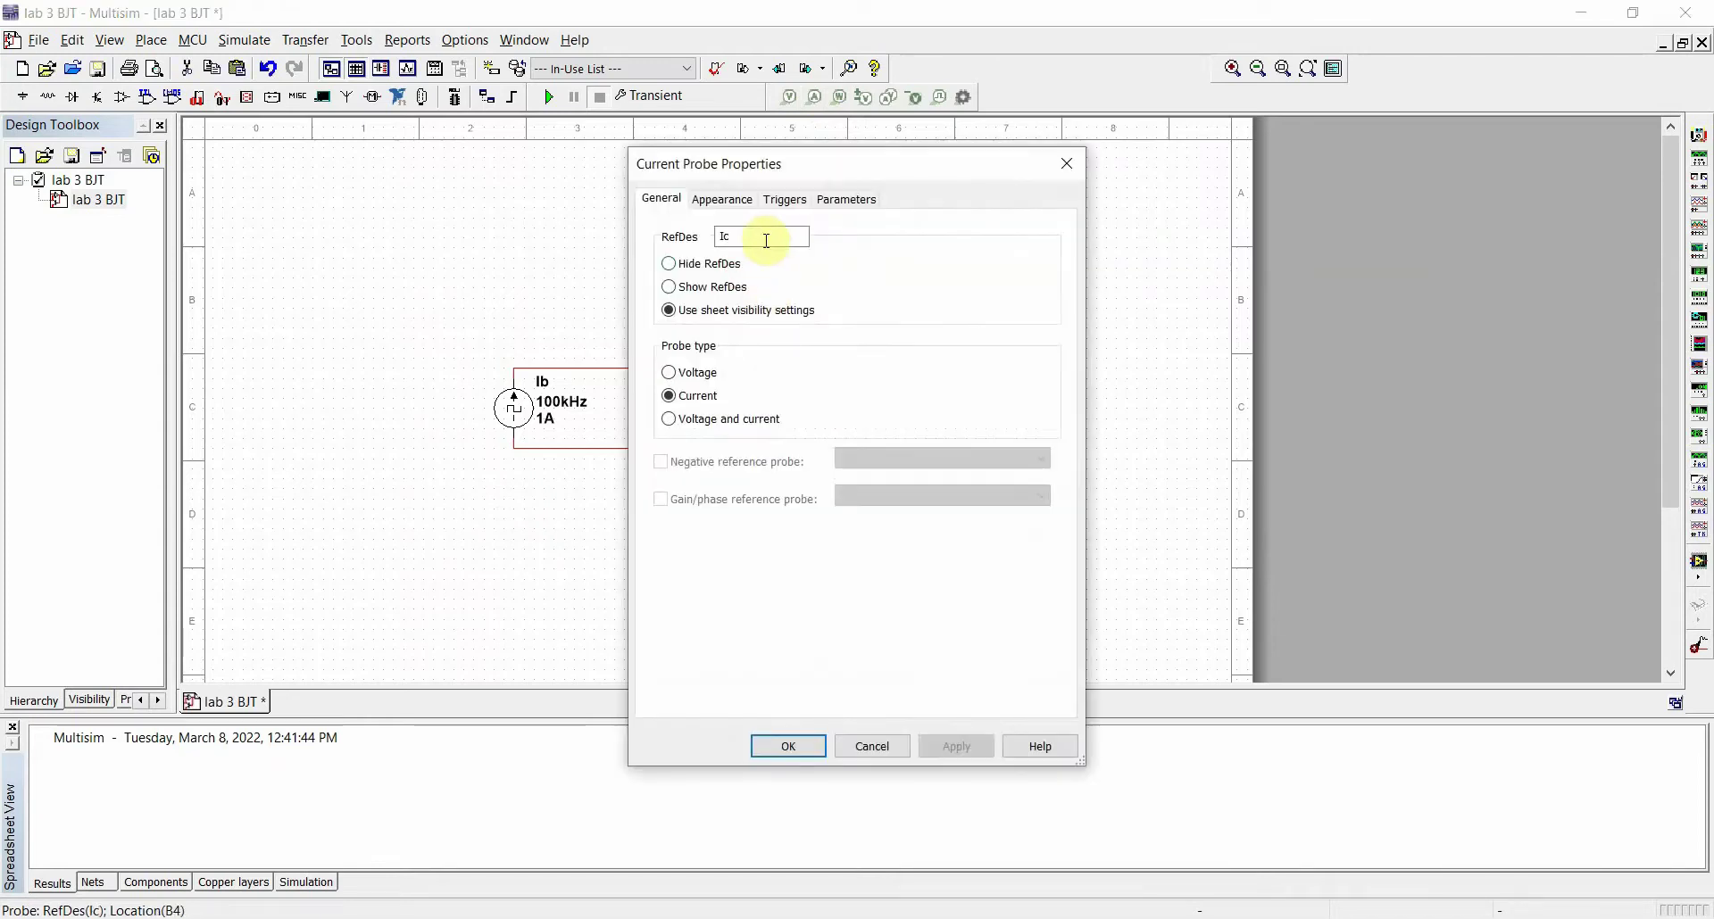
pyautogui.click(726, 236)
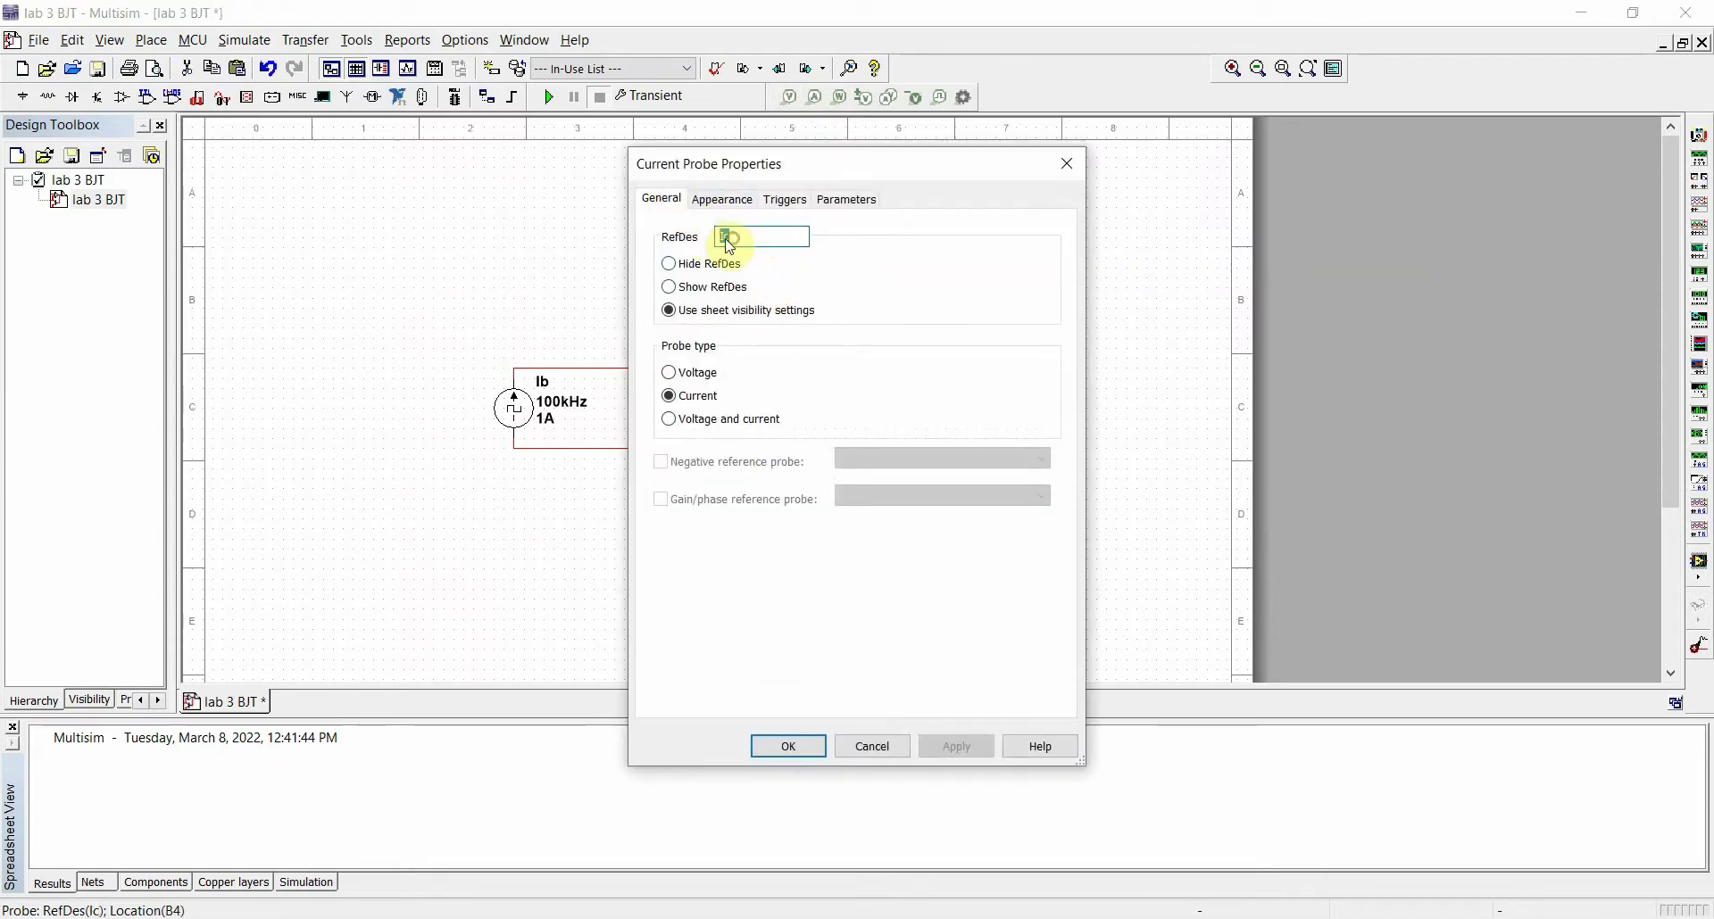
pyautogui.click(872, 746)
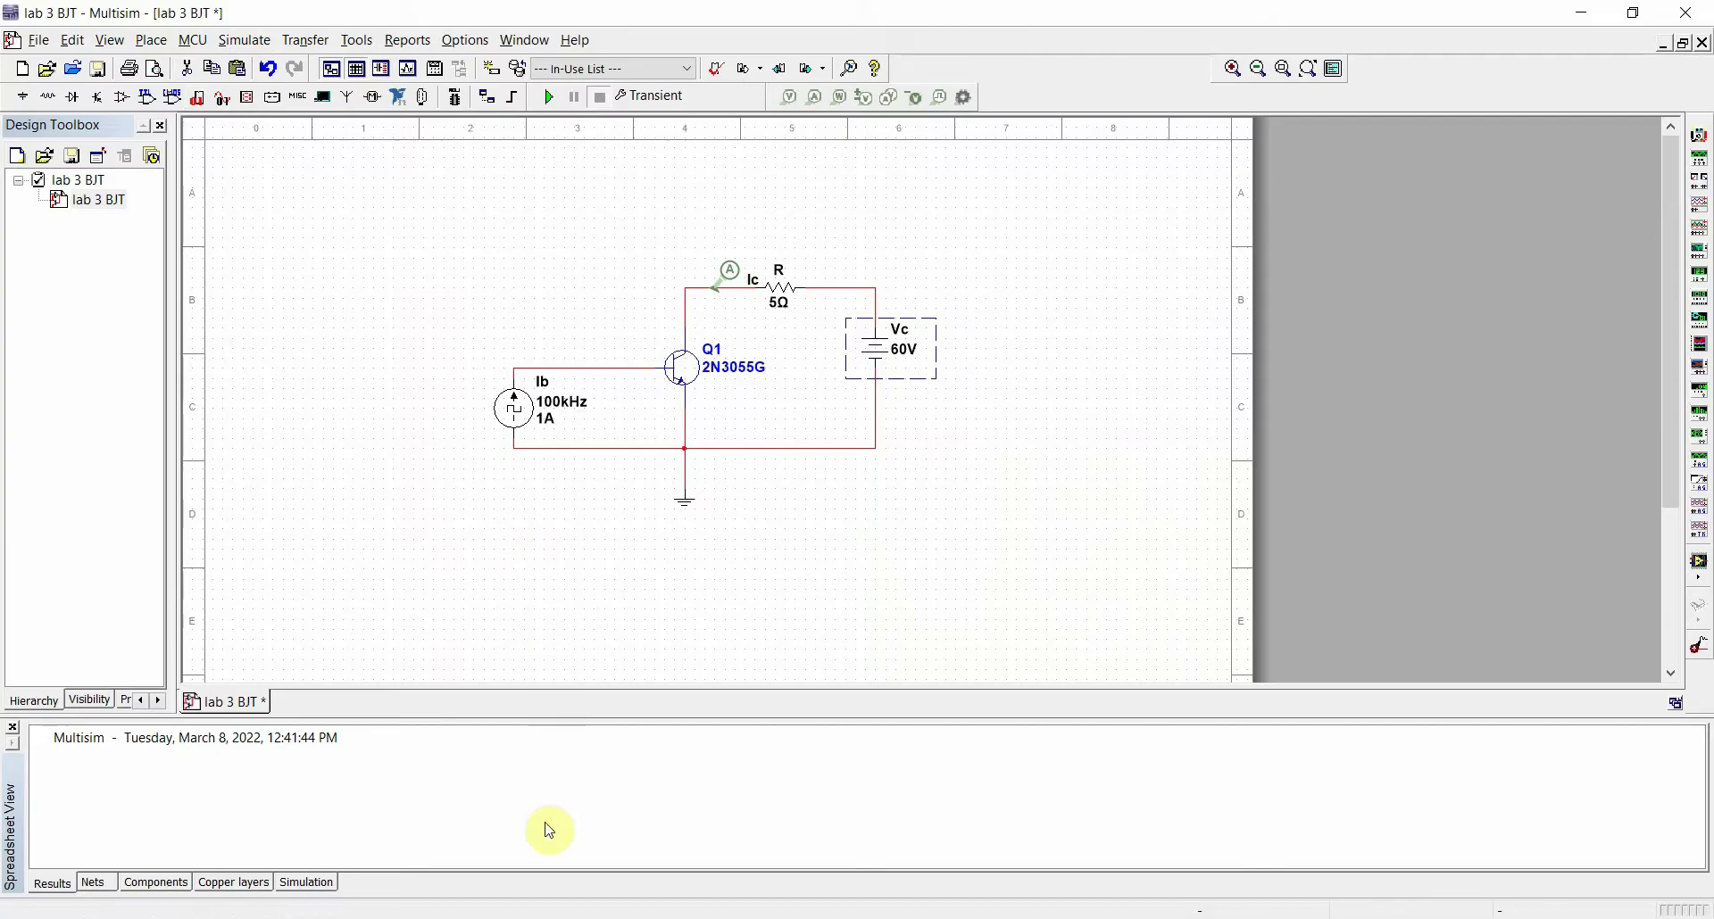
# Open the "lab 3a BJT" design from the Lab4 BJT folder, examine its circuit and close it to return to "lab 3 BJT"
pyautogui.hotkey('alt', 'Tab')
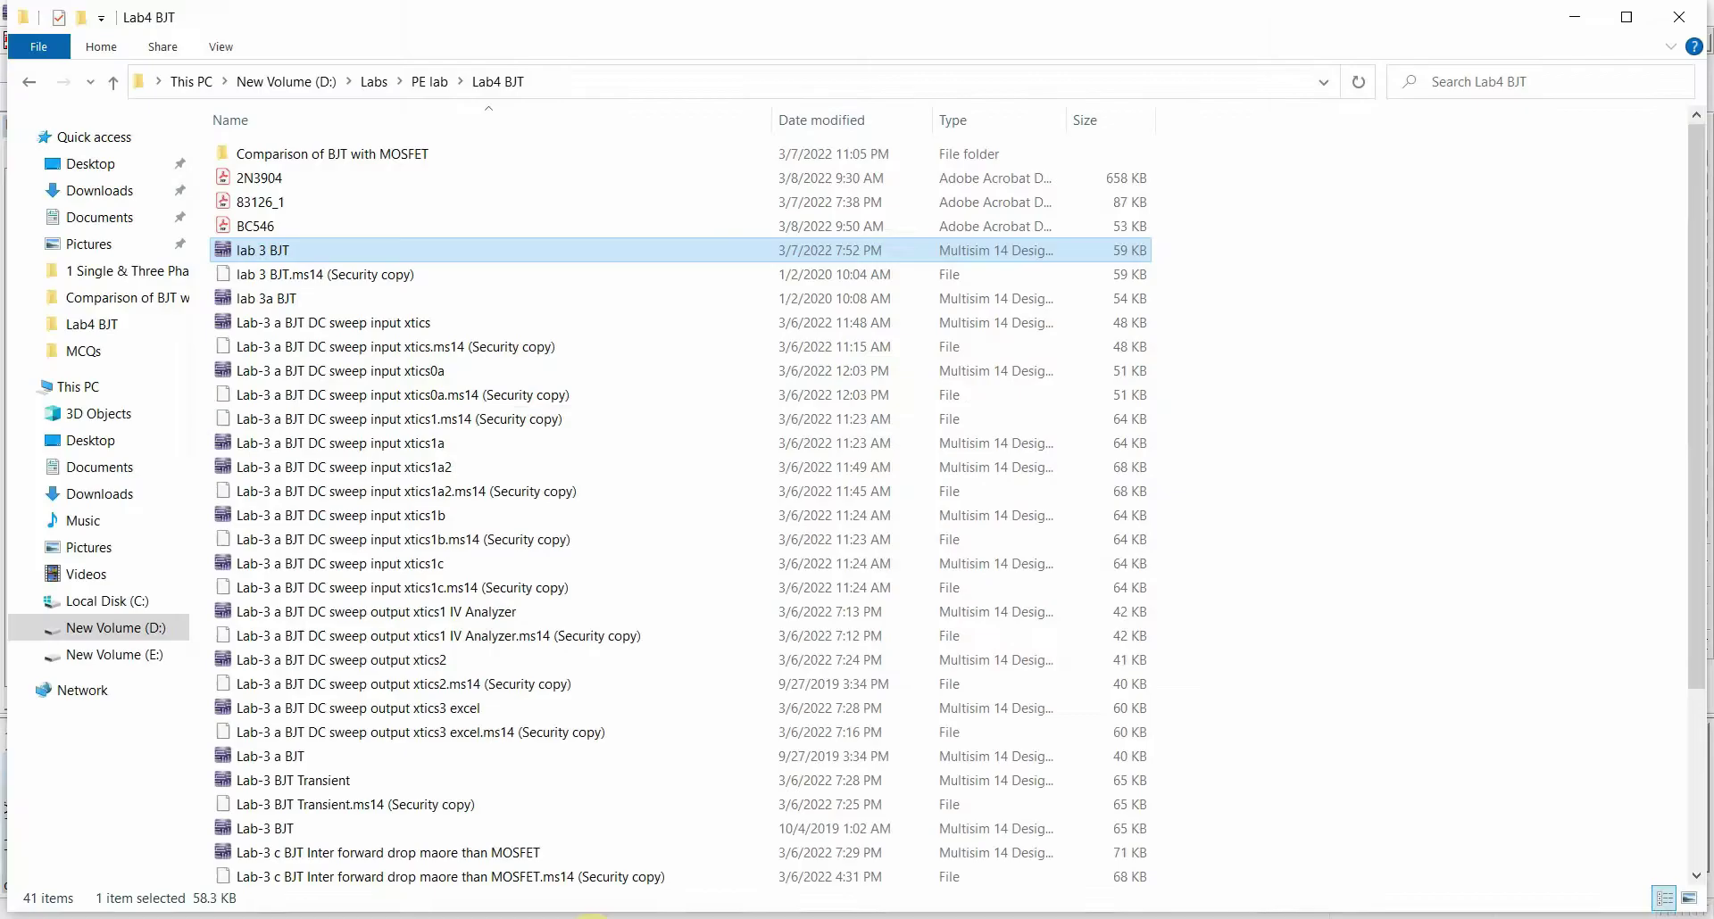
pyautogui.doubleClick(301, 261)
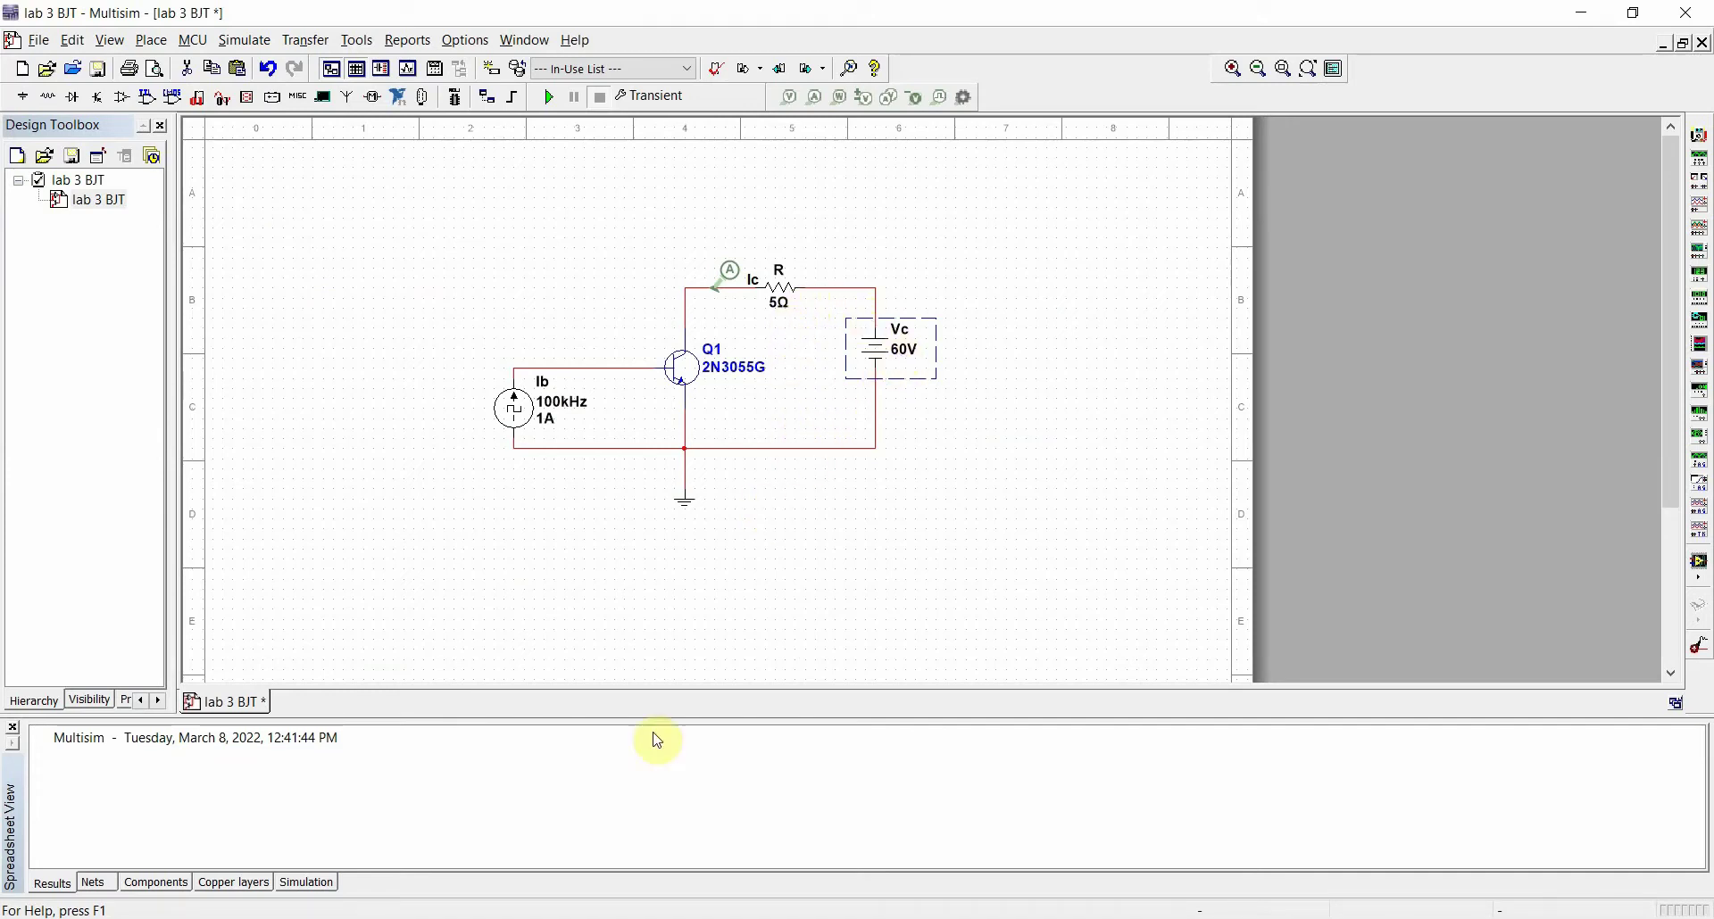
pyautogui.hotkey('alt', 'Tab')
pyautogui.click(337, 305)
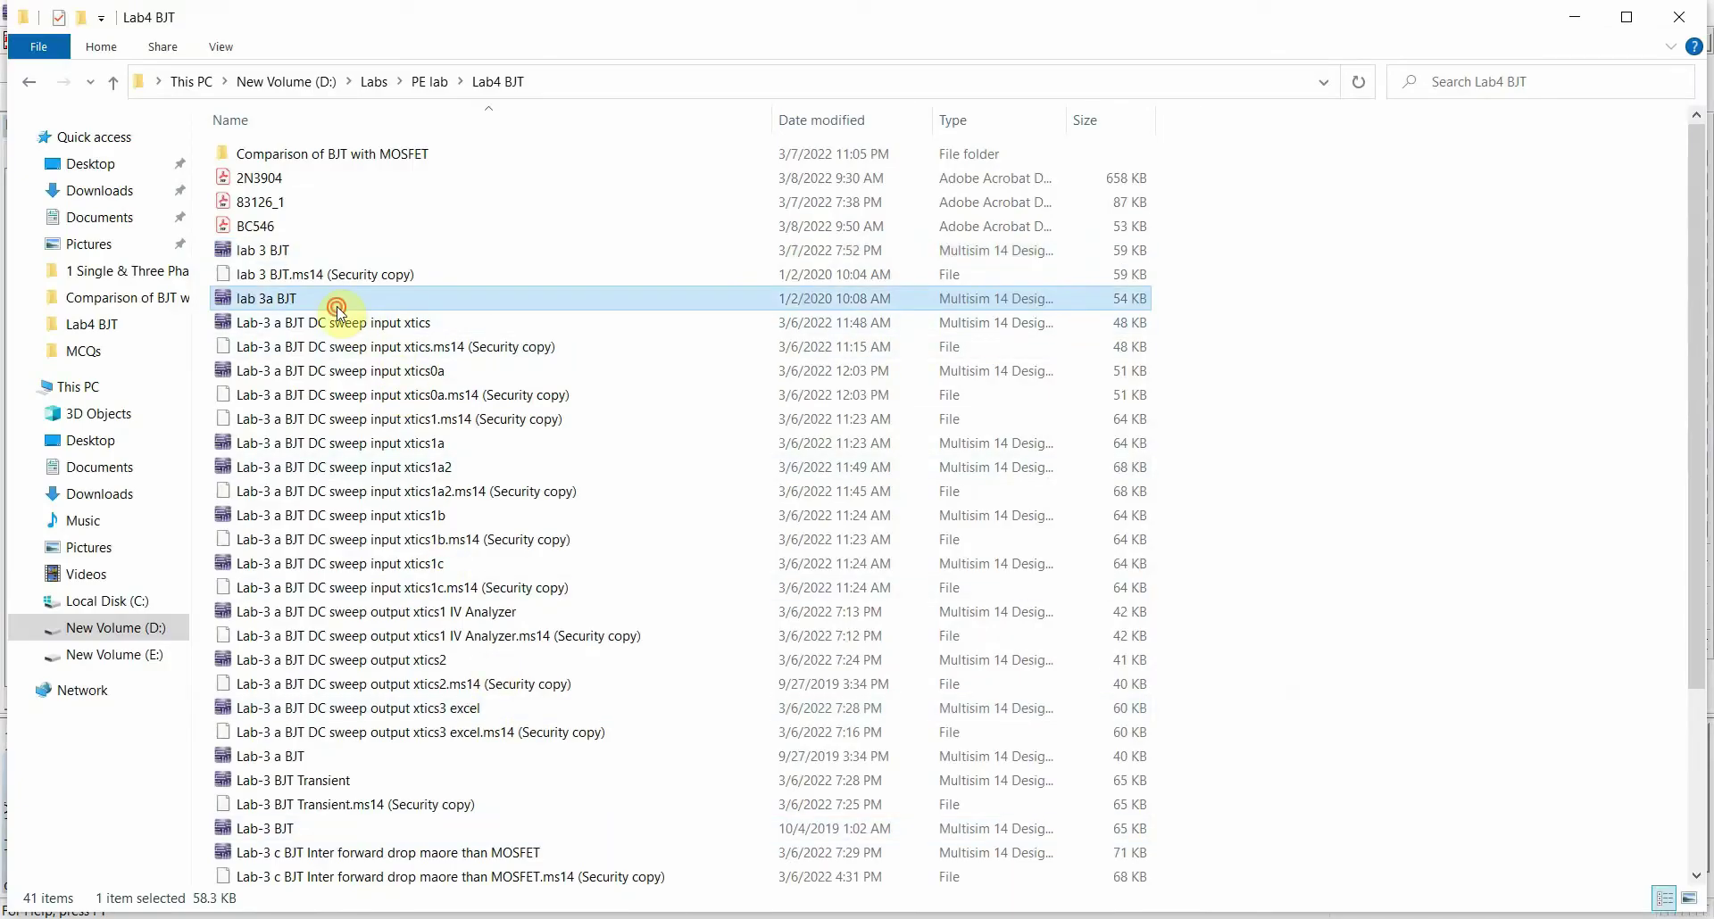
pyautogui.doubleClick(336, 305)
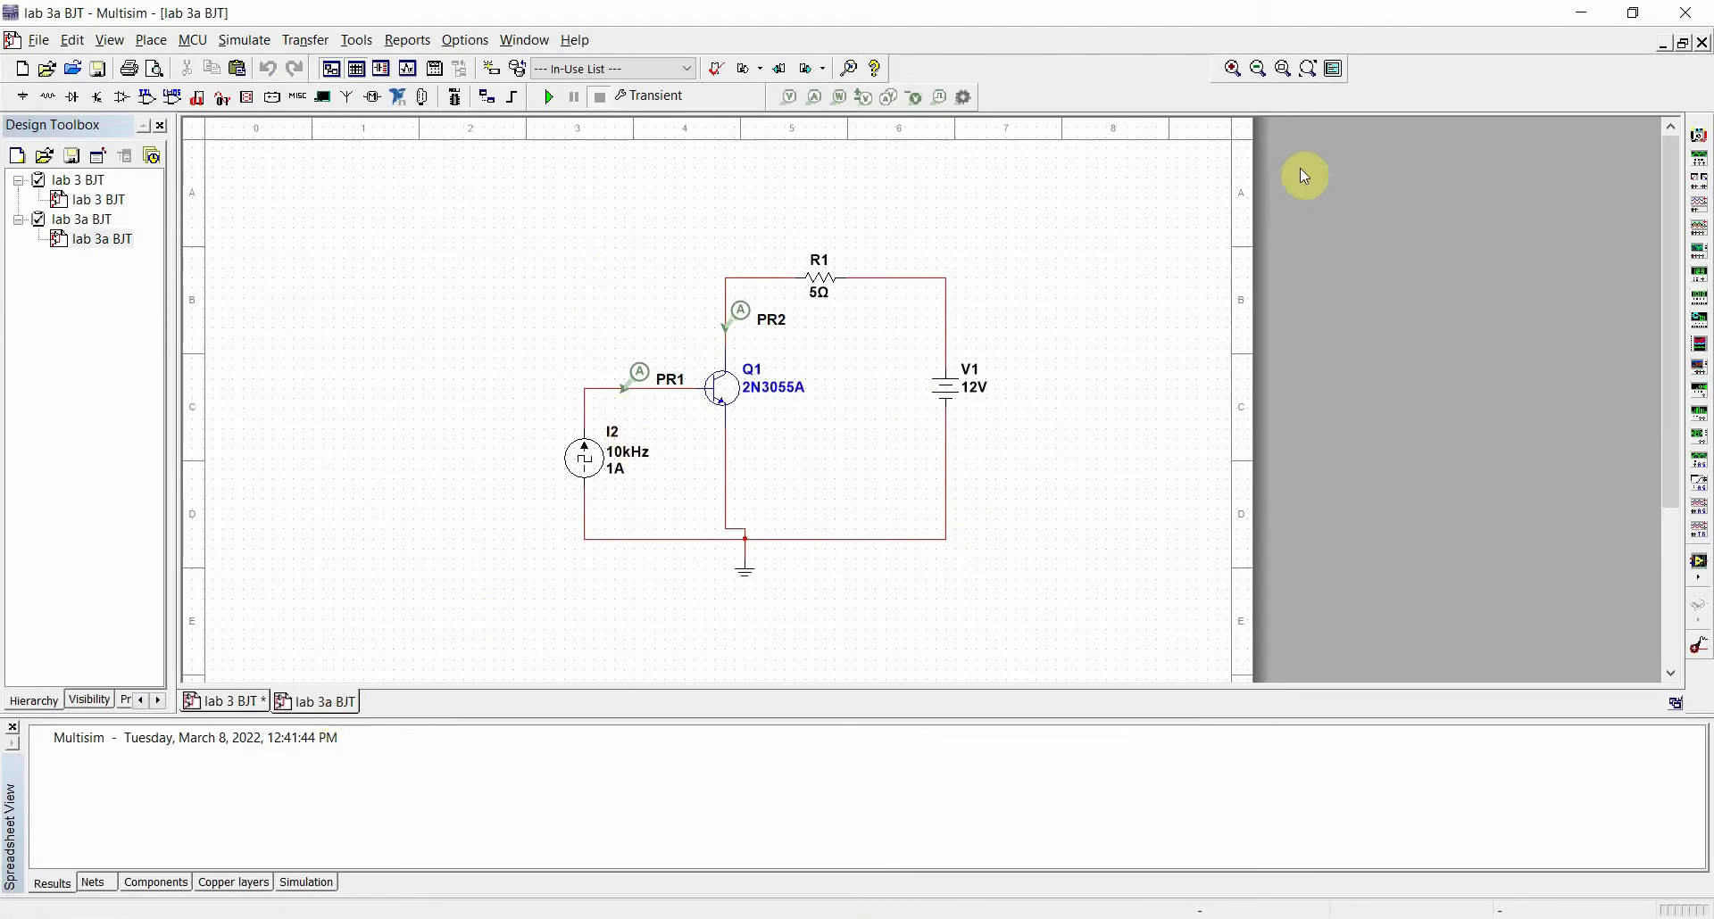
pyautogui.click(1703, 42)
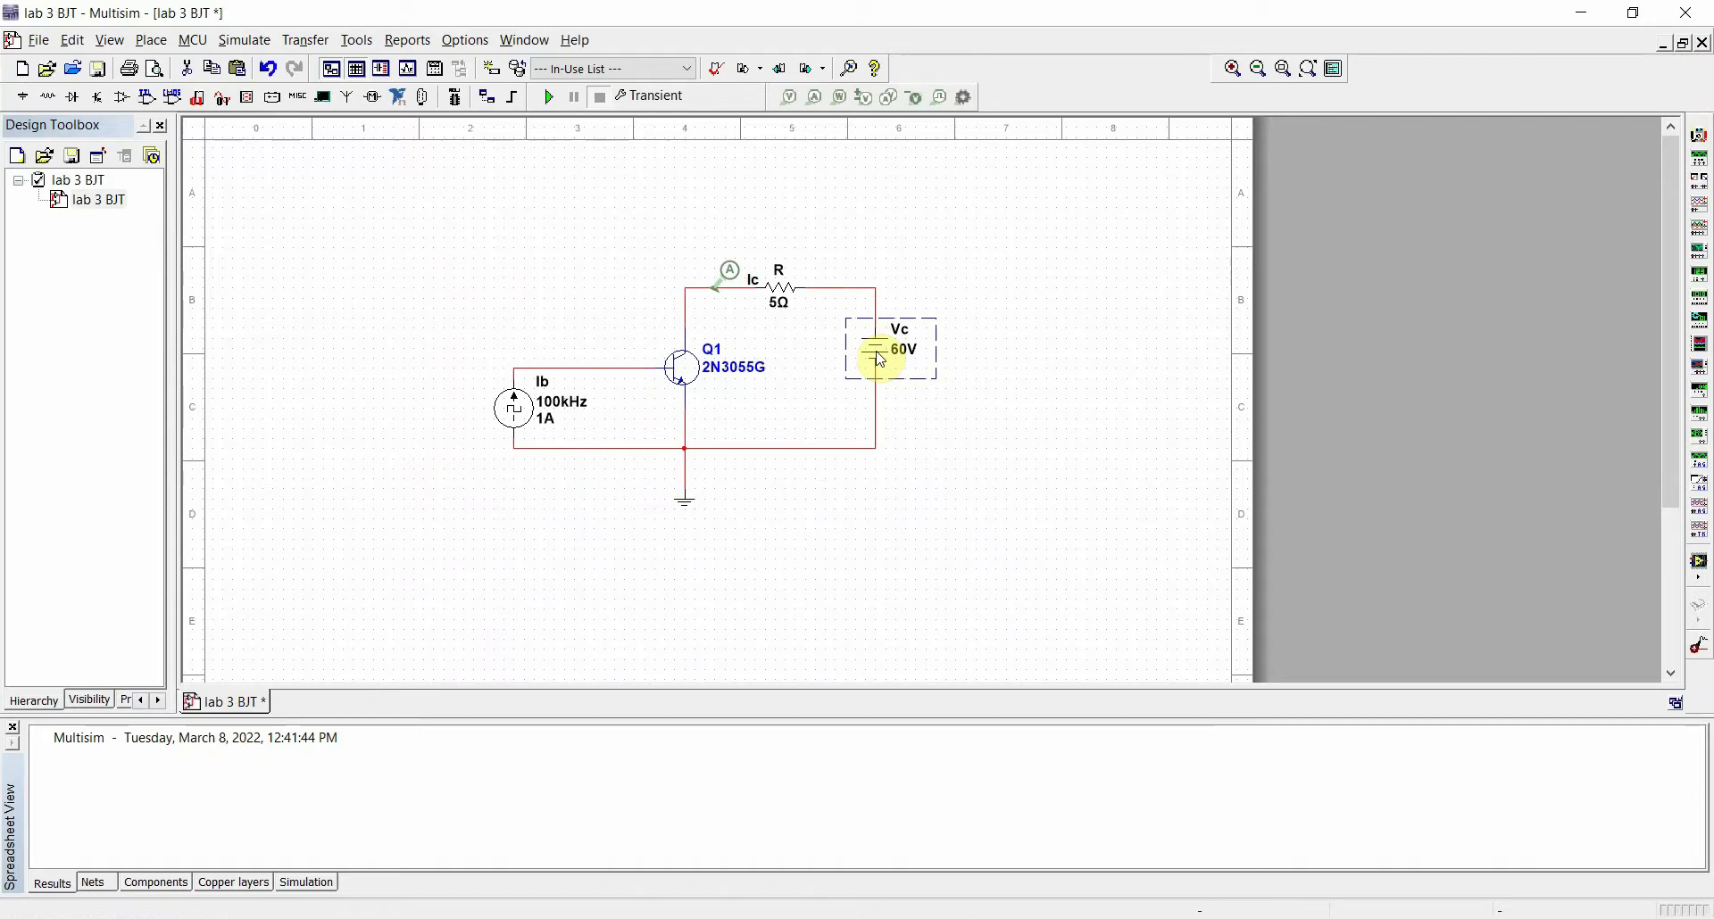
pyautogui.click(946, 429)
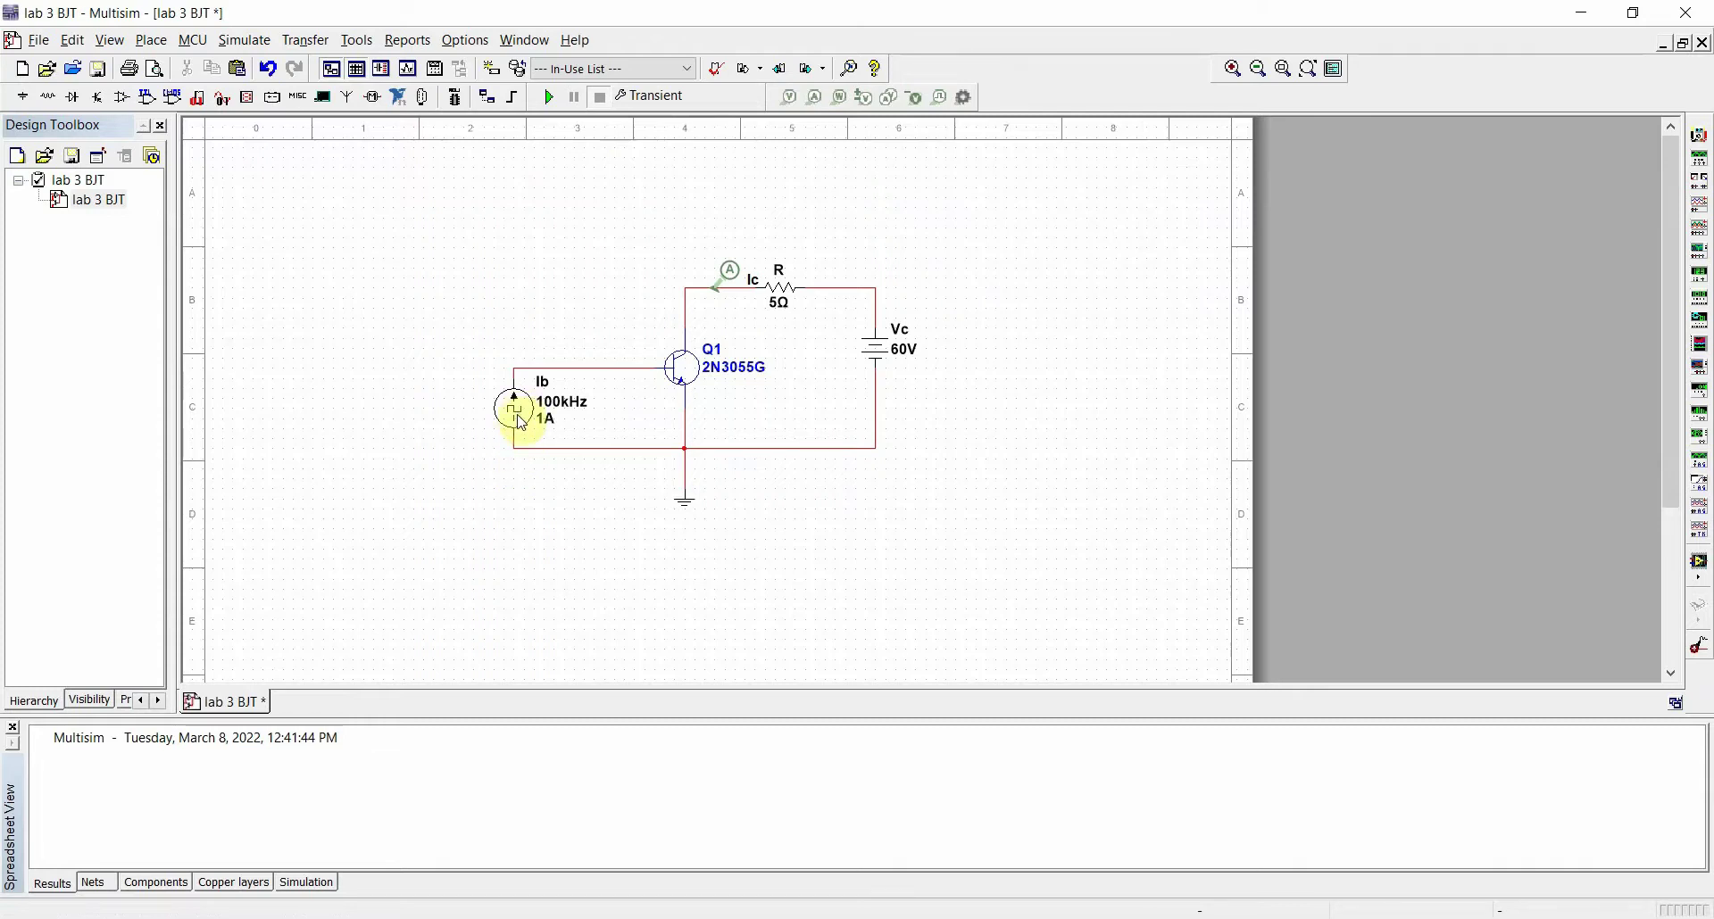
# Open the "lab 3 BJT" copy from the "Lab4 BJT - upload" folder, view its circuit and close it
pyautogui.hotkey('alt', 'Tab')
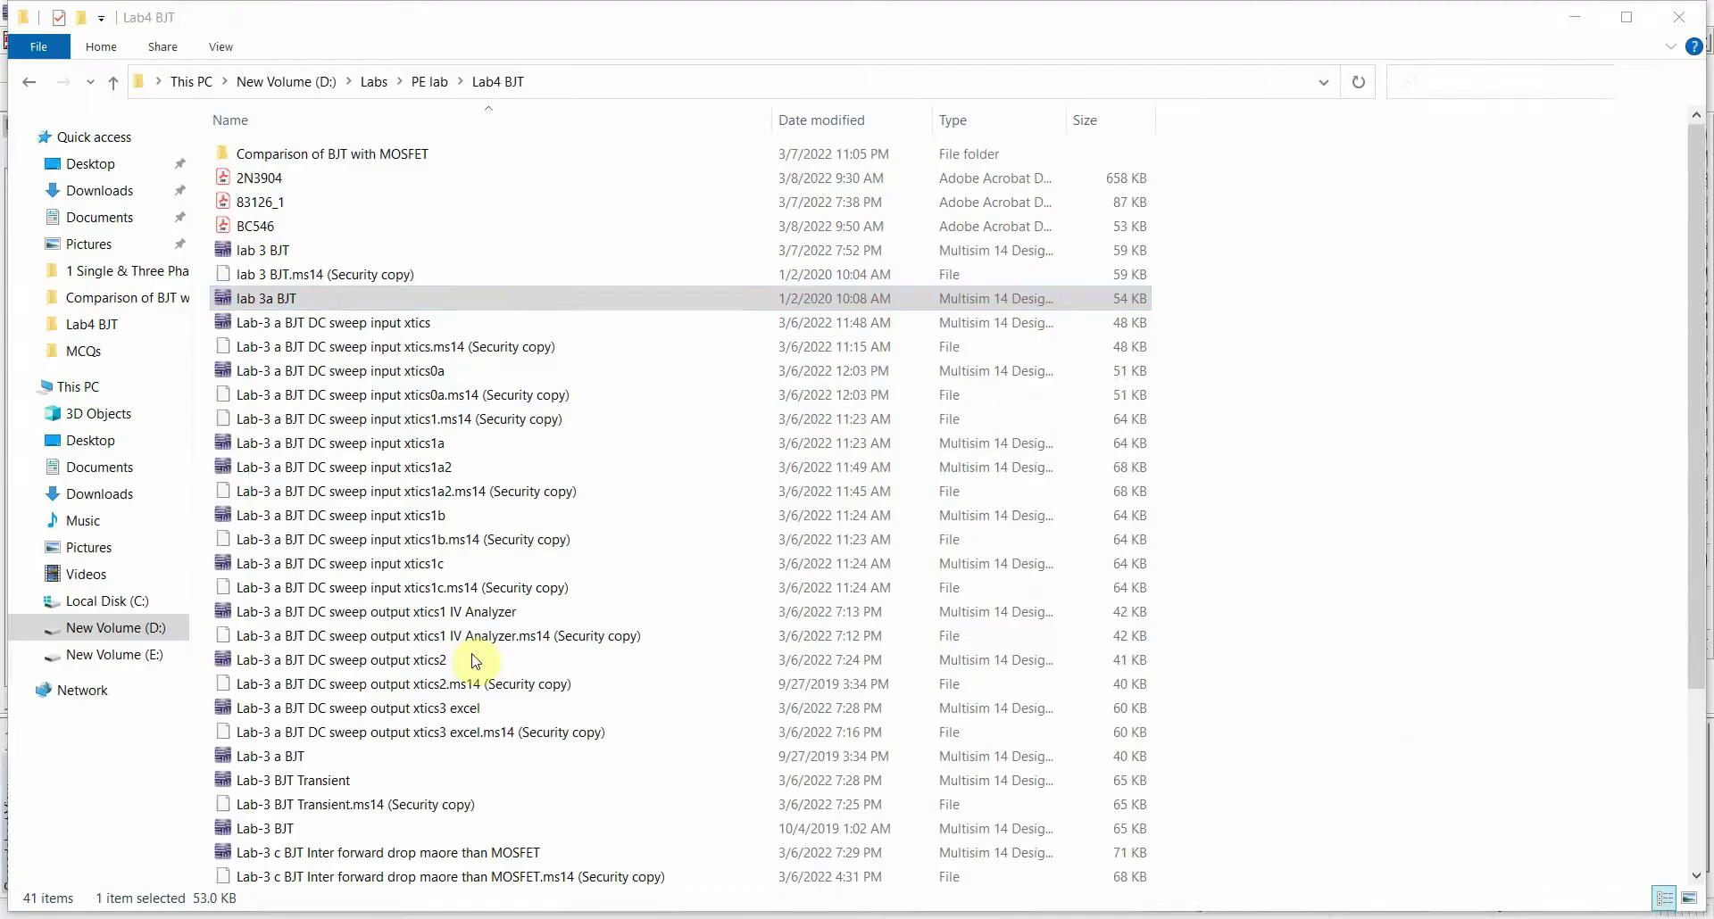
pyautogui.click(113, 82)
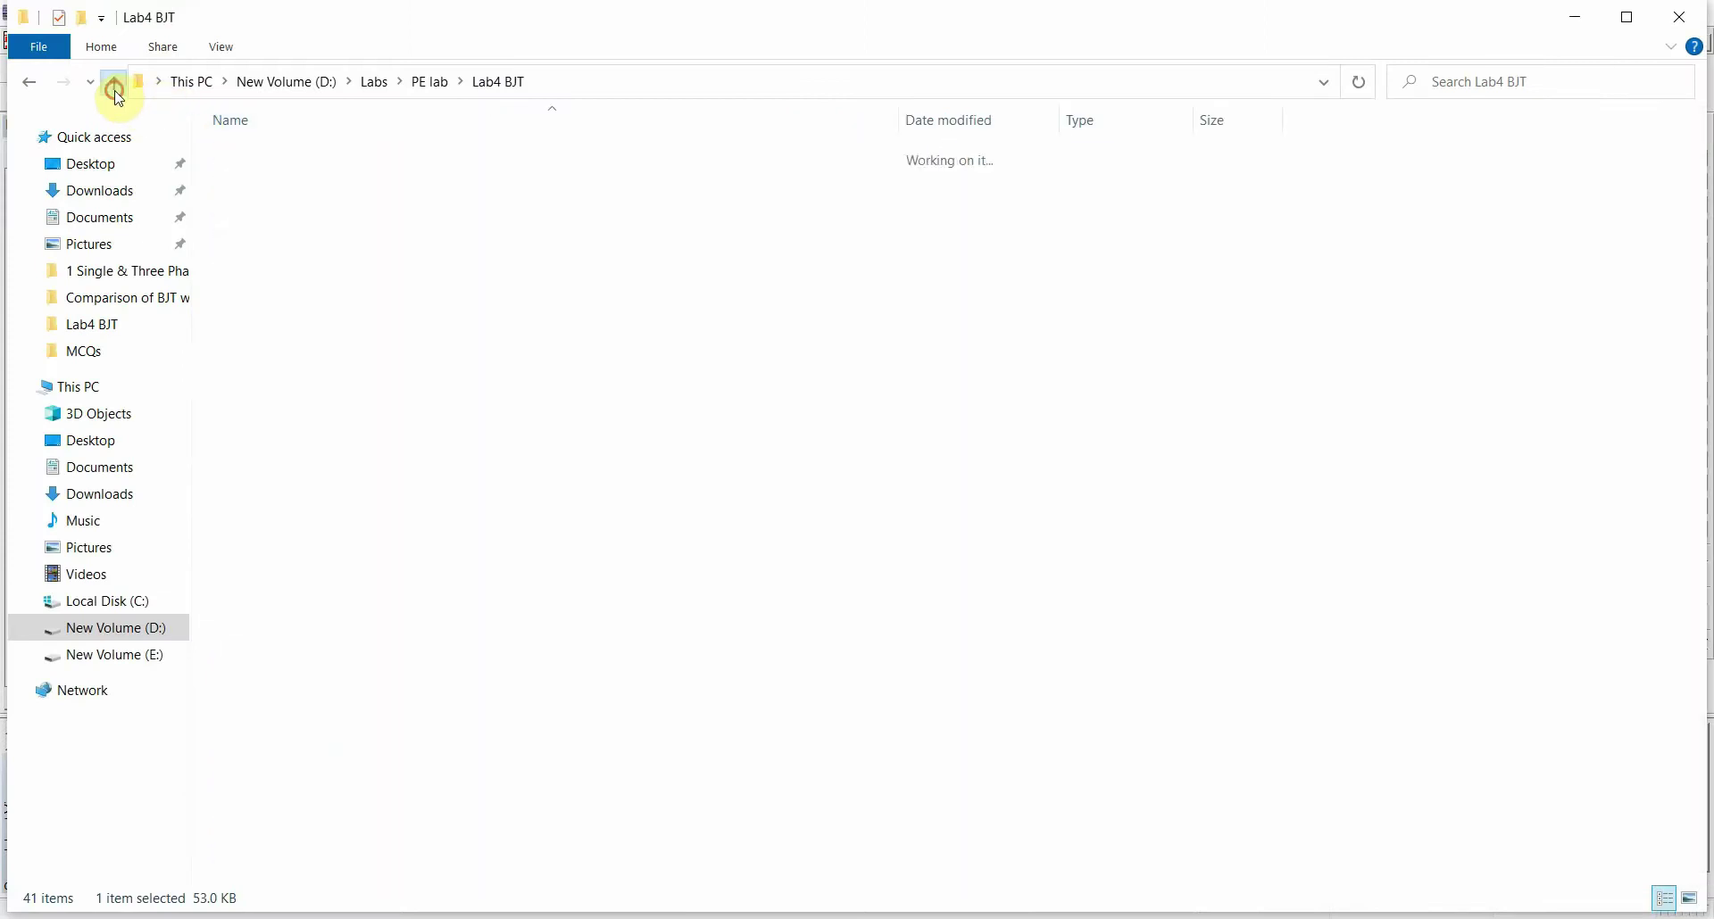
pyautogui.doubleClick(256, 416)
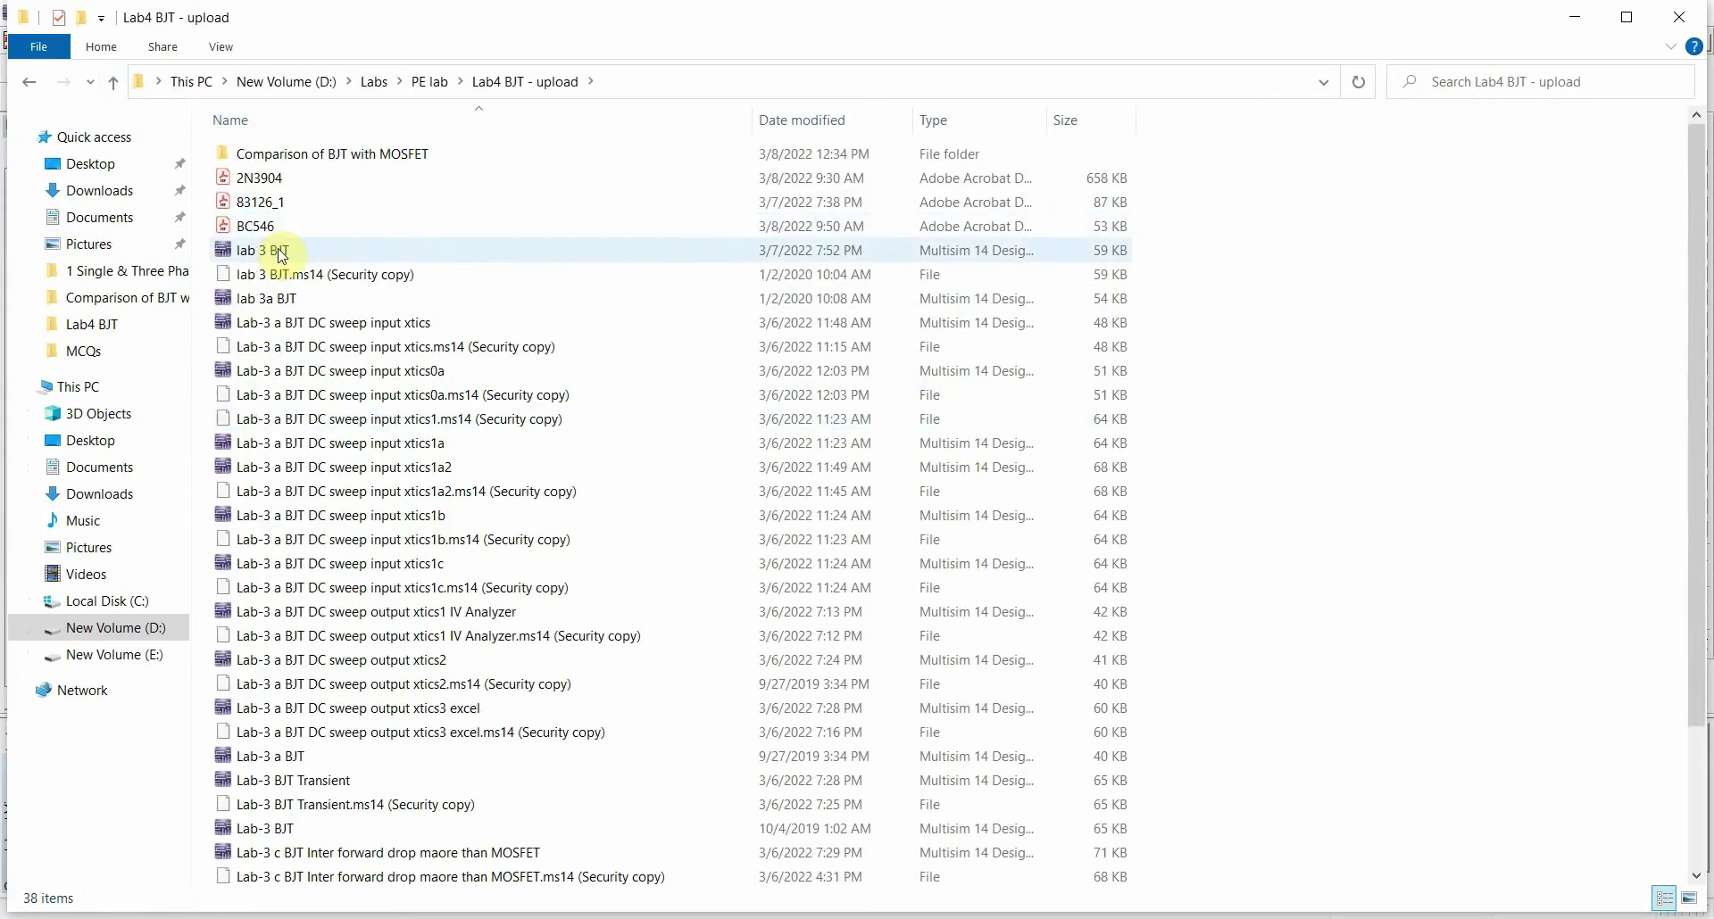
pyautogui.doubleClick(282, 252)
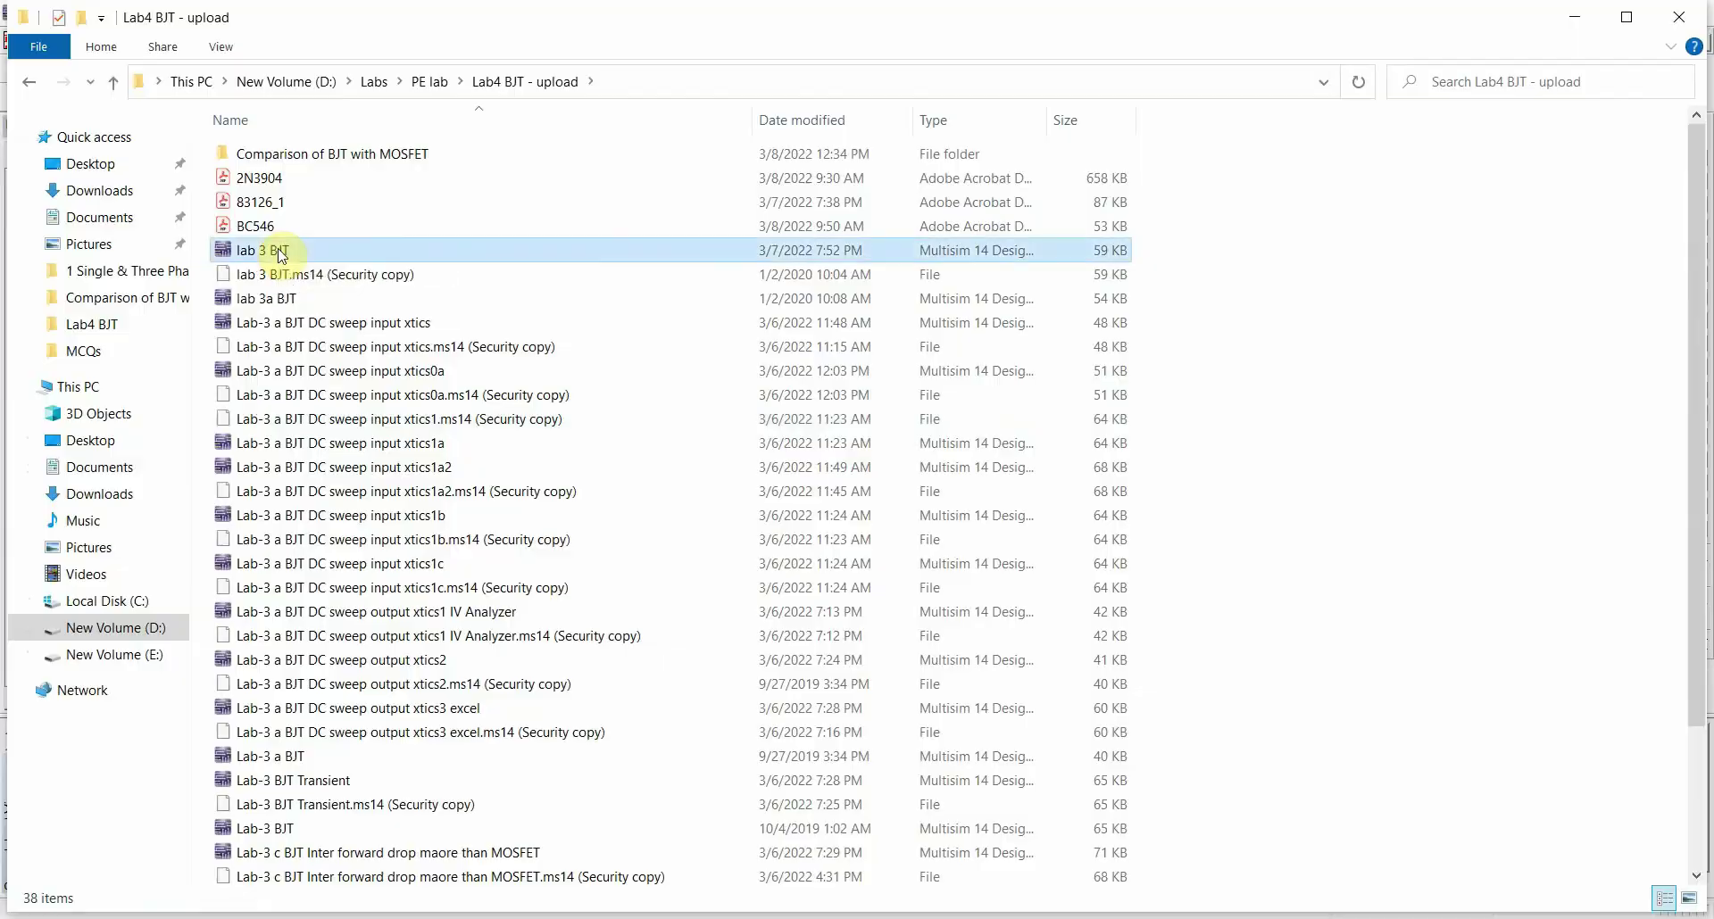
pyautogui.click(335, 701)
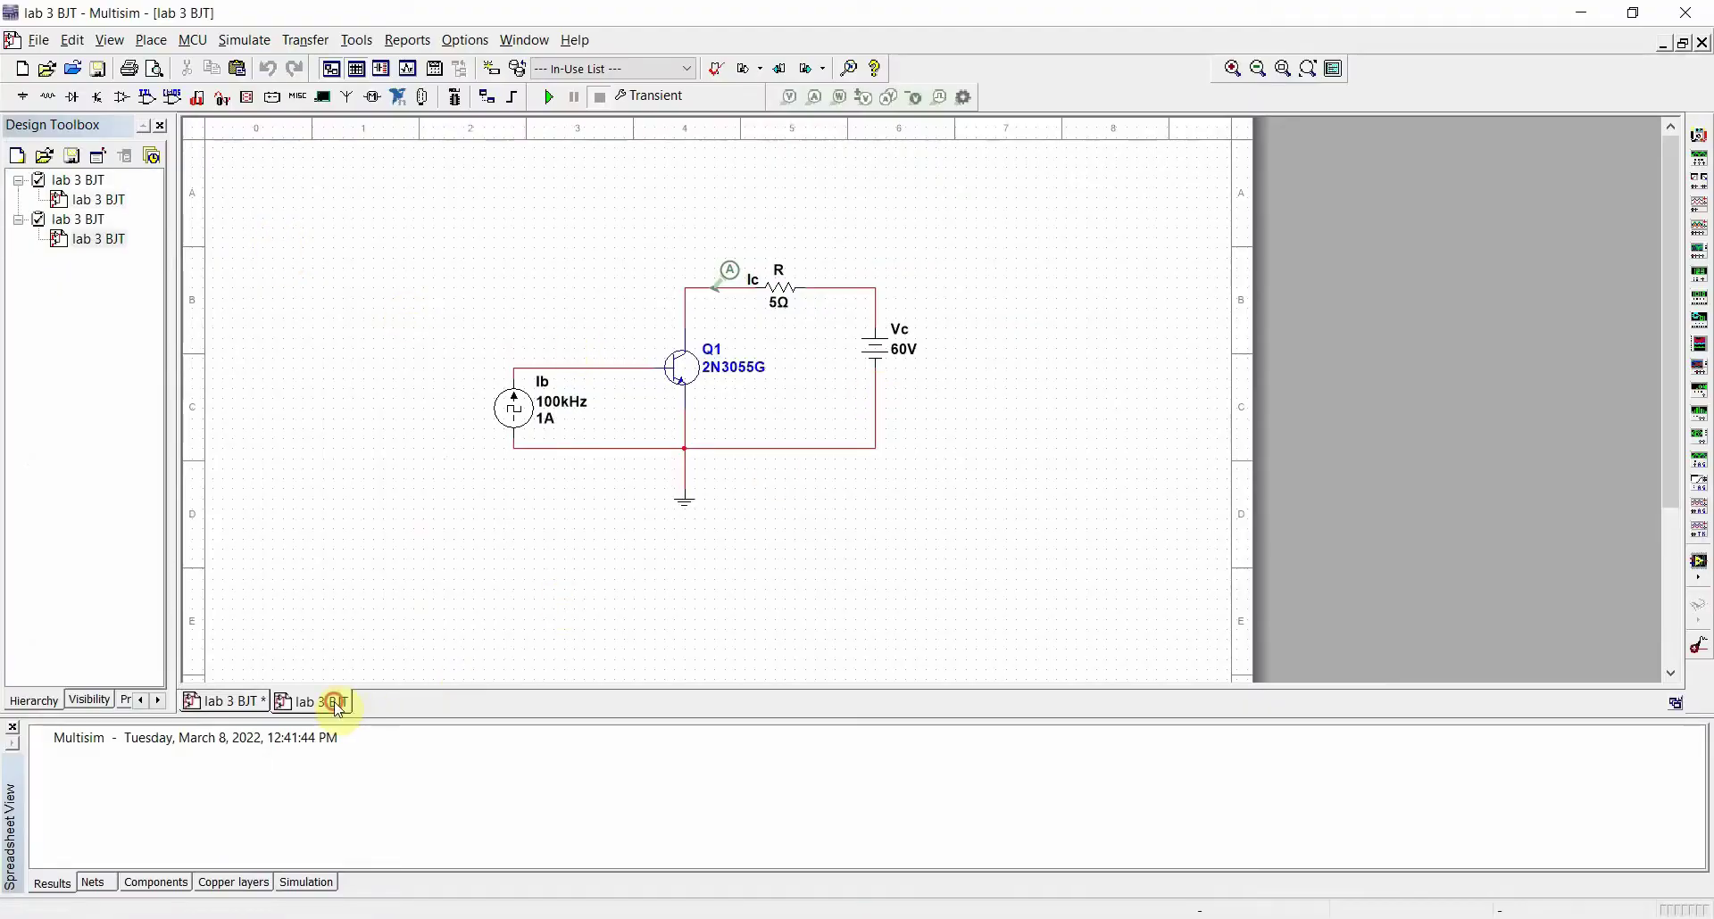
pyautogui.click(1702, 42)
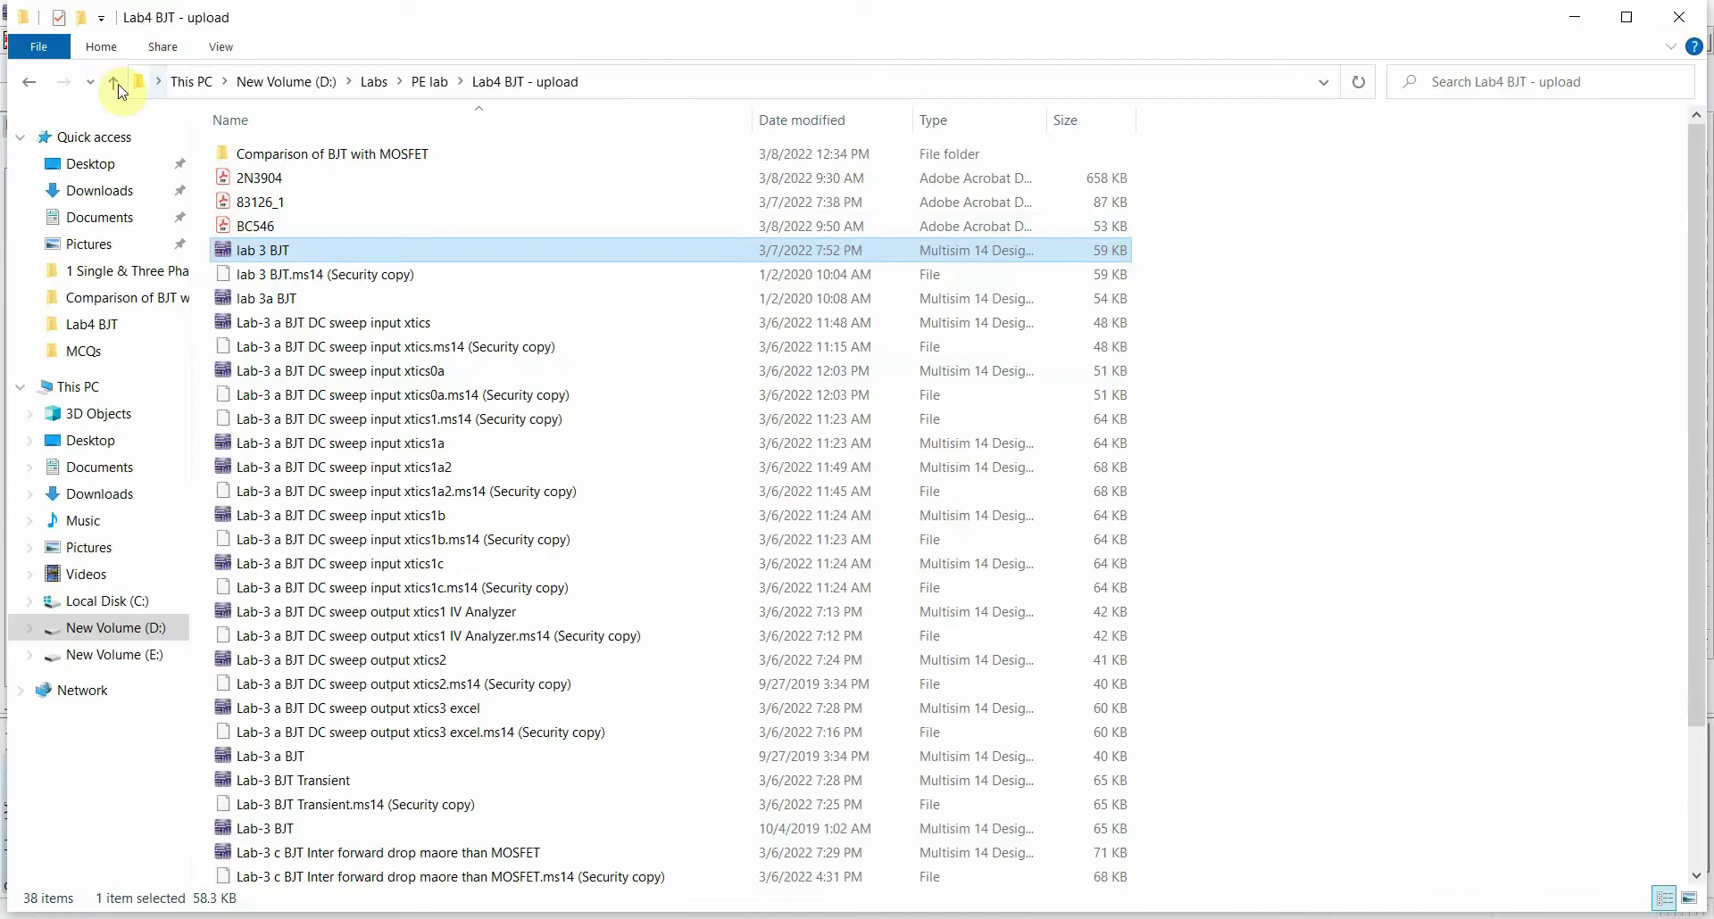
# Revisit "lab 3 BJT" in the "Lab4 BJT - upload" folder, and close the modified "lab 3 BJT" design without saving its changes
pyautogui.click(119, 88)
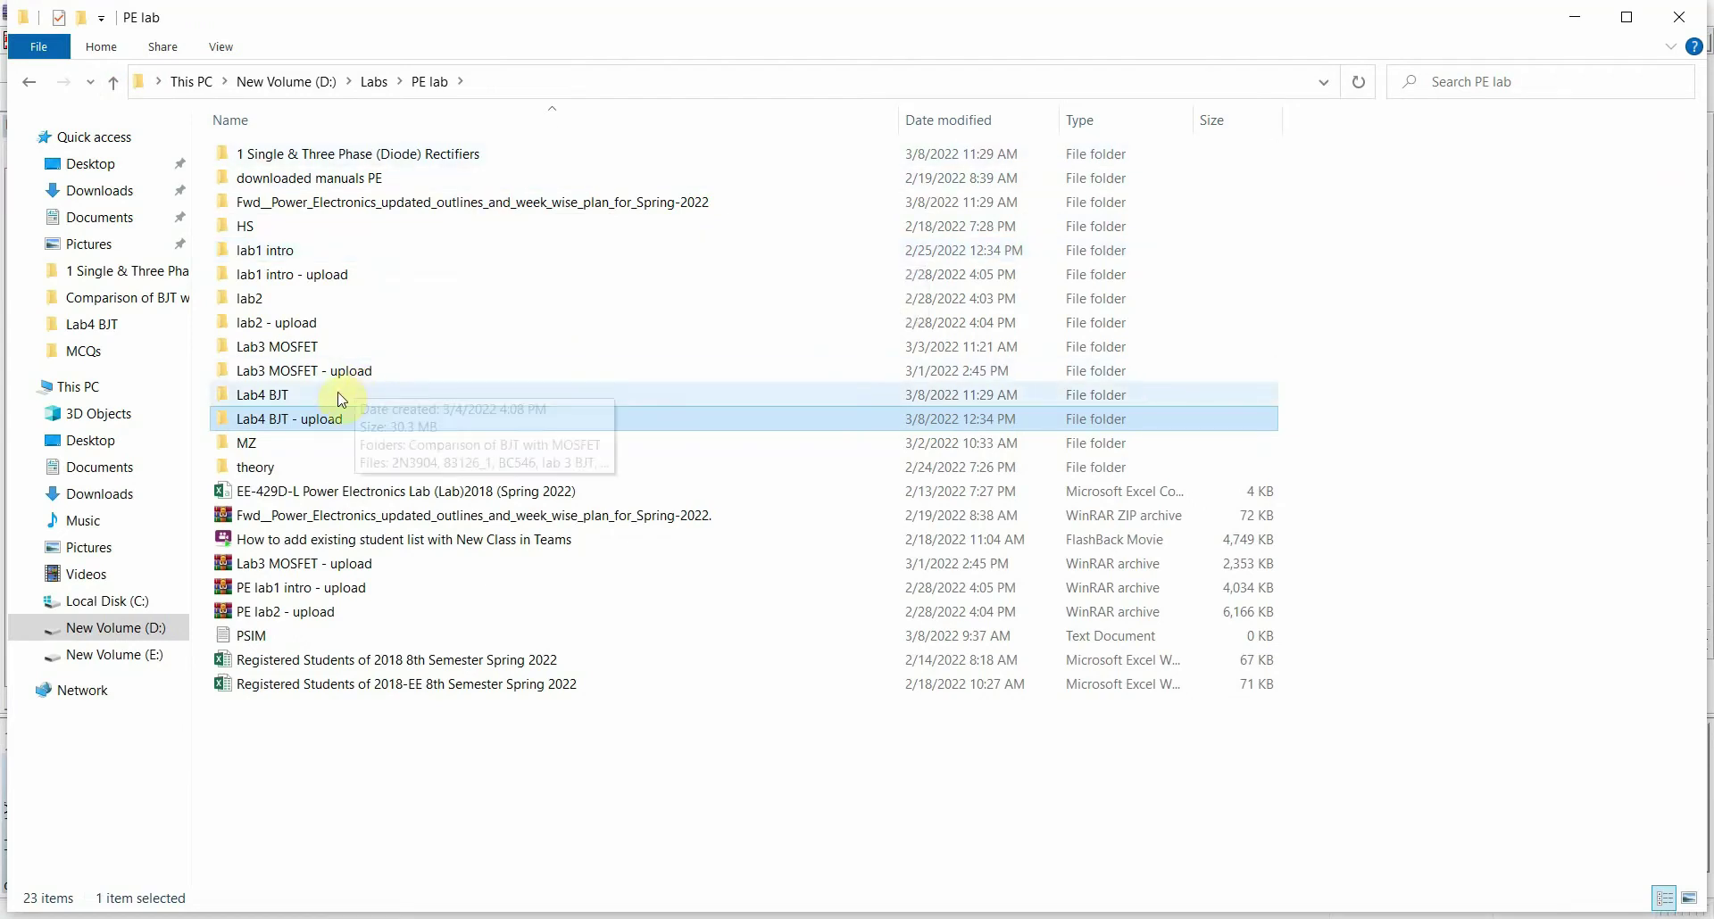
pyautogui.doubleClick(321, 420)
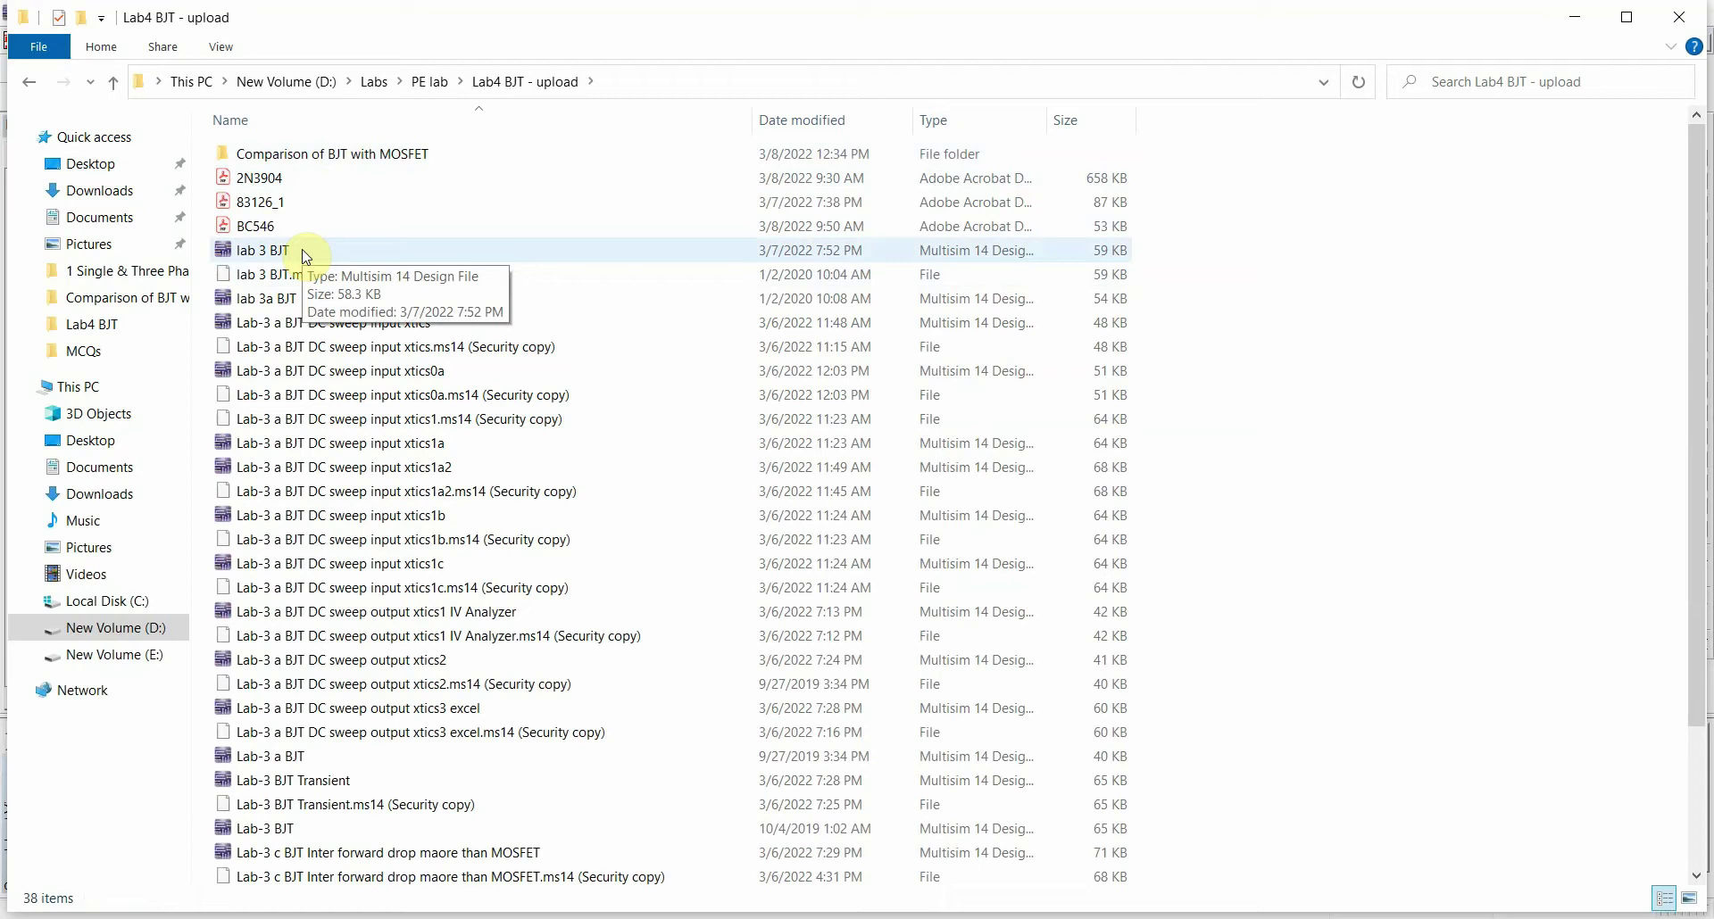
pyautogui.doubleClick(305, 254)
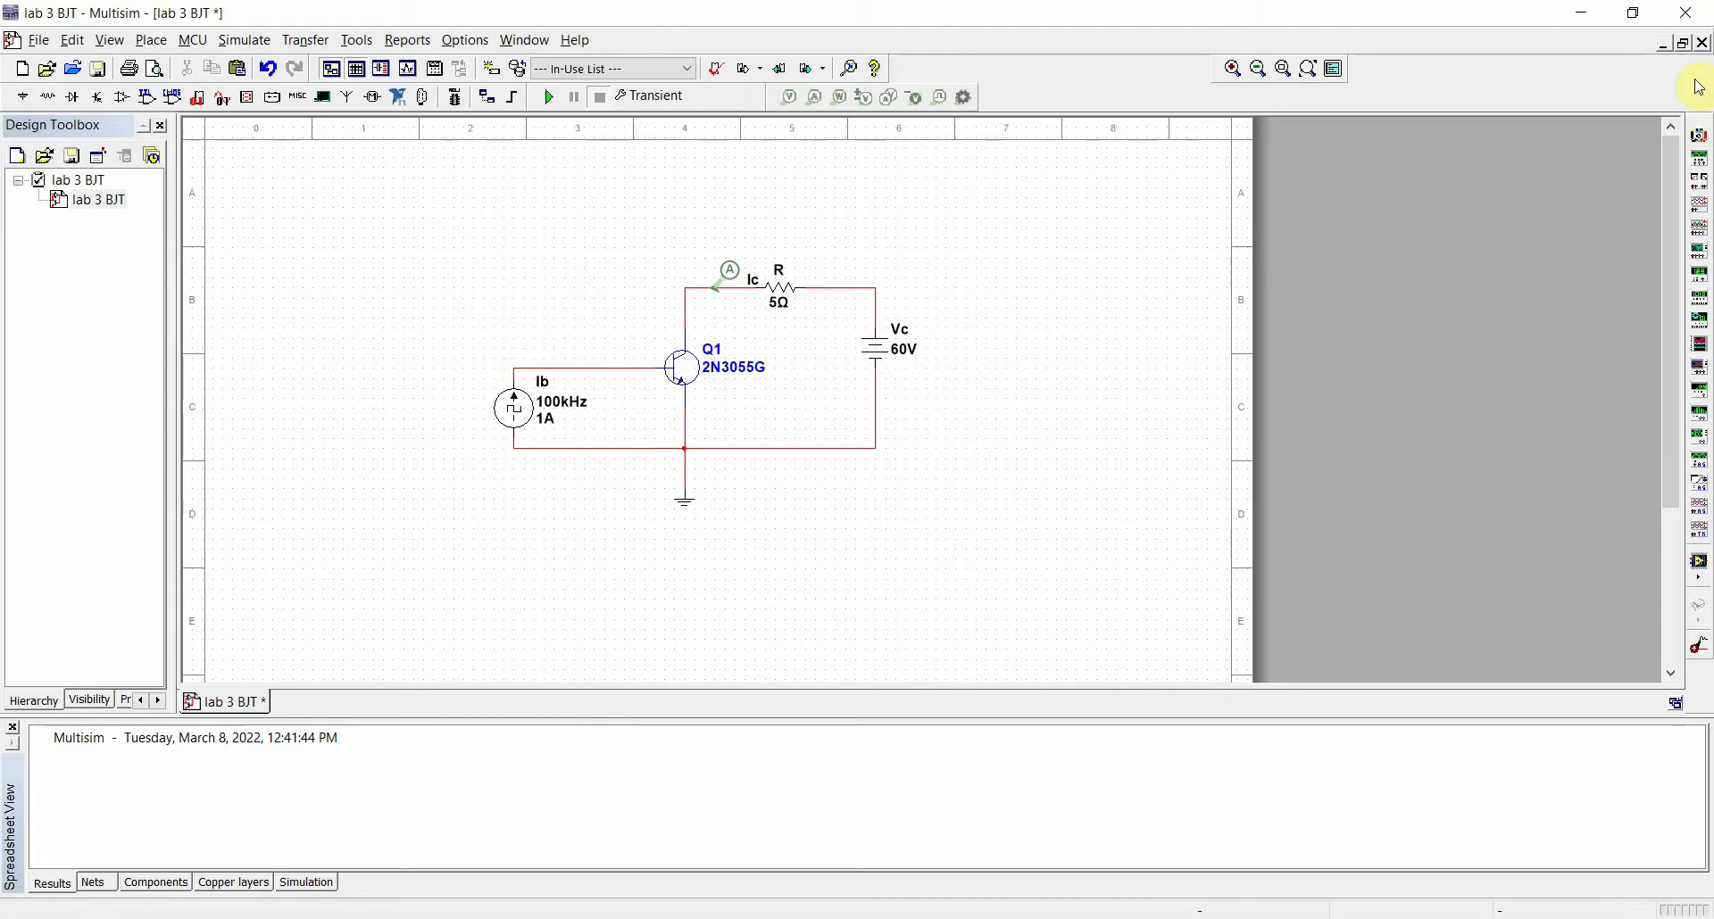
pyautogui.click(1703, 44)
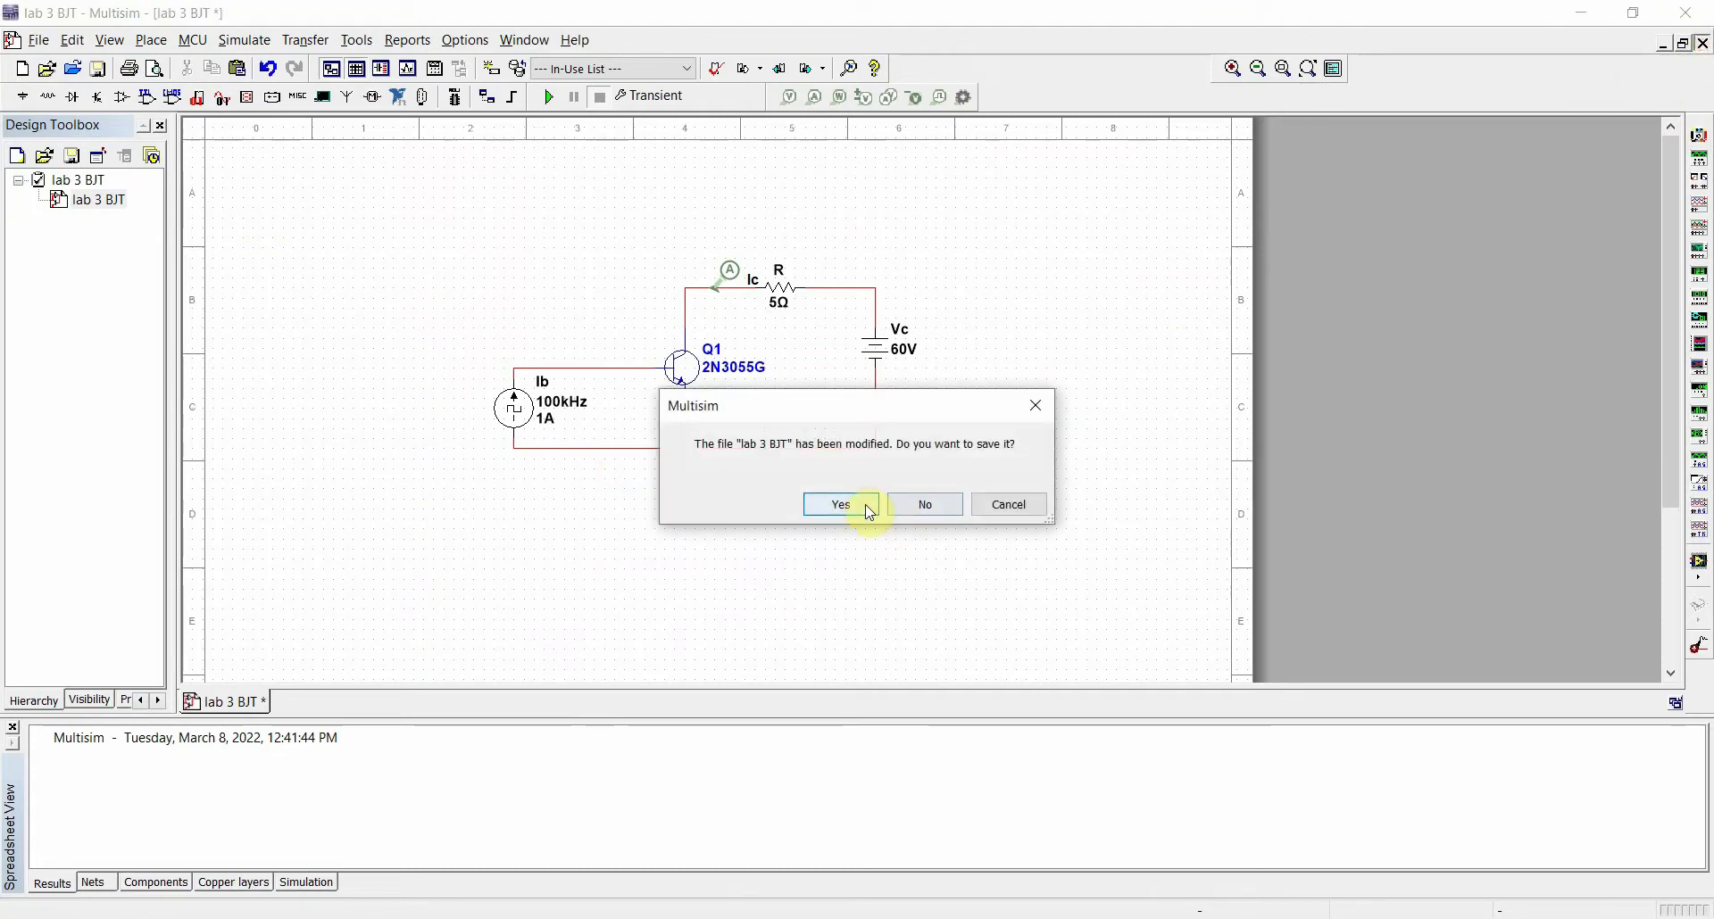
pyautogui.click(901, 504)
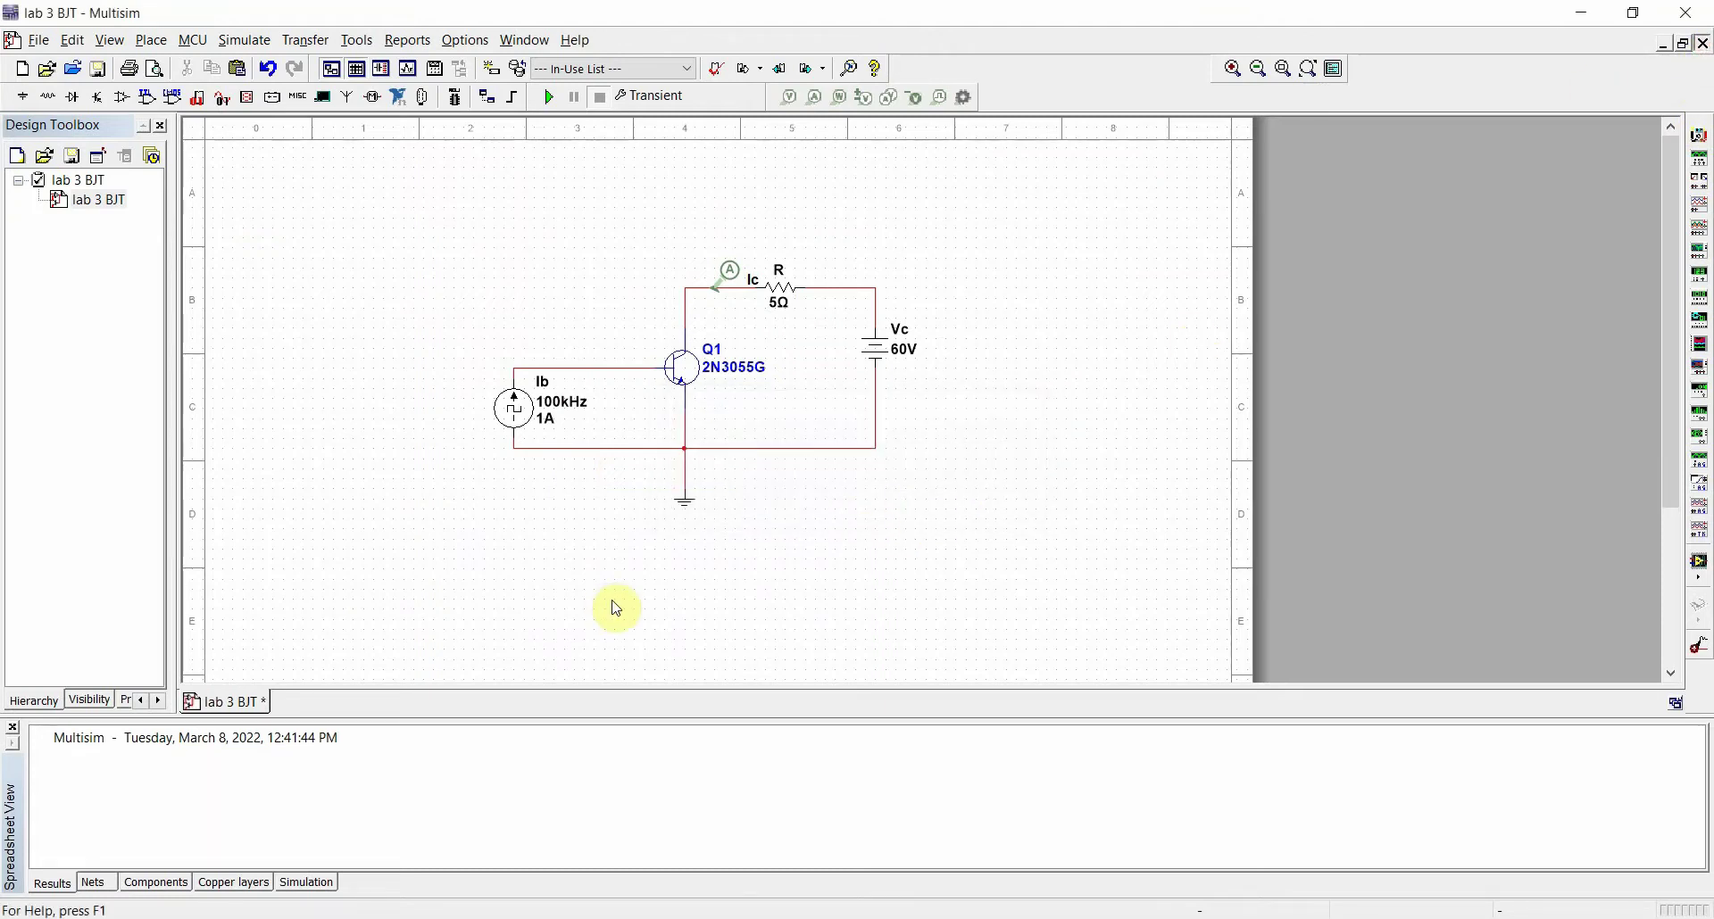
# Open the "lab 3 BJT" design from the "Lab4 BJT - upload" folder in Multisim
pyautogui.click(569, 918)
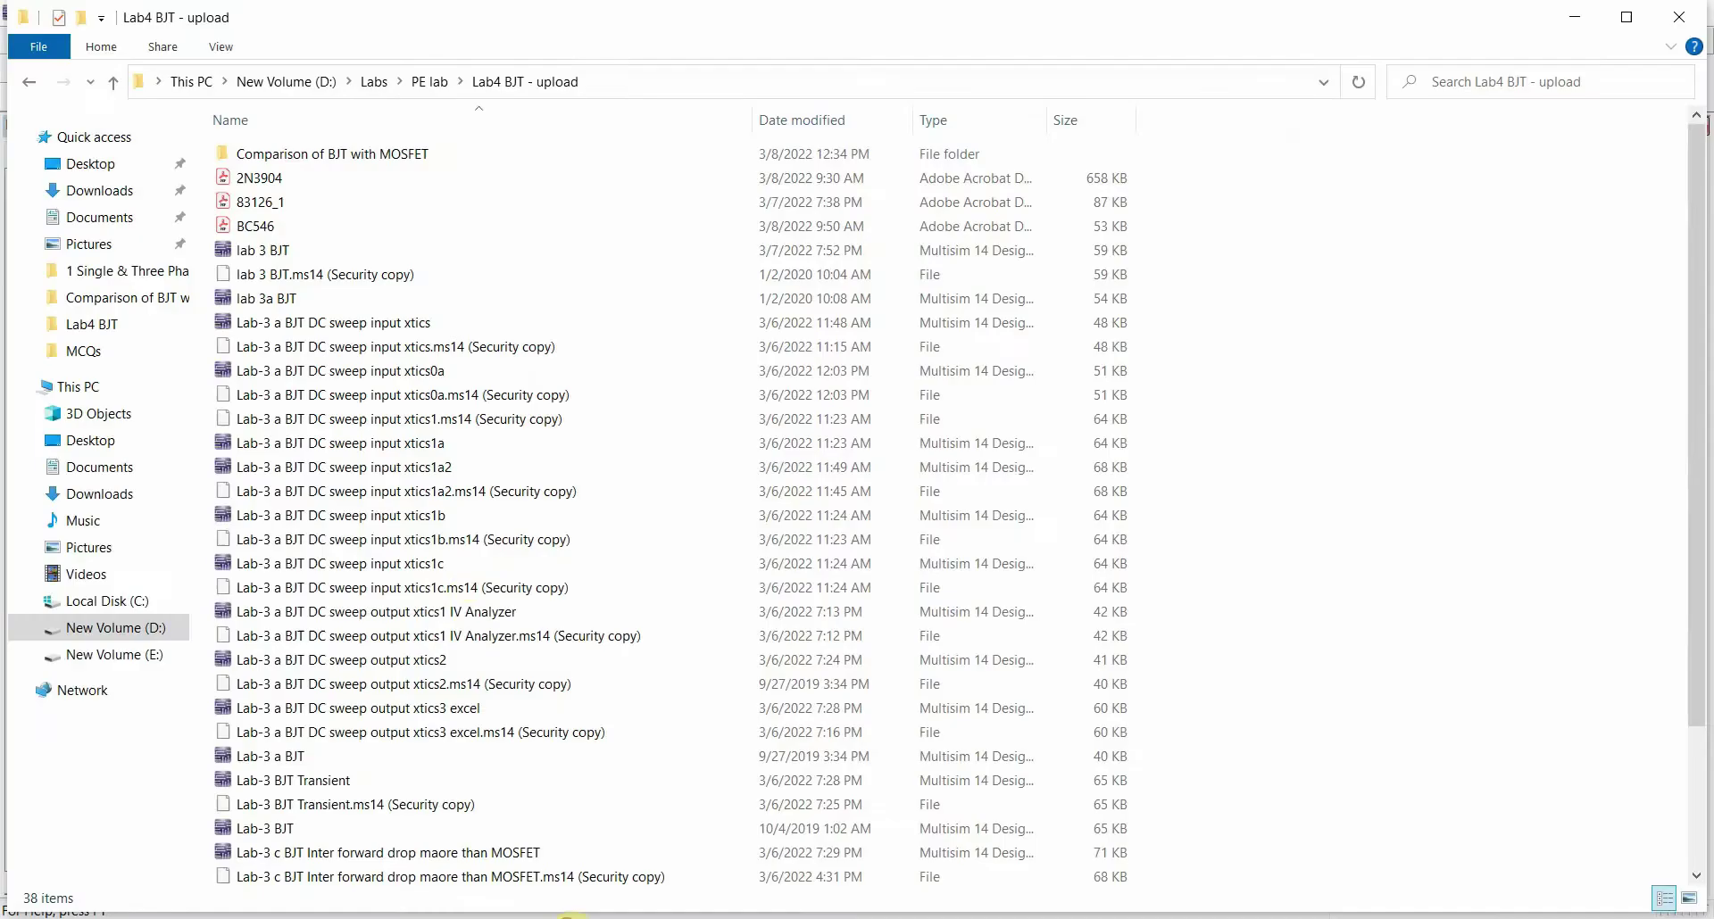
pyautogui.doubleClick(321, 251)
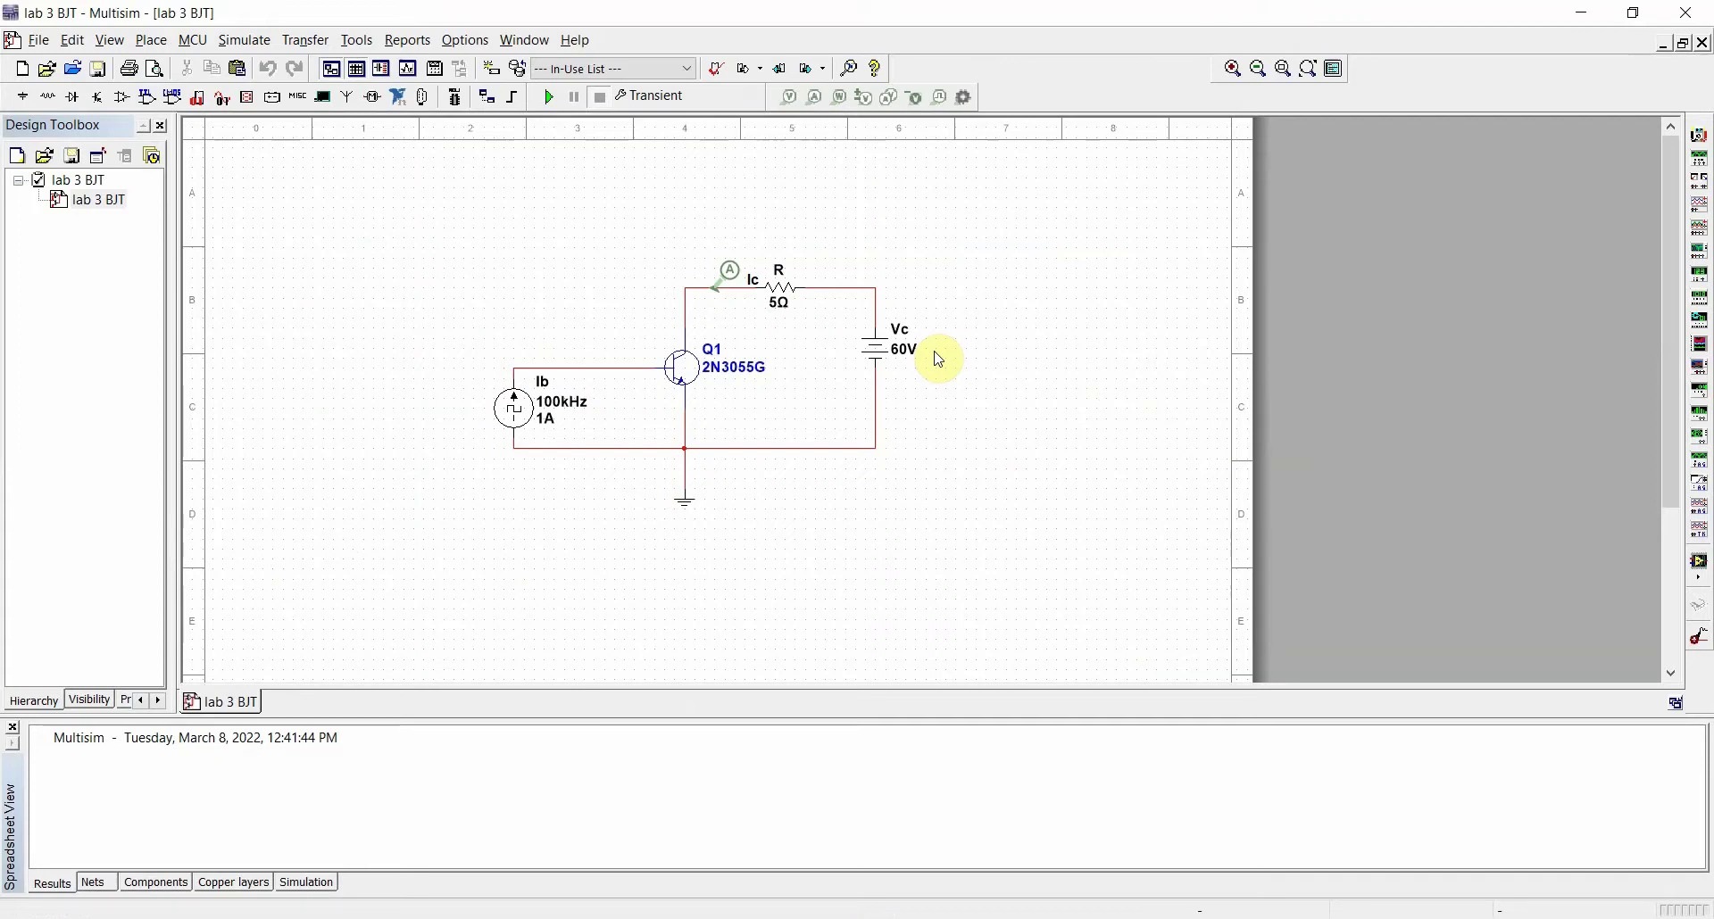
pyautogui.hotkey('alt', 'Tab')
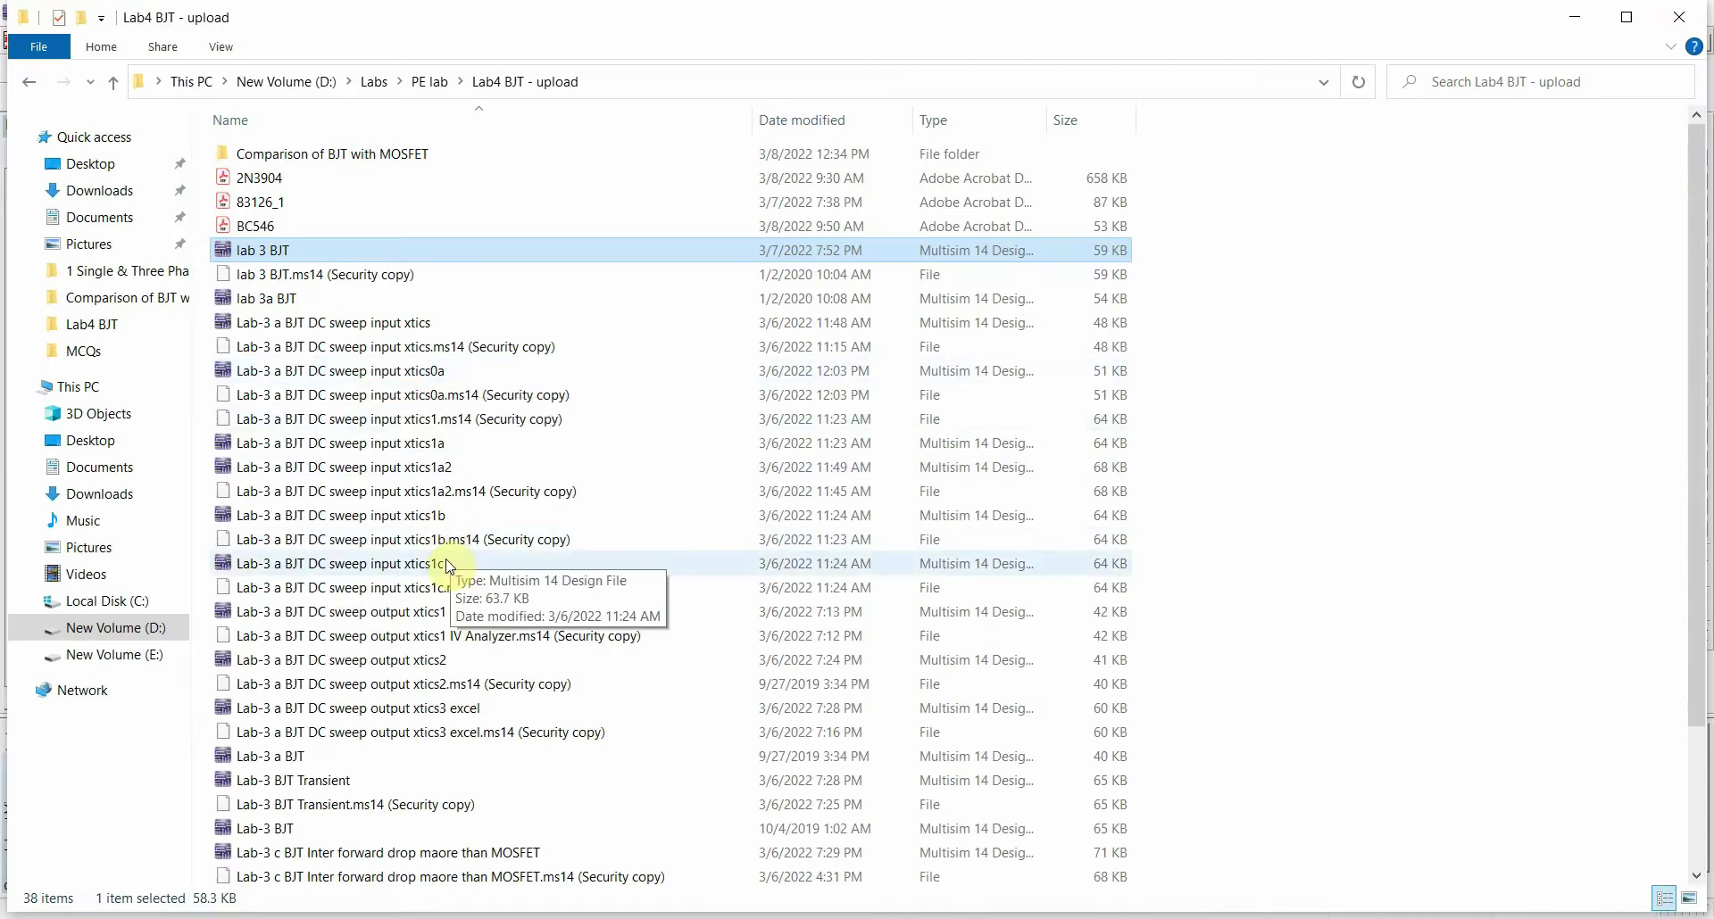
pyautogui.hotkey('alt', 'Tab')
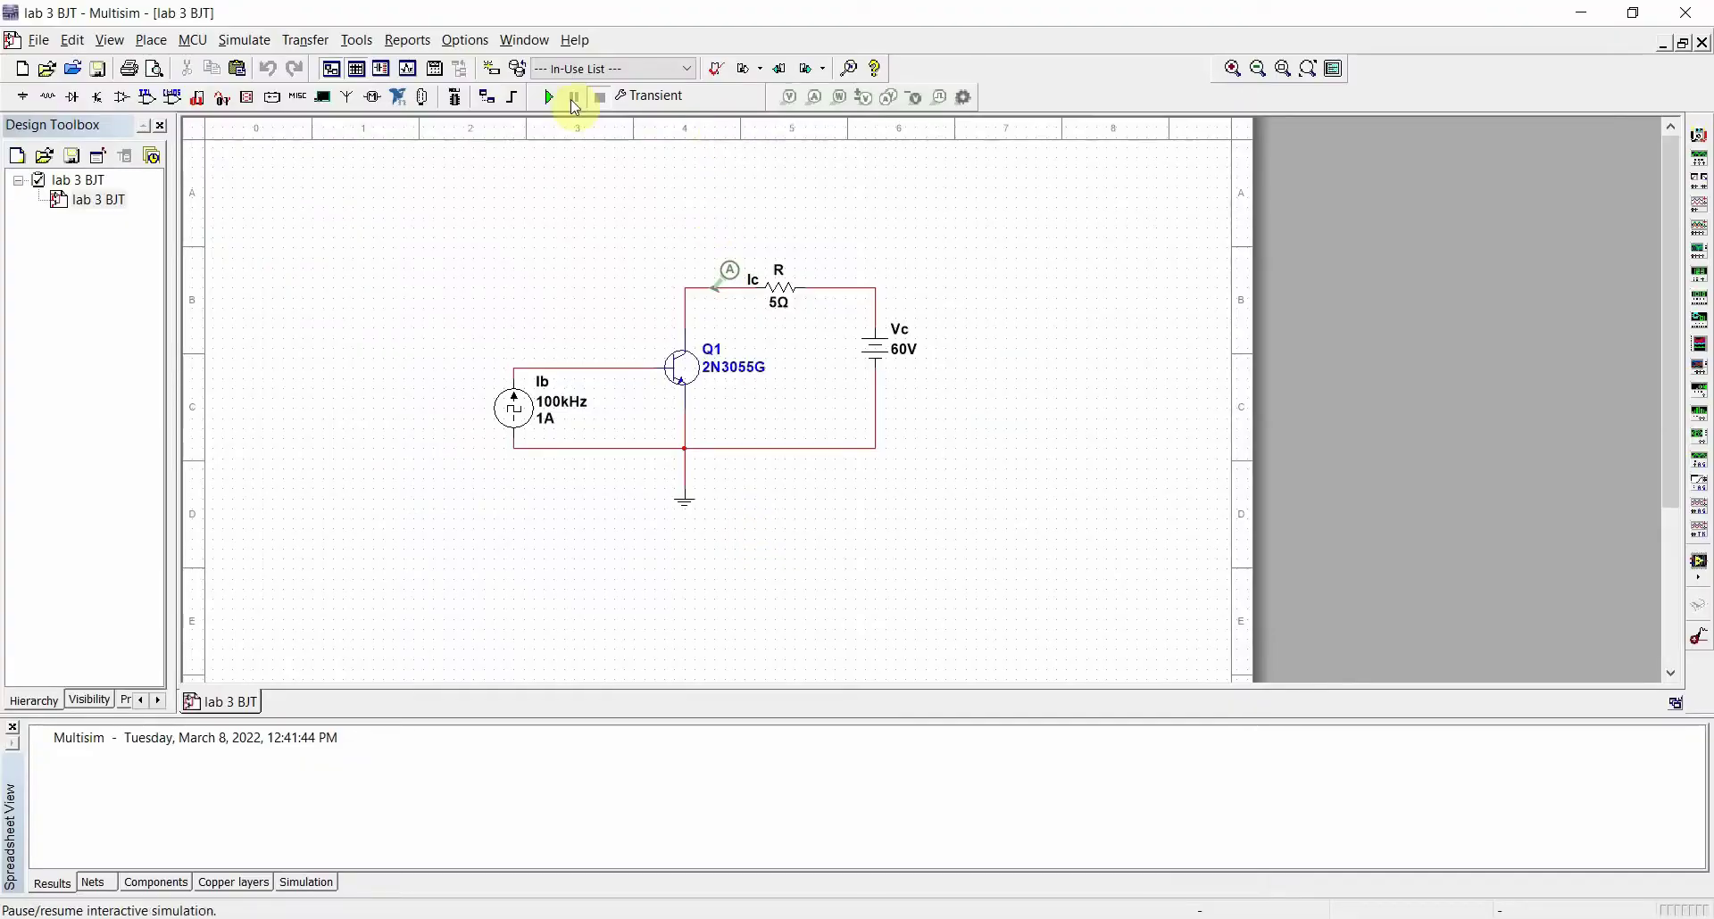
# Review the Transient analysis parameters, output variables and analysis options, and close the settings without changes
pyautogui.click(644, 103)
pyautogui.moveTo(768, 129); pyautogui.dragTo(948, 103)
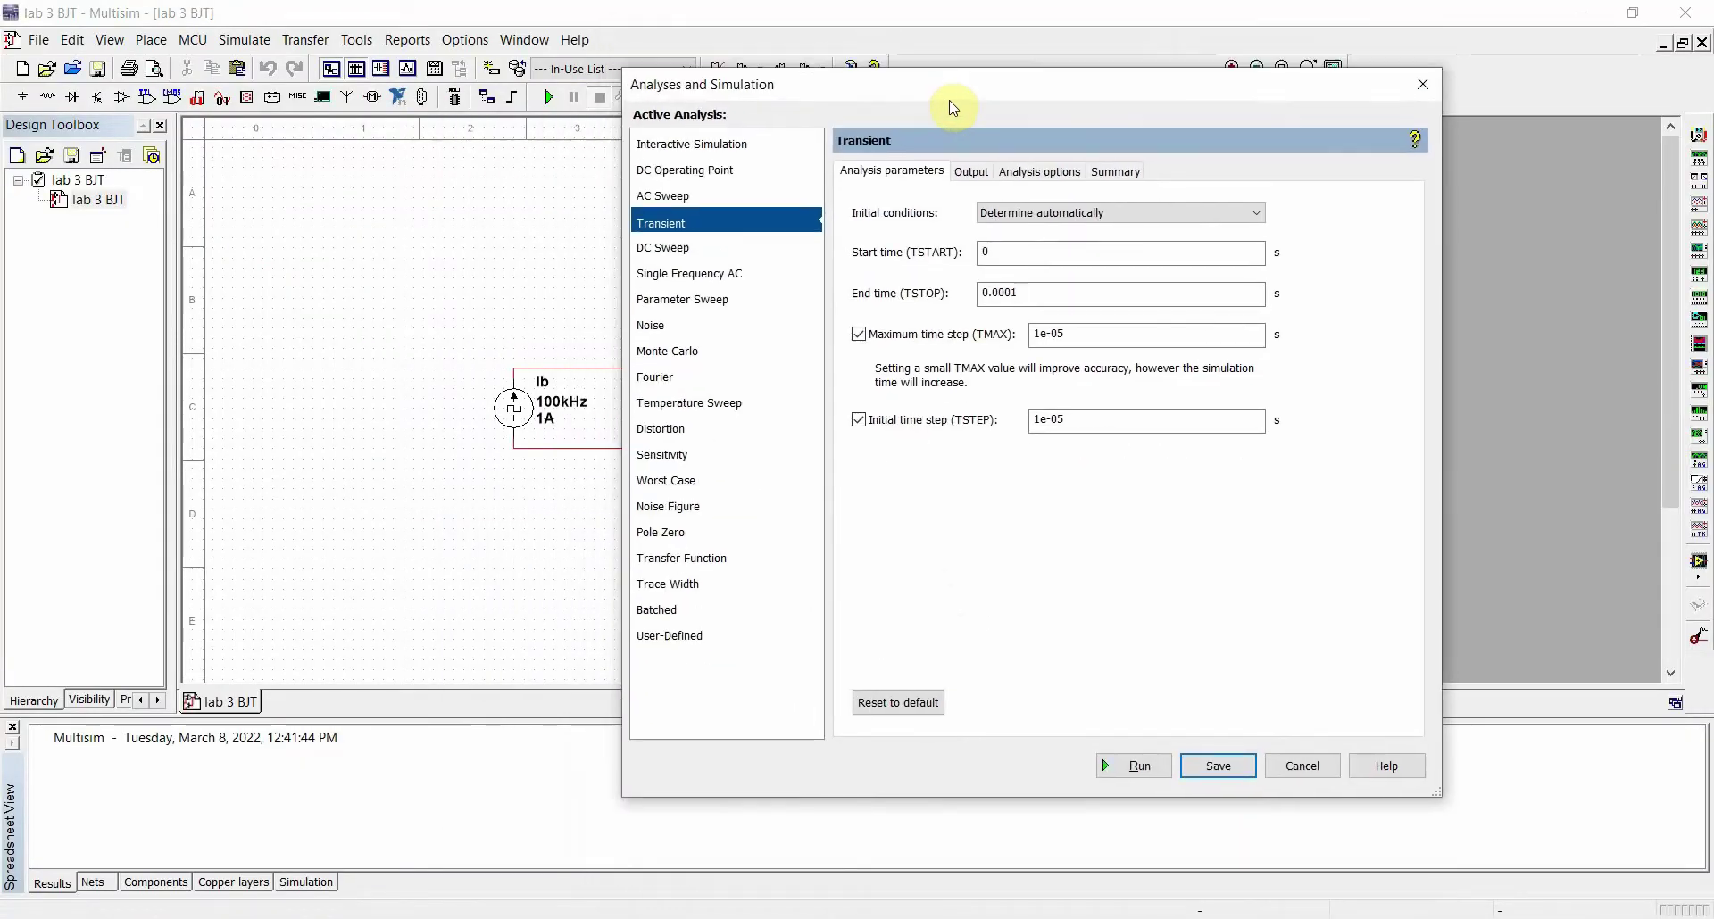
pyautogui.click(982, 172)
pyautogui.click(1036, 171)
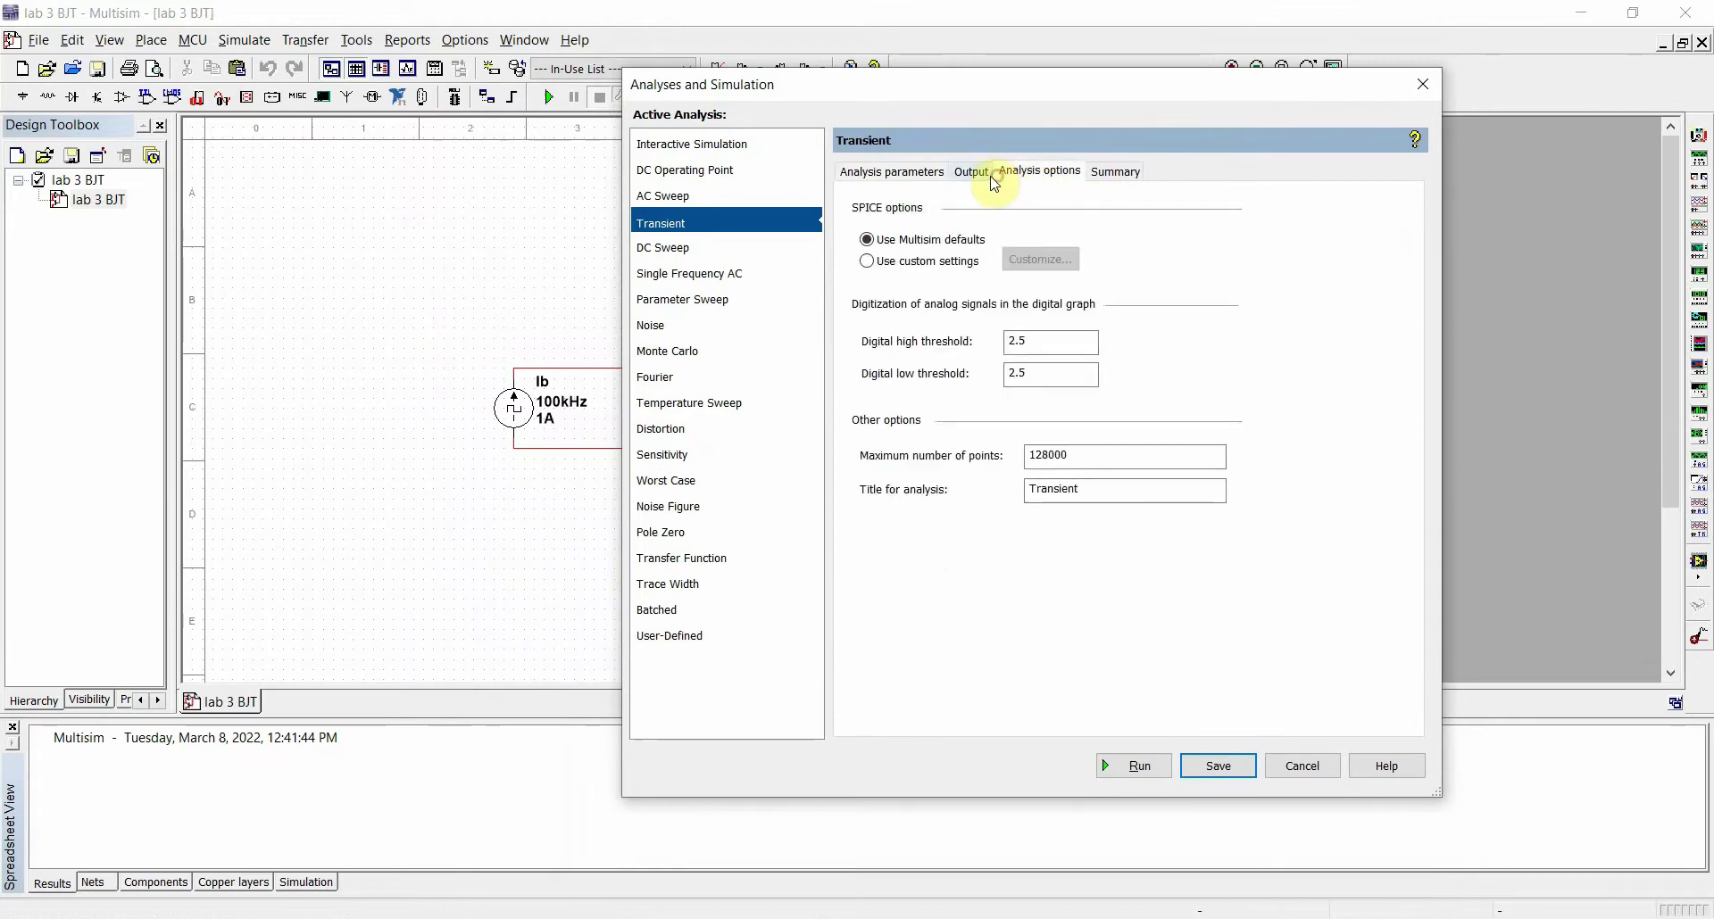
pyautogui.click(973, 172)
pyautogui.click(938, 175)
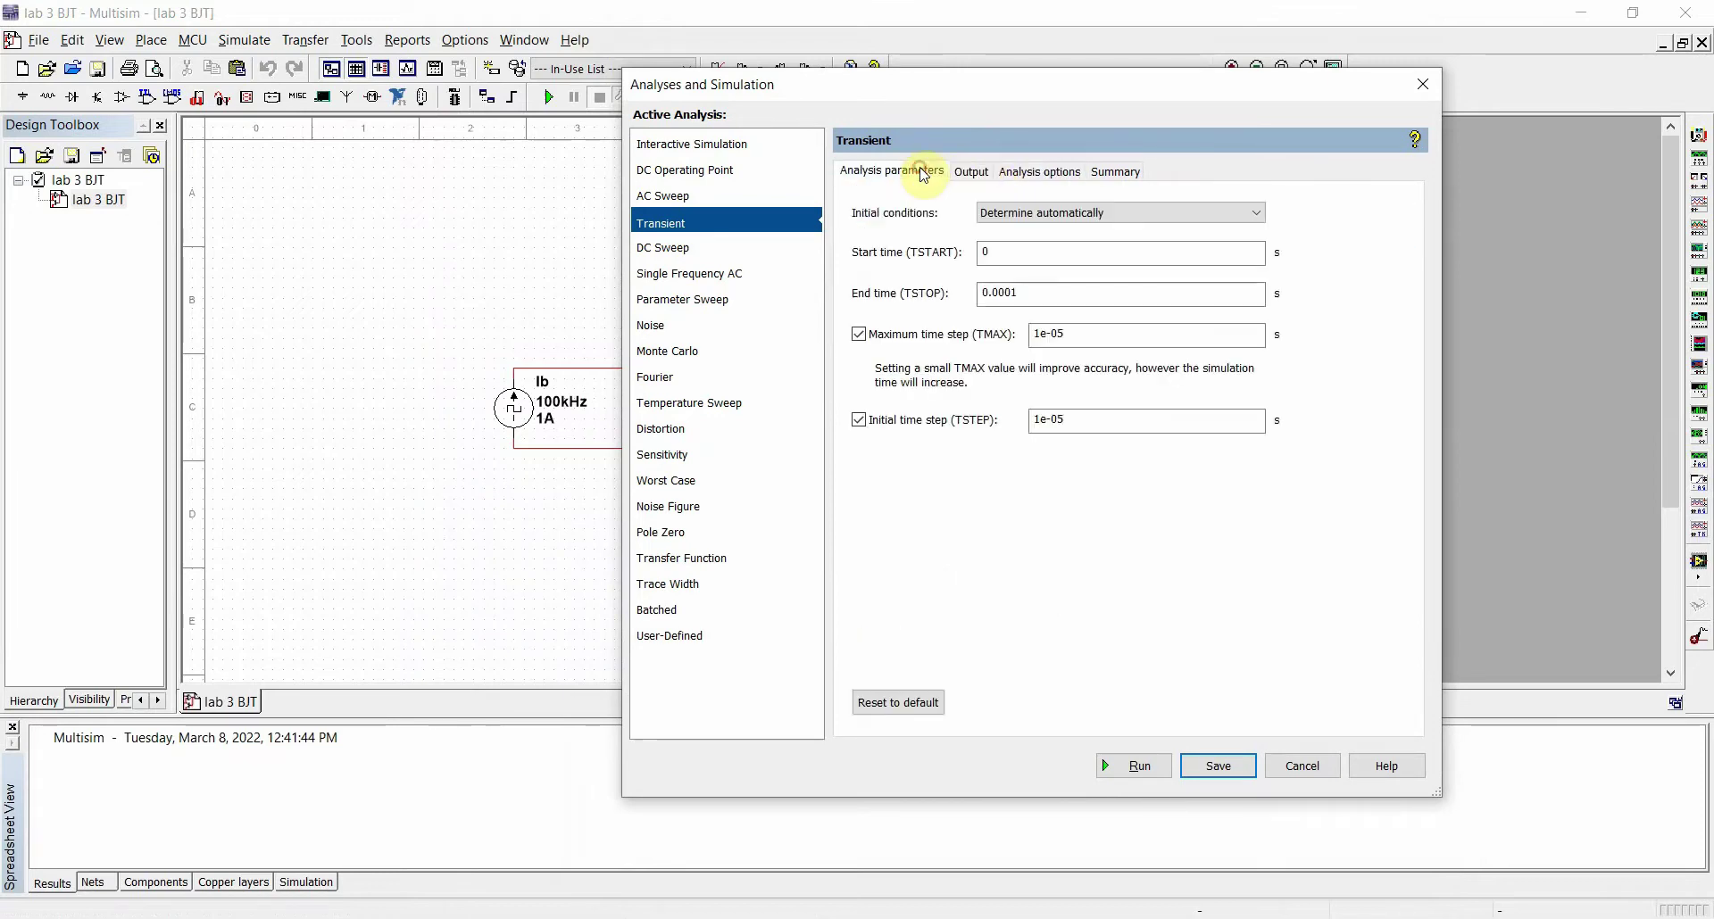
pyautogui.click(1422, 84)
# Examine the Ib clock current source's frequency, duty cycle, current, rise and fall times, and accept its existing values
pyautogui.doubleClick(537, 415)
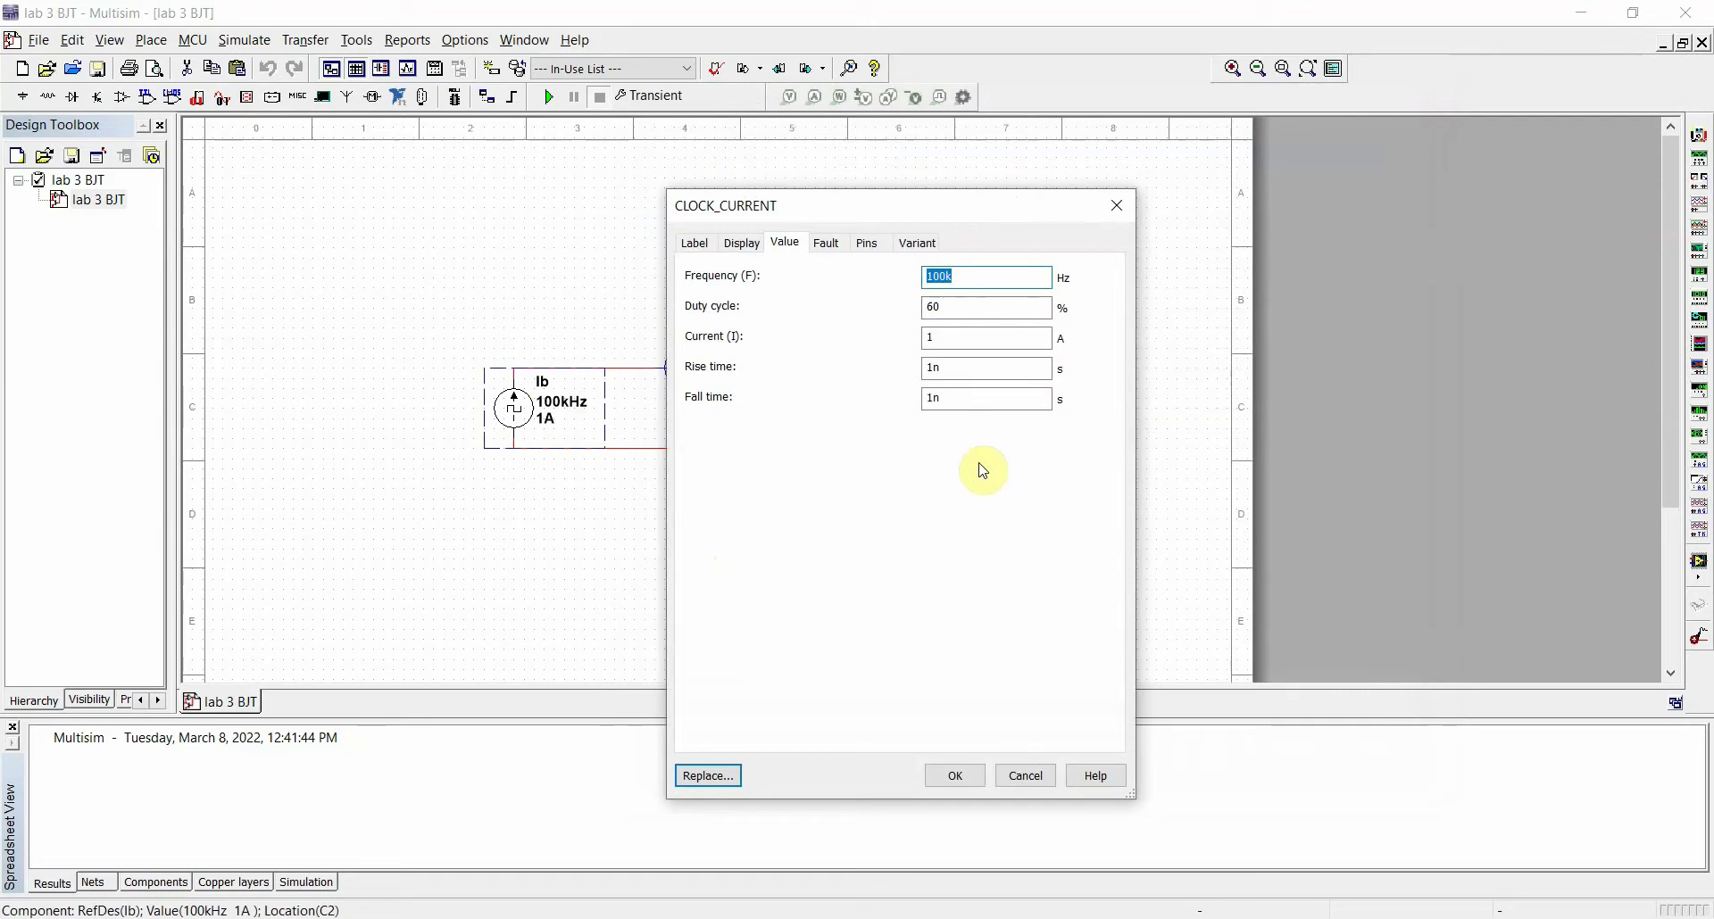
pyautogui.click(958, 399)
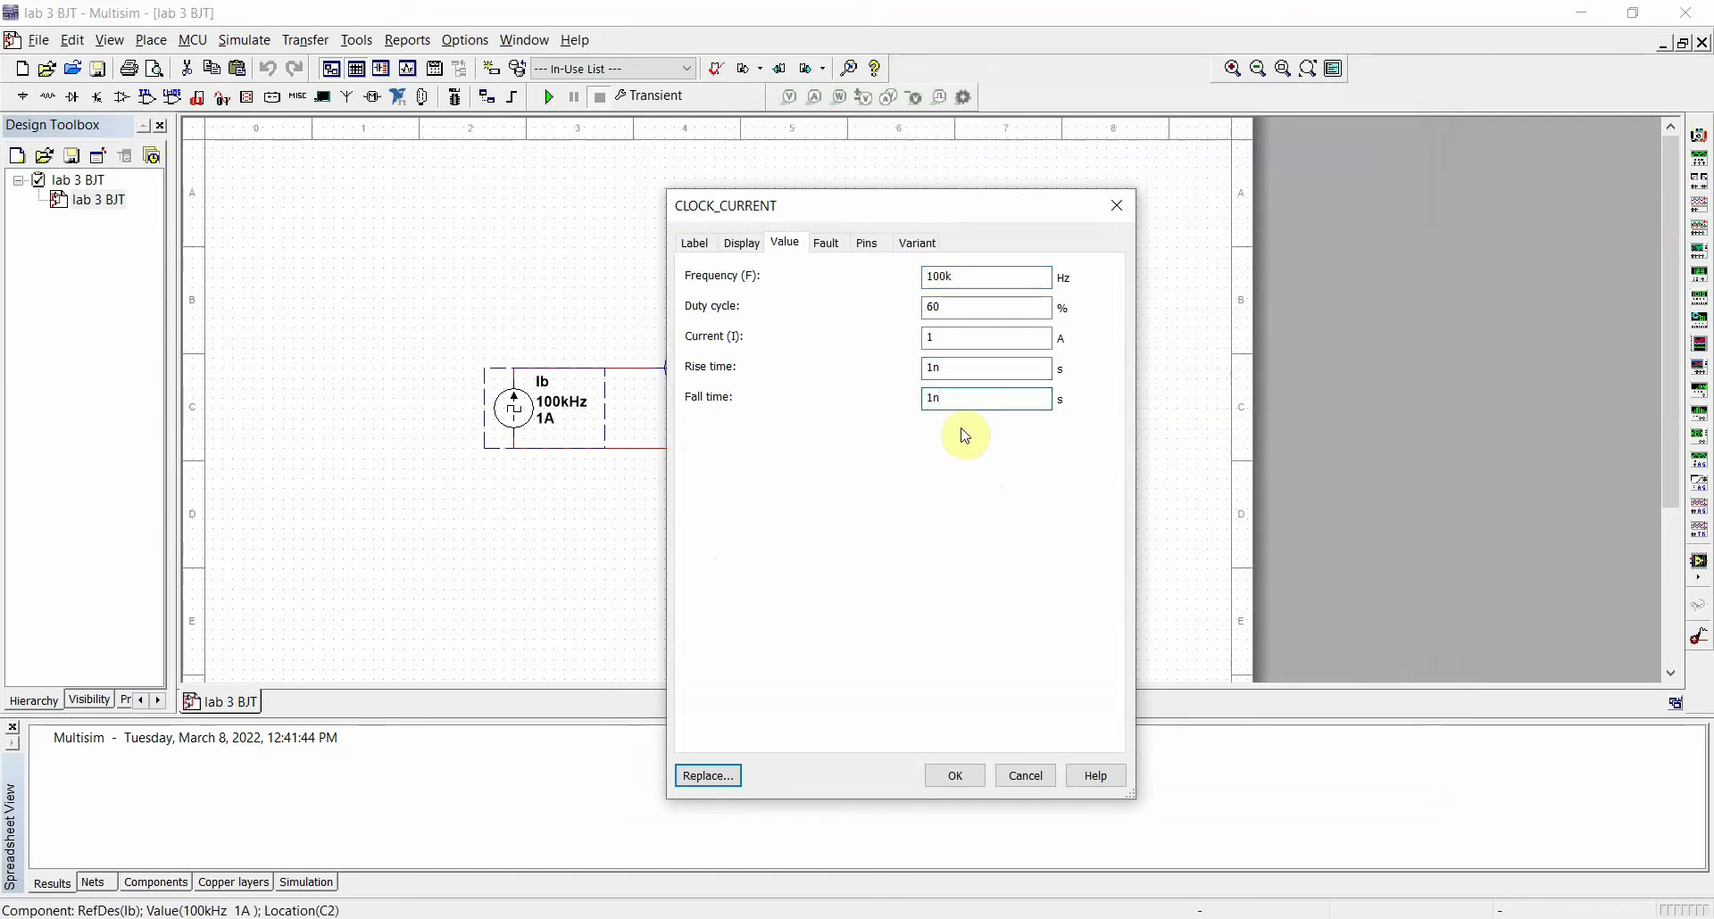
pyautogui.click(951, 312)
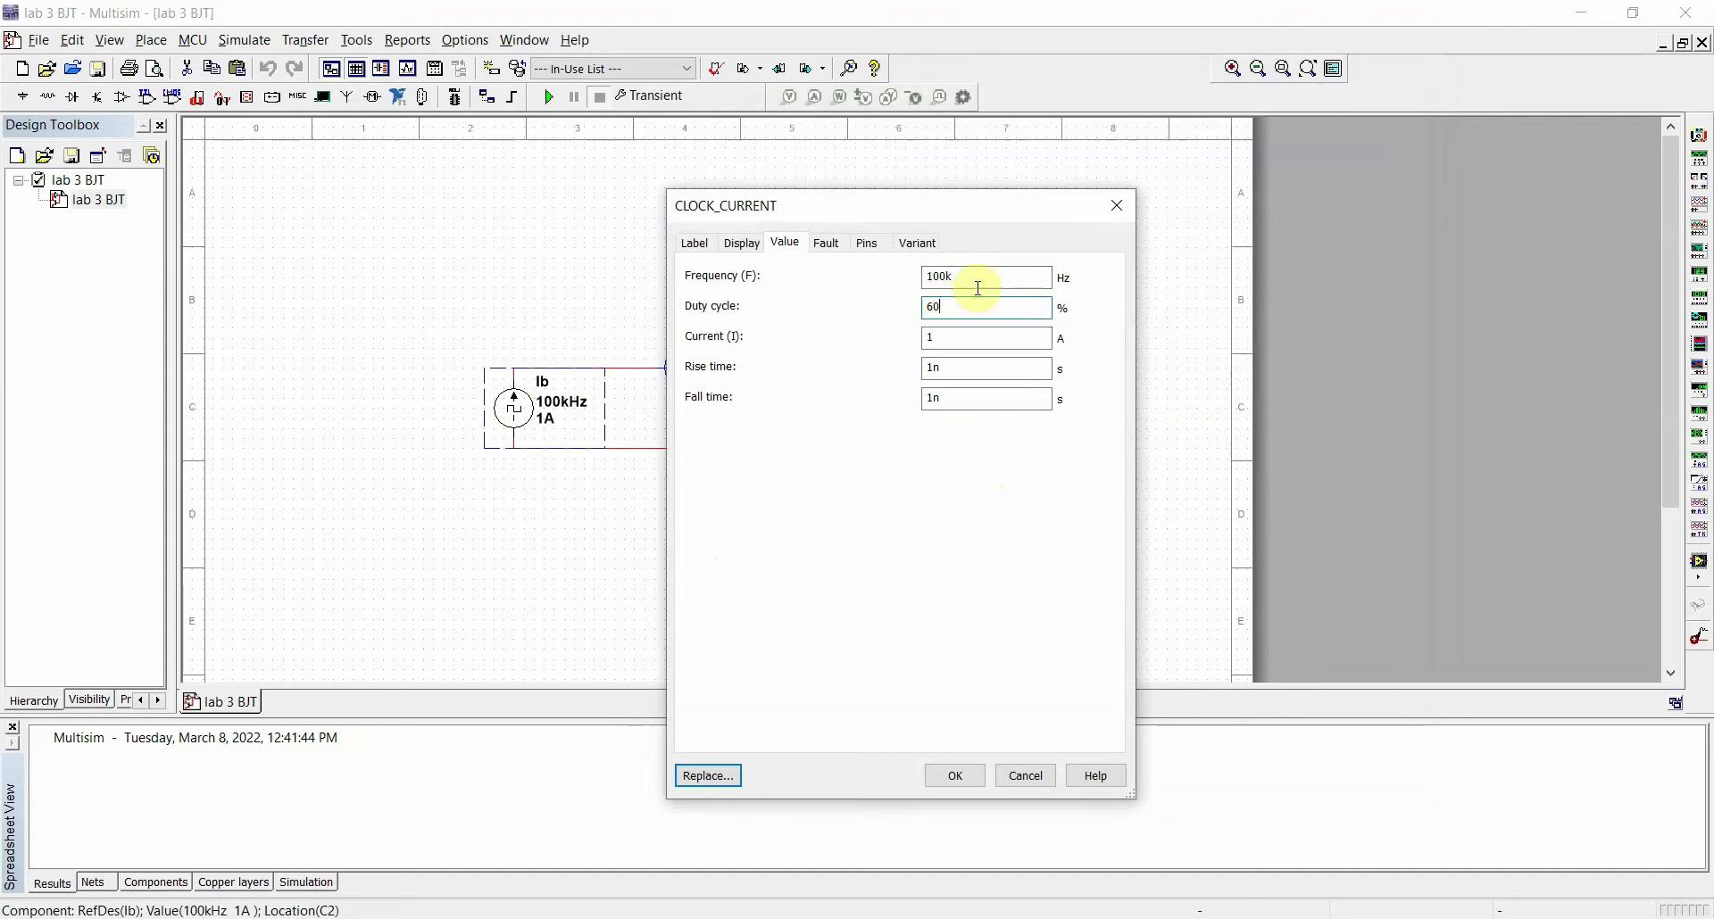
pyautogui.click(957, 778)
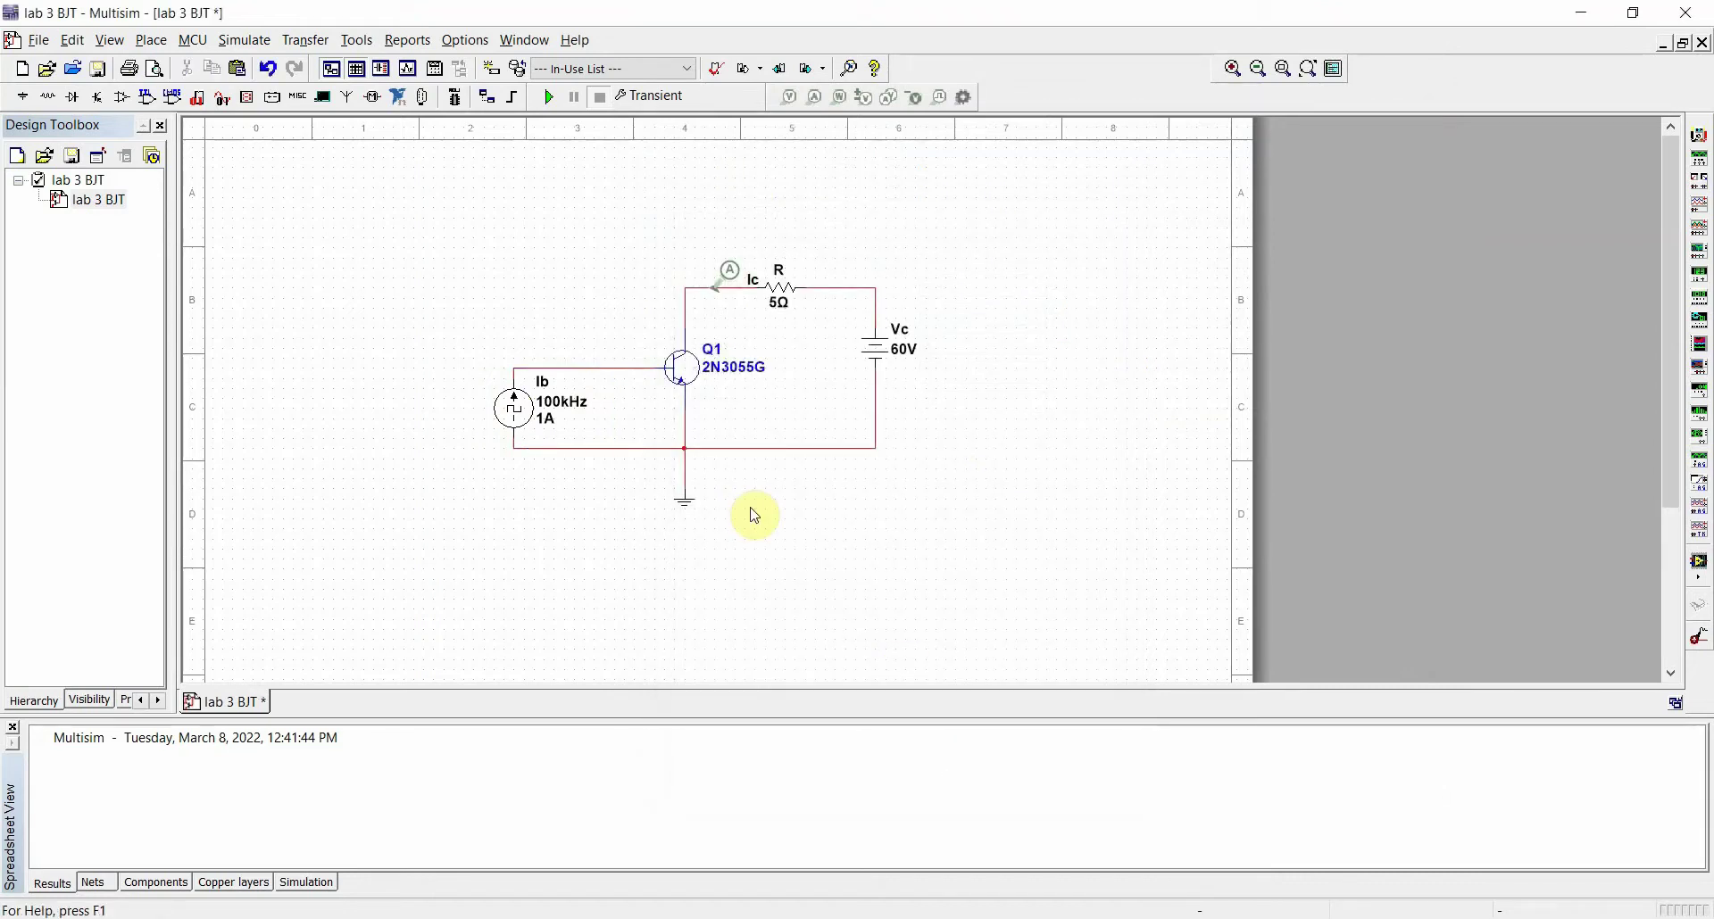
# Check the transient time settings, and view the collector current probe's reverse-direction option without applying it
pyautogui.click(663, 105)
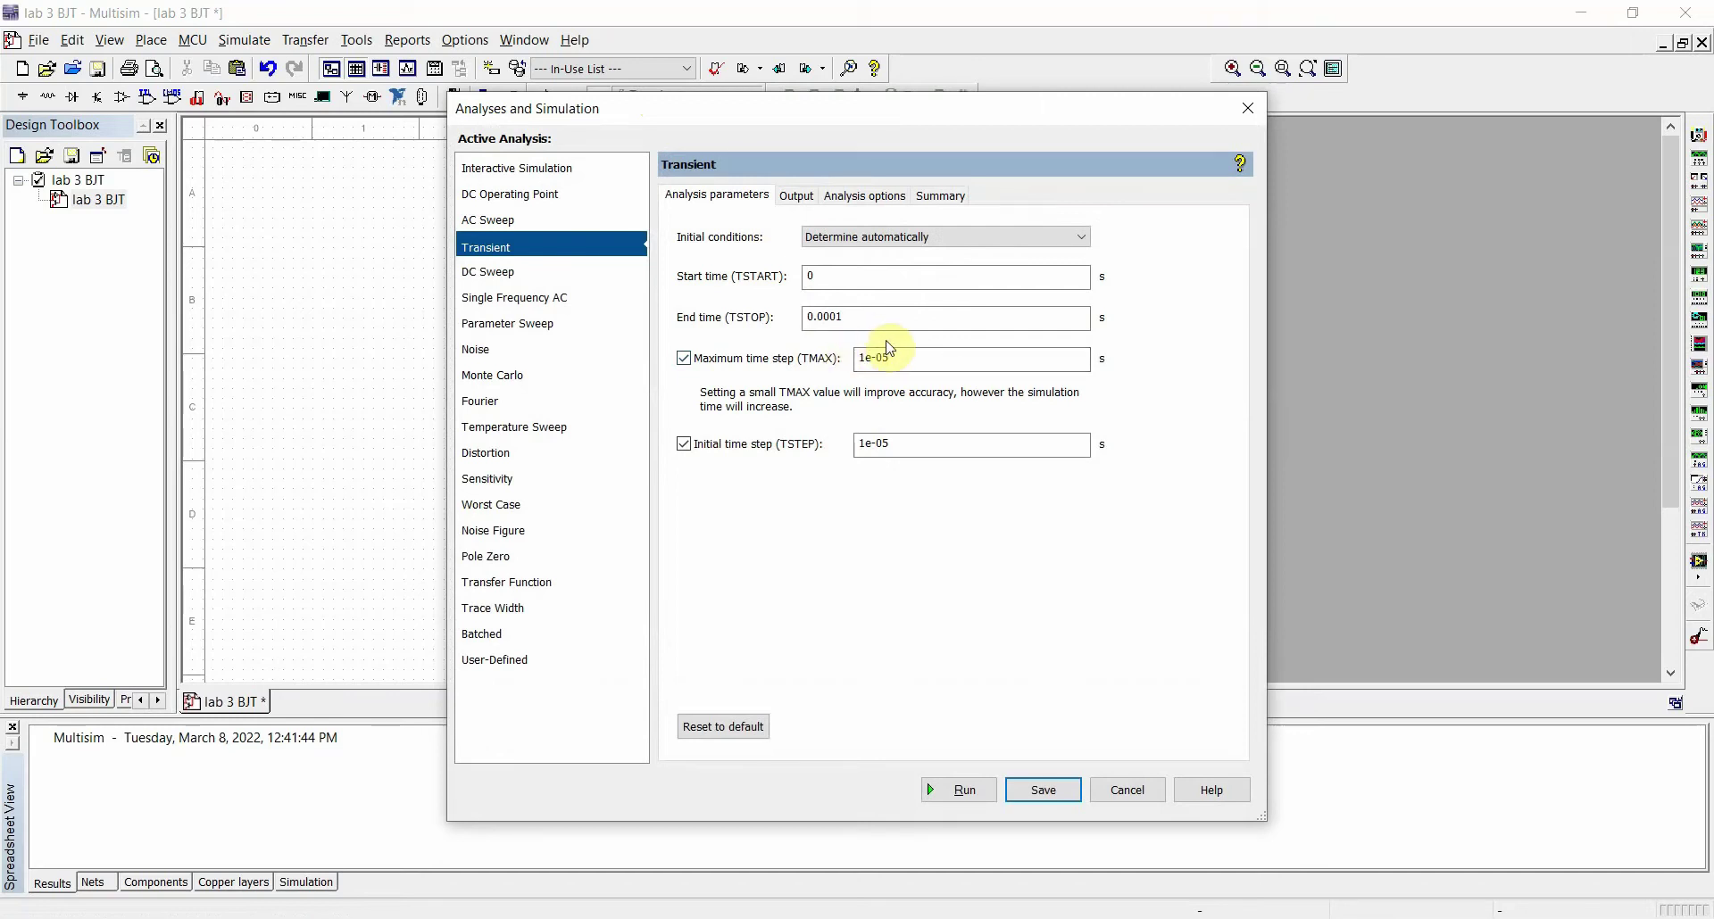
pyautogui.click(1248, 108)
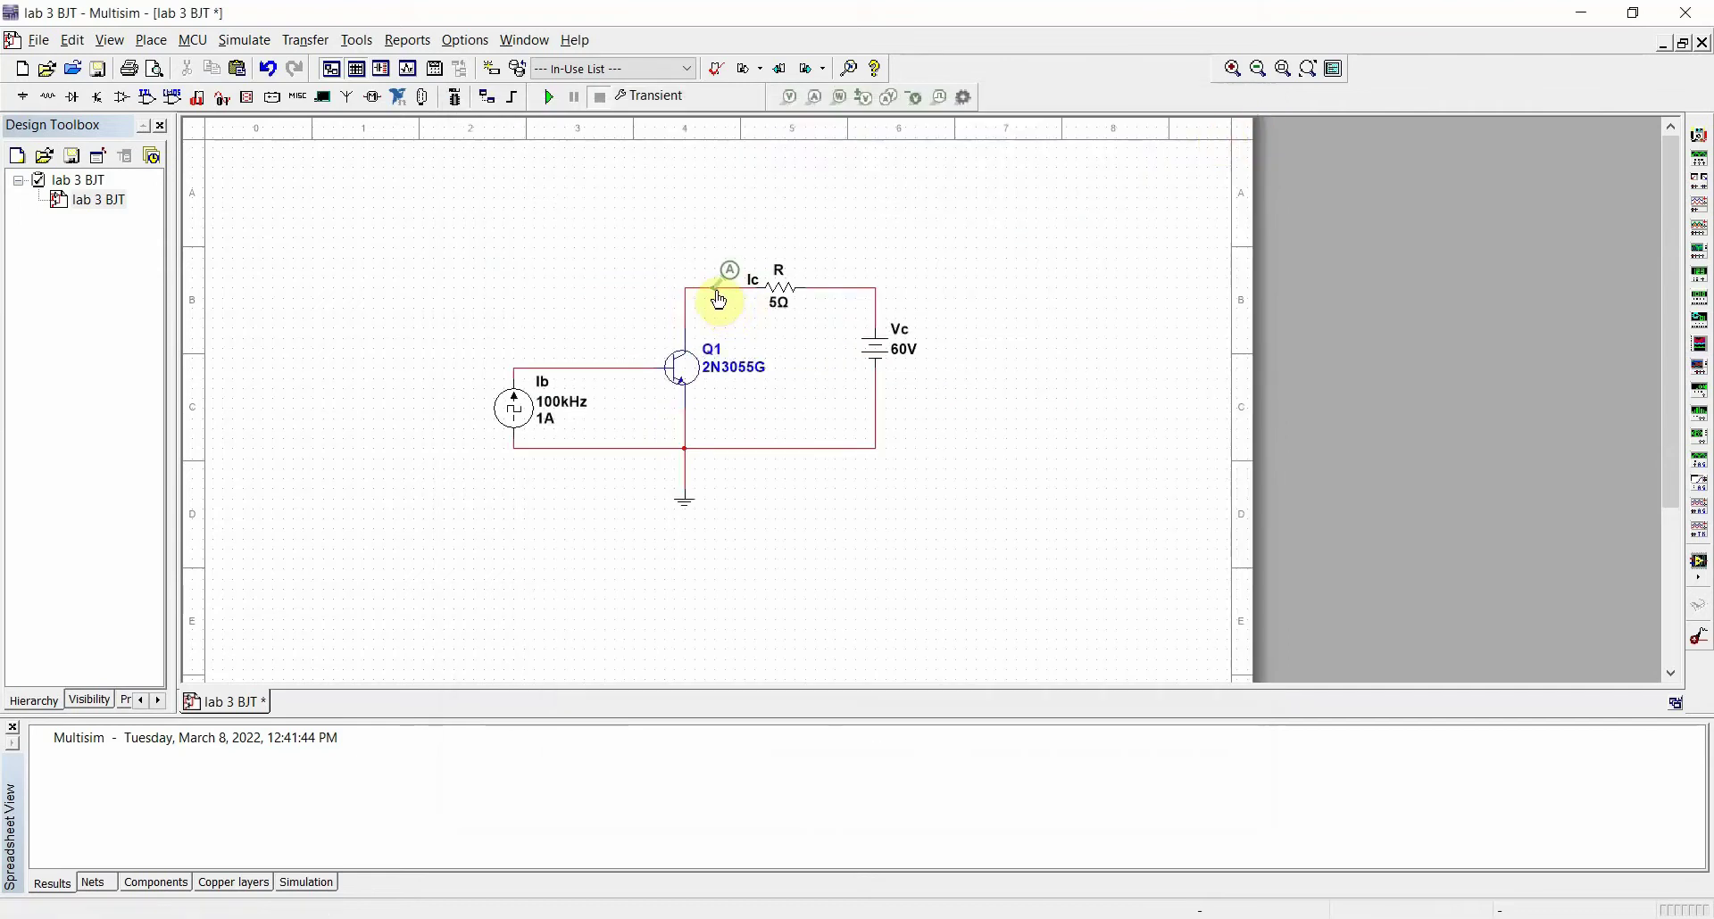
pyautogui.rightClick(718, 287)
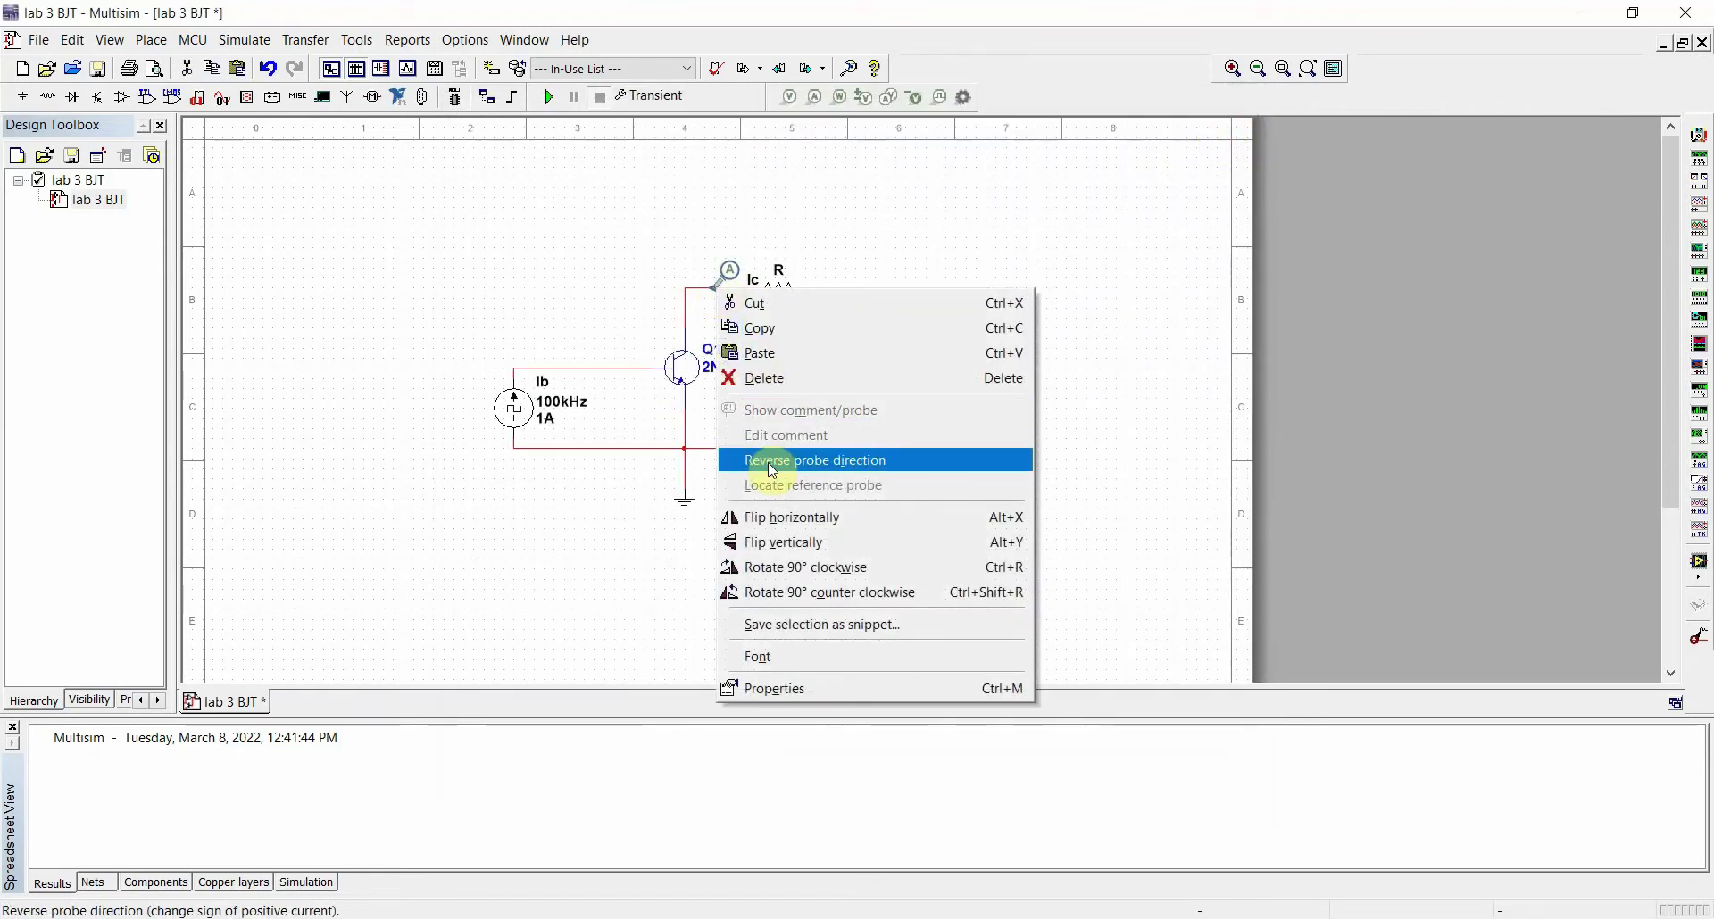
pyautogui.click(631, 252)
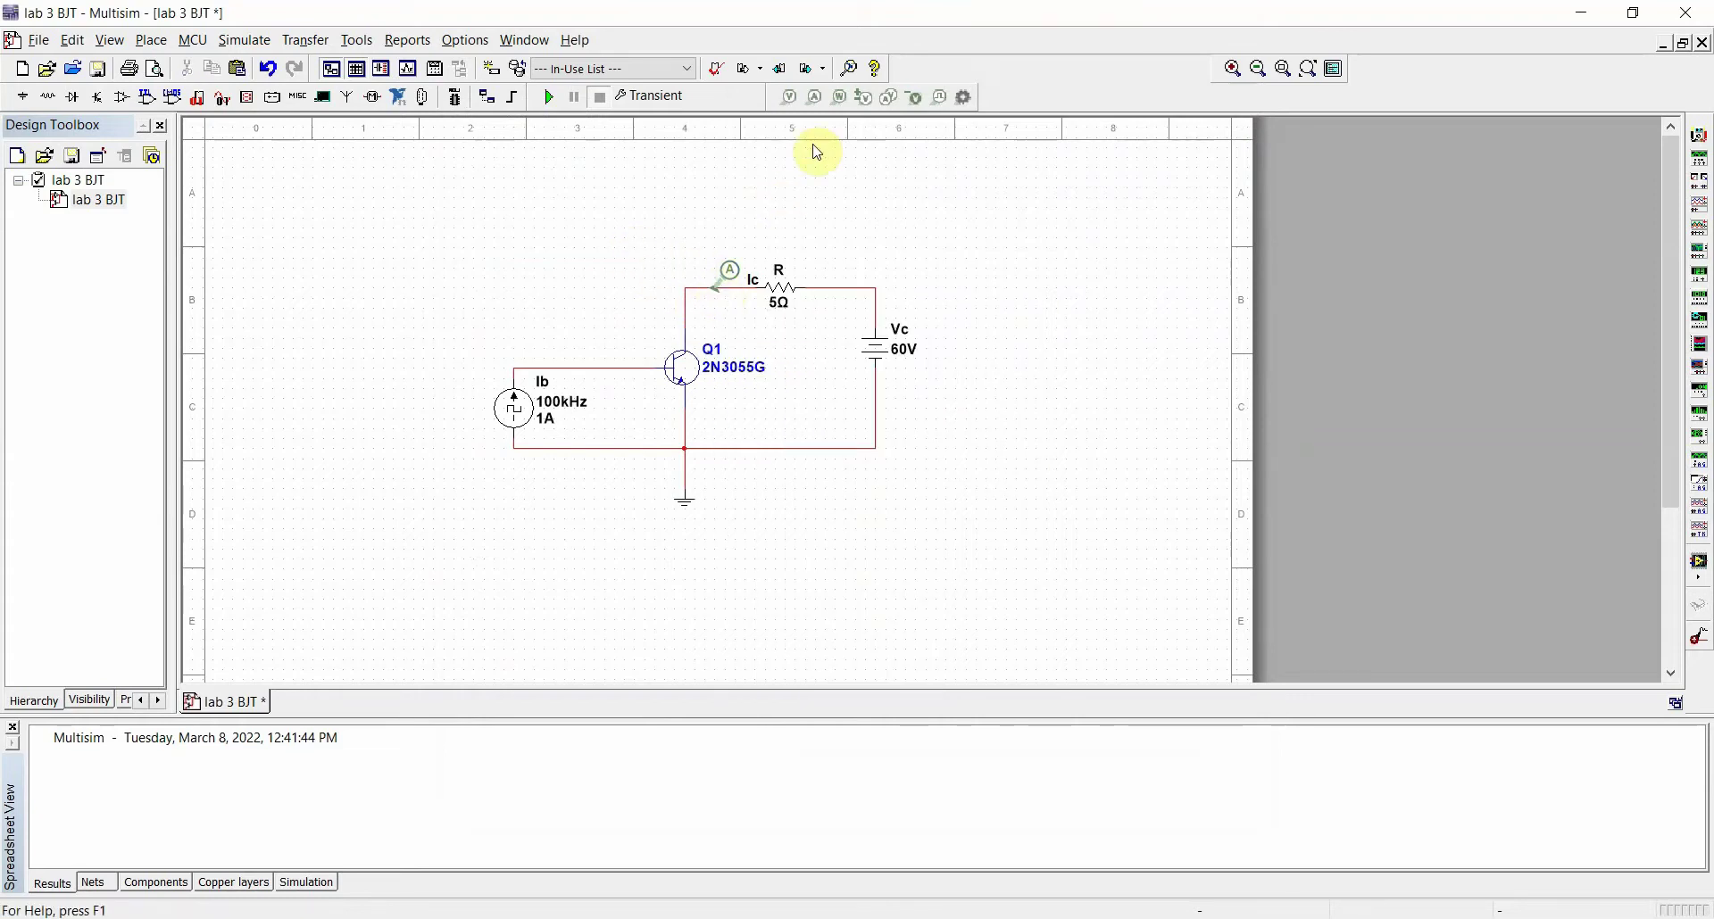
# Inspect the transient end time, time steps and selected output variables, and cancel the analysis settings
pyautogui.click(668, 101)
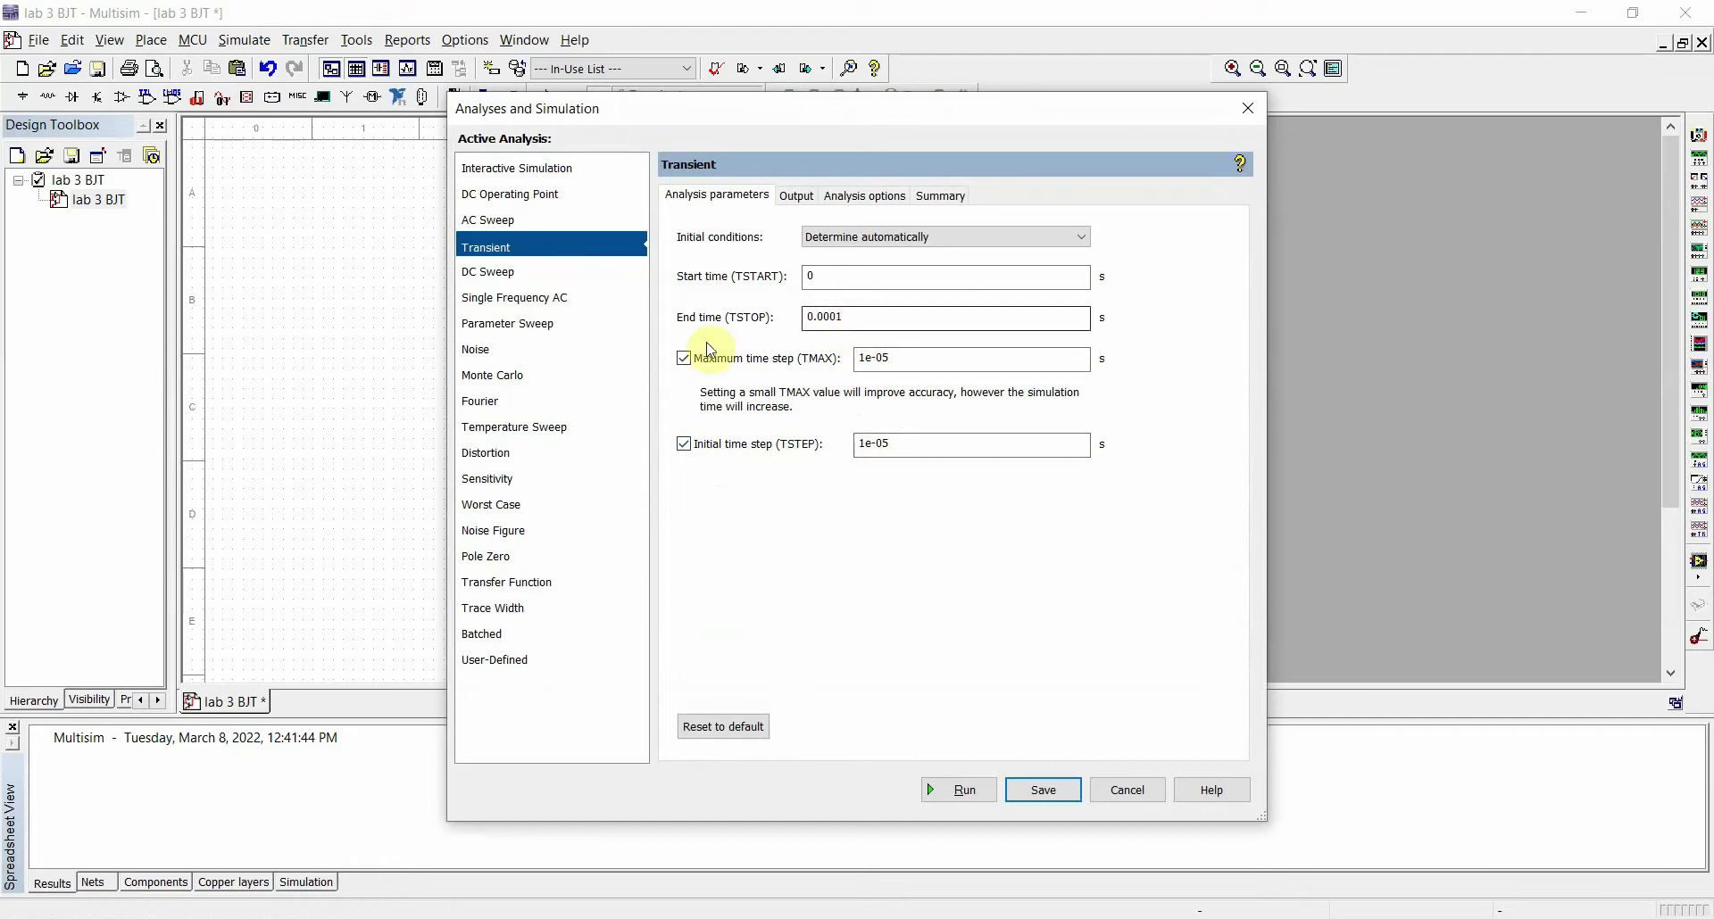
pyautogui.click(796, 196)
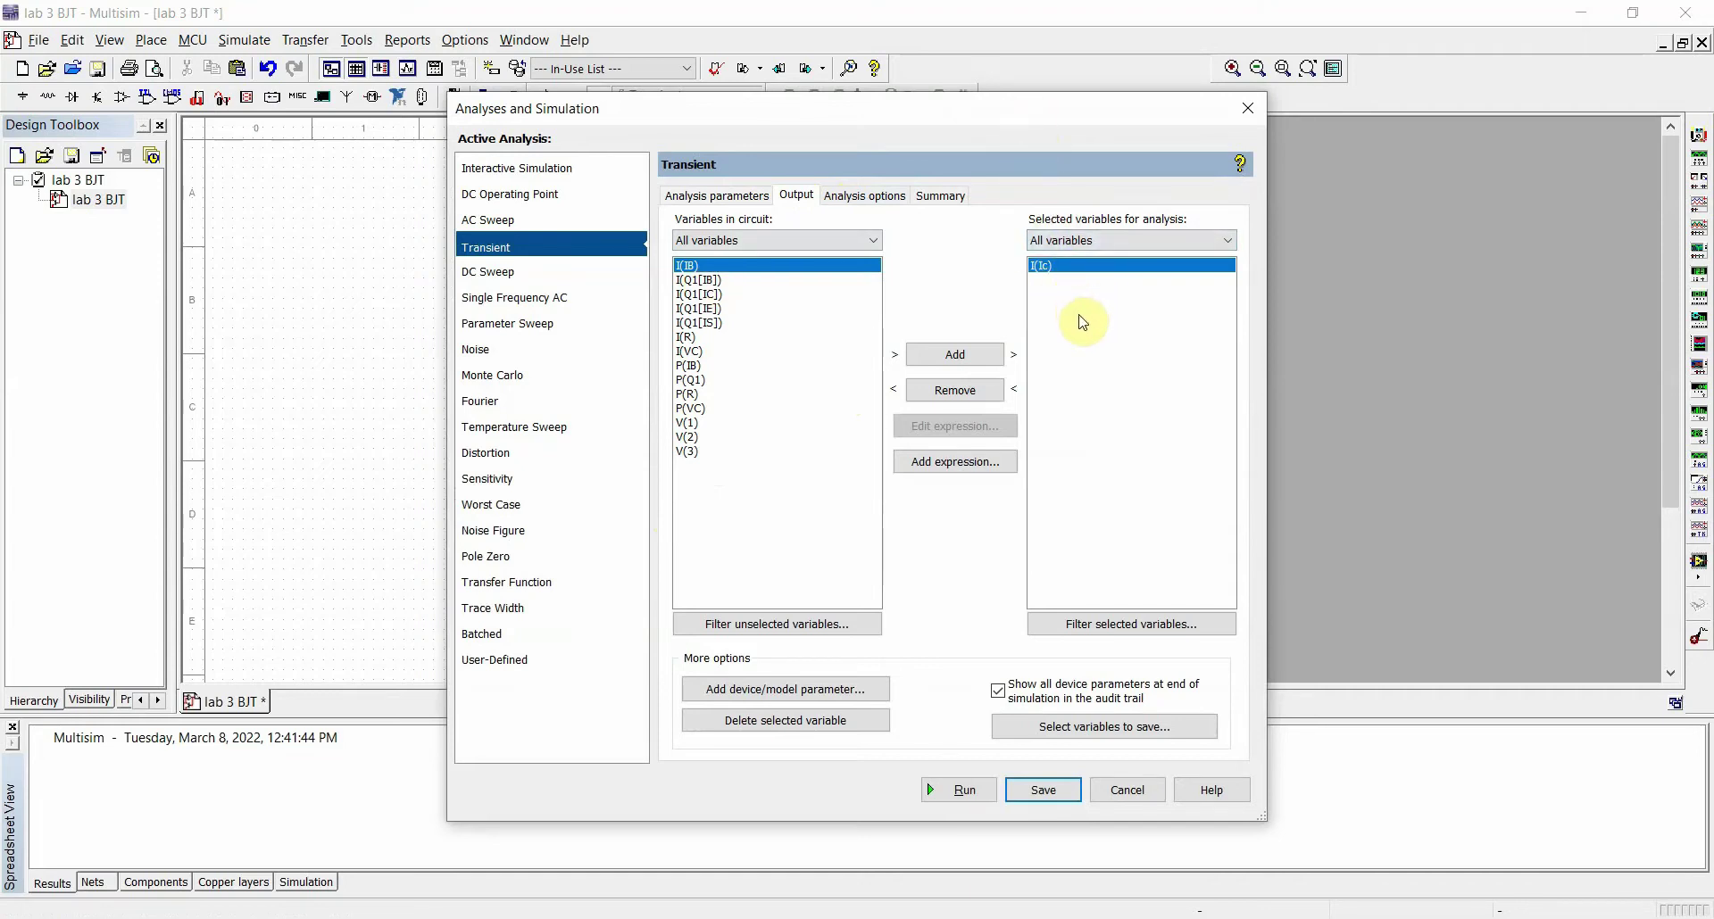
pyautogui.click(1128, 790)
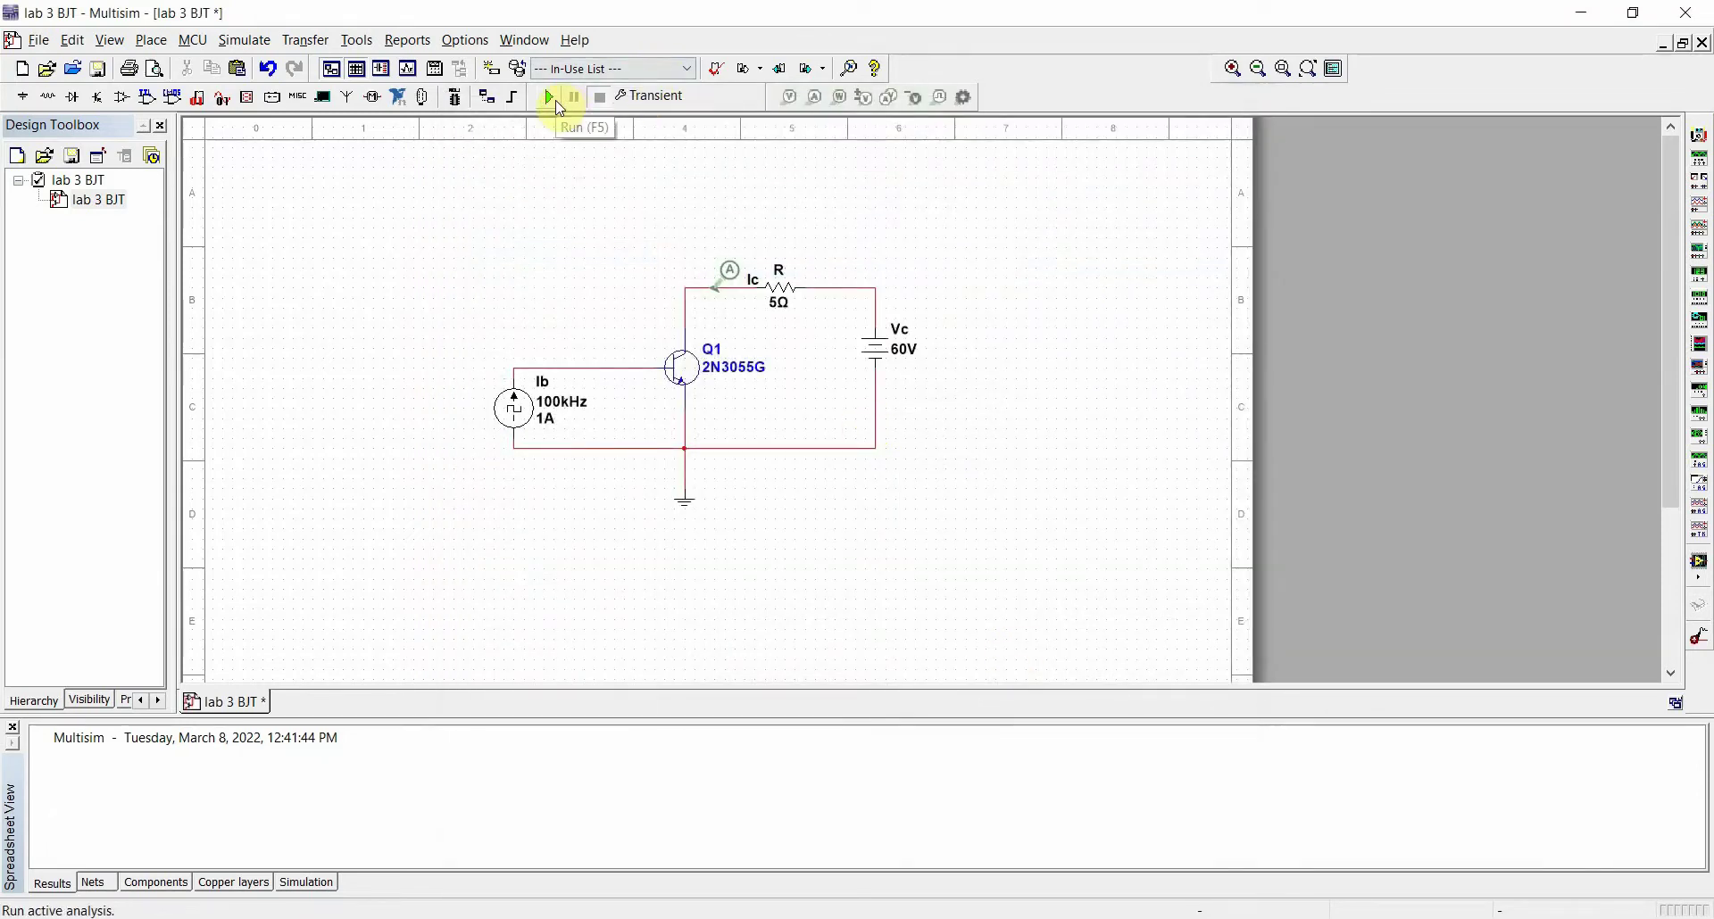
# Save the design, run the transient analysis and move the graph window clear of the transistor circuit
pyautogui.click(98, 68)
pyautogui.click(551, 97)
pyautogui.moveTo(920, 221); pyautogui.dragTo(1117, 168)
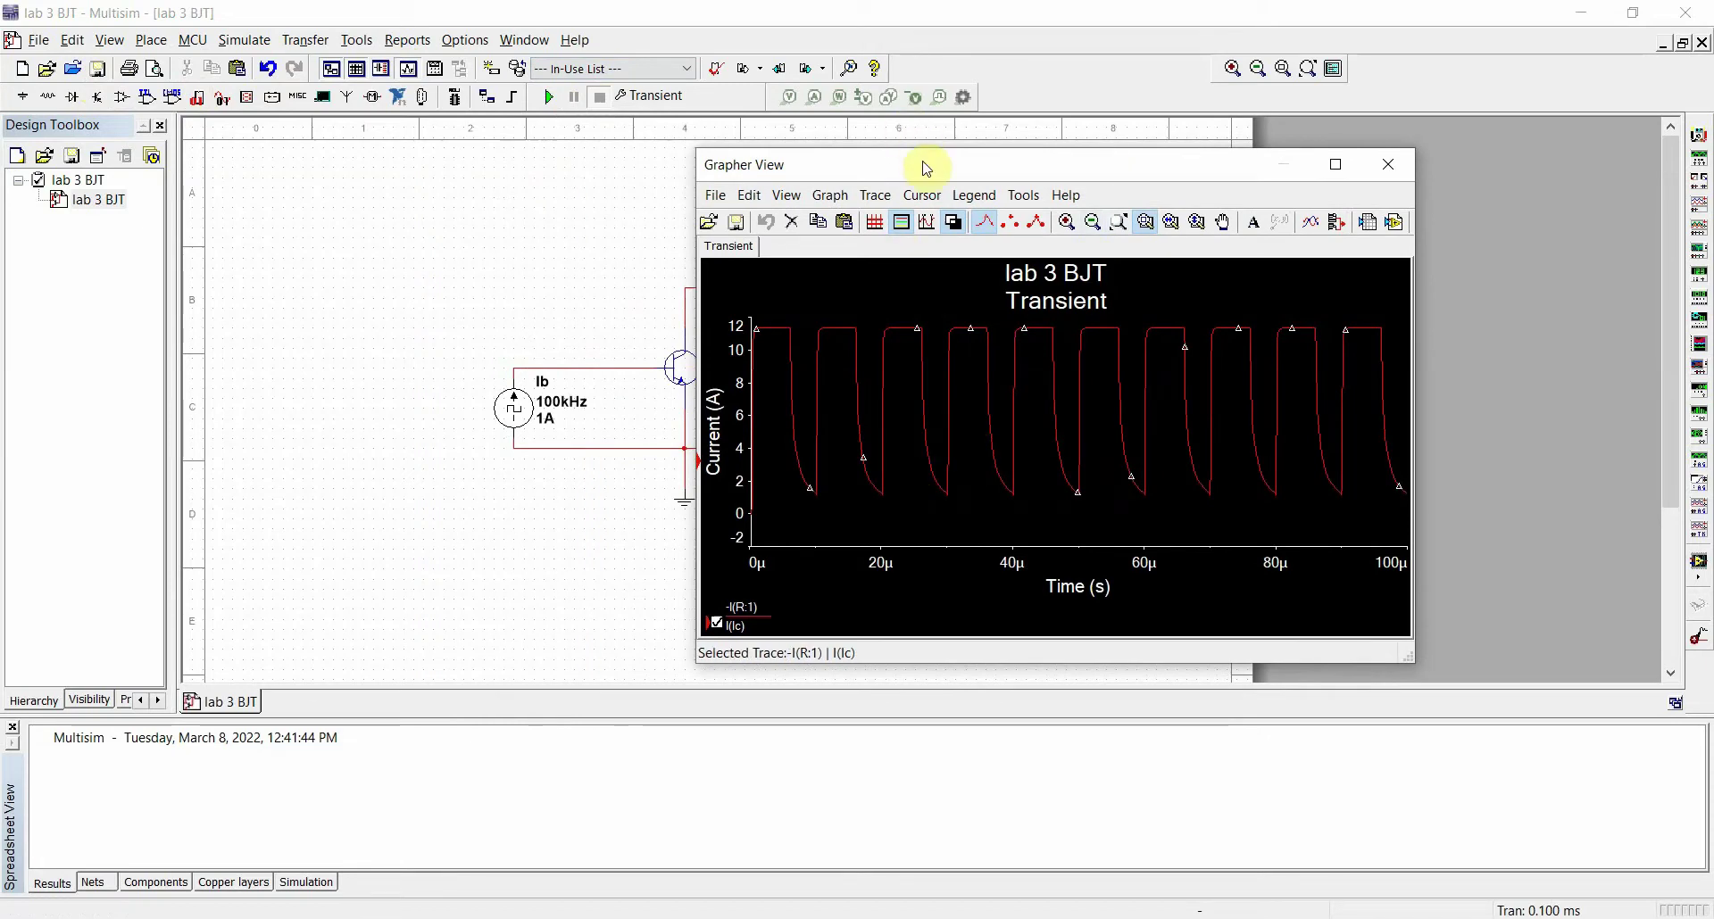
pyautogui.moveTo(926, 168); pyautogui.dragTo(1040, 162)
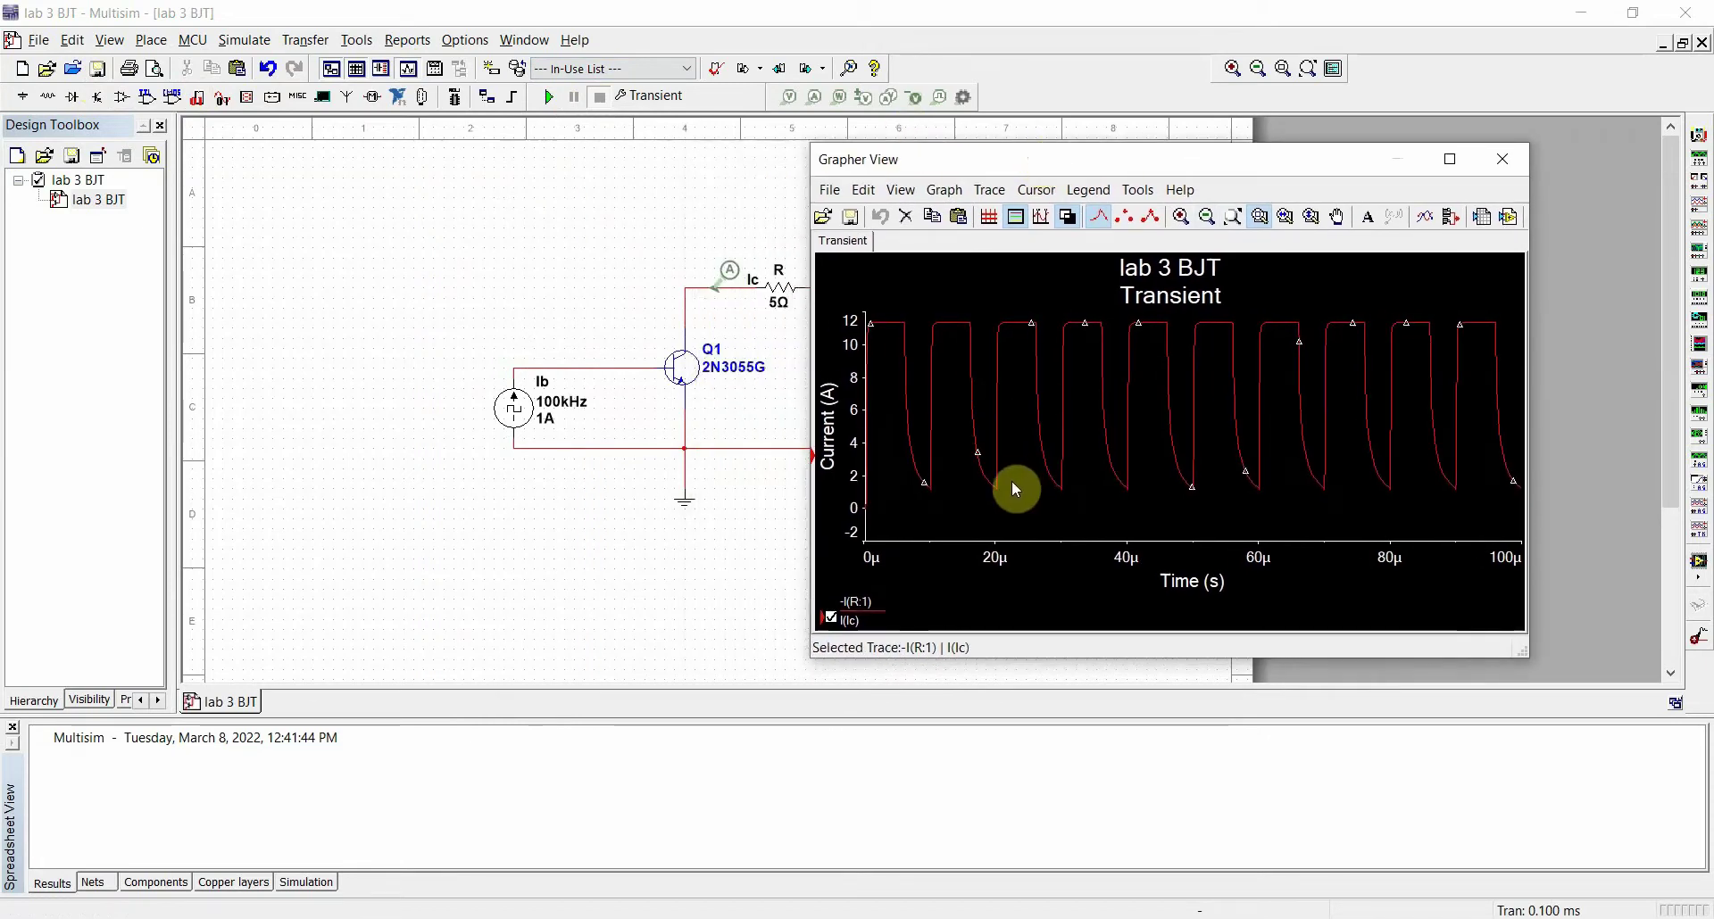
# Magnify the collector current graph from about 3 to 13 µs to examine one turn-off and turn-on transition, and close the graph
pyautogui.click(1233, 220)
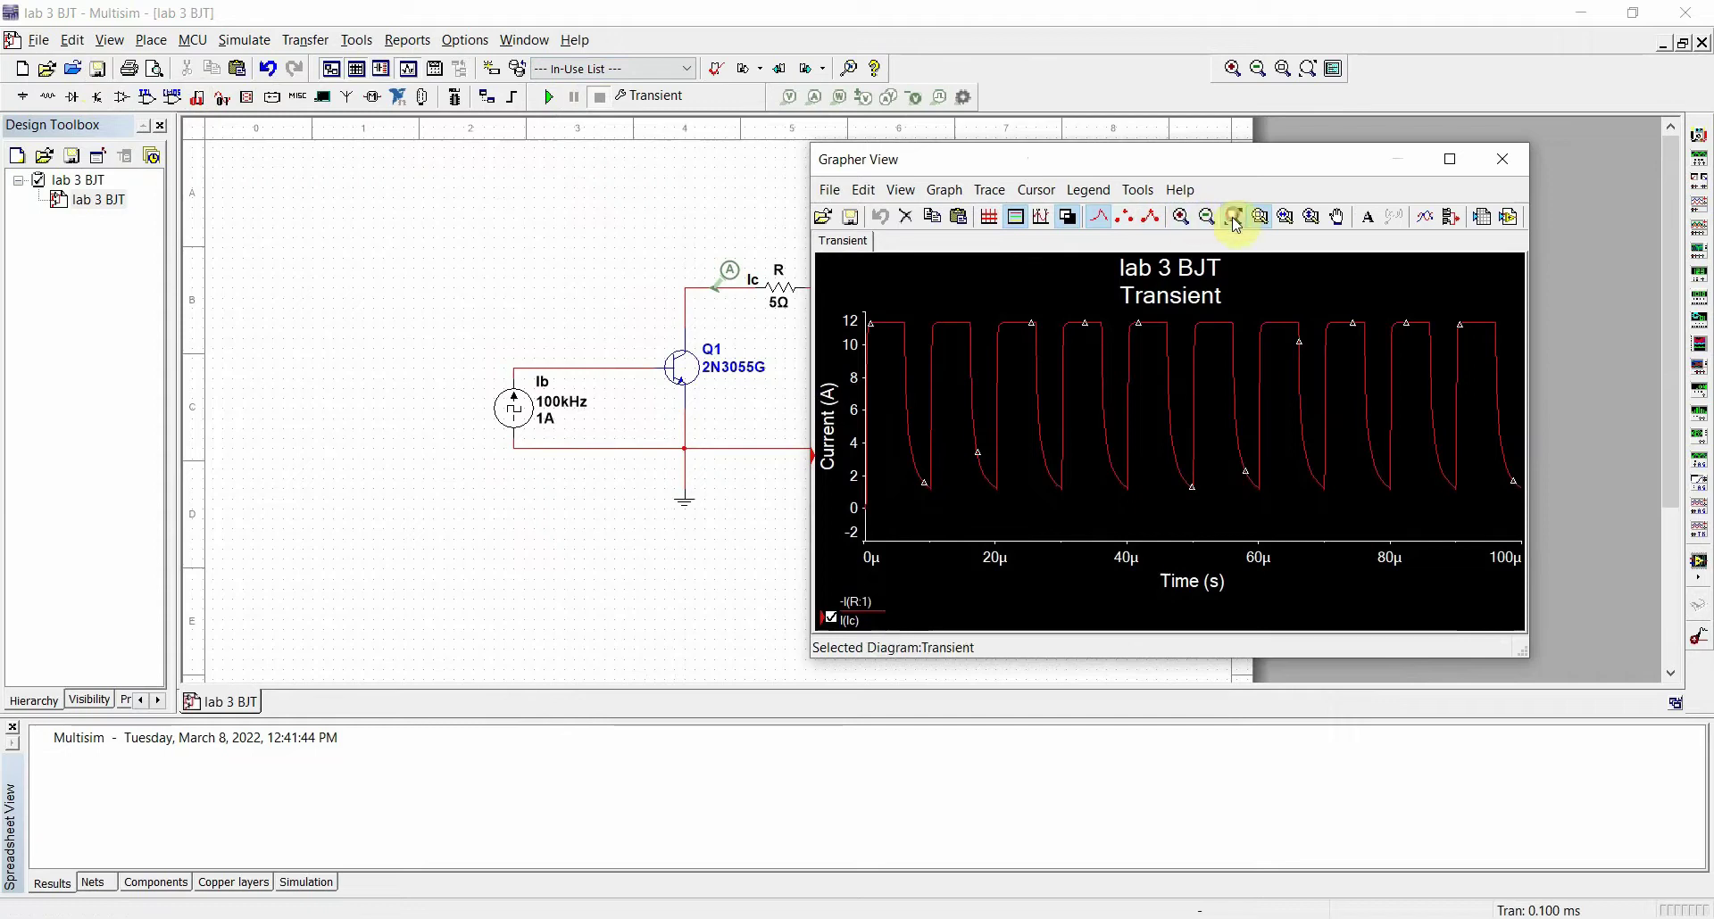
pyautogui.moveTo(888, 313)
pyautogui.mouseDown()
pyautogui.moveTo(904, 383)
pyautogui.moveTo(982, 531)
pyautogui.moveTo(948, 498)
pyautogui.moveTo(957, 518)
pyautogui.mouseUp()
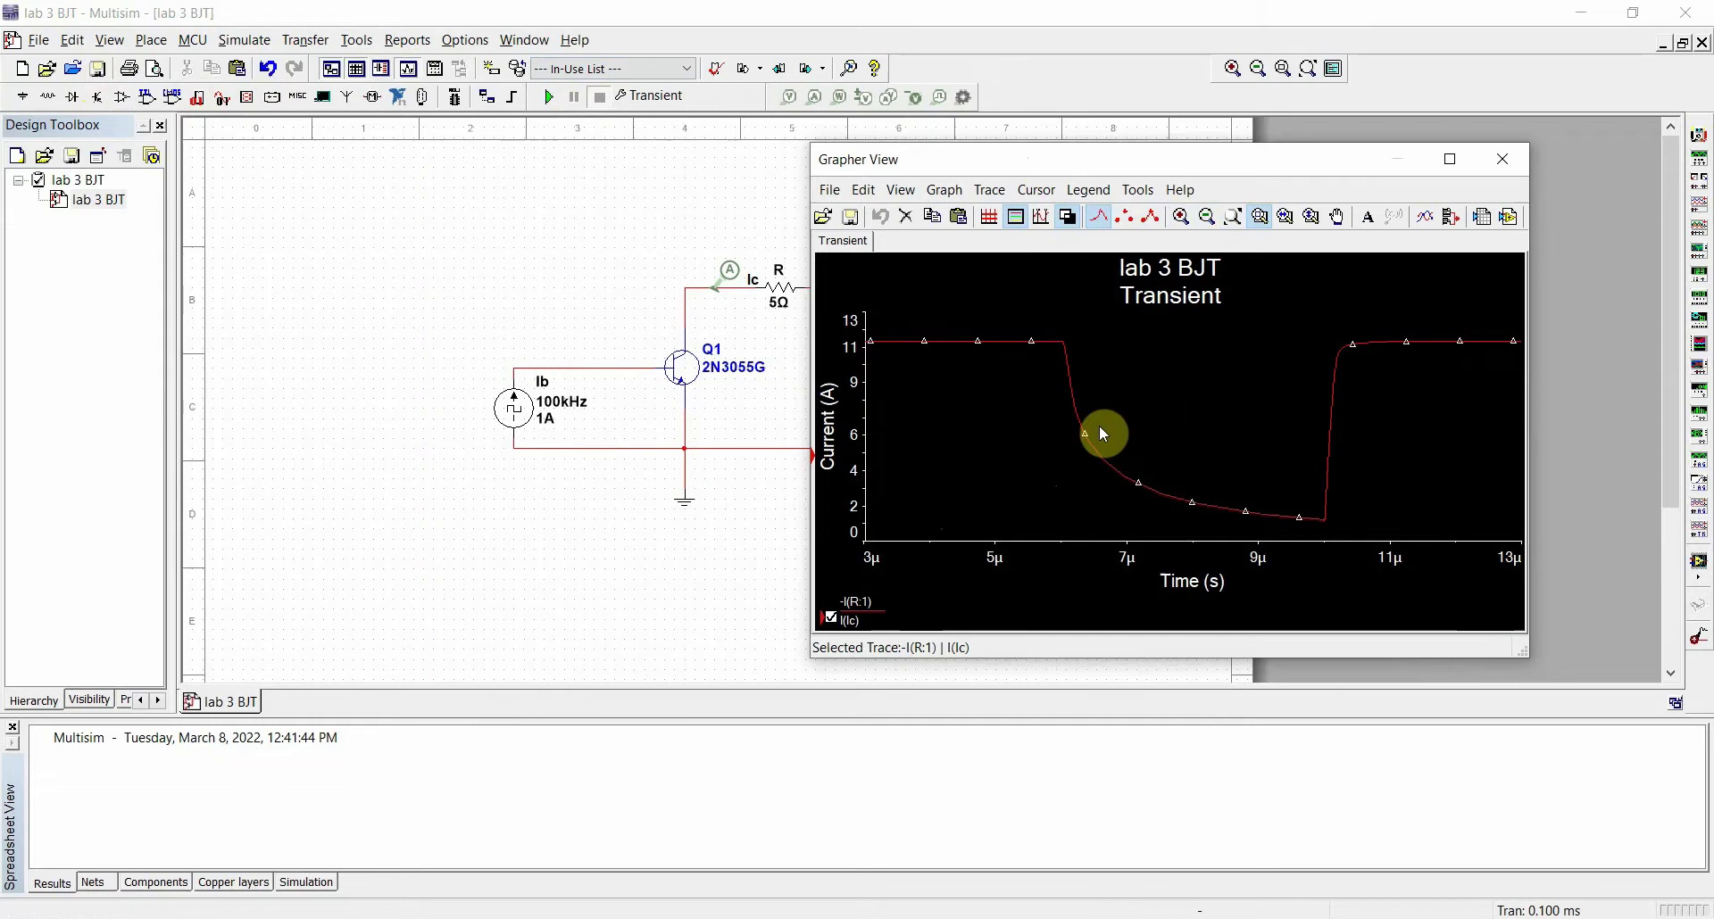
pyautogui.click(1502, 159)
# Recheck the transient analysis time parameters and the variables selected for output, leaving the settings unchanged
pyautogui.click(644, 96)
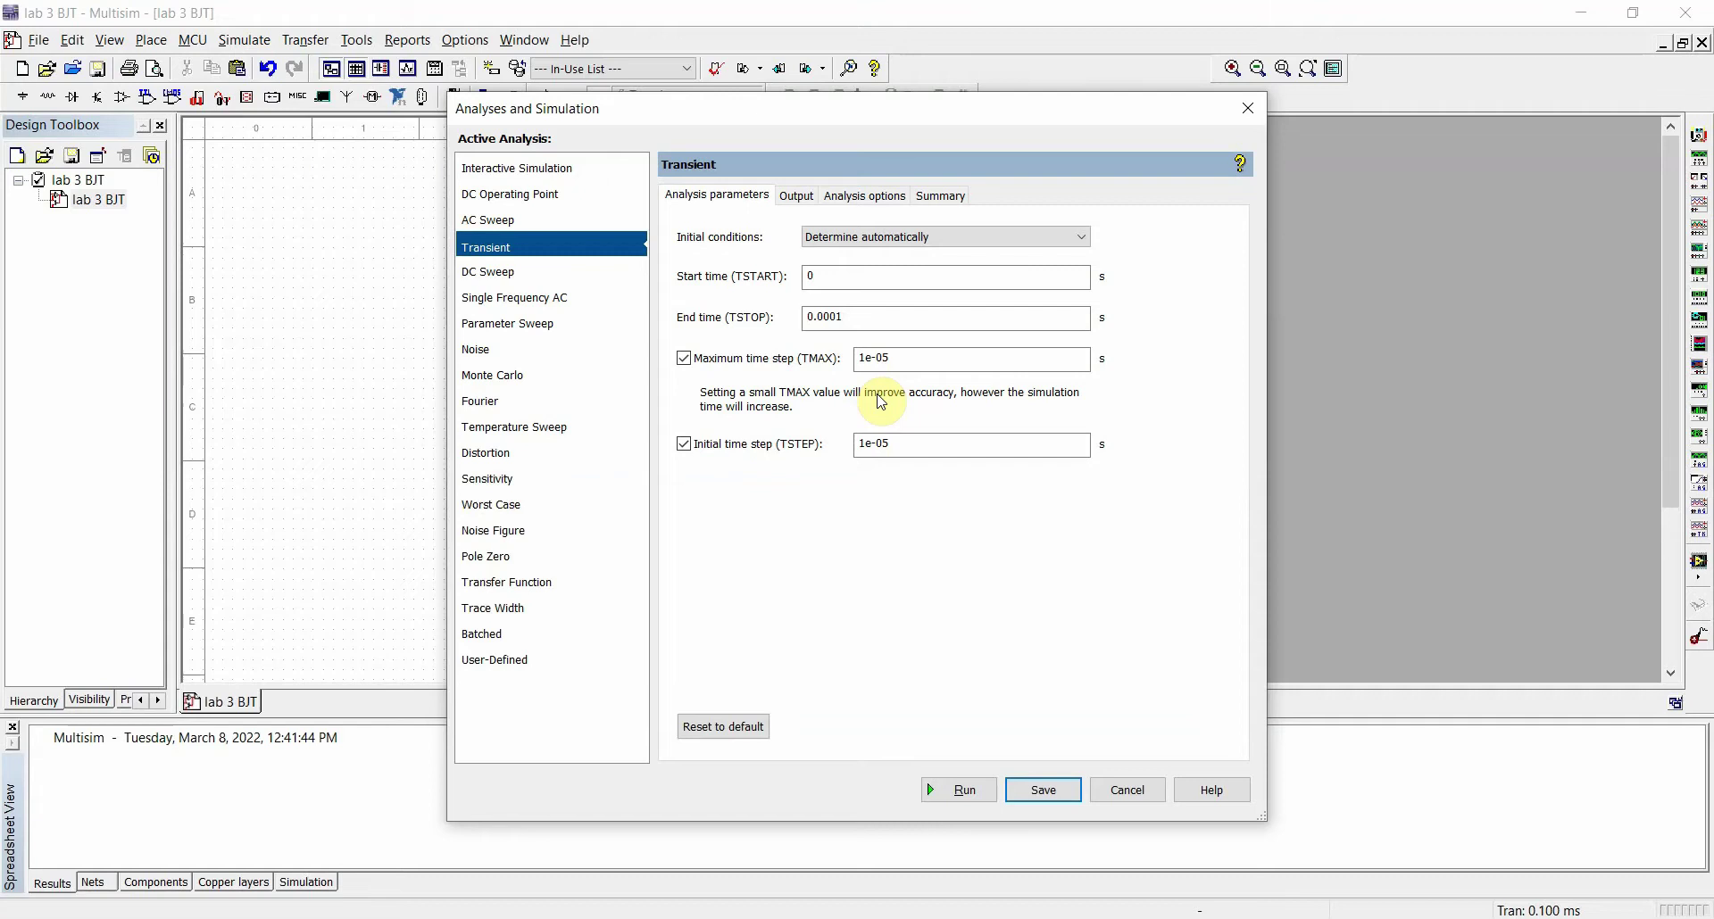
pyautogui.click(1247, 109)
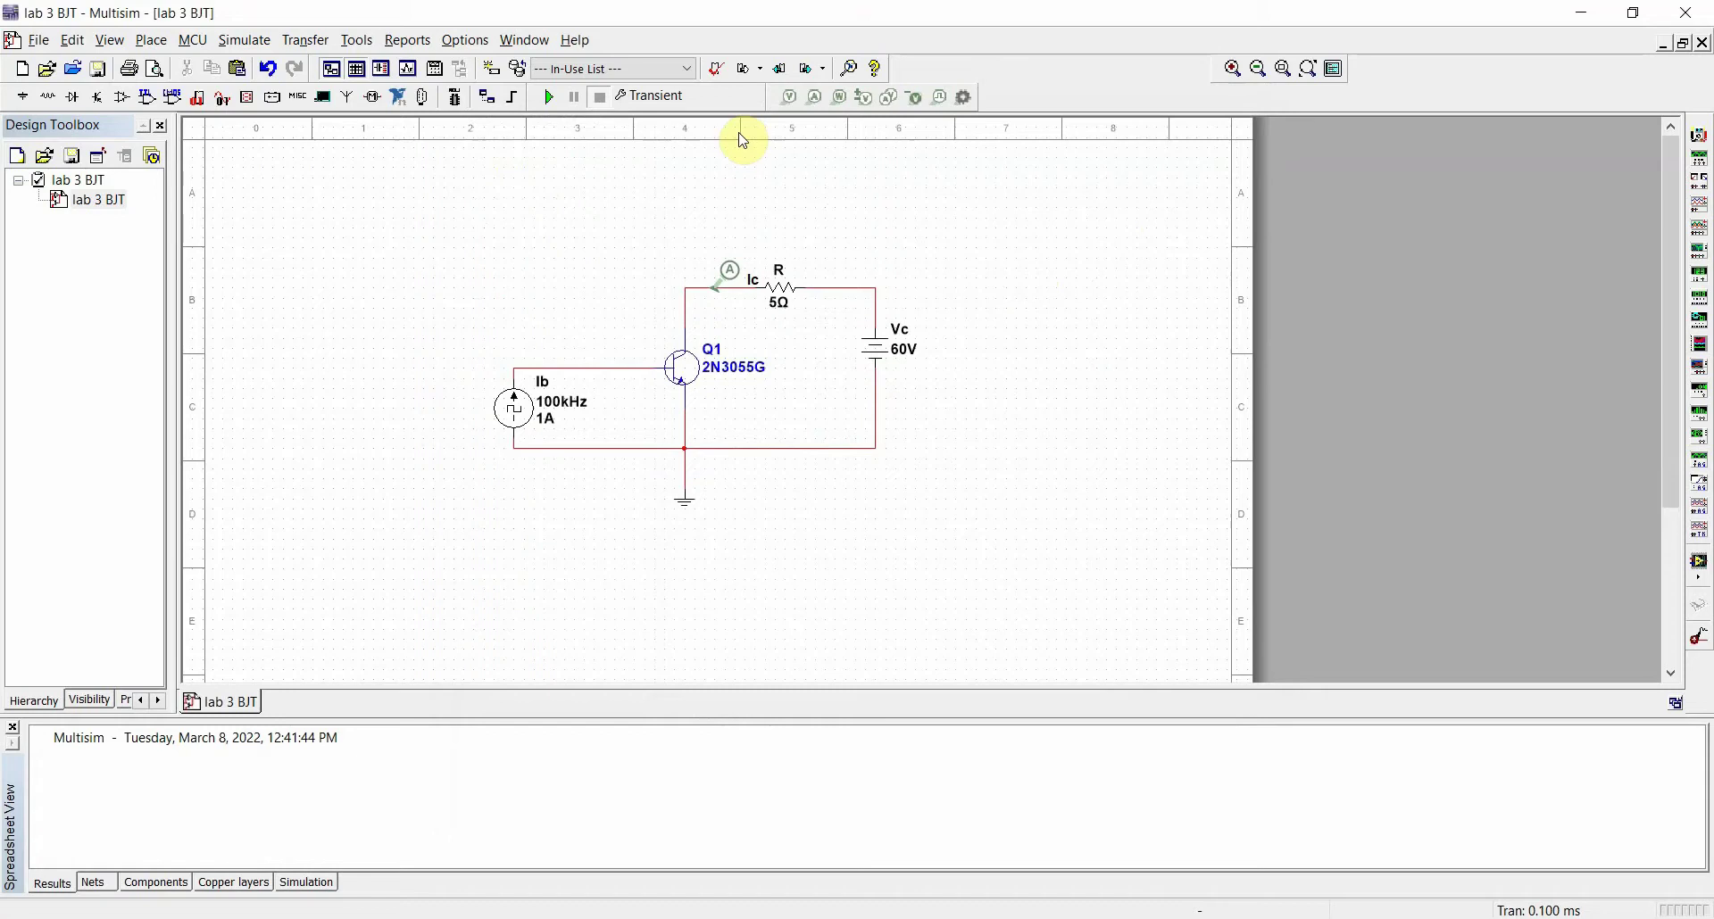
pyautogui.click(700, 95)
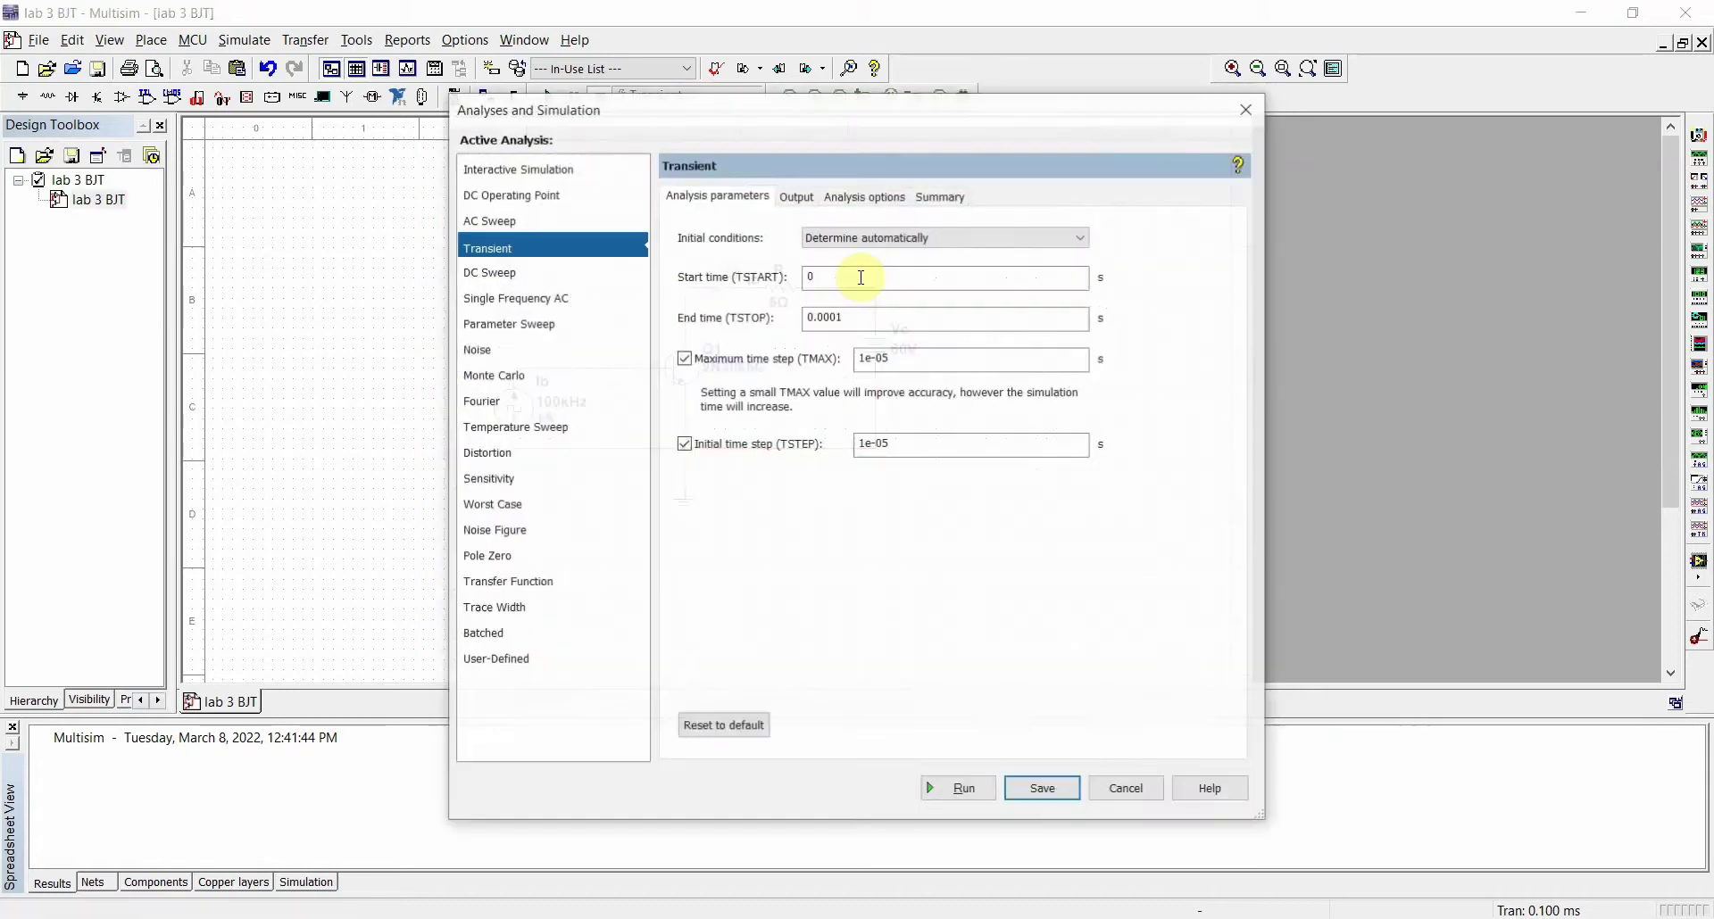
pyautogui.click(795, 197)
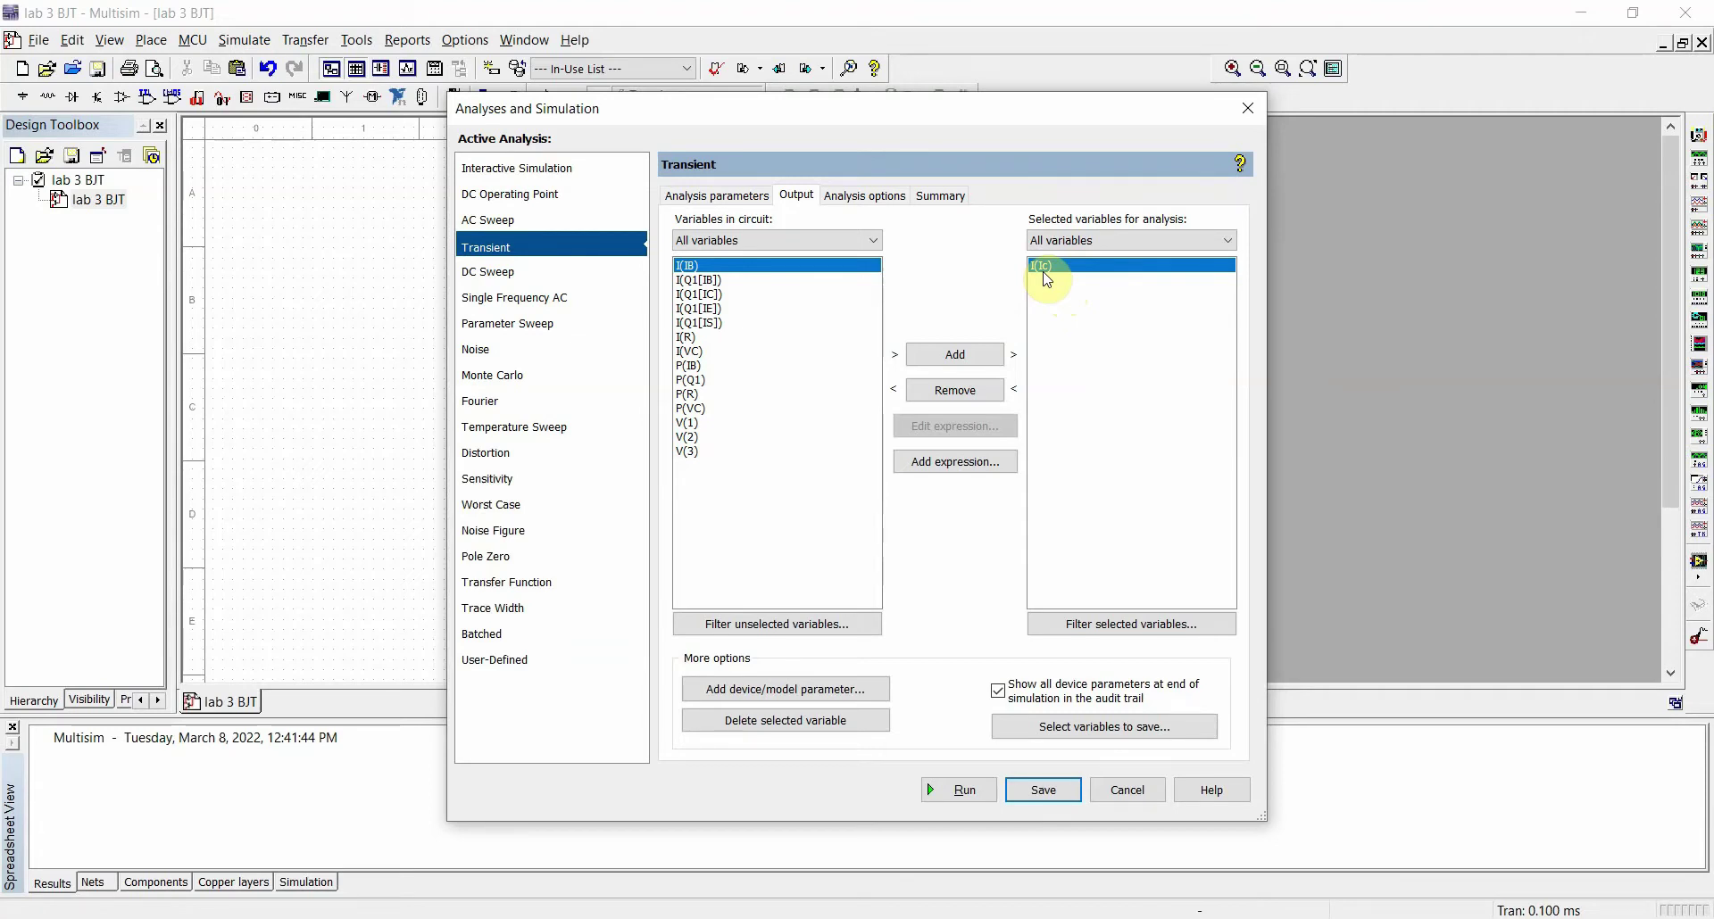
pyautogui.click(1245, 107)
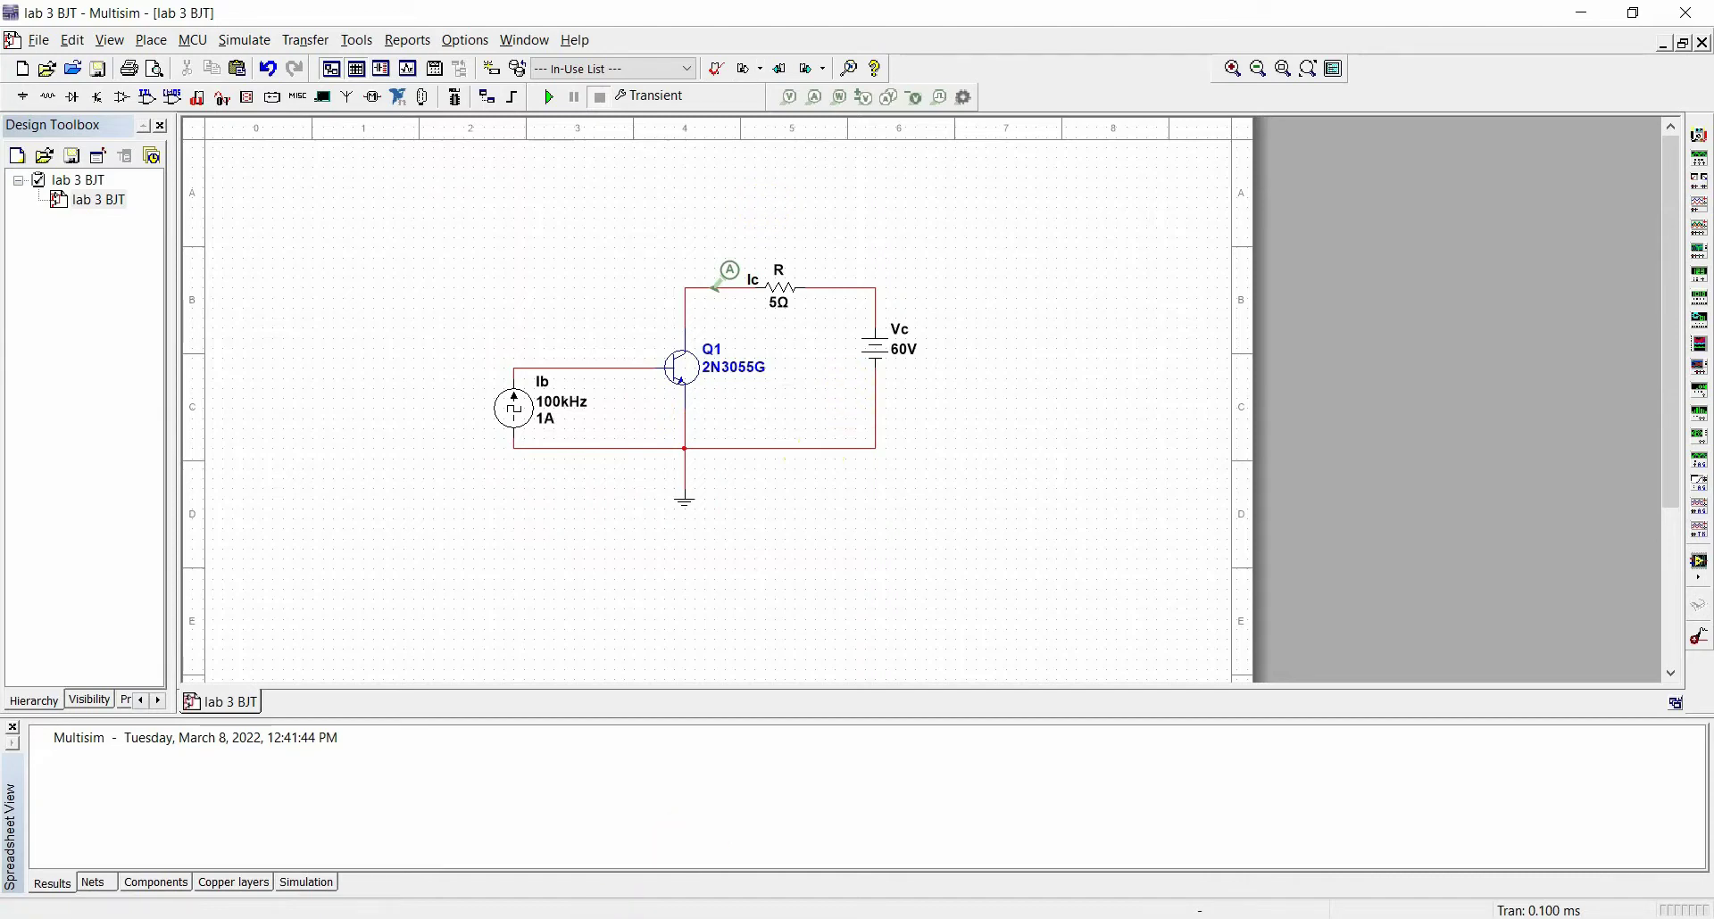
# Open the "lab 3 BJT" design again from the "Lab4 BJT - upload" folder
pyautogui.moveTo(629, 916)
pyautogui.click(629, 794)
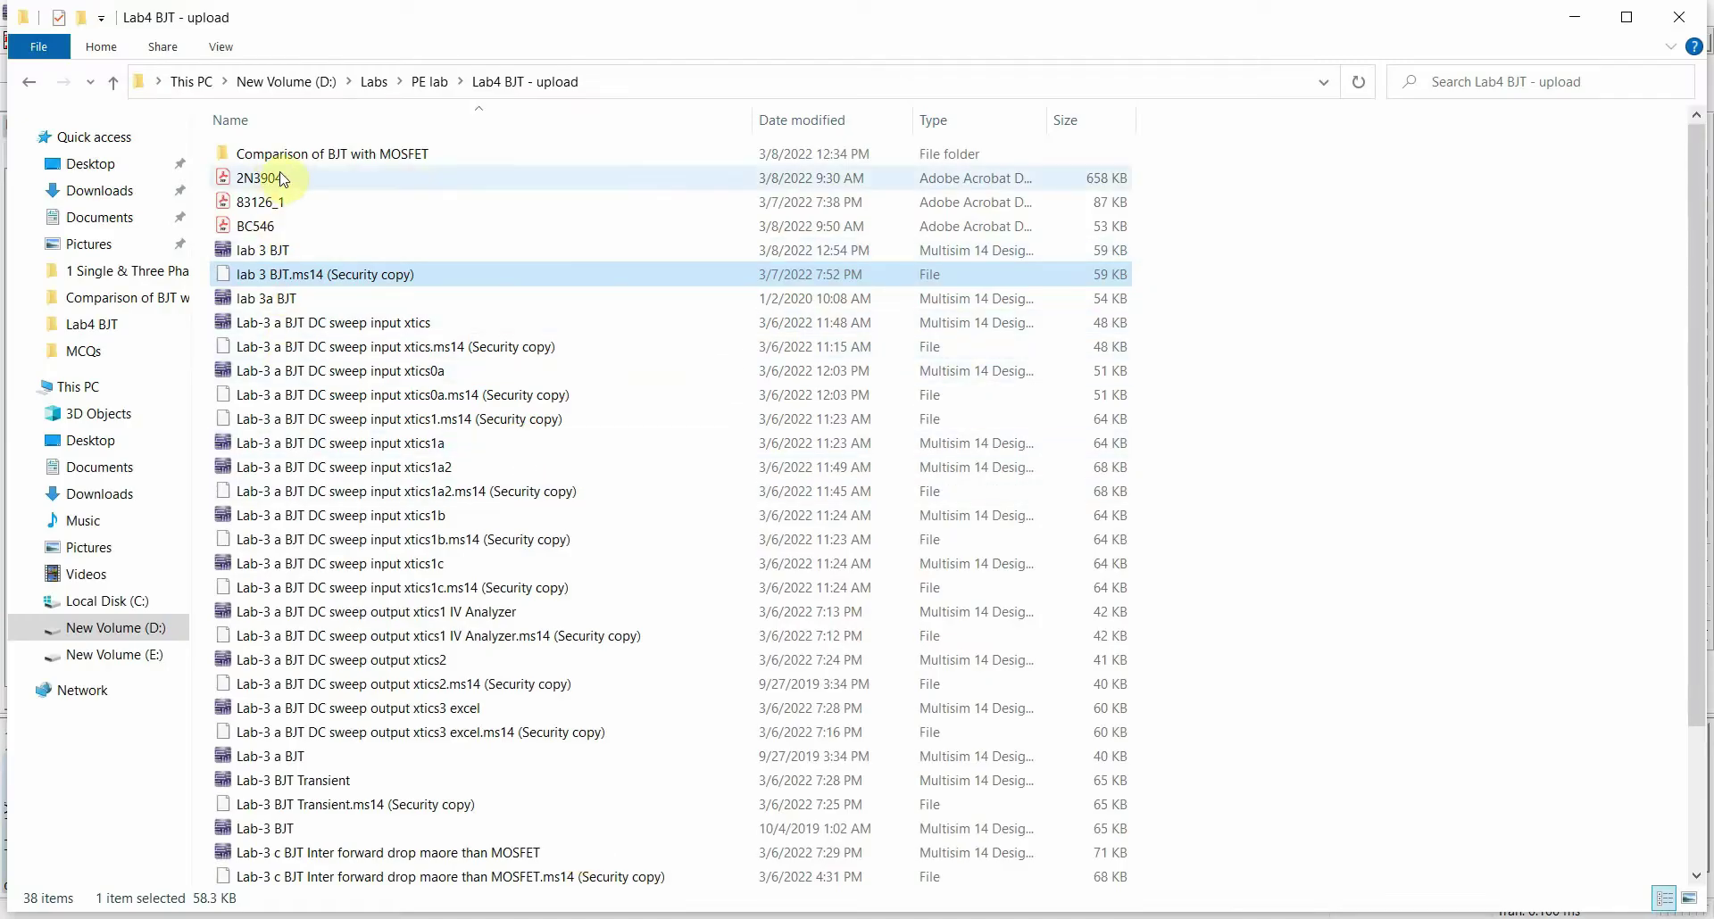
pyautogui.doubleClick(262, 249)
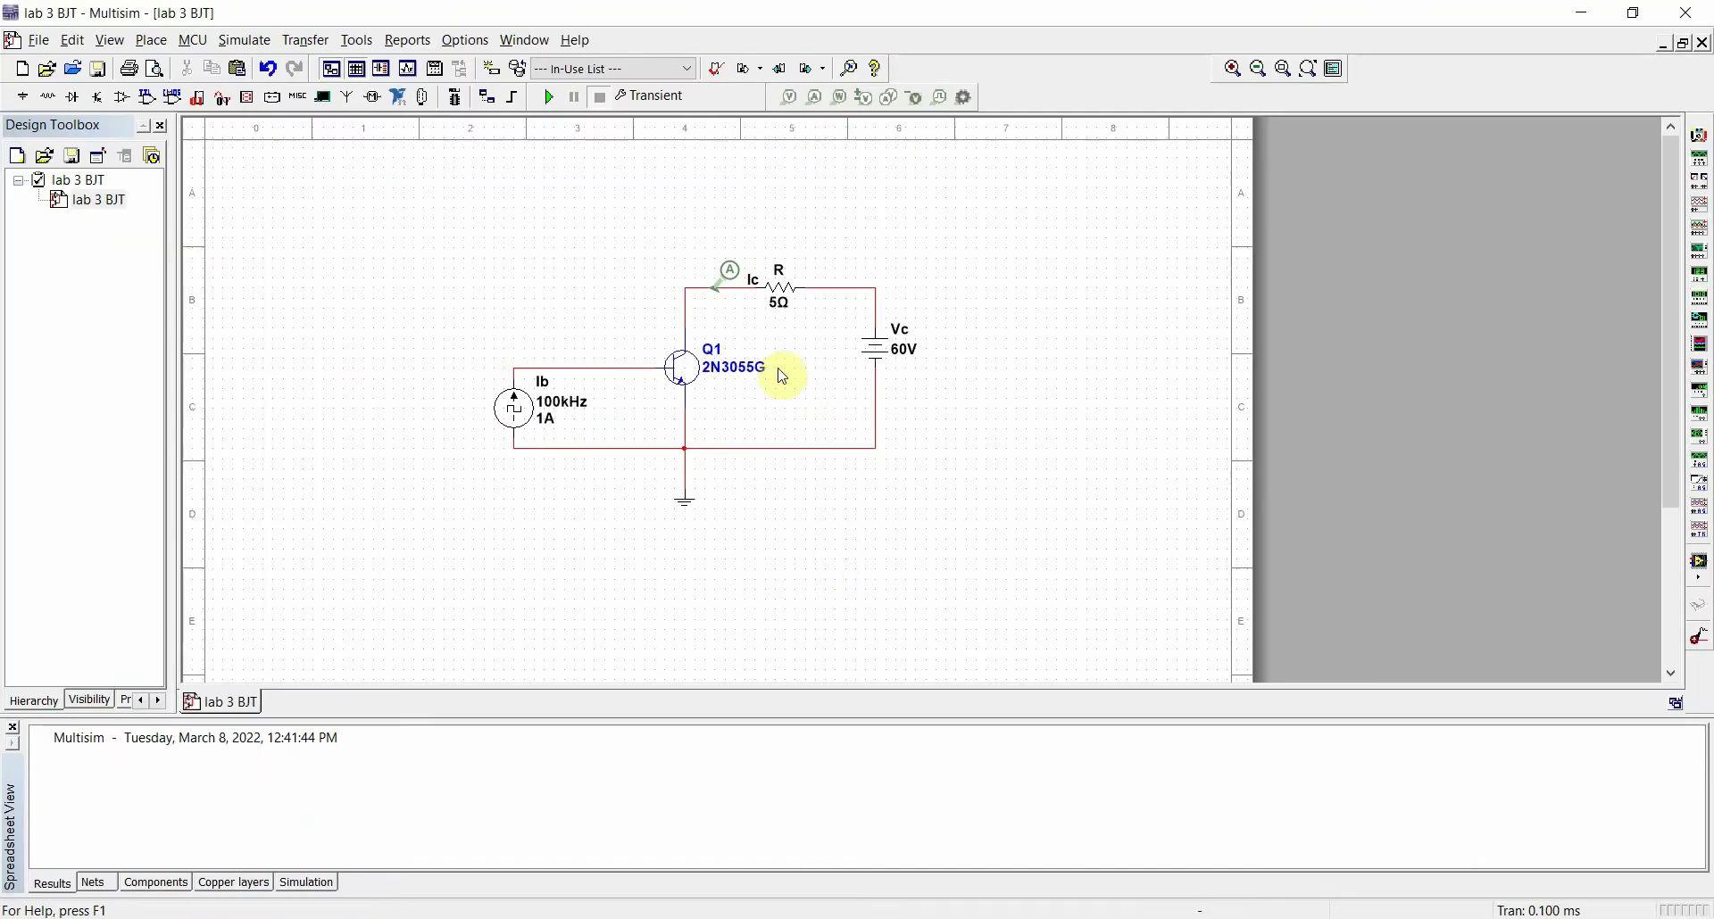
# Open the 2N3904 datasheet PDF from the "Lab4 BJT - upload" folder, view its first page and close it
pyautogui.click(608, 912)
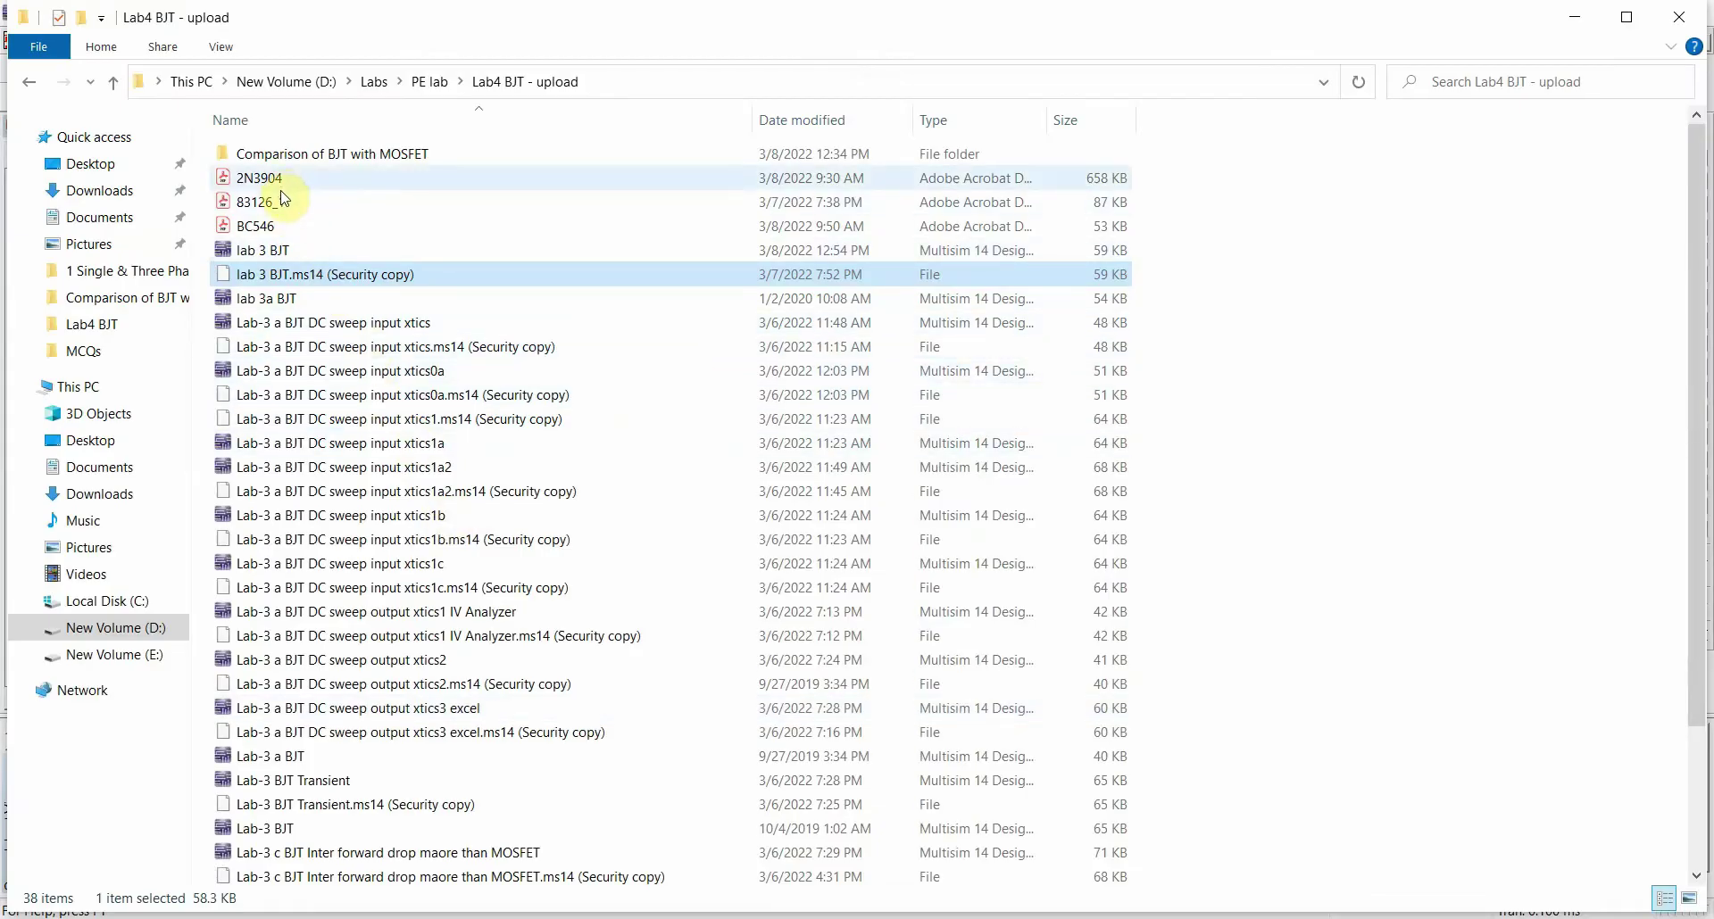
pyautogui.scroll(-3, 384, 639)
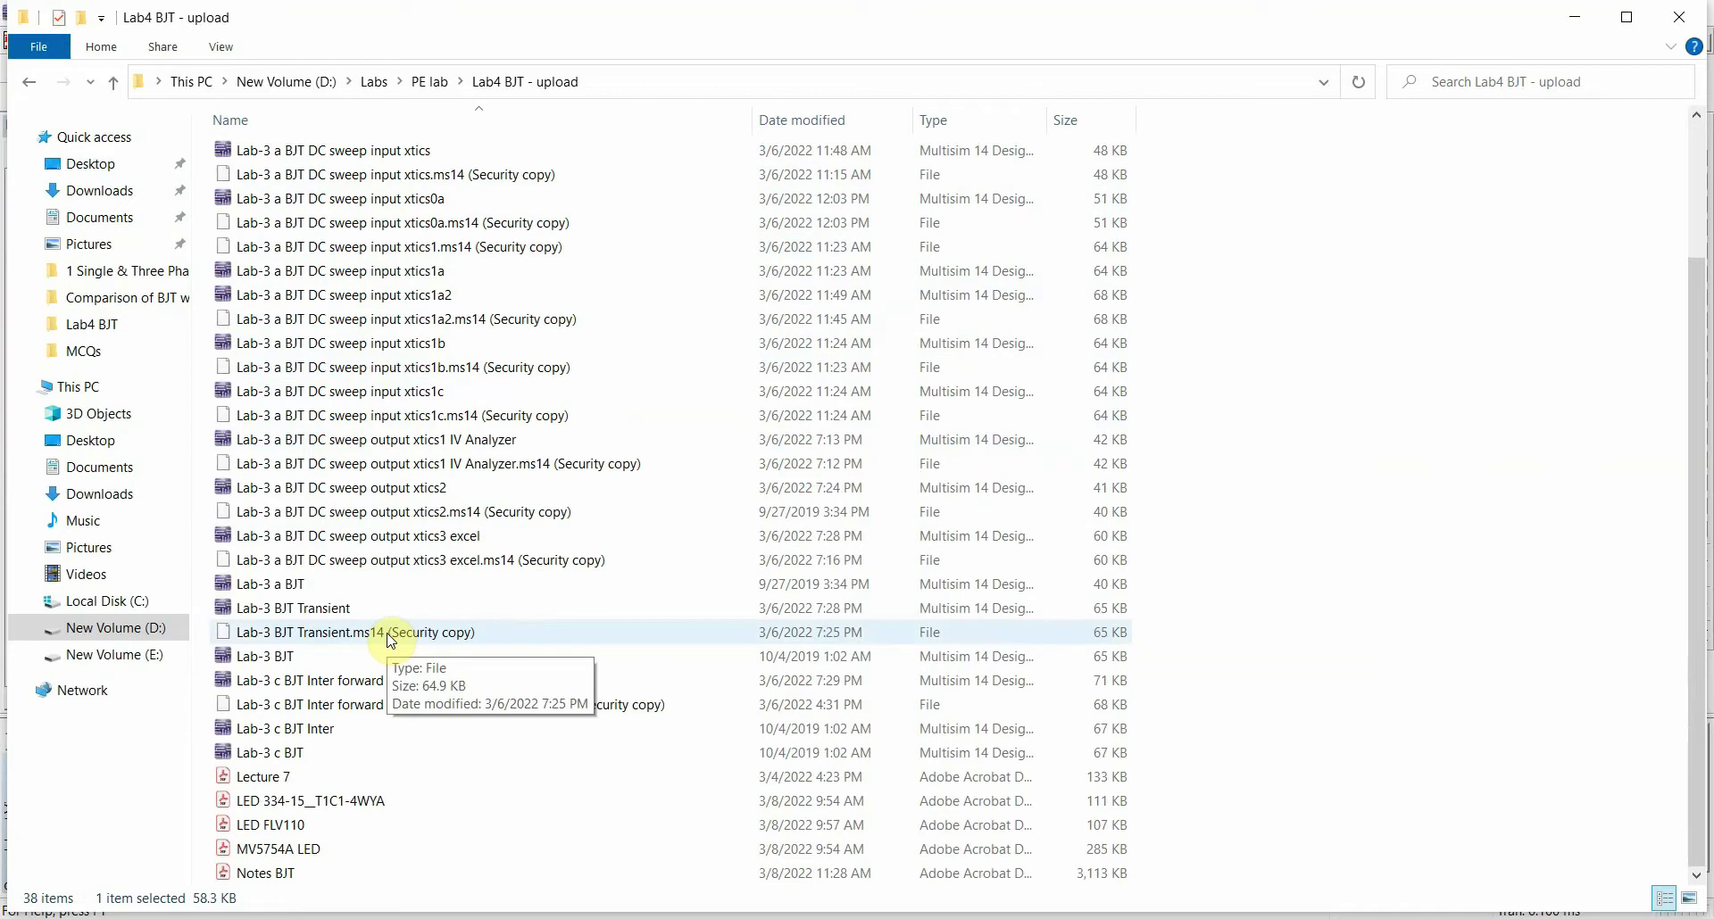
pyautogui.scroll(3, 390, 639)
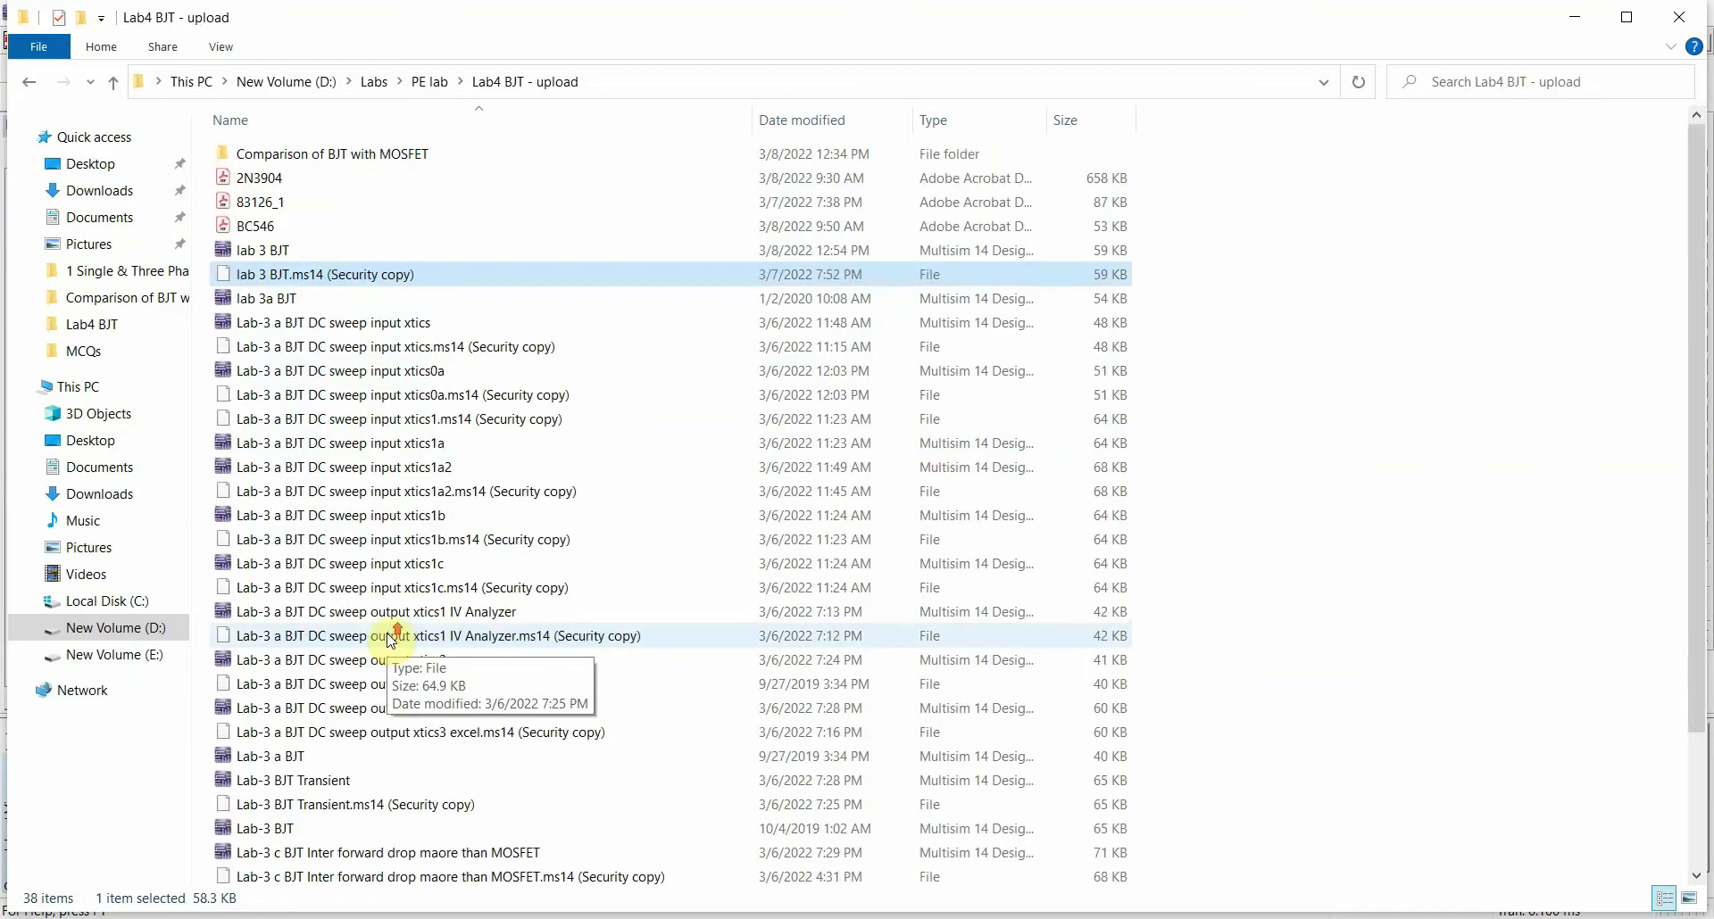
pyautogui.doubleClick(301, 190)
pyautogui.scroll(-1, 482, 464)
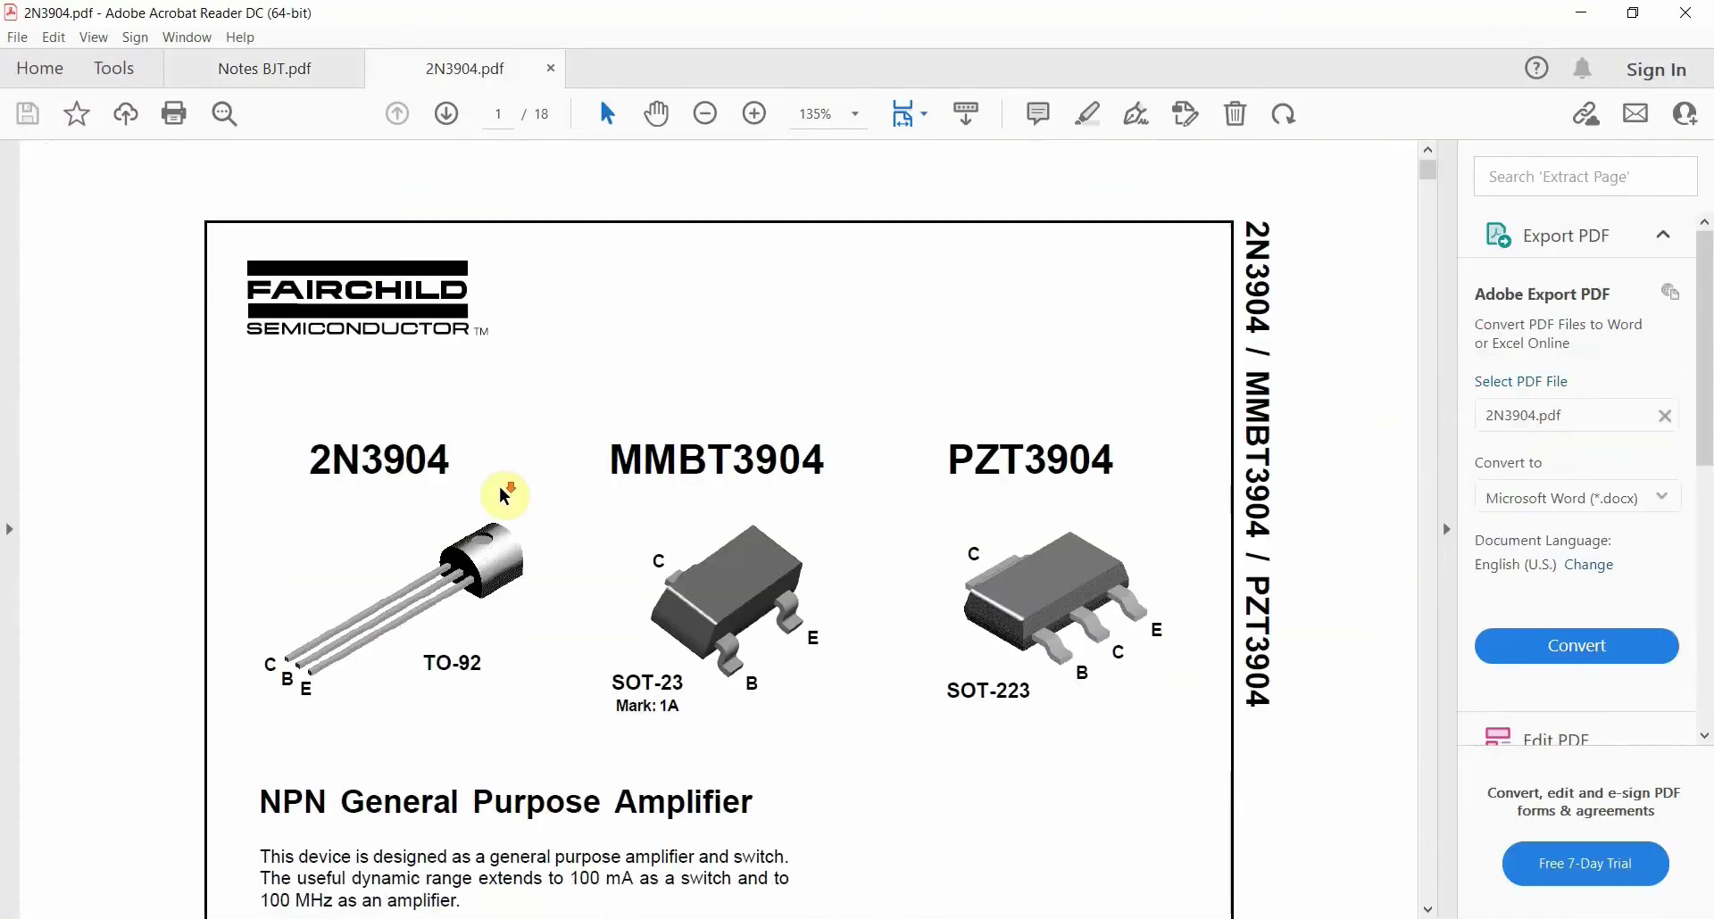
pyautogui.scroll(-1, 487, 402)
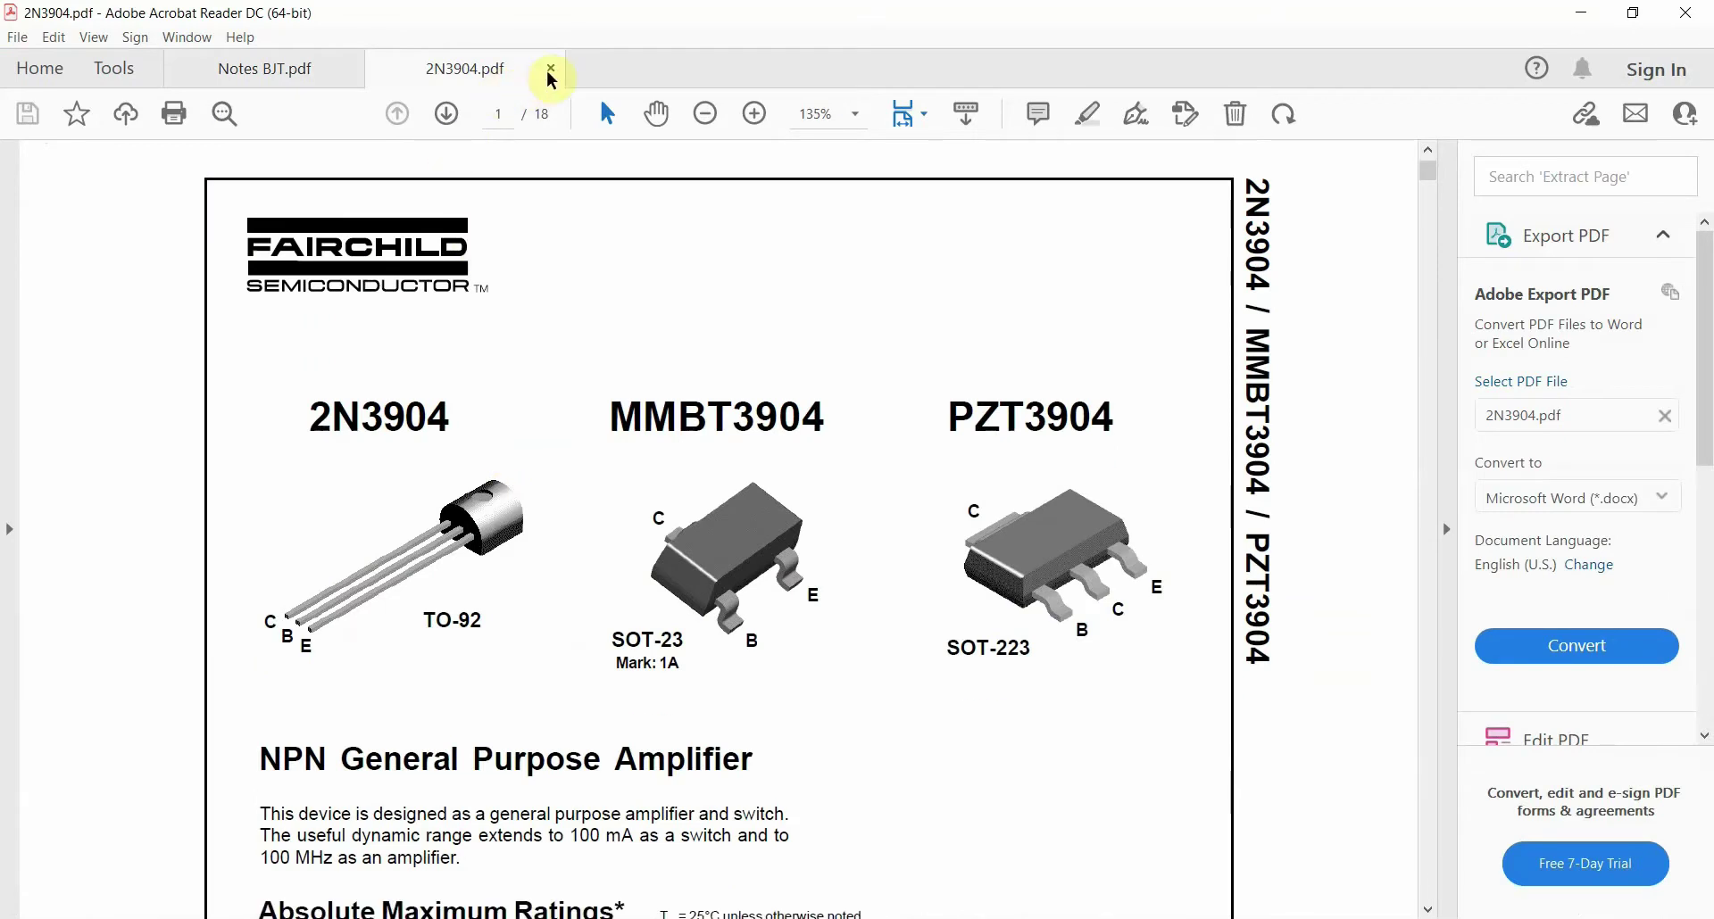
pyautogui.click(550, 69)
# Switch to Chrome and open datasheetcatalog.com in a new tab
pyautogui.click(641, 909)
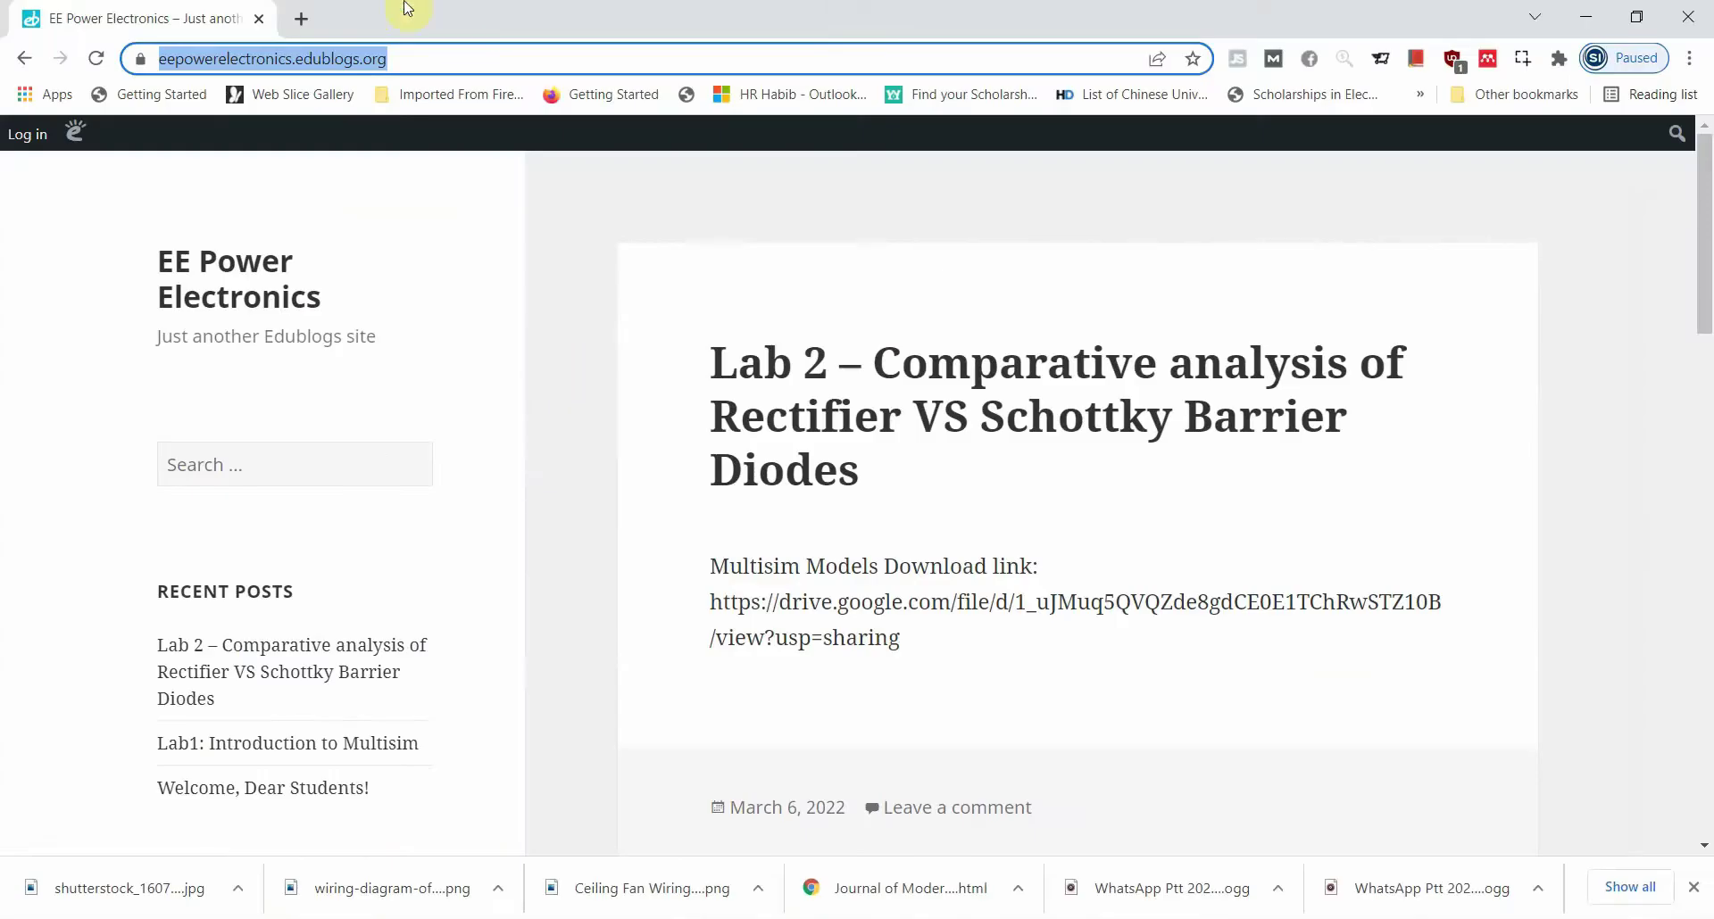
pyautogui.click(314, 20)
pyautogui.write('datasheetcatalog.com')
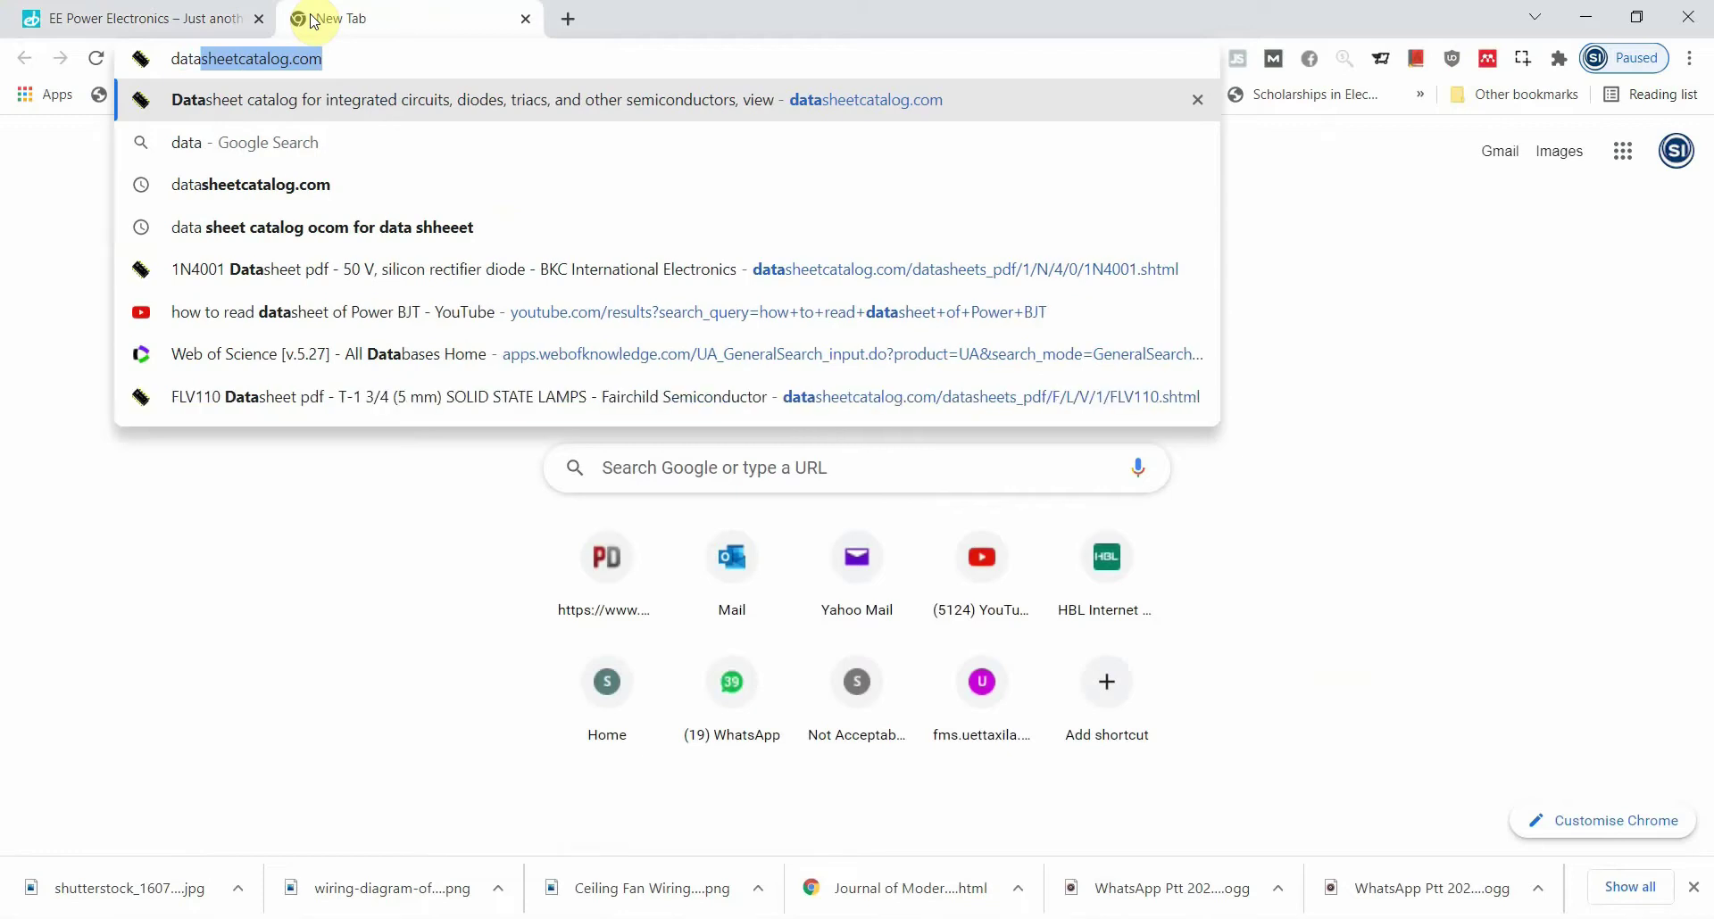
pyautogui.press('Return')
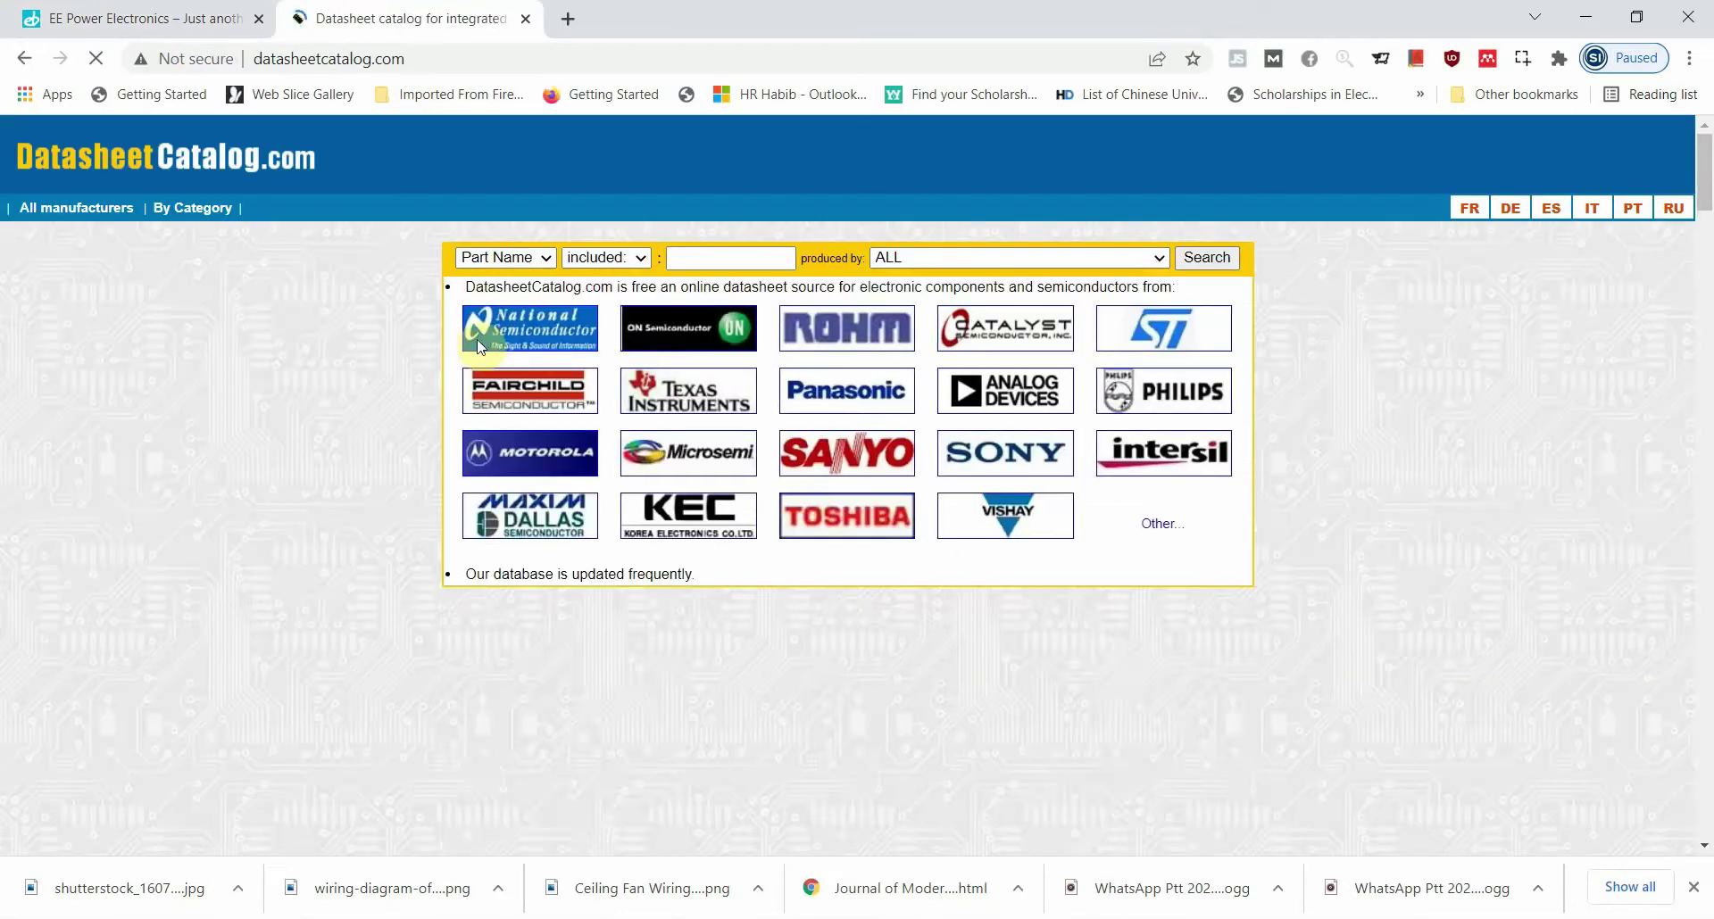
# Search the datasheet catalog for part name 2N3055G, checking the transistor's part number in the Multisim schematic
pyautogui.click(705, 259)
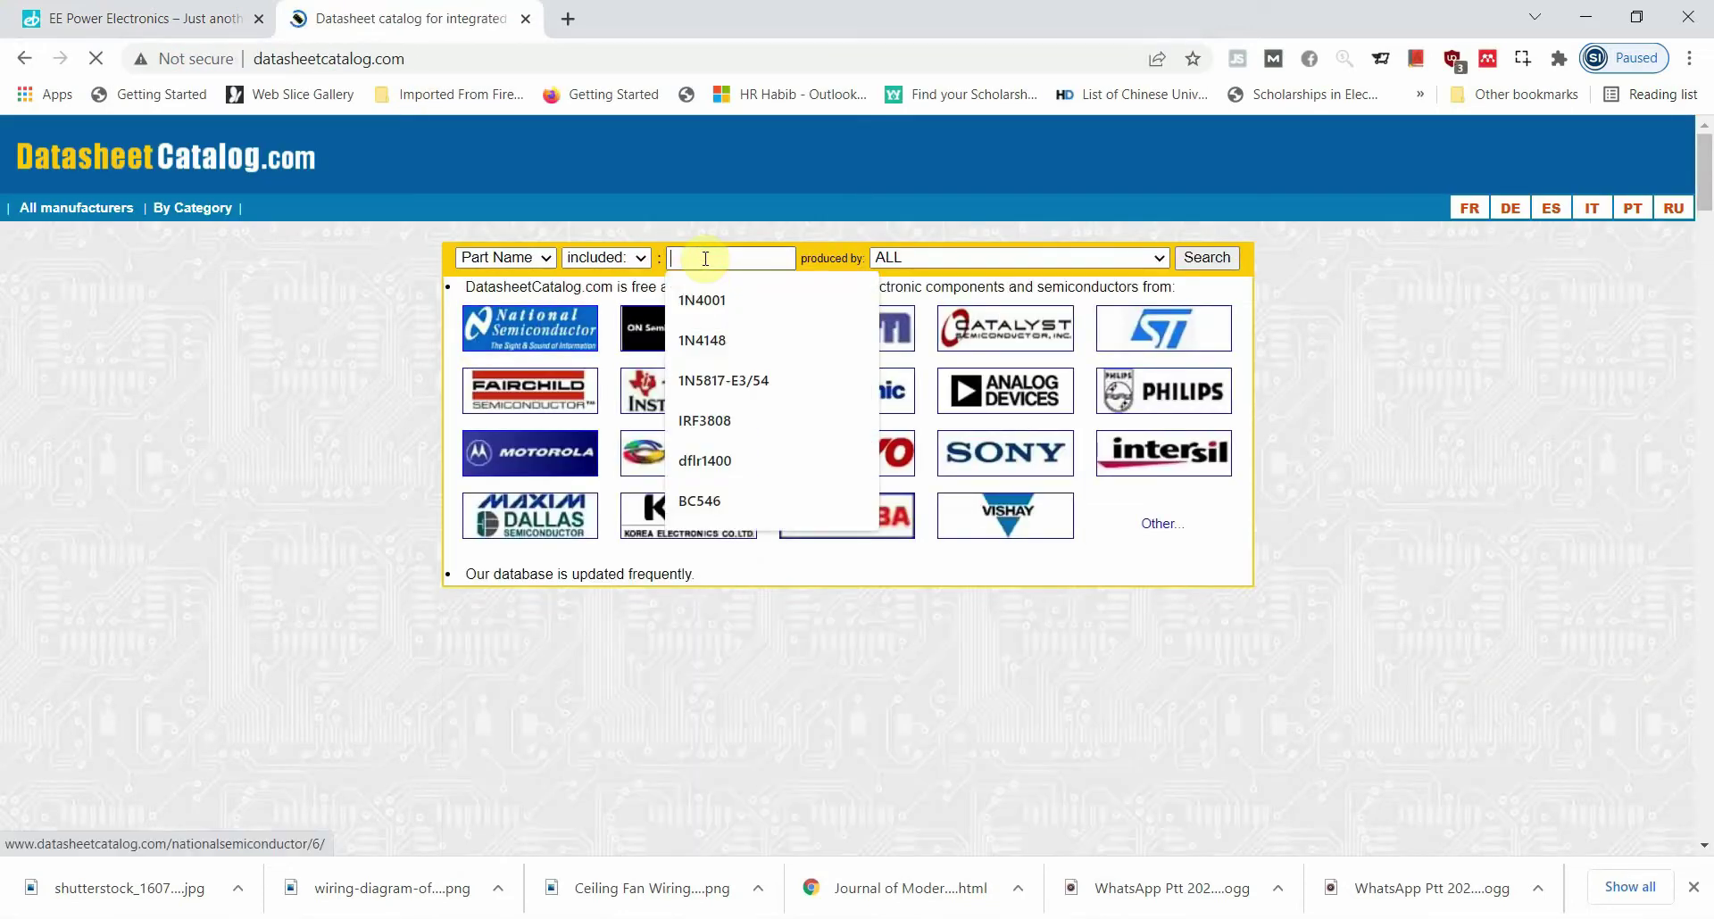
pyautogui.write('2N')
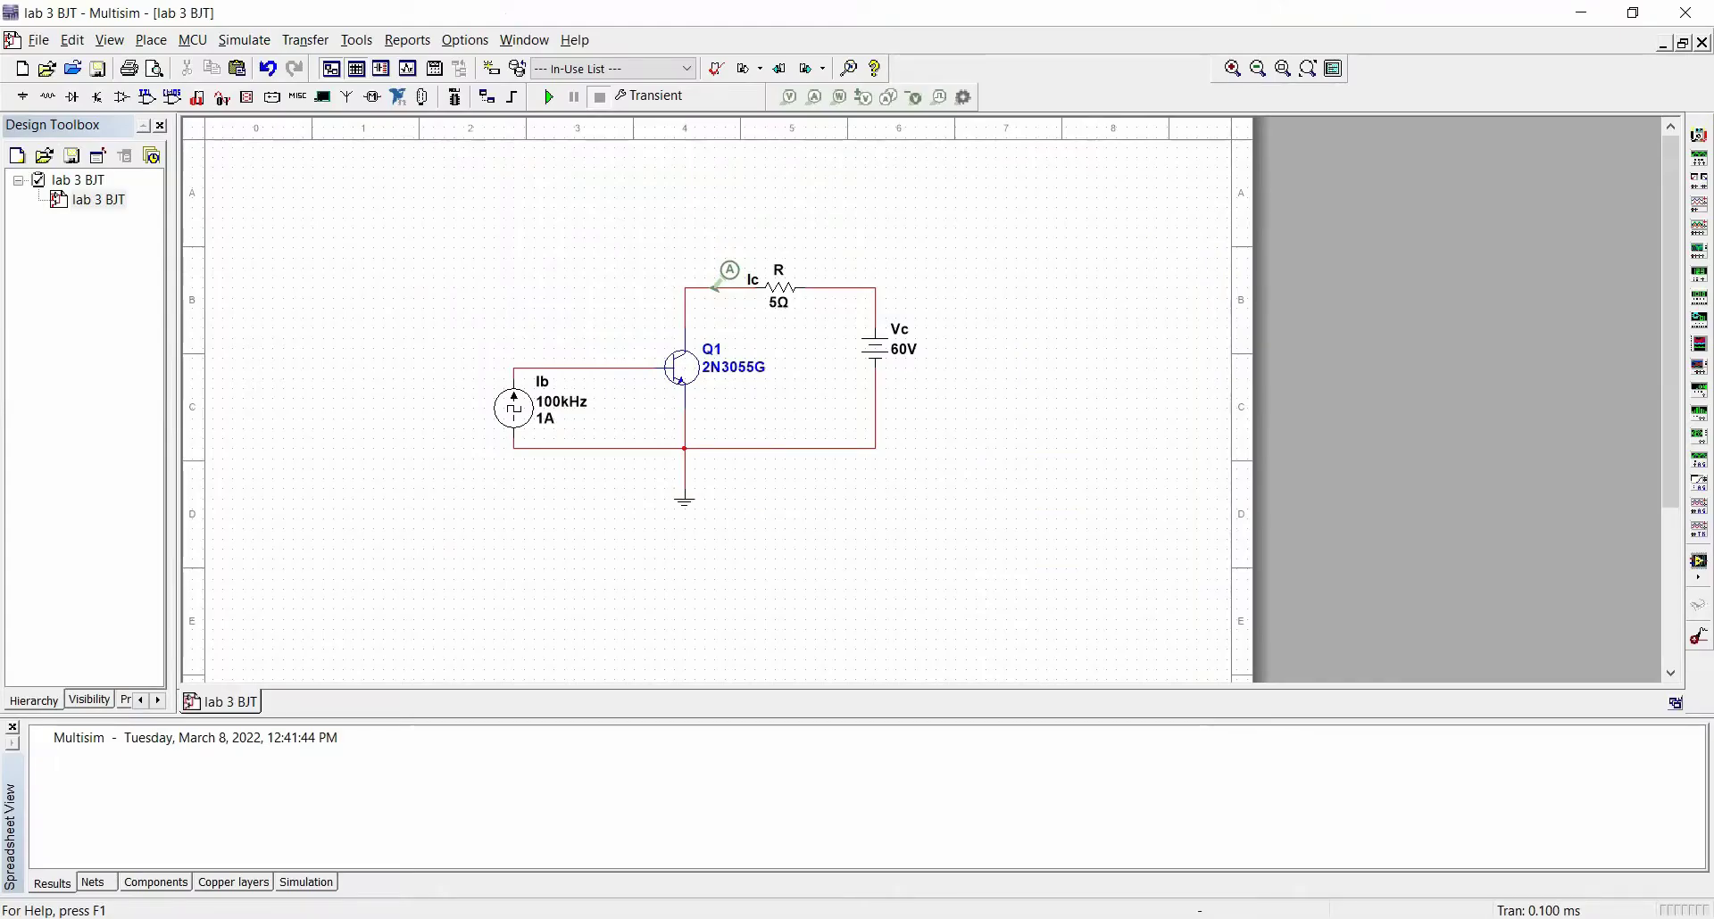
pyautogui.hotkey('alt', 'Tab')
pyautogui.hotkey('alt', 'Tab')
pyautogui.hotkey('alt', 'Tab')
pyautogui.write('3055')
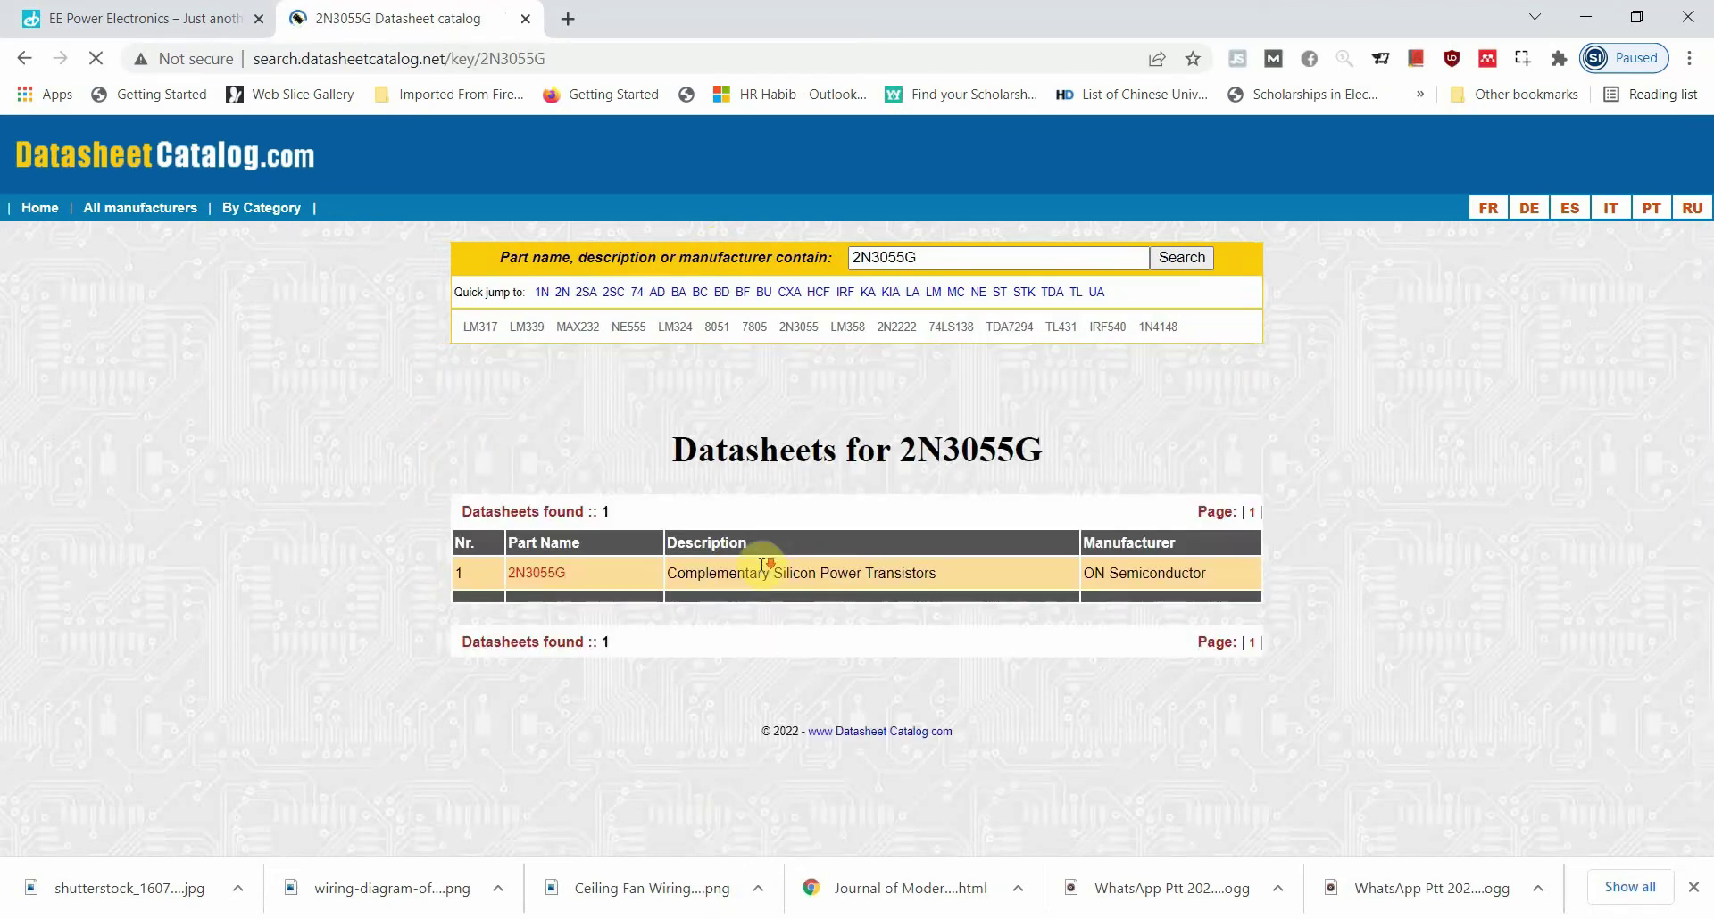
# Open ON Semiconductor's 2N3055G datasheet PDF, and start saving it to the "Lab4 BJT" folder but cancel the save
pyautogui.click(852, 576)
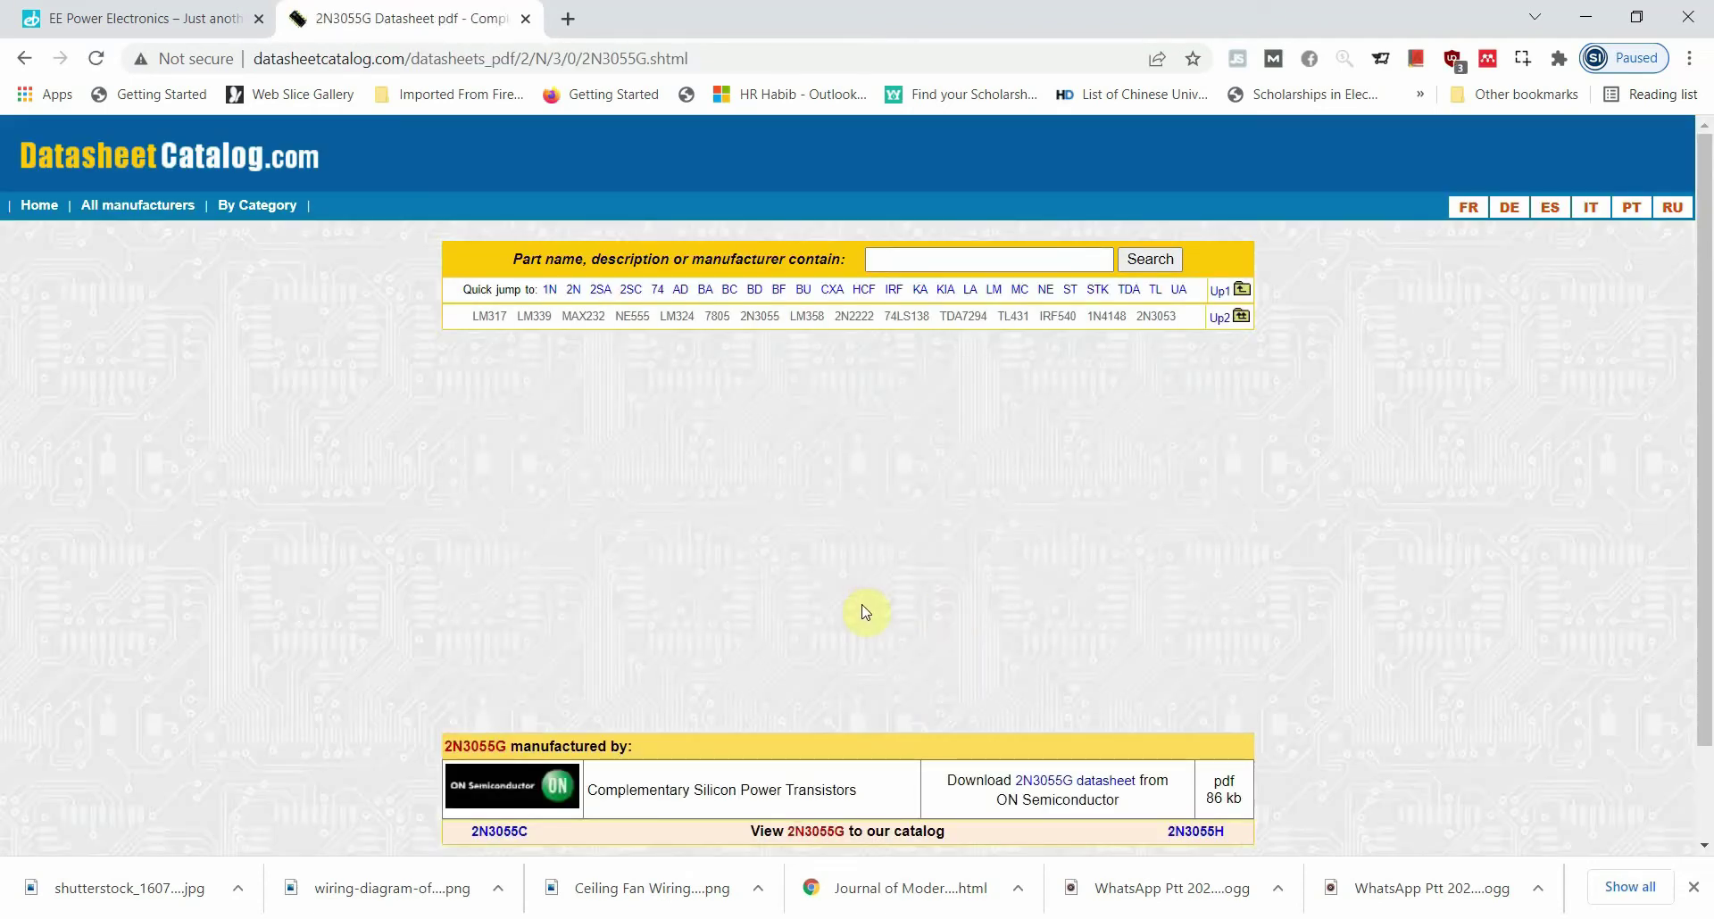
pyautogui.scroll(-2, 839, 625)
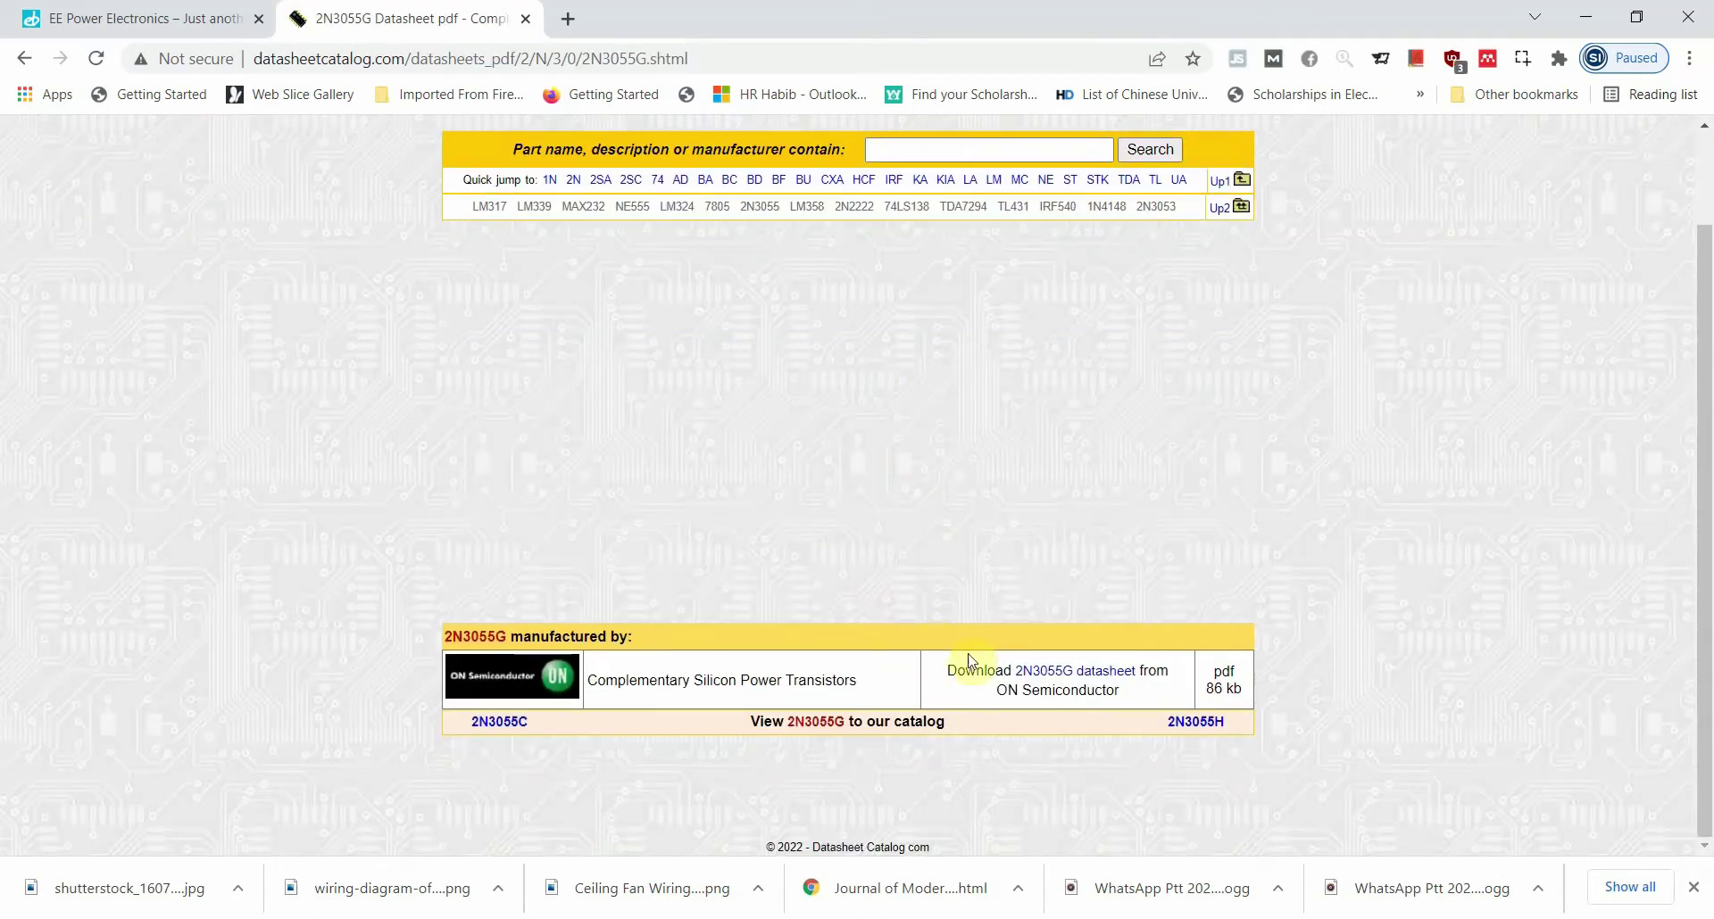
pyautogui.click(1033, 681)
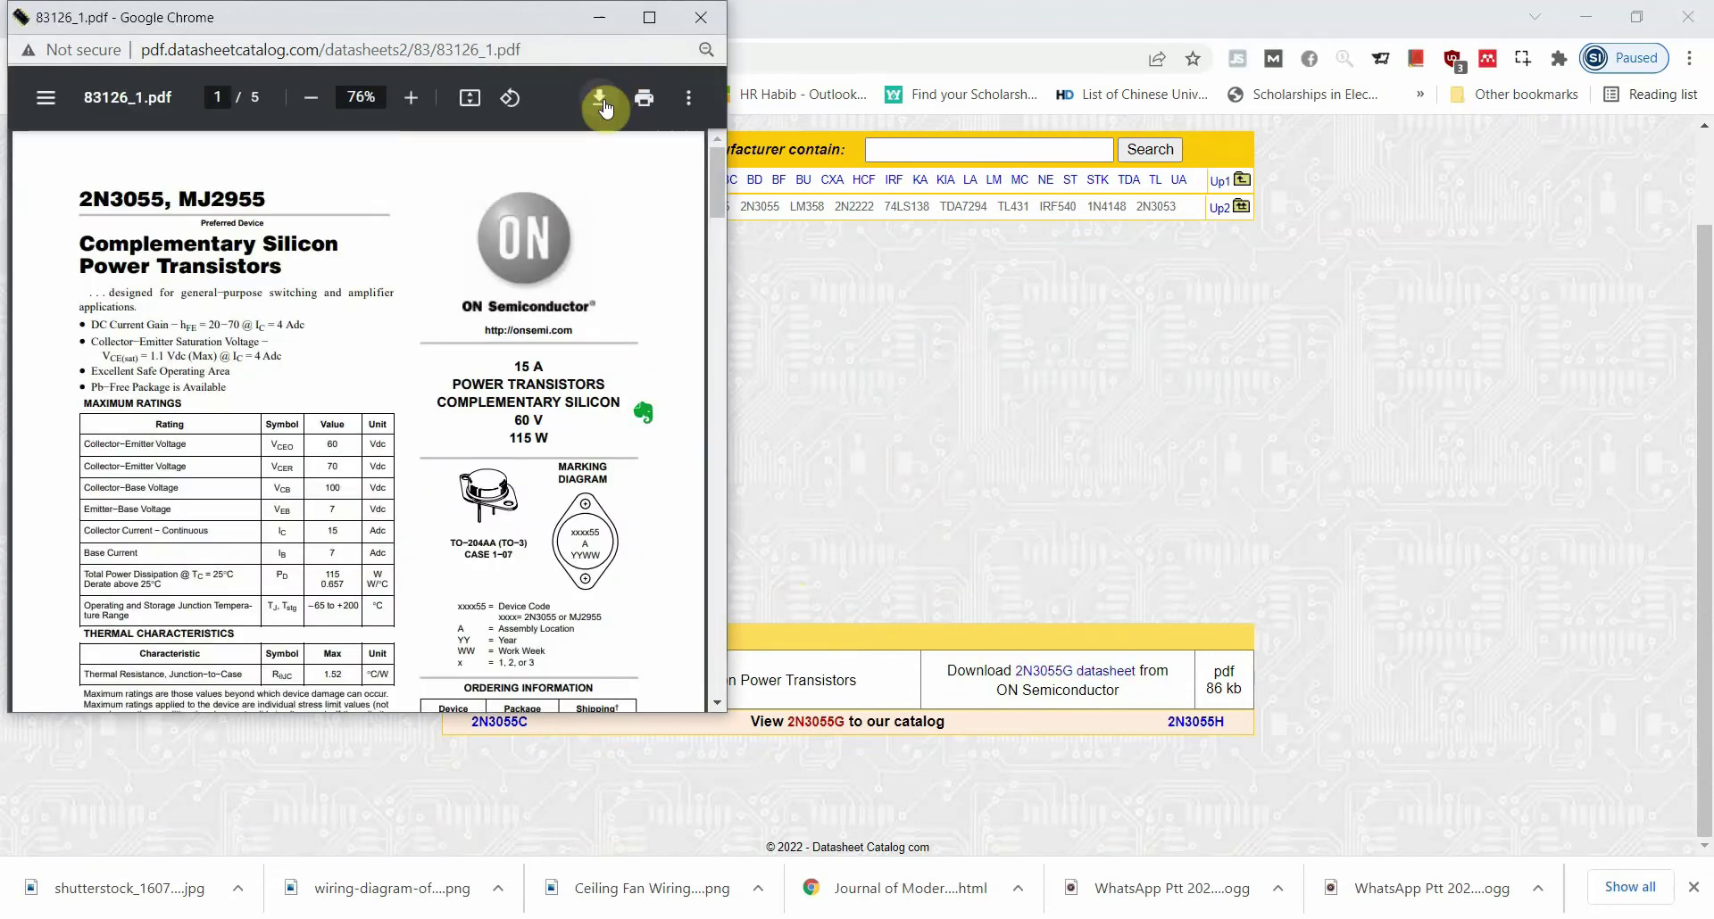
pyautogui.click(600, 98)
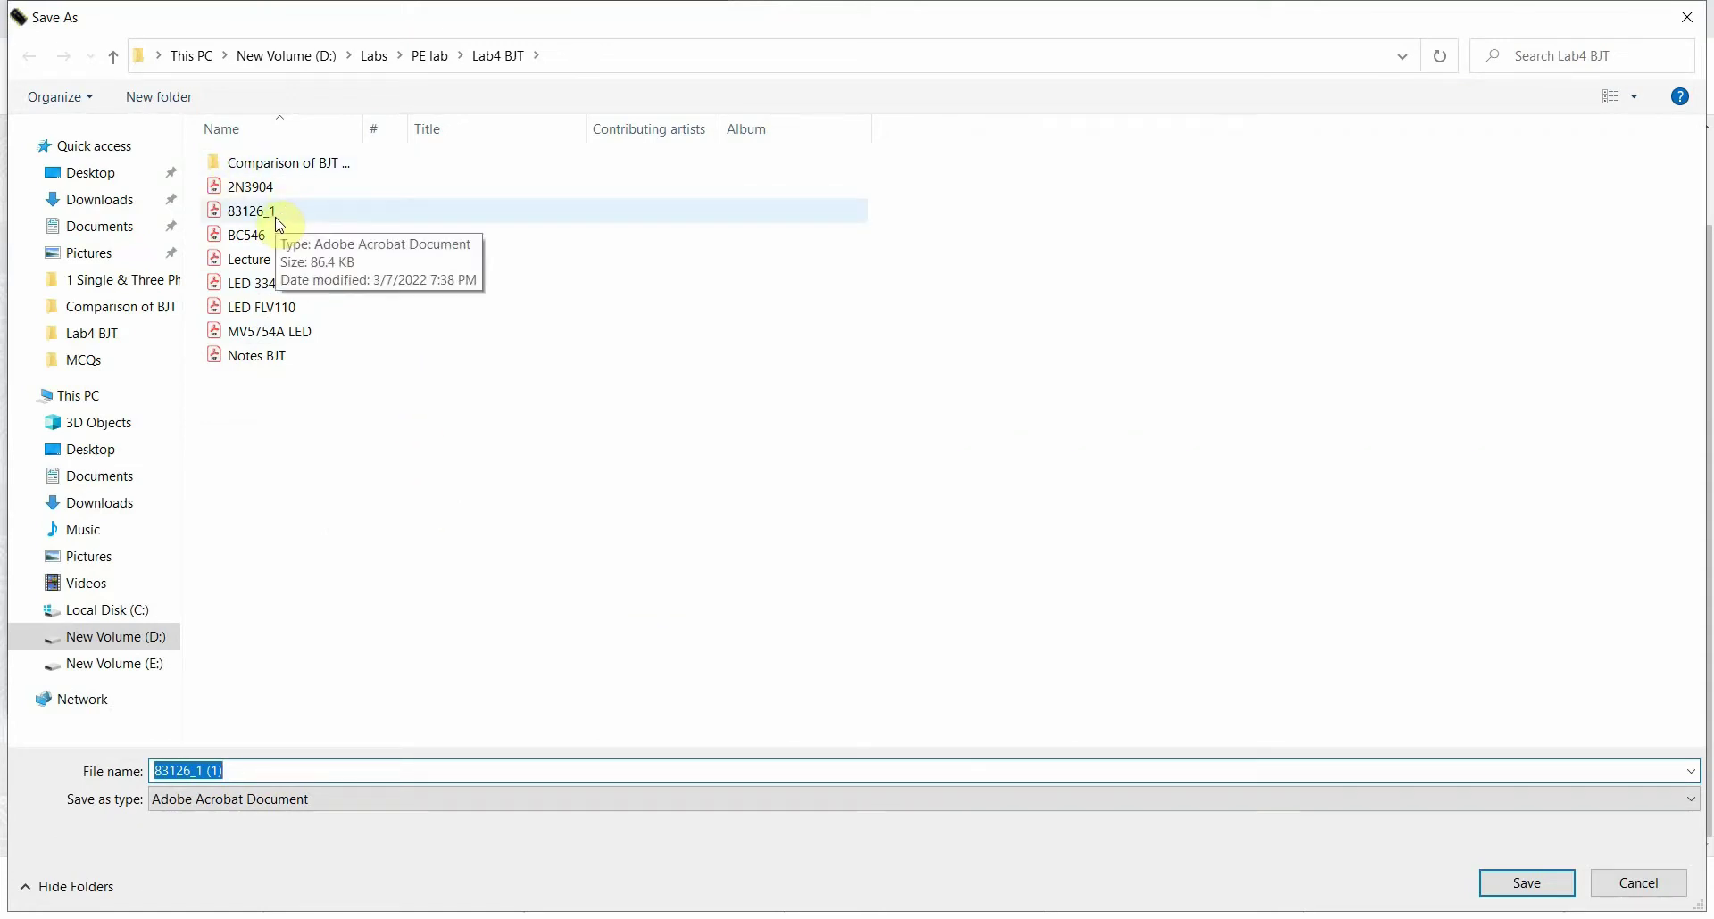
pyautogui.click(1639, 882)
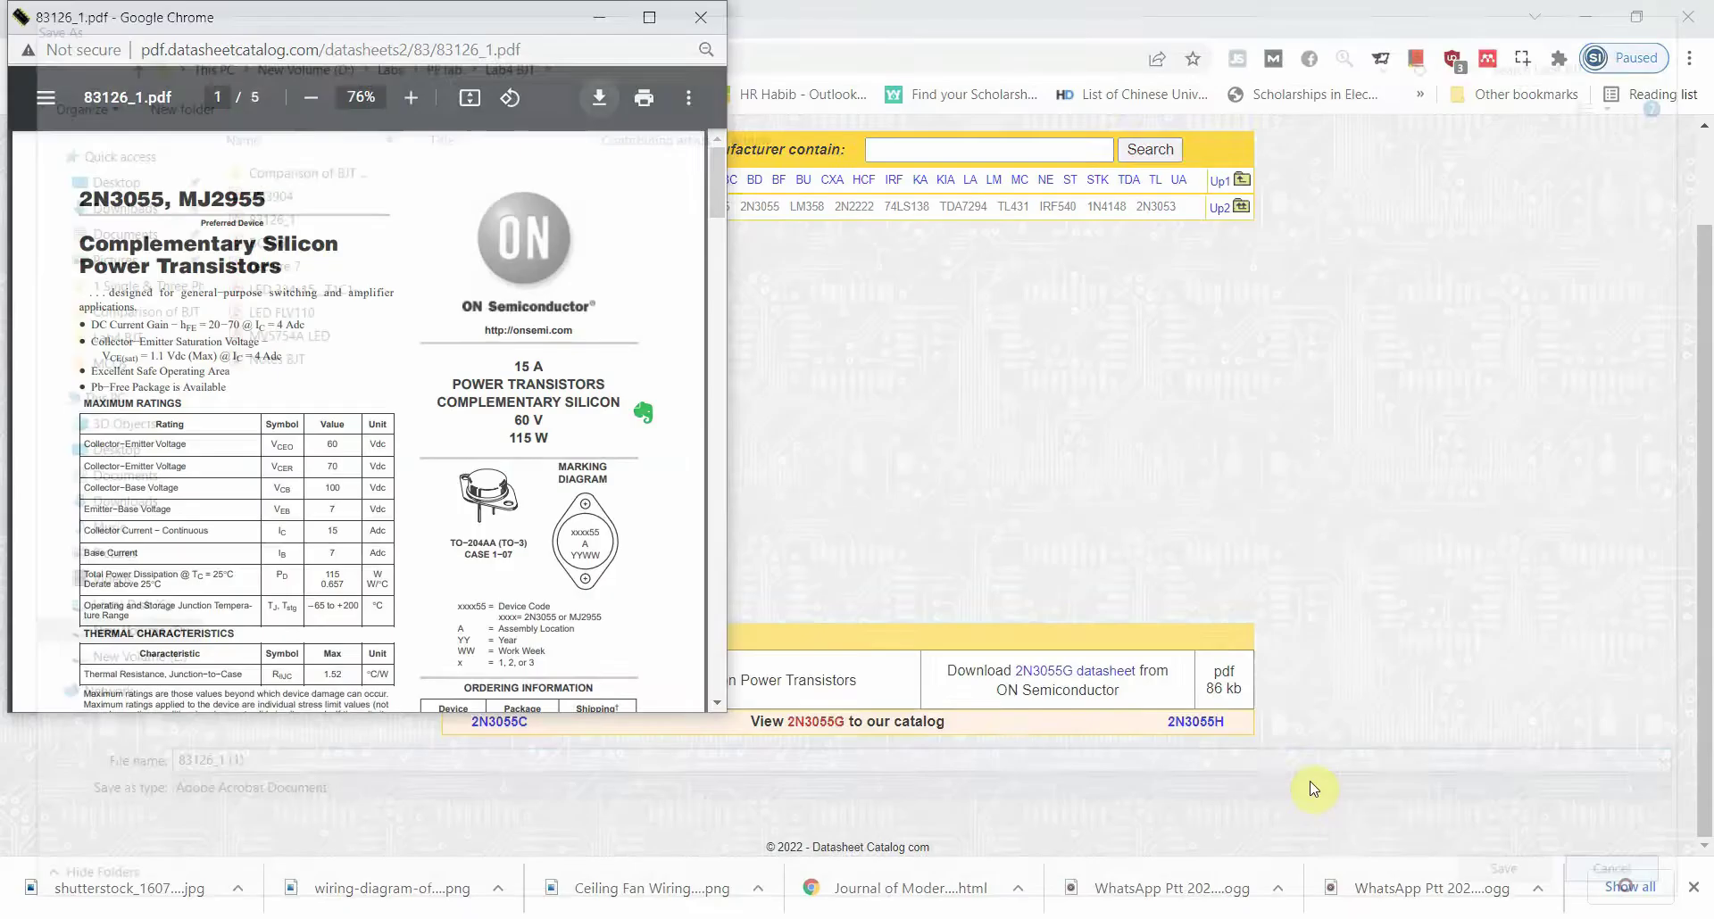
# Rename the 83126_1 PDF in the "Lab4 BJT - upload" folder as 2N3055G
pyautogui.moveTo(574, 917)
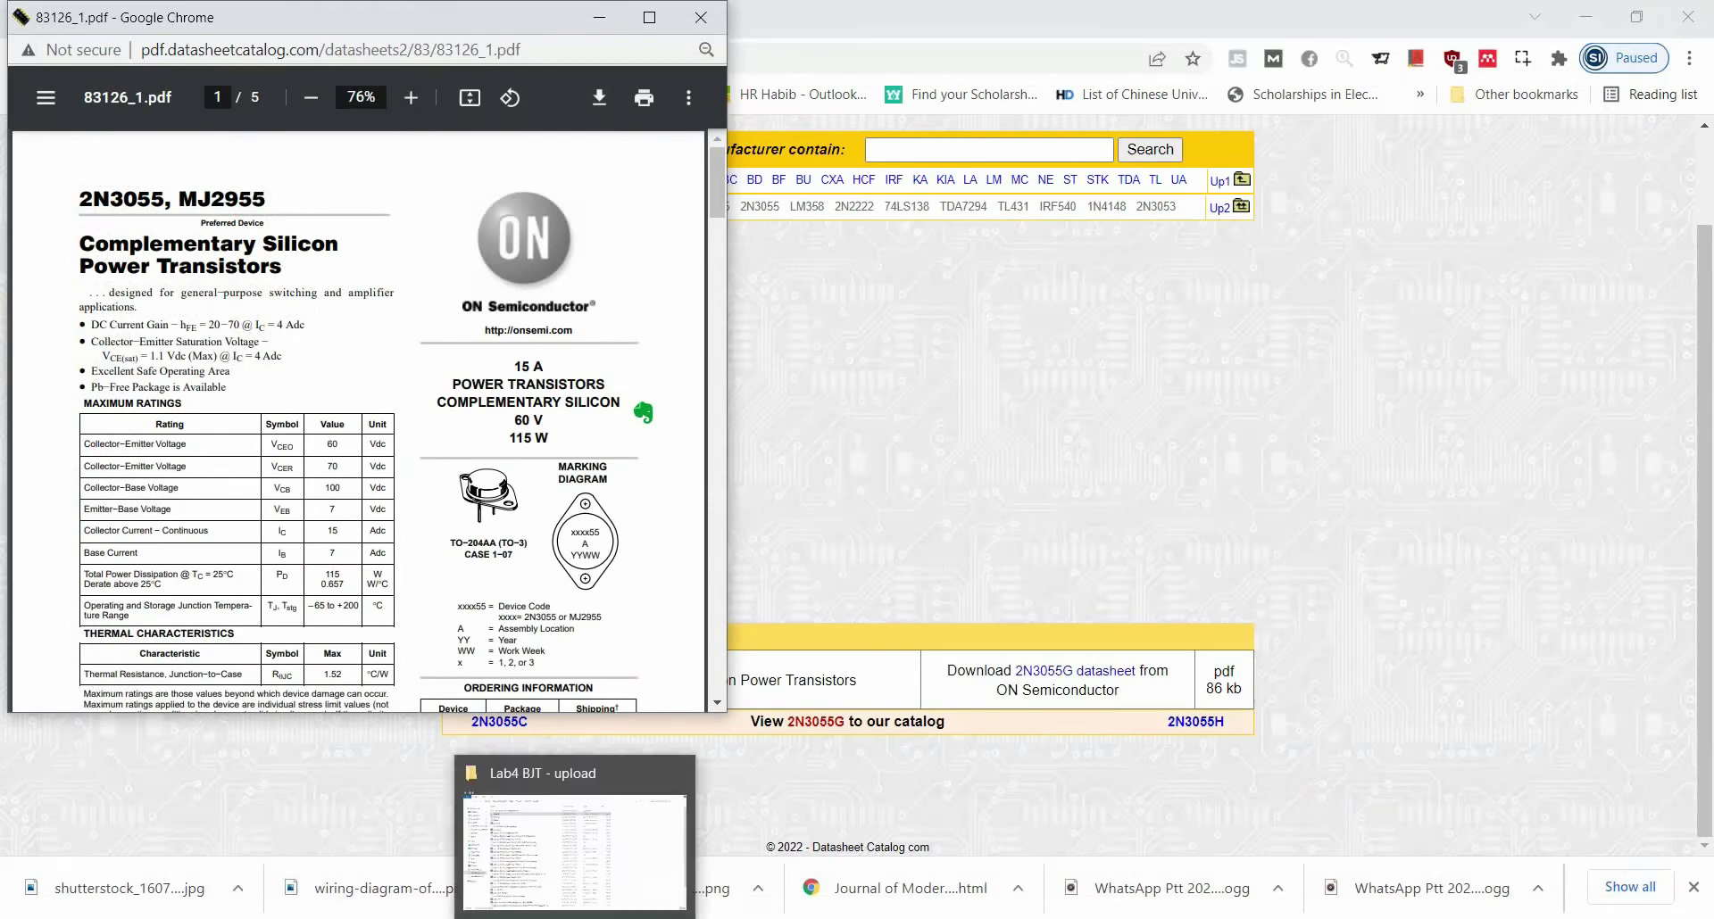
pyautogui.click(574, 848)
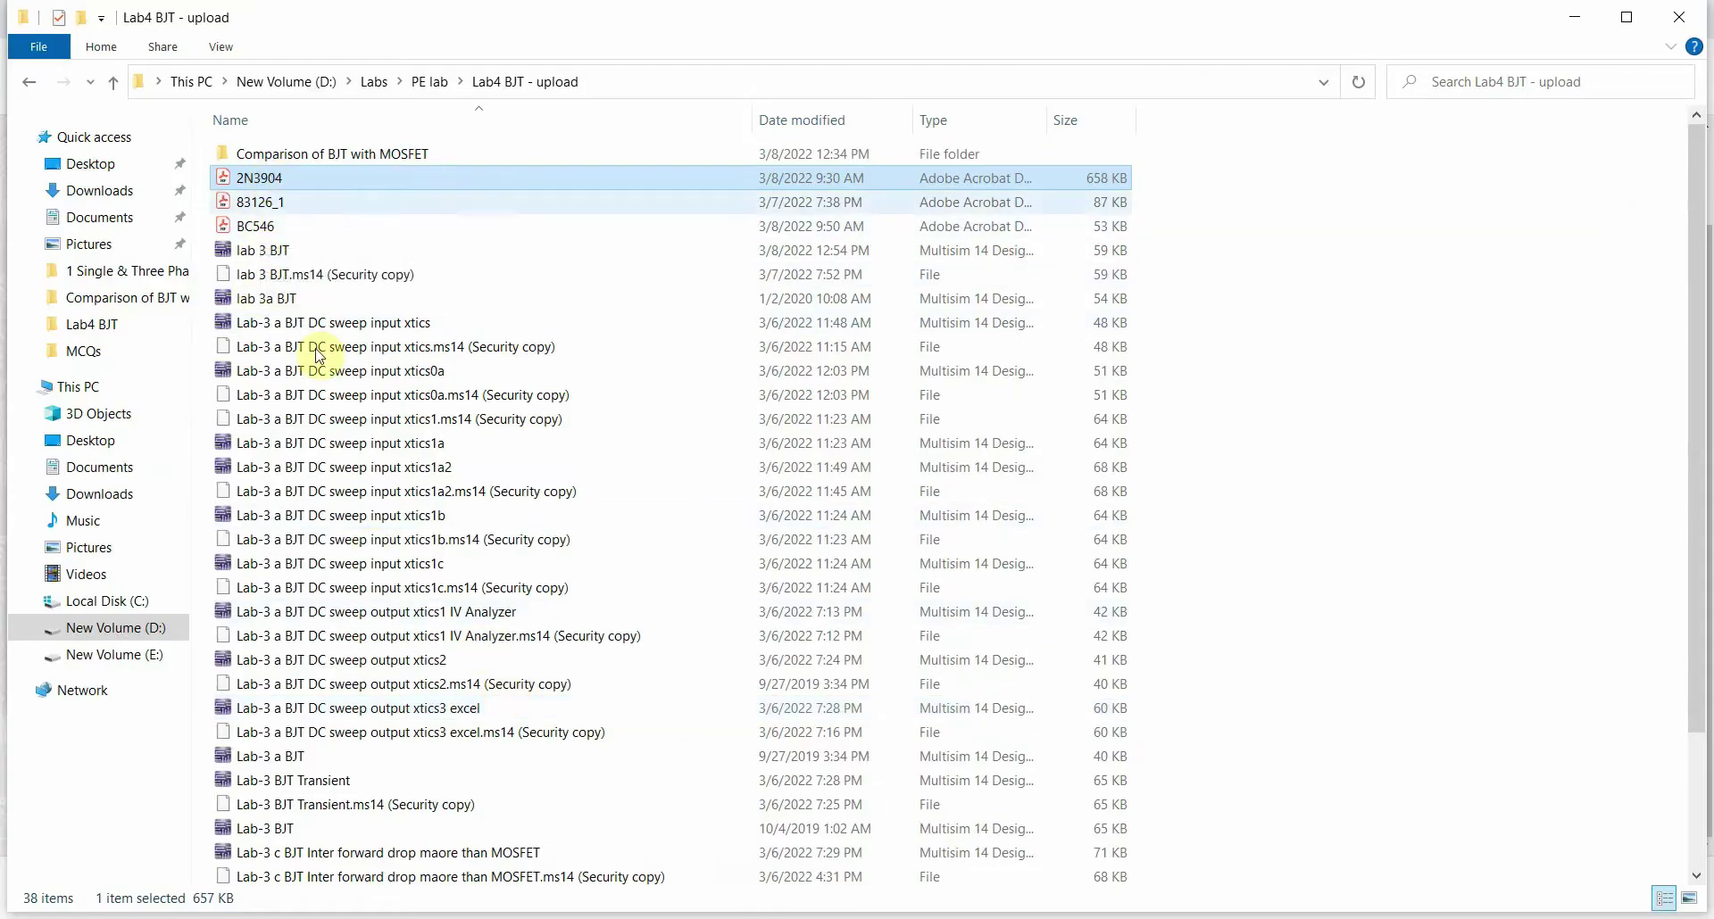
pyautogui.moveTo(625, 915)
pyautogui.click(613, 822)
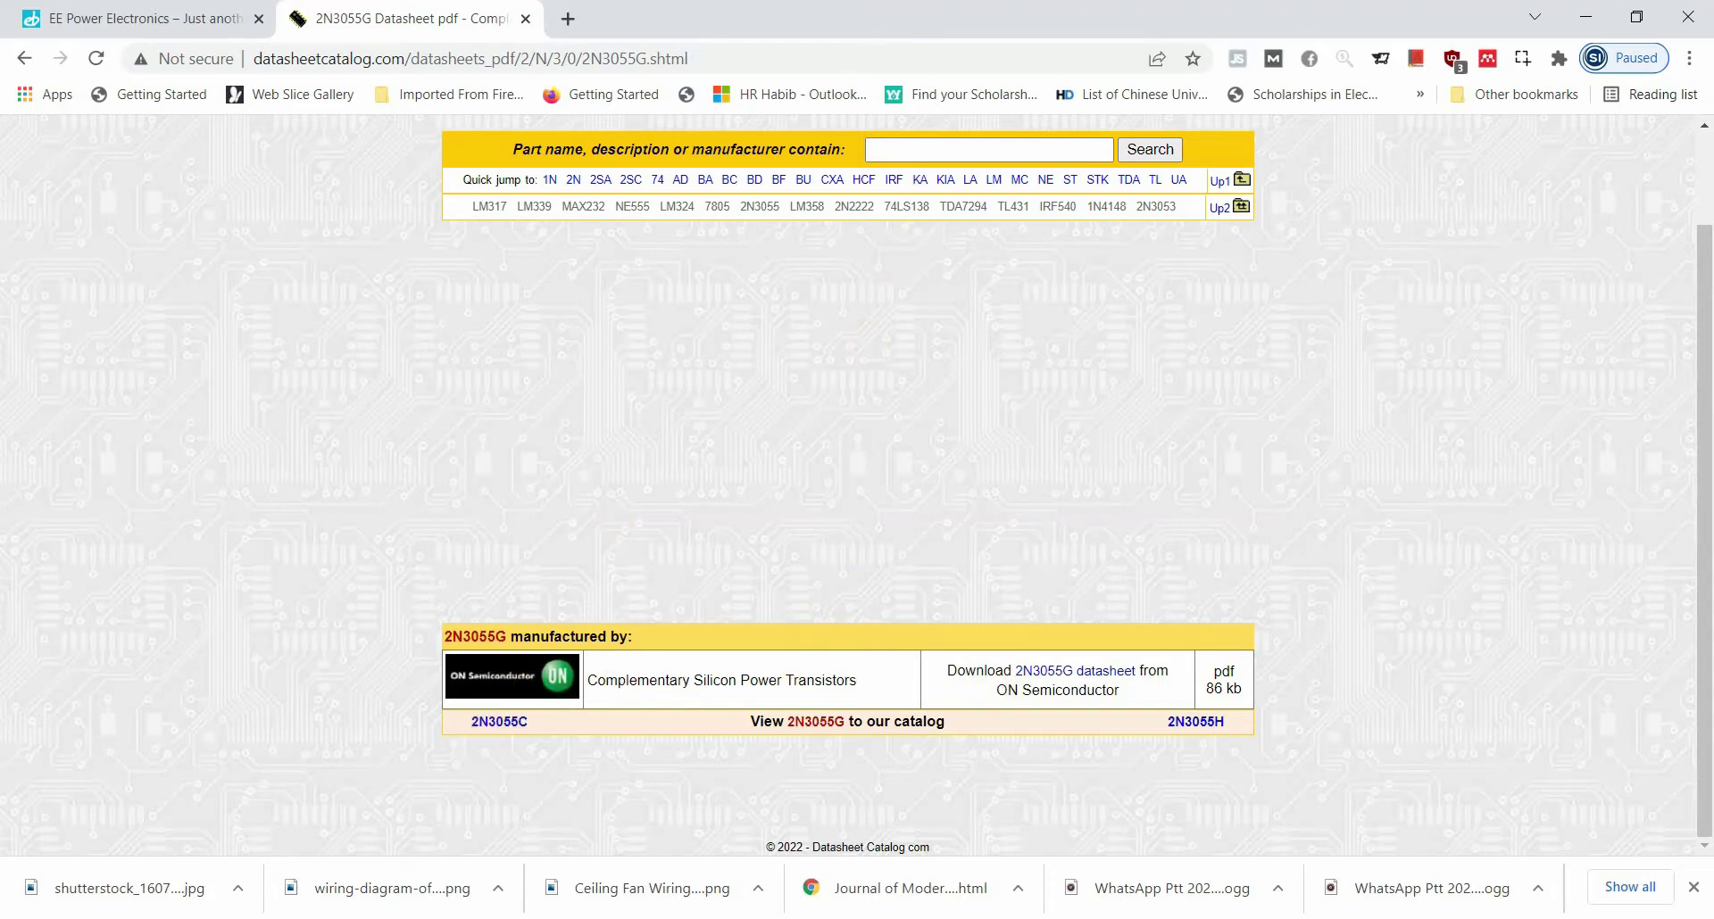
pyautogui.hotkey('alt', 'Tab')
pyautogui.click(272, 211)
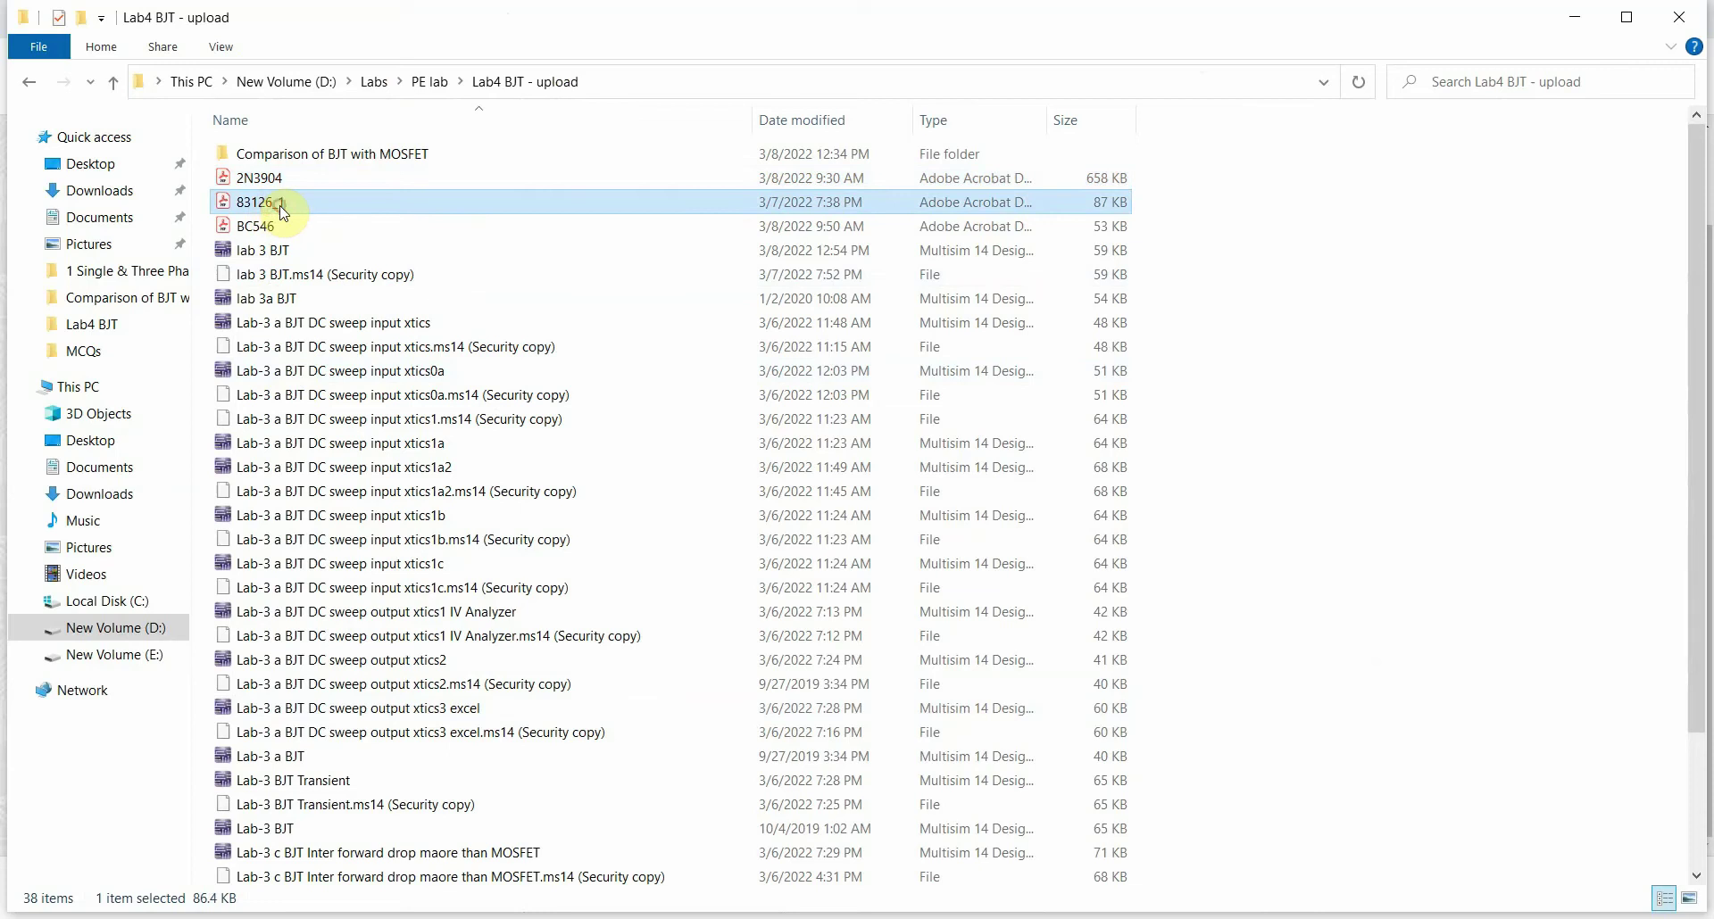
pyautogui.click(279, 204)
pyautogui.write('2N3055G')
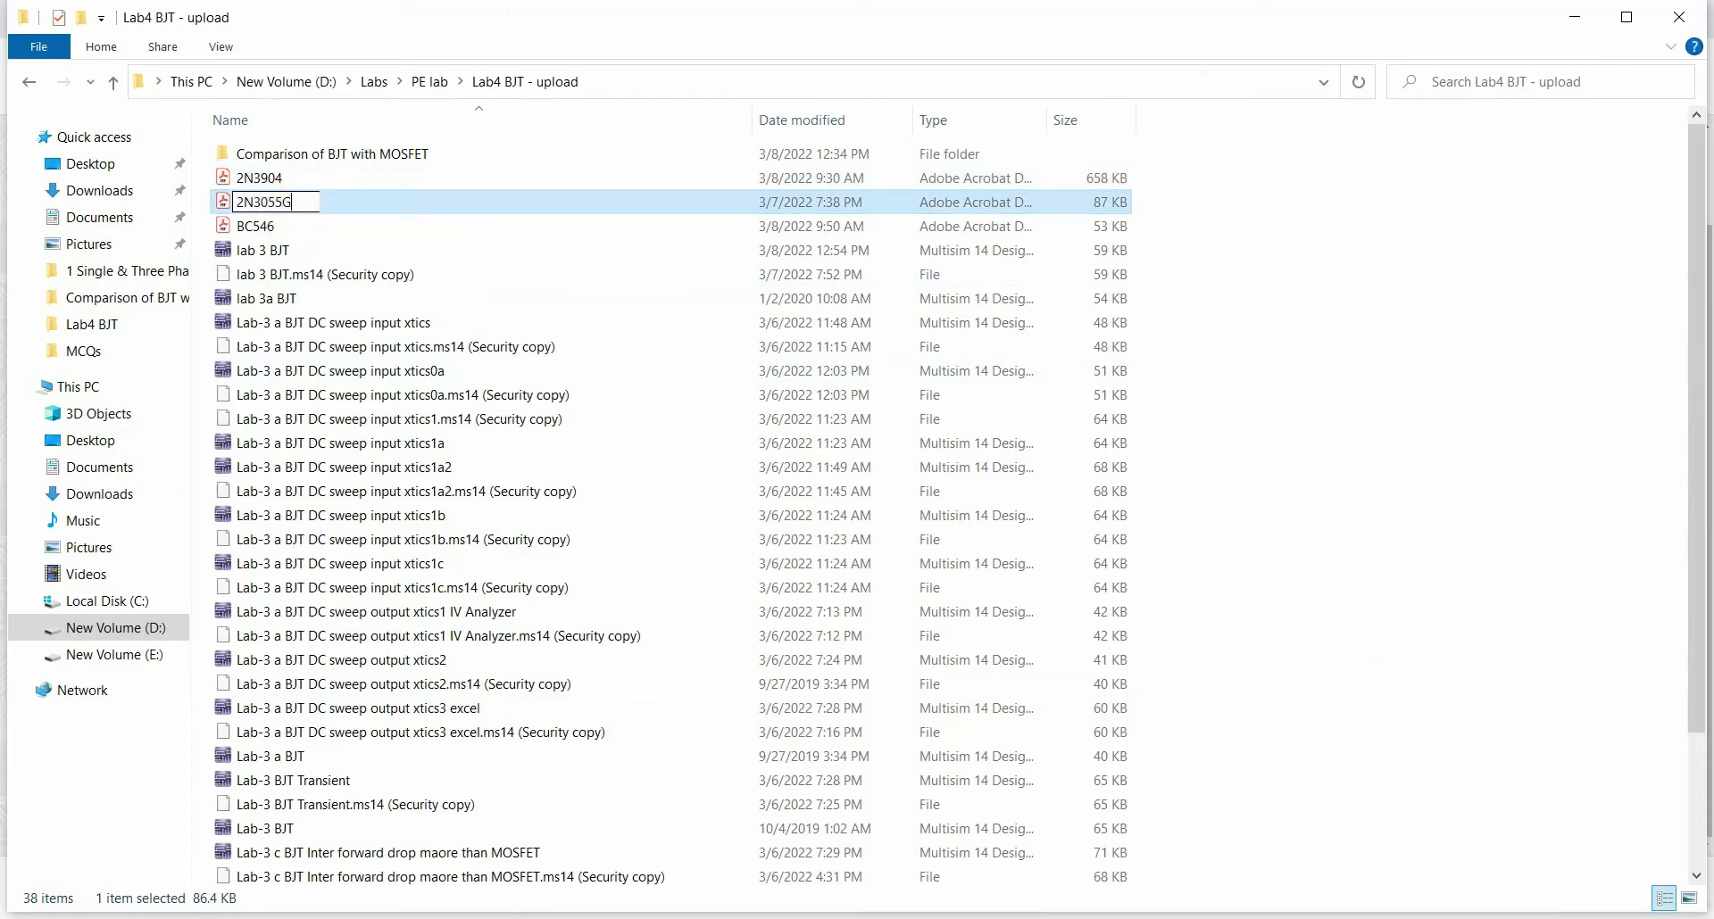
pyautogui.press('Return')
# Open the renamed 2N3055G PDF and view the maximum ratings on its first page
pyautogui.doubleClick(282, 203)
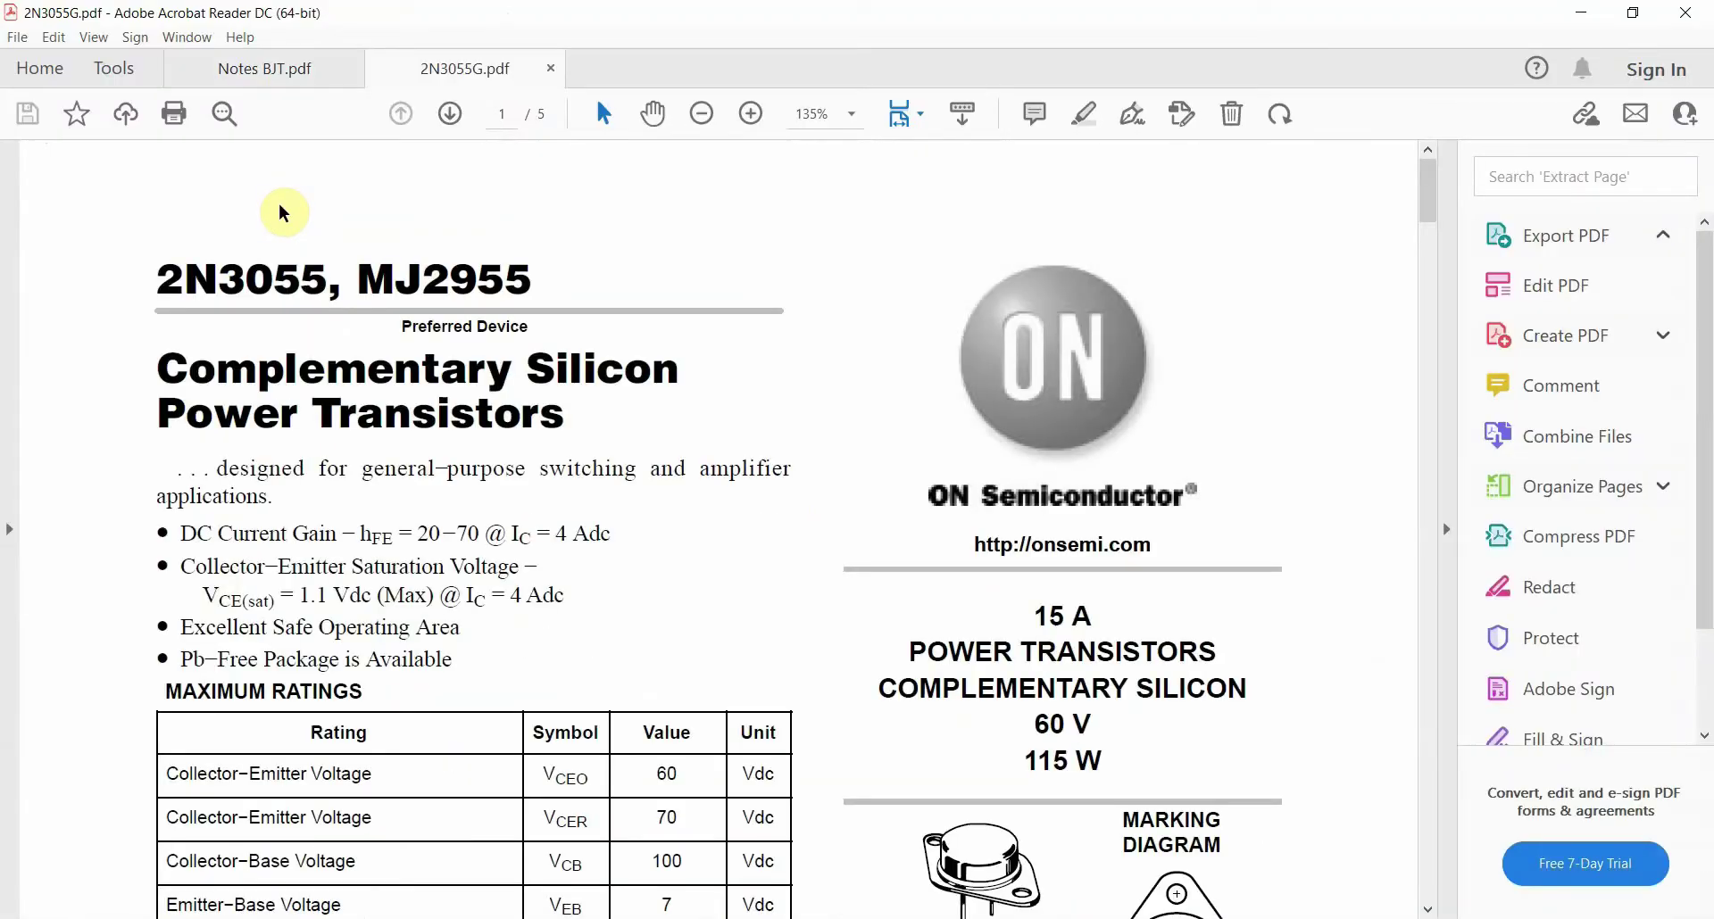
pyautogui.scroll(-5, 614, 616)
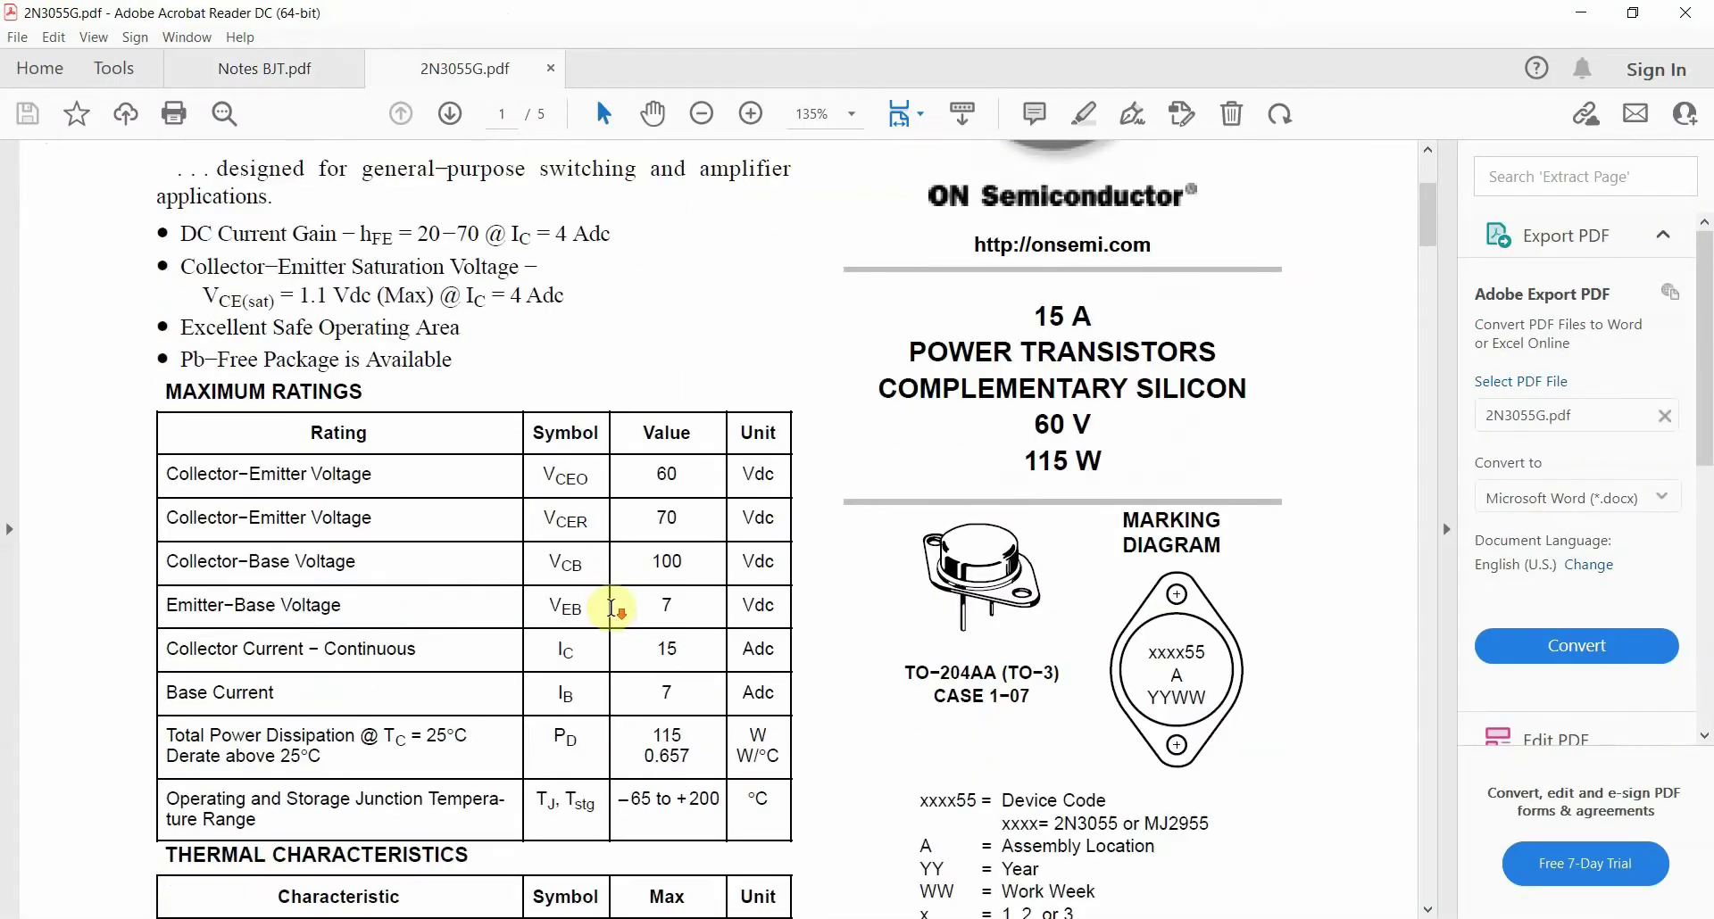
pyautogui.scroll(-2, 616, 616)
pyautogui.scroll(5, 619, 615)
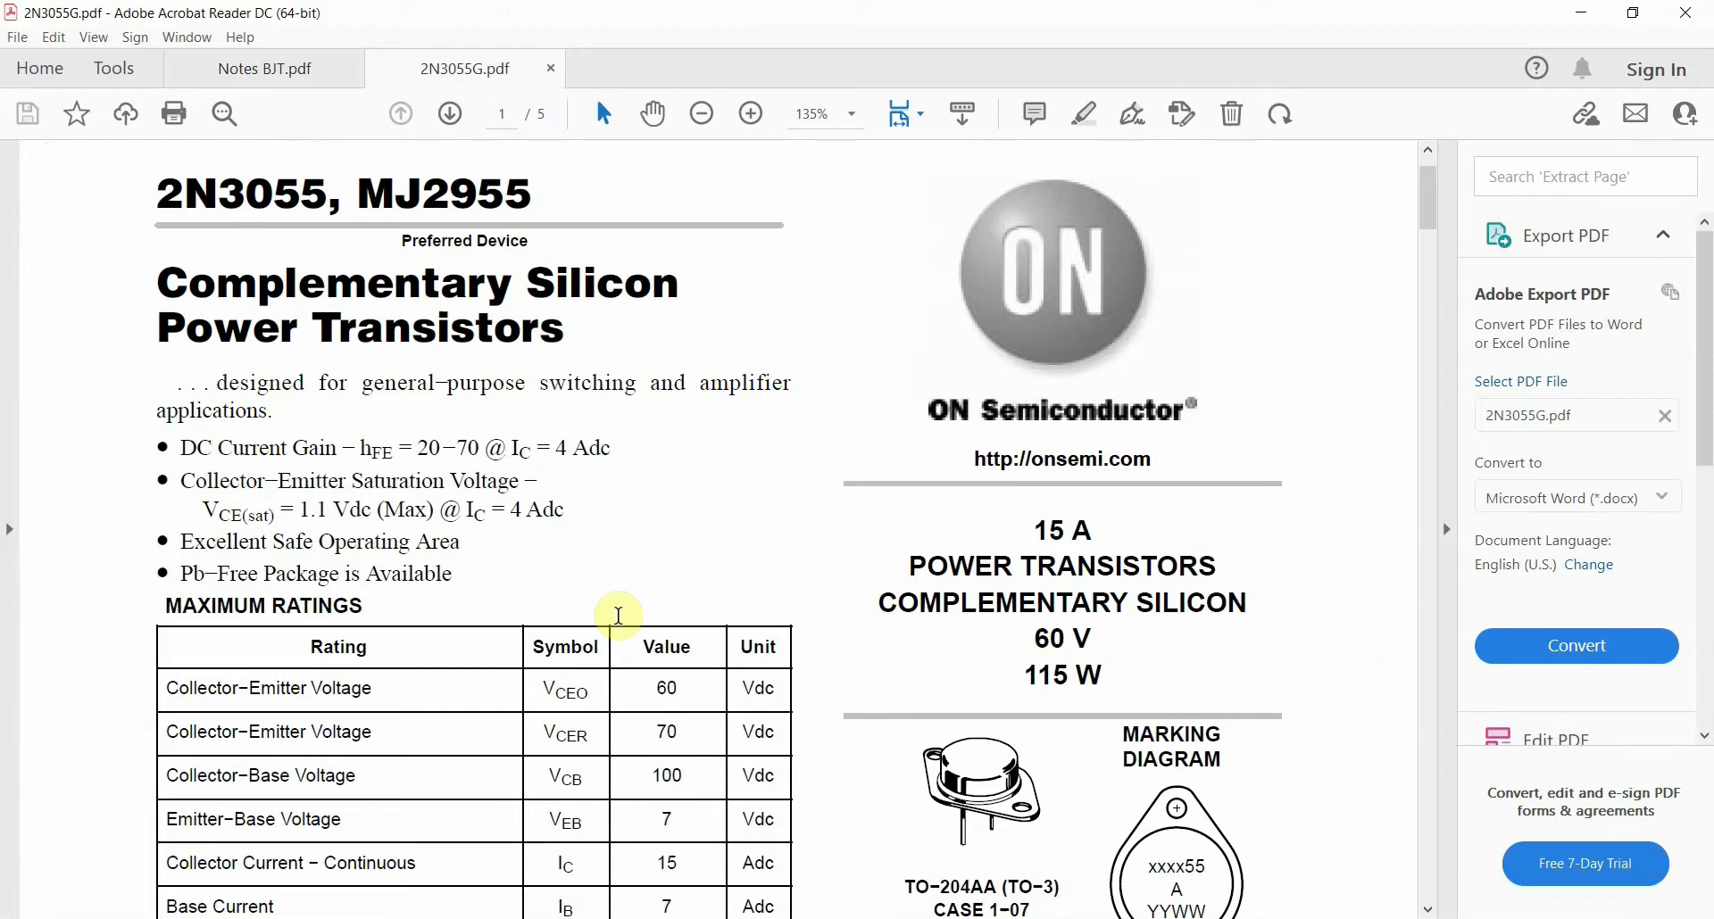
# Close the 83126_1.pdf browser window and return to the datasheet catalog page
pyautogui.click(741, 917)
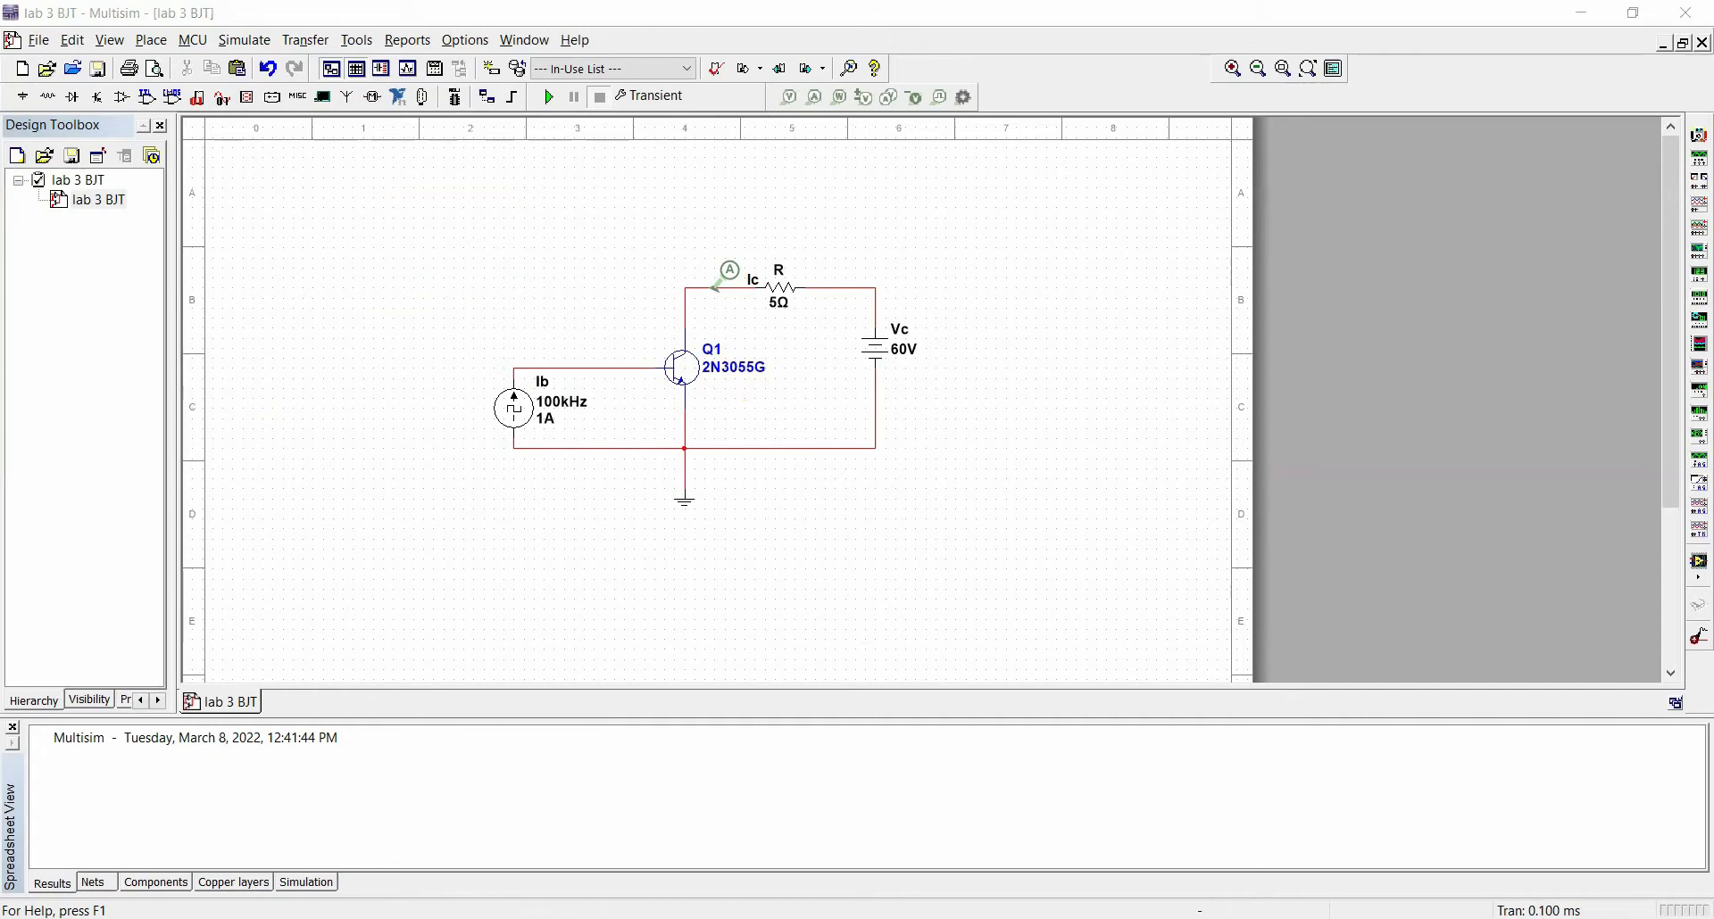
pyautogui.moveTo(630, 918)
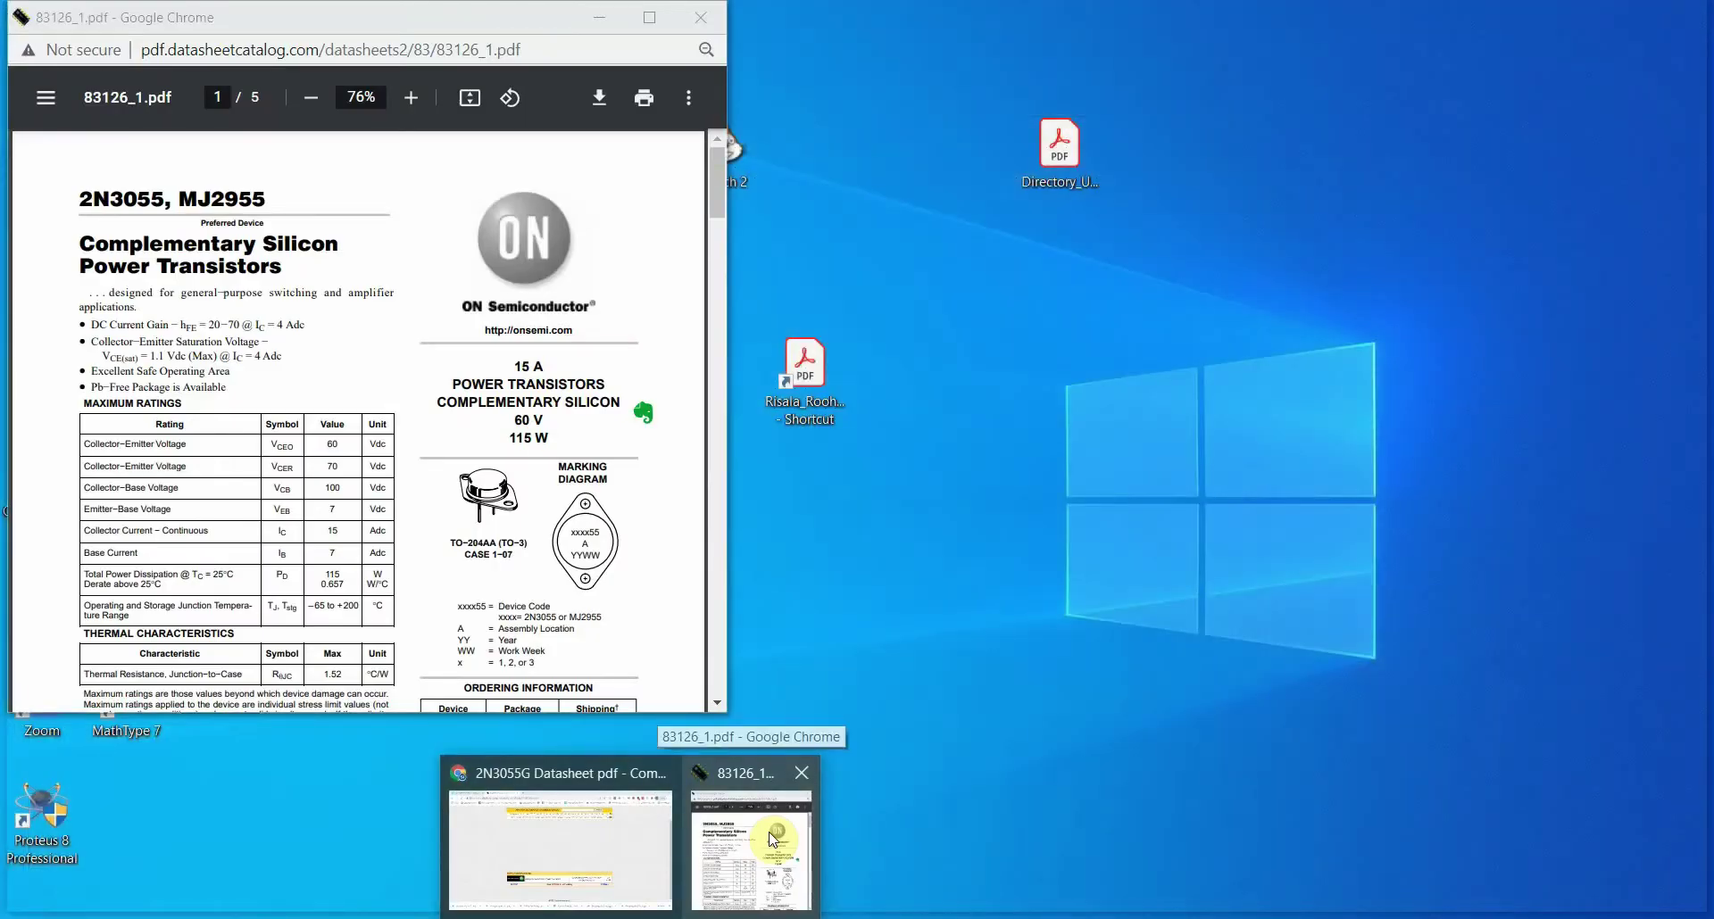
pyautogui.click(801, 773)
pyautogui.click(612, 815)
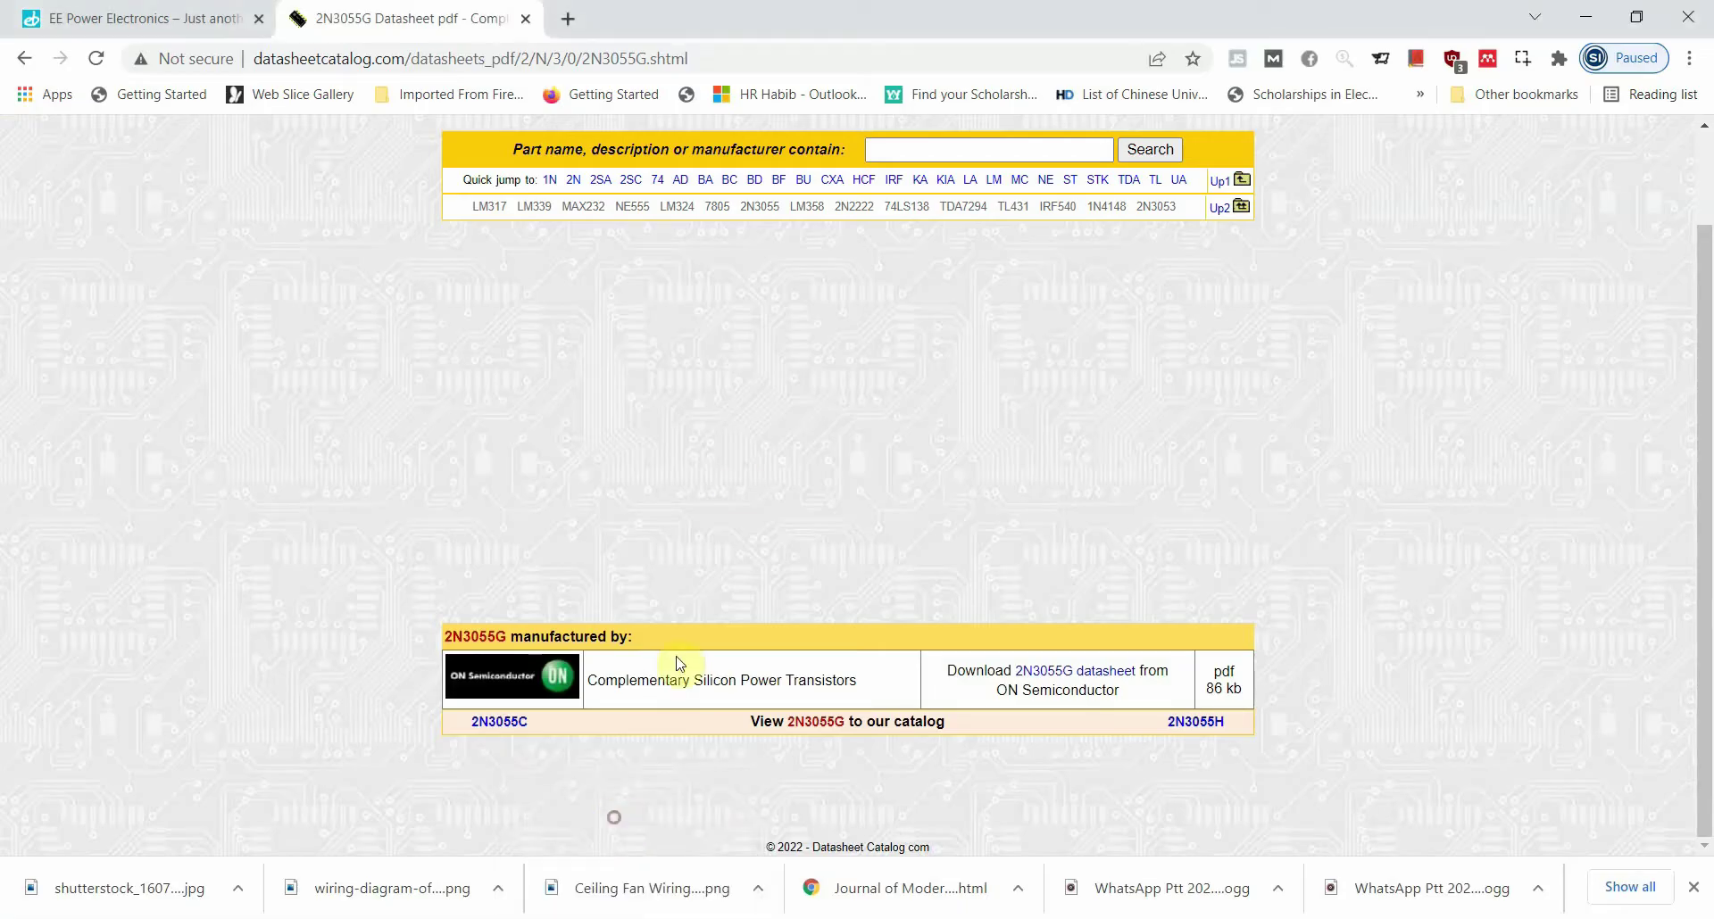
# Return to the 2N3055G PDF in Acrobat Reader and examine the collector-emitter voltage (VCEO) rating
pyautogui.moveTo(813, 911)
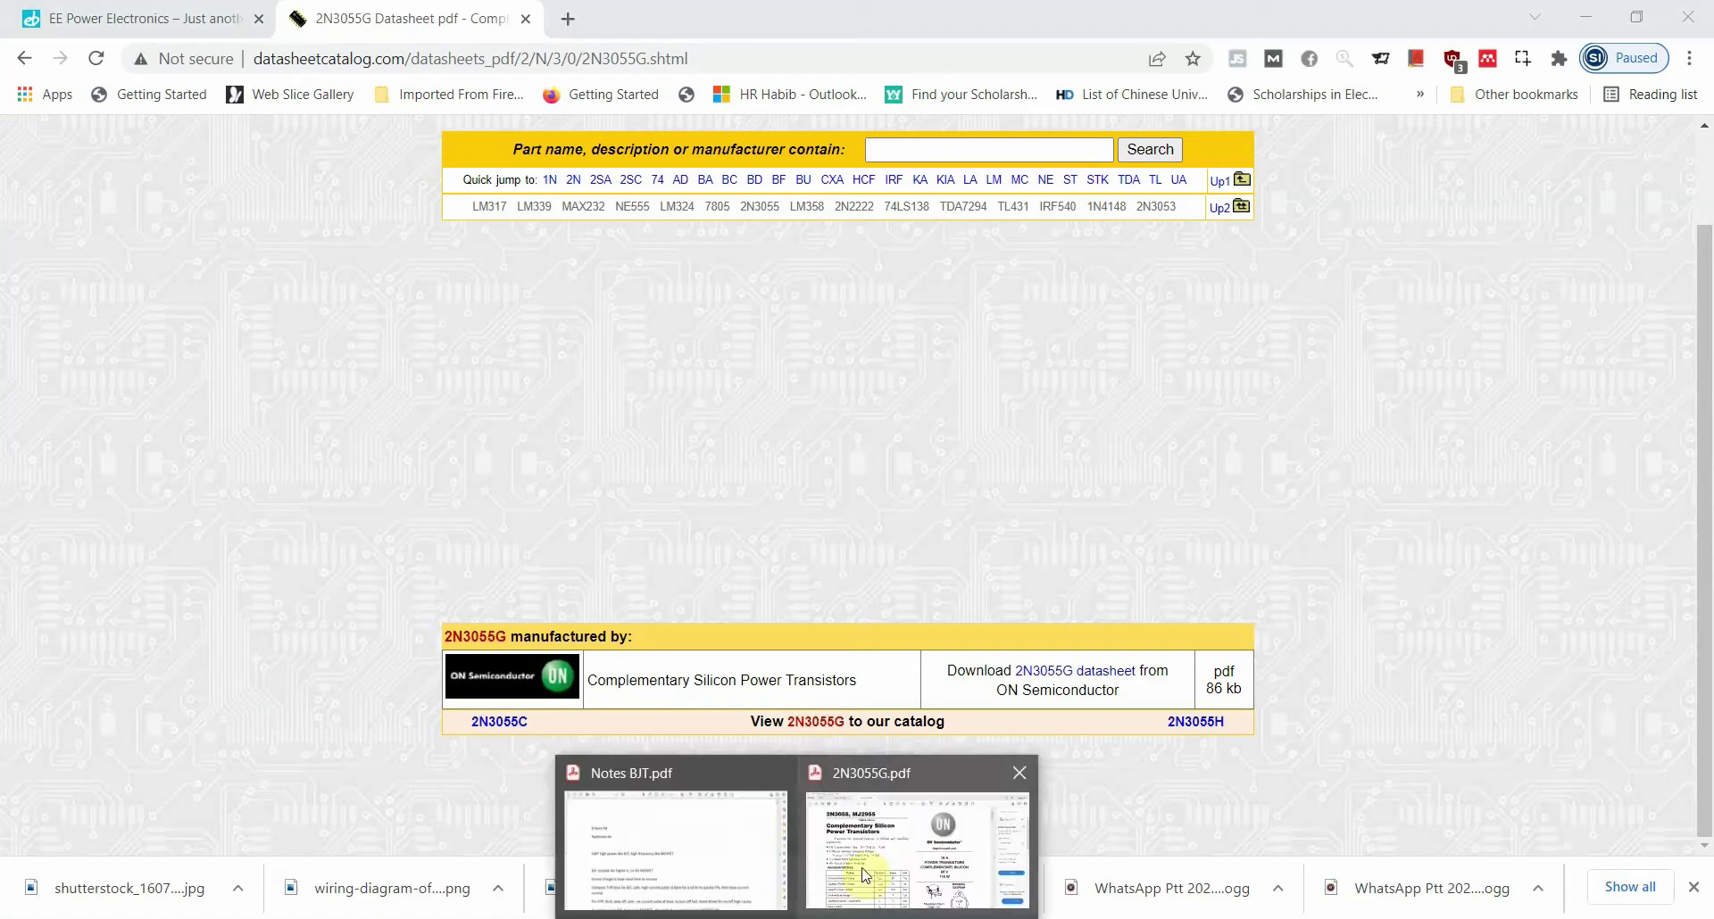
pyautogui.click(919, 848)
pyautogui.scroll(-3, 630, 459)
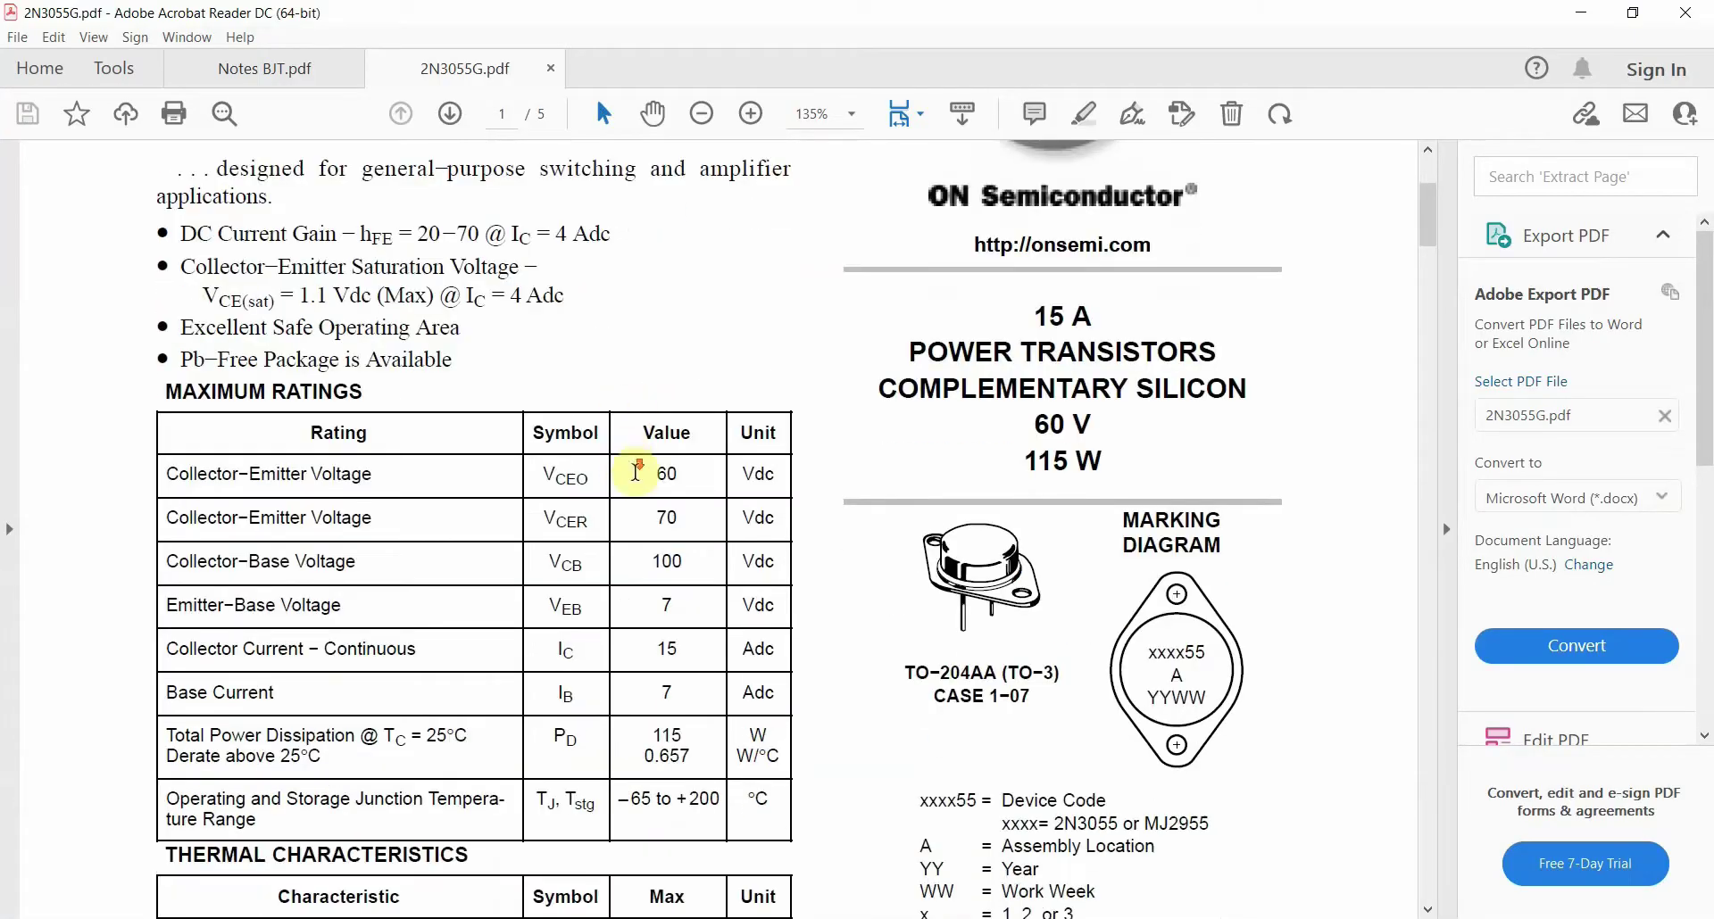
pyautogui.moveTo(646, 467); pyautogui.dragTo(649, 471)
pyautogui.click(649, 473)
pyautogui.doubleClick(662, 473)
pyautogui.click(661, 480)
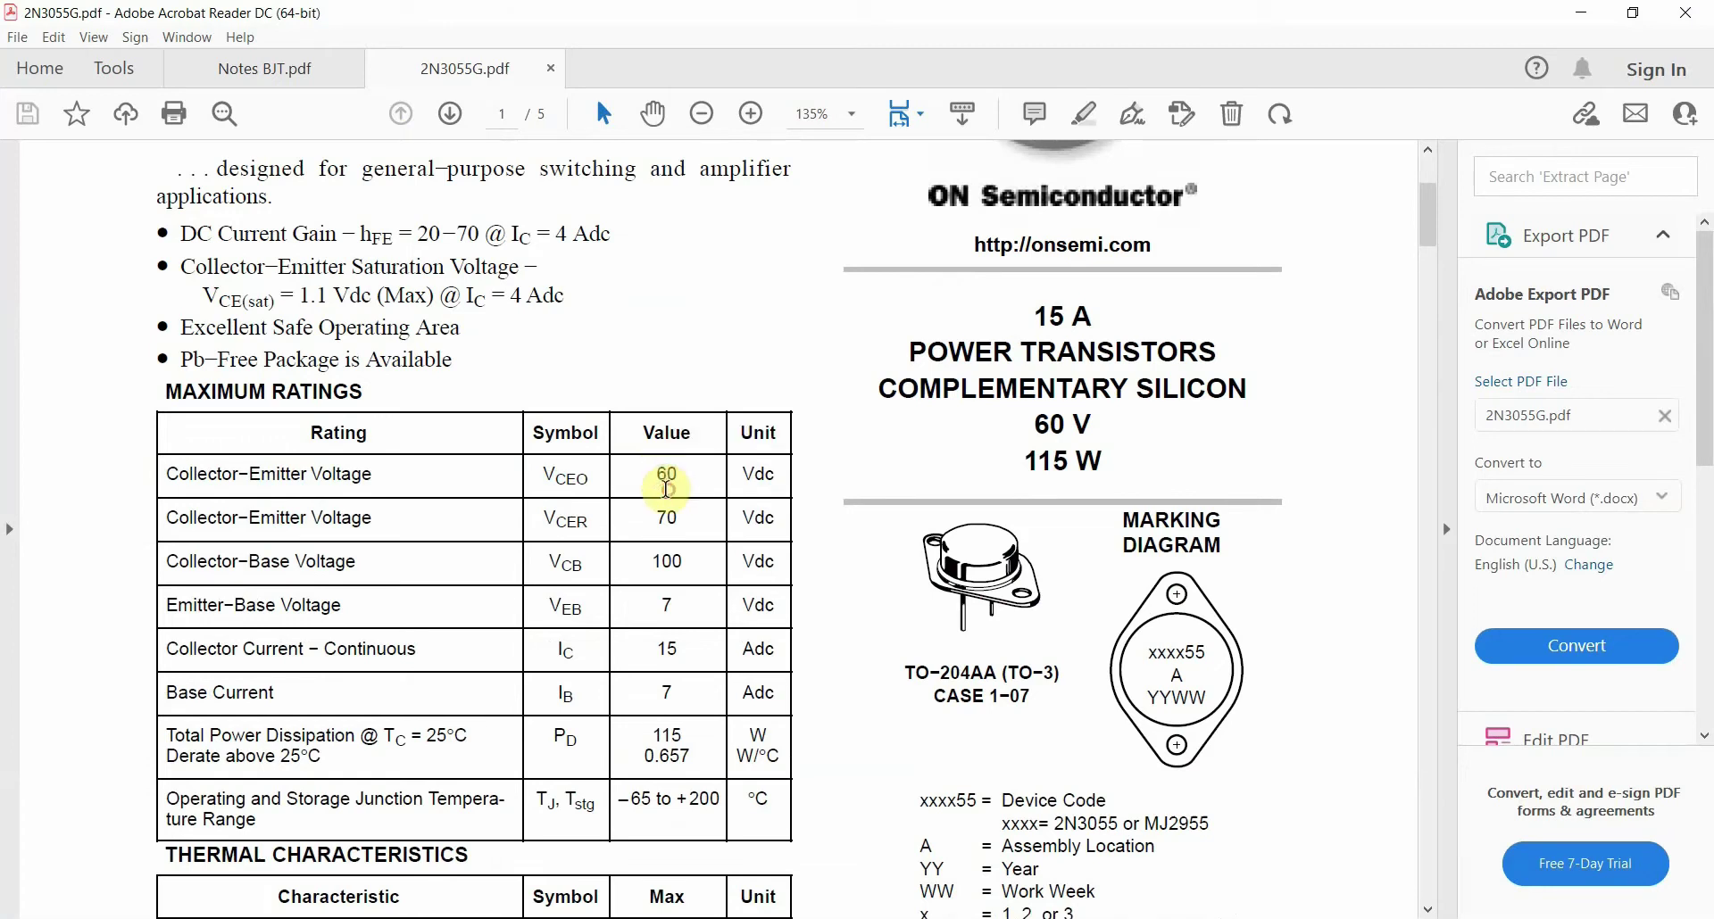
# Switch to Multisim and set the voltage of DC source Vc to 80 V
pyautogui.hotkey('alt', 'Tab')
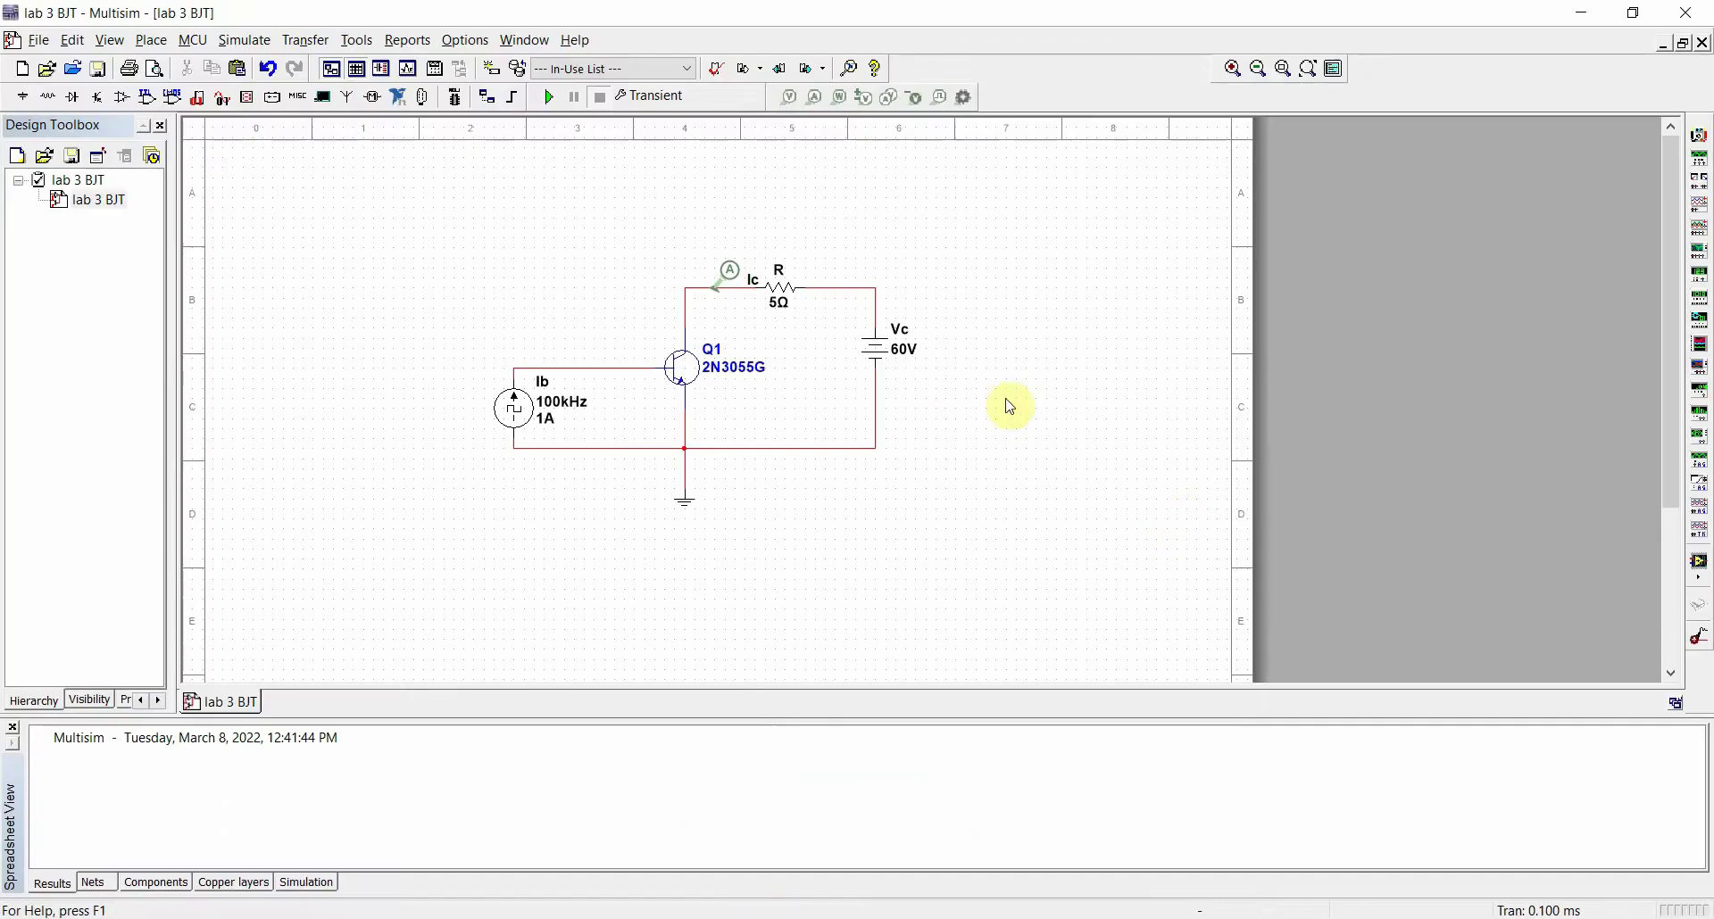
pyautogui.doubleClick(878, 354)
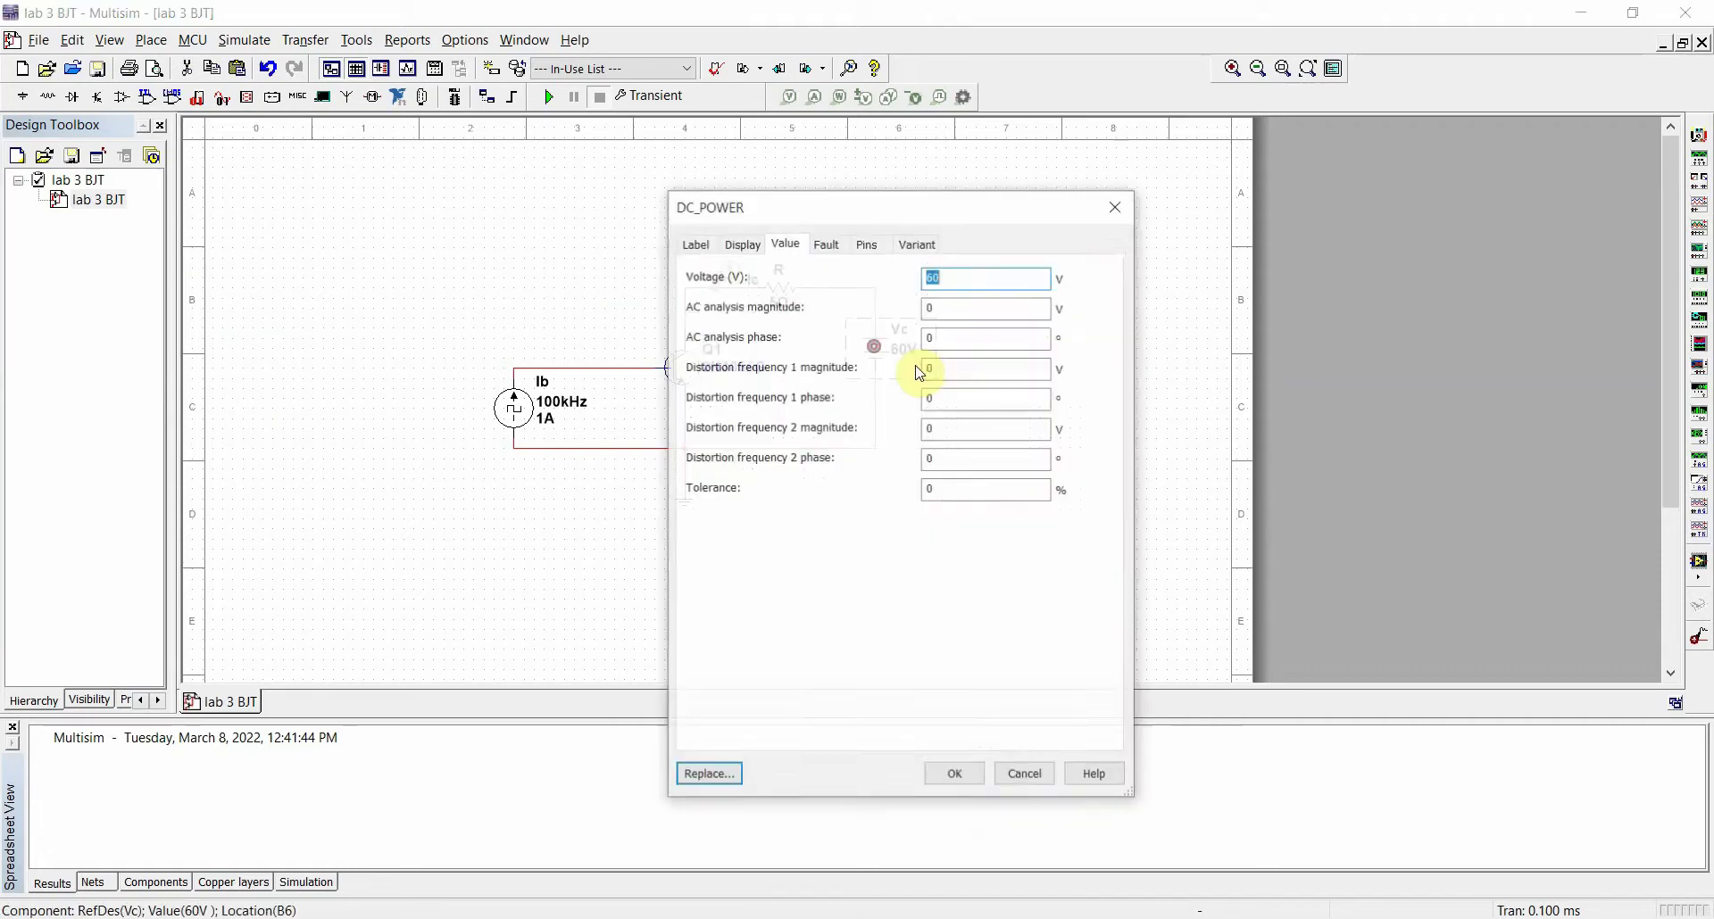
pyautogui.write('80')
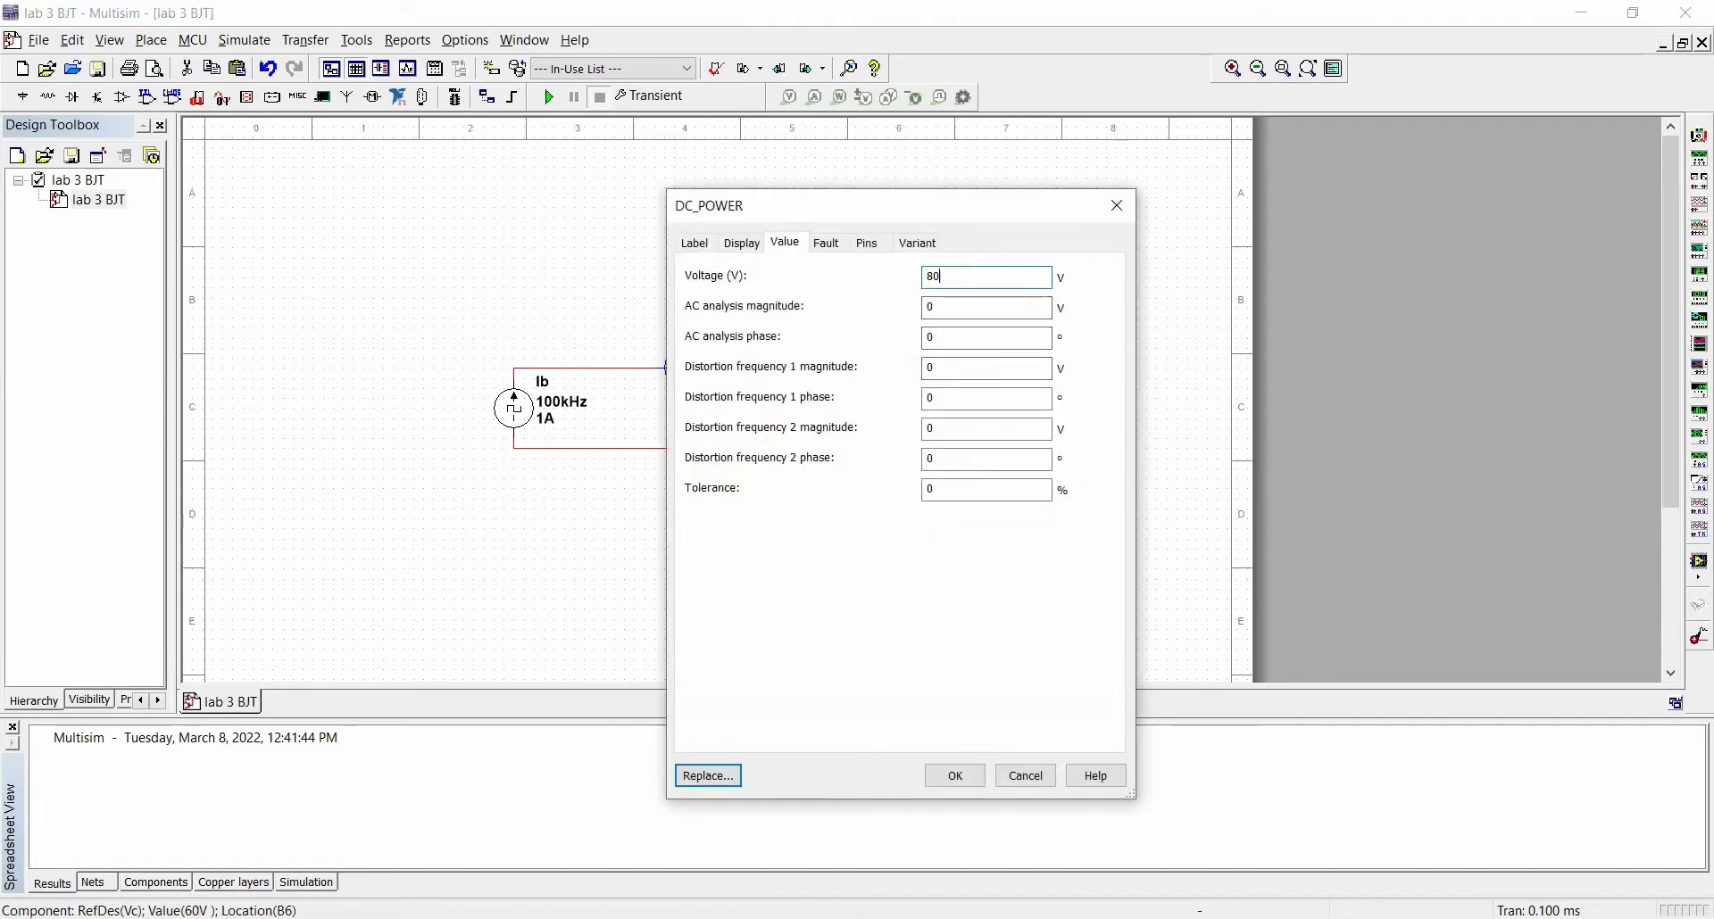
pyautogui.click(954, 776)
# Run the transient simulation and restore the collector current graph to its full time range
pyautogui.click(549, 96)
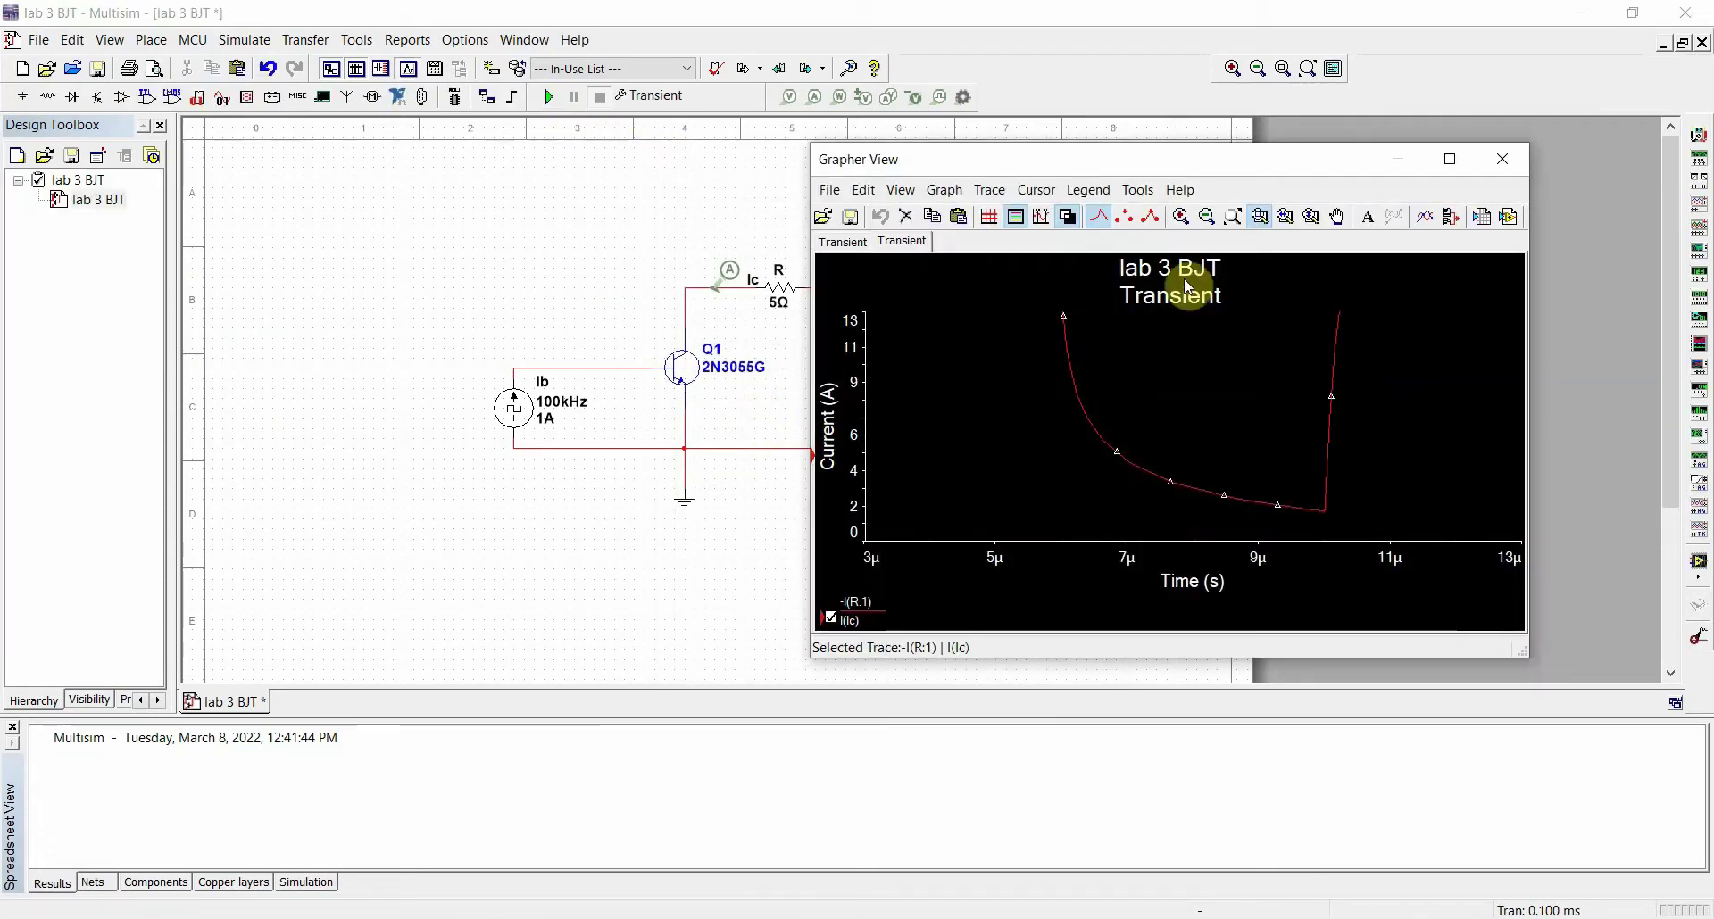
pyautogui.click(1234, 217)
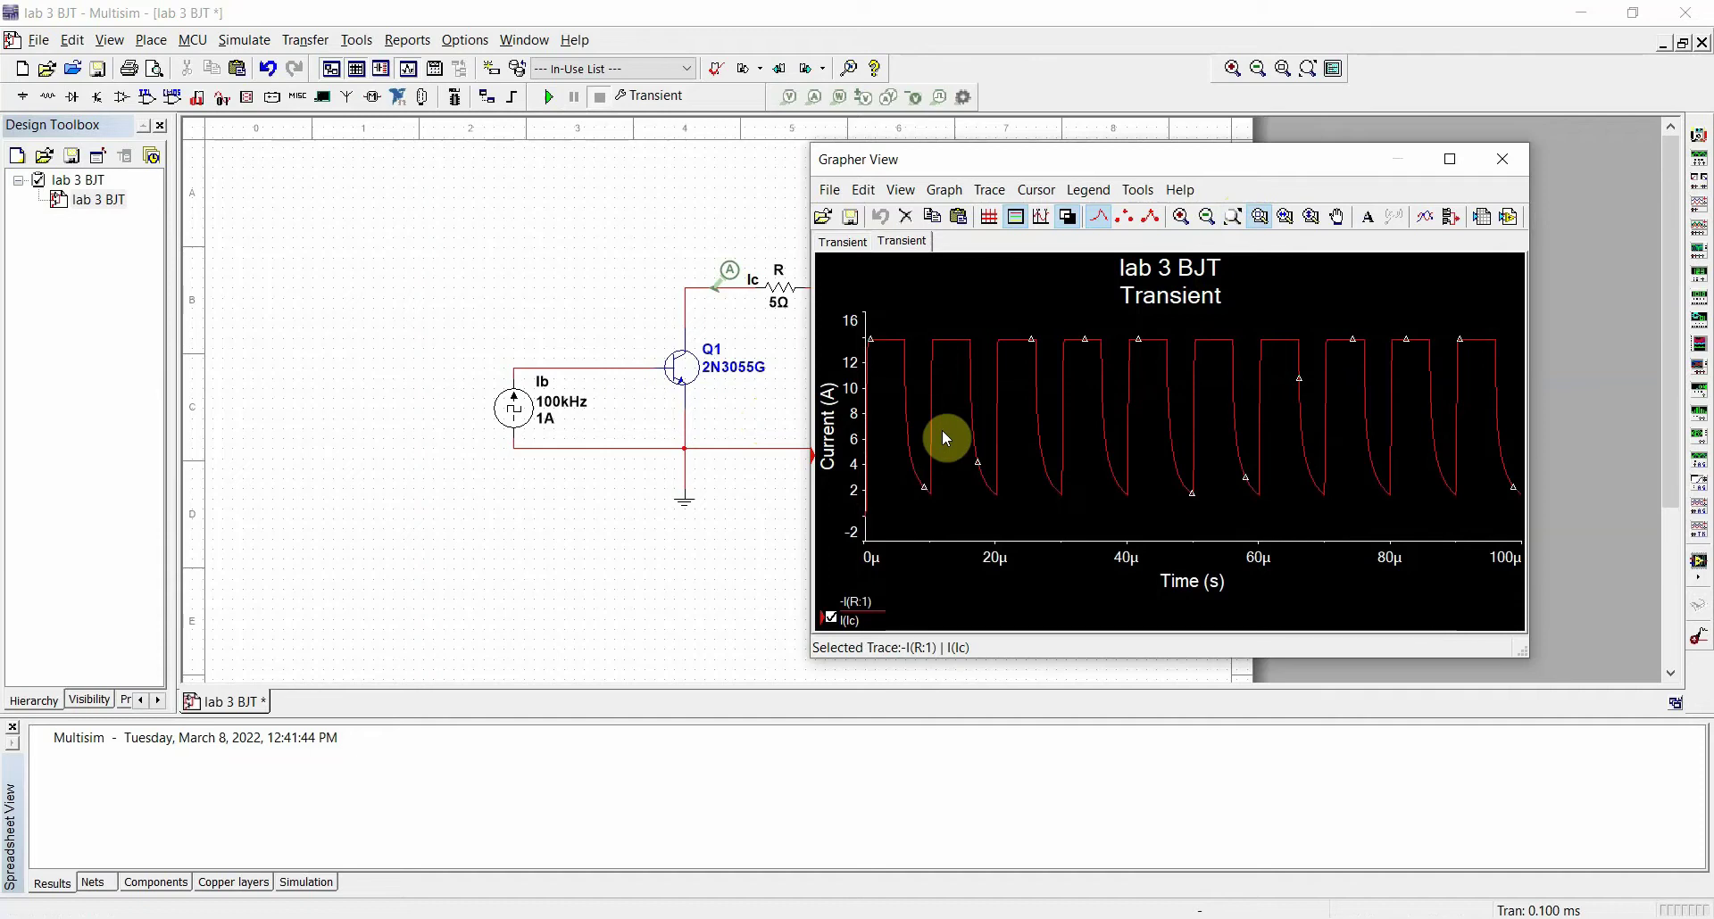
pyautogui.moveTo(1080, 159); pyautogui.dragTo(1055, 212)
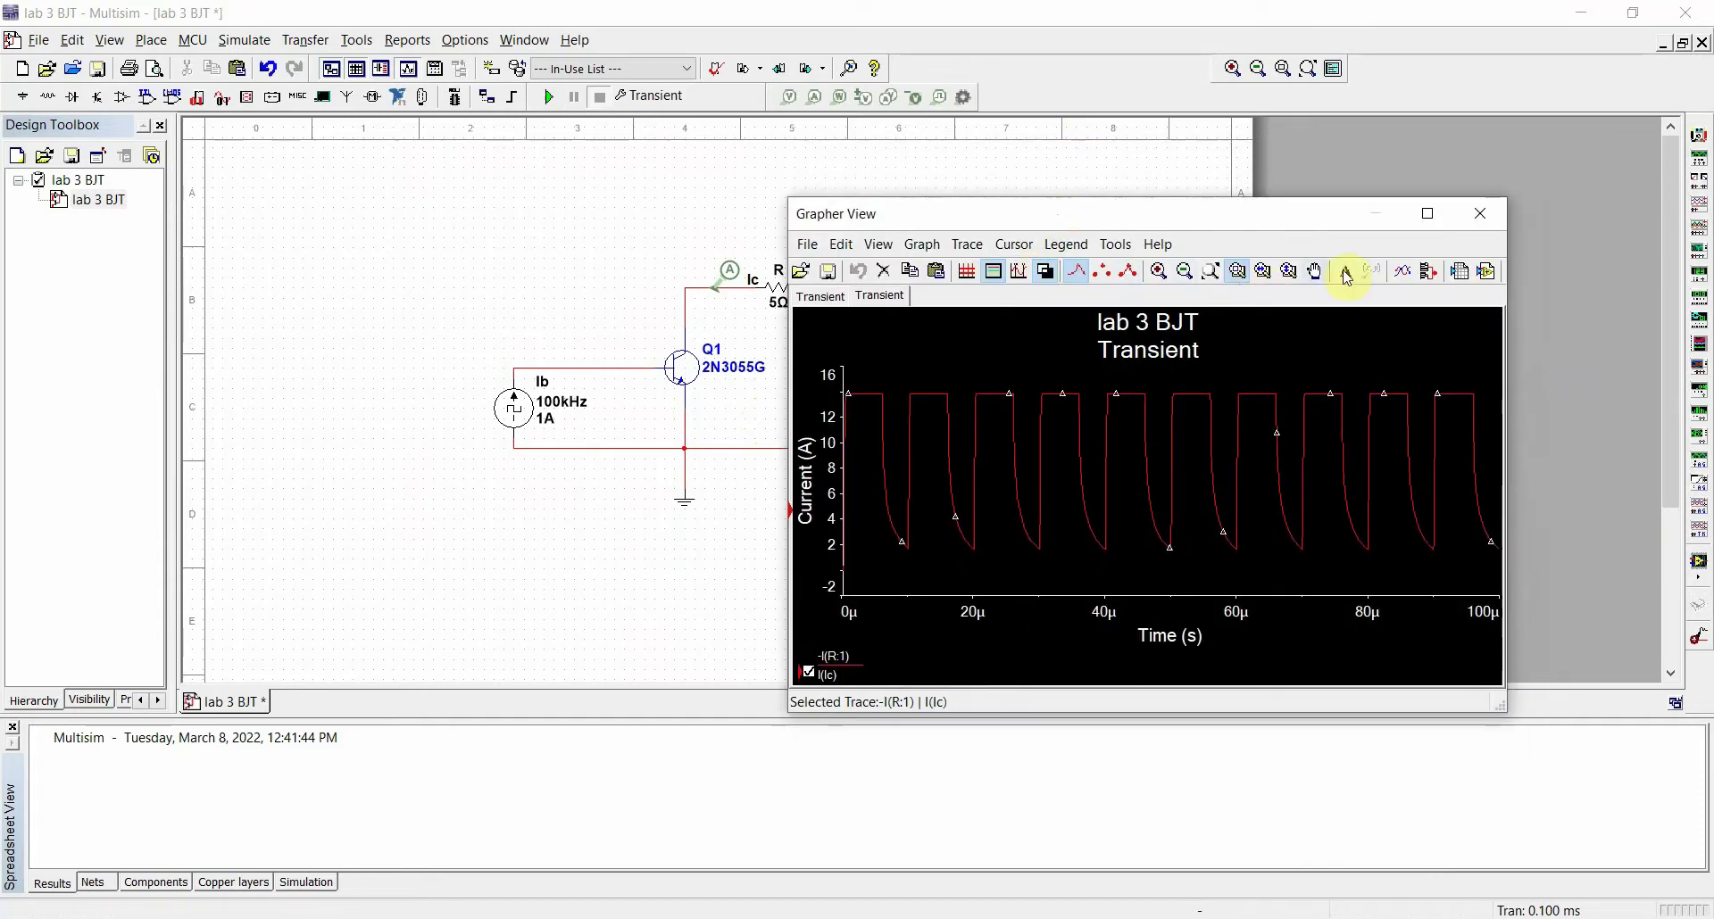
# Delete the newest transient graph and its page from the Grapher, and close the Grapher
pyautogui.click(883, 270)
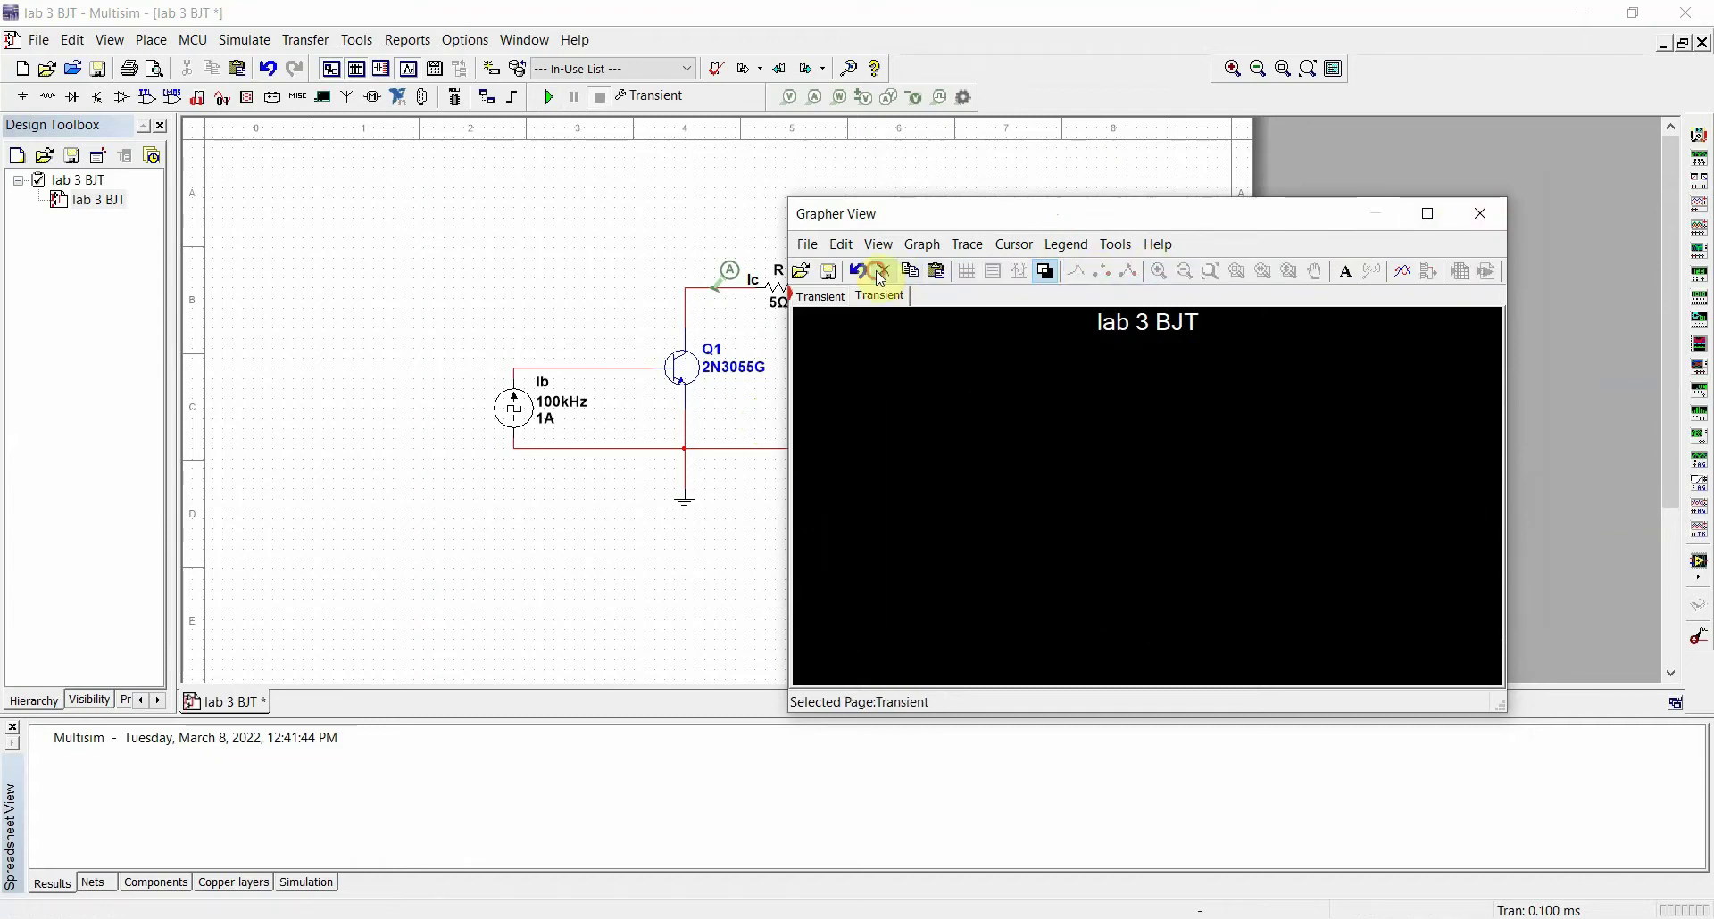
pyautogui.click(882, 270)
pyautogui.click(1479, 214)
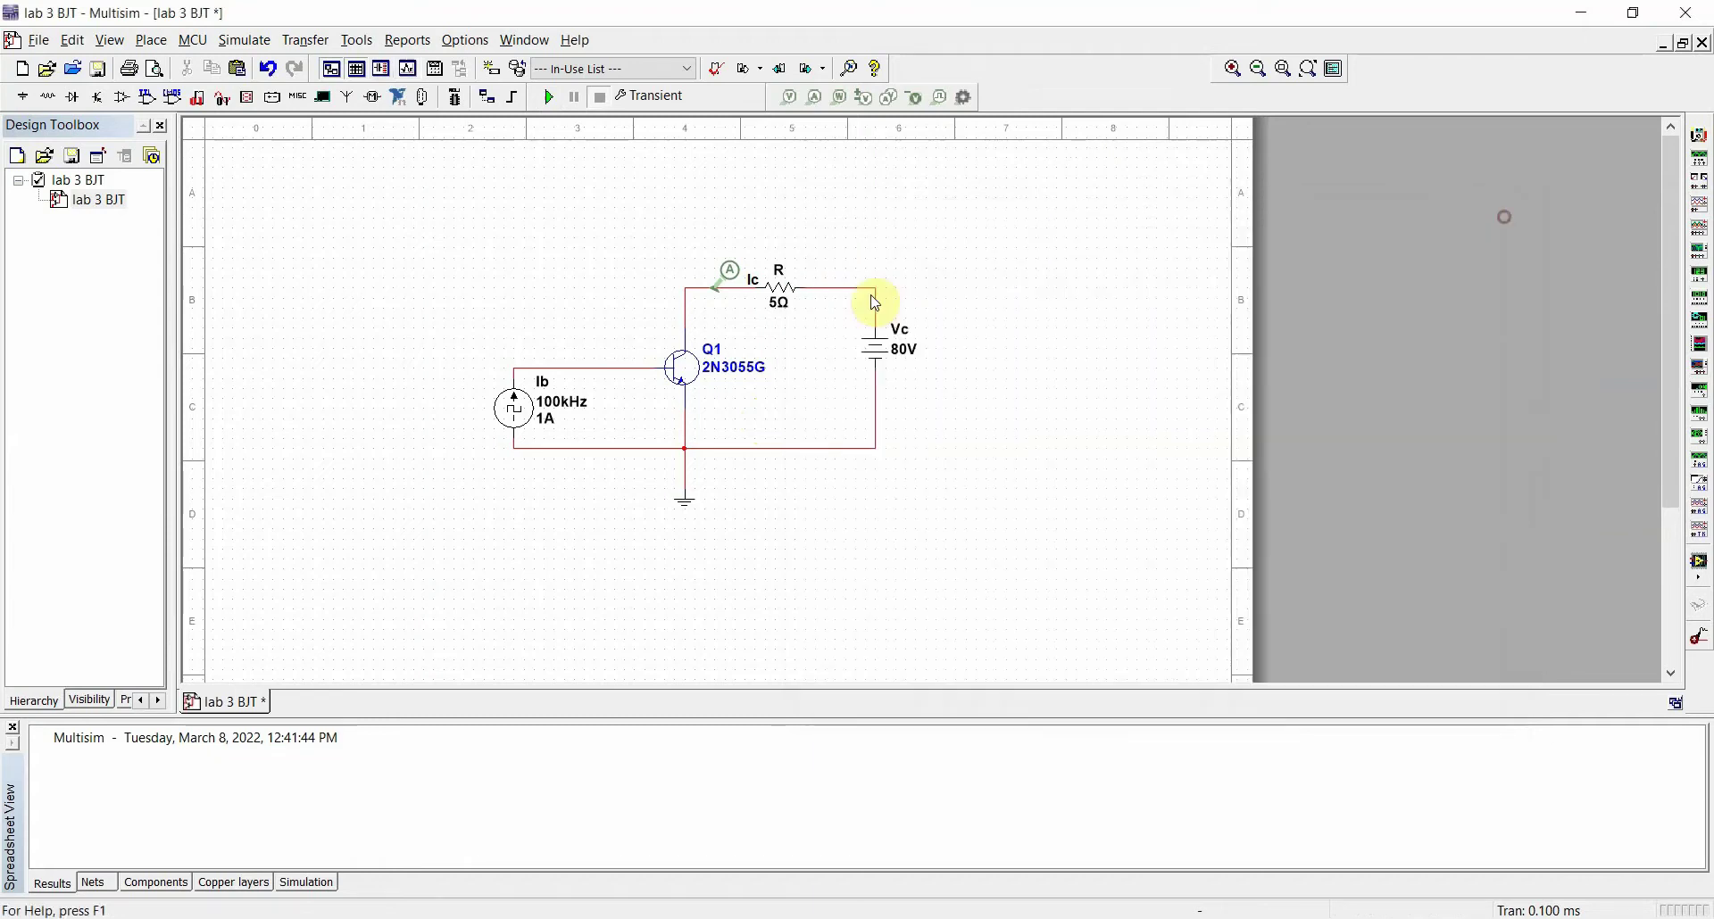
# Set the voltage of DC source Vc to 60 V
pyautogui.doubleClick(878, 350)
pyautogui.write('6')
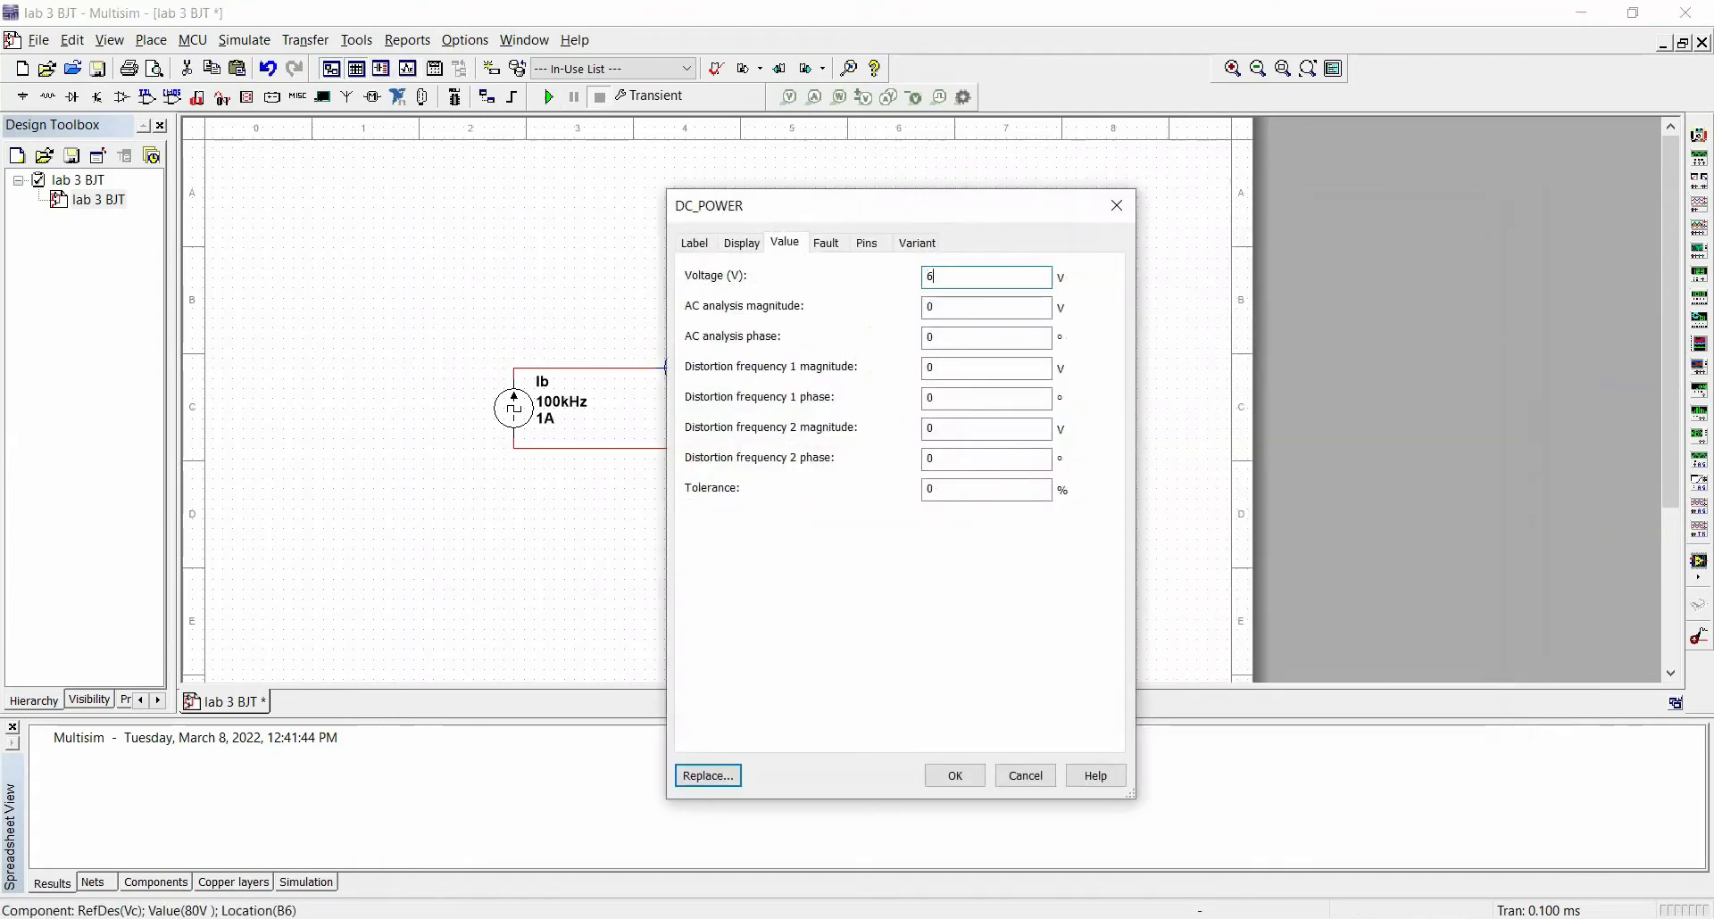
pyautogui.write('0')
pyautogui.press('Return')
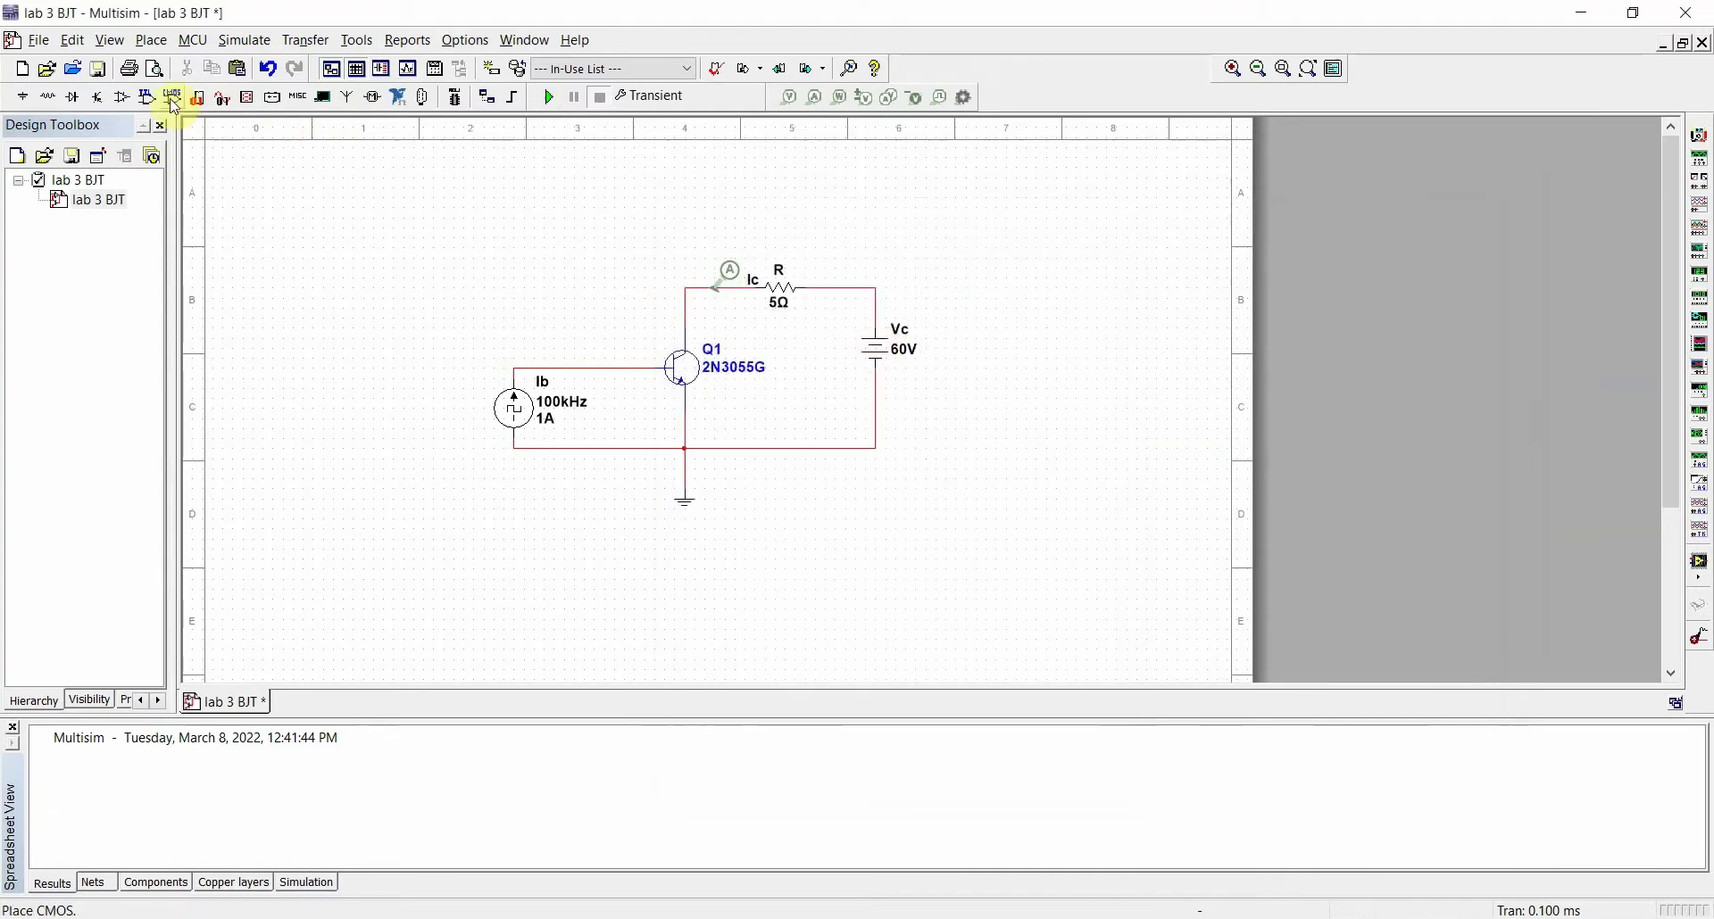
# Save the lab 3 BJT design and switch to the maximum ratings table in the 2N3055G datasheet
pyautogui.click(98, 69)
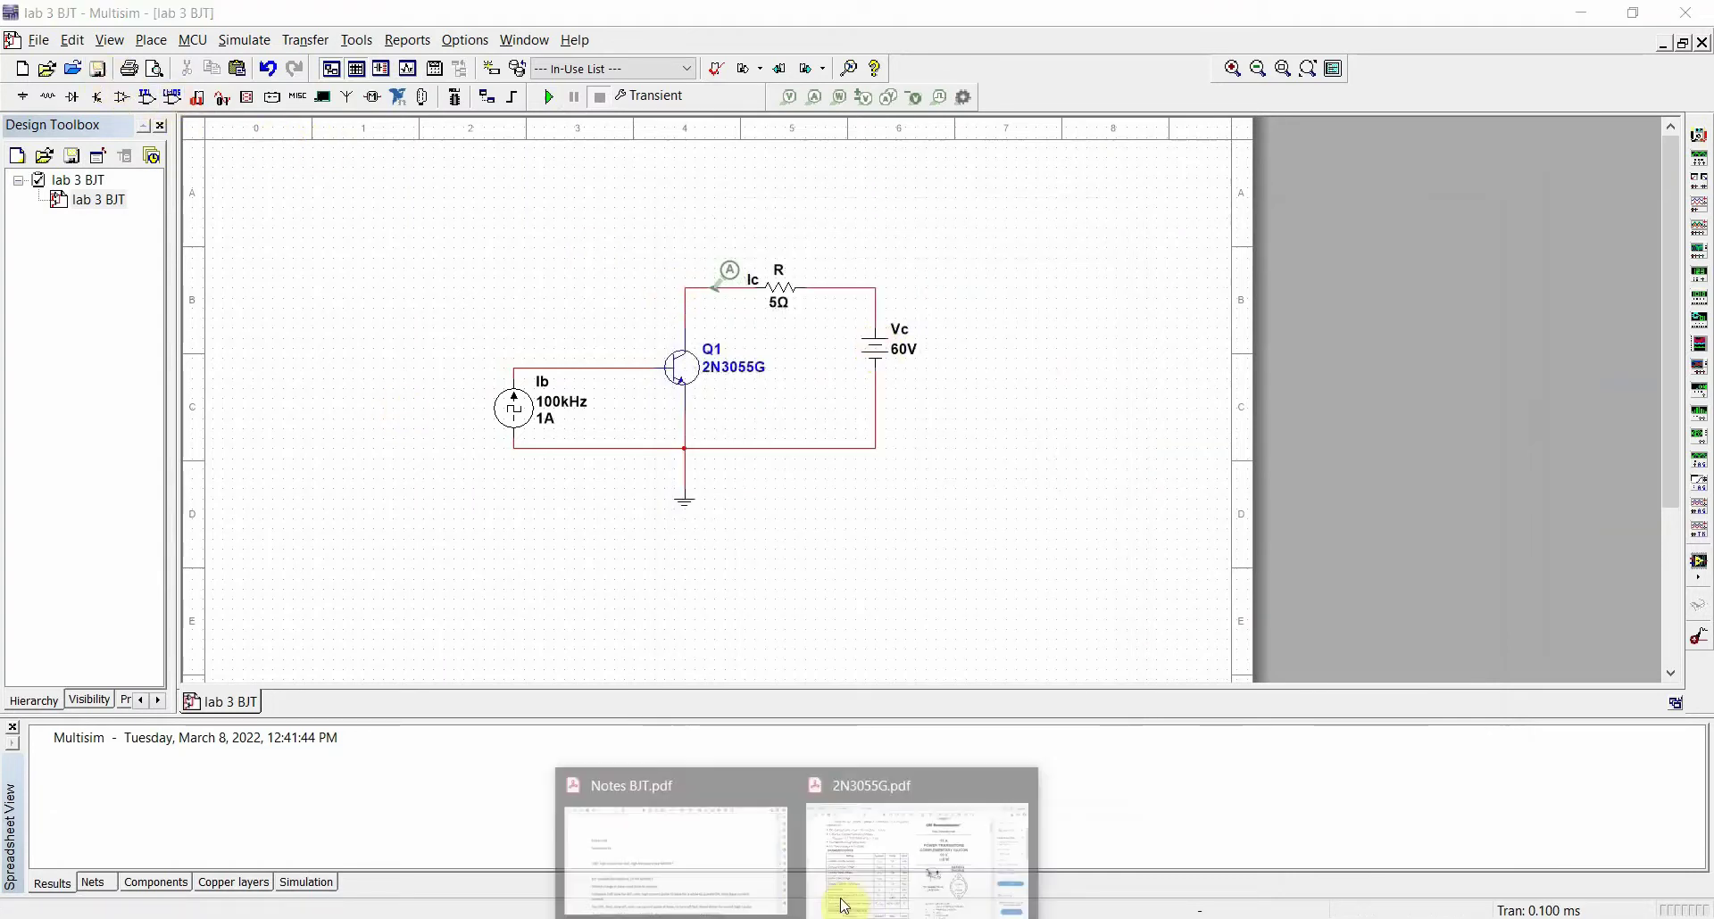
pyautogui.hotkey('alt', 'Tab')
pyautogui.scroll(-2, 650, 464)
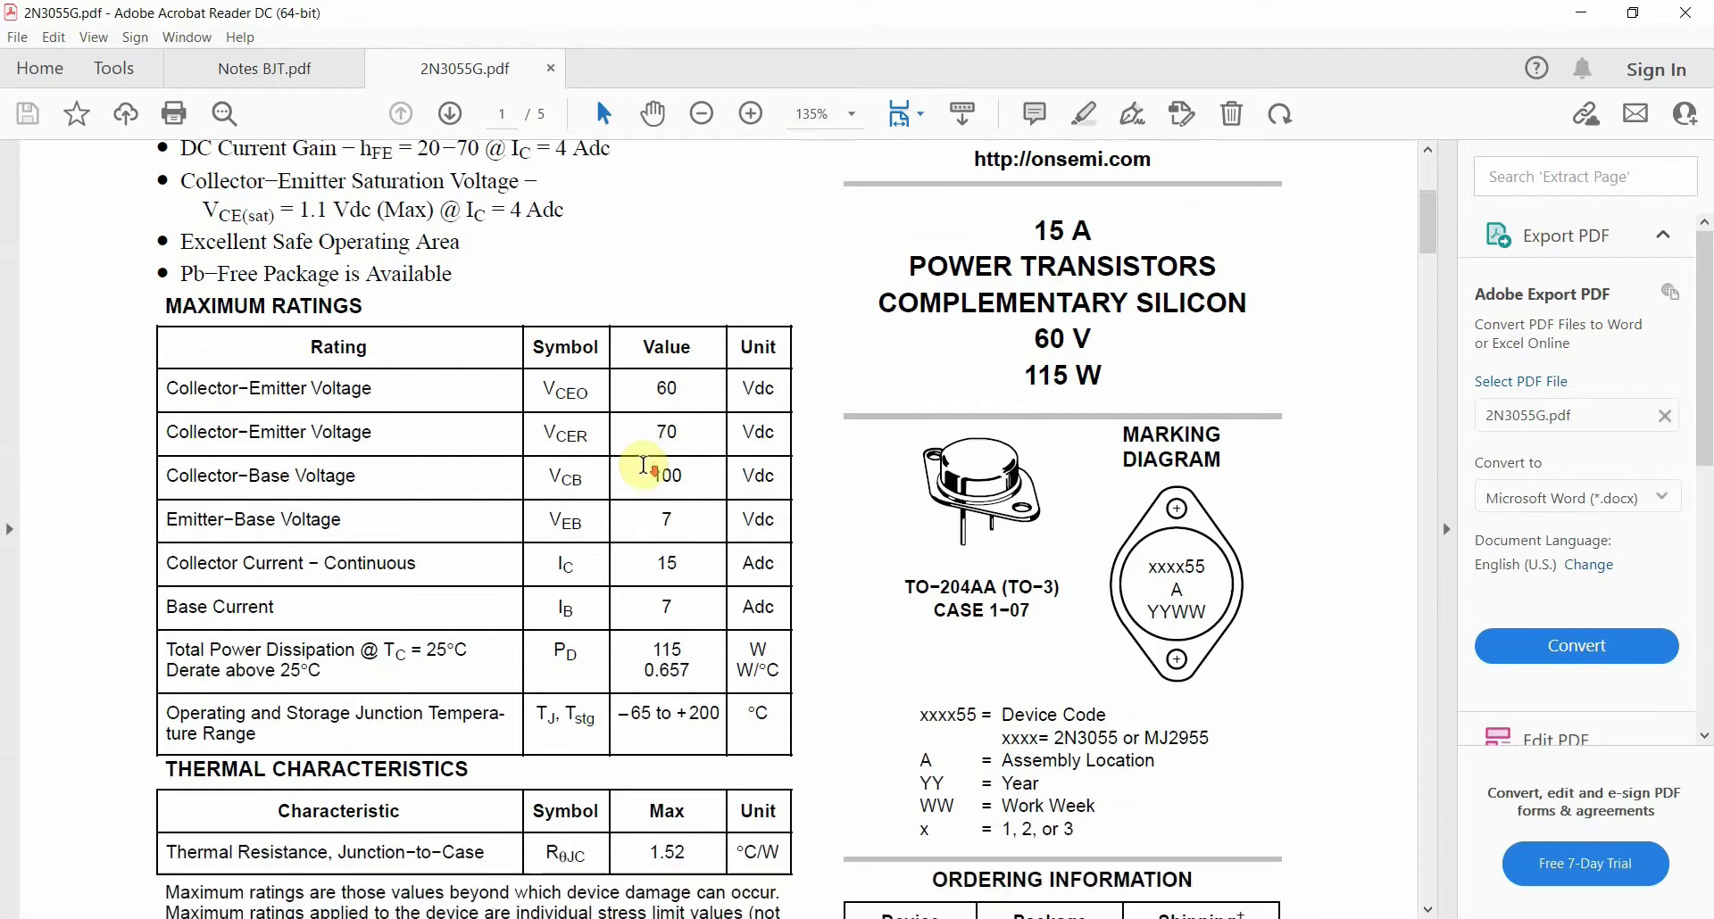
# Examine the collector-emitter, collector-base and emitter-base voltage ratings in the 2N3055G maximum ratings table
pyautogui.moveTo(172, 433); pyautogui.dragTo(382, 433)
pyautogui.click(554, 433)
pyautogui.doubleClick(665, 475)
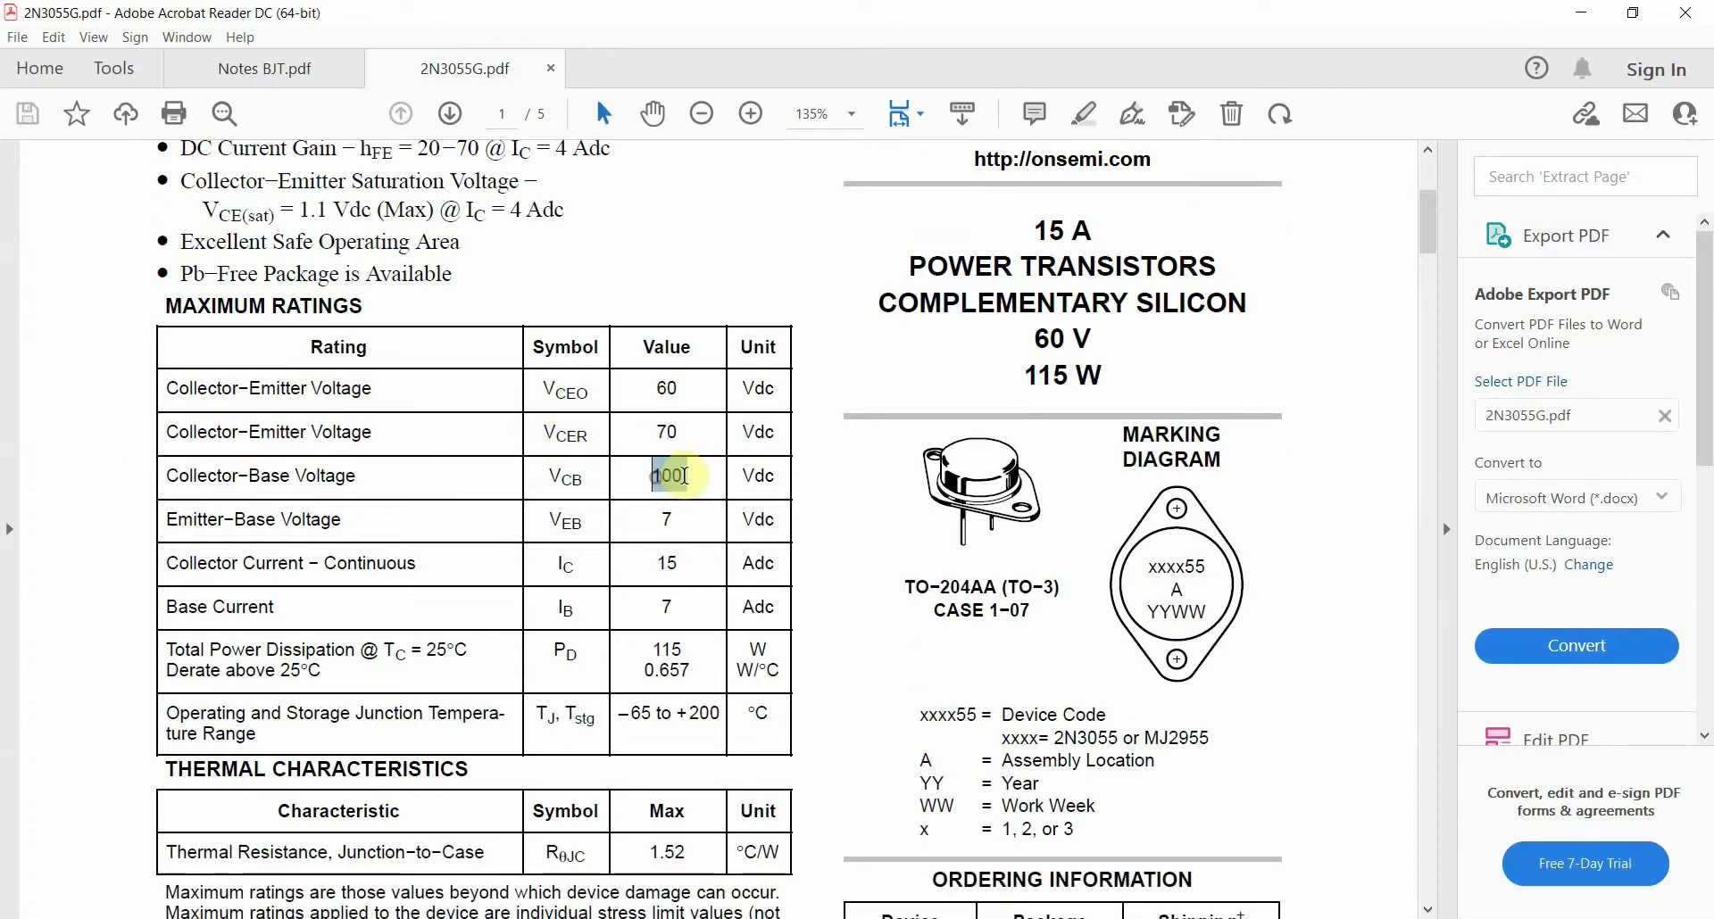
pyautogui.doubleClick(200, 490)
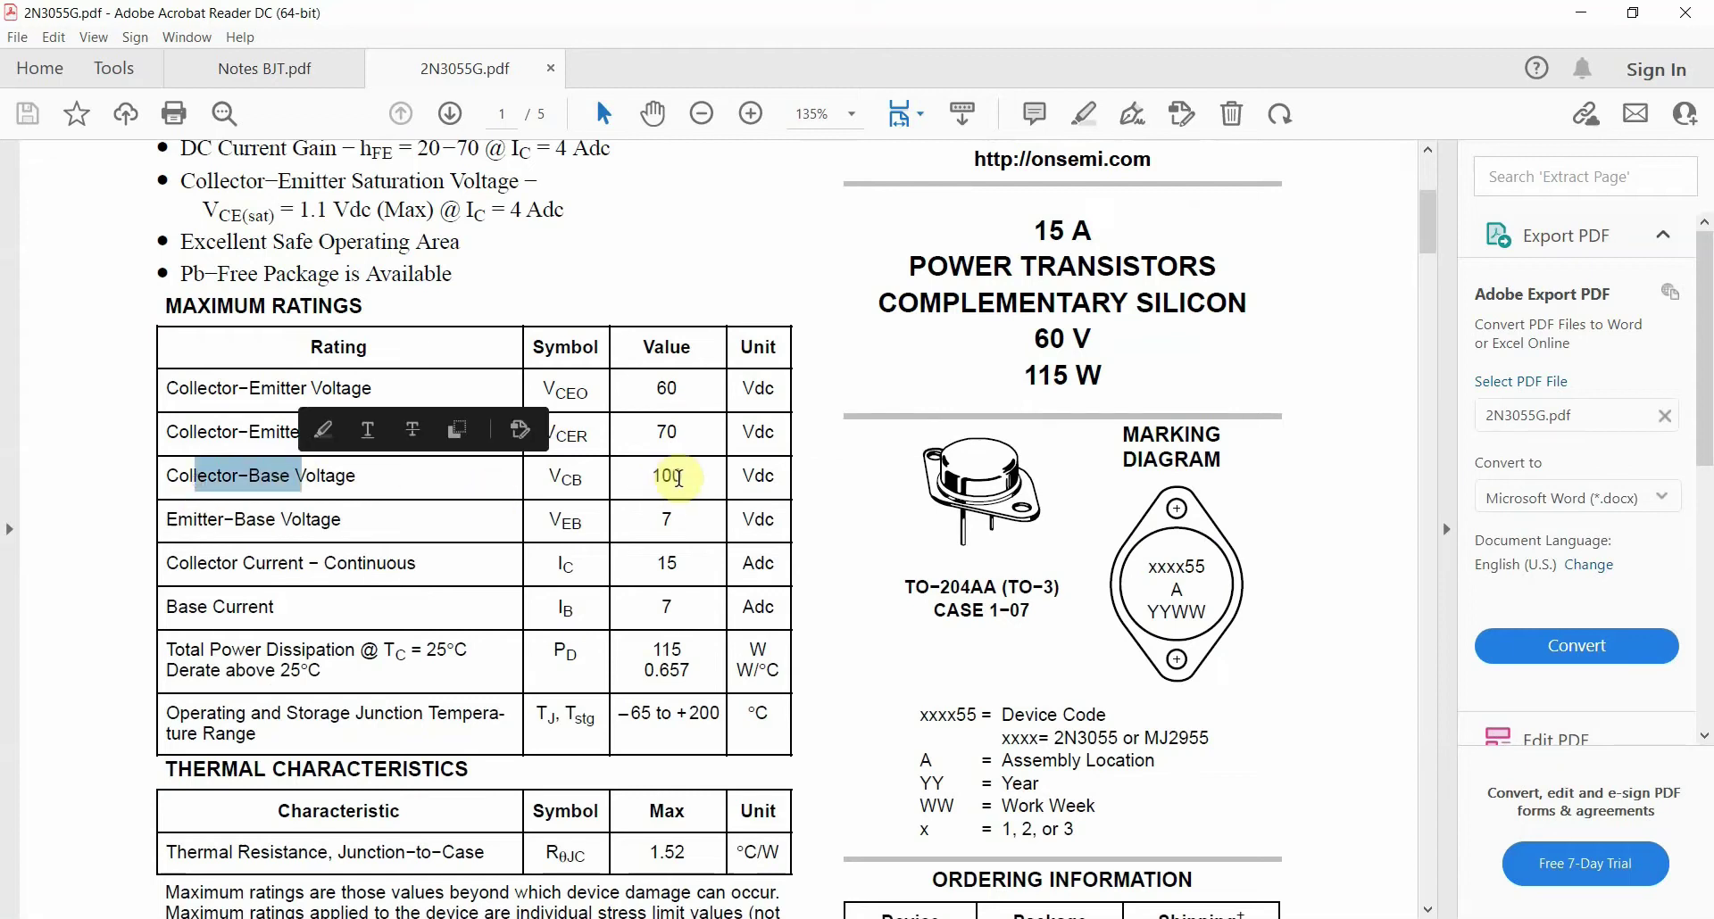
pyautogui.click(205, 525)
pyautogui.moveTo(206, 524); pyautogui.dragTo(486, 524)
pyautogui.doubleClick(663, 521)
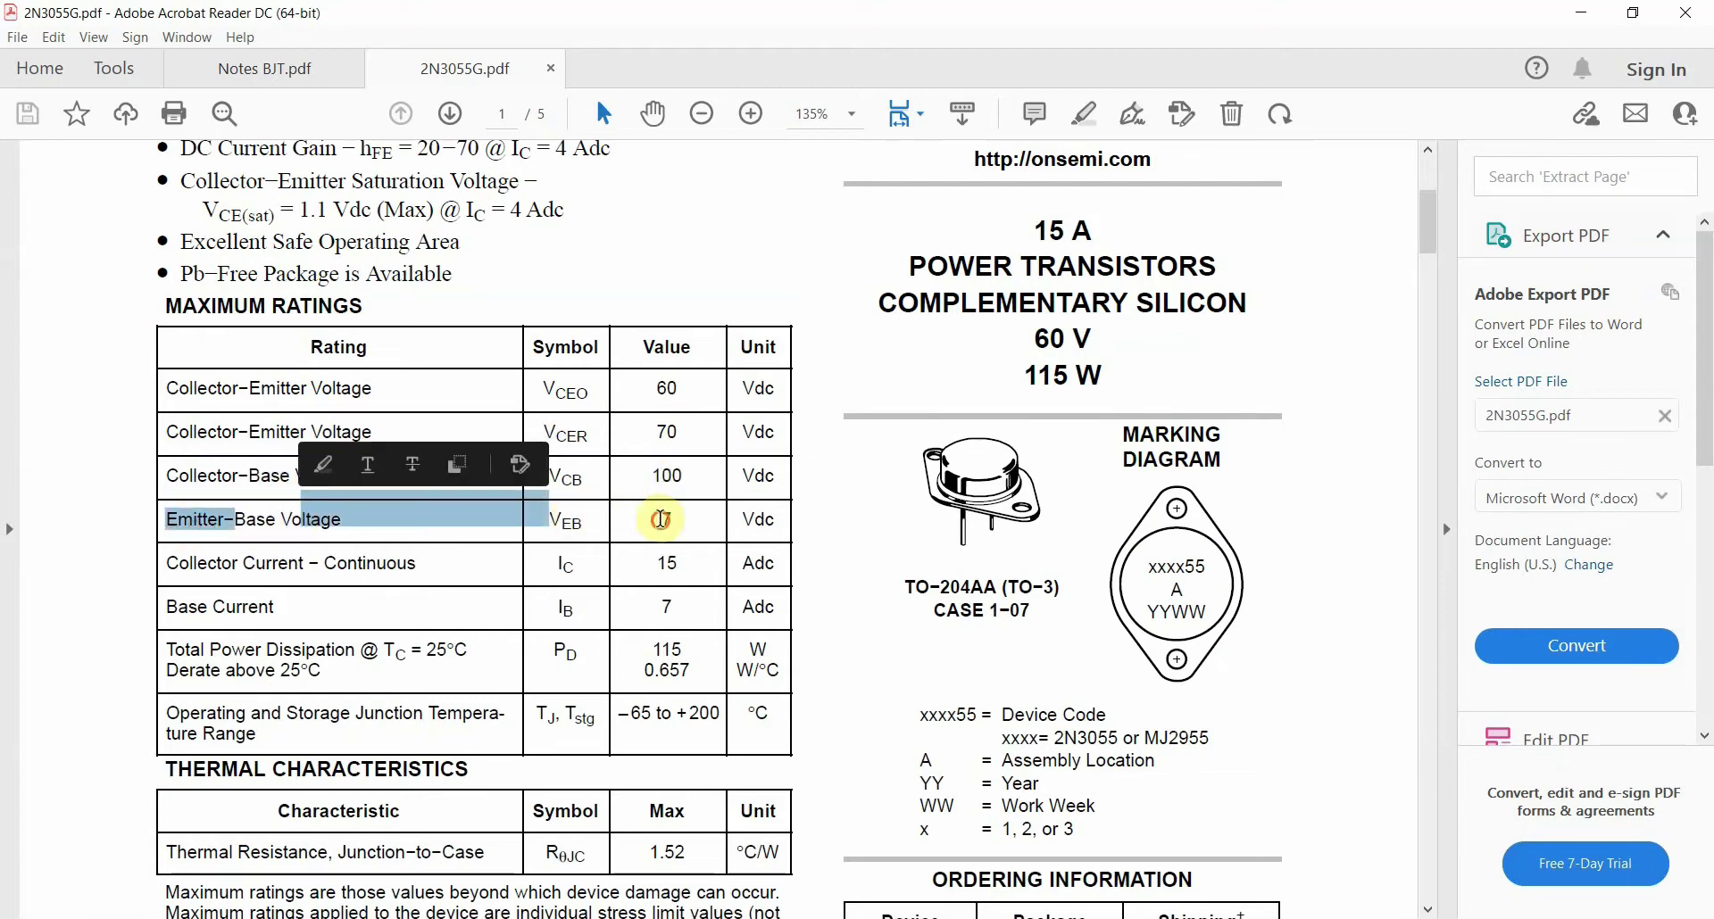
# Examine the continuous collector current, base current and total power dissipation ratings in the maximum ratings table
pyautogui.click(200, 568)
pyautogui.moveTo(200, 569); pyautogui.dragTo(419, 569)
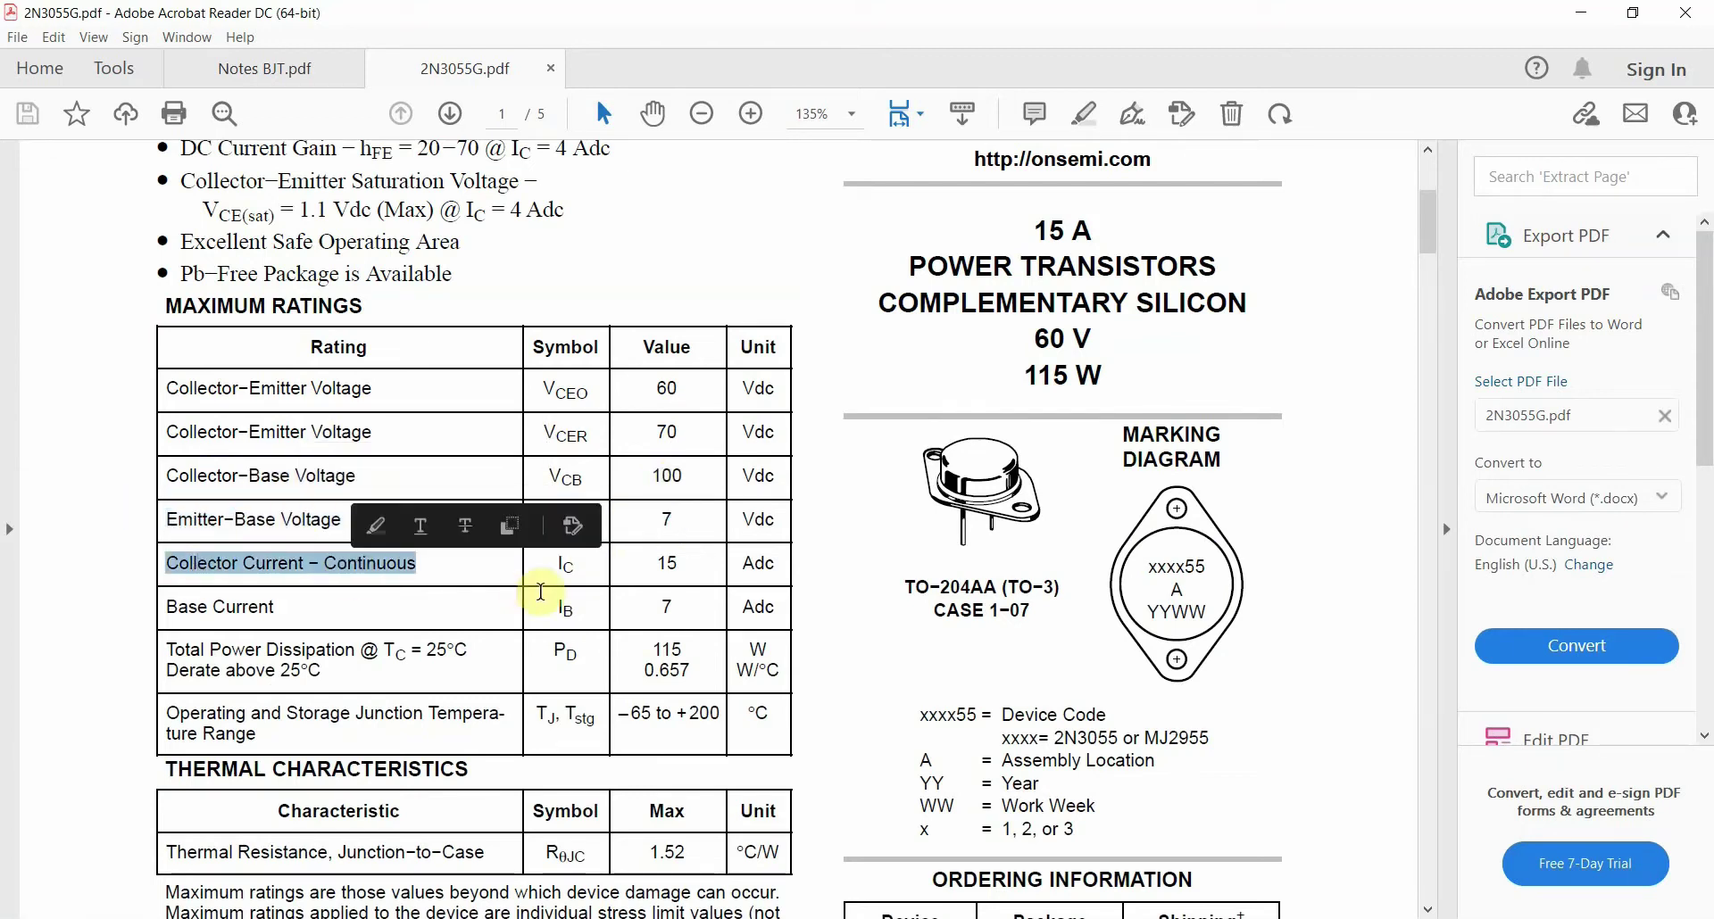
pyautogui.doubleClick(665, 564)
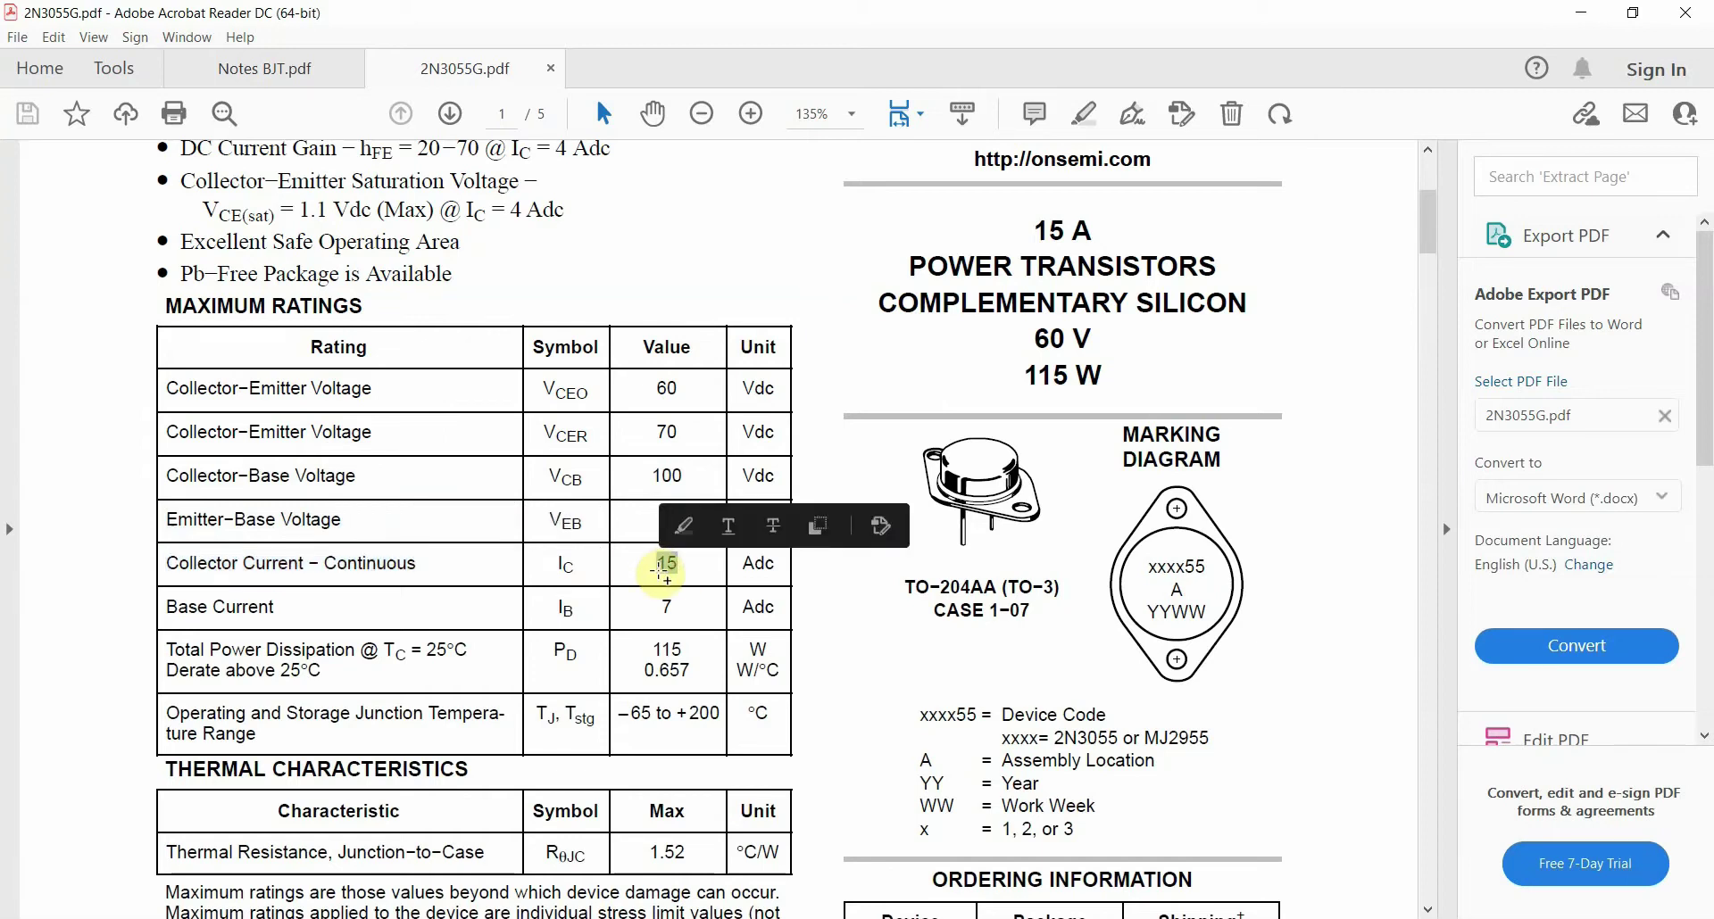
pyautogui.click(665, 571)
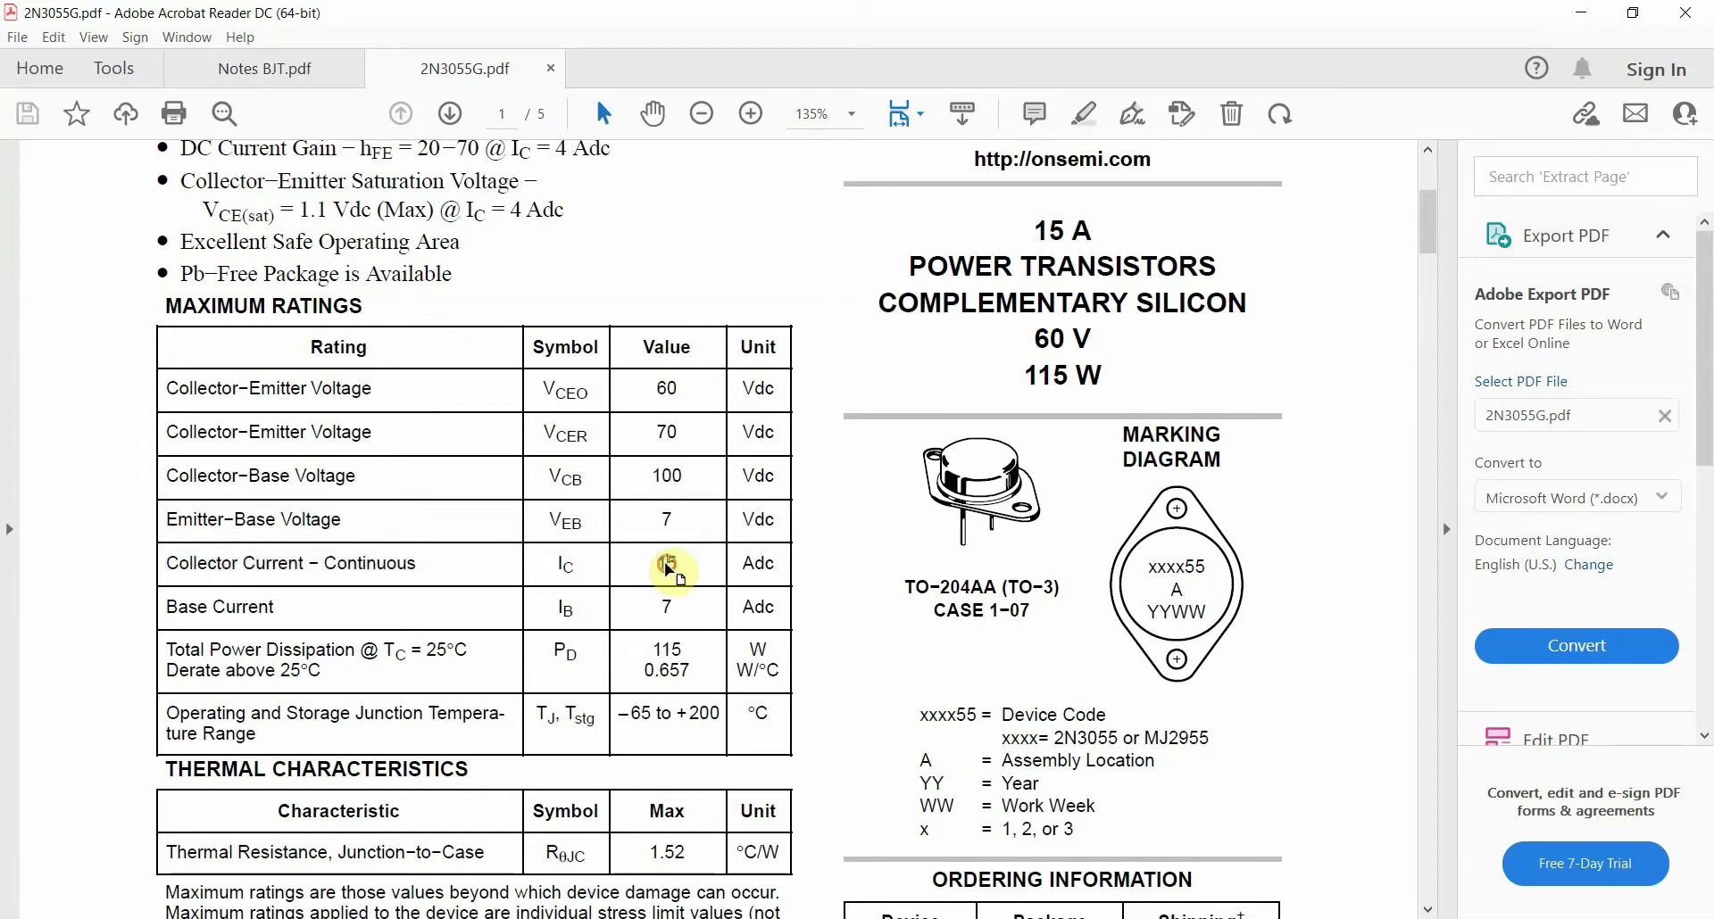
pyautogui.tripleClick(668, 564)
pyautogui.click(666, 533)
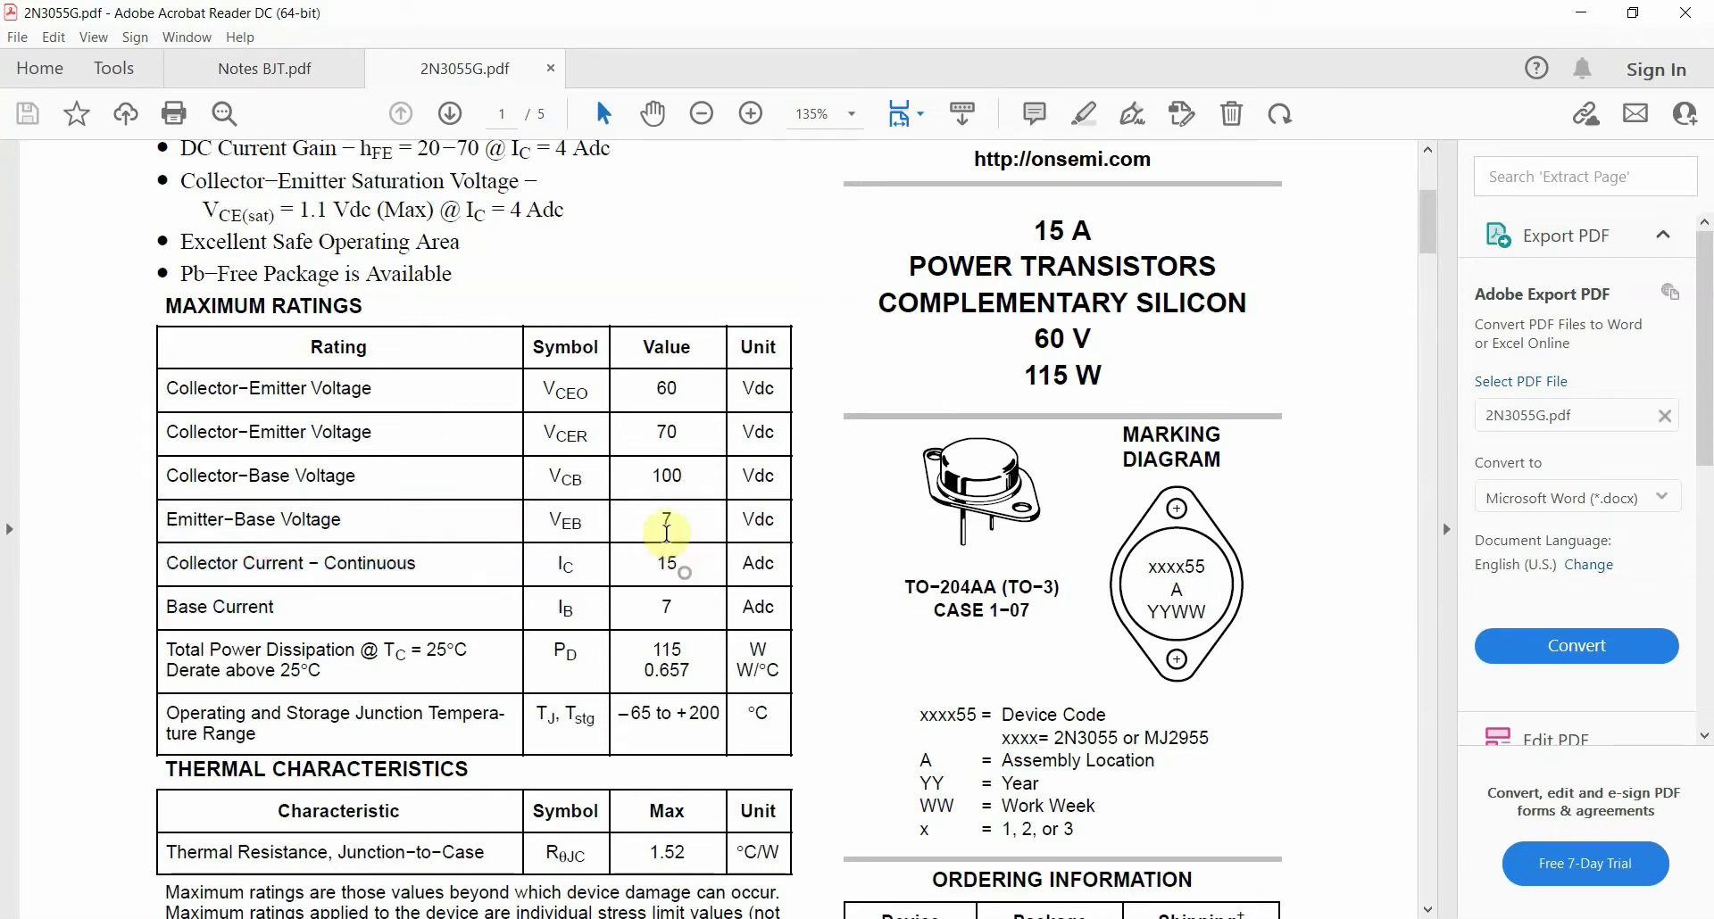
pyautogui.tripleClick(669, 390)
pyautogui.doubleClick(665, 564)
pyautogui.click(665, 575)
pyautogui.doubleClick(667, 609)
pyautogui.click(759, 641)
pyautogui.moveTo(637, 656); pyautogui.dragTo(685, 661)
pyautogui.click(690, 659)
pyautogui.scroll(-1, 727, 598)
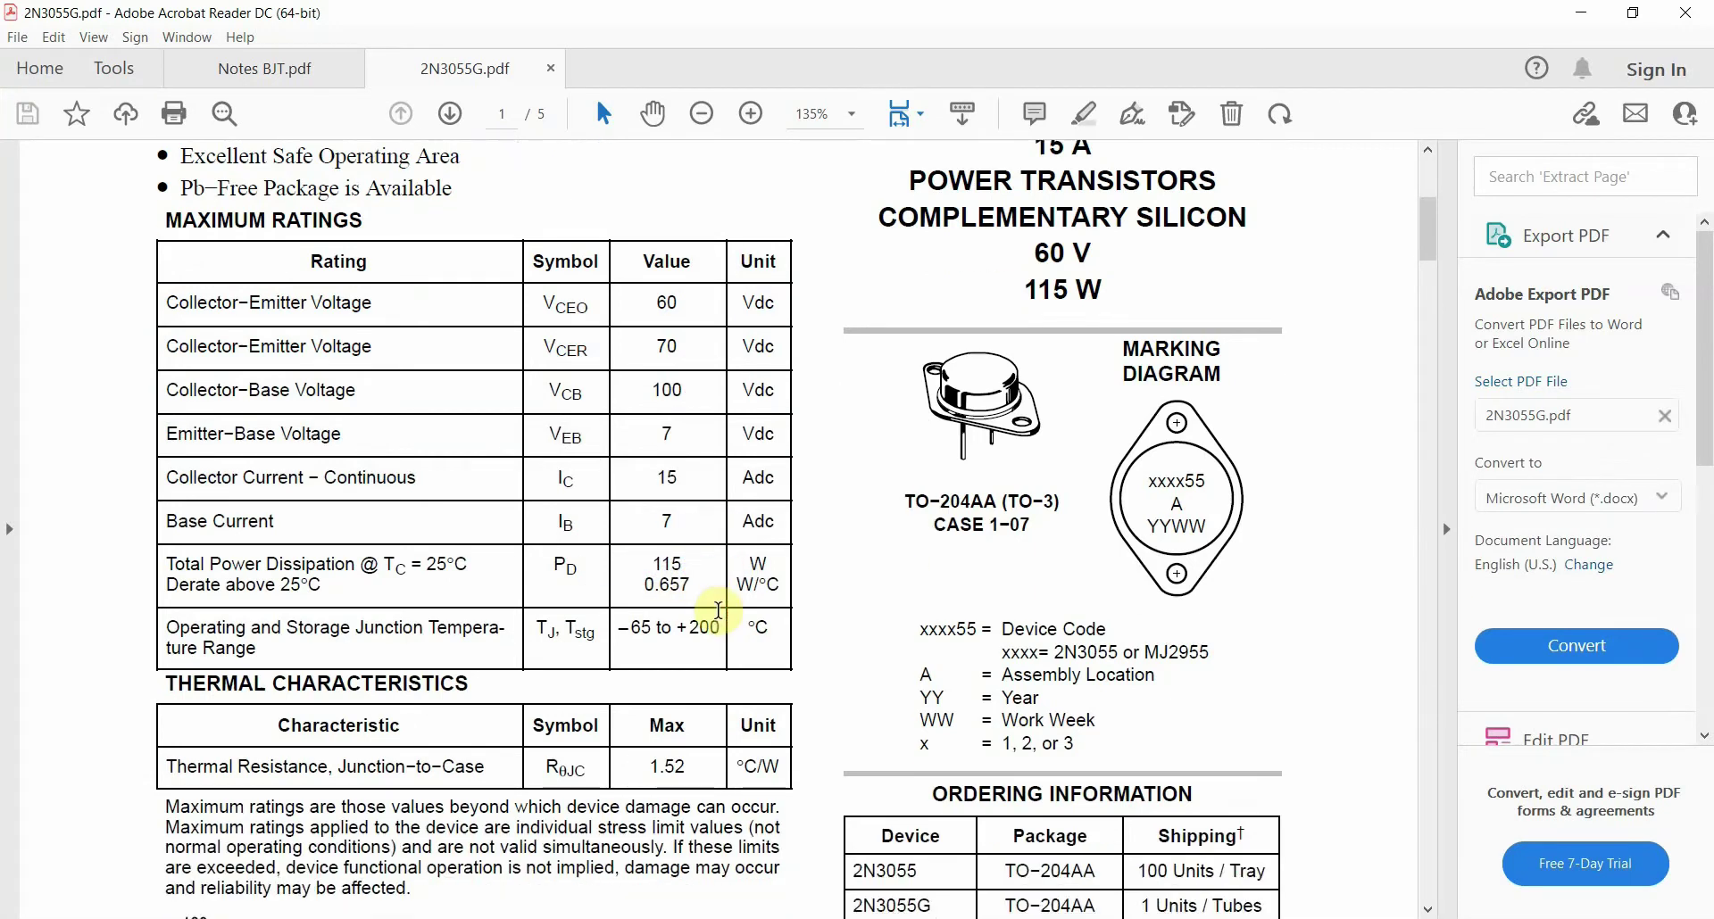
pyautogui.scroll(1, 765, 607)
# Examine the headline current, voltage and power ratings of the transistor on the datasheet's first page
pyautogui.scroll(2, 919, 558)
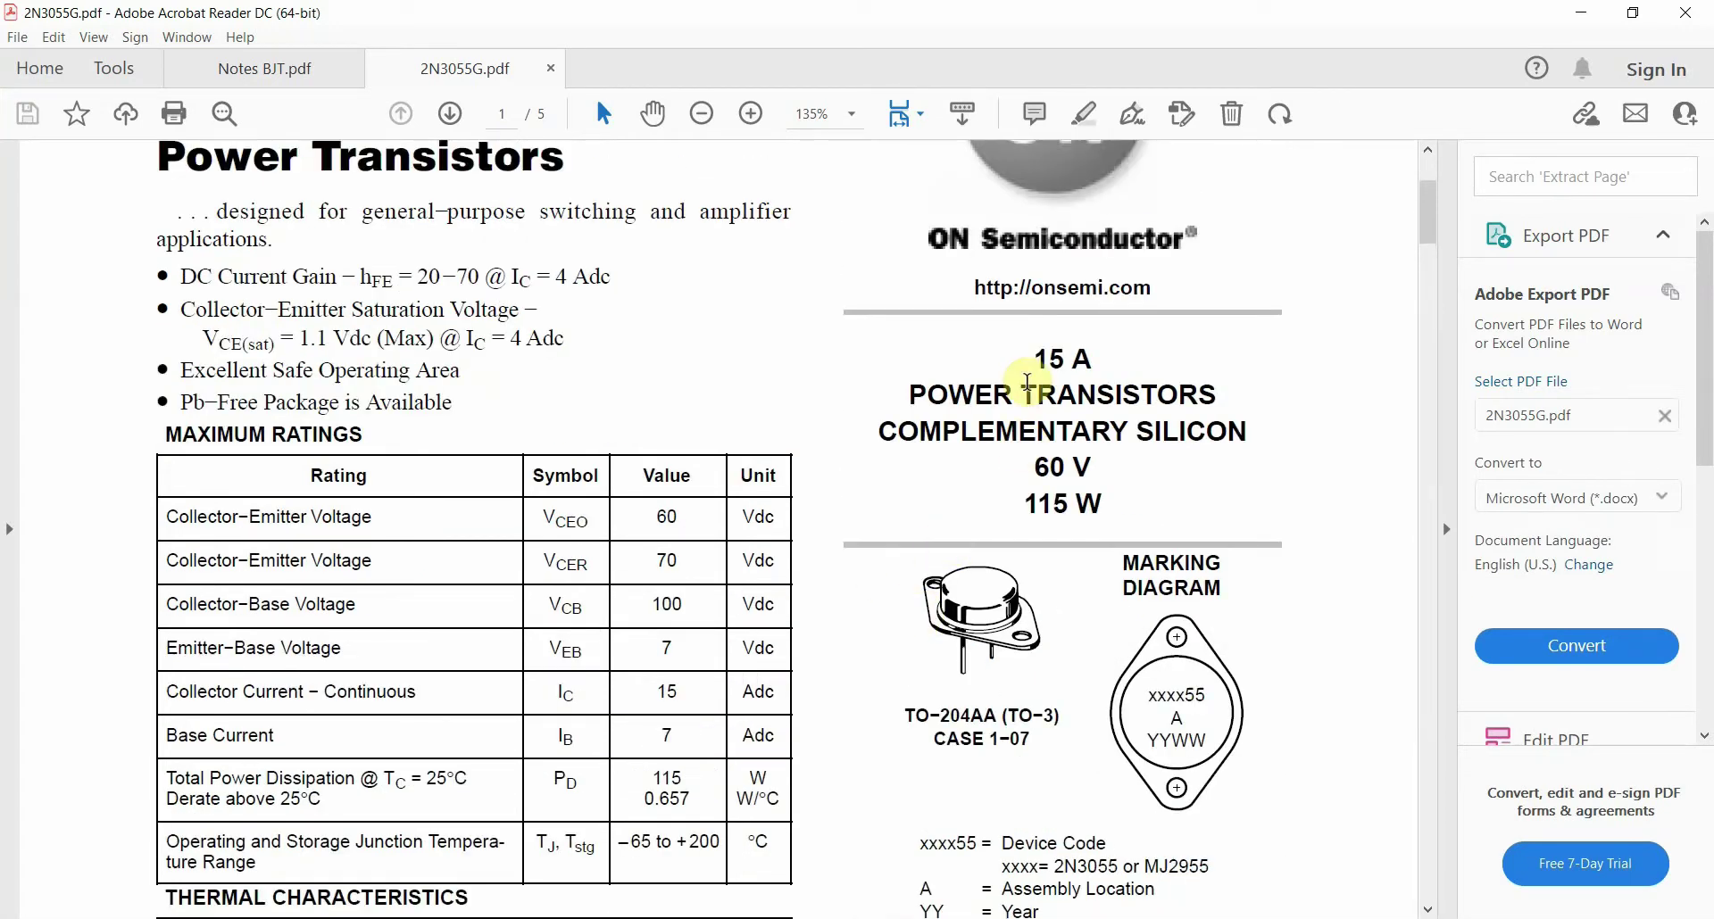
pyautogui.moveTo(1033, 358); pyautogui.dragTo(1088, 503)
pyautogui.click(1089, 503)
pyautogui.moveTo(1034, 358); pyautogui.dragTo(1090, 358)
pyautogui.click(1084, 357)
pyautogui.moveTo(1041, 461); pyautogui.dragTo(1087, 465)
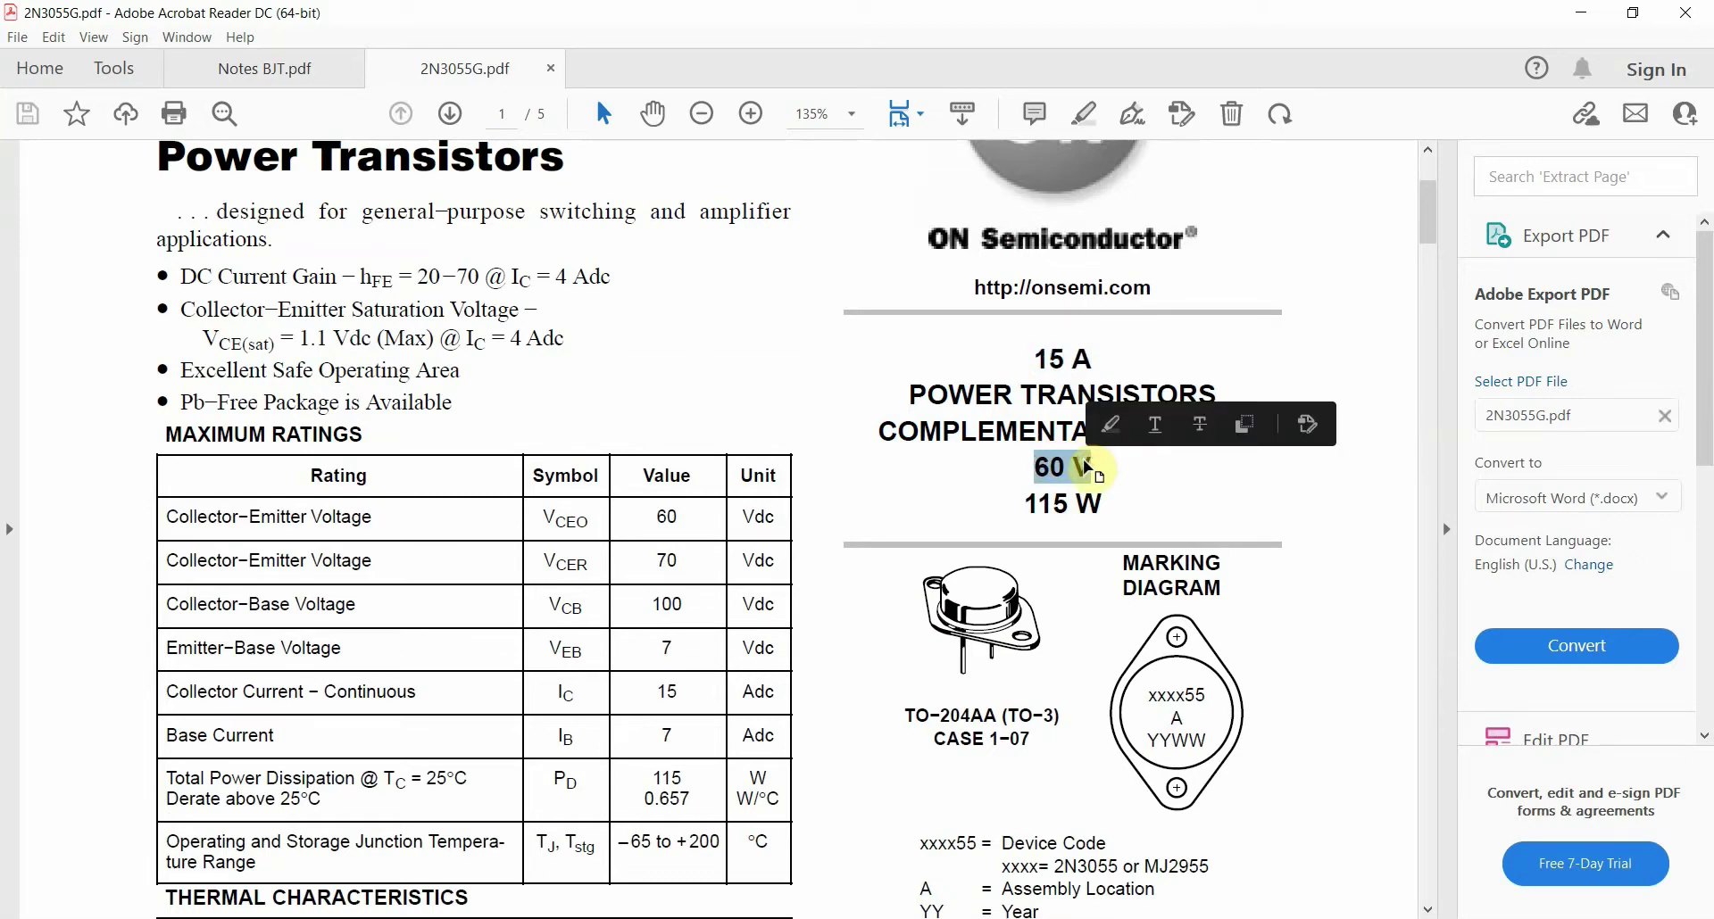
pyautogui.moveTo(1025, 503); pyautogui.dragTo(1104, 493)
pyautogui.click(1100, 505)
pyautogui.click(1098, 507)
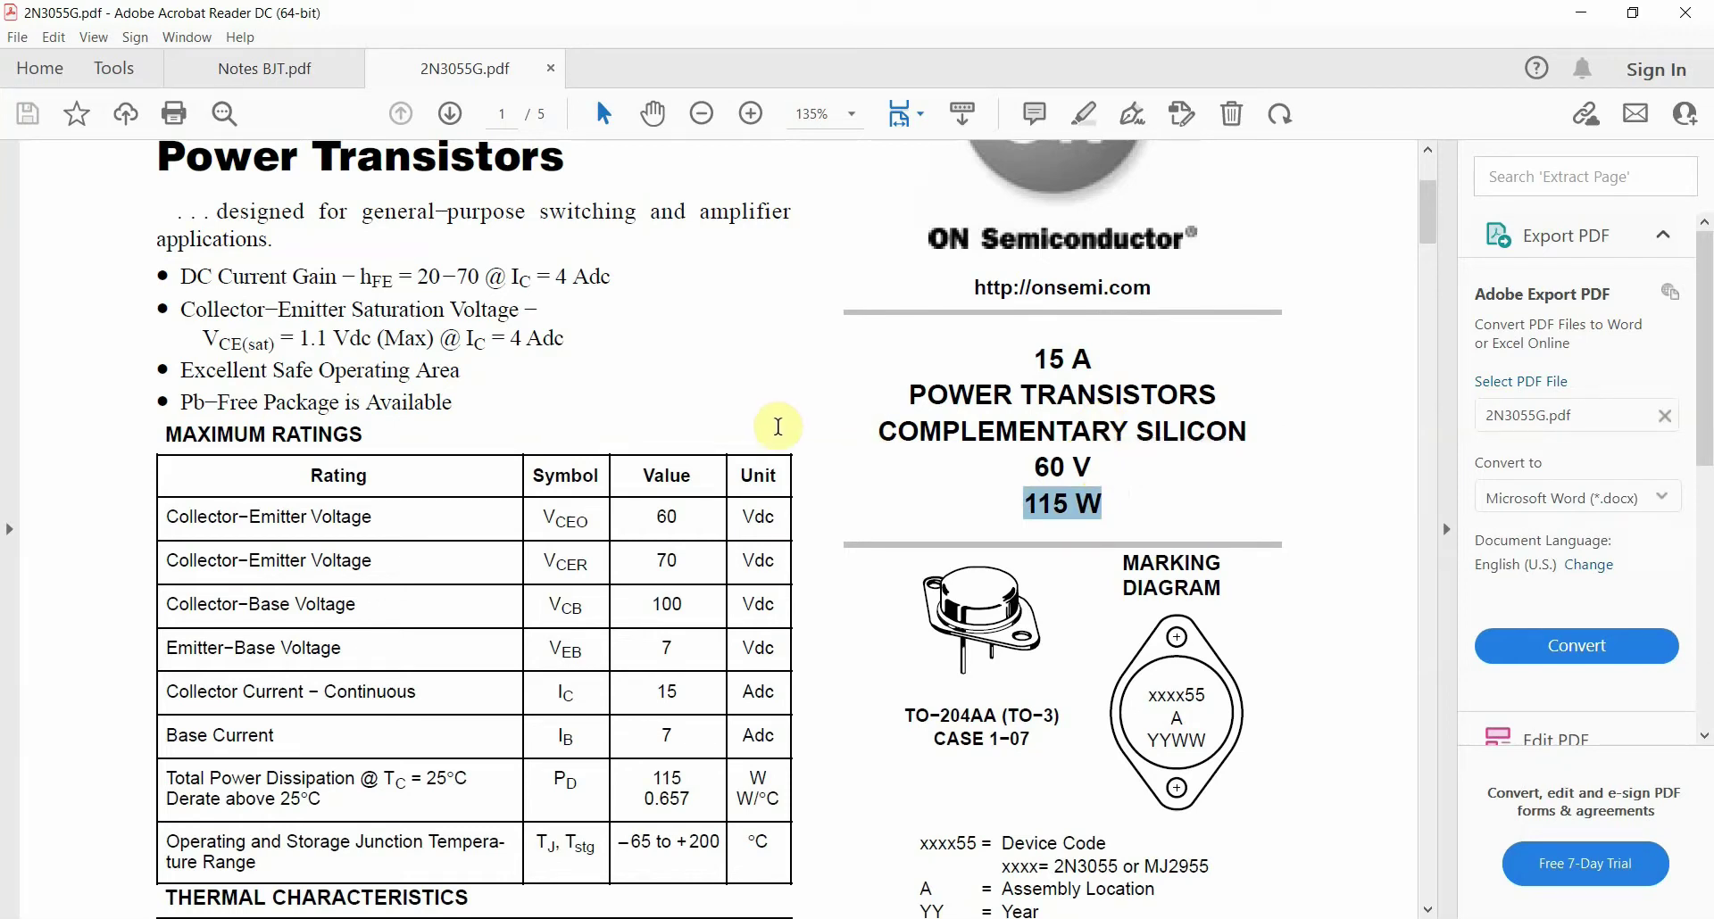
pyautogui.scroll(-6, 778, 426)
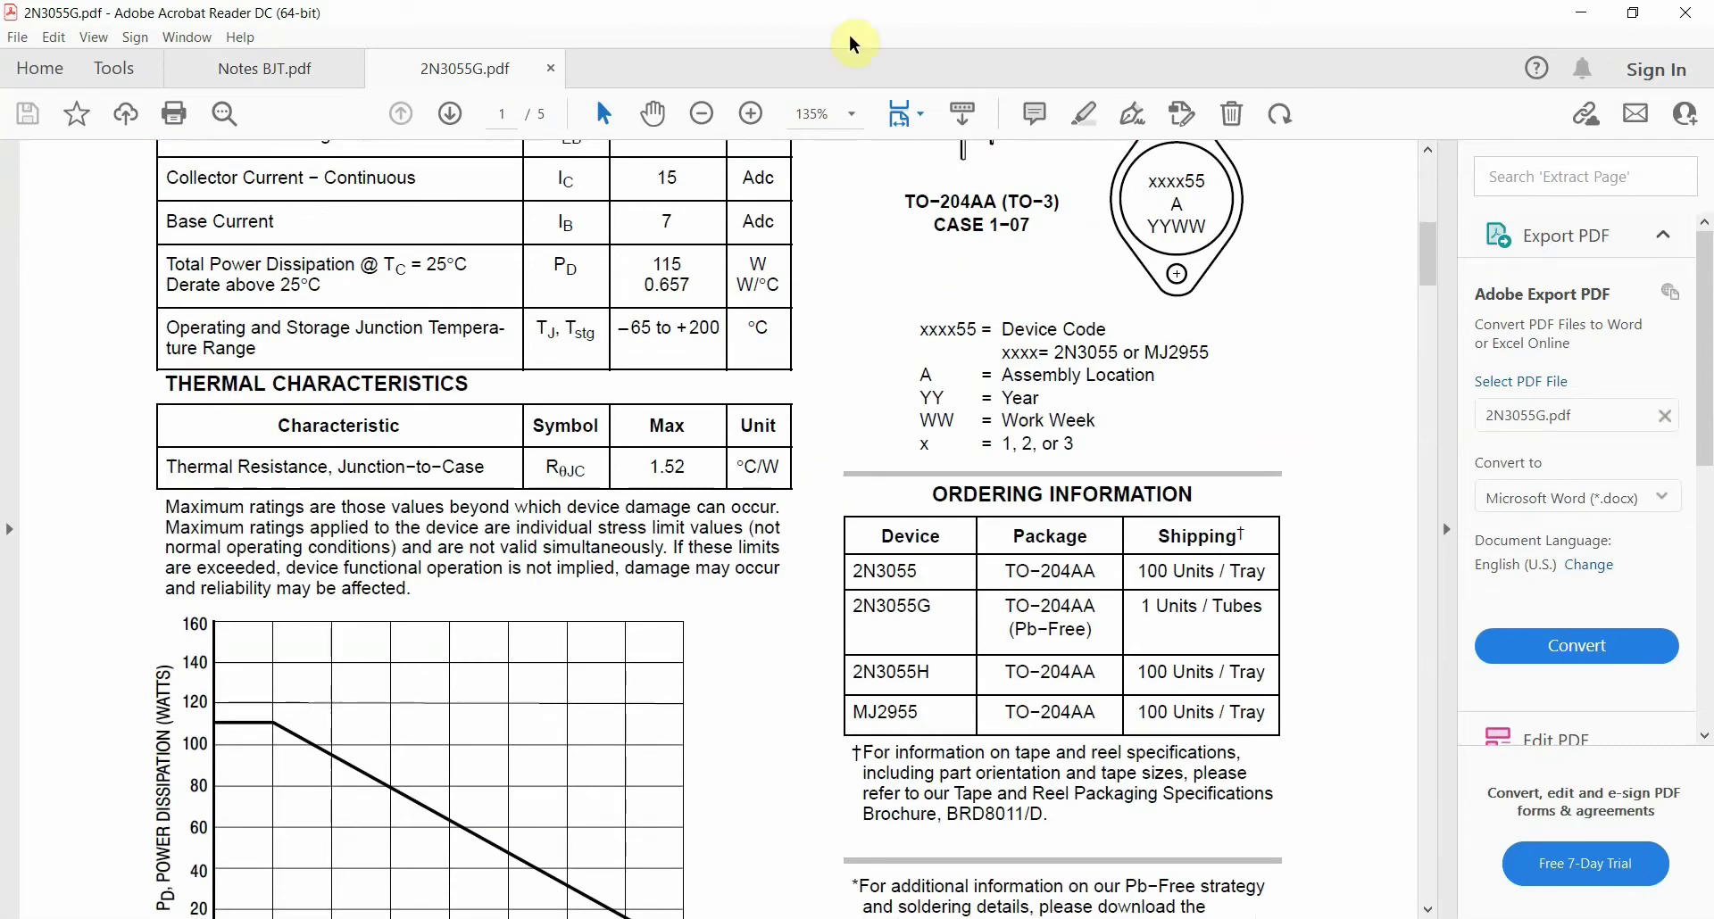
# Switch to the Lab4 BJT - upload folder and open the lab 3a BJT design in Multisim
pyautogui.click(701, 916)
pyautogui.click(577, 917)
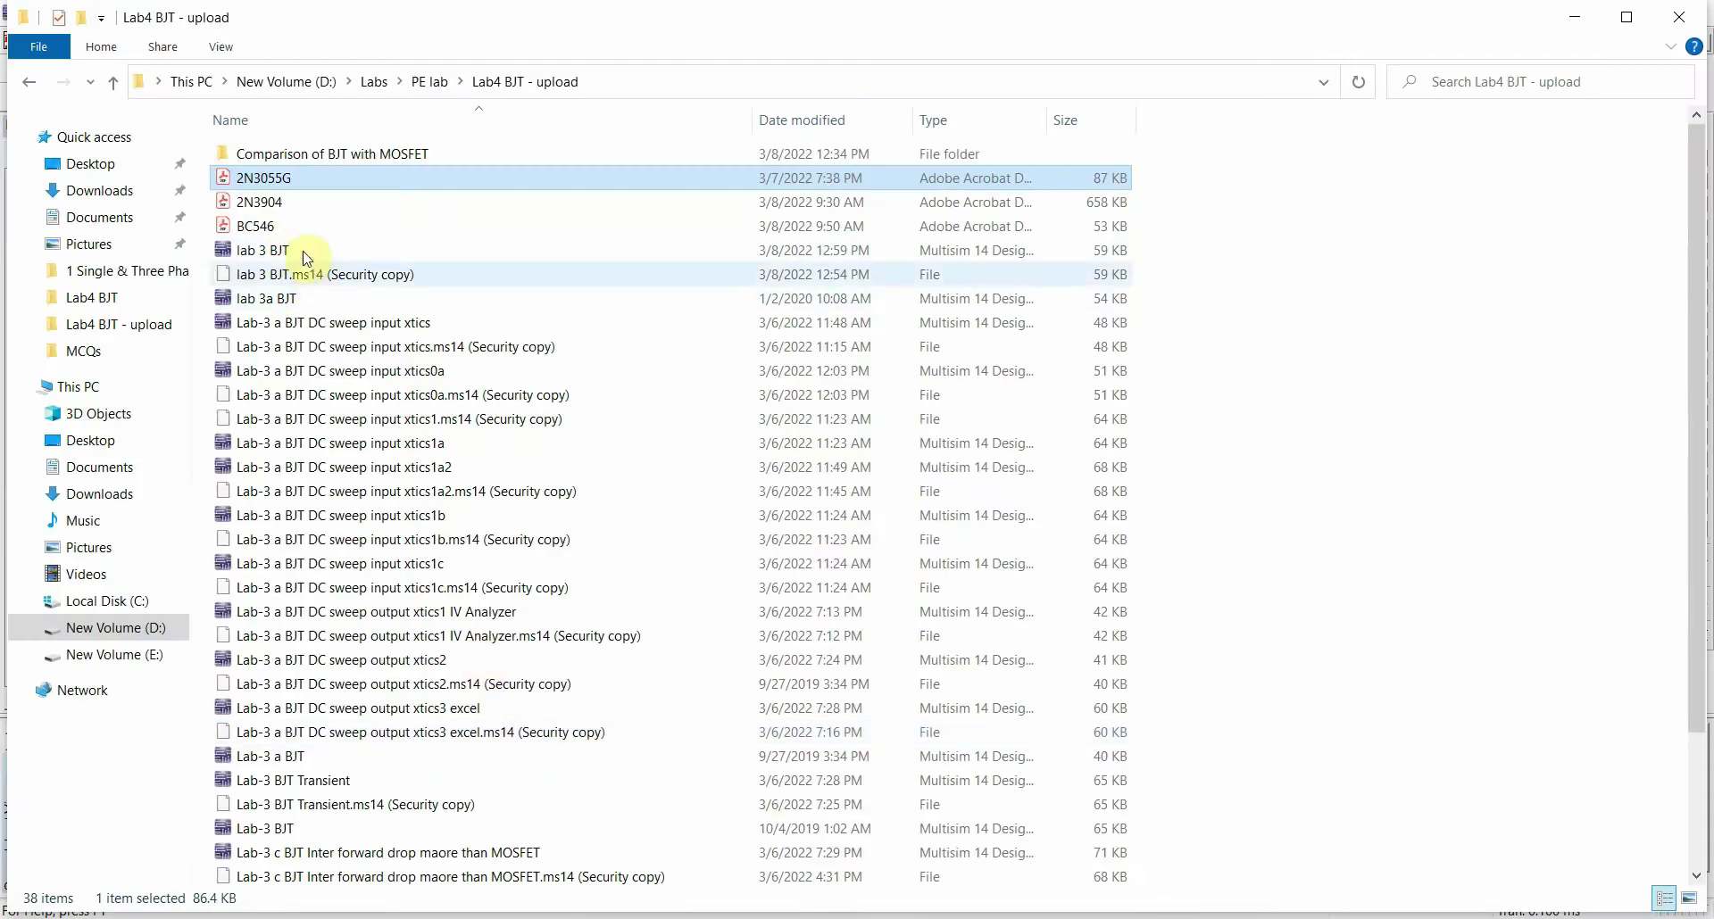
pyautogui.click(282, 300)
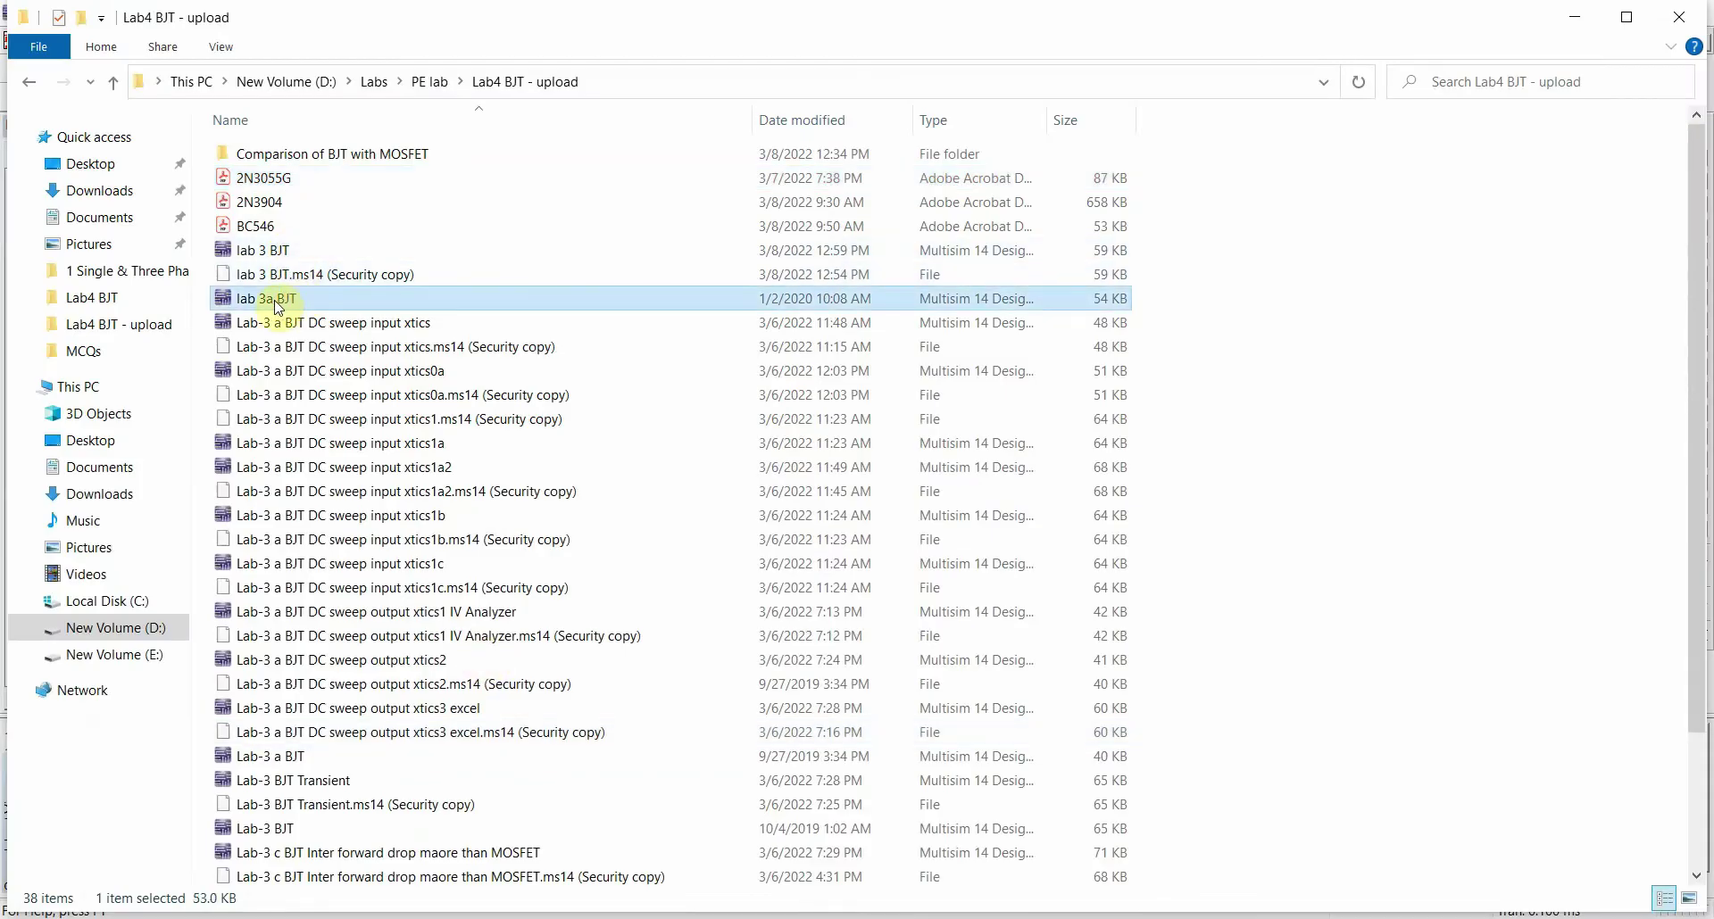
pyautogui.doubleClick(277, 305)
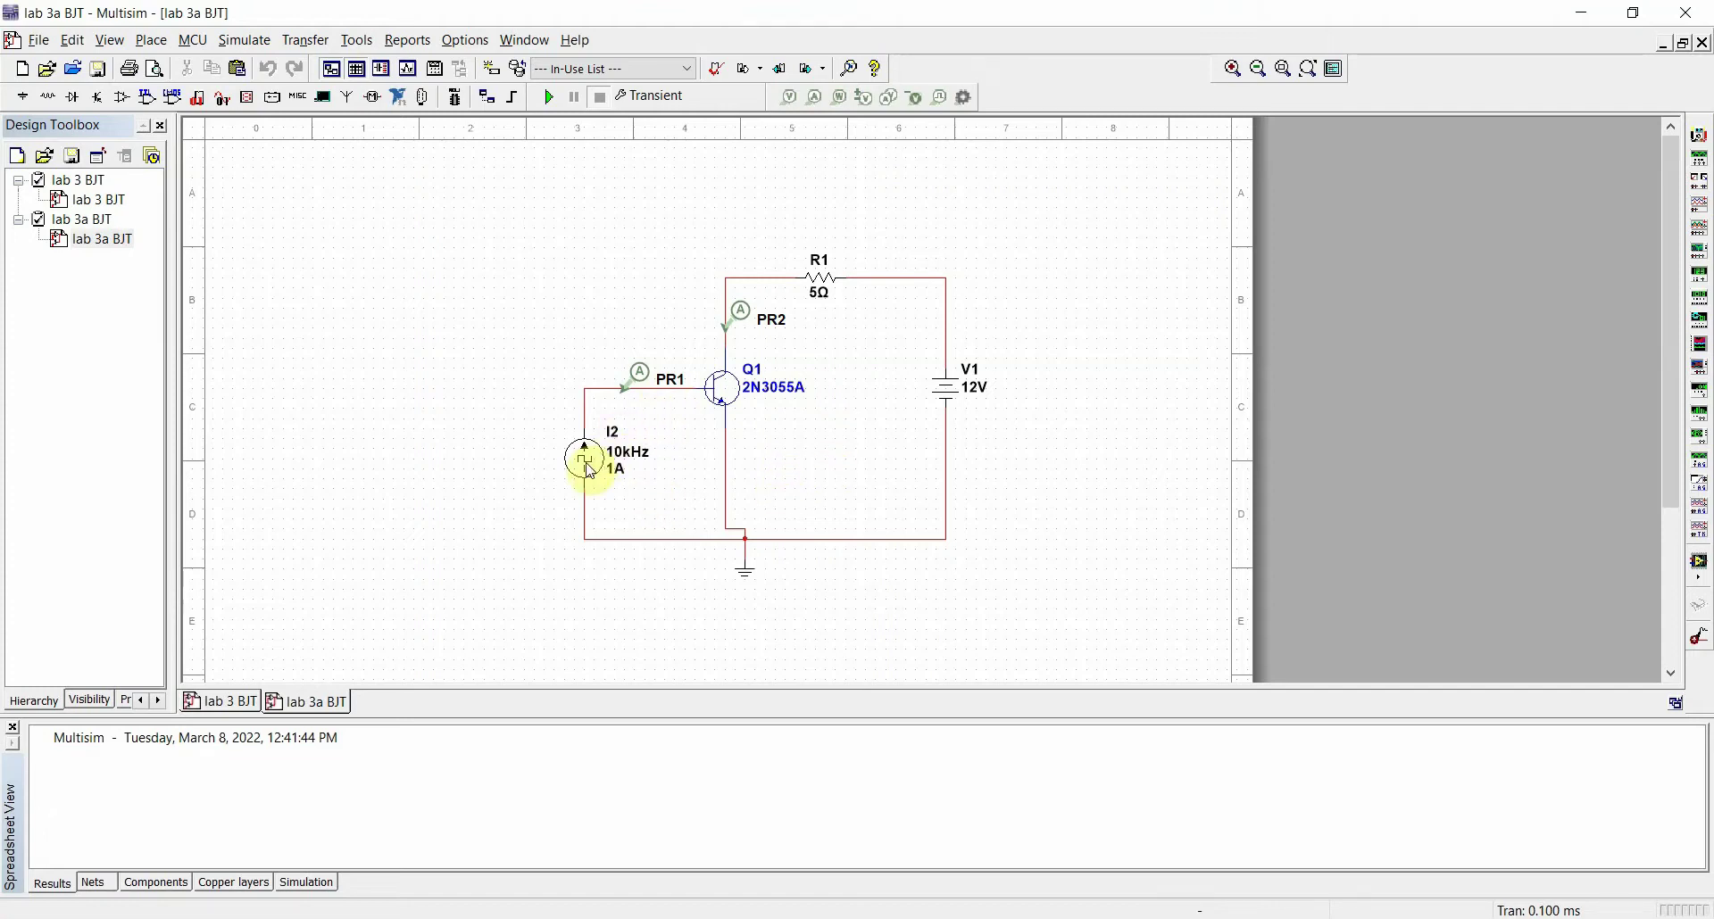
# Inspect current probes PR1 and PR2, DC source V1 and resistor R1 in the lab 3a BJT circuit
pyautogui.click(643, 382)
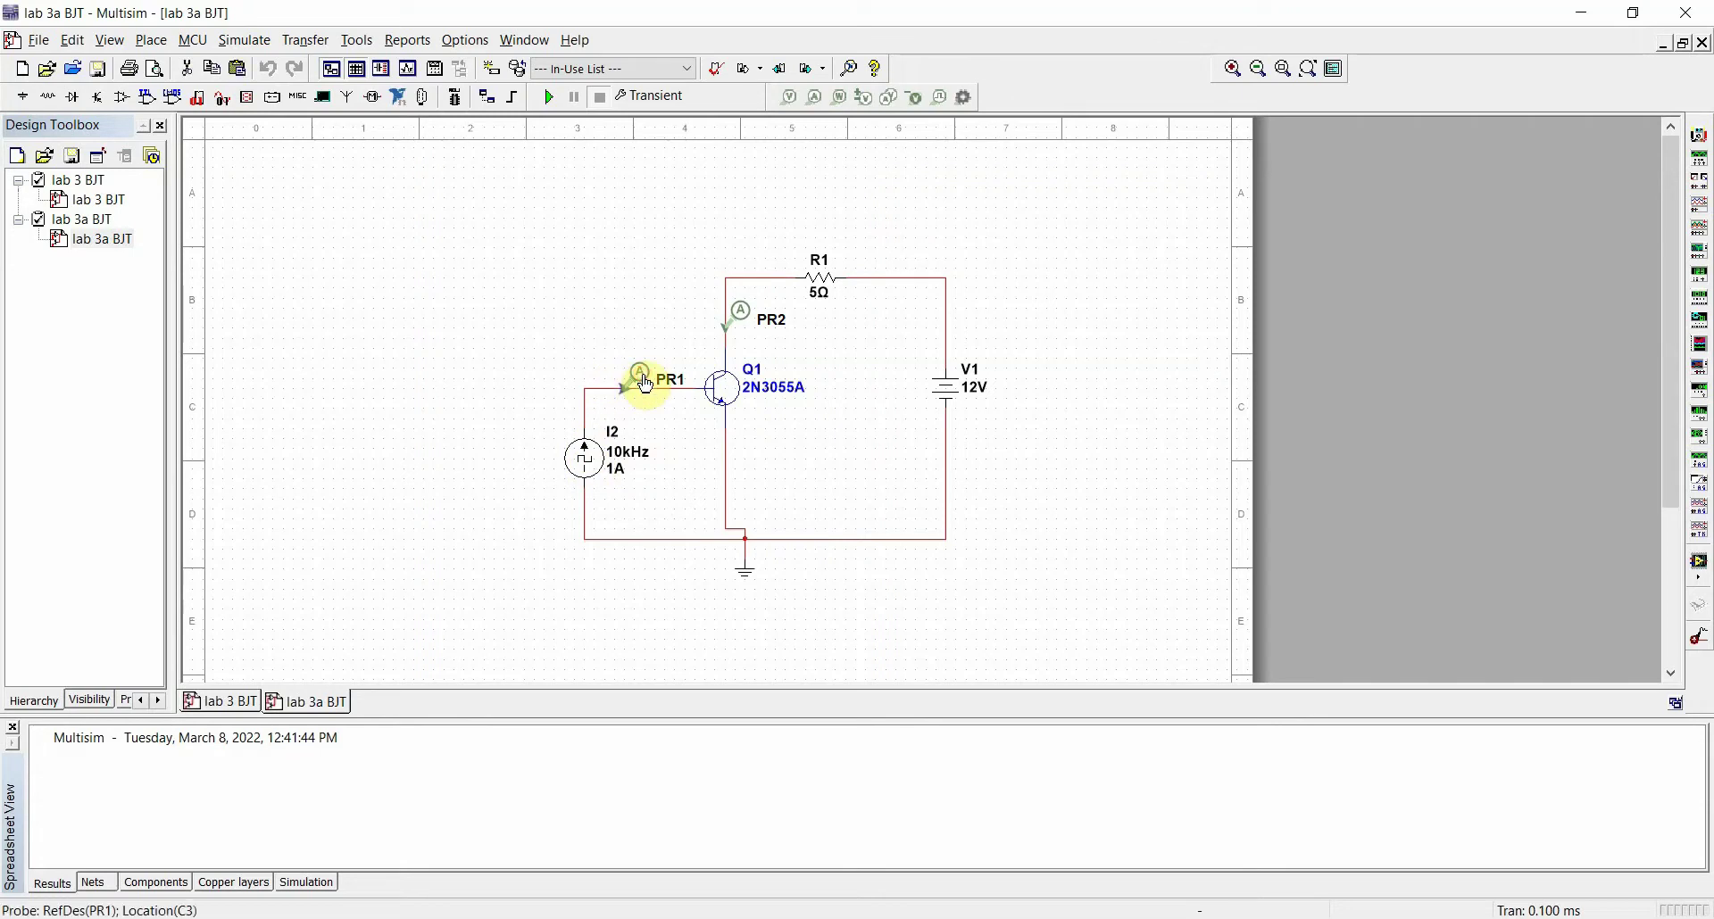
pyautogui.click(746, 318)
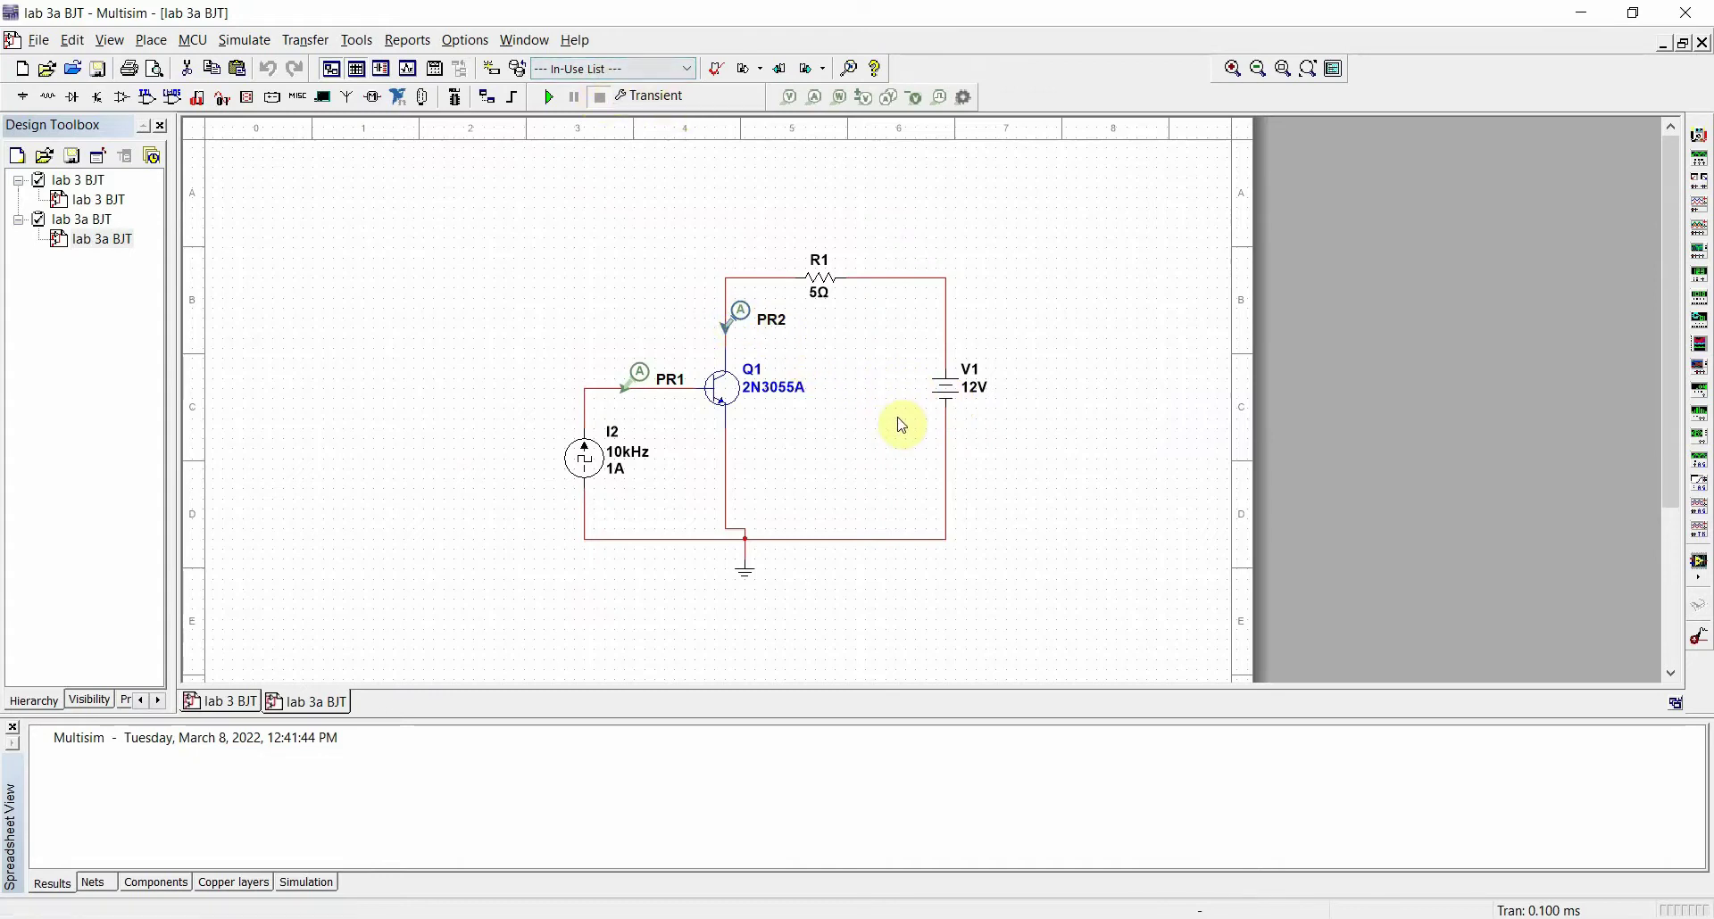
pyautogui.click(959, 402)
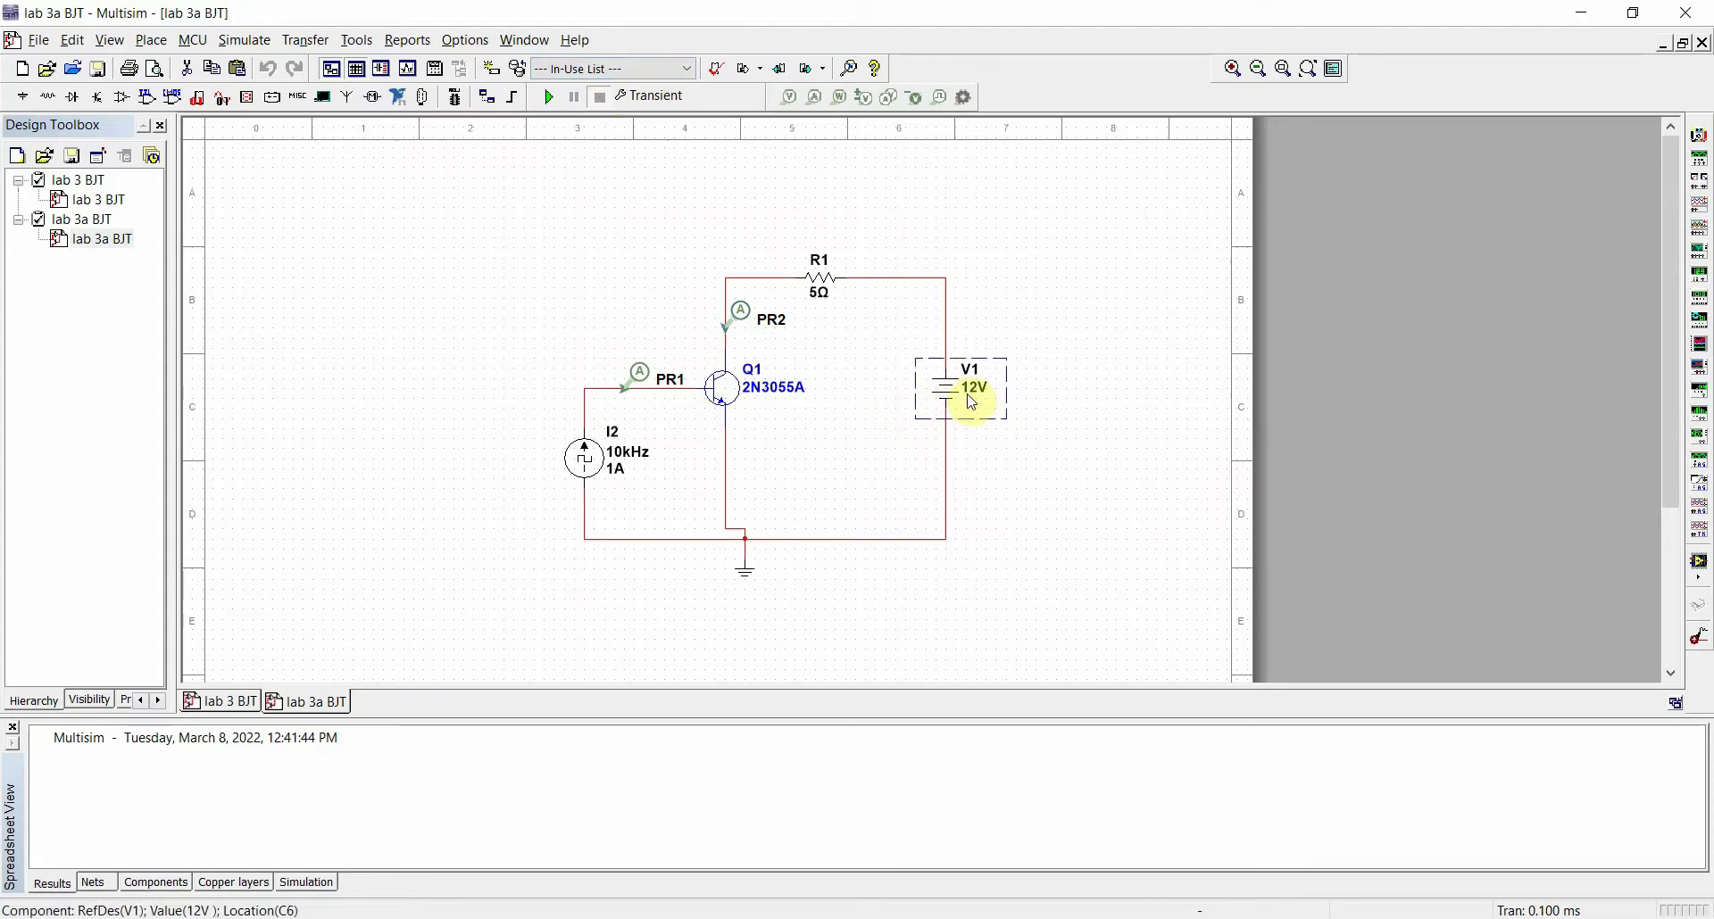
pyautogui.click(818, 284)
pyautogui.click(822, 336)
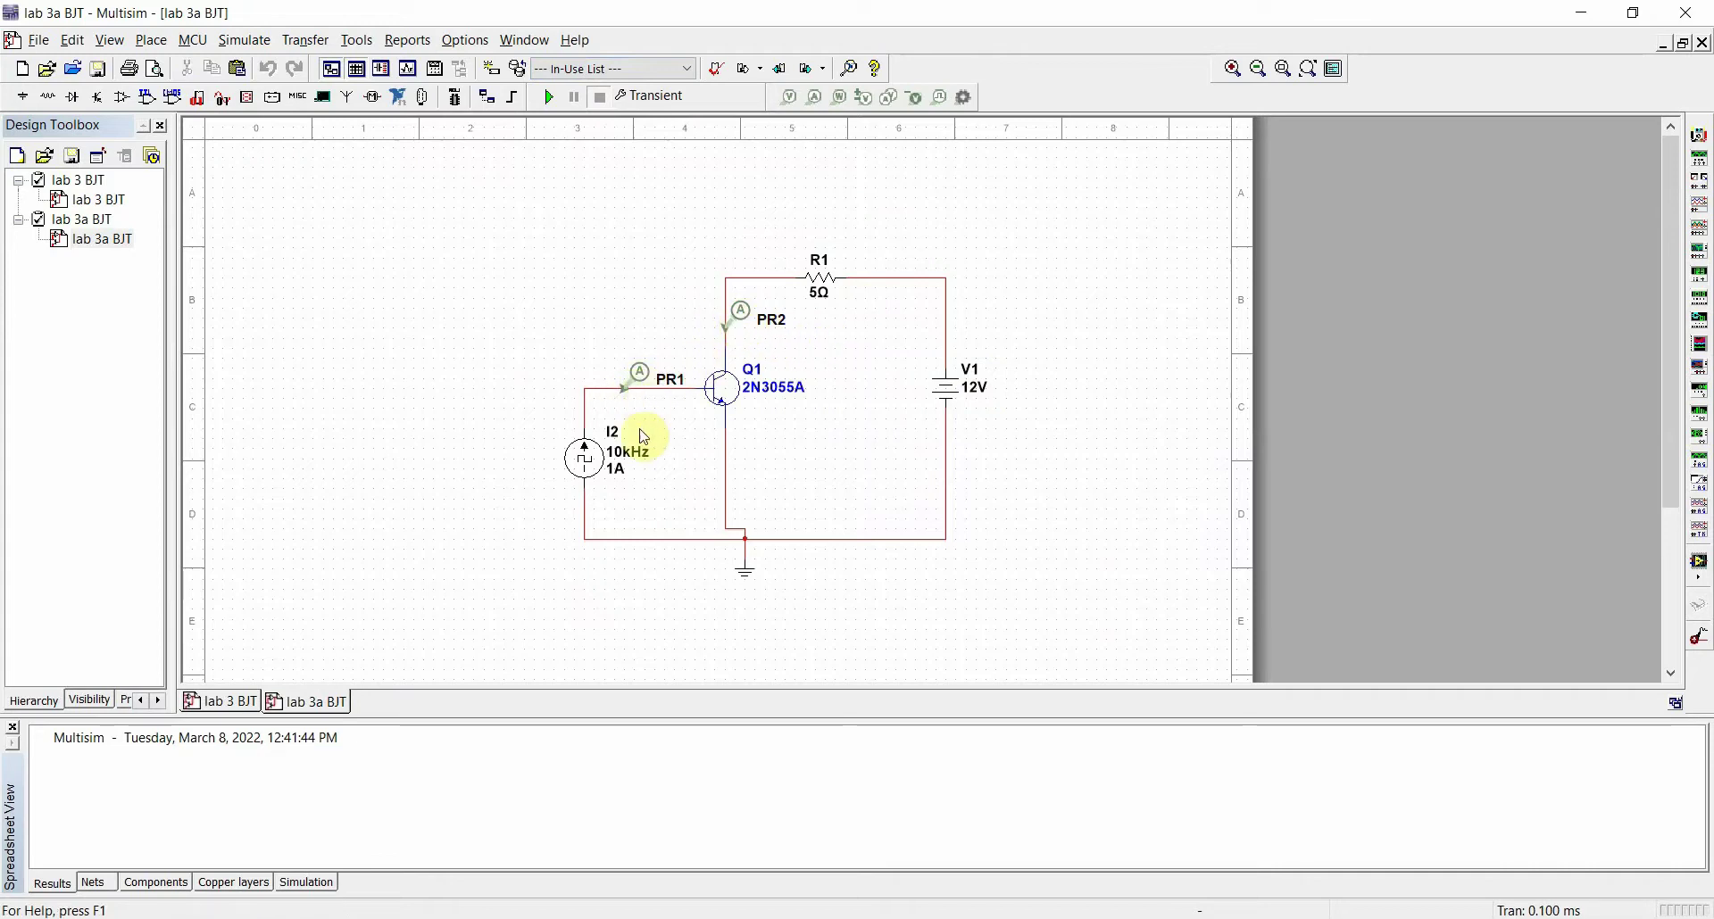
# Review the frequency, duty cycle and current settings of clock current source I2 without changing them
pyautogui.click(593, 468)
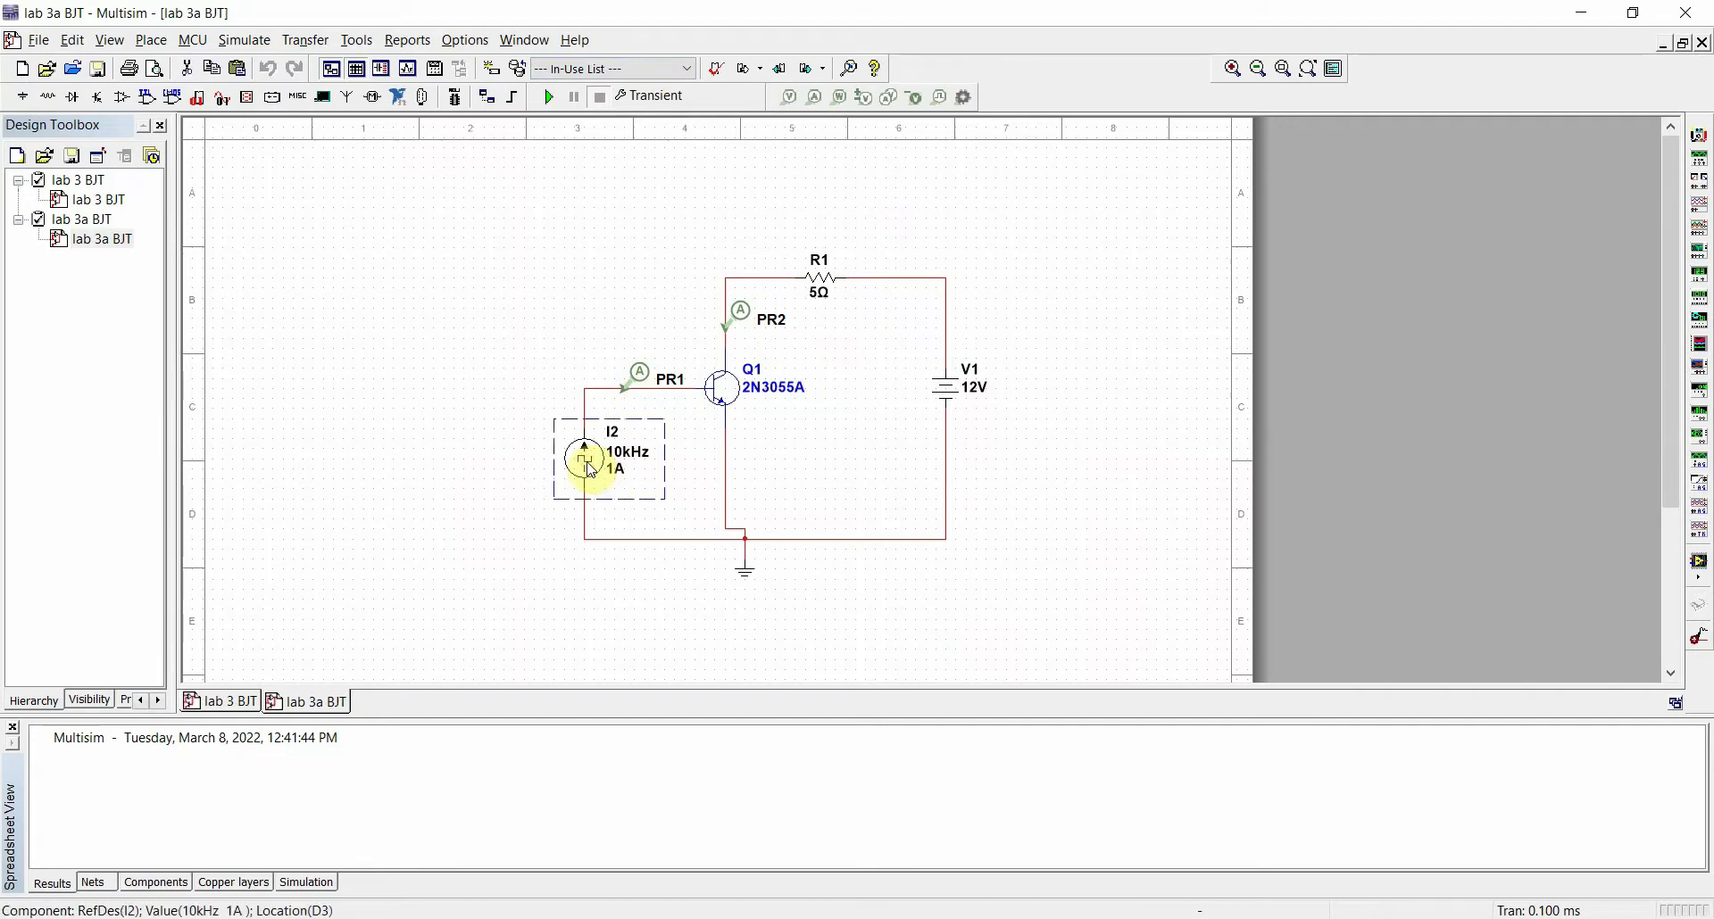
pyautogui.doubleClick(589, 464)
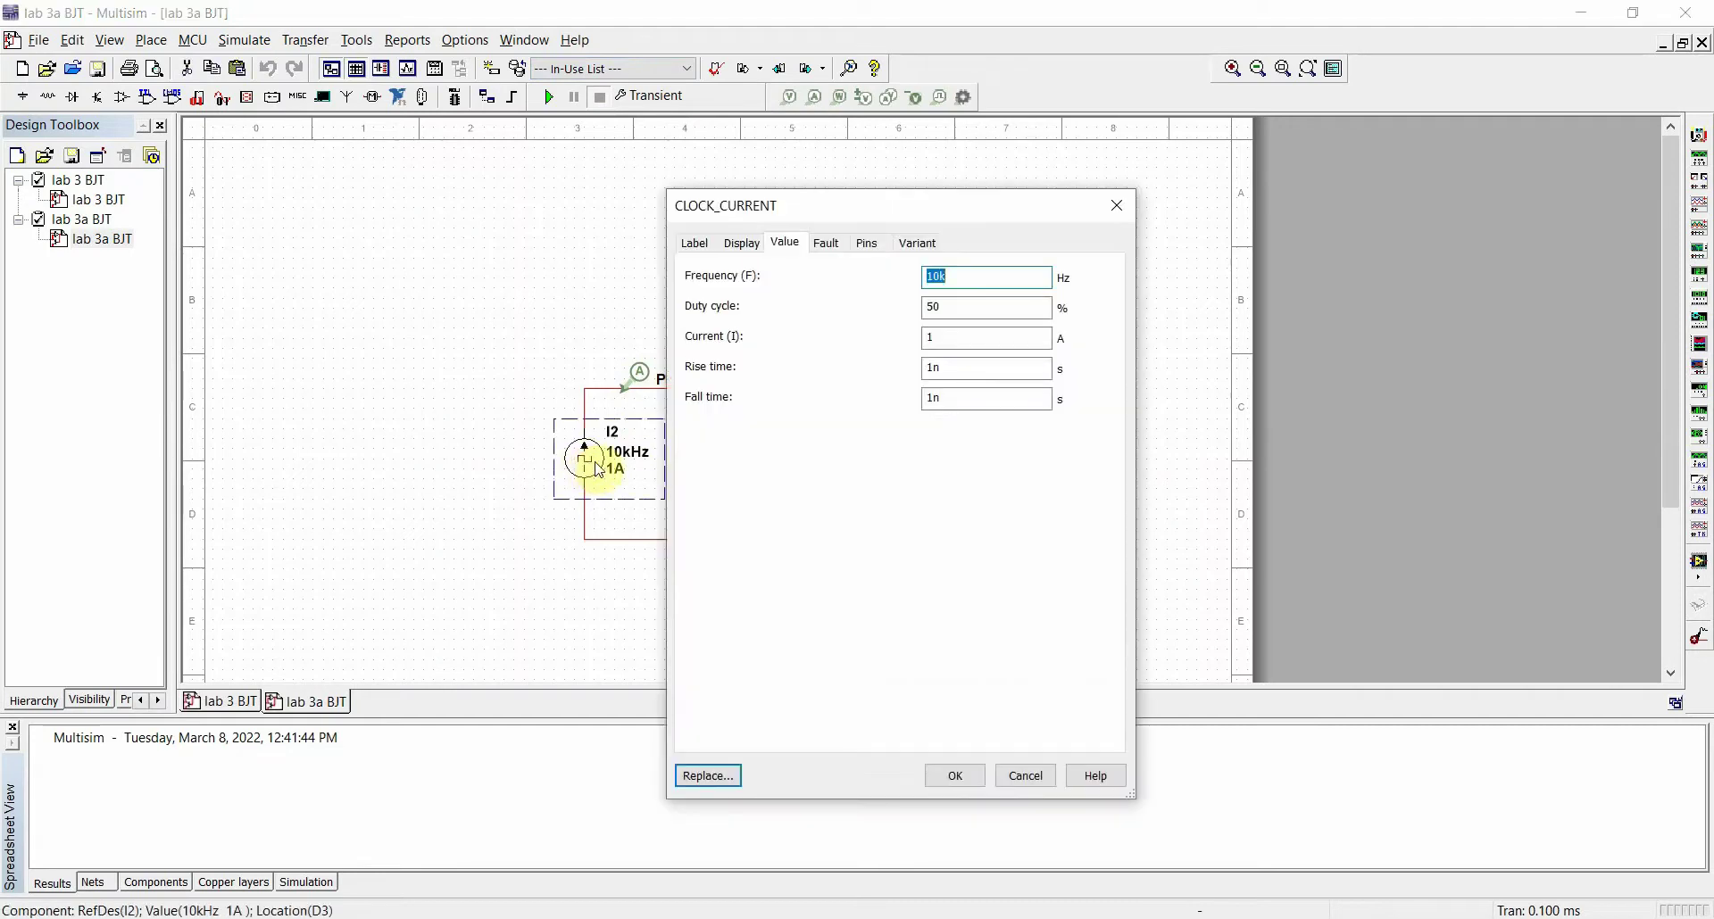
pyautogui.click(1035, 776)
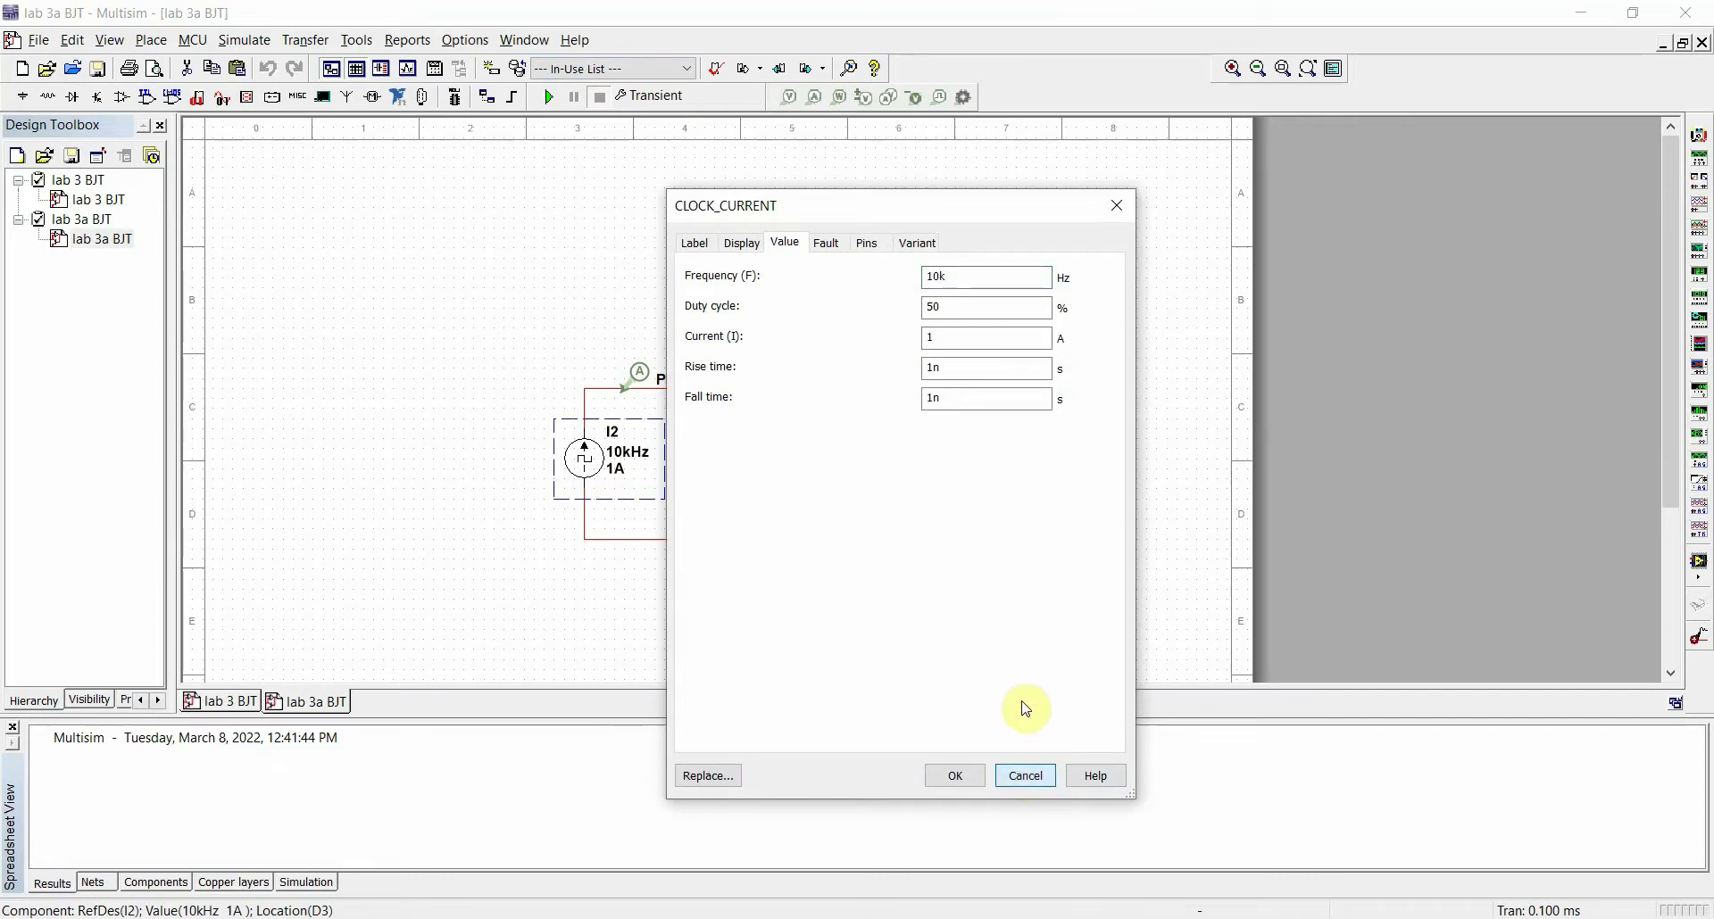
pyautogui.click(1025, 774)
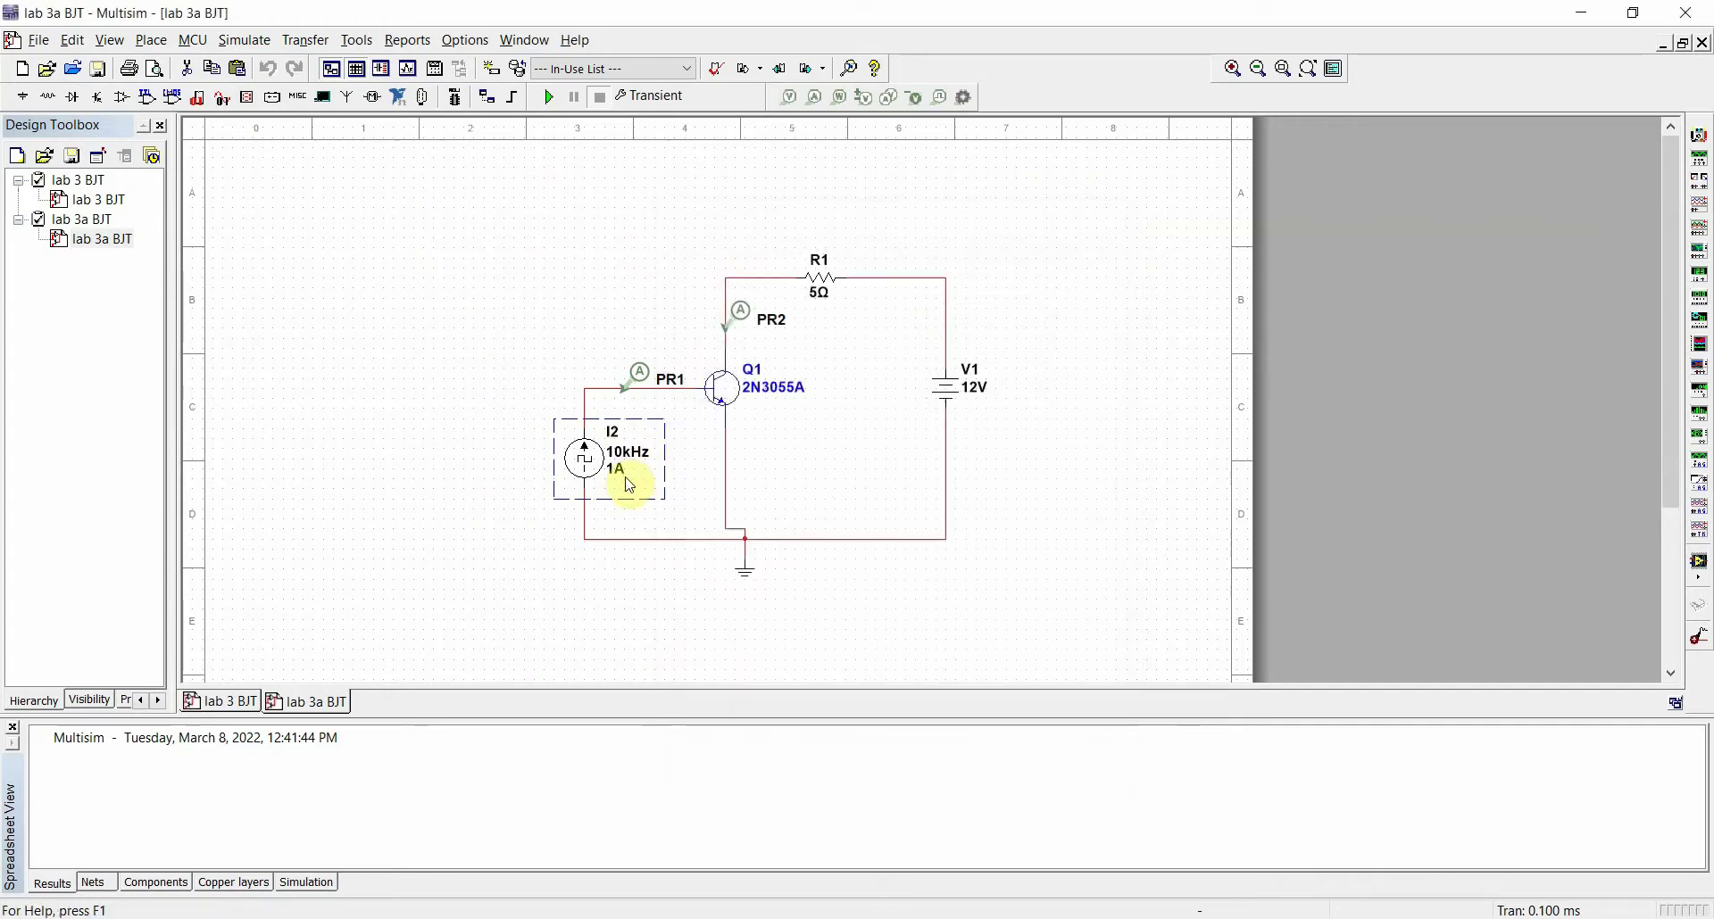
pyautogui.doubleClick(584, 458)
pyautogui.doubleClick(948, 338)
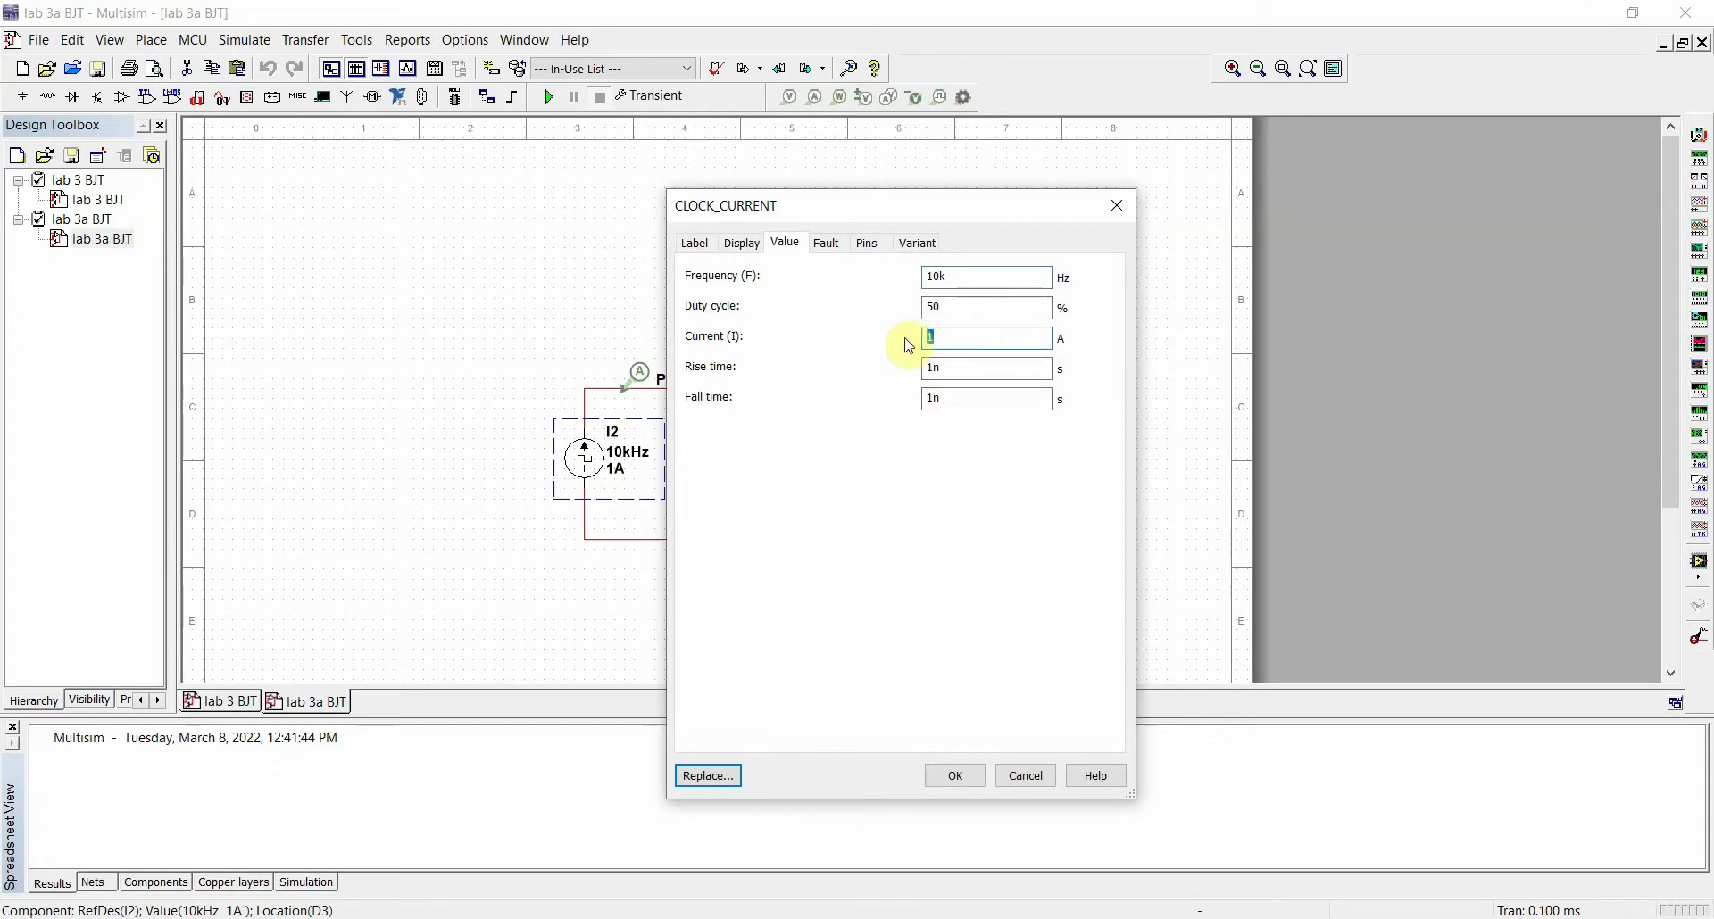
pyautogui.click(1023, 777)
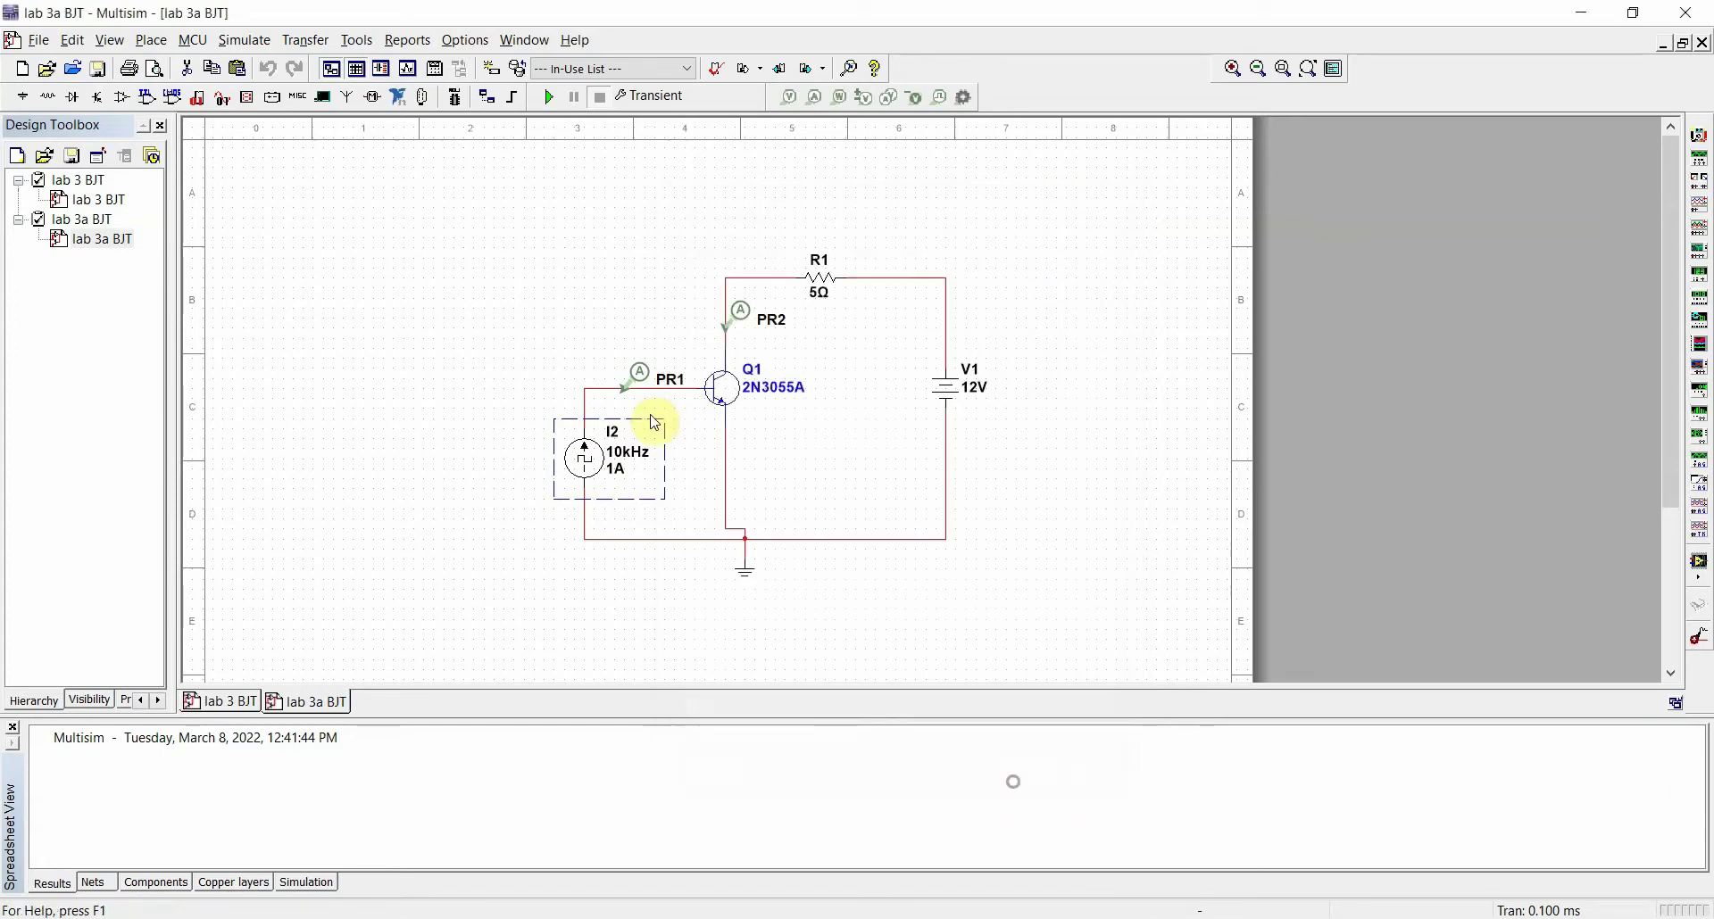
pyautogui.click(682, 410)
# Check the transient analysis parameters and output variables, and run the simulation of the lab 3a BJT circuit
pyautogui.click(665, 112)
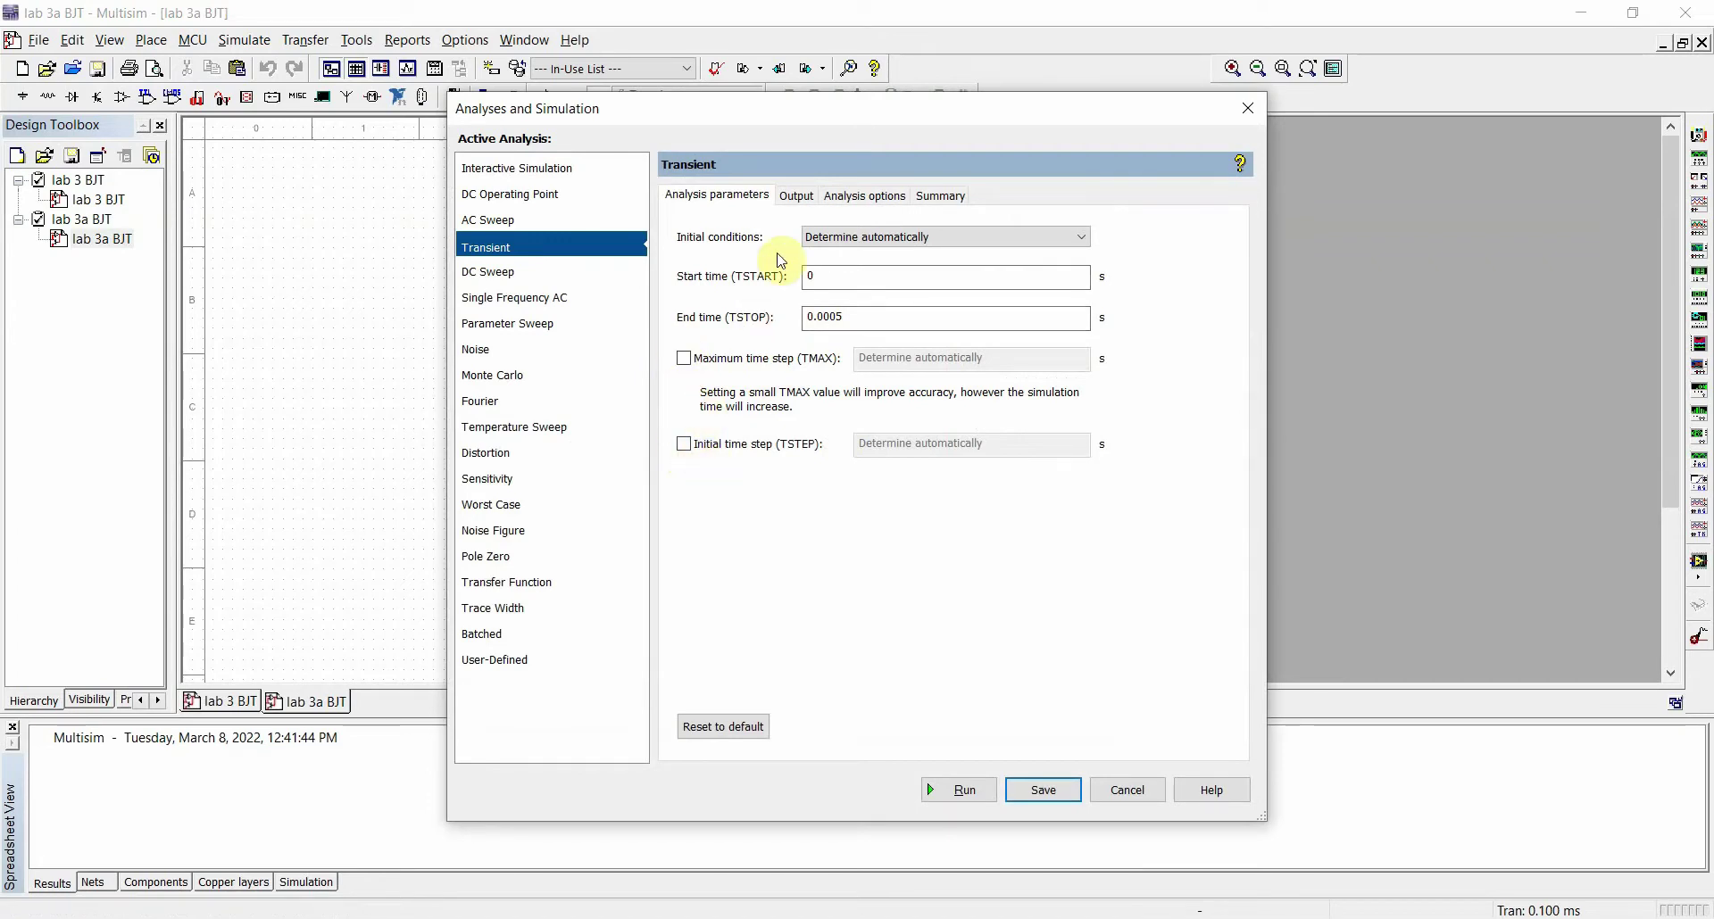
pyautogui.click(796, 196)
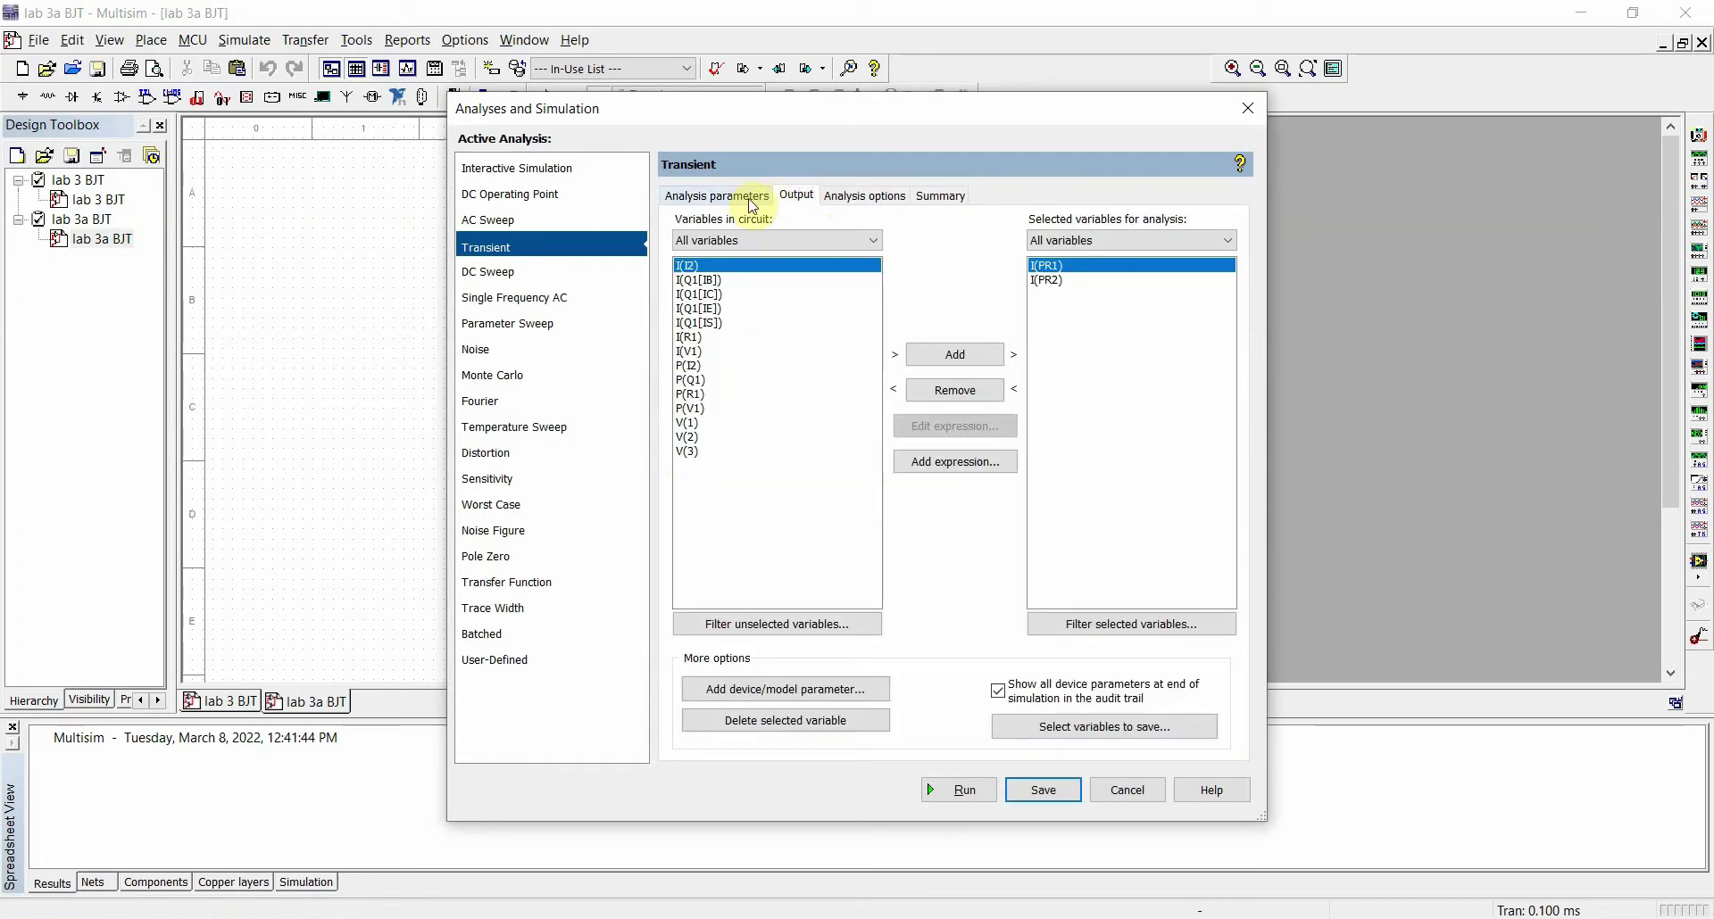
pyautogui.click(752, 198)
pyautogui.click(978, 787)
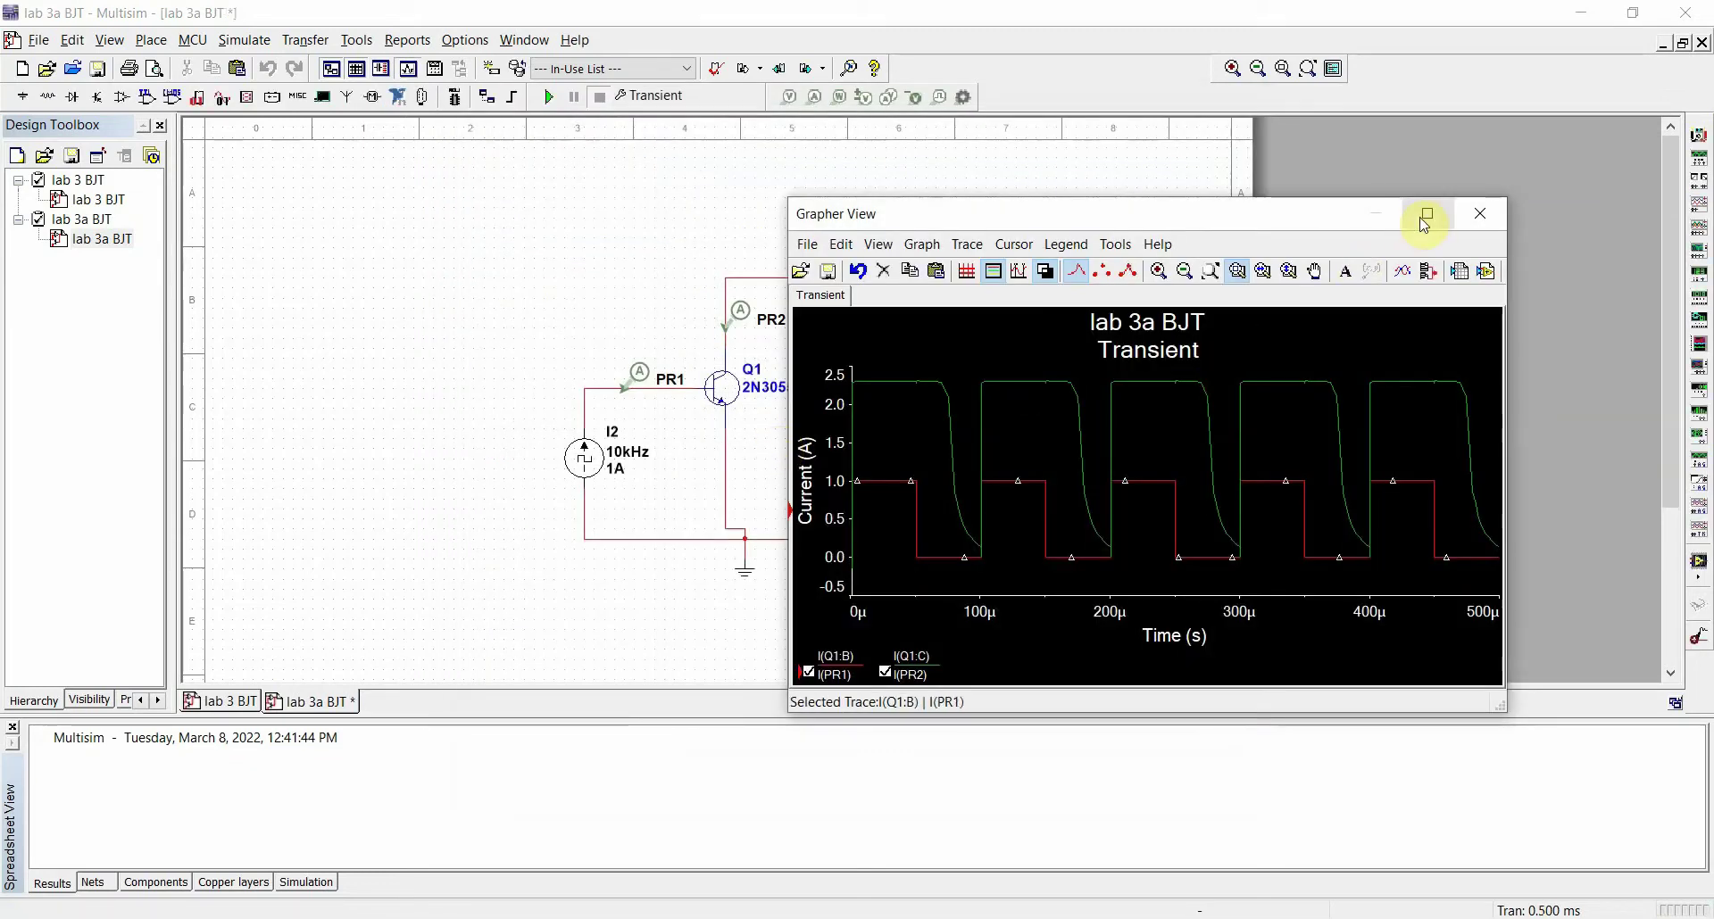
# Maximise the Grapher with a white background and hide the collector current trace I(PR2)
pyautogui.click(1425, 215)
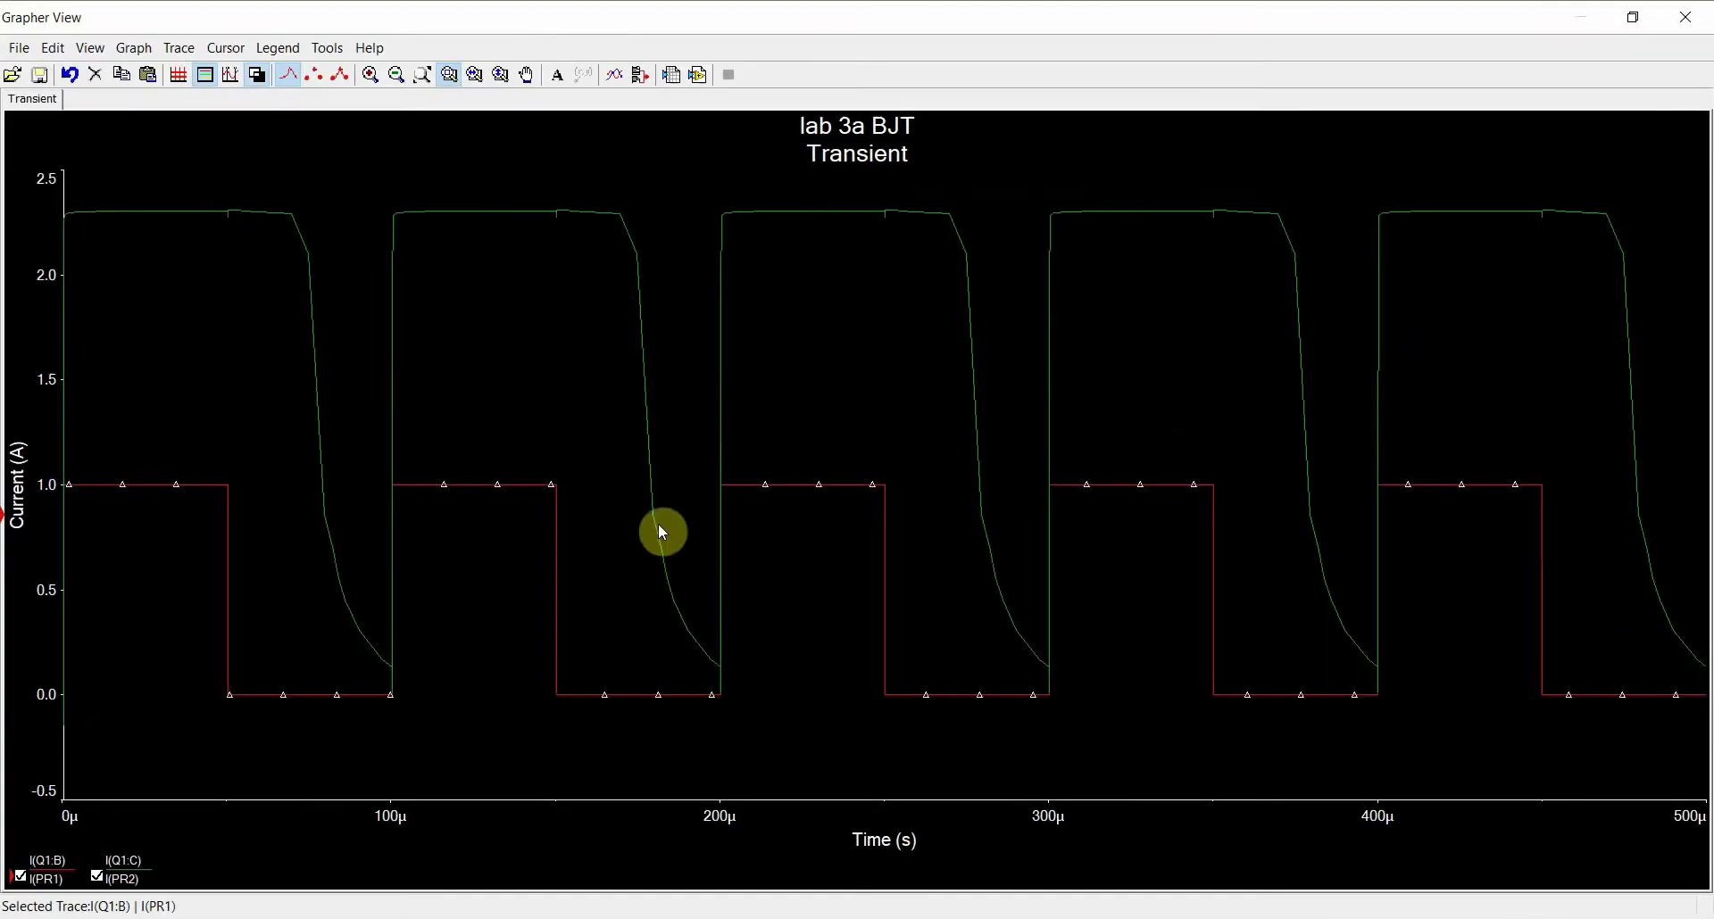
pyautogui.click(259, 75)
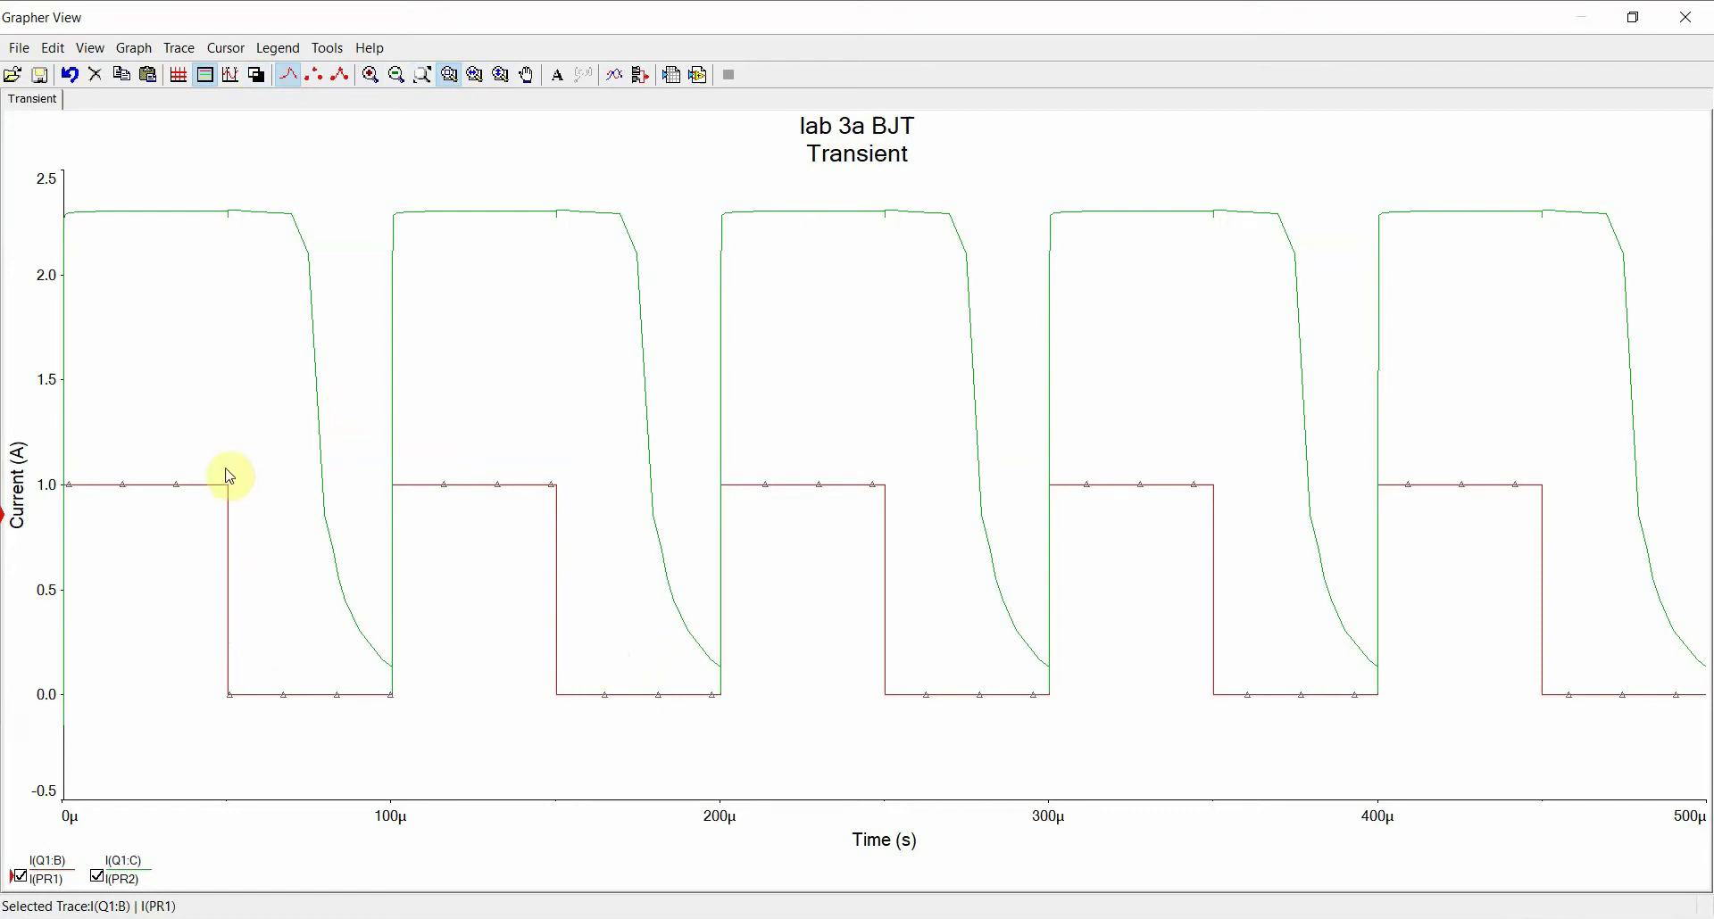
pyautogui.click(132, 496)
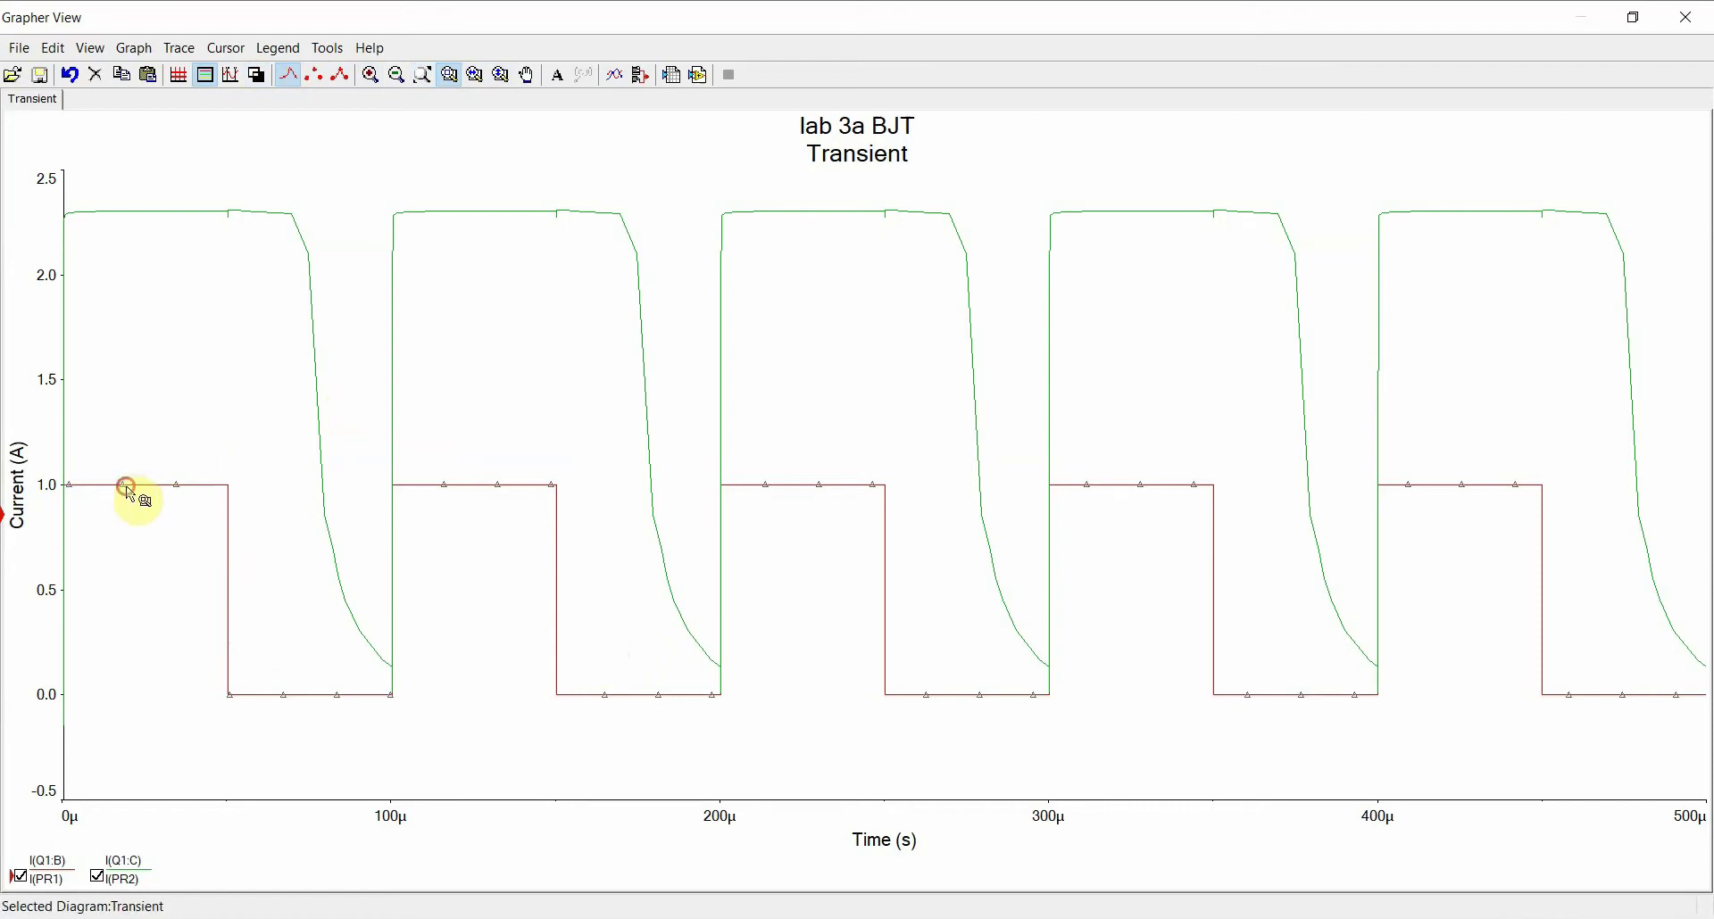
pyautogui.click(160, 219)
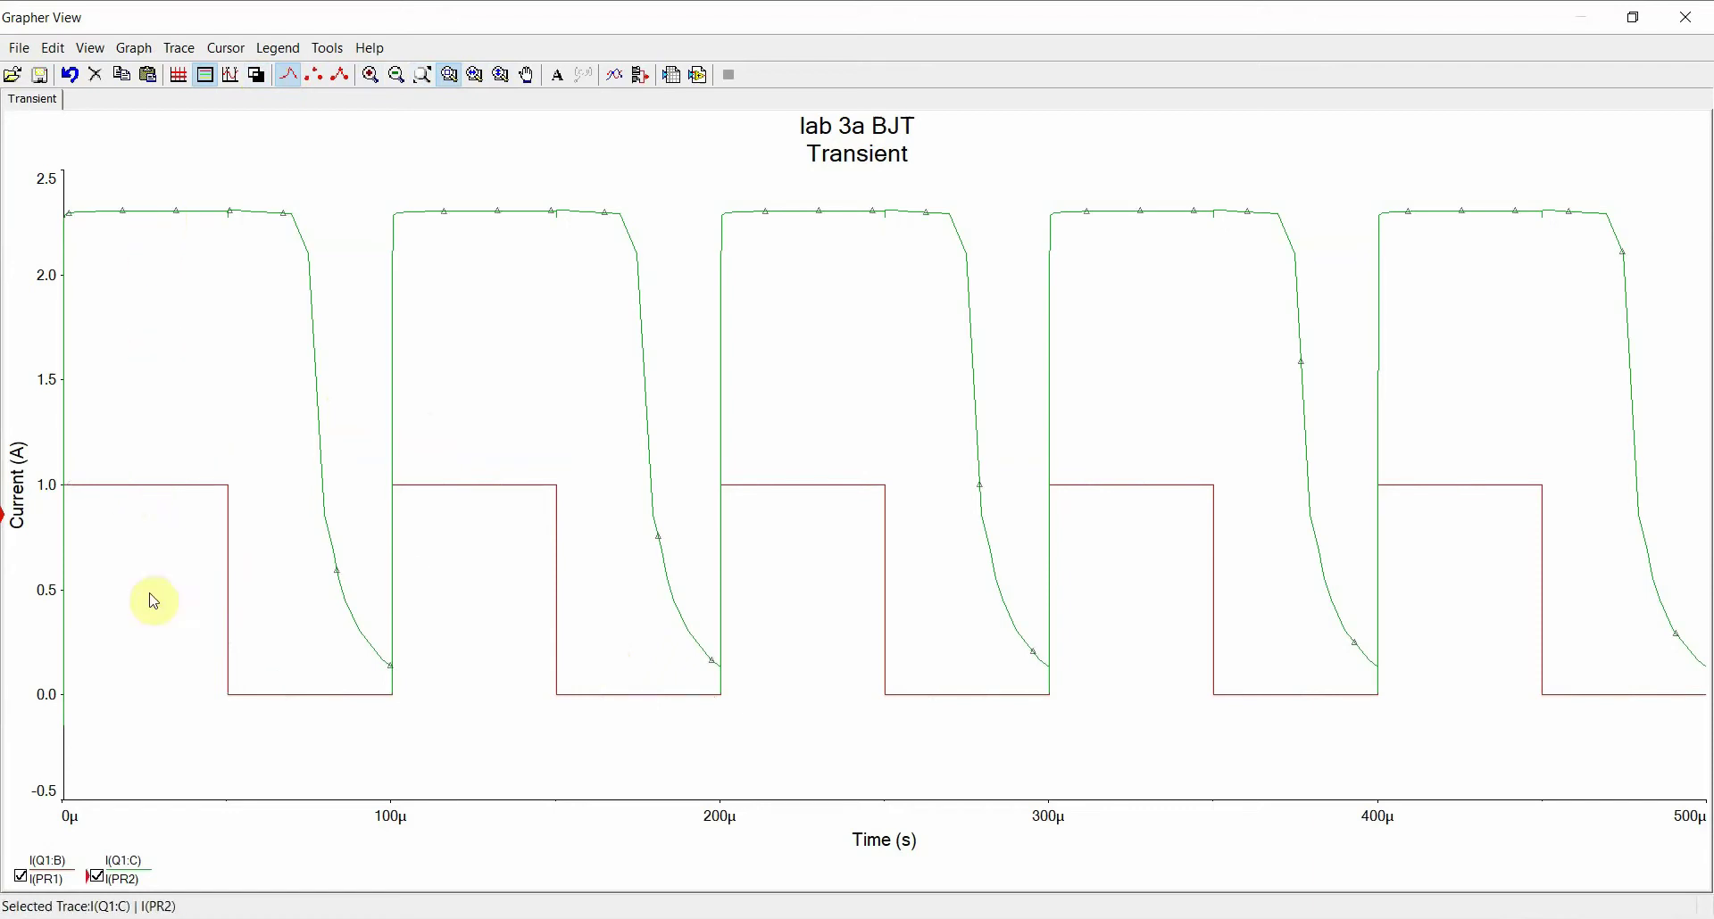
pyautogui.click(96, 882)
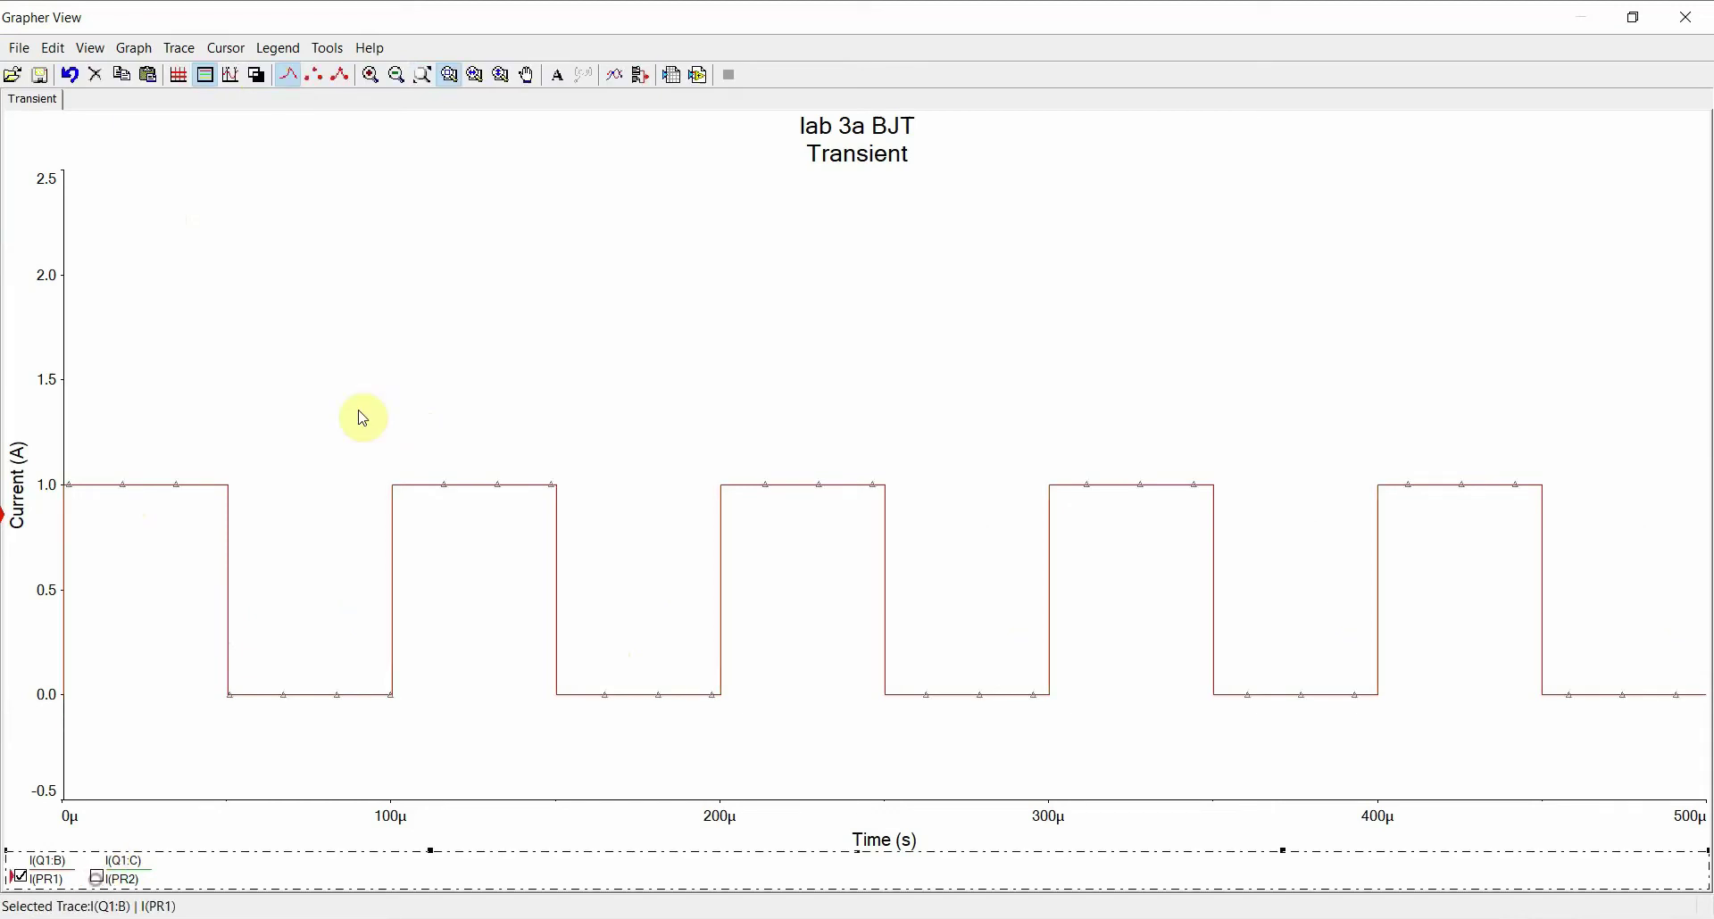
# Fit the I(PR1) trace to the graph area, turn I(PR2) back on, and fit both current traces
pyautogui.click(426, 80)
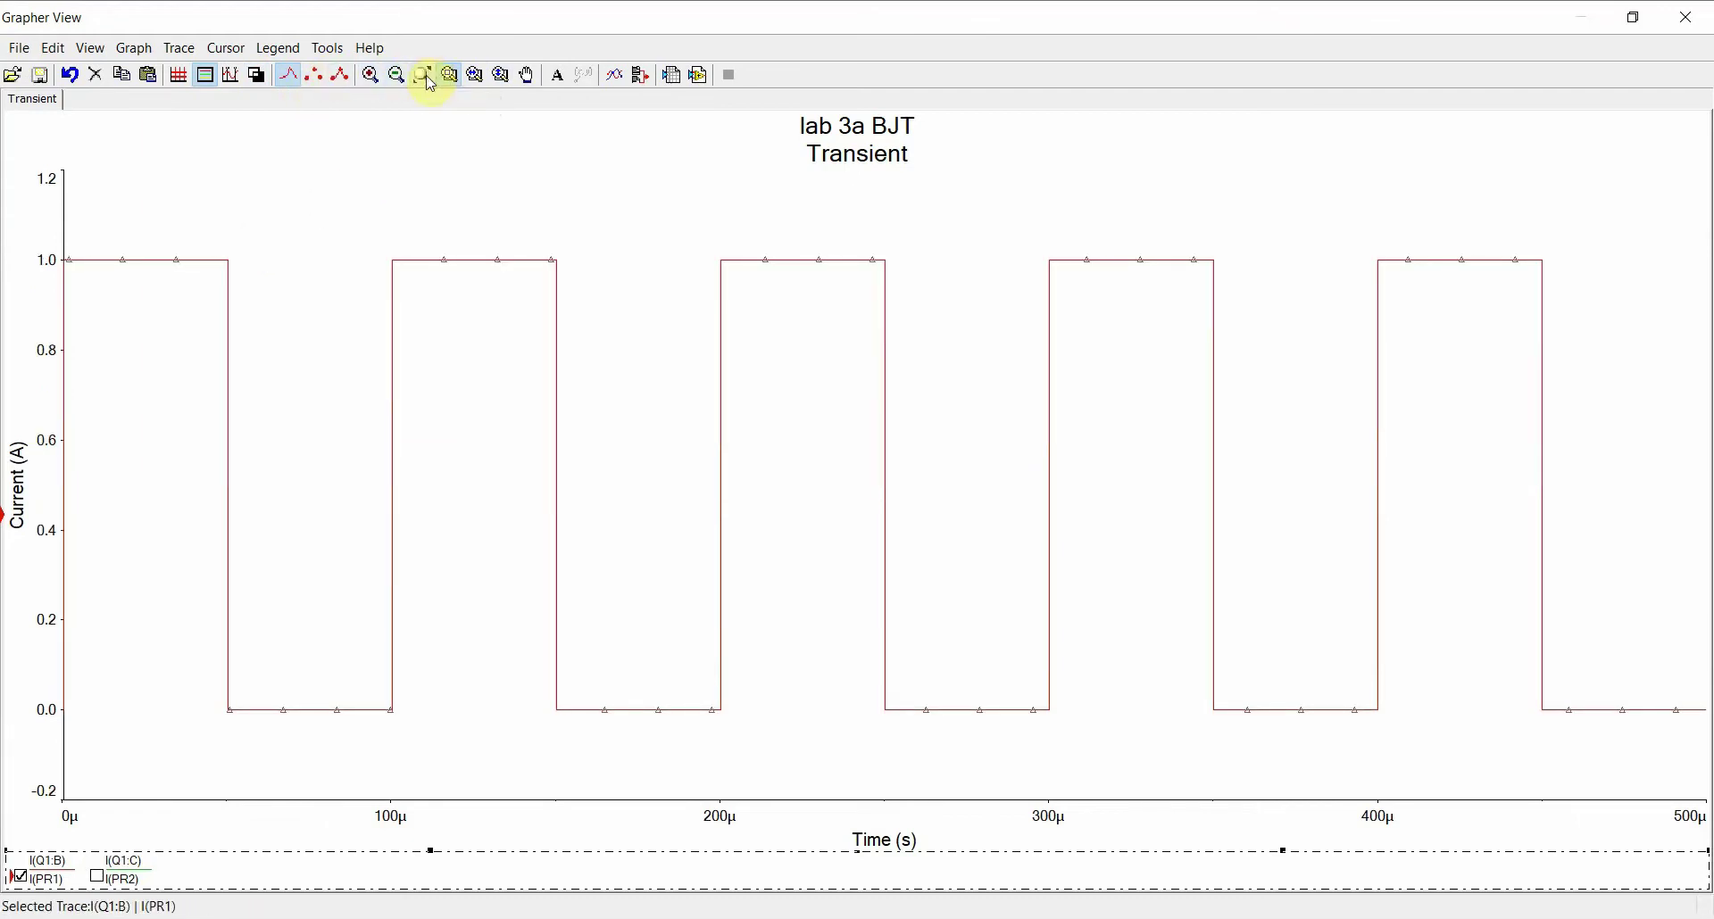
pyautogui.click(434, 80)
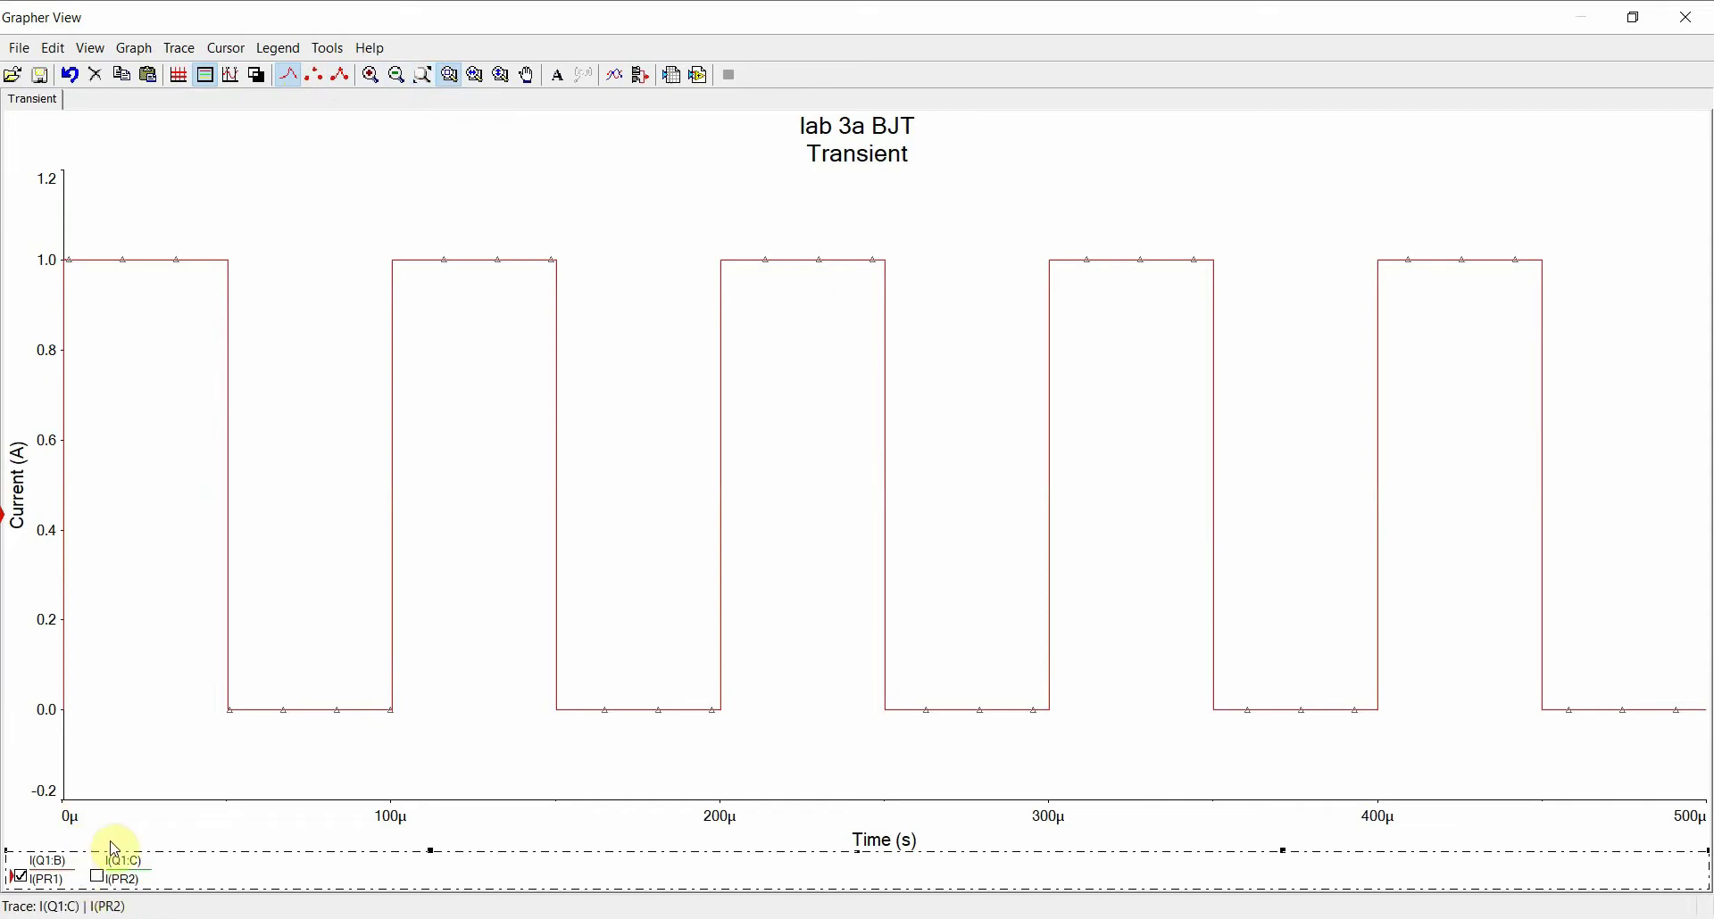
pyautogui.click(98, 880)
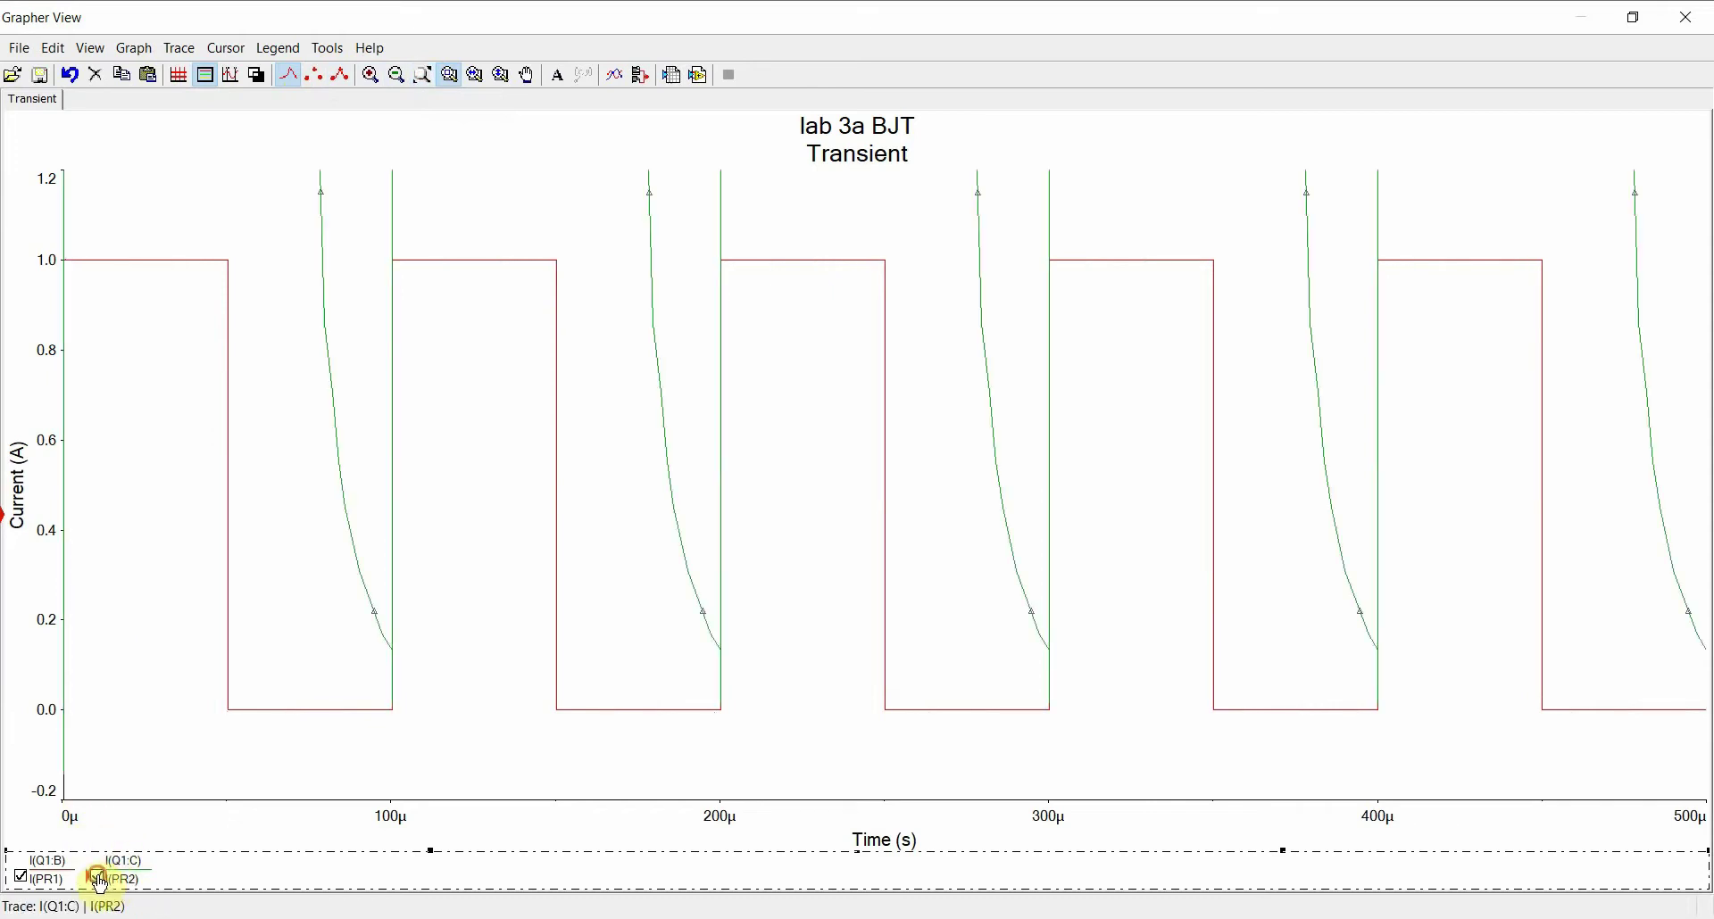
pyautogui.click(19, 878)
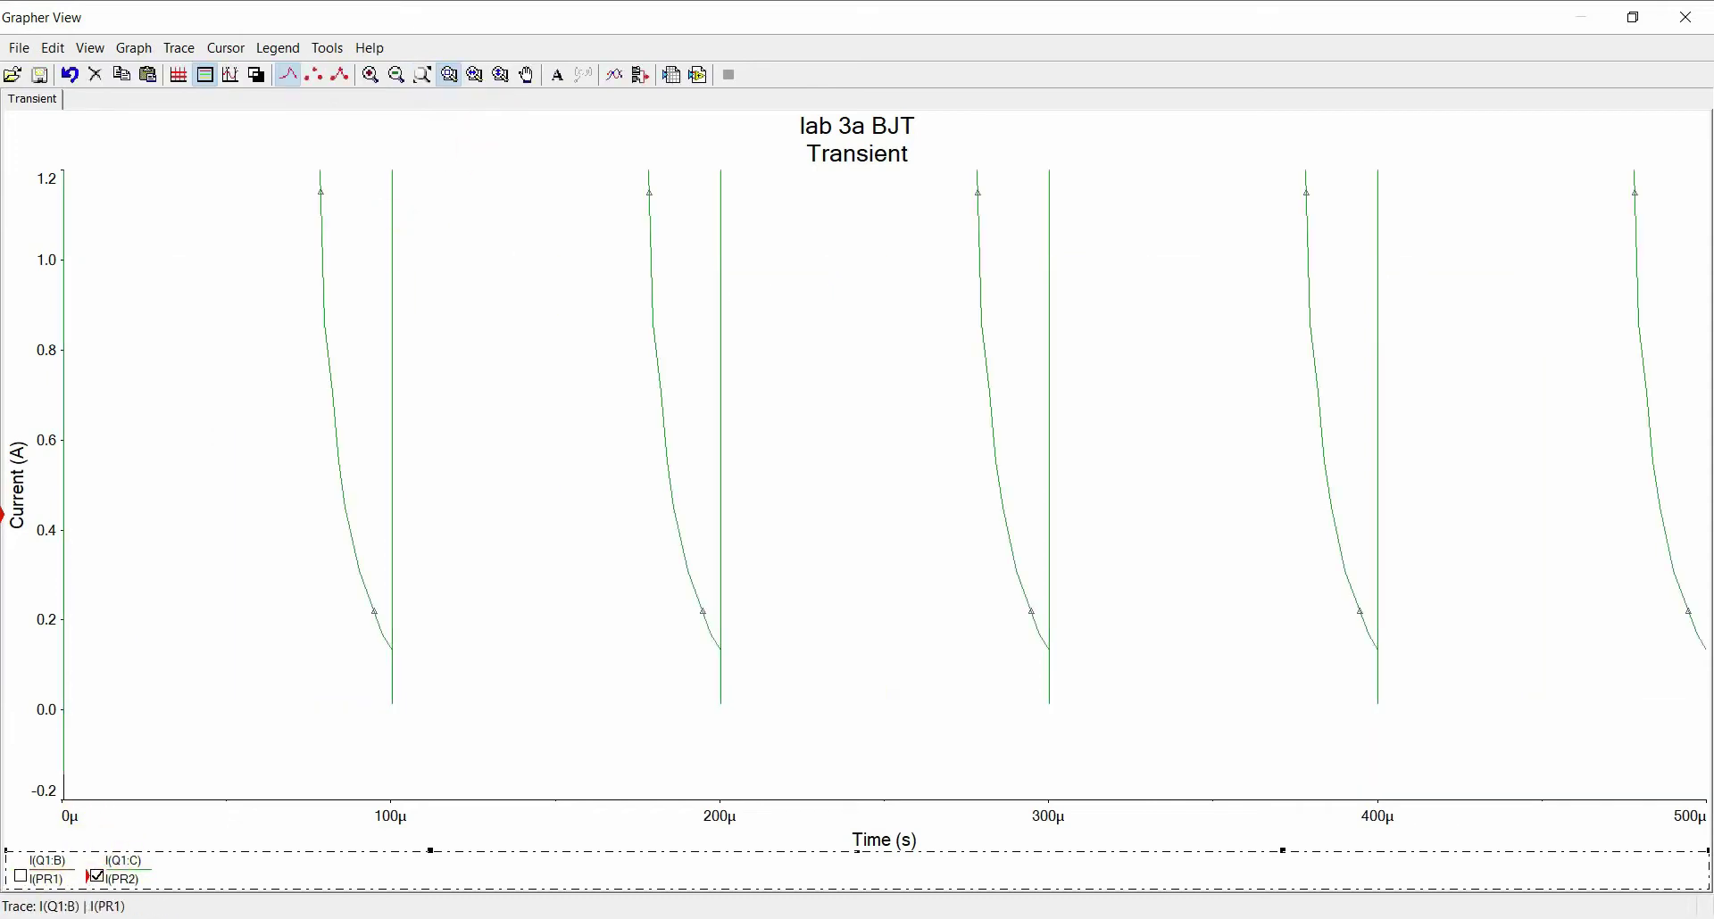
pyautogui.click(18, 879)
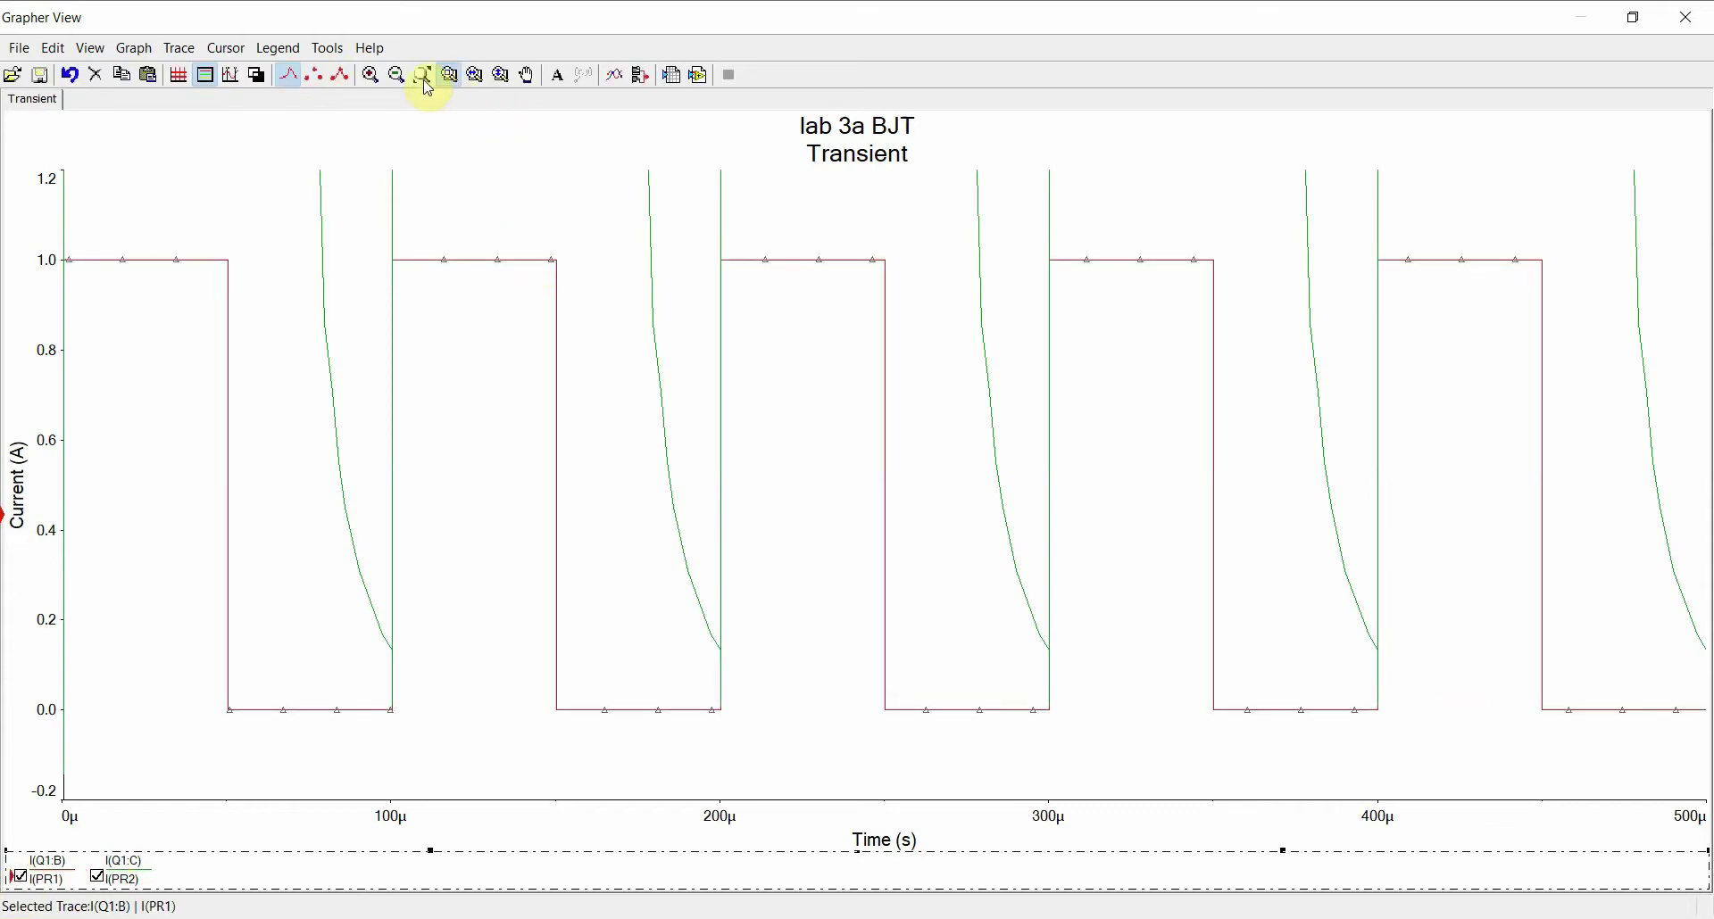
pyautogui.click(426, 83)
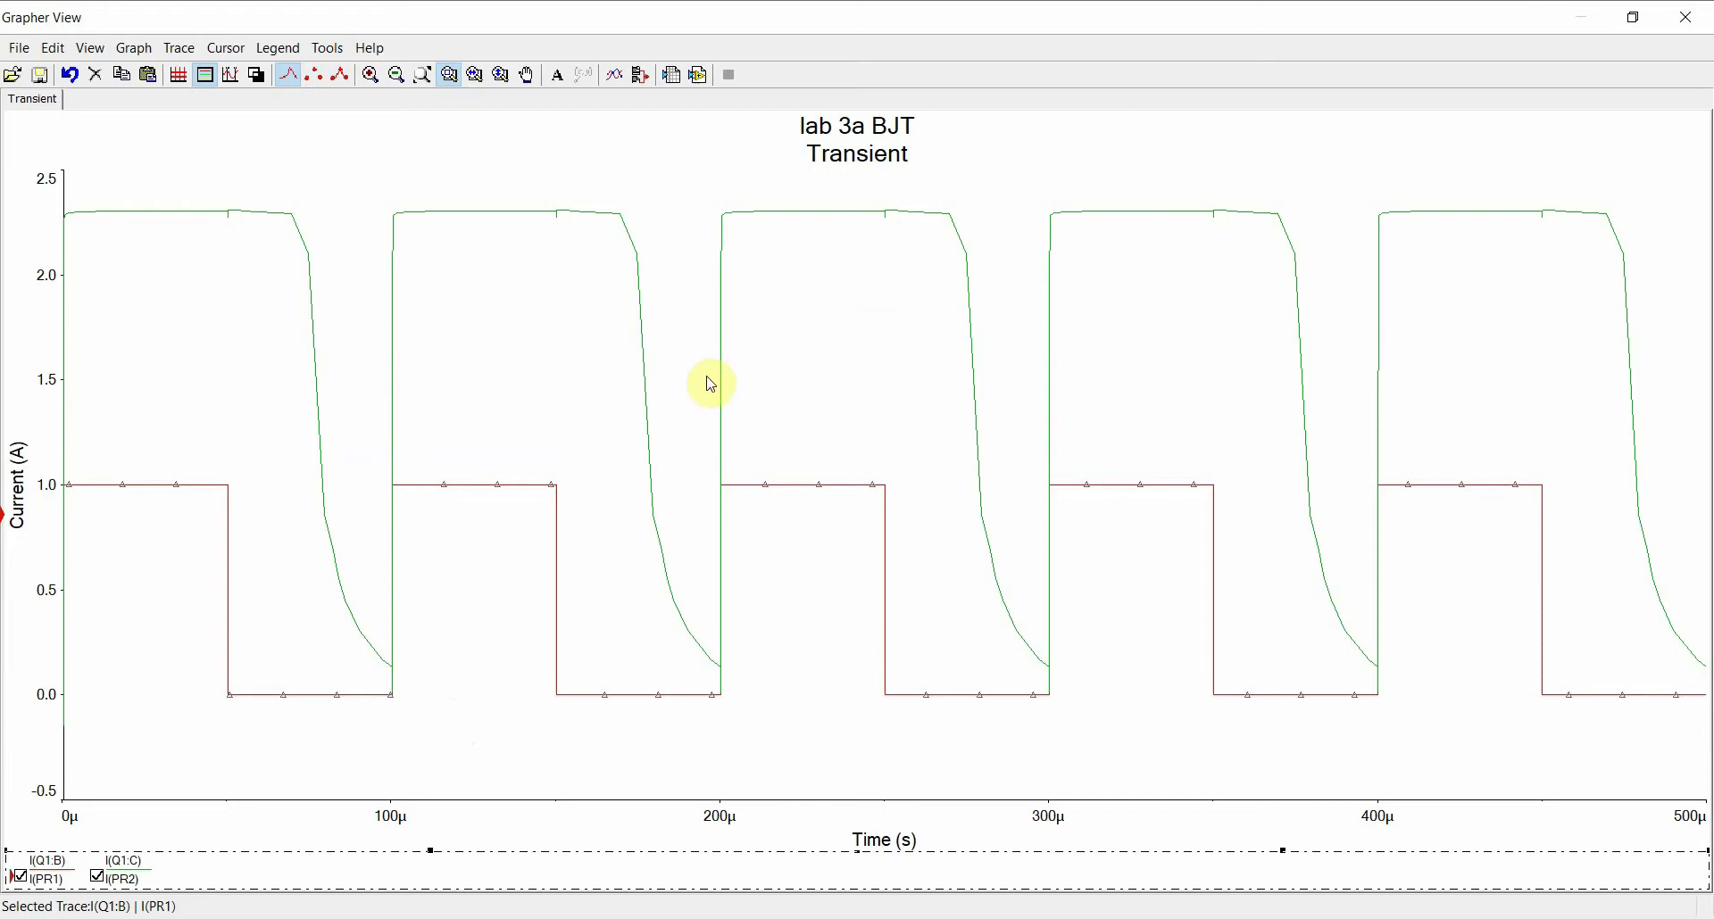
# Close the Grapher and open the design file Lab-3 a BJT DC sweep input xtics
pyautogui.click(1699, 29)
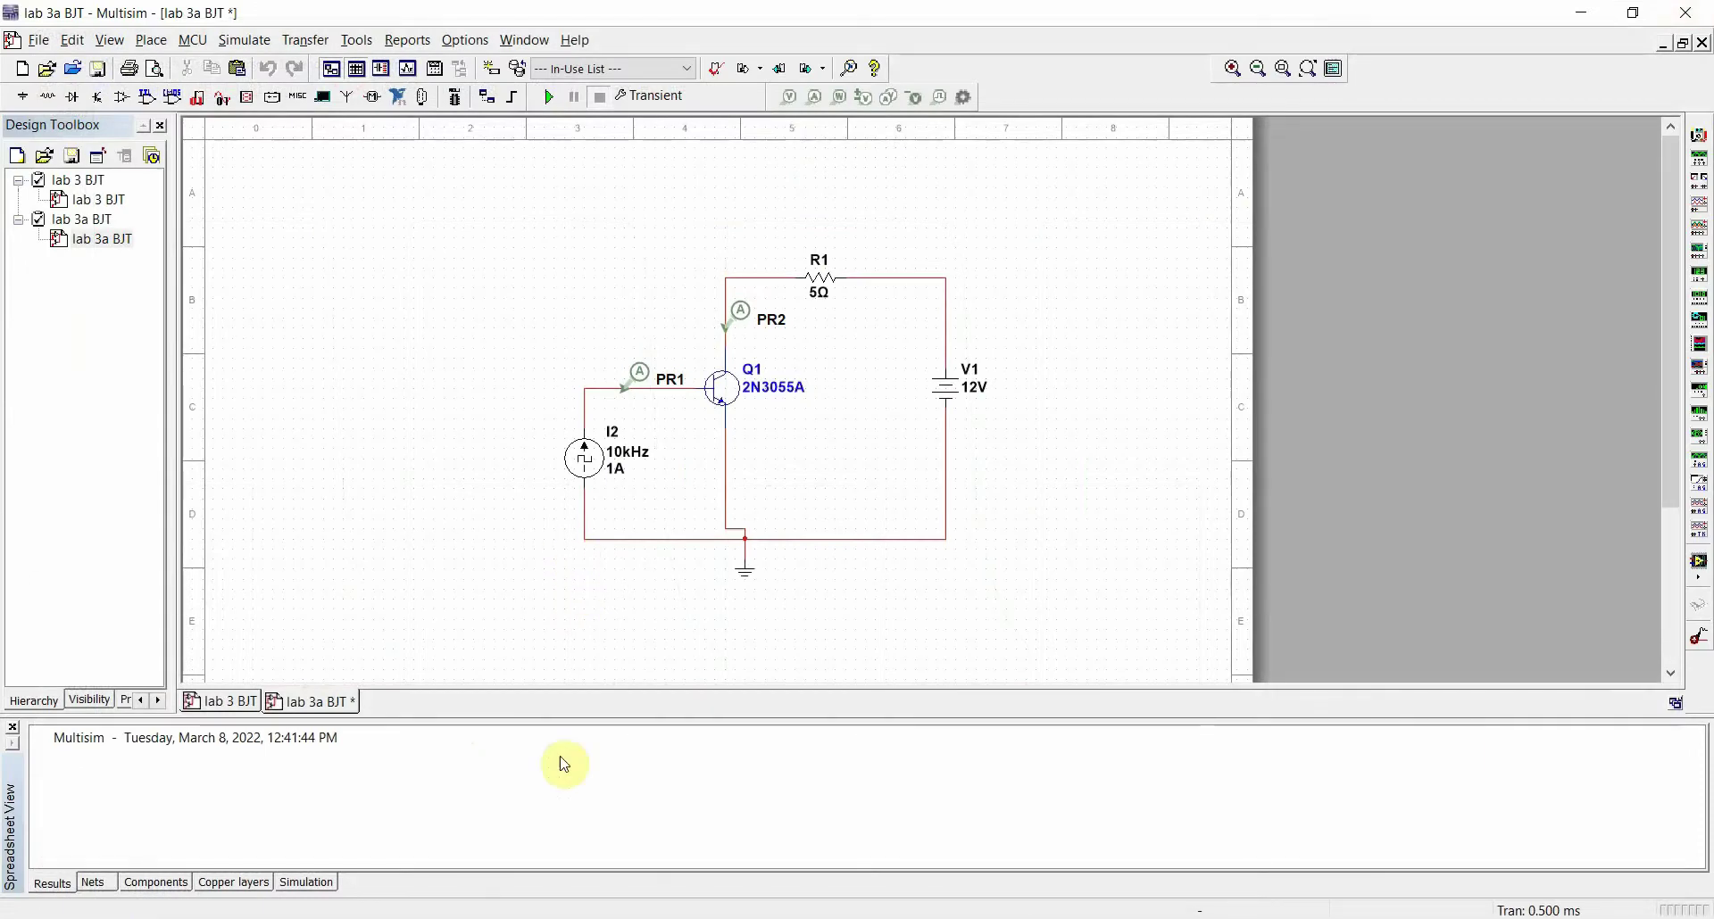
pyautogui.hotkey('alt', 'Tab')
pyautogui.doubleClick(345, 323)
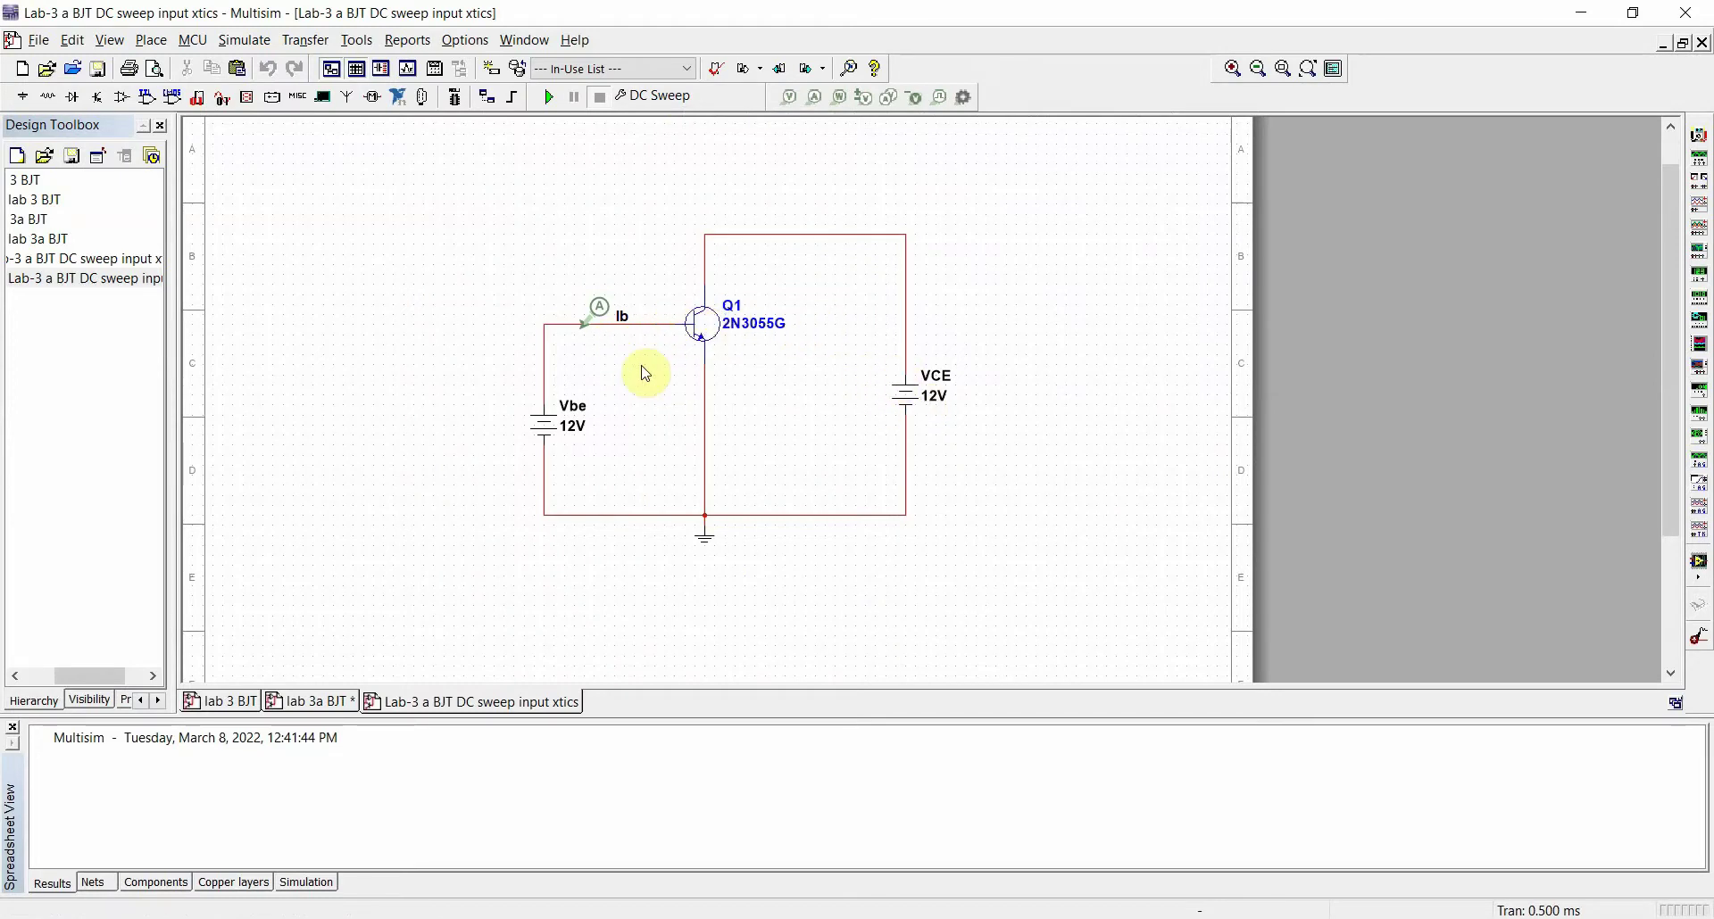
# Check the properties of source Vbe and the DC sweep parameters for VBE and VCE without changing them
pyautogui.doubleClick(547, 429)
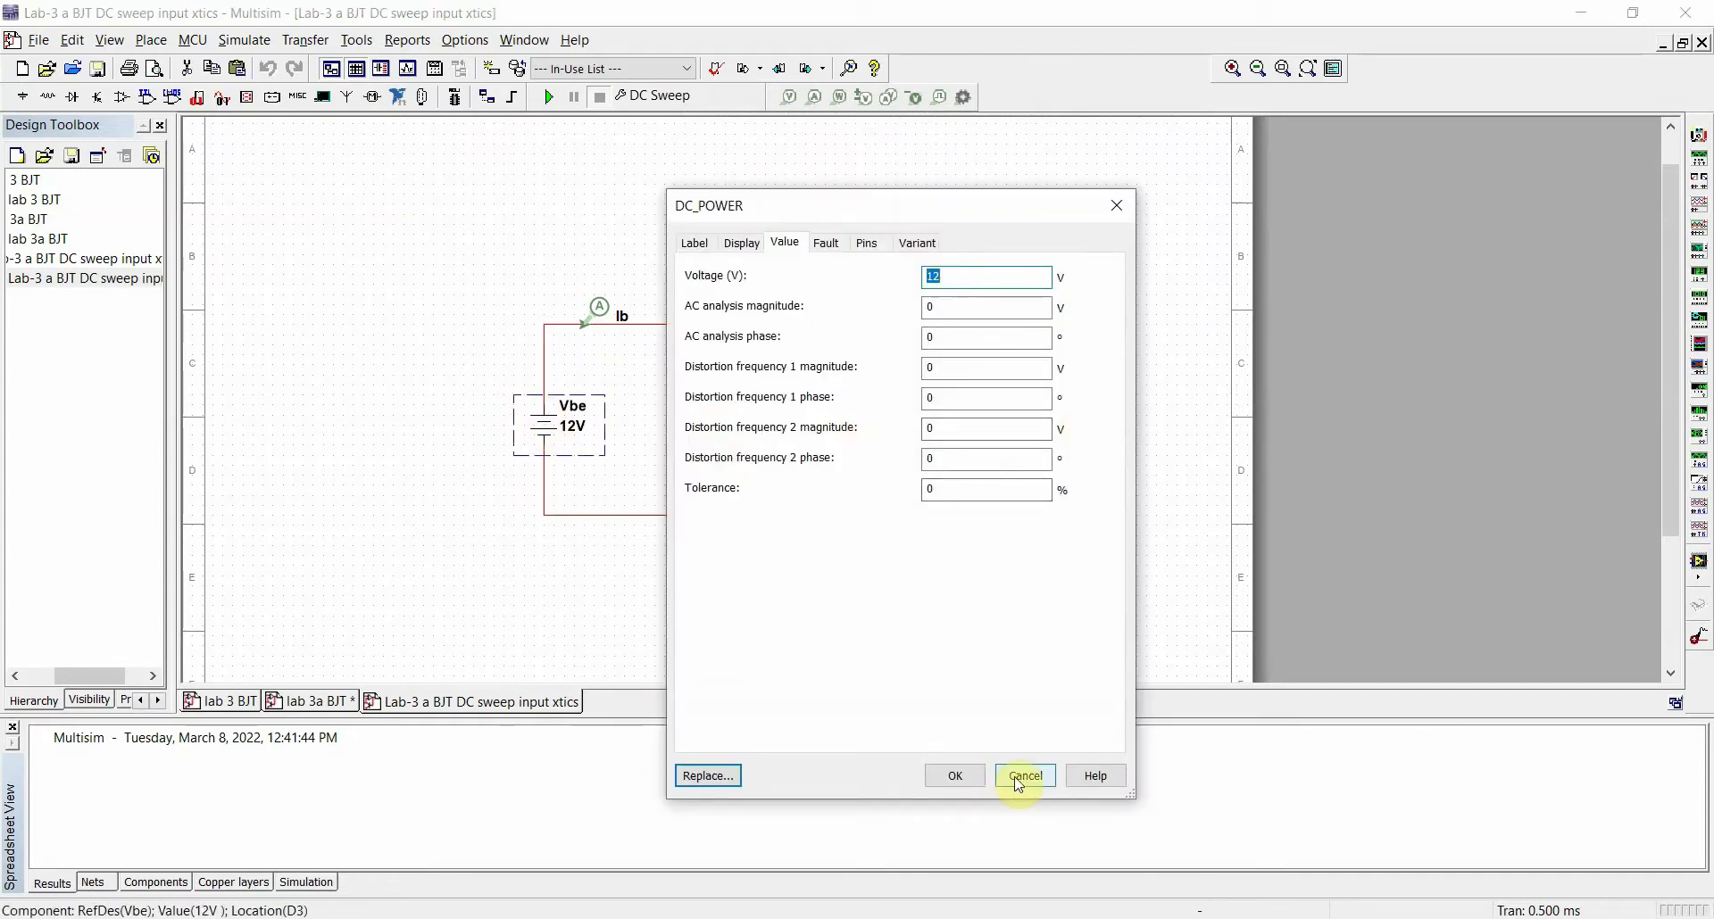
pyautogui.click(1020, 776)
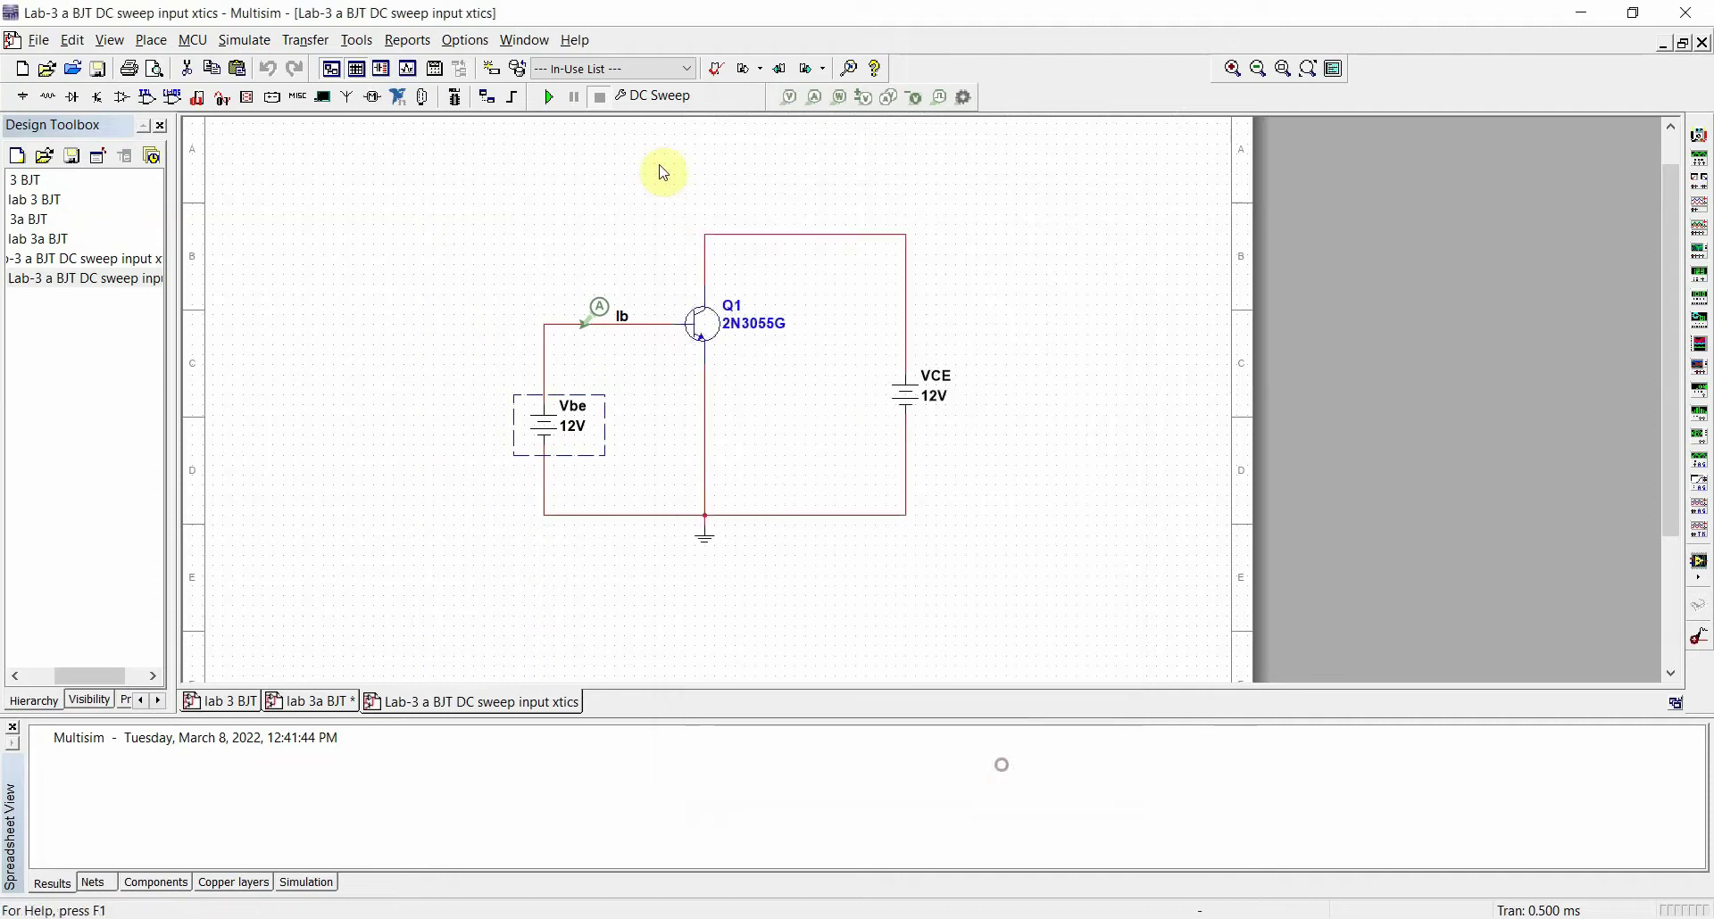
pyautogui.click(671, 98)
pyautogui.moveTo(923, 122); pyautogui.dragTo(1223, 82)
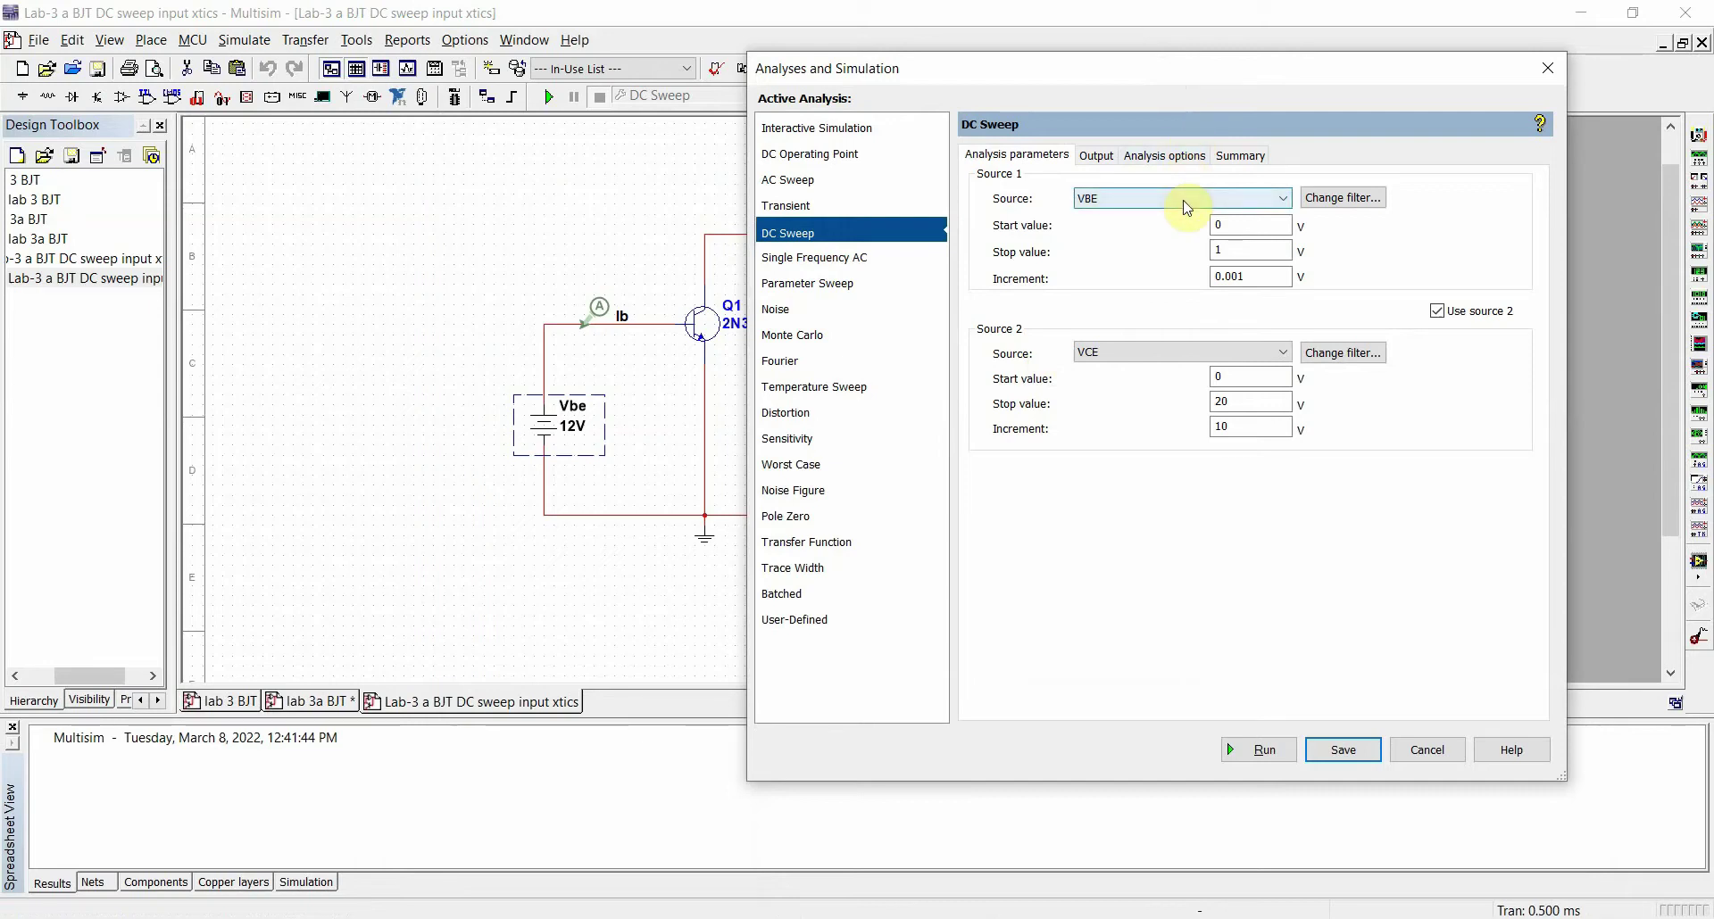
pyautogui.moveTo(1201, 68)
pyautogui.mouseDown()
pyautogui.moveTo(1296, 65)
pyautogui.moveTo(1232, 66)
pyautogui.moveTo(1230, 82)
pyautogui.mouseUp()
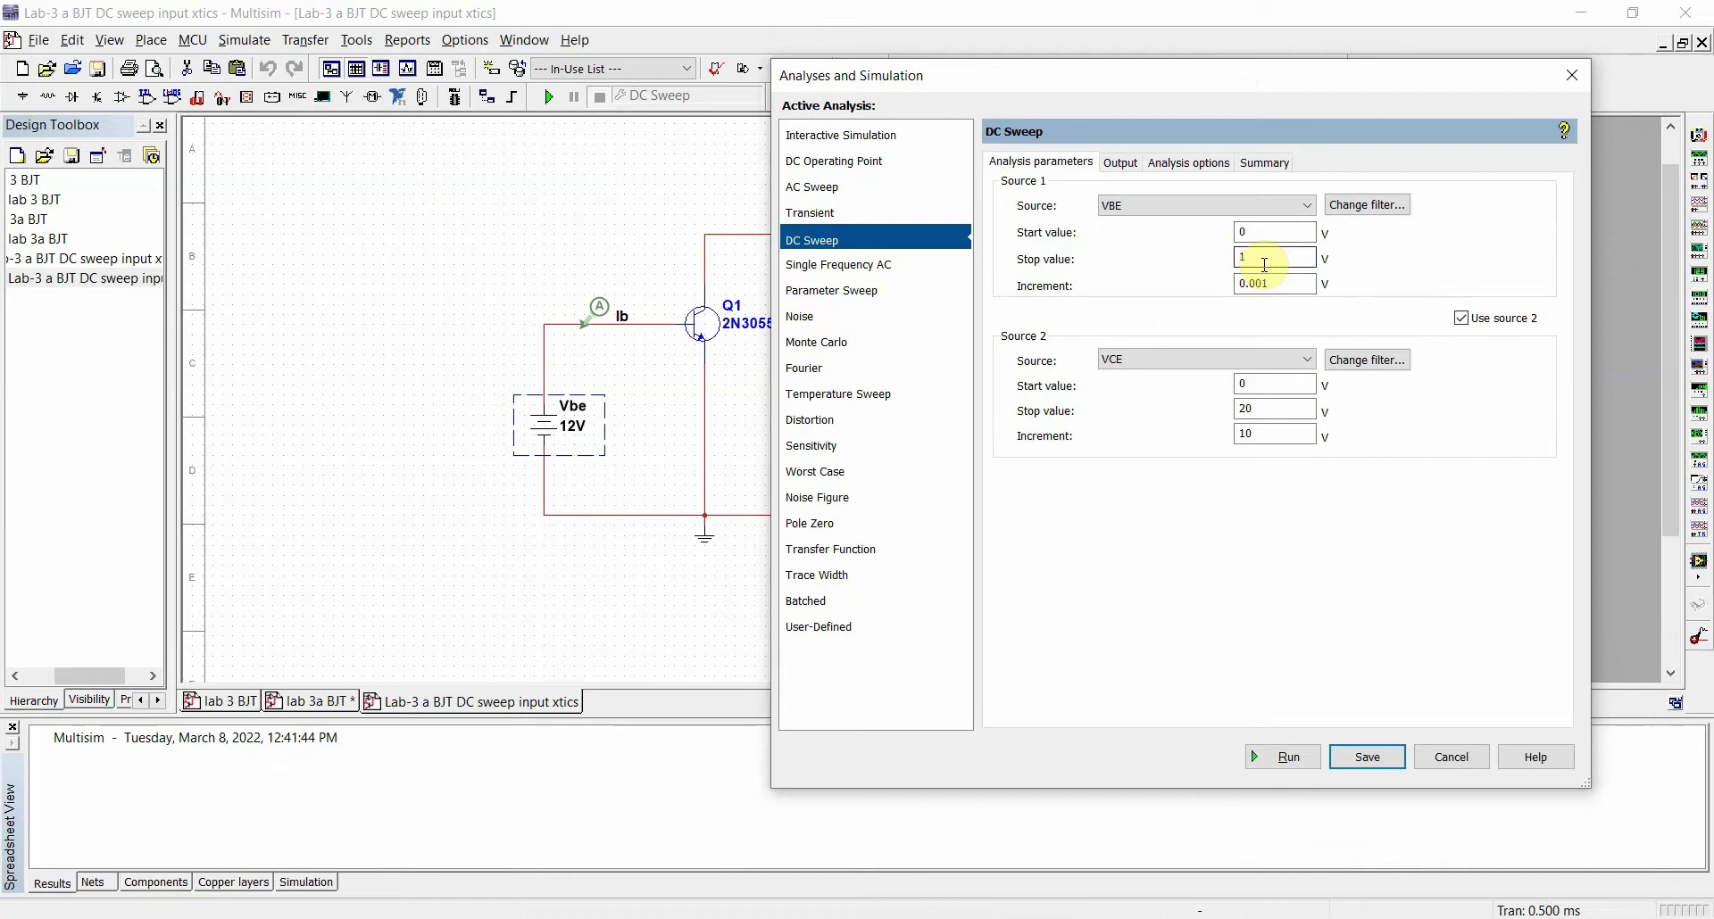
pyautogui.click(1574, 76)
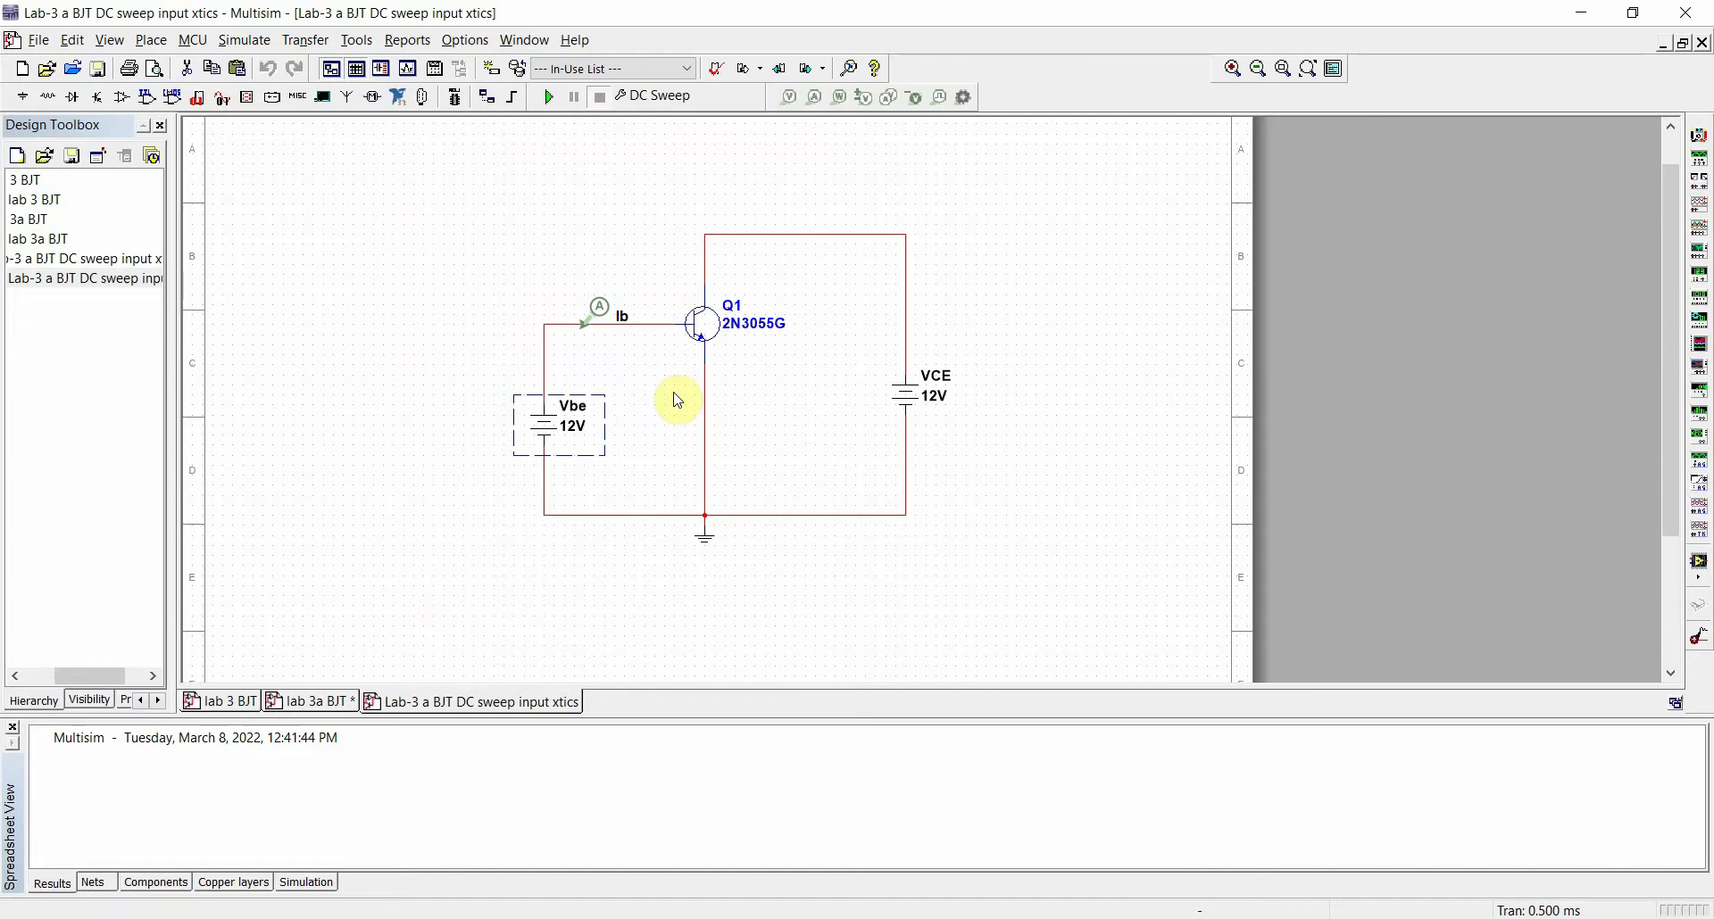
# Reopen the DC Sweep settings and review the start, stop and increment values of VBE and VCE
pyautogui.click(672, 93)
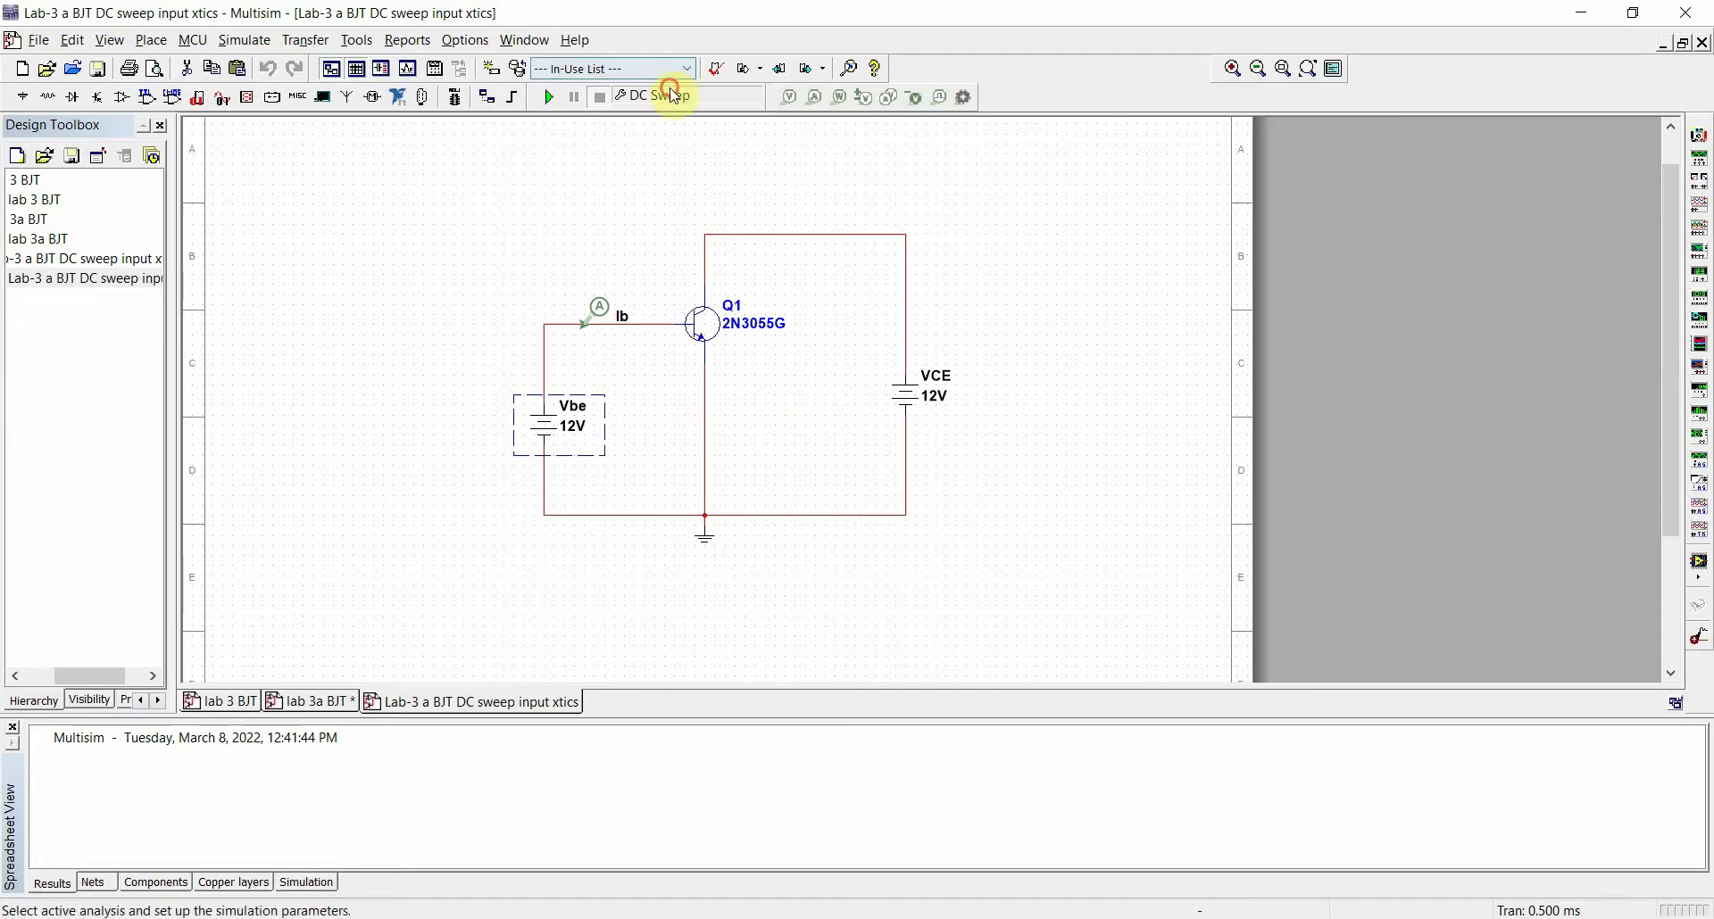
pyautogui.moveTo(892, 108); pyautogui.dragTo(1122, 92)
pyautogui.click(1159, 301)
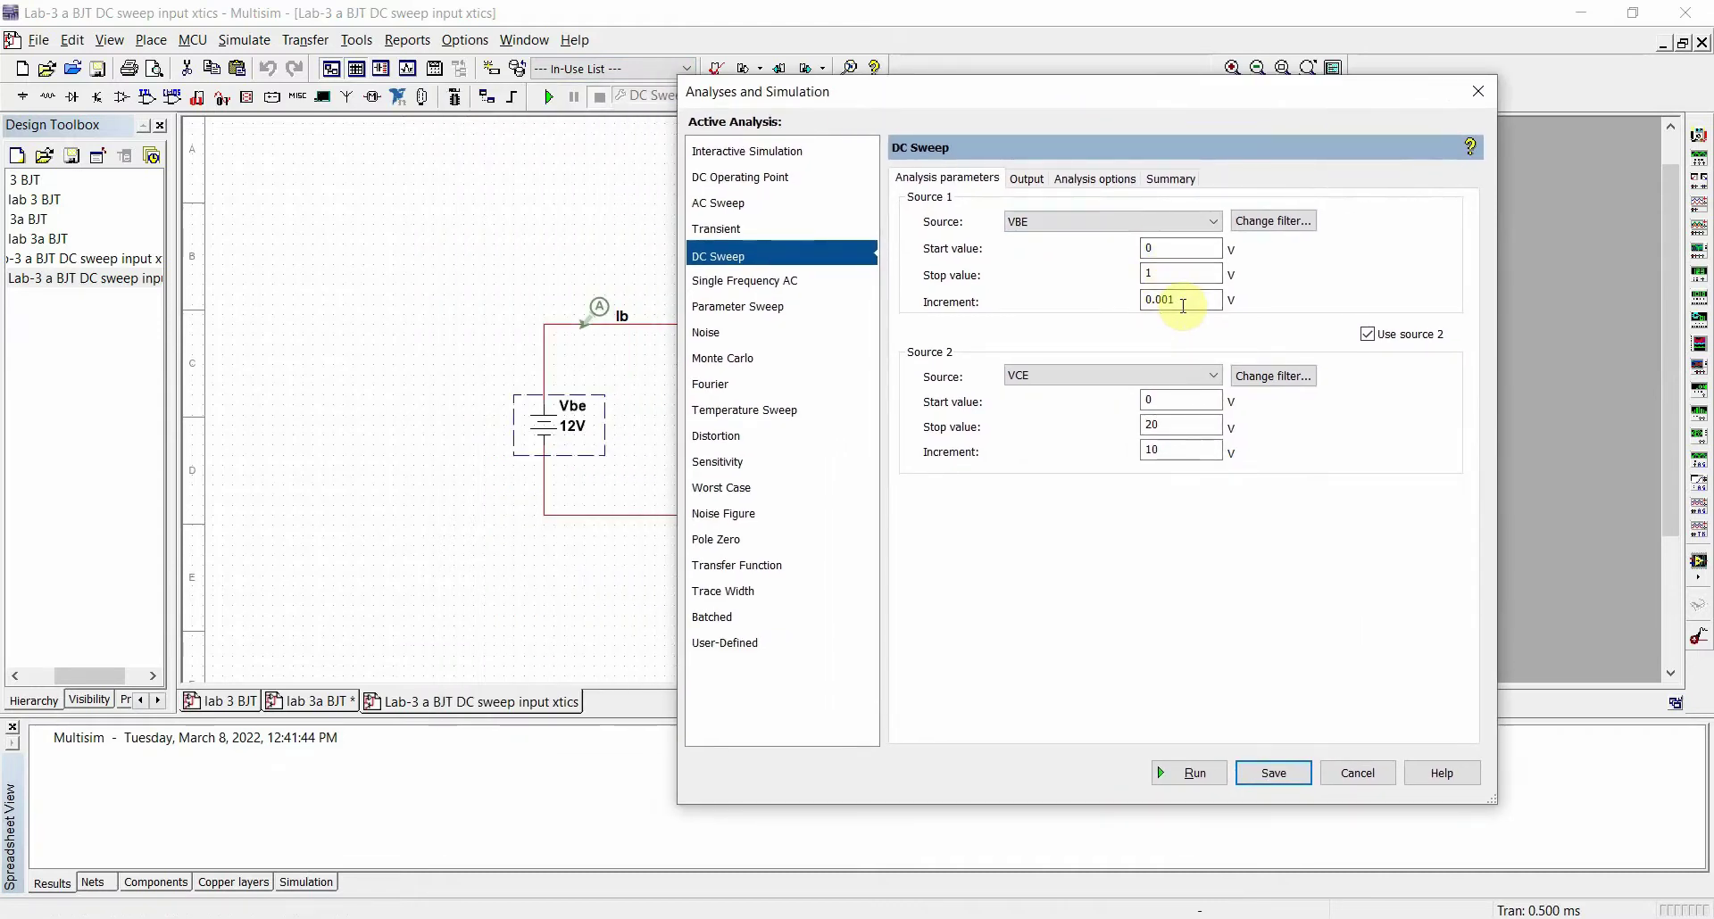
pyautogui.moveTo(1130, 91); pyautogui.dragTo(939, 111)
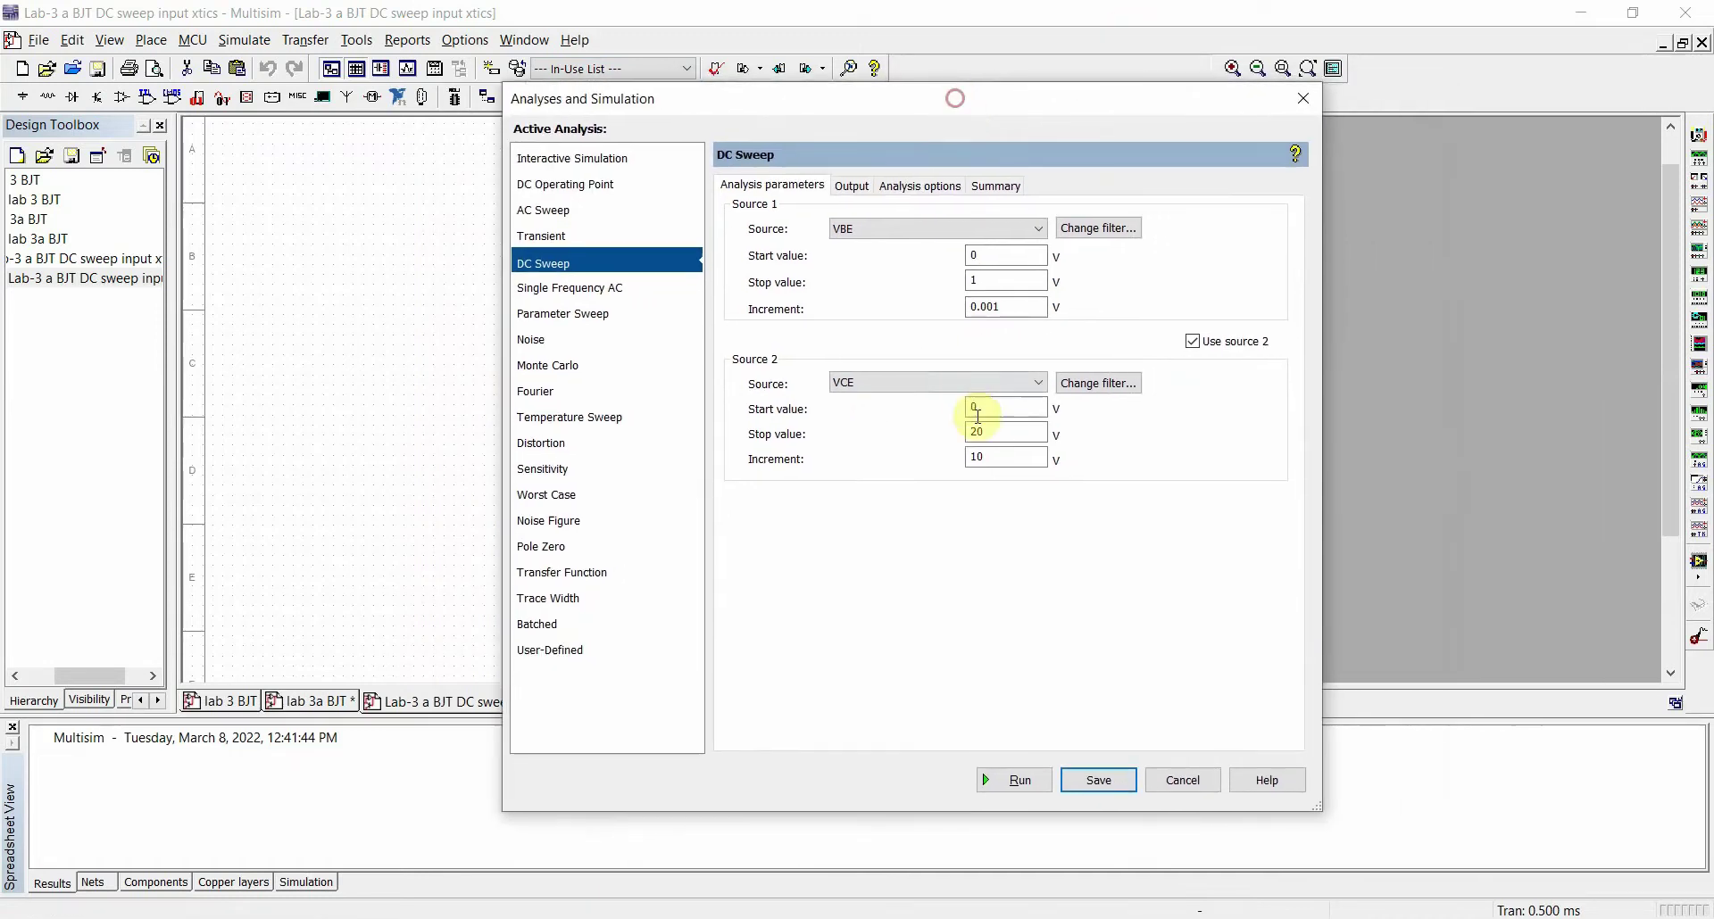
pyautogui.click(998, 457)
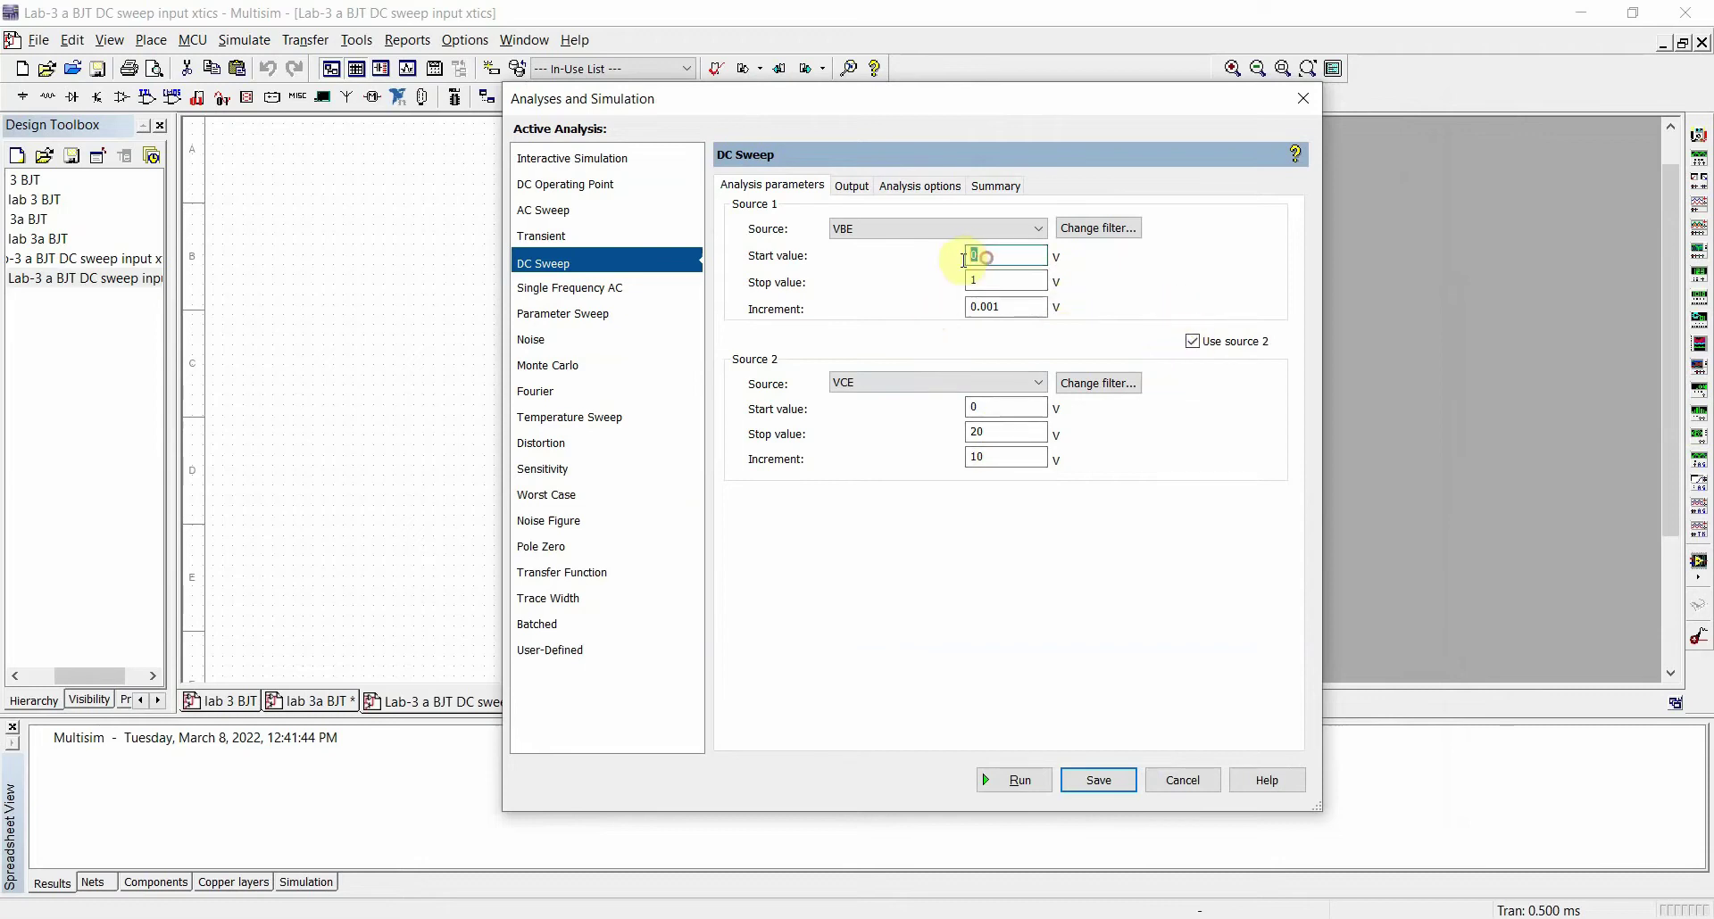
pyautogui.moveTo(994, 280); pyautogui.dragTo(964, 293)
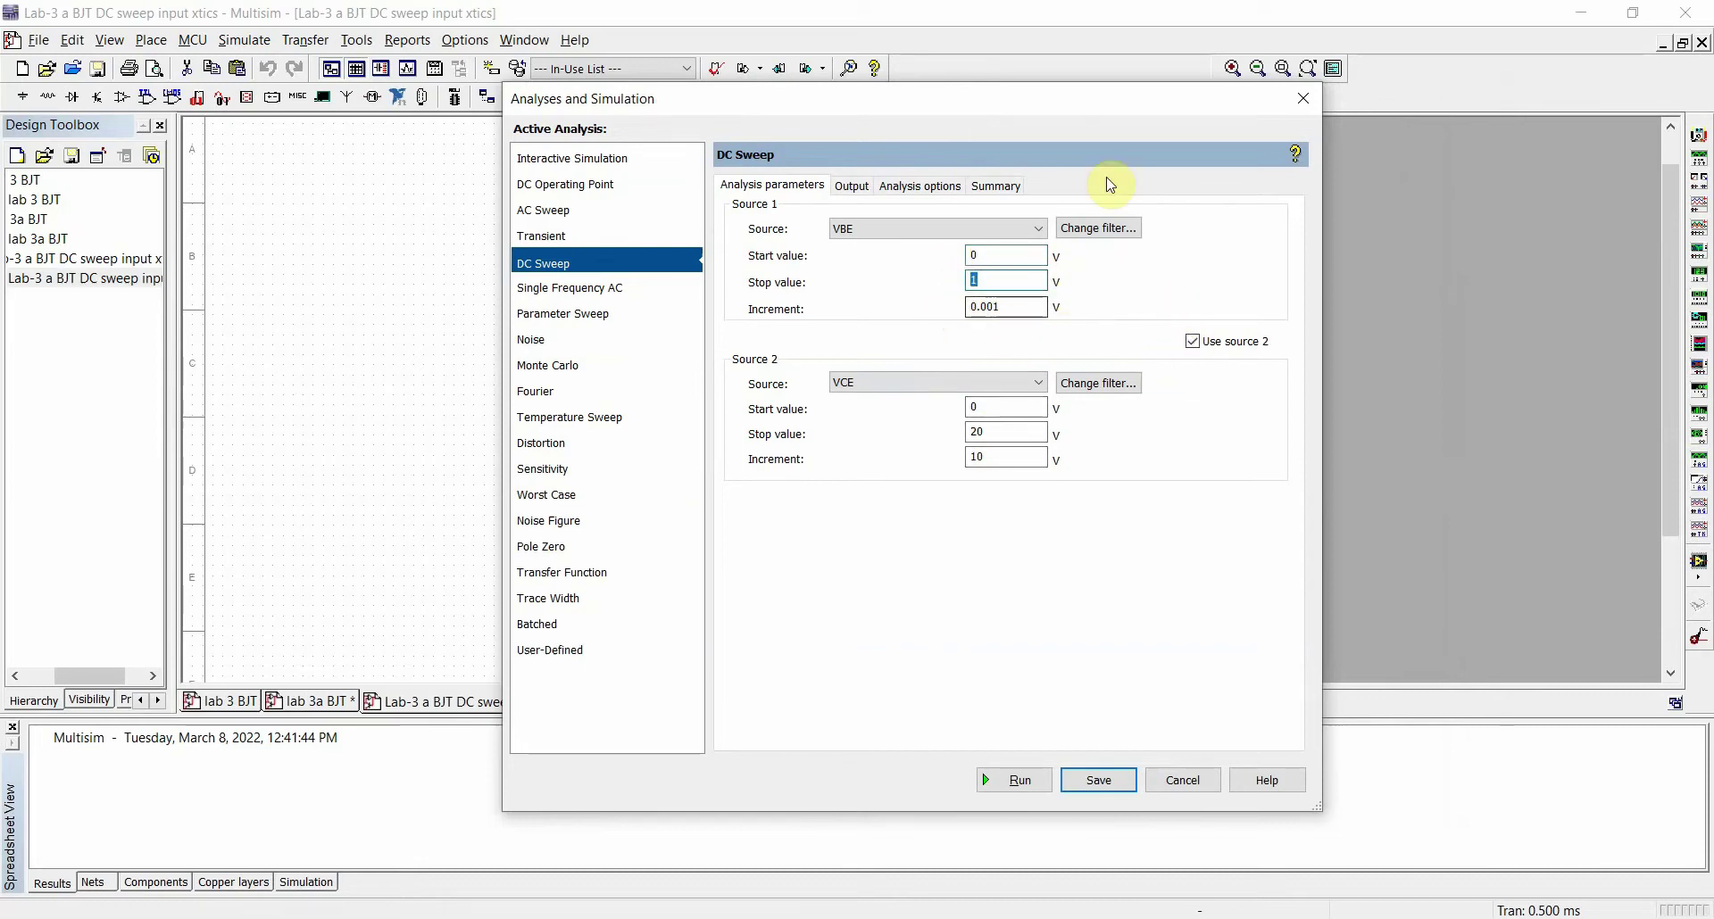
# Run the DC sweep and show its graph in a smaller Grapher window with a white background
pyautogui.click(1031, 780)
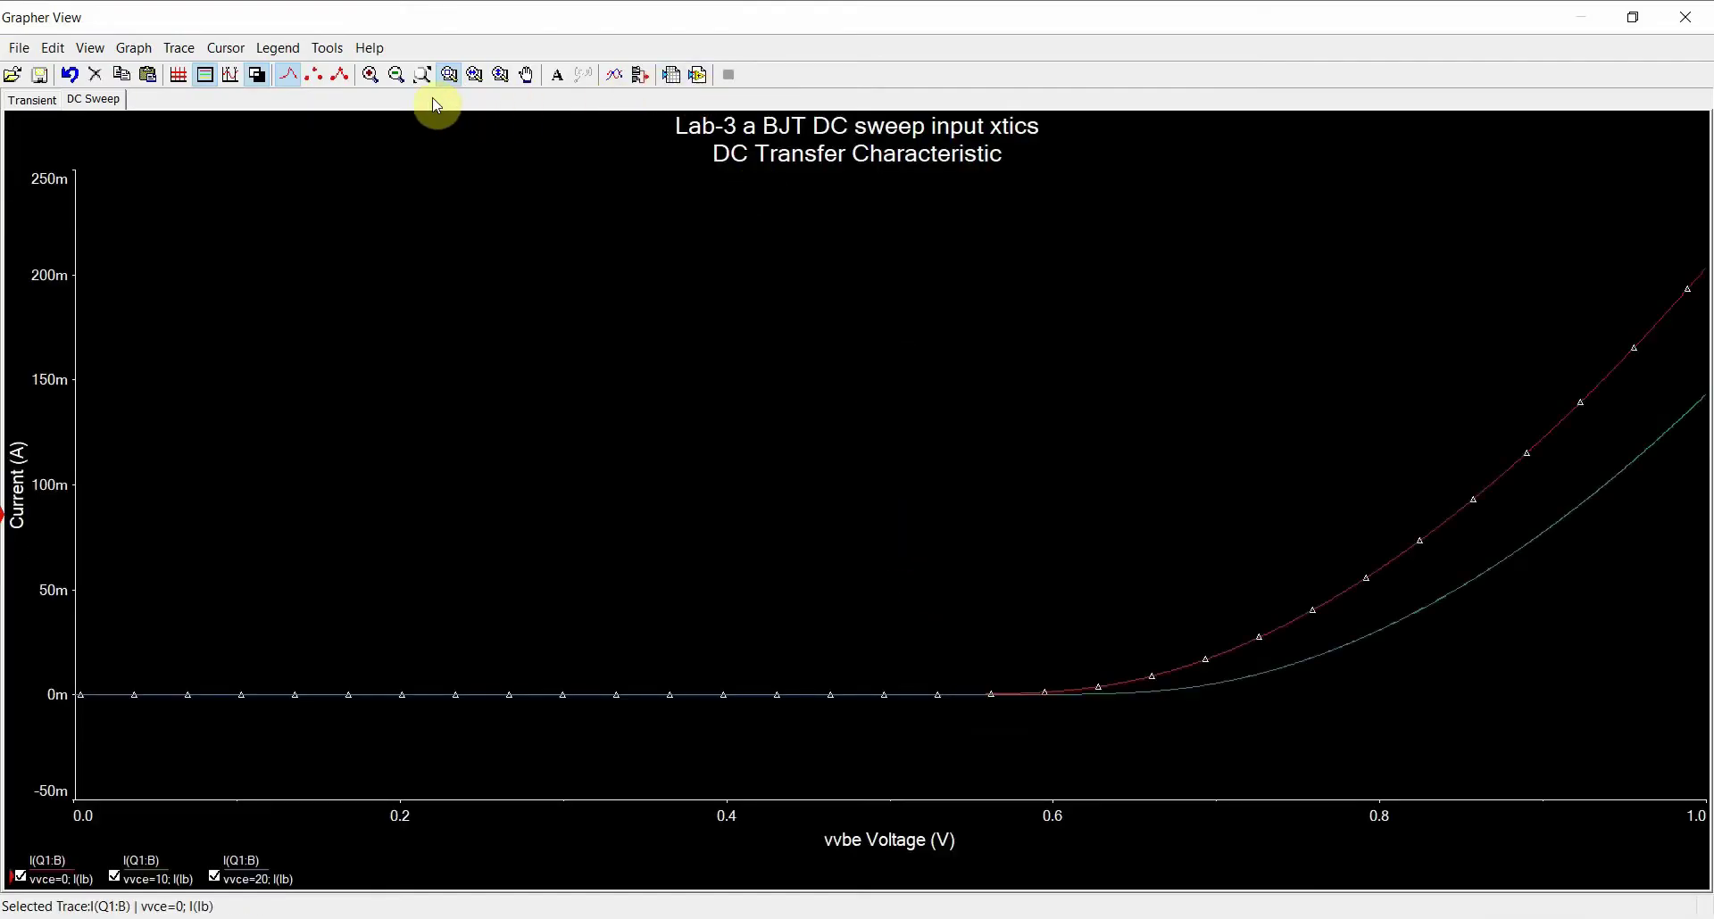
pyautogui.click(1633, 17)
pyautogui.click(990, 272)
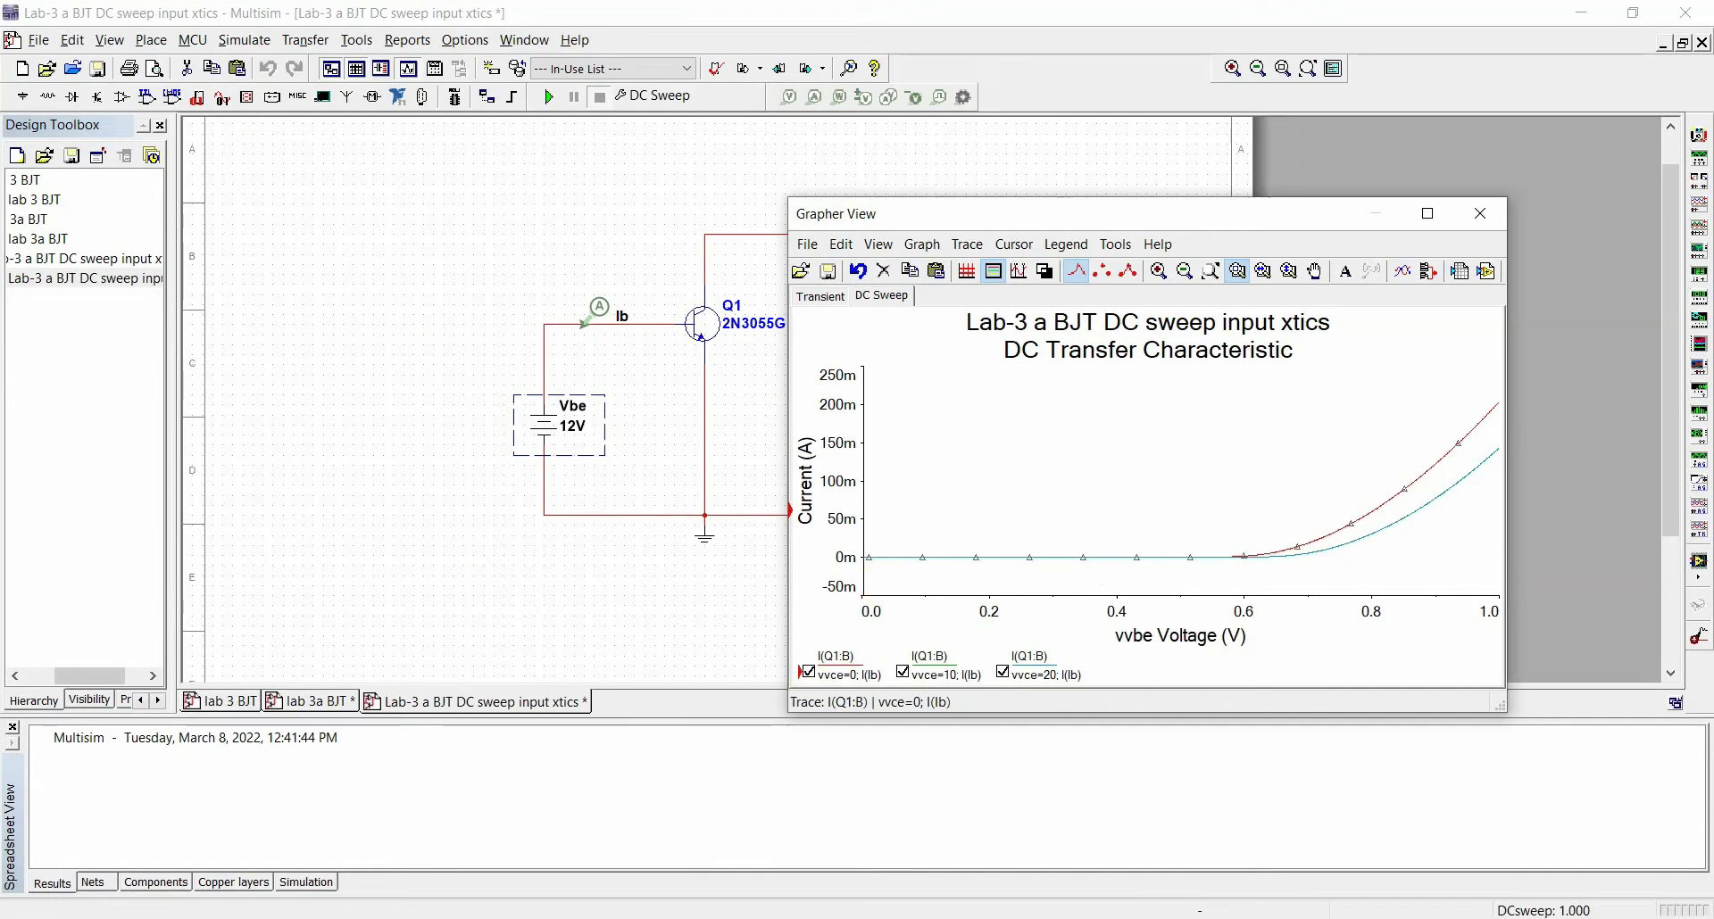
# Compare the simulated curves with the base characteristics in Figure 3.14 on page 22 of Notes BJT.pdf in Acrobat Reader, and close the Grapher
pyautogui.moveTo(798, 911)
pyautogui.click(876, 785)
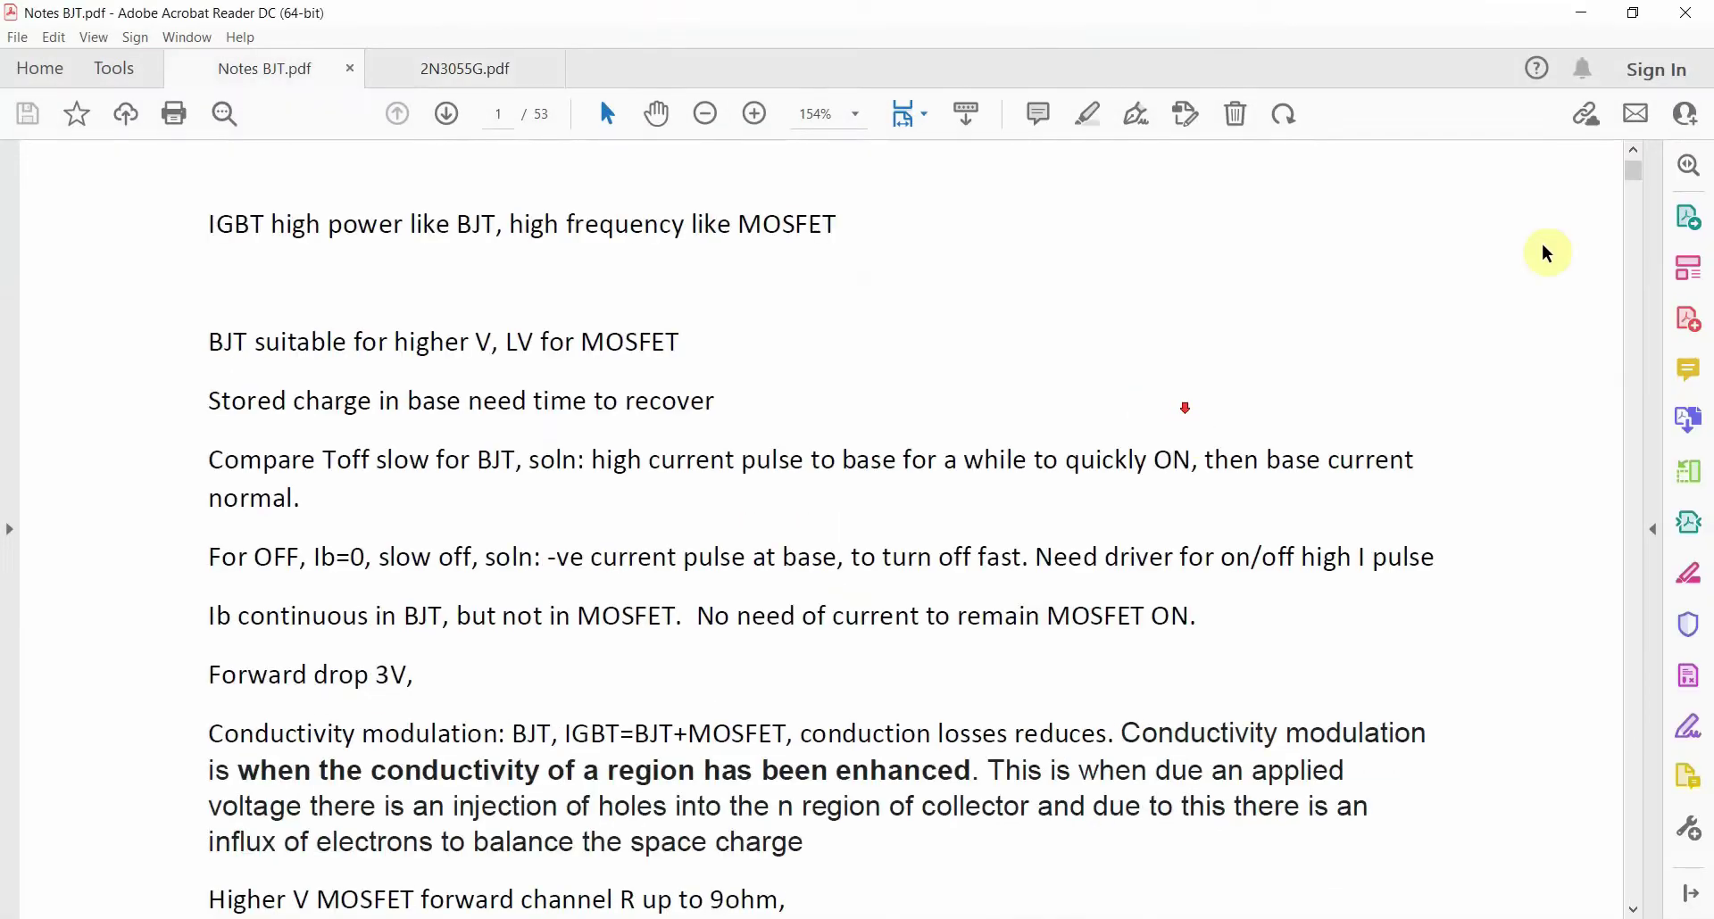
pyautogui.moveTo(1636, 172); pyautogui.dragTo(1603, 458)
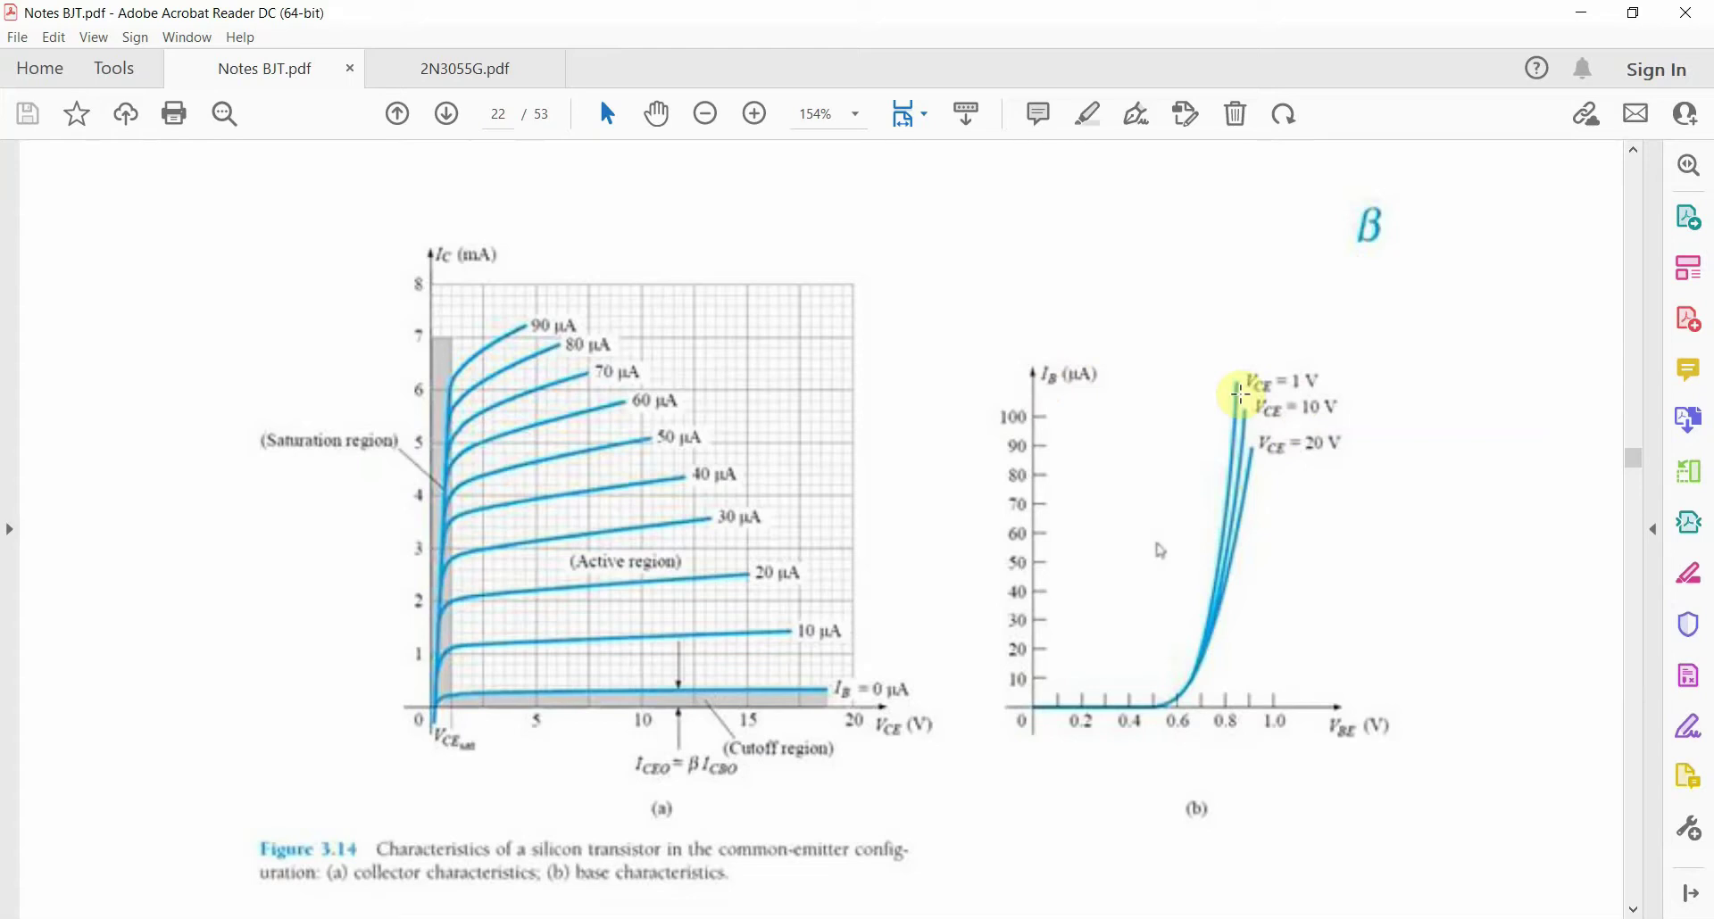
pyautogui.click(785, 917)
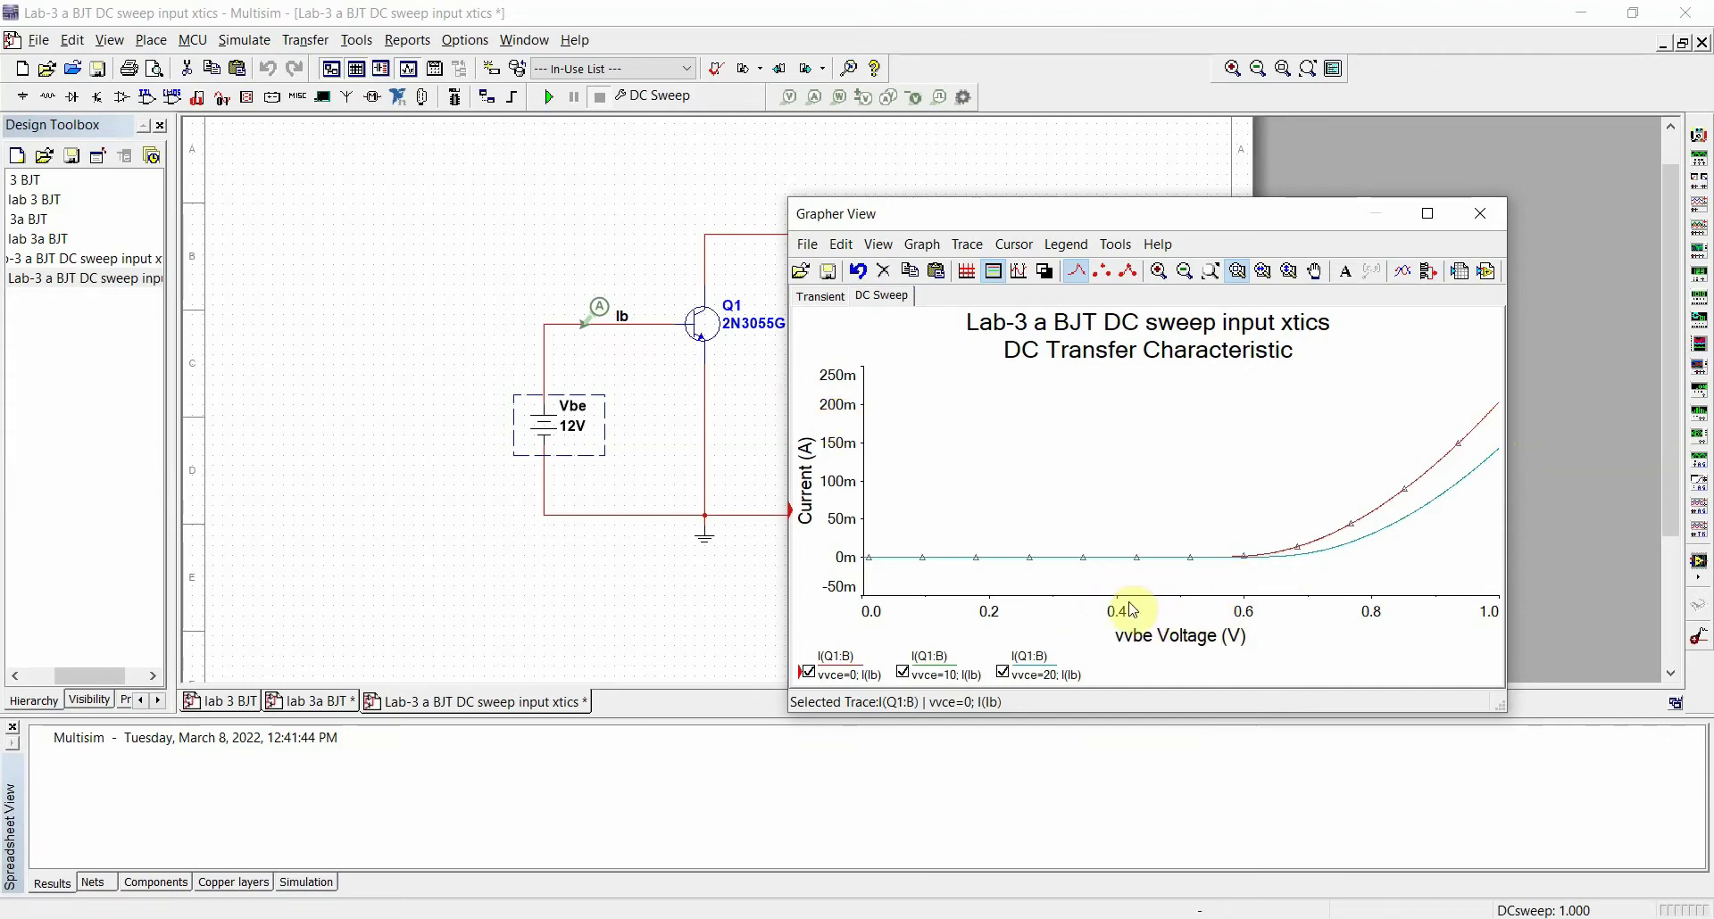
pyautogui.click(785, 917)
pyautogui.click(1091, 227)
pyautogui.click(1500, 229)
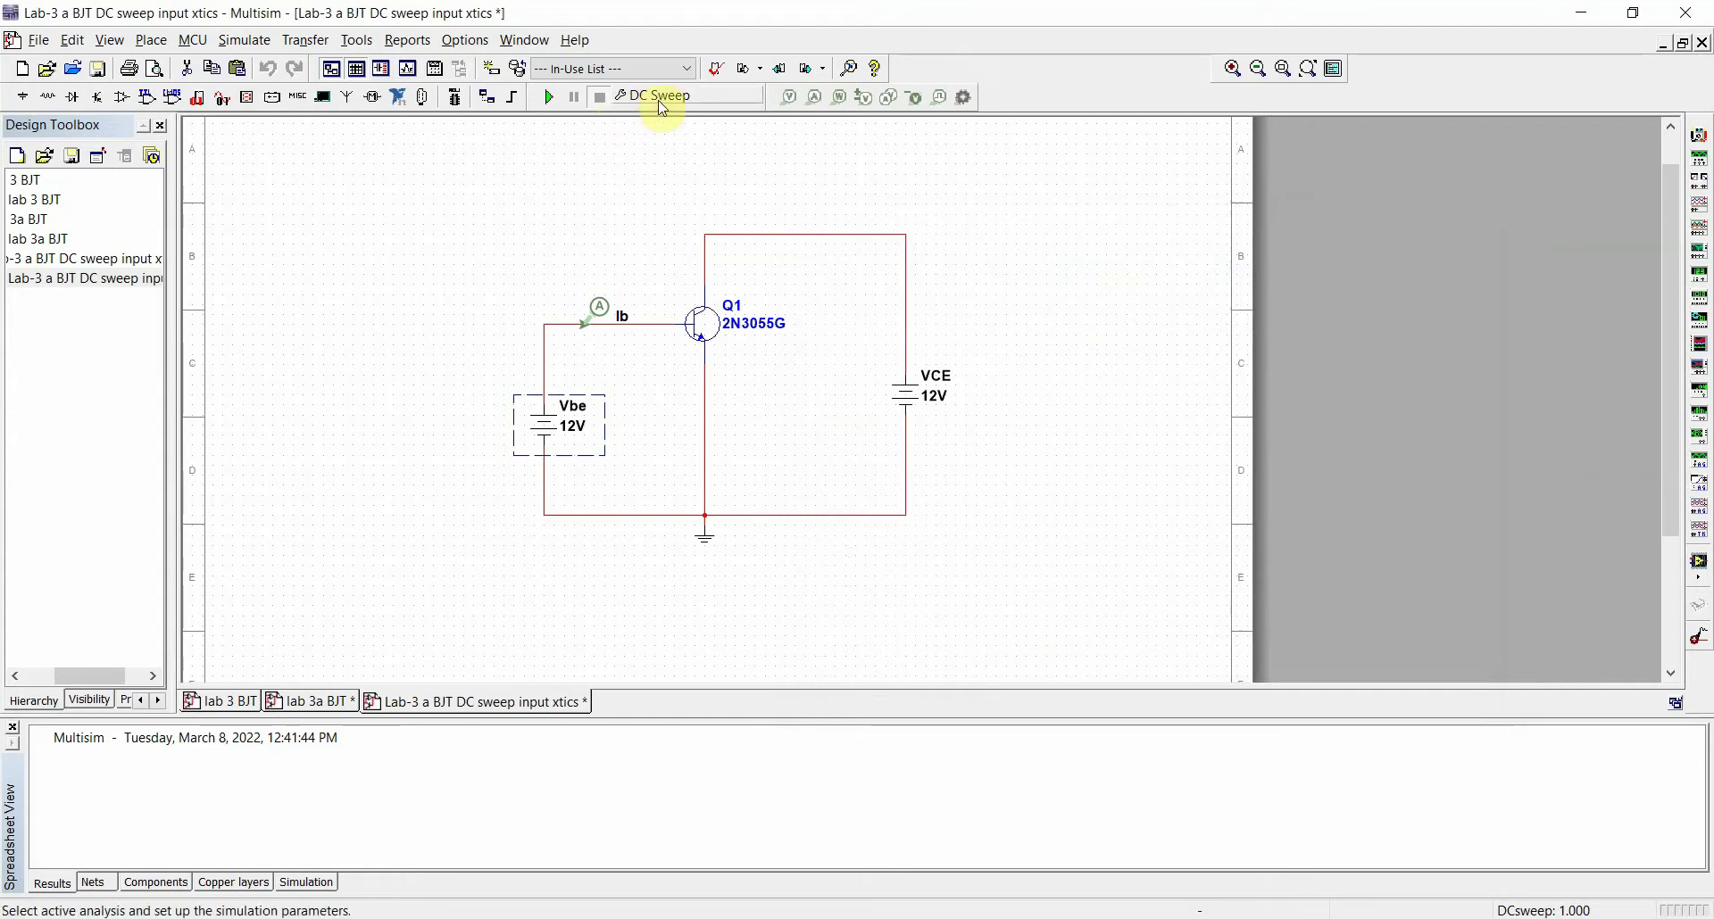
# Save a copy of the design as Lab-3 a BJT DC sweep input xtics_p
pyautogui.click(39, 44)
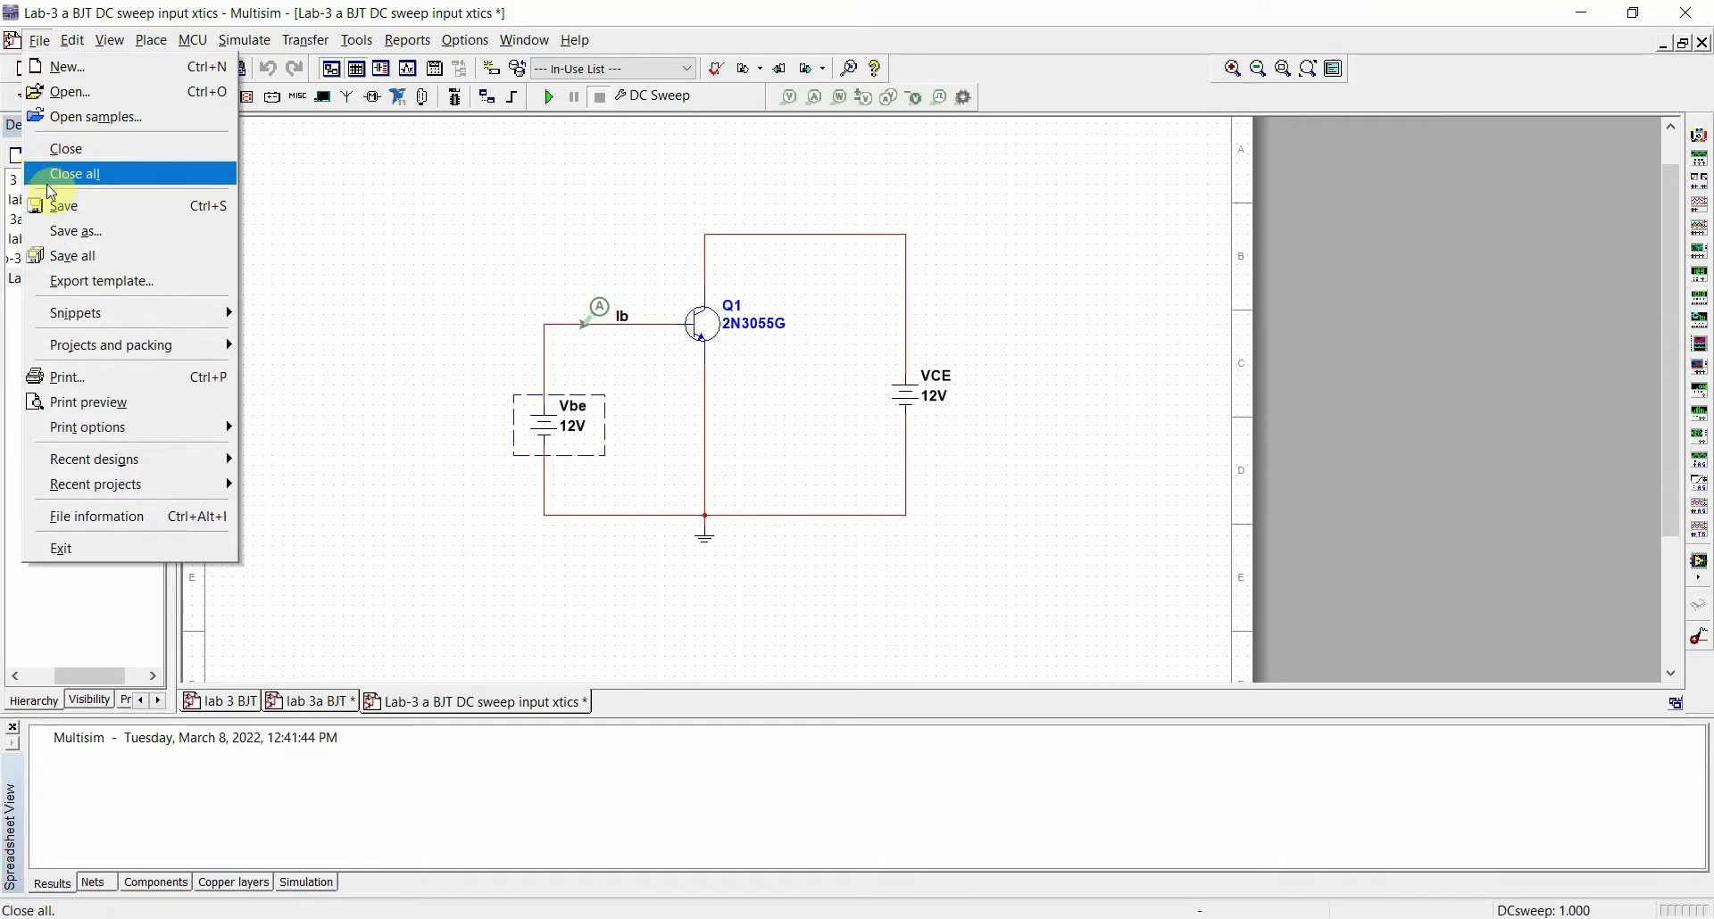
pyautogui.click(71, 231)
pyautogui.click(893, 549)
pyautogui.write('_p')
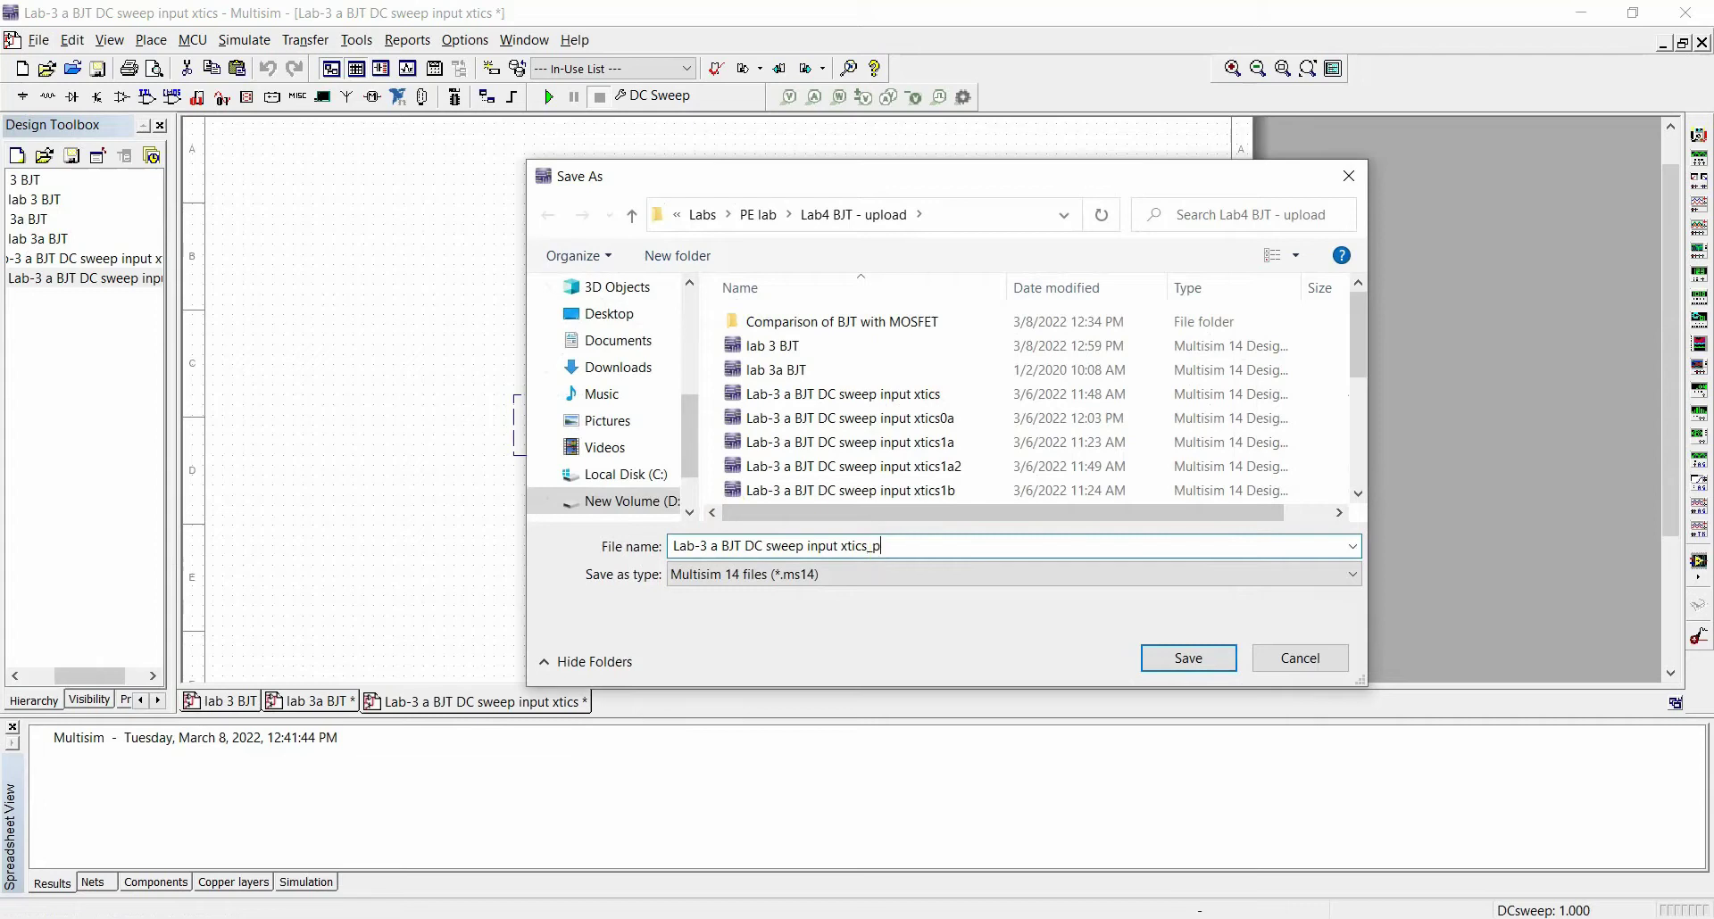
pyautogui.press('Return')
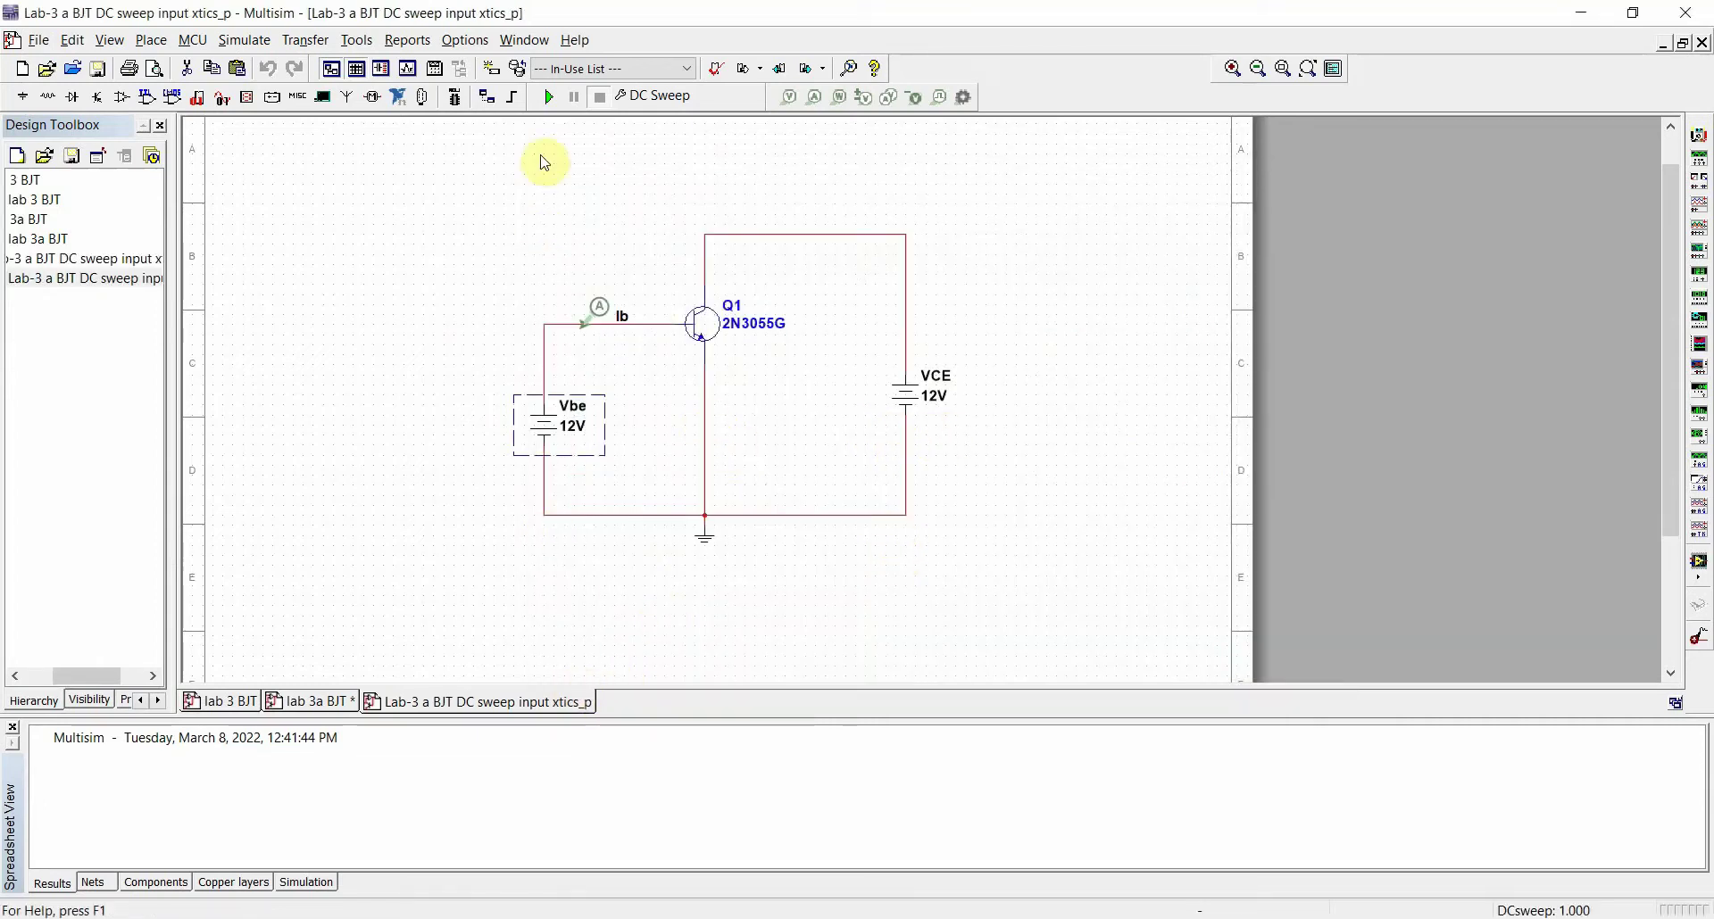
# Run the sweep again, delete all transient and DC sweep result pages from the Grapher, and close it
pyautogui.click(552, 98)
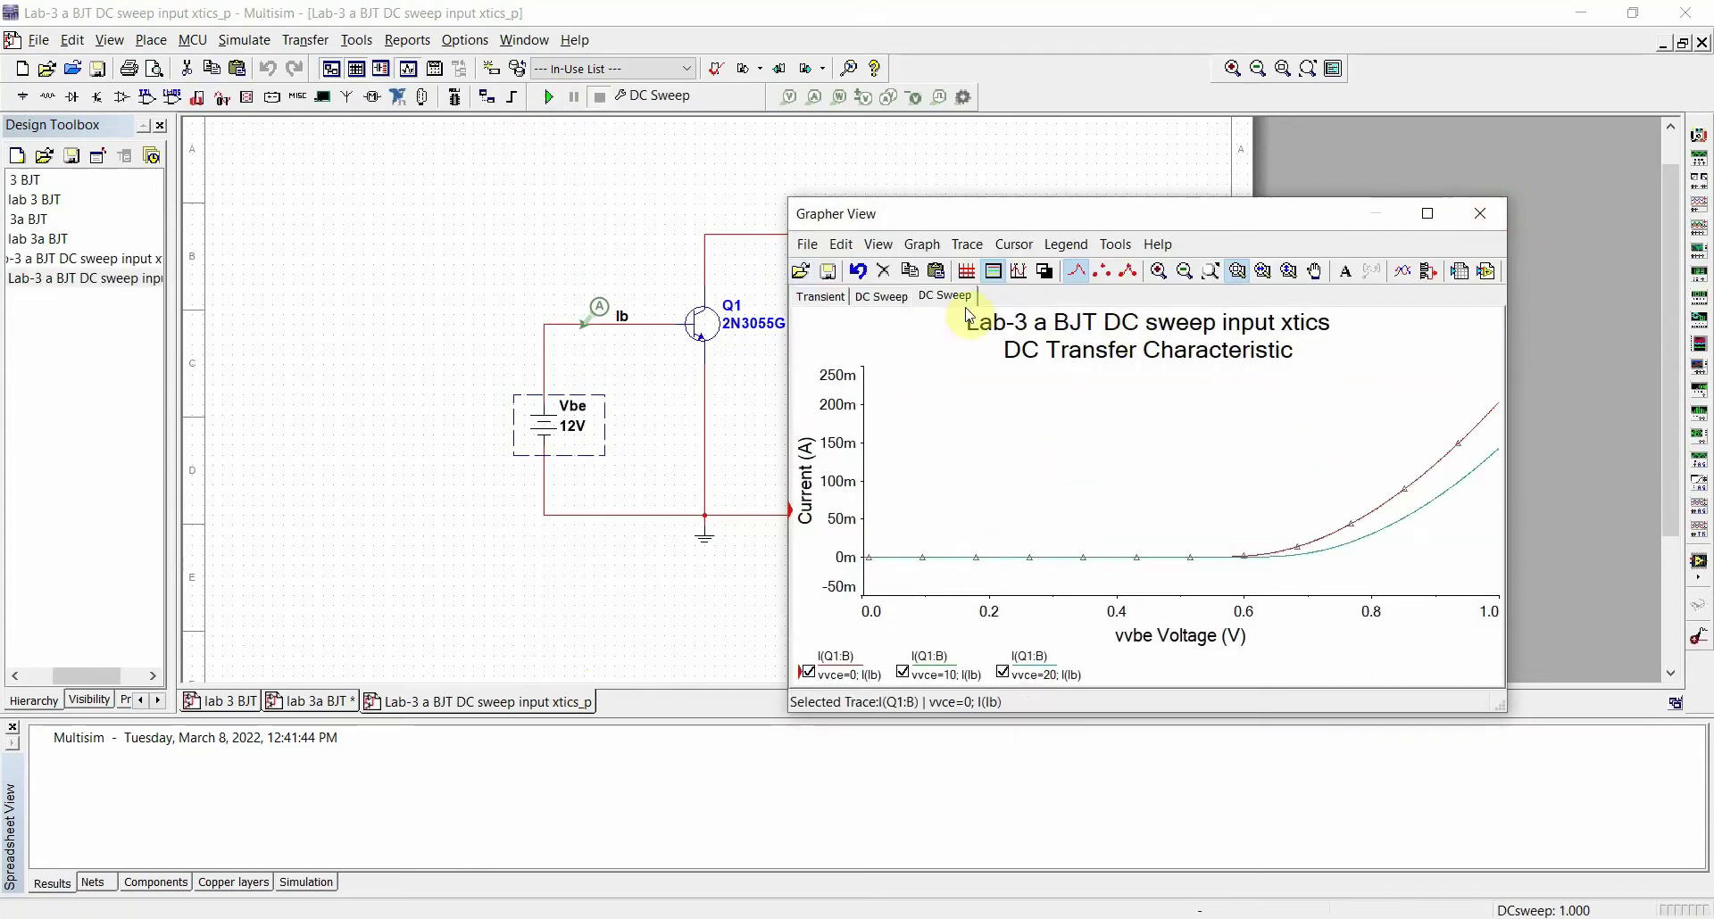
pyautogui.click(883, 273)
pyautogui.click(884, 272)
pyautogui.click(883, 273)
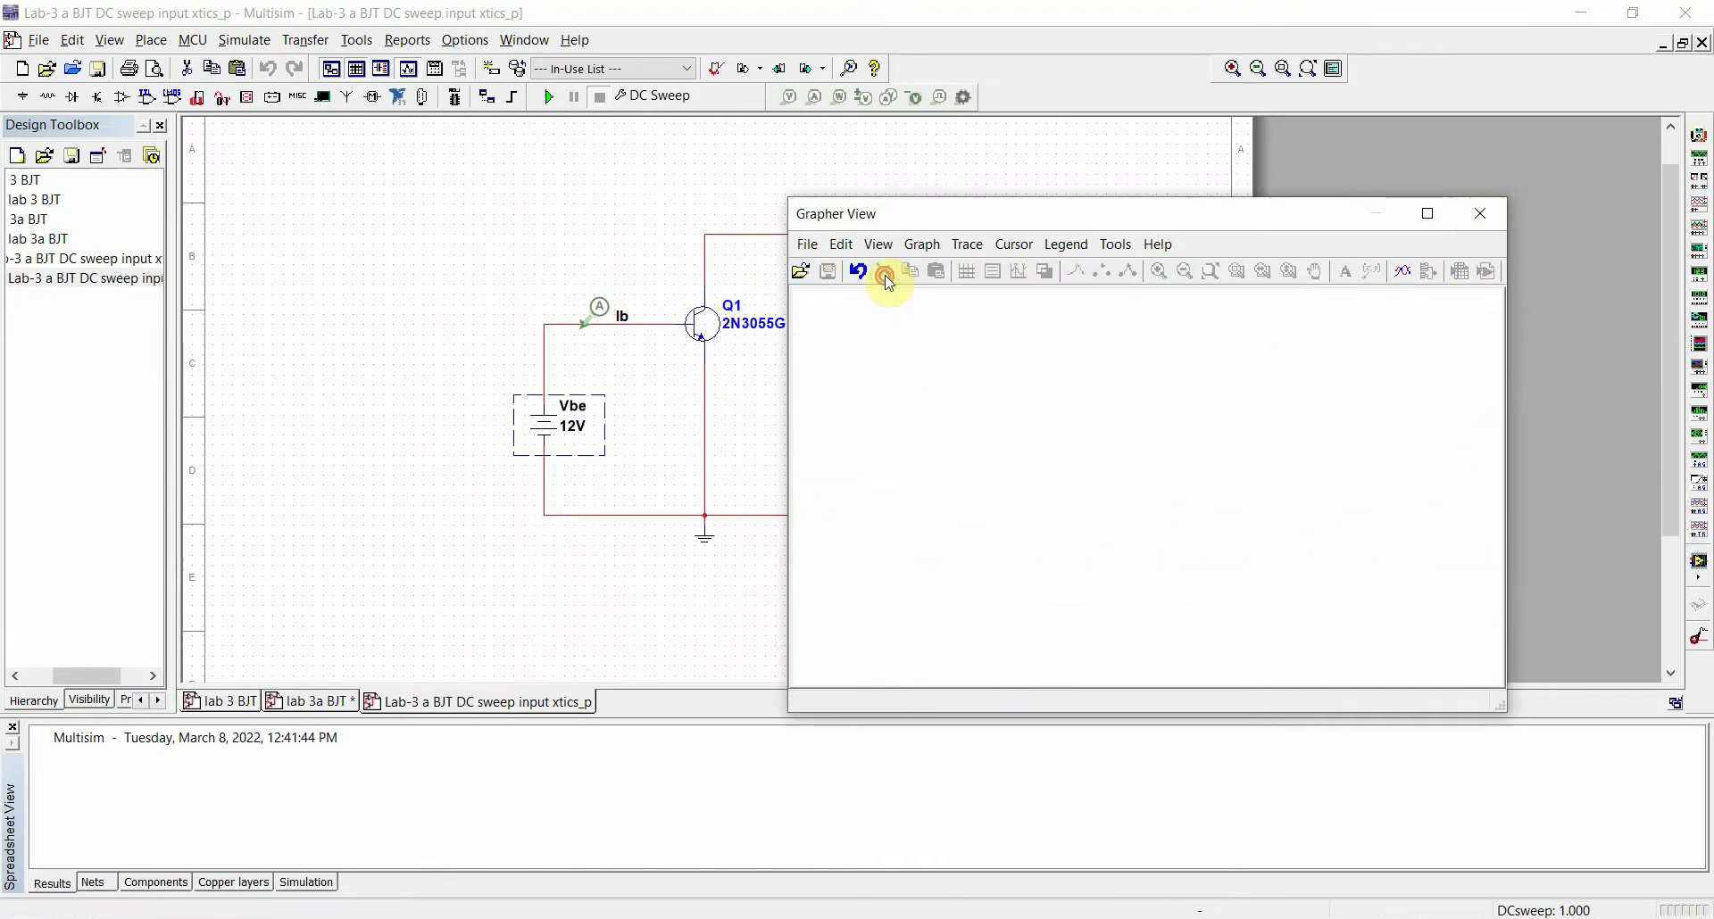
pyautogui.click(1482, 213)
# Review the DC sweep parameters, try a 5 V increment for source VCE, and set it back to 10 V
pyautogui.click(667, 95)
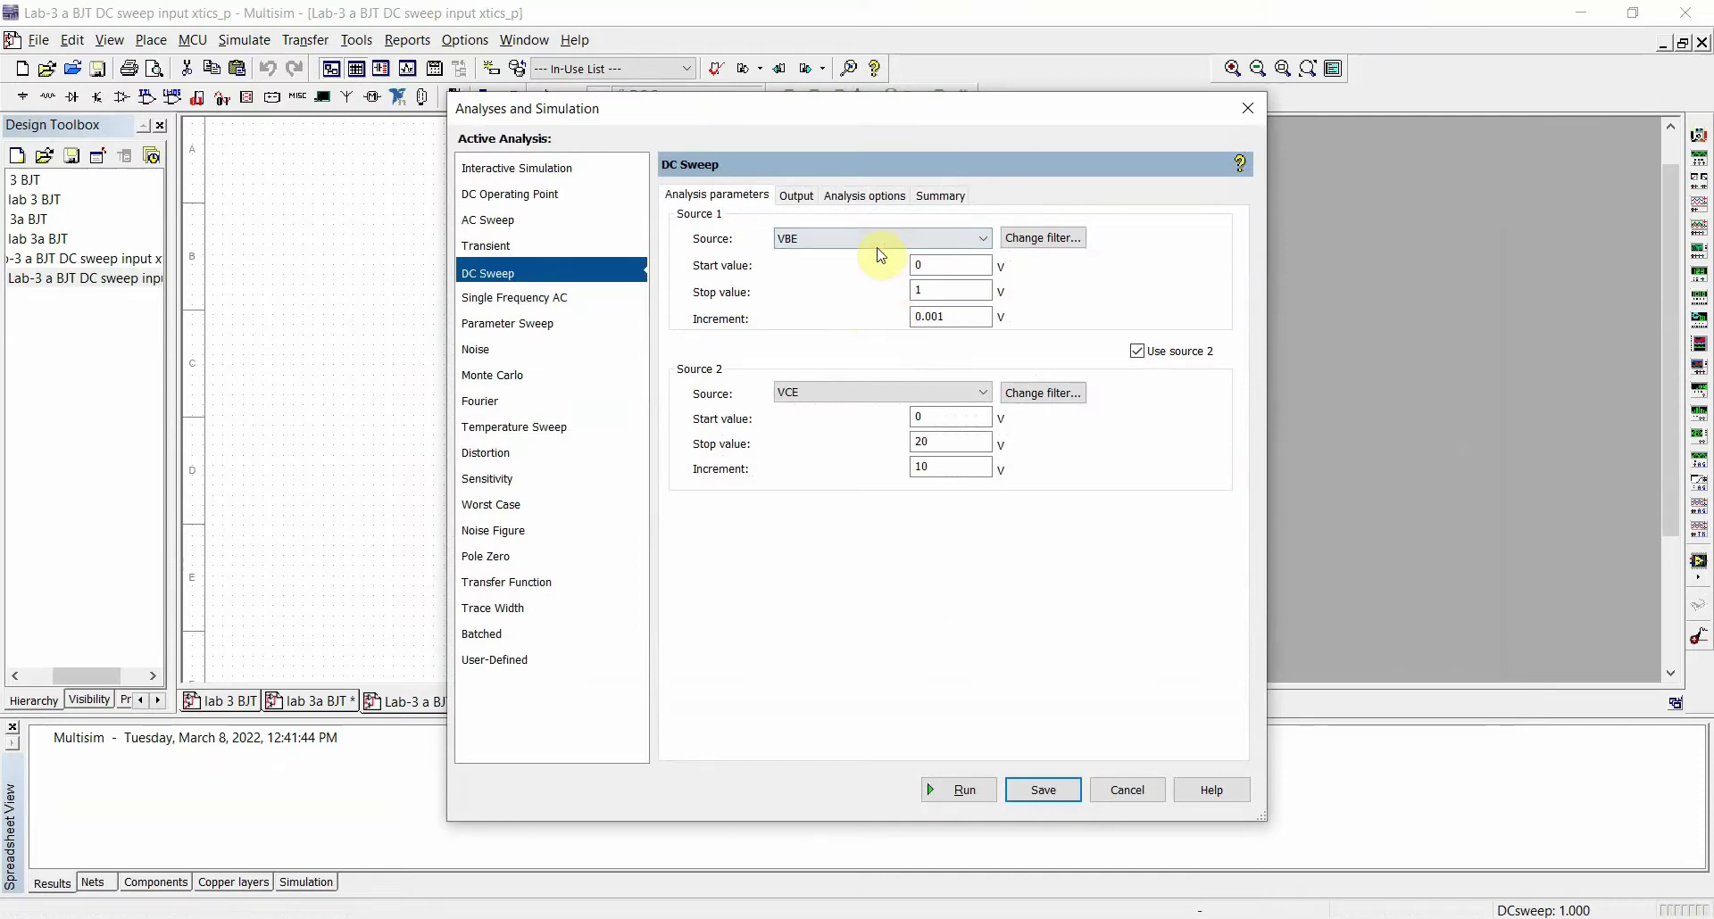
pyautogui.click(931, 293)
pyautogui.click(929, 317)
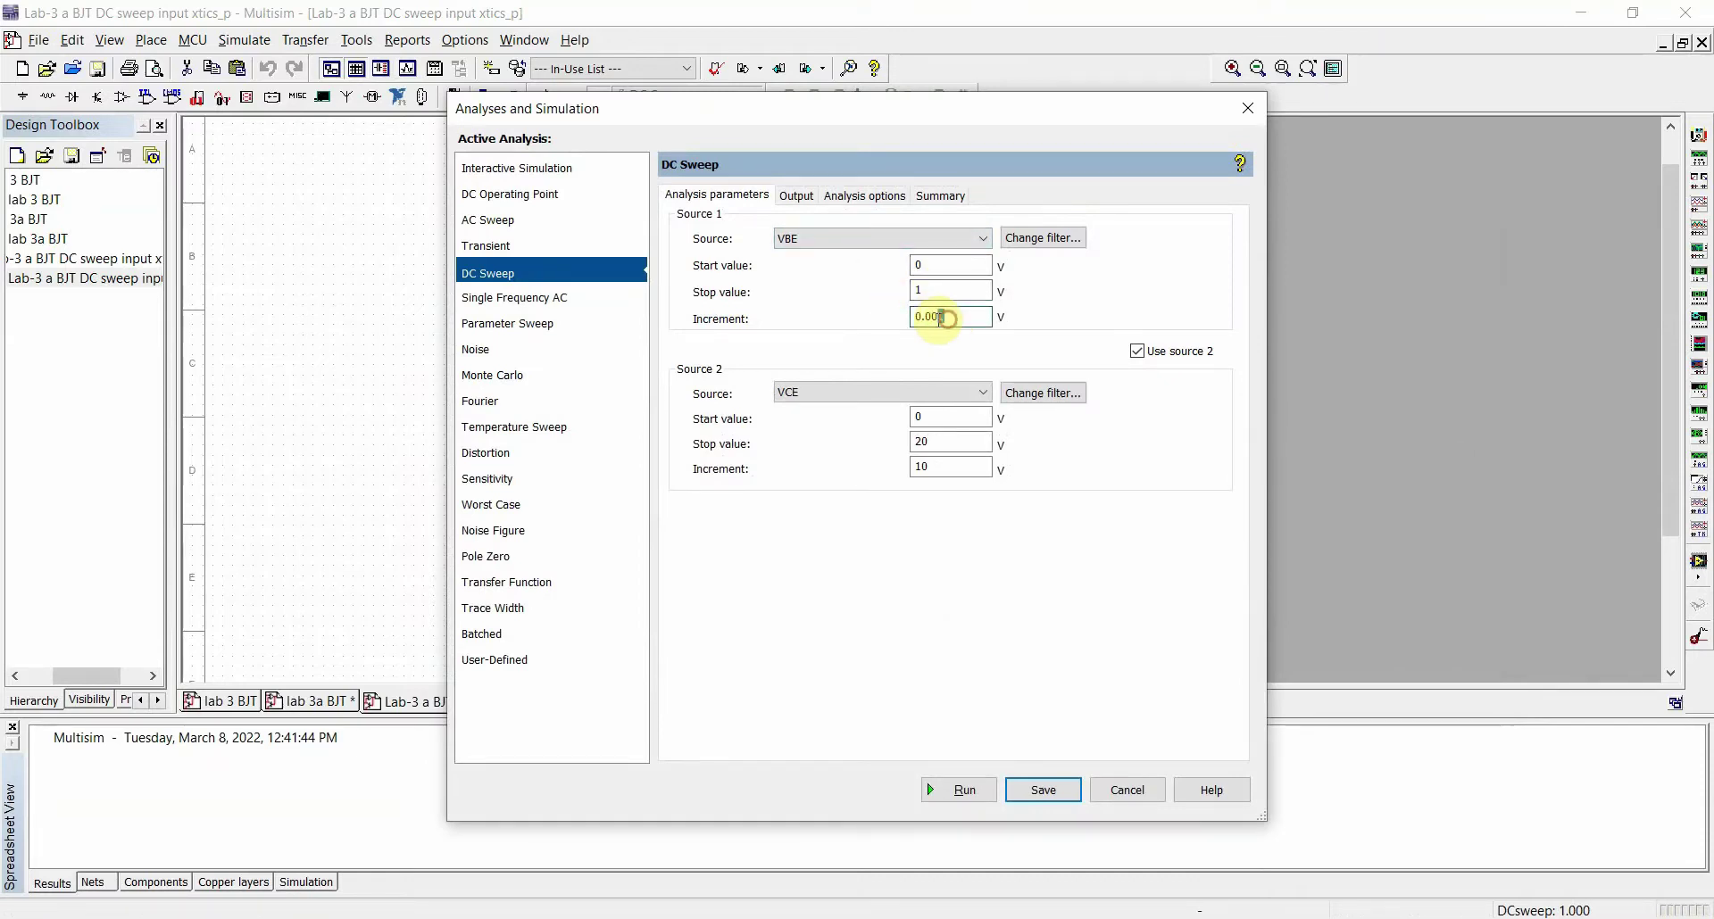
pyautogui.click(923, 425)
pyautogui.doubleClick(920, 441)
pyautogui.doubleClick(925, 465)
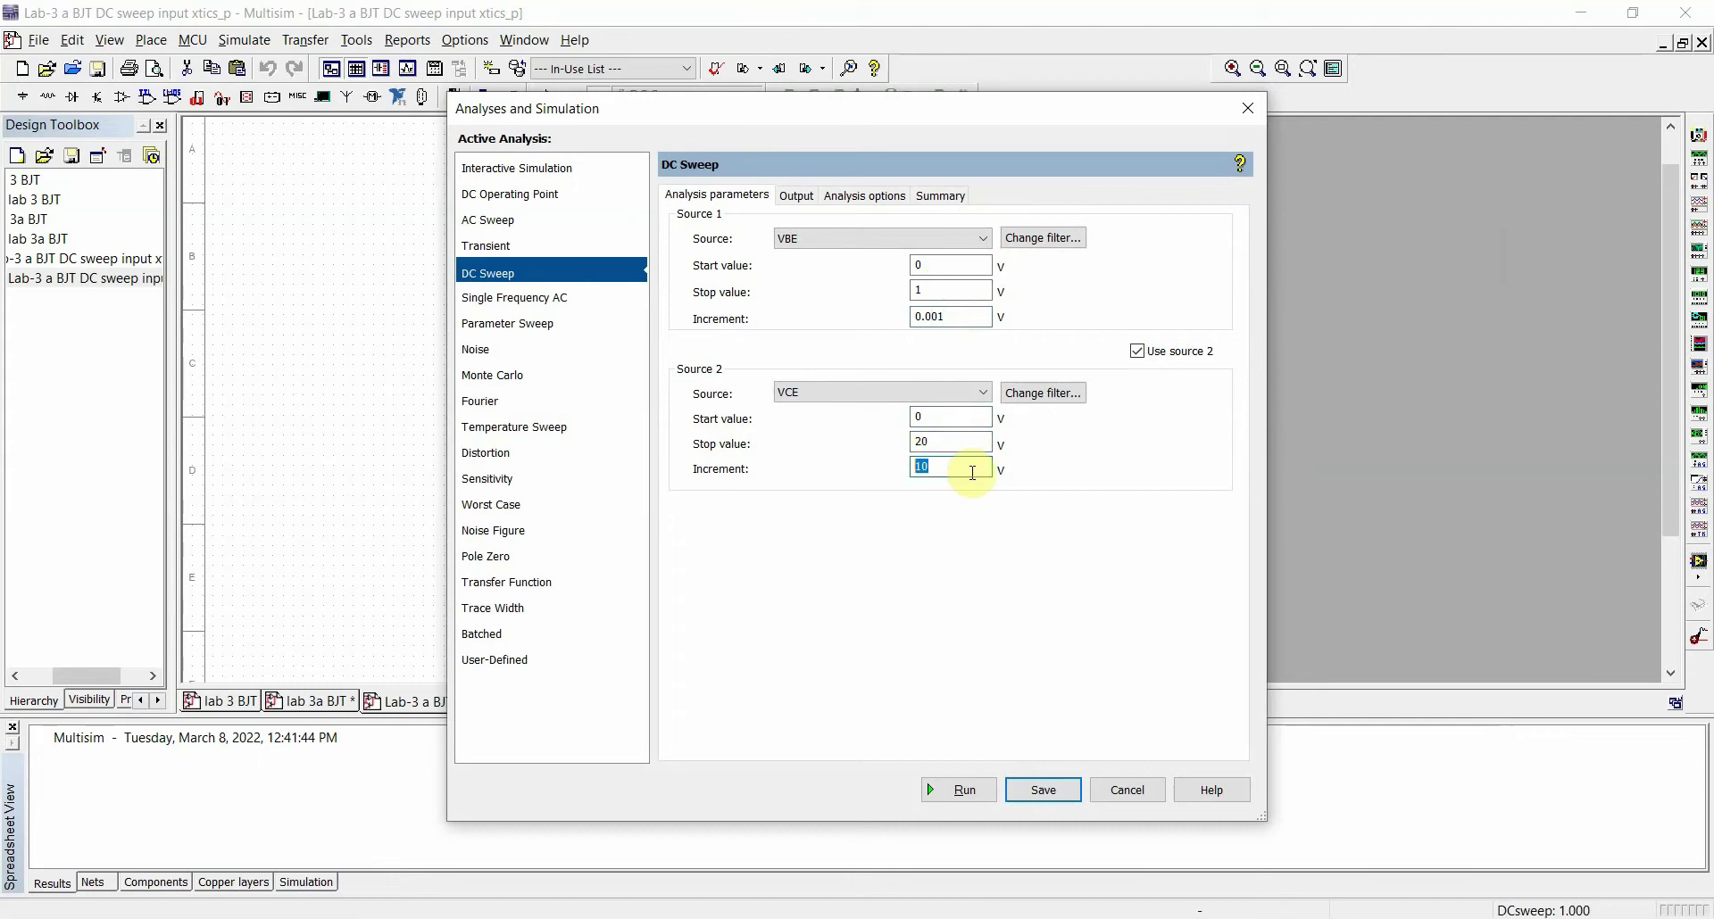
pyautogui.write('5')
pyautogui.doubleClick(920, 466)
pyautogui.write('10')
# Run the DC sweep with the VCE stop value extended beyond 60 V and give the graph a white background
pyautogui.doubleClick(920, 441)
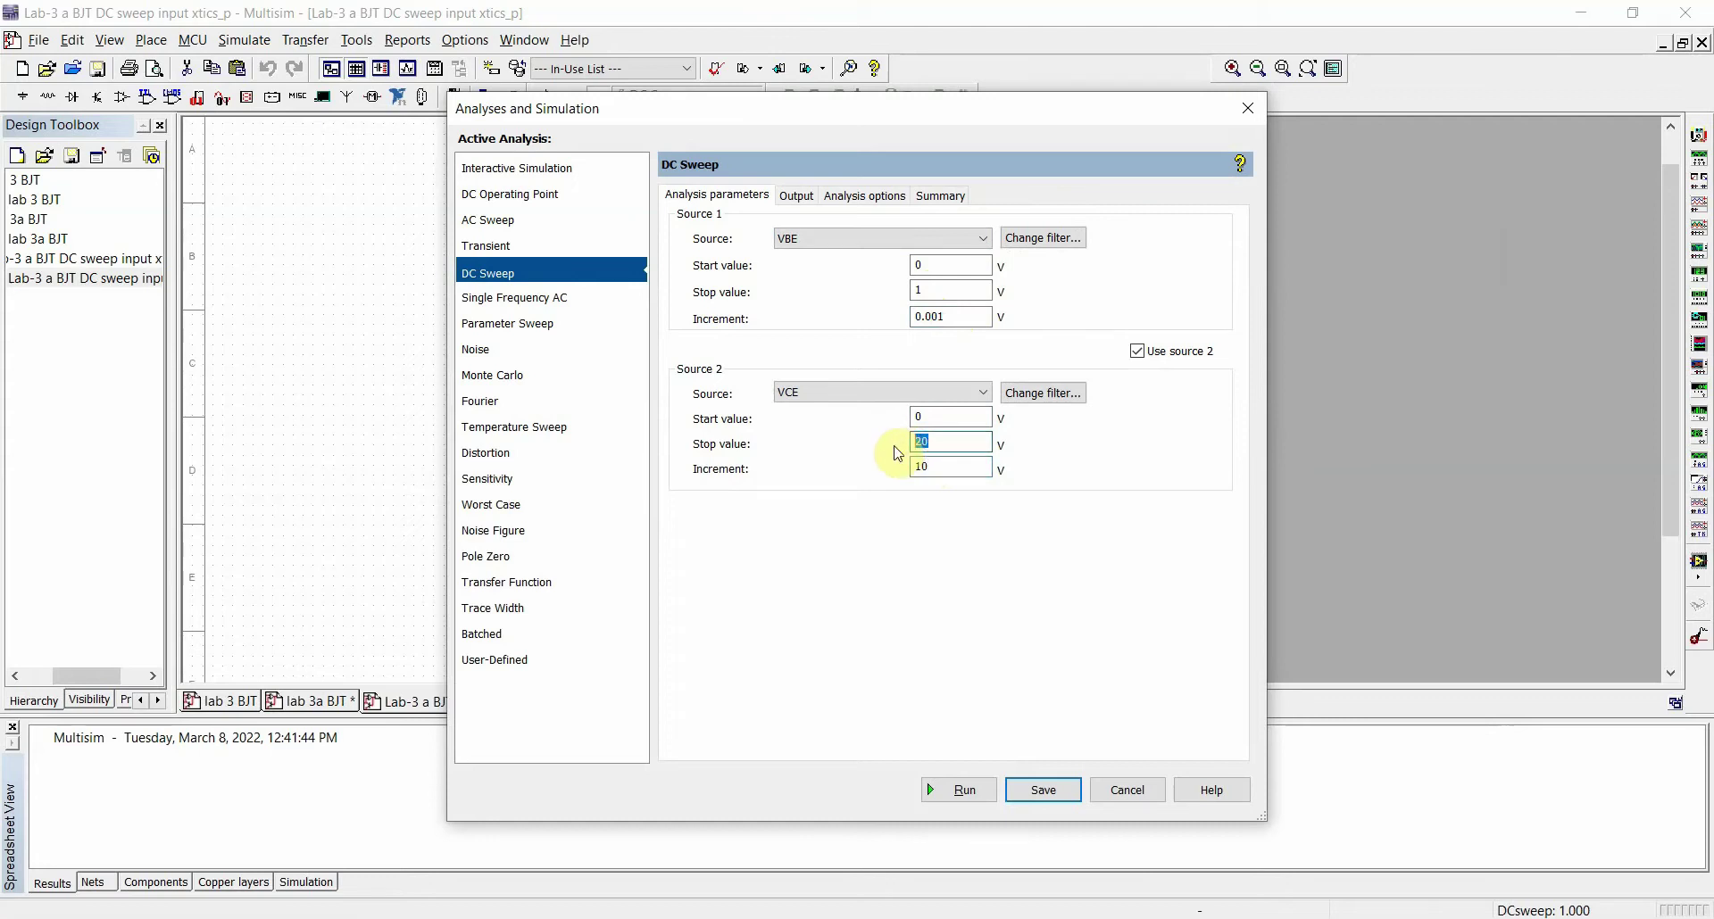
pyautogui.write('8')
pyautogui.click(963, 790)
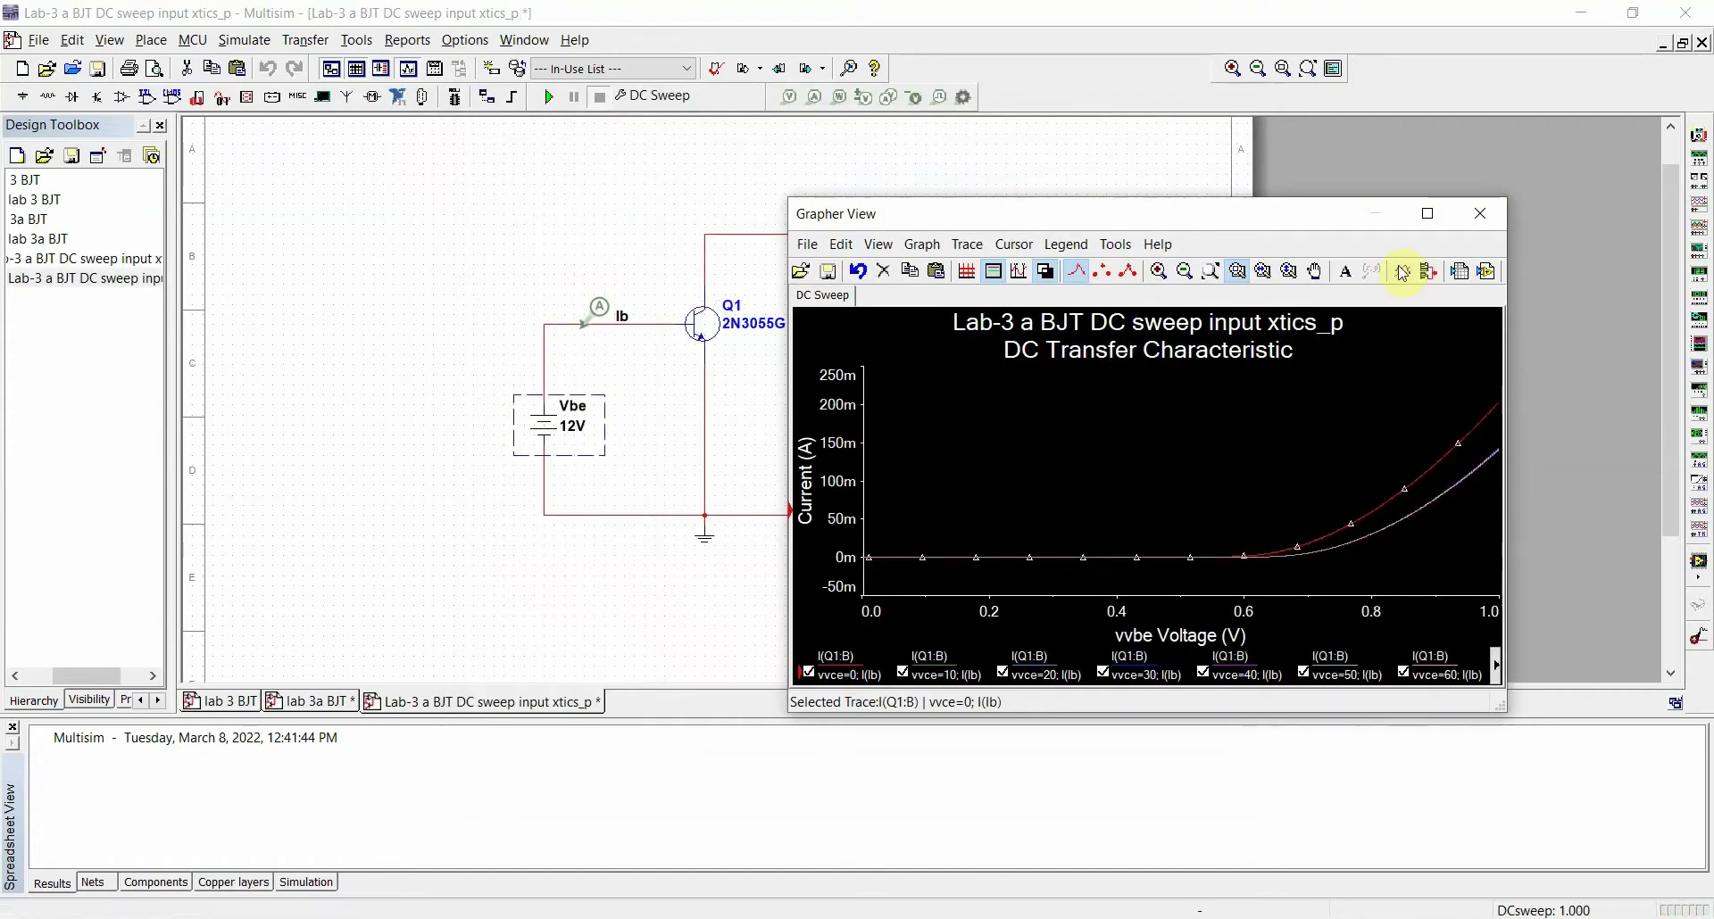
pyautogui.click(1044, 270)
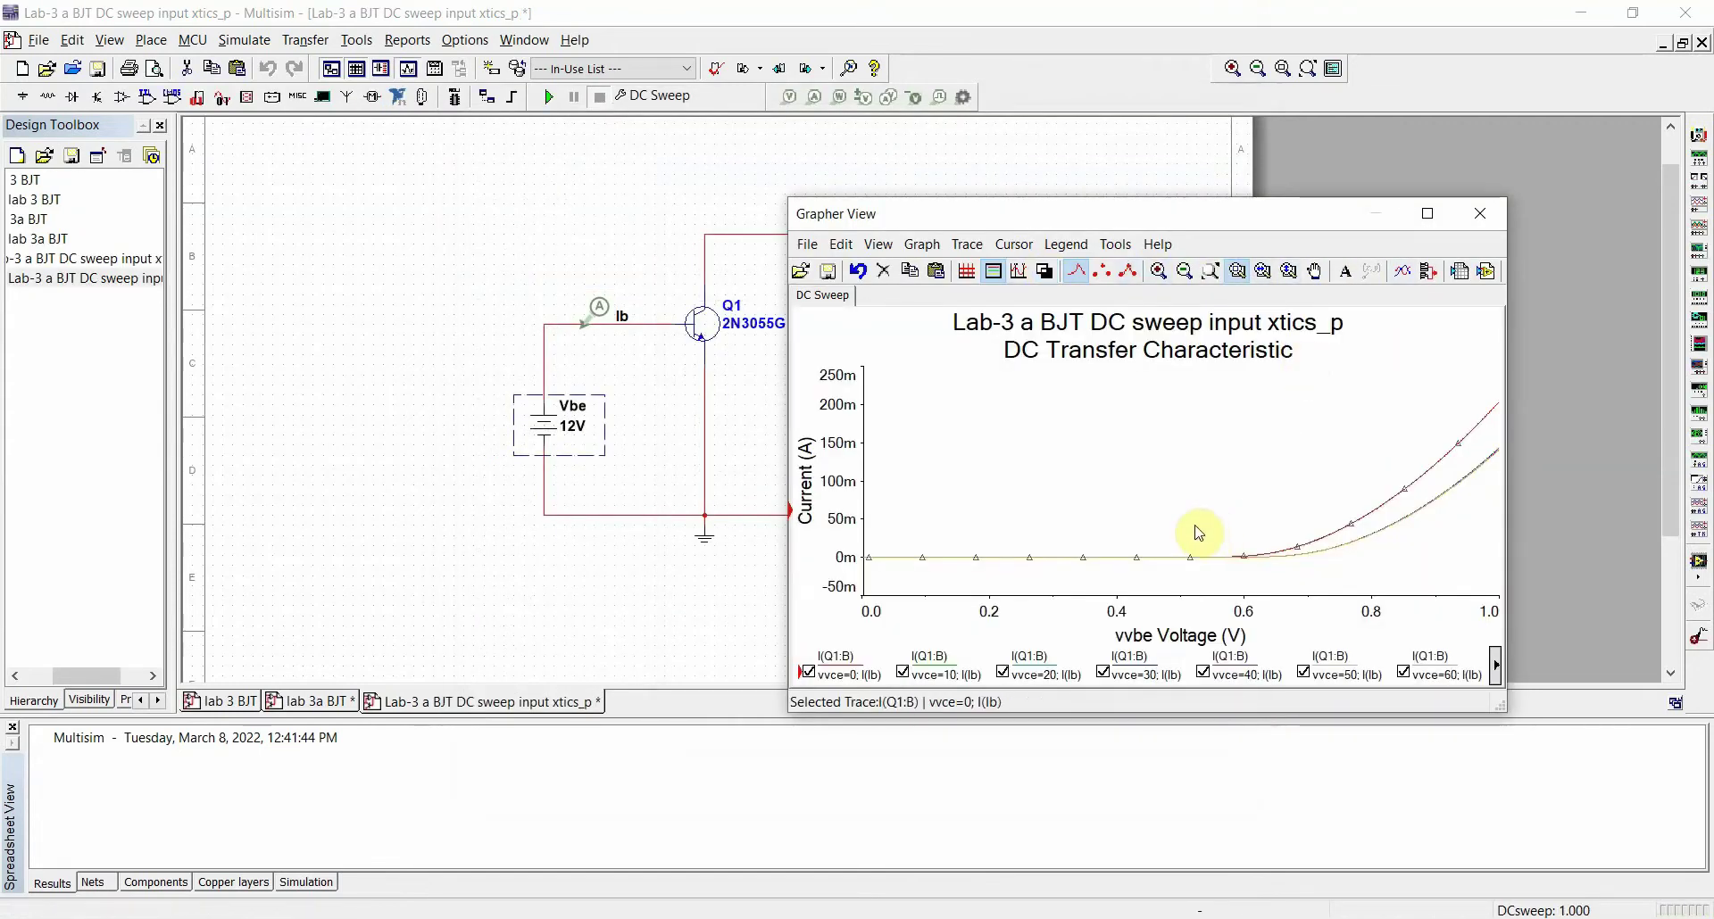
# Zoom in on the rising part of the base-current curves, then restore the full graph
pyautogui.moveTo(1388, 462); pyautogui.dragTo(1461, 580)
pyautogui.moveTo(1241, 417); pyautogui.dragTo(1349, 558)
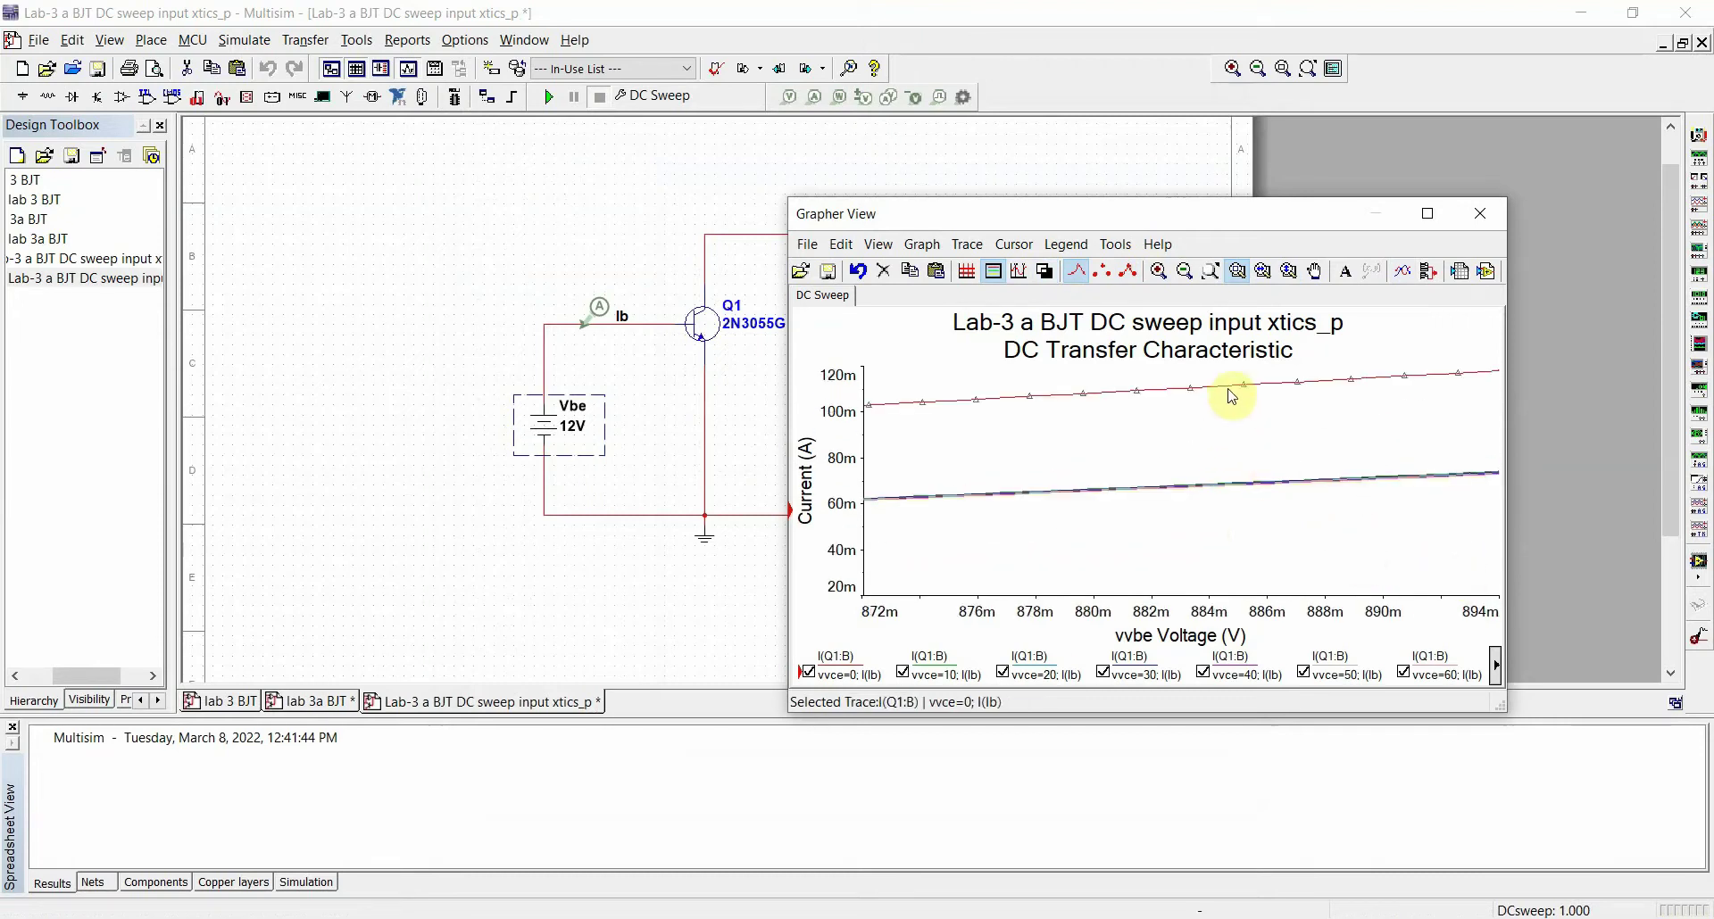
pyautogui.click(1211, 271)
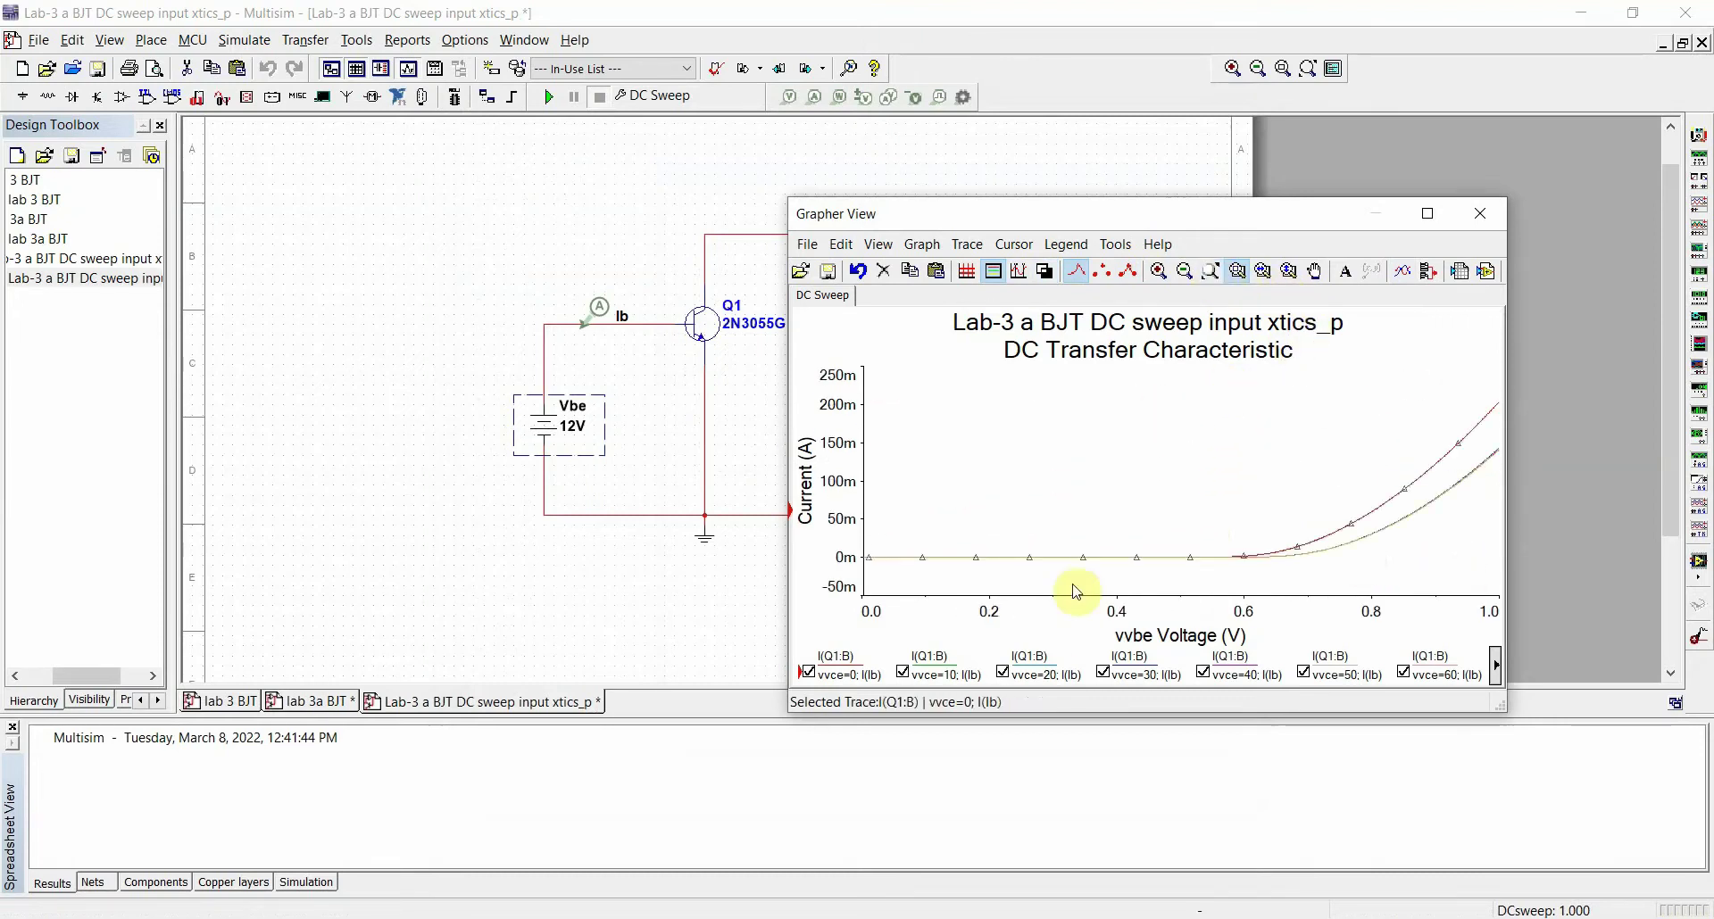
# Toggle the vvce=70 and vvce=80 traces off and back on to compare their curves
pyautogui.click(1495, 678)
pyautogui.doubleClick(1492, 678)
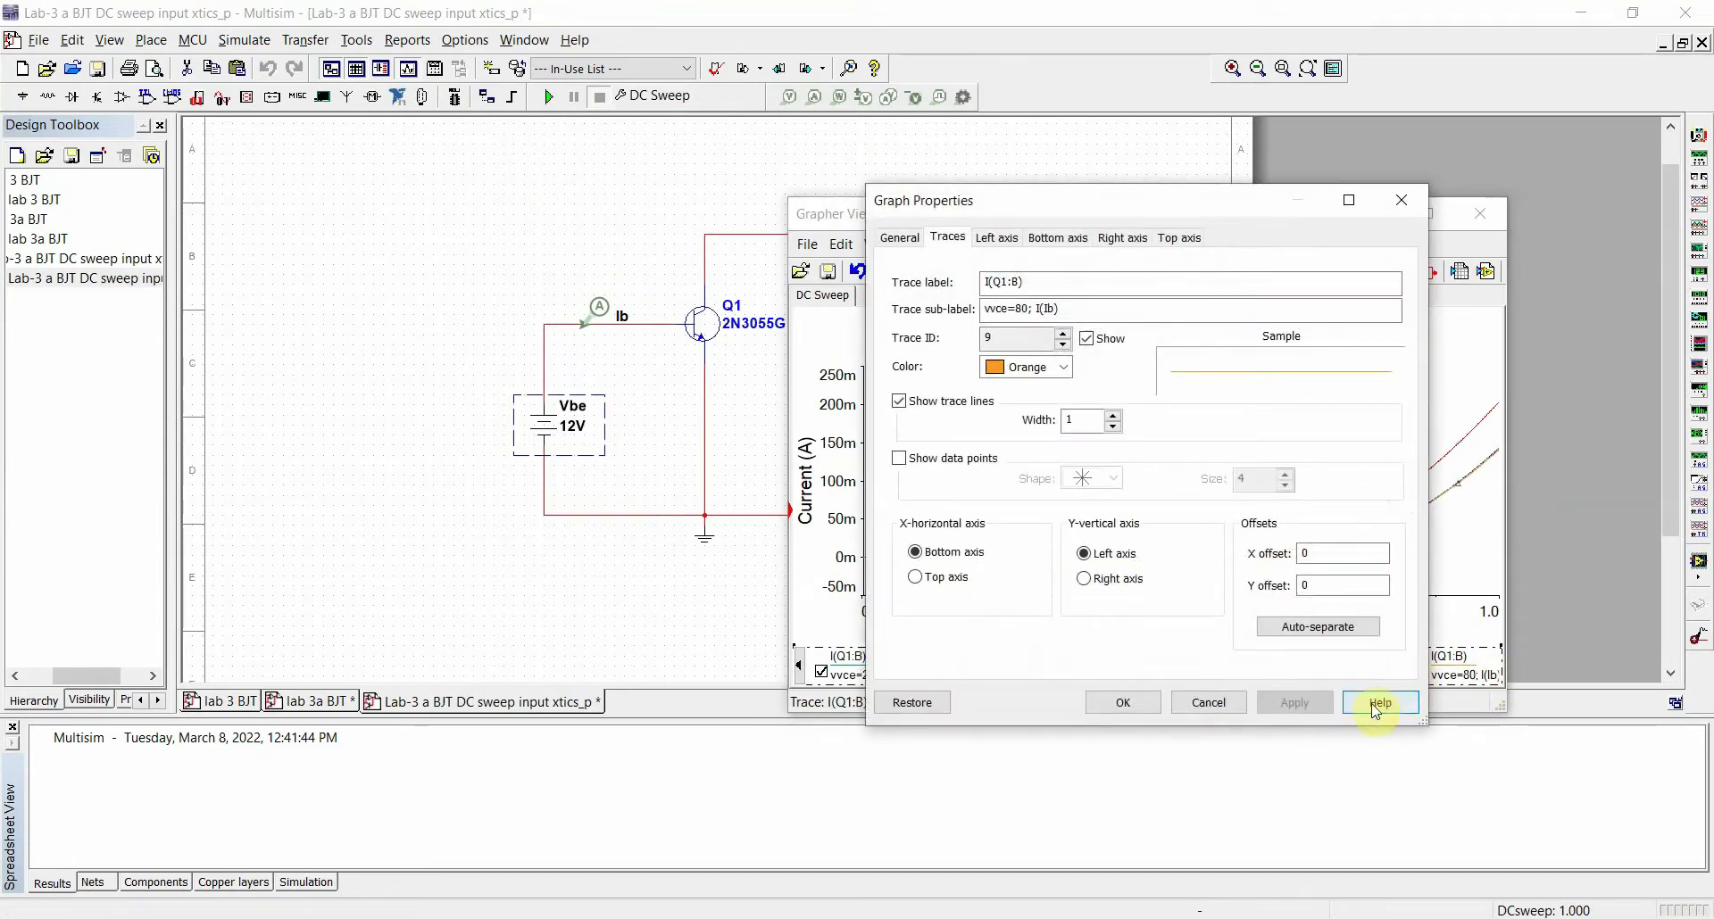
pyautogui.click(1221, 702)
pyautogui.click(1327, 678)
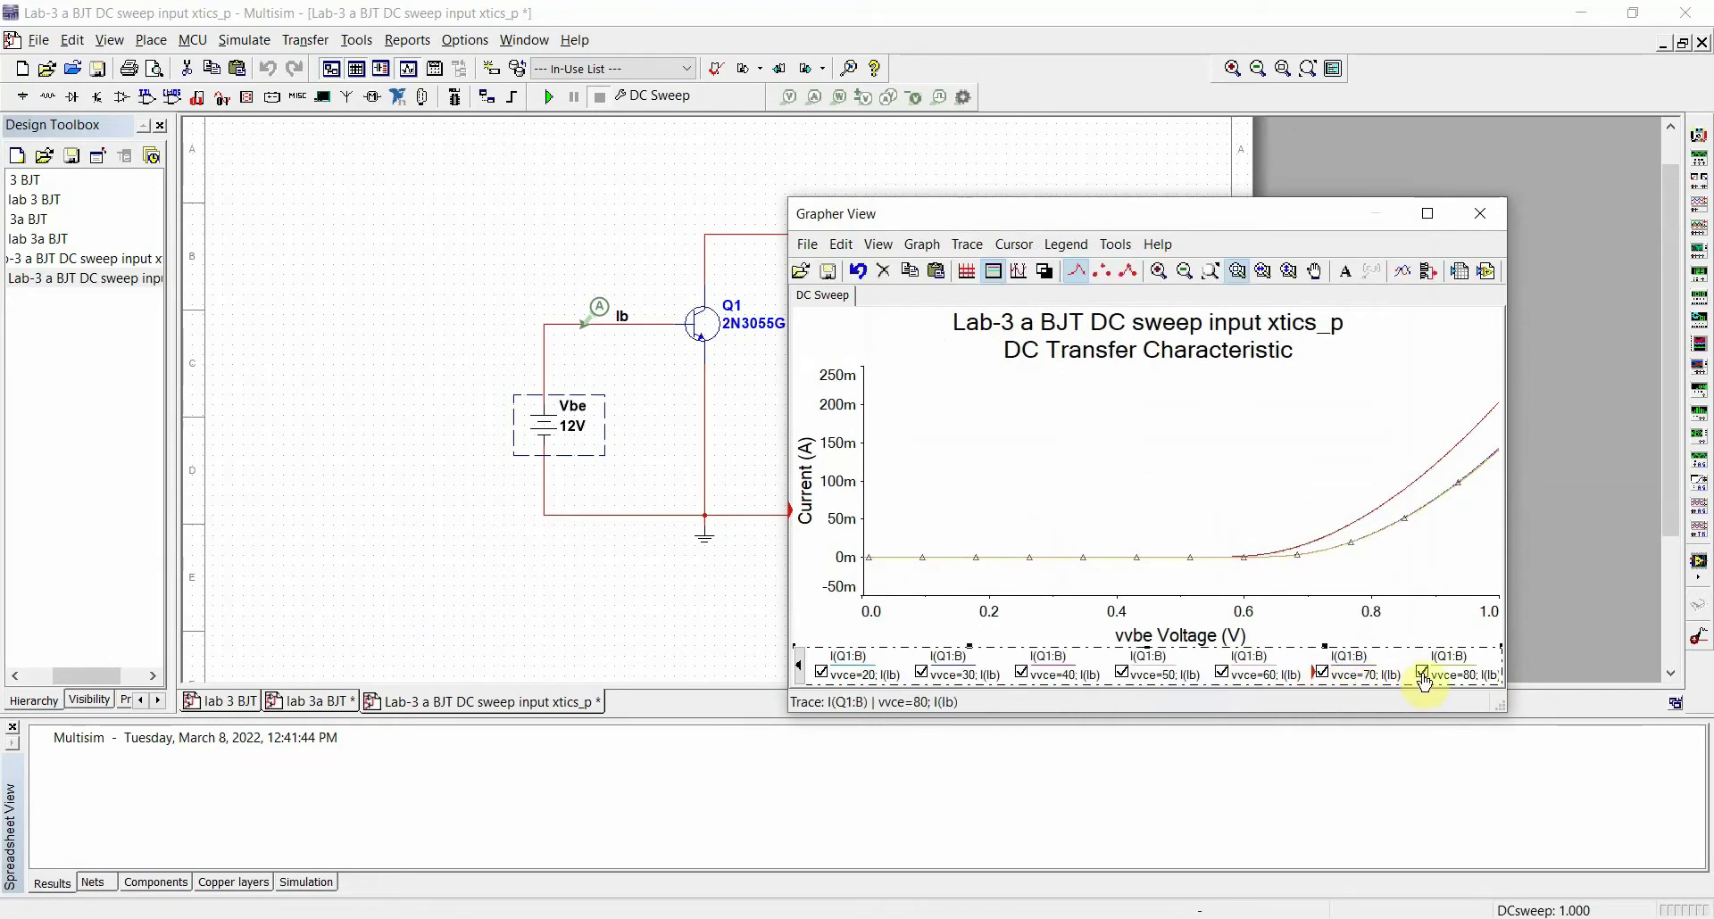
pyautogui.click(1323, 675)
pyautogui.click(1422, 676)
pyautogui.click(1422, 676)
pyautogui.click(1323, 675)
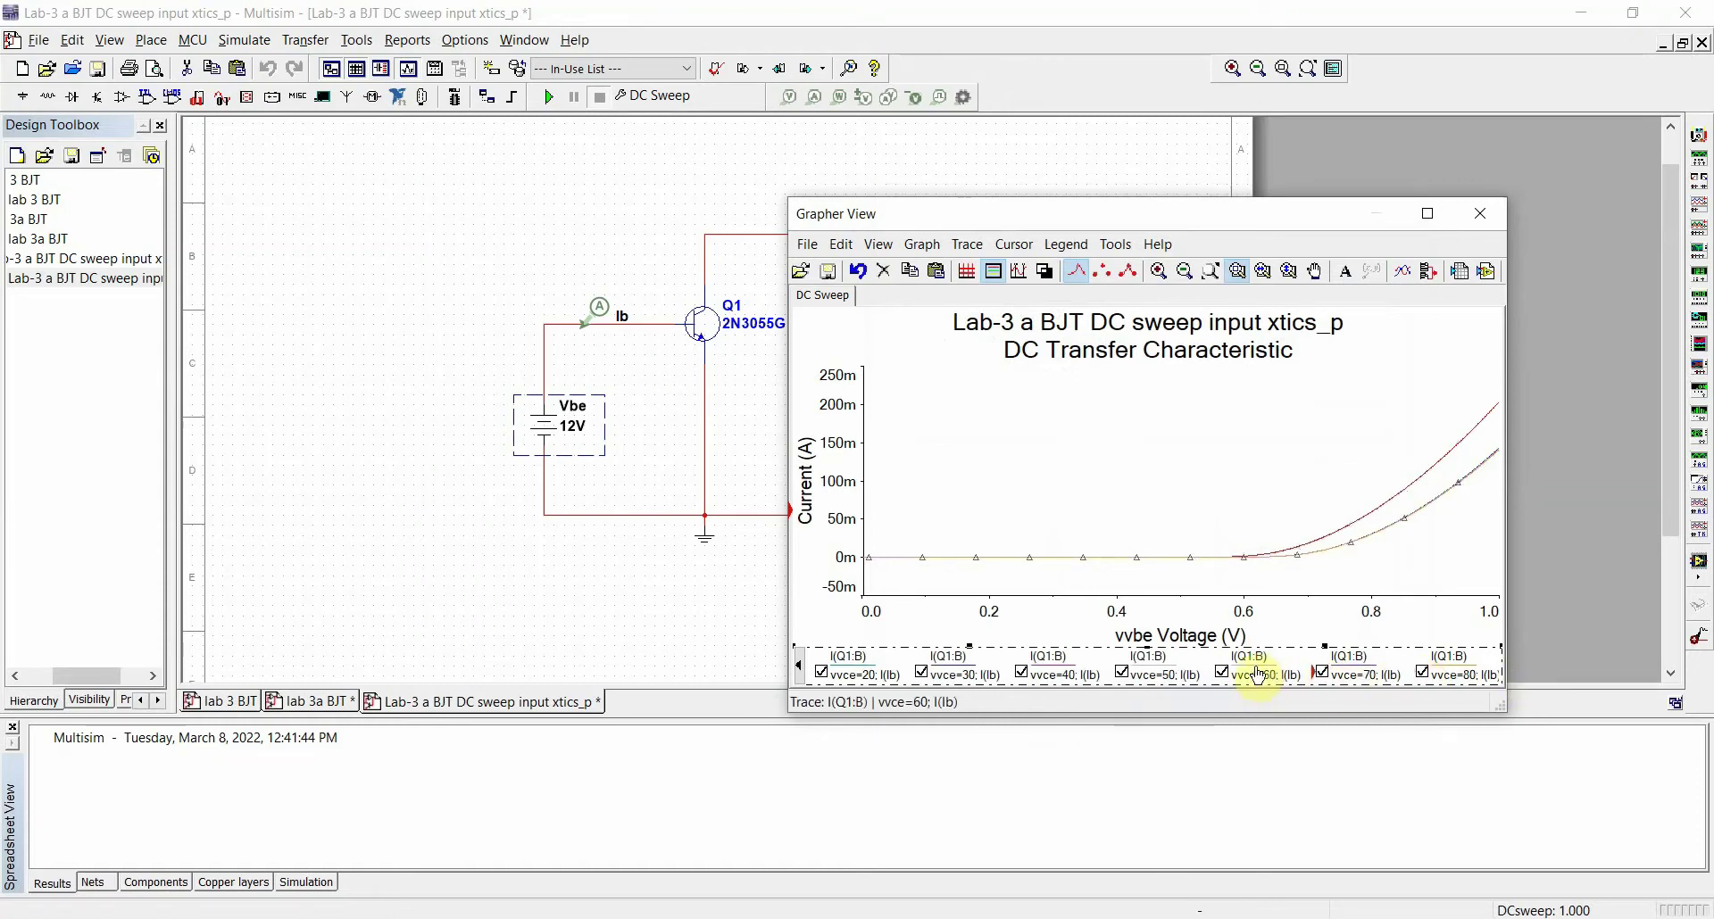
# Hide the traces from vvce=0 through vvce=60, keeping only vvce=70 and vvce=80 displayed
pyautogui.click(1221, 673)
pyautogui.click(1121, 674)
pyautogui.click(1022, 674)
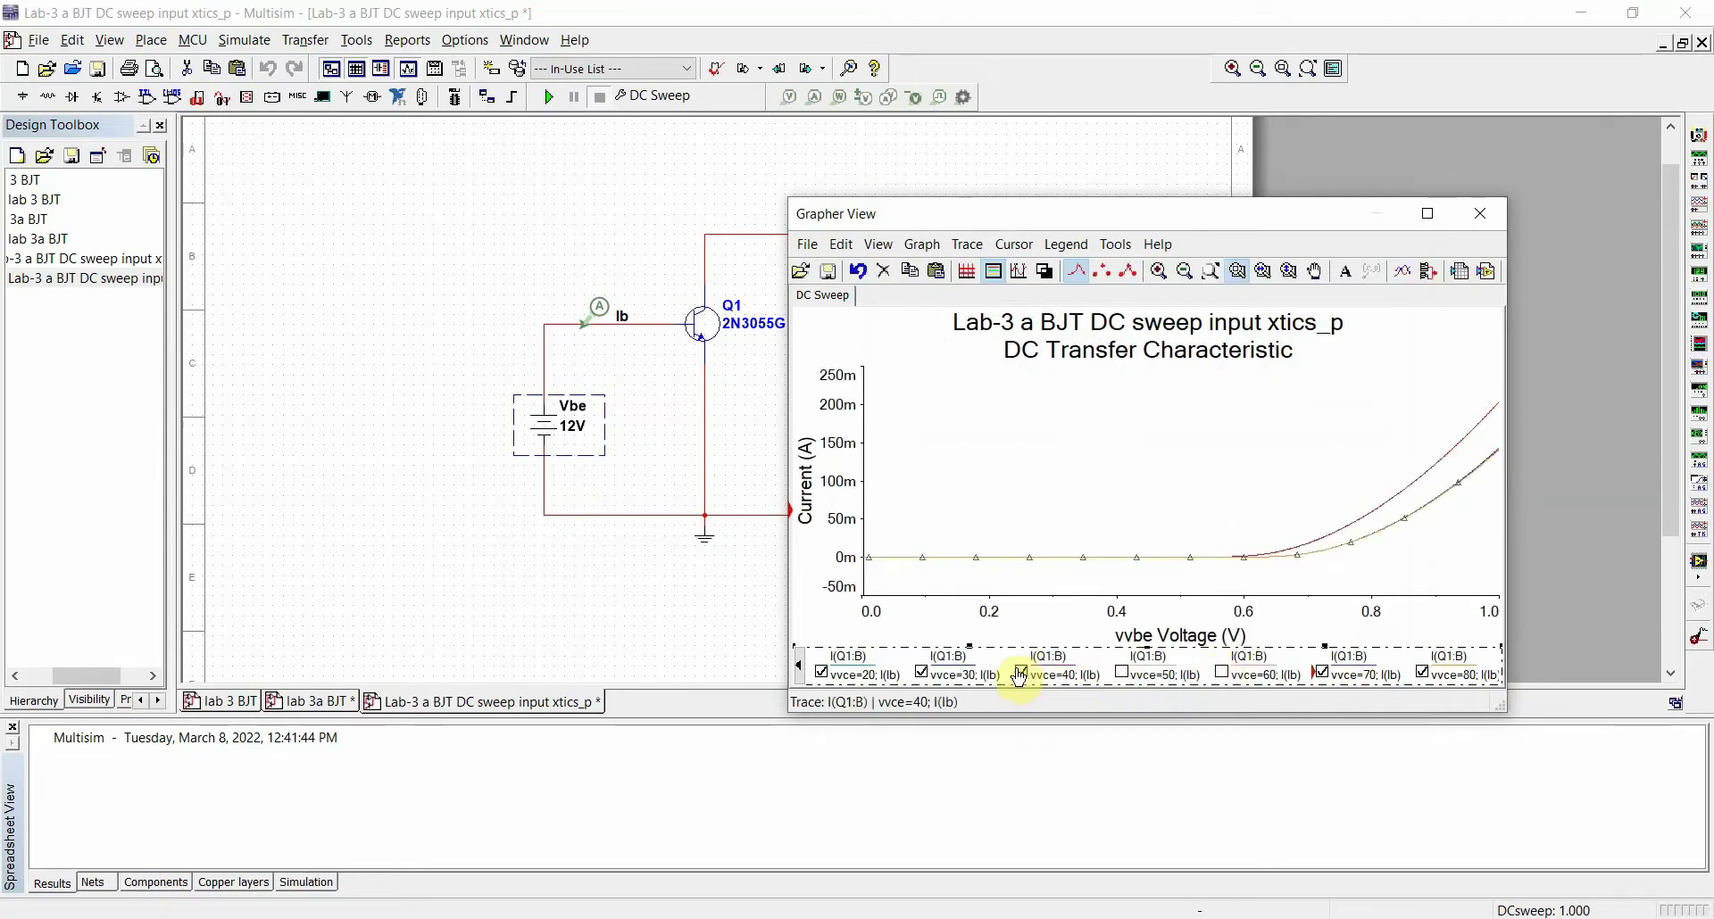
pyautogui.click(923, 674)
pyautogui.click(798, 665)
pyautogui.doubleClick(904, 674)
pyautogui.click(1126, 700)
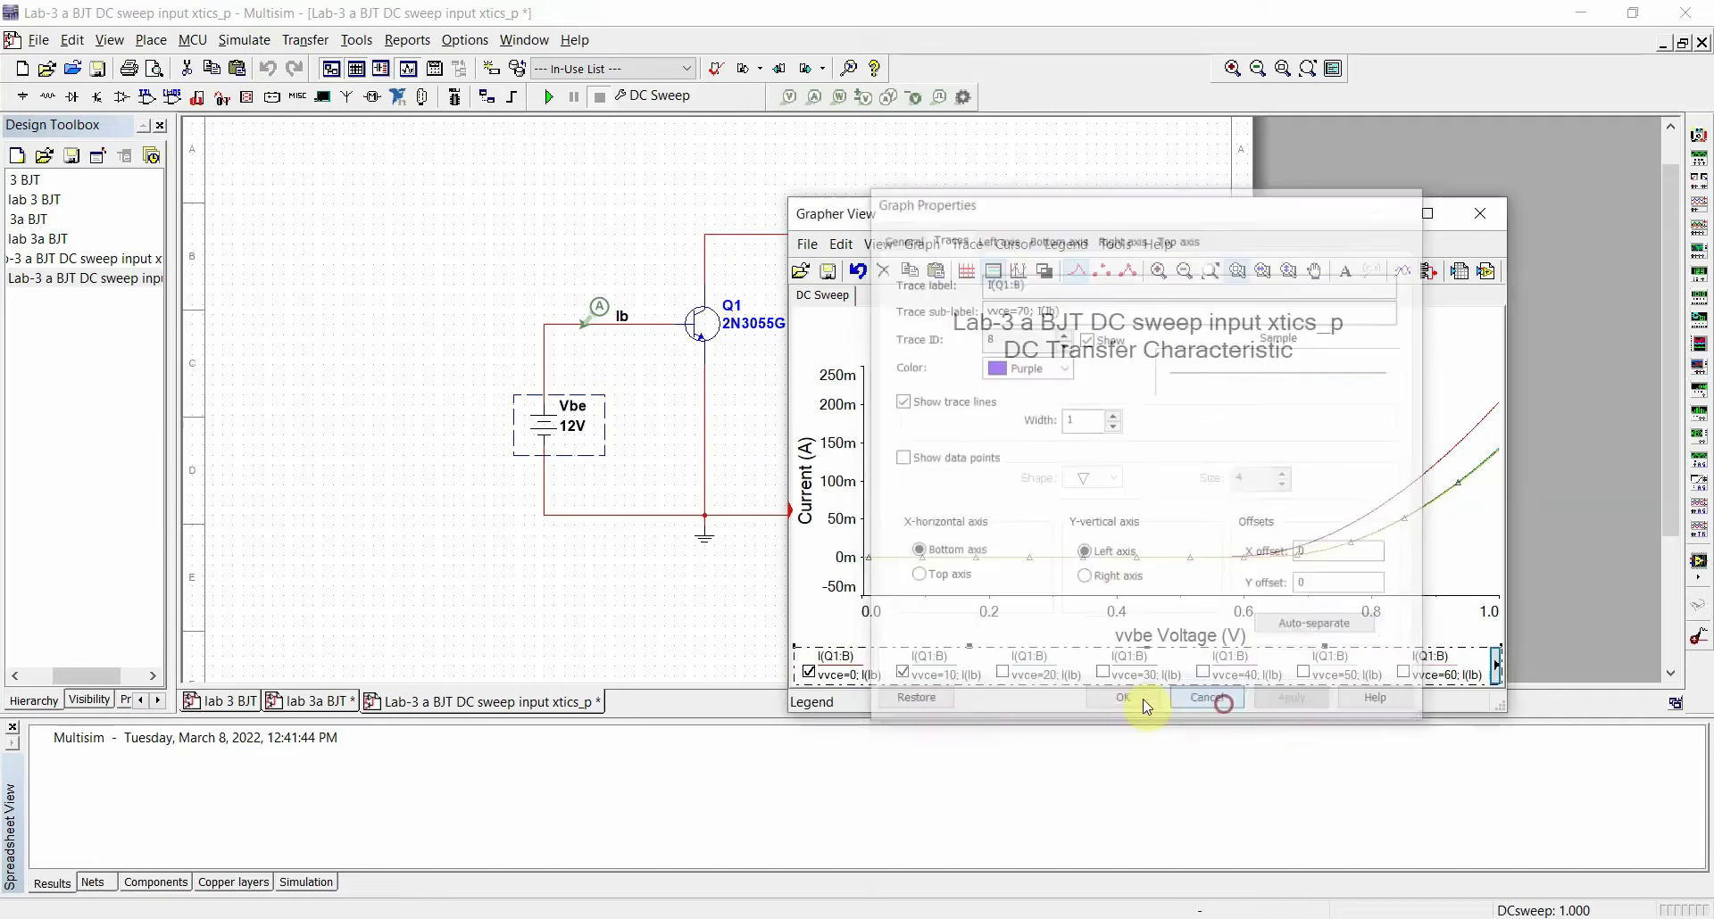
pyautogui.click(904, 674)
pyautogui.click(809, 673)
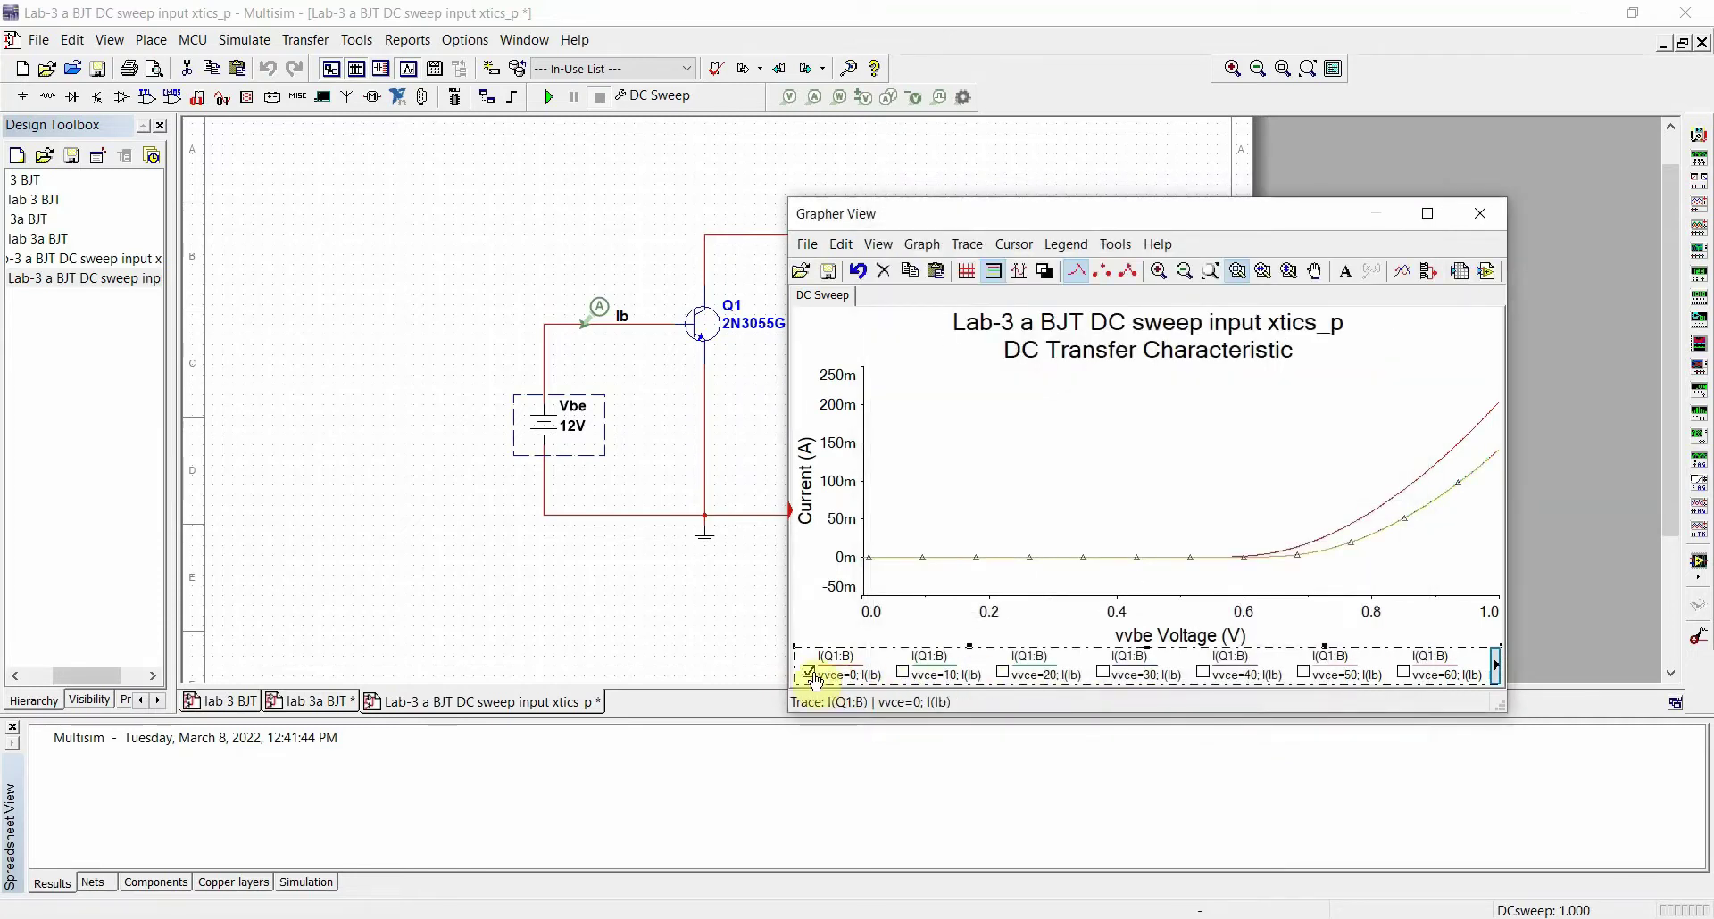
# Briefly show the vvce=60 and vvce=50 traces for comparison and hide them again
pyautogui.click(1496, 664)
pyautogui.doubleClick(1480, 675)
pyautogui.click(1209, 703)
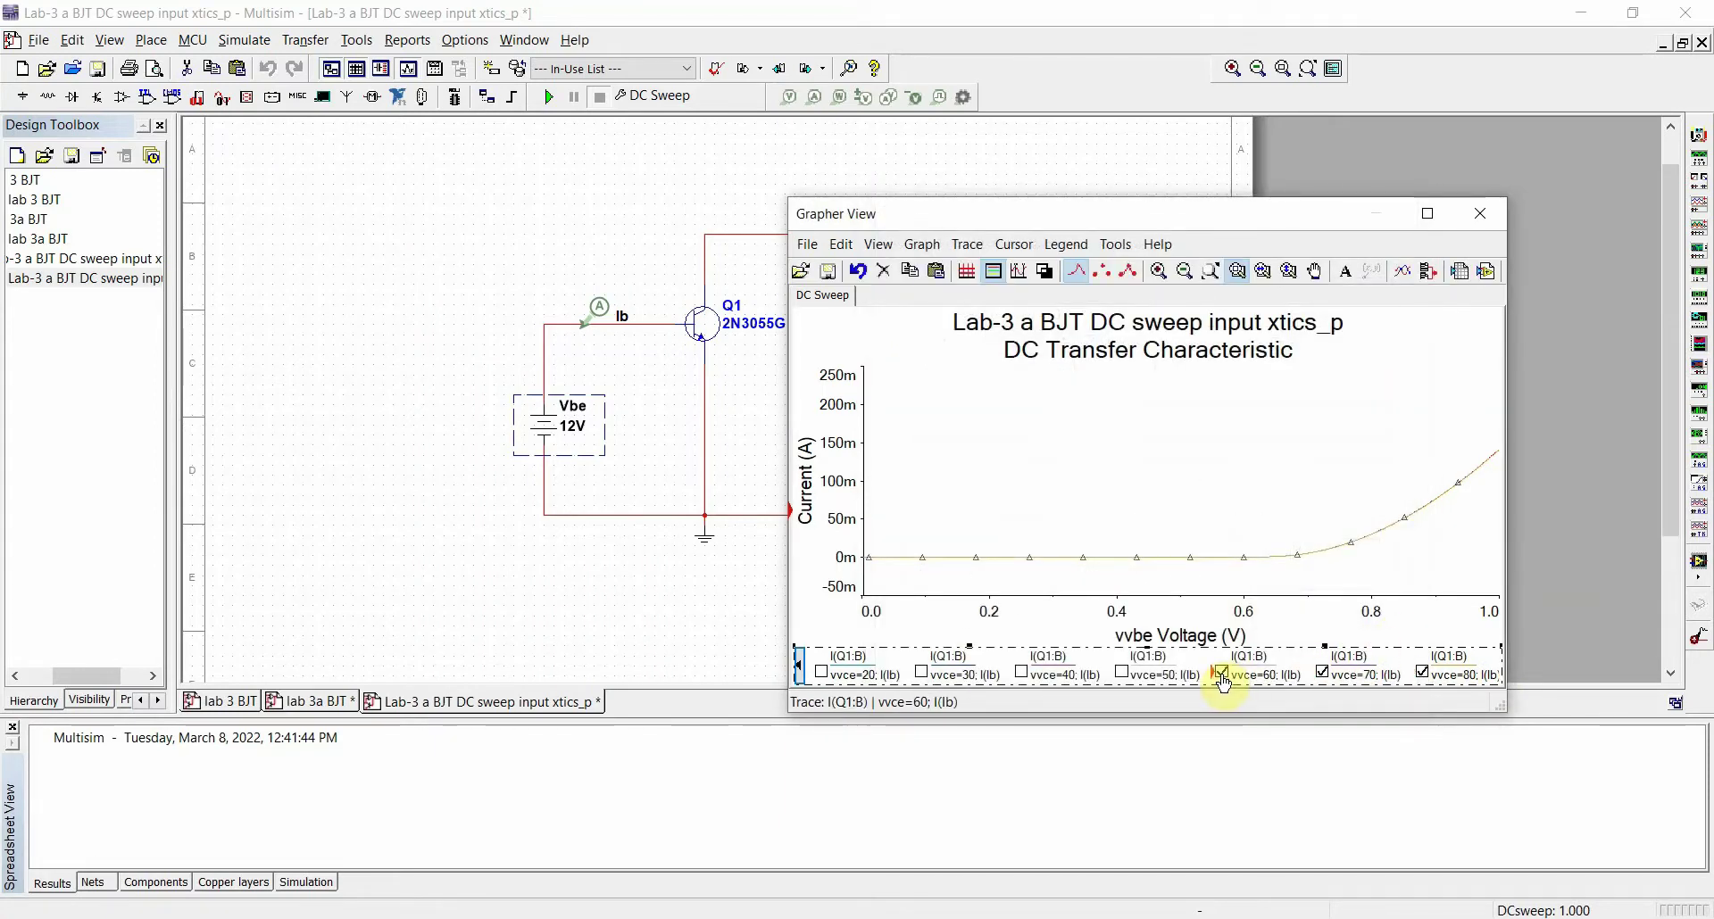
pyautogui.click(1123, 675)
pyautogui.click(1123, 675)
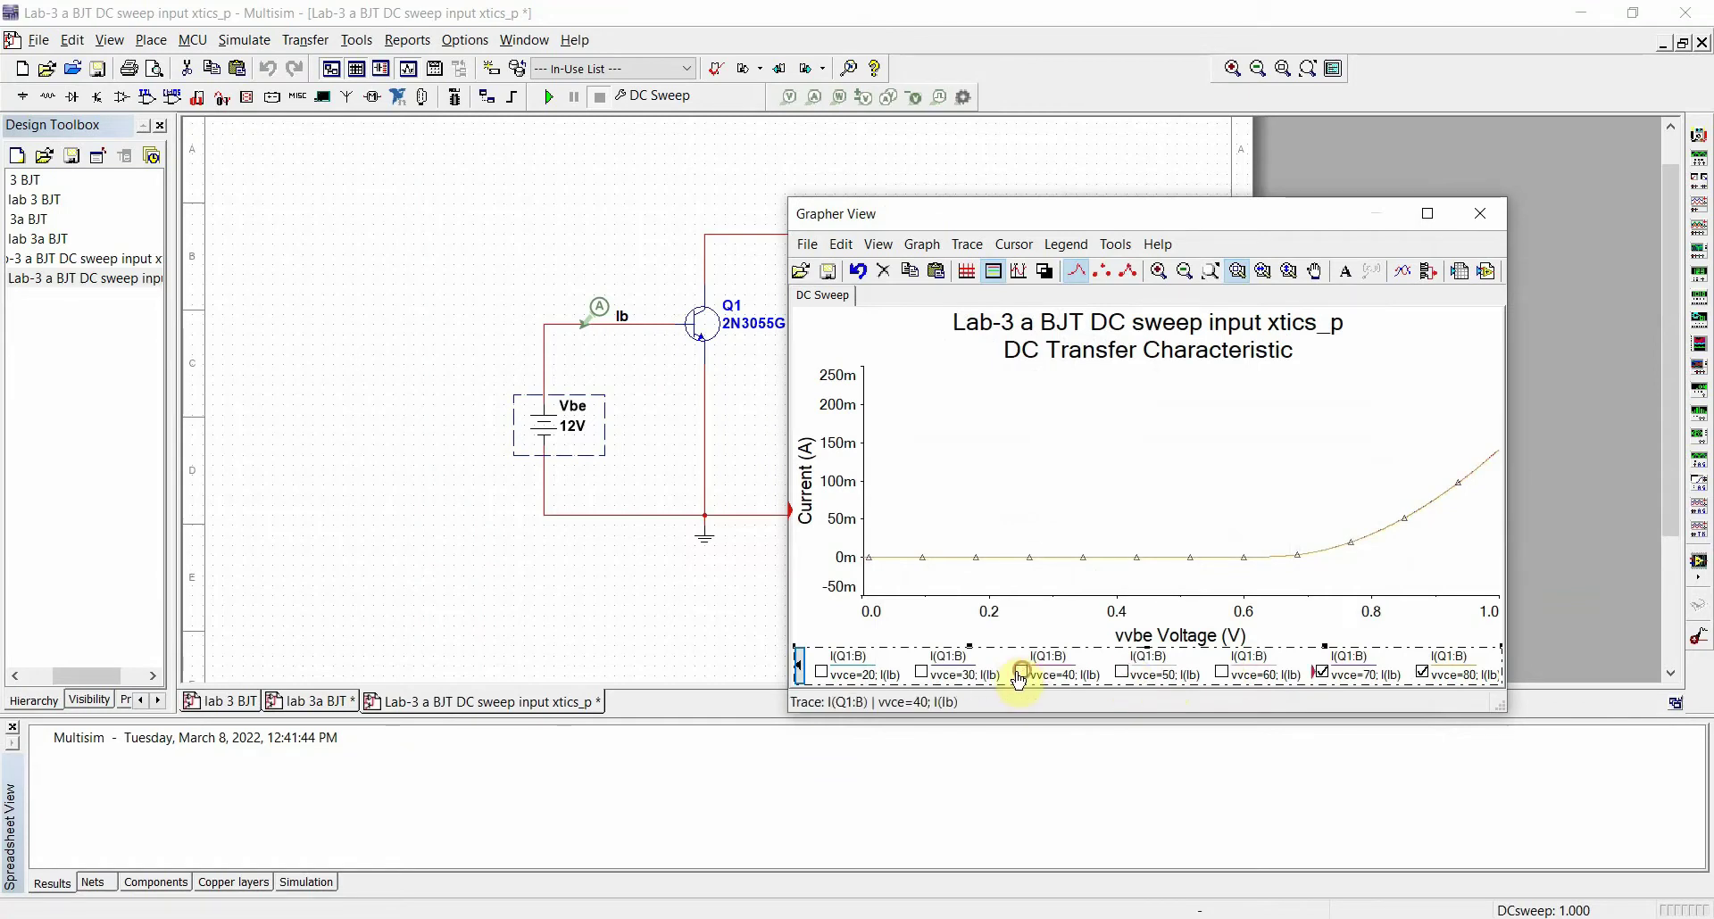
# Display the vvce=10 trace to compare it with the vvce=70 and vvce=80 curves
pyautogui.click(801, 671)
pyautogui.doubleClick(800, 673)
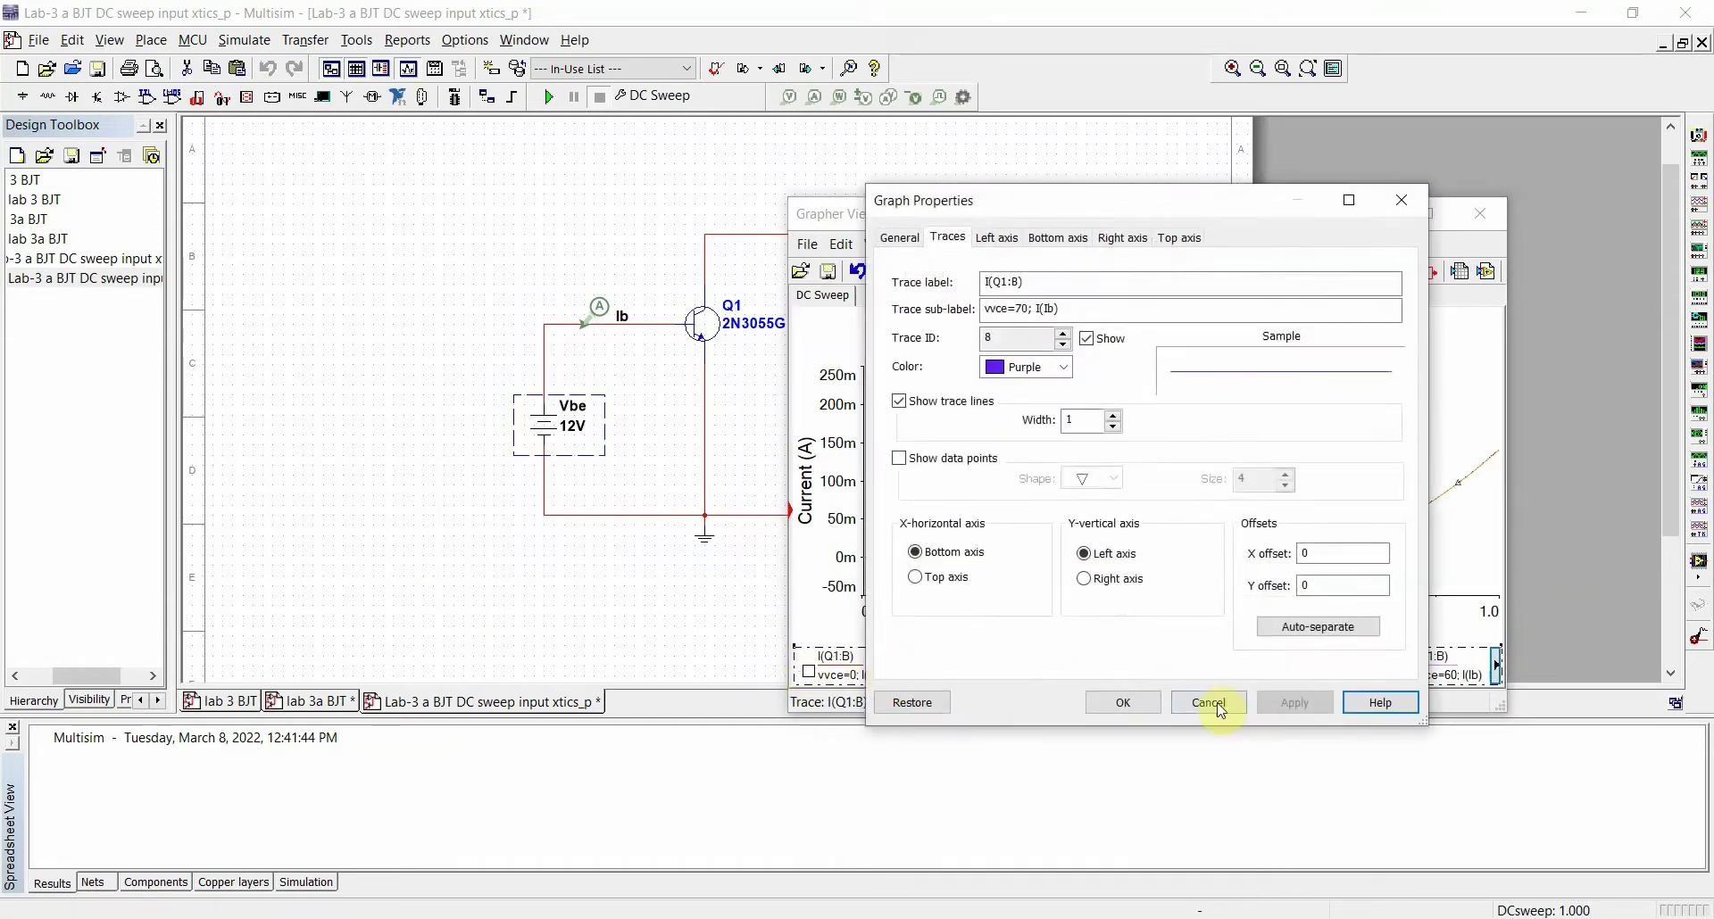
pyautogui.click(1209, 703)
pyautogui.click(903, 672)
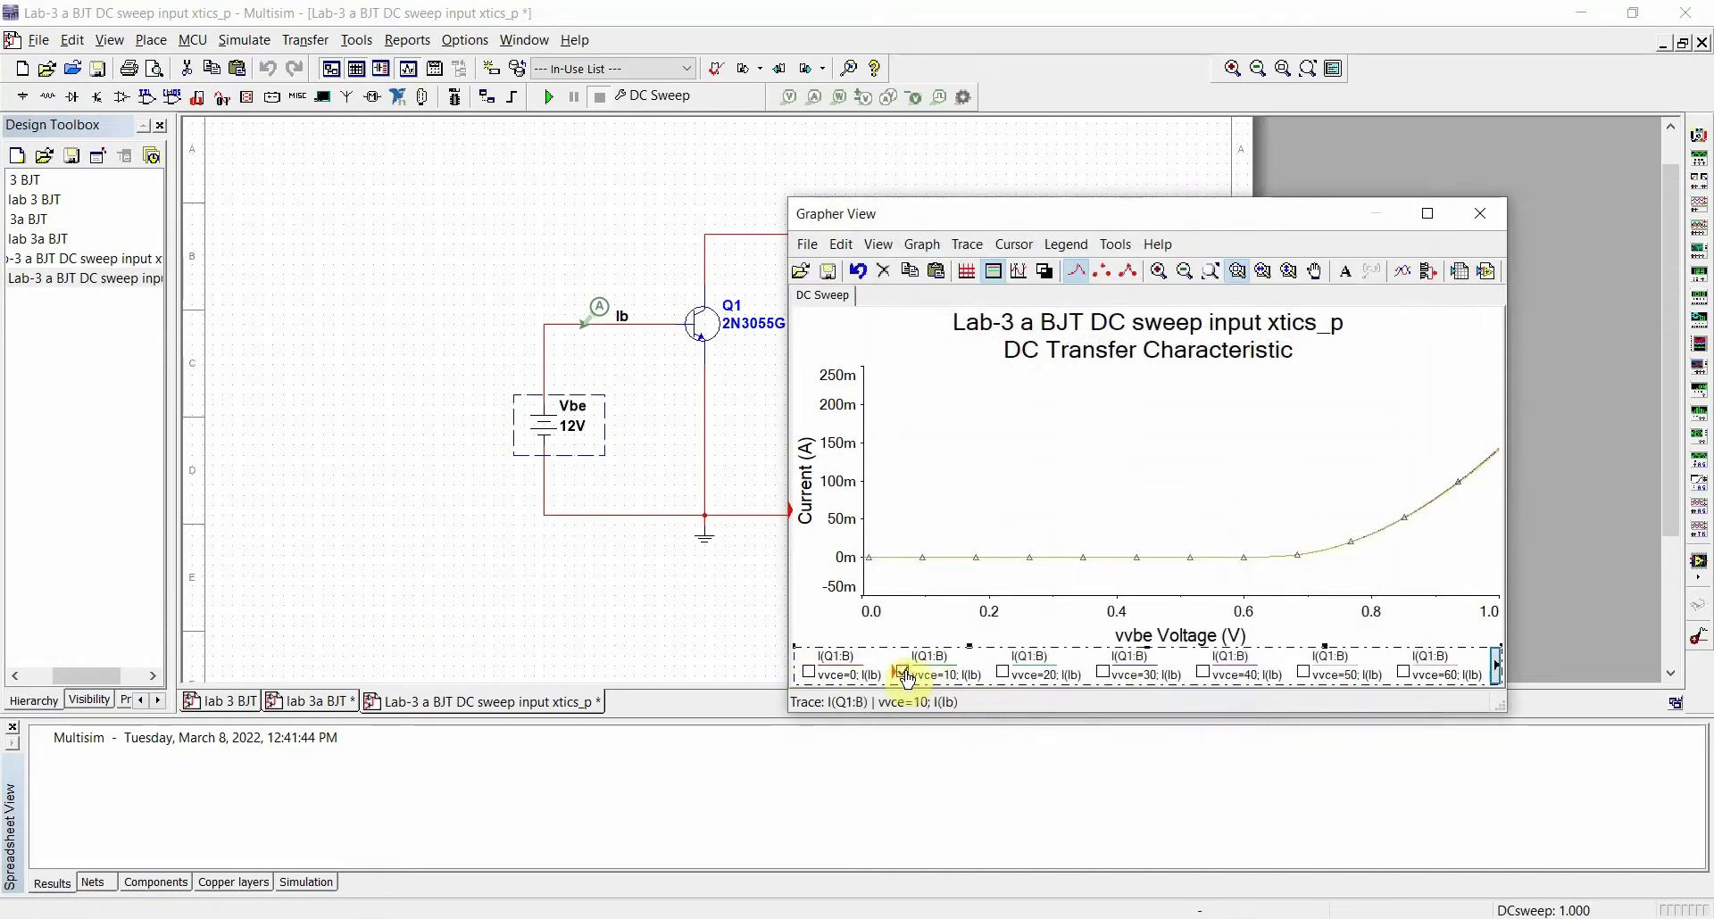
# Toggle the vvce=0 trace repeatedly to compare it with the higher-VCE curves, and leave it hidden
pyautogui.click(808, 674)
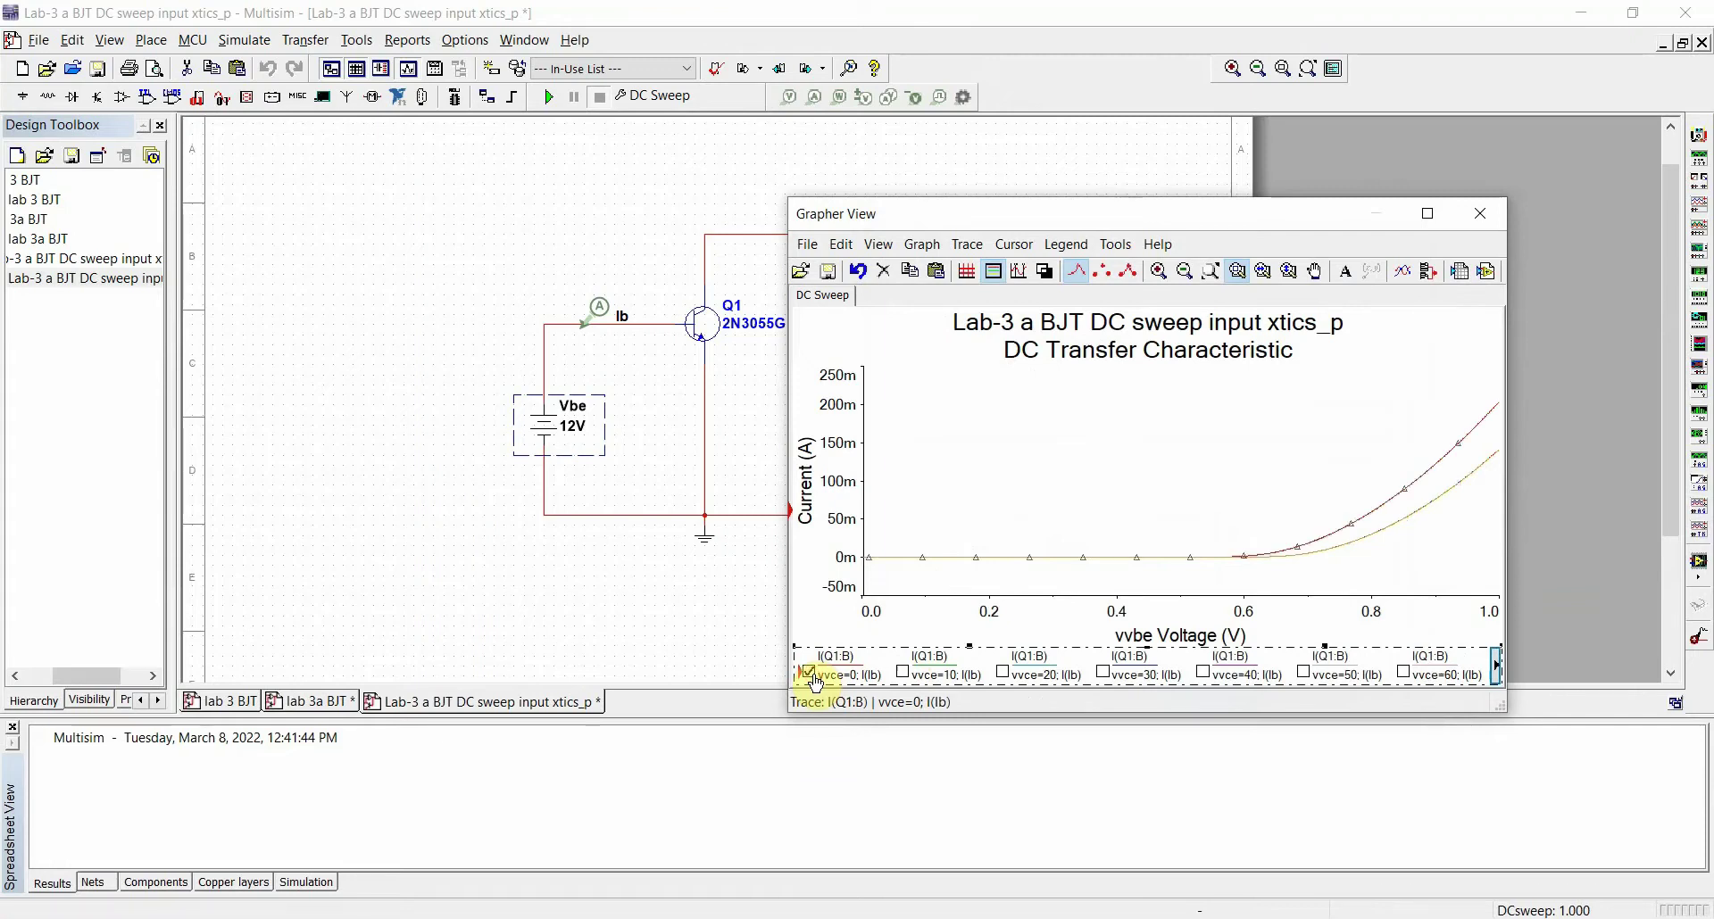
pyautogui.click(809, 674)
pyautogui.click(809, 674)
pyautogui.click(808, 674)
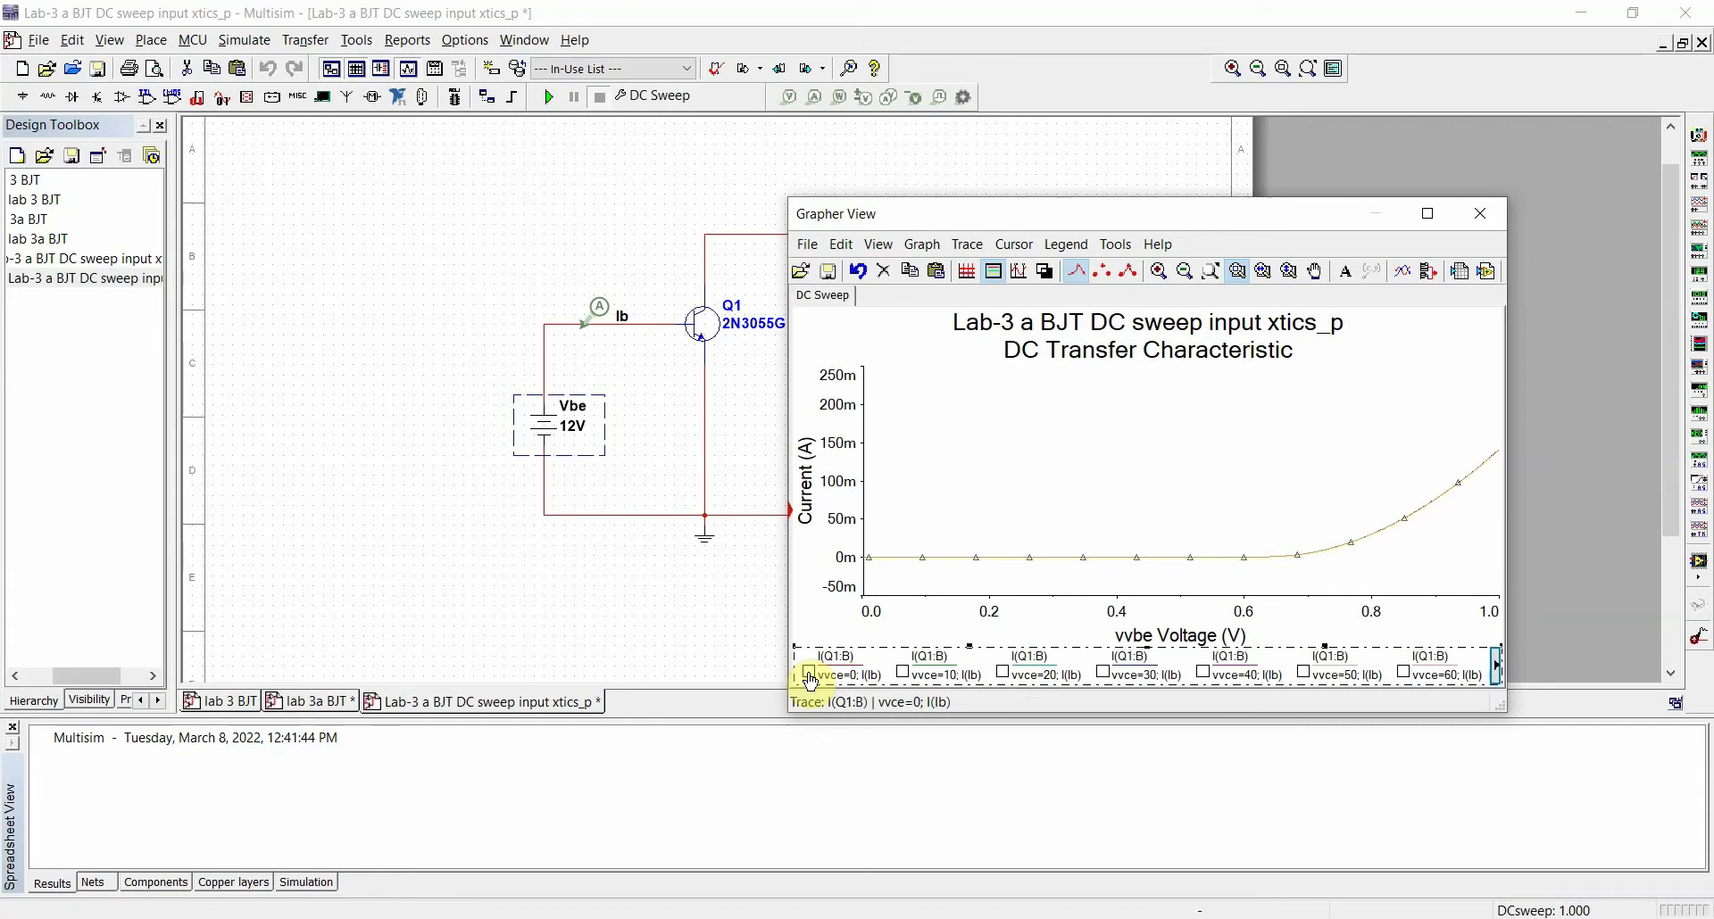
pyautogui.click(808, 673)
pyautogui.click(807, 673)
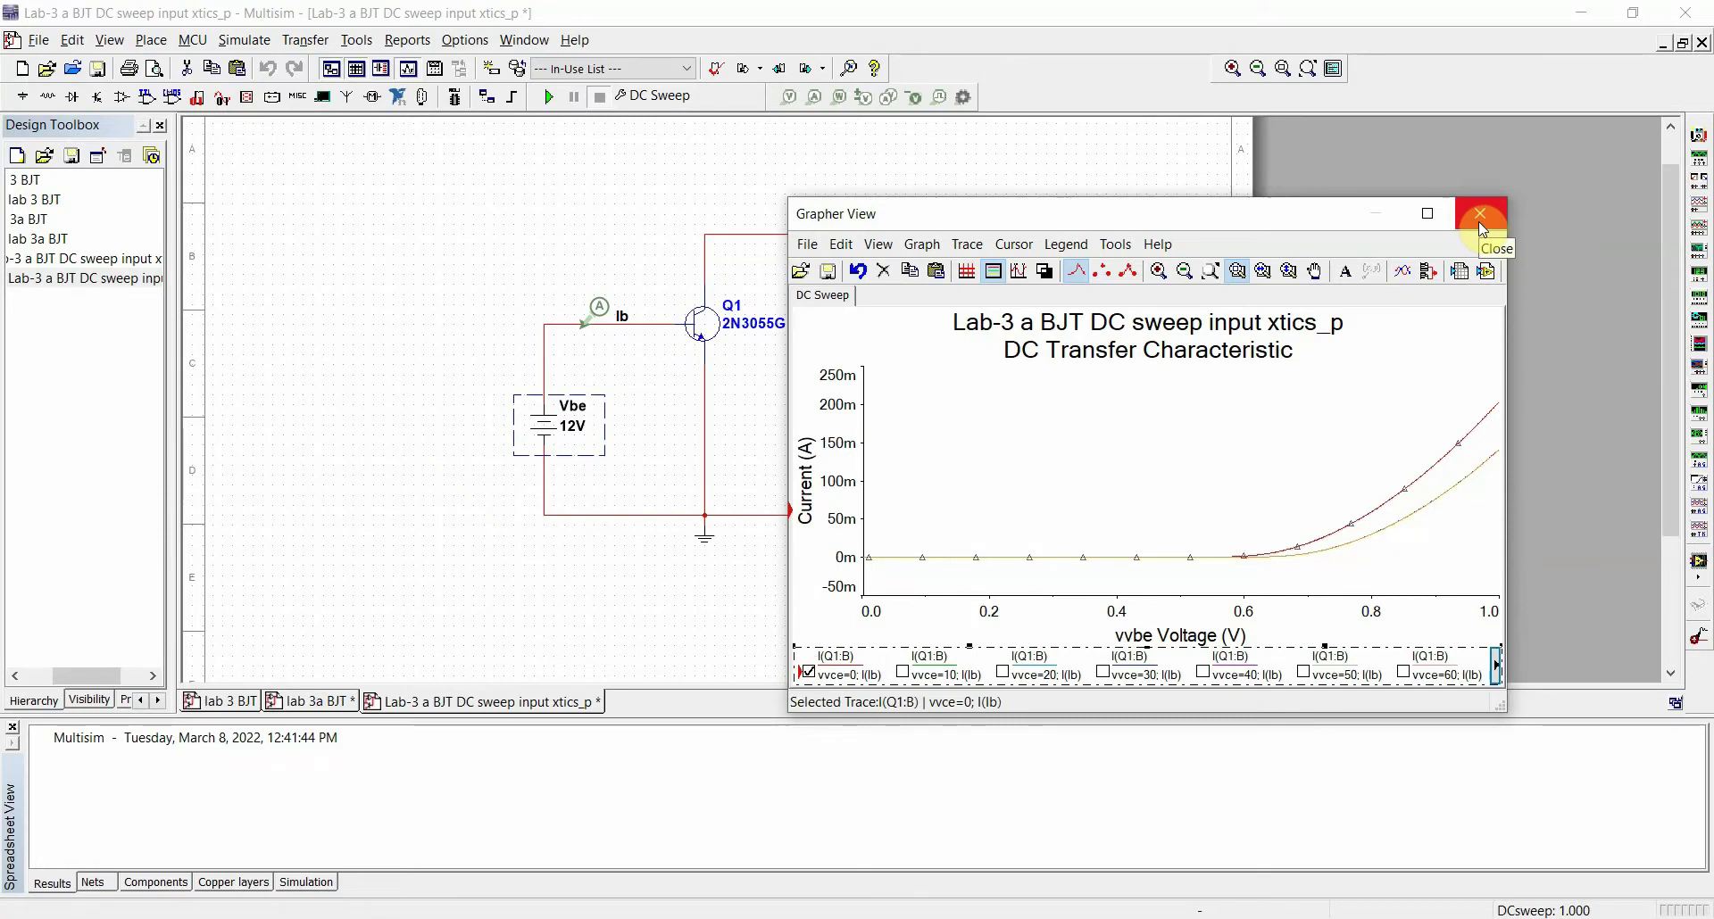
pyautogui.click(807, 675)
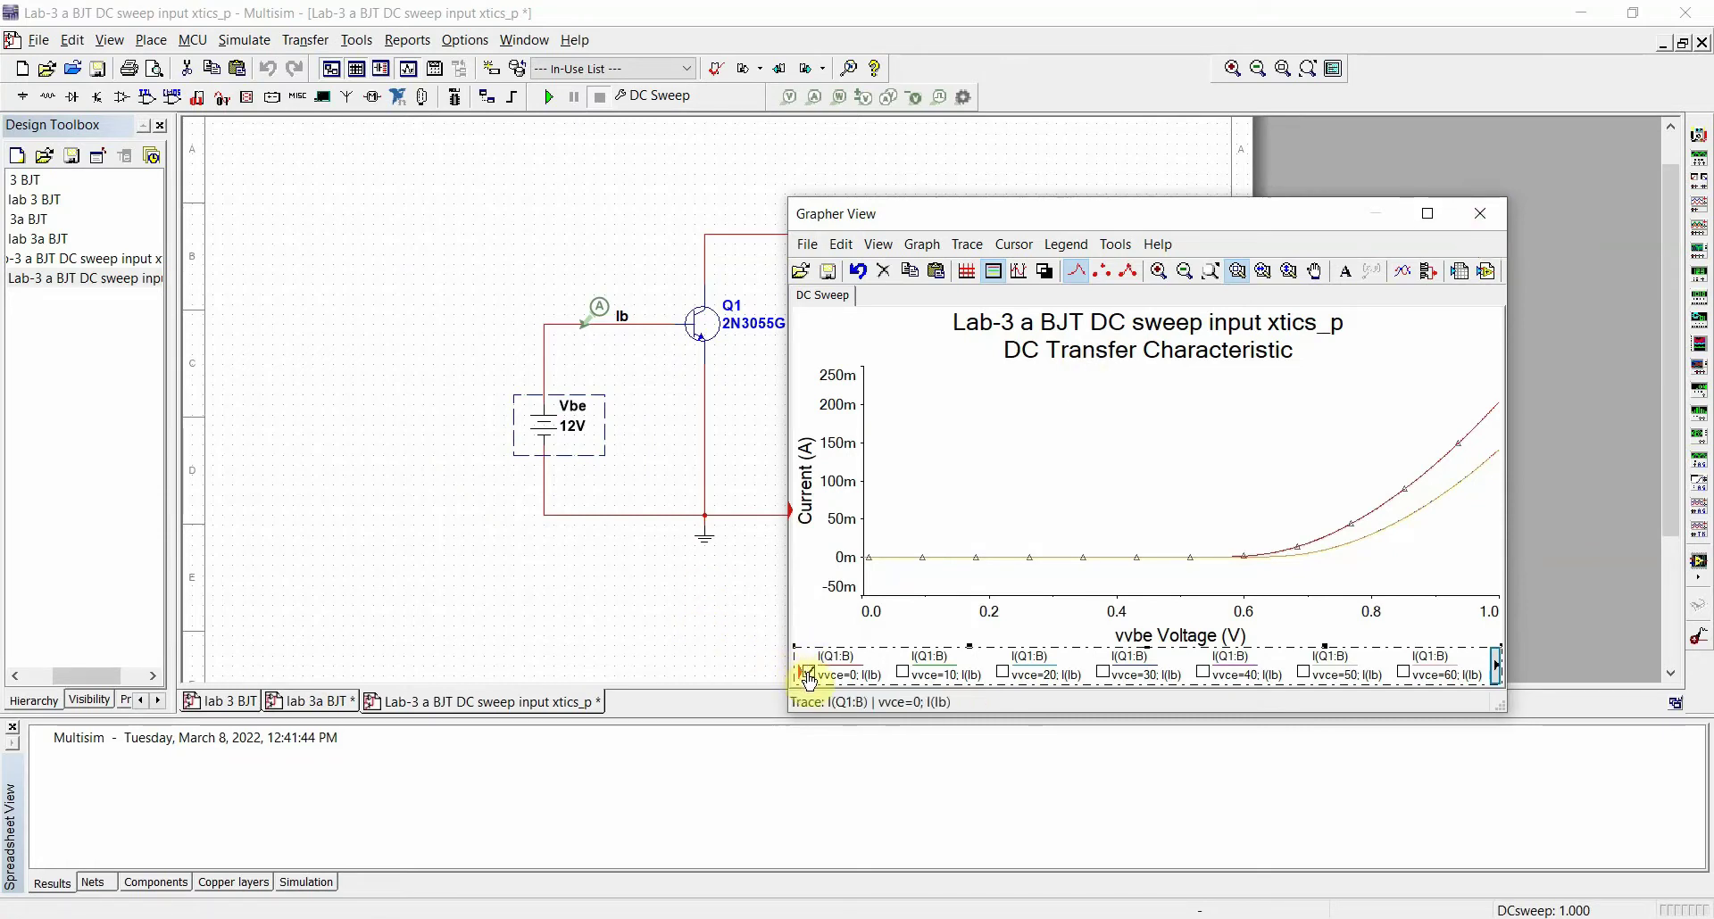
pyautogui.click(903, 676)
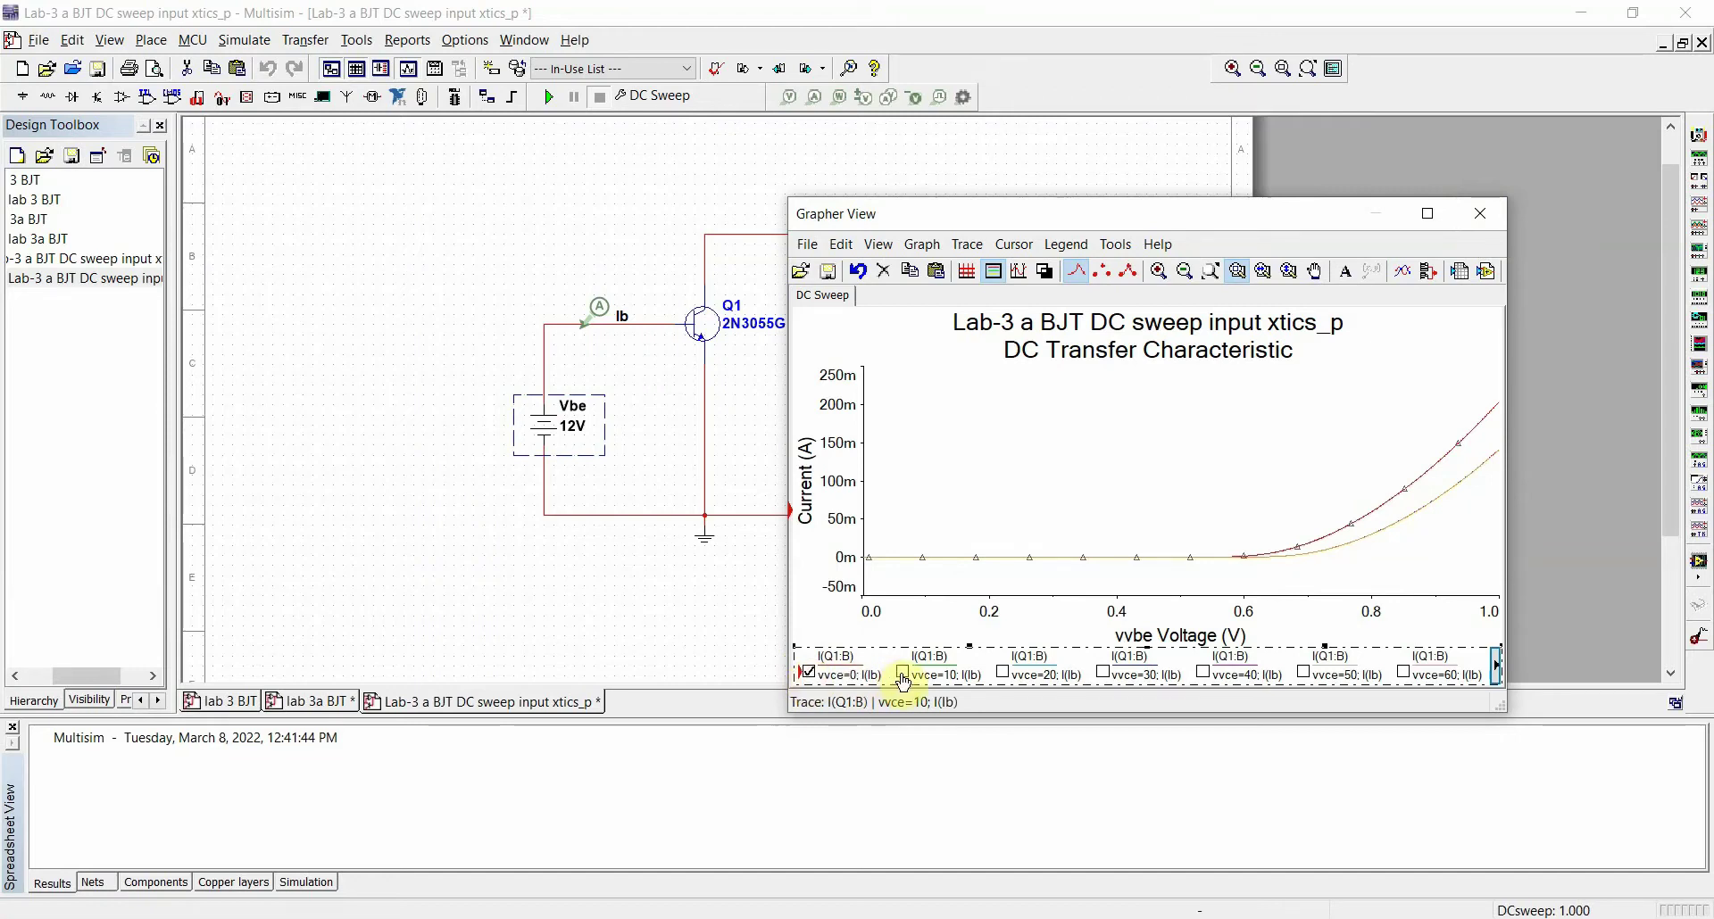
pyautogui.click(808, 674)
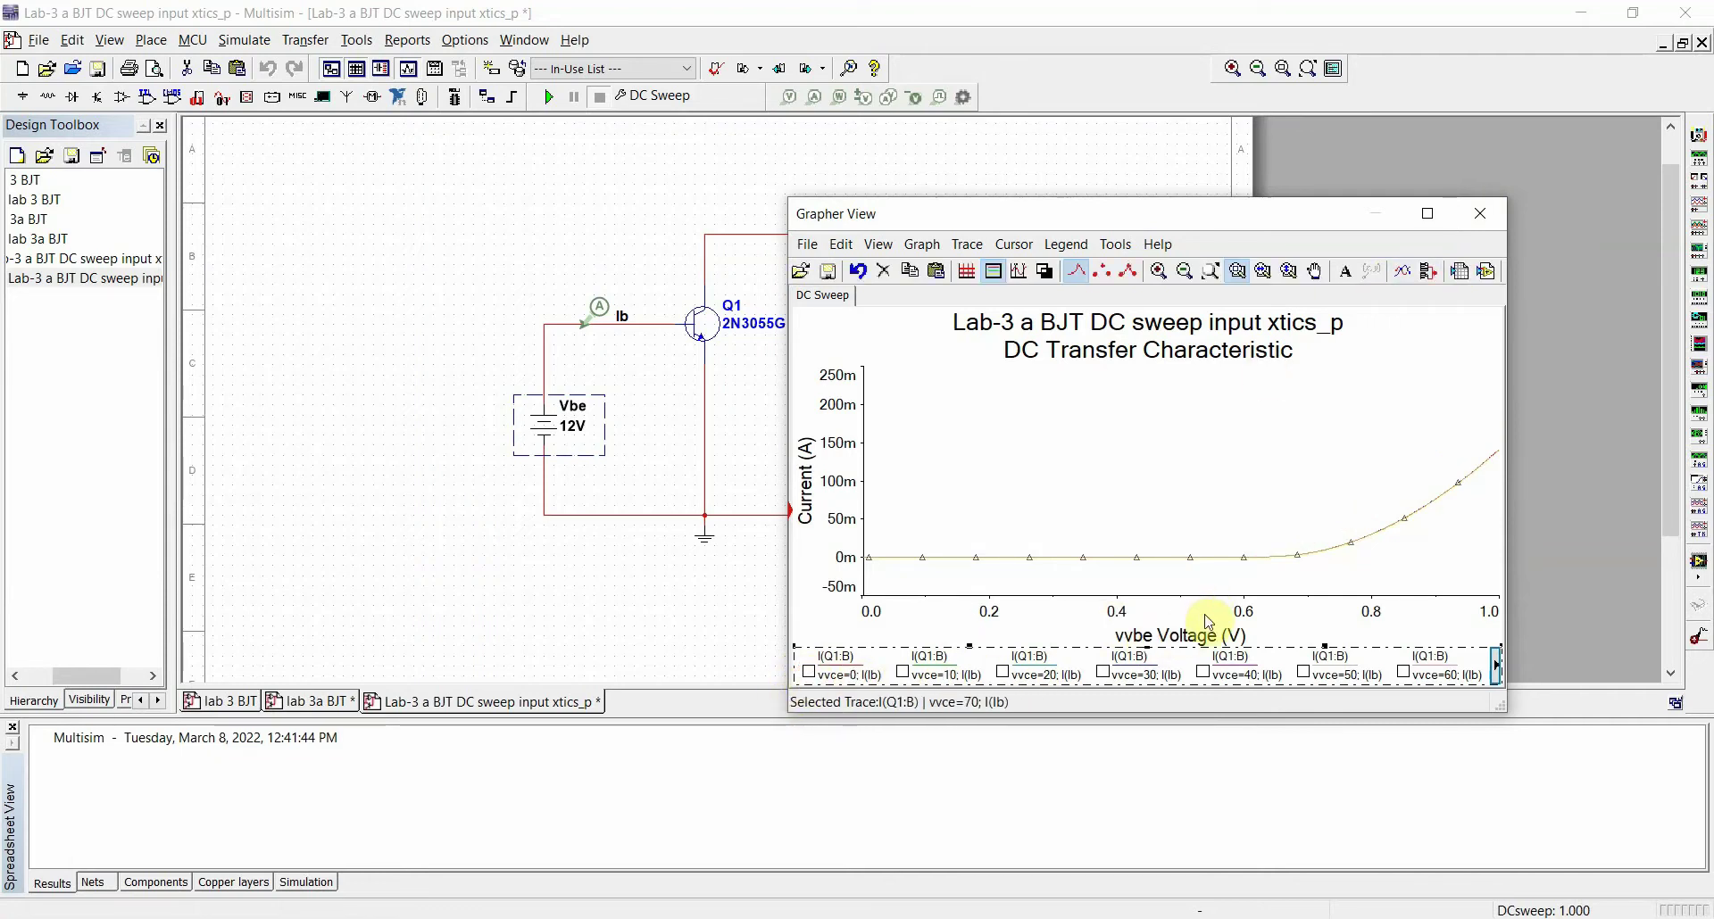
# Fit the graph to the displayed traces and zoom in around 737 mV to separate the vvce=70 and vvce=80 curves
pyautogui.click(1210, 271)
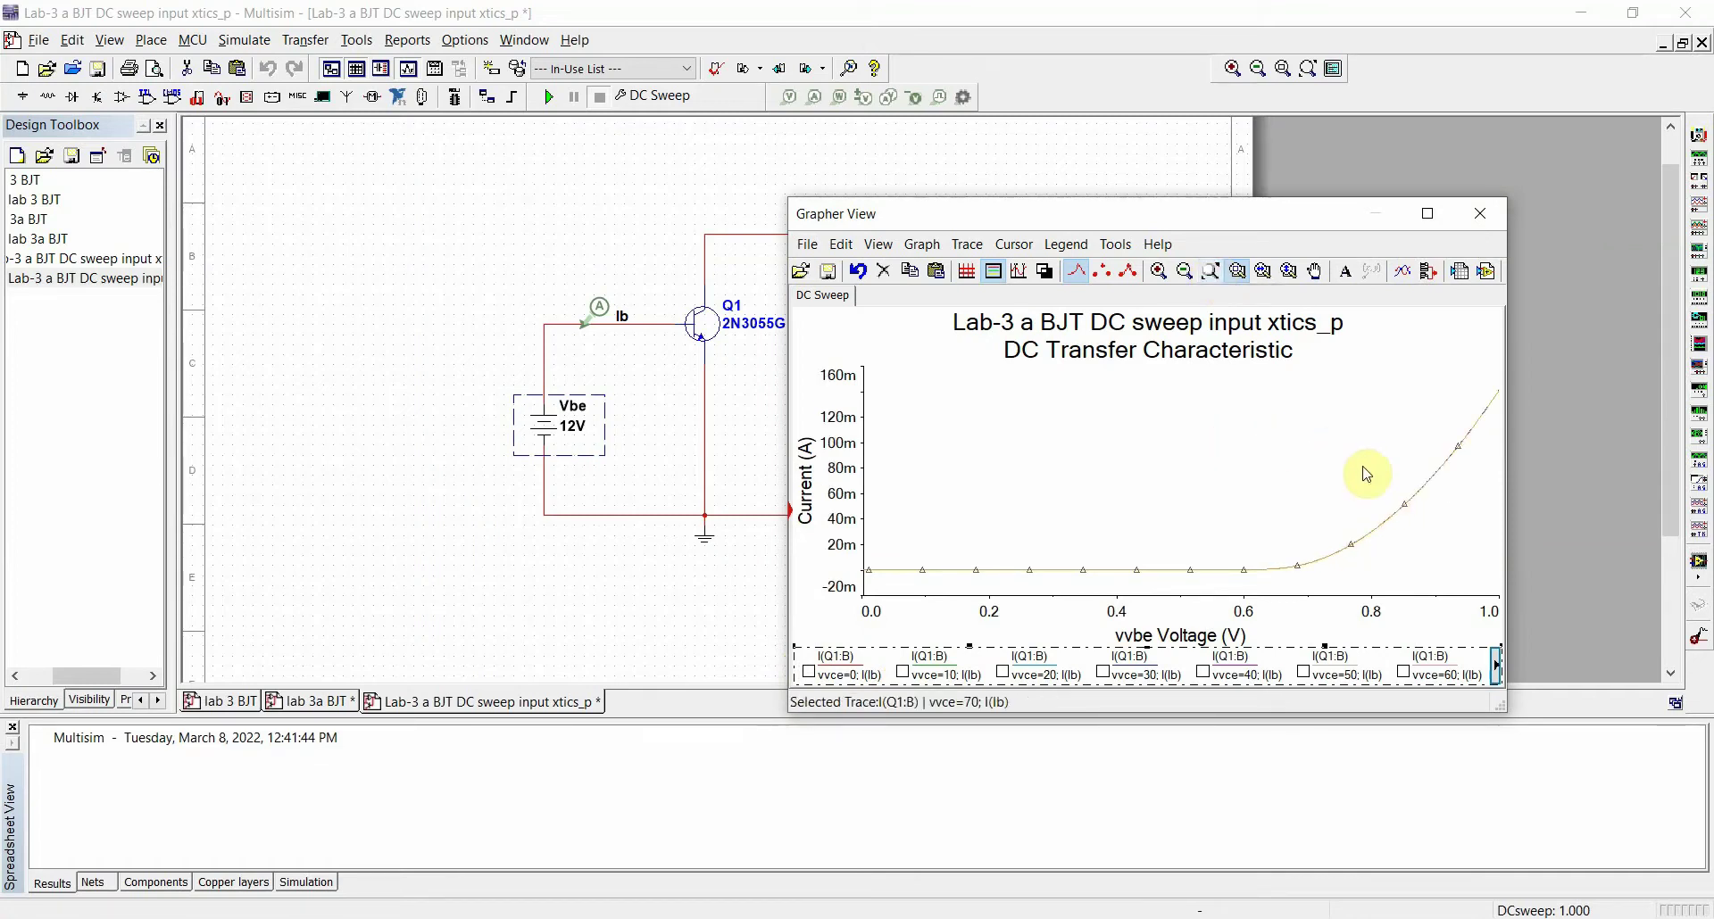
pyautogui.moveTo(1235, 505); pyautogui.dragTo(1407, 580)
pyautogui.moveTo(1015, 471); pyautogui.dragTo(1431, 572)
pyautogui.moveTo(1035, 424); pyautogui.dragTo(1286, 547)
pyautogui.moveTo(1123, 434)
pyautogui.mouseDown()
pyautogui.moveTo(1324, 549)
pyautogui.moveTo(1176, 480)
pyautogui.mouseUp()
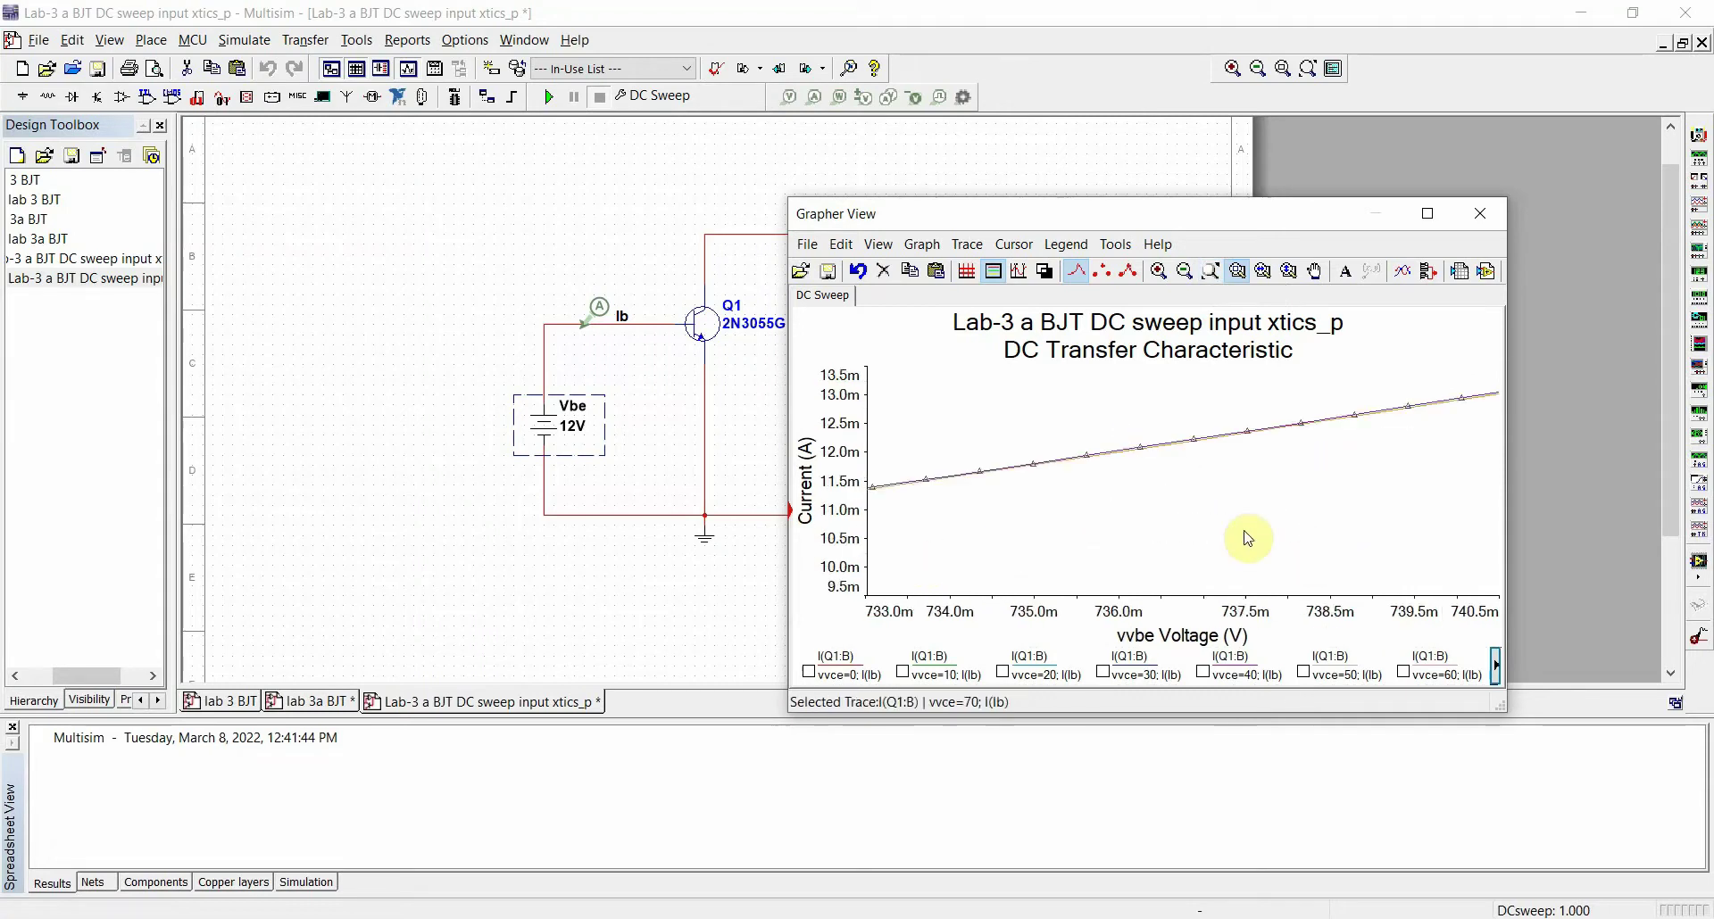
pyautogui.moveTo(1097, 378); pyautogui.dragTo(1244, 501)
pyautogui.moveTo(1057, 425); pyautogui.dragTo(1230, 525)
pyautogui.moveTo(1114, 434); pyautogui.dragTo(1251, 533)
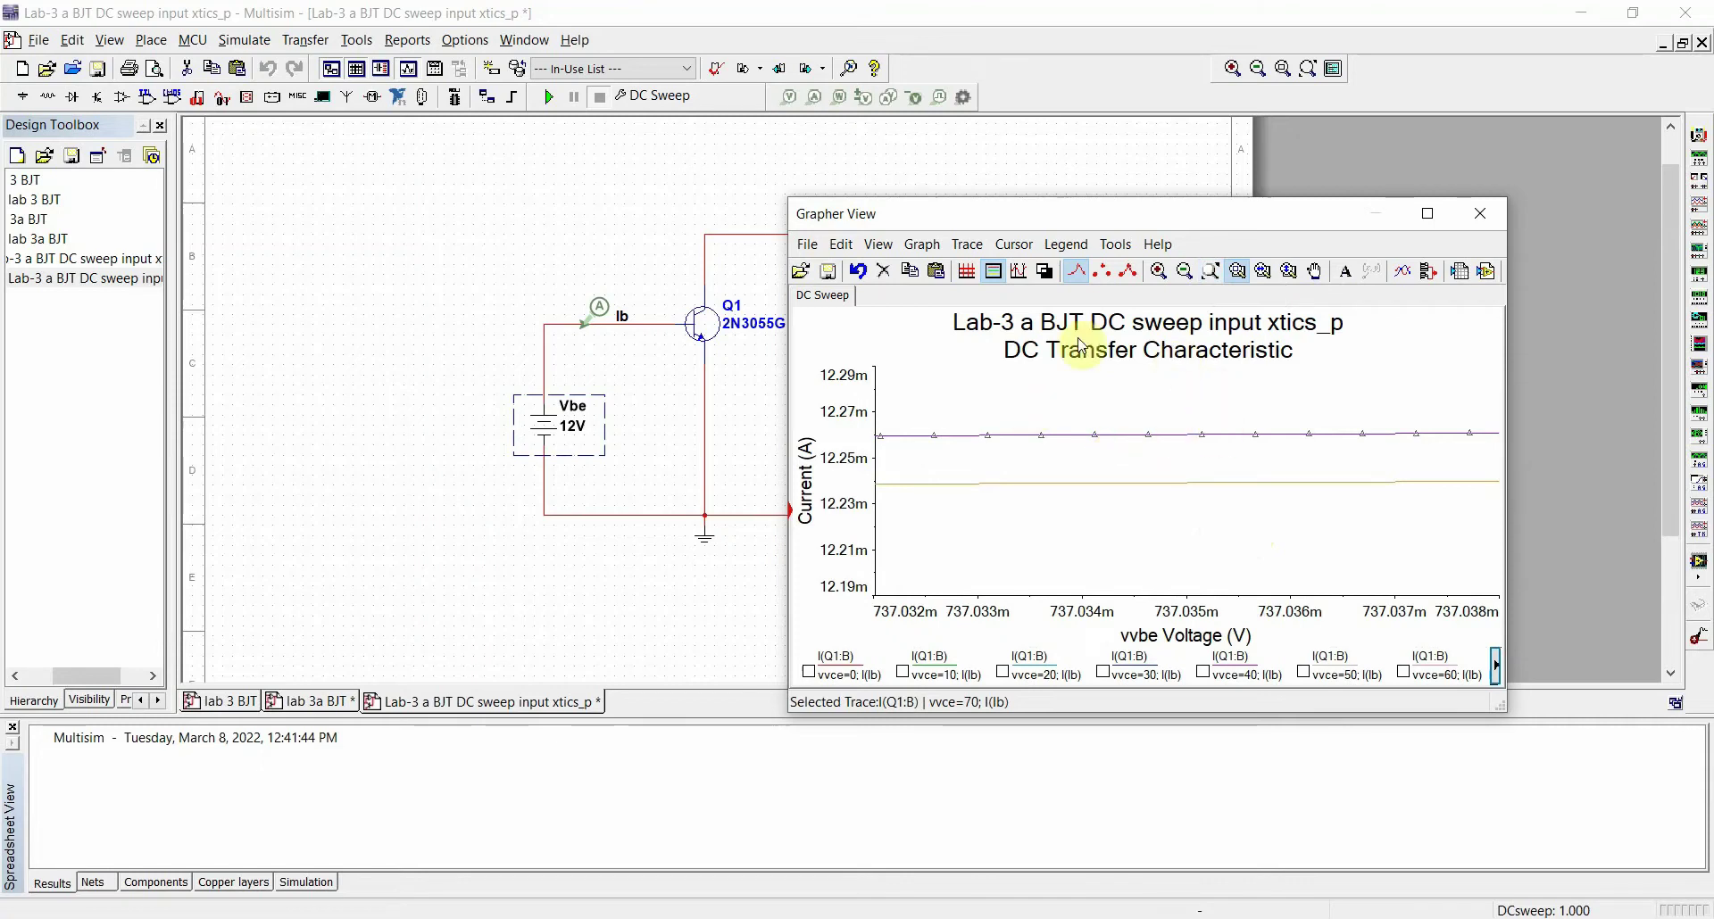
# Restore the full graph and zoom in on the rising curve section from about 0.65 V upward
pyautogui.click(1212, 272)
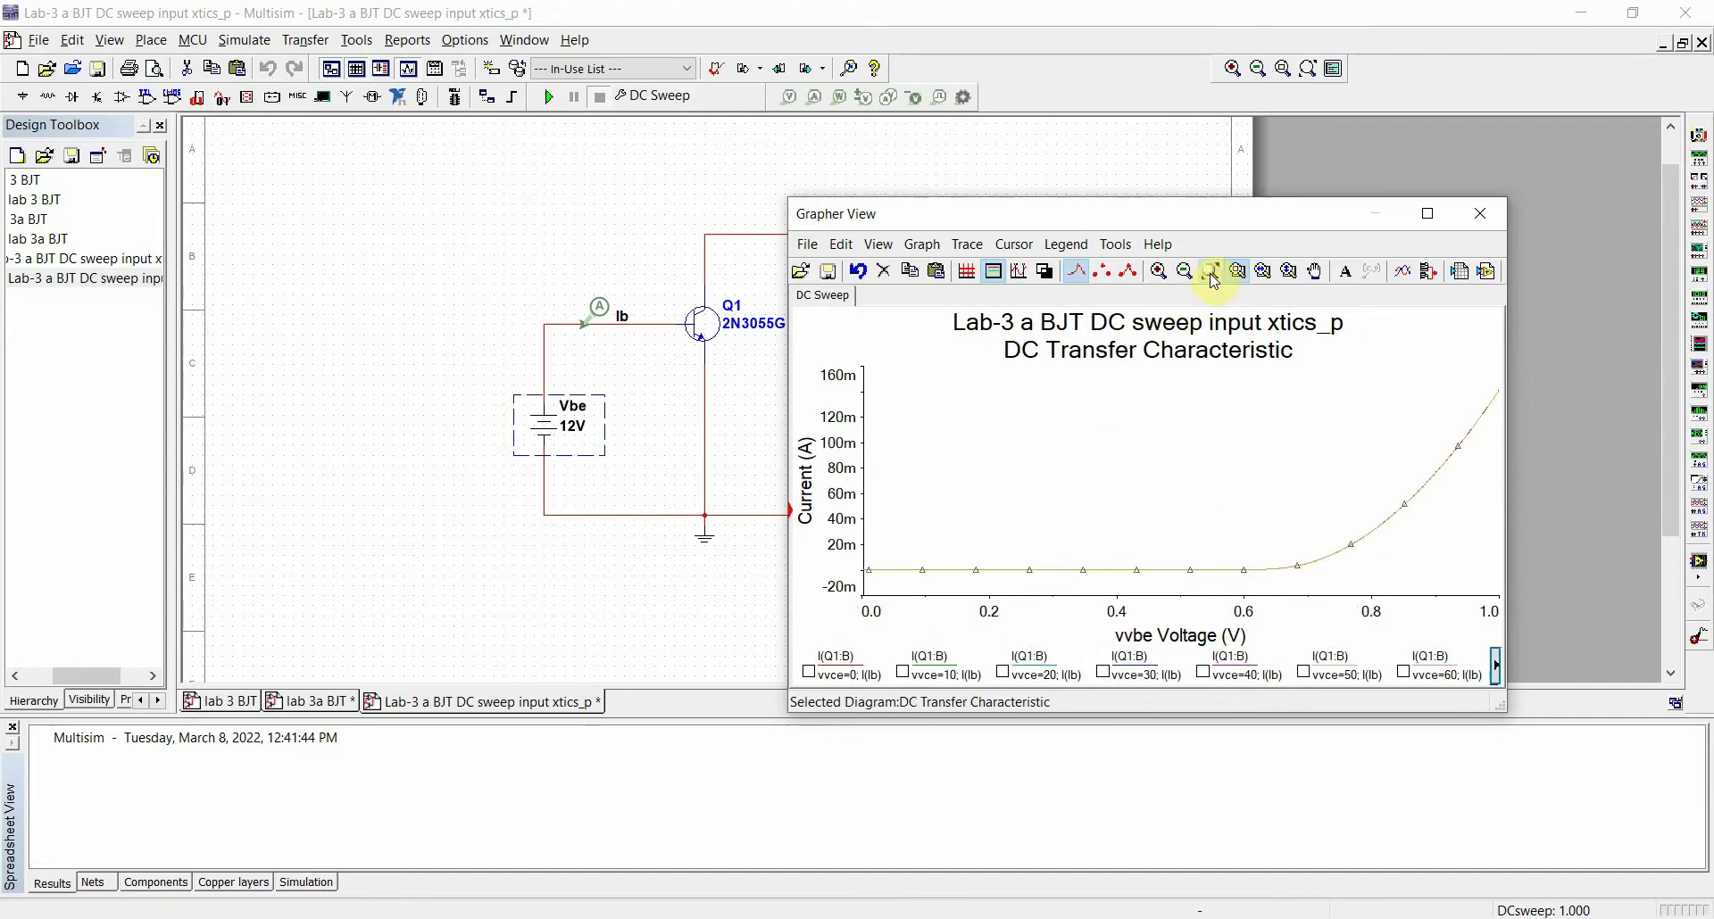
pyautogui.click(1344, 502)
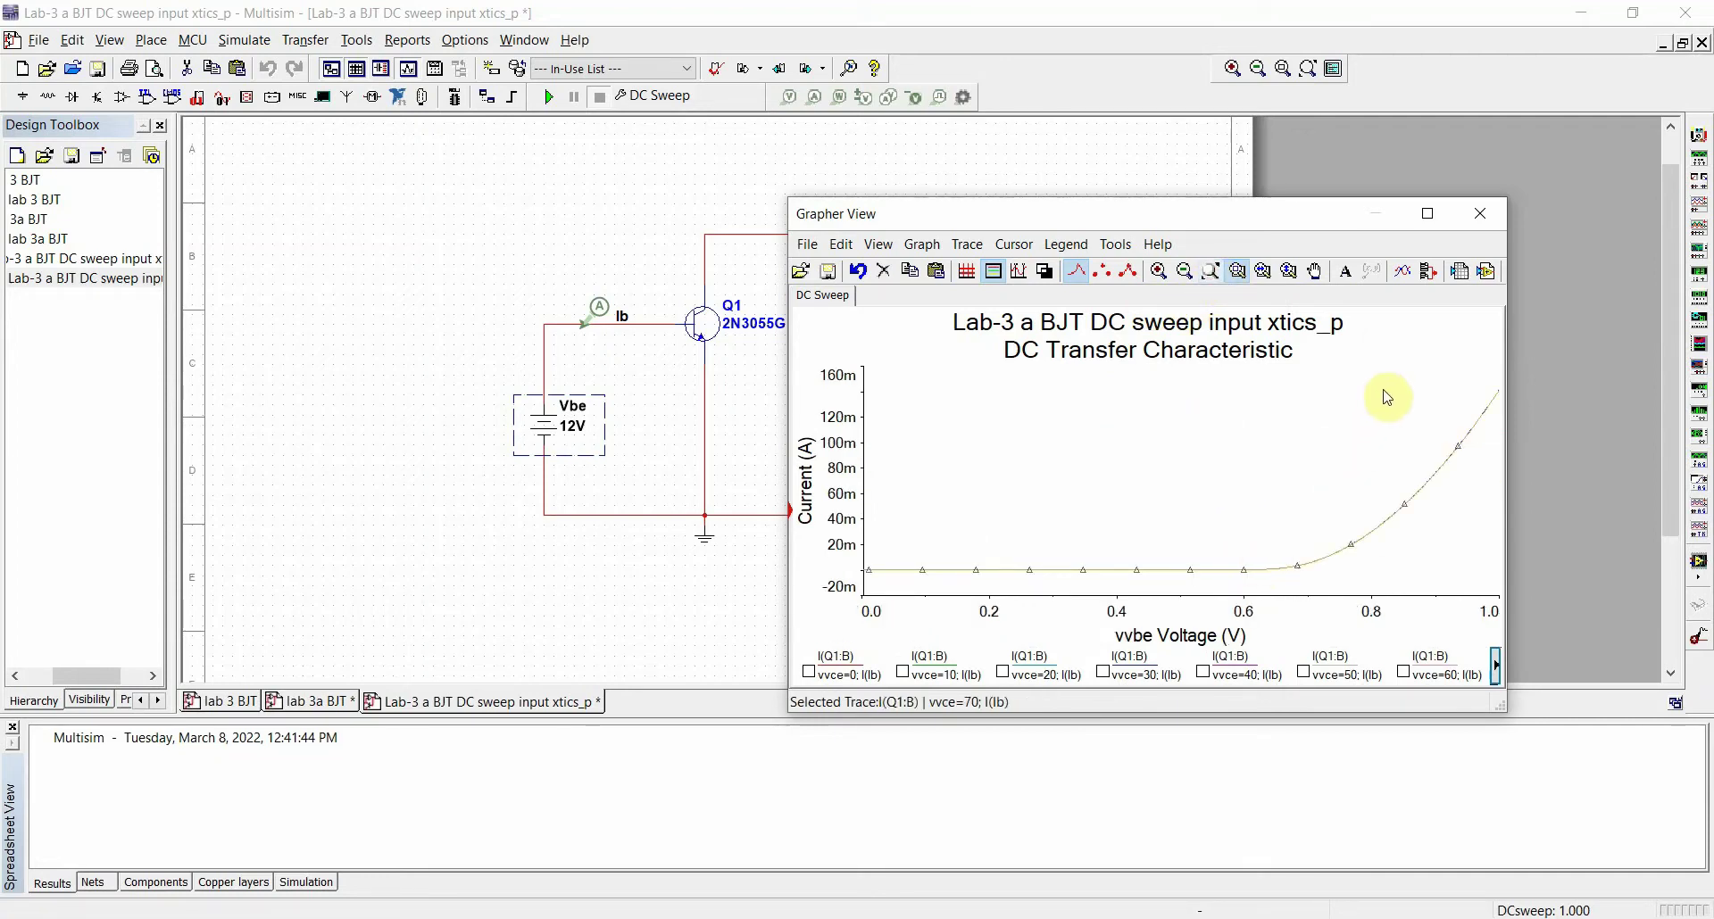
pyautogui.moveTo(1292, 380)
pyautogui.mouseDown()
pyautogui.moveTo(1511, 566)
pyautogui.moveTo(1508, 589)
pyautogui.mouseUp()
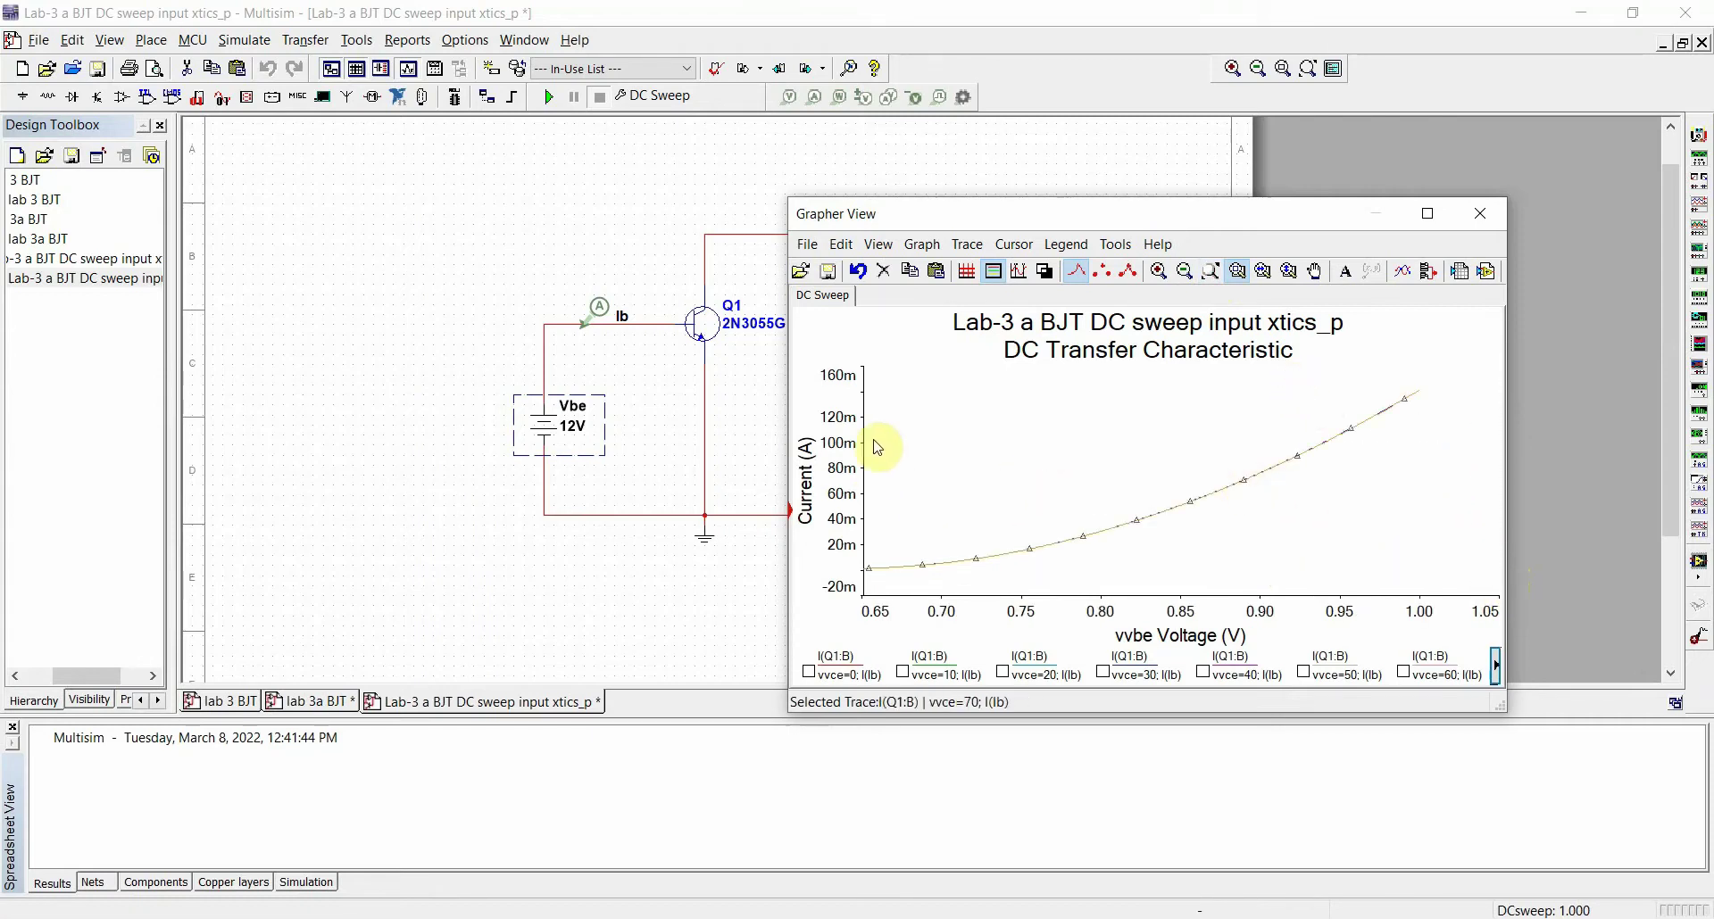
pyautogui.moveTo(879, 411); pyautogui.dragTo(1423, 587)
pyautogui.moveTo(886, 382)
pyautogui.mouseDown()
pyautogui.moveTo(1486, 460)
pyautogui.moveTo(1450, 566)
pyautogui.mouseUp()
# Maximize the Grapher window and restore the graph to its full range
pyautogui.click(1426, 214)
pyautogui.click(1294, 283)
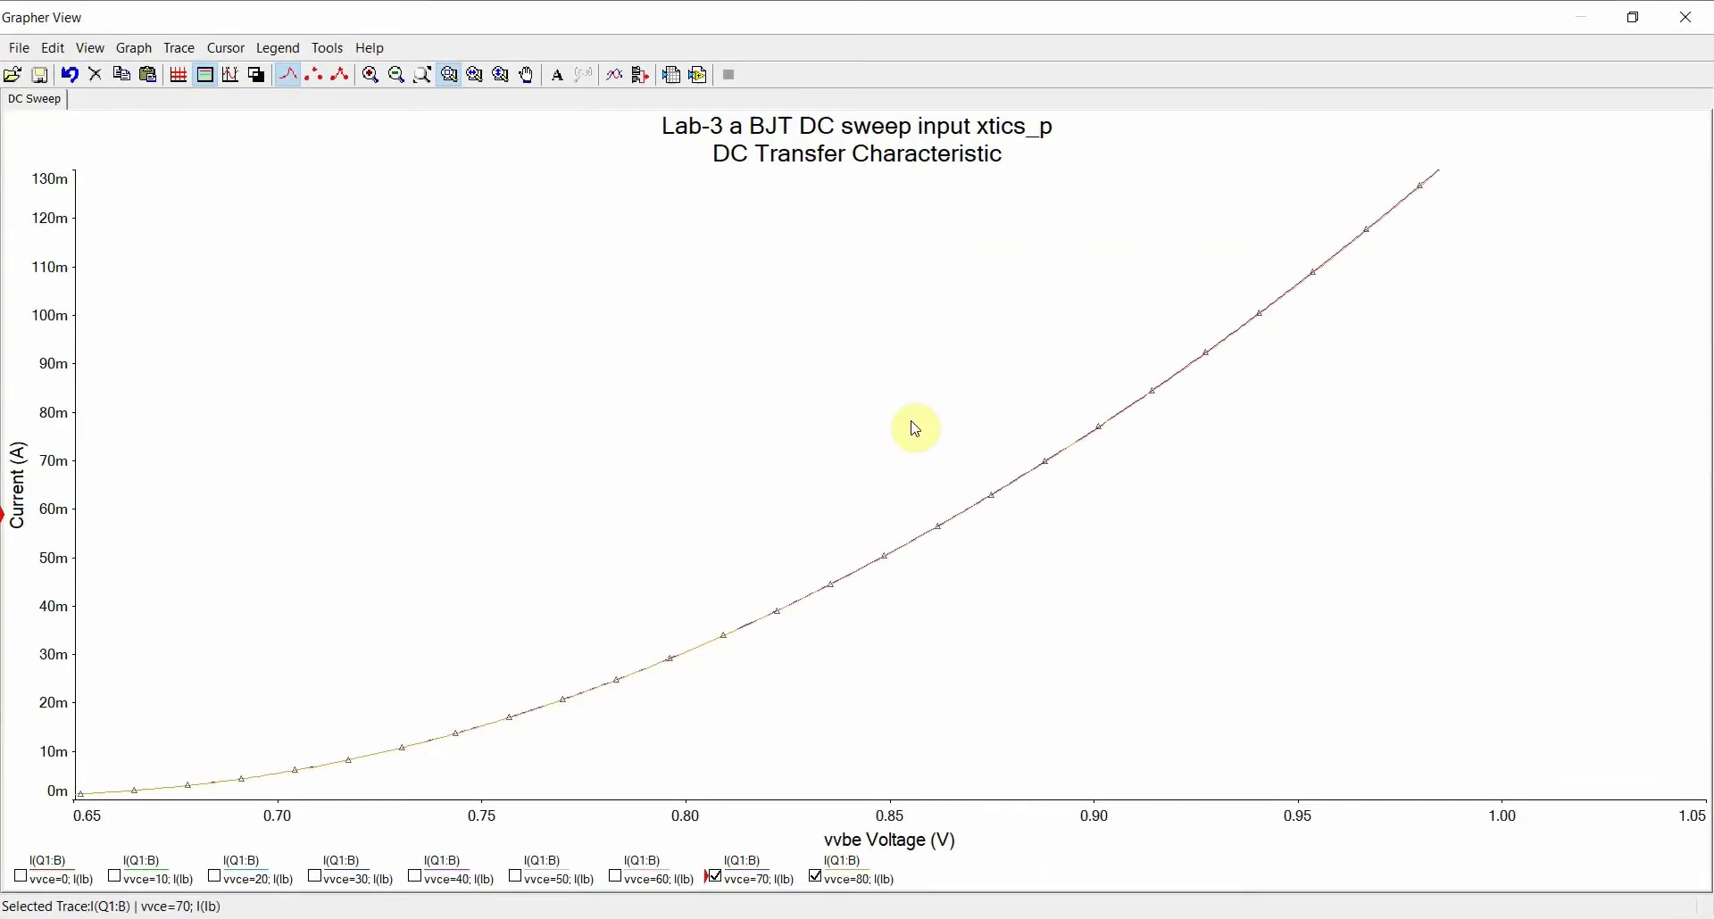
pyautogui.click(423, 75)
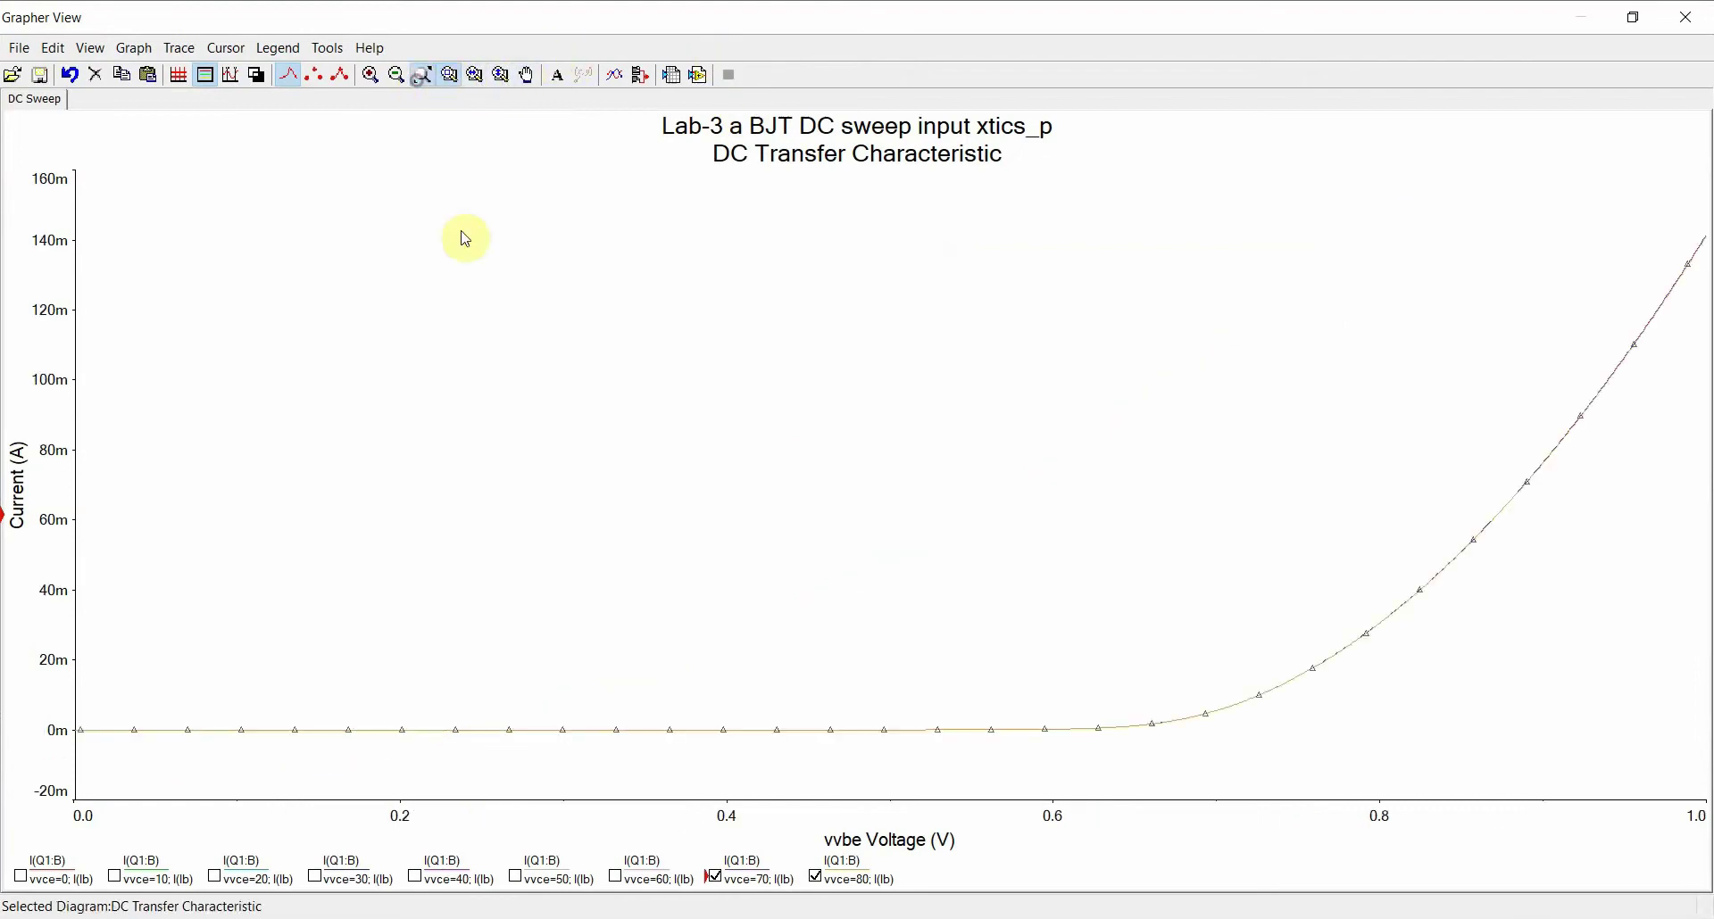
# Show the traces from vvce=10 through vvce=60 again alongside vvce=70 and vvce=80
pyautogui.click(614, 876)
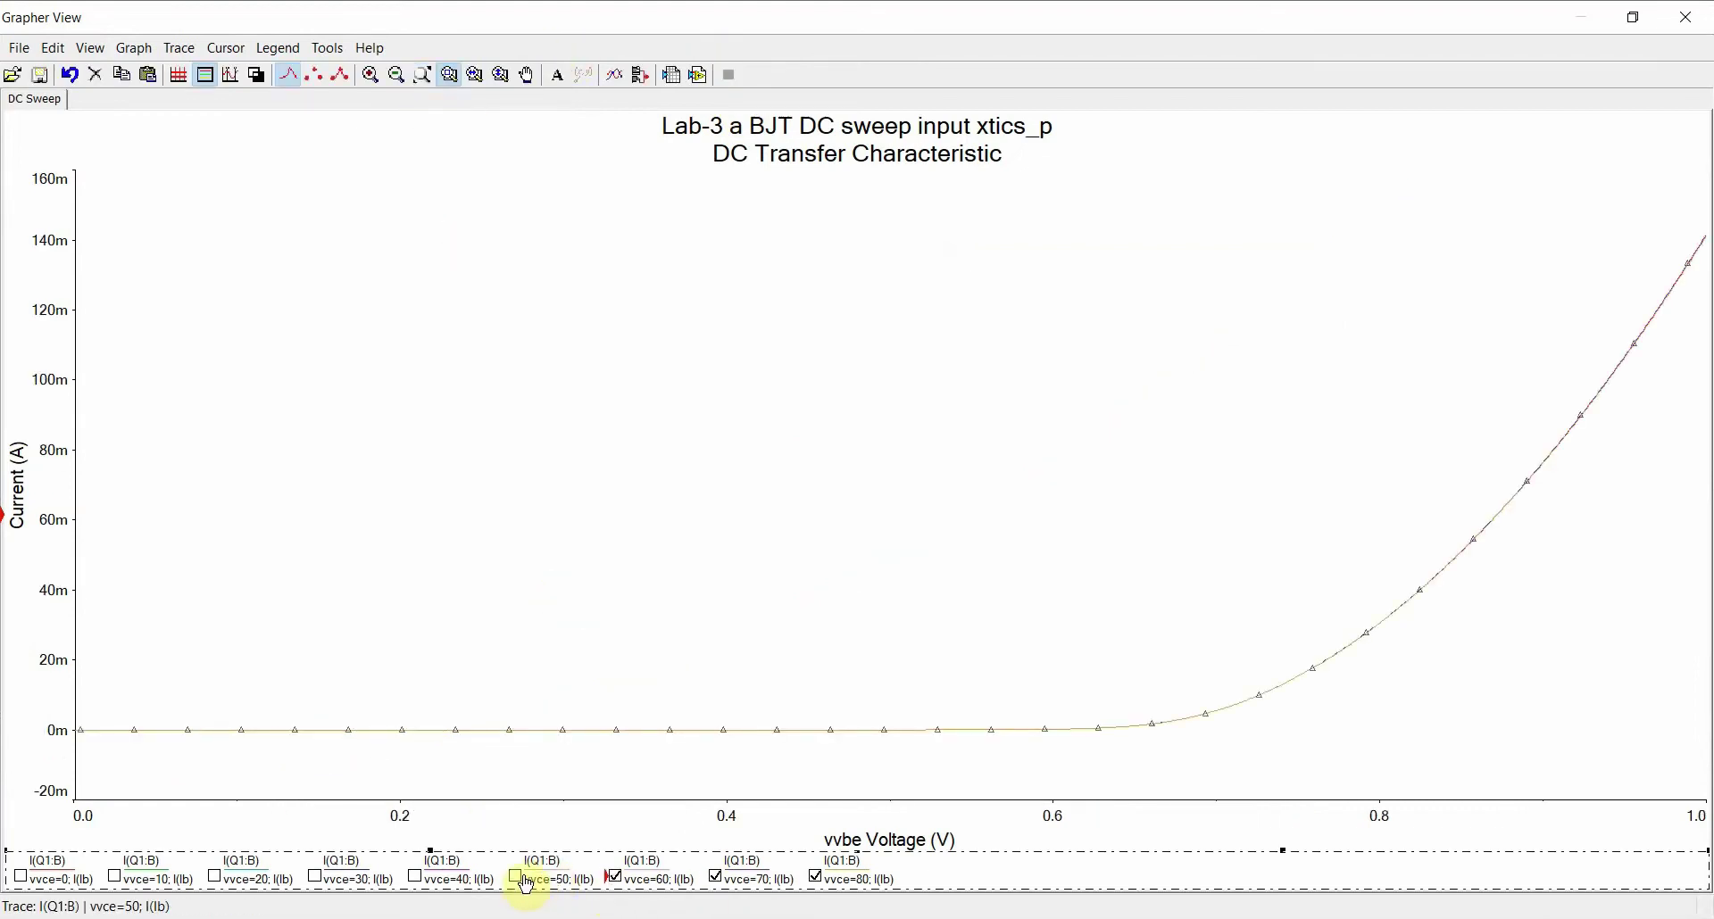
pyautogui.click(414, 878)
pyautogui.click(515, 878)
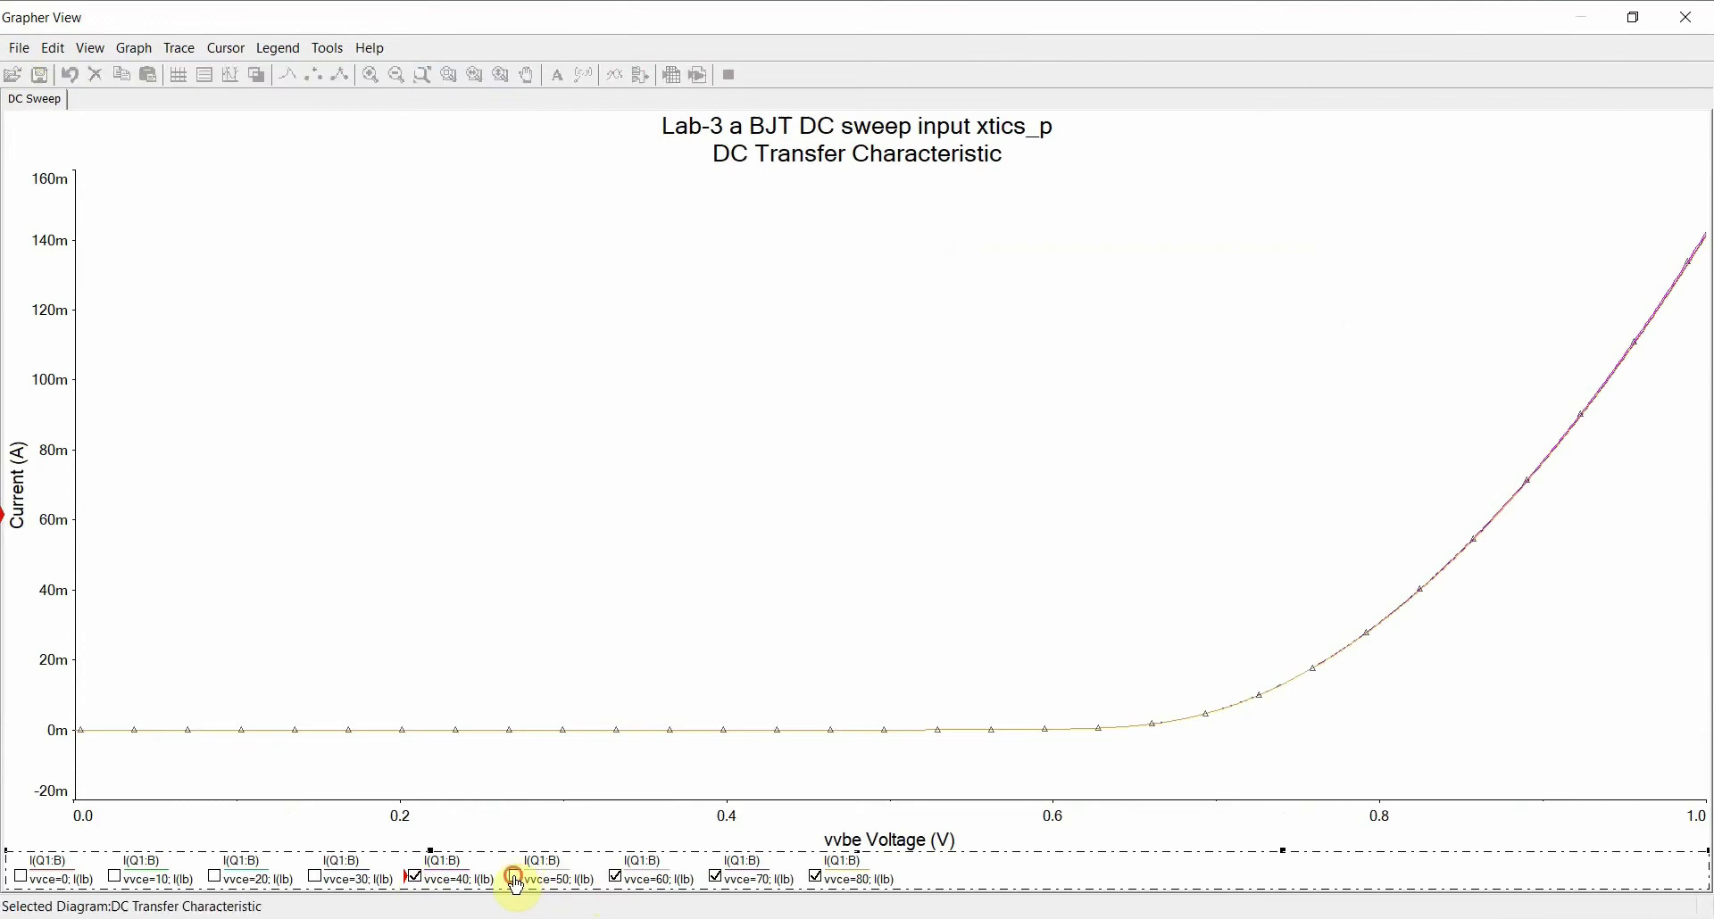
pyautogui.click(315, 877)
pyautogui.click(214, 878)
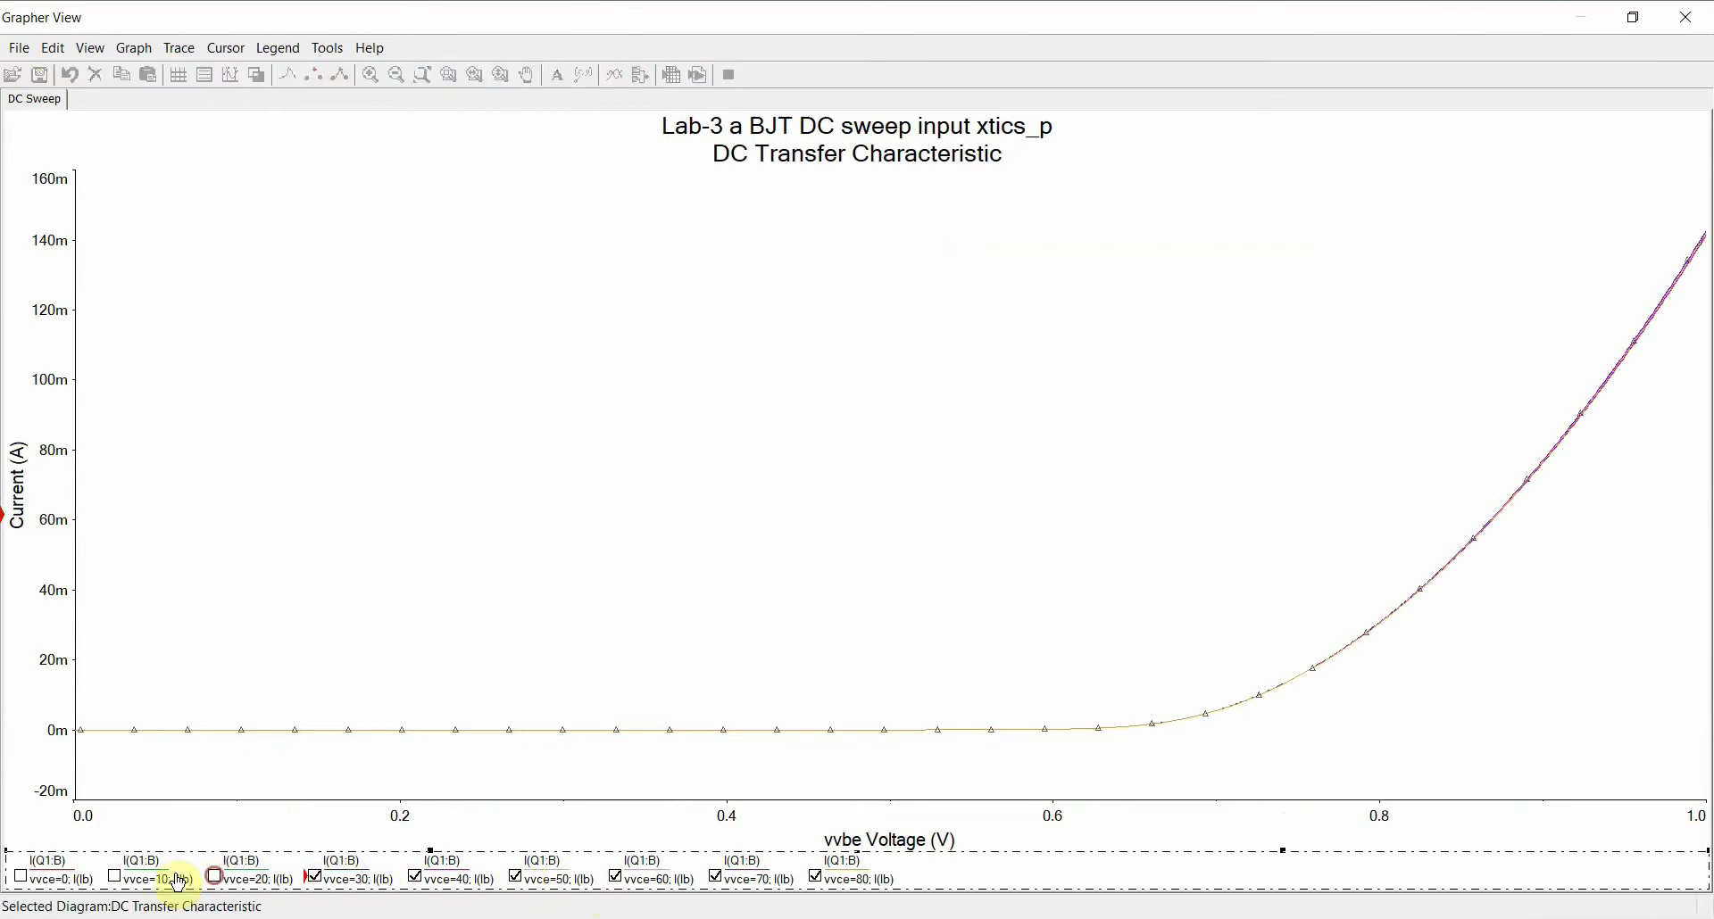
pyautogui.click(115, 878)
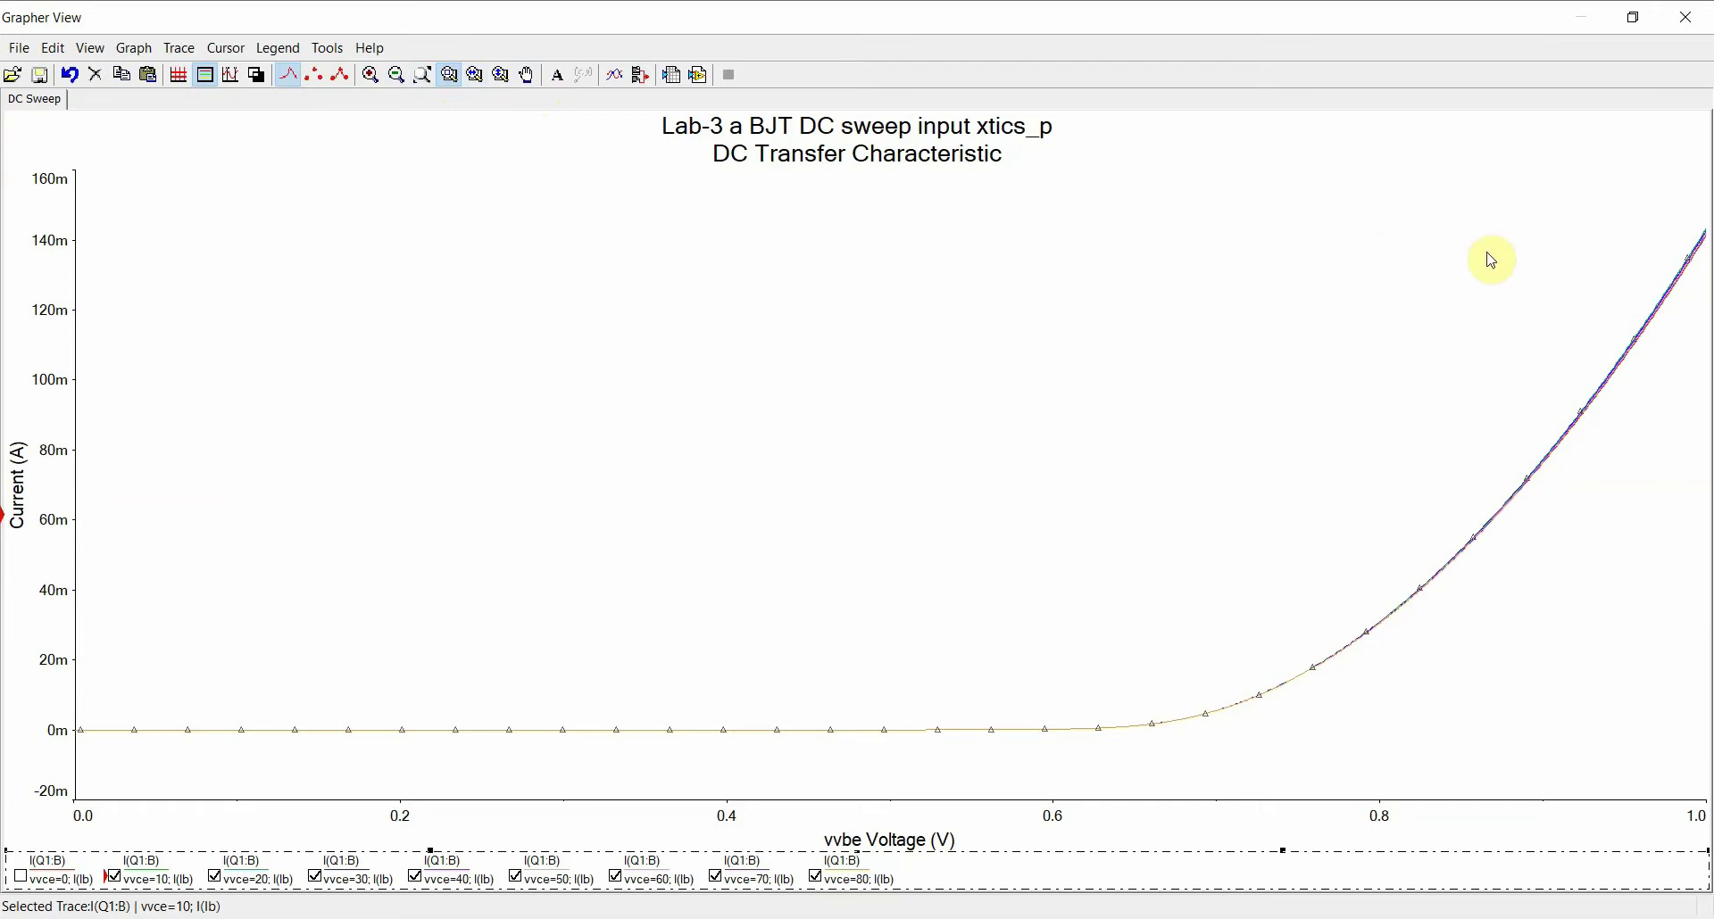
# Zoom in on the curves between about 956 mV and 980 mV to separate the traces, and select the vvce=80 trace
pyautogui.moveTo(1289, 193)
pyautogui.mouseDown()
pyautogui.moveTo(1484, 241)
pyautogui.moveTo(1707, 574)
pyautogui.moveTo(1706, 752)
pyautogui.mouseUp()
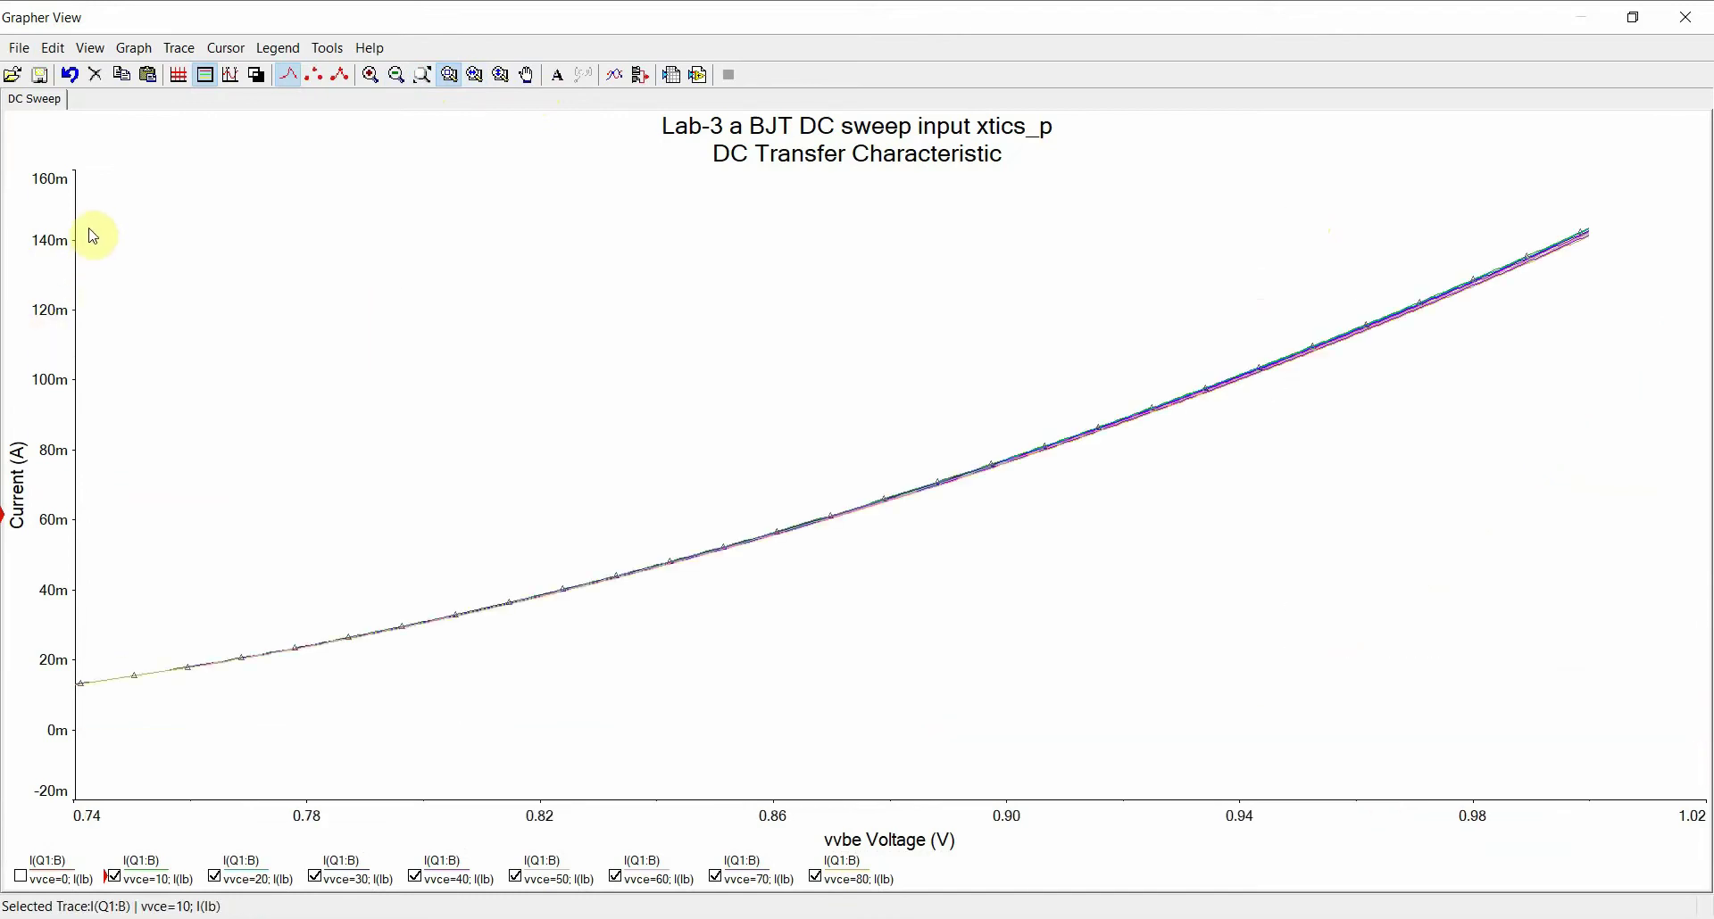
pyautogui.moveTo(79, 202)
pyautogui.mouseDown()
pyautogui.moveTo(1484, 457)
pyautogui.moveTo(1392, 590)
pyautogui.moveTo(1587, 692)
pyautogui.mouseUp()
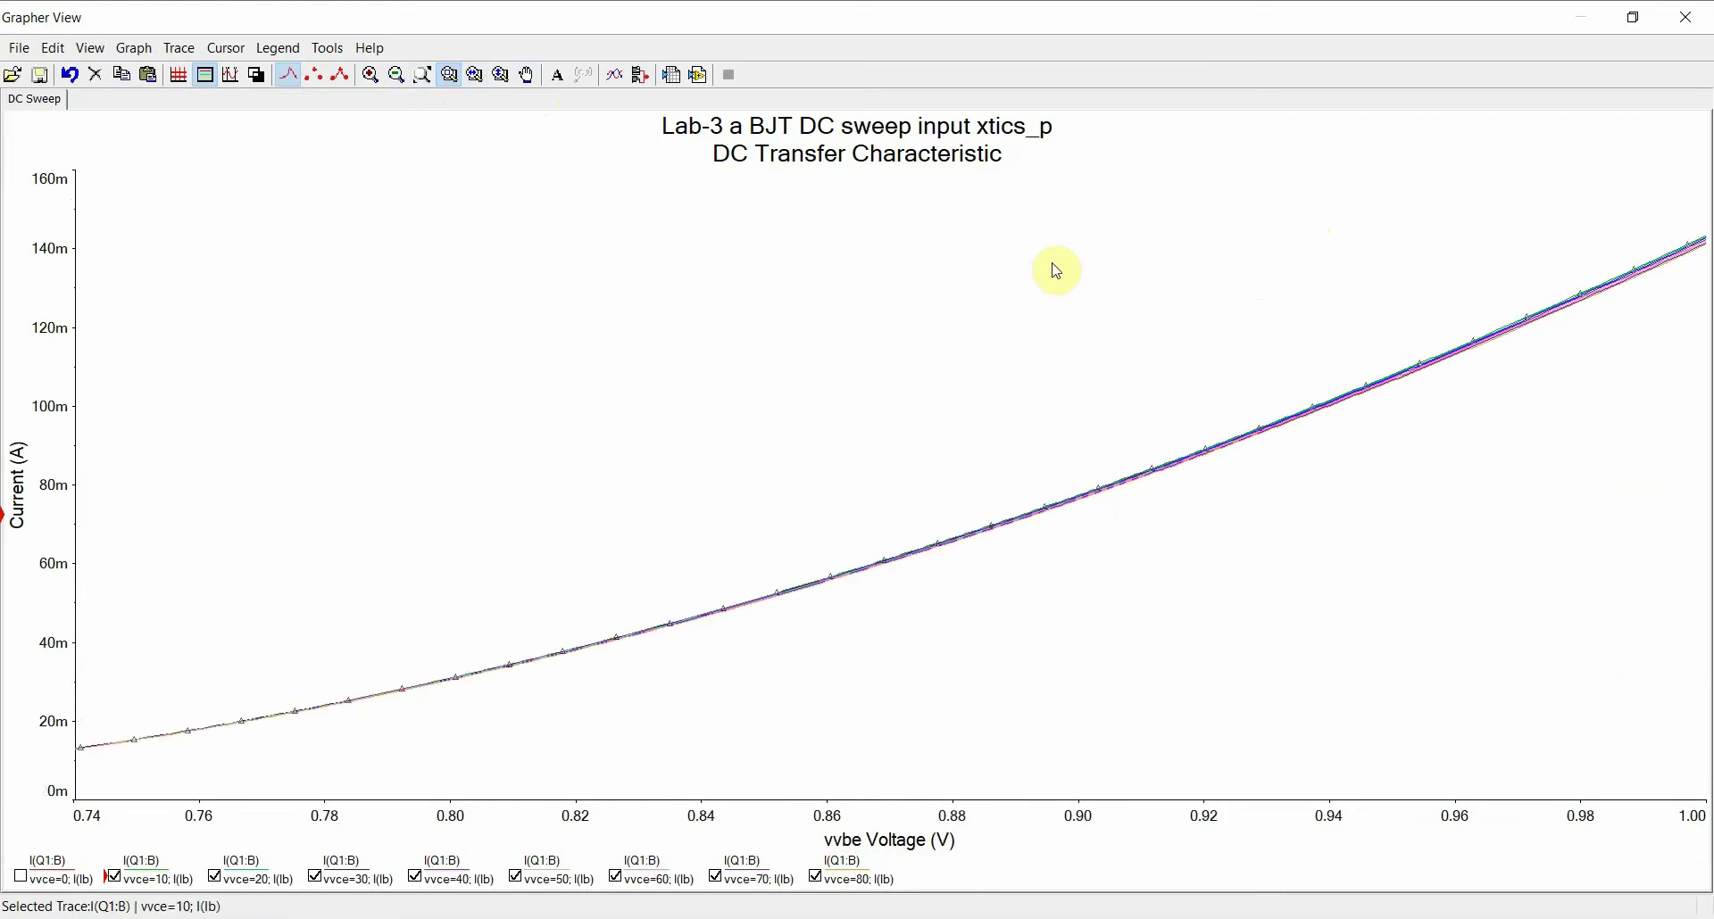
pyautogui.moveTo(1015, 204); pyautogui.dragTo(1707, 591)
pyautogui.moveTo(453, 315); pyautogui.dragTo(1657, 600)
pyautogui.moveTo(689, 239); pyautogui.dragTo(1564, 653)
pyautogui.moveTo(156, 265); pyautogui.dragTo(1109, 624)
pyautogui.moveTo(573, 252); pyautogui.dragTo(1476, 670)
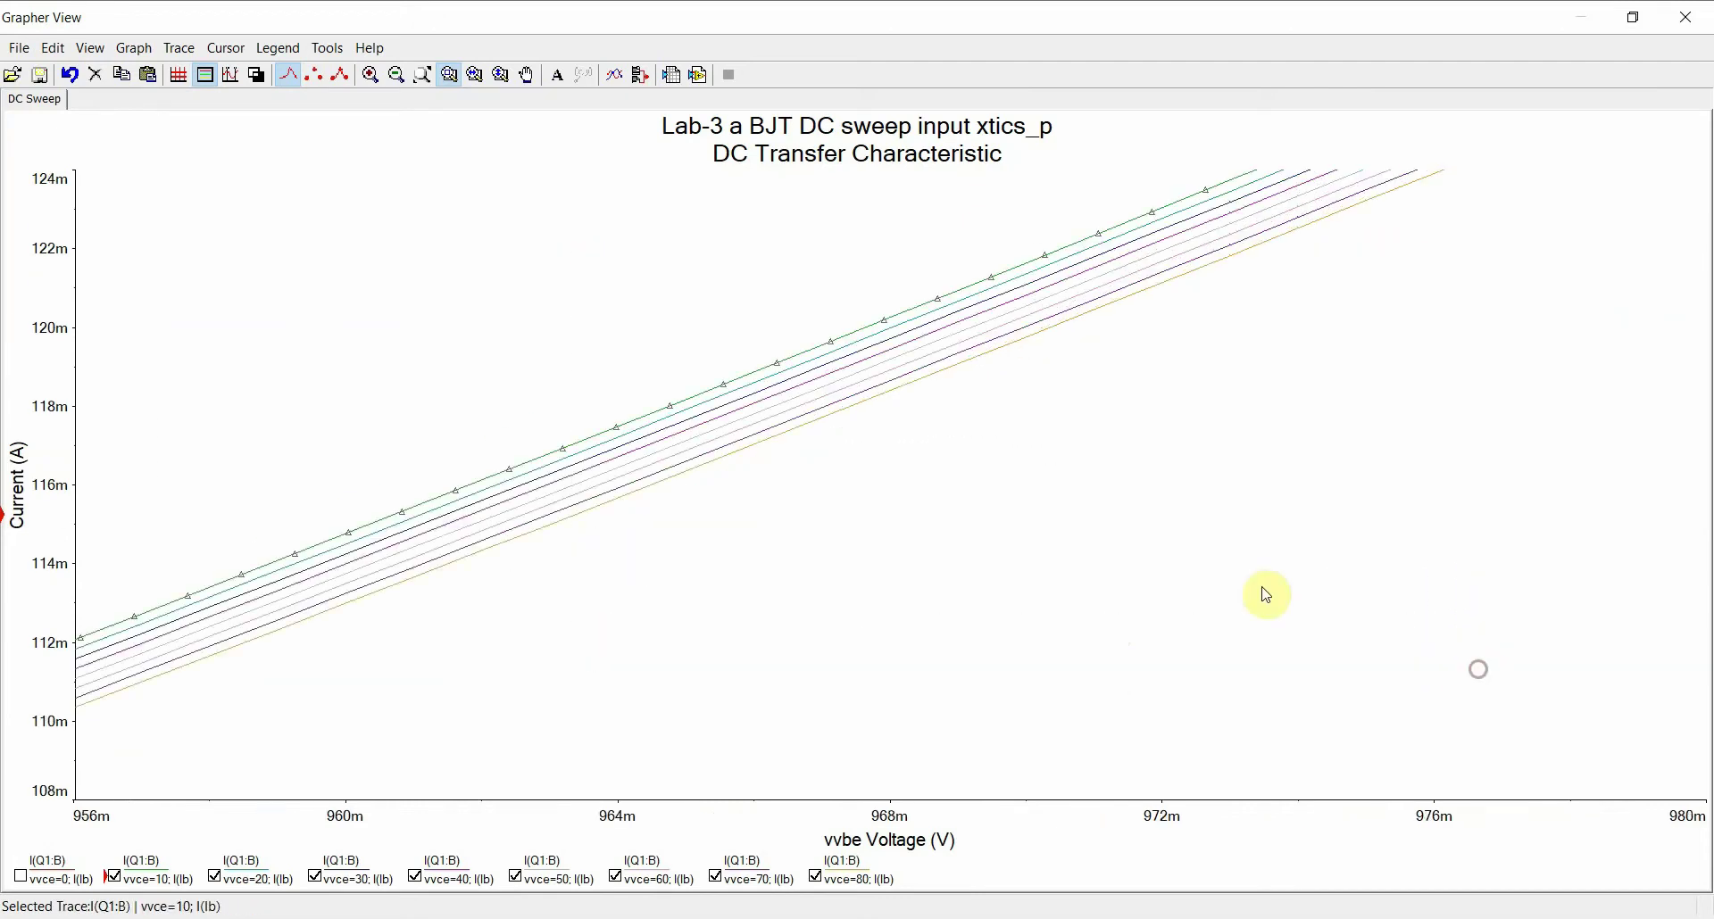
pyautogui.click(906, 393)
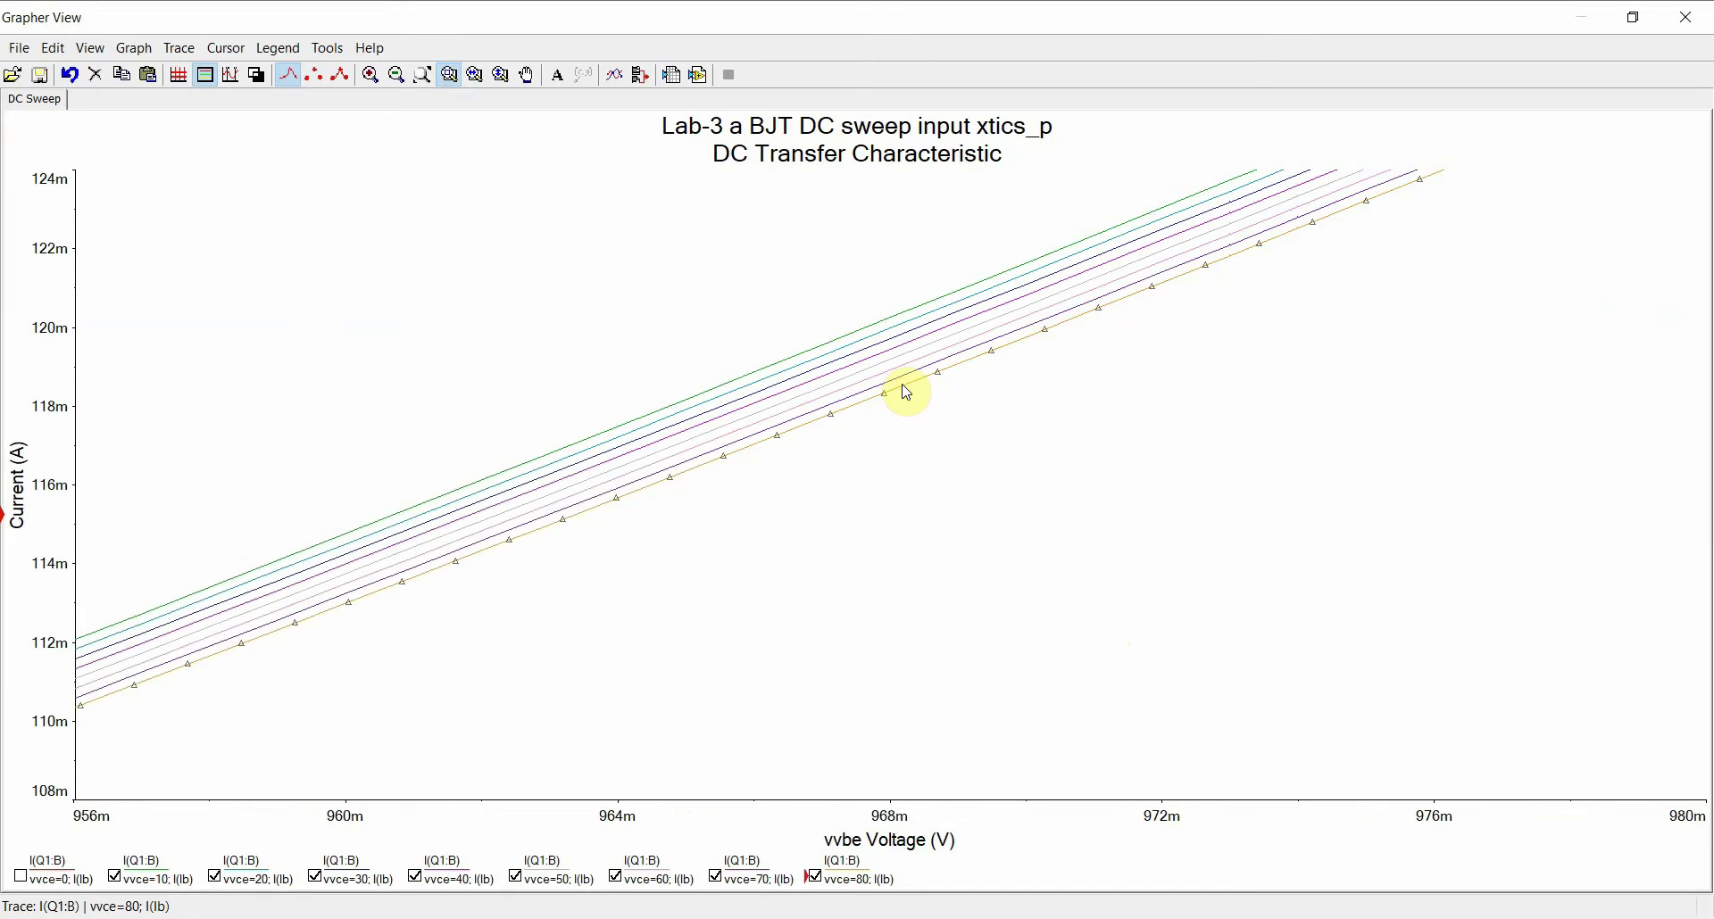
pyautogui.click(906, 393)
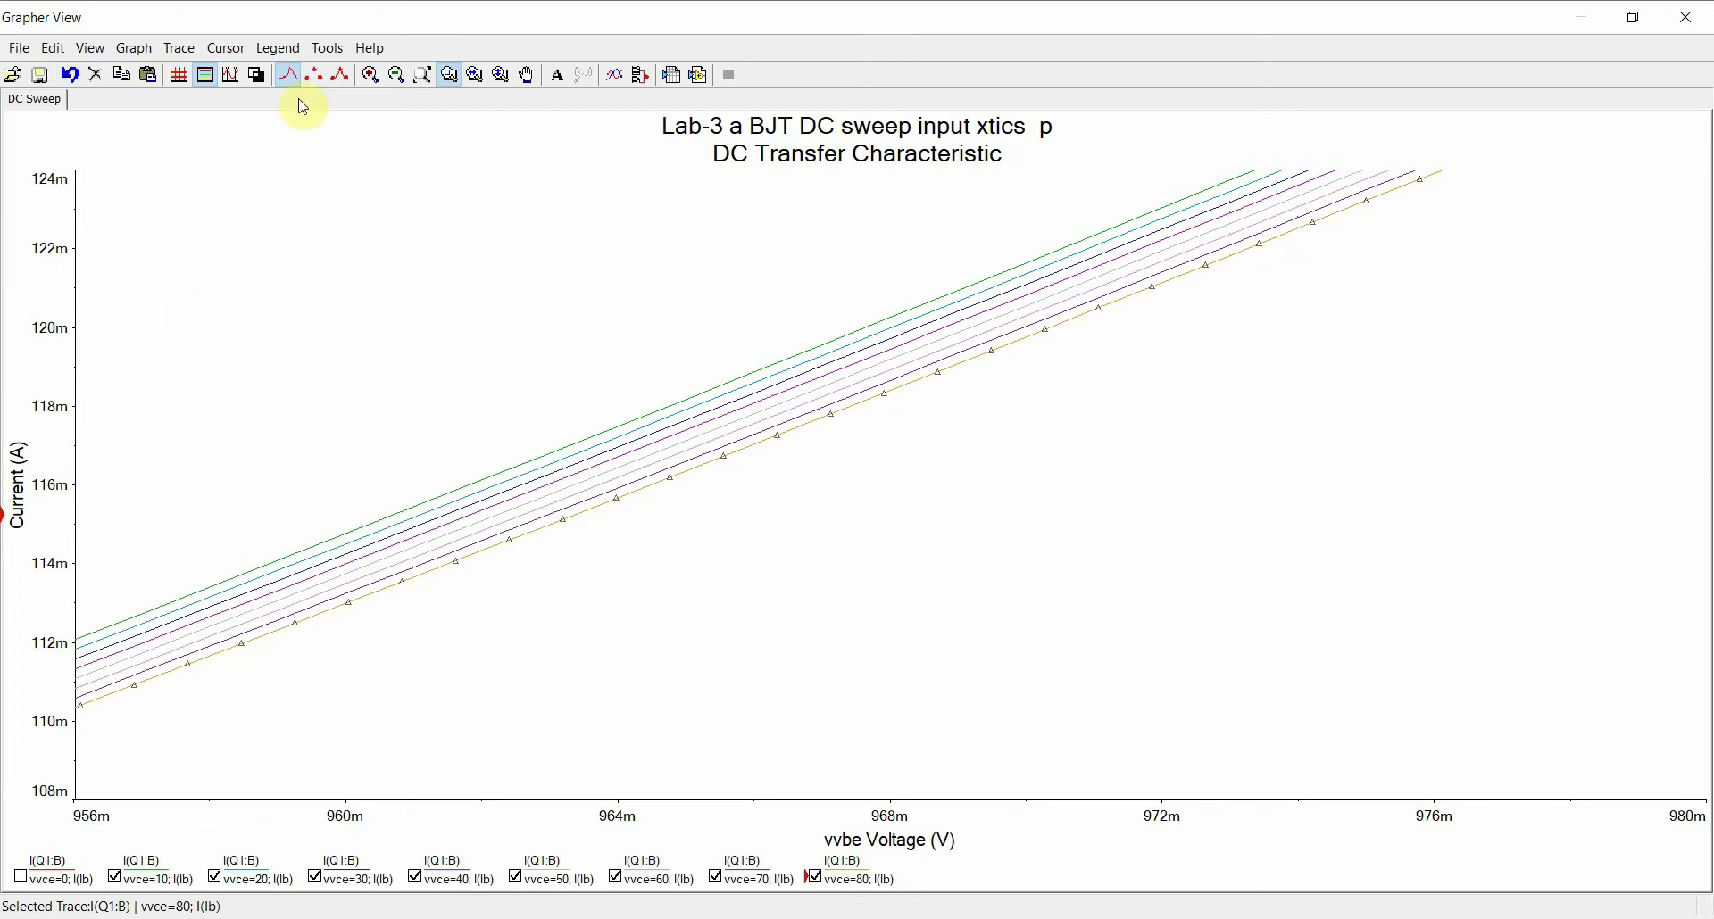
# Show the measurement cursors, place cursor 2 at about 964 mV, and move the readout clear of the upper curves
pyautogui.click(230, 75)
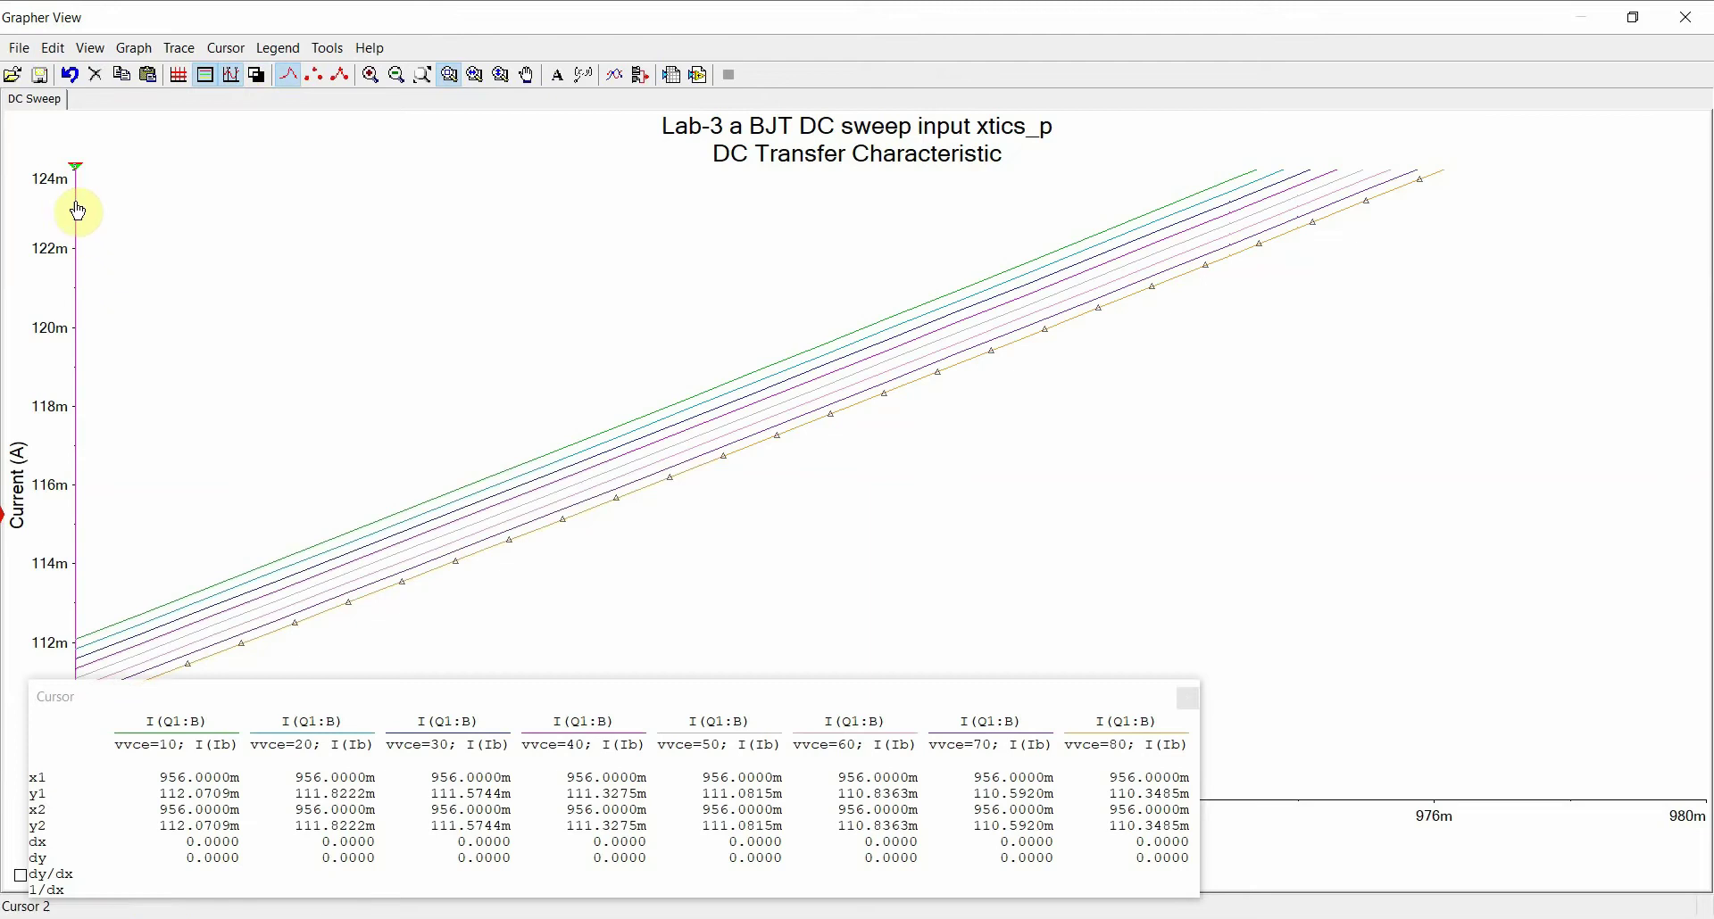
pyautogui.moveTo(77, 172); pyautogui.dragTo(880, 199)
pyautogui.click(880, 371)
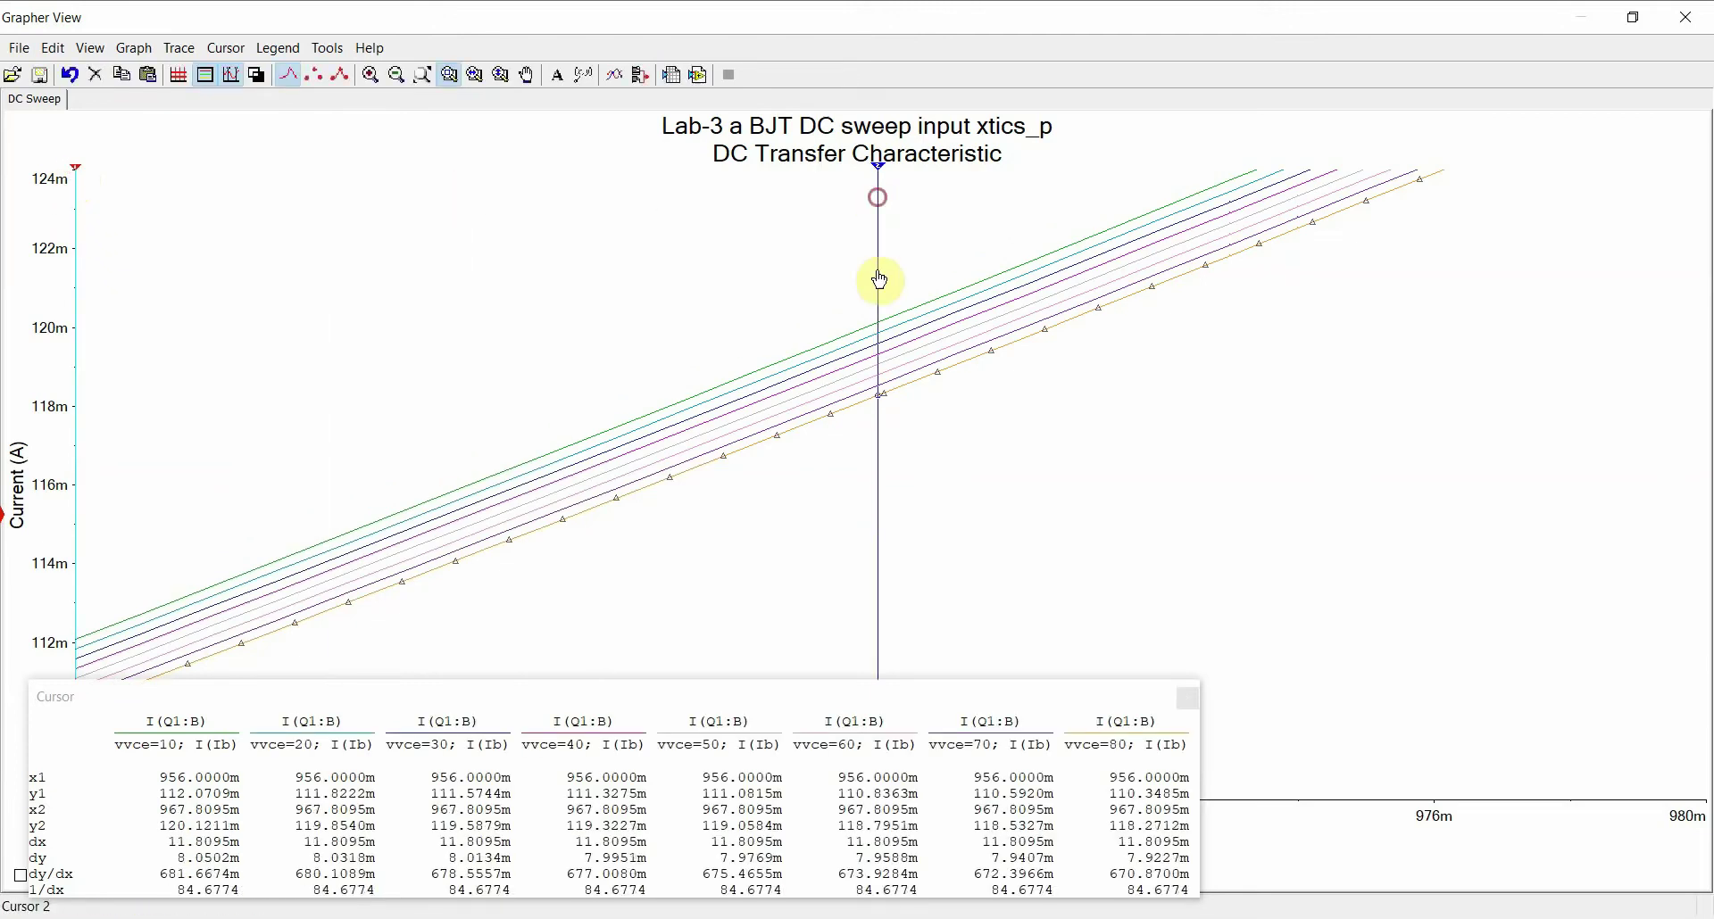
pyautogui.moveTo(801, 698); pyautogui.dragTo(1299, 440)
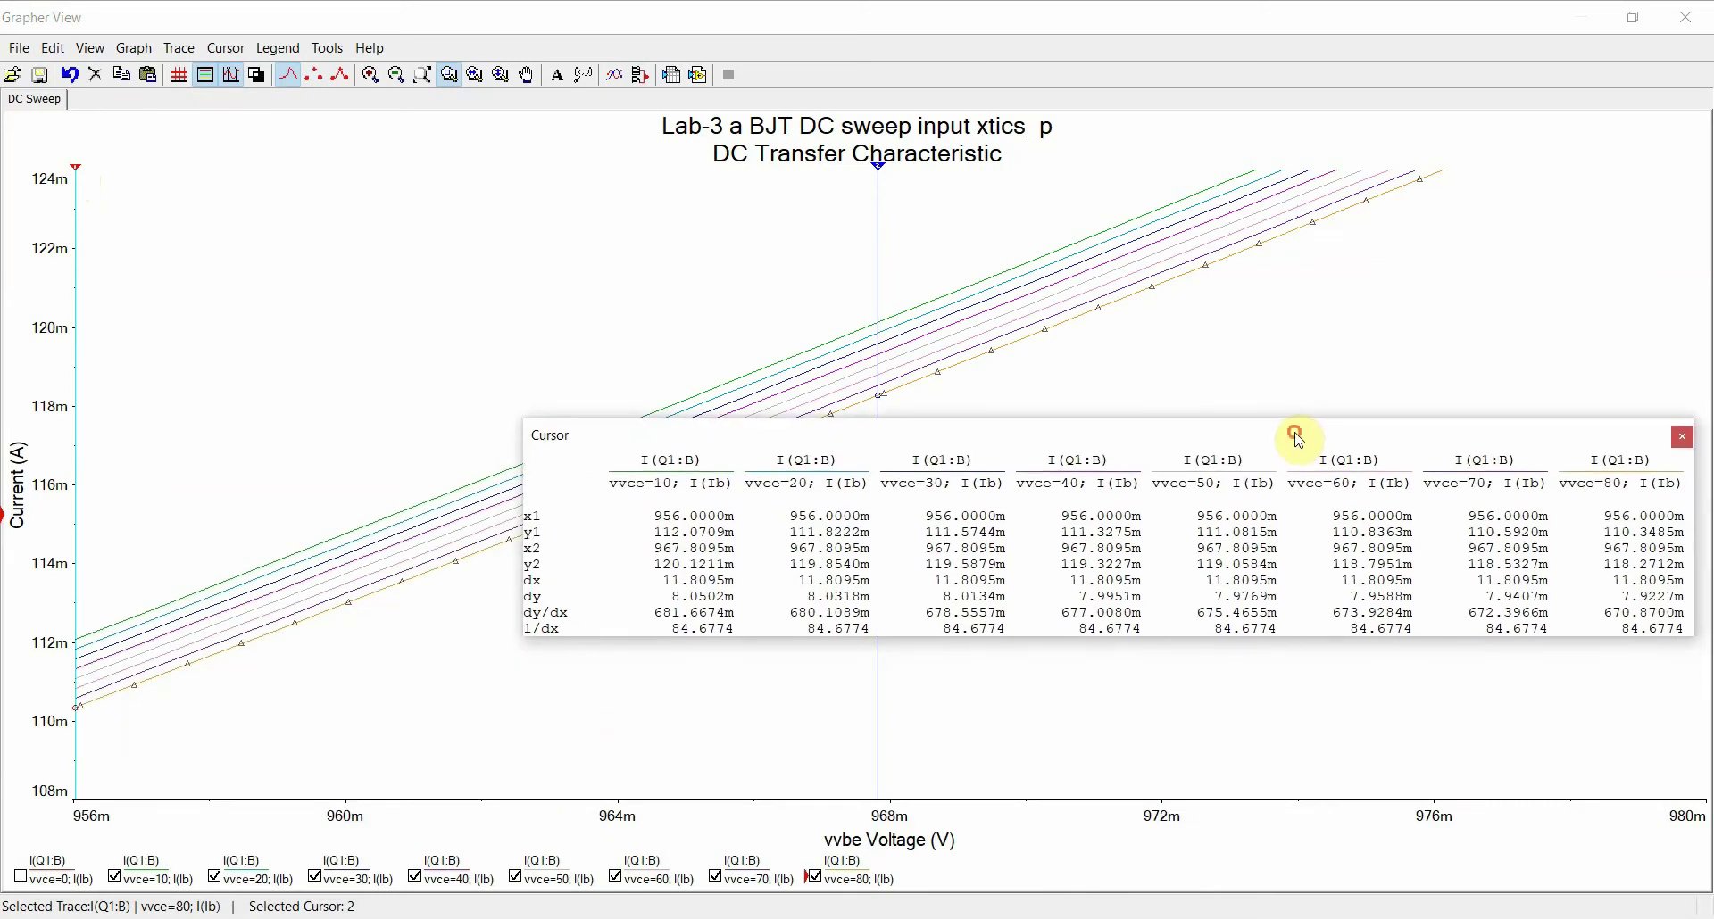
pyautogui.moveTo(1155, 440); pyautogui.dragTo(1129, 527)
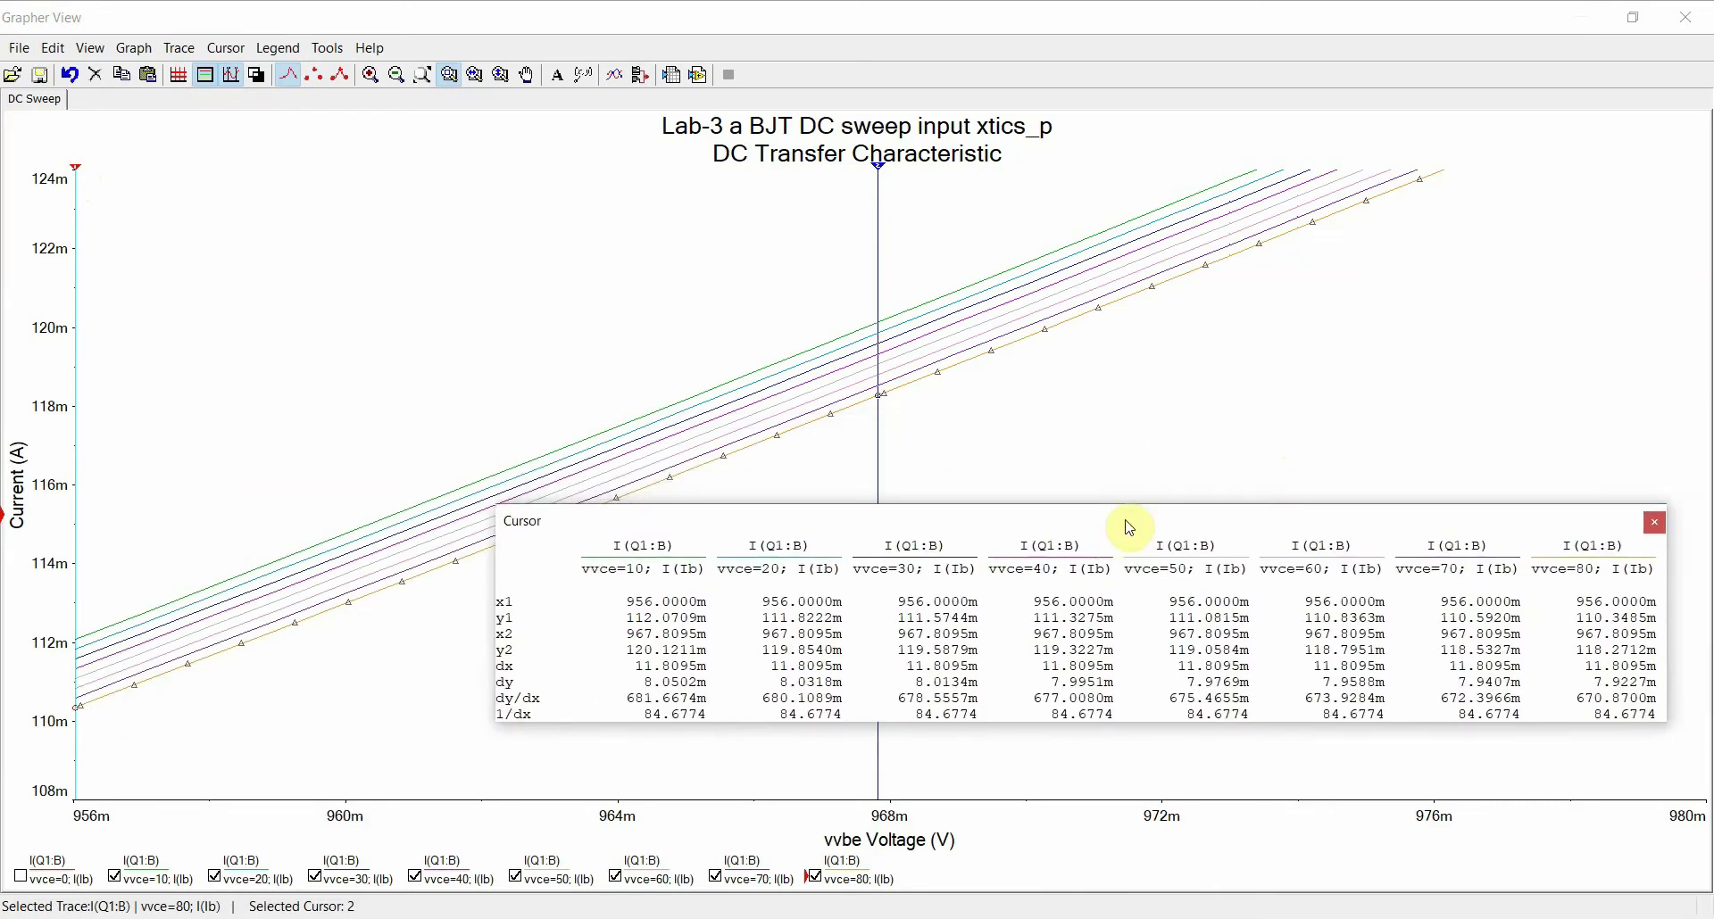
pyautogui.click(630, 503)
pyautogui.moveTo(877, 164); pyautogui.dragTo(623, 202)
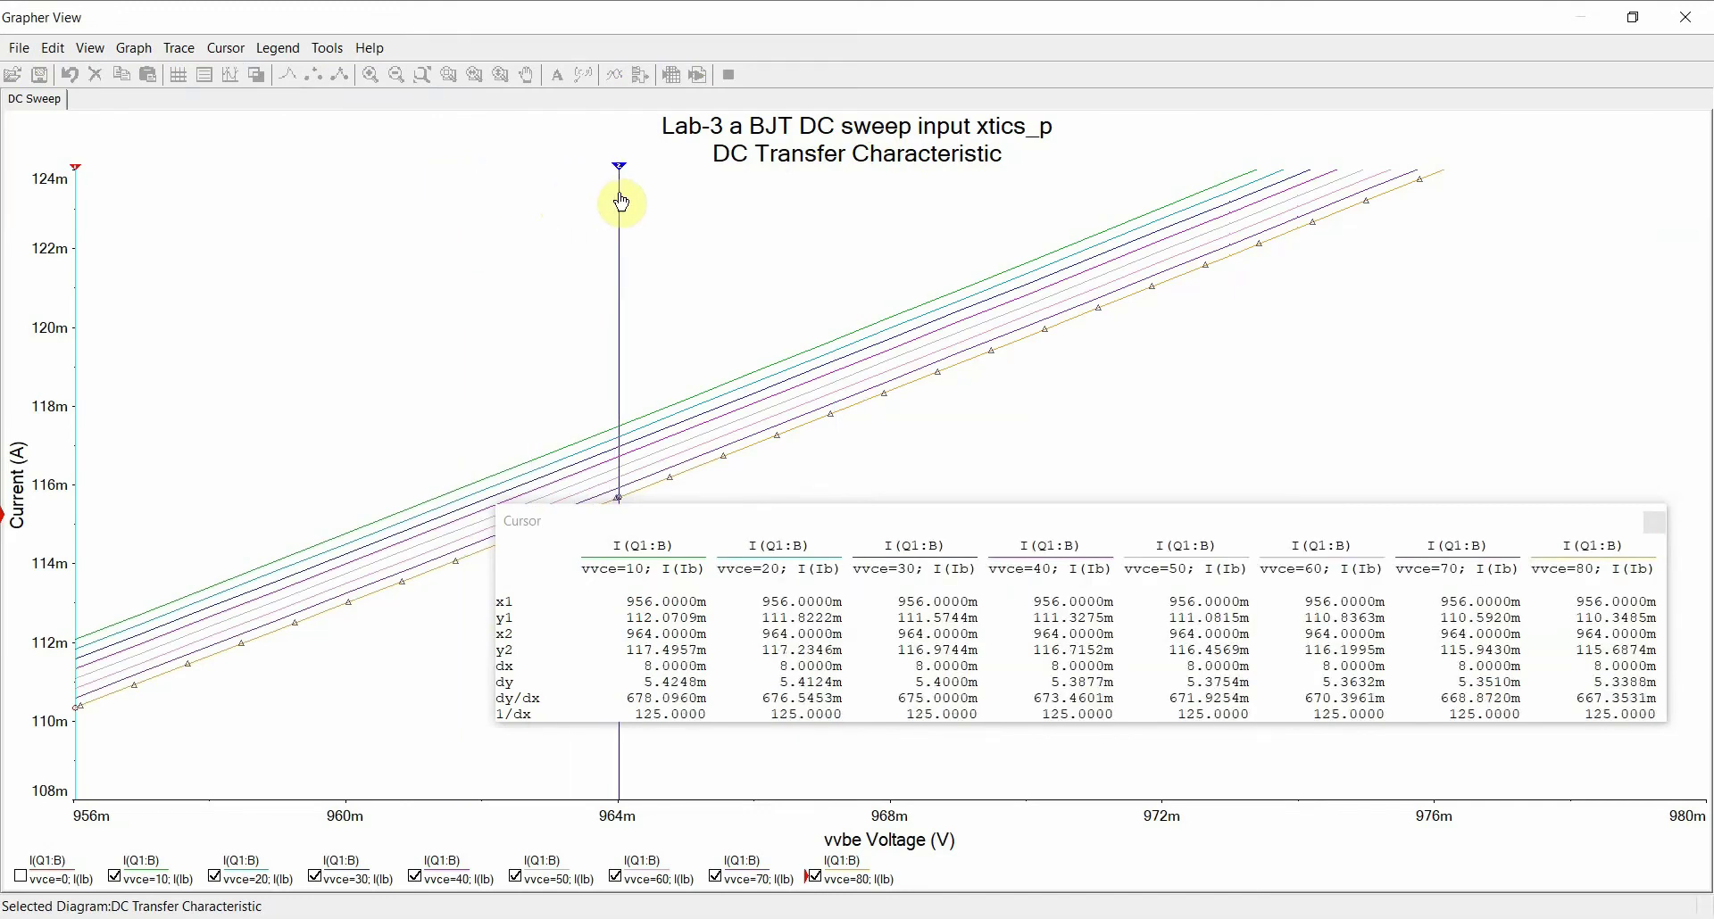
pyautogui.moveTo(622, 203); pyautogui.dragTo(621, 202)
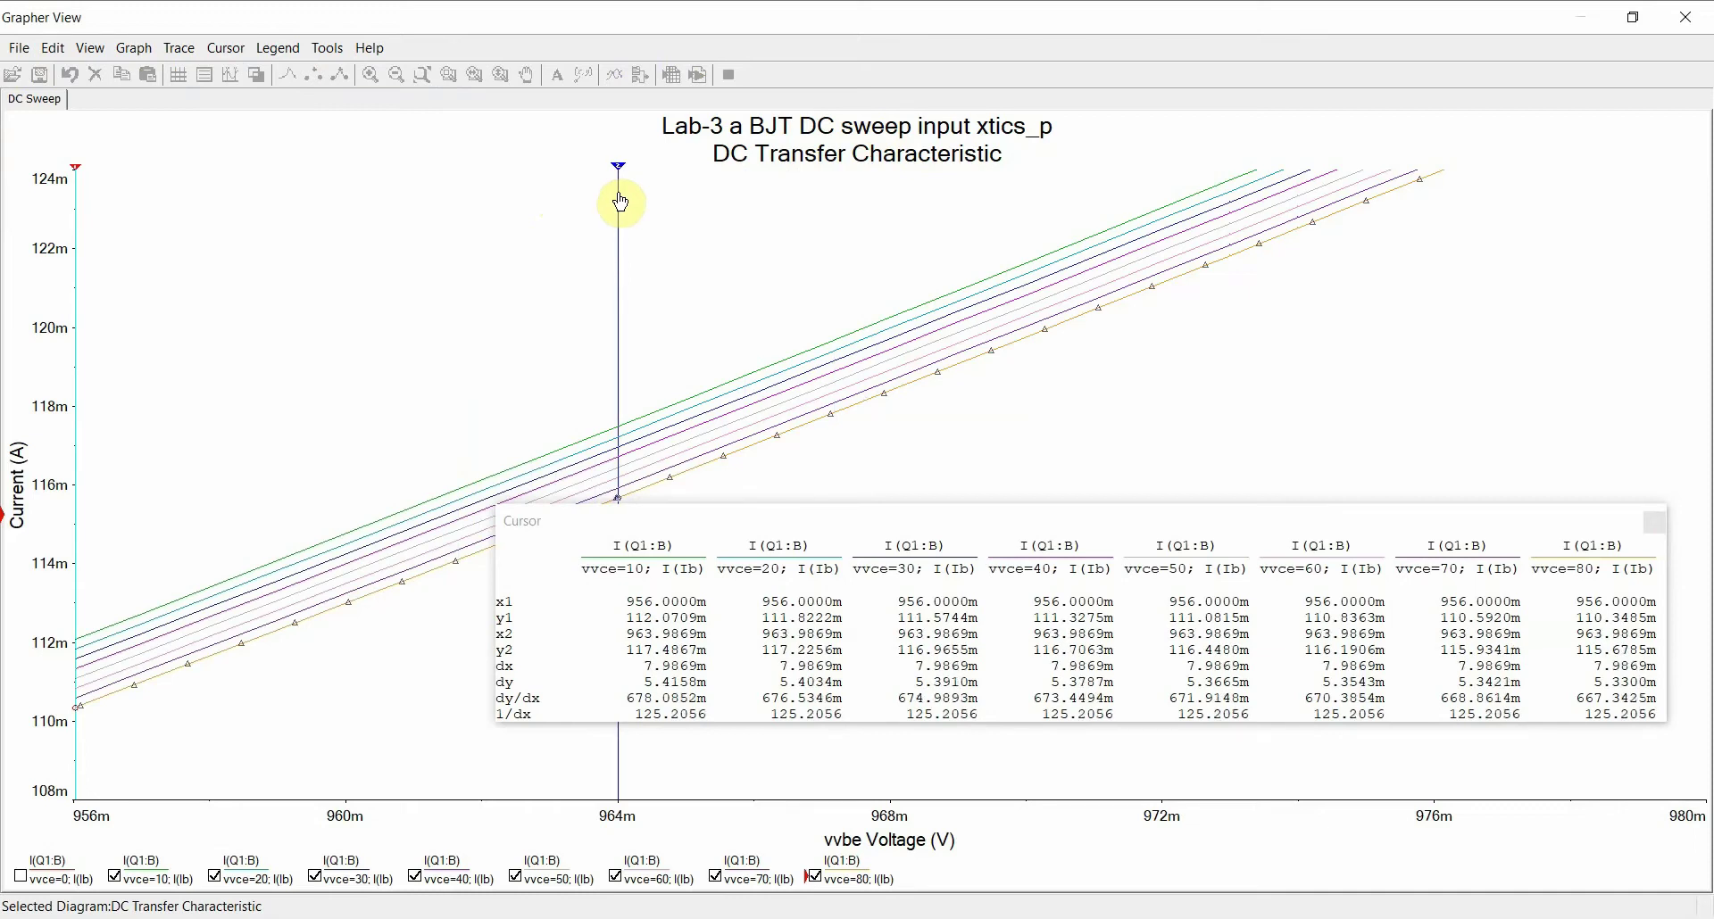
# Try to set cursor 2's X value to 964, and close the cursor readout
pyautogui.click(622, 203)
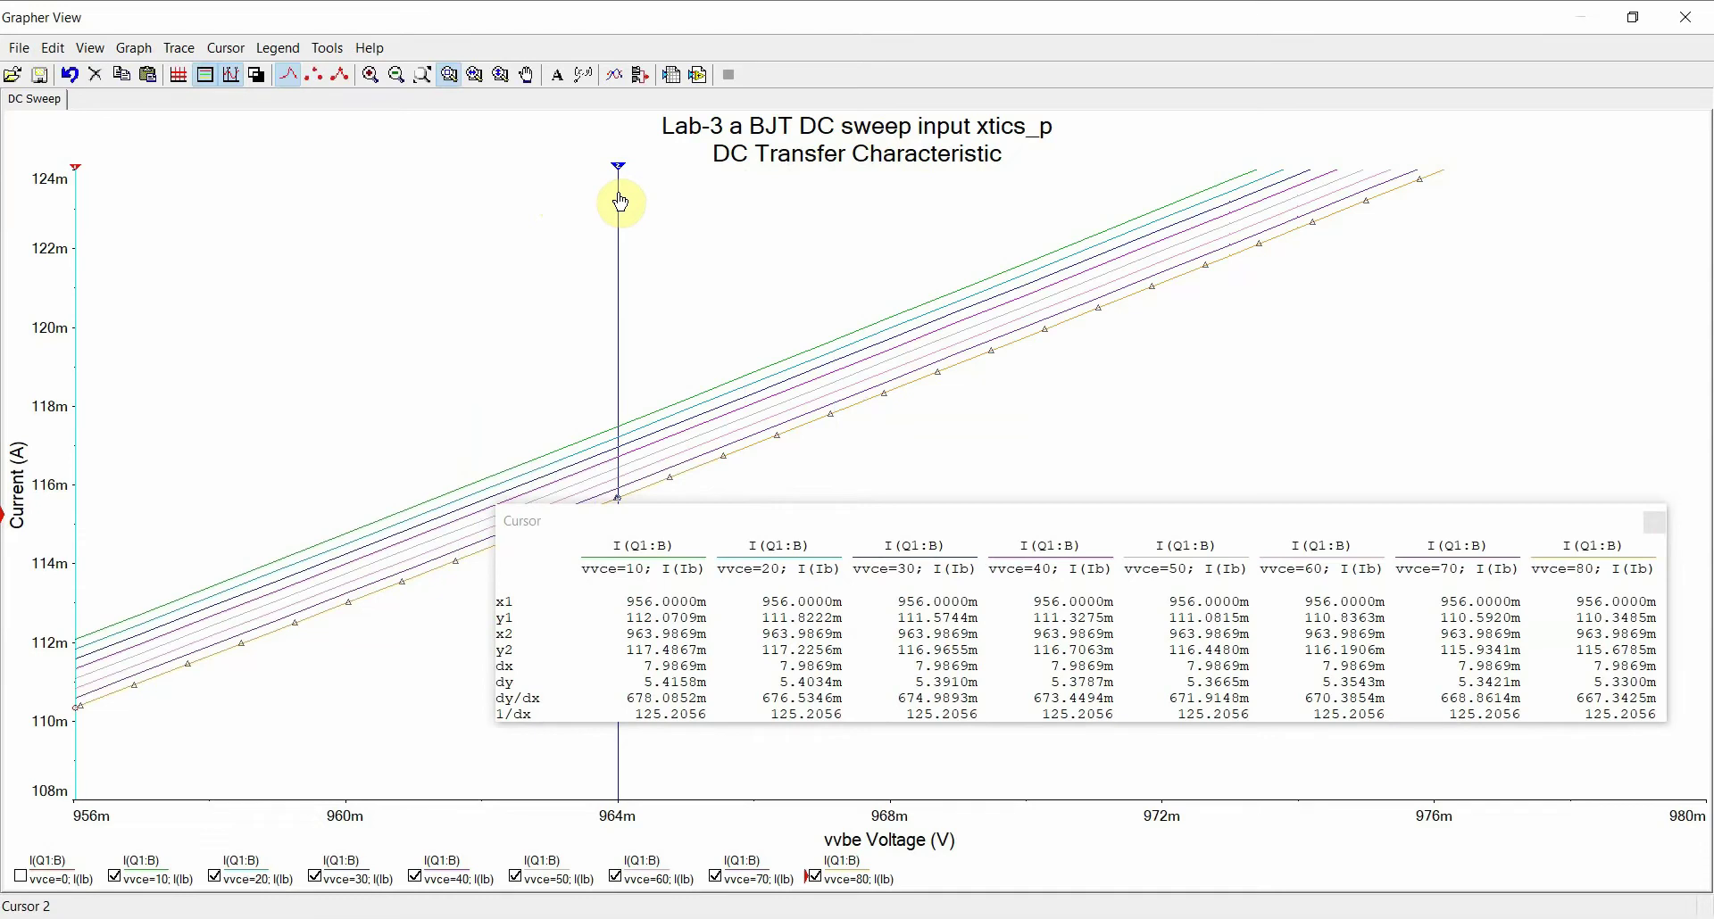
pyautogui.rightClick(622, 202)
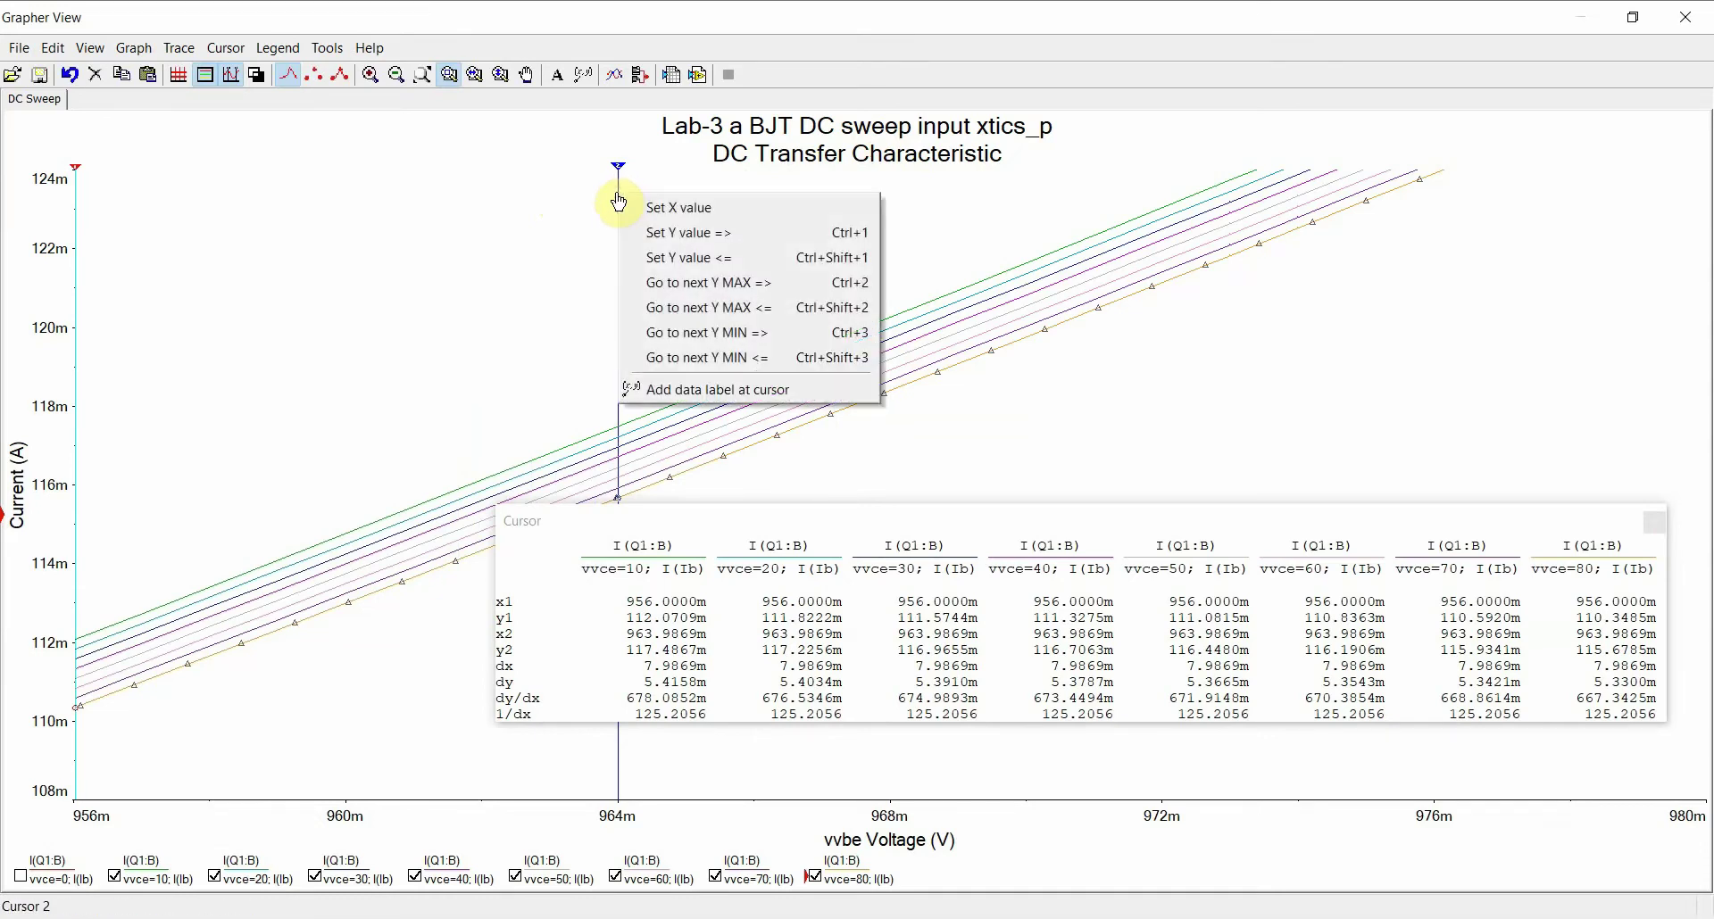
pyautogui.click(688, 213)
pyautogui.write('96')
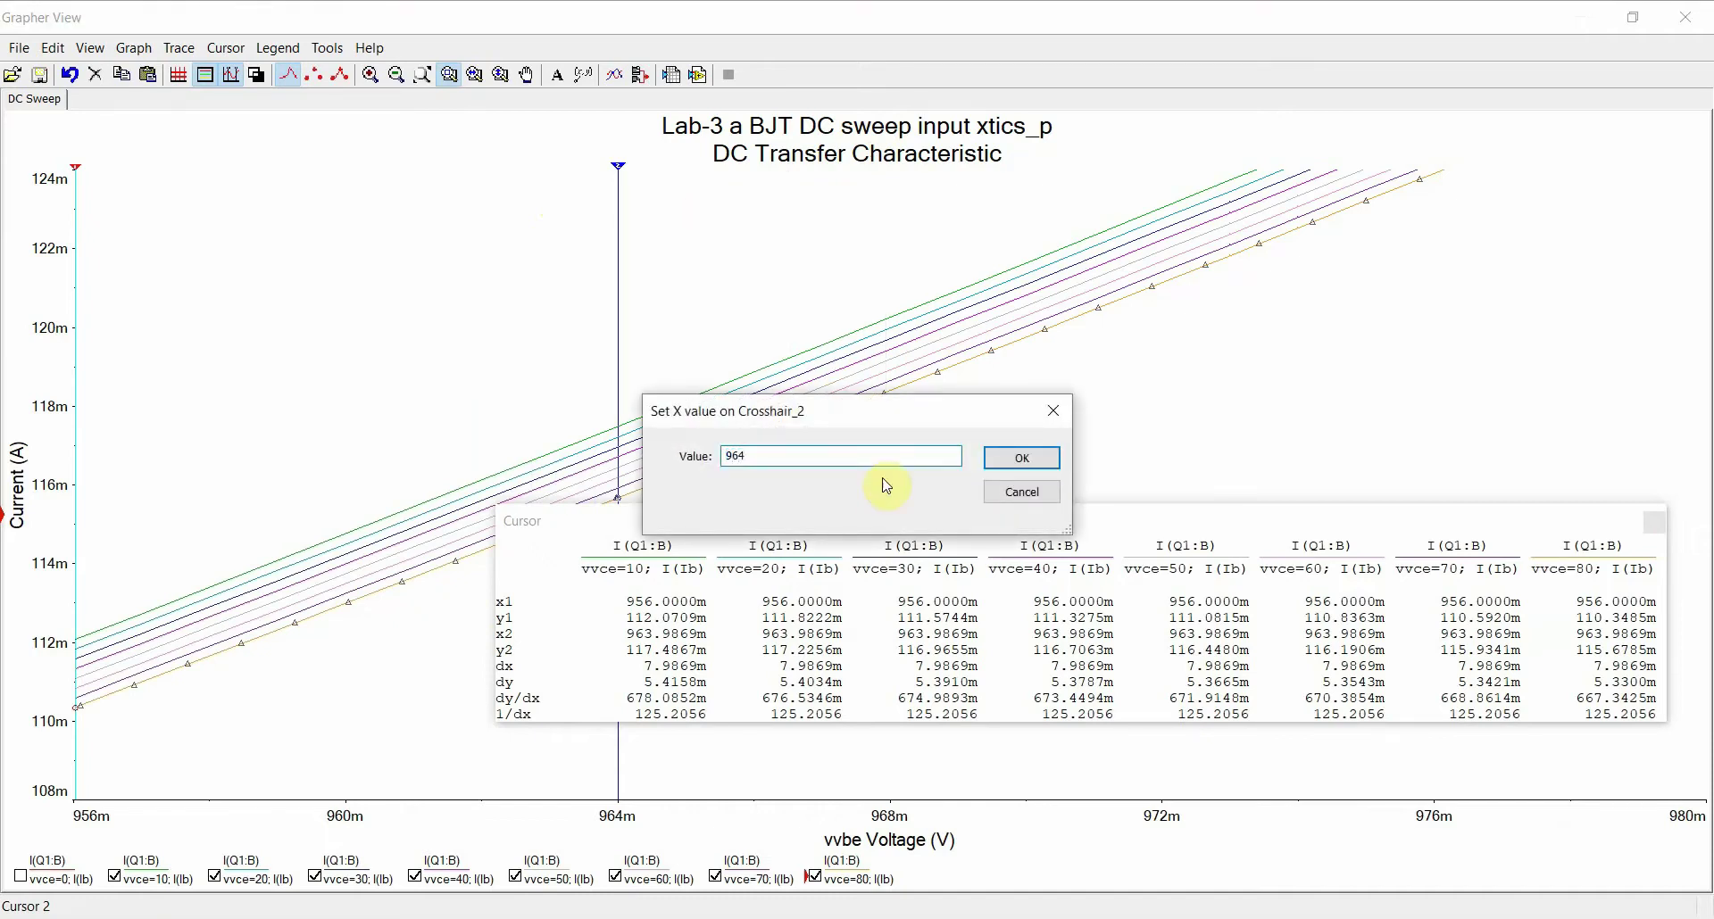
pyautogui.write('4')
pyautogui.press('Return')
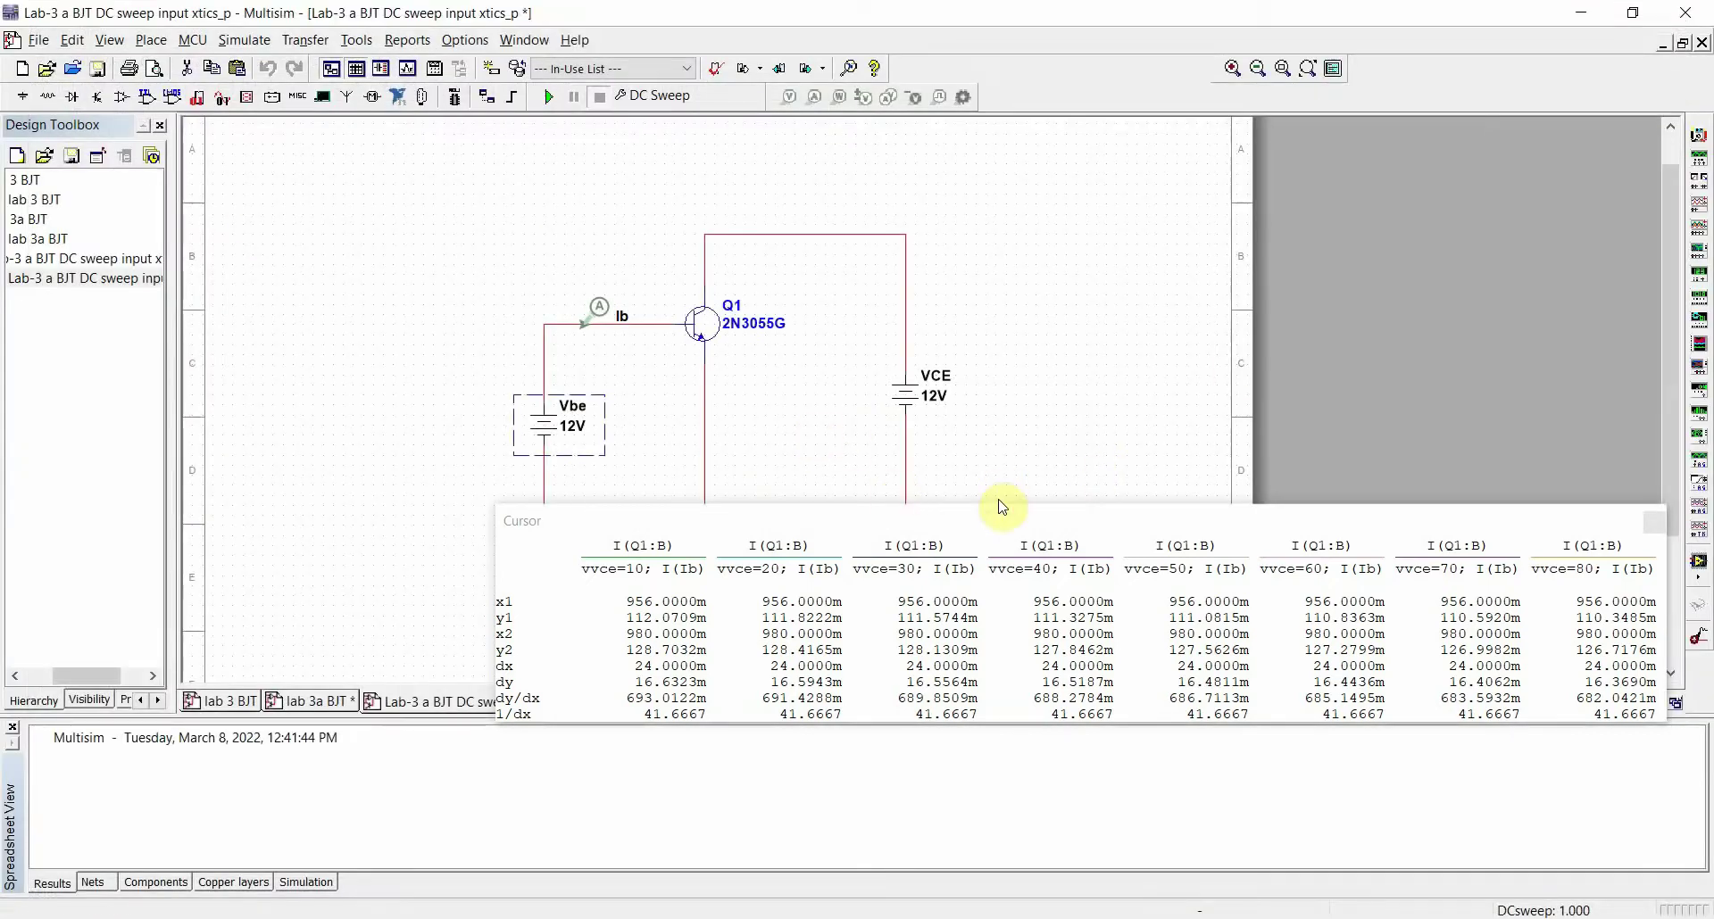
pyautogui.click(1654, 521)
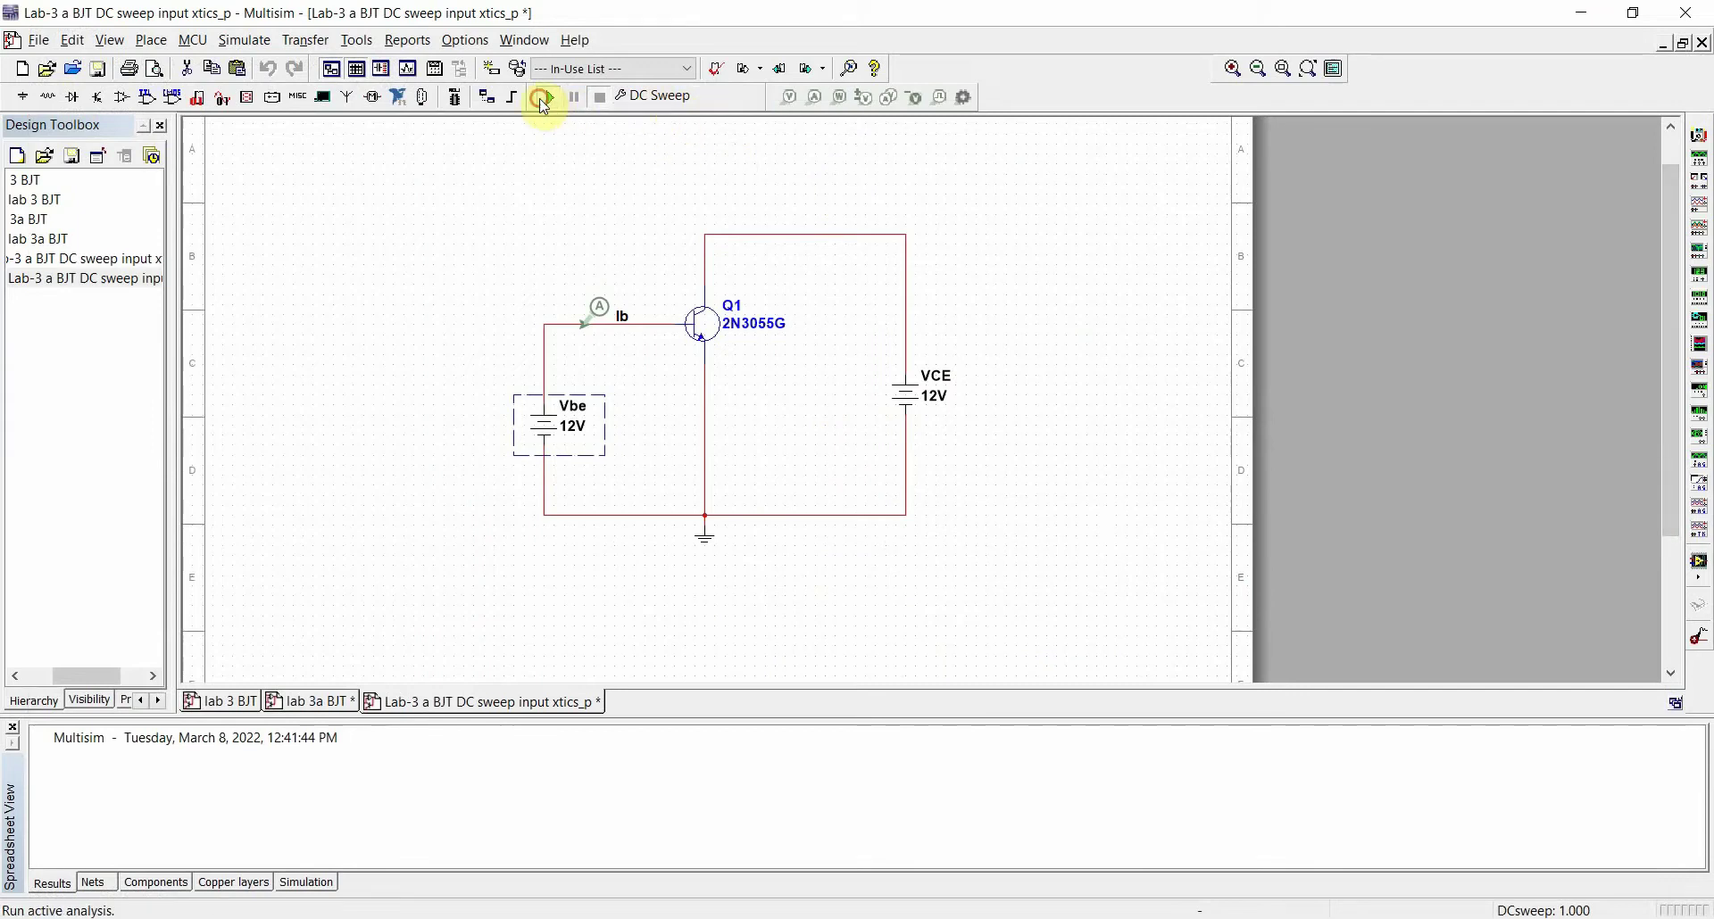
# Rerun the DC sweep and zoom in on the curves between about 952 mV and 974 mV to separate the traces
pyautogui.click(549, 96)
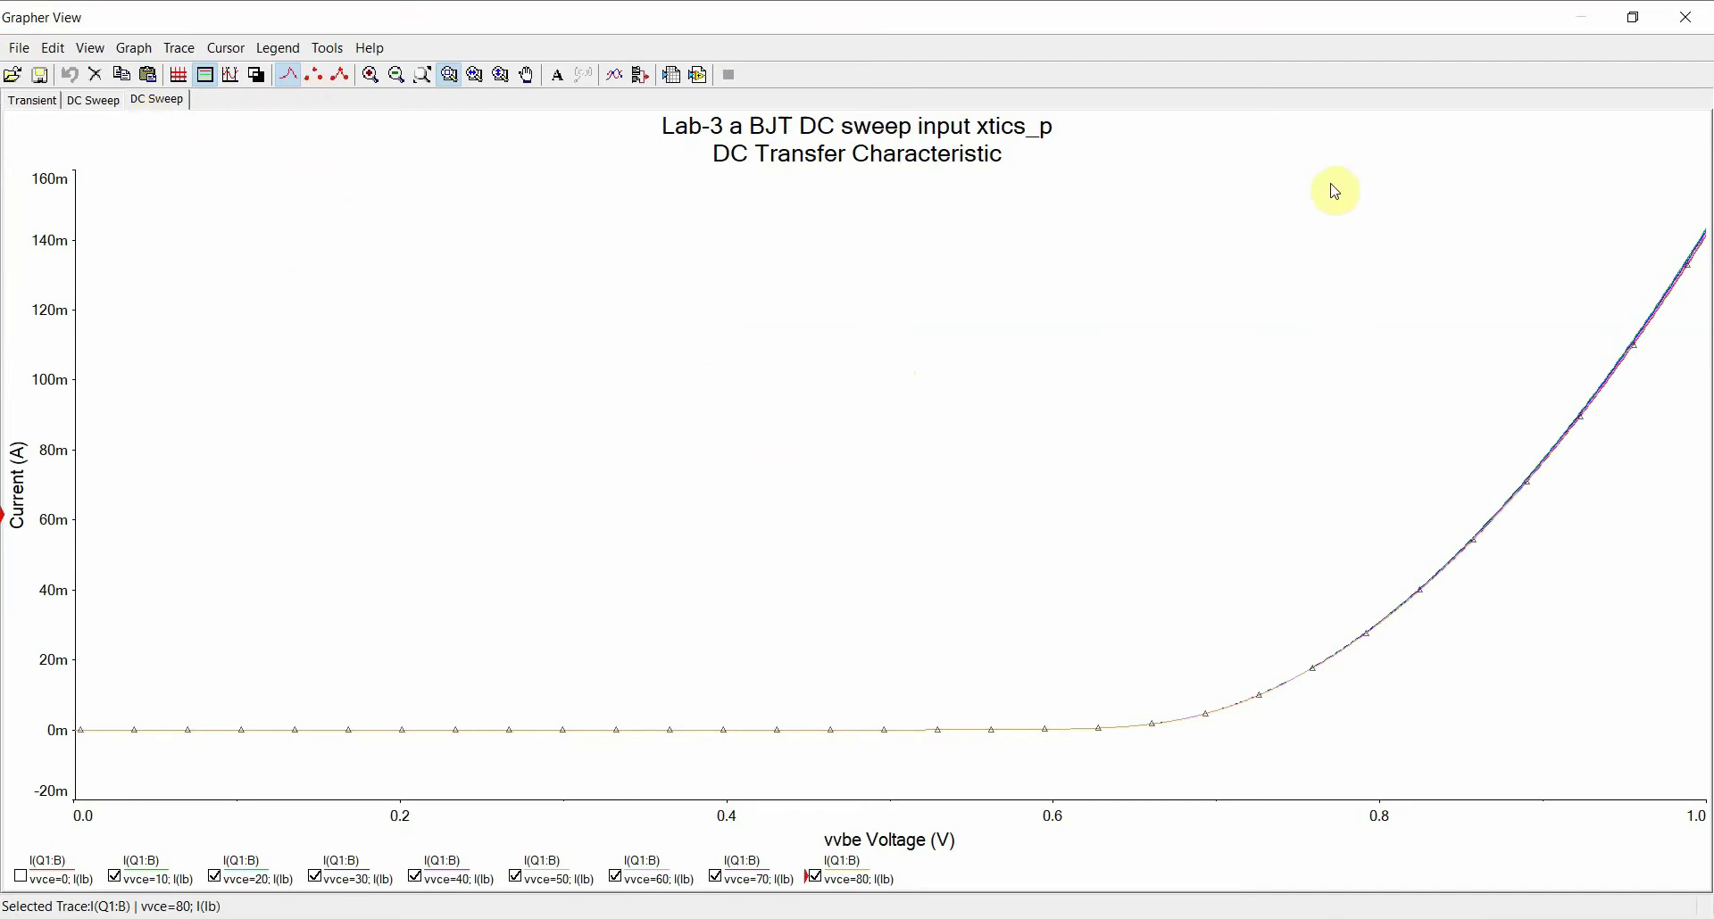
pyautogui.moveTo(1285, 173); pyautogui.dragTo(1707, 707)
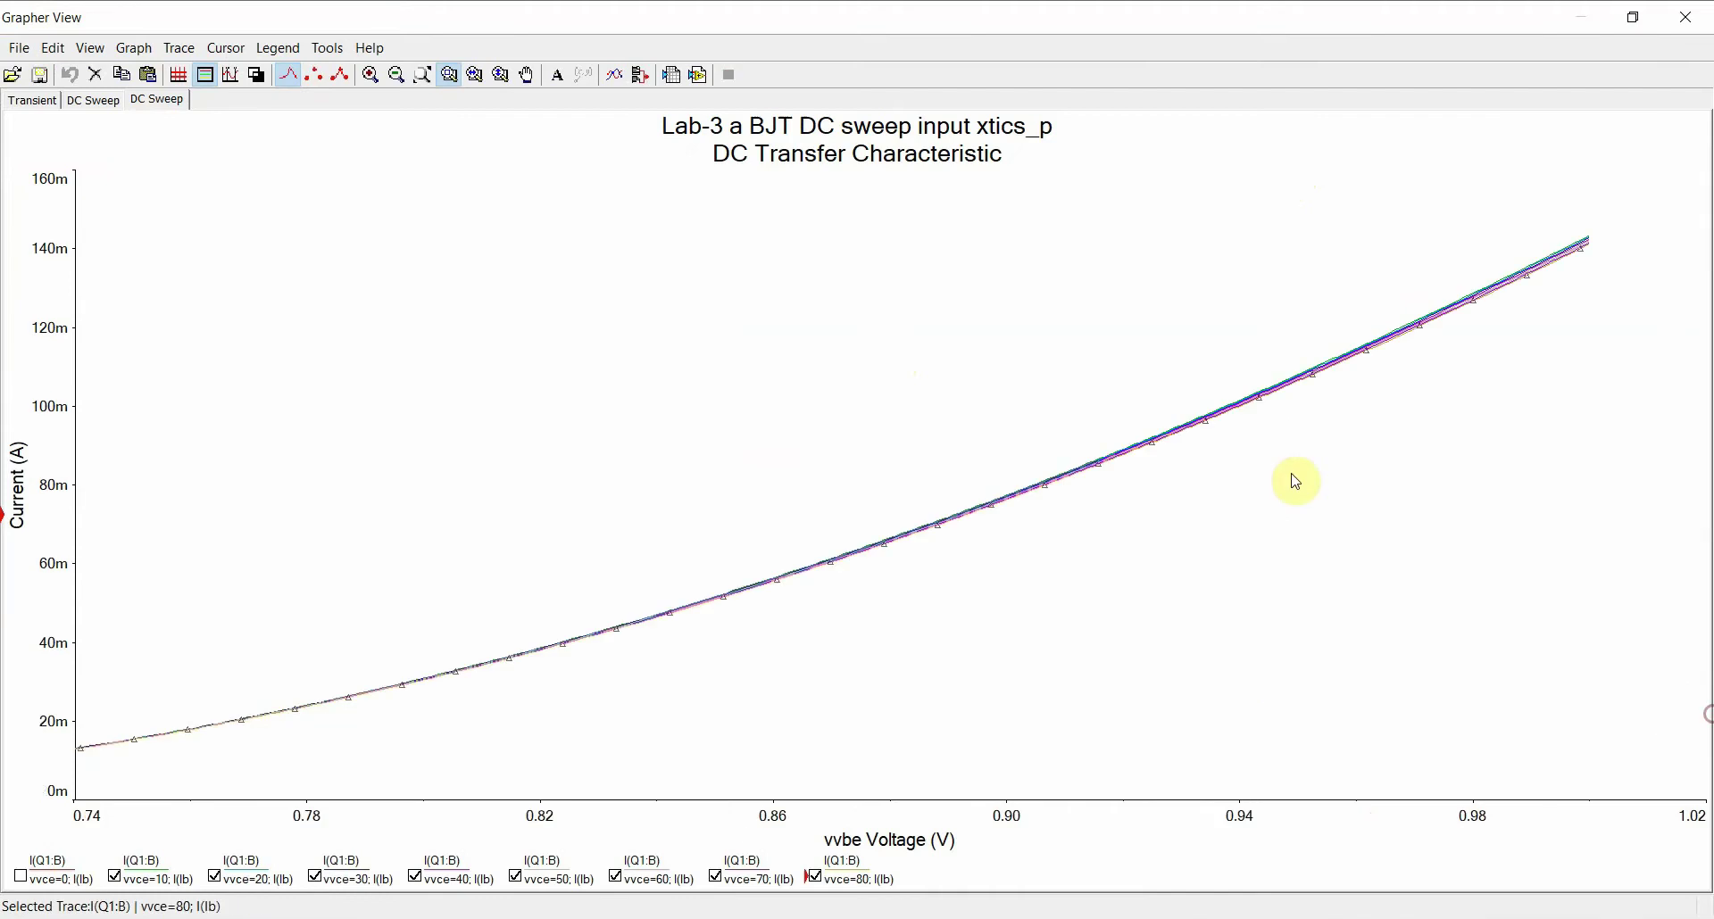
pyautogui.moveTo(475, 213); pyautogui.dragTo(1622, 666)
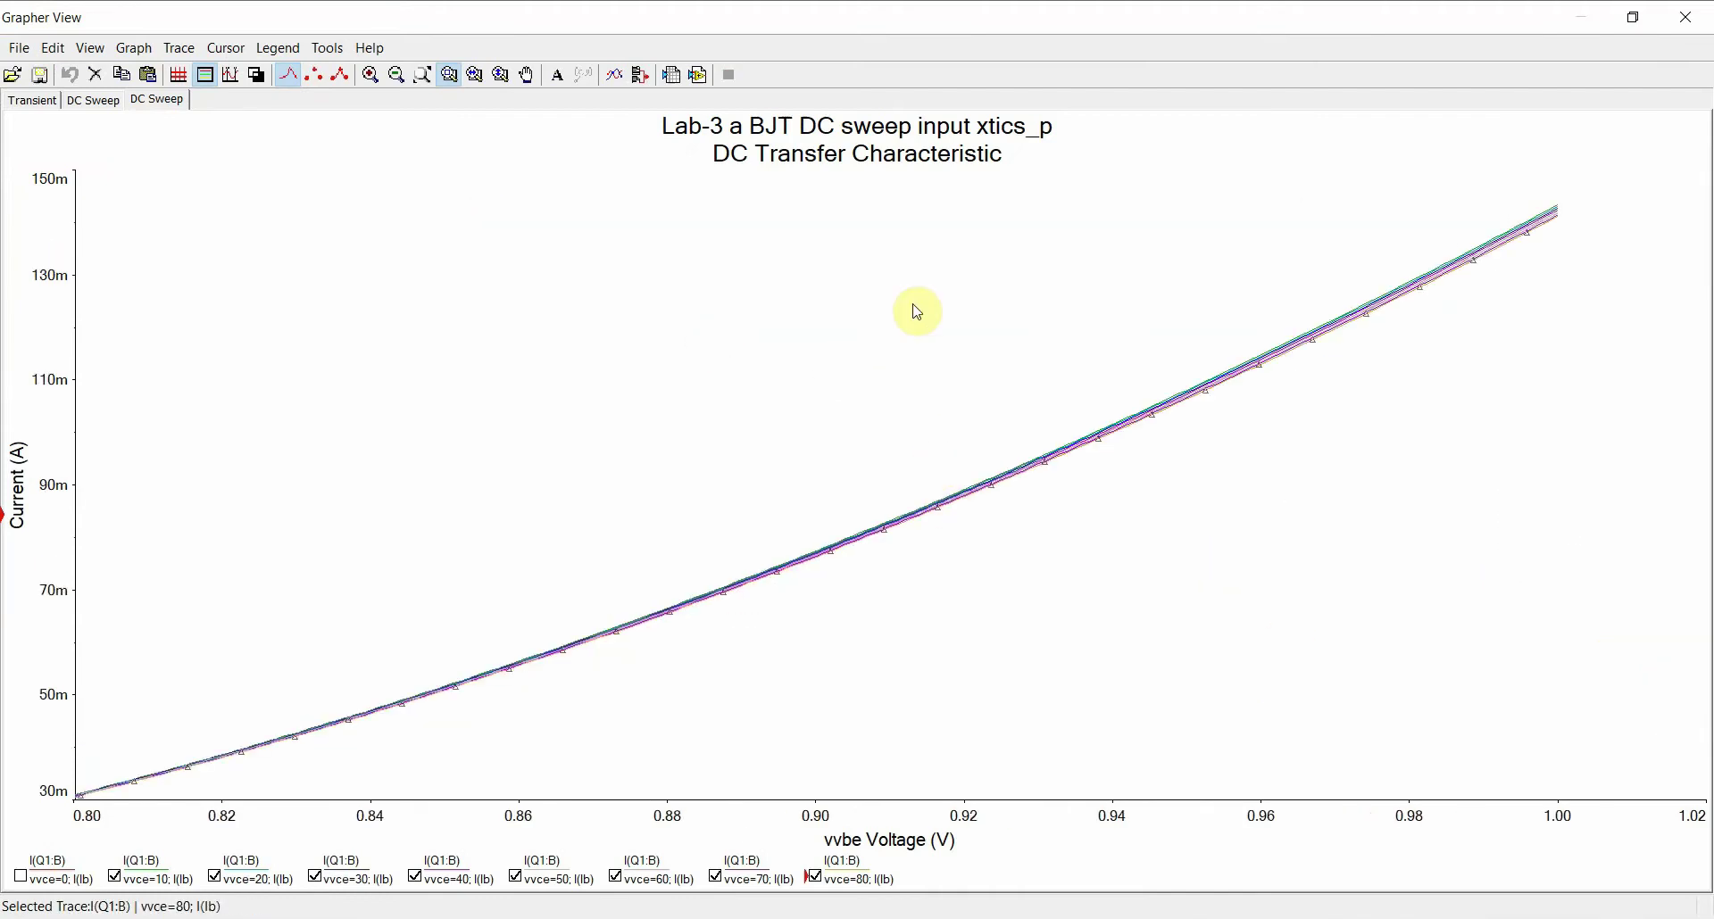
pyautogui.moveTo(665, 223); pyautogui.dragTo(1648, 576)
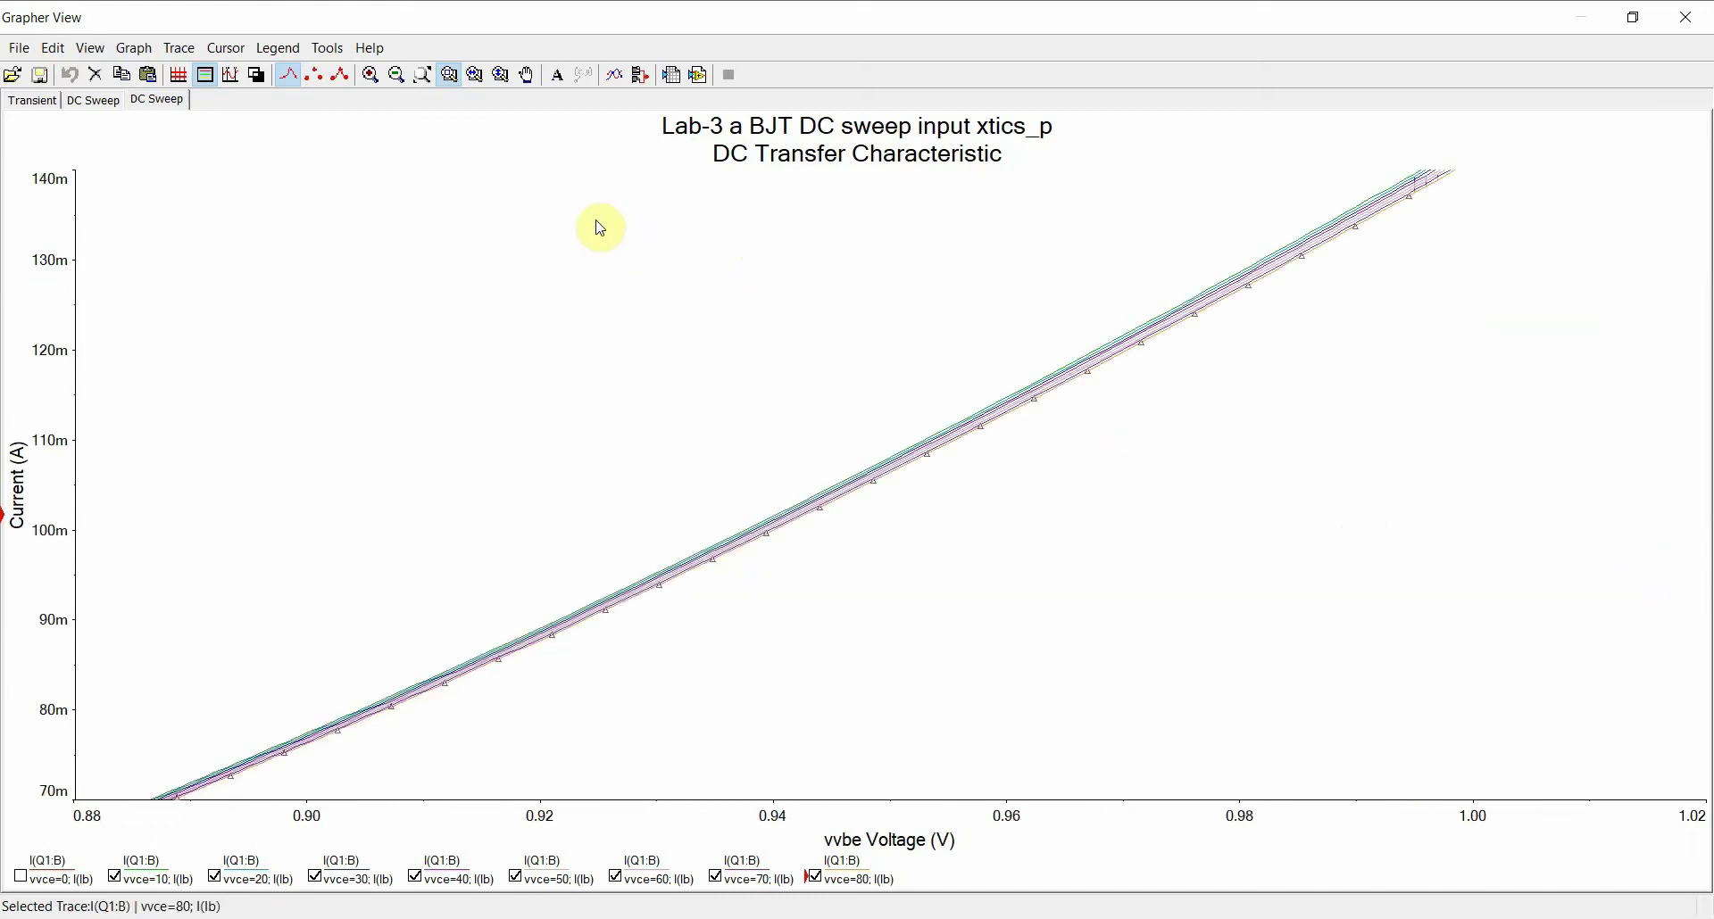
pyautogui.moveTo(621, 225); pyautogui.dragTo(1585, 609)
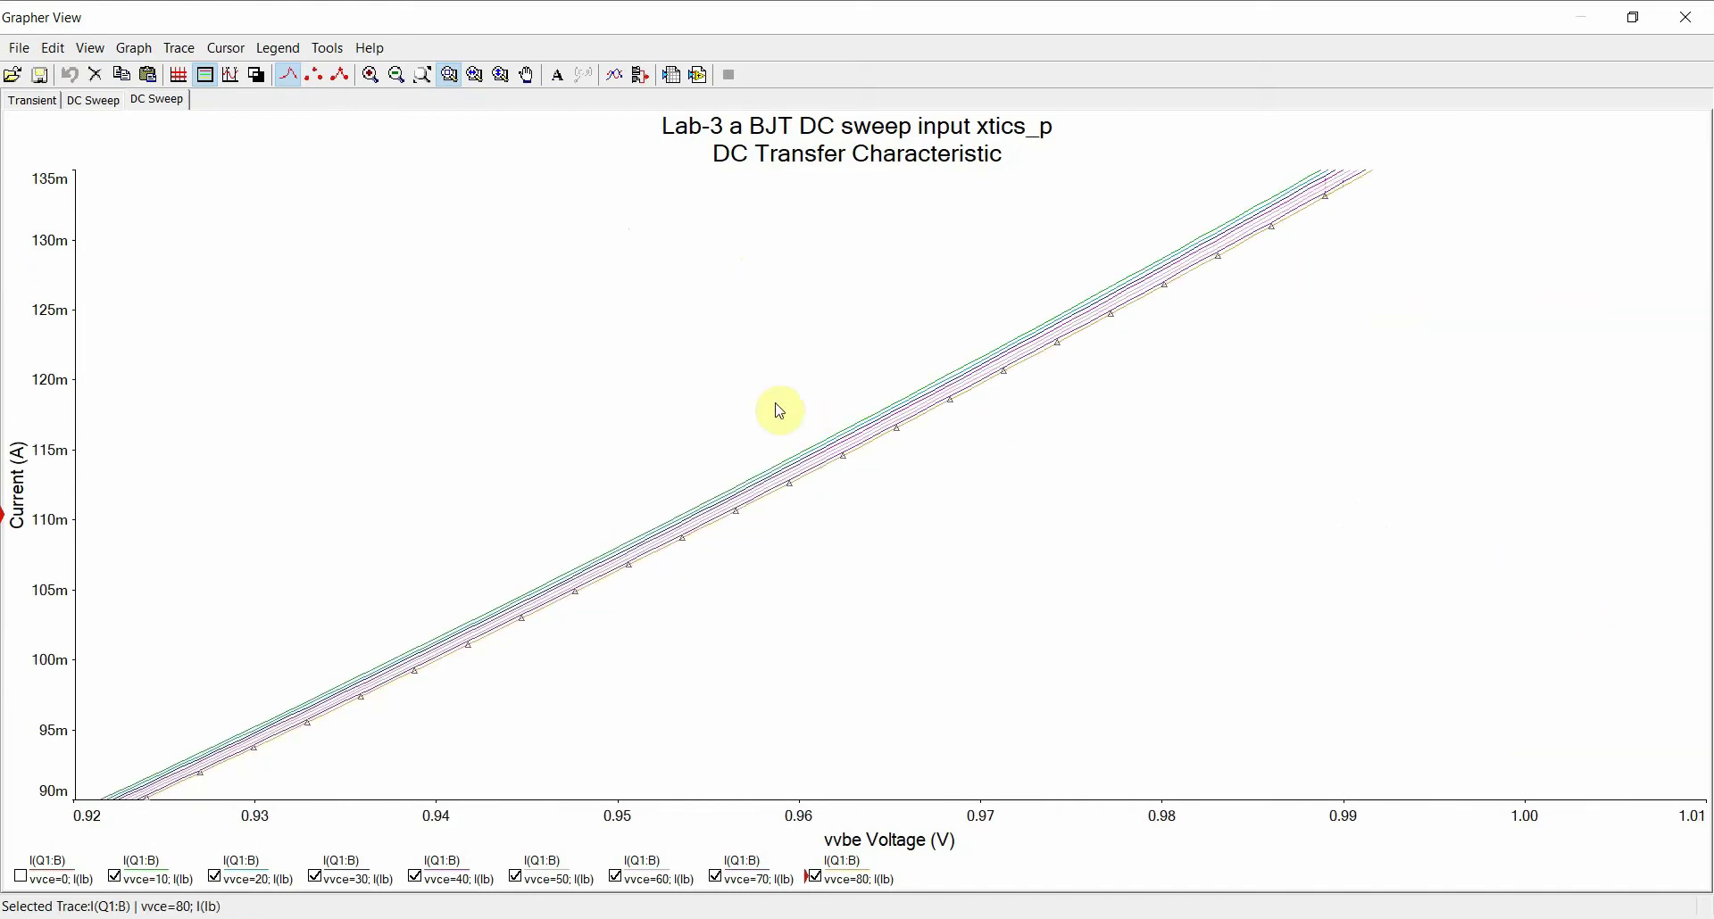
pyautogui.moveTo(444, 186); pyautogui.dragTo(1523, 685)
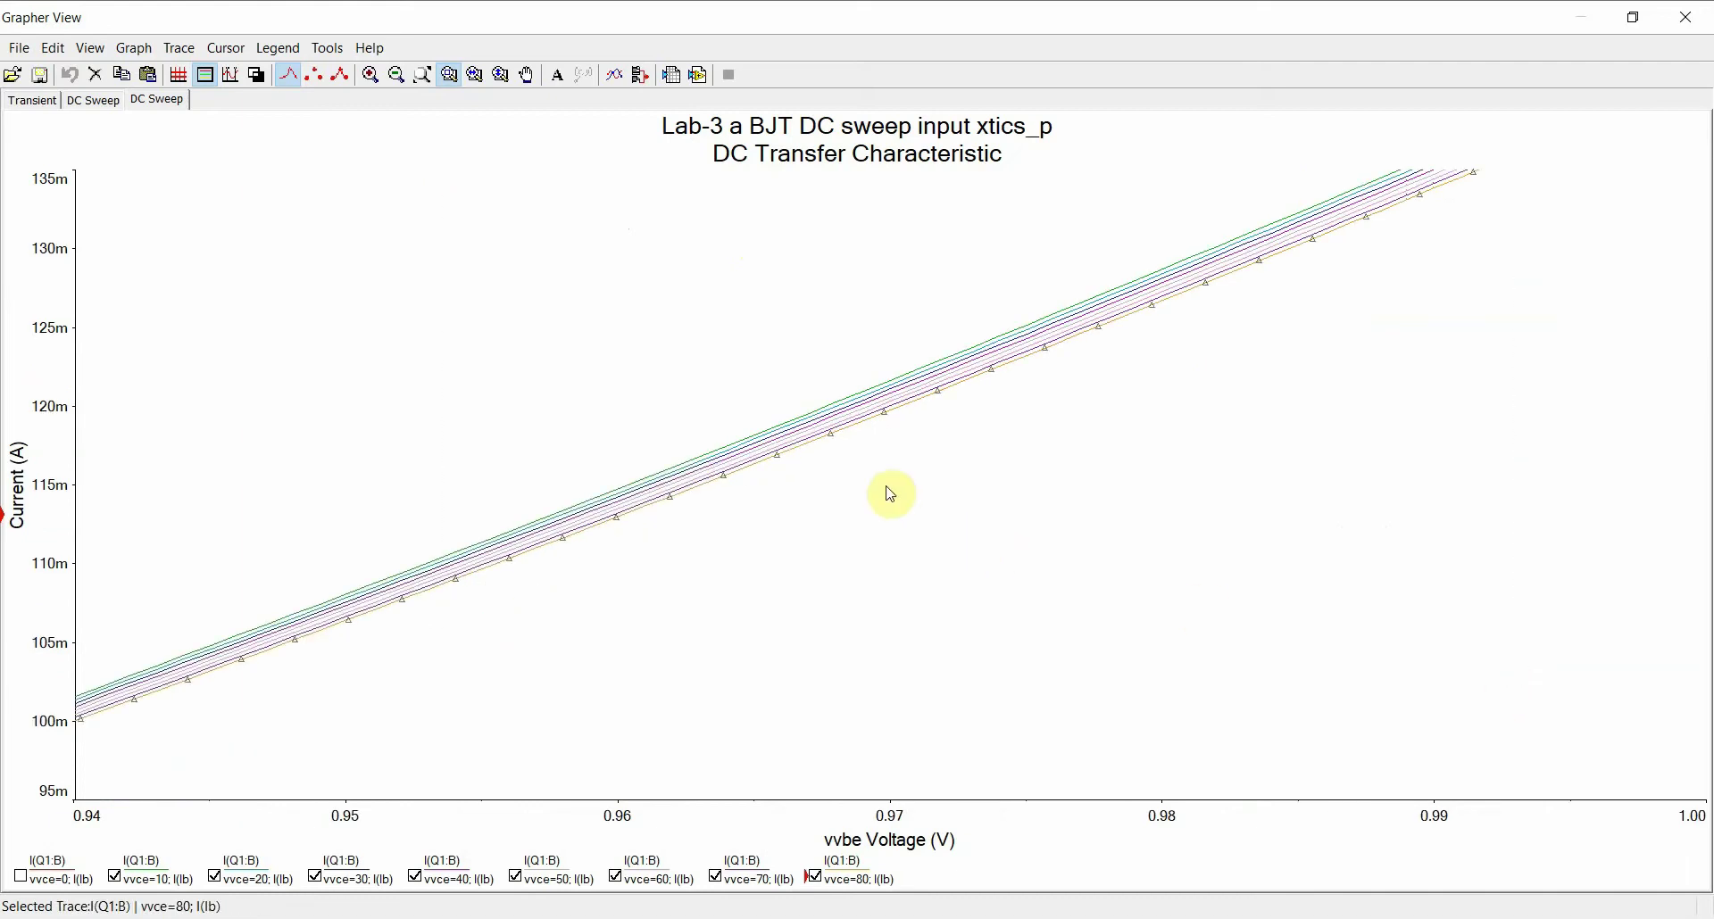
pyautogui.moveTo(367, 245); pyautogui.dragTo(1389, 589)
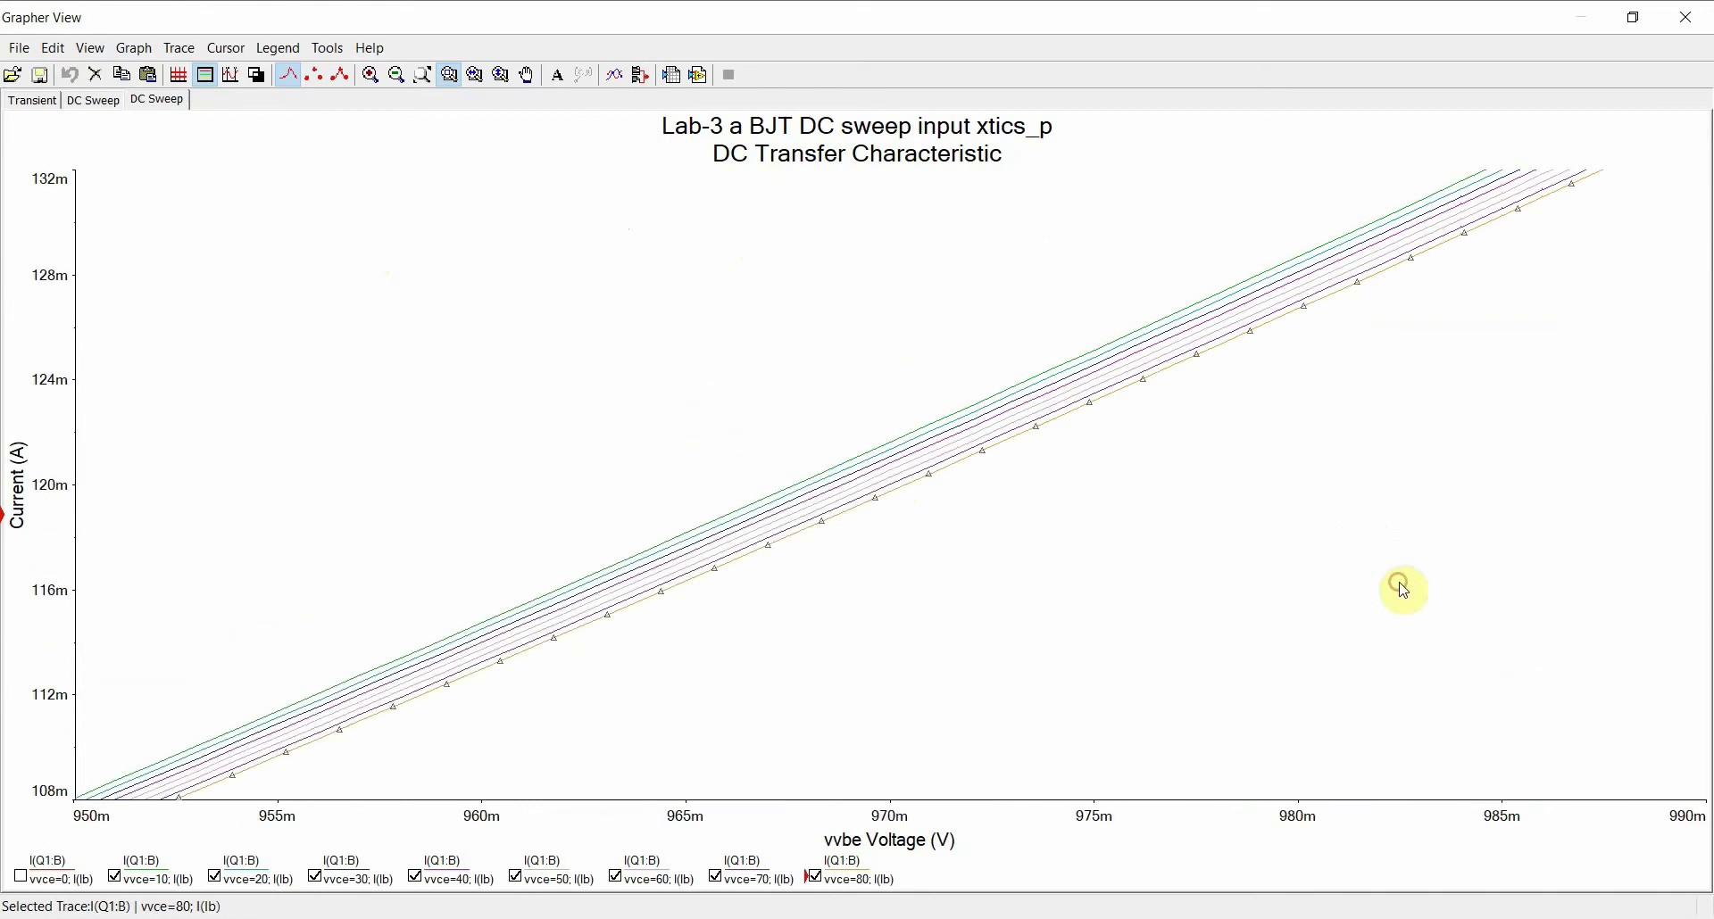
pyautogui.moveTo(133, 378); pyautogui.dragTo(1130, 763)
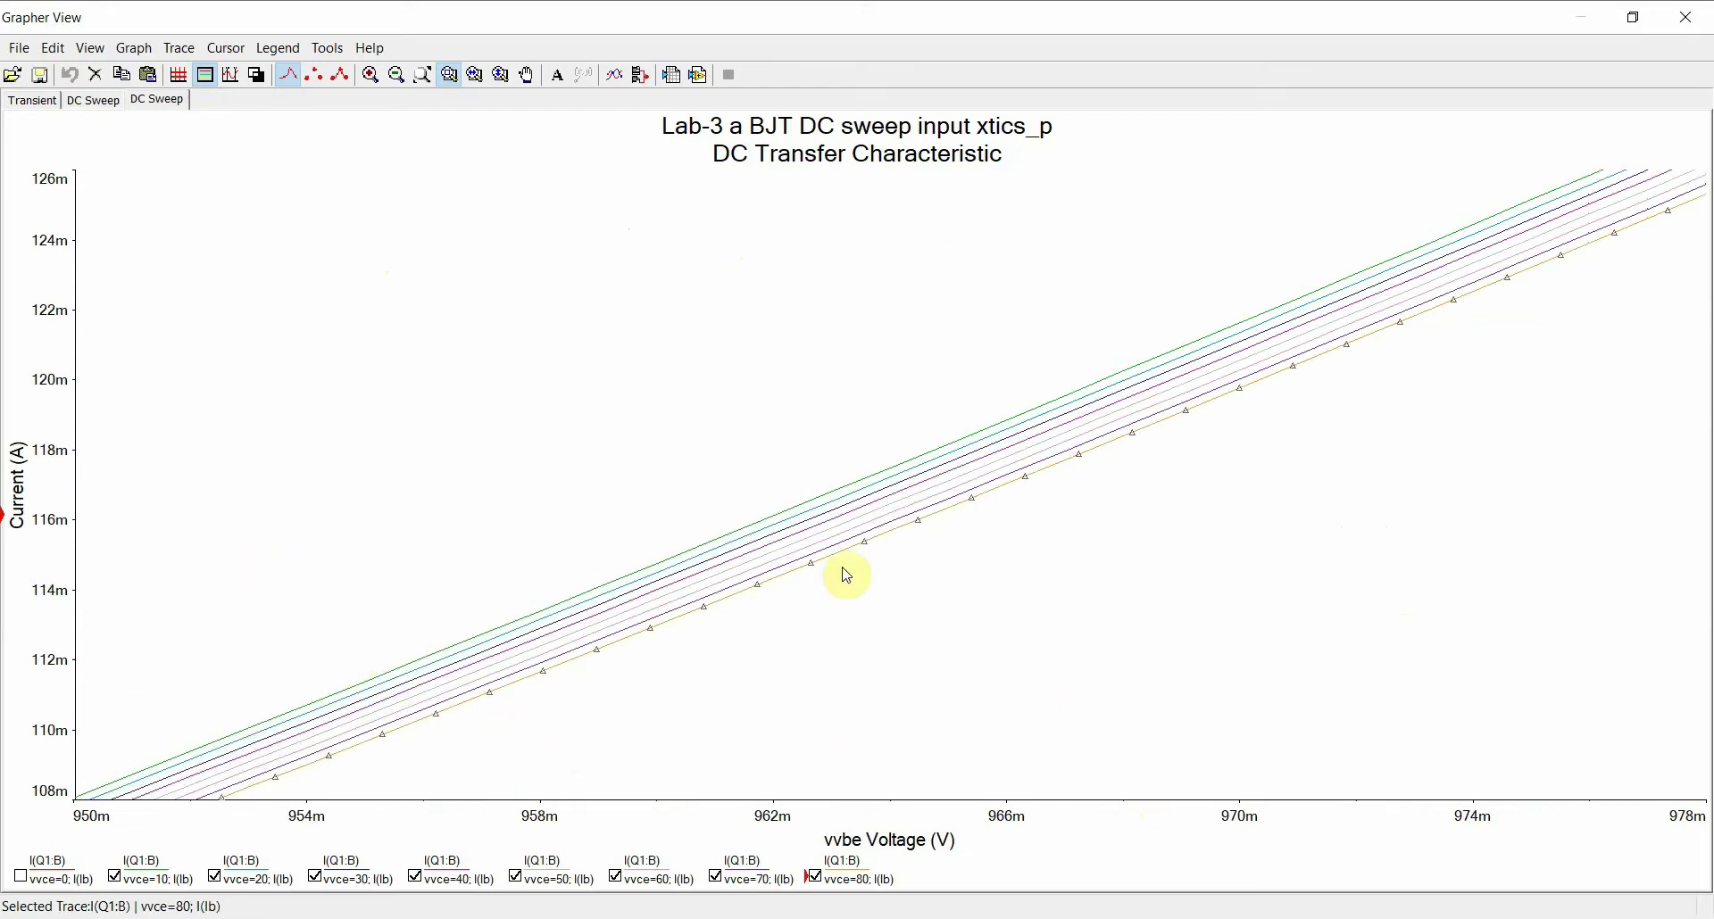
pyautogui.moveTo(283, 348); pyautogui.dragTo(1400, 730)
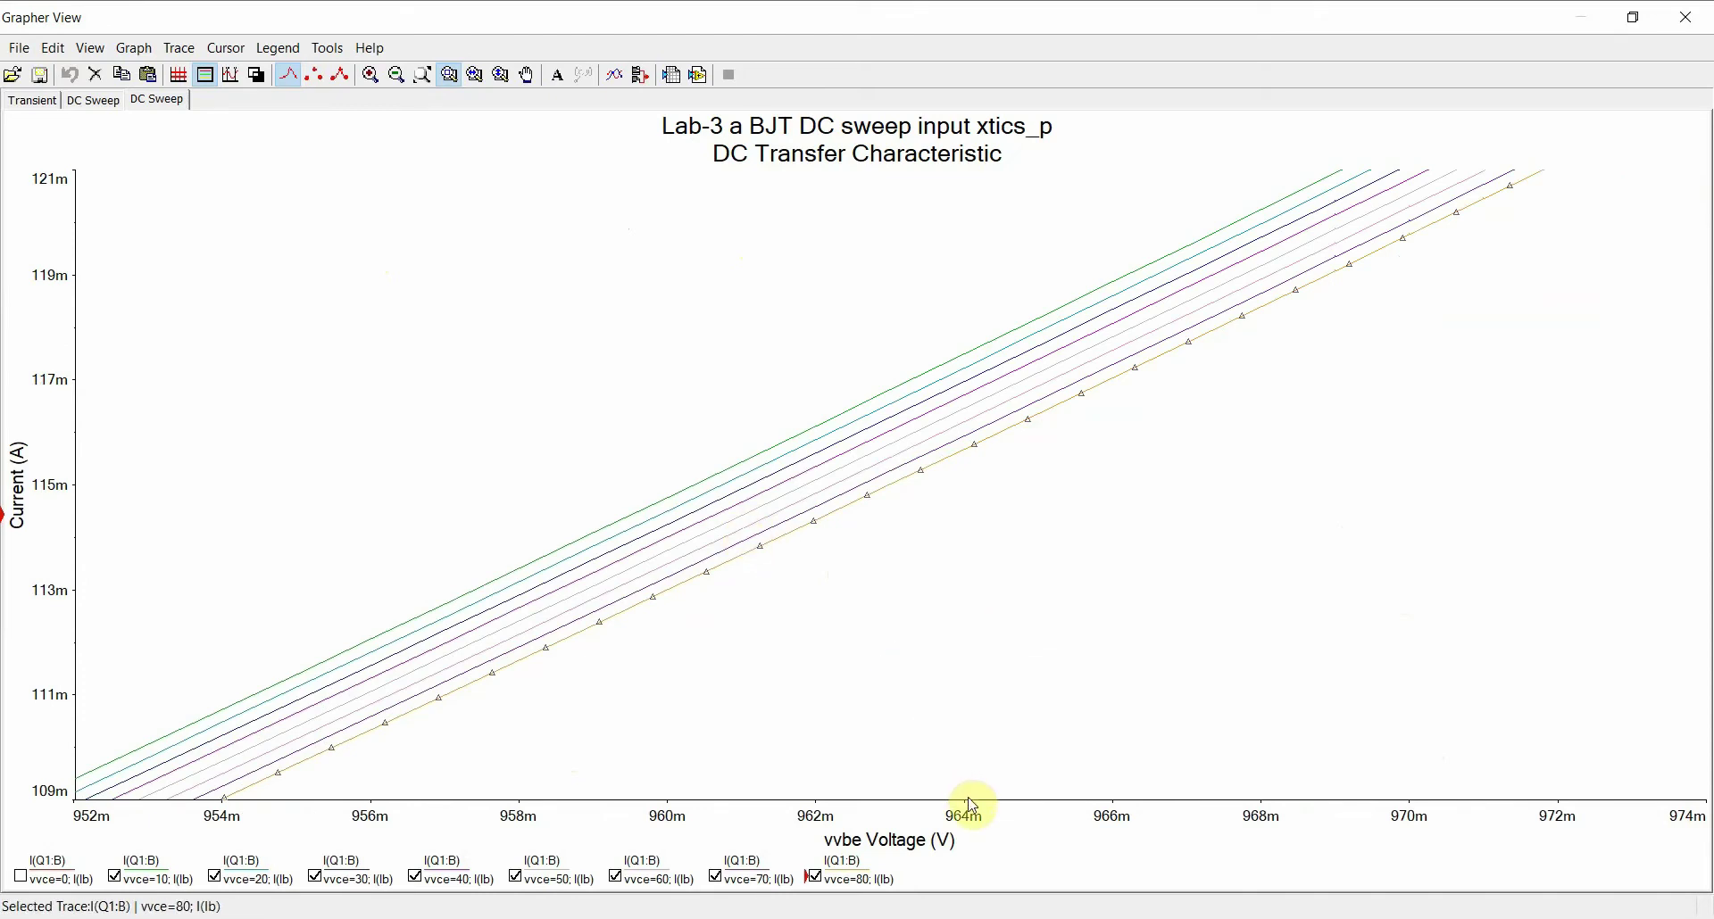
# Show the measurement cursors, place cursor 1 at about 960.2 mV, and move the readout away from the lower curves
pyautogui.click(225, 79)
pyautogui.moveTo(79, 172); pyautogui.dragTo(684, 218)
pyautogui.moveTo(730, 701)
pyautogui.mouseDown()
pyautogui.moveTo(1264, 324)
pyautogui.moveTo(1296, 246)
pyautogui.mouseUp()
pyautogui.moveTo(687, 167); pyautogui.dragTo(685, 166)
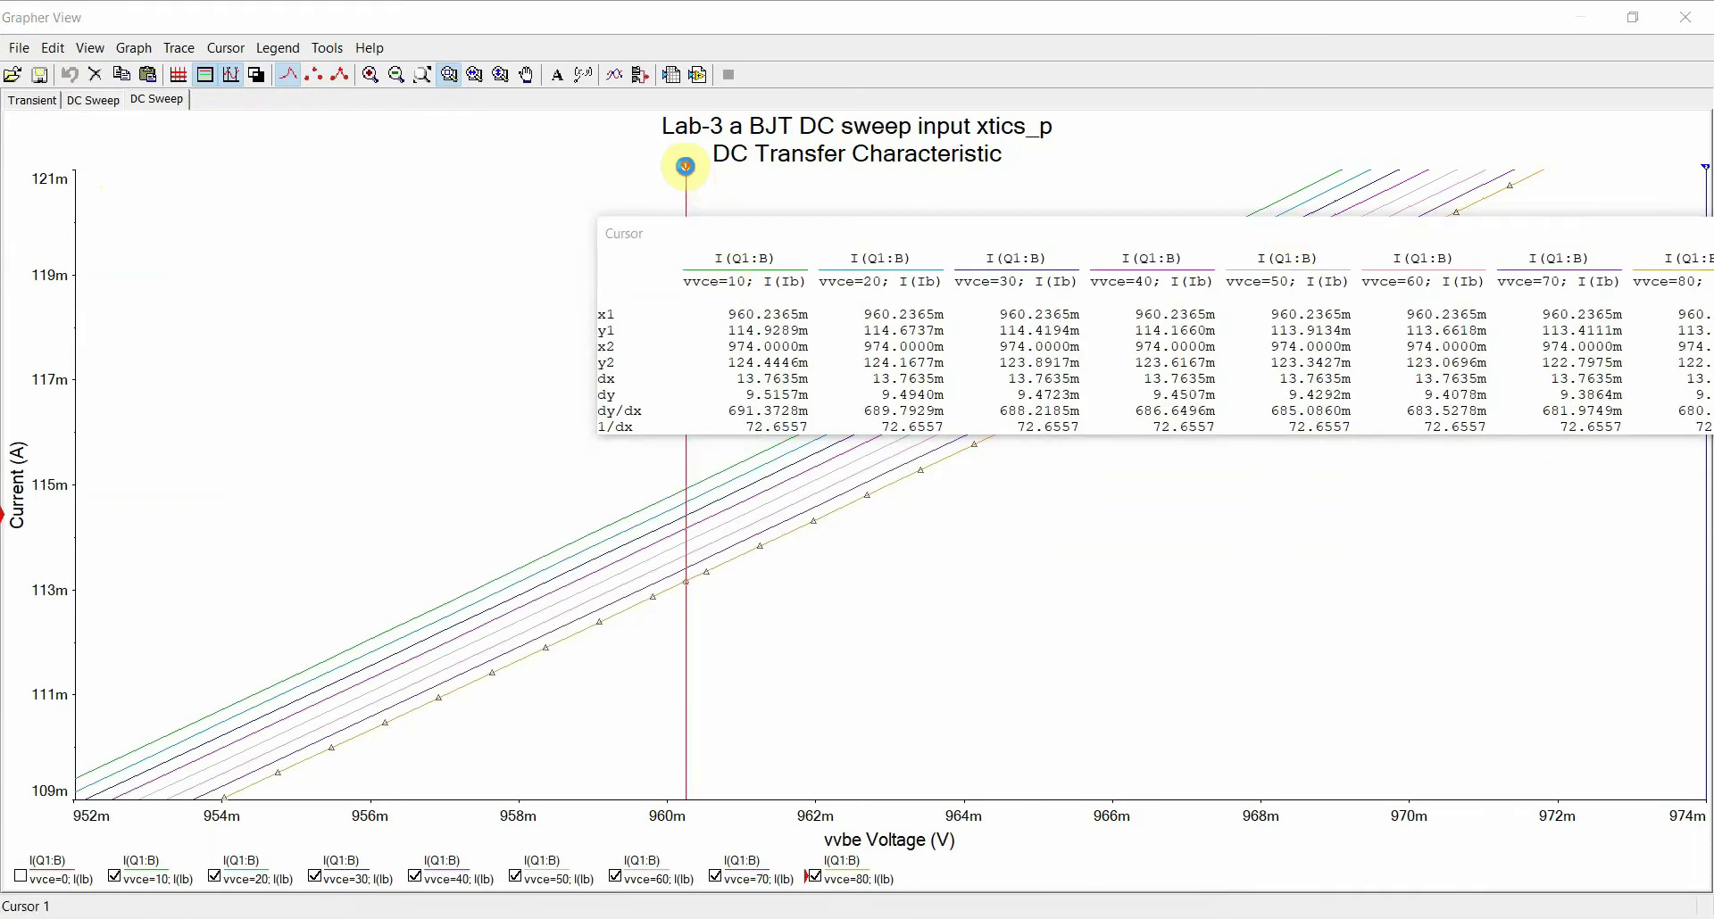
pyautogui.doubleClick(685, 166)
pyautogui.click(457, 22)
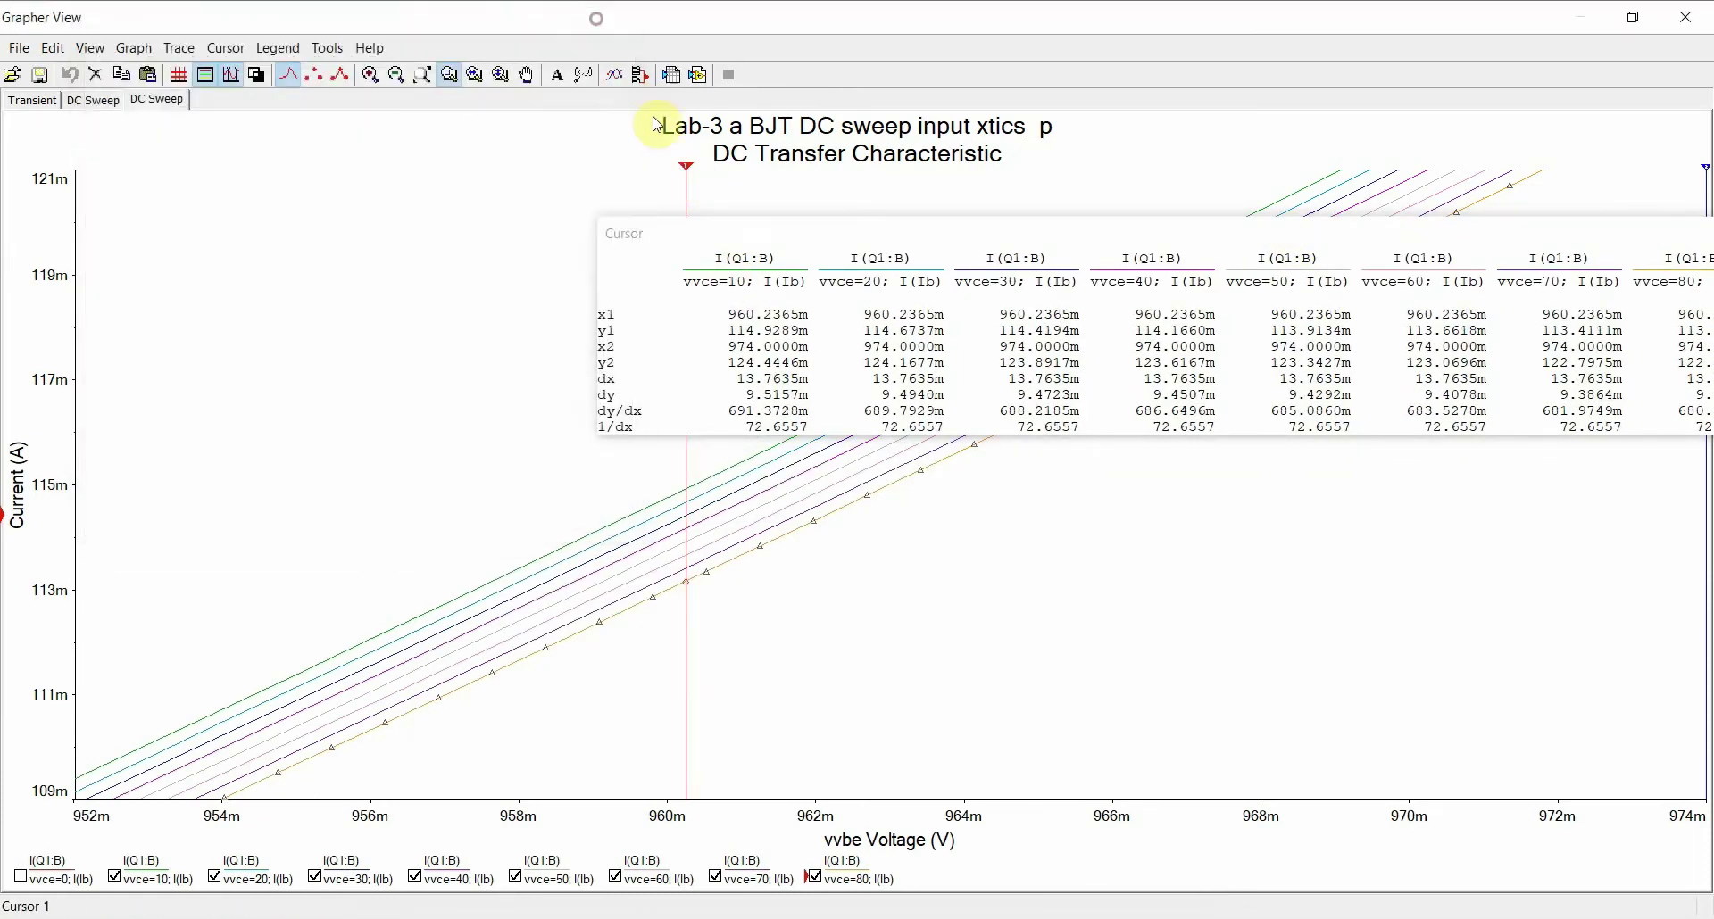
# Set cursor 1's X value to 964 mV
pyautogui.rightClick(684, 178)
pyautogui.click(692, 171)
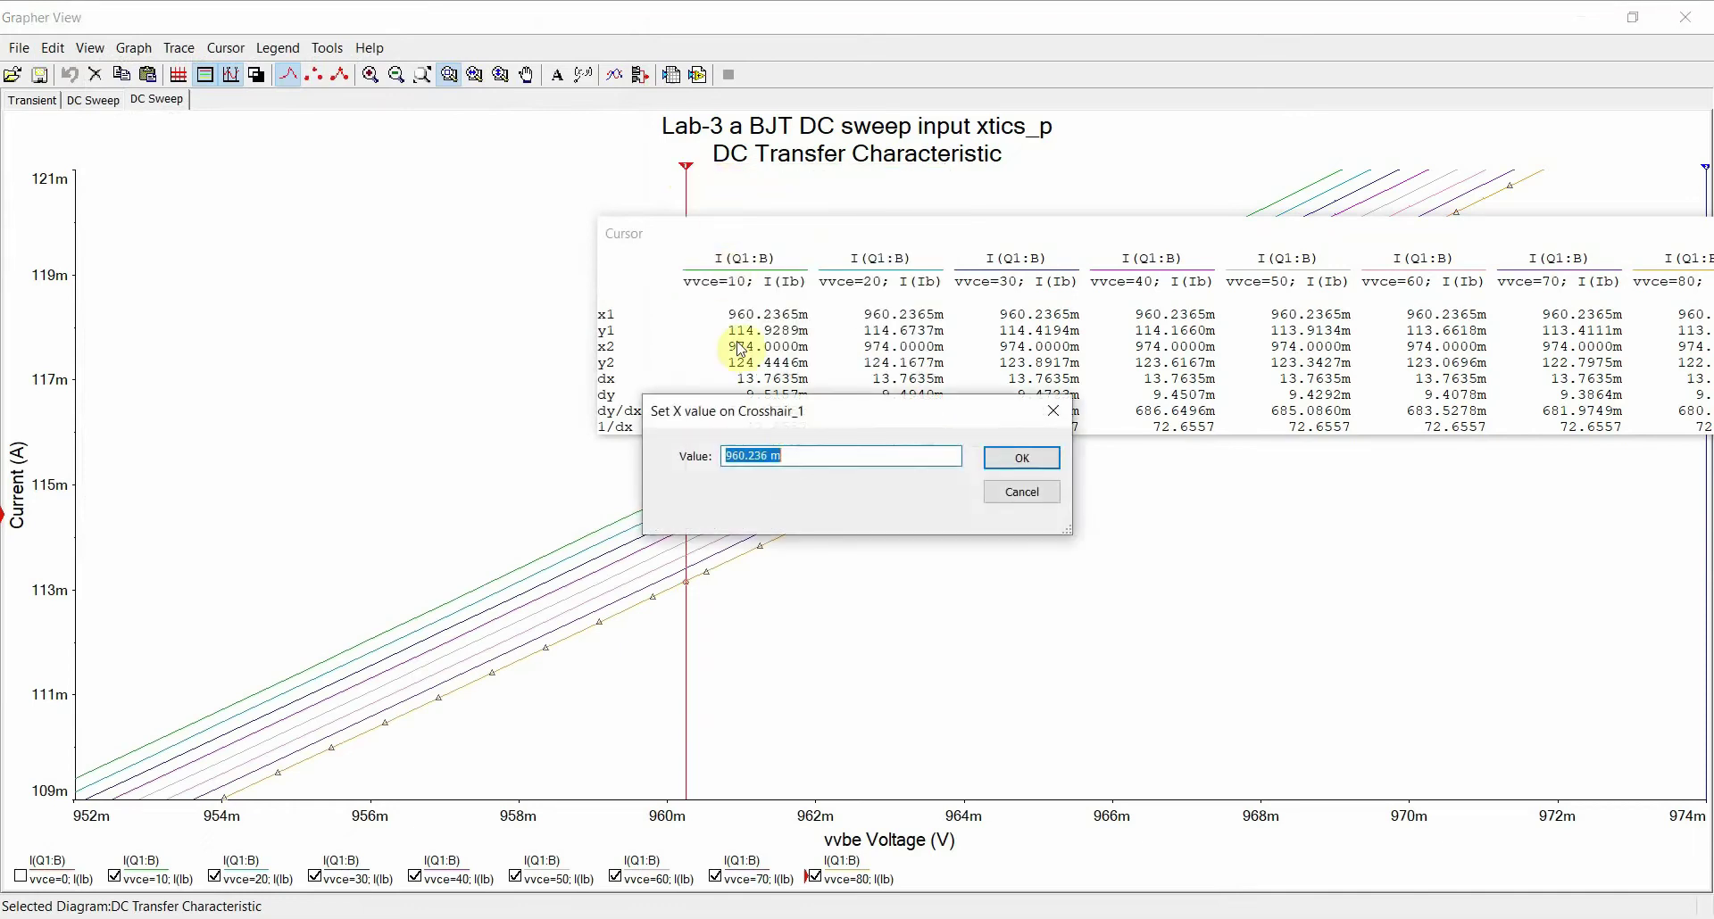
pyautogui.moveTo(830, 410); pyautogui.dragTo(975, 571)
pyautogui.click(1031, 569)
pyautogui.write('9')
pyautogui.press('Return')
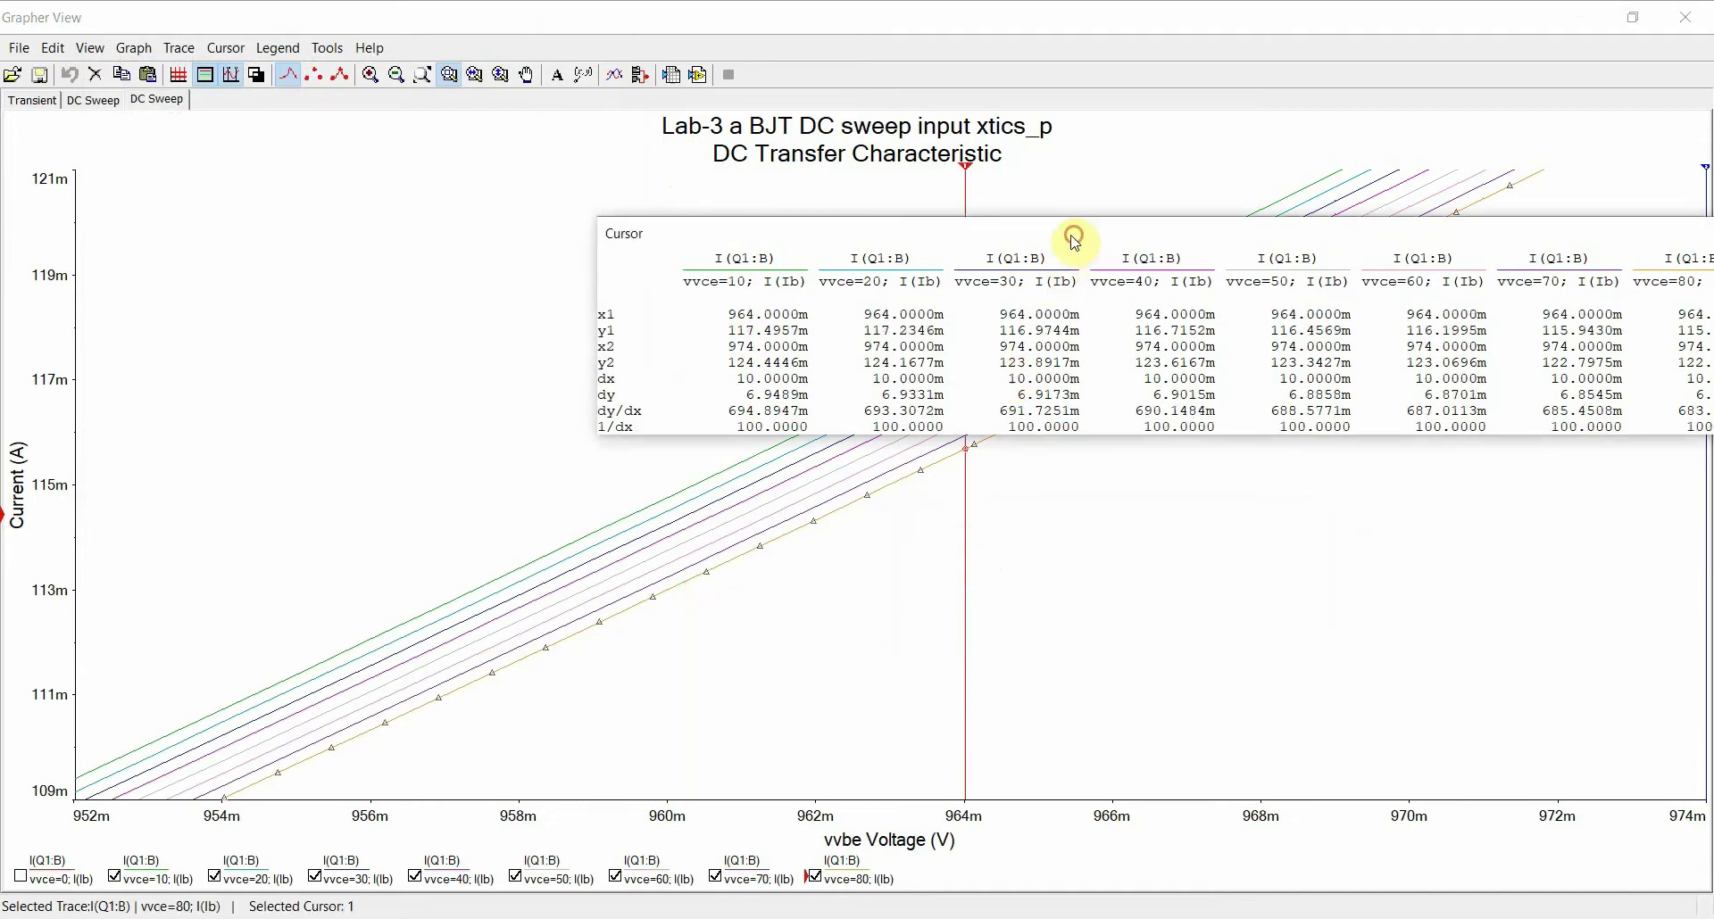
# Move the cursor readout below the points where cursor 1 crosses the curves and compare the y1 base currents from vvce=10 to vvce=80
pyautogui.moveTo(1078, 242); pyautogui.dragTo(929, 310)
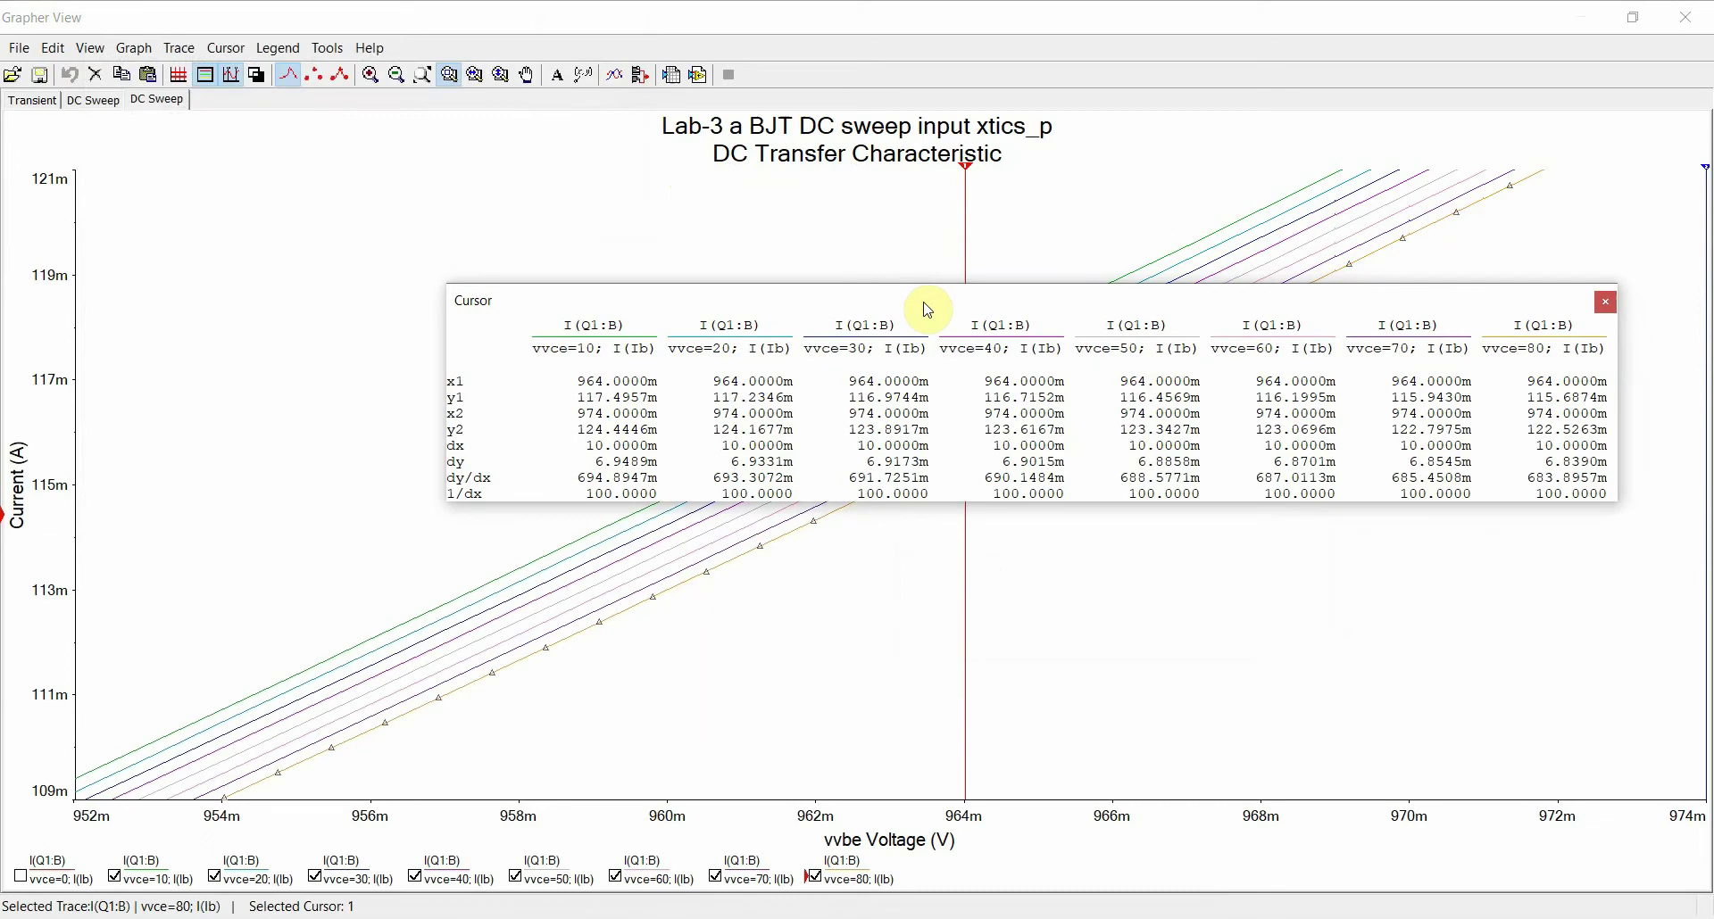
pyautogui.moveTo(1314, 296); pyautogui.dragTo(1283, 528)
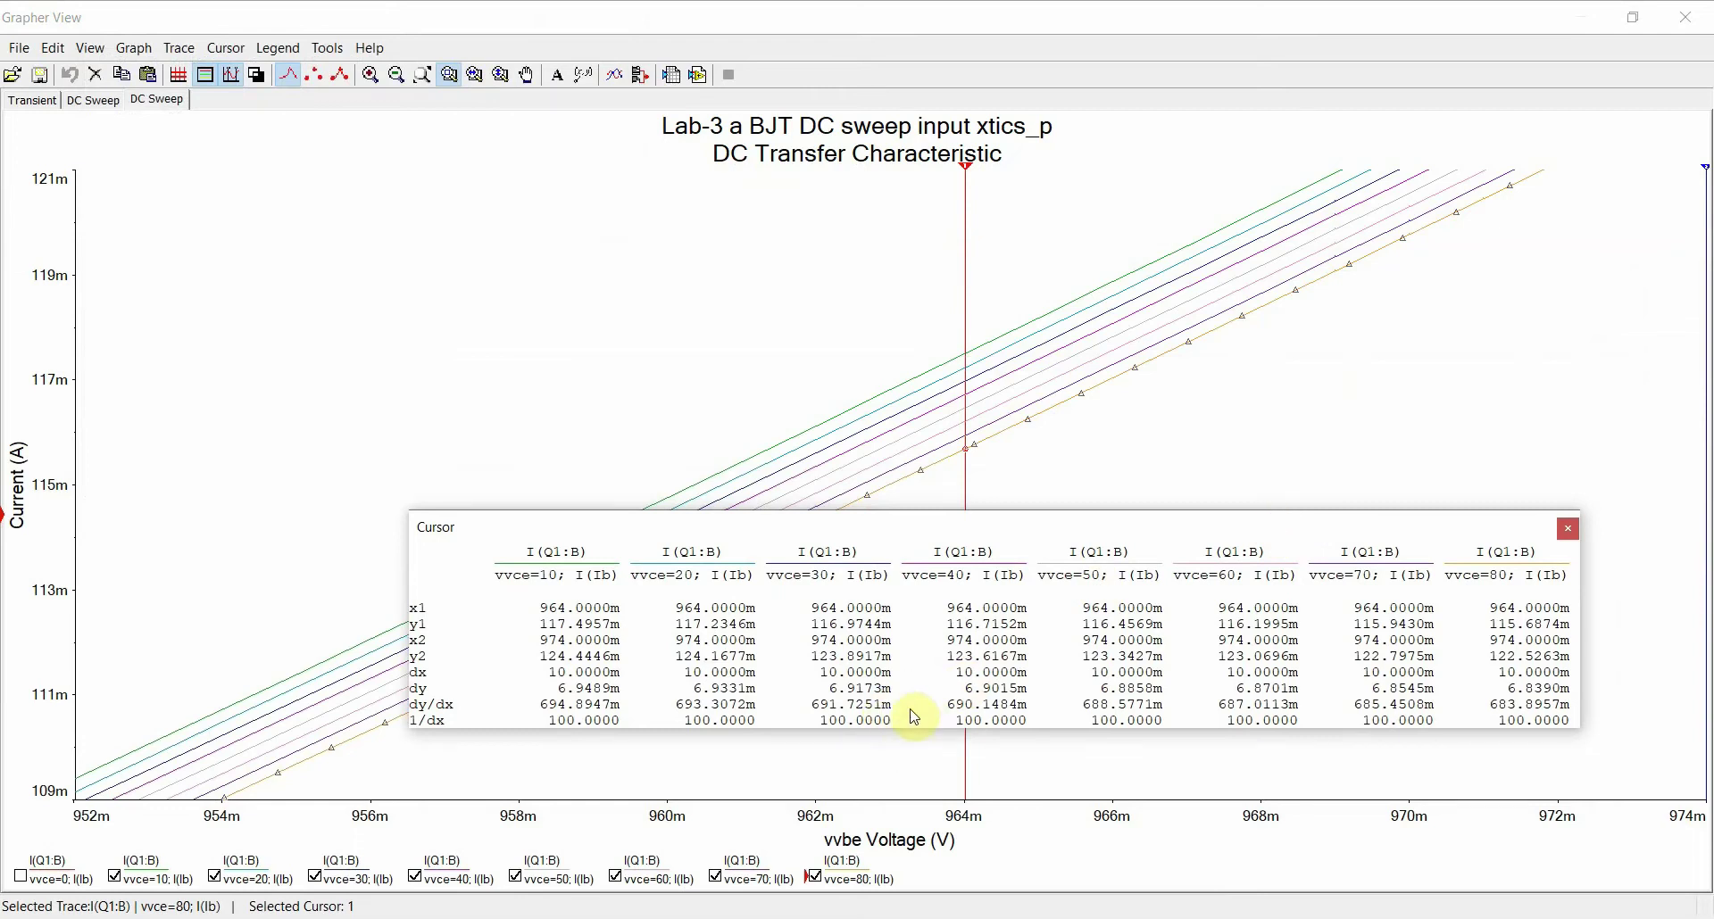
pyautogui.moveTo(923, 532)
pyautogui.mouseDown()
pyautogui.moveTo(939, 564)
pyautogui.moveTo(924, 541)
pyautogui.mouseUp()
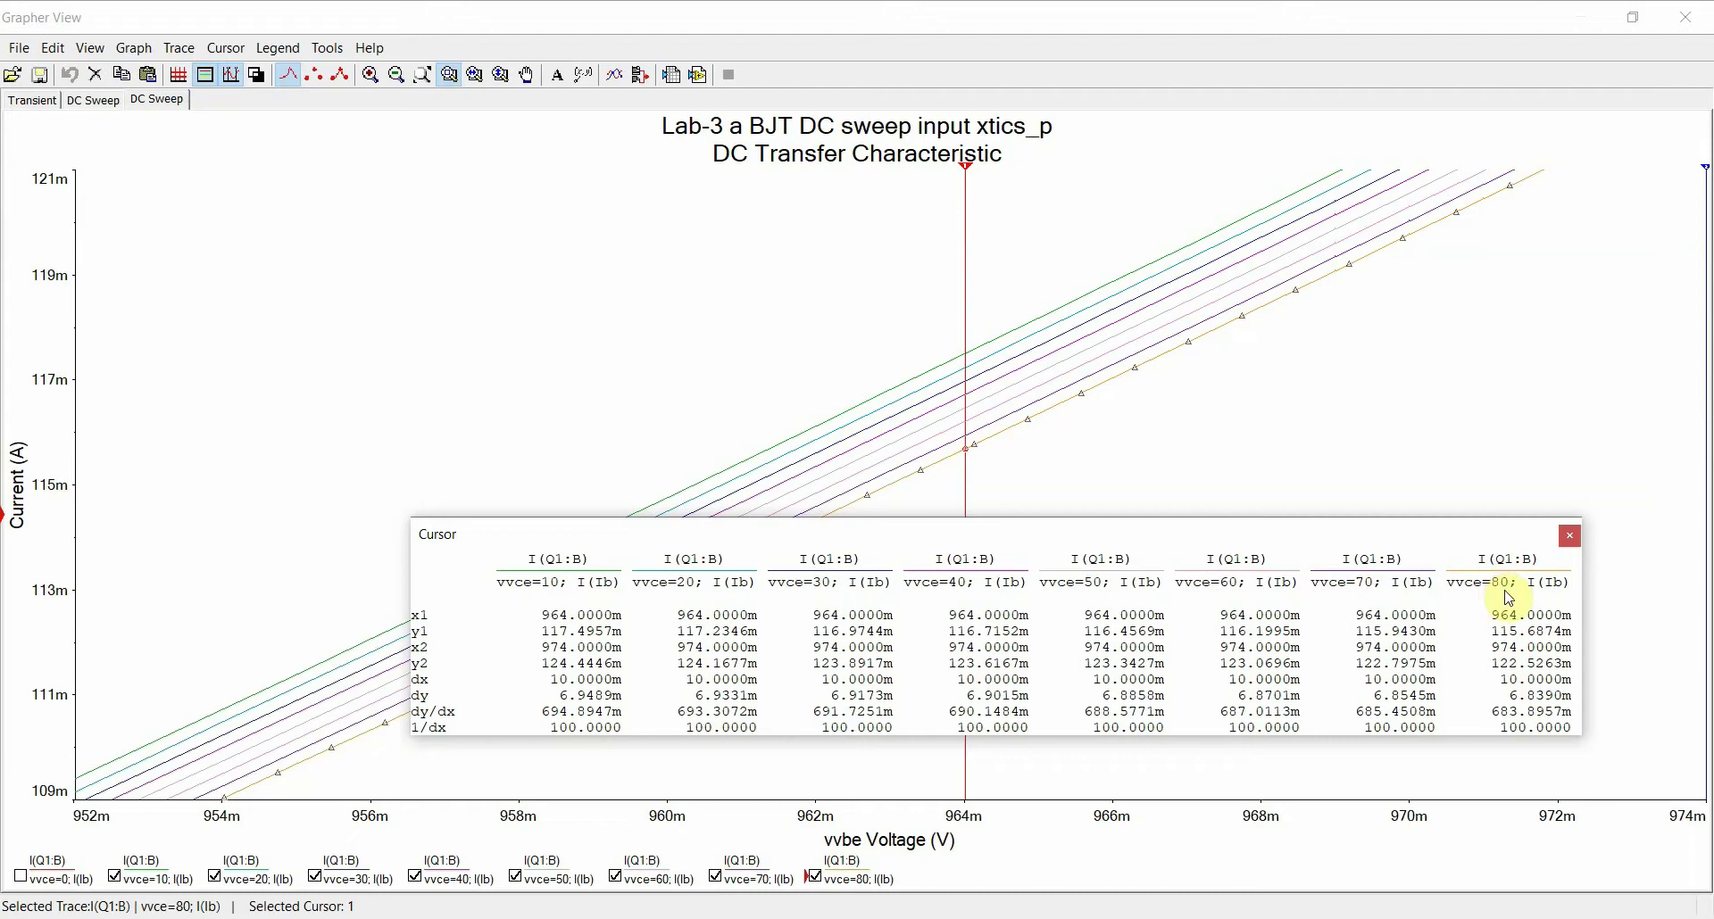
pyautogui.moveTo(887, 537); pyautogui.dragTo(837, 501)
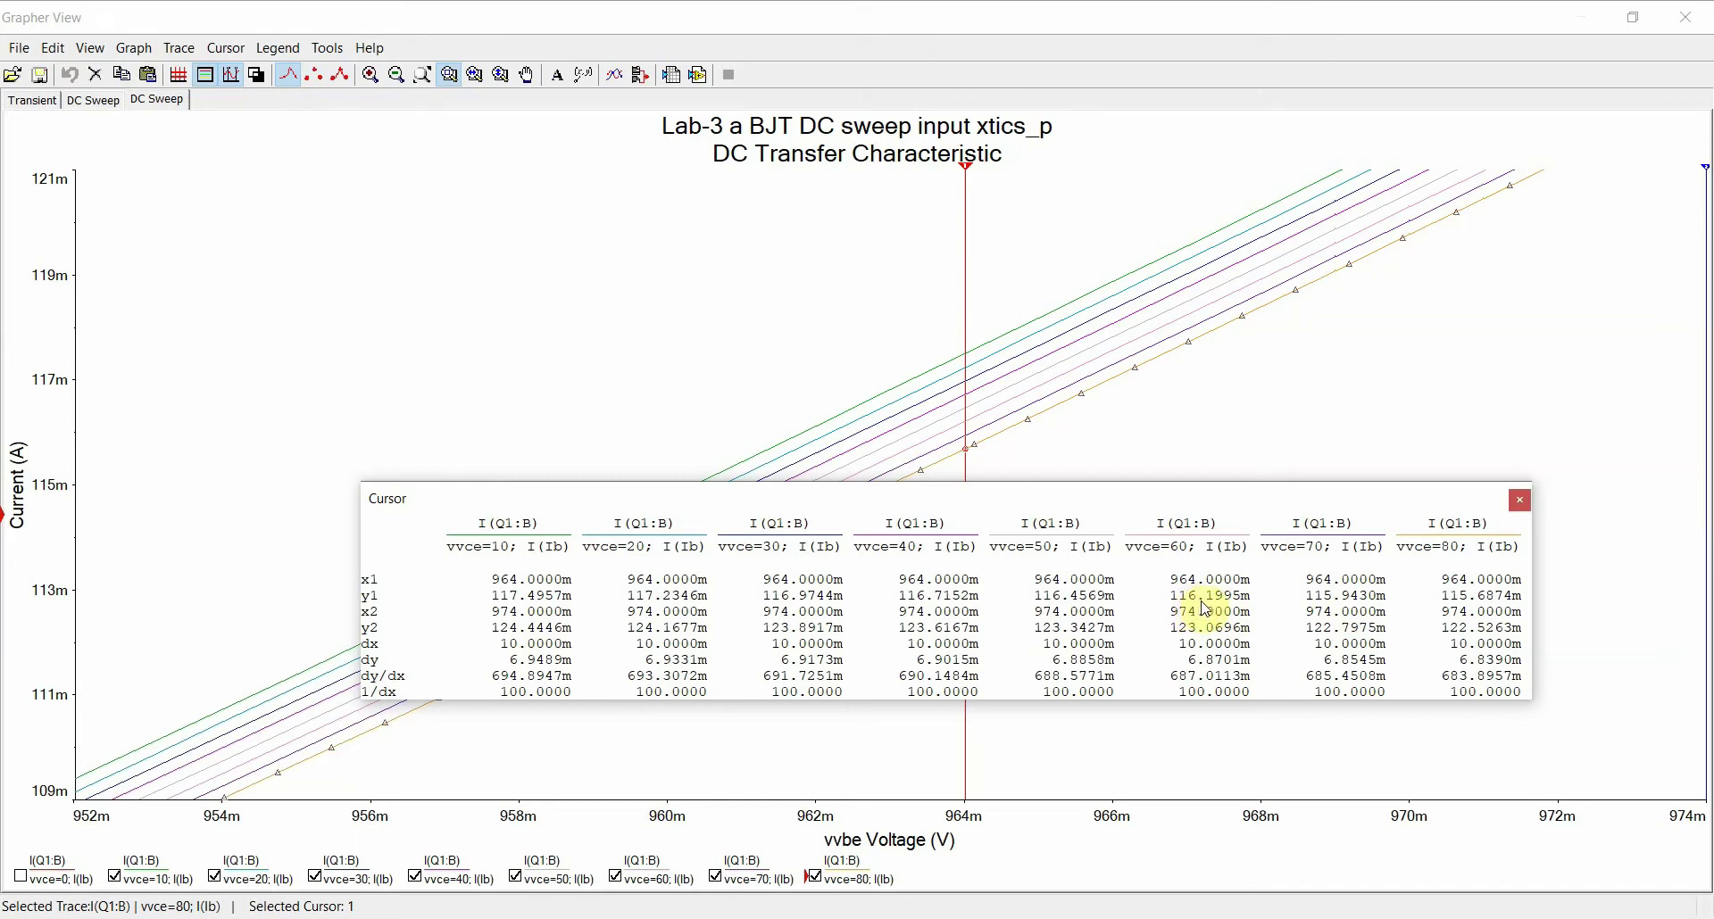
# Close the cursor readout, return to the schematic, and save the design
pyautogui.click(1519, 500)
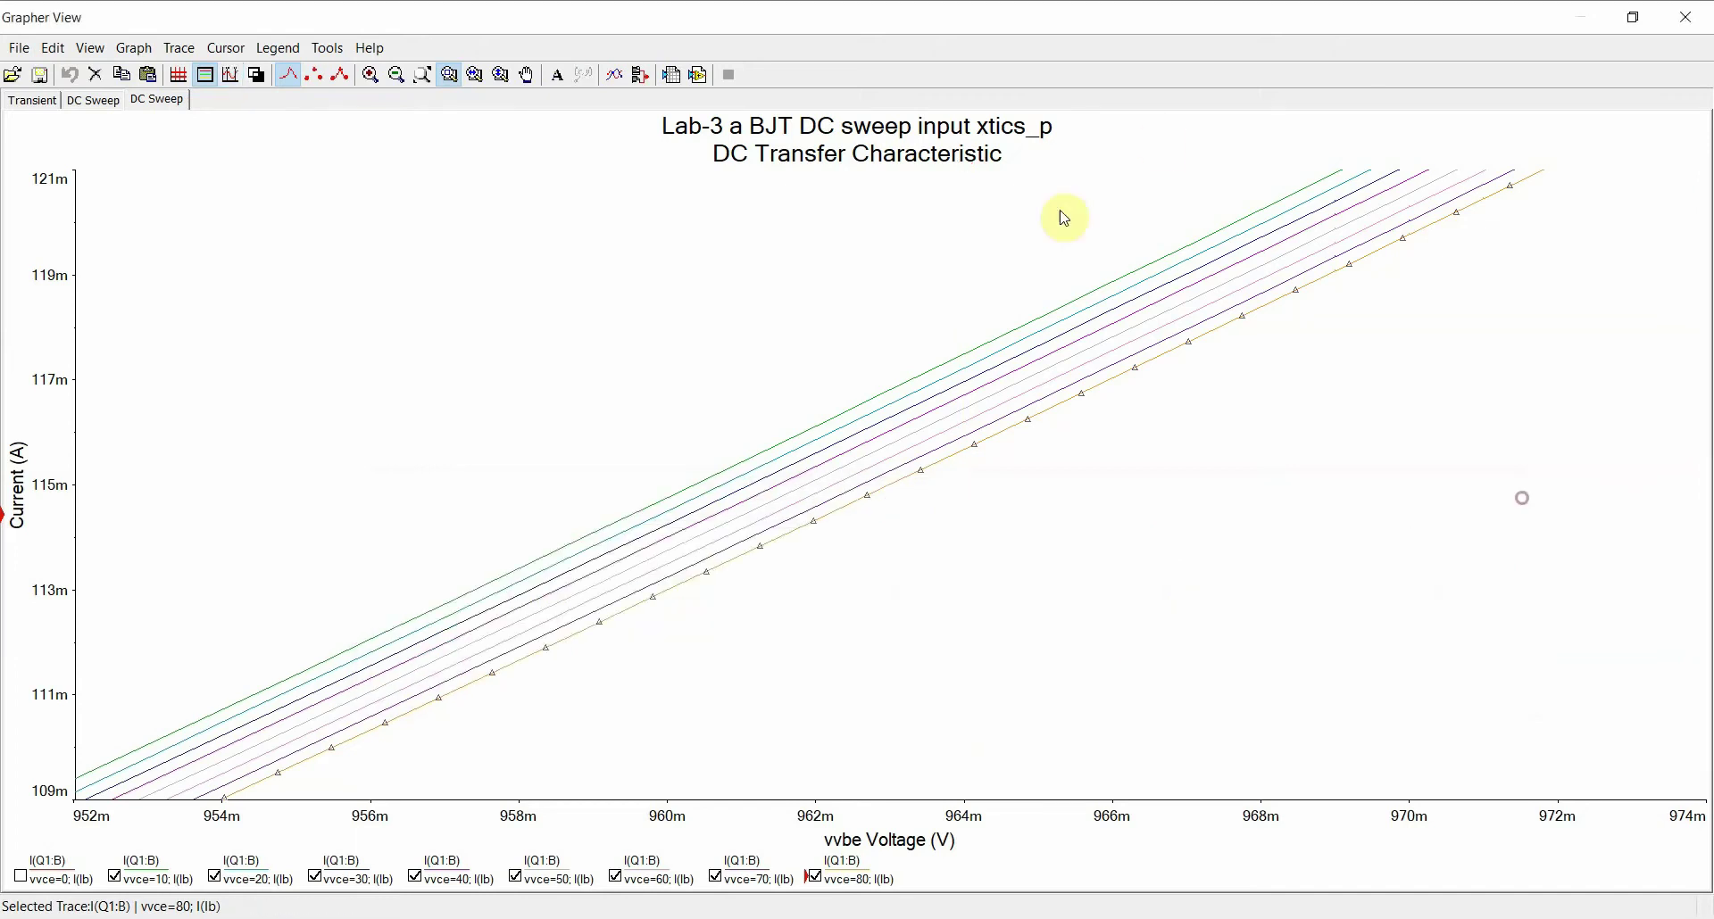
pyautogui.click(1660, 29)
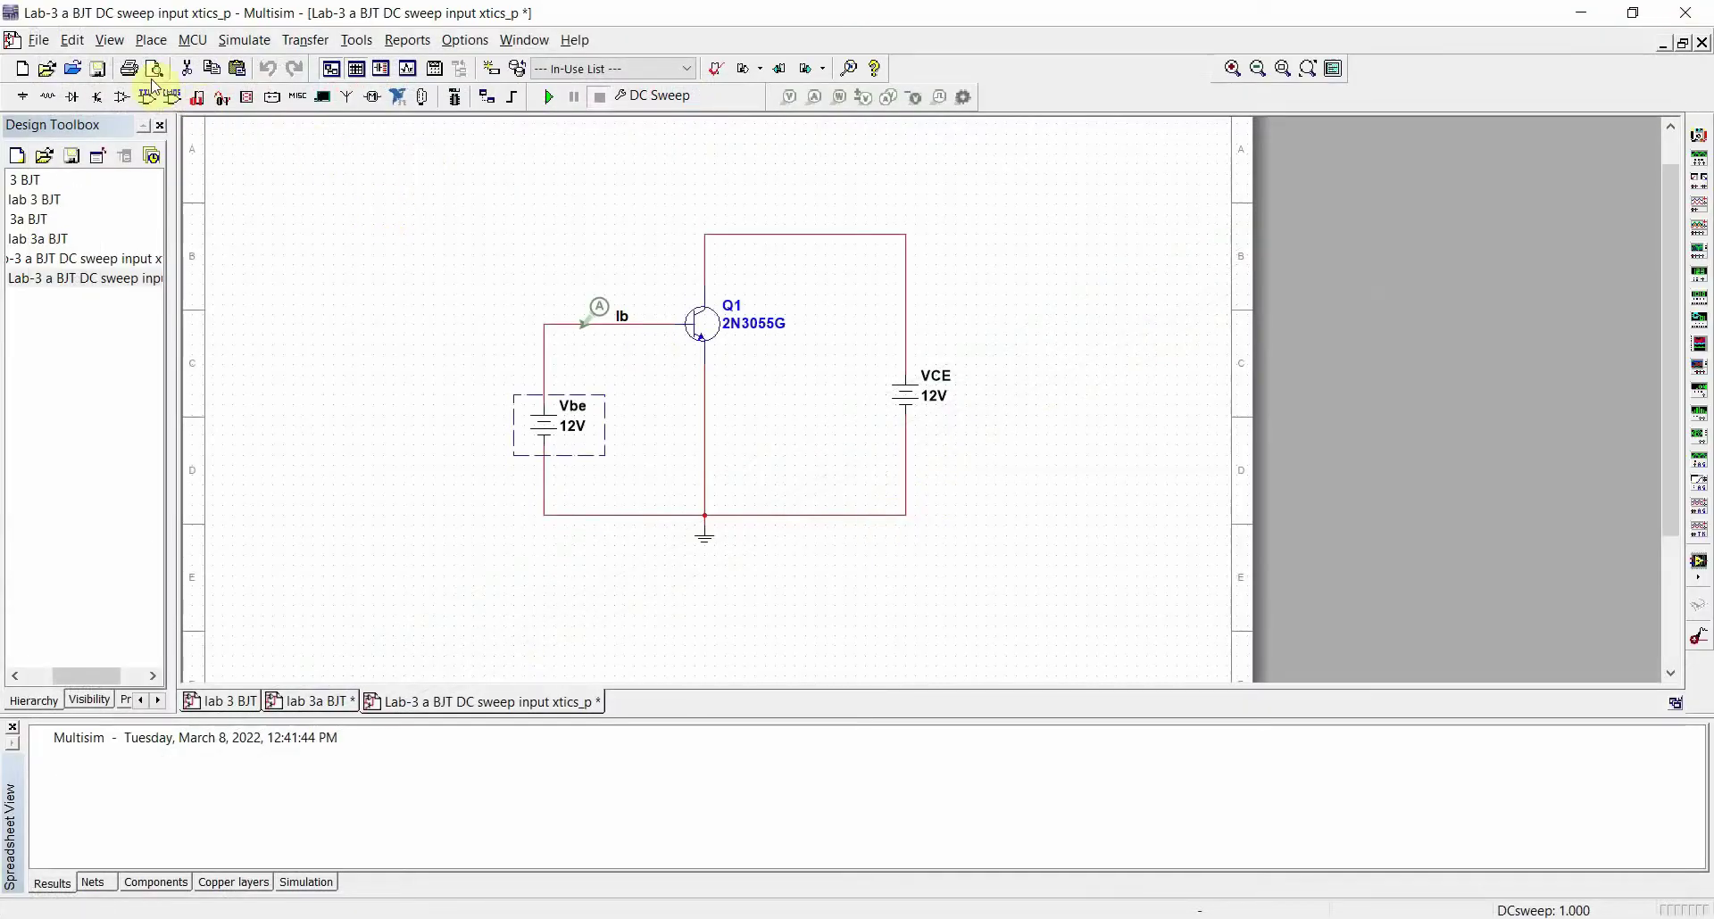
pyautogui.click(98, 70)
# Switch to File Explorer and locate the saved "Lab-3 a BJT DC sweep input xtics_p" design in the "Lab4 BJT - upload" folder
pyautogui.click(645, 918)
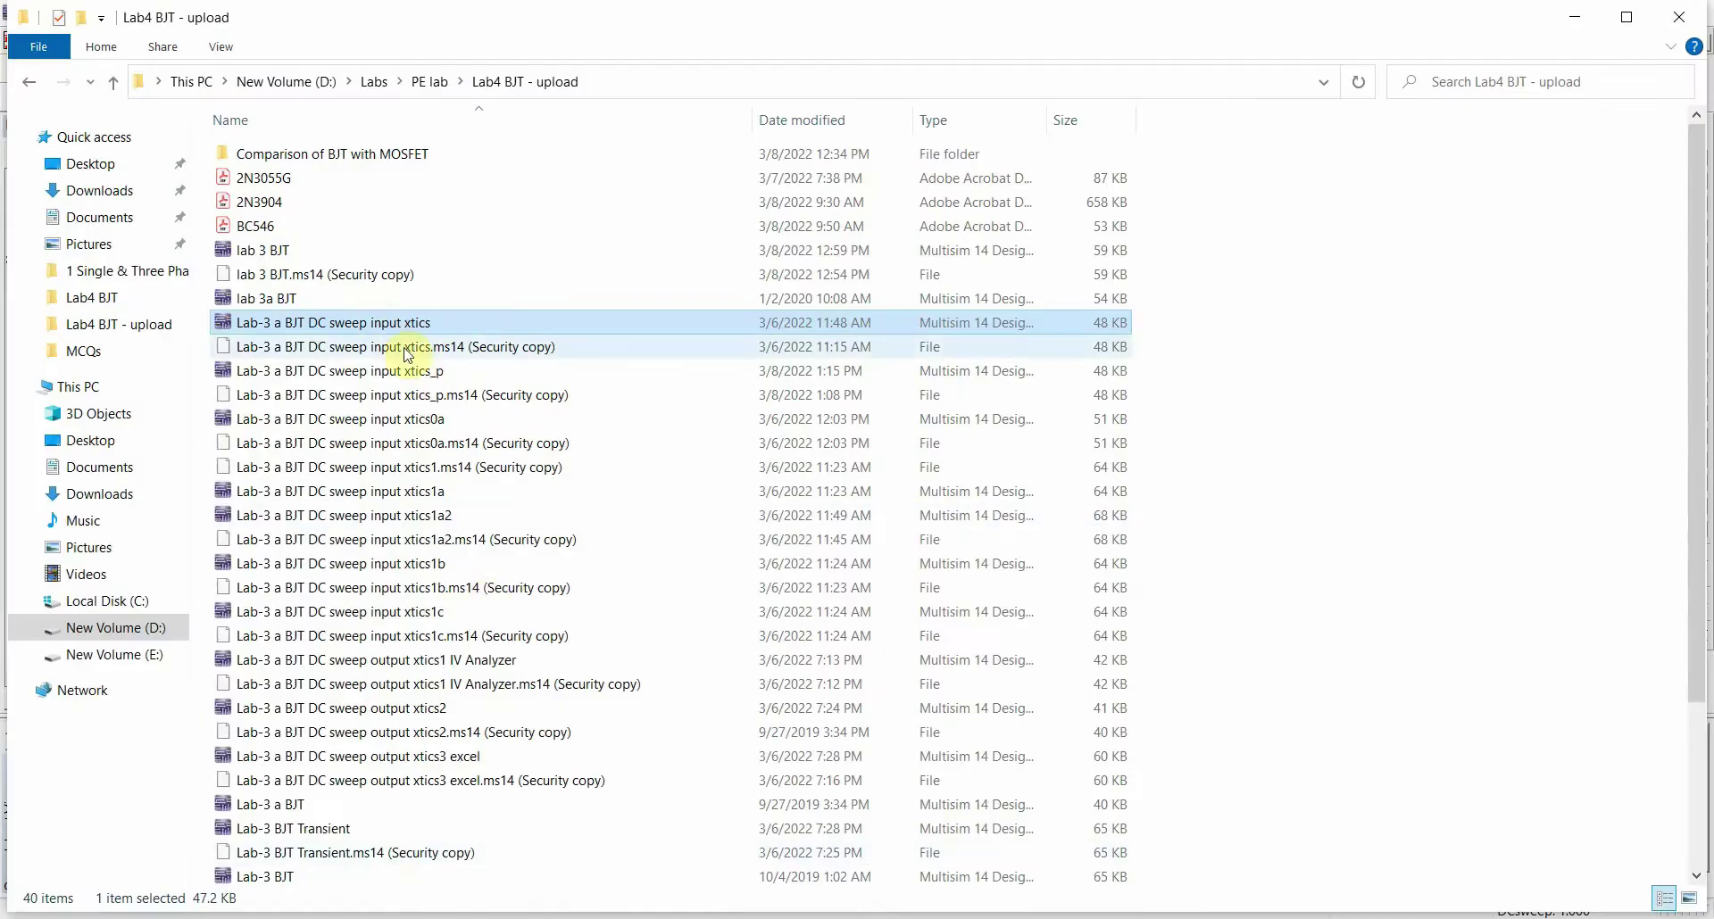
pyautogui.click(361, 372)
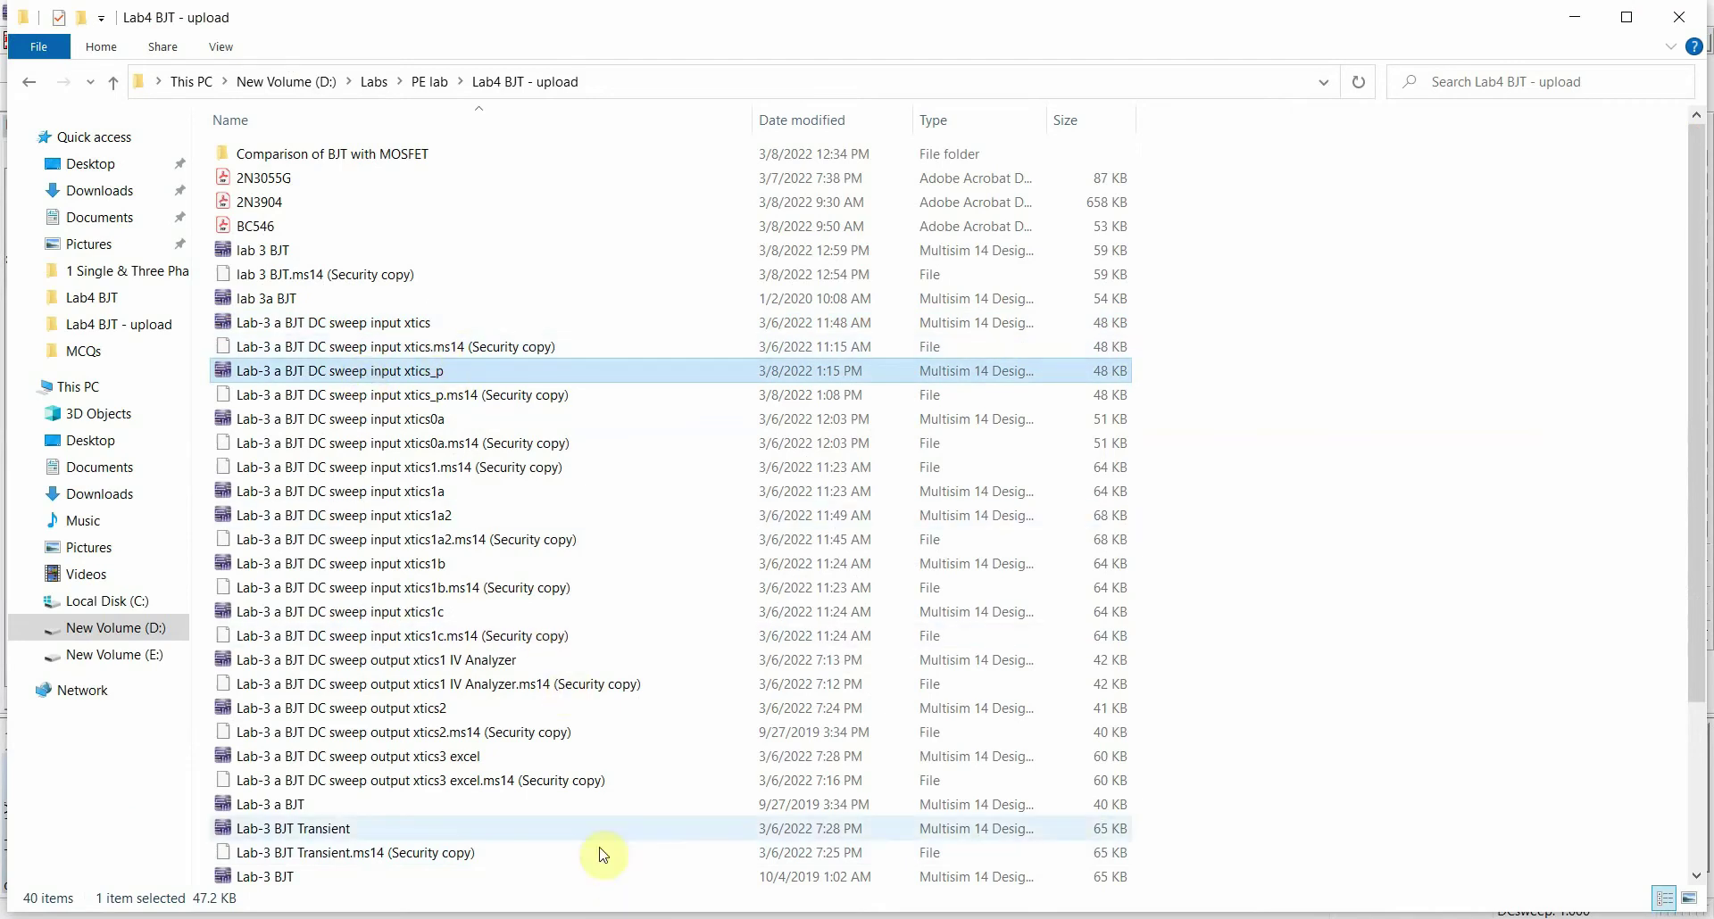
pyautogui.click(754, 916)
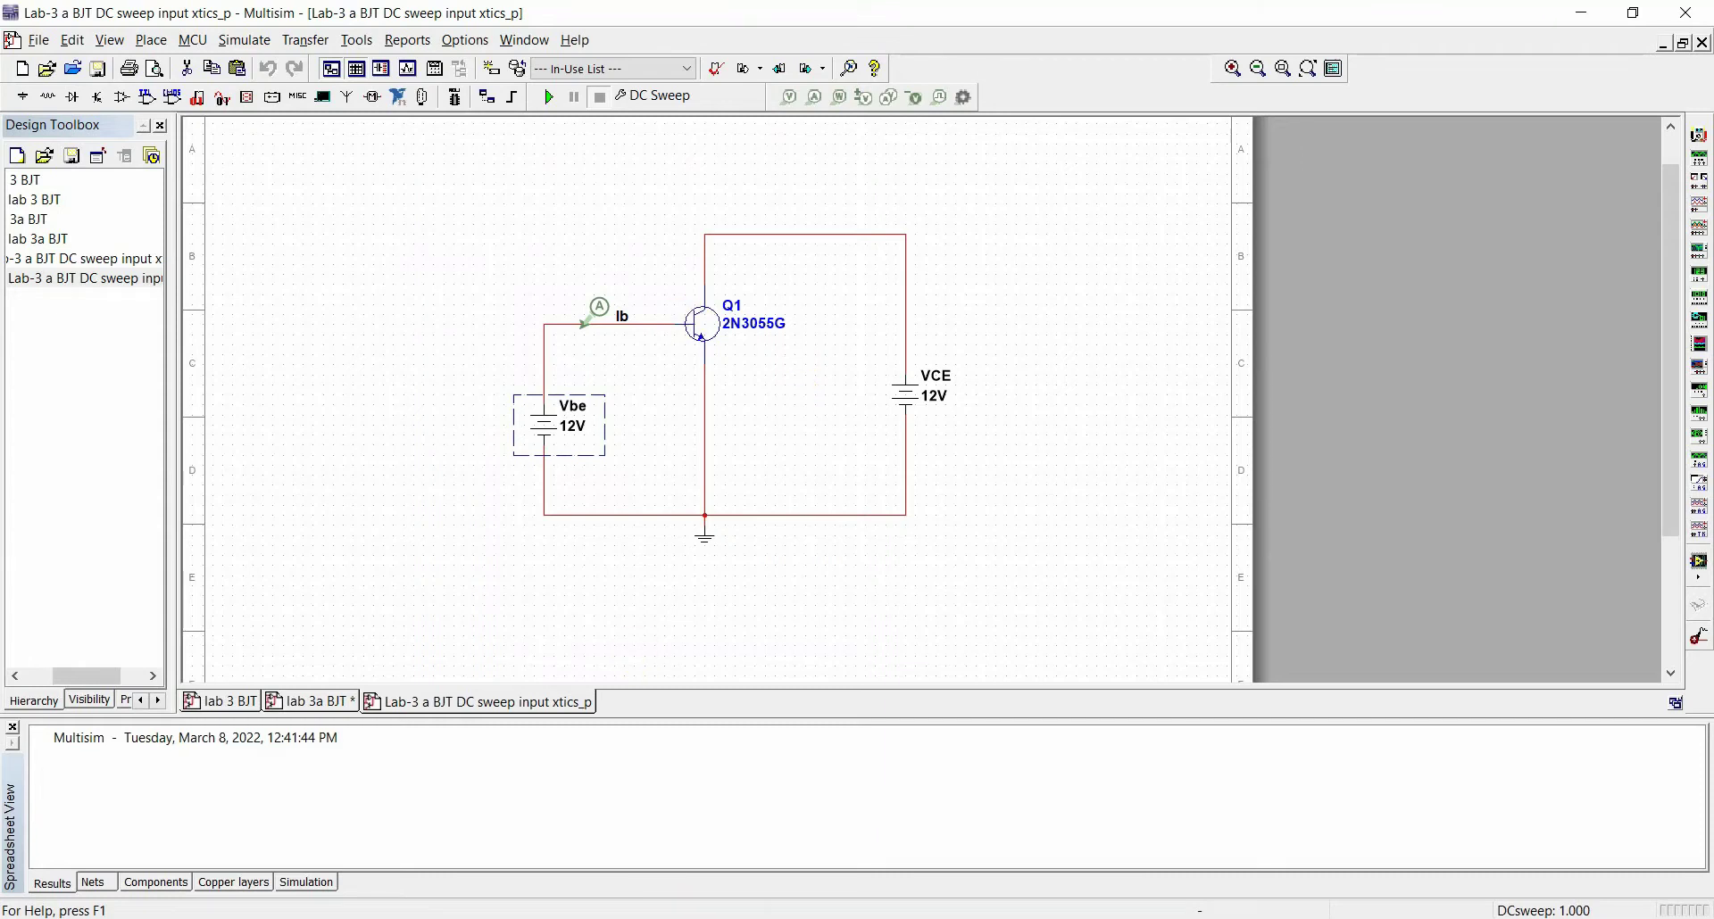
# Switch to Notes BJT.pdf in Adobe Acrobat Reader and examine the base characteristics in Figure 3.14(b) for comparison with the simulated curves
pyautogui.click(748, 859)
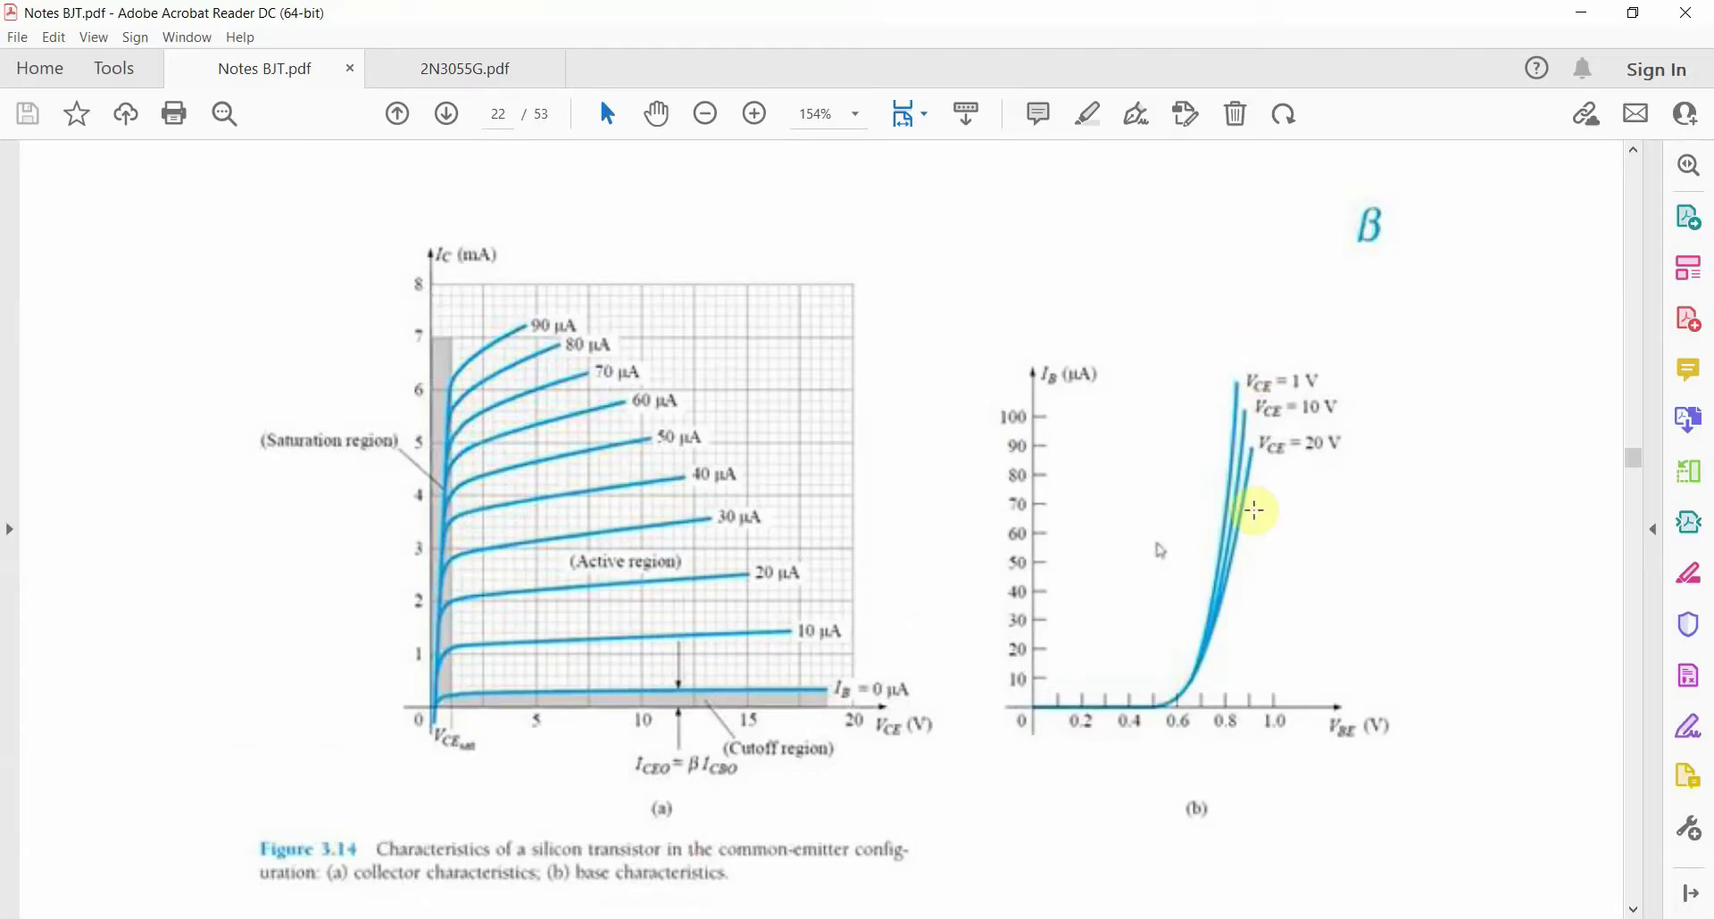
pyautogui.click(1196, 558)
pyautogui.click(1095, 554)
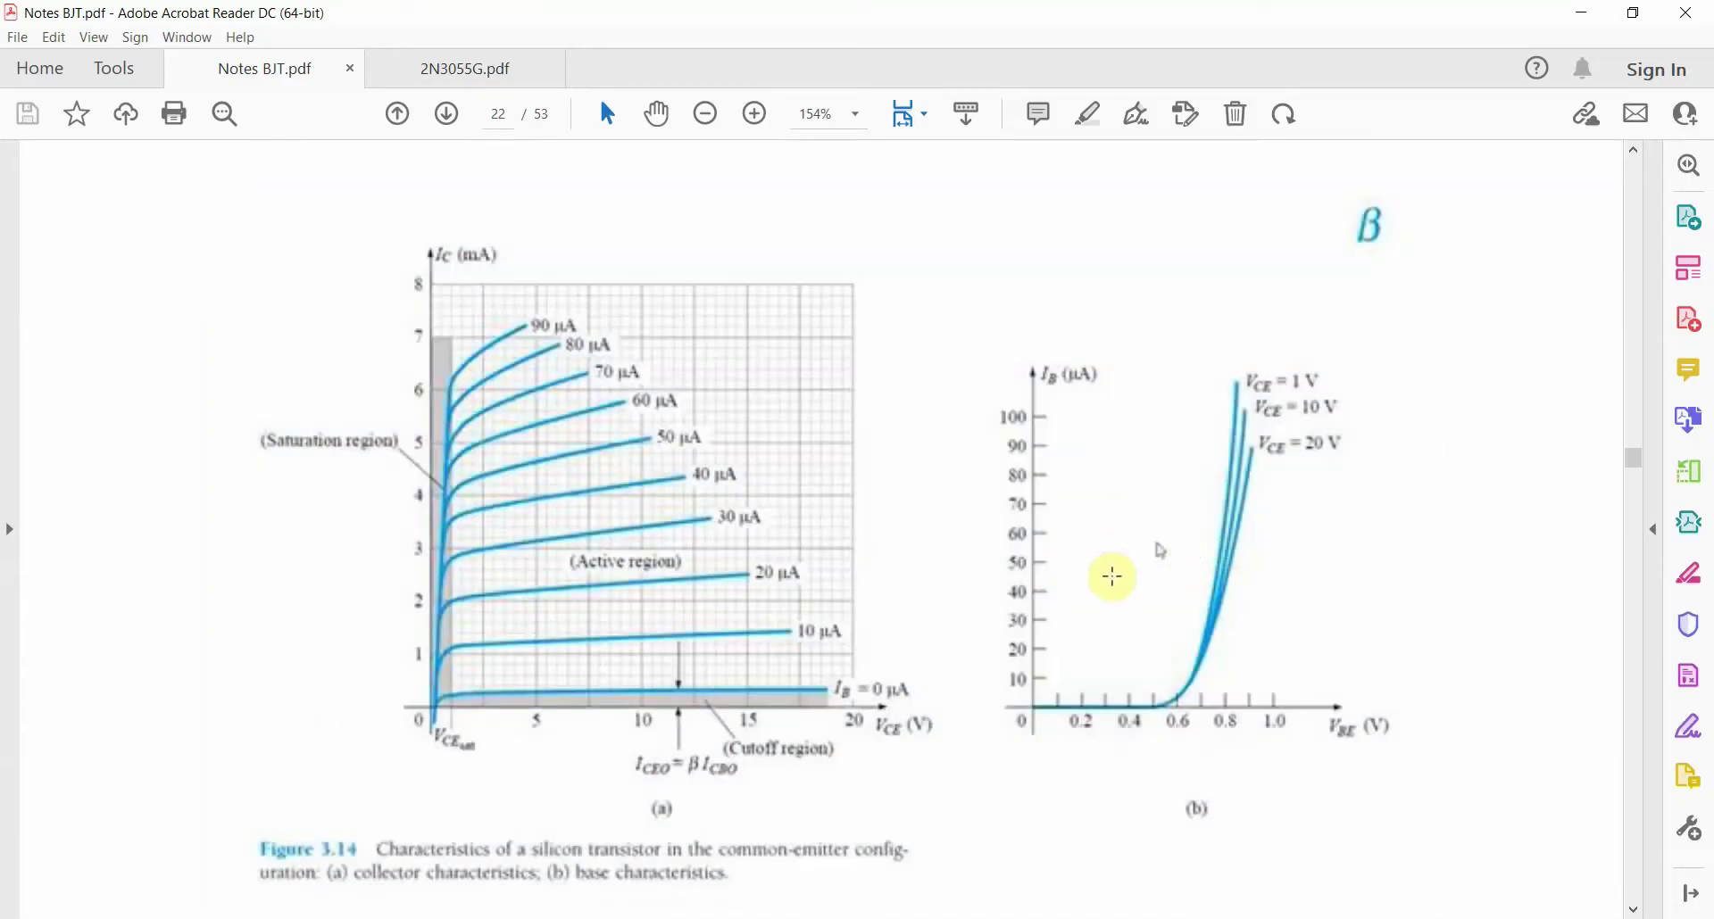
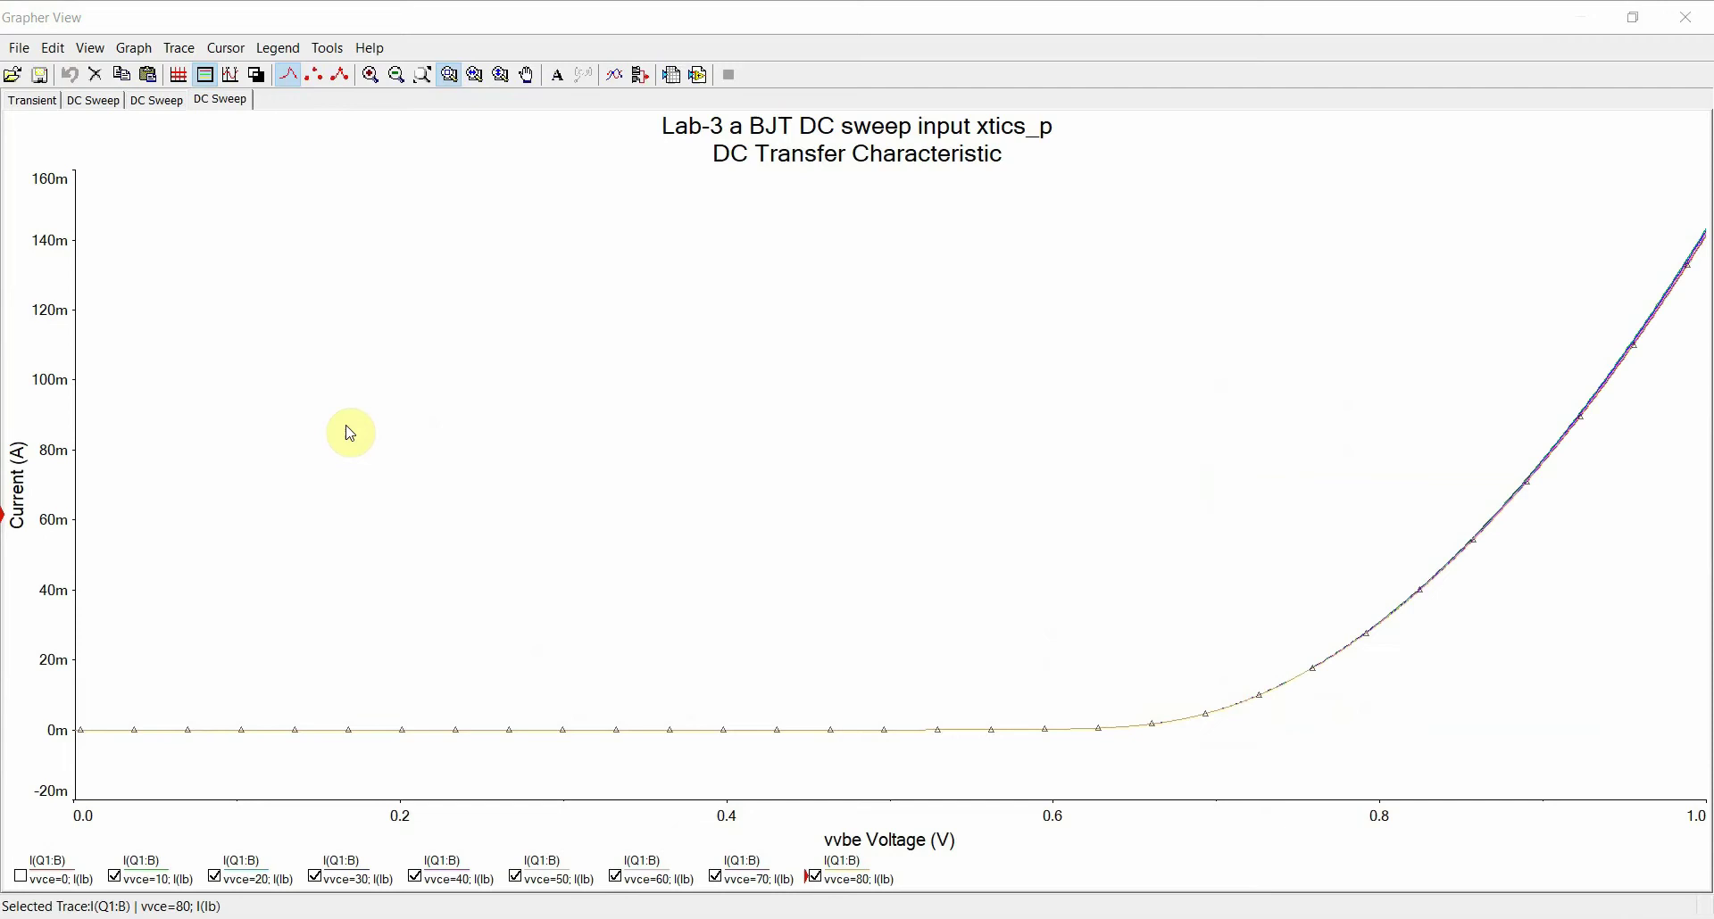
# Open the "Lab-3 a BJT DC sweep input xtics0a" design from the "Lab4 BJT - upload" folder in File Explorer and close the Grapher View
pyautogui.hotkey('alt', 'Tab')
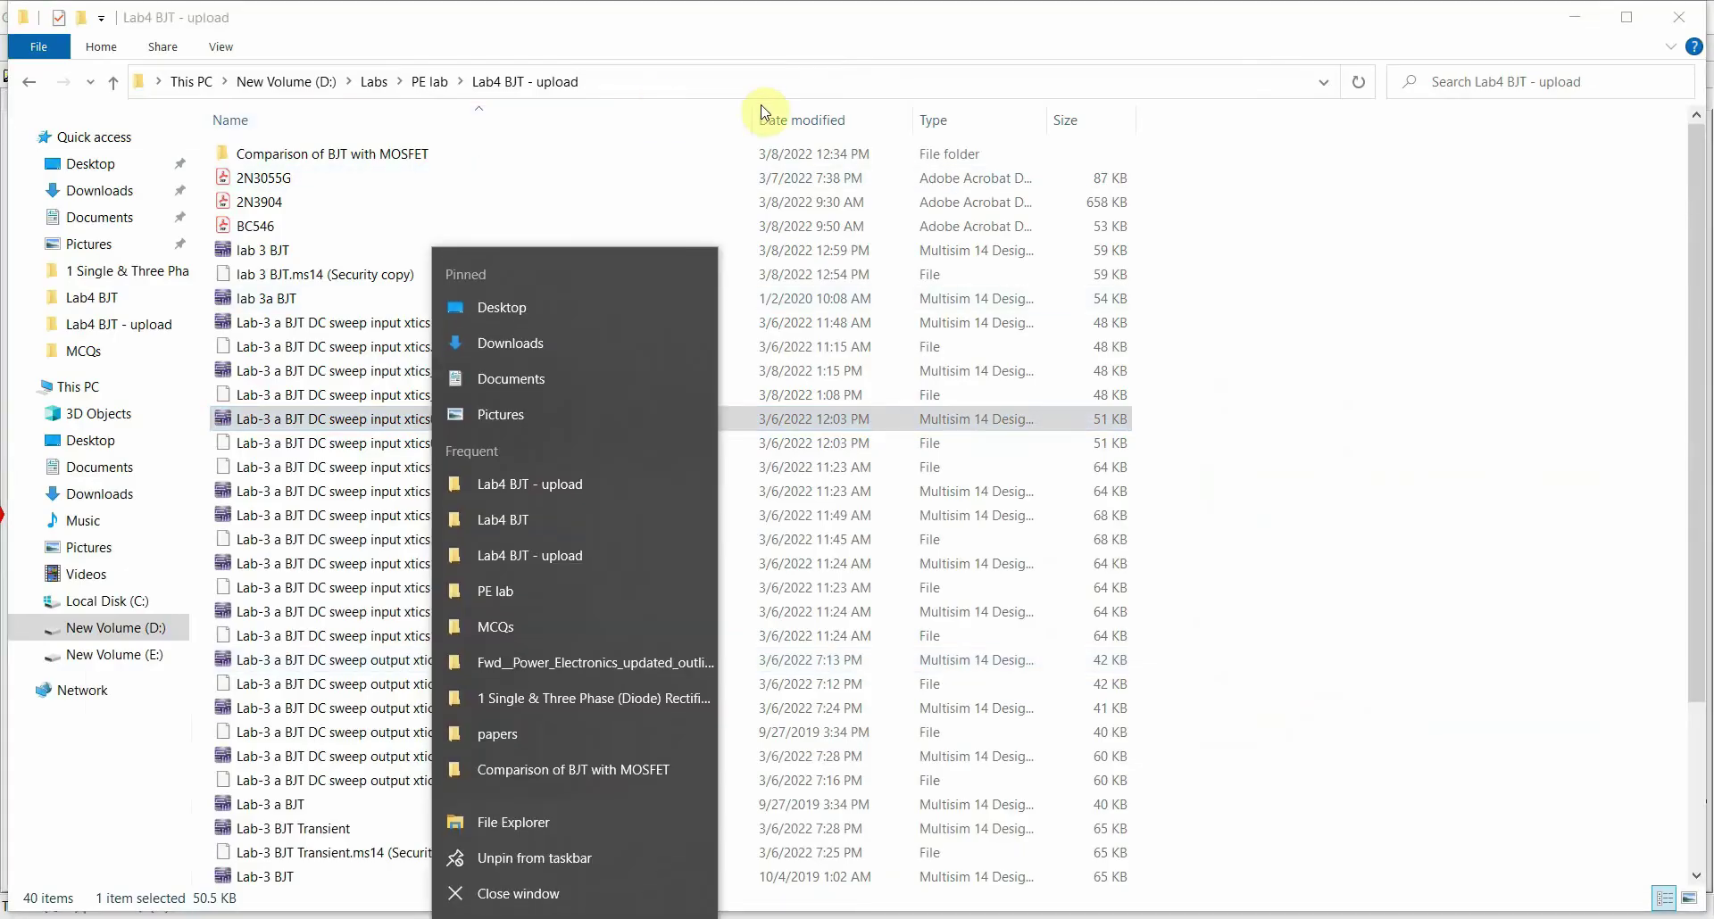
pyautogui.moveTo(764, 112); pyautogui.dragTo(801, 114)
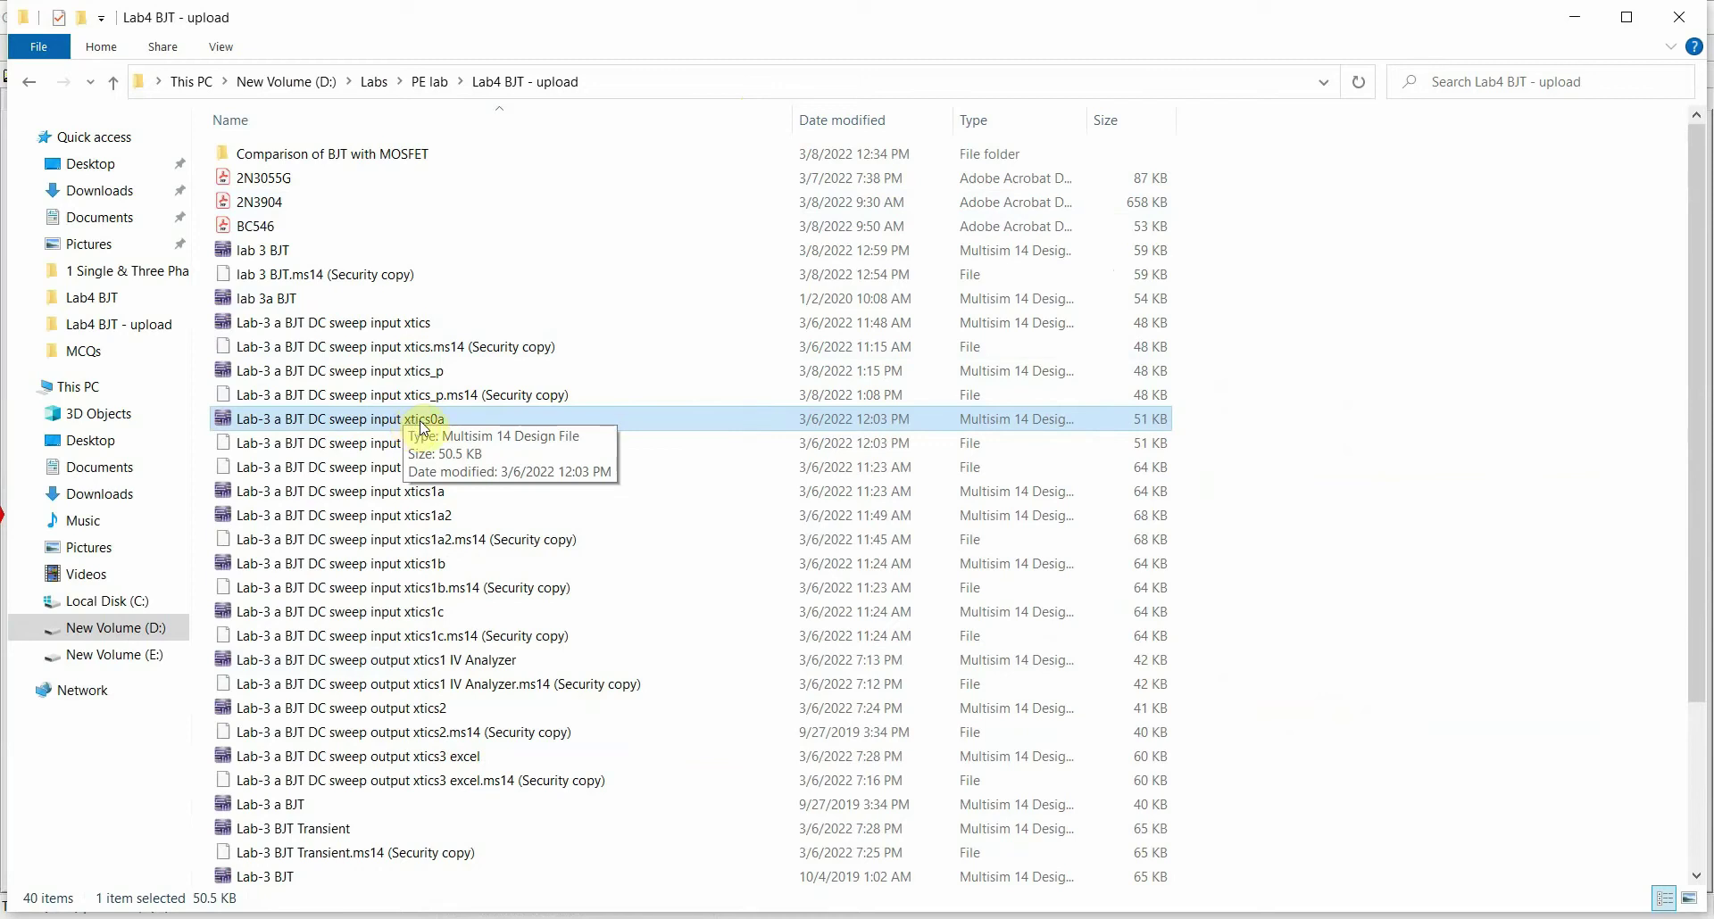
pyautogui.click(804, 916)
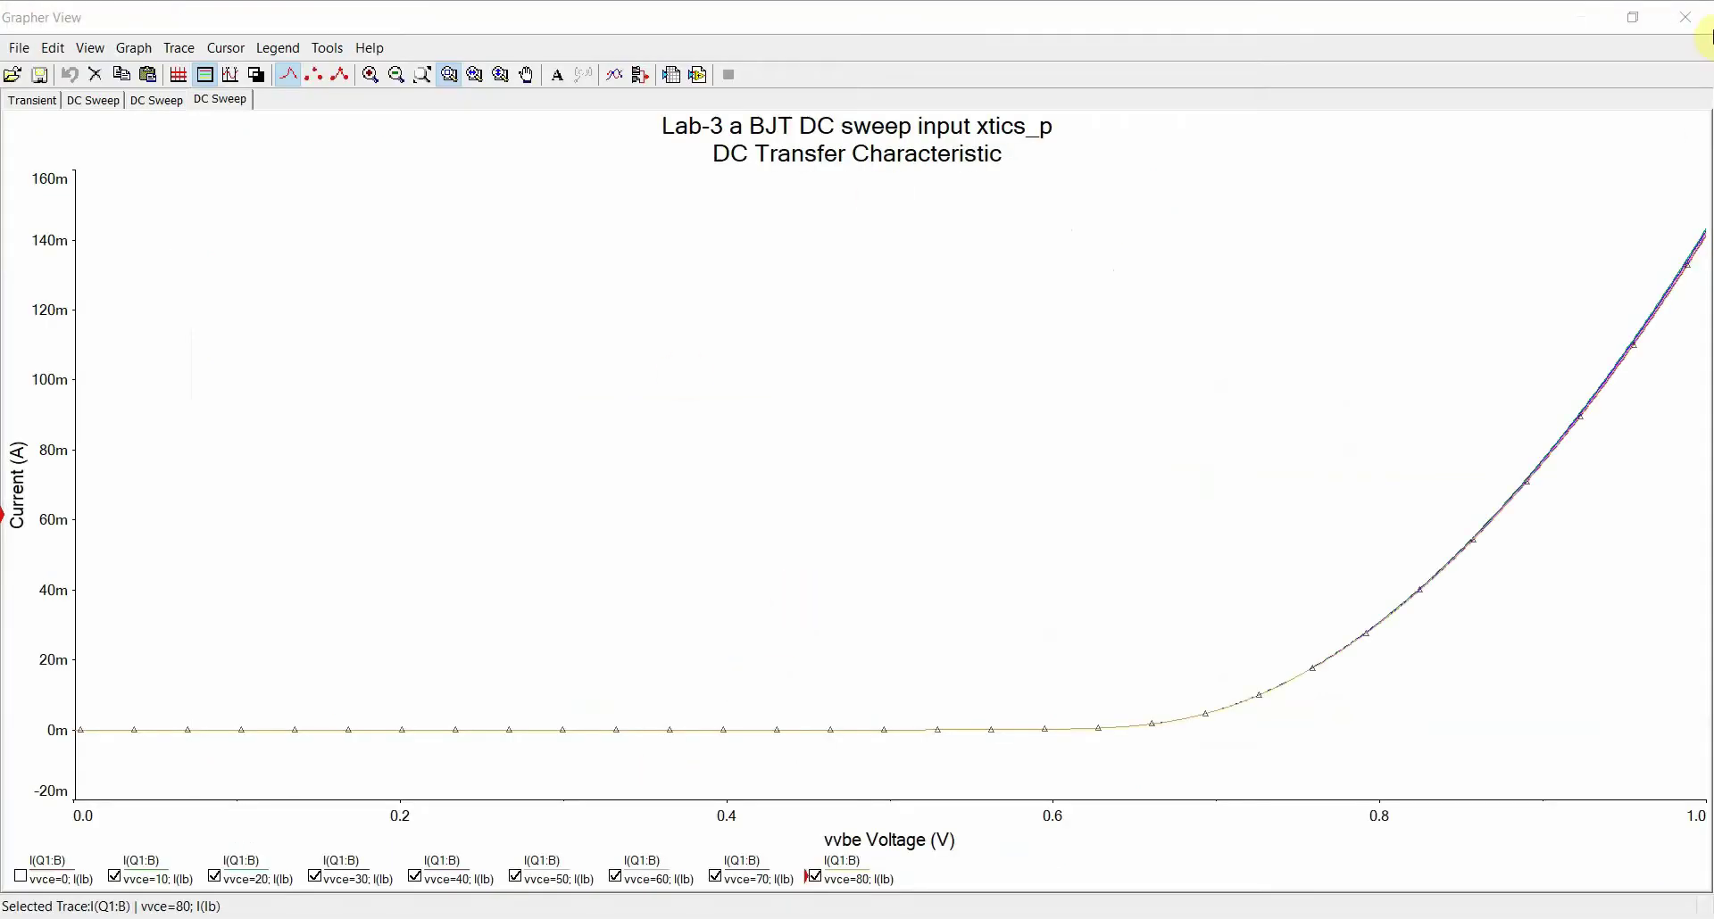
pyautogui.click(1685, 17)
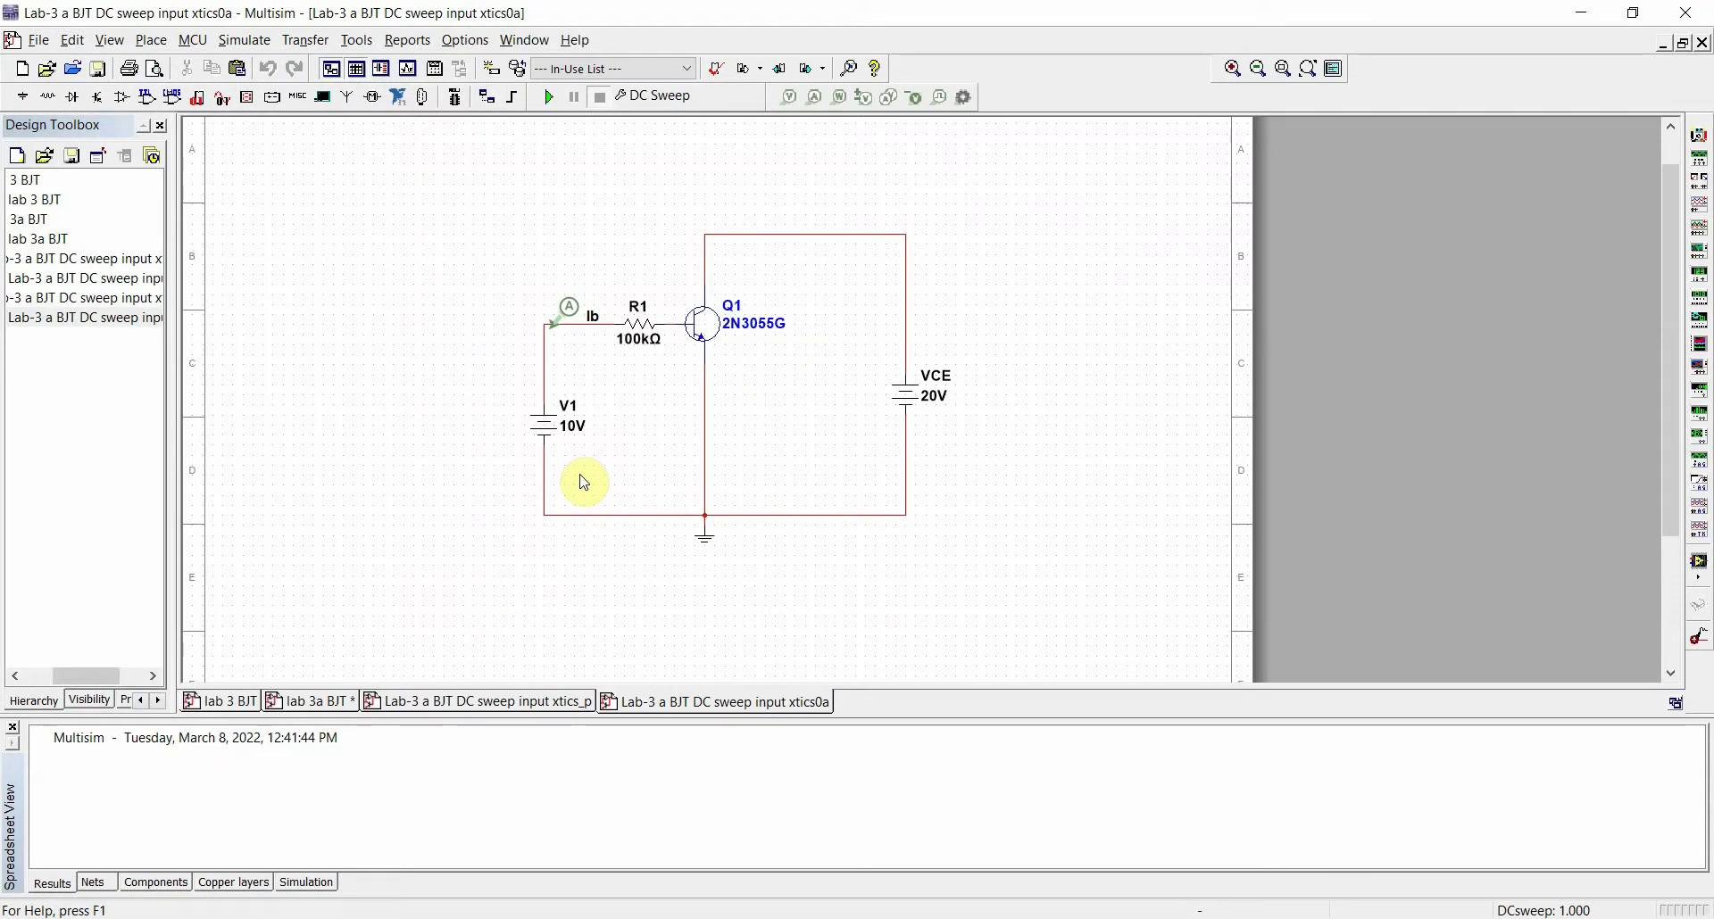
# Compare the base circuit of the xtics0a design, including resistor R1, with that of the xtics_p design
pyautogui.click(636, 332)
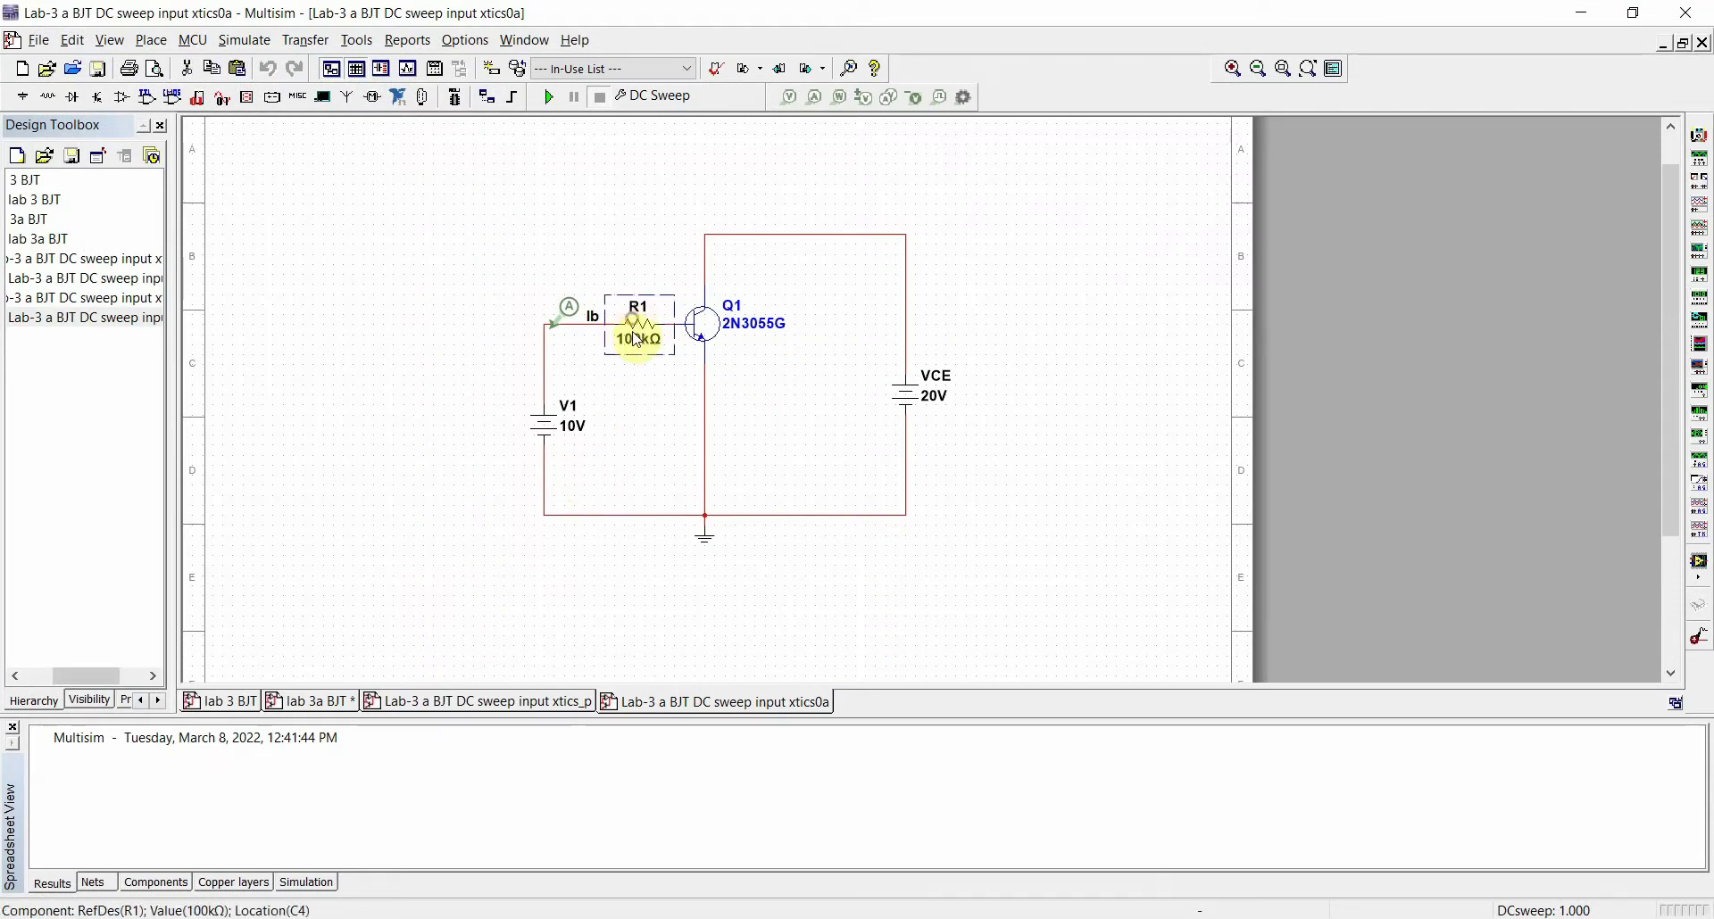
pyautogui.click(518, 702)
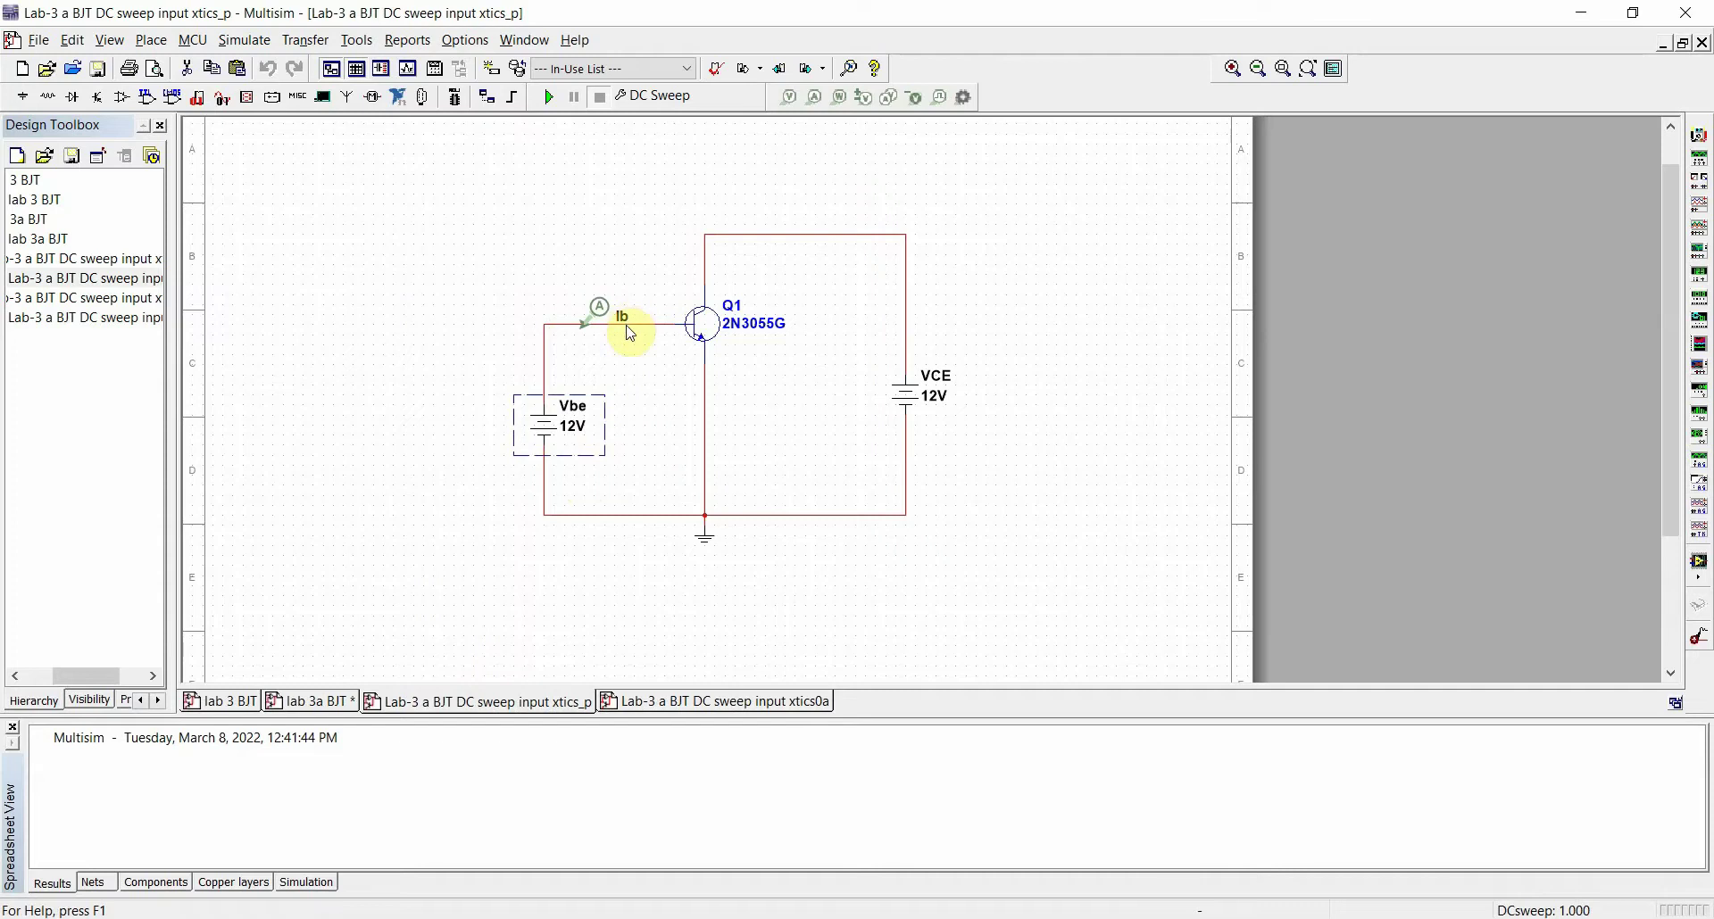
pyautogui.click(671, 704)
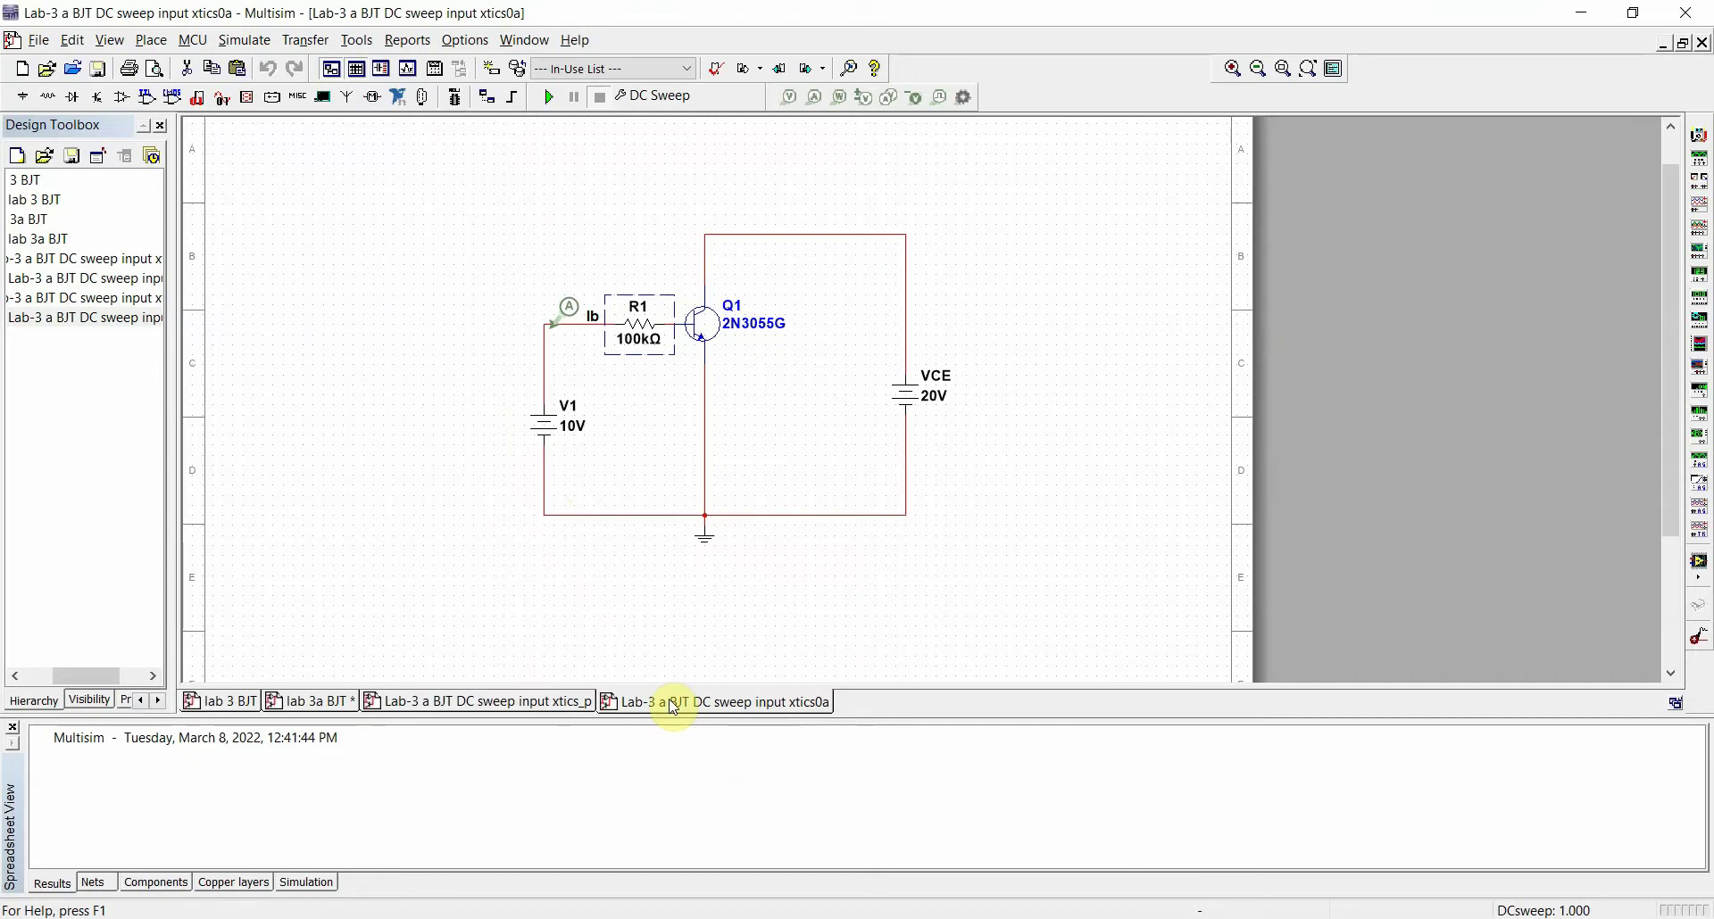
pyautogui.click(510, 700)
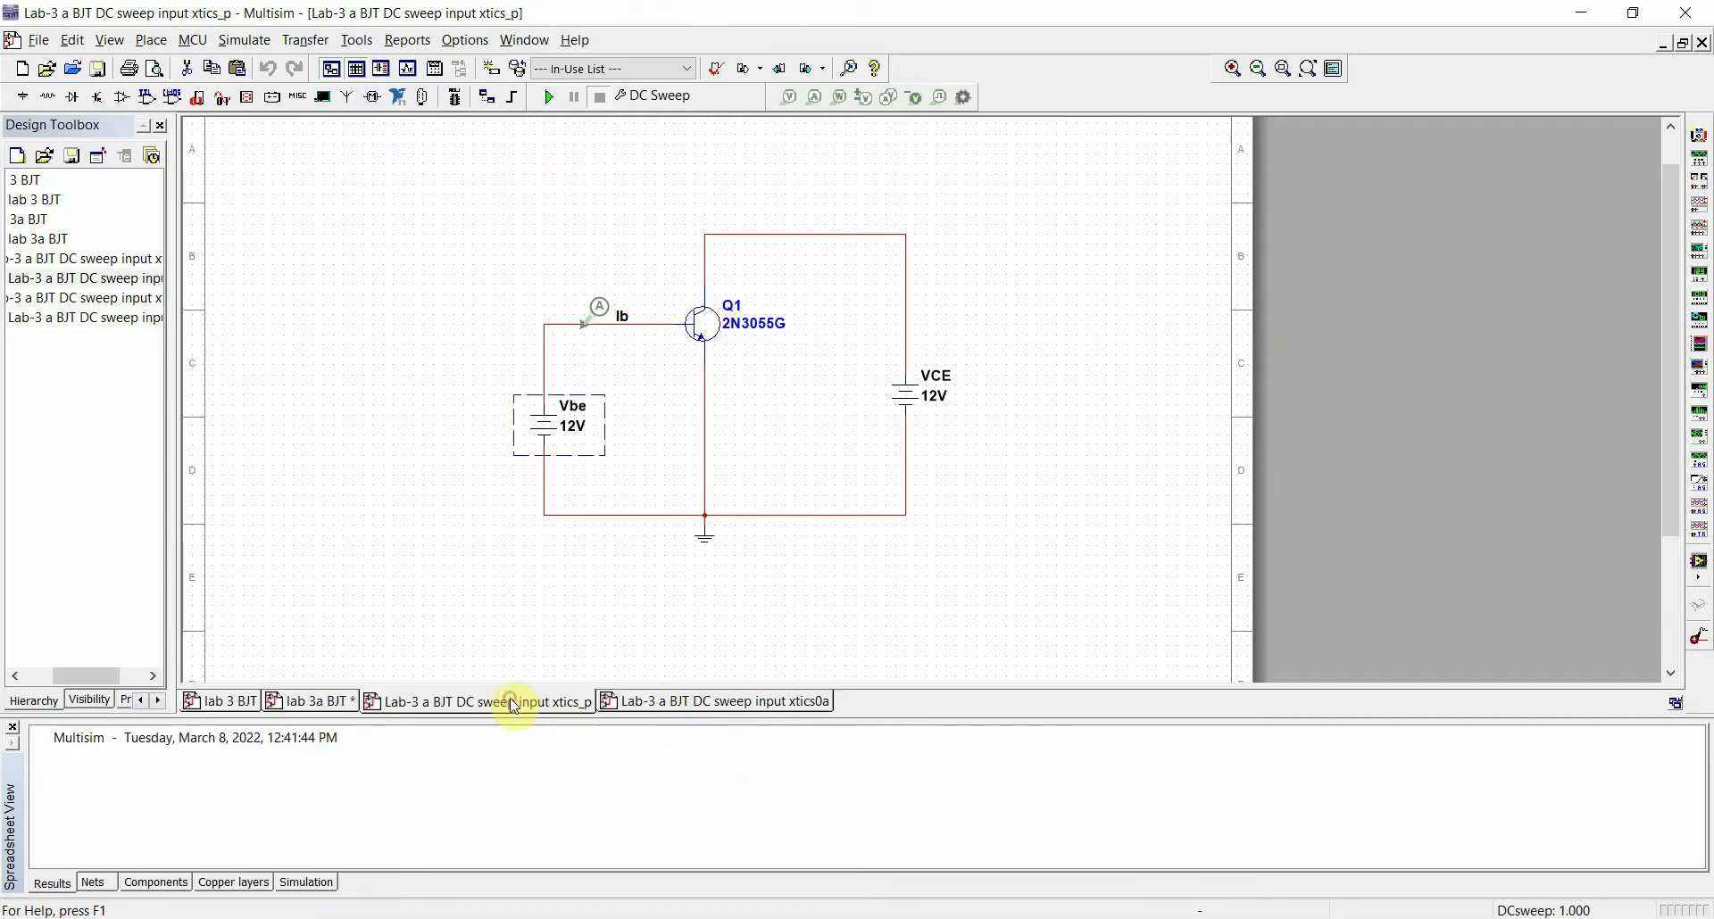
pyautogui.click(702, 707)
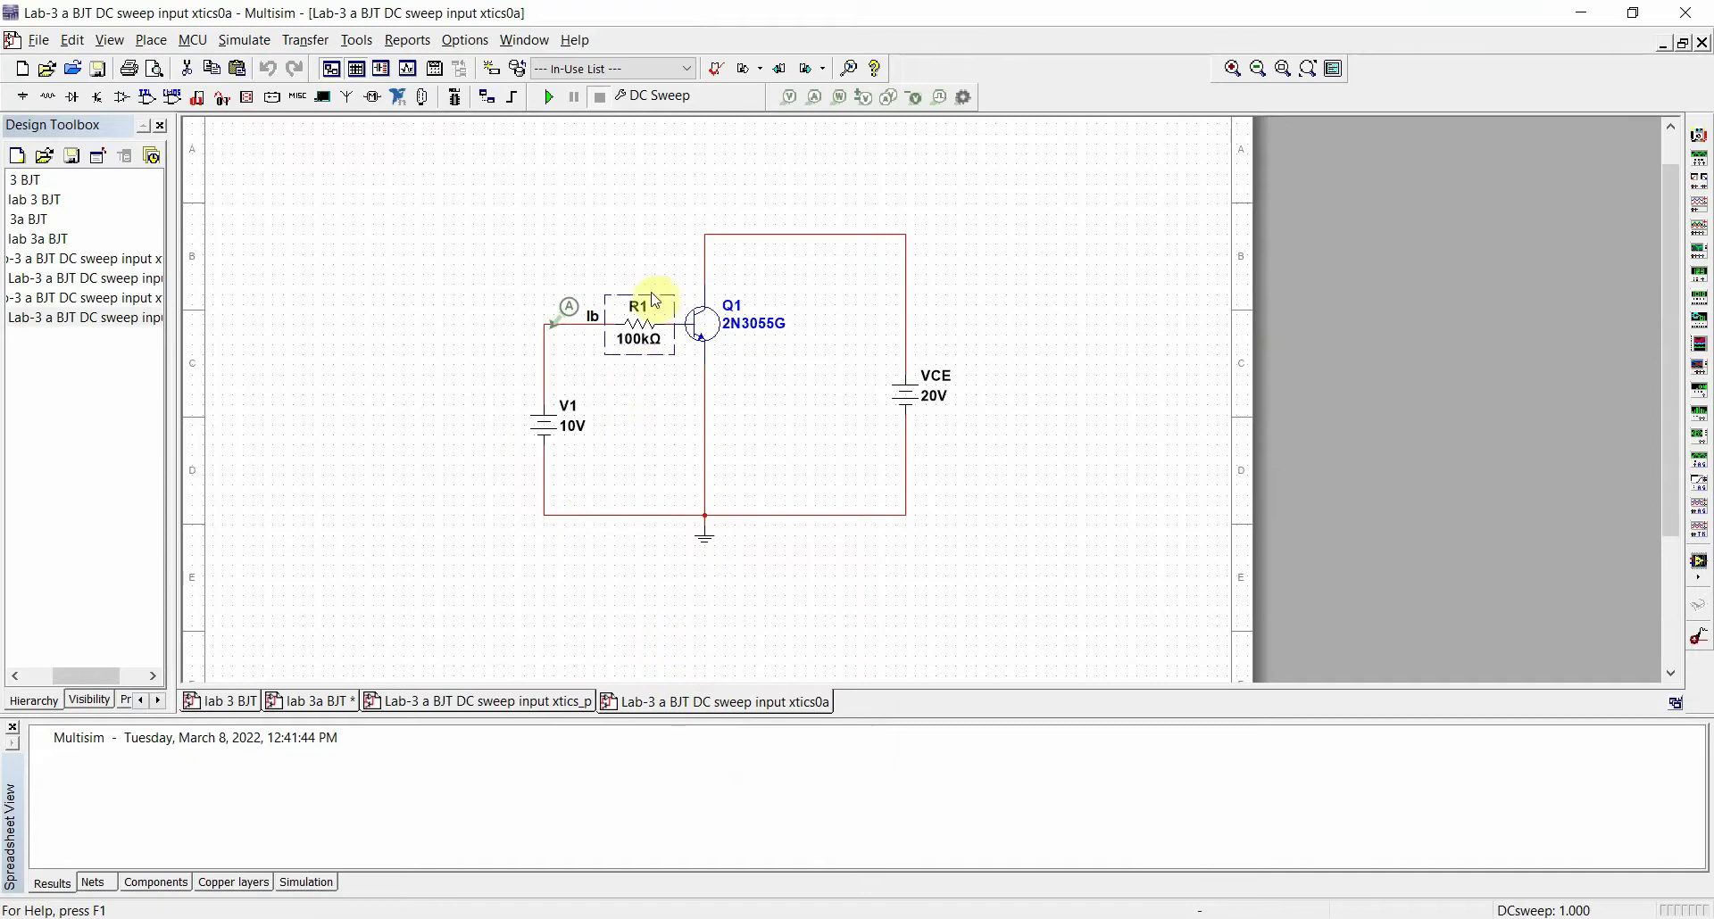
# Review and run the xtics0a DC sweep with V1 from 0 to 5 V by 0.001 V and VCE from 0 to 20 V by 5 V
pyautogui.click(659, 96)
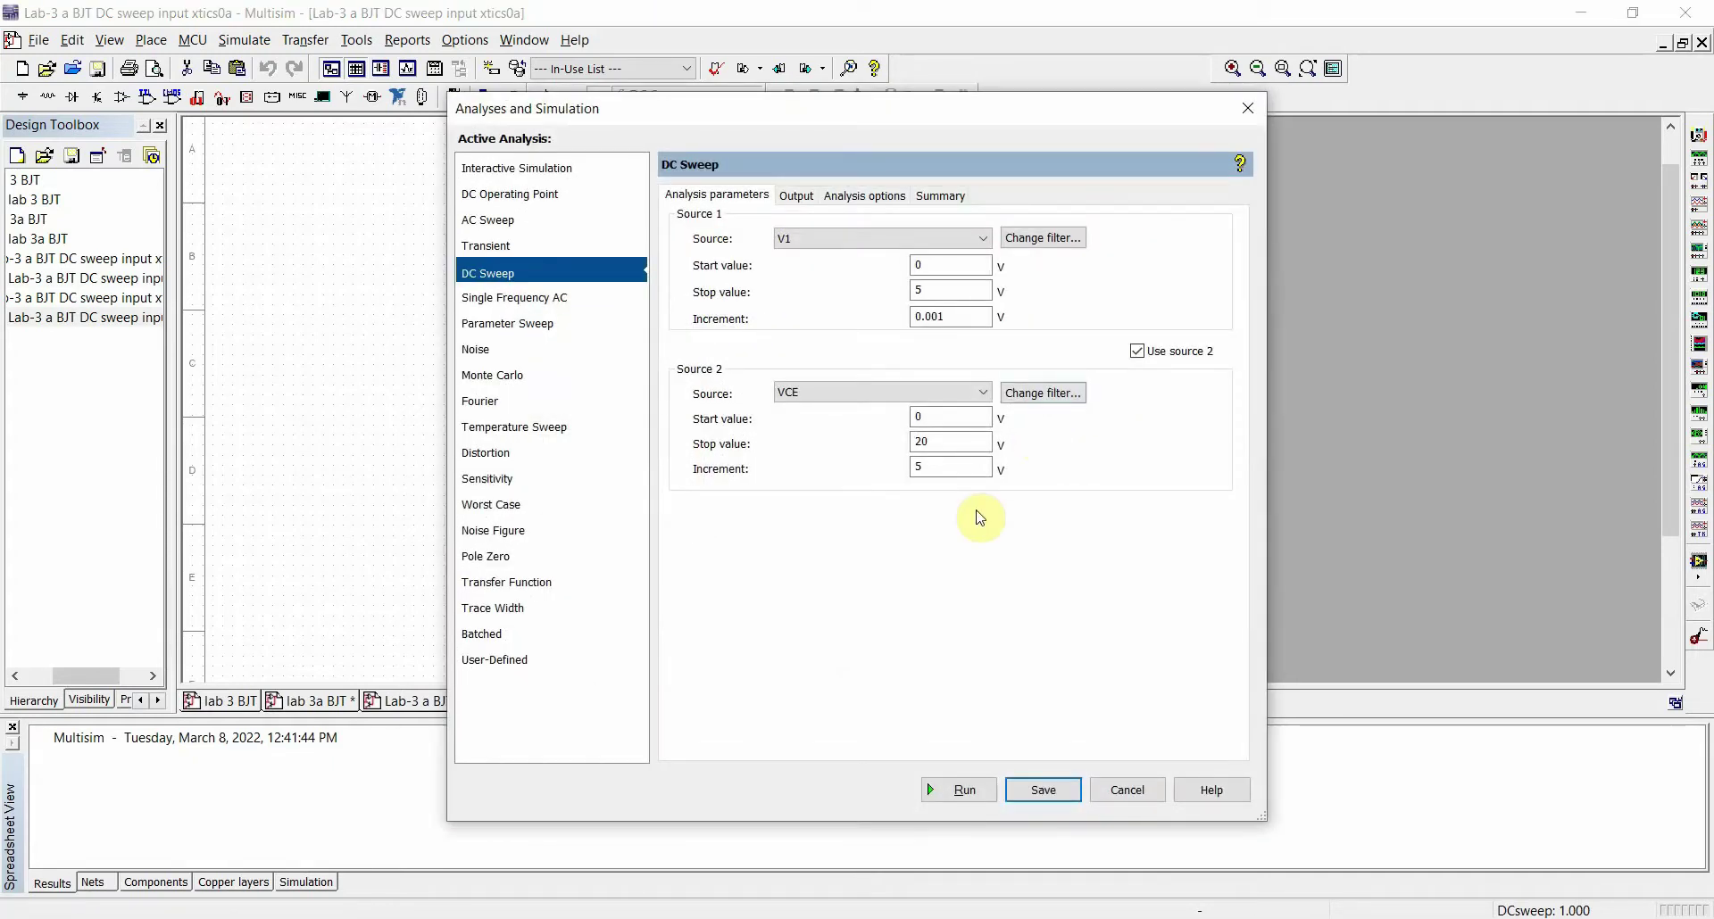
pyautogui.doubleClick(920, 440)
pyautogui.click(929, 469)
pyautogui.moveTo(922, 288); pyautogui.dragTo(893, 294)
pyautogui.moveTo(860, 114); pyautogui.dragTo(1049, 620)
pyautogui.moveTo(1035, 410); pyautogui.dragTo(1071, 157)
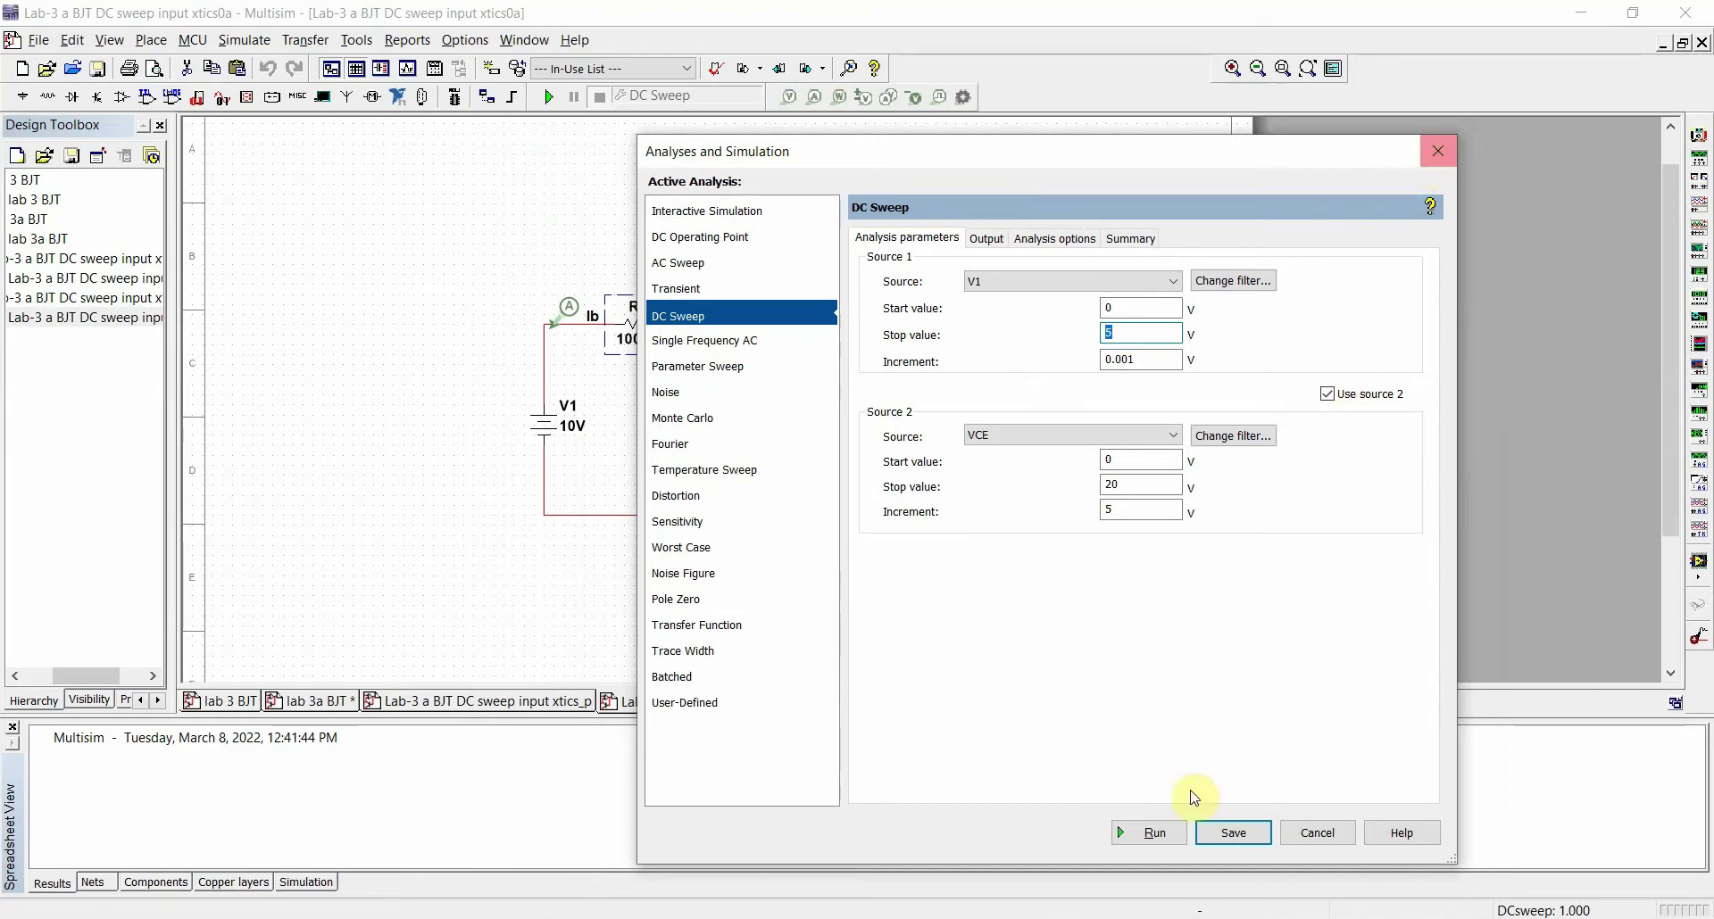
pyautogui.click(1165, 841)
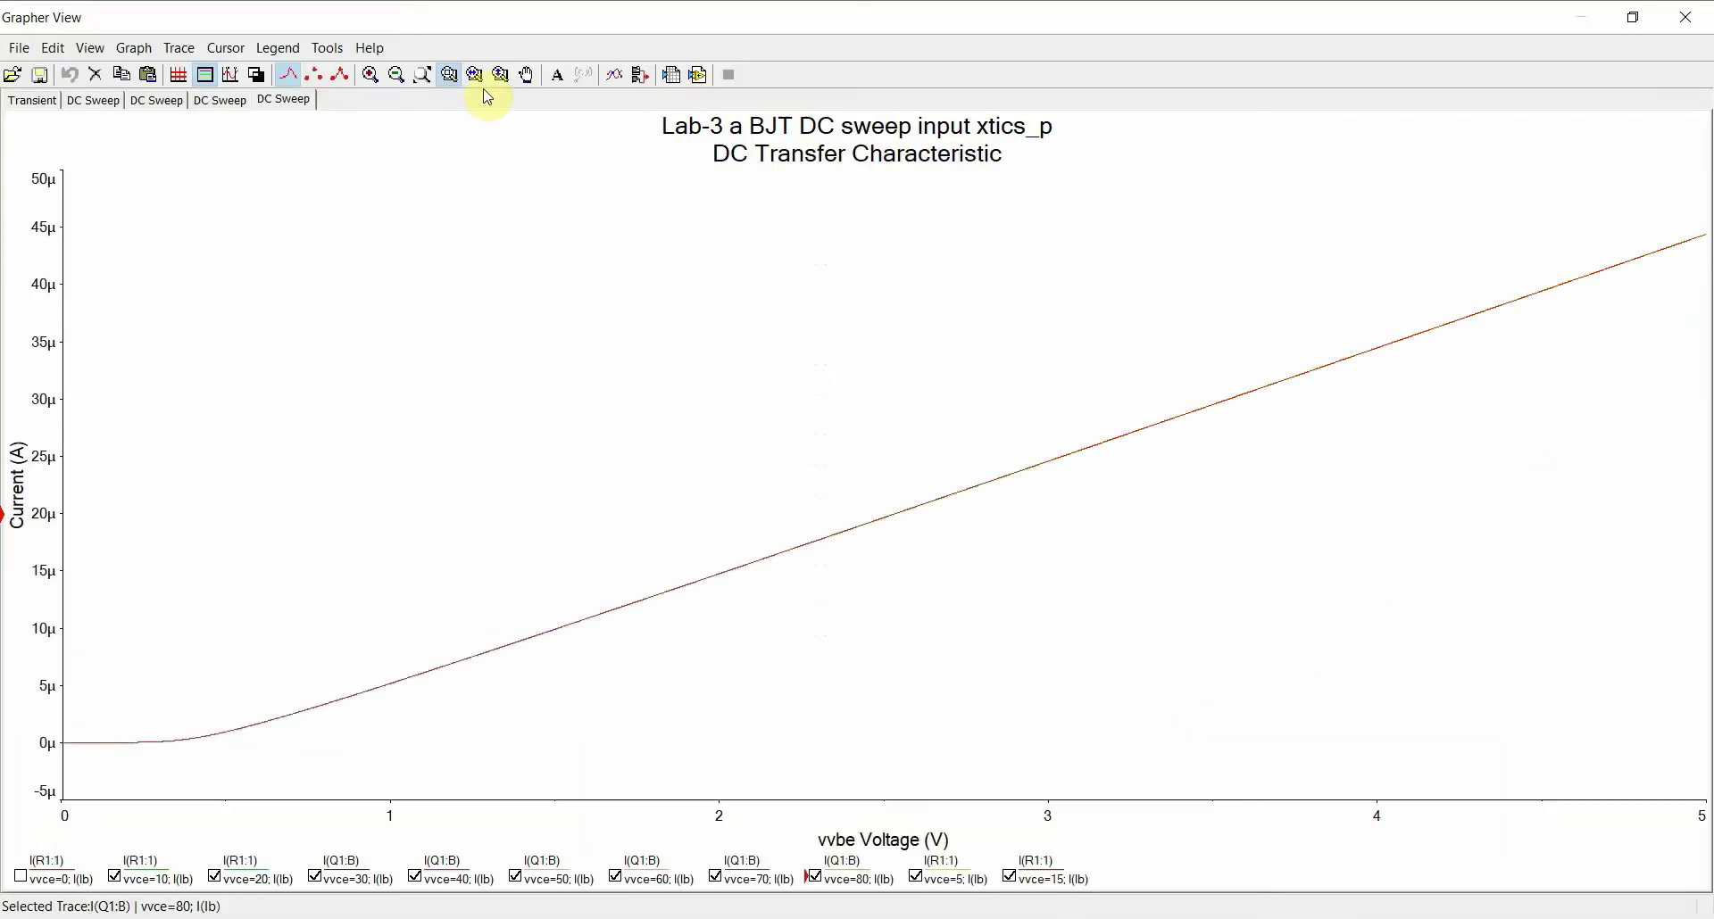
# Restore the Grapher View to a smaller window beside the schematic and delete all existing Transient and DC Sweep graph pages
pyautogui.click(1635, 17)
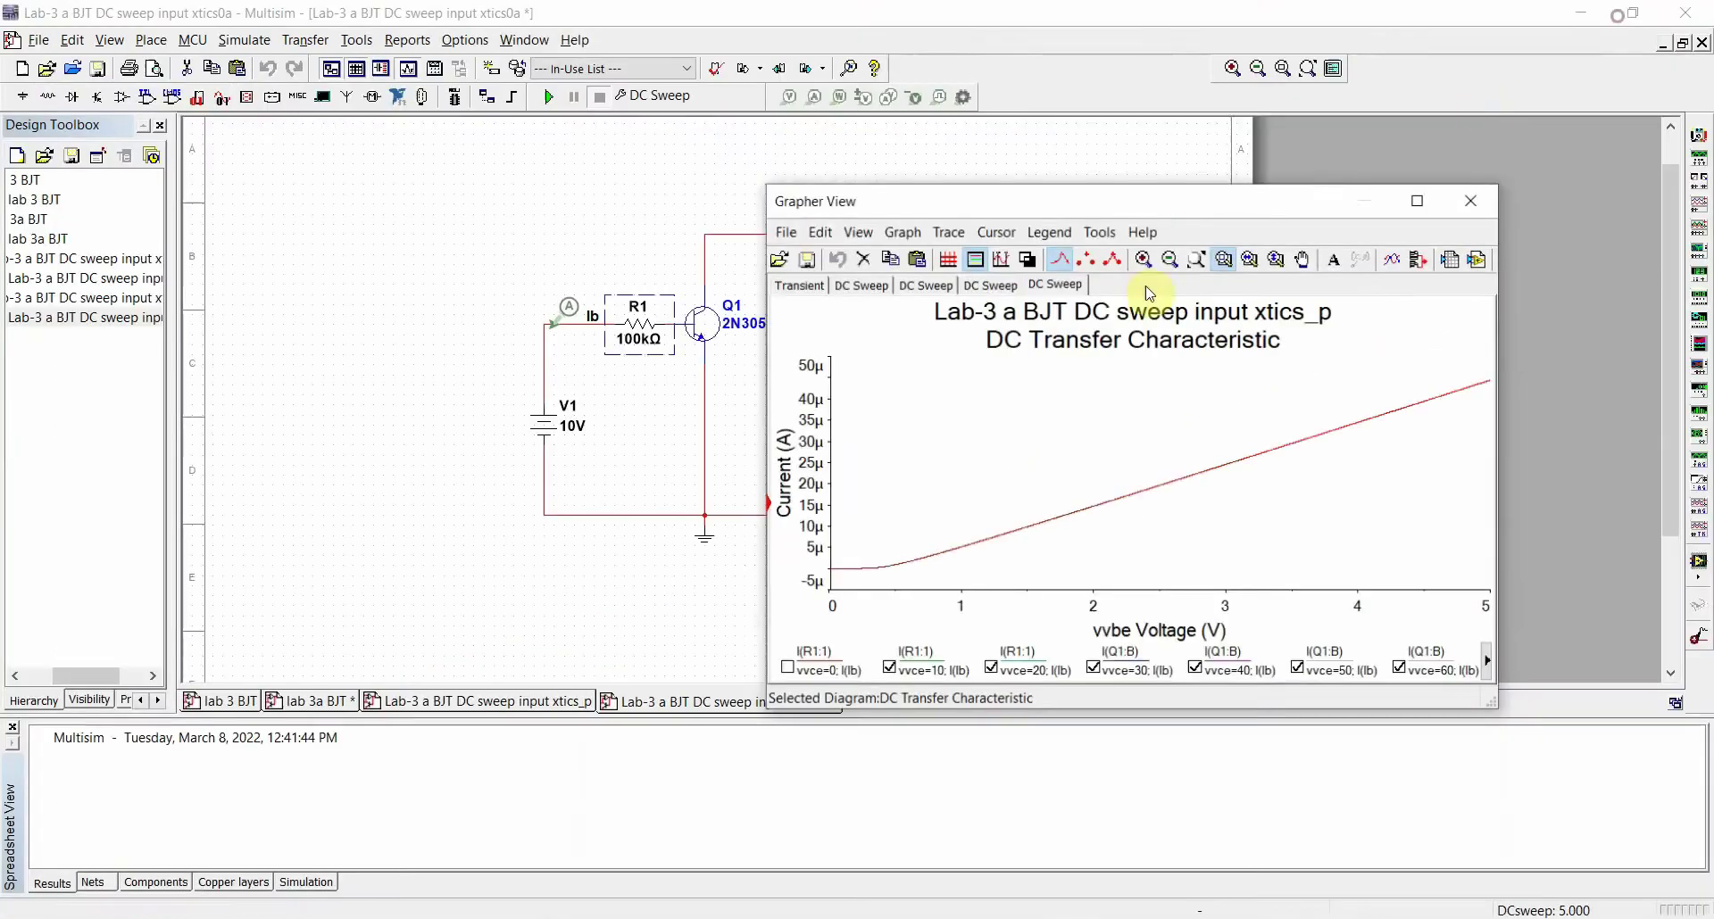
pyautogui.moveTo(1165, 223); pyautogui.dragTo(1200, 217)
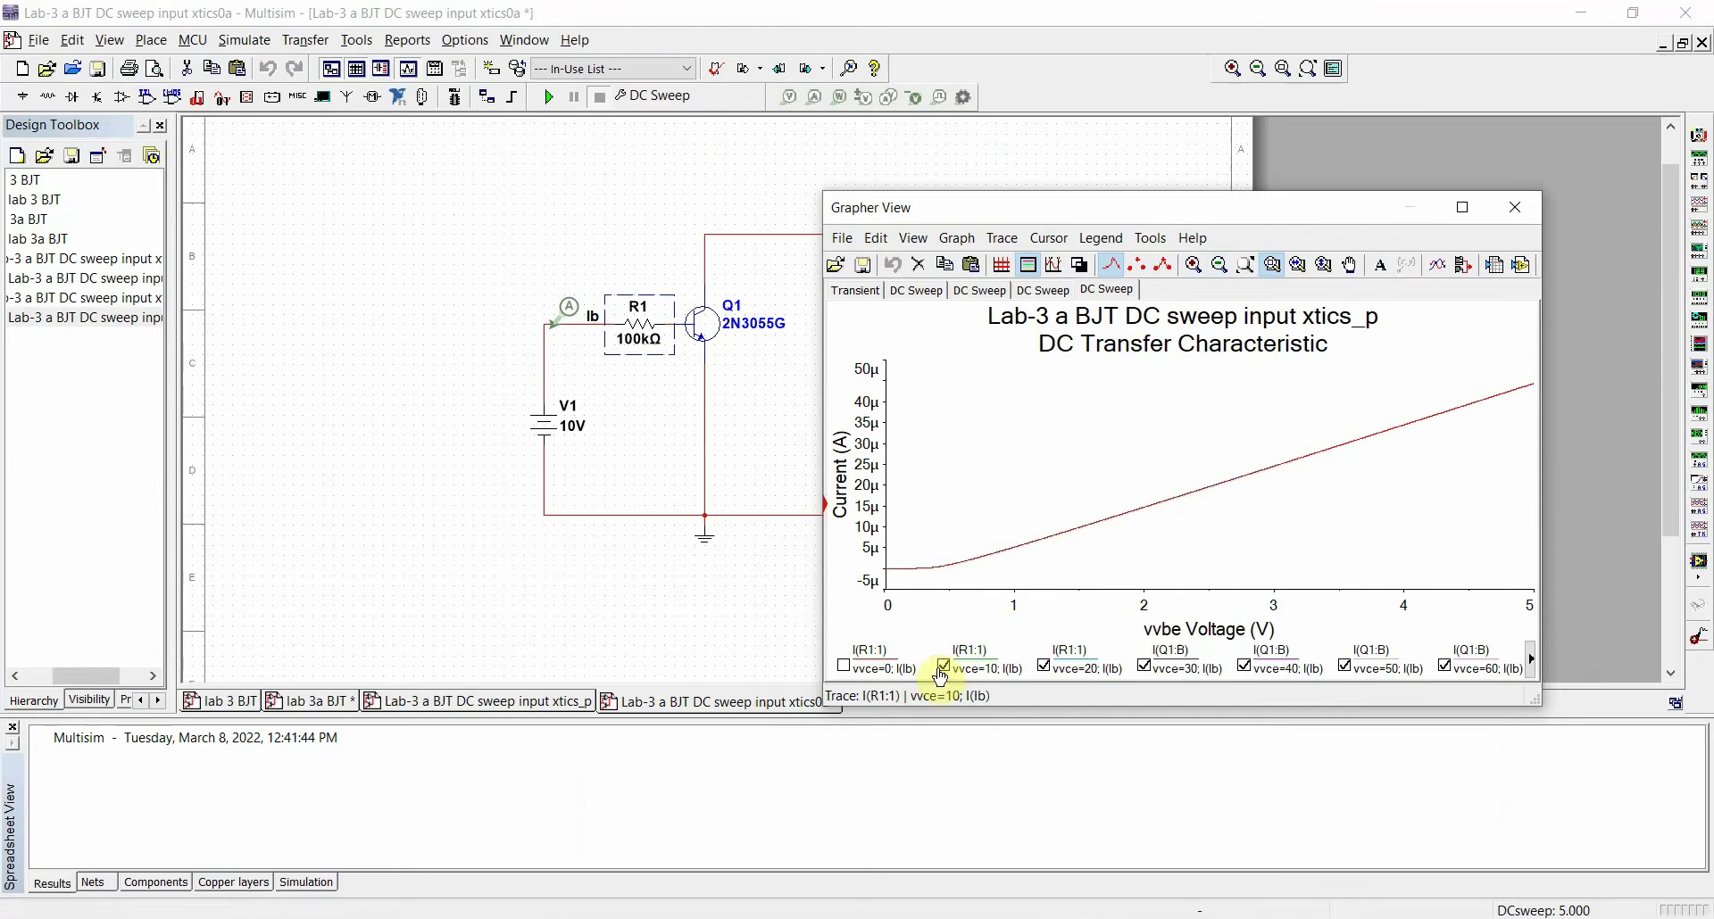
pyautogui.click(918, 265)
pyautogui.click(919, 266)
pyautogui.click(918, 265)
pyautogui.click(918, 265)
pyautogui.click(918, 265)
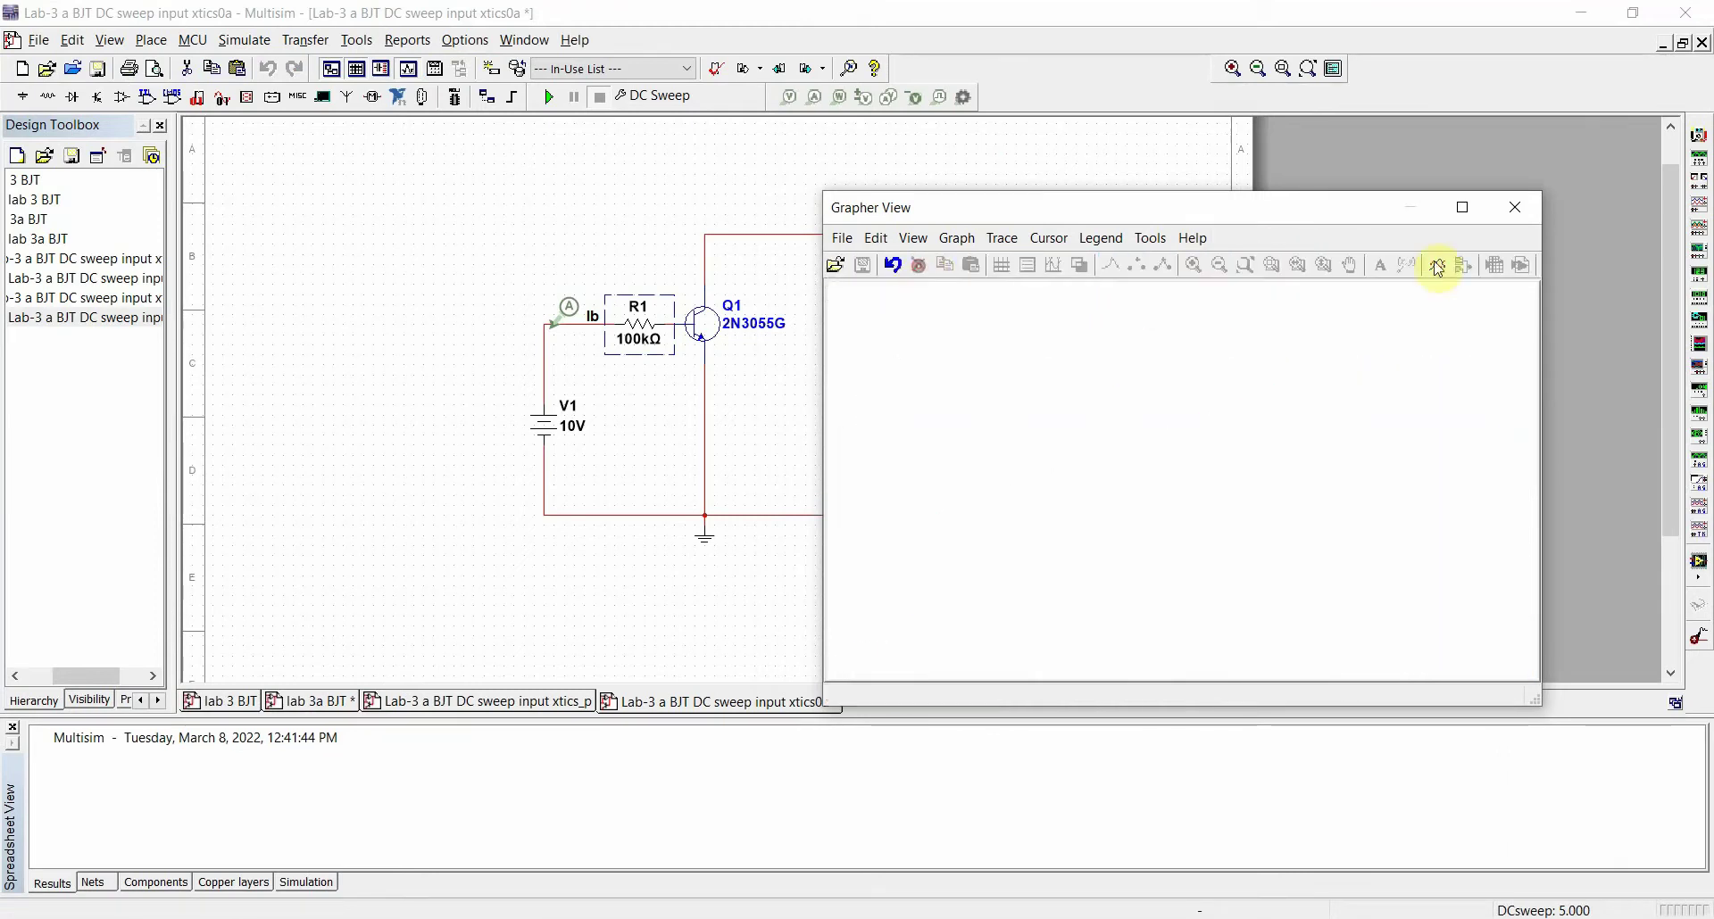
# Rerun the DC sweep from the xtics0a schematic and switch the new graph to a white background
pyautogui.click(1525, 217)
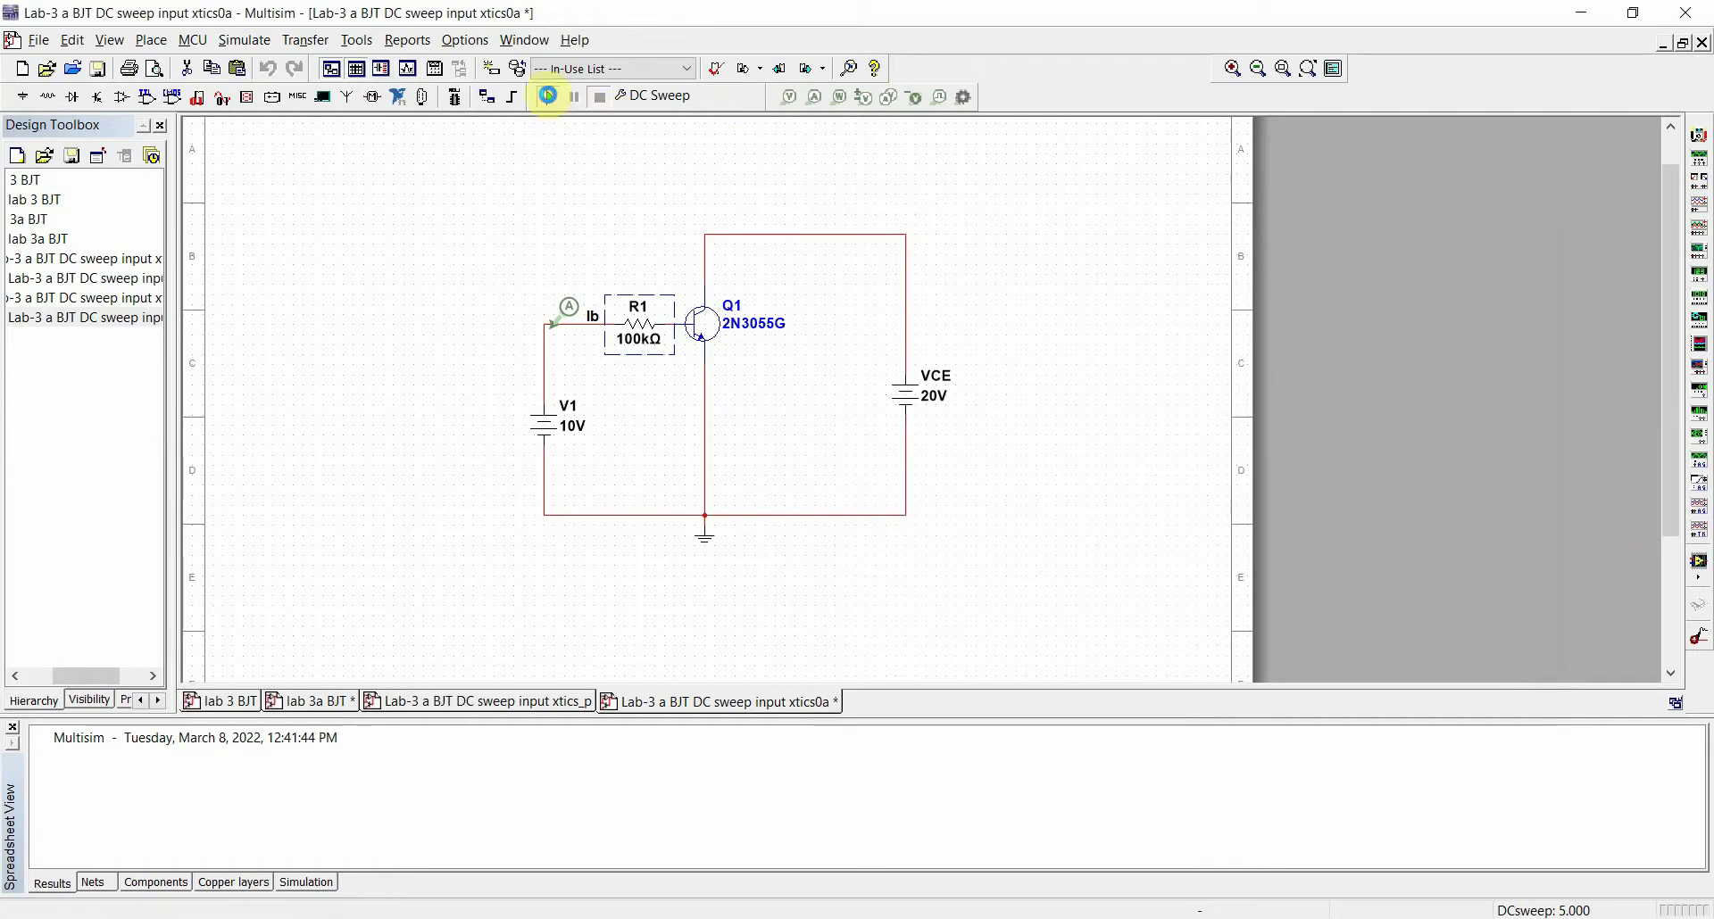
pyautogui.click(548, 97)
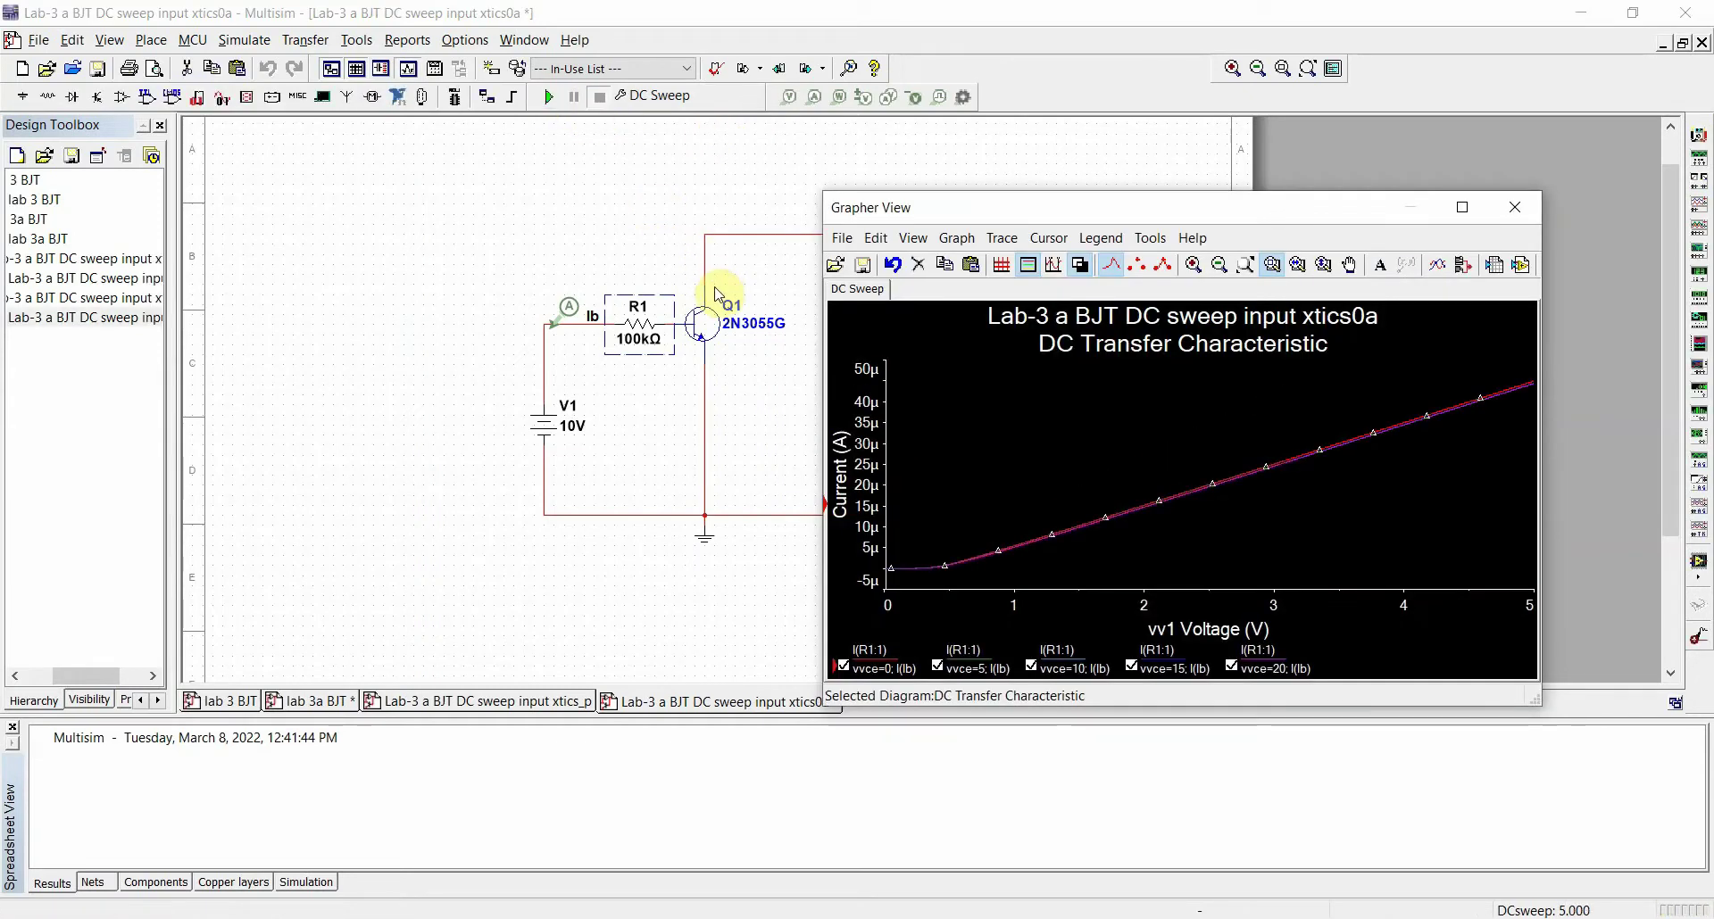
pyautogui.click(1079, 264)
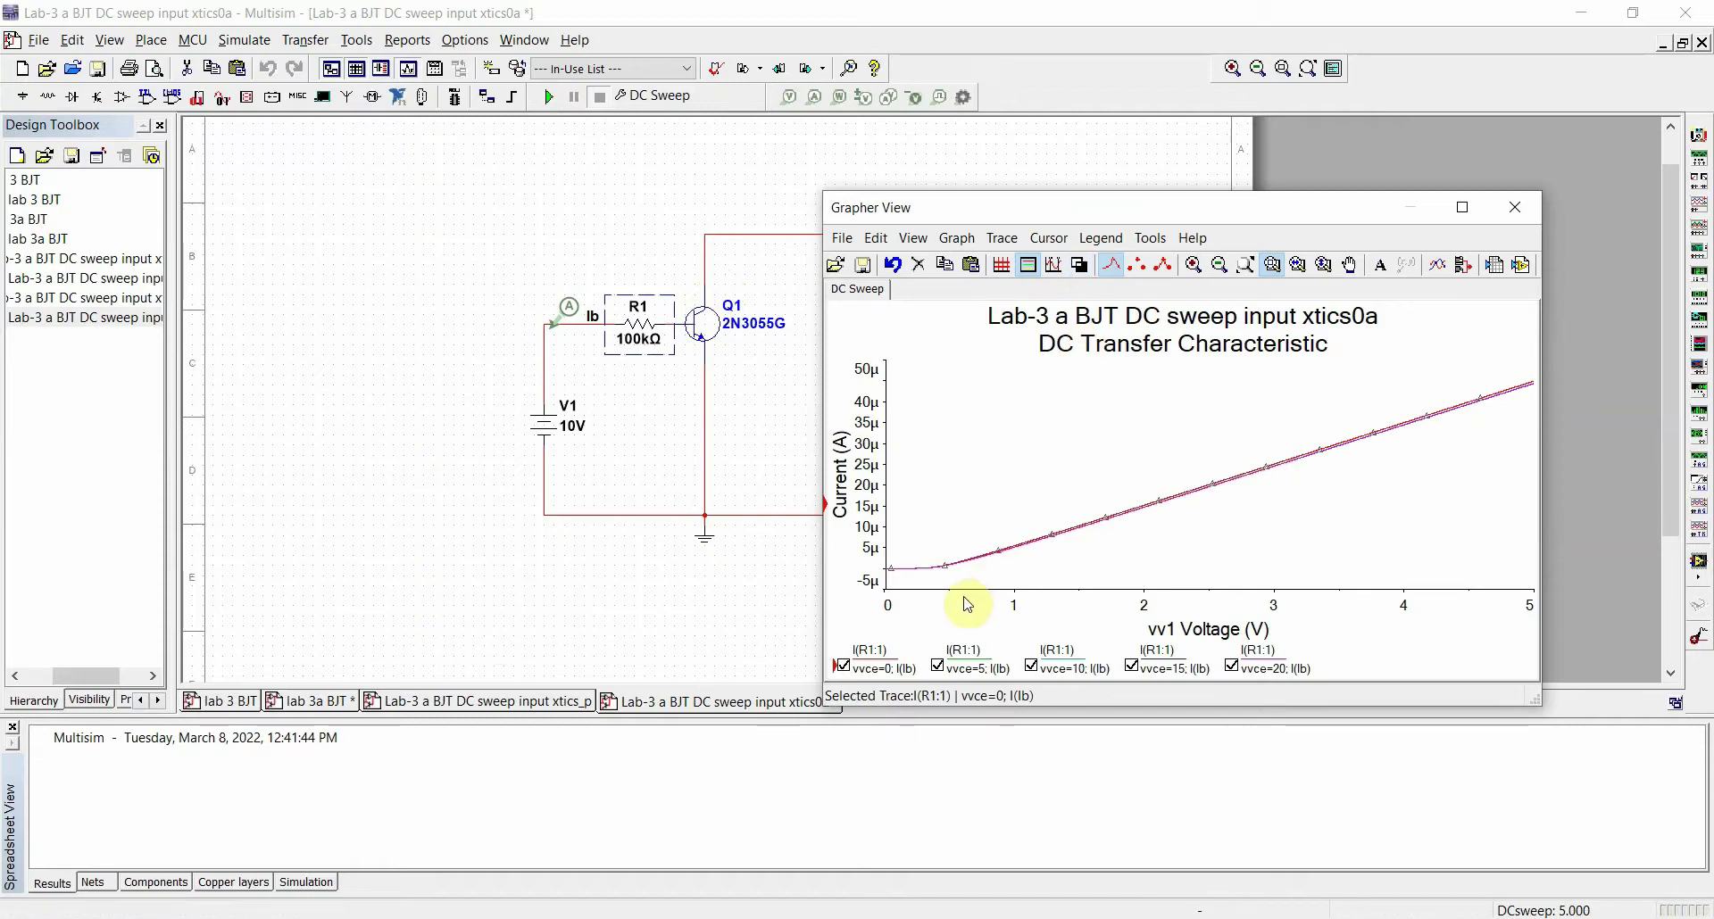
# Compare the plotted DC sweep traces with the base characteristics in Figure 3.14 of Notes BJT.pdf, switching between Multisim and Acrobat Reader
pyautogui.moveTo(1023, 218); pyautogui.dragTo(939, 184)
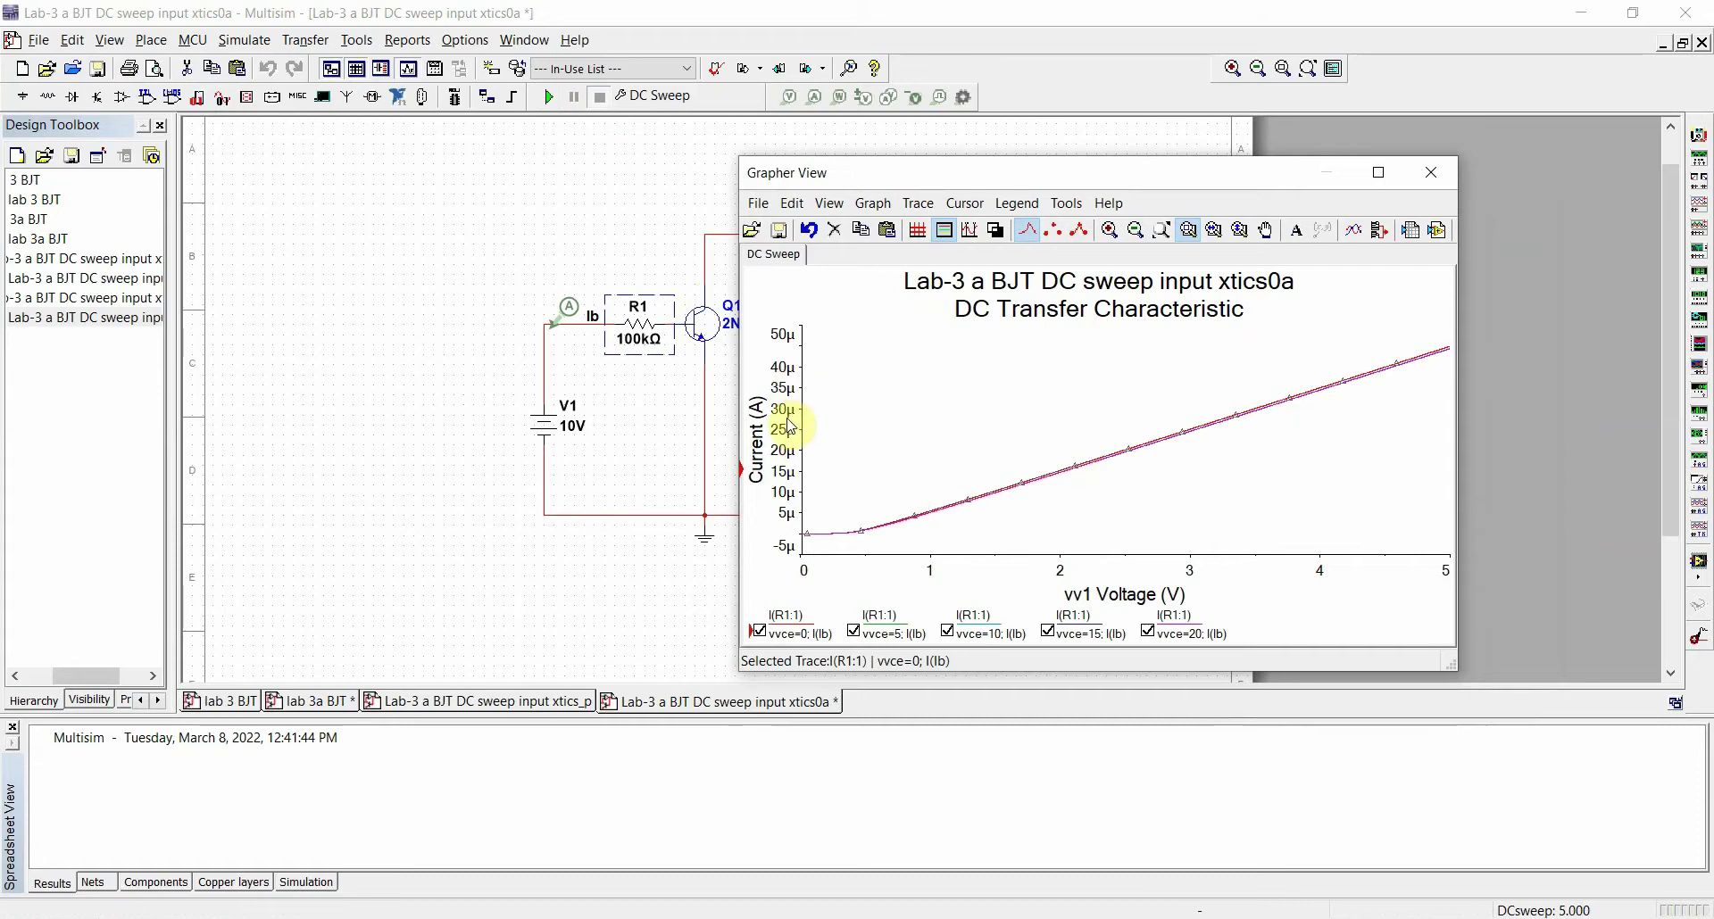
pyautogui.click(796, 918)
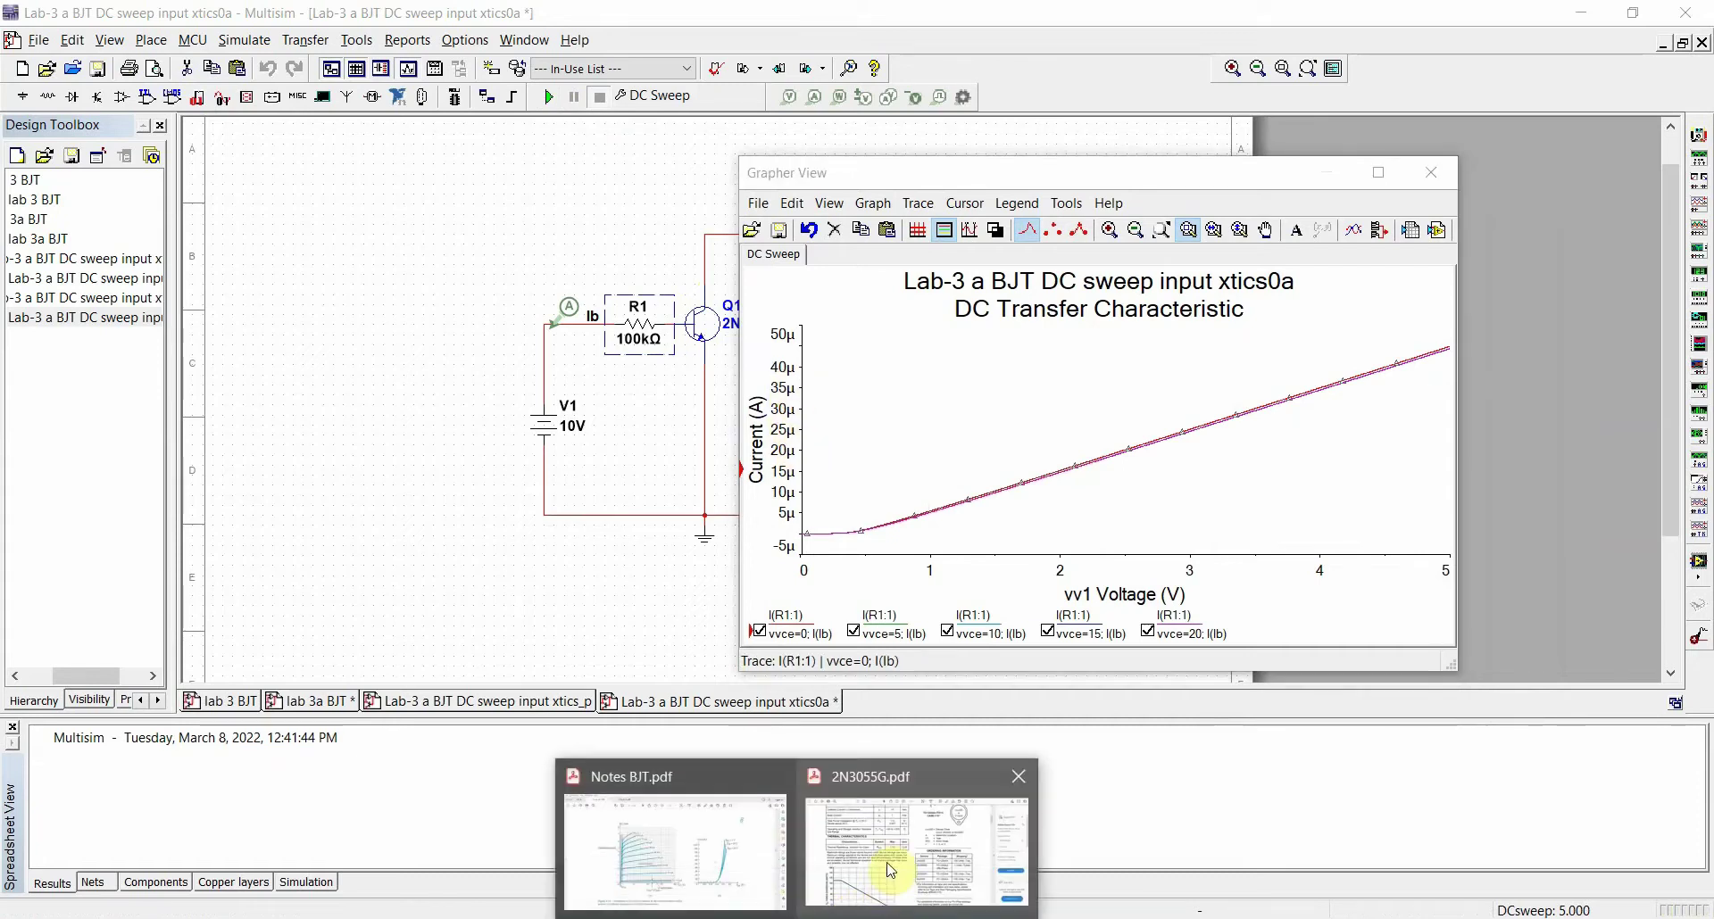
pyautogui.click(768, 860)
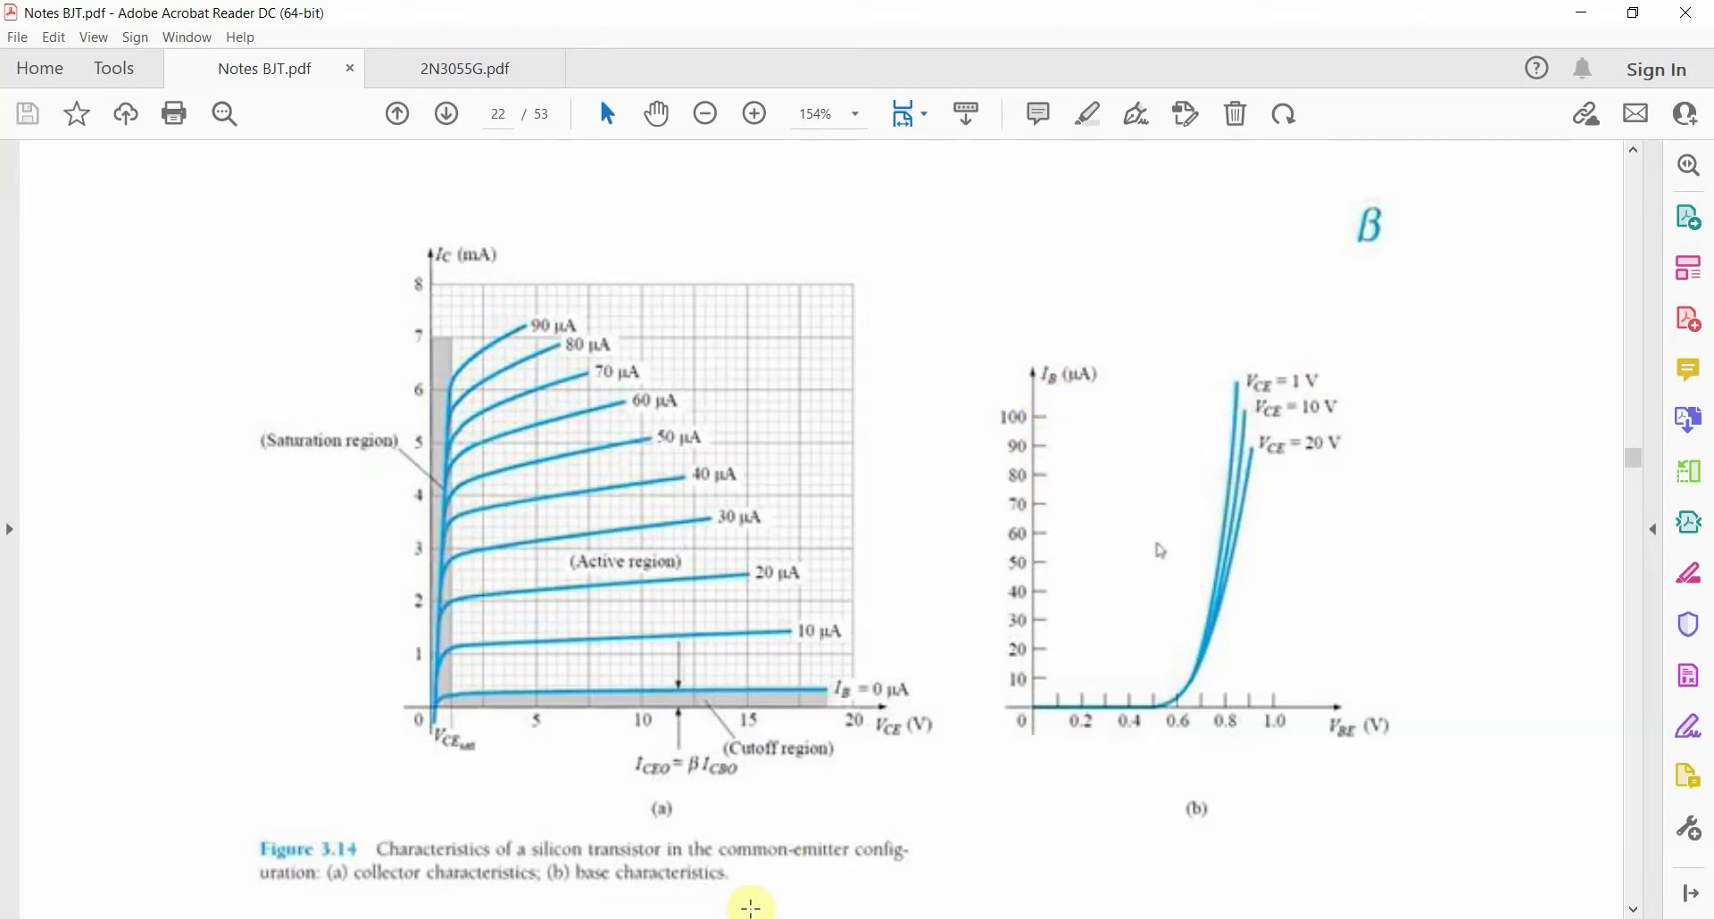
pyautogui.click(750, 918)
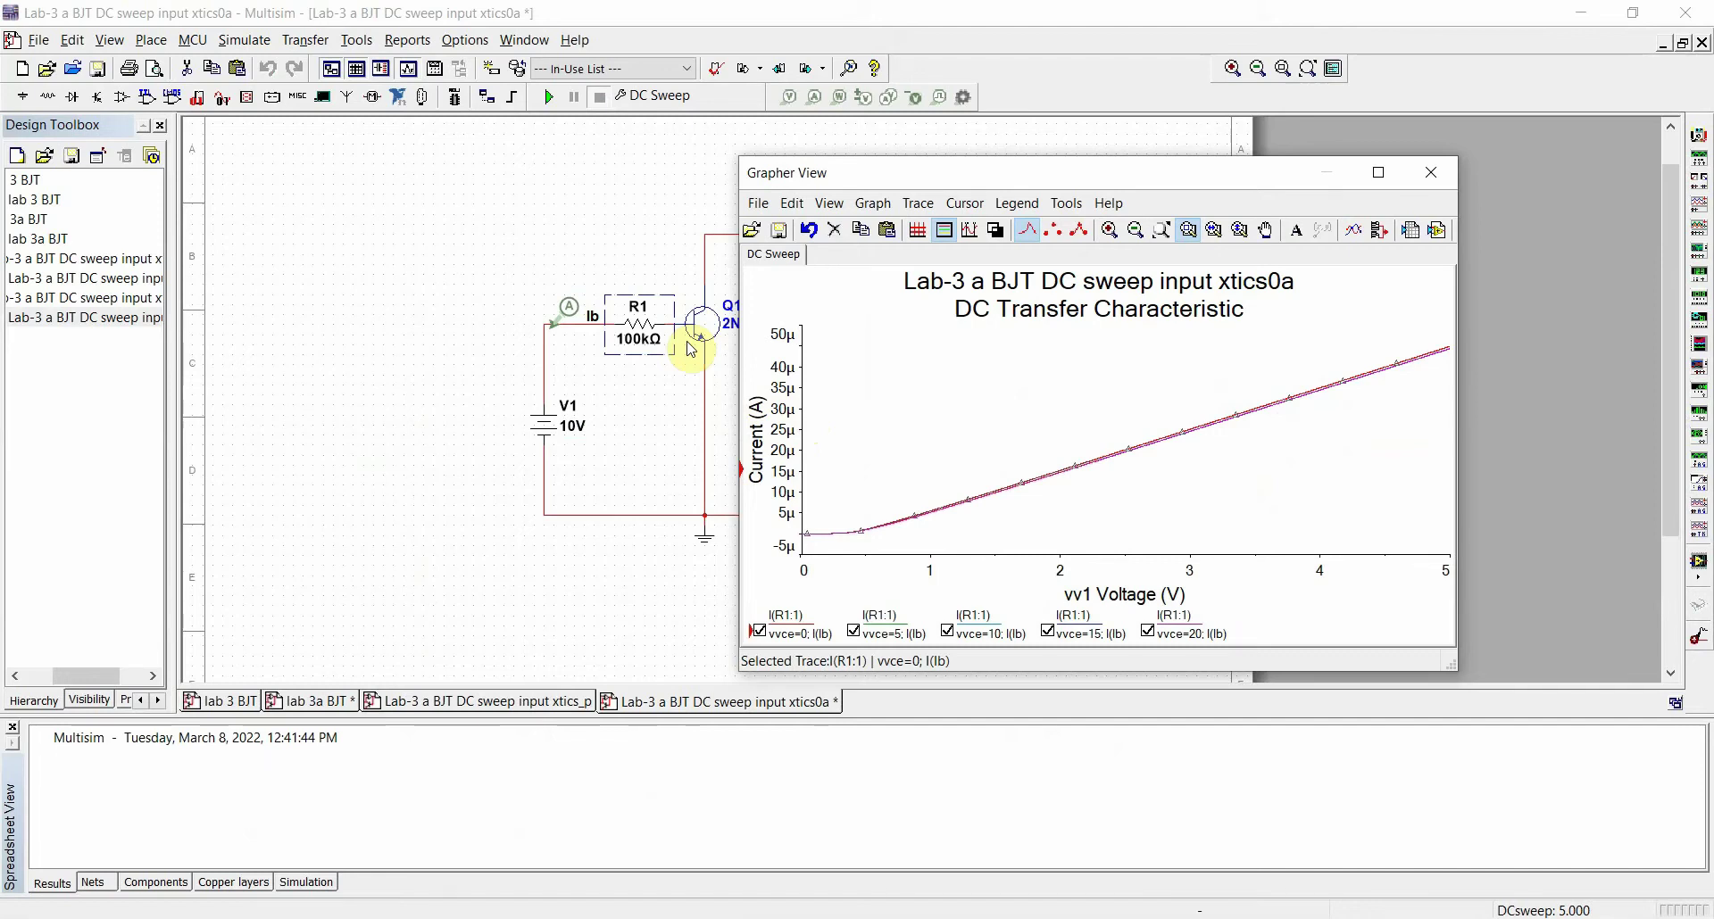
pyautogui.moveTo(771, 901)
pyautogui.click(923, 857)
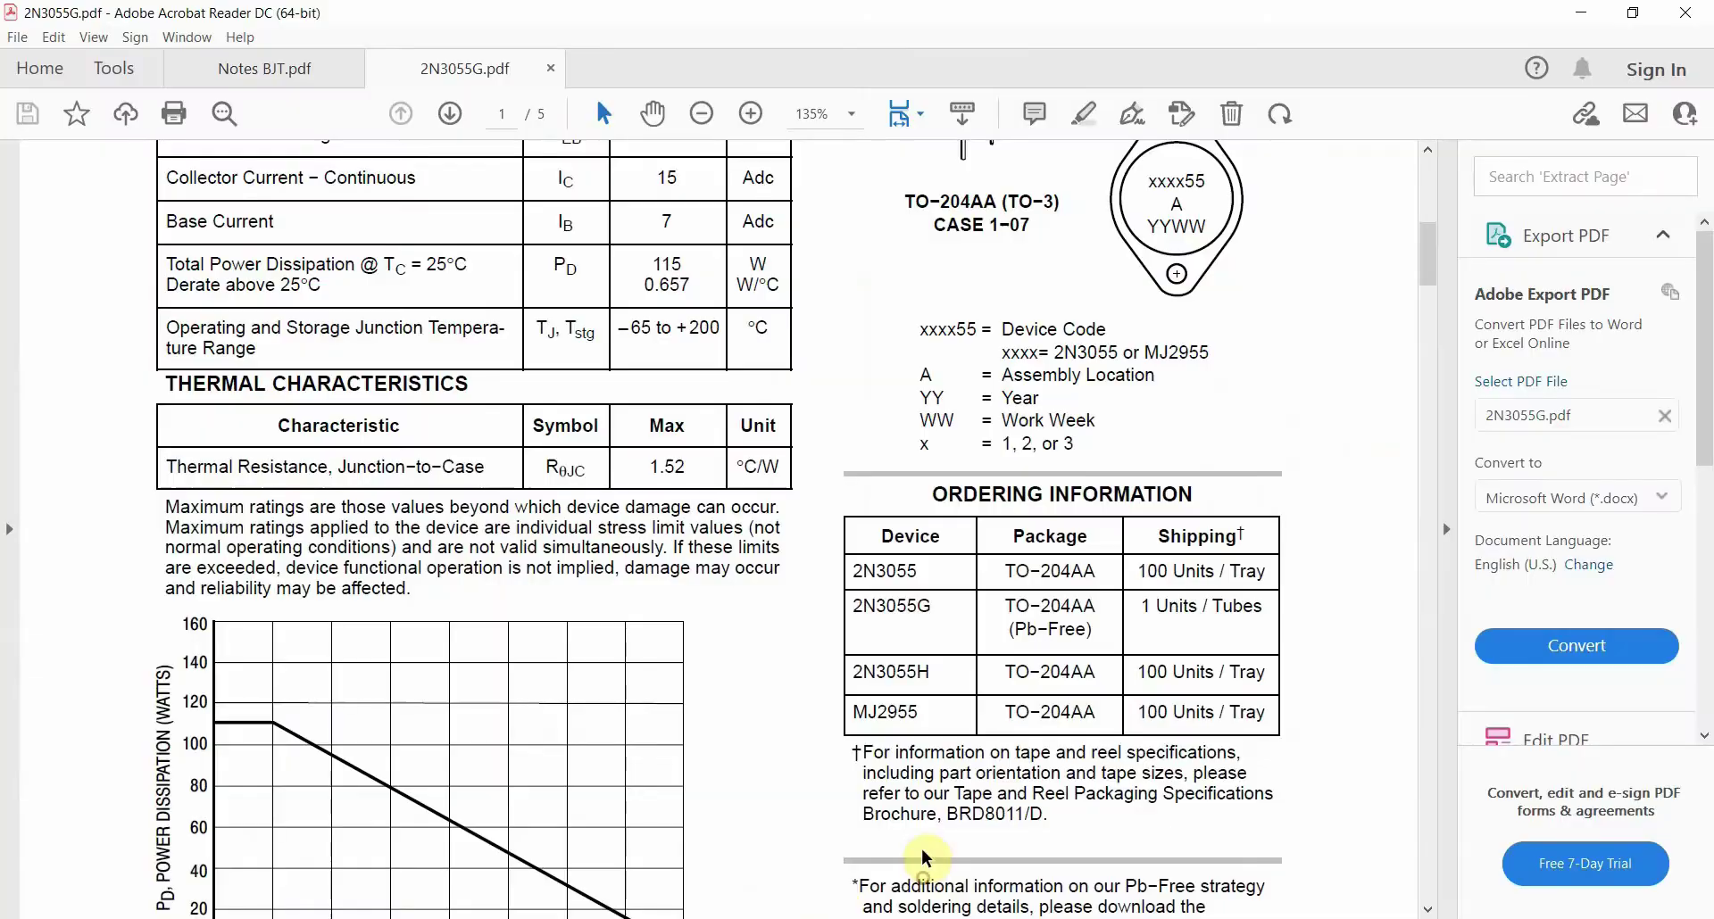
pyautogui.click(714, 853)
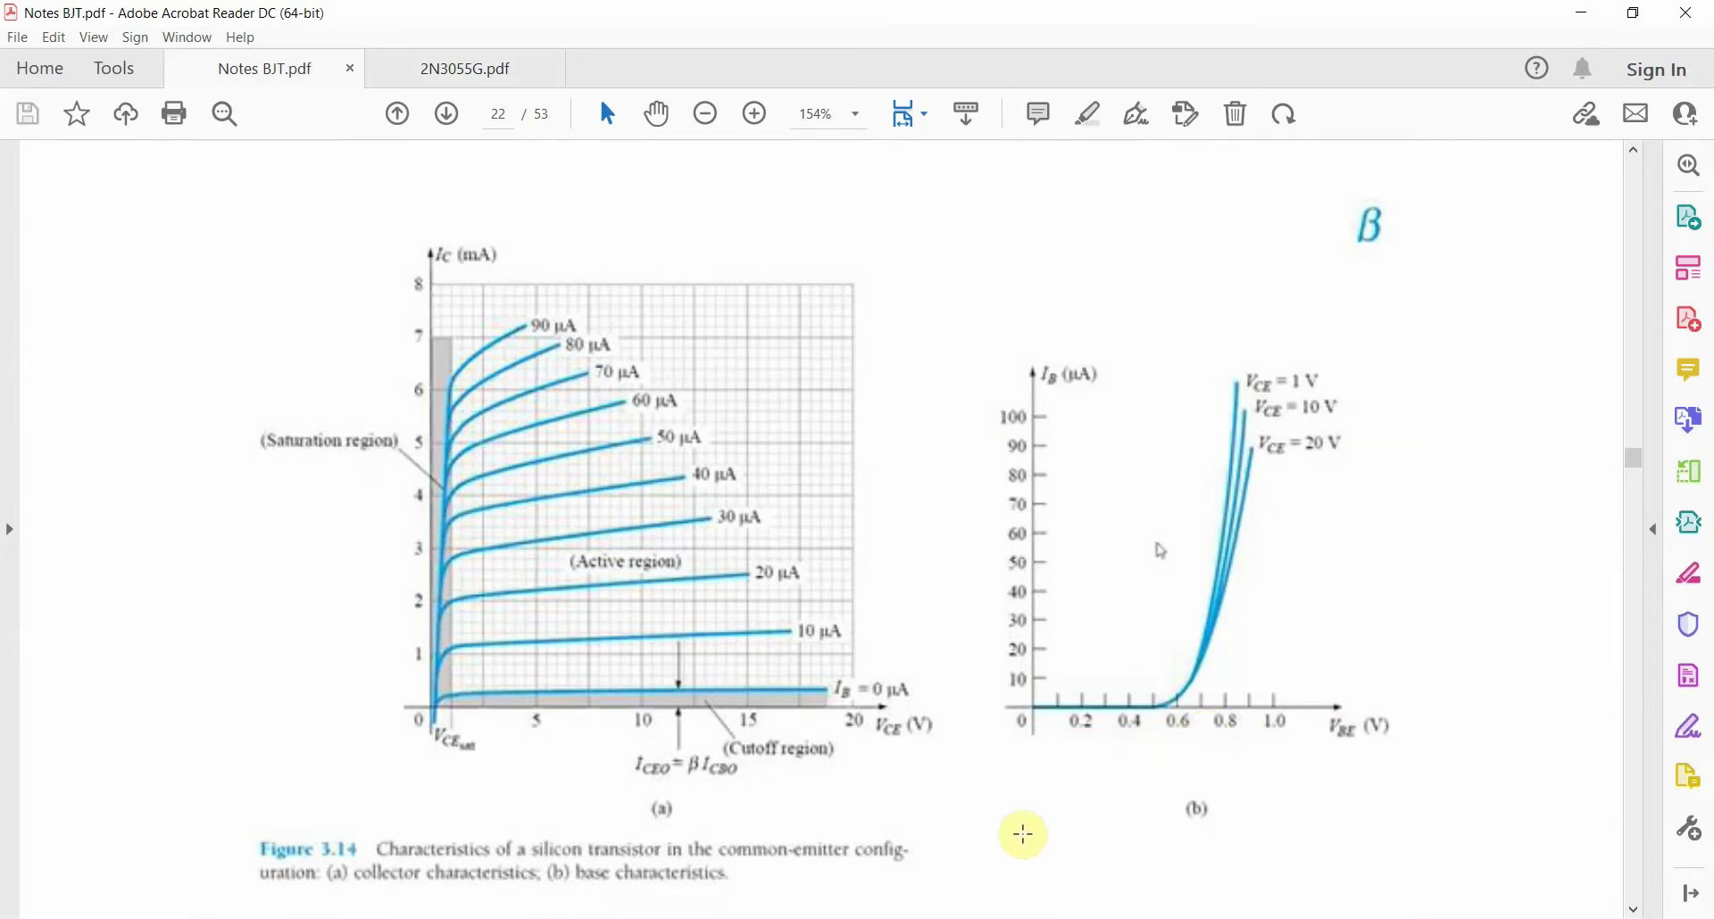
pyautogui.click(741, 918)
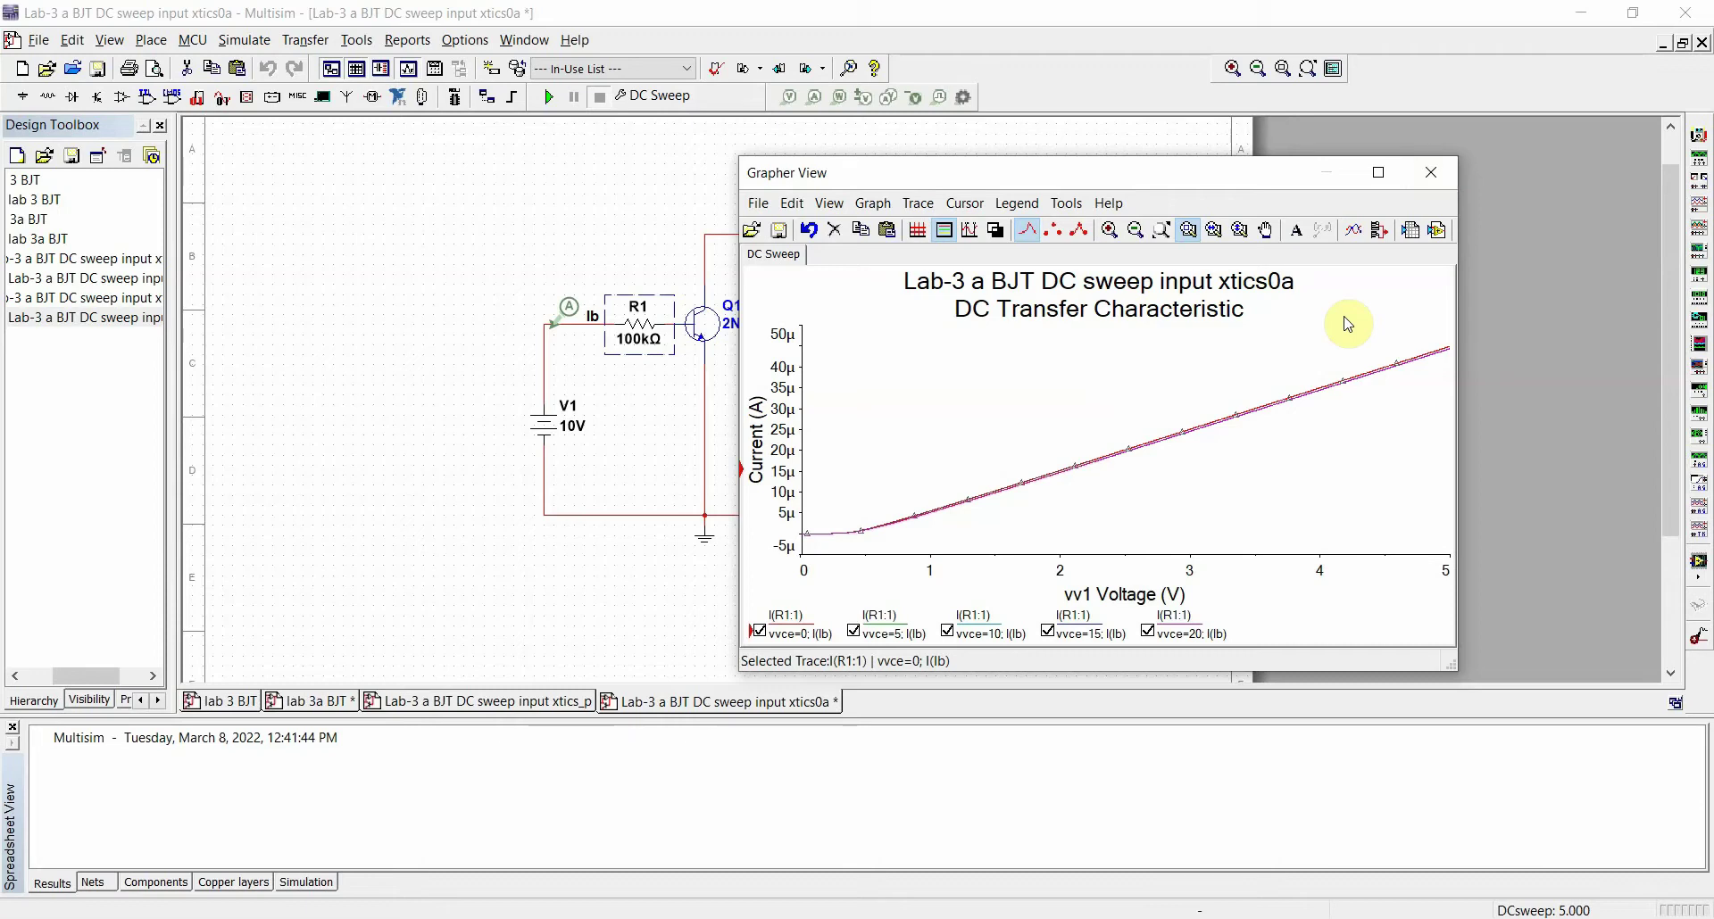
# Close the DC sweep graph and open the DC Sweep analysis settings to check the V1 sweep range
pyautogui.click(551, 433)
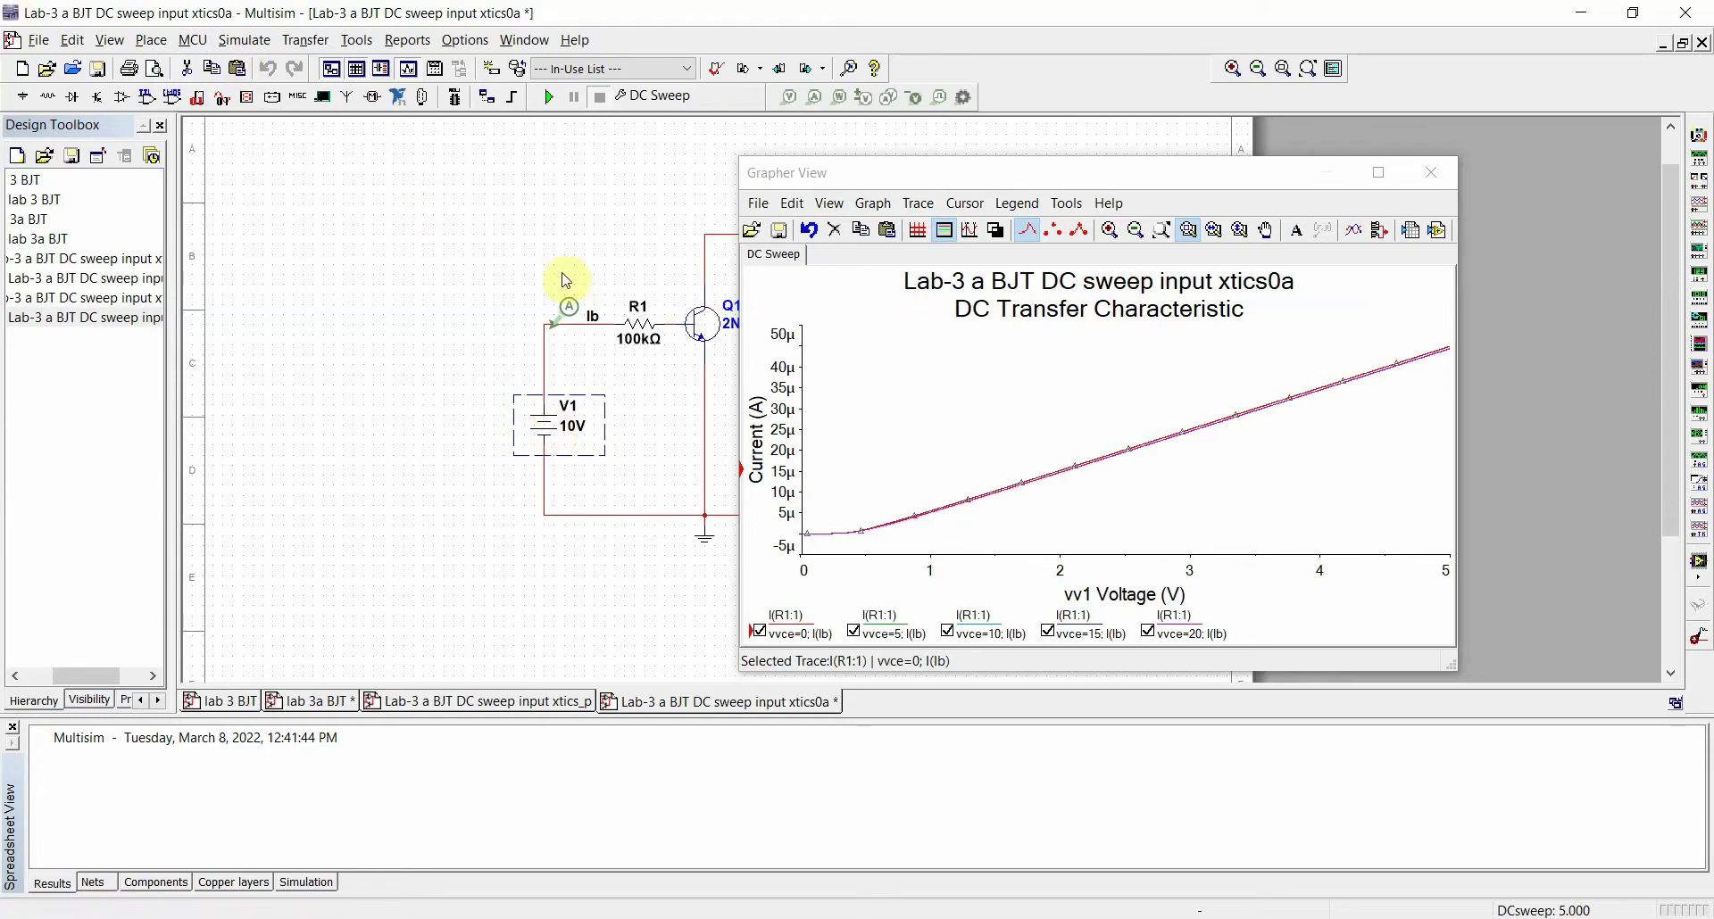
pyautogui.click(1448, 174)
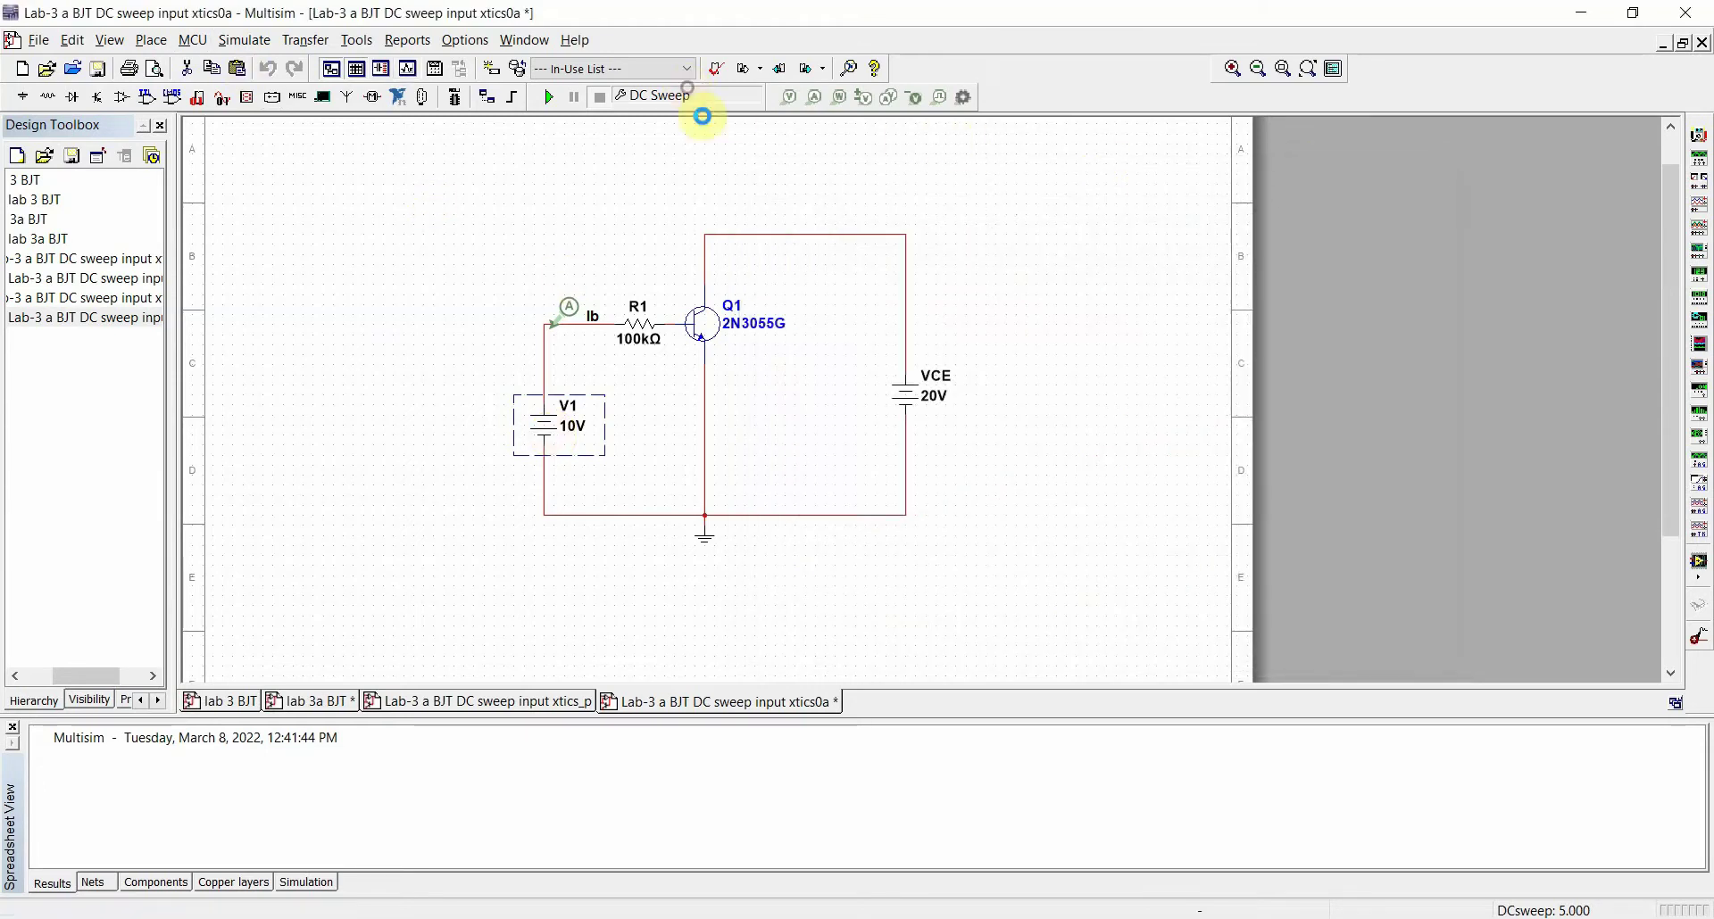
pyautogui.click(691, 98)
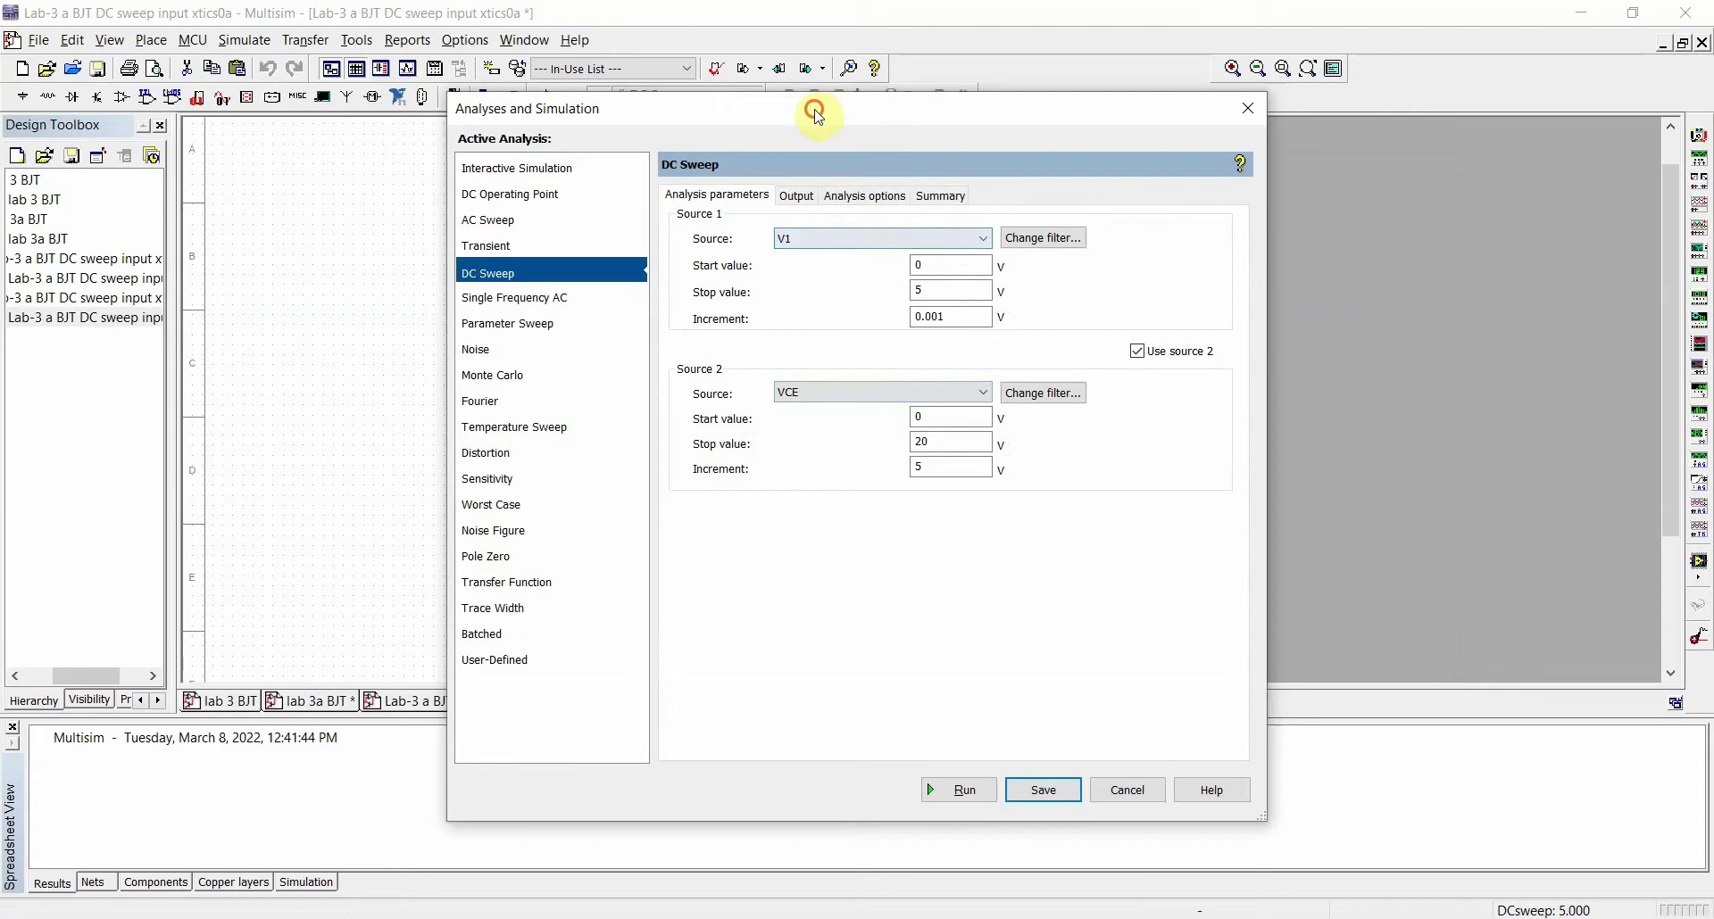
pyautogui.moveTo(813, 108); pyautogui.dragTo(1073, 82)
pyautogui.click(1199, 265)
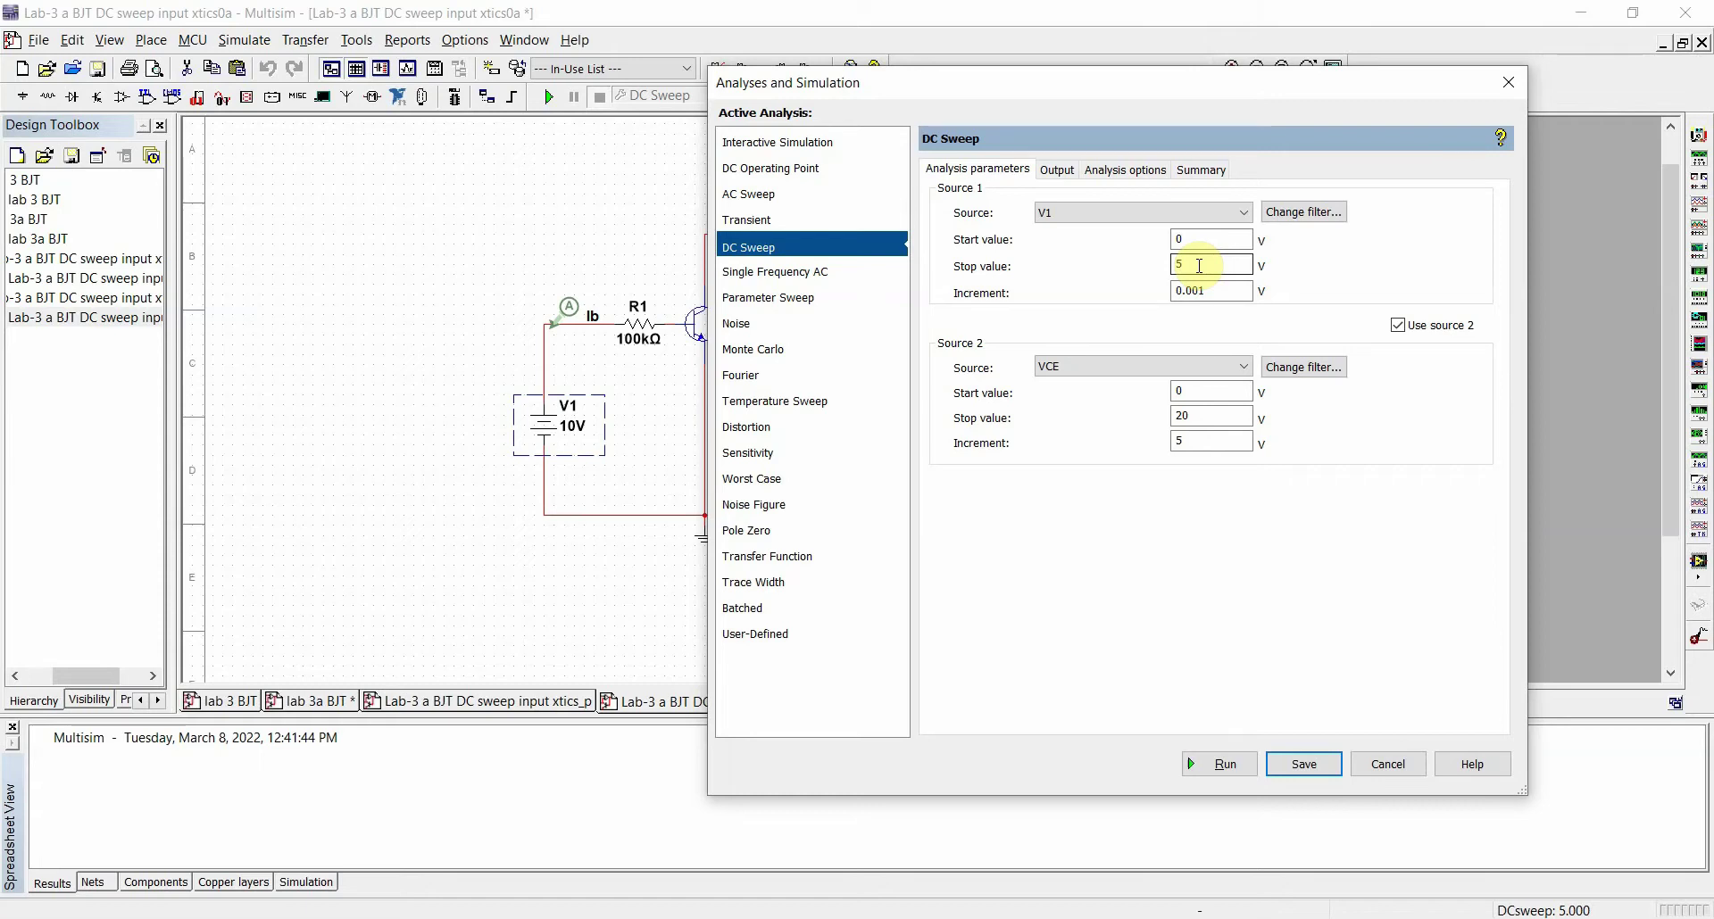
# Review the available choices for Source 1 and Source 2 in the DC sweep parameters, and close the settings without saving
pyautogui.click(1074, 215)
pyautogui.click(1074, 214)
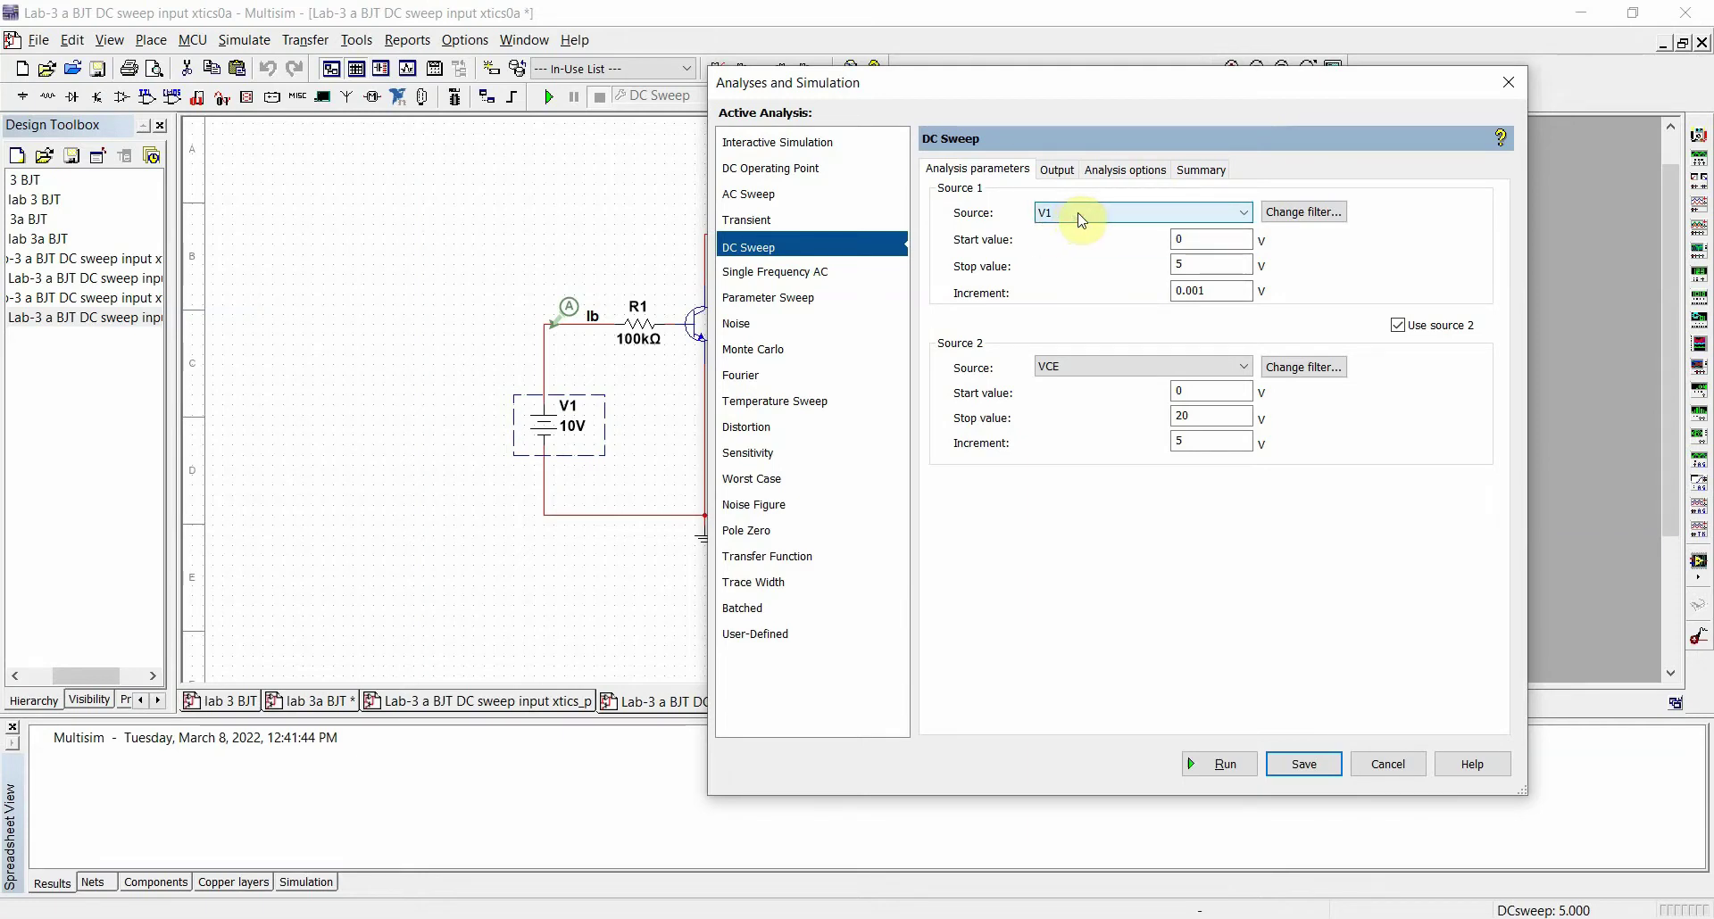
pyautogui.click(1080, 219)
pyautogui.click(1080, 219)
pyautogui.click(1085, 365)
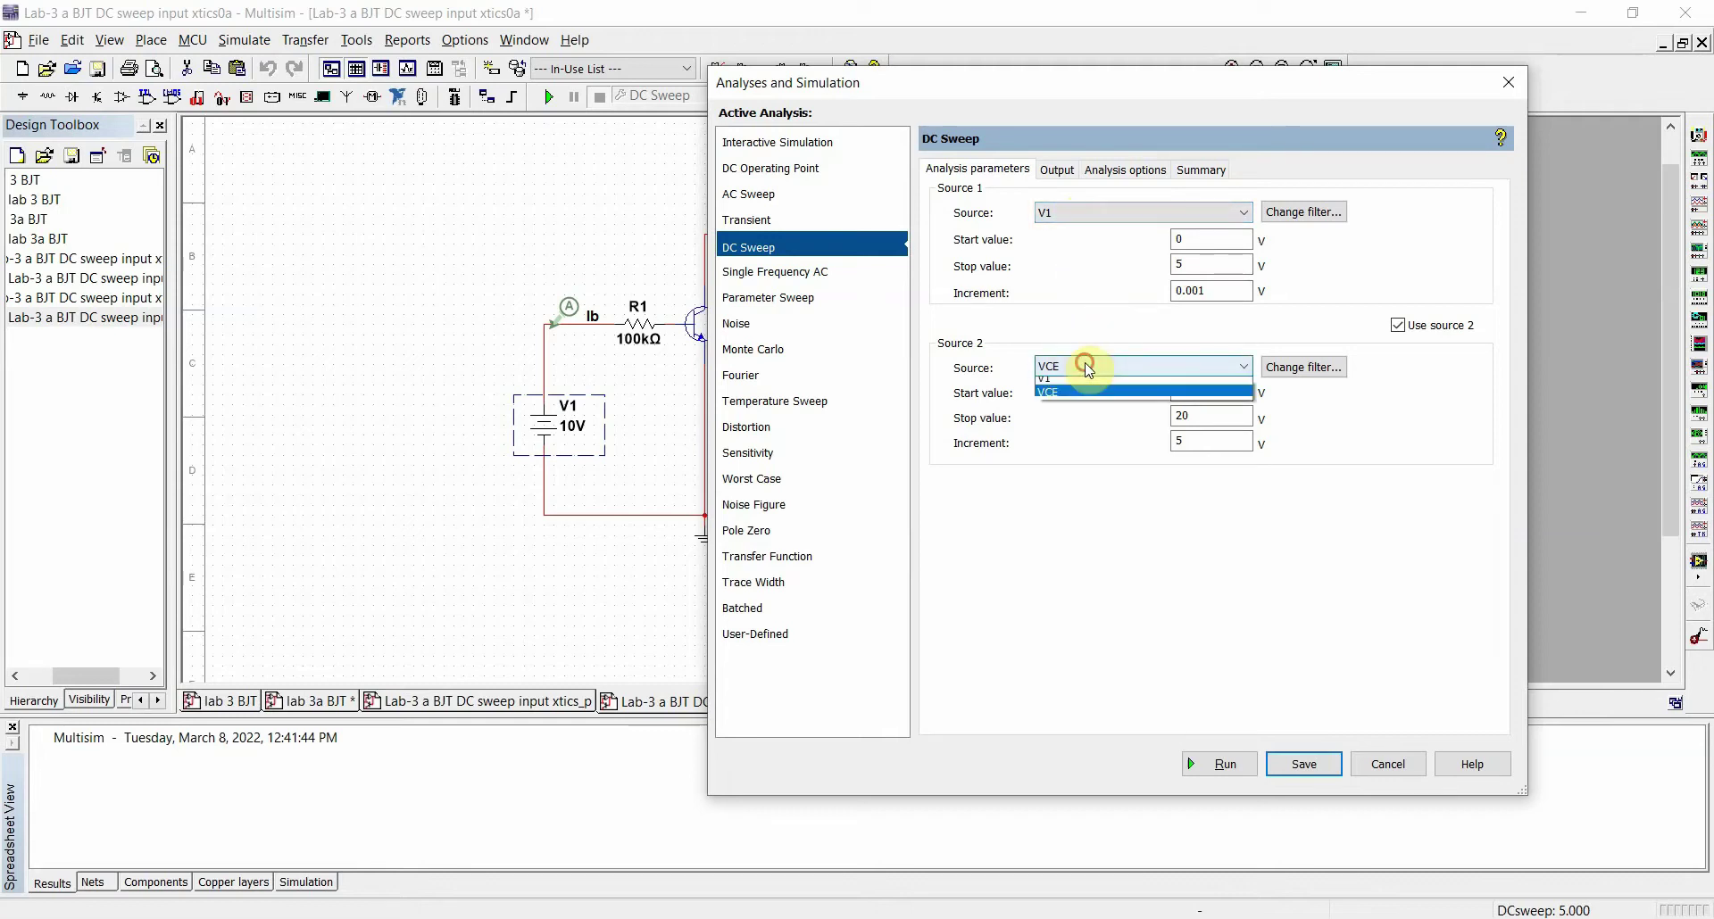
pyautogui.click(1085, 365)
pyautogui.click(1386, 288)
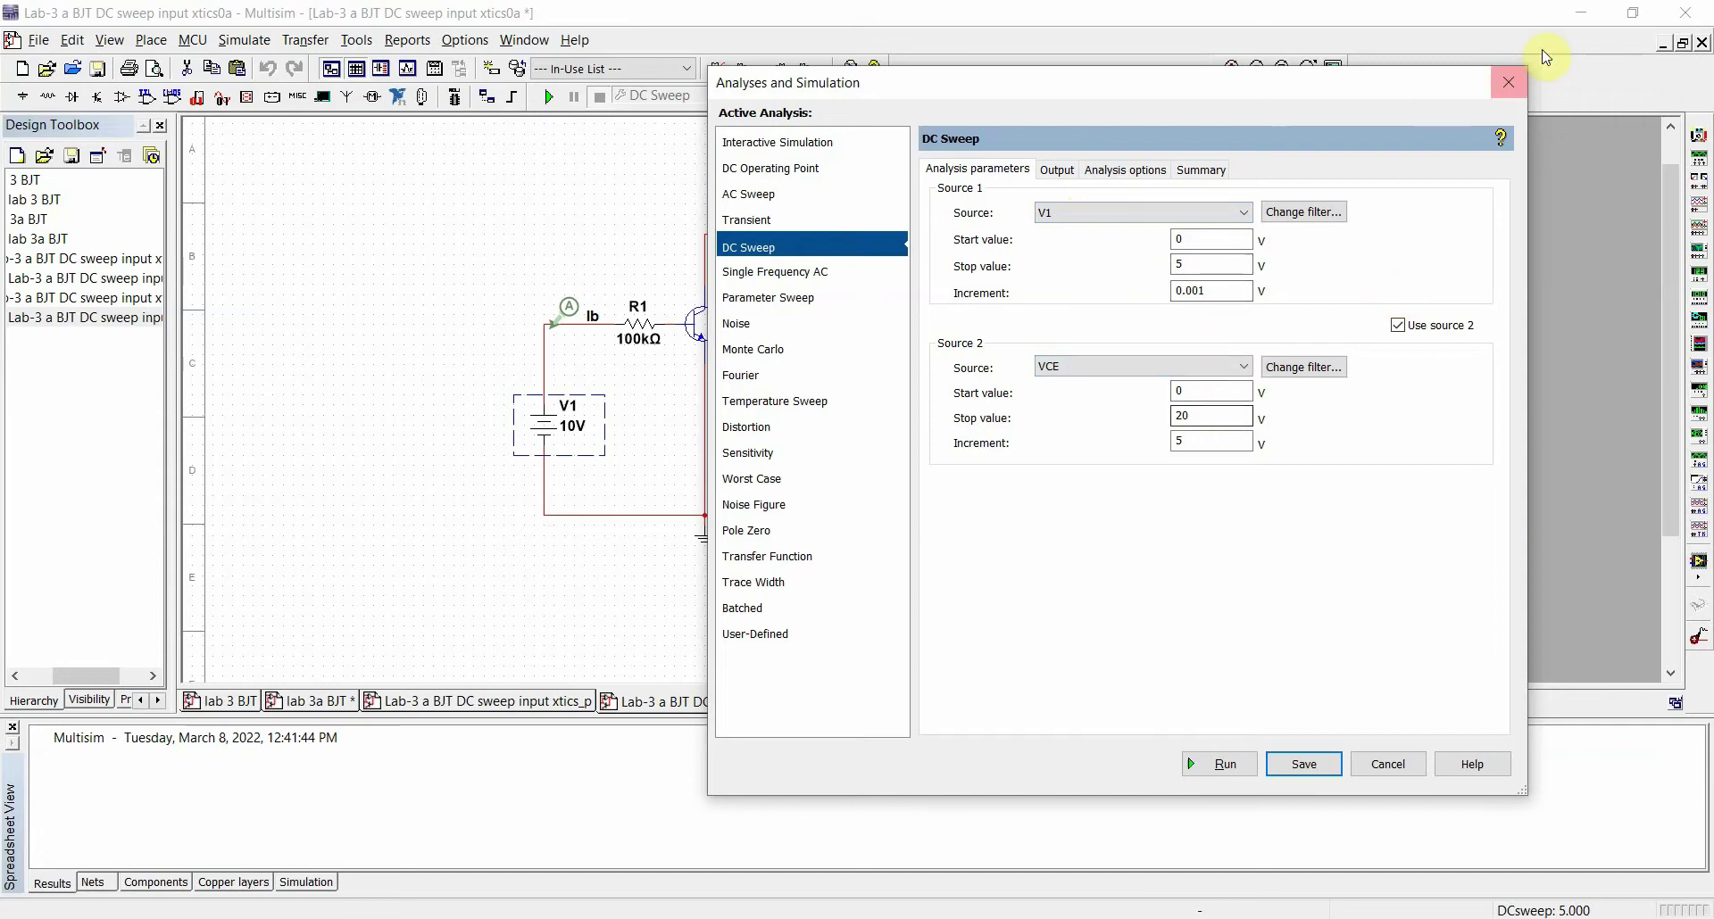
pyautogui.click(1506, 89)
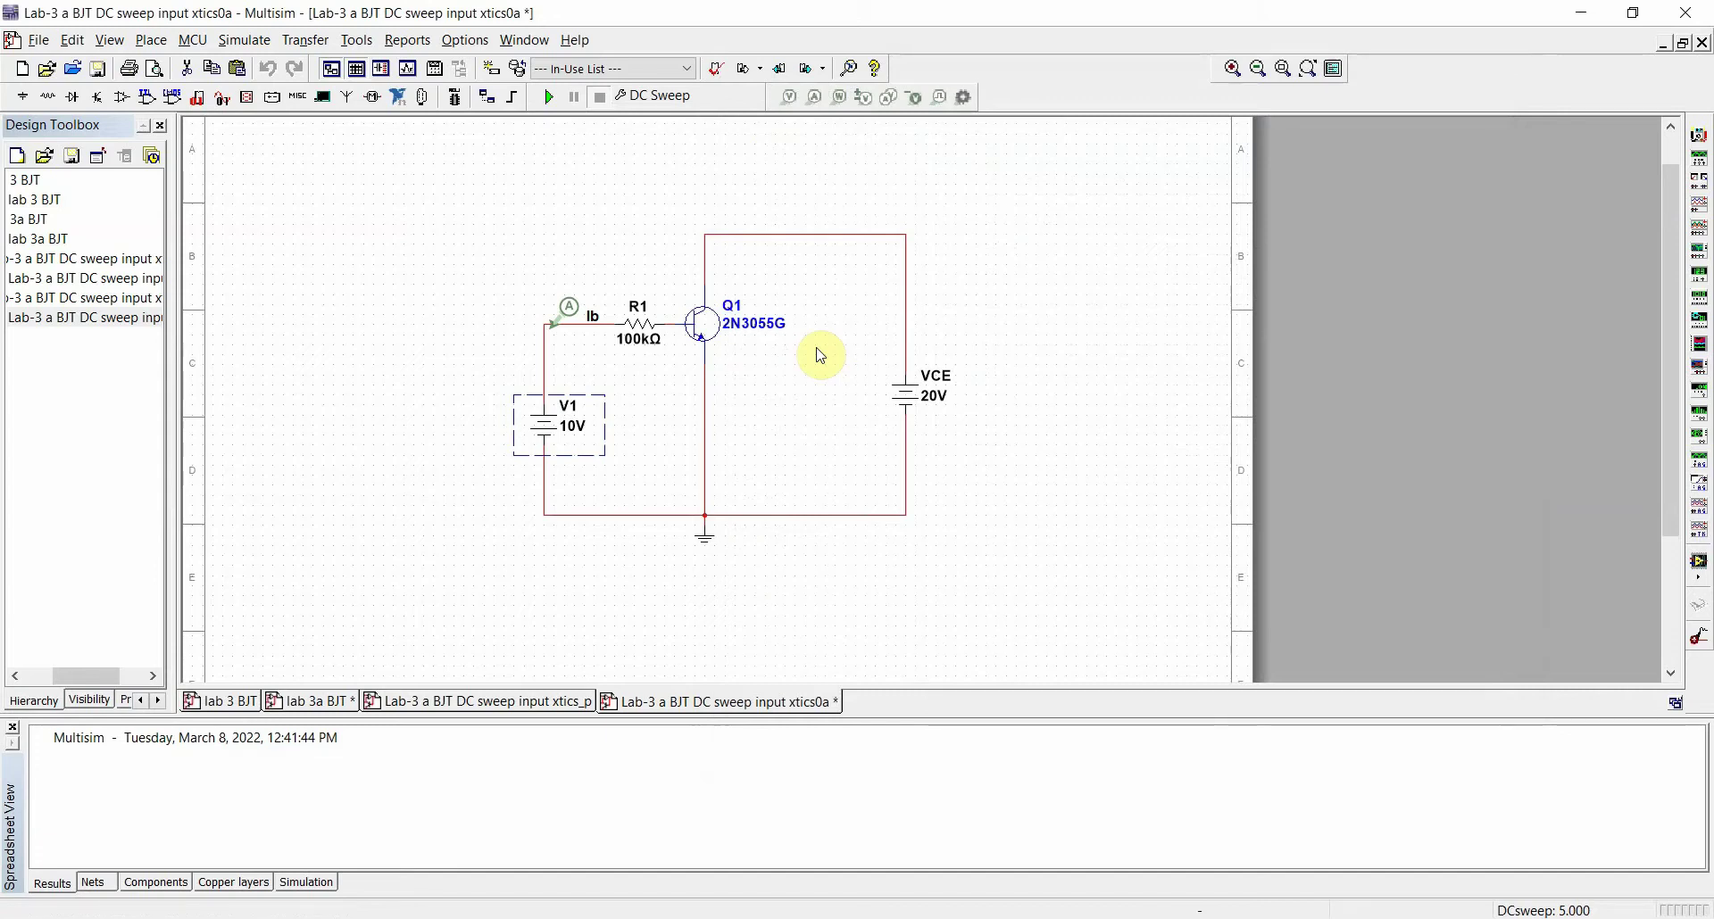
# Switch to Notes BJT.pdf in Acrobat Reader and examine the transistor's base characteristics in Figure 3.14
pyautogui.click(712, 339)
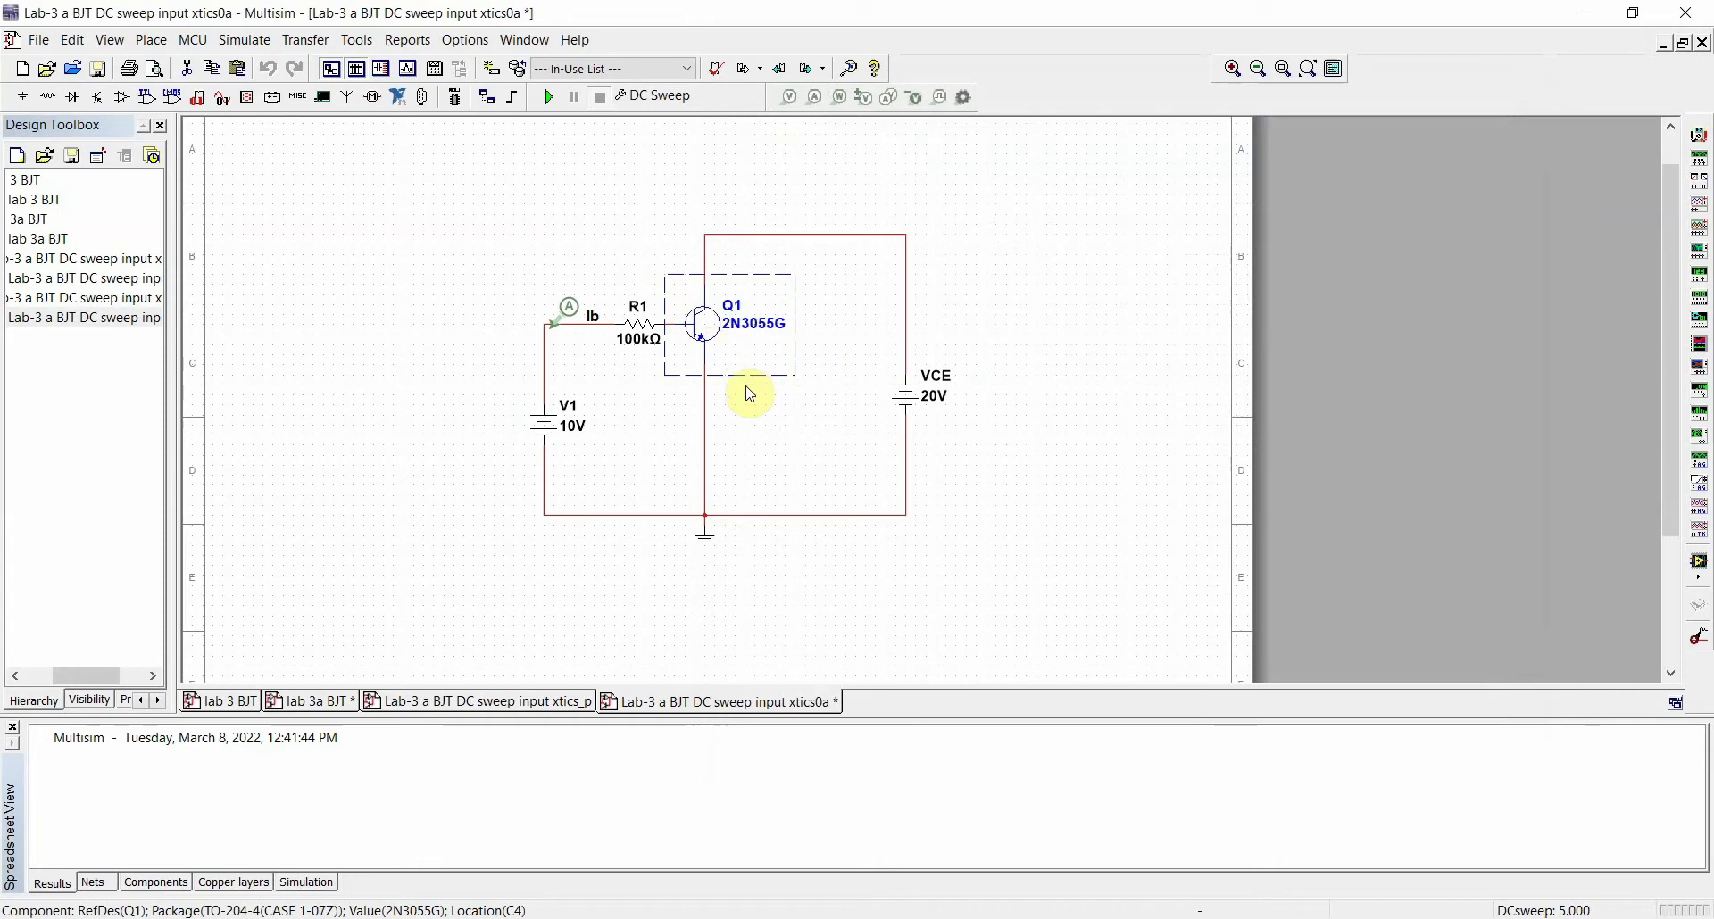
pyautogui.click(794, 917)
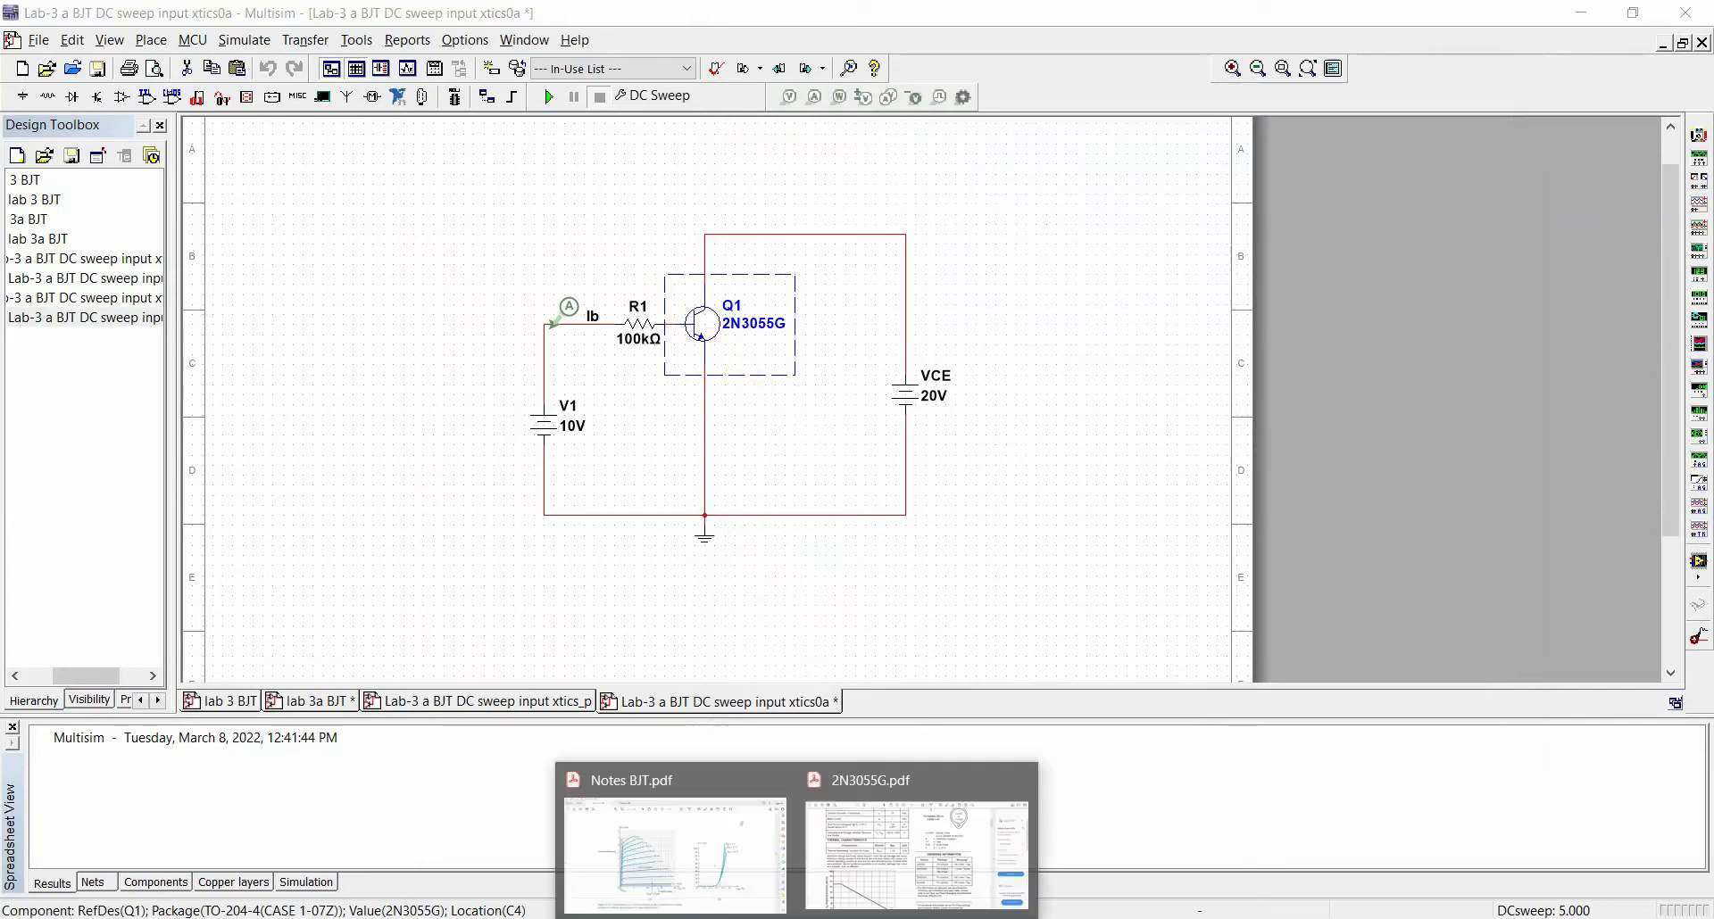
pyautogui.click(765, 888)
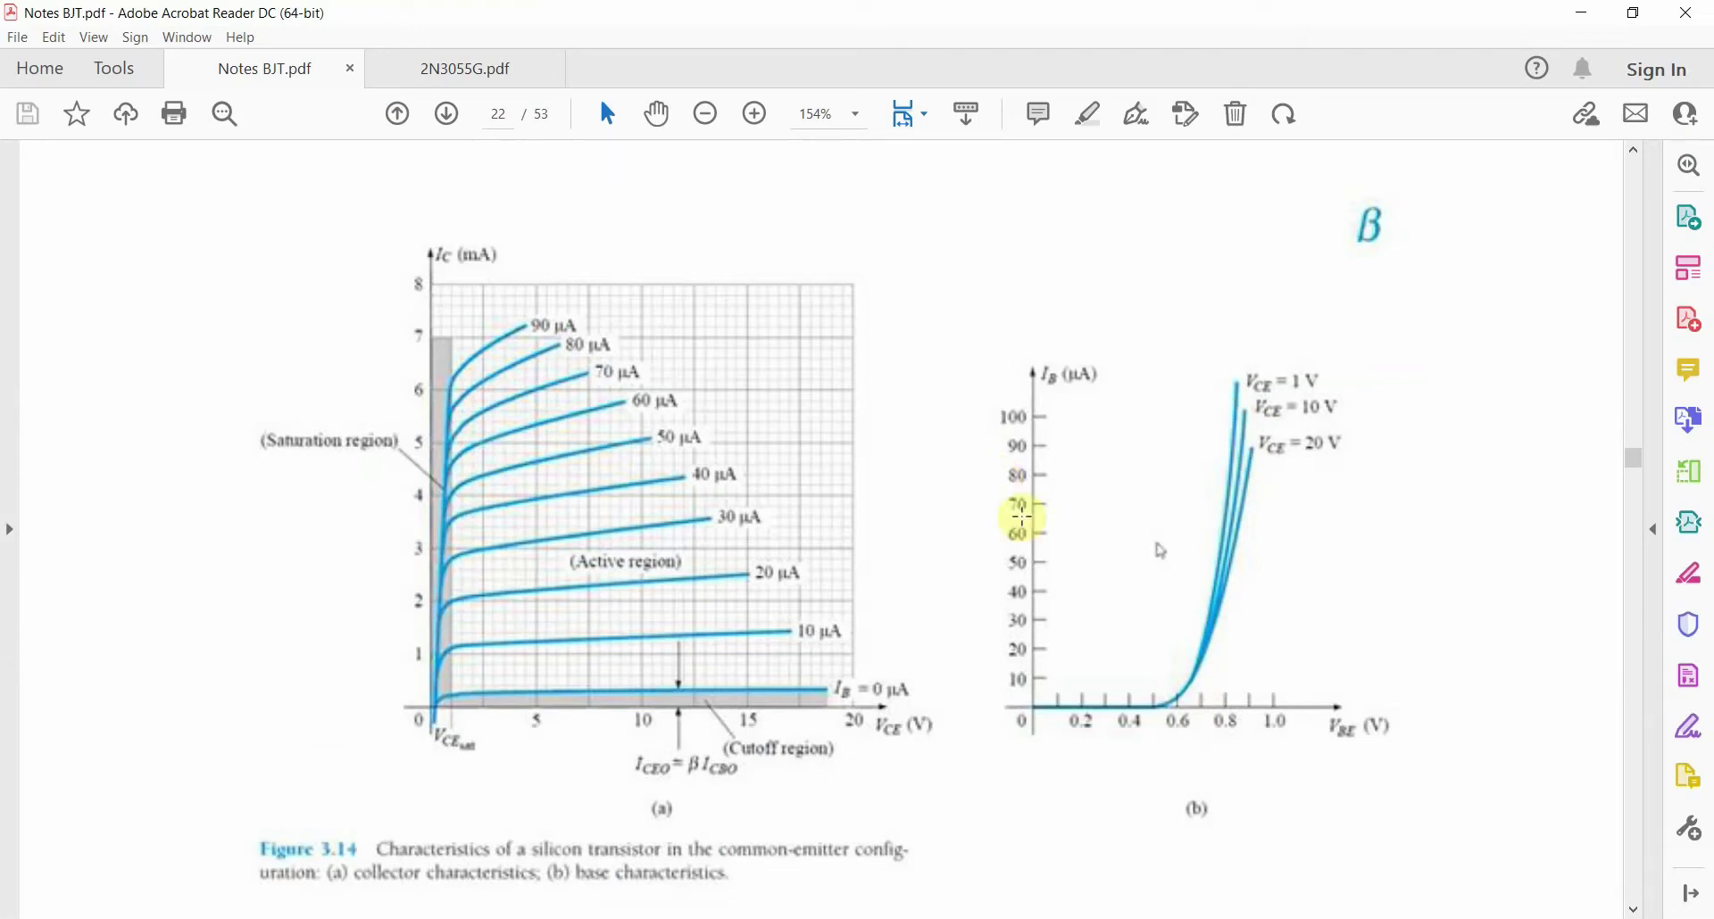
# Switch to the Lab4 BJT - upload folder and open the design "Lab-3 a BJT DC sweep input xtics1a" in Multisim
pyautogui.hotkey('alt', 'Tab')
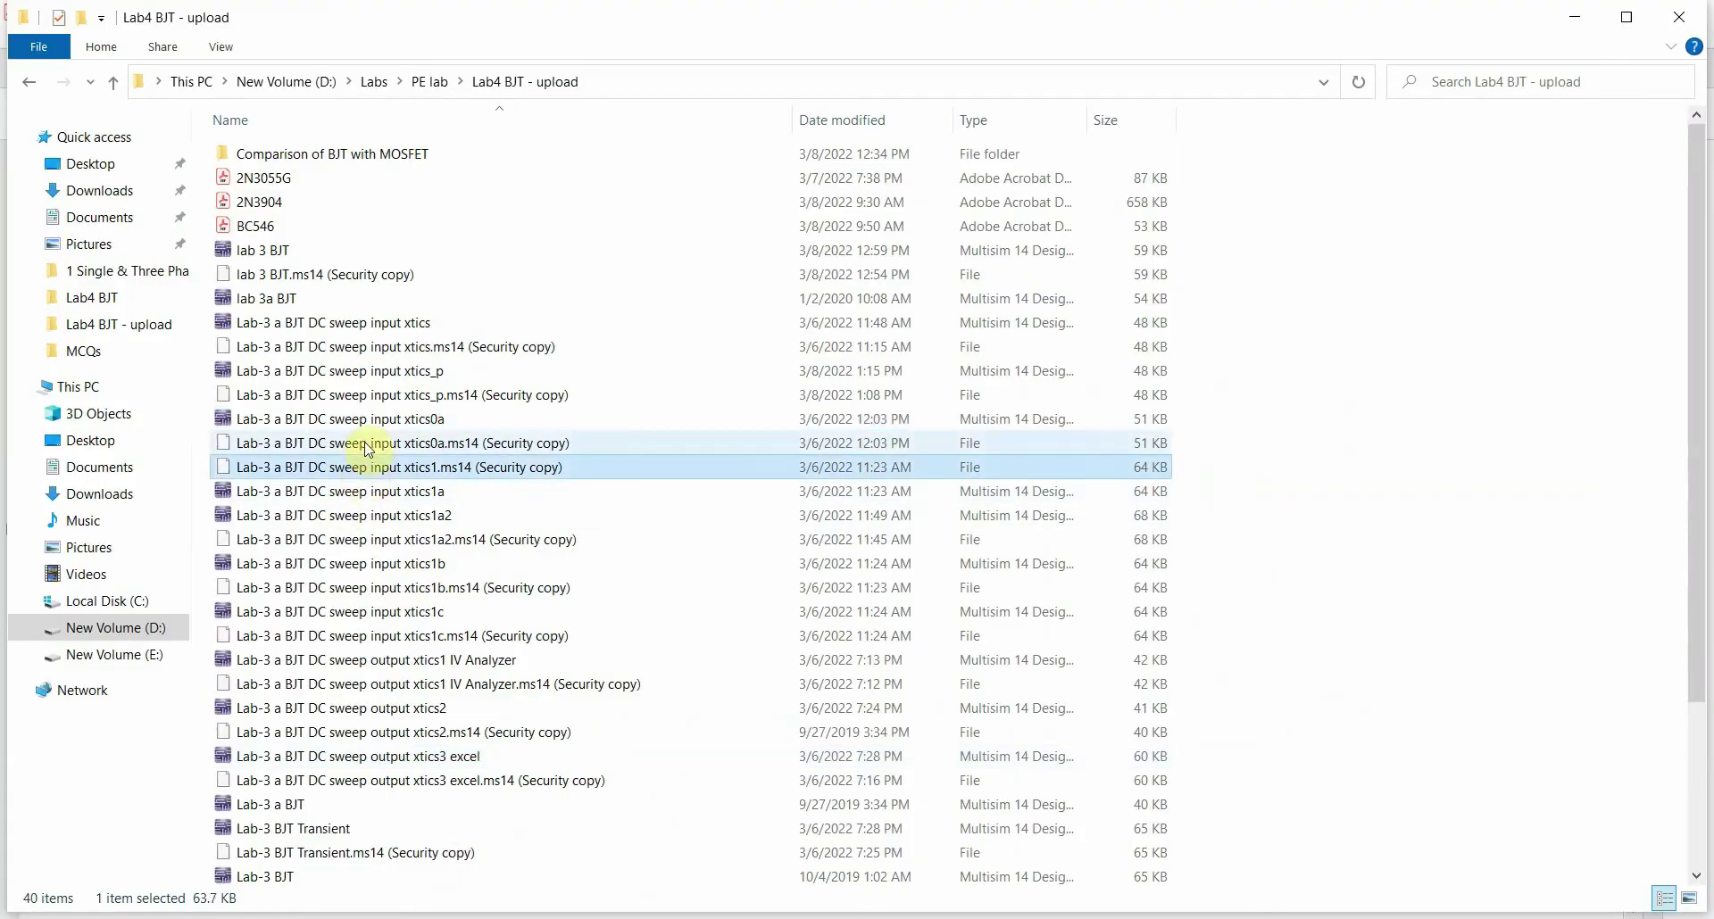
pyautogui.click(367, 491)
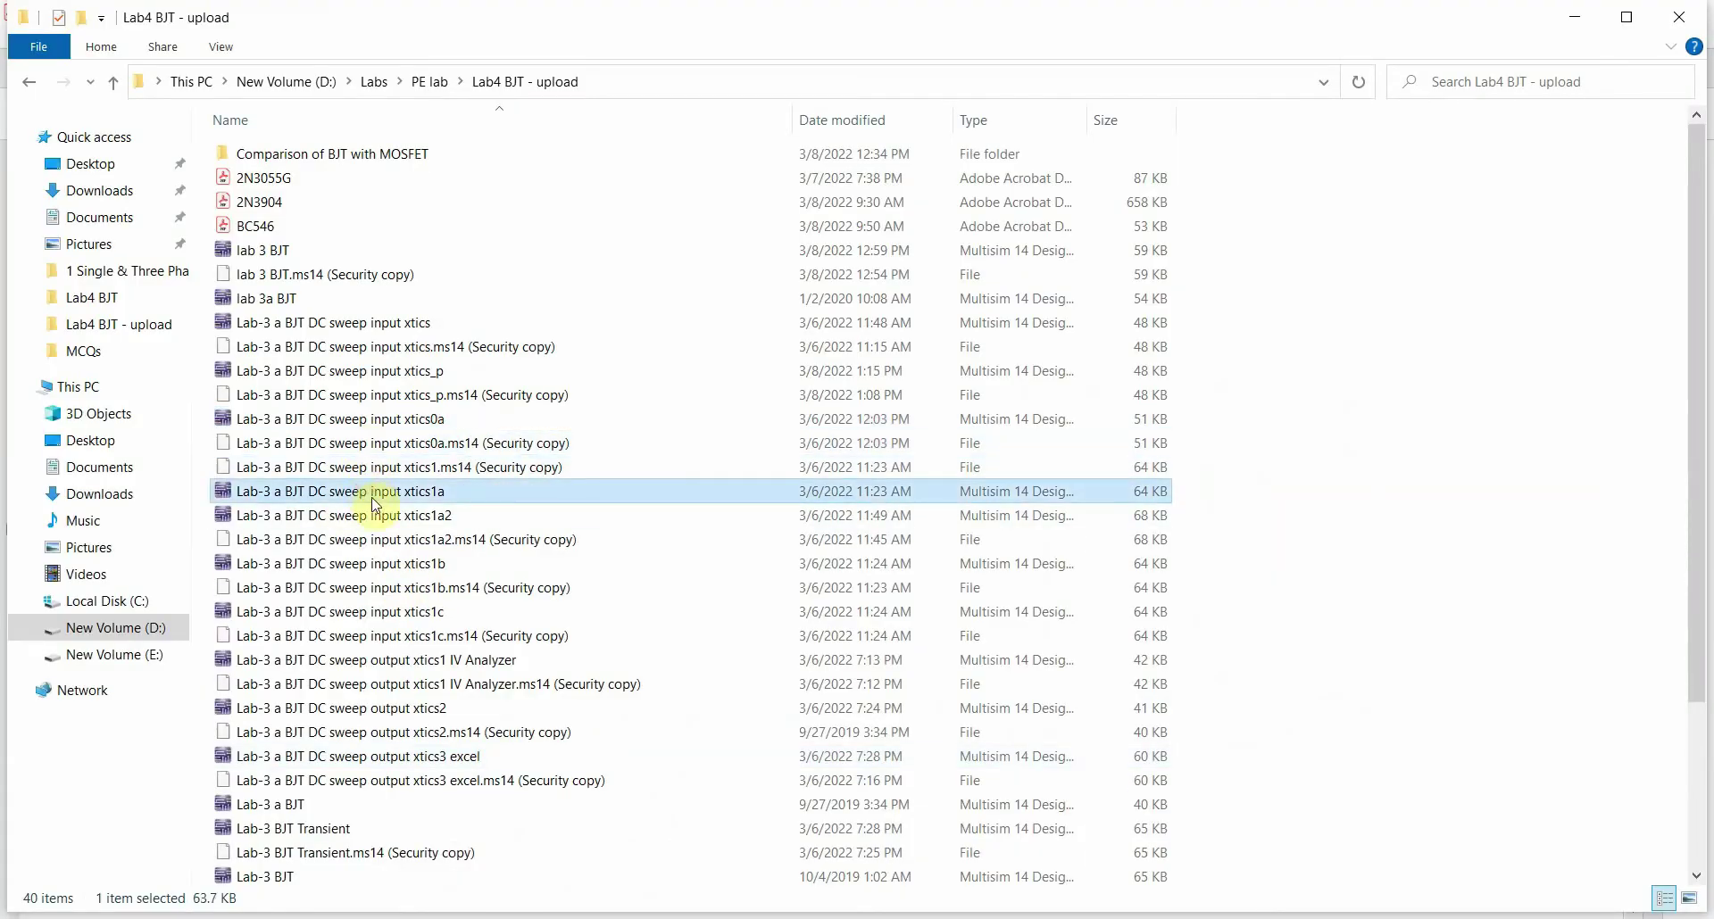
pyautogui.doubleClick(372, 499)
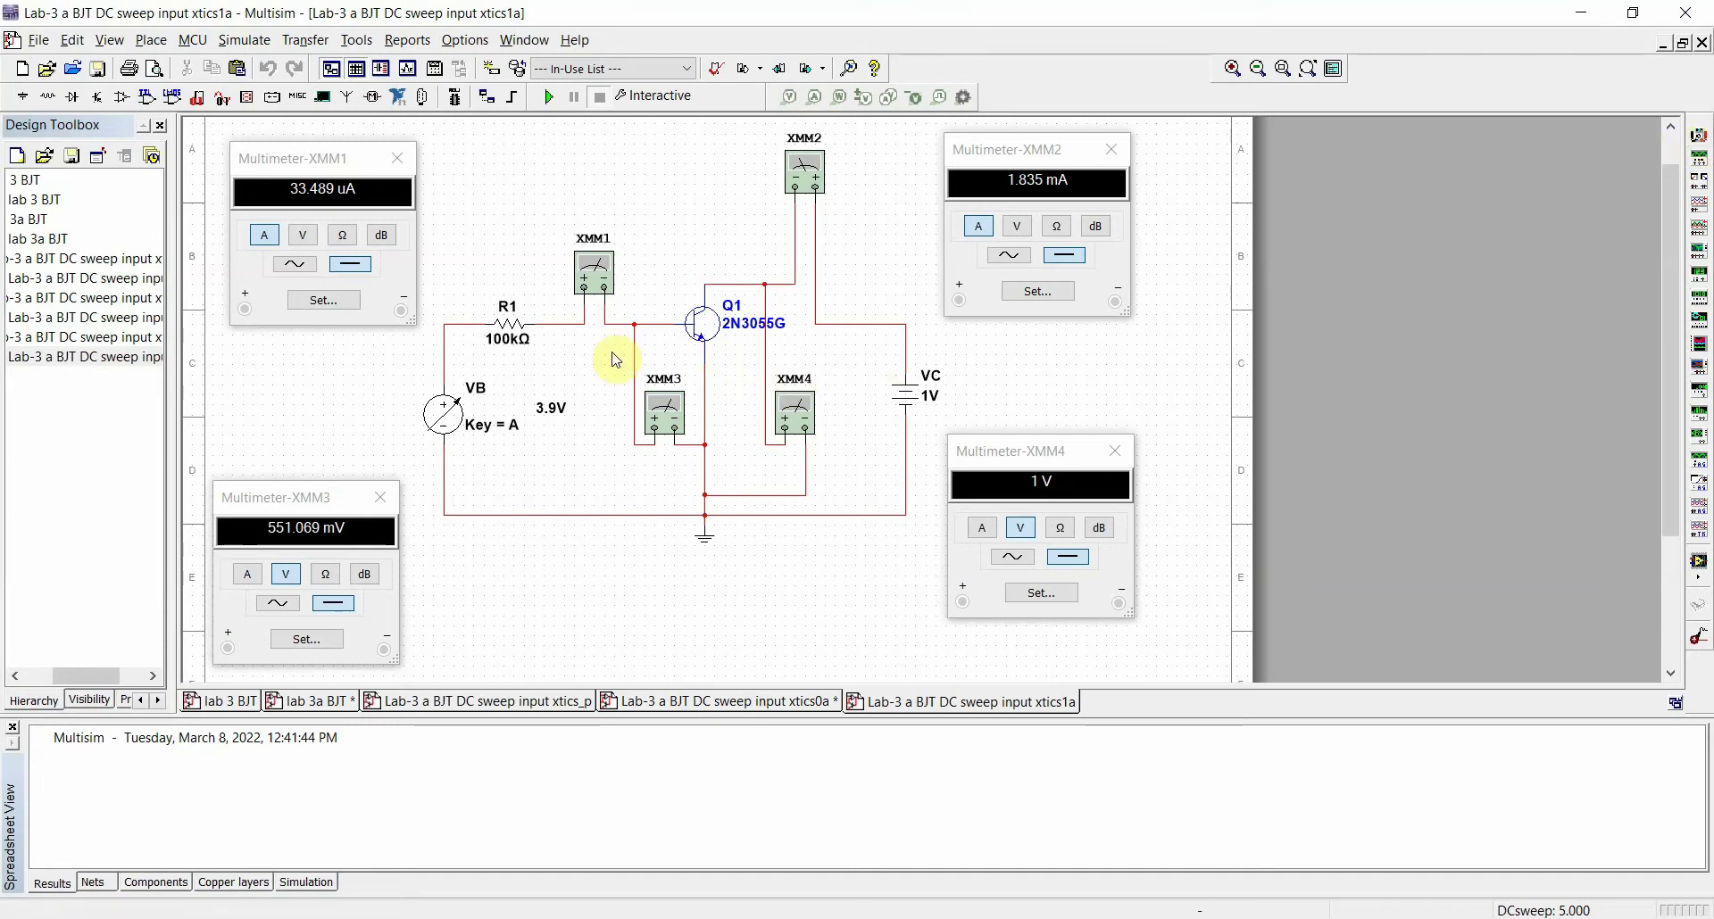
# Look up where source VB's DC_INTERACTIVE_VOLTAGE component sits in the signal voltage sources family, and close the component browser without replacing it
pyautogui.doubleClick(455, 414)
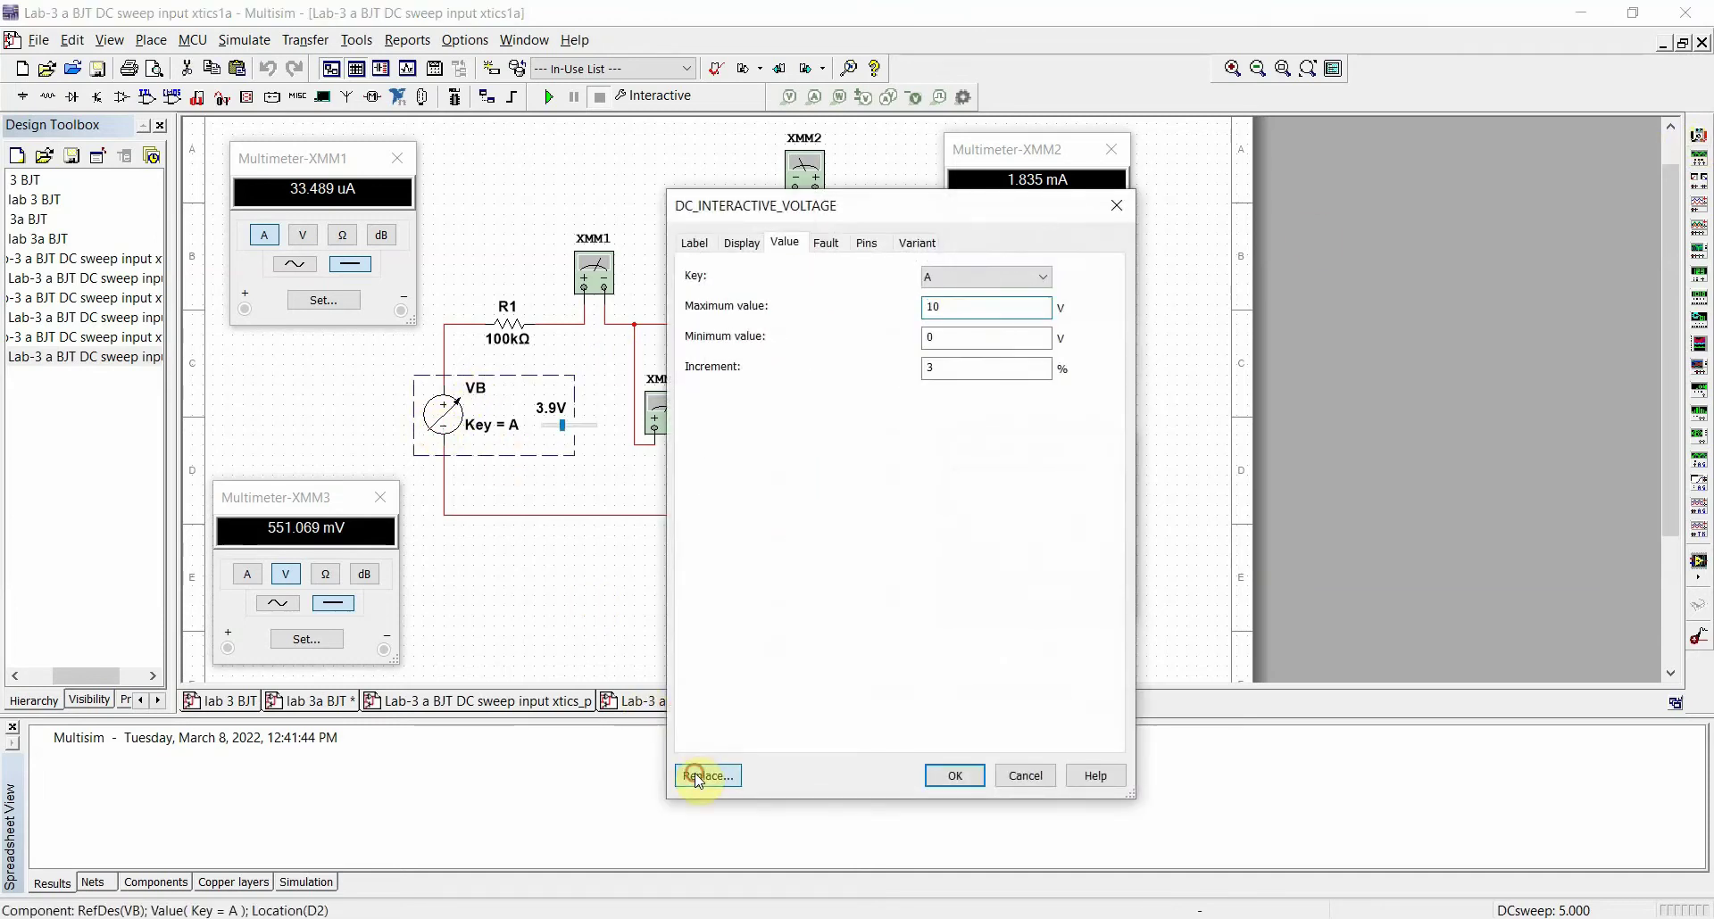
pyautogui.click(703, 777)
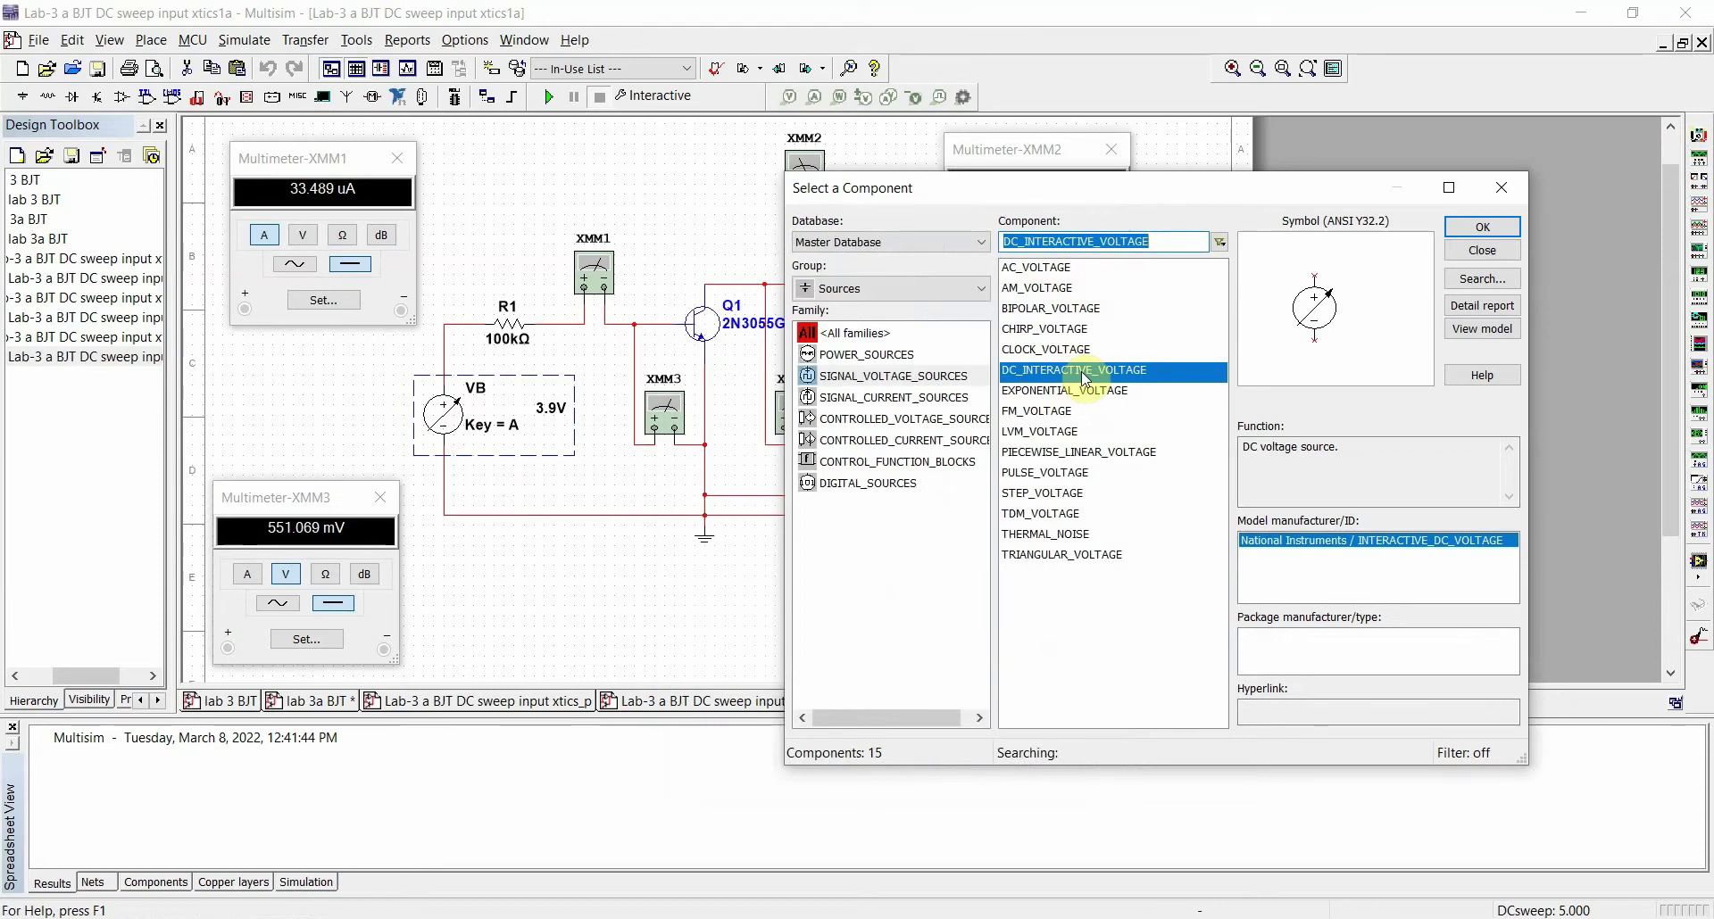
pyautogui.click(875, 376)
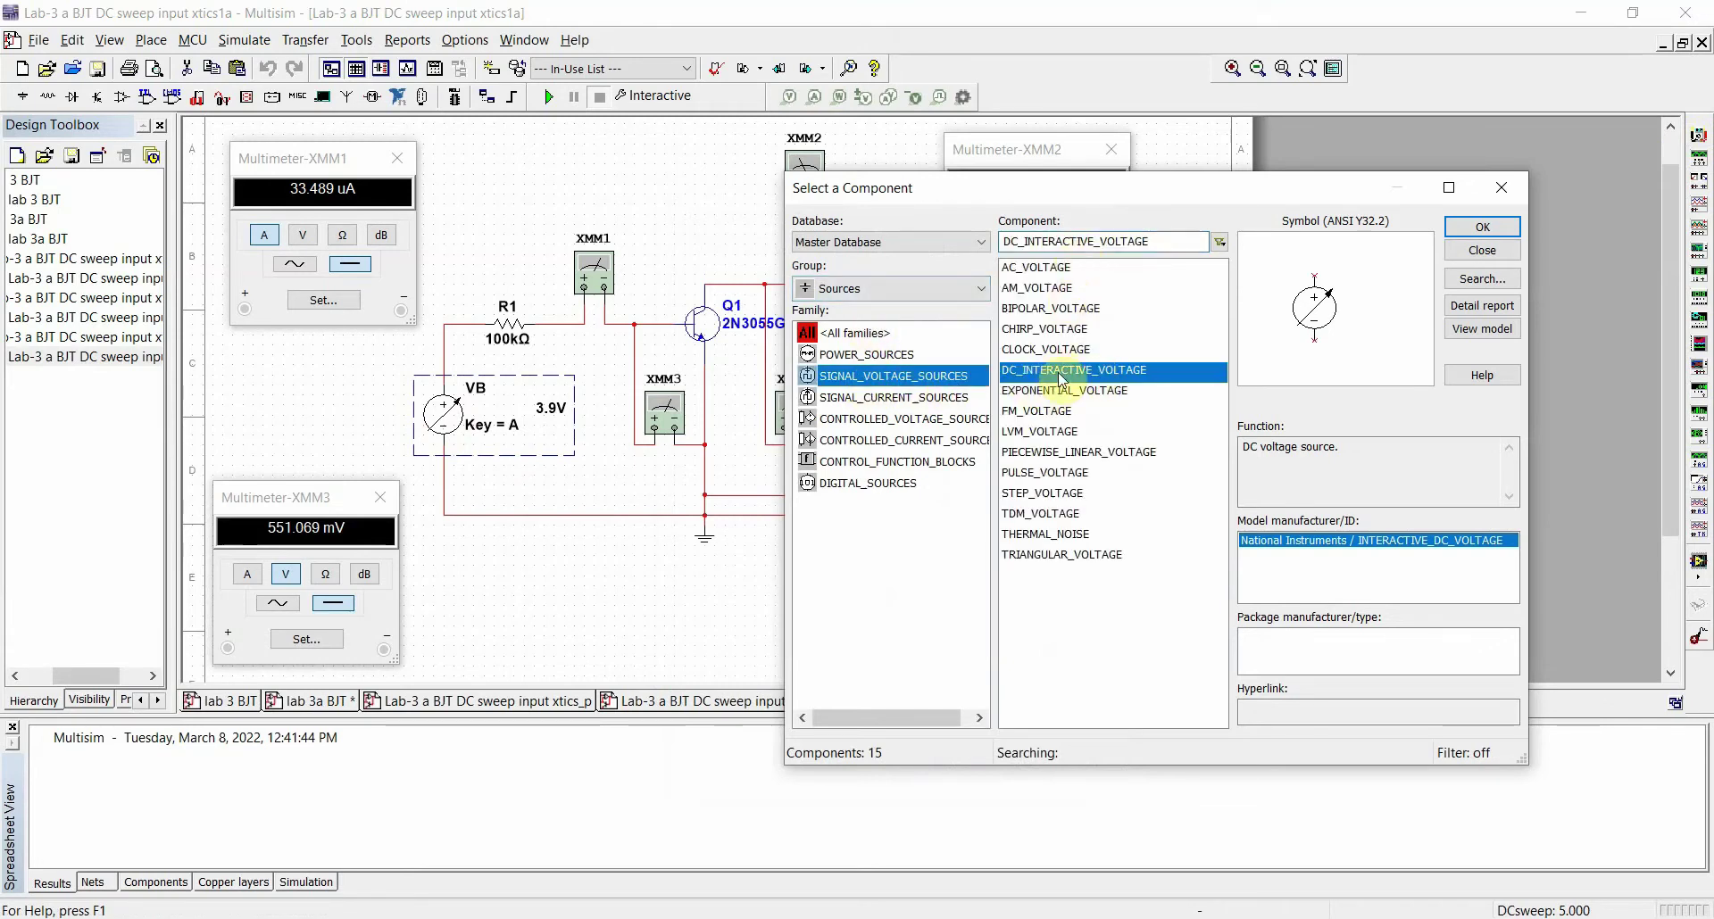
pyautogui.click(1508, 182)
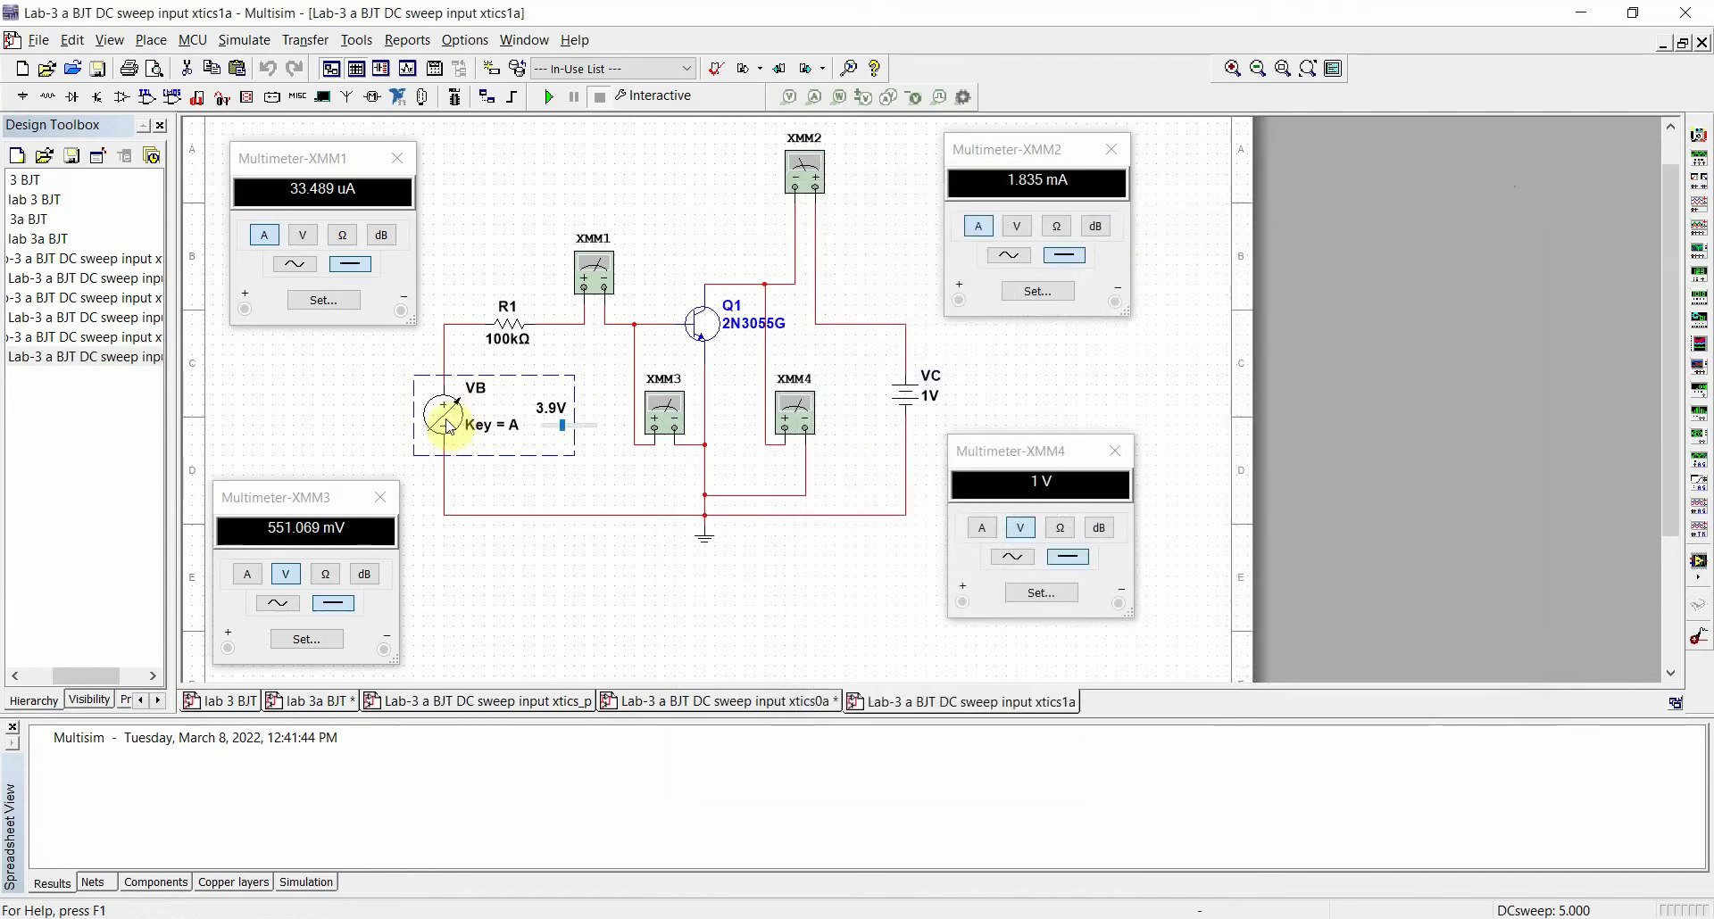
# Examine the maximum value and increment settings of source VB, and cancel without changing them
pyautogui.doubleClick(449, 425)
pyautogui.click(959, 306)
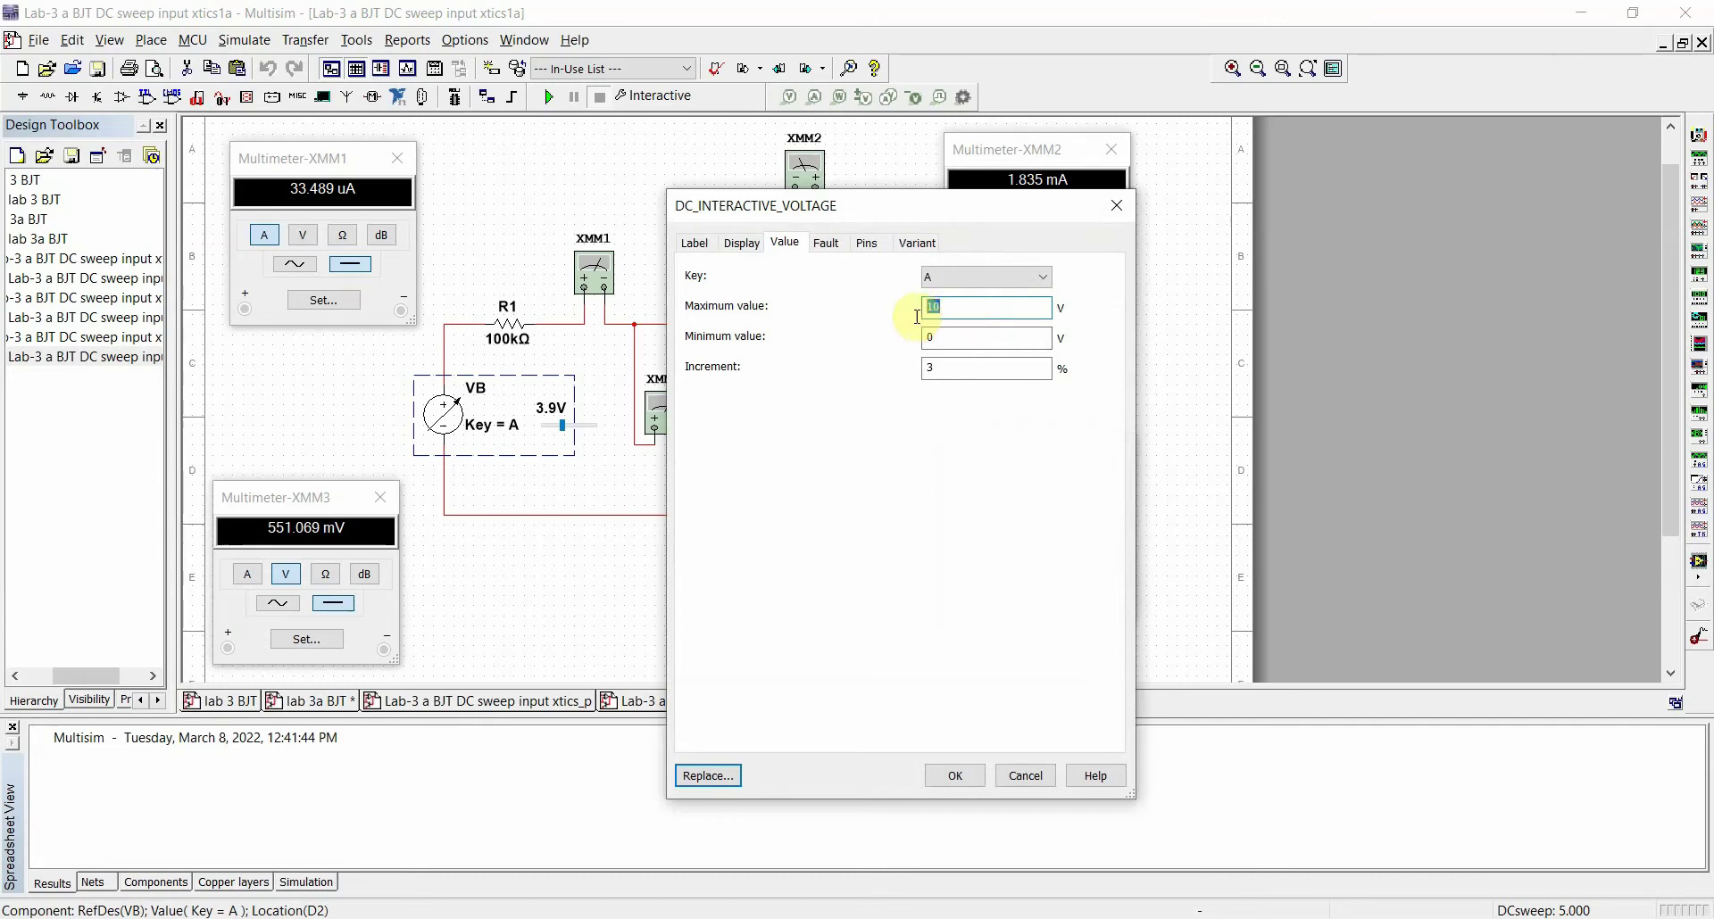
pyautogui.moveTo(925, 311)
pyautogui.mouseDown()
pyautogui.moveTo(948, 286)
pyautogui.moveTo(915, 346)
pyautogui.moveTo(939, 306)
pyautogui.mouseUp()
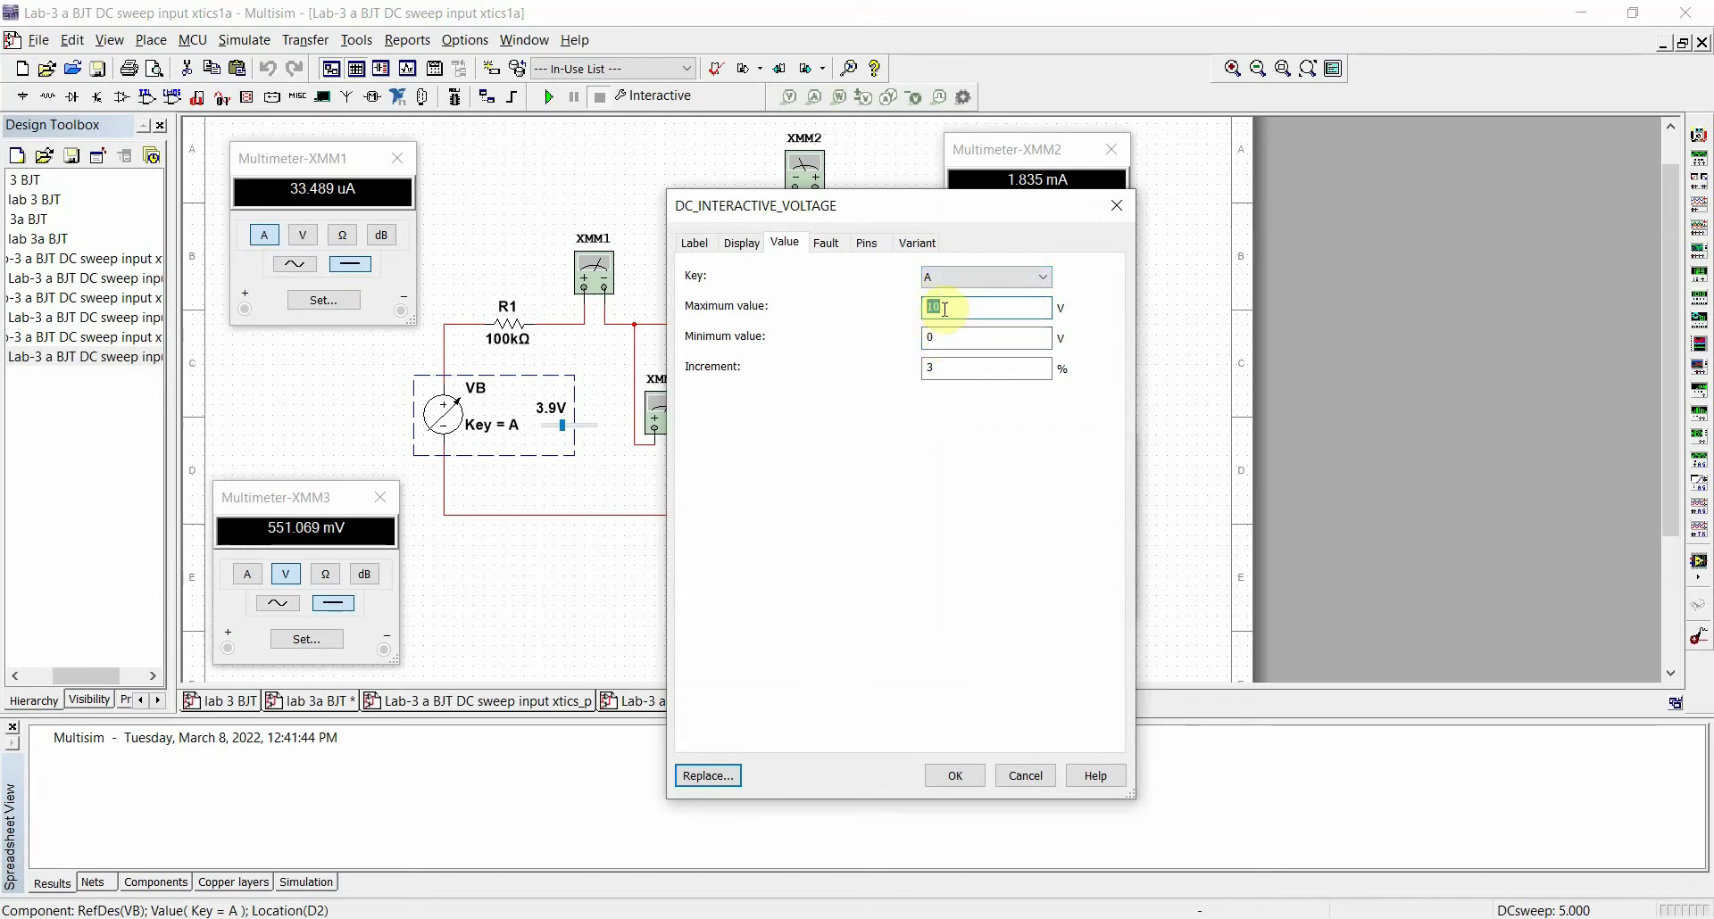
pyautogui.moveTo(929, 368); pyautogui.dragTo(987, 367)
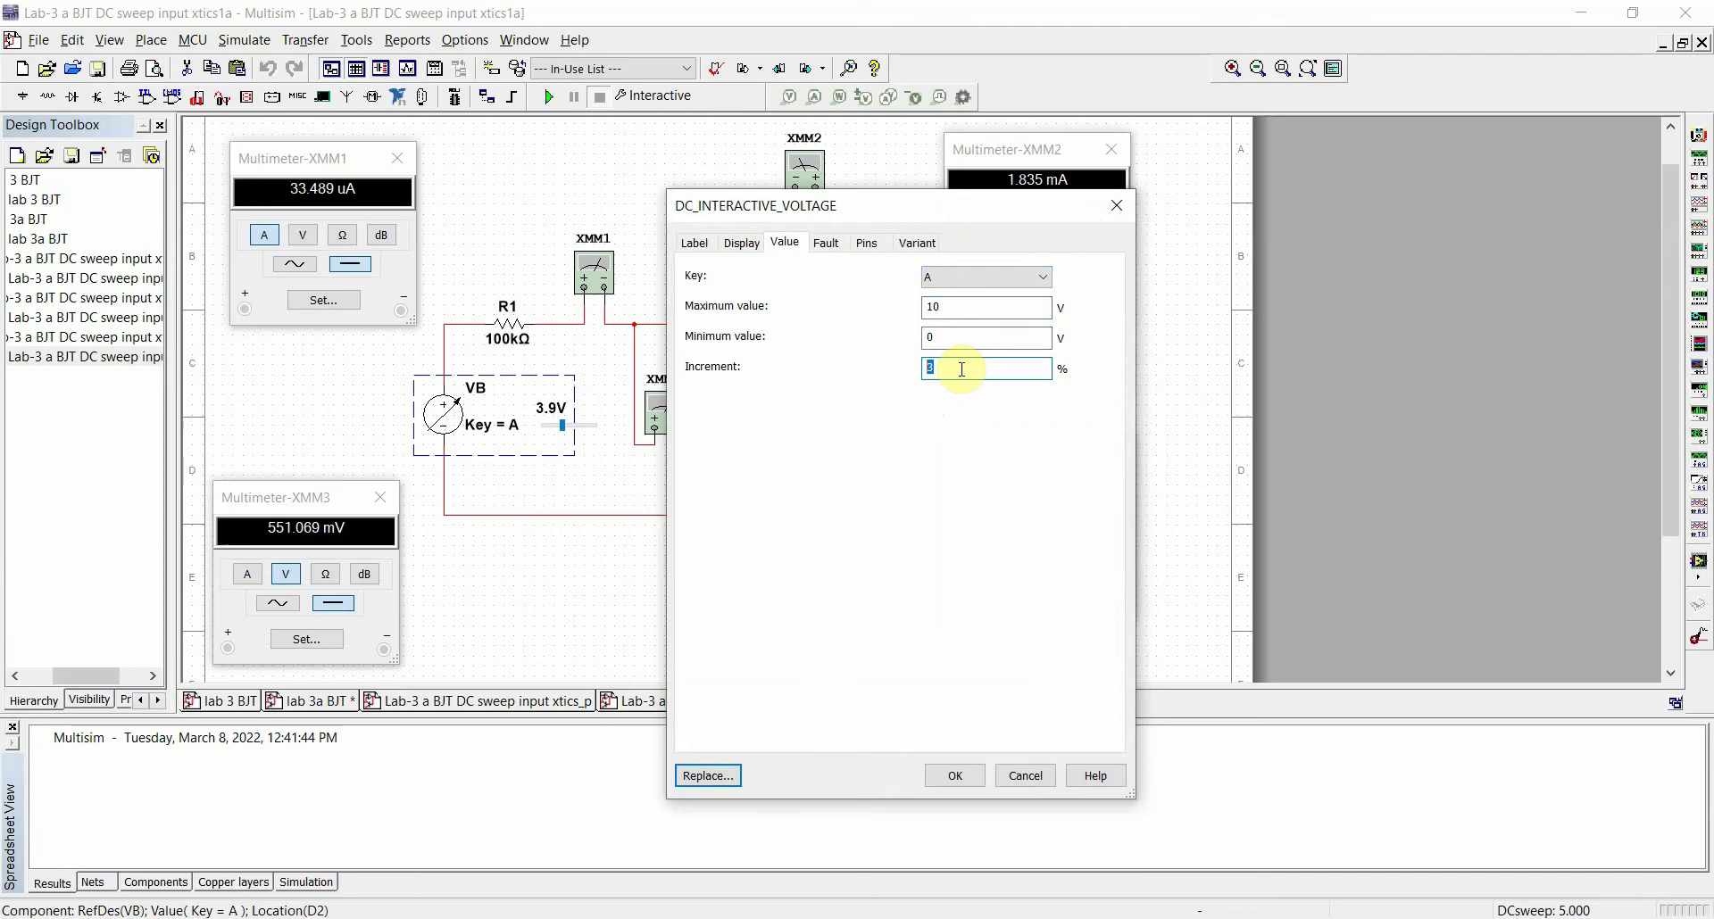
pyautogui.click(1018, 777)
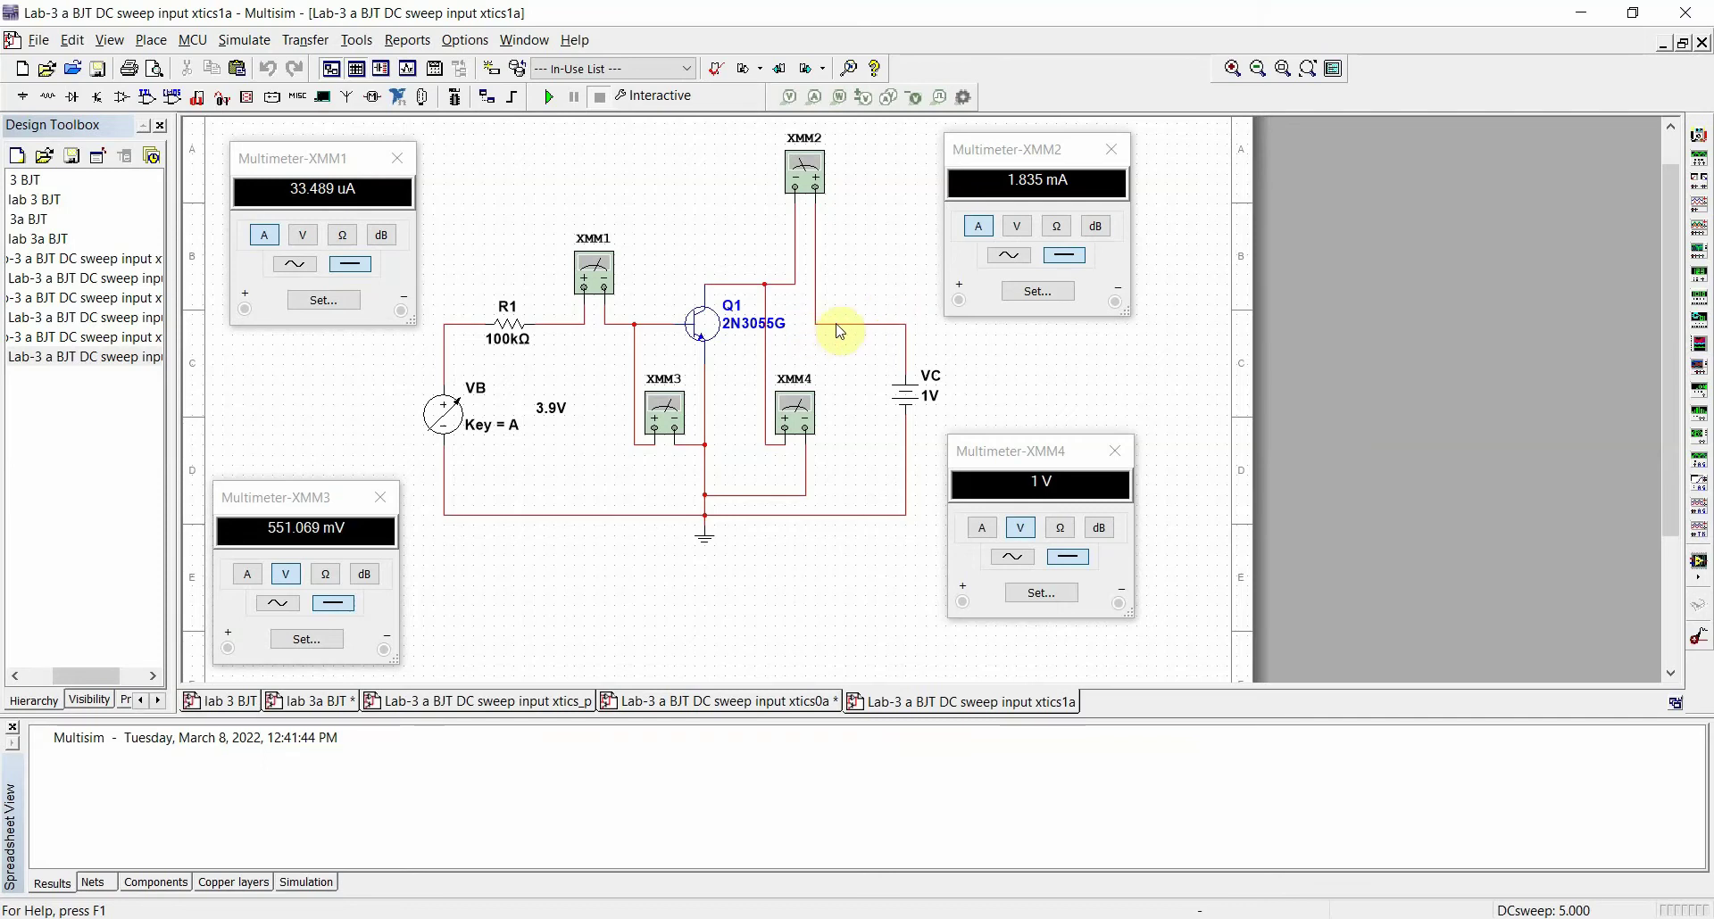
pyautogui.click(974, 391)
pyautogui.click(925, 408)
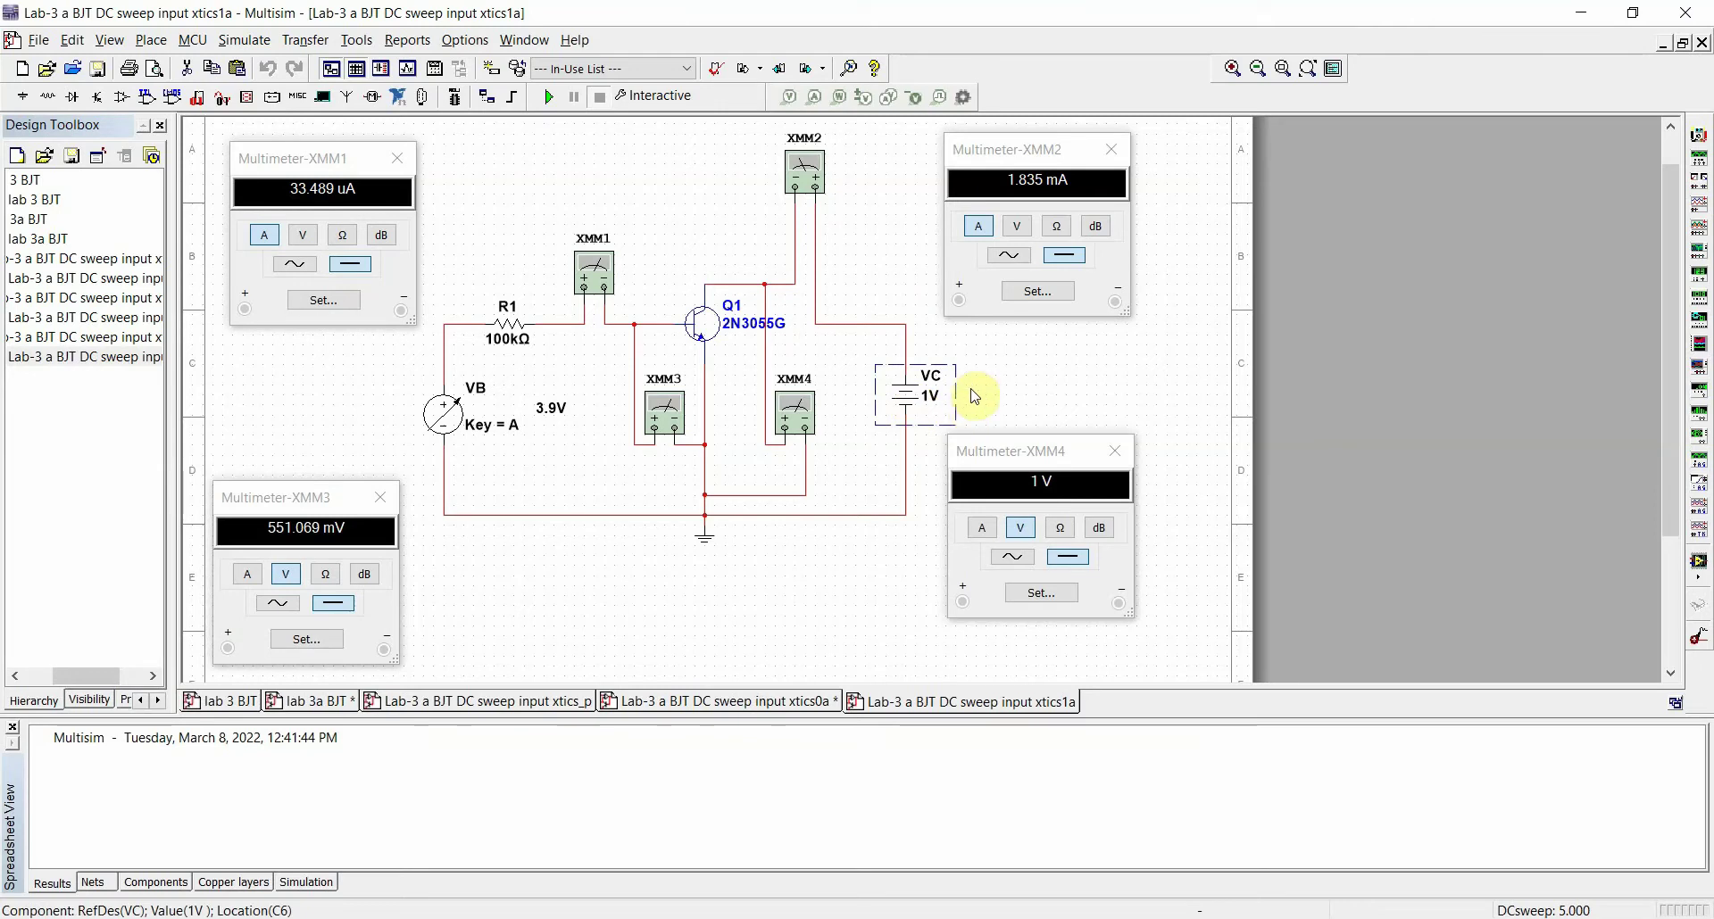
pyautogui.click(1014, 386)
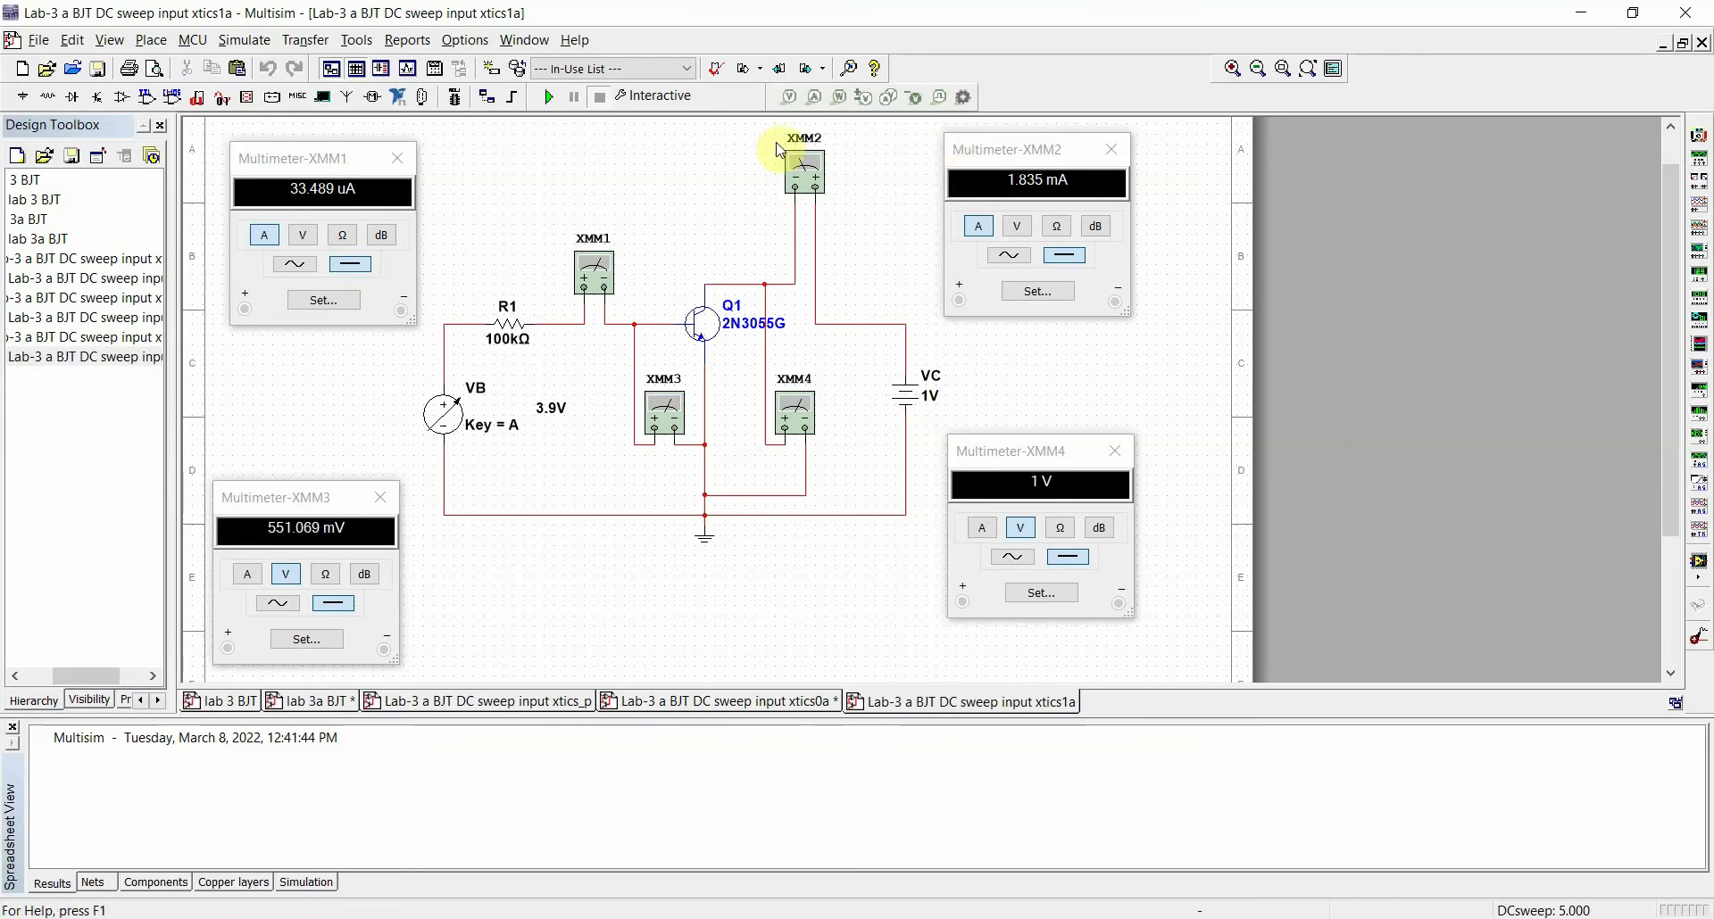
pyautogui.click(596, 268)
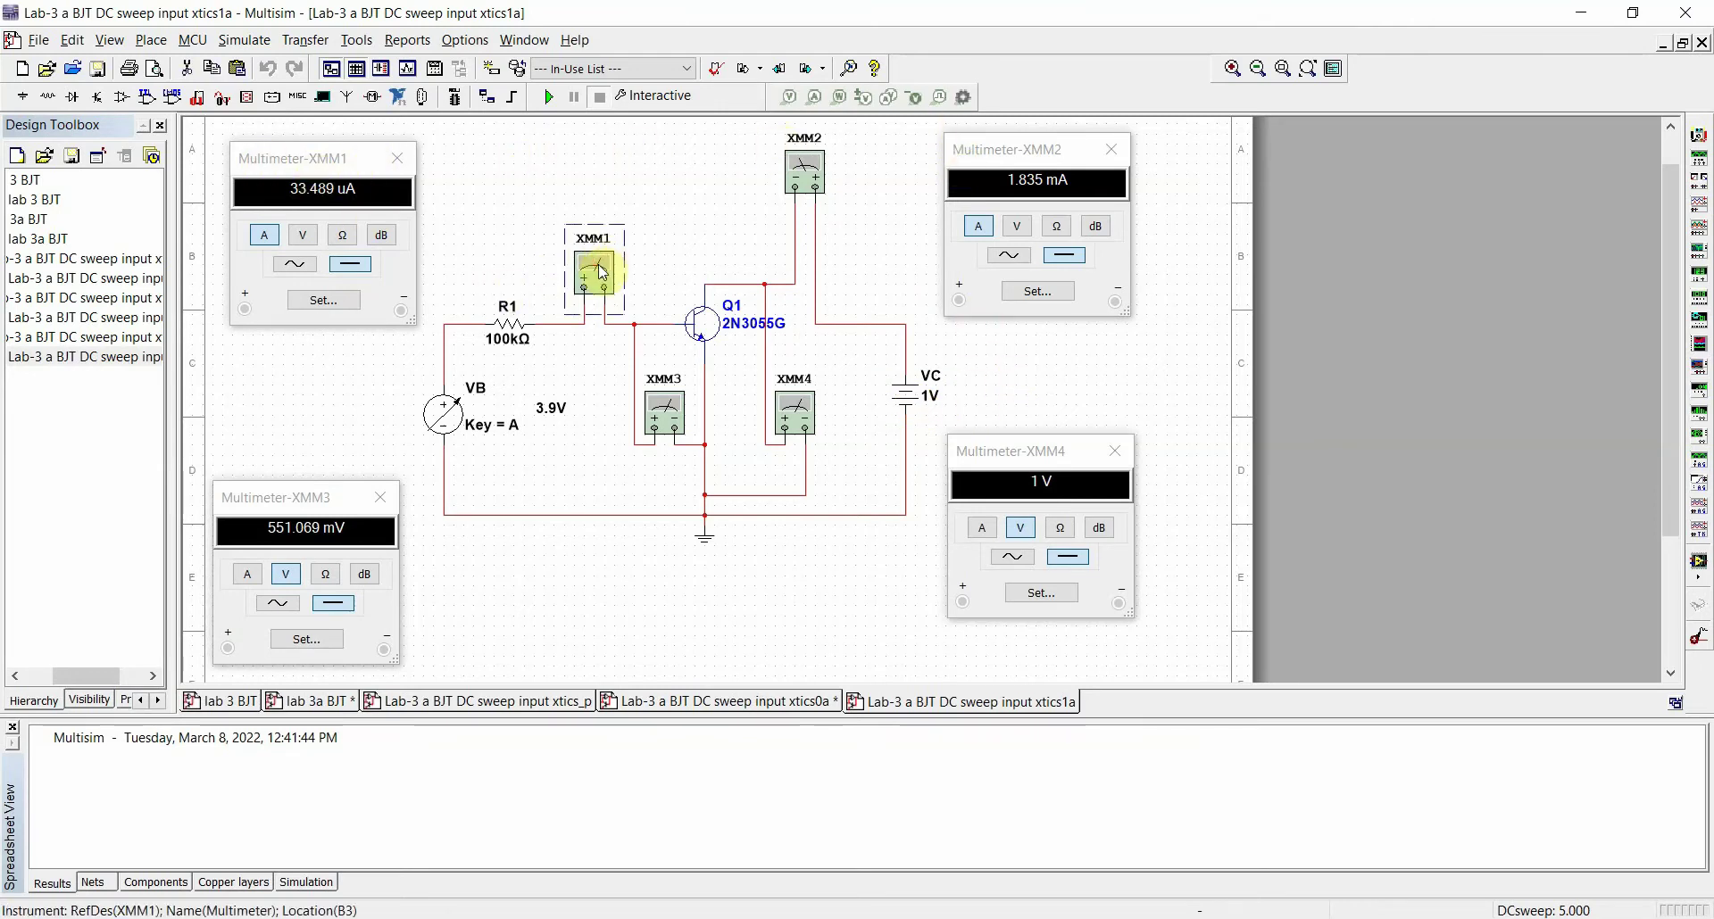
# Place a new multimeter below the circuit near the ground symbol and set it to measure voltage
pyautogui.click(1699, 138)
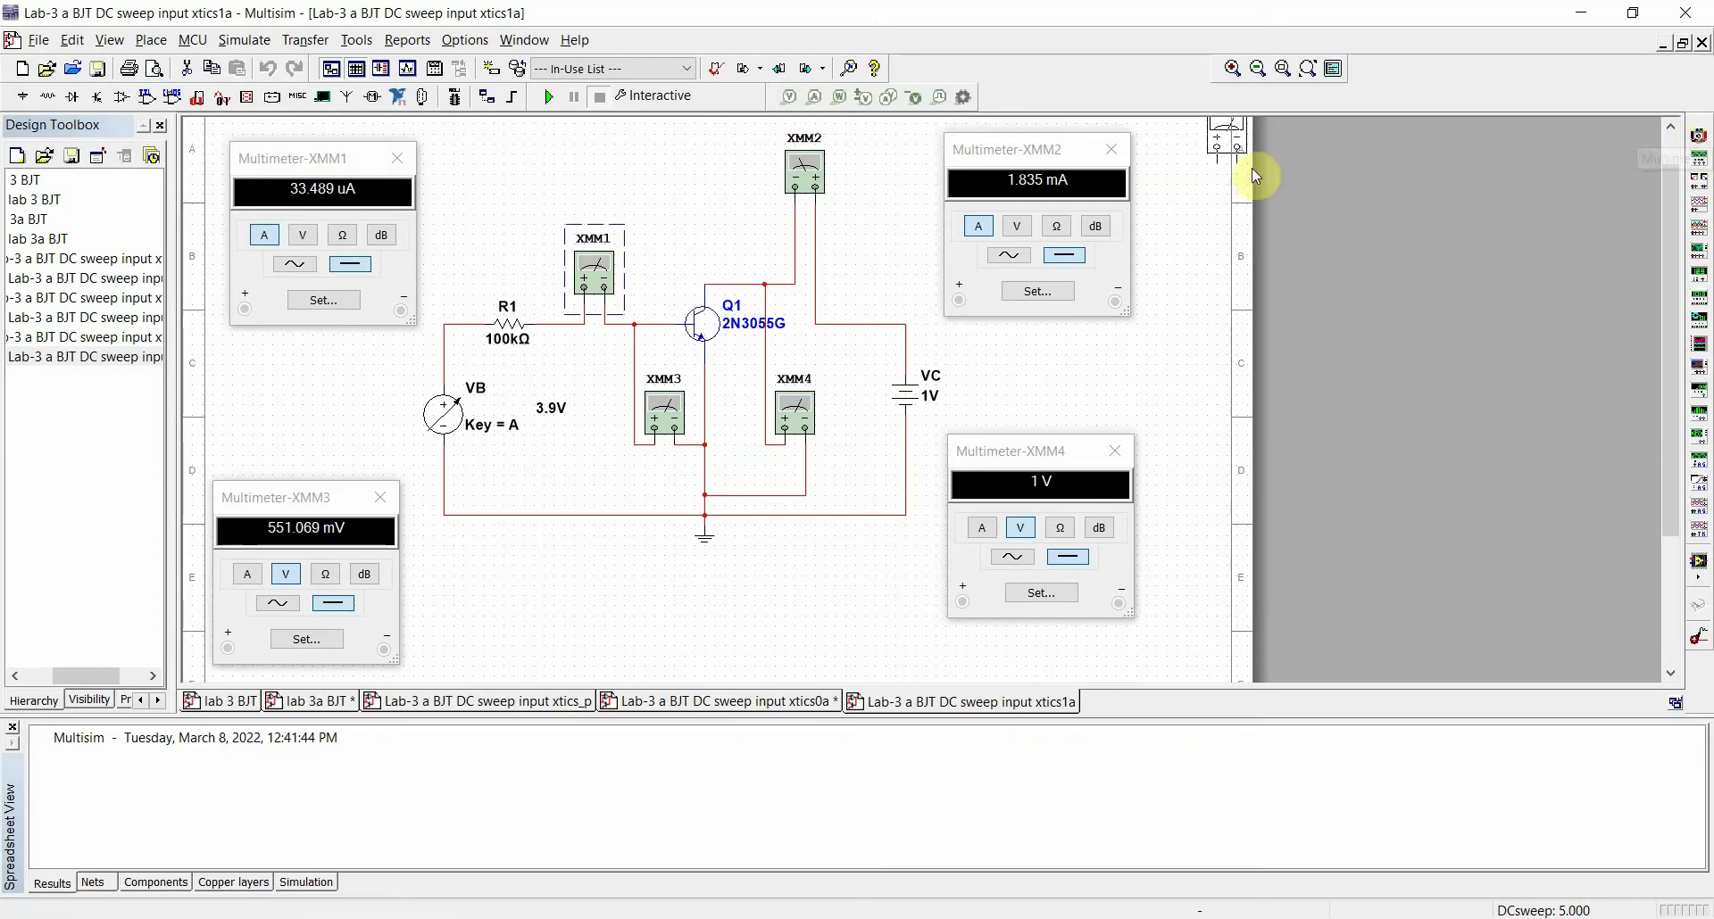
pyautogui.click(616, 635)
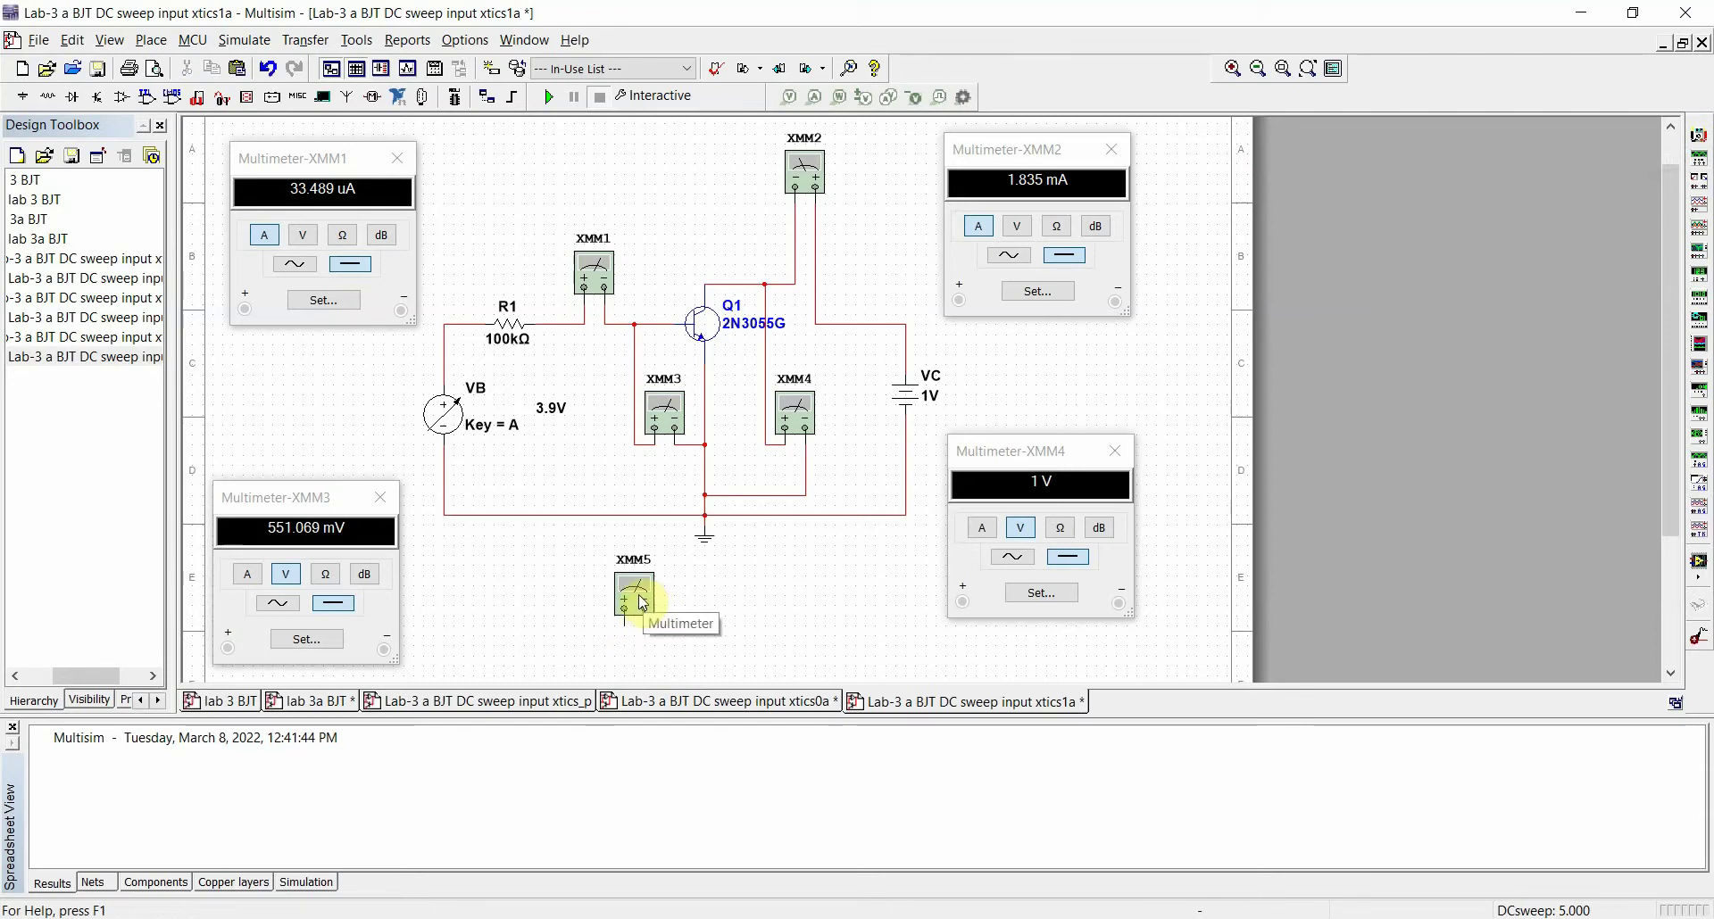
pyautogui.doubleClick(643, 605)
pyautogui.click(836, 459)
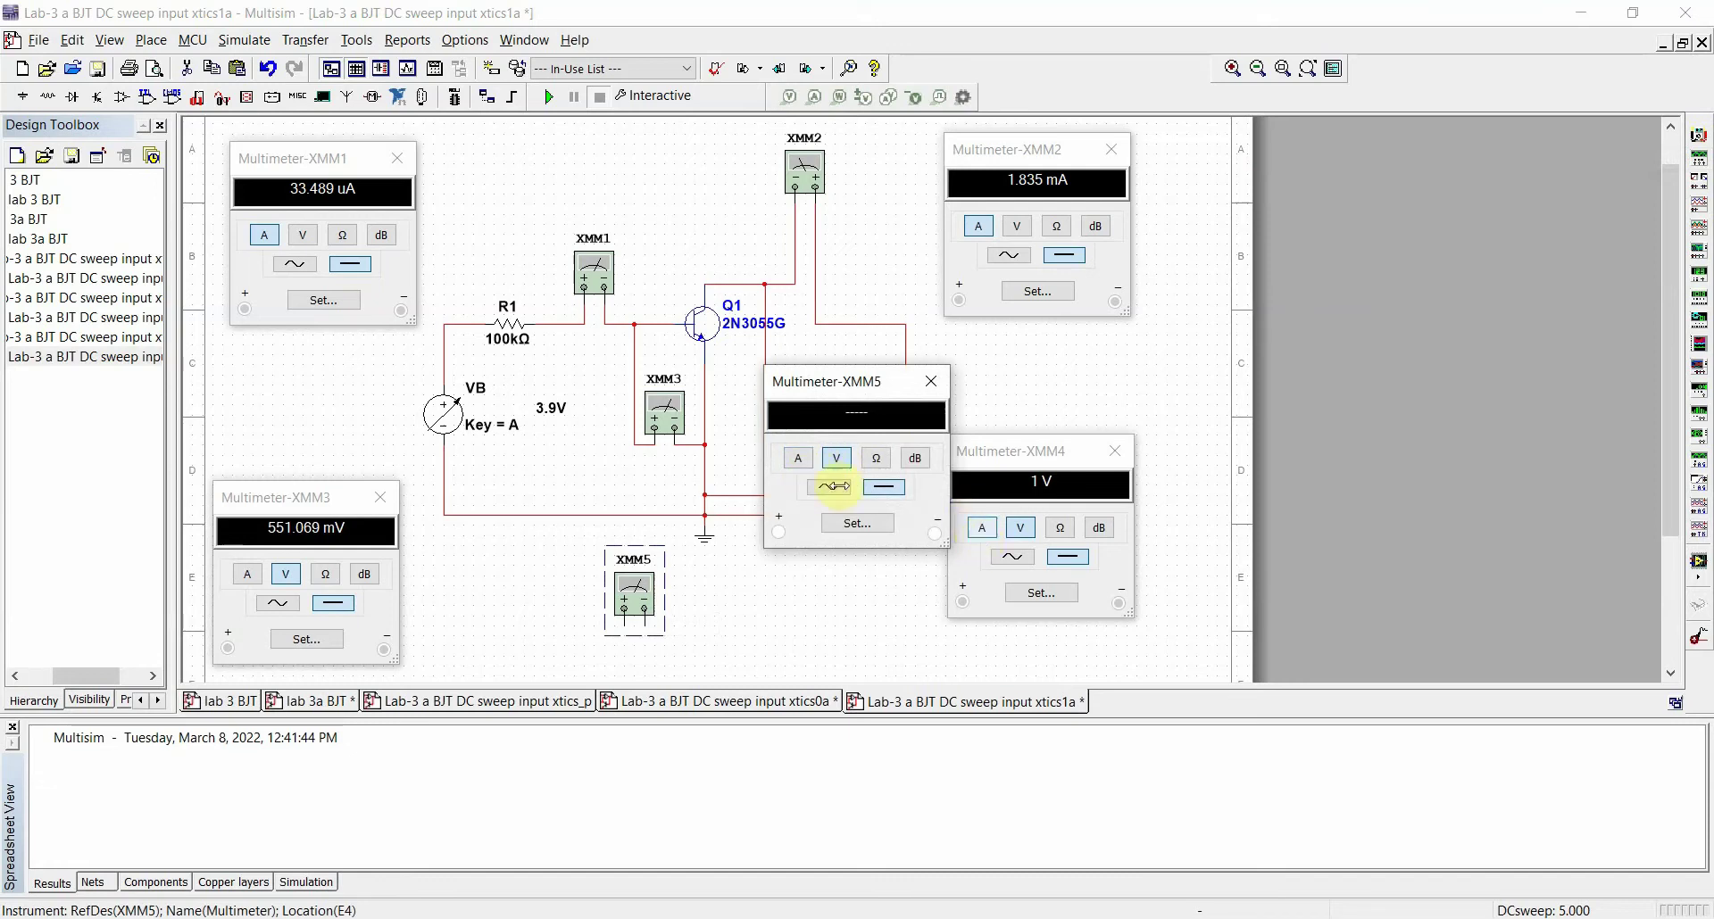
# Set the new multimeter below the circuit to measure current and close its display
pyautogui.click(799, 459)
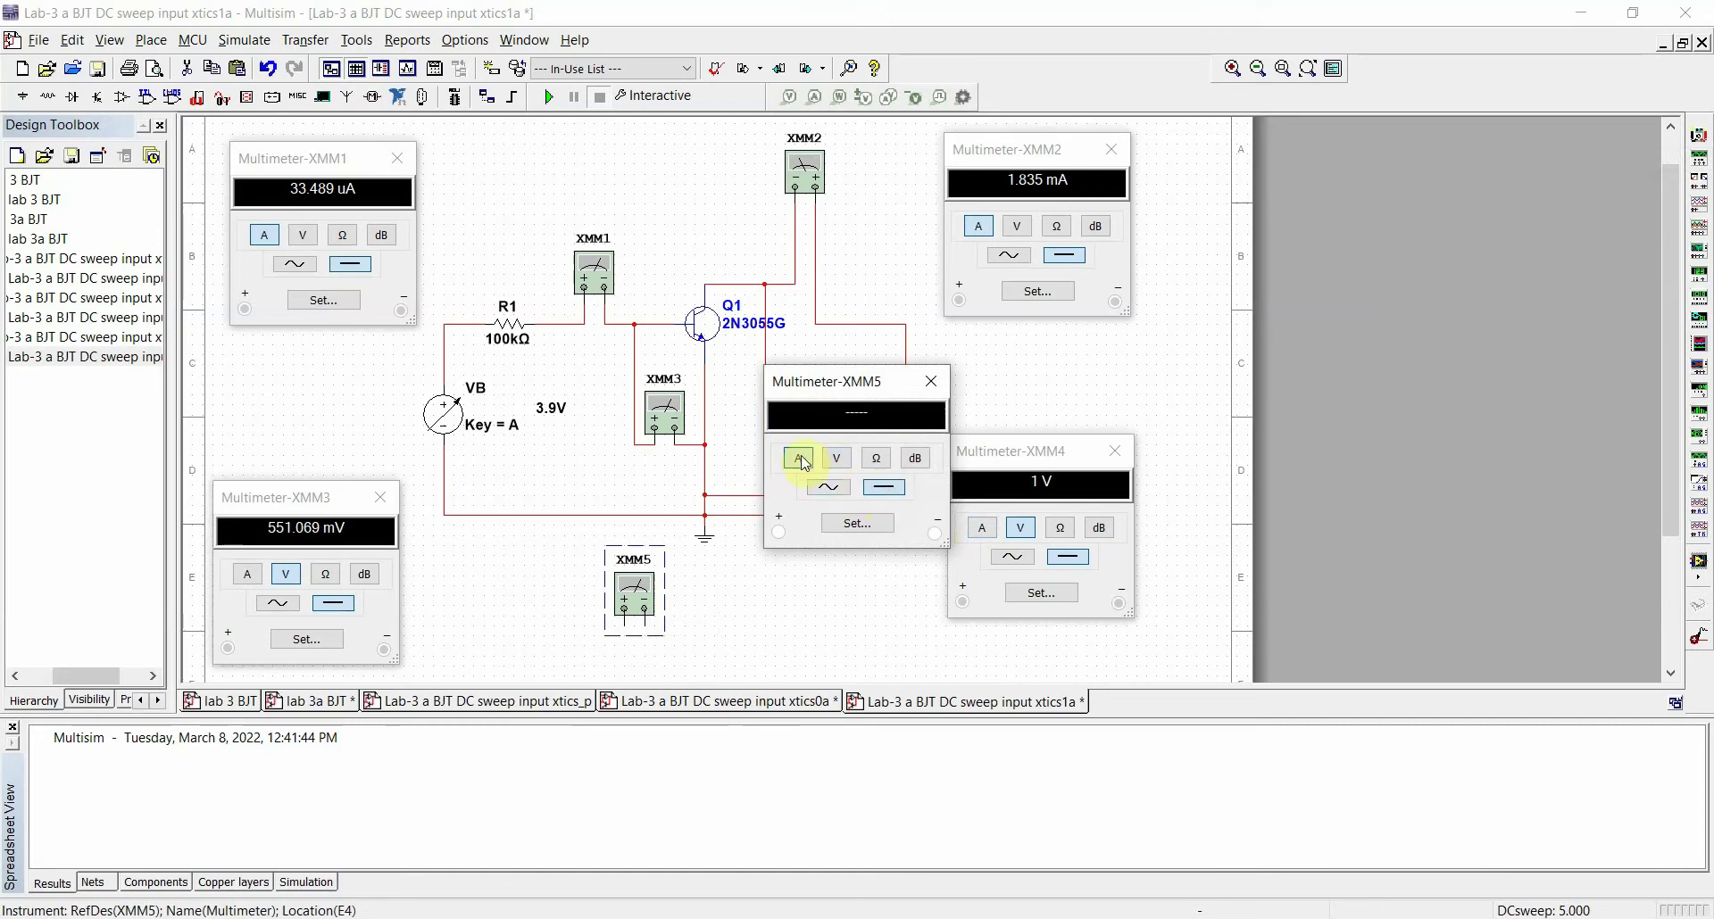
pyautogui.click(931, 381)
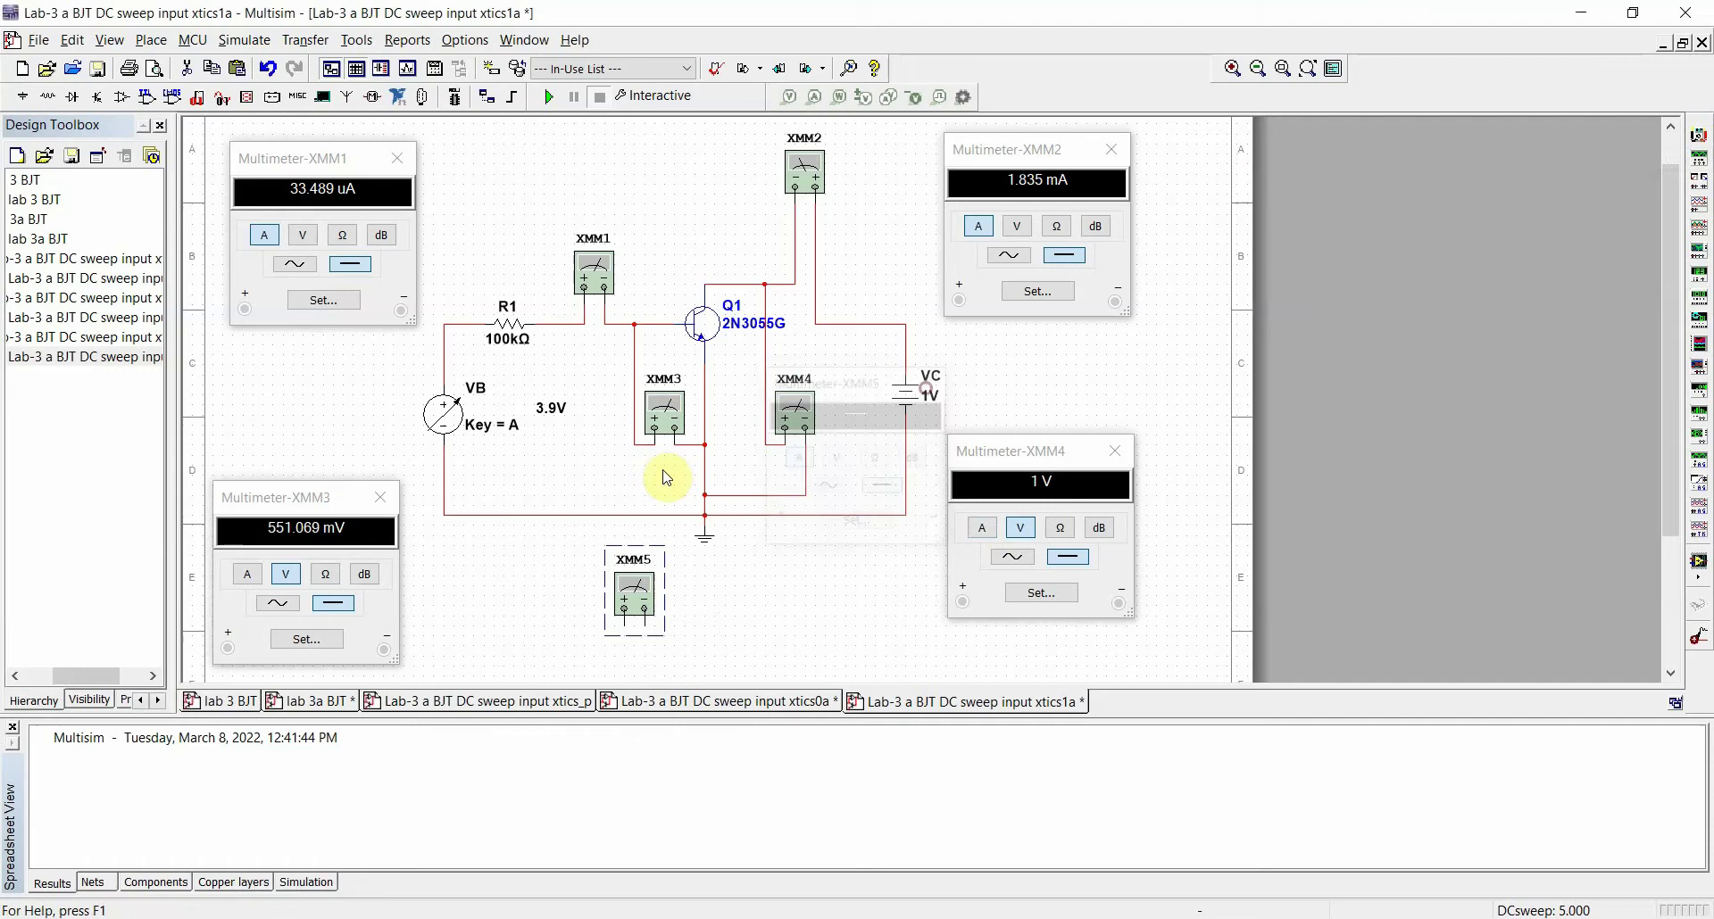
# Close the display of multimeter XMM1 in the base branch and reopen it to view its current reading
pyautogui.click(597, 271)
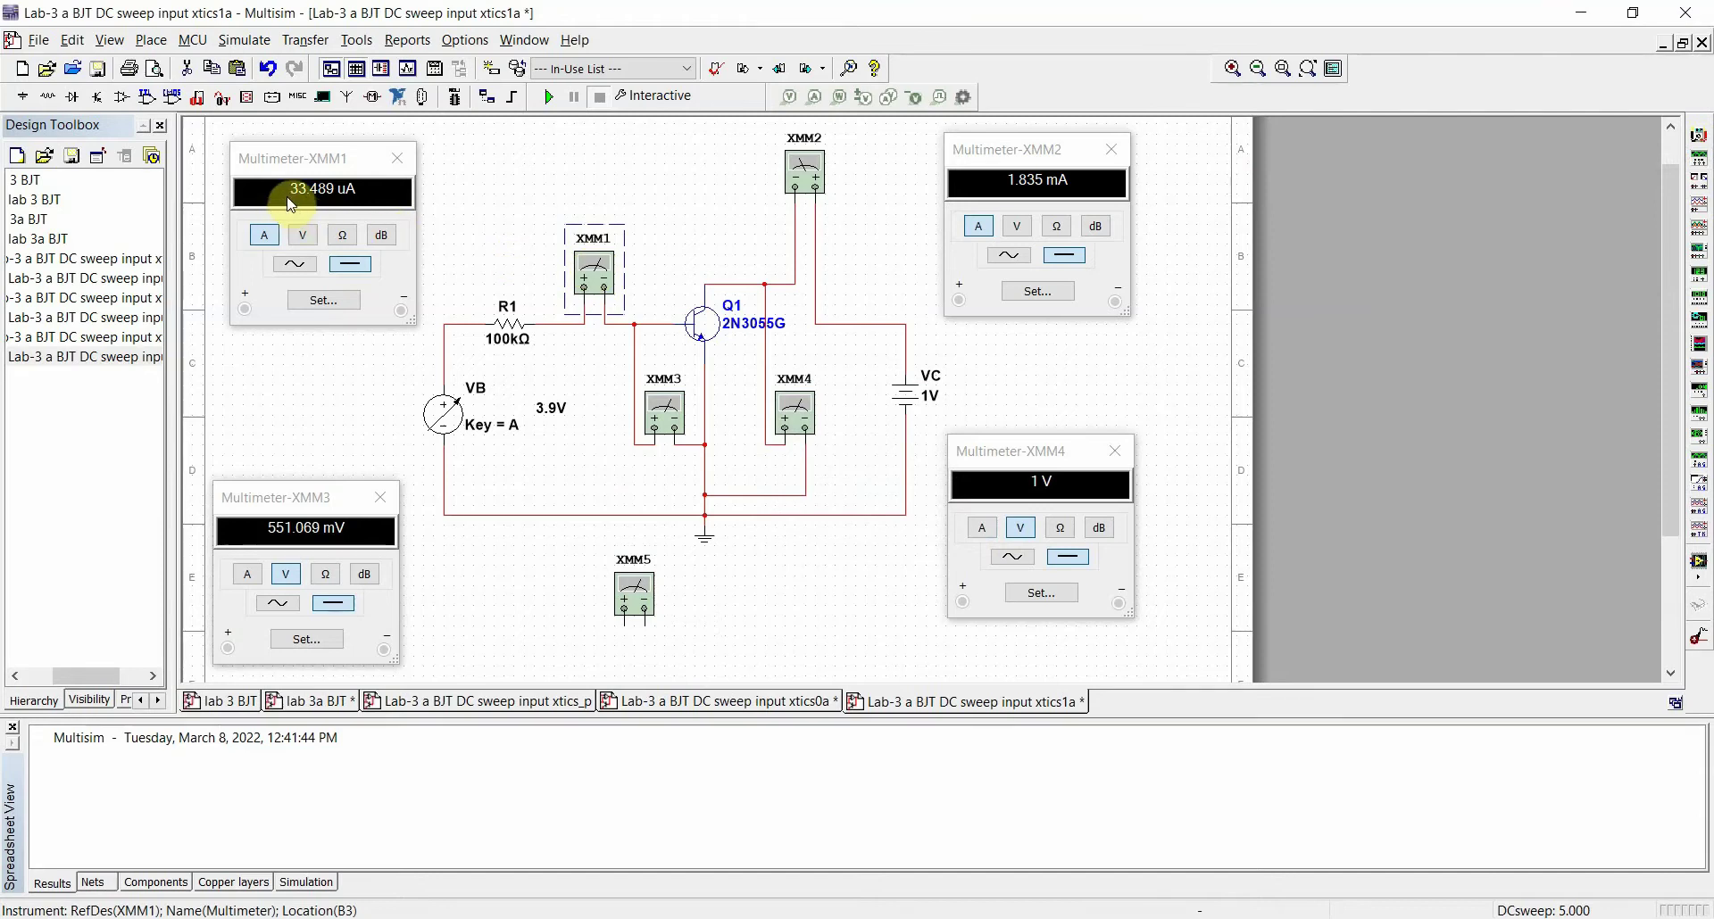
pyautogui.click(397, 158)
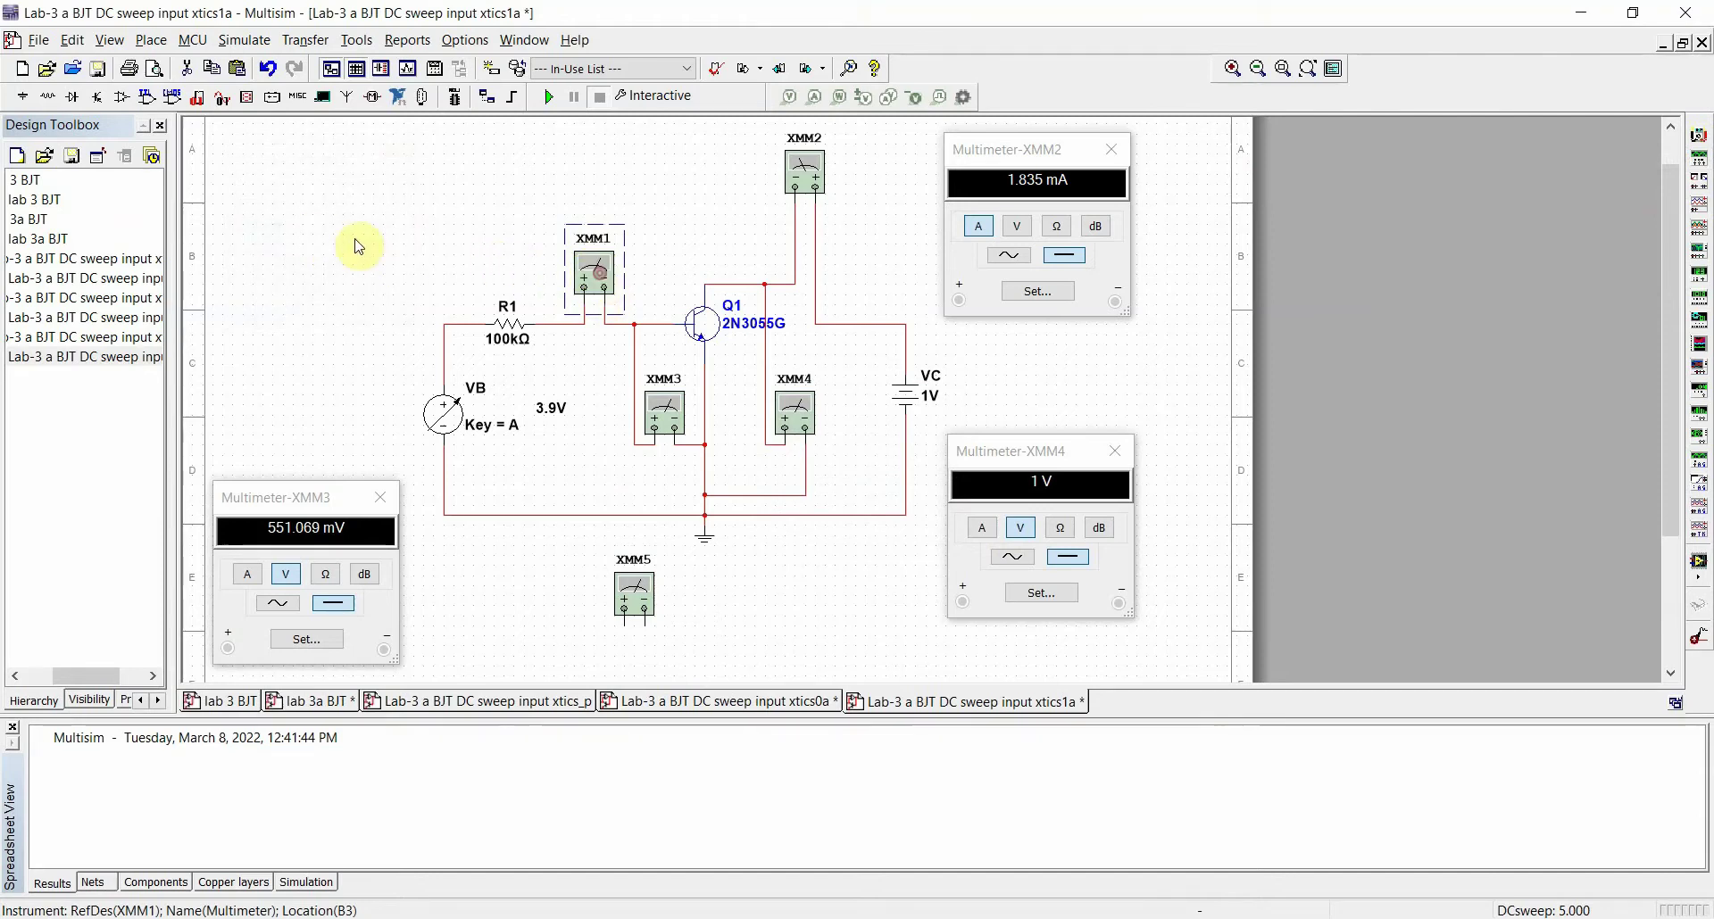
pyautogui.doubleClick(603, 281)
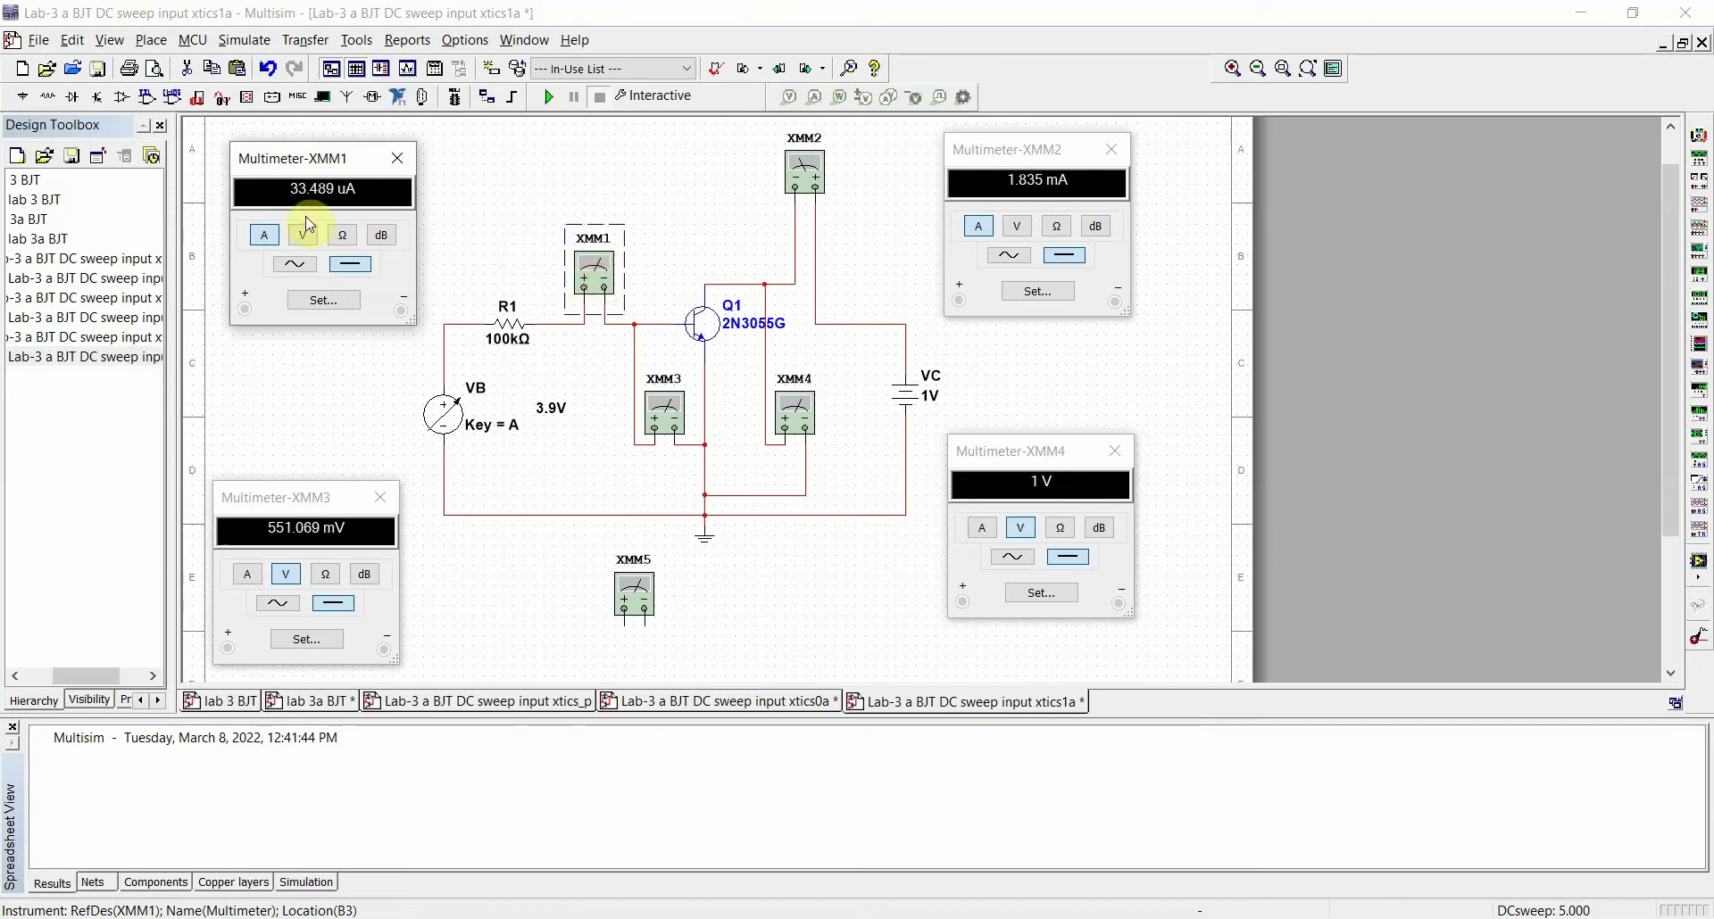
pyautogui.click(355, 264)
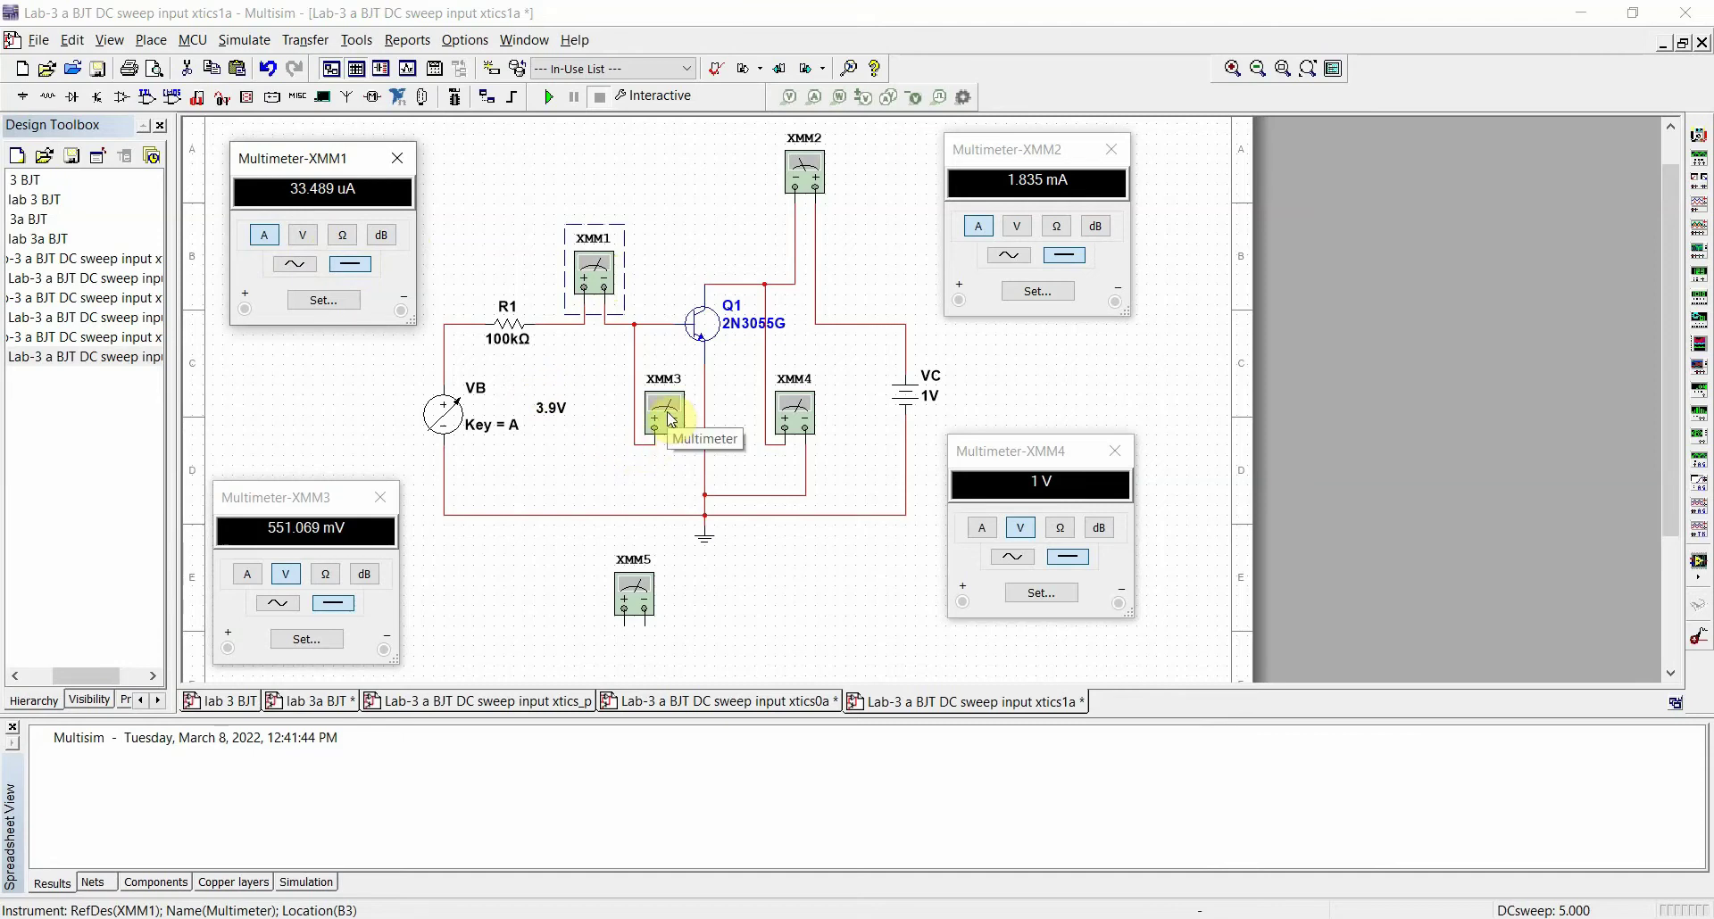
pyautogui.moveTo(444, 414)
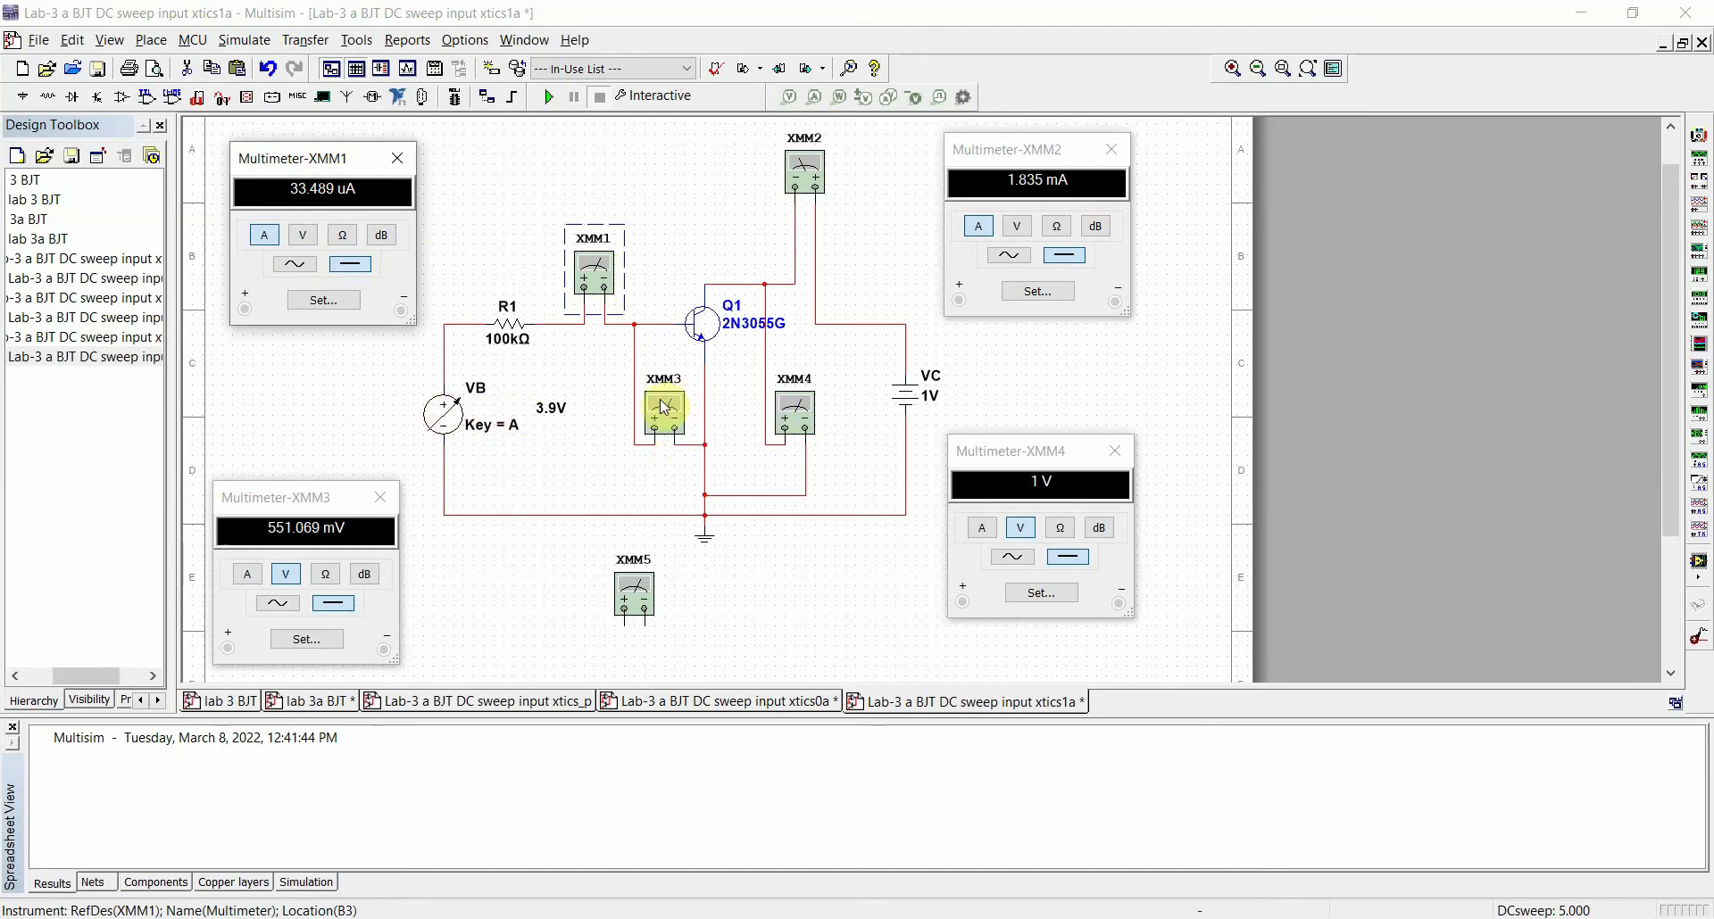
# Remove the unconnected multimeter XMM5 from below the circuit
pyautogui.click(634, 591)
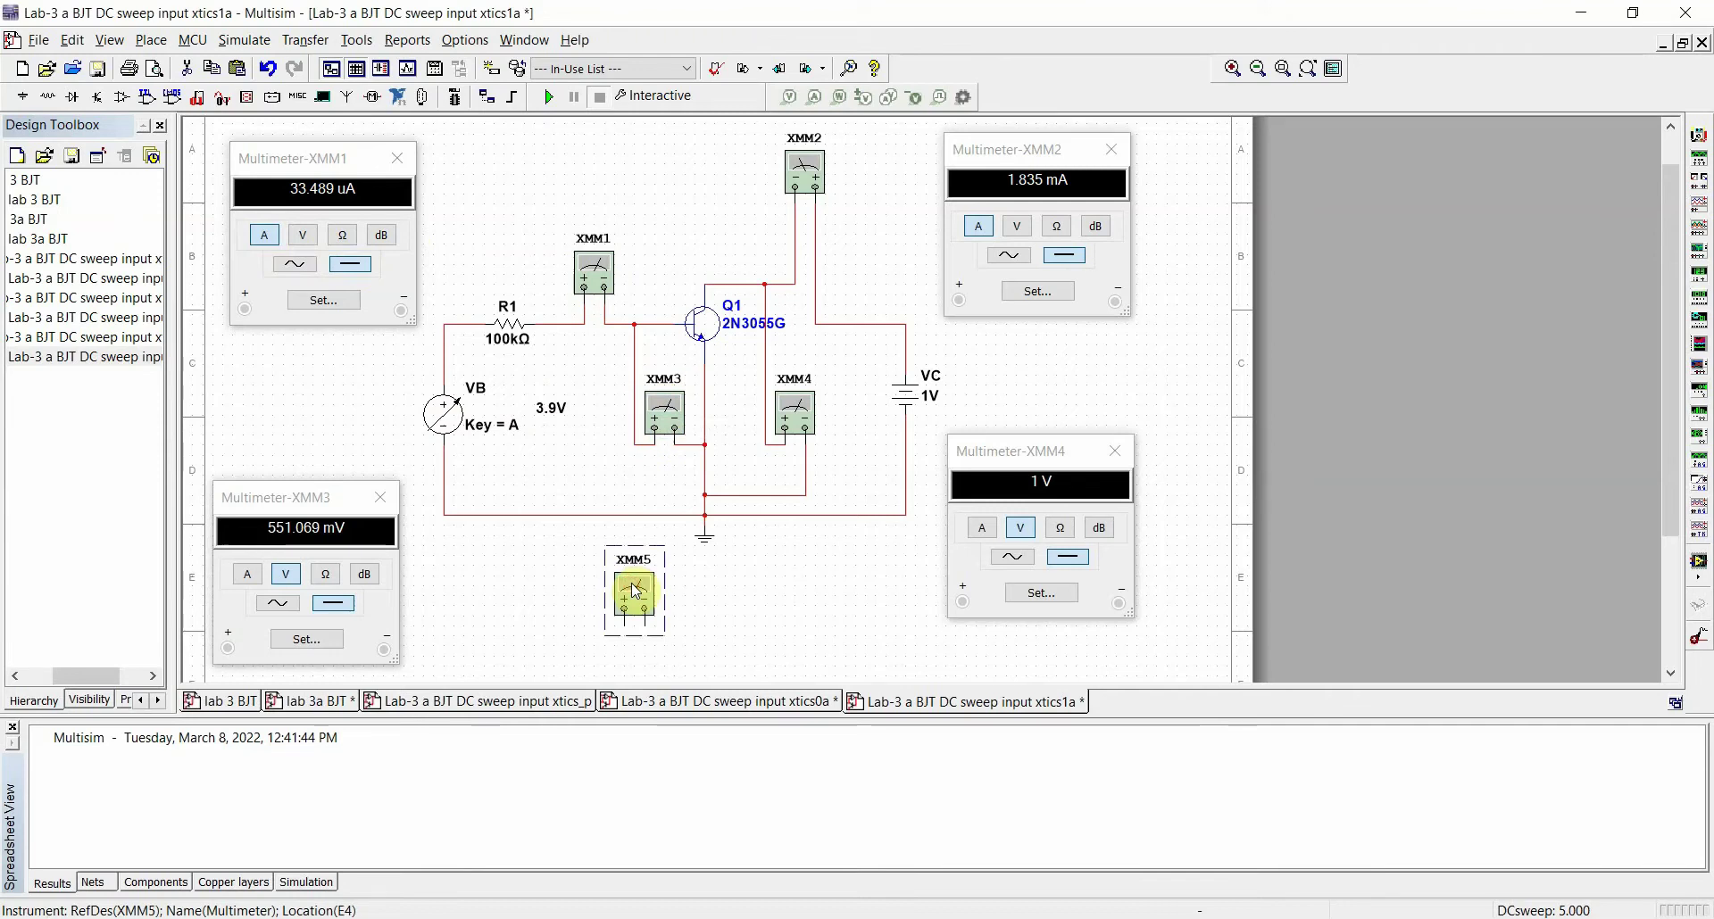
pyautogui.hotkey('ctrl', 'x')
# Review multimeters XMM3 and XMM1, source VB and the Interactive Simulation settings, and cancel the settings dialog
pyautogui.click(666, 417)
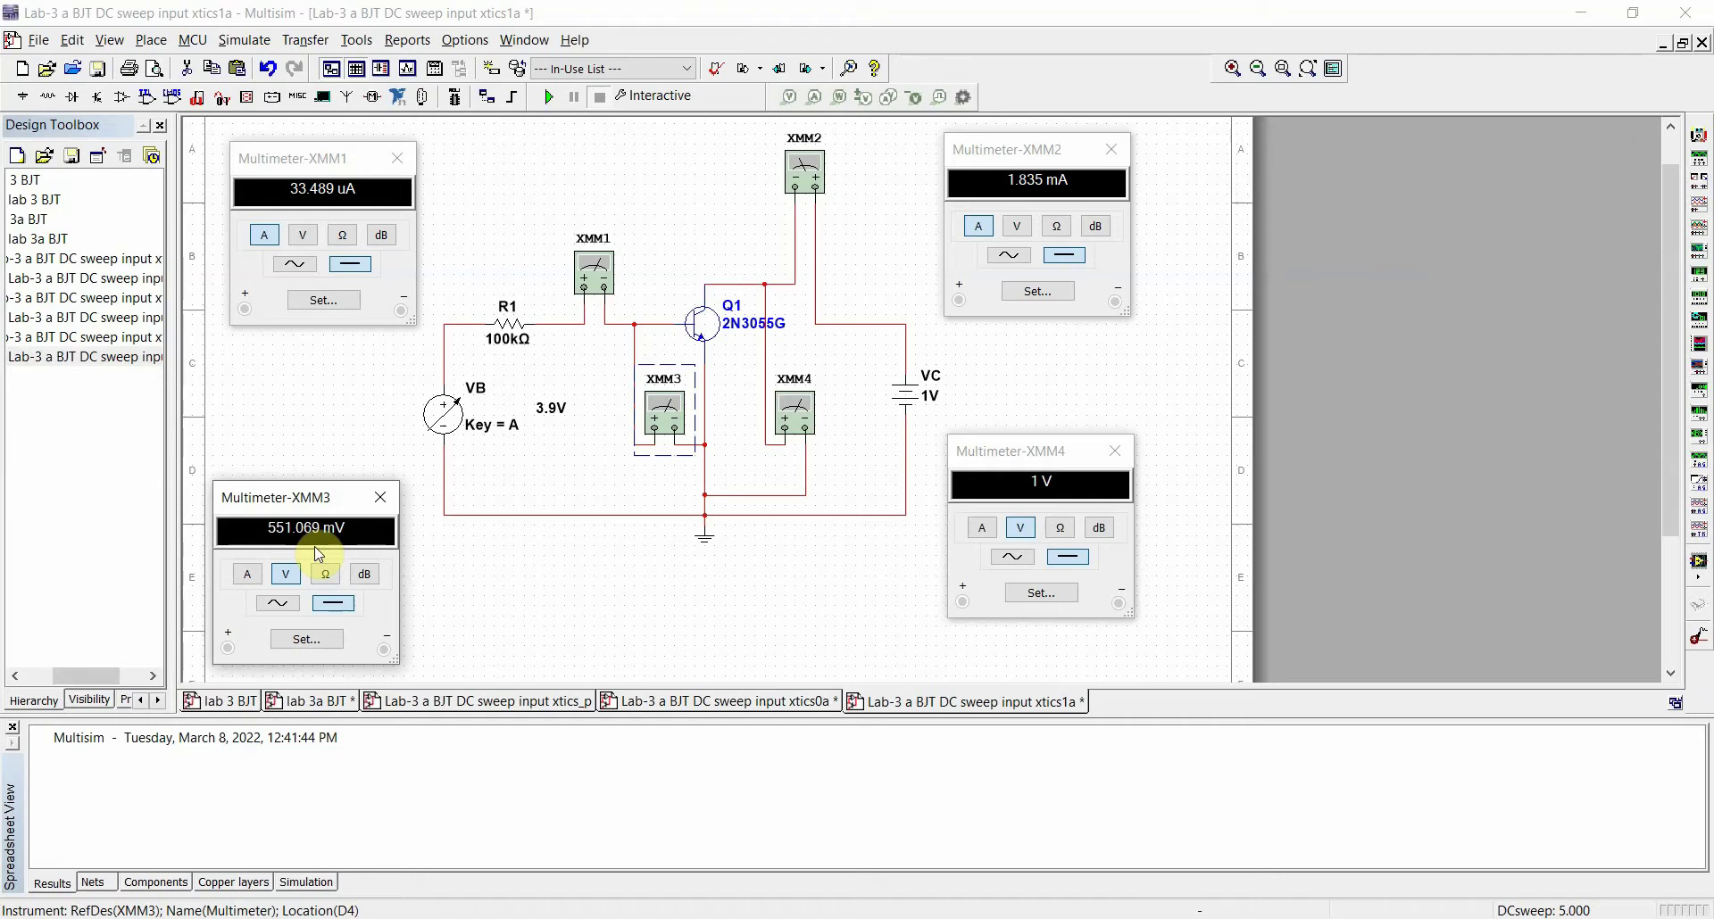
pyautogui.moveTo(553, 403)
pyautogui.click(446, 416)
pyautogui.click(446, 416)
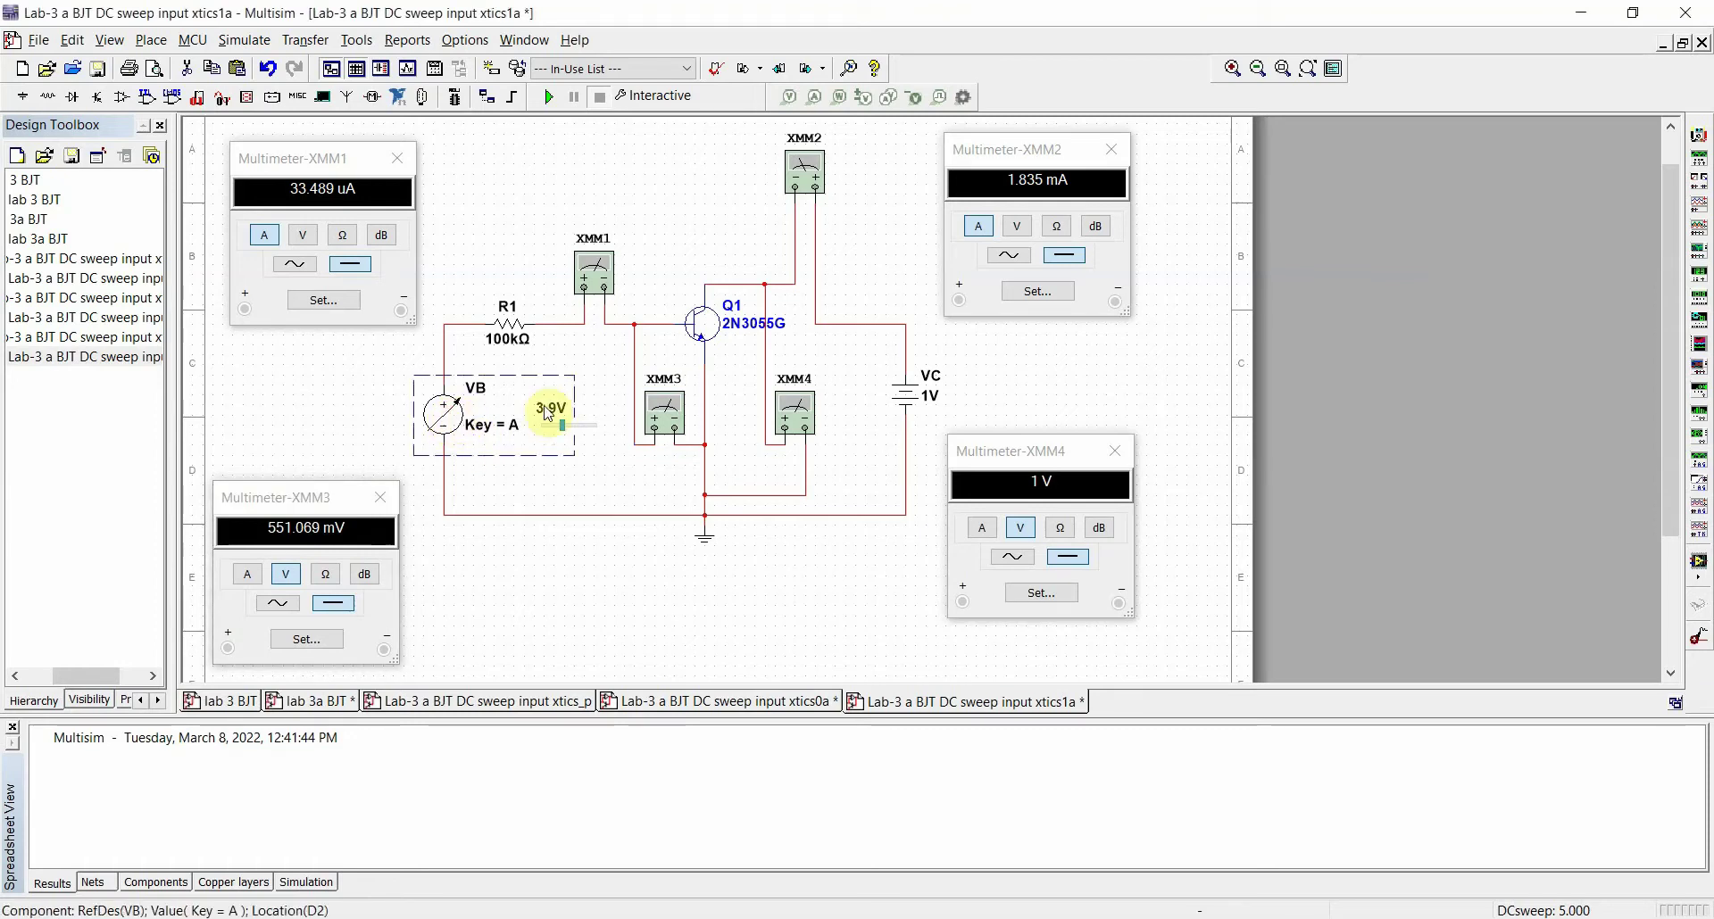
pyautogui.click(666, 412)
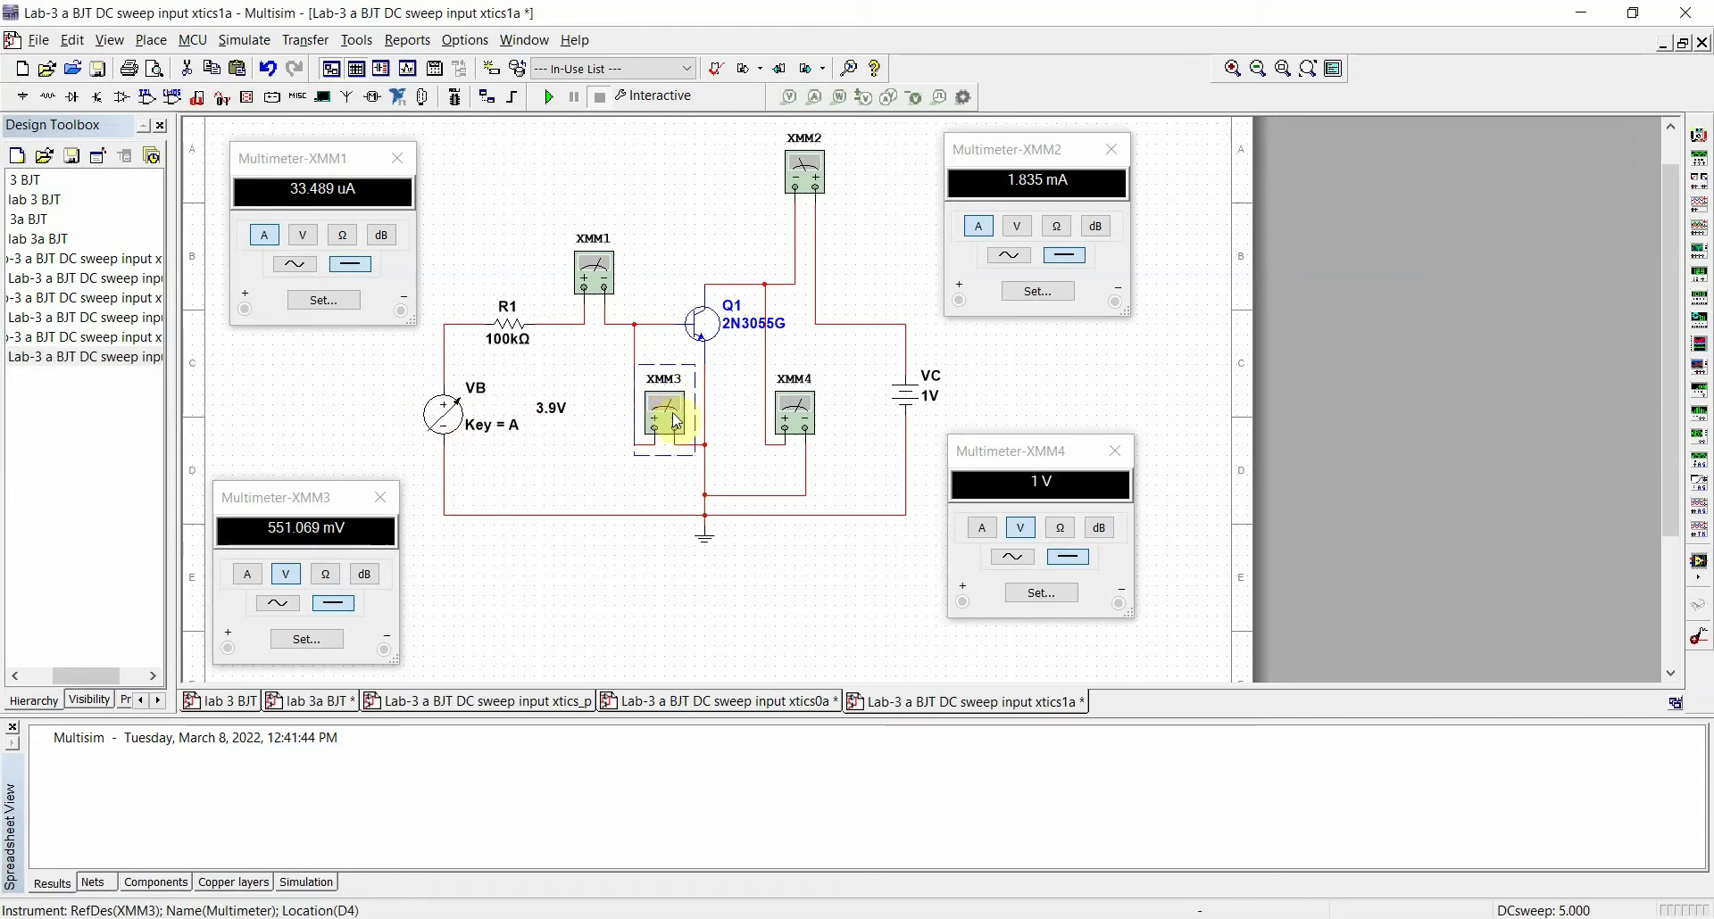
pyautogui.click(589, 275)
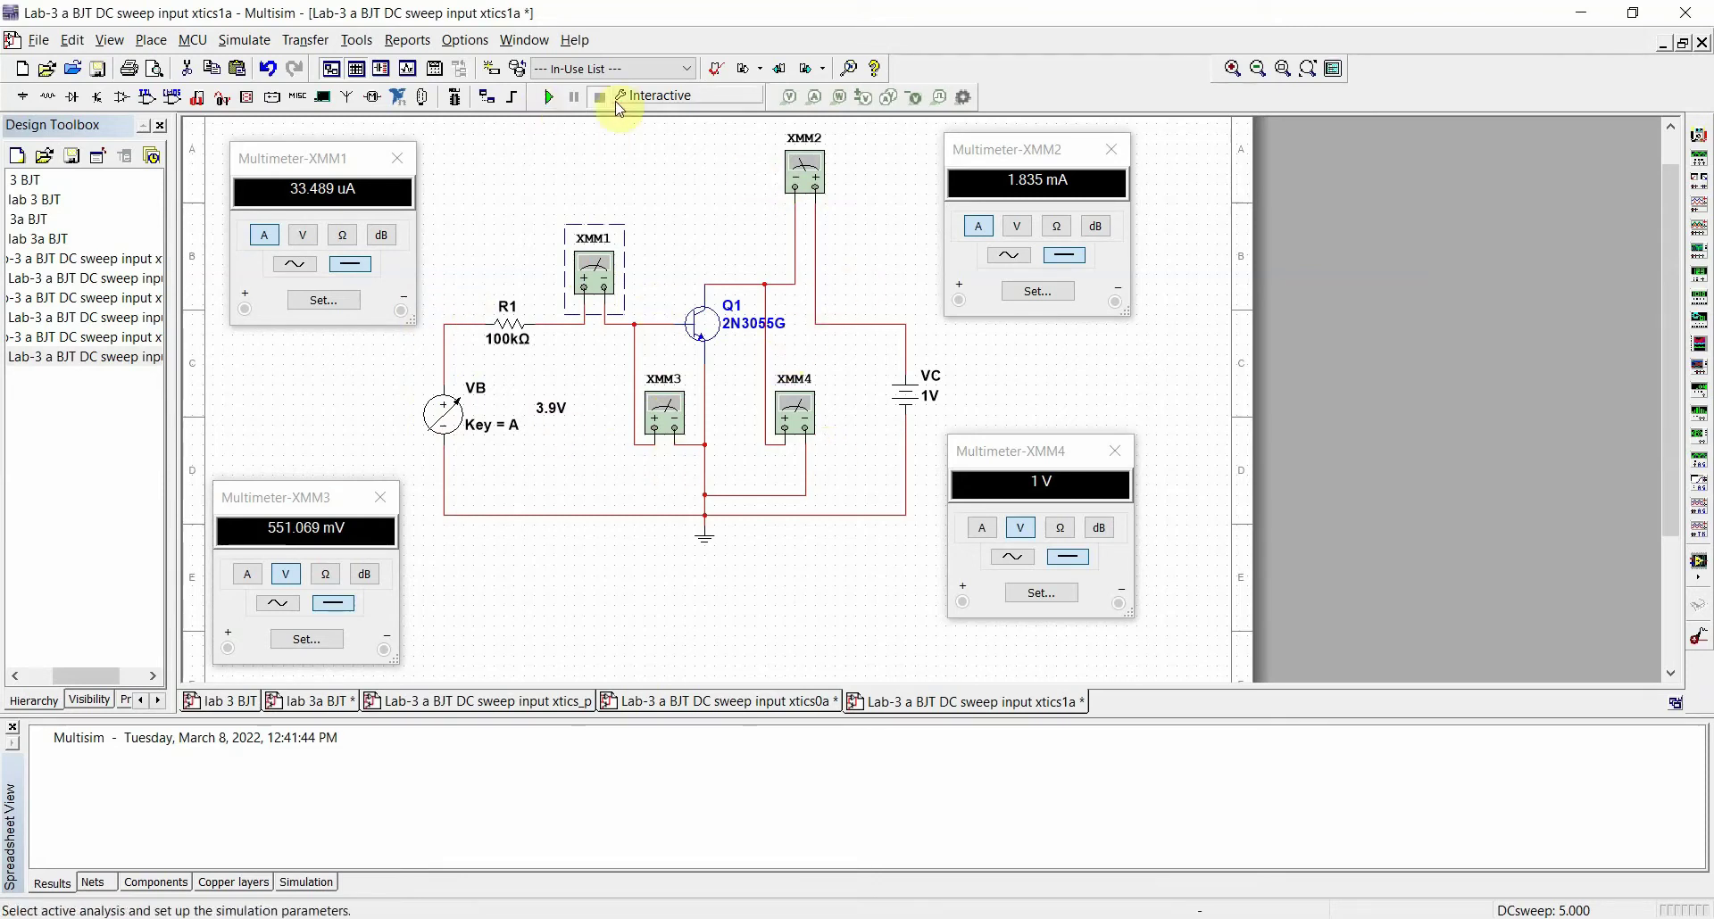
pyautogui.click(674, 96)
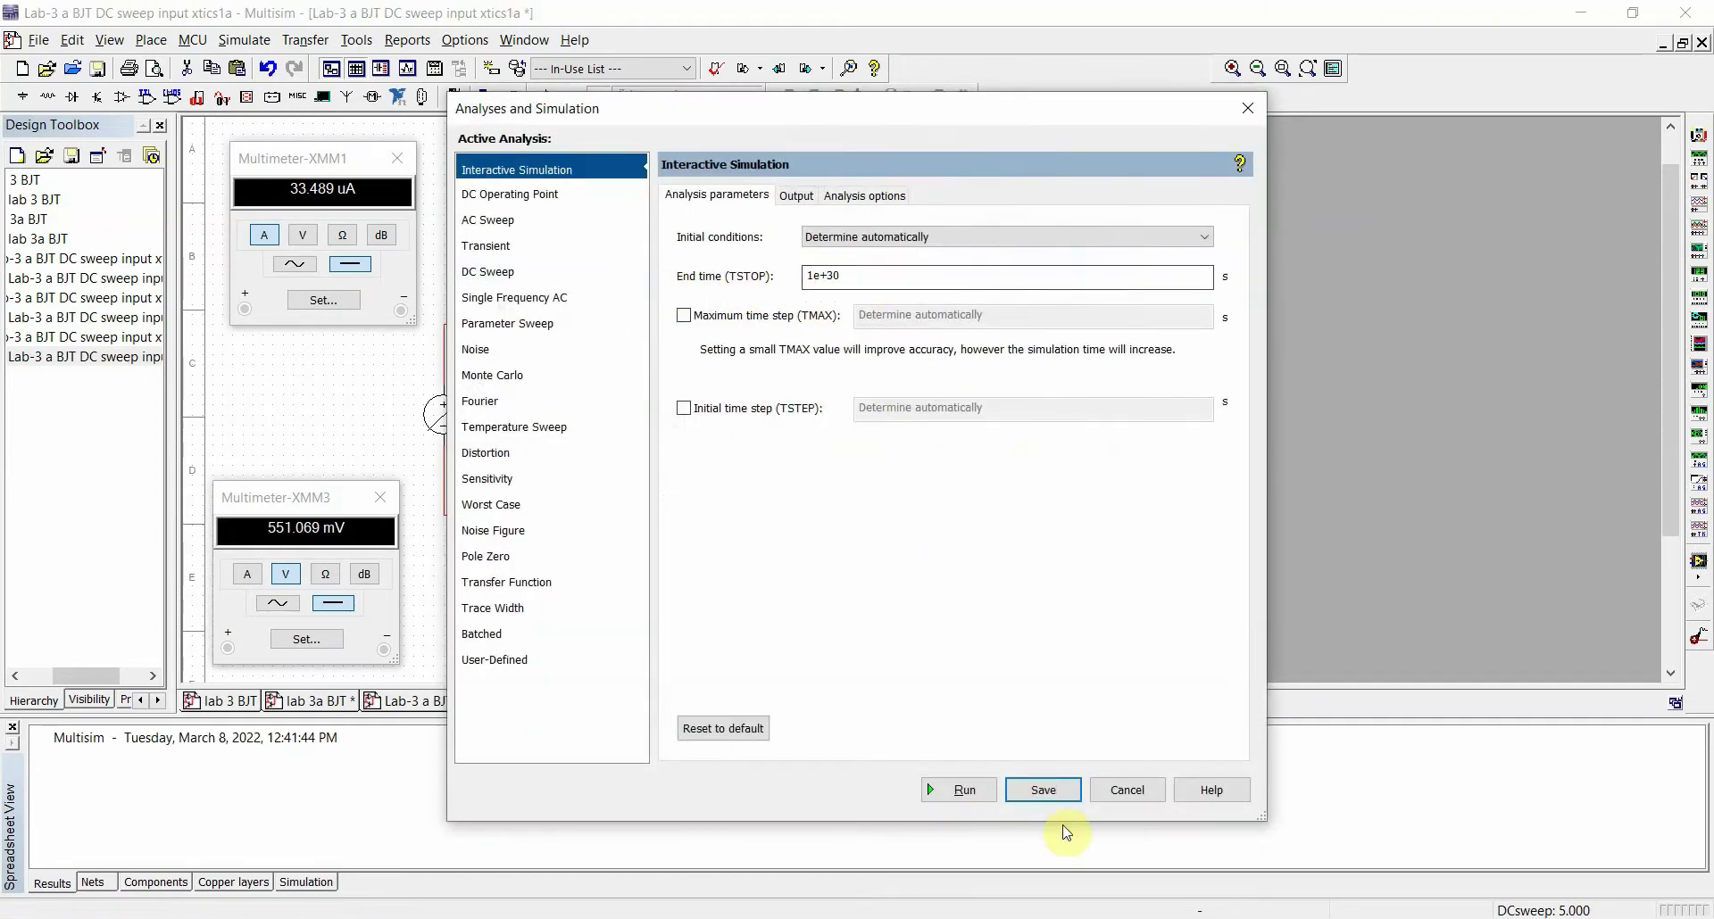
pyautogui.click(1123, 792)
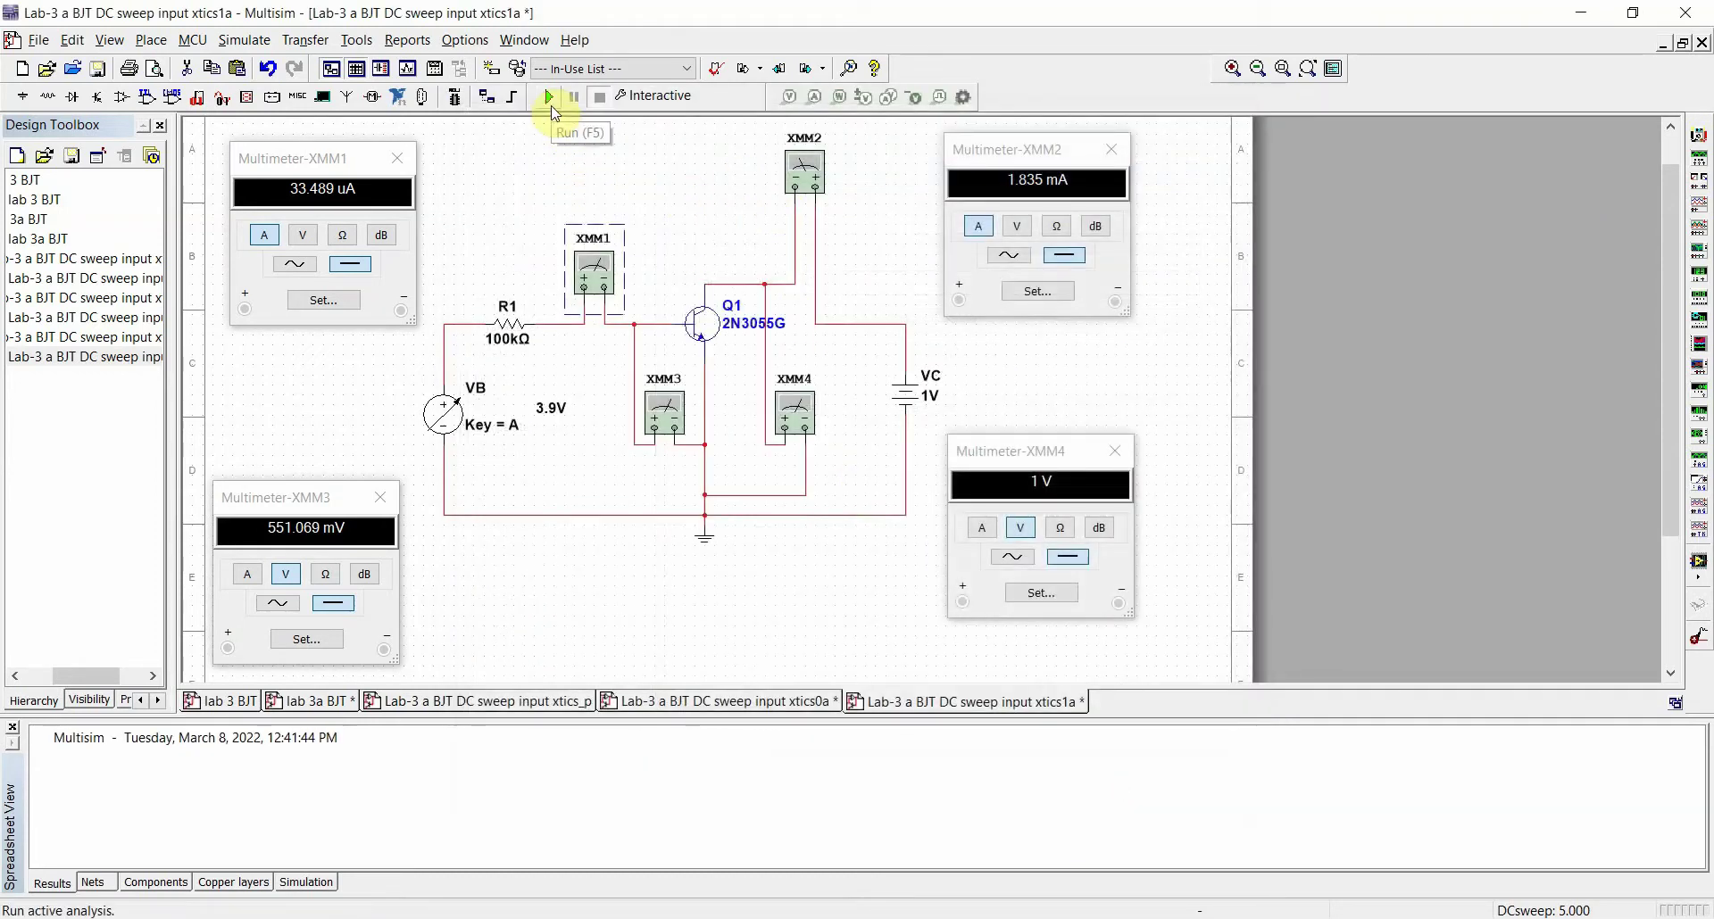
# Set source VB to 0 V and run the interactive simulation to view the multimeter readings
pyautogui.moveTo(536, 431)
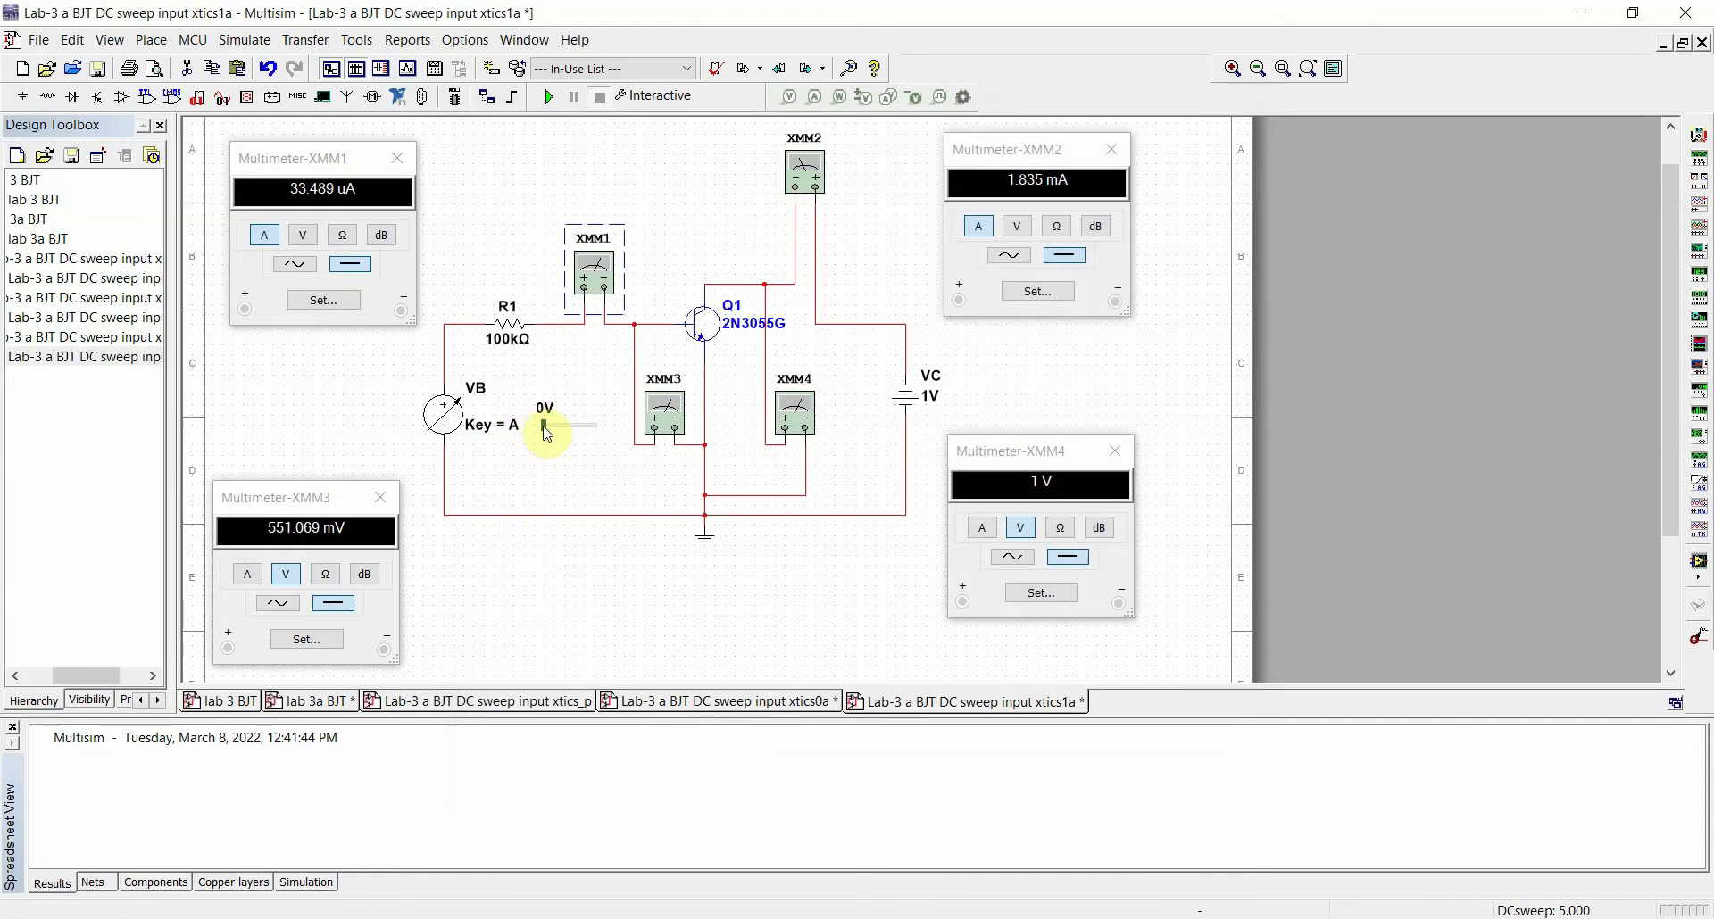
pyautogui.click(543, 428)
pyautogui.click(536, 439)
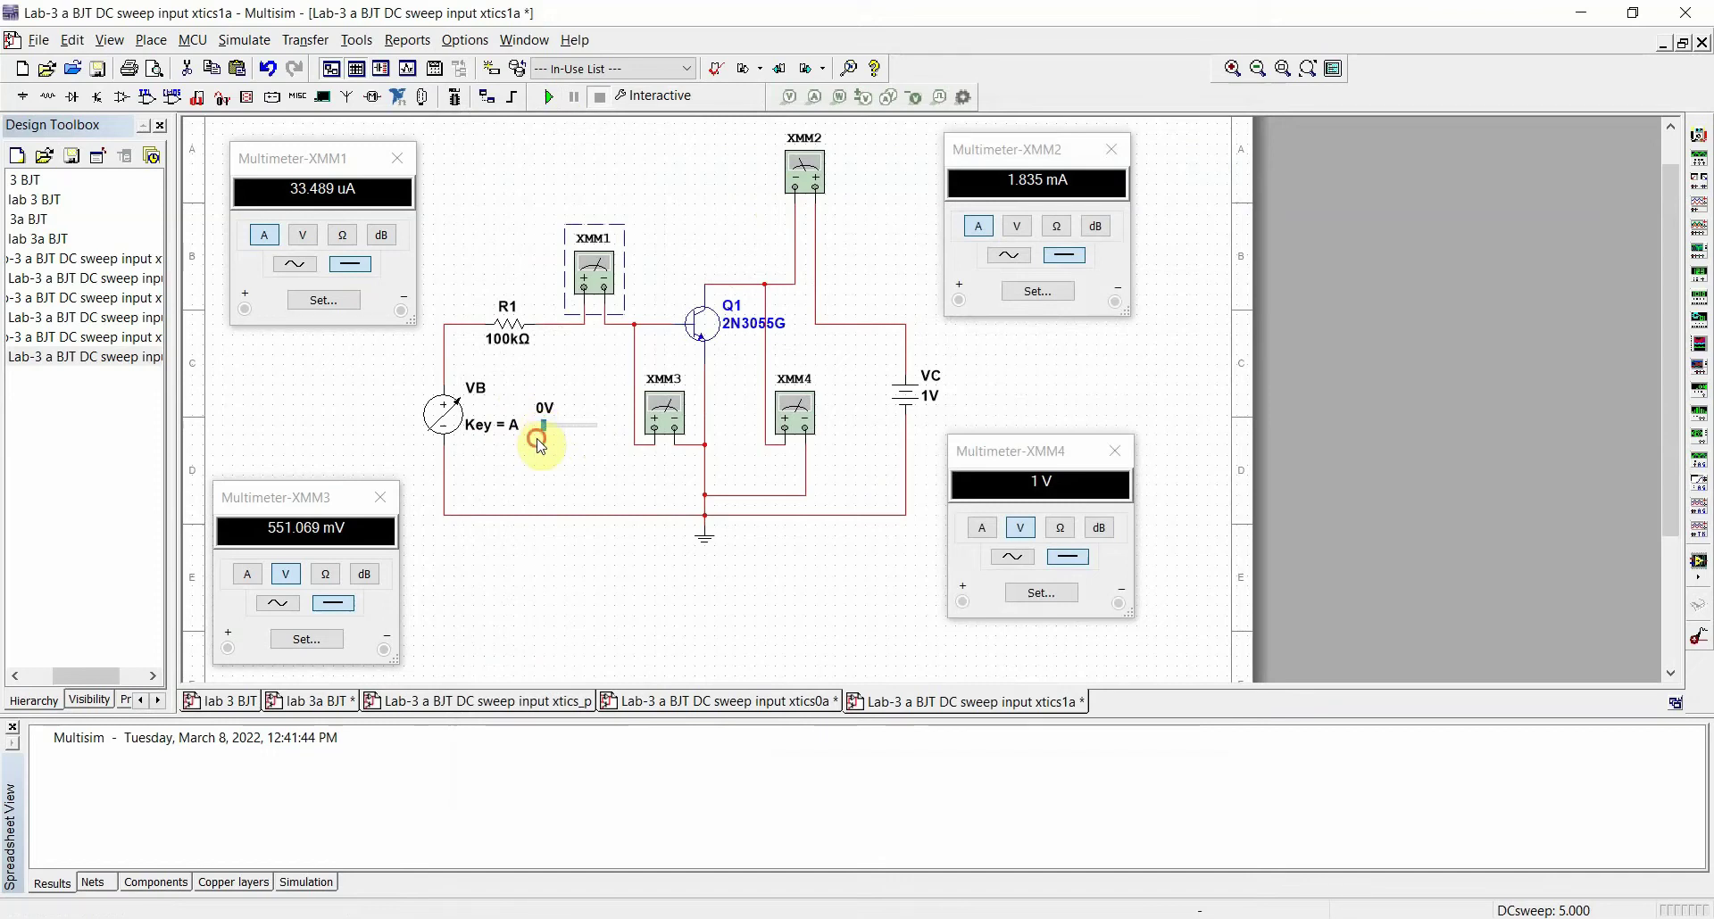
pyautogui.click(550, 97)
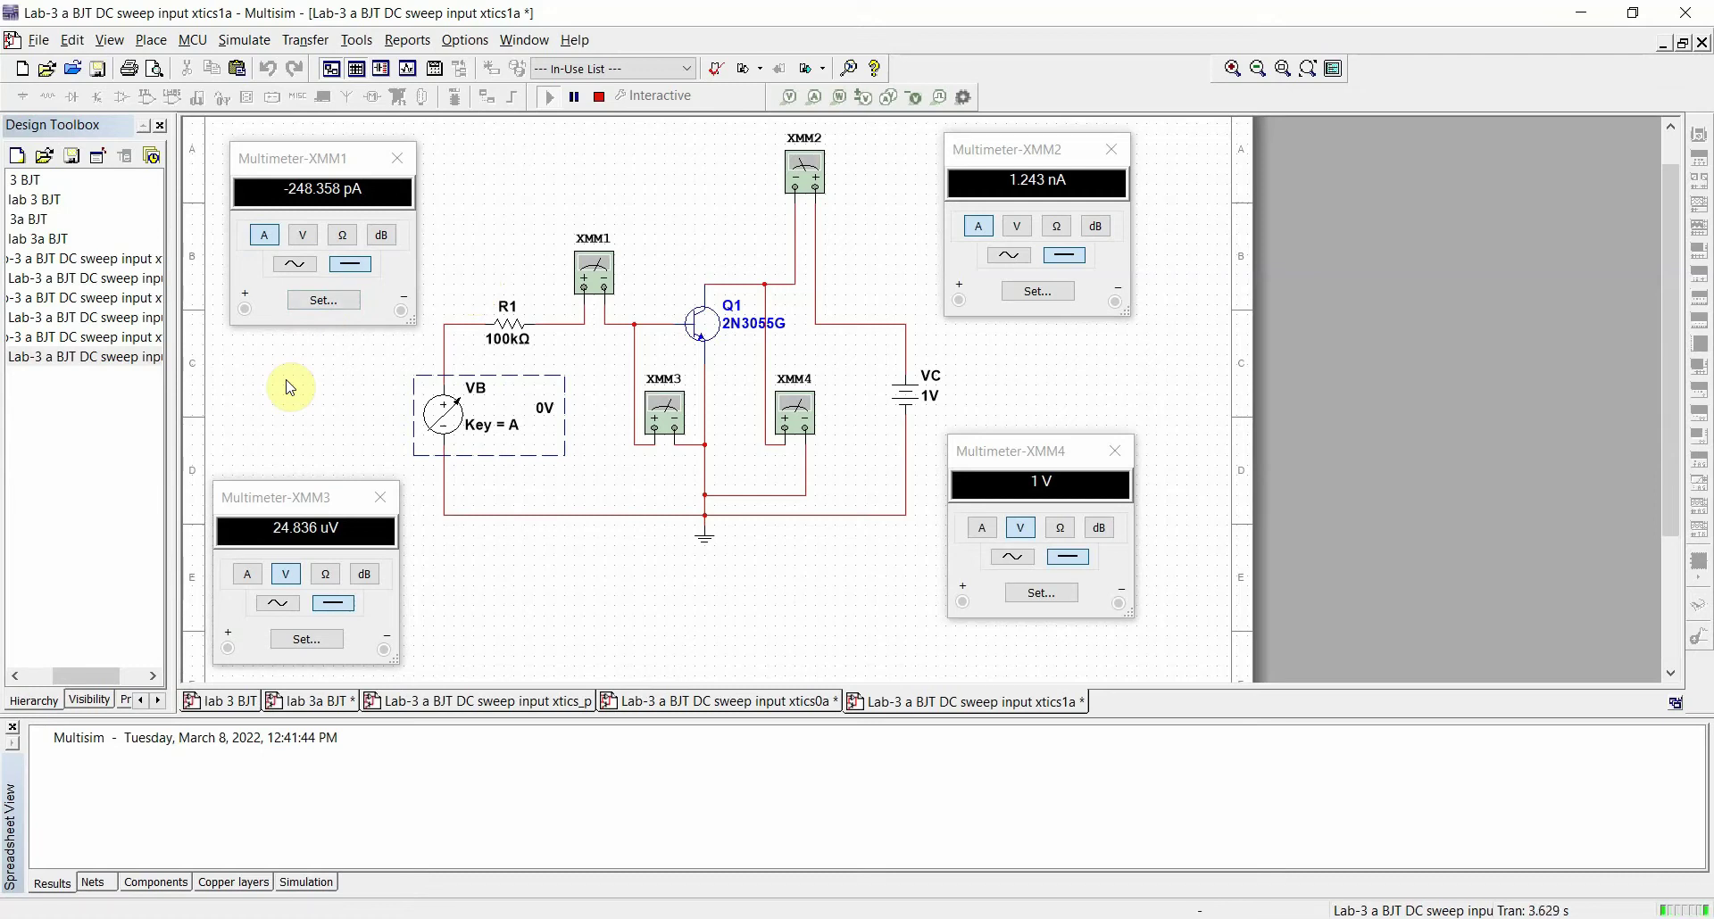
pyautogui.moveTo(482, 441)
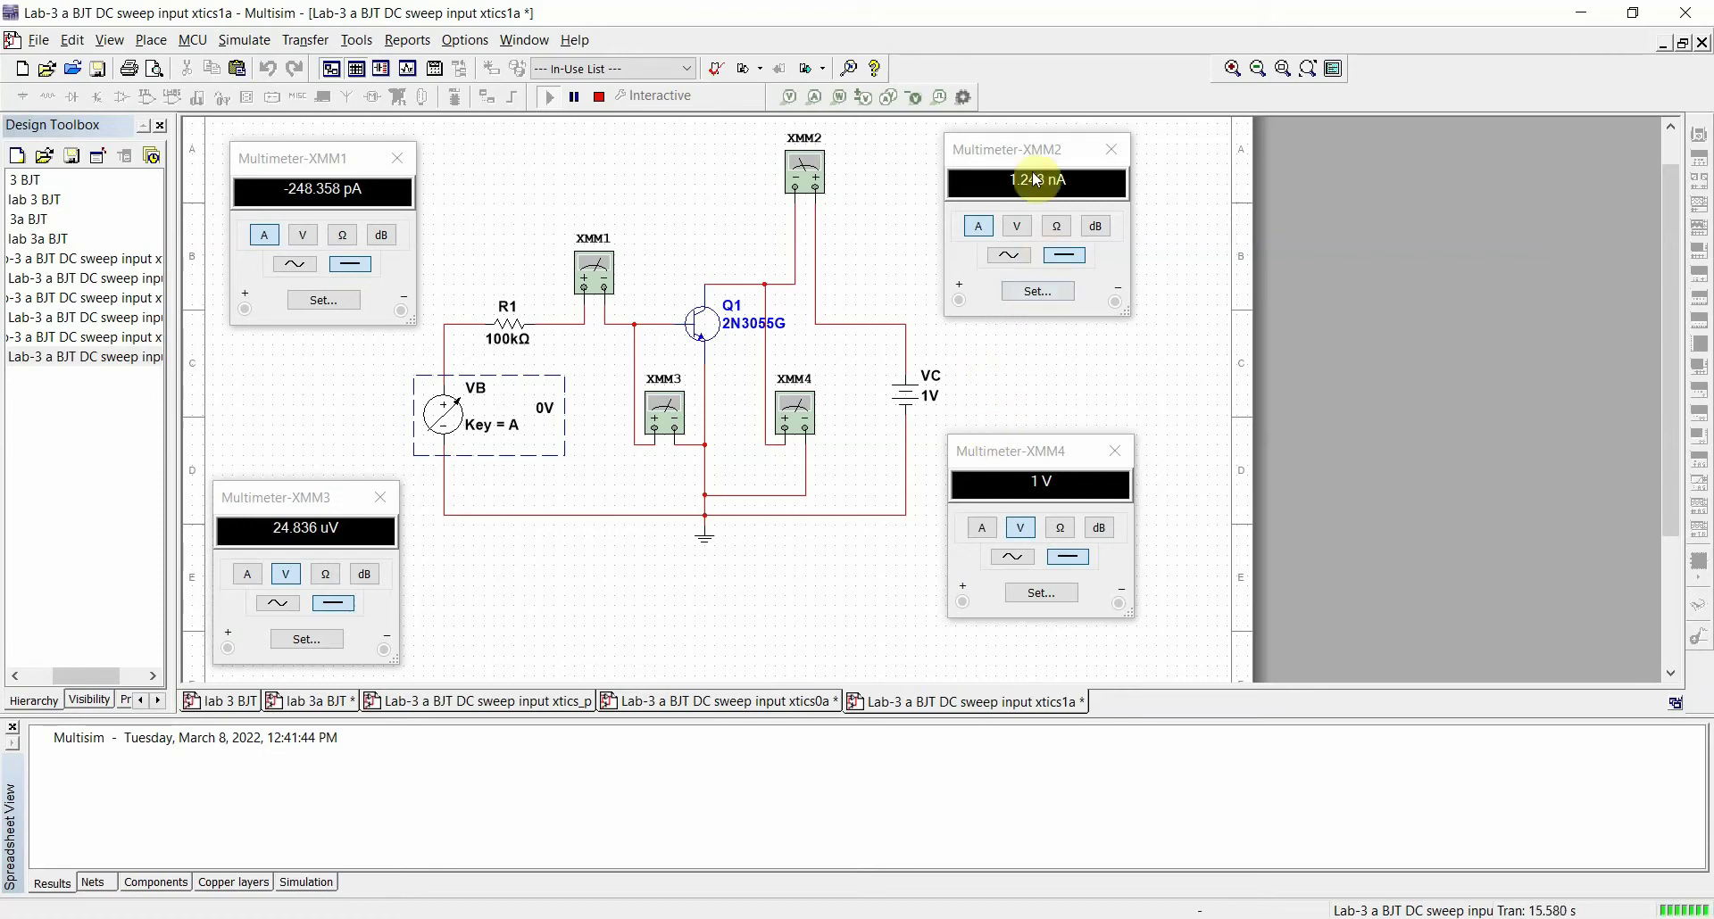
pyautogui.click(498, 415)
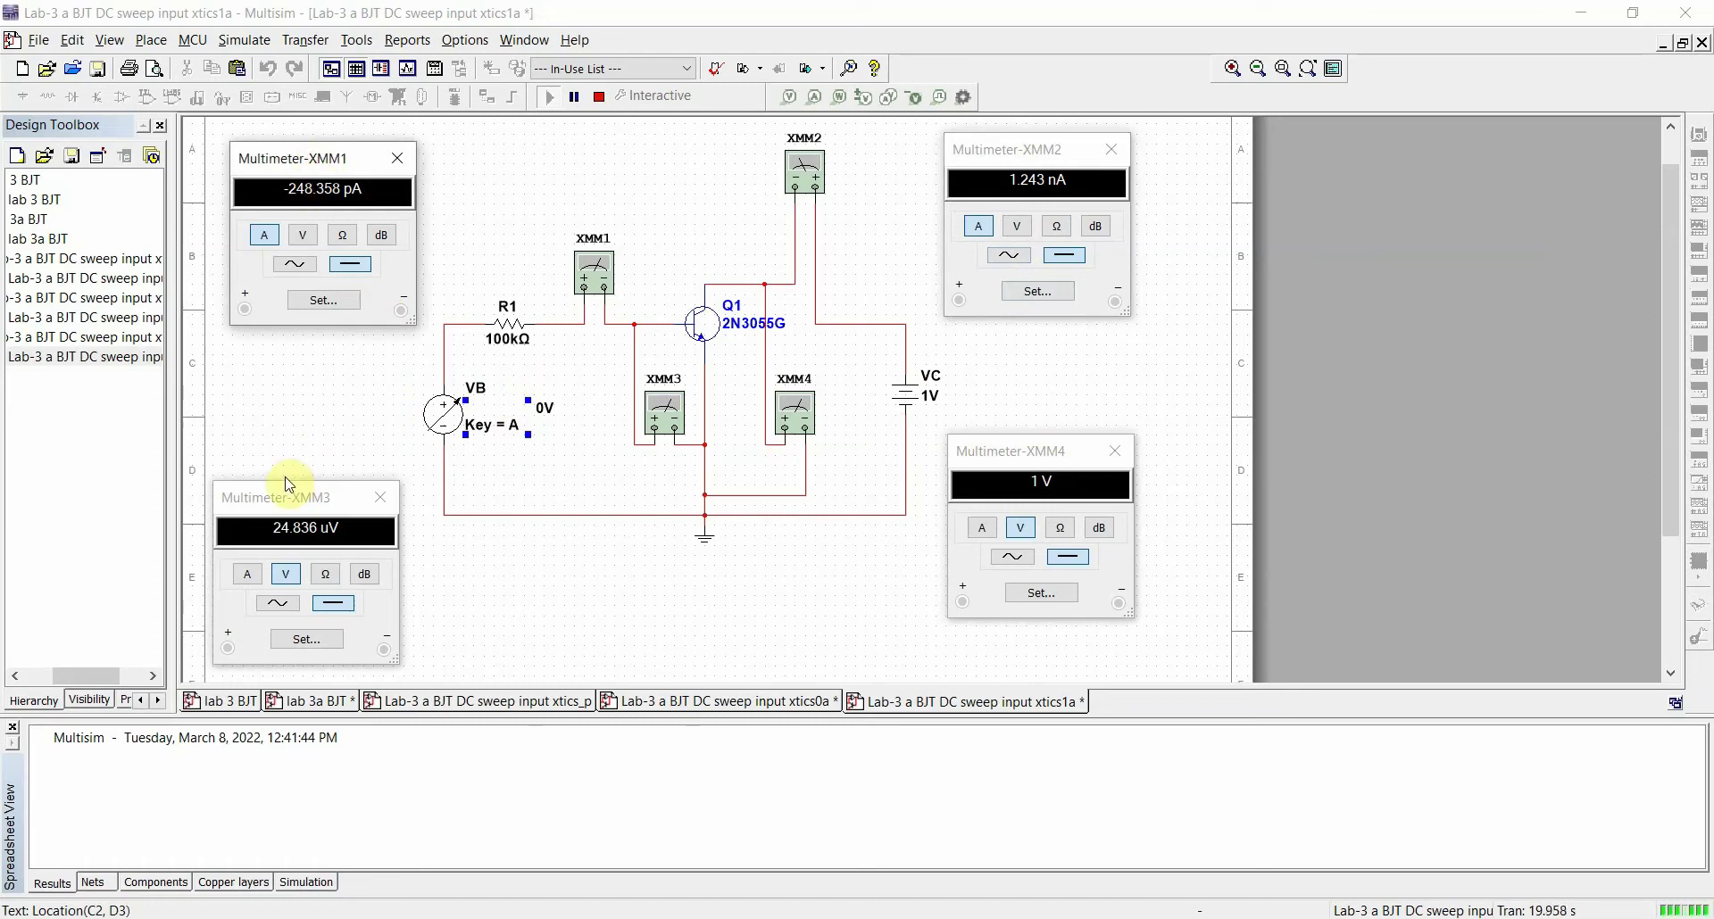
# Create an Excel worksheet named "input characteristic" in the Lab4 BJT - upload folder, and open it at cell B2
pyautogui.moveTo(575, 917)
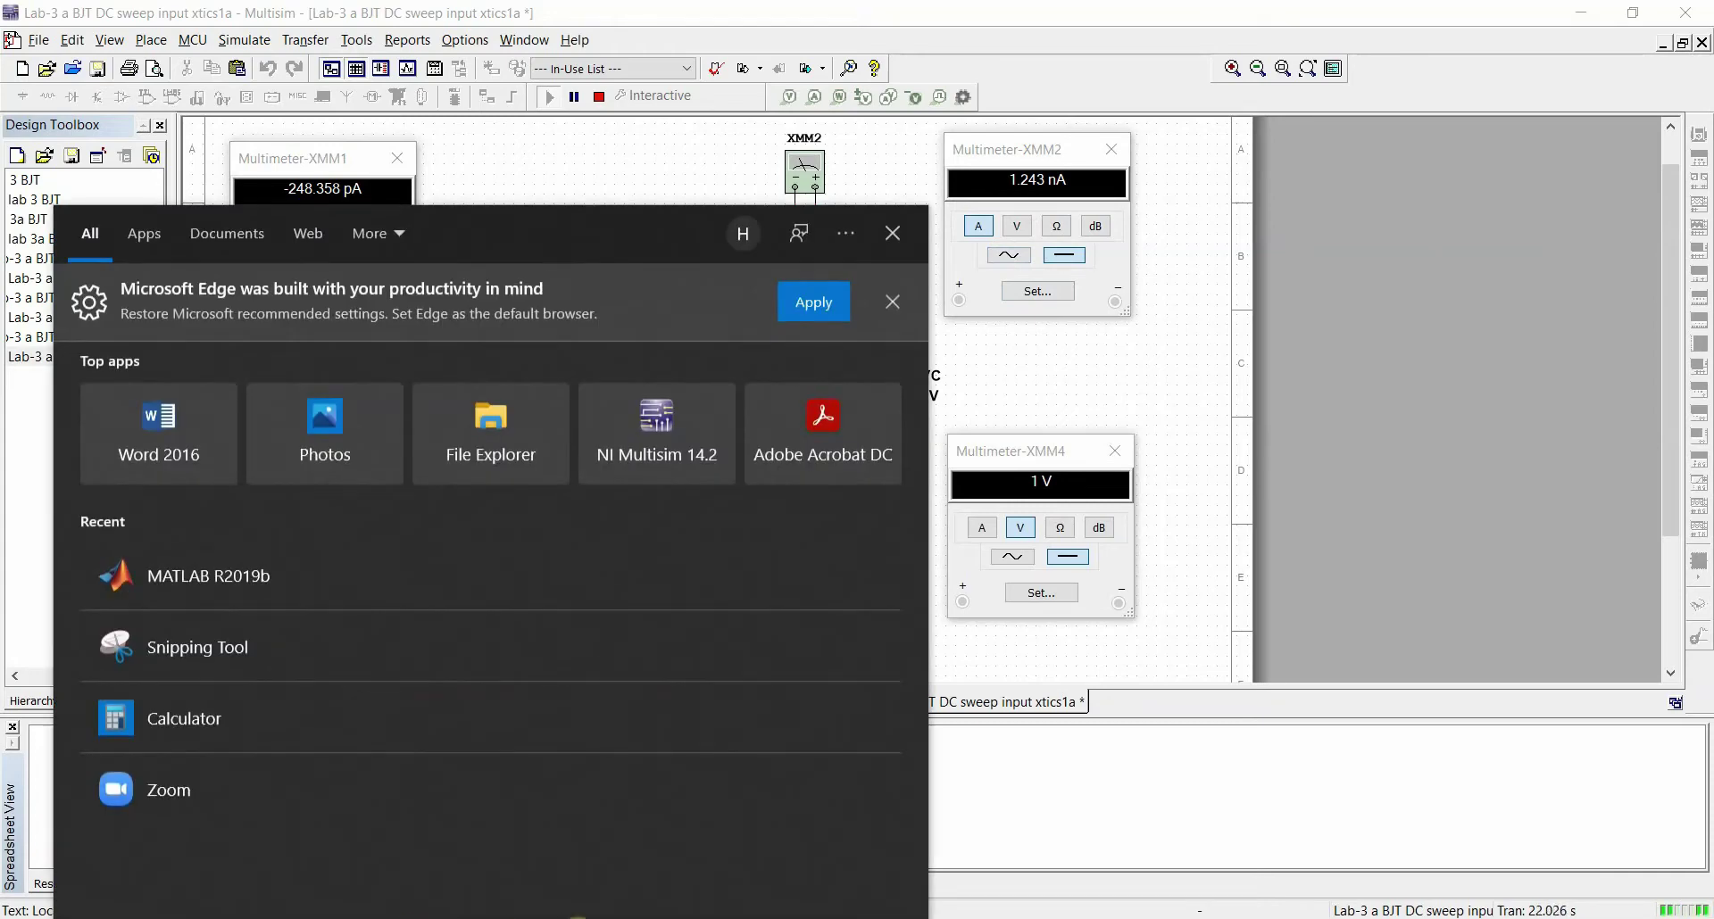
pyautogui.click(575, 918)
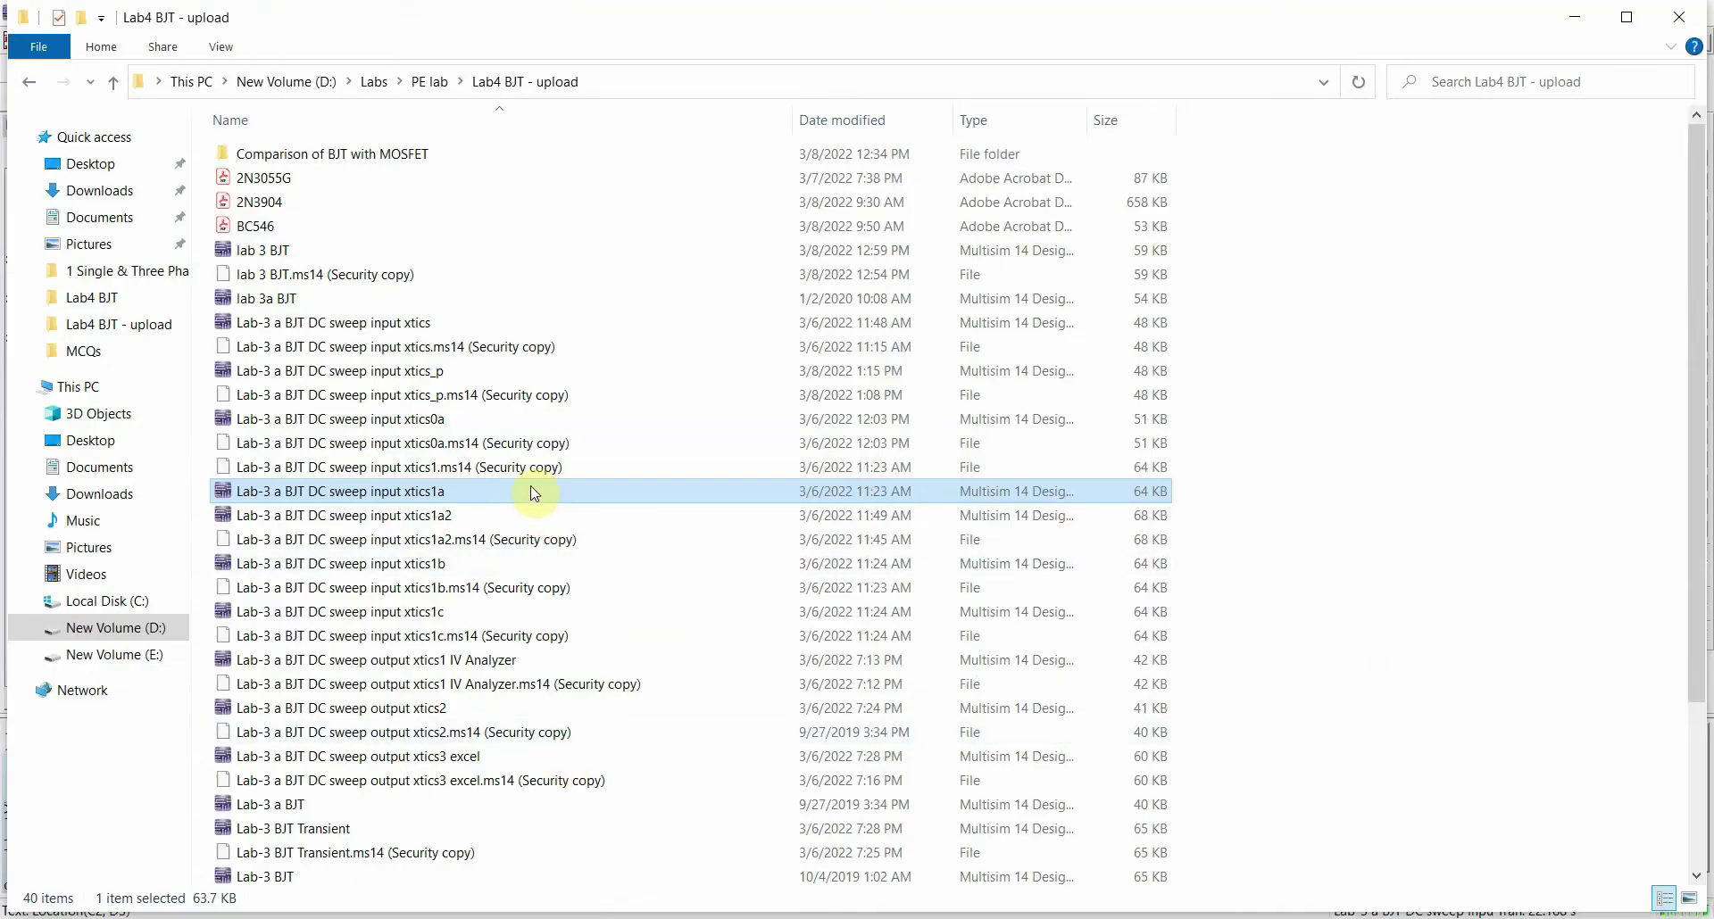
pyautogui.rightClick(1360, 396)
pyautogui.moveTo(1434, 662)
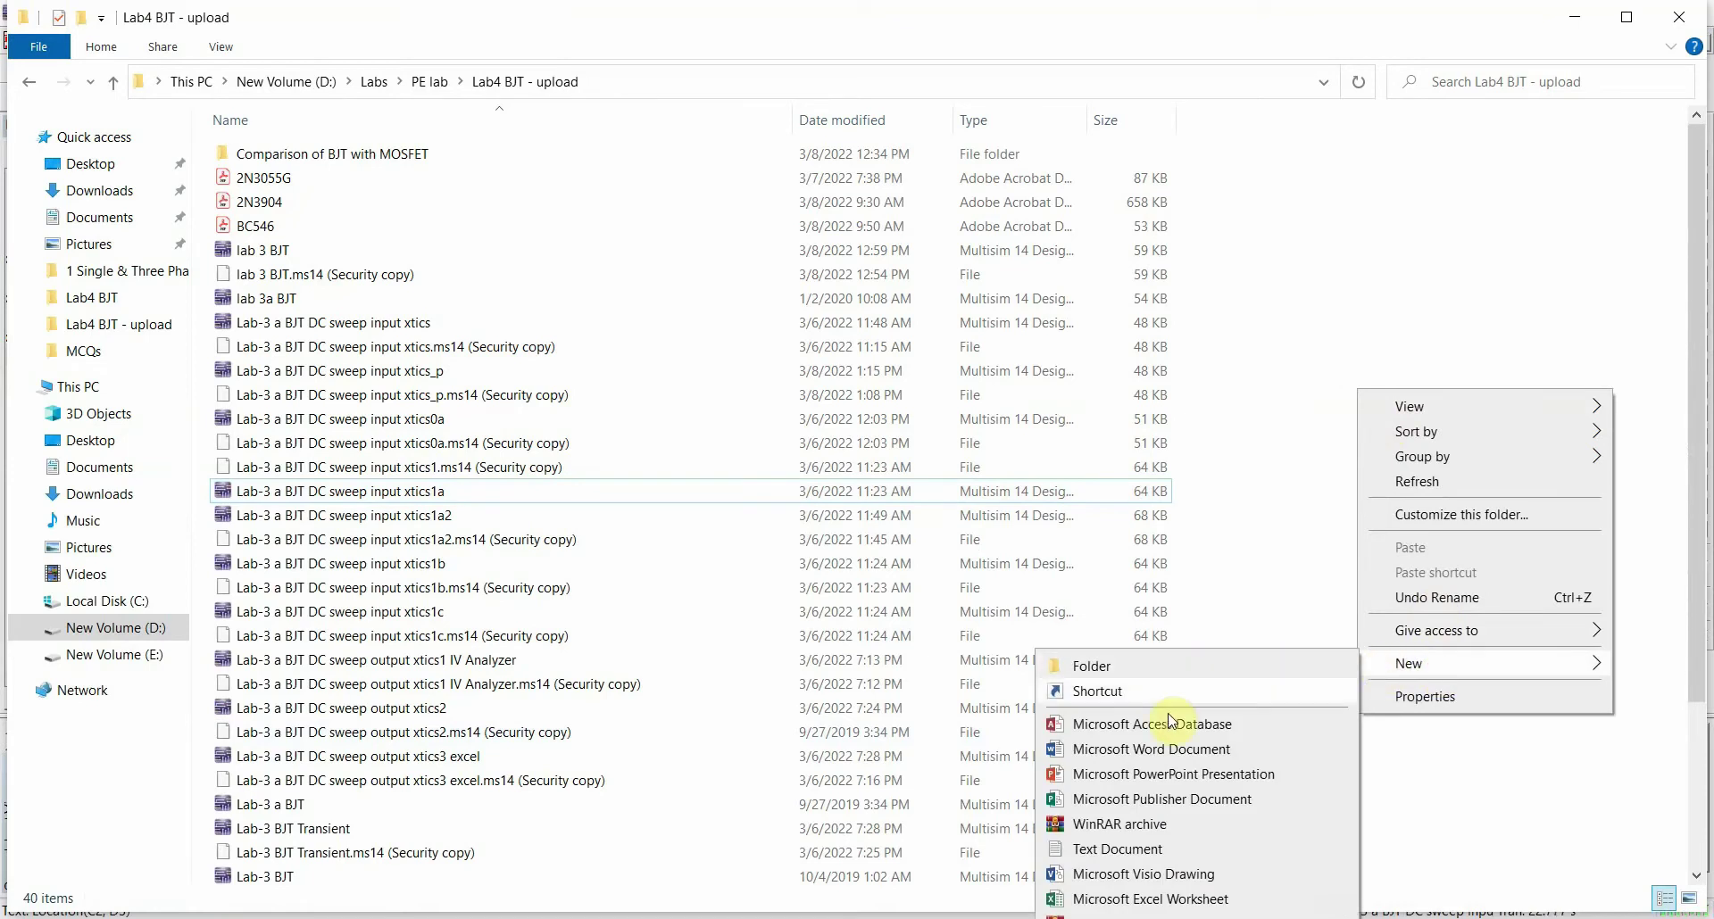
pyautogui.click(1150, 898)
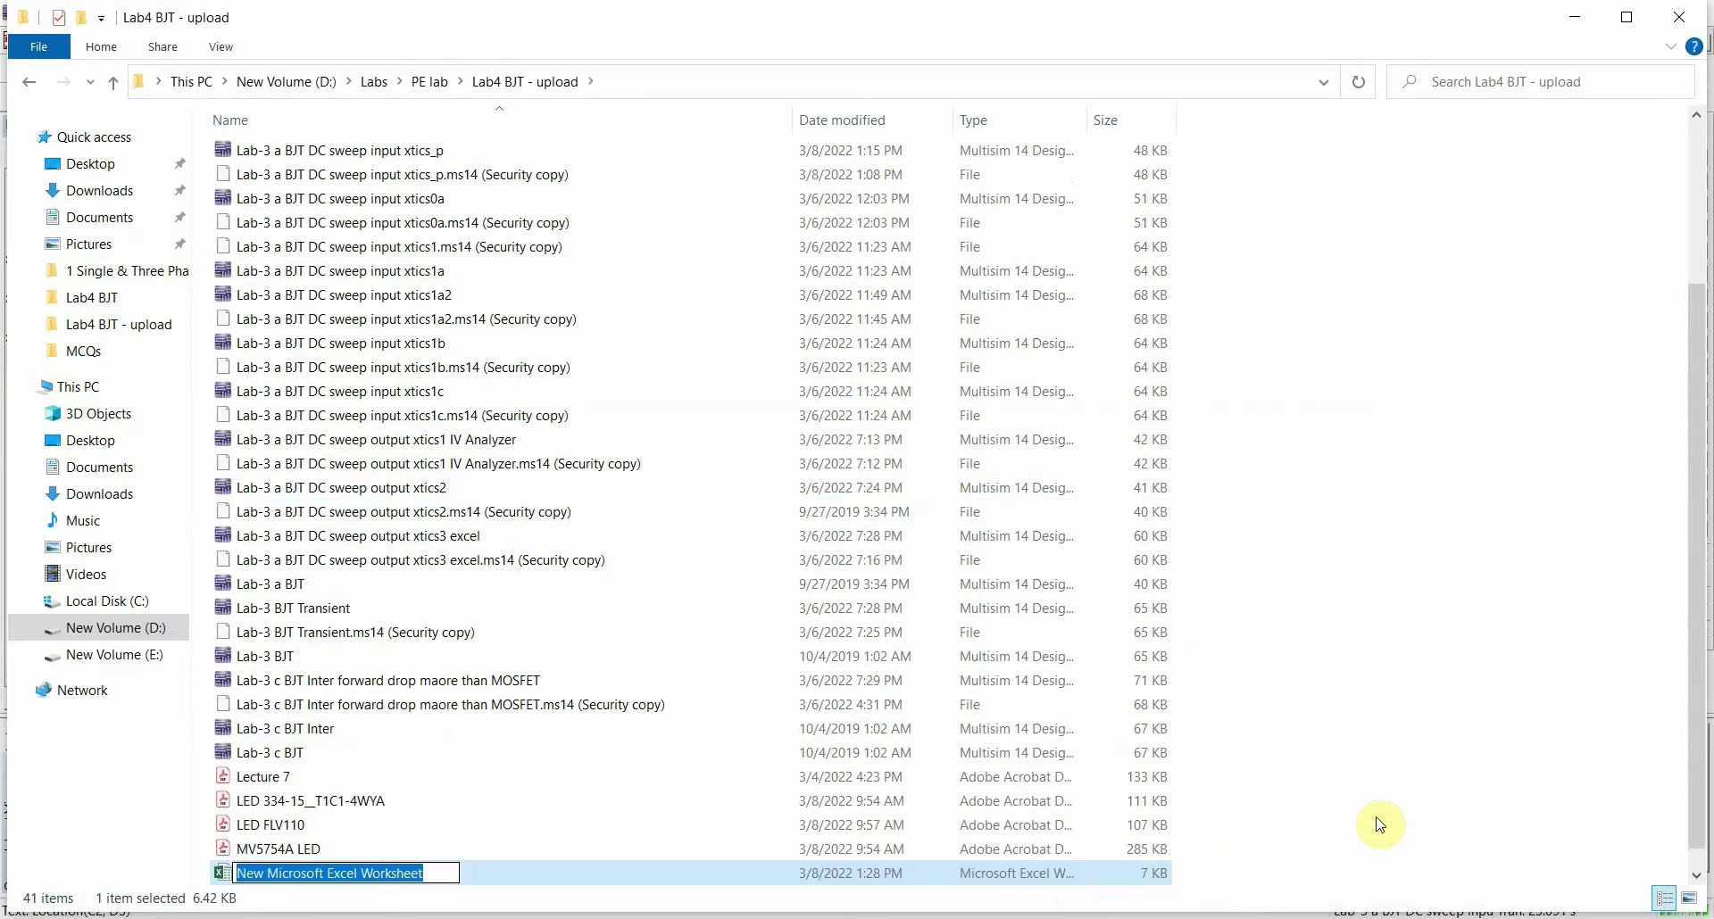
pyautogui.write('in')
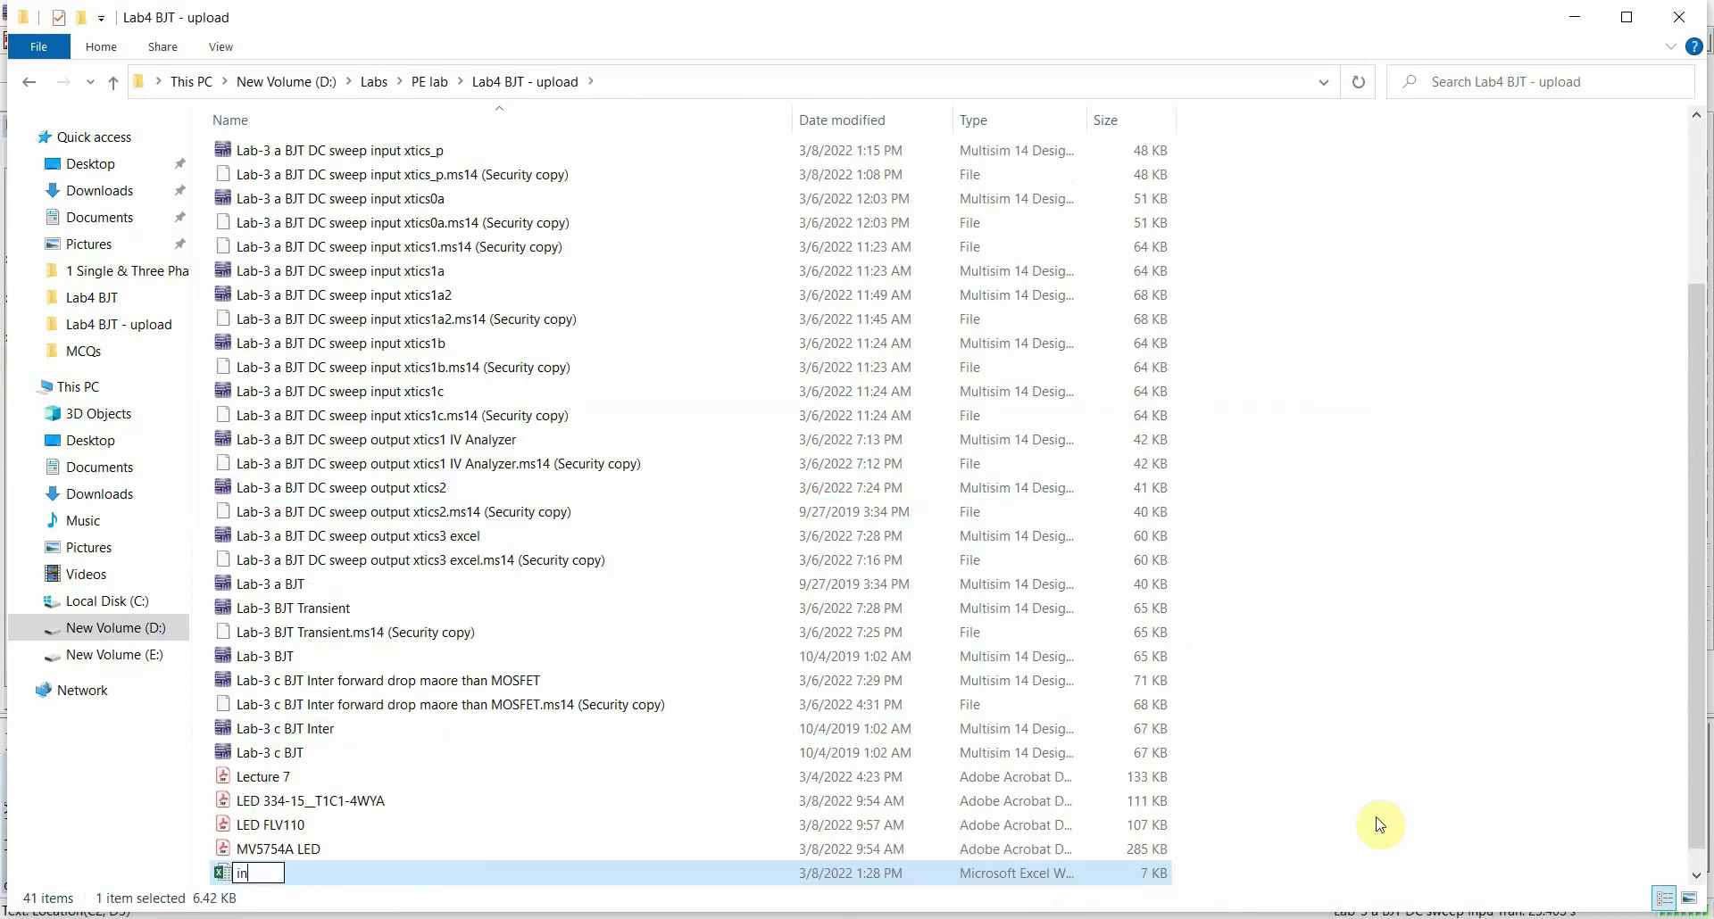
pyautogui.write('put characteristic')
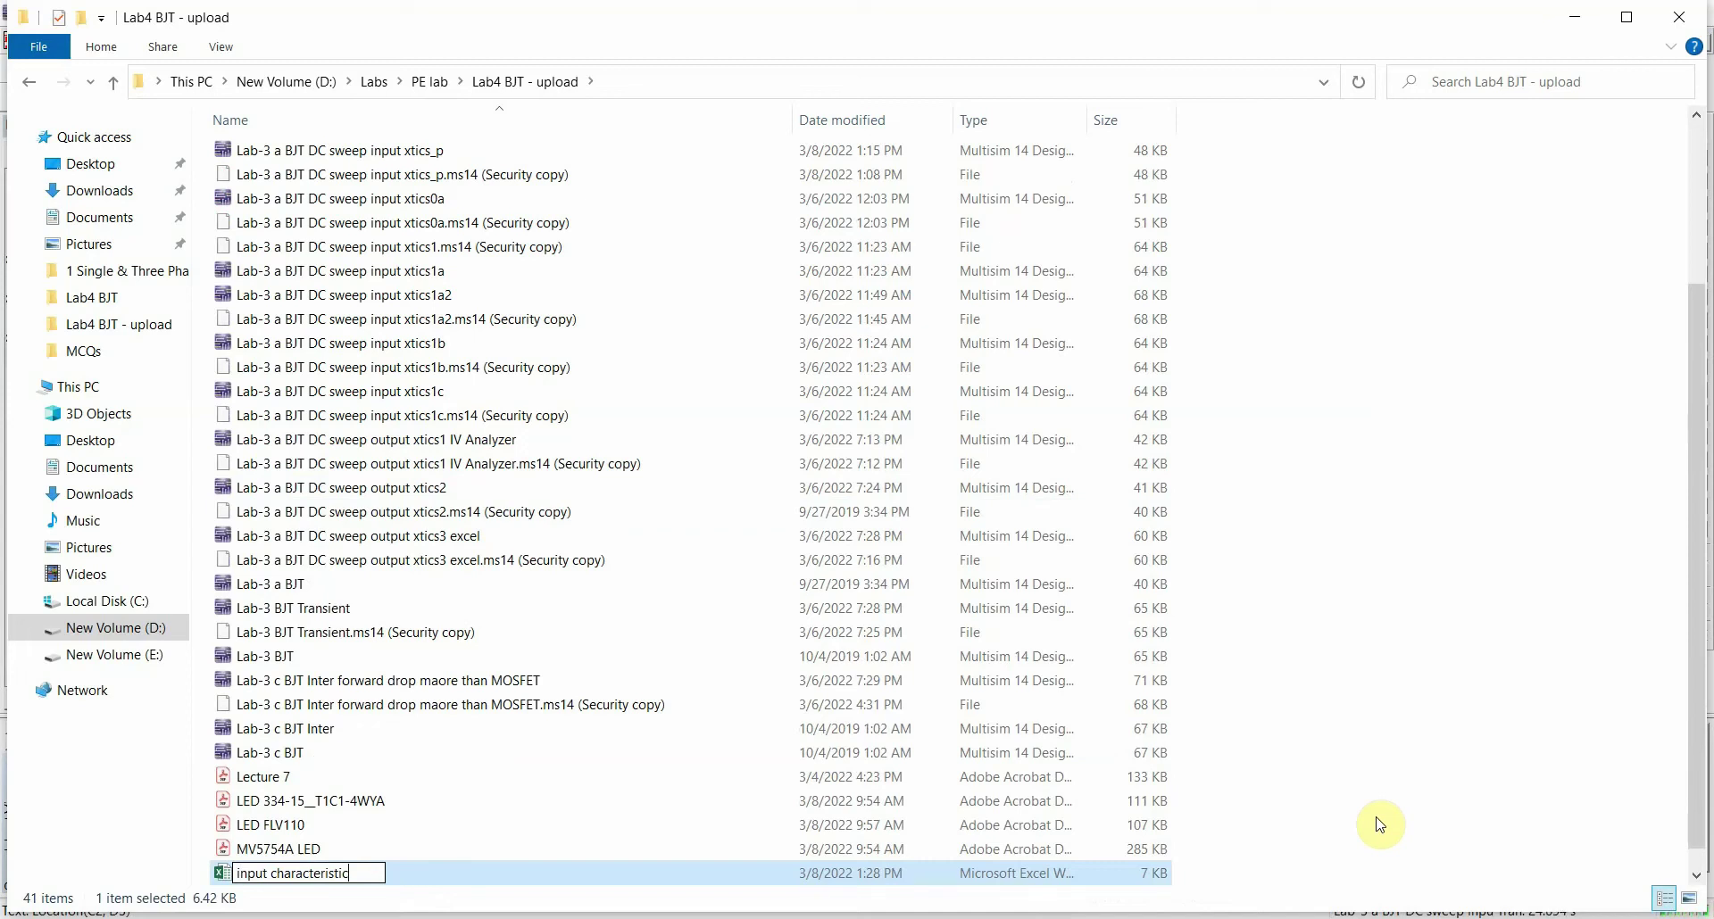
pyautogui.press('Return')
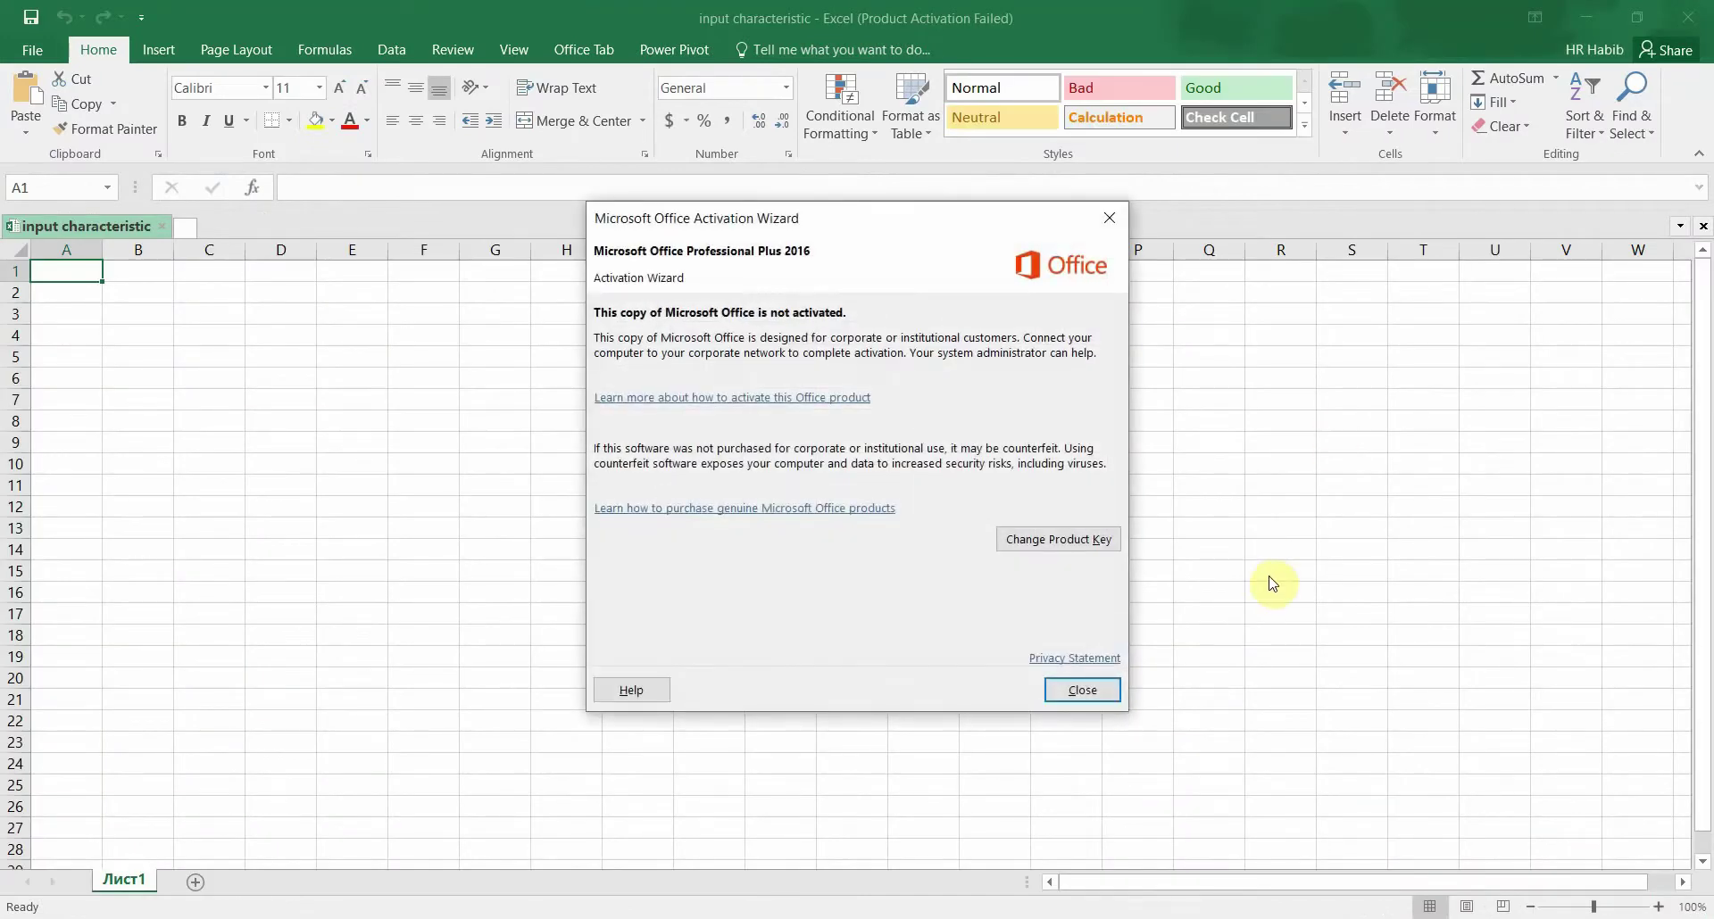
pyautogui.click(1082, 690)
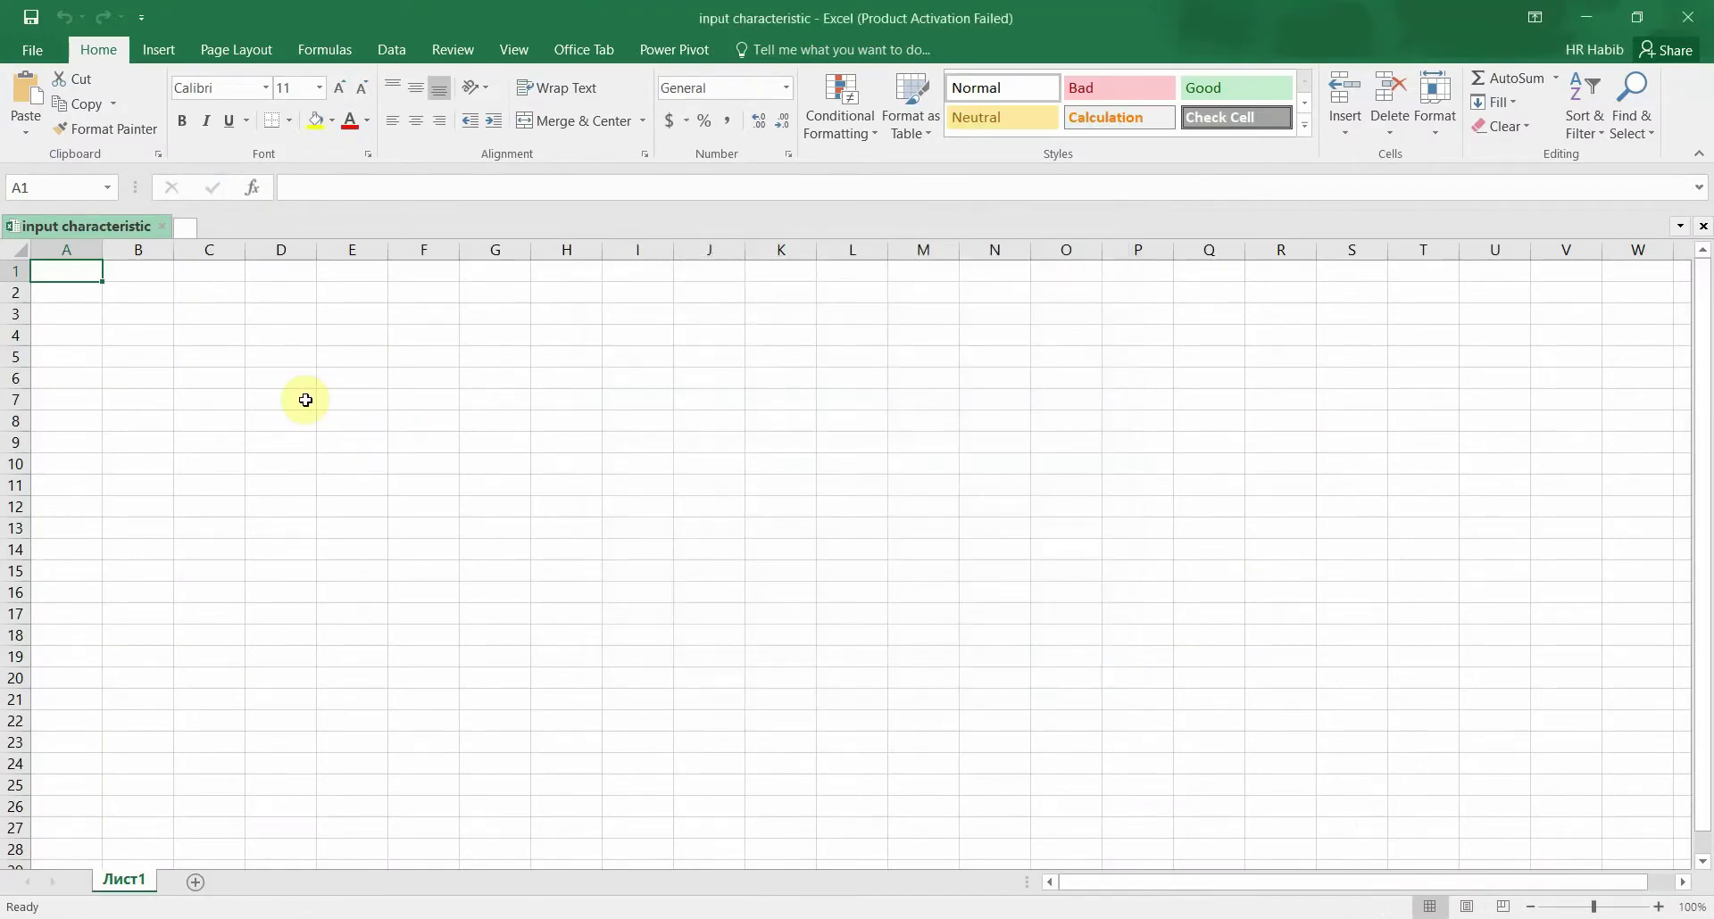
pyautogui.click(137, 295)
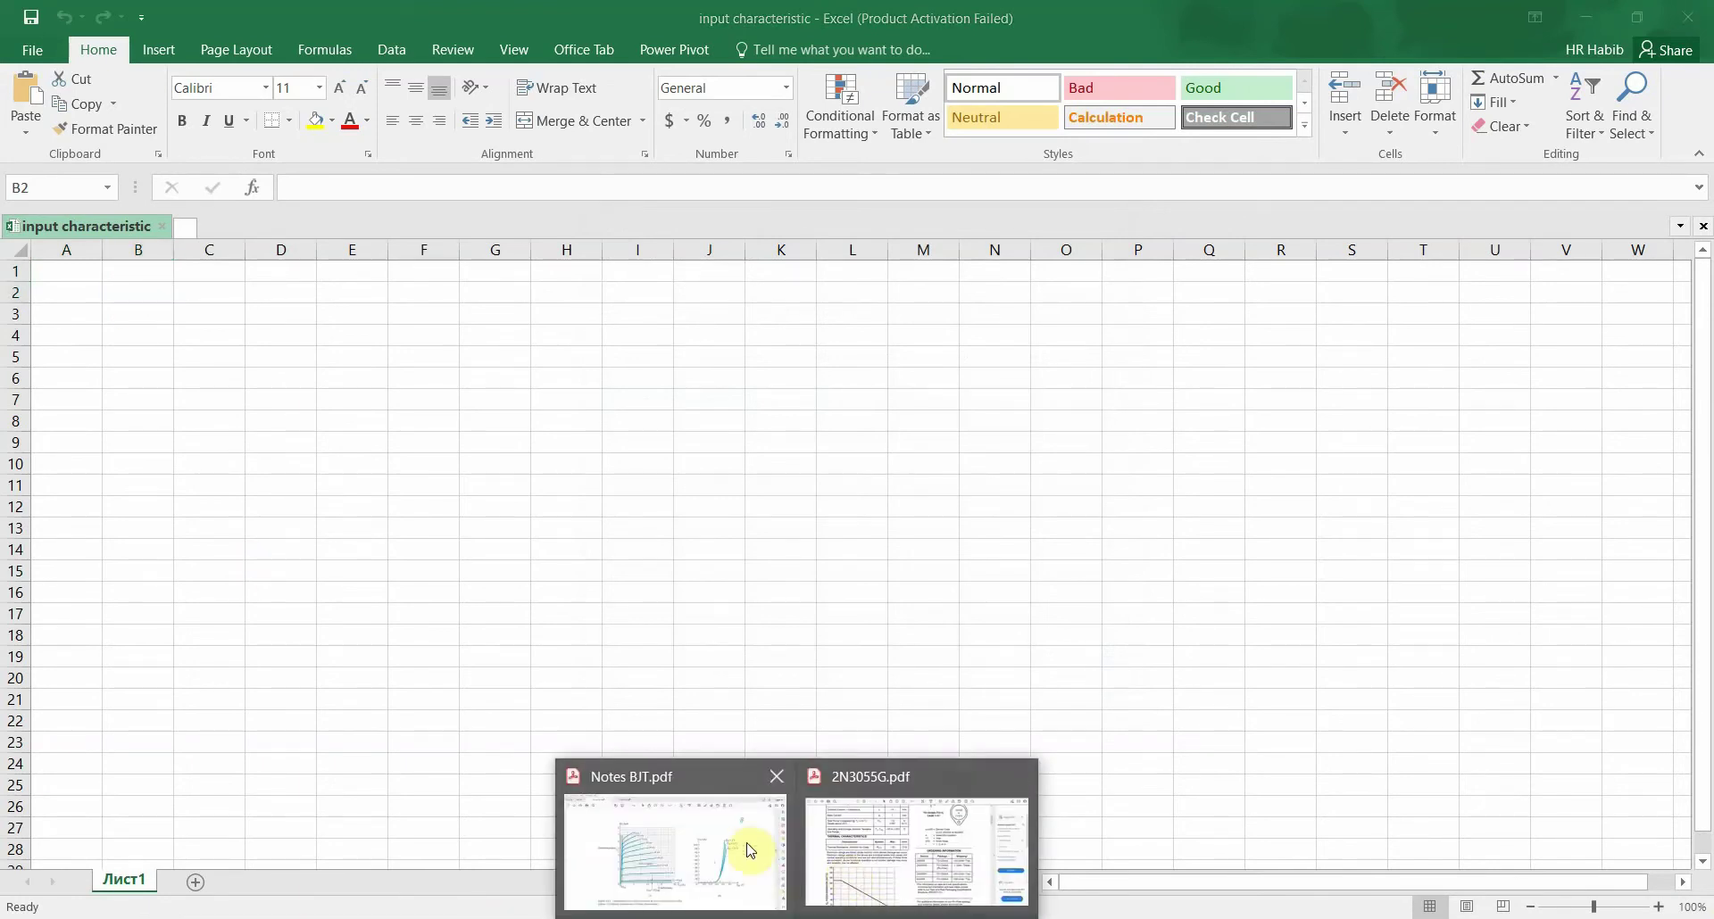
# Switch to Notes BJT.pdf in Acrobat Reader and examine the input characteristic table and chart on page 23
pyautogui.click(751, 849)
pyautogui.moveTo(1633, 459); pyautogui.dragTo(1636, 476)
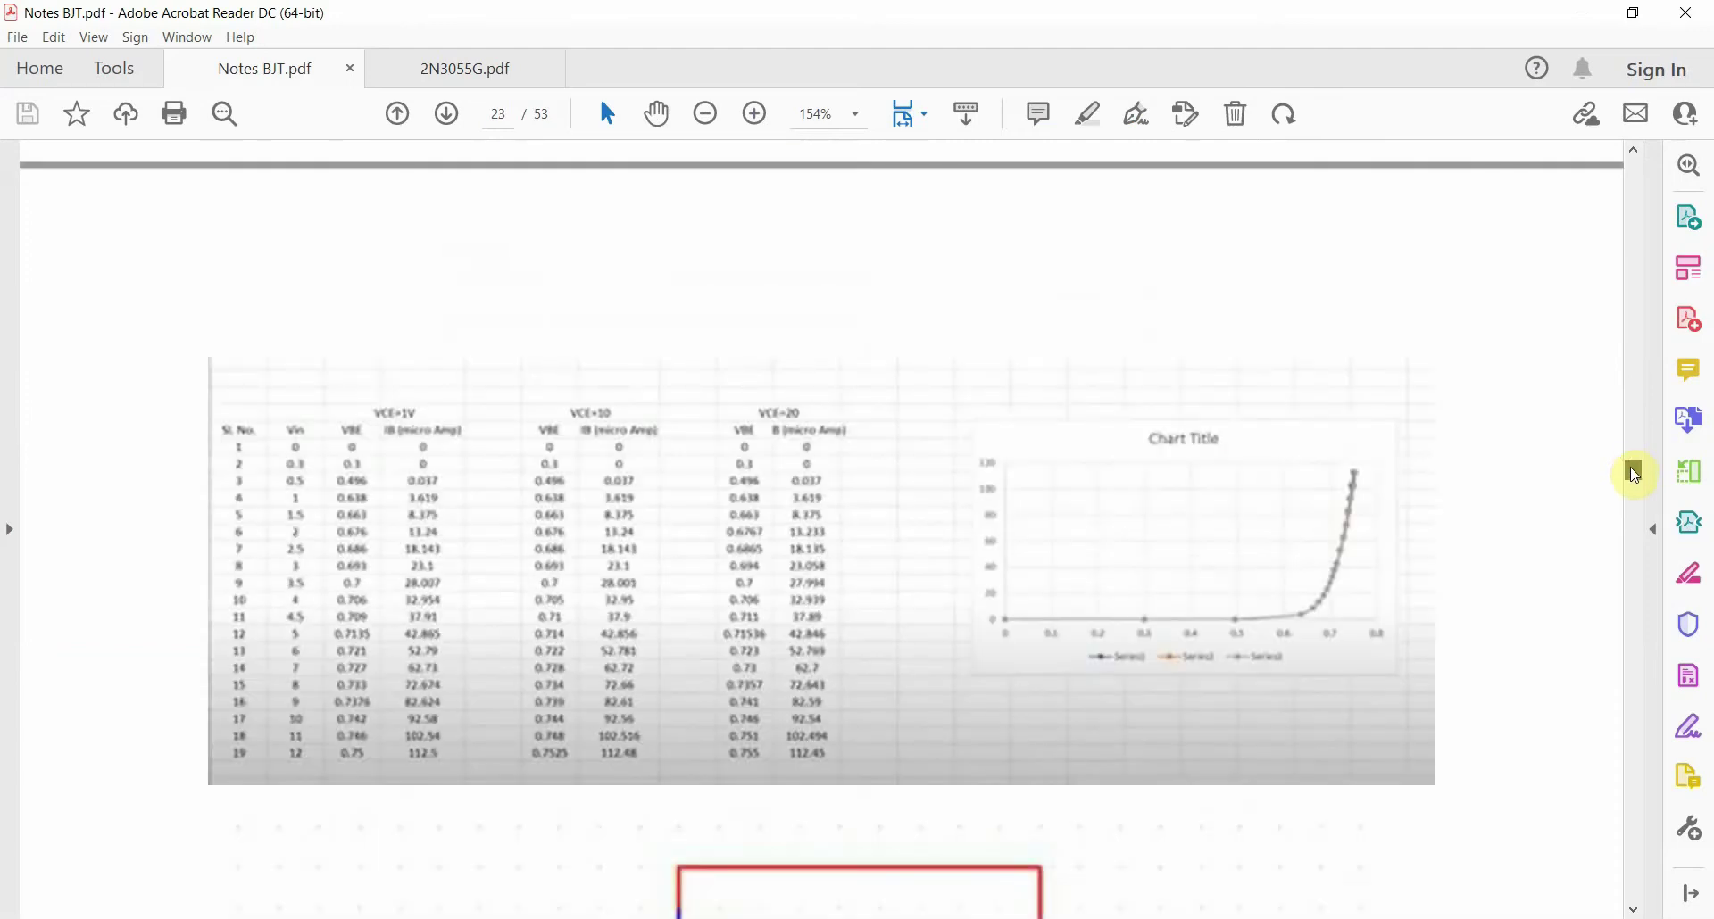
pyautogui.scroll(5, 536, 598)
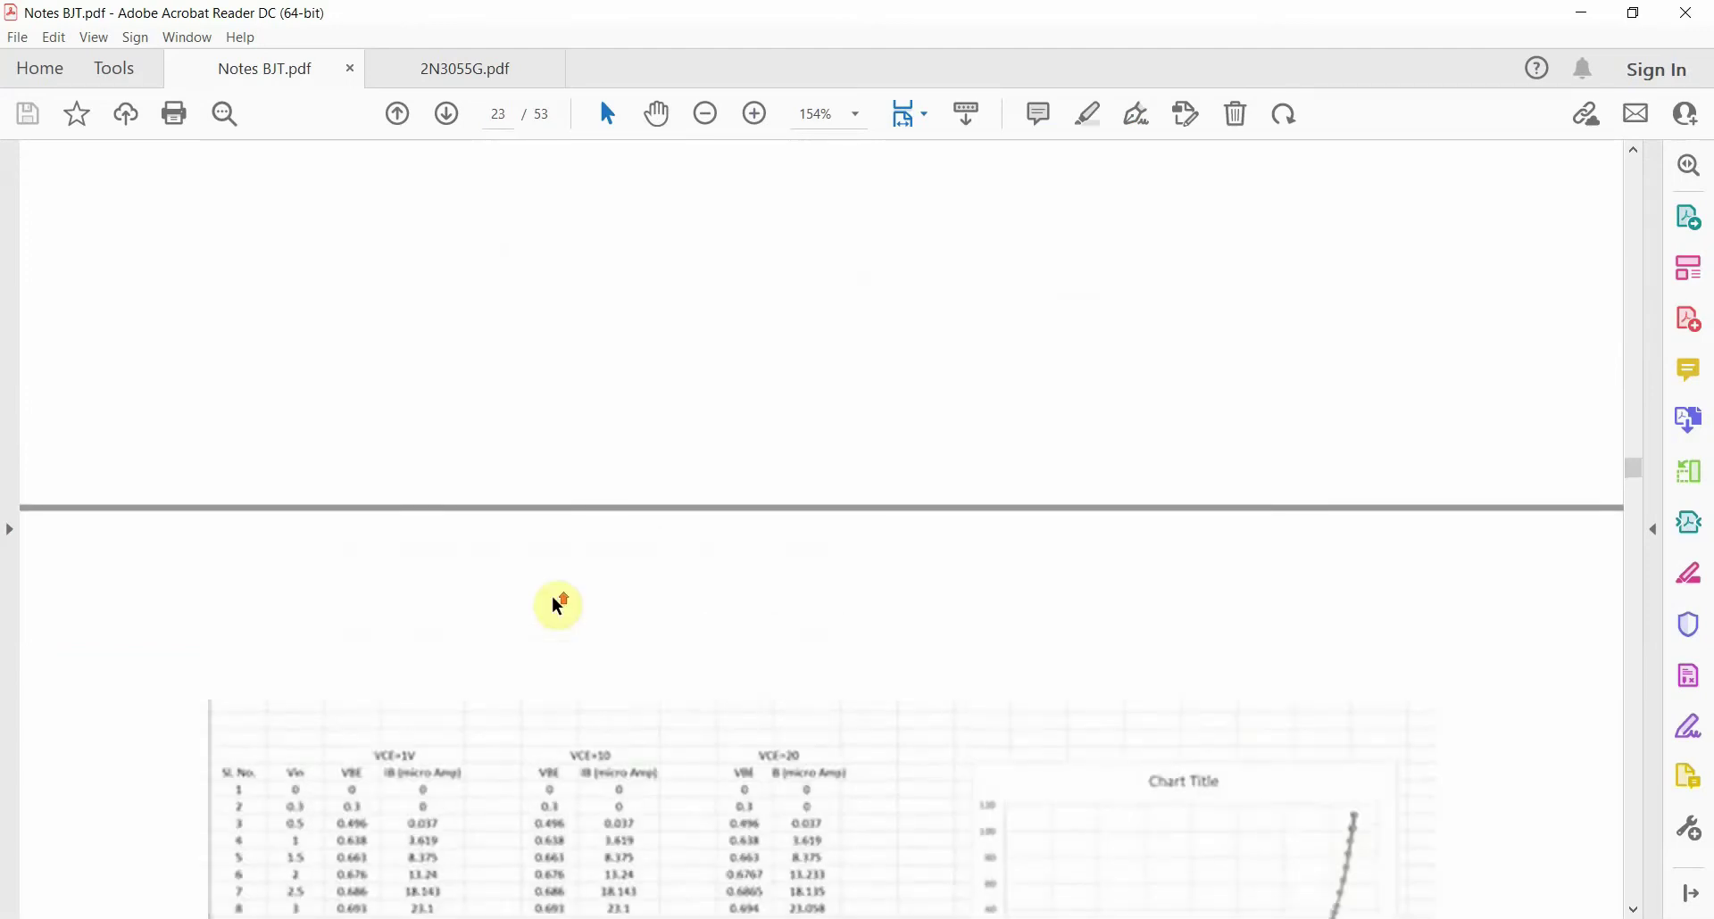
pyautogui.scroll(-5, 557, 605)
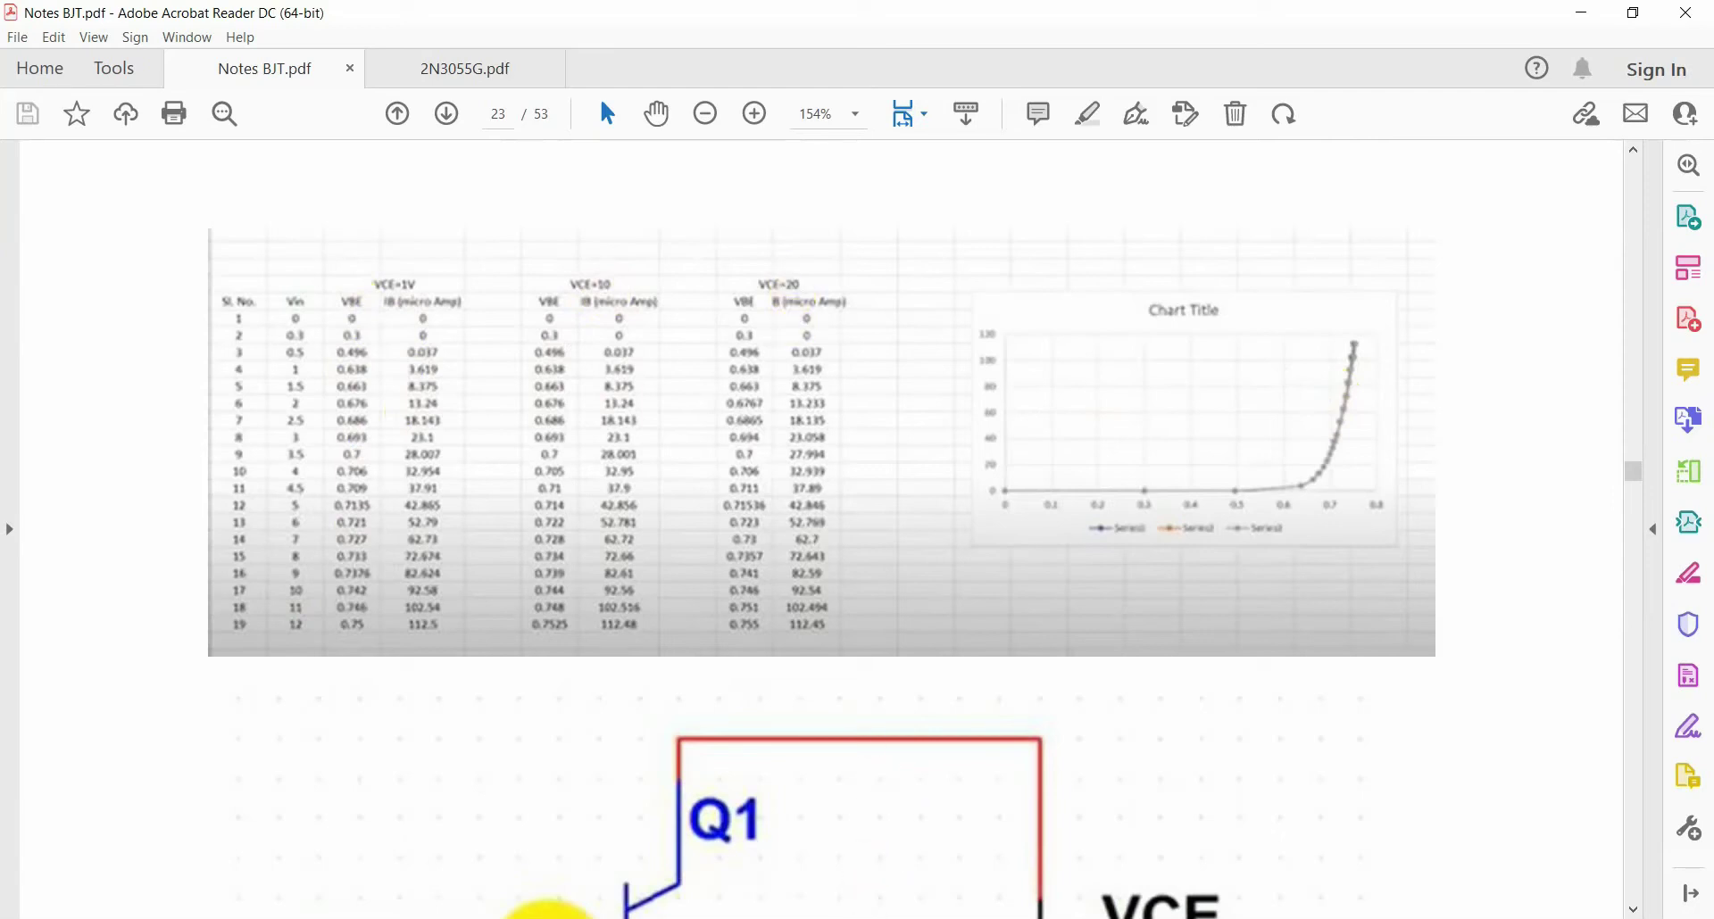
# Close the extra empty Excel window and switch back to the input characteristic workbook
pyautogui.moveTo(851, 918)
pyautogui.click(951, 839)
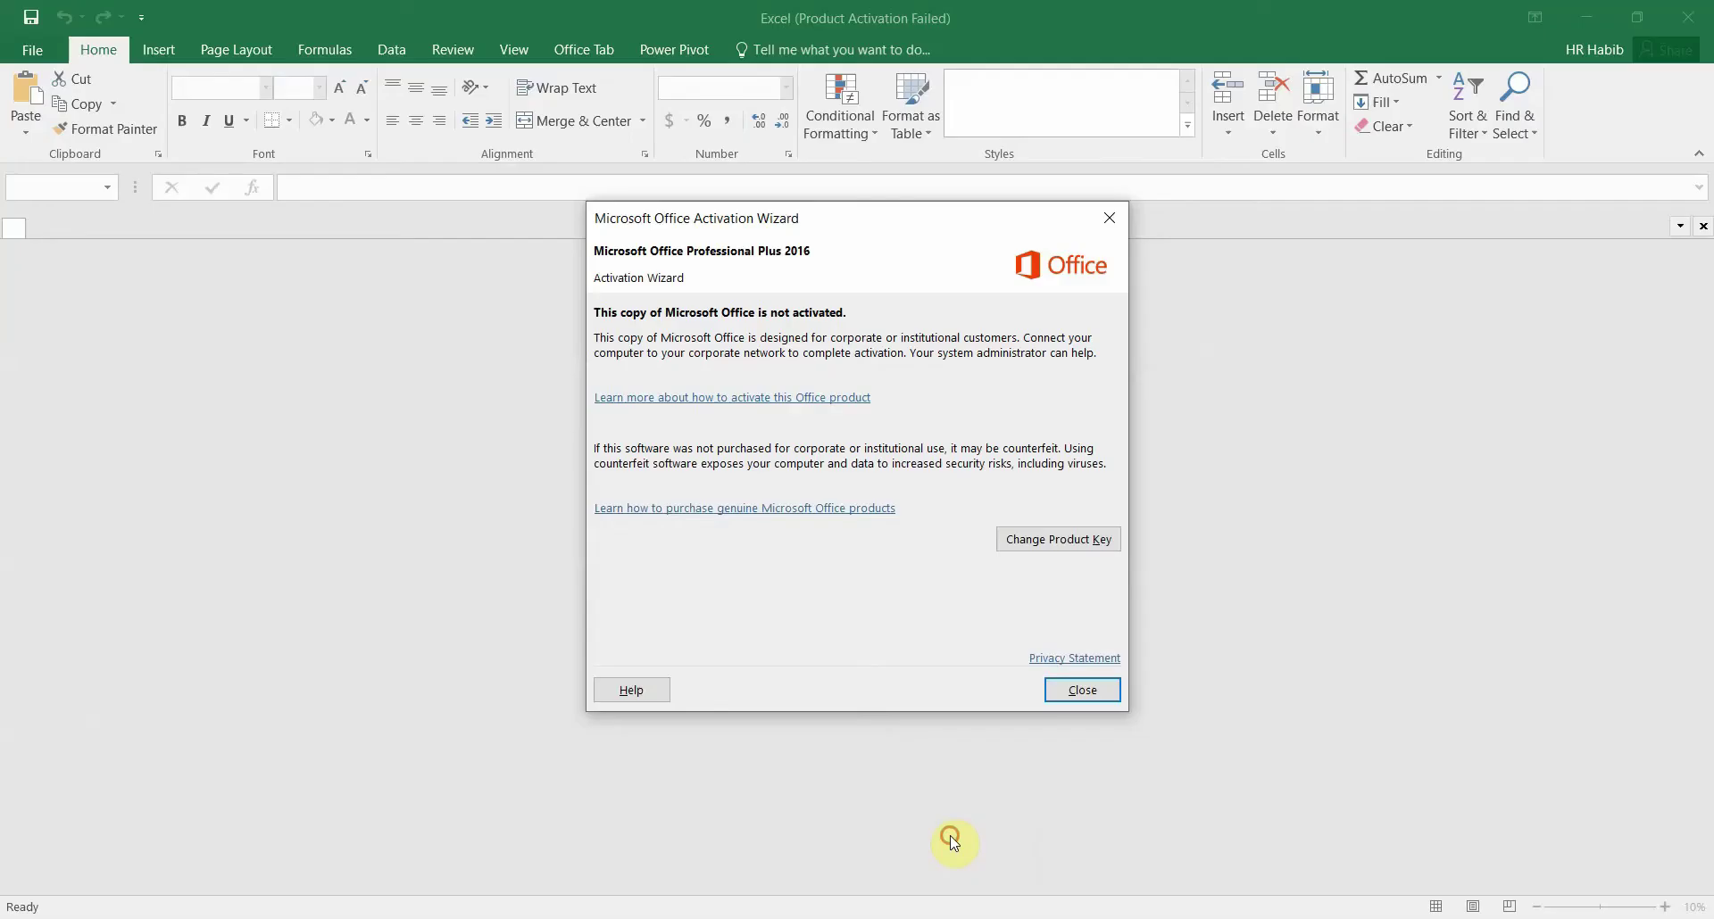
pyautogui.click(1056, 684)
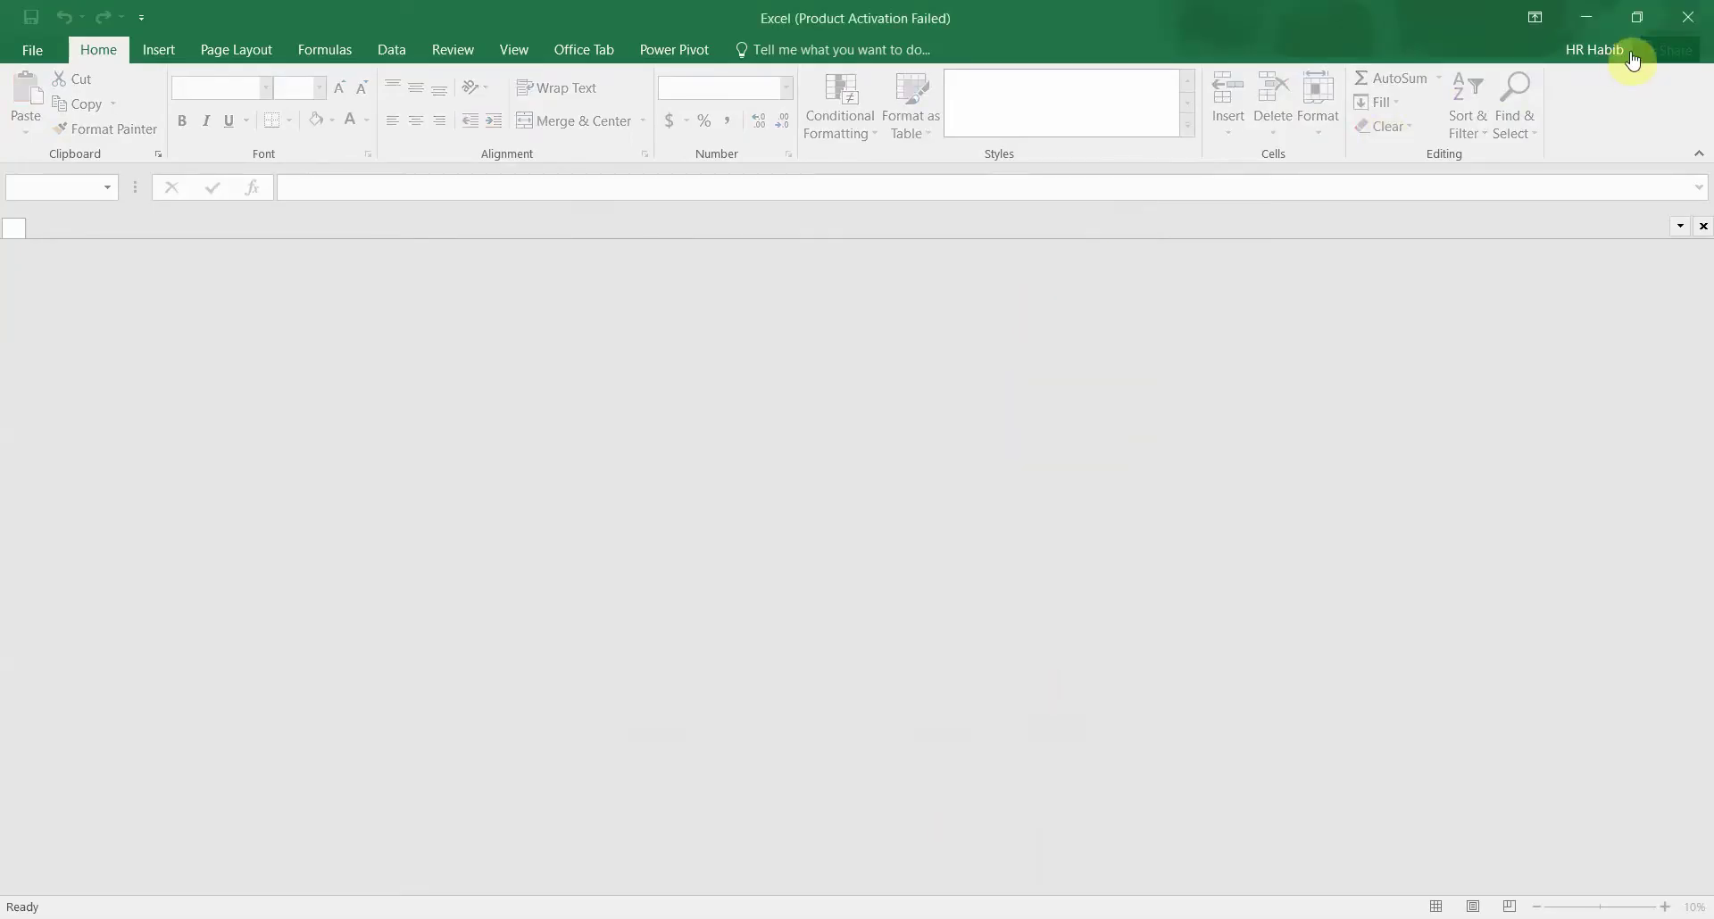
pyautogui.click(1686, 18)
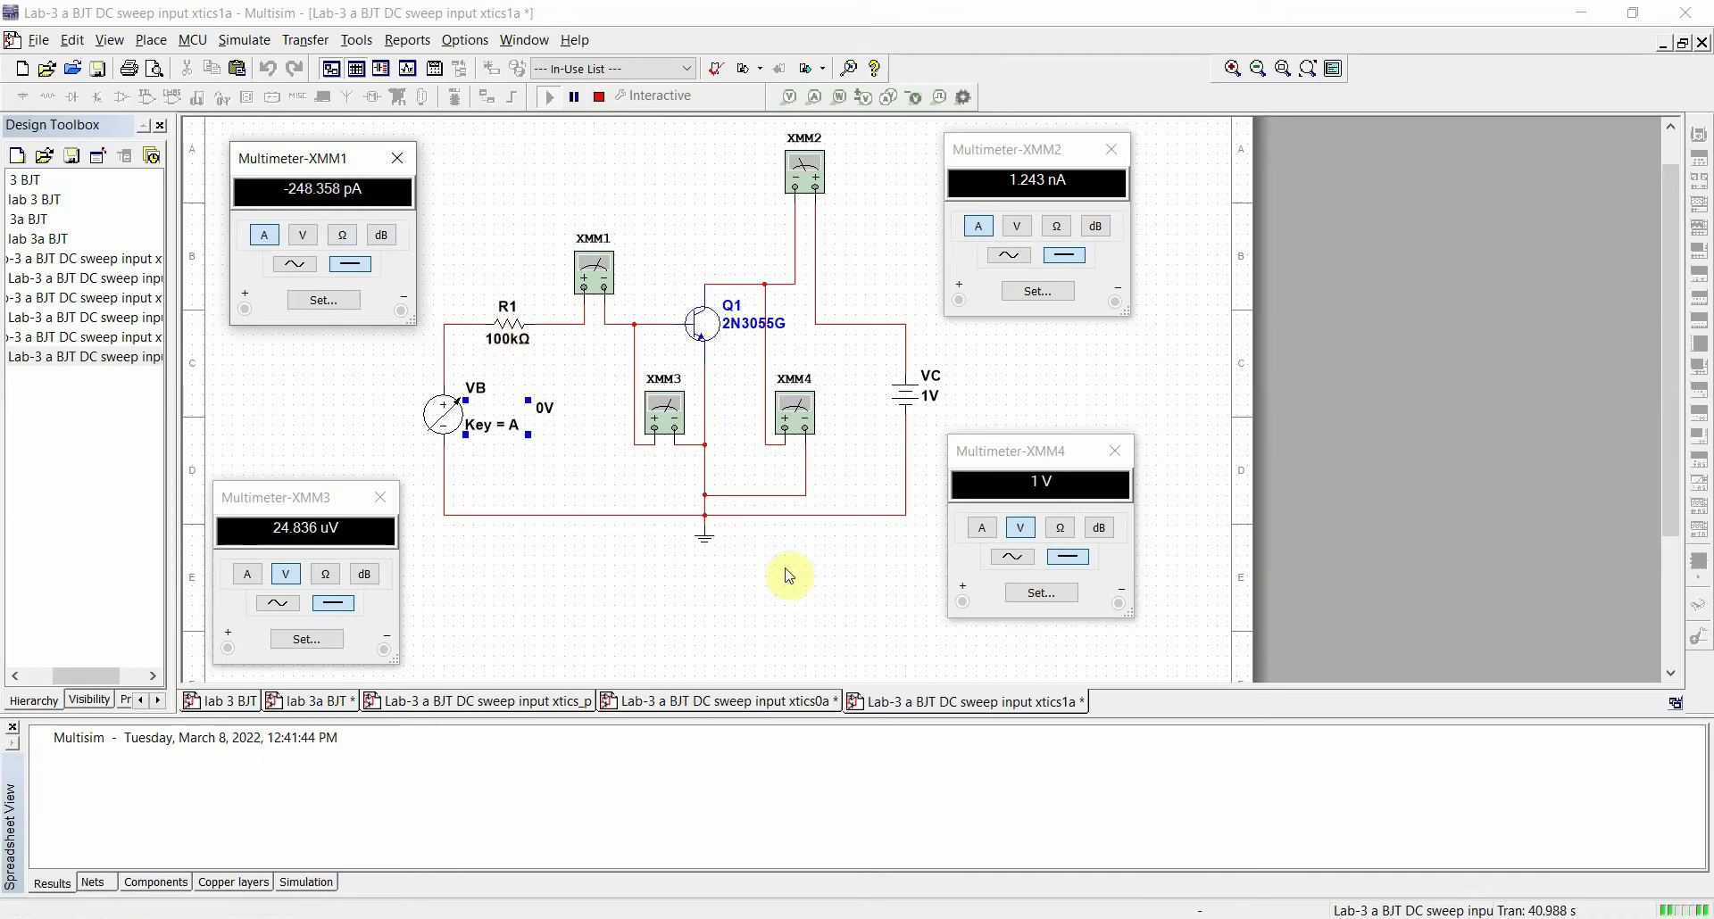
pyautogui.click(857, 918)
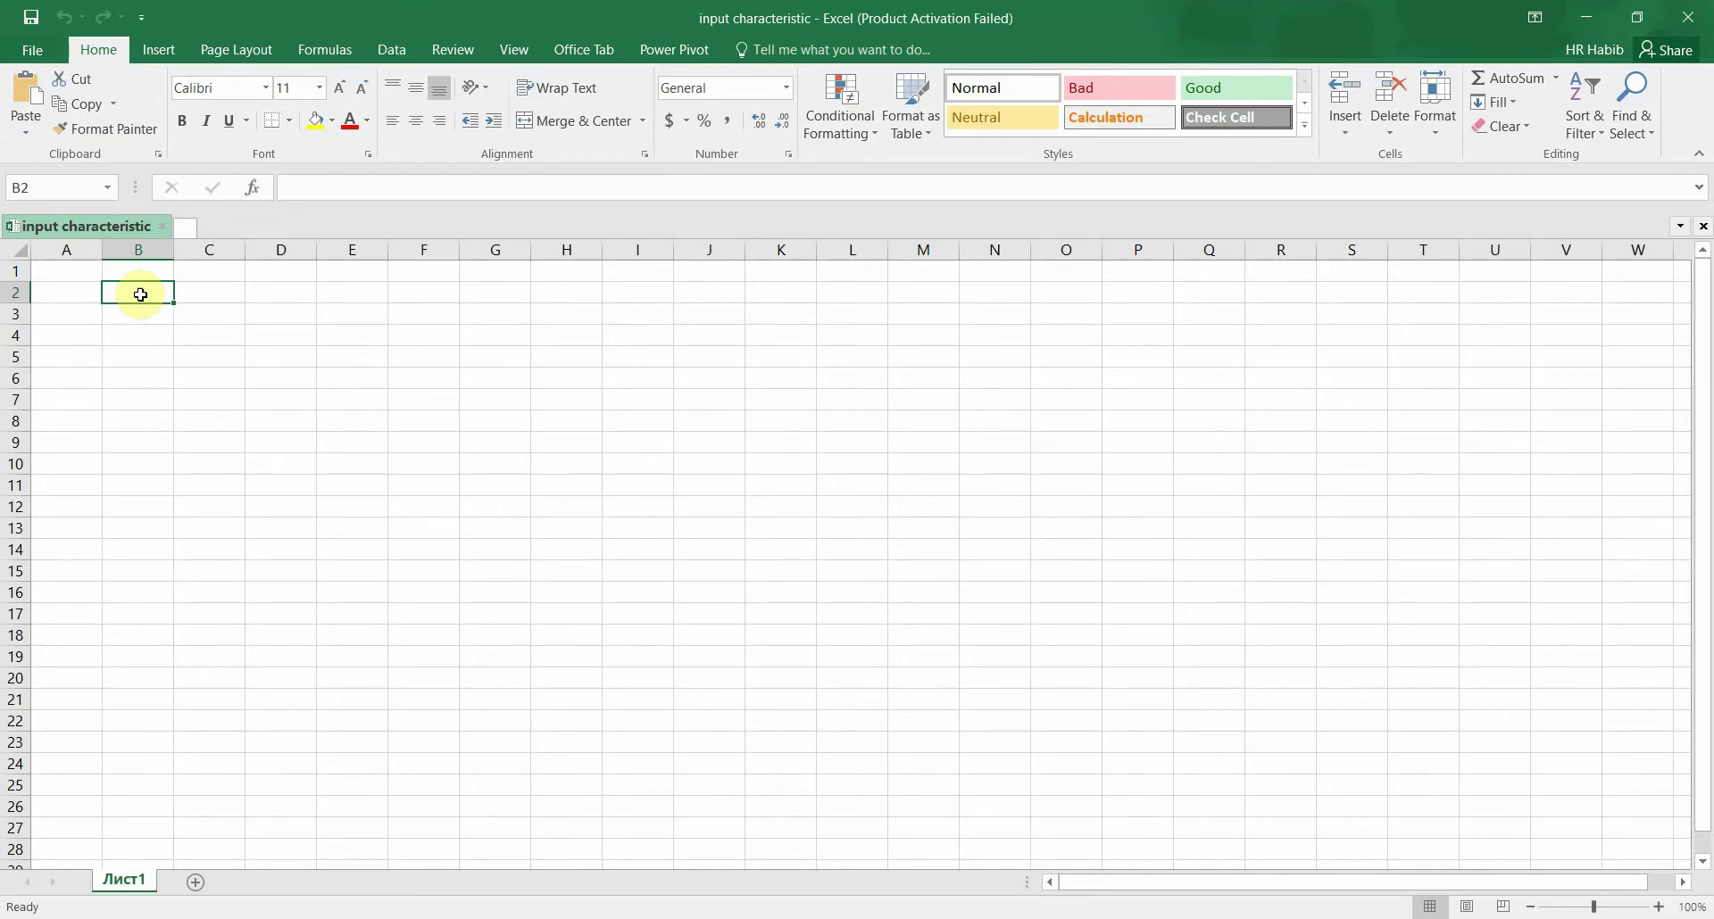
# Enter the label Vce=1 in cell B2
pyautogui.write('Vce=1')
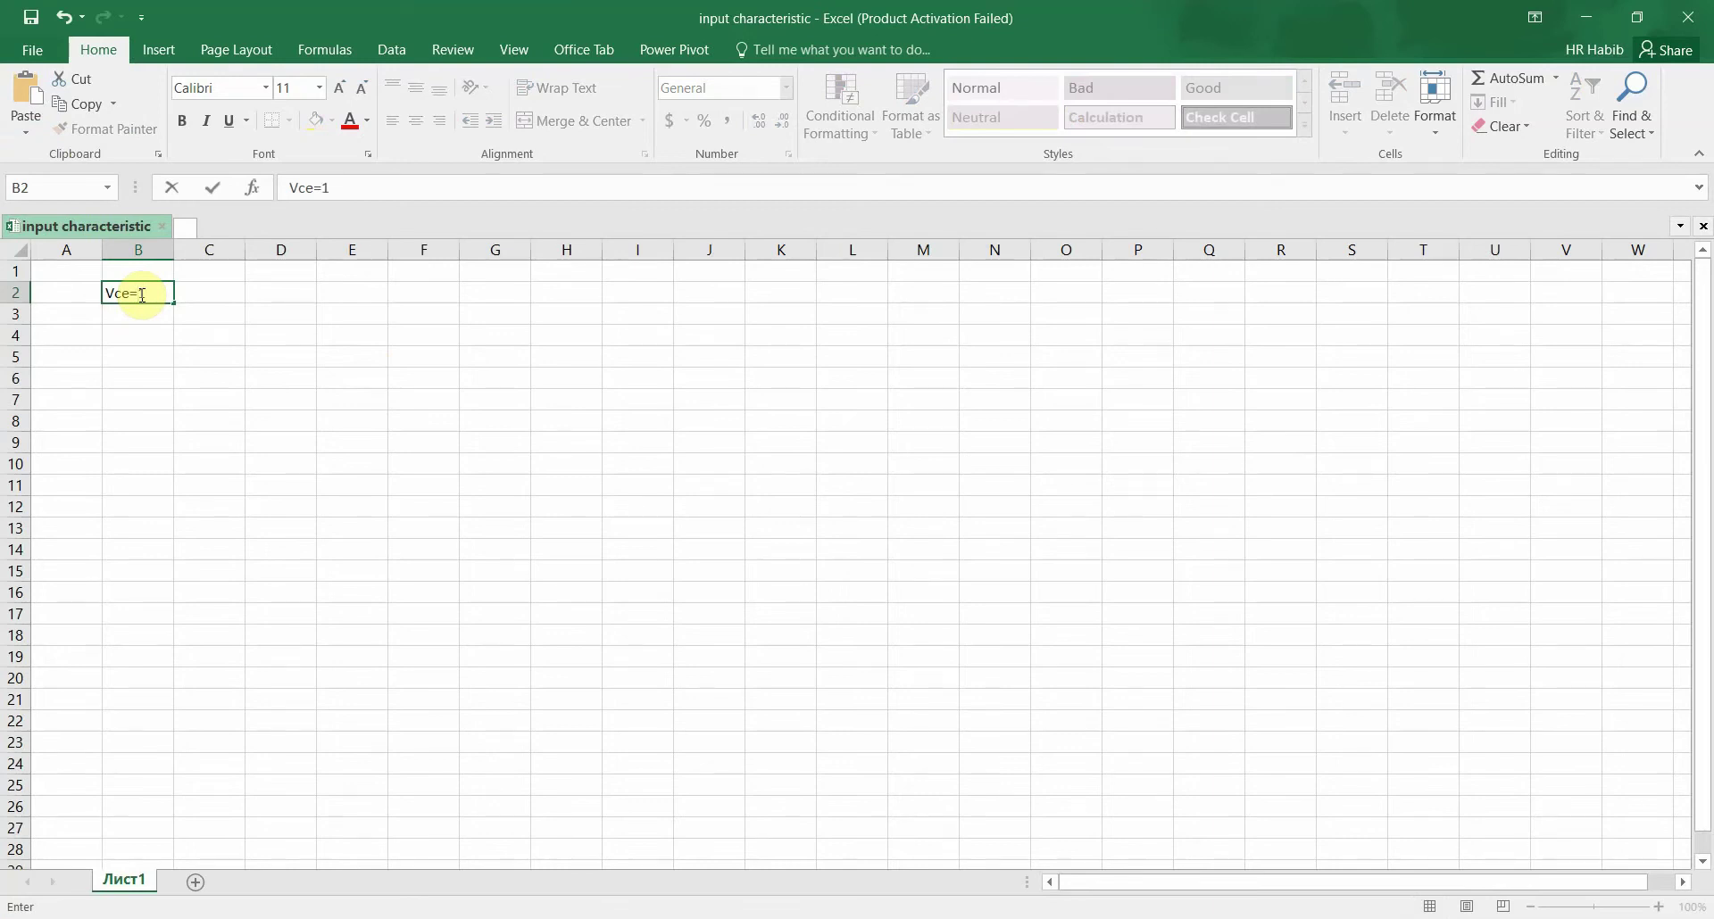
pyautogui.click(141, 320)
pyautogui.click(92, 337)
pyautogui.click(133, 331)
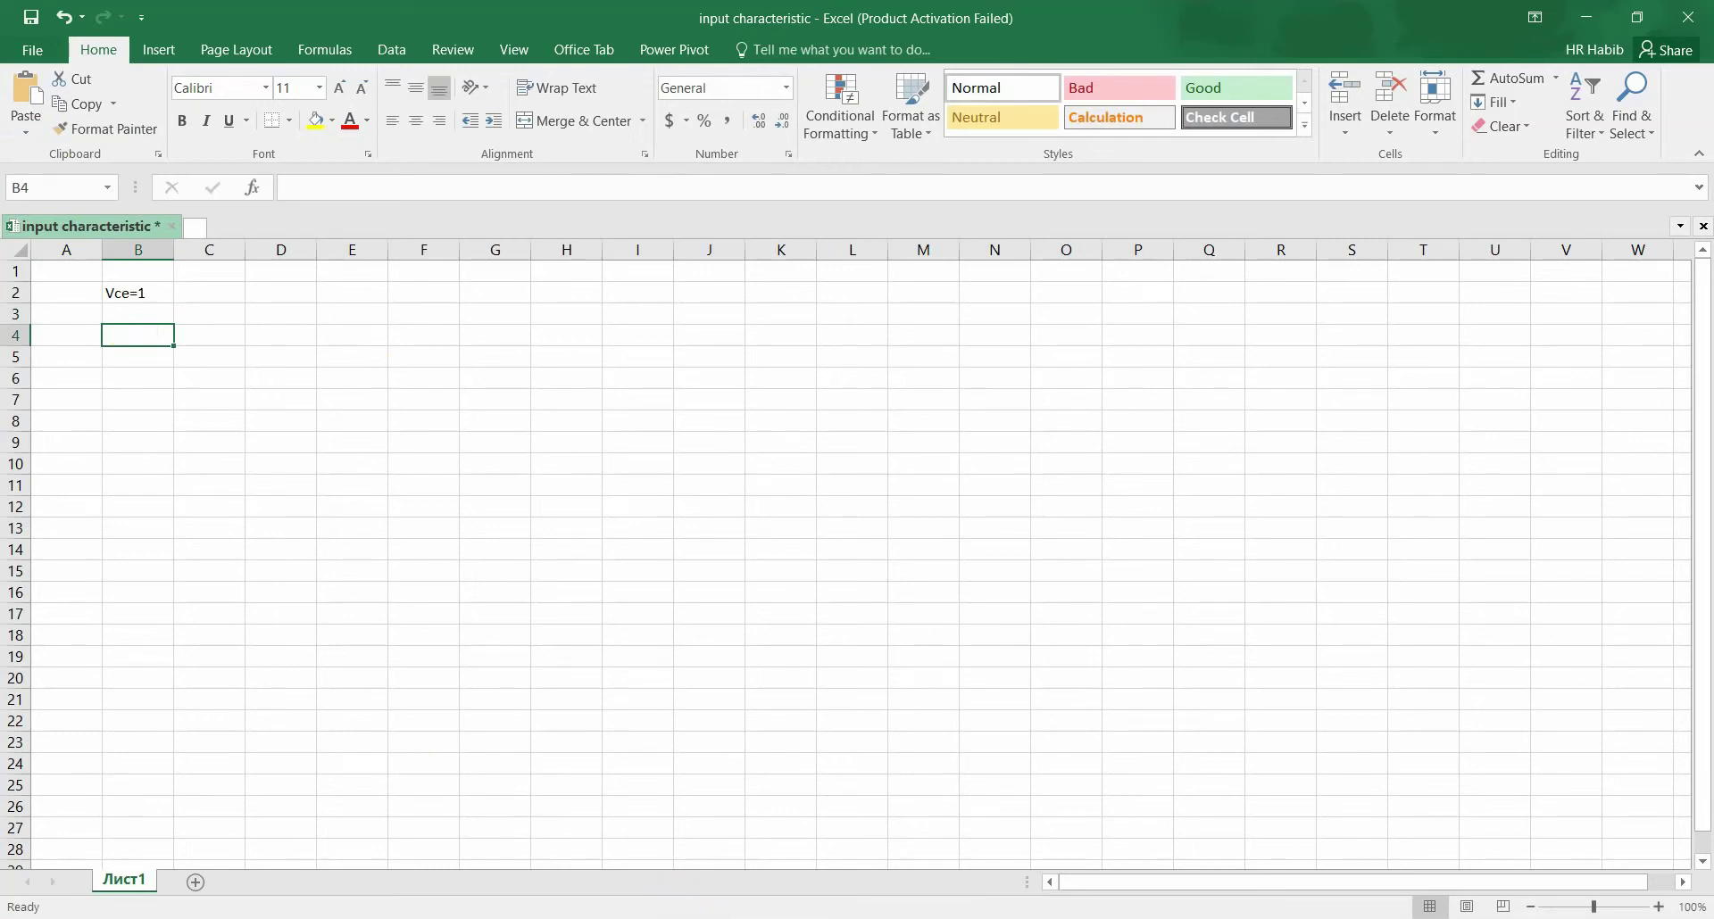
# Check the circuit in Multisim, return to Excel, and enter the column headings Vb, Vbe and Ib in cells B4 to D4
pyautogui.click(694, 839)
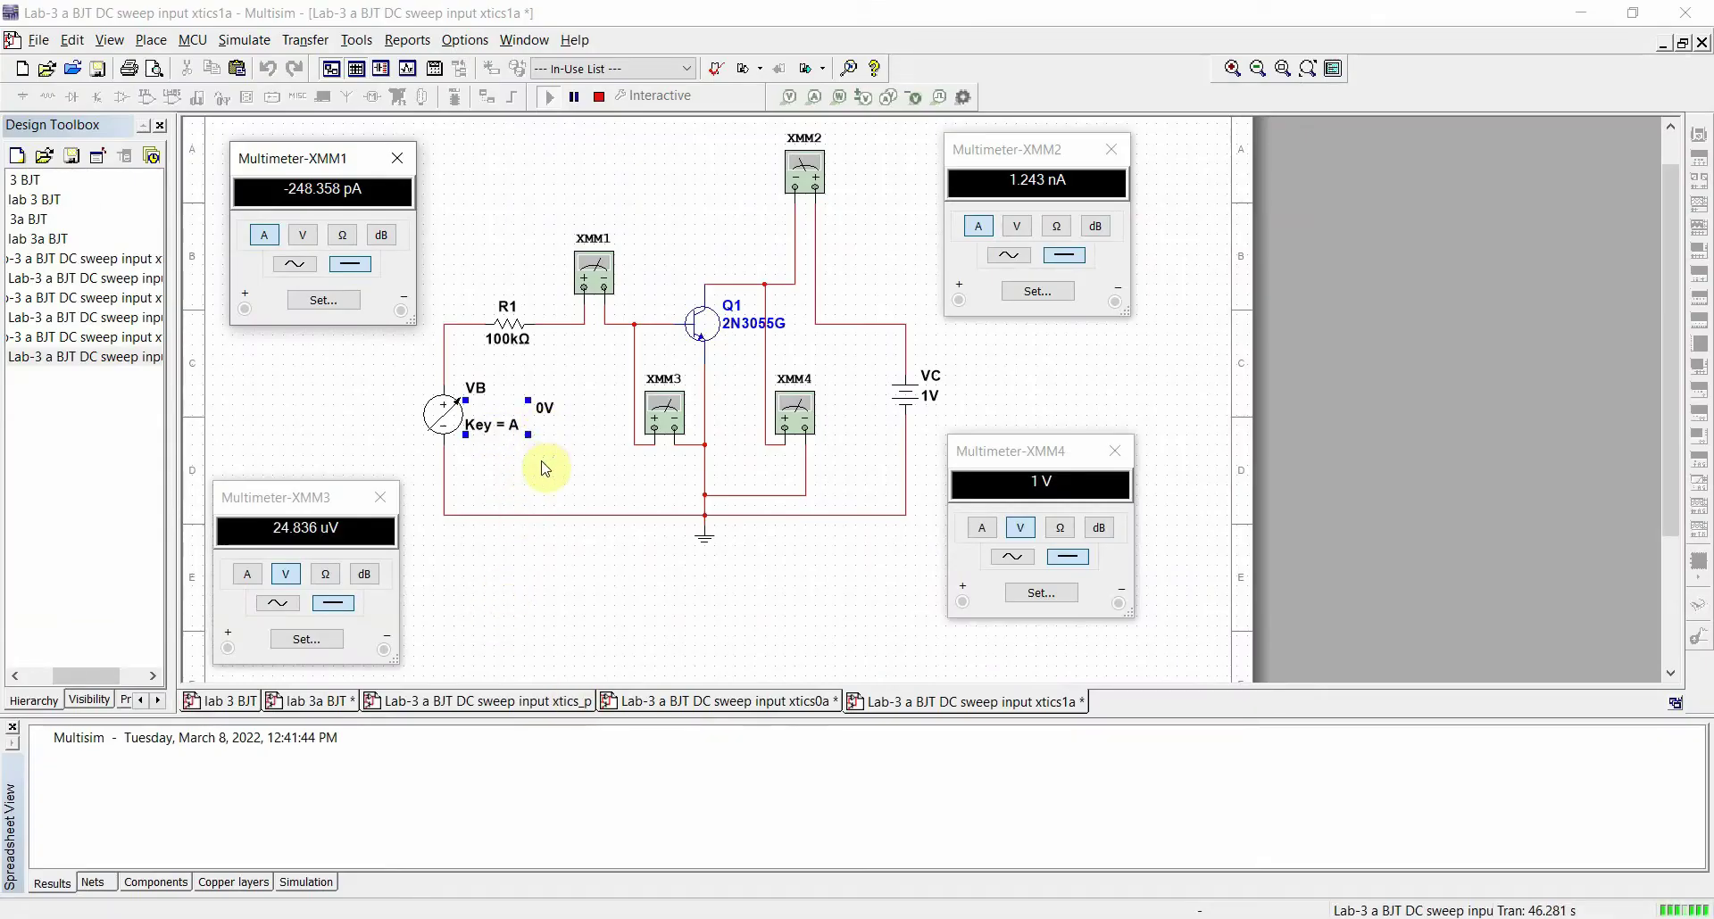
pyautogui.click(730, 789)
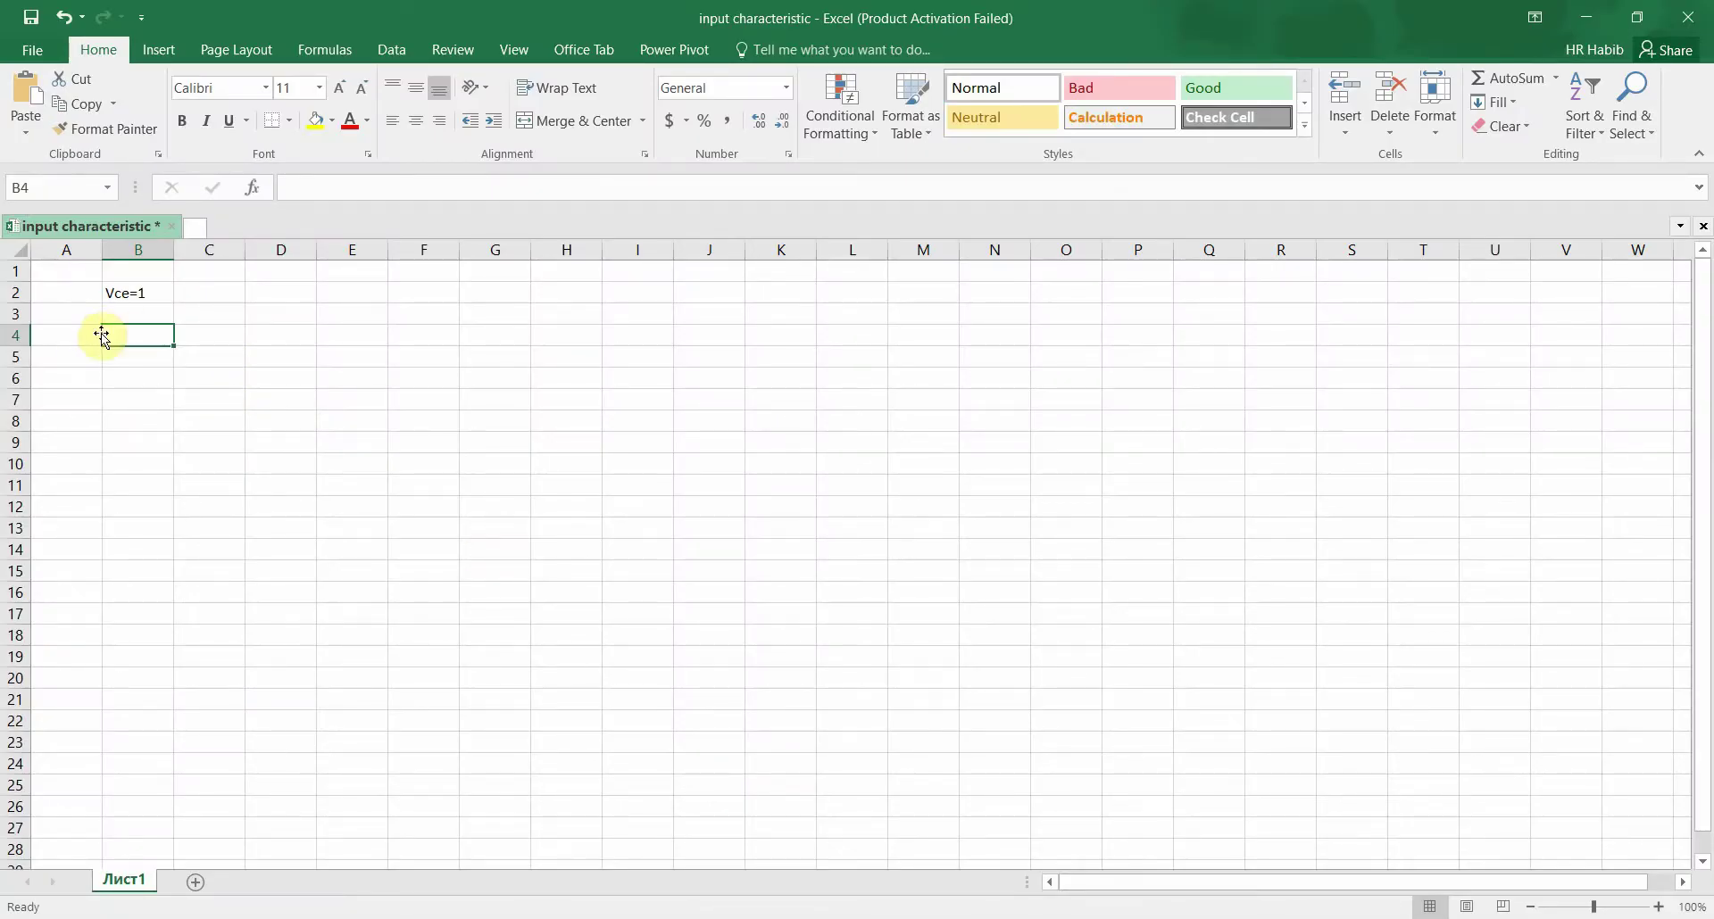
pyautogui.write('Vb')
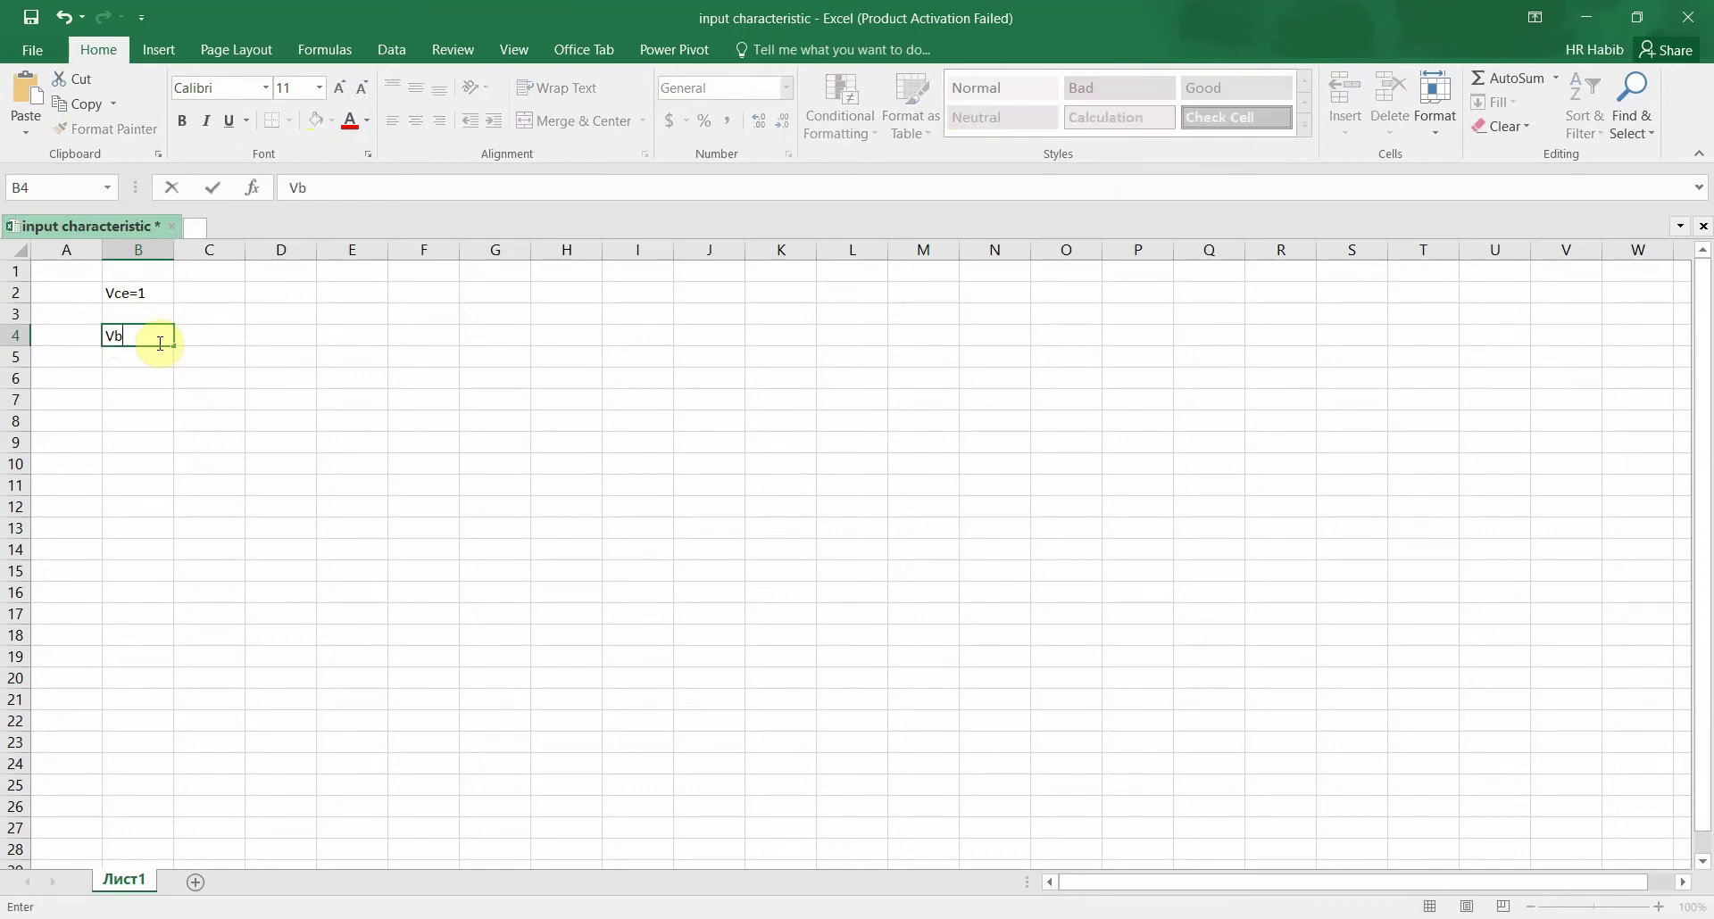
pyautogui.click(226, 336)
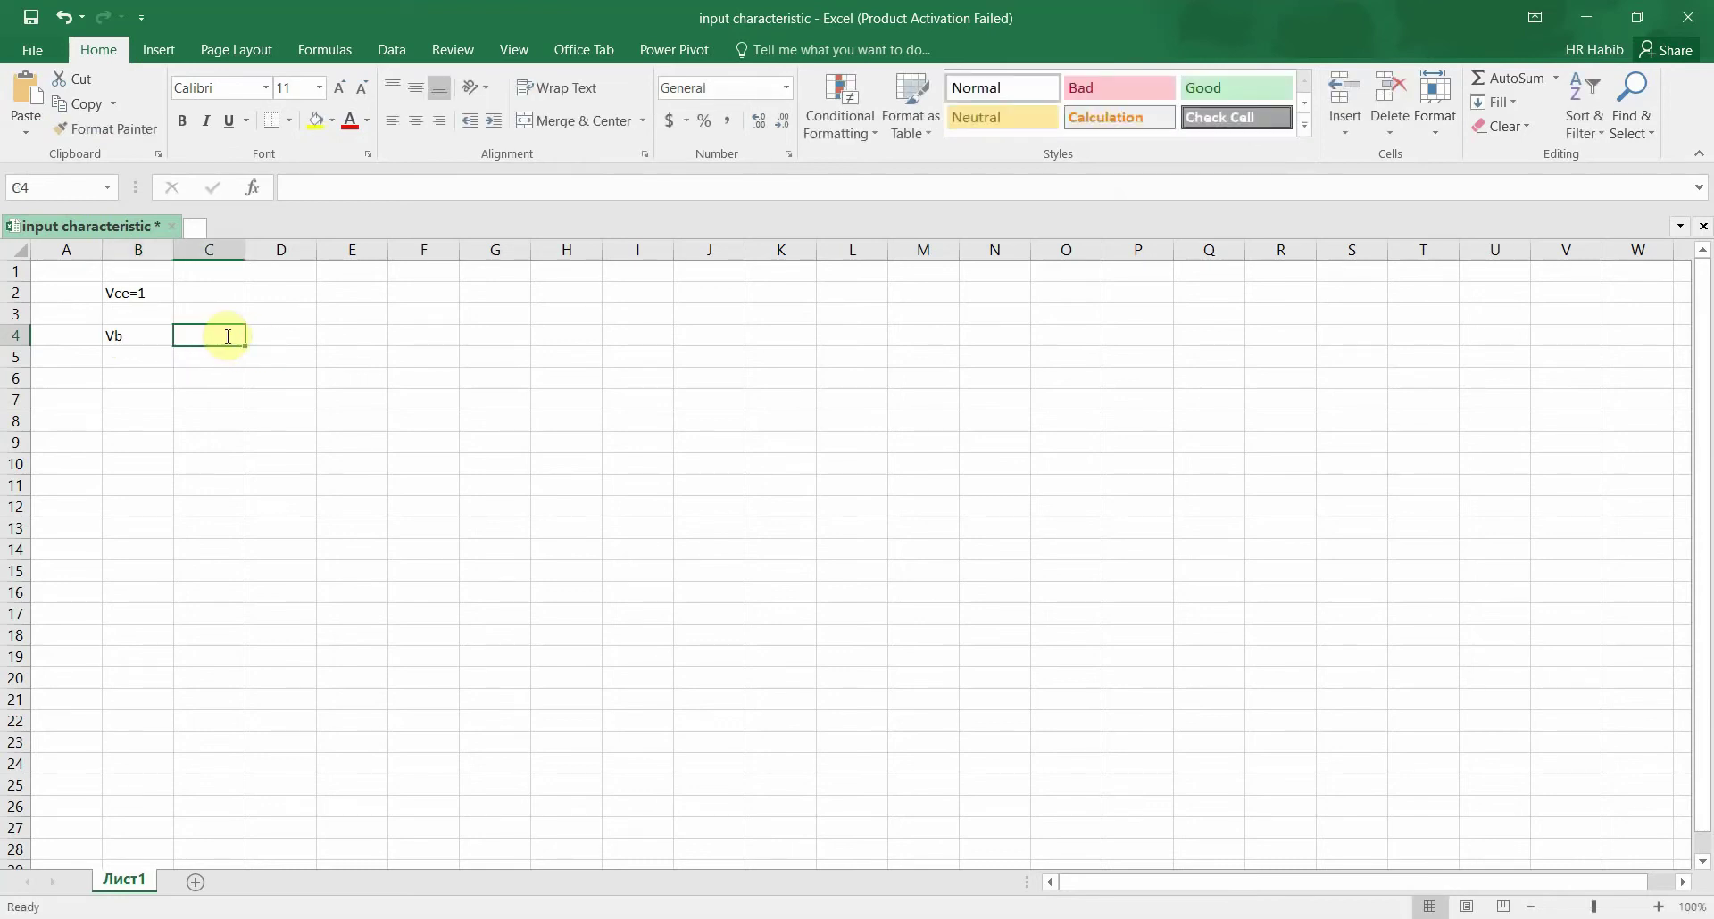
pyautogui.write('Vbe')
pyautogui.click(287, 332)
pyautogui.write('Ib')
pyautogui.click(121, 361)
pyautogui.click(61, 336)
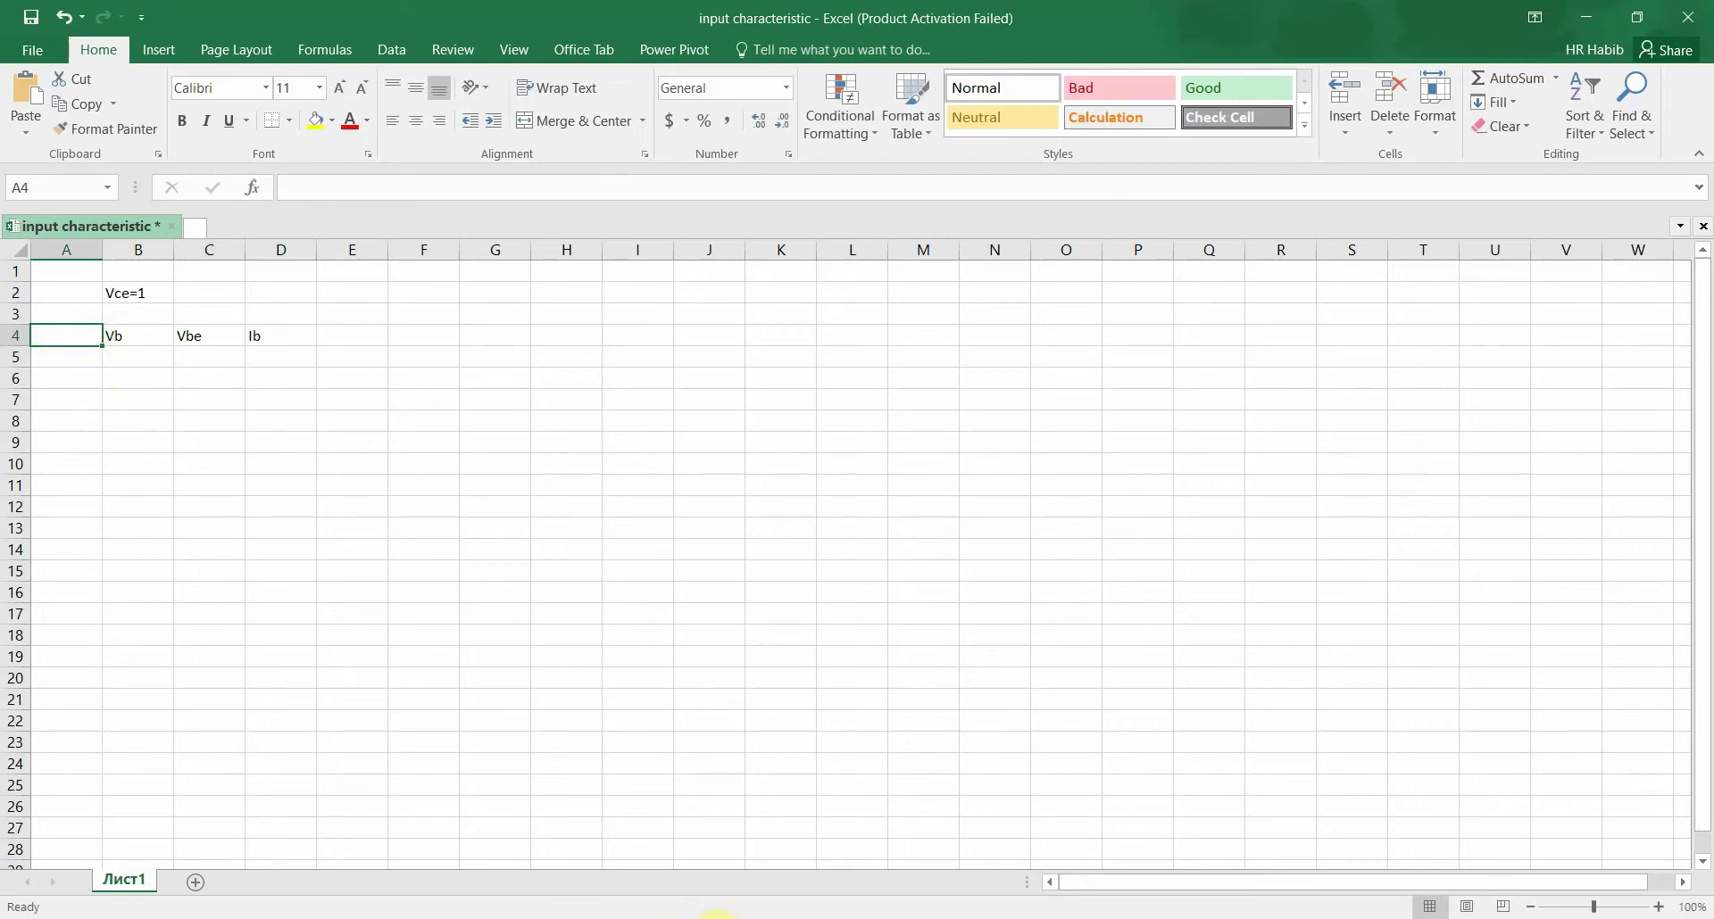
# Add units to the column headings in row 4: (V) for Vb and Vbe, and (uA) for Ib
pyautogui.click(192, 335)
pyautogui.click(273, 339)
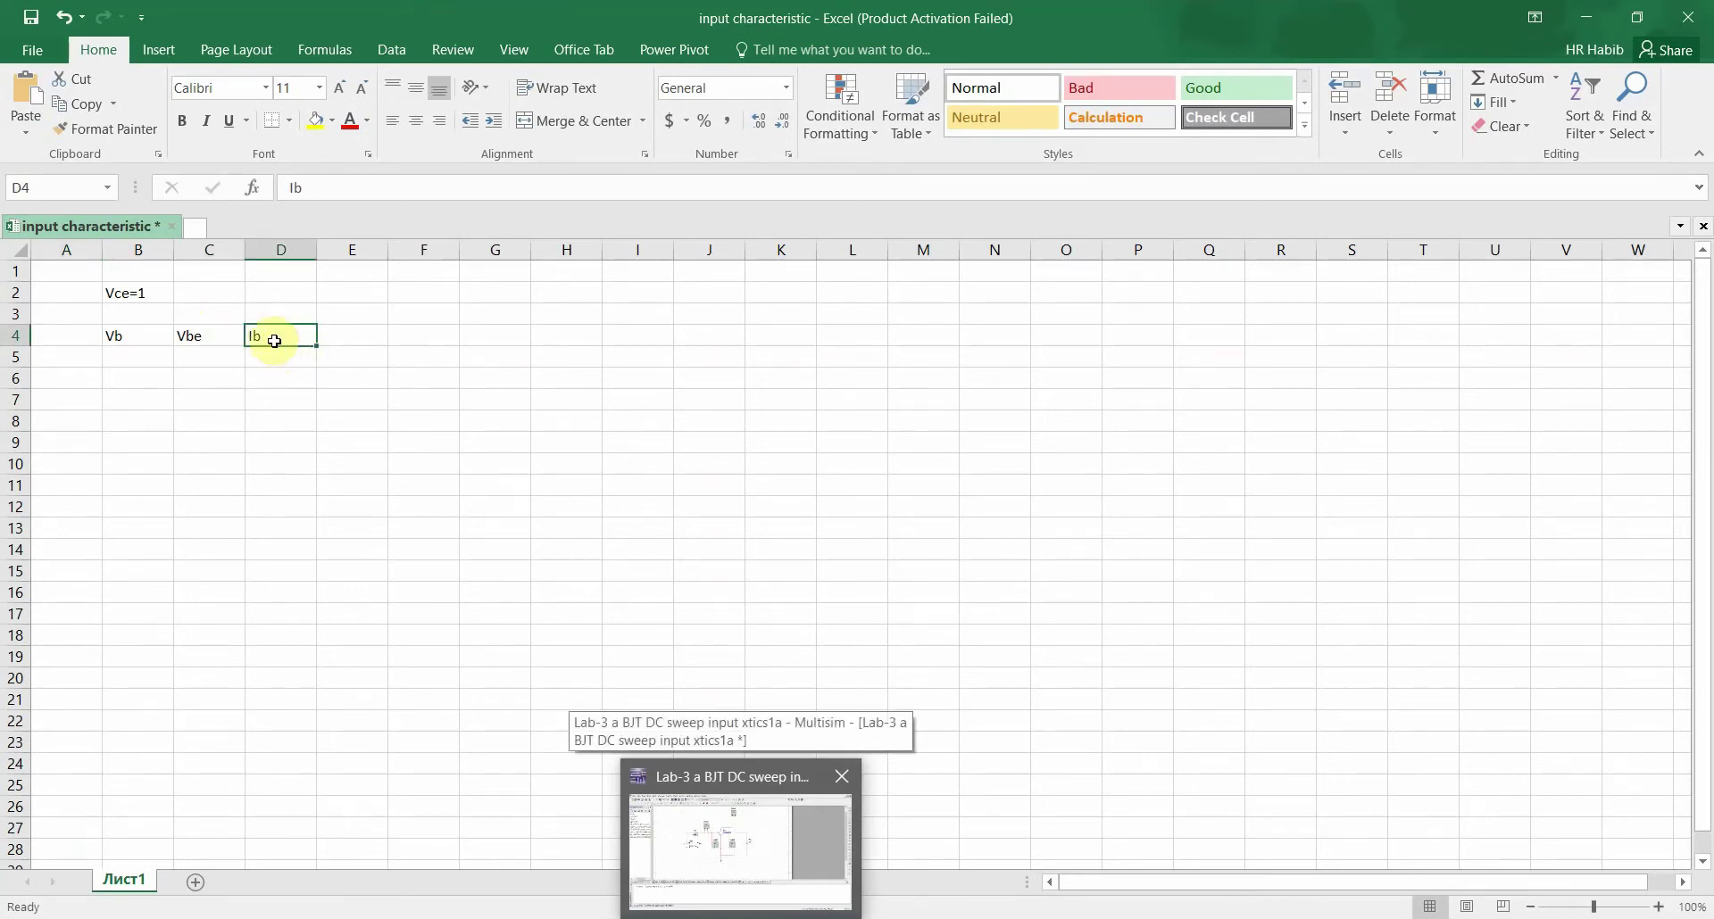
pyautogui.doubleClick(286, 335)
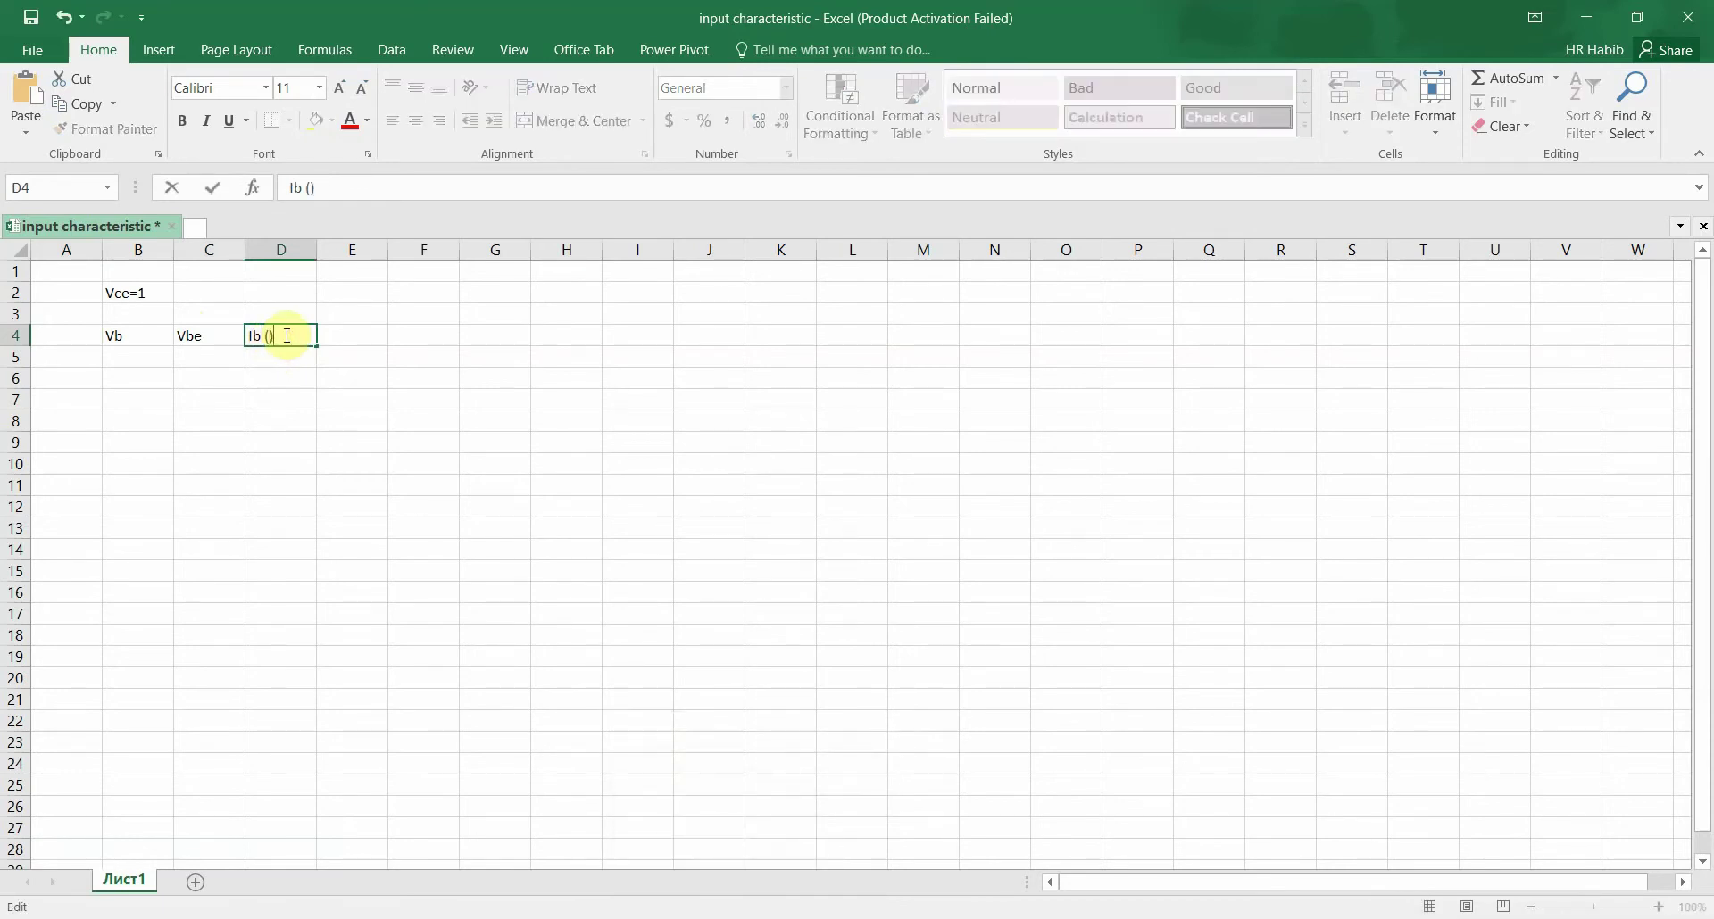
pyautogui.write('uA')
pyautogui.click(200, 327)
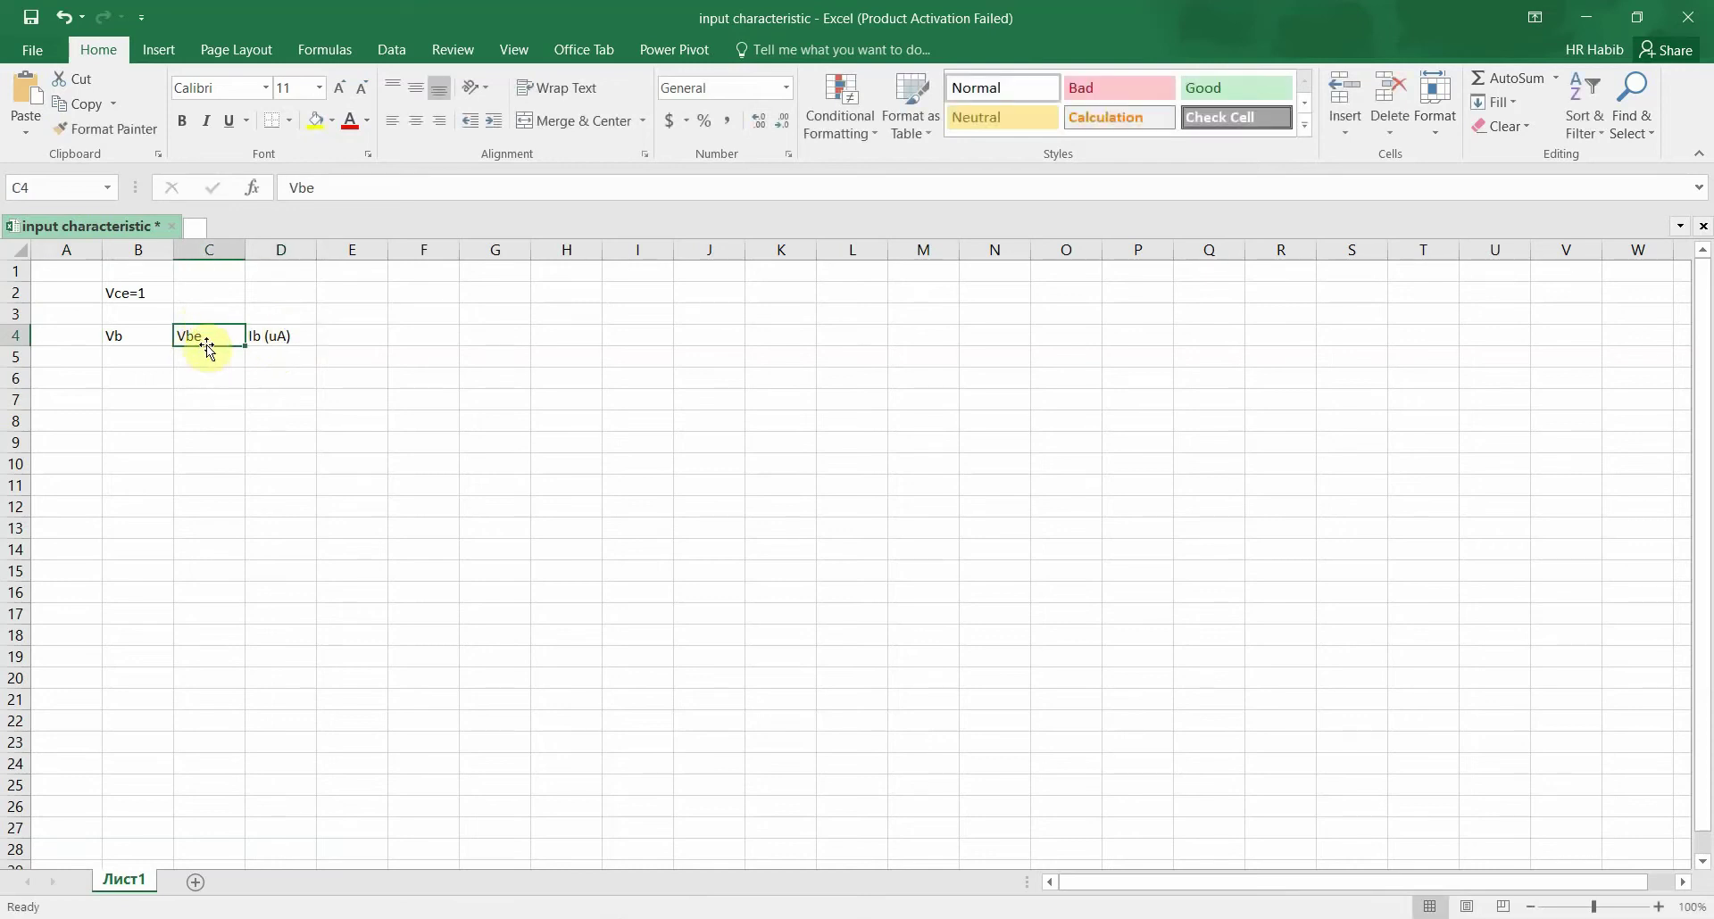
pyautogui.doubleClick(218, 337)
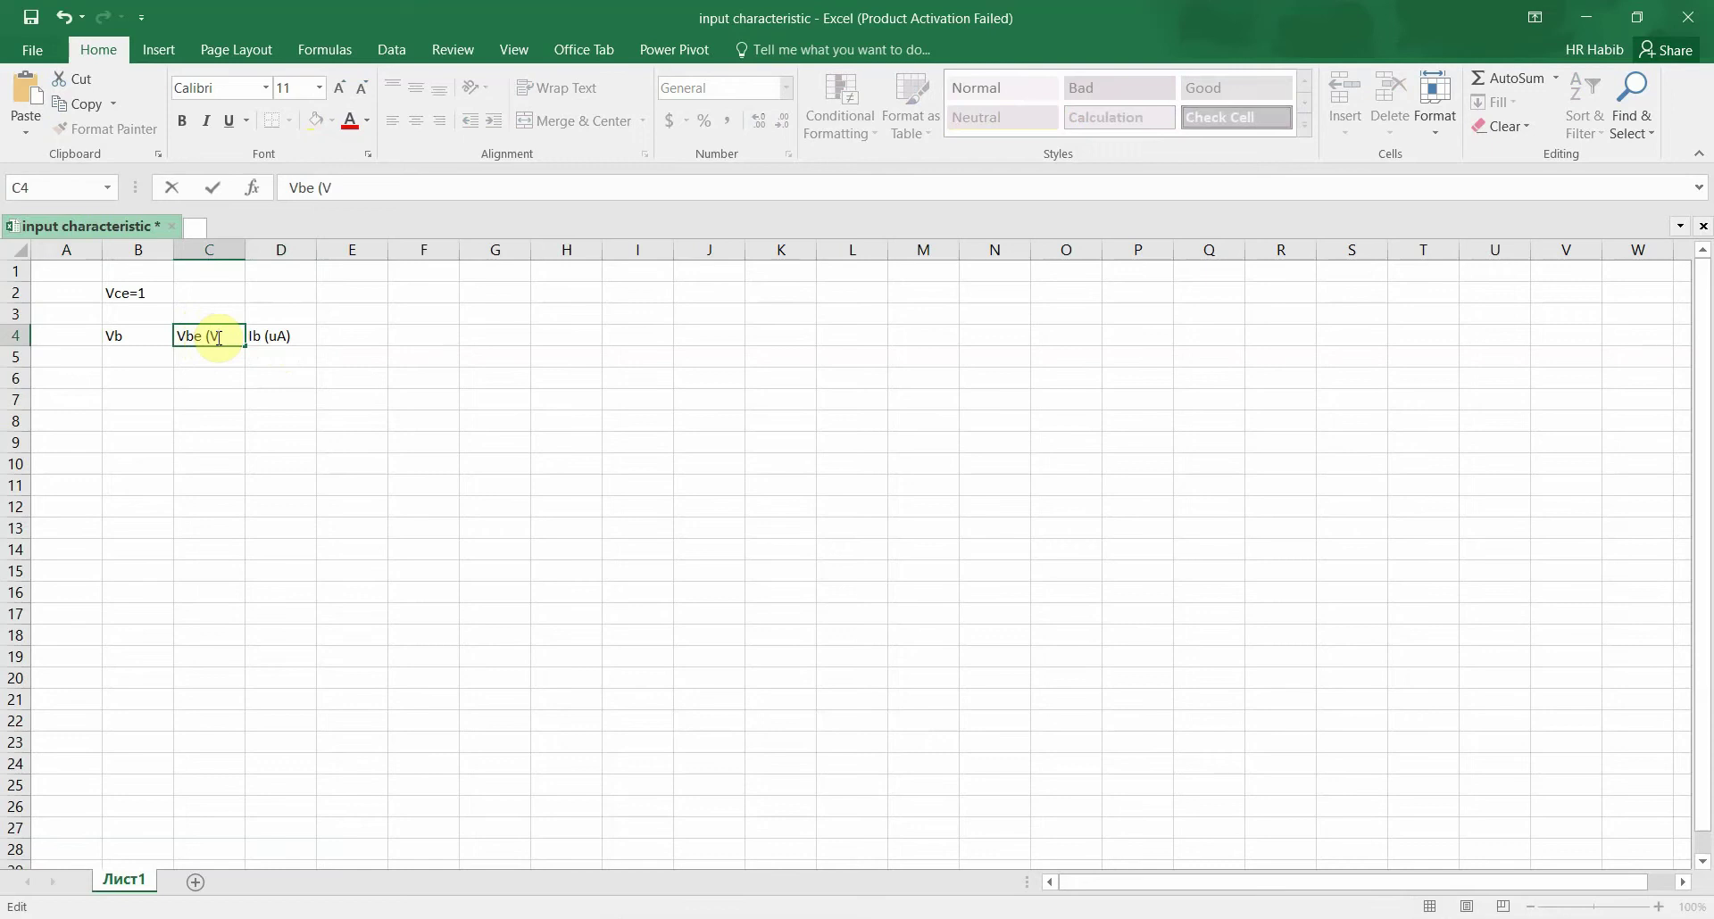
pyautogui.doubleClick(147, 340)
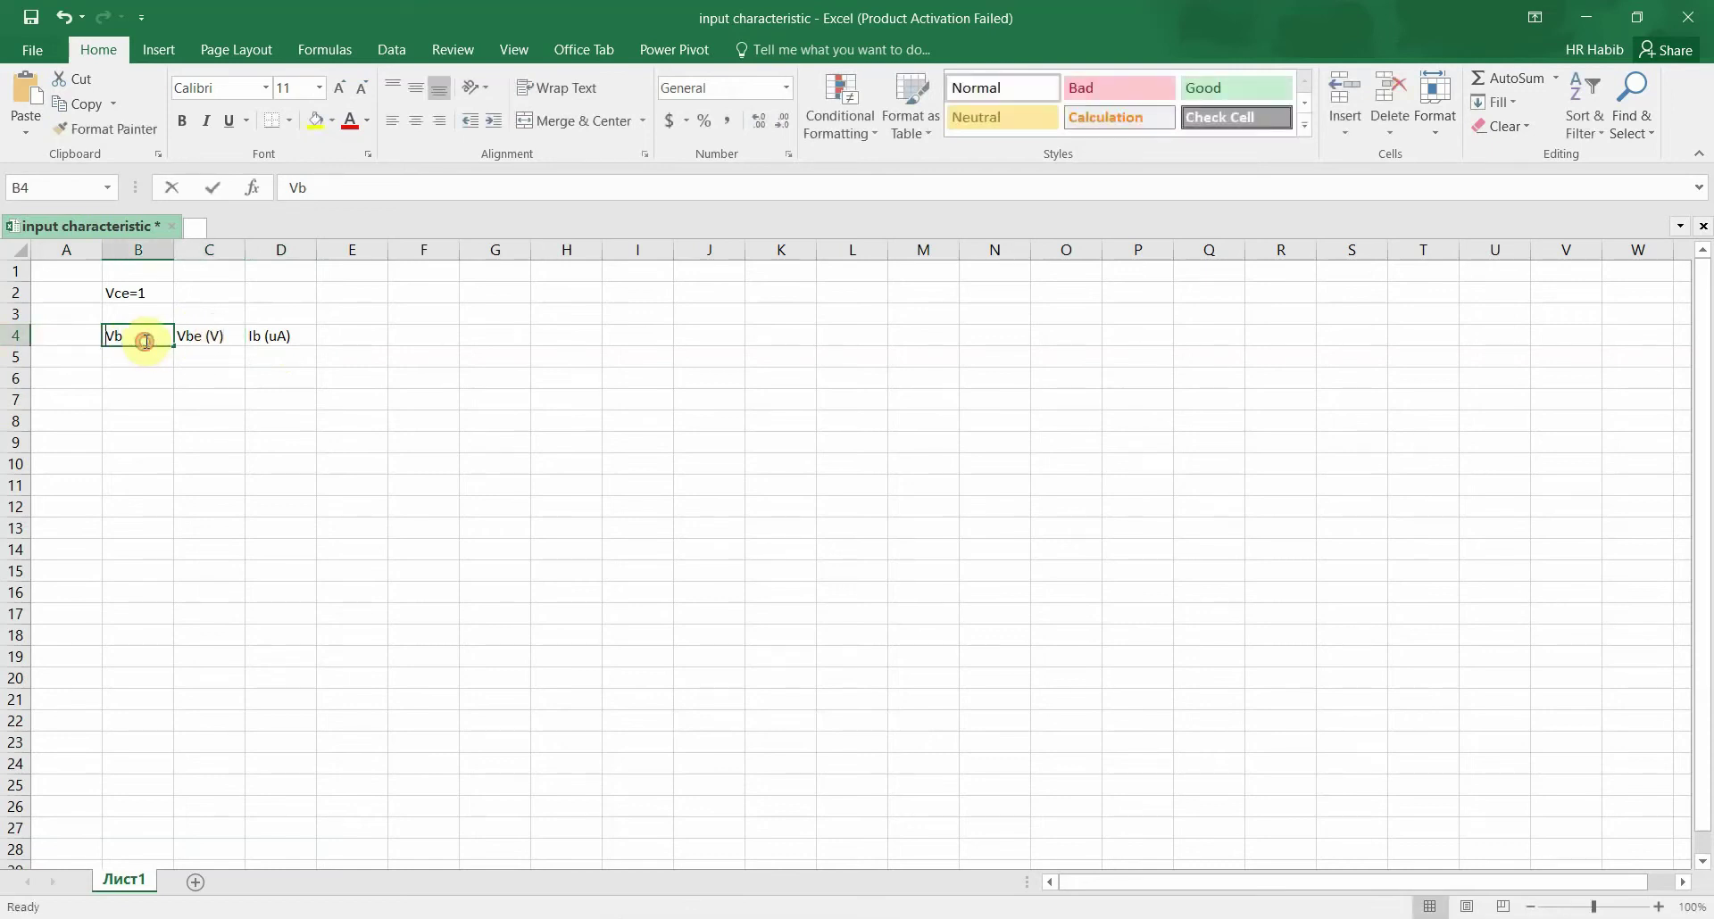
pyautogui.write('(V')
pyautogui.press('Return')
# Number the measurement rows 1 to 12 in cells A5 to A16, entering the first numbers and filling the series down
pyautogui.click(53, 354)
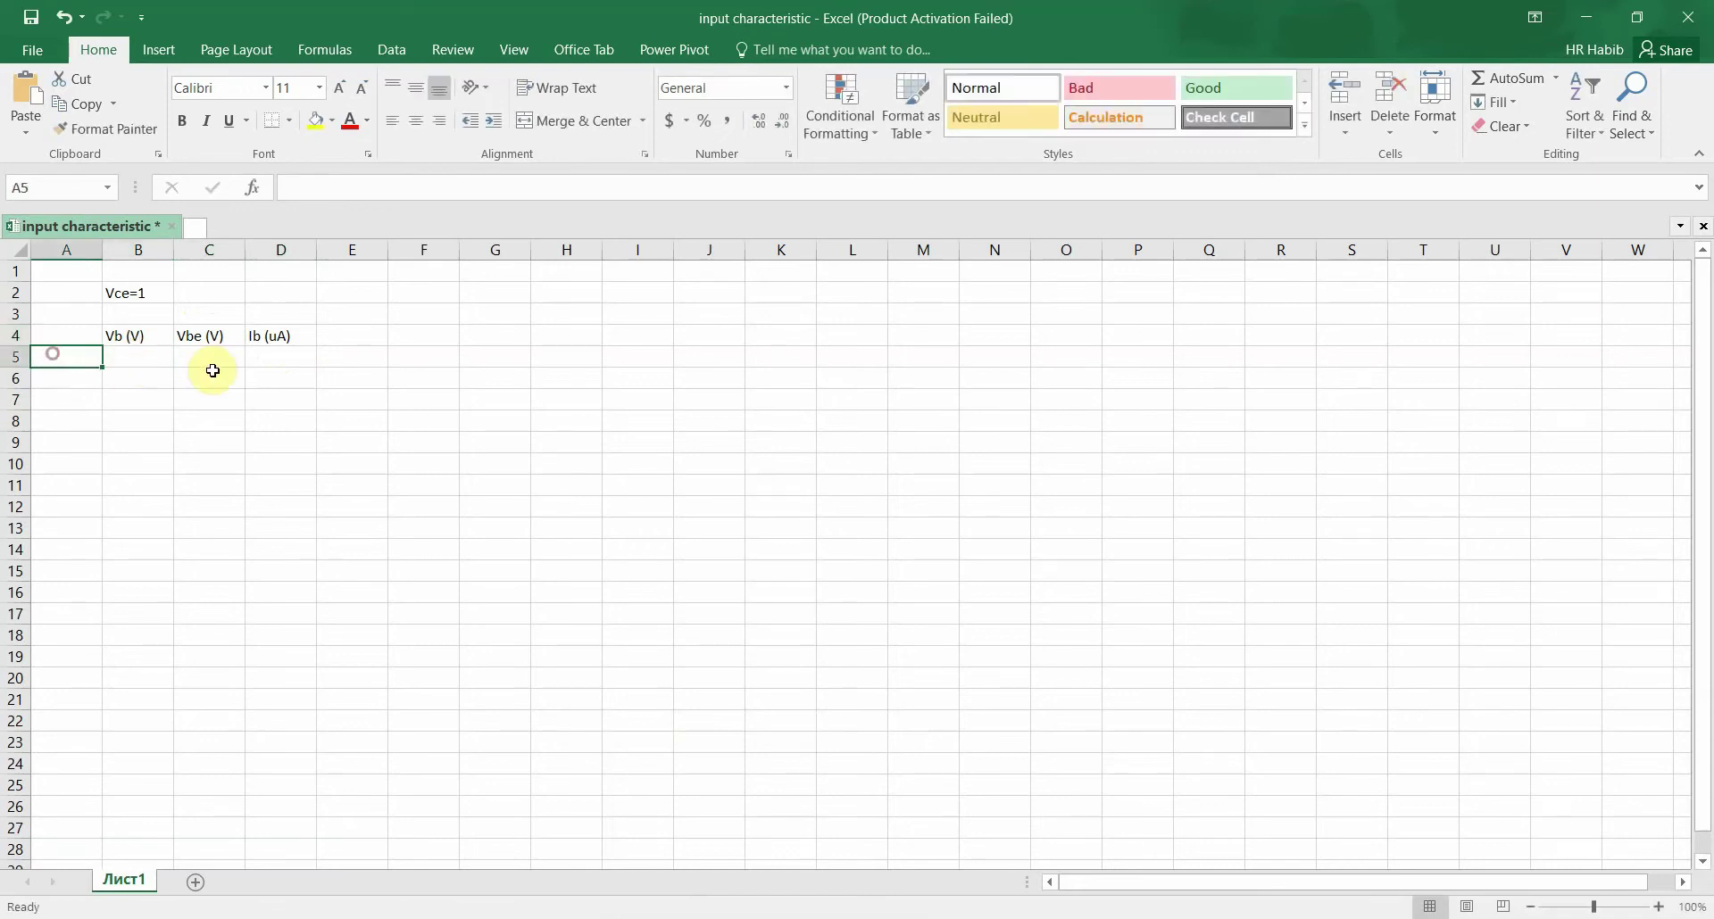
pyautogui.write('1')
pyautogui.press('Return')
pyautogui.write('2')
pyautogui.press('Return')
pyautogui.write('3')
pyautogui.press('Return')
pyautogui.moveTo(85, 357); pyautogui.dragTo(99, 601)
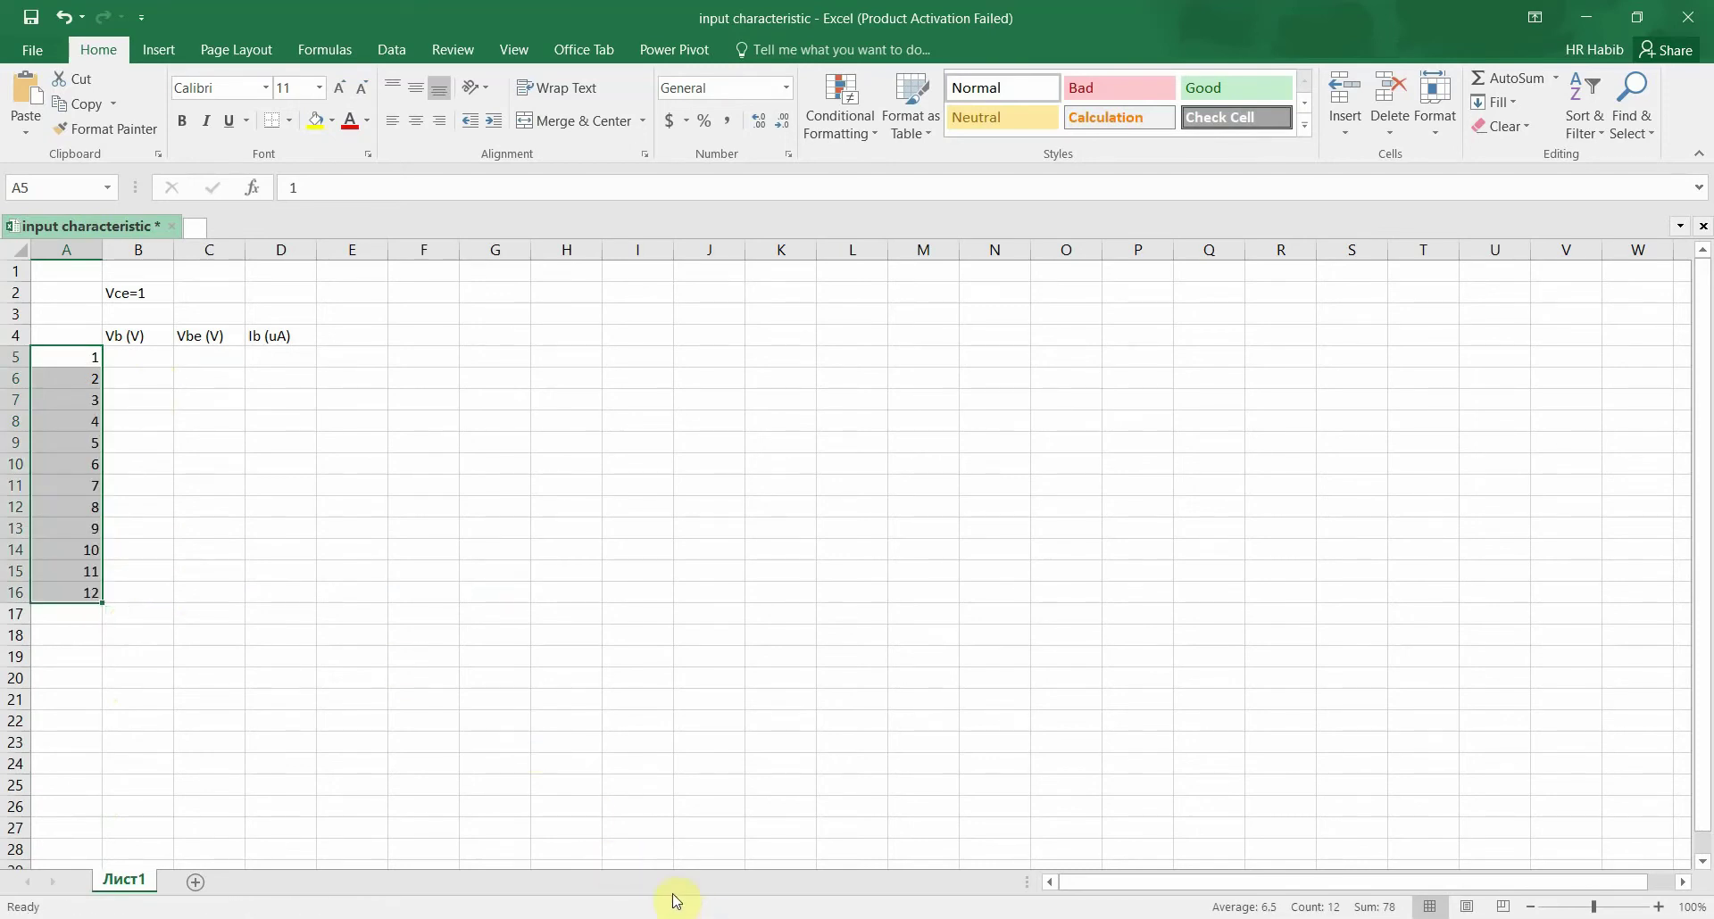
# Switch to Multisim, review source VB's value settings without changing them, and restart the interactive simulation
pyautogui.hotkey('alt', 'Tab')
pyautogui.click(441, 418)
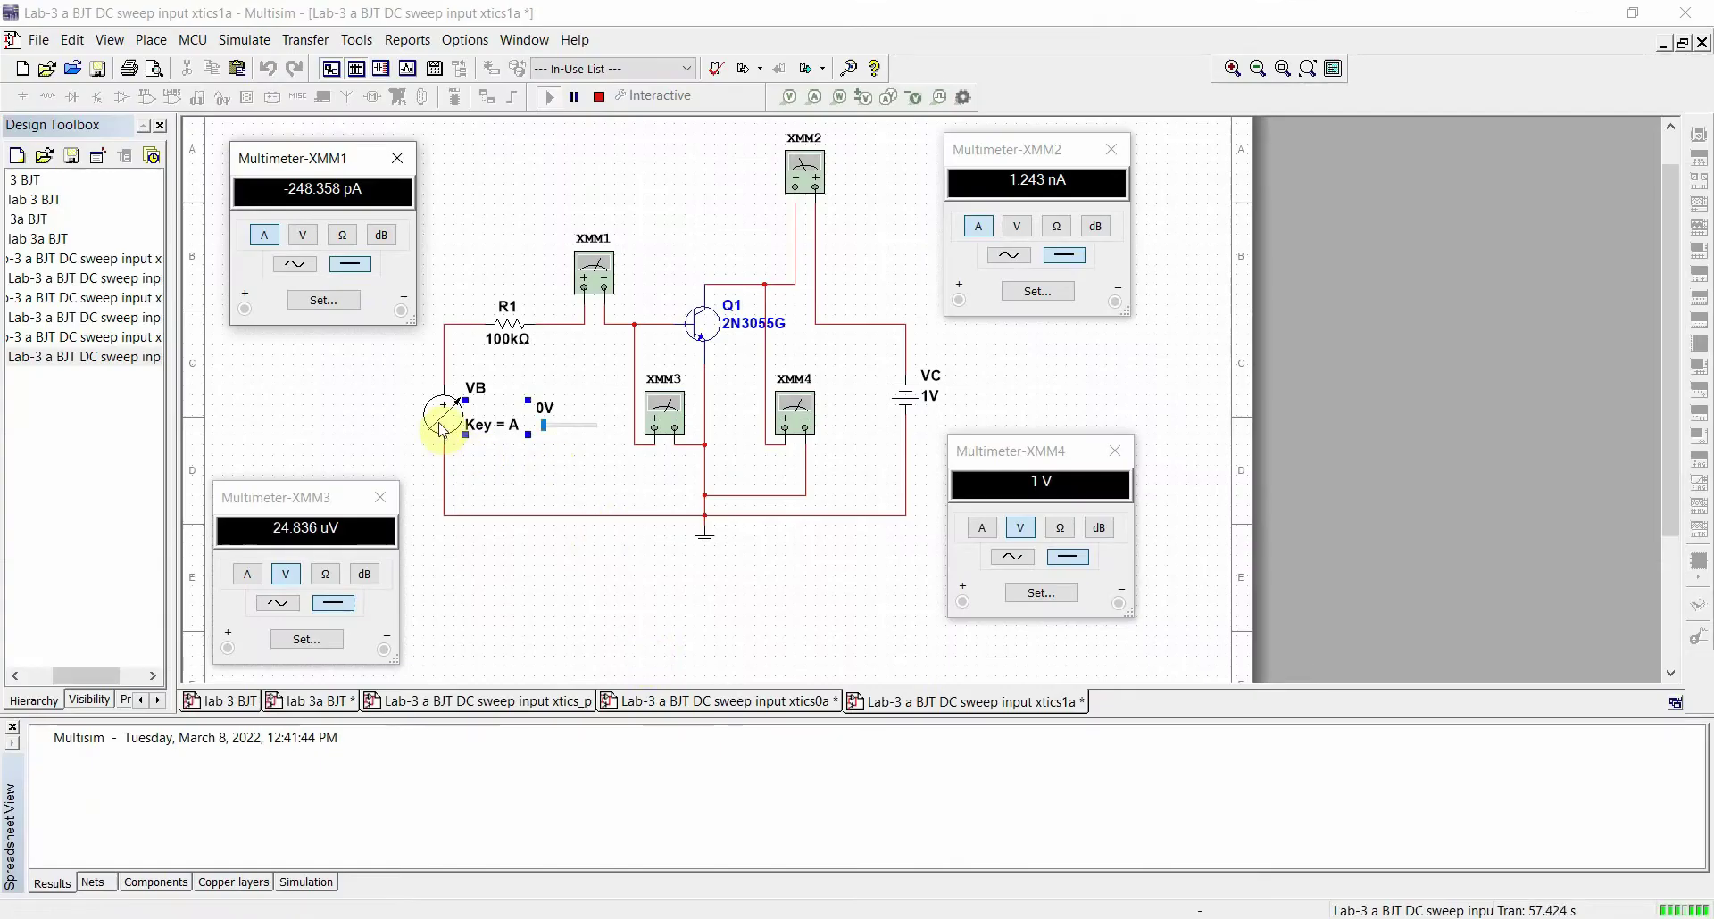
pyautogui.doubleClick(442, 418)
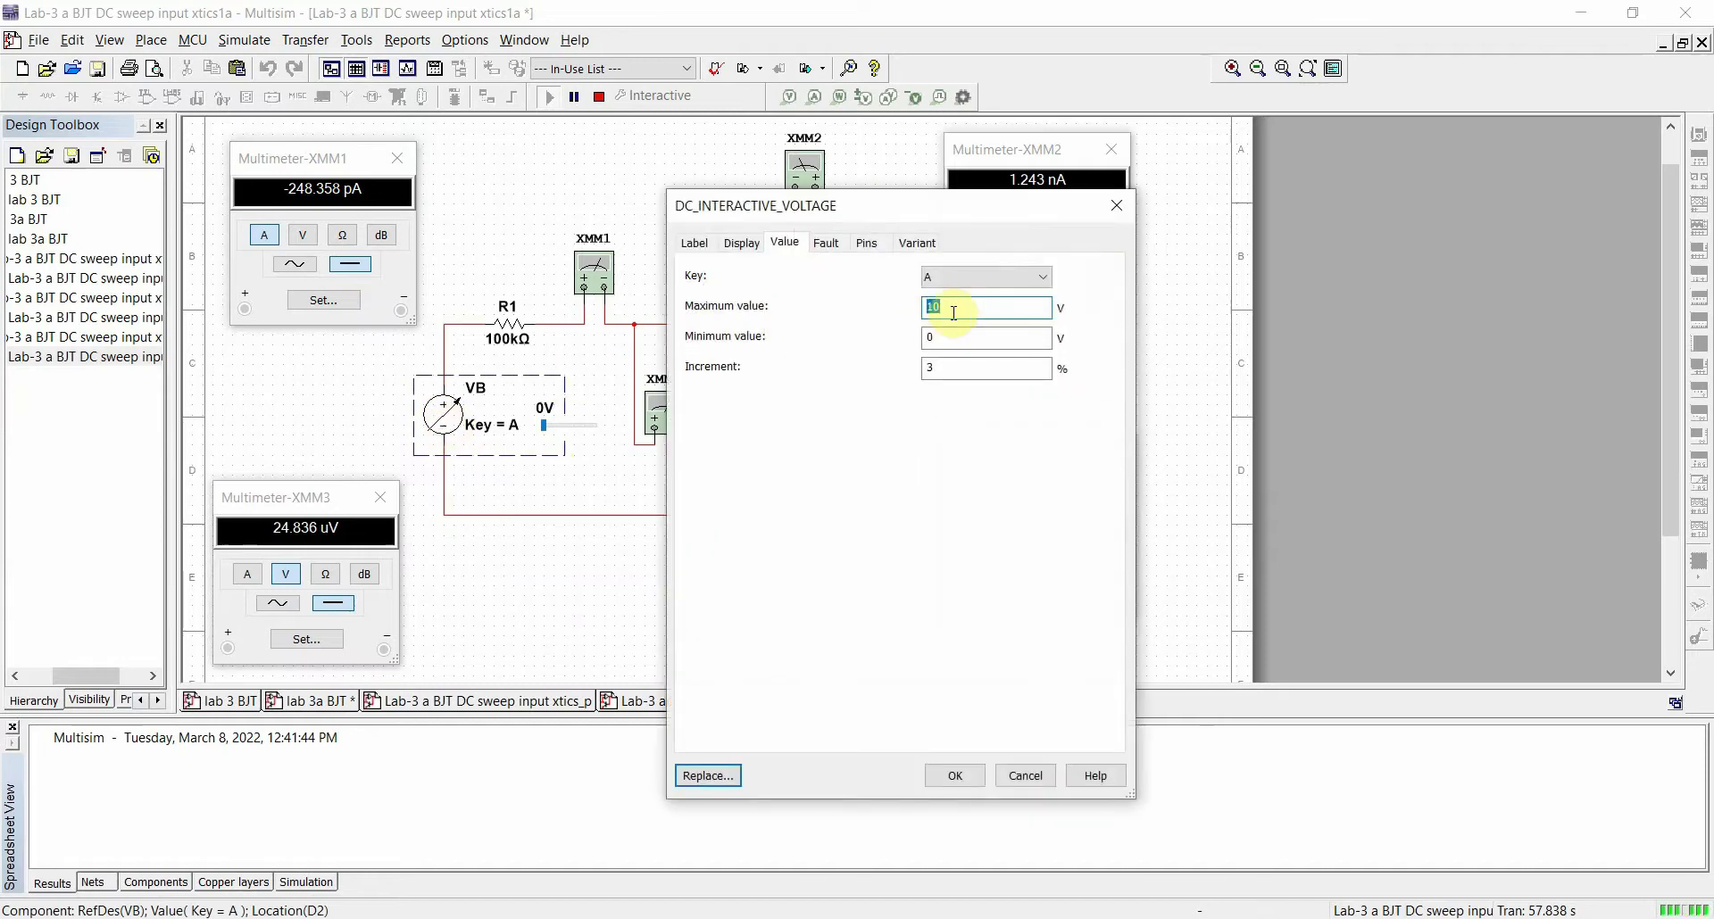
pyautogui.click(1127, 217)
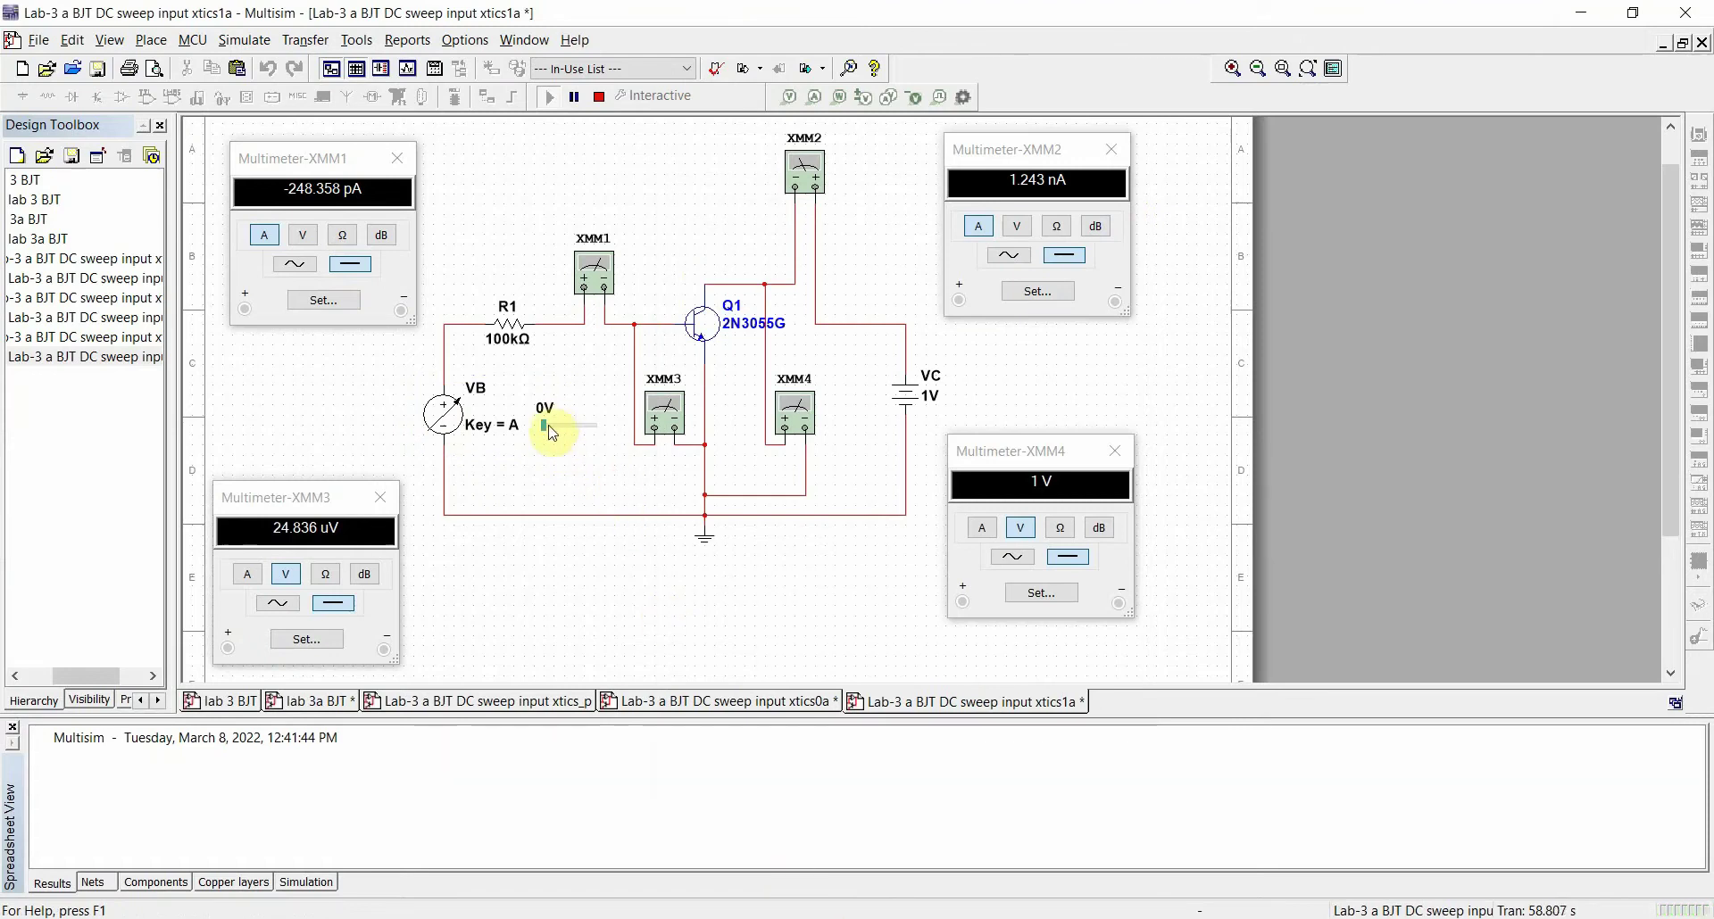
pyautogui.click(599, 96)
pyautogui.click(550, 96)
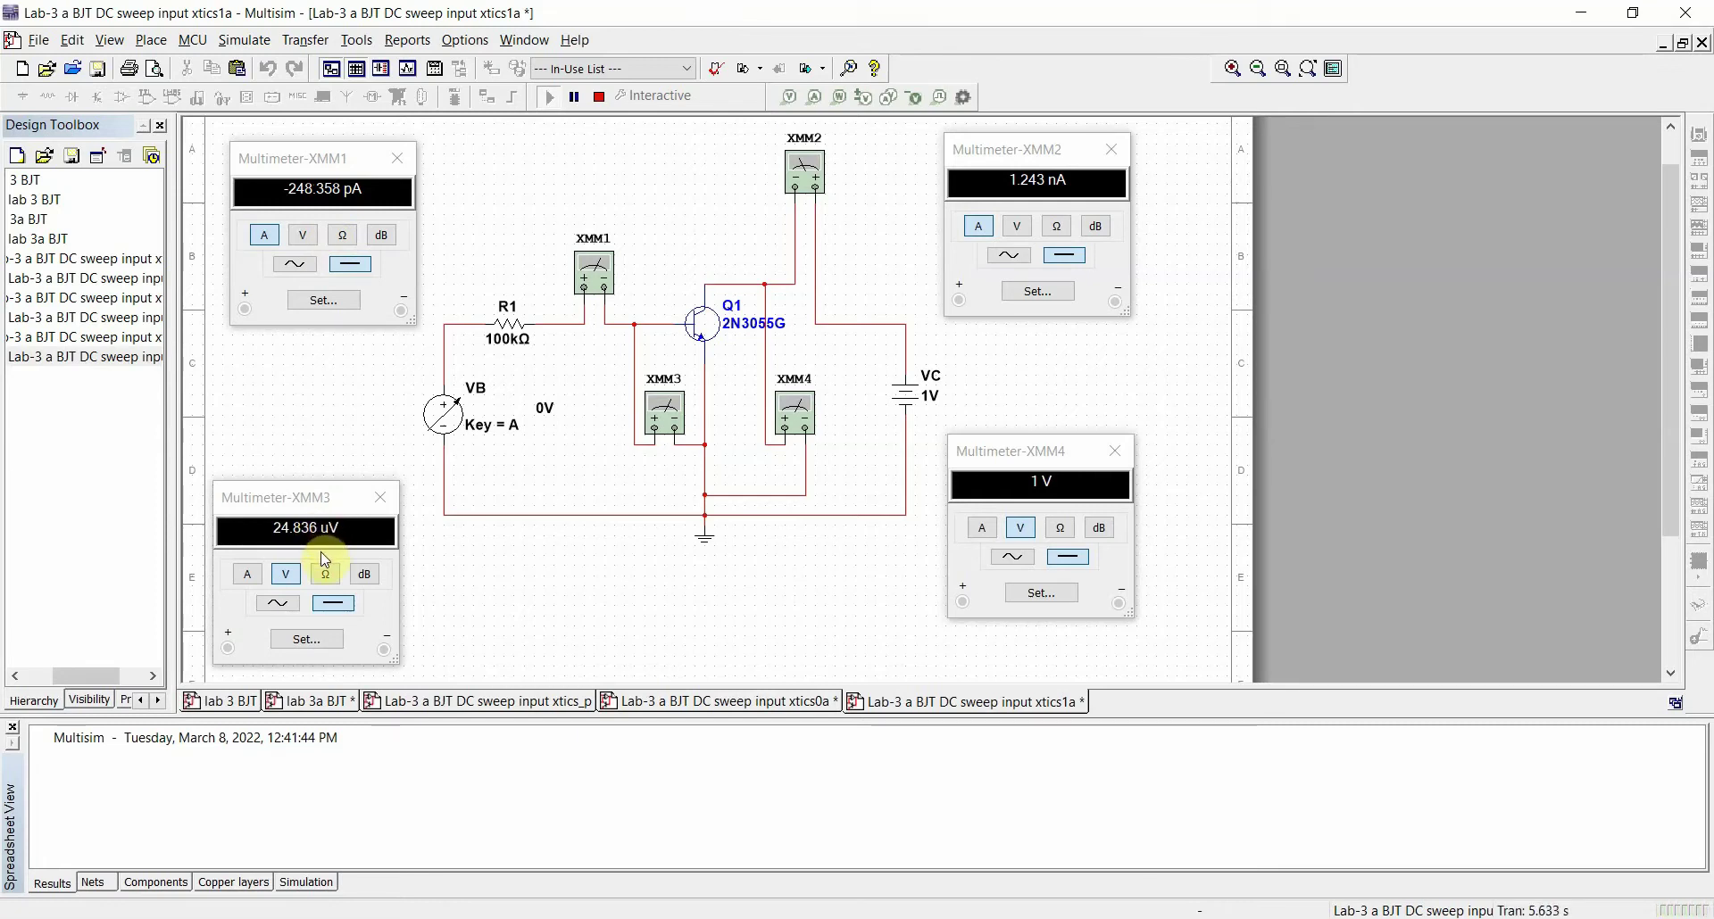
# Record 0 for Vb, Vbe and Ib in row 5 of the Excel worksheet and save the workbook
pyautogui.hotkey('alt', 'Tab')
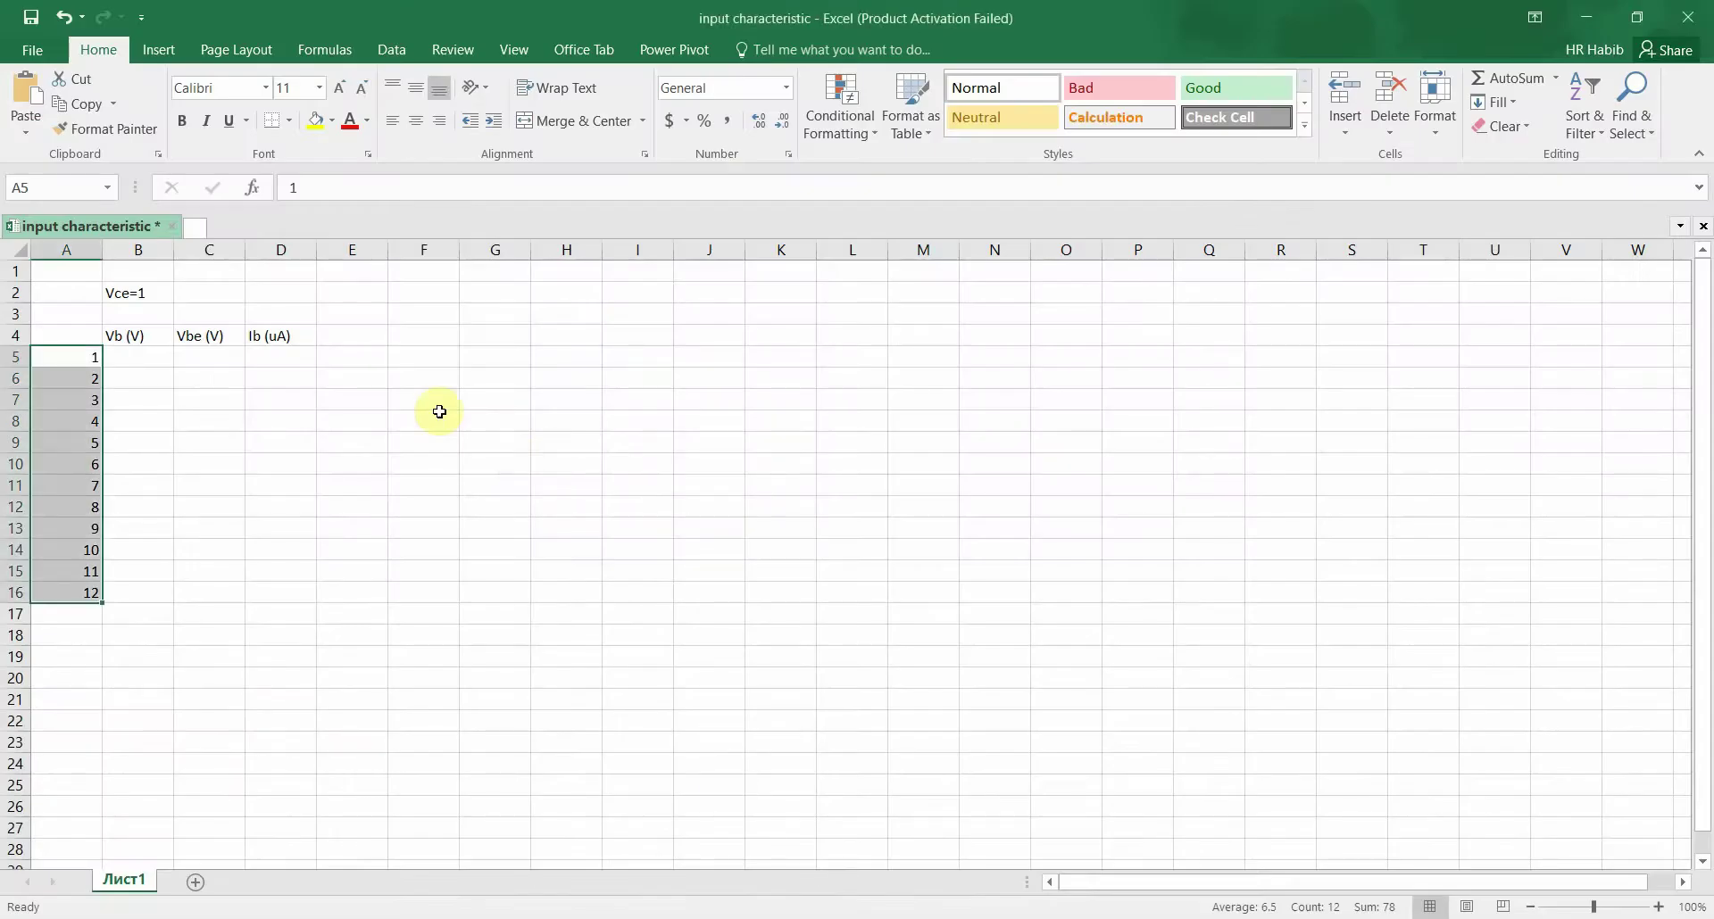
pyautogui.click(142, 357)
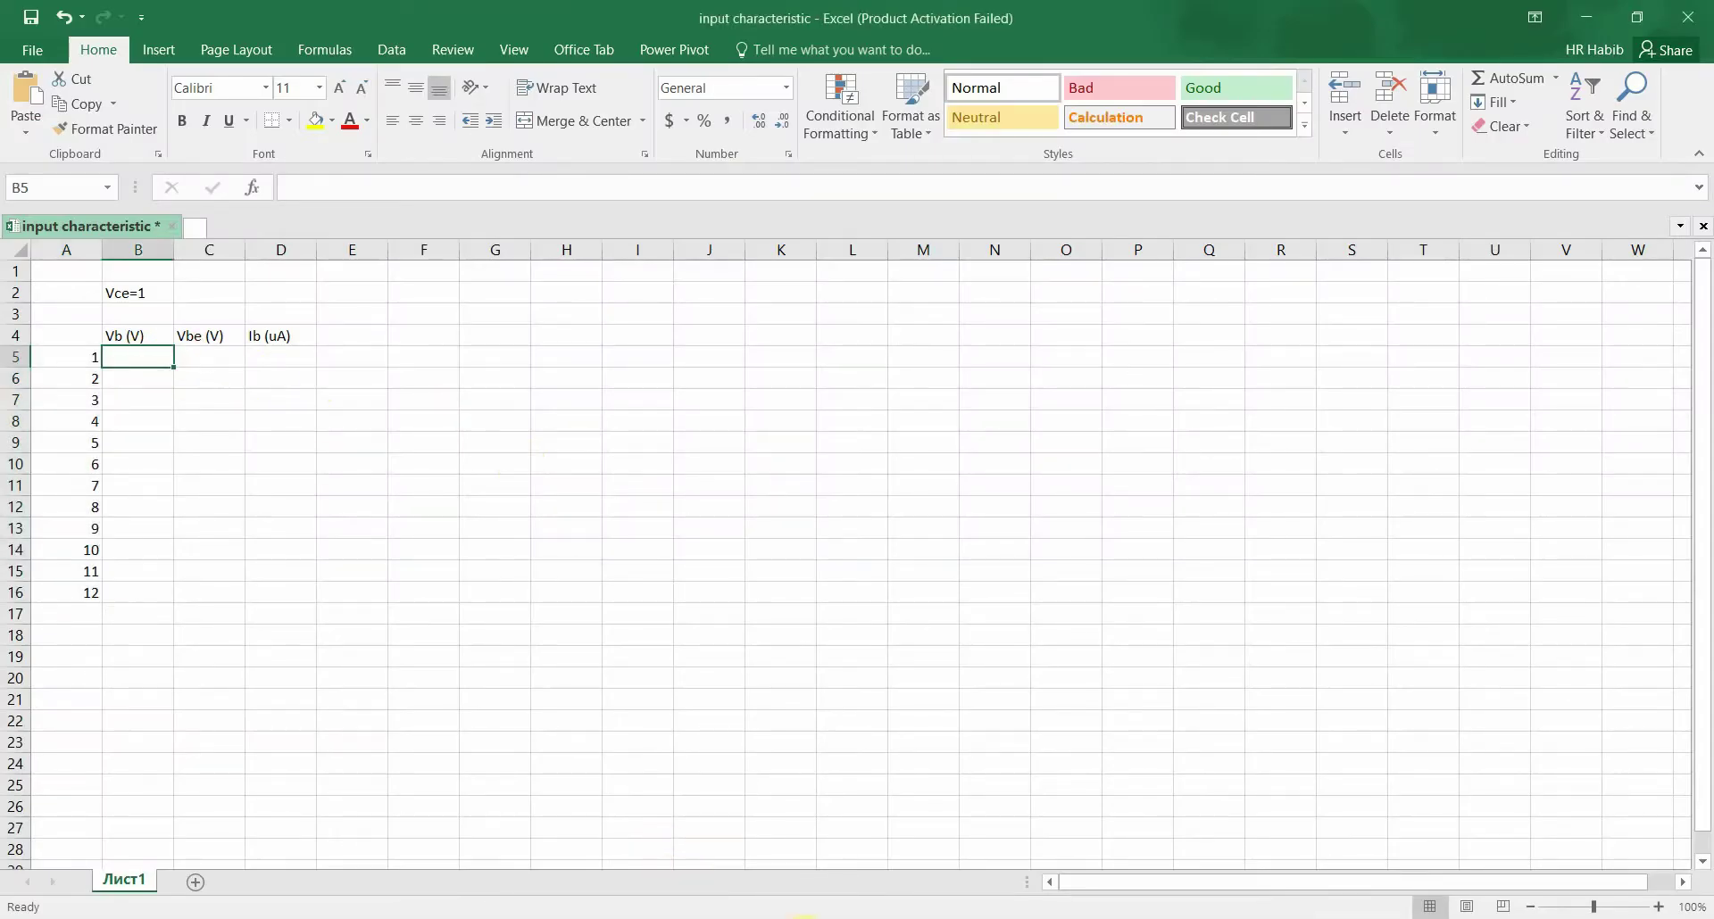
pyautogui.moveTo(806, 918)
pyautogui.hotkey('alt', 'Tab')
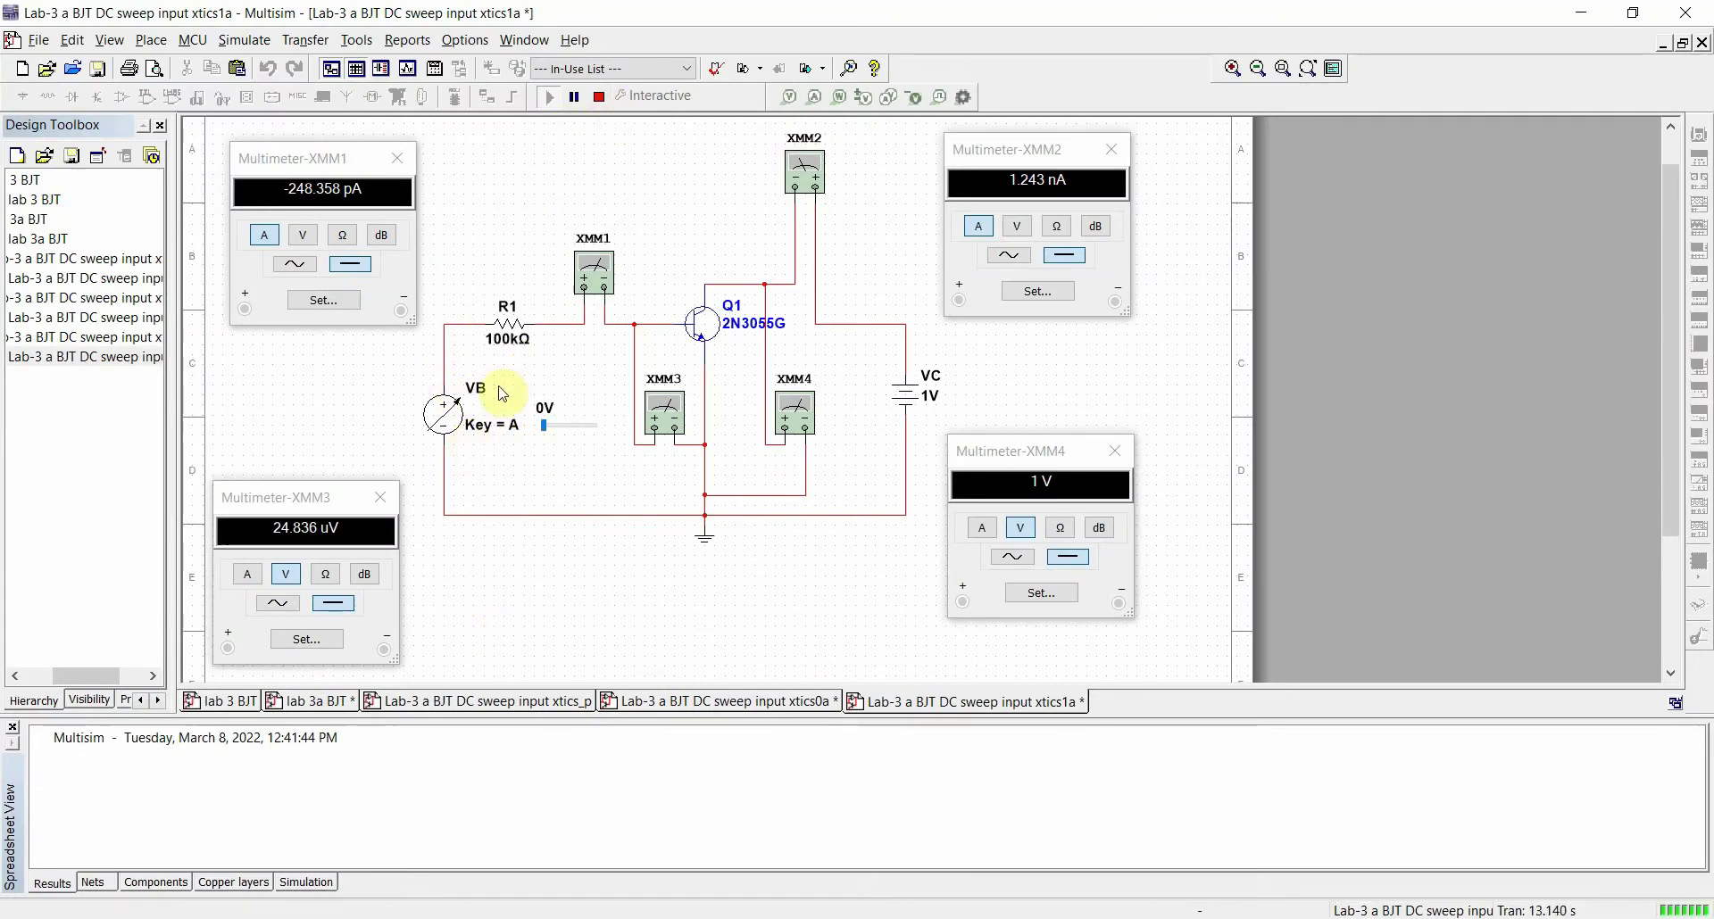
pyautogui.hotkey('alt', 'Tab')
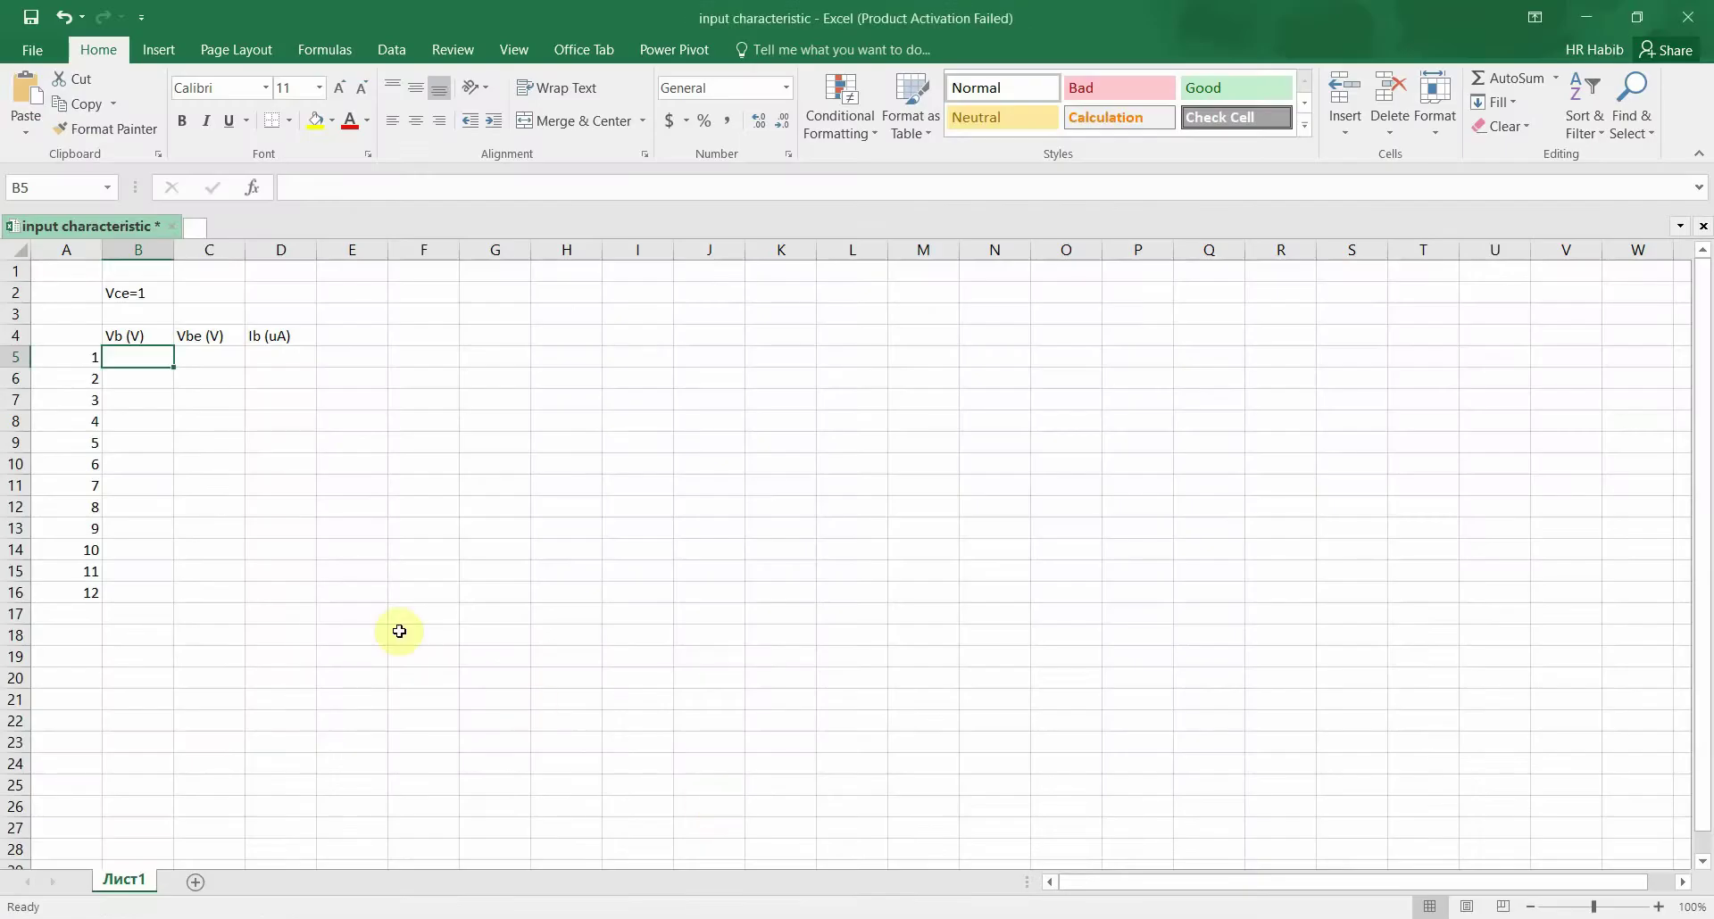
pyautogui.write('0')
pyautogui.press('Tab')
pyautogui.write('0')
pyautogui.press('Tab')
pyautogui.write('0')
pyautogui.press('Tab')
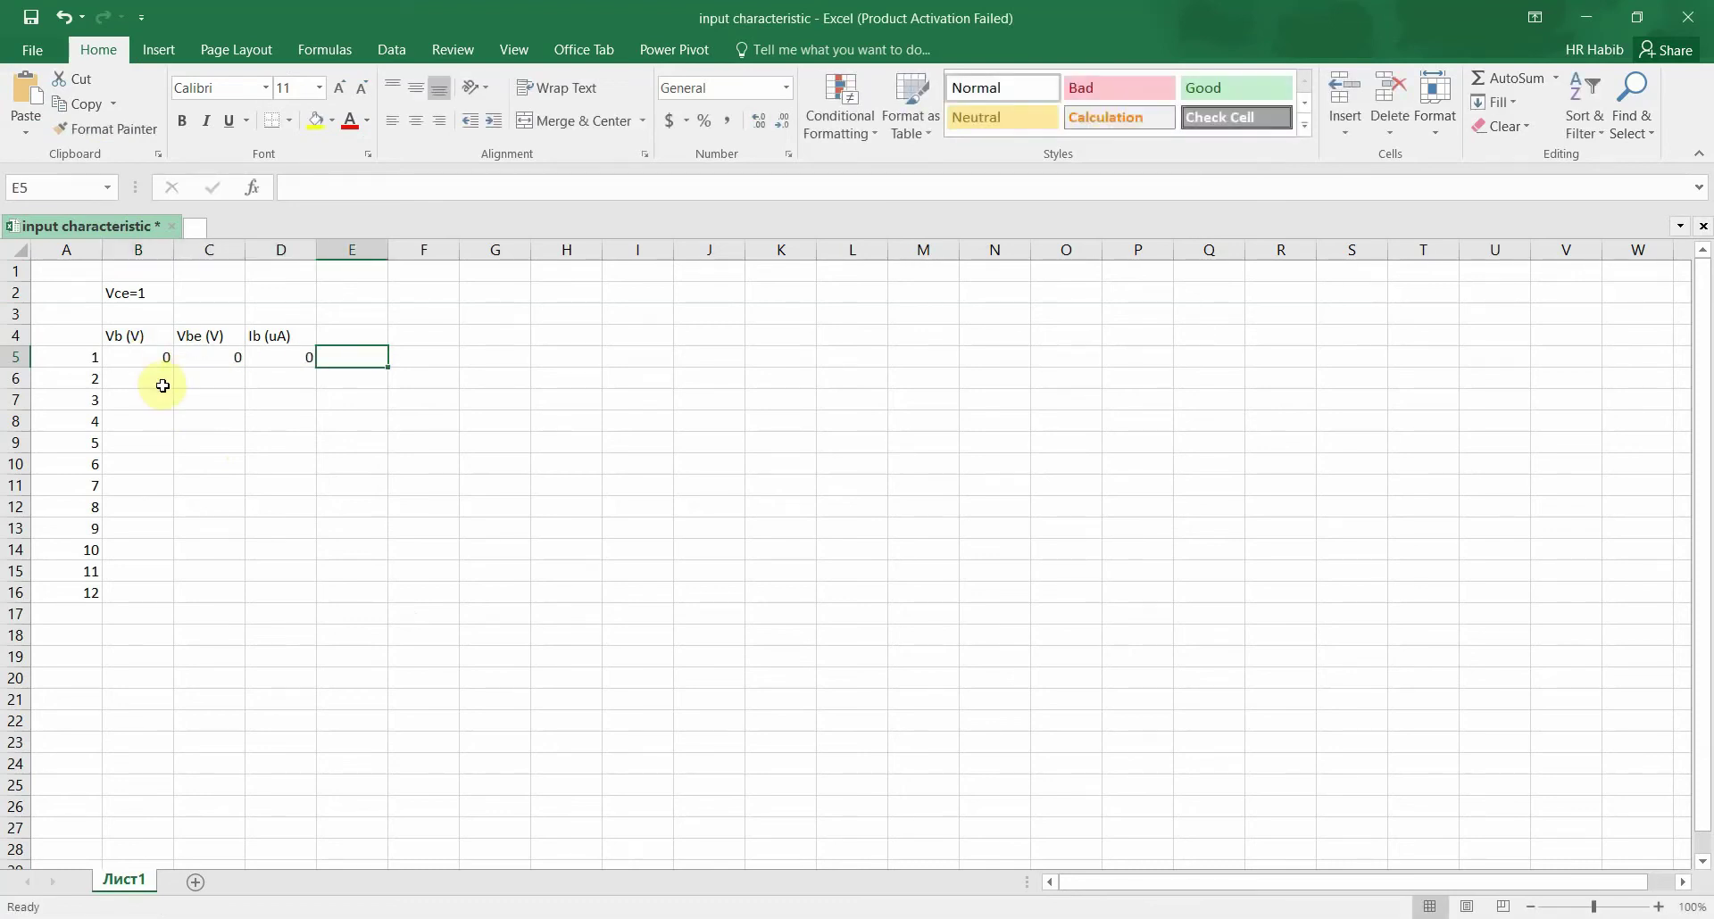
pyautogui.click(144, 375)
pyautogui.hotkey('ctrl', 's')
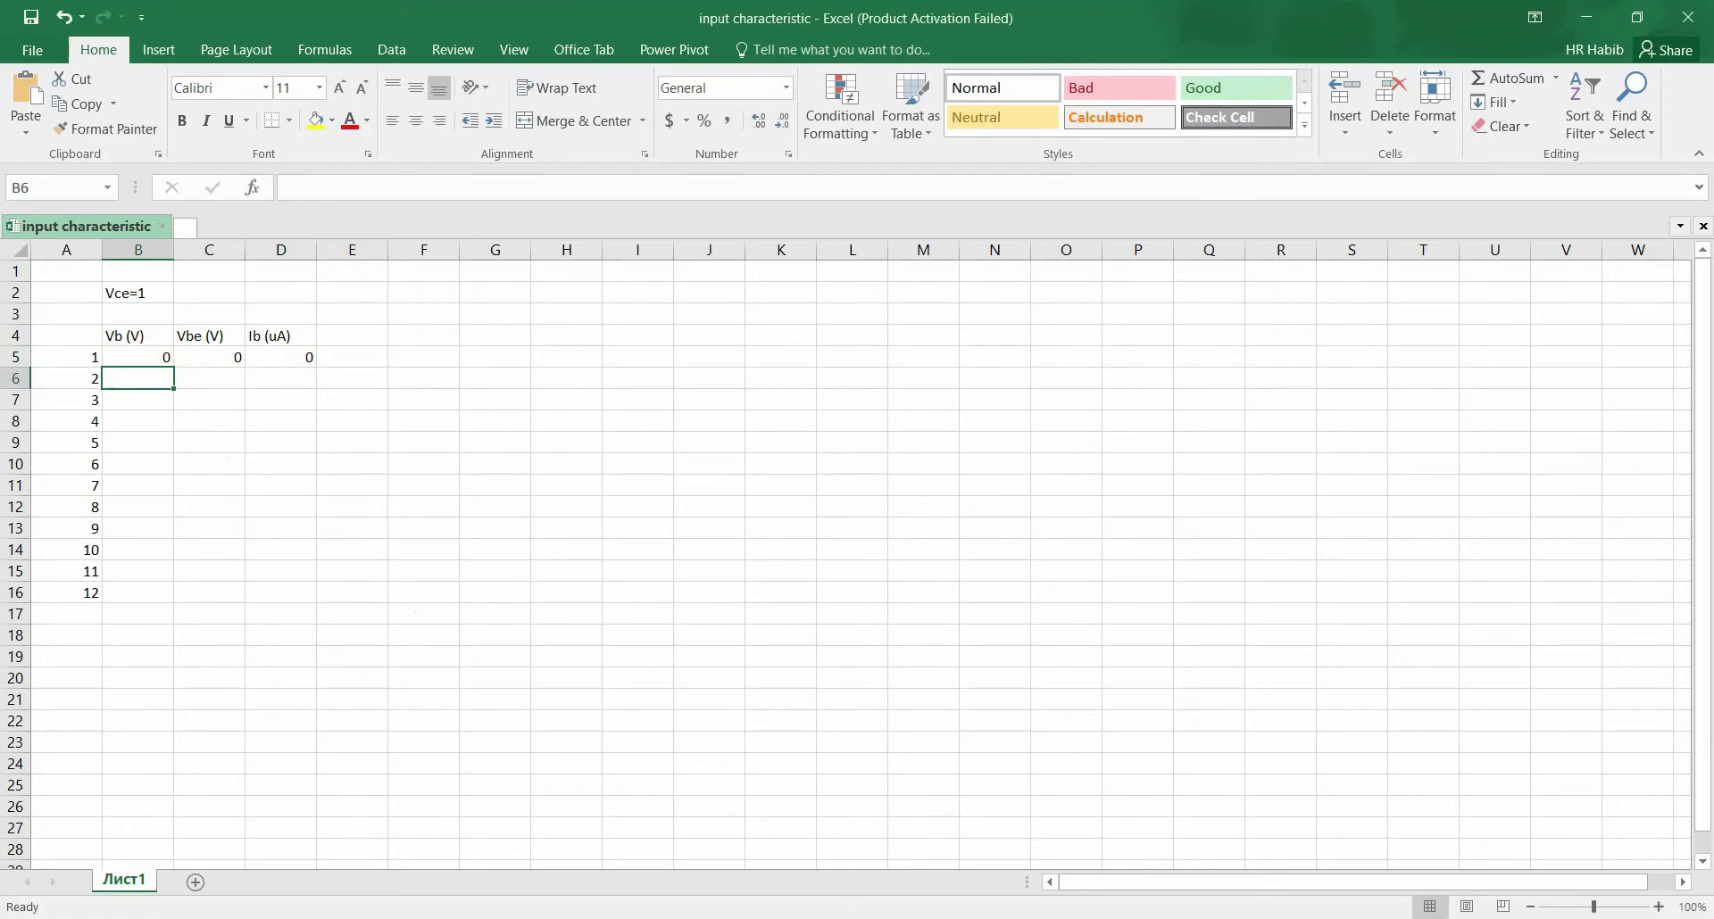
# Raise source VB to 0.3 V in Multisim and record 0.3 as Vb in cell B6 of the Excel worksheet
pyautogui.hotkey('alt', 'Tab')
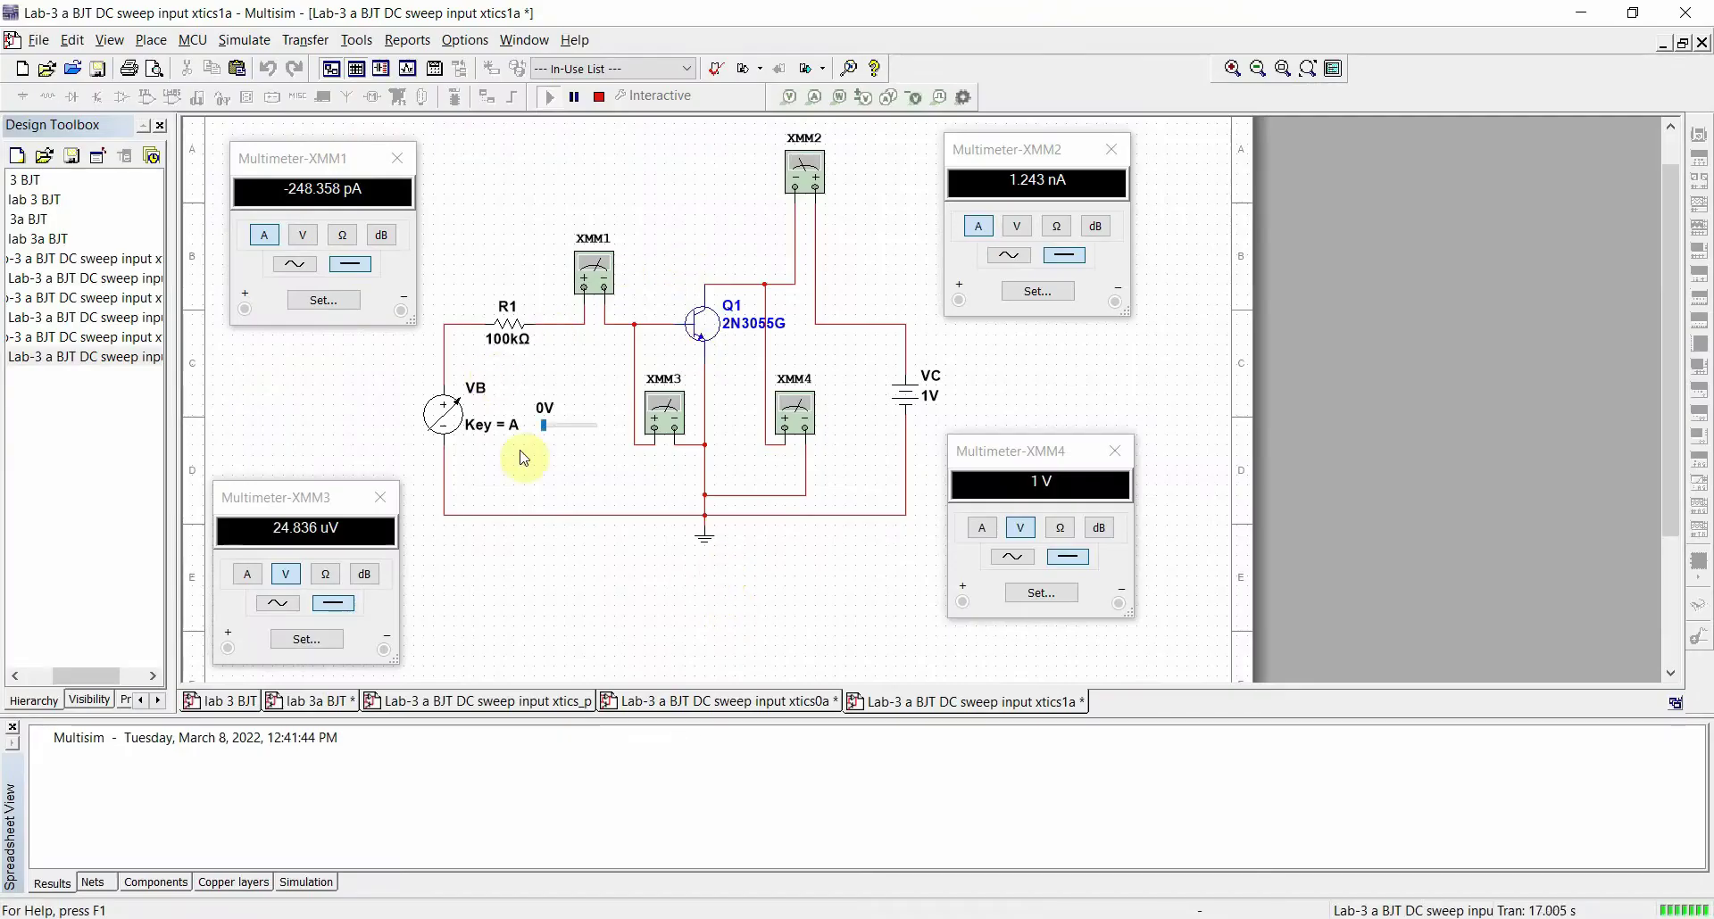
pyautogui.press('a')
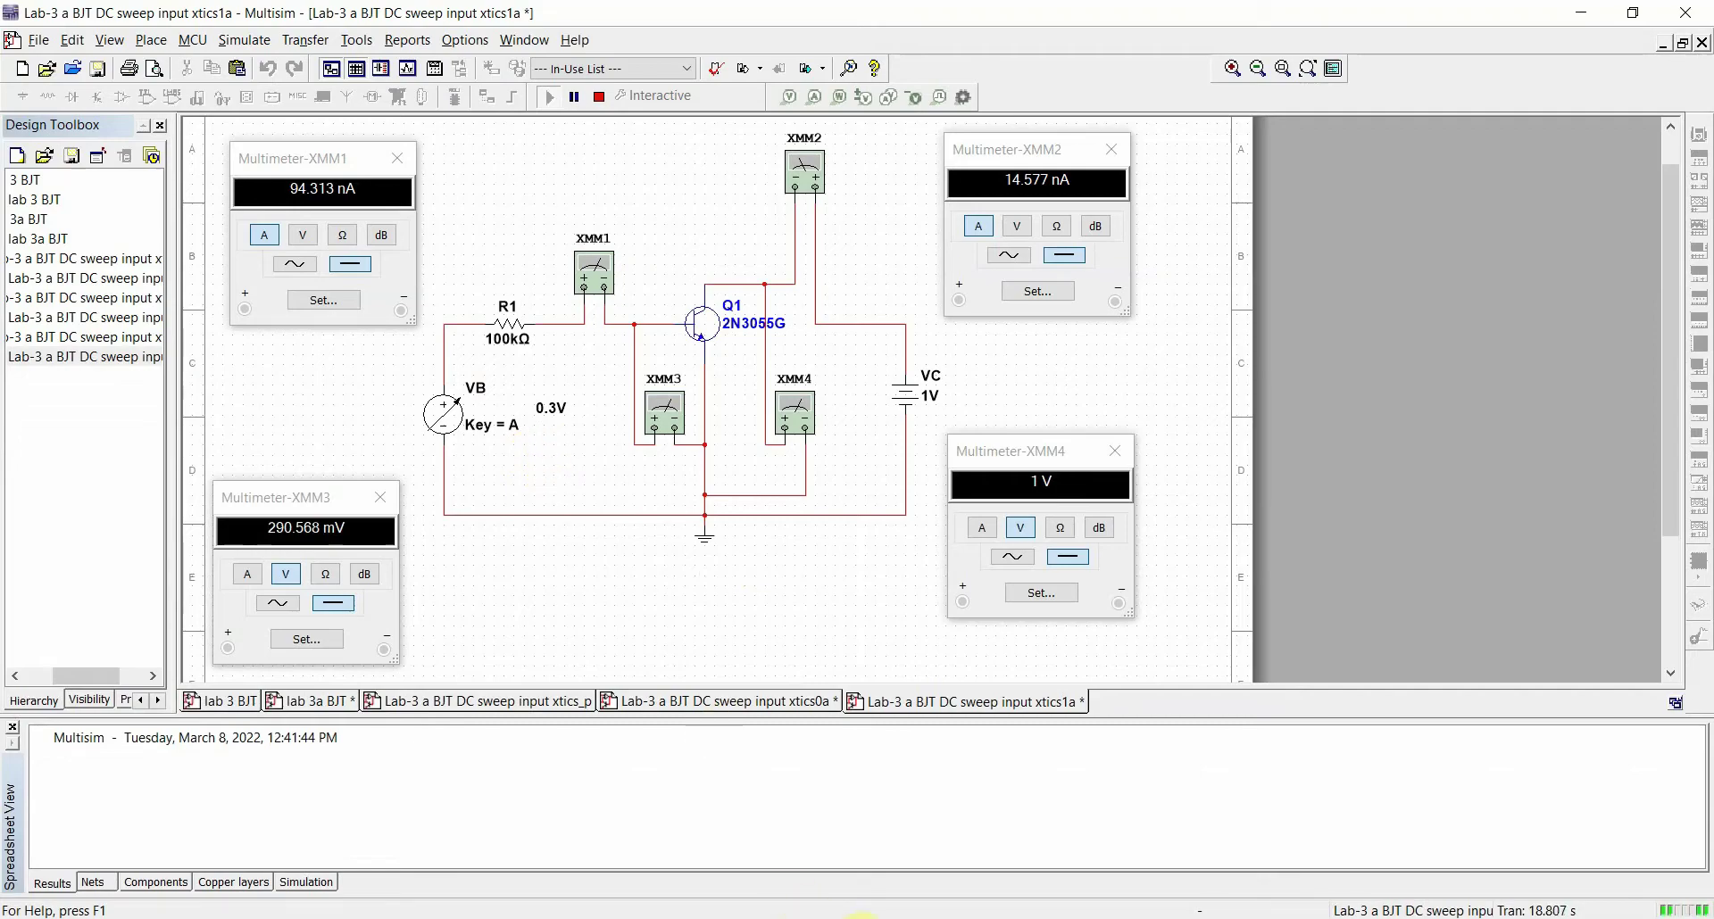
pyautogui.hotkey('alt', 'Tab')
pyautogui.write('0.3')
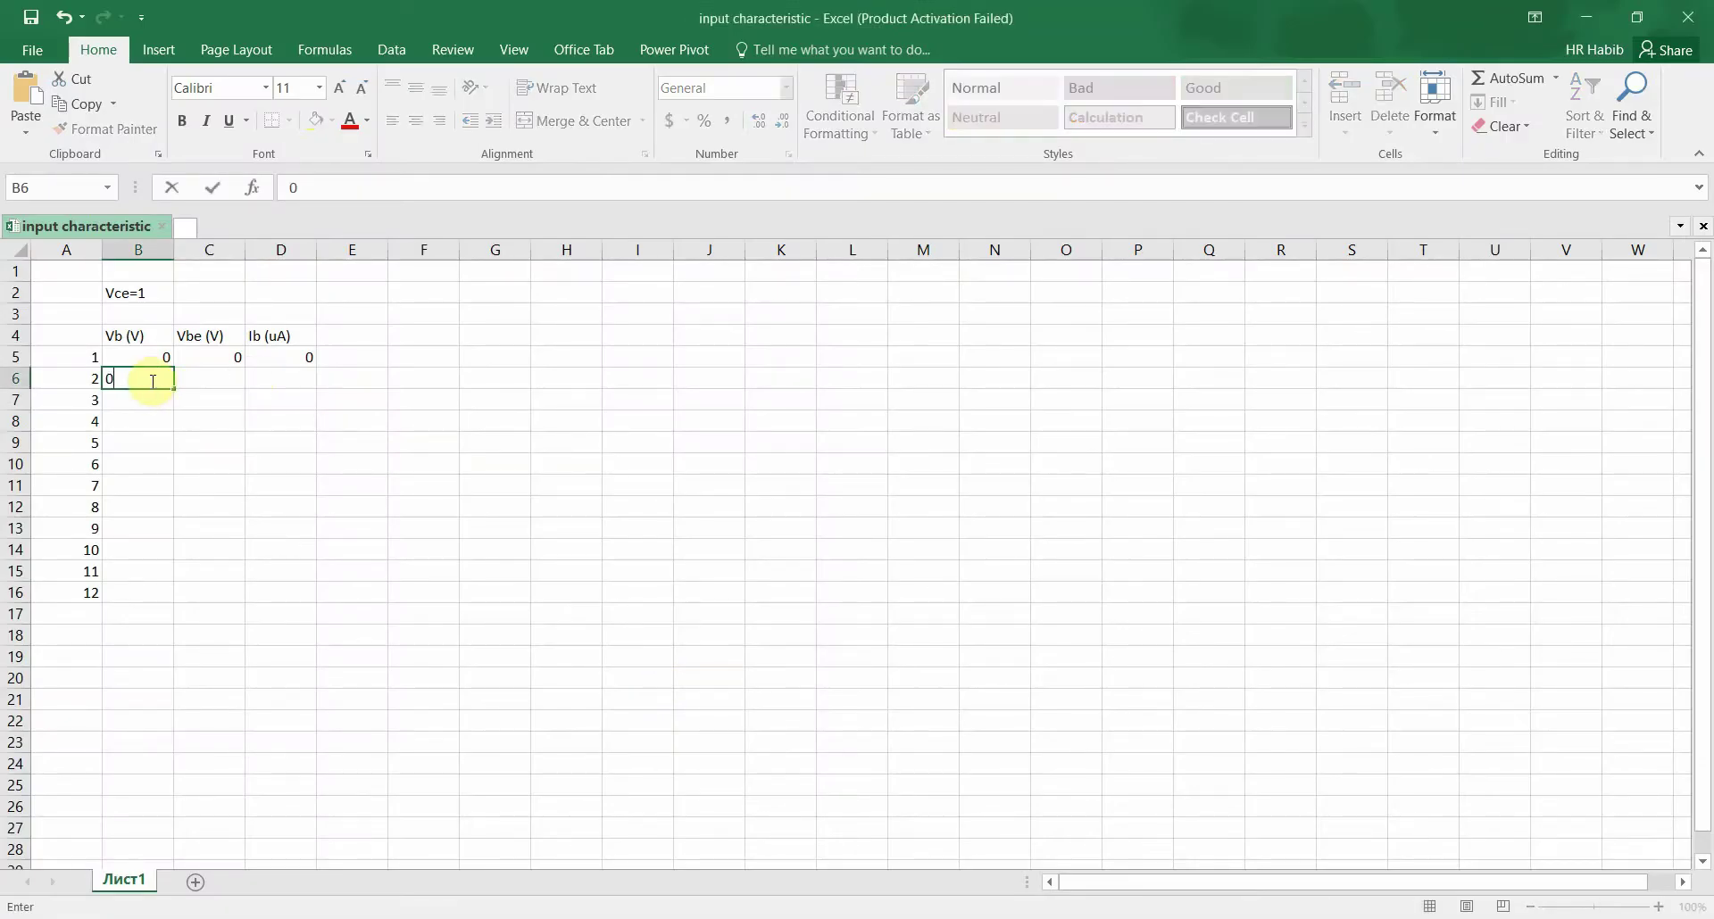
pyautogui.click(215, 382)
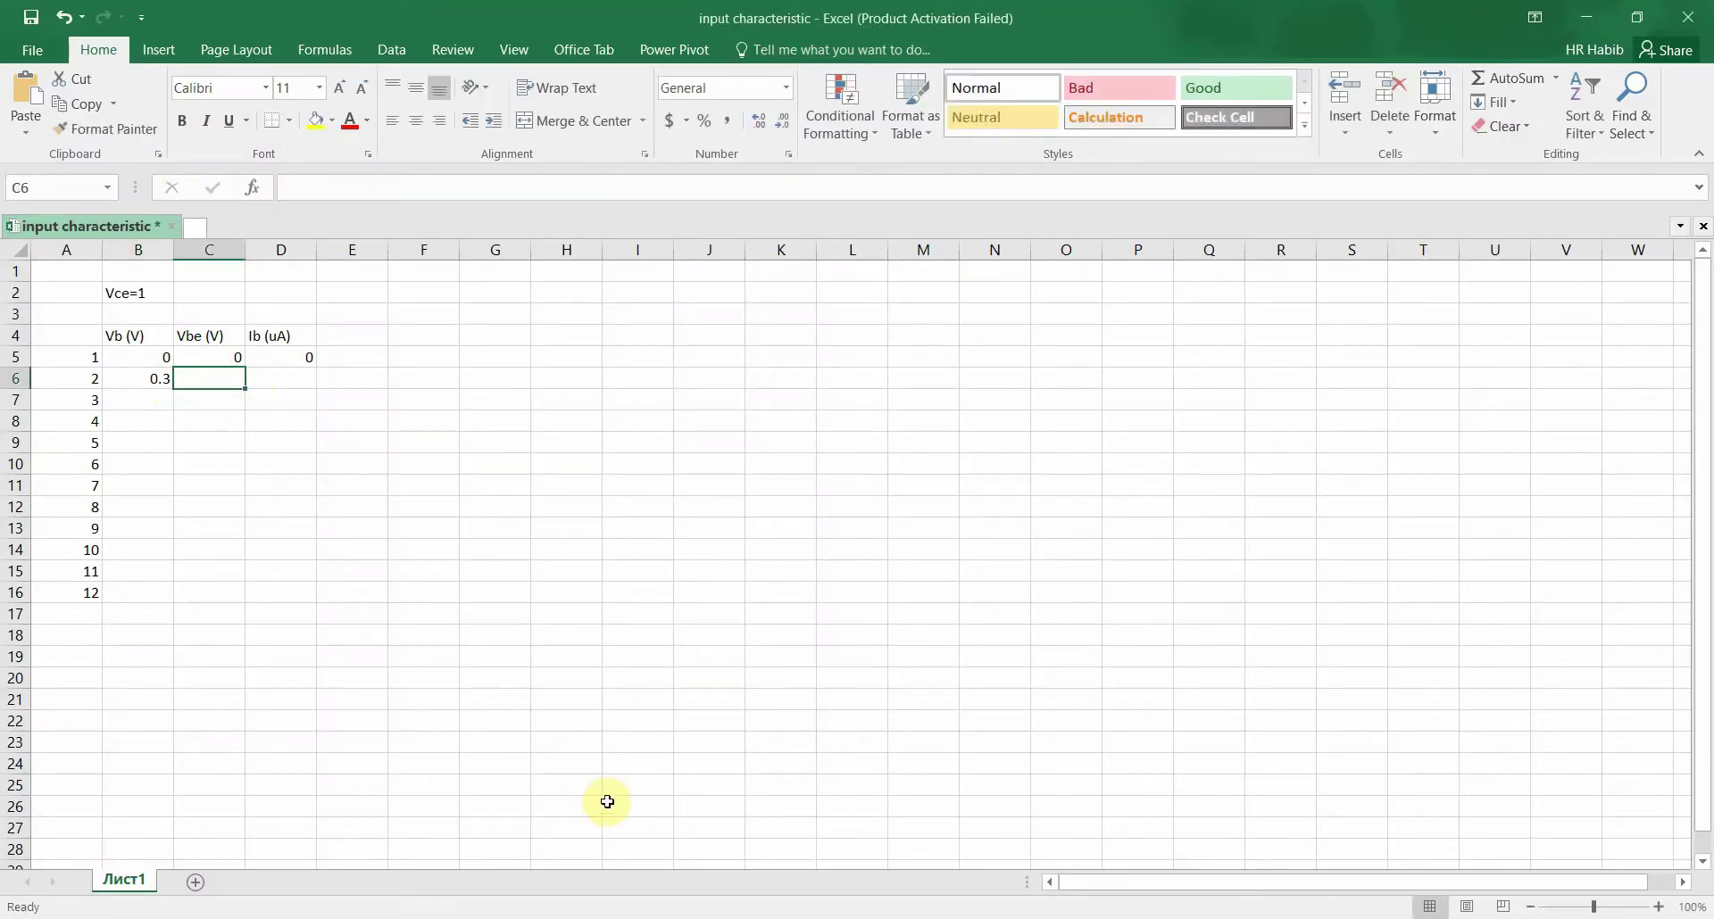
# Read multimeters XMM3 and XMM1 in Multisim and record 0.094 as Ib in cell D6 of the Excel worksheet
pyautogui.hotkey('alt', 'Tab')
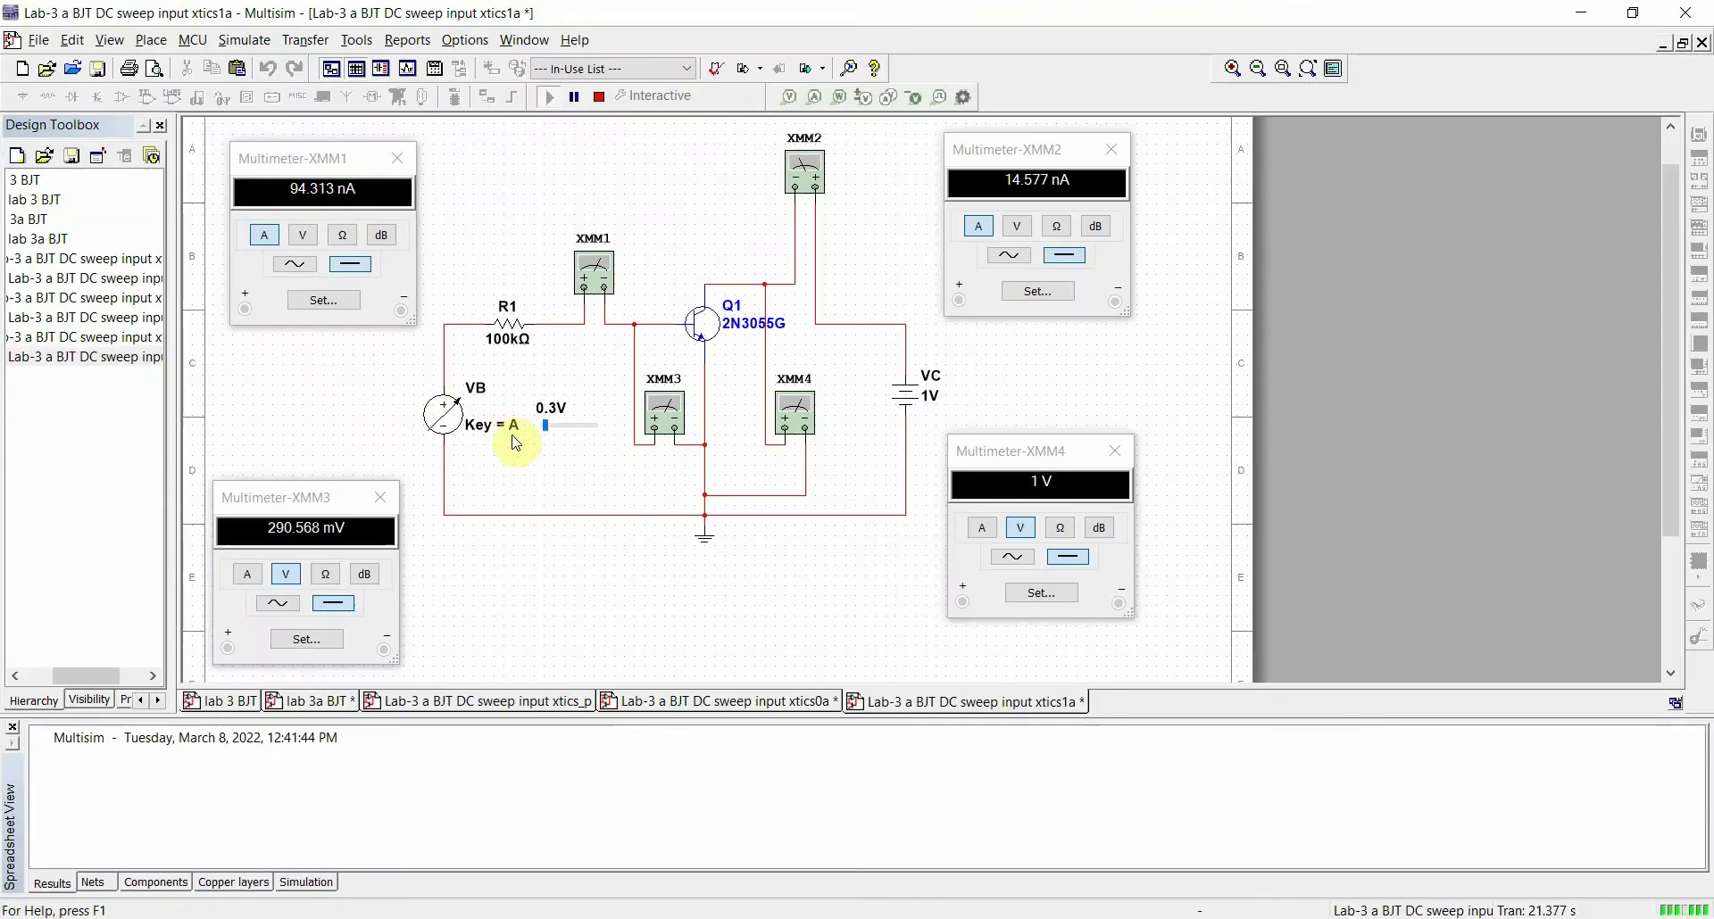
pyautogui.click(288, 578)
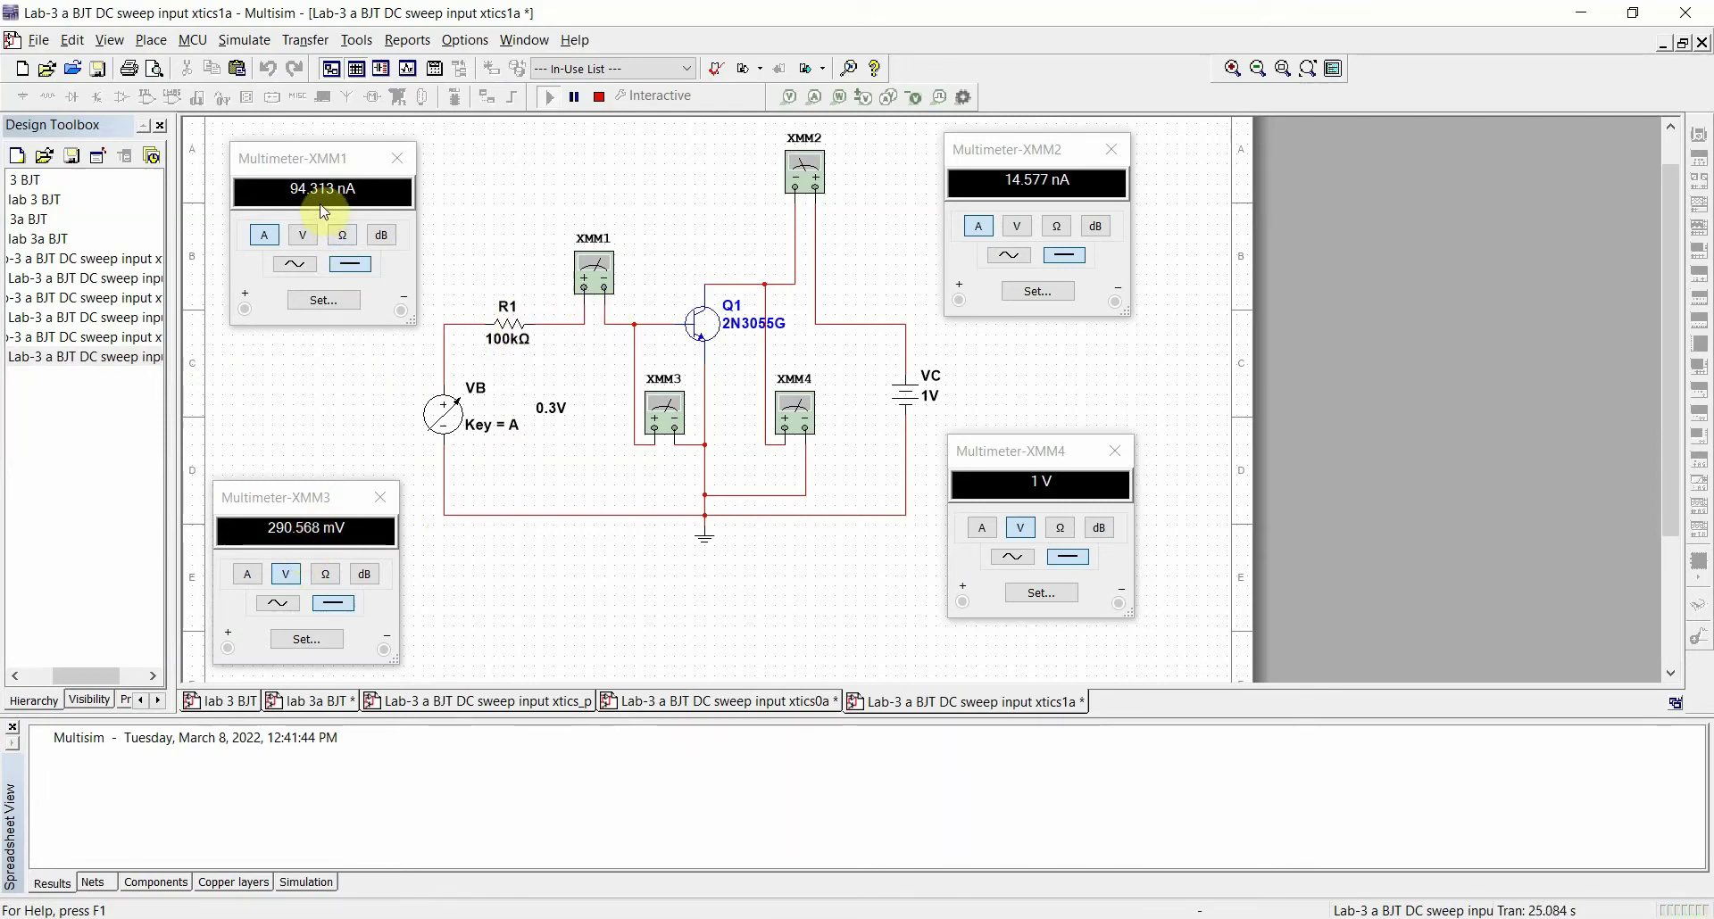
pyautogui.click(849, 918)
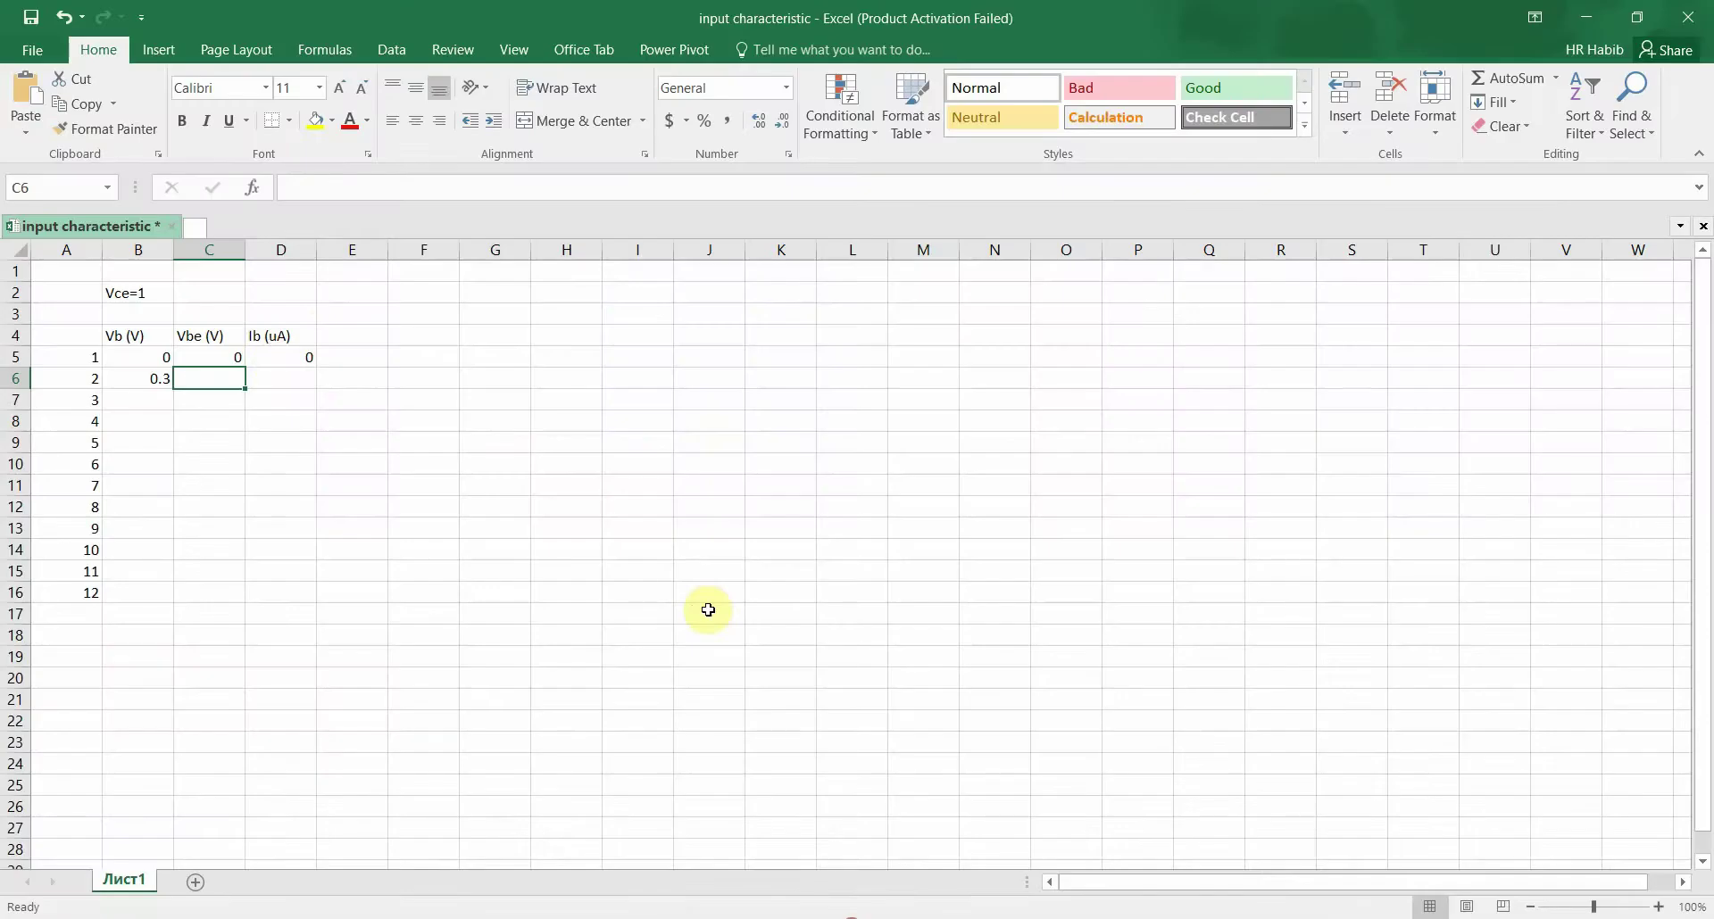
pyautogui.click(282, 379)
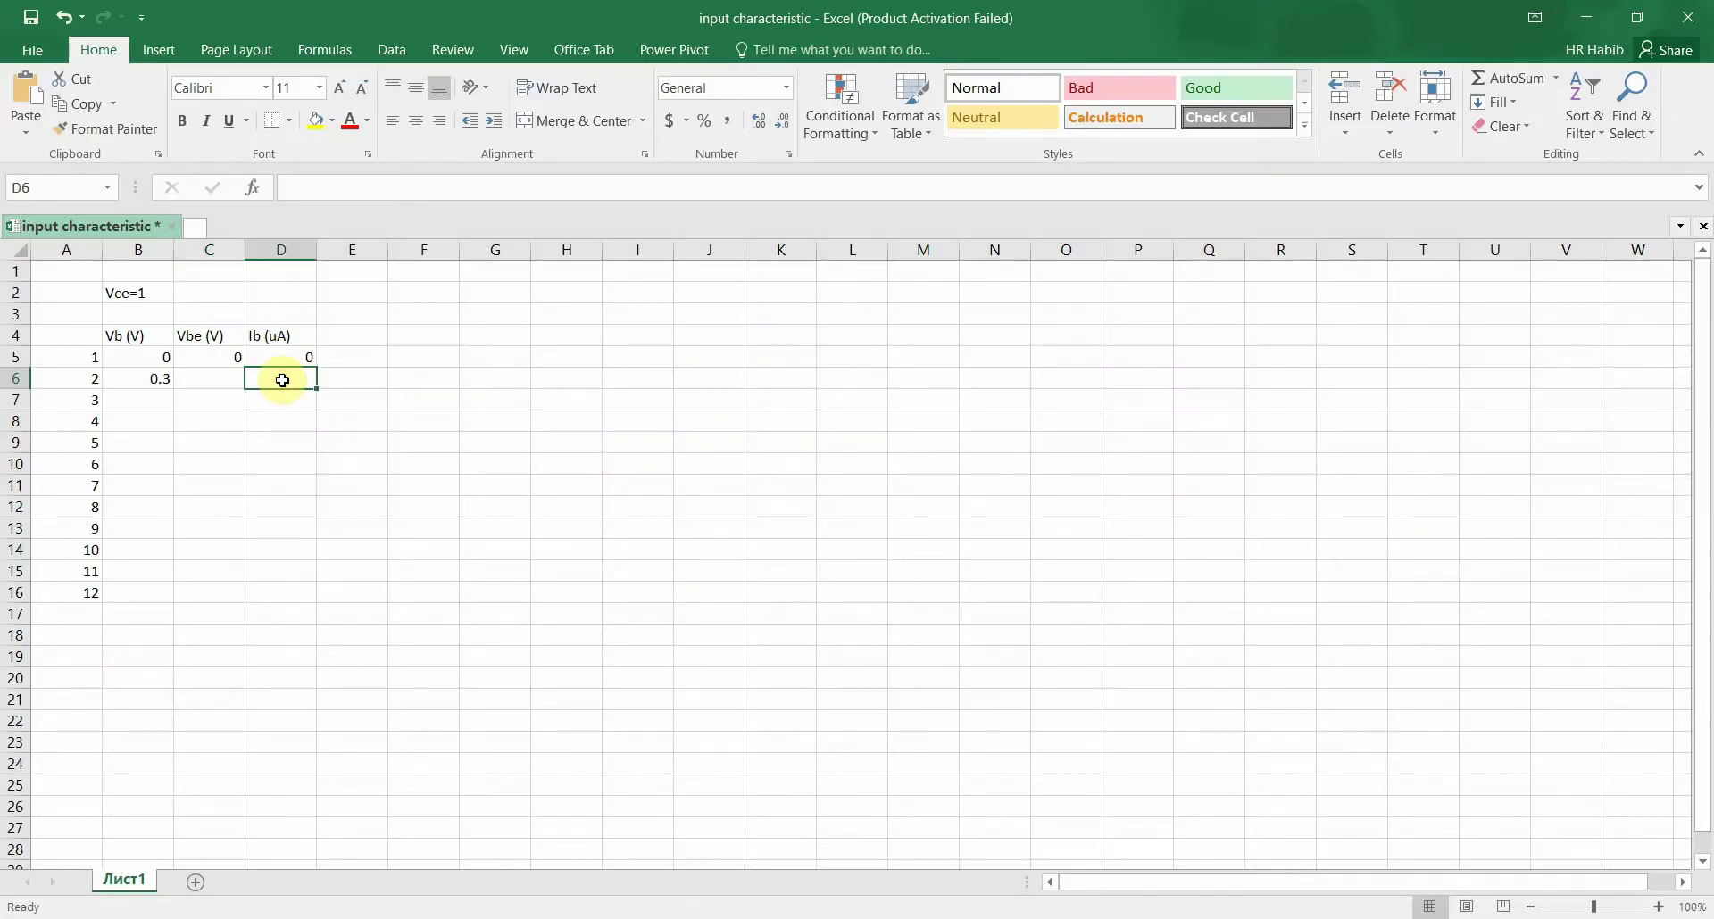
pyautogui.write('0.094')
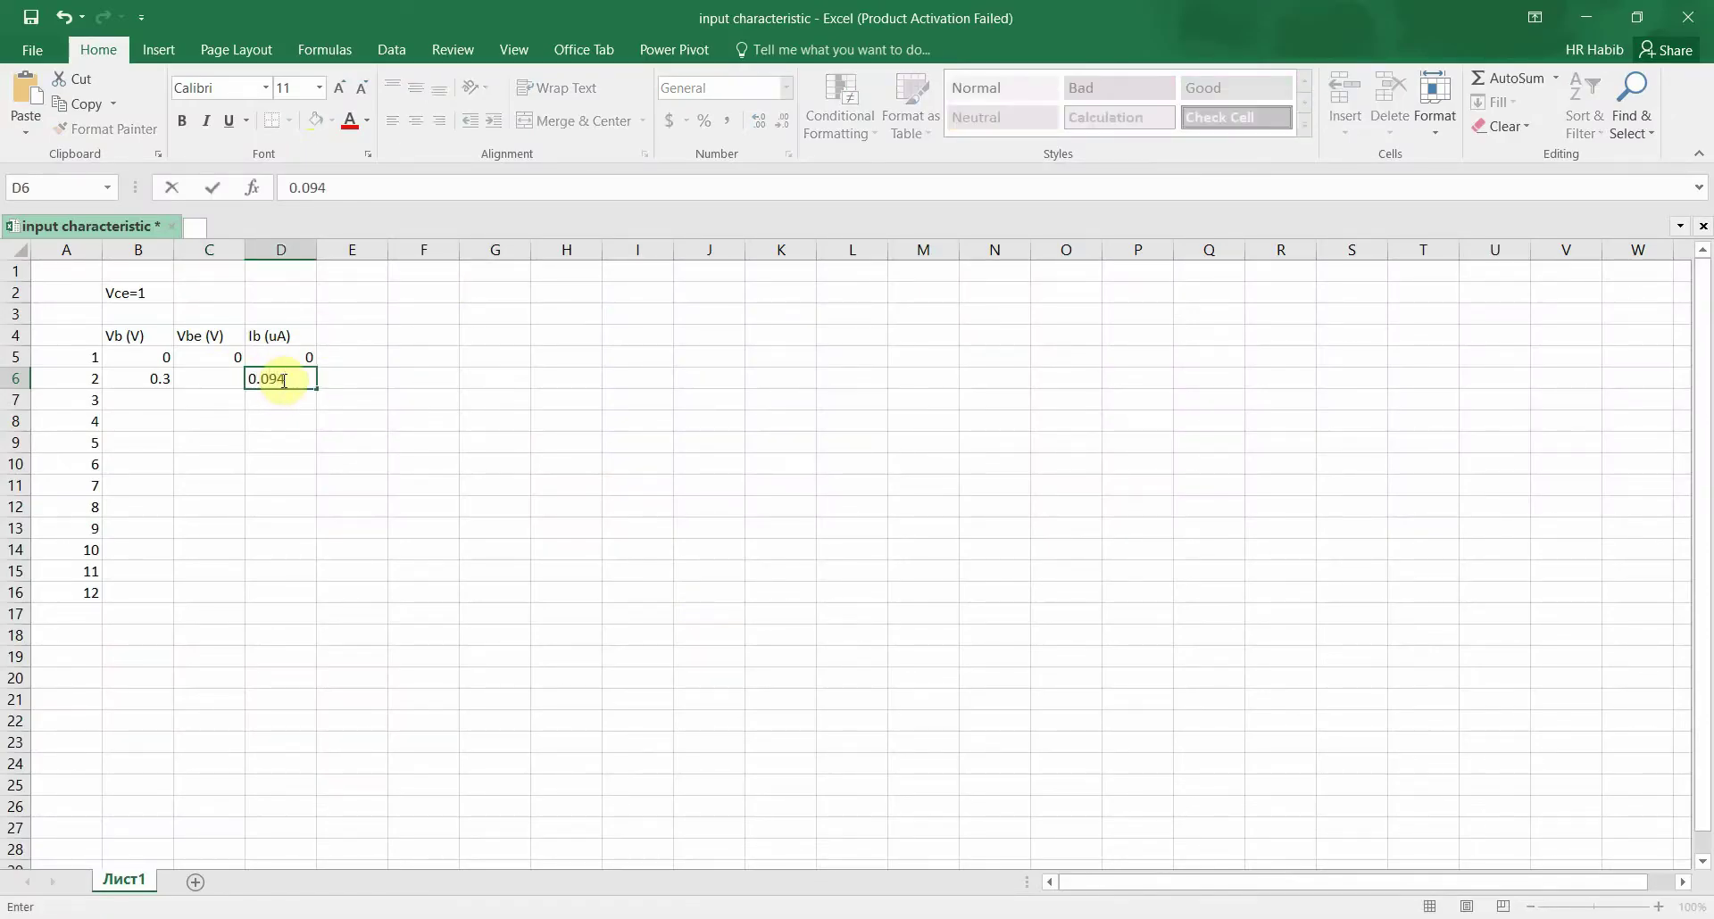
pyautogui.click(212, 376)
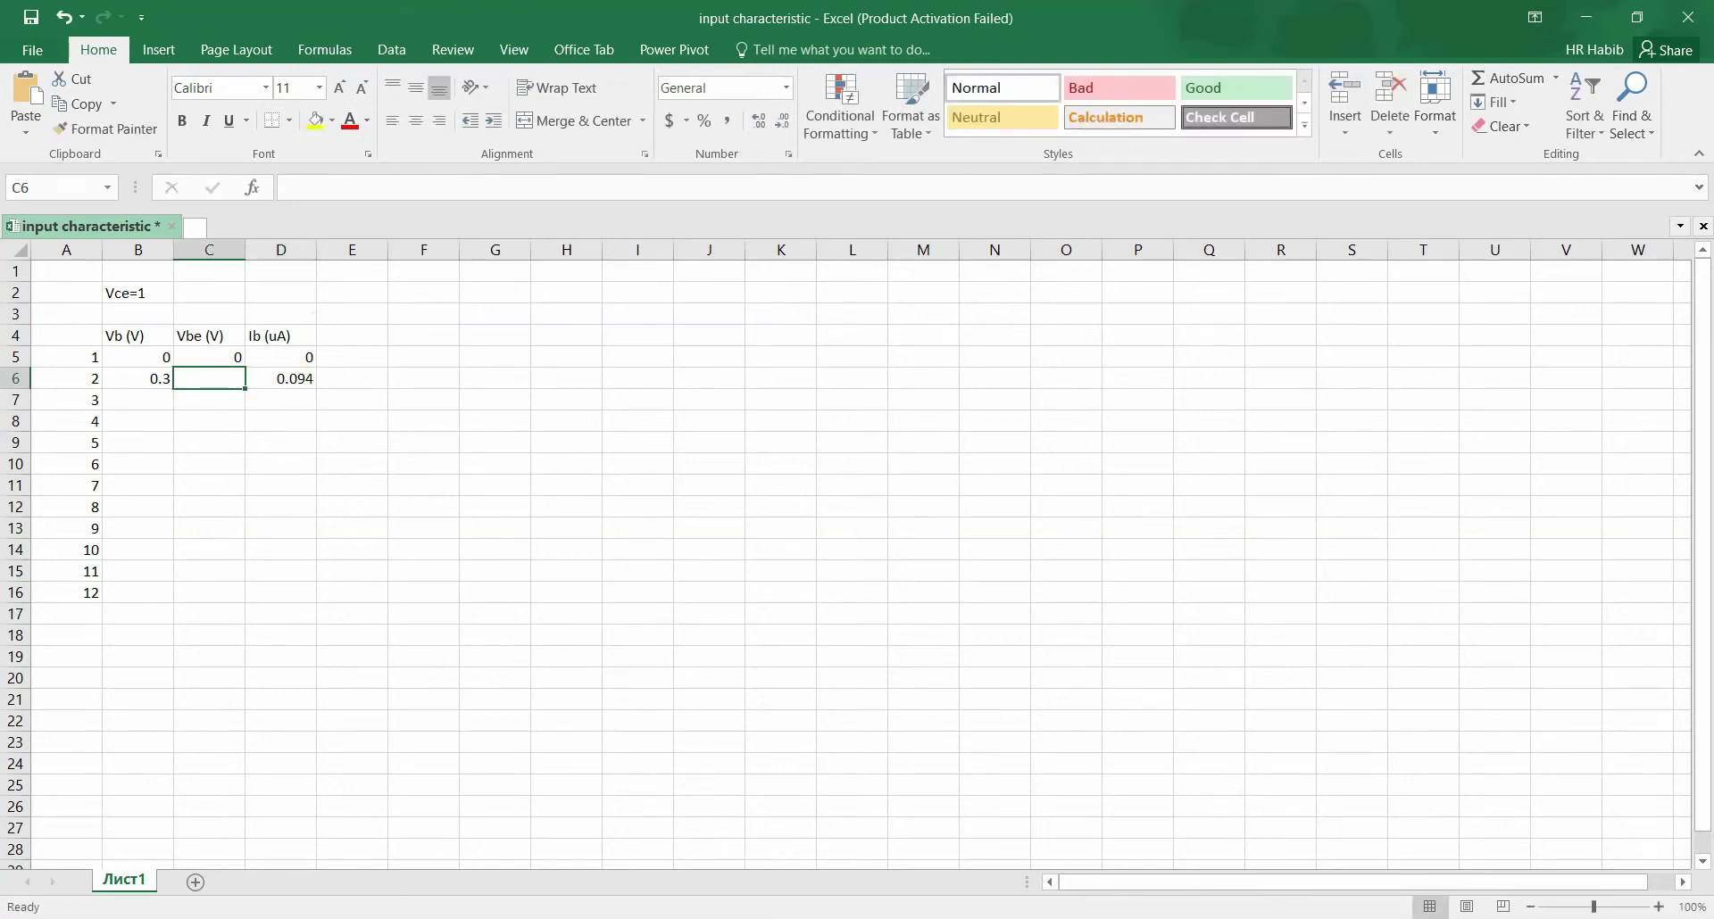
# Check multimeter XMM3 in Multisim and record 0.291 as Vbe in cell C6 of the Excel worksheet
pyautogui.hotkey('alt', 'Tab')
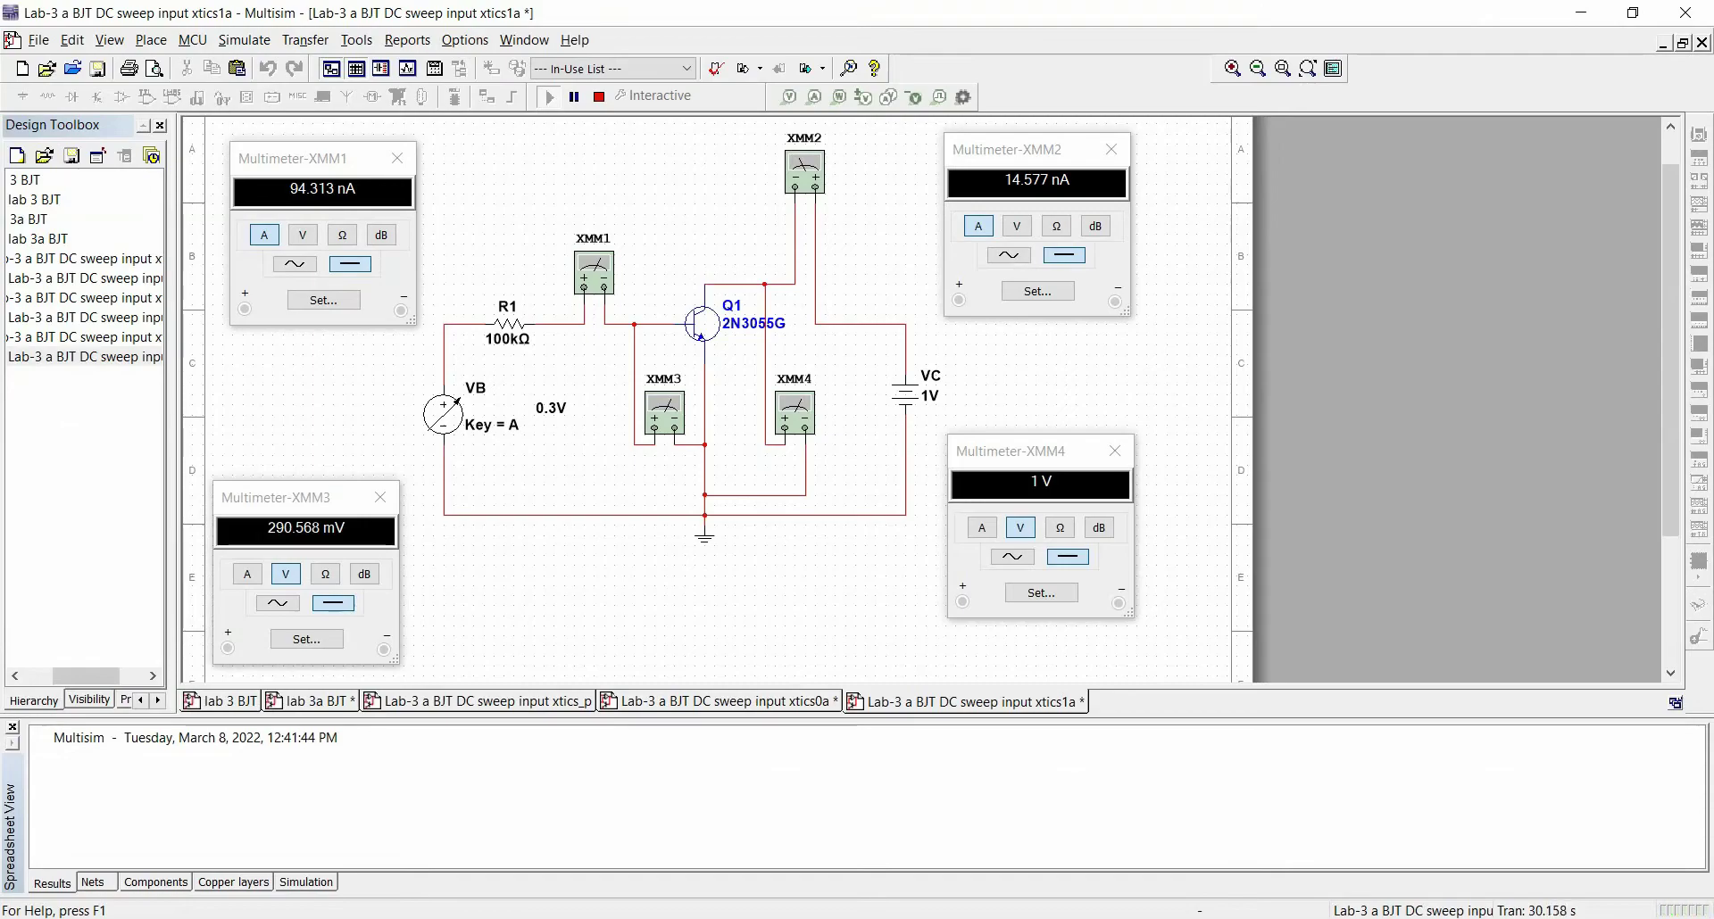
pyautogui.hotkey('alt', 'Tab')
pyautogui.write('0')
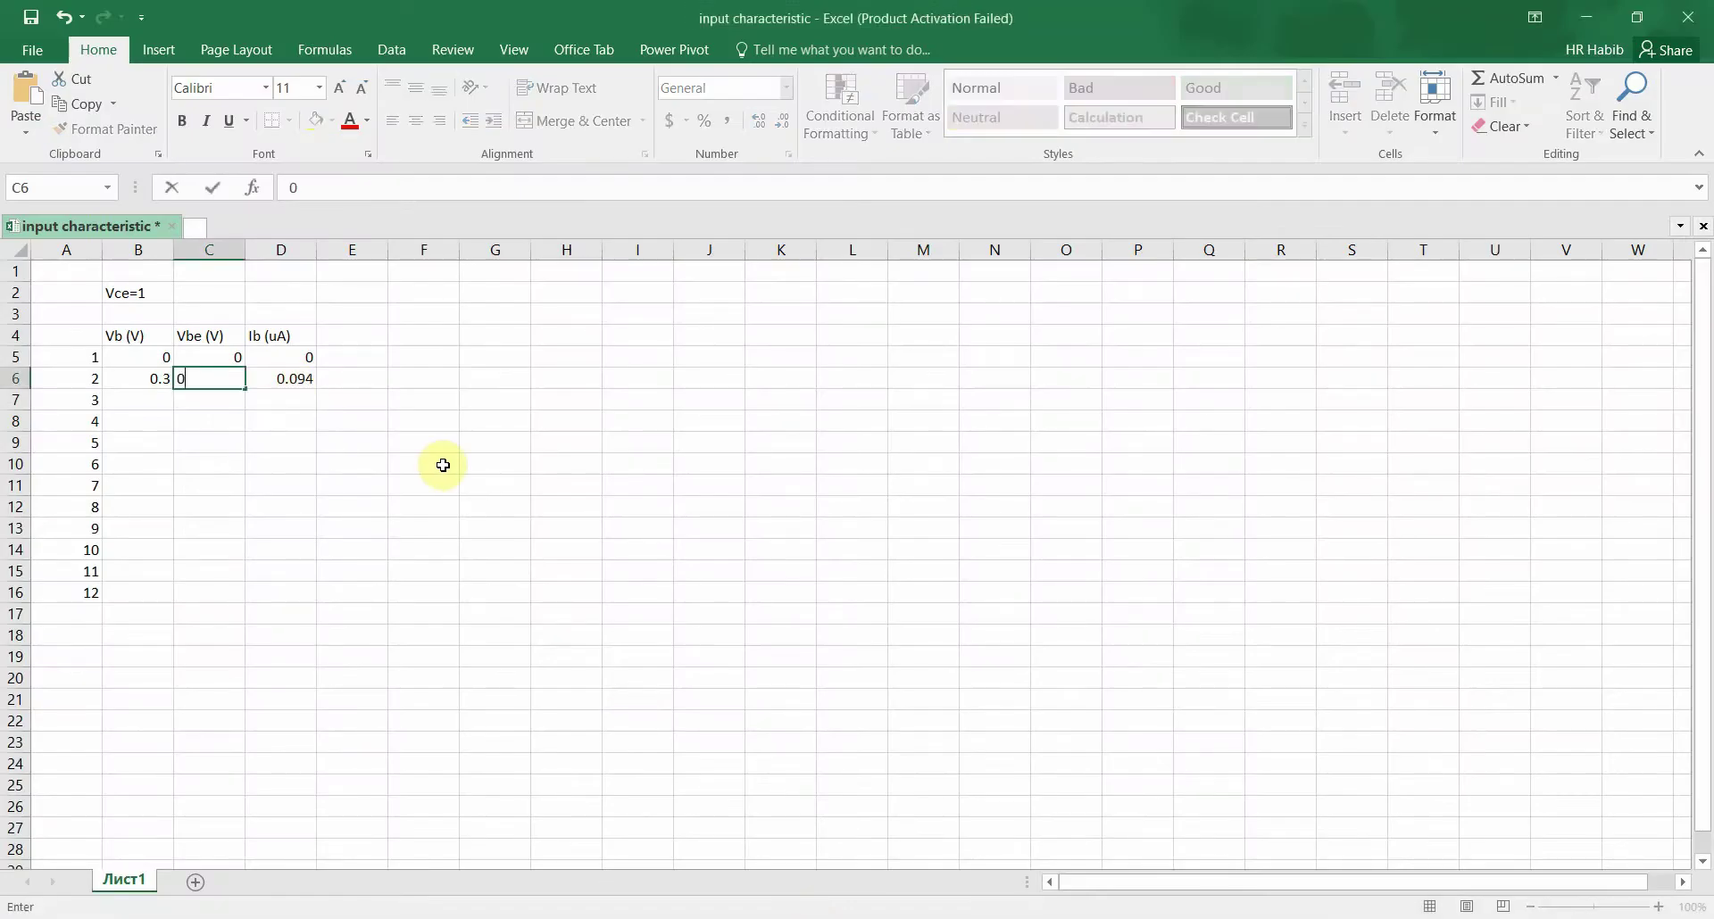
pyautogui.write('.291')
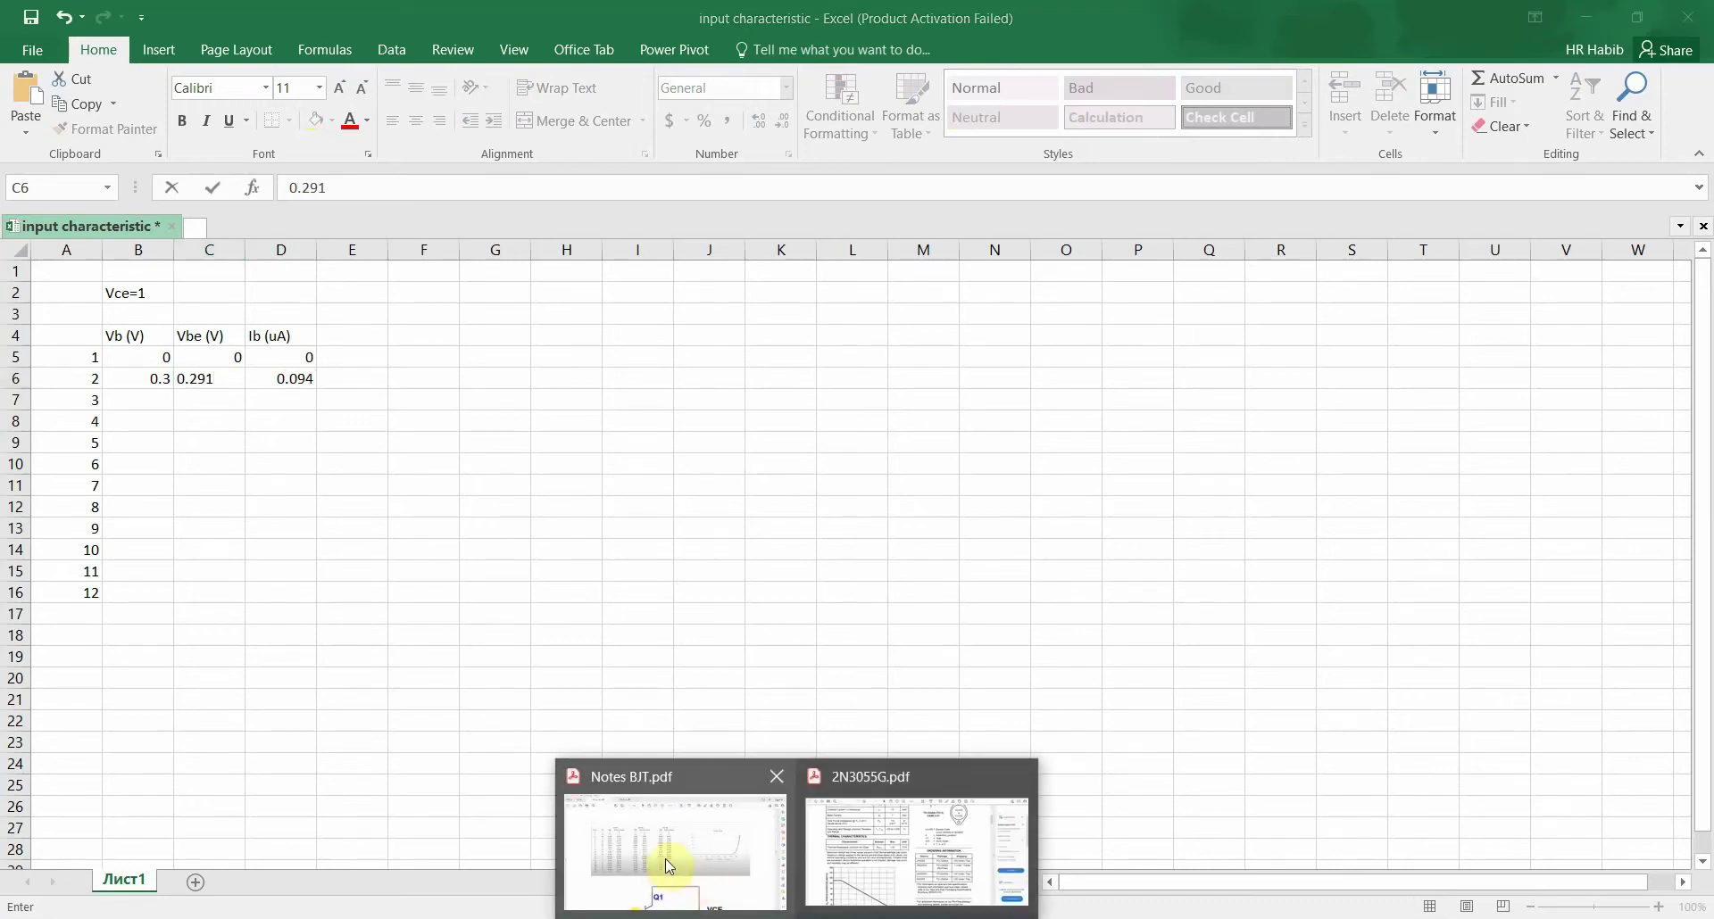
# Raise source VB to 0.6 V in Multisim and record 0.6 as Vb in cell B7 of the Excel worksheet
pyautogui.click(700, 884)
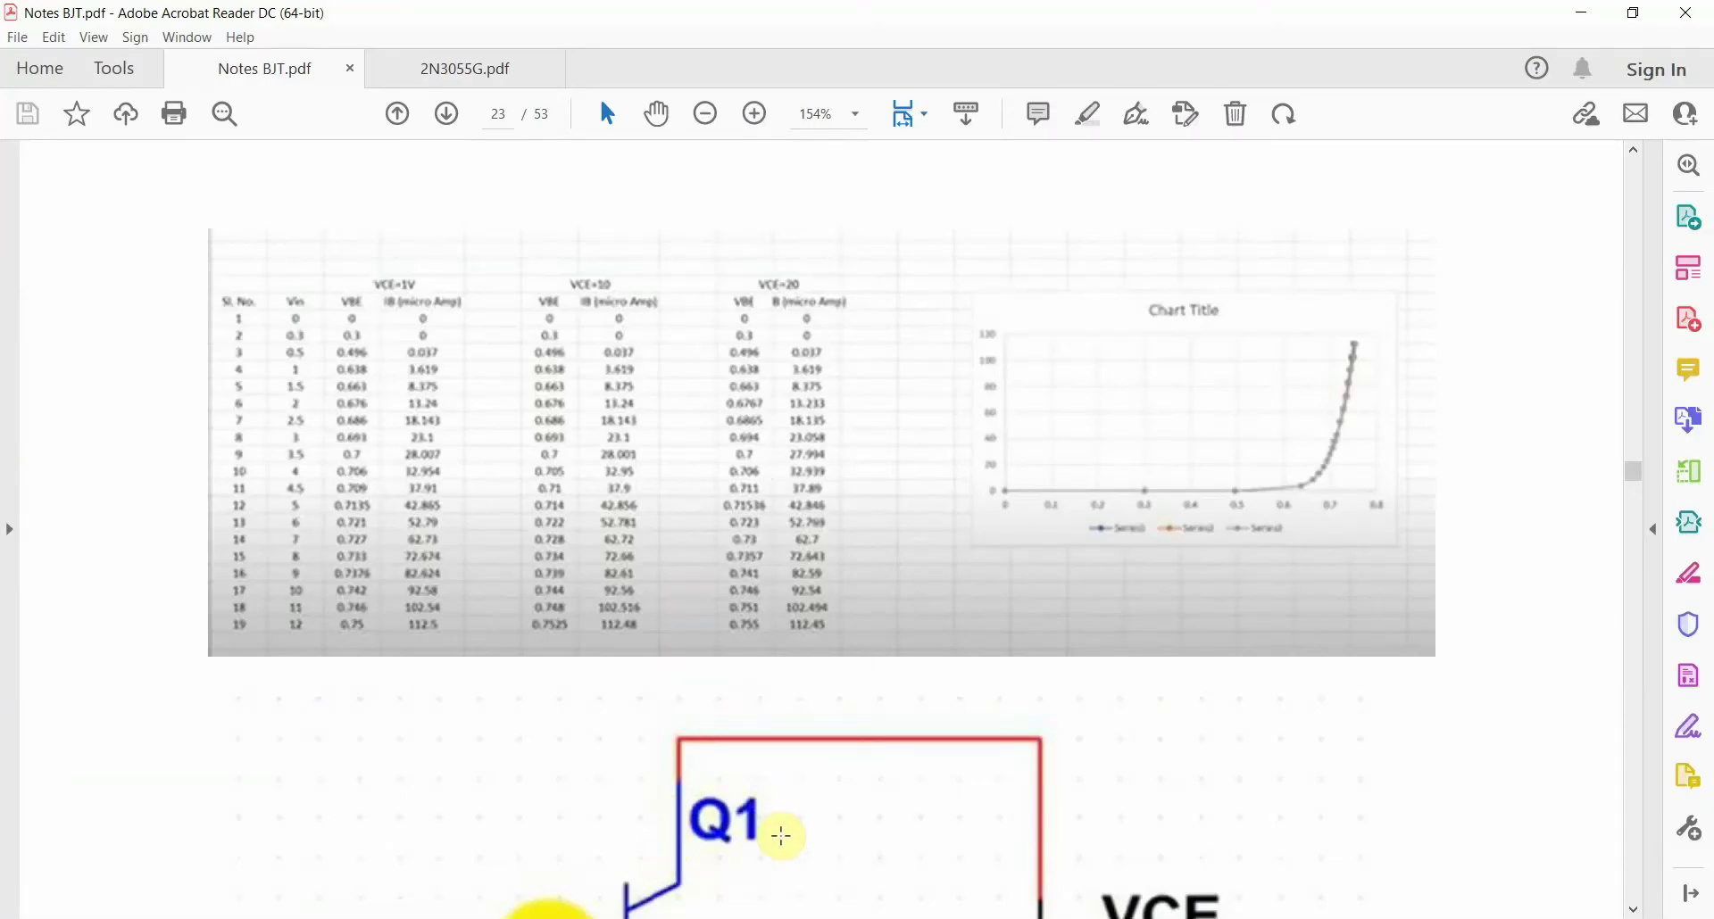
pyautogui.click(774, 918)
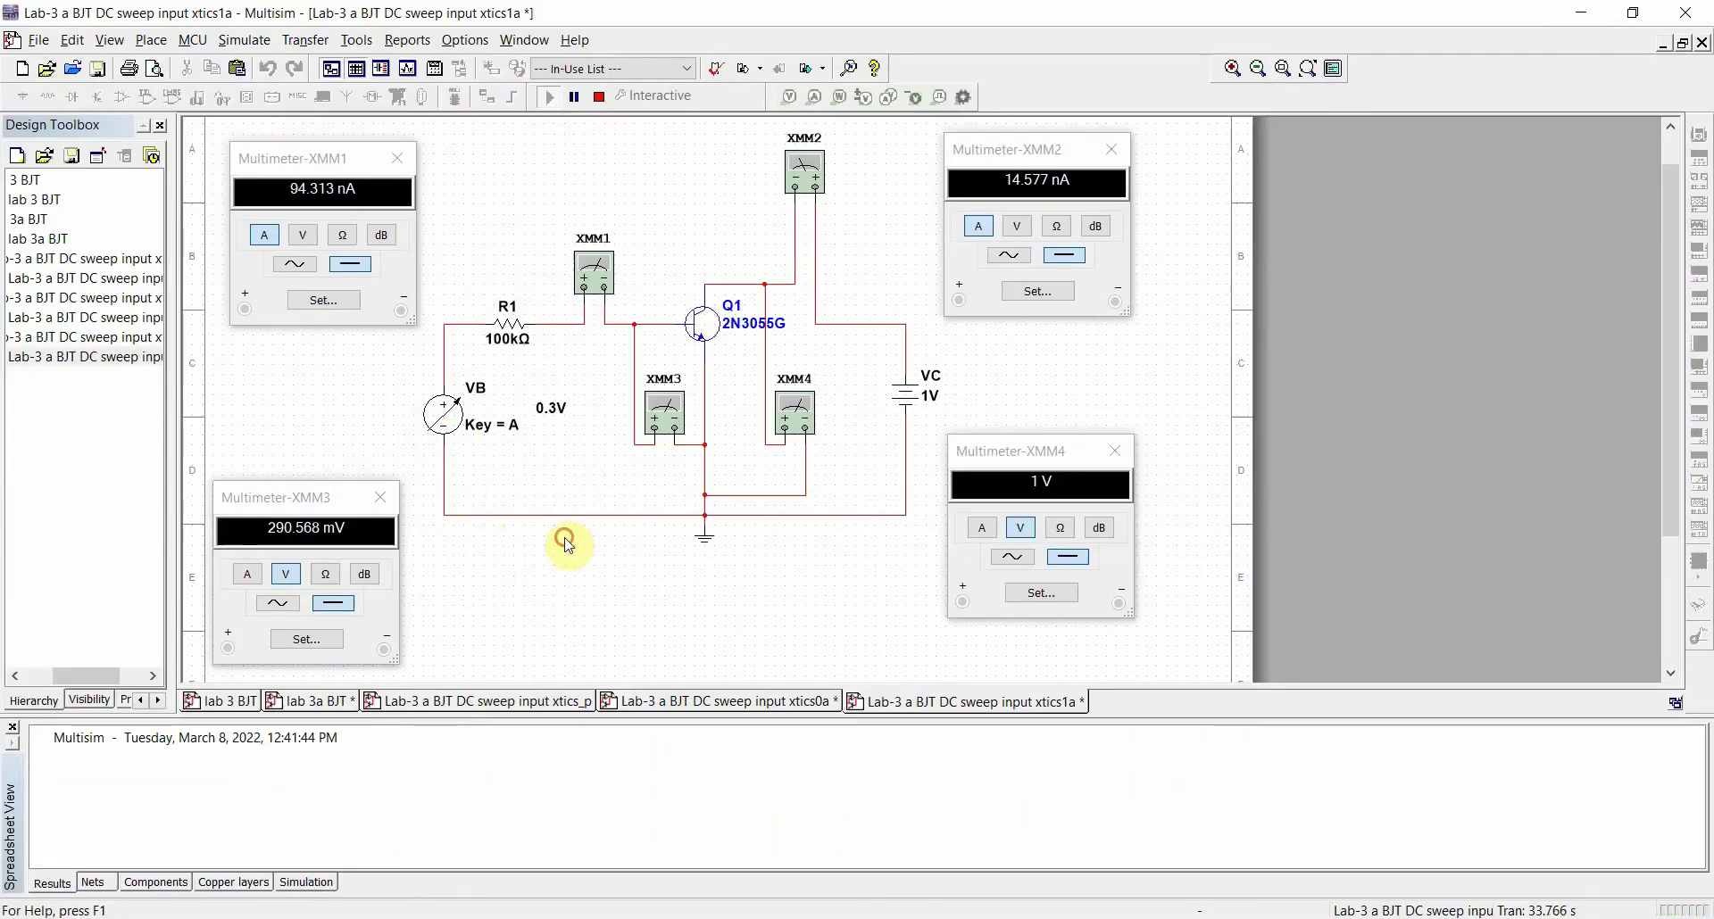
pyautogui.press('a')
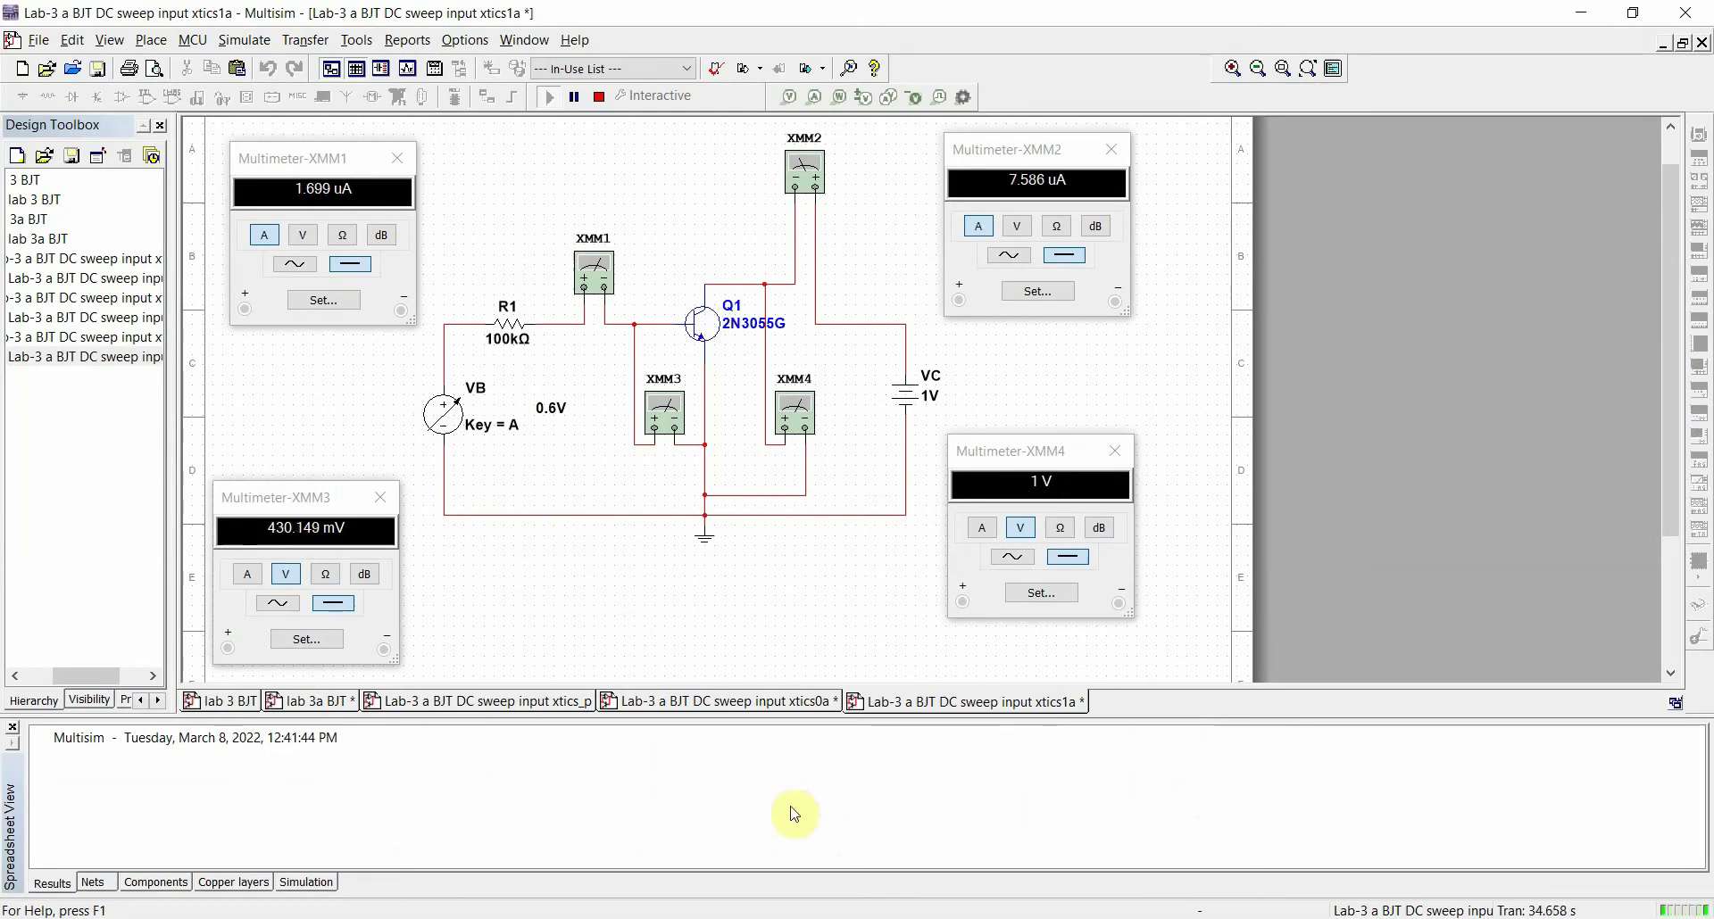
pyautogui.hotkey('alt', 'Tab')
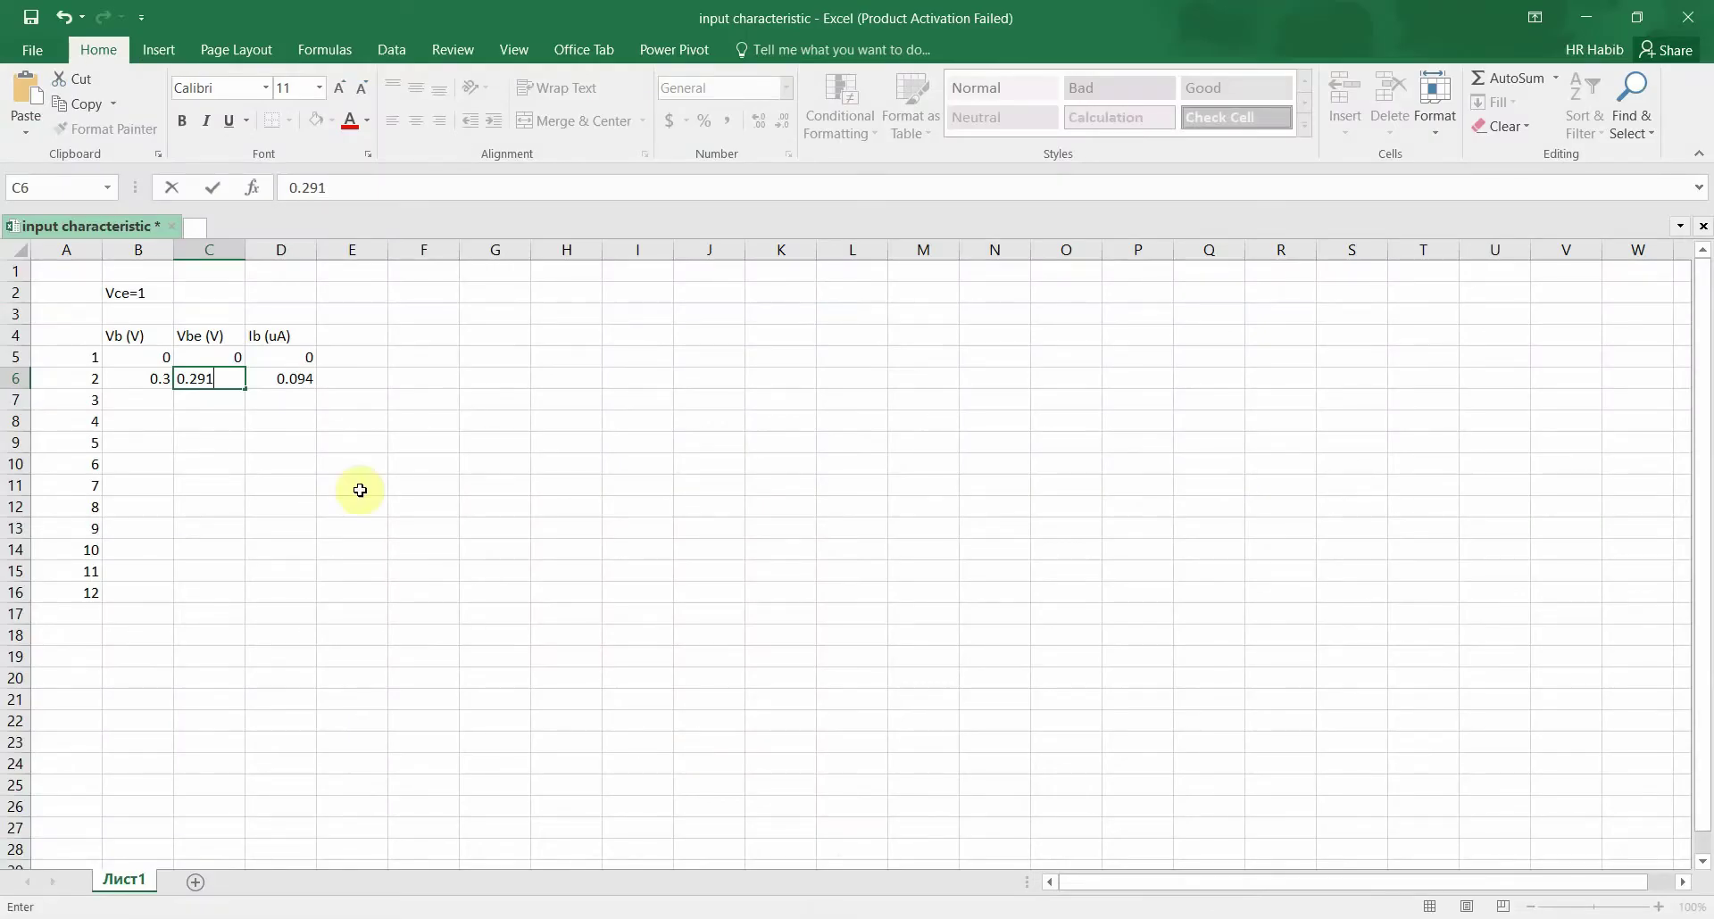
pyautogui.click(163, 401)
pyautogui.write('0.6')
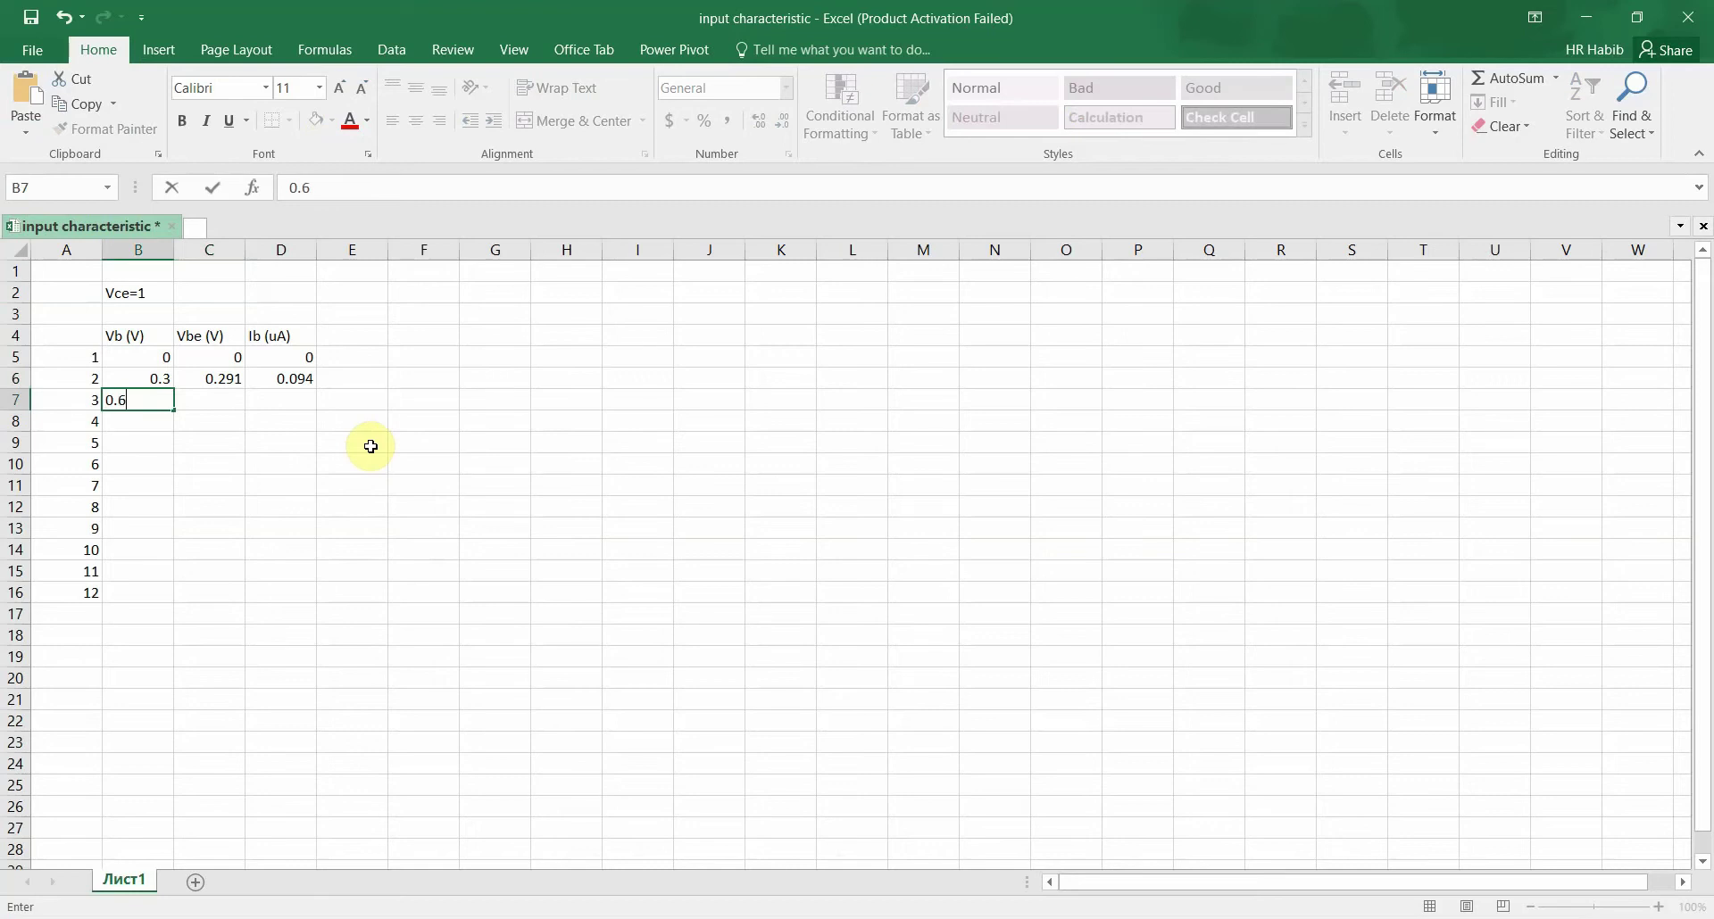
pyautogui.click(211, 394)
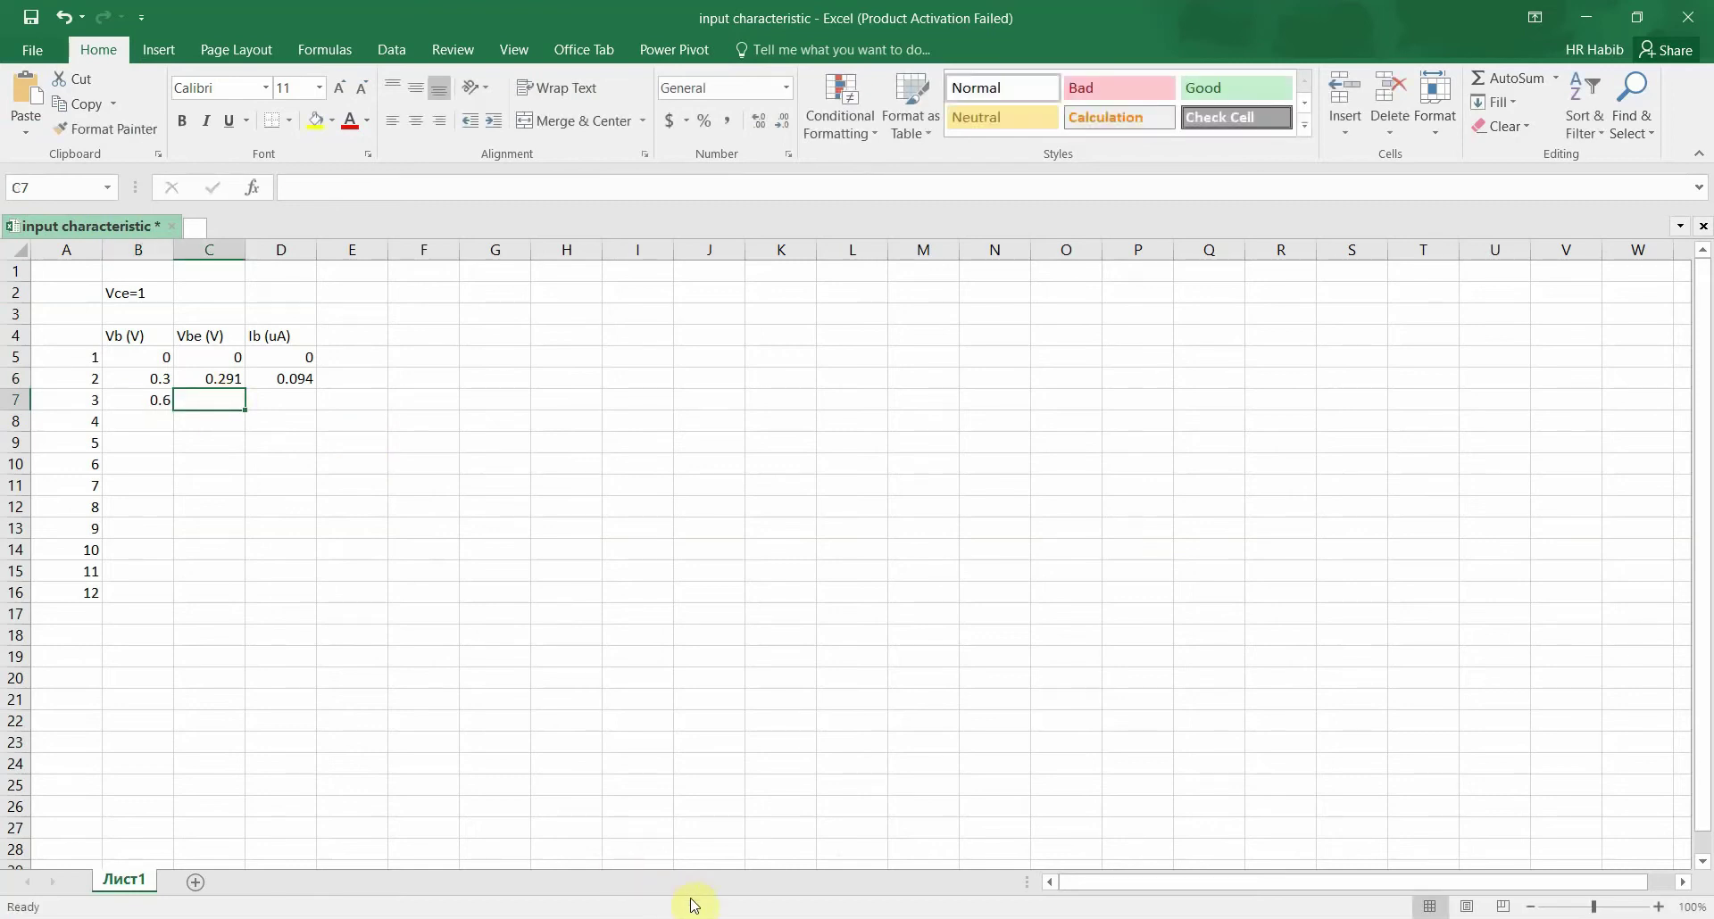
# Read multimeter XMM1 in Multisim and record 1.699 as Ib in cell D7 of the Excel worksheet
pyautogui.hotkey('alt', 'Tab')
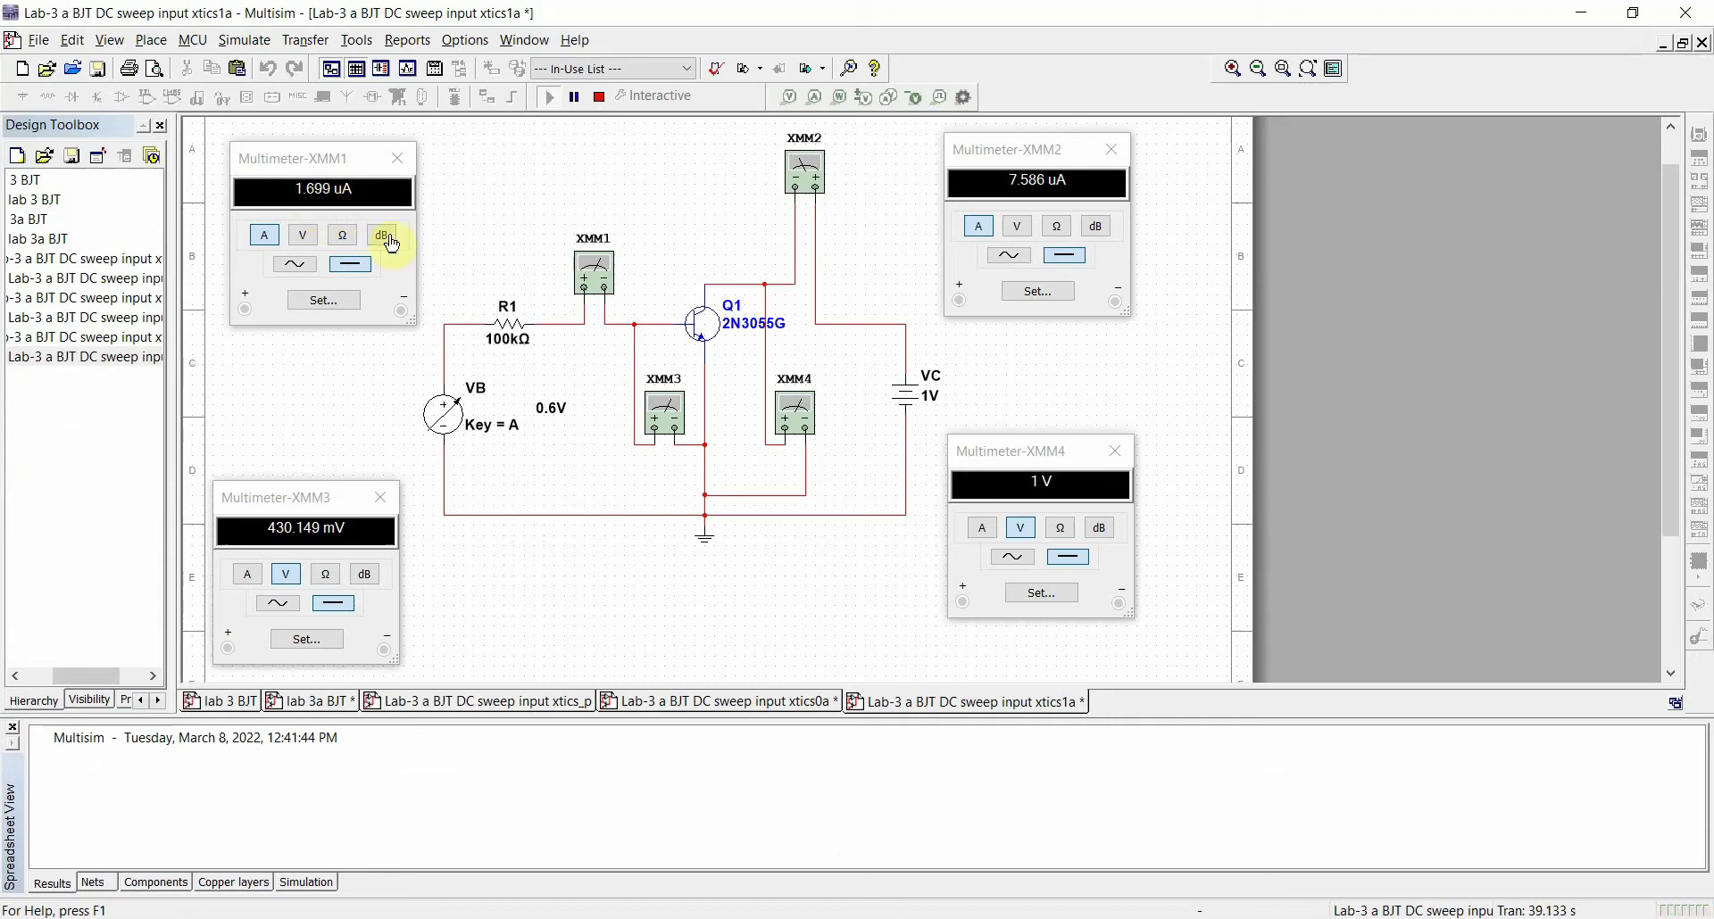
pyautogui.hotkey('alt', 'Tab')
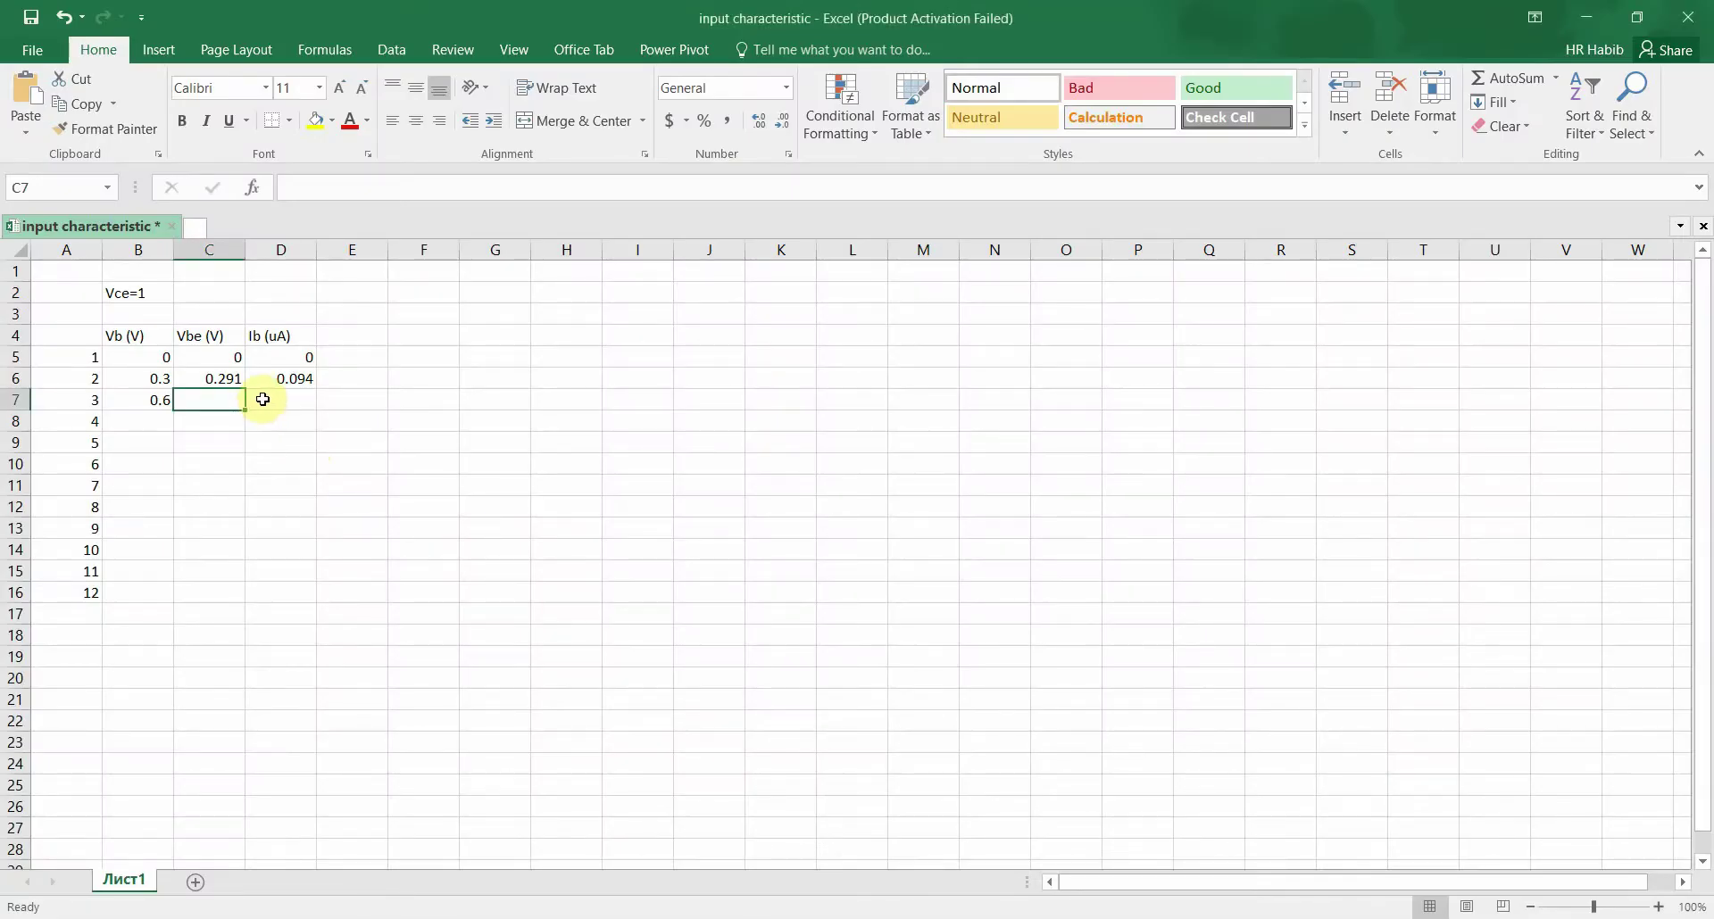
pyautogui.click(268, 398)
pyautogui.write('1.699')
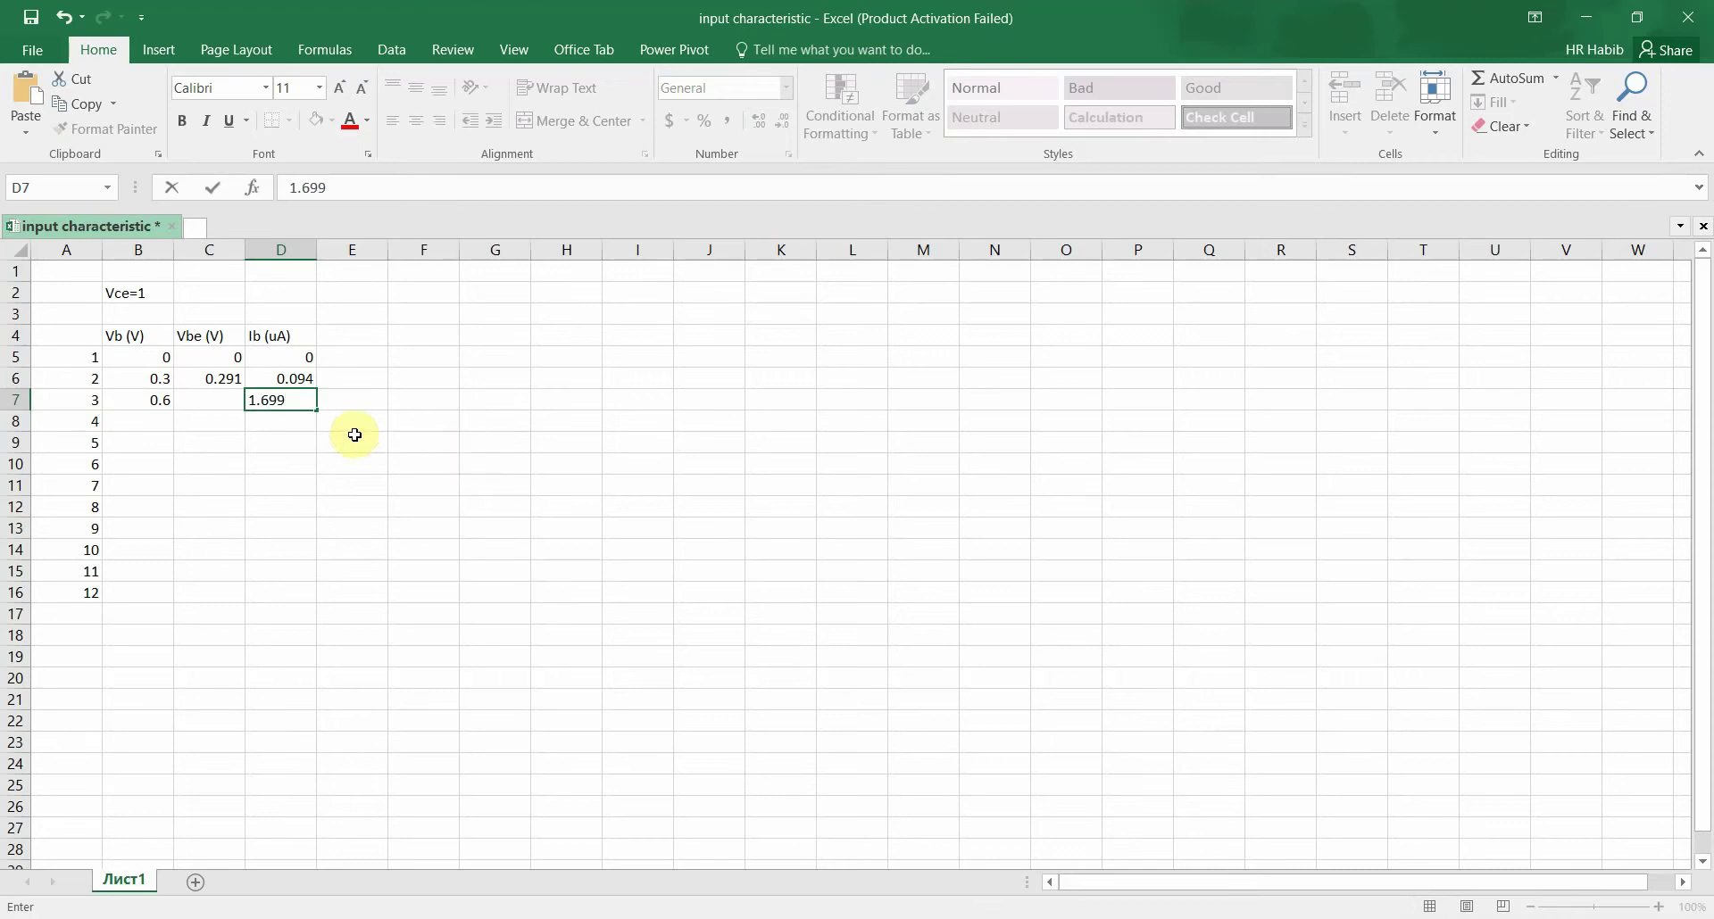
# Read multimeter XMM3 in Multisim, record 0.430 as Vbe in cell C7 of the Excel worksheet, and save the workbook
pyautogui.click(207, 398)
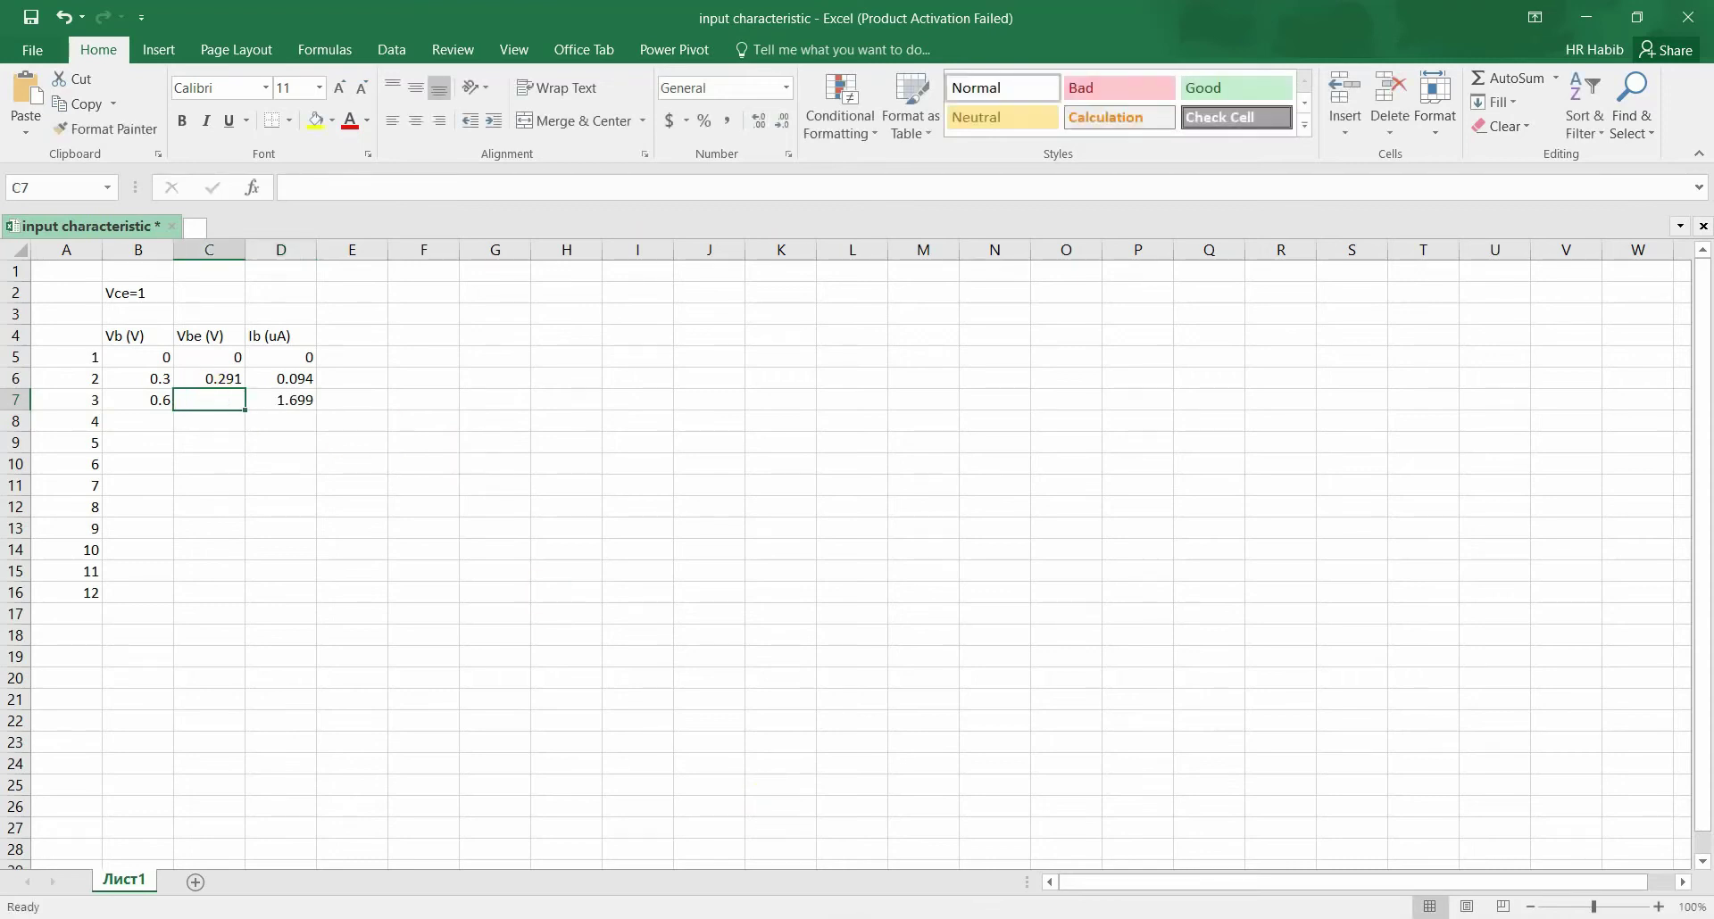
pyautogui.hotkey('alt', 'Tab')
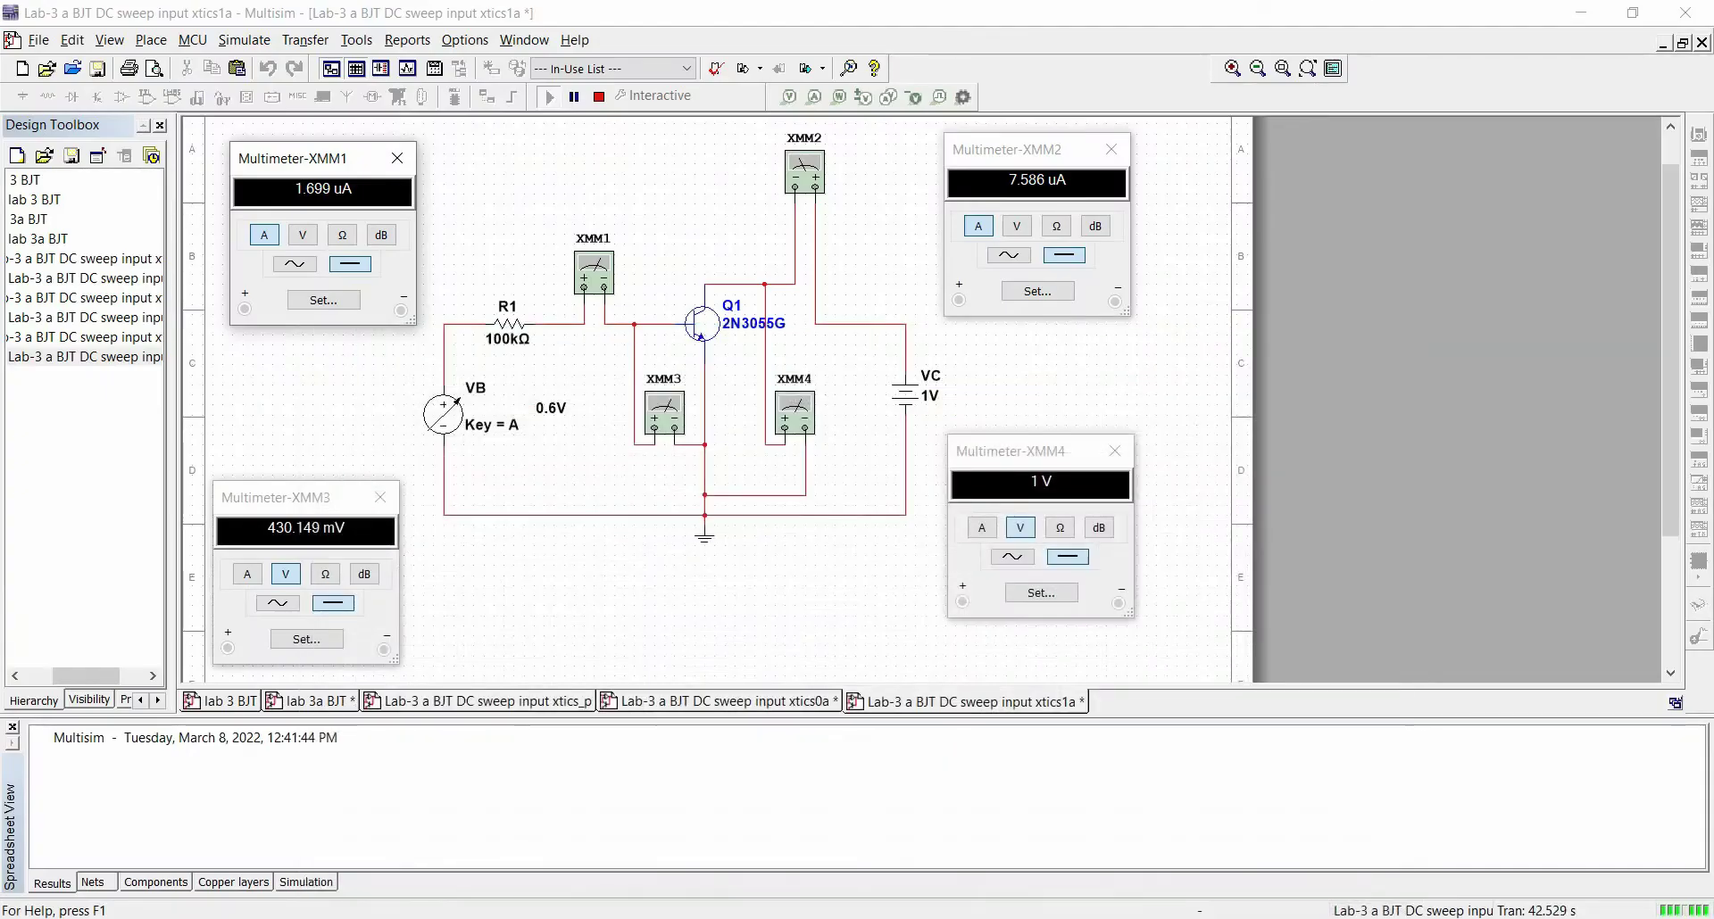
pyautogui.hotkey('alt', 'Tab')
pyautogui.write('0.')
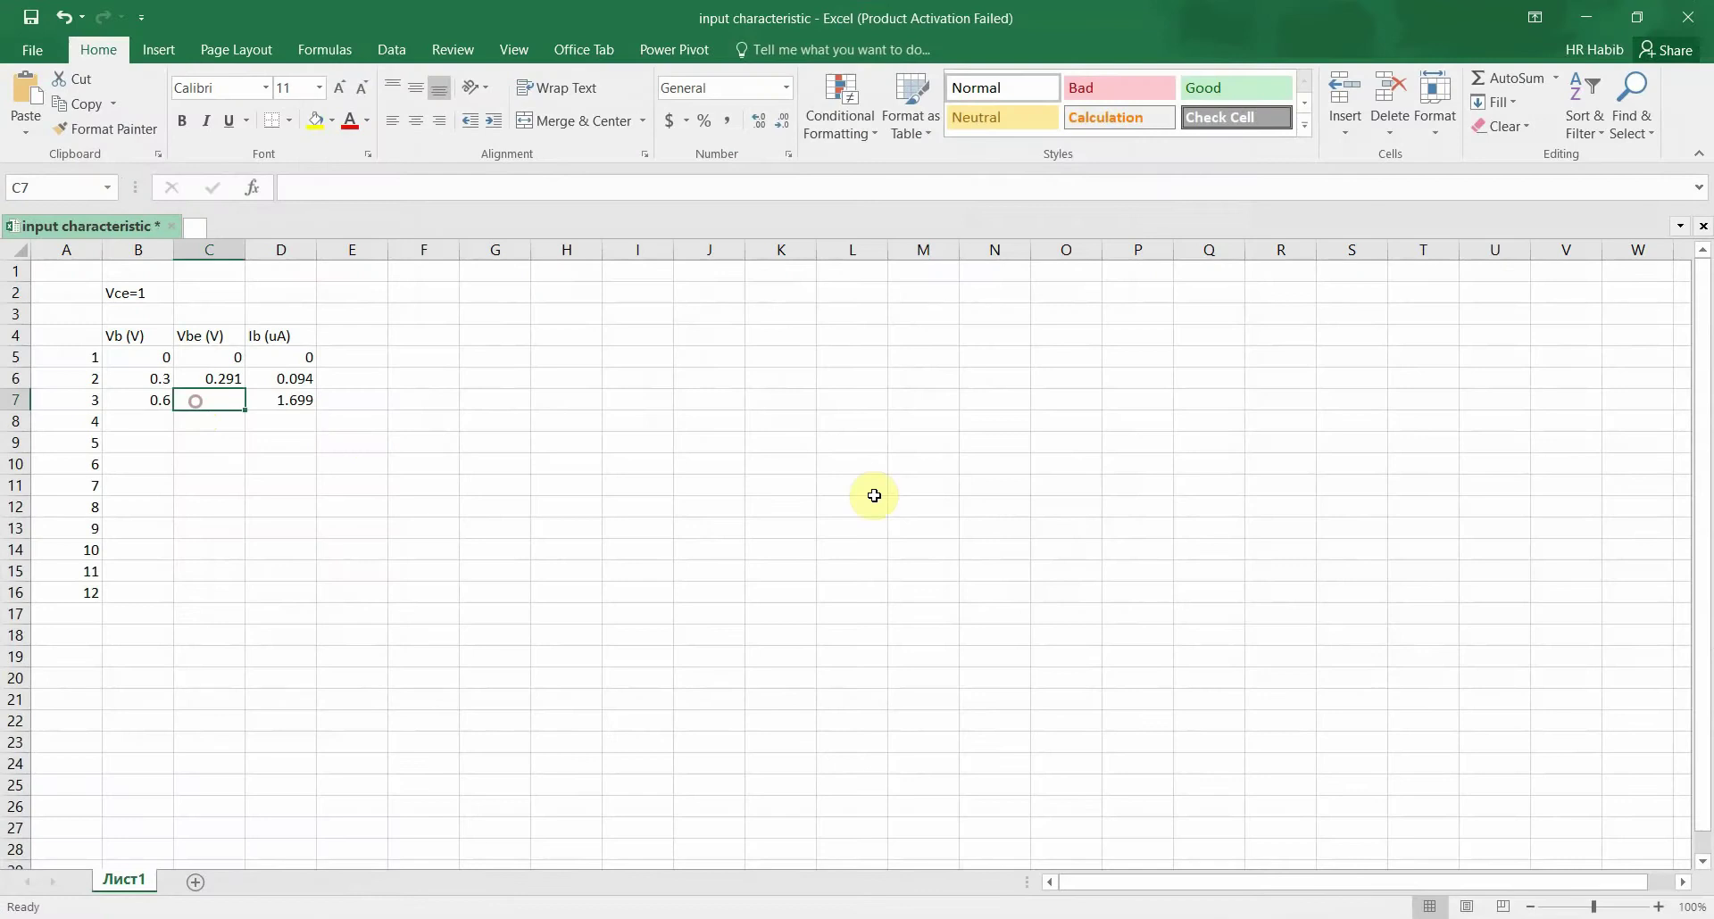
pyautogui.write('430')
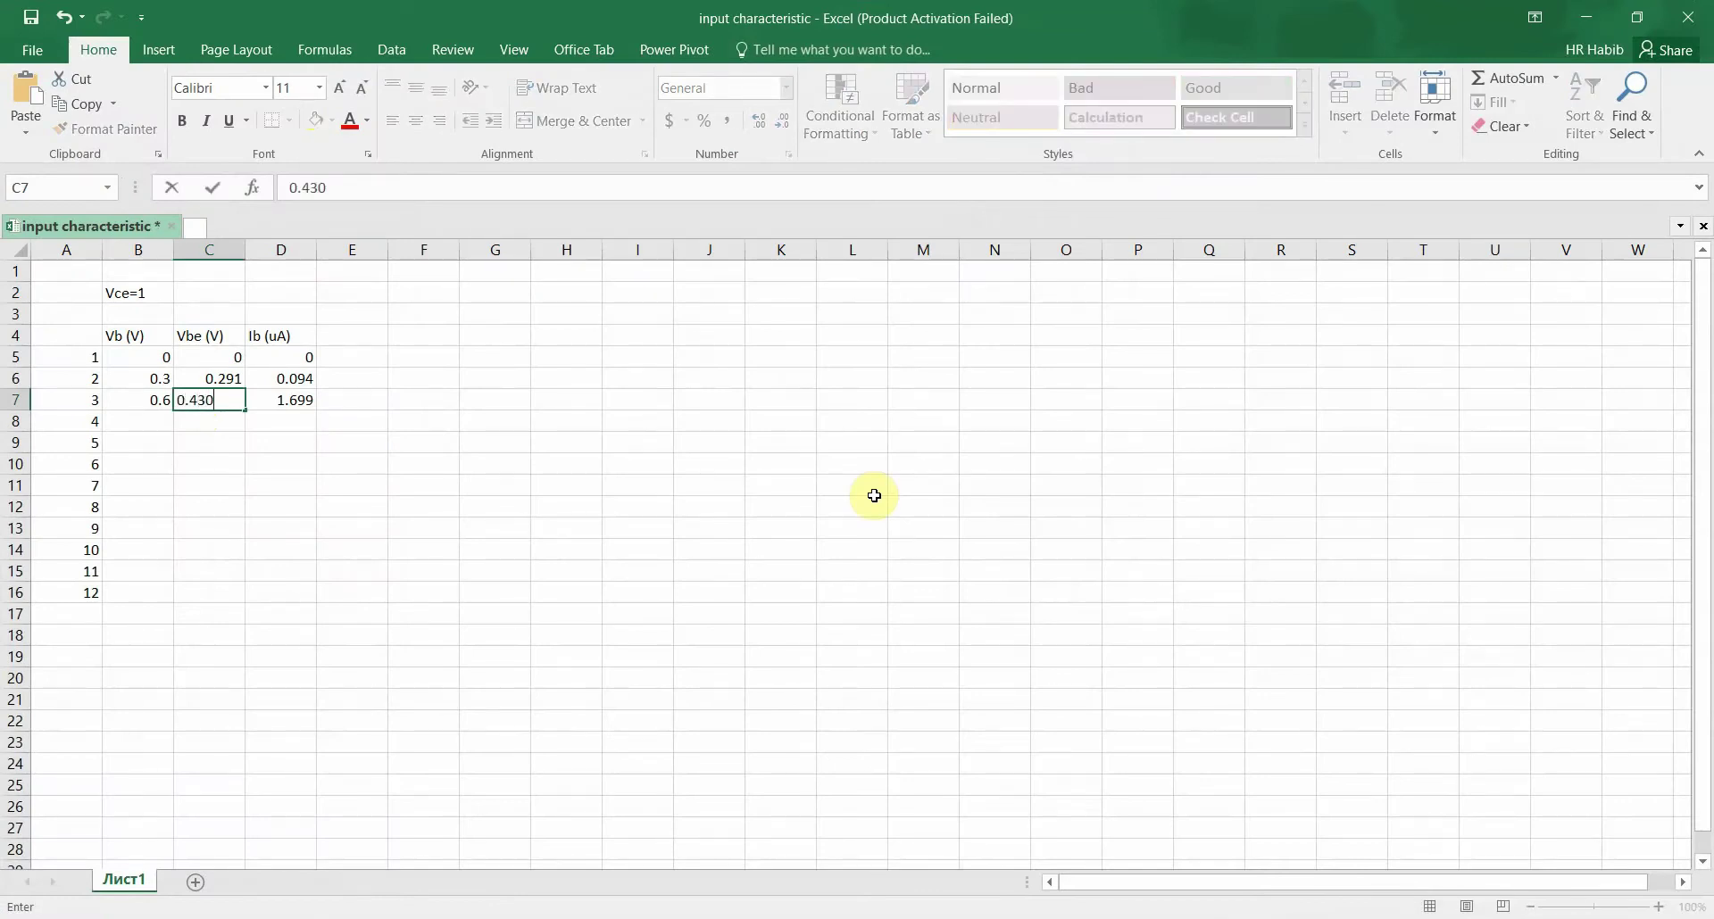
pyautogui.click(143, 422)
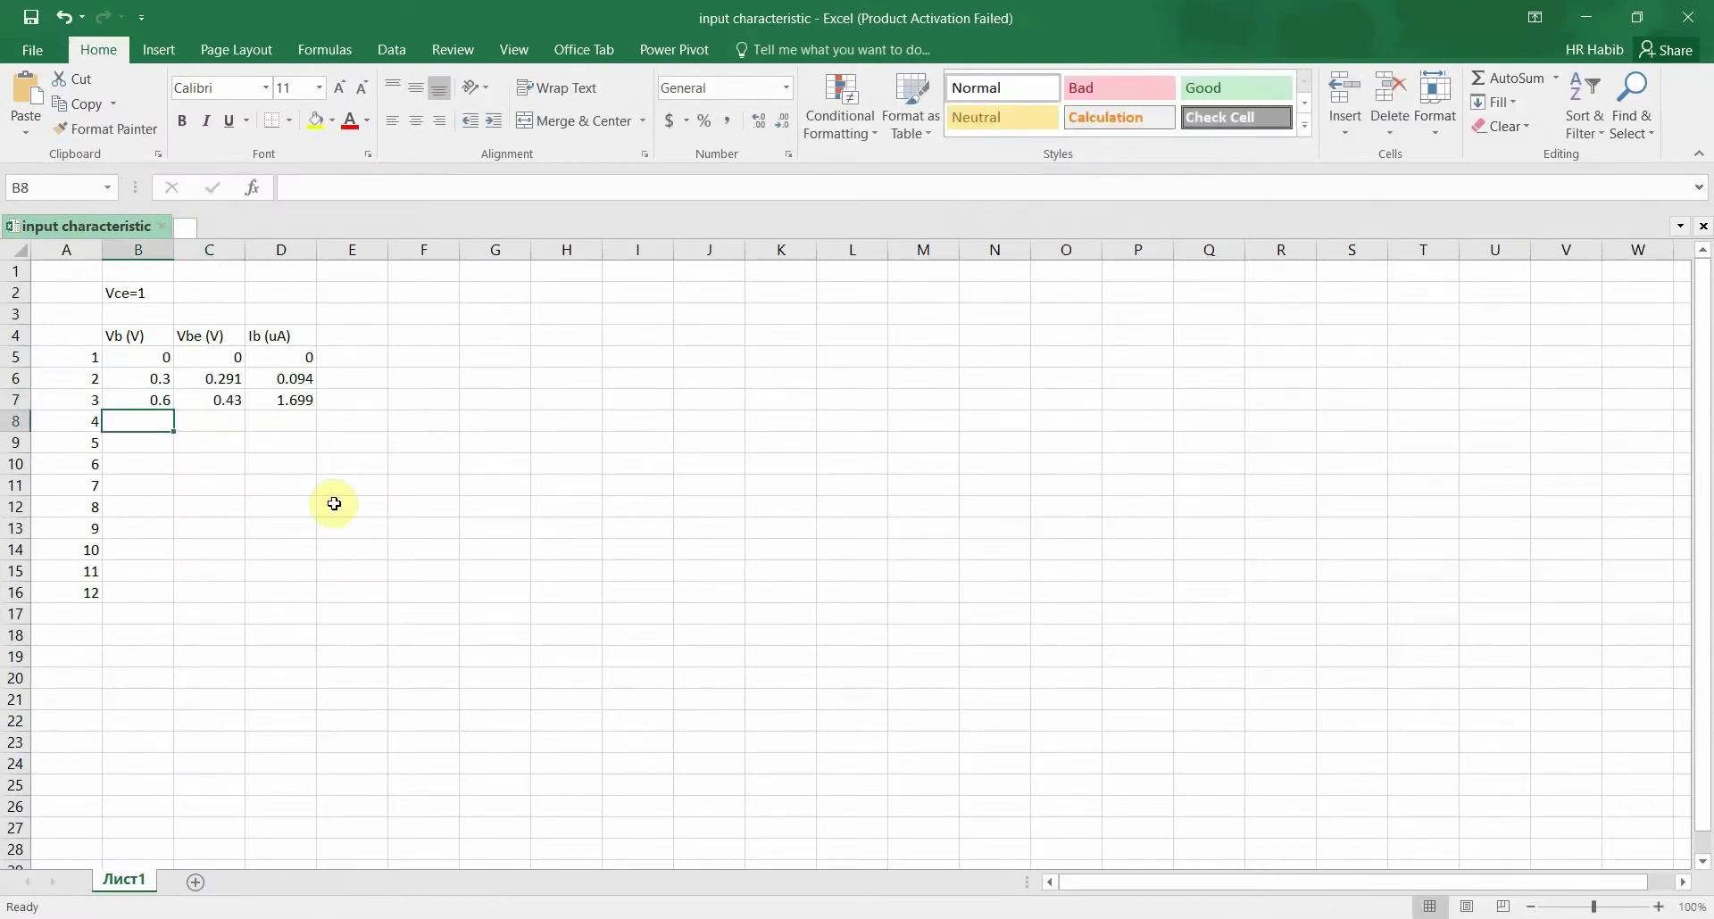
# Raise source VB to 0.9 V in Multisim and record 0.9 as Vb in cell B8 of the Excel worksheet
pyautogui.hotkey('alt', 'Tab')
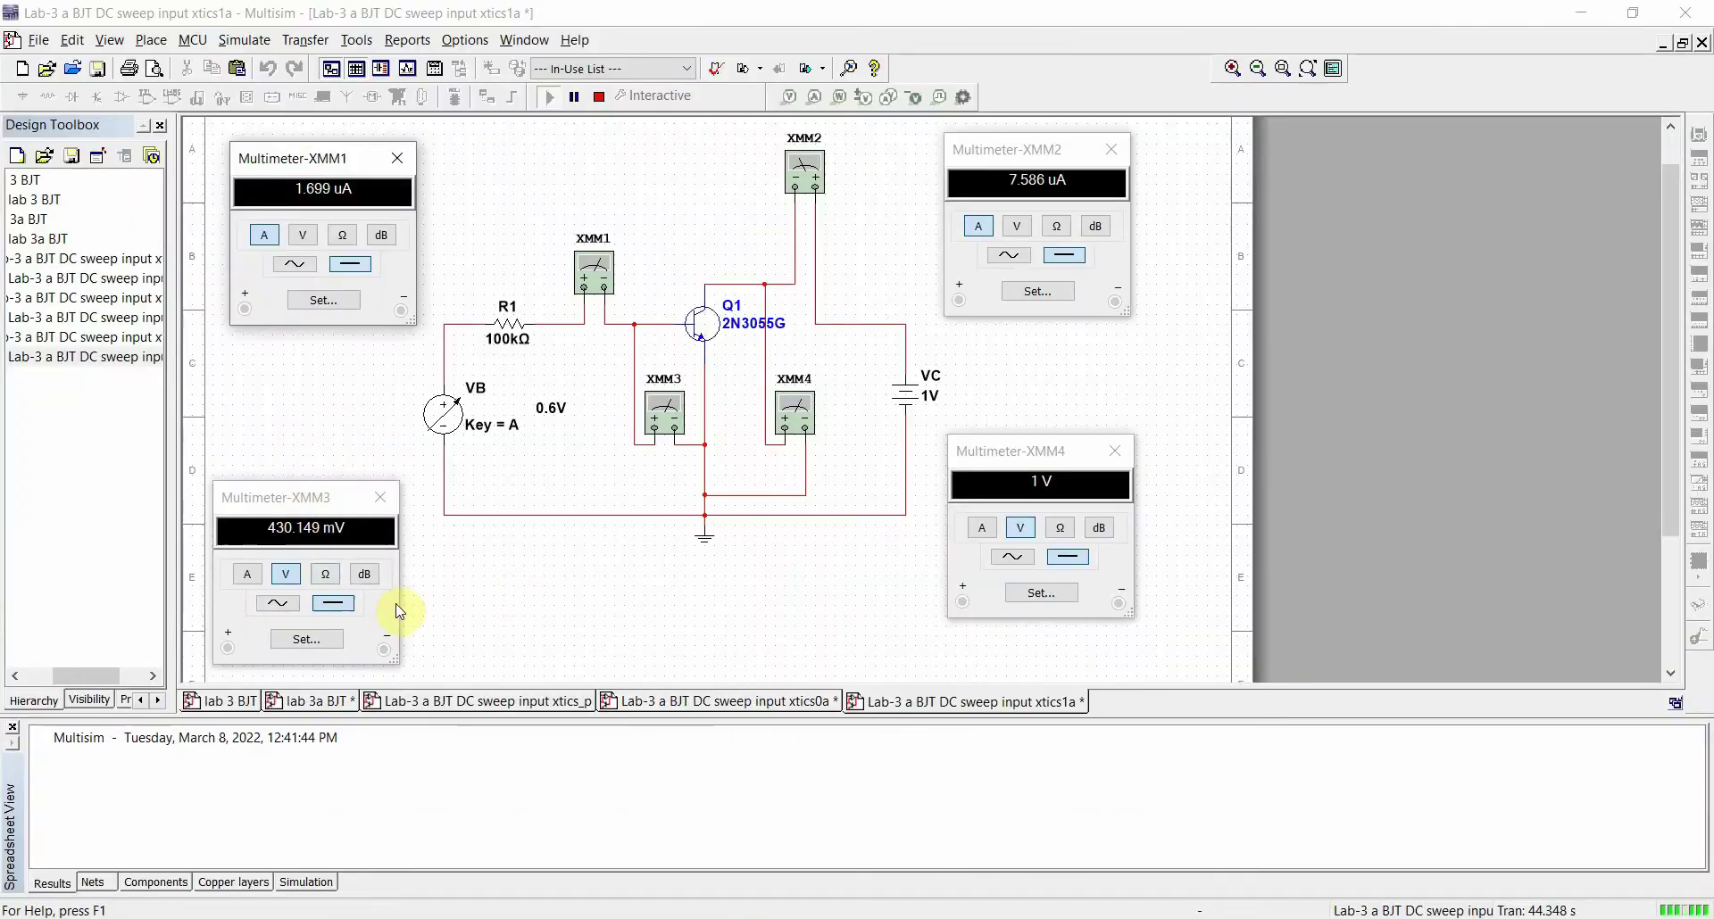
pyautogui.click(461, 589)
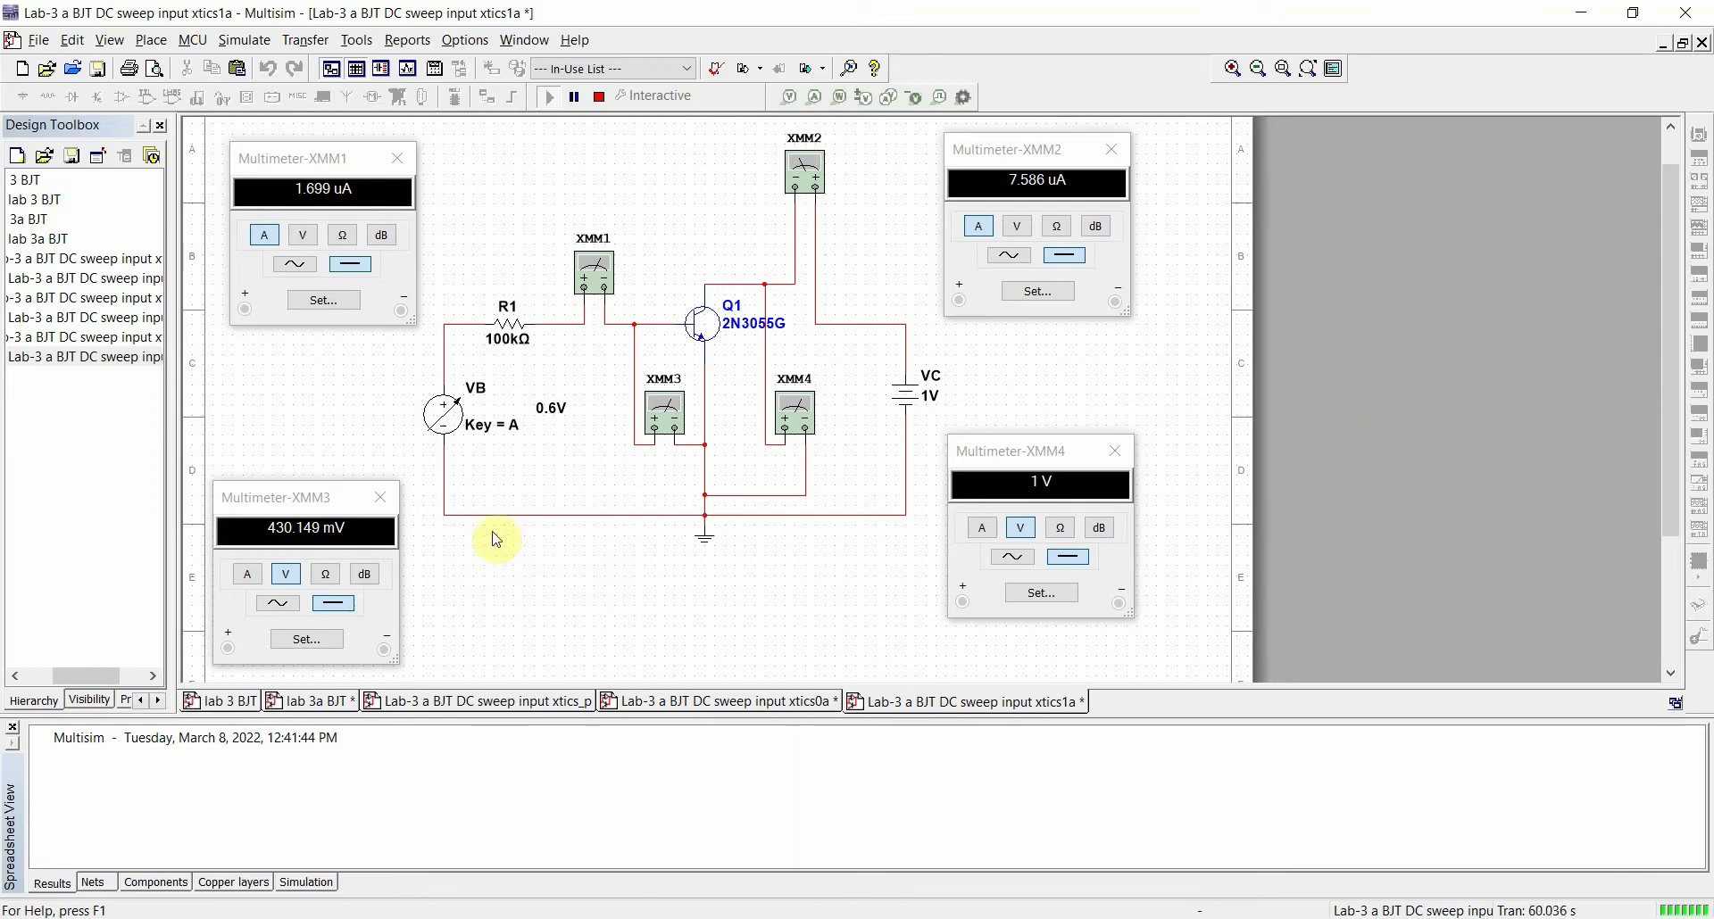
pyautogui.press('a')
pyautogui.hotkey('alt', 'Tab')
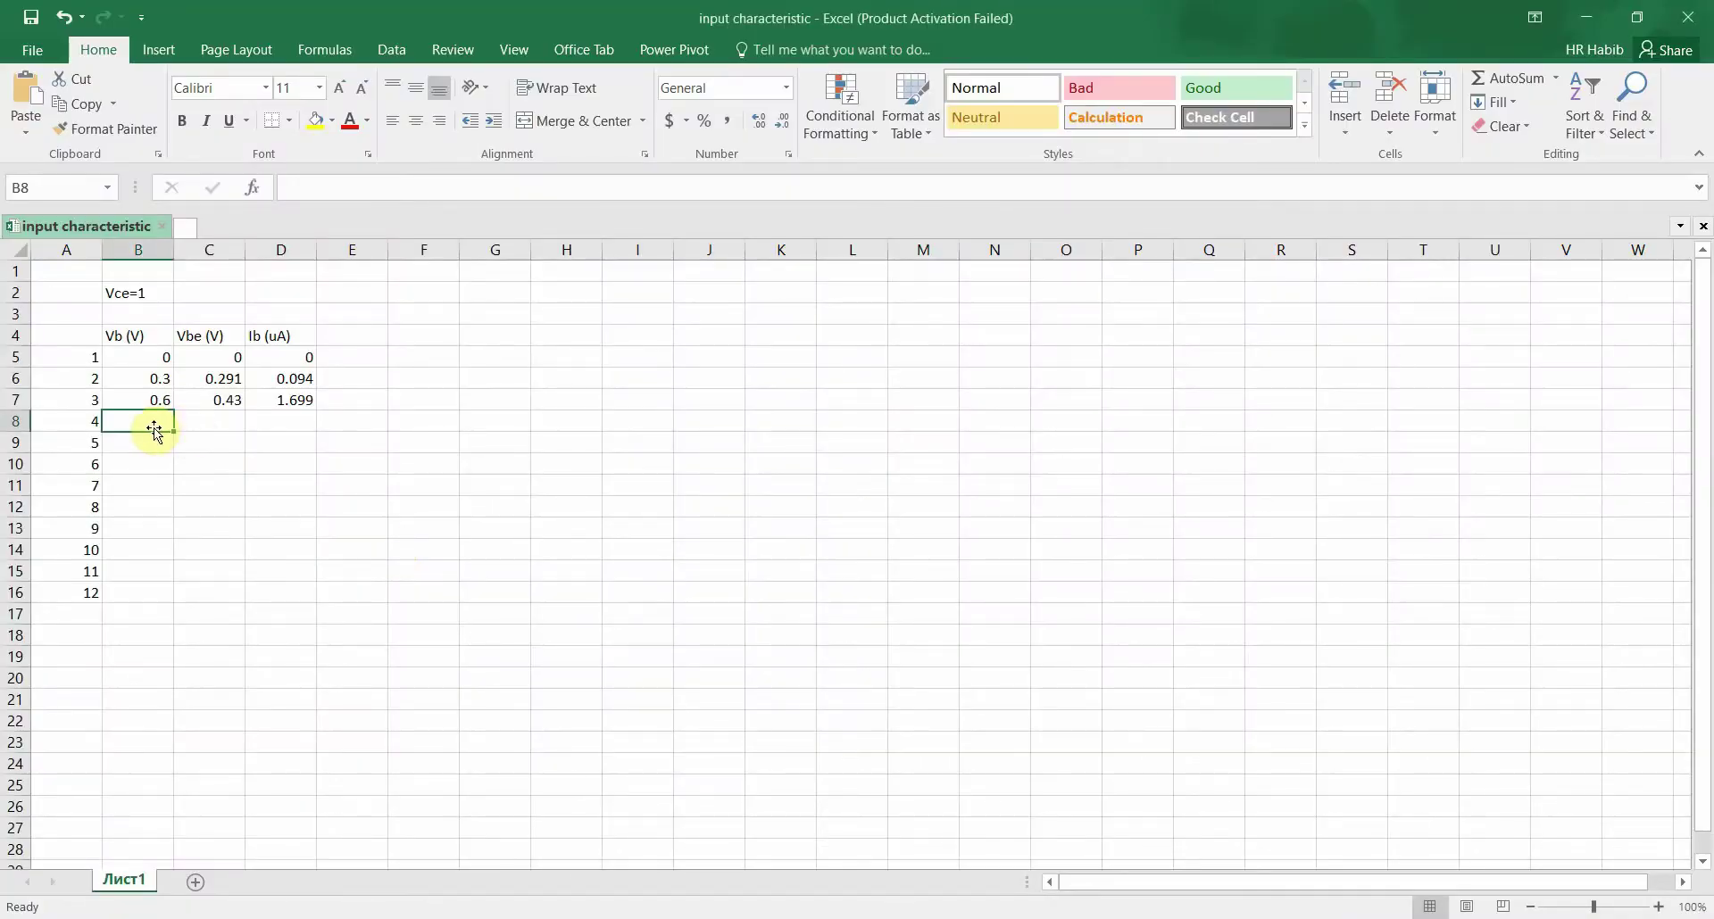
pyautogui.write('0.9')
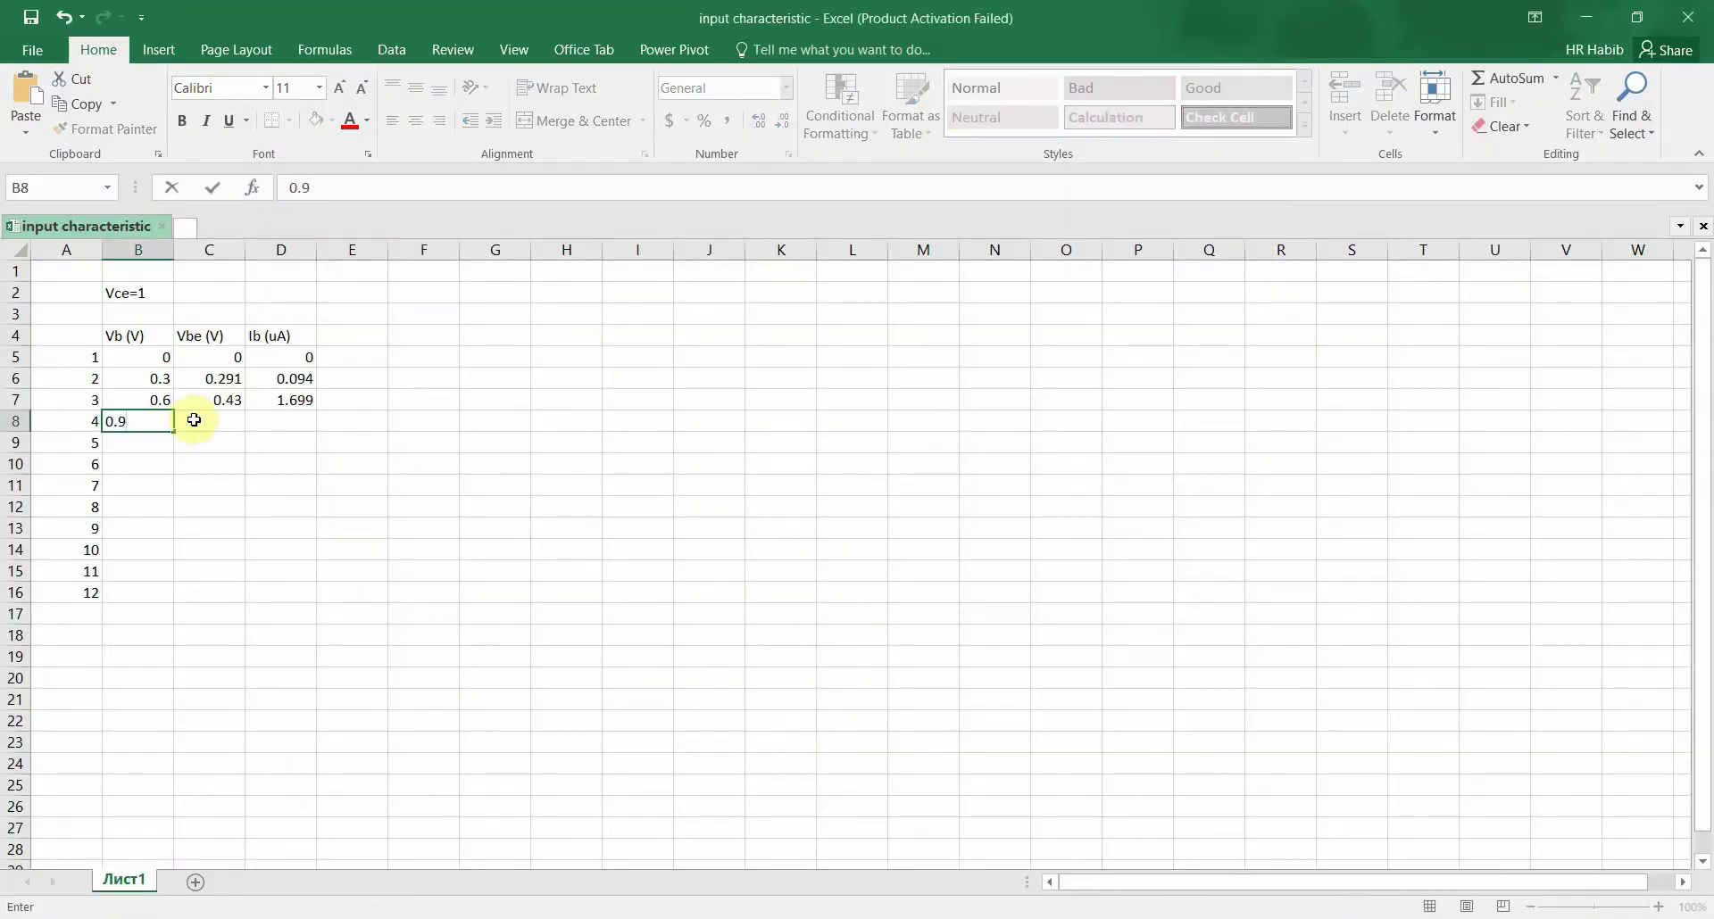
pyautogui.click(196, 420)
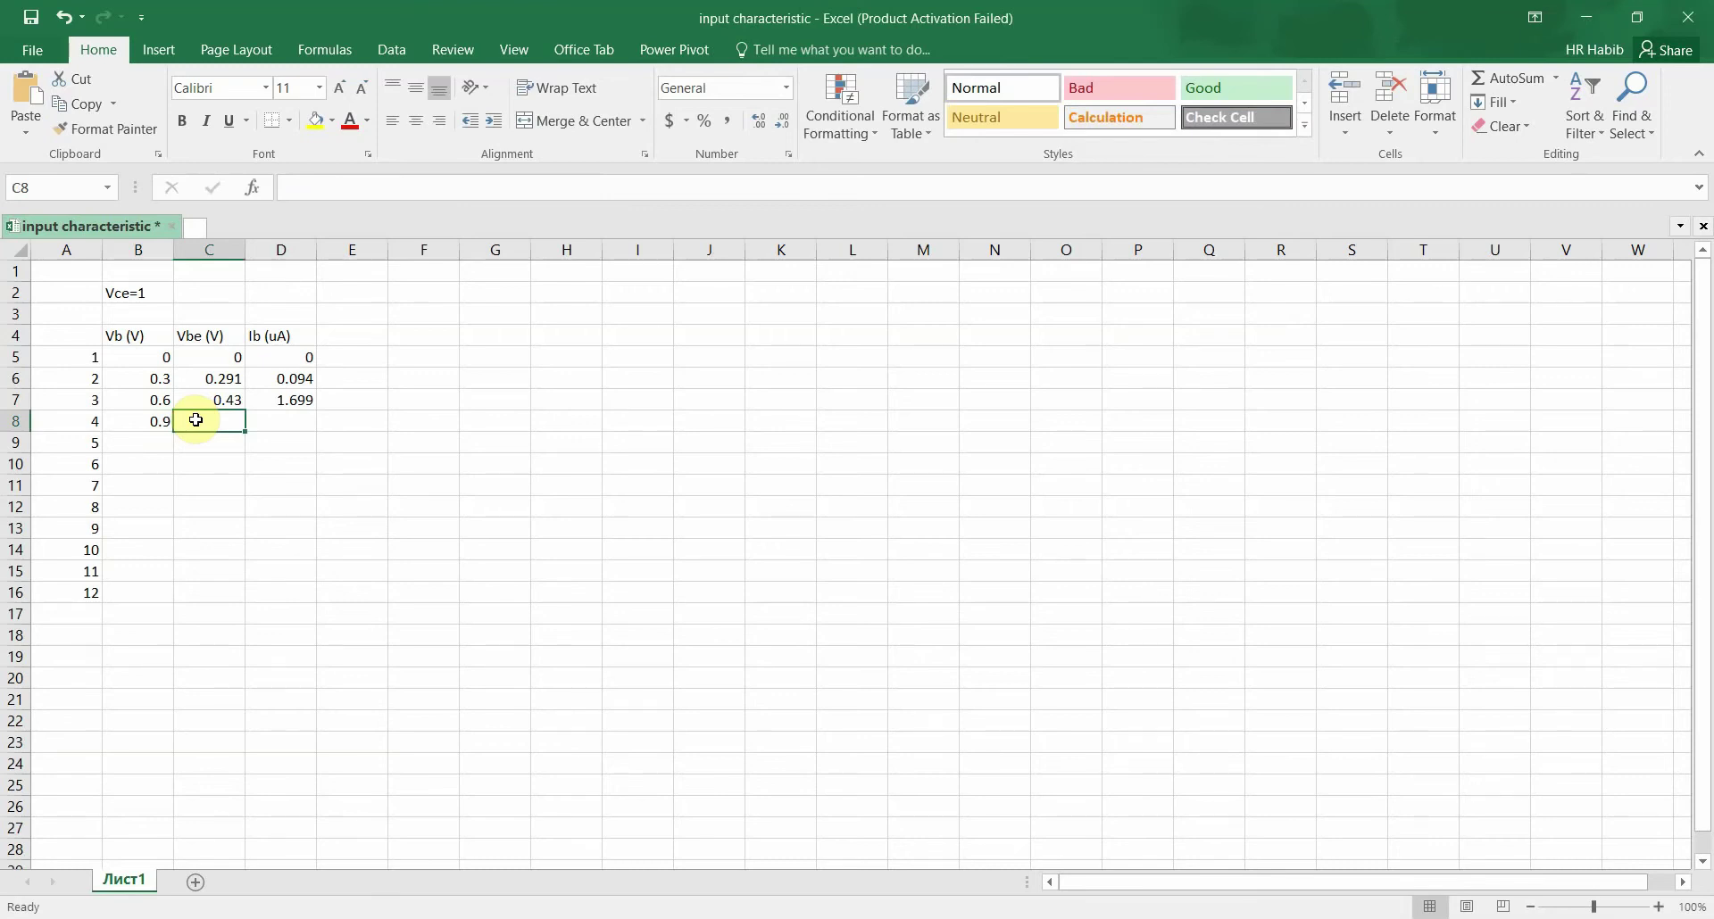
# Switch to Multisim and examine the circuit, source VB's maximum, minimum and increment settings, and multimeter XMM1 without changing anything
pyautogui.hotkey('alt', 'Tab')
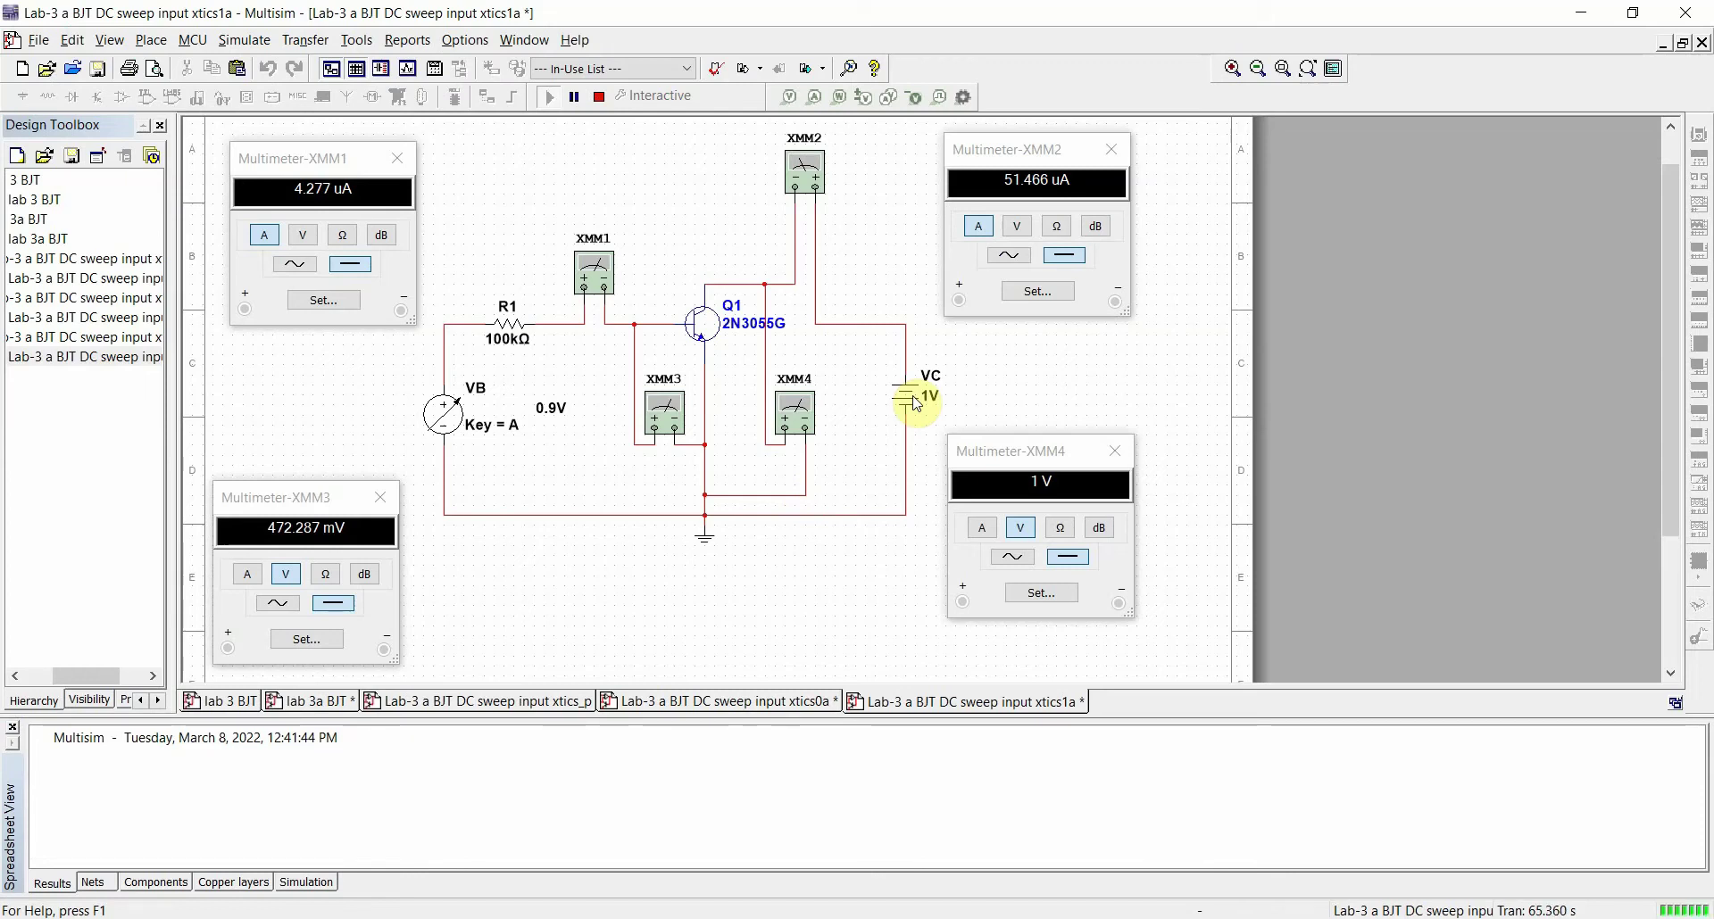
pyautogui.click(699, 325)
pyautogui.click(514, 335)
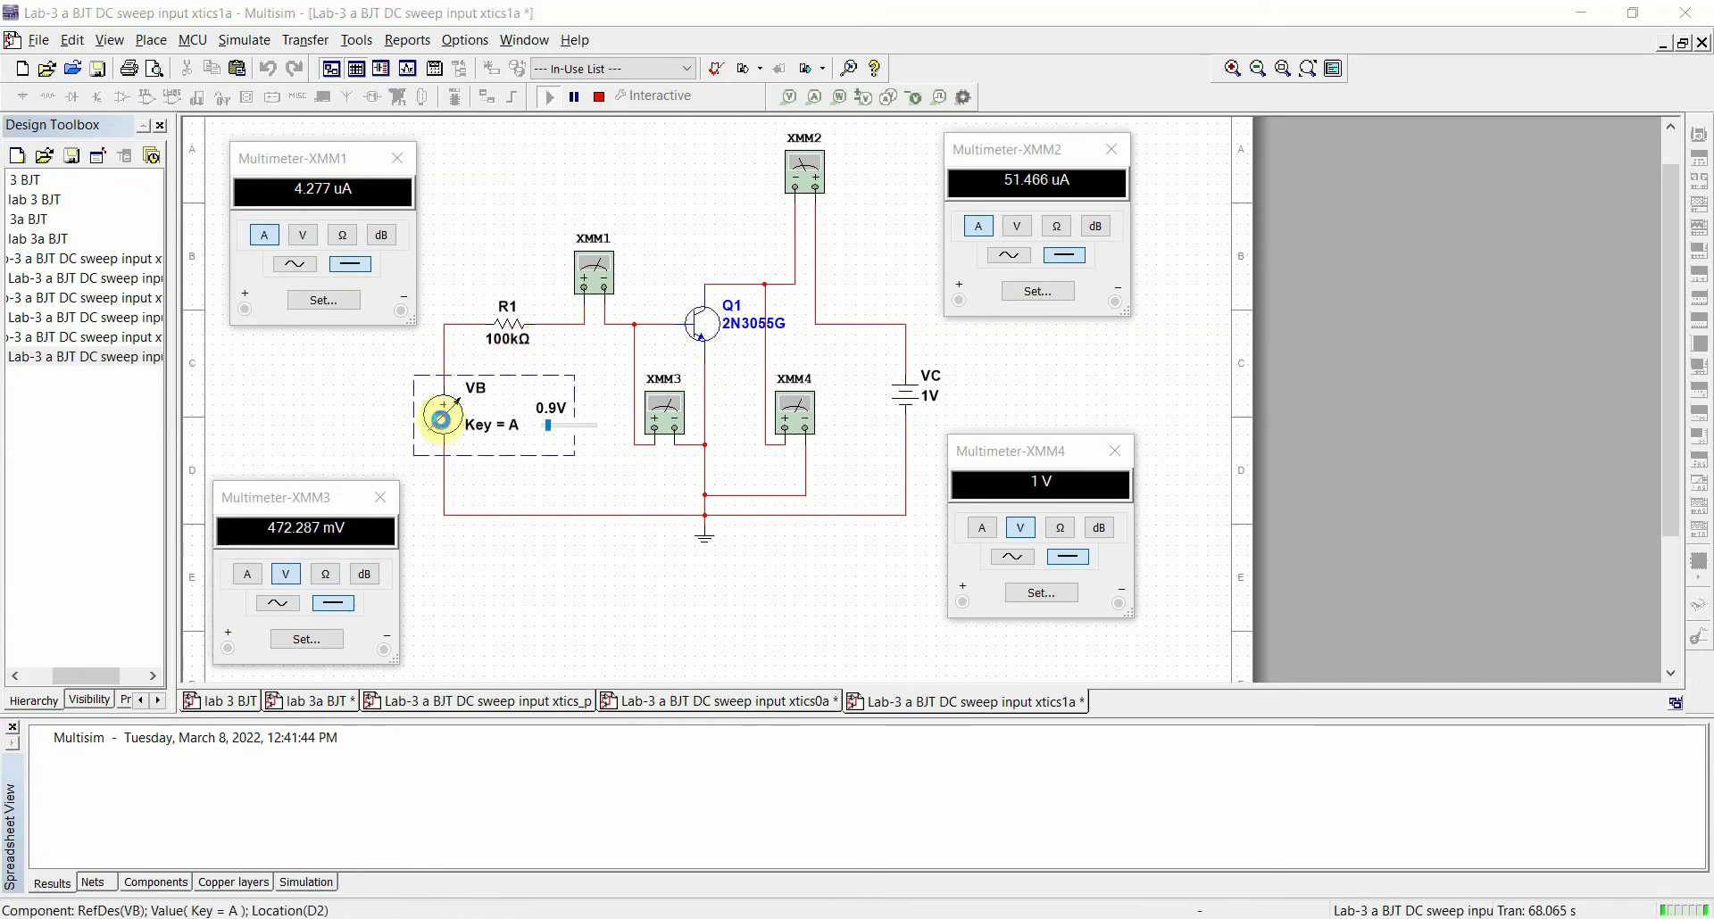
pyautogui.doubleClick(437, 414)
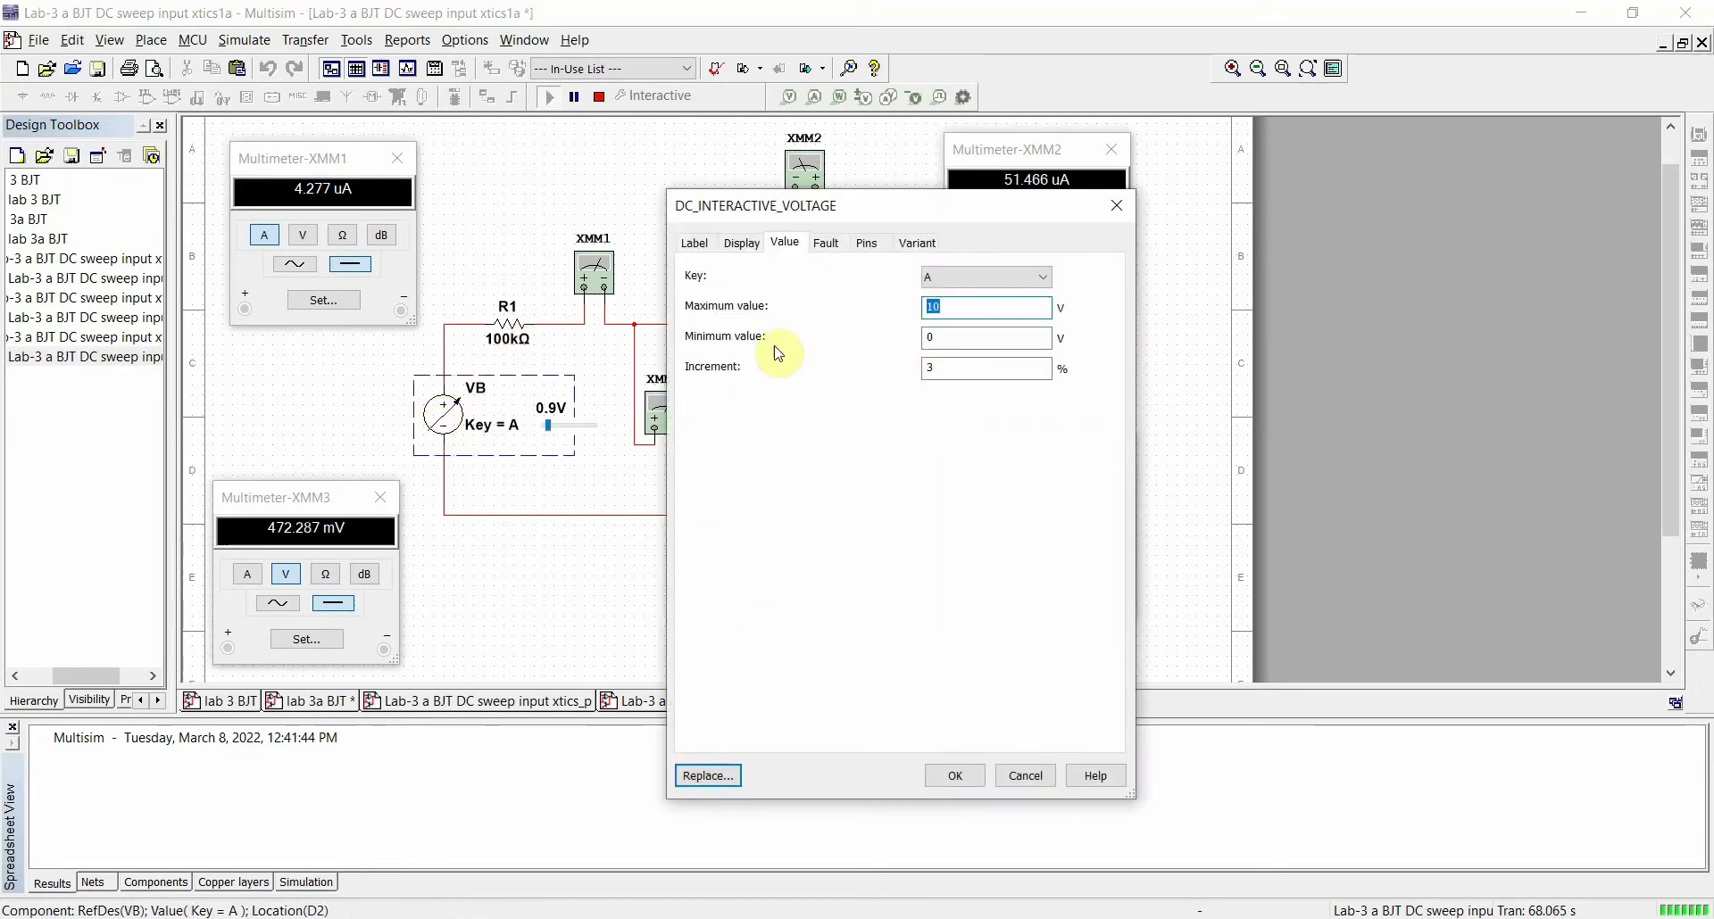
pyautogui.doubleClick(955, 305)
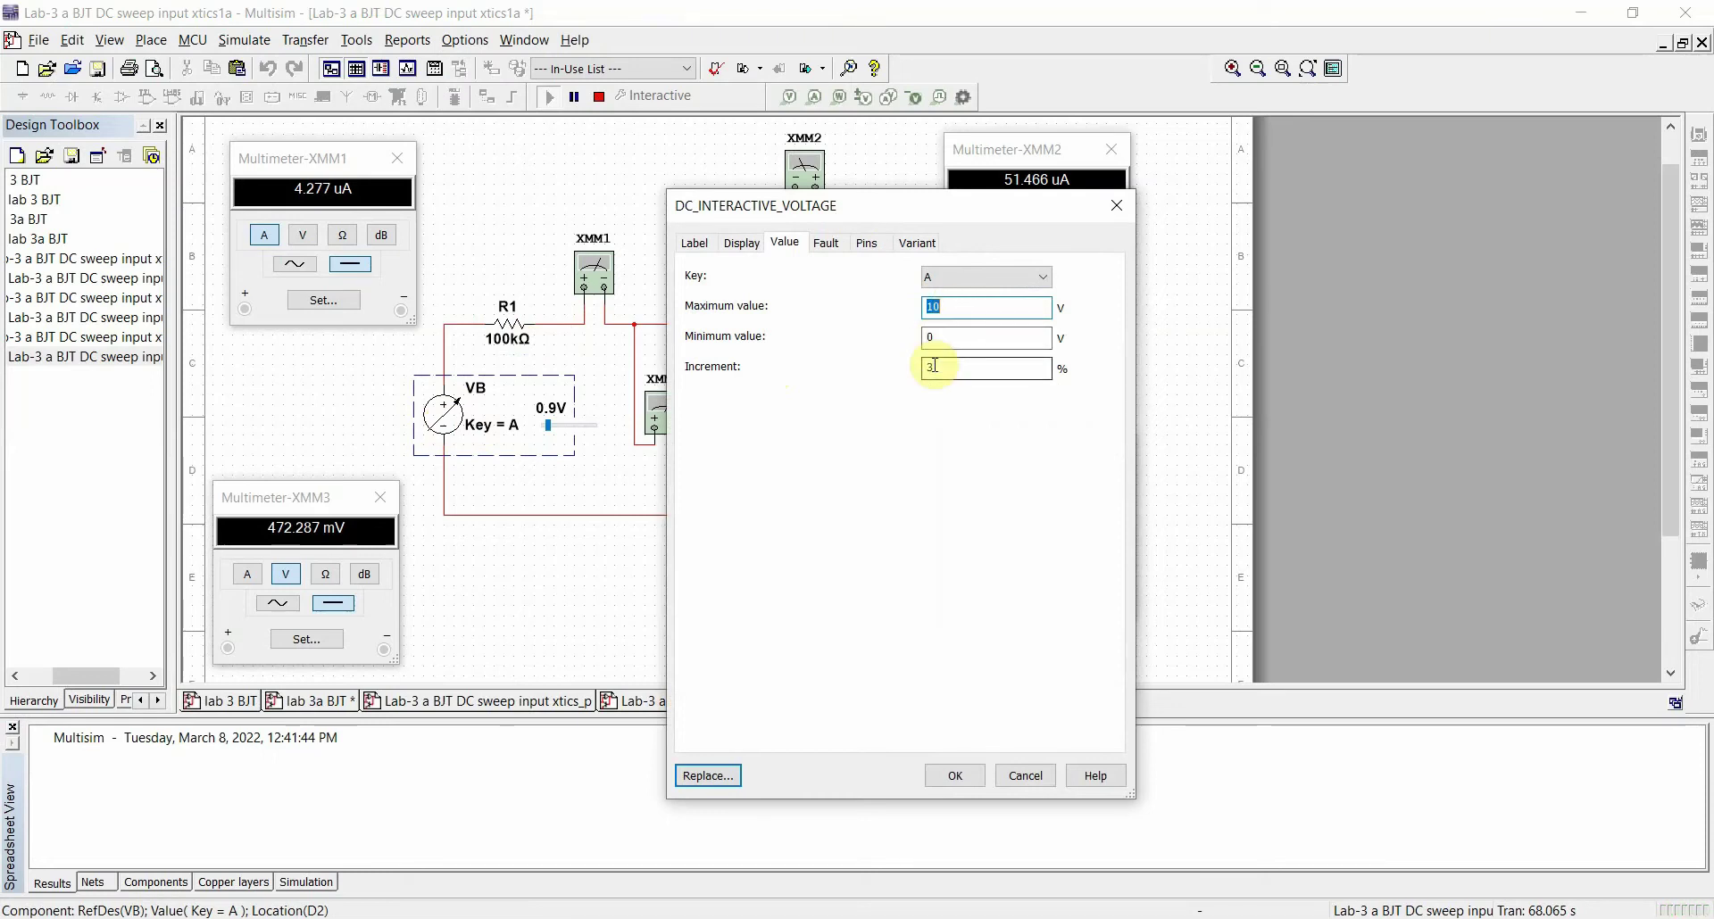
pyautogui.click(1120, 205)
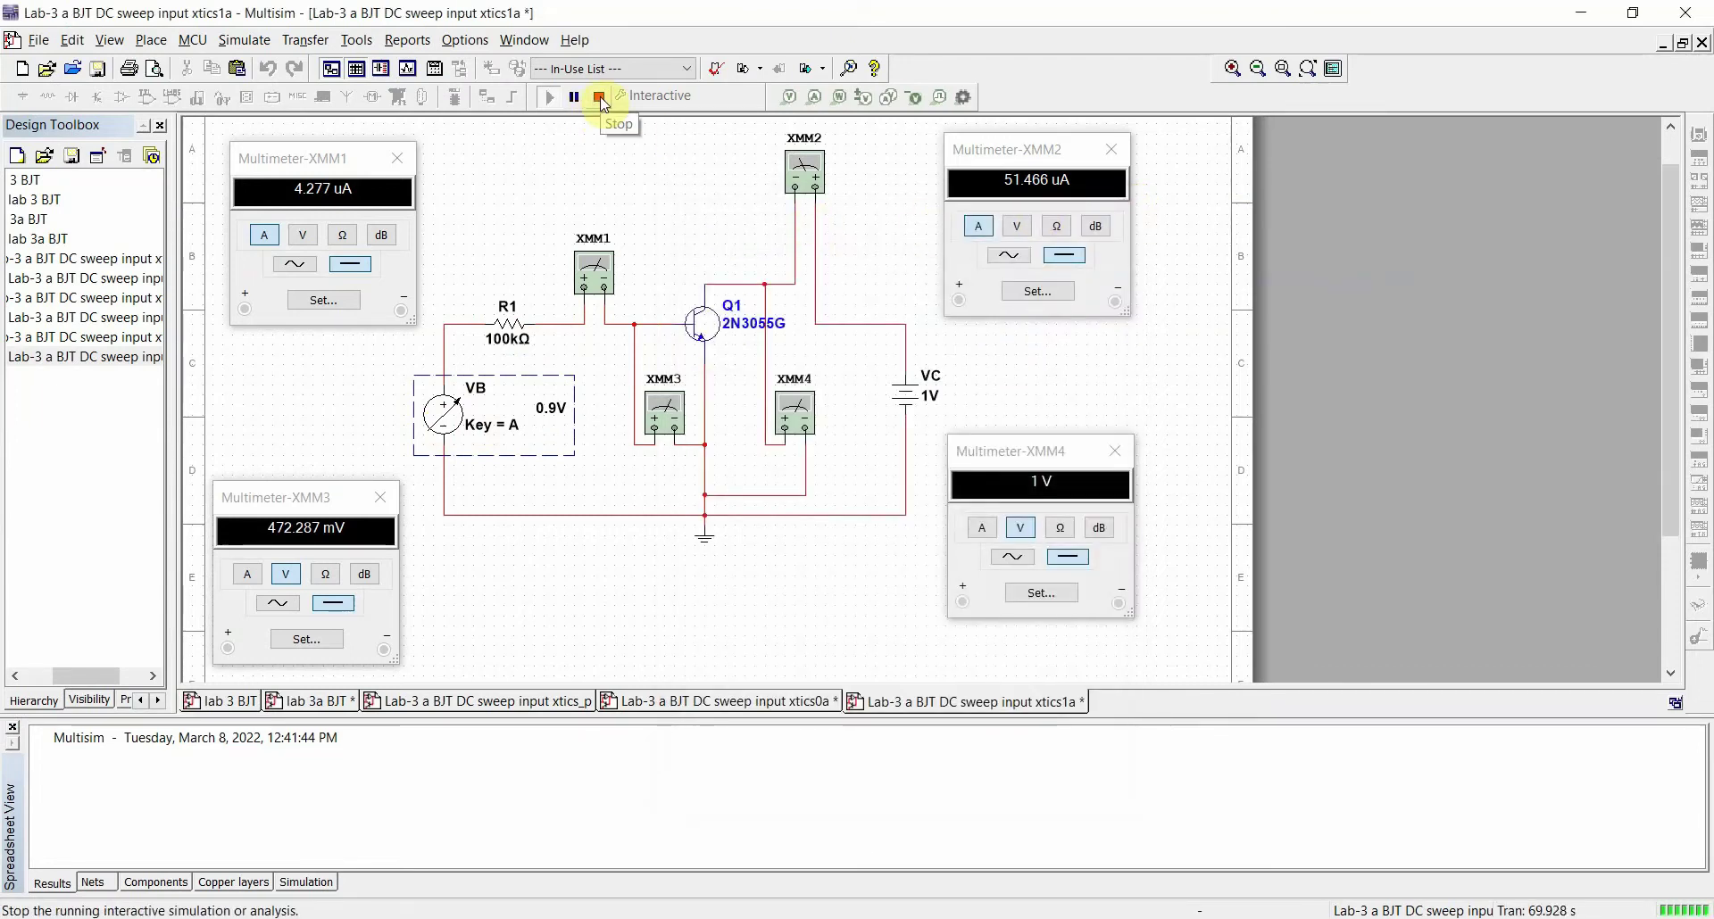
pyautogui.doubleClick(596, 277)
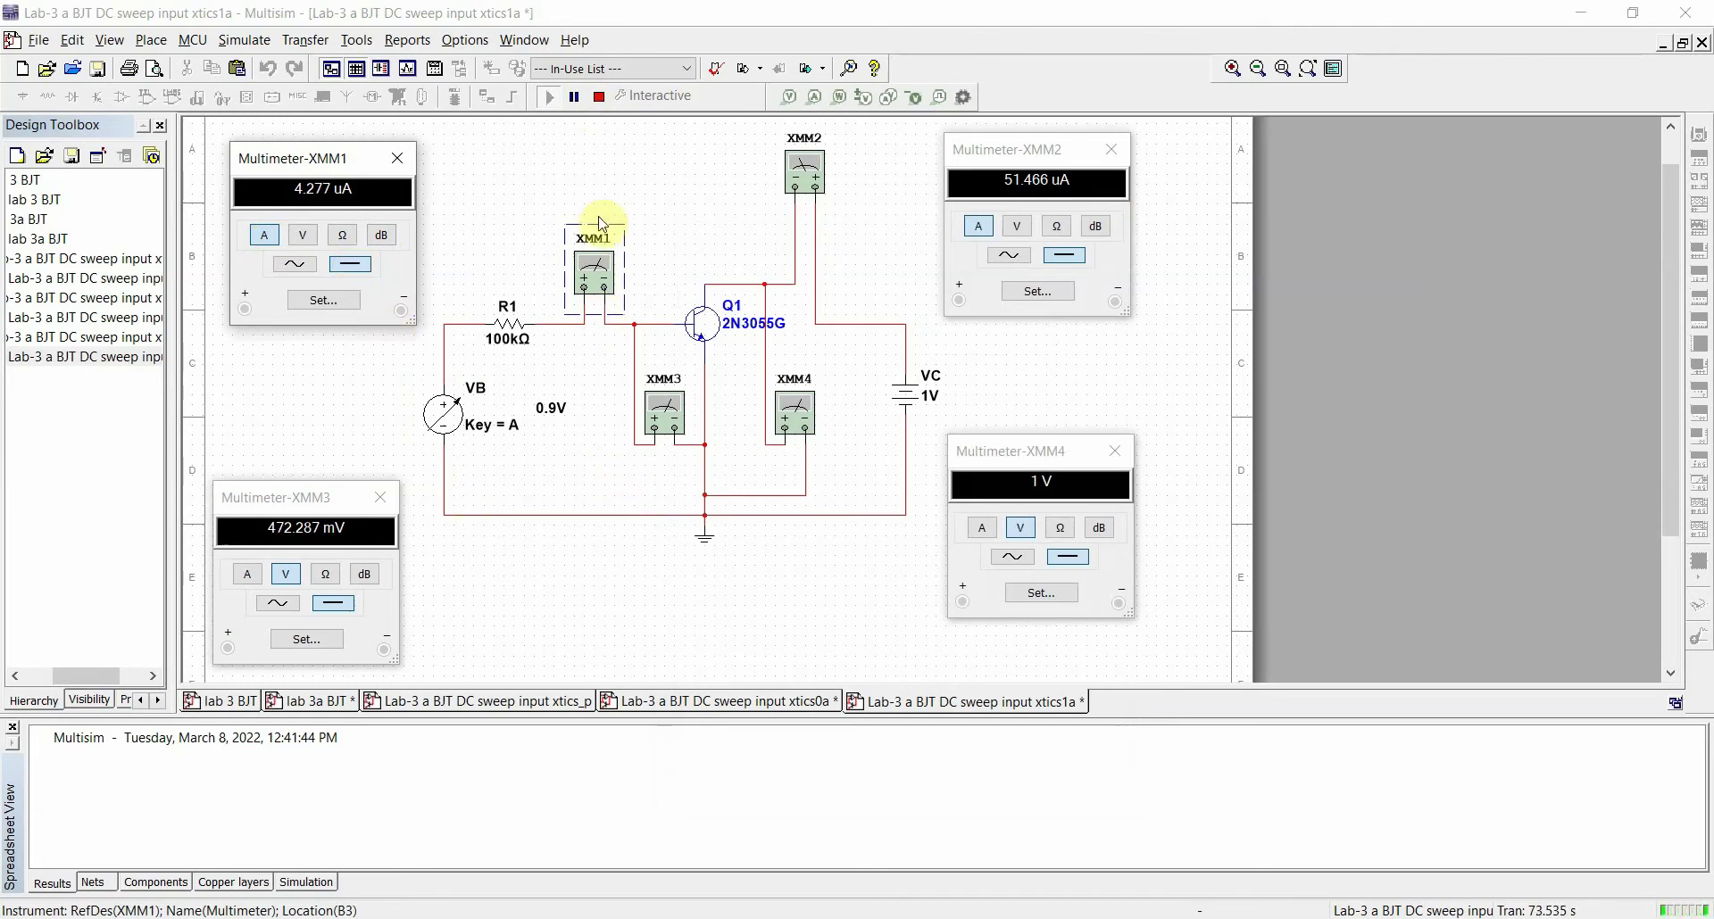
pyautogui.click(520, 234)
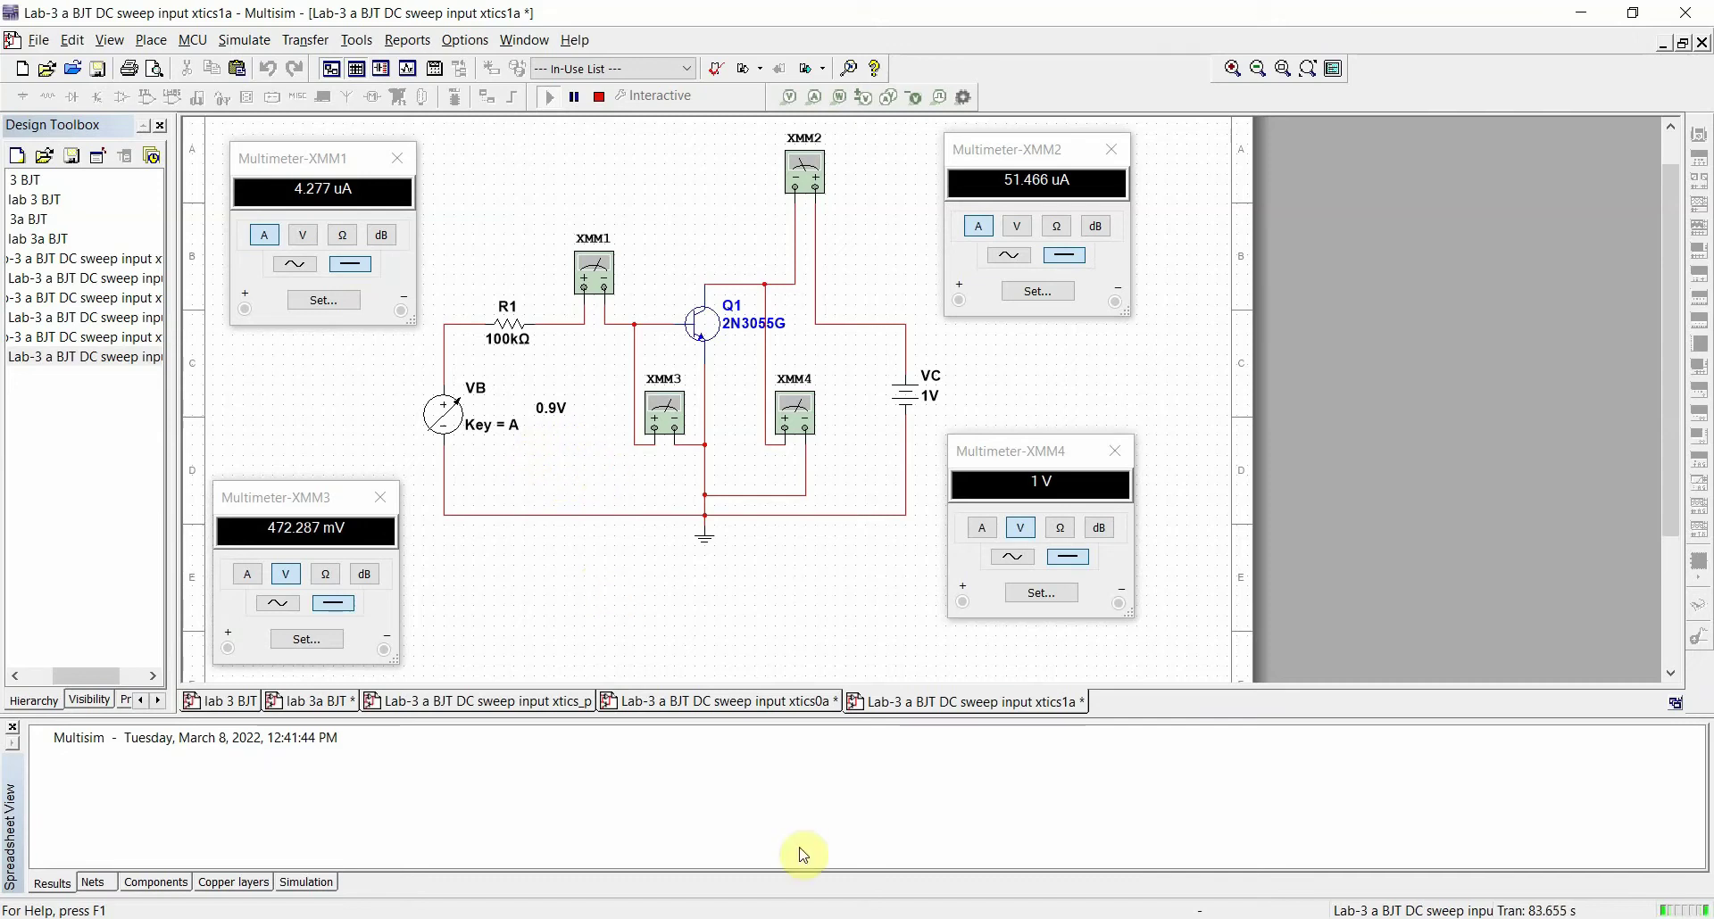
# Record the XMM1 reading as Ib in cell D8 and the XMM3 reading in volts as Vbe in cell C8 of the Excel worksheet
pyautogui.click(808, 917)
pyautogui.click(754, 914)
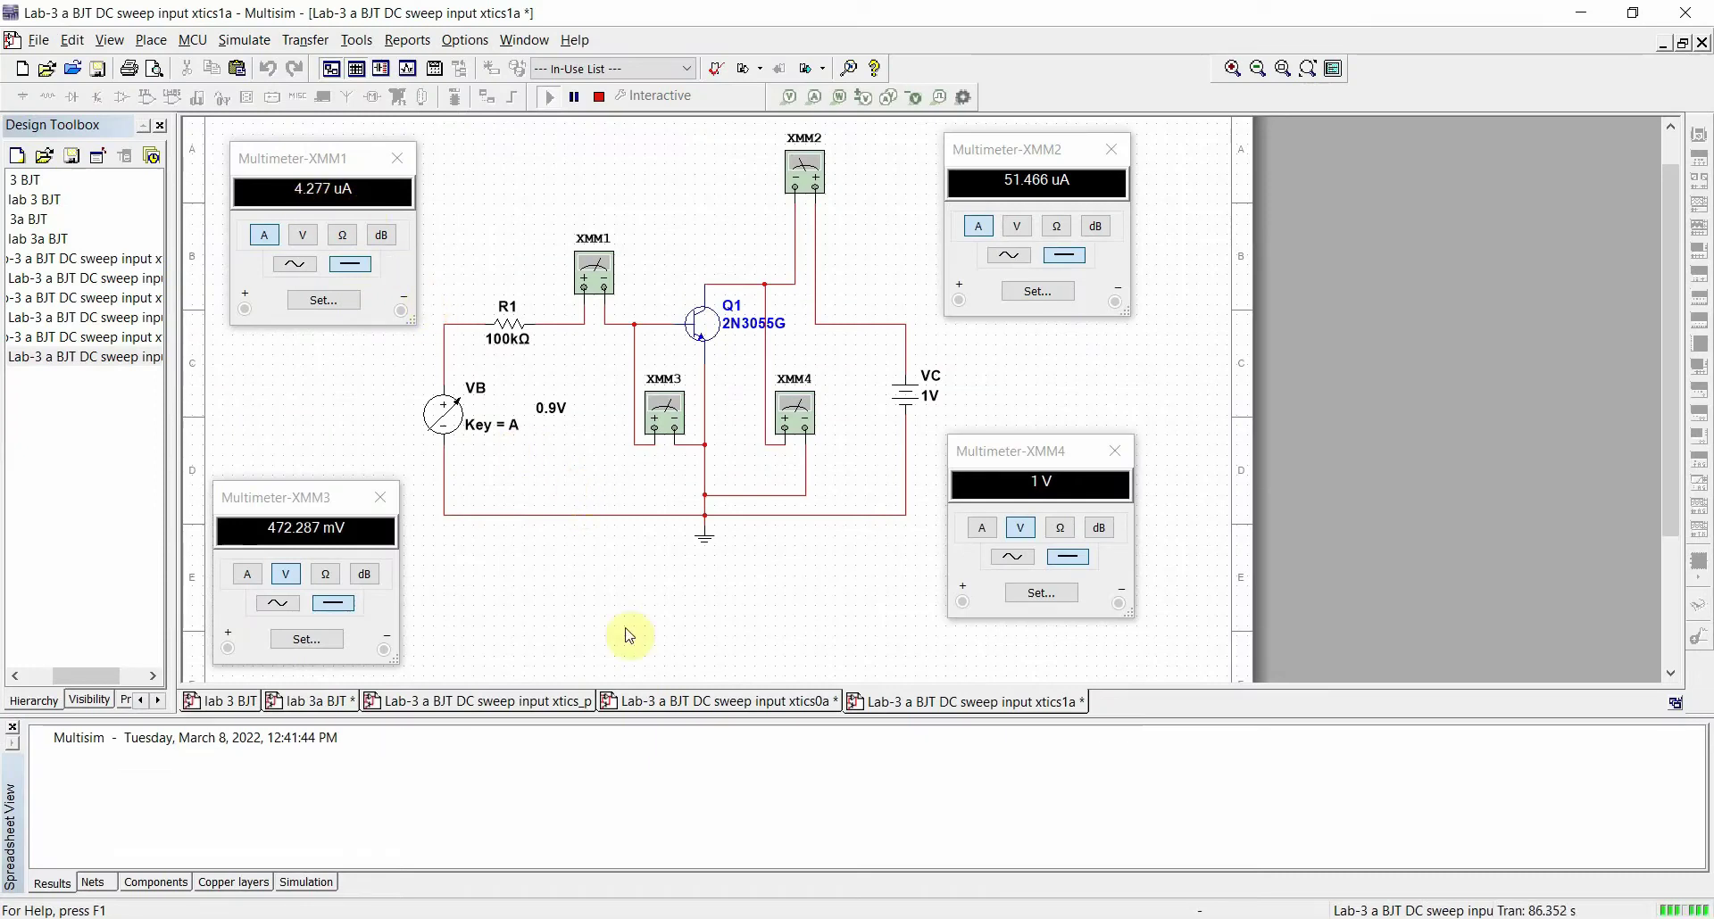
pyautogui.click(844, 914)
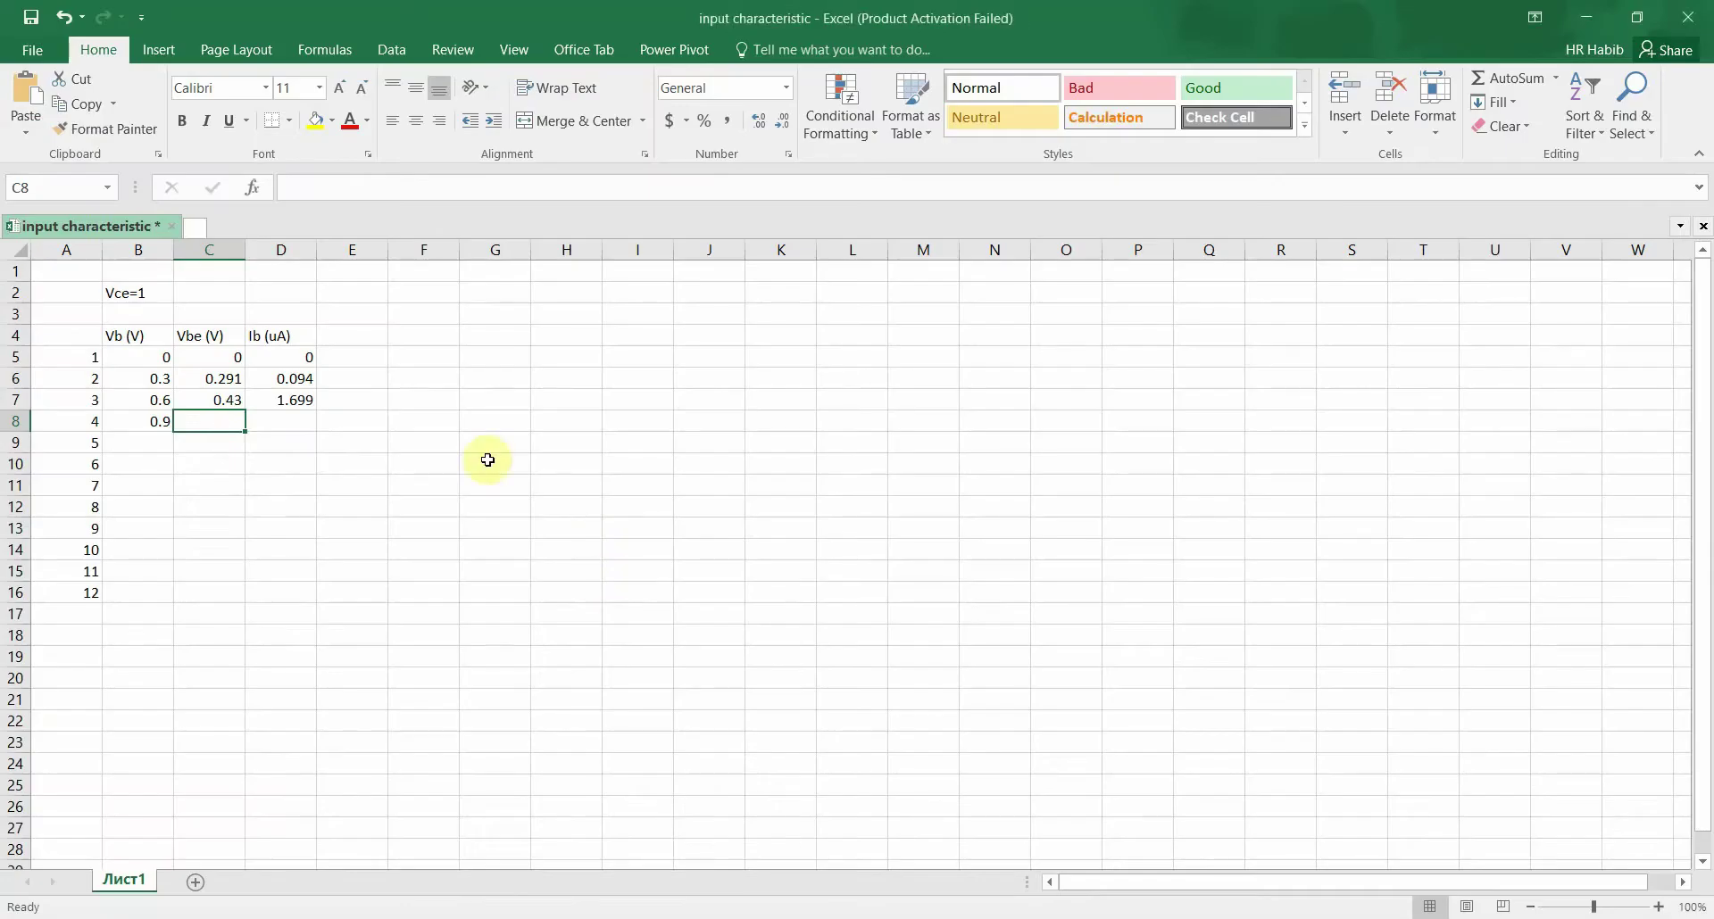
pyautogui.click(280, 420)
pyautogui.write('4.2')
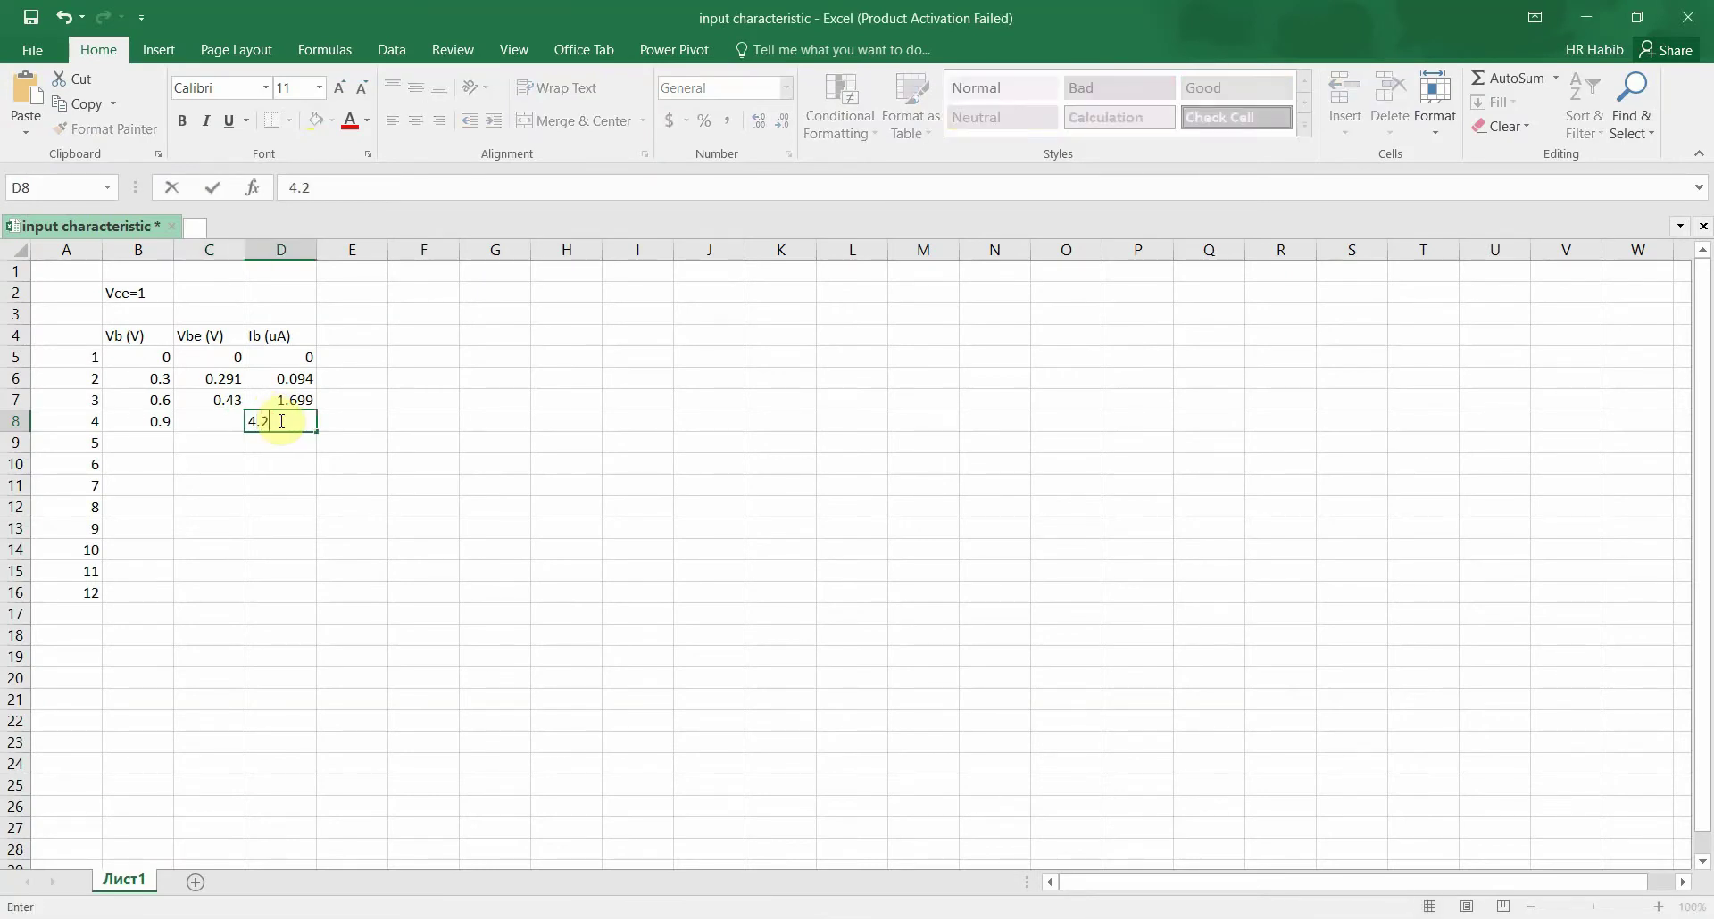
pyautogui.hotkey('alt', 'Tab')
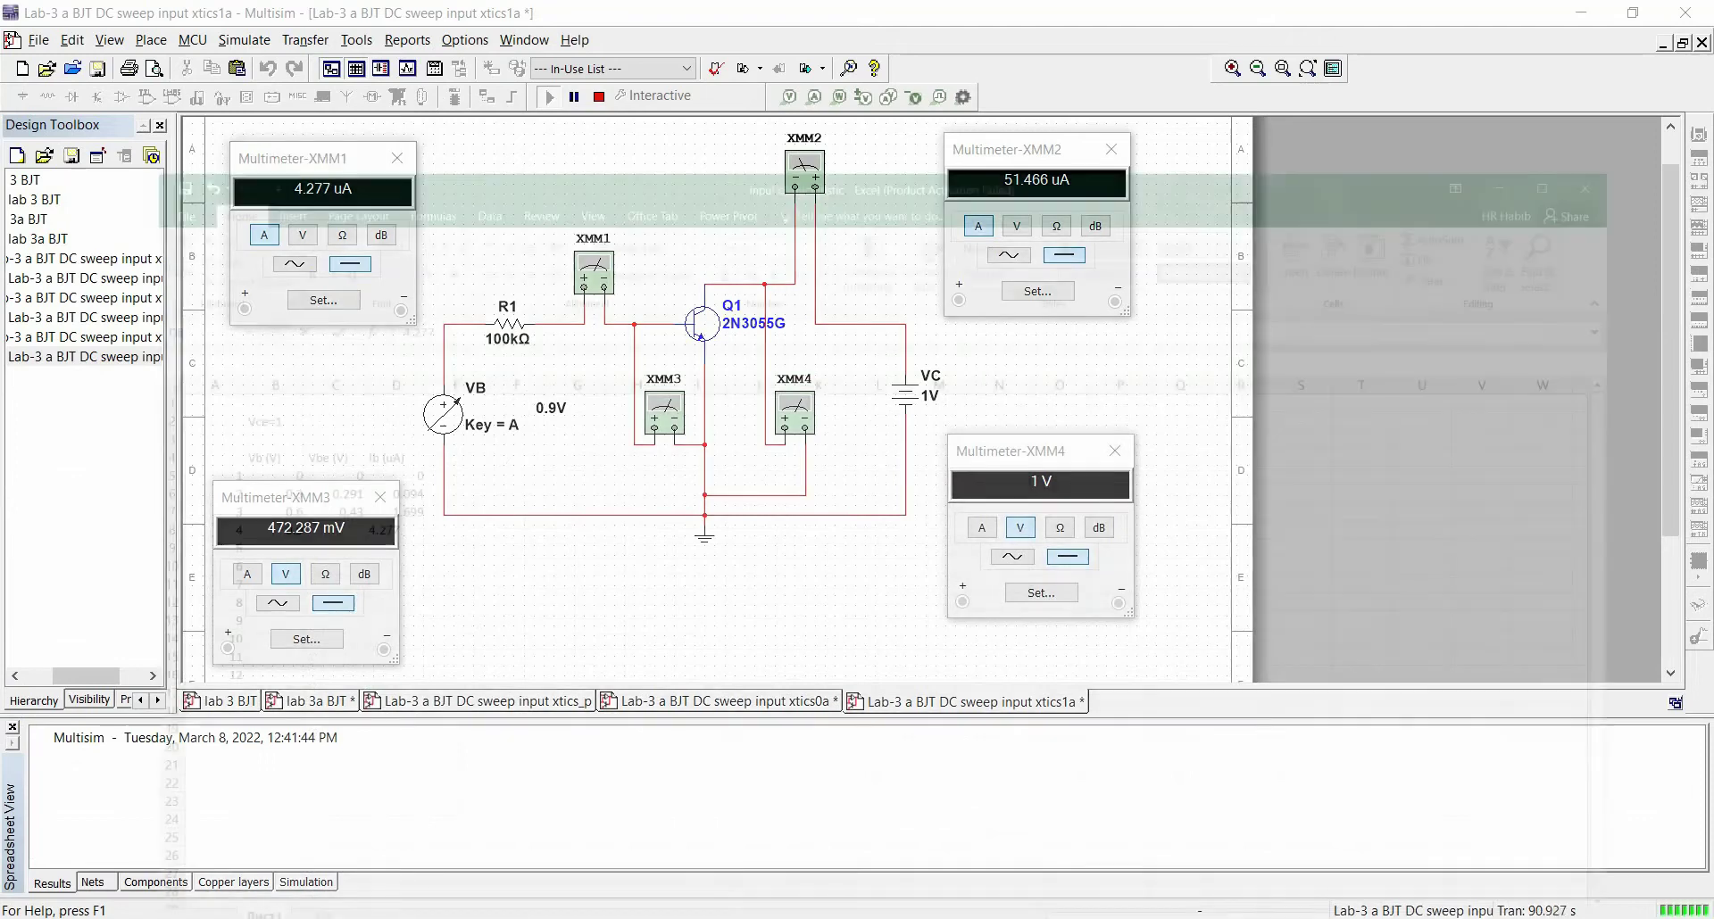
pyautogui.hotkey('alt', 'Tab')
pyautogui.press('Left')
pyautogui.write('0.')
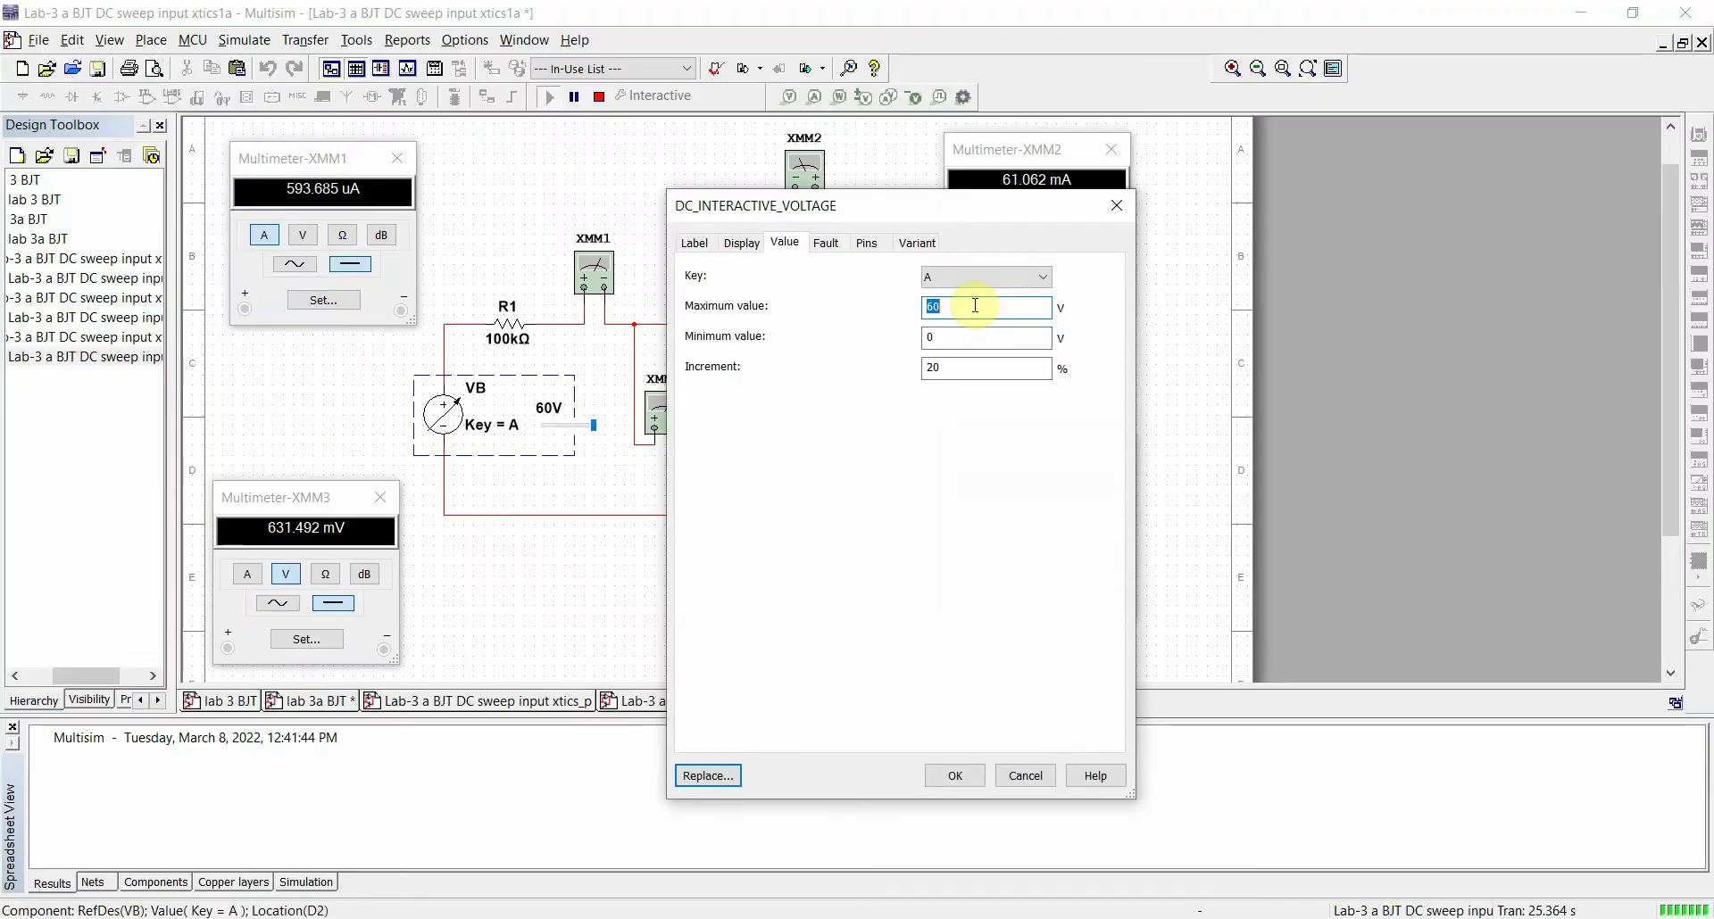
# Set source VB's maximum value to 200 V and its increment to 50 %
pyautogui.write('200')
pyautogui.doubleClick(928, 368)
pyautogui.write('50')
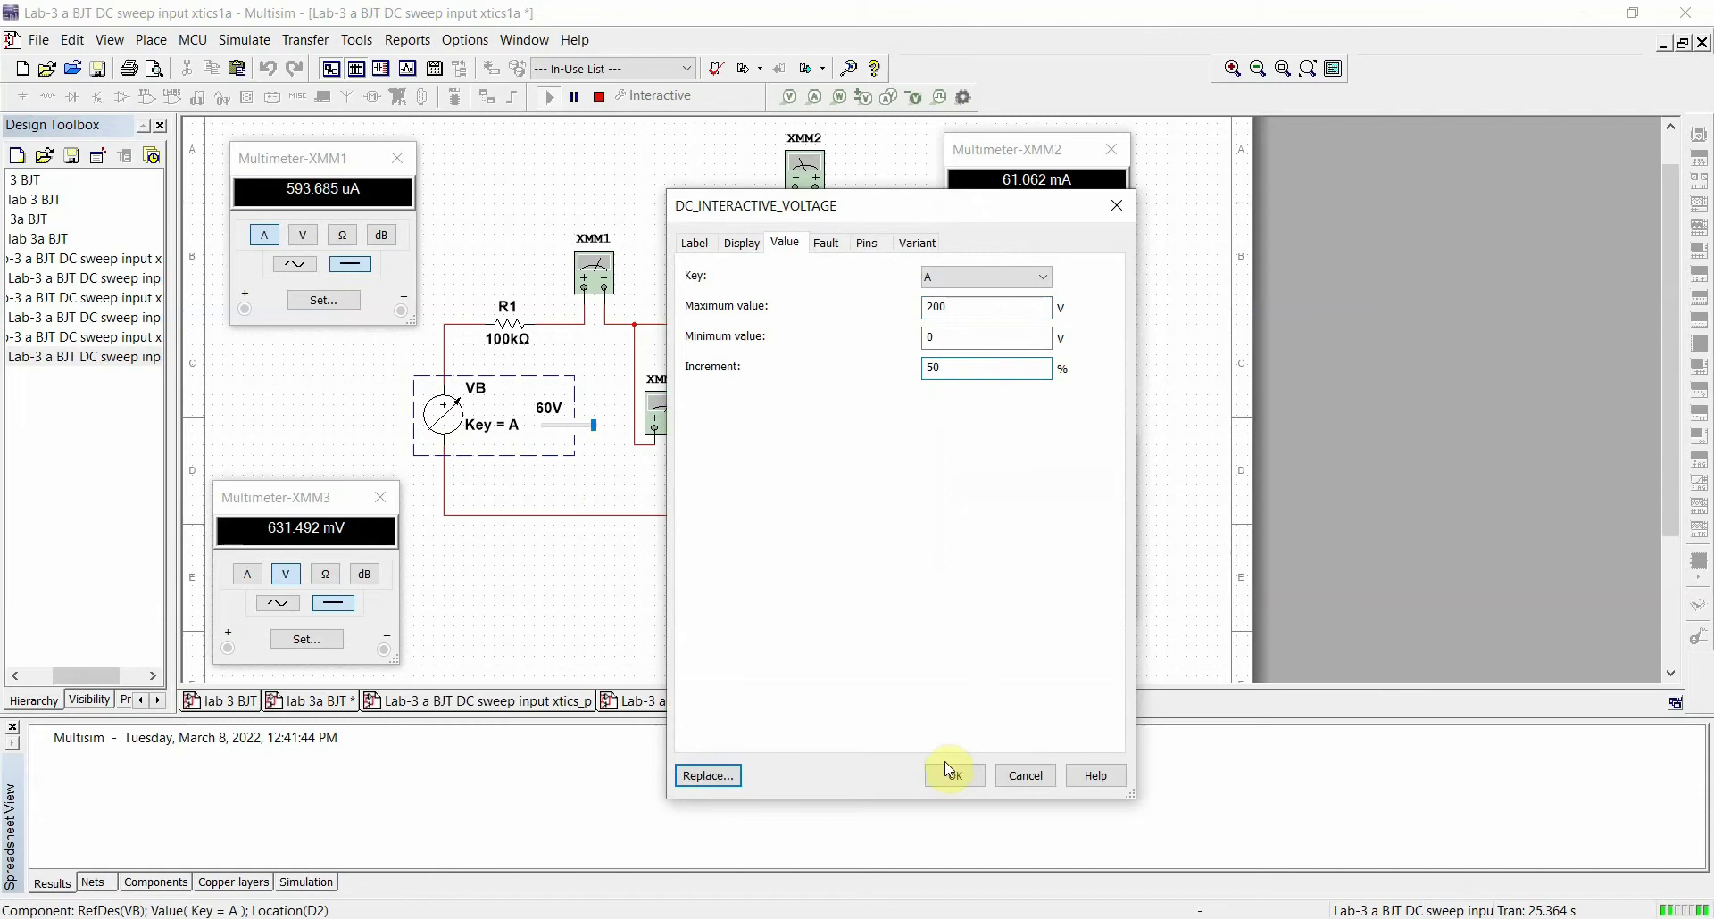
pyautogui.click(948, 769)
pyautogui.click(1138, 506)
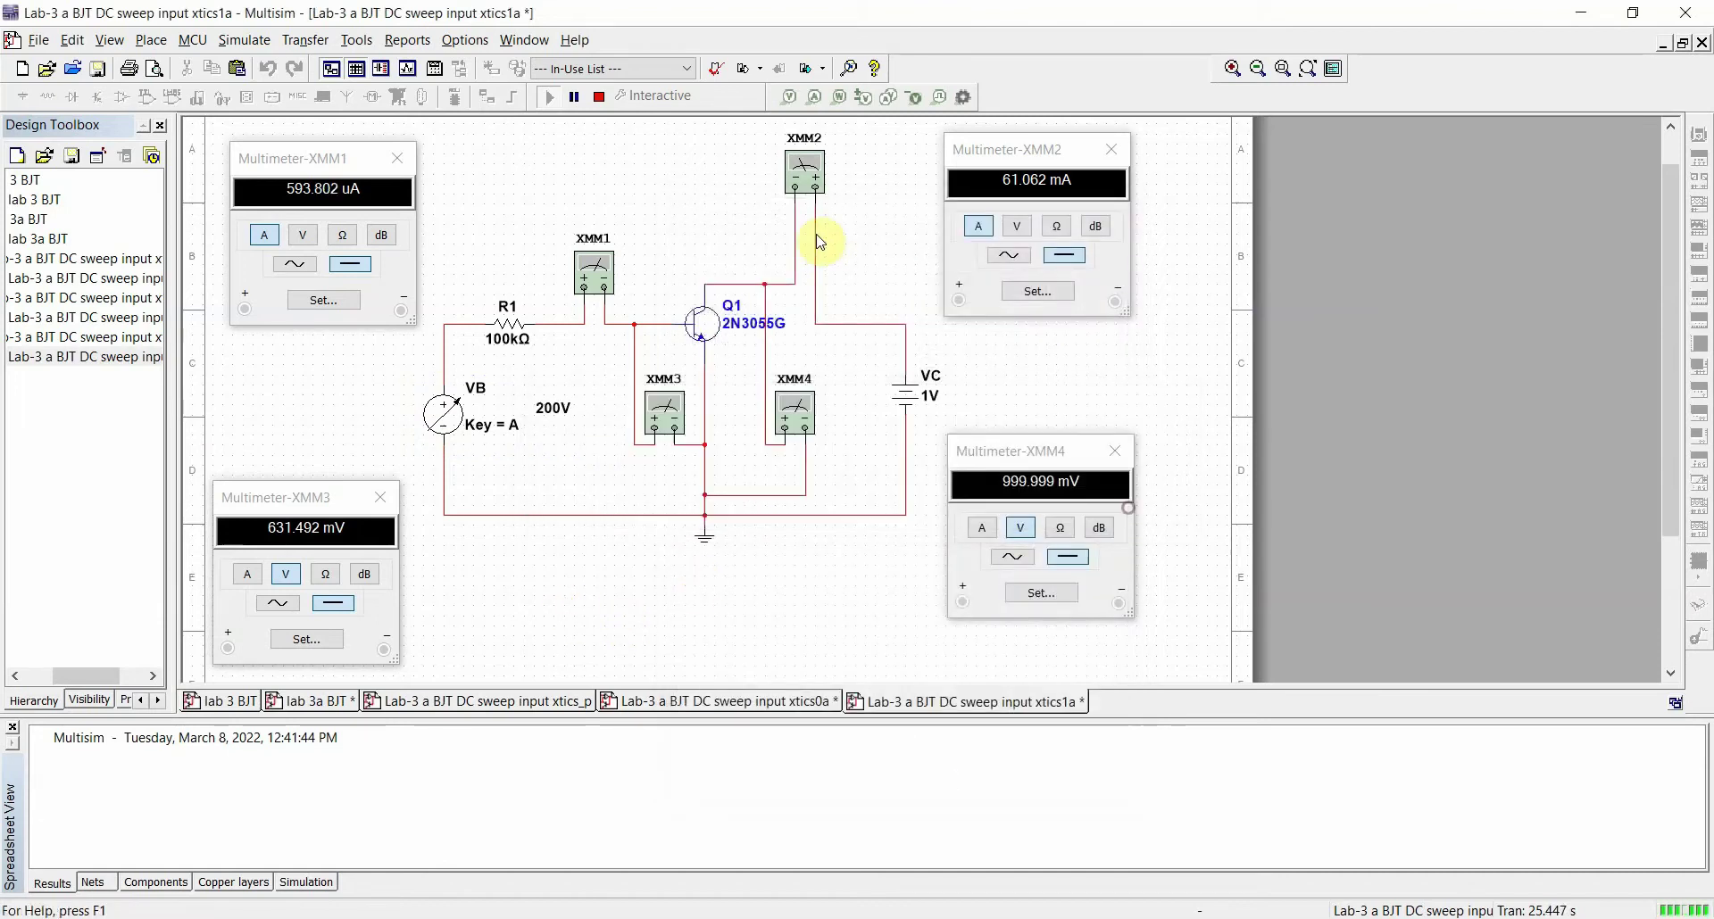
# Restart the simulation, step source VB up to 200 V, and bring it back down to 0 V
pyautogui.click(602, 100)
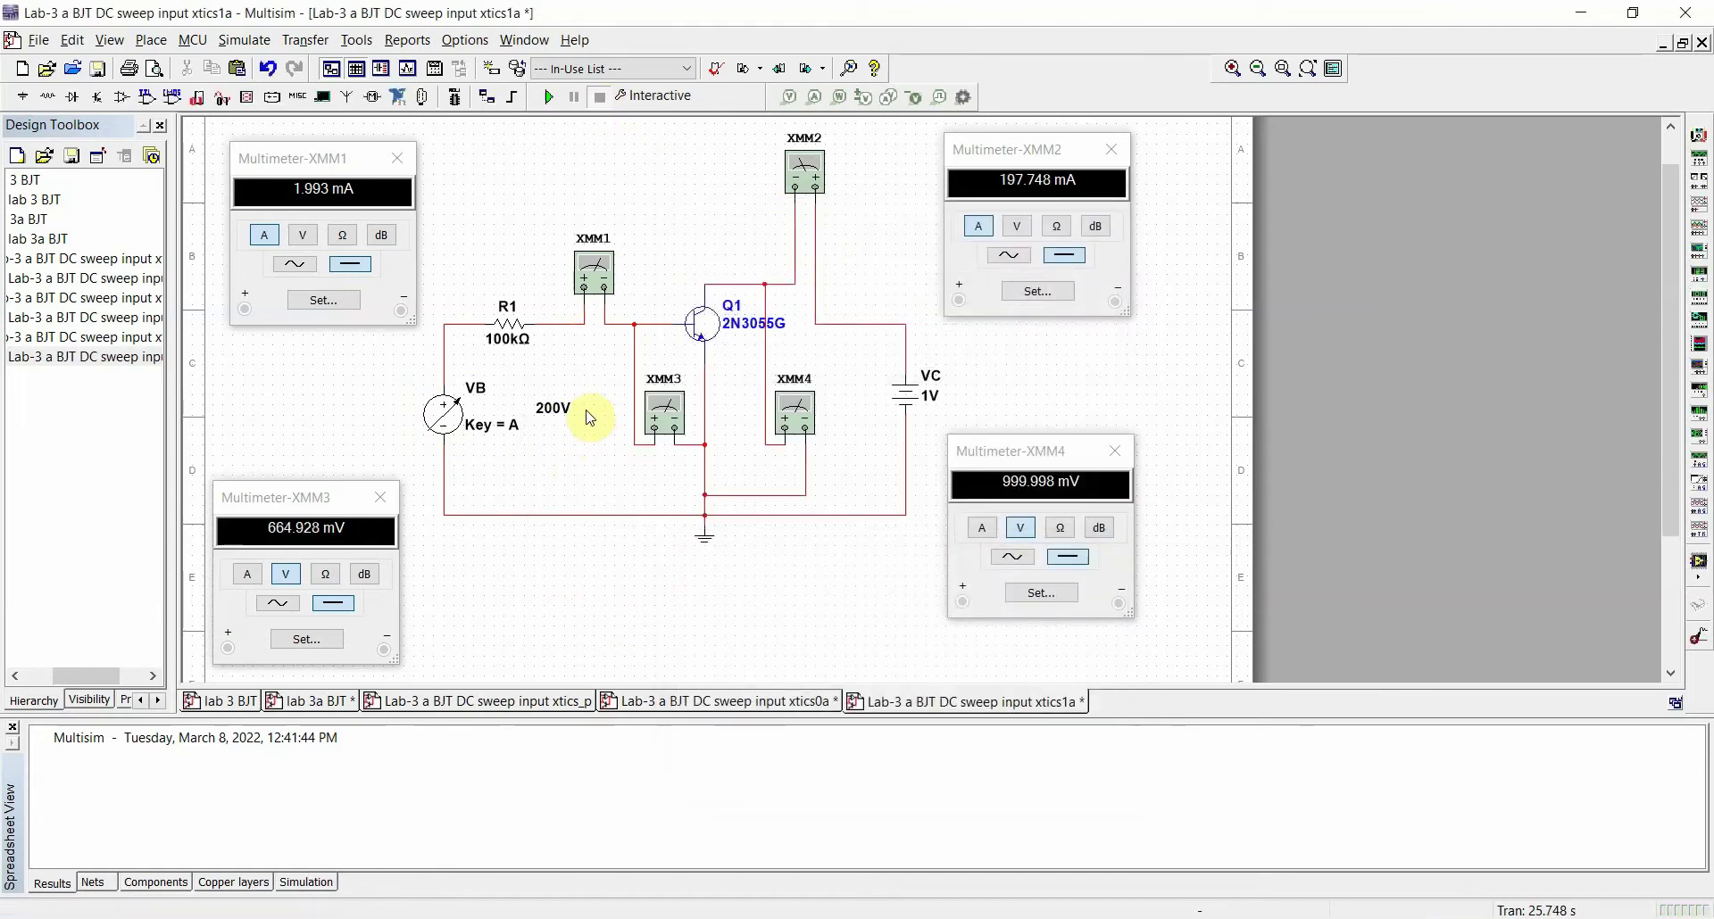
pyautogui.click(548, 96)
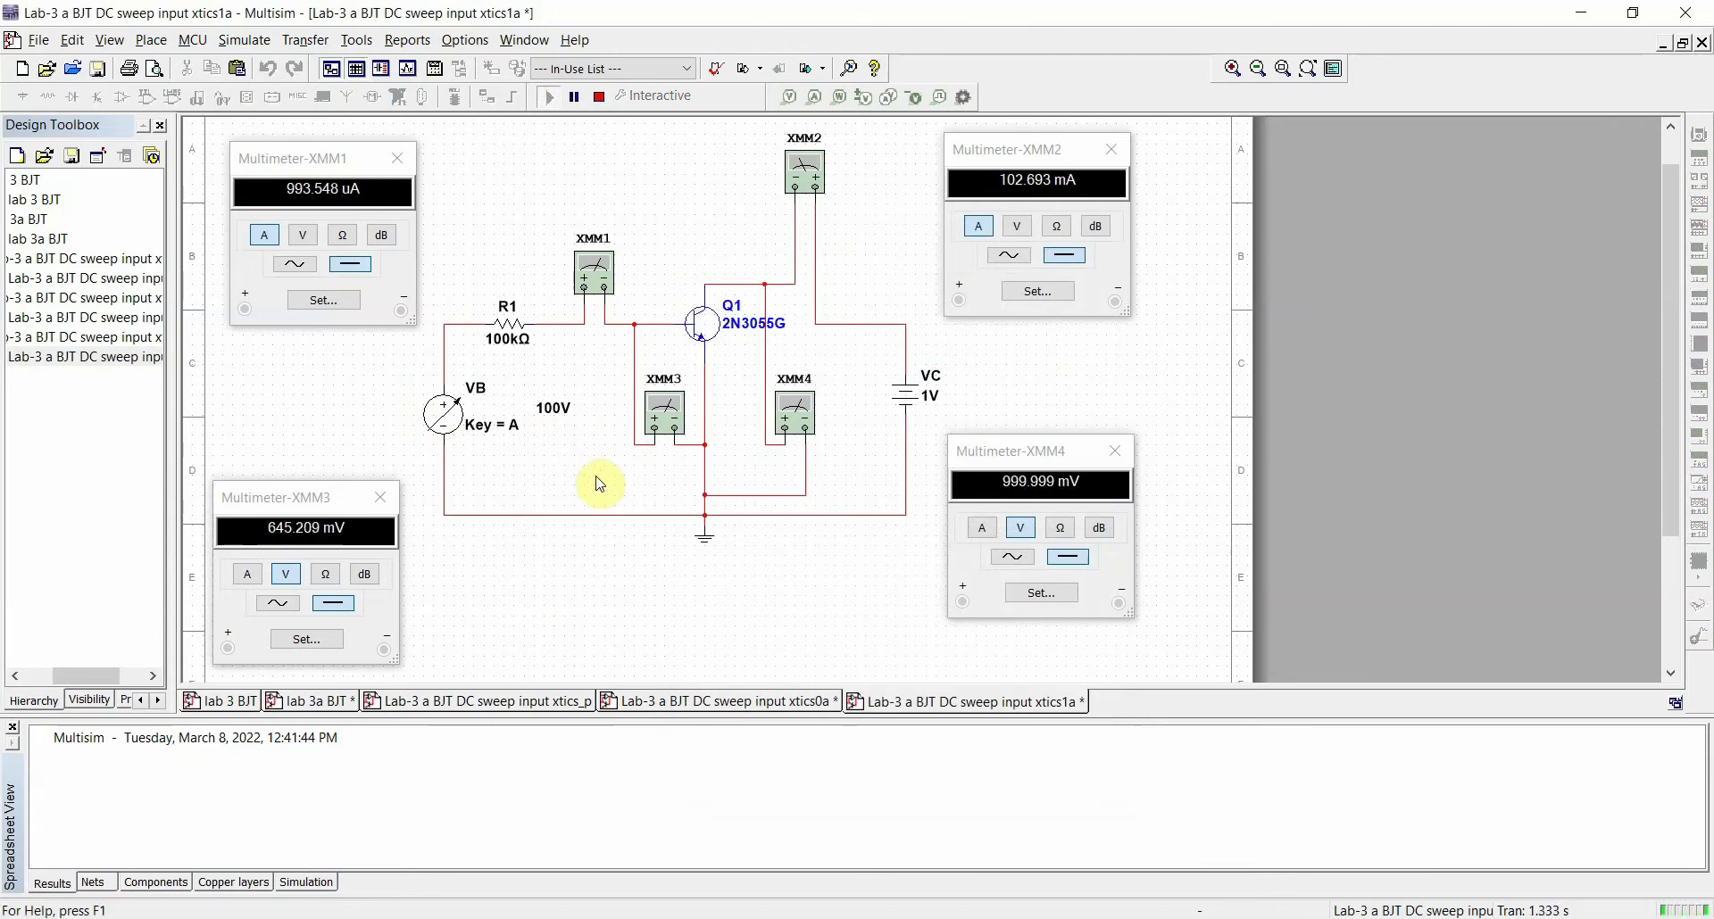
pyautogui.press('a')
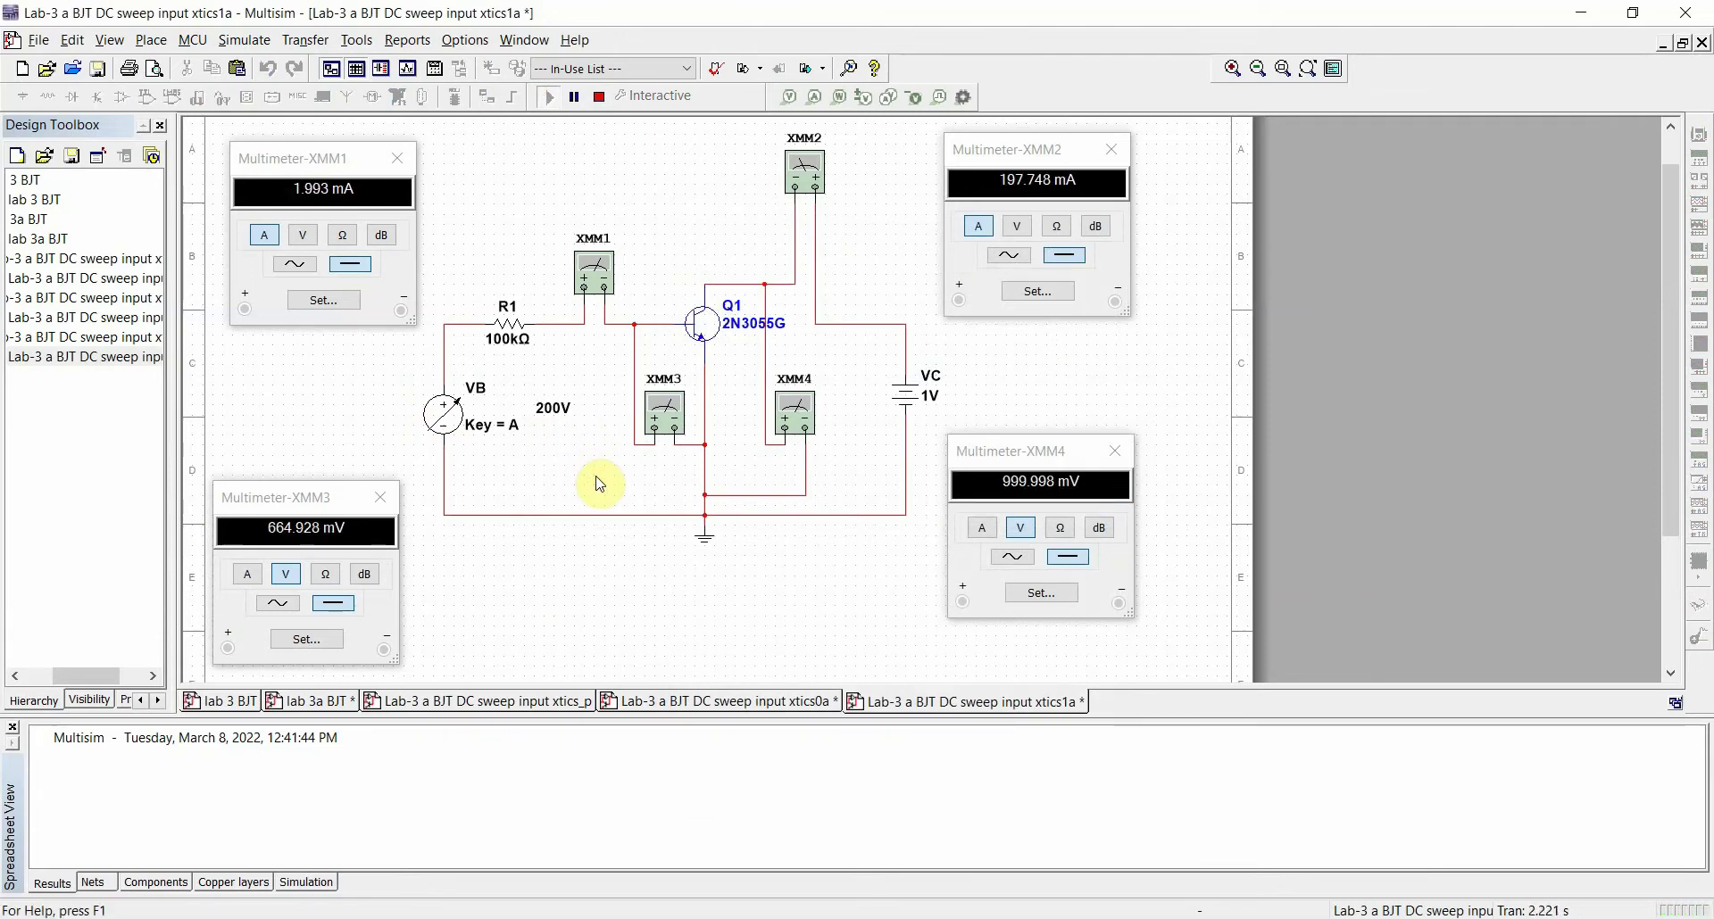
pyautogui.moveTo(545, 430)
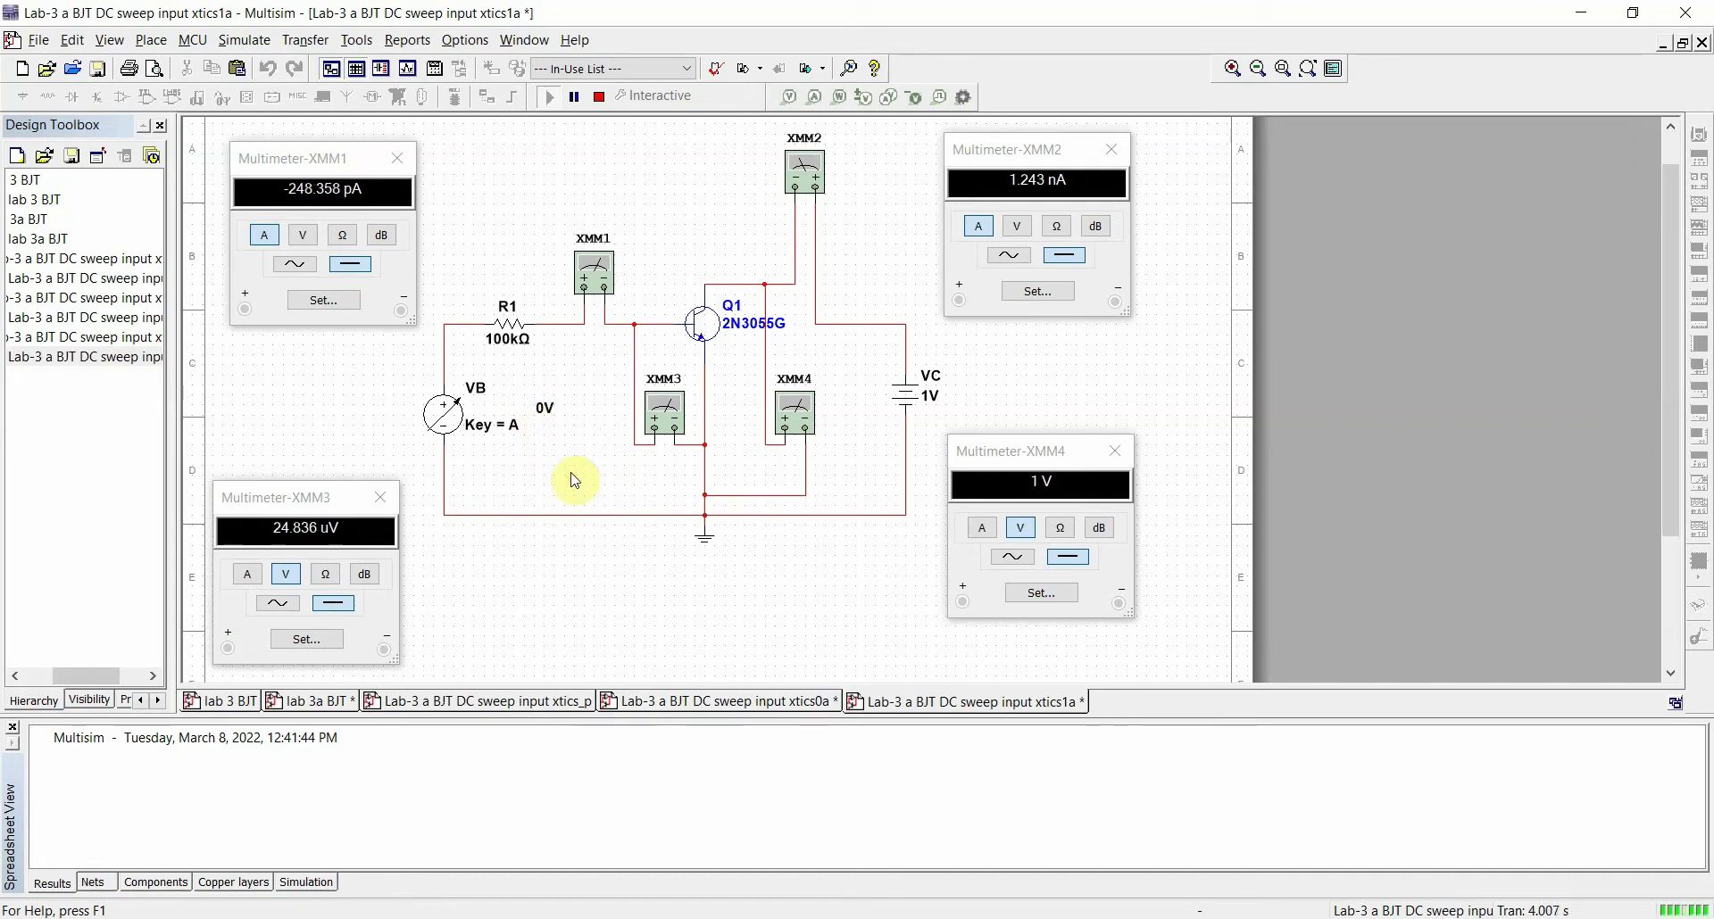
# Stop the simulation and set resistor R1's resistance to 10 kΩ
pyautogui.click(599, 96)
pyautogui.click(502, 327)
pyautogui.doubleClick(502, 326)
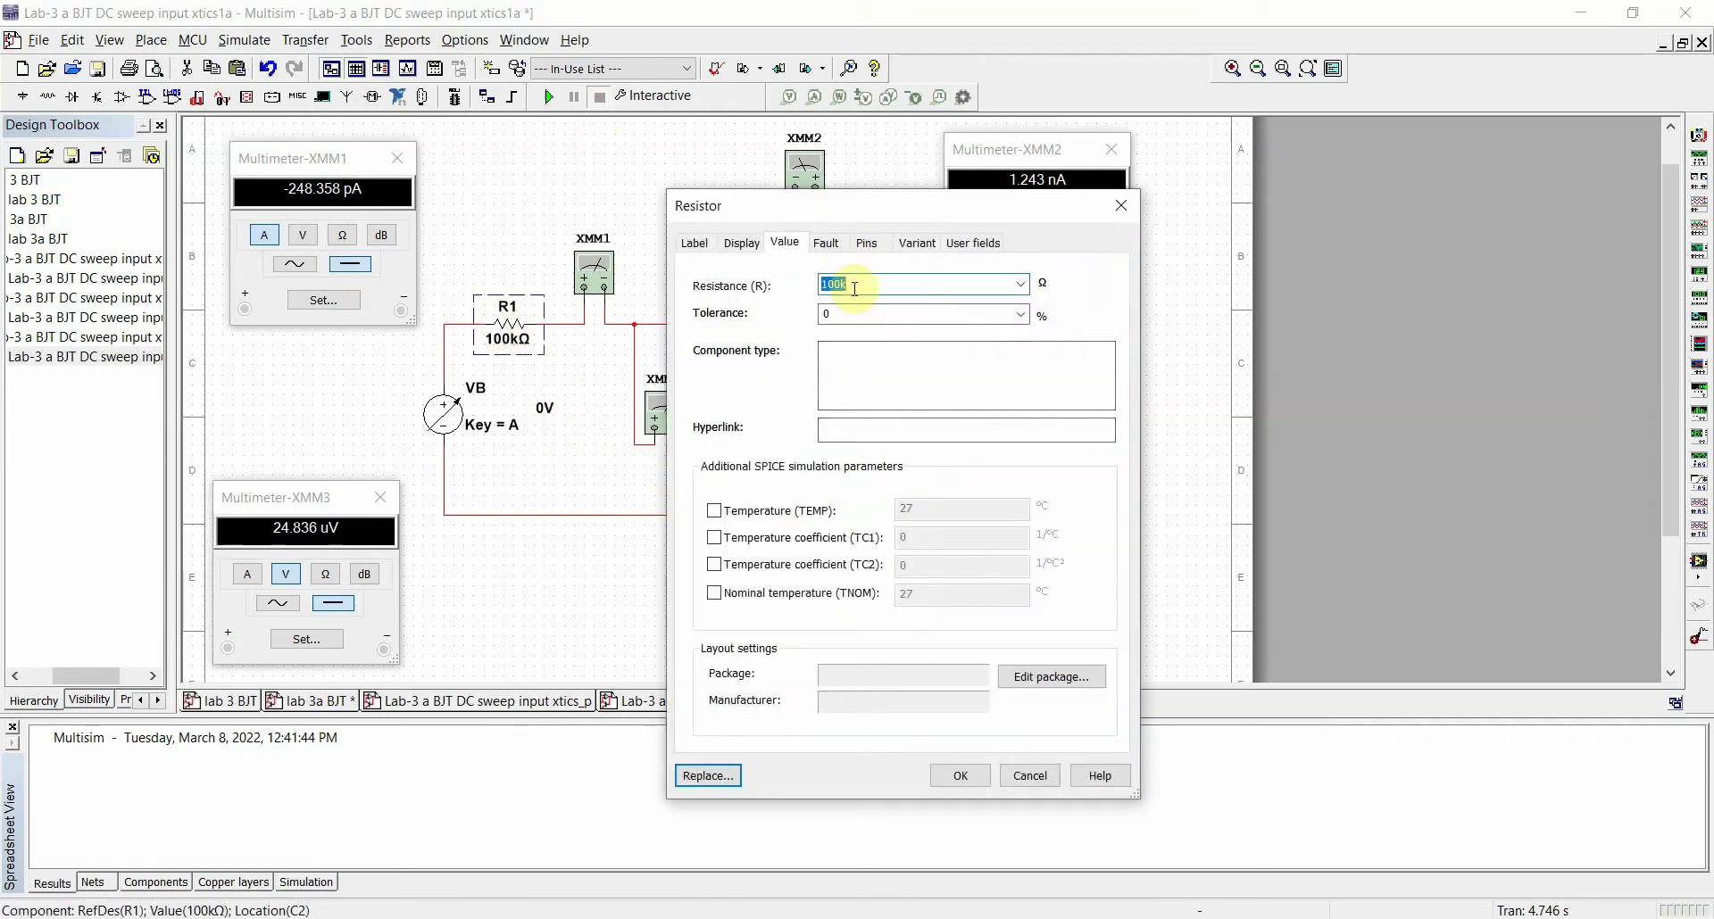
pyautogui.write('10k')
pyautogui.click(961, 775)
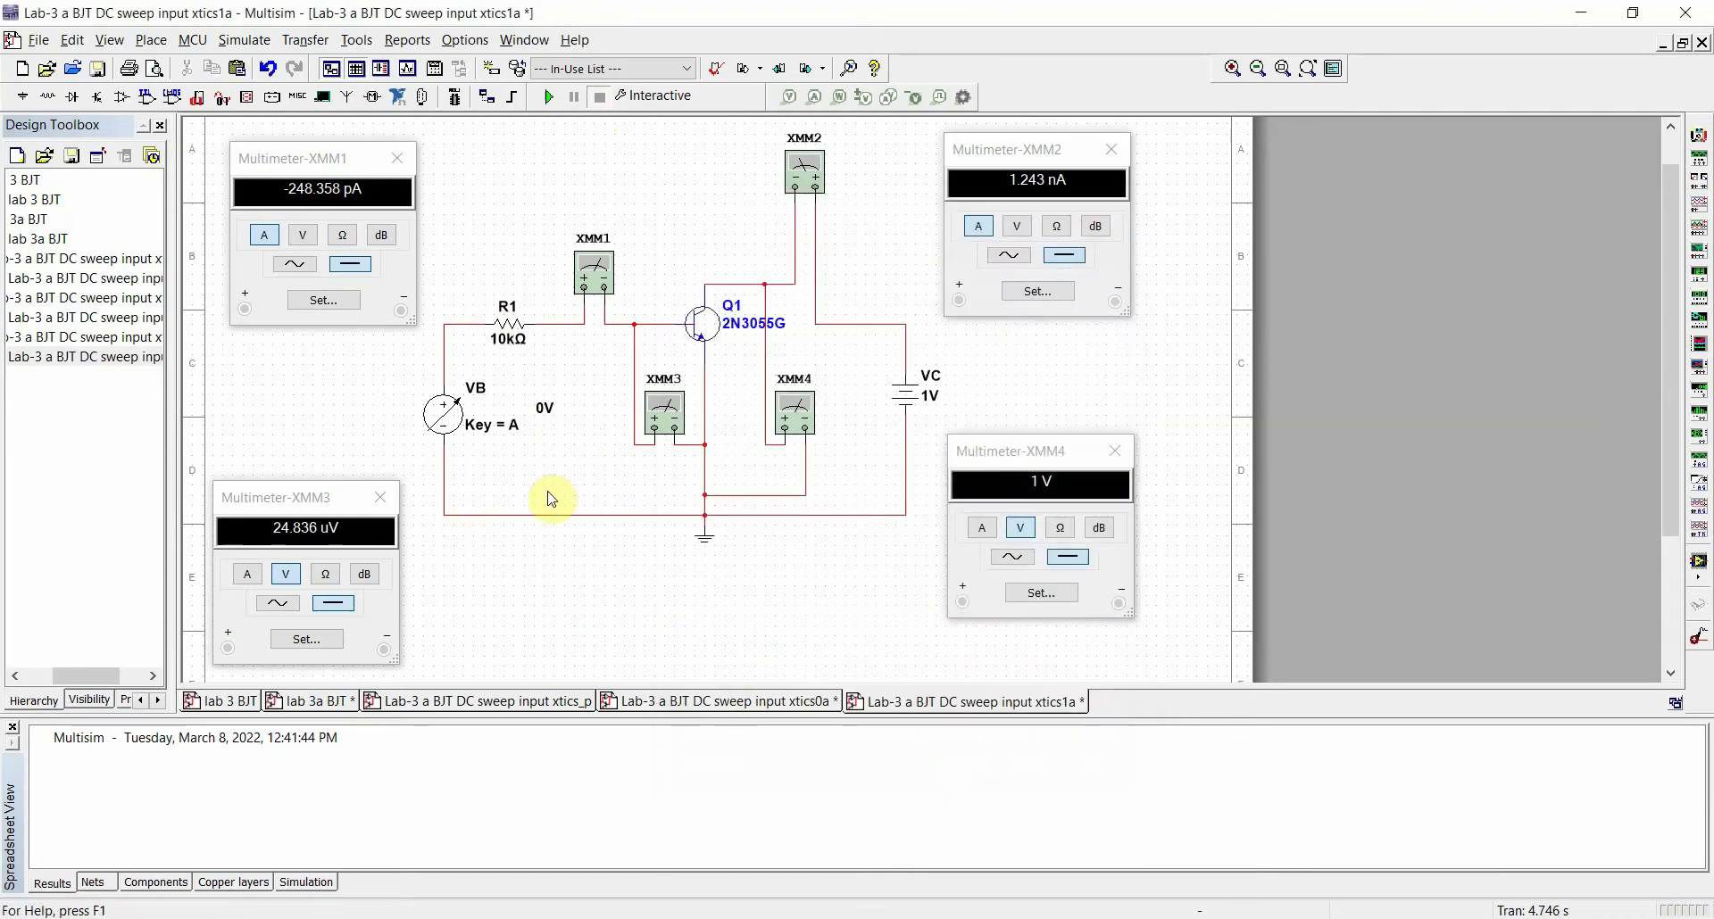
# Switch to the Excel worksheet and review the recorded Vb, Vbe and Ib values in rows 5 to 25
pyautogui.click(794, 917)
pyautogui.moveTo(108, 336); pyautogui.dragTo(165, 756)
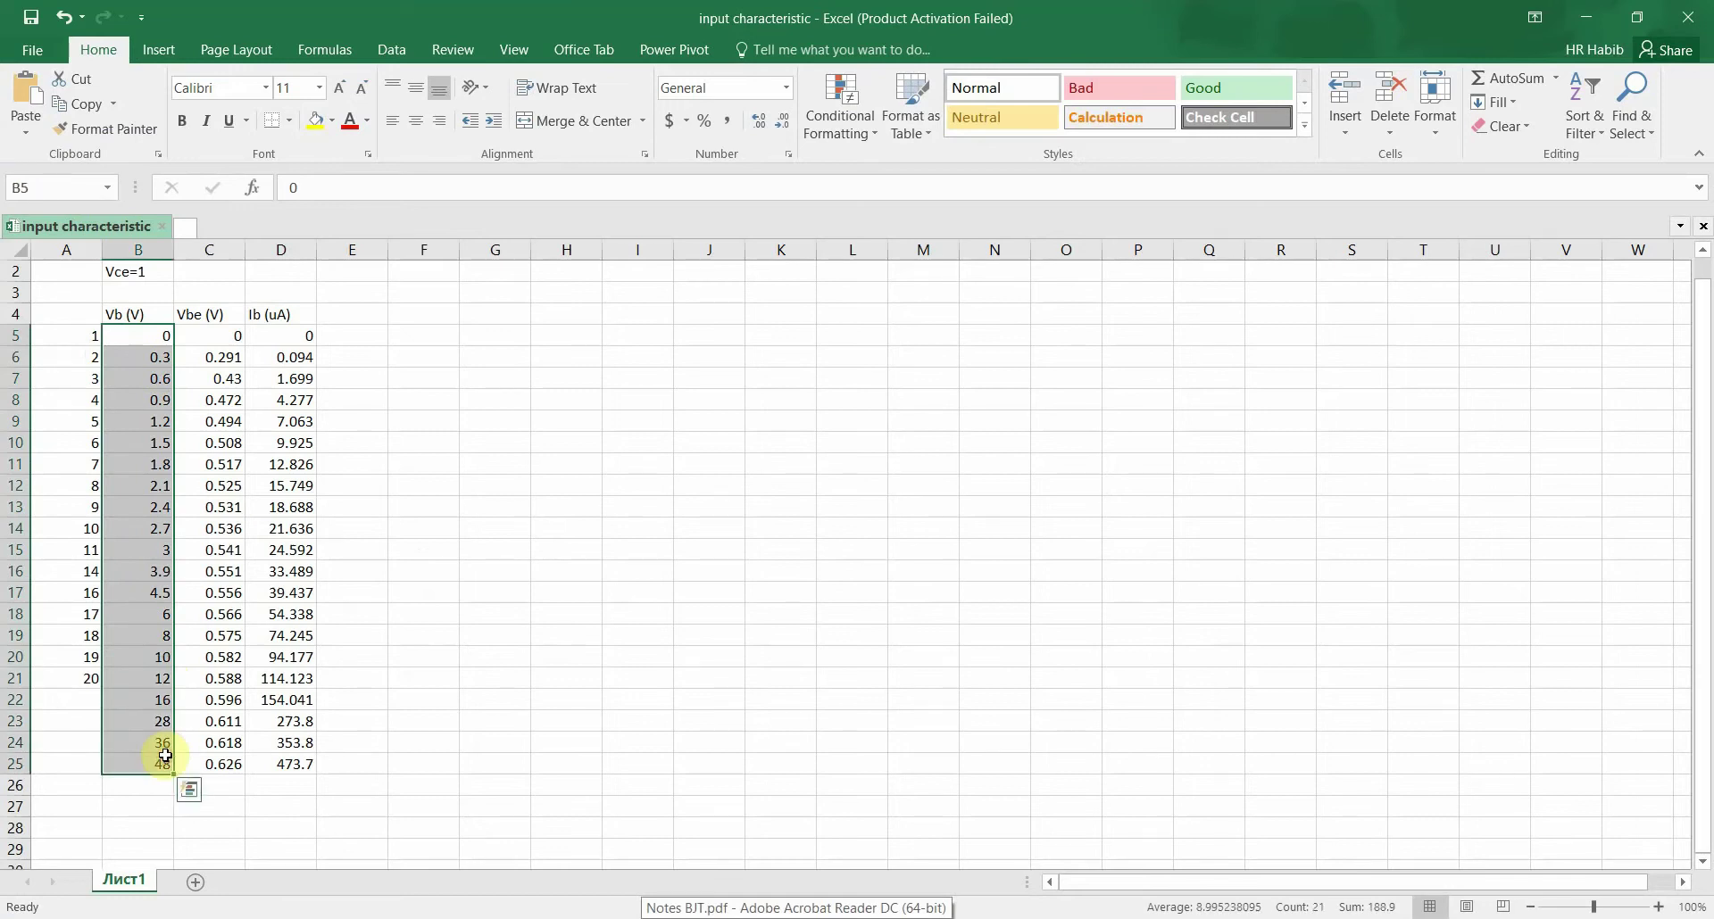
pyautogui.moveTo(201, 332); pyautogui.dragTo(304, 754)
pyautogui.click(209, 785)
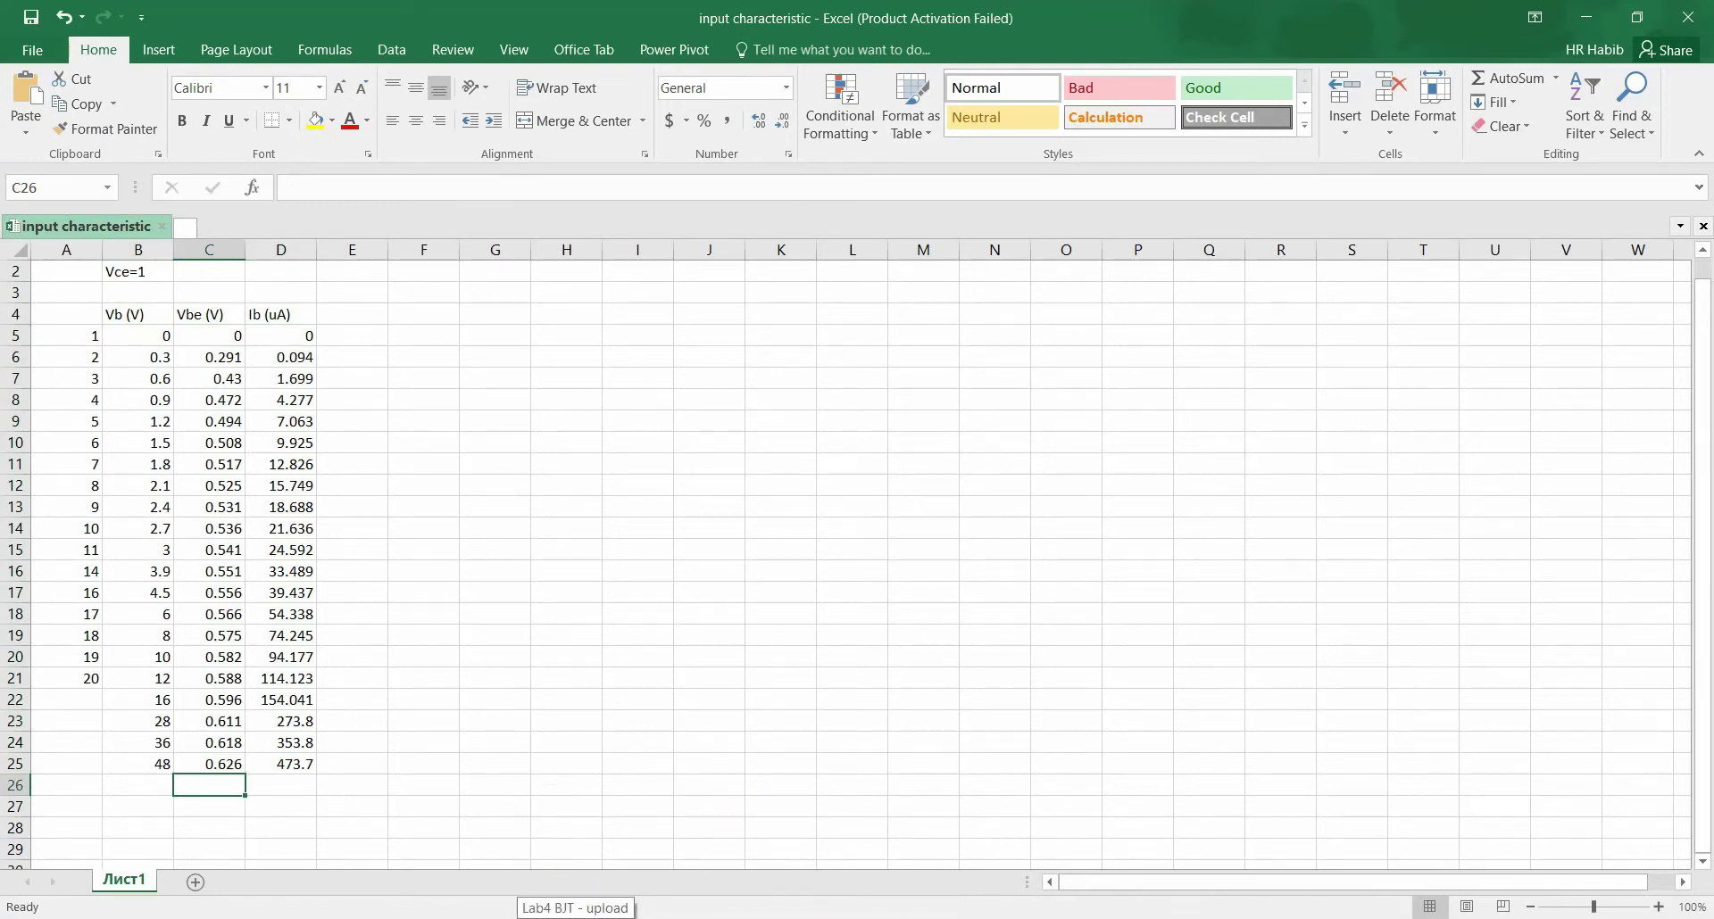
# Run the Multisim simulation with VB at 100 V and enter the XMM3 reading 0.725 as Vbe in cell C26 of the Excel worksheet
pyautogui.hotkey('alt', 'Tab')
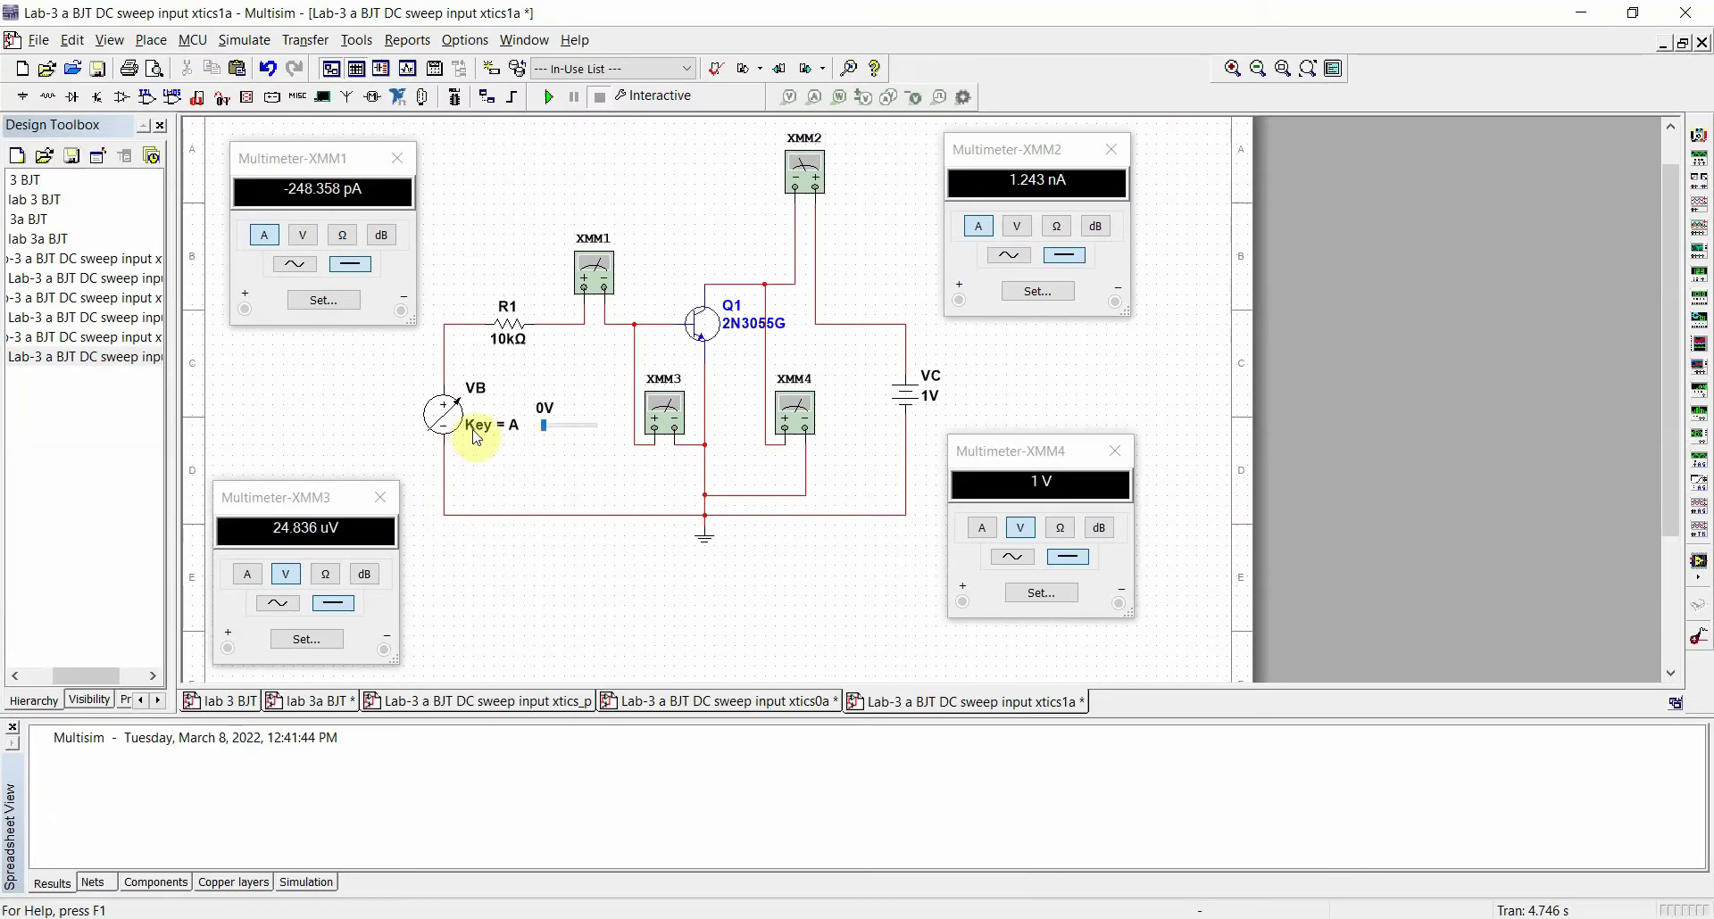
pyautogui.click(552, 99)
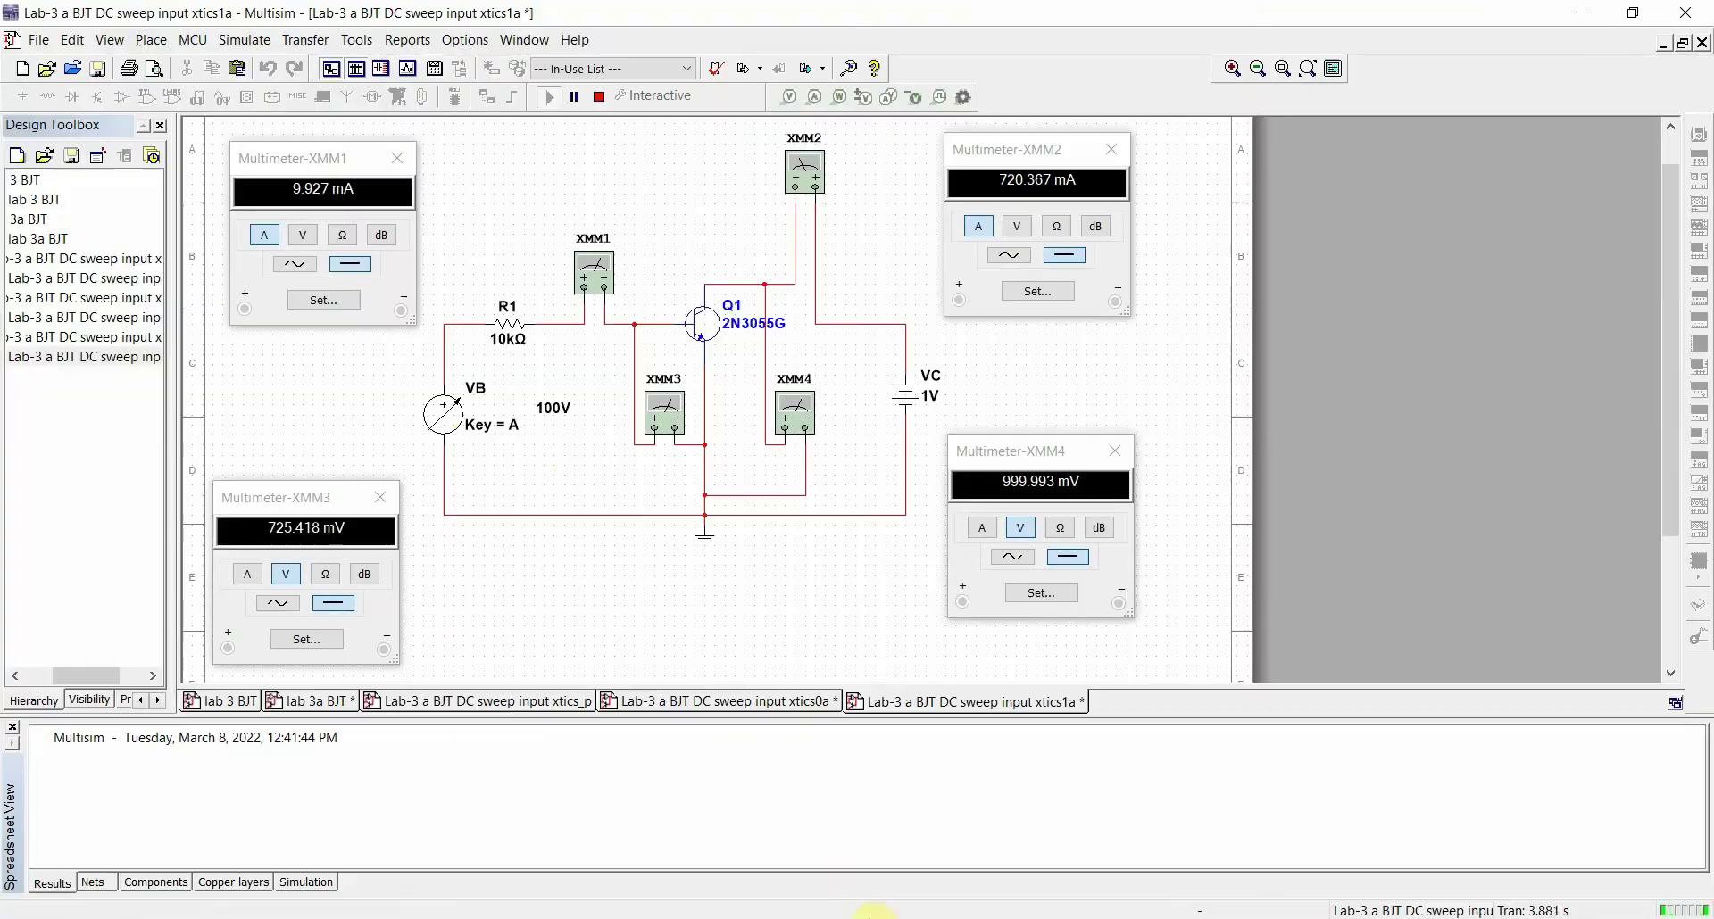
pyautogui.hotkey('alt', 'Tab')
pyautogui.click(153, 784)
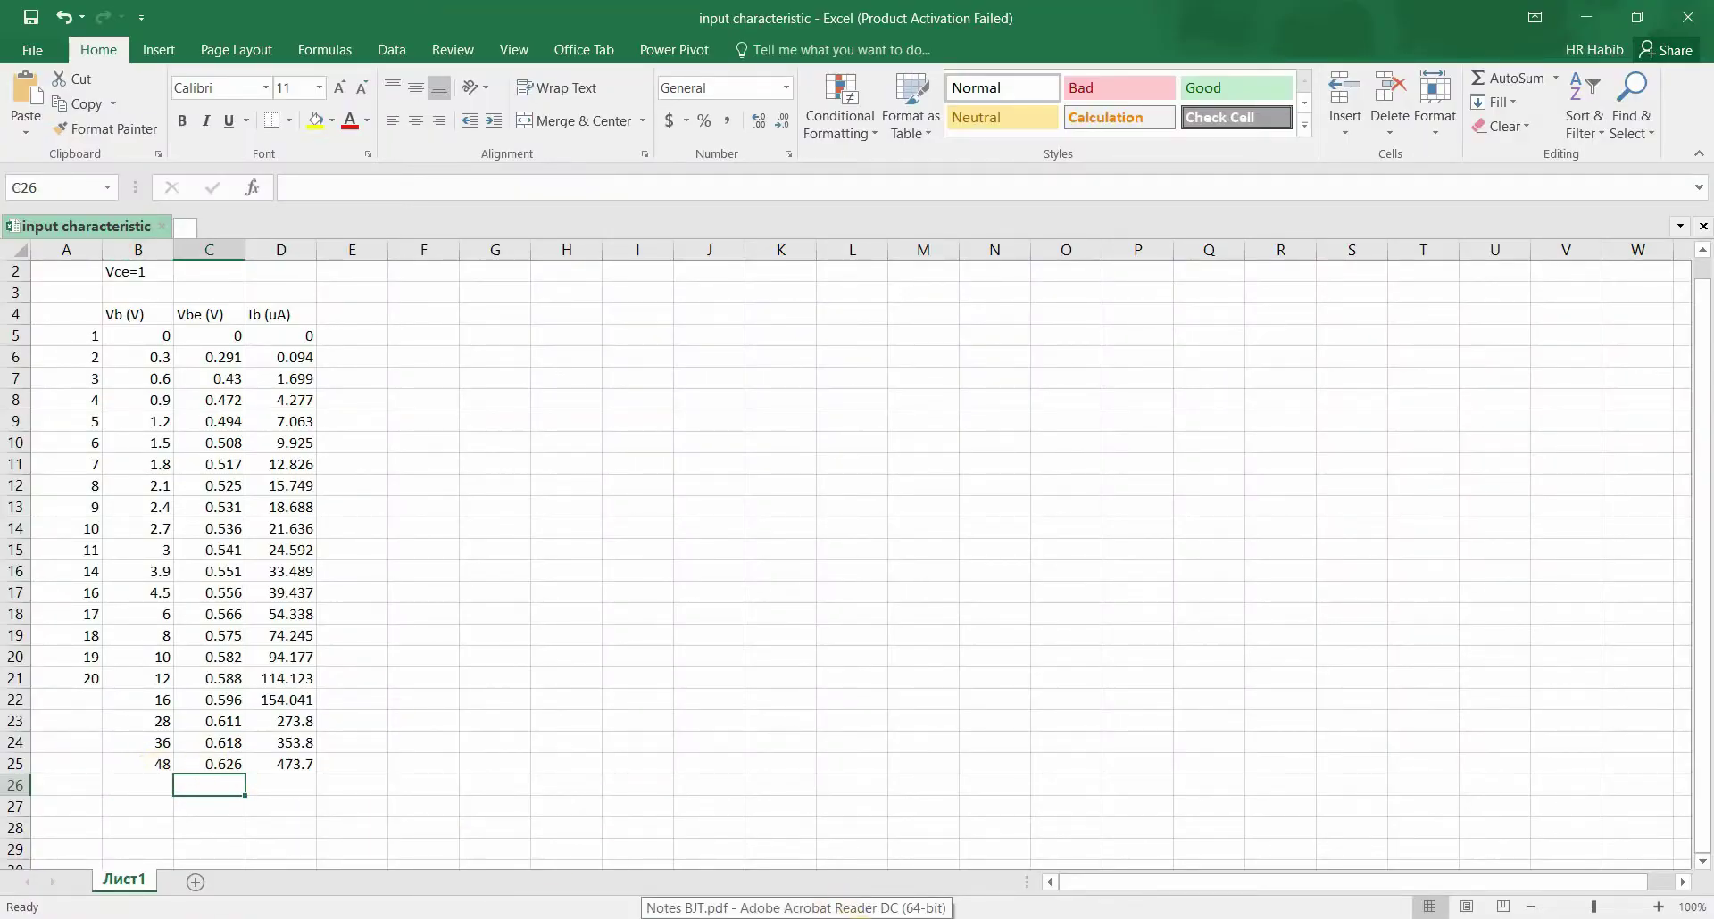
pyautogui.hotkey('alt', 'Tab')
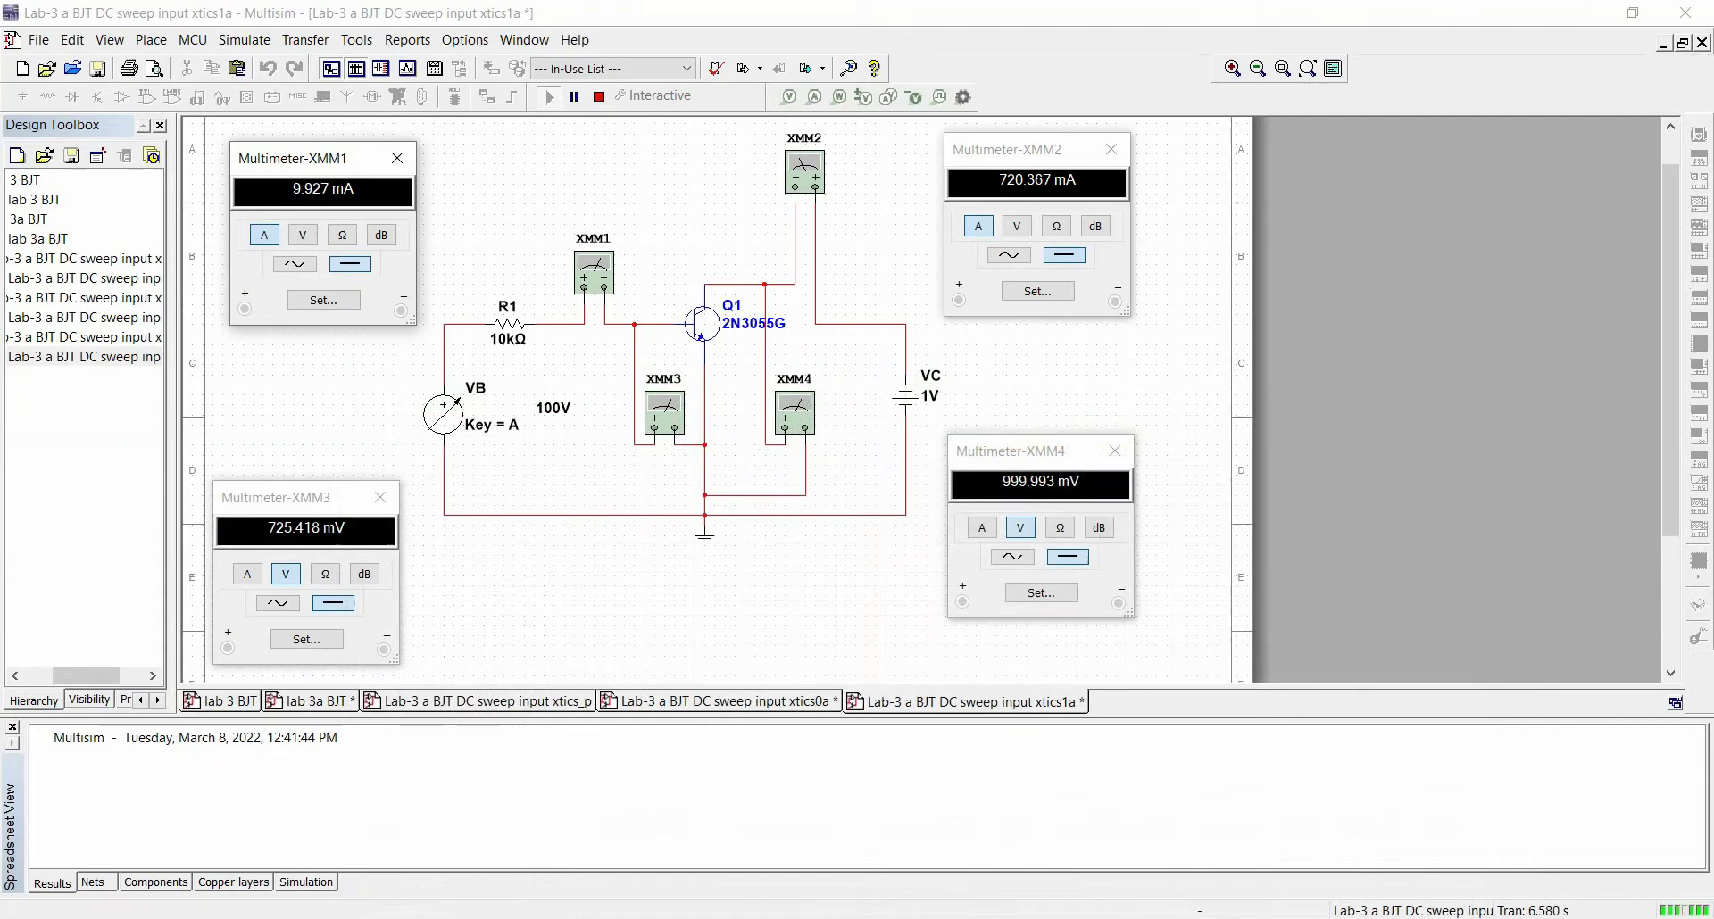
pyautogui.hotkey('alt', 'Tab')
pyautogui.click(230, 787)
pyautogui.write('0.725')
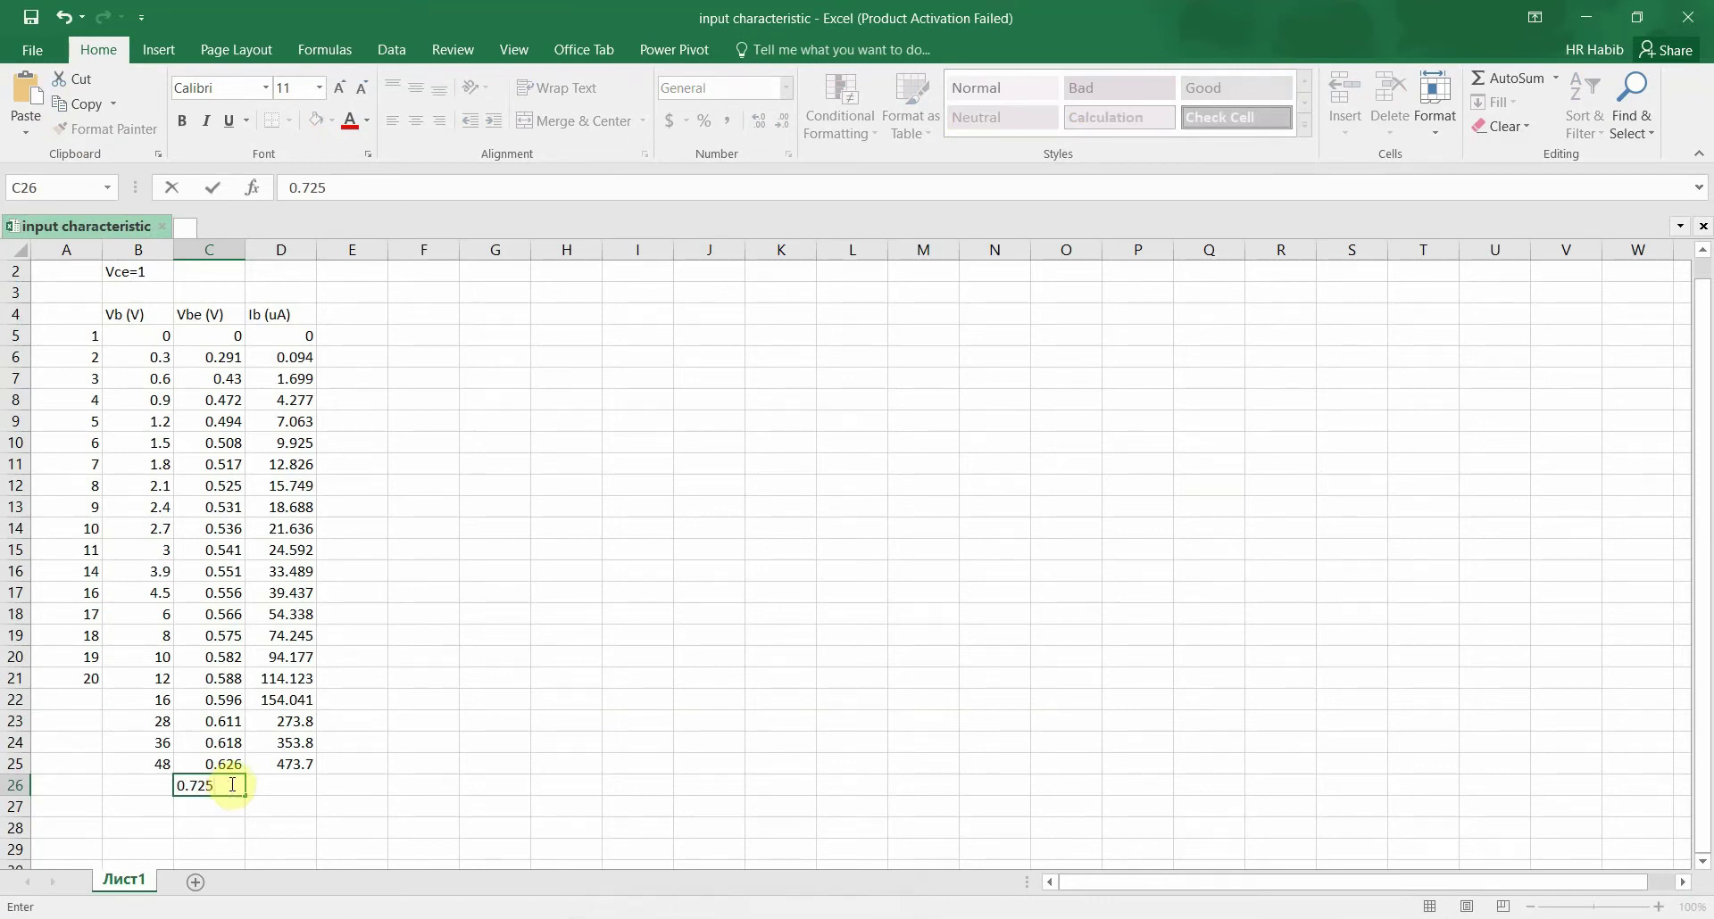
# Switch to Multisim and examine source VB's maximum, minimum and increment settings without changing them
pyautogui.hotkey('alt', 'Tab')
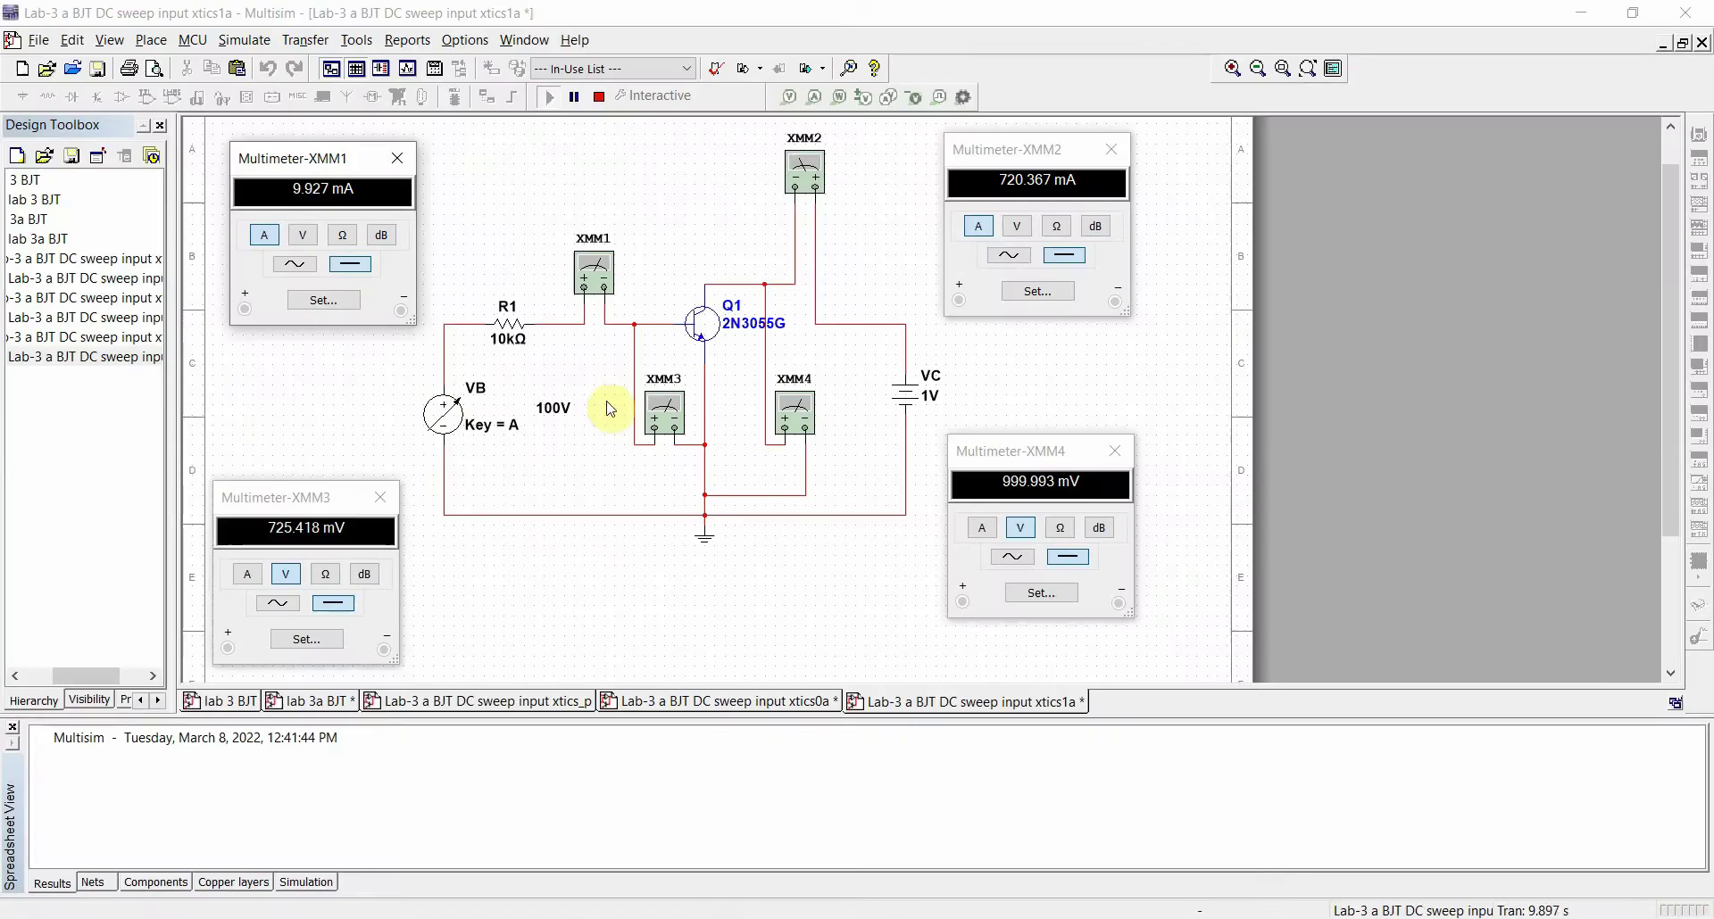
pyautogui.doubleClick(438, 412)
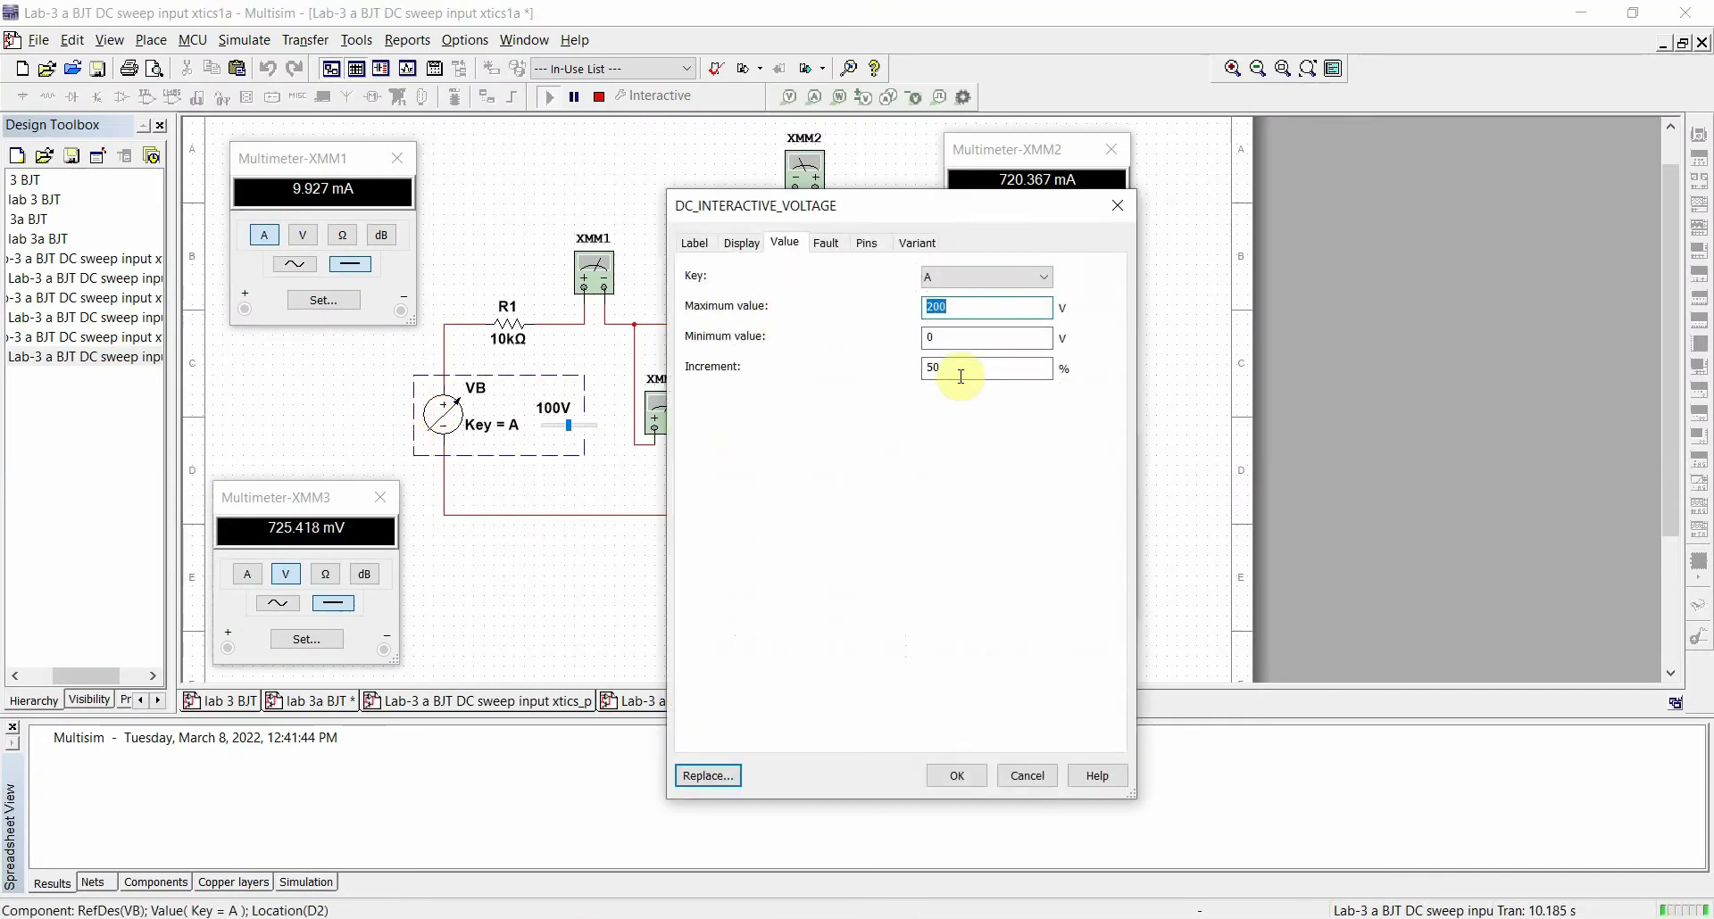
pyautogui.click(1027, 776)
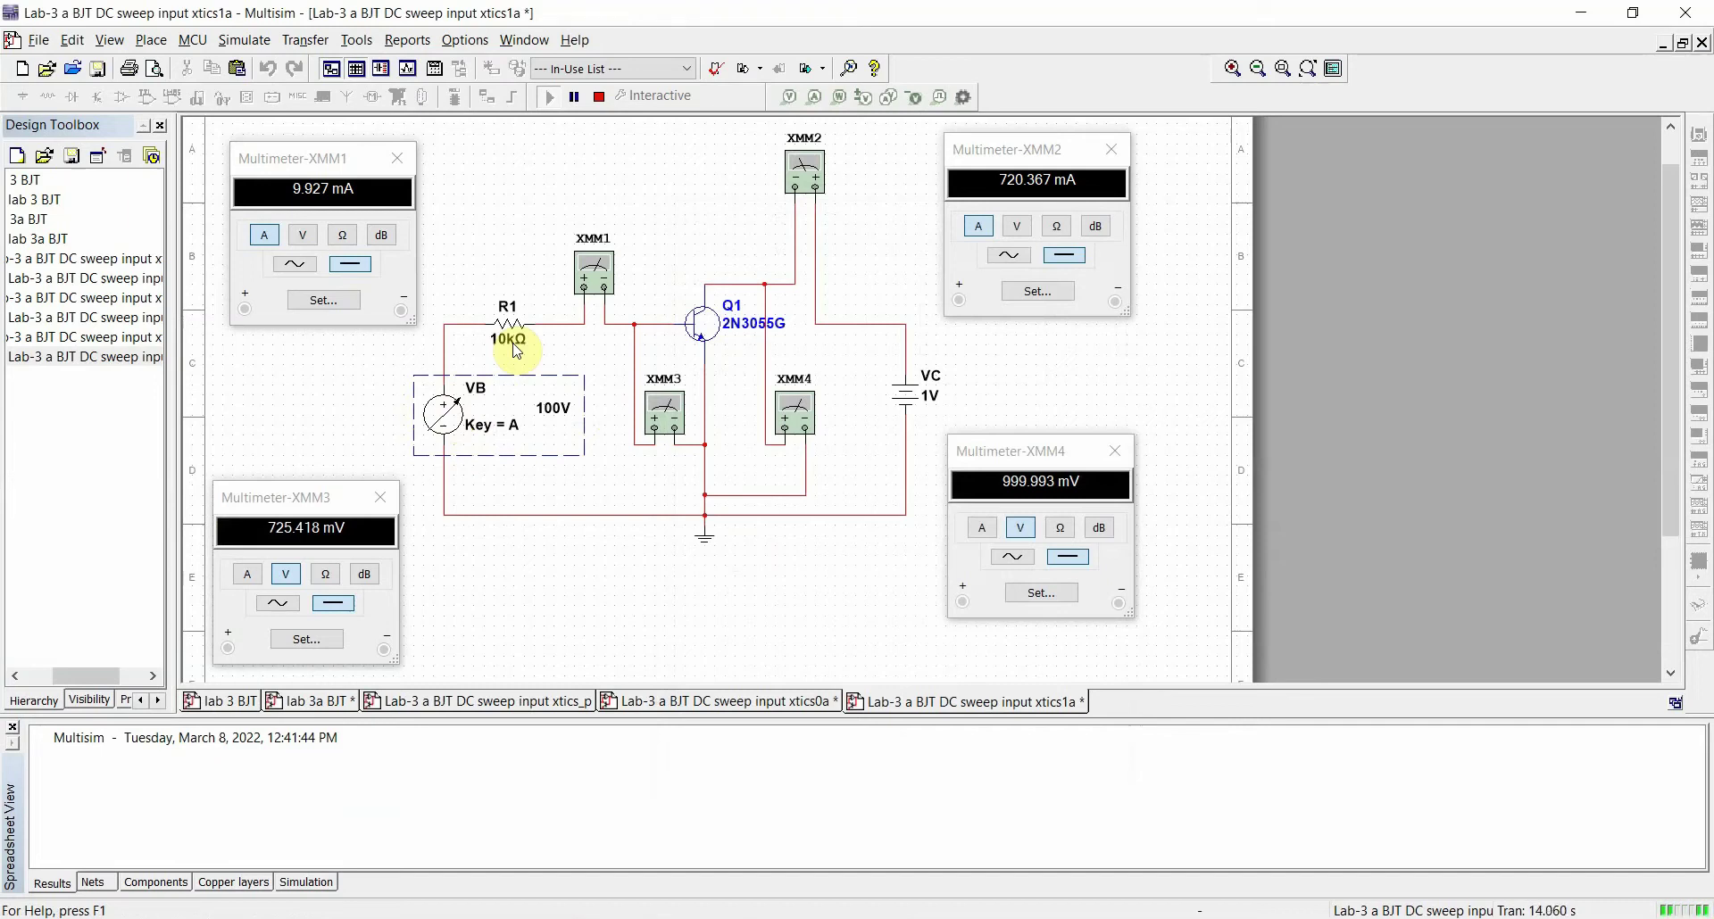
pyautogui.doubleClick(440, 411)
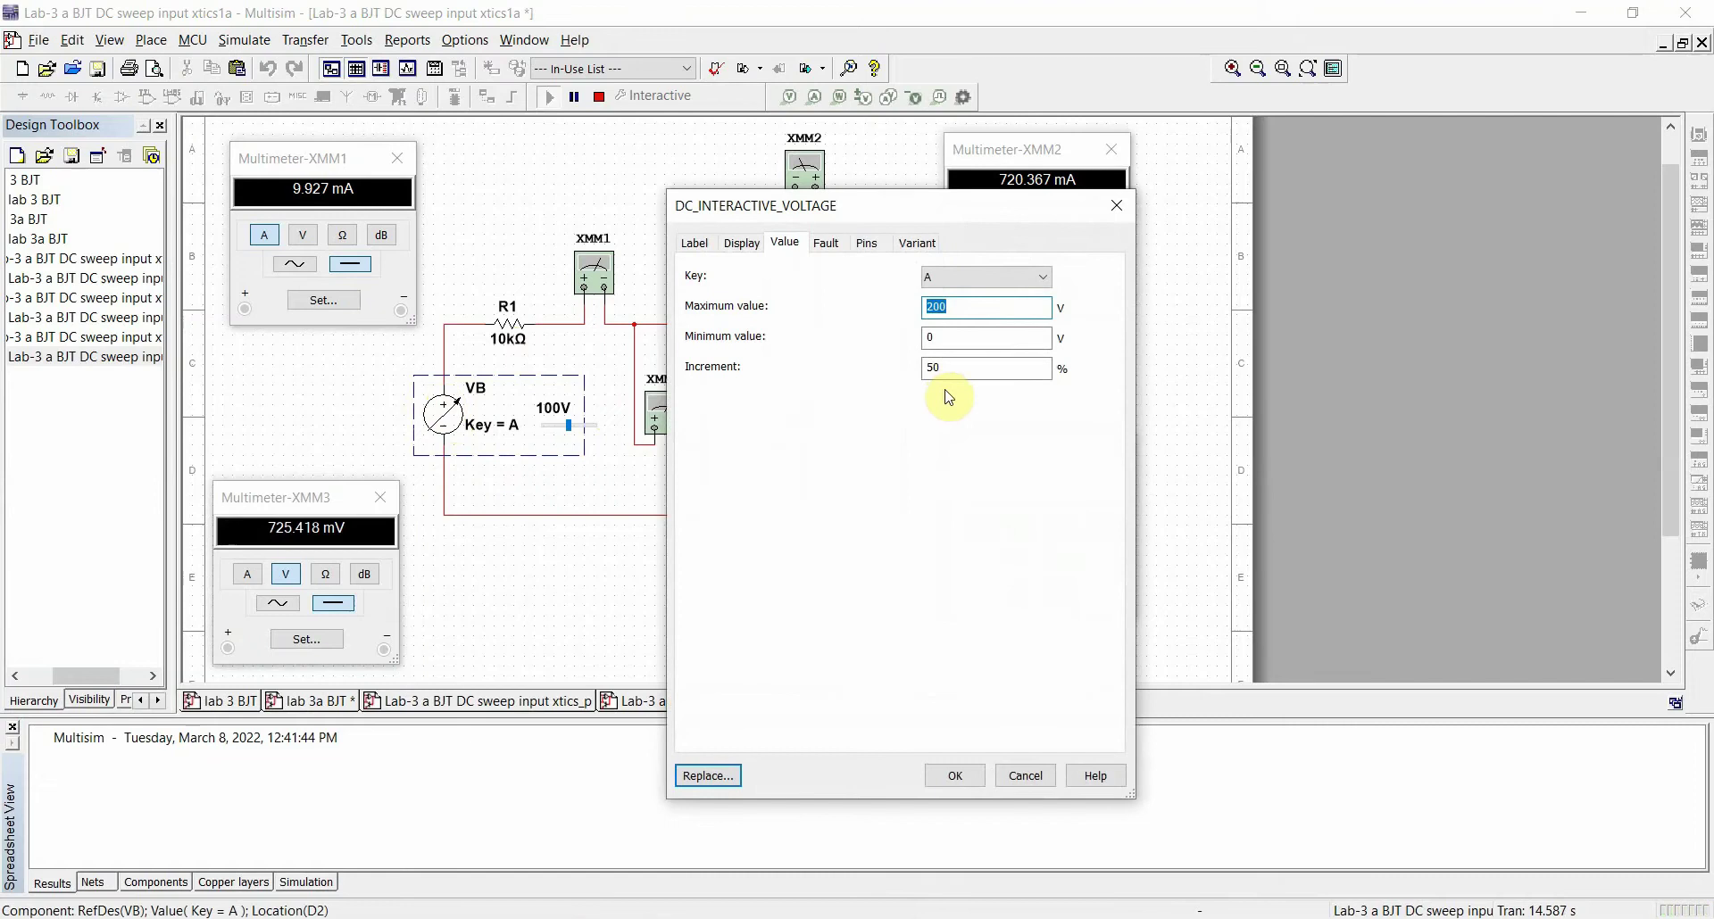
pyautogui.click(1024, 776)
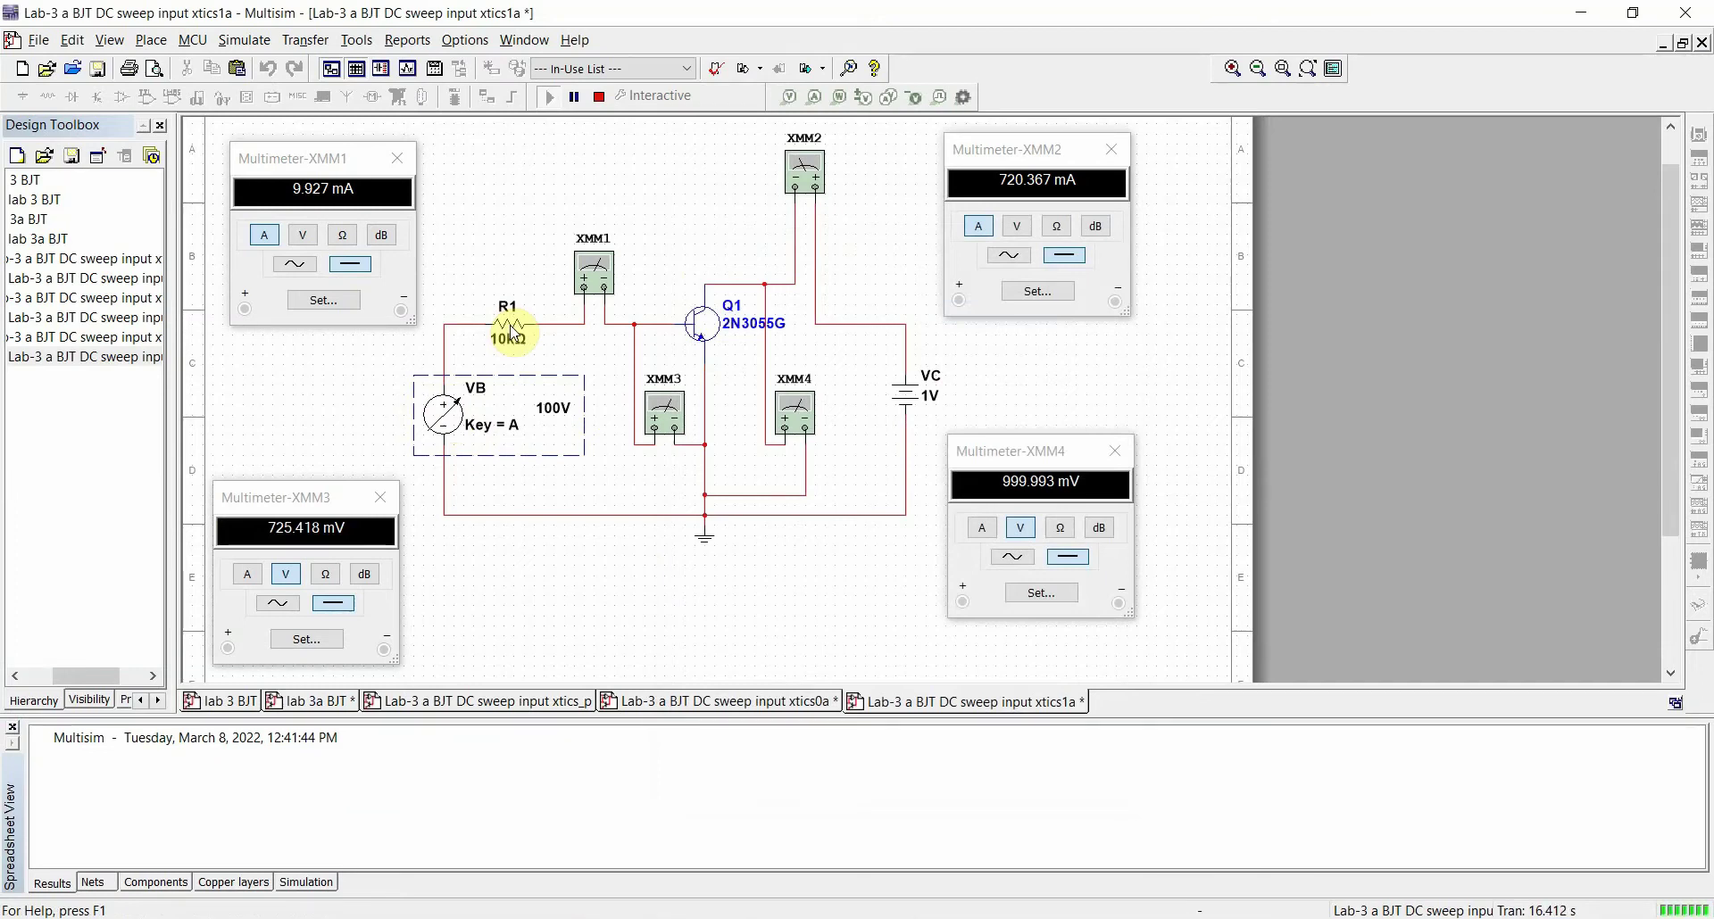
pyautogui.click(529, 565)
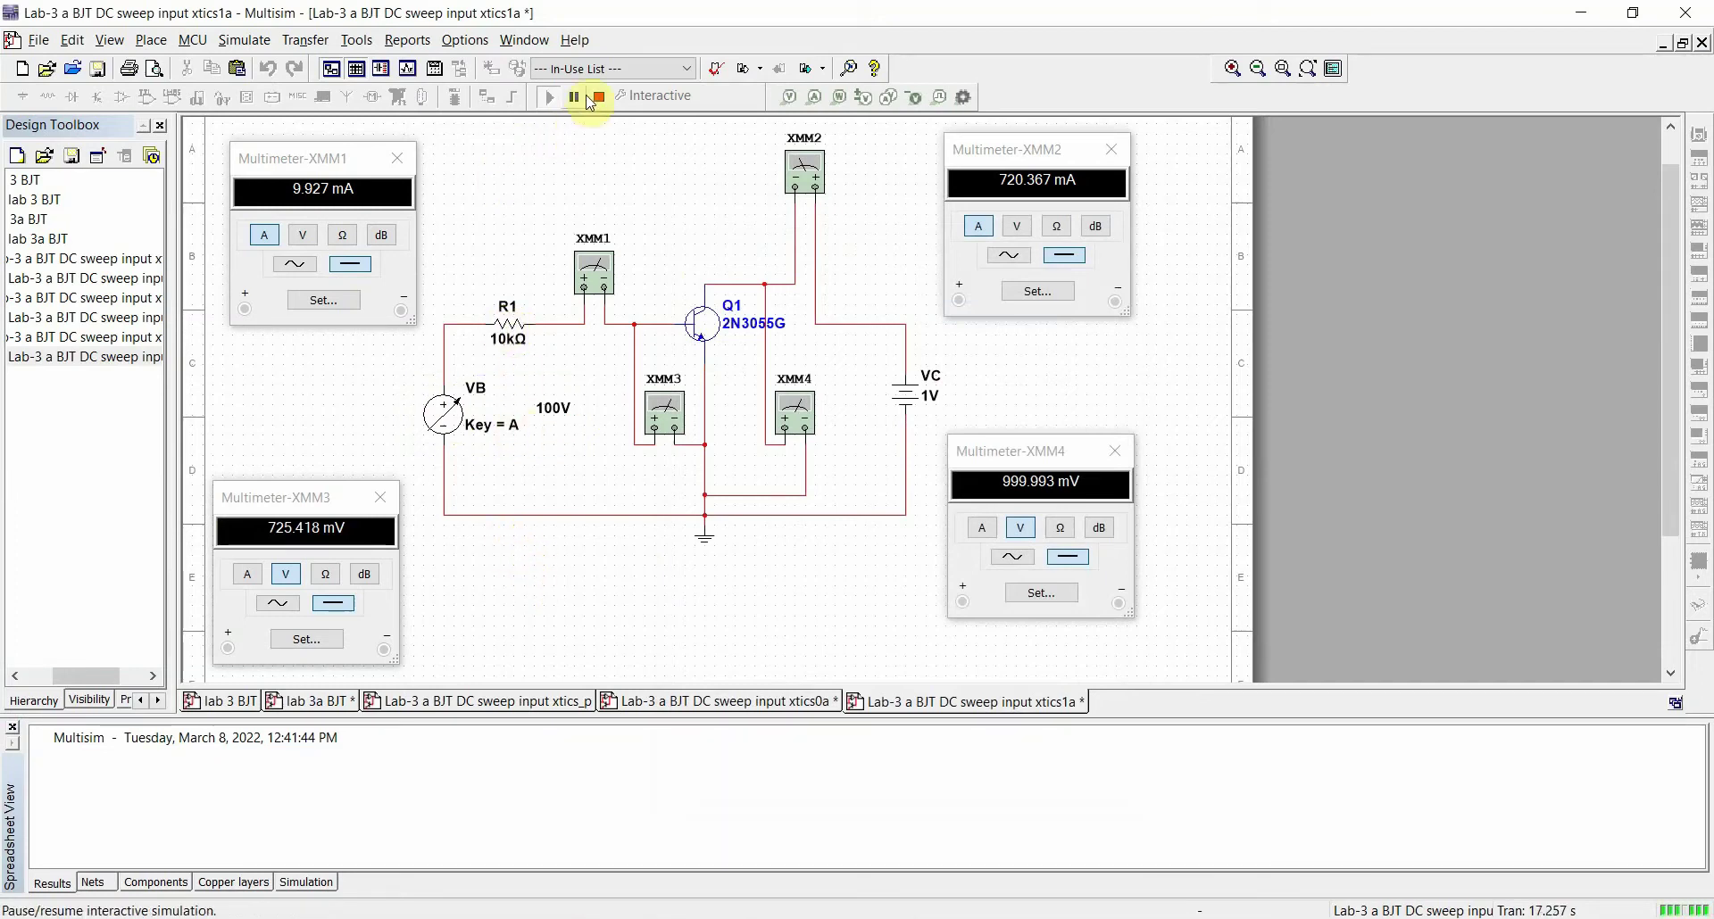
pyautogui.moveTo(576, 419)
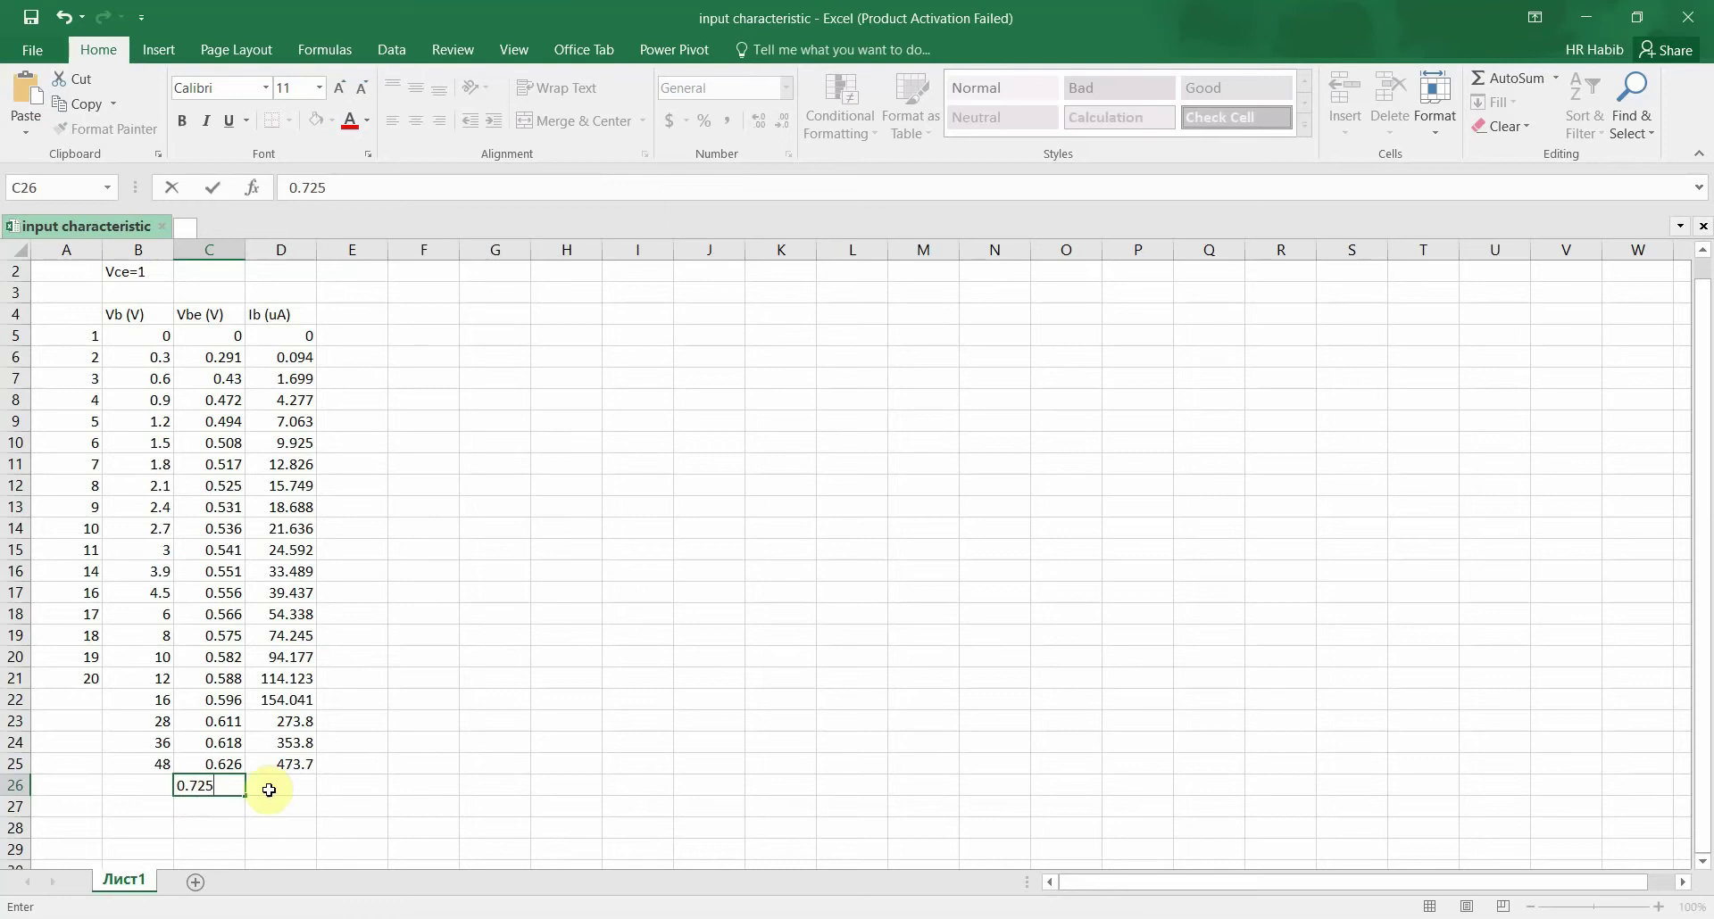
# Read multimeter XMM1 in Multisim, record 9927 as Ib in microamps in cell D26 of the Excel worksheet, and save the workbook
pyautogui.click(216, 787)
pyautogui.click(287, 788)
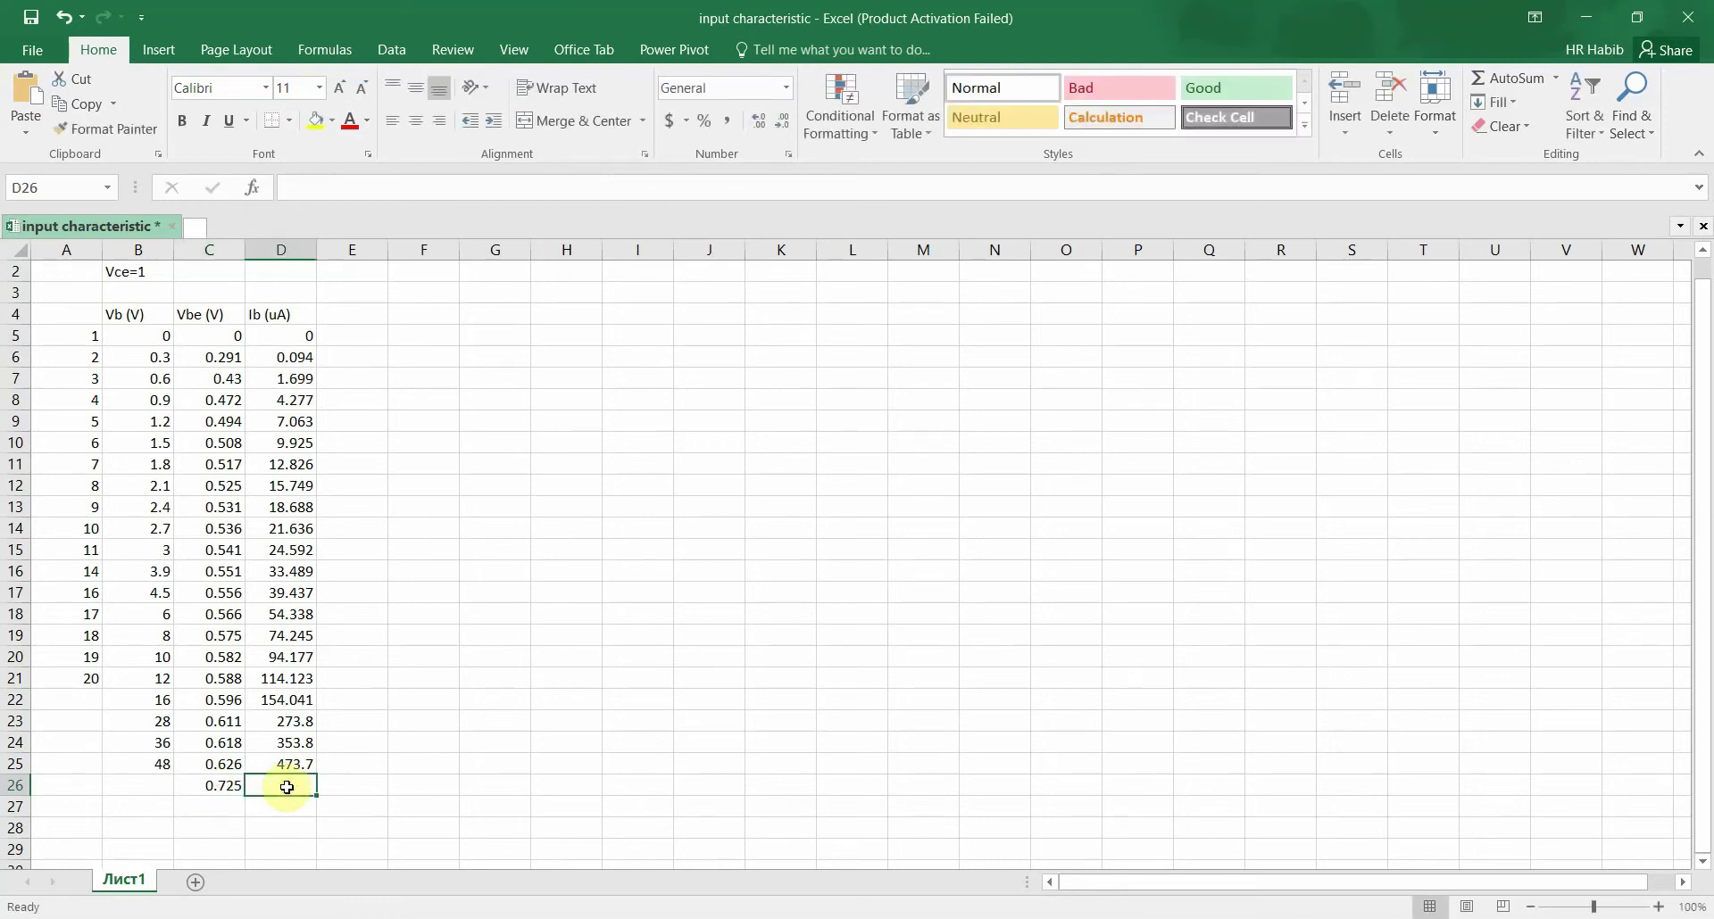
pyautogui.click(746, 915)
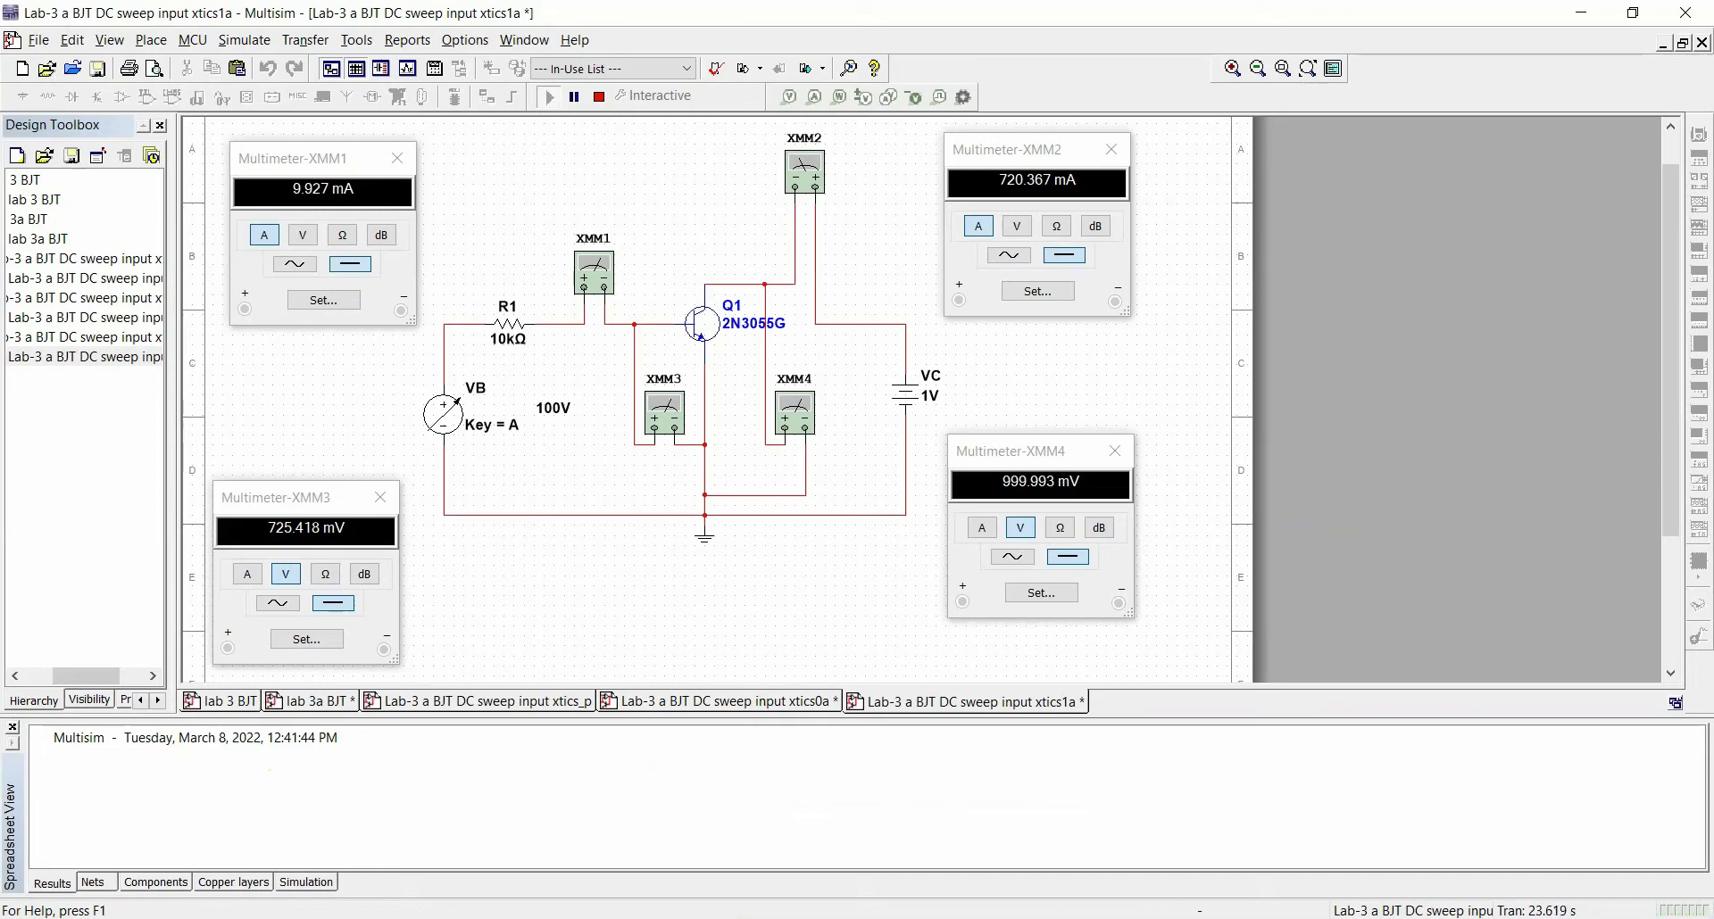
pyautogui.hotkey('alt', 'Tab')
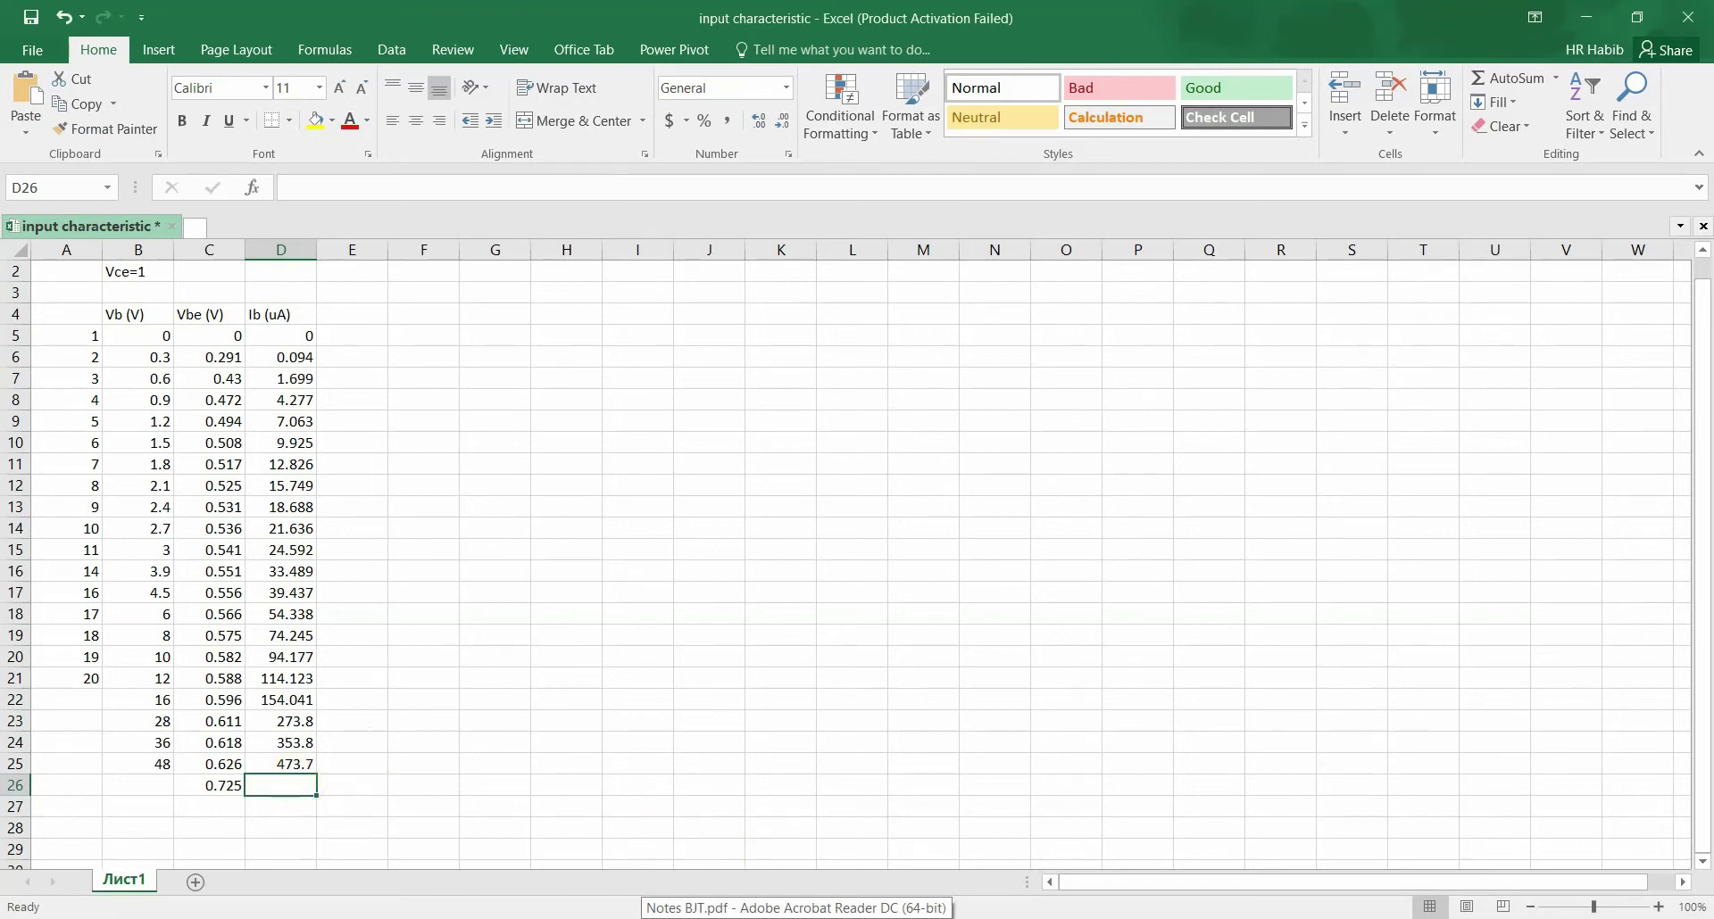
pyautogui.hotkey('alt', 'Tab')
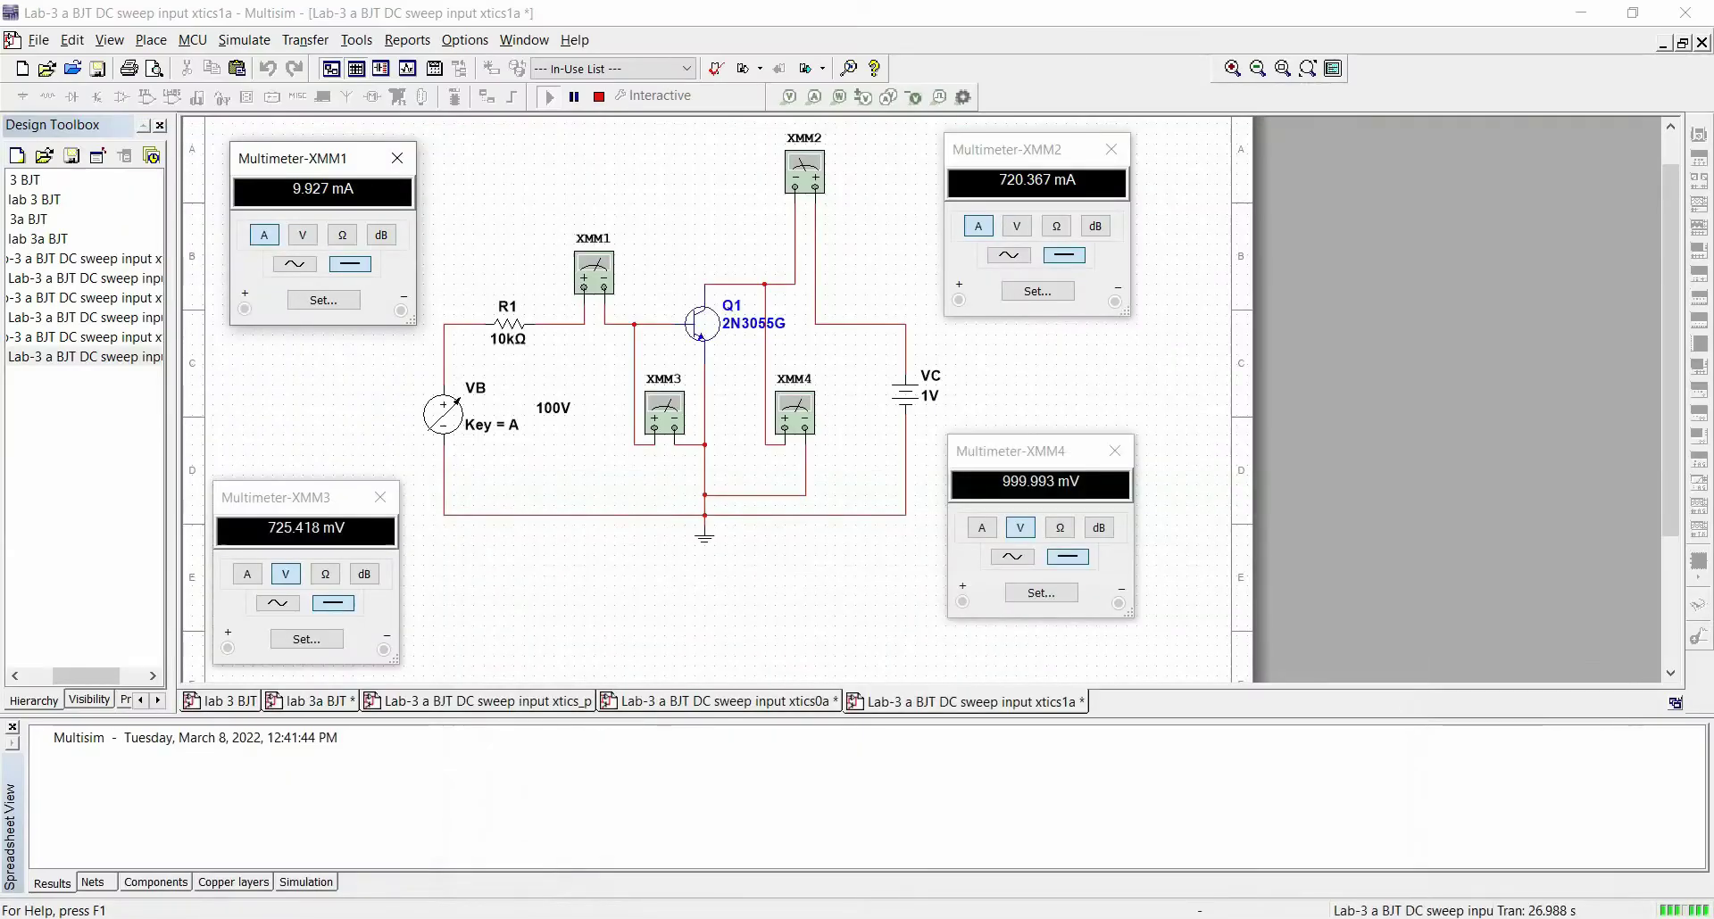
pyautogui.hotkey('alt', 'Tab')
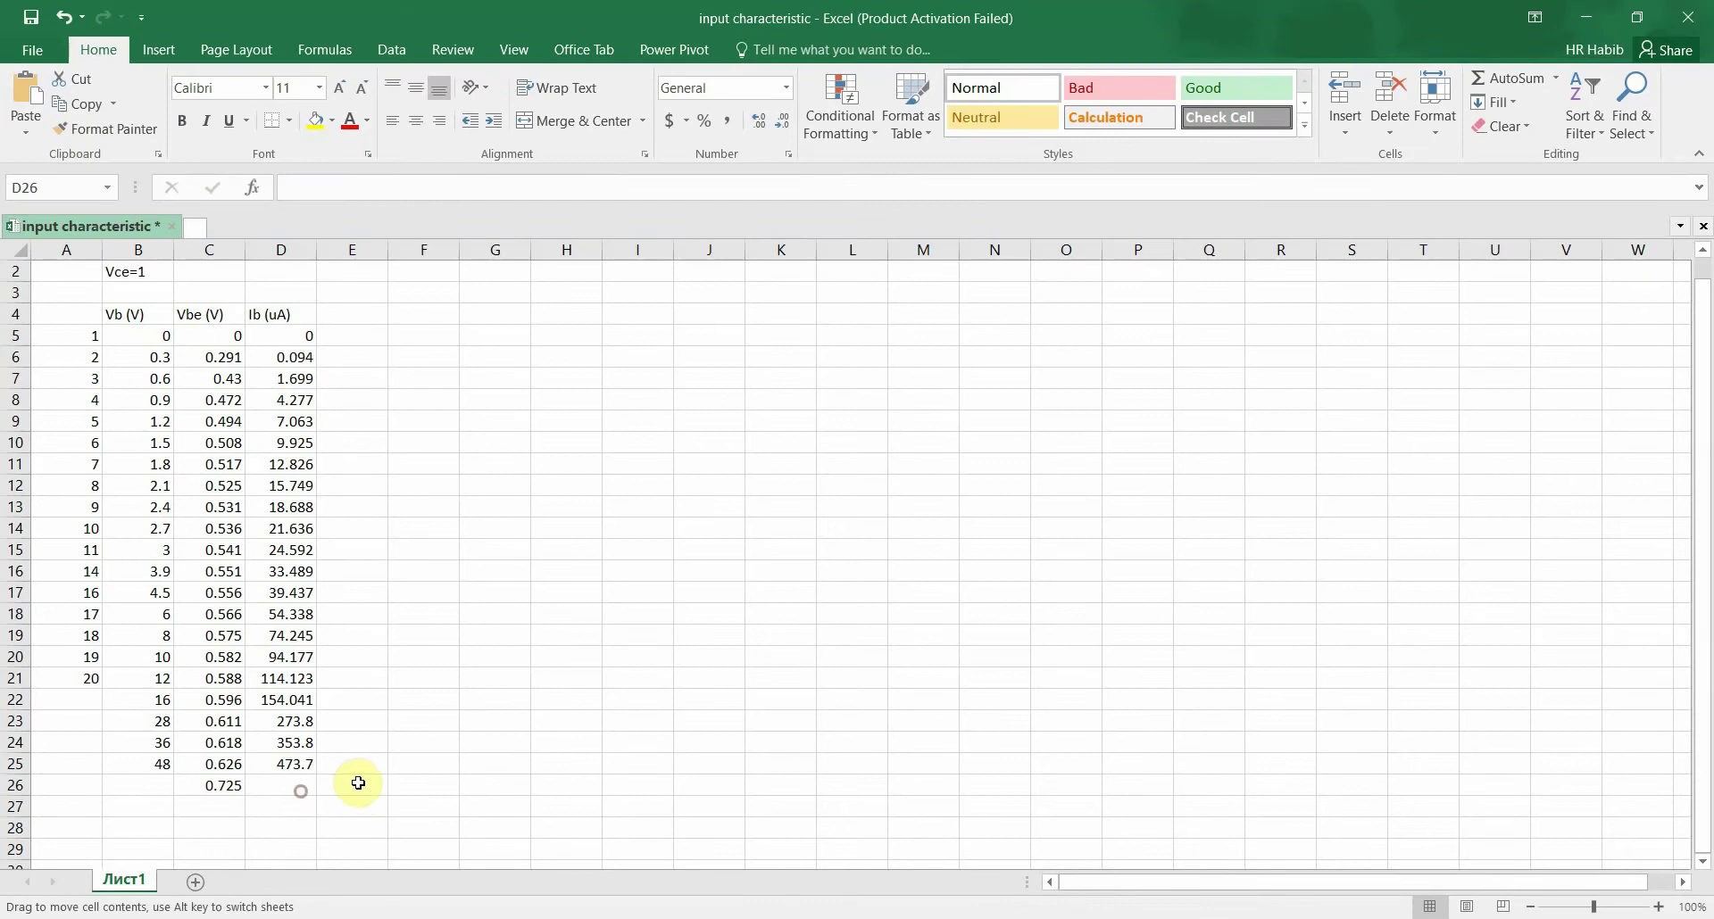
pyautogui.write('9927')
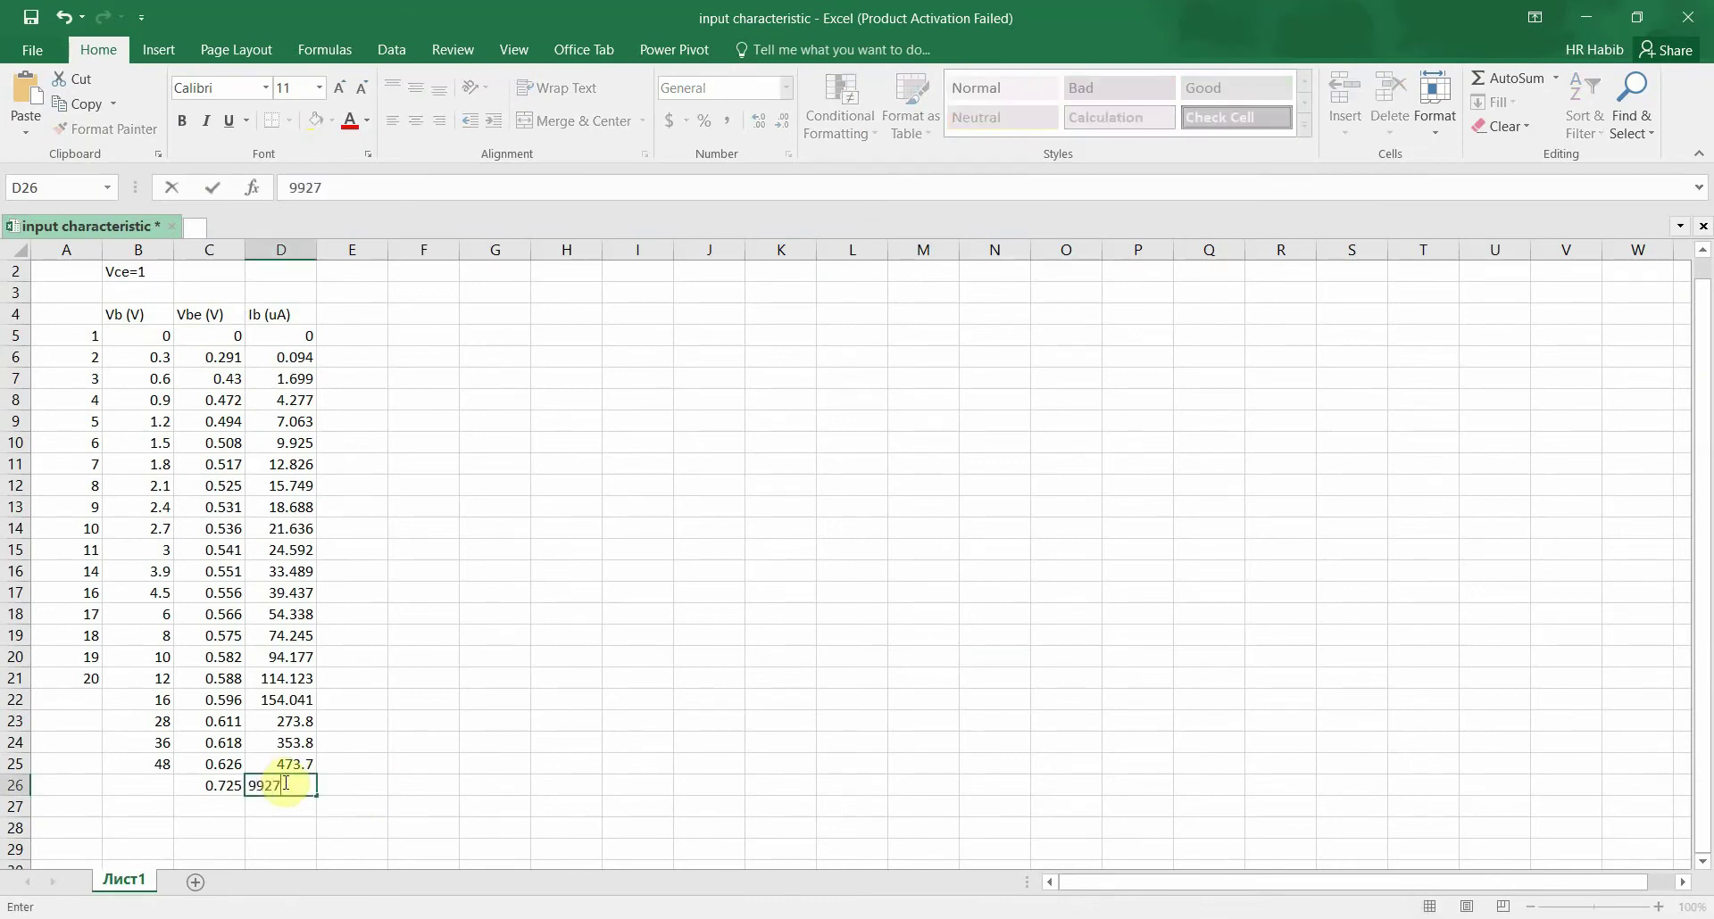
pyautogui.click(233, 804)
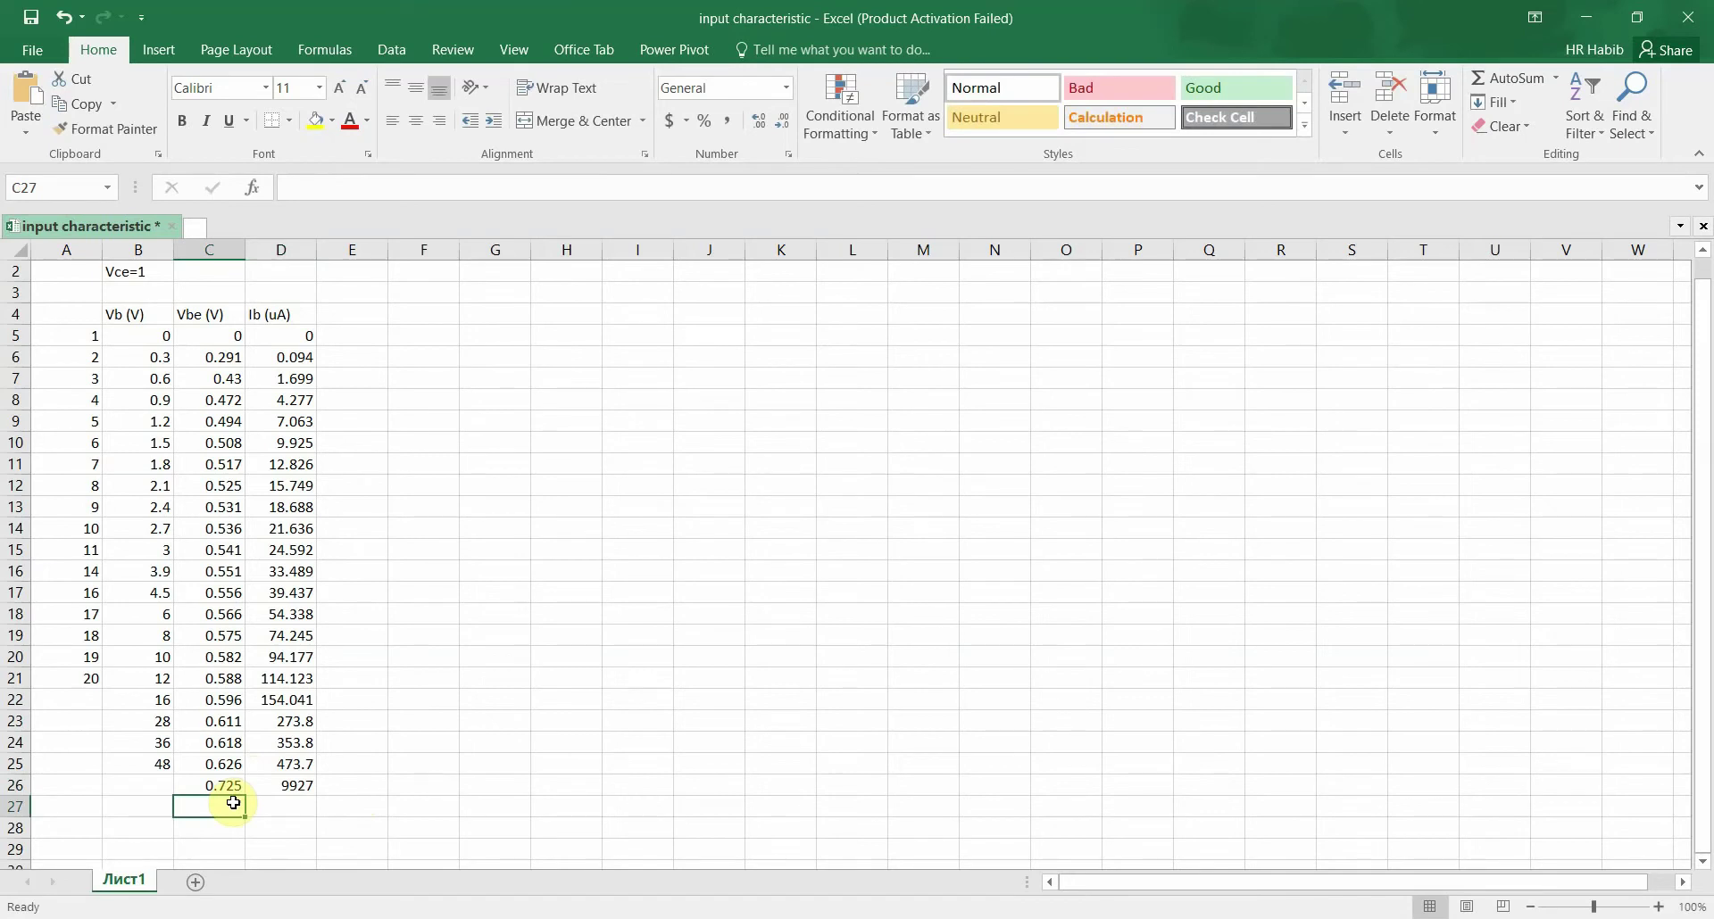
pyautogui.click(282, 806)
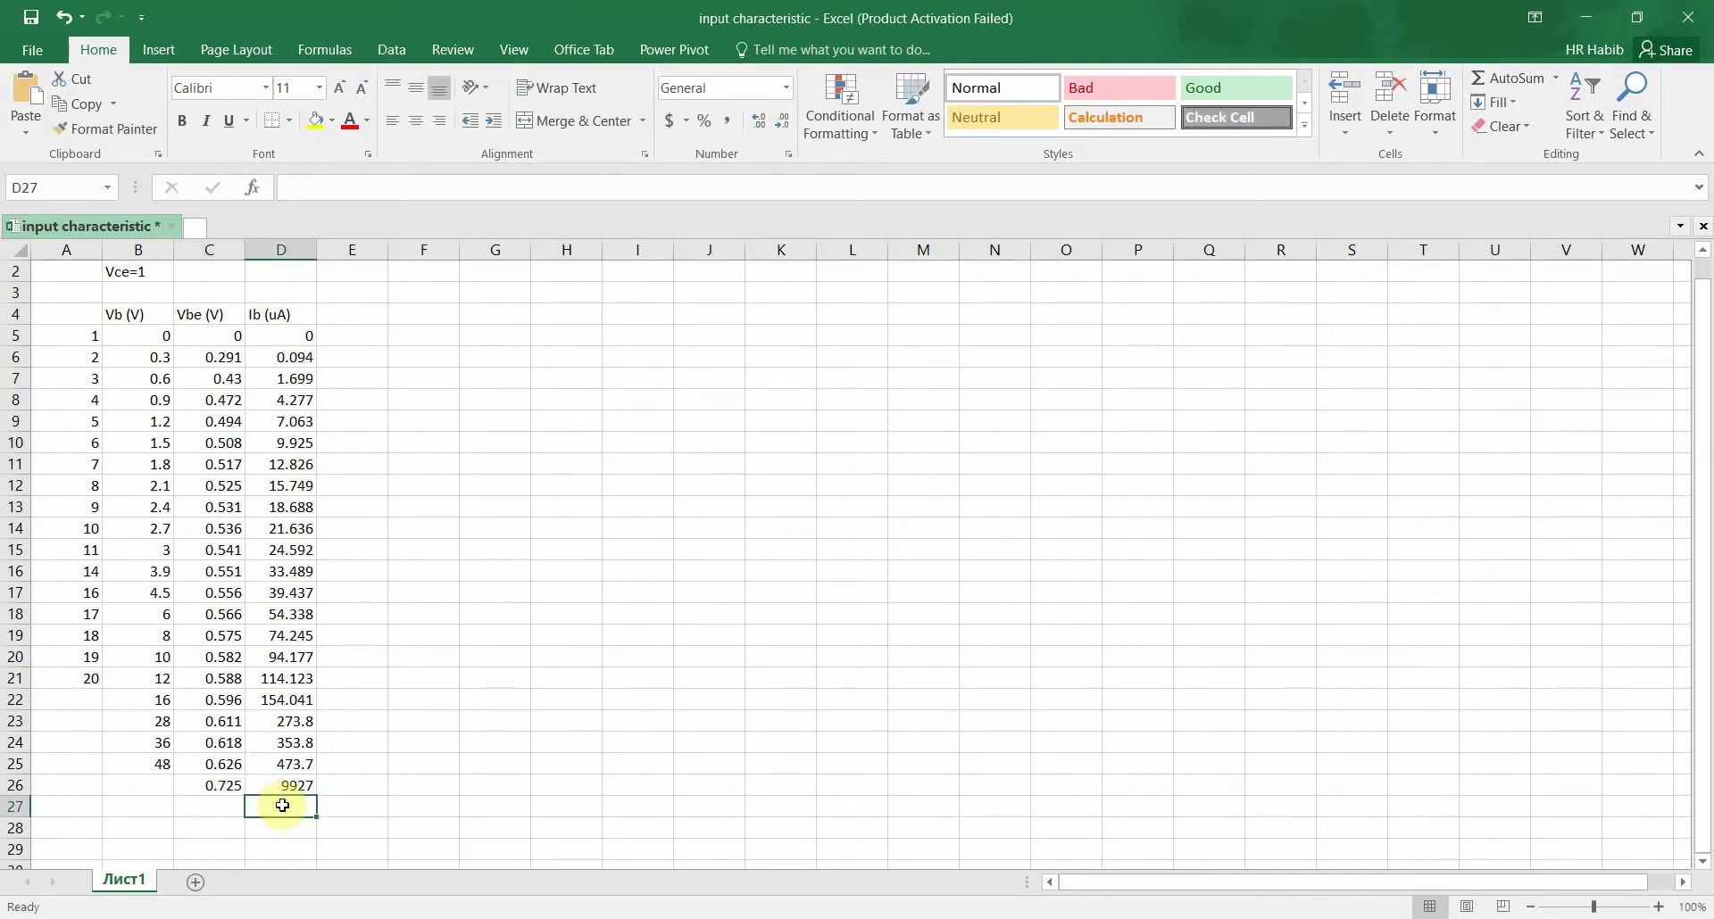
pyautogui.hotkey('ctrl', 's')
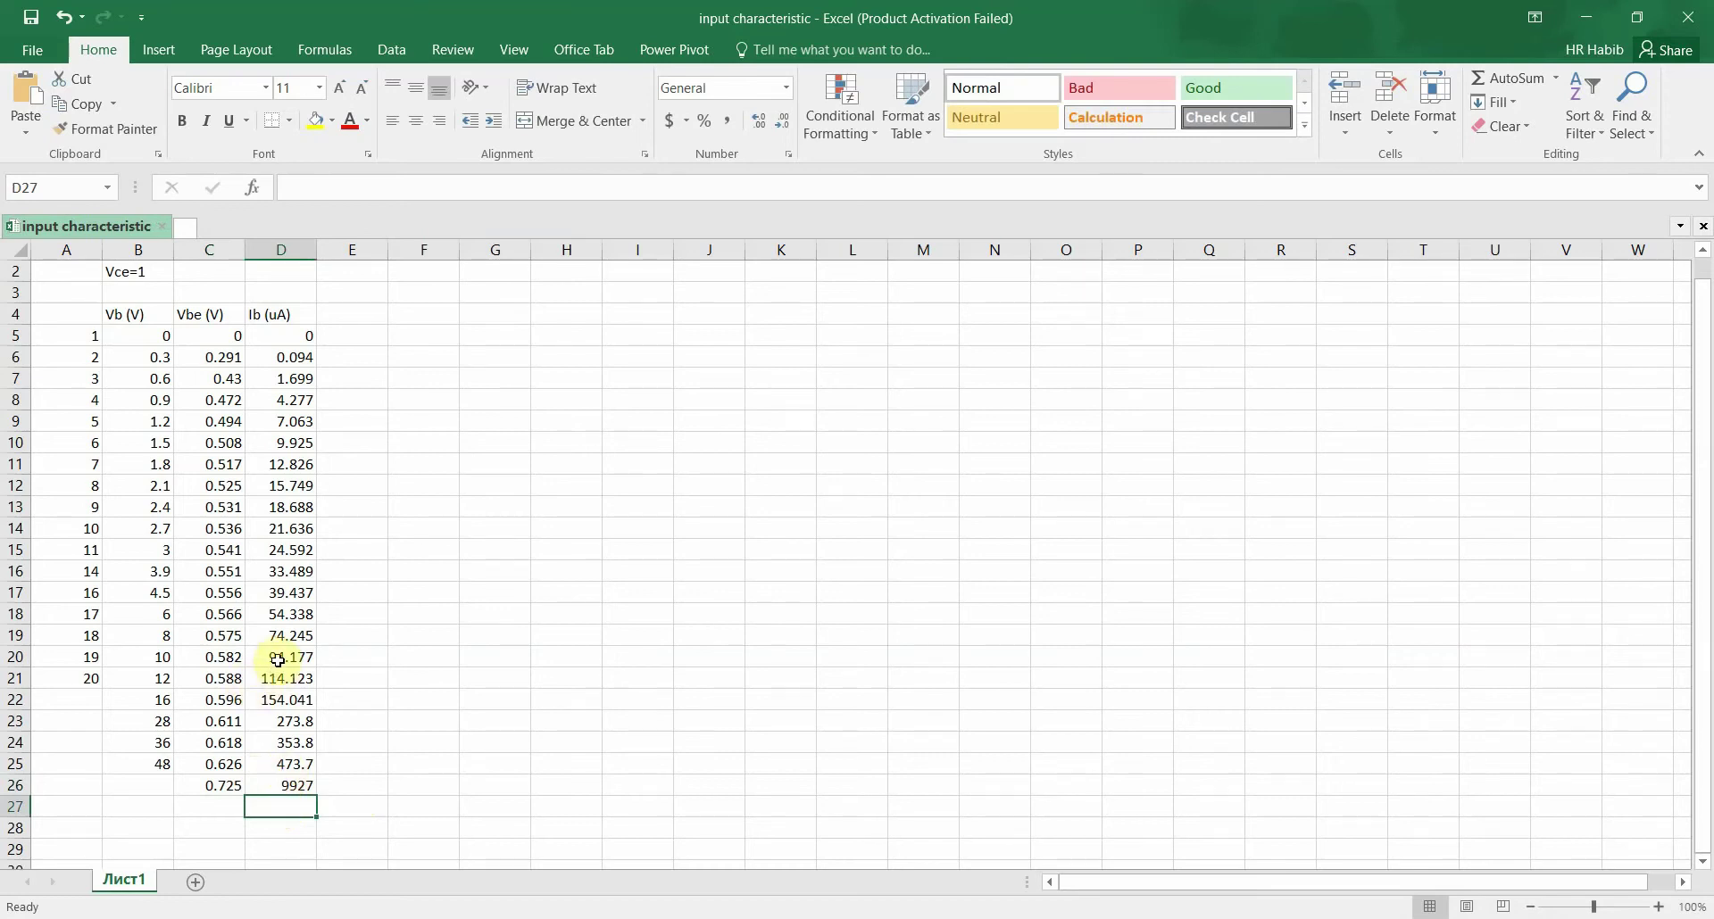
# Check the Vbe and Ib entries in row 26, switch to Multisim, and raise source VB to 200 V
pyautogui.click(223, 786)
pyautogui.click(265, 785)
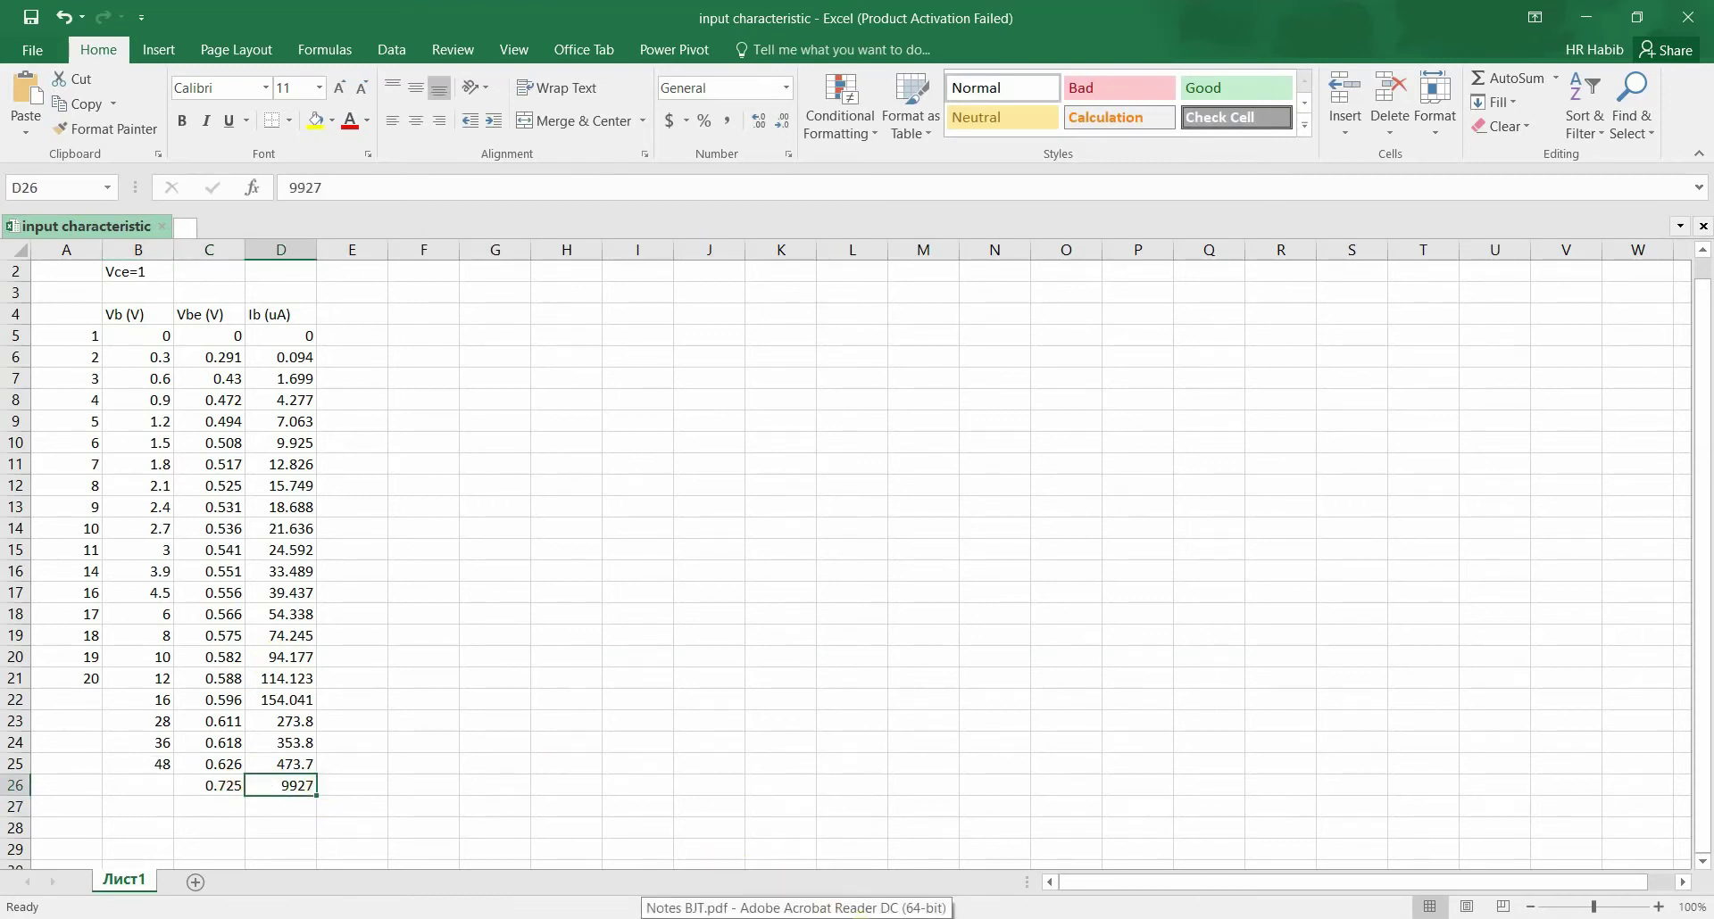
pyautogui.hotkey('alt', 'Tab')
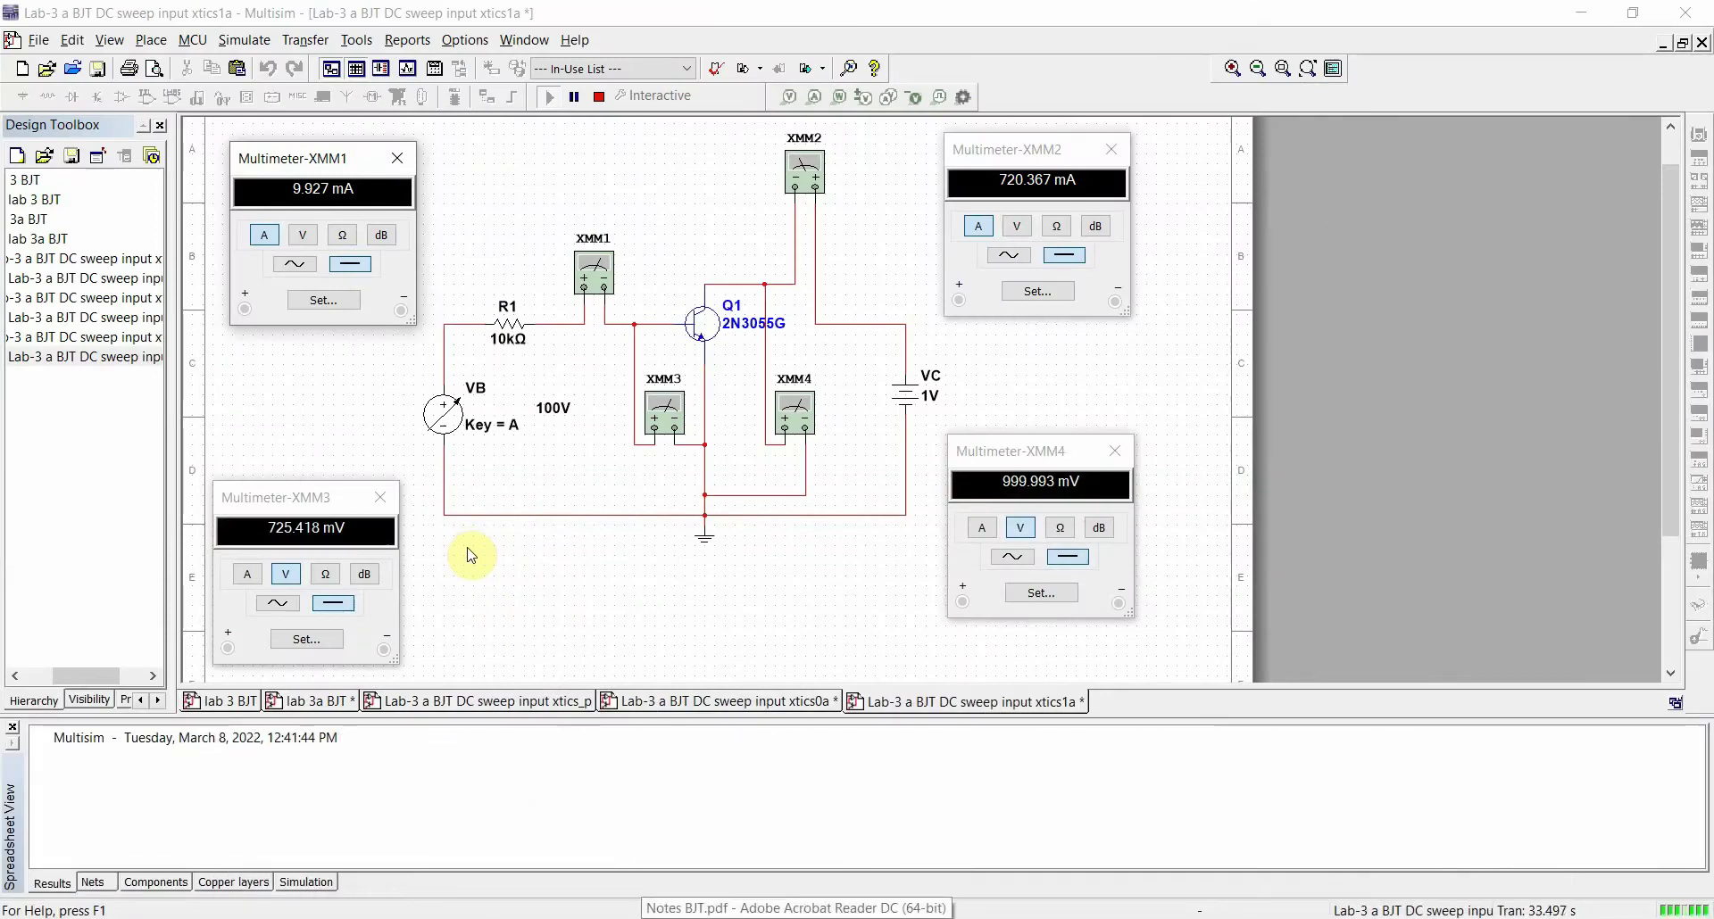
pyautogui.click(352, 375)
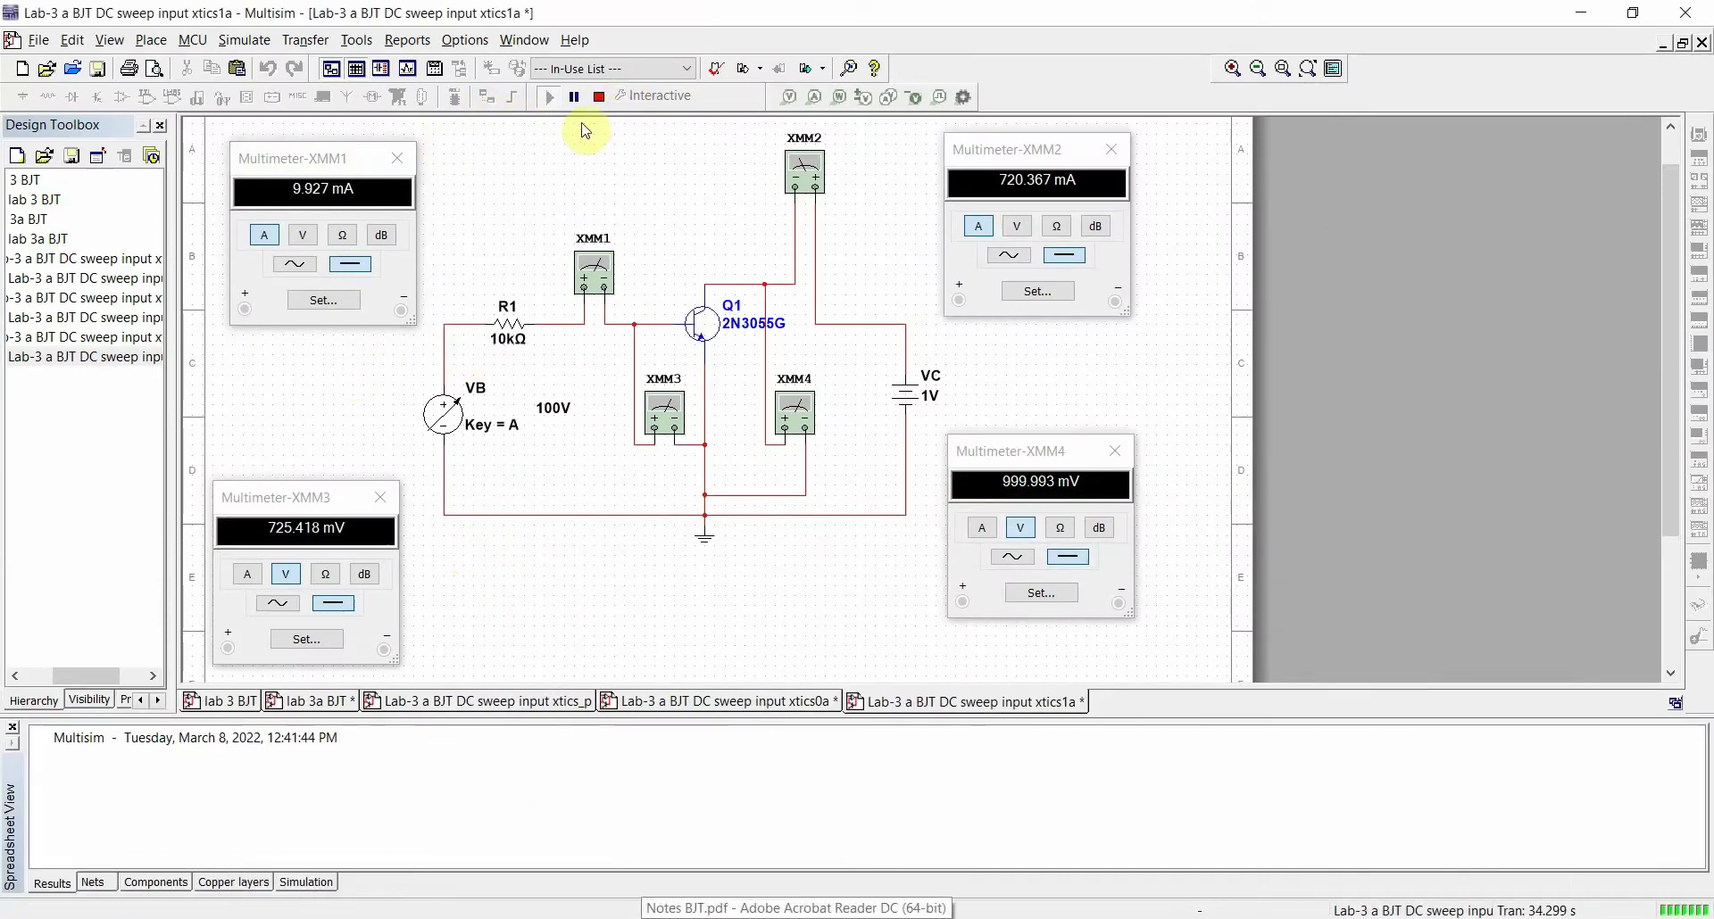
pyautogui.click(352, 385)
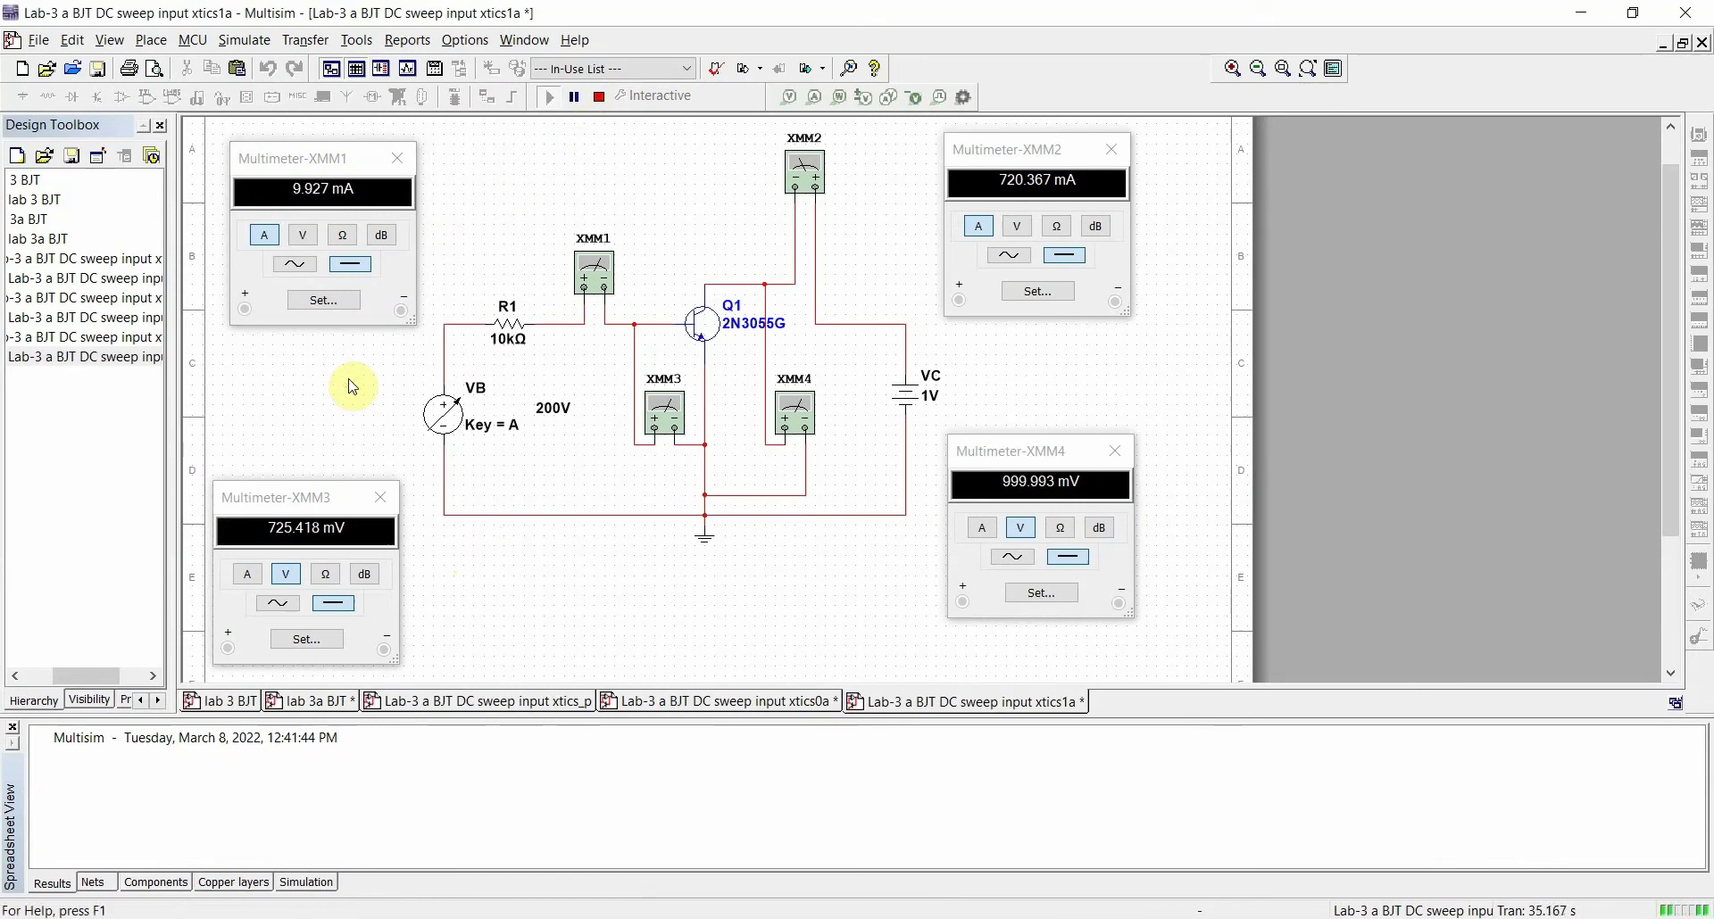
# Read multimeter XMM1 in Multisim with VB at 200 V and enter 19923 as Ib in cell D27 of the Excel worksheet
pyautogui.click(574, 561)
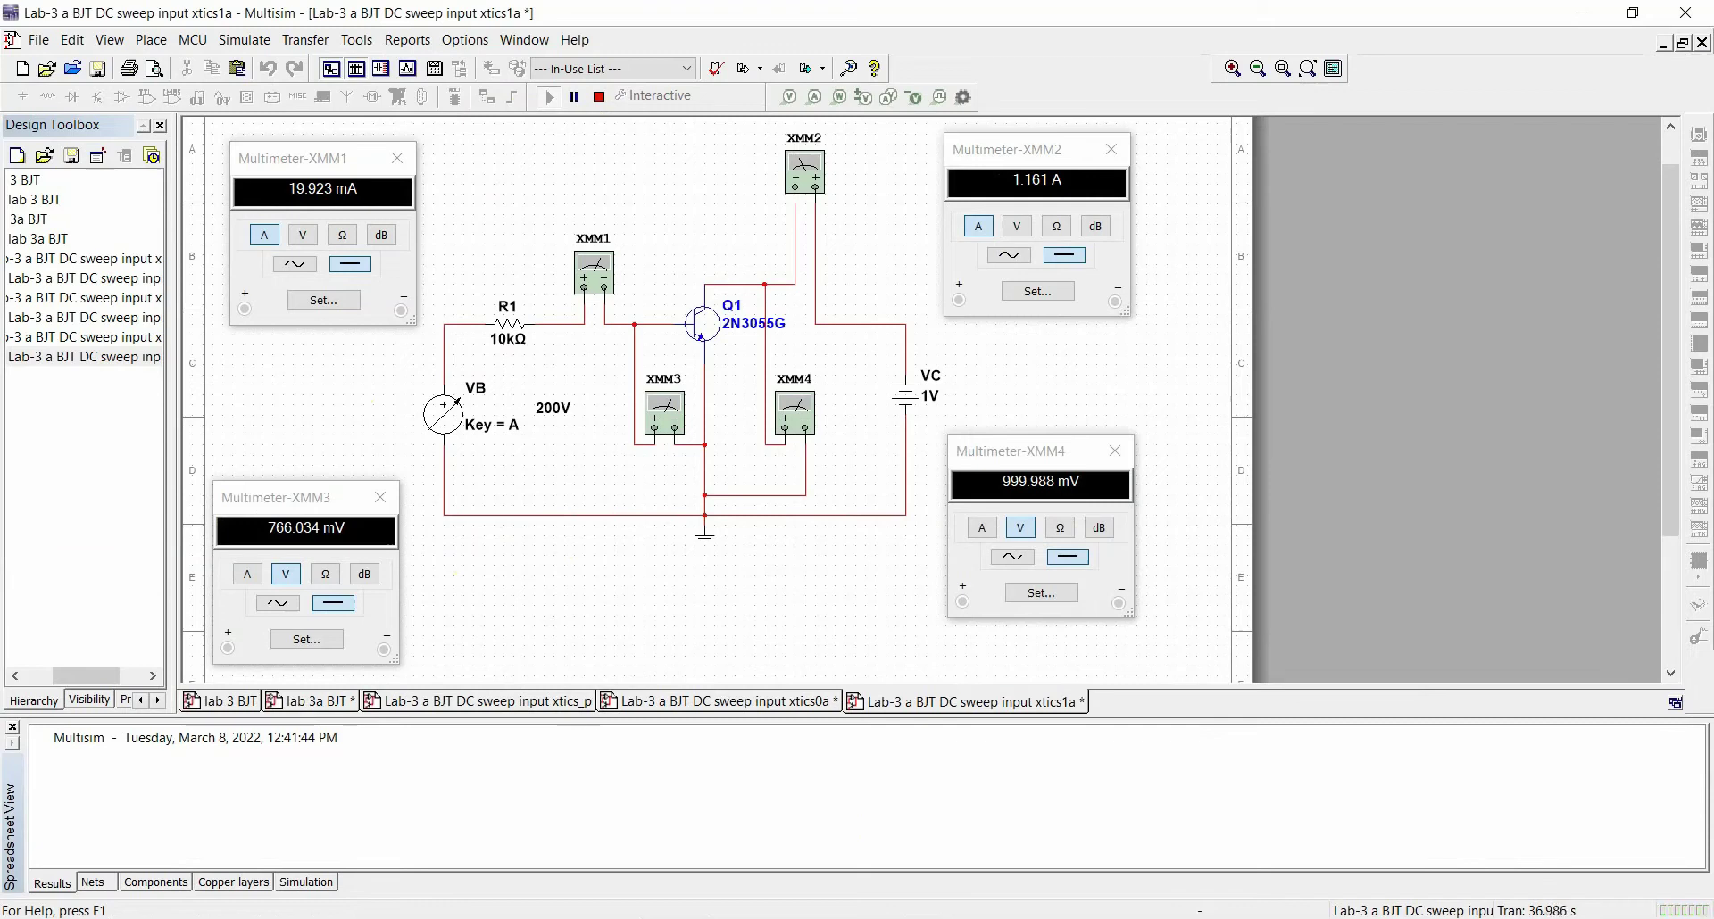
pyautogui.hotkey('alt', 'Tab')
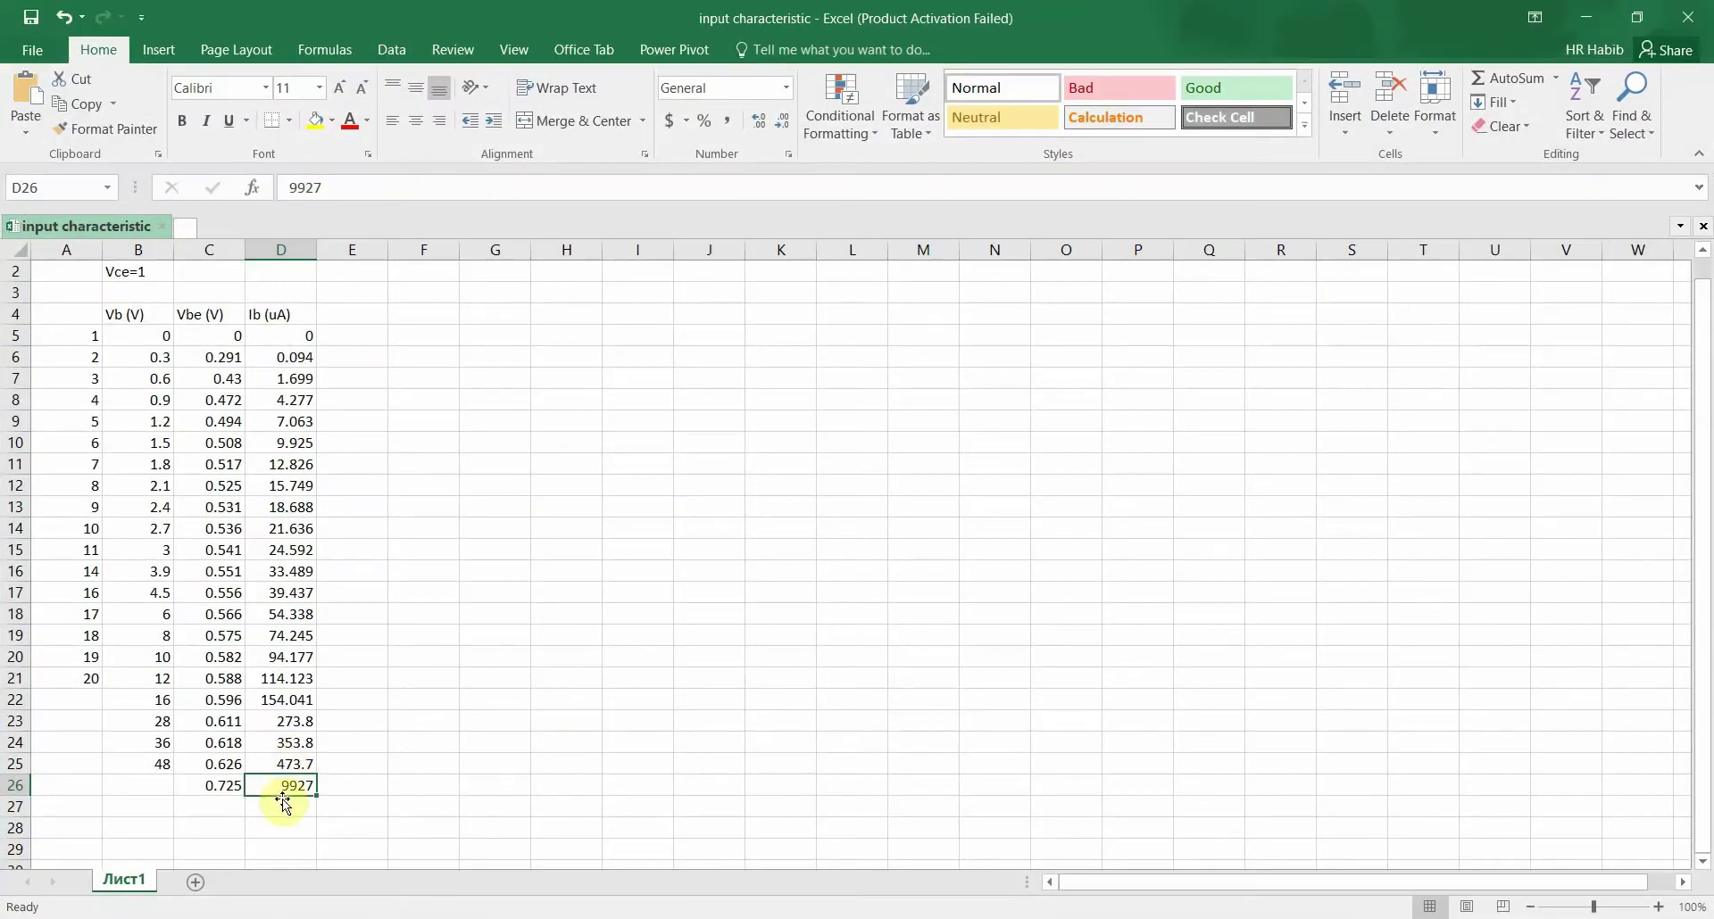
pyautogui.write('1')
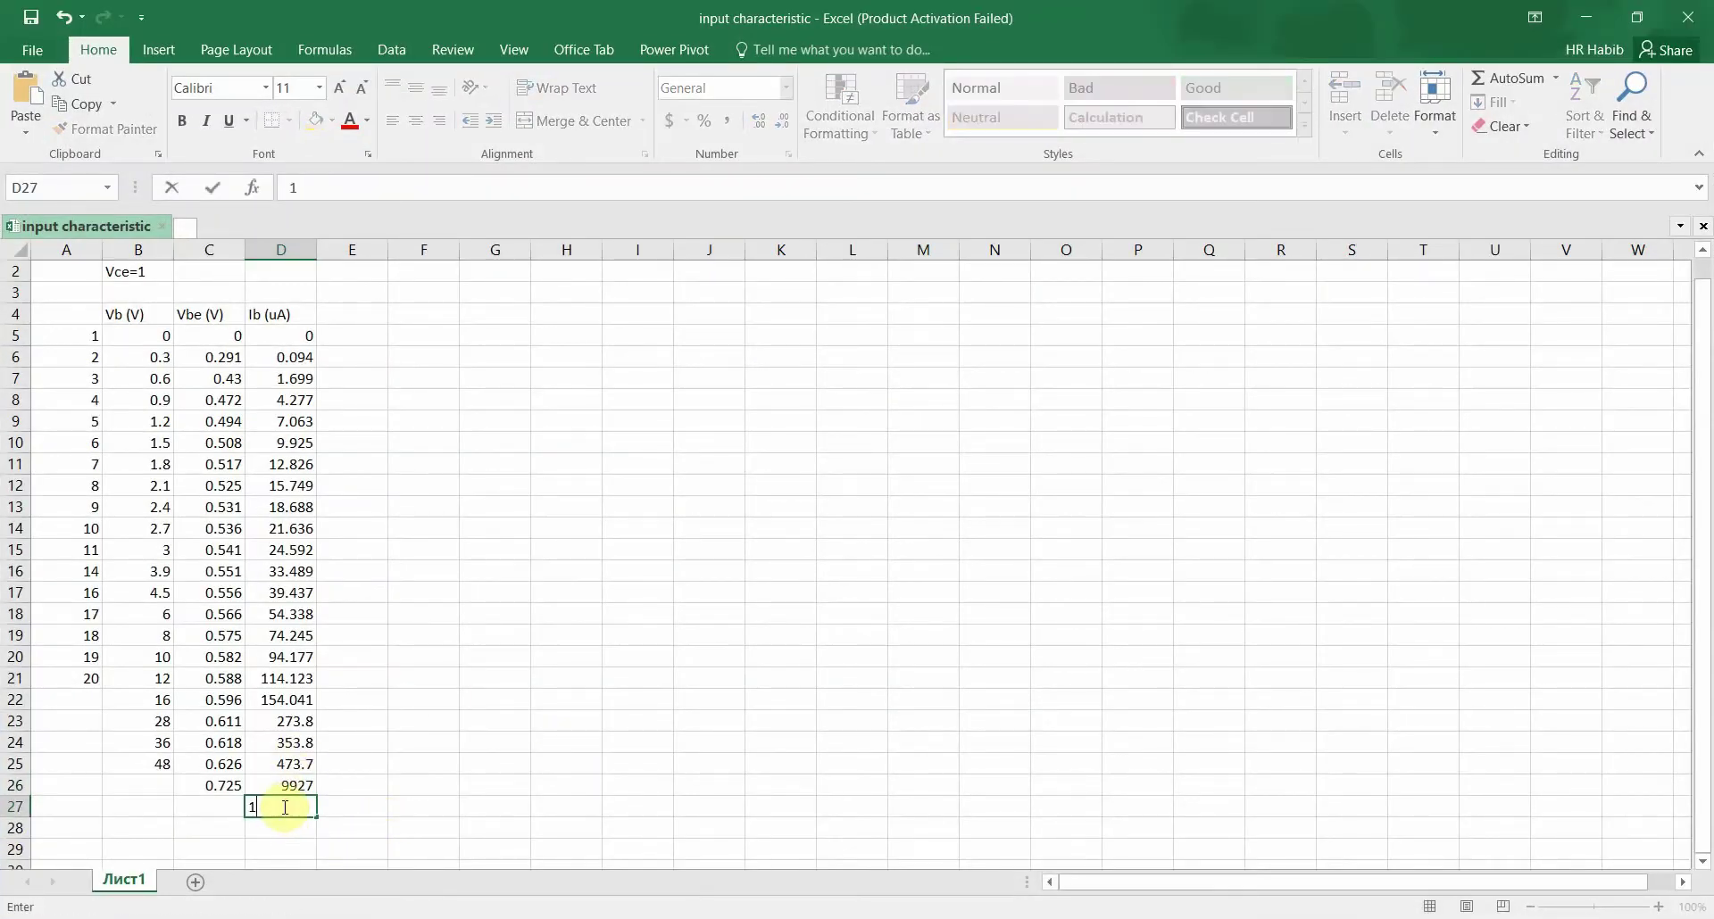
pyautogui.write('9923')
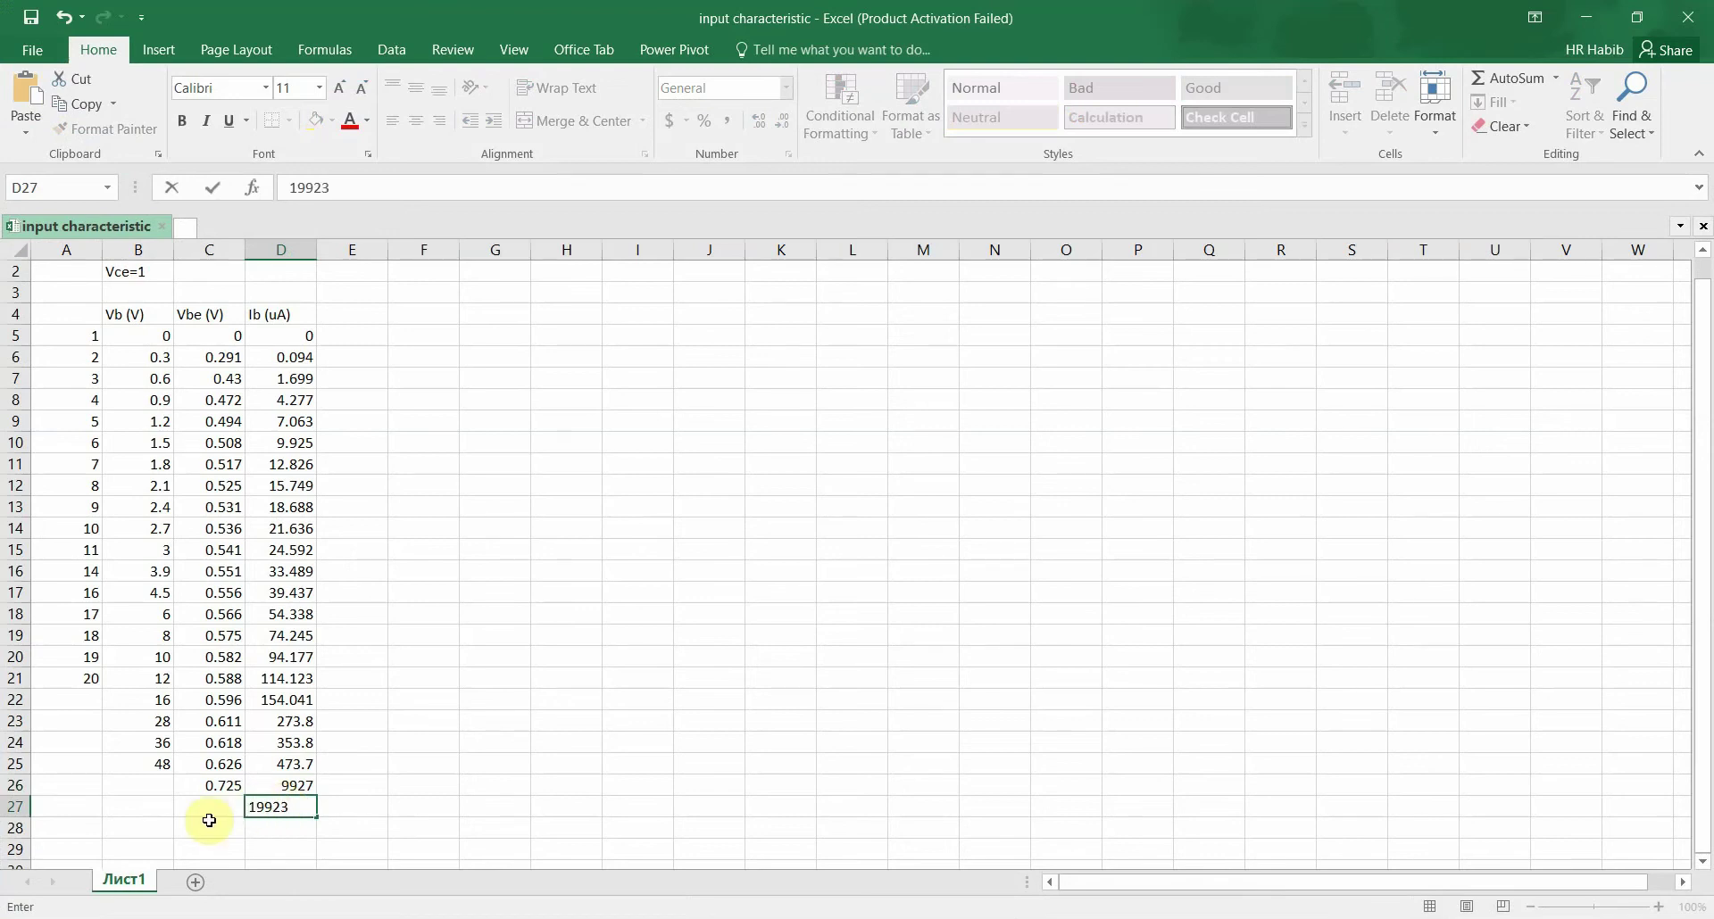
# Enter the XMM3 reading 0.766 as Vbe in cell C27
pyautogui.click(212, 811)
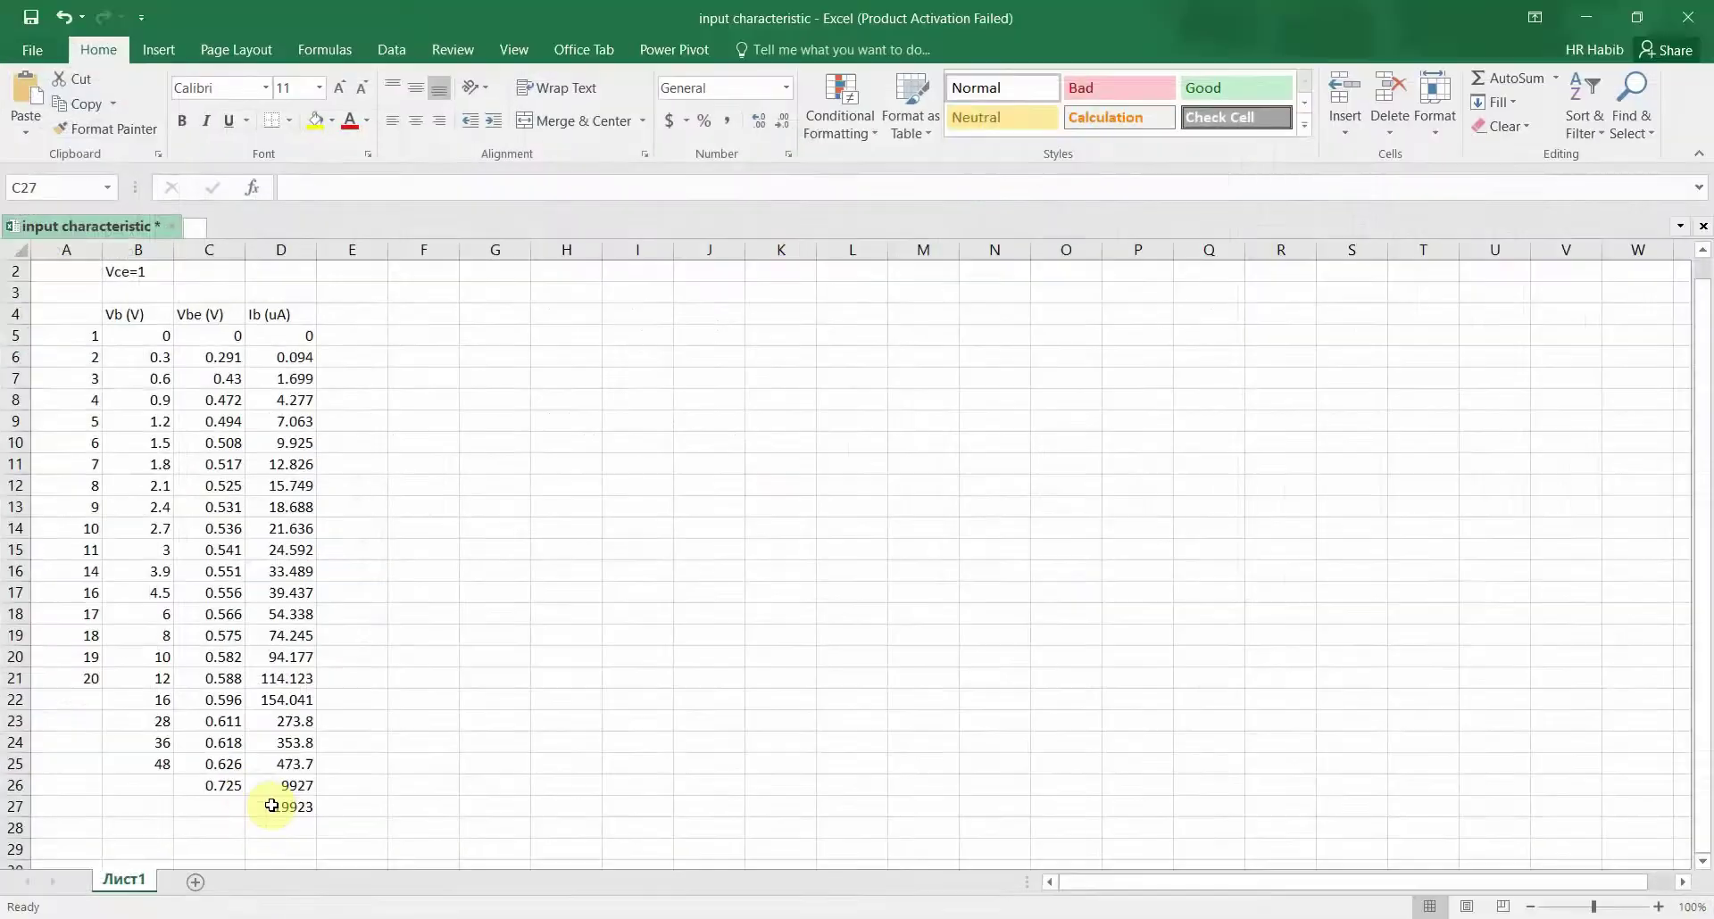
pyautogui.click(209, 806)
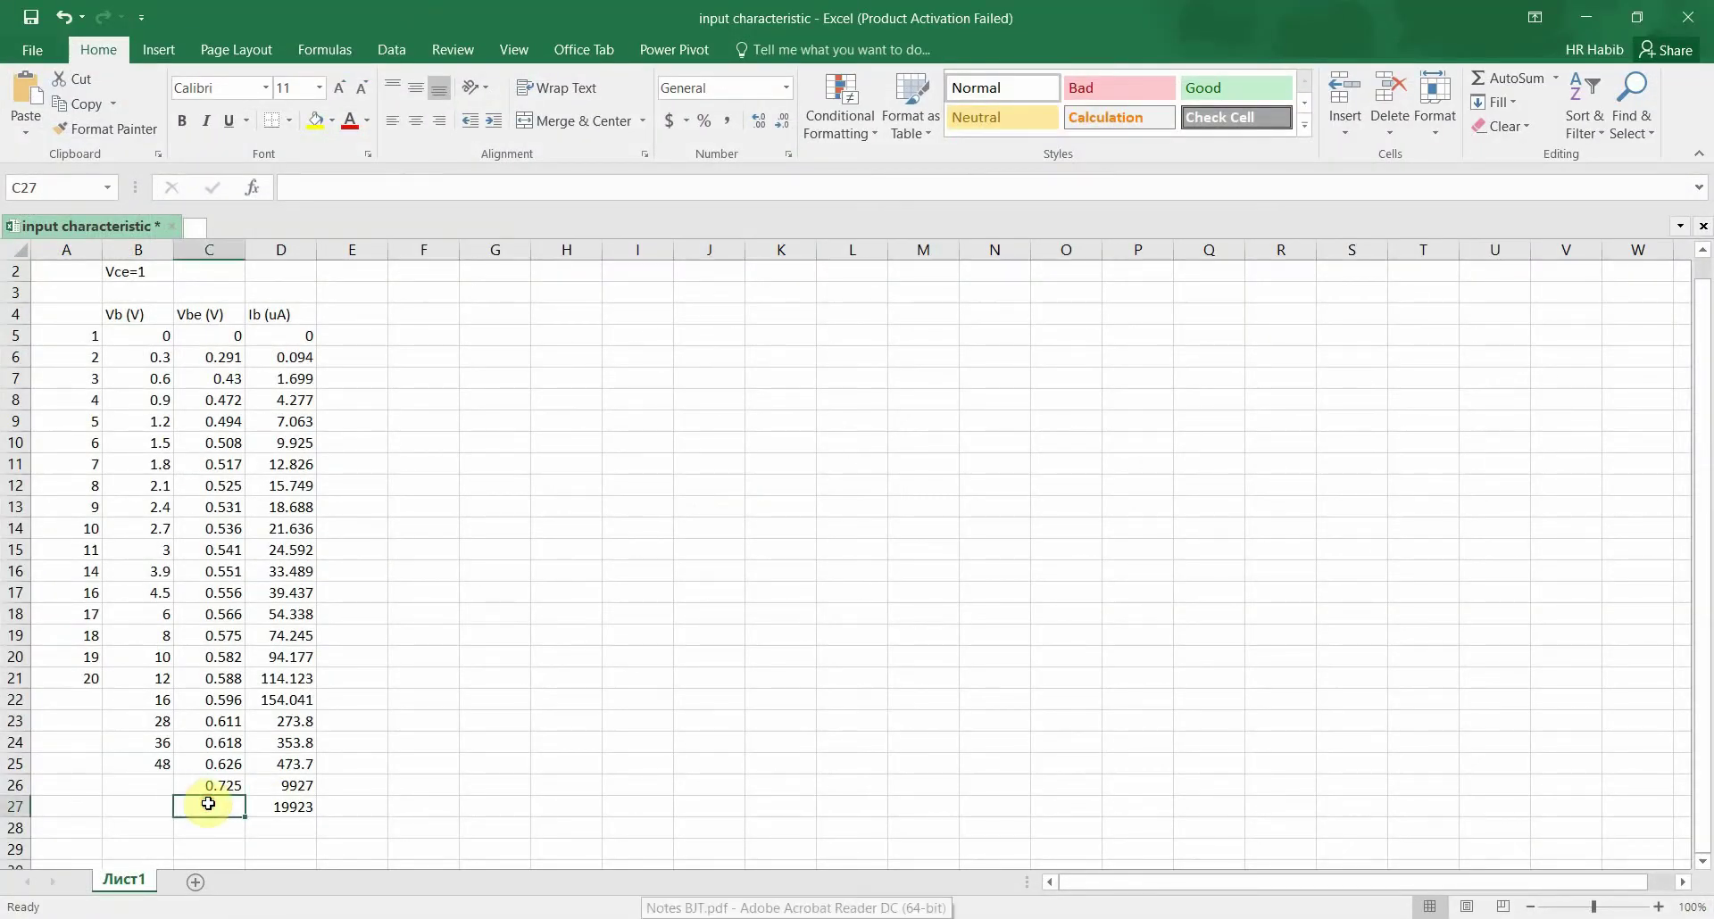
pyautogui.write('0.766')
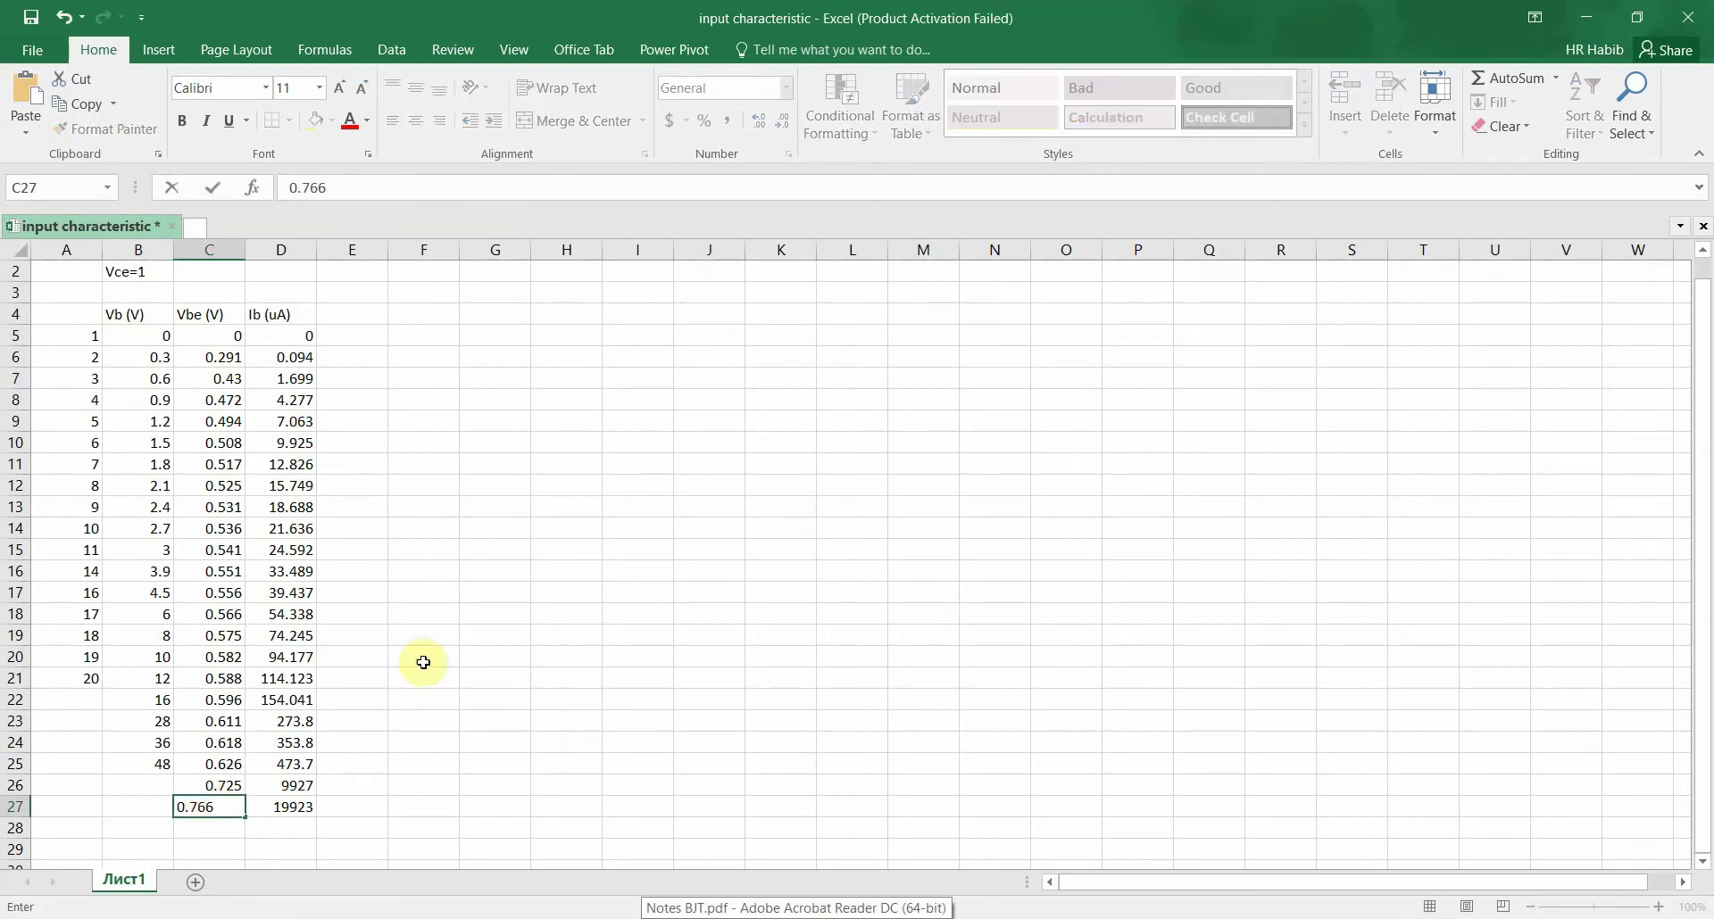
pyautogui.click(491, 591)
# Insert a 2-D line chart from the Vbe and Ib data in cells C5:D27
pyautogui.moveTo(218, 335); pyautogui.dragTo(300, 803)
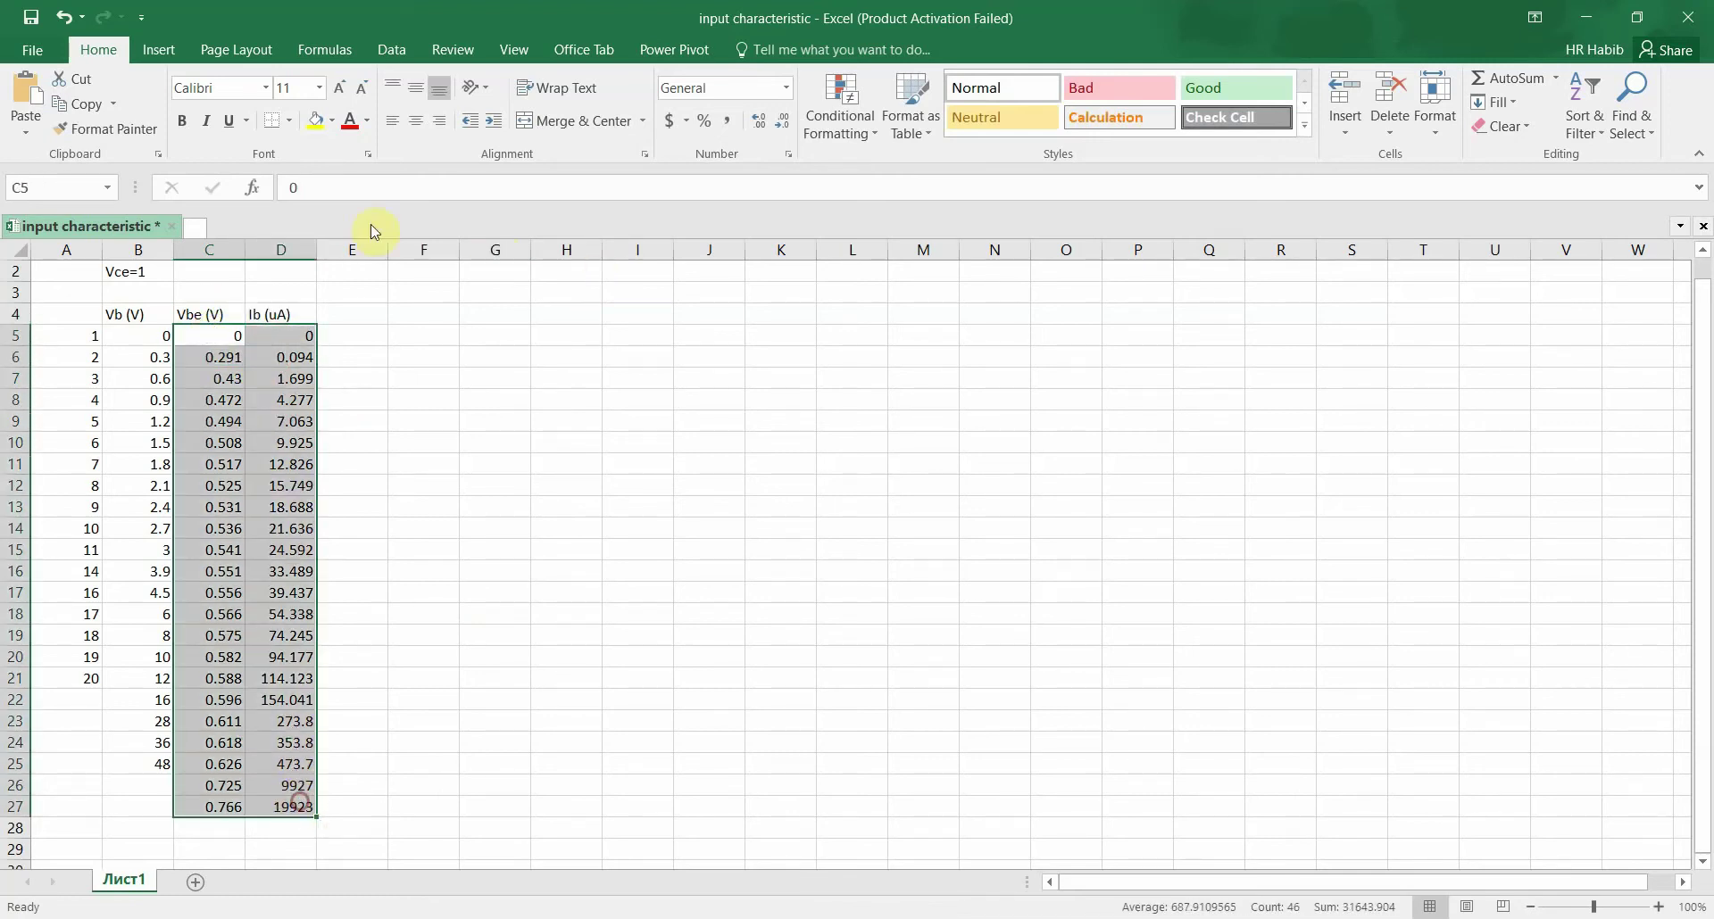
pyautogui.click(183, 51)
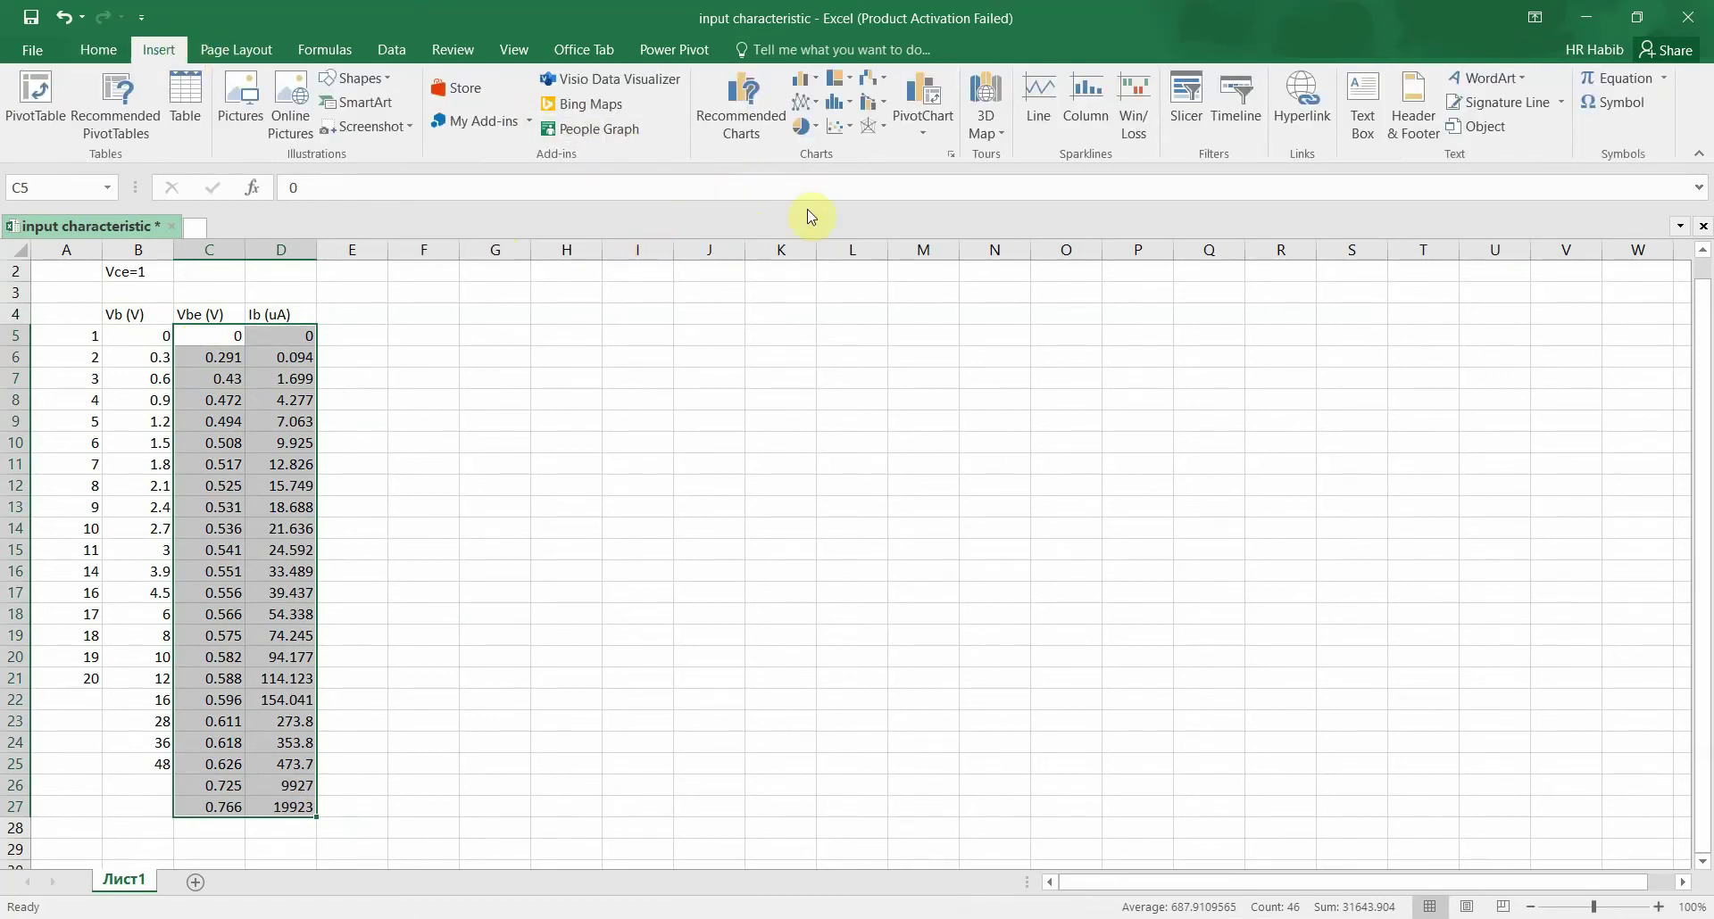
pyautogui.click(806, 100)
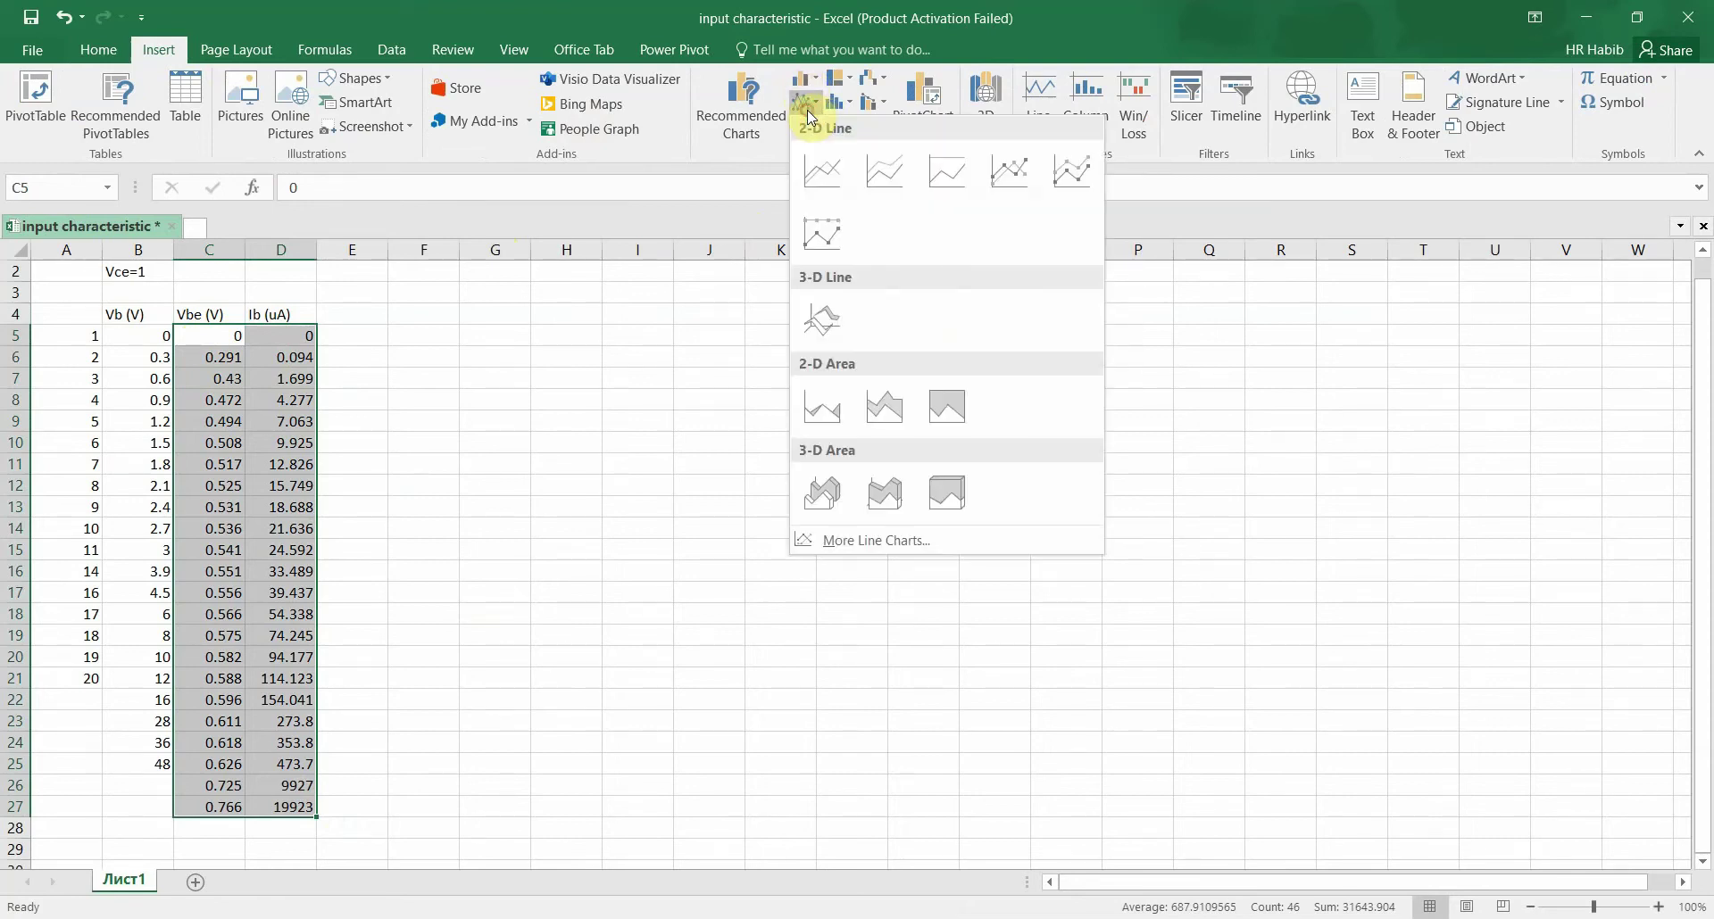
pyautogui.click(841, 175)
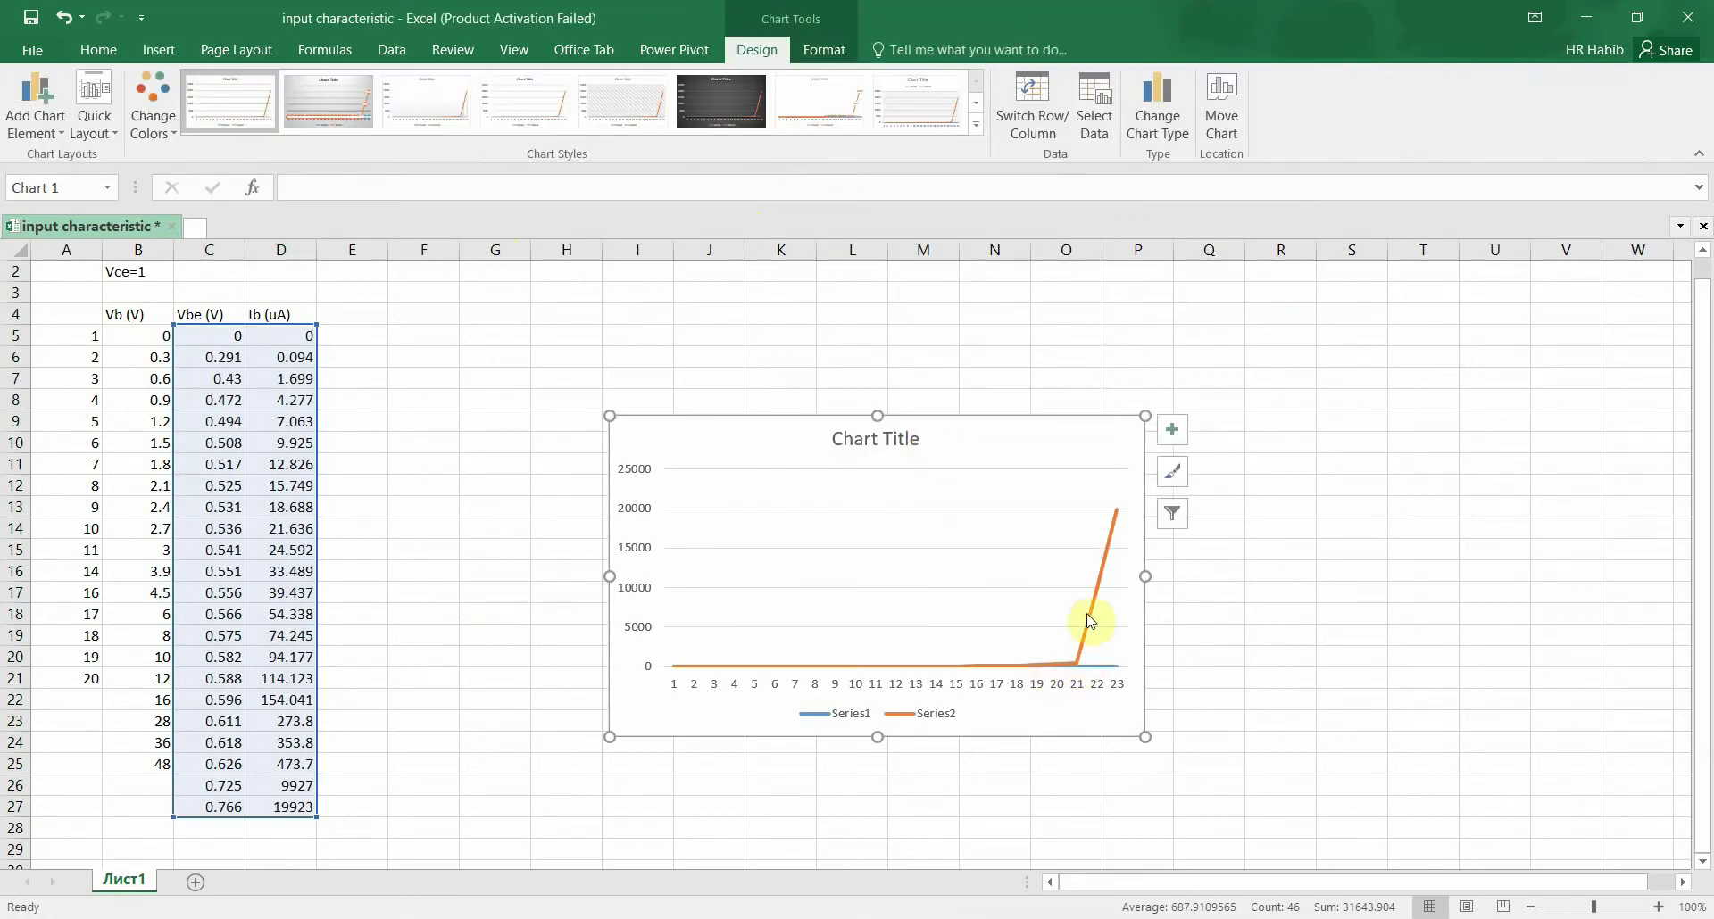
# Set the chart's horizontal axis labels to the Vbe values in cells C5:C27
pyautogui.click(1062, 585)
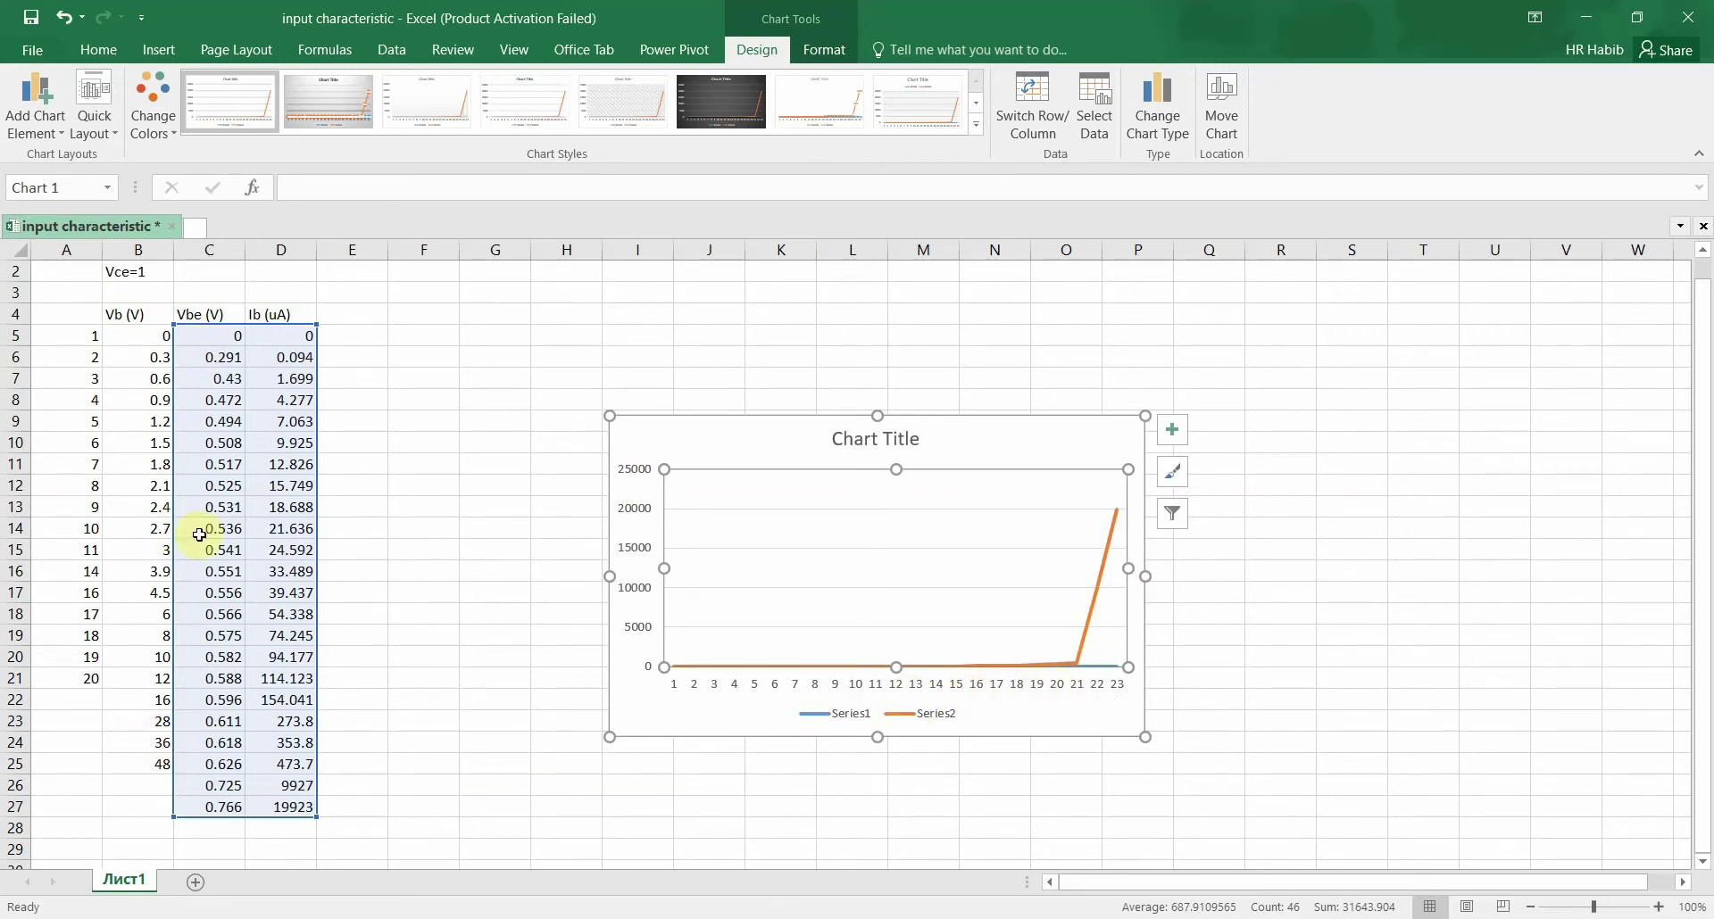
pyautogui.click(893, 689)
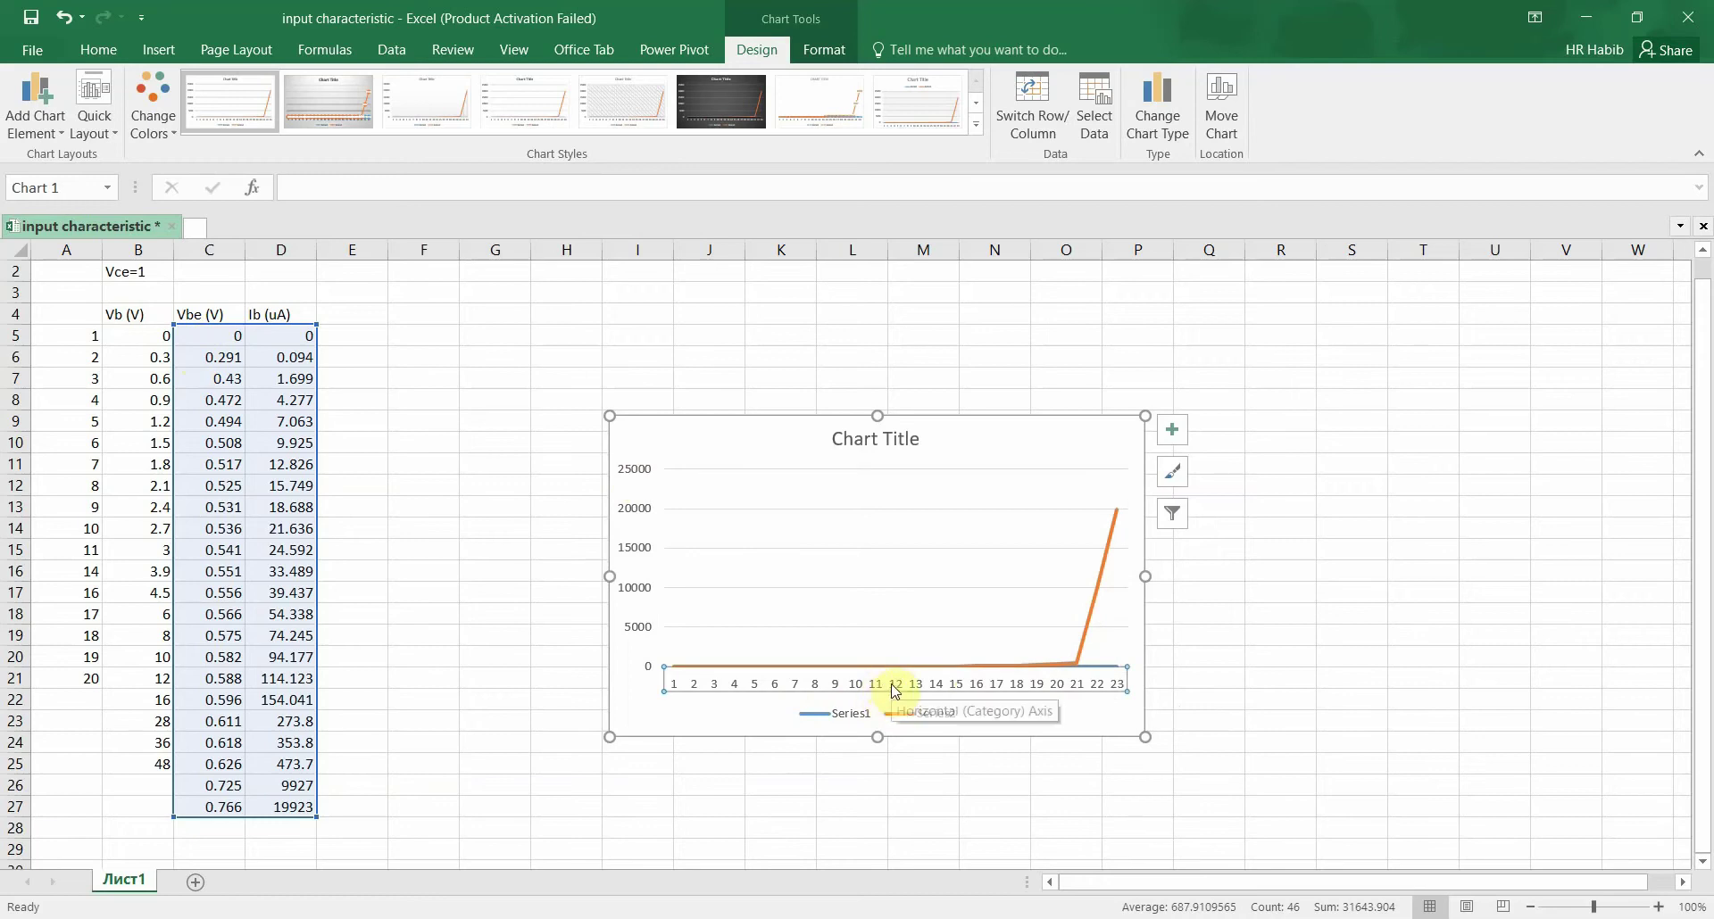
pyautogui.rightClick(893, 689)
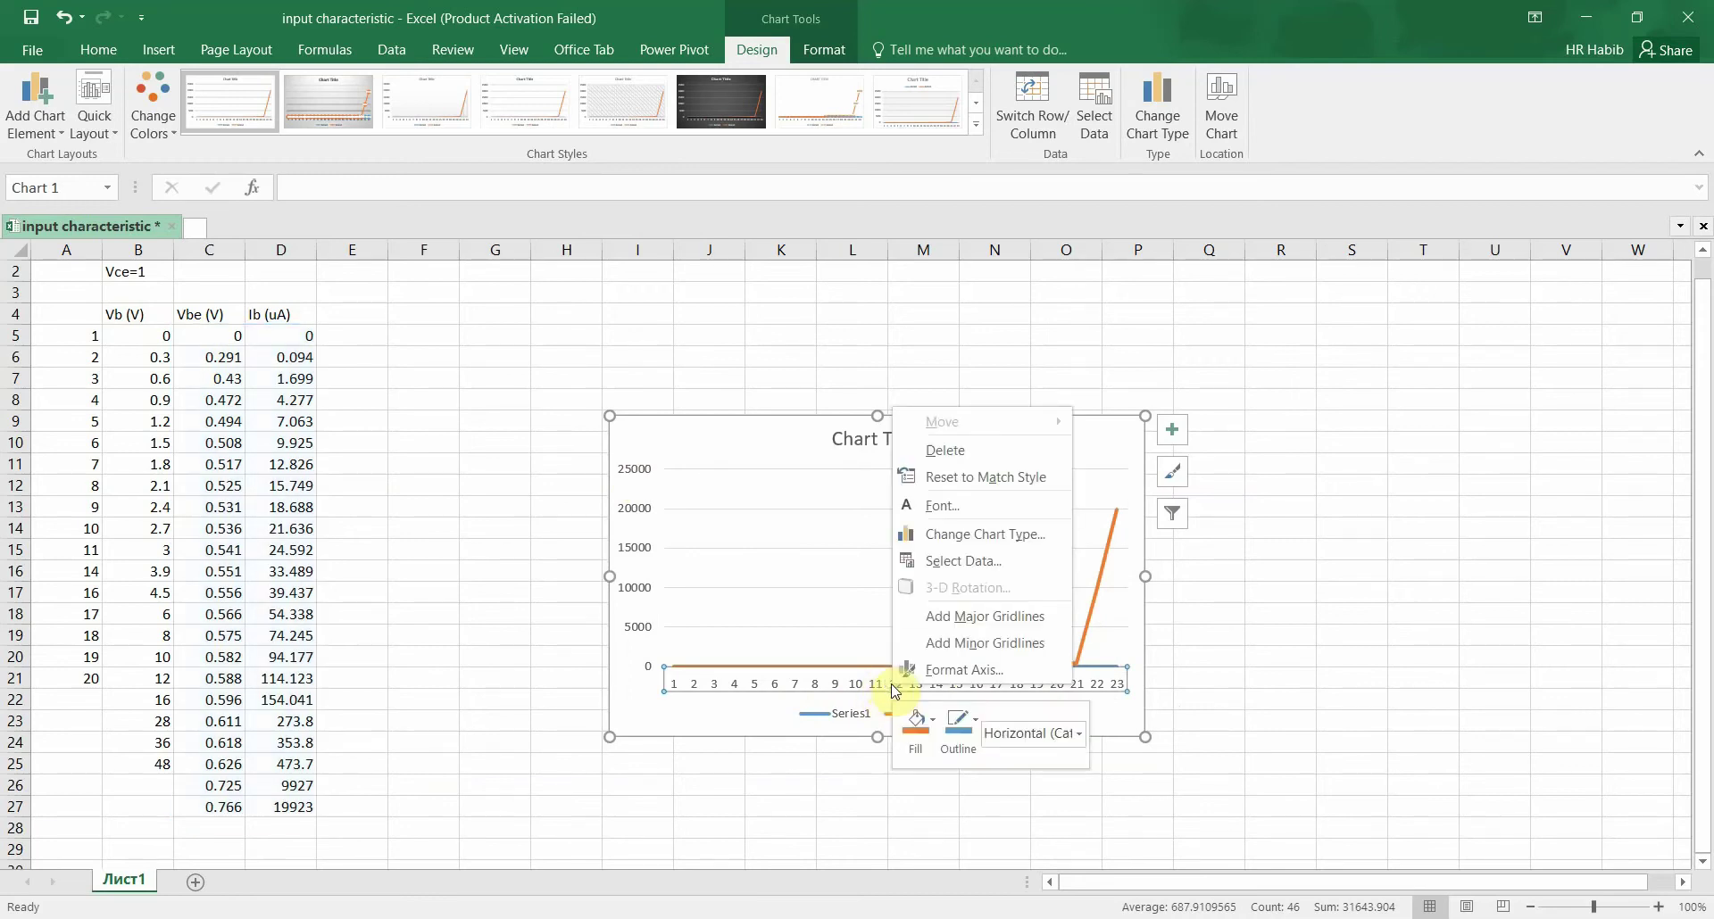
pyautogui.click(983, 555)
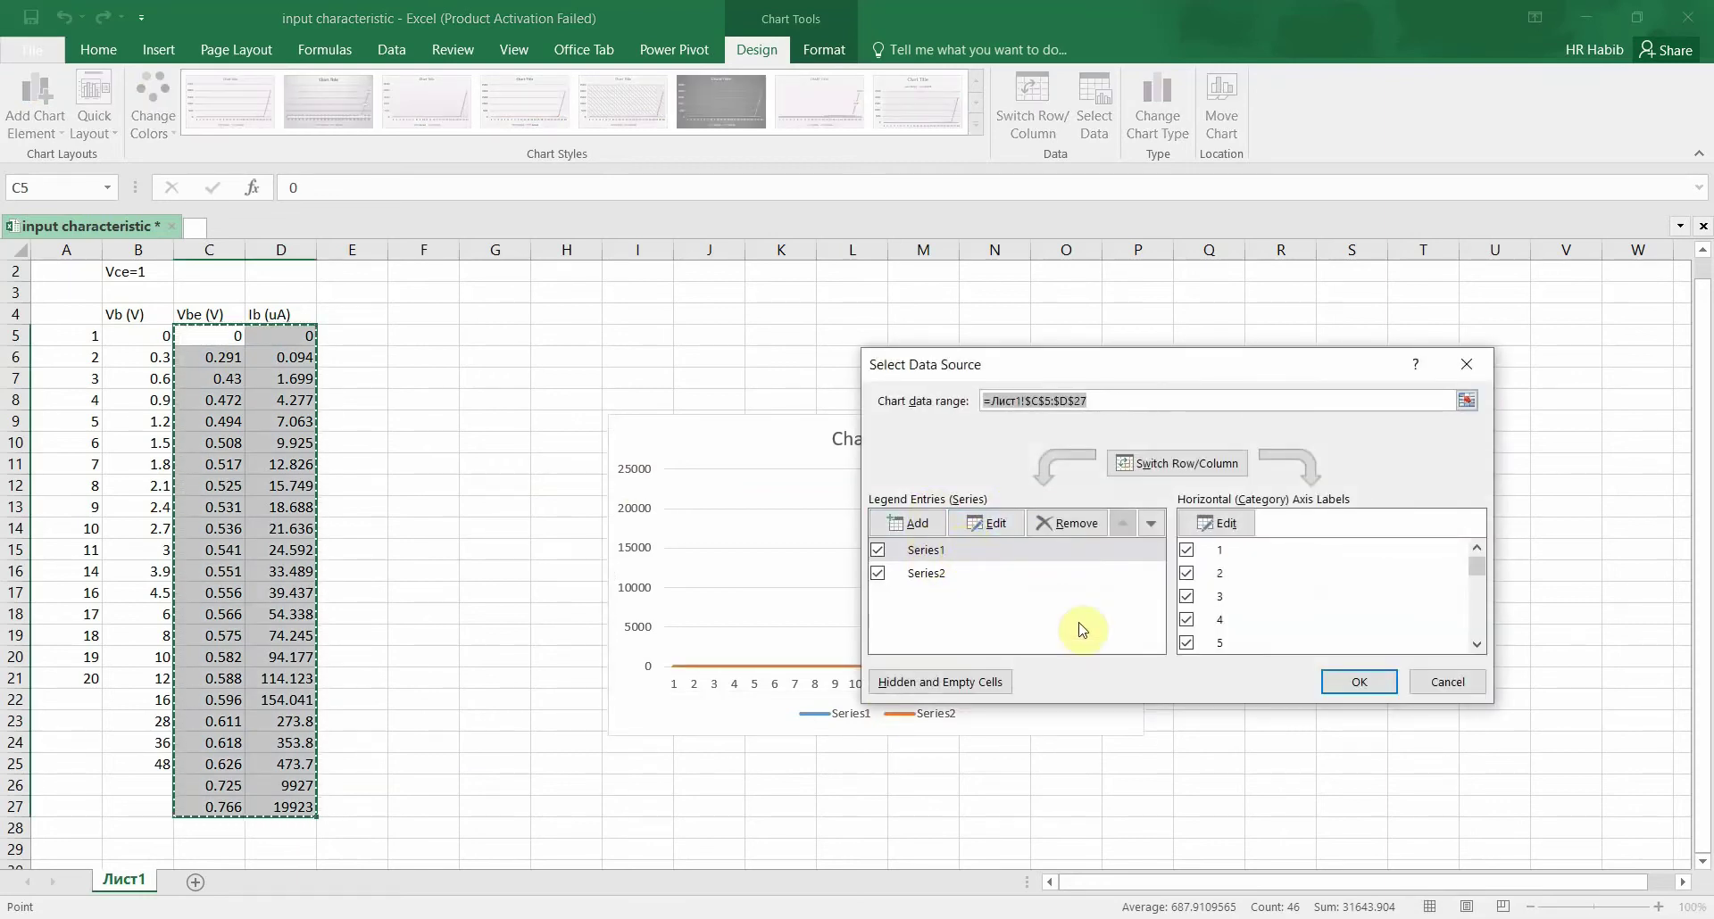
pyautogui.click(1225, 526)
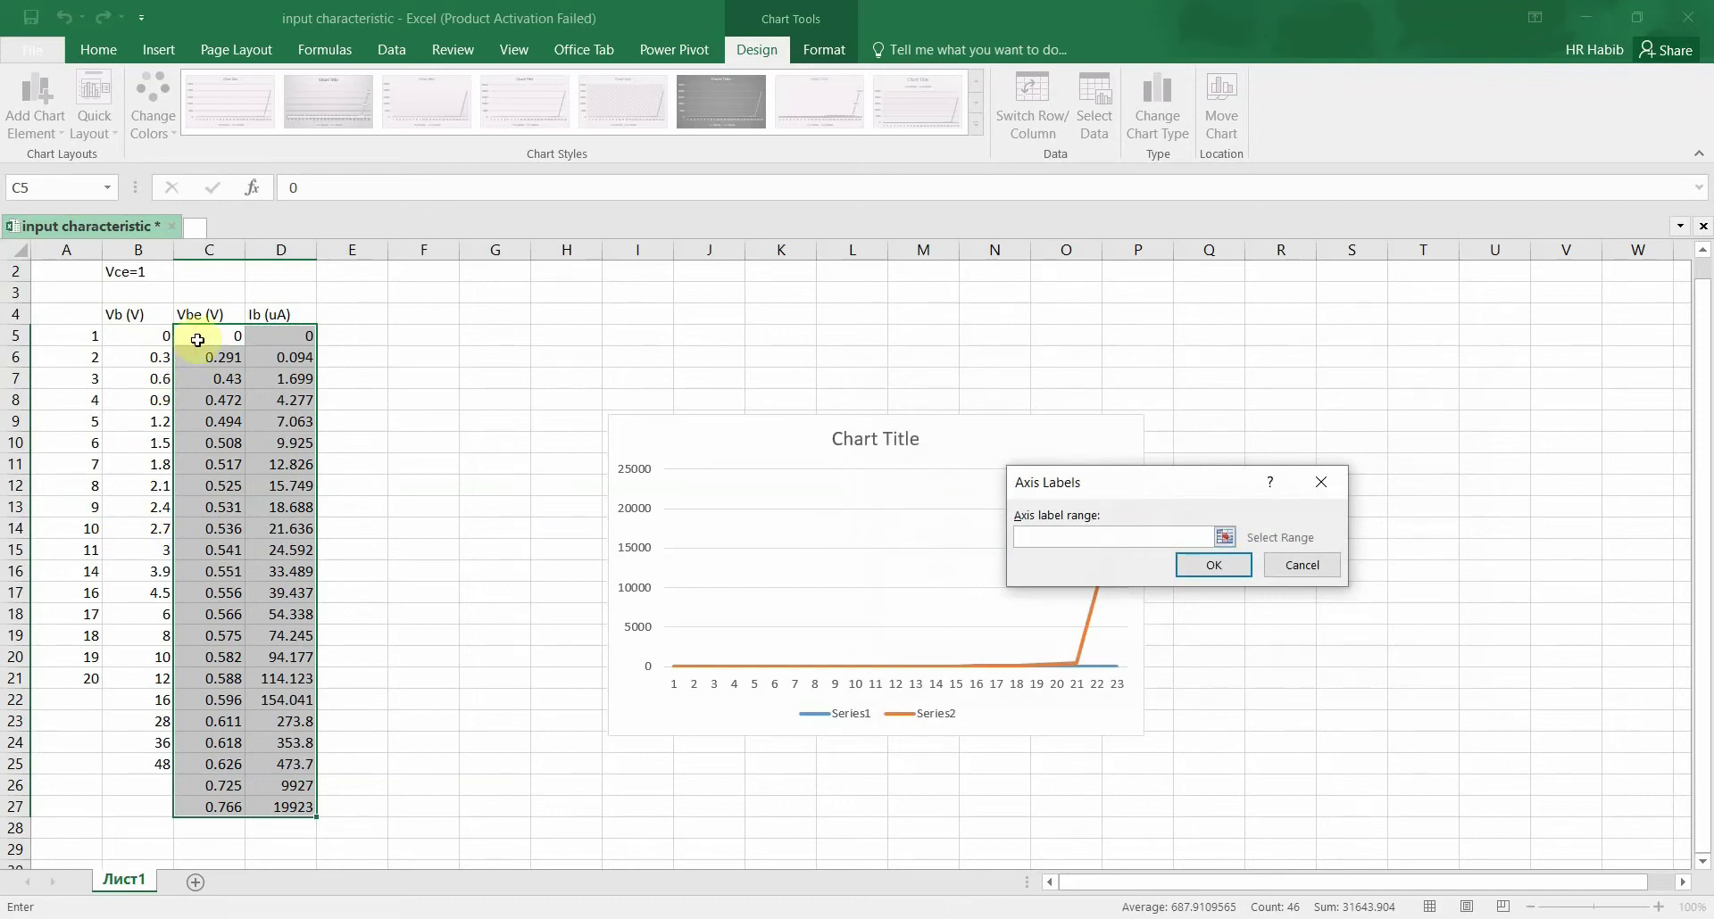
pyautogui.moveTo(203, 333); pyautogui.dragTo(231, 803)
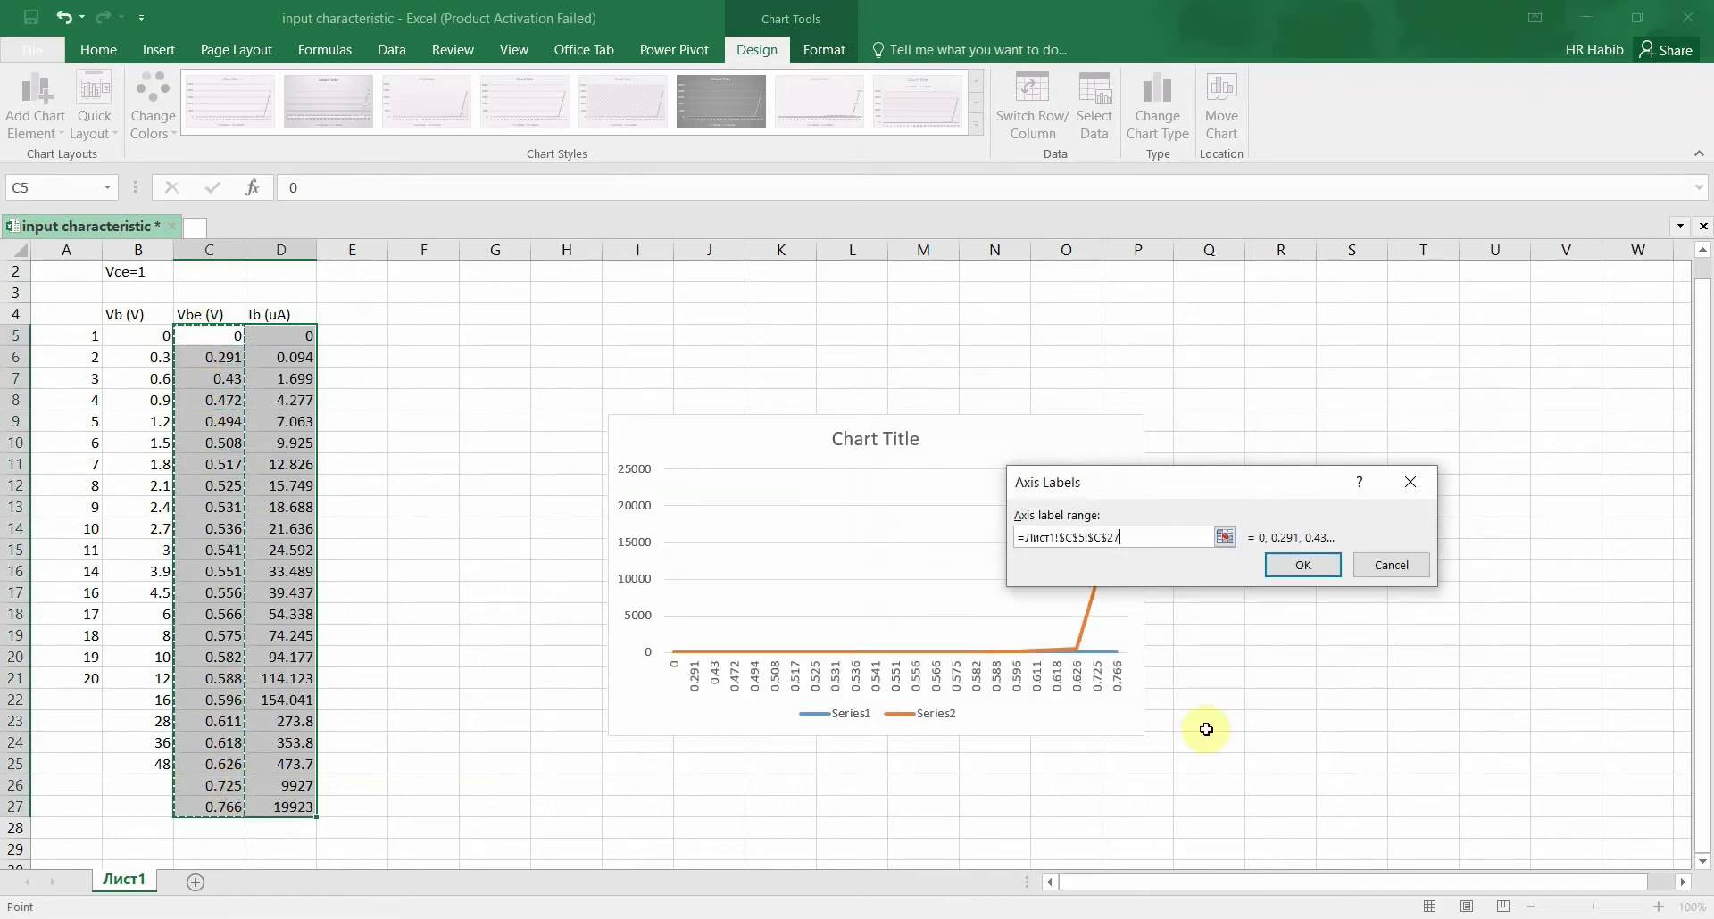
pyautogui.click(1302, 565)
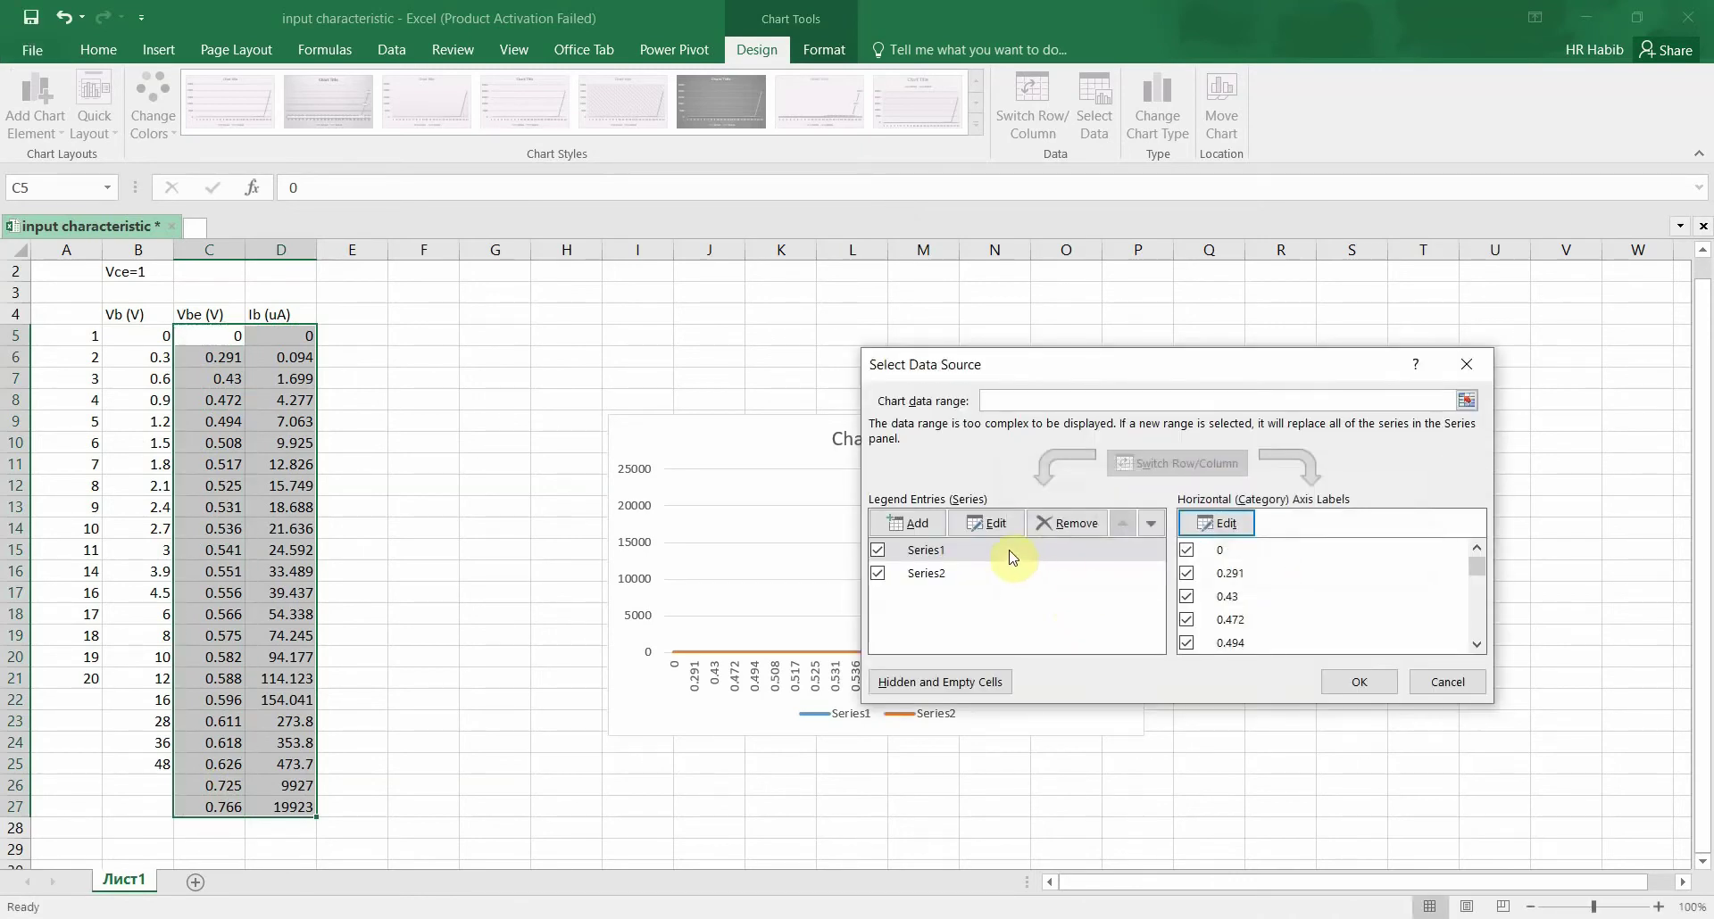
# Remove Series2 from the chart's data source and select the remaining Series1
pyautogui.click(920, 573)
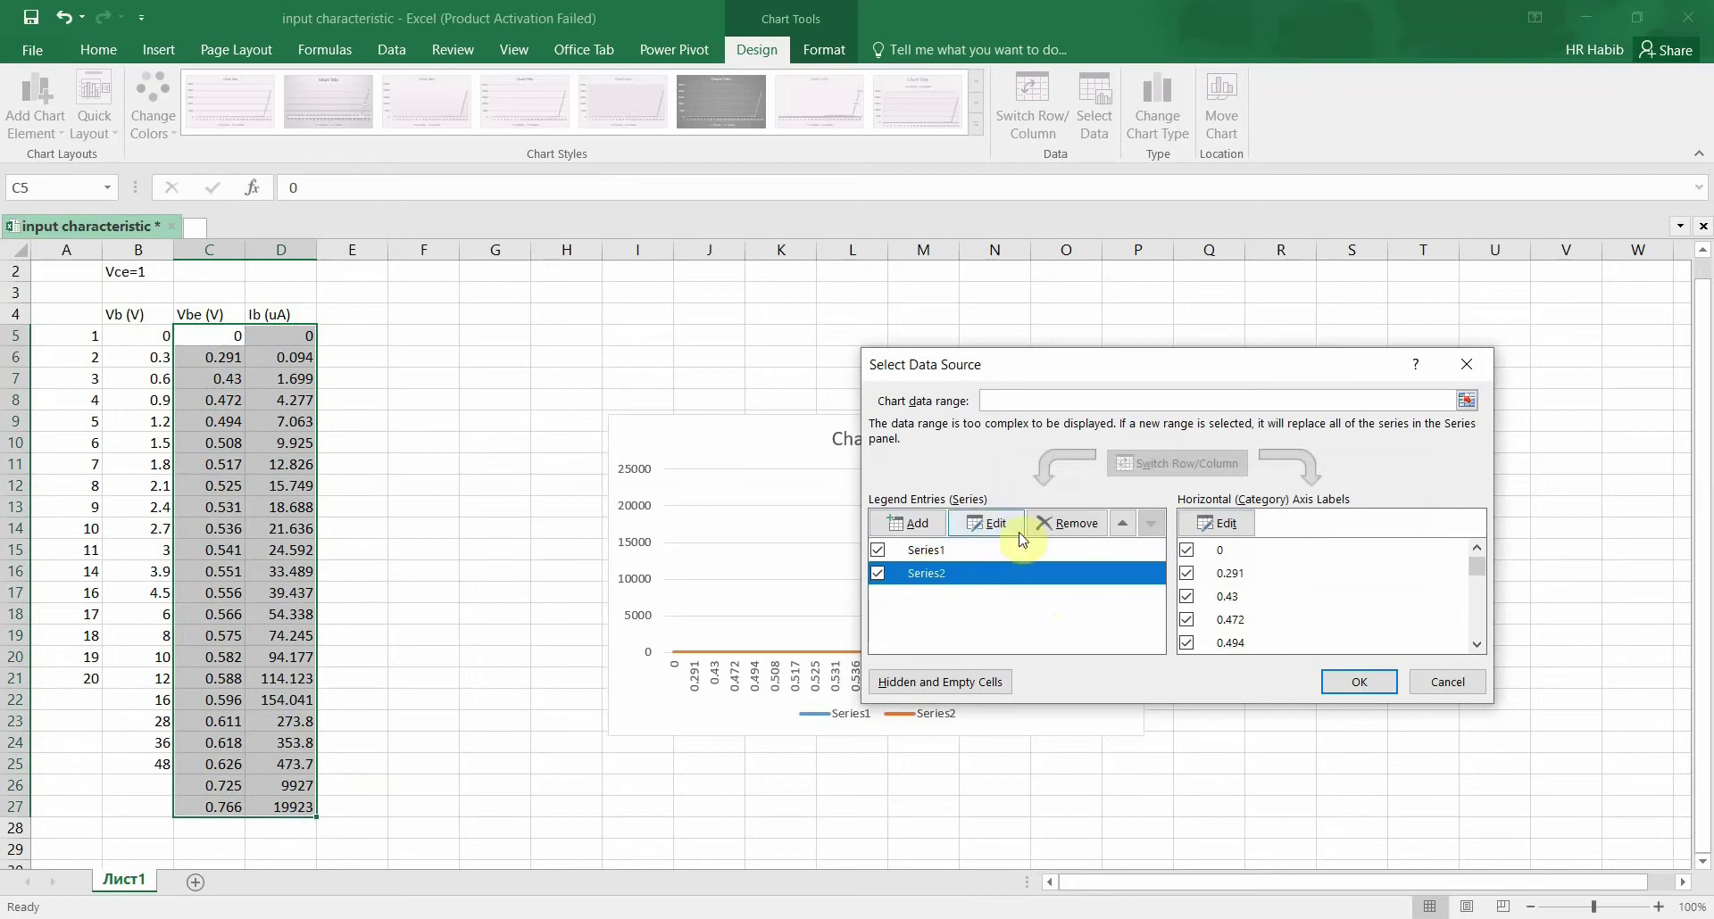
pyautogui.click(1067, 523)
pyautogui.click(947, 559)
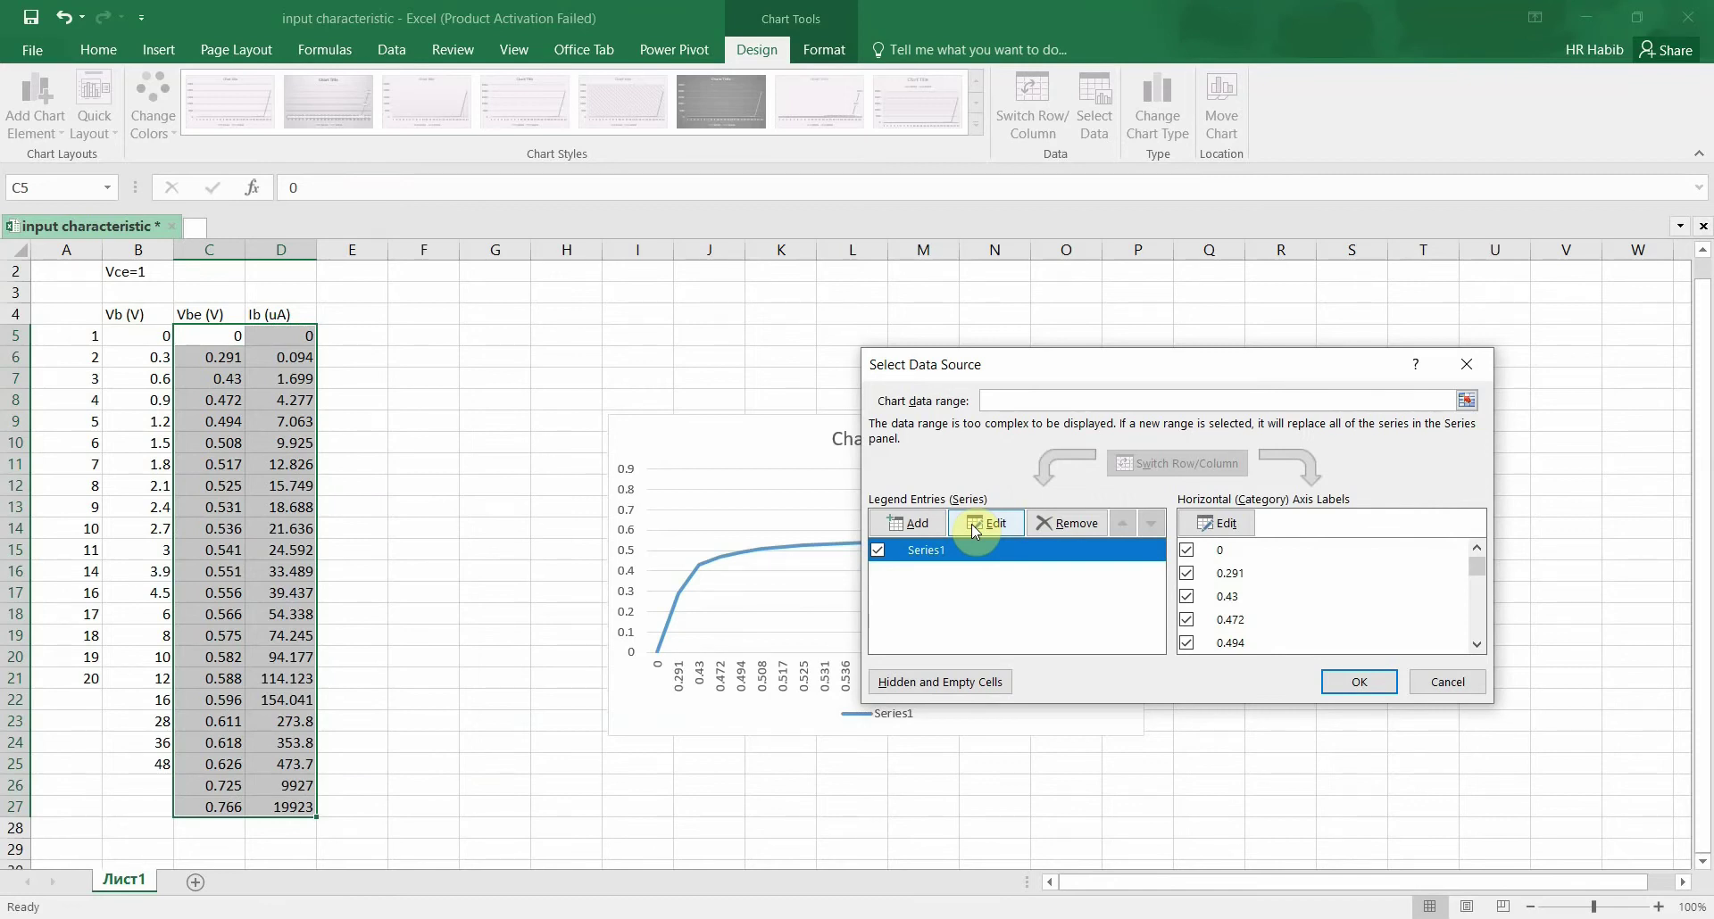
# Change the Series1 values to the Ib data in cells D5:D27 and apply the data source changes
pyautogui.click(971, 523)
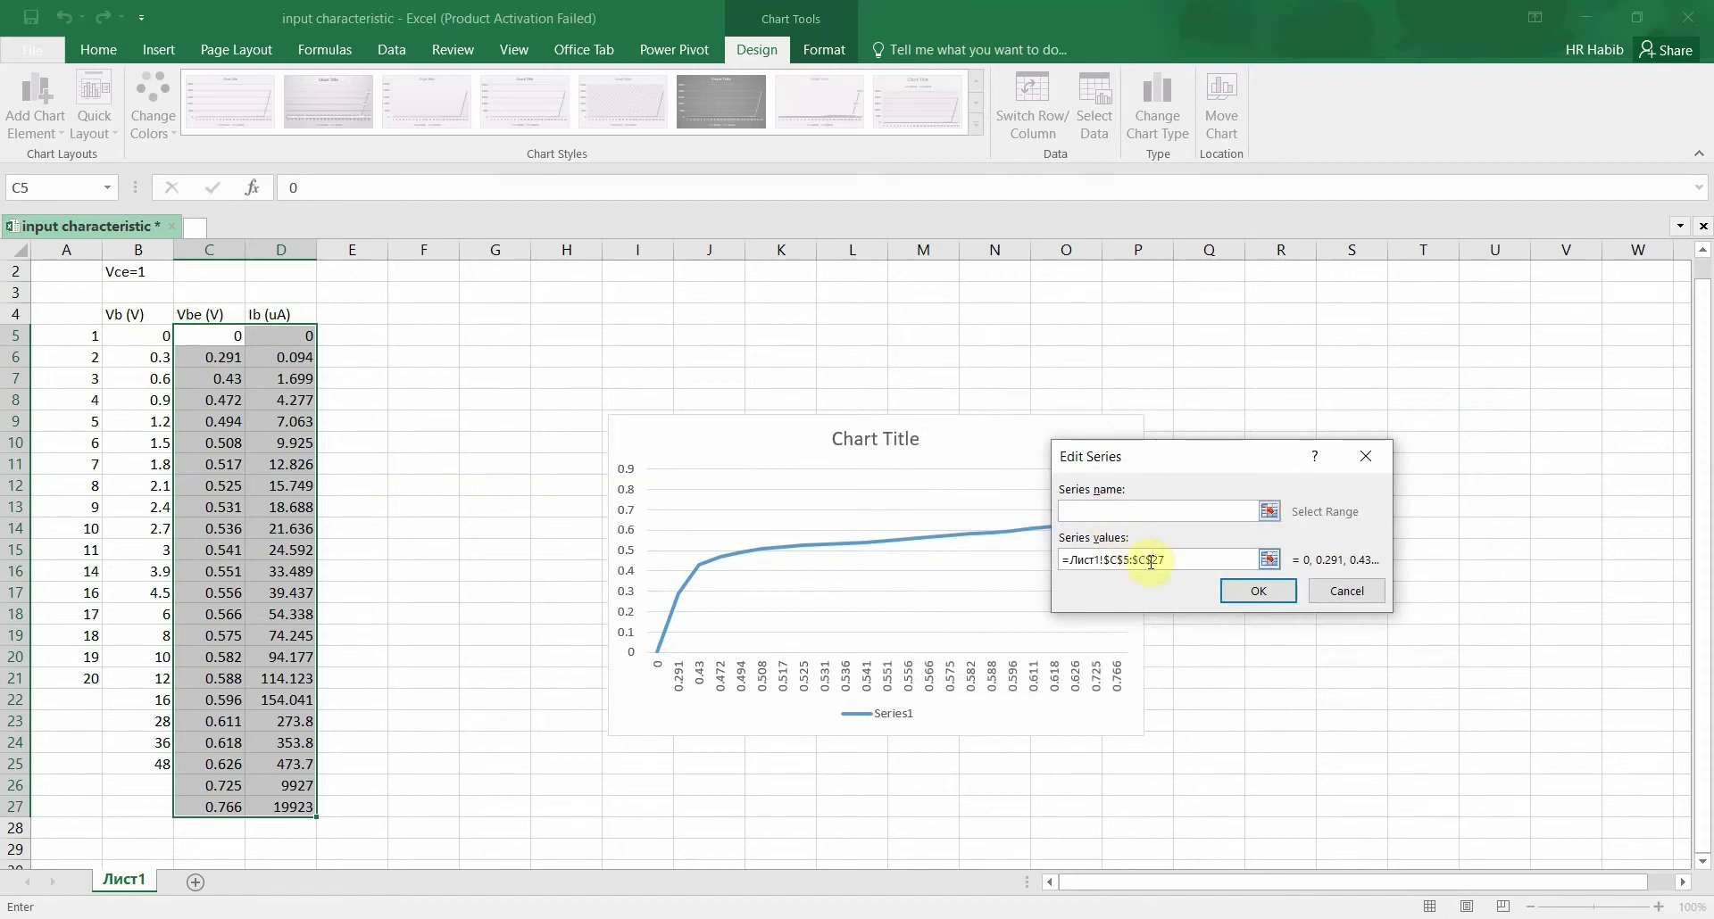
pyautogui.moveTo(1173, 560); pyautogui.dragTo(1062, 564)
pyautogui.press('BackSpace')
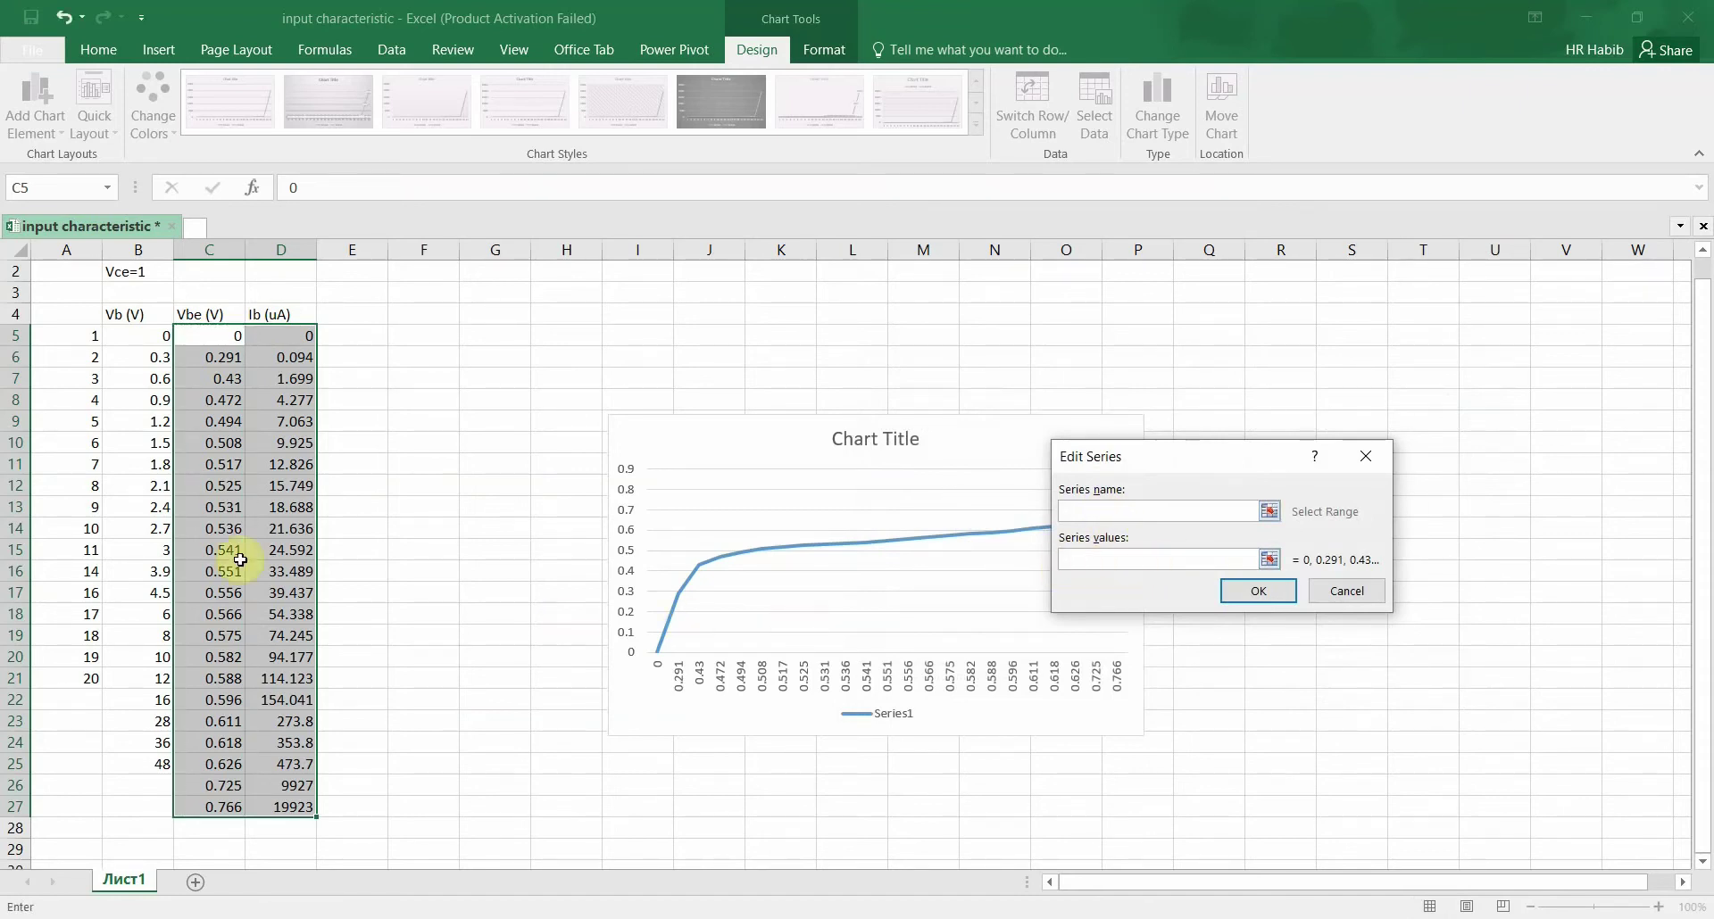
pyautogui.moveTo(289, 344); pyautogui.dragTo(304, 801)
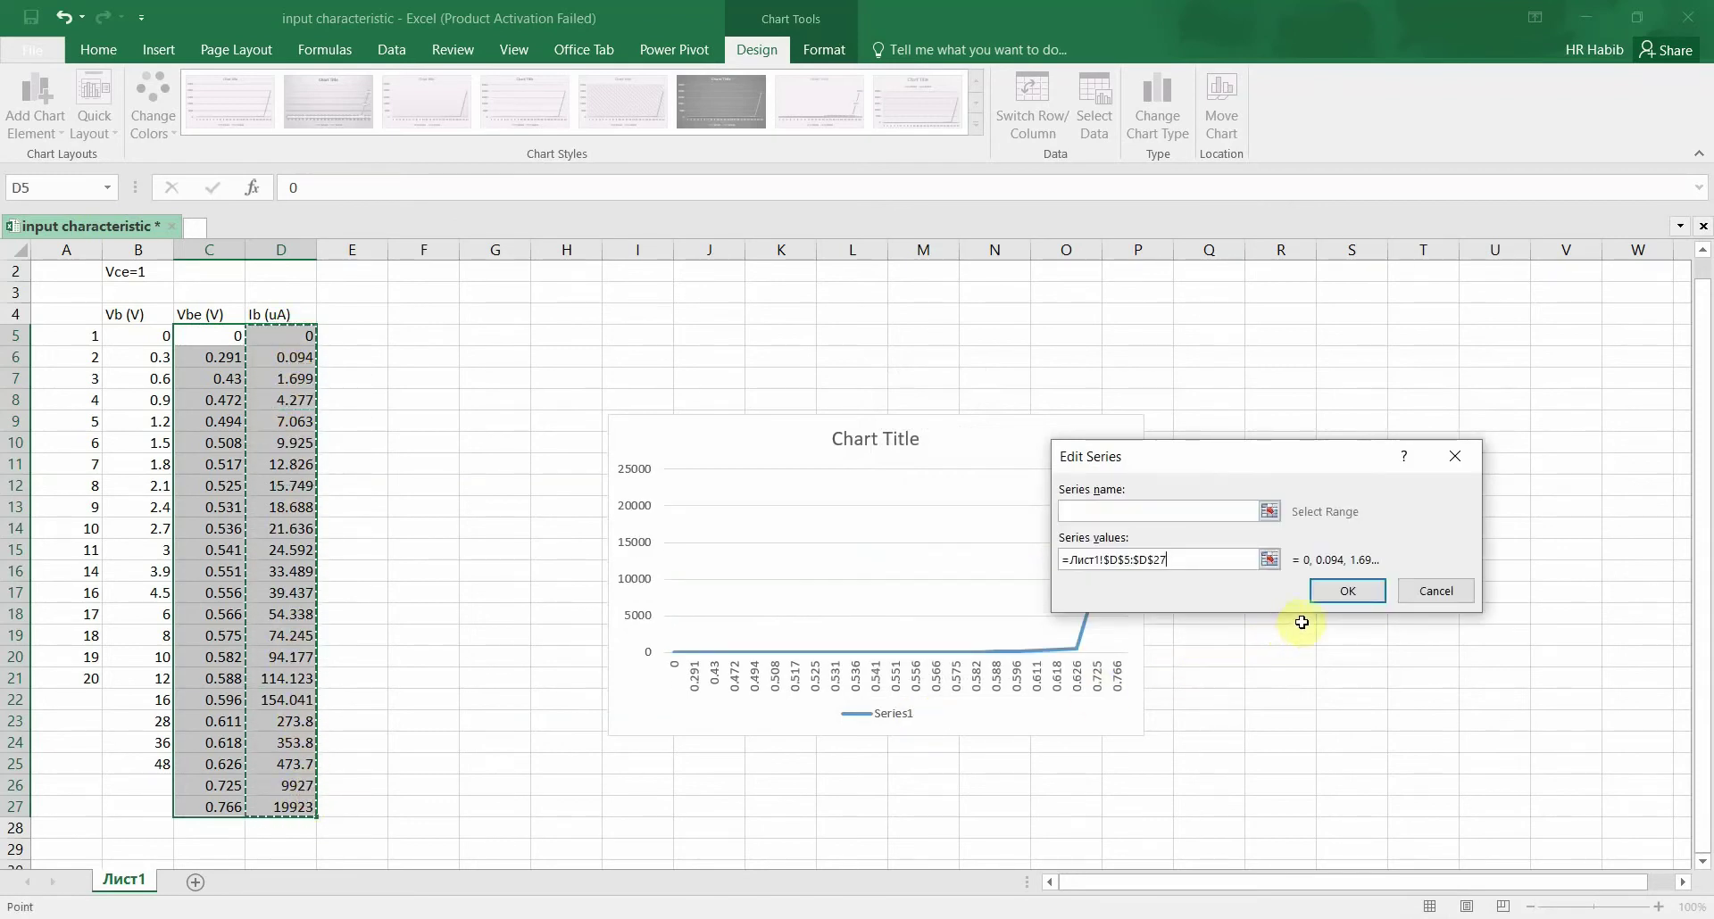
pyautogui.click(1330, 593)
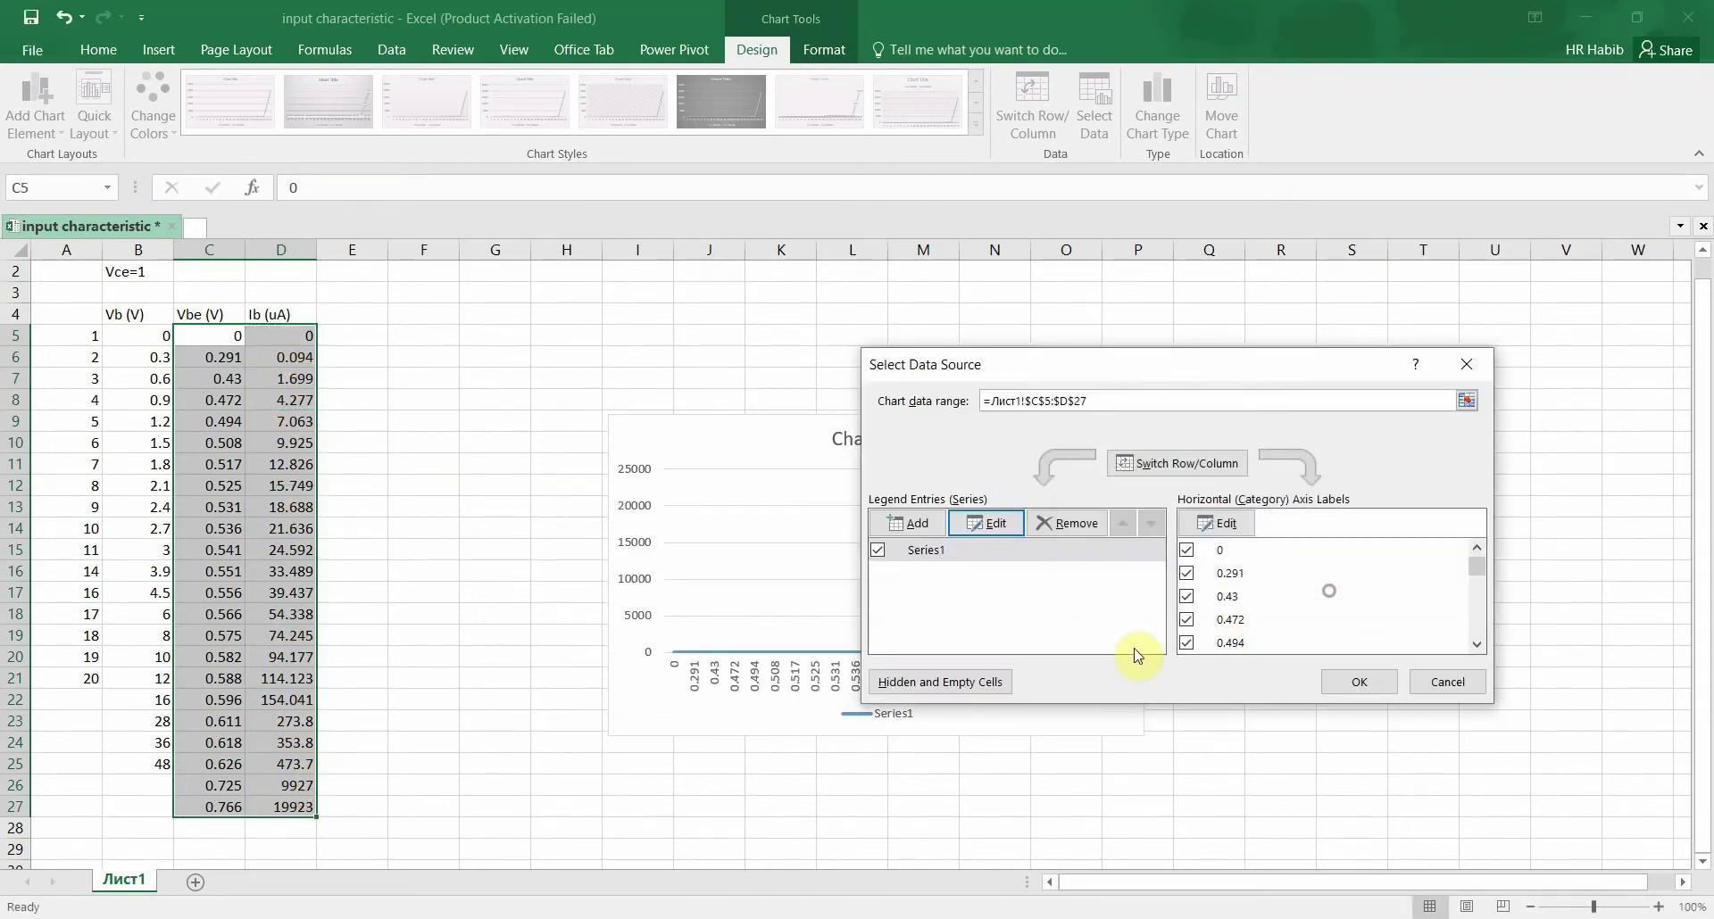
pyautogui.click(1357, 682)
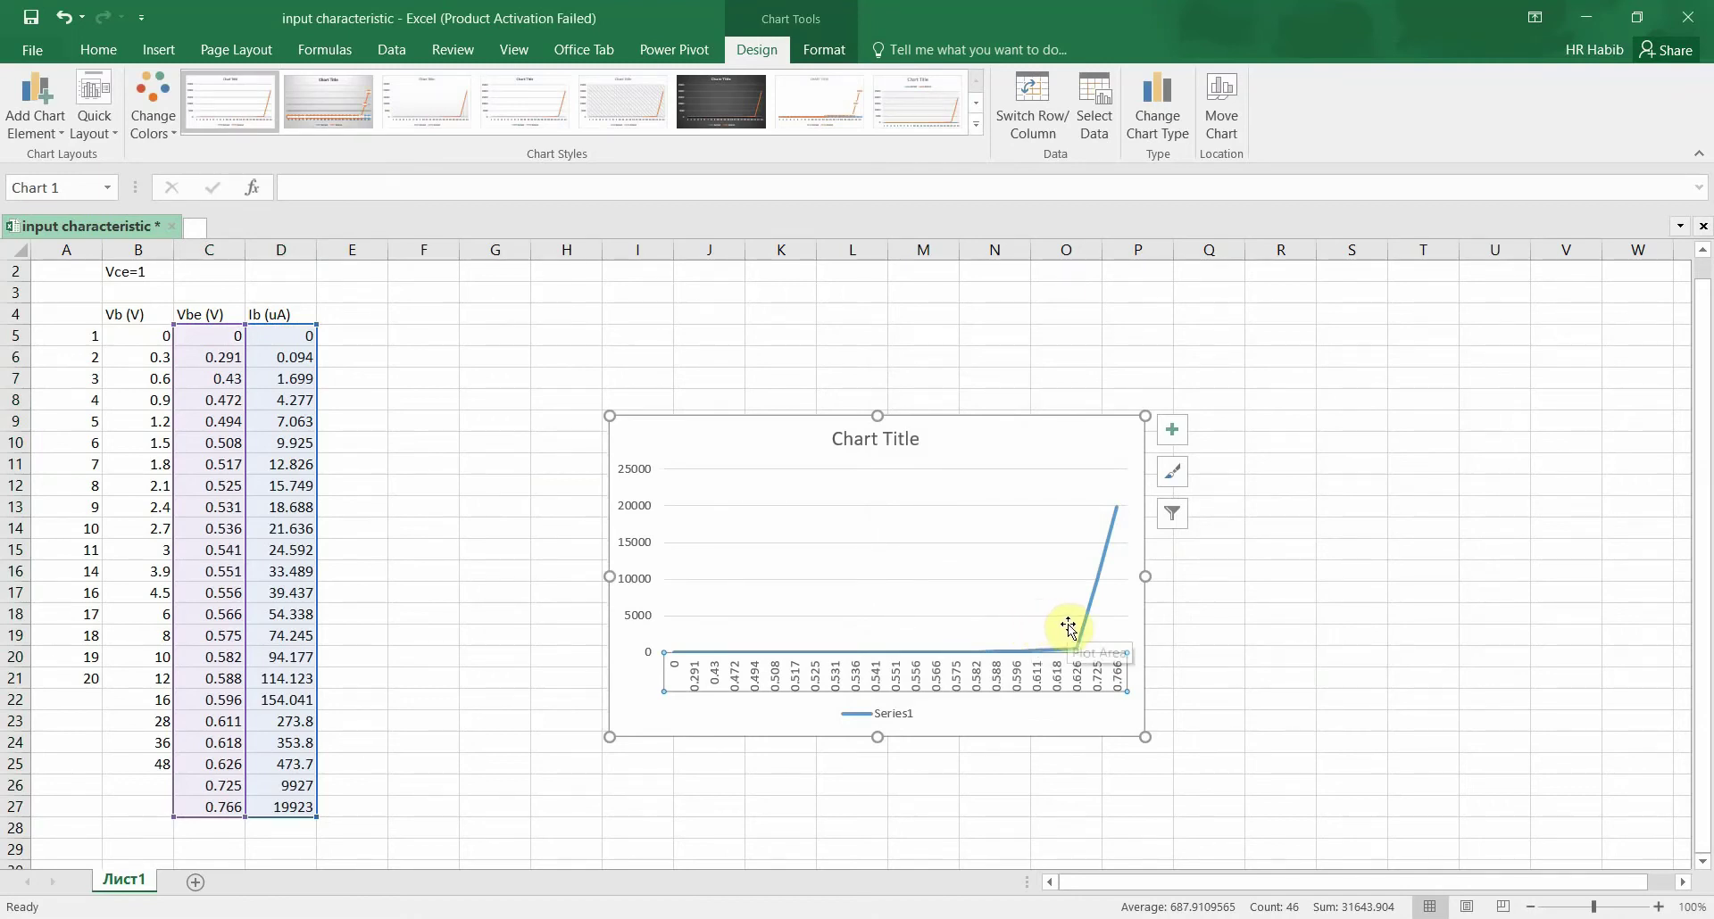
# Move the chart so its upper-left corner sits at about cell K5, check the plotted curve, and deselect the chart
pyautogui.moveTo(1107, 548)
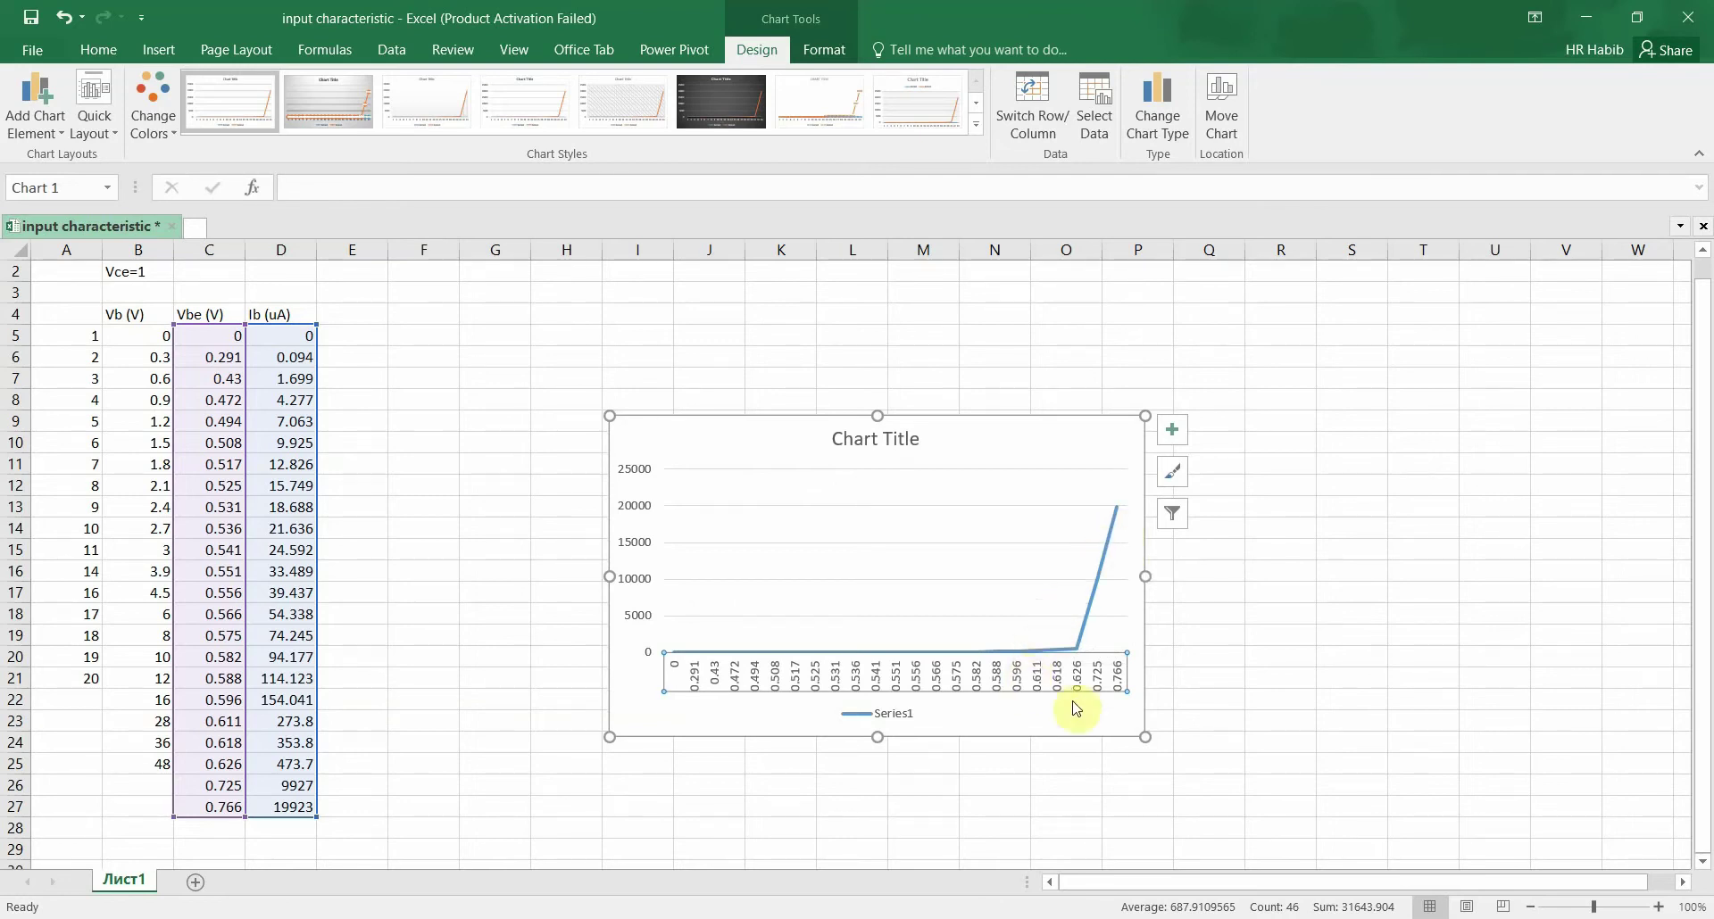
pyautogui.moveTo(694, 437); pyautogui.dragTo(837, 355)
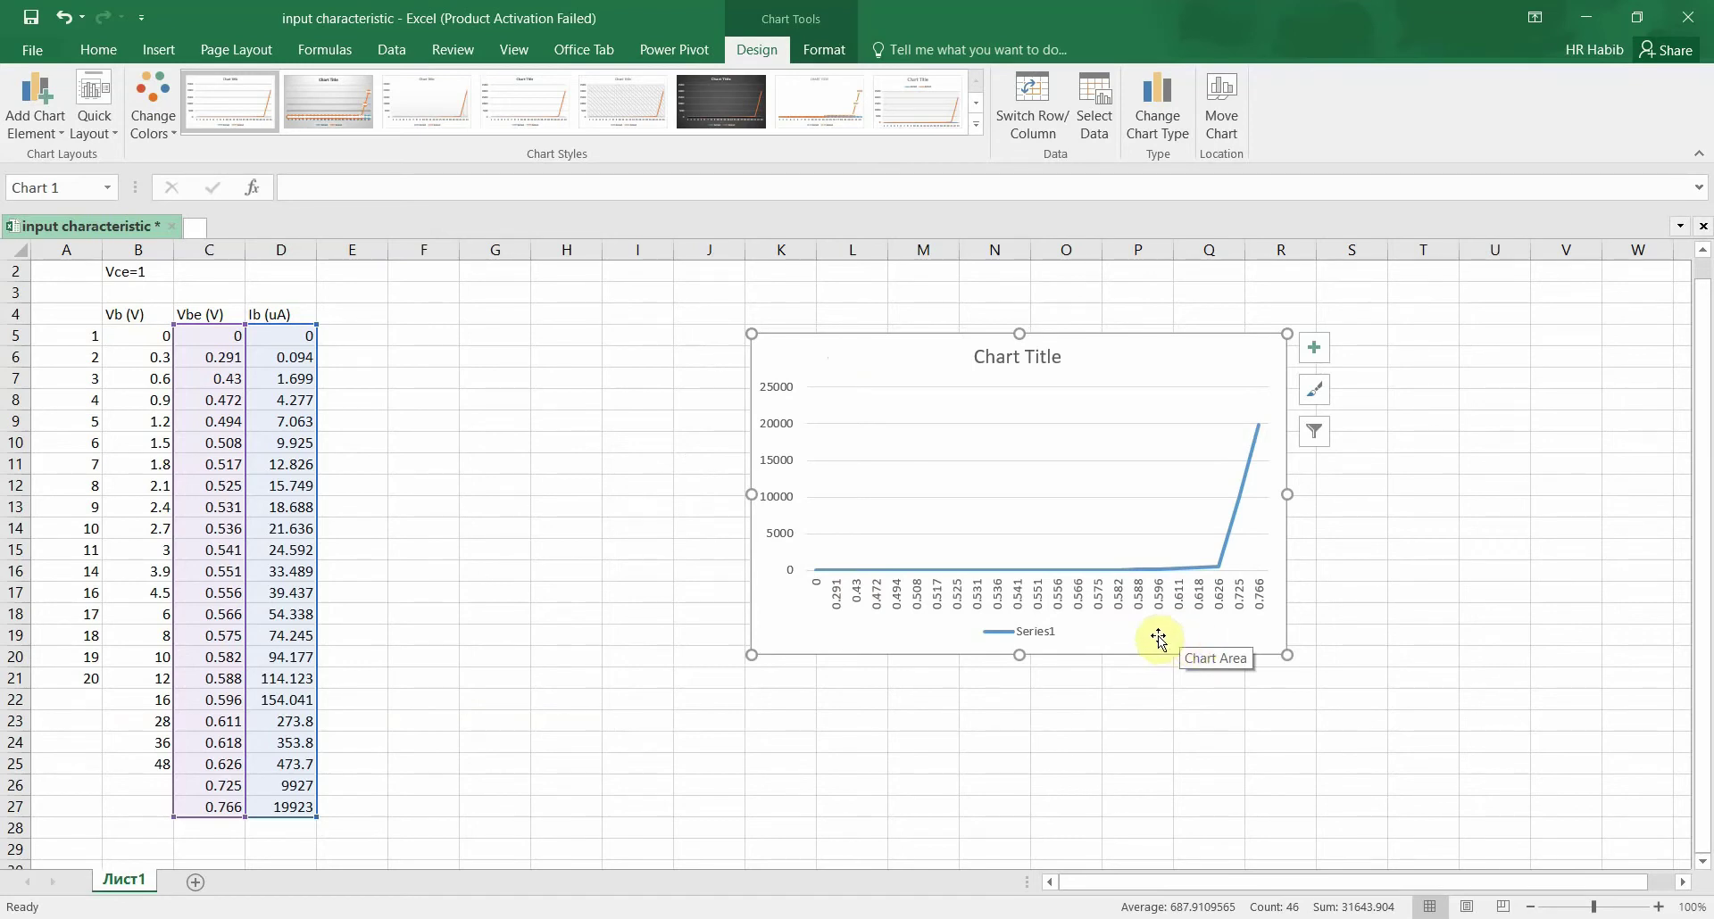
pyautogui.click(1252, 475)
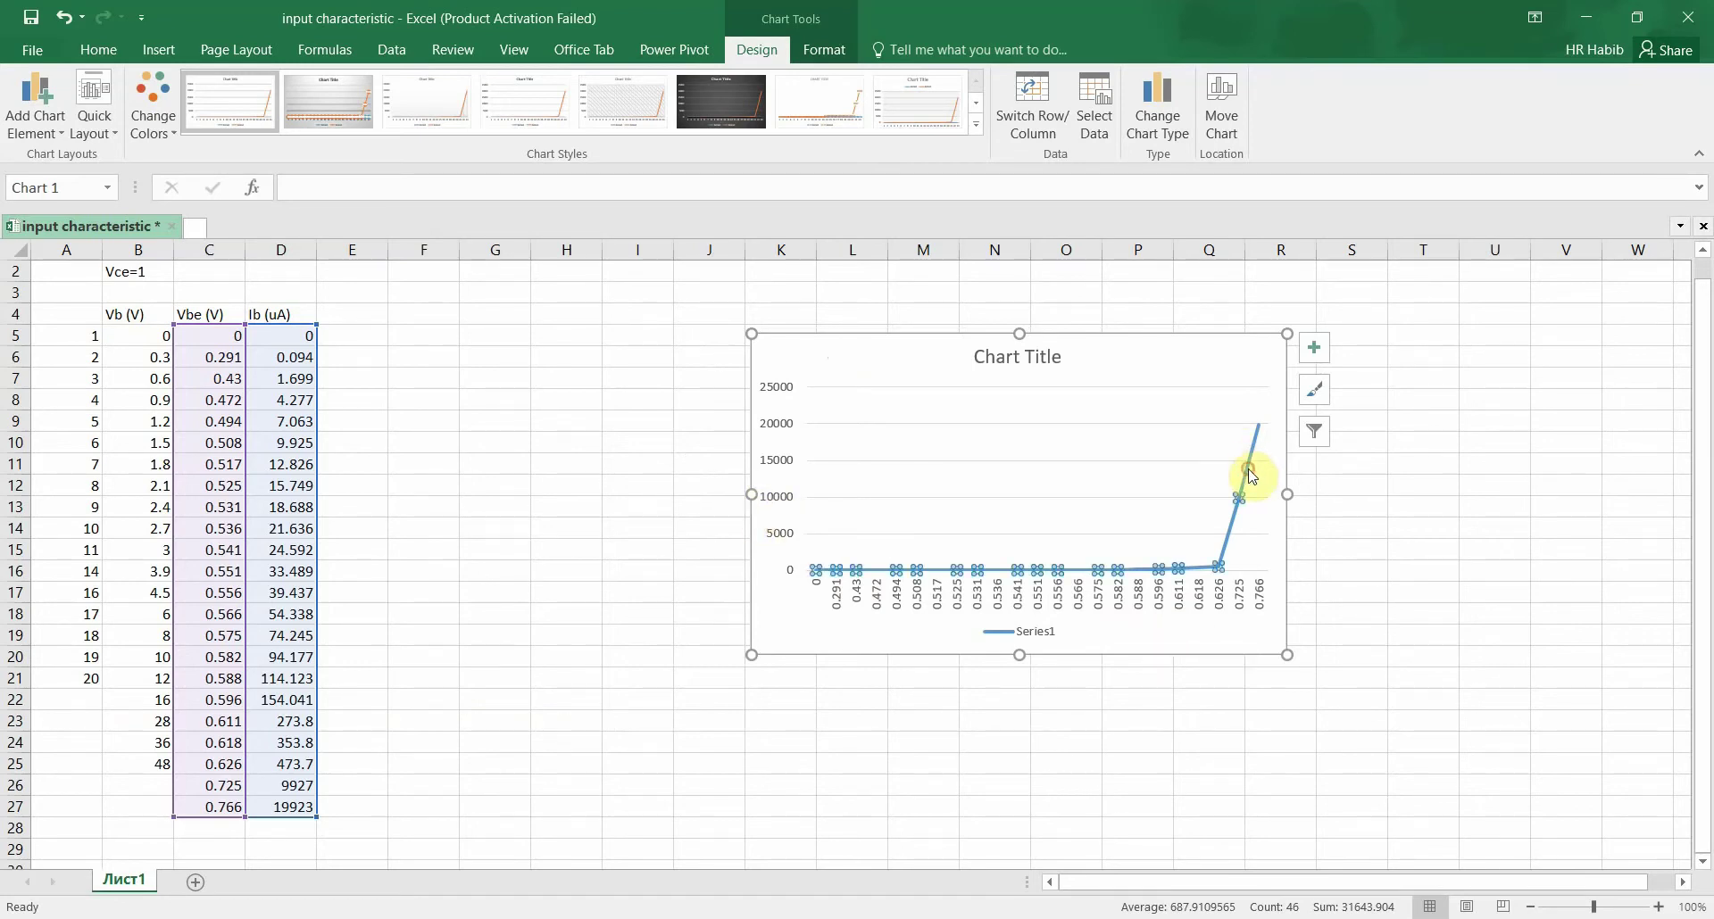
pyautogui.click(651, 459)
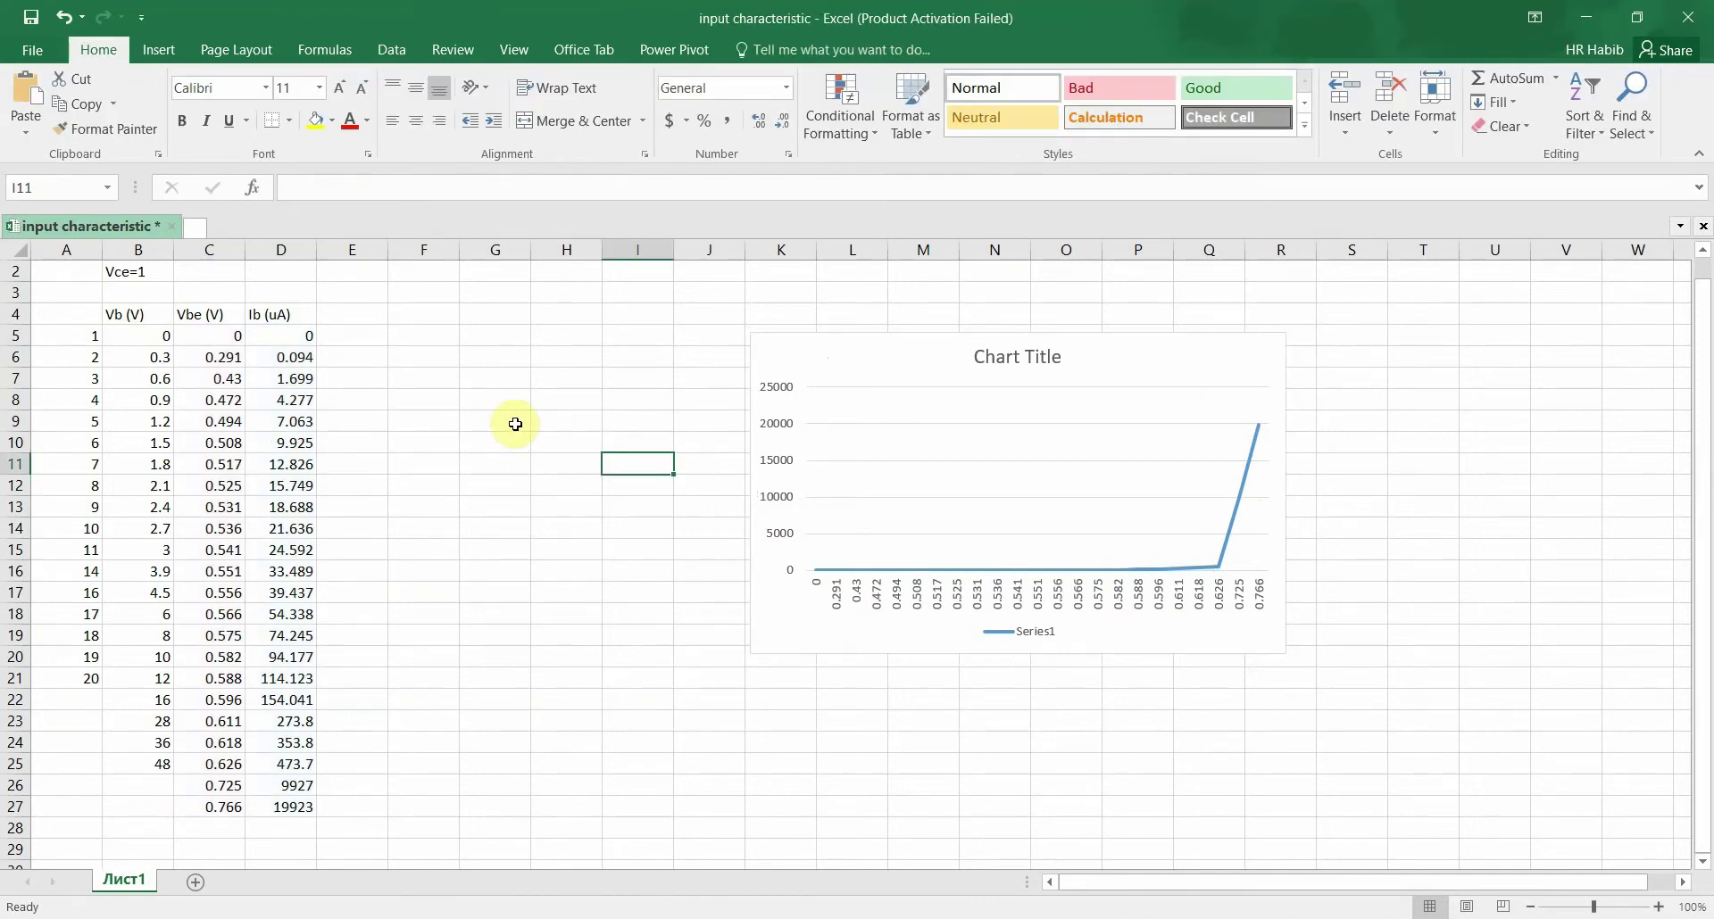
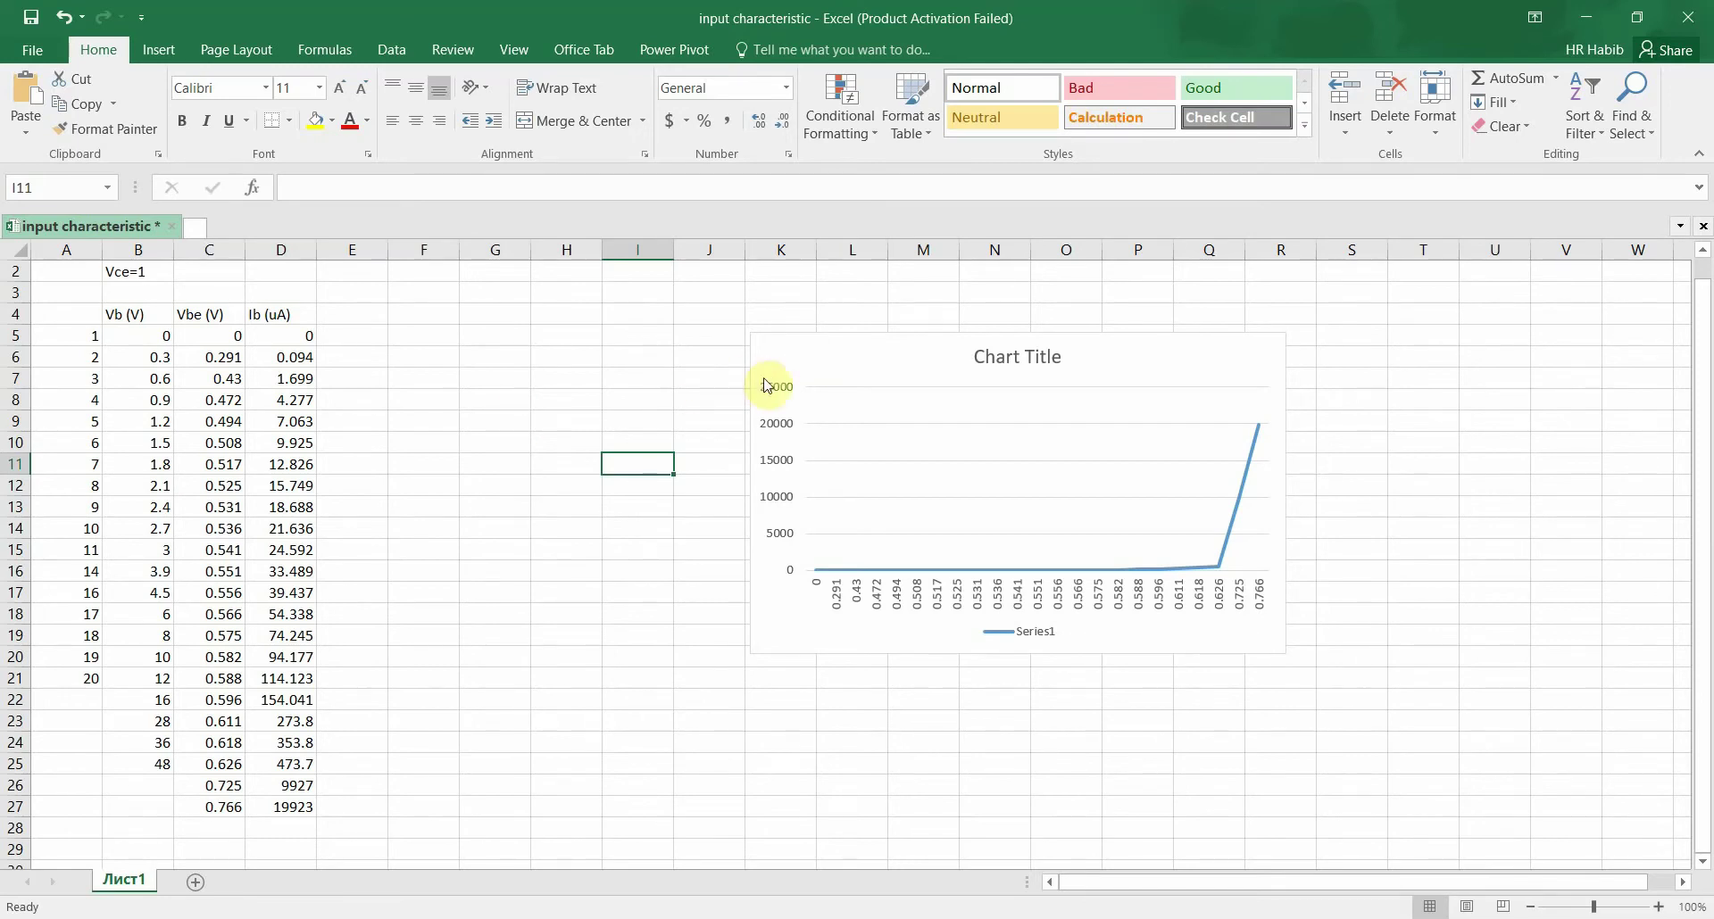
pyautogui.rightClick(970, 603)
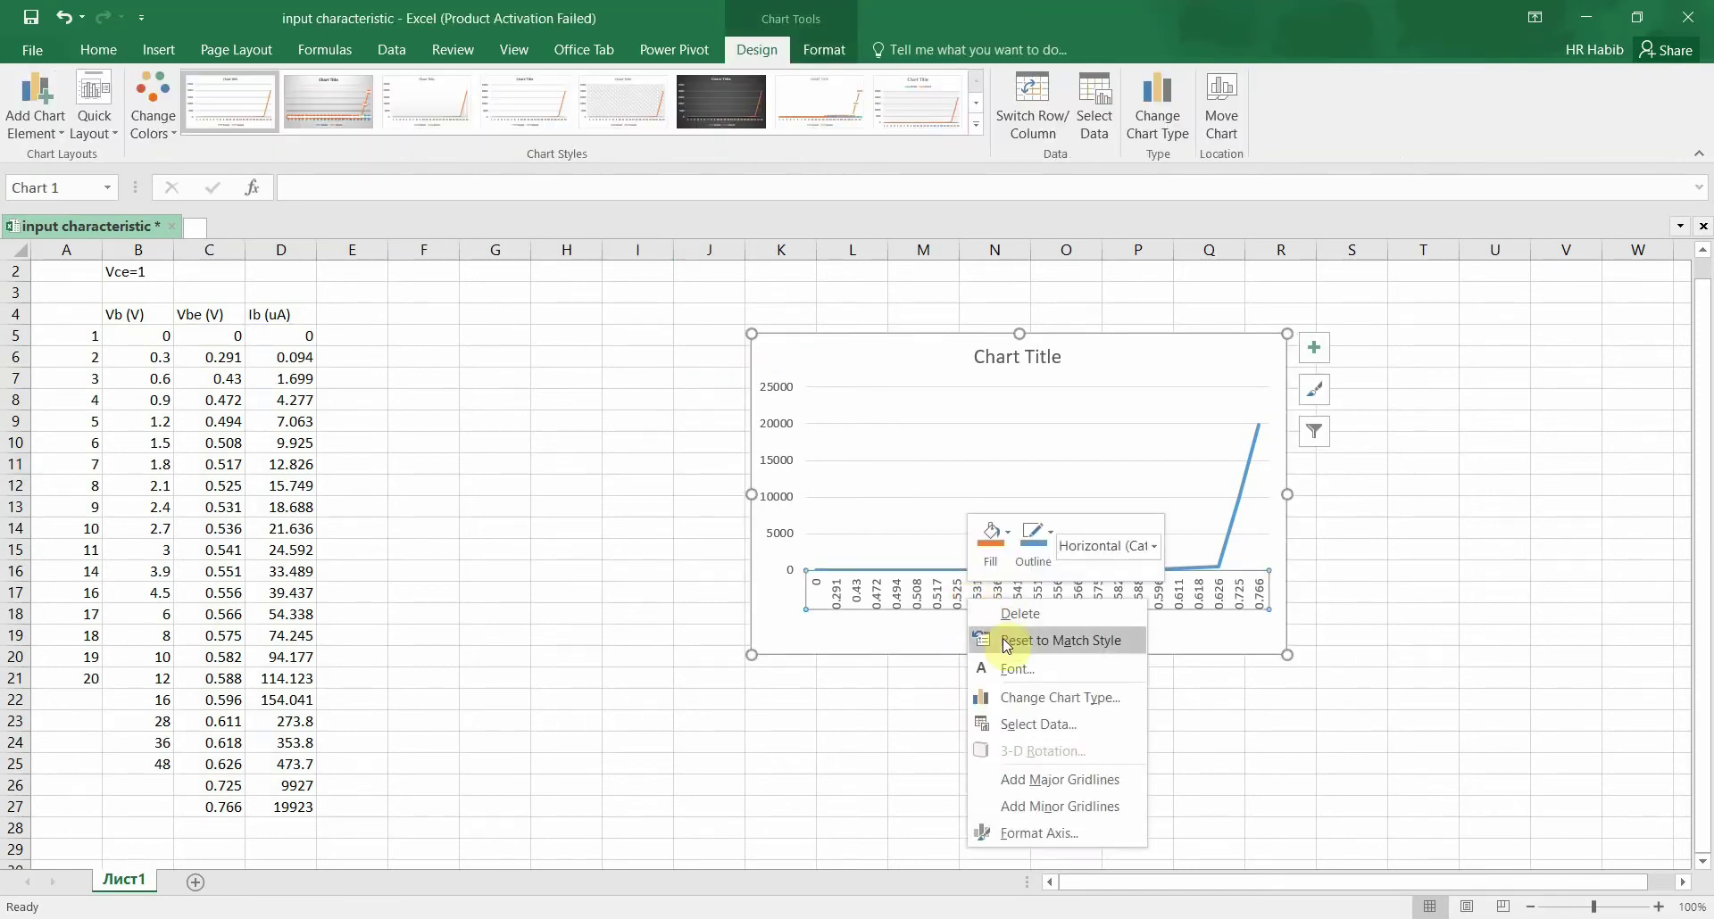
pyautogui.click(1012, 723)
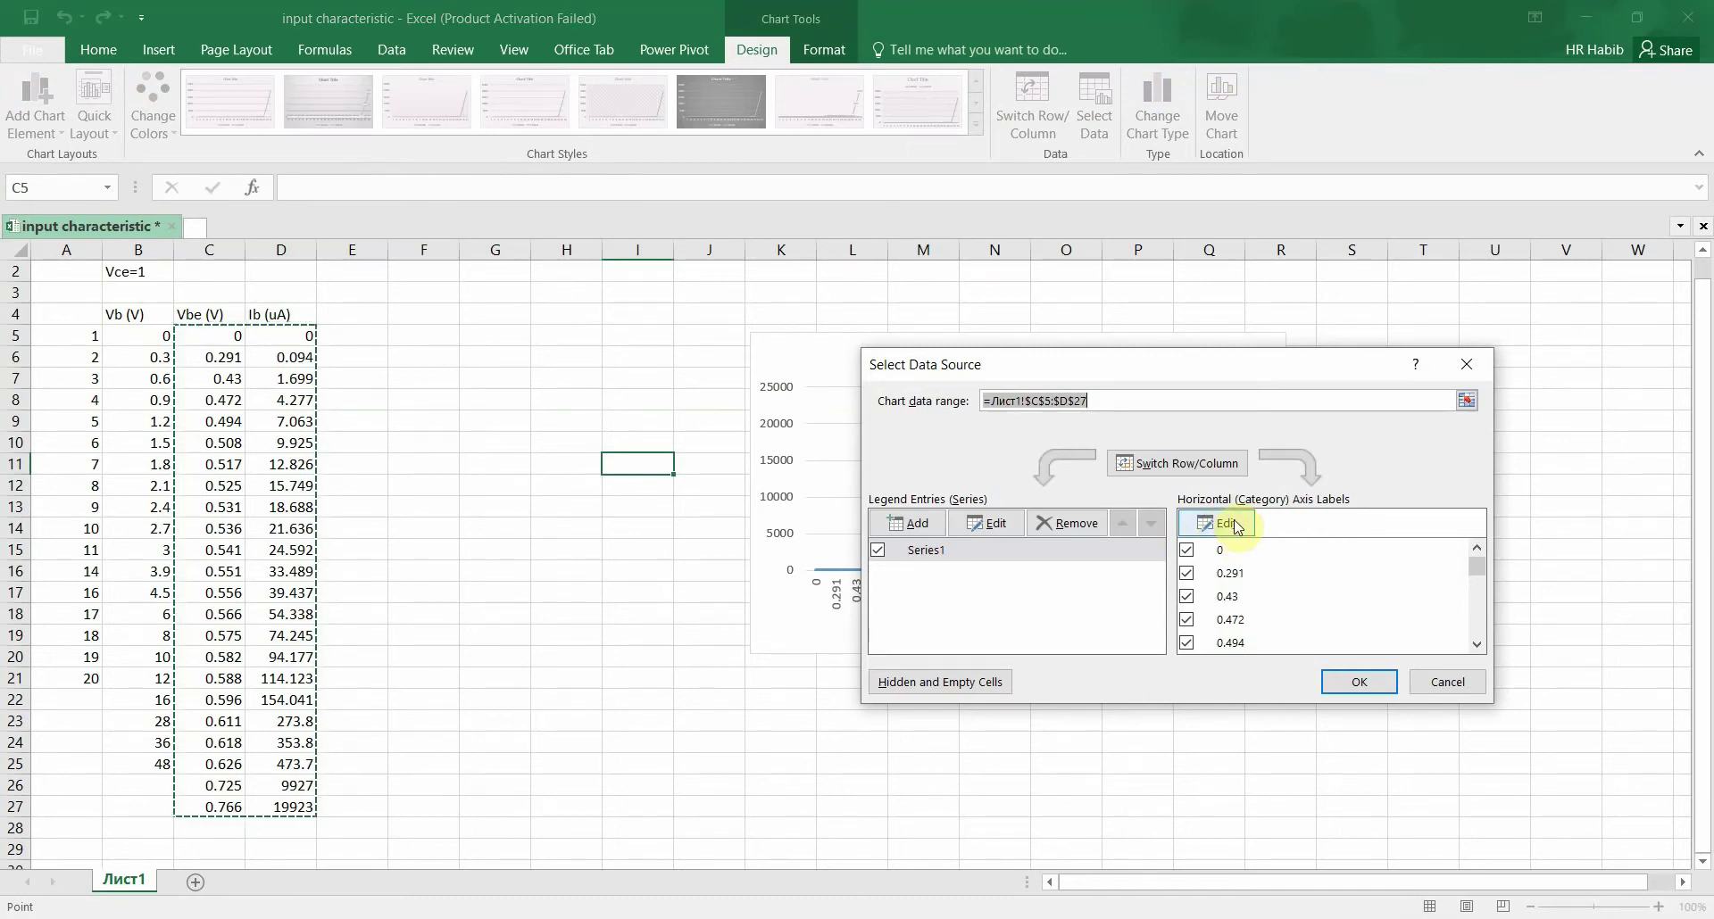
pyautogui.click(1468, 364)
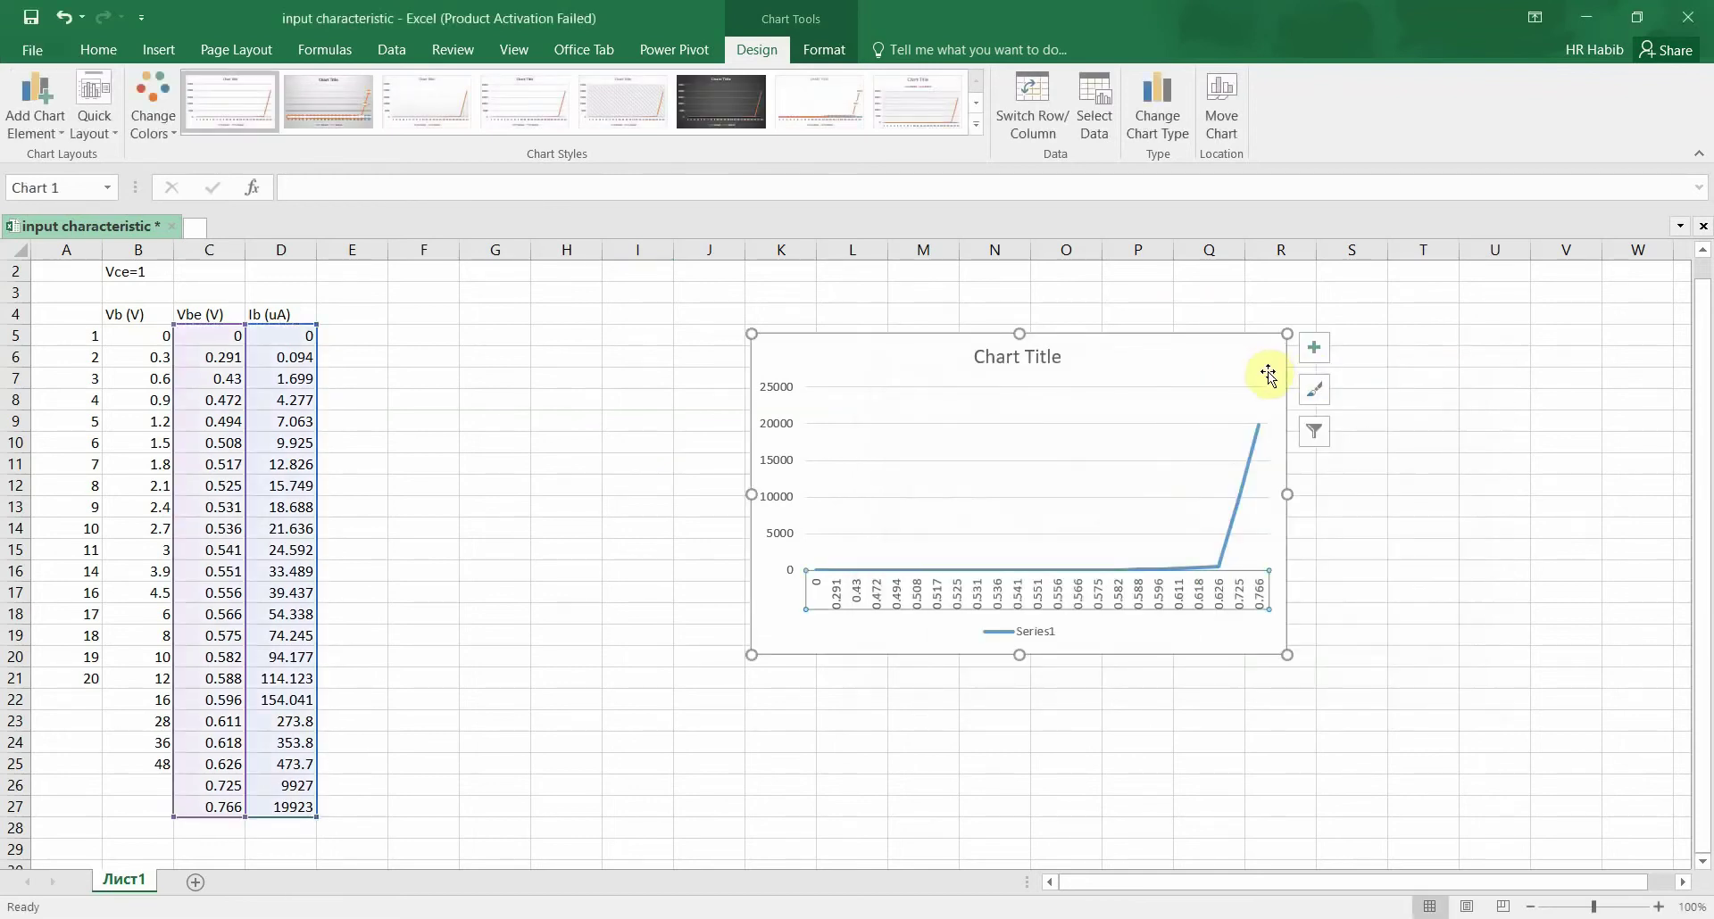
# Delete the line chart of Ib against Vbe from the worksheet
pyautogui.click(1118, 397)
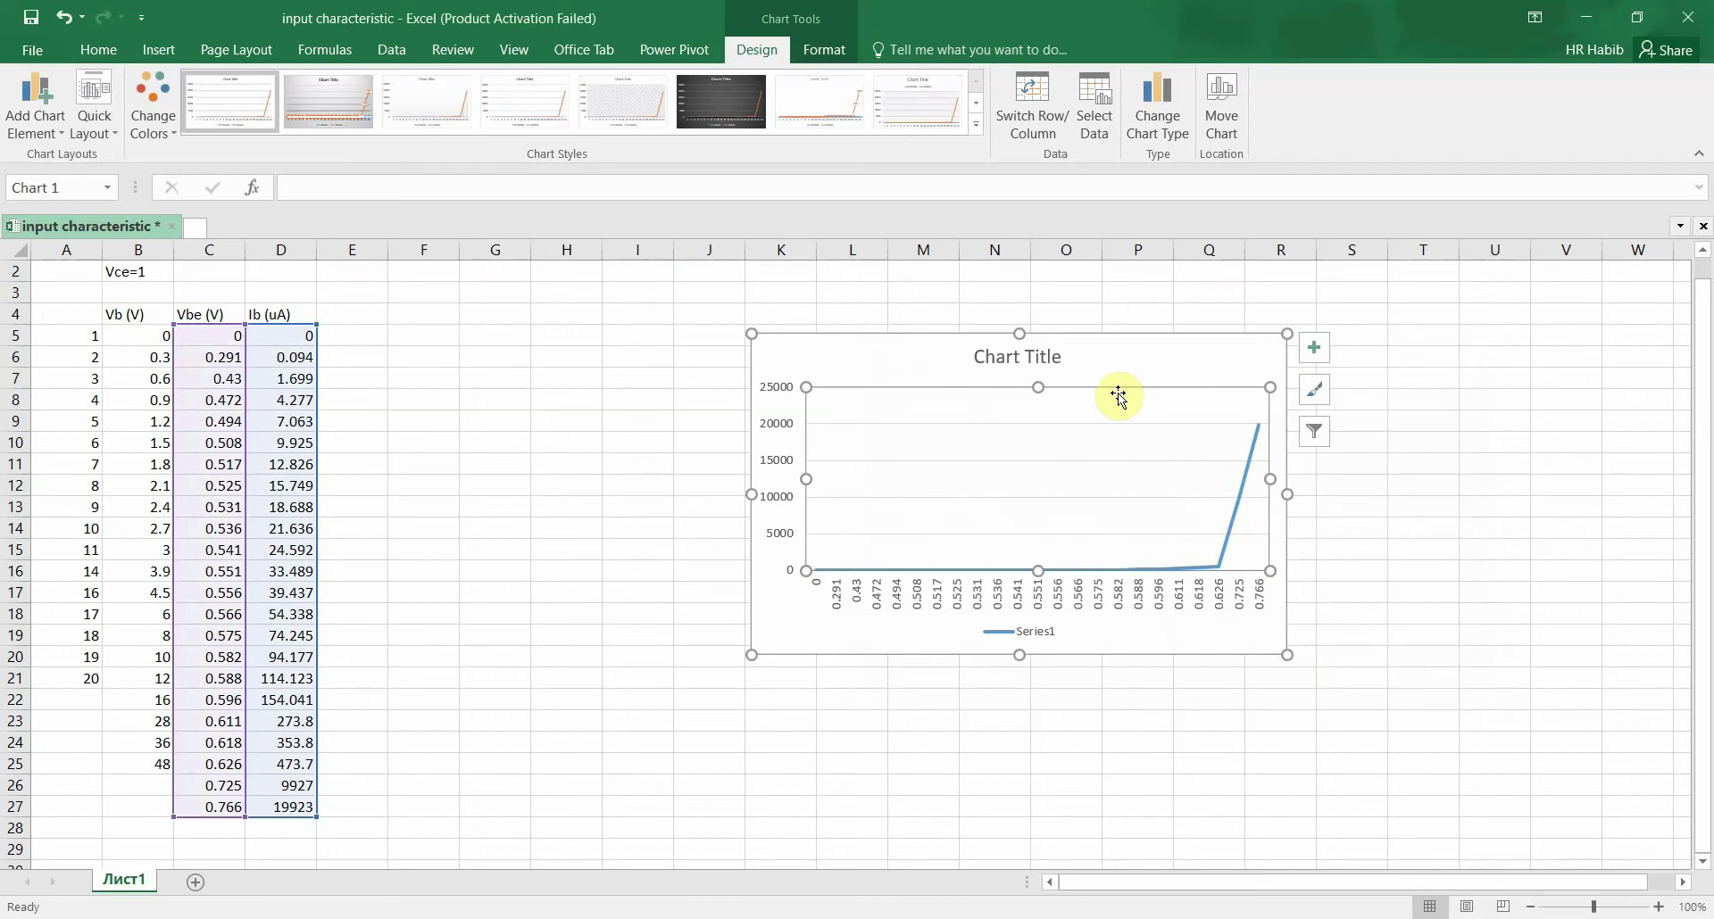
pyautogui.click(916, 345)
pyautogui.press('Delete')
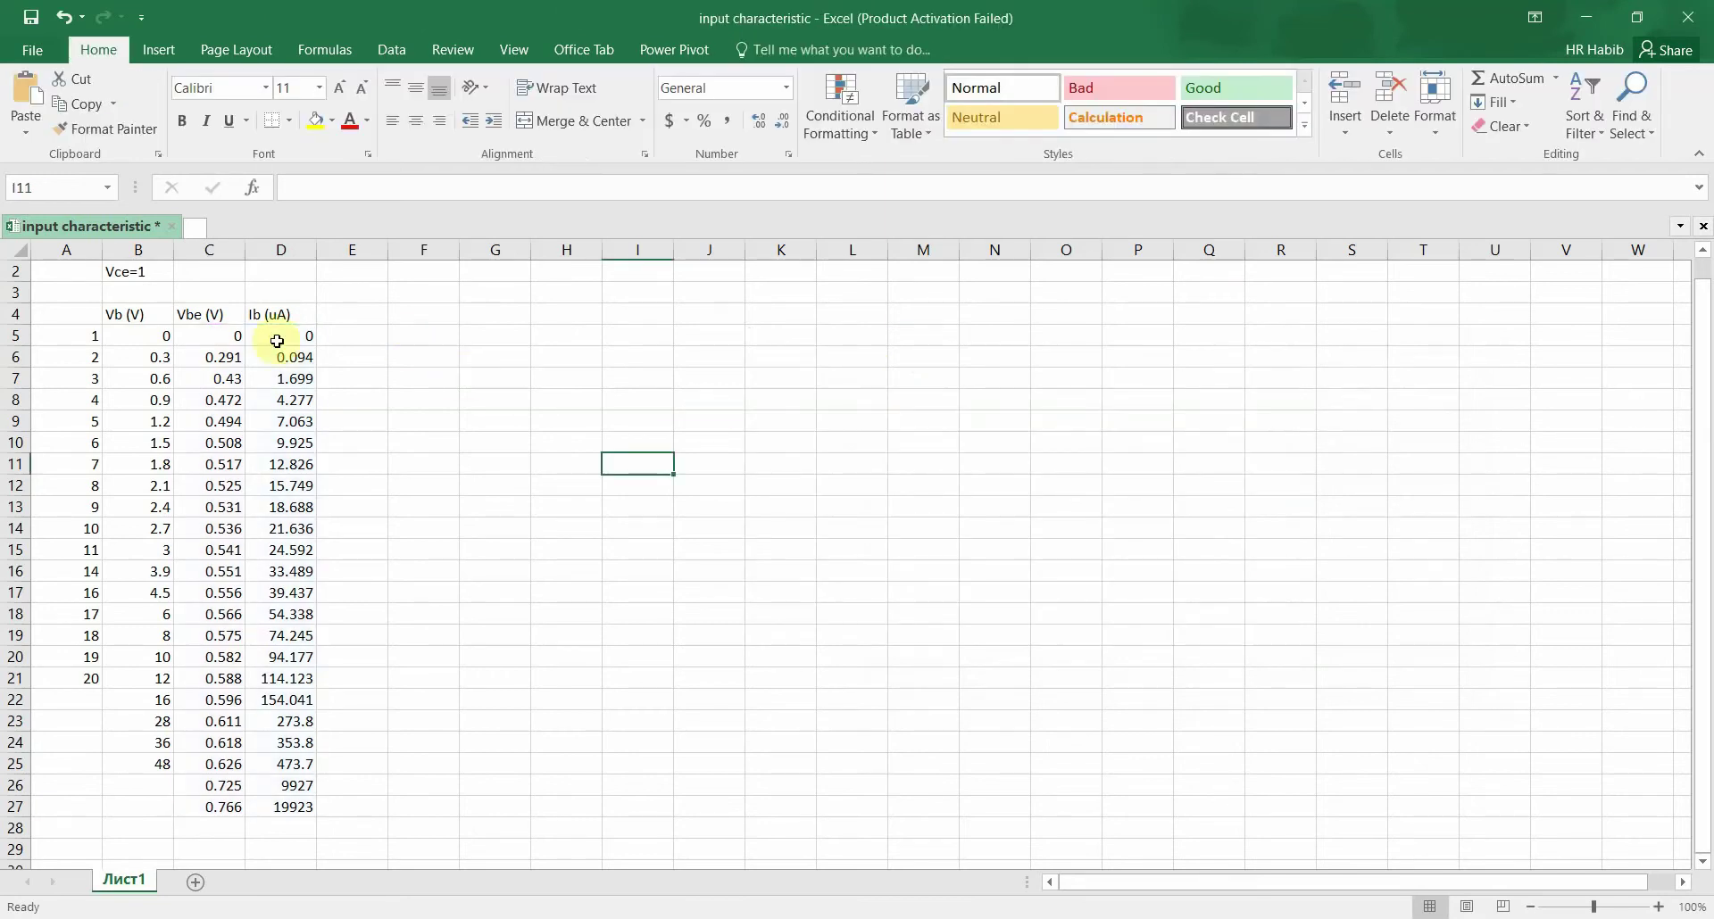
# Insert a 2-D line chart from the Vbe and Ib data in cells C5:D27
pyautogui.moveTo(204, 337); pyautogui.dragTo(295, 801)
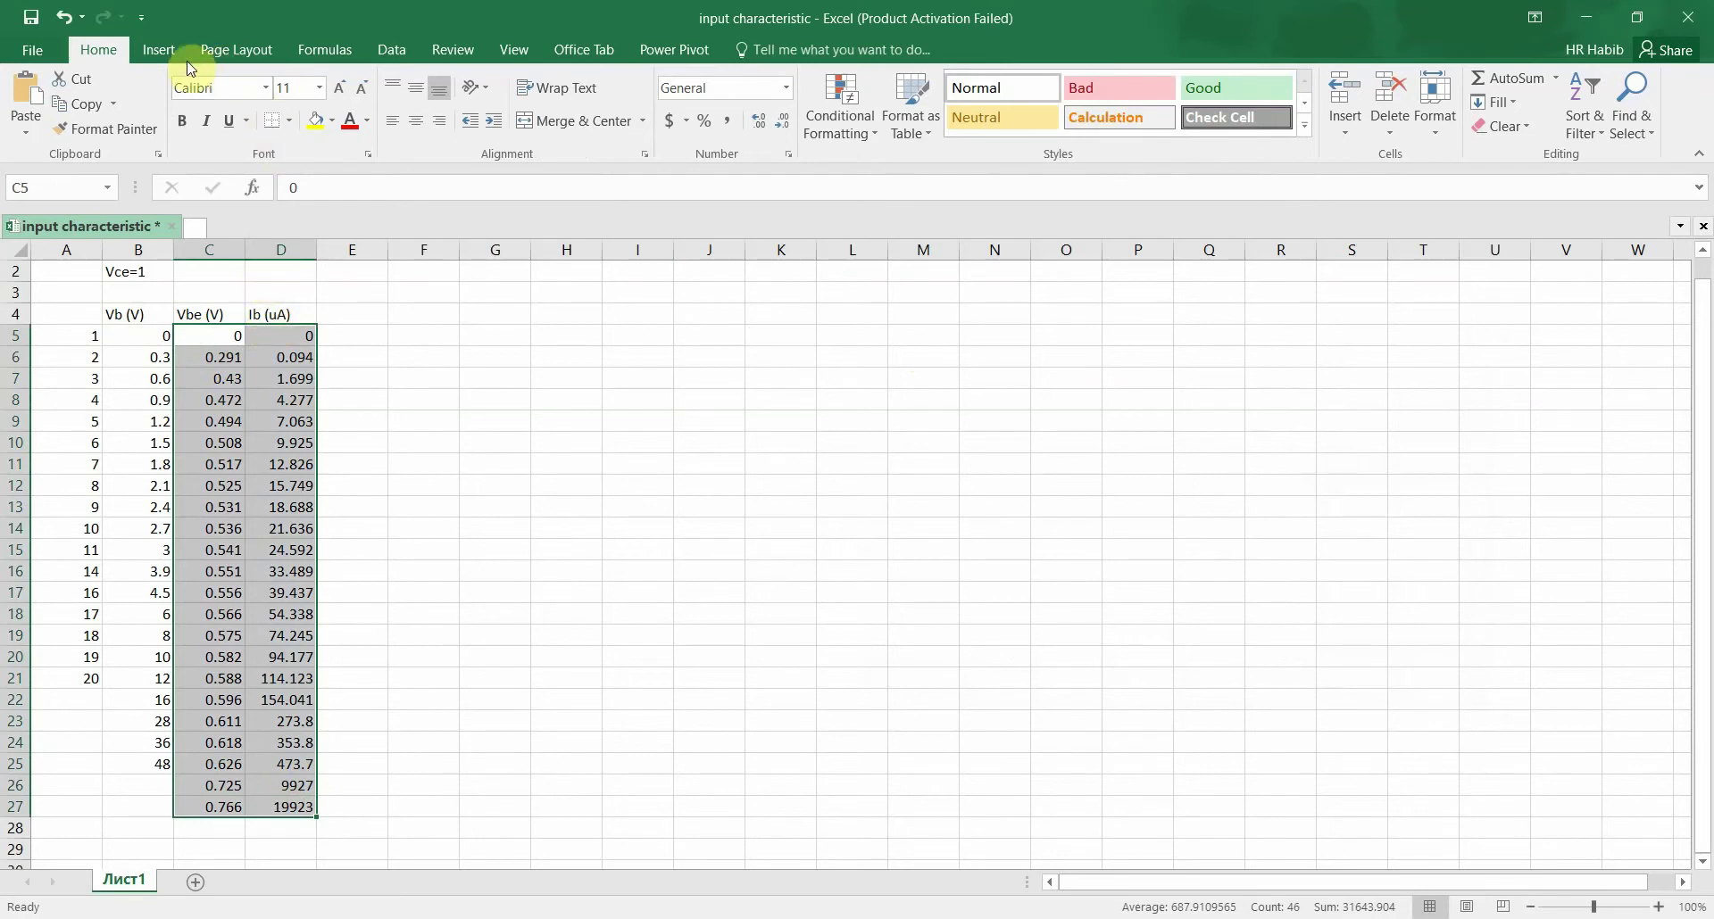
pyautogui.click(161, 50)
pyautogui.click(777, 107)
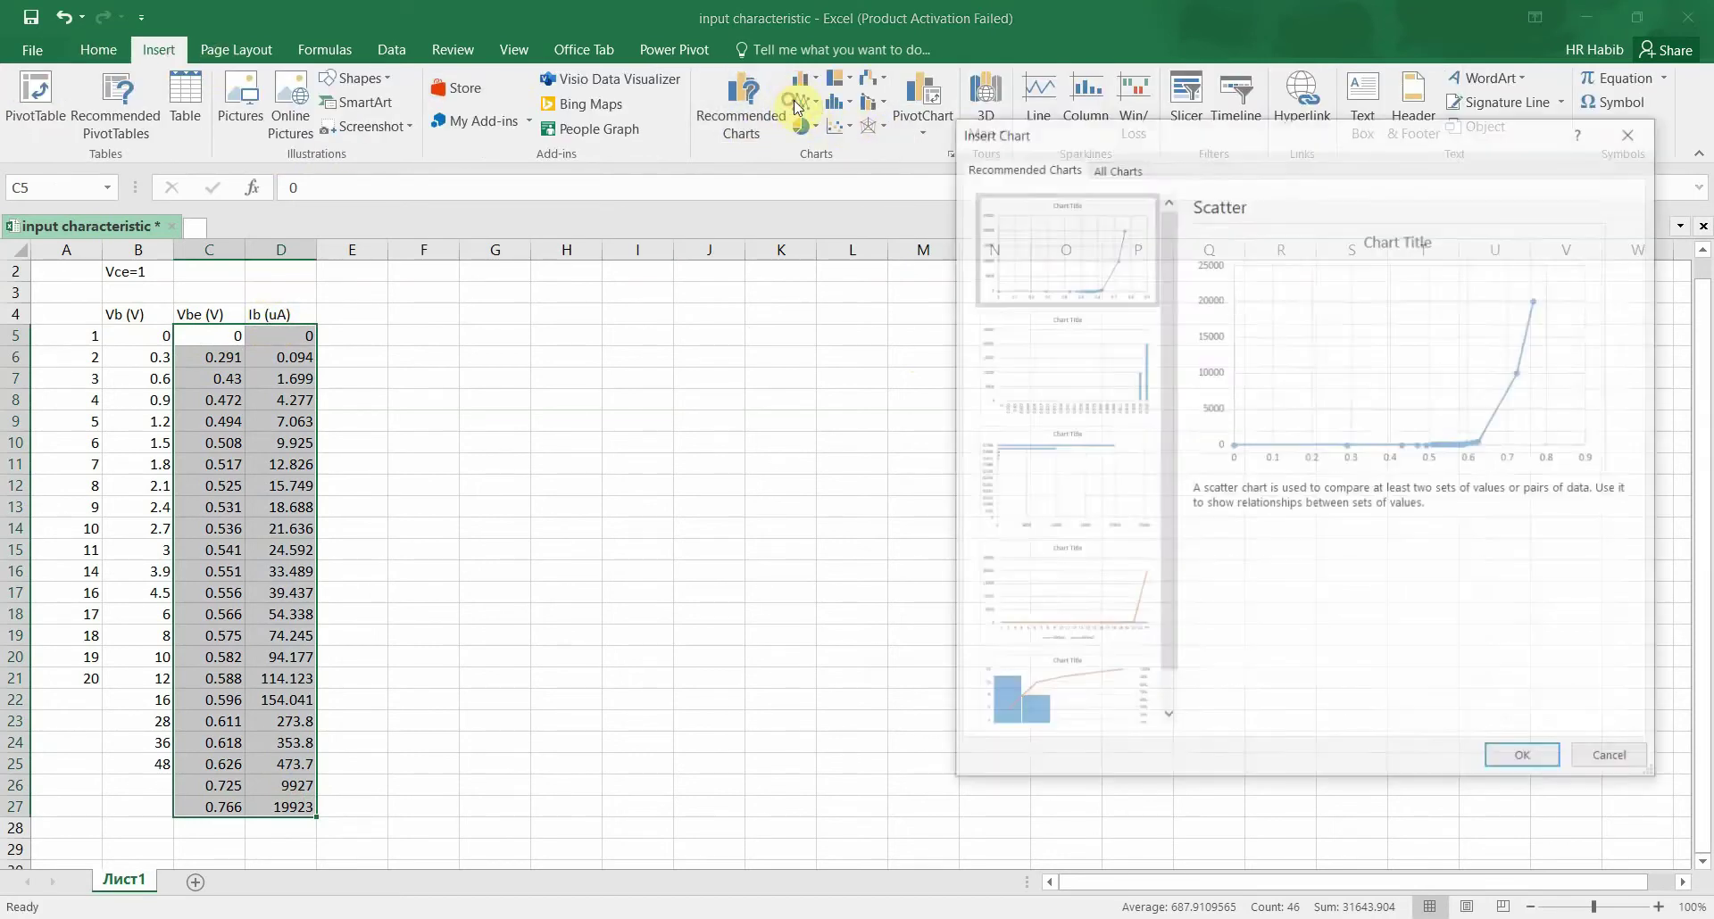
pyautogui.click(1609, 754)
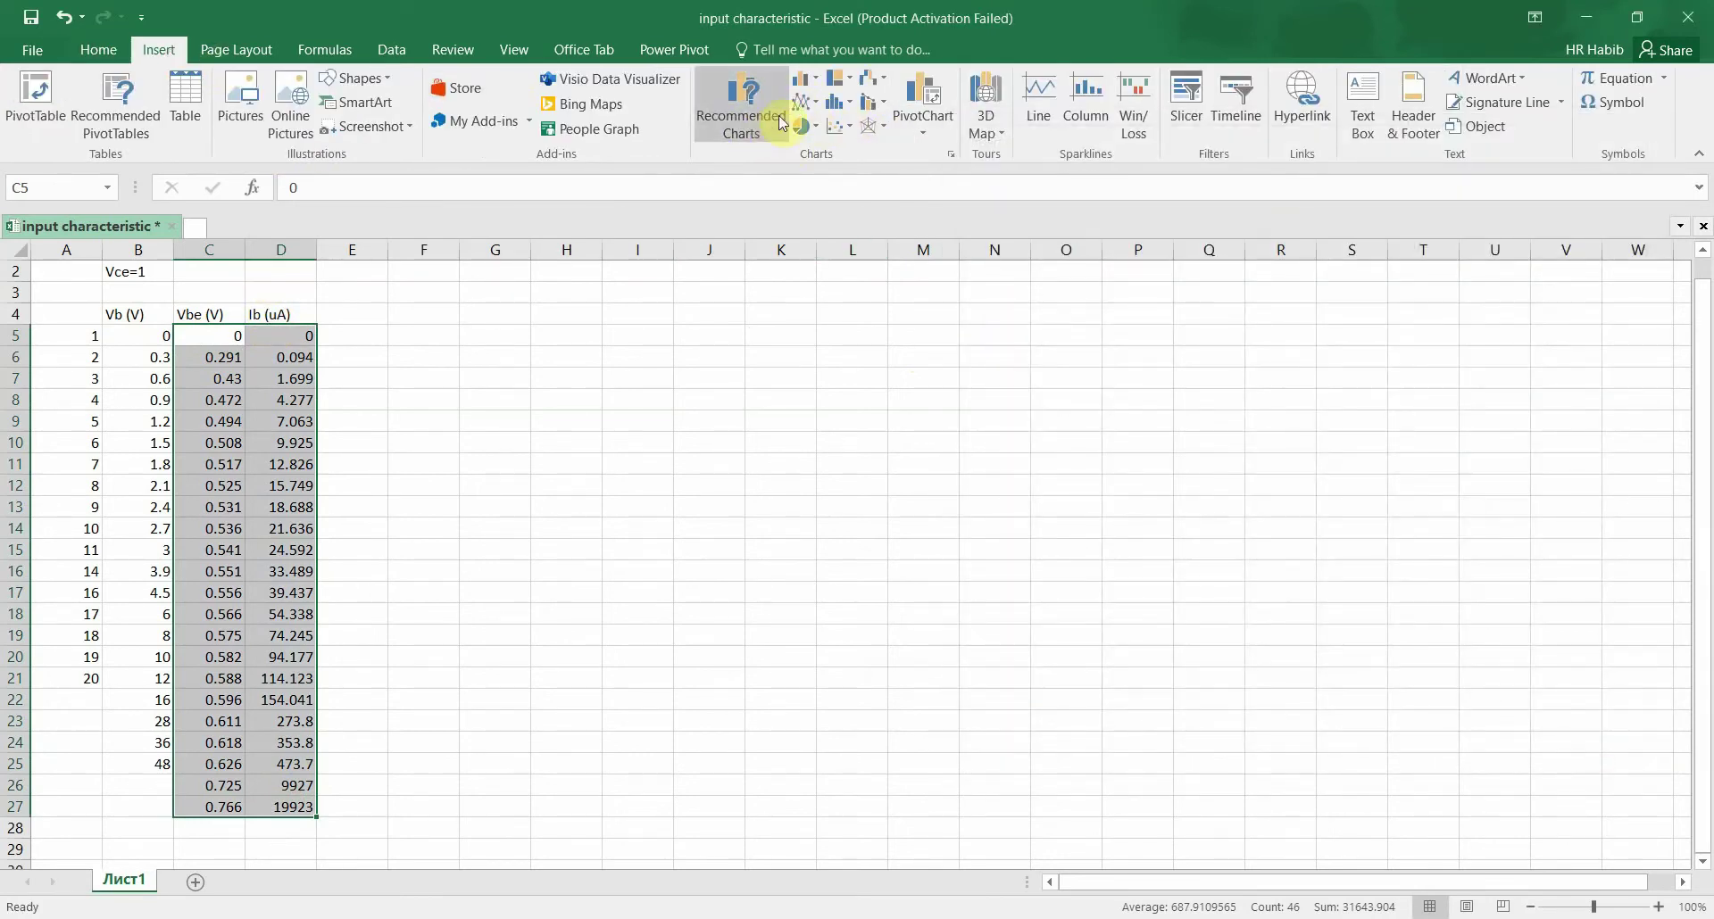
pyautogui.click(804, 101)
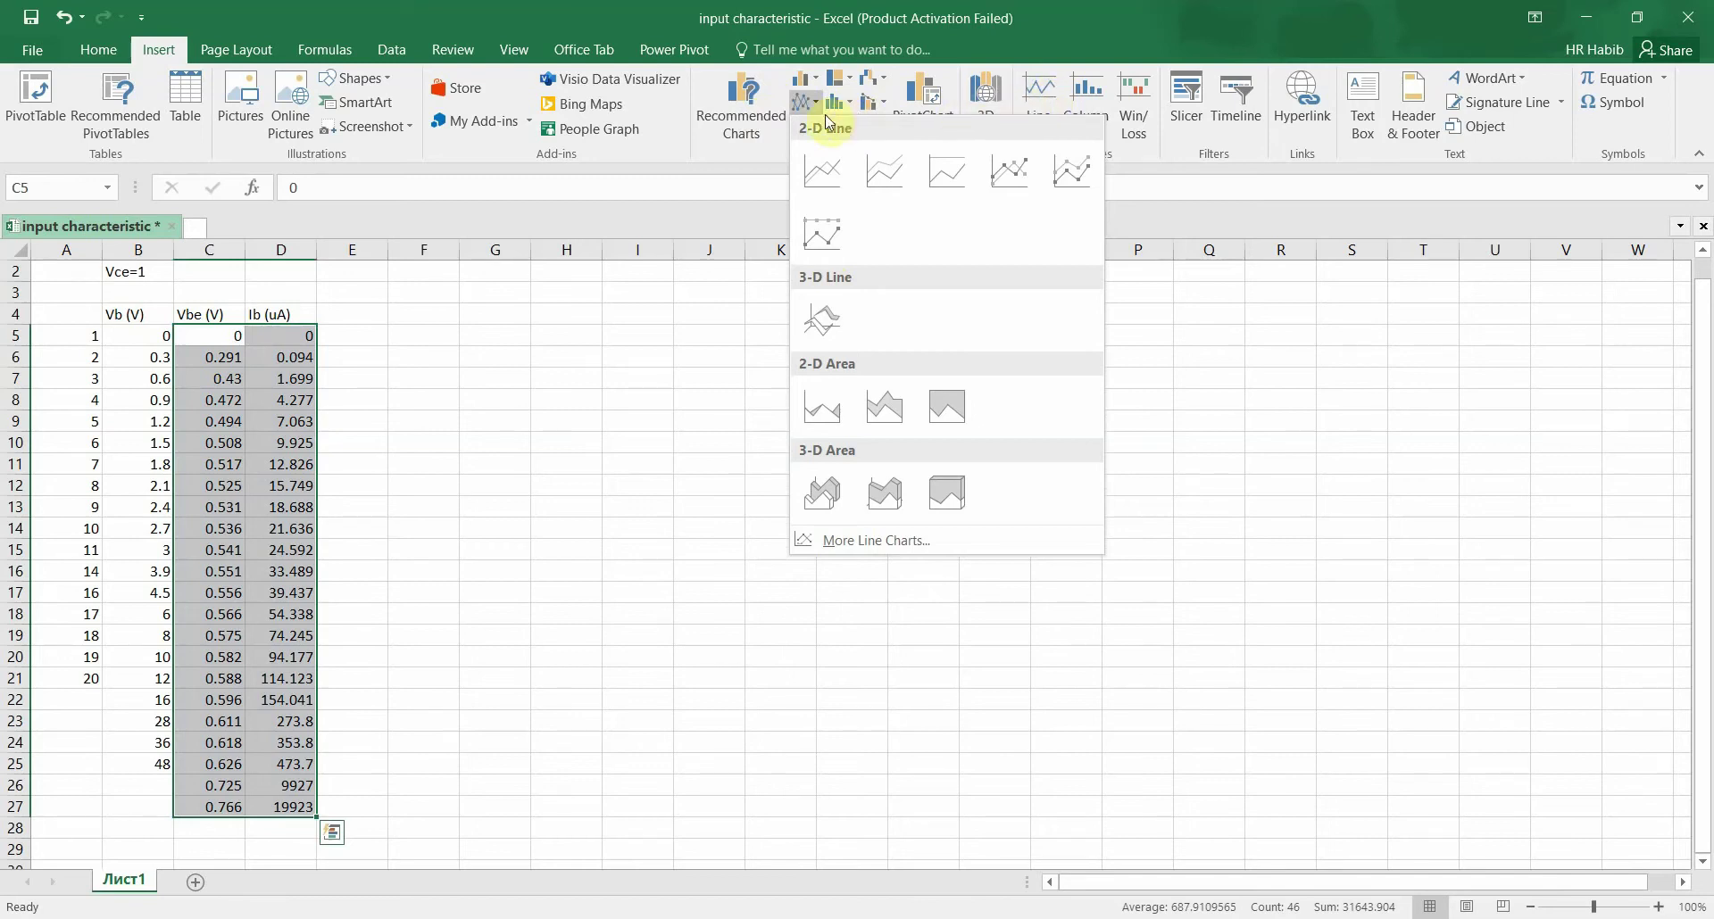
pyautogui.click(821, 170)
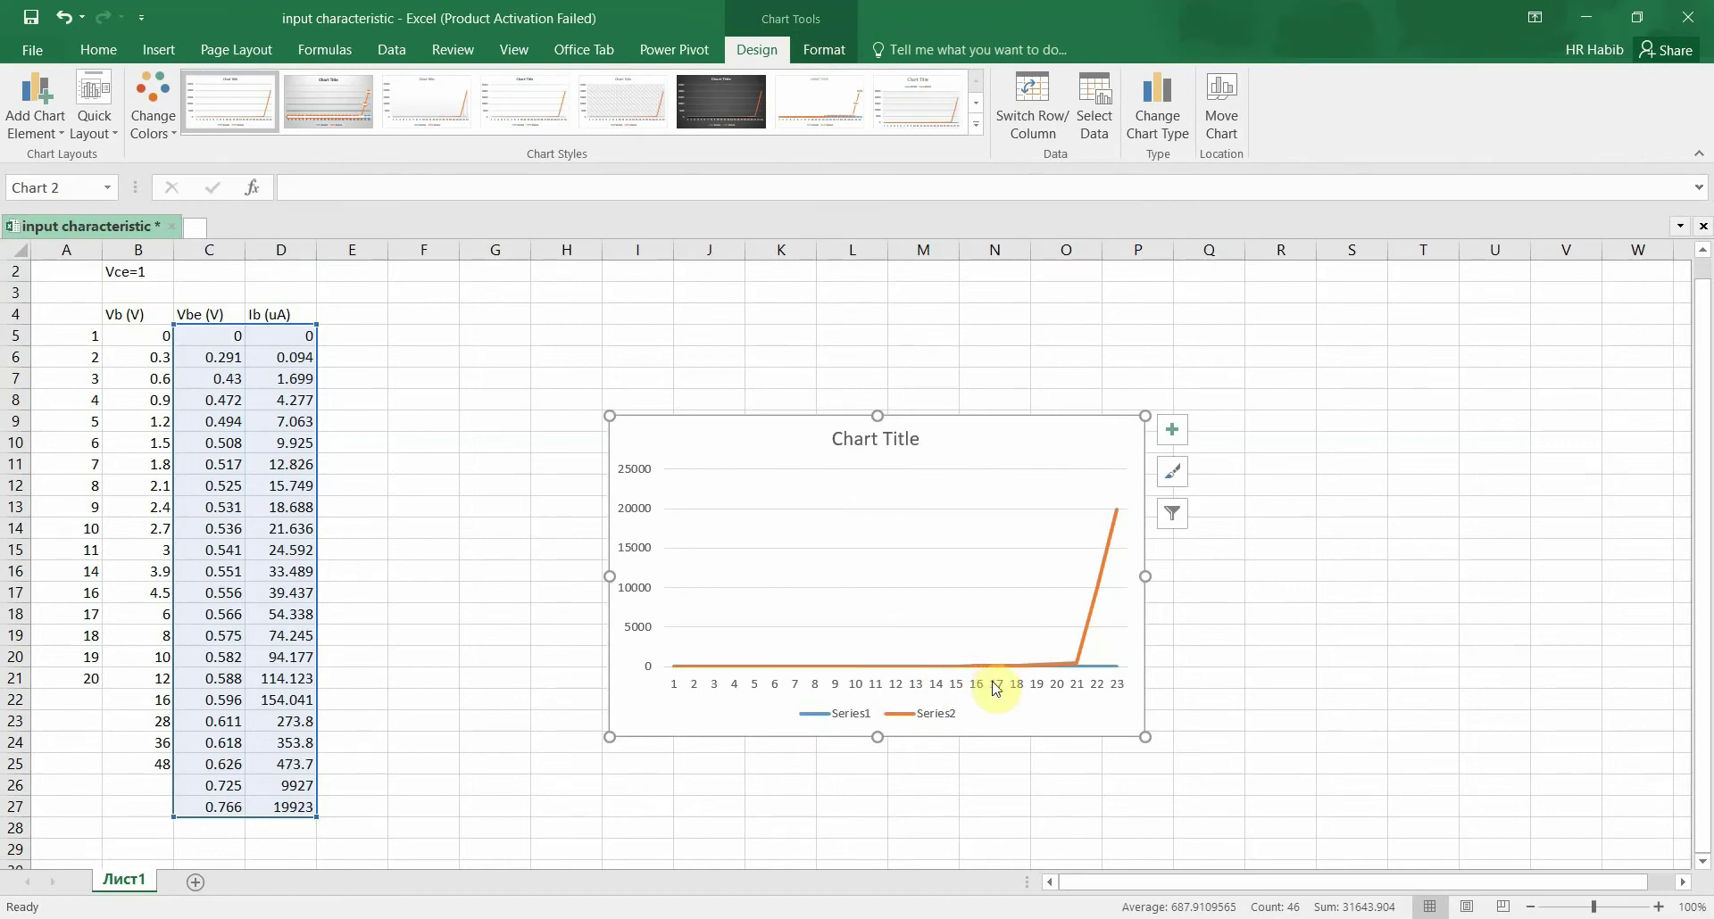
# Set the chart's horizontal axis labels to the Vbe data in cells C5:C27
pyautogui.click(1038, 687)
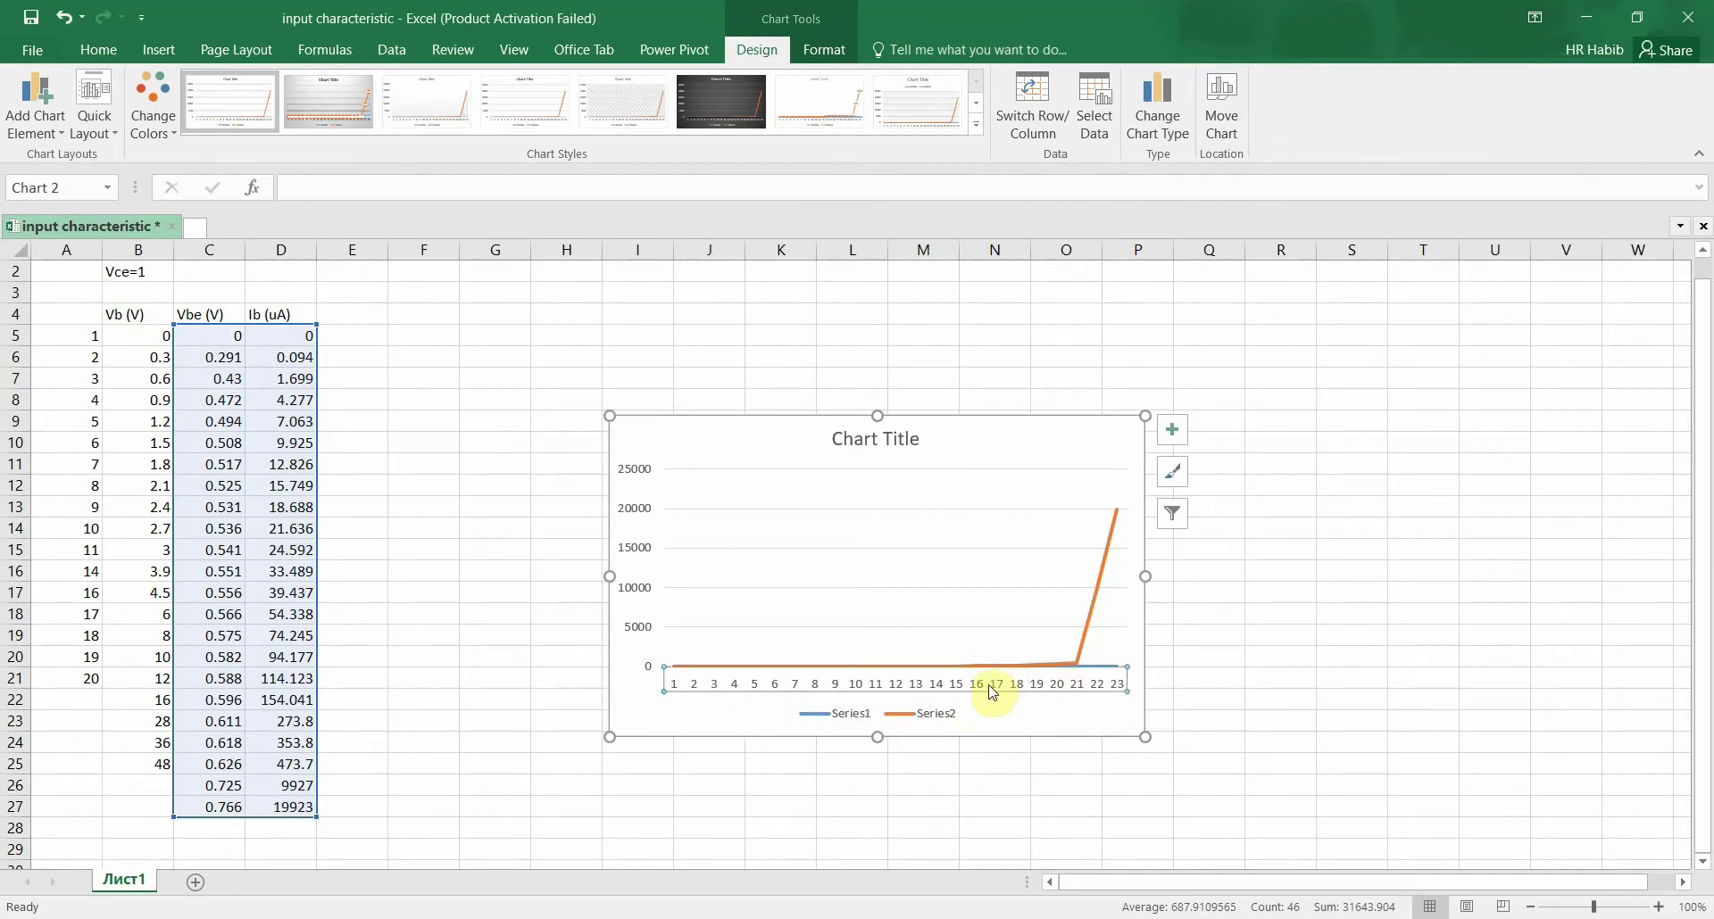
pyautogui.rightClick(993, 685)
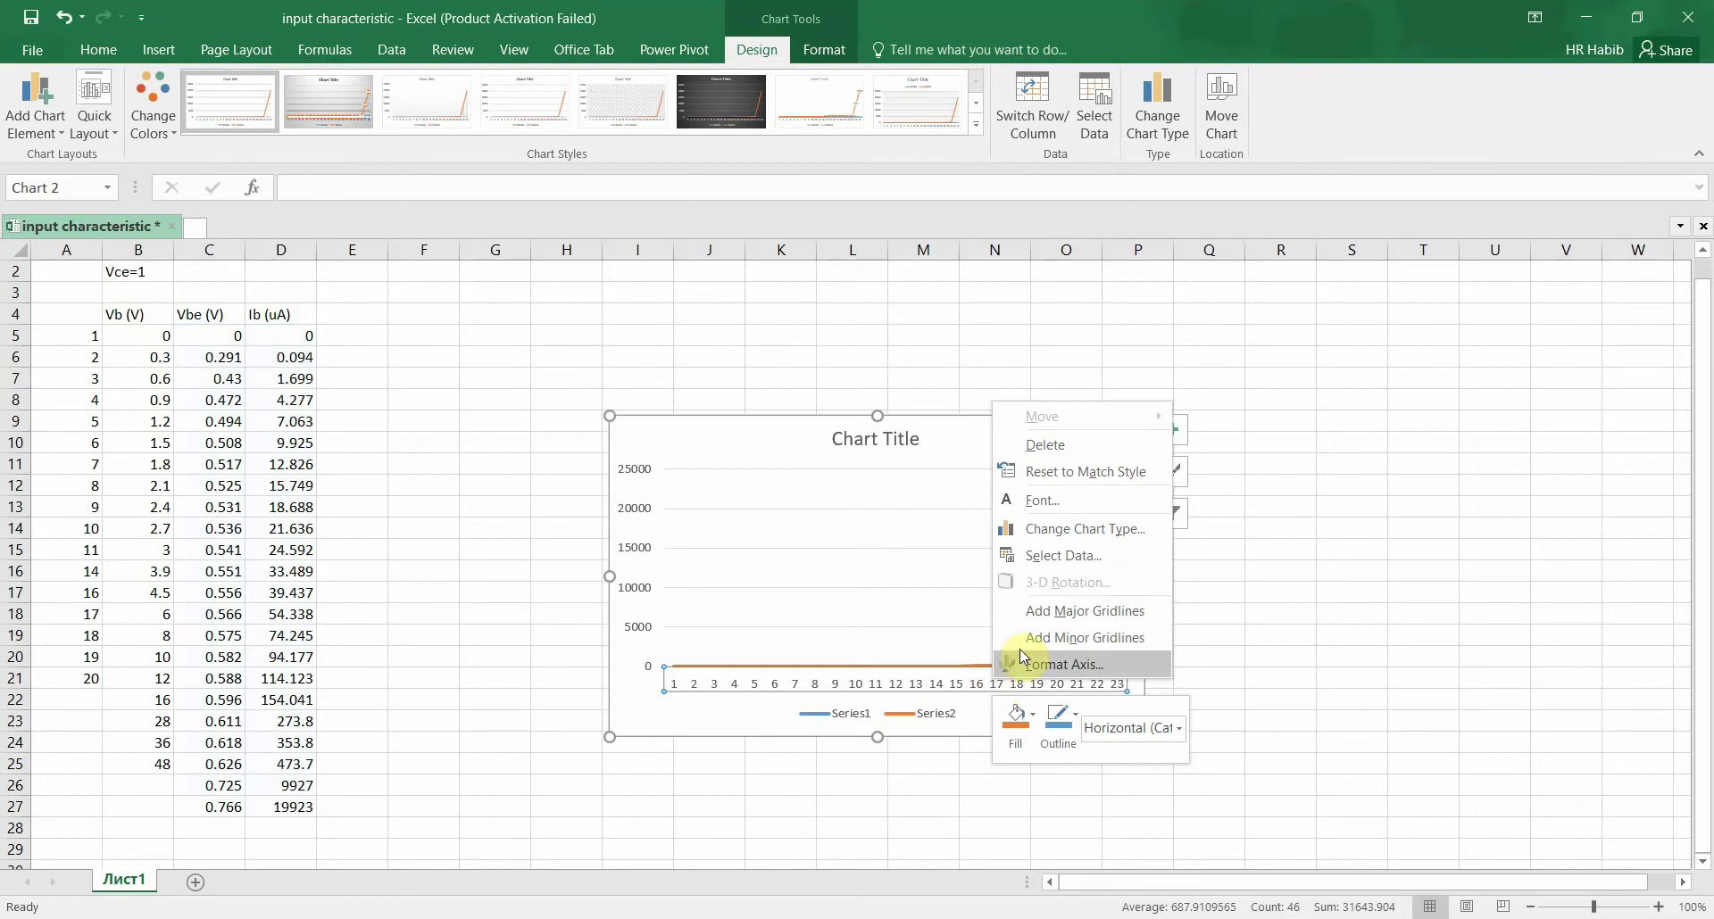
pyautogui.click(1060, 560)
pyautogui.moveTo(1136, 369); pyautogui.dragTo(1105, 337)
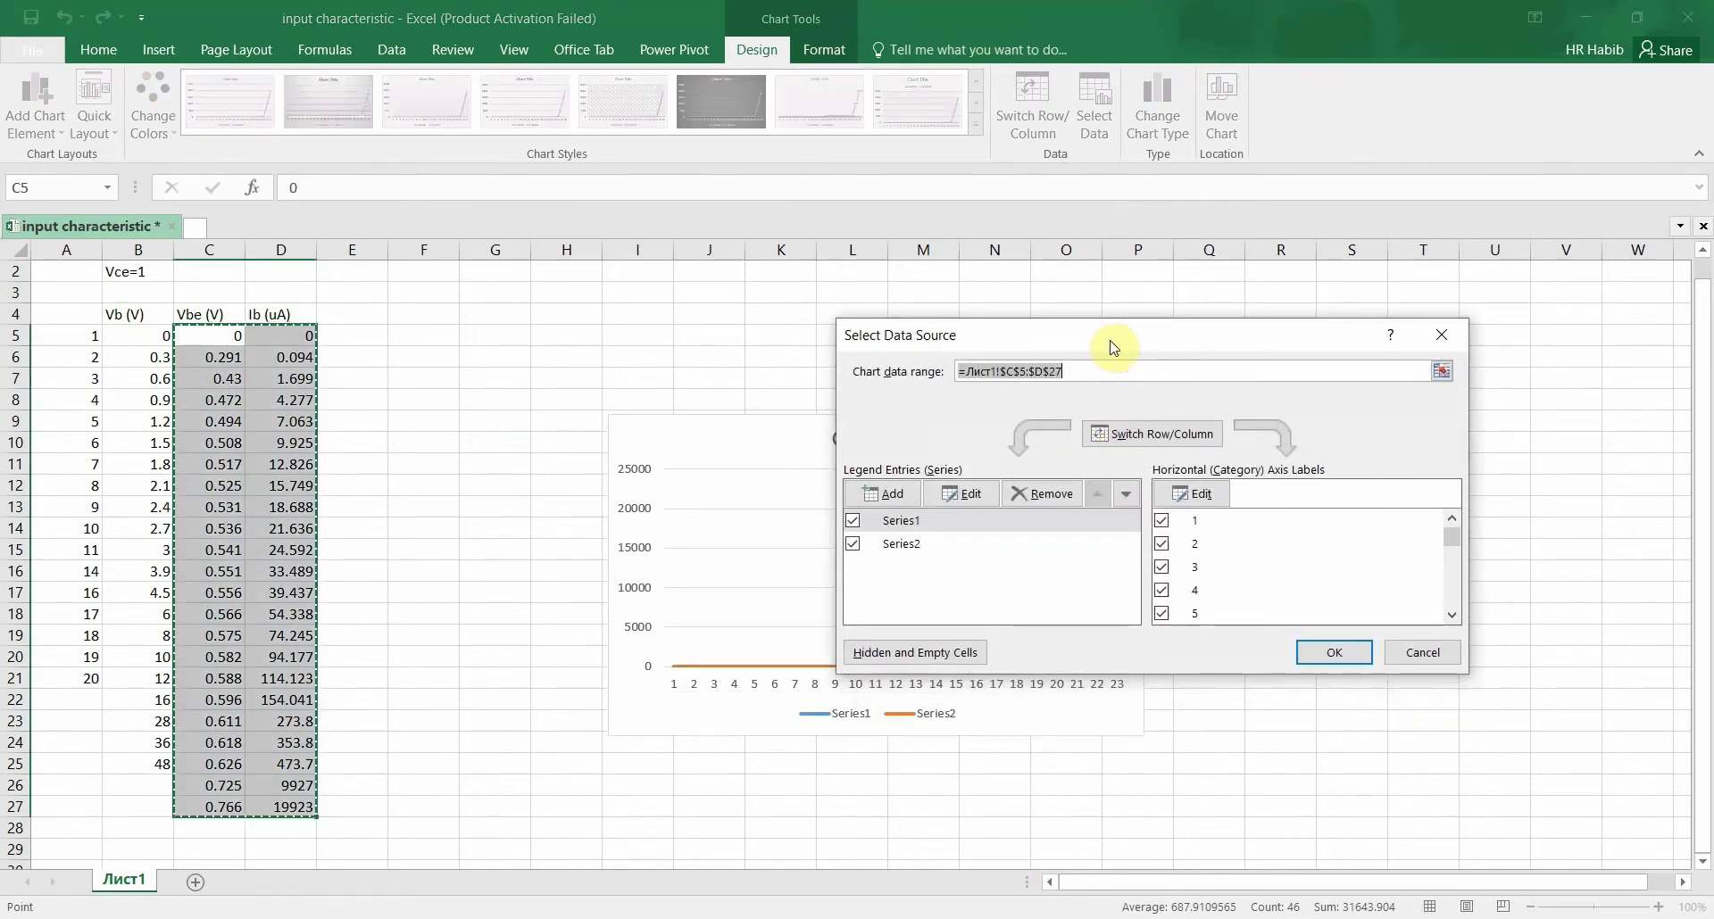
pyautogui.click(1203, 496)
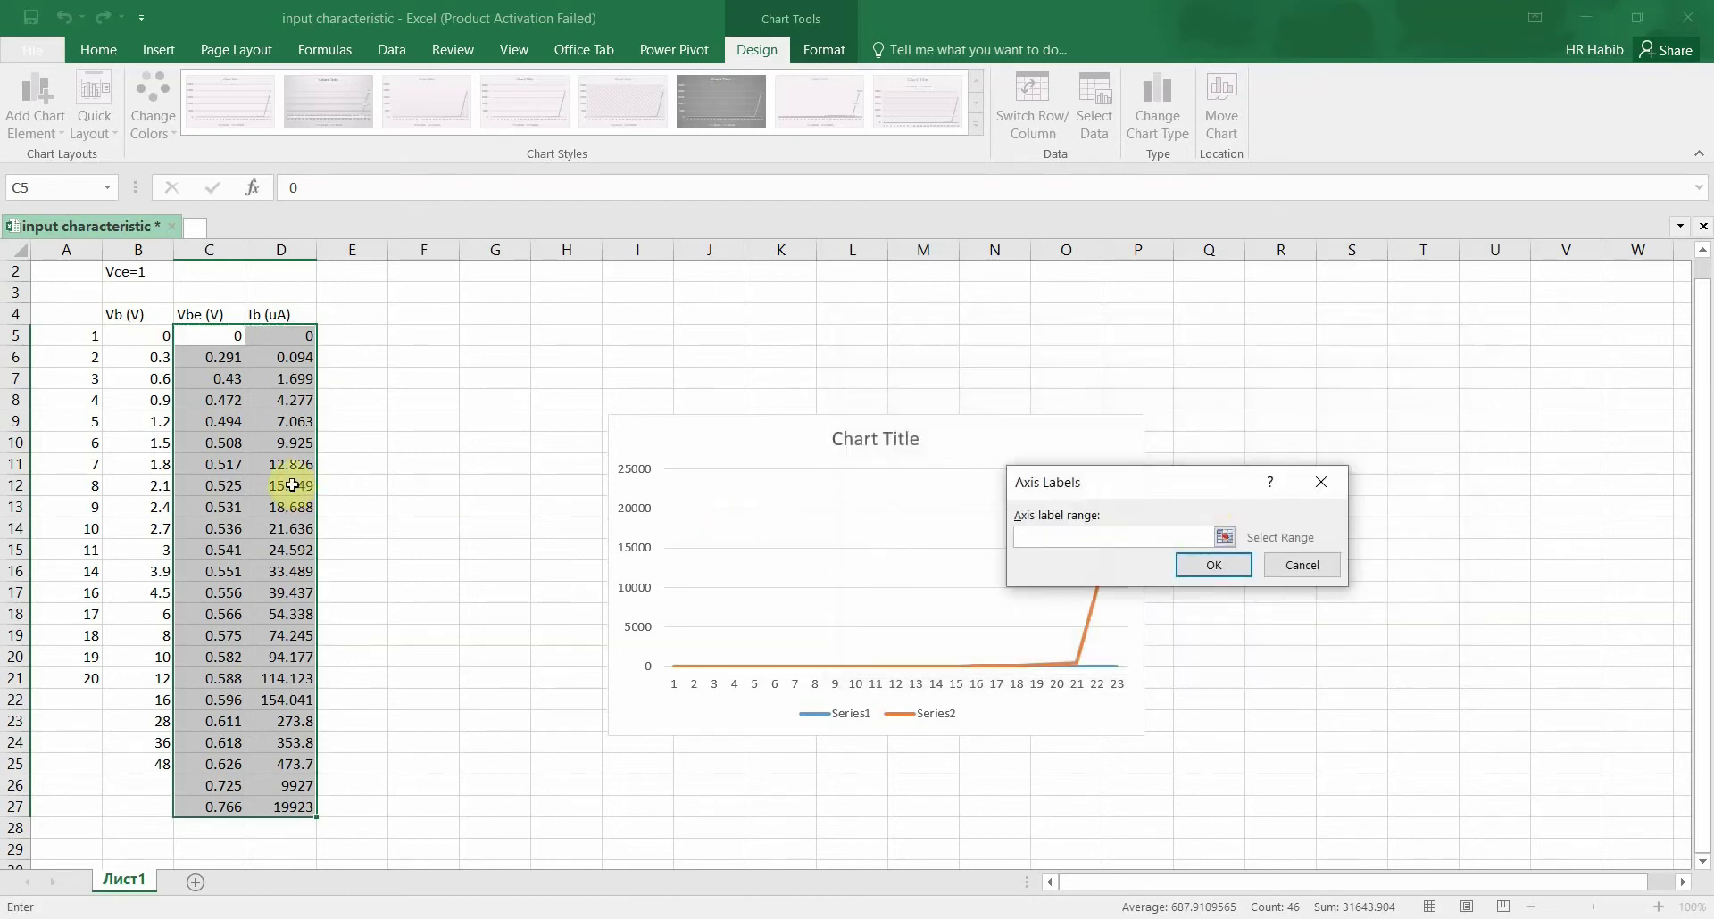
pyautogui.moveTo(218, 336); pyautogui.dragTo(231, 806)
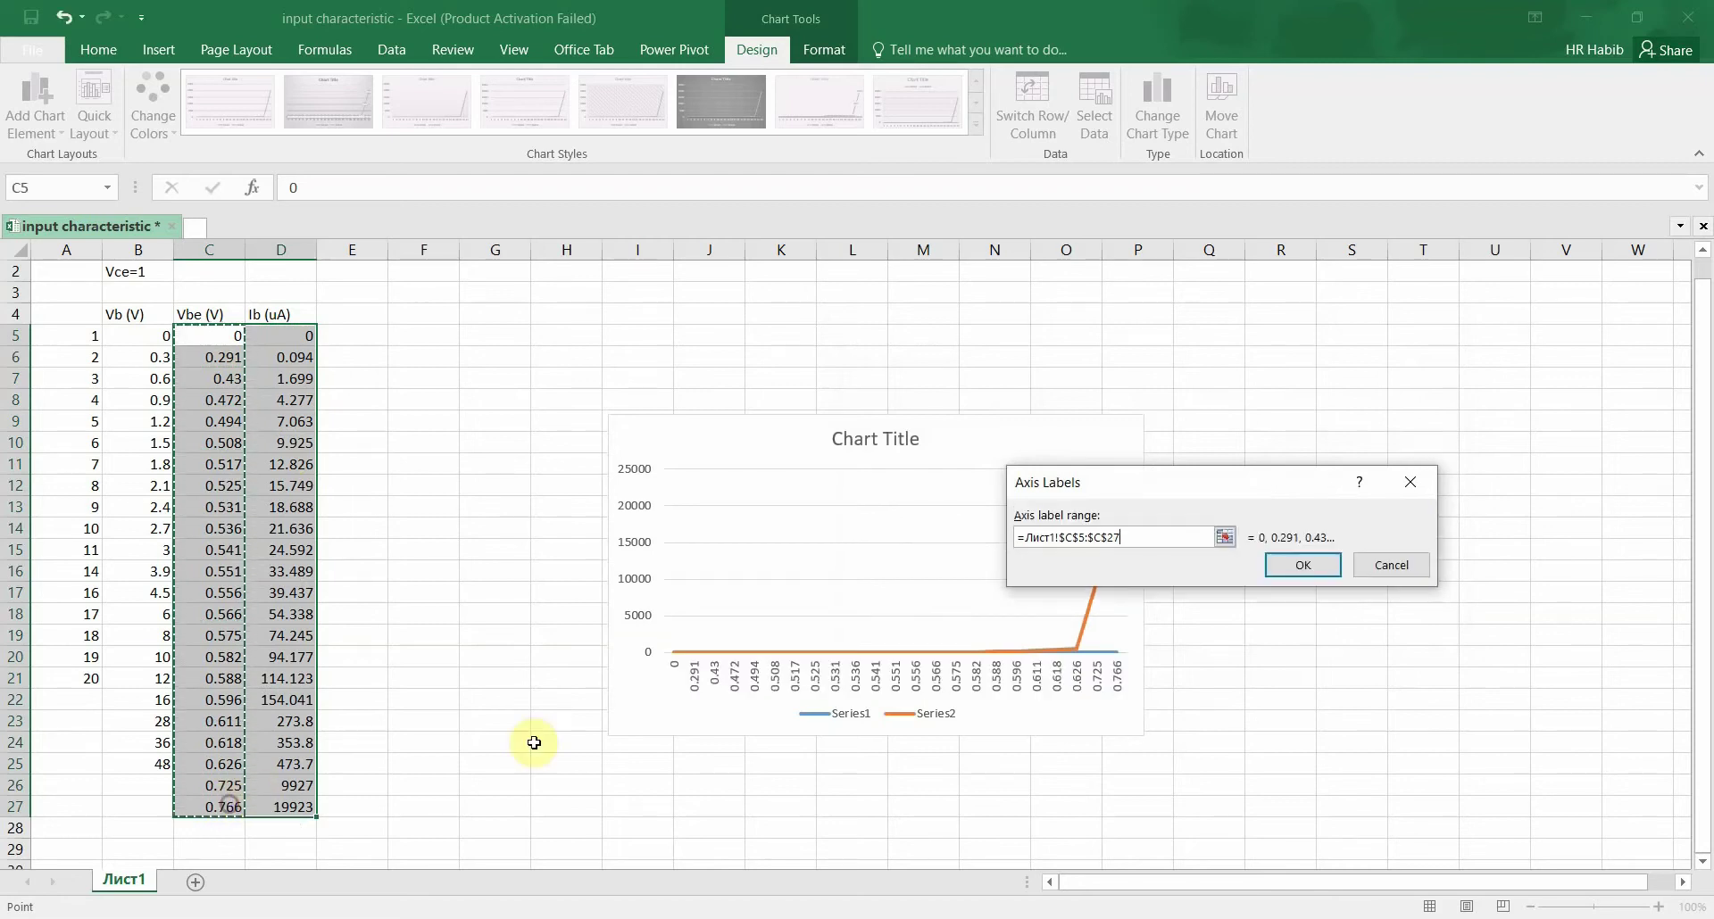
pyautogui.click(1299, 560)
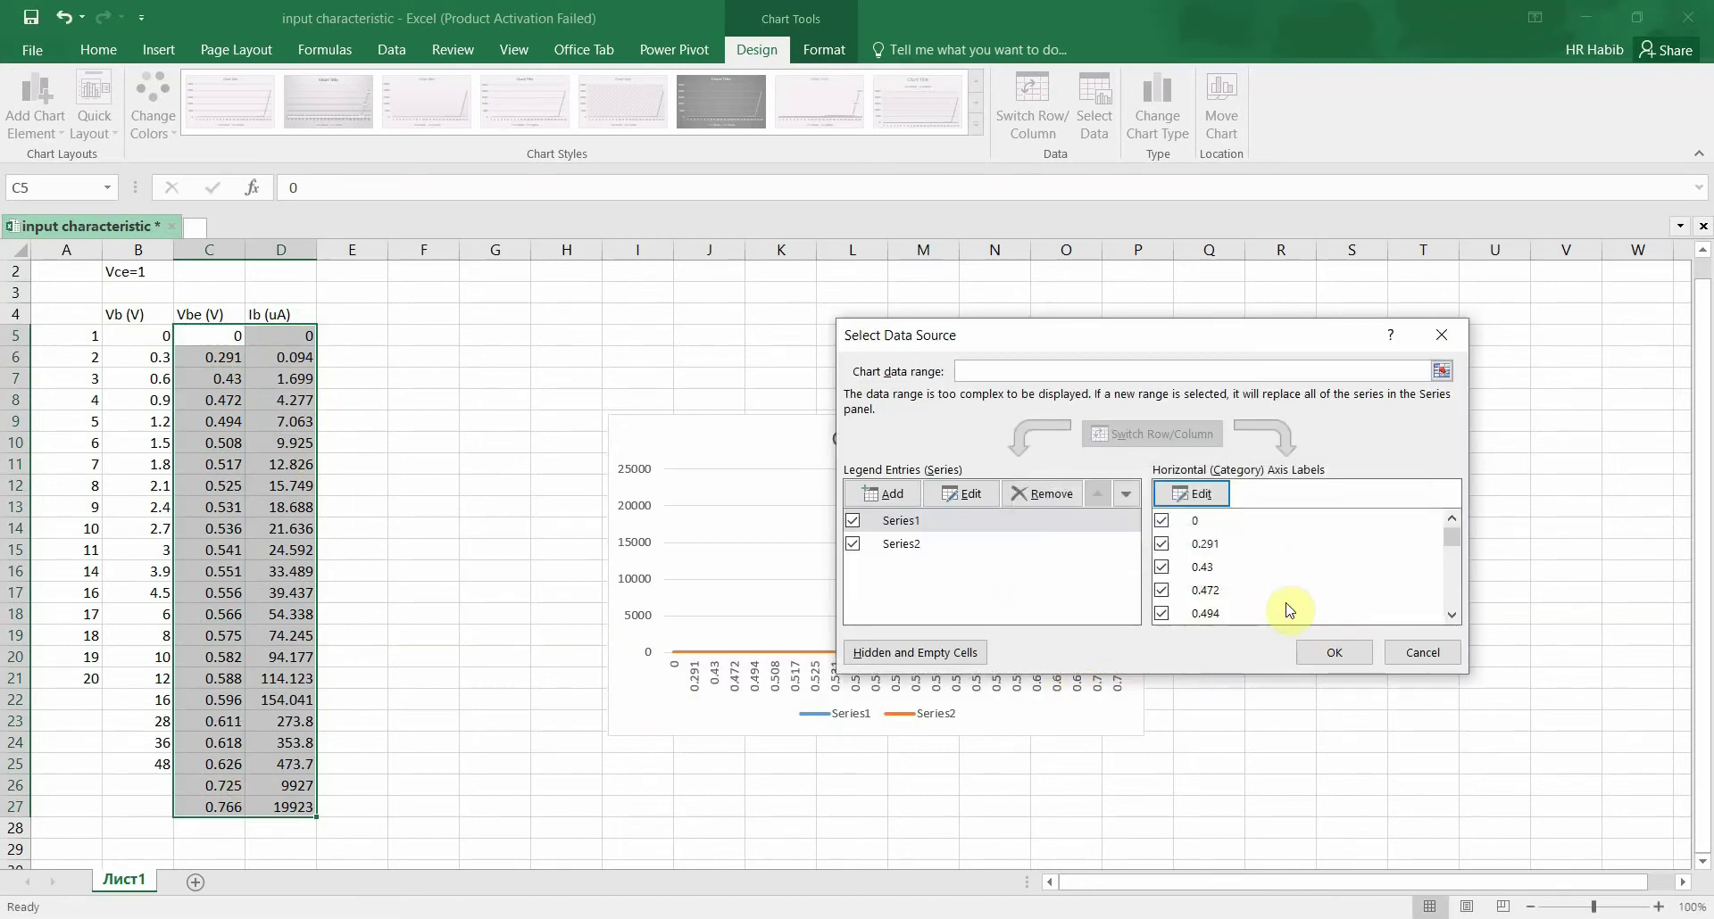
# Try to remove Series2 from the chart's data source and clear the values range of Series1
pyautogui.moveTo(1198, 340); pyautogui.dragTo(633, 64)
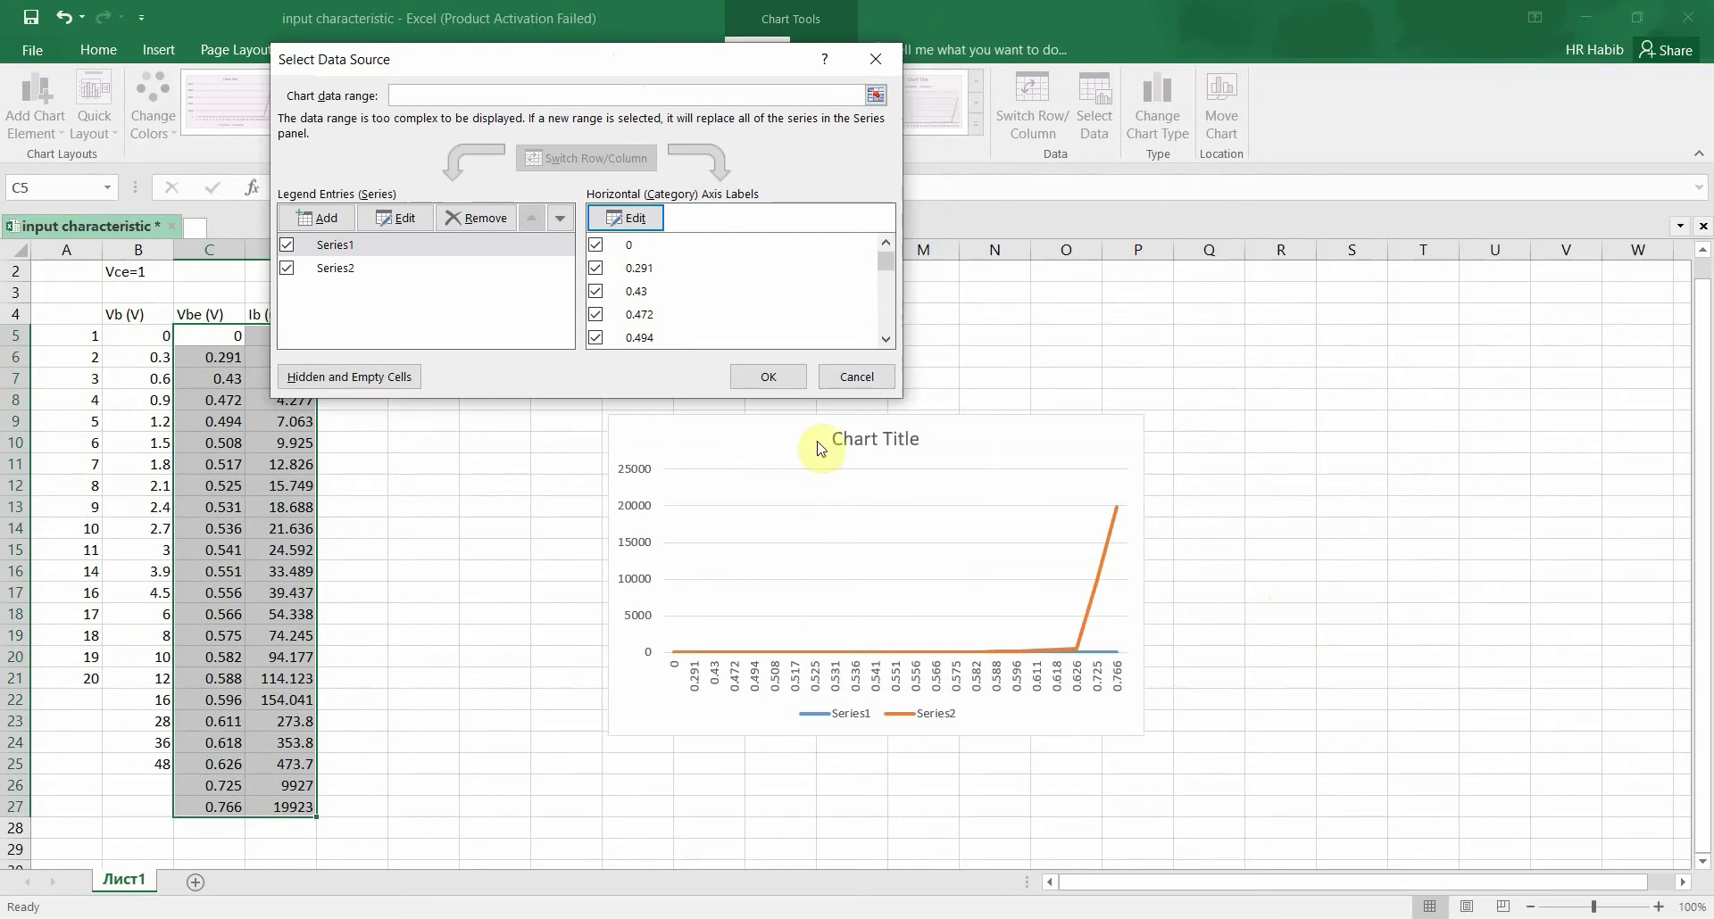
pyautogui.moveTo(642, 60); pyautogui.dragTo(1300, 187)
pyautogui.click(996, 394)
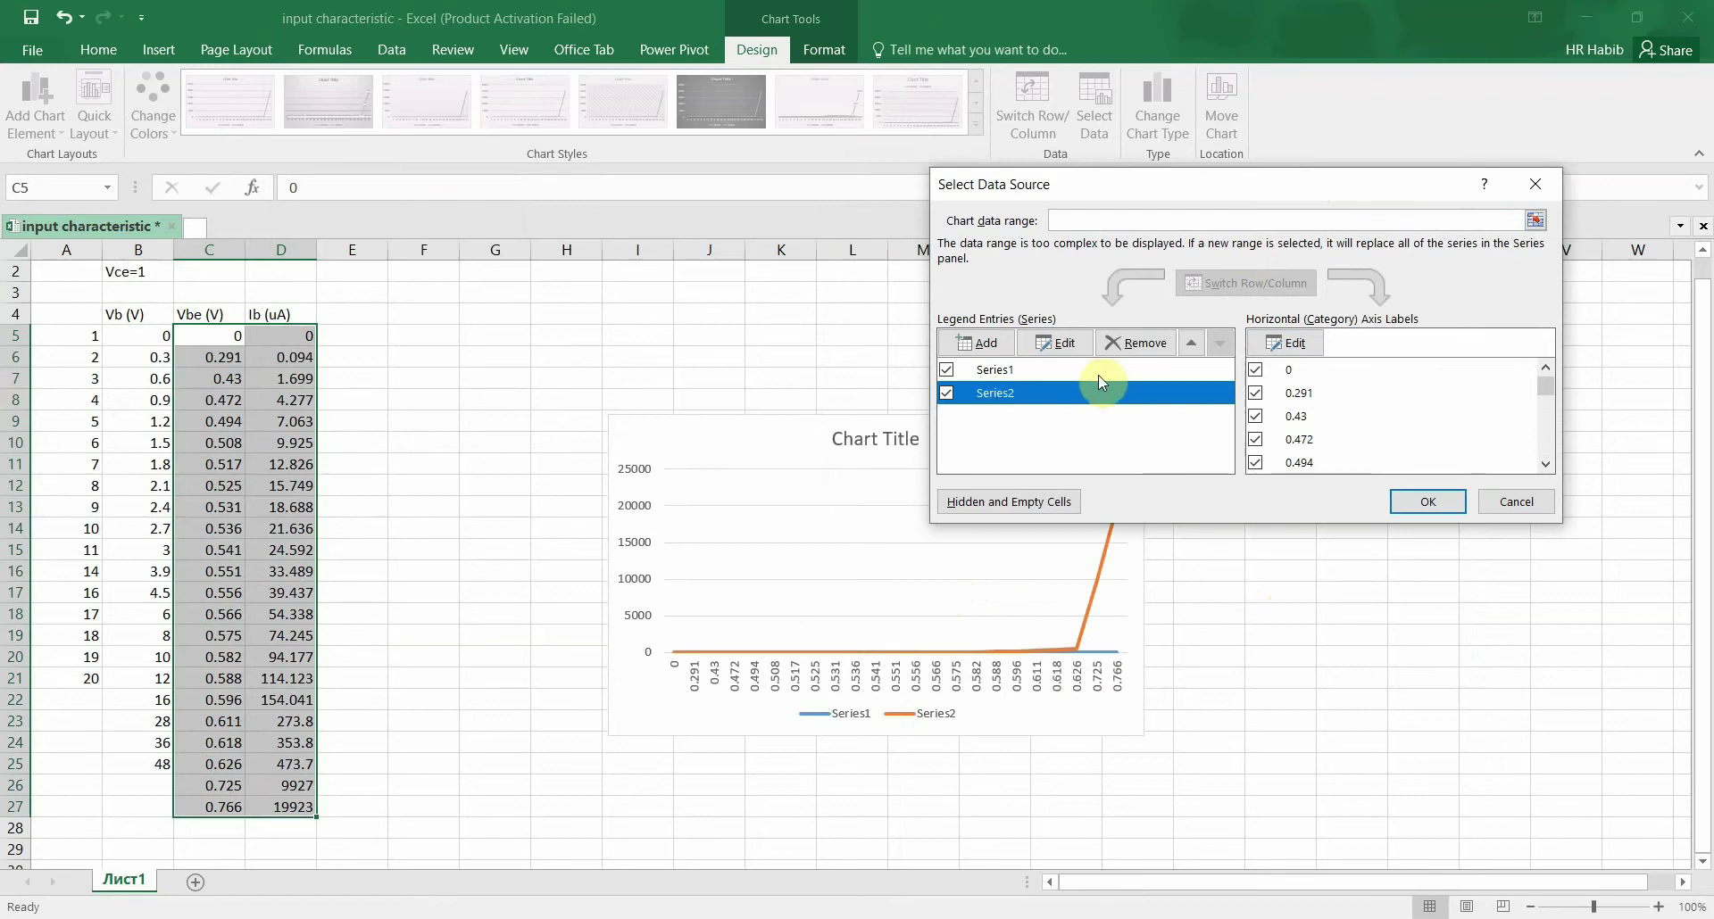
pyautogui.click(1132, 343)
pyautogui.click(991, 370)
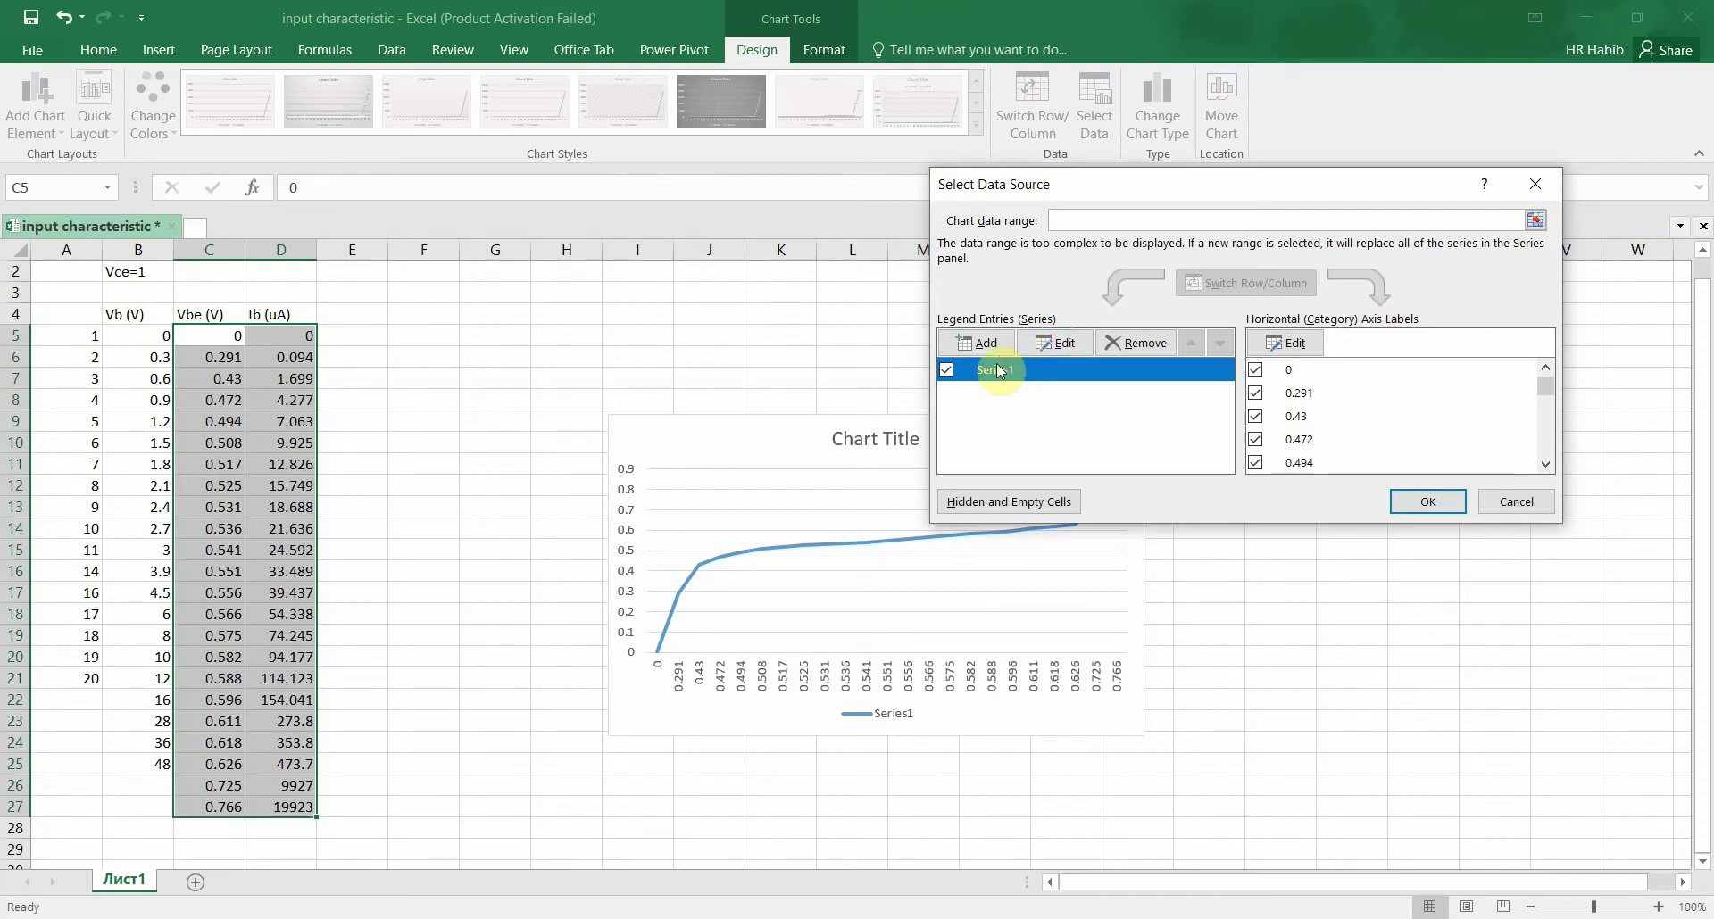
pyautogui.click(1071, 342)
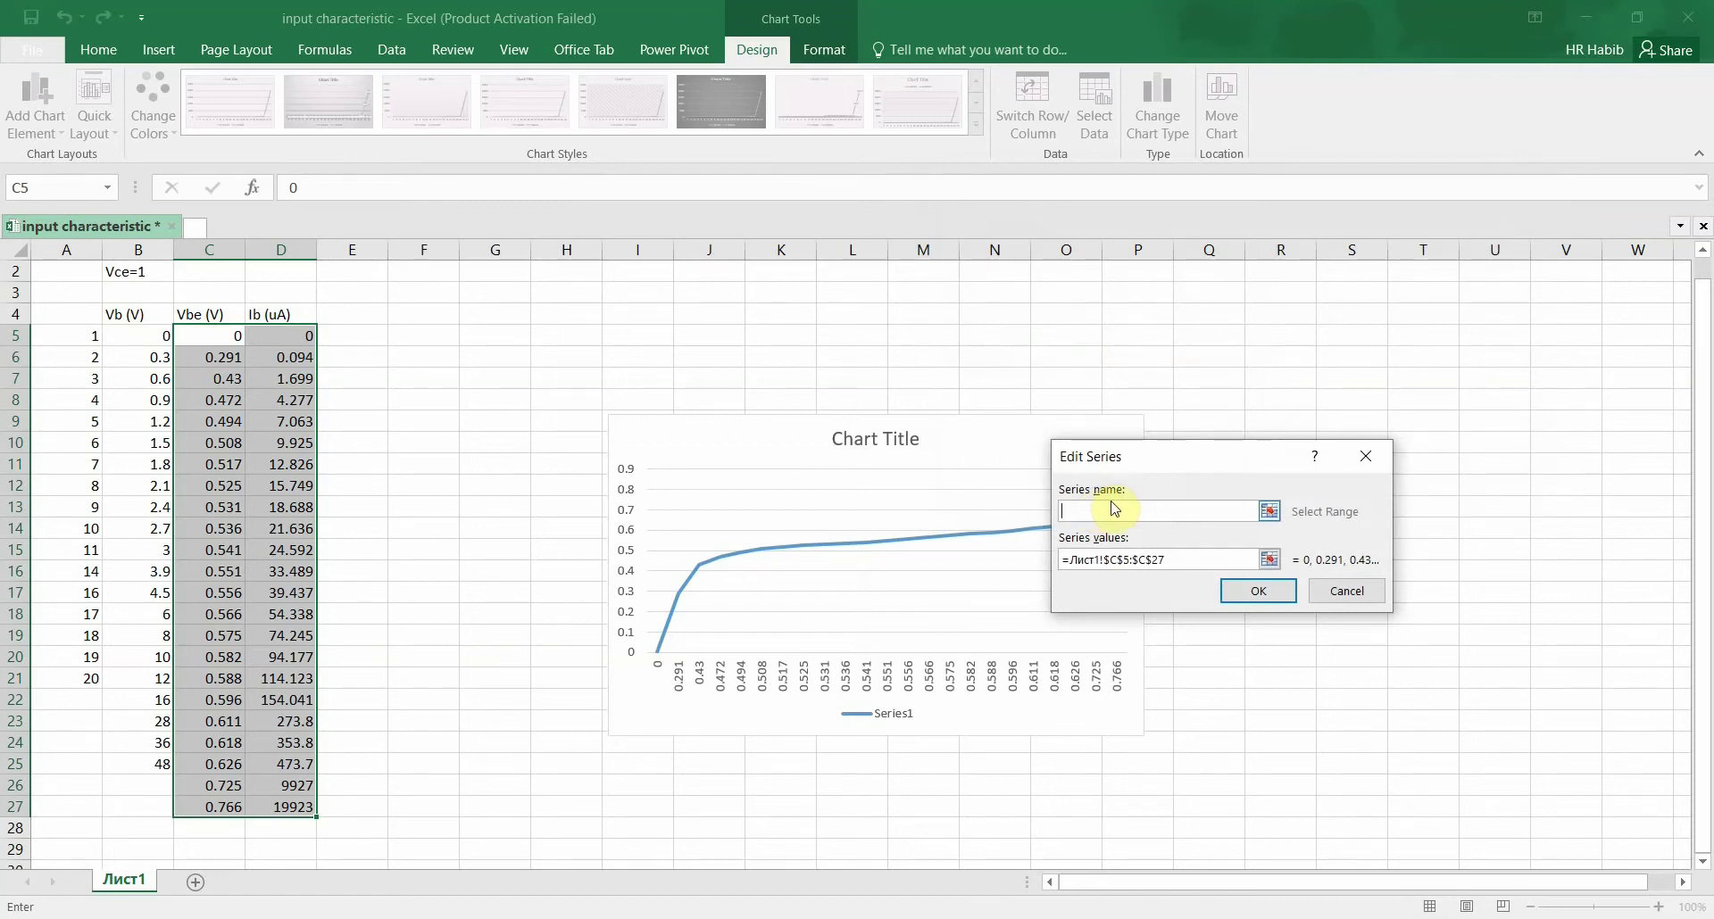
pyautogui.moveTo(1167, 559); pyautogui.dragTo(1051, 562)
pyautogui.press('BackSpace')
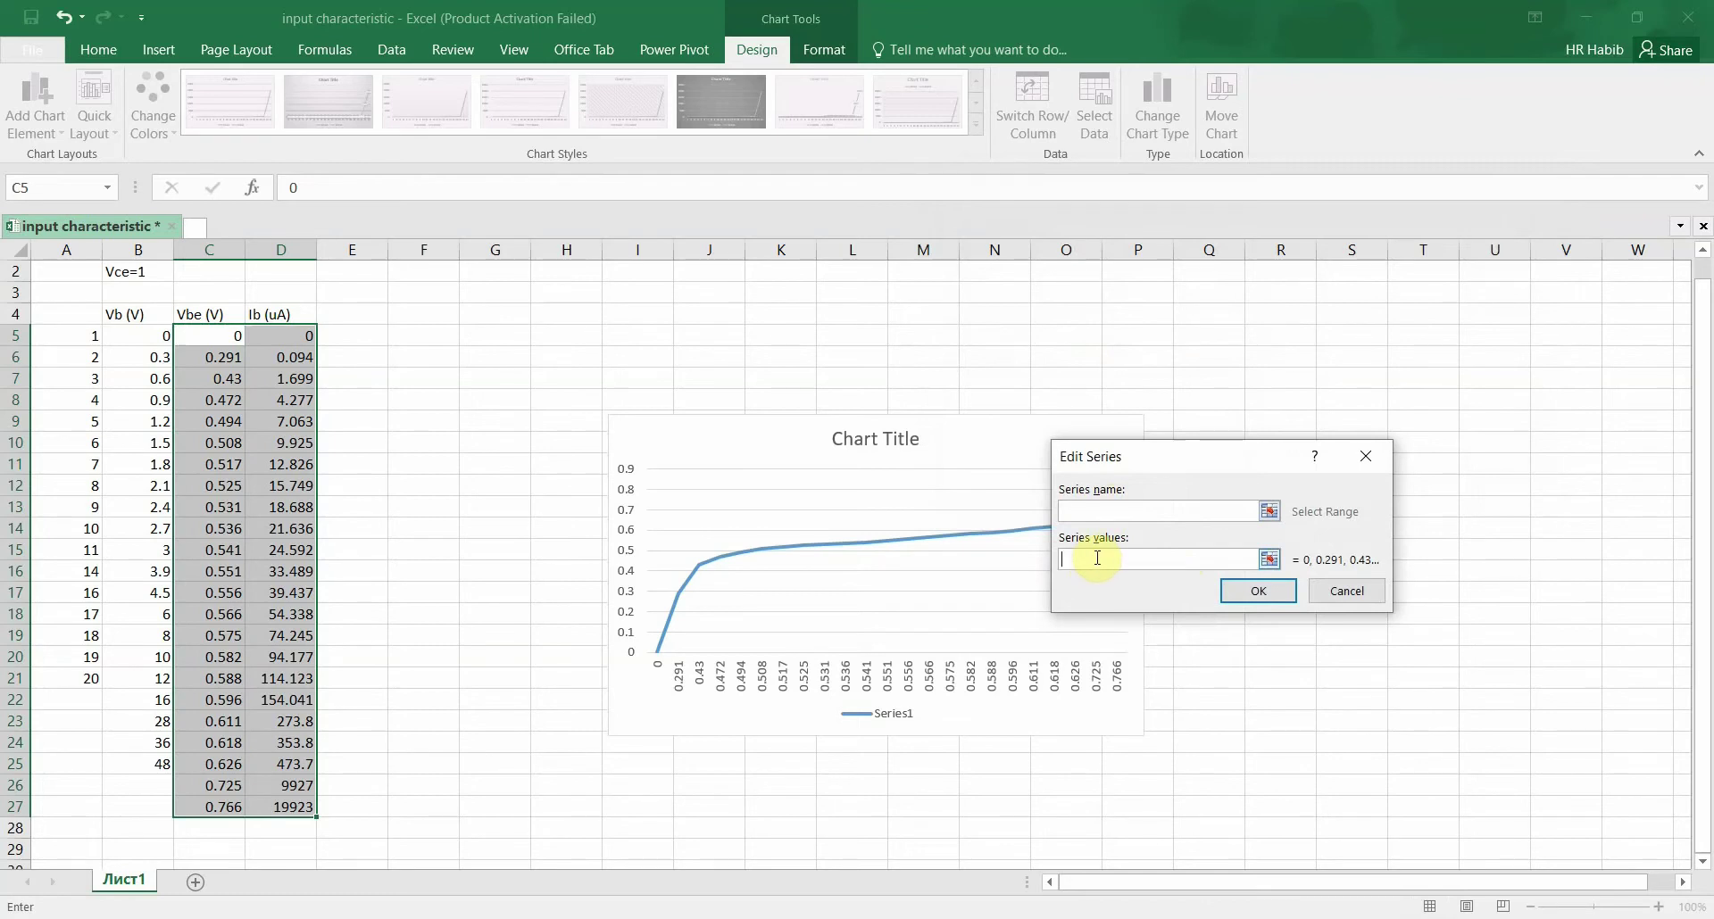
pyautogui.press('Return')
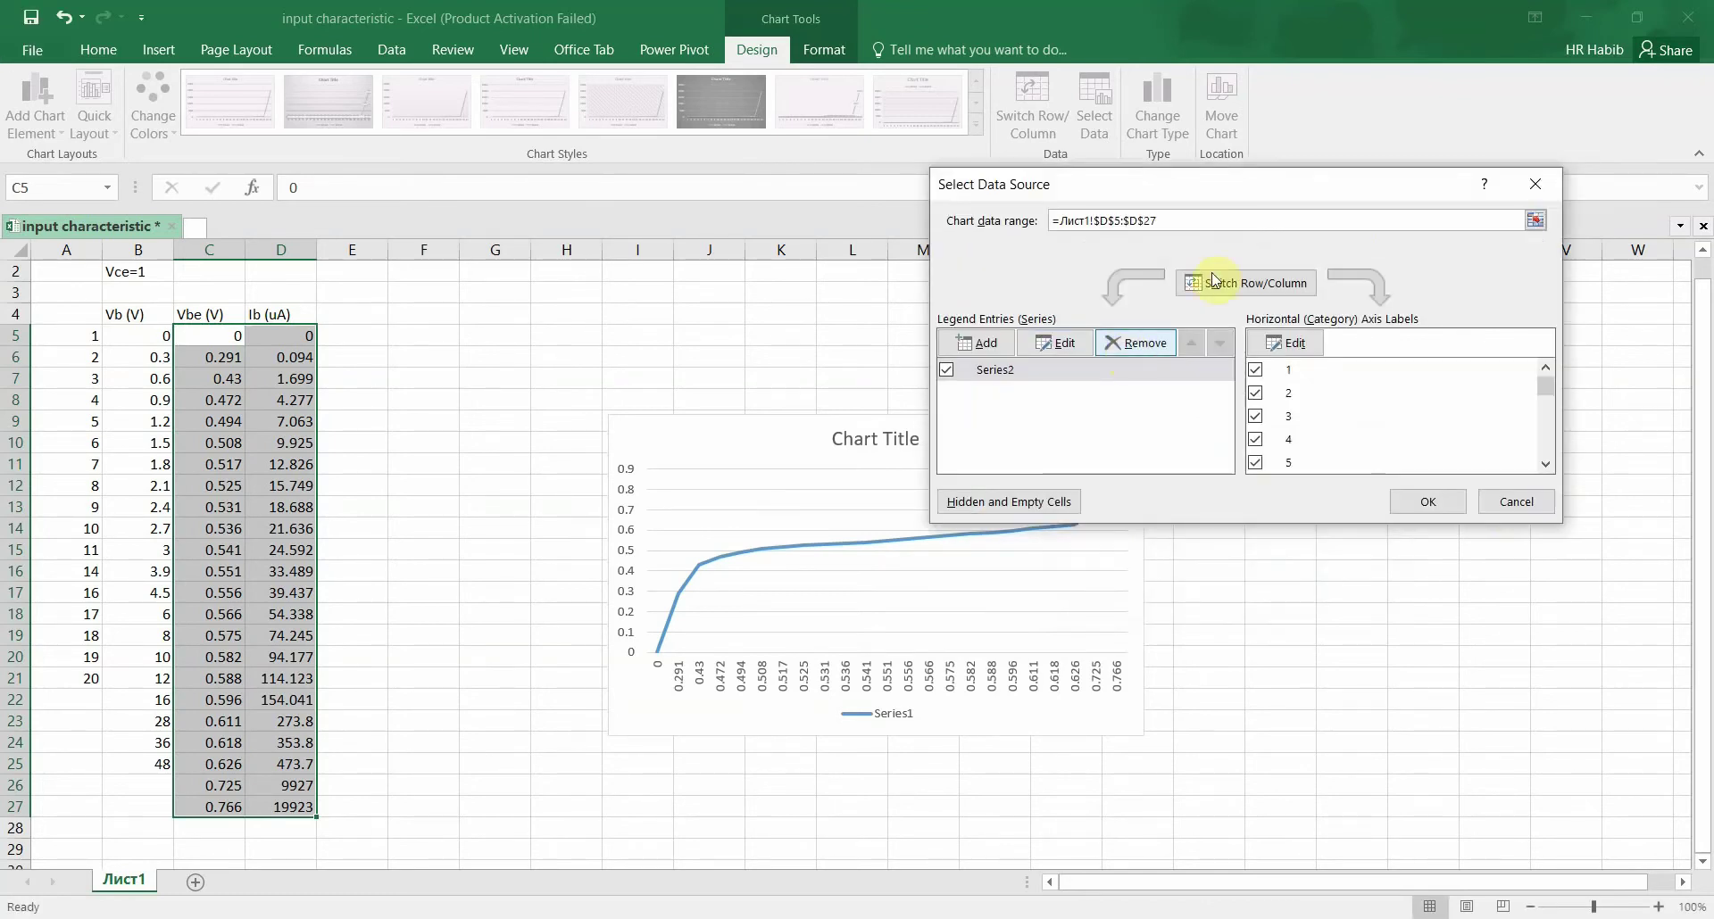
# Remove Series1 from the chart's data source and use the Vbe data in C5:C27 as the horizontal axis labels
pyautogui.click(1135, 343)
pyautogui.click(1289, 348)
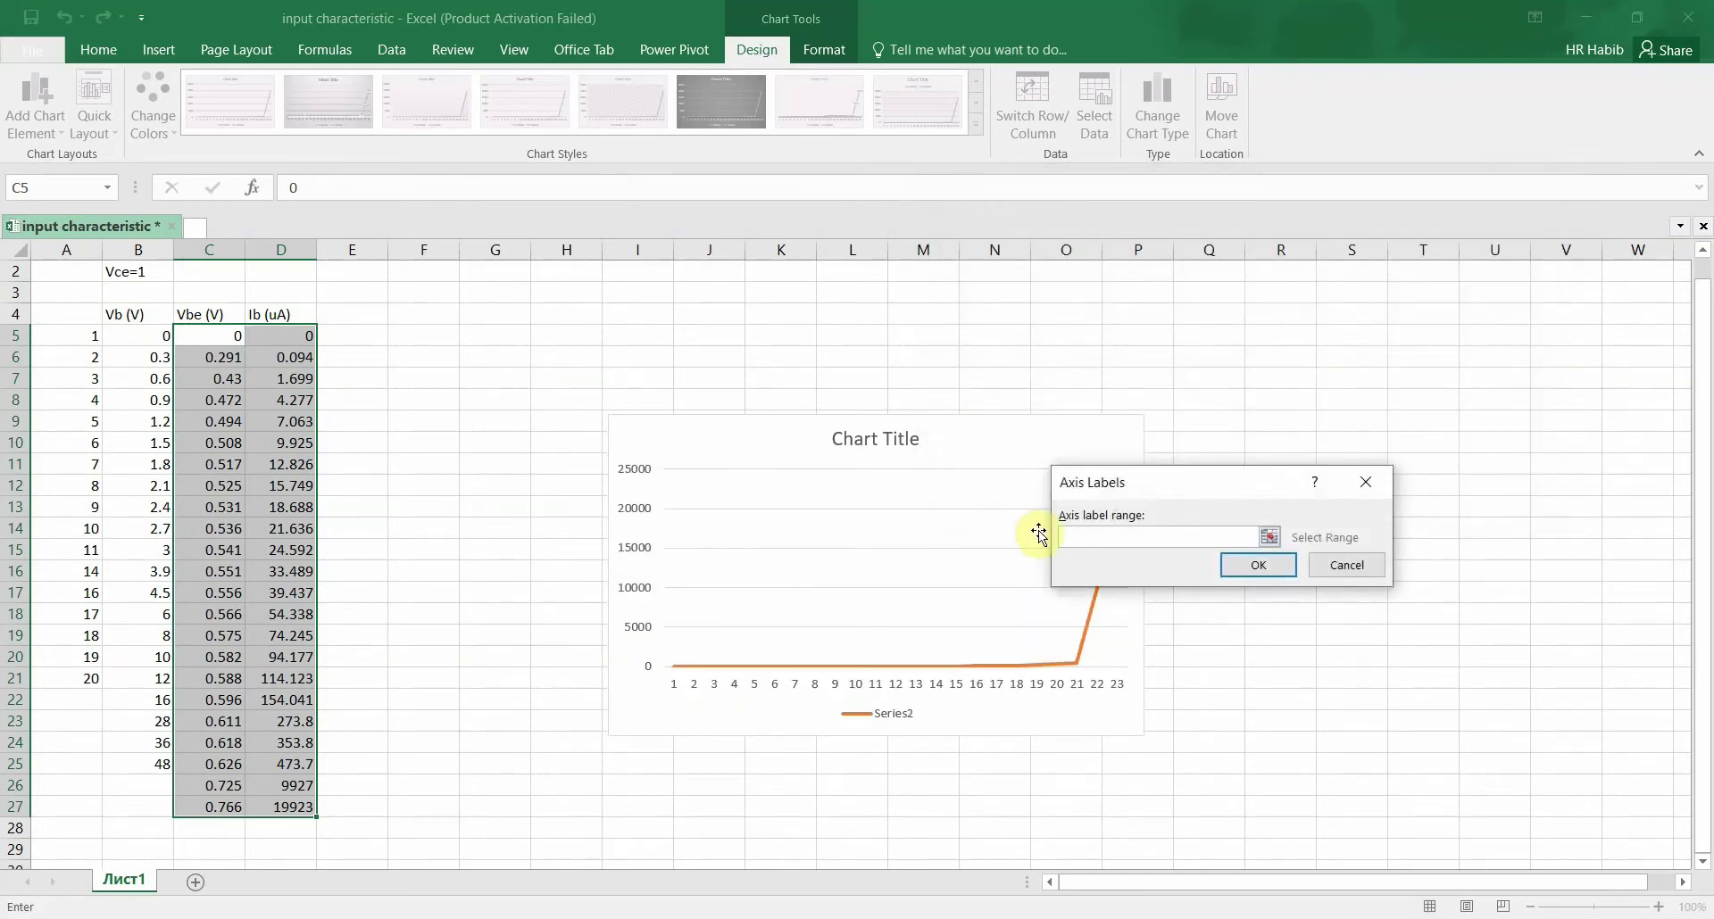
pyautogui.moveTo(216, 334); pyautogui.dragTo(223, 803)
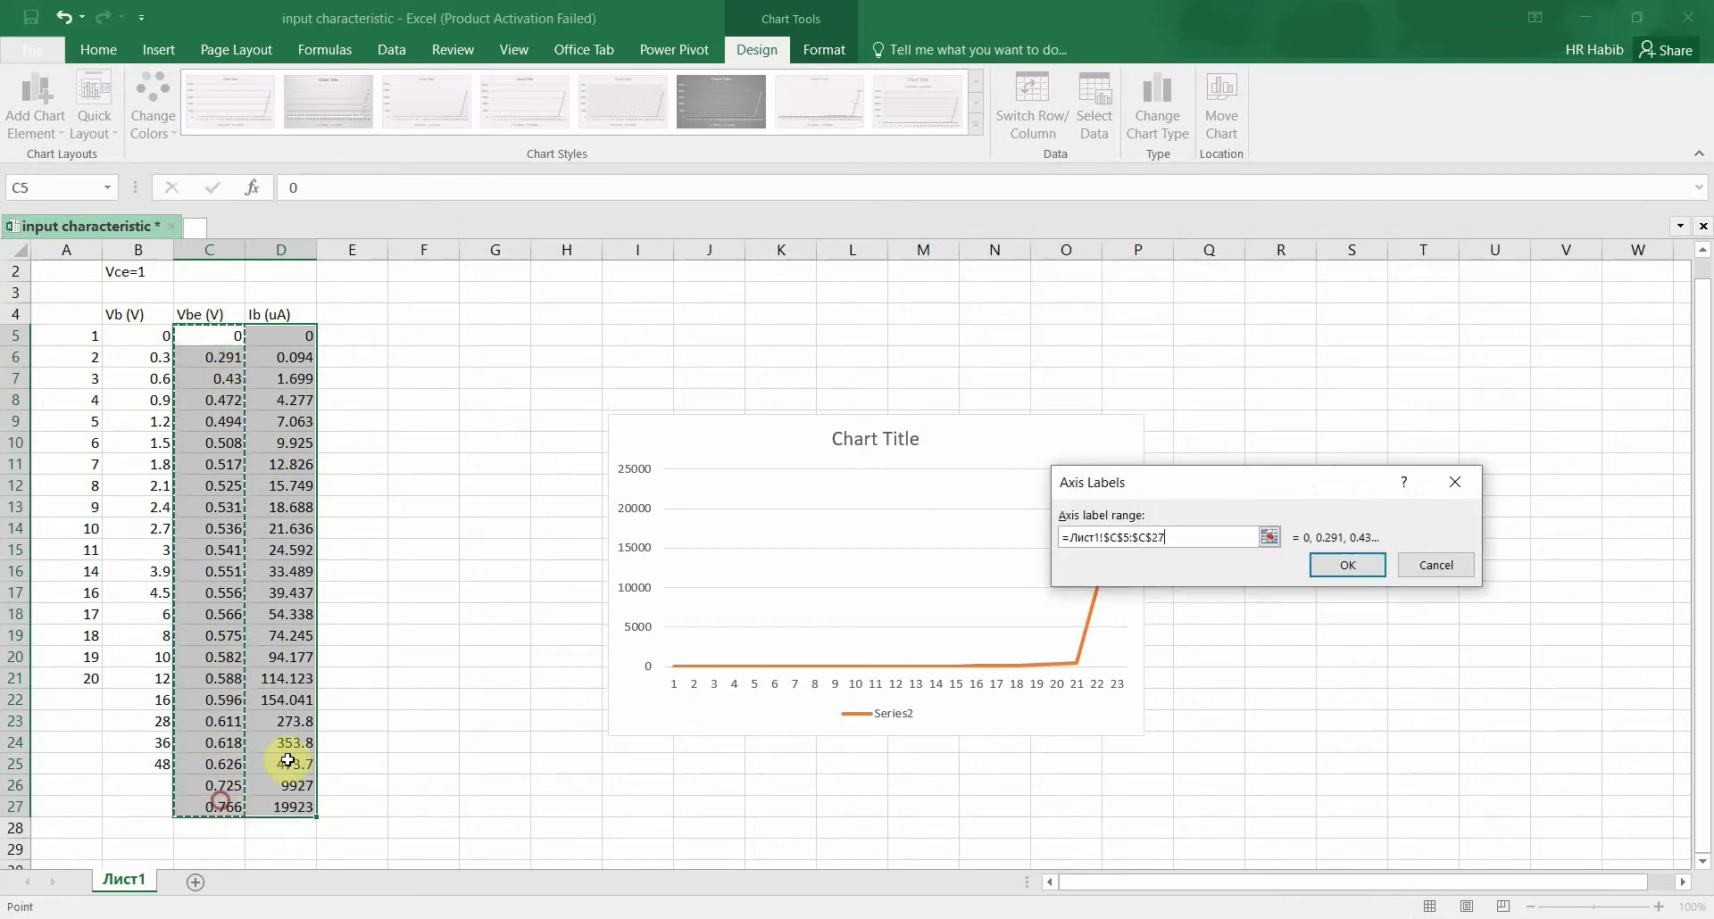
pyautogui.click(1333, 568)
# Reselect the Ib data in cells D5:D27 as the Series2 values and apply the data source changes
pyautogui.click(999, 371)
pyautogui.click(1004, 343)
pyautogui.moveTo(1218, 560); pyautogui.dragTo(1079, 562)
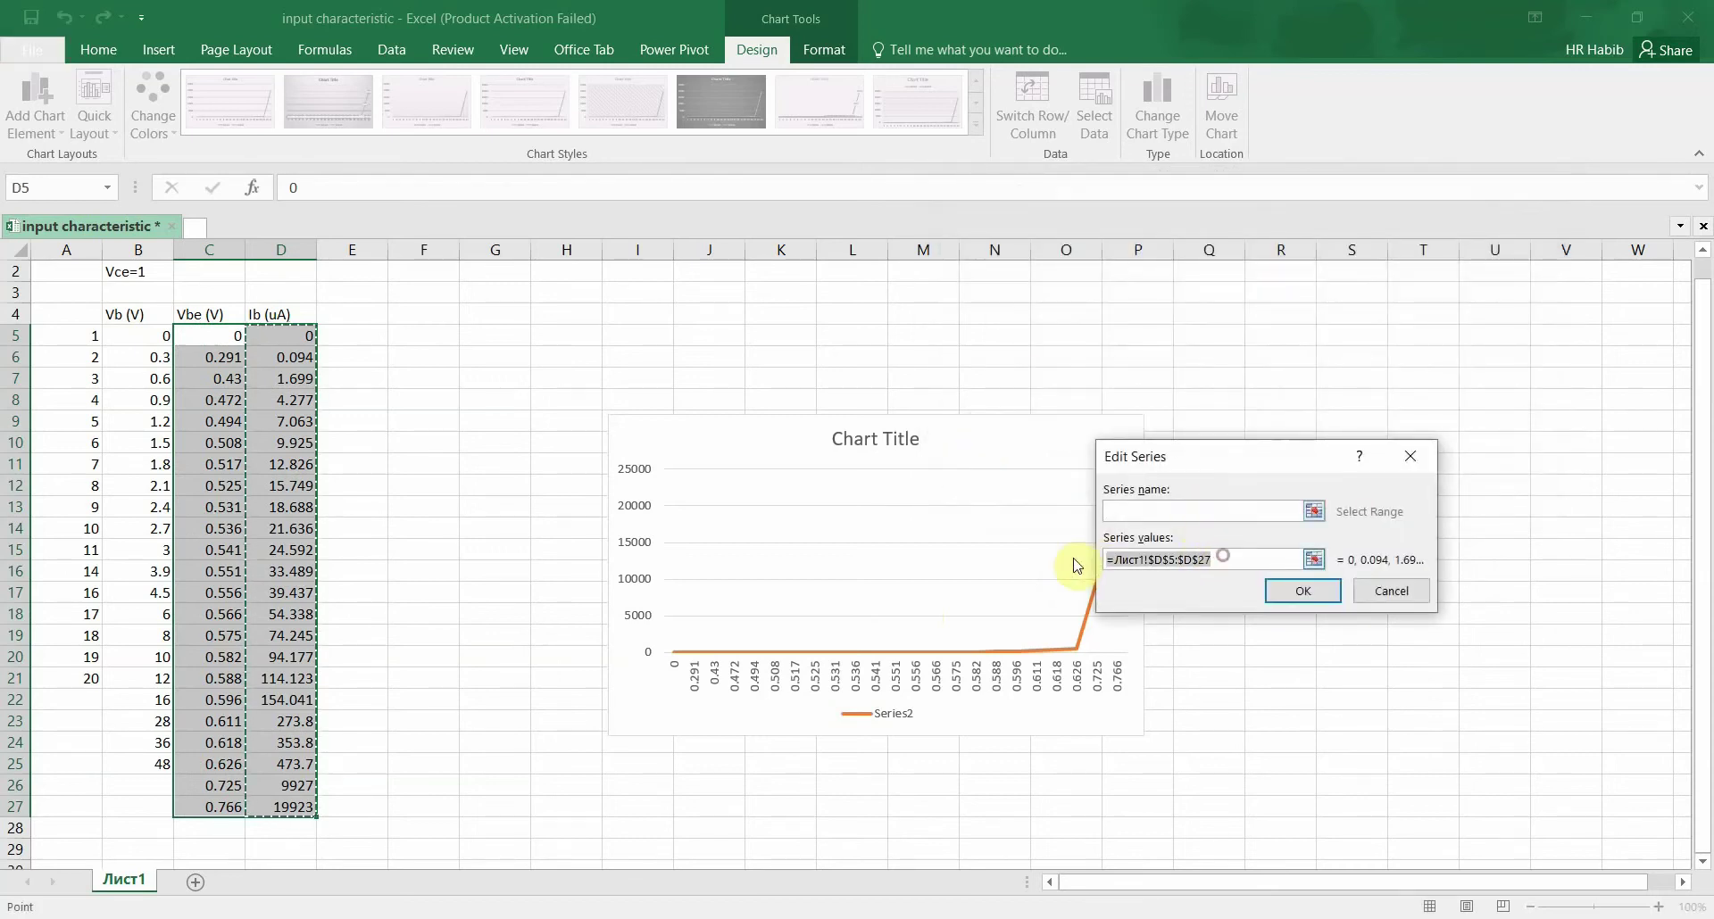
pyautogui.press('BackSpace')
pyautogui.moveTo(284, 337); pyautogui.dragTo(297, 807)
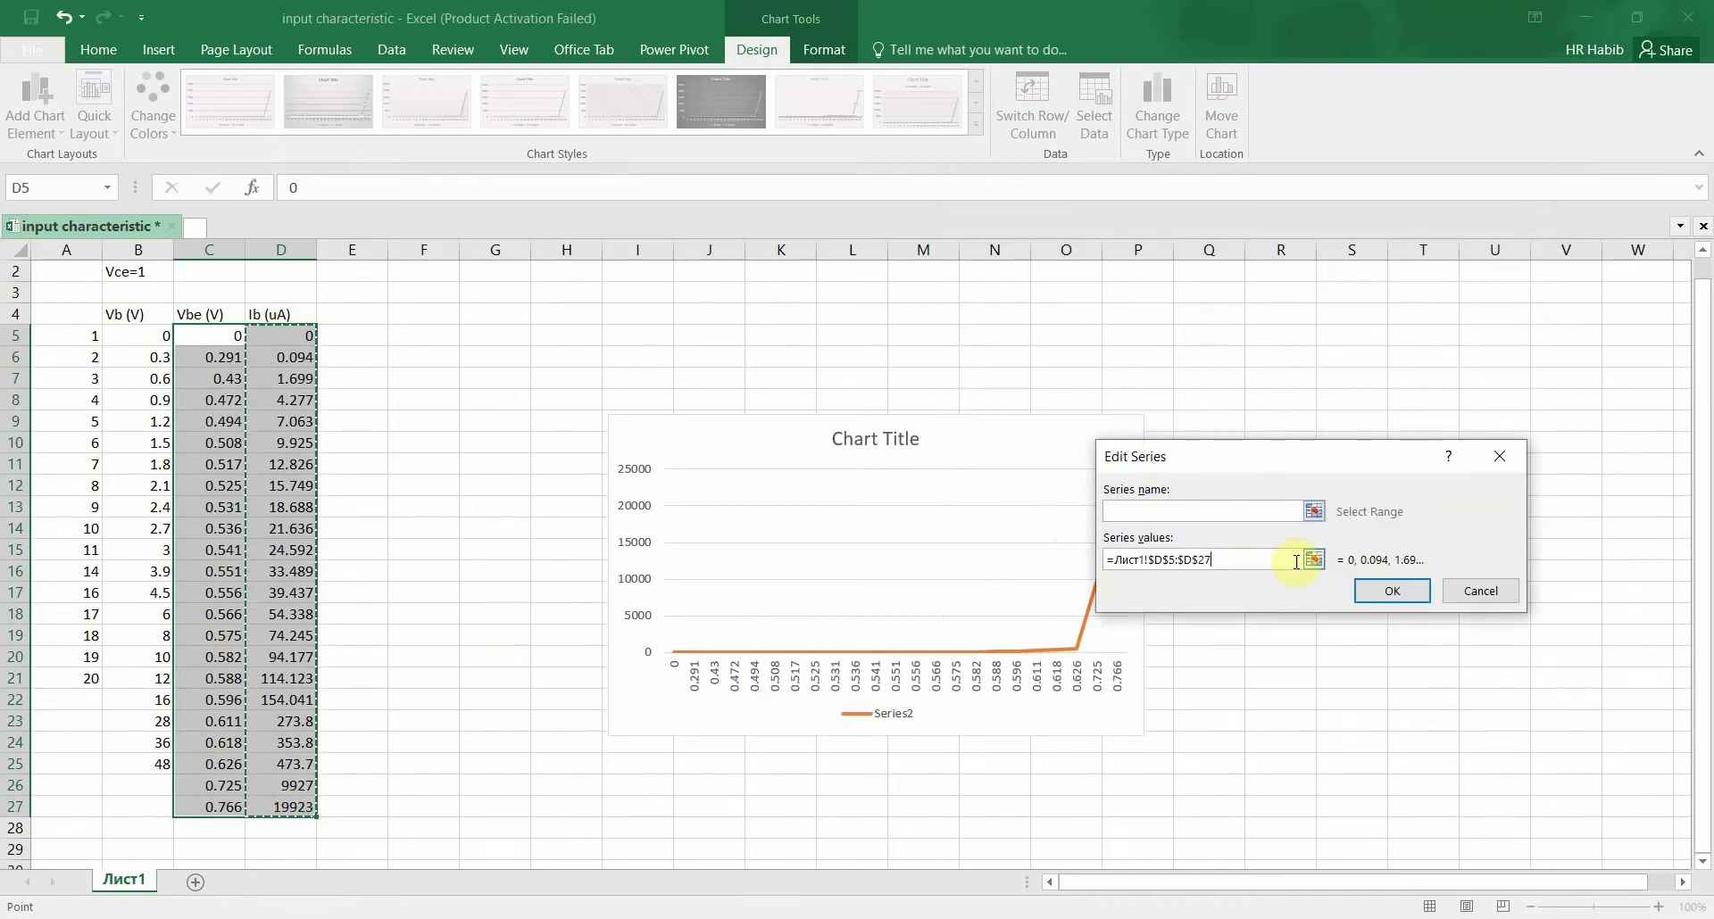
pyautogui.click(1405, 592)
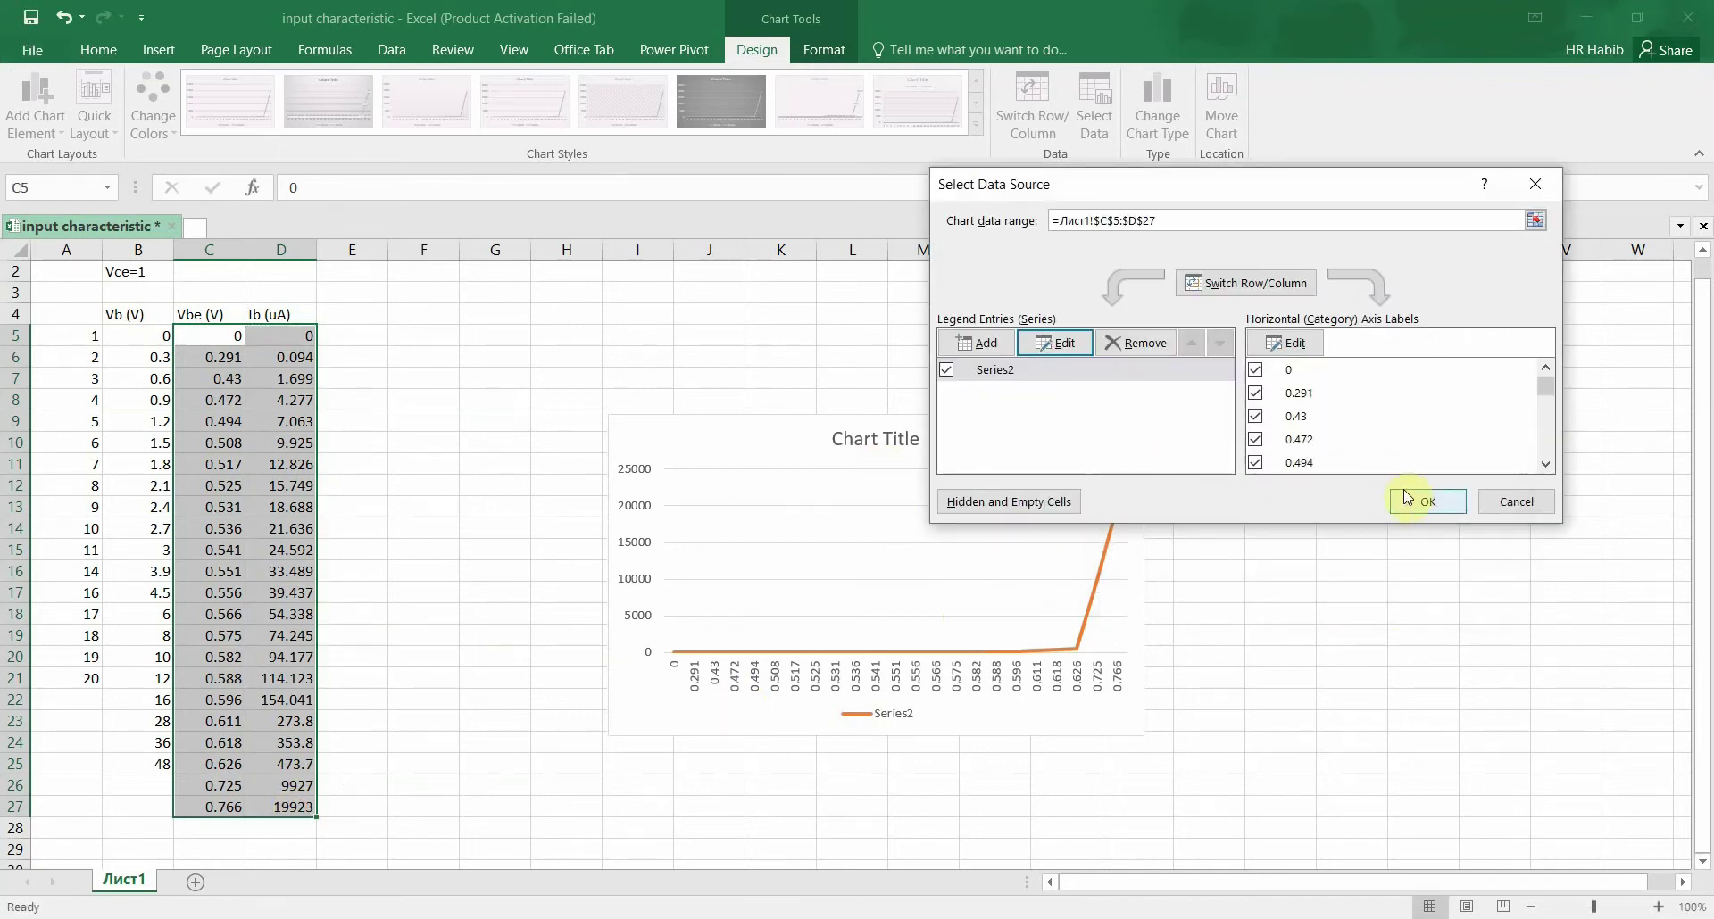
pyautogui.click(1428, 504)
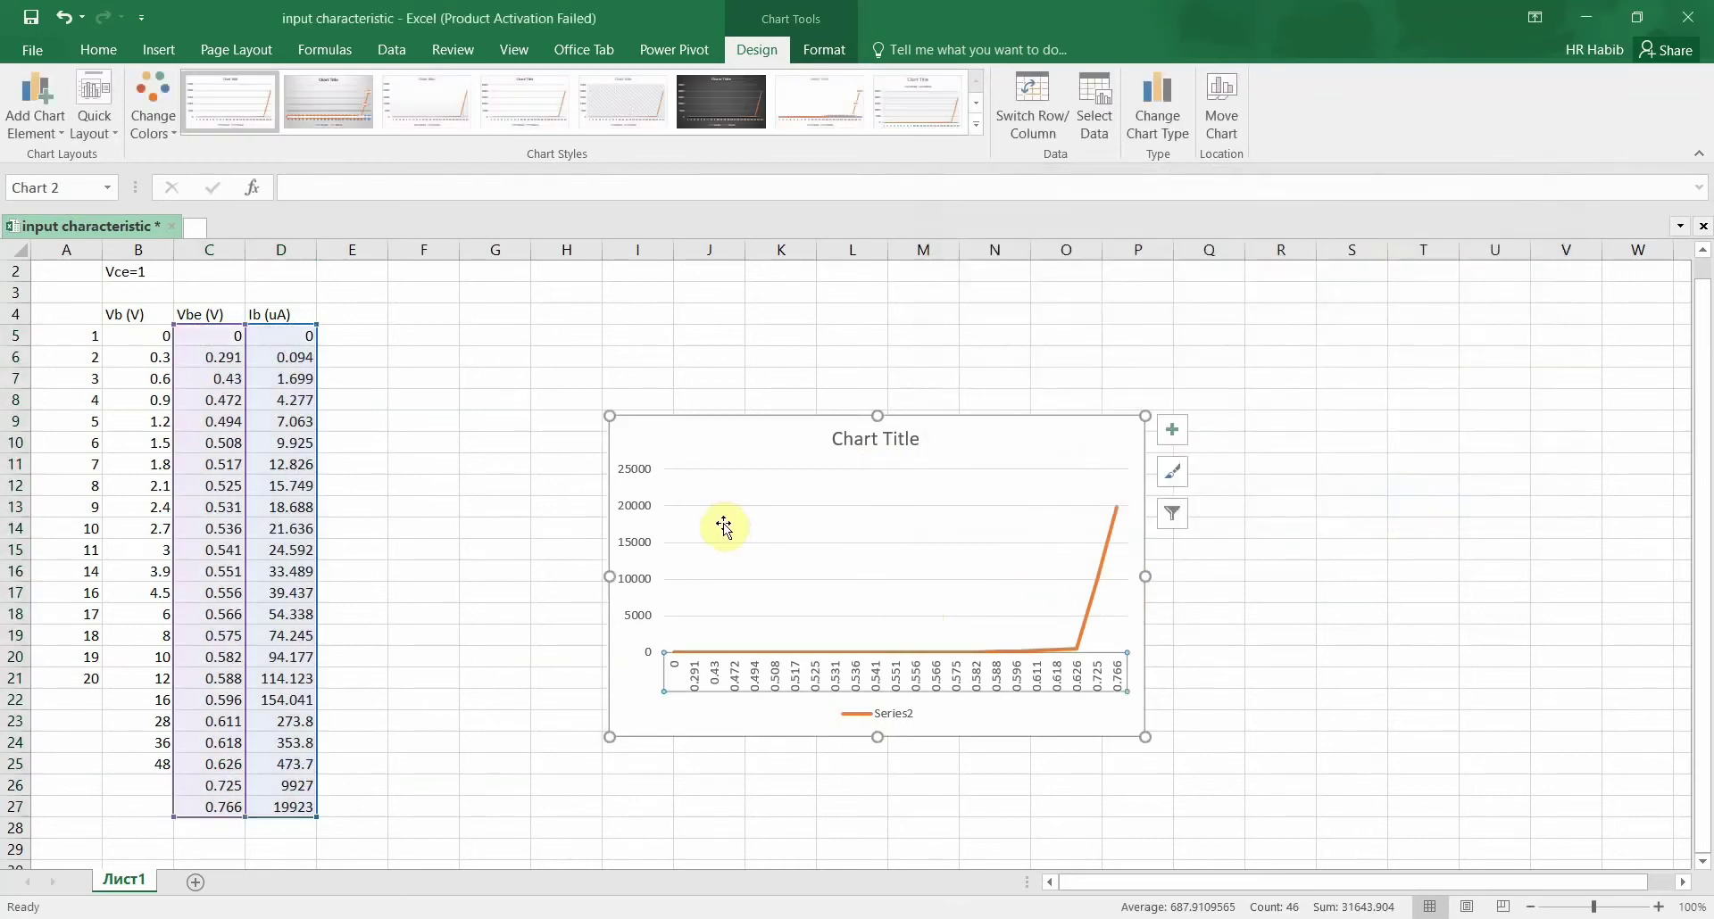
# Deselect the chart, save the input characteristic workbook, and close it with its changes saved
pyautogui.click(505, 438)
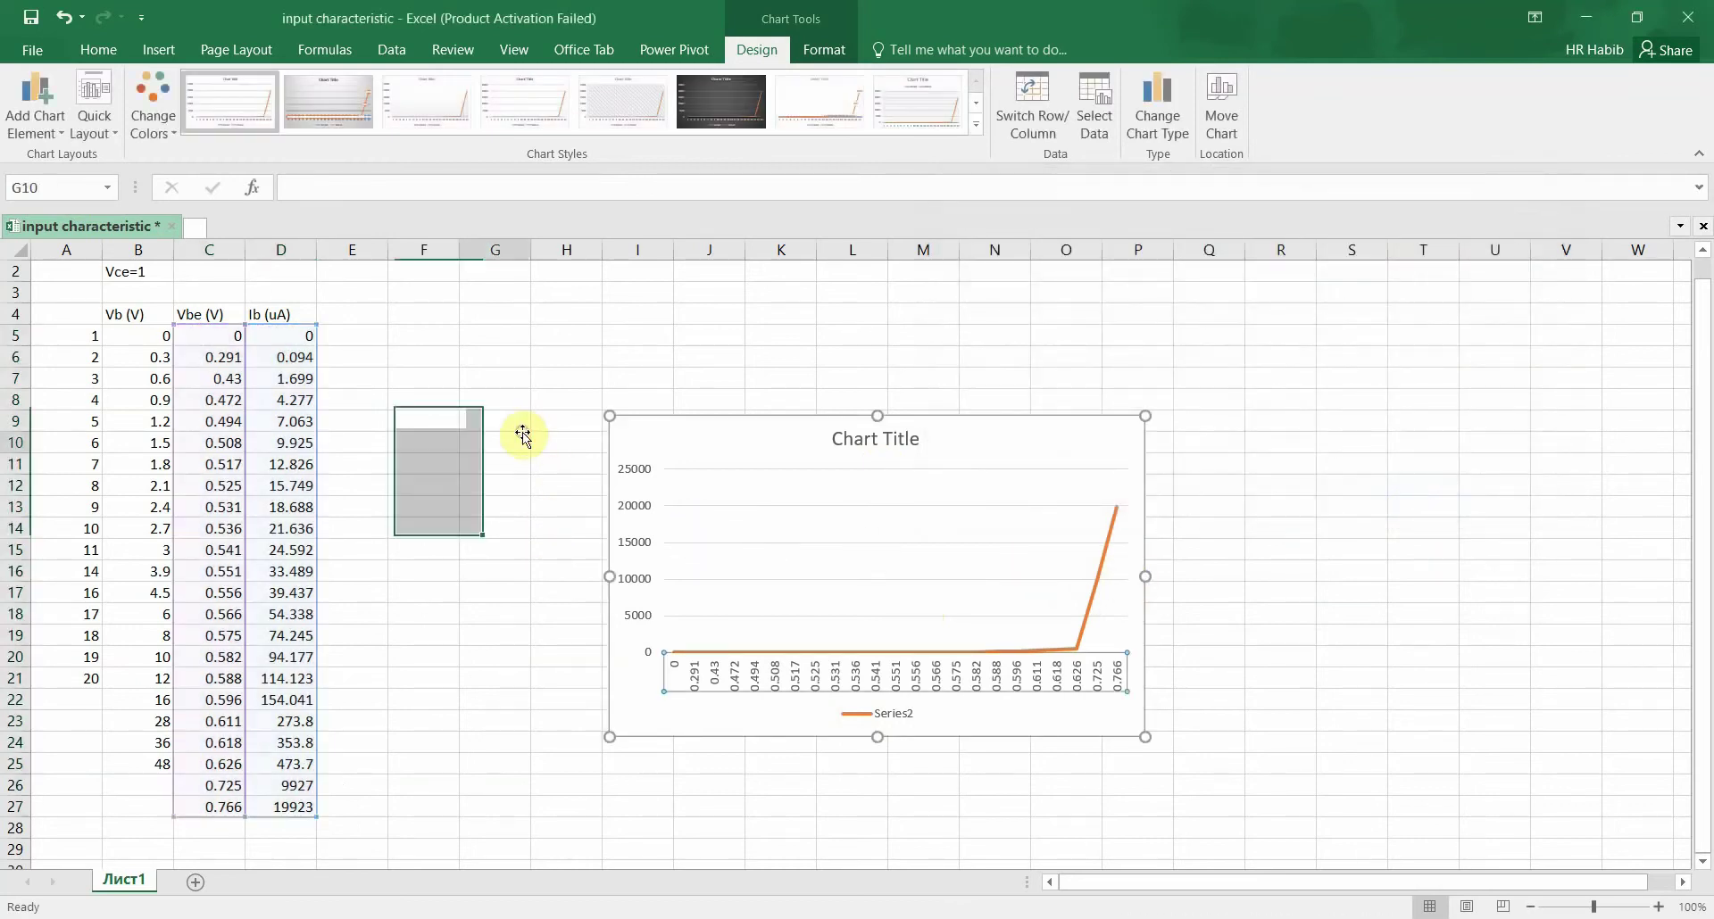
pyautogui.click(27, 16)
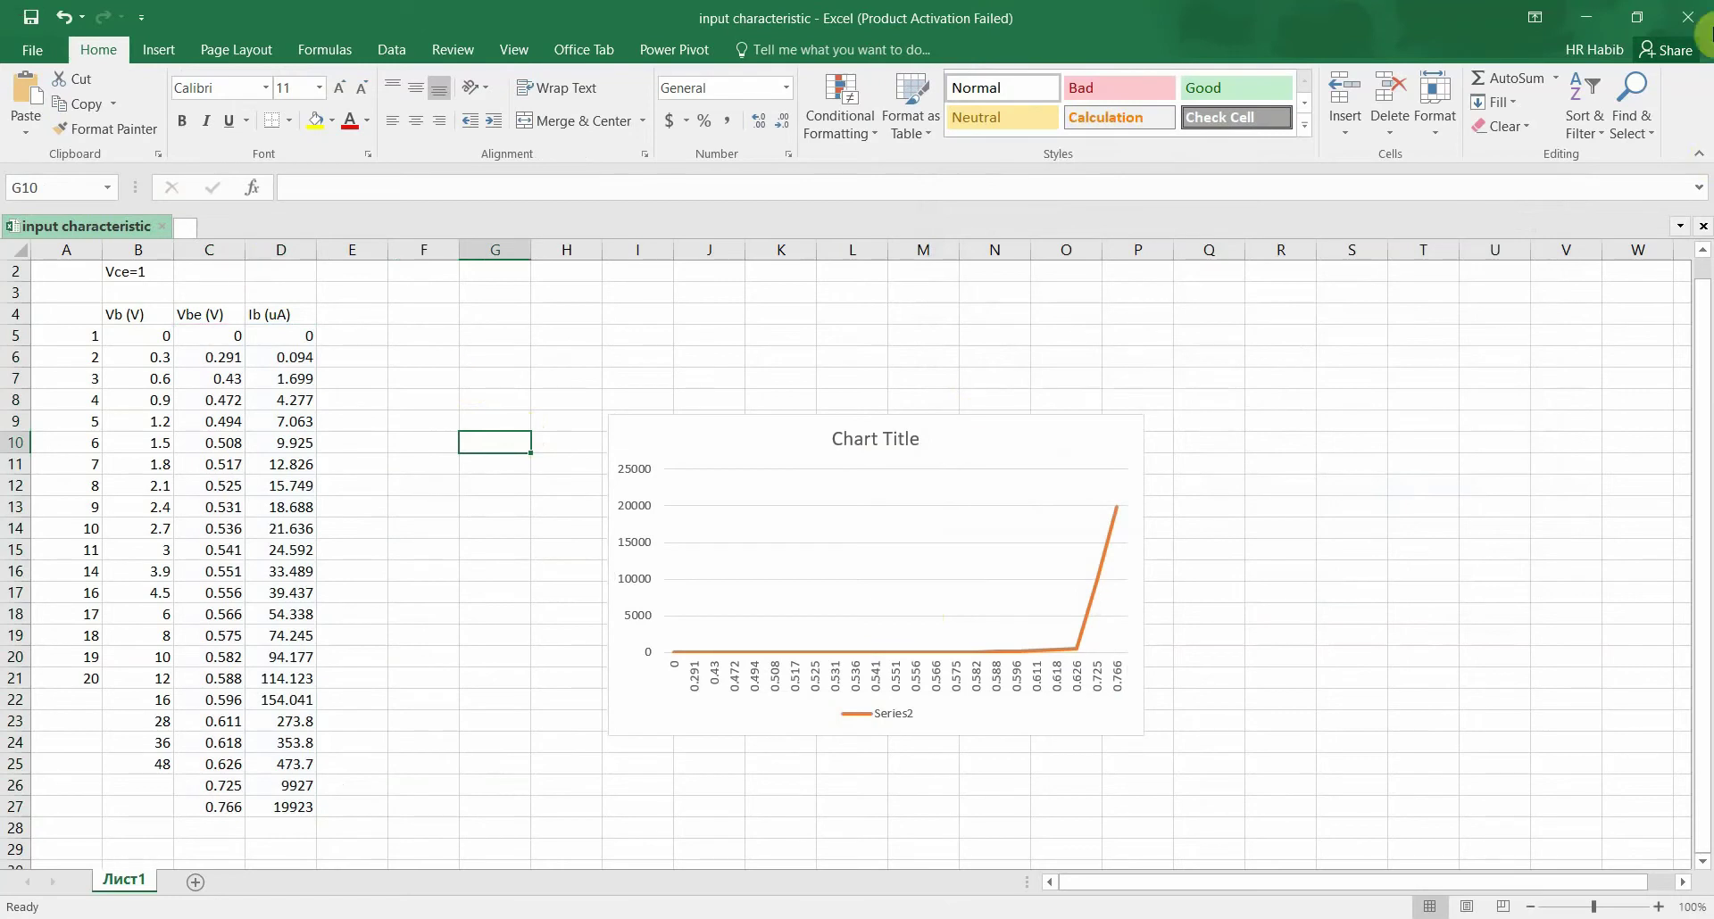
pyautogui.click(1687, 16)
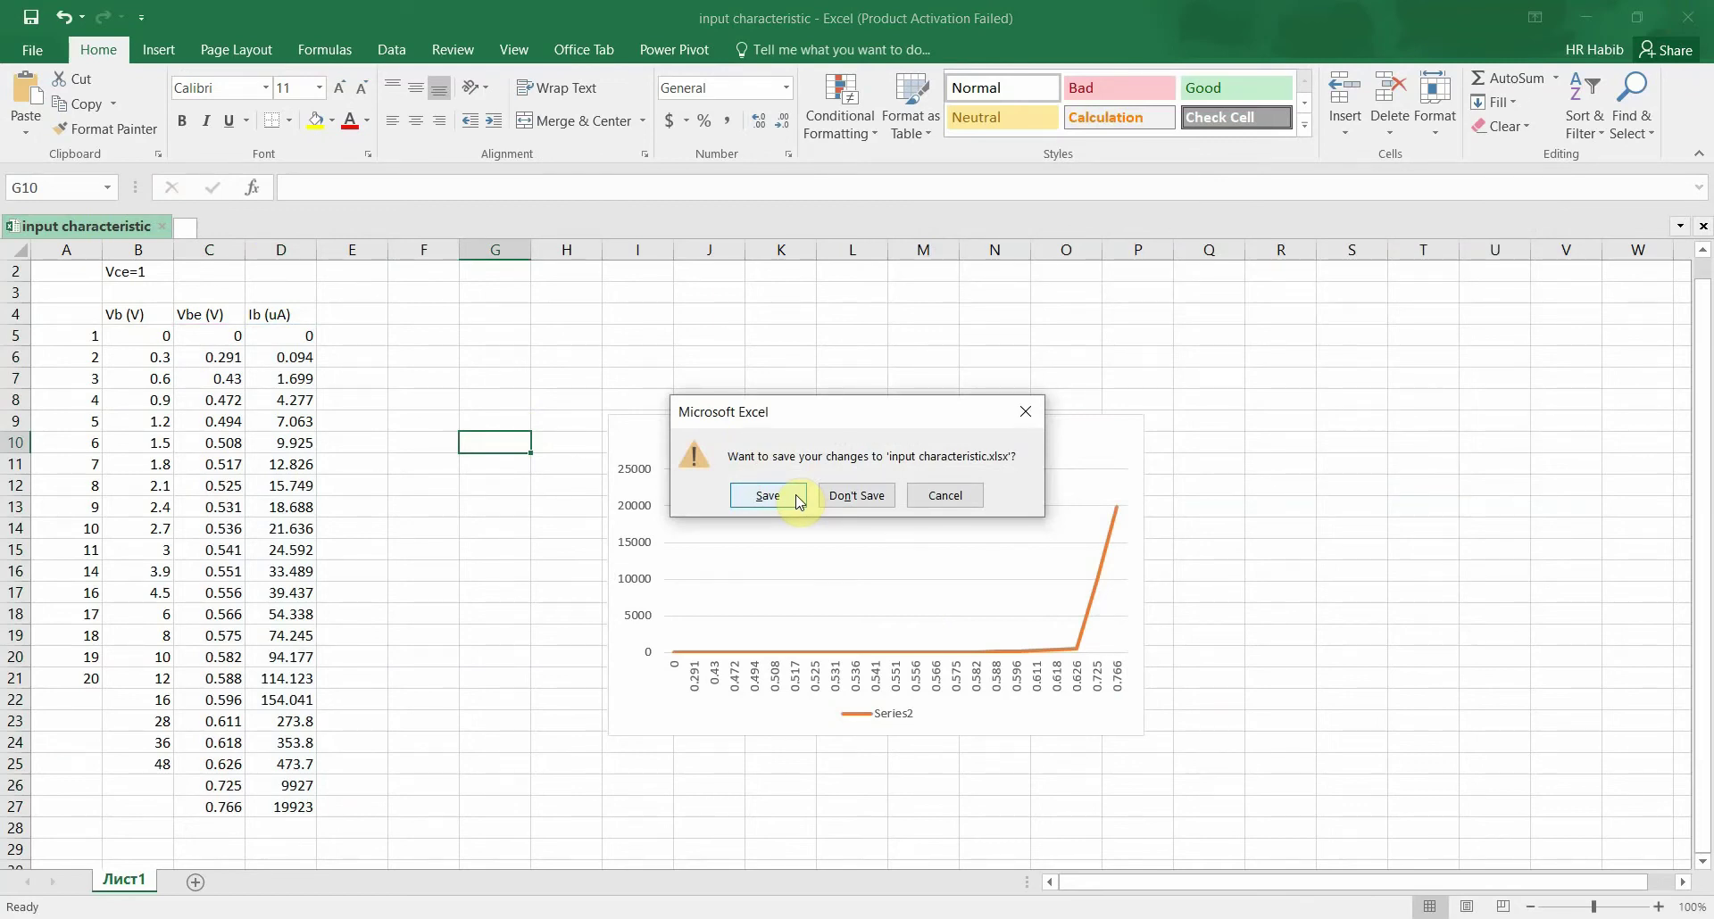
pyautogui.click(797, 500)
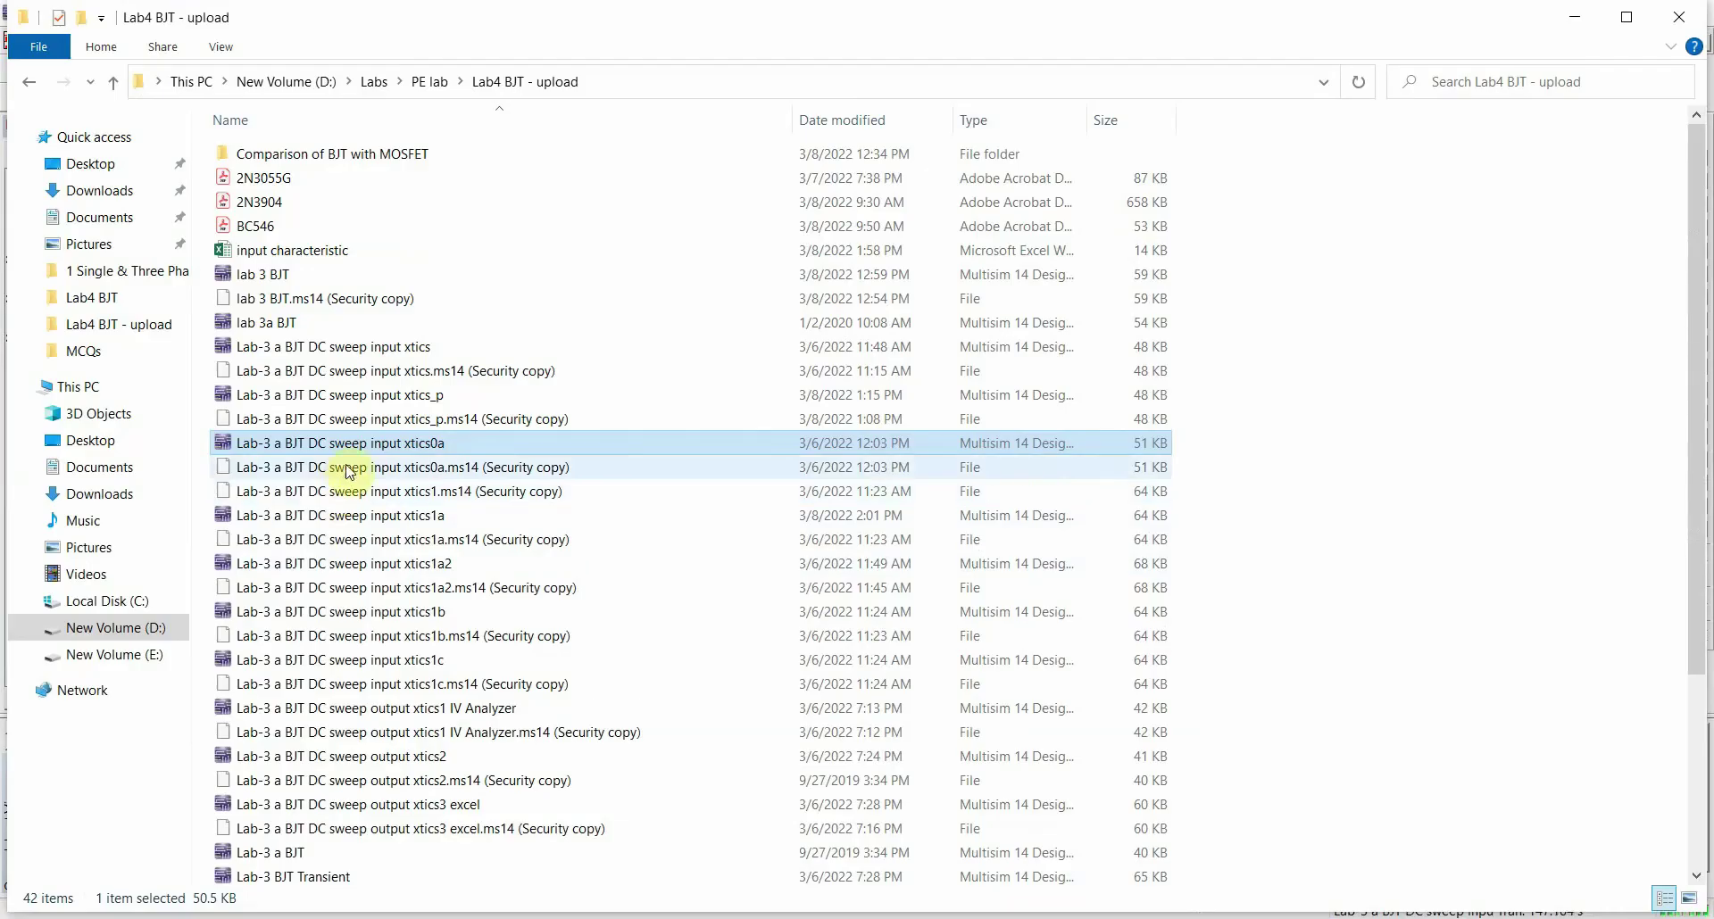
# Open the design Lab-3 a BJT DC sweep input xtics1a2 in Multisim and maximize its schematic window
pyautogui.click(366, 569)
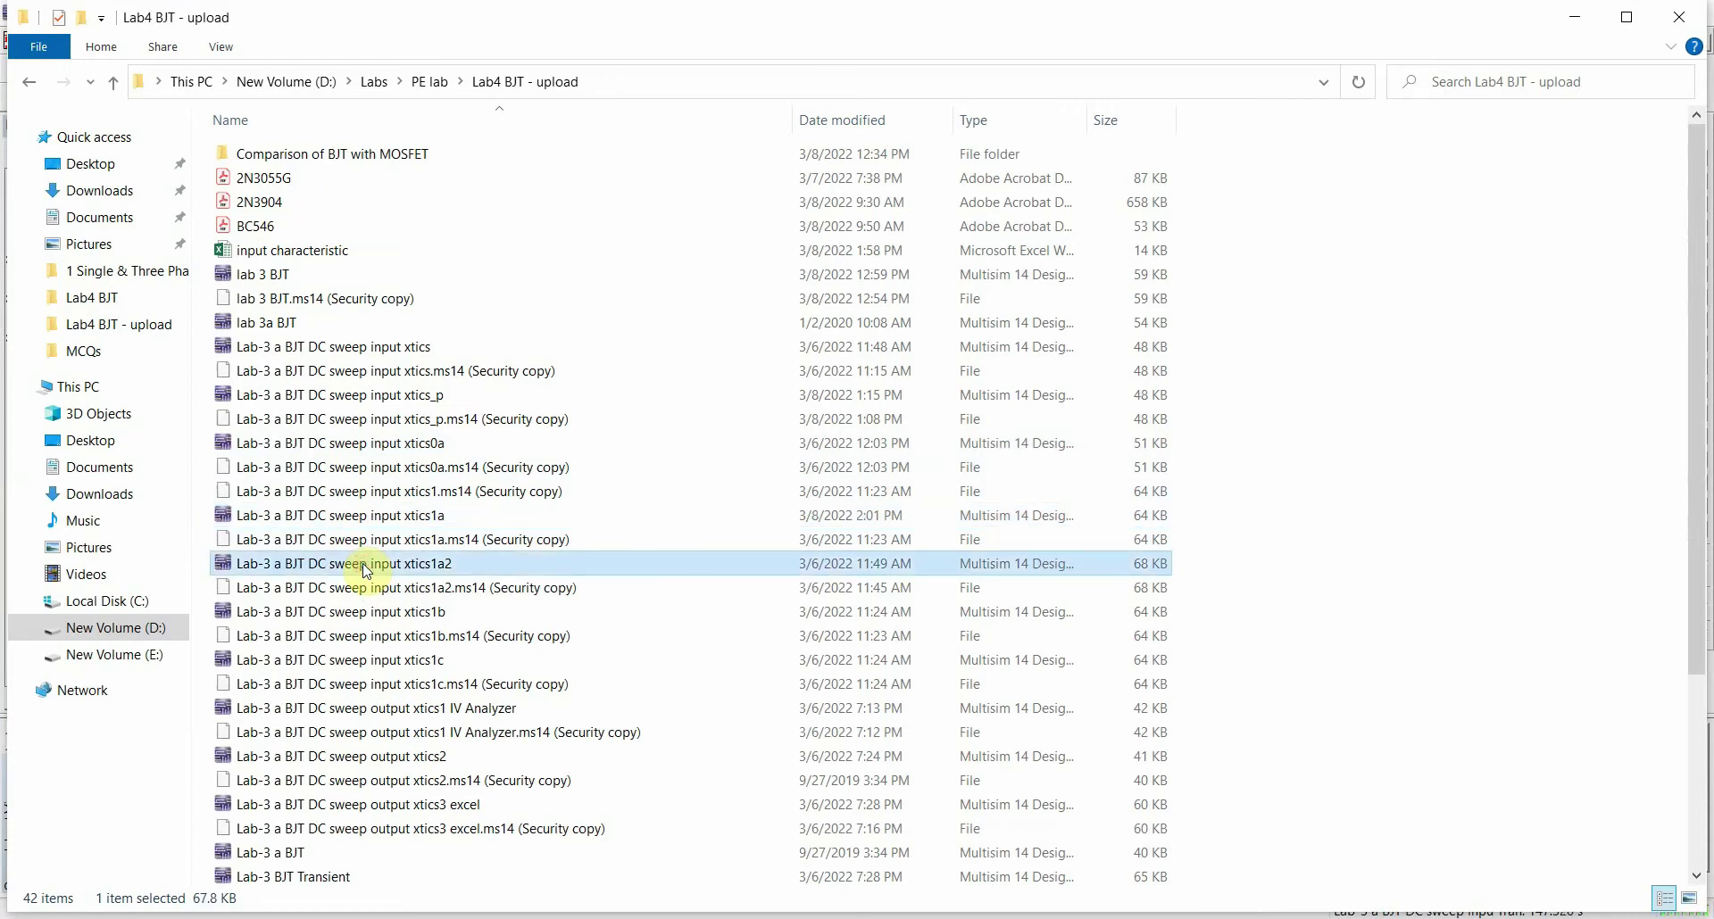
pyautogui.doubleClick(365, 569)
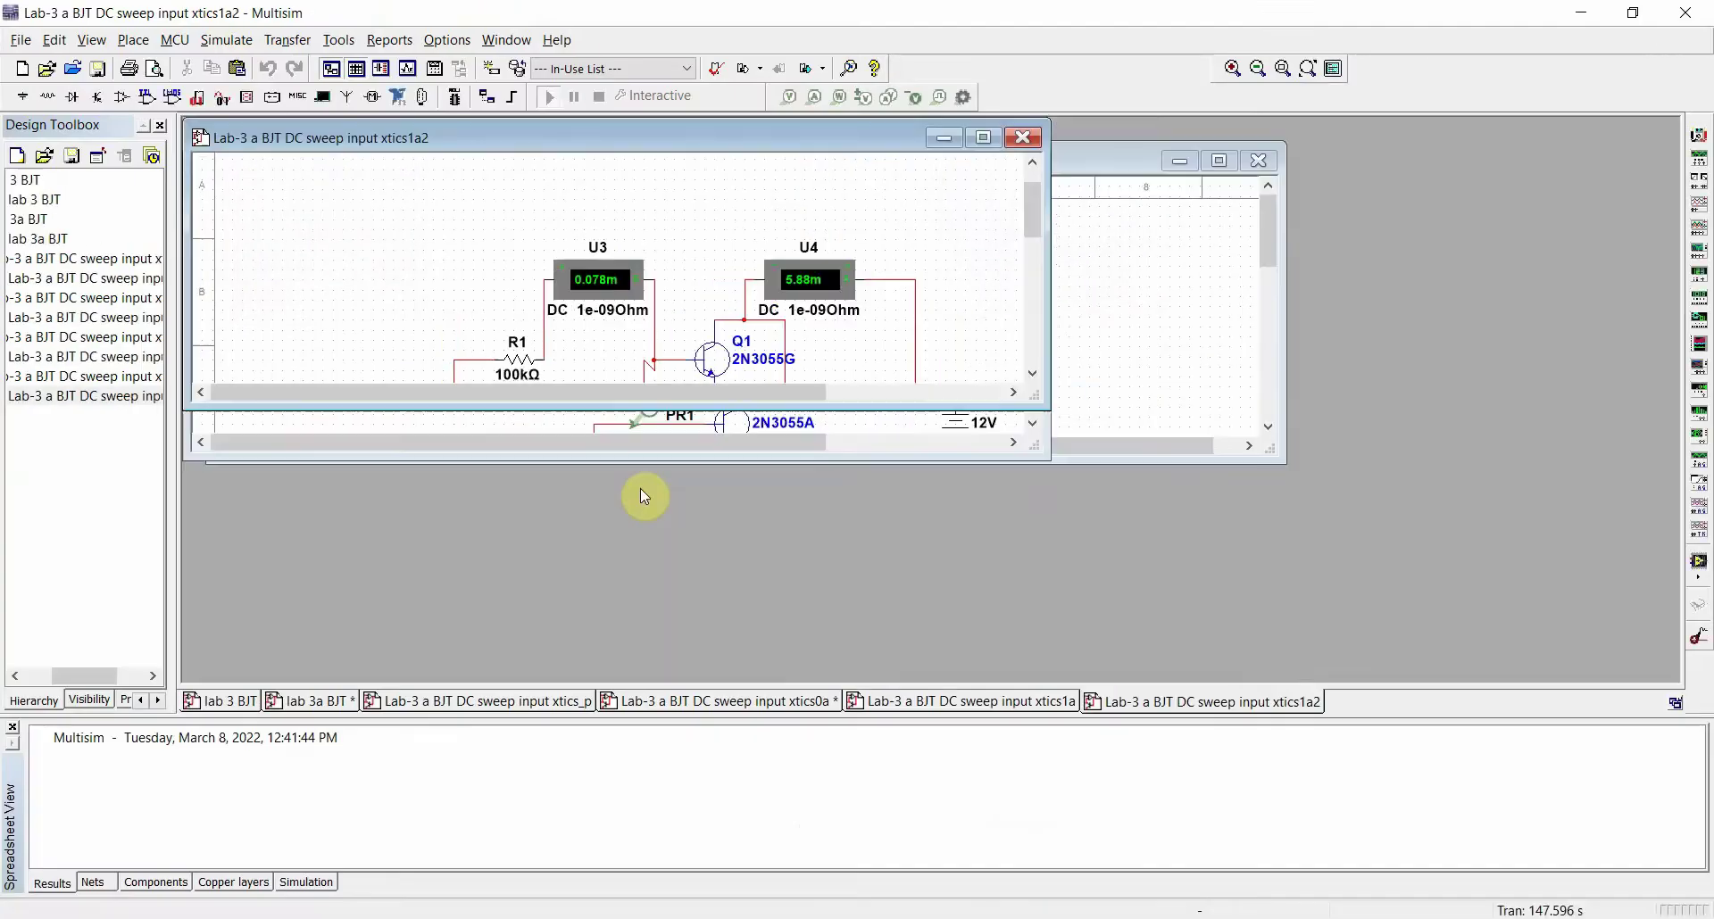
pyautogui.click(982, 137)
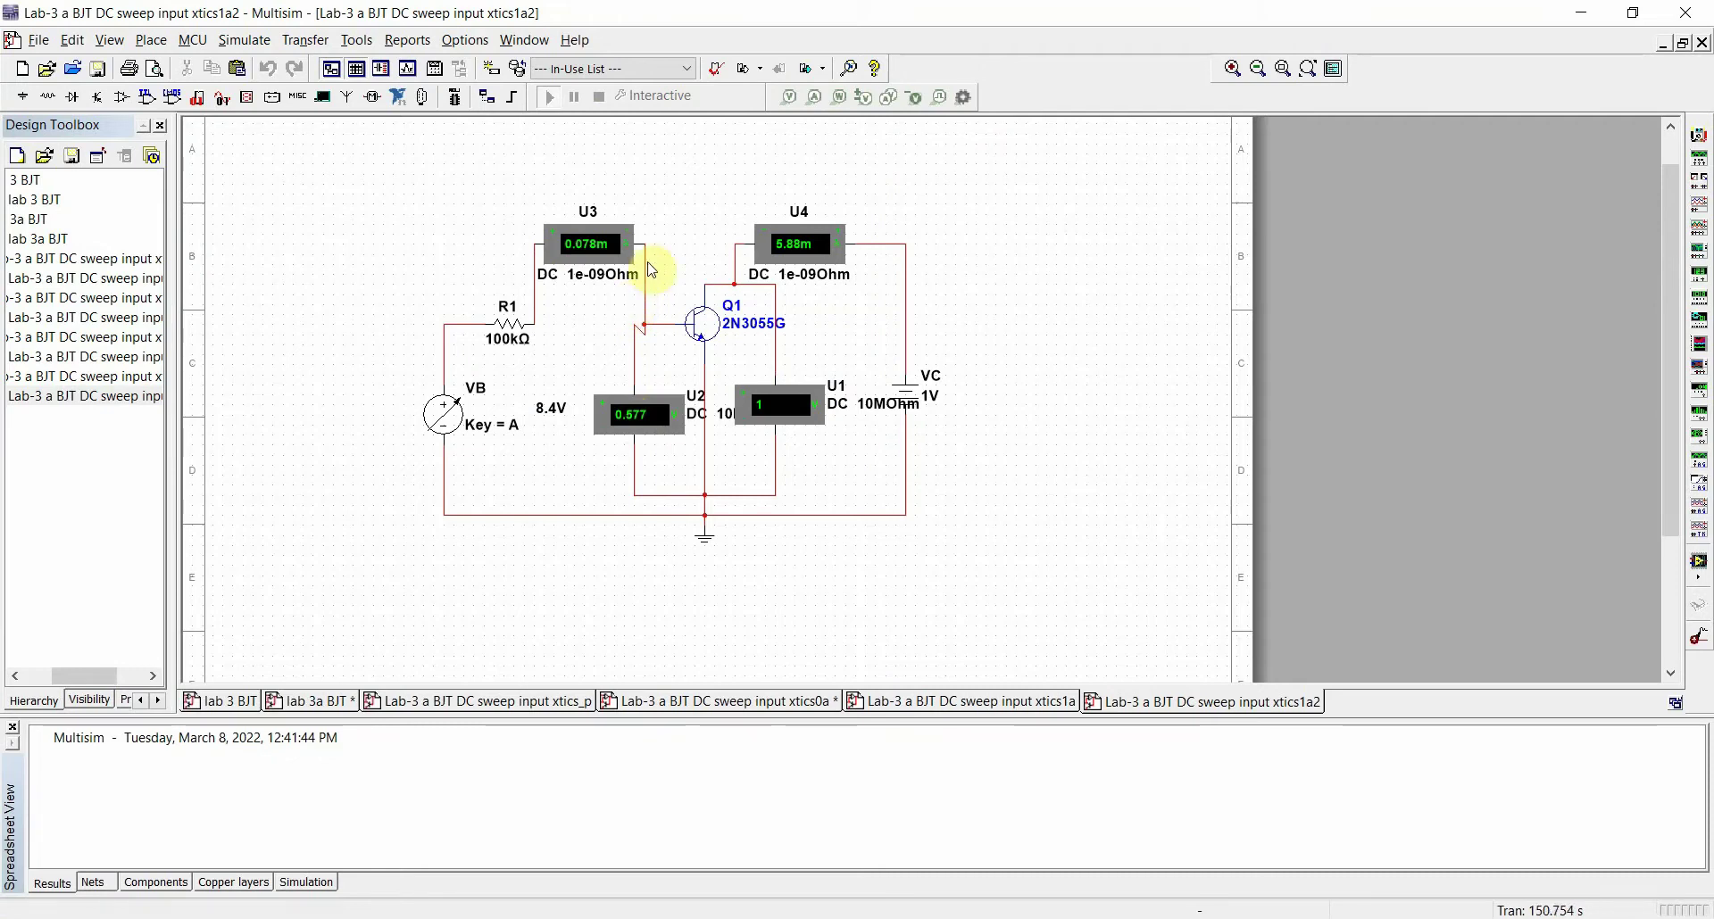
# Examine the value, label and display settings of ammeter U4 and close its properties without changes
pyautogui.doubleClick(823, 241)
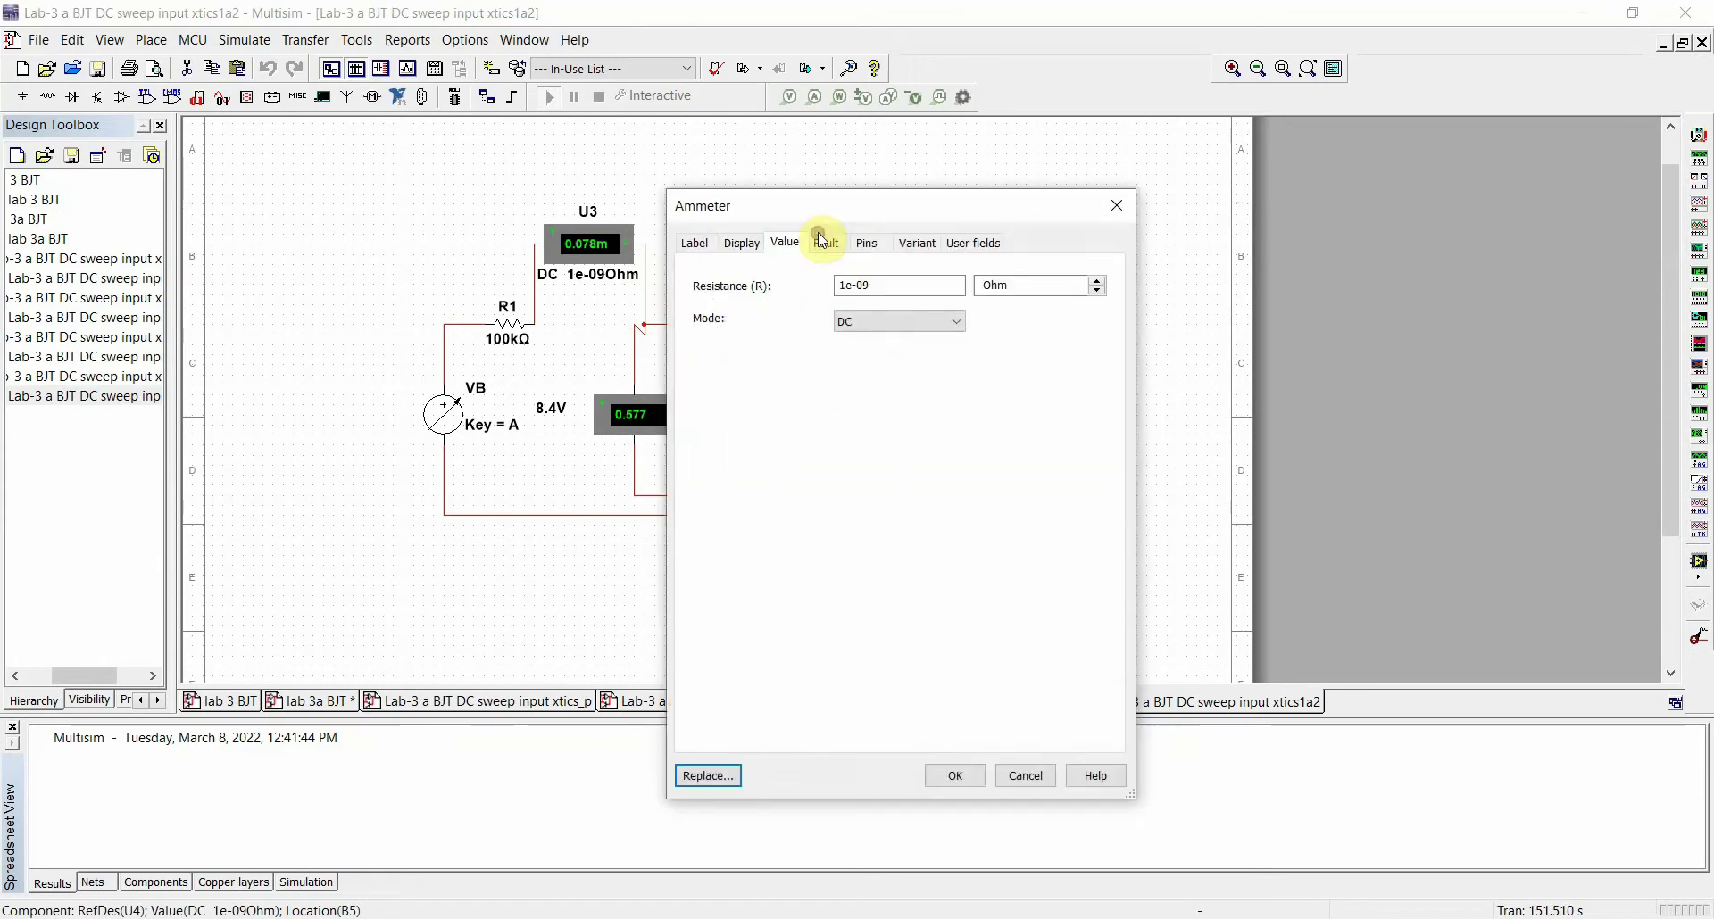
pyautogui.click(696, 250)
pyautogui.click(741, 243)
pyautogui.click(1036, 777)
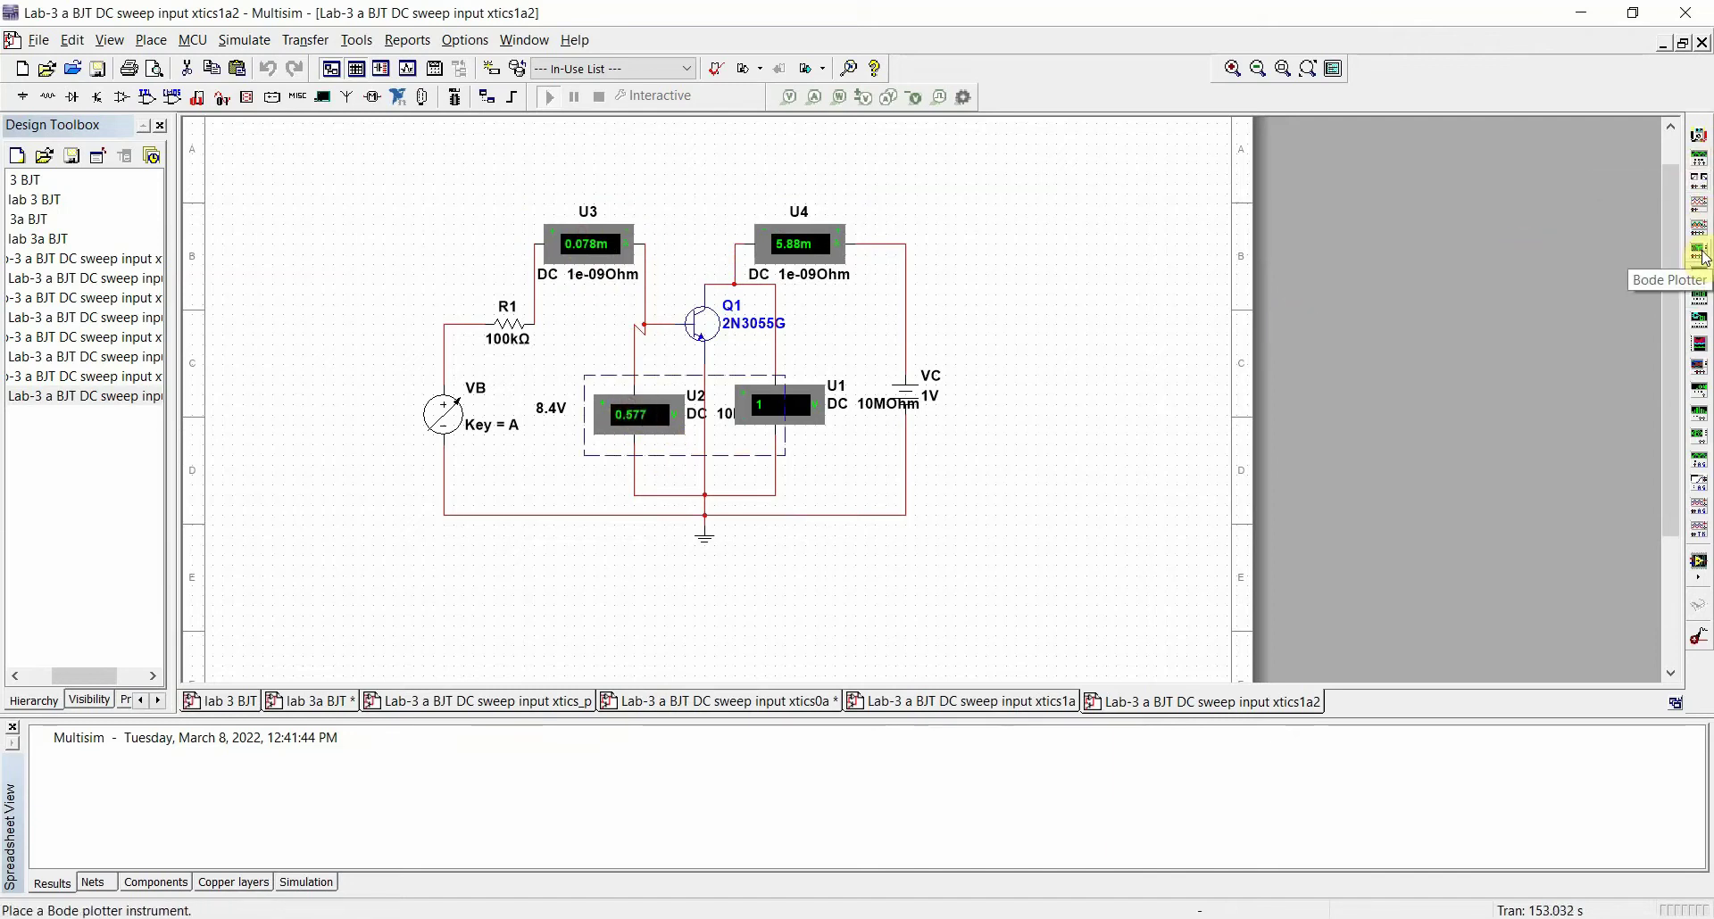
pyautogui.click(1698, 379)
pyautogui.click(1553, 358)
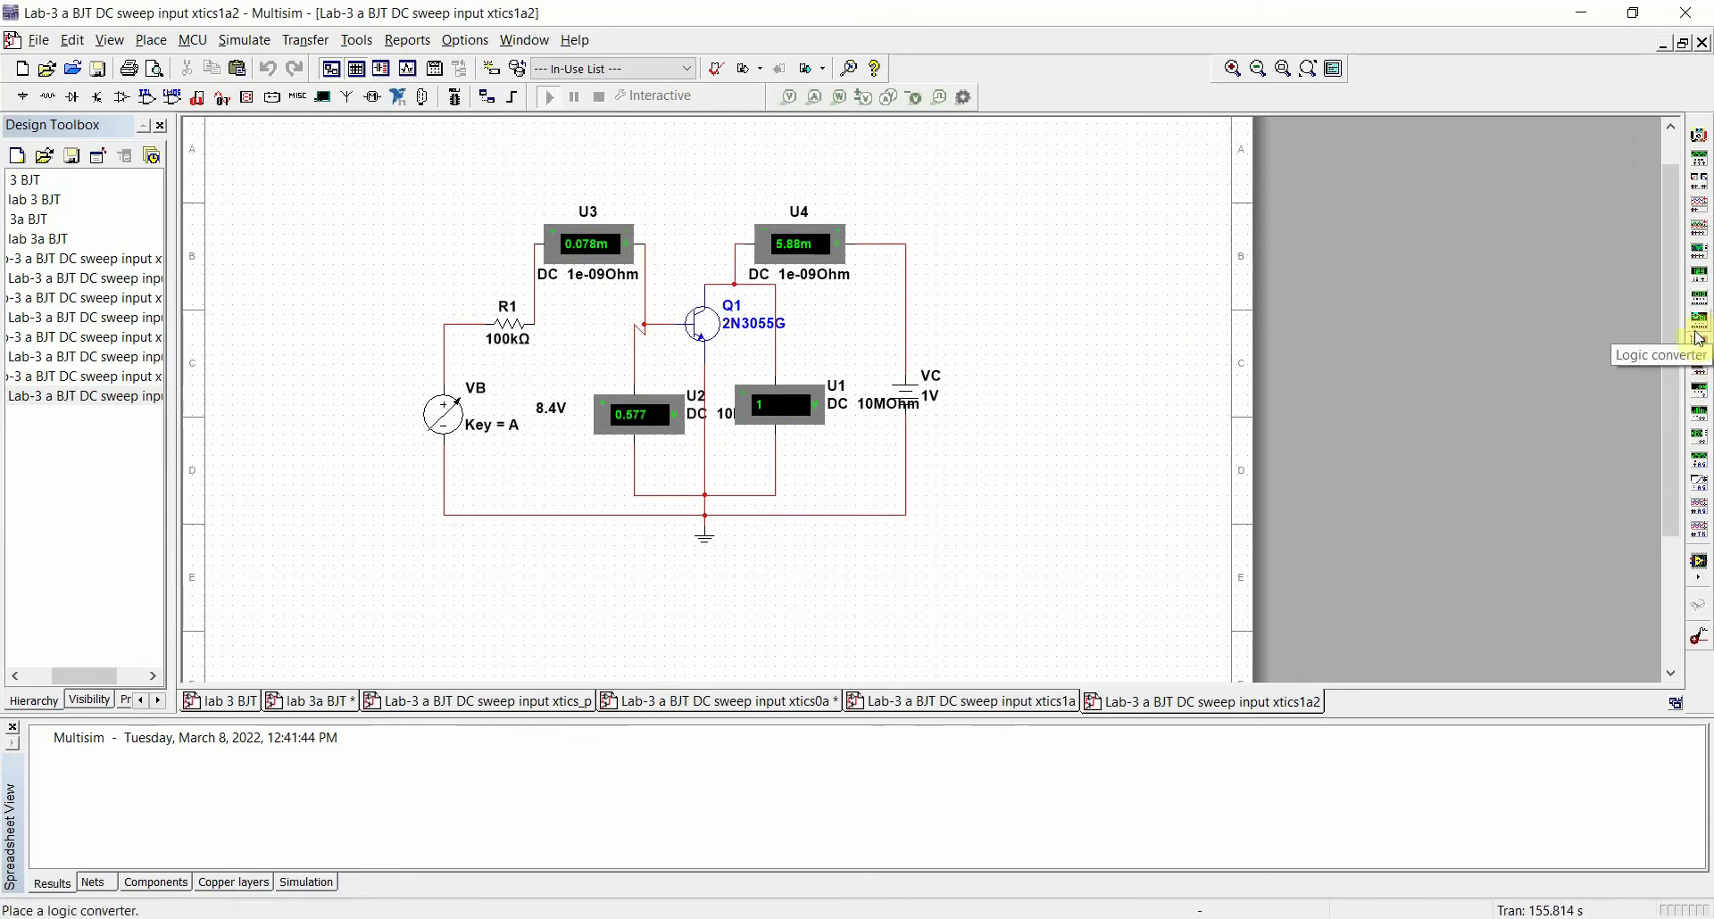
pyautogui.doubleClick(600, 250)
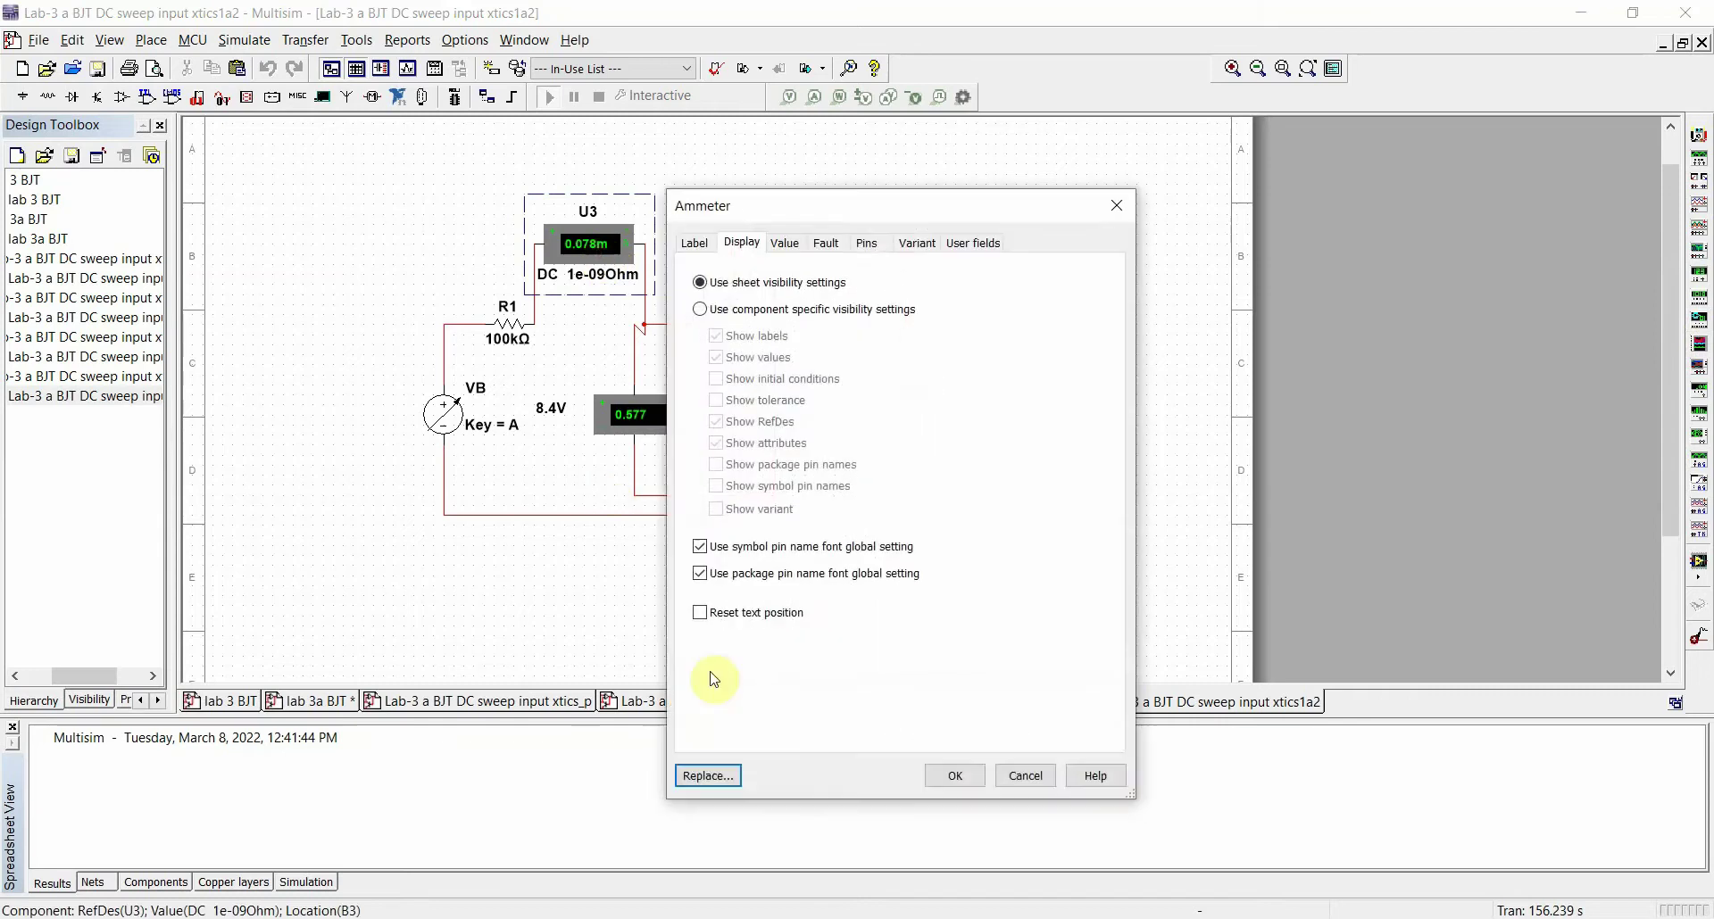
pyautogui.click(707, 776)
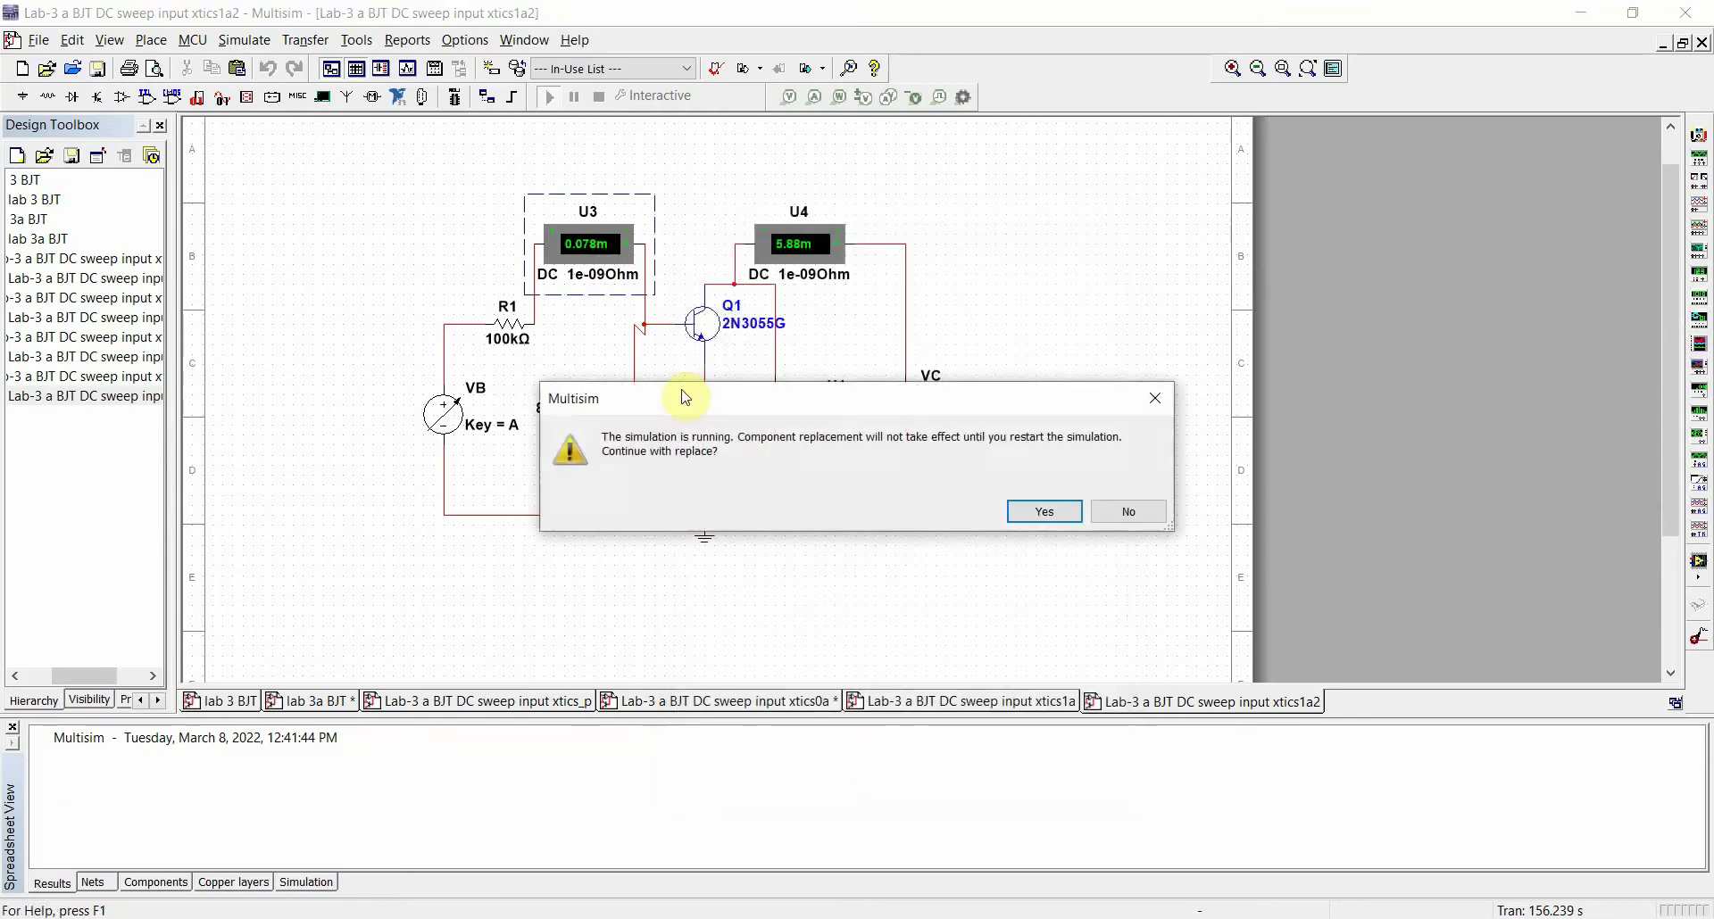
pyautogui.click(1138, 517)
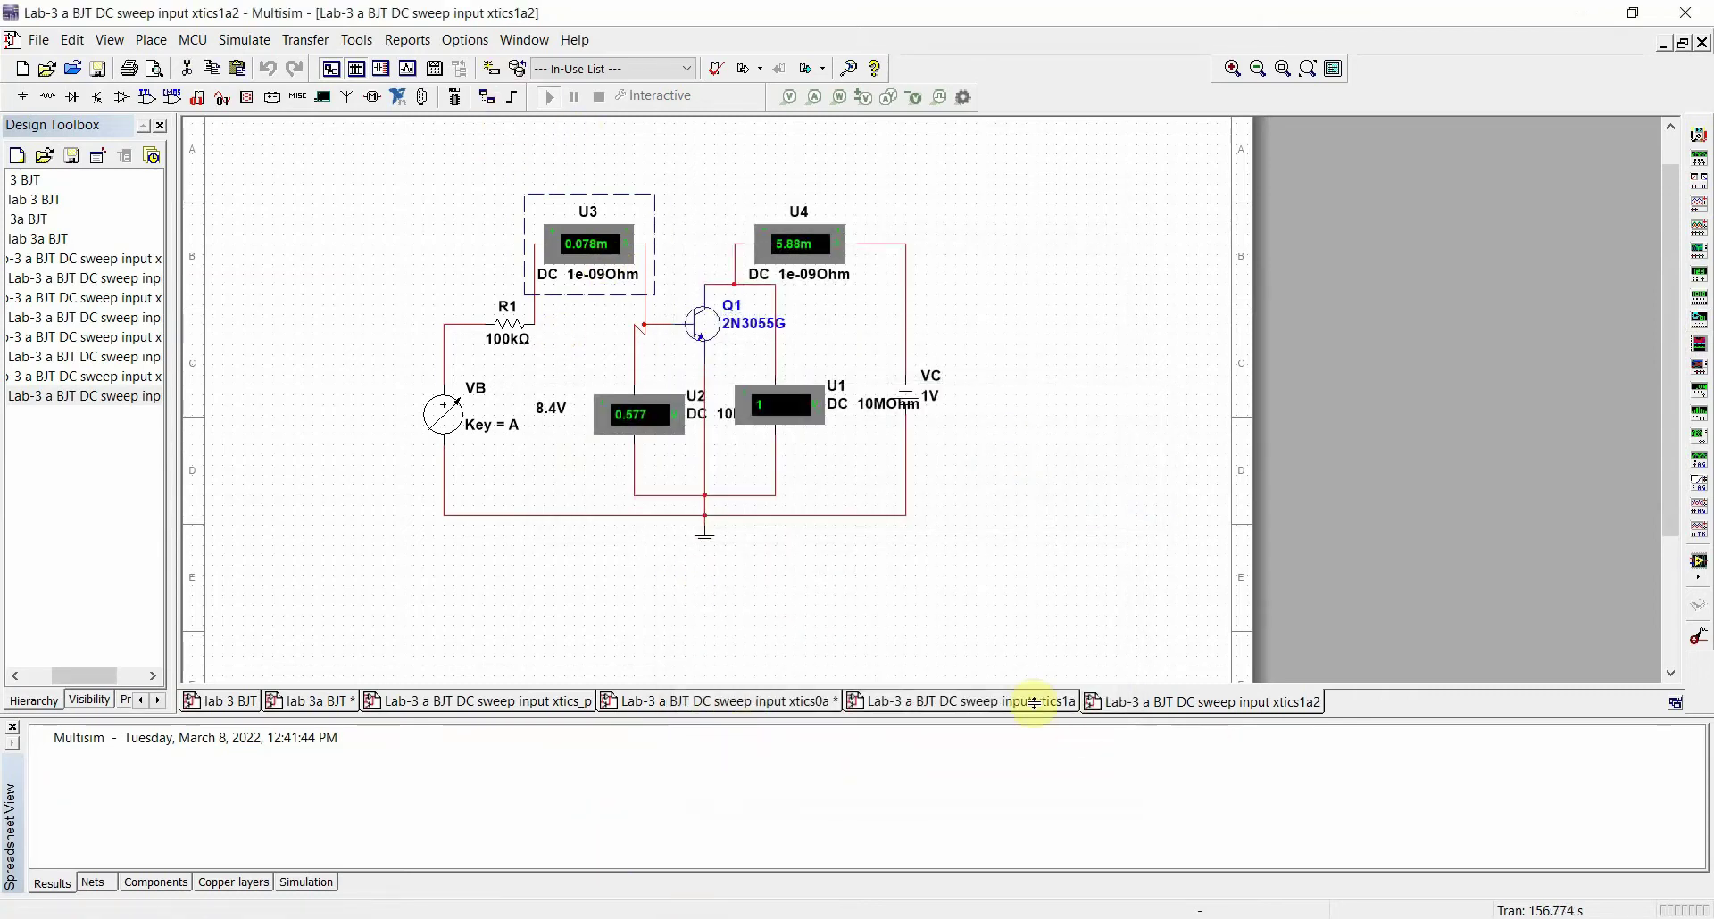
pyautogui.click(1033, 703)
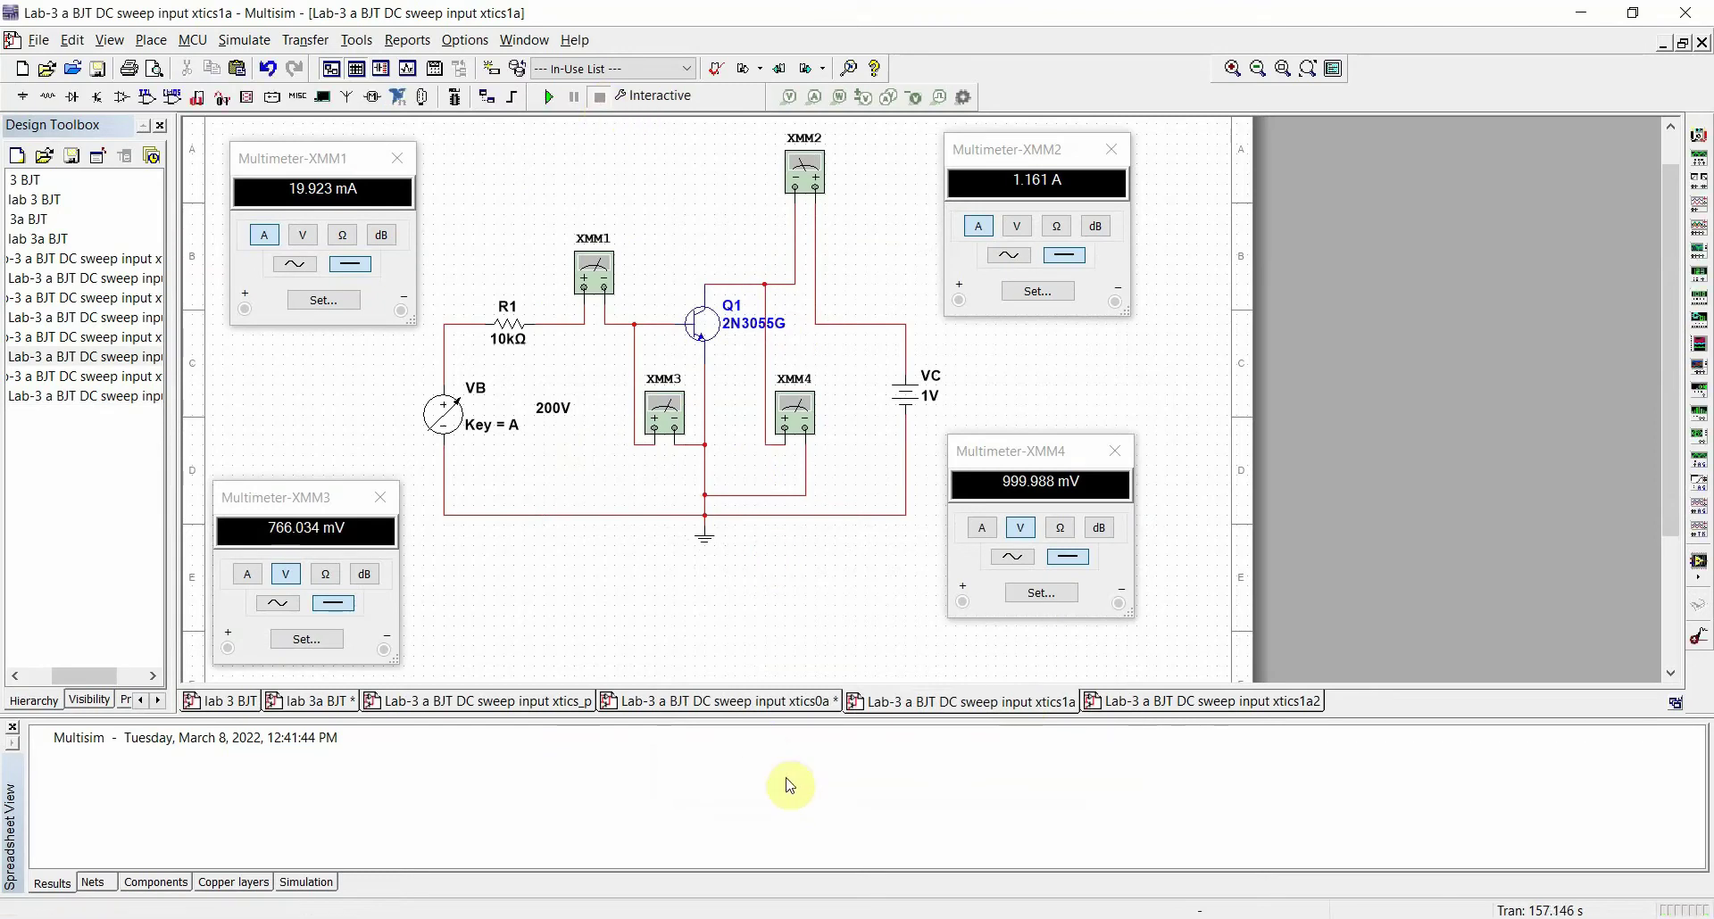
pyautogui.click(1200, 702)
# Examine the AMMETER_H, AMMETER_HR, AMMETER_V and AMMETER_VR variants offered as replacements for ammeter U3, and close the selection without replacing it
pyautogui.click(587, 230)
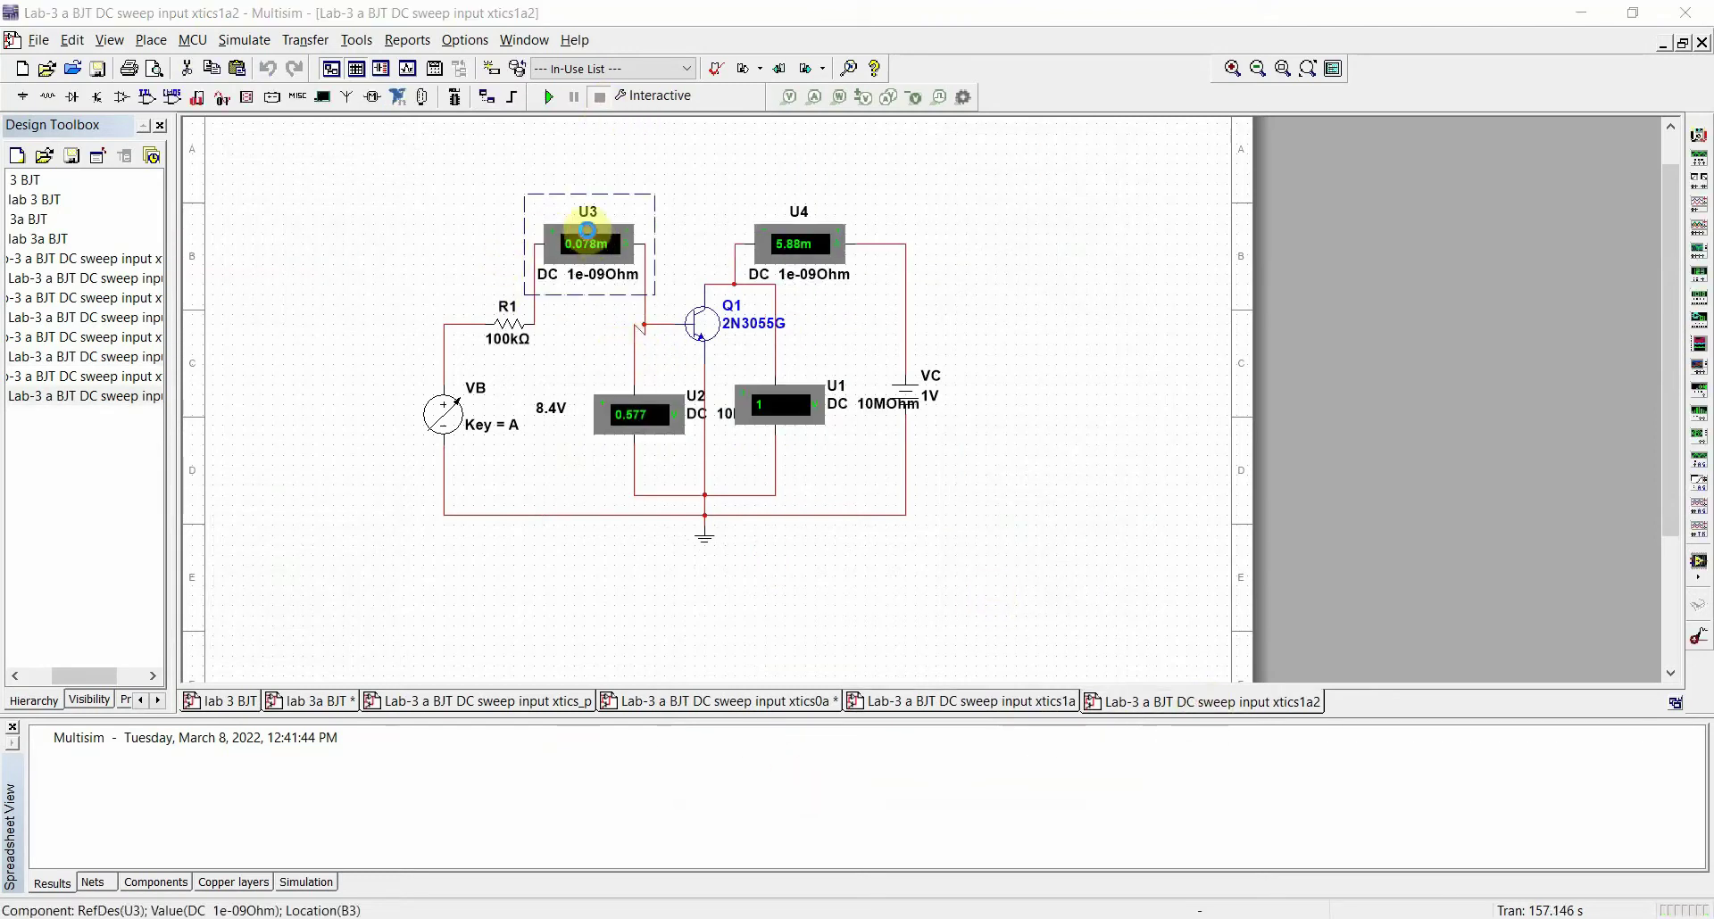
pyautogui.doubleClick(588, 229)
pyautogui.click(714, 771)
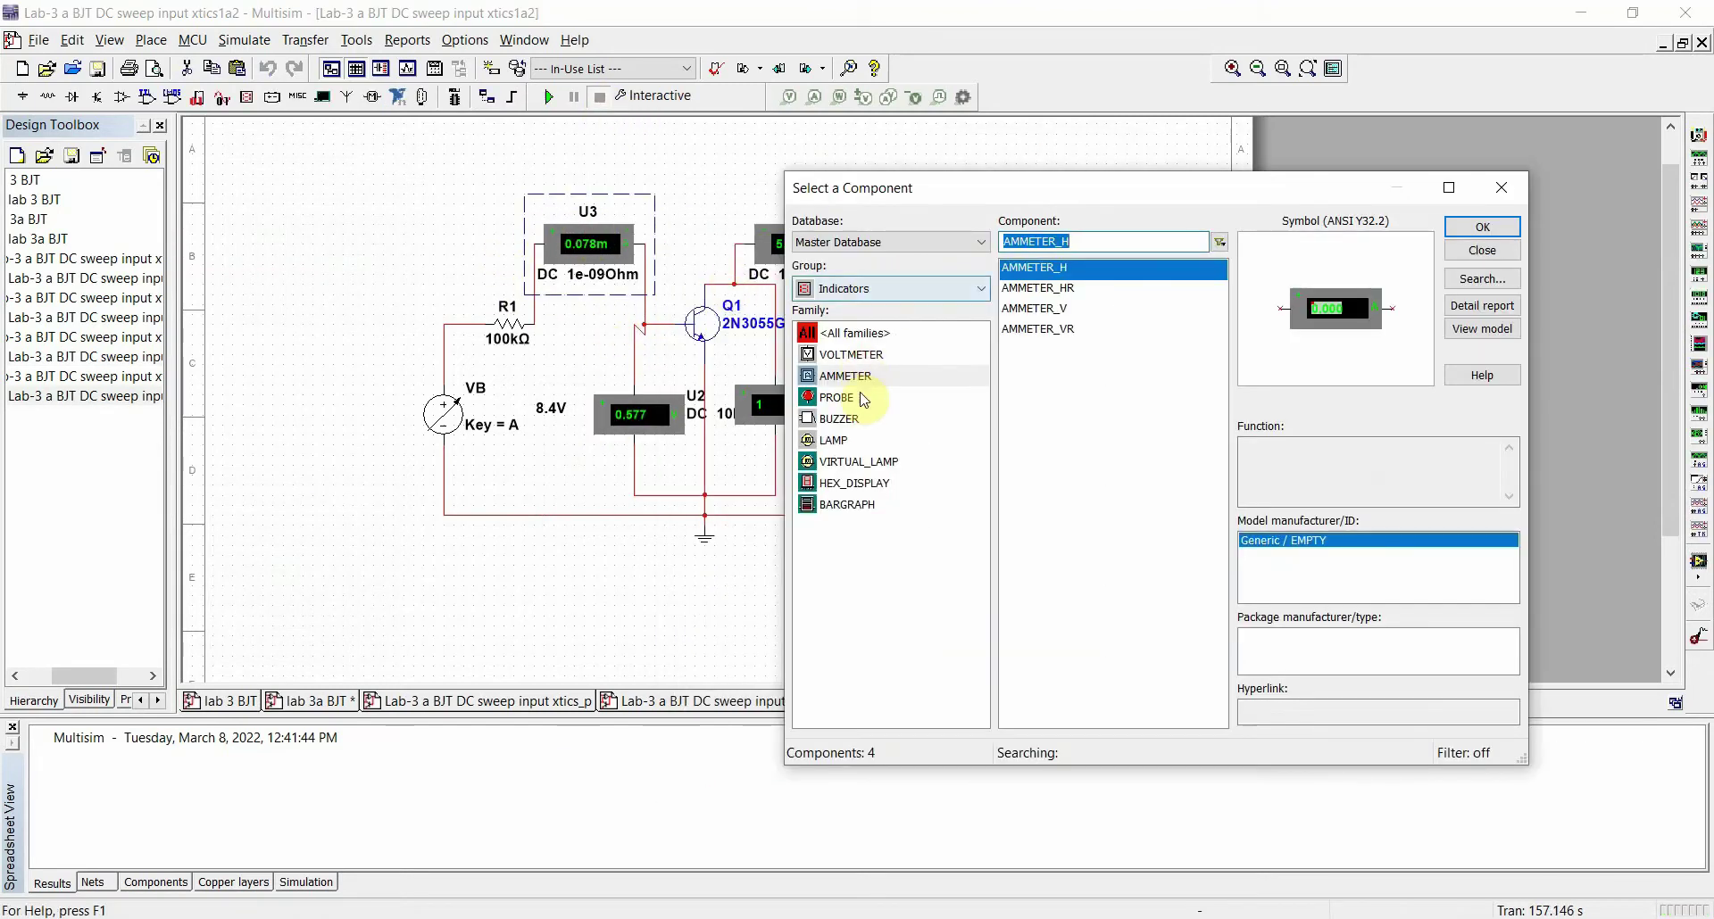
pyautogui.click(859, 376)
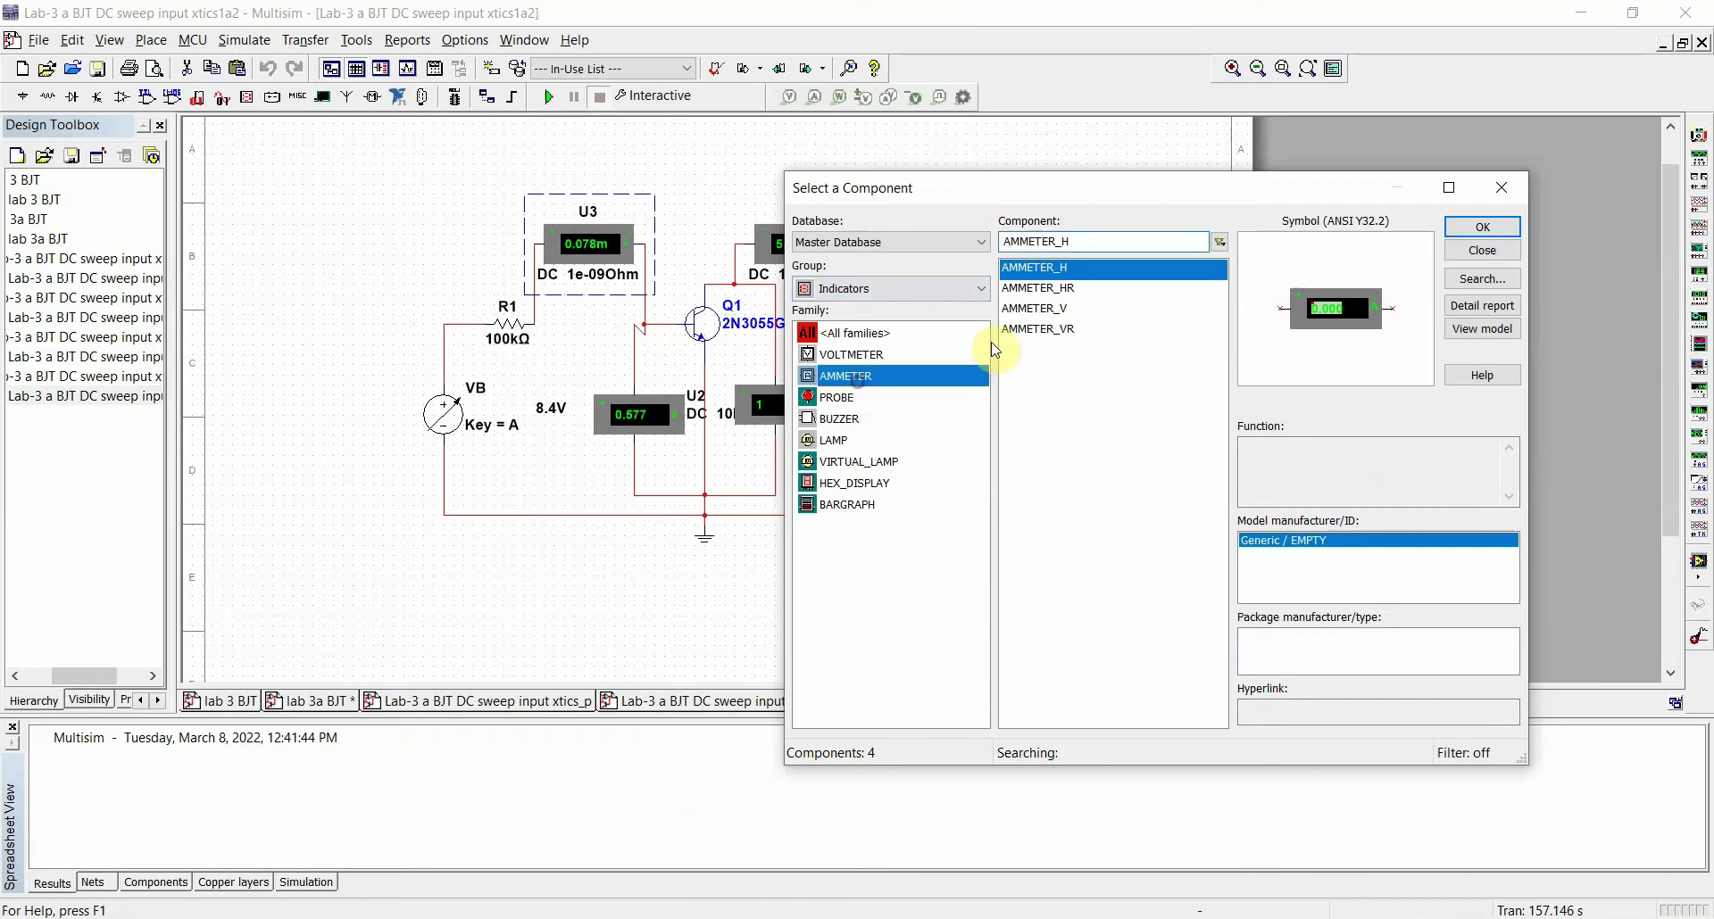
pyautogui.click(1074, 289)
pyautogui.press('Up')
pyautogui.press('Down')
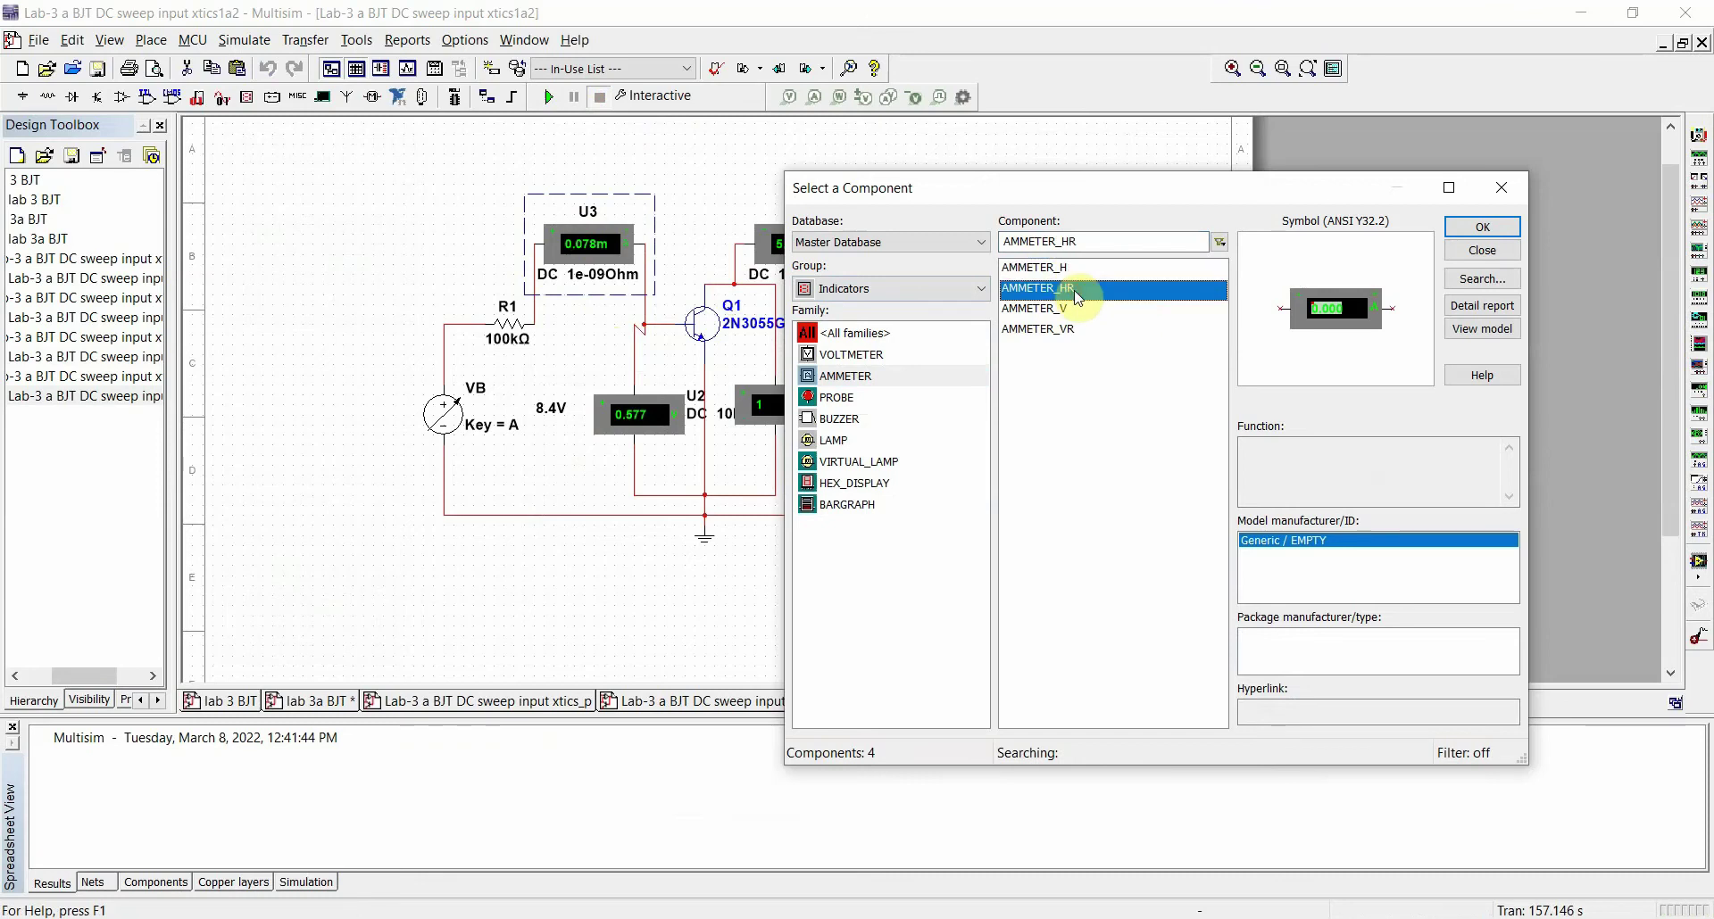
pyautogui.click(1076, 270)
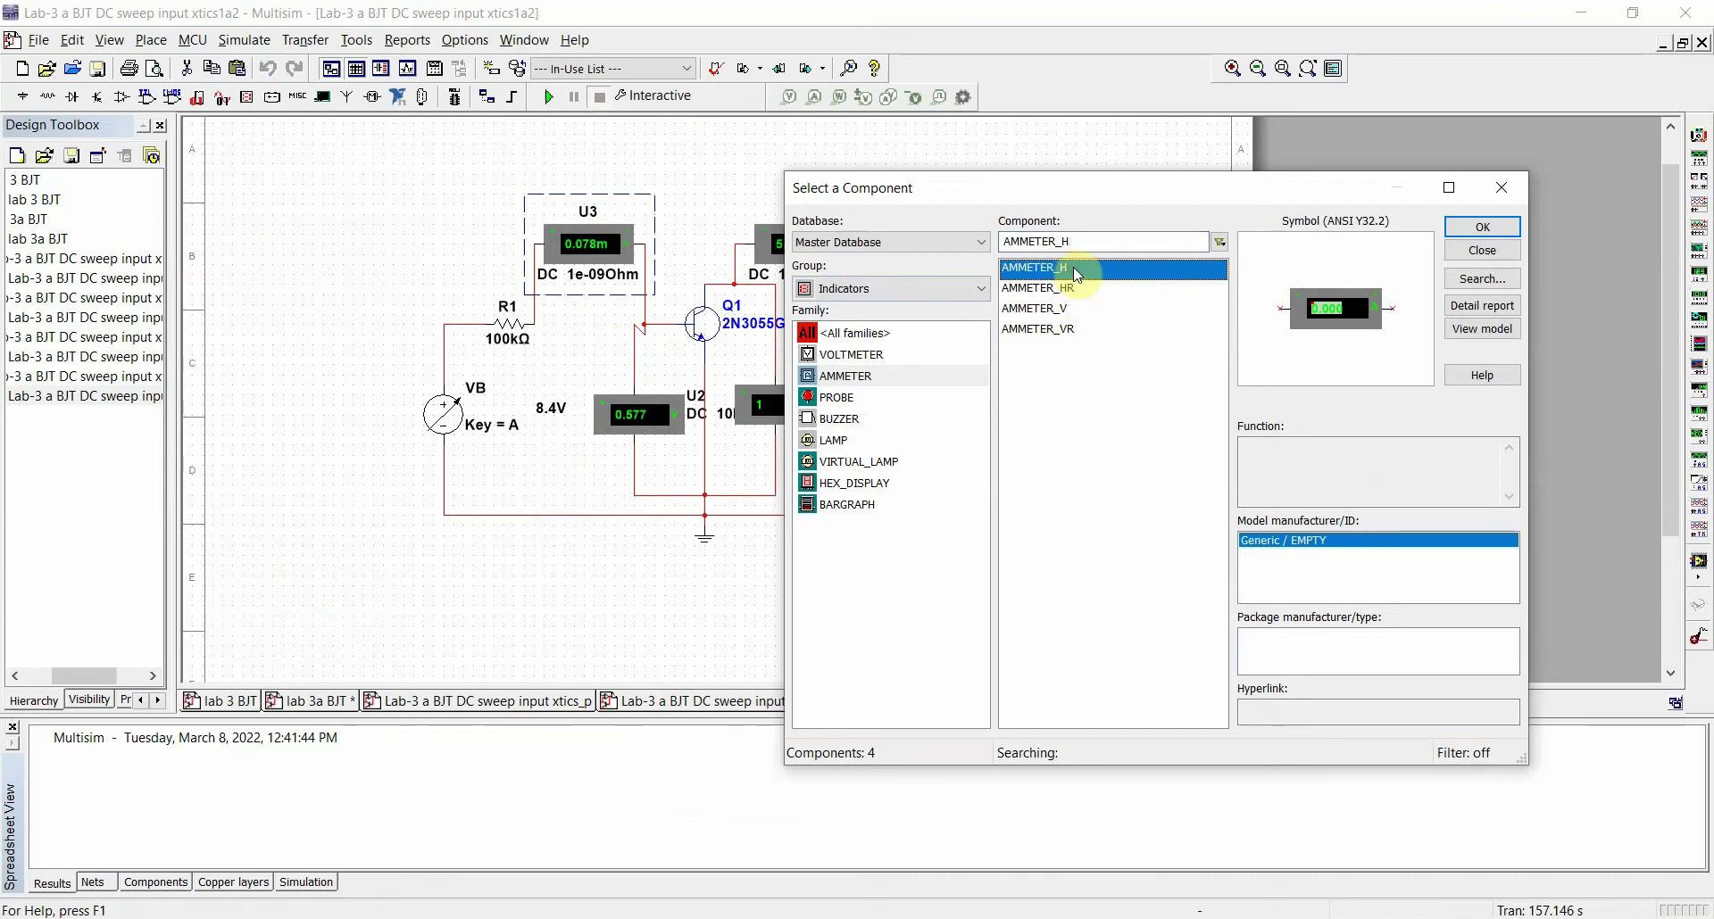
pyautogui.click(1074, 288)
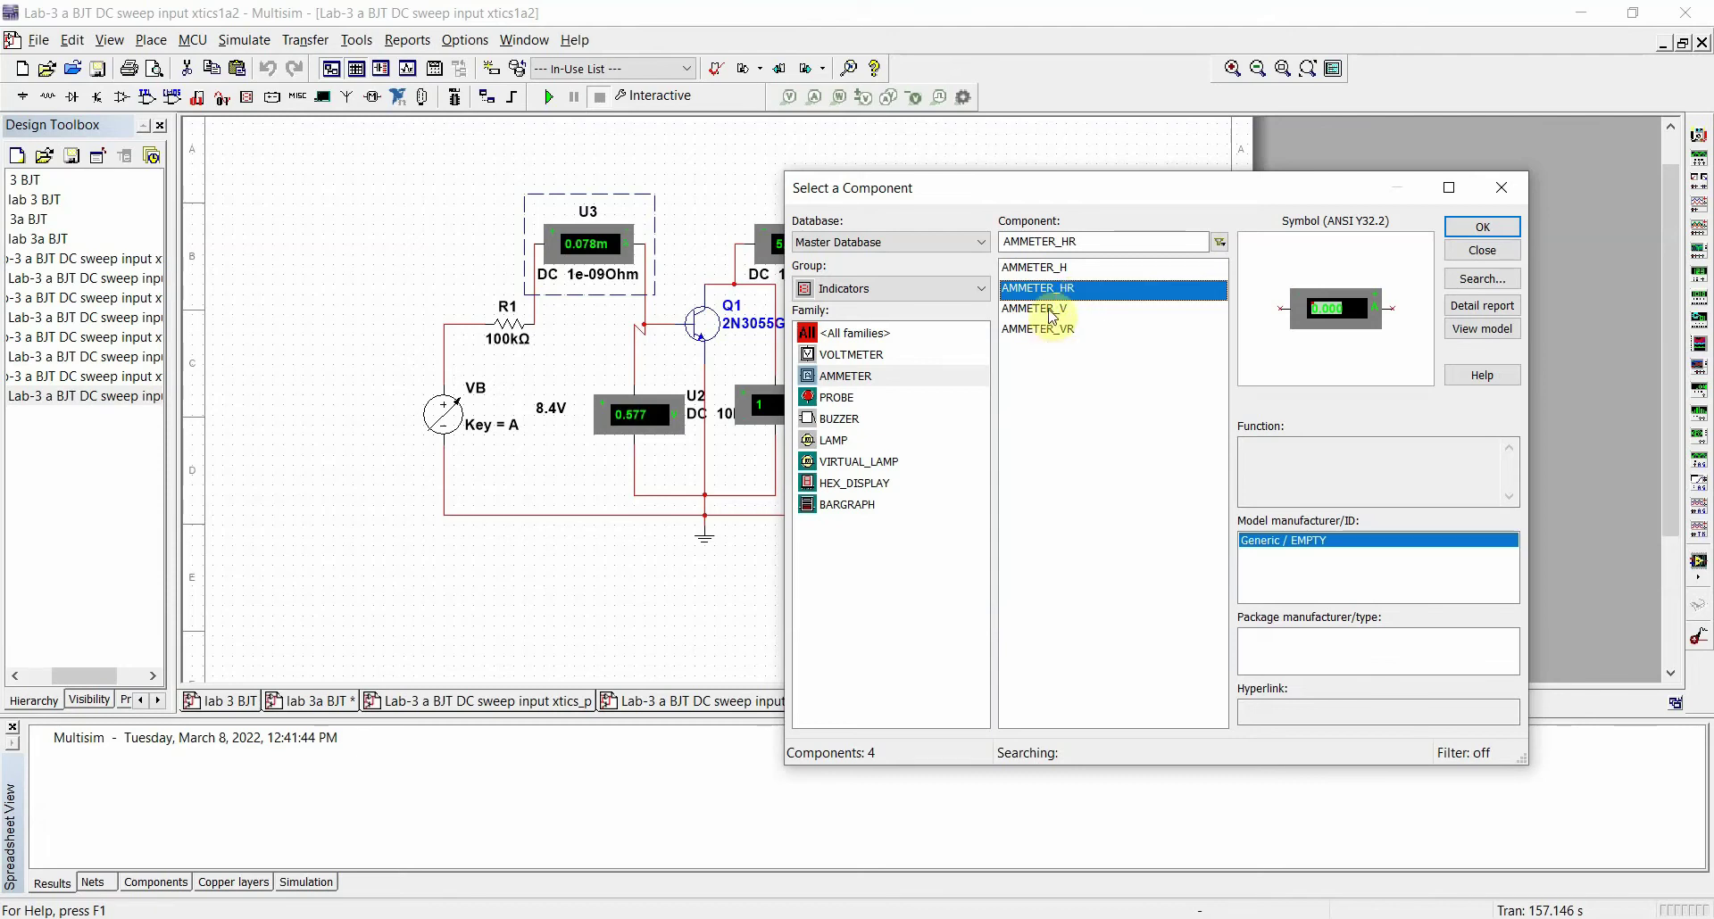
pyautogui.click(1050, 312)
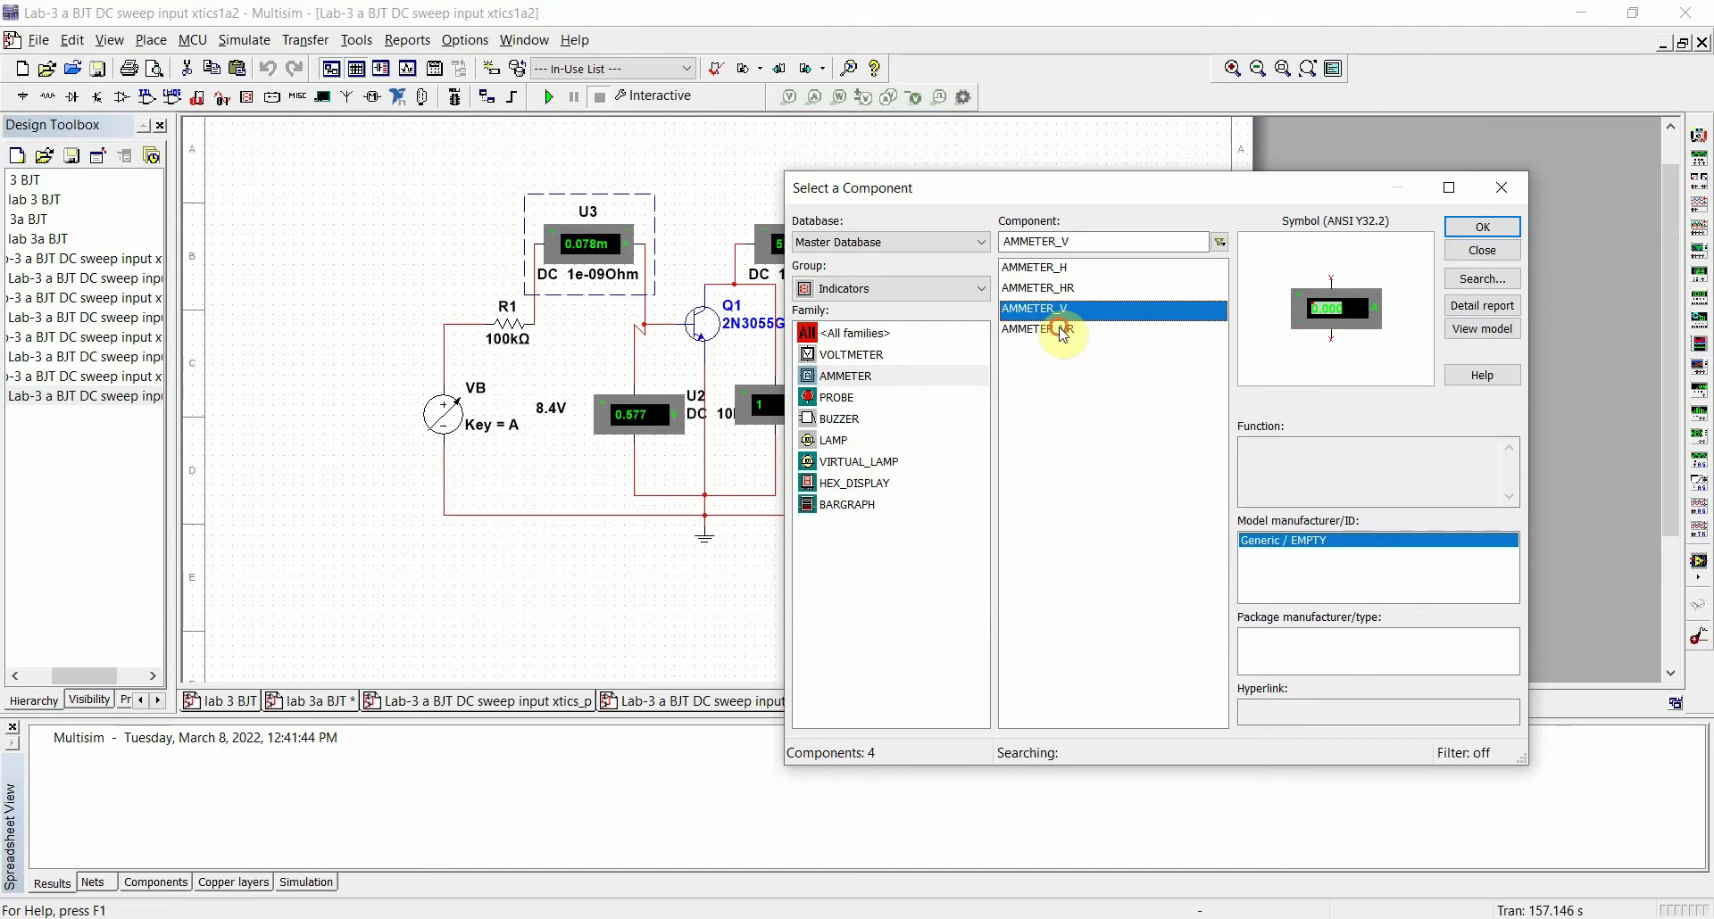
pyautogui.click(1062, 332)
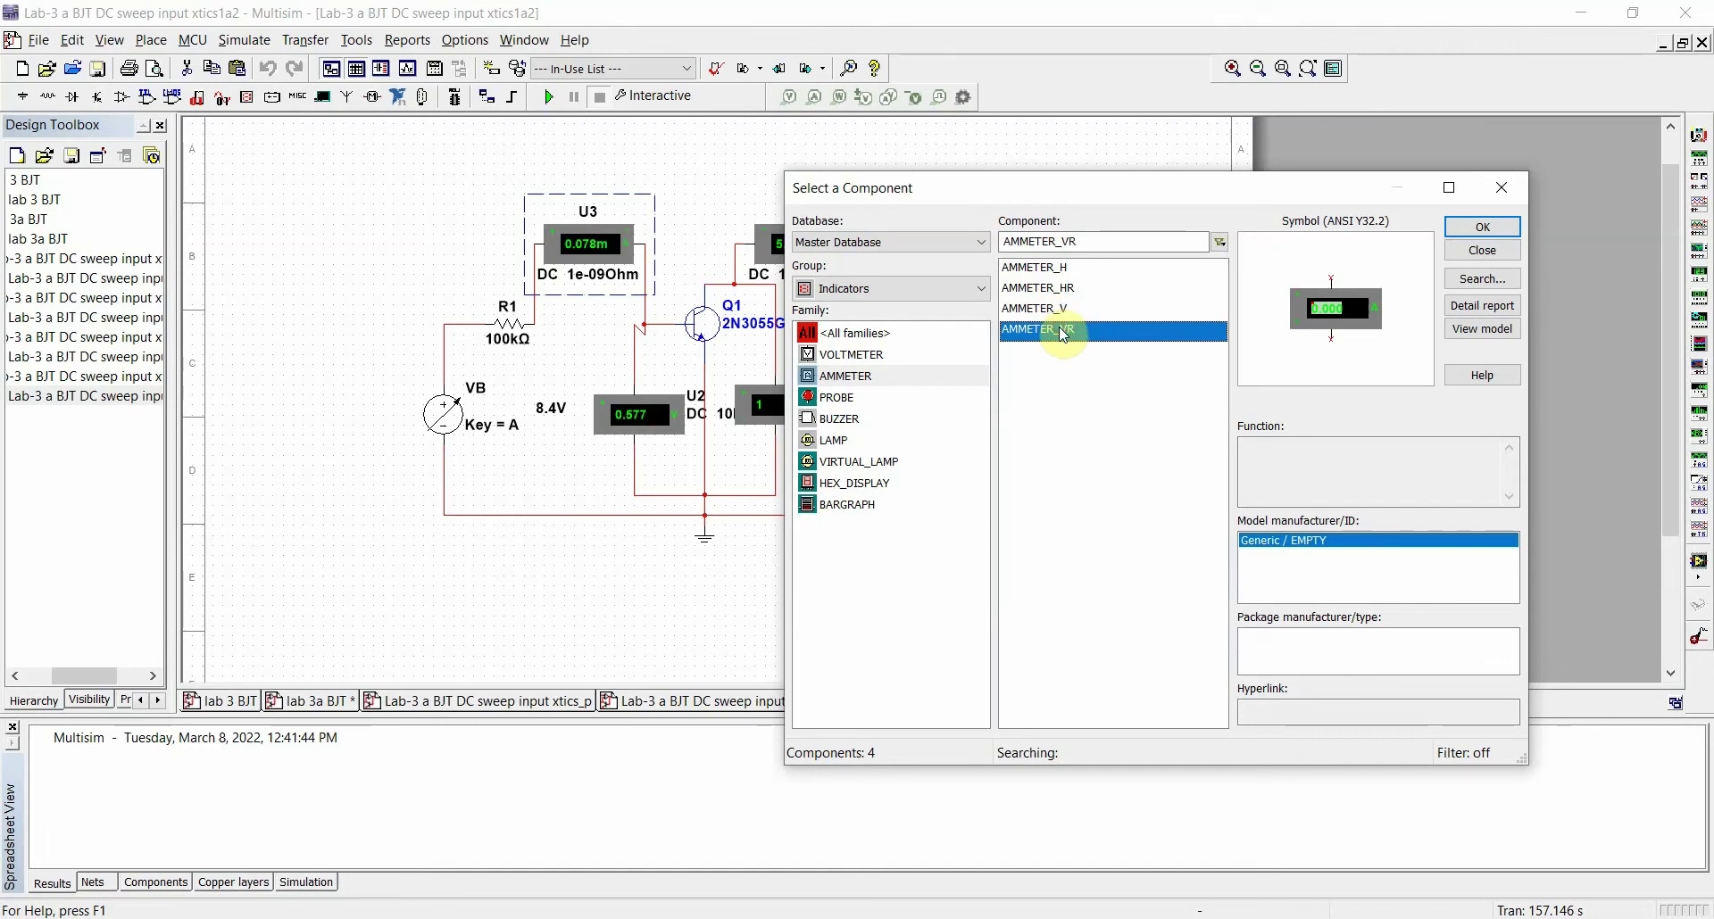
pyautogui.click(1501, 188)
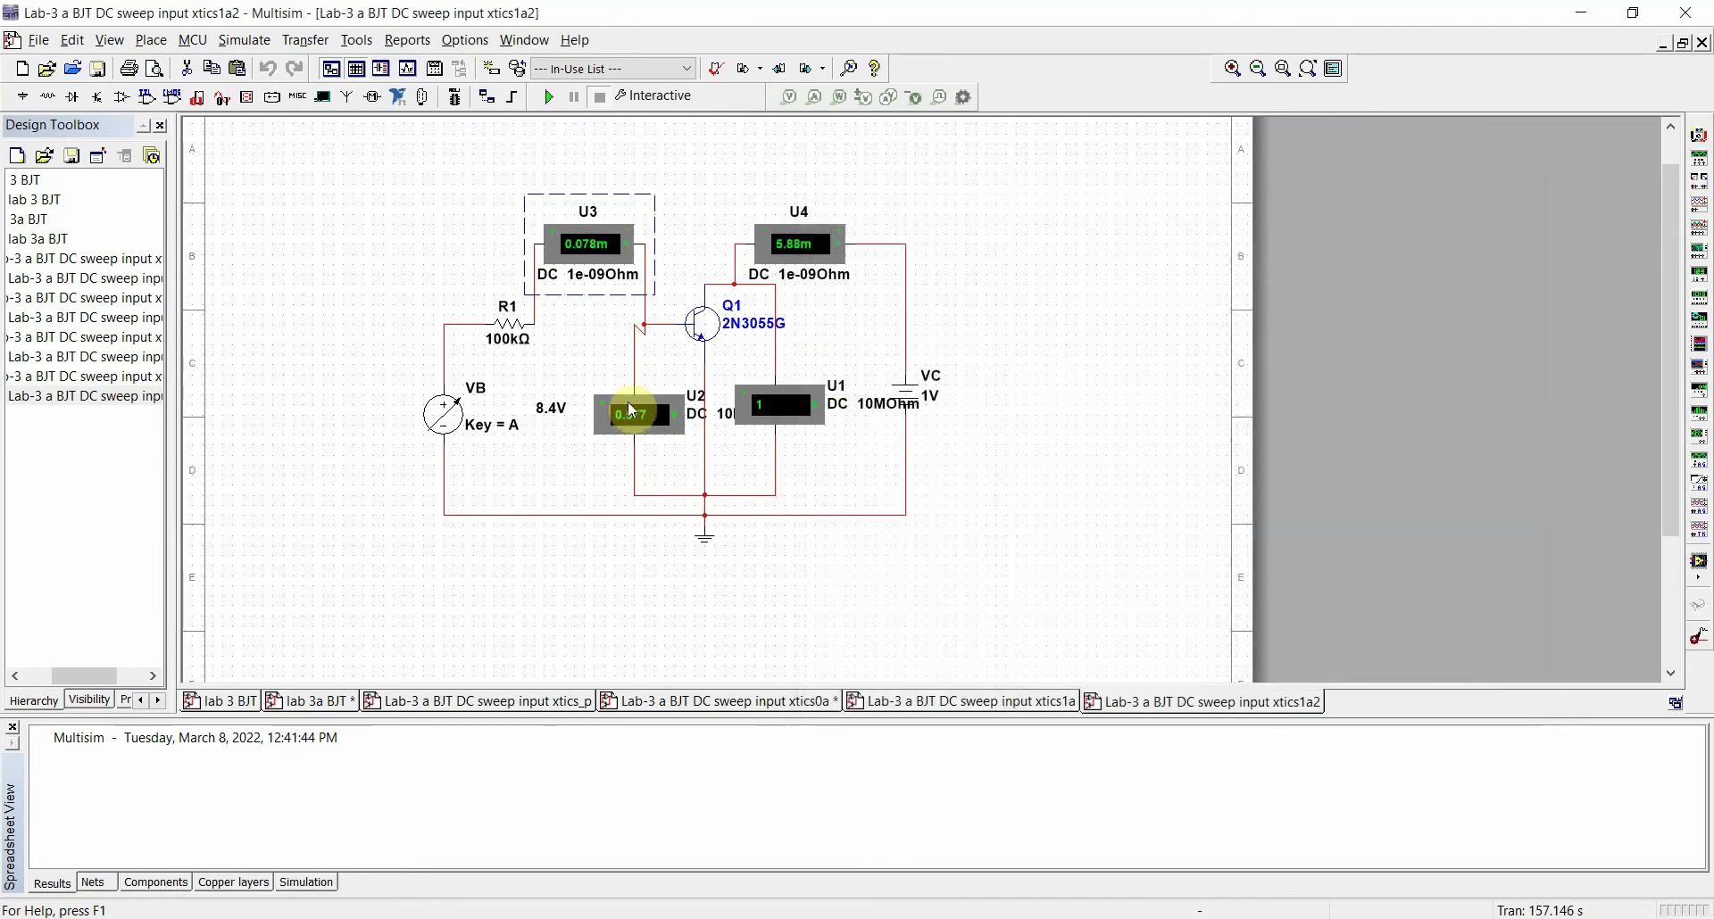
# Run the simulation, vary the base supply VB to 10 V, 0 V and finally 1.2 V, and stop the simulation
pyautogui.click(546, 99)
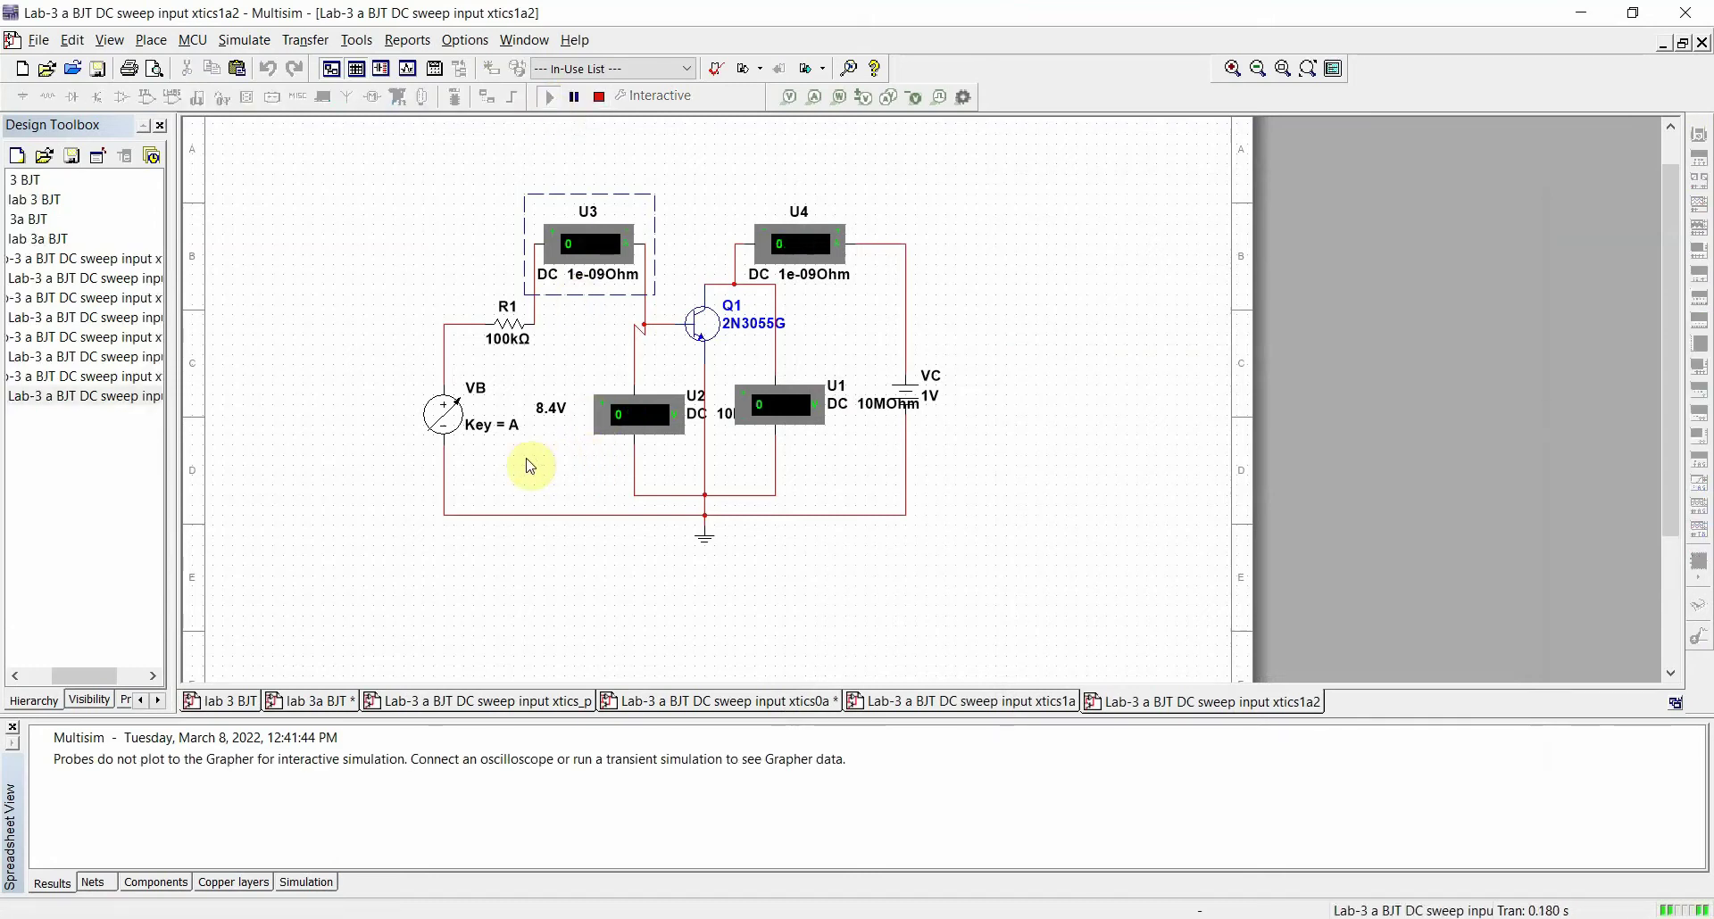
pyautogui.press('a')
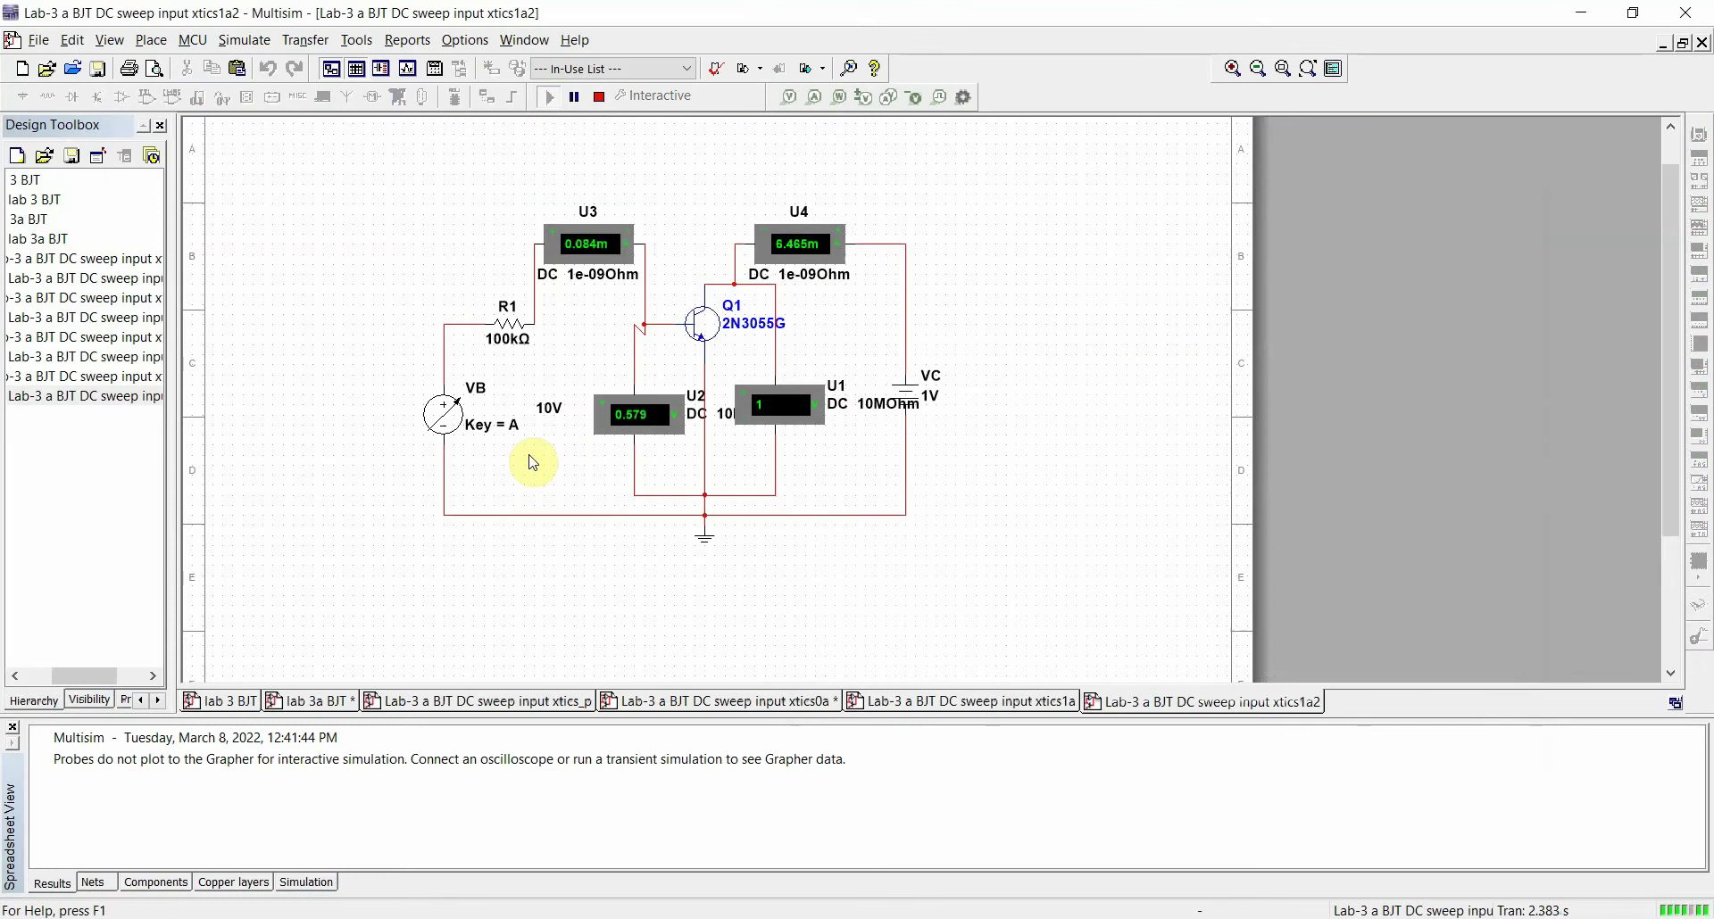
pyautogui.moveTo(591, 430); pyautogui.dragTo(535, 464)
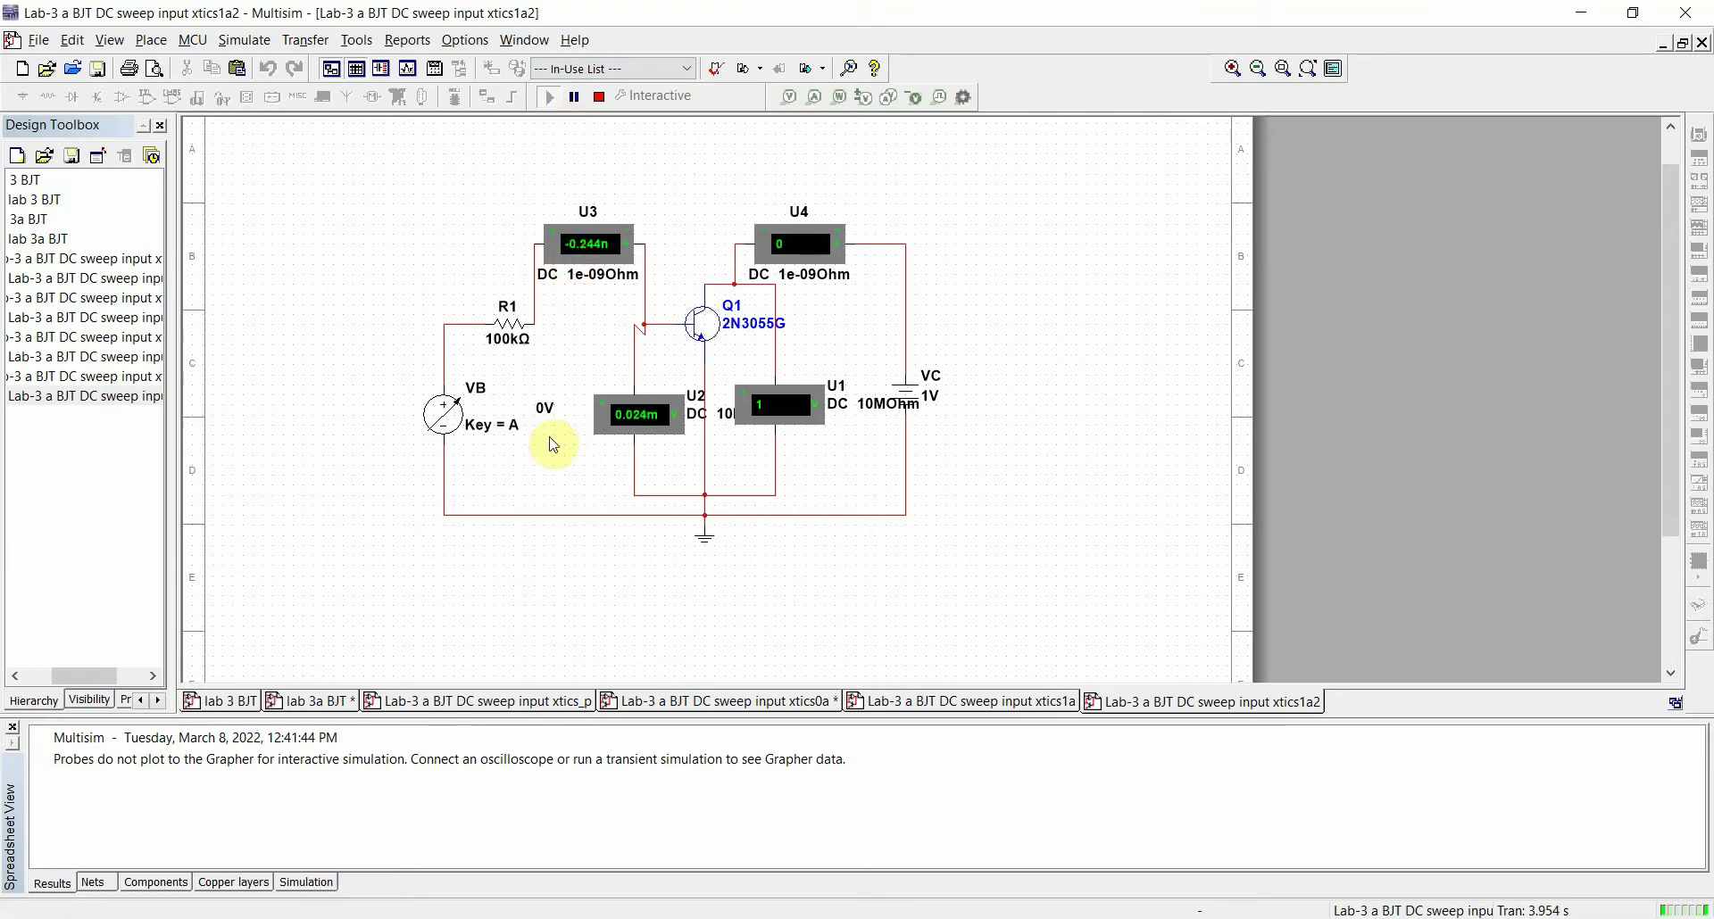
pyautogui.press('a')
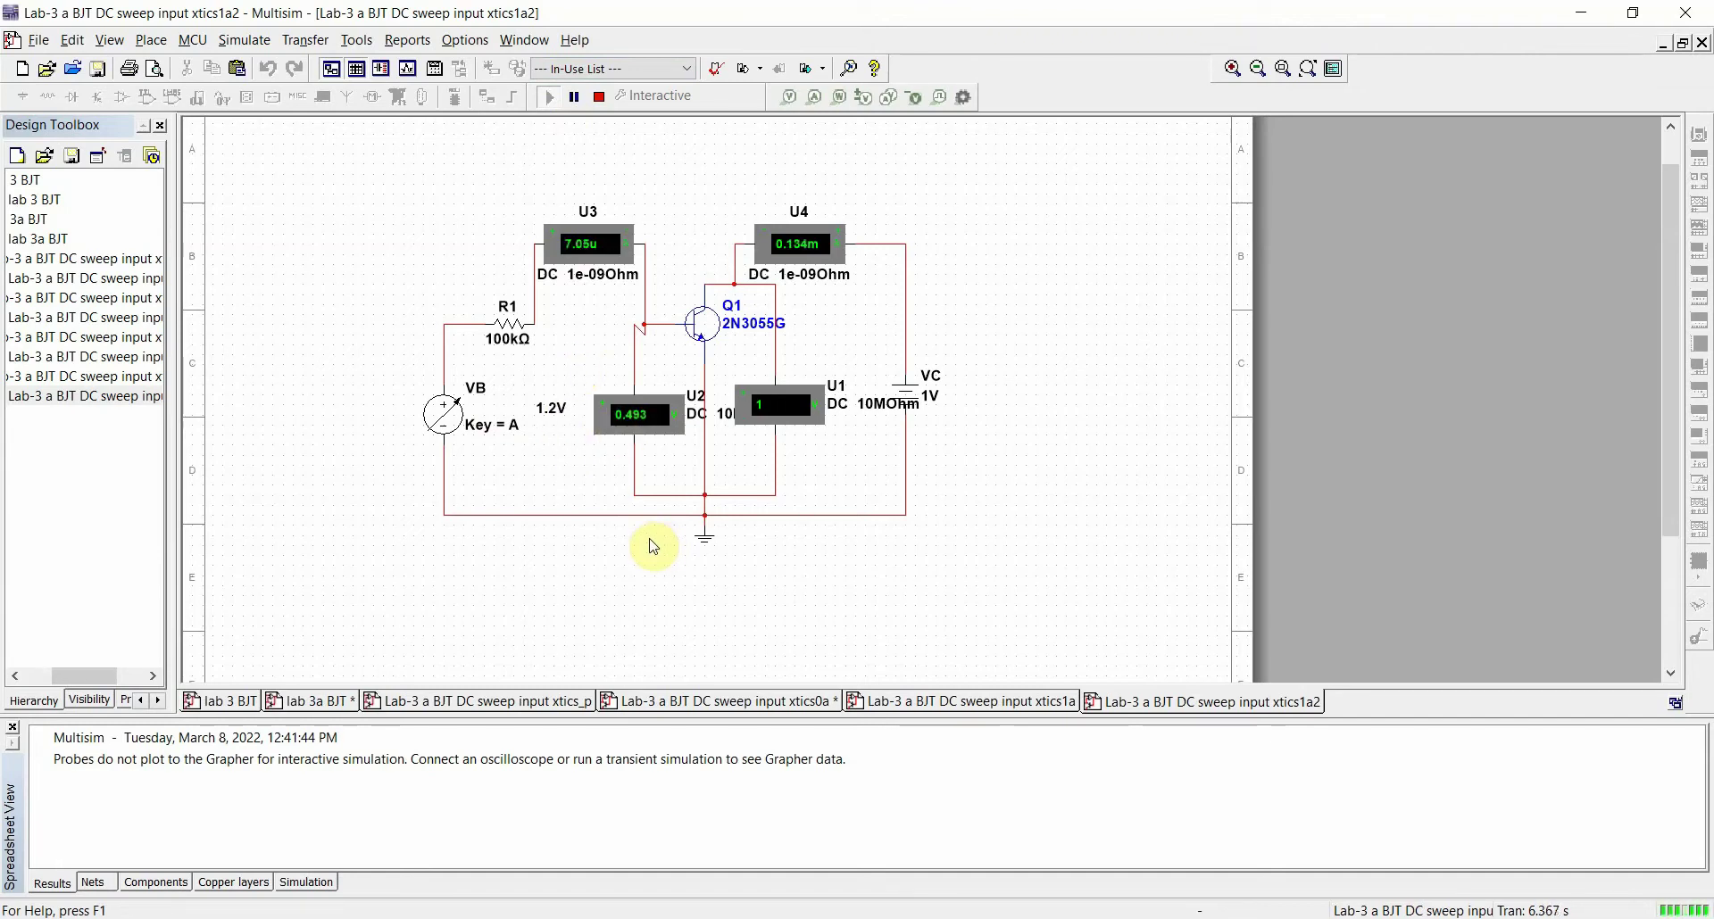
pyautogui.click(599, 97)
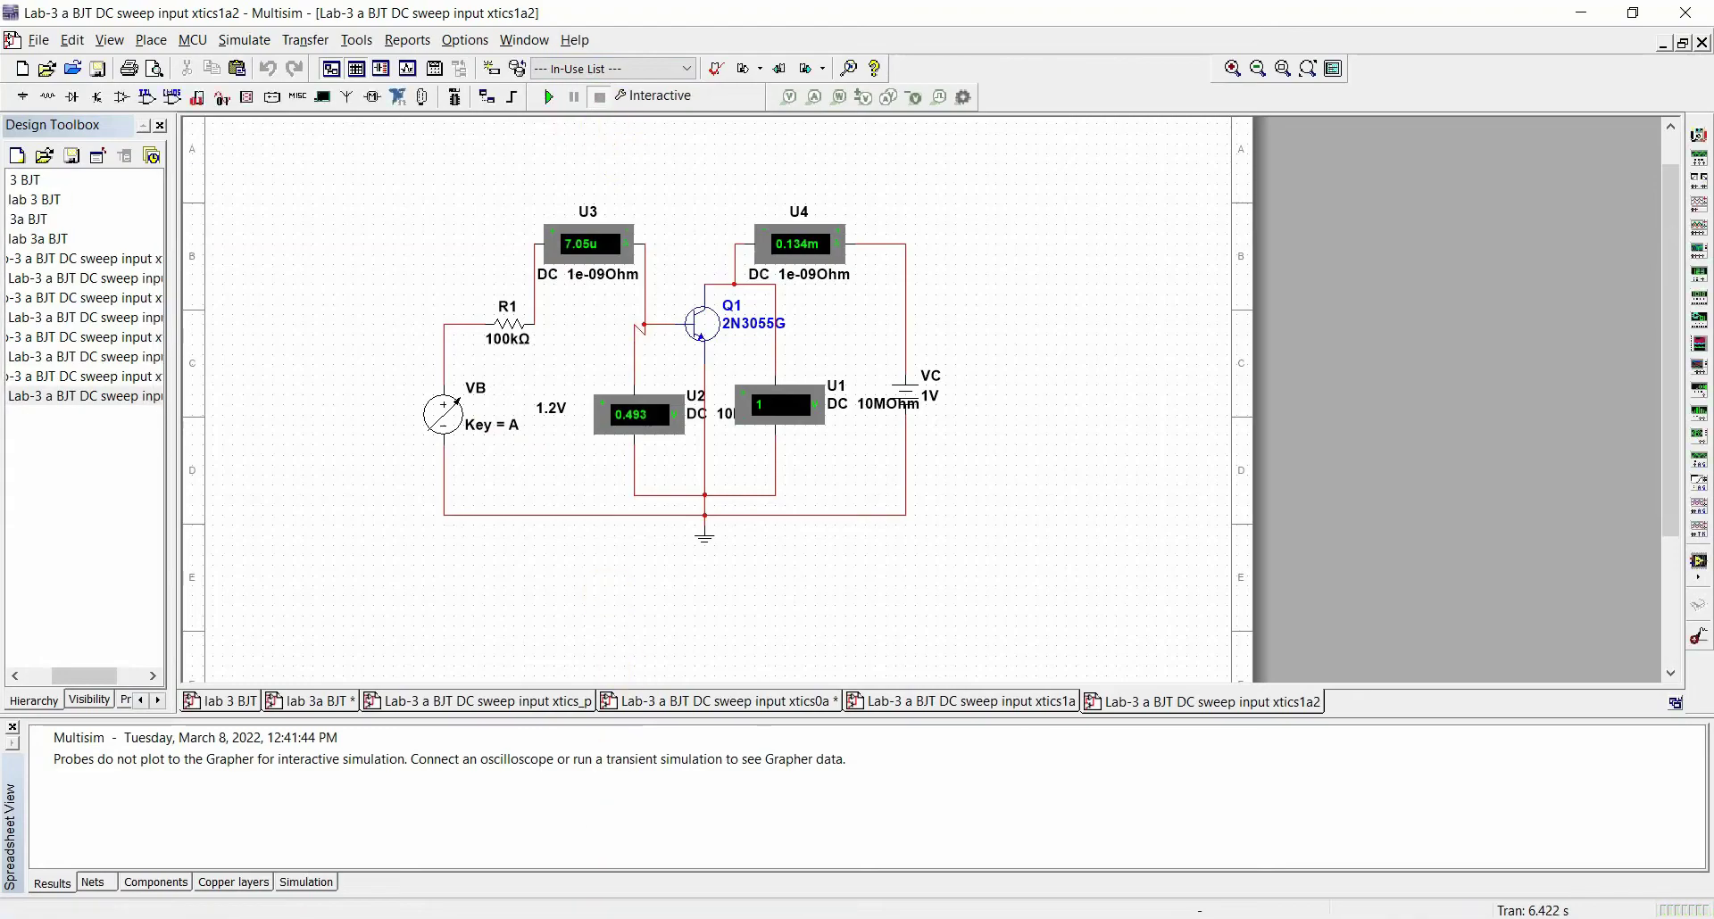
# Open the design Lab-3 a BJT DC sweep input xtics1b from the Lab4 BJT - upload folder
pyautogui.hotkey('alt', 'Tab')
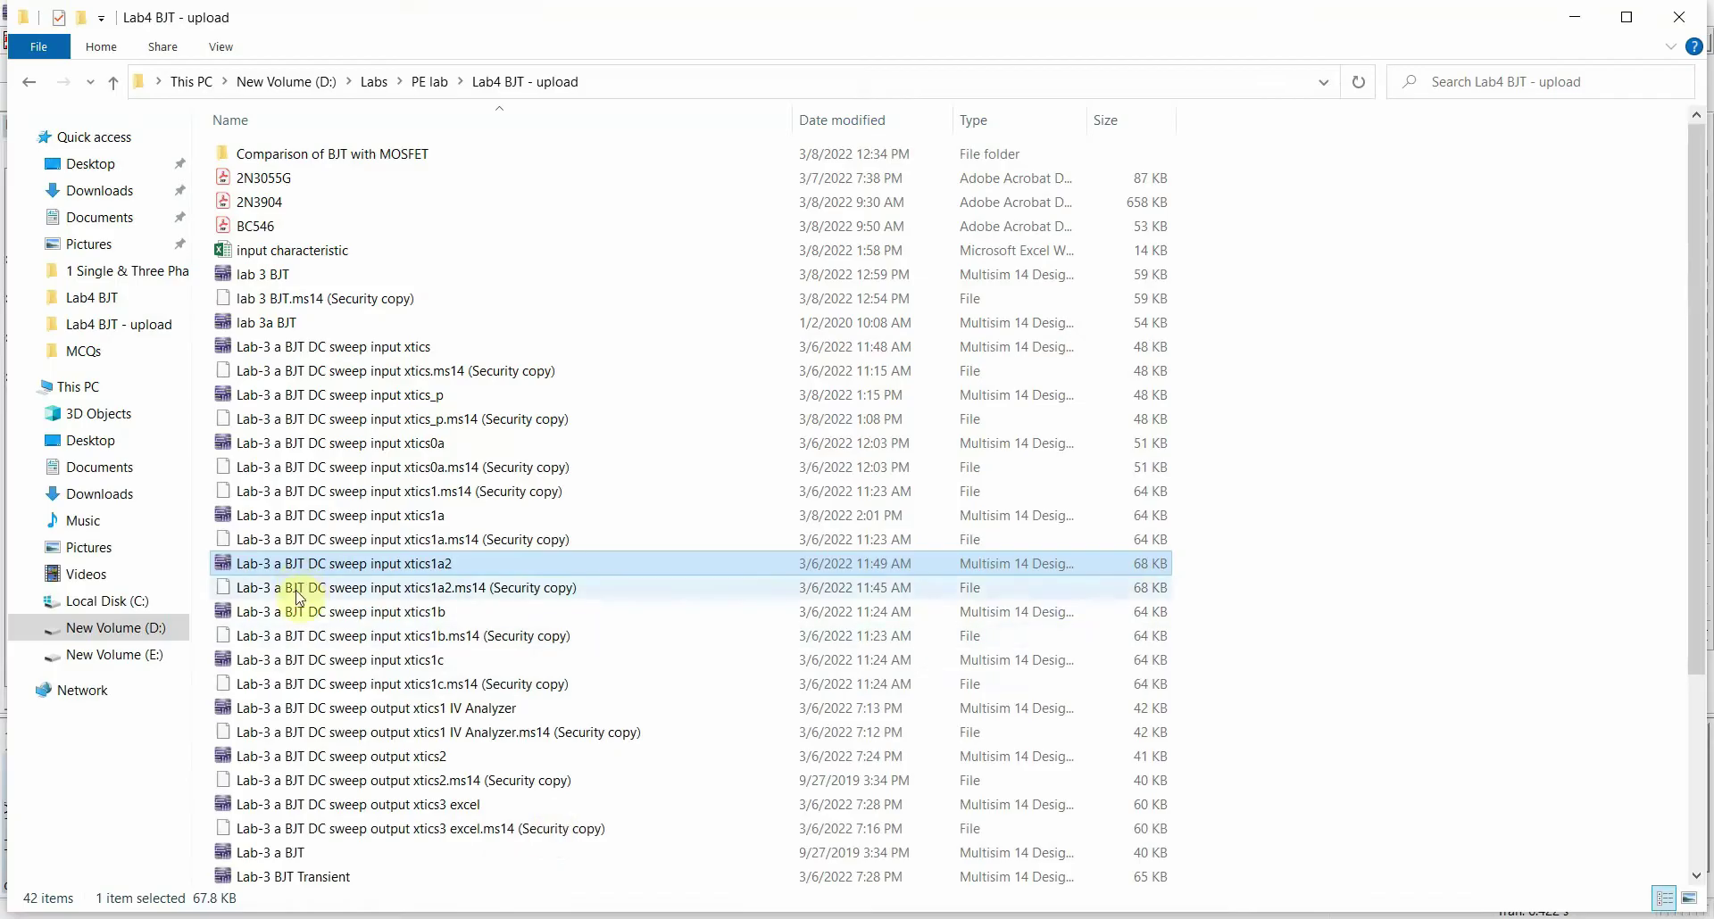
pyautogui.click(348, 619)
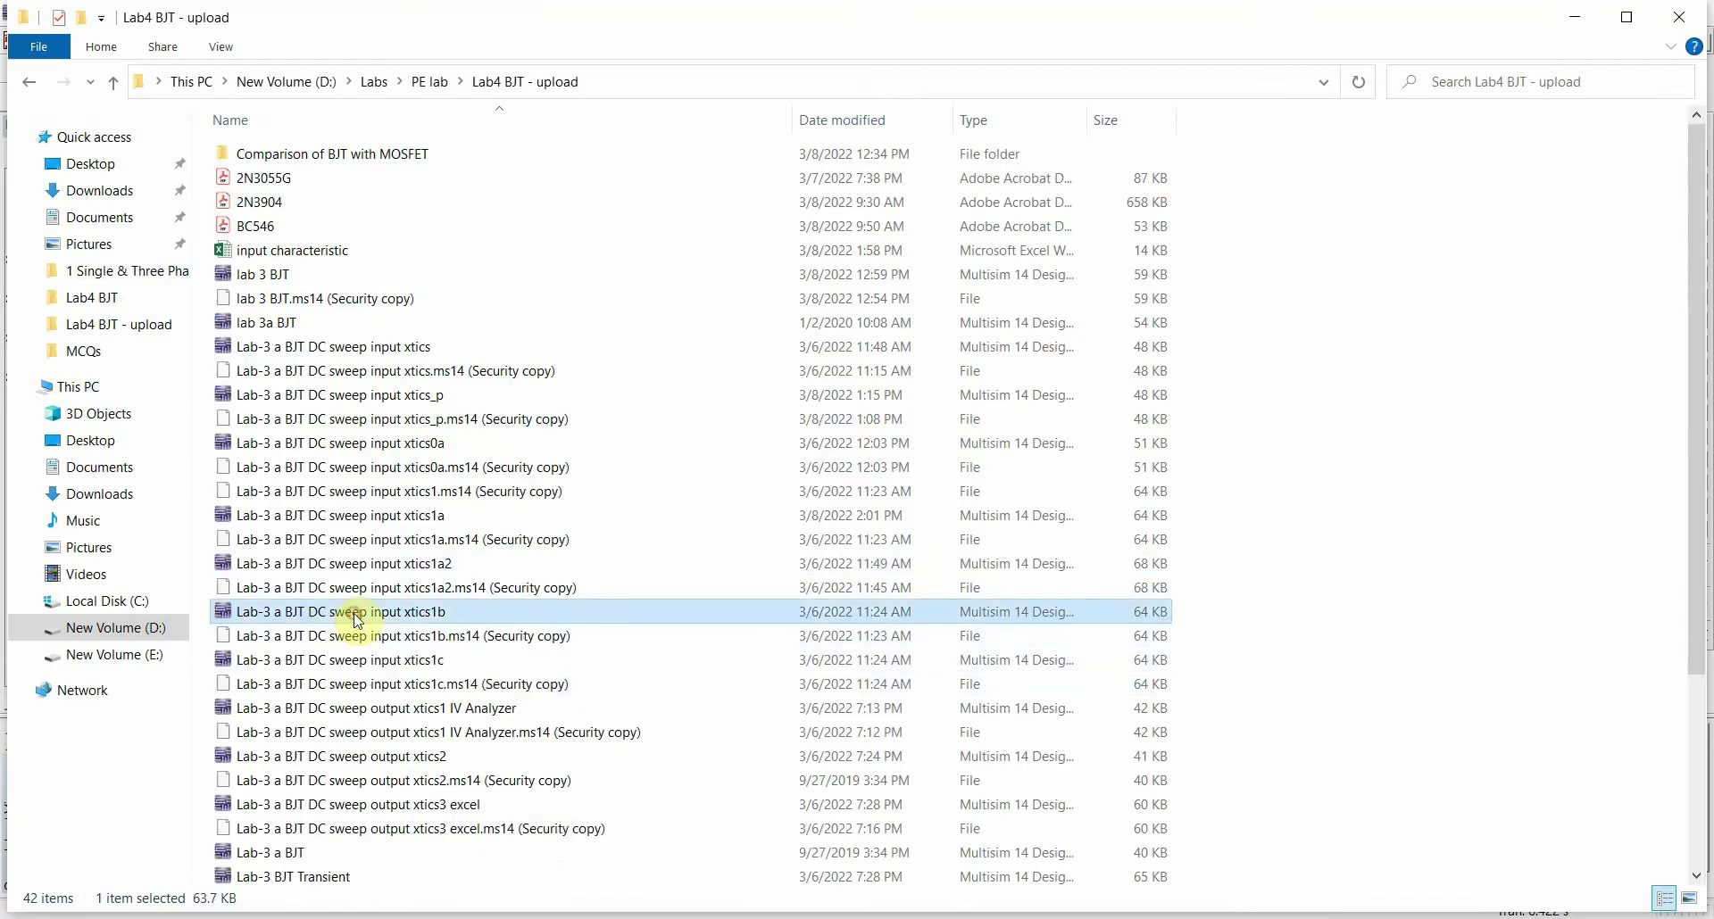
pyautogui.doubleClick(352, 612)
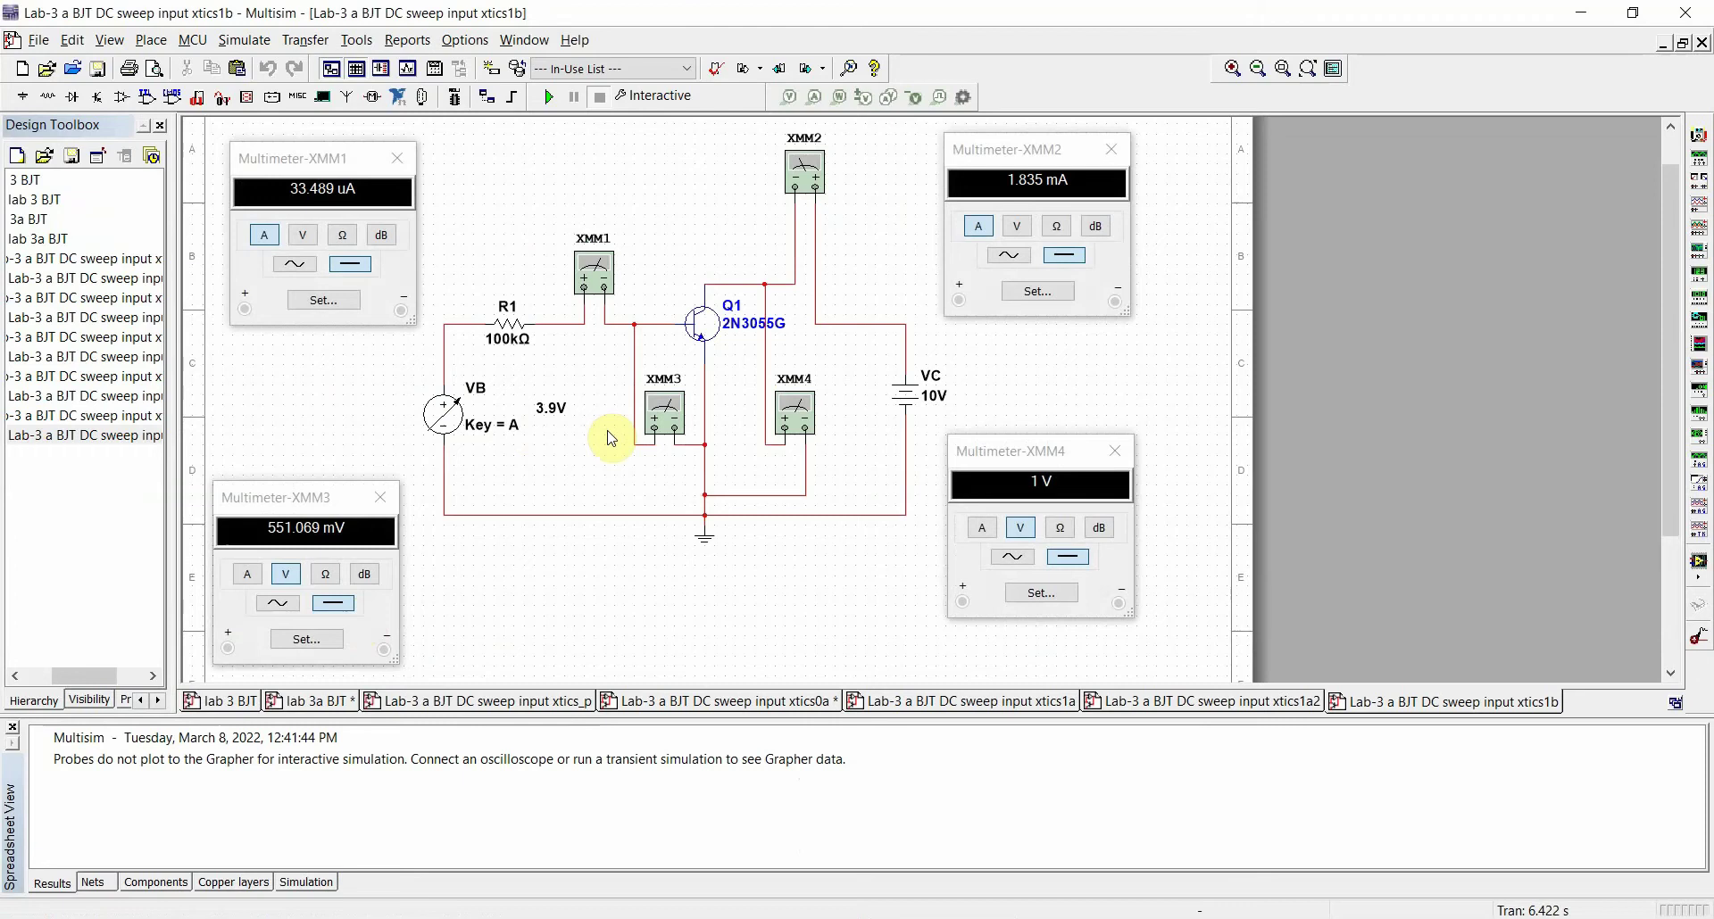
# Review the VCE=10 readings table in Notes BJT.pdf and check the collector supply VC's properties in Multisim without changing them
pyautogui.click(905, 397)
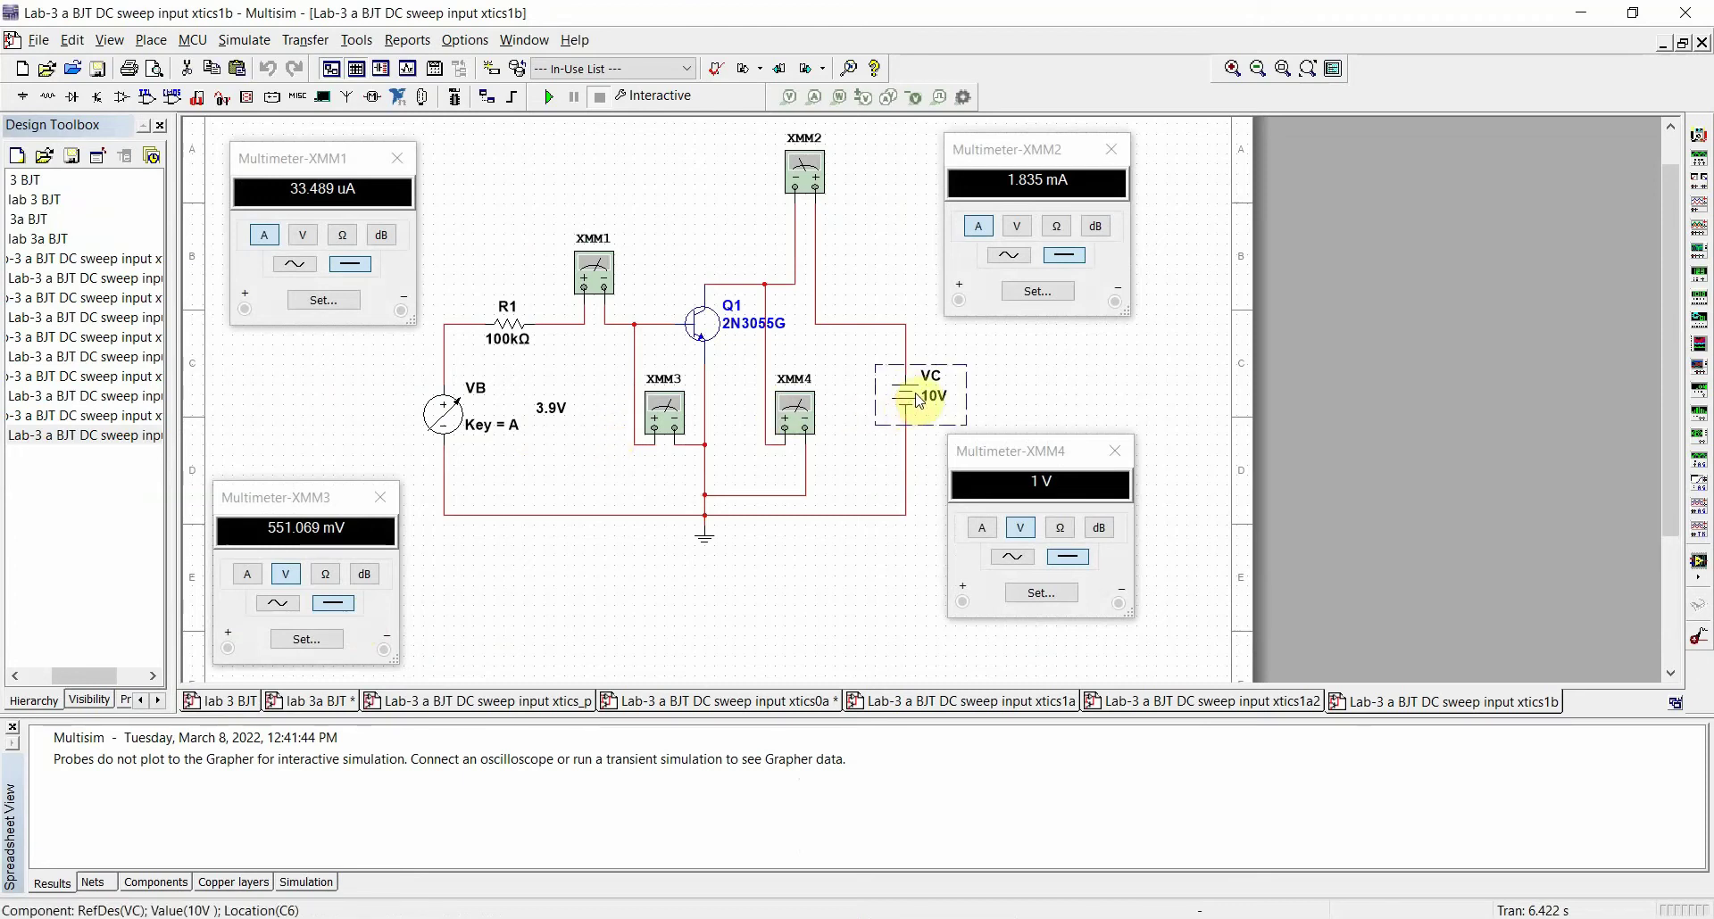
pyautogui.click(804, 897)
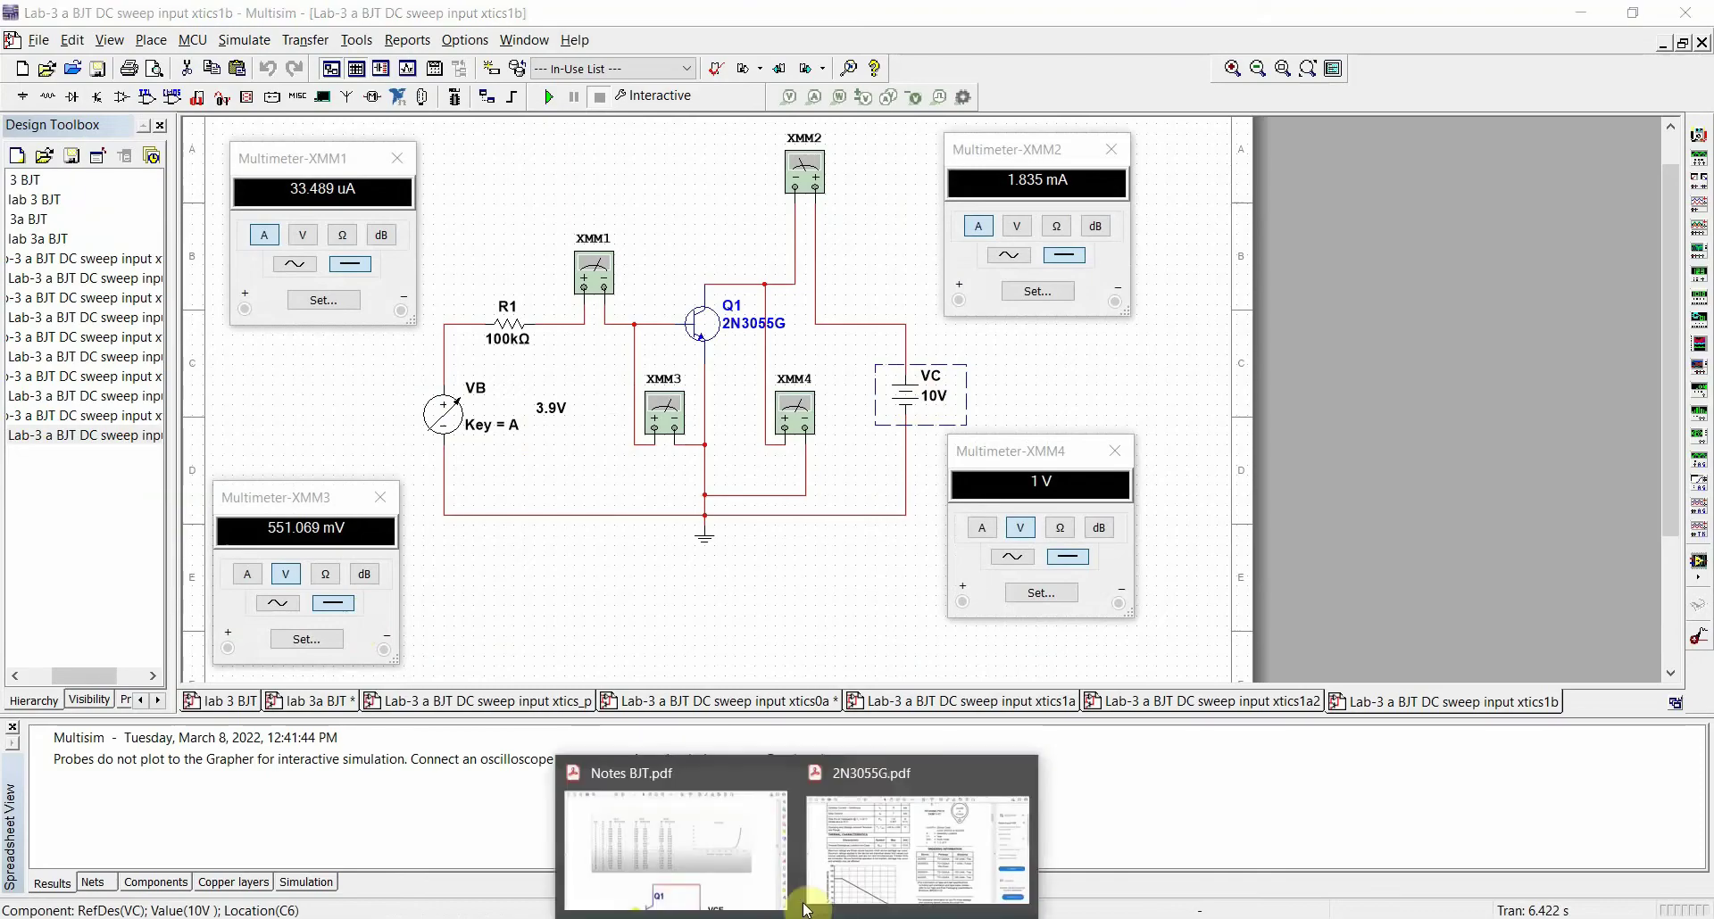
pyautogui.click(831, 781)
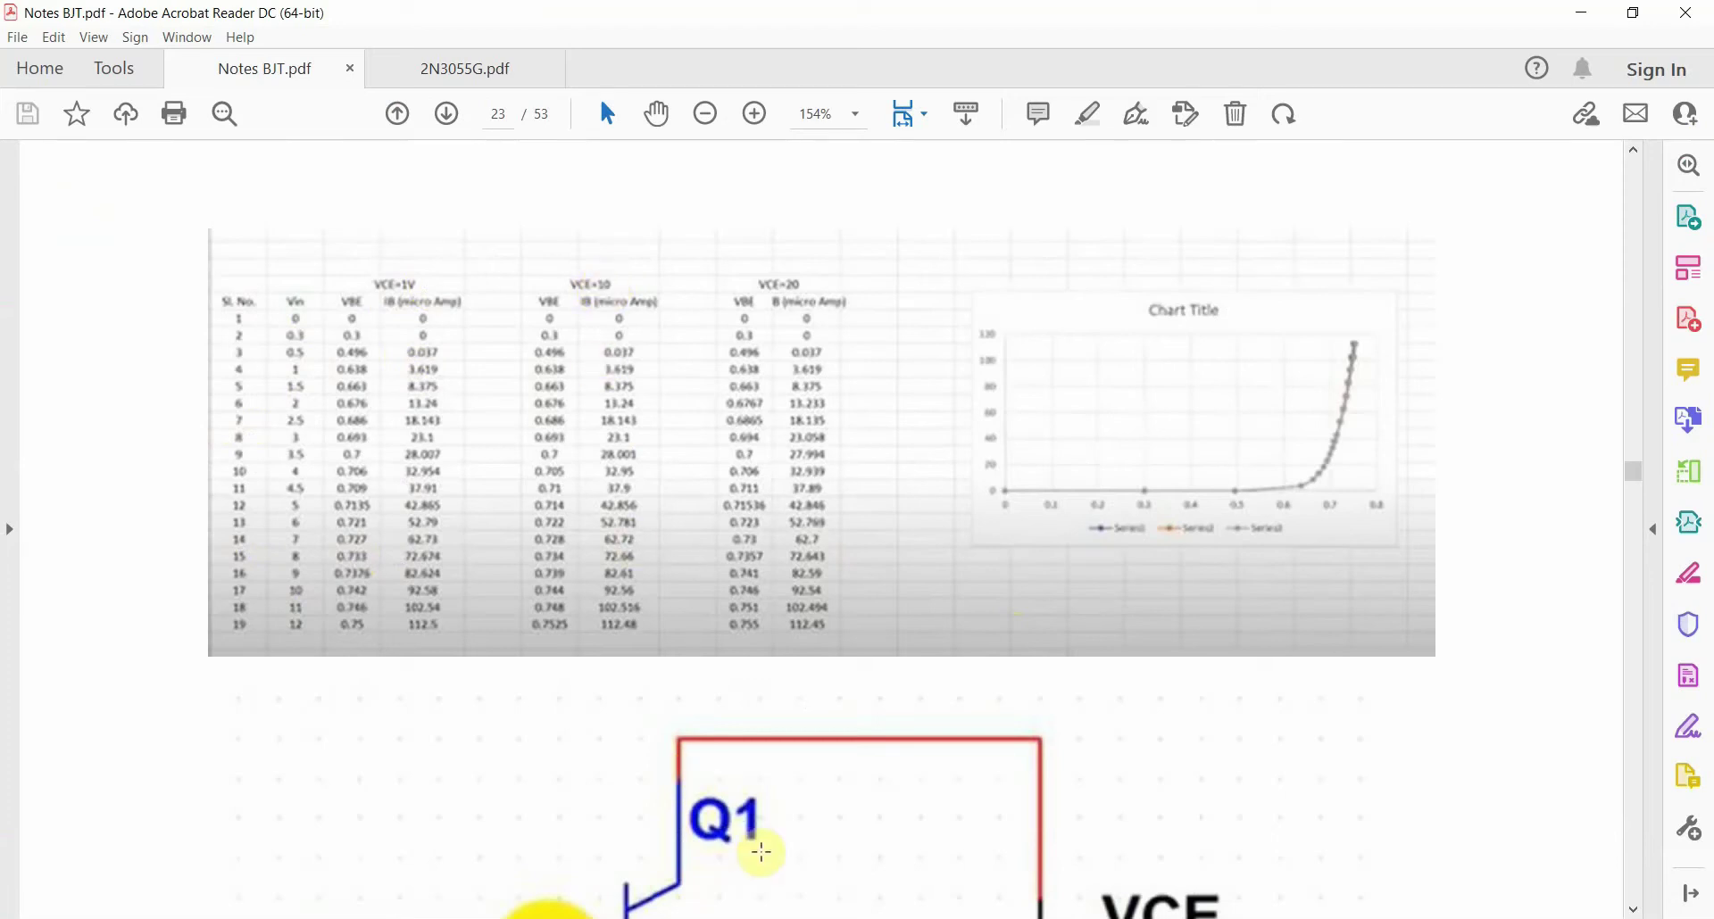
pyautogui.hotkey('alt', 'Tab')
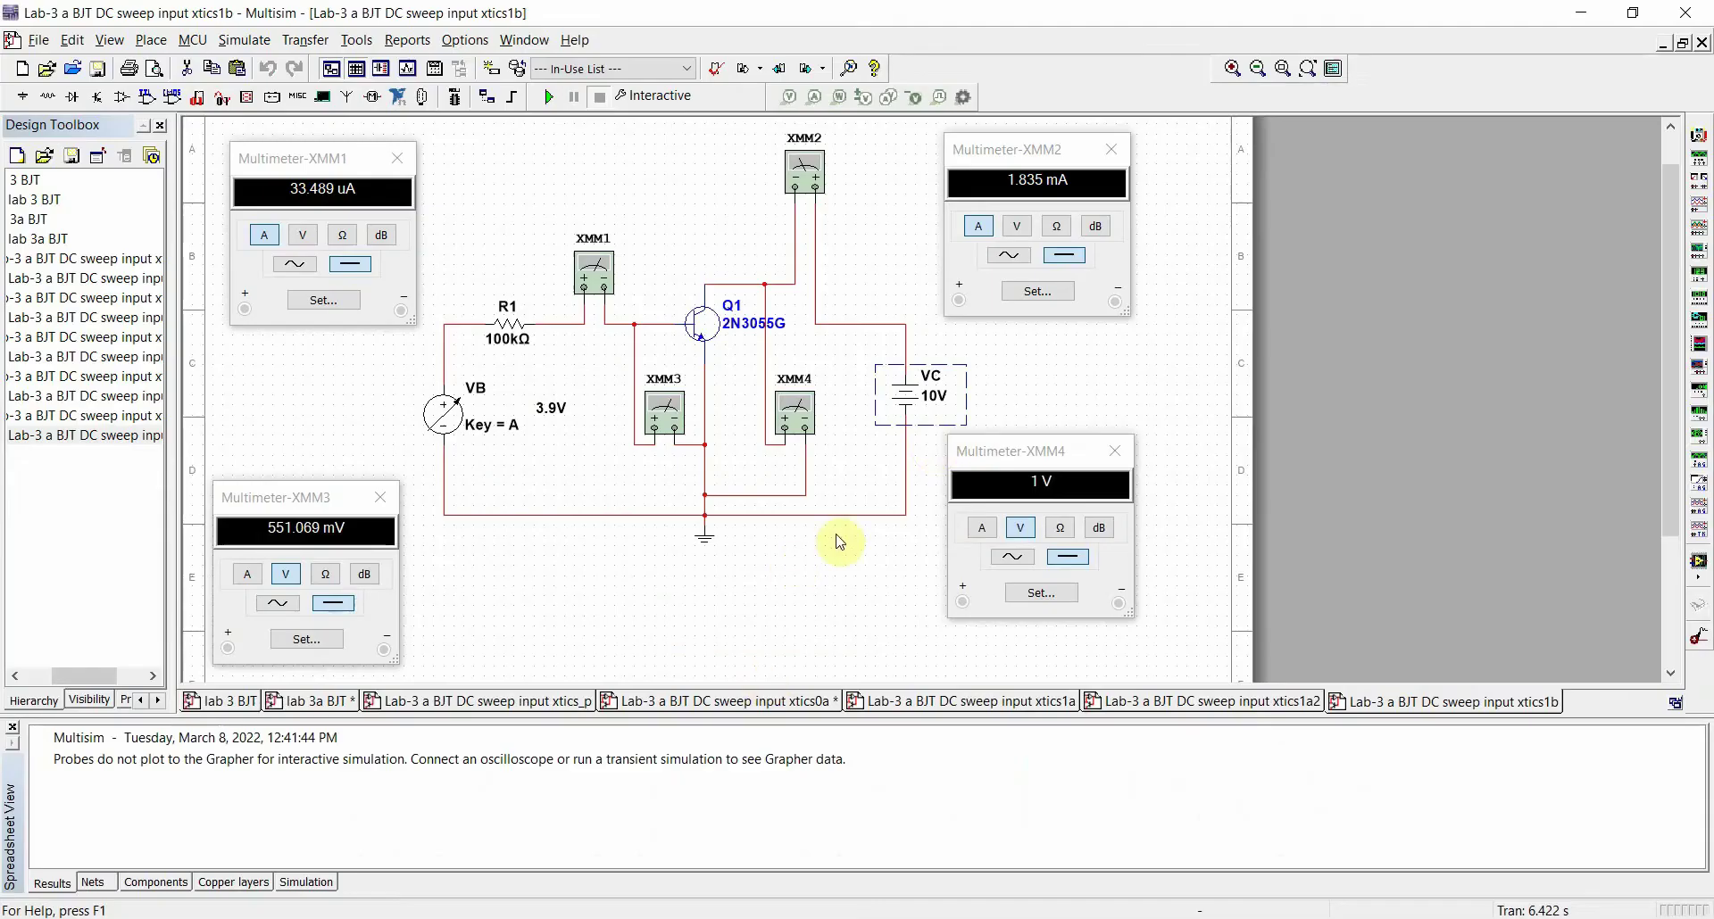
pyautogui.doubleClick(907, 409)
pyautogui.click(1017, 776)
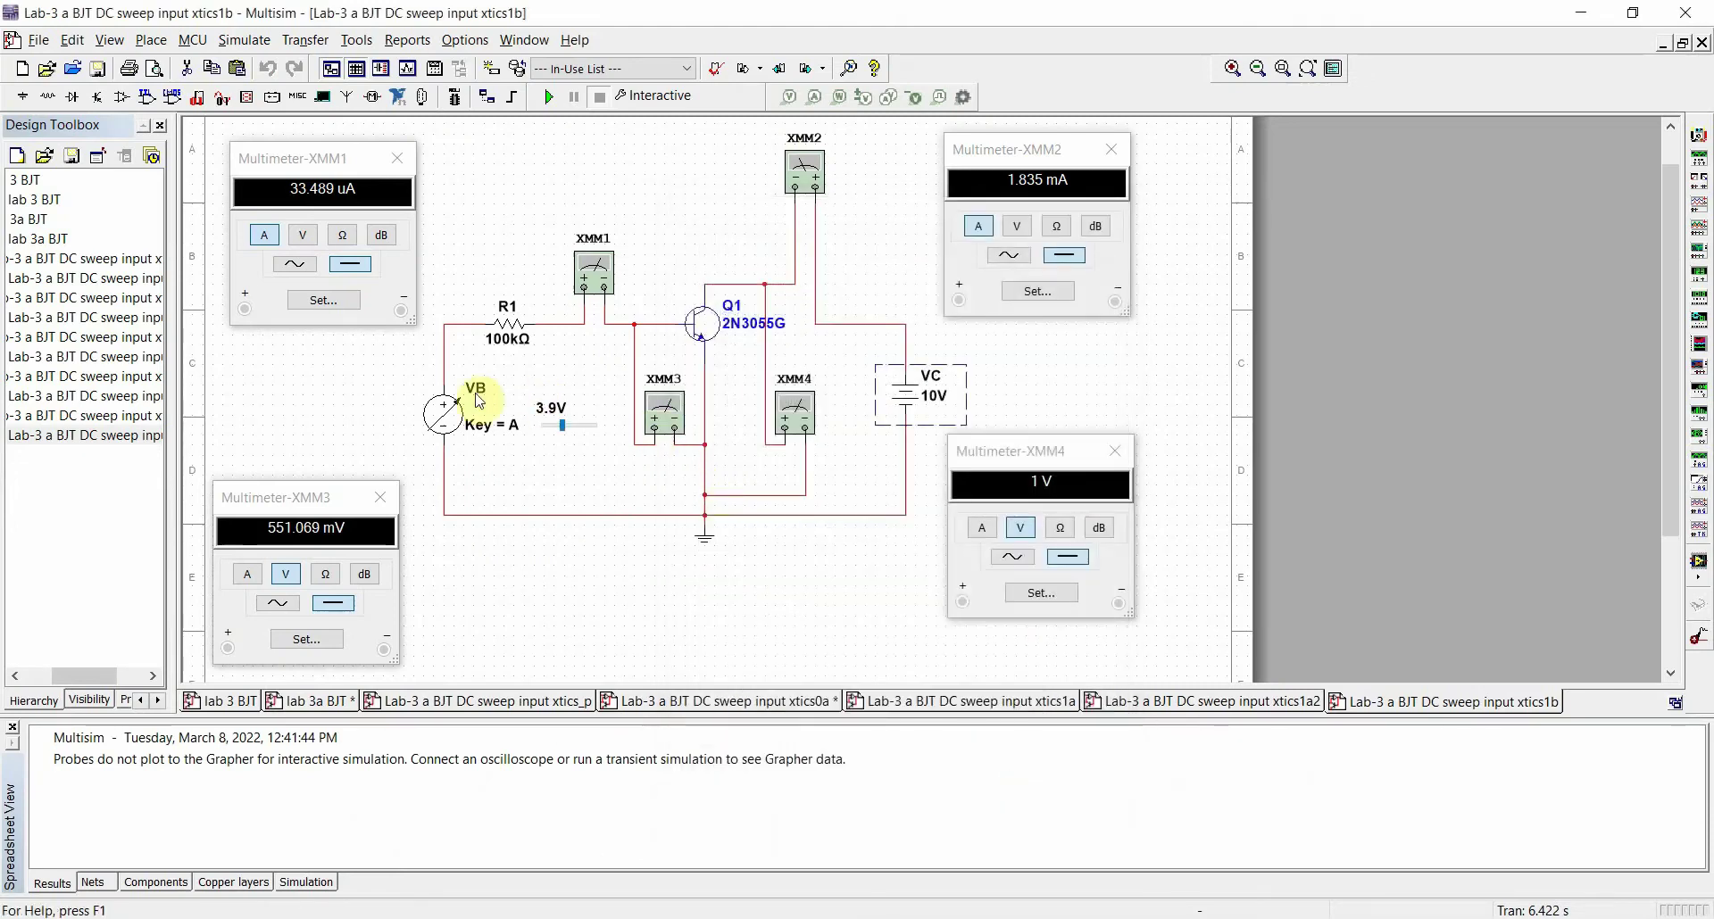
pyautogui.moveTo(544, 430)
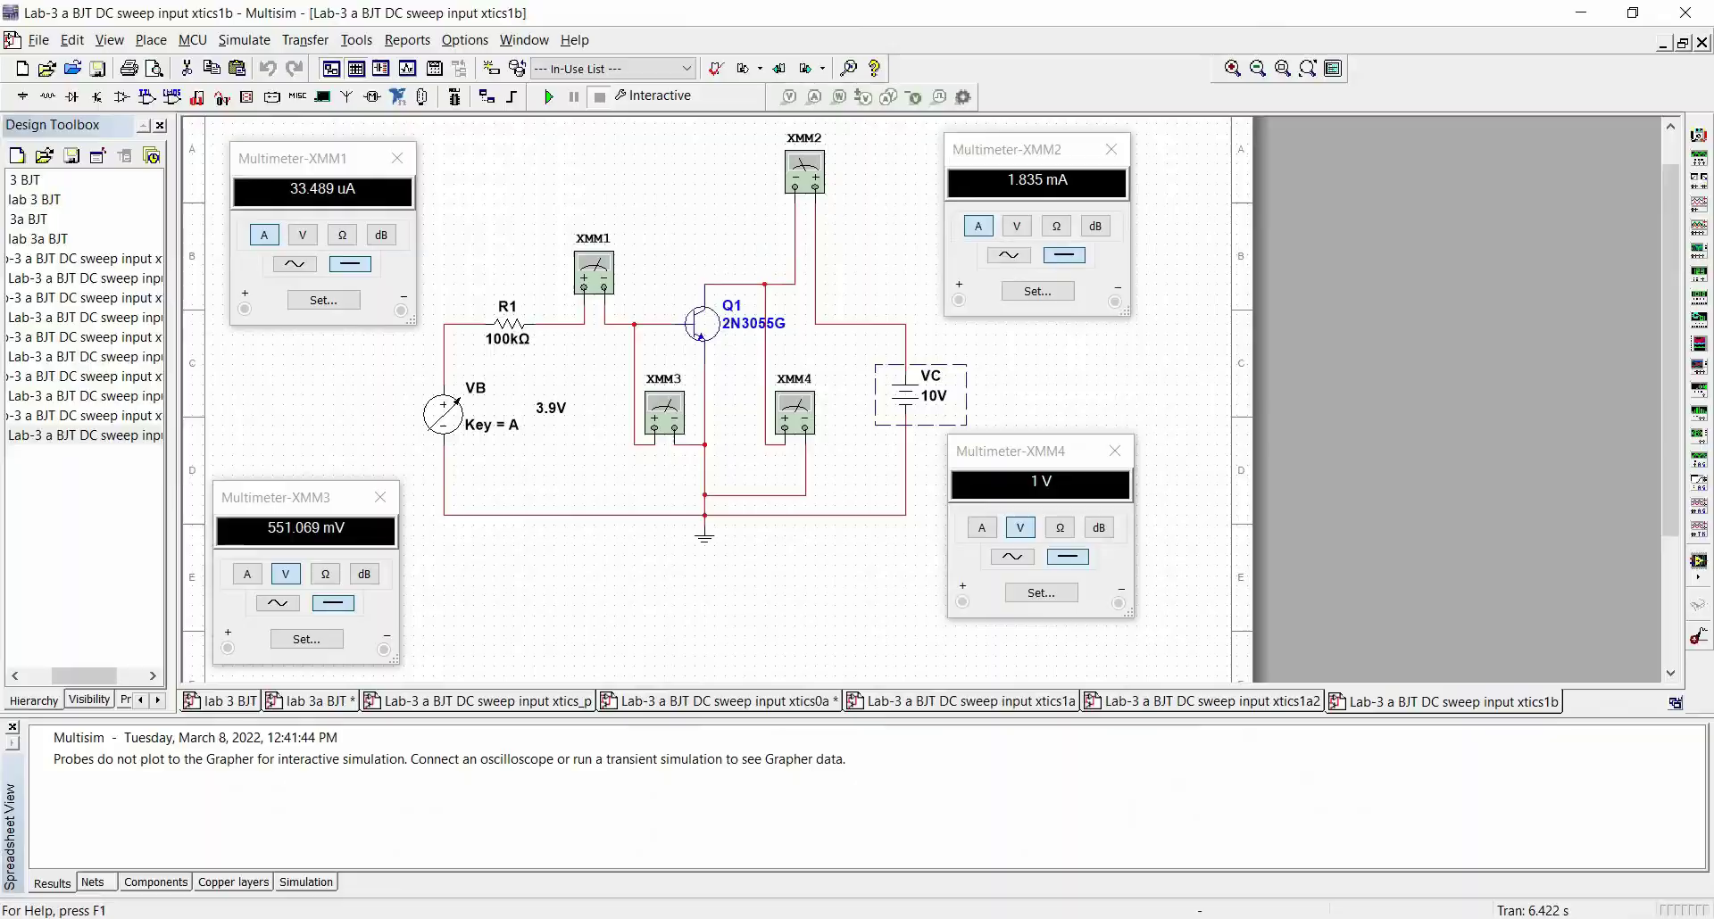
# Open the design Lab-3 a BJT DC sweep input xtics1c from the project folder
pyautogui.hotkey('alt', 'Tab')
pyautogui.doubleClick(290, 660)
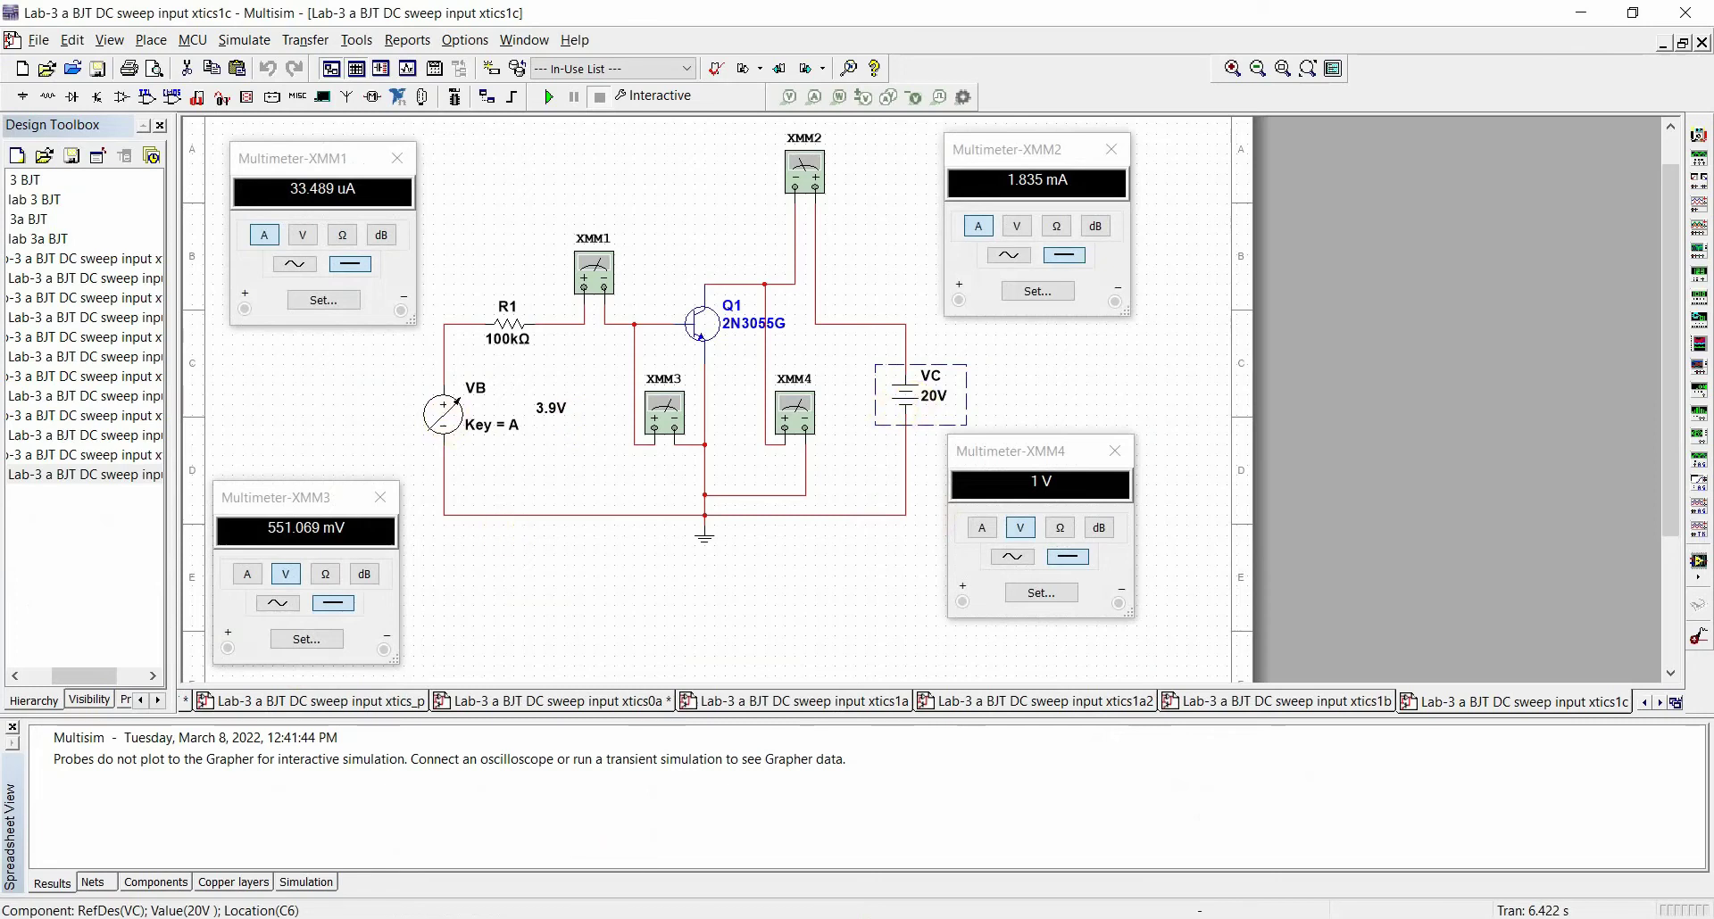
# Open the design Lab-3 a BJT DC sweep output xtics1 IV Analyzer and move the IV analyzer-XIV1 window clear of the circuit
pyautogui.hotkey('alt', 'Tab')
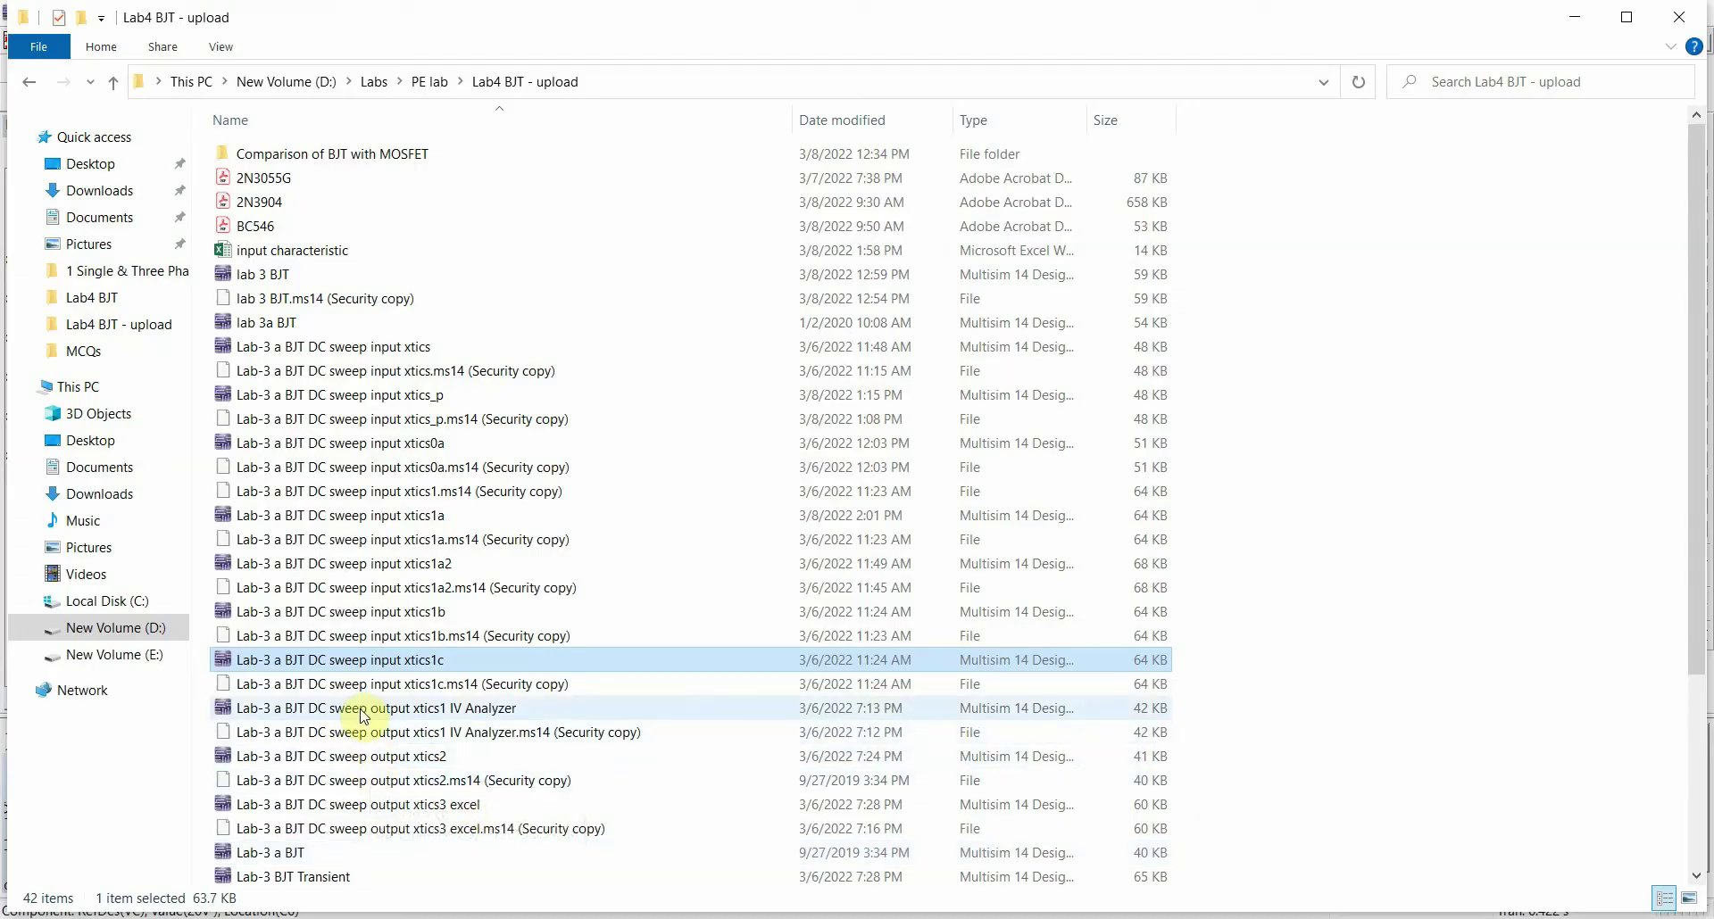
pyautogui.doubleClick(364, 717)
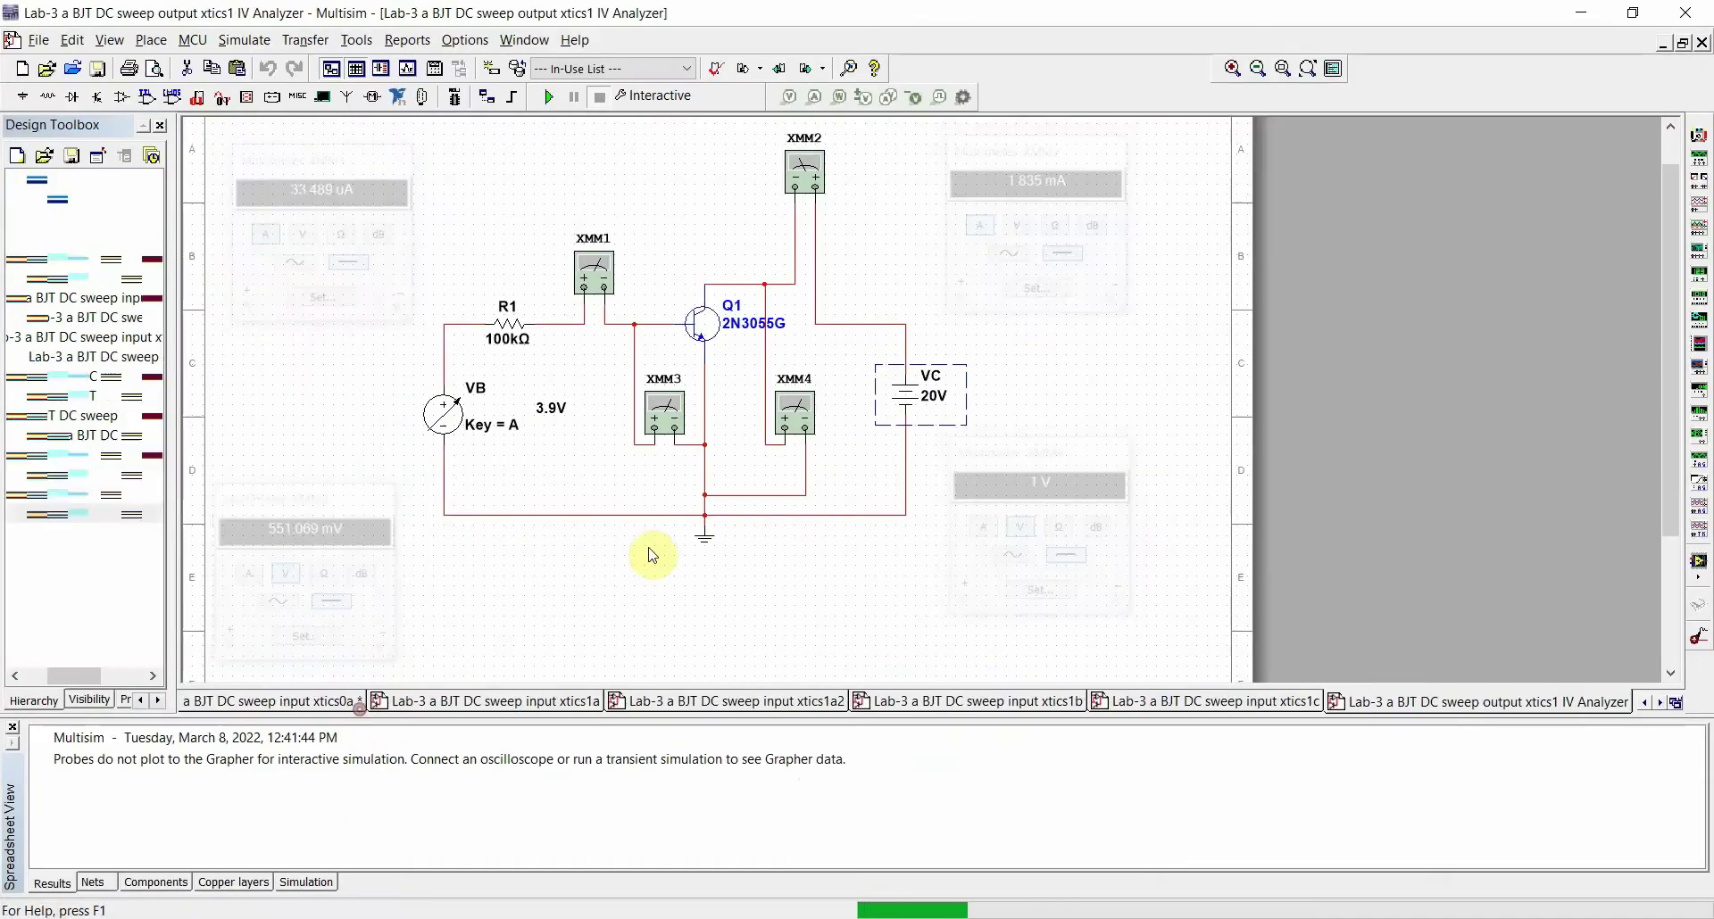
pyautogui.click(662, 234)
pyautogui.moveTo(765, 240); pyautogui.dragTo(1346, 211)
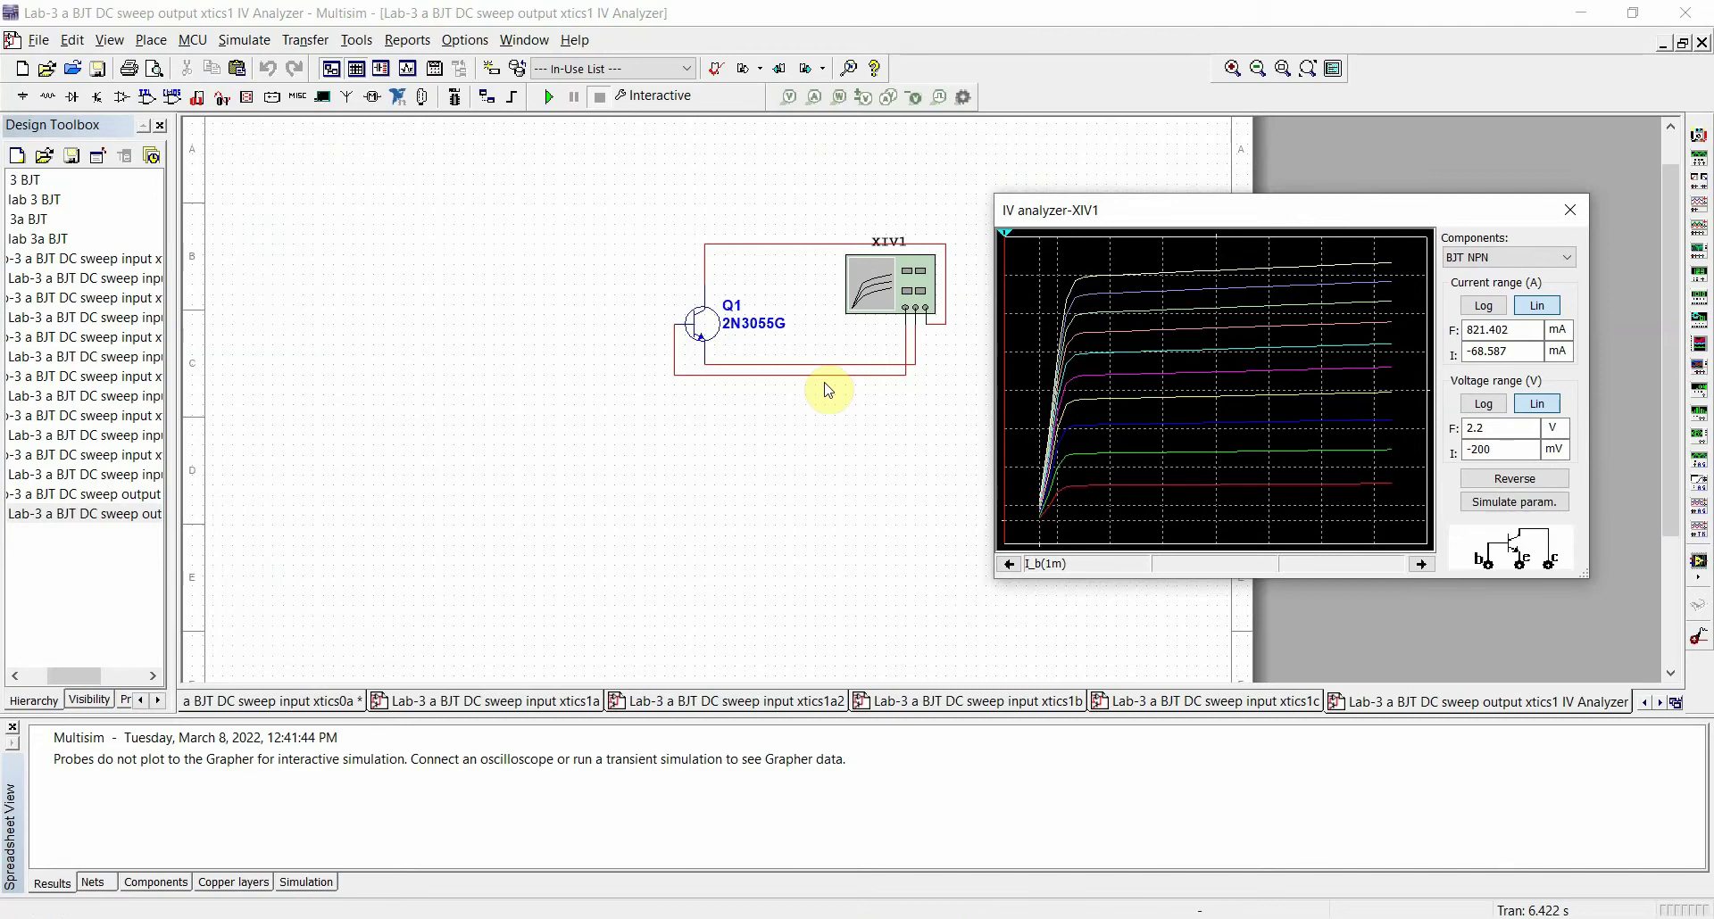
# Examine the output and input characteristic curves on page 22 of Notes BJT.pdf, and return to the IV analyzer circuit in Multisim
pyautogui.click(846, 916)
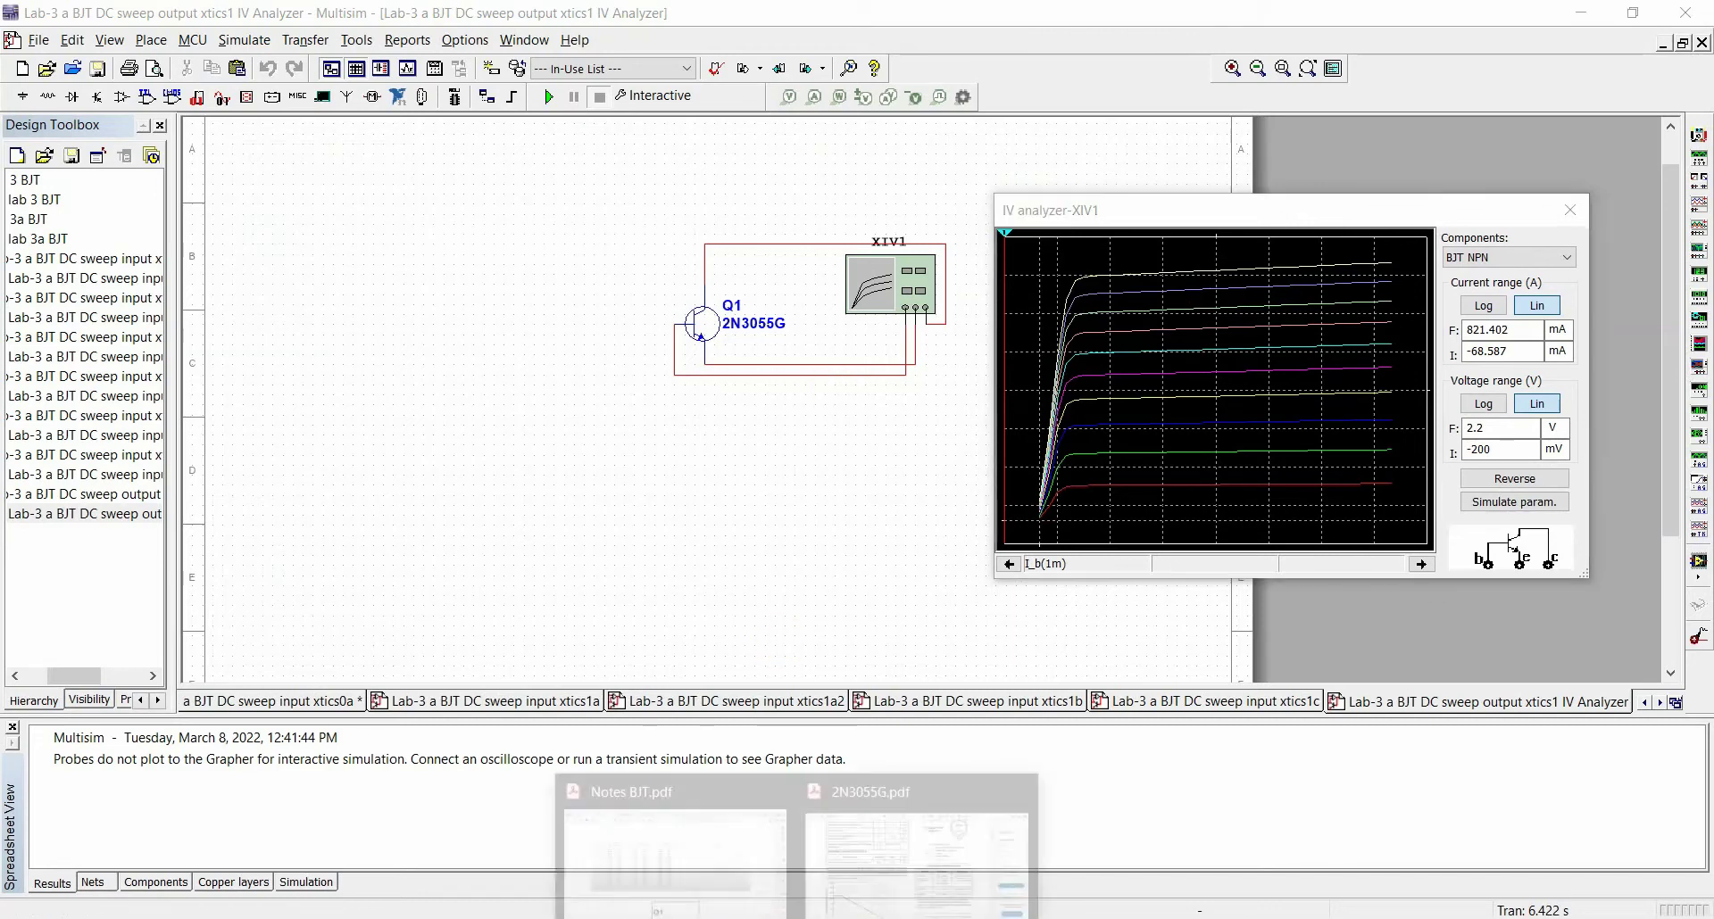
pyautogui.click(607, 852)
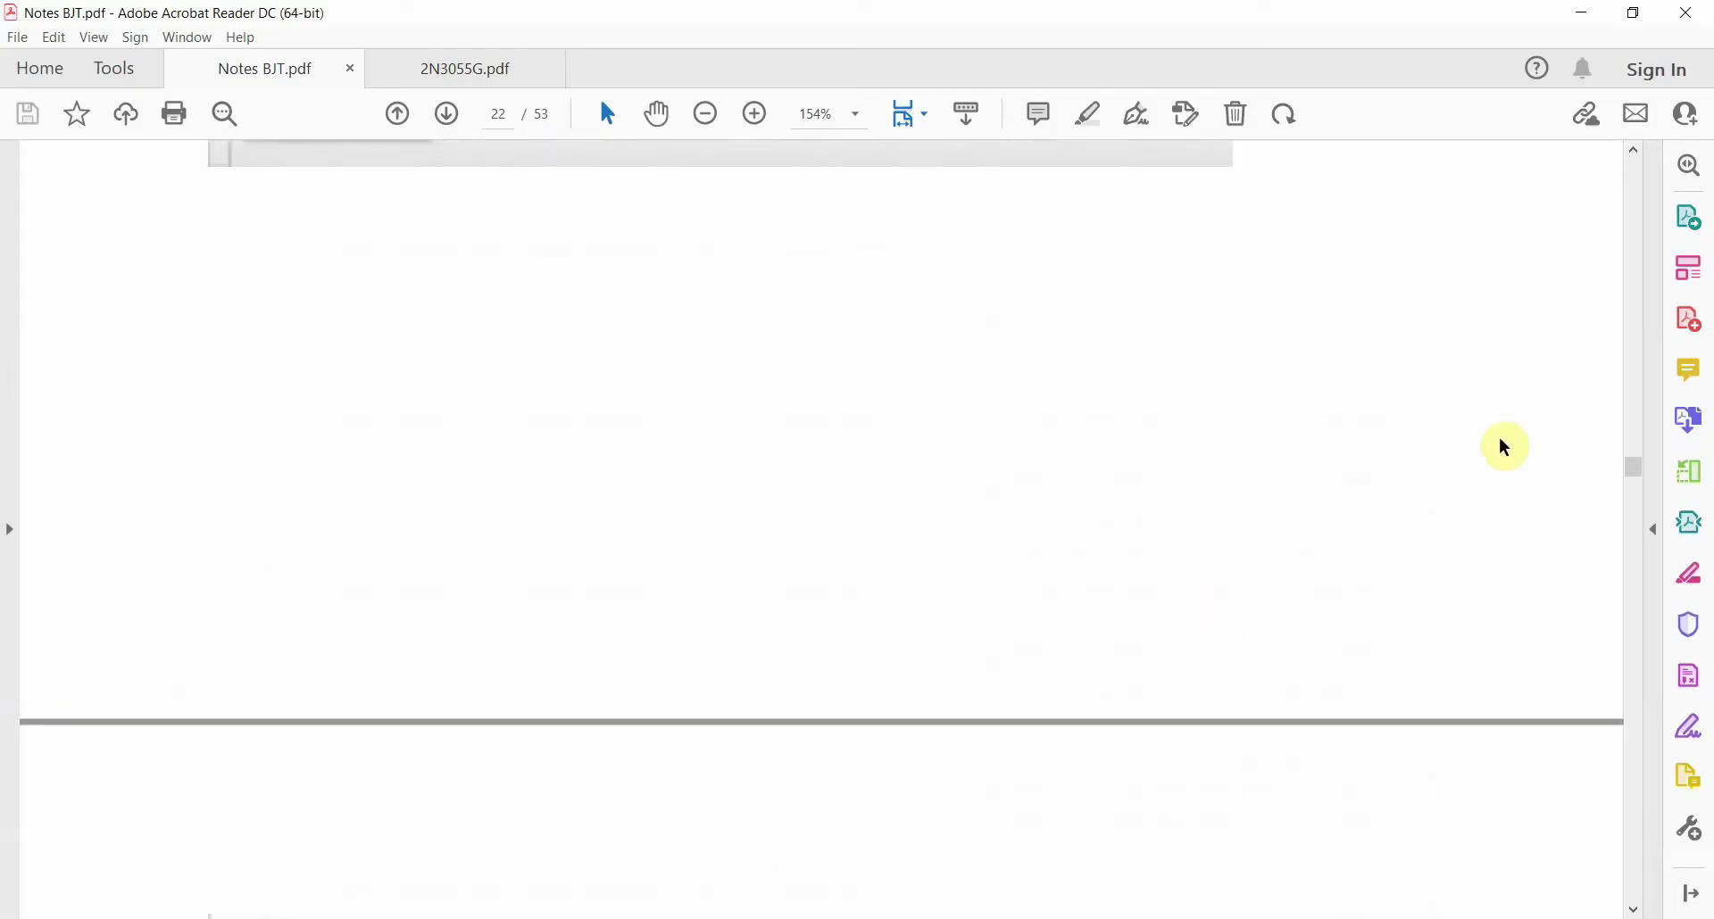
pyautogui.moveTo(1624, 470); pyautogui.dragTo(1624, 461)
pyautogui.scroll(3, 1006, 480)
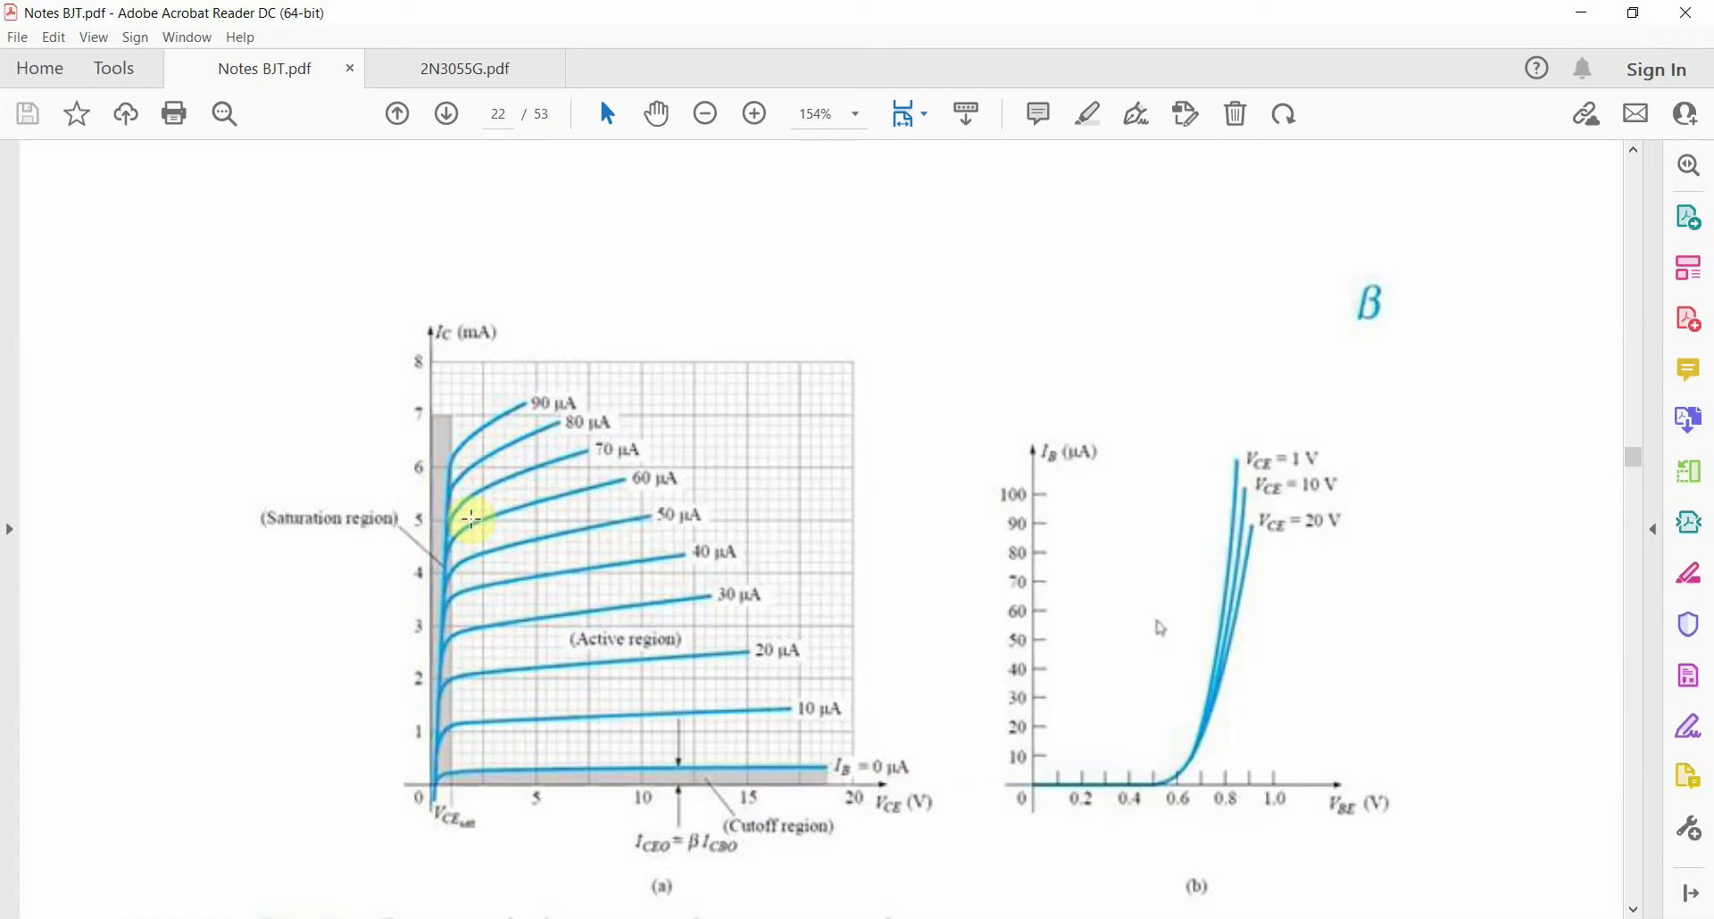
pyautogui.click(763, 914)
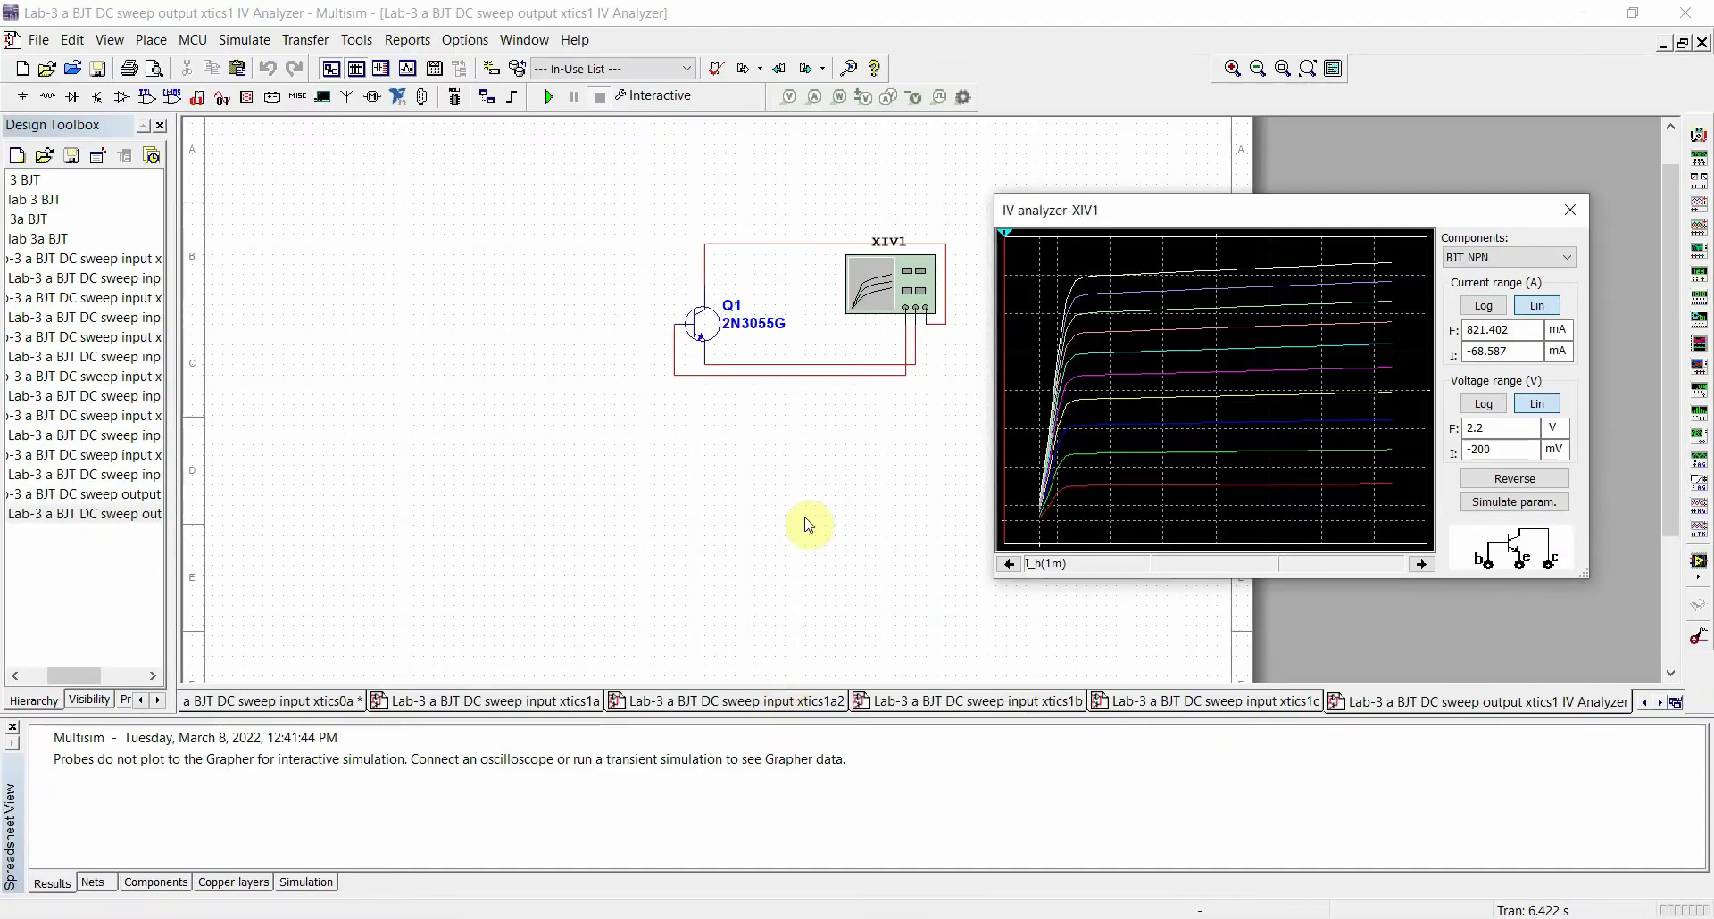
# Move the IV analyzer-XIV1 window closer to the circuit, close and reopen it to inspect the curves, and close it again
pyautogui.moveTo(1196, 210)
pyautogui.mouseDown()
pyautogui.moveTo(1196, 166)
pyautogui.moveTo(1179, 184)
pyautogui.mouseUp()
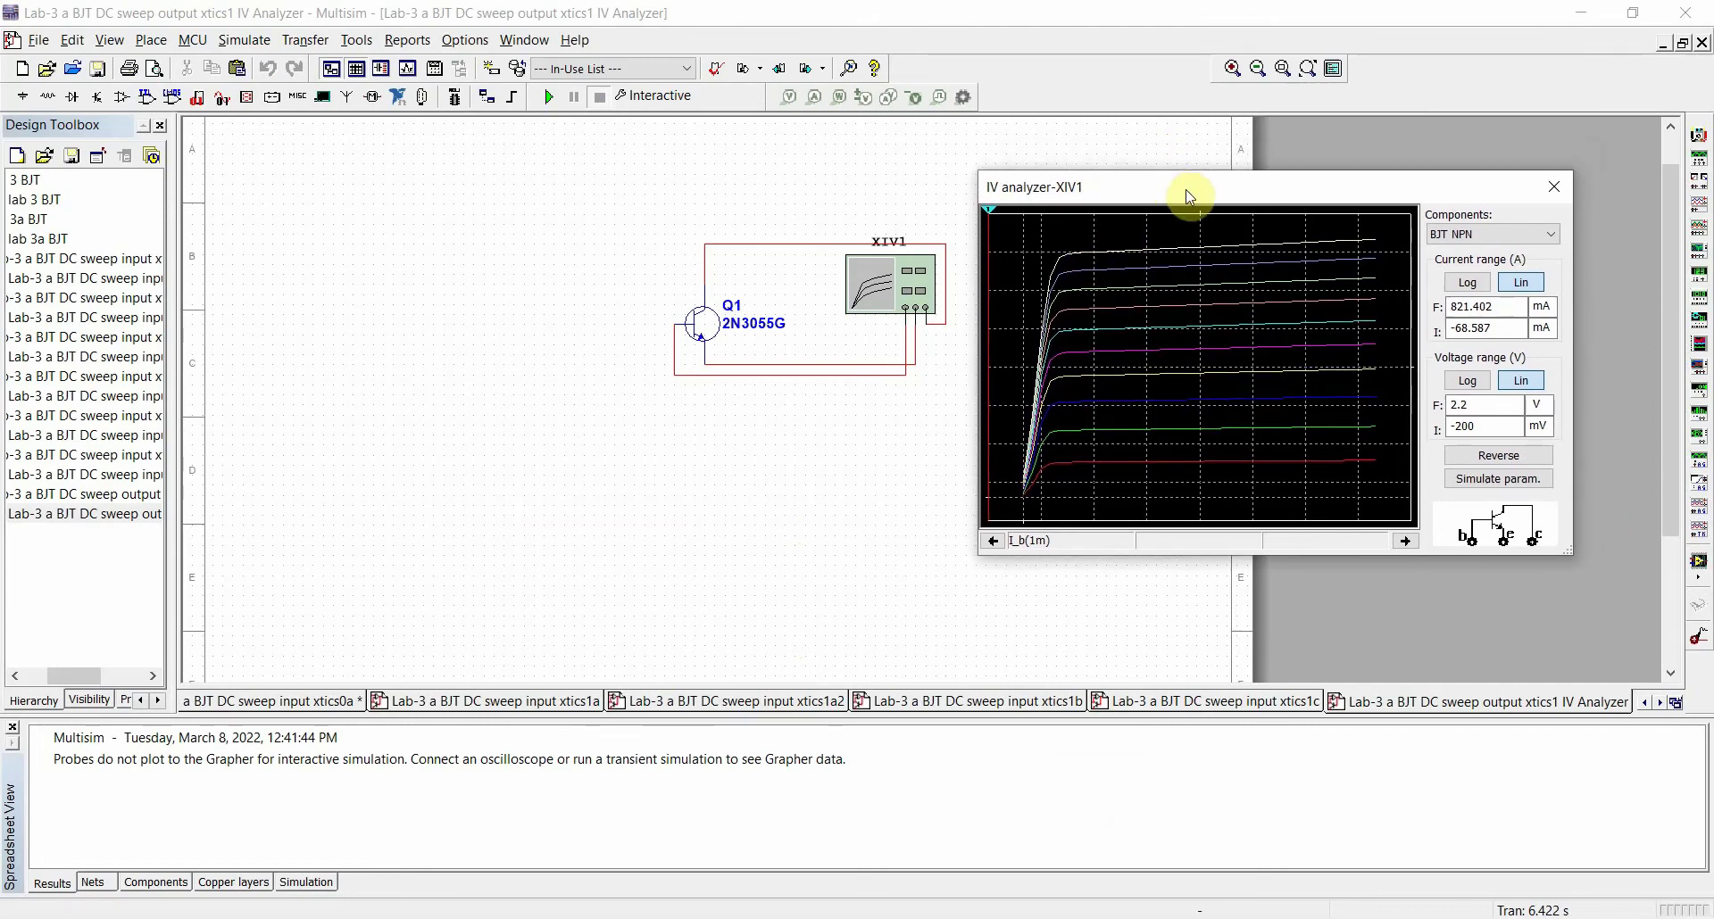
pyautogui.moveTo(1176, 191); pyautogui.dragTo(1177, 200)
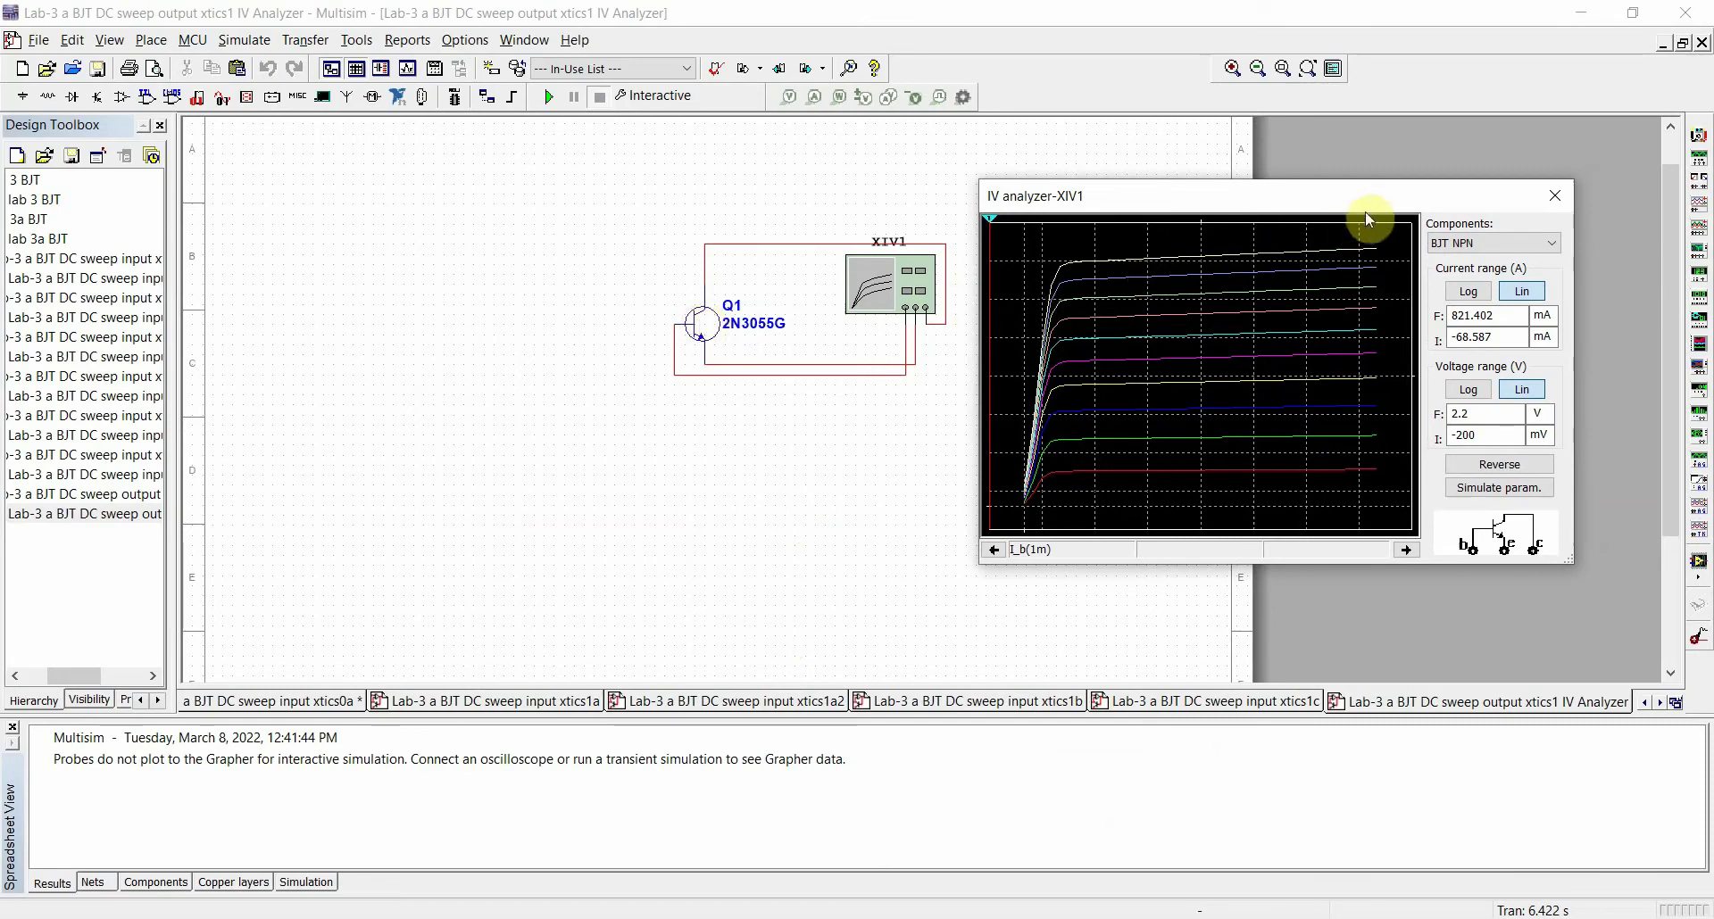
pyautogui.moveTo(1267, 209); pyautogui.dragTo(1211, 200)
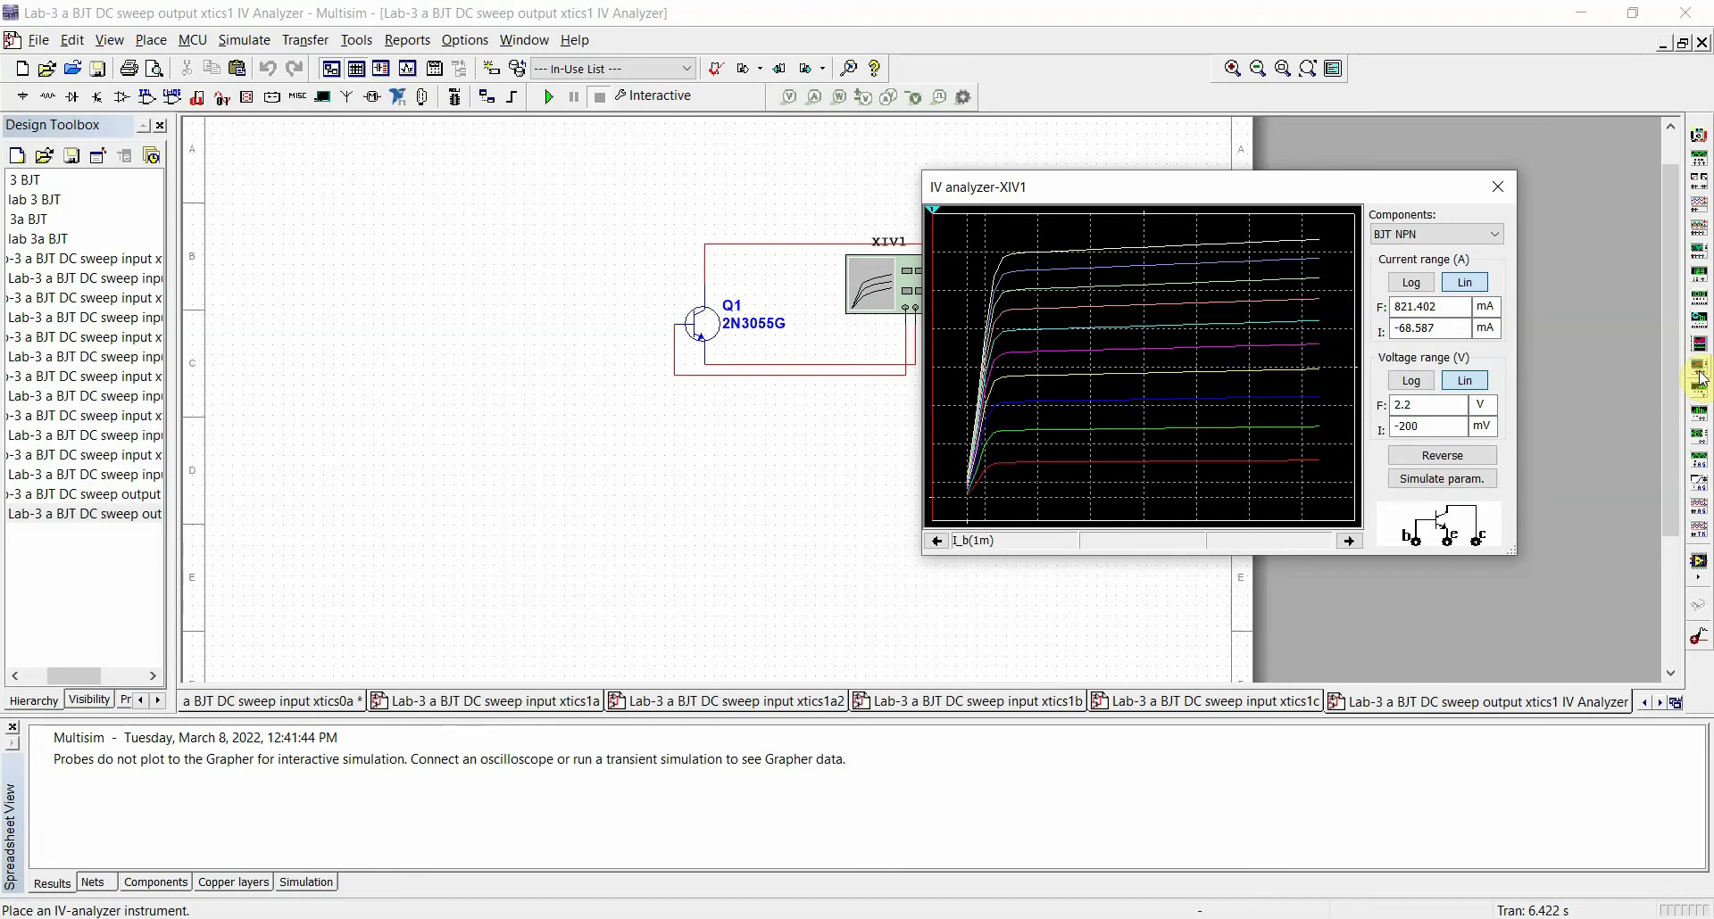
pyautogui.click(1486, 198)
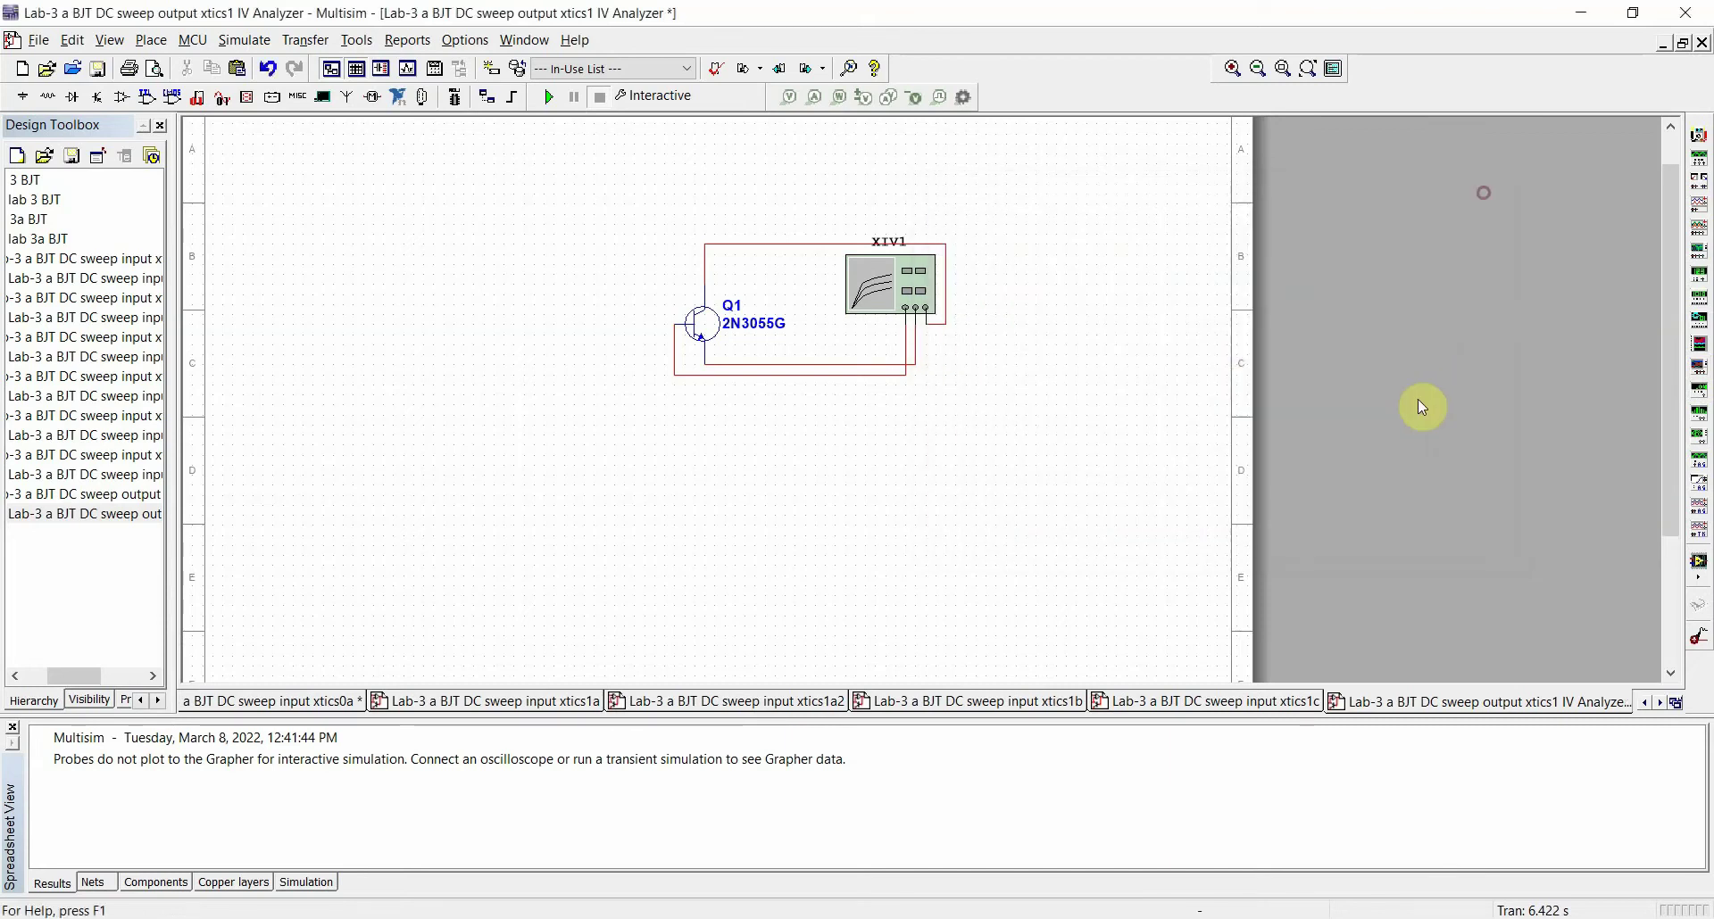
pyautogui.doubleClick(887, 280)
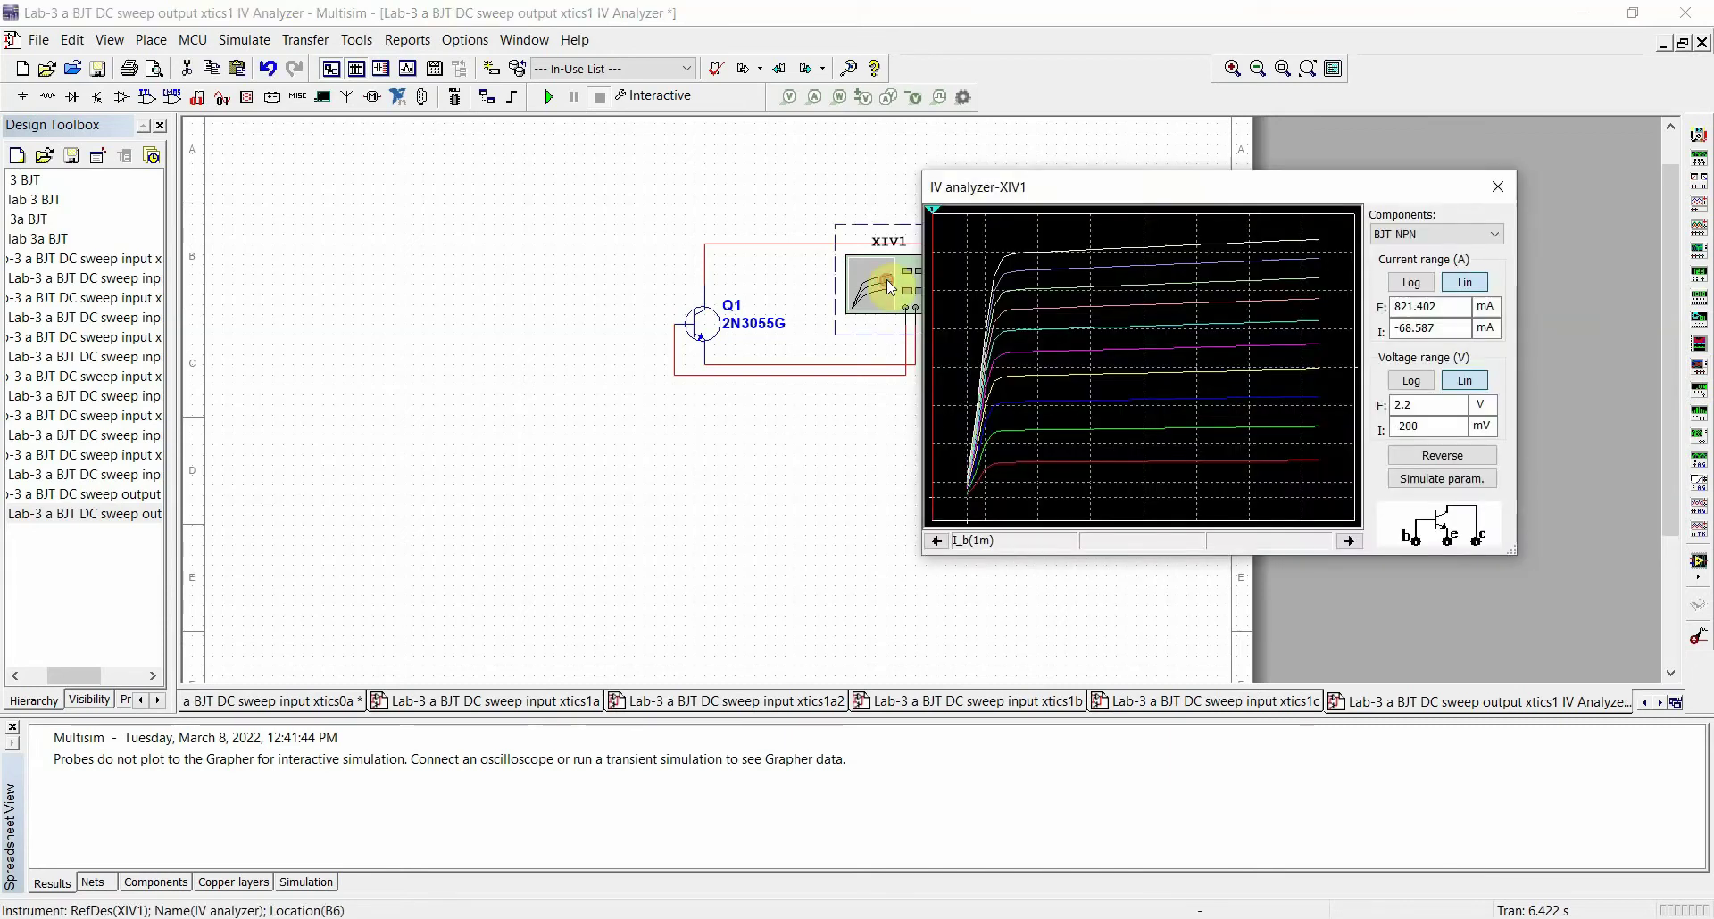
pyautogui.click(1497, 188)
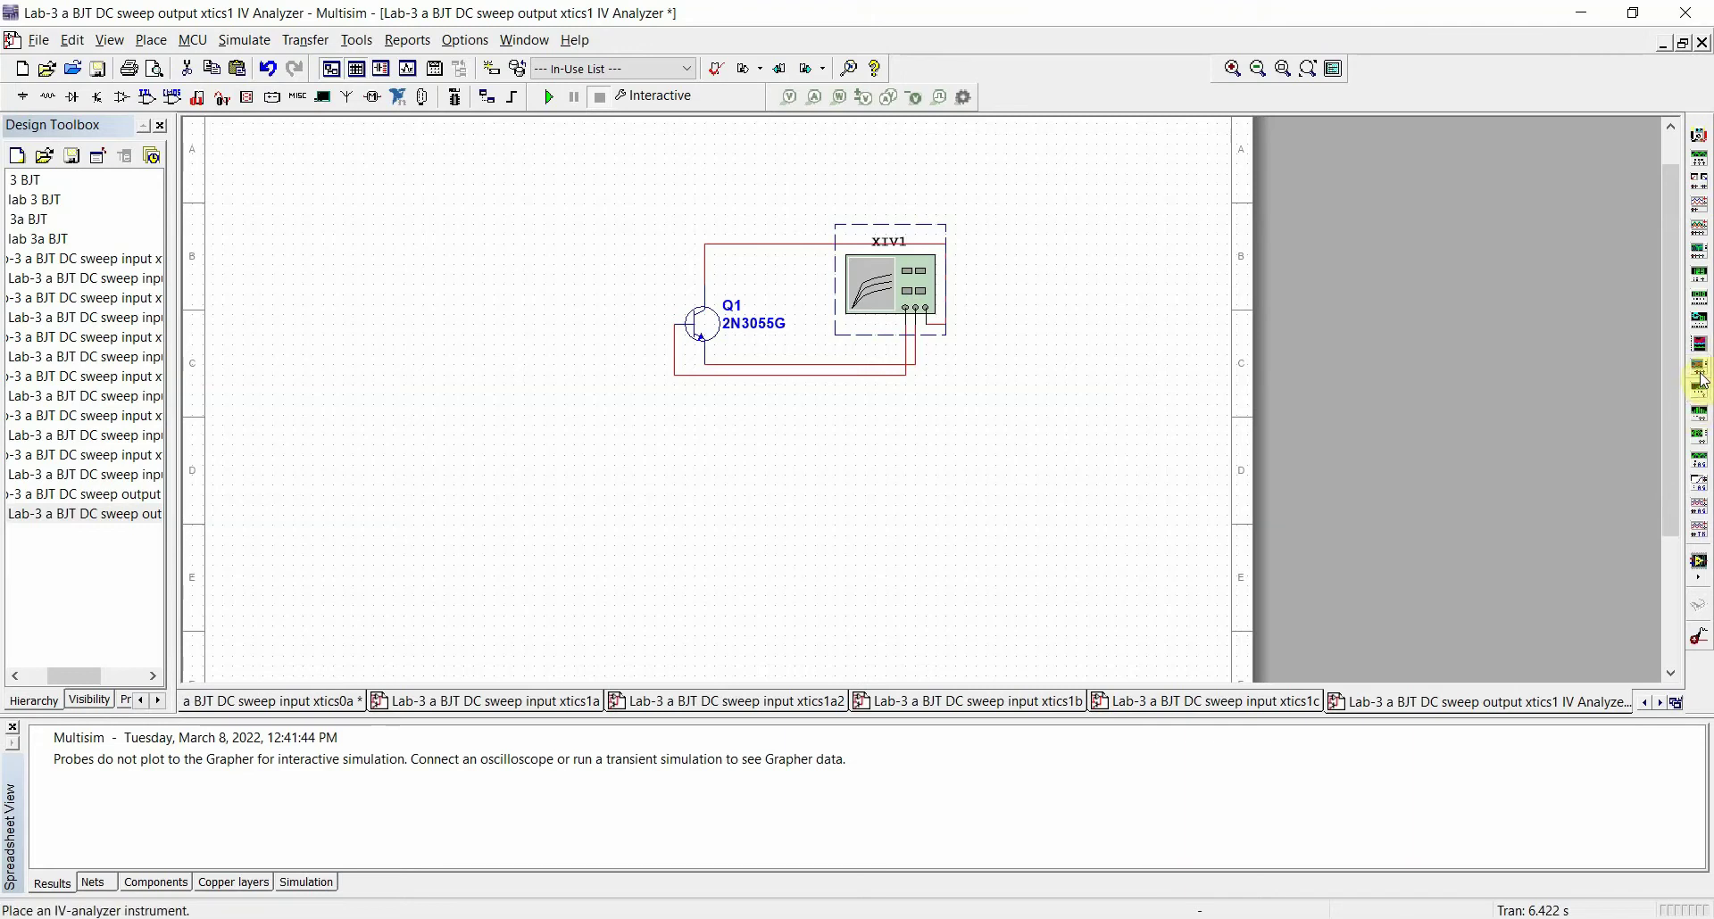
# Set the component type of IV analyzer XIV1 to BJT NPN and close its window
pyautogui.doubleClick(889, 281)
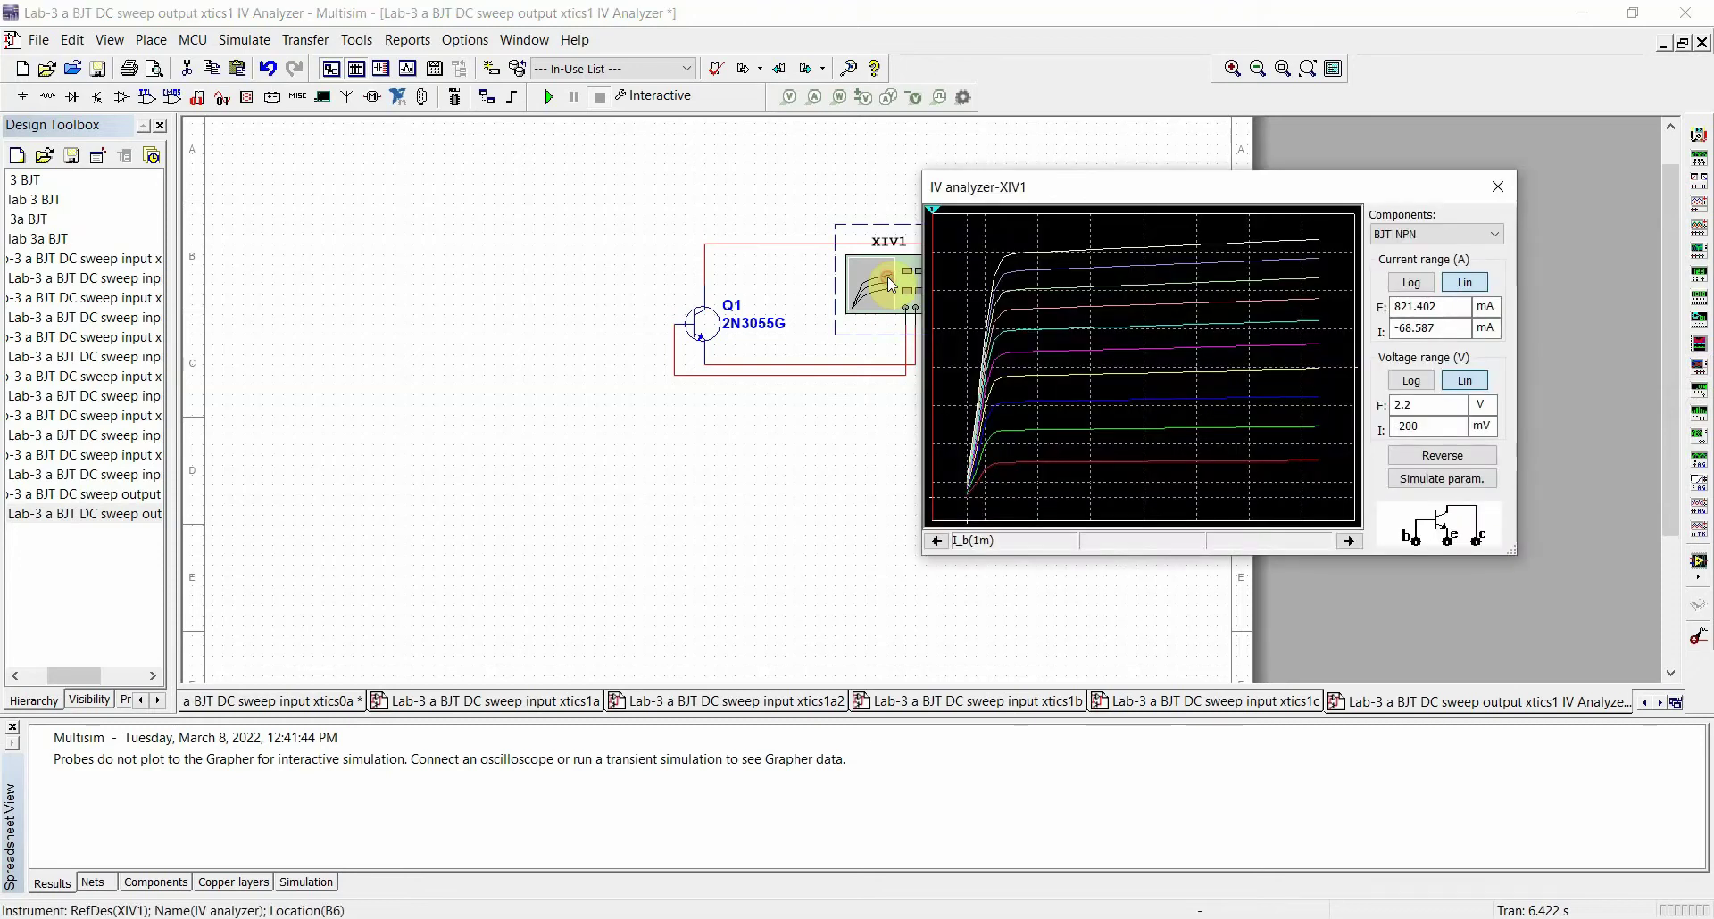
pyautogui.click(1422, 236)
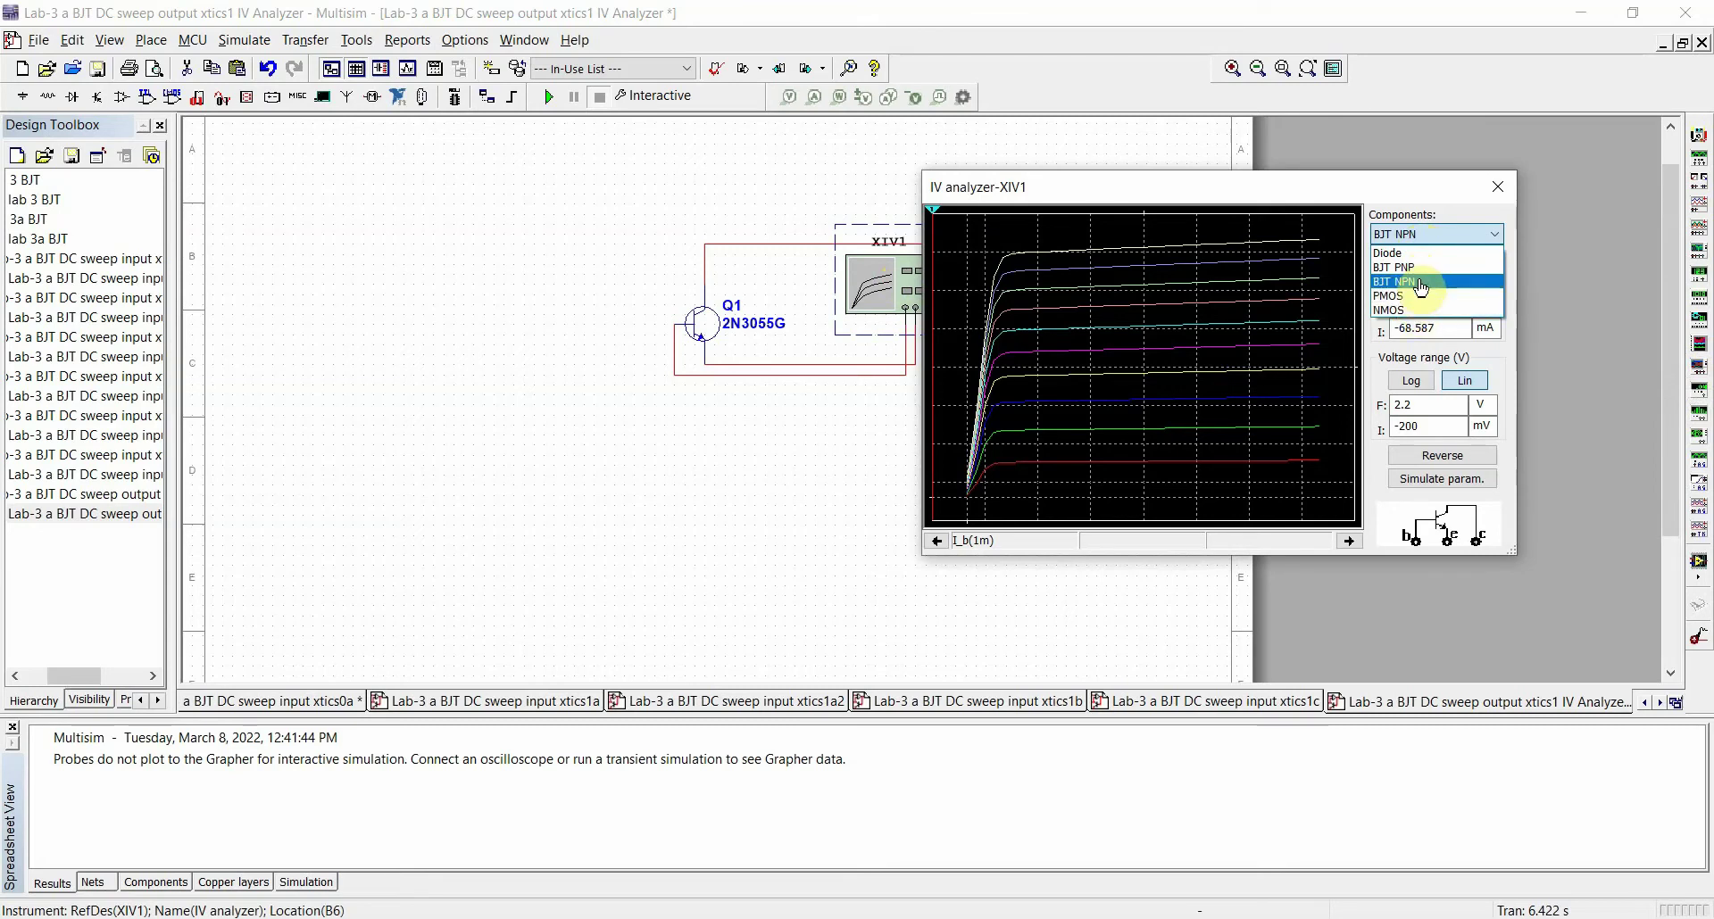
pyautogui.click(1421, 287)
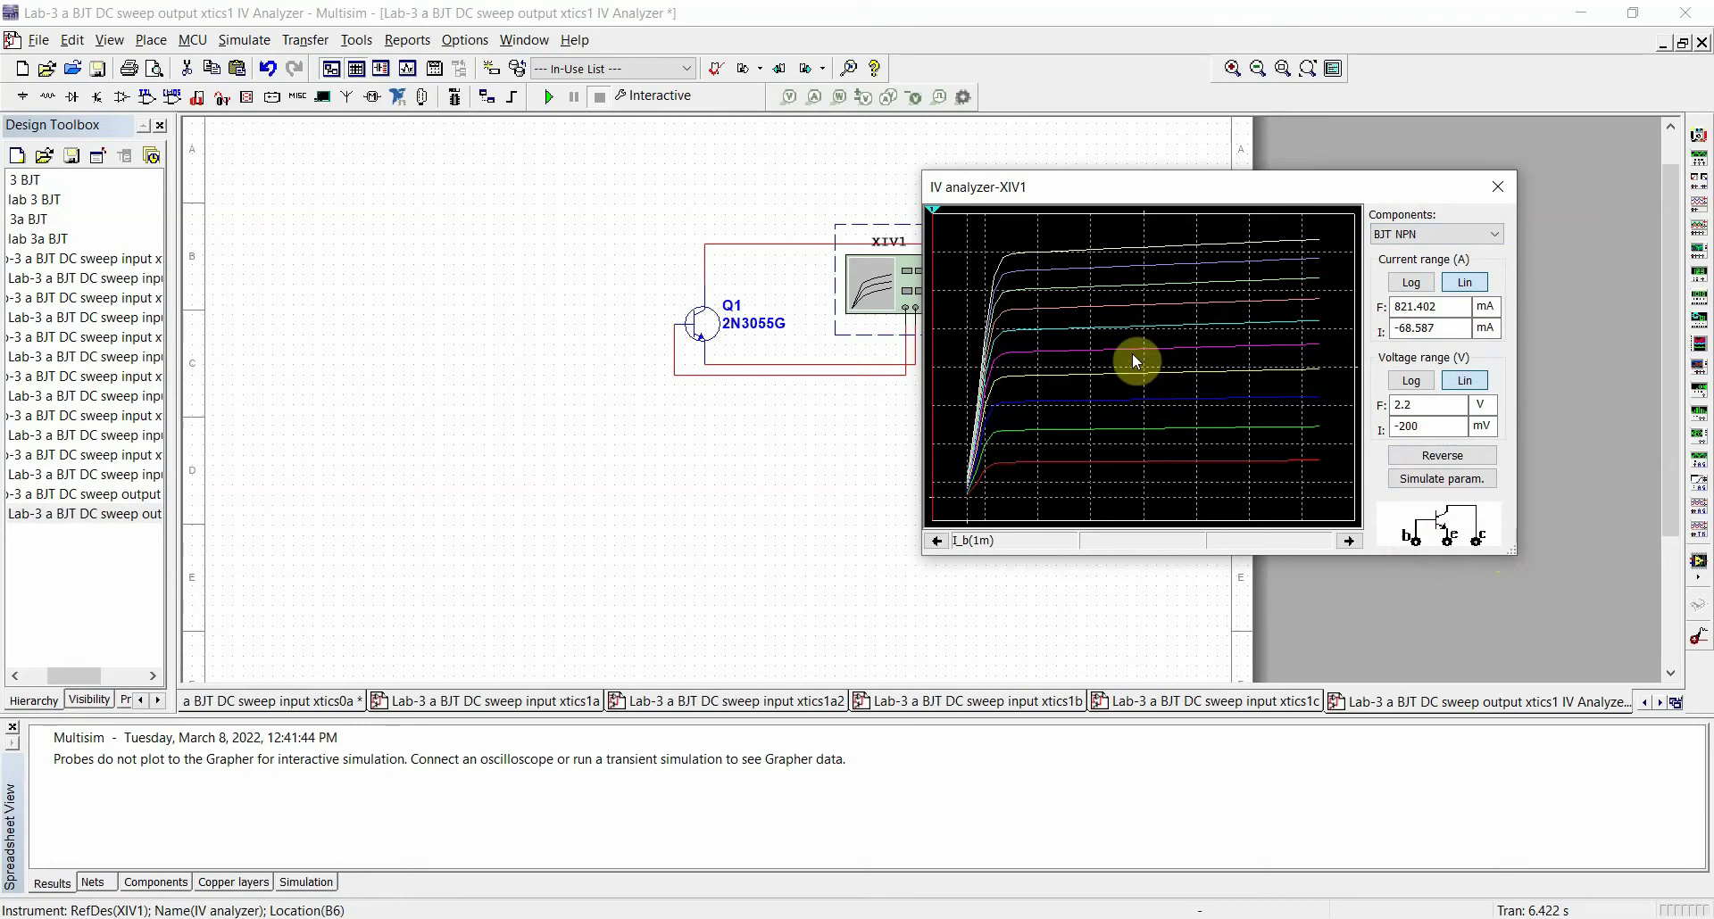
pyautogui.click(1496, 186)
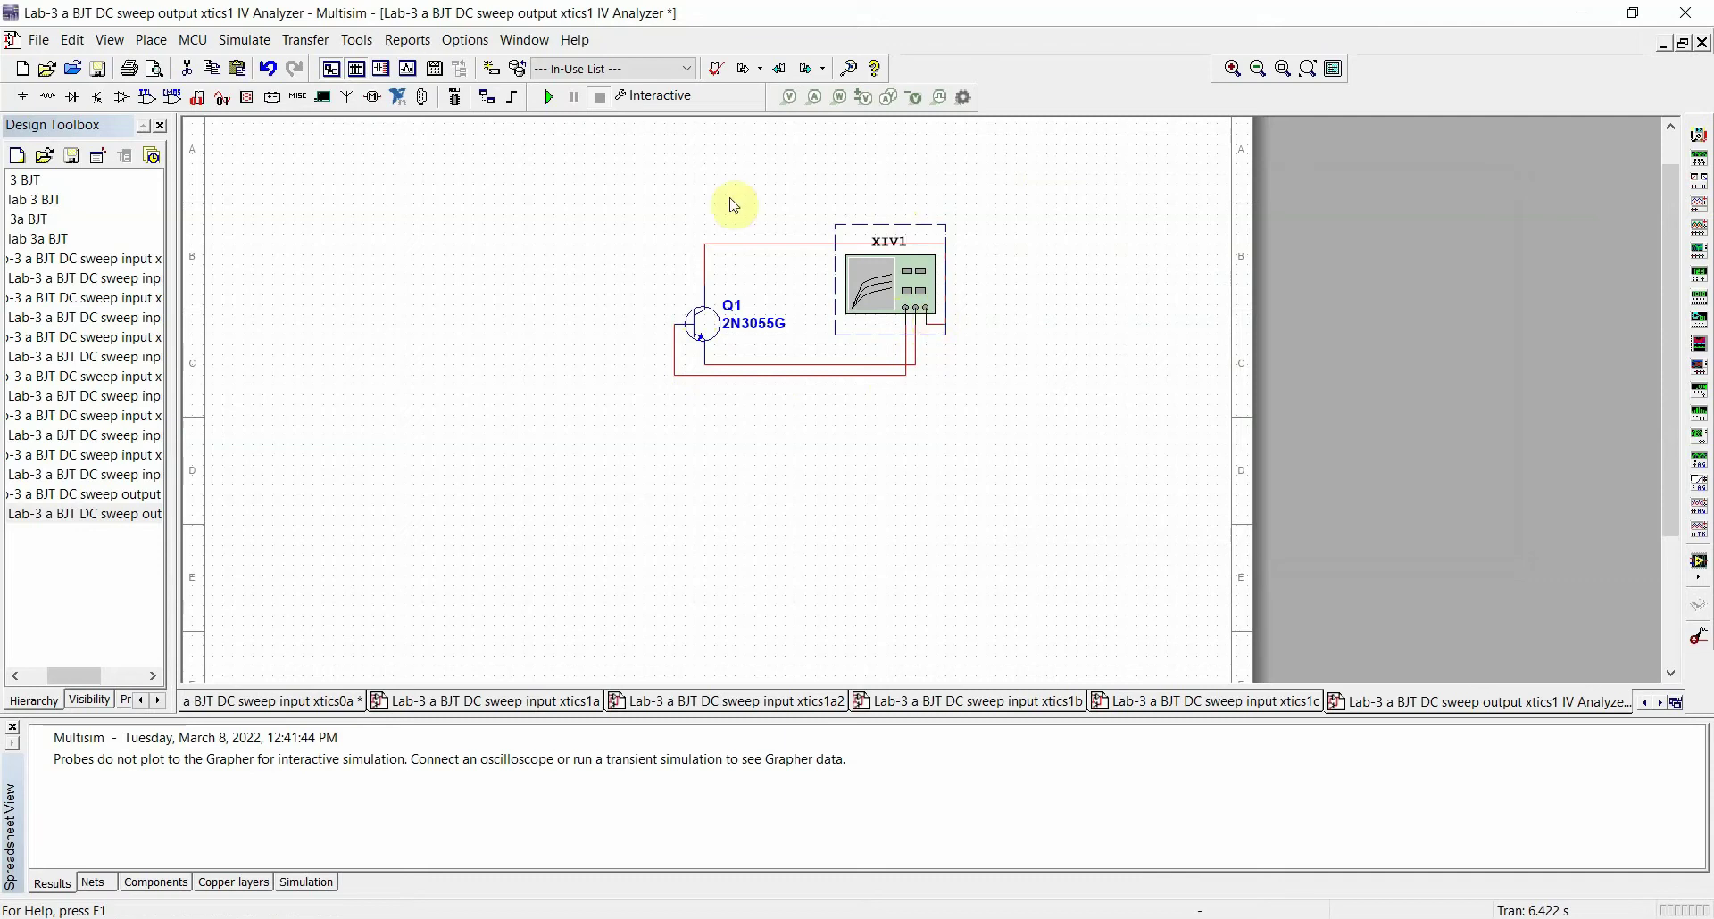
# Run the interactive simulation, view the transistor's output characteristic curves in IV analyzer XIV1, and stop the simulation
pyautogui.click(556, 100)
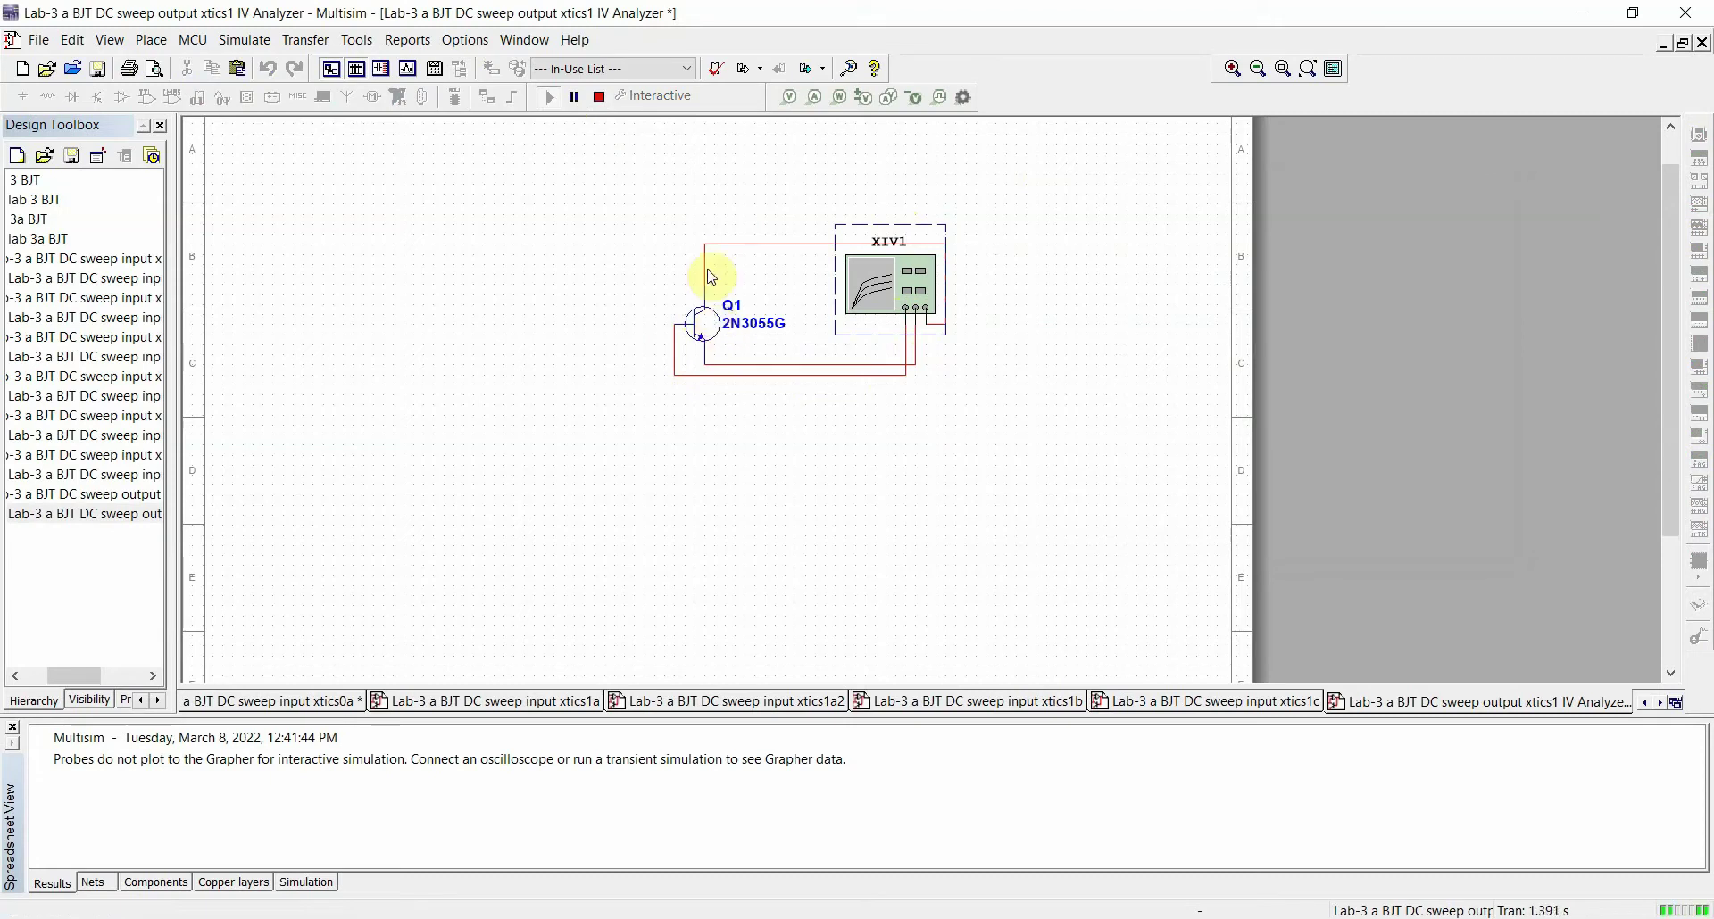
pyautogui.doubleClick(887, 292)
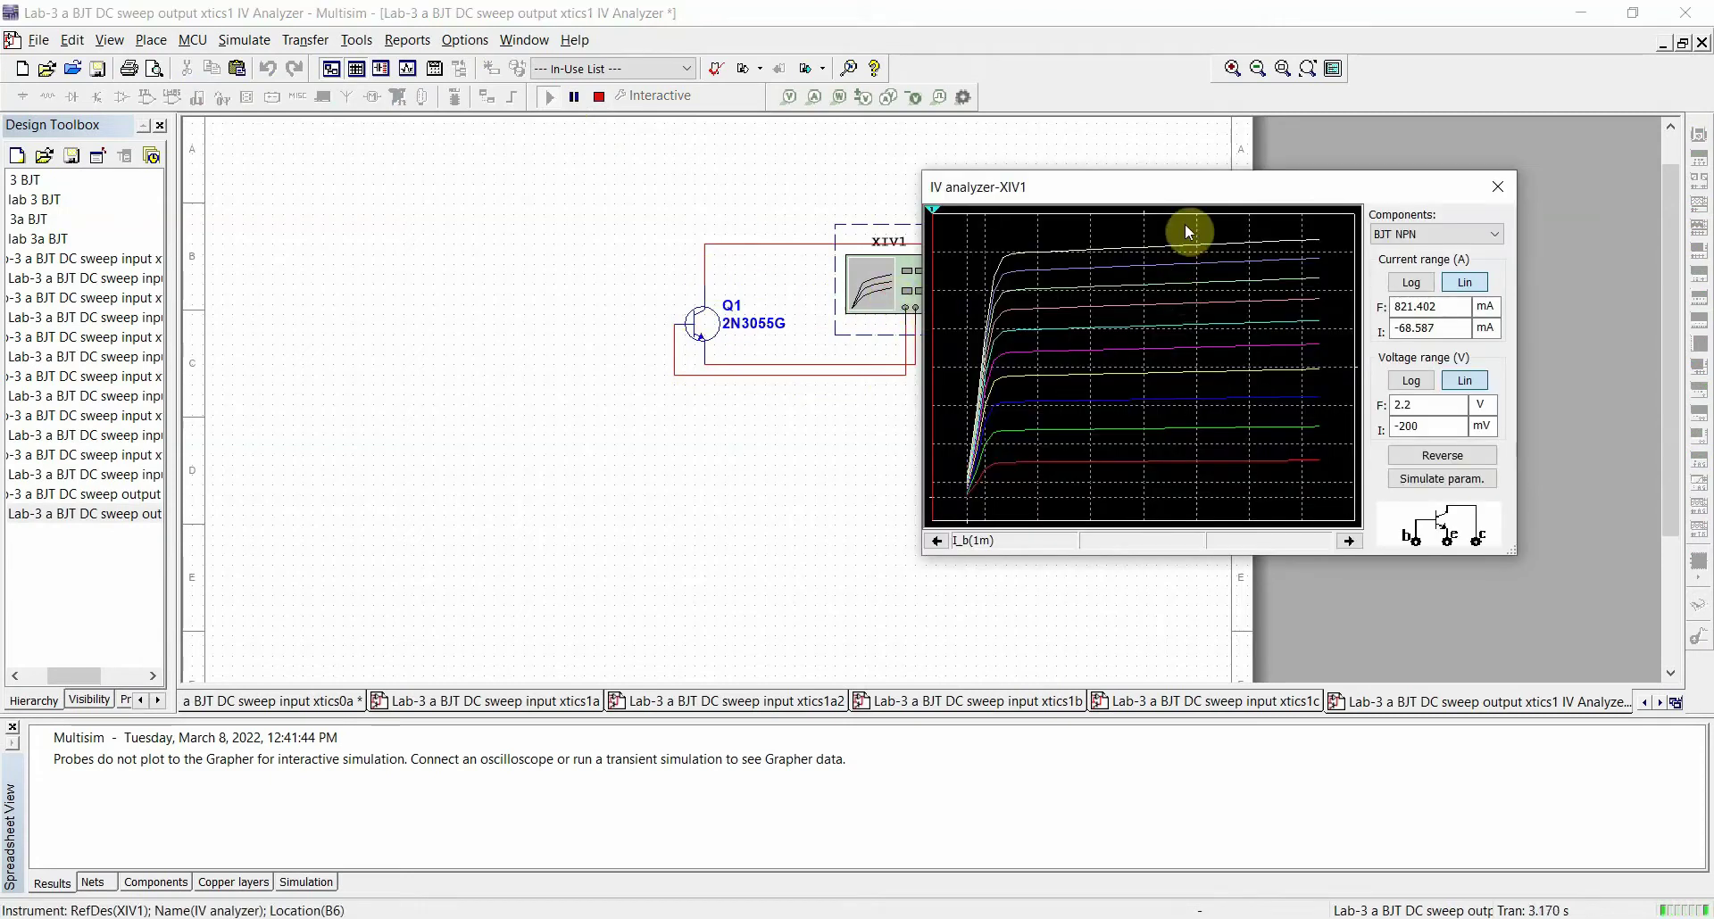
pyautogui.moveTo(1205, 198); pyautogui.dragTo(904, 230)
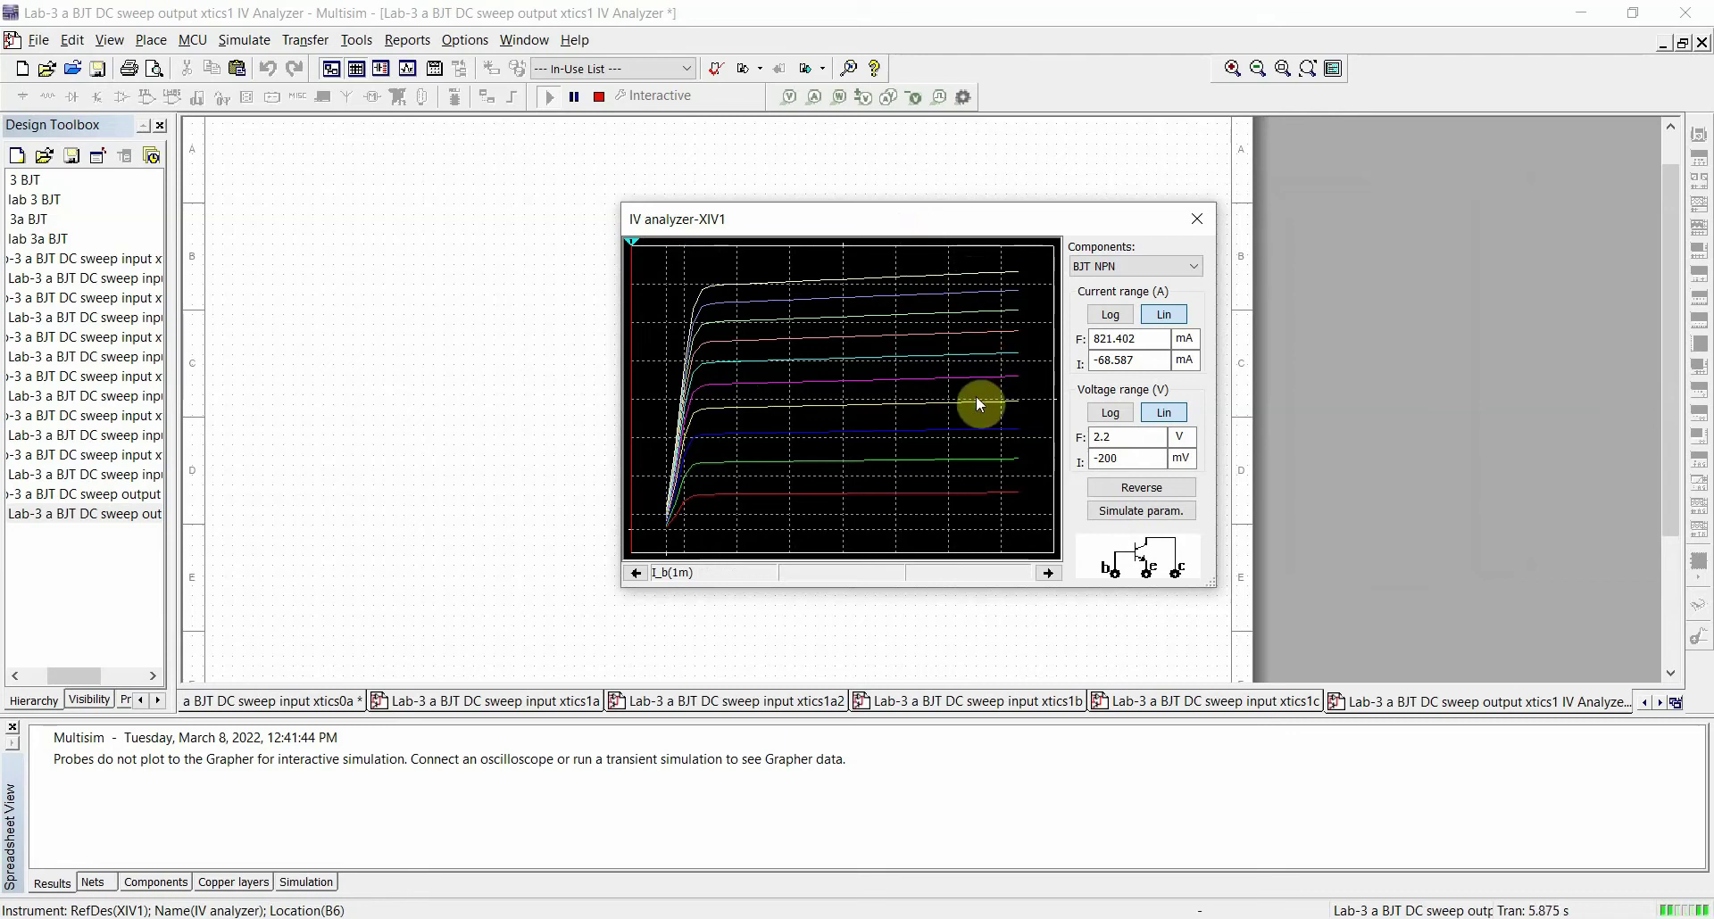
pyautogui.click(1199, 219)
pyautogui.click(599, 97)
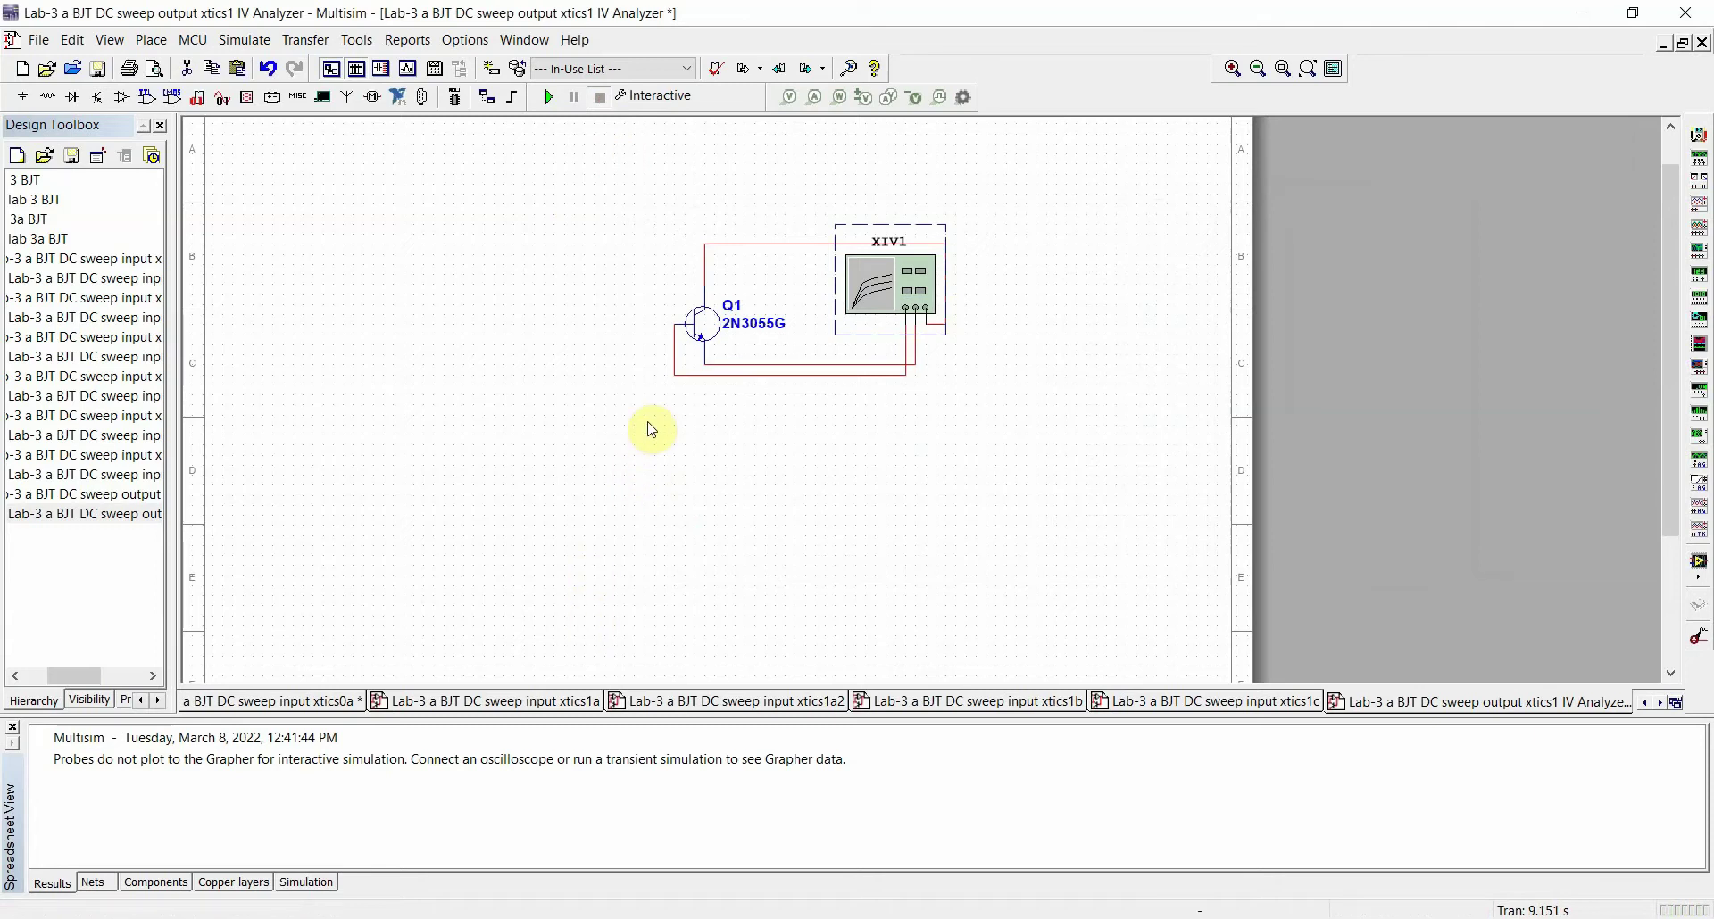
# Reopen IV analyzer XIV1 to examine its current and voltage range settings
pyautogui.doubleClick(875, 286)
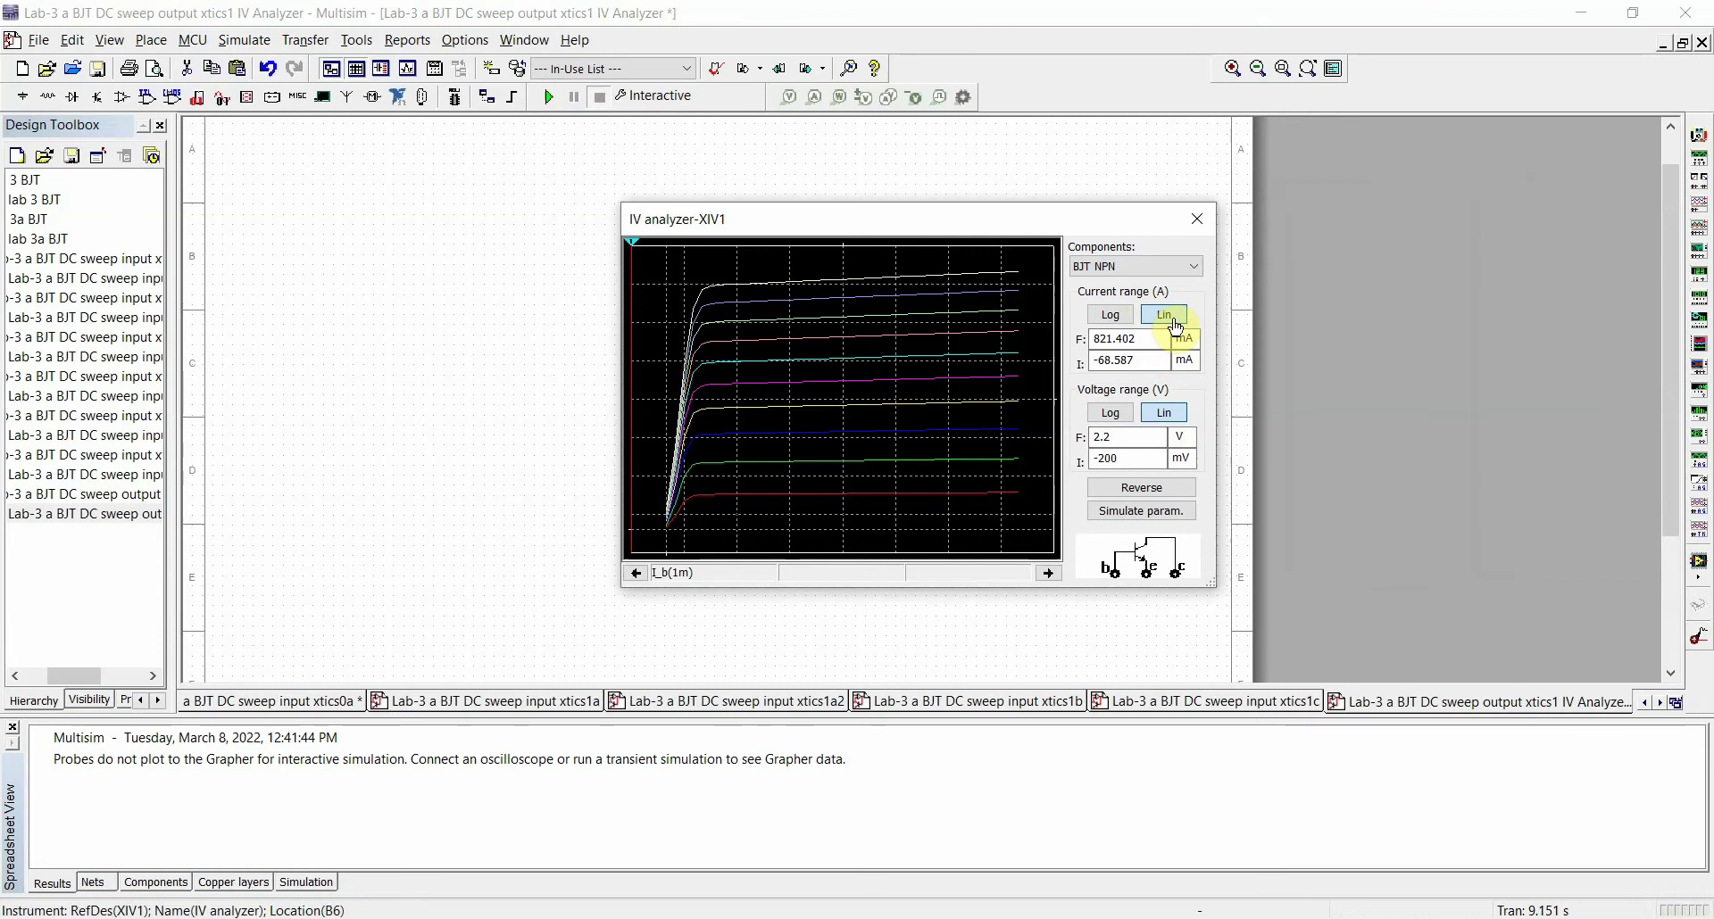
# Set the IV analyzer's final voltage to 4 V
pyautogui.click(1116, 439)
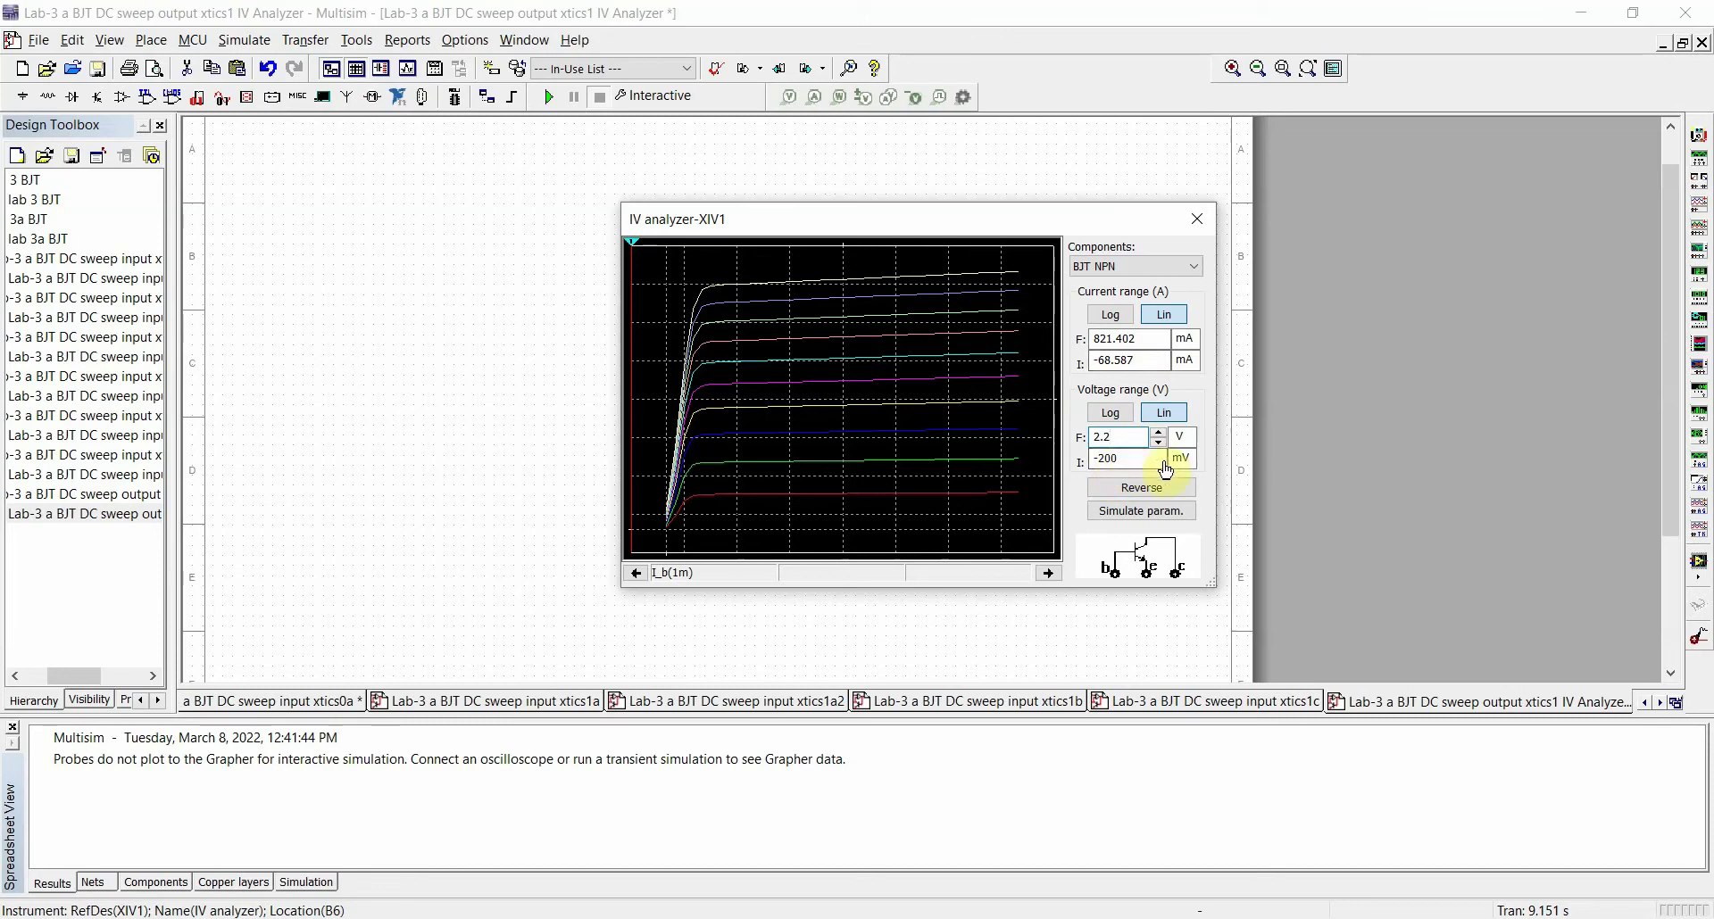
pyautogui.click(1117, 447)
pyautogui.moveTo(1121, 444); pyautogui.dragTo(1107, 444)
pyautogui.write('4')
pyautogui.click(1204, 416)
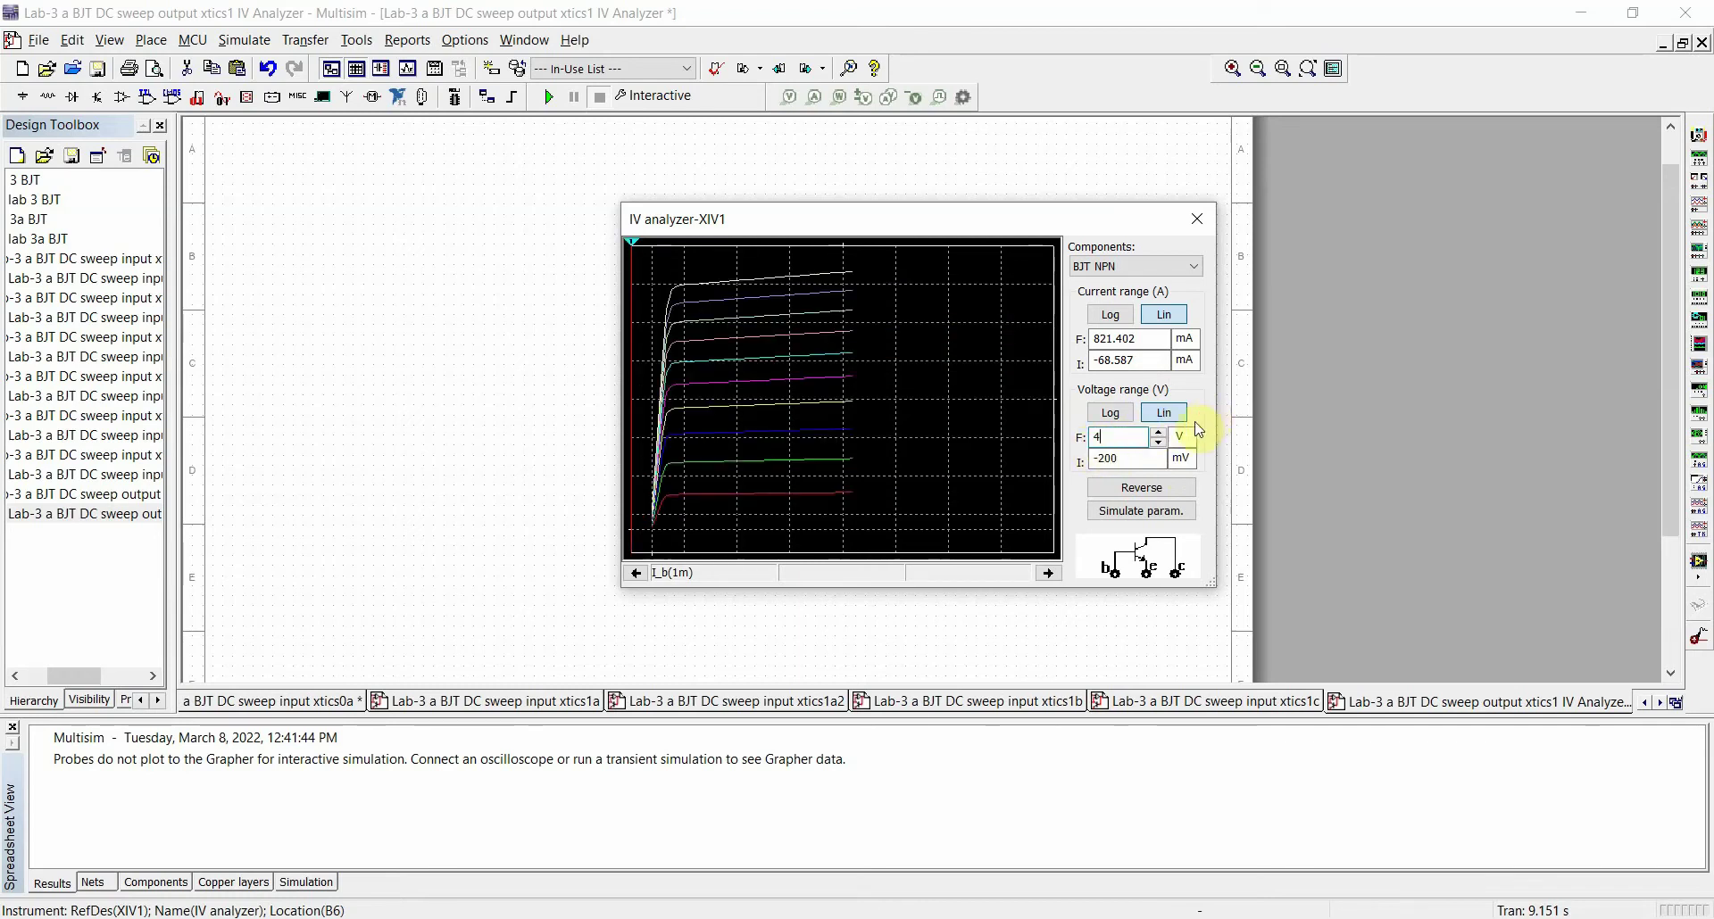
# Vary the IV analyzer's final voltage up to 5 V and down to 1 V to compare the curve display
pyautogui.click(1158, 433)
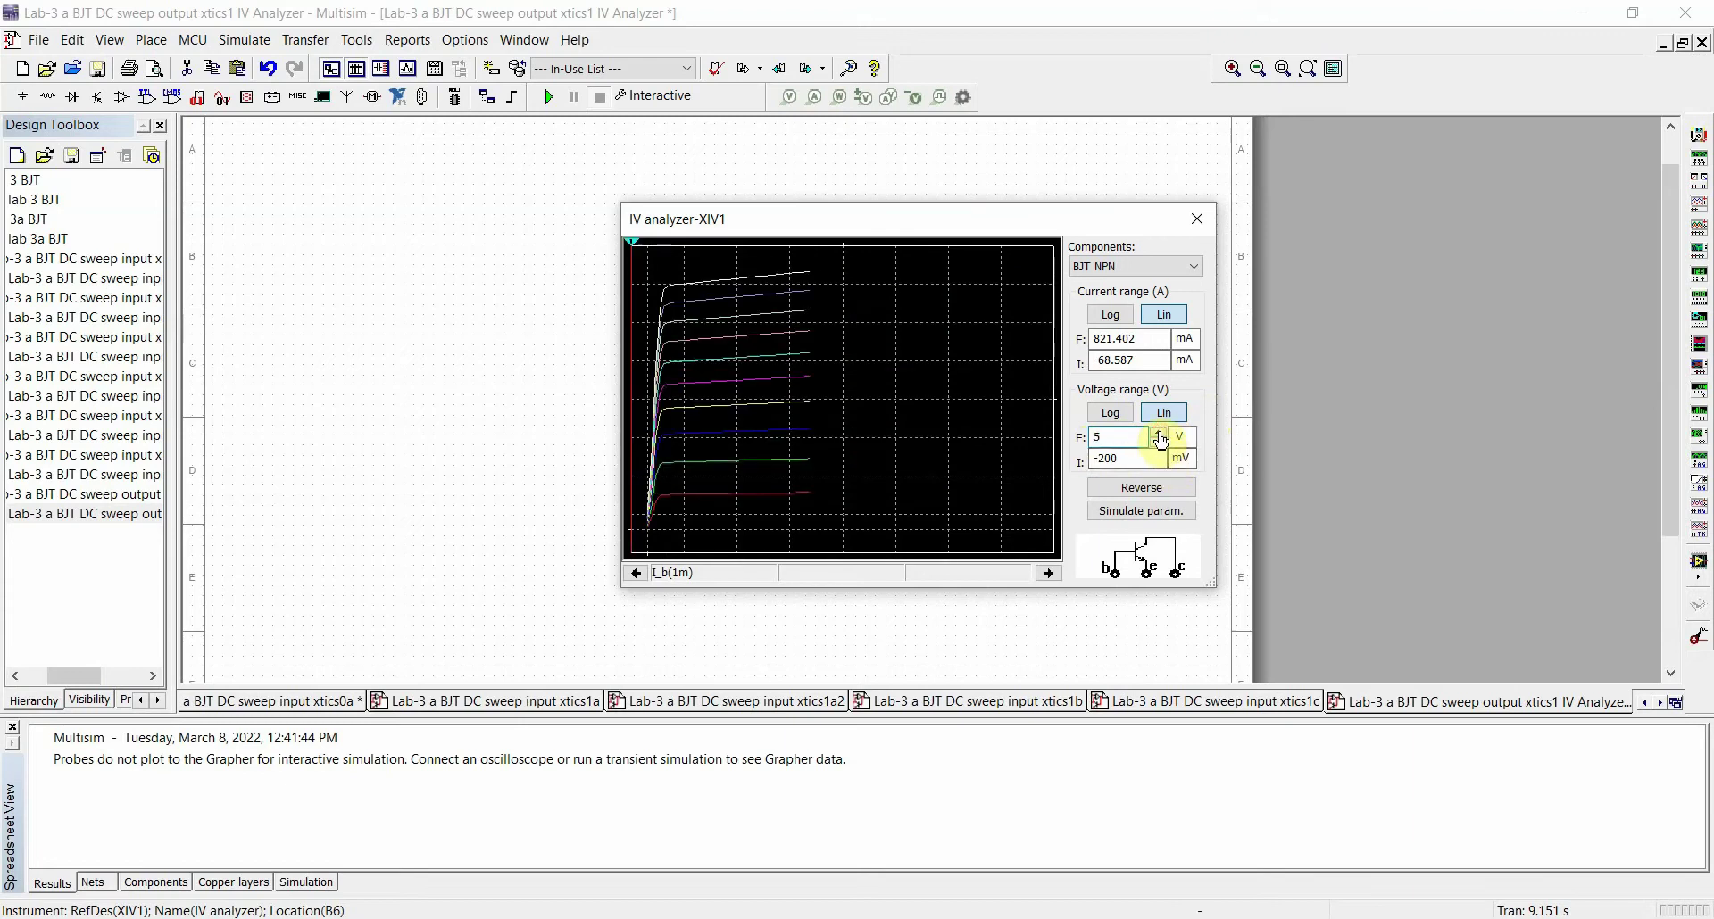
pyautogui.click(1158, 442)
pyautogui.click(1159, 444)
pyautogui.click(1159, 443)
pyautogui.click(1158, 444)
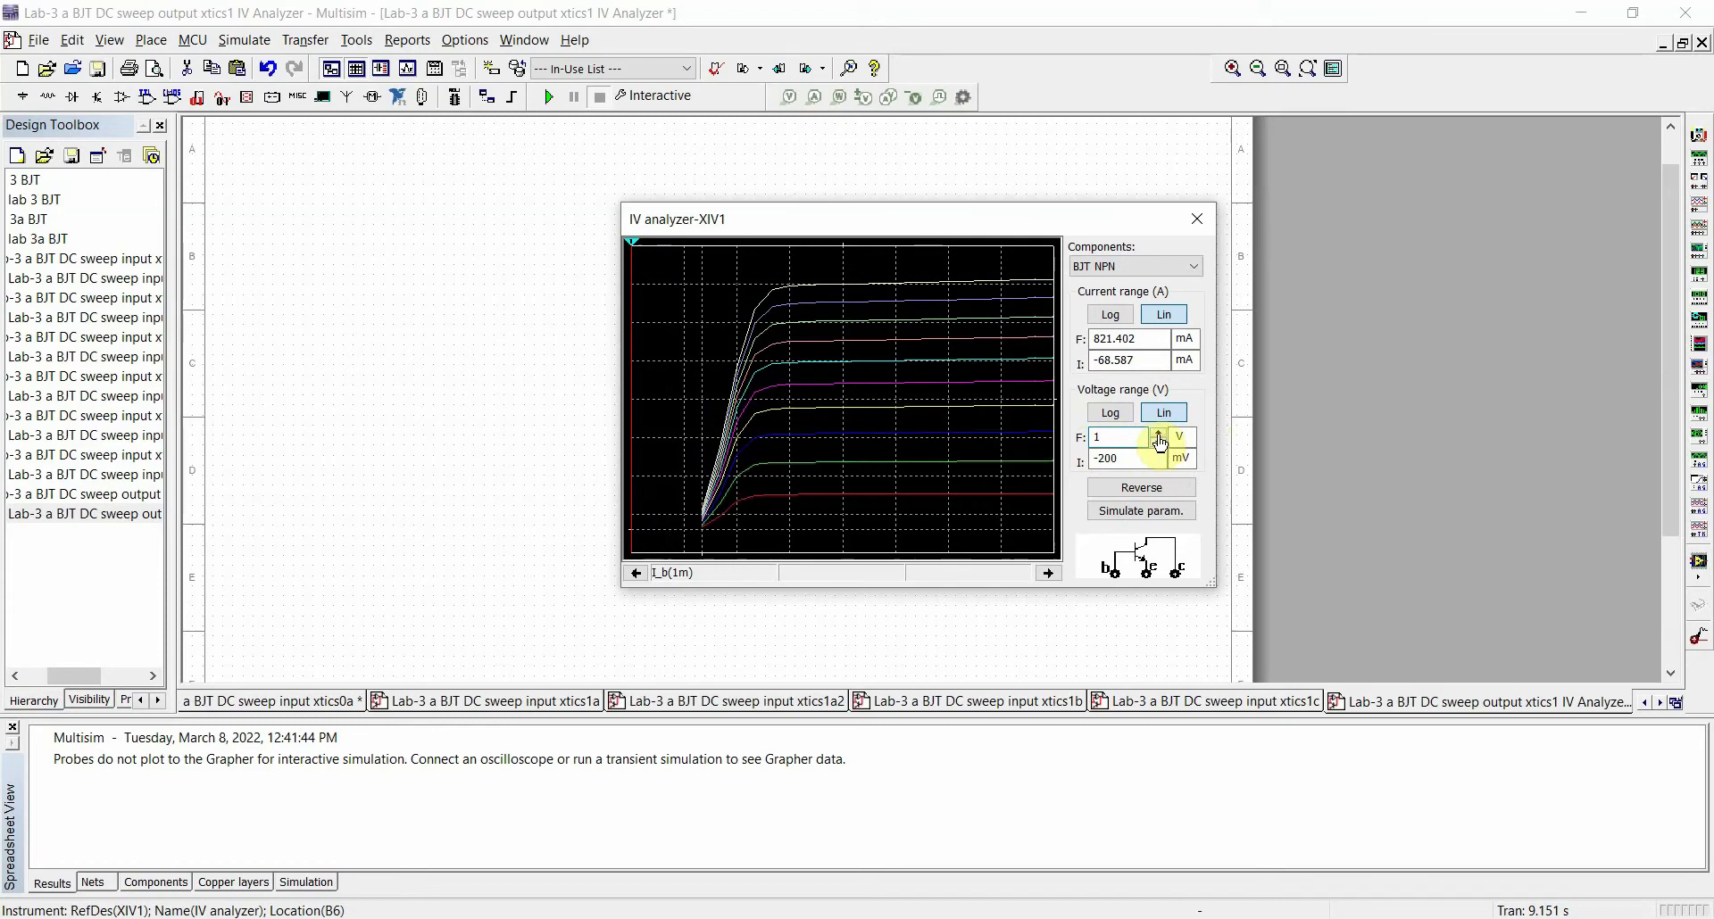
# Increase the IV analyzer's final voltage in 1 V increments to 7 V
pyautogui.click(1158, 433)
pyautogui.click(1158, 433)
pyautogui.click(1159, 434)
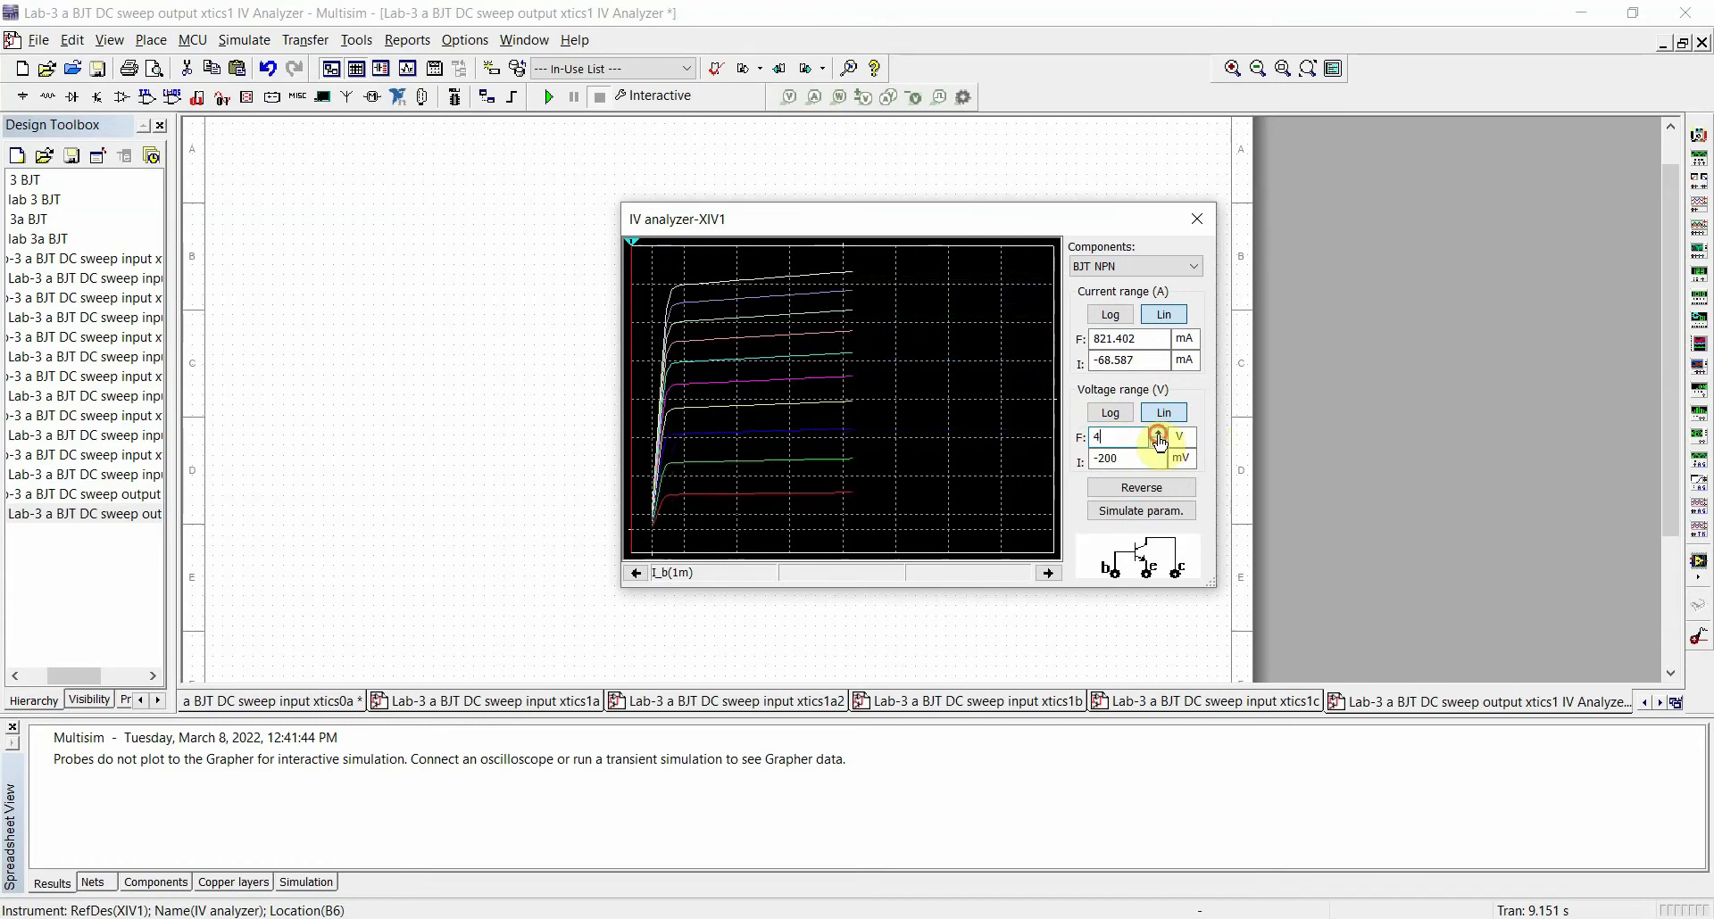
pyautogui.click(1158, 434)
pyautogui.click(1159, 433)
pyautogui.click(1158, 434)
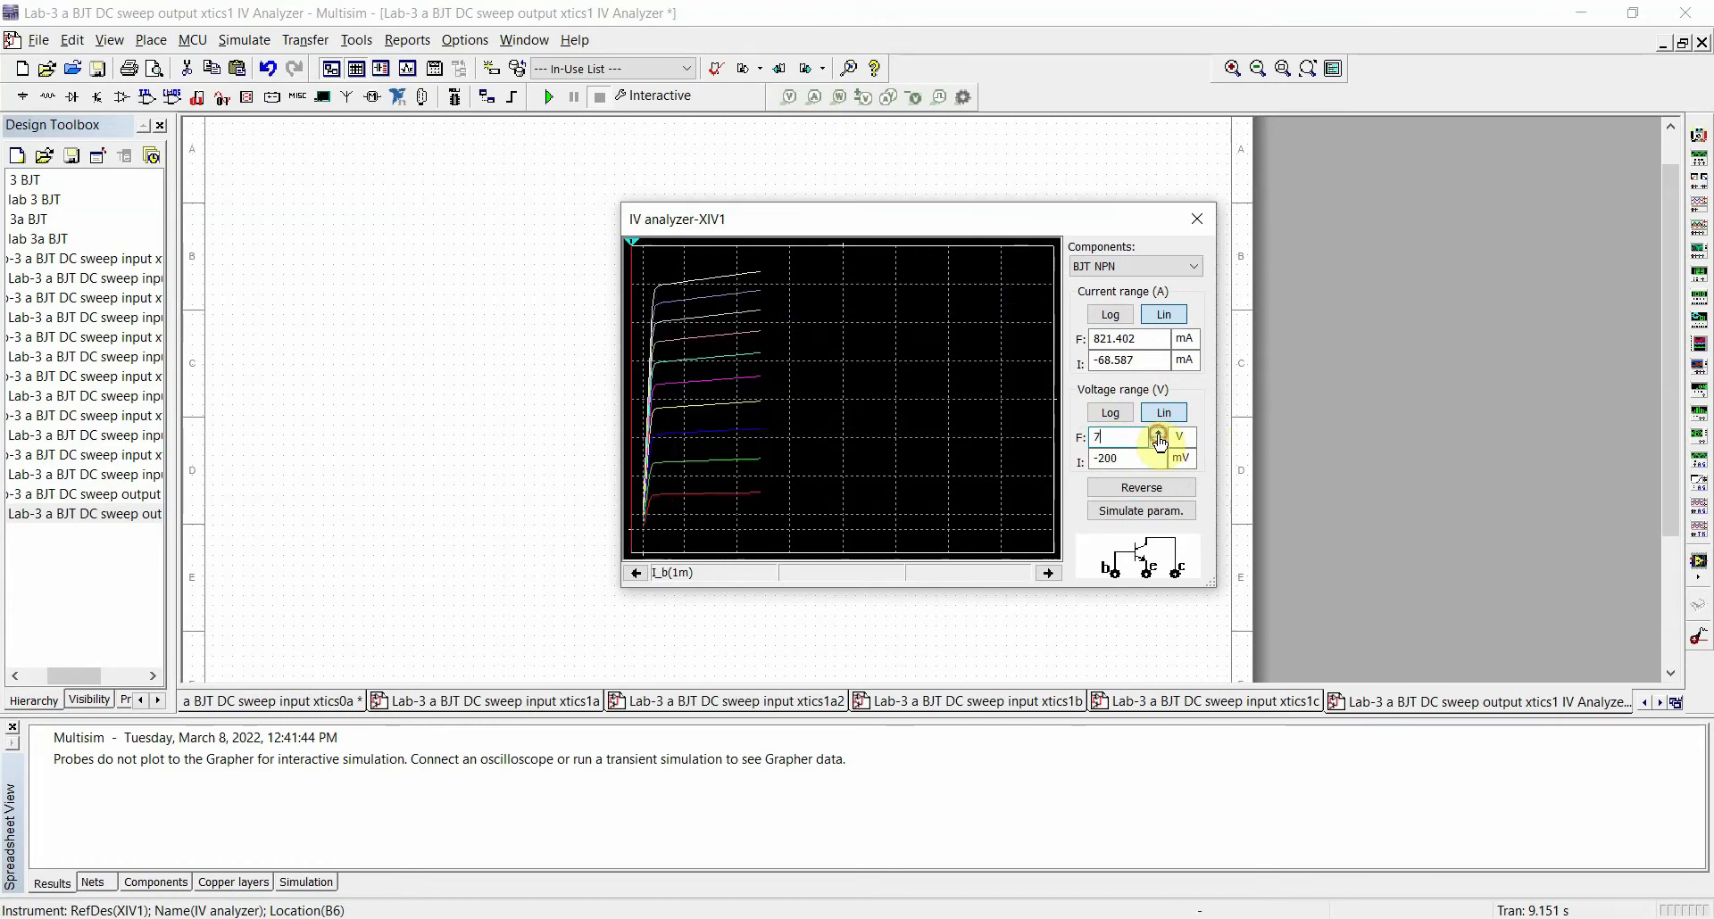
# Lower the IV analyzer's final voltage in 1 V decrements to 1 V
pyautogui.click(1160, 444)
pyautogui.click(1159, 445)
pyautogui.click(1160, 445)
pyautogui.click(1159, 444)
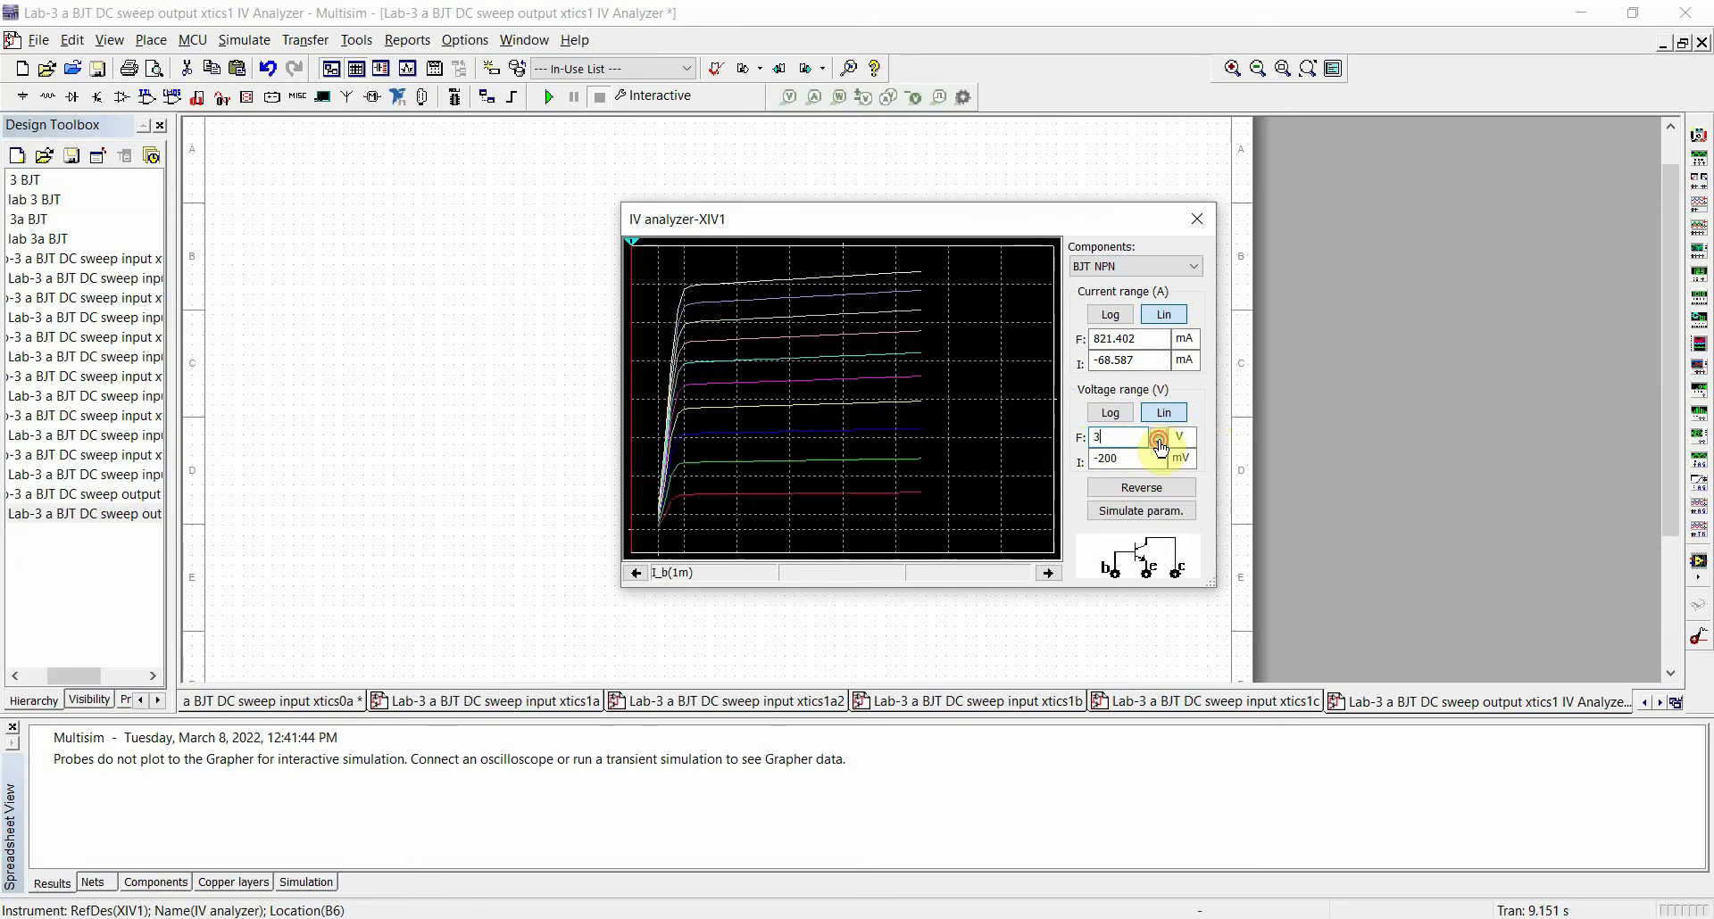
pyautogui.click(1159, 445)
pyautogui.click(1160, 445)
# Set the IV analyzer's final voltage to 2.2 V, trying 2 V and 3 V first
pyautogui.click(1158, 434)
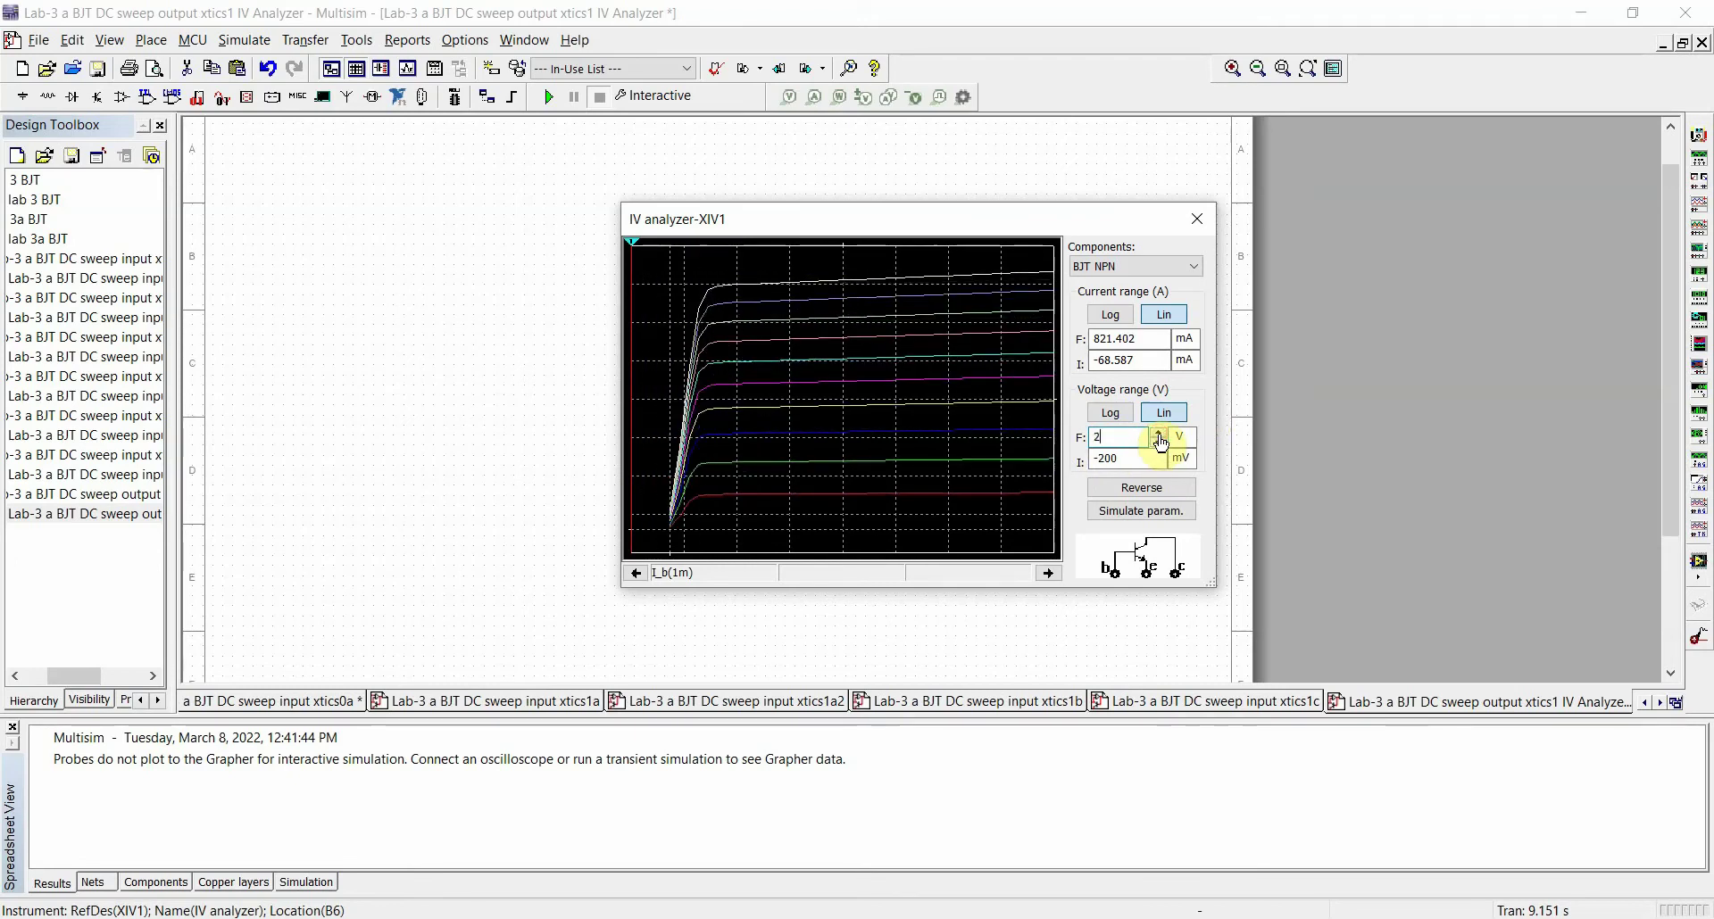
pyautogui.click(1158, 434)
pyautogui.click(1159, 444)
pyautogui.click(1158, 434)
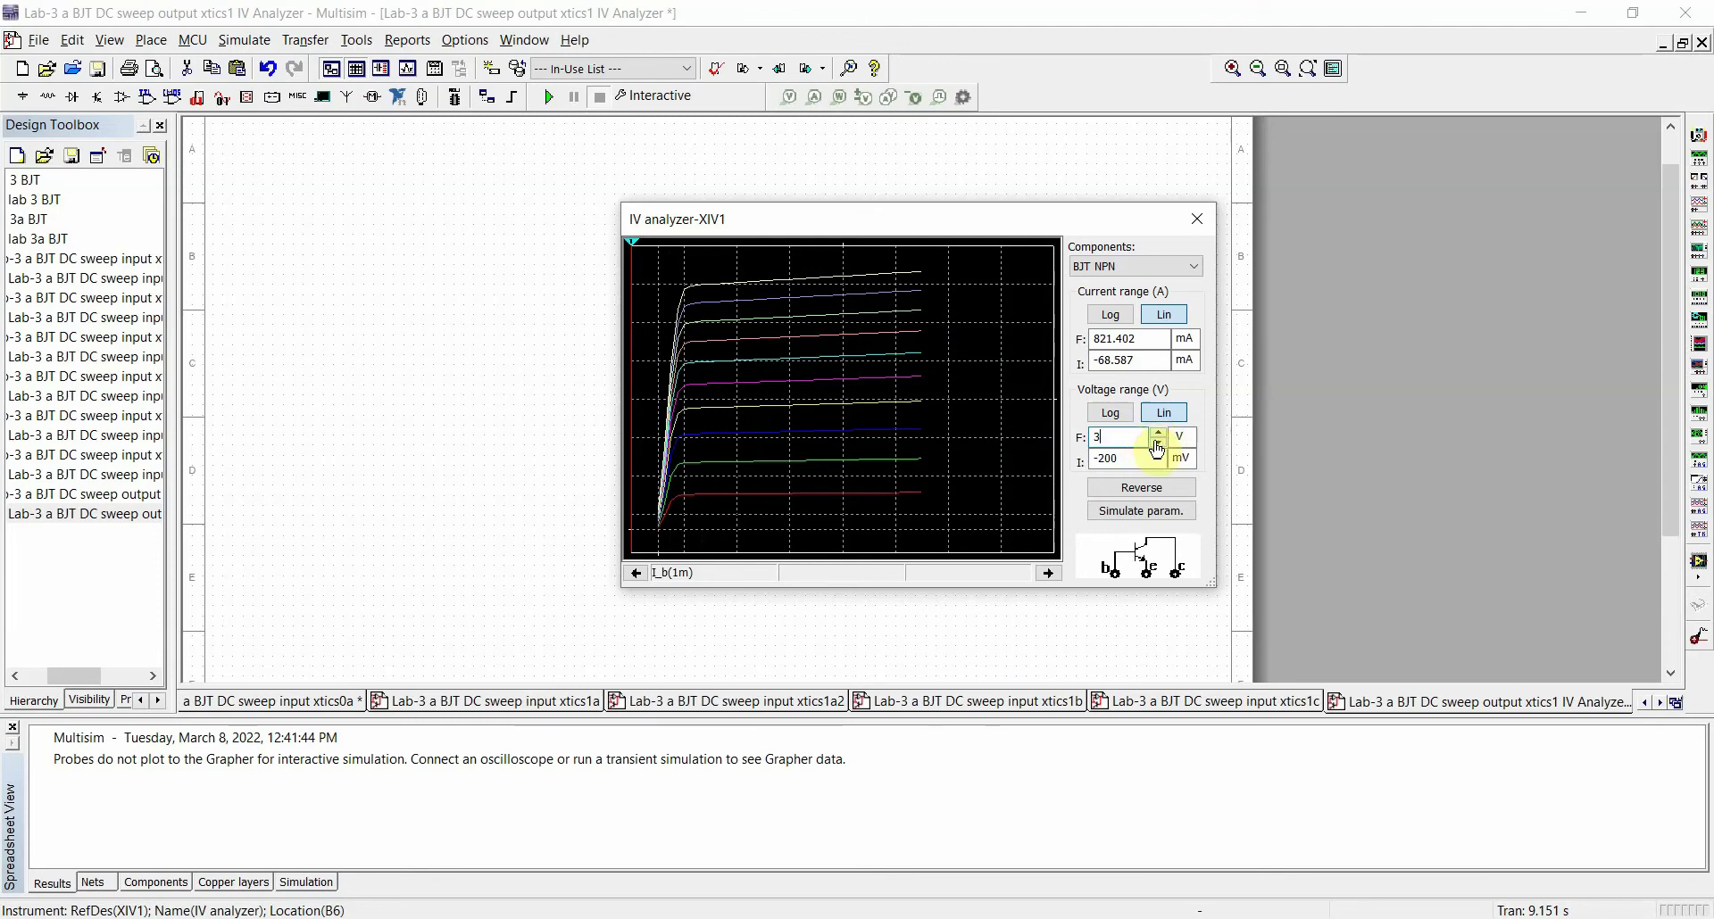
pyautogui.click(1159, 441)
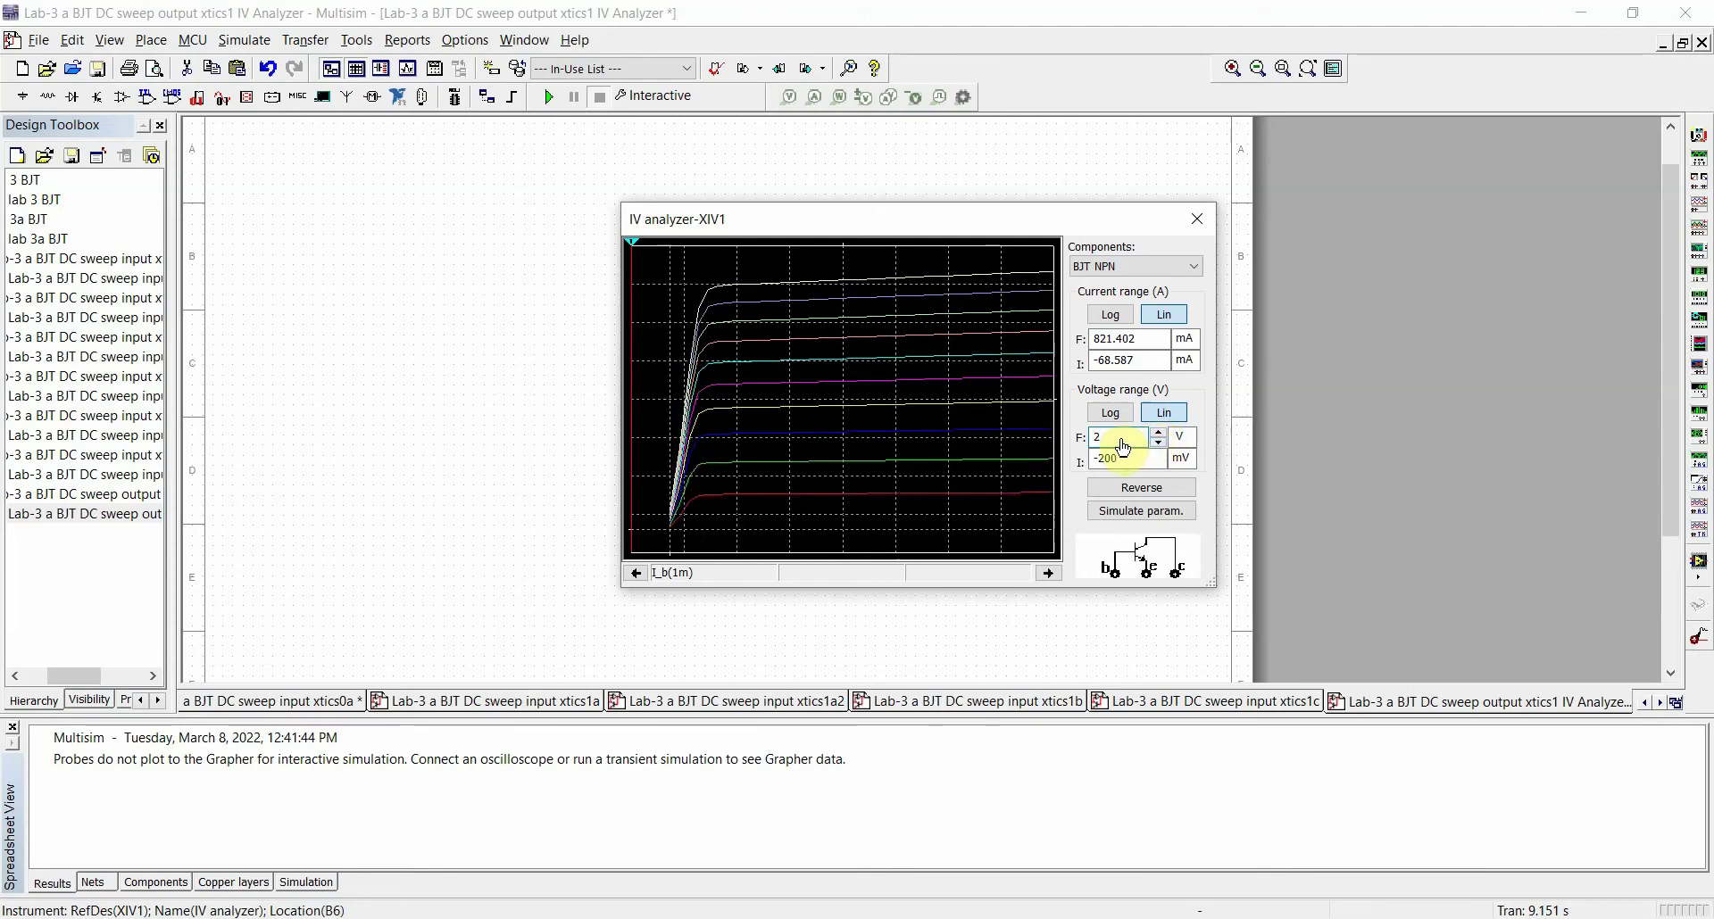
pyautogui.write('.2')
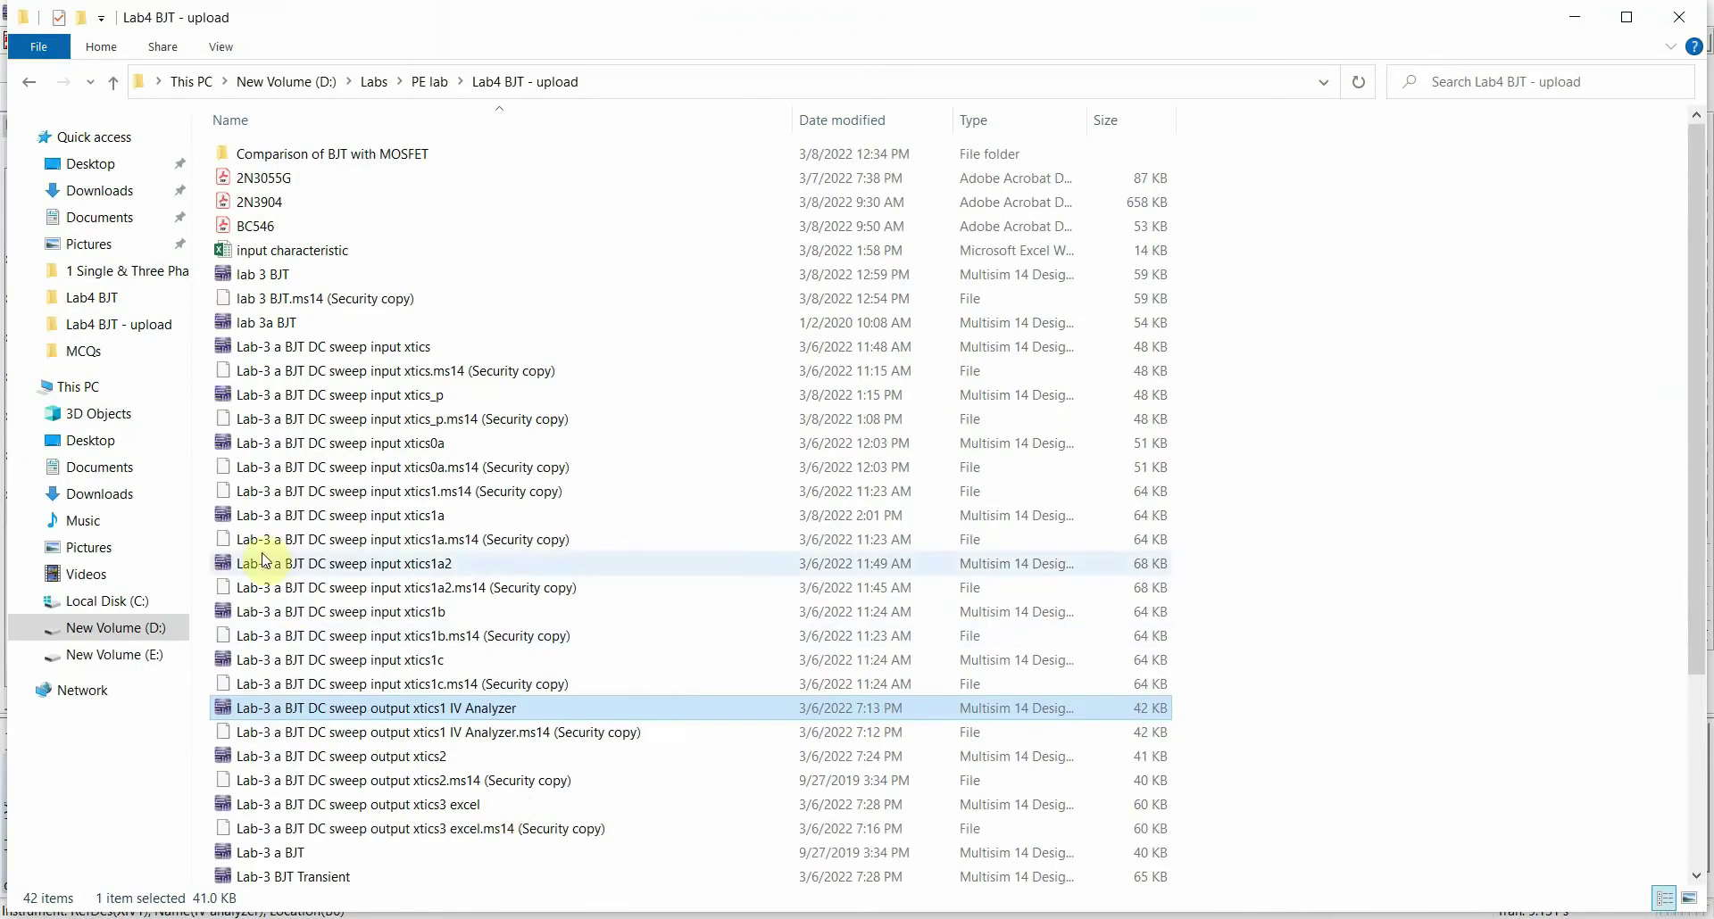
# Open the design Lab-3 a BJT DC sweep output xtics2, compare it with the IV Analyzer design, and return to it
pyautogui.doubleClick(295, 756)
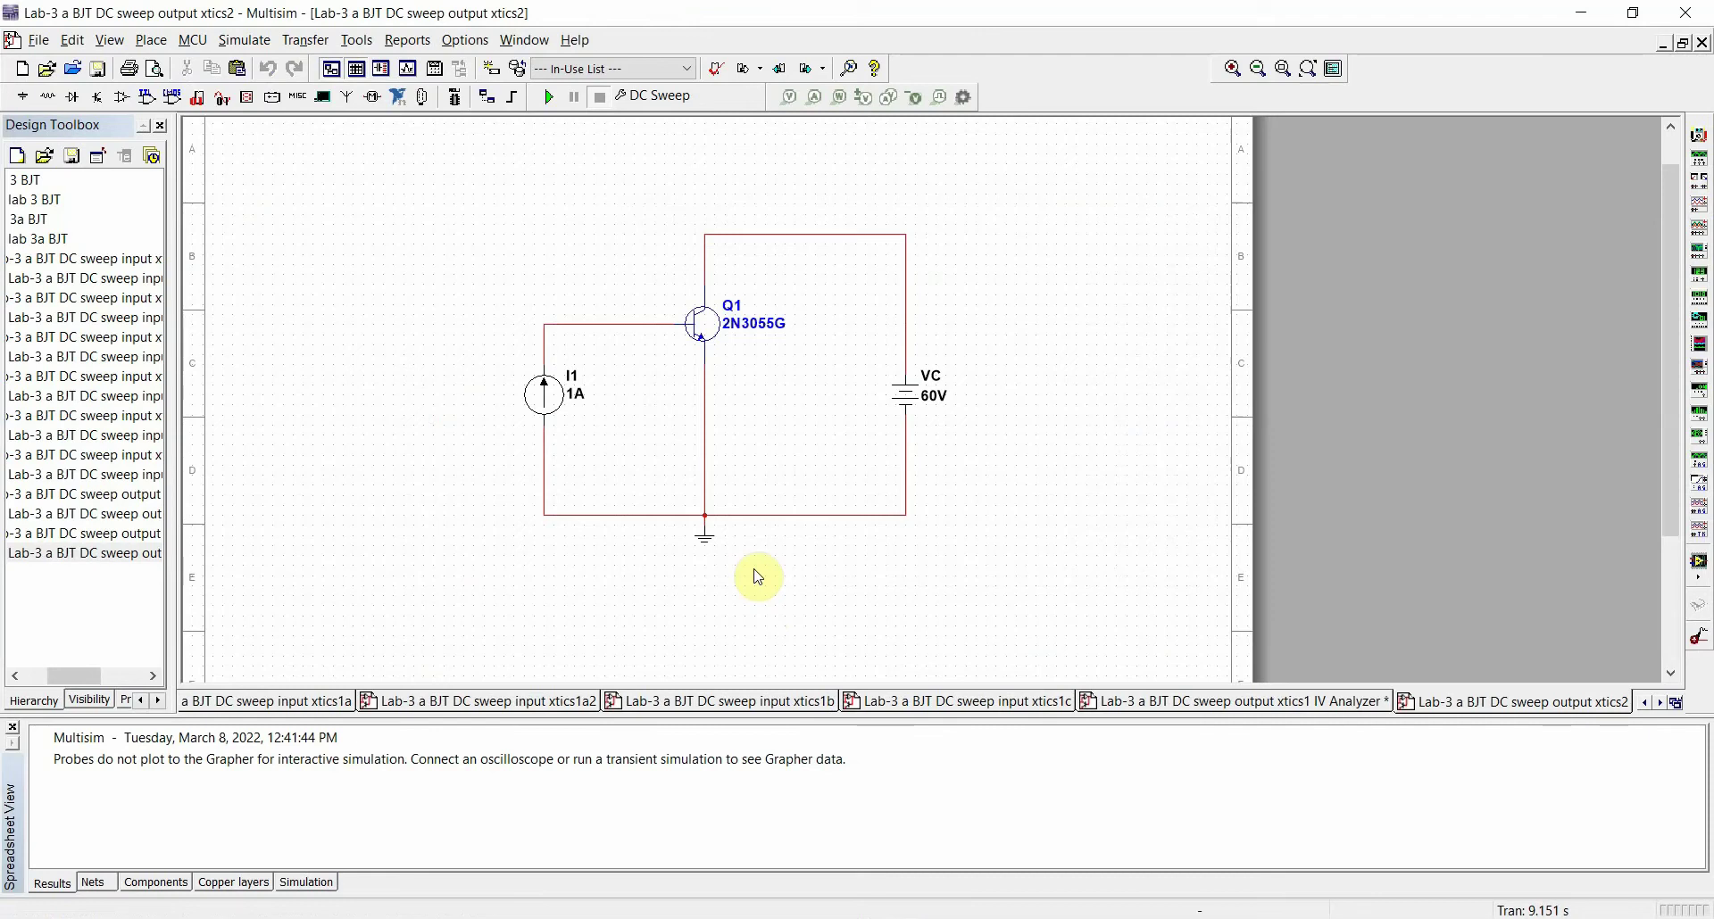
pyautogui.click(1230, 702)
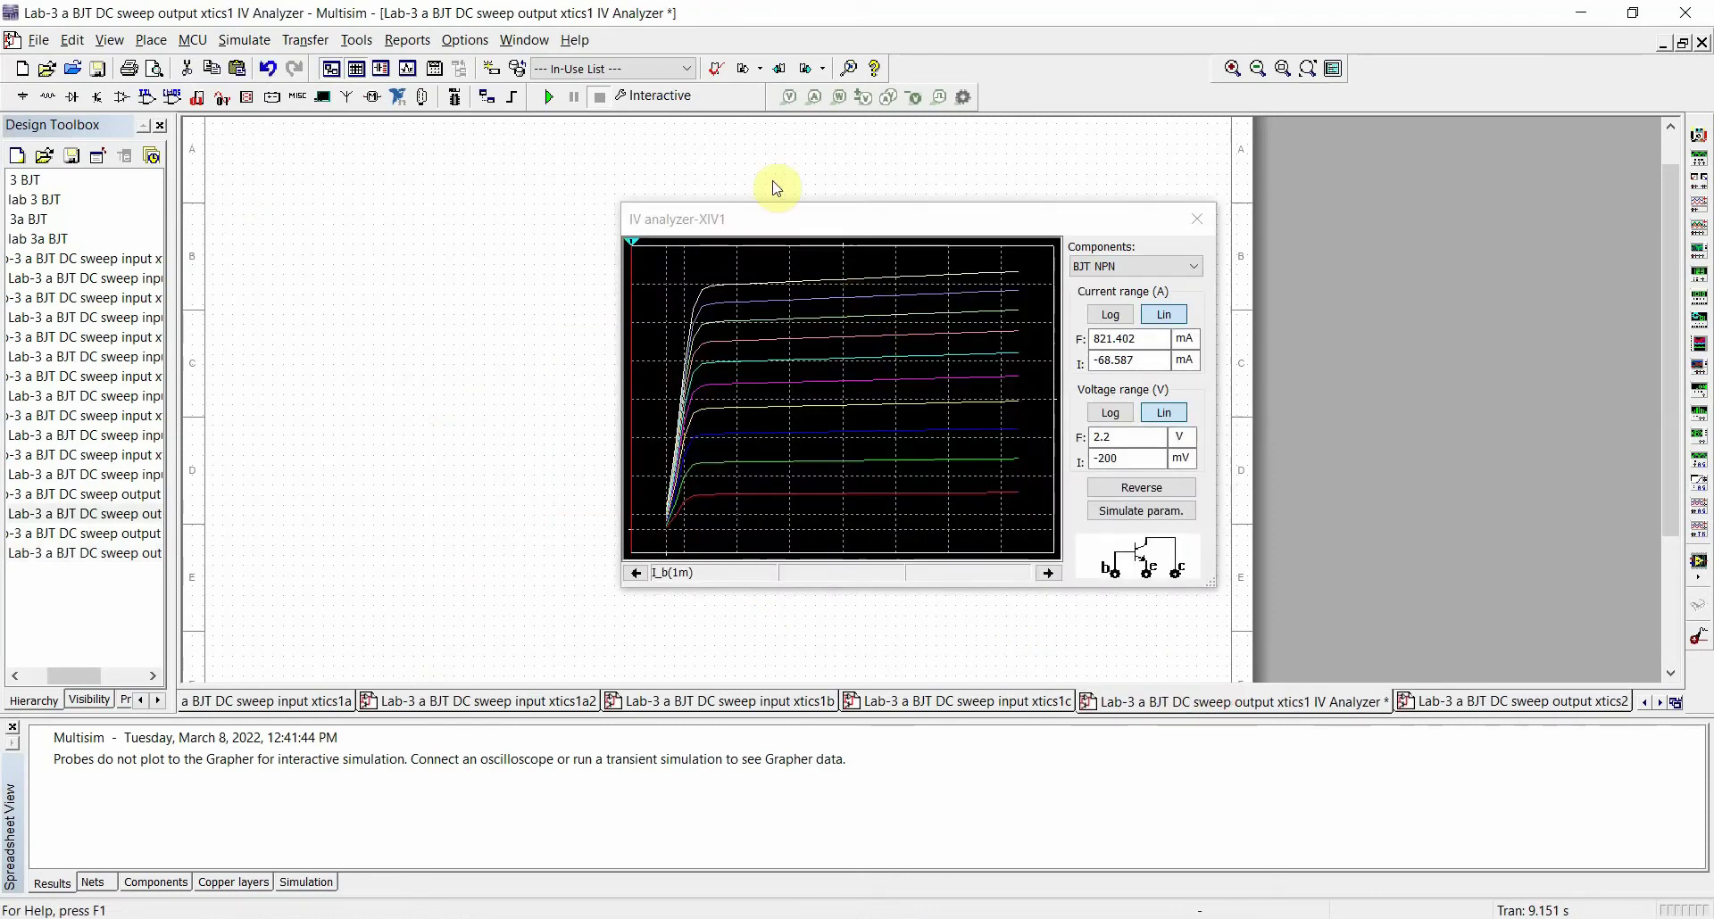
pyautogui.click(1488, 705)
pyautogui.click(1659, 702)
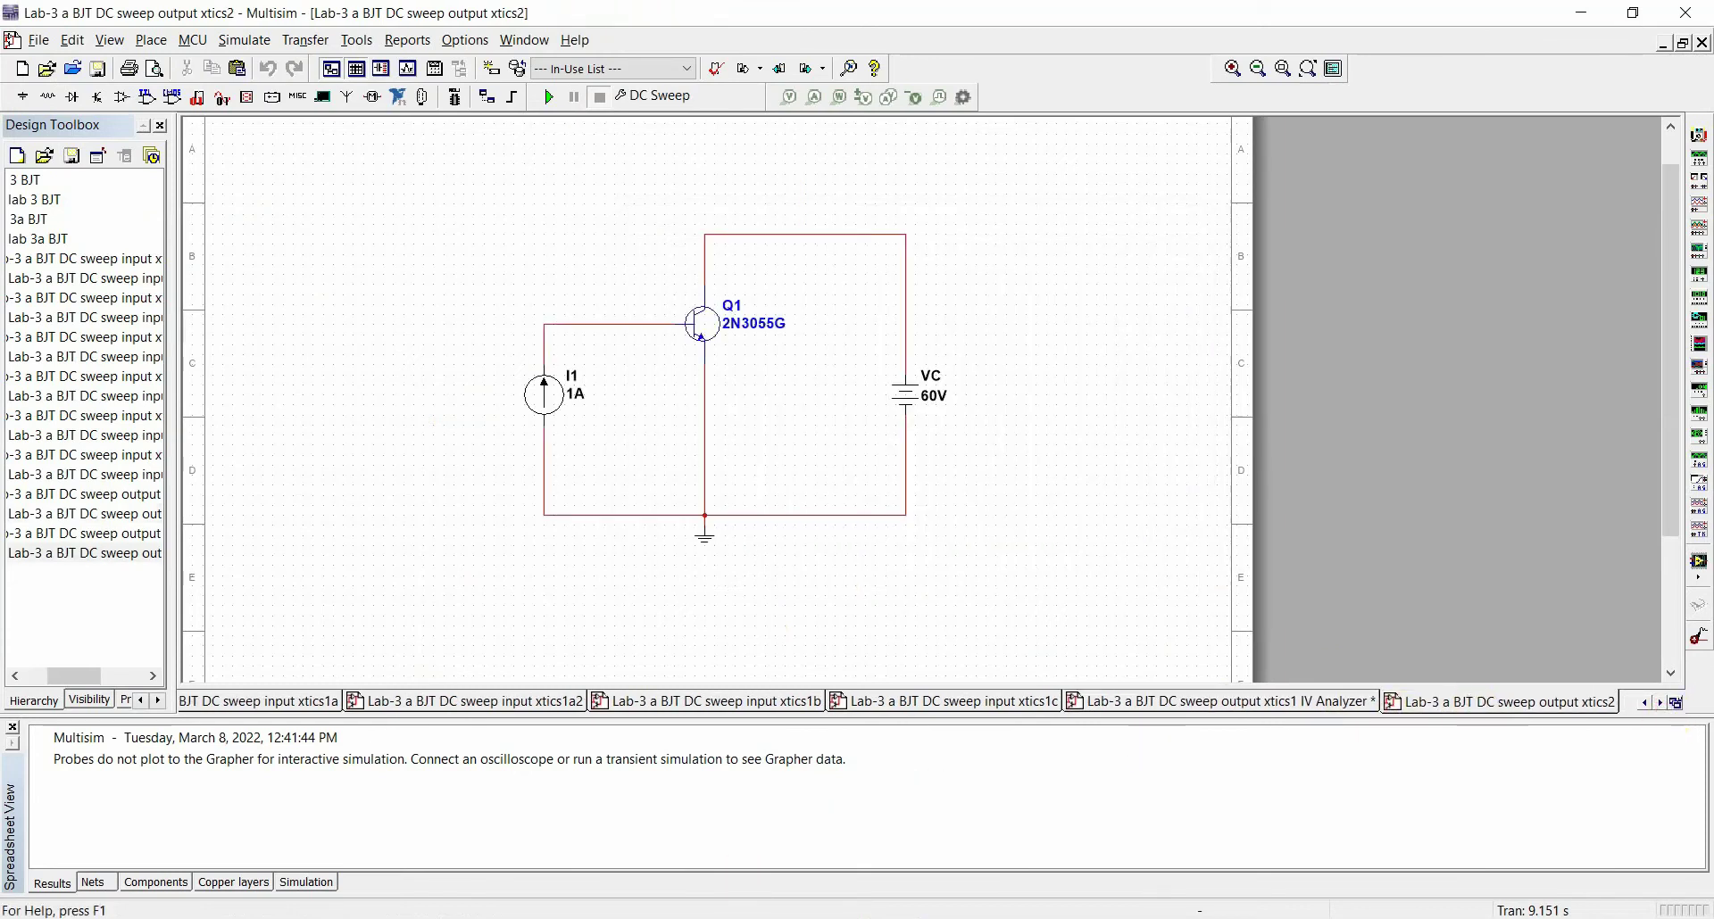
pyautogui.hotkey('alt', 'Tab')
# Look up DC_CURRENT in the SIGNAL_CURRENT_SOURCES family as I1's source type, without replacing the component
pyautogui.click(554, 394)
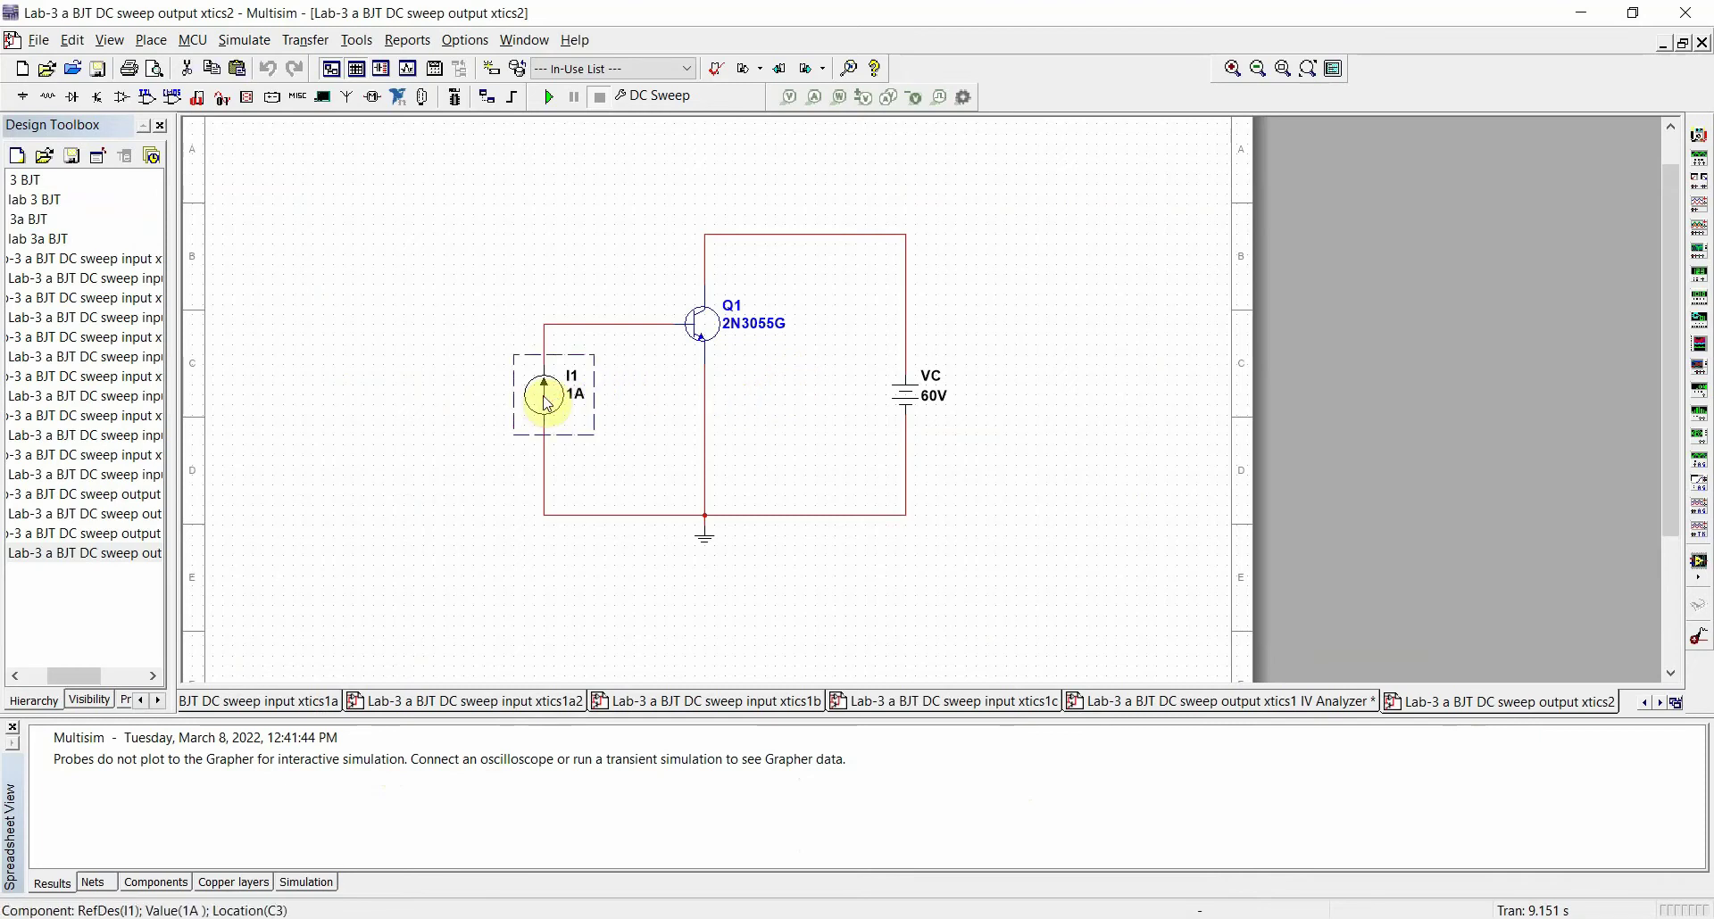
pyautogui.doubleClick(547, 404)
pyautogui.click(705, 770)
pyautogui.click(993, 354)
pyautogui.click(881, 408)
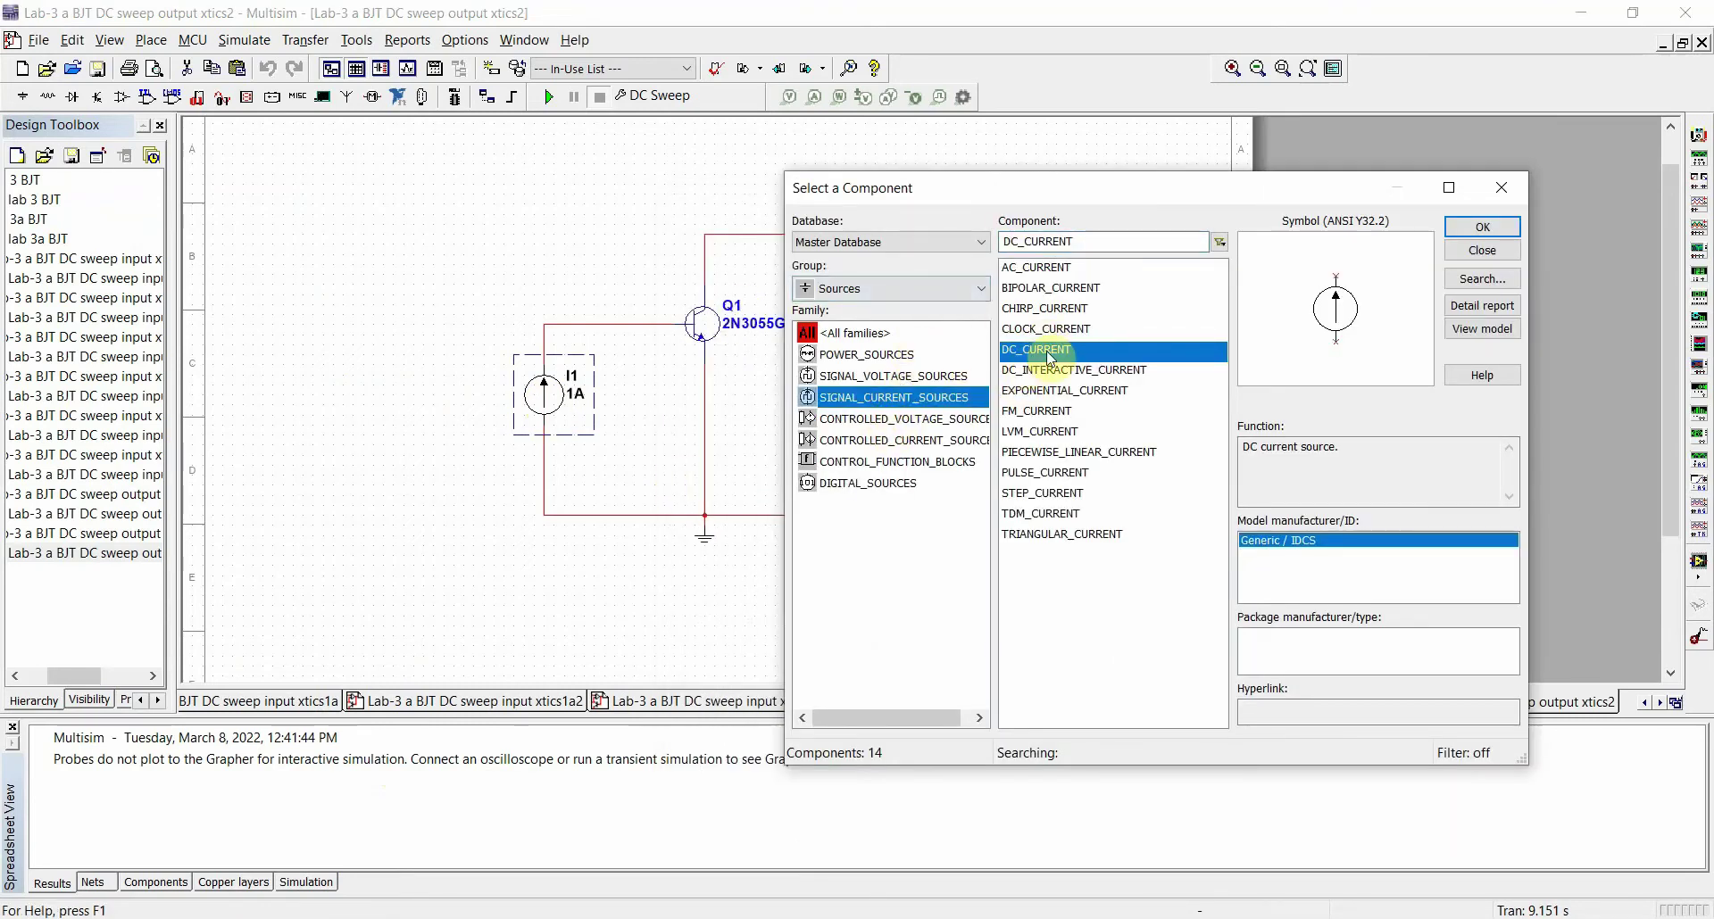
pyautogui.click(1495, 184)
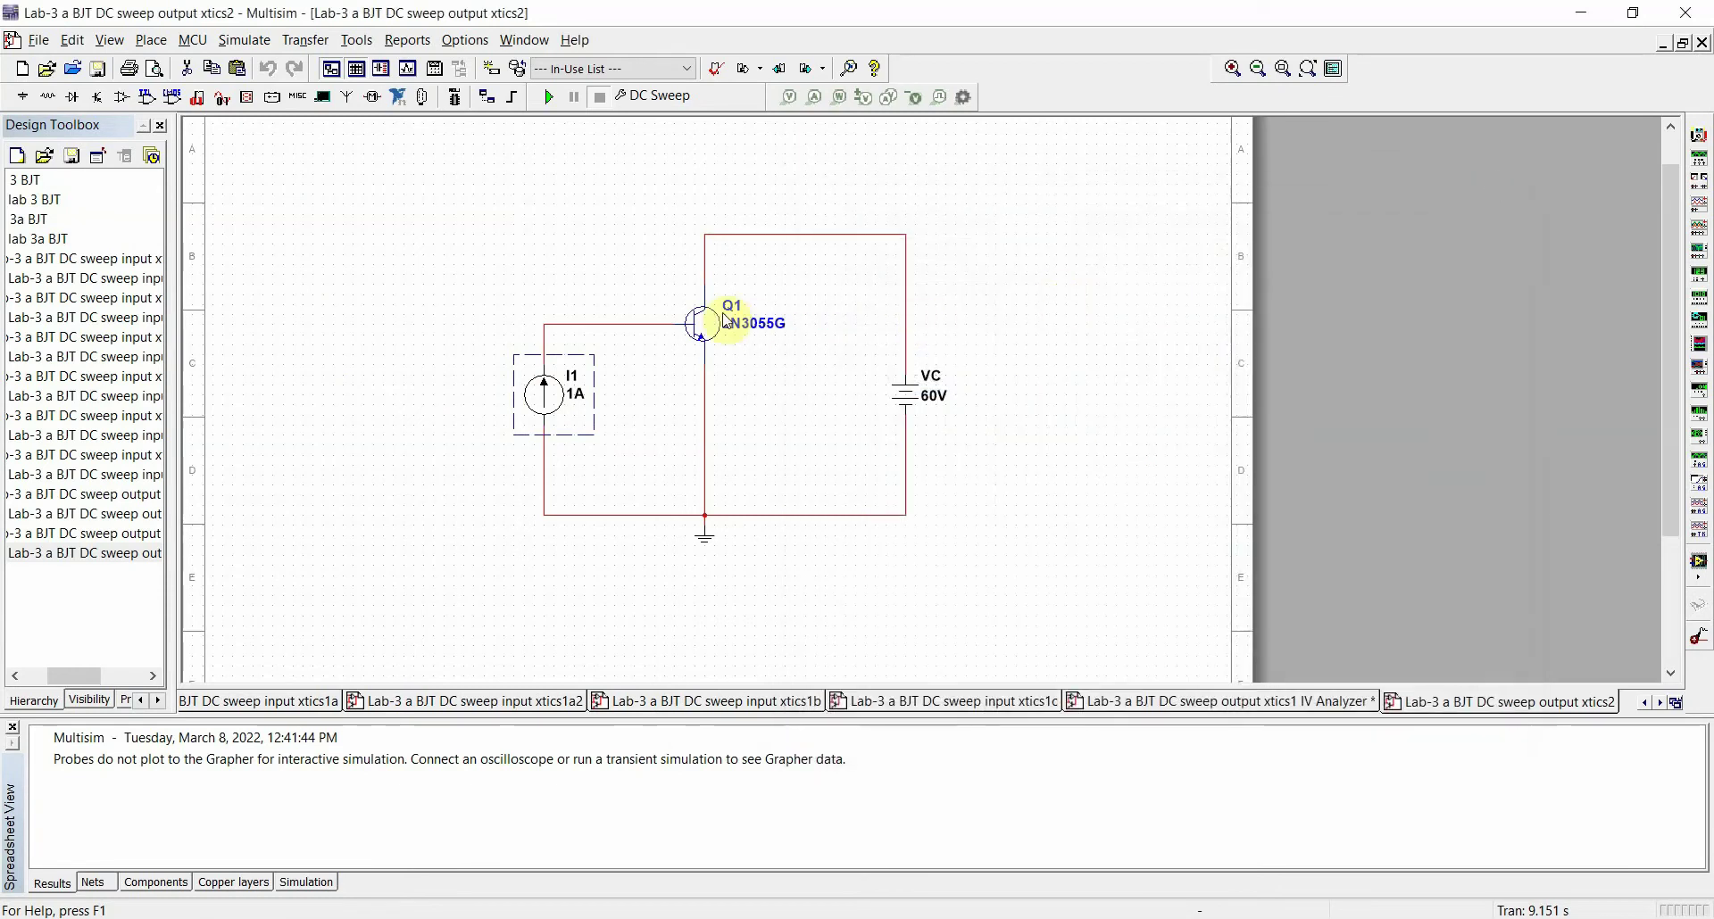
# Inspect the properties of the DC voltage source VC and leave them unchanged
pyautogui.click(697, 324)
pyautogui.doubleClick(905, 394)
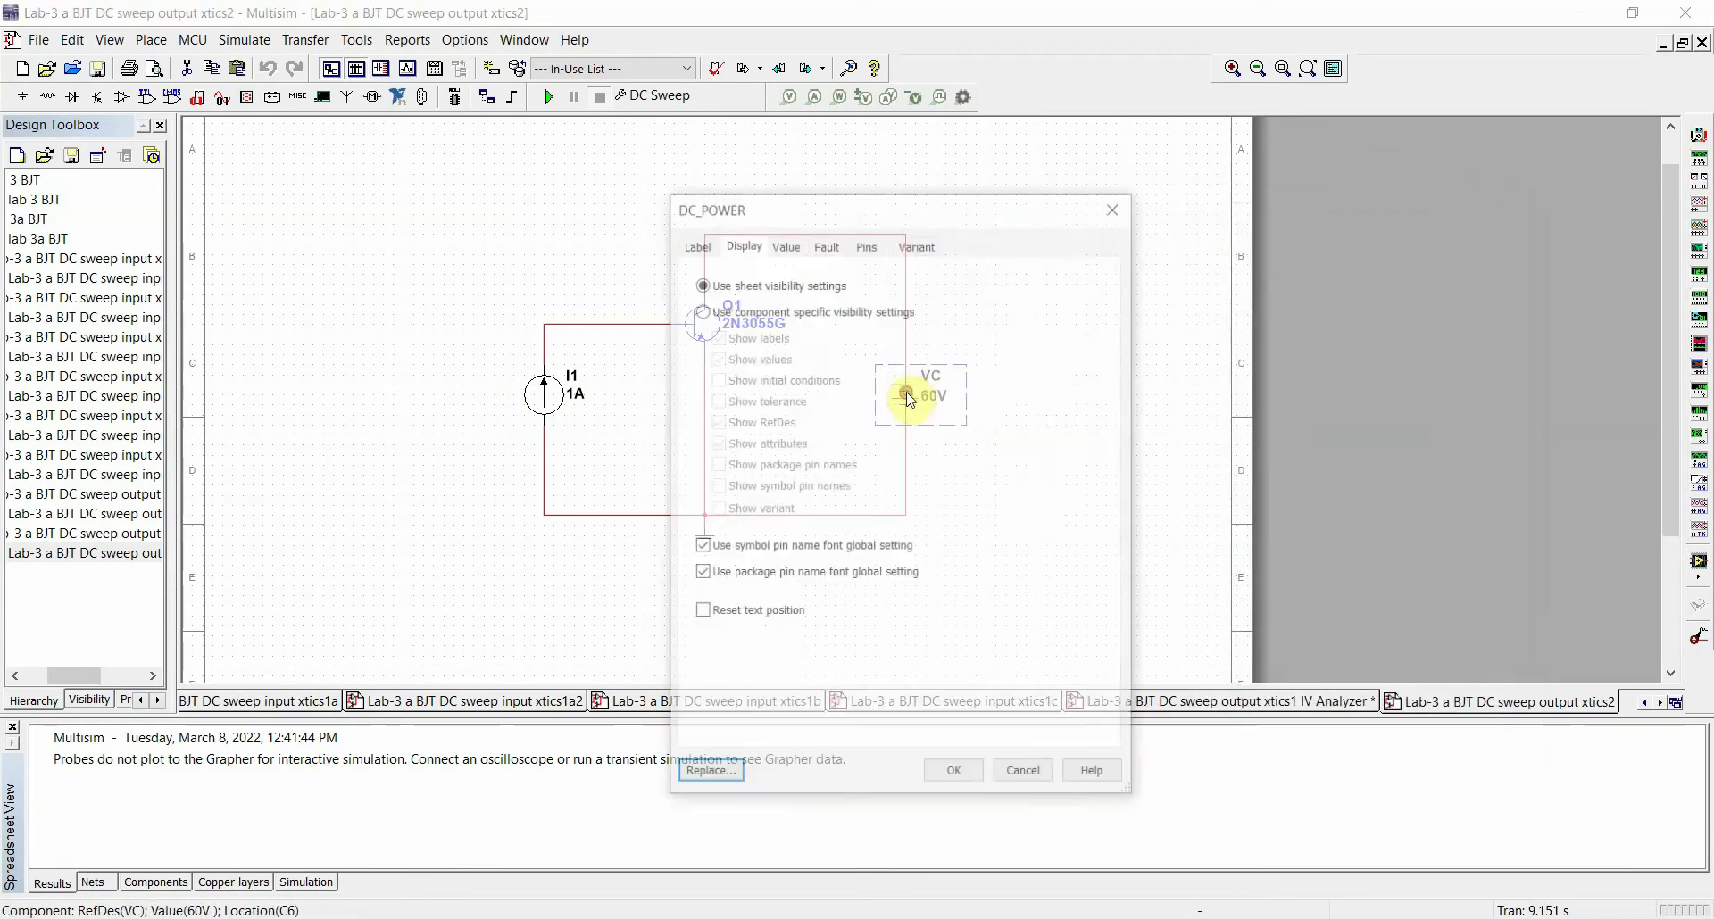
pyautogui.click(1025, 776)
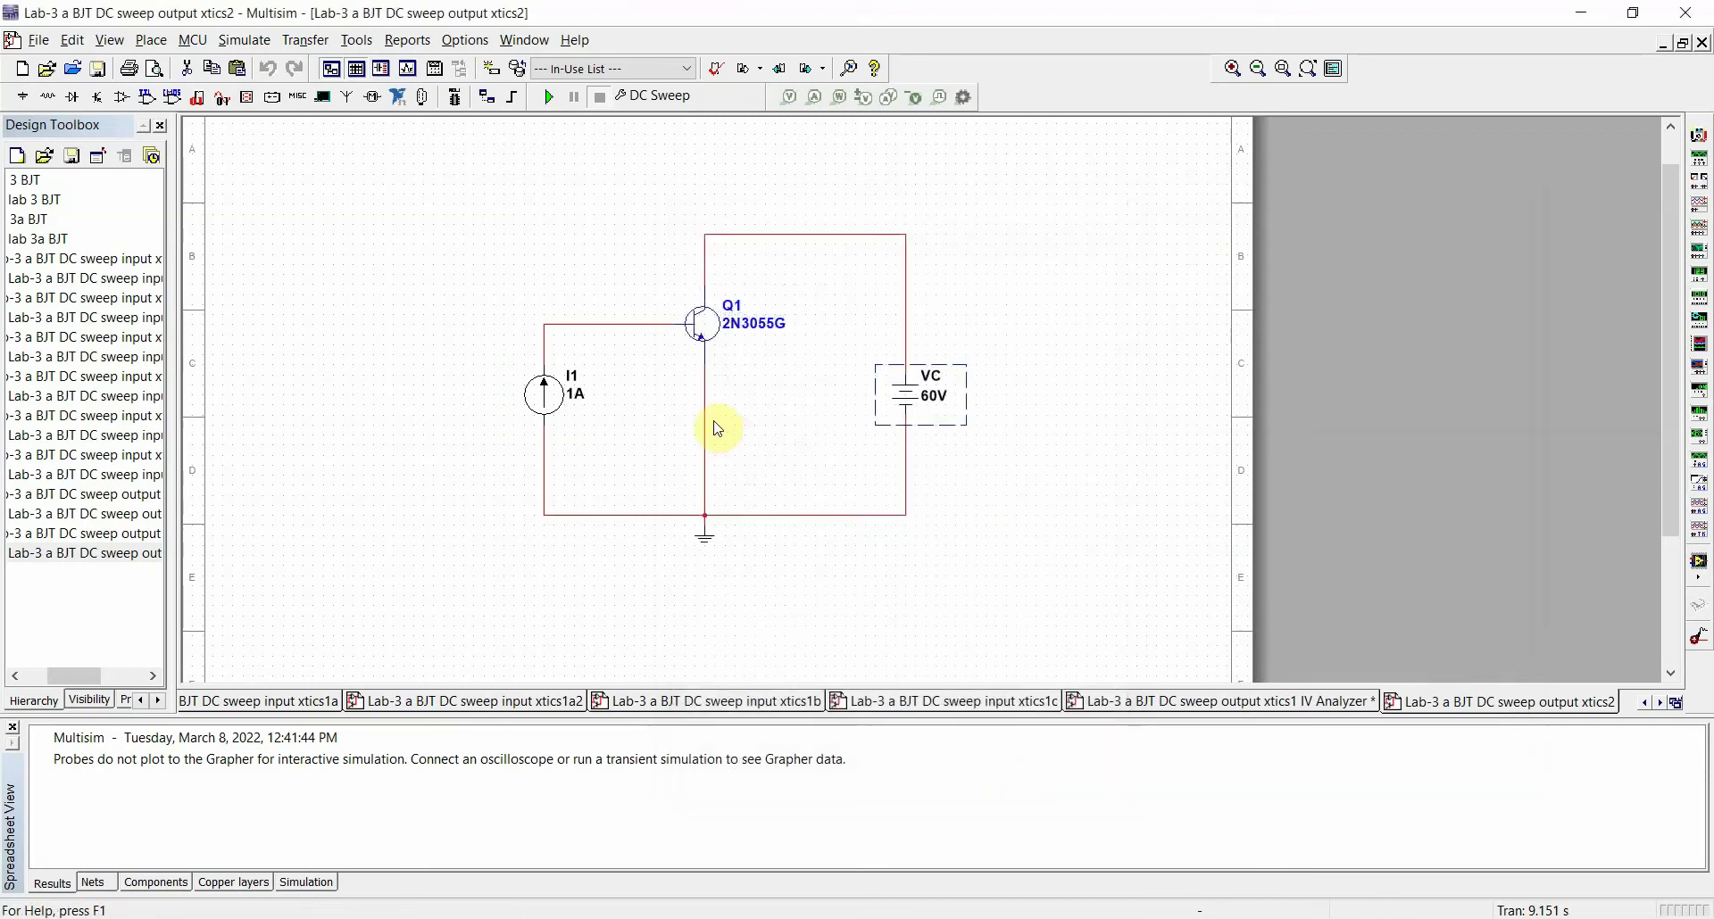
# Review the DC sweep parameters for VC and I1, run the analysis, and reduce the result graph to a floating window
pyautogui.click(683, 95)
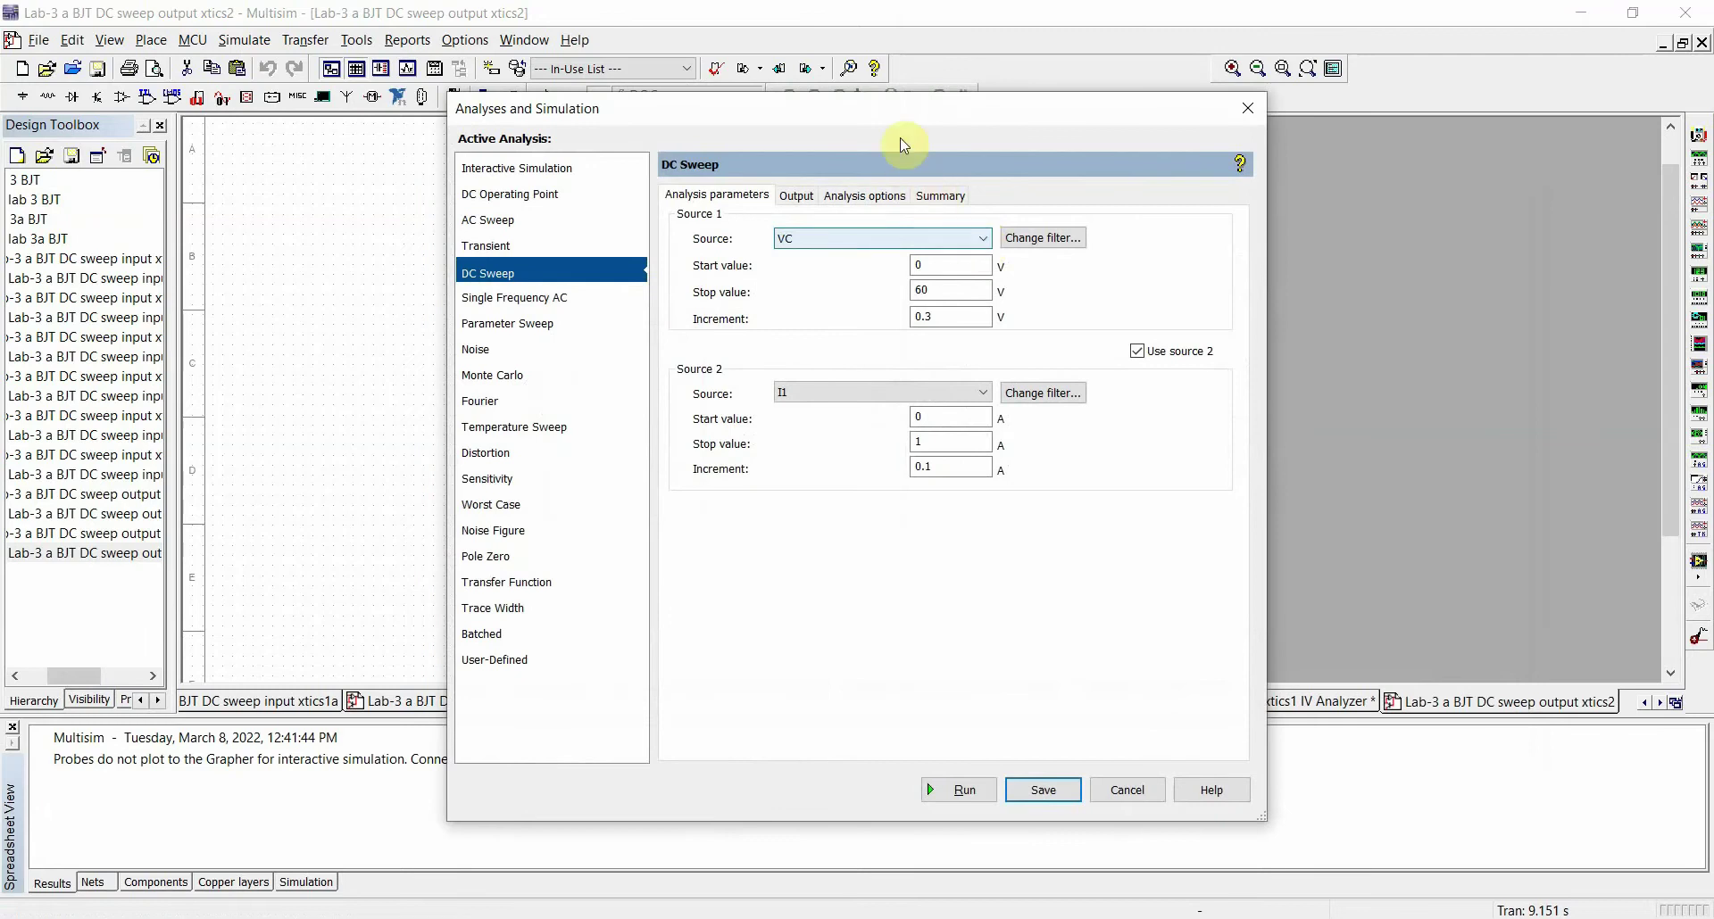
pyautogui.moveTo(896, 108); pyautogui.dragTo(1226, 43)
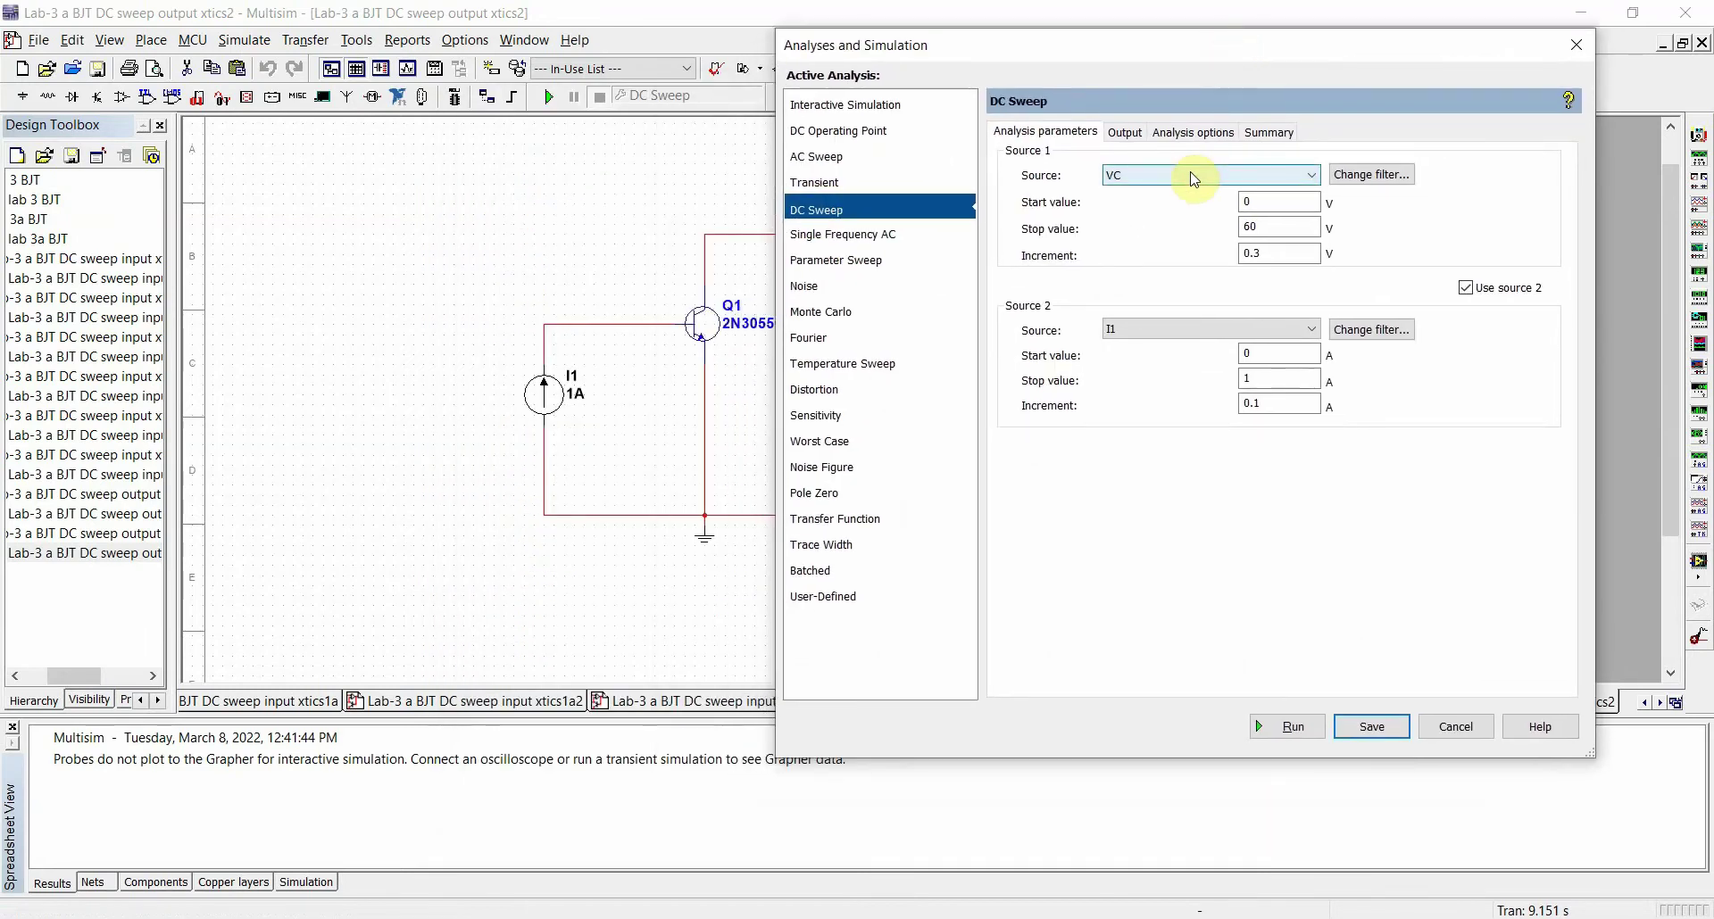
pyautogui.moveTo(1185, 48)
pyautogui.mouseDown()
pyautogui.moveTo(1103, 409)
pyautogui.moveTo(1179, 79)
pyautogui.mouseUp()
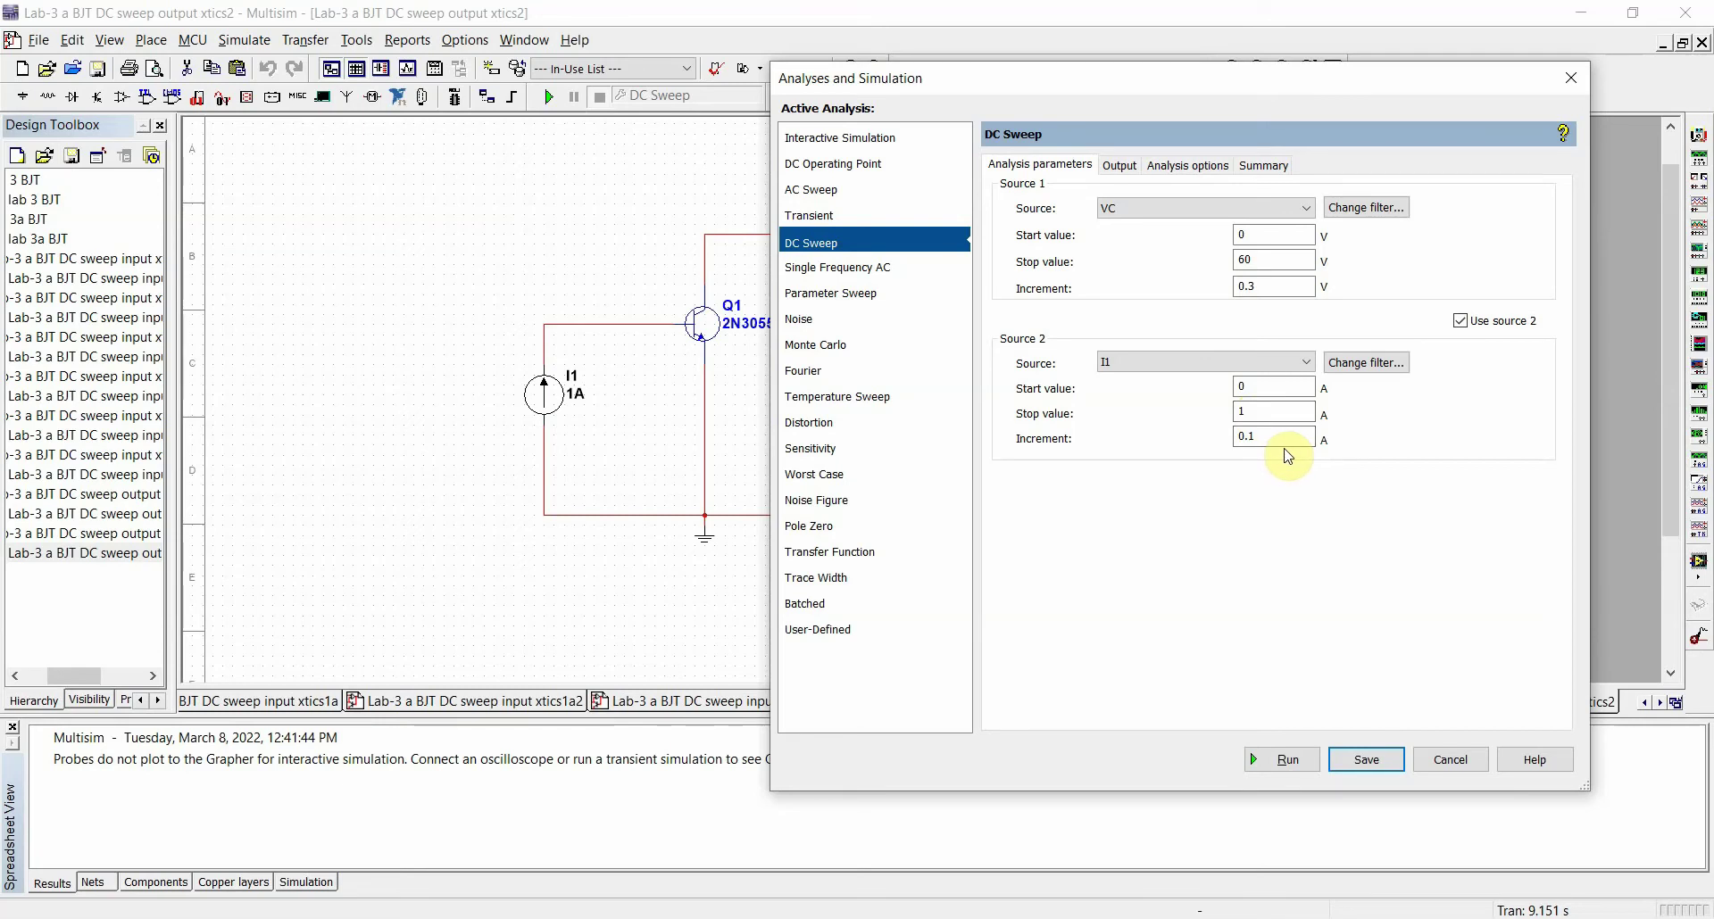
pyautogui.click(1285, 759)
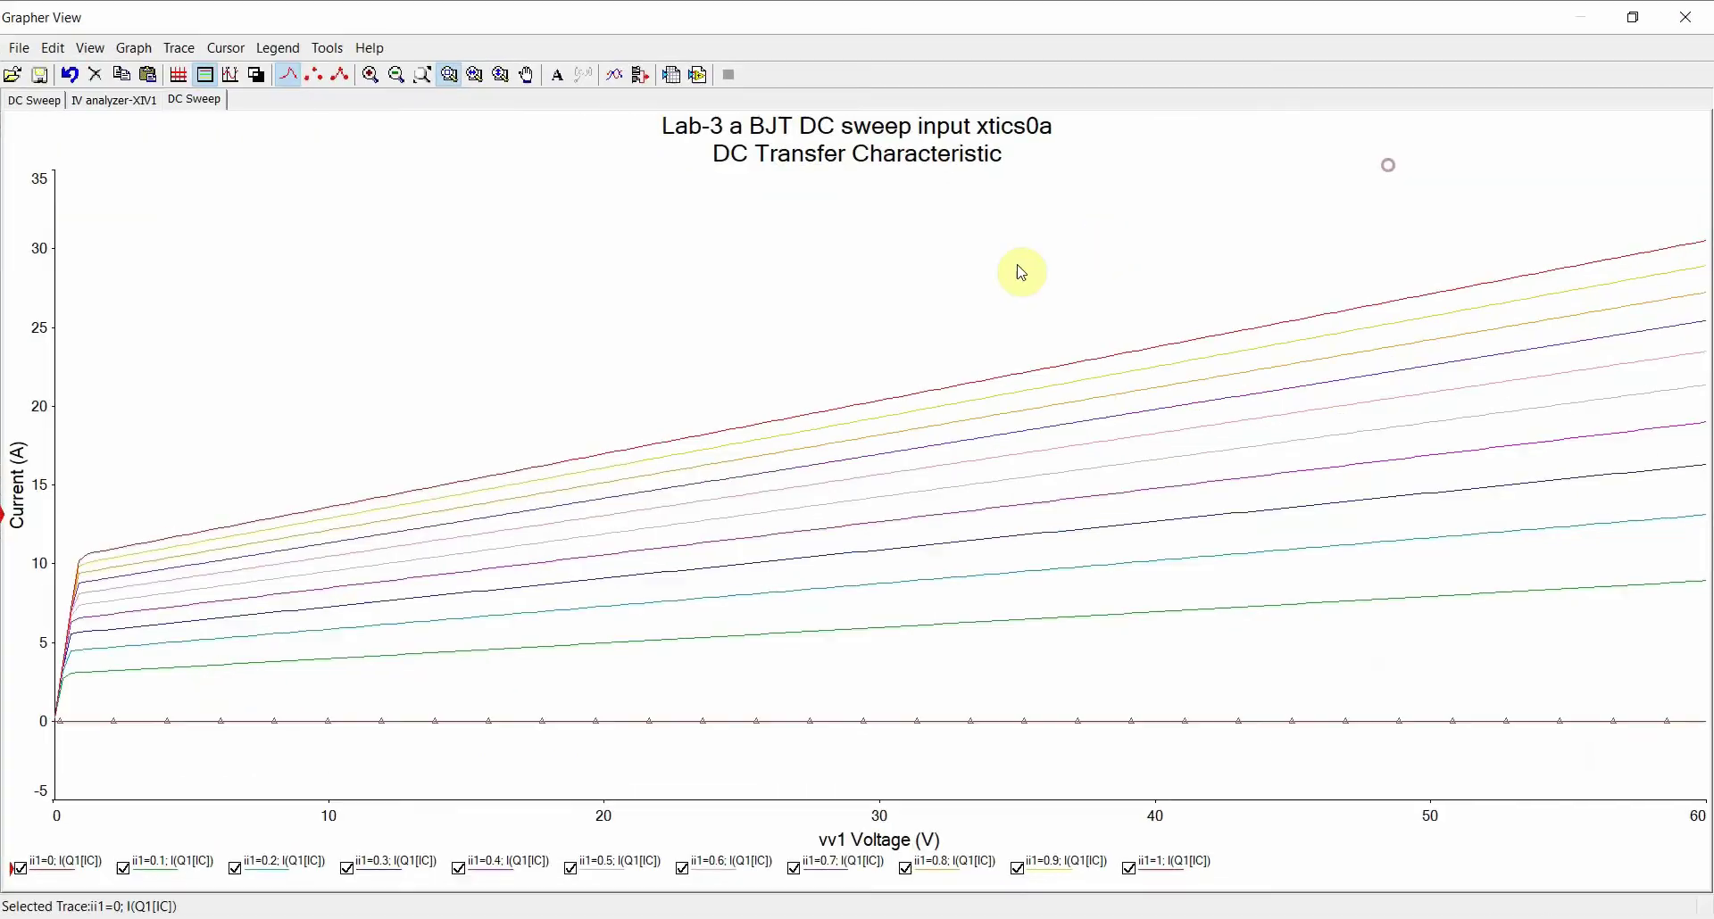
pyautogui.click(1377, 175)
pyautogui.click(1634, 17)
# Select the ii1=0.1 collector current trace in the graph to identify its curve
pyautogui.click(1203, 630)
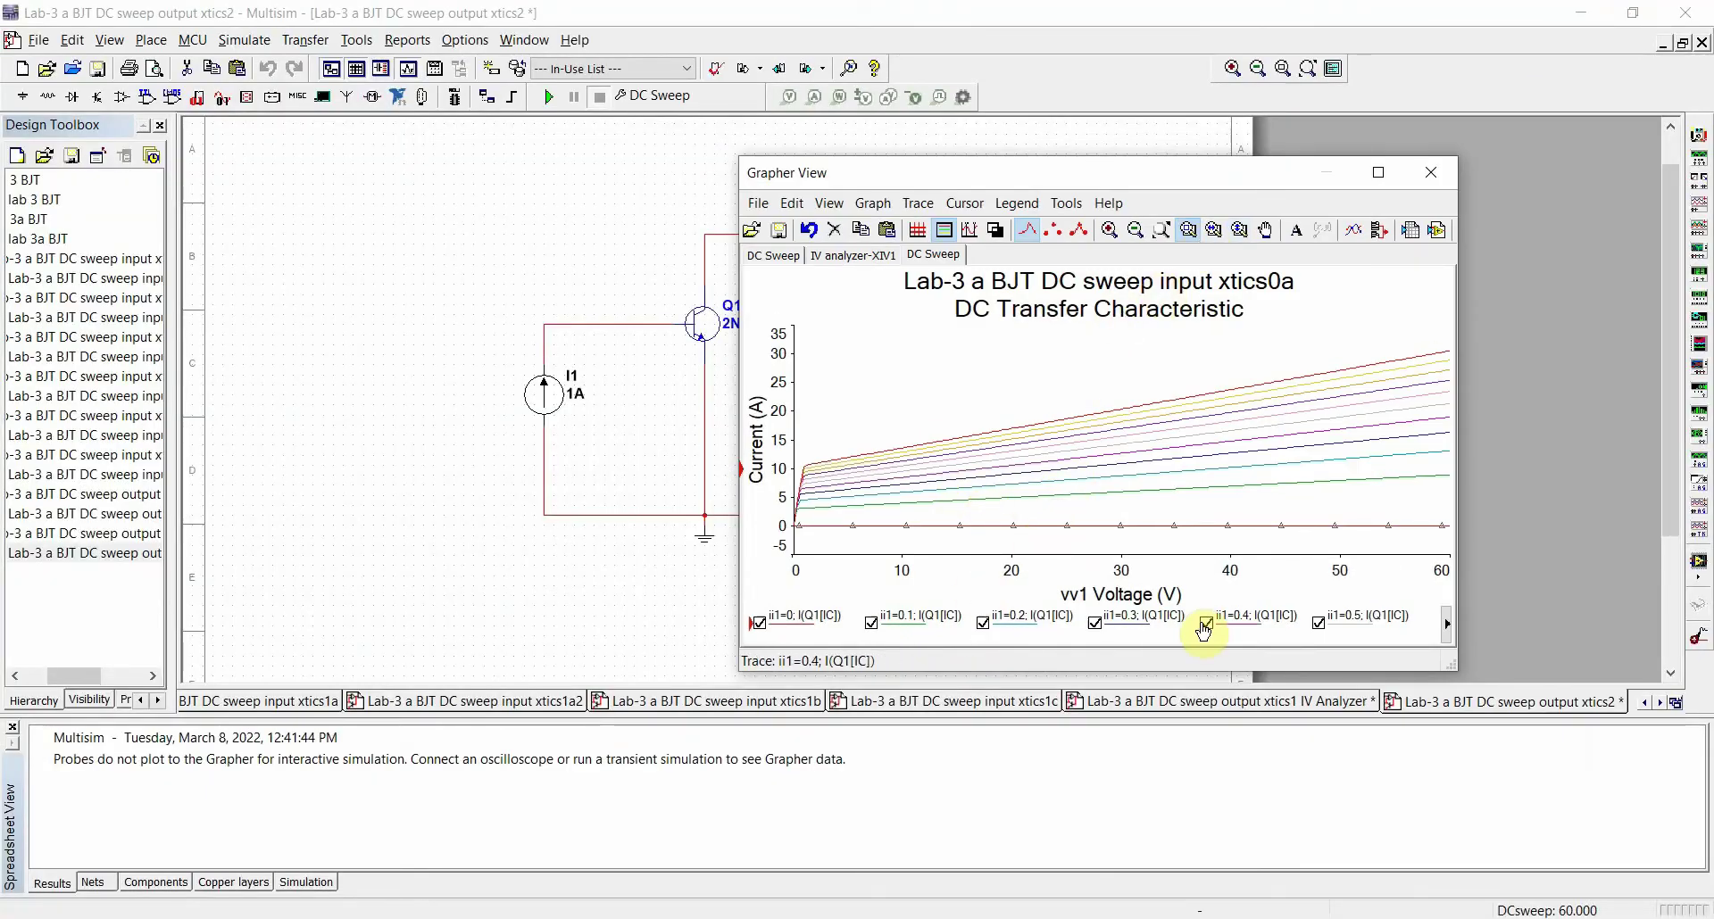
pyautogui.click(1087, 628)
pyautogui.click(1040, 425)
pyautogui.click(1097, 494)
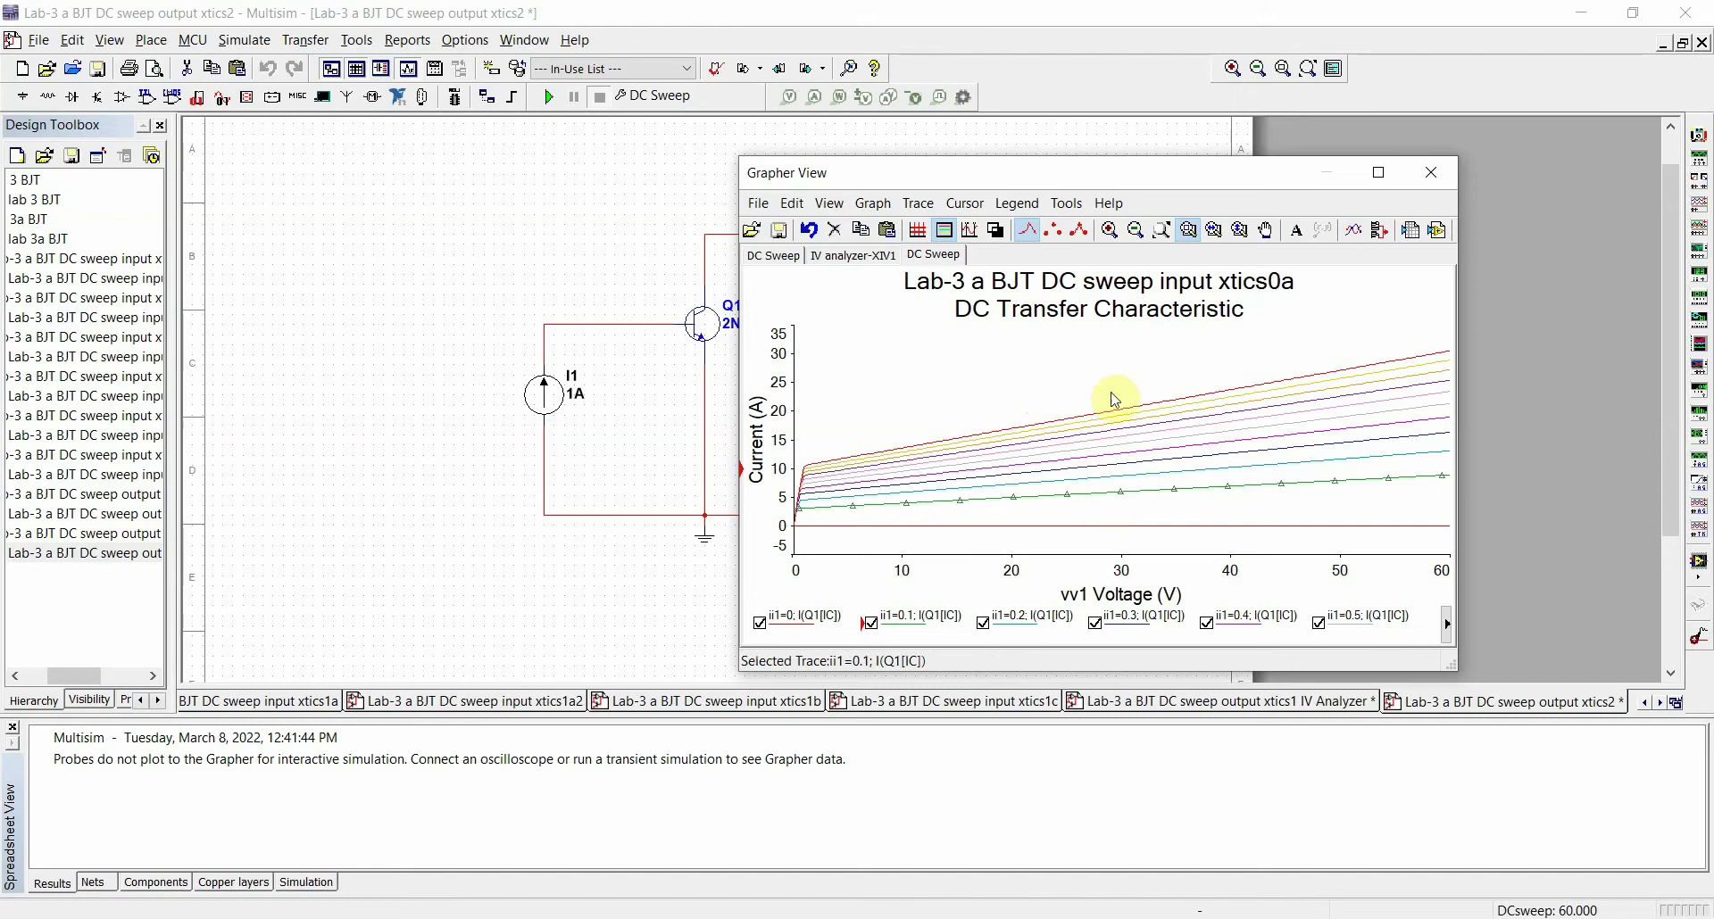
# Select the ii1=1 trace and find its legend entry, dismissing the graph properties without changes
pyautogui.click(1135, 411)
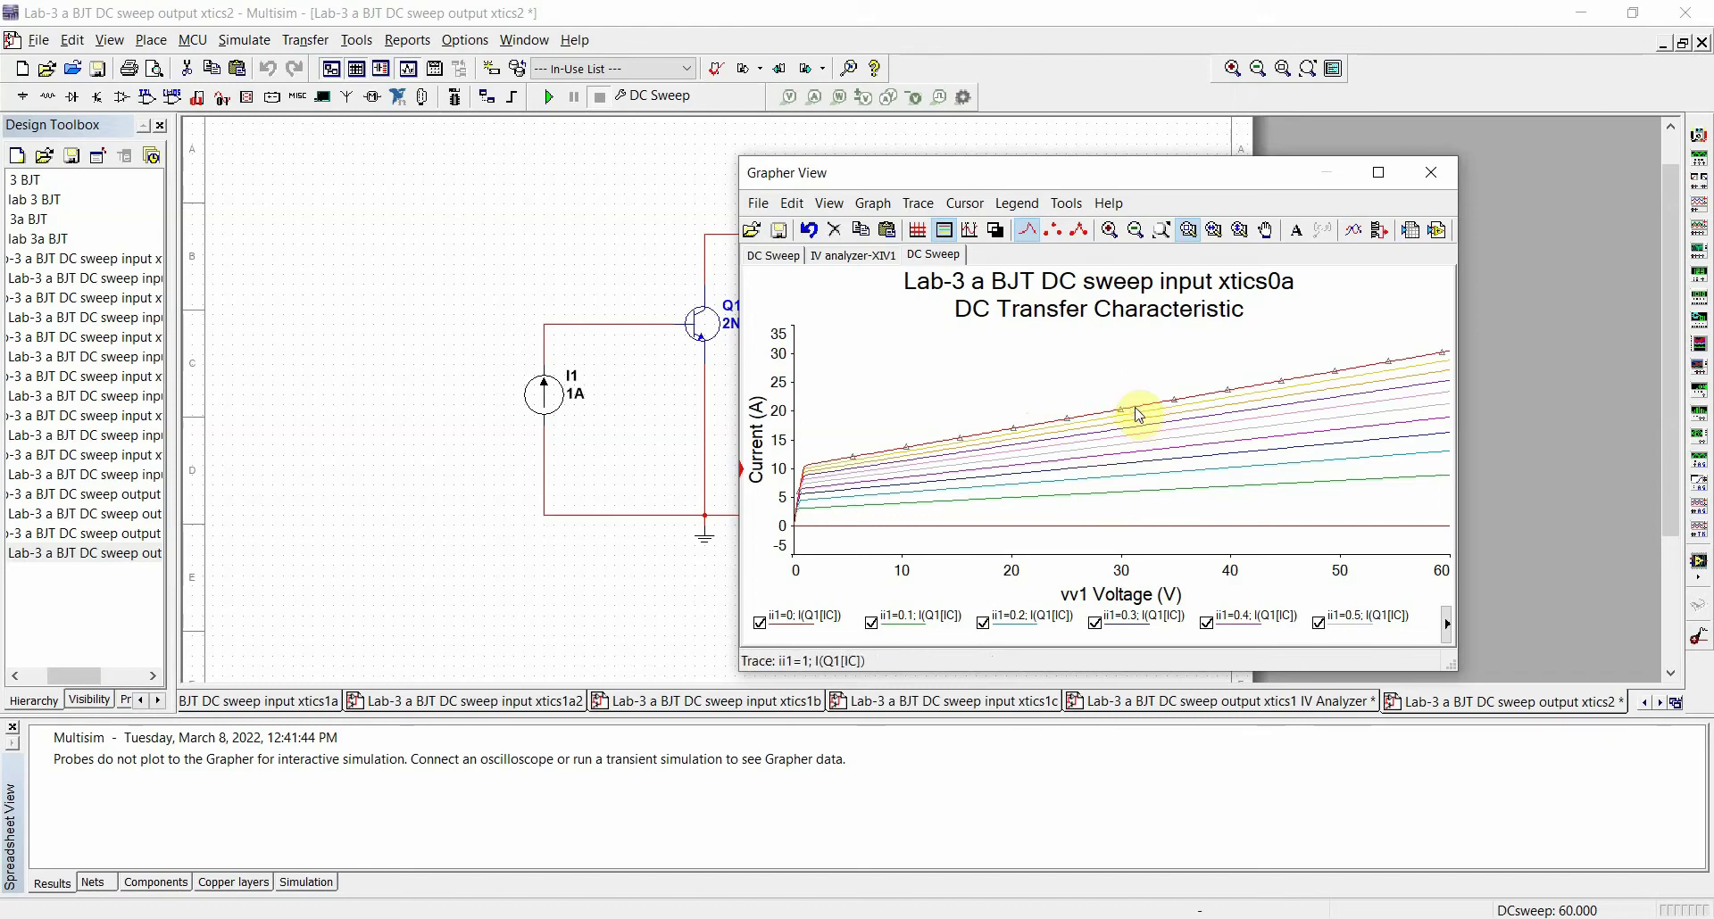
pyautogui.click(1447, 624)
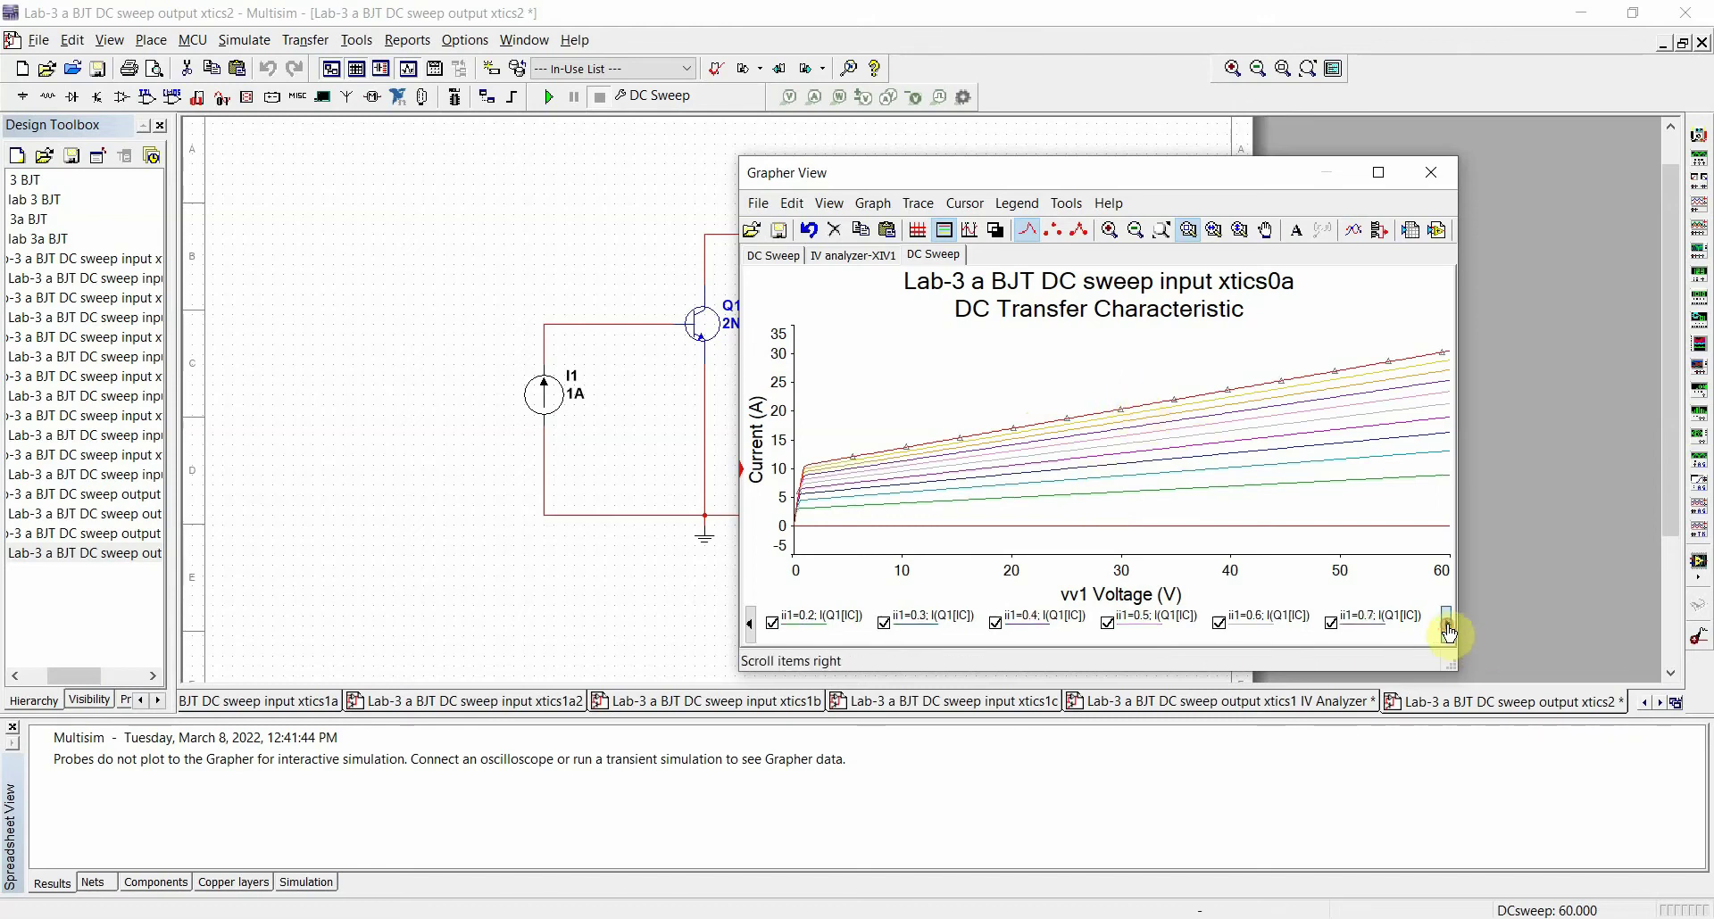
pyautogui.doubleClick(1446, 630)
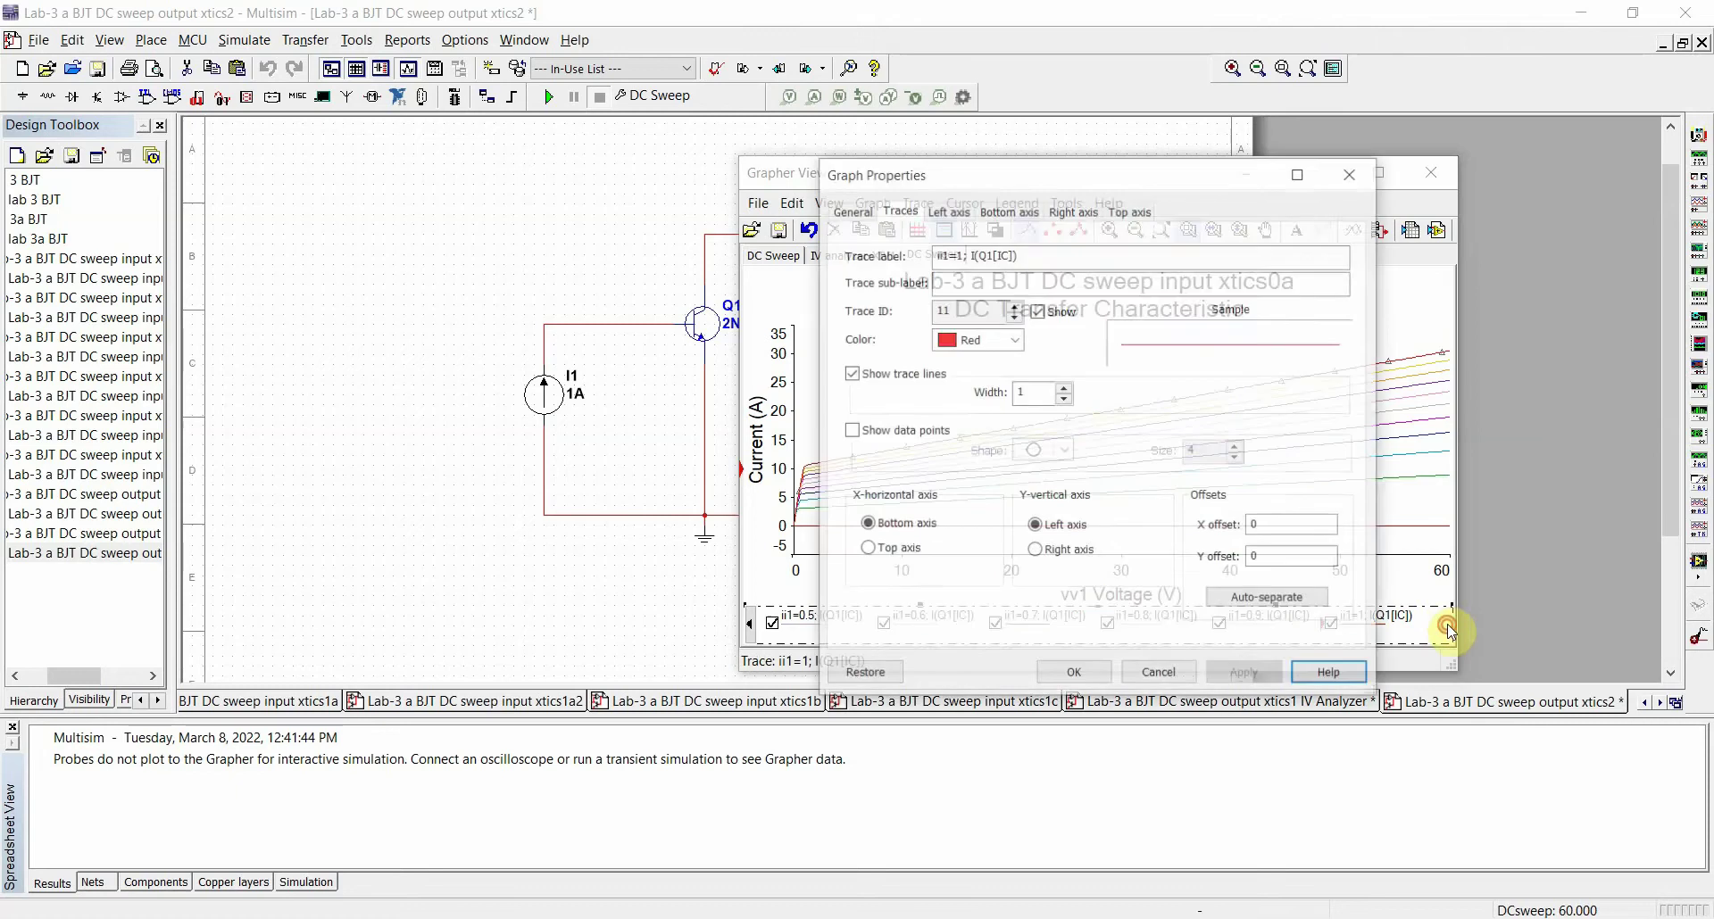
pyautogui.click(1179, 675)
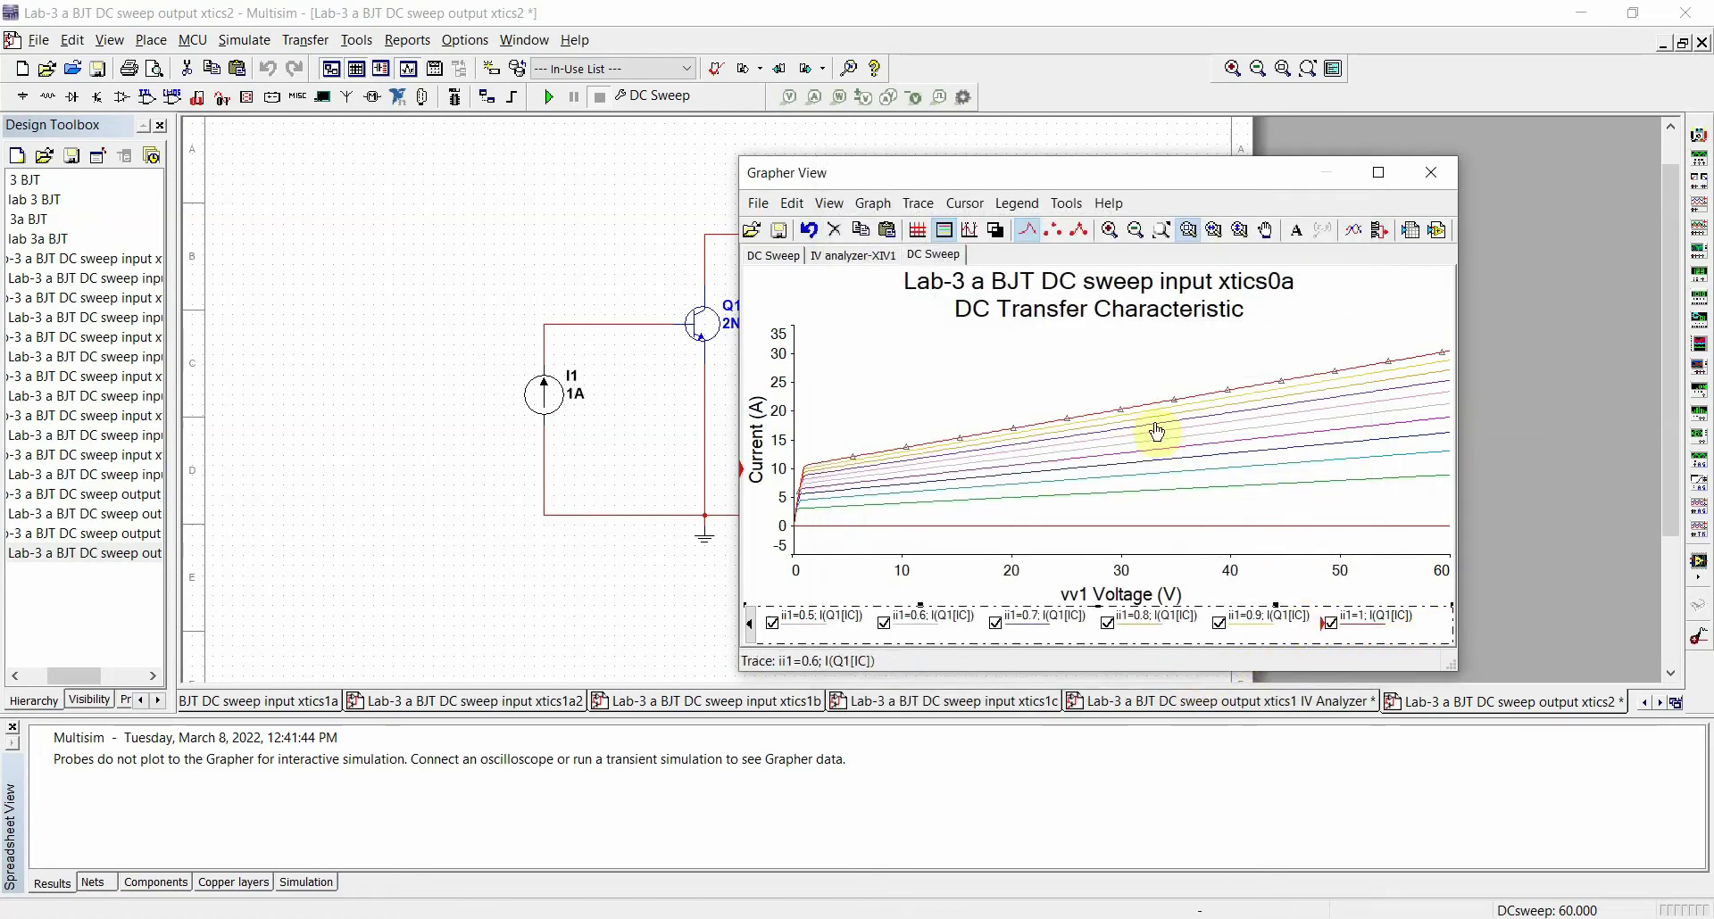
# Select the lowest nonzero current trace and match it to the ii1=0.1 entry in the legend
pyautogui.click(1175, 490)
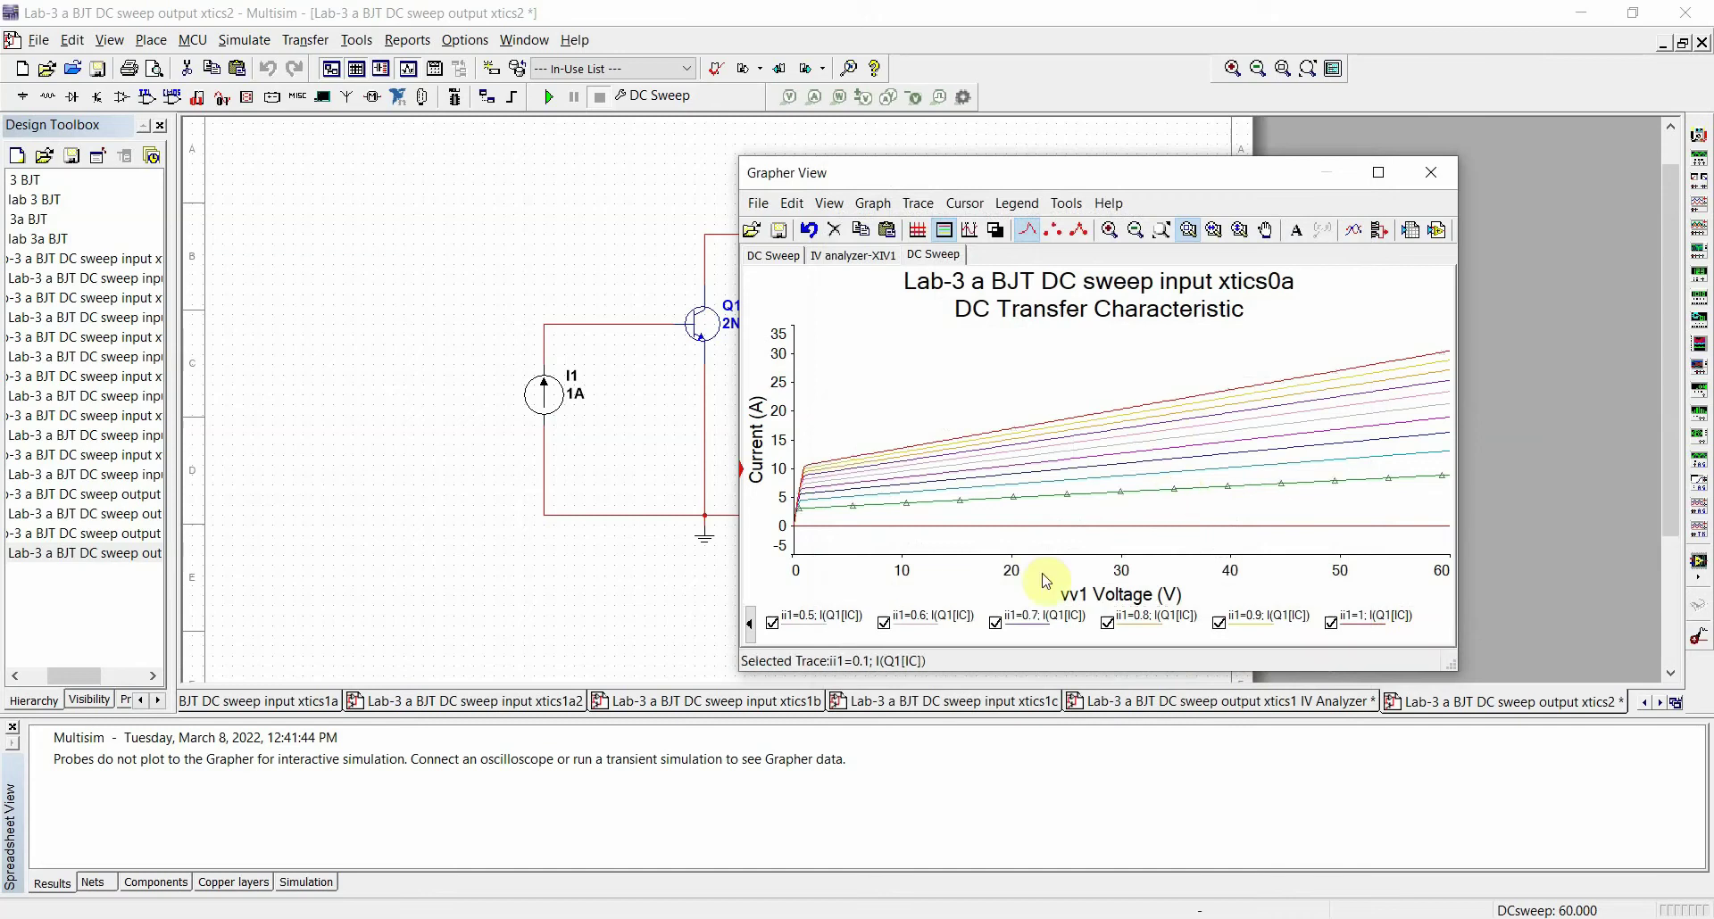
pyautogui.click(750, 624)
pyautogui.click(751, 625)
pyautogui.click(750, 625)
pyautogui.click(750, 625)
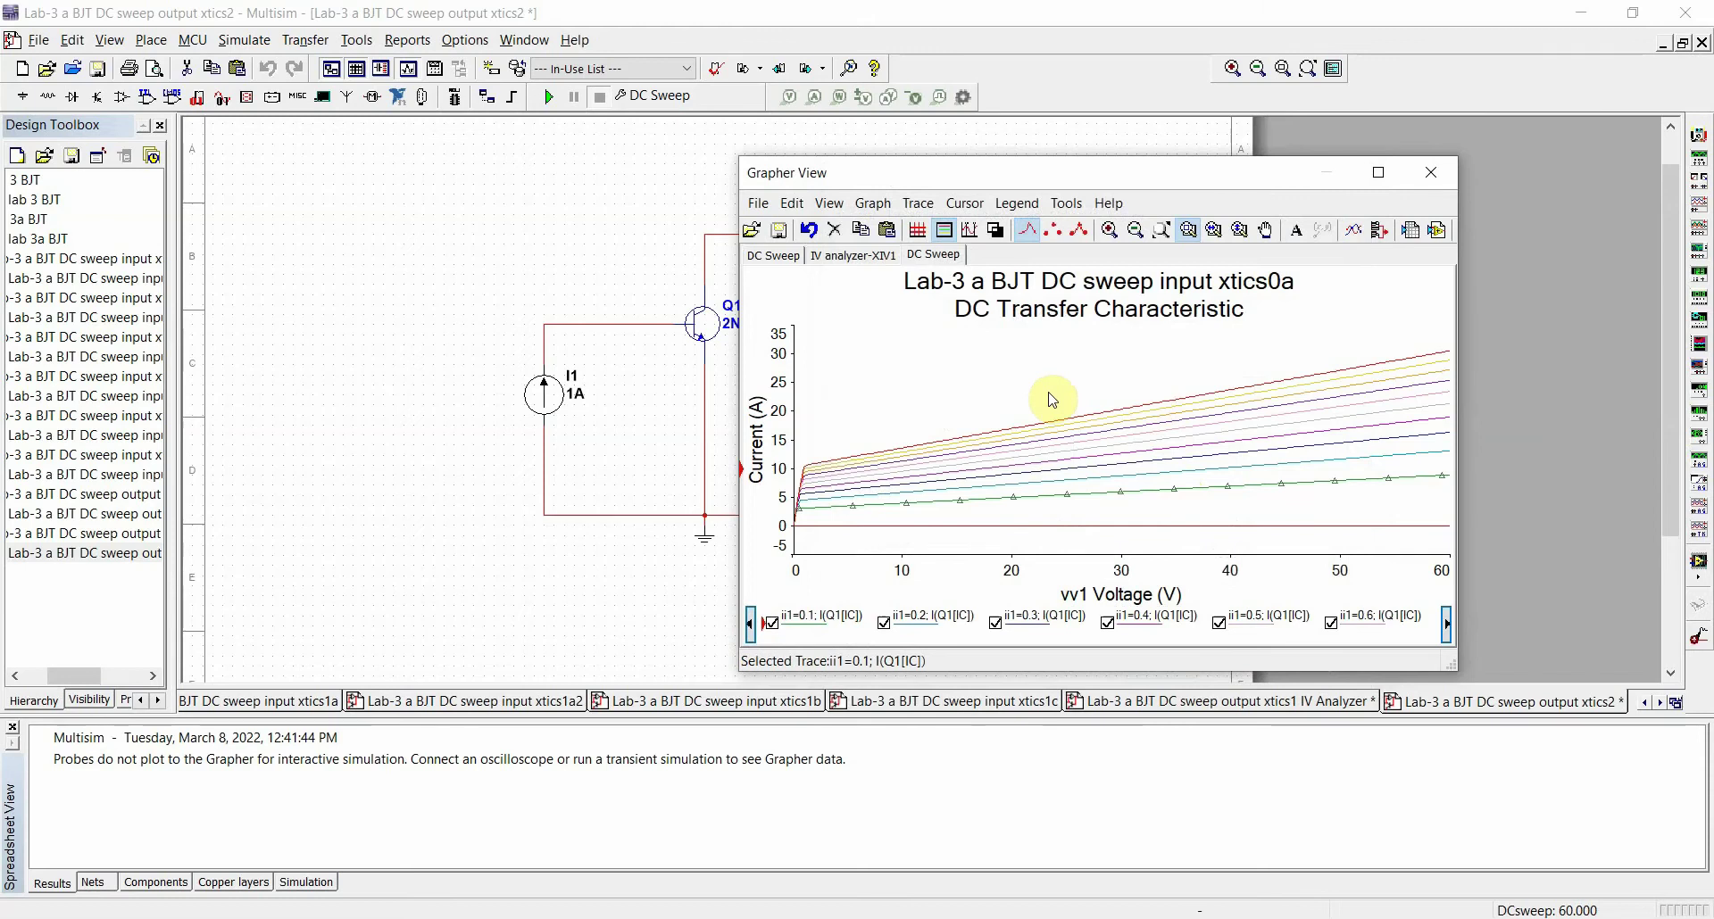
# Select the uppermost trace, match it to the ii1=1 legend entry, and close the graph properties unchanged
pyautogui.click(1164, 401)
pyautogui.click(1445, 625)
pyautogui.click(1445, 625)
pyautogui.click(1445, 625)
pyautogui.click(1445, 625)
pyautogui.doubleClick(1445, 631)
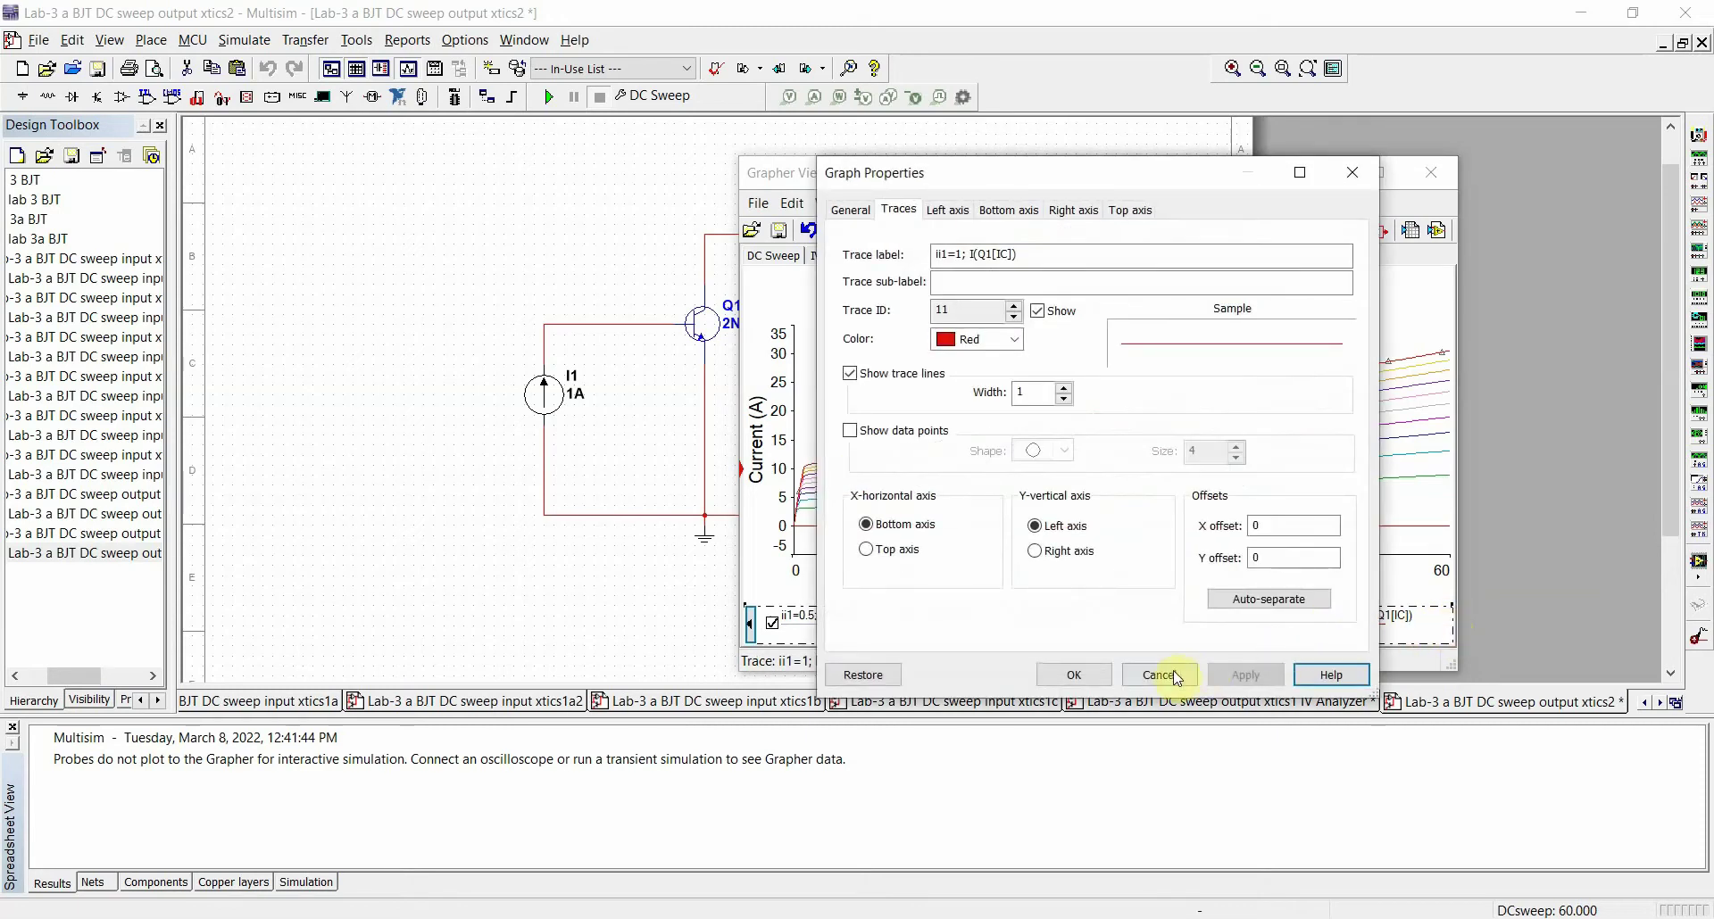
pyautogui.click(1272, 674)
pyautogui.click(1273, 527)
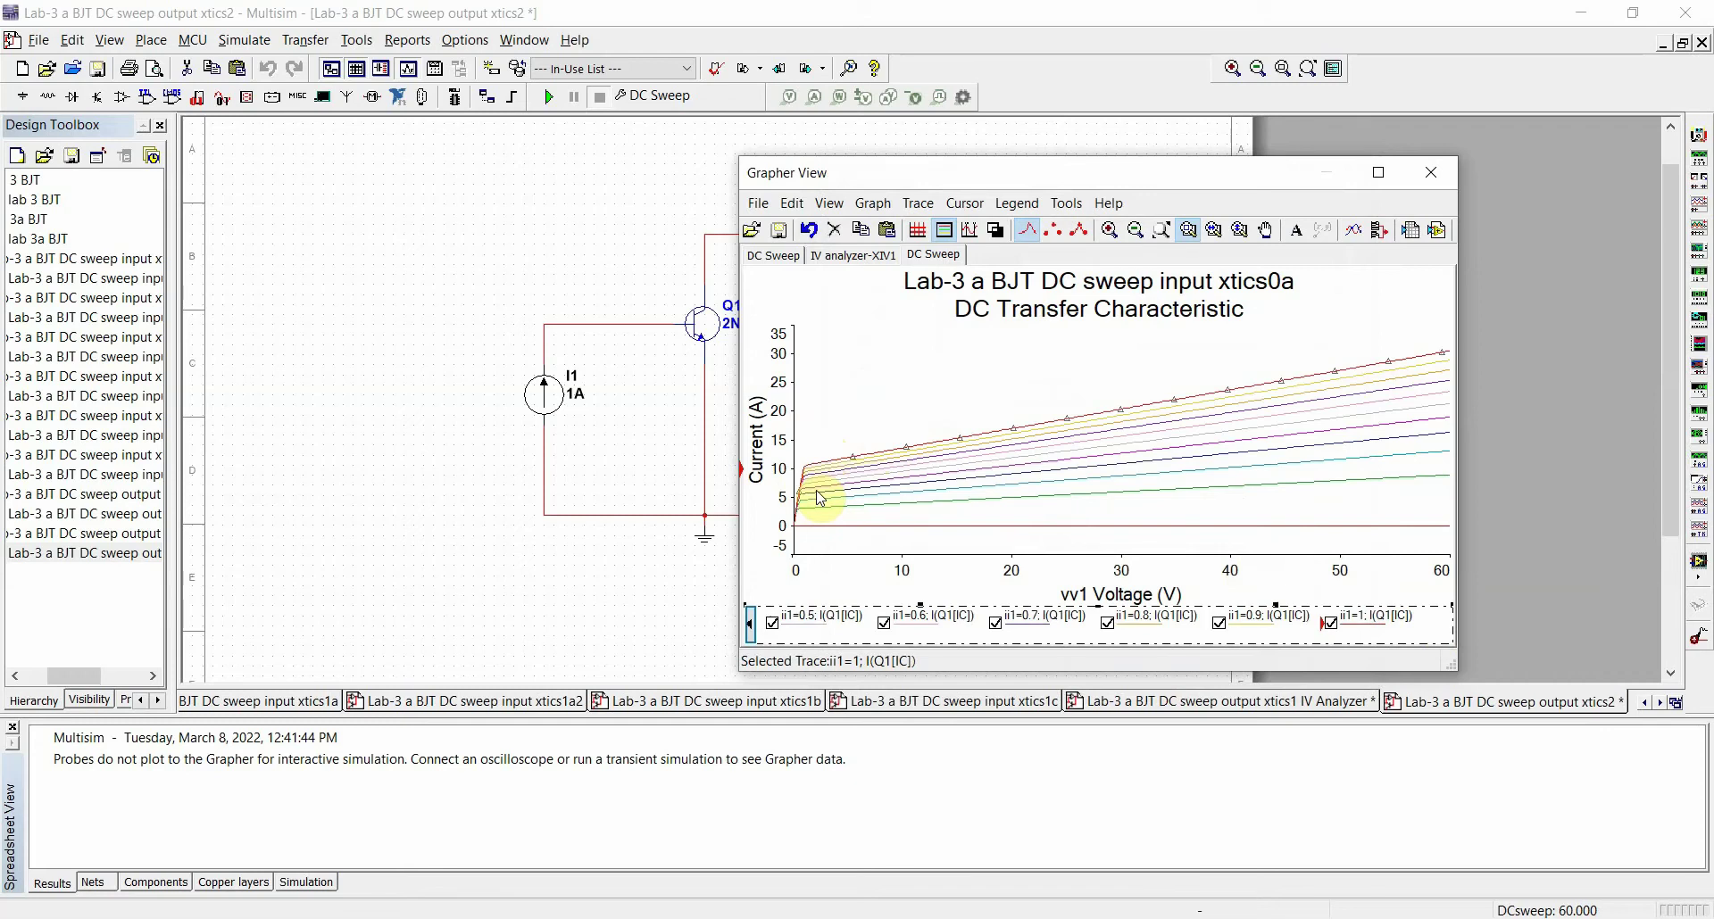
# Zoom in on the low-voltage knee of the output curves to show about 0 to 1 V
pyautogui.moveTo(816, 445); pyautogui.dragTo(785, 538)
pyautogui.click(1170, 377)
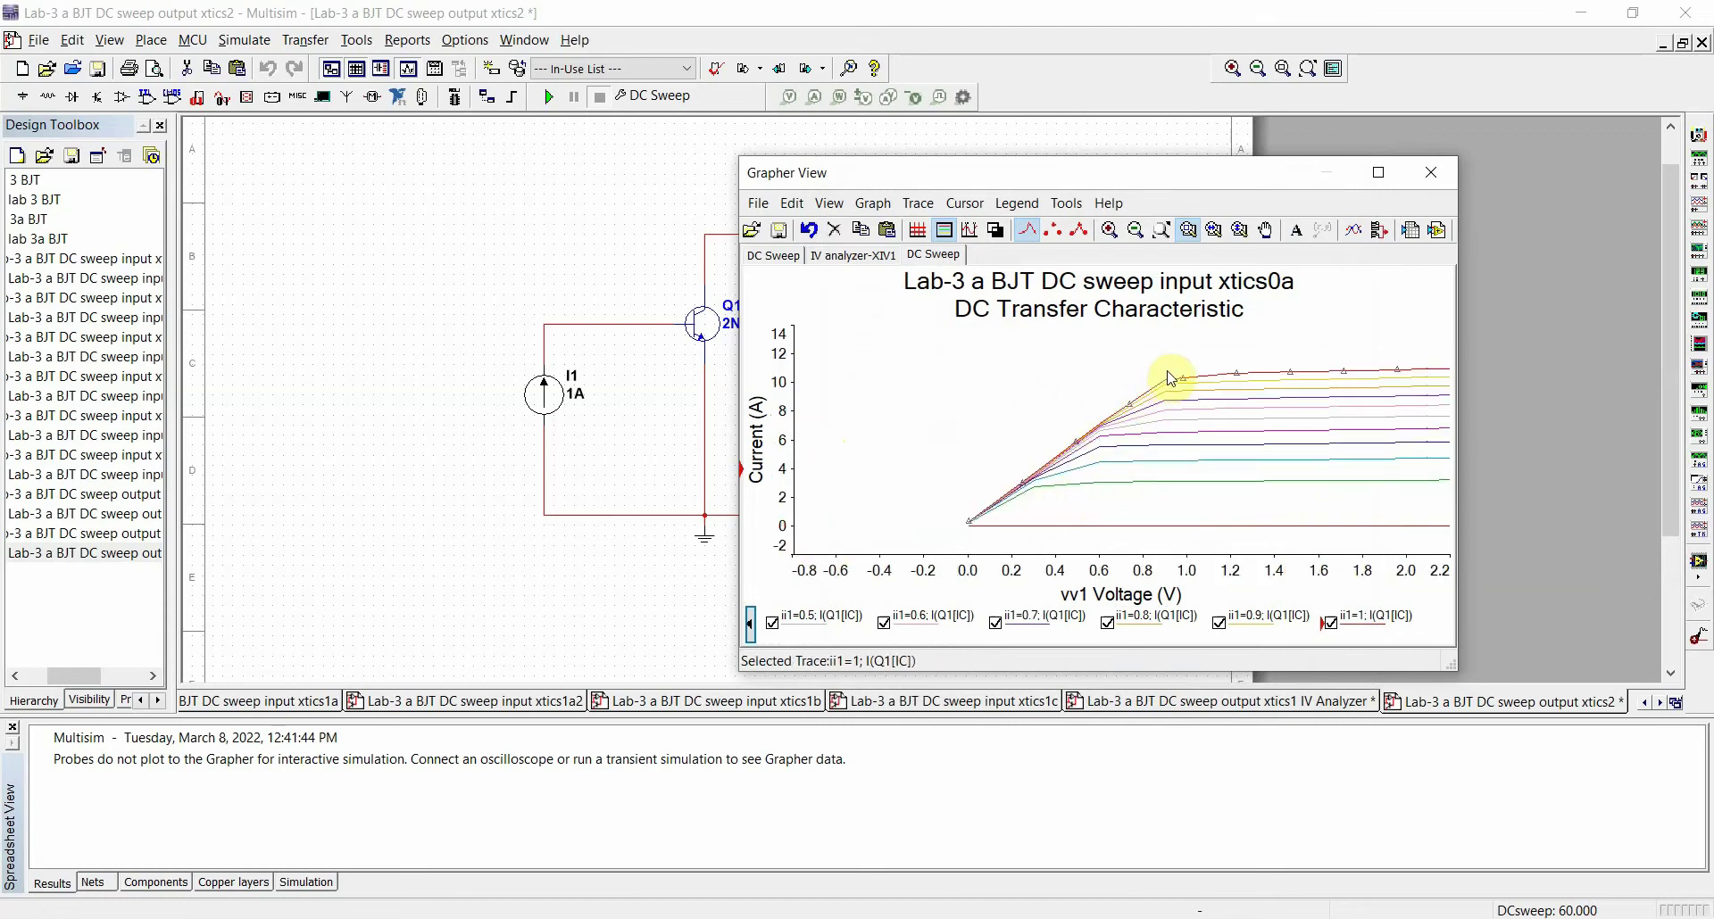
pyautogui.moveTo(1192, 365); pyautogui.dragTo(982, 546)
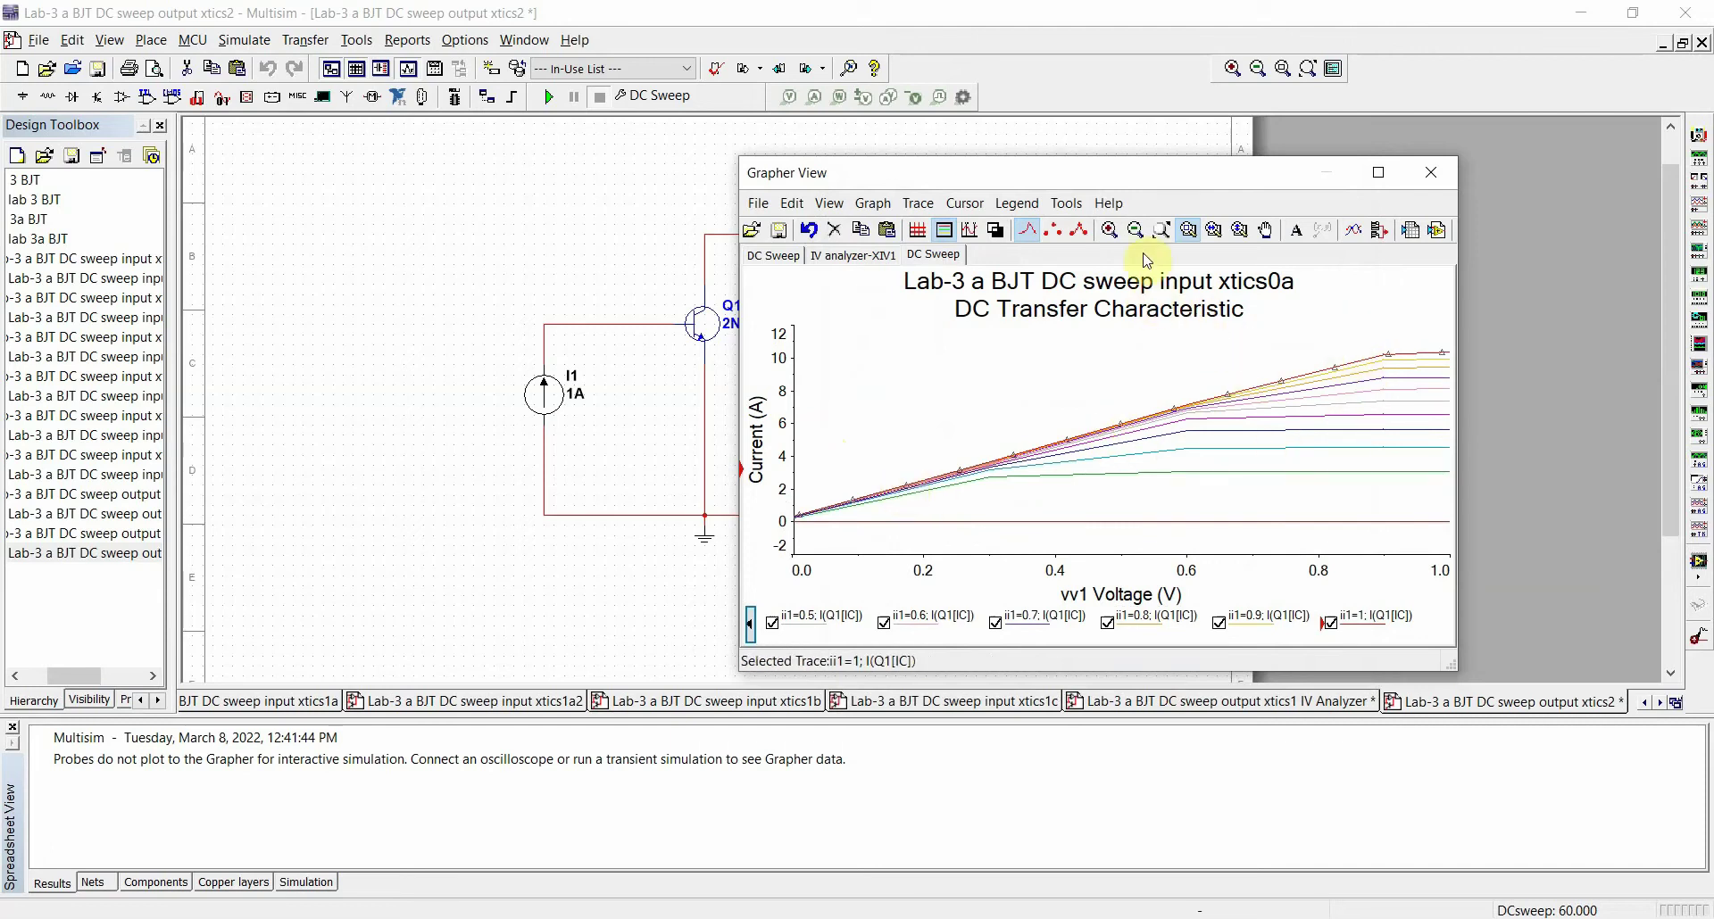
# Restore the full output plot, zoom in on about 0 to 4 V to examine the knee, and return to the full range
pyautogui.click(1161, 229)
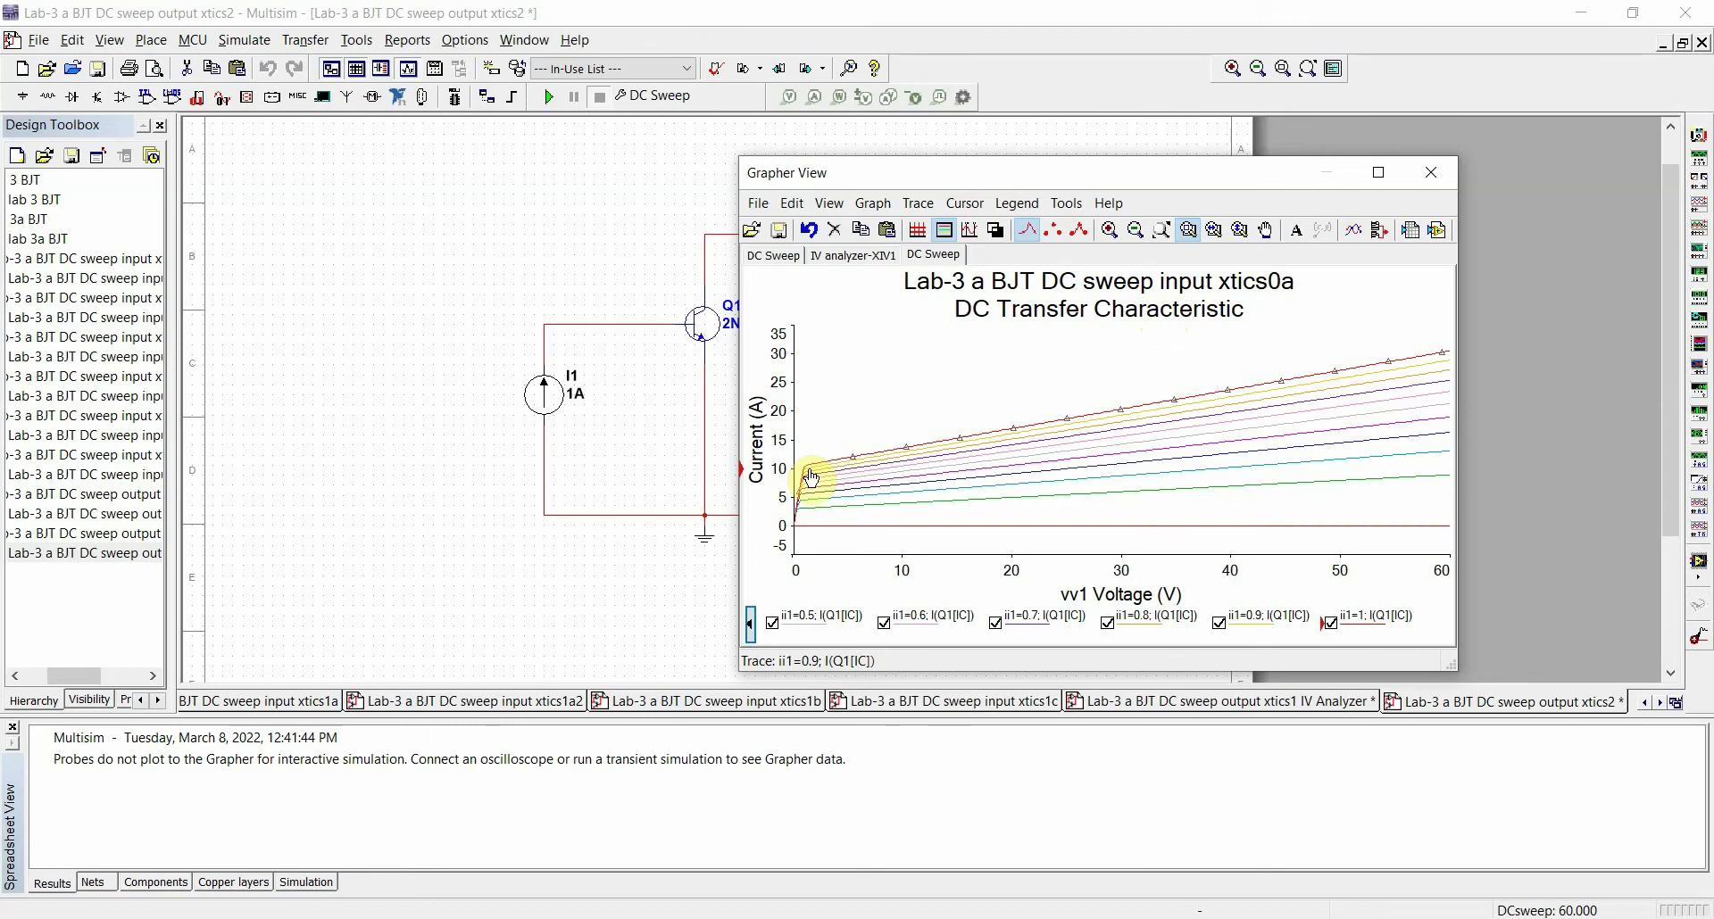
pyautogui.moveTo(831, 440)
pyautogui.mouseDown()
pyautogui.moveTo(811, 559)
pyautogui.moveTo(796, 533)
pyautogui.mouseUp()
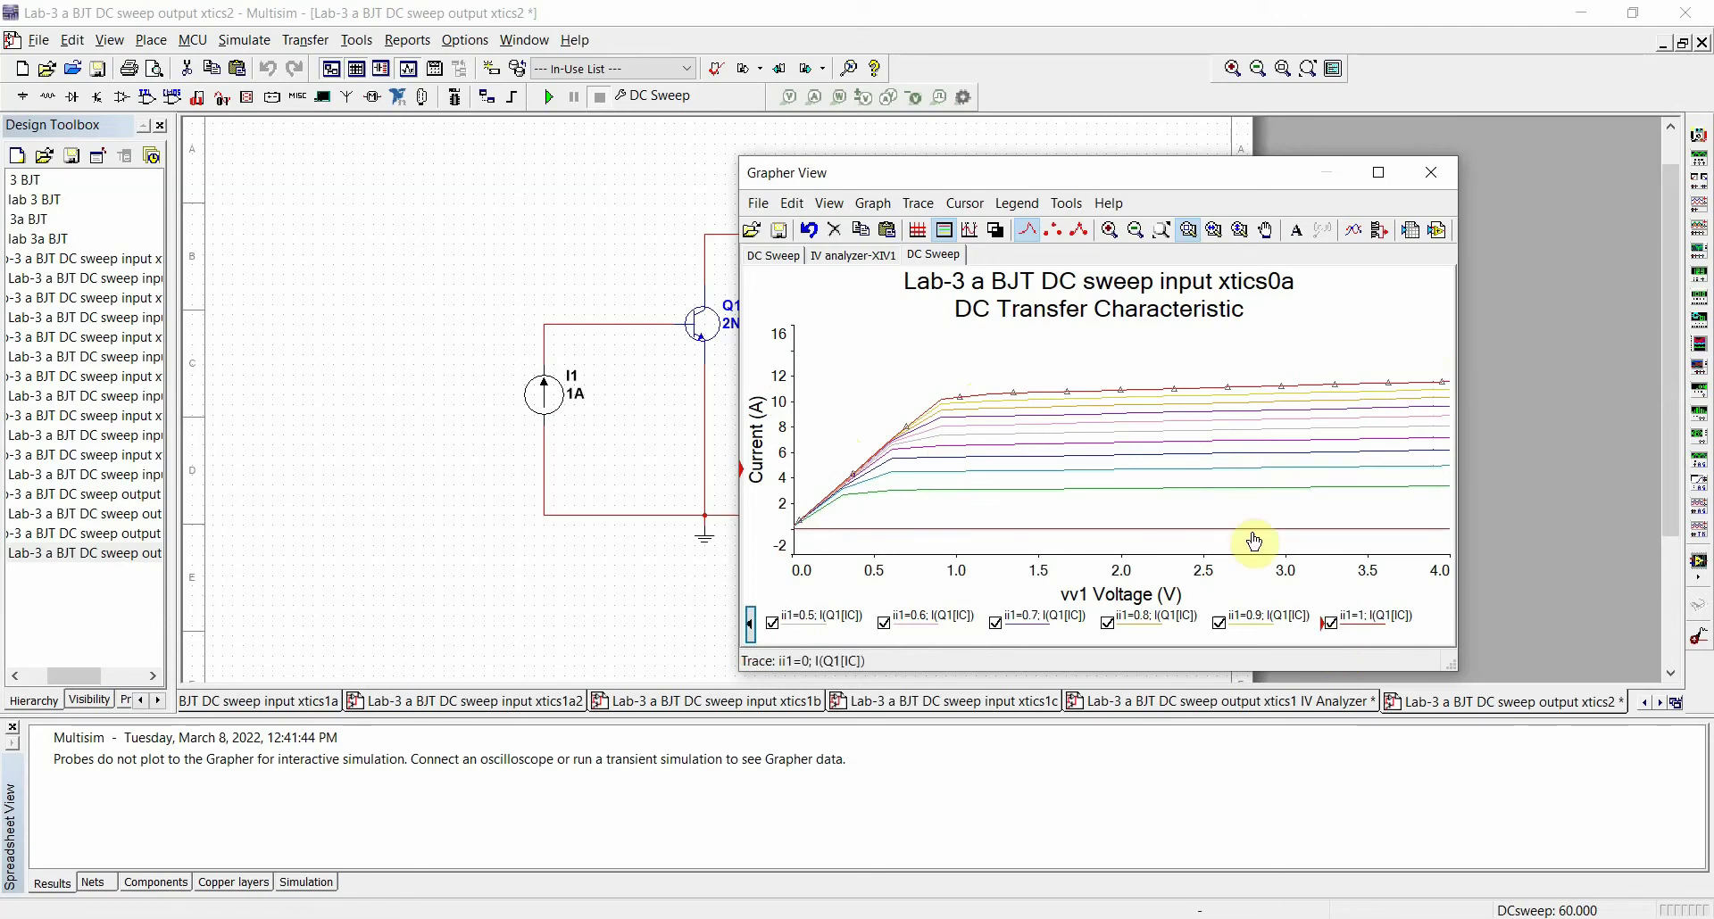
pyautogui.click(946, 407)
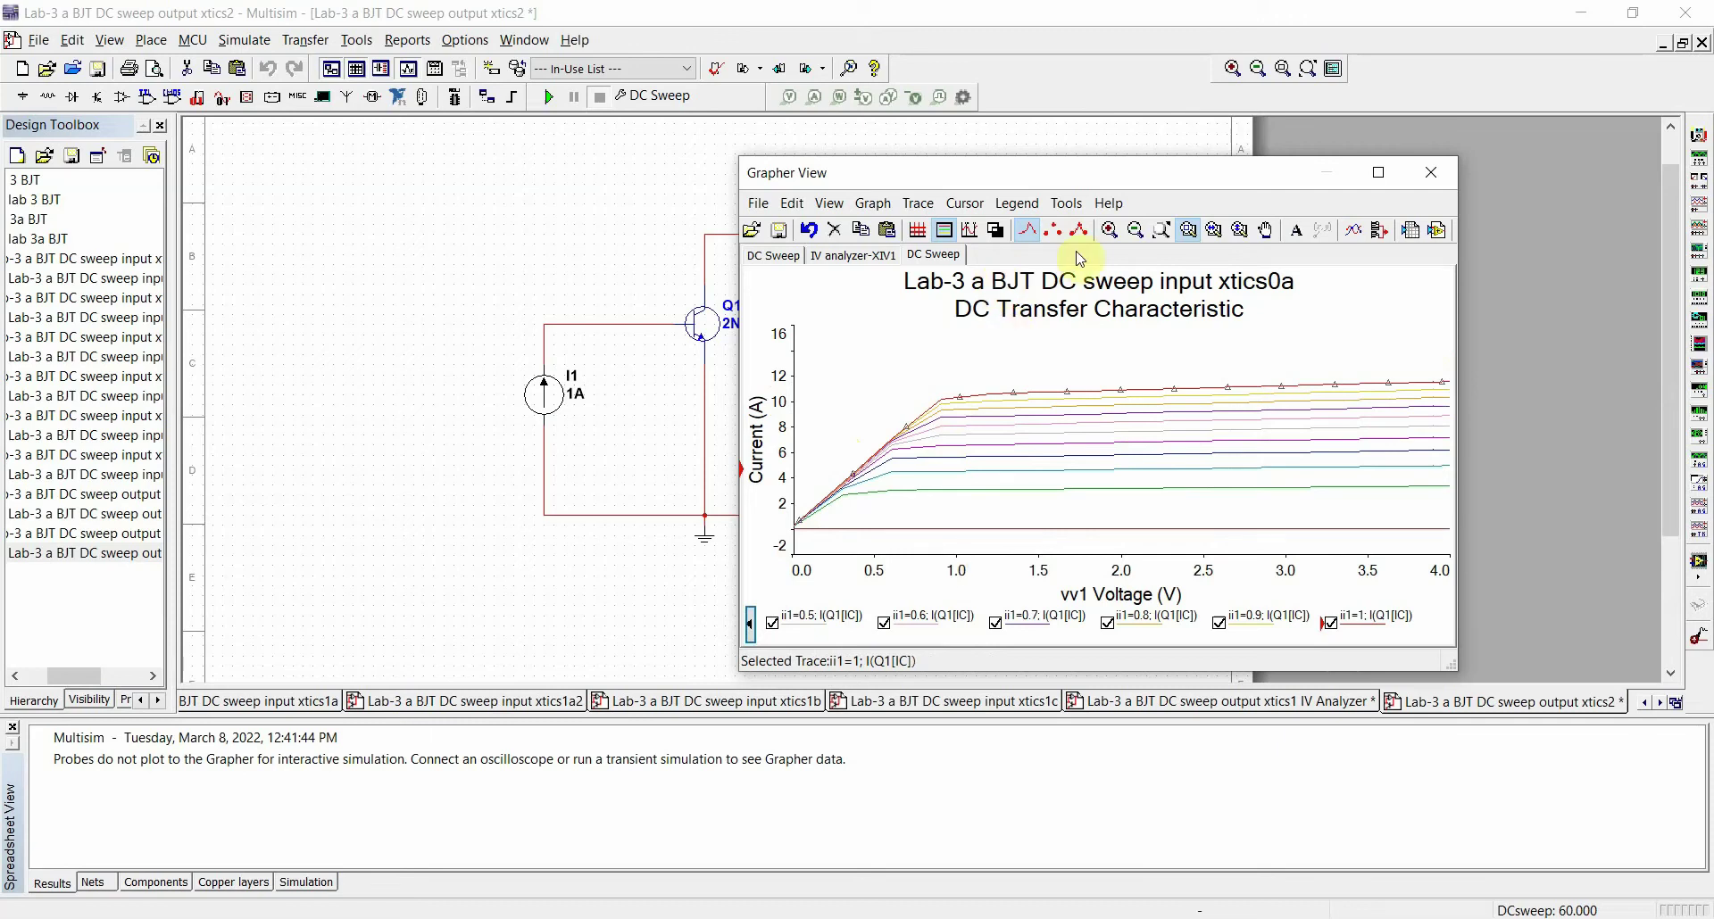
pyautogui.click(1160, 234)
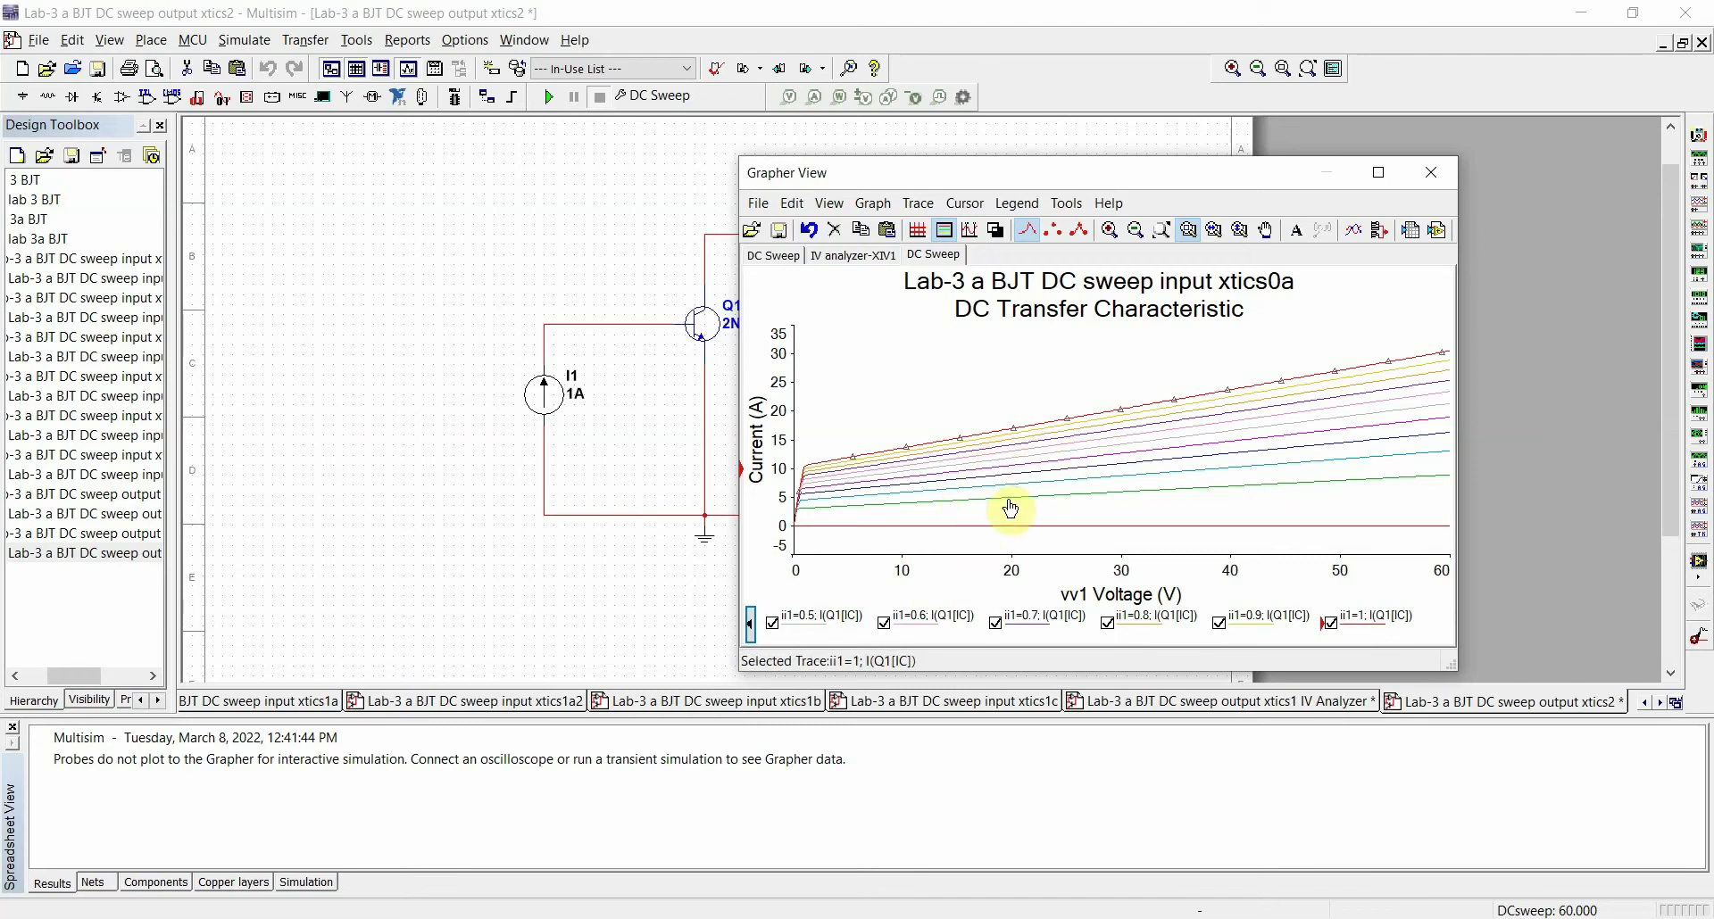
# Close the graph window and open the Lab-3 a BJT DC sweep output xtics3 excel design from the Lab4 BJT - upload folder
pyautogui.click(1433, 170)
pyautogui.hotkey('alt', 'Tab')
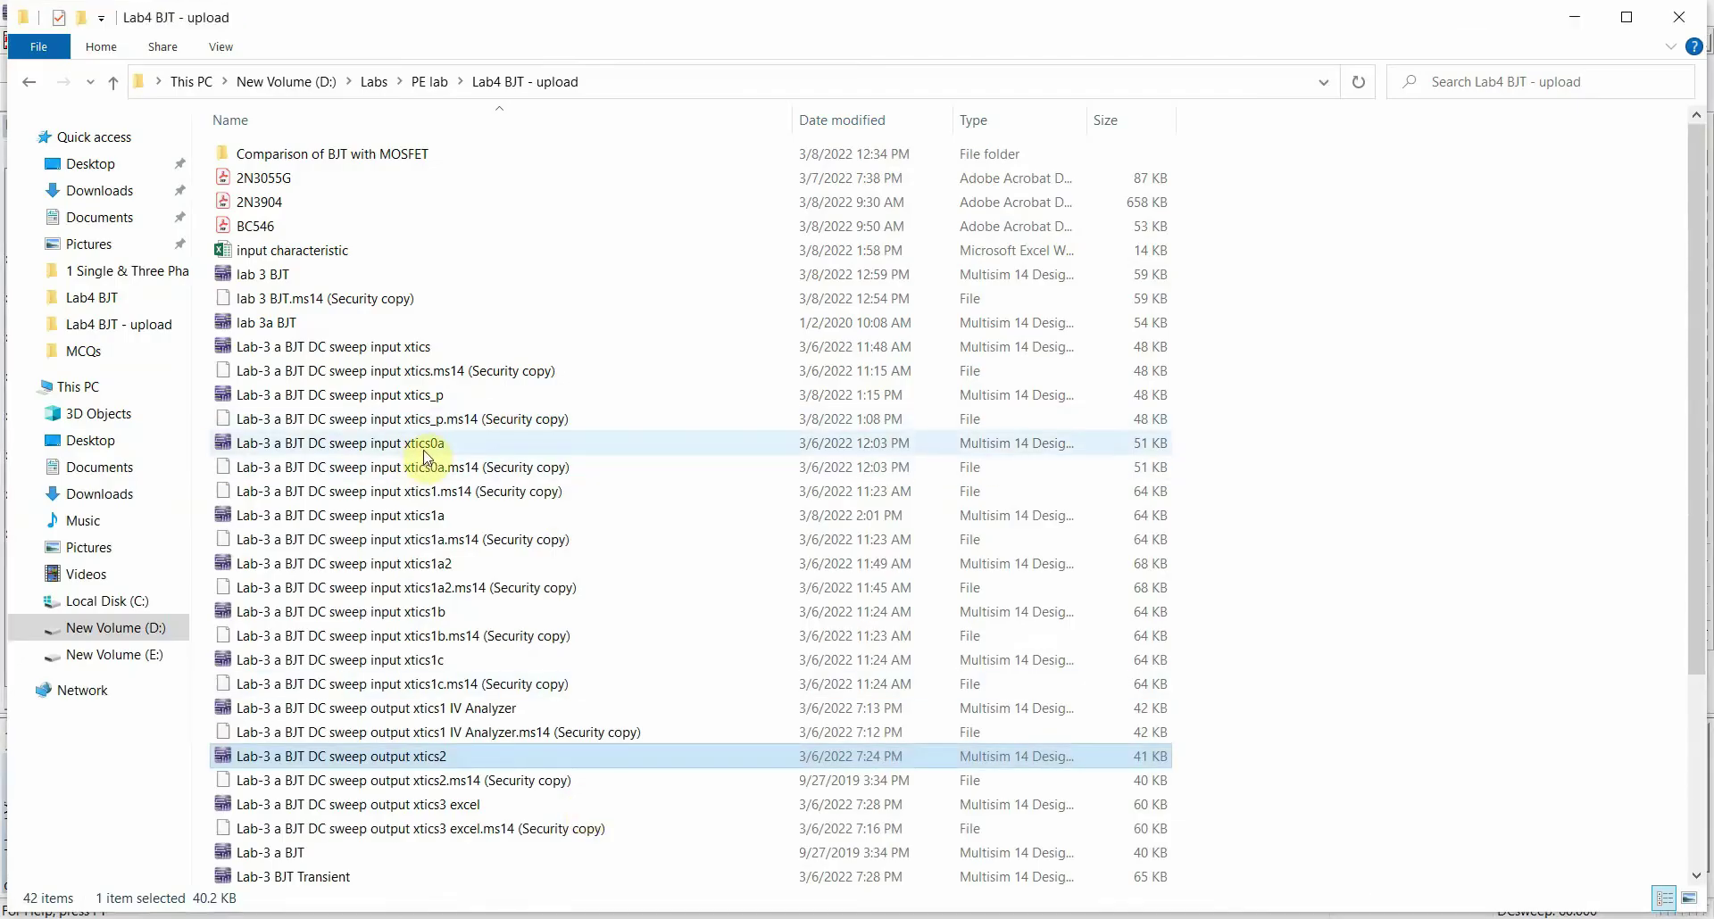
pyautogui.scroll(-1, 589, 562)
pyautogui.scroll(-2, 589, 562)
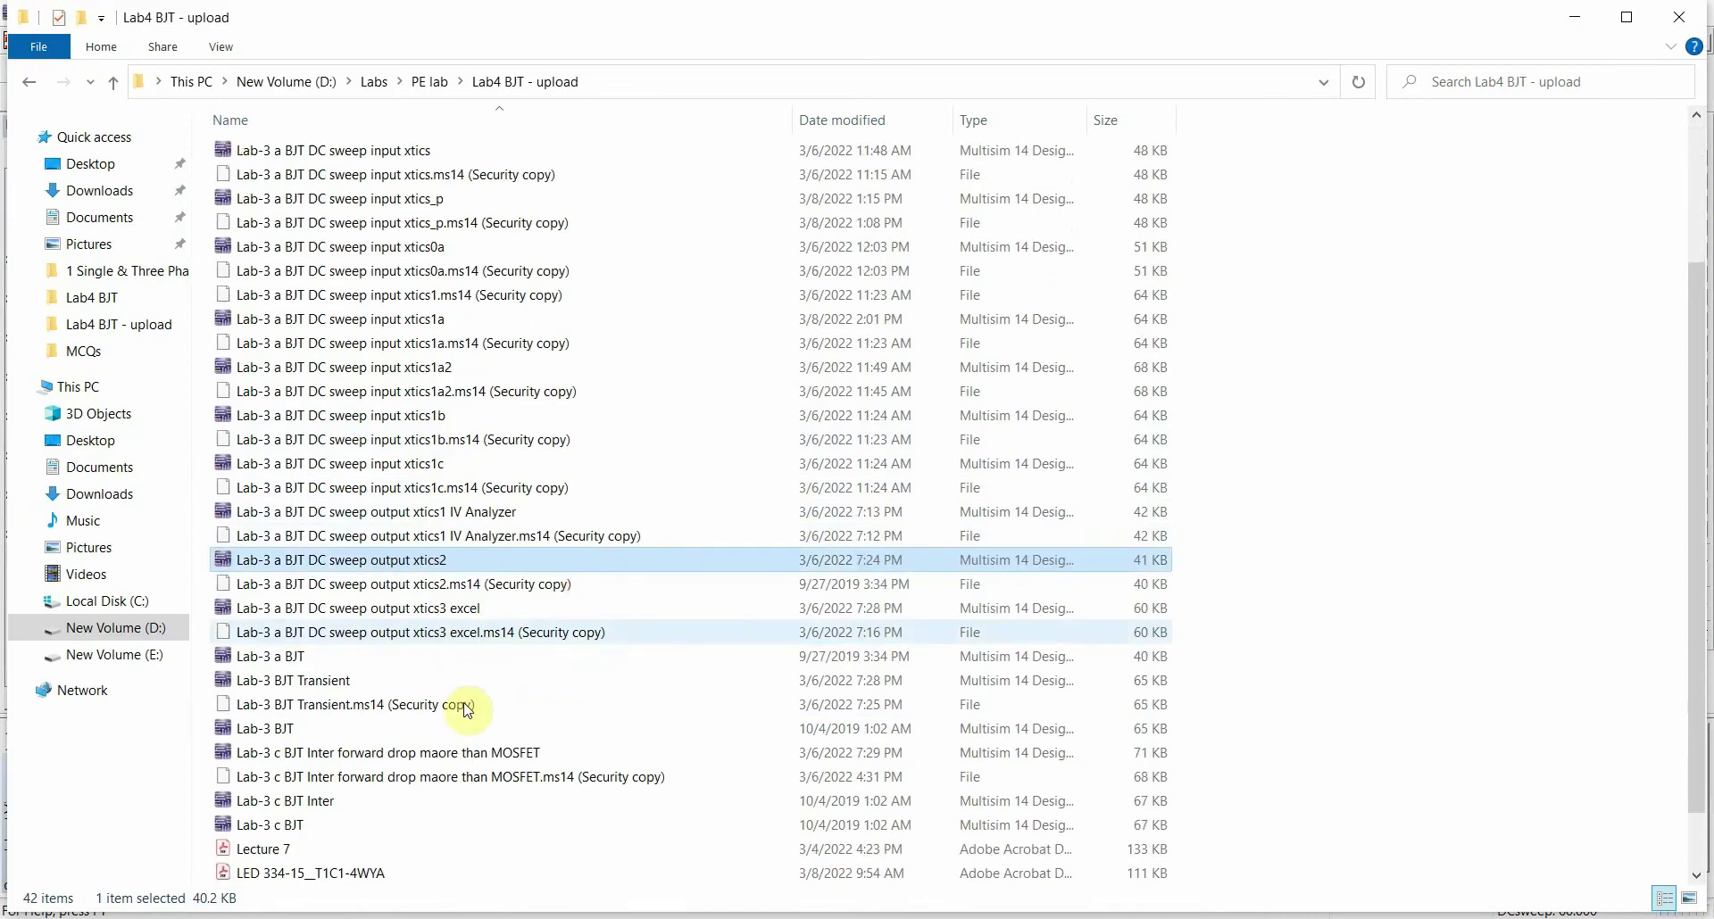
pyautogui.doubleClick(331, 614)
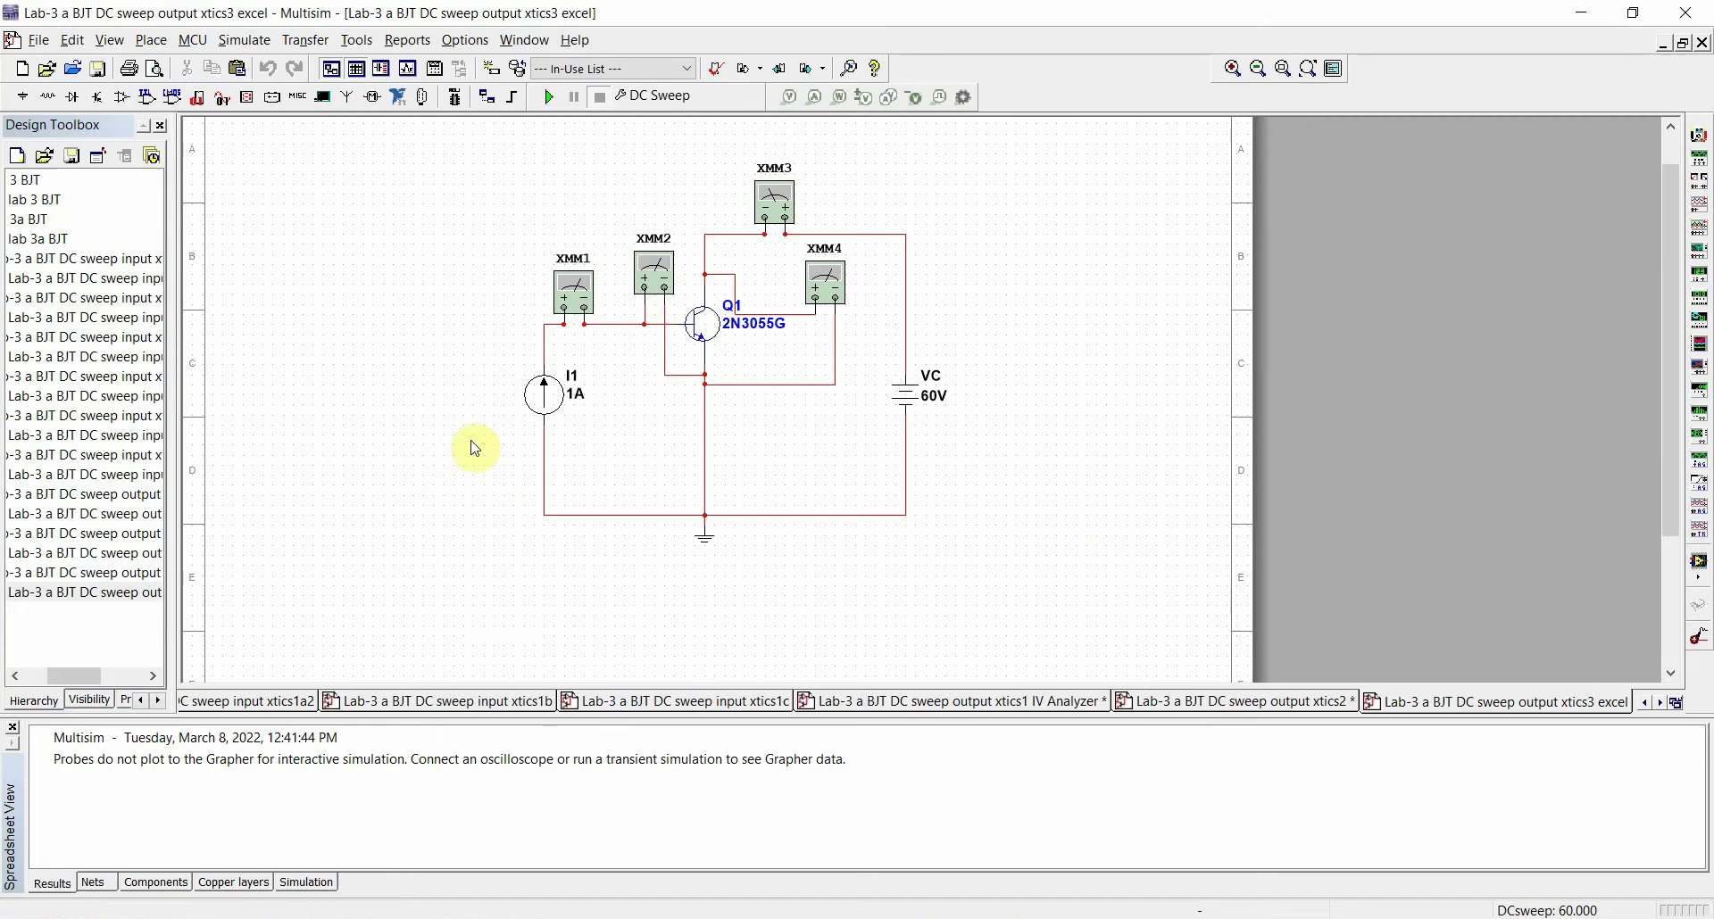
# Check the DC sweep settings without changes, run the sweep on the multimeter circuit, and close its graph
pyautogui.click(660, 95)
pyautogui.click(1127, 790)
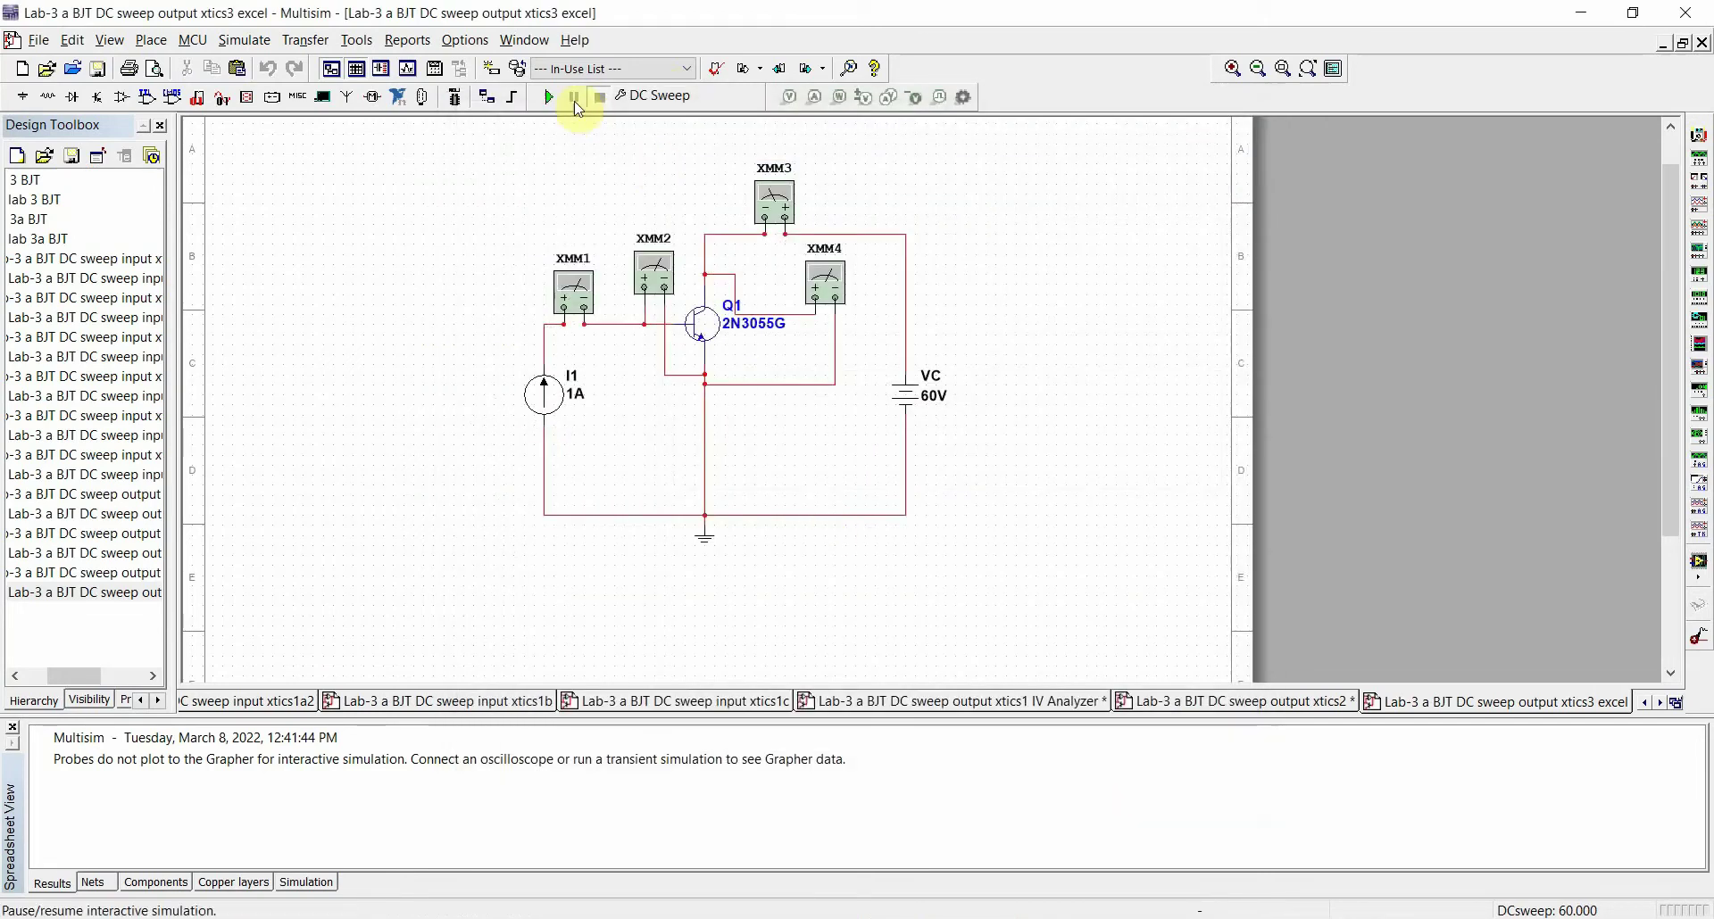
pyautogui.click(548, 96)
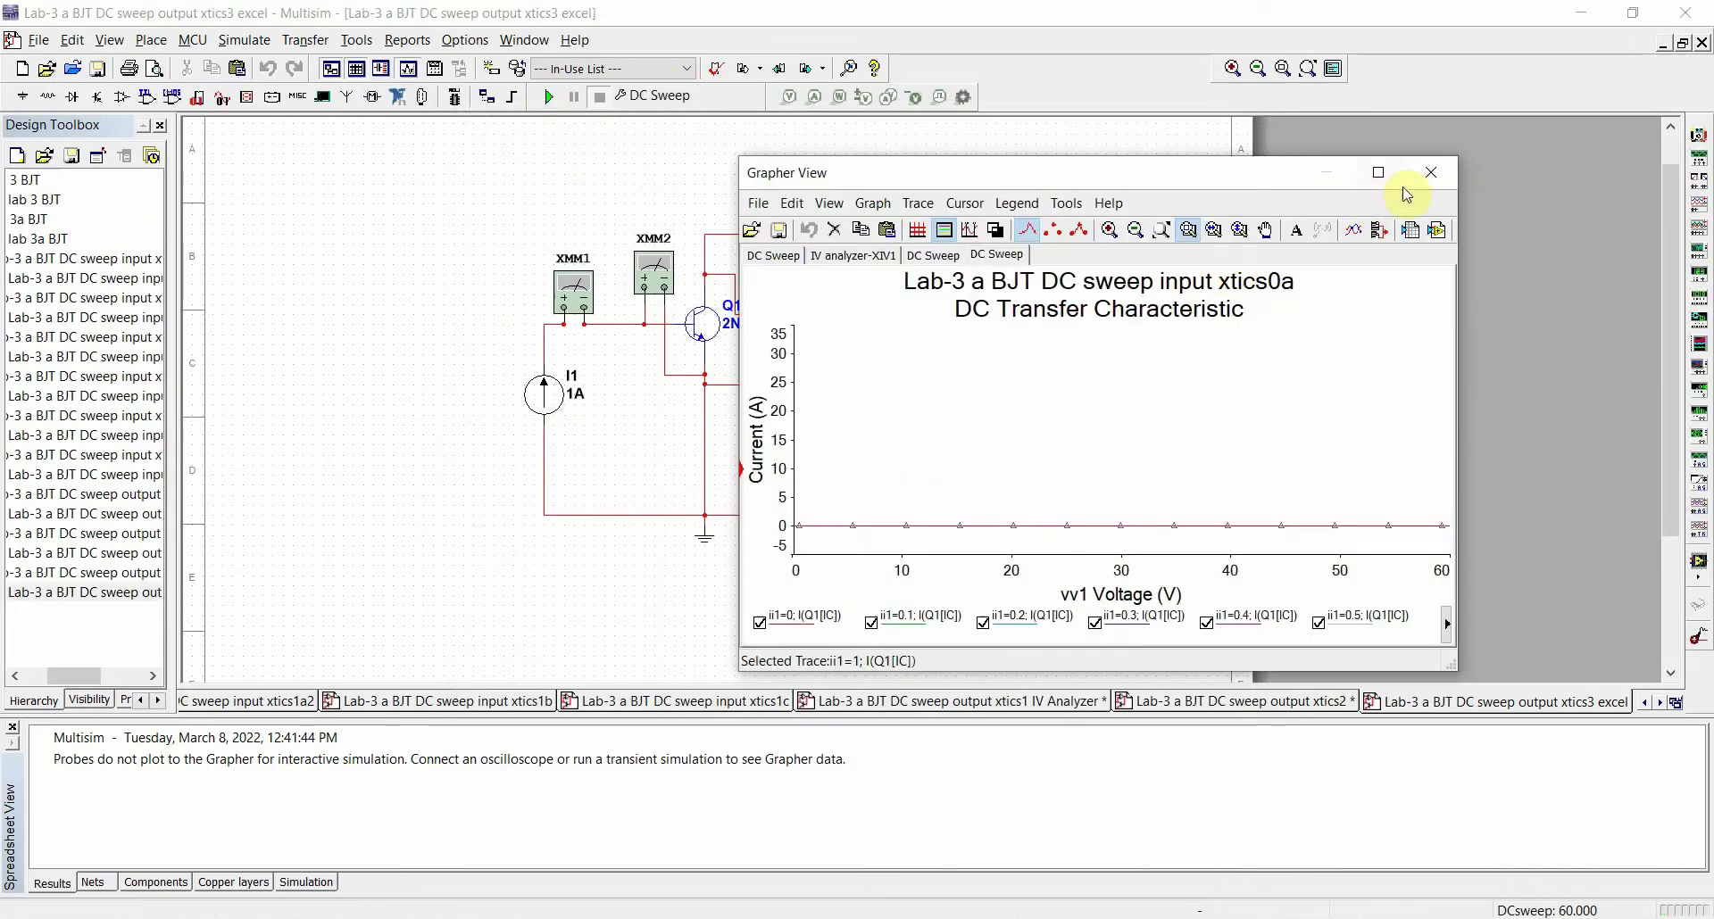
pyautogui.click(1430, 172)
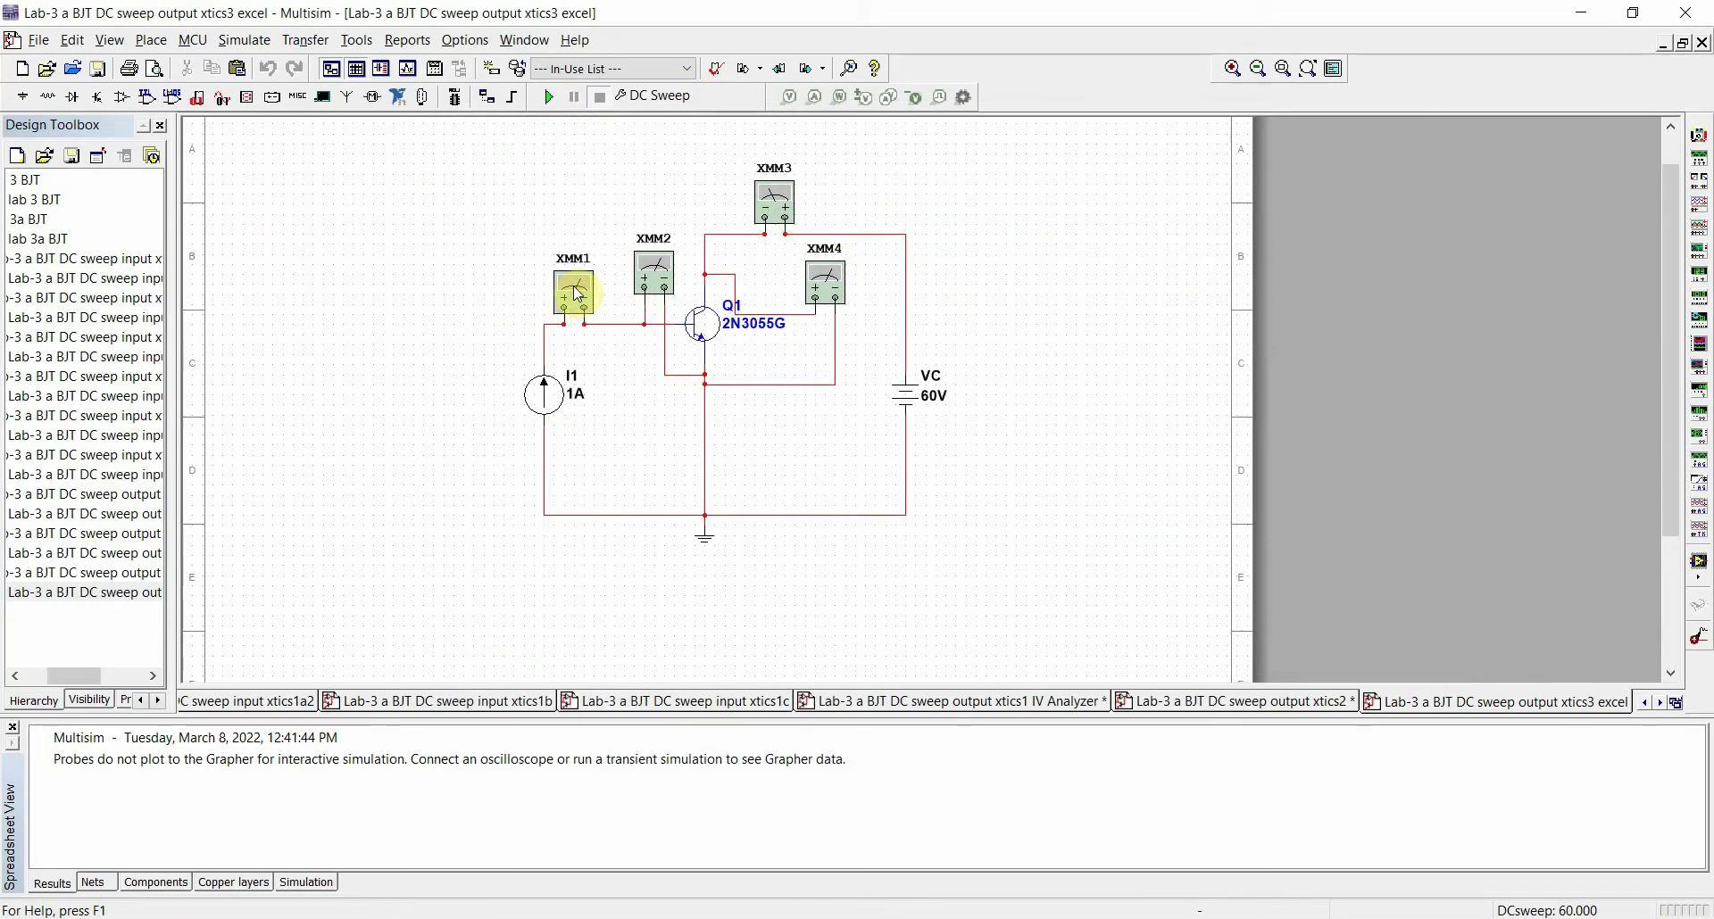
# Look up DC_INTERACTIVE_CURRENT among the signal current sources as a replacement for I1, closing the component browser without replacing it
pyautogui.doubleClick(545, 408)
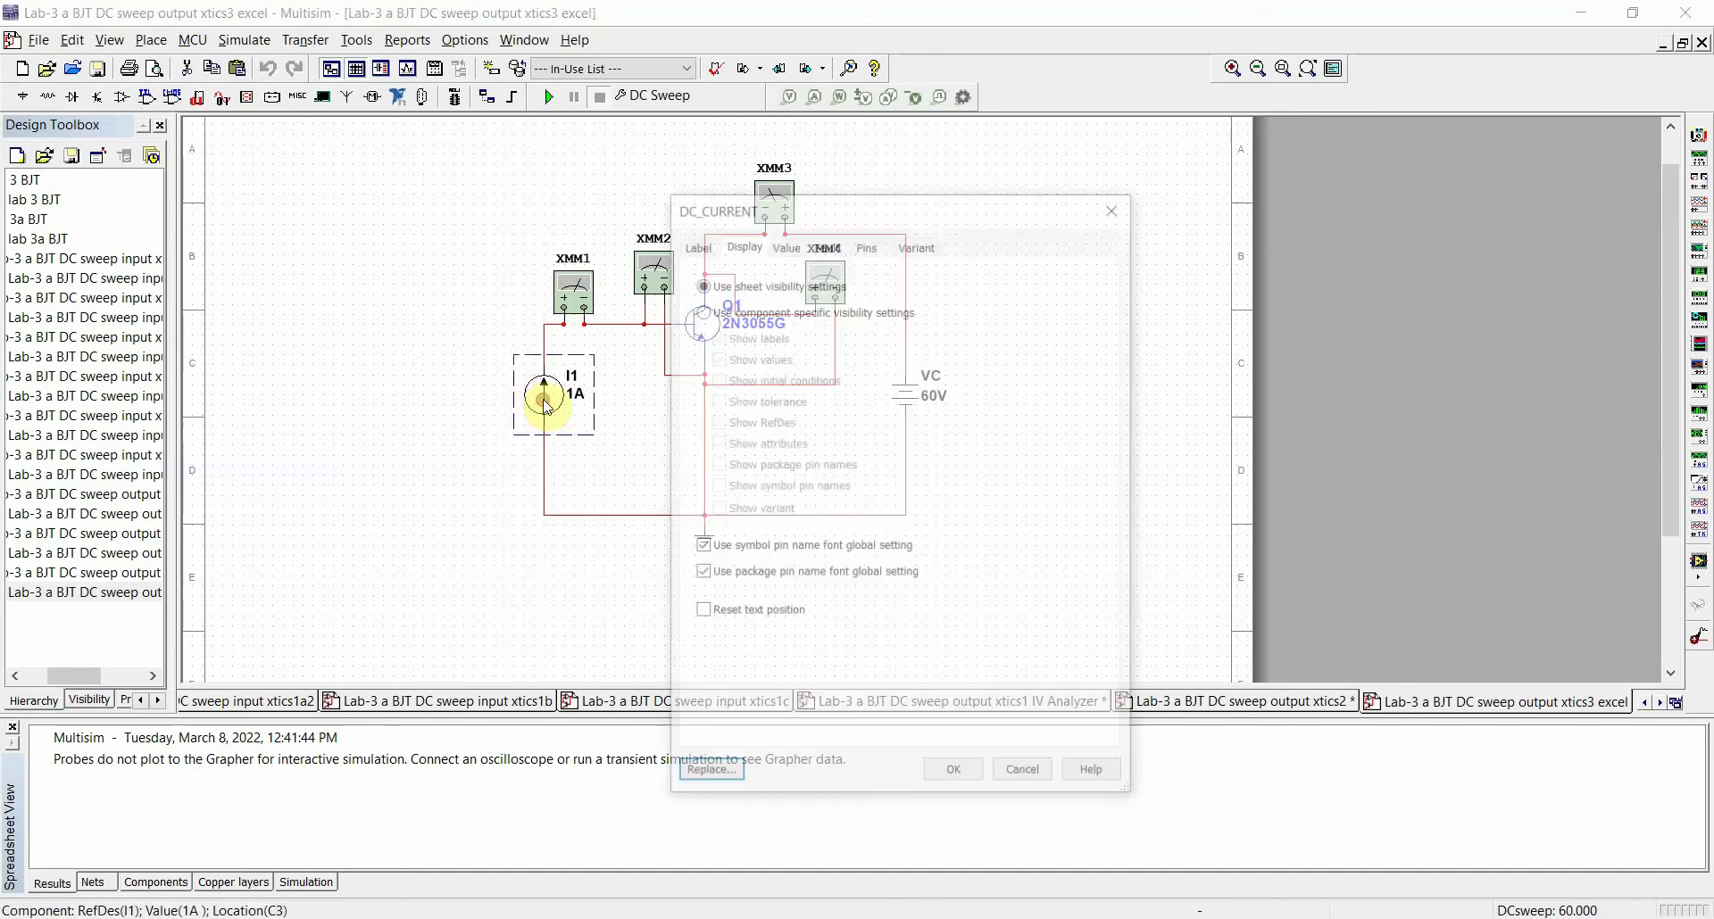
pyautogui.click(728, 773)
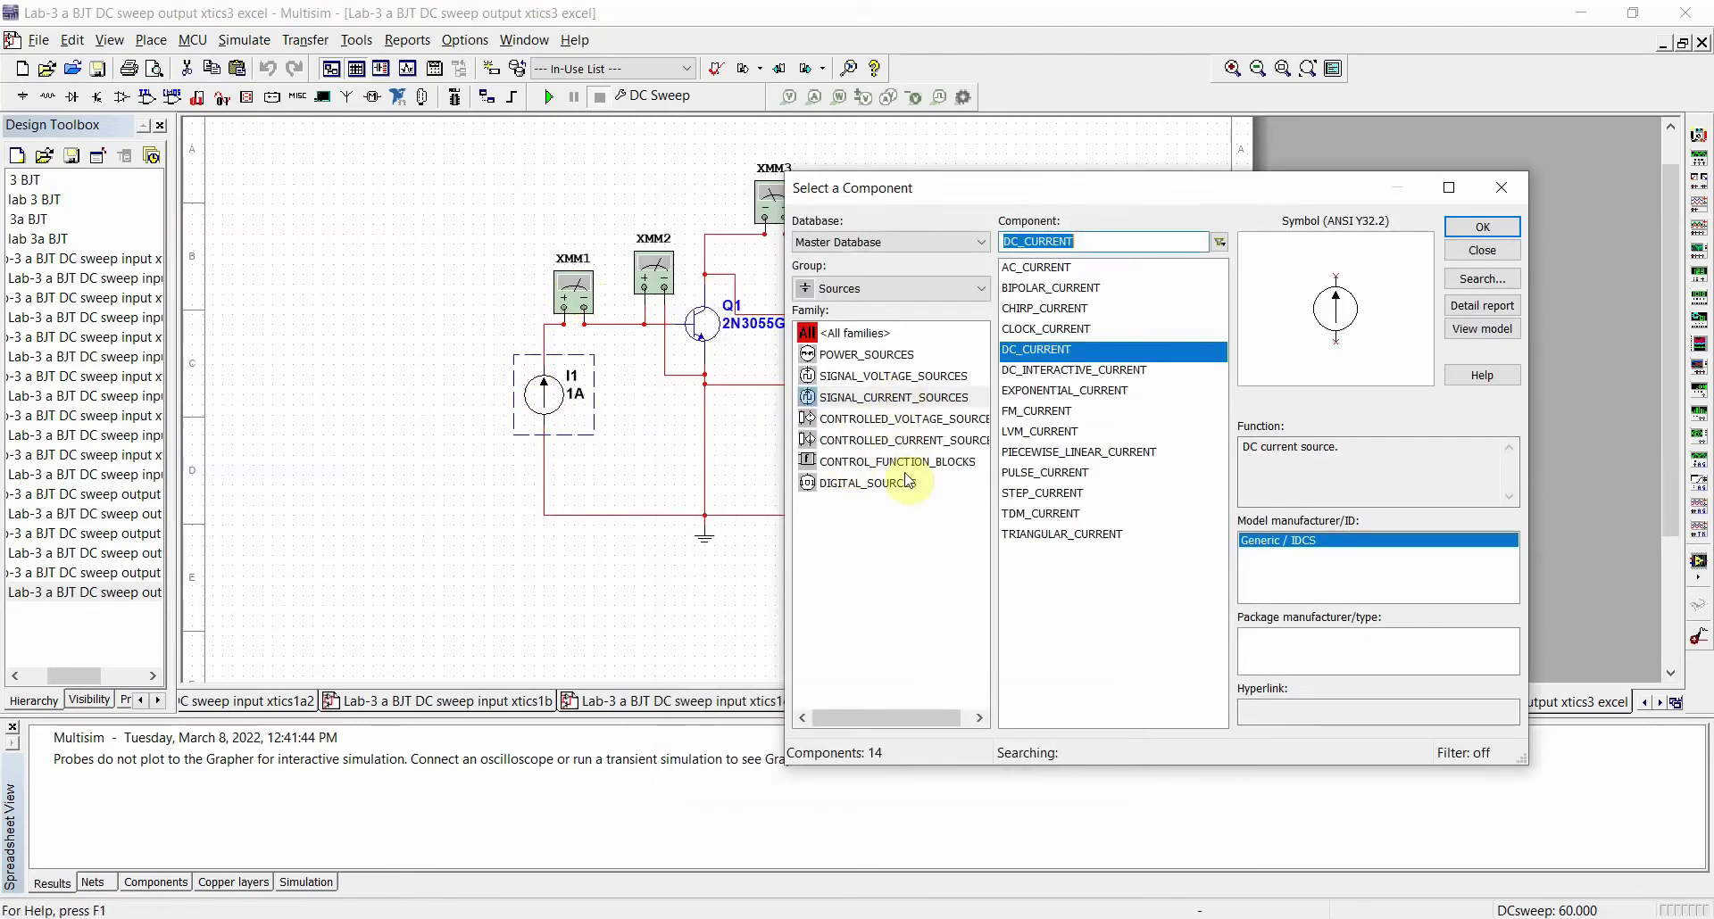
pyautogui.click(896, 397)
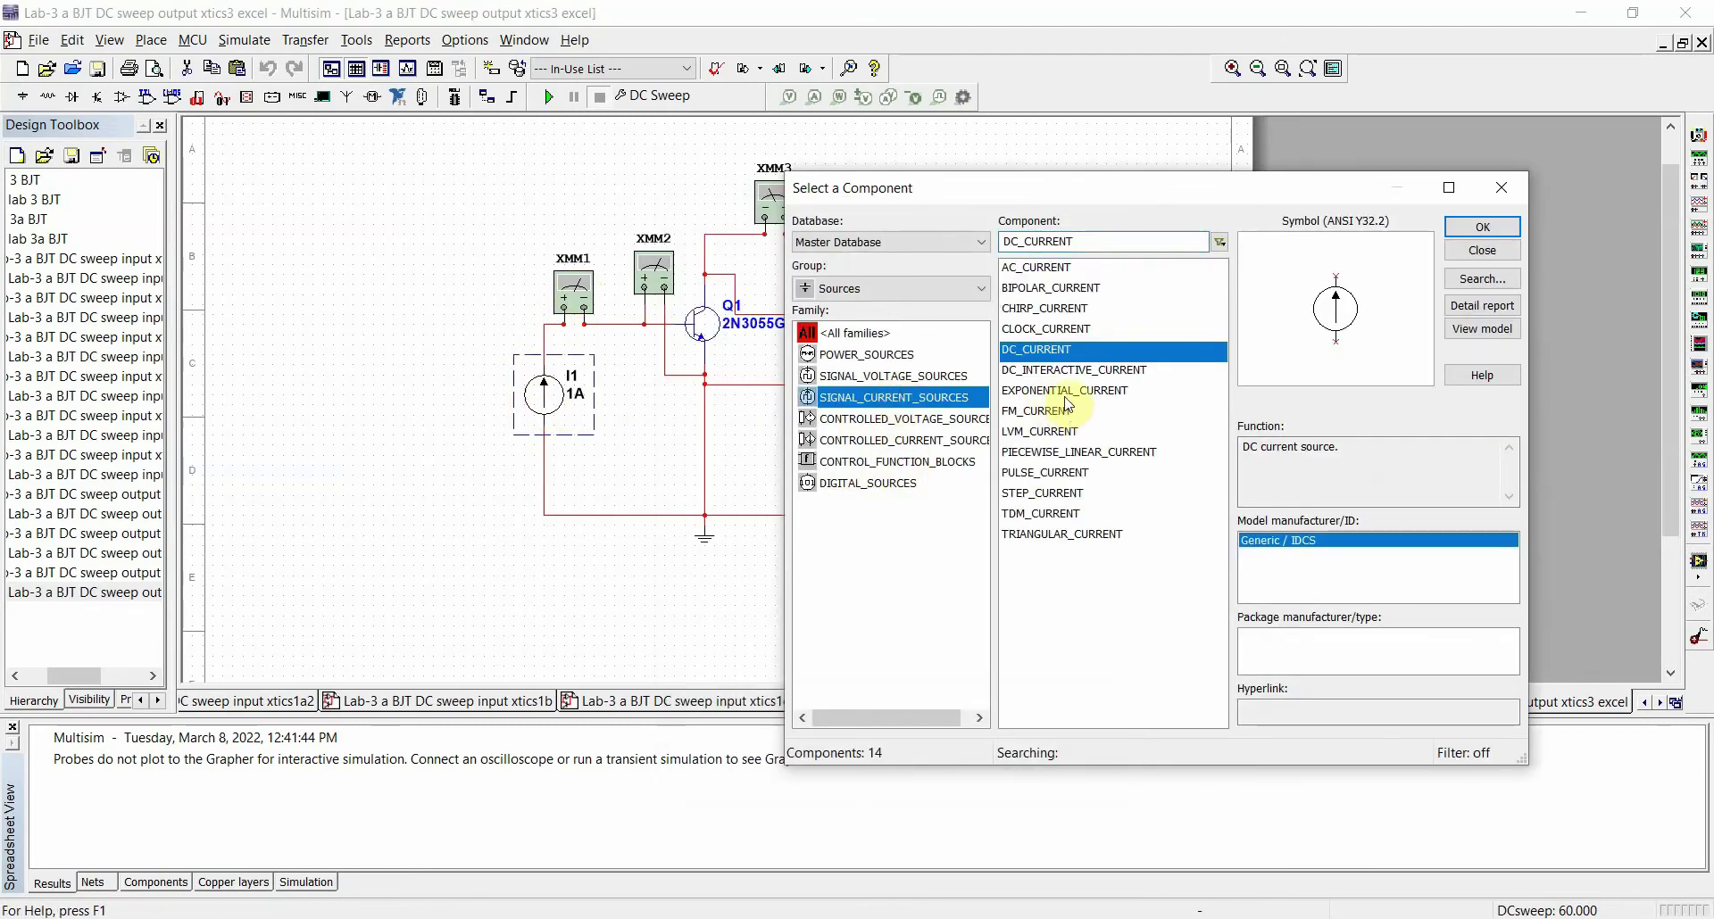
pyautogui.click(1071, 370)
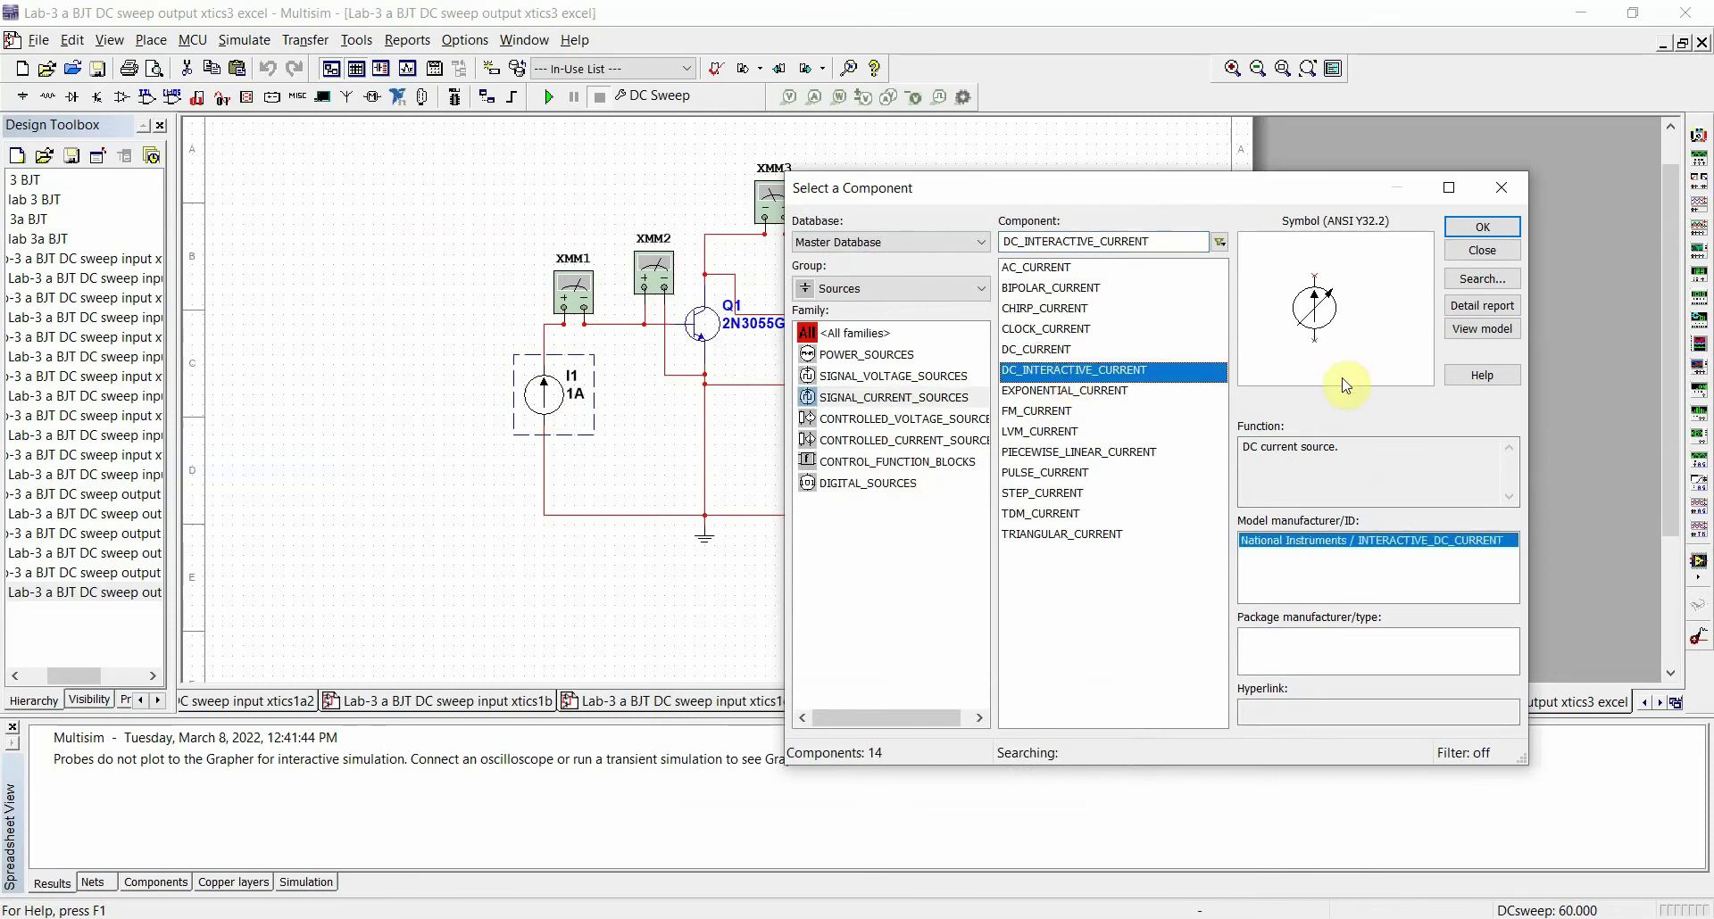
pyautogui.click(1481, 251)
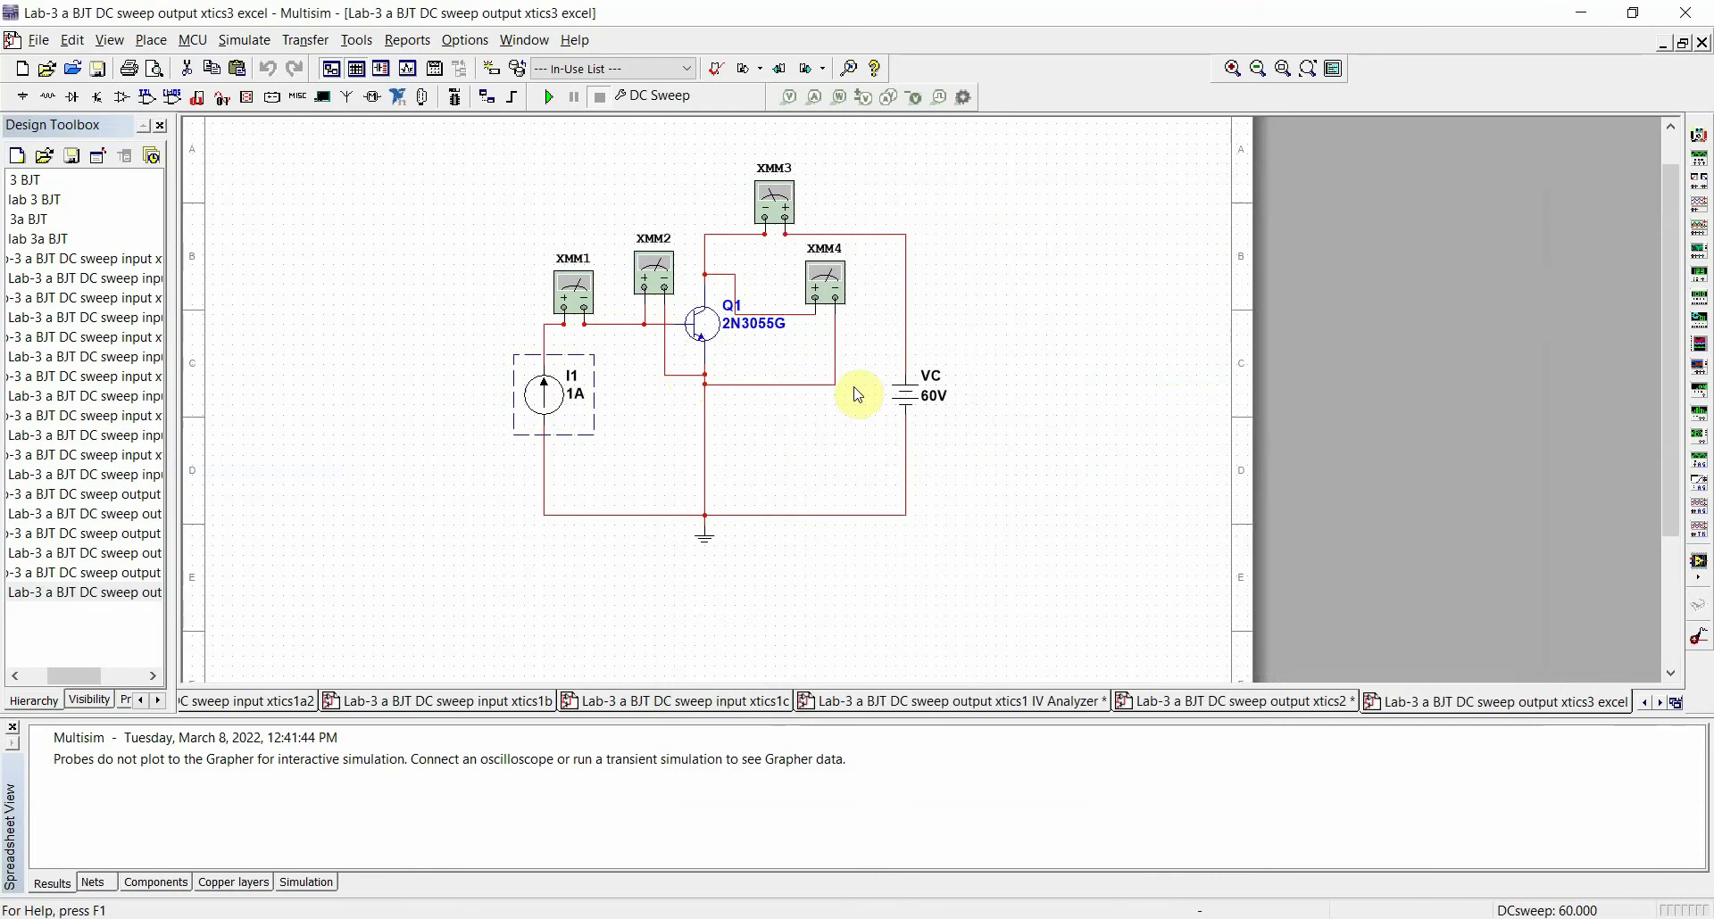
# Open the Lab-3 a BJT design and examine its two-source DC sweep settings and output curves, leaving the settings unchanged
pyautogui.click(513, 893)
pyautogui.doubleClick(295, 659)
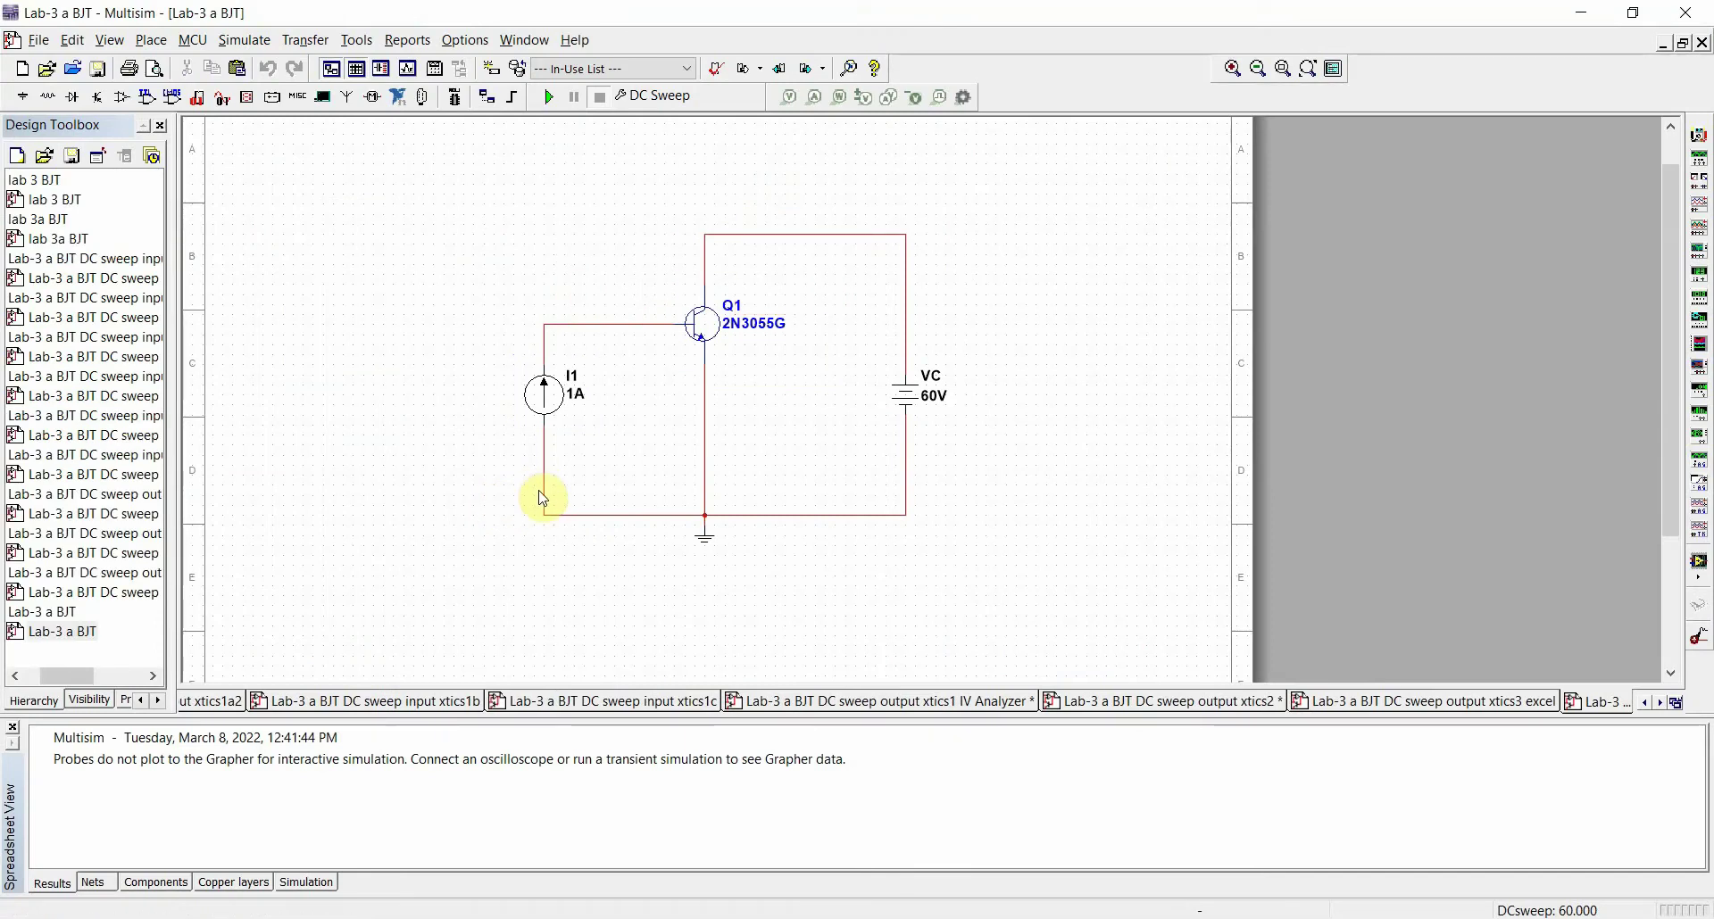
pyautogui.click(693, 94)
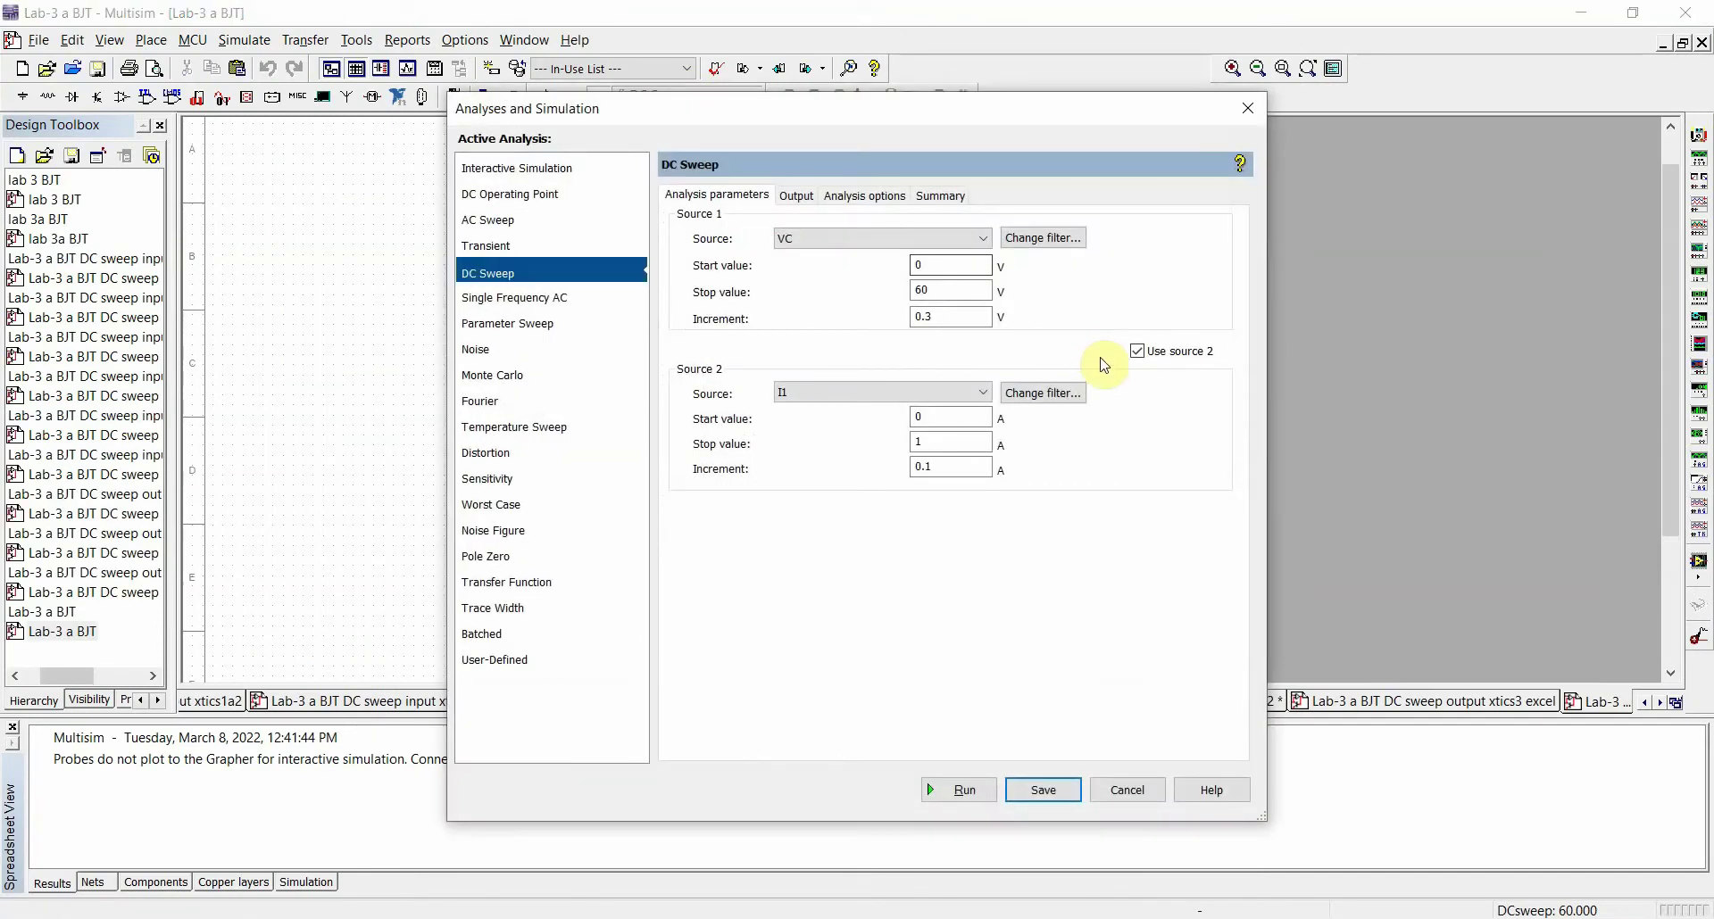
pyautogui.click(1113, 787)
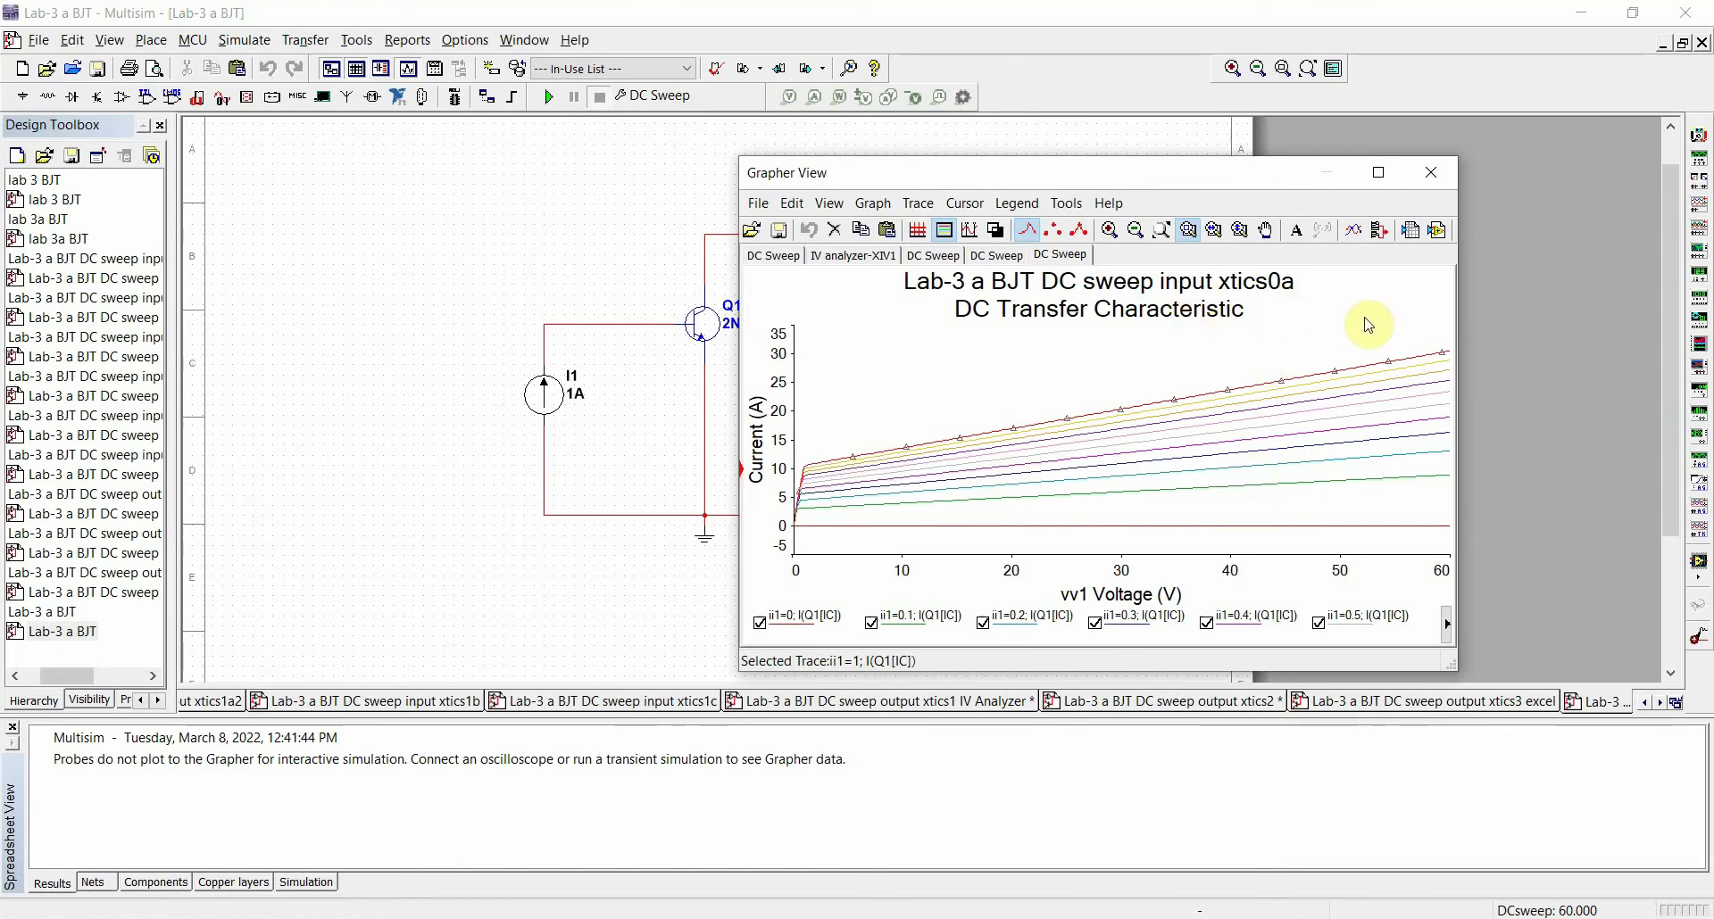
pyautogui.click(1431, 174)
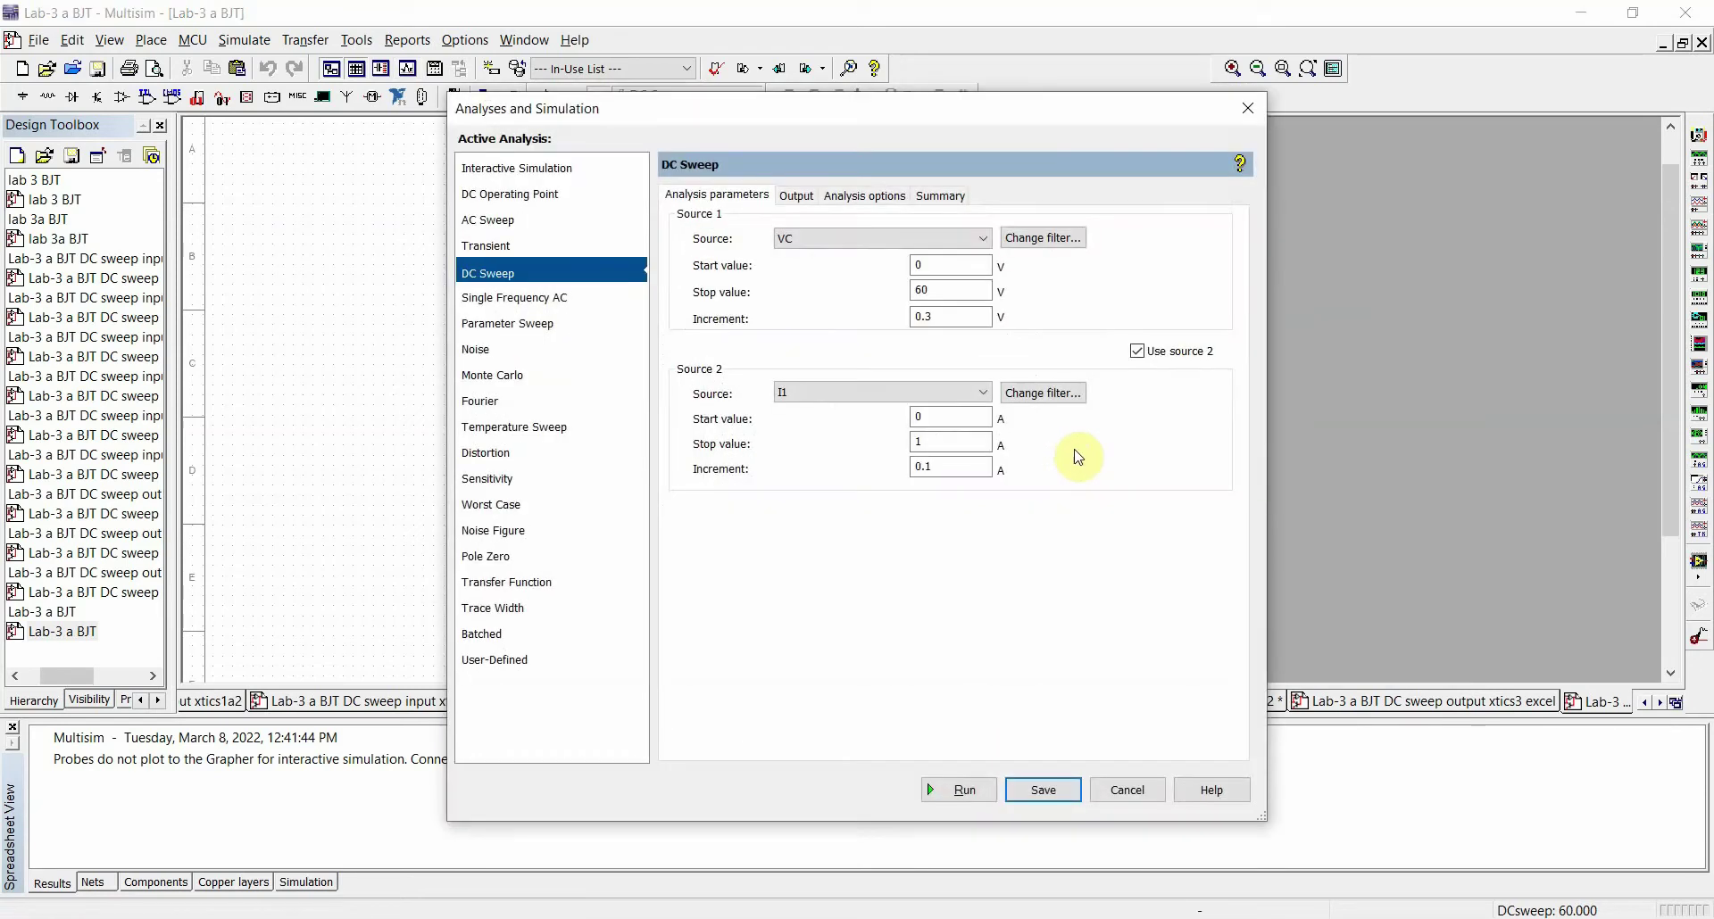
pyautogui.click(1127, 790)
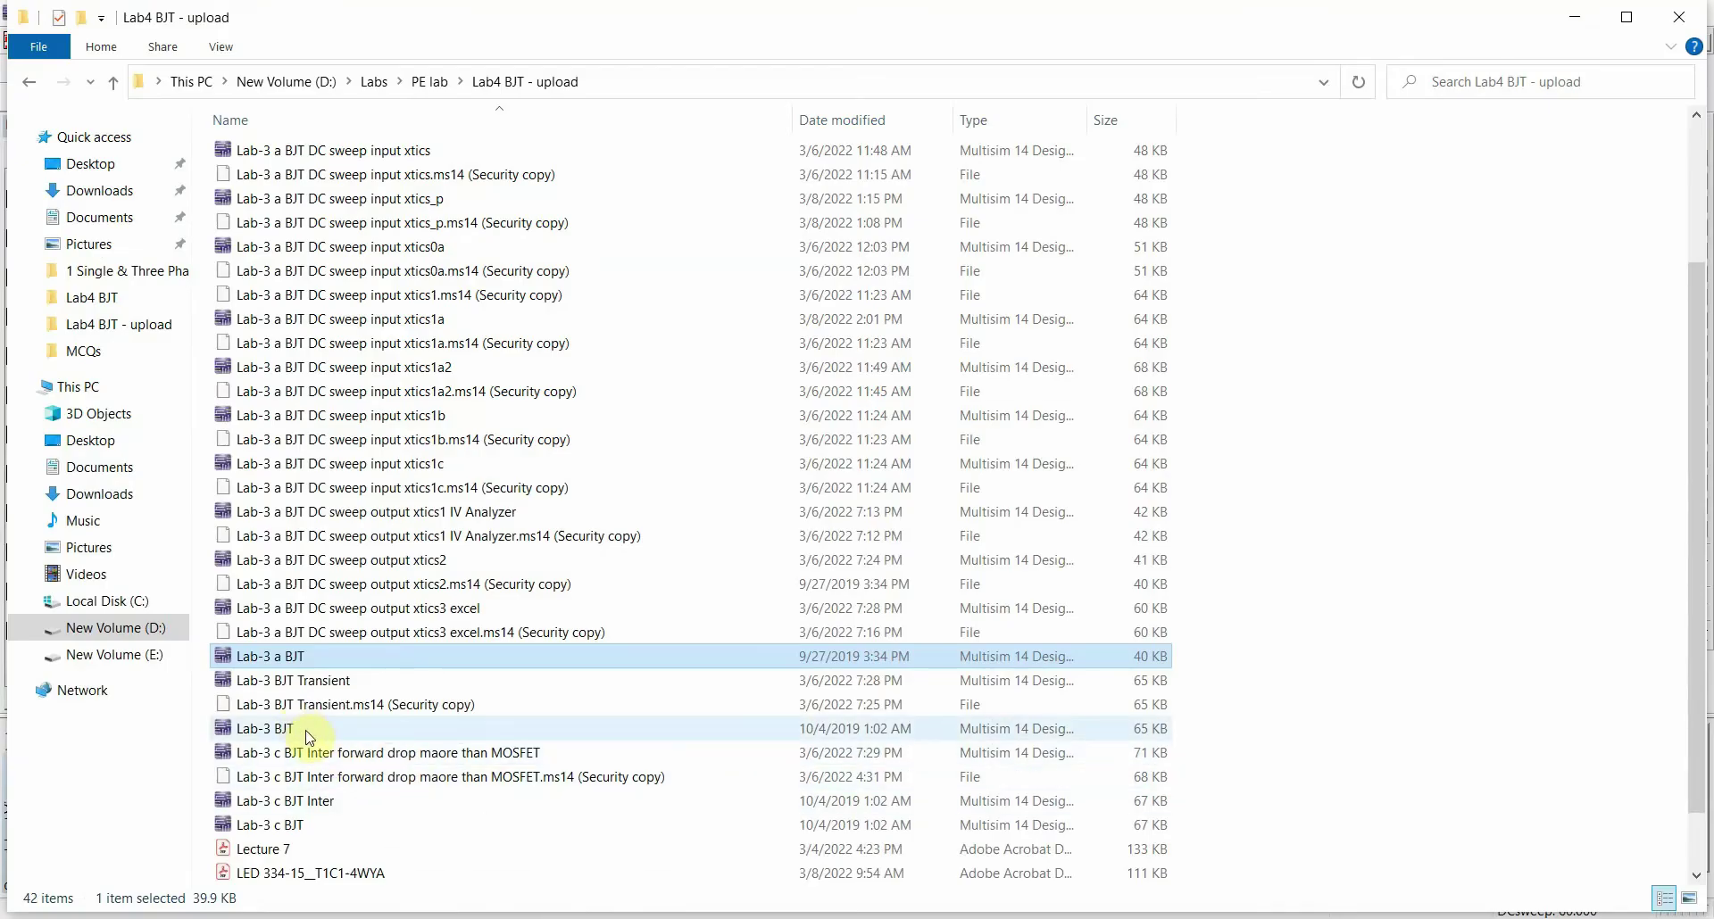
# Open the Lab-3 BJT Transient design and review its transient analysis parameters without changing them
pyautogui.click(308, 683)
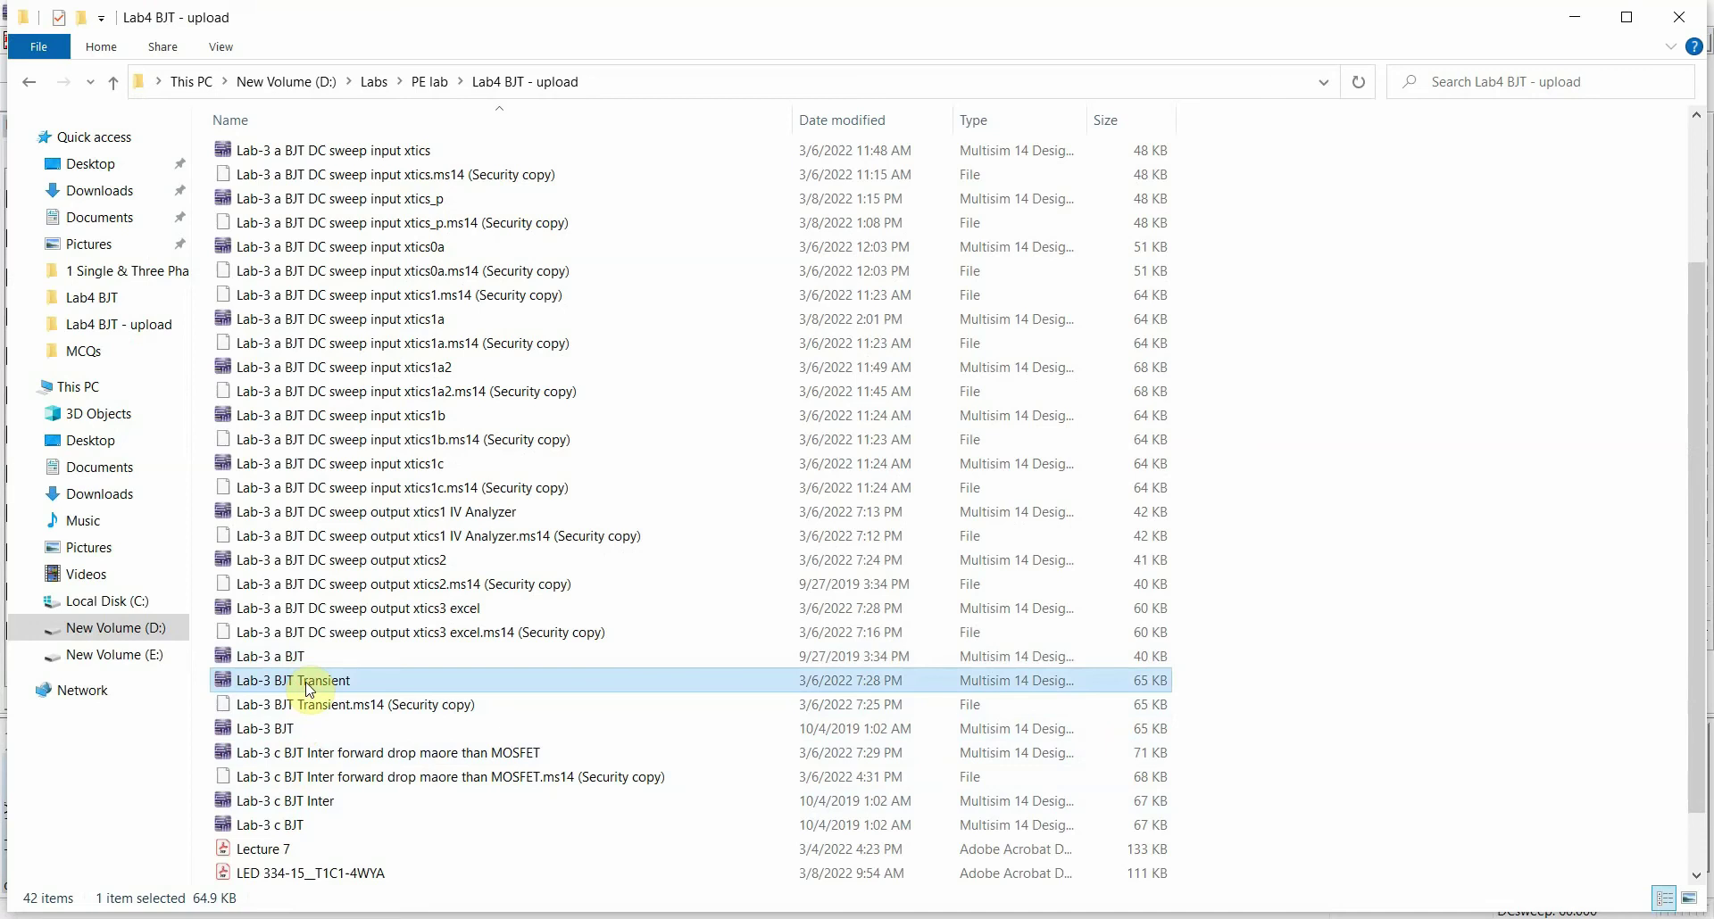
pyautogui.doubleClick(307, 681)
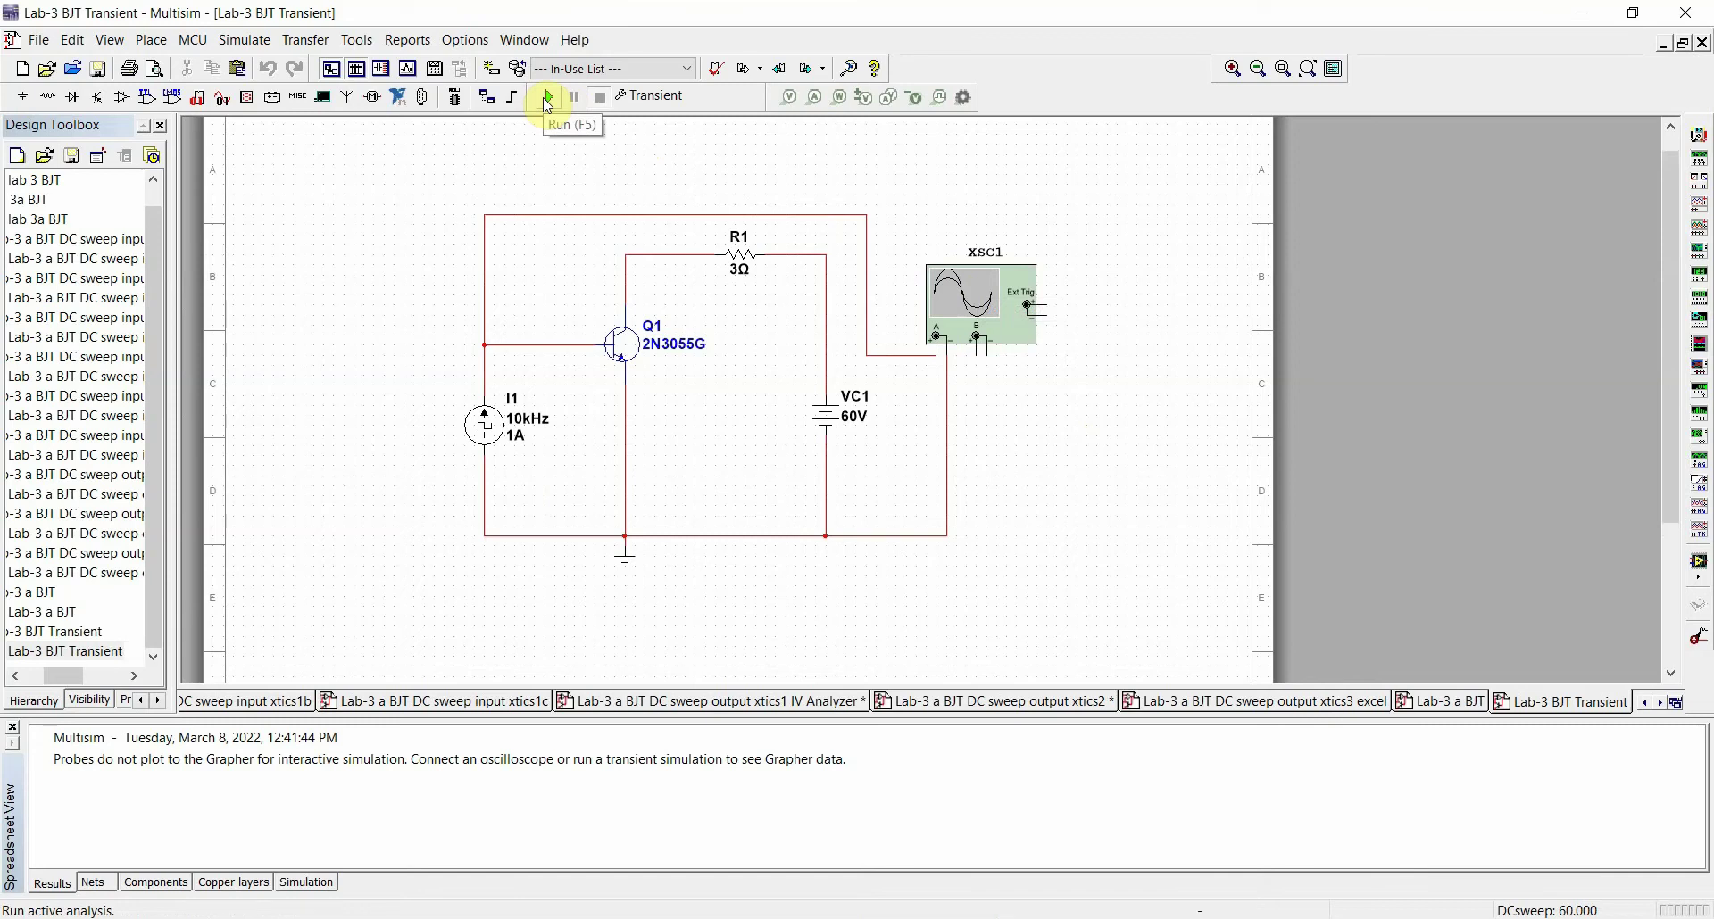
pyautogui.click(659, 96)
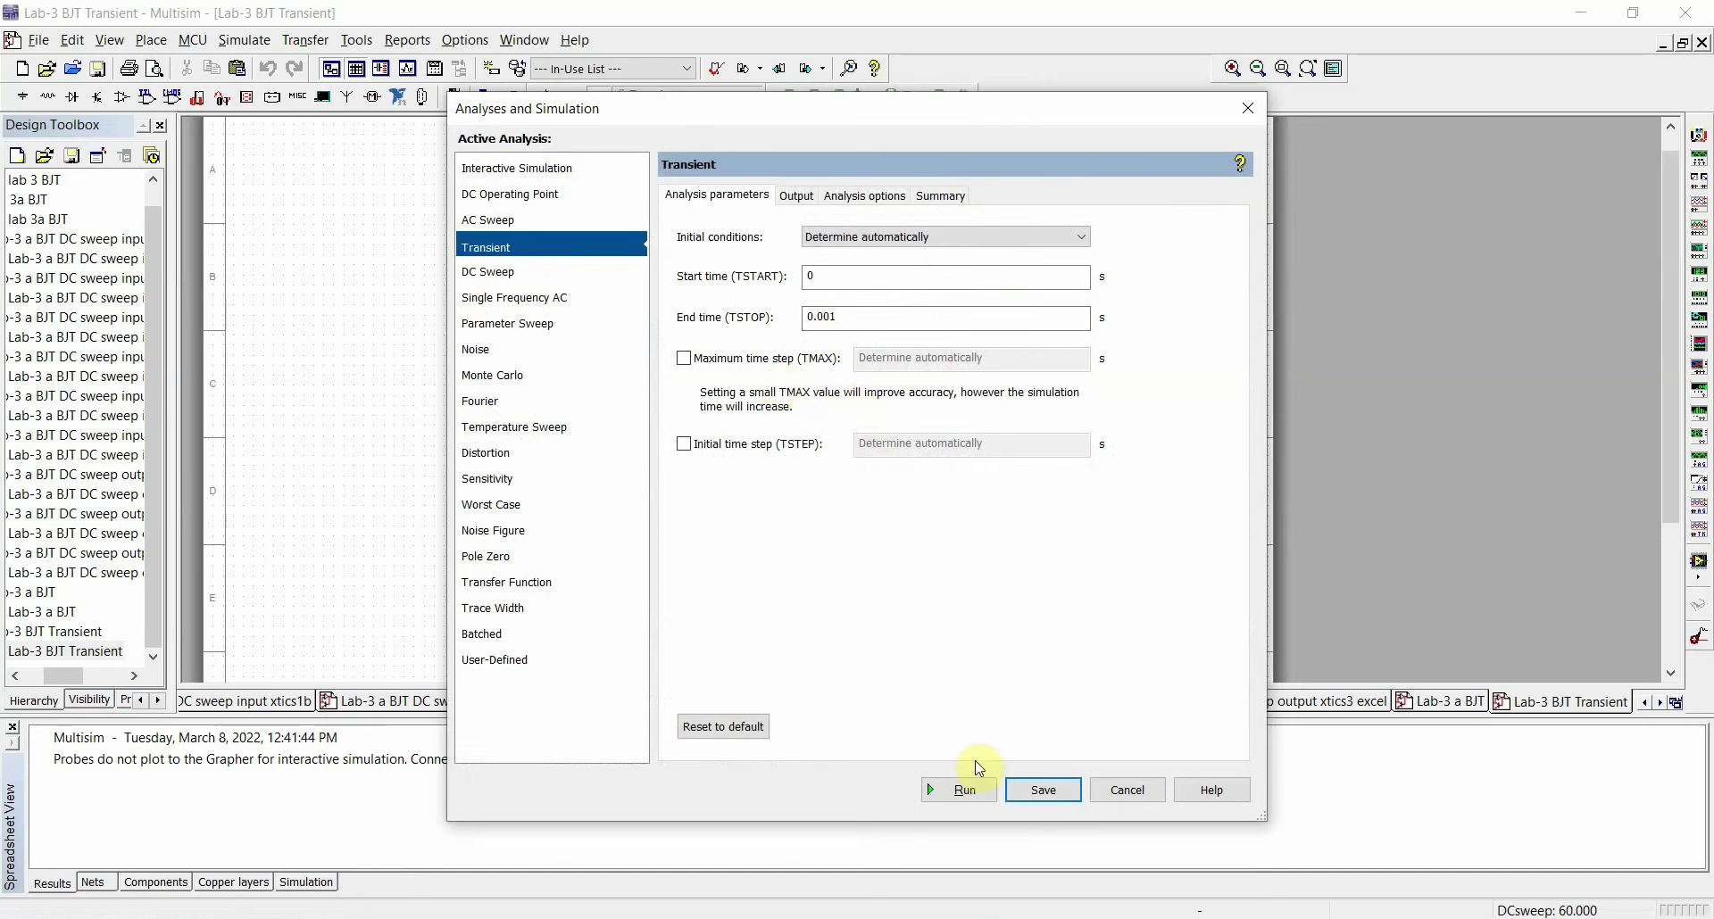
pyautogui.click(1130, 791)
pyautogui.hotkey('alt', 'Tab')
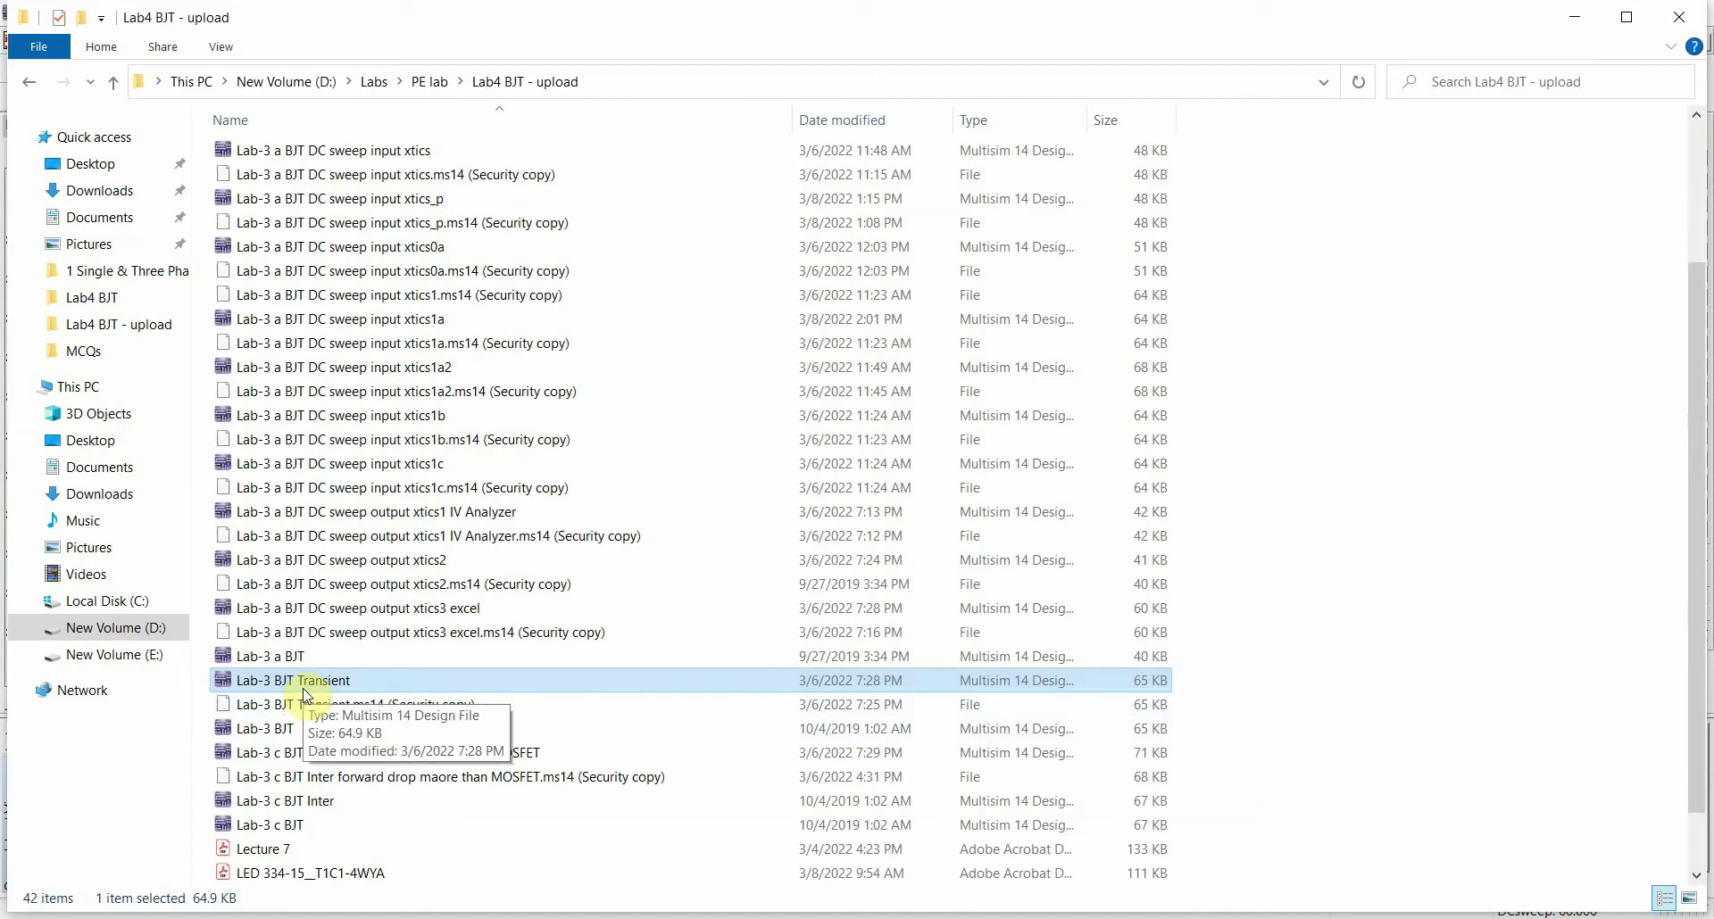
pyautogui.hotkey('alt', 'Tab')
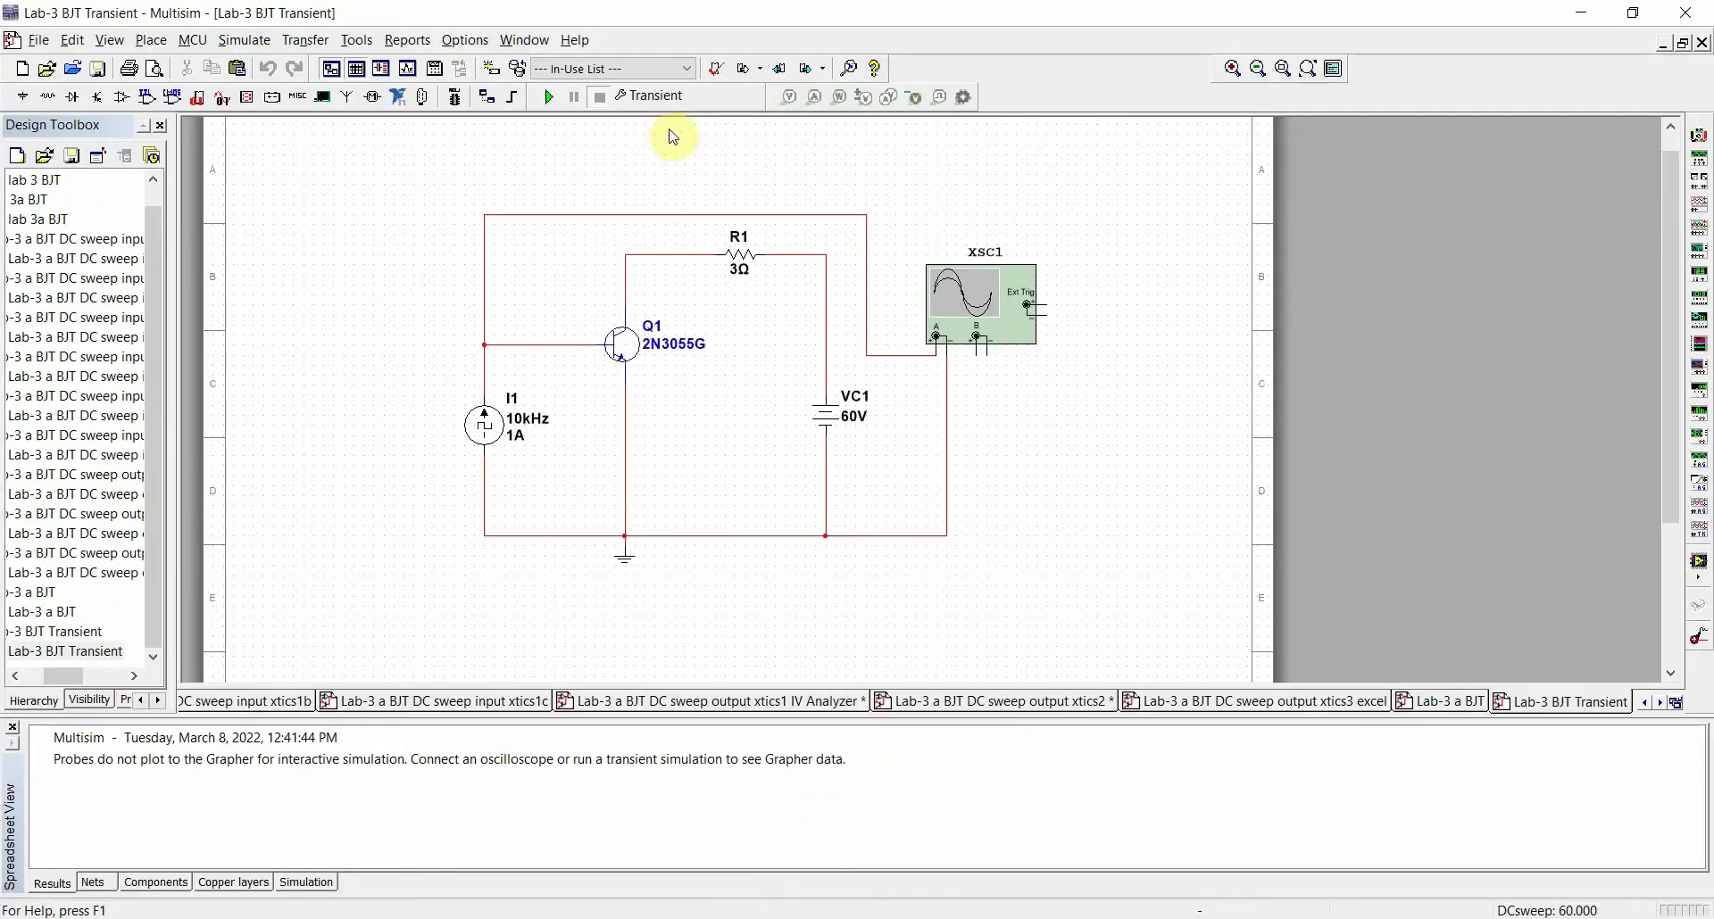
# Run the transient analysis, move the graph clear of oscilloscope XSC1, and briefly view the oscilloscope window
pyautogui.click(548, 96)
pyautogui.moveTo(1071, 172); pyautogui.dragTo(355, 205)
pyautogui.doubleClick(993, 290)
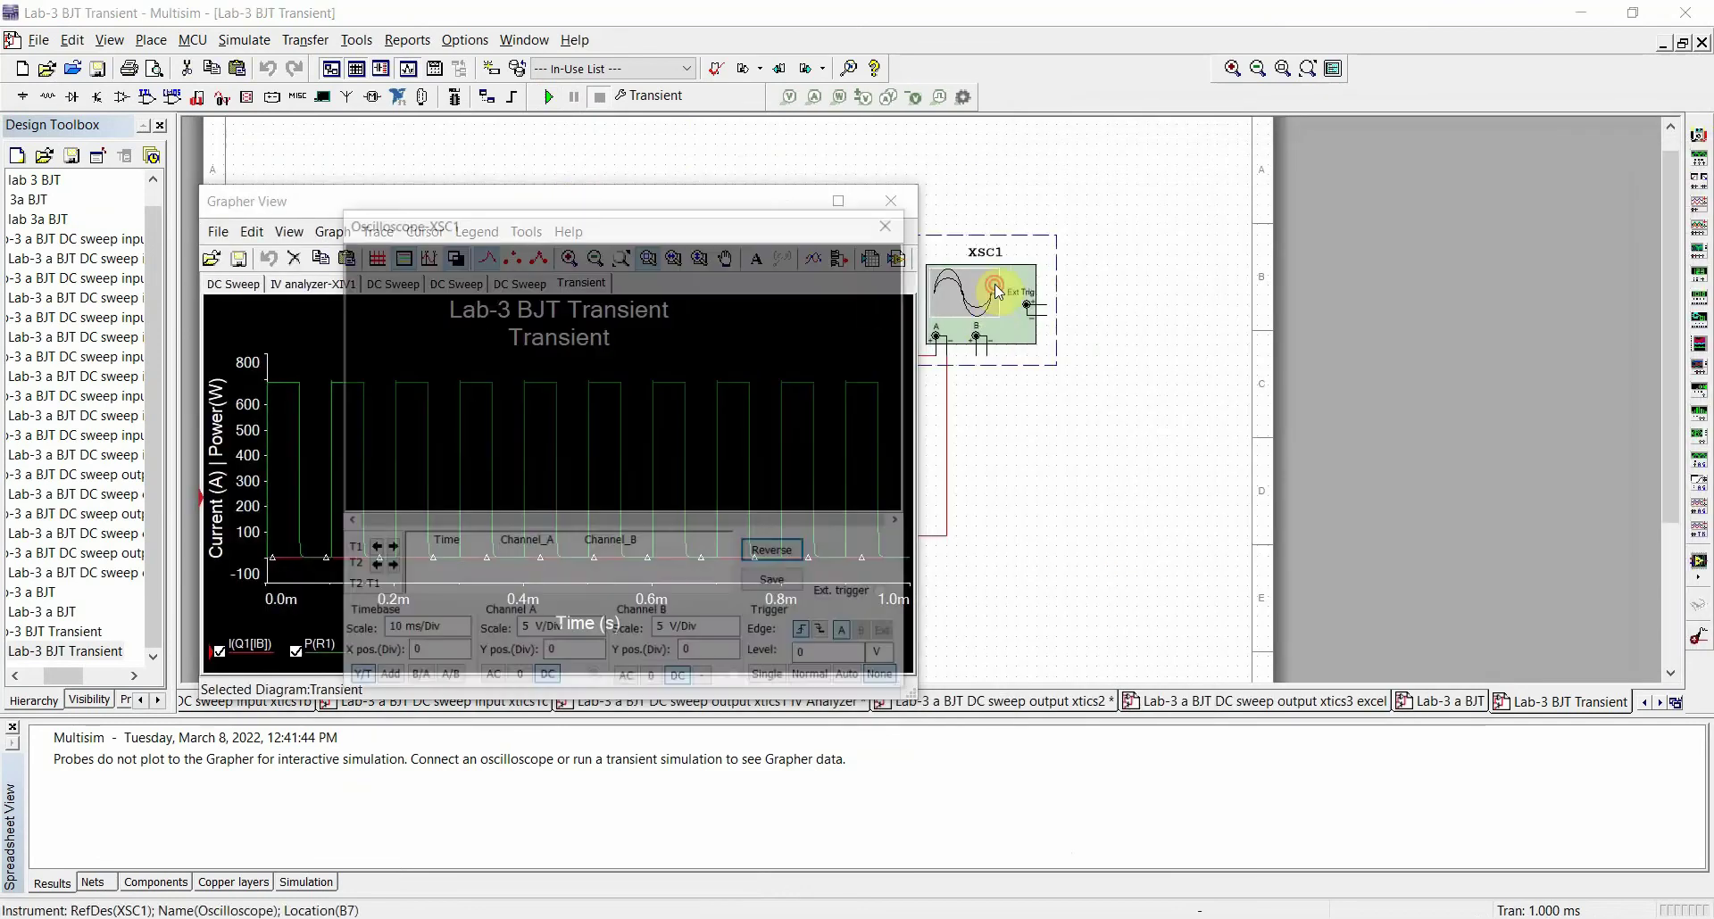
pyautogui.click(890, 226)
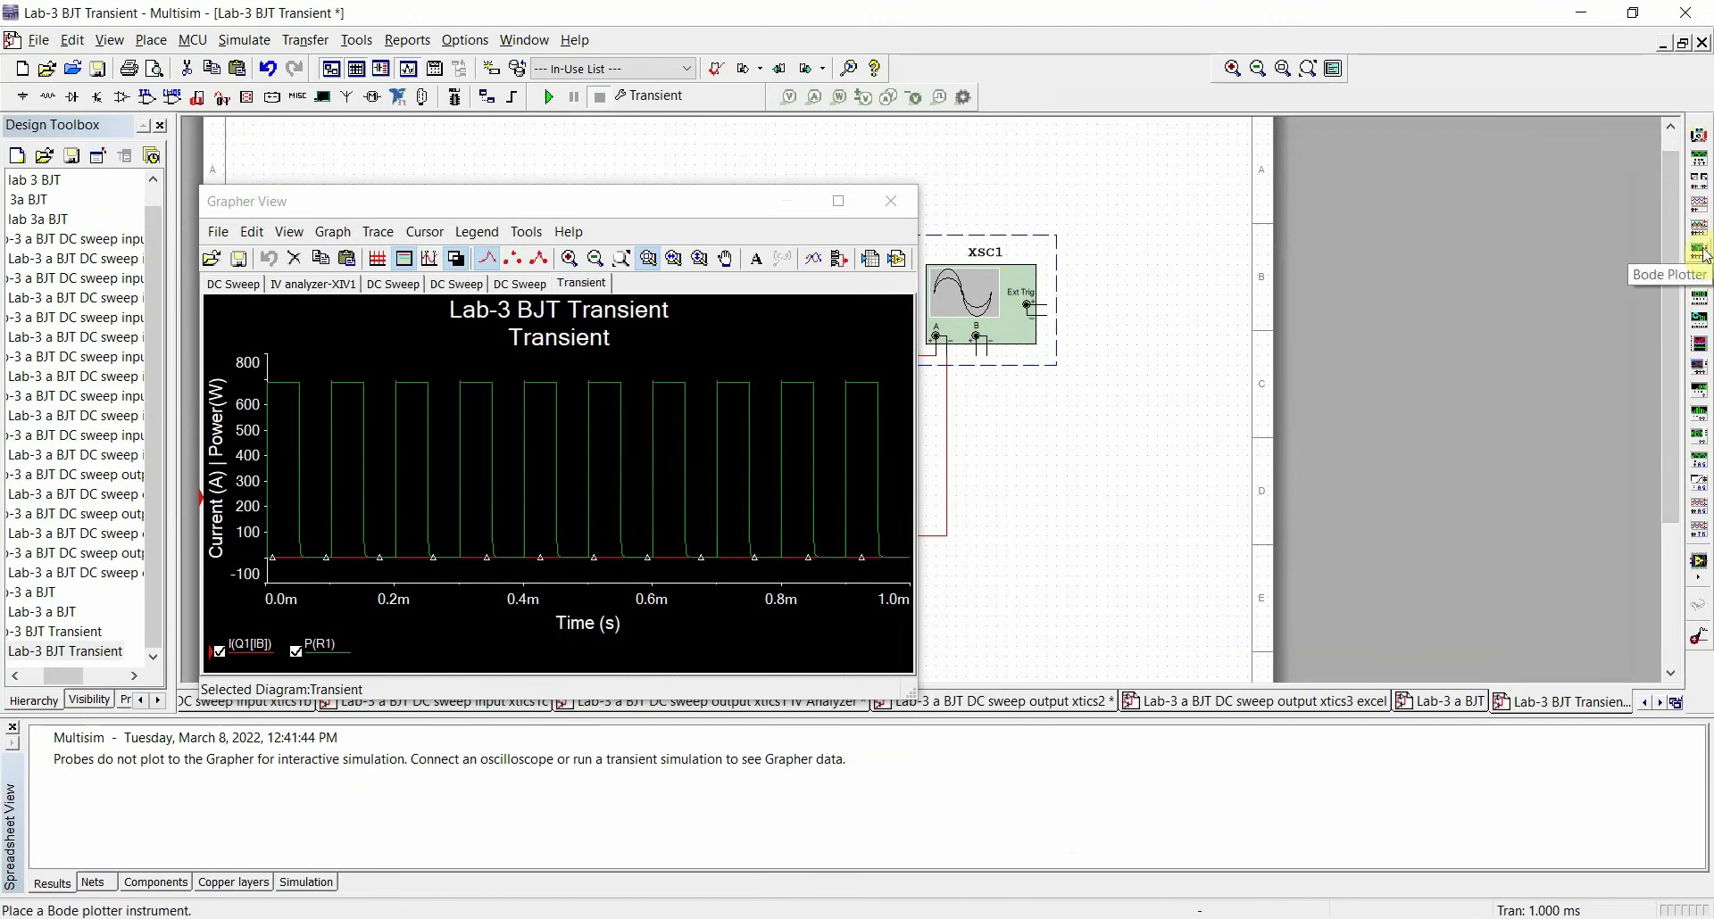
# Pick up a second oscilloscope, cancel its placement, and close the transient graph to uncover the circuit
pyautogui.click(1700, 207)
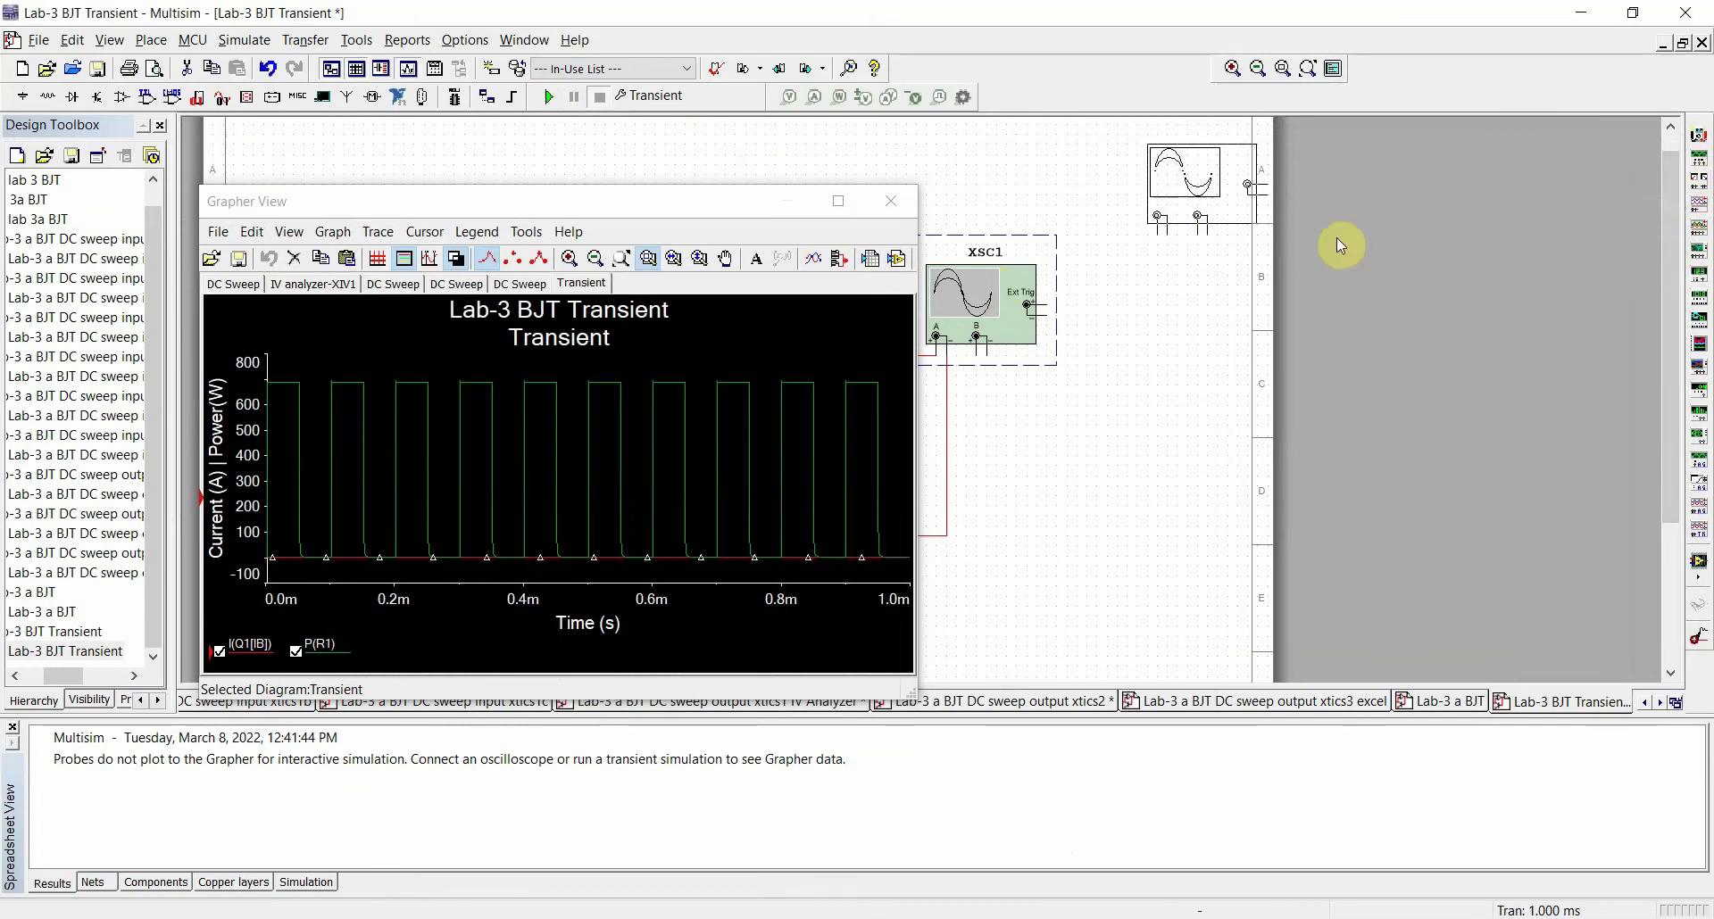
pyautogui.press('Escape')
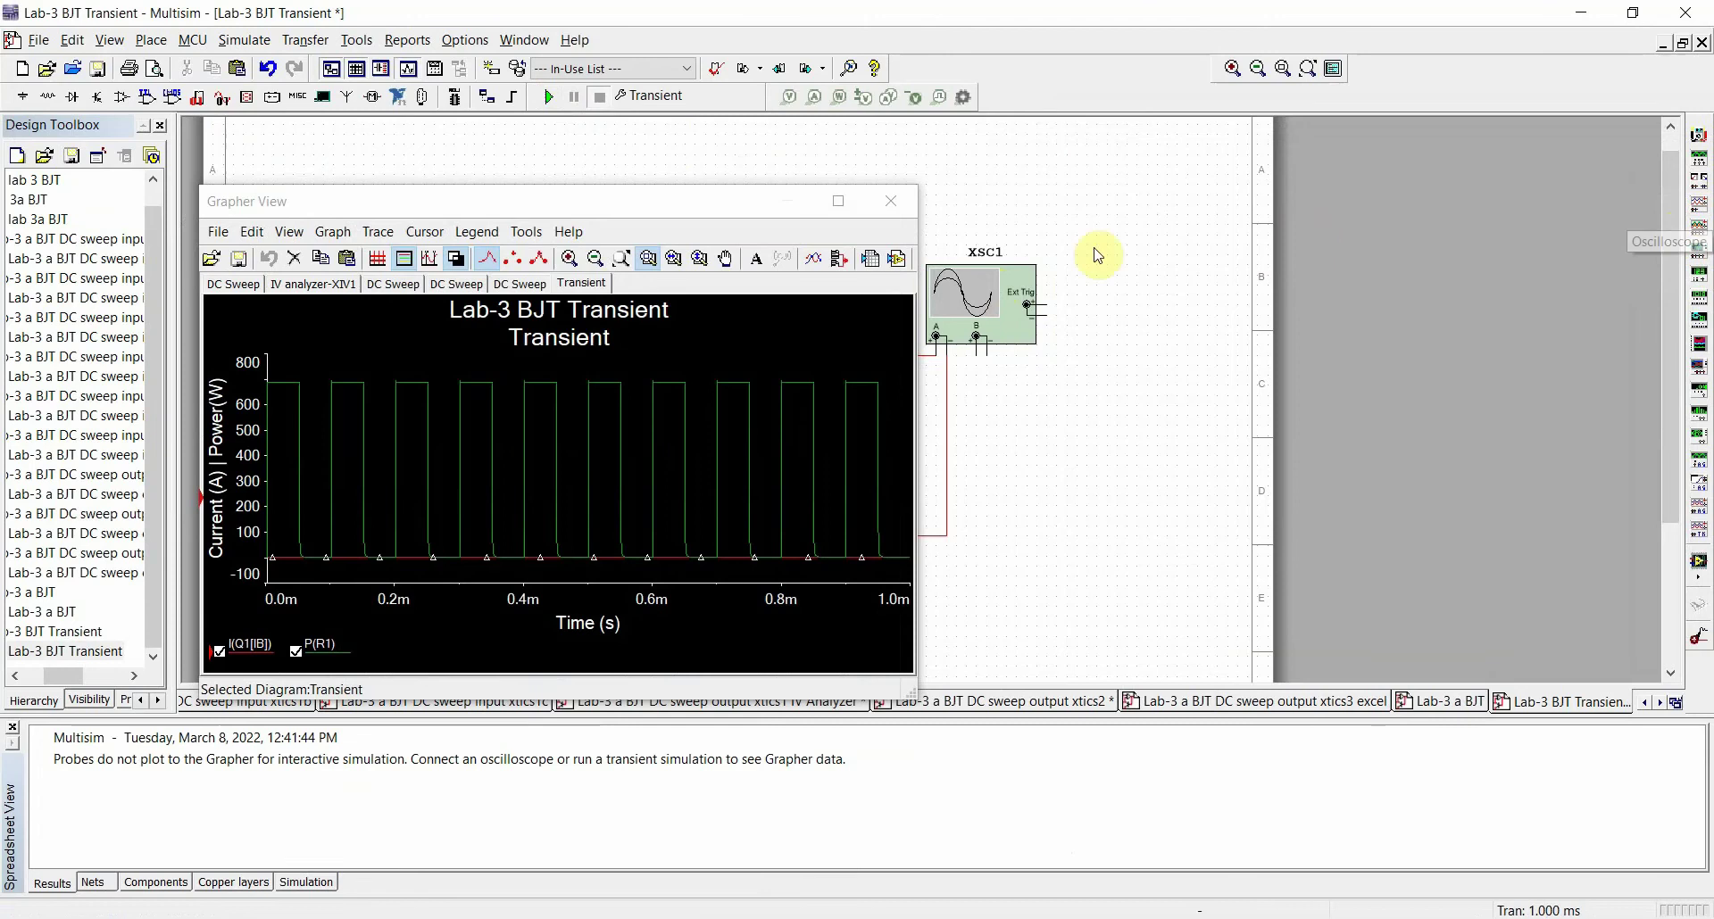
pyautogui.moveTo(746, 205); pyautogui.dragTo(1399, 136)
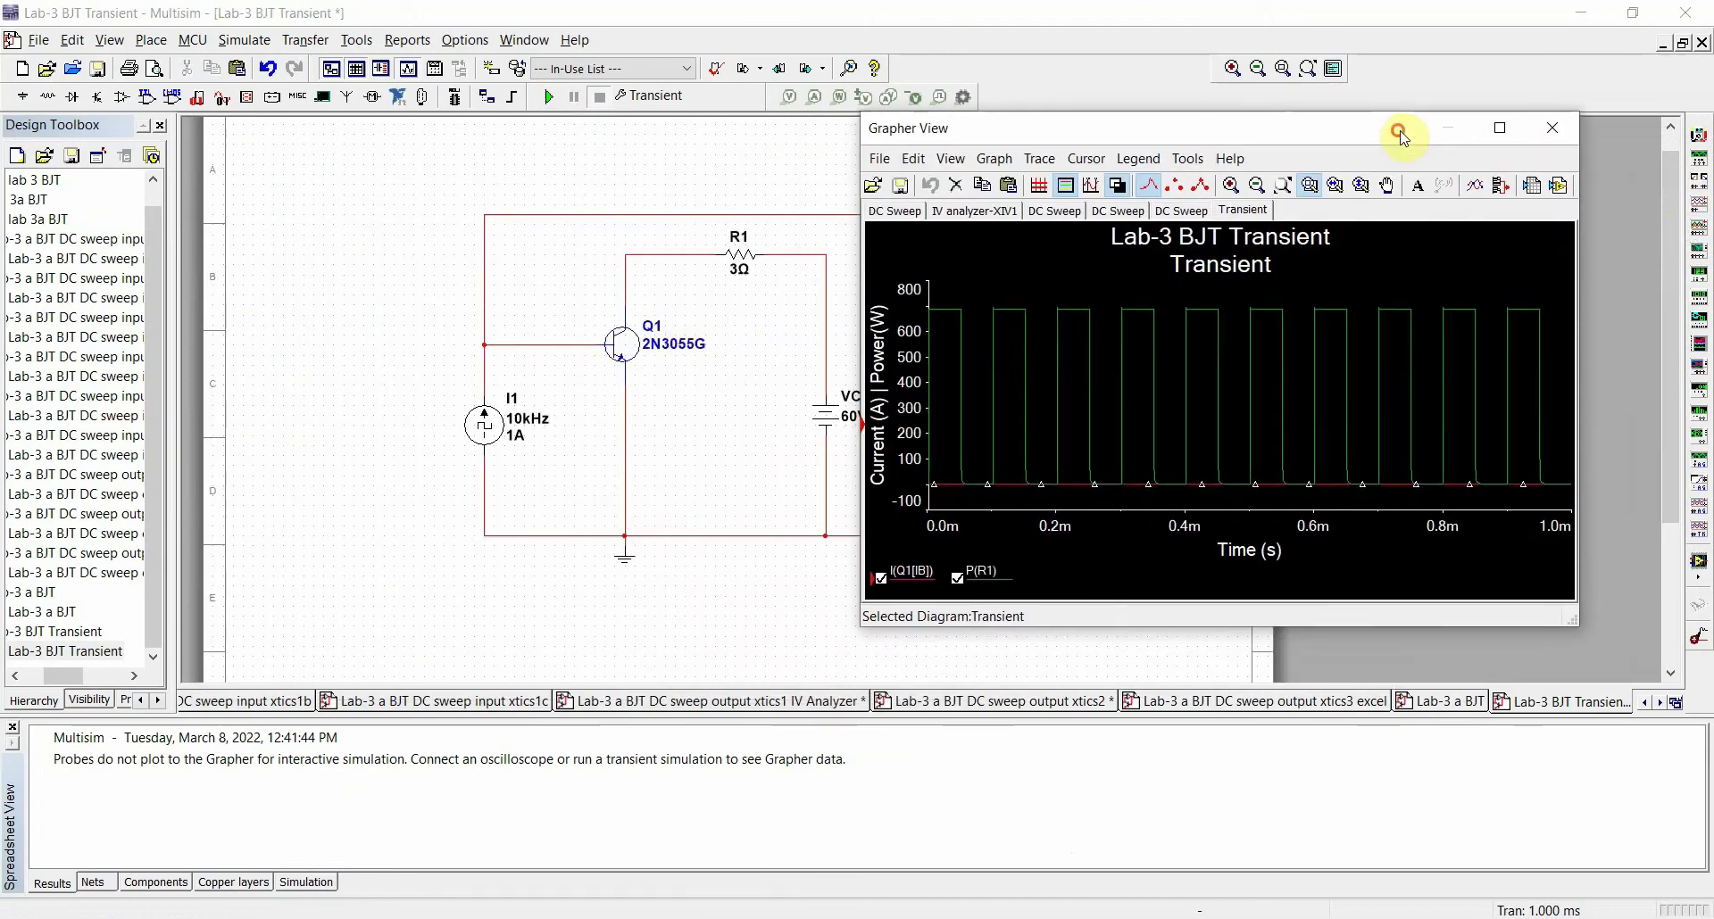
pyautogui.click(1548, 127)
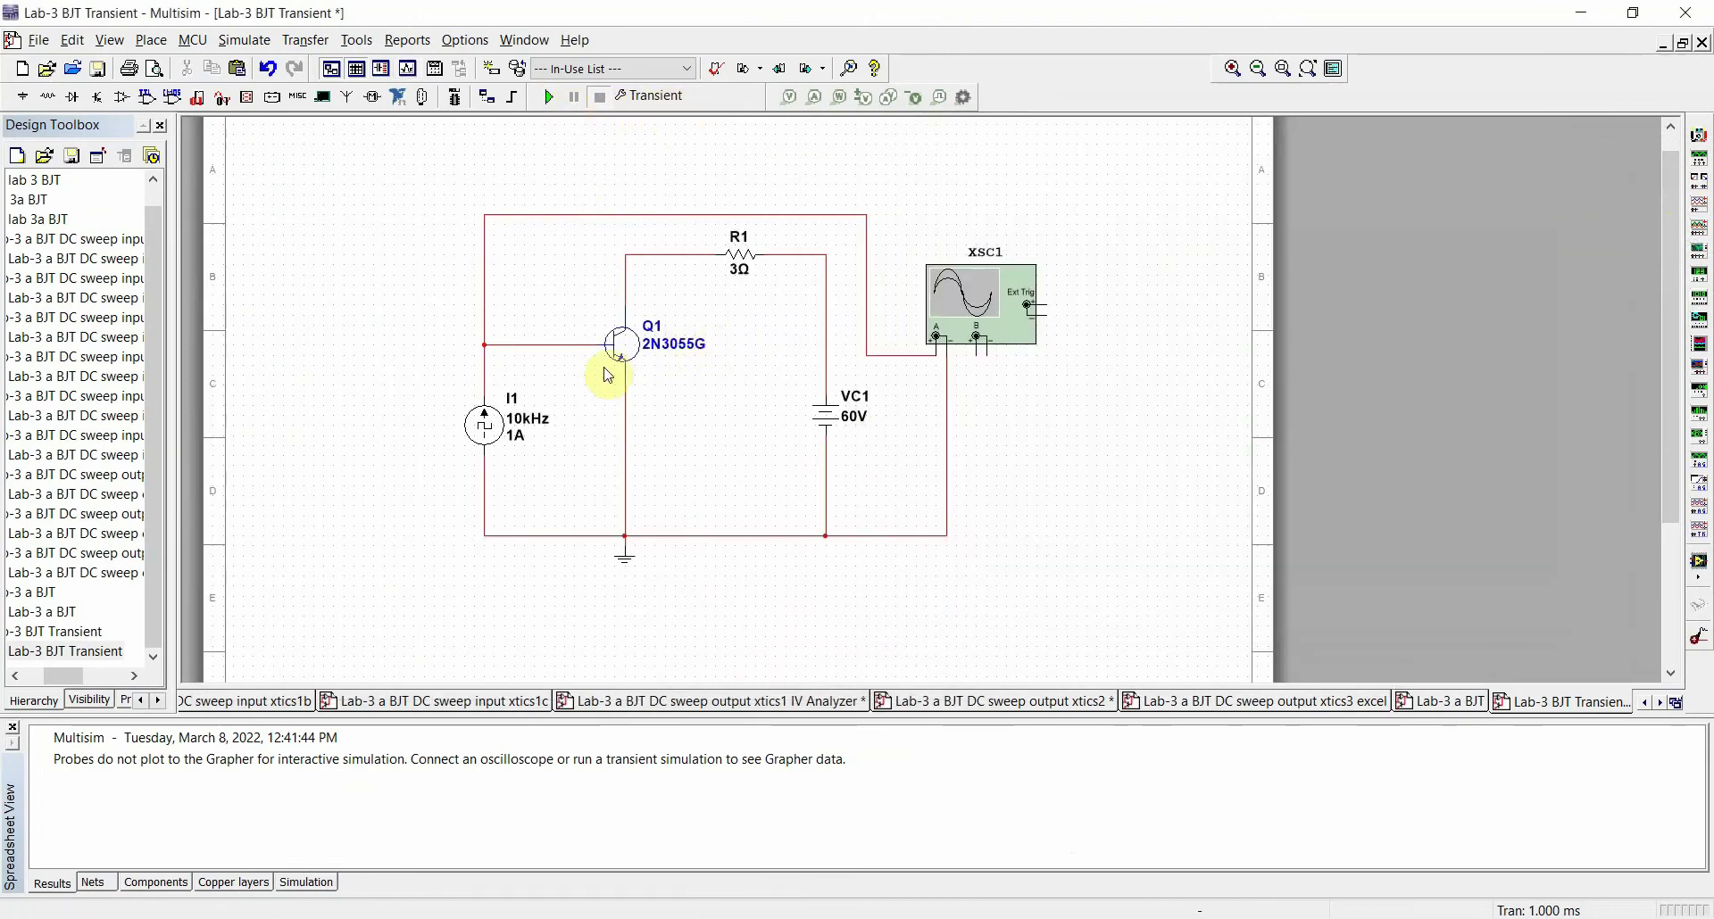
# Review the frequency, duty cycle, current and rise/fall time settings of clock current source I1 without changing them
pyautogui.doubleClick(500, 423)
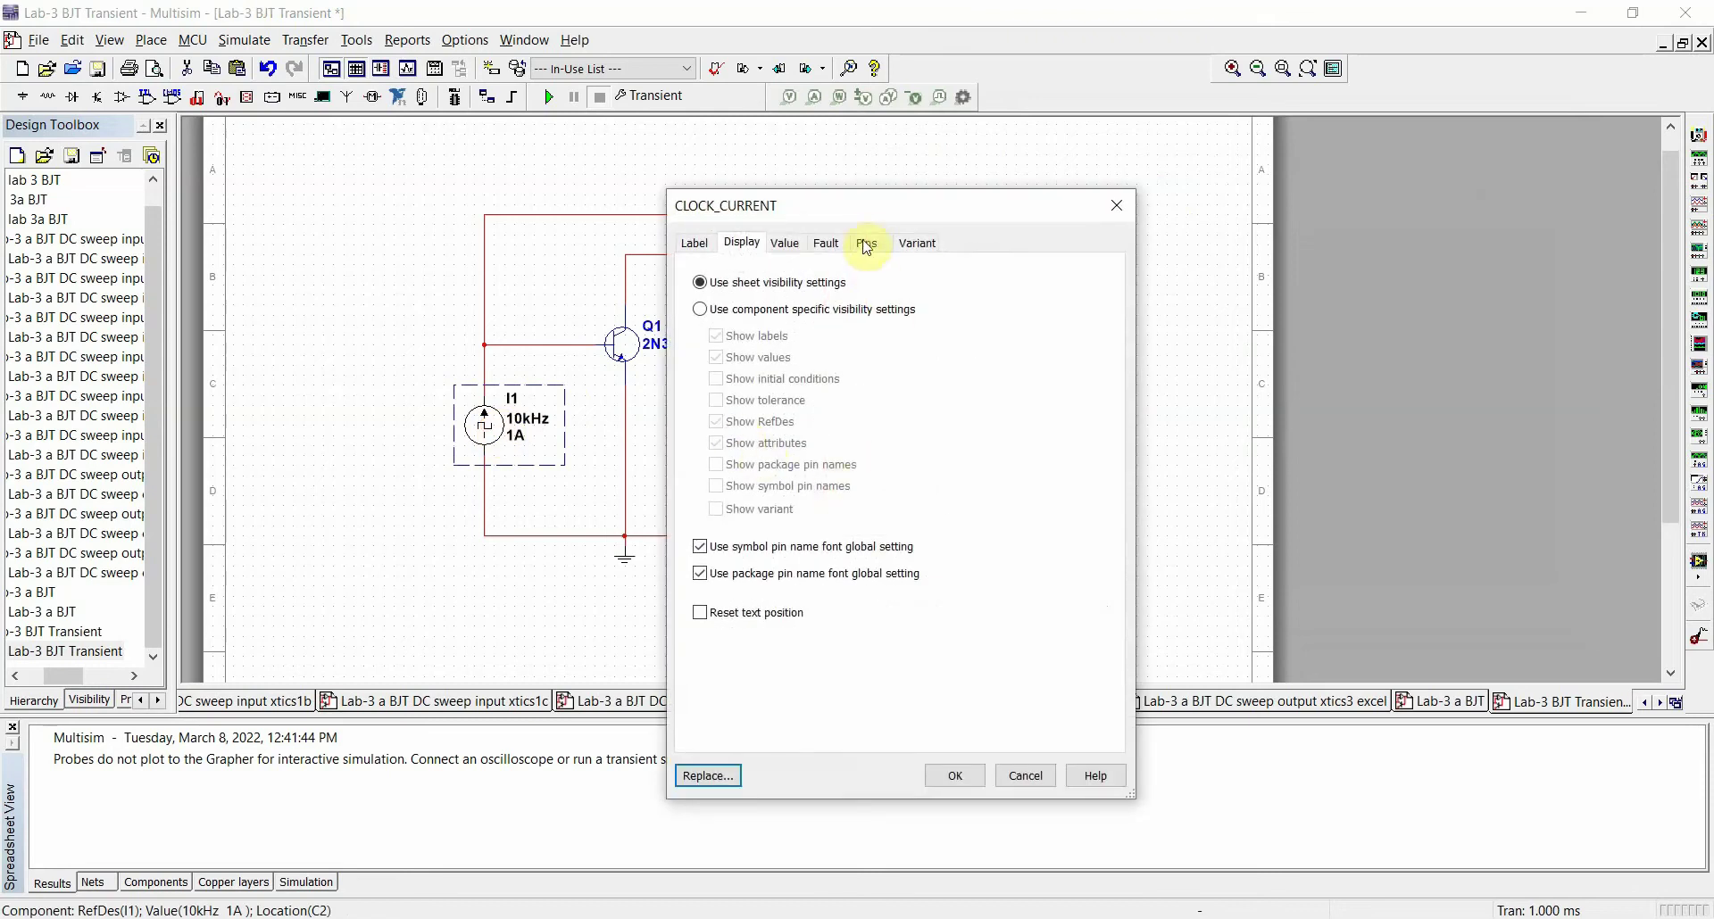
pyautogui.moveTo(897, 214); pyautogui.dragTo(1150, 151)
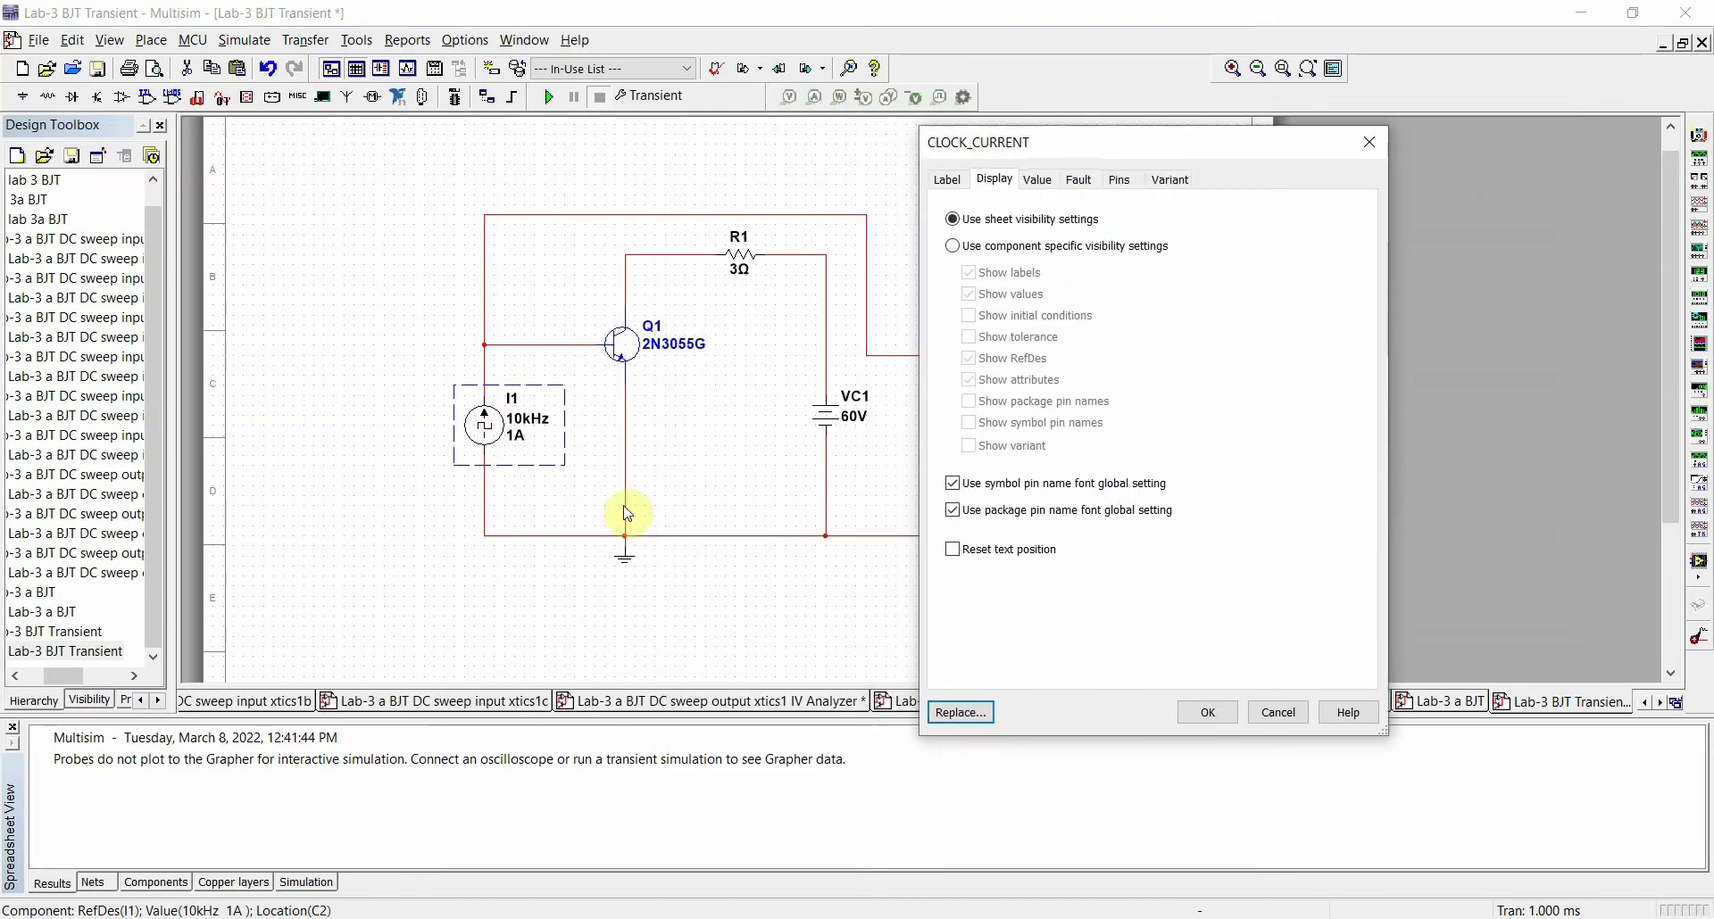
pyautogui.click(1035, 179)
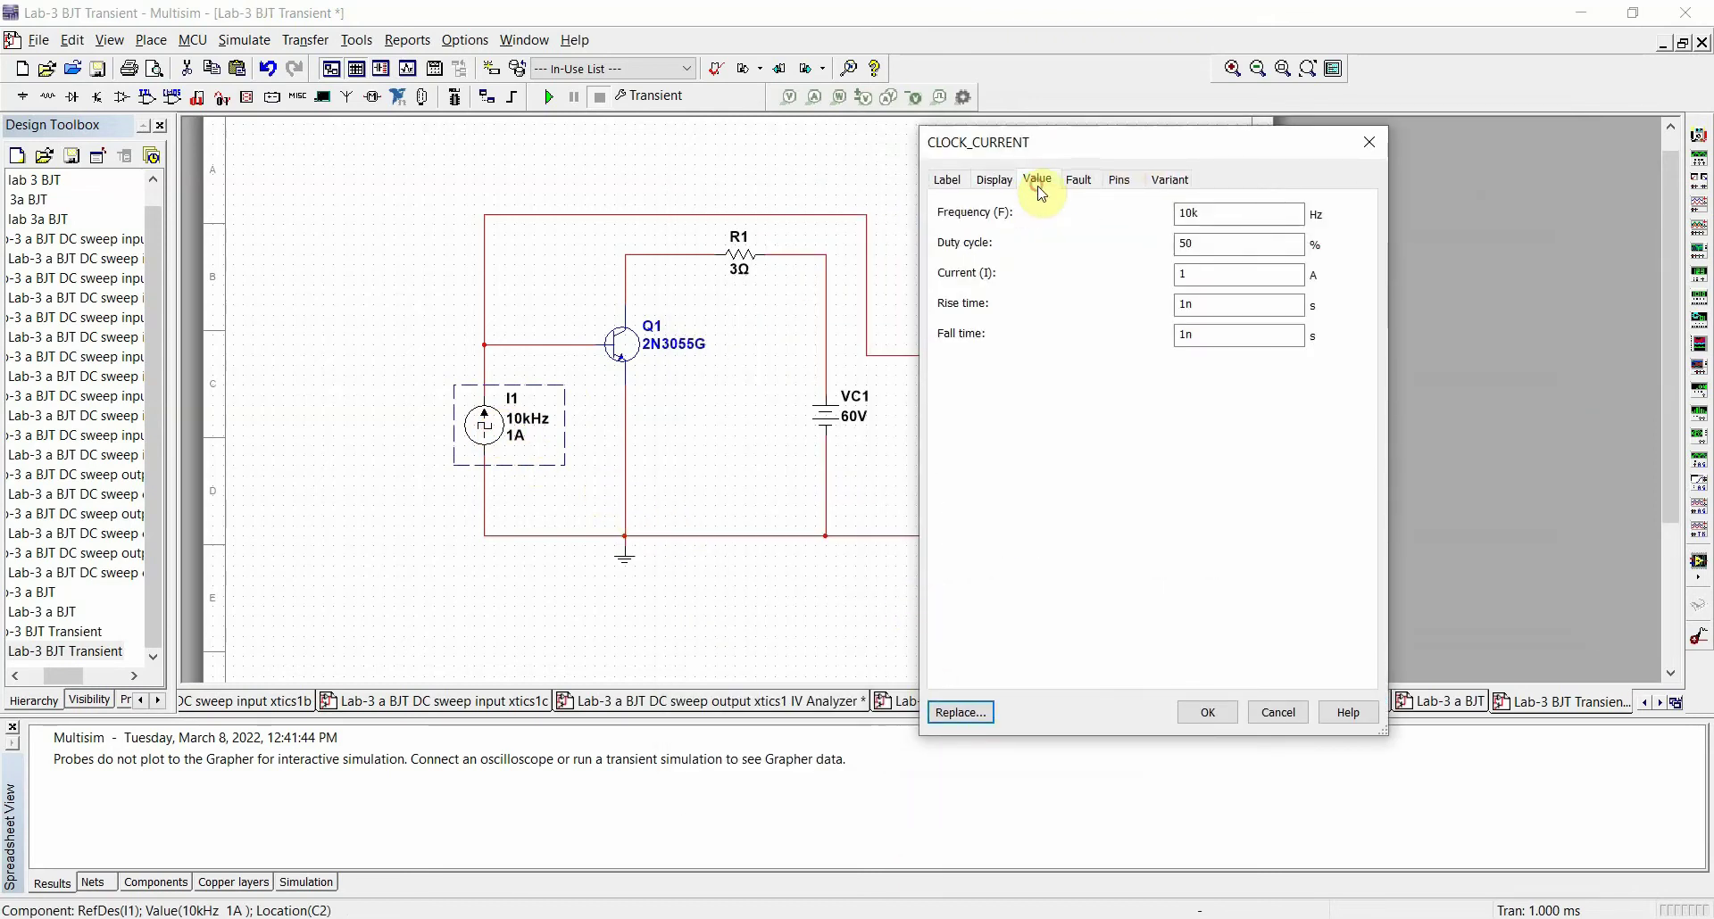
pyautogui.press('Tab')
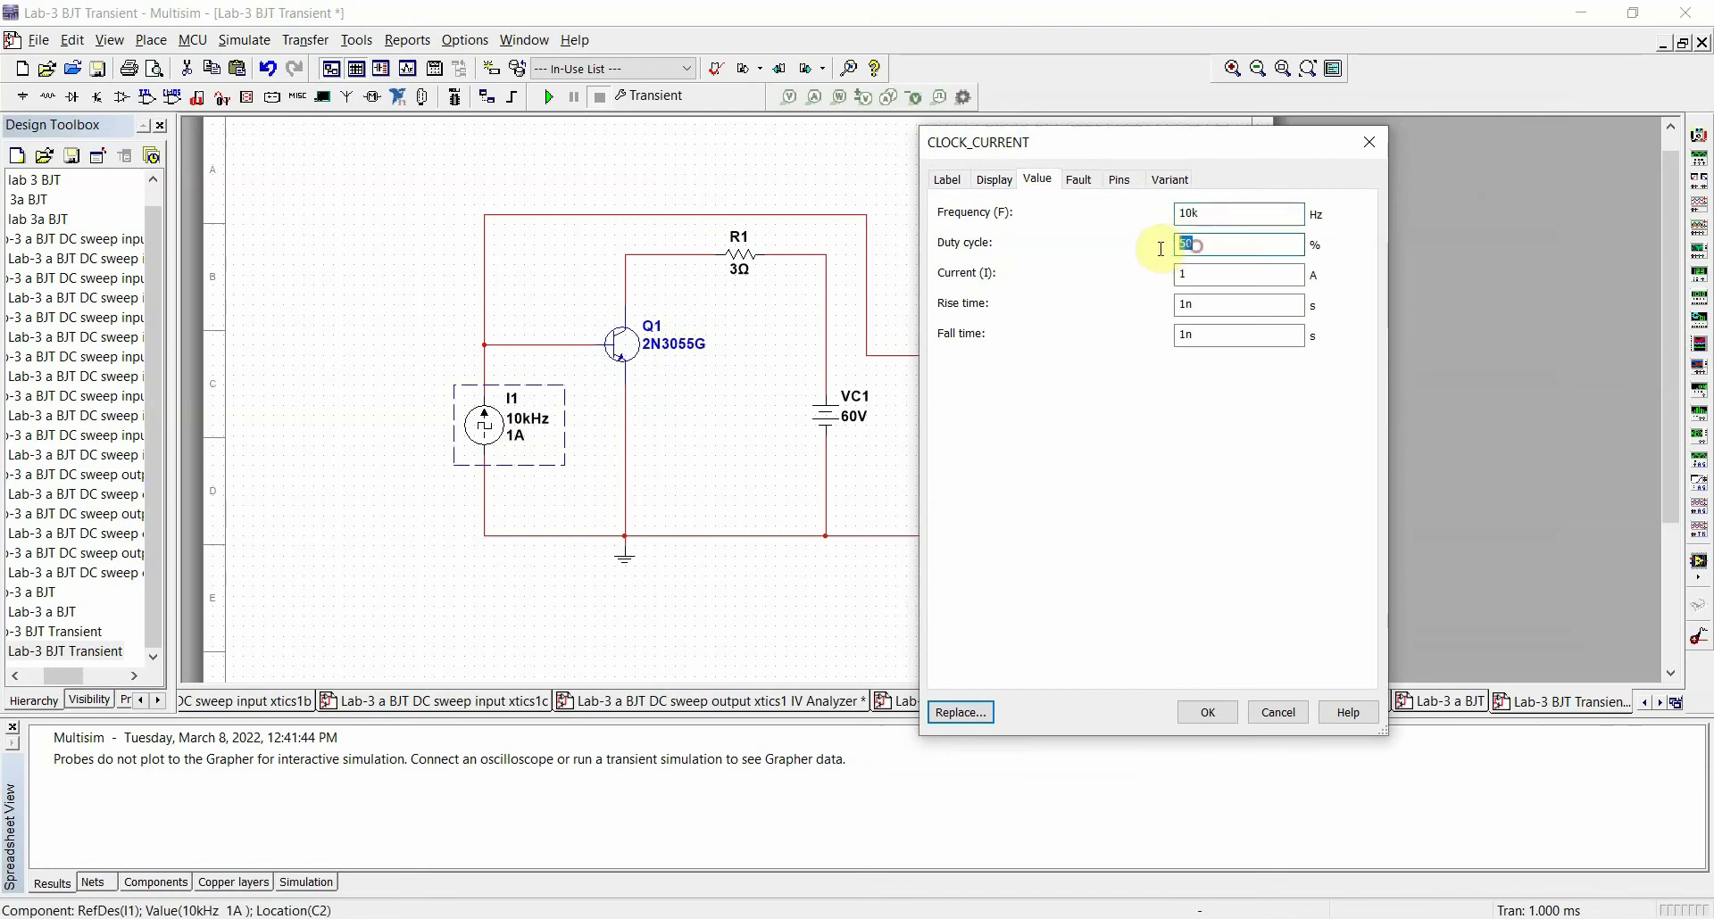
pyautogui.press('Tab')
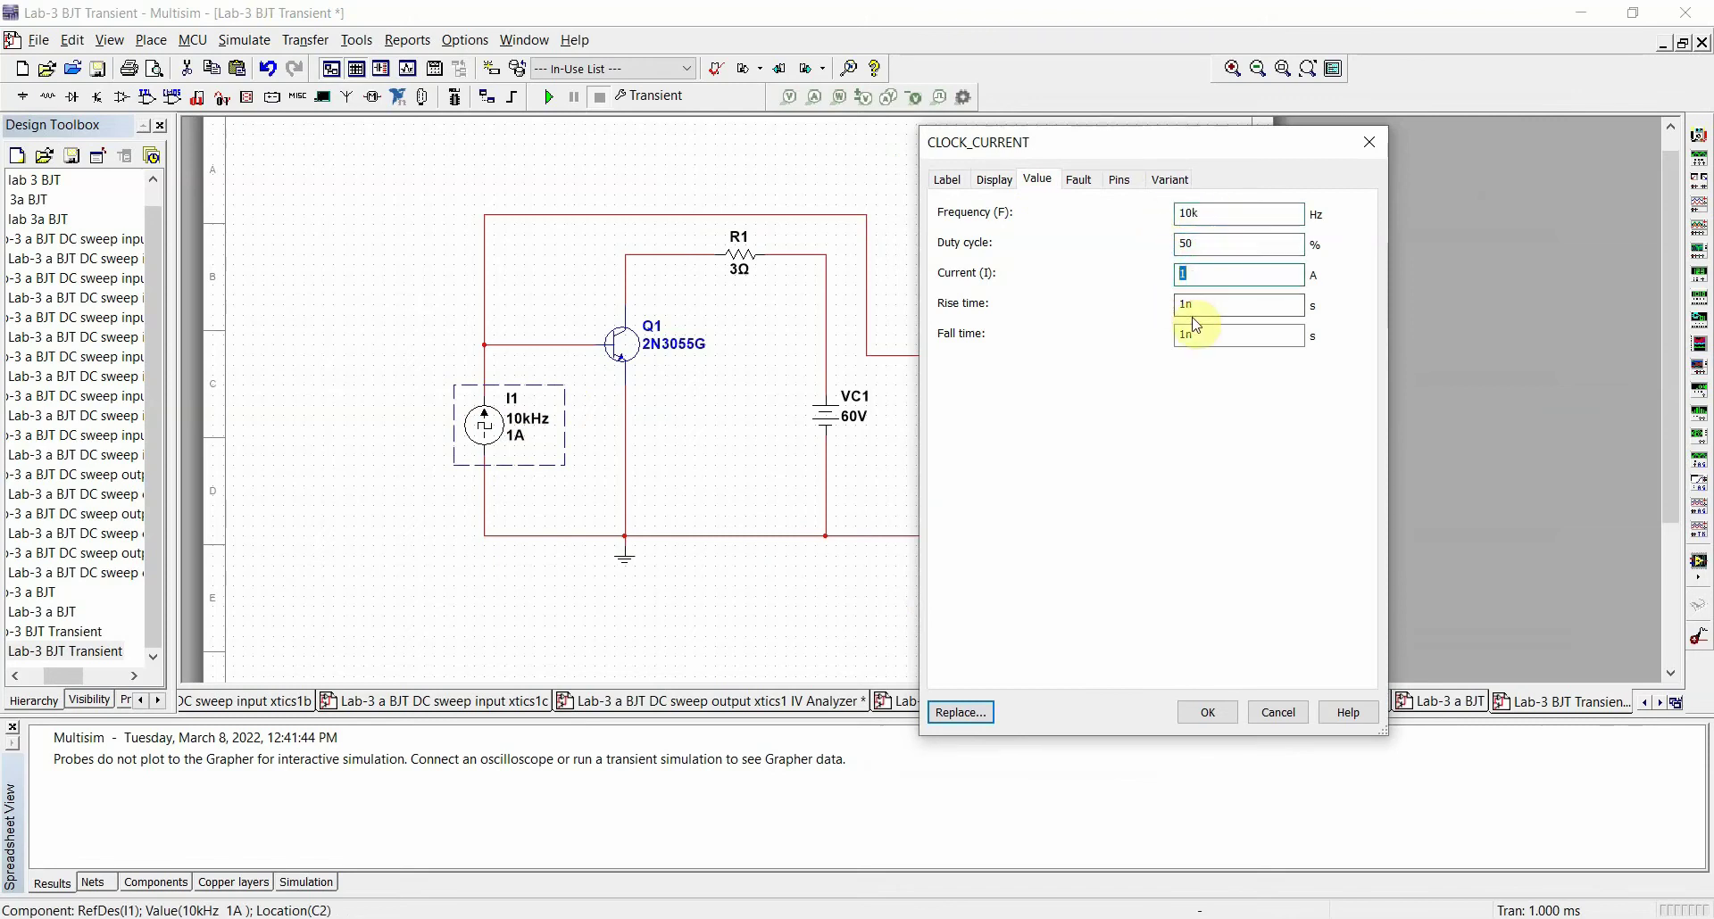
pyautogui.click(1279, 712)
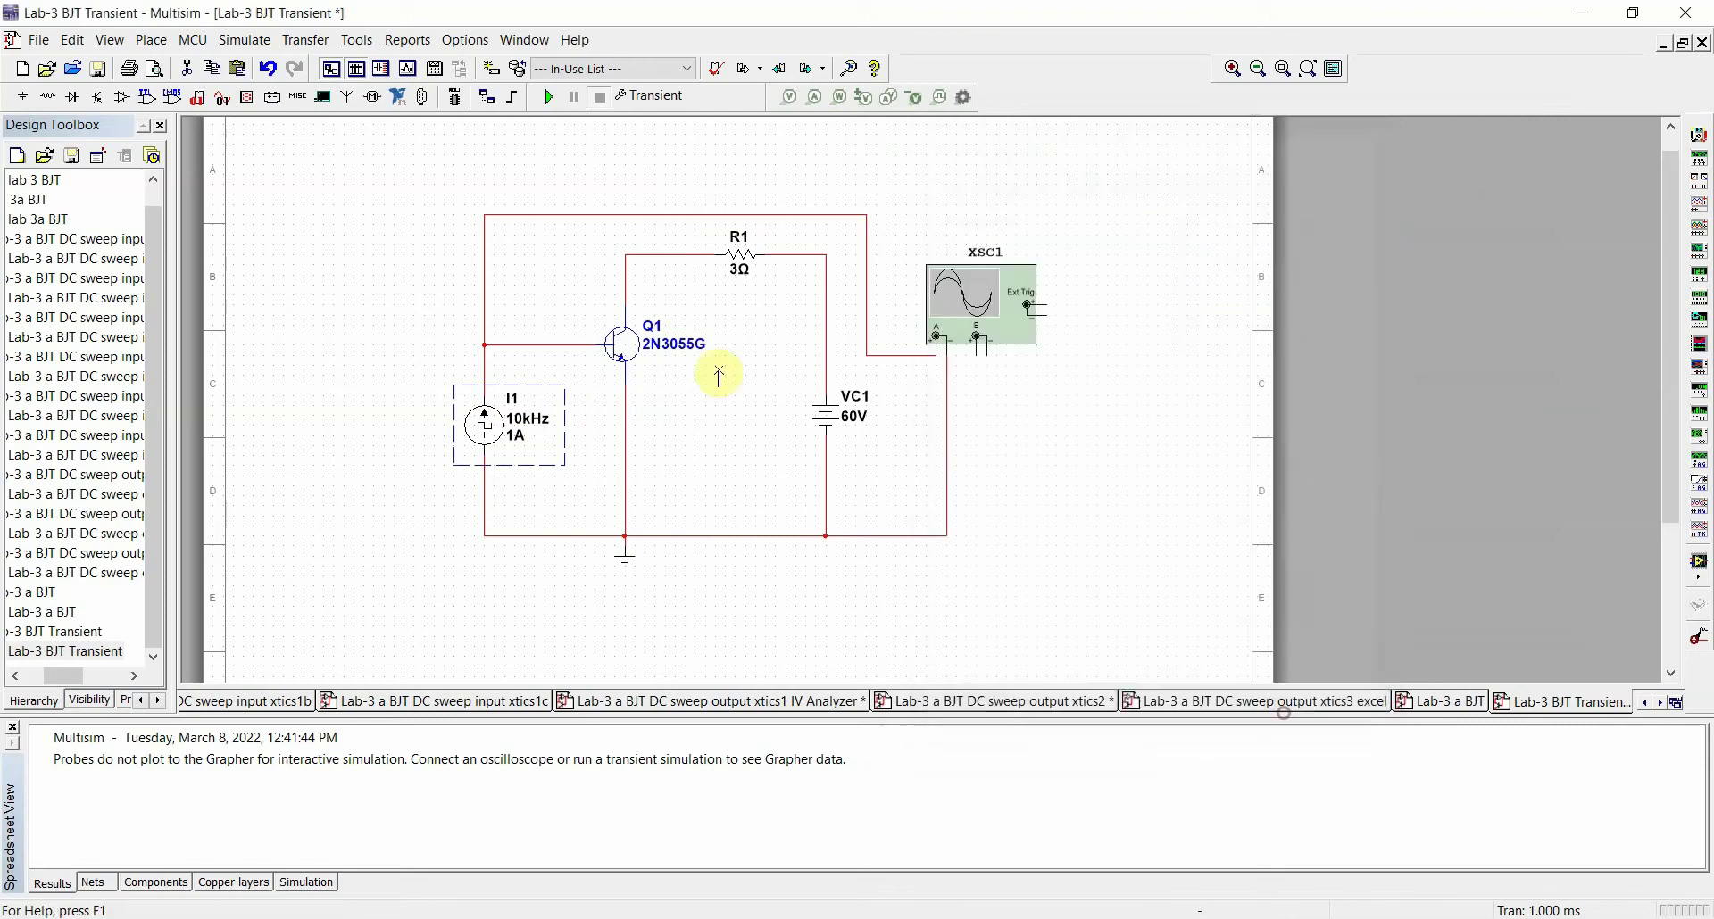
# Check the resistance setting of resistor R1 and leave it unchanged
pyautogui.click(738, 254)
pyautogui.doubleClick(738, 254)
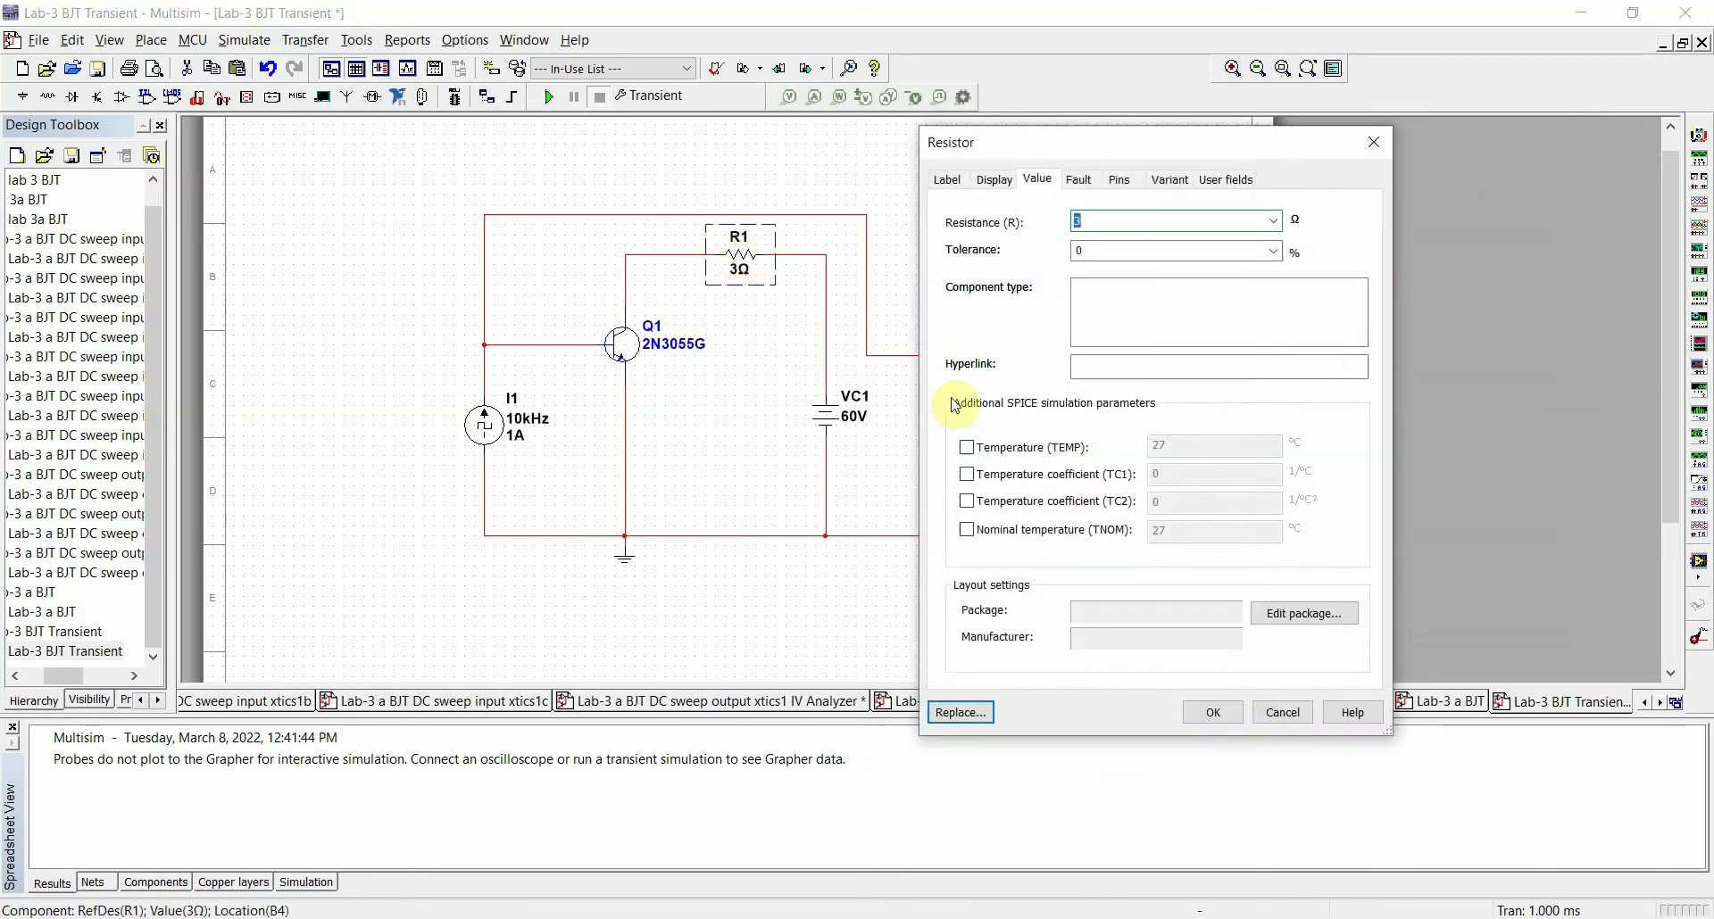
pyautogui.click(1274, 712)
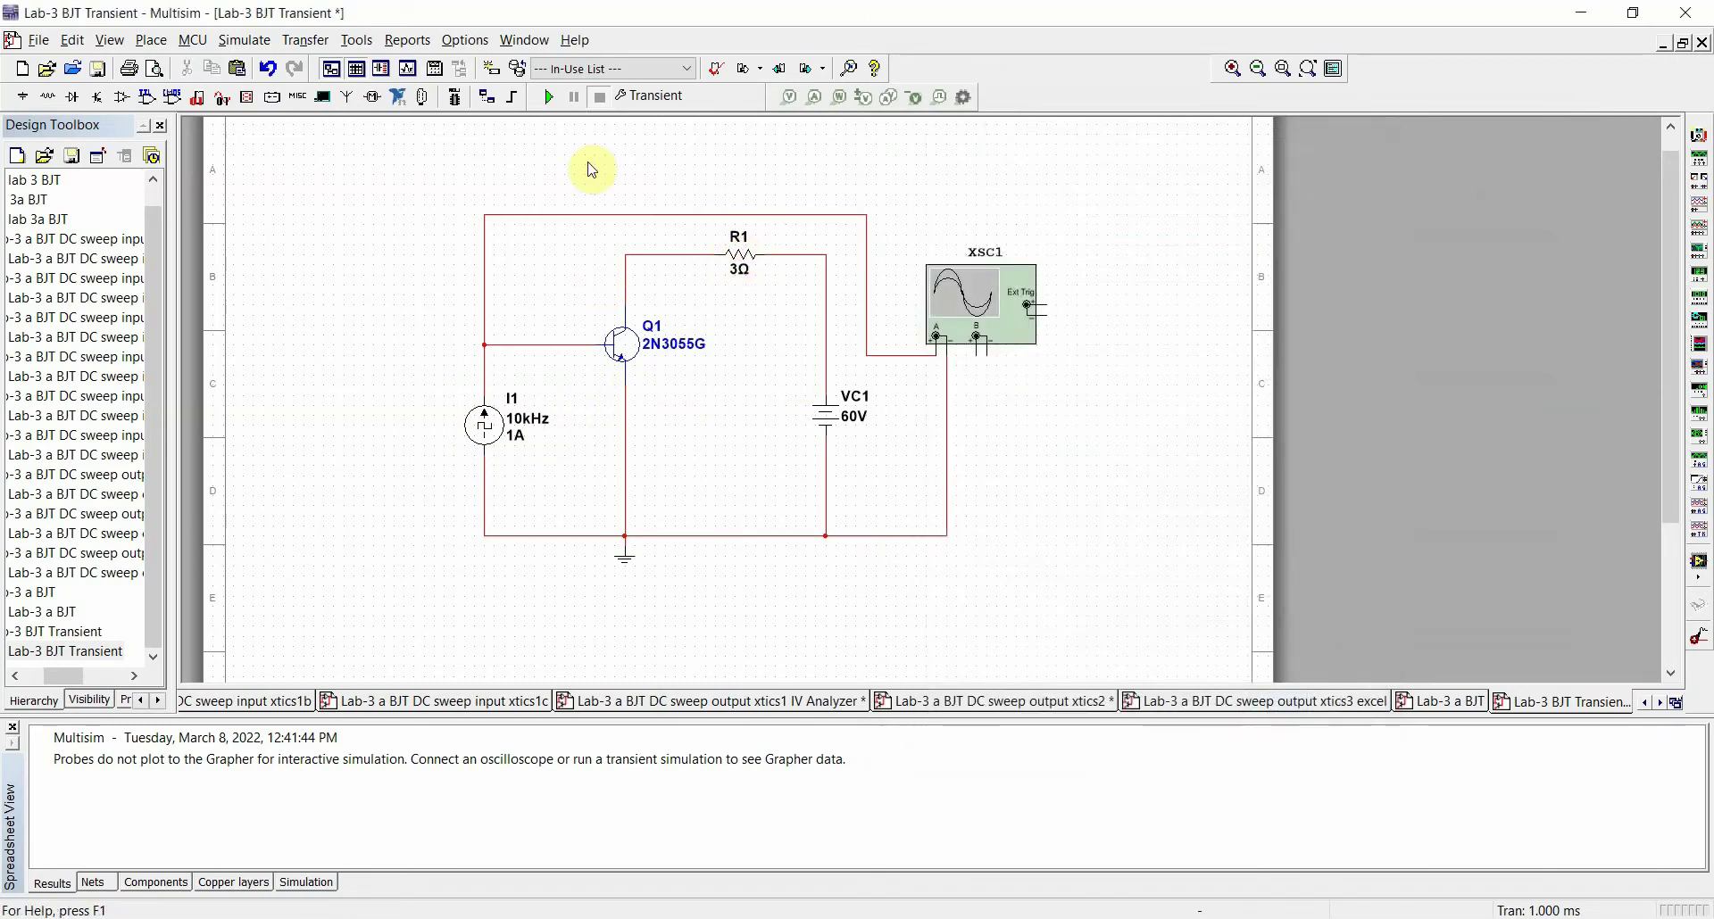
# Run the transient analysis and reposition the graph window so Q1 and source I1 stay uncovered
pyautogui.click(549, 96)
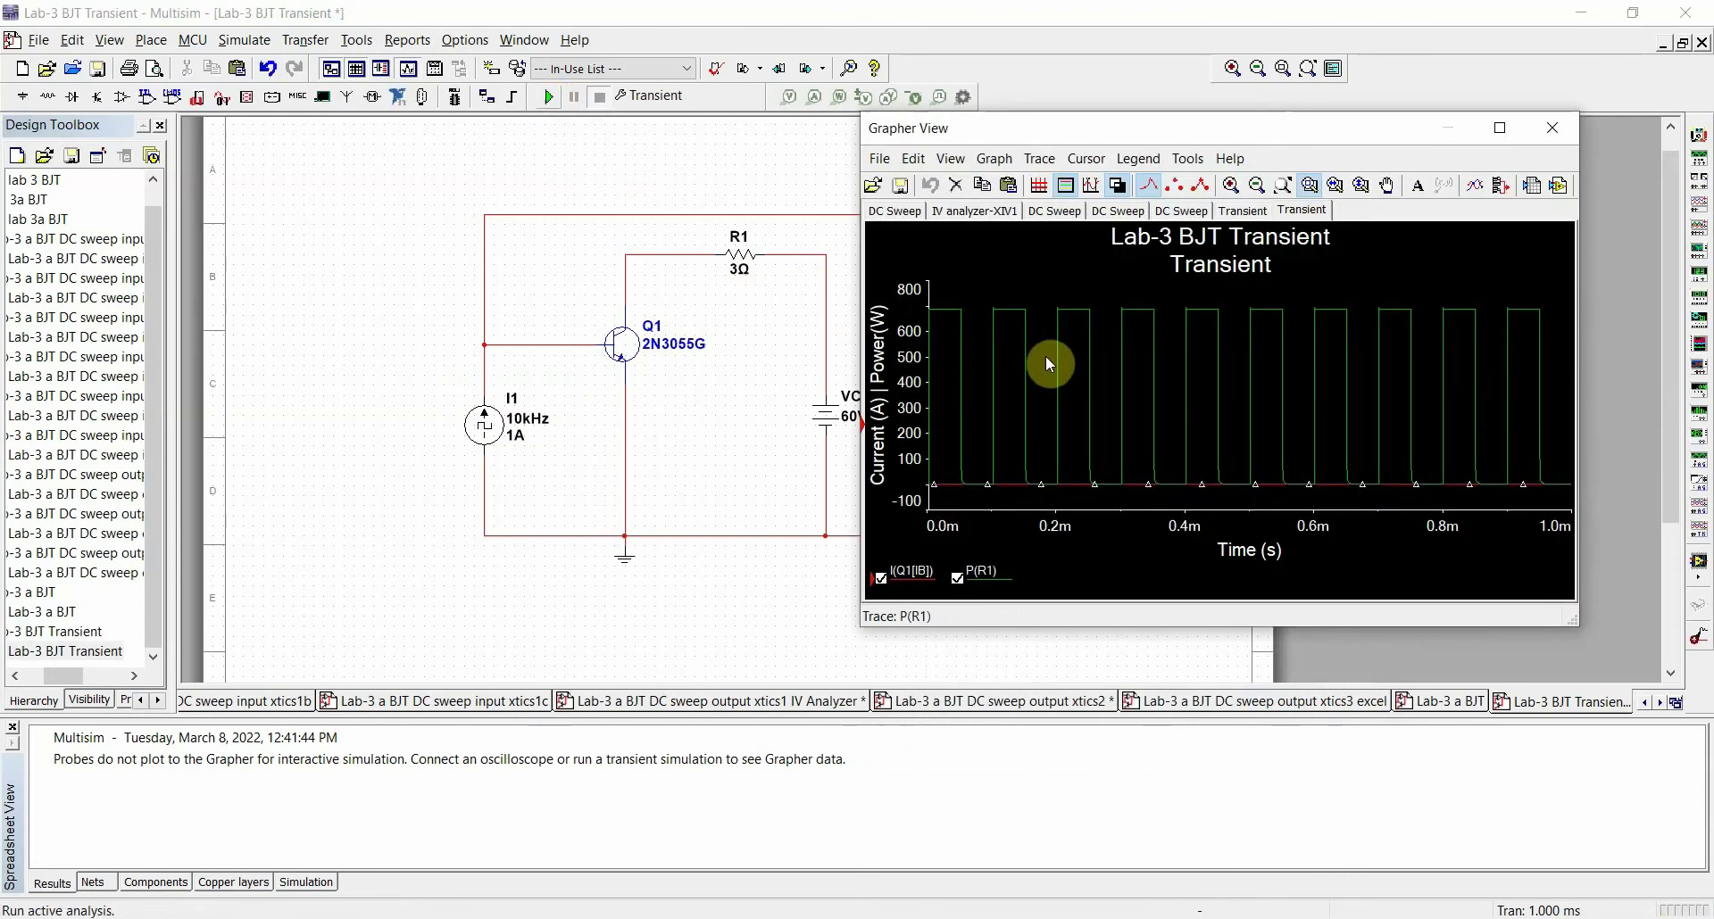
pyautogui.moveTo(1146, 125)
pyautogui.mouseDown()
pyautogui.moveTo(968, 156)
pyautogui.moveTo(1062, 173)
pyautogui.mouseUp()
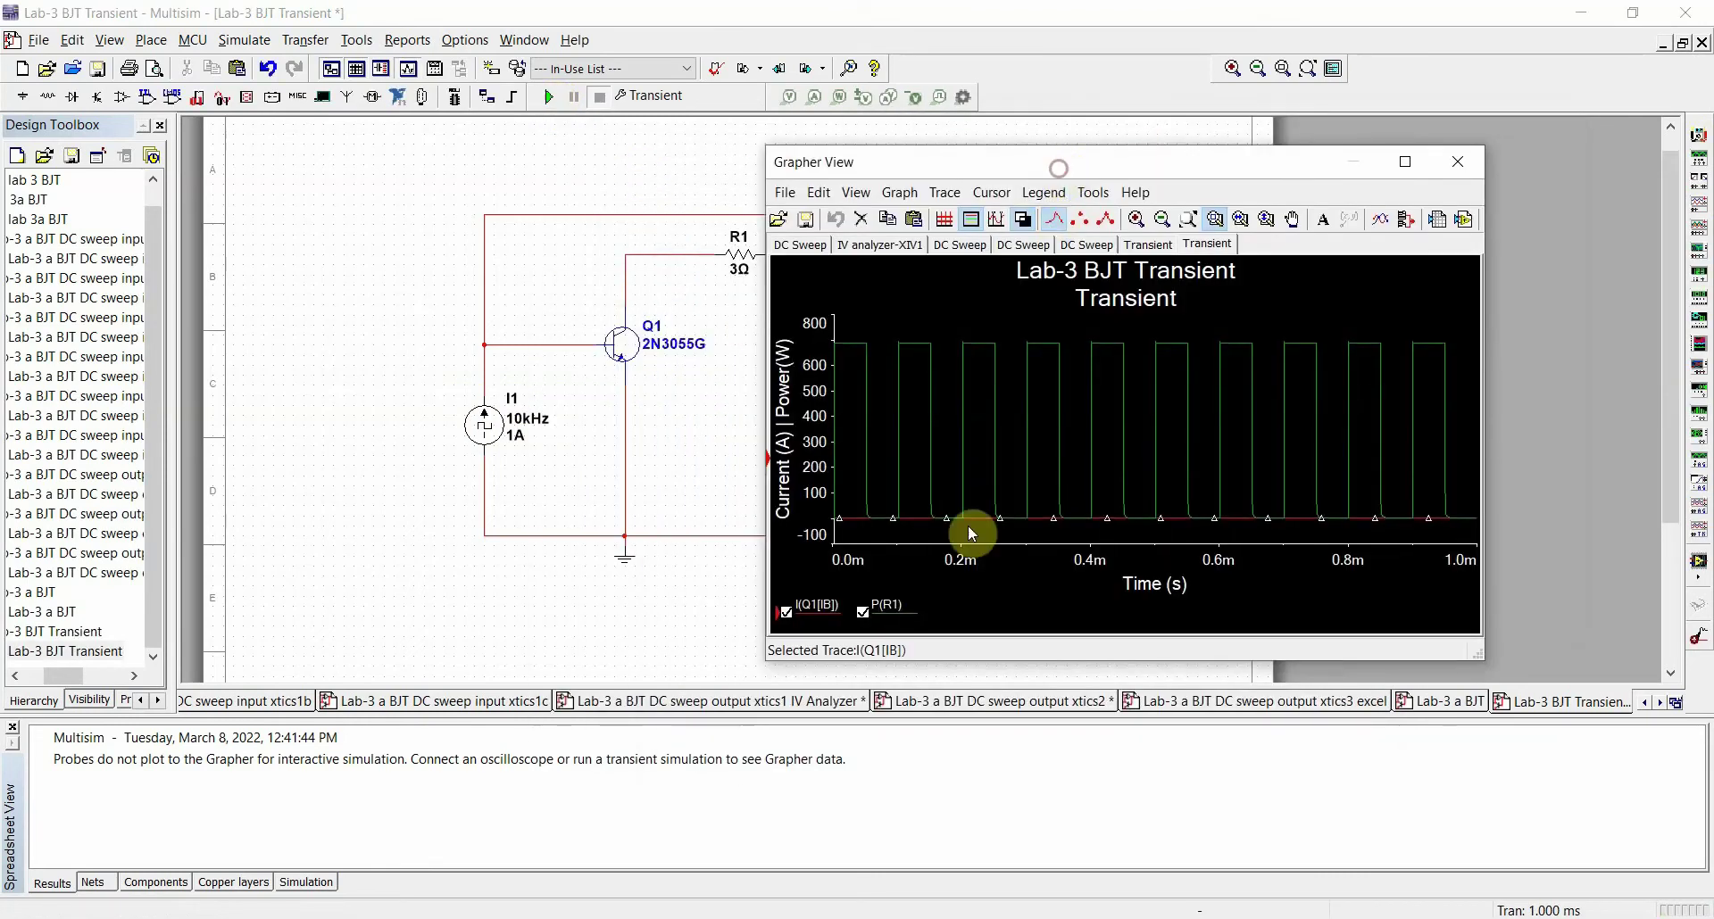
pyautogui.moveTo(976, 153); pyautogui.dragTo(1014, 189)
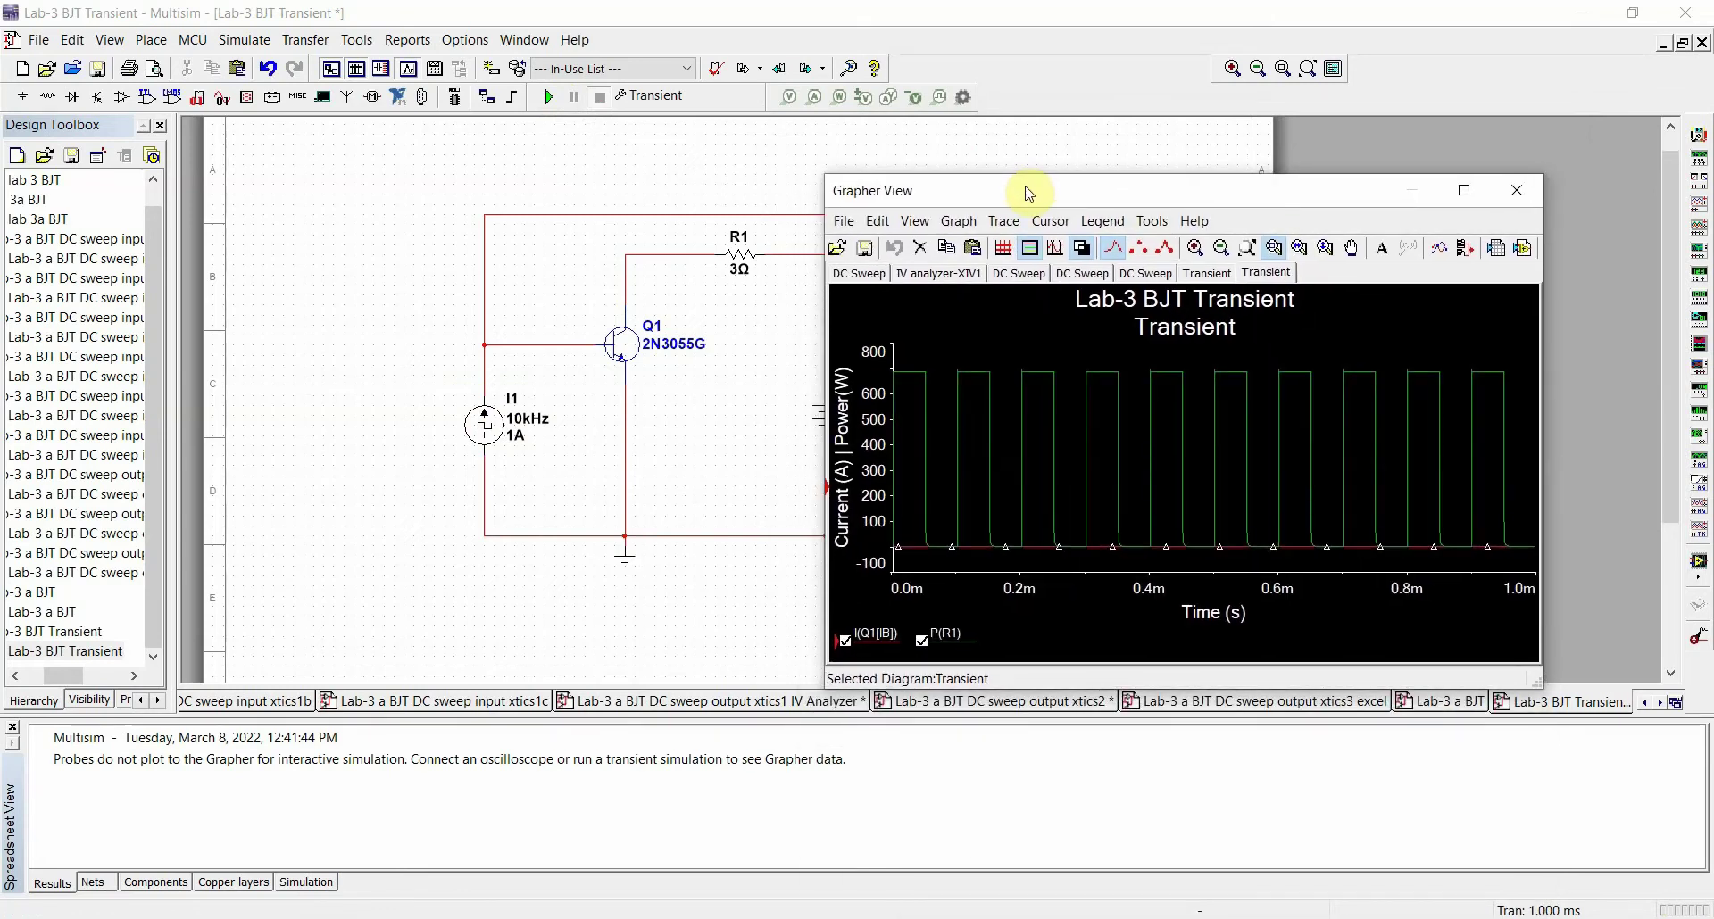
pyautogui.moveTo(1027, 190); pyautogui.dragTo(1019, 175)
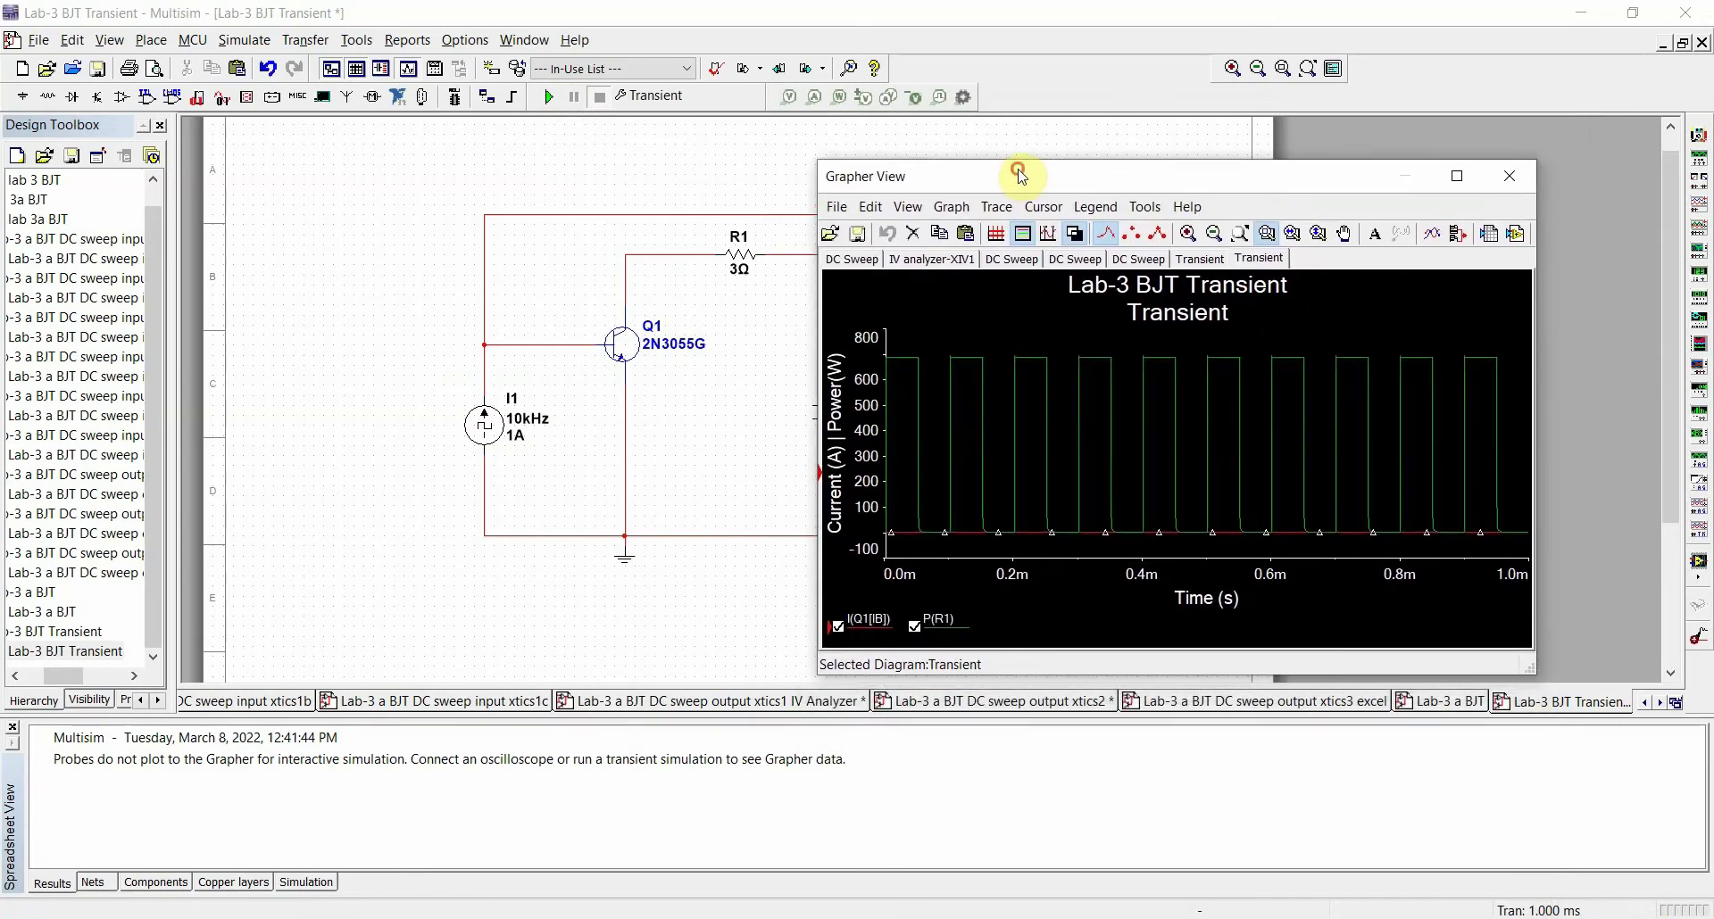
# Examine the base current trace I(Q1[IB]) alone, and the resistor power trace P(R1) alone, each fitted to the graph
pyautogui.click(914, 627)
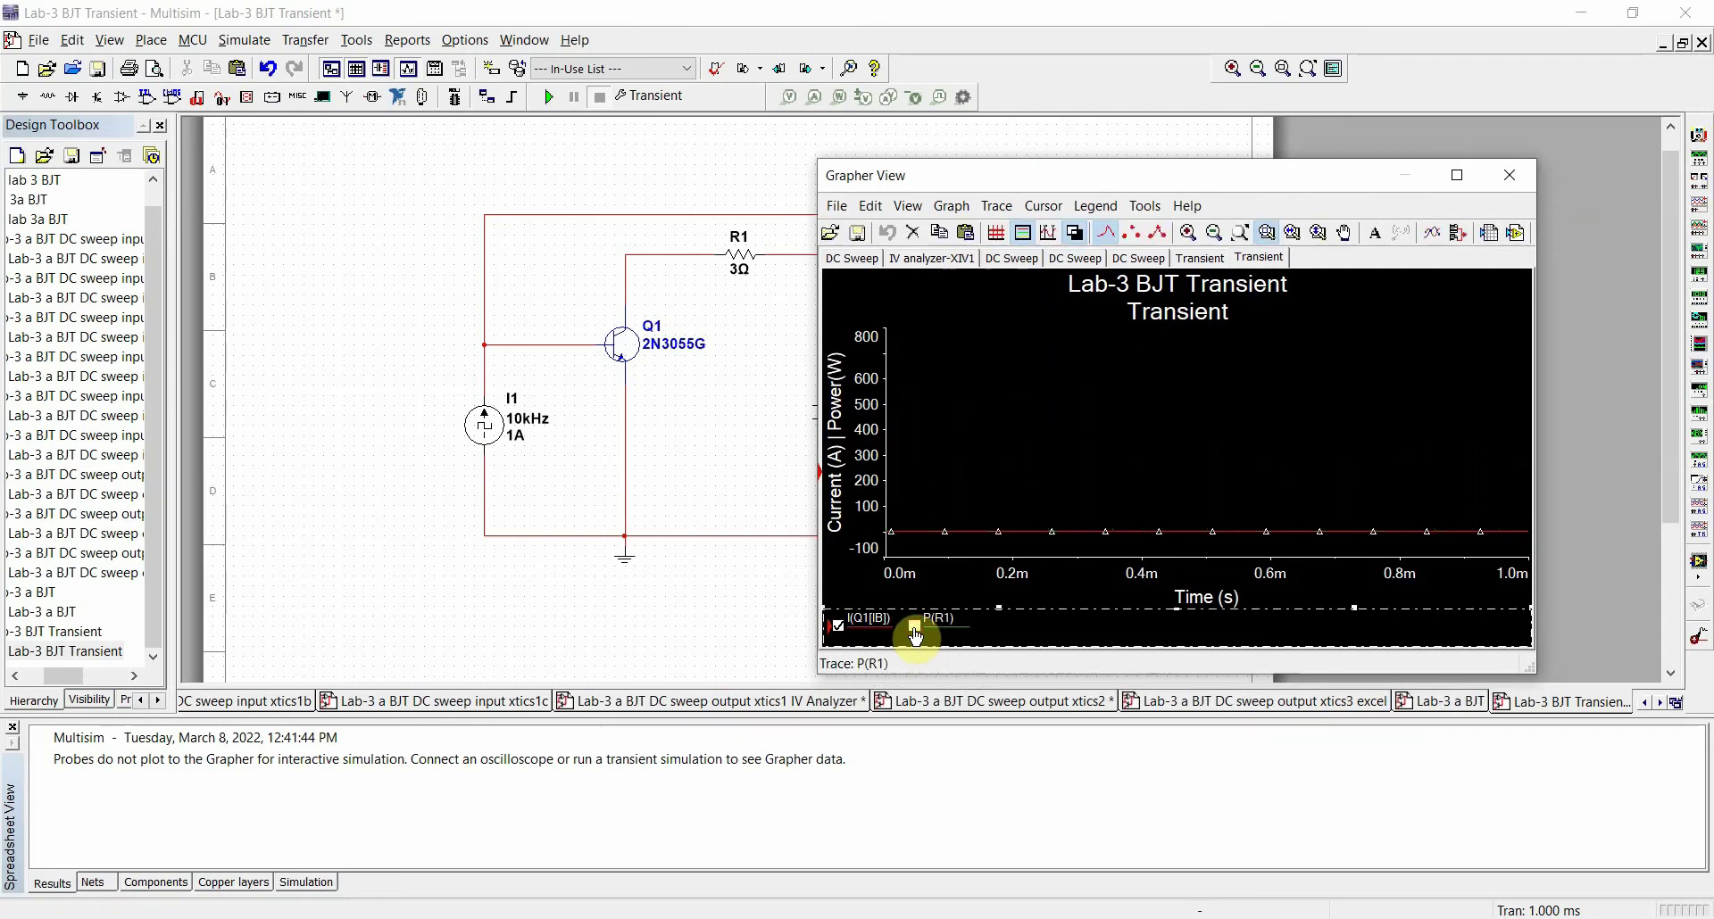
pyautogui.click(1240, 233)
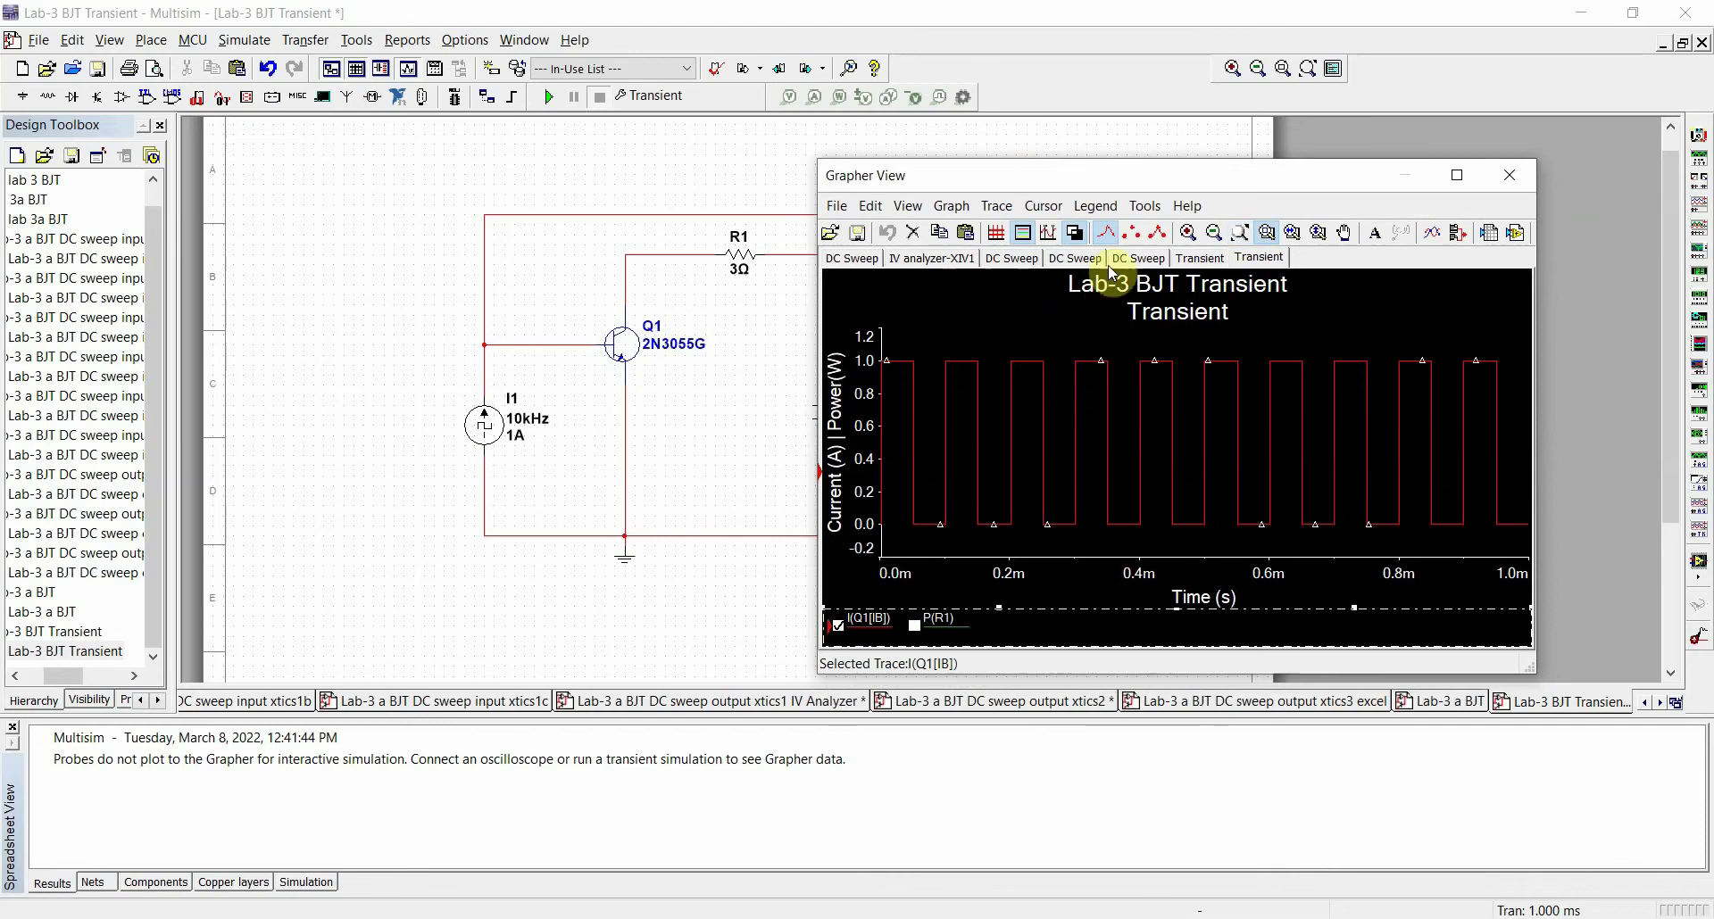
pyautogui.click(913, 624)
pyautogui.click(838, 625)
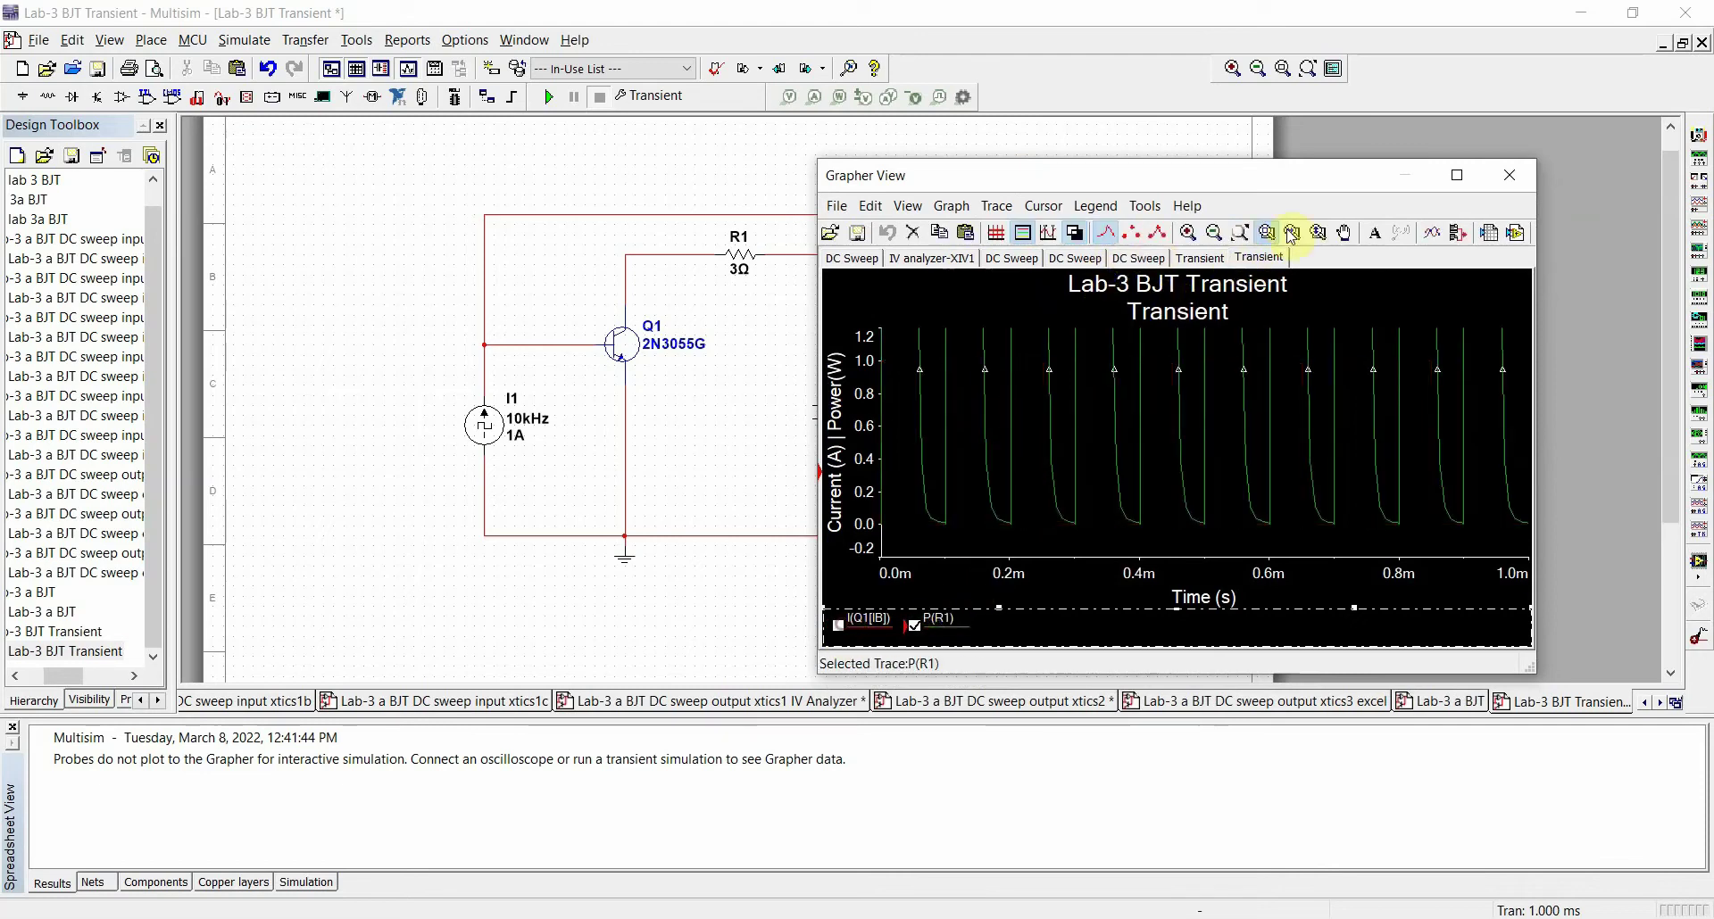
pyautogui.click(1240, 232)
pyautogui.click(1046, 527)
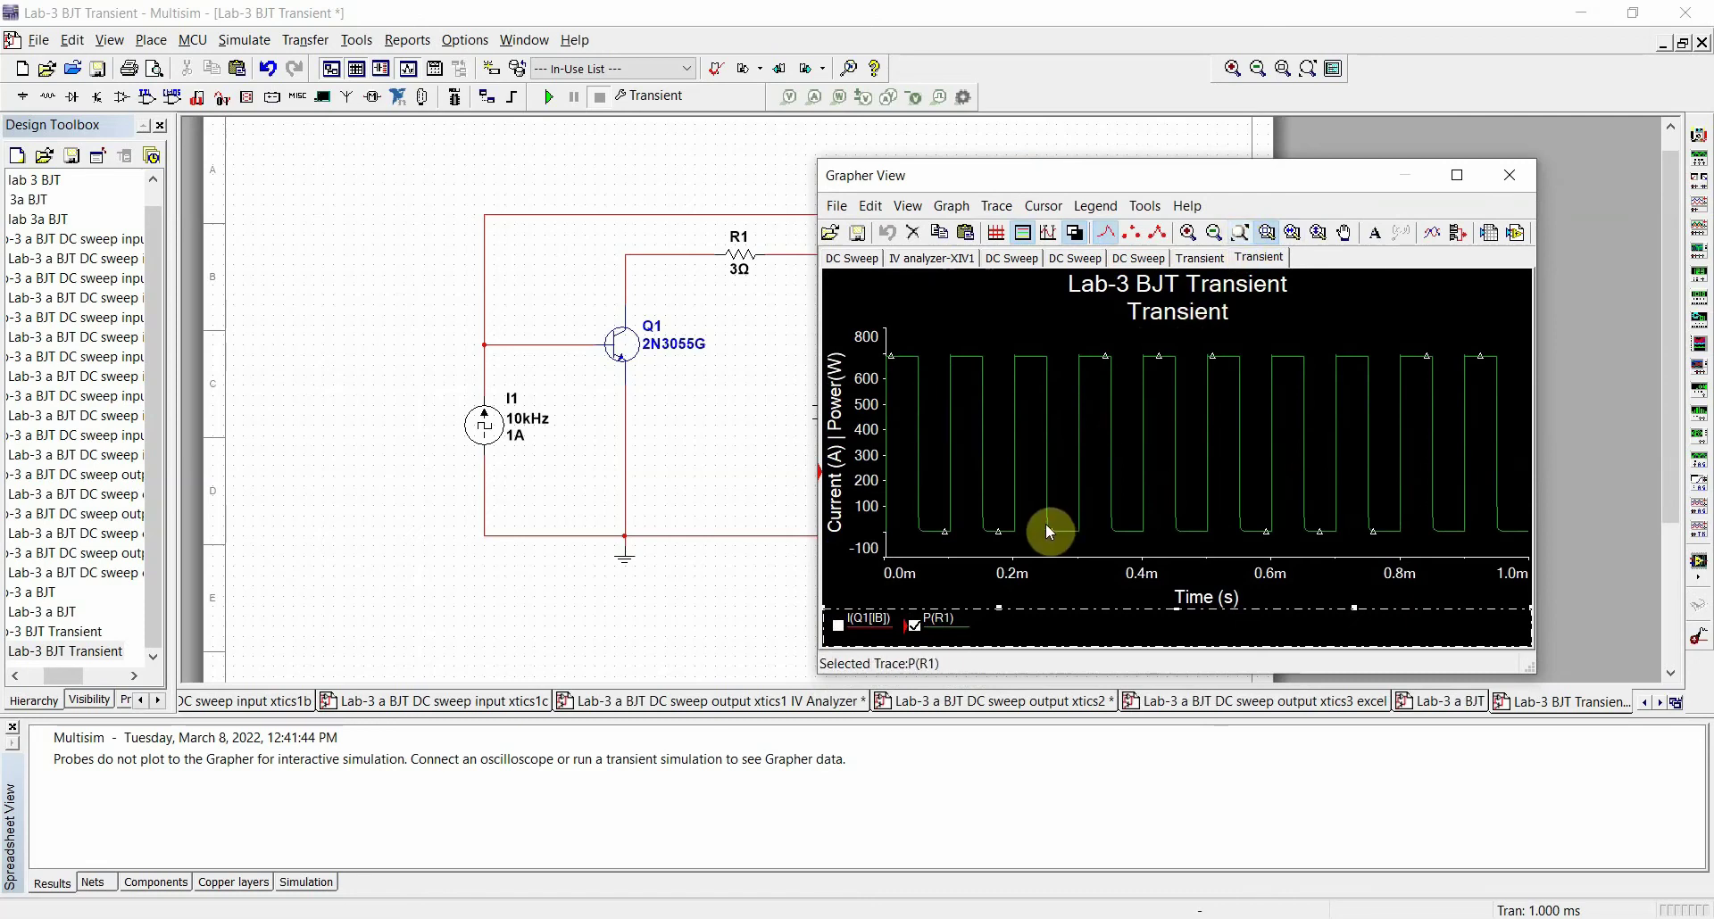
# Compare the P(R1) plot with and without the I(Q1[IB]) trace, and close the graph with only P(R1) shown
pyautogui.click(839, 627)
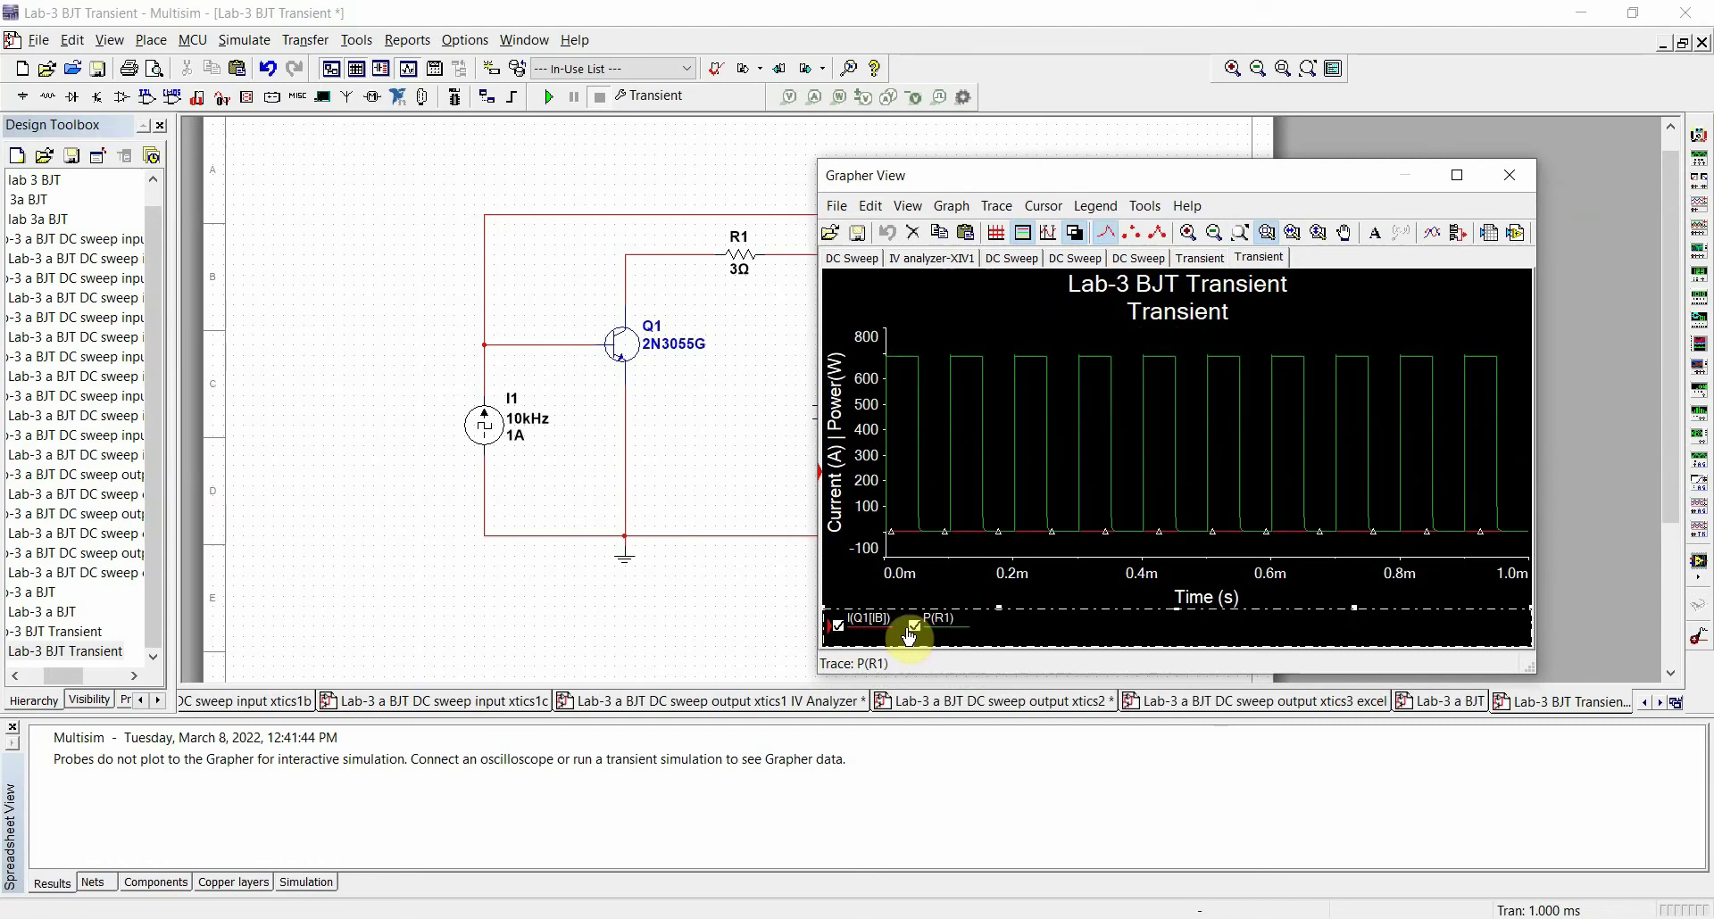
pyautogui.click(841, 636)
pyautogui.click(841, 636)
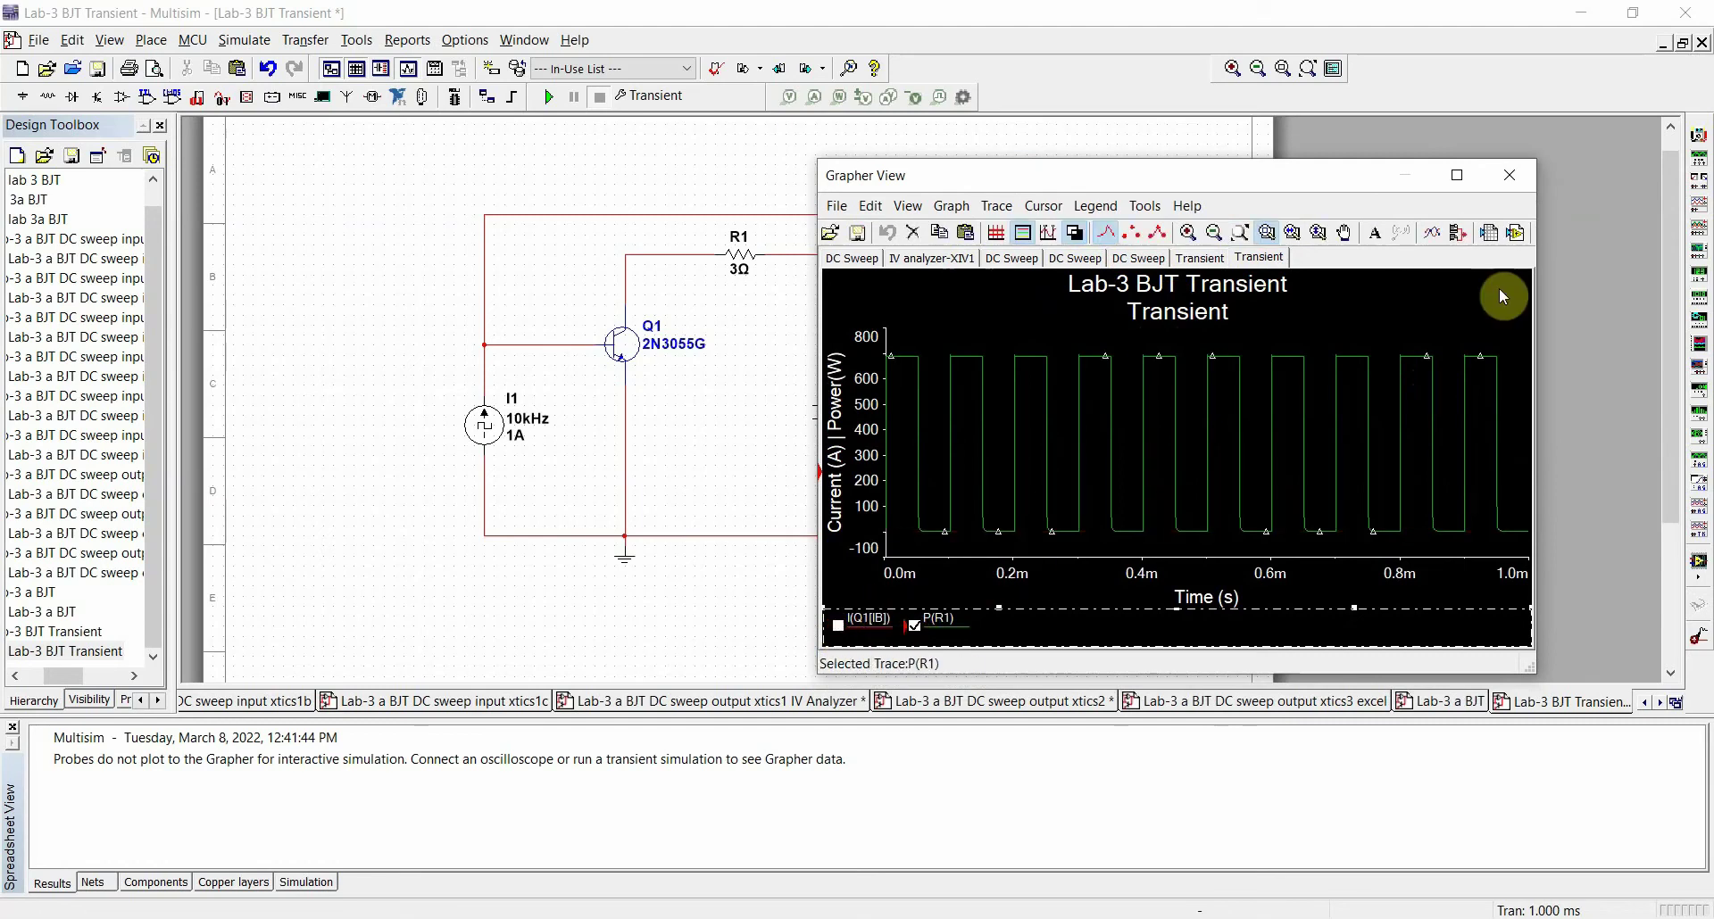
pyautogui.click(1505, 169)
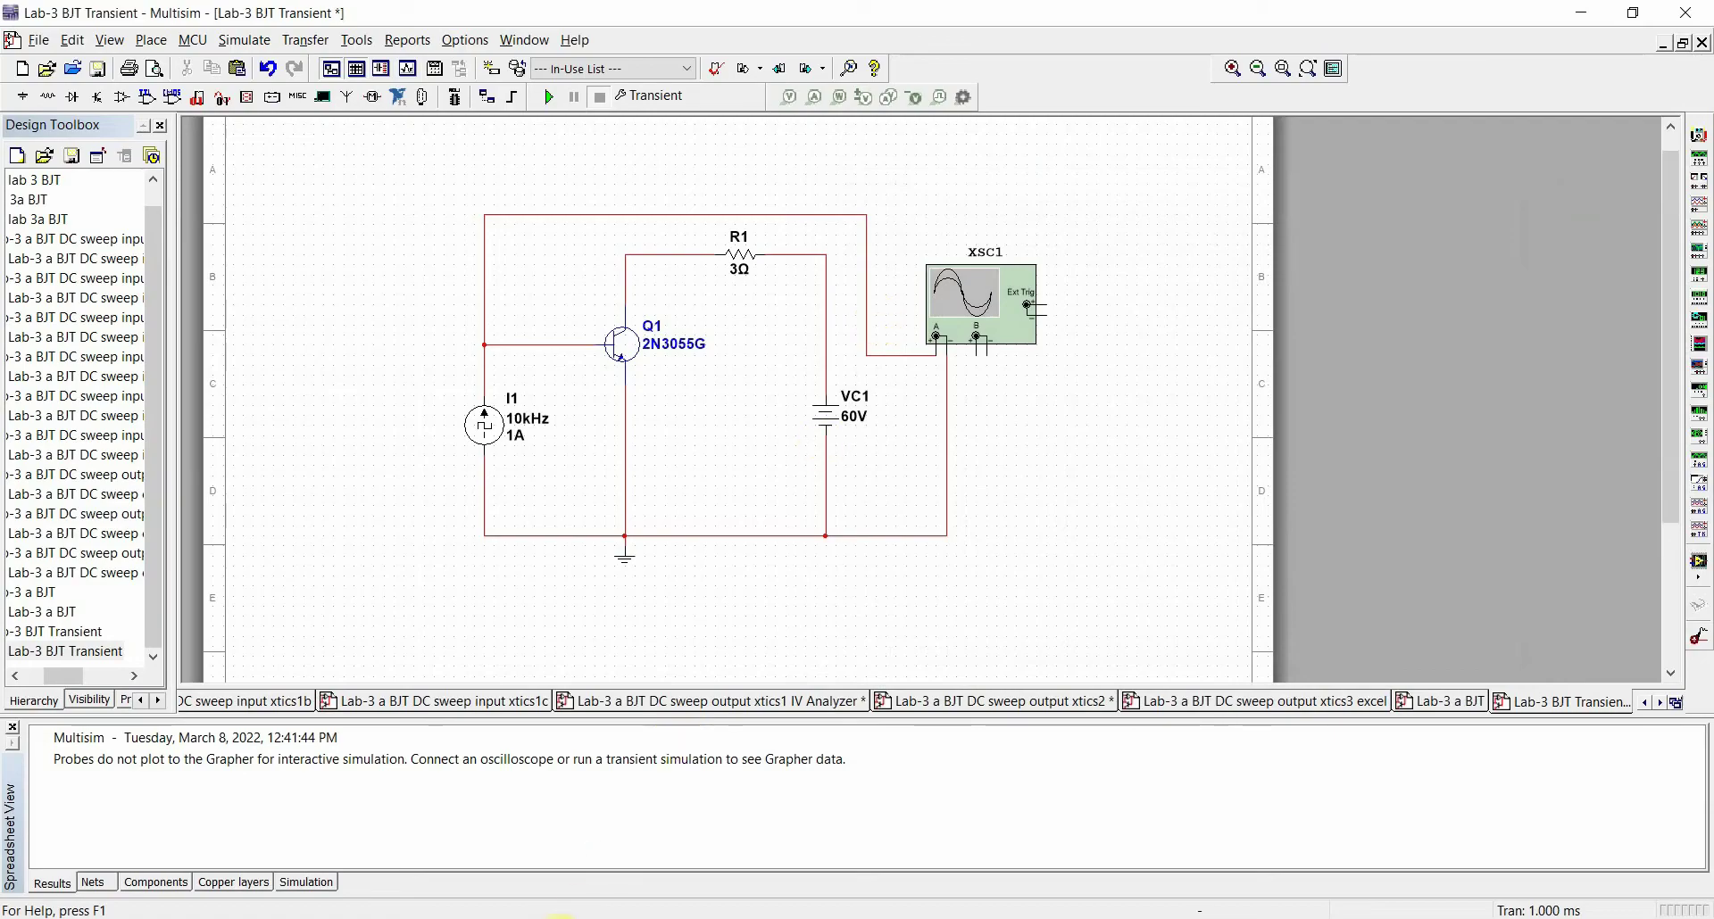
# Open the Lab-3 BJT design from the Lab4 BJT - upload folder and maximize its schematic
pyautogui.click(549, 915)
pyautogui.scroll(-1, 451, 711)
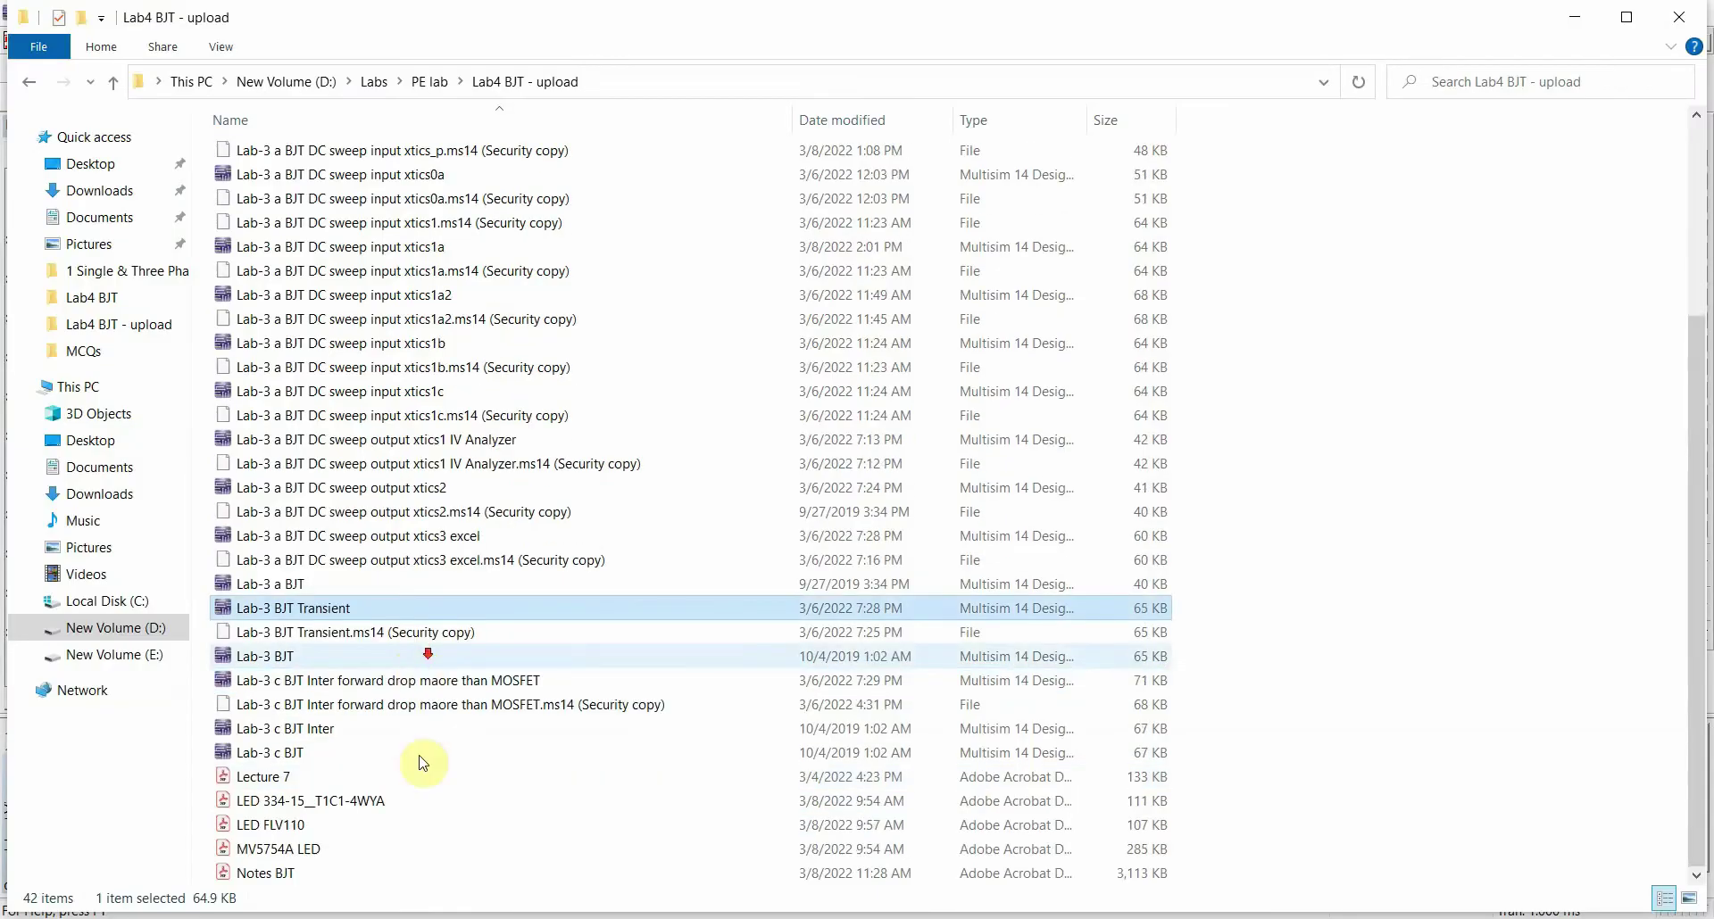
pyautogui.doubleClick(286, 657)
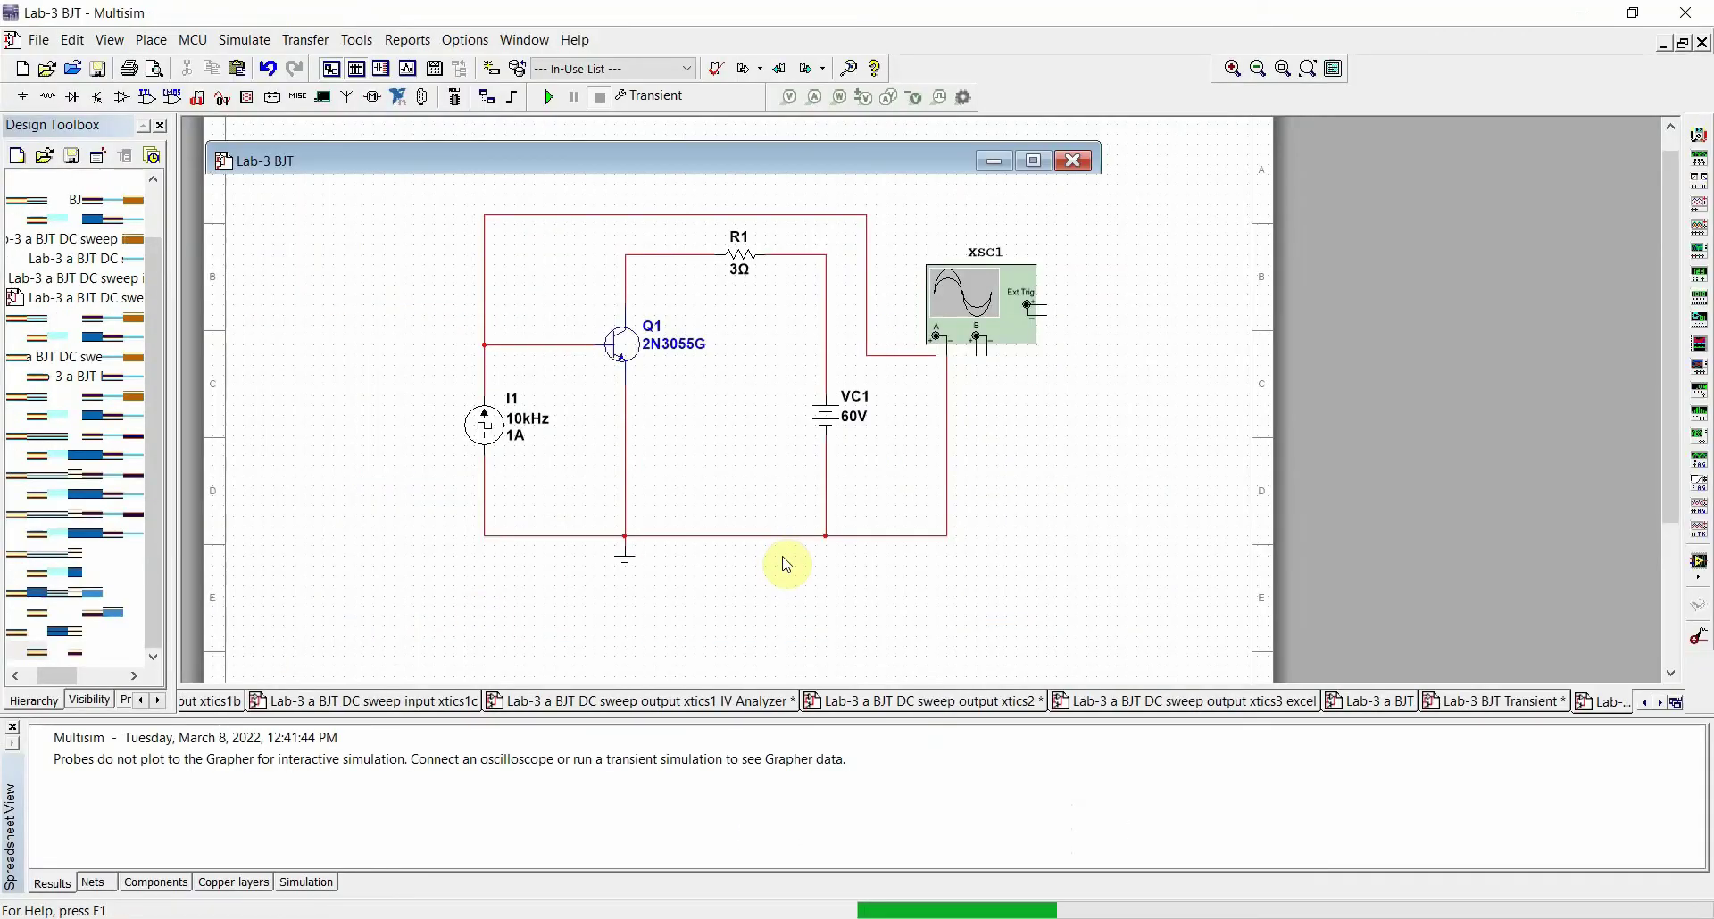
pyautogui.click(1034, 161)
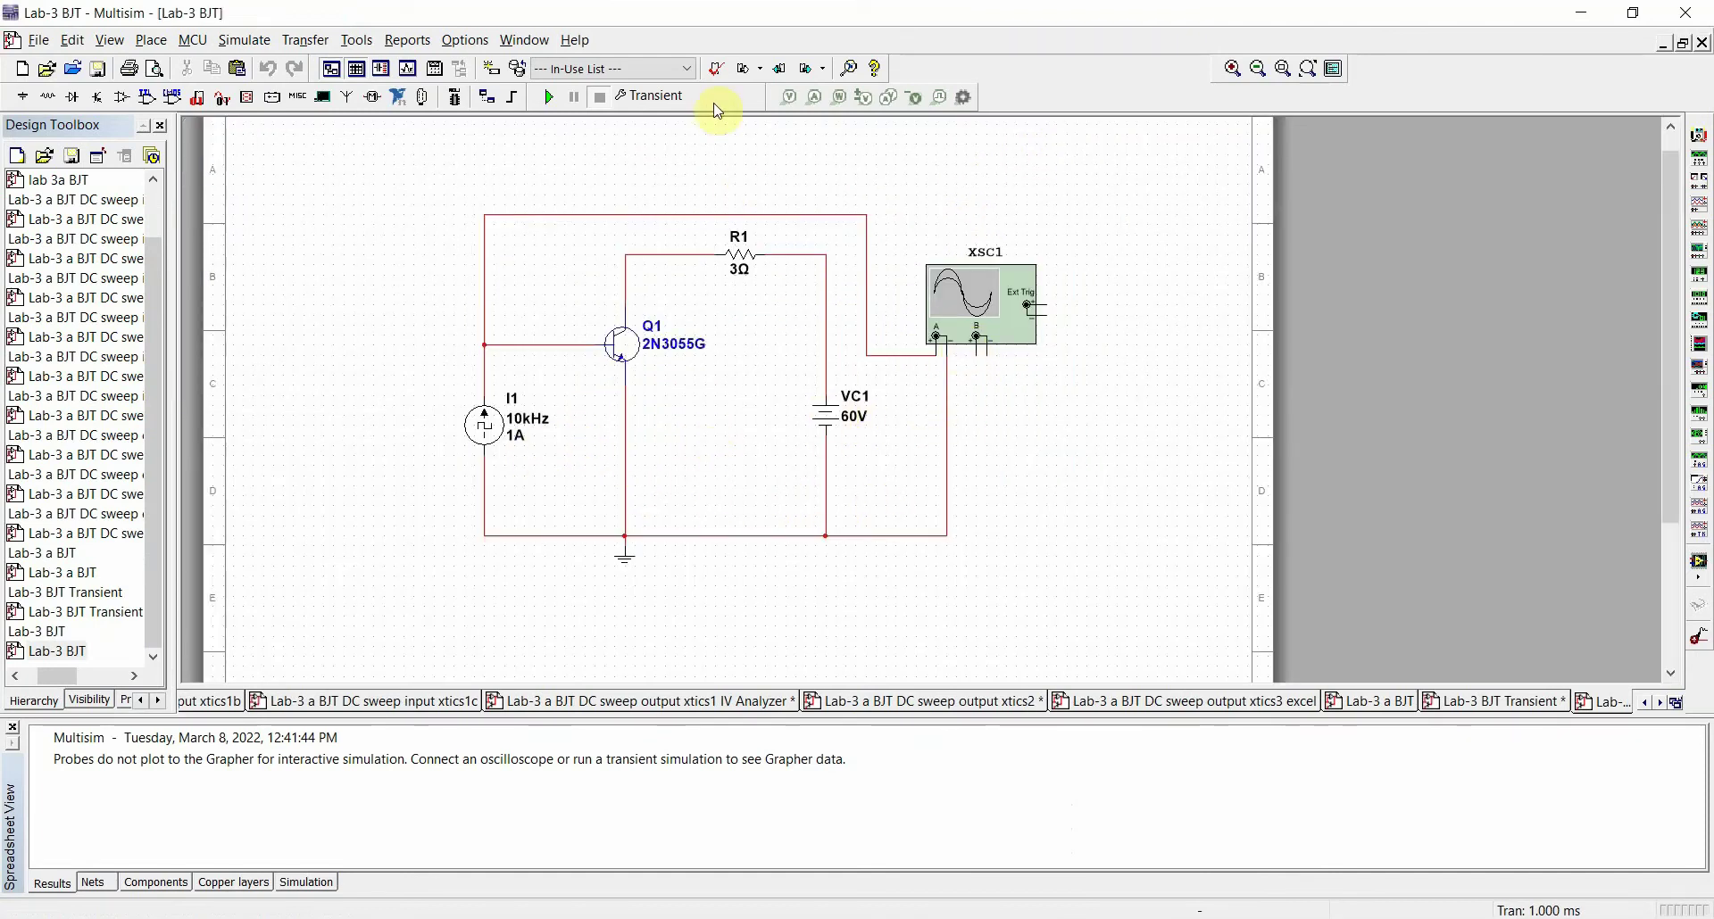
# Run the transient analysis and examine the rising edge of the P(R1) trace near 100 µs up close
pyautogui.click(549, 97)
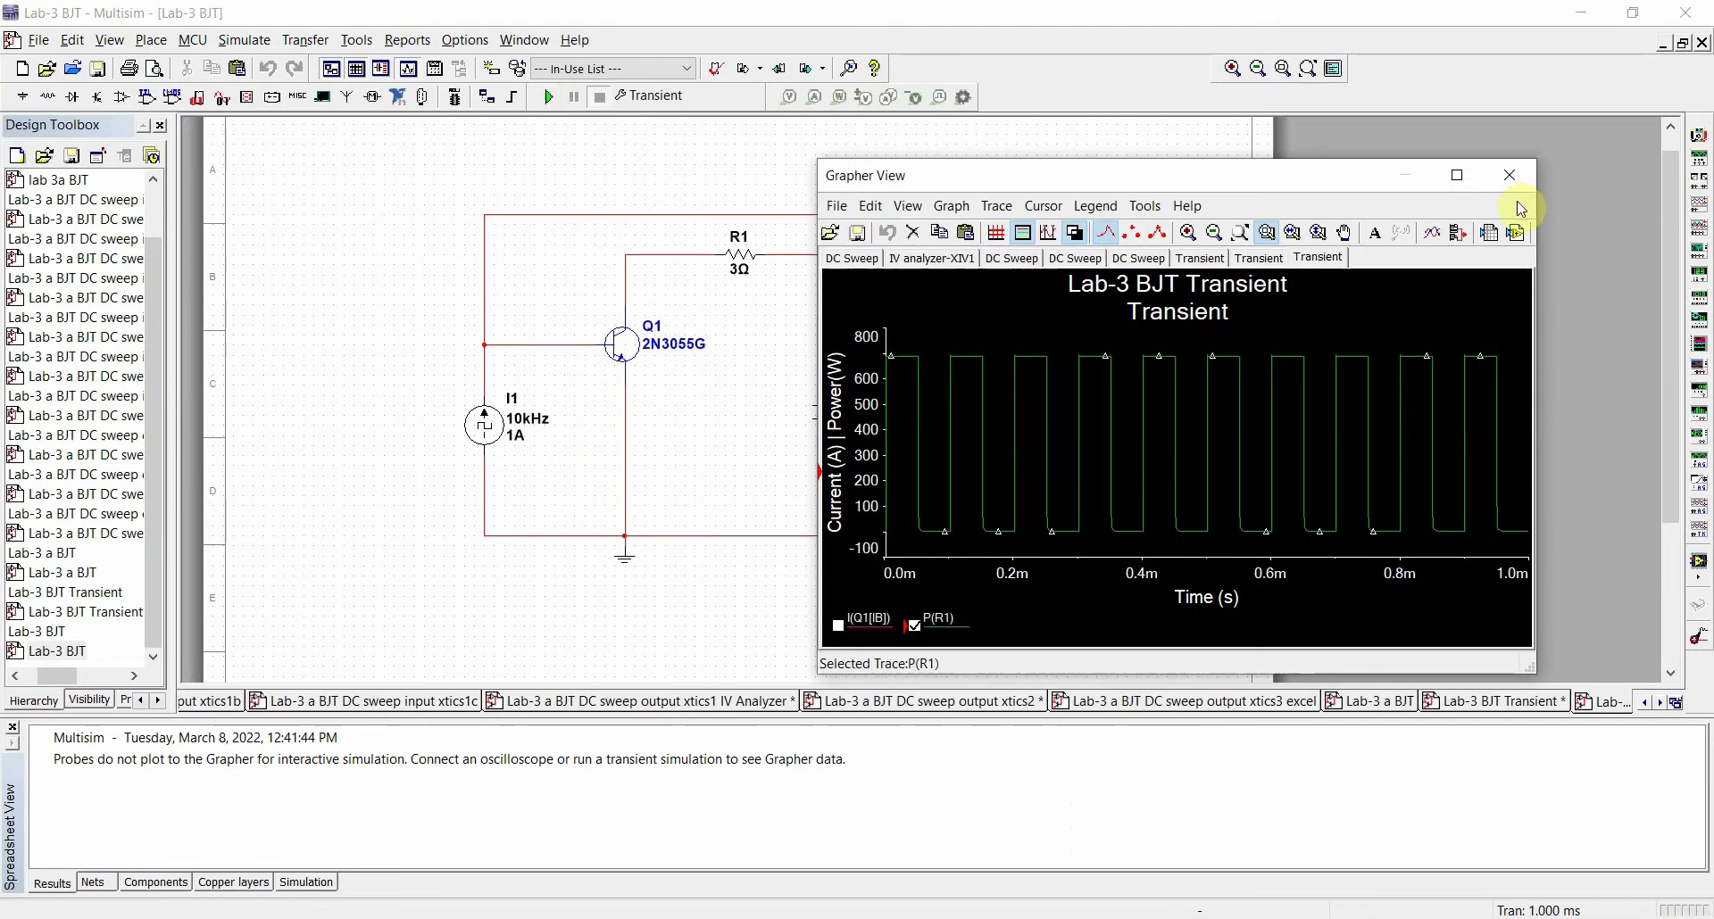
pyautogui.moveTo(1158, 175); pyautogui.dragTo(1129, 140)
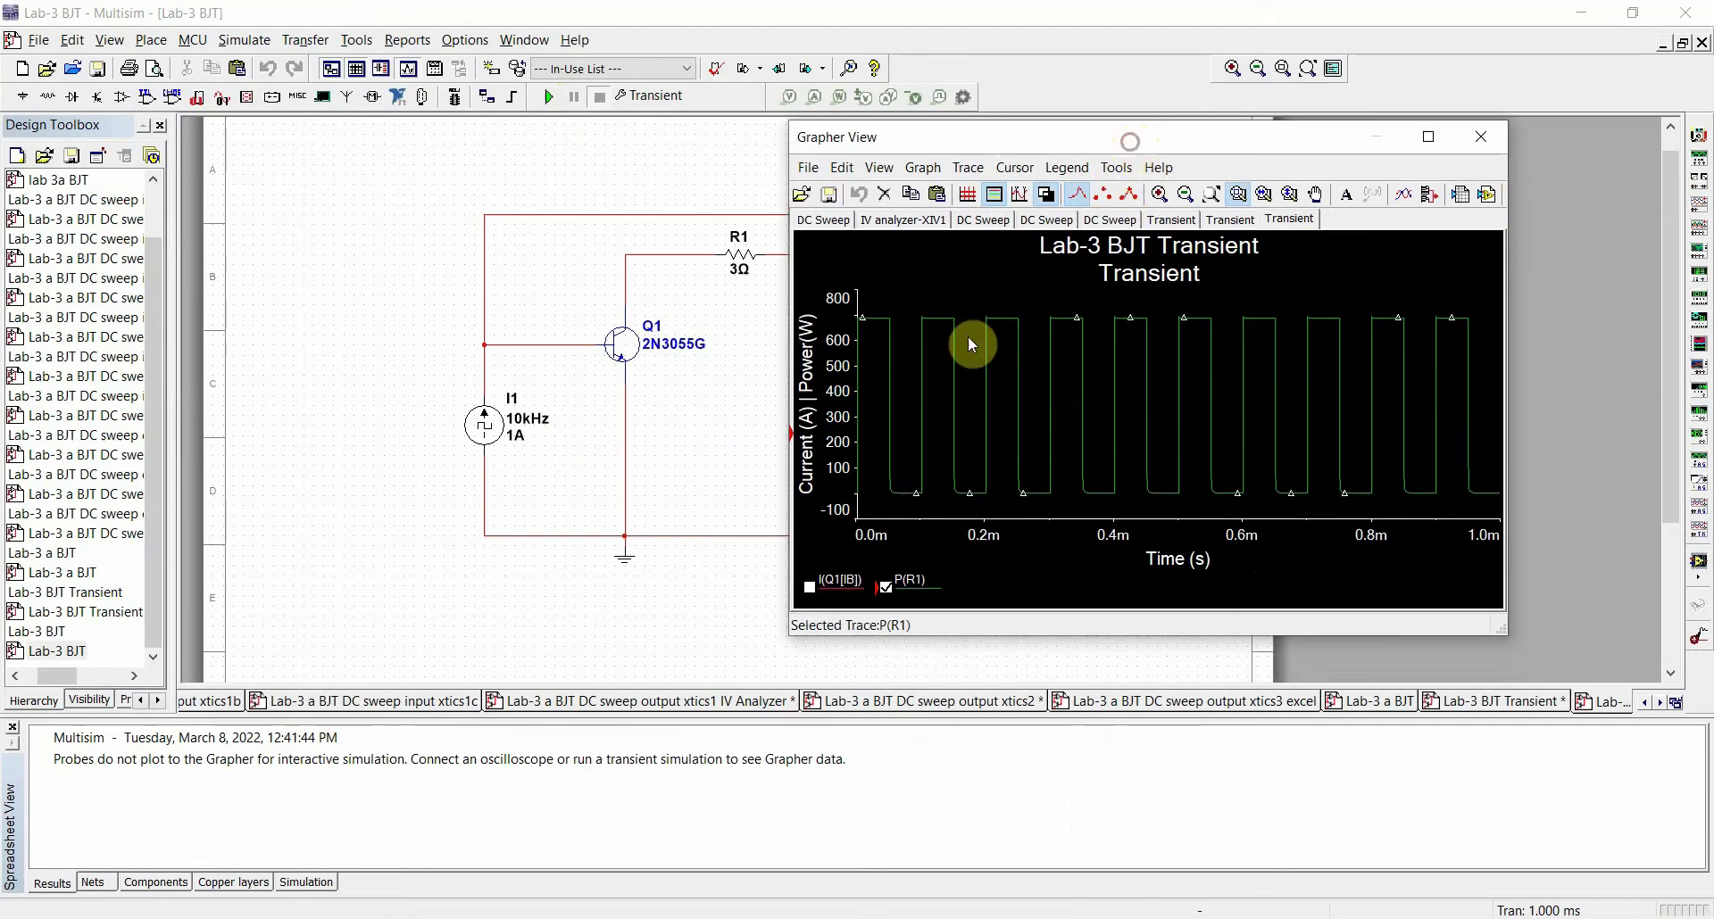
pyautogui.moveTo(908, 307); pyautogui.dragTo(934, 509)
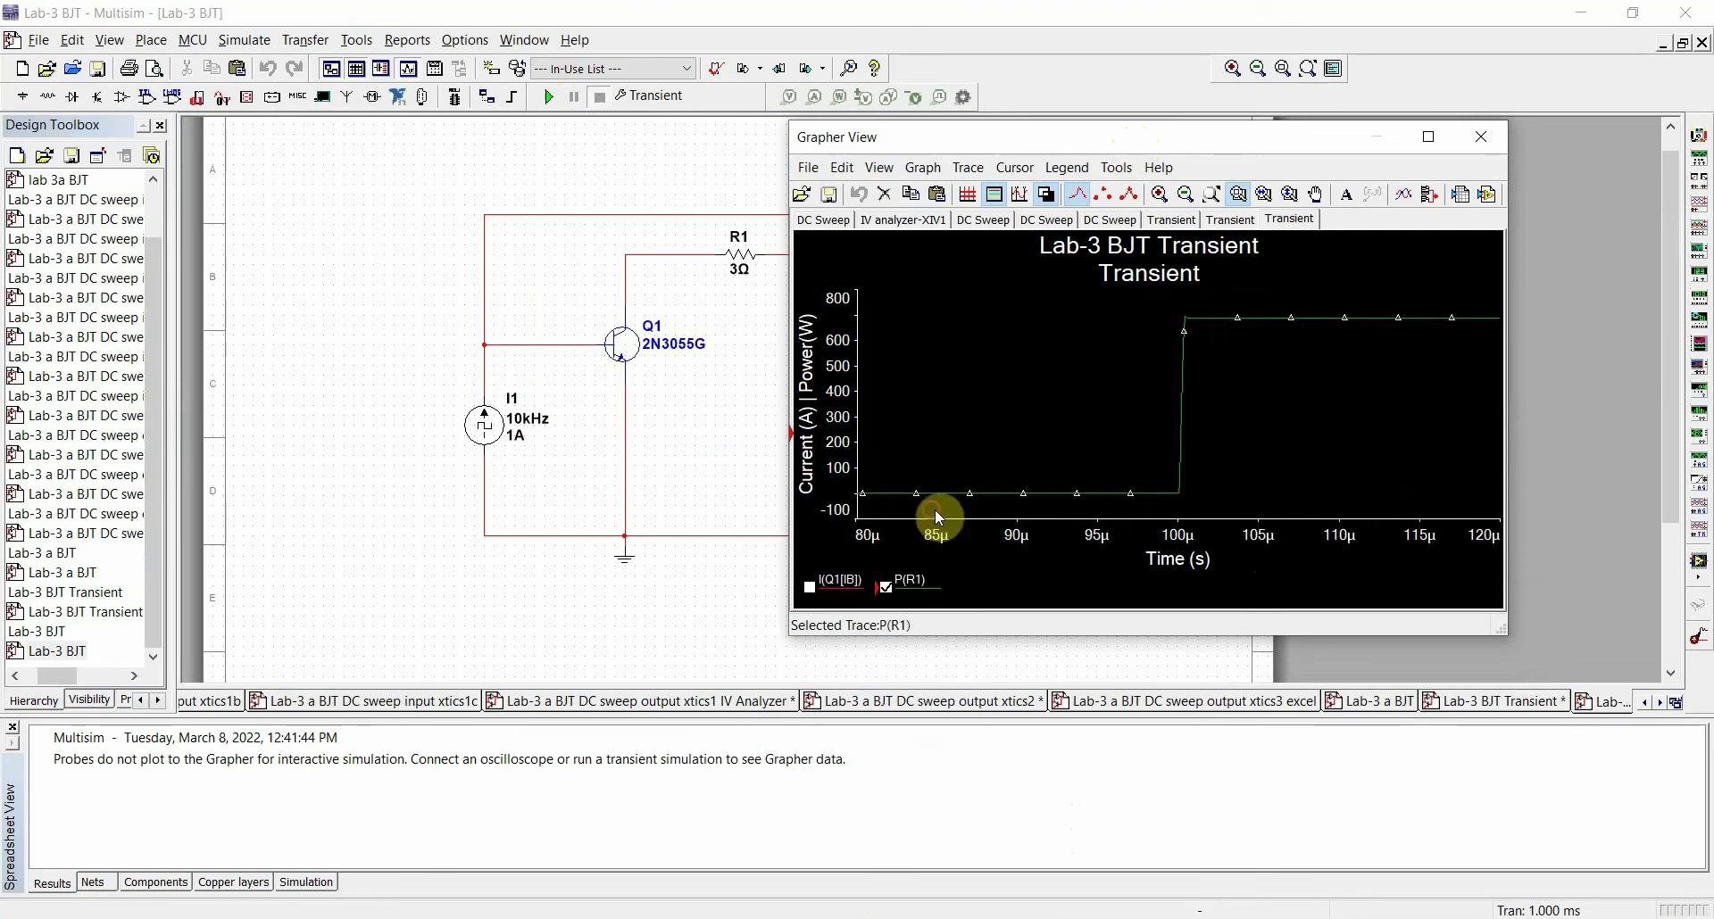
pyautogui.moveTo(1160, 298); pyautogui.dragTo(1241, 526)
pyautogui.moveTo(1024, 304); pyautogui.dragTo(1112, 516)
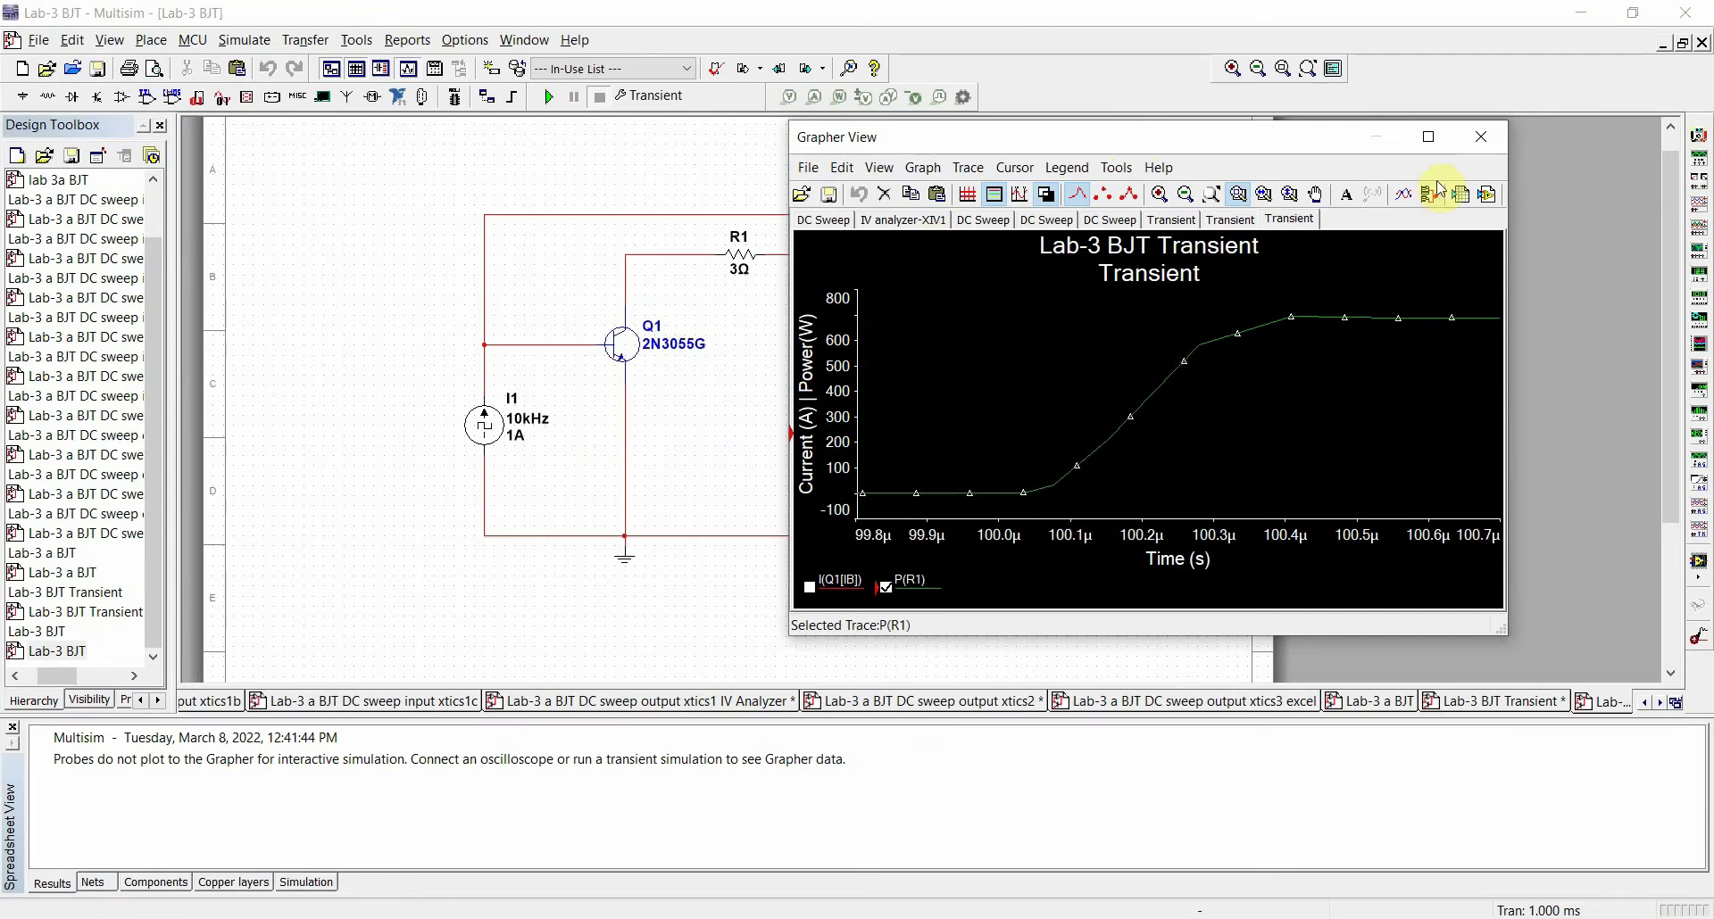
# Return to the full waveform and examine the falling edge of P(R1) near 250 µs up close
pyautogui.click(1211, 193)
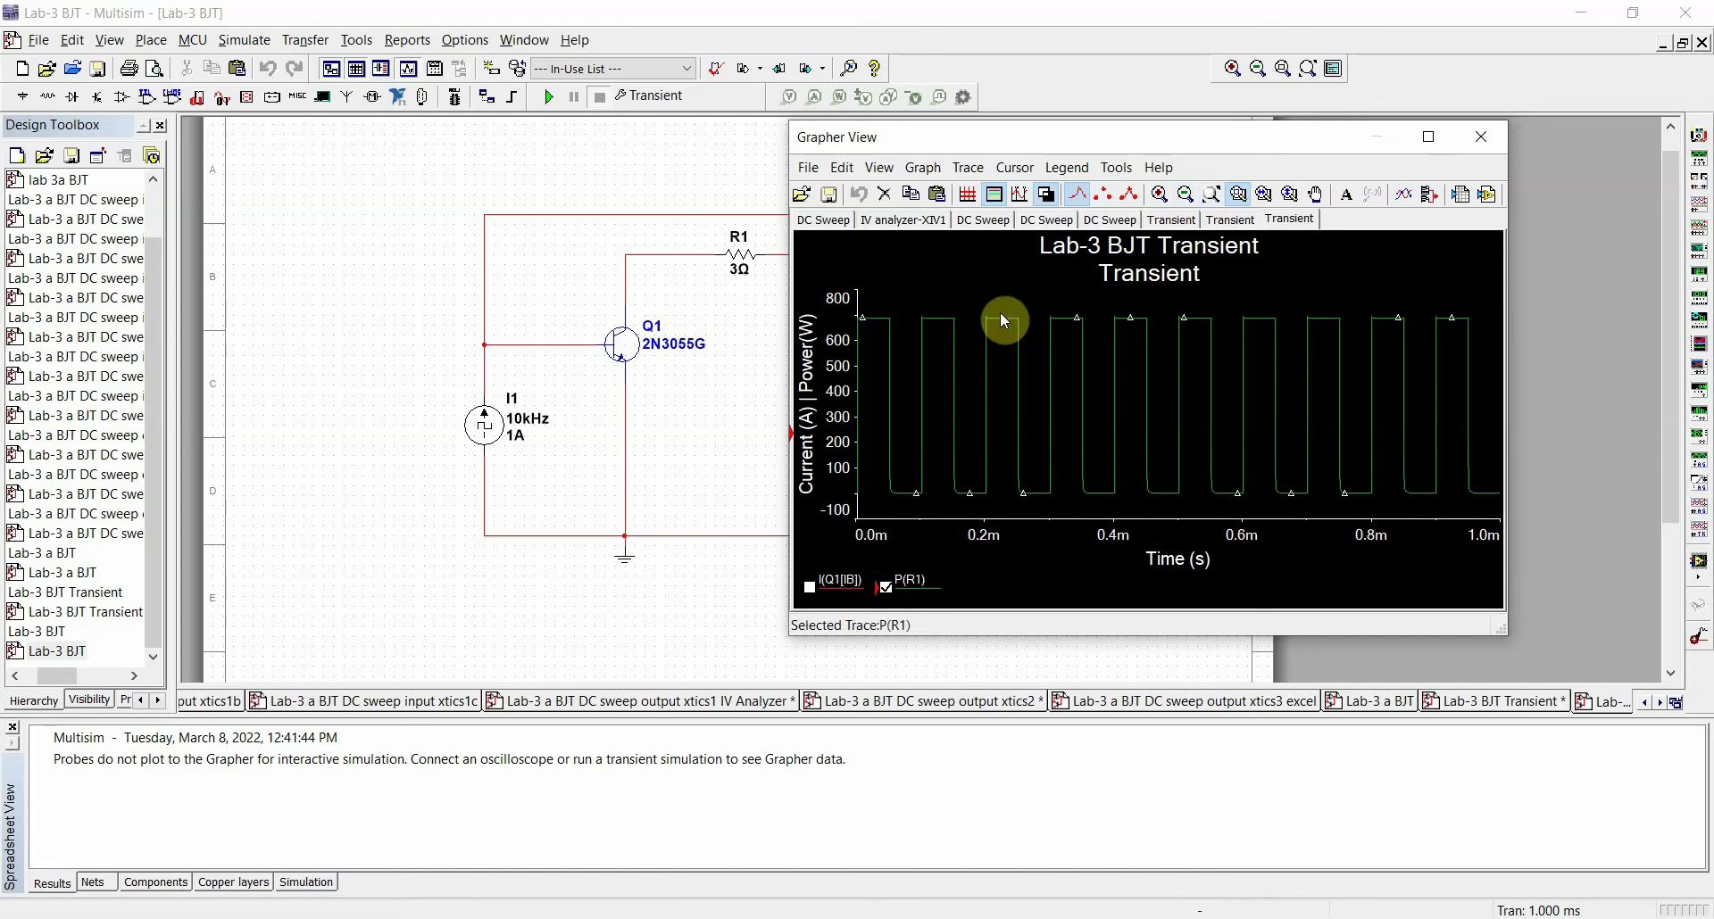
pyautogui.moveTo(1009, 311); pyautogui.dragTo(1036, 514)
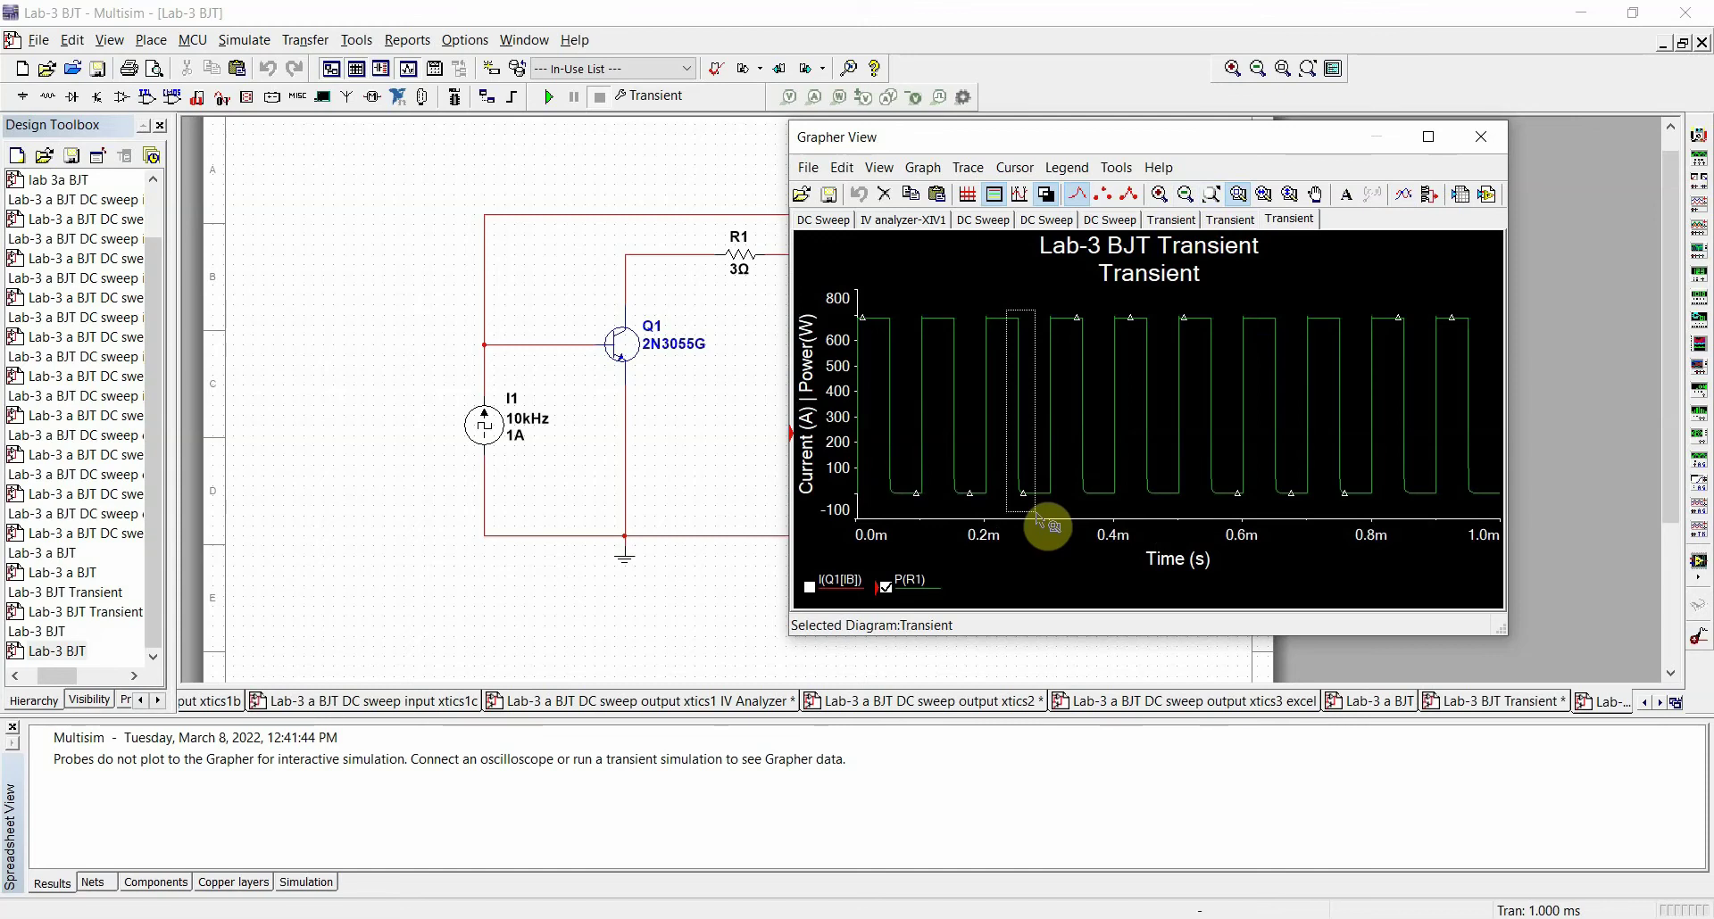
pyautogui.click(1035, 516)
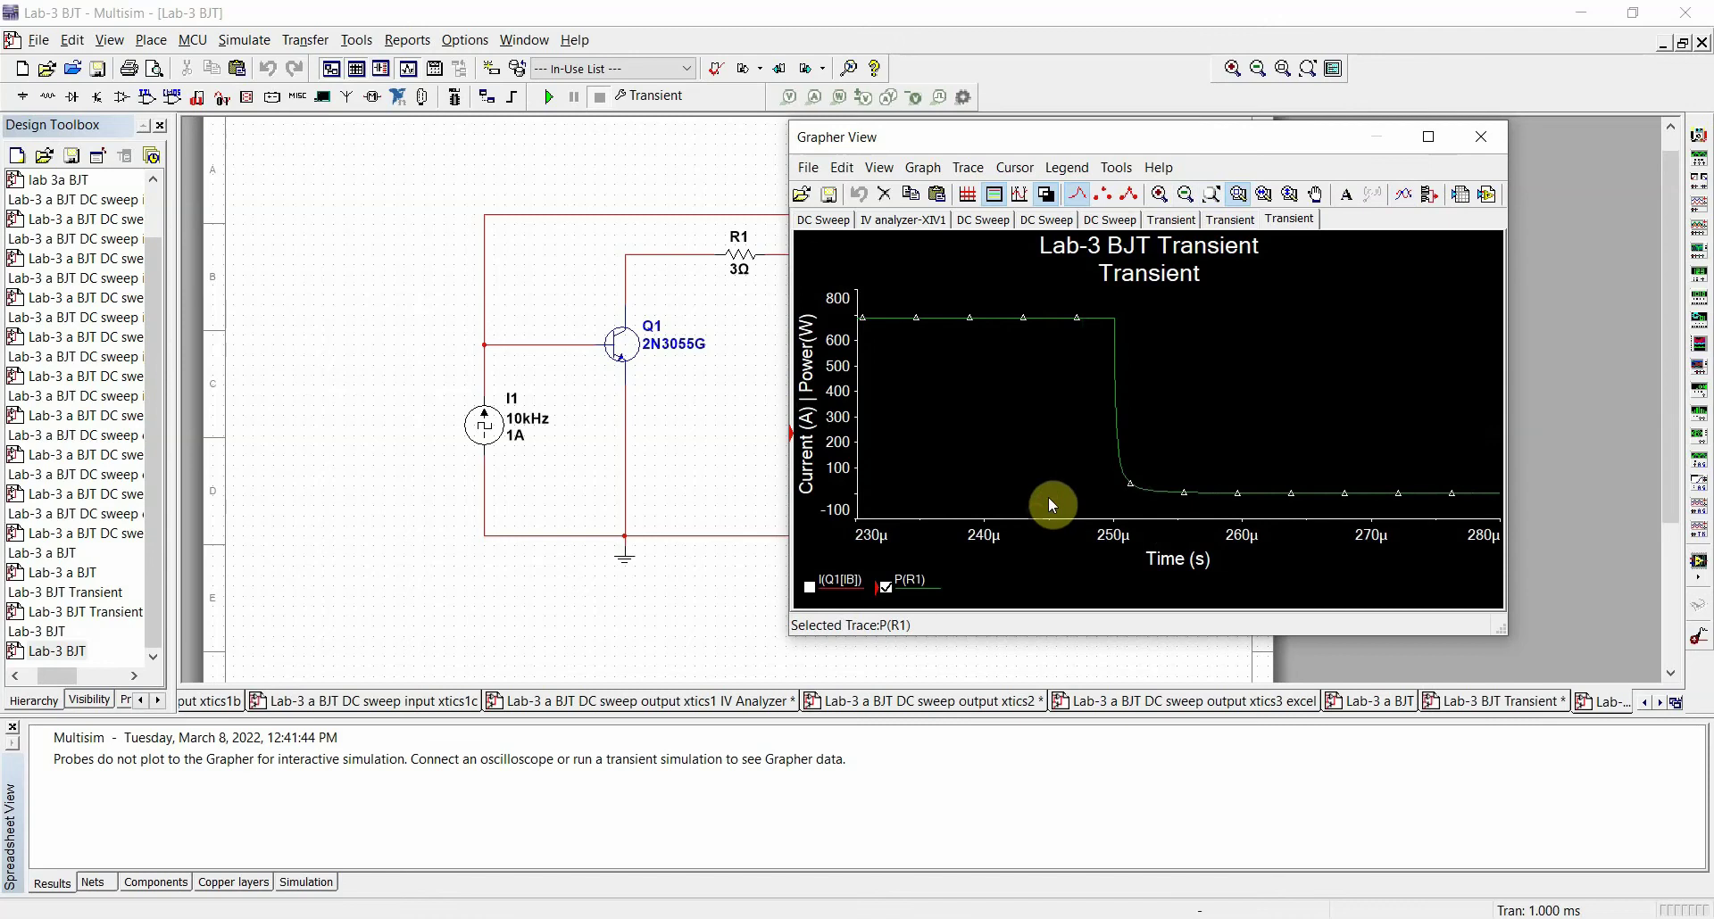
pyautogui.moveTo(1084, 298); pyautogui.dragTo(1183, 508)
# Show I(Q1[IB]) together with P(R1), examine the turn-off edge near 150 µs up close, and close the graph
pyautogui.click(809, 586)
pyautogui.click(1211, 195)
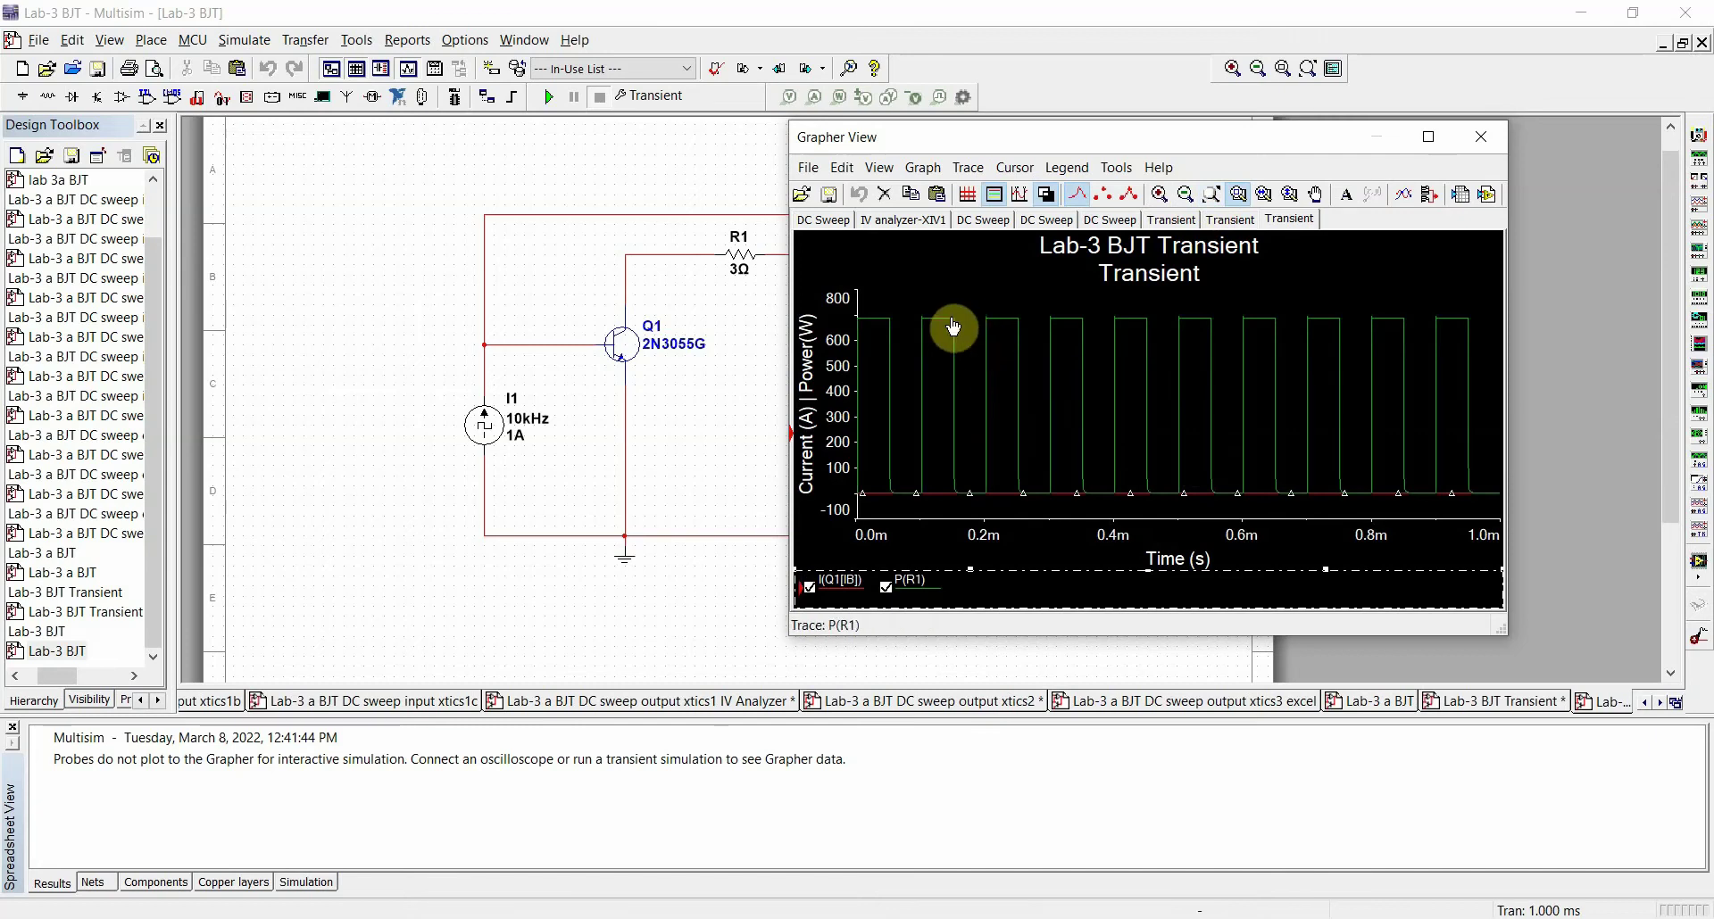
pyautogui.moveTo(941, 310); pyautogui.dragTo(982, 515)
pyautogui.moveTo(1074, 299)
pyautogui.mouseDown()
pyautogui.moveTo(1199, 527)
pyautogui.moveTo(1218, 517)
pyautogui.mouseUp()
pyautogui.click(1073, 421)
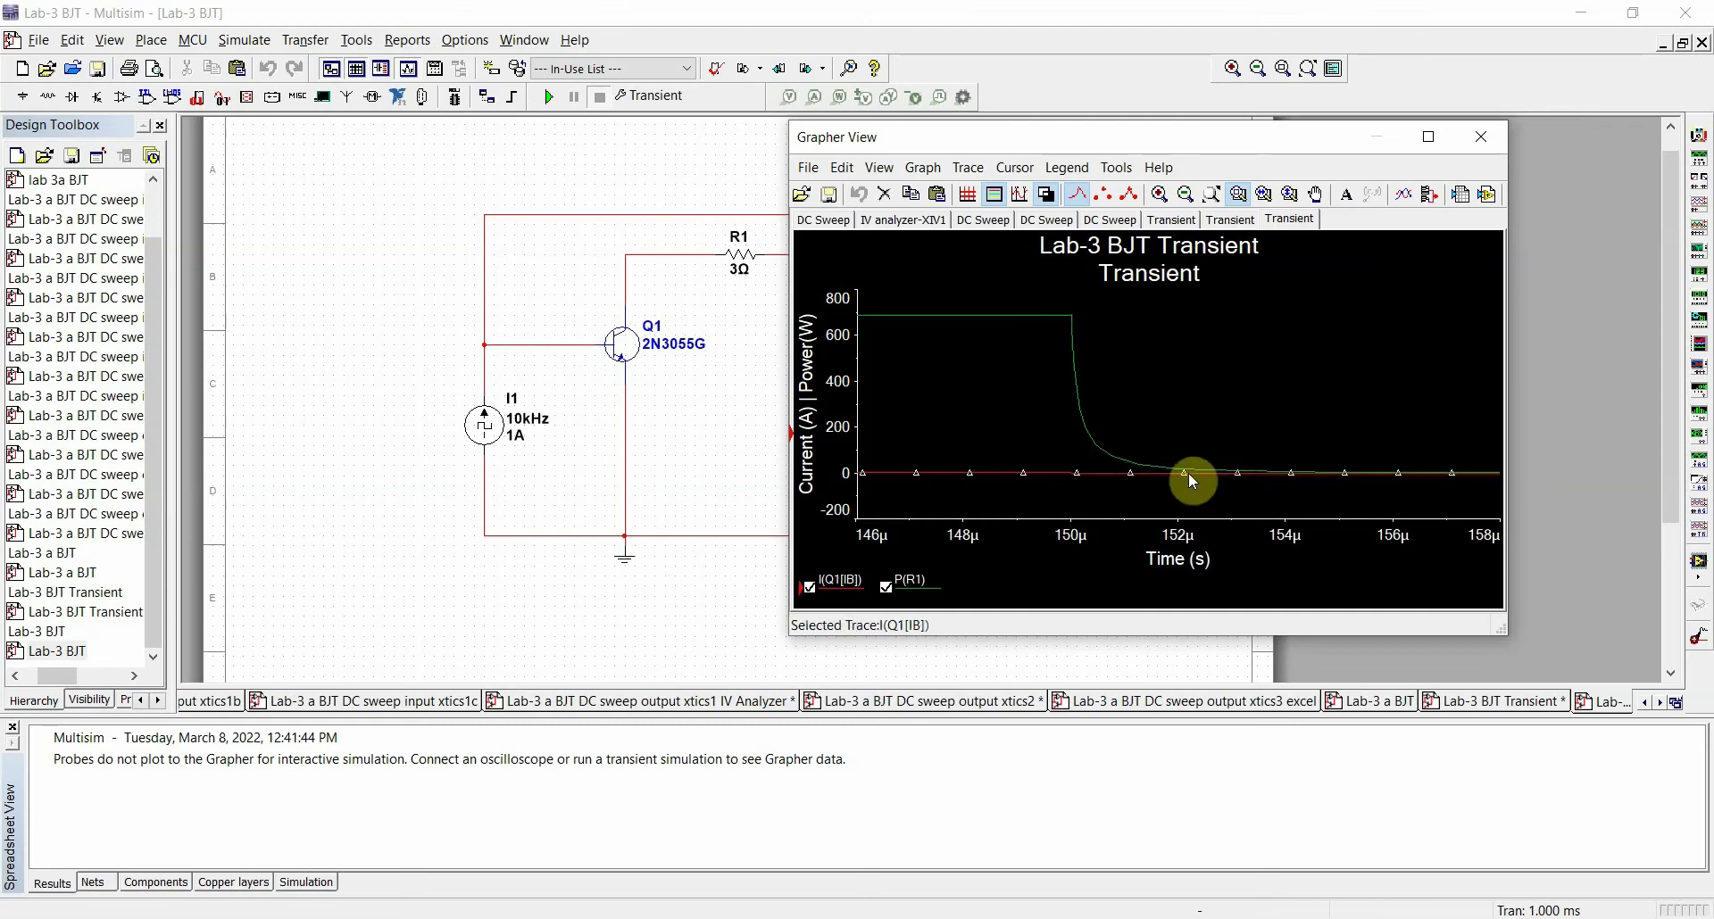
pyautogui.click(1078, 386)
pyautogui.click(1238, 193)
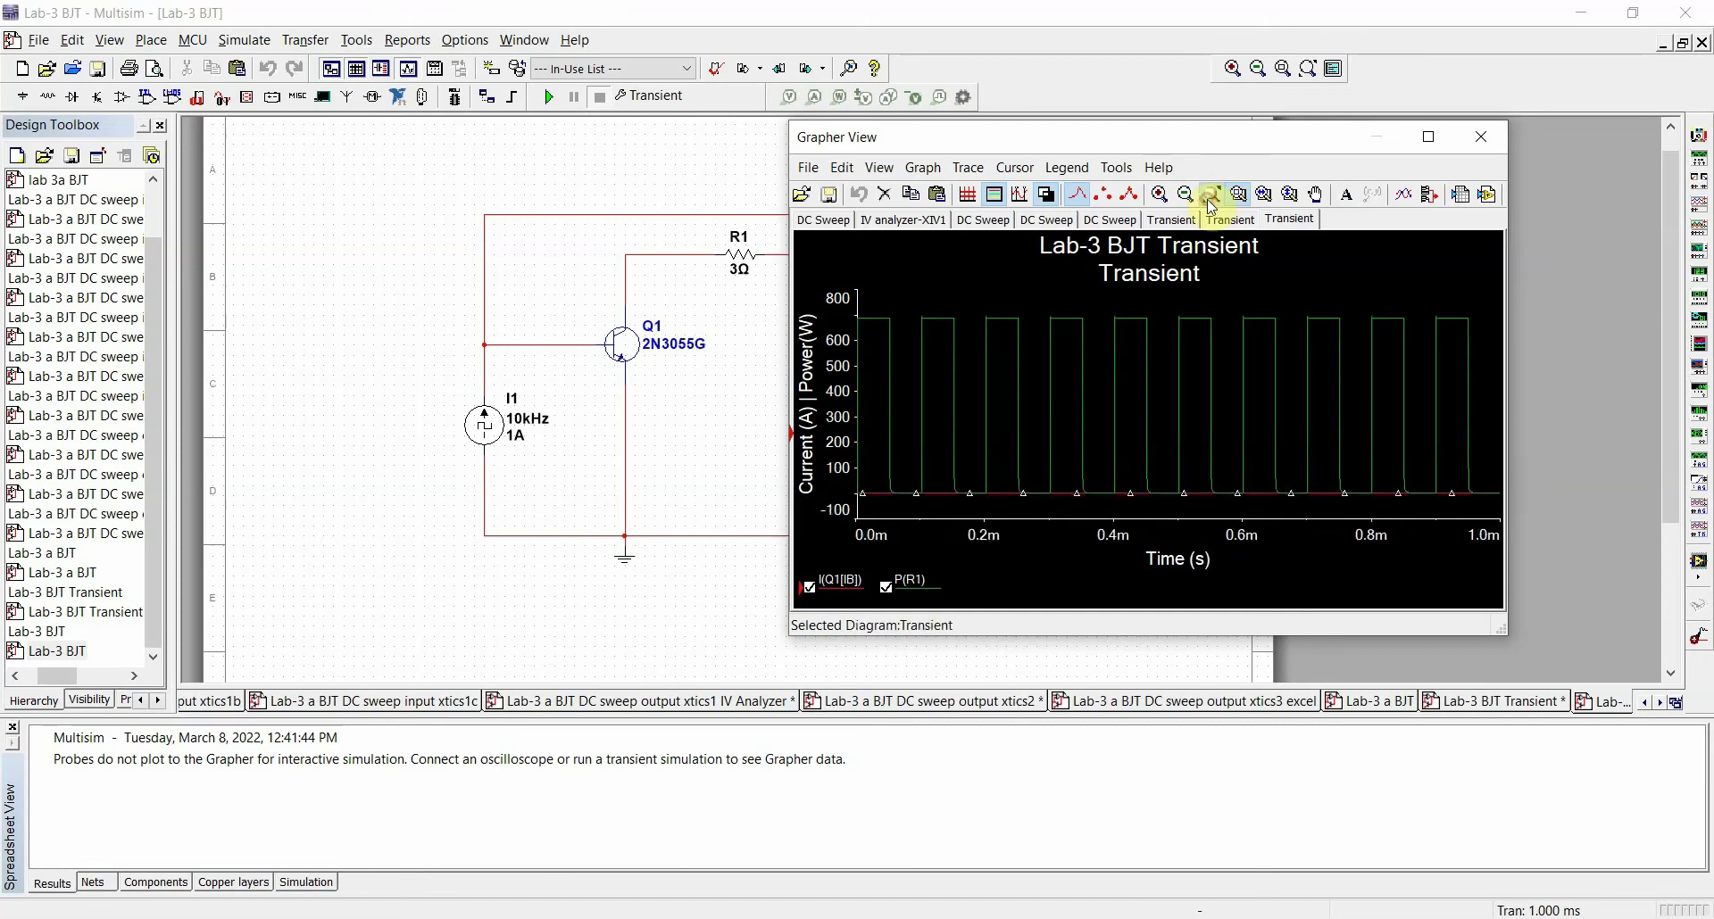
pyautogui.click(1481, 136)
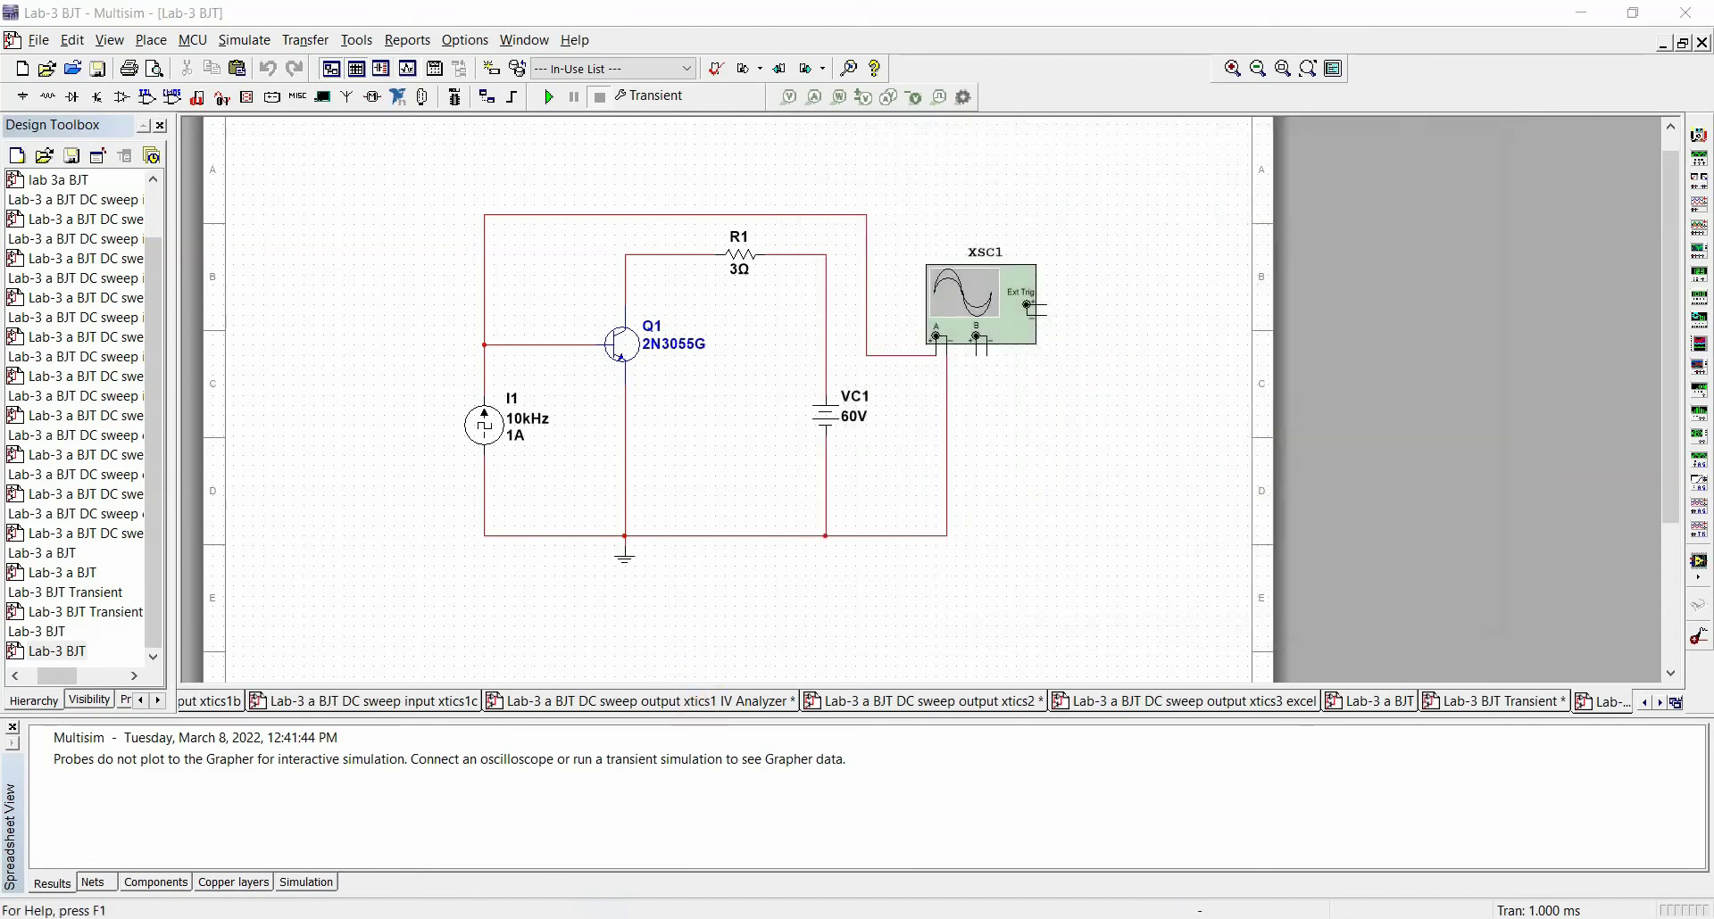
# Open the design "Lab-3 c BJT Inter forward drop maore than MOSFET" from the Lab4 BJT - upload folder
pyautogui.hotkey('alt', 'Tab')
pyautogui.click(355, 684)
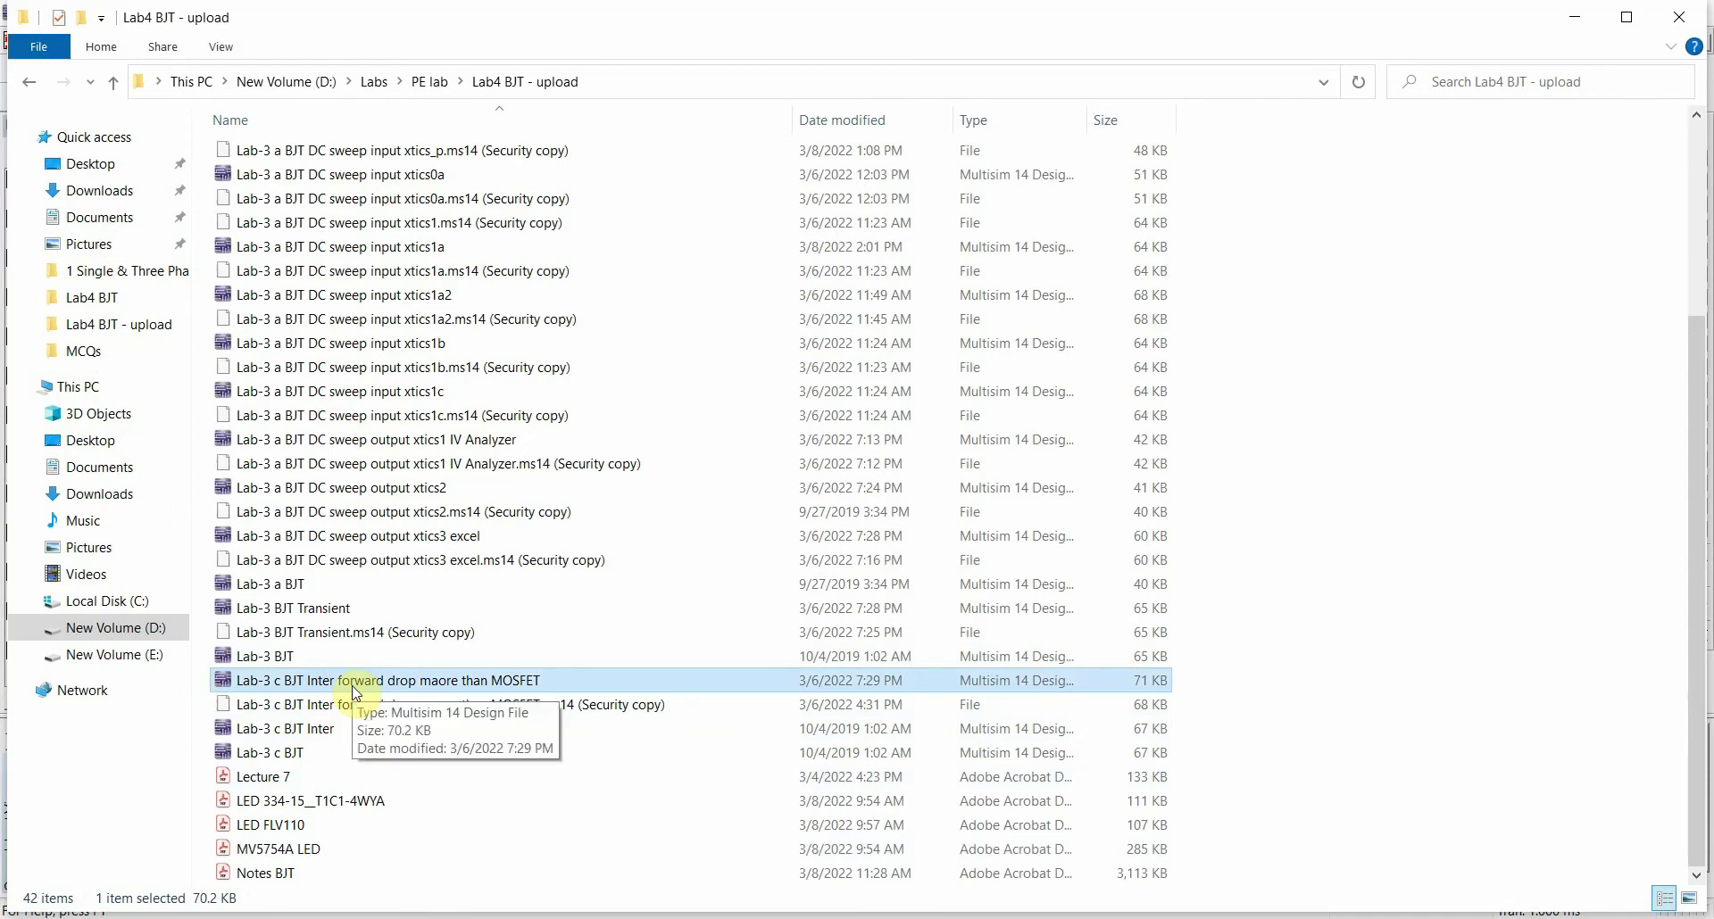
pyautogui.doubleClick(355, 684)
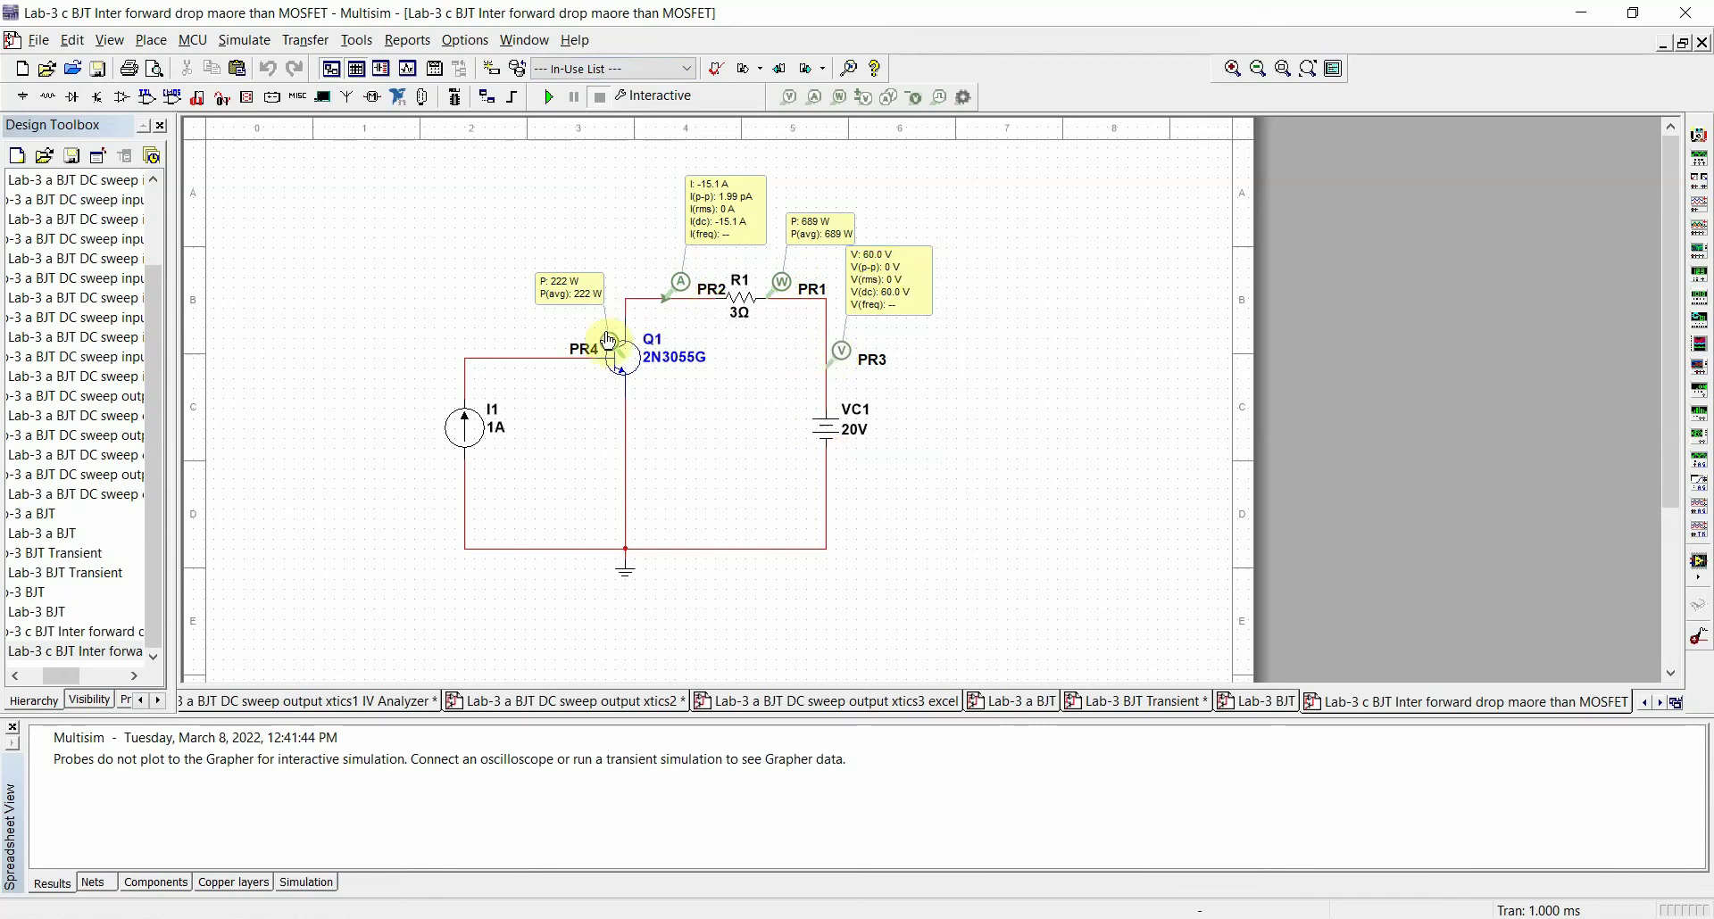
# Run the interactive simulation with VC1 at 20V, read the current, voltage and power probes, and stop the simulation
pyautogui.click(546, 97)
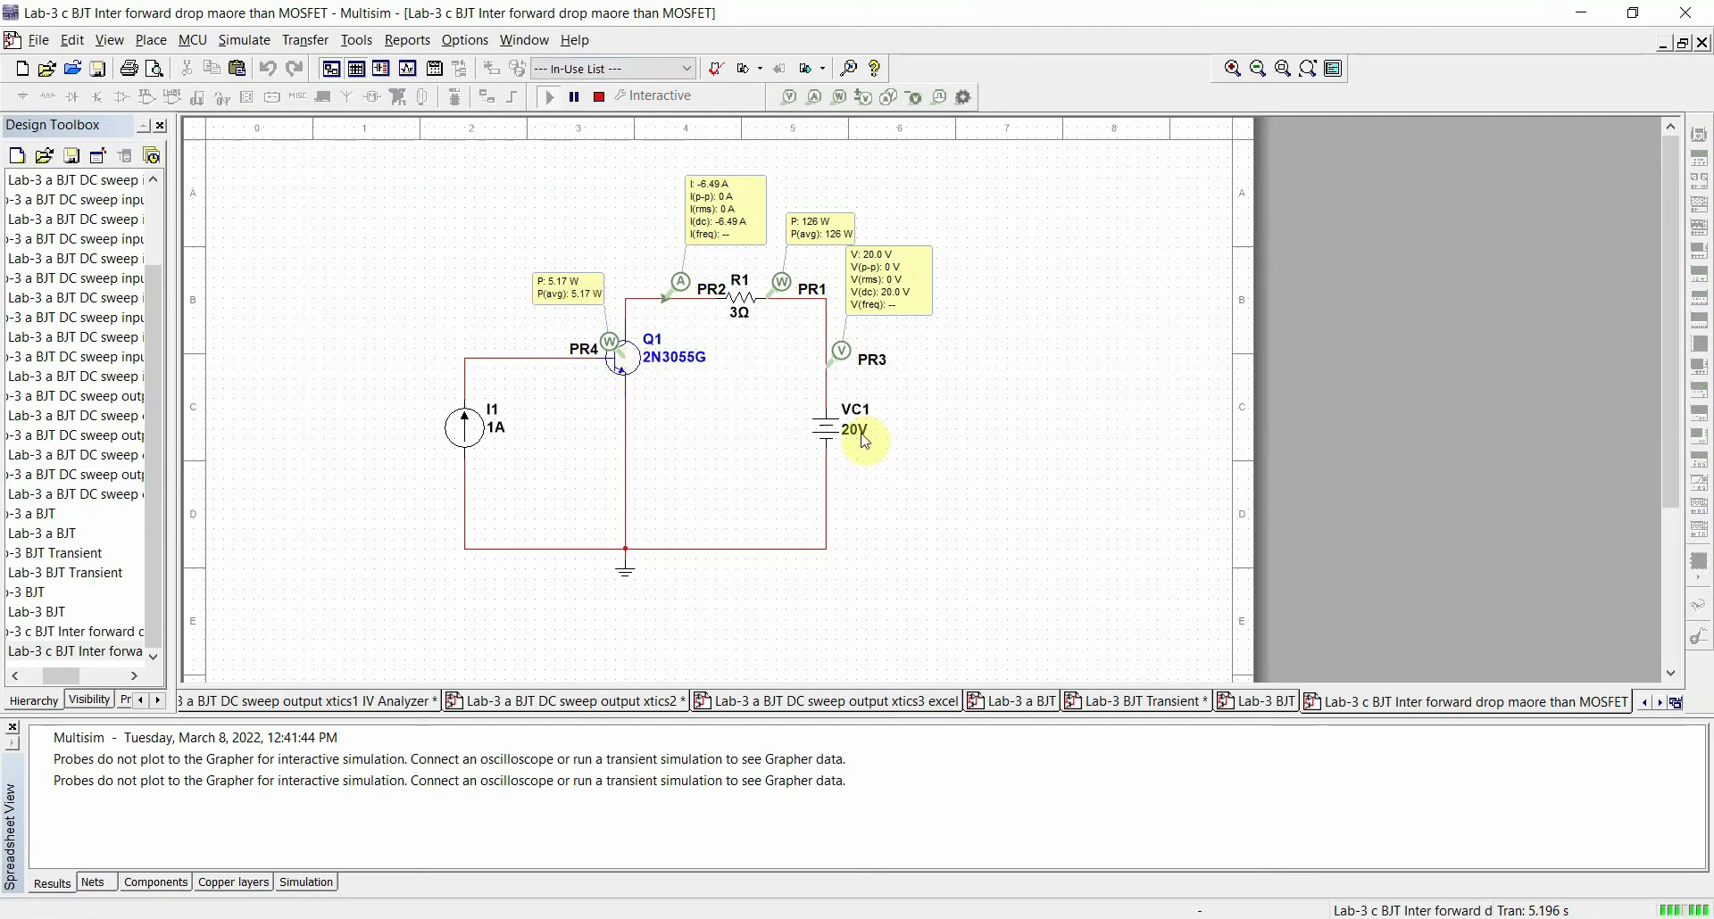
pyautogui.click(828, 435)
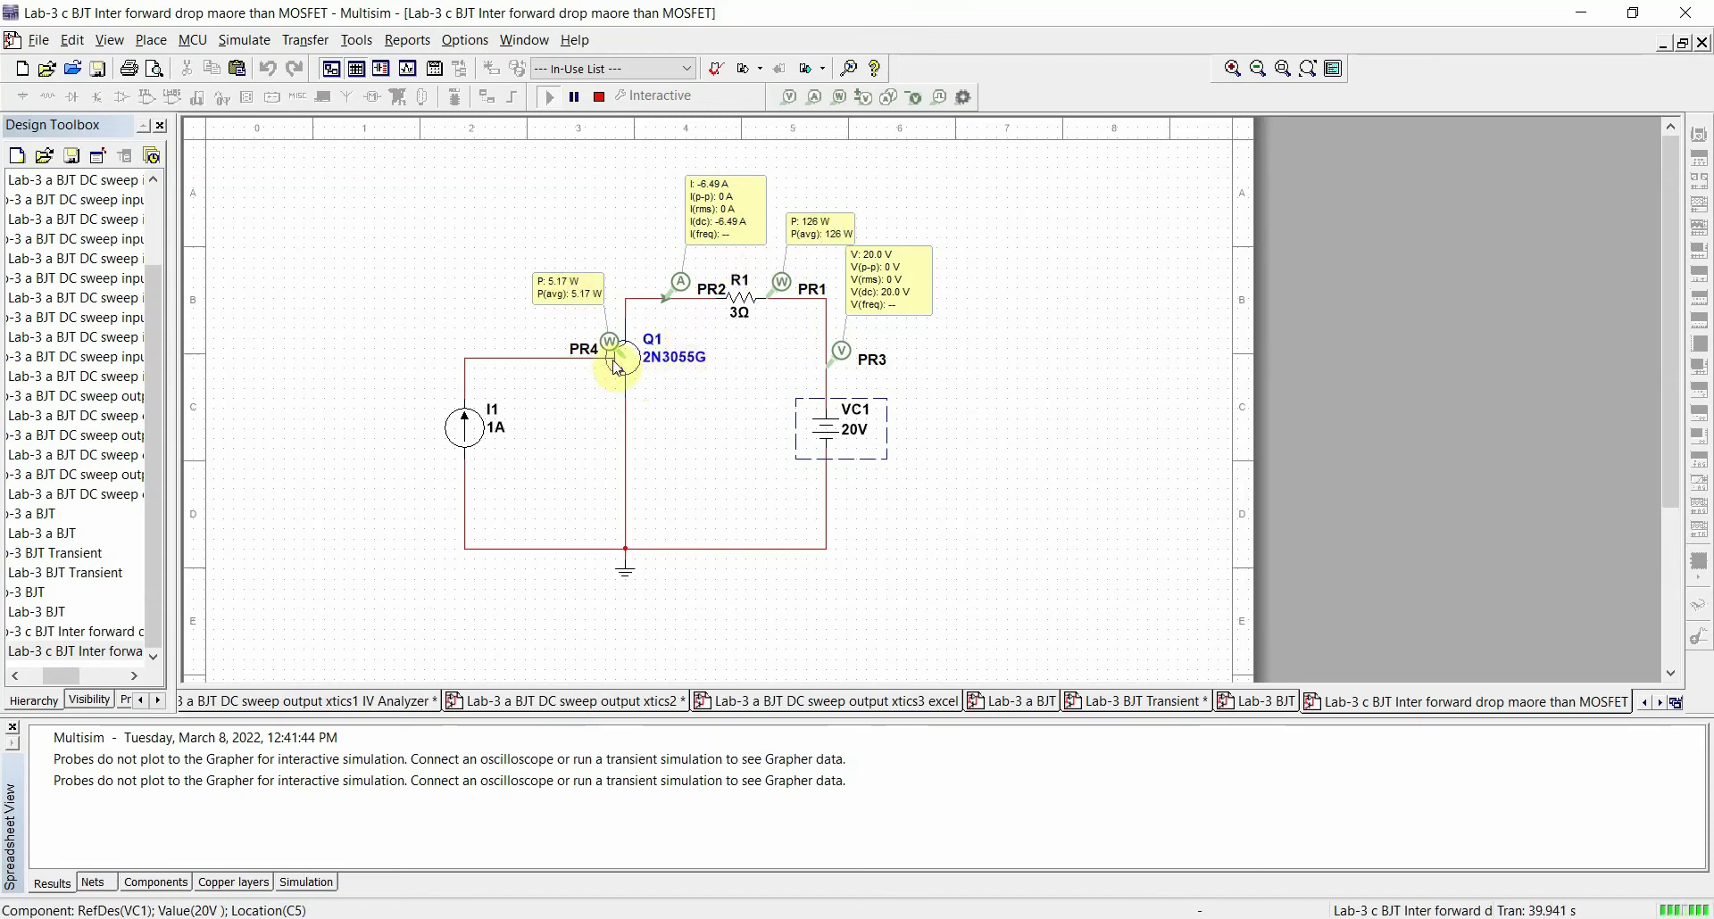
pyautogui.click(599, 98)
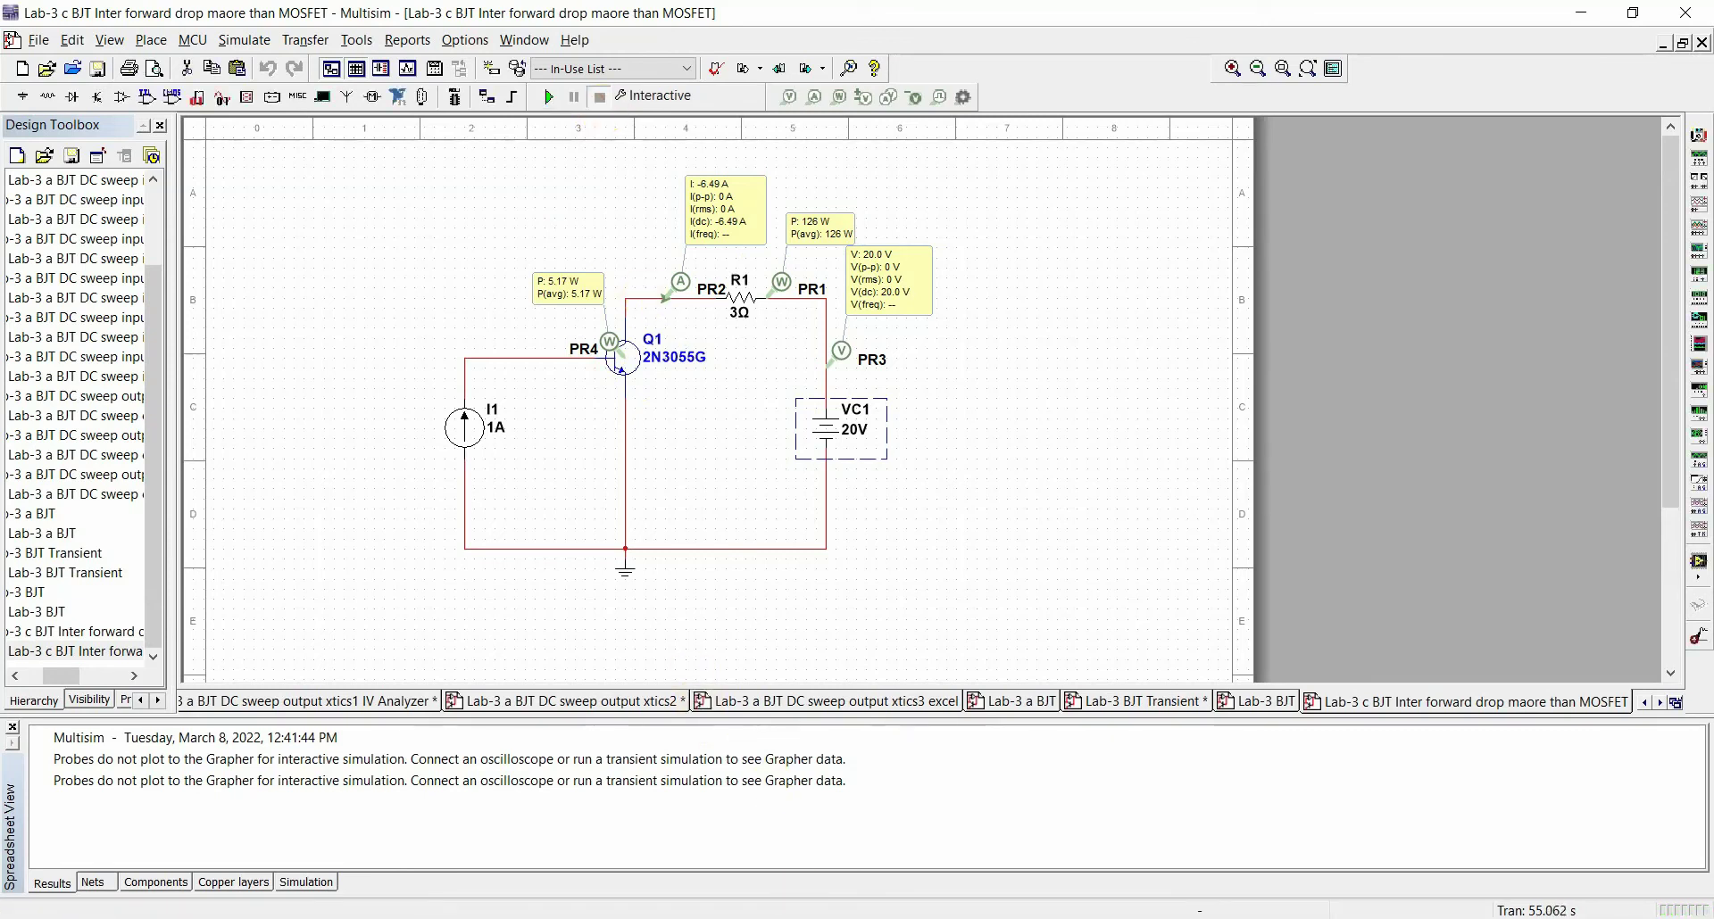
# Switch to the 2N3055G.pdf datasheet and examine the 115 W power rating in the heading and the total power dissipation in the maximum ratings table
pyautogui.moveTo(801, 917)
pyautogui.click(918, 785)
pyautogui.scroll(5, 983, 425)
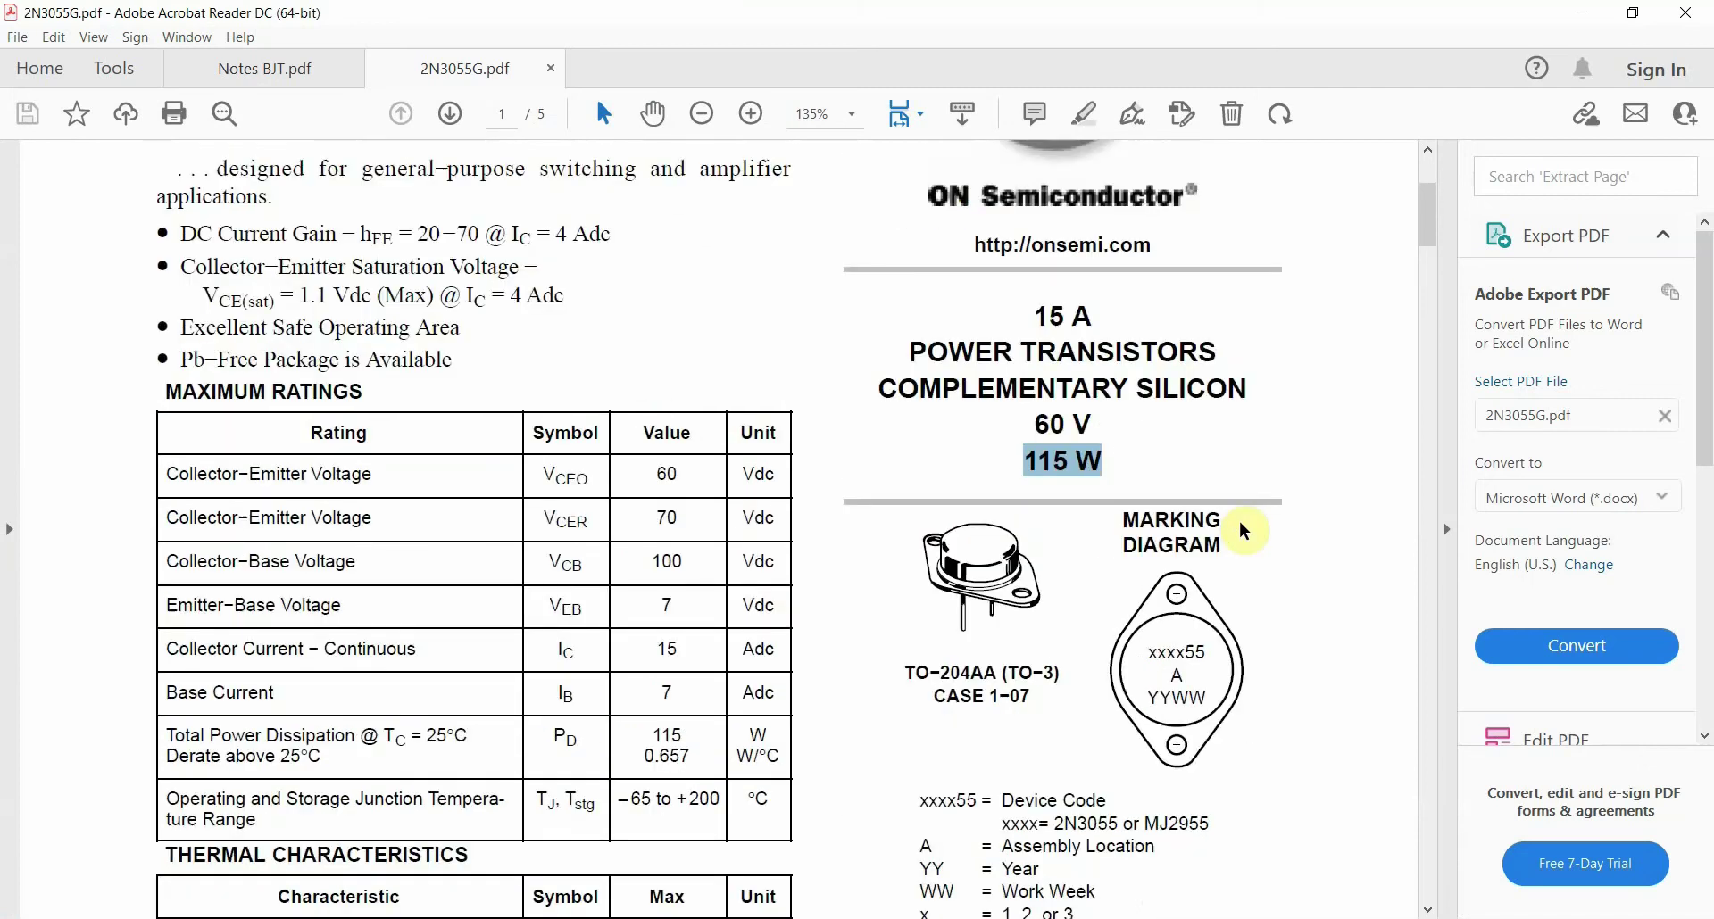
pyautogui.moveTo(1026, 461); pyautogui.dragTo(1104, 464)
pyautogui.click(887, 530)
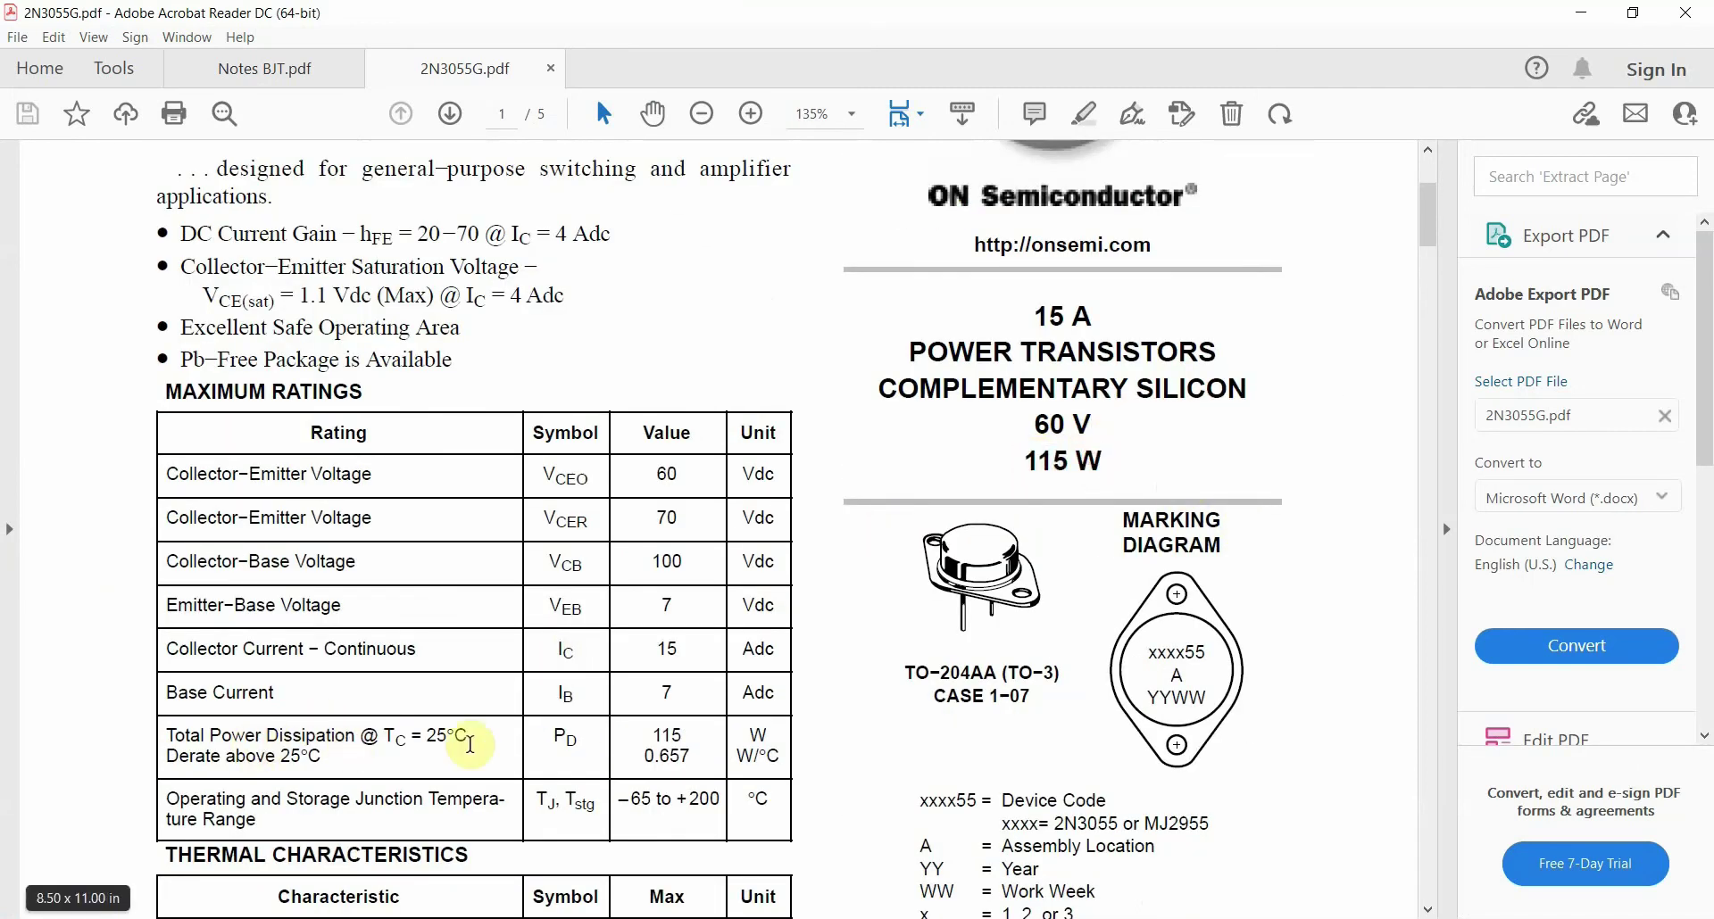
pyautogui.moveTo(669, 746); pyautogui.dragTo(750, 731)
pyautogui.click(789, 737)
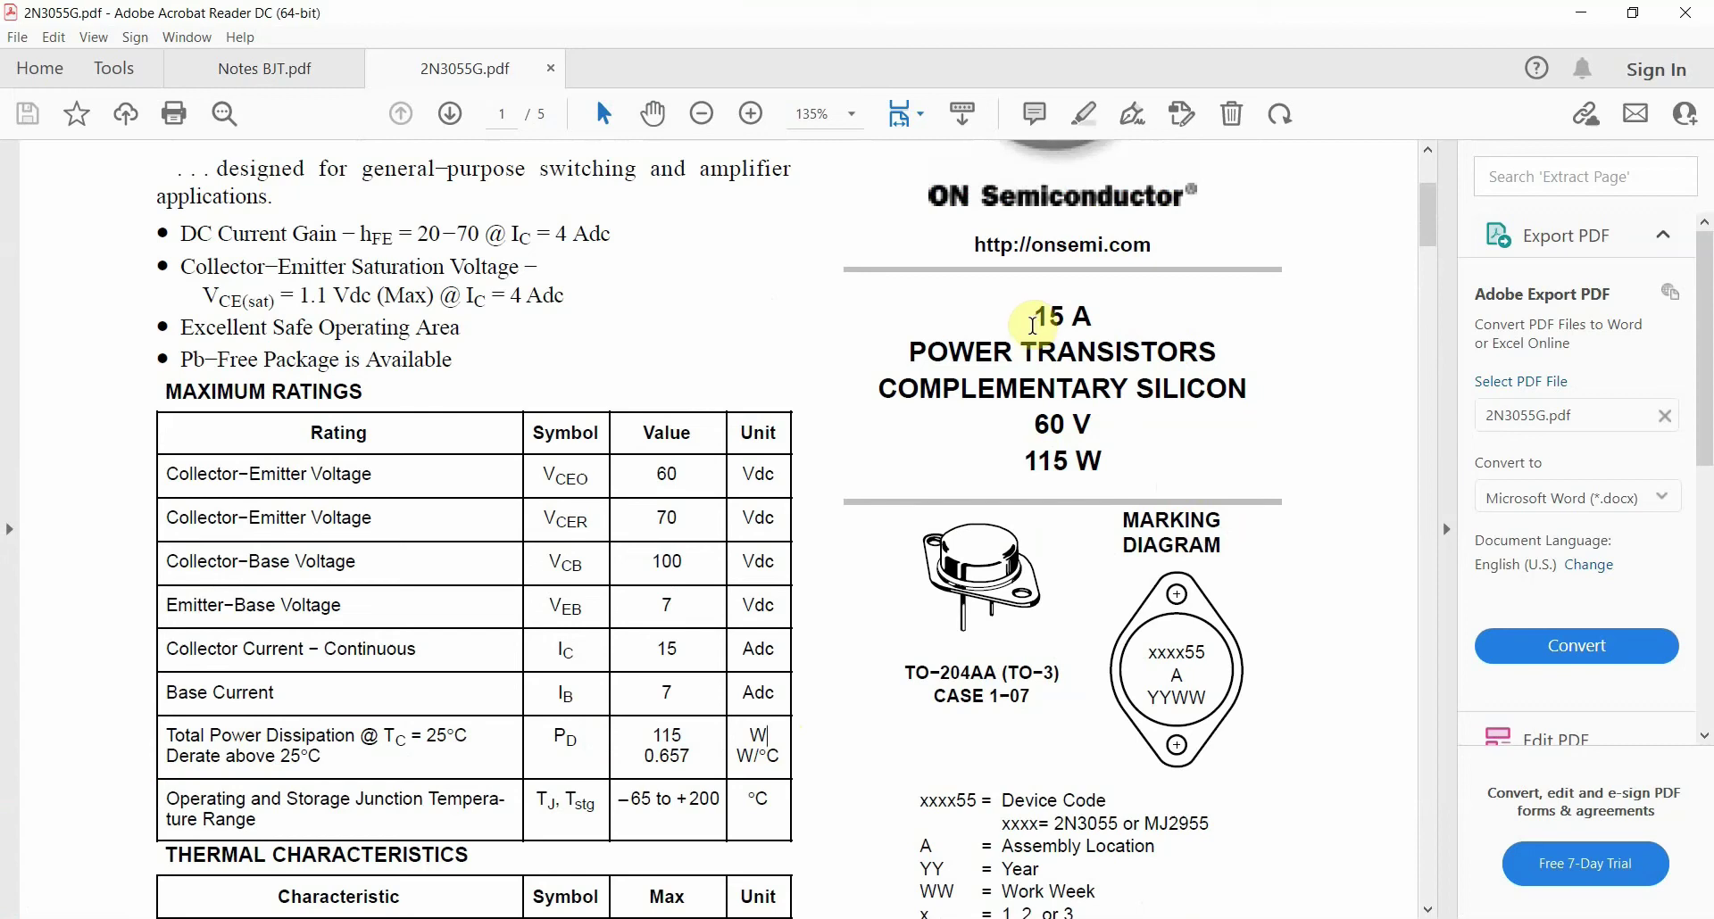
pyautogui.moveTo(1022, 461); pyautogui.dragTo(1105, 445)
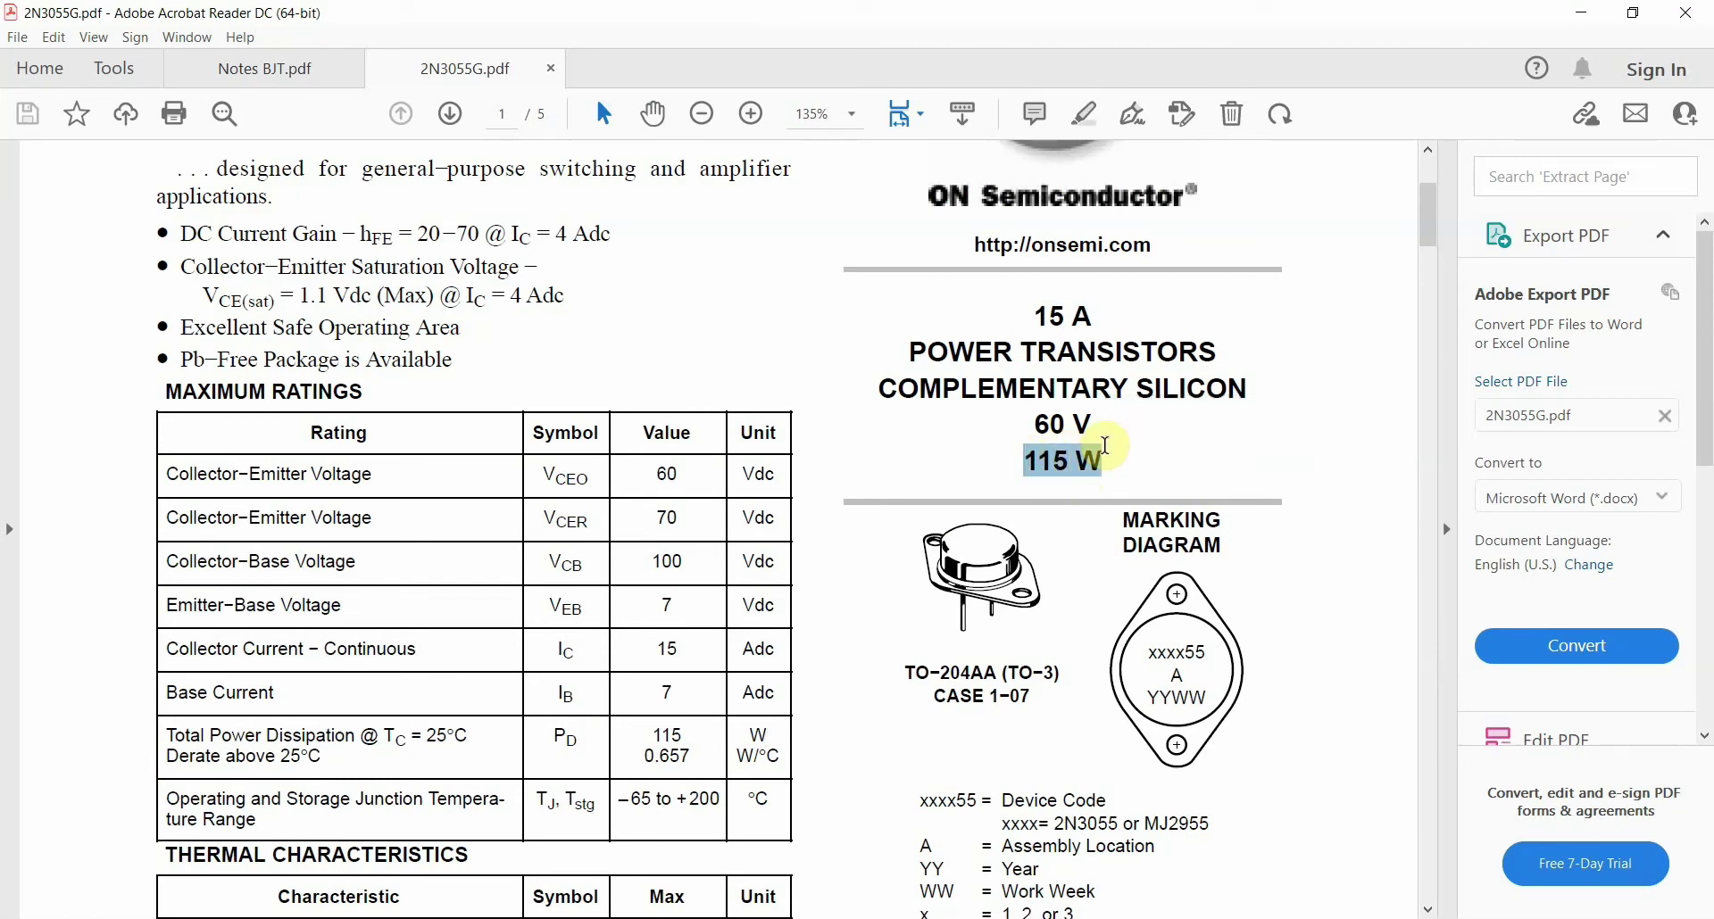
pyautogui.moveTo(1026, 457); pyautogui.dragTo(1089, 462)
pyautogui.click(1033, 462)
pyautogui.click(1089, 464)
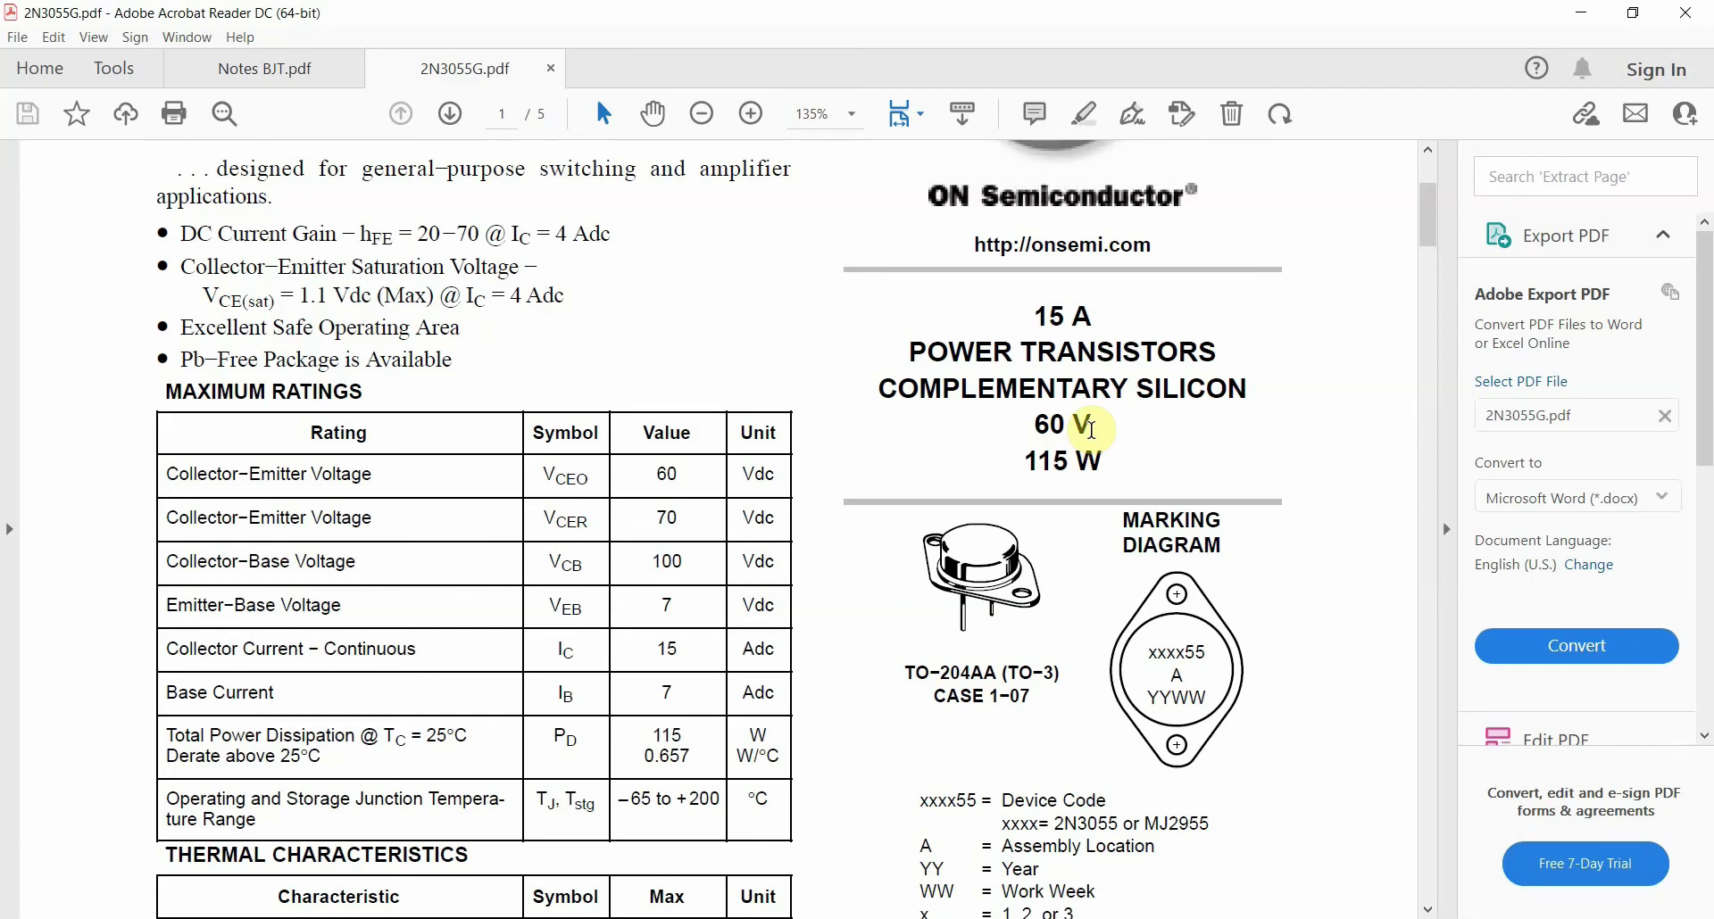
pyautogui.scroll(-3, 827, 490)
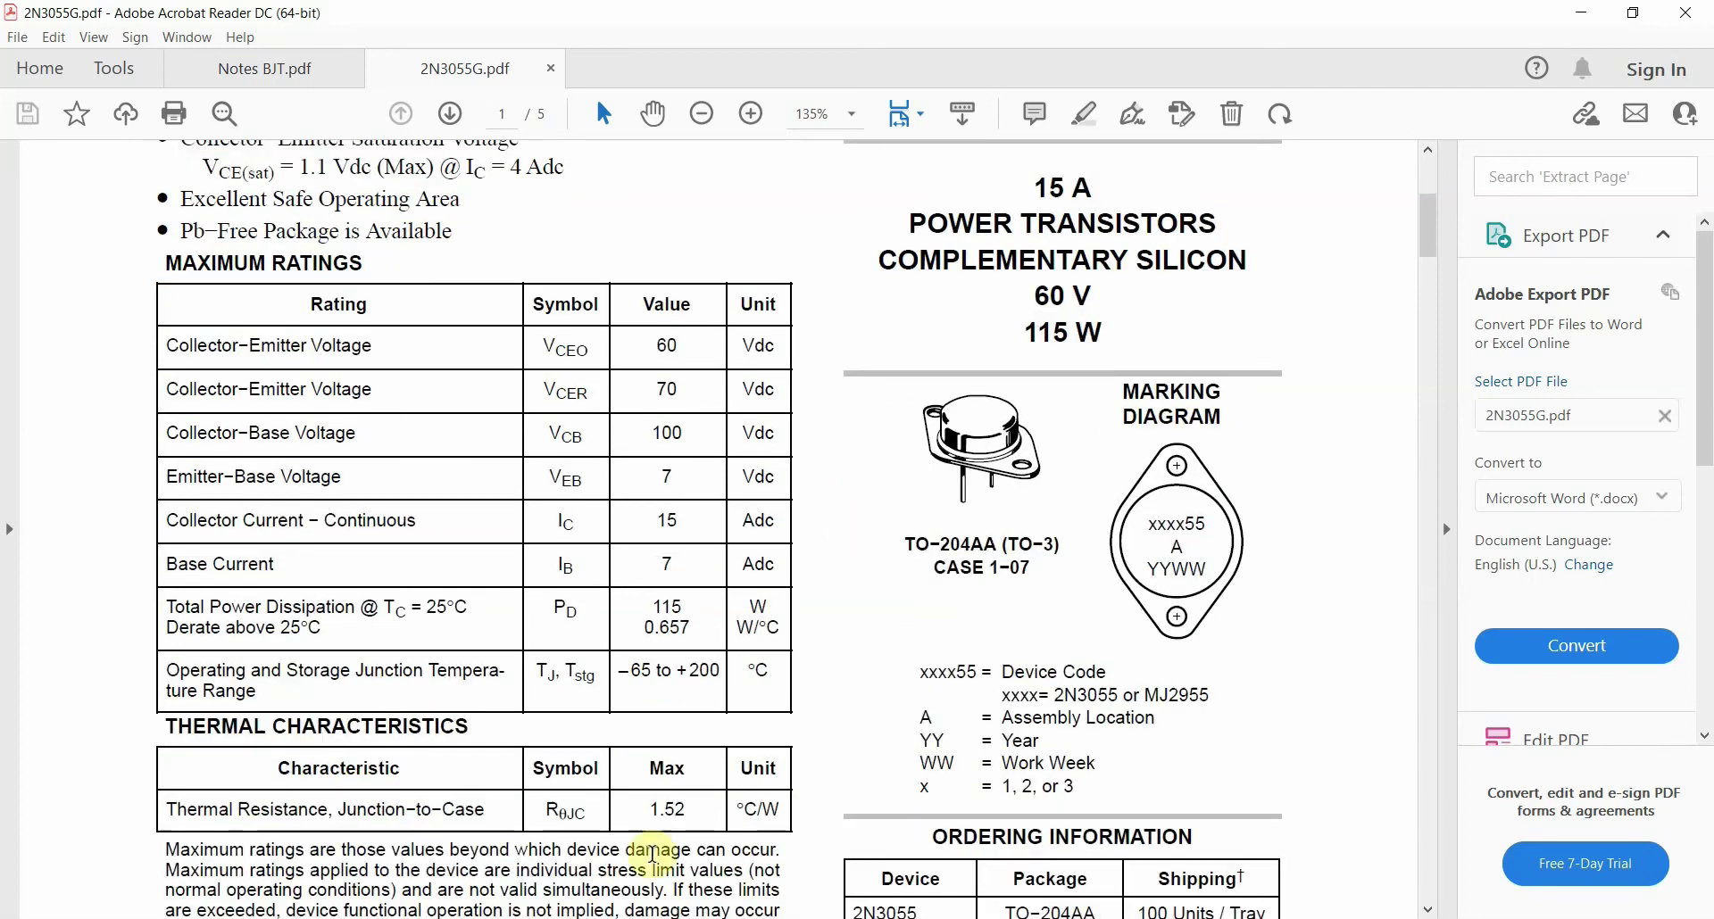
# Open the design "Lab-3 c BJT Inter" from the Lab4 BJT - upload folder and maximize its schematic
pyautogui.click(589, 918)
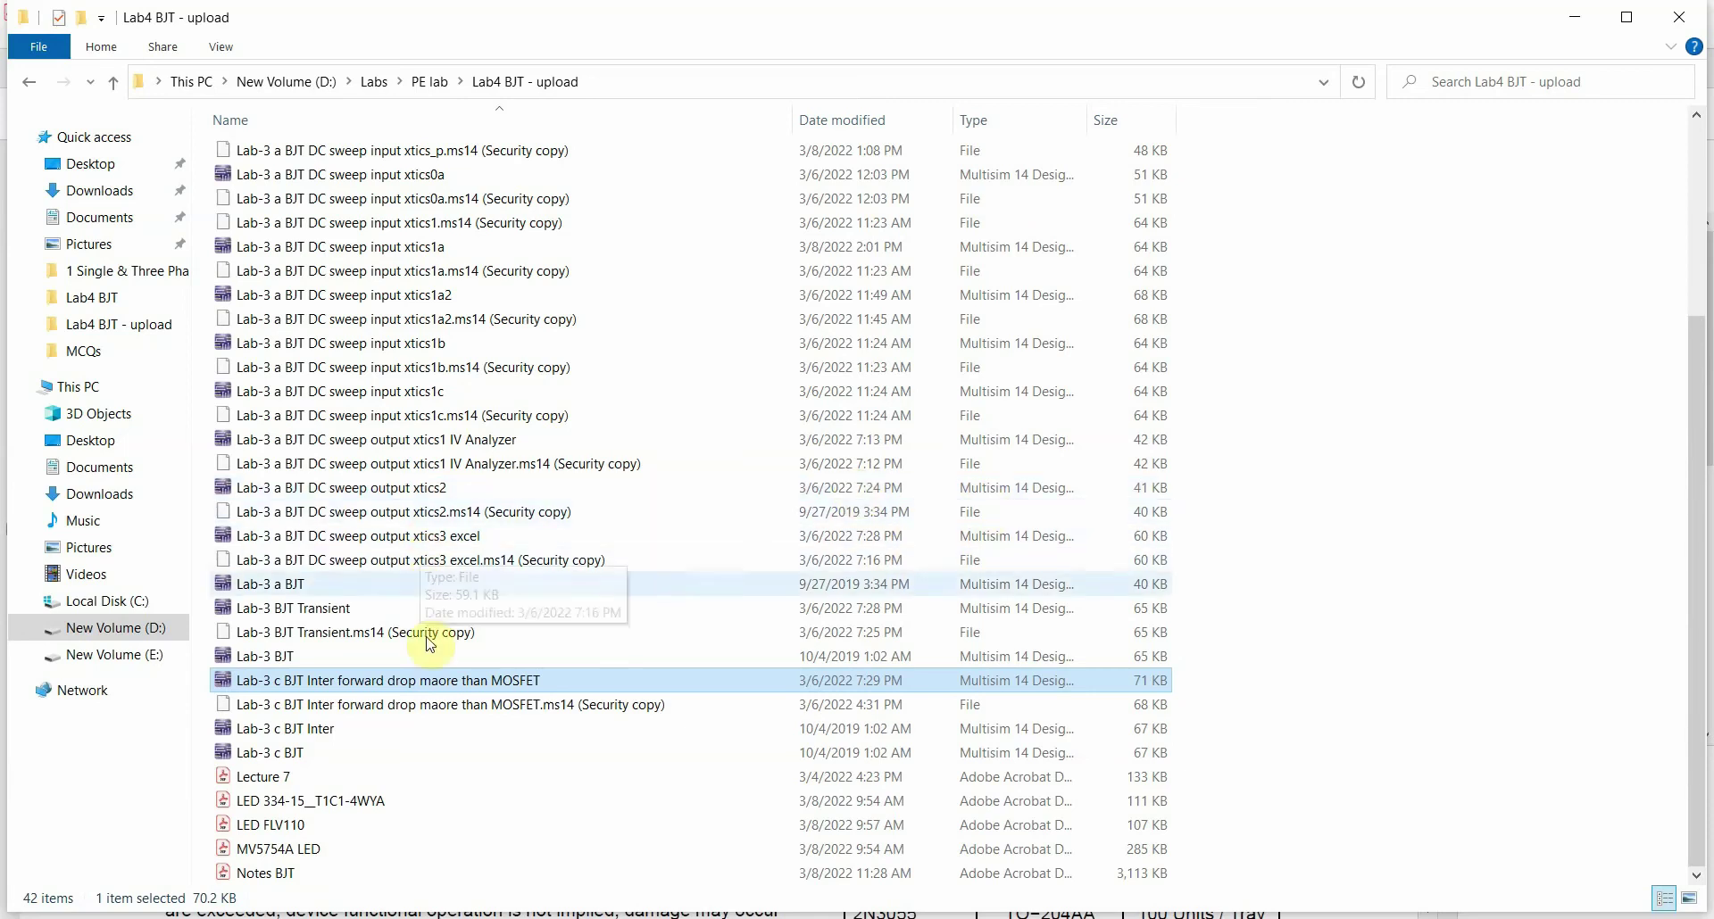
pyautogui.doubleClick(313, 729)
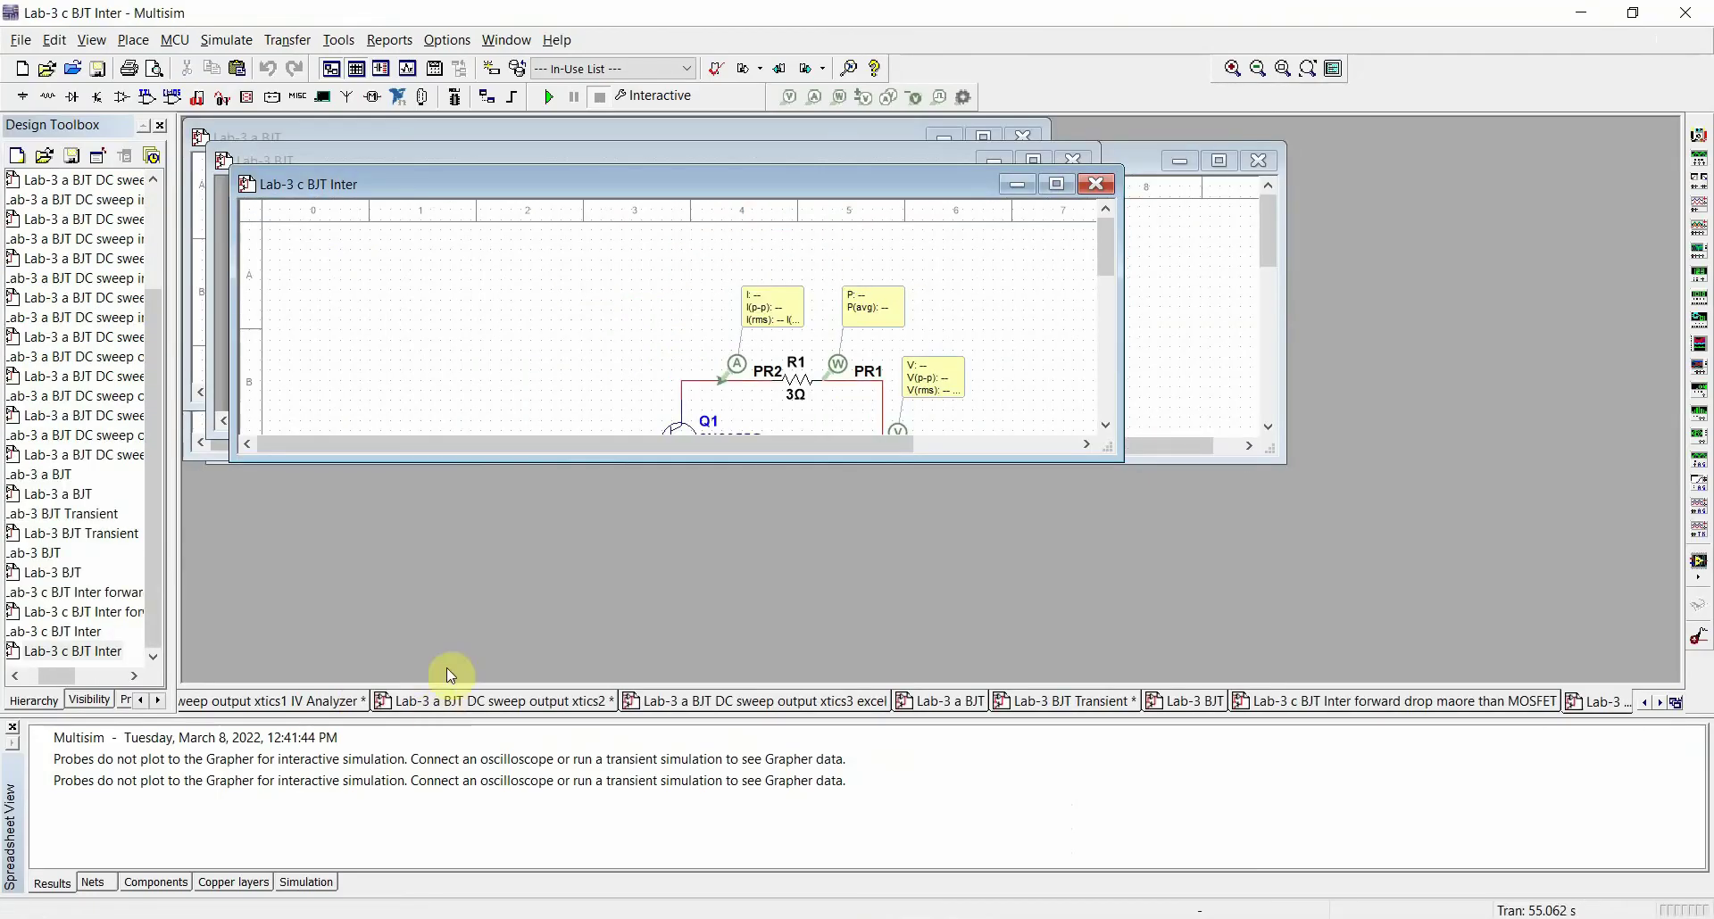
pyautogui.click(1055, 183)
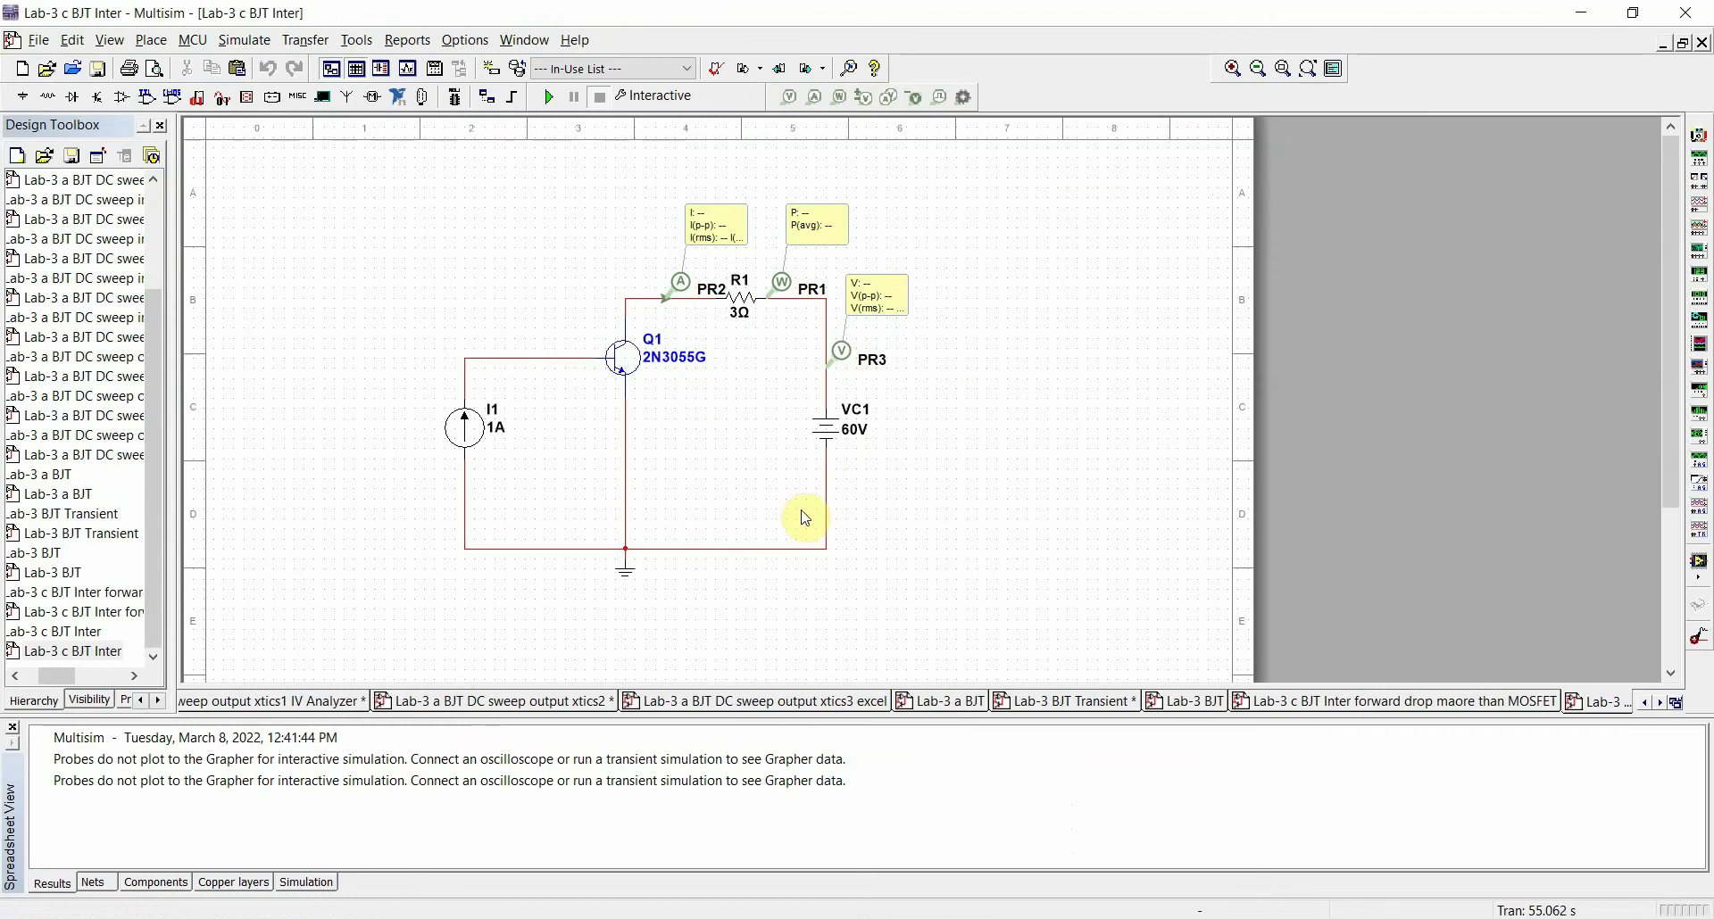
# Run the interactive simulation, compare the circuit with the "Inter forward drop maore than MOSFET" design, run it again and stop it
pyautogui.click(553, 98)
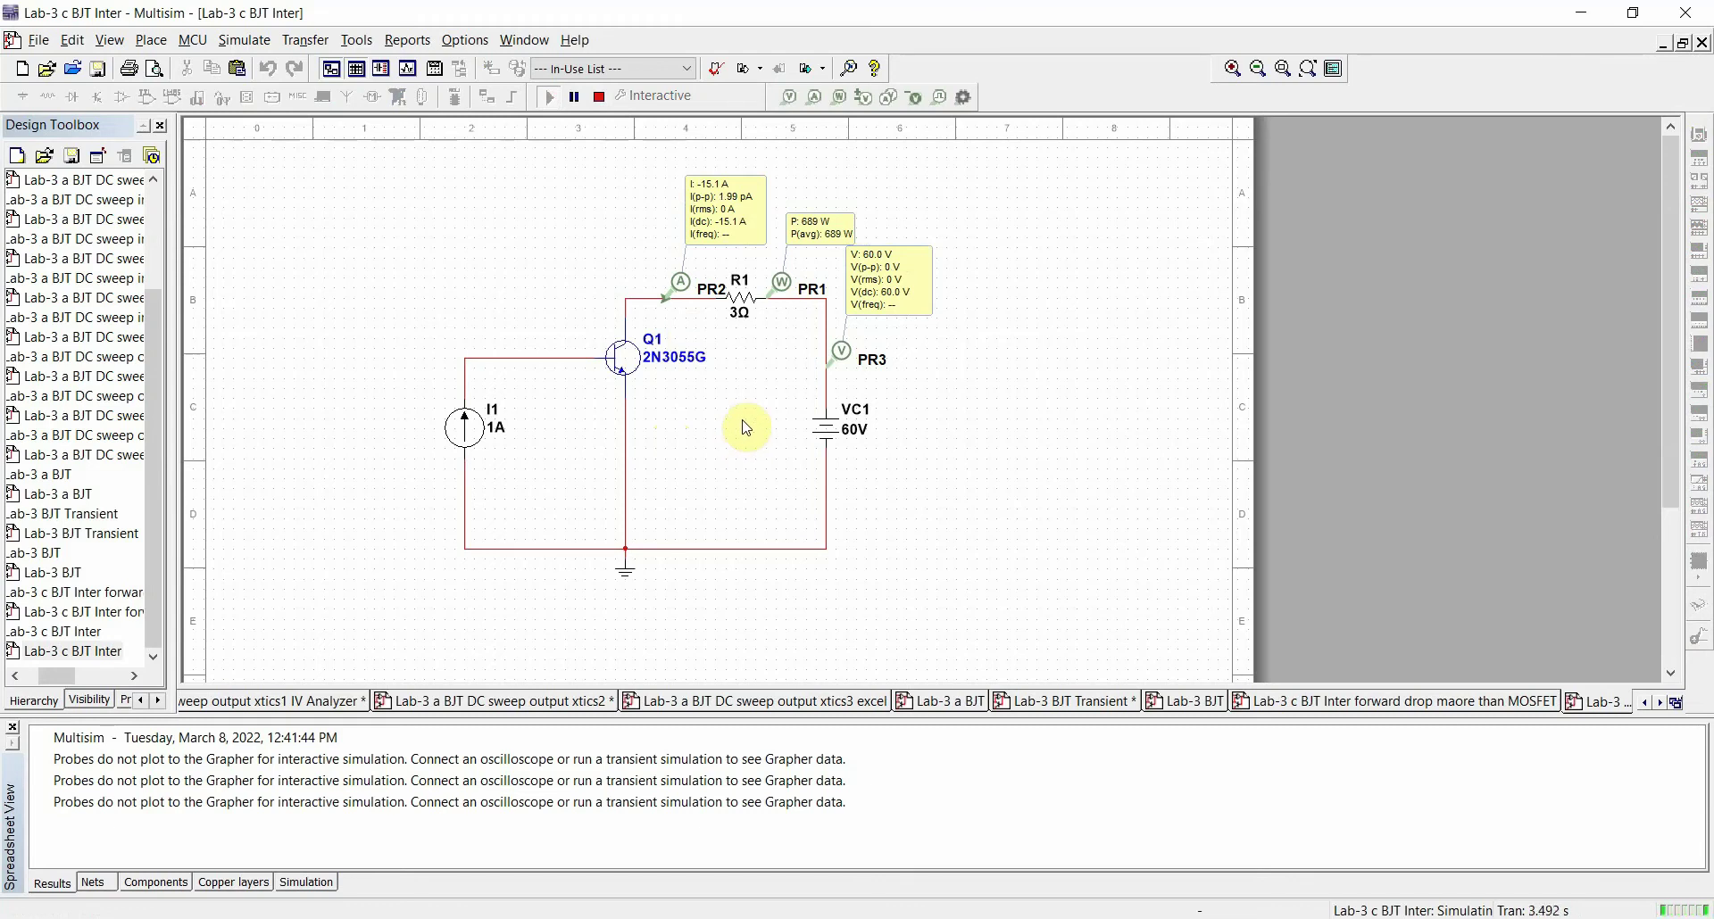
pyautogui.click(1657, 703)
pyautogui.click(1657, 703)
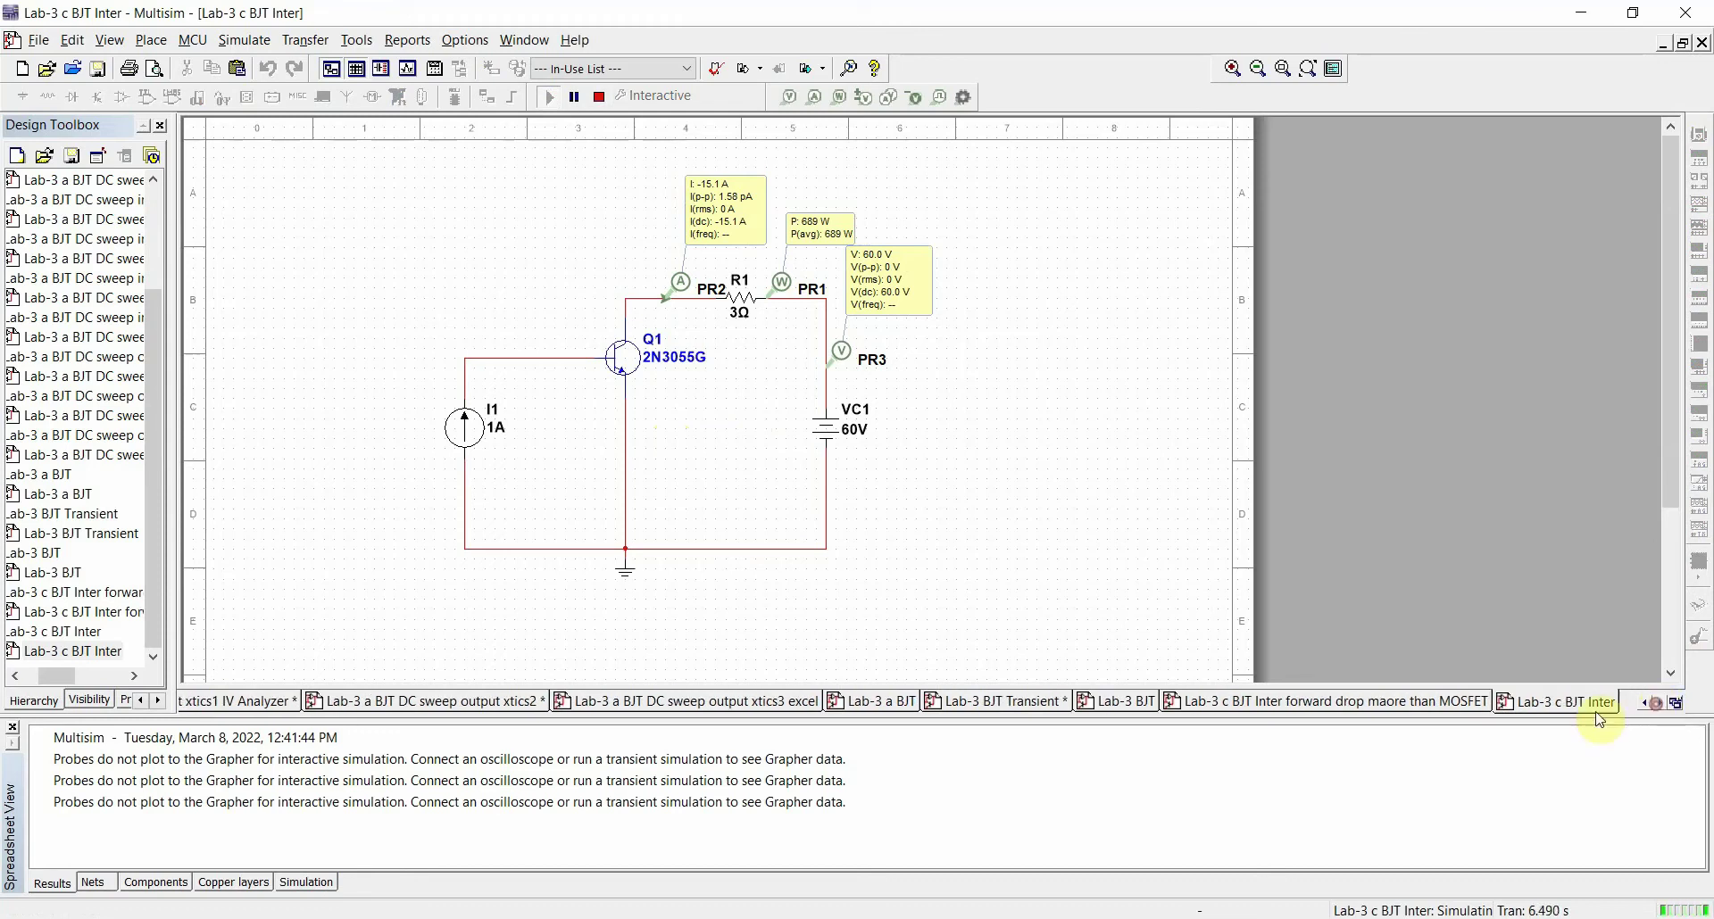
pyautogui.click(1444, 703)
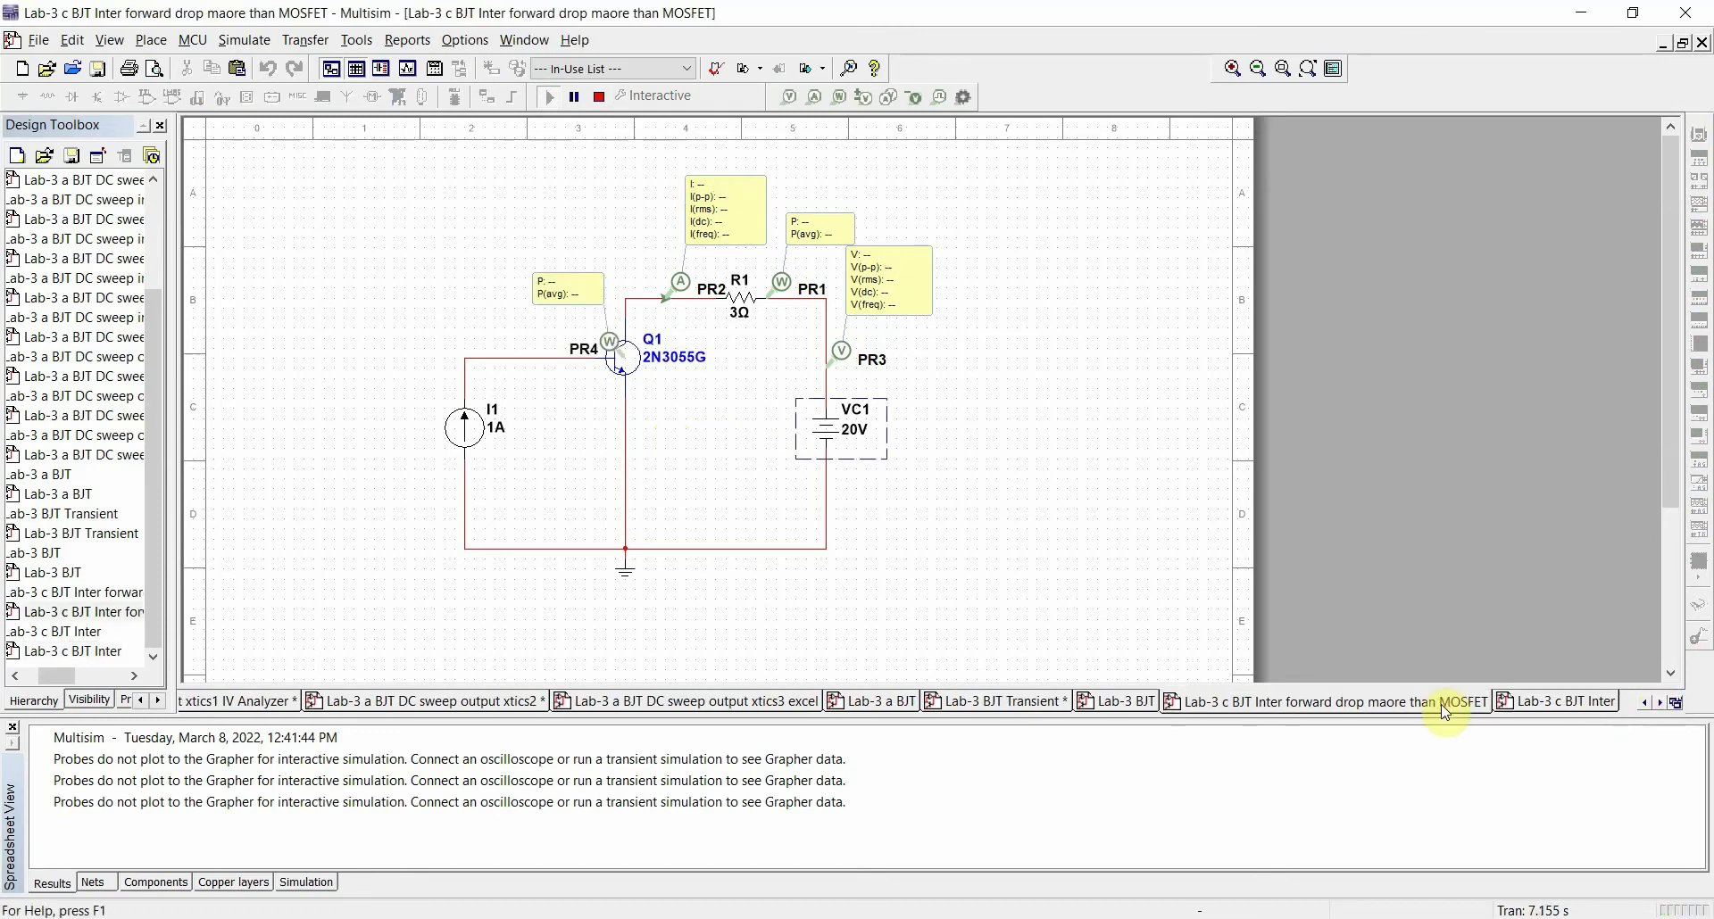
pyautogui.moveTo(1579, 711)
pyautogui.click(1580, 705)
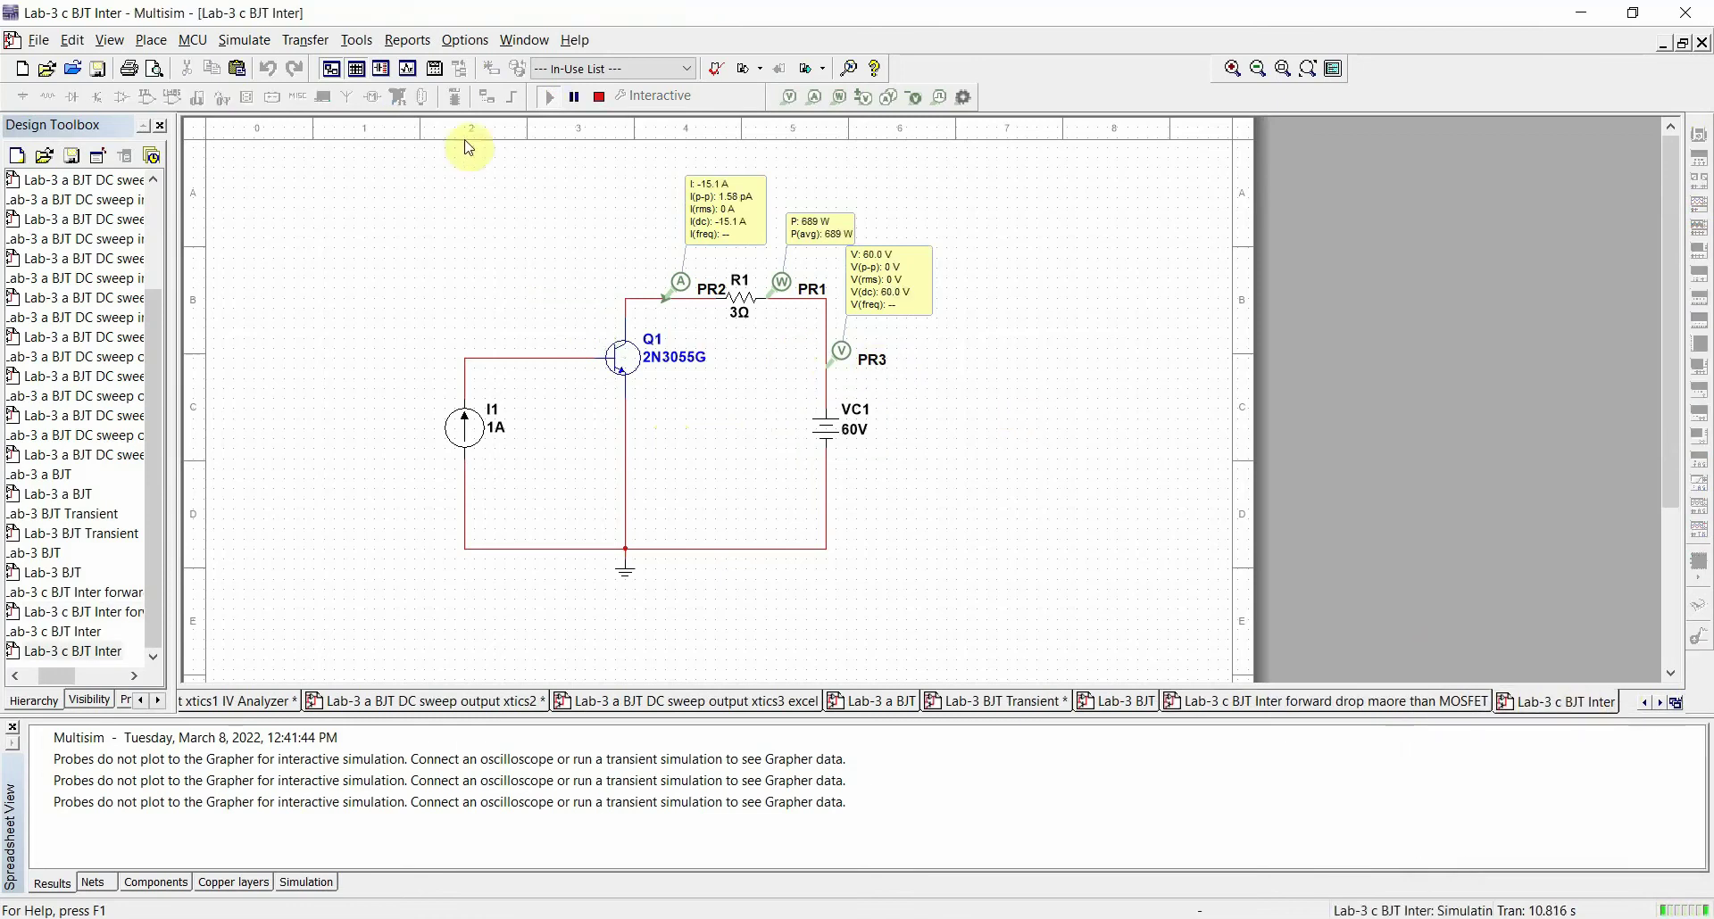
pyautogui.click(599, 97)
pyautogui.click(552, 99)
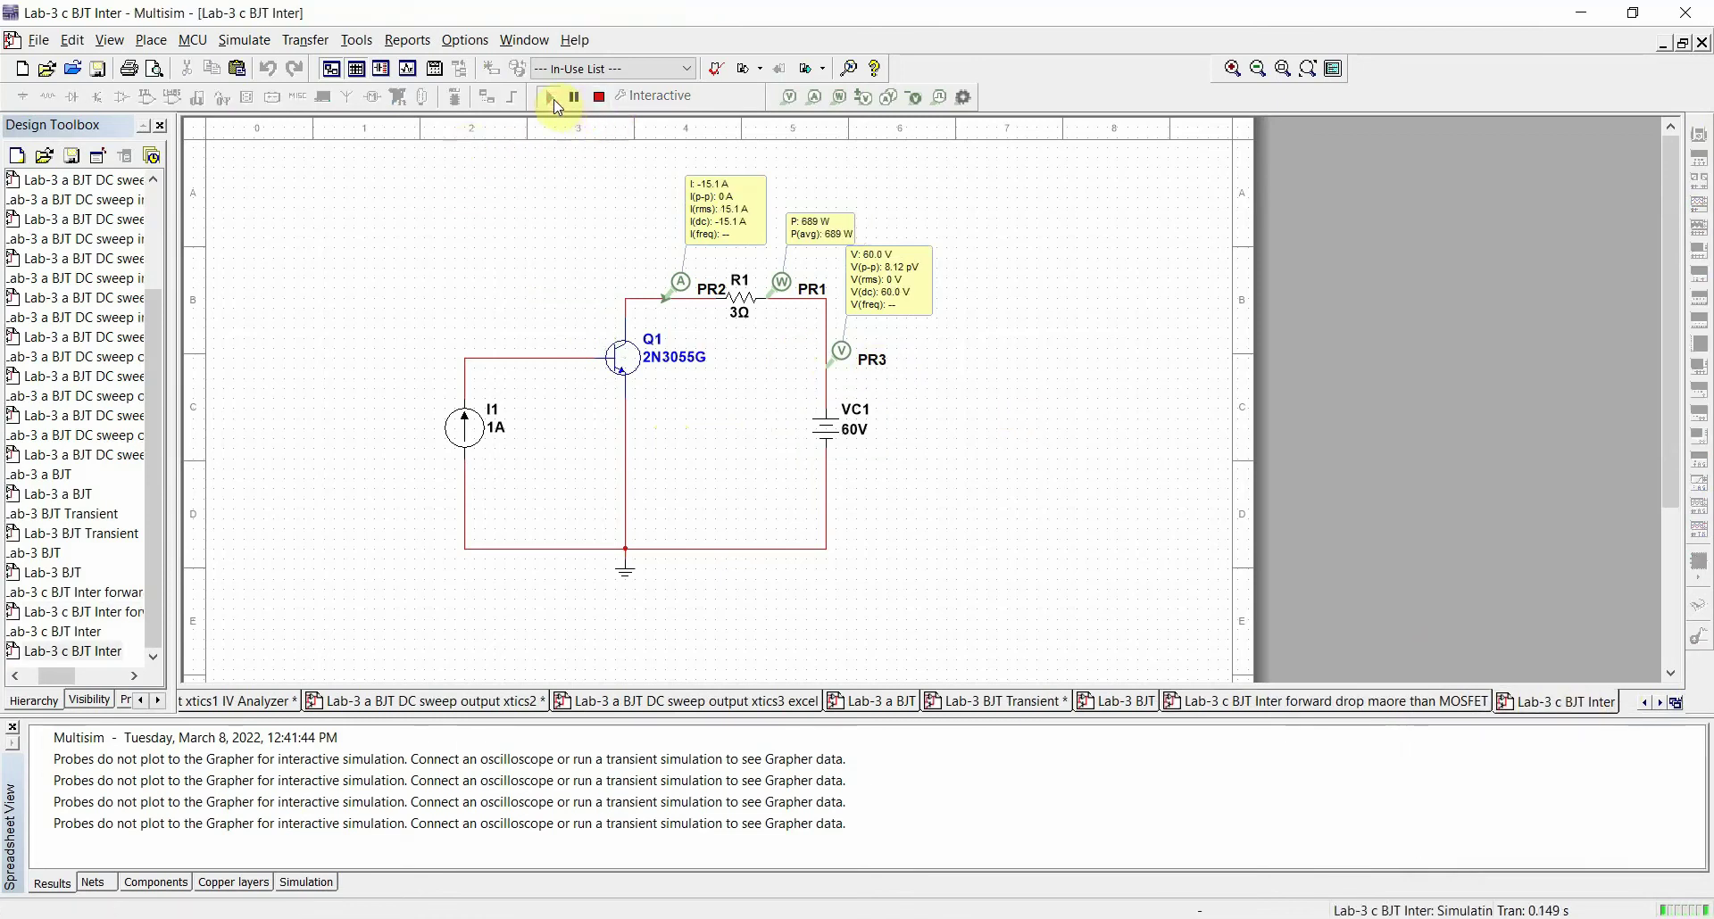
pyautogui.click(599, 97)
# Open the design "Lab-3 c BJT" from the Lab4 BJT - upload folder and run its interactive simulation to read the probes
pyautogui.hotkey('alt', 'Tab')
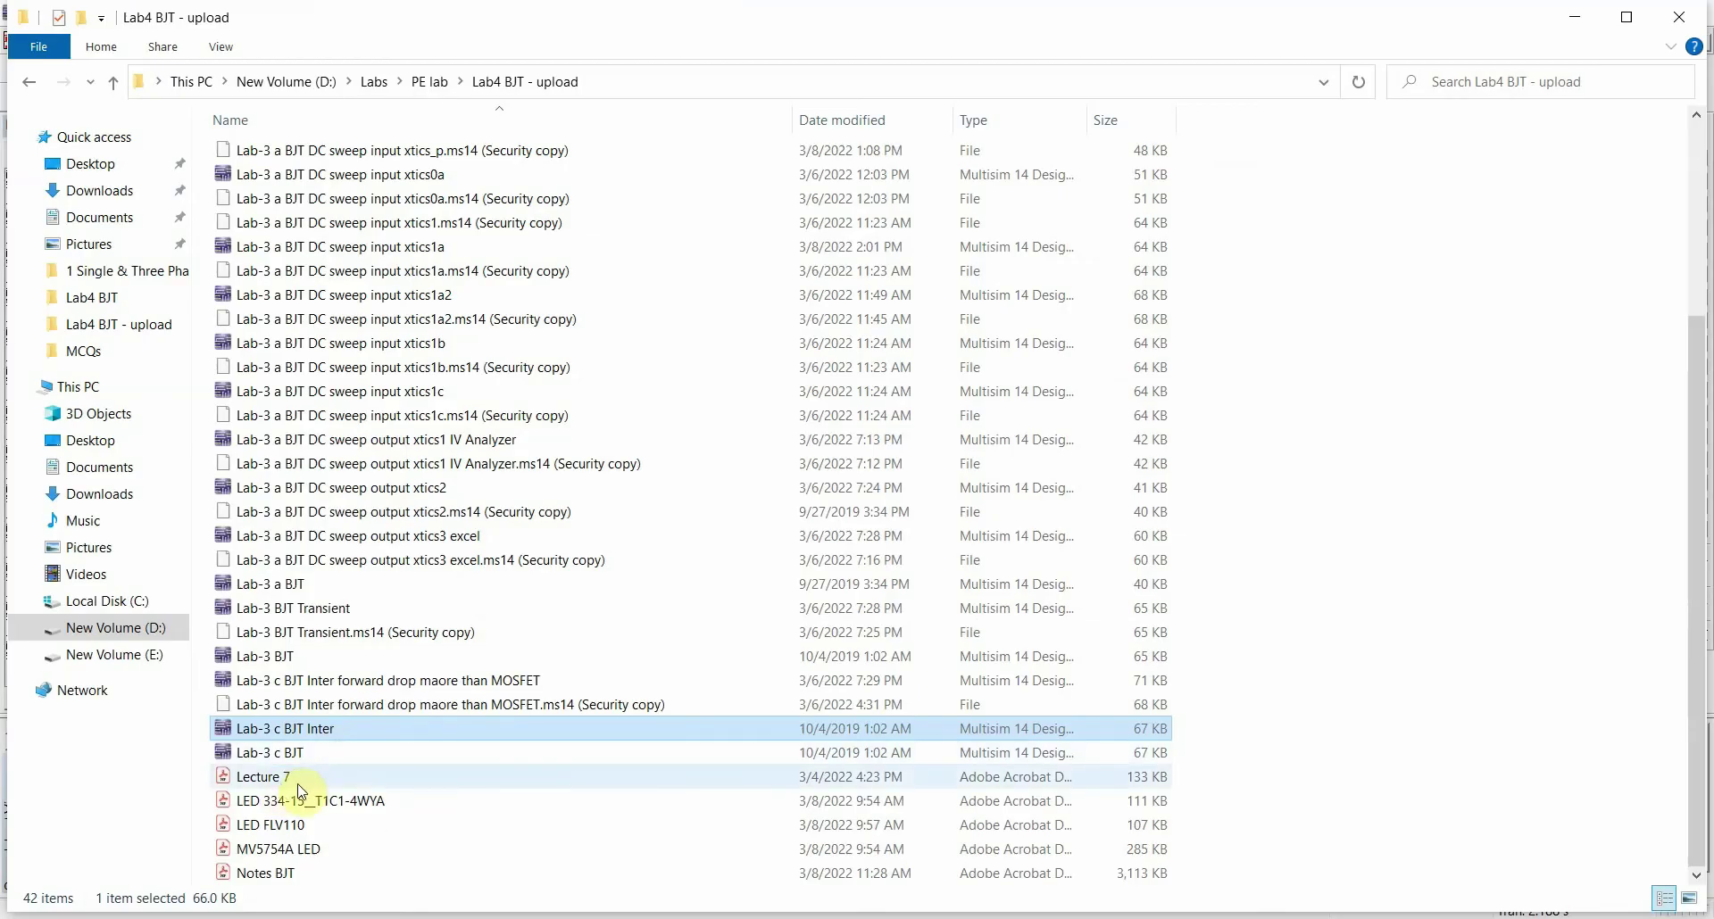
pyautogui.doubleClick(298, 766)
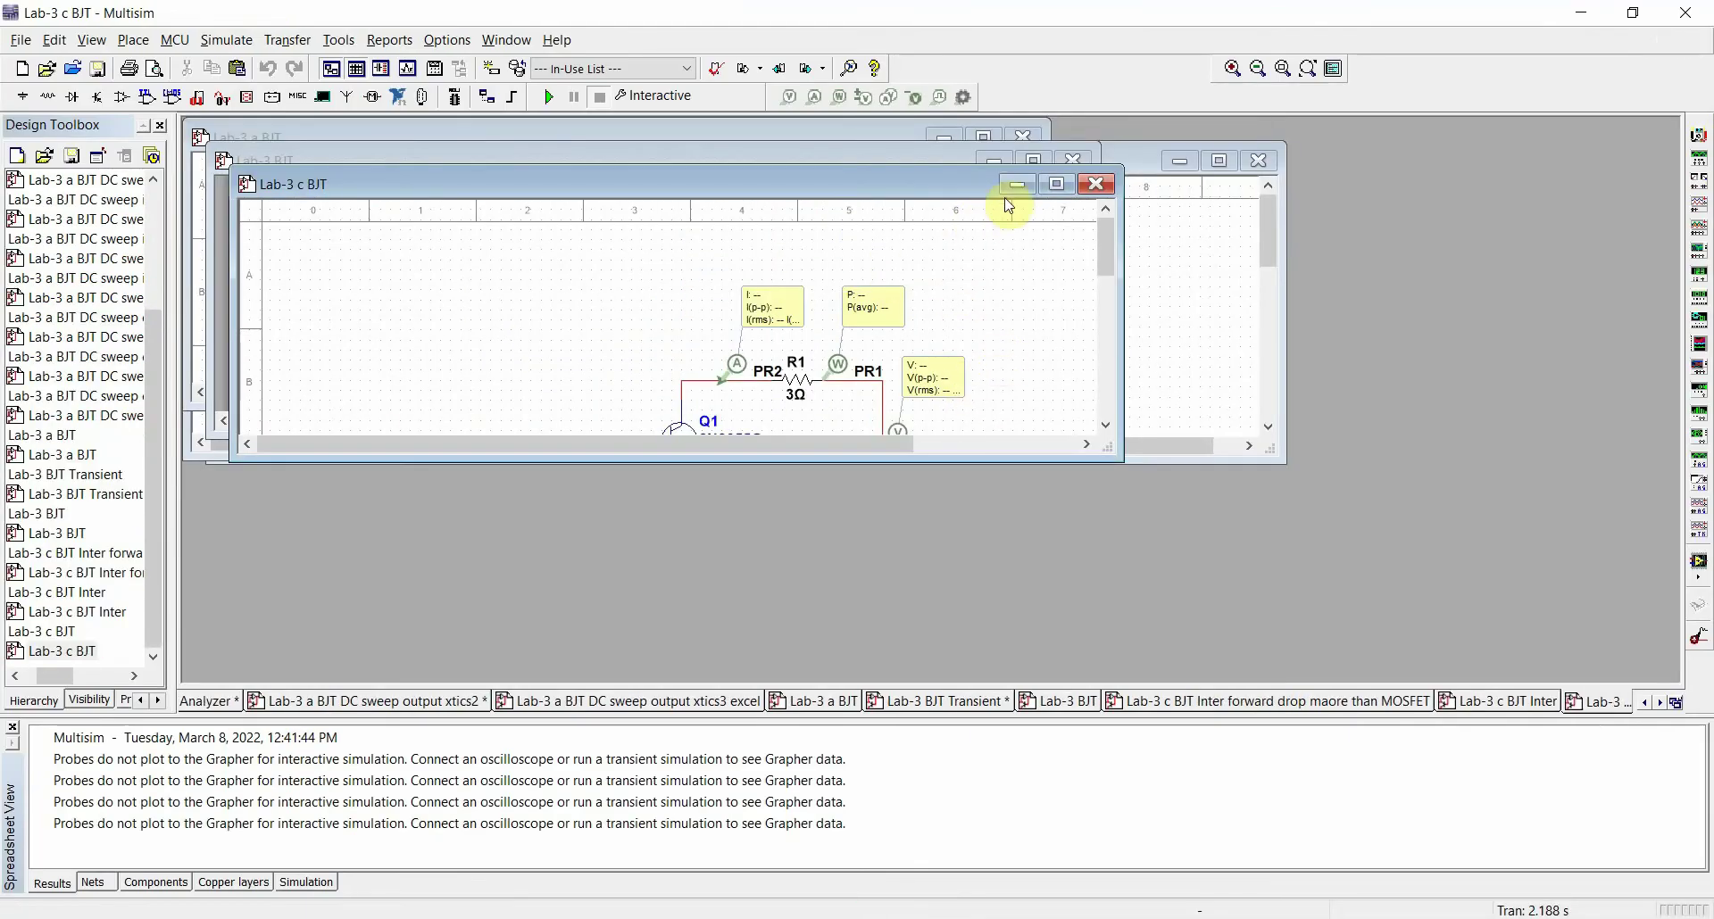
pyautogui.click(1057, 184)
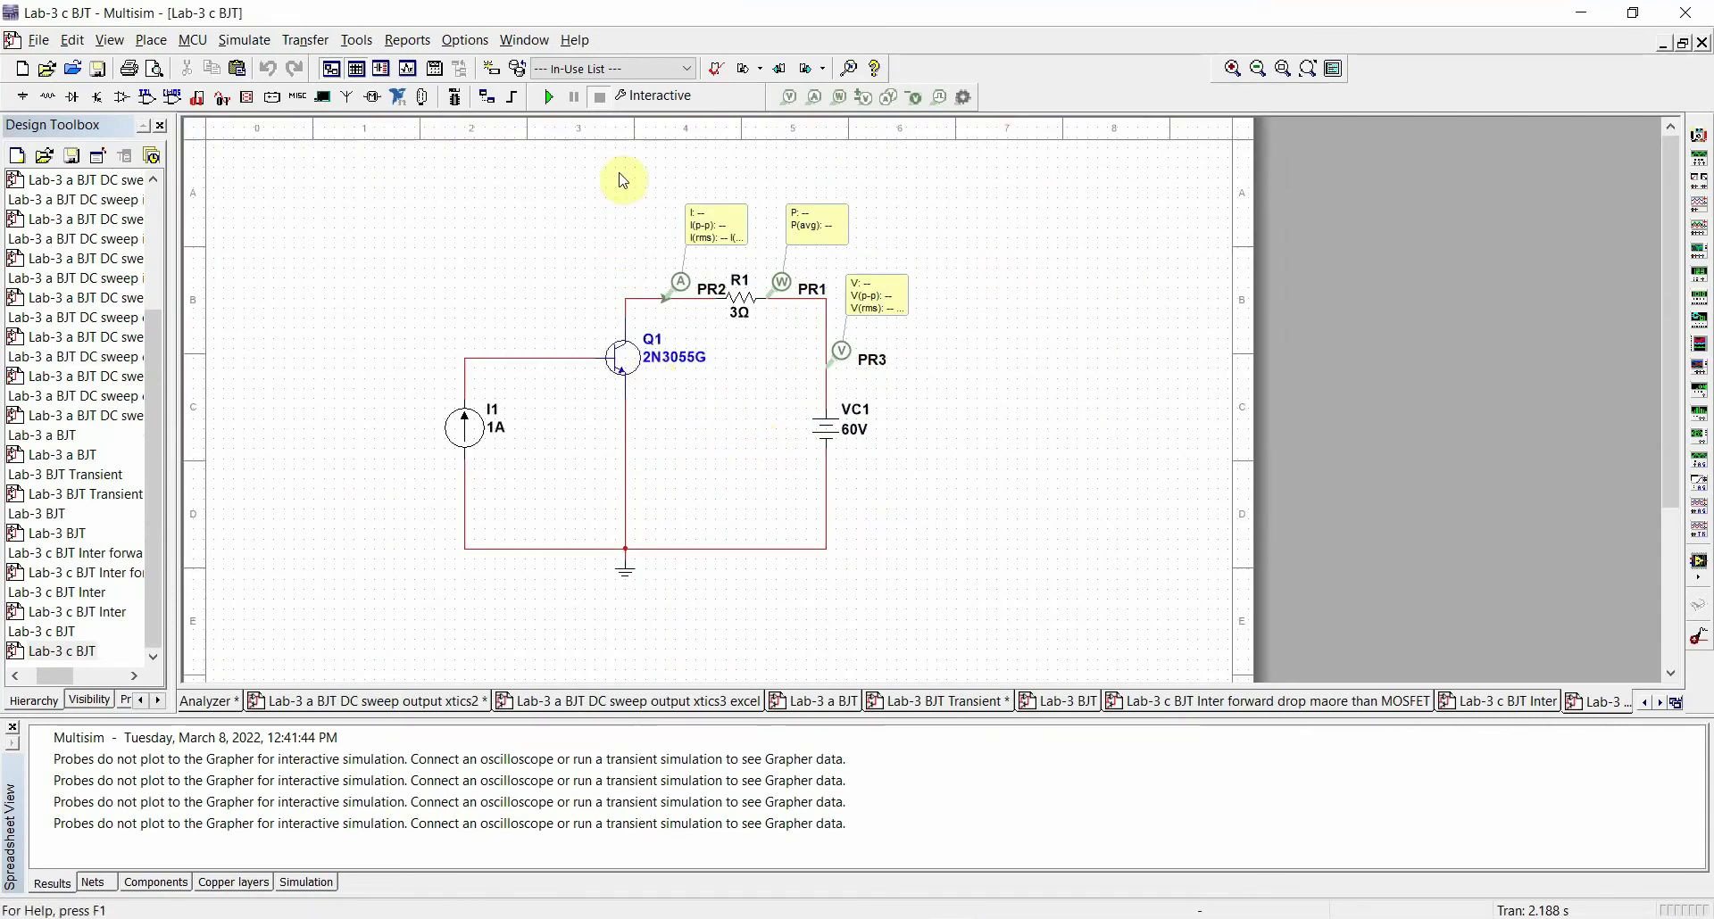
pyautogui.click(547, 99)
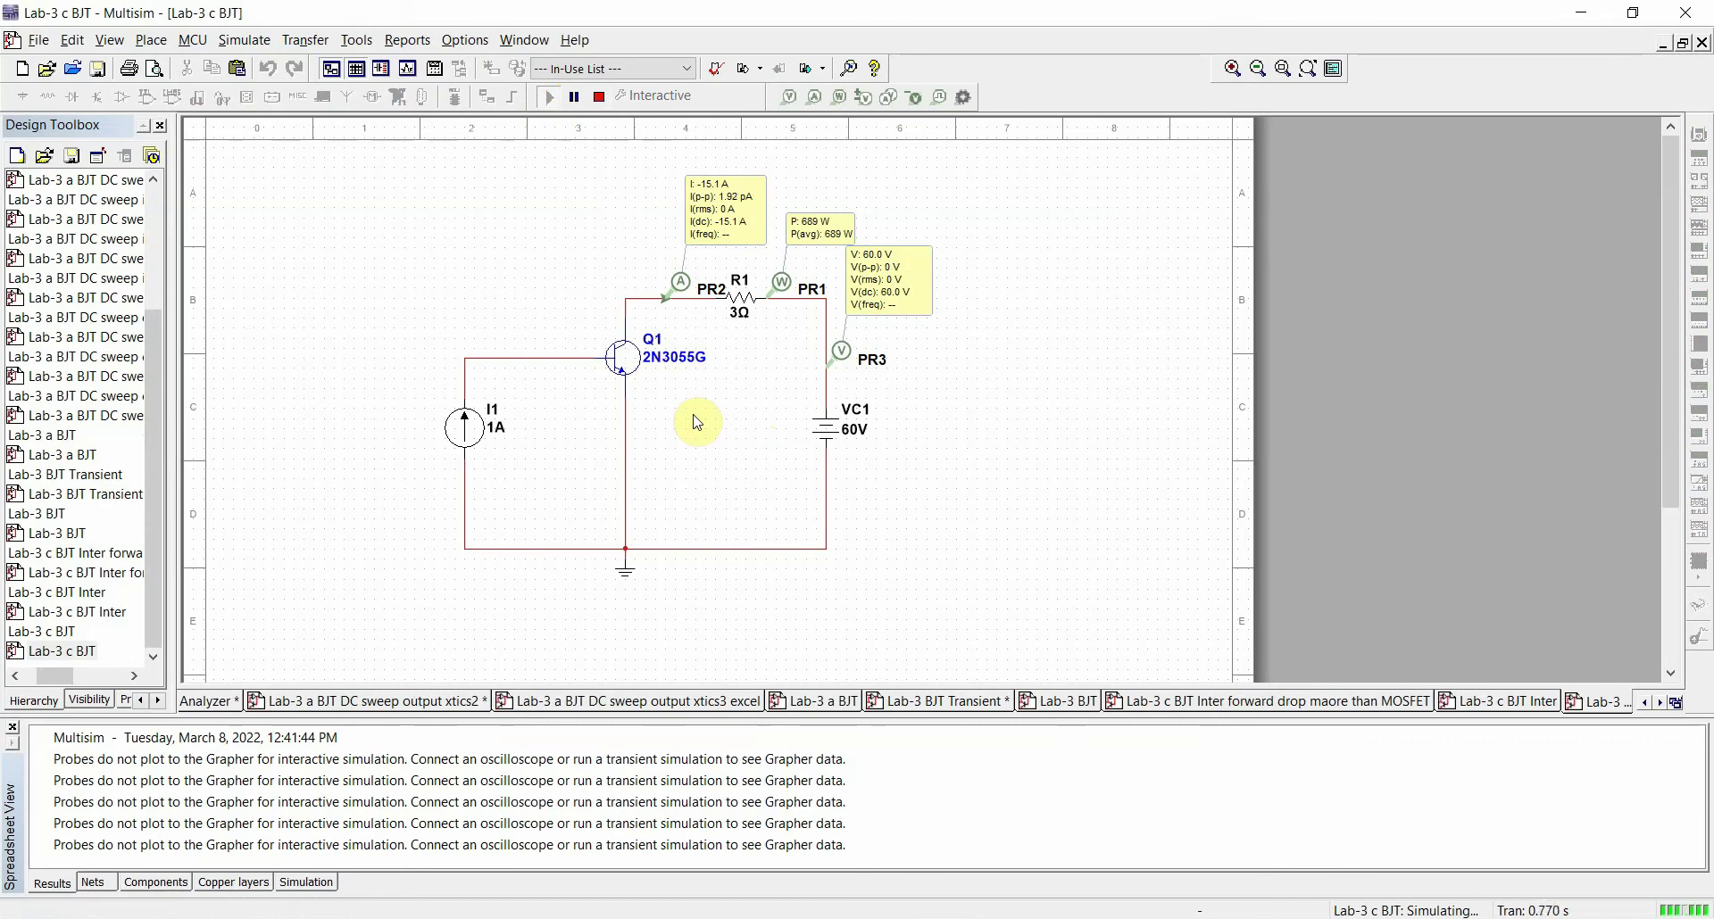
pyautogui.click(598, 98)
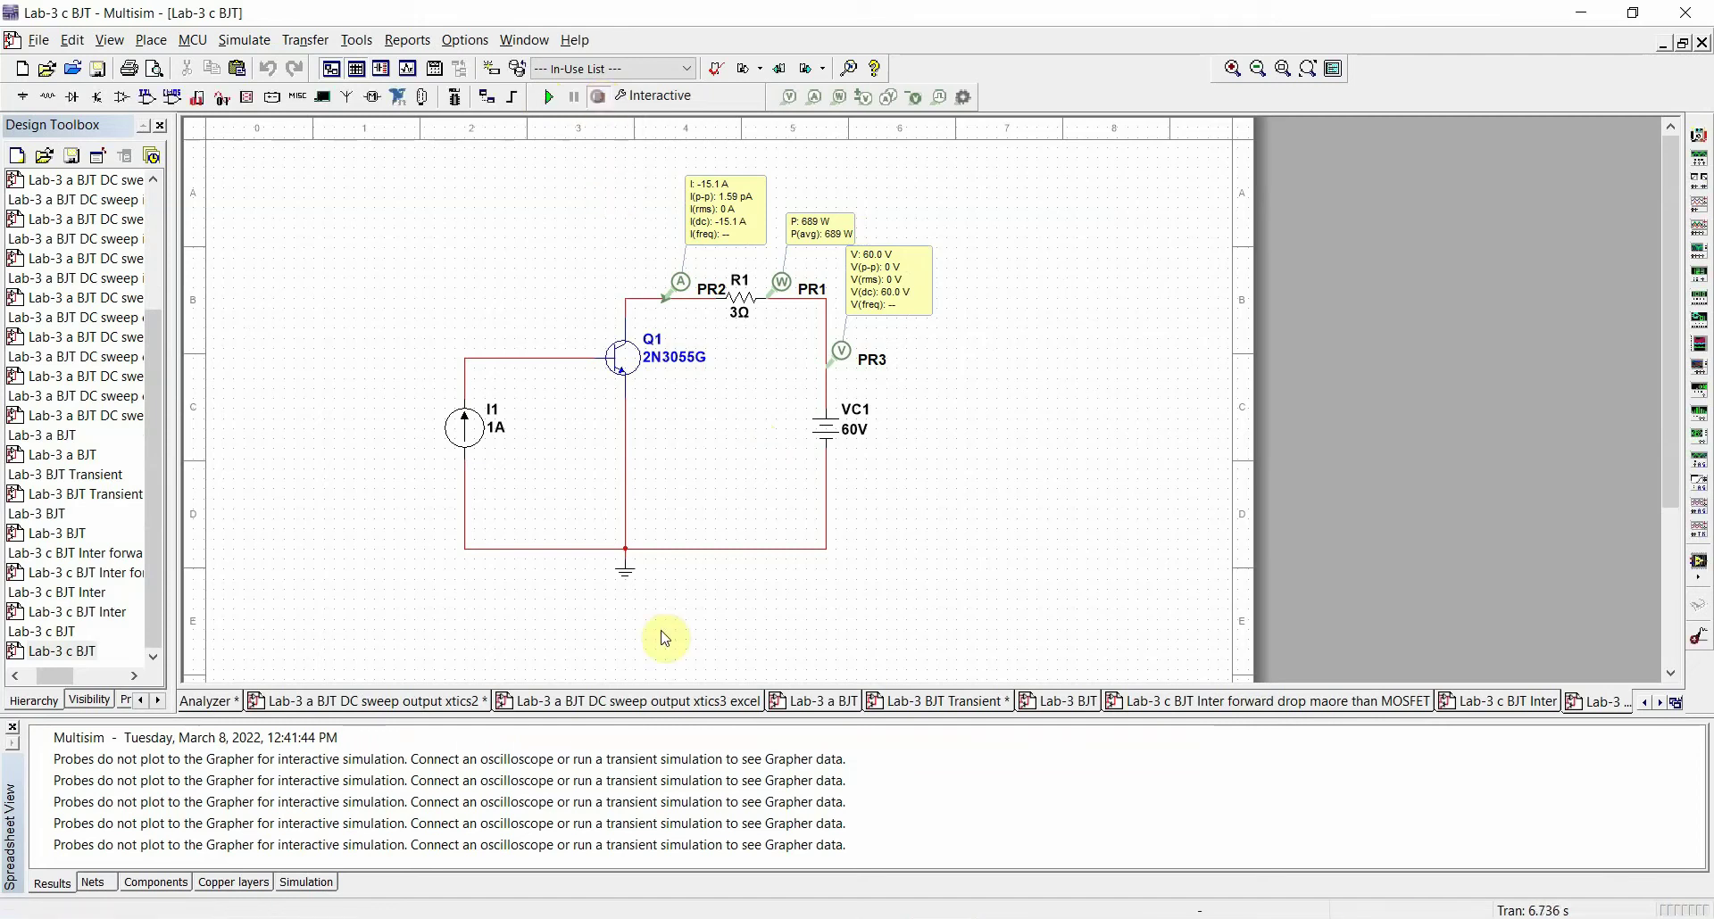
# Open the "Comparison of BJT with MOSFET" folder and widen its Name column to fit the full file names
pyautogui.hotkey('alt', 'Tab')
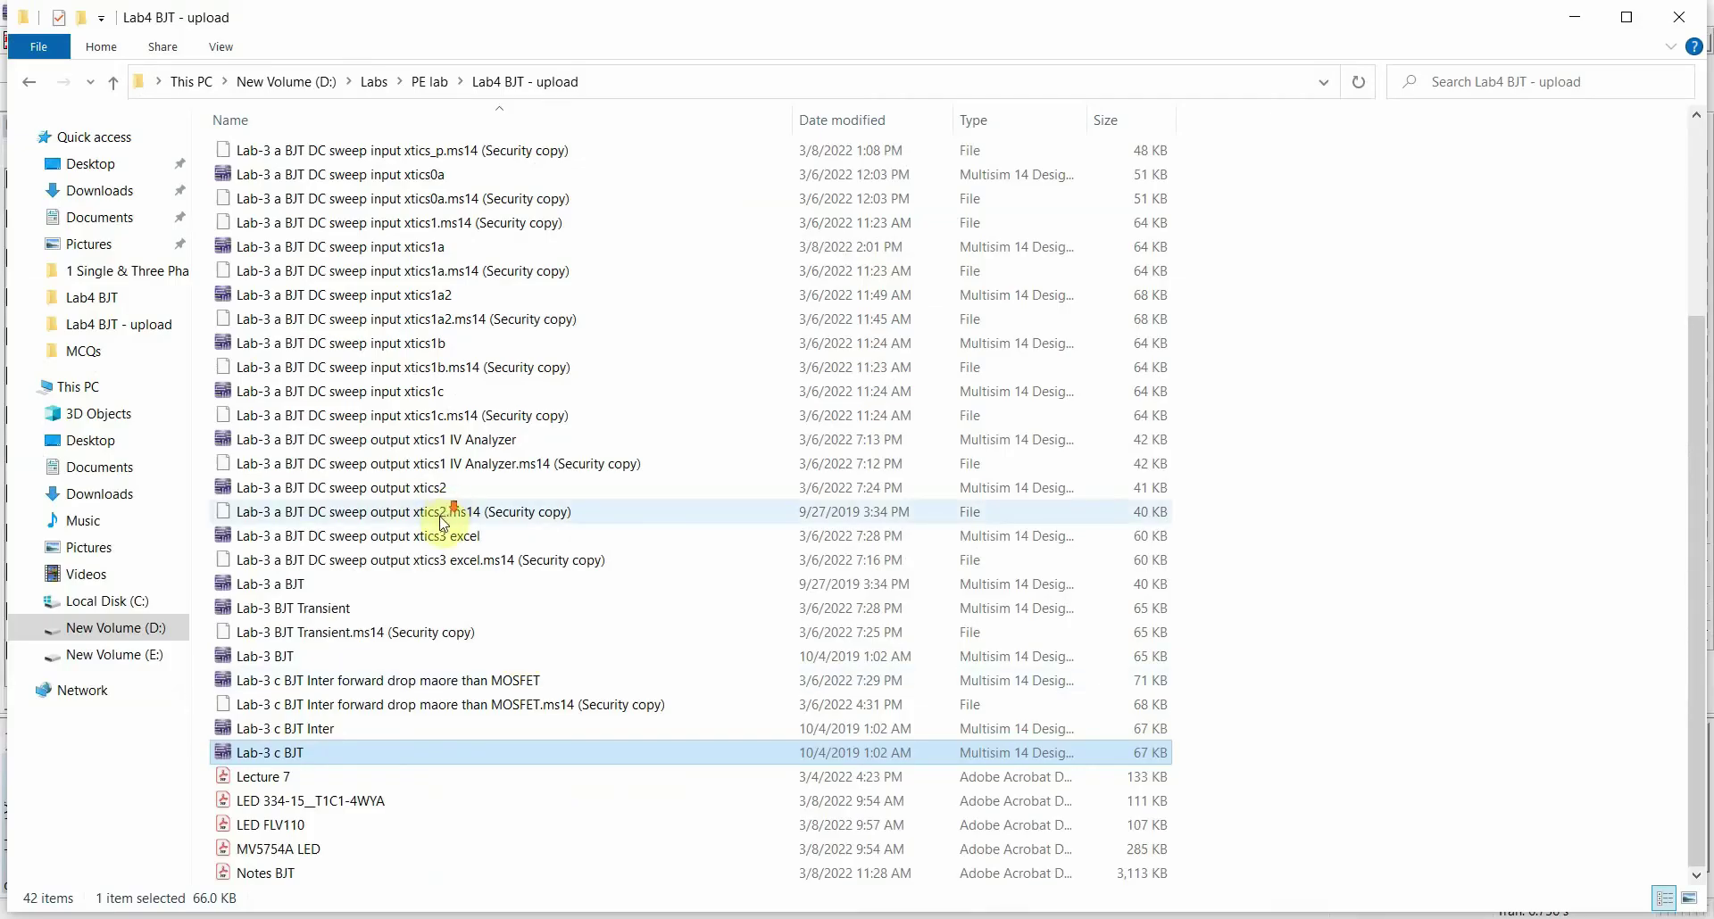
pyautogui.click(451, 492)
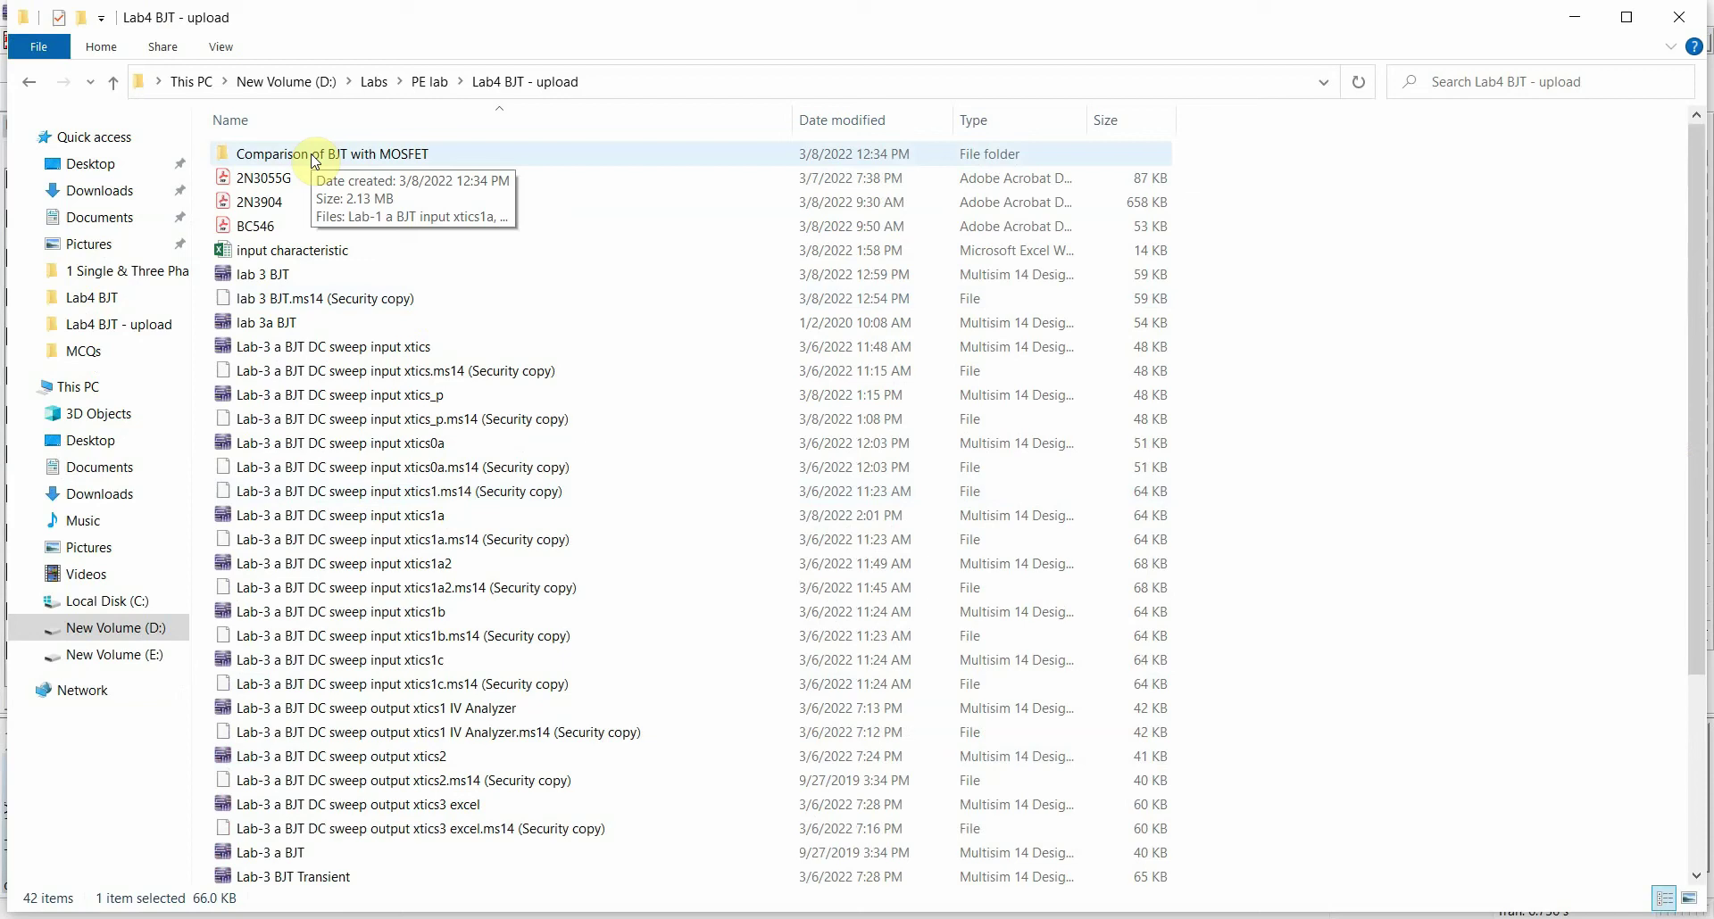
pyautogui.doubleClick(314, 157)
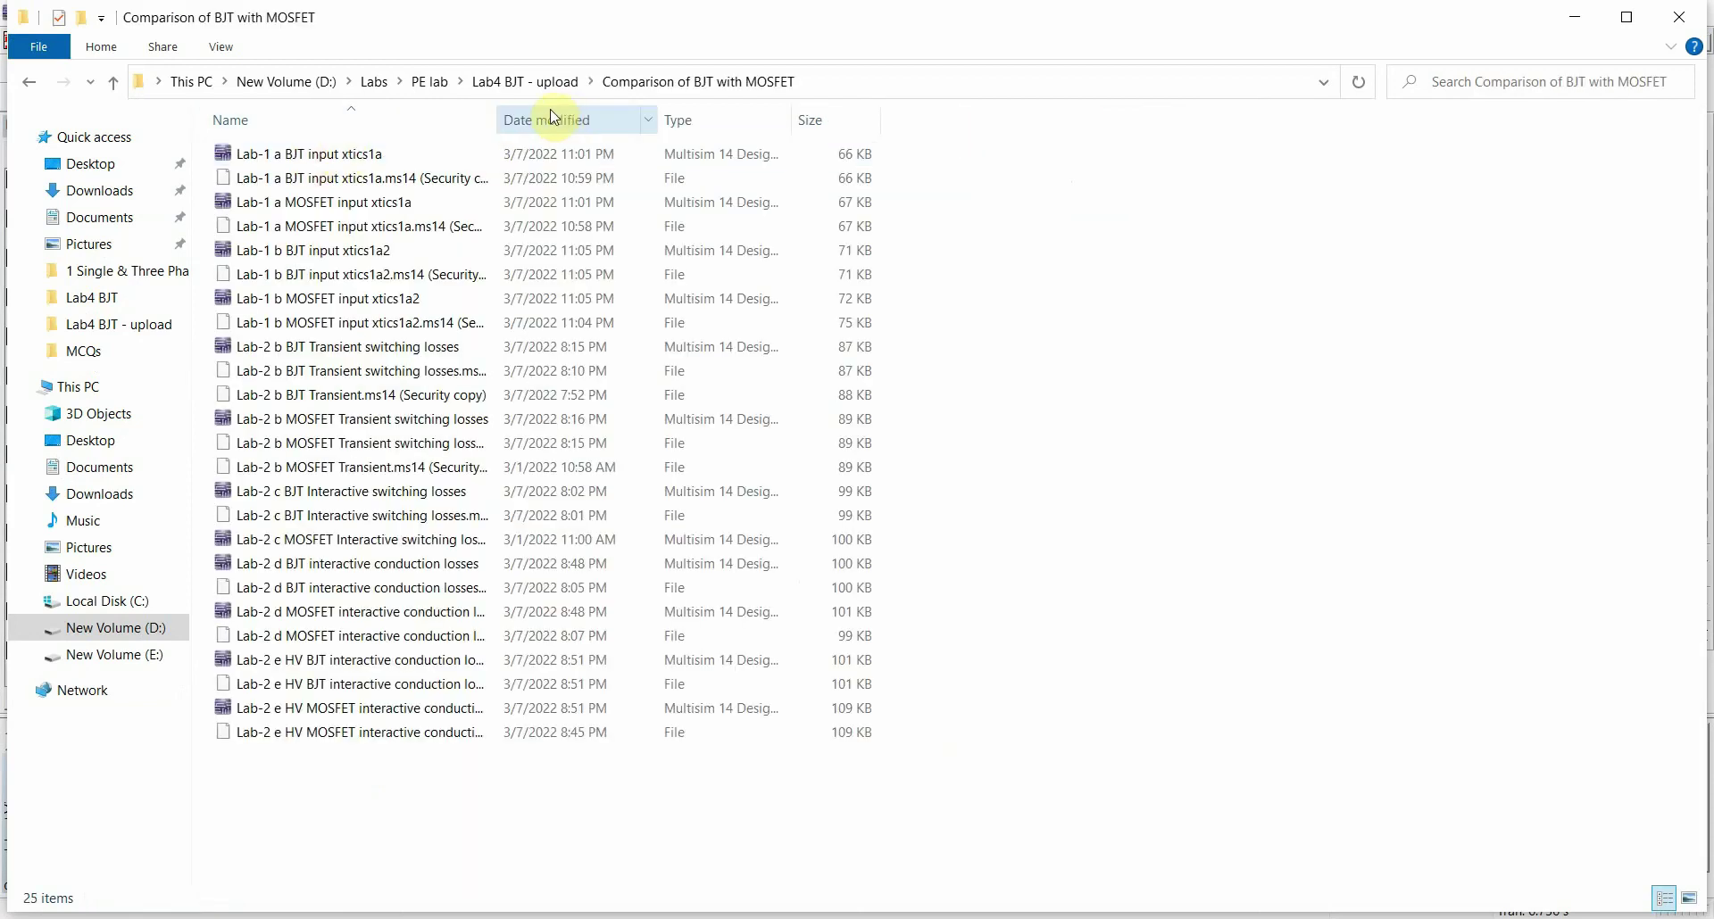
pyautogui.doubleClick(496, 119)
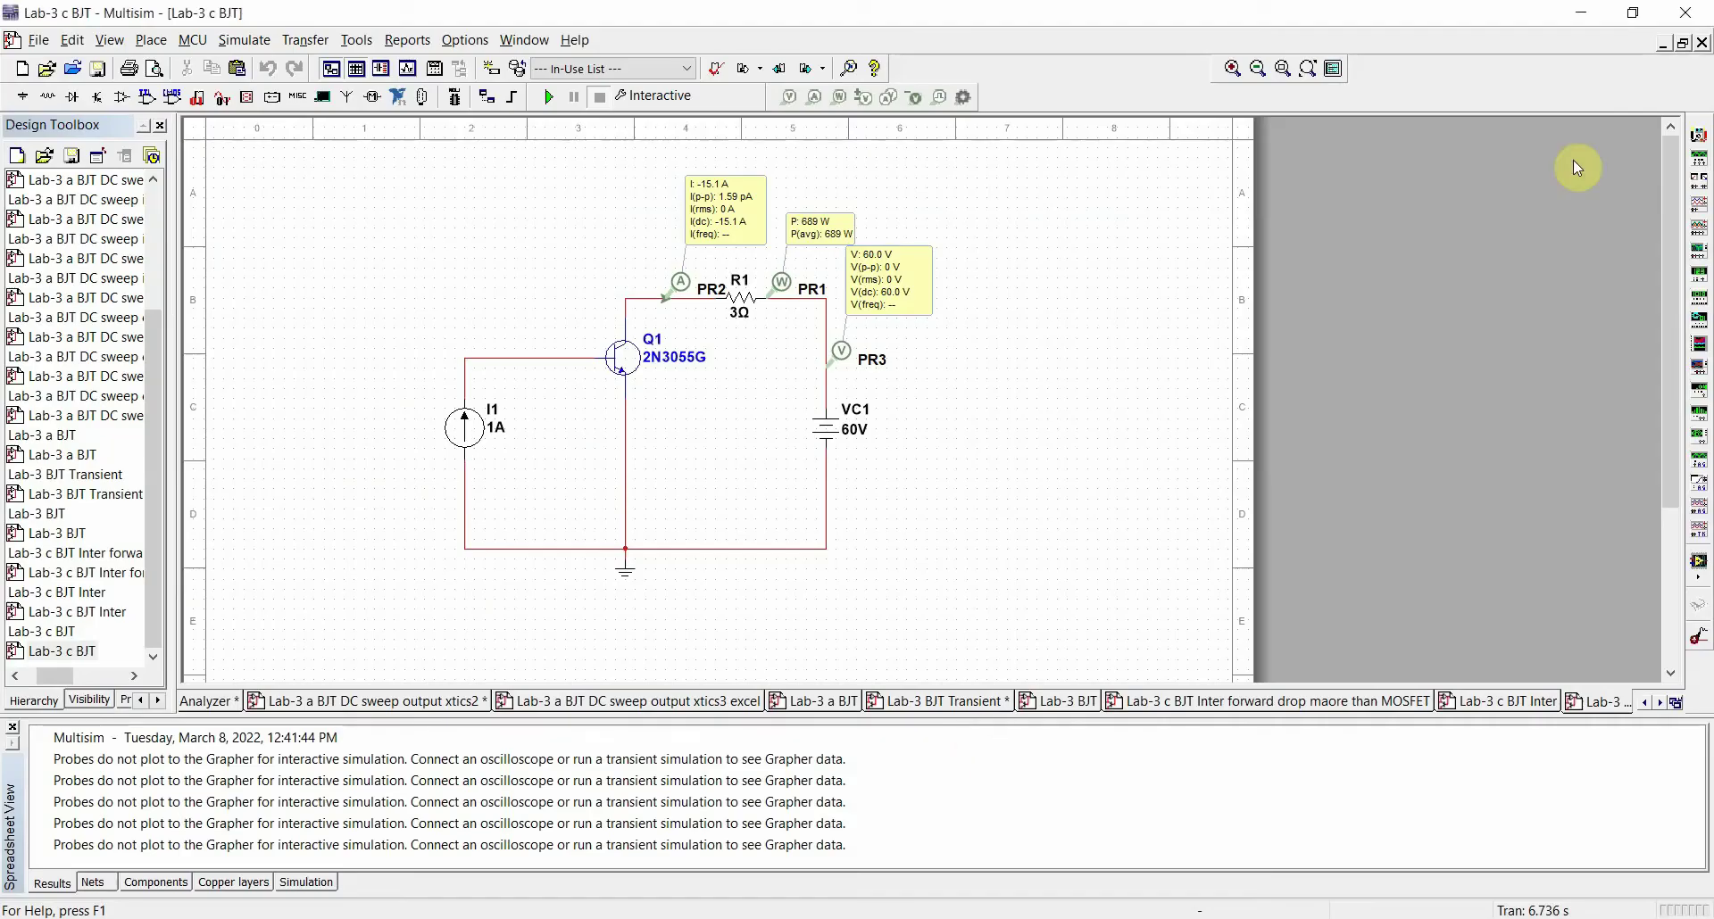
# Close the designs Lab-3 c BJT, Lab-3 c BJT Inter, lab 3 BJT and lab 3a BJT without saving changes
pyautogui.click(1703, 43)
pyautogui.click(1703, 43)
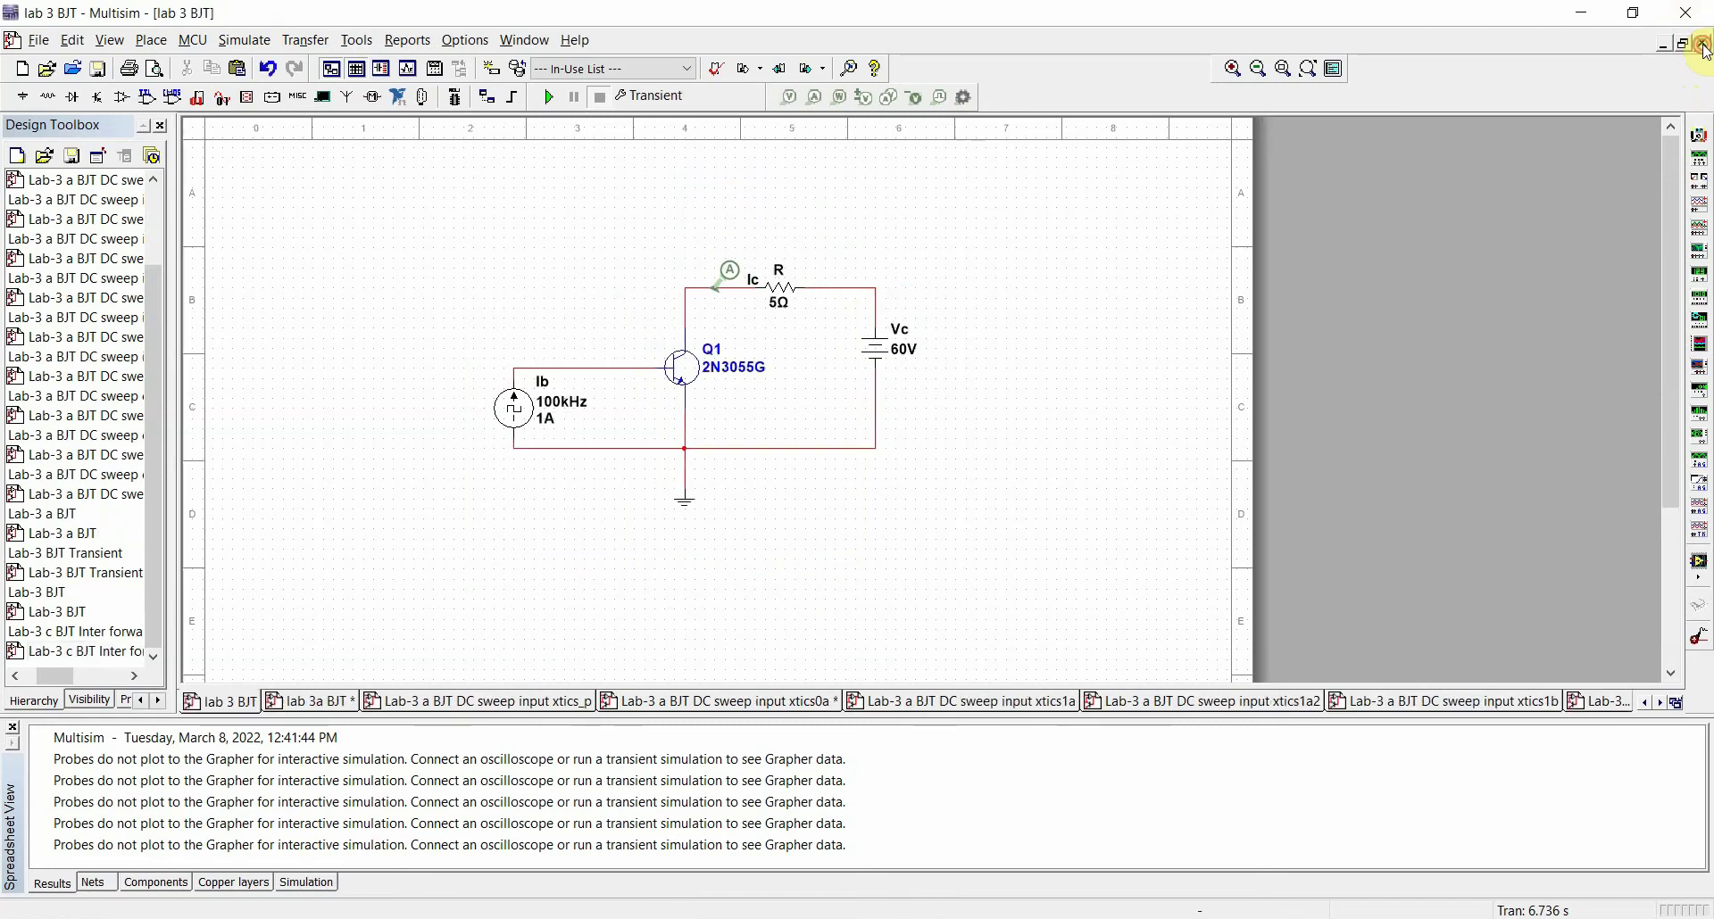
pyautogui.click(1703, 43)
pyautogui.click(1703, 43)
pyautogui.click(1703, 43)
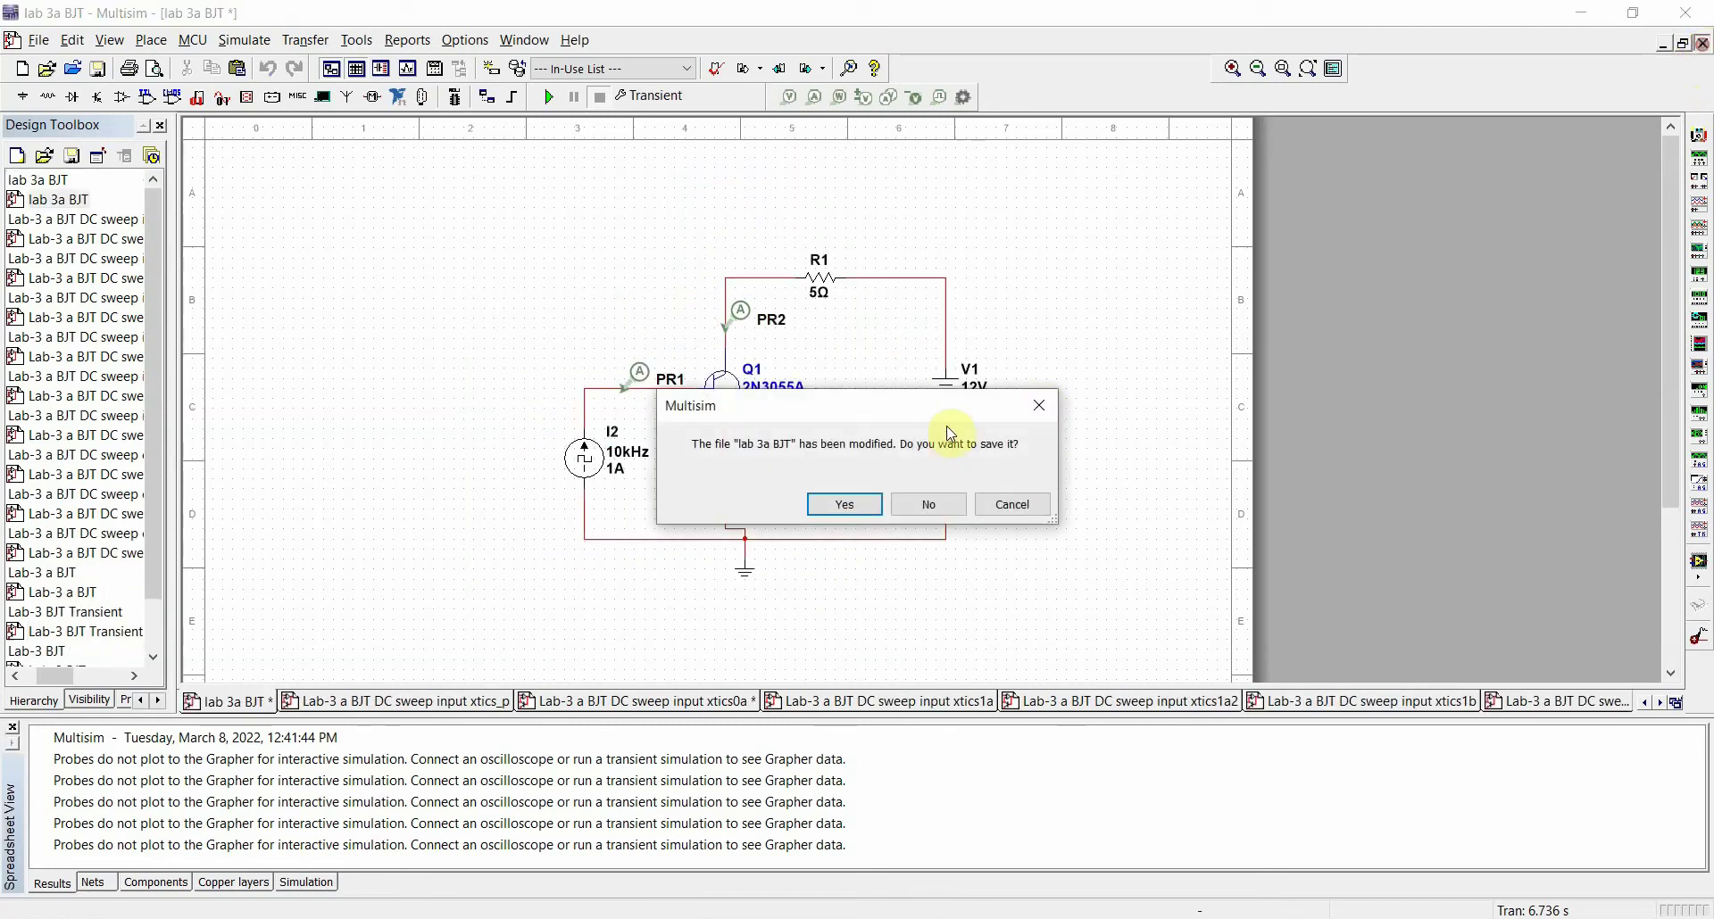
pyautogui.click(933, 507)
# Close the DC sweep input designs from xtics_p through xtics1c, discarding the changes to xtics0a
pyautogui.click(1702, 43)
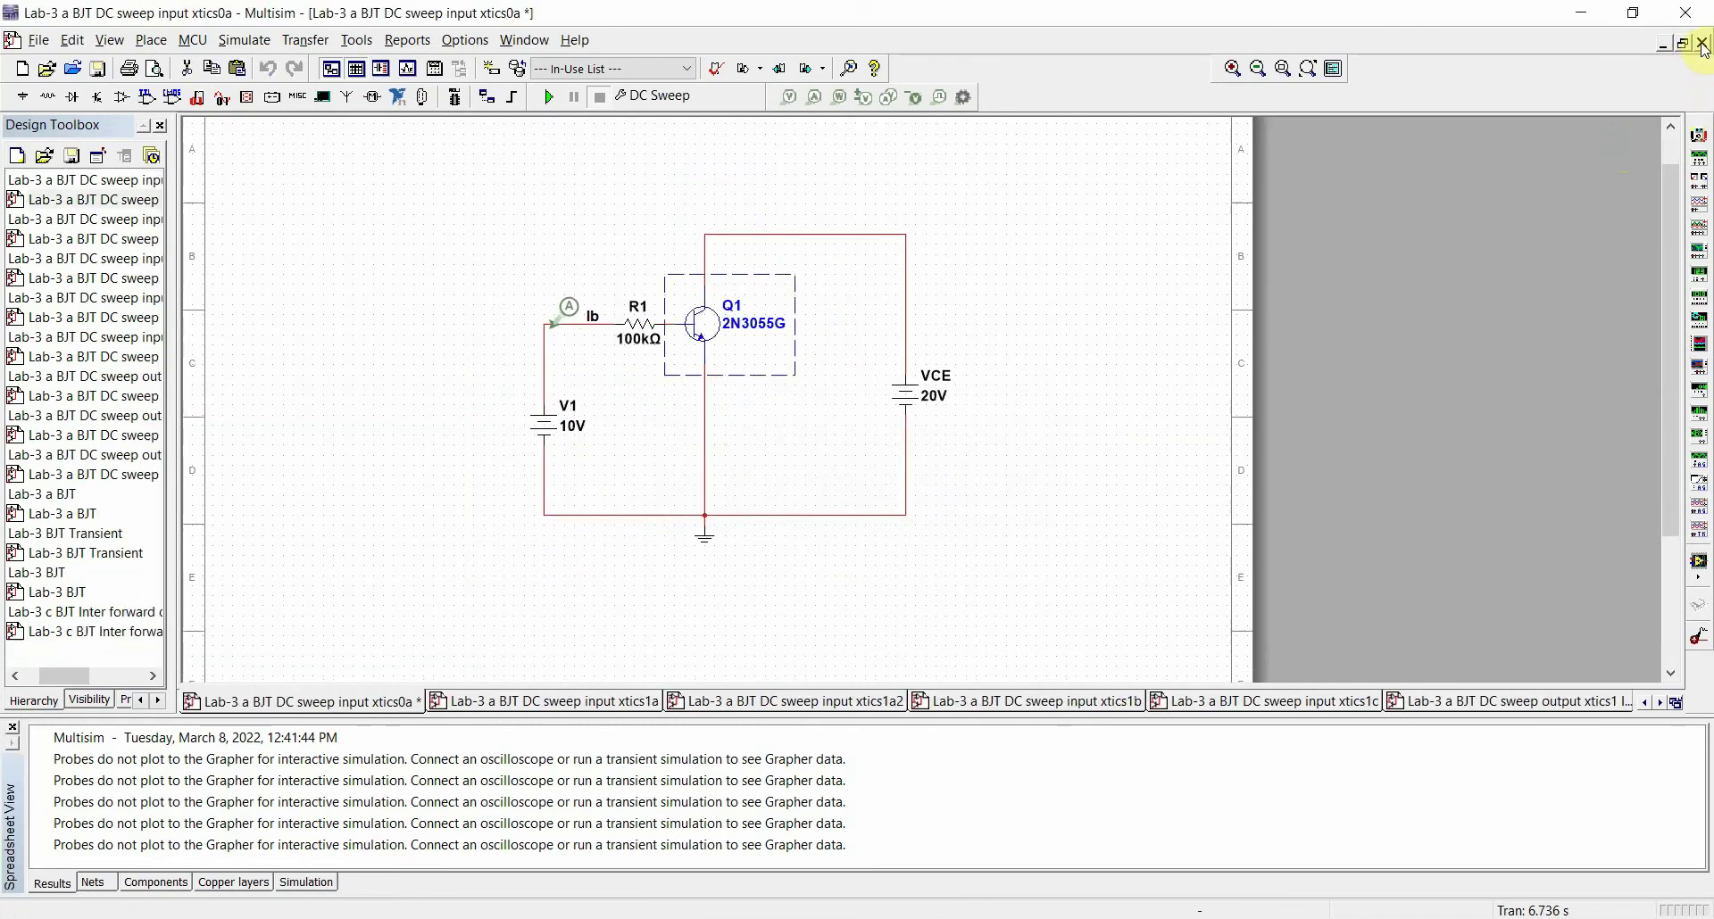
pyautogui.click(1703, 43)
pyautogui.click(993, 504)
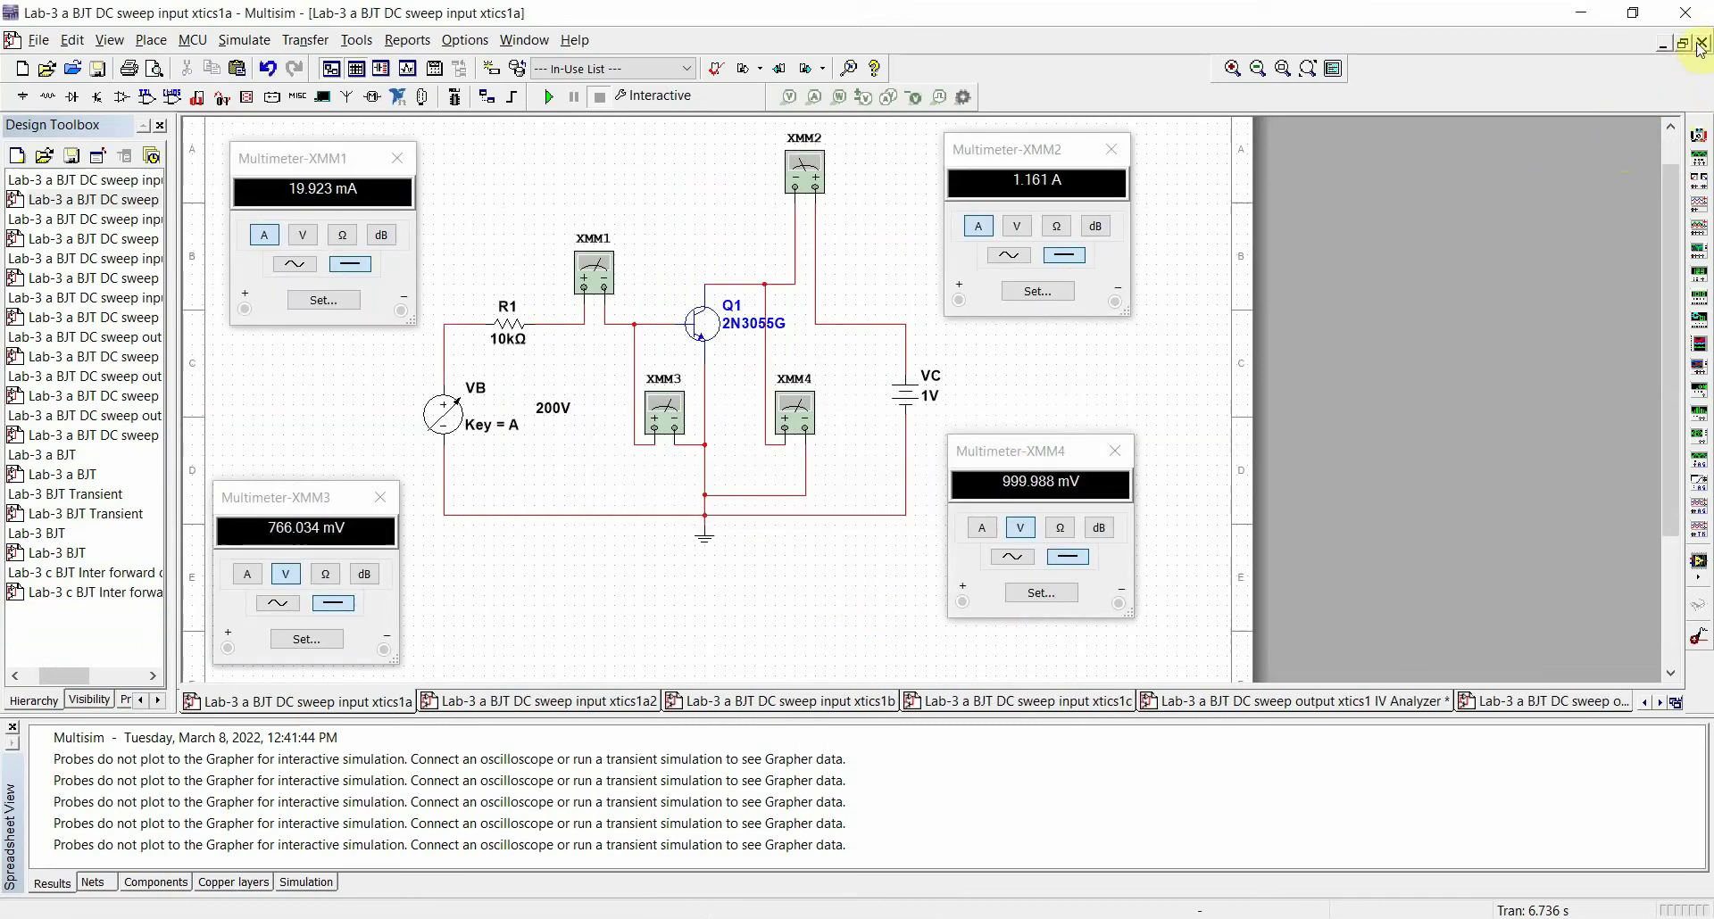
pyautogui.click(1703, 43)
pyautogui.click(1703, 43)
pyautogui.click(1703, 43)
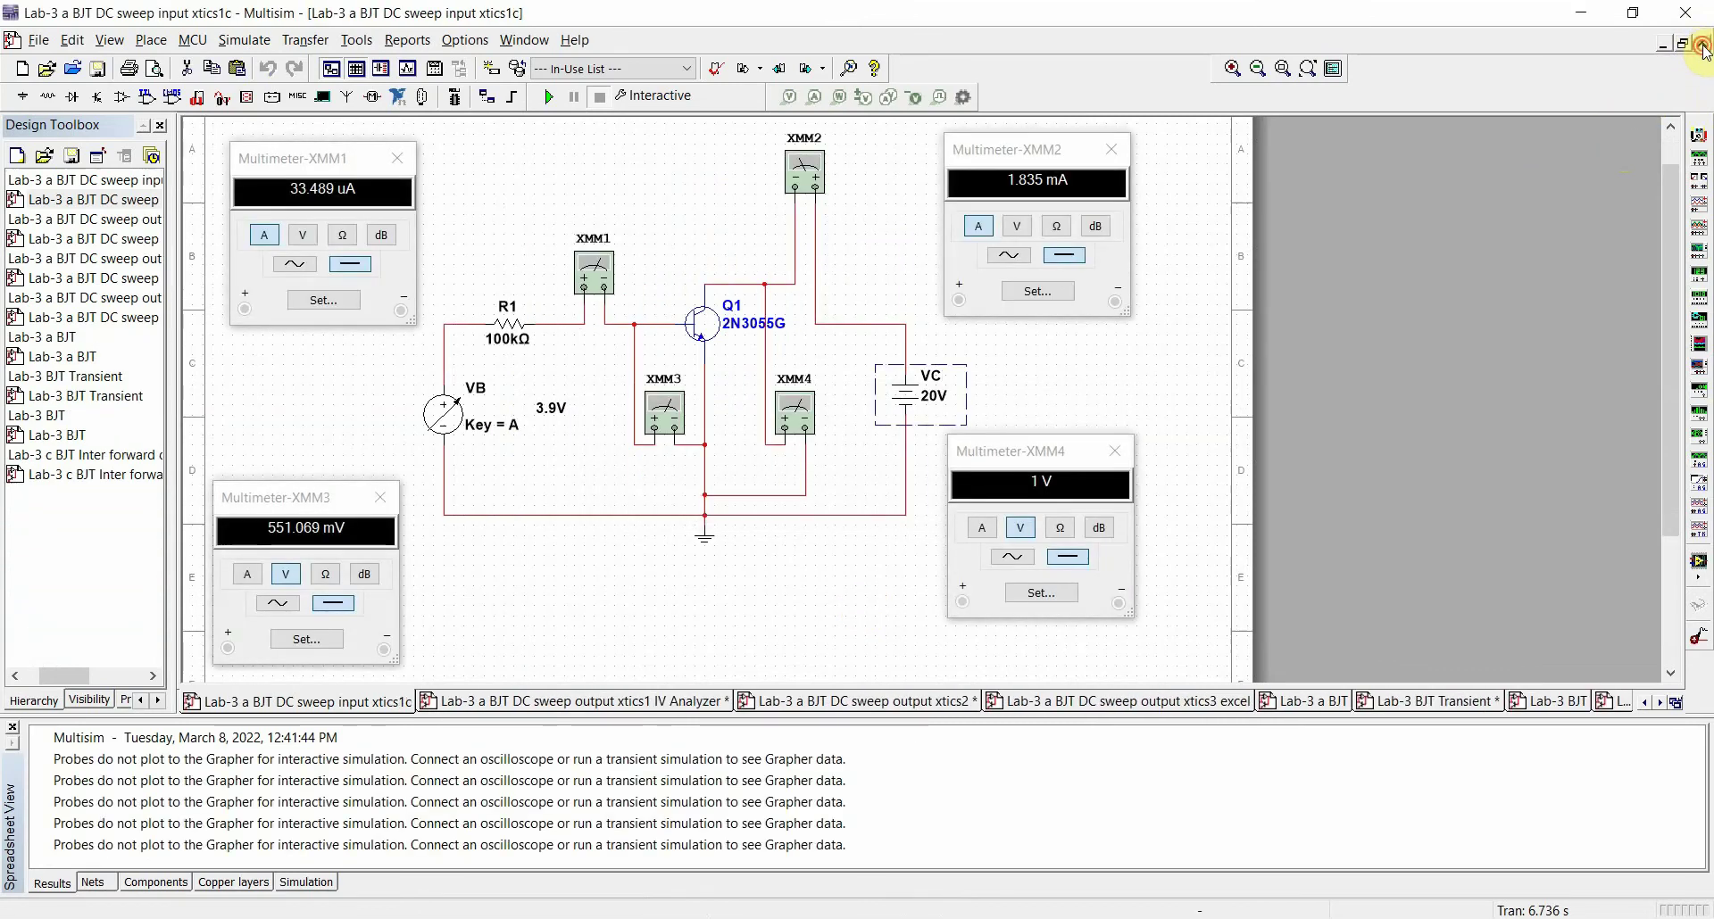
pyautogui.click(1703, 43)
# Close the DC sweep designs from input xtics1c through output xtics3 excel, discarding the changes to output xtics1 IV Analyzer and xtics2
pyautogui.click(1702, 43)
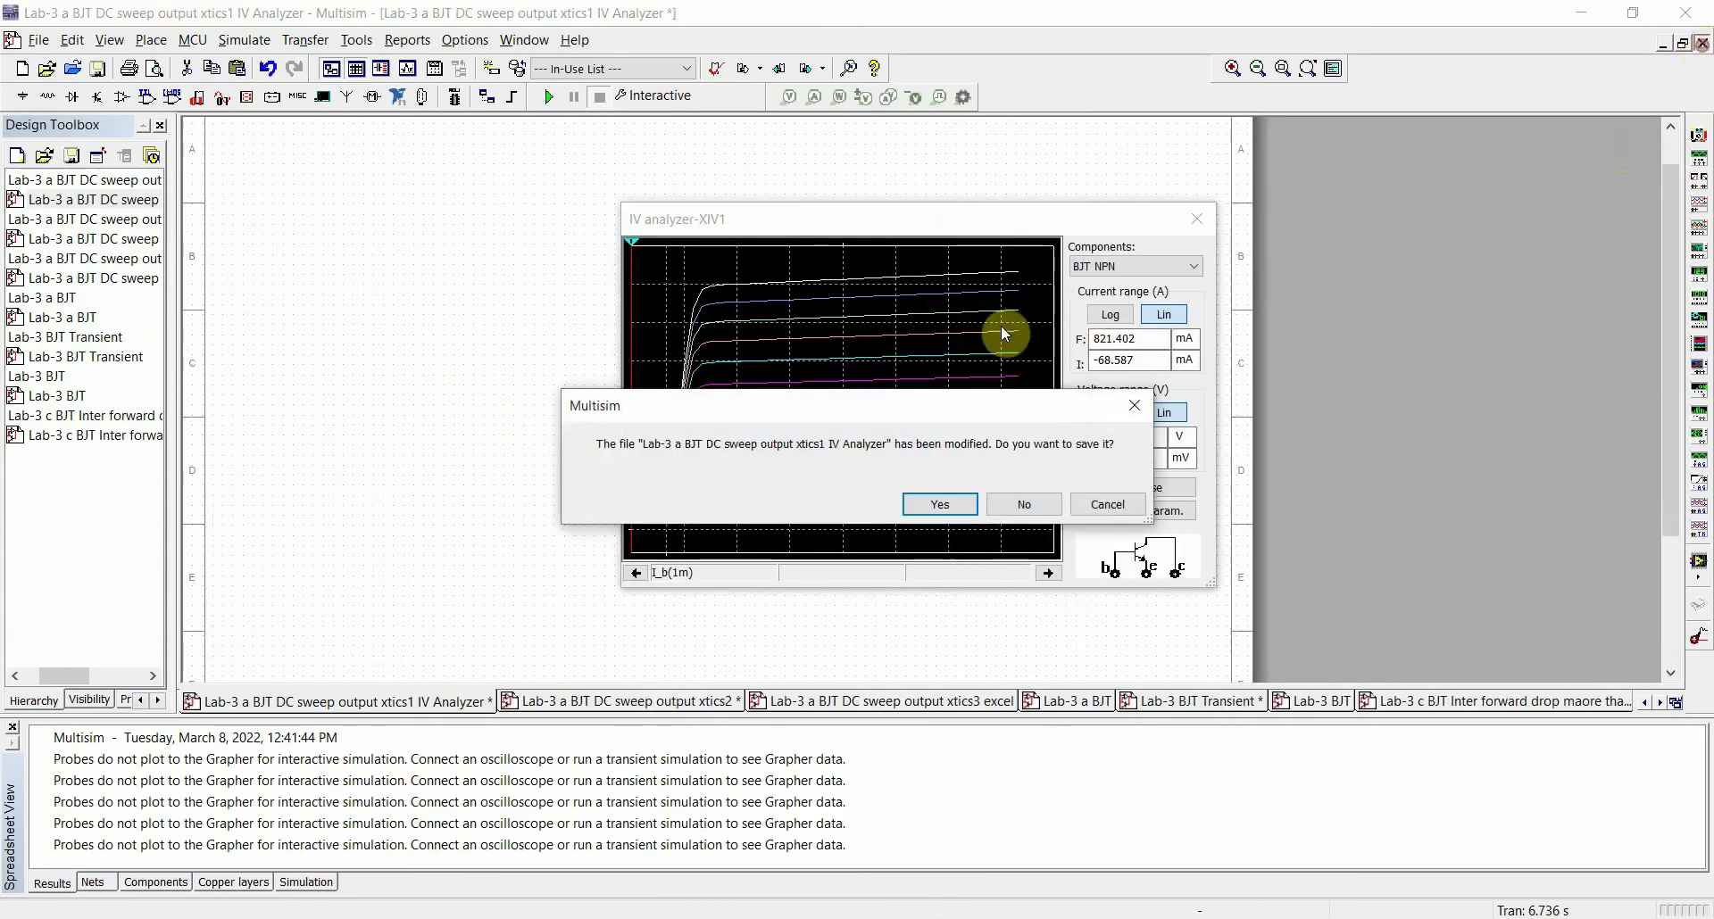
pyautogui.click(1040, 500)
pyautogui.hotkey('ctrl', 'F4')
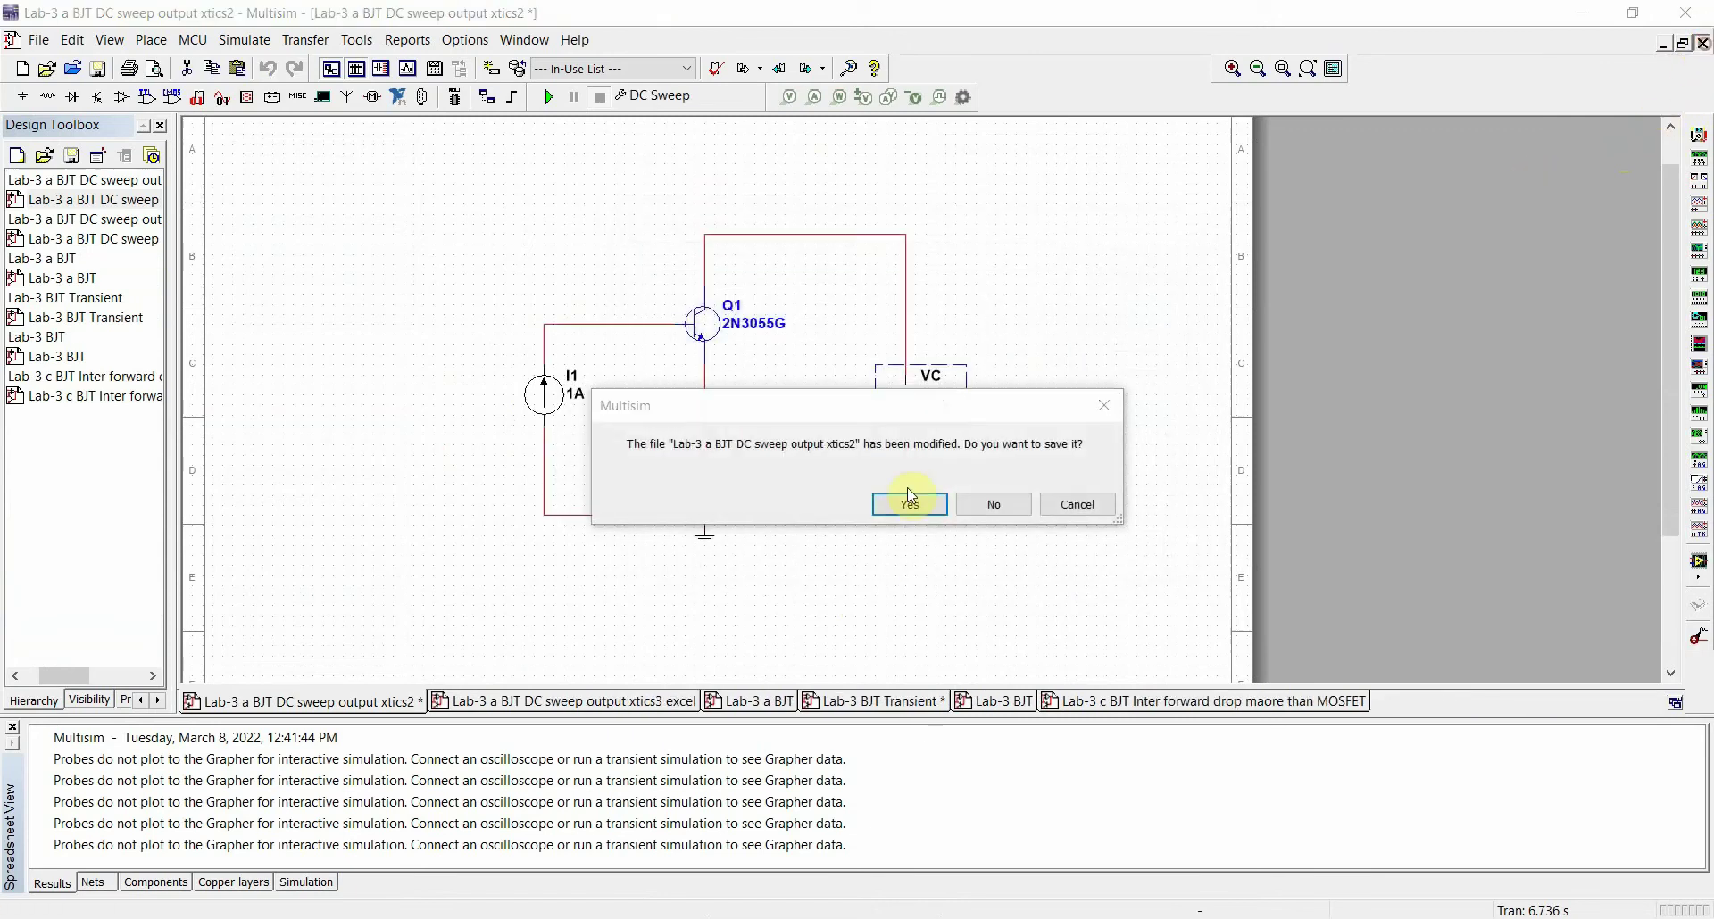
pyautogui.click(1006, 505)
pyautogui.click(1703, 43)
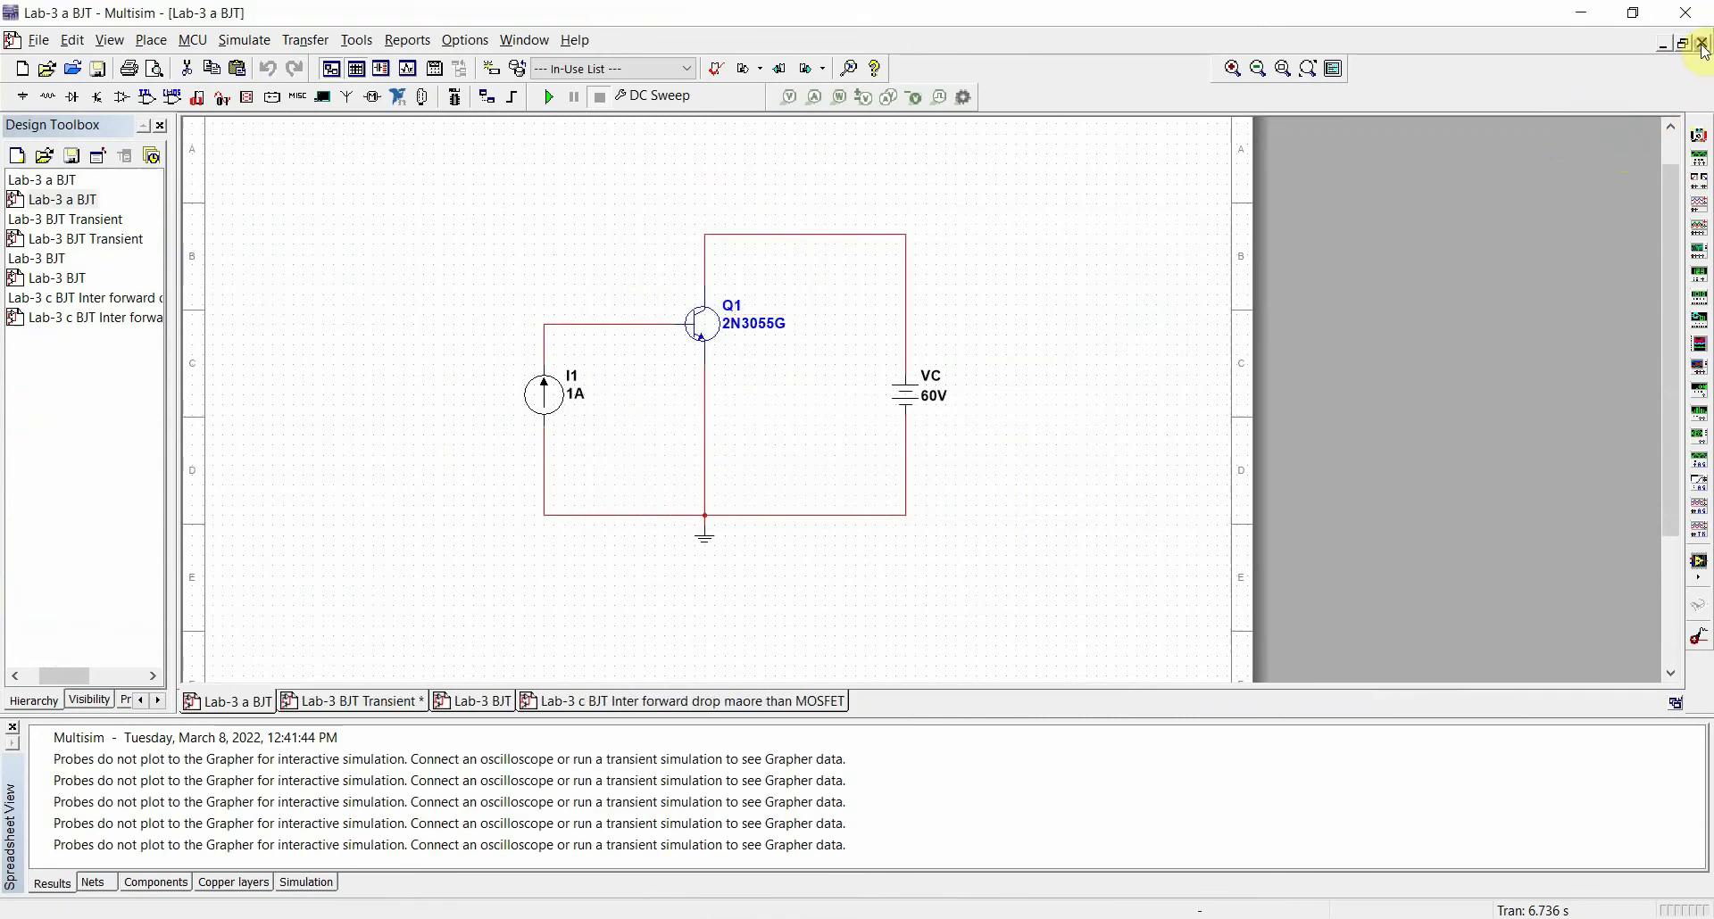
# Close the remaining designs Lab-3 a BJT, Lab-3 BJT Transient, Lab-3 BJT and Lab-3 c BJT Inter forward drop without saving changes
pyautogui.click(1703, 43)
pyautogui.click(1703, 43)
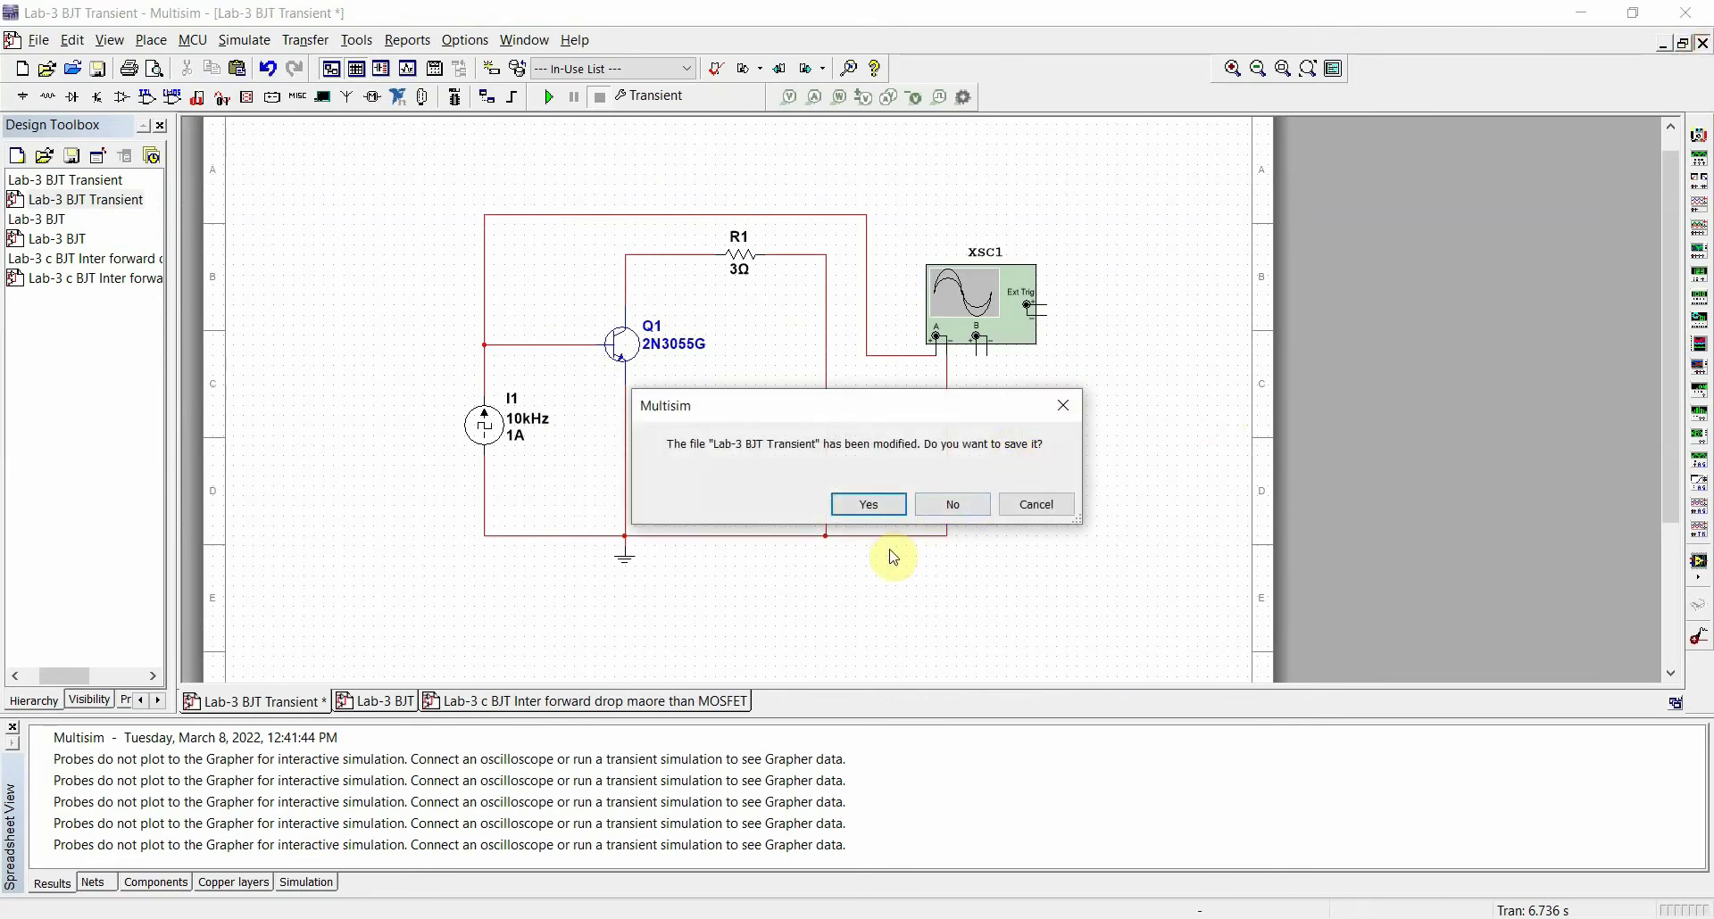
pyautogui.click(949, 506)
pyautogui.click(1703, 43)
pyautogui.click(1703, 42)
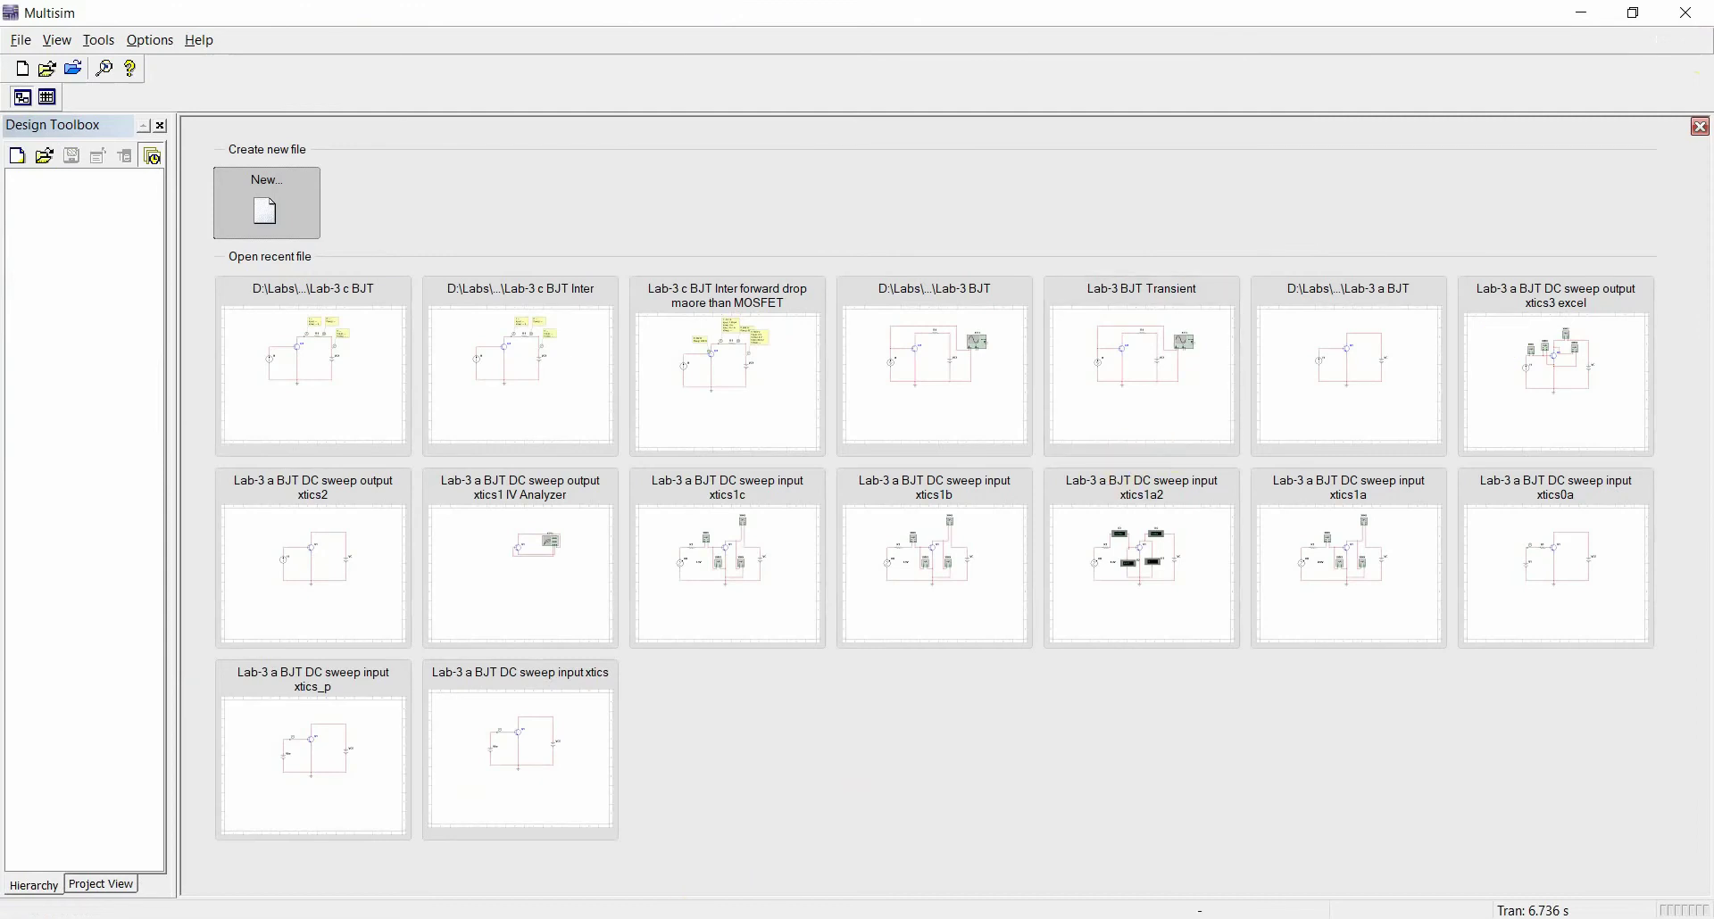
# Open the designs "Lab-1 a BJT input xtics1a" and "Lab-1 a MOSFET input xtics1a" from the "Comparison of BJT with MOSFET" folder
pyautogui.hotkey('alt', 'Tab')
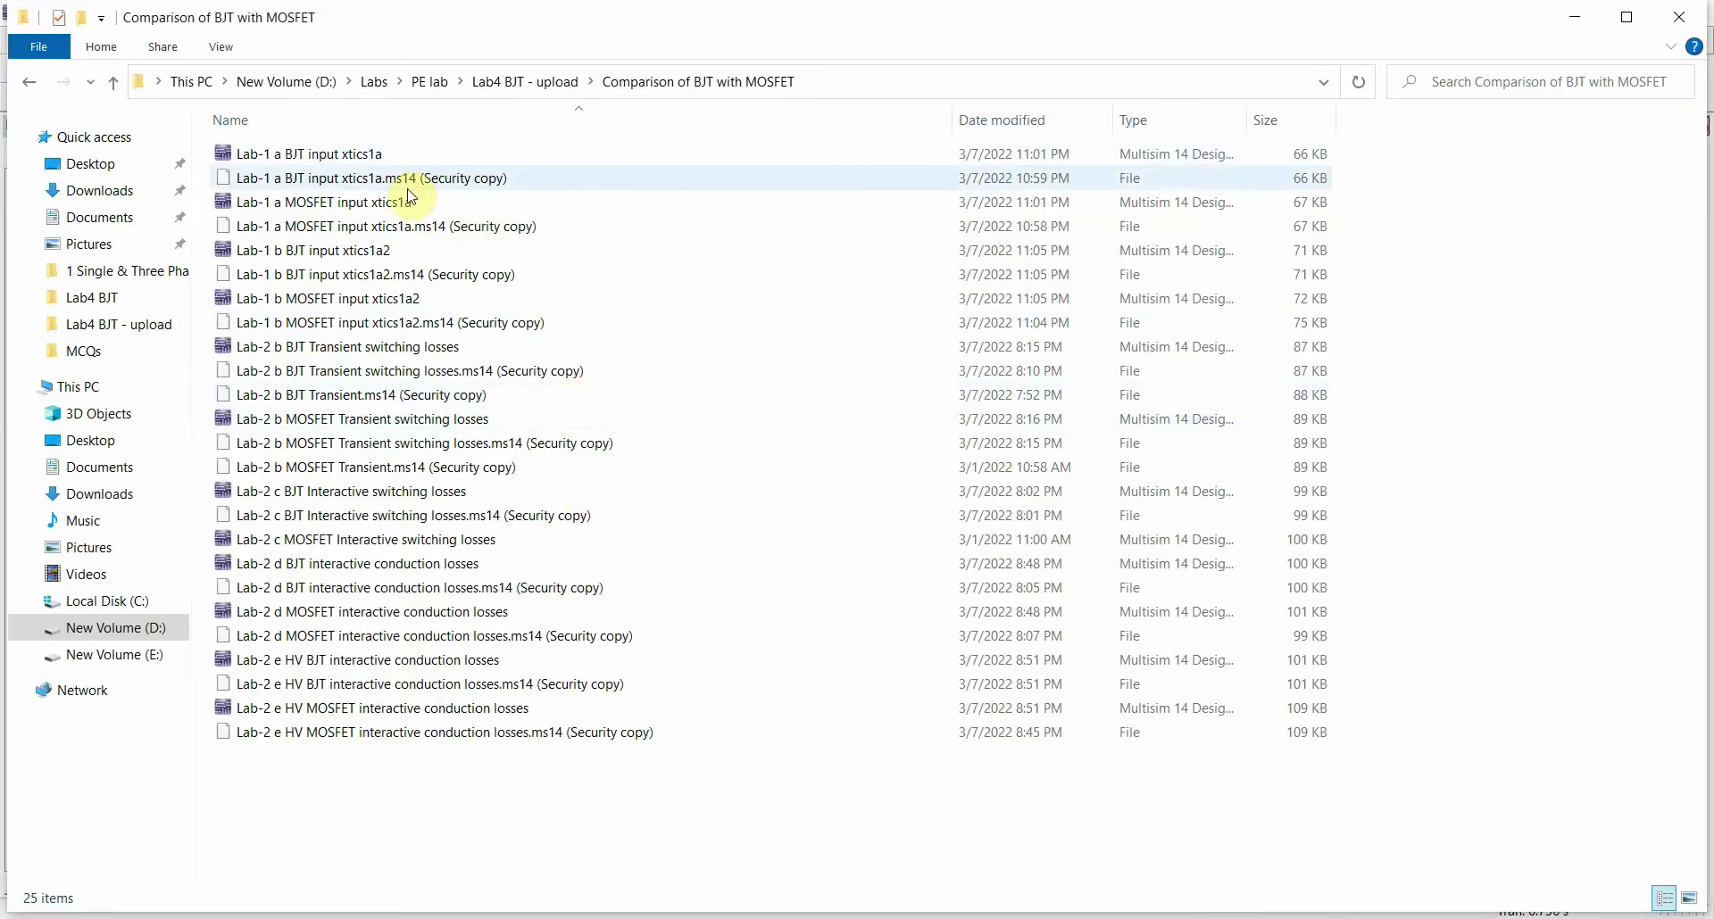
pyautogui.click(342, 156)
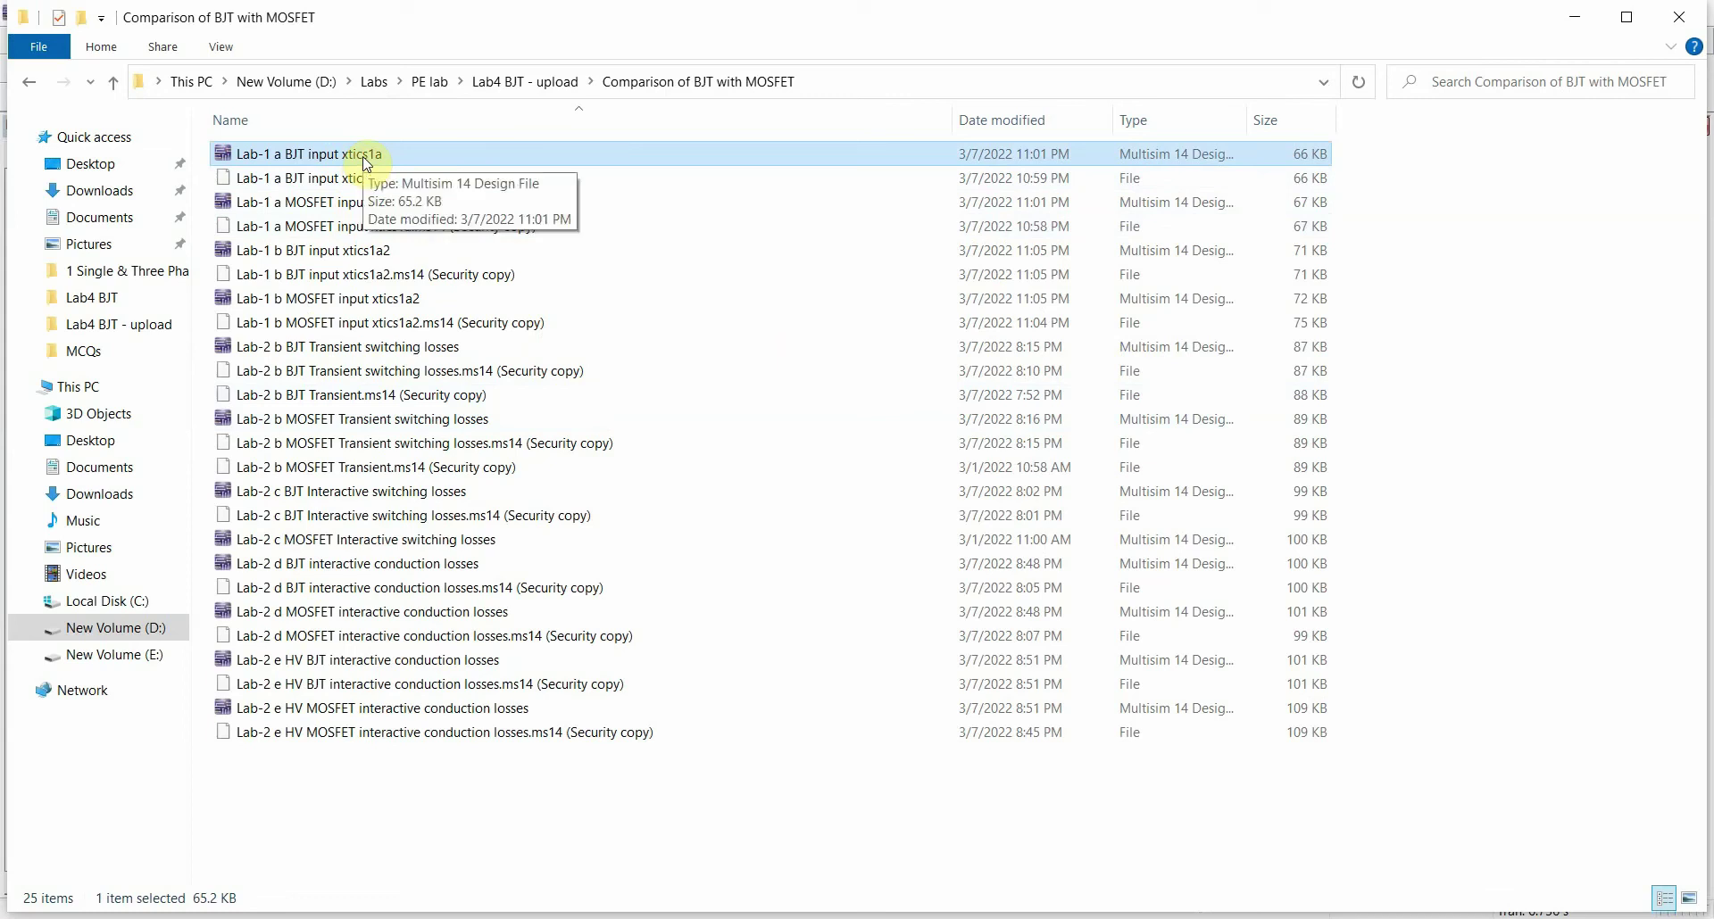
pyautogui.doubleClick(367, 161)
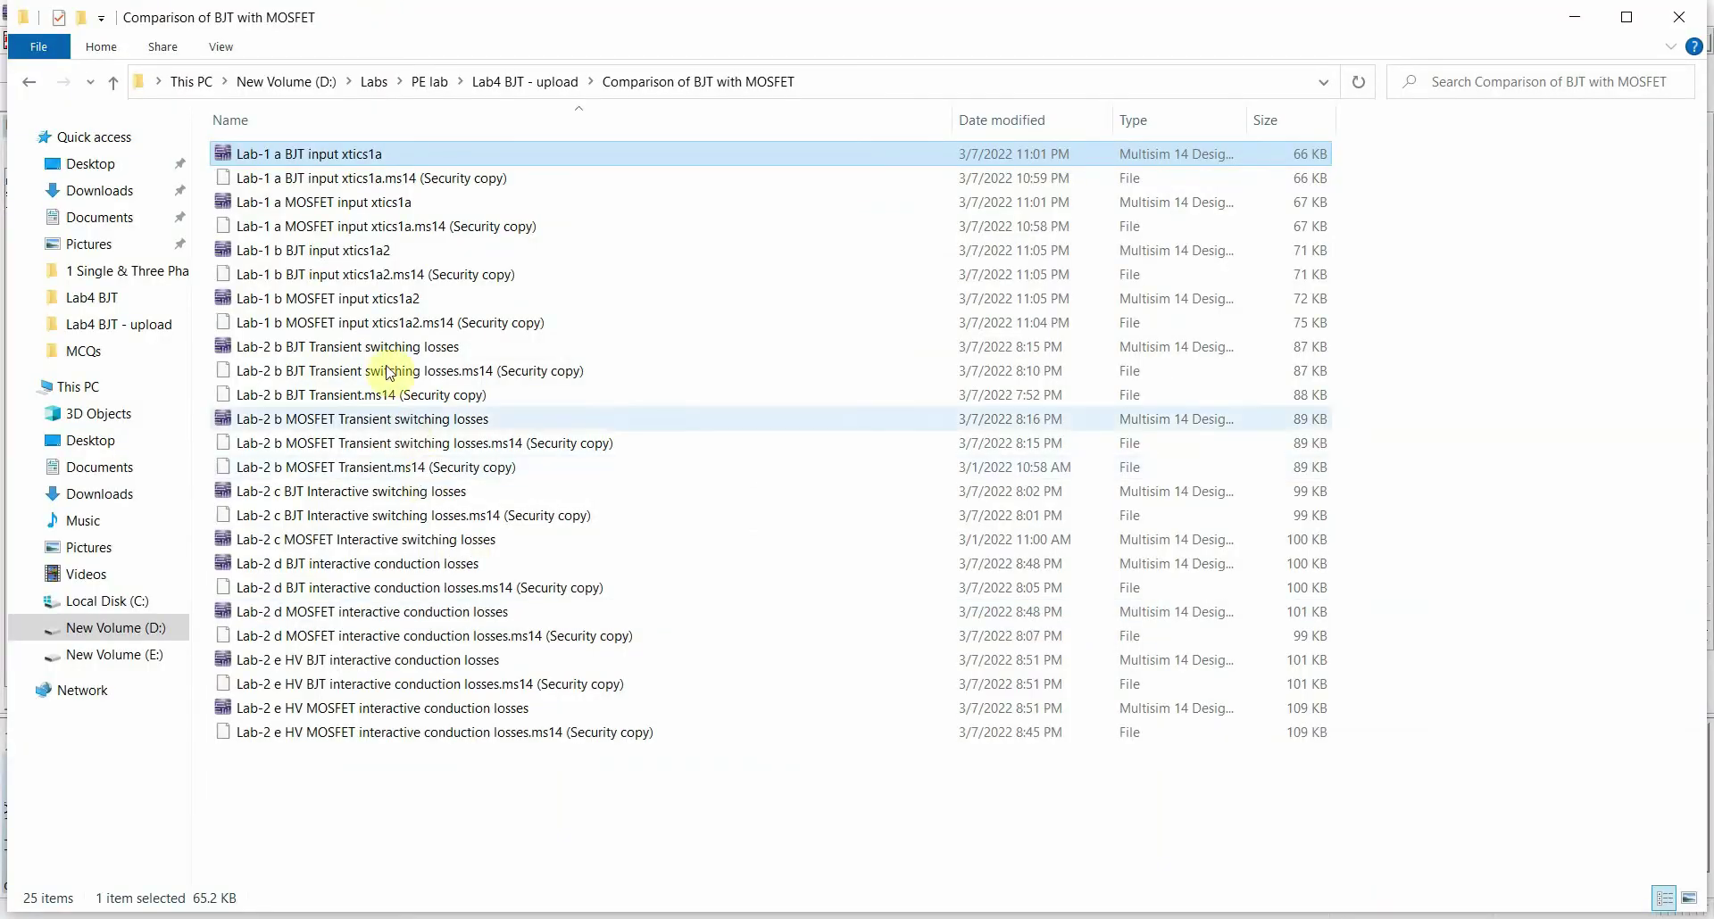
pyautogui.doubleClick(348, 203)
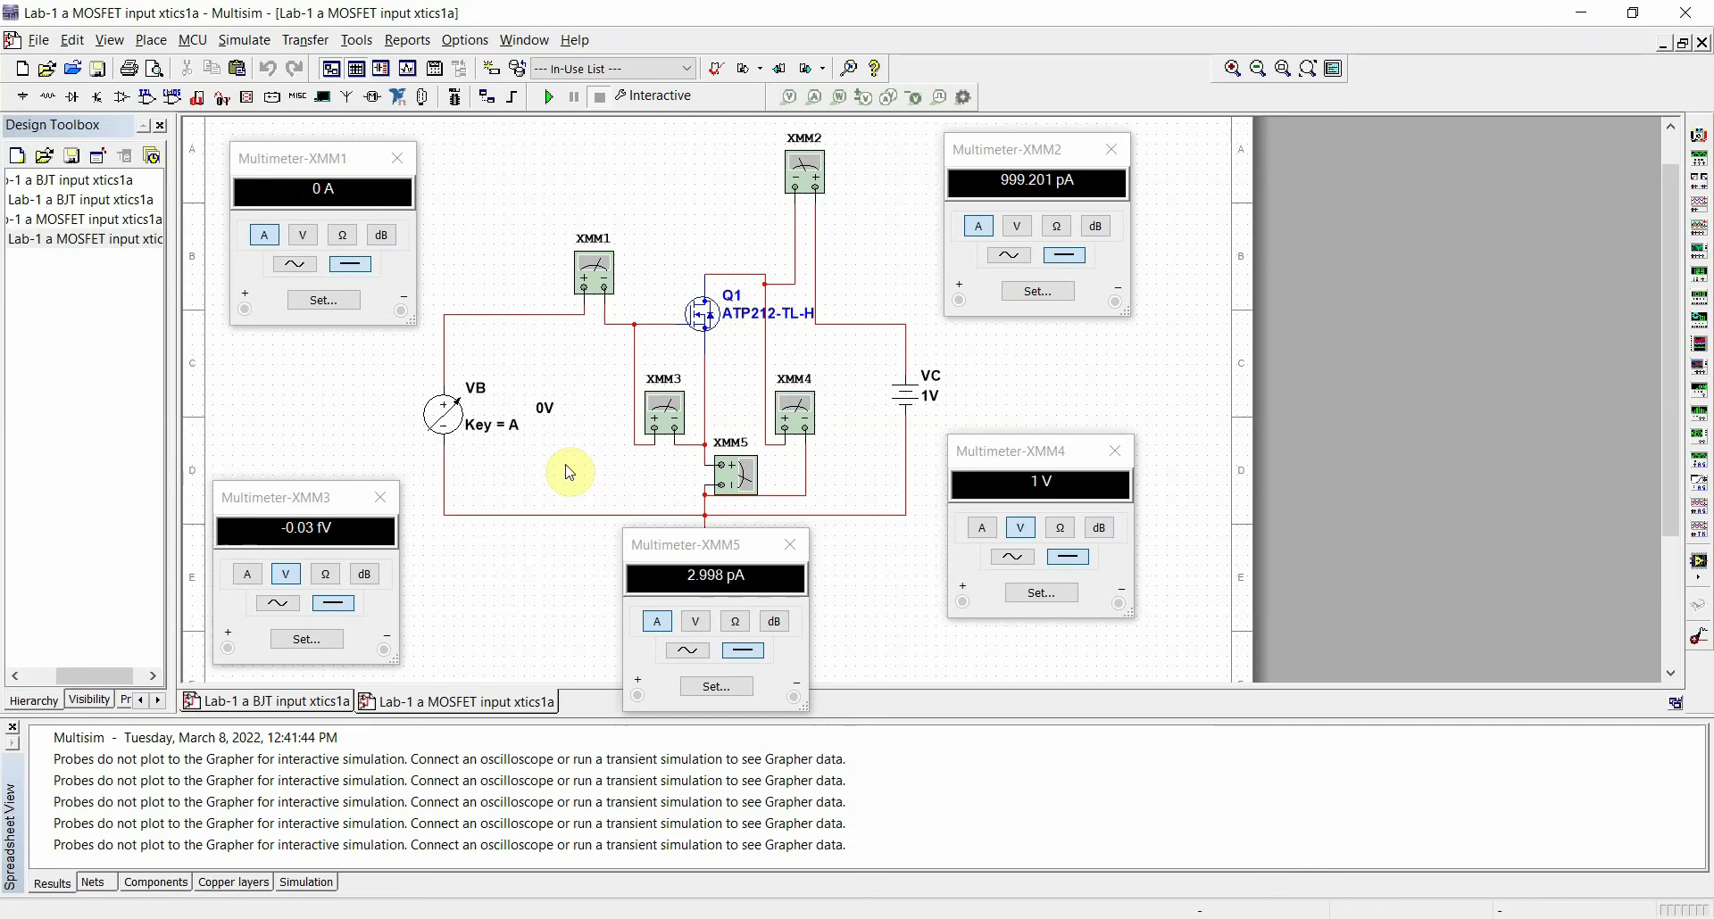
# Simulate the BJT input design and read the multimeters with VB at 0.1 V and again at 0 V
pyautogui.click(272, 702)
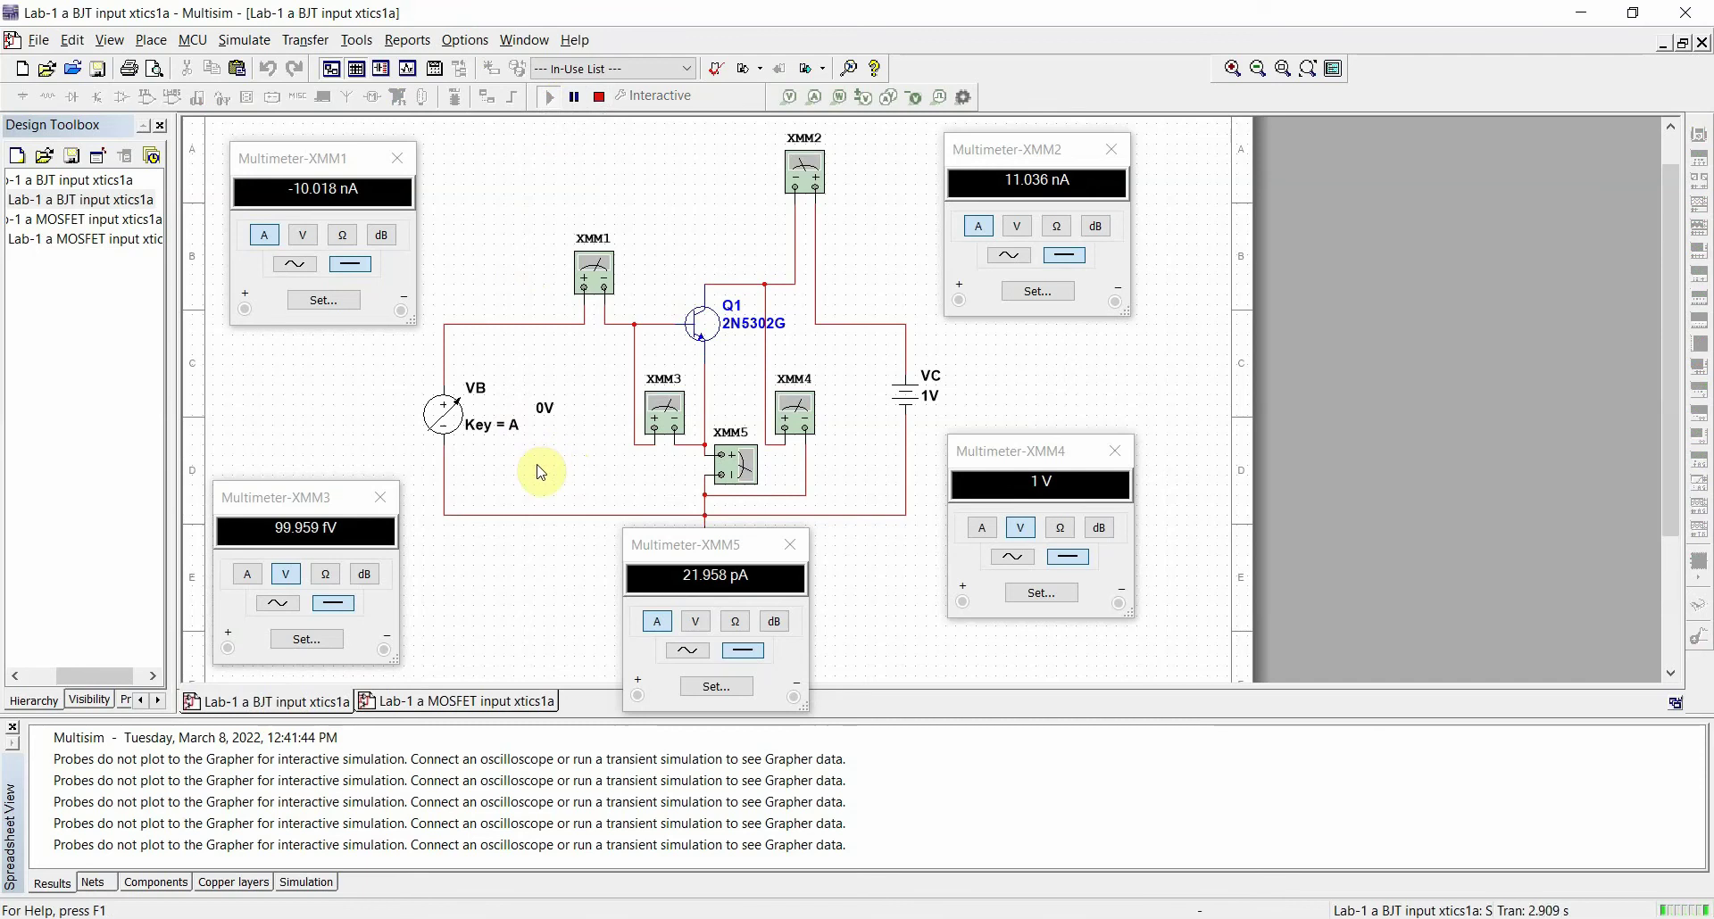
pyautogui.press('a')
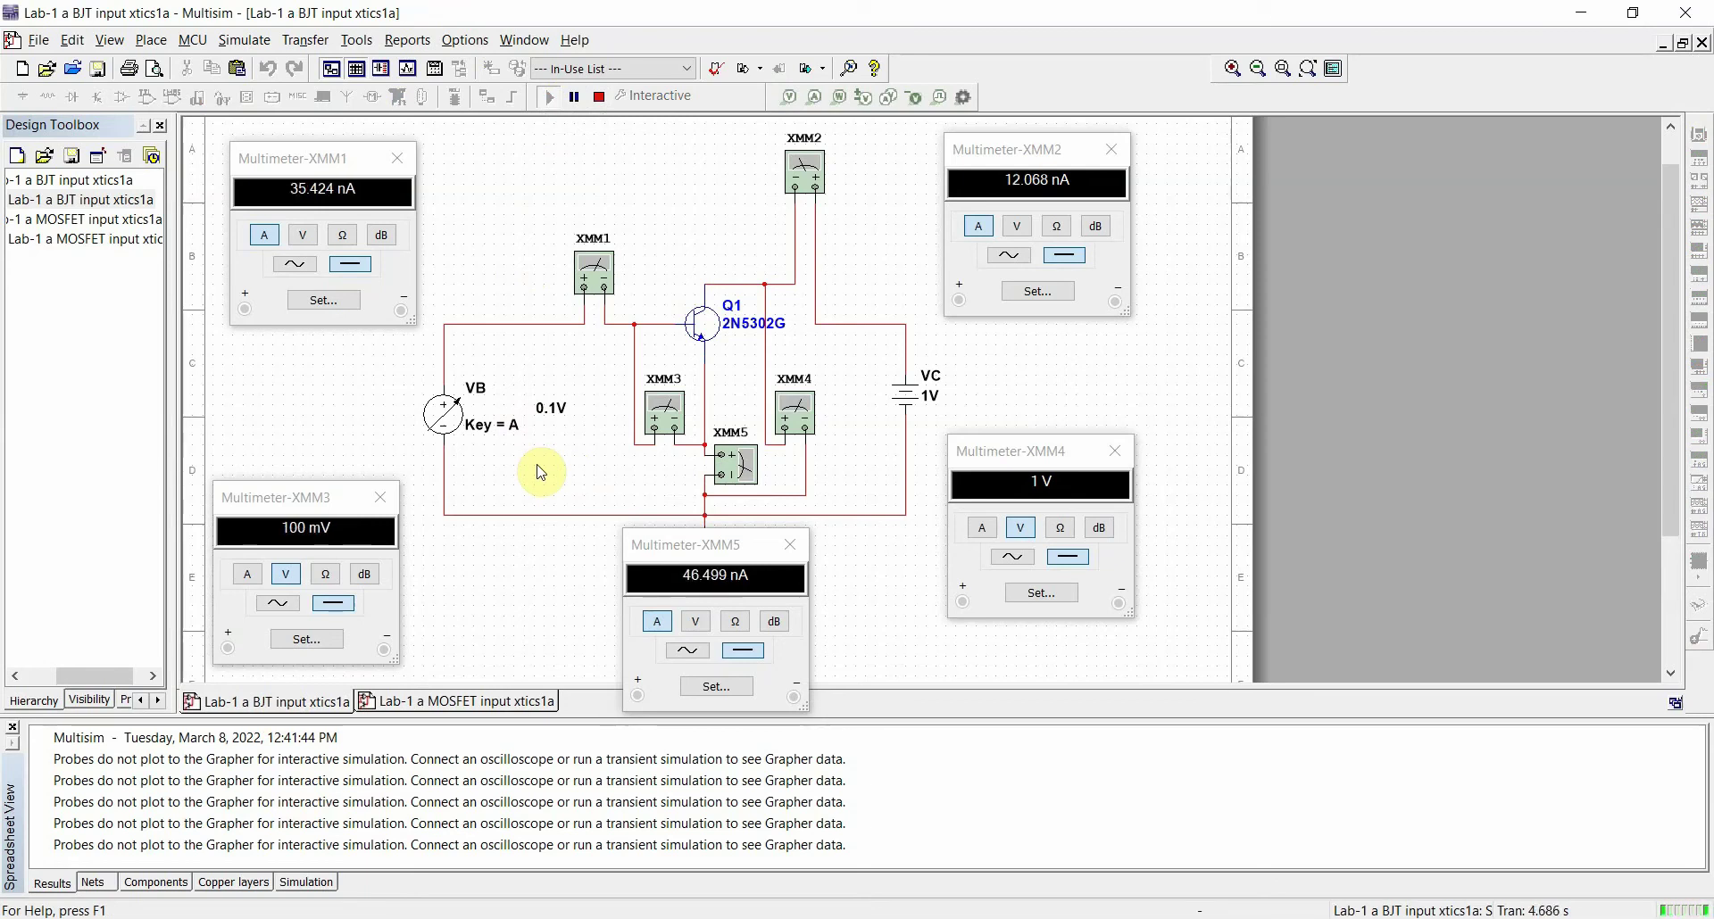
pyautogui.moveTo(552, 433)
pyautogui.moveTo(553, 433); pyautogui.dragTo(536, 430)
pyautogui.click(598, 98)
pyautogui.click(549, 97)
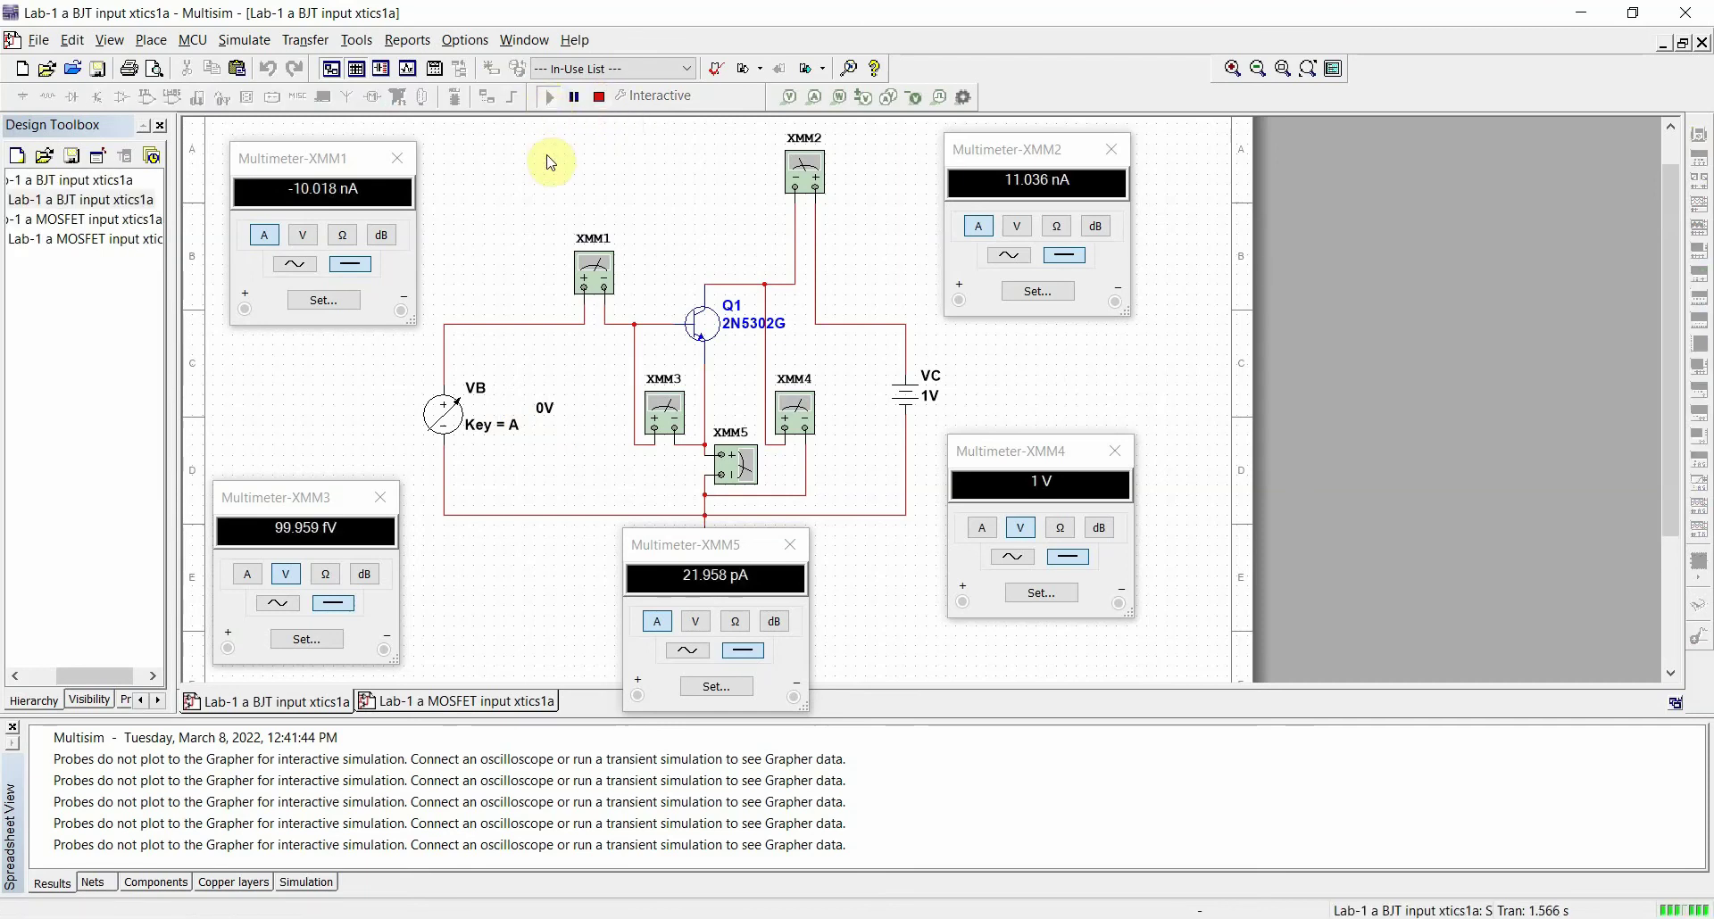
pyautogui.click(602, 100)
# Run the MOSFET input design's simulation at VB 0 V to read its multimeters, and stop it
pyautogui.click(453, 698)
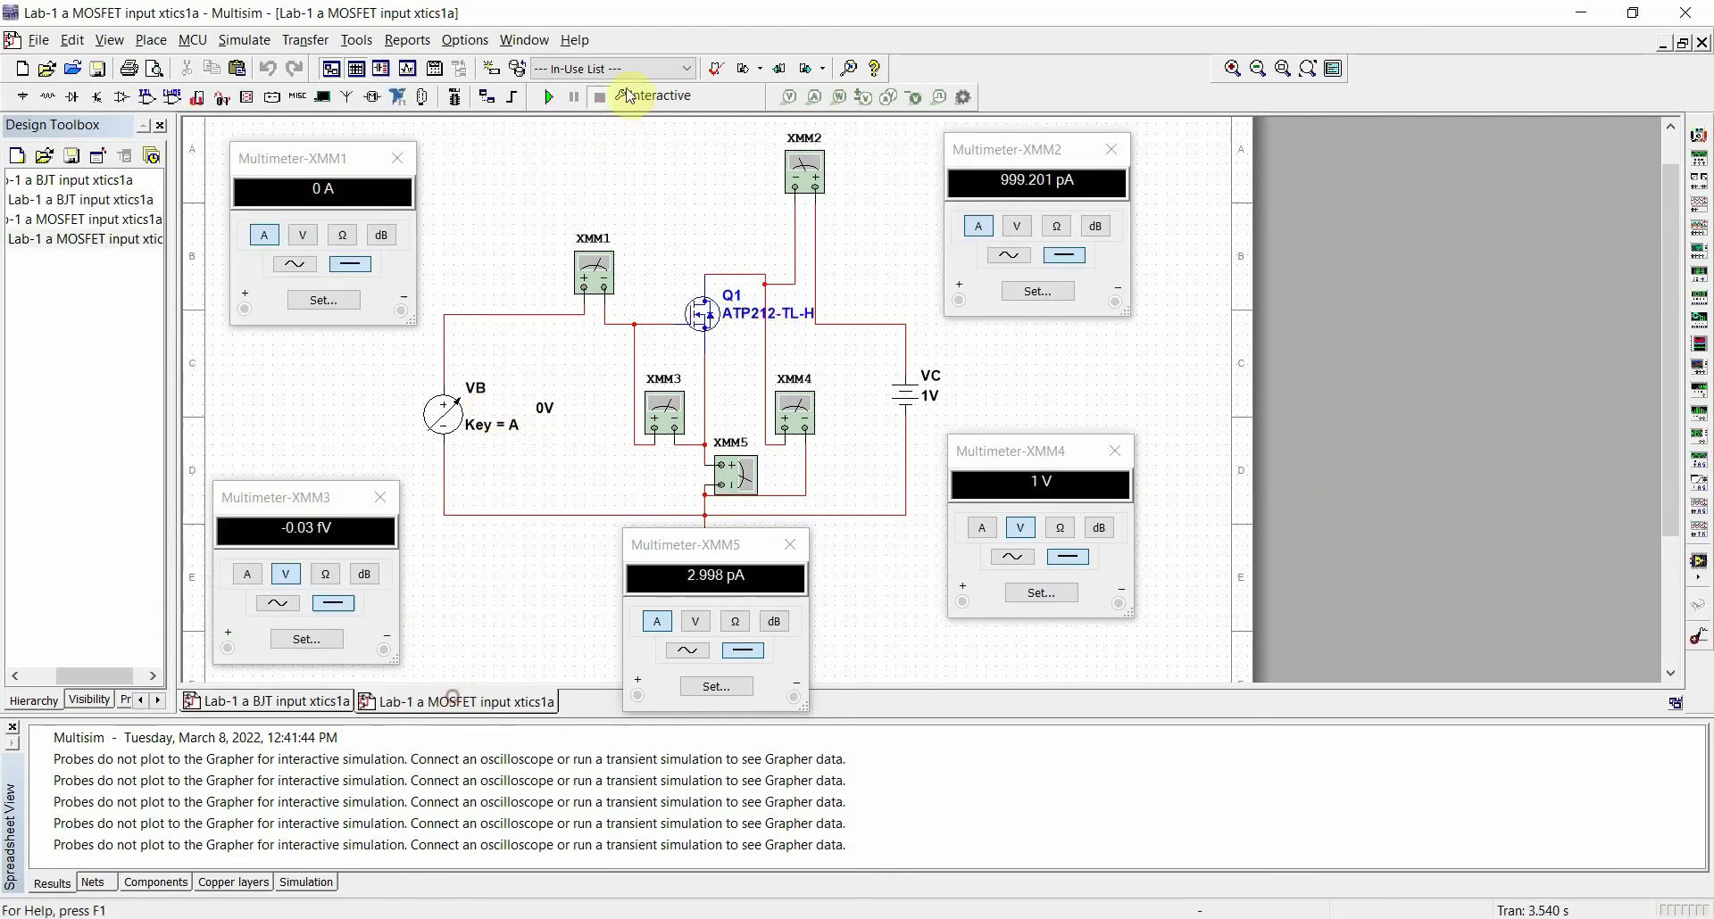
pyautogui.click(548, 96)
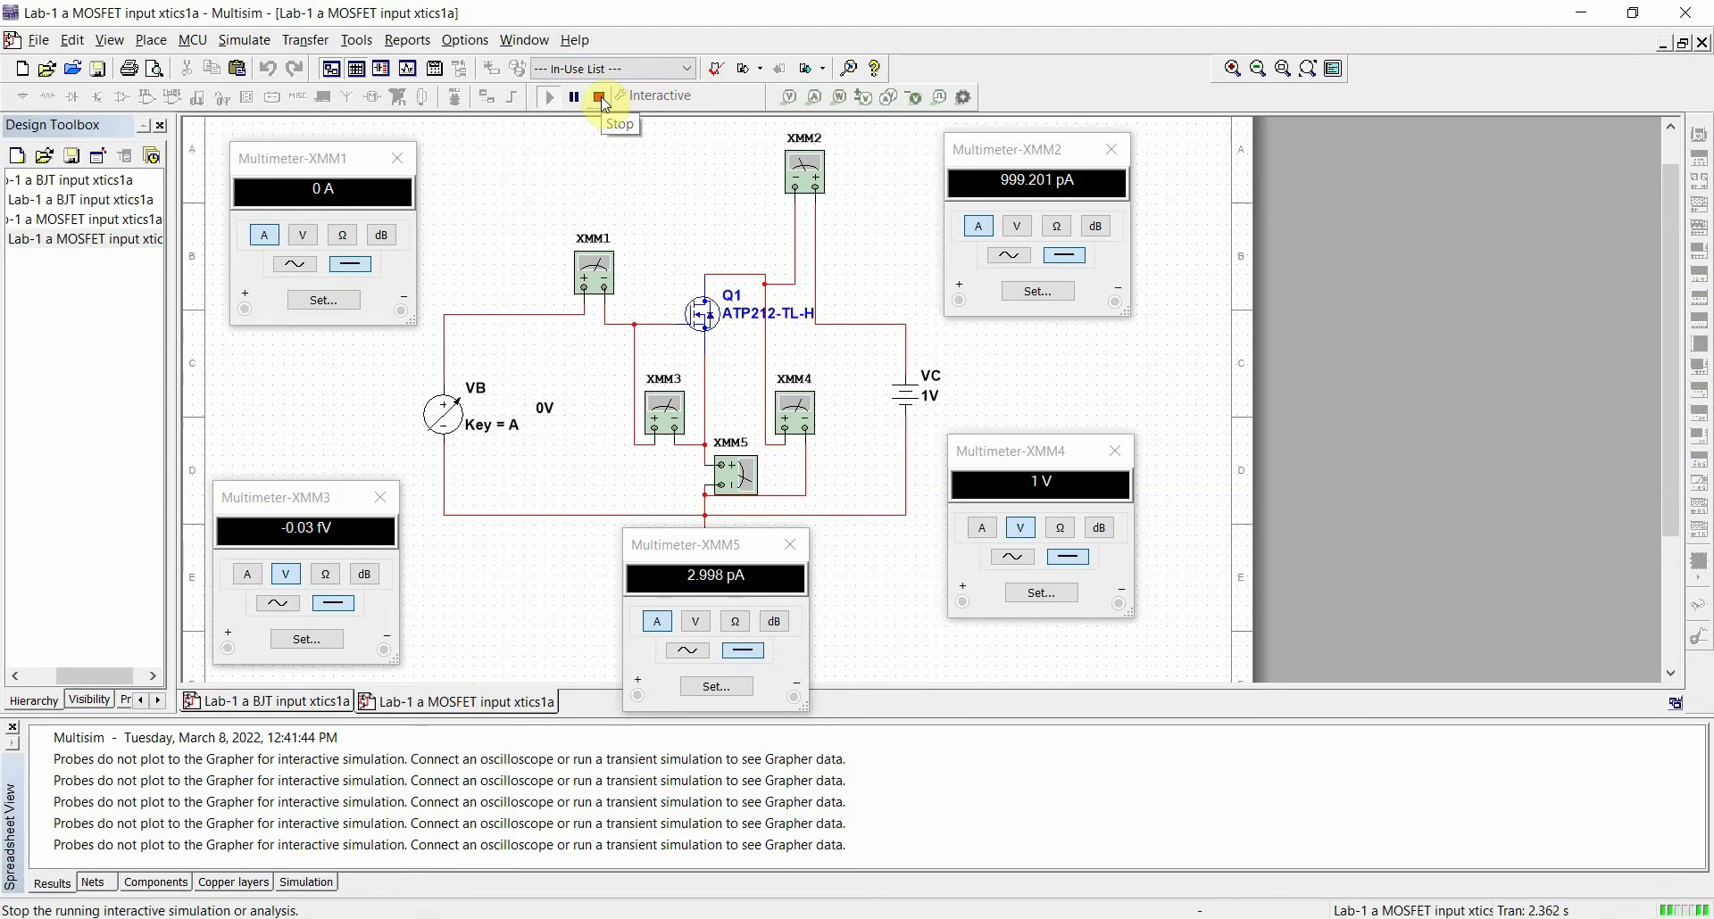
pyautogui.click(599, 98)
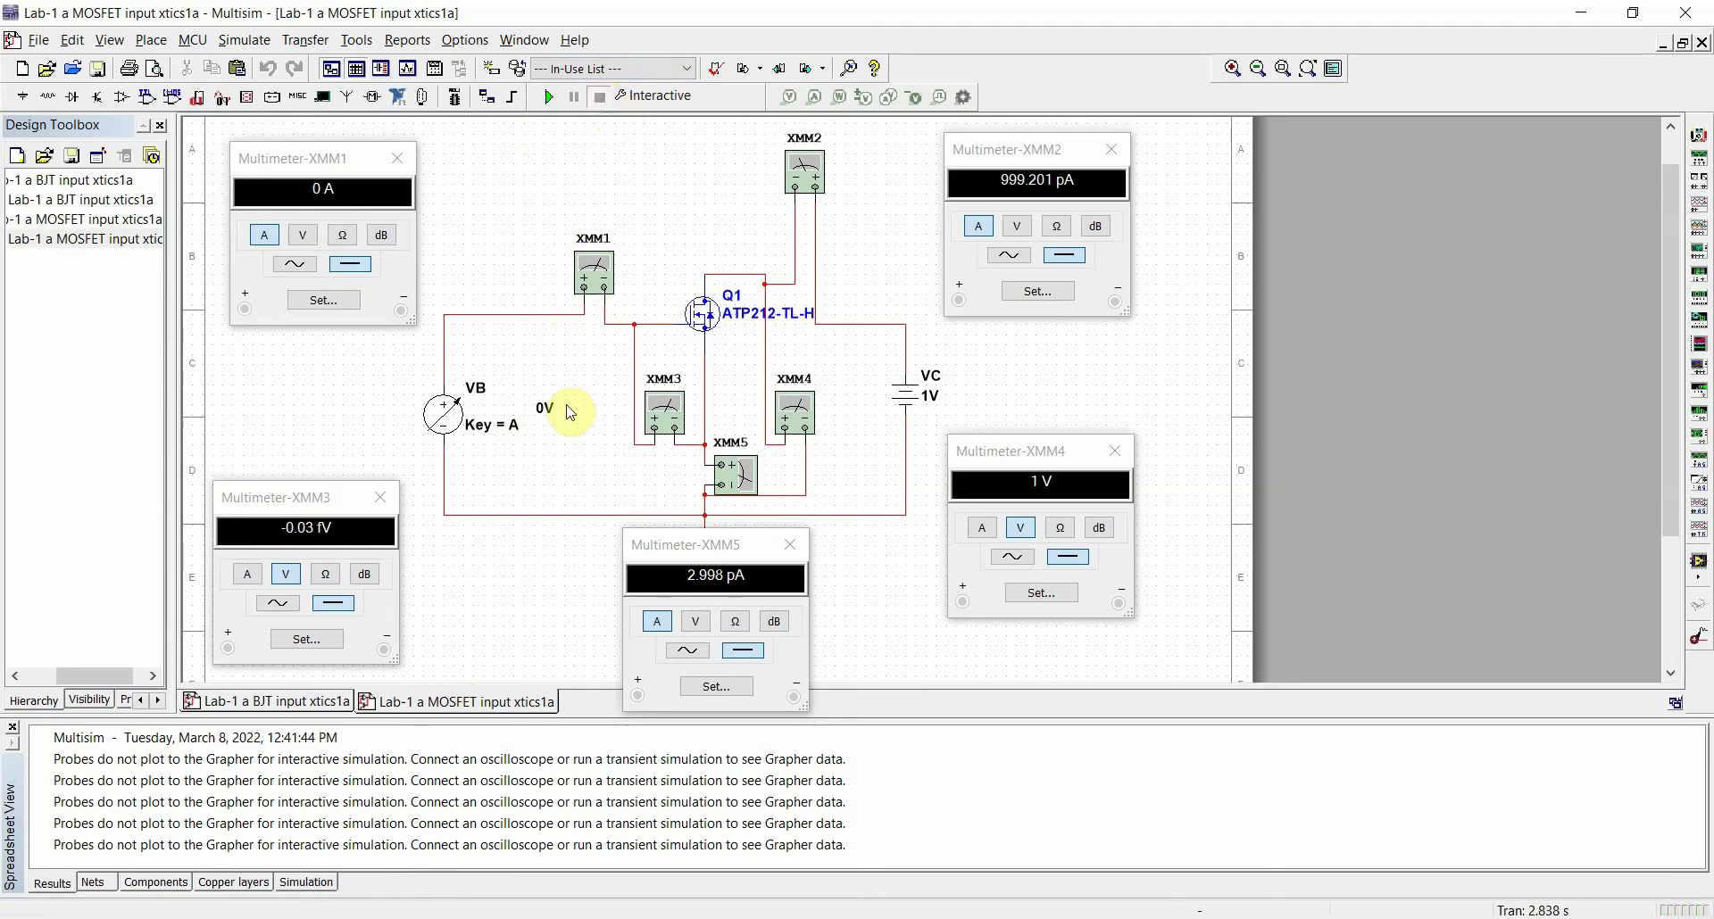
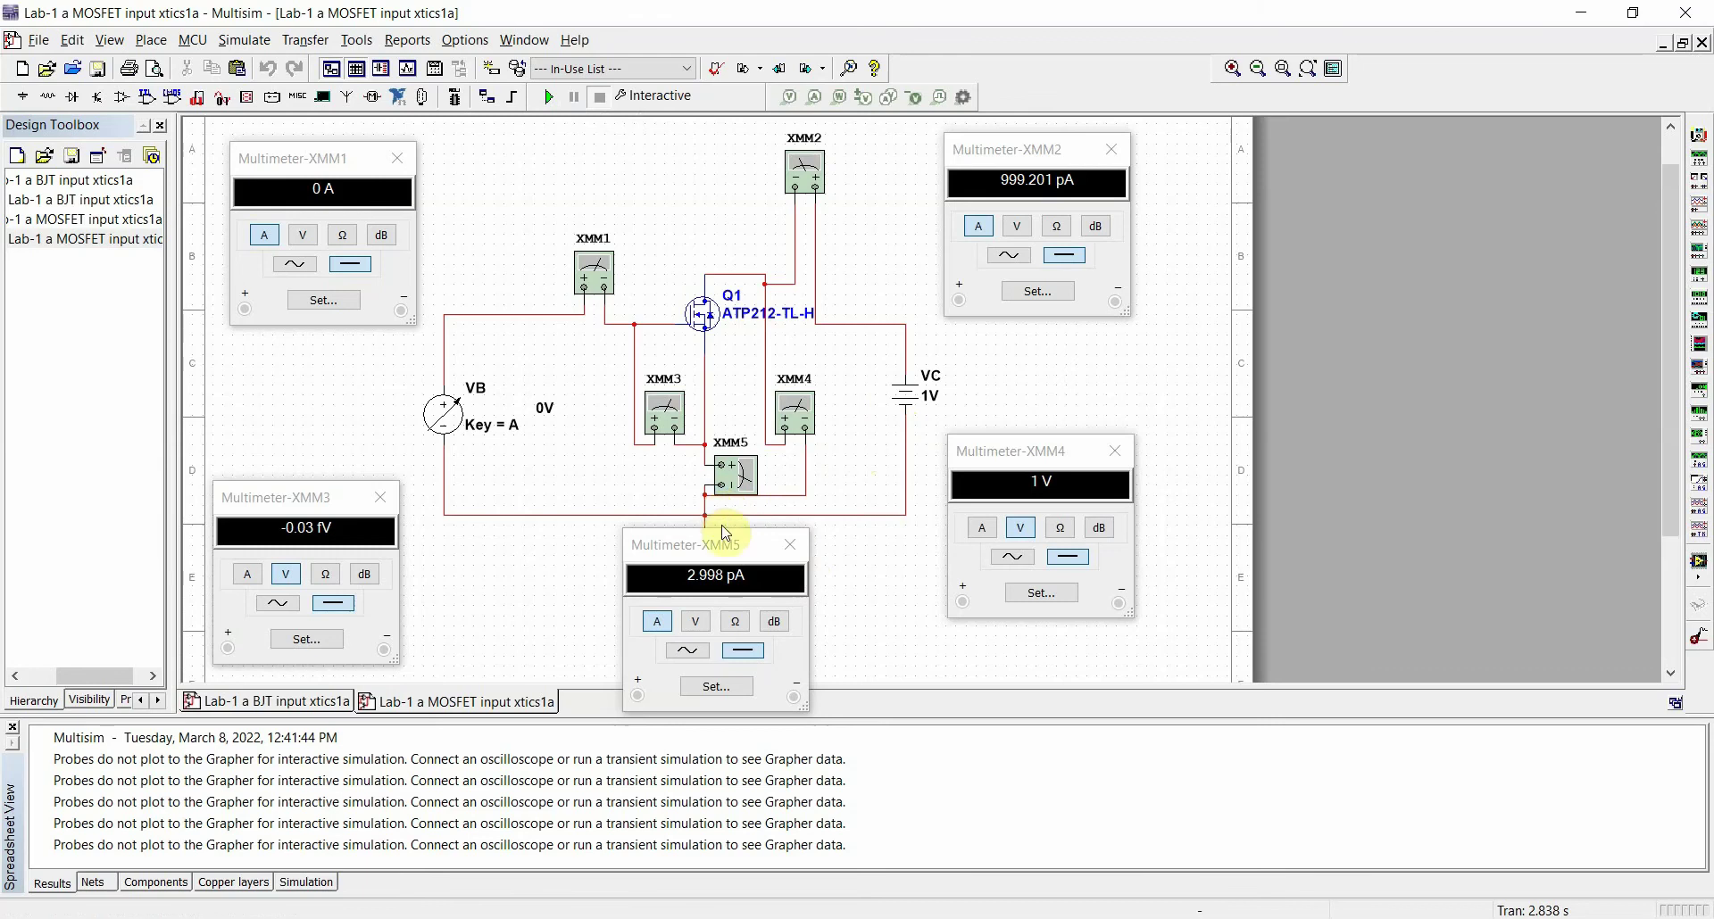
# Check the voltage rating of MOSFET Q1 in its component properties, closing them without changes
pyautogui.moveTo(713, 551); pyautogui.dragTo(771, 536)
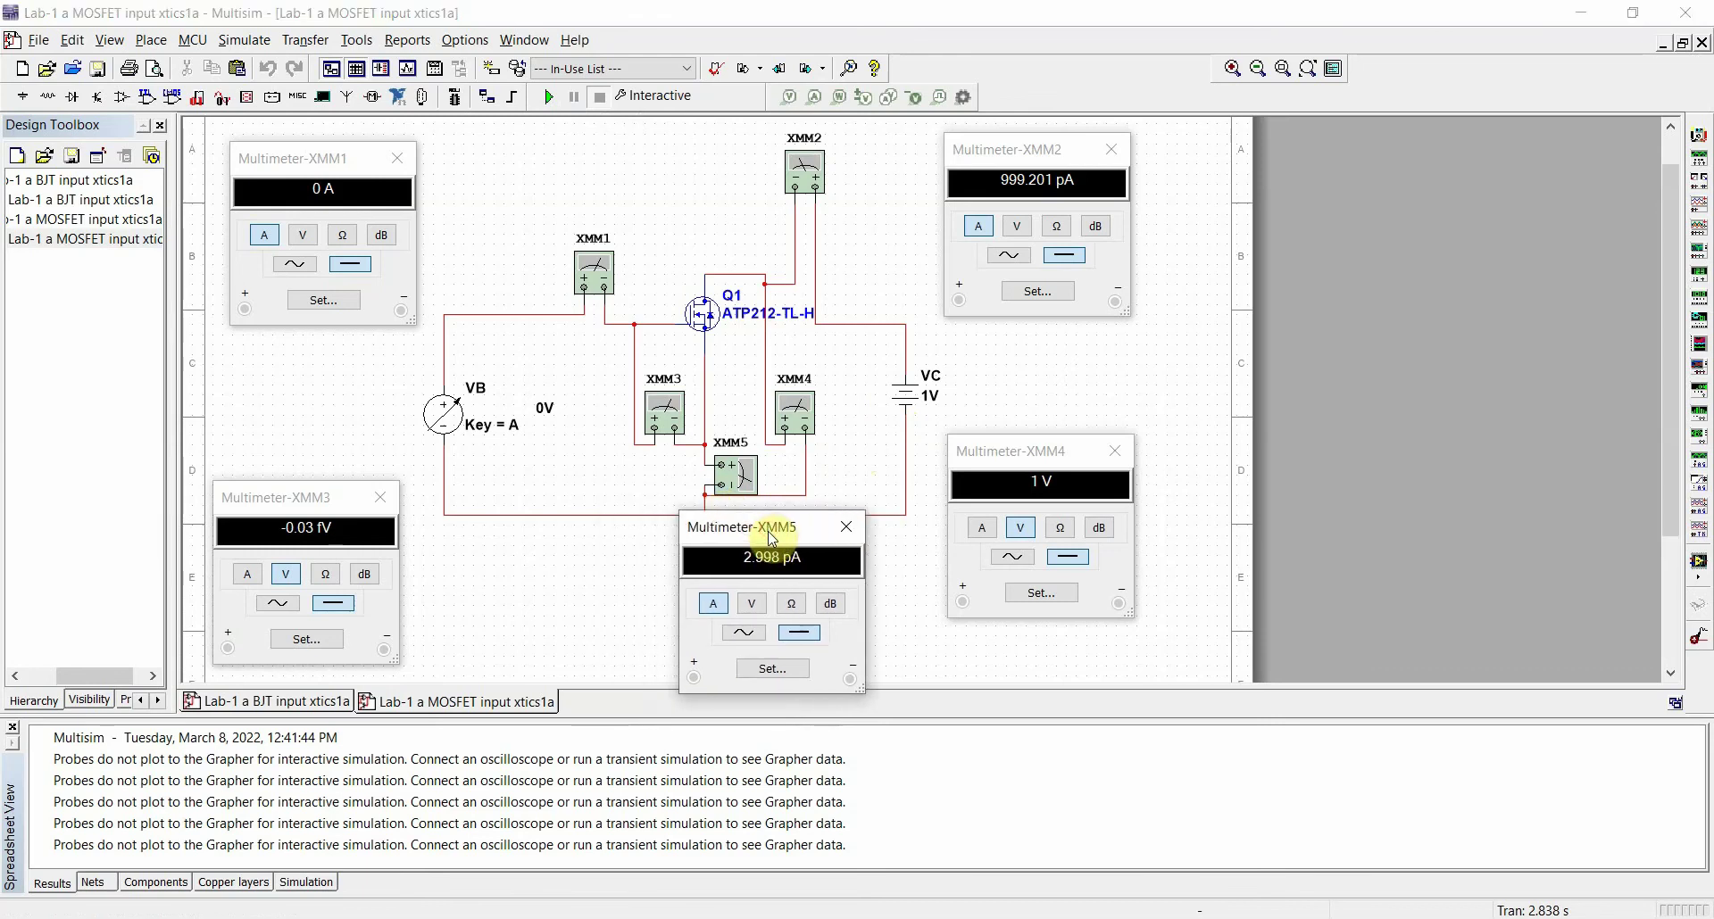
pyautogui.doubleClick(705, 317)
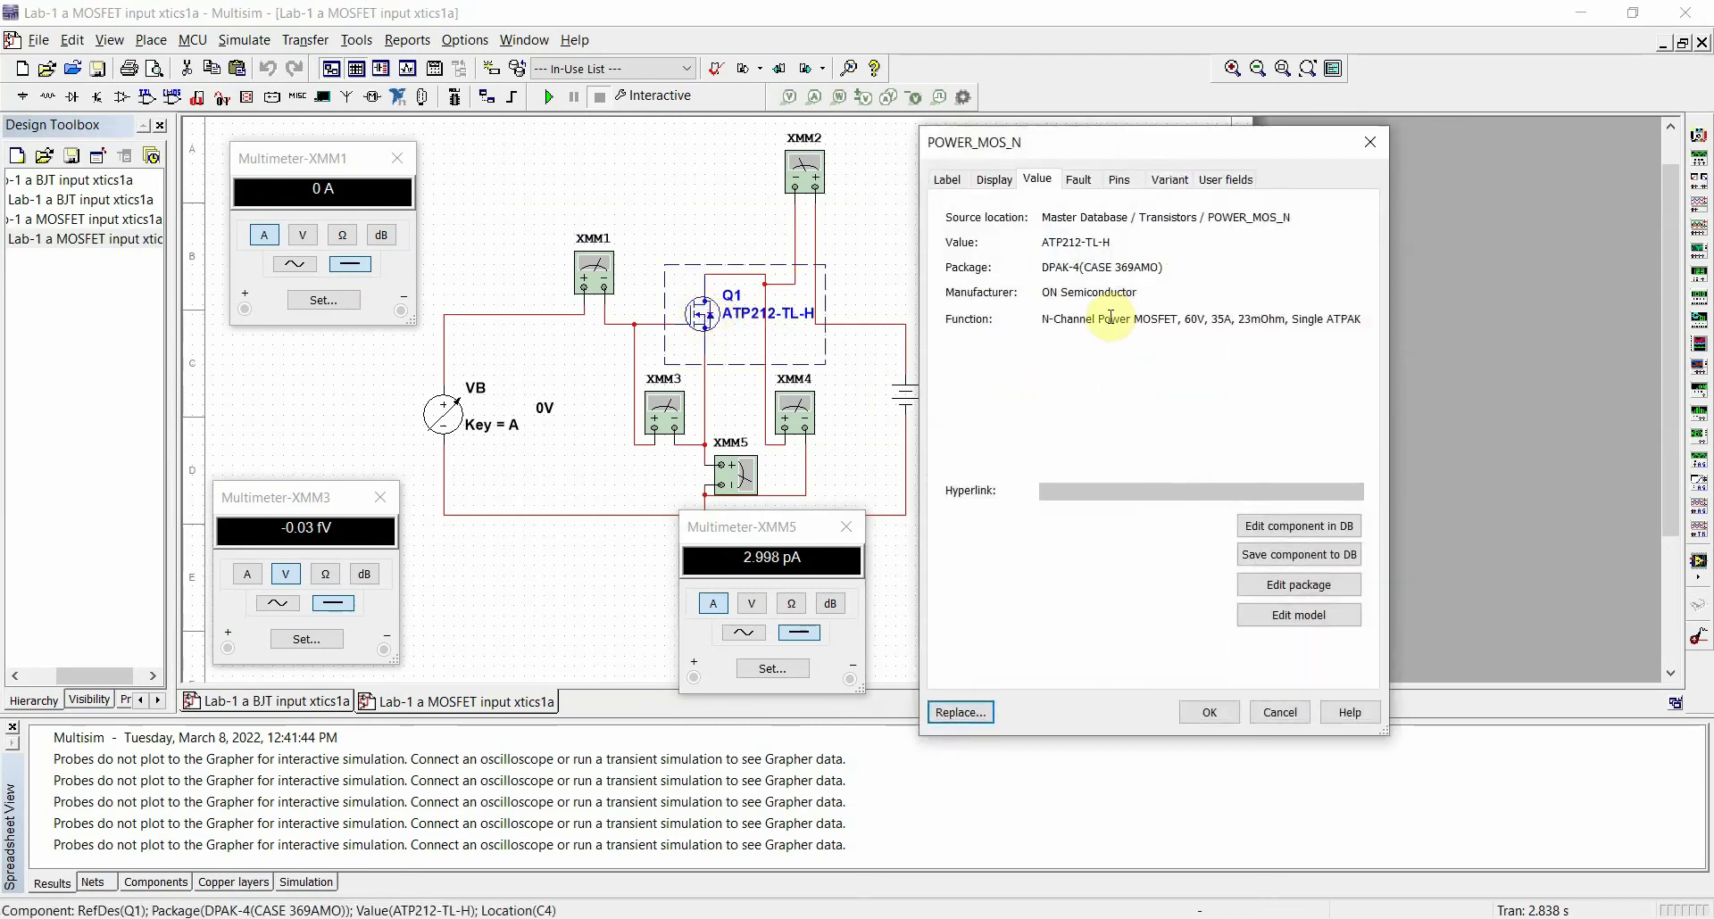
pyautogui.moveTo(1184, 320); pyautogui.dragTo(1205, 323)
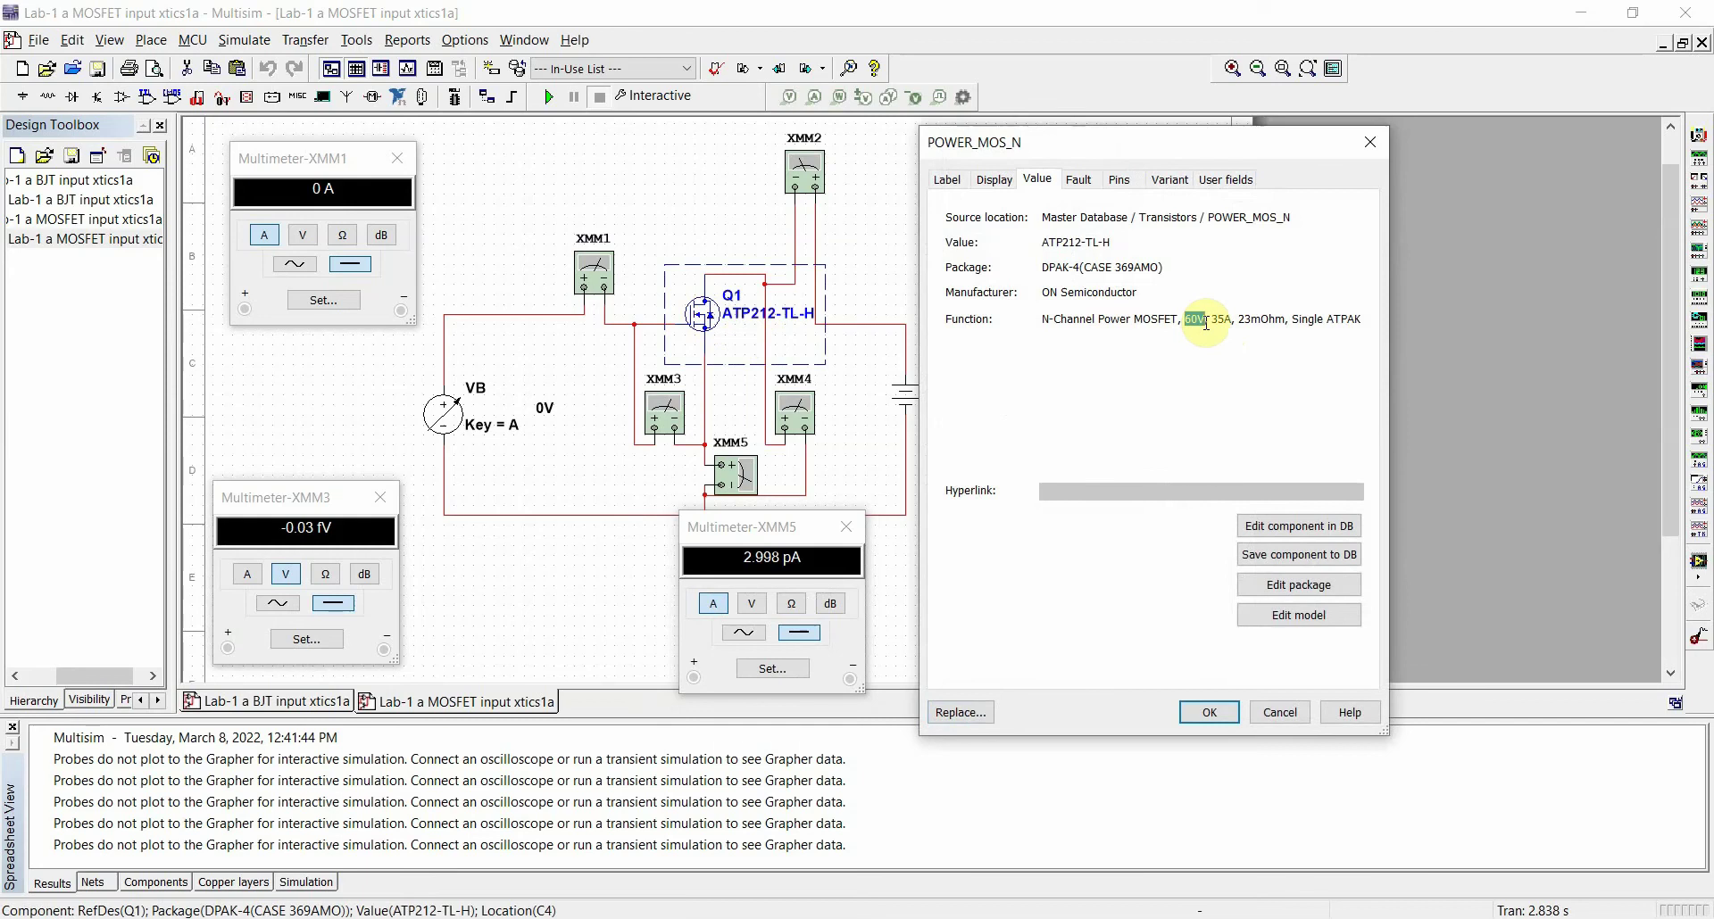
pyautogui.click(1278, 712)
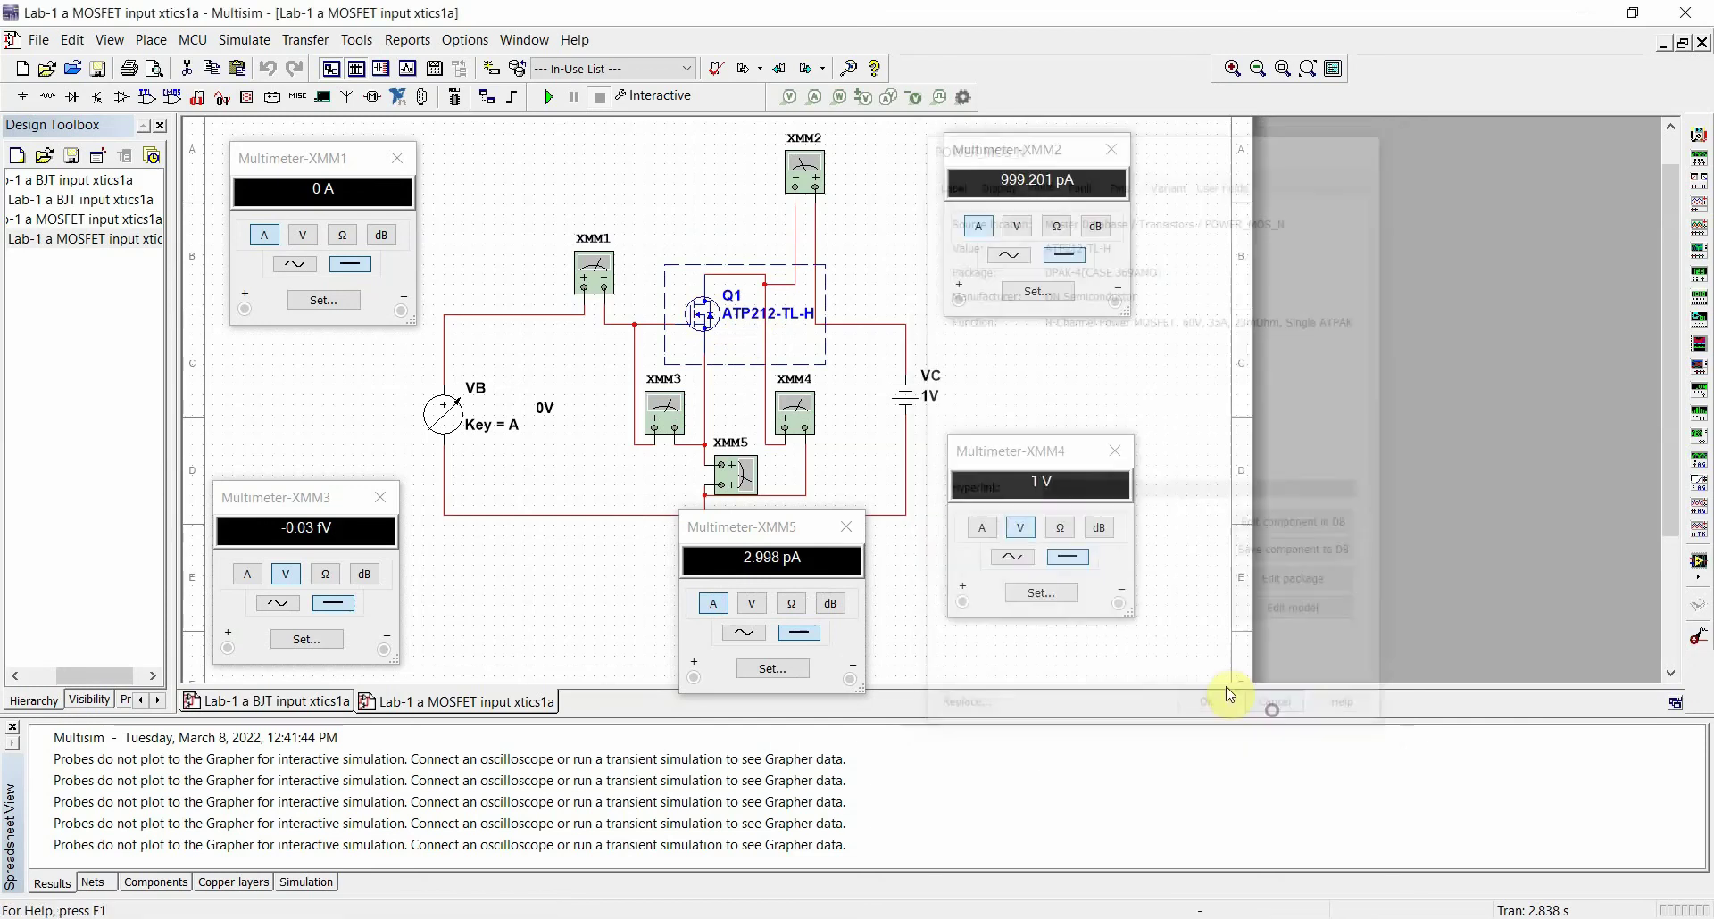
# Check the voltage rating of transistor Q1 in the BJT design's component properties, closing them without changes
pyautogui.click(285, 703)
pyautogui.doubleClick(700, 320)
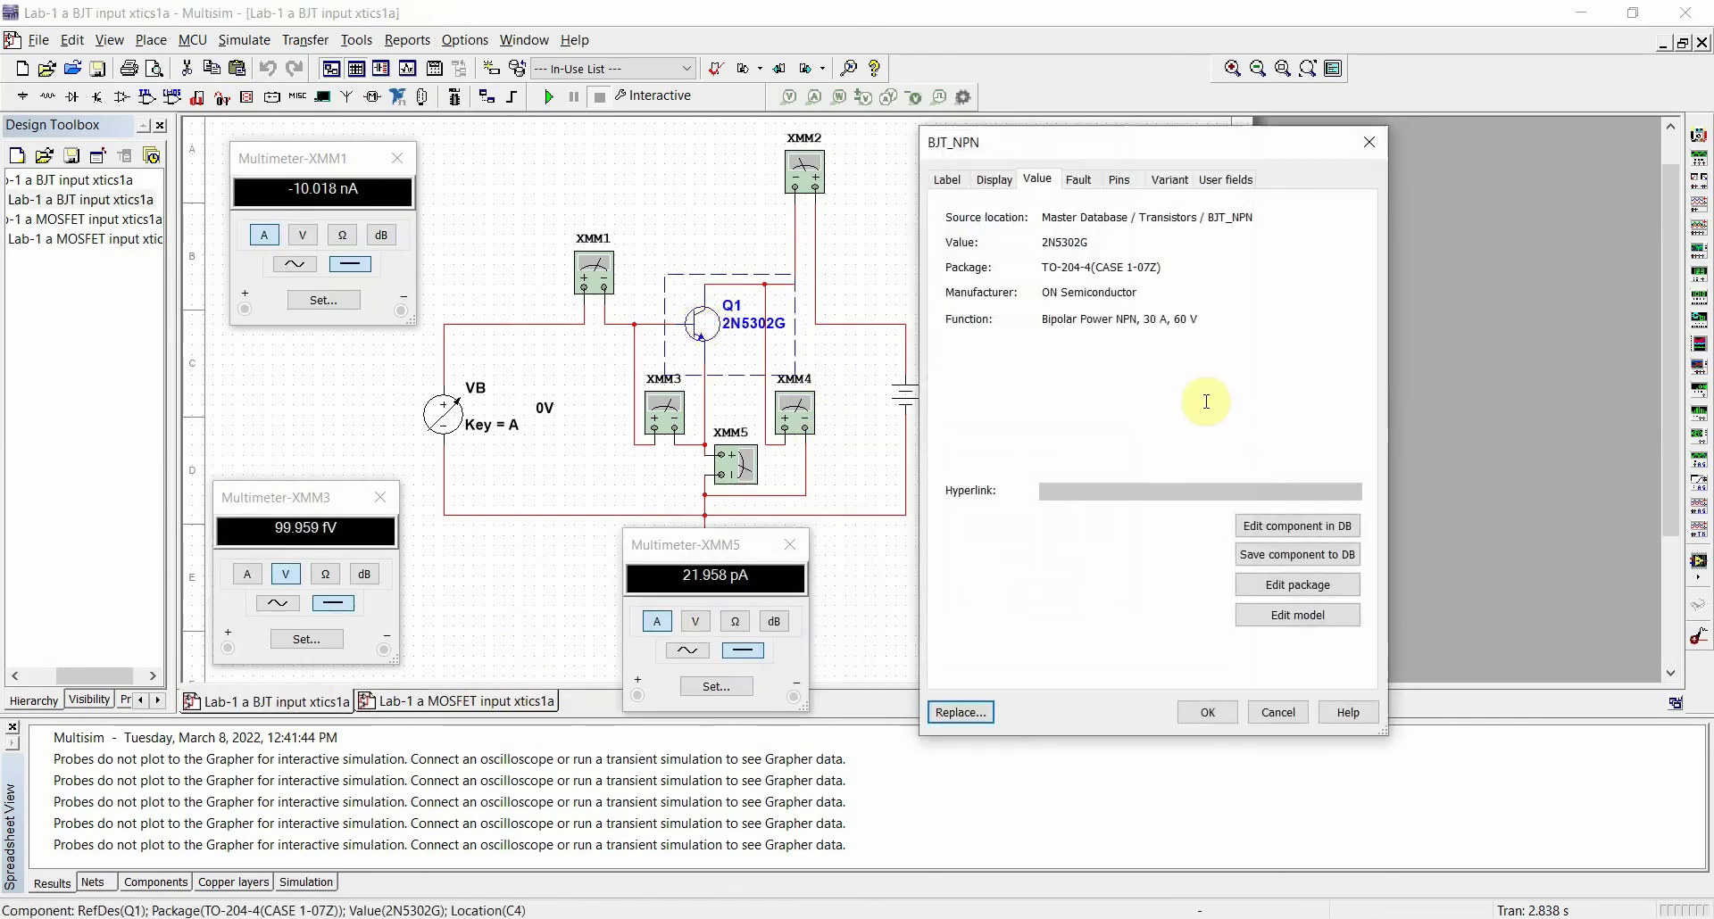
pyautogui.moveTo(1172, 320); pyautogui.dragTo(1201, 320)
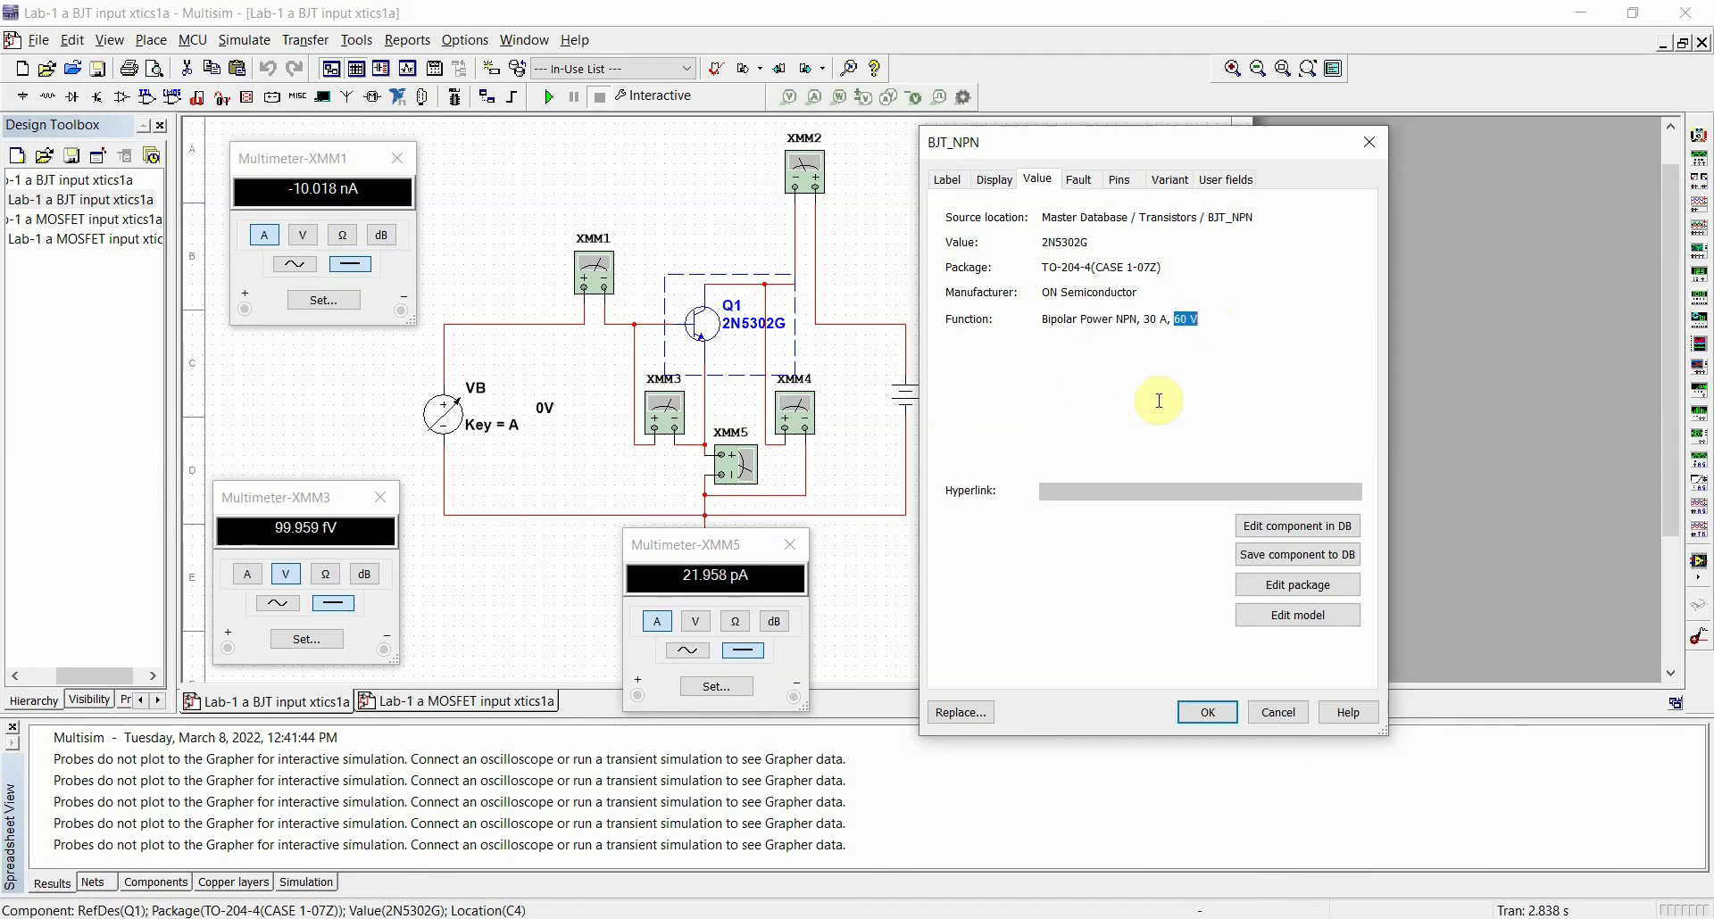
pyautogui.click(1277, 711)
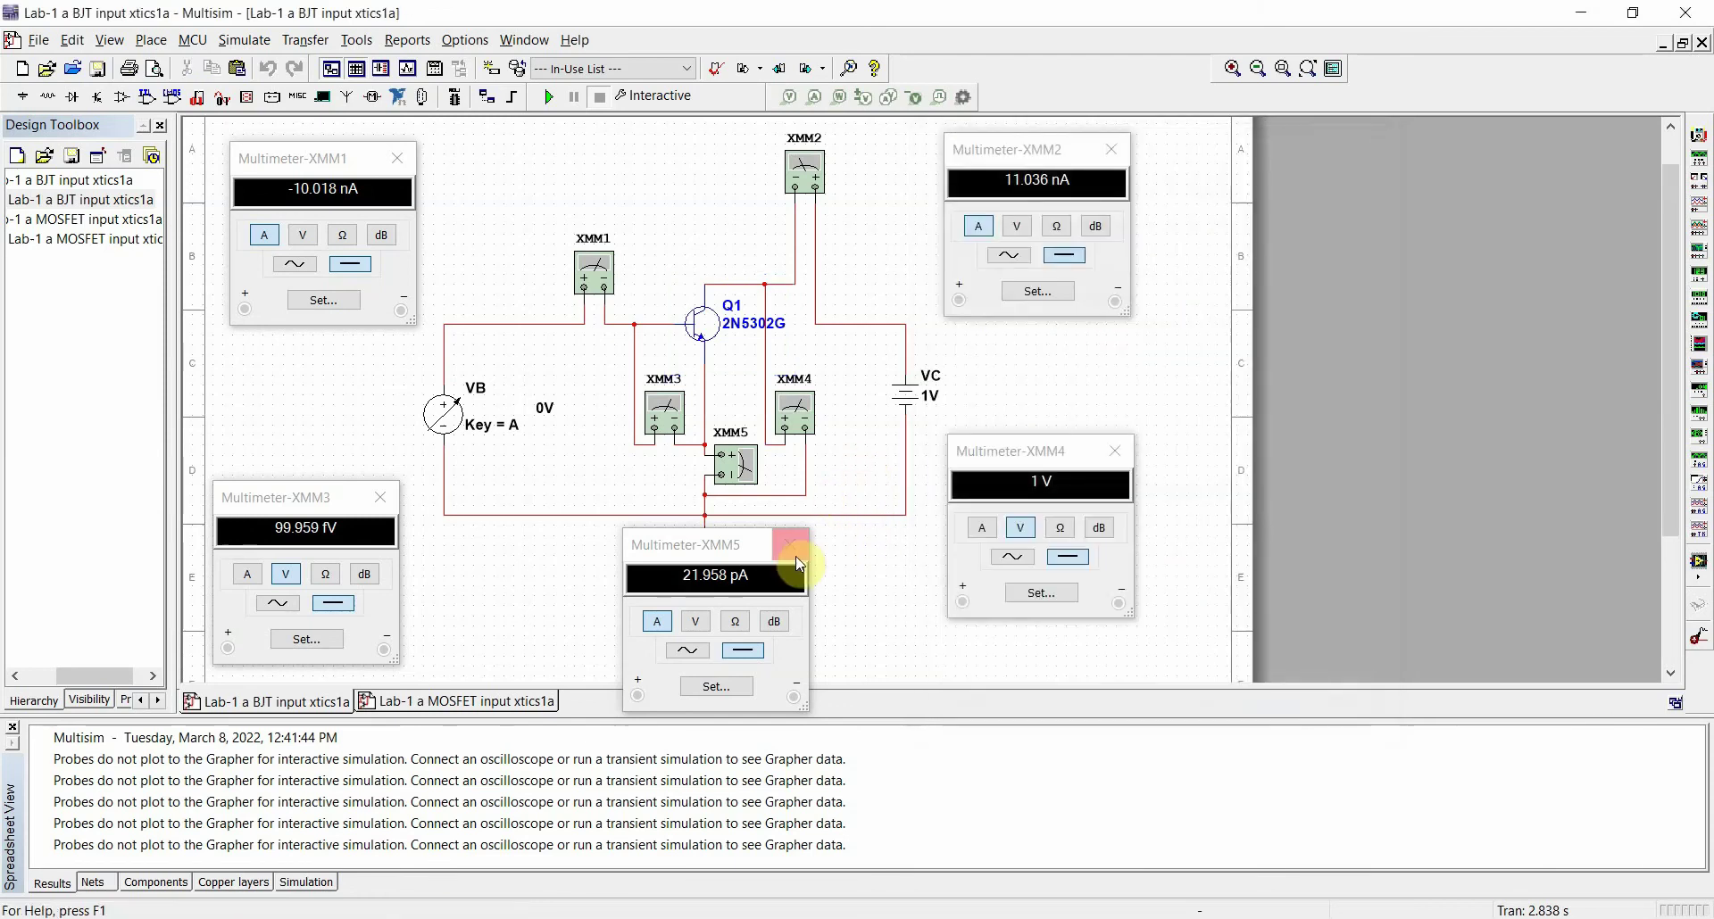
# Compare the XMM5 current readings of the BJT and MOSFET designs, reopening the XMM5 meter display in the MOSFET design
pyautogui.click(457, 701)
pyautogui.click(314, 692)
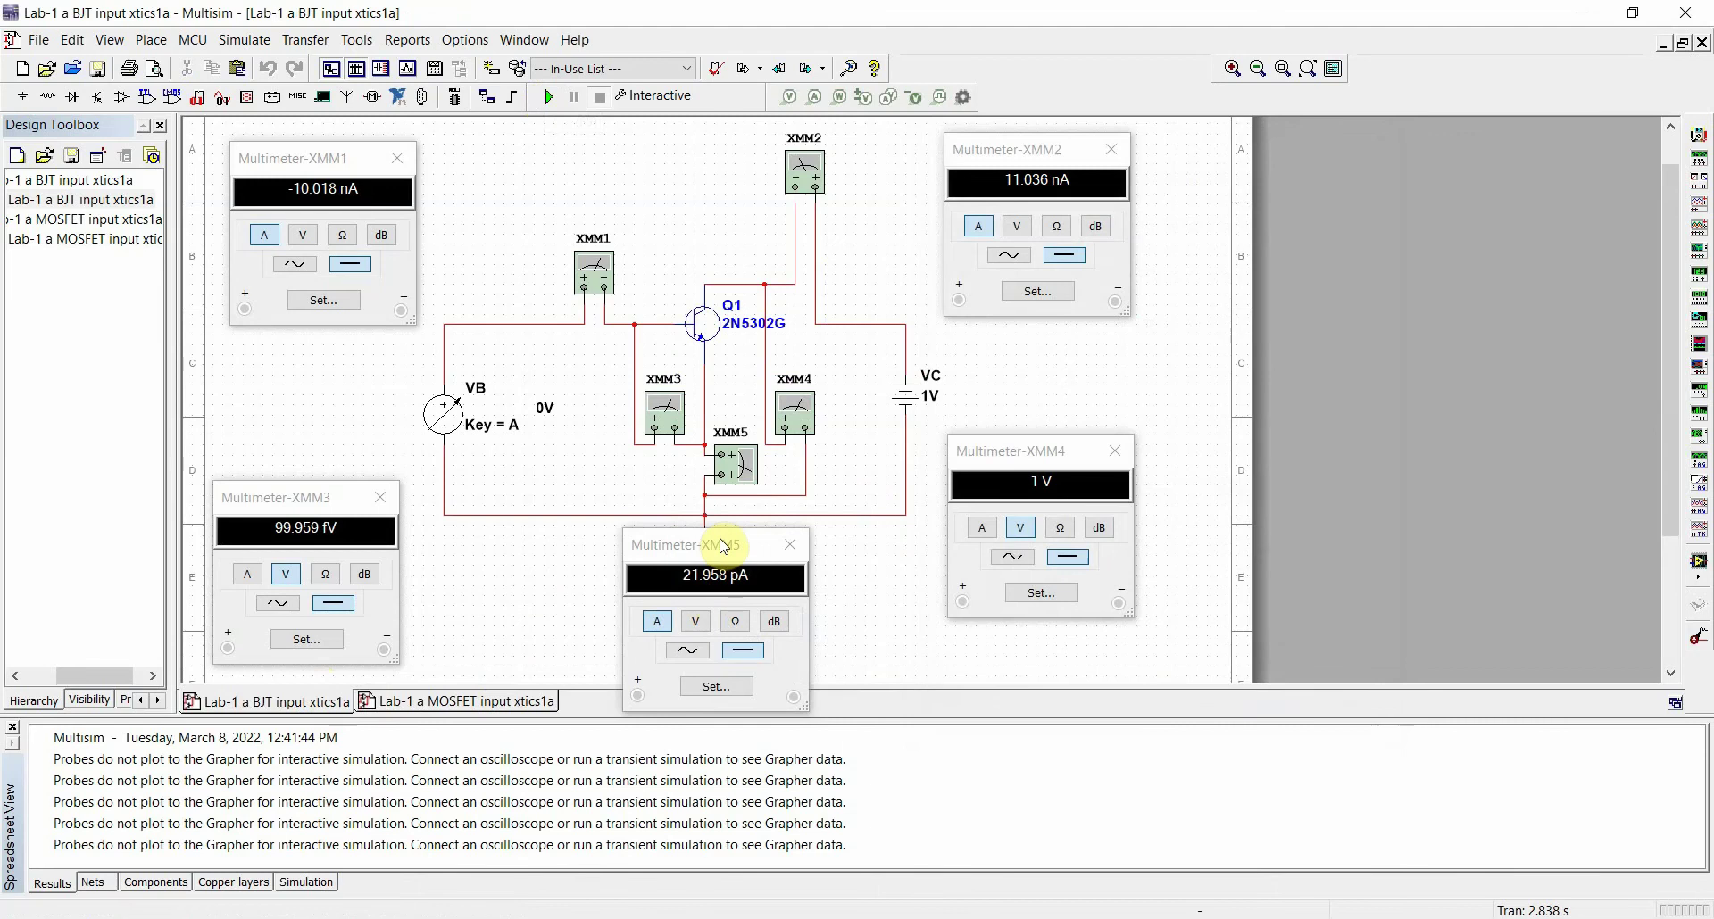
pyautogui.click(472, 701)
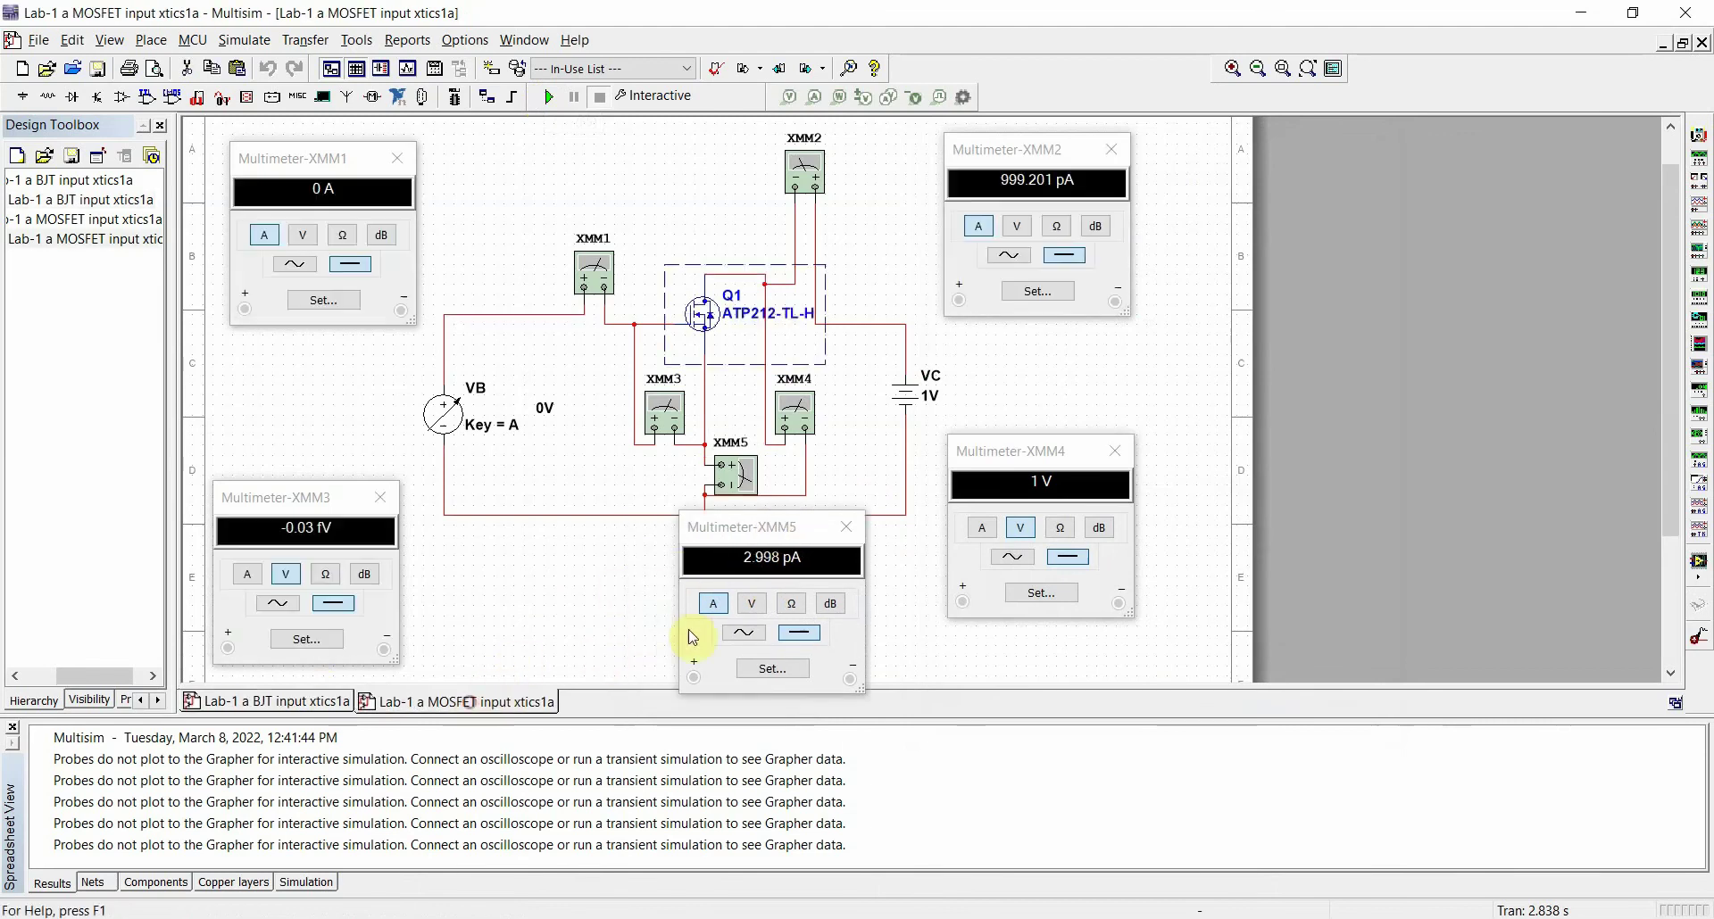
pyautogui.click(761, 528)
pyautogui.click(737, 480)
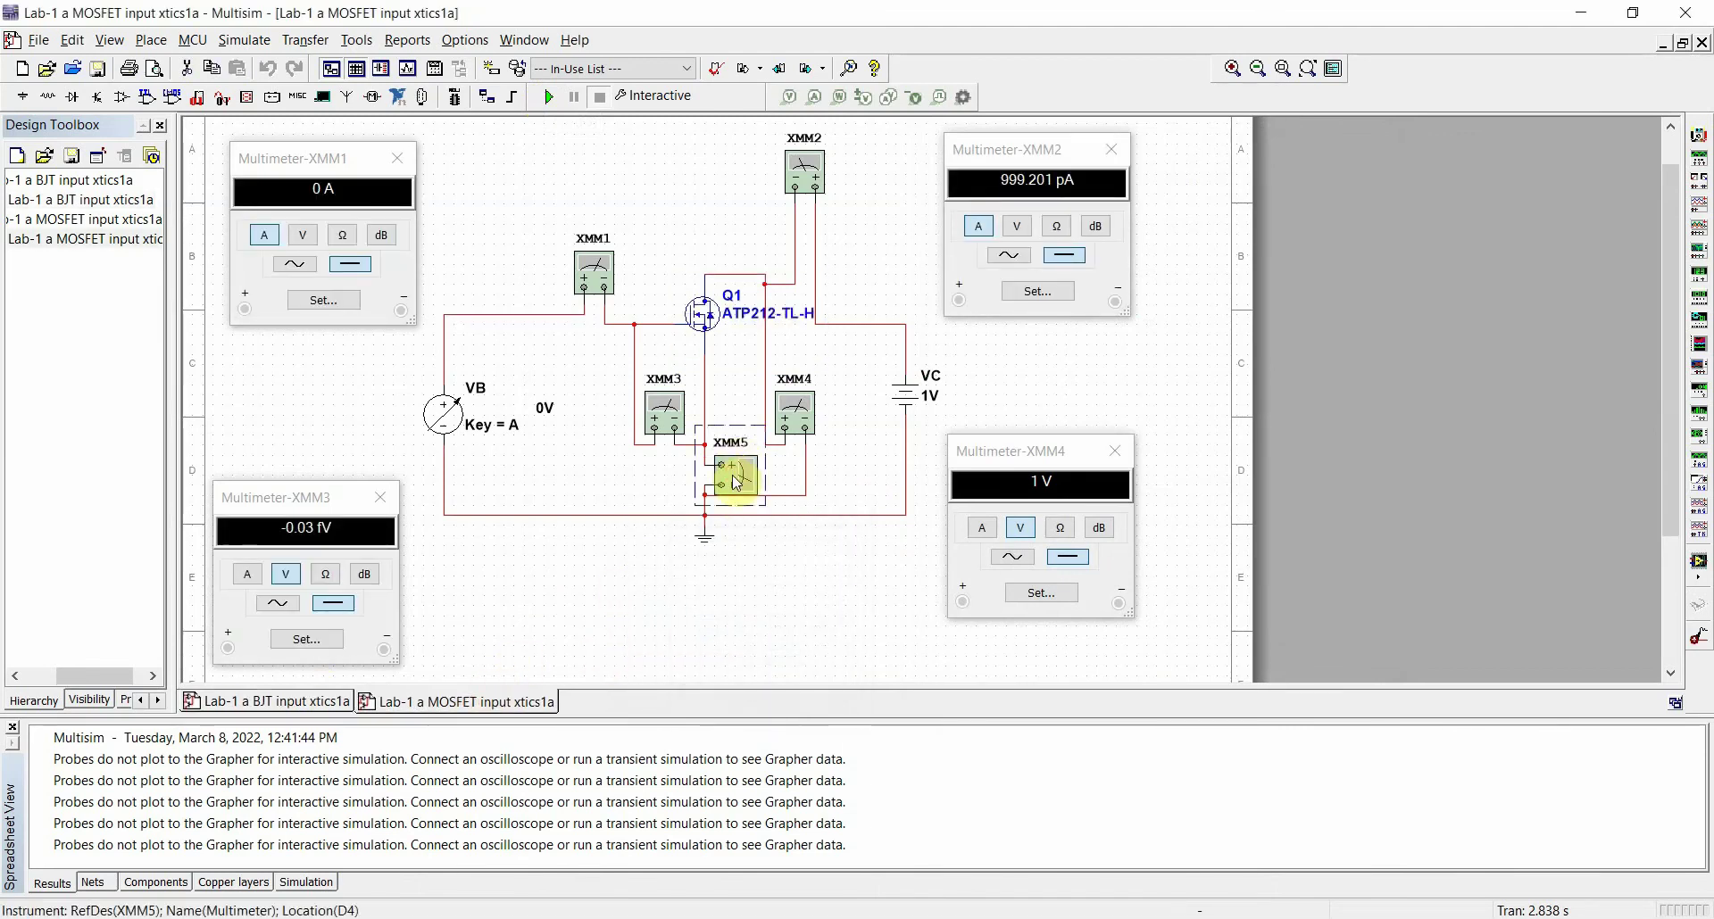
pyautogui.doubleClick(737, 482)
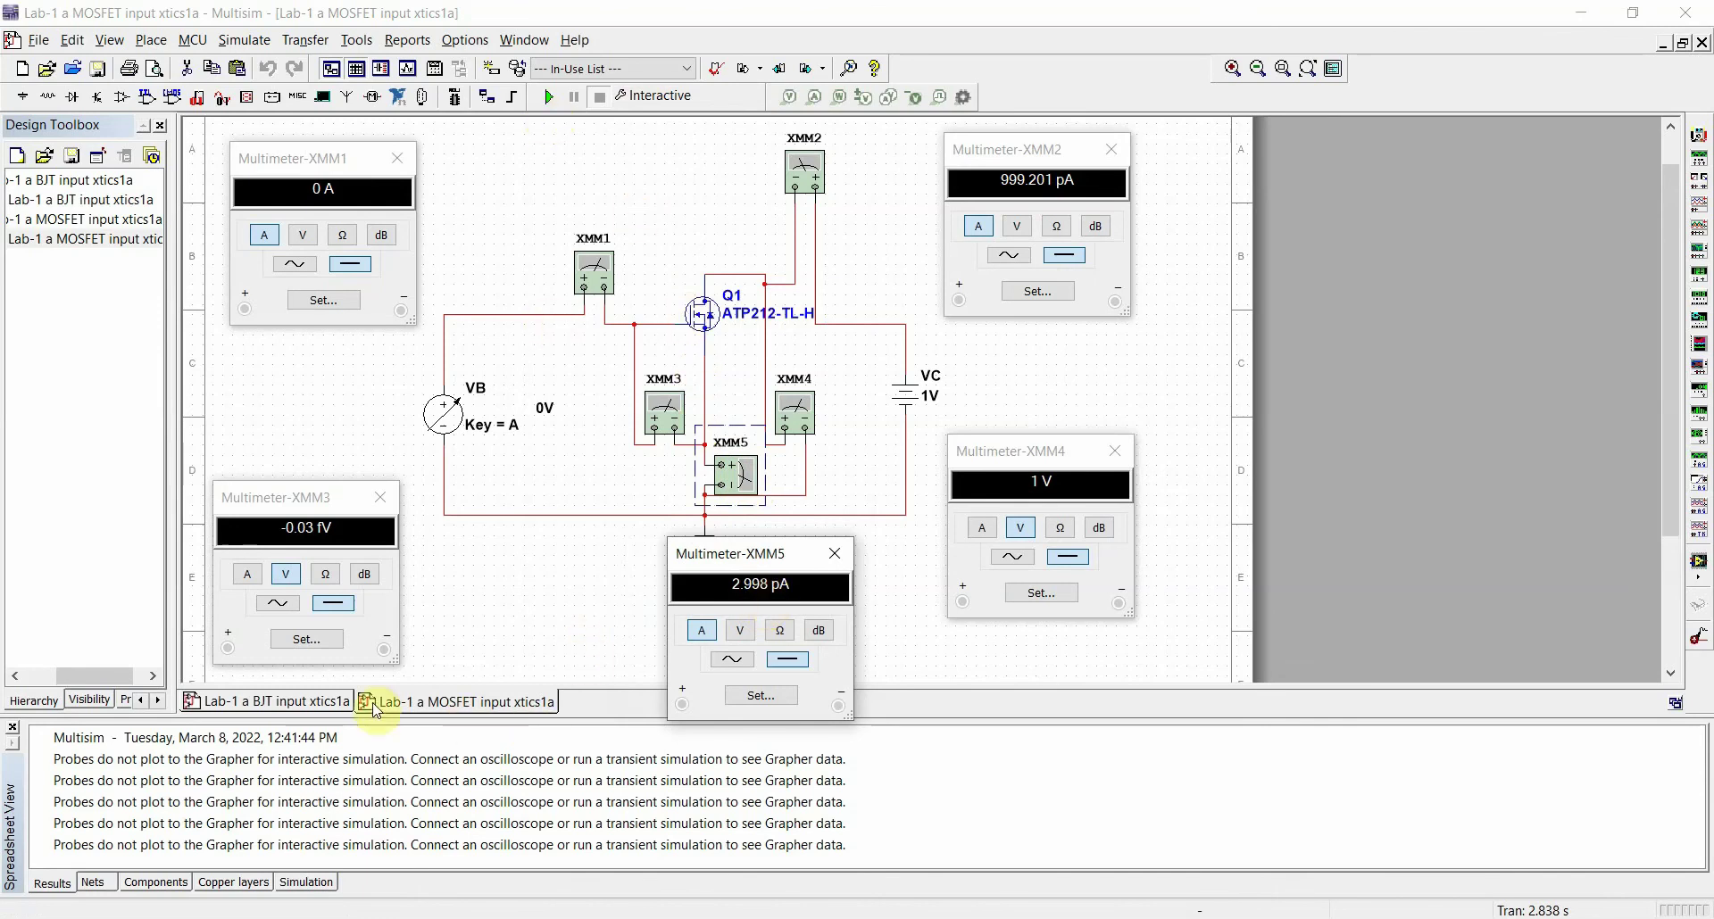
# Run the BJT design's simulation with VB raised to 0.1 V to read the currents, and stop it
pyautogui.click(299, 701)
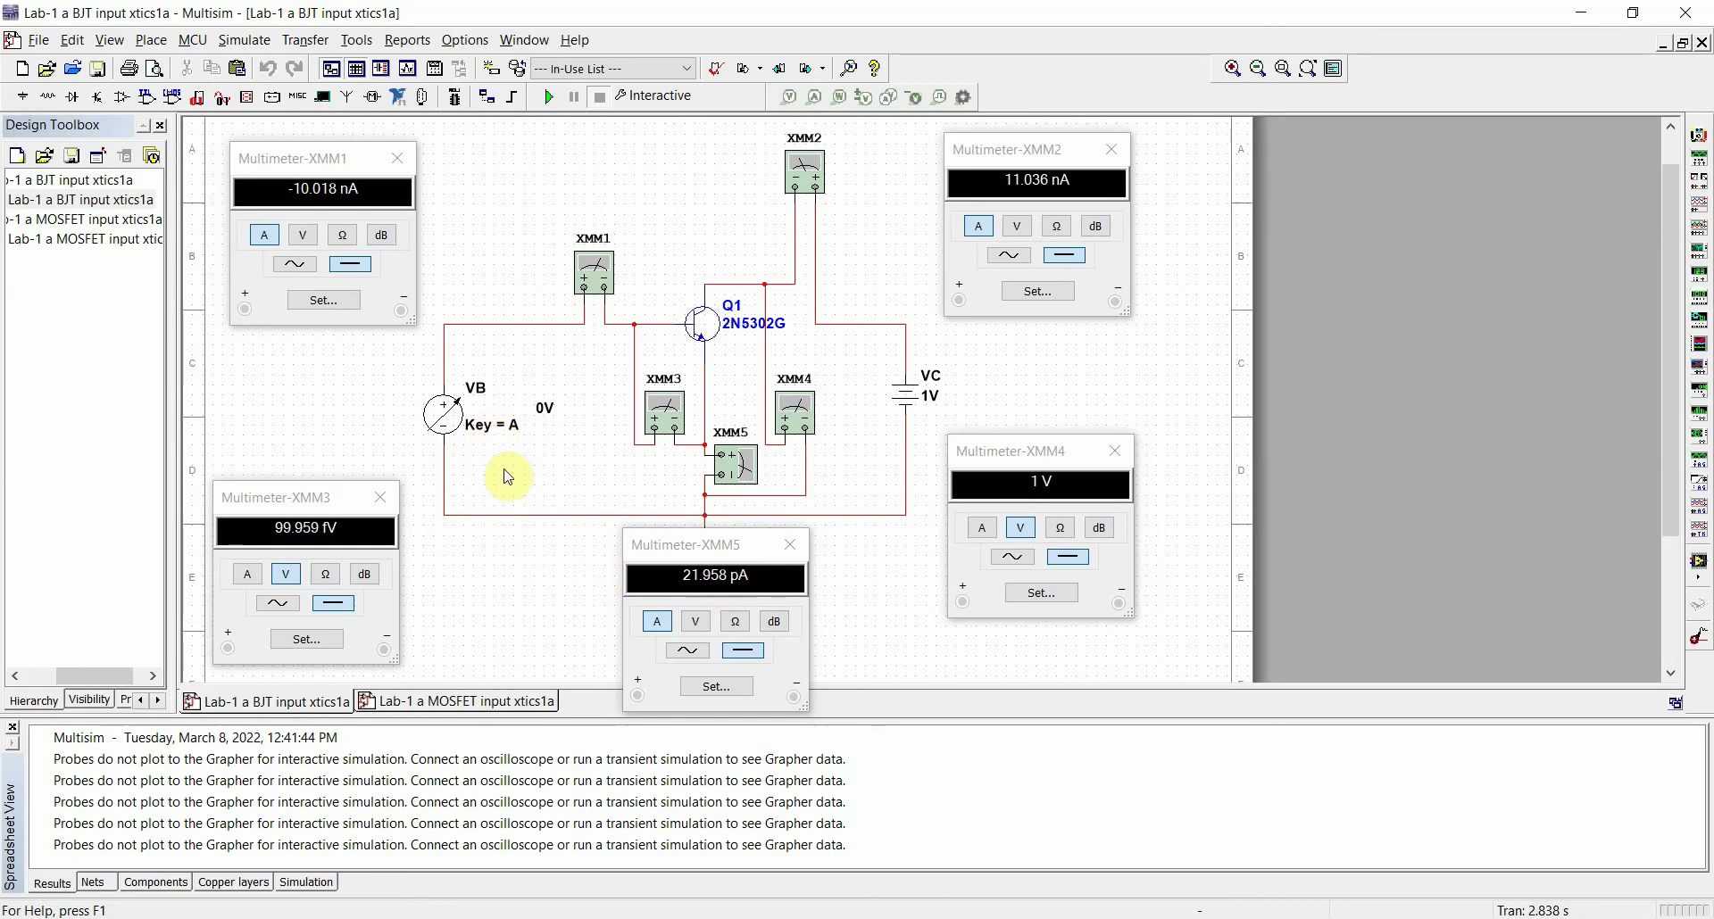
pyautogui.click(549, 97)
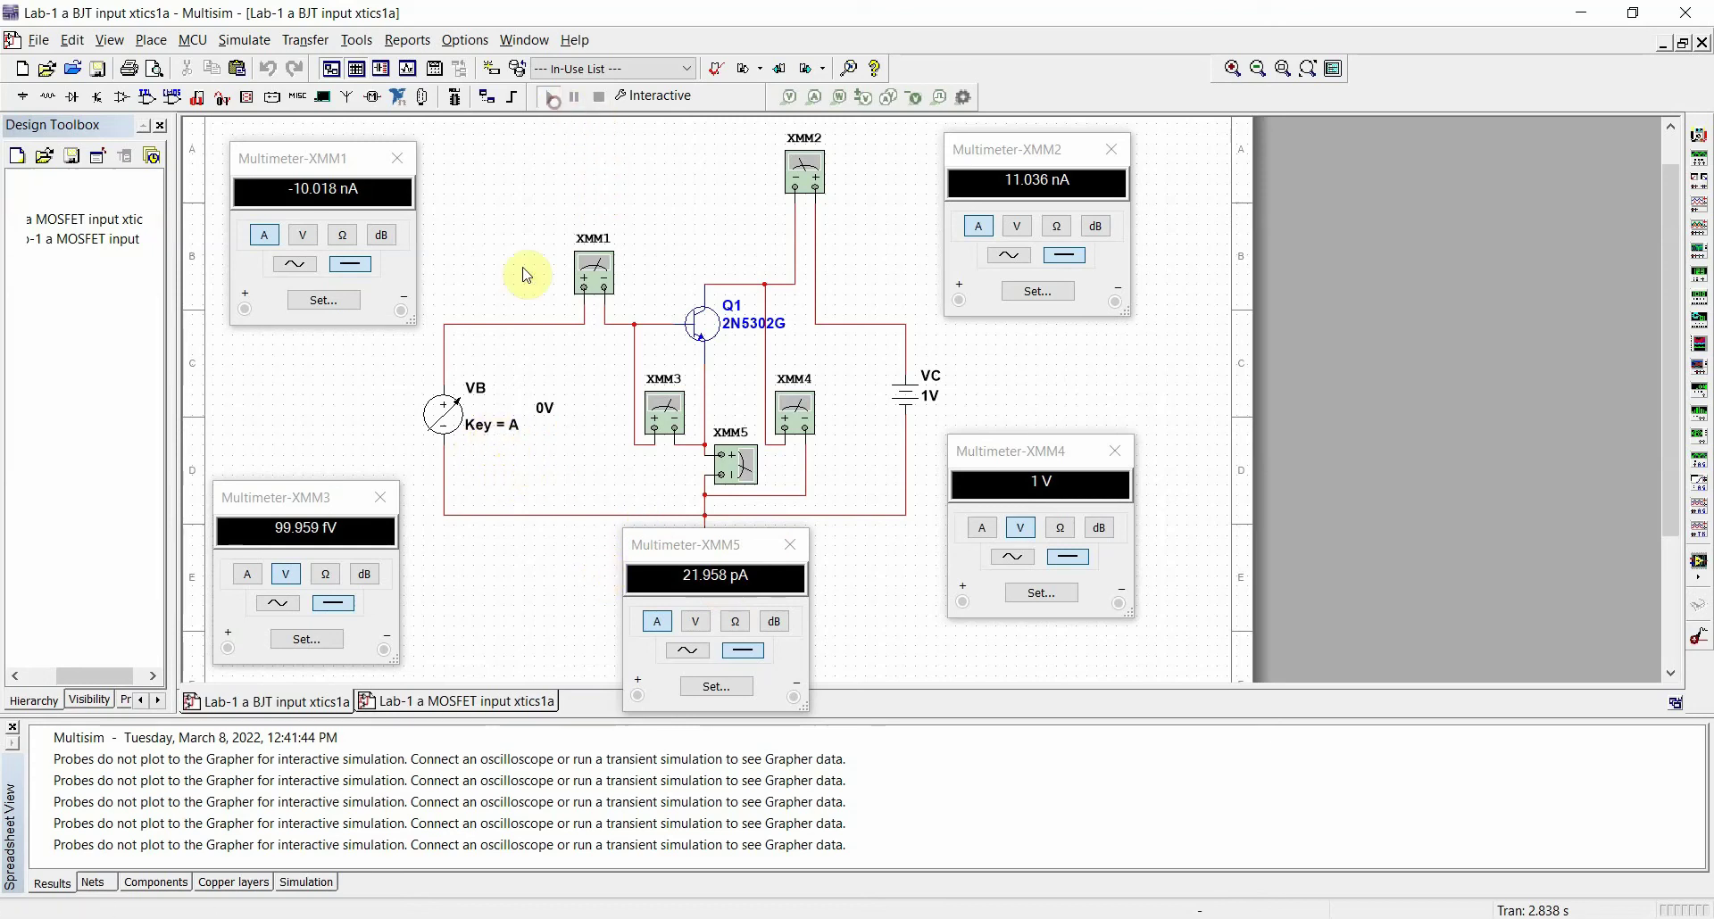
pyautogui.press('a')
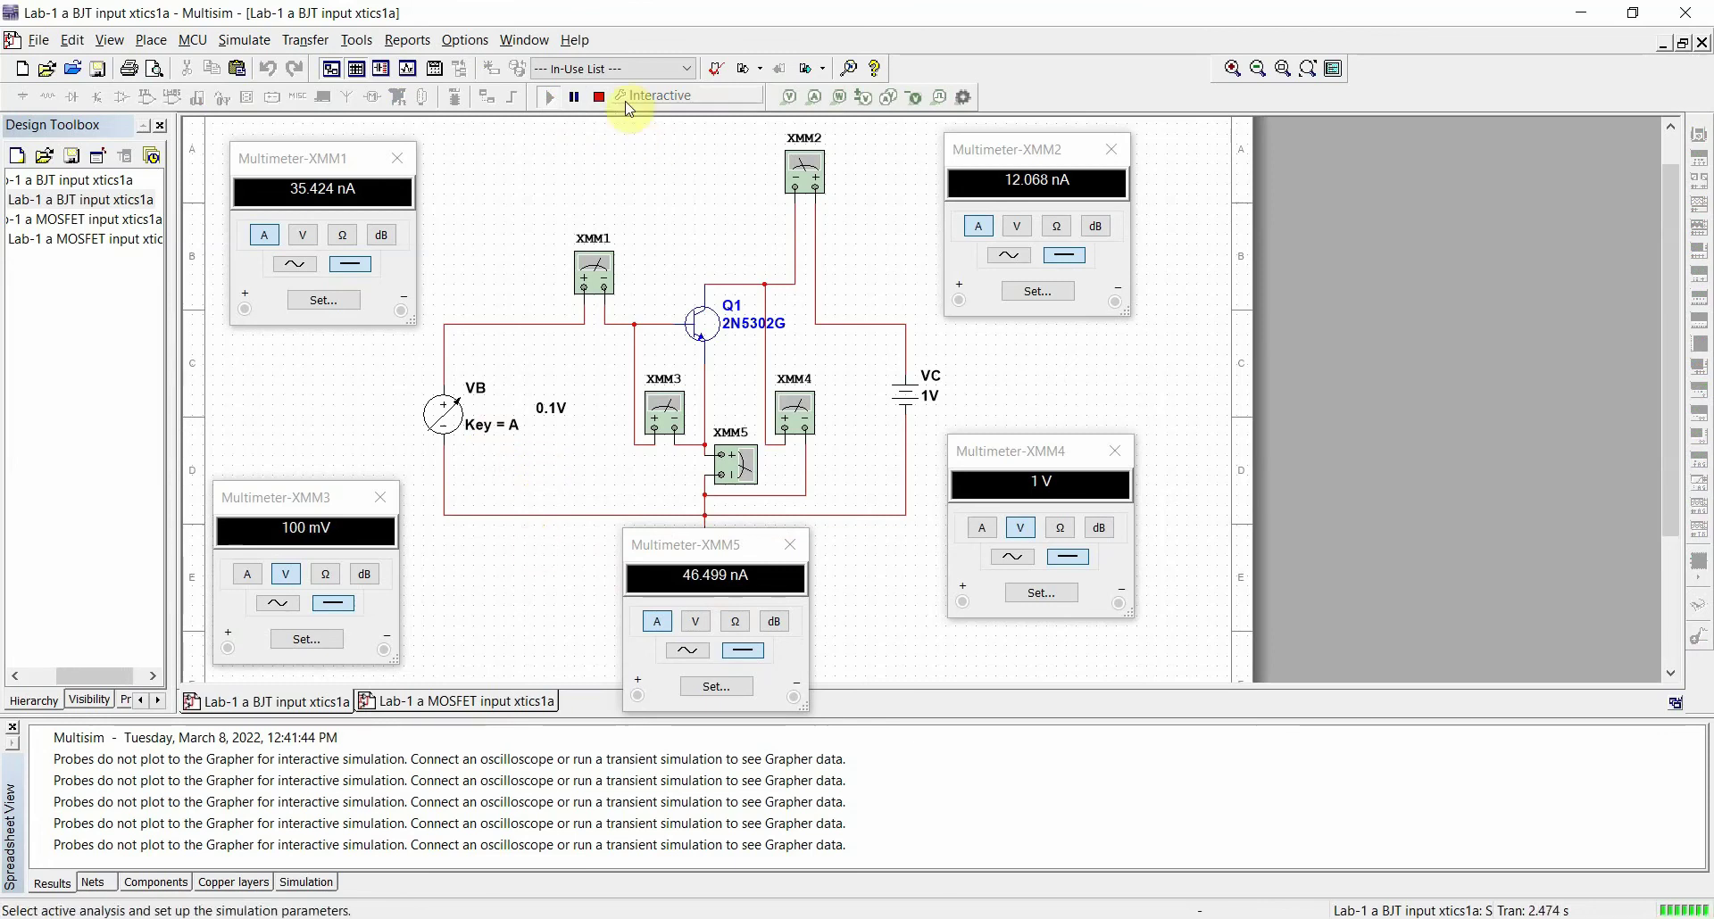
pyautogui.click(599, 97)
# Simulate the MOSFET design while raising VB in steps to 2.4 V to read the currents, finishing with VB reset to 0 V
pyautogui.click(513, 701)
pyautogui.click(547, 96)
pyautogui.press('a')
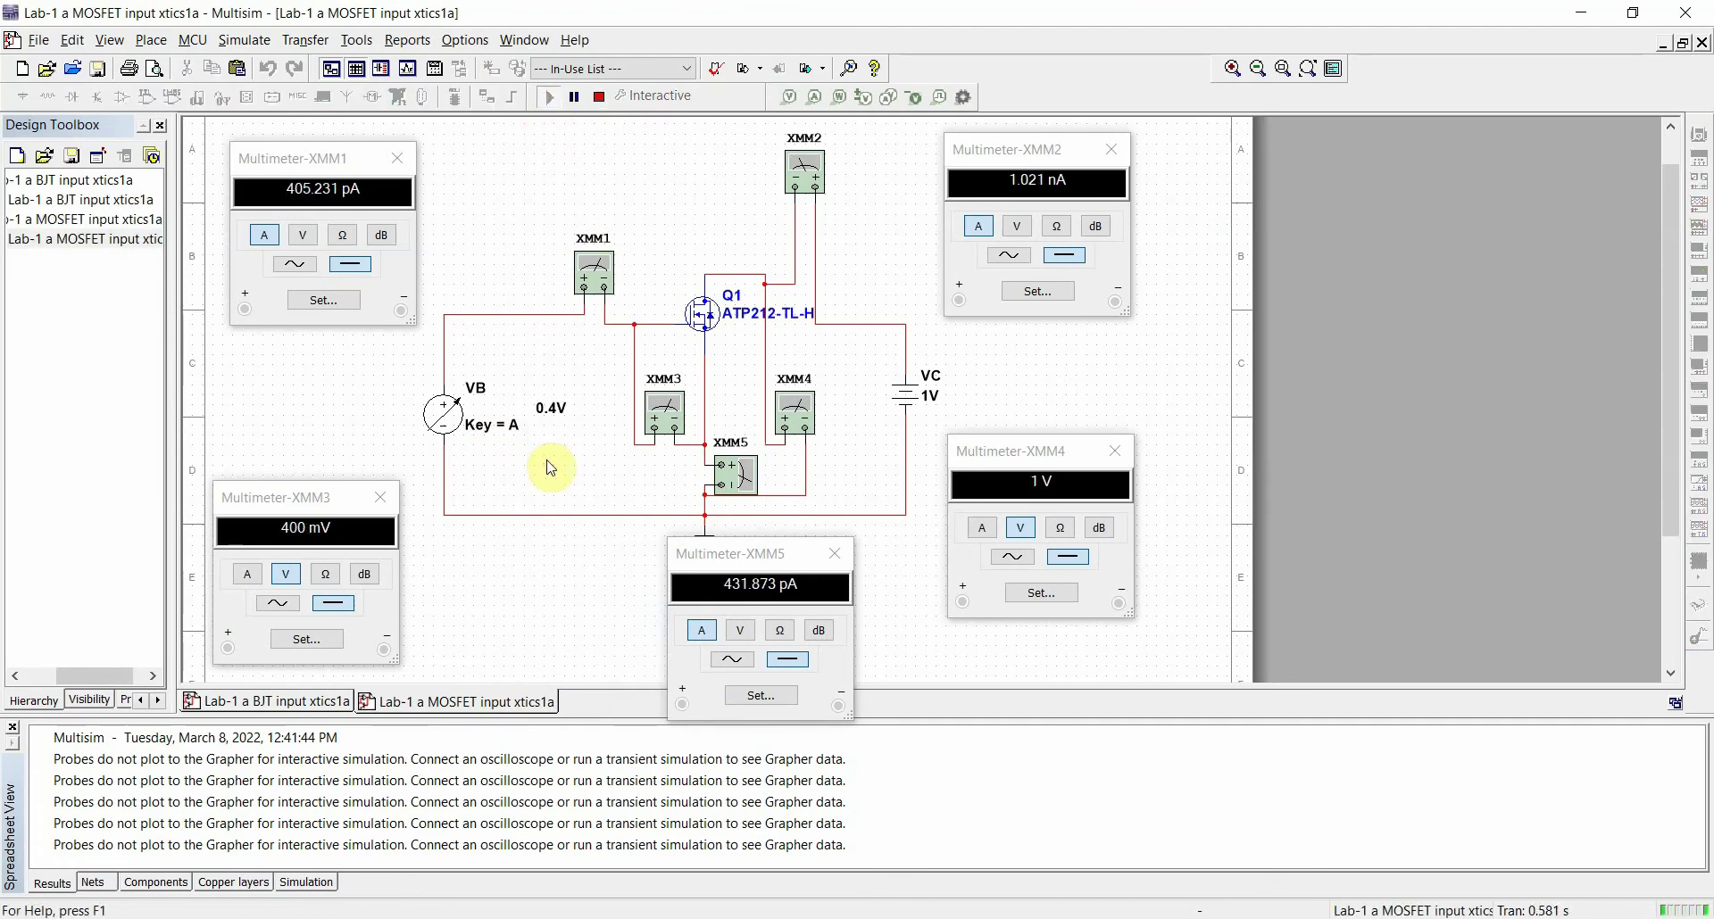
pyautogui.press('a')
pyautogui.press('a')
pyautogui.press('a')
pyautogui.press('a')
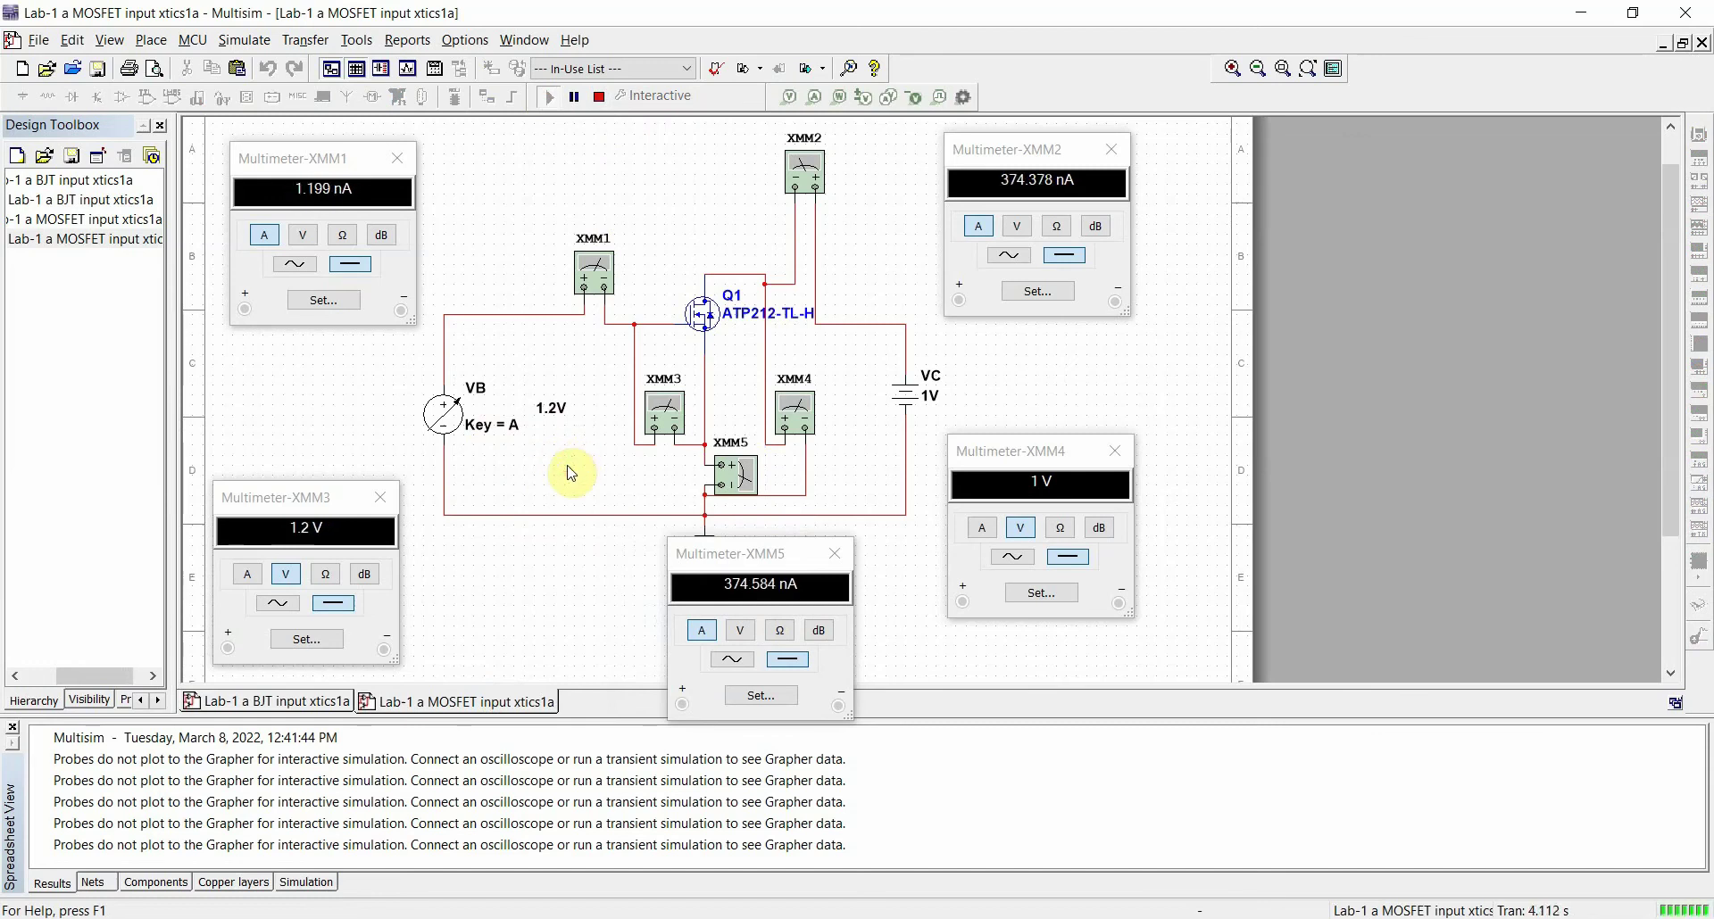
pyautogui.press('a')
pyautogui.press('a')
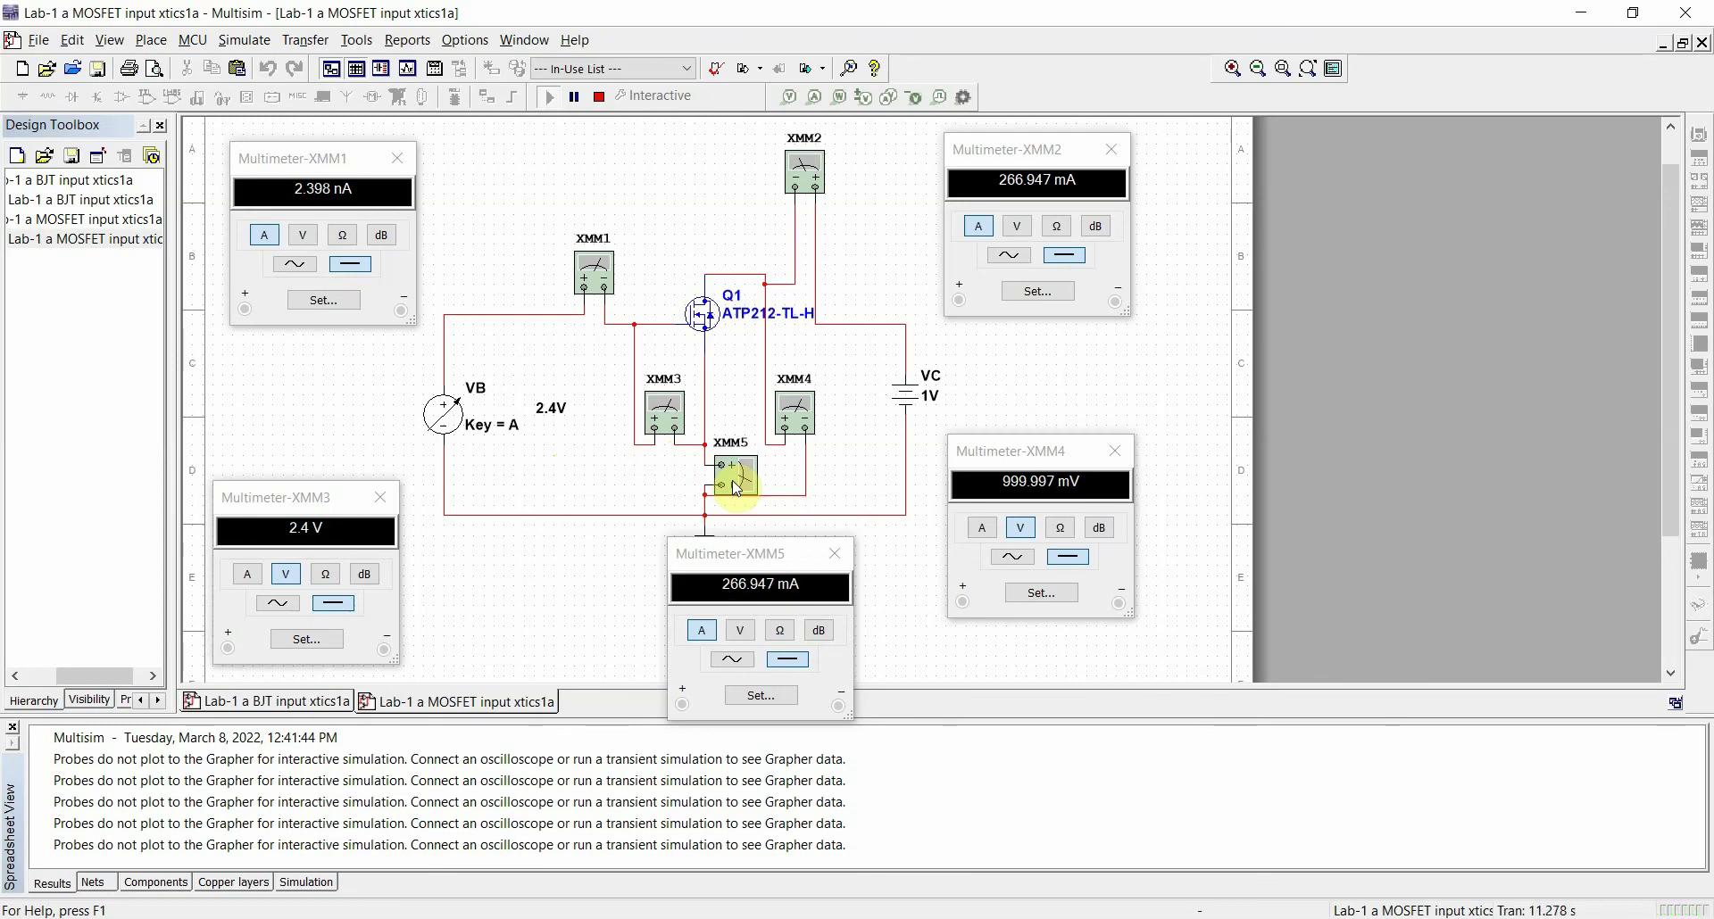
pyautogui.click(558, 444)
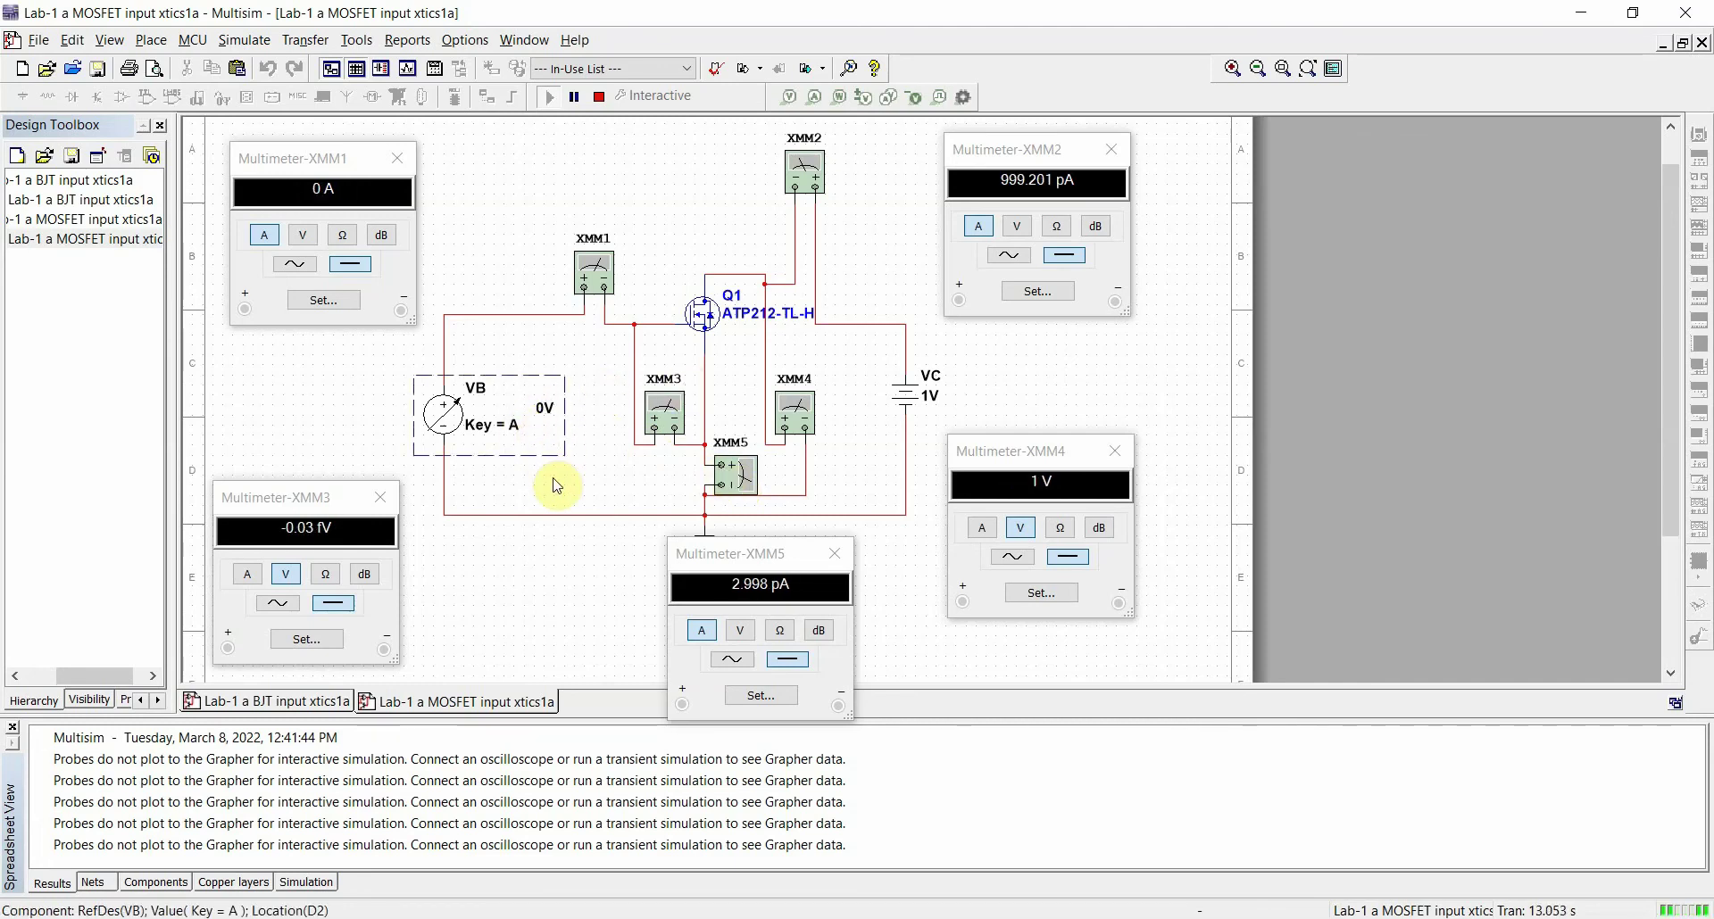
pyautogui.click(599, 97)
# Compare the multimeter readings of the BJT and MOSFET designs once more, focusing on XMM5 in the MOSFET design
pyautogui.click(281, 702)
pyautogui.click(426, 705)
pyautogui.click(738, 473)
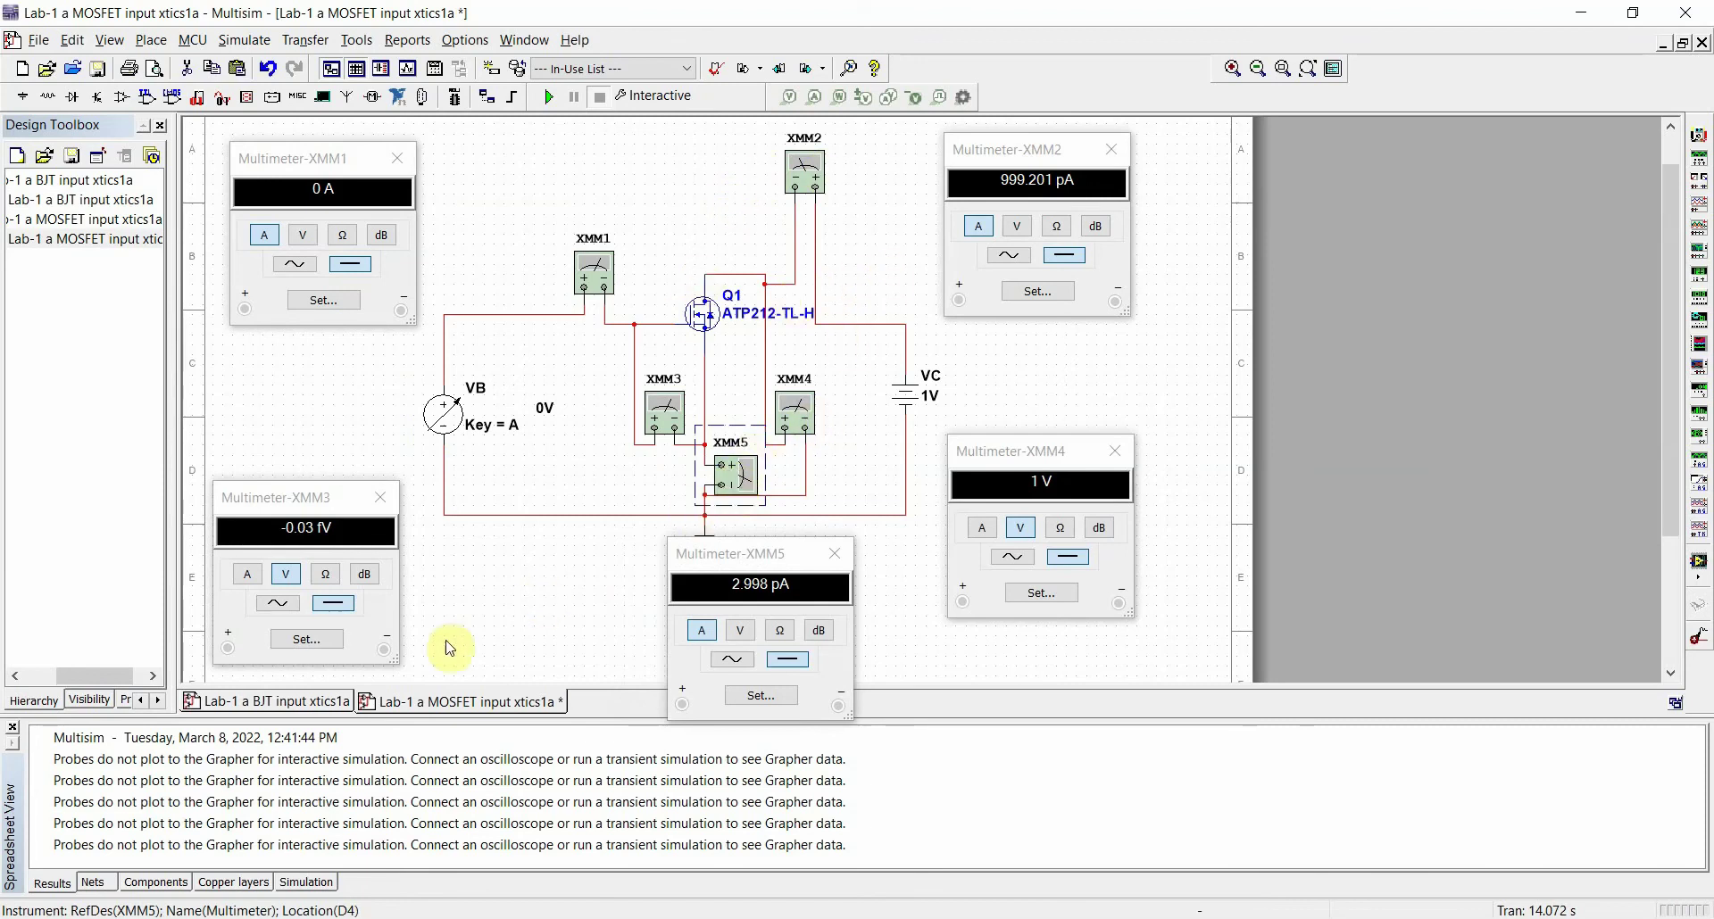
# Check the XMM5 current reading in the Lab-1 a BJT design against the one in the MOSFET design
pyautogui.click(291, 702)
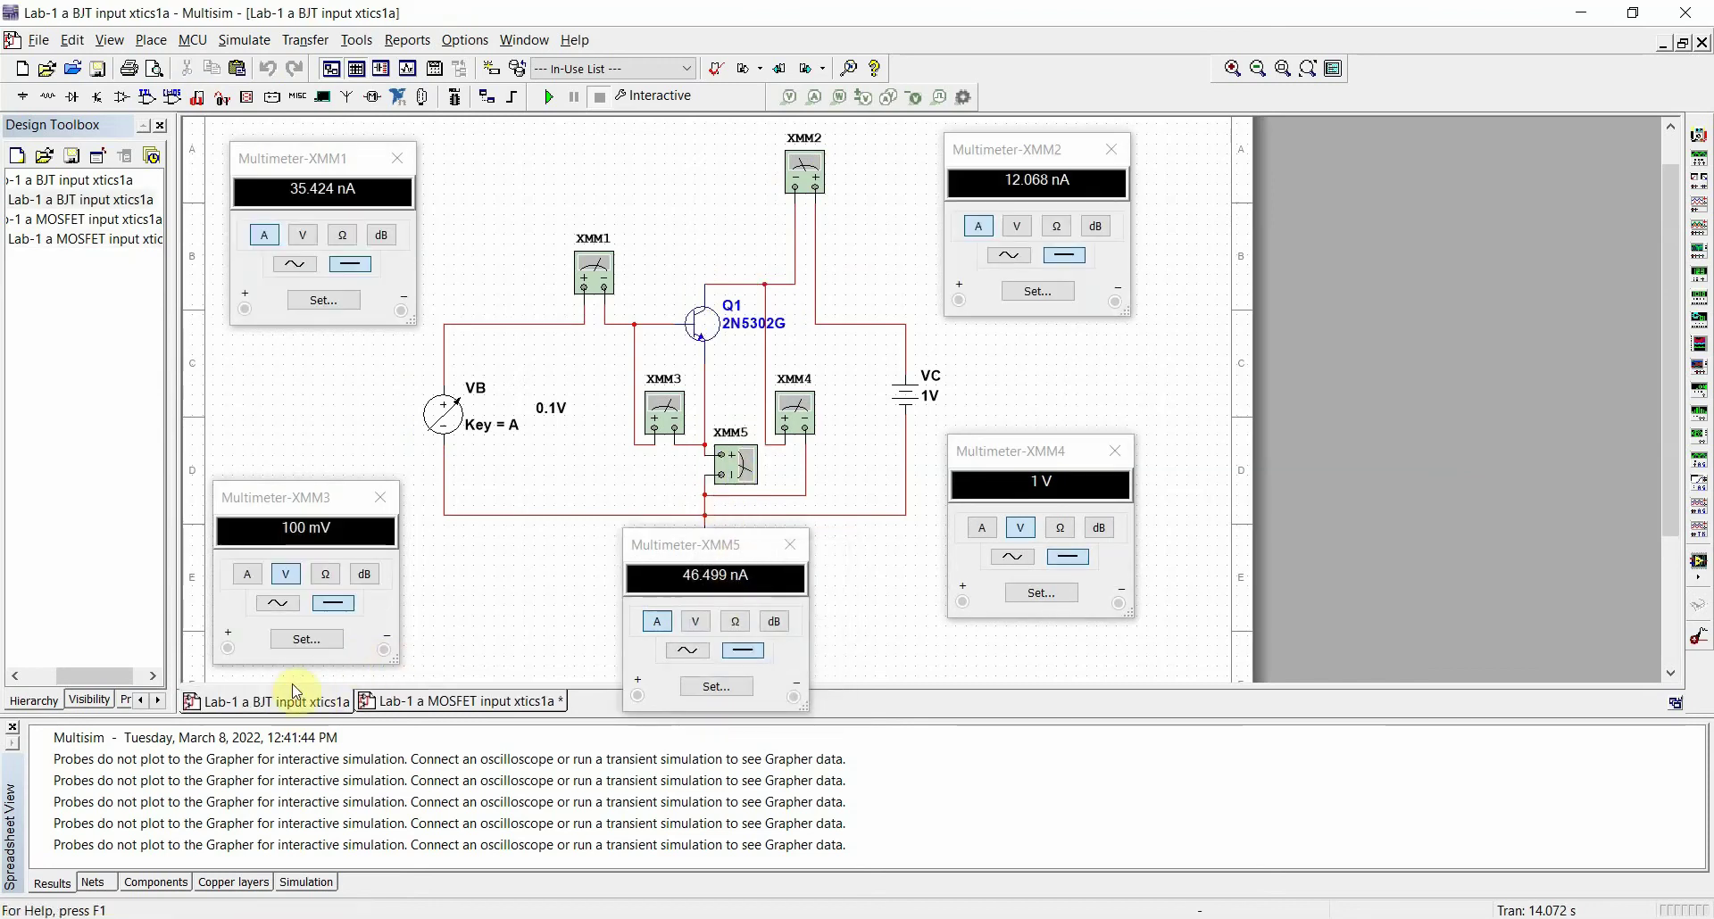
pyautogui.click(743, 470)
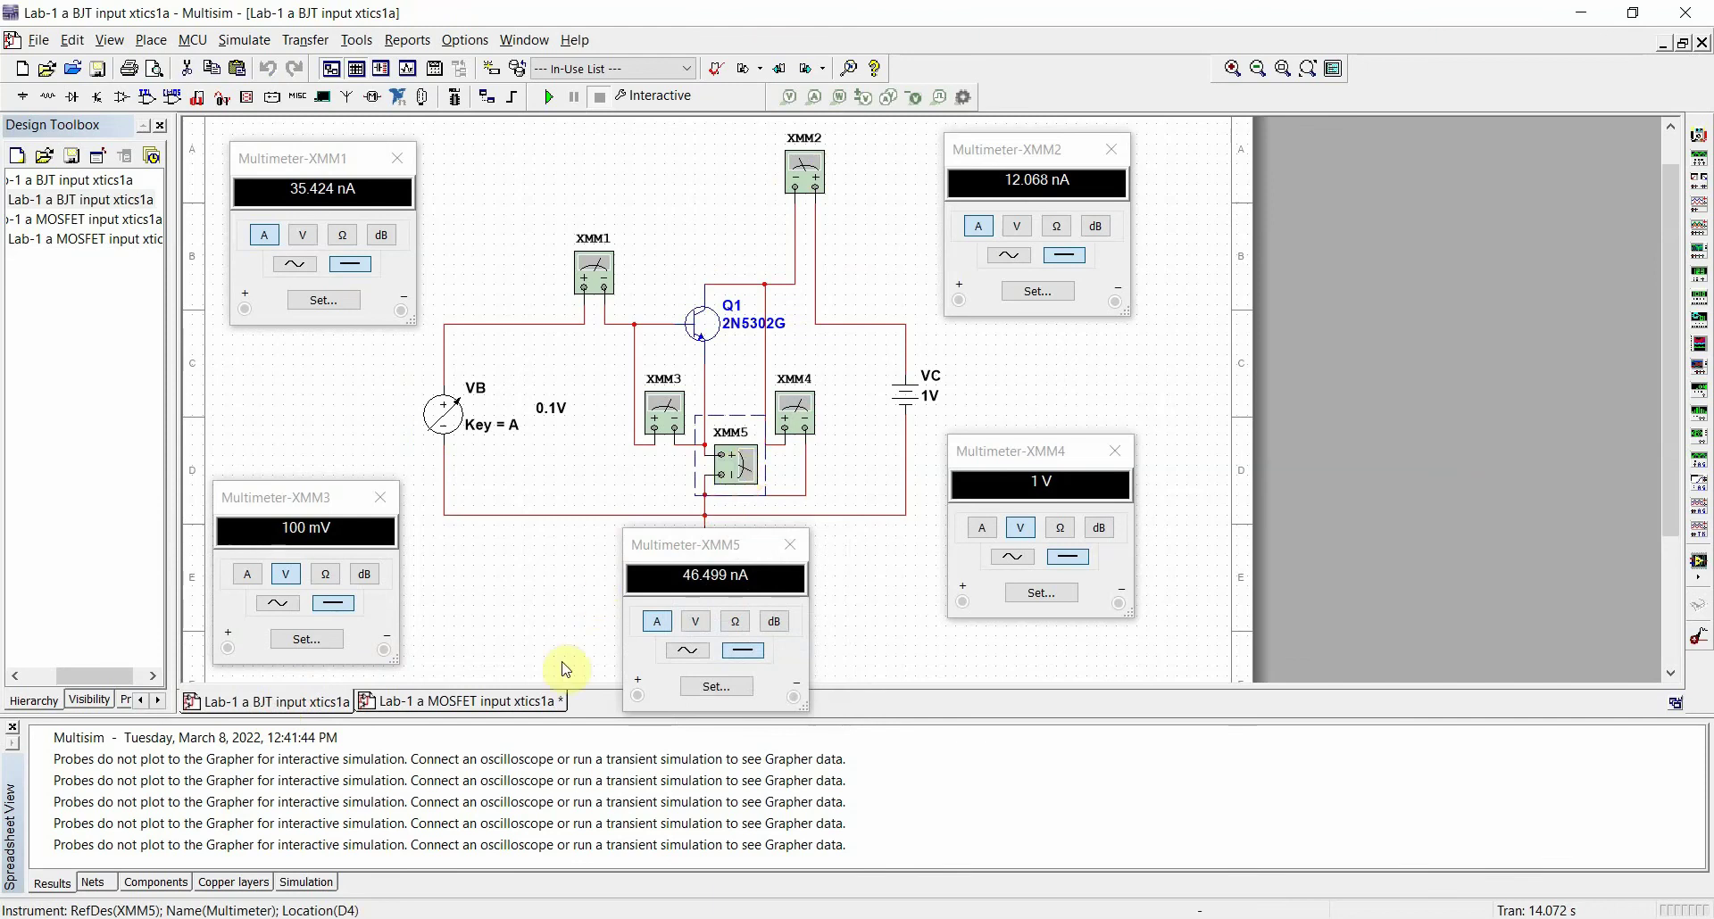
pyautogui.click(517, 703)
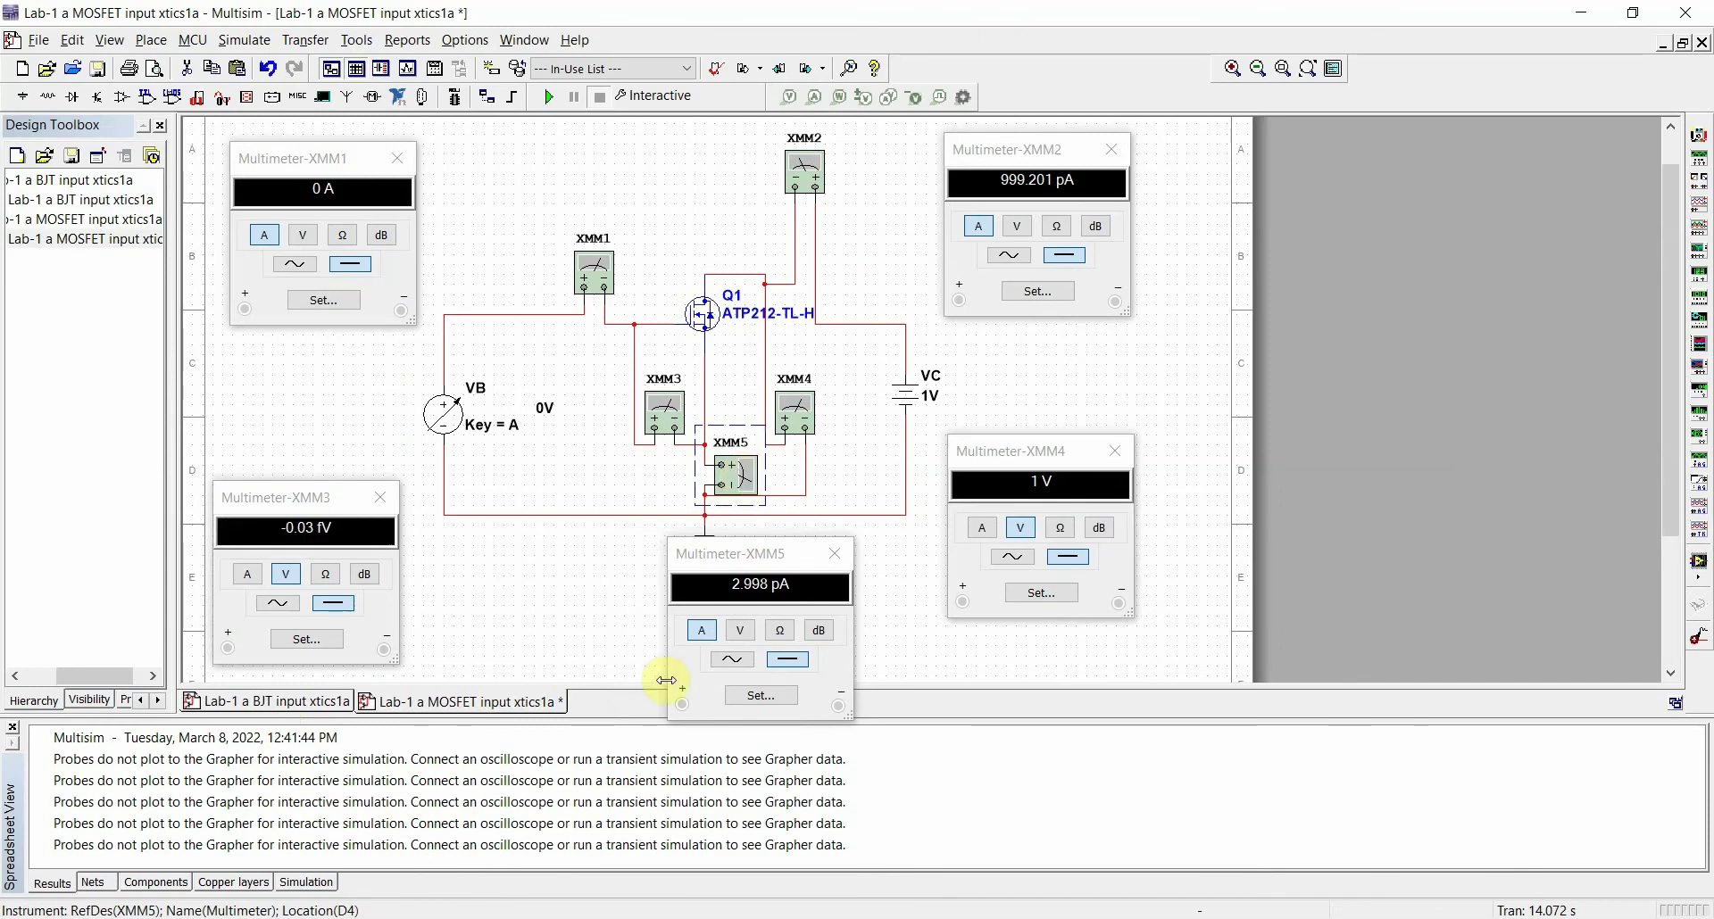
# Open the Lab-1 b BJT input xtics1a2 and Lab-1 b MOSFET input xtics1a2 designs from the Comparison of BJT with MOSFET folder
pyautogui.click(575, 915)
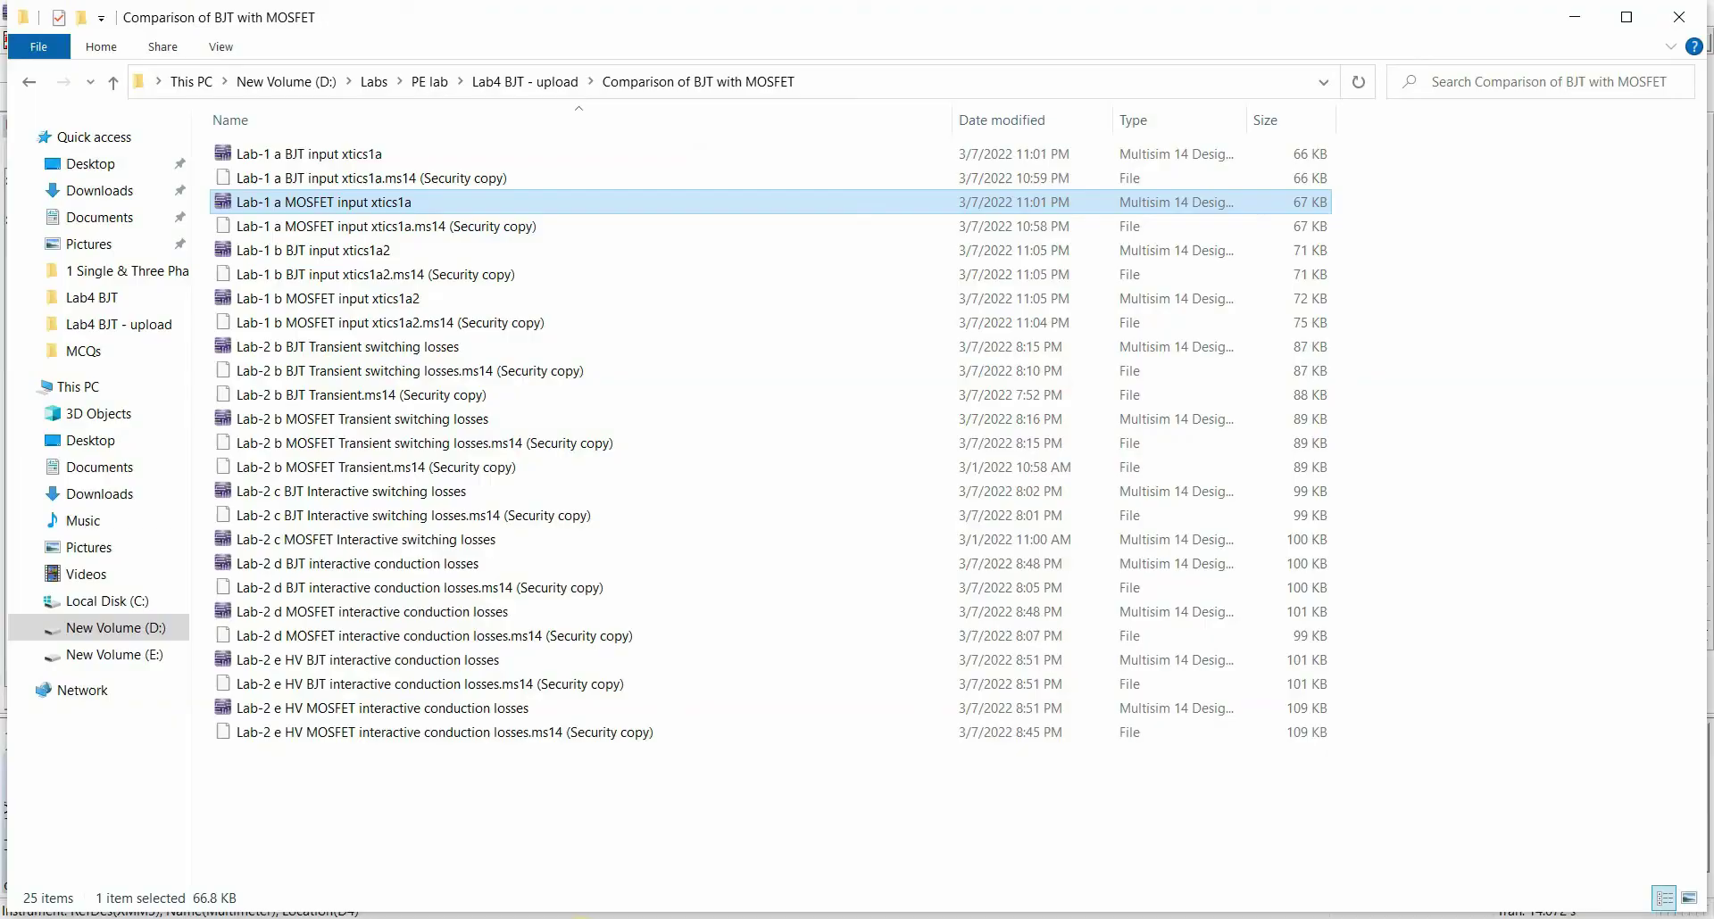
pyautogui.doubleClick(336, 252)
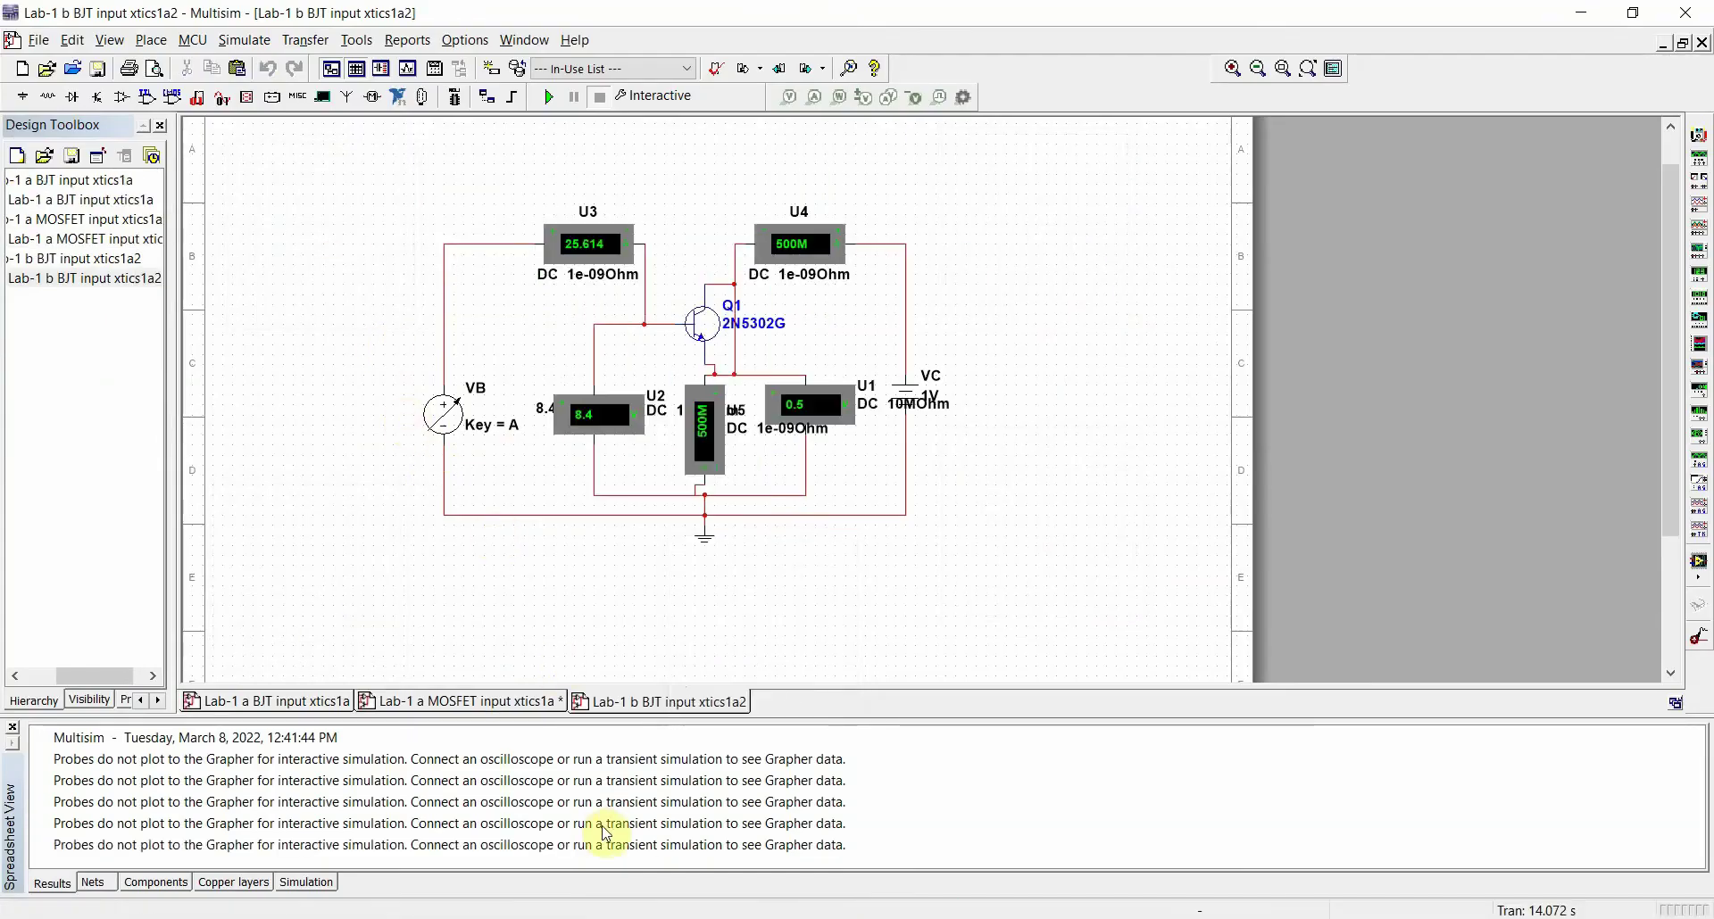
pyautogui.hotkey('alt', 'Tab')
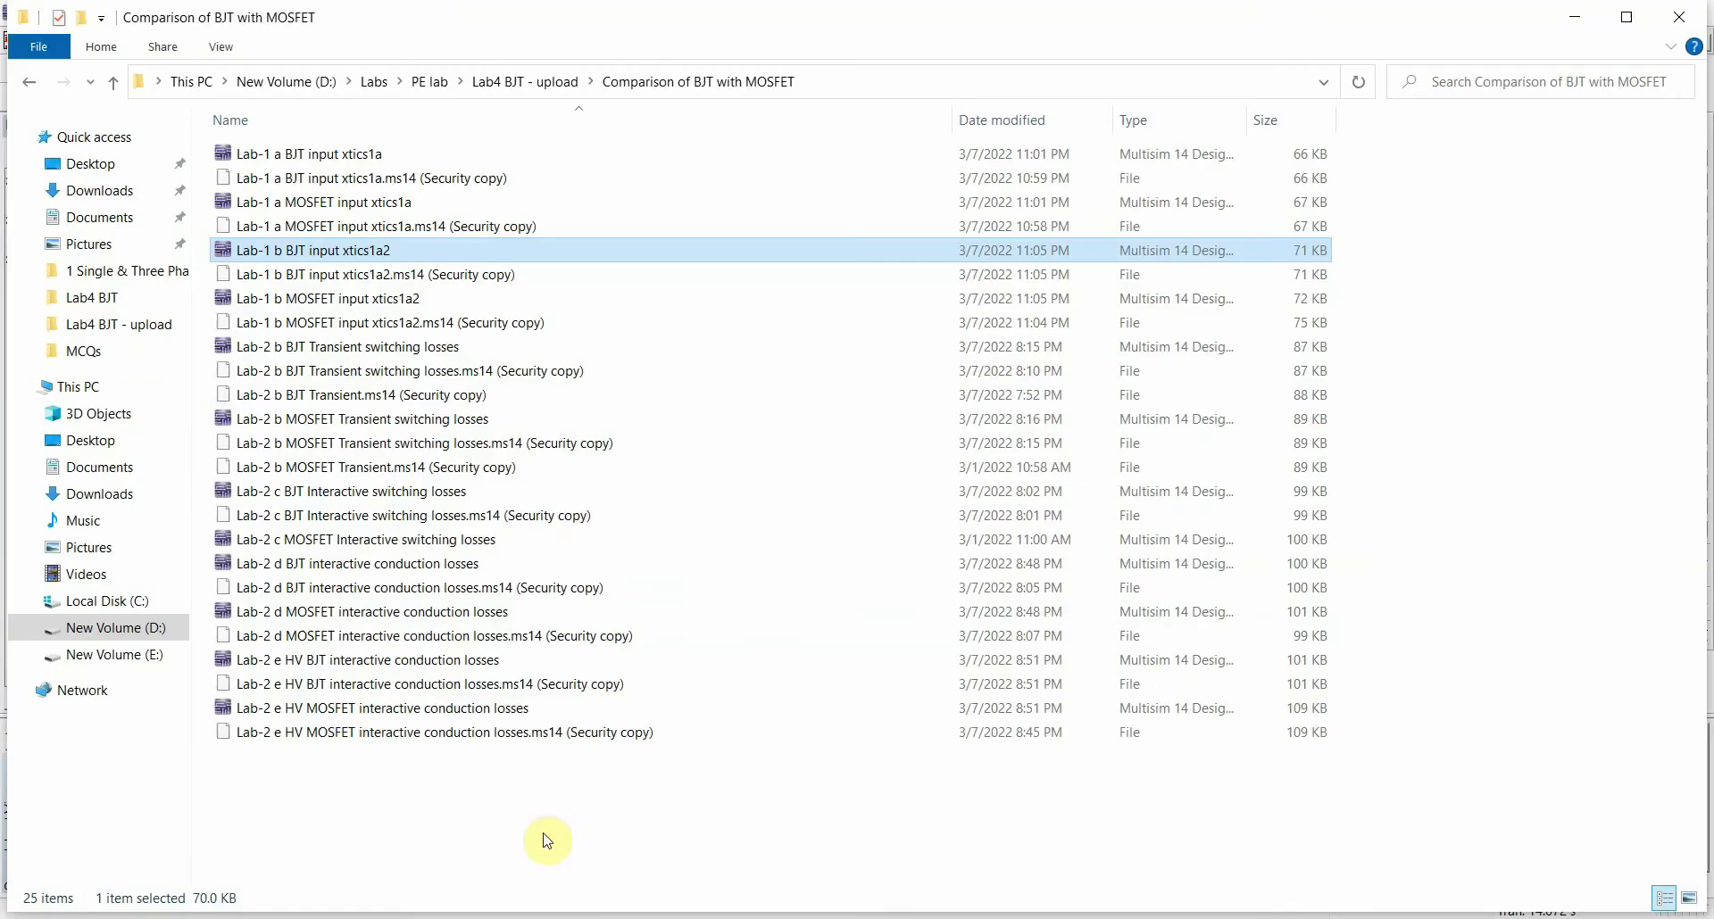
pyautogui.doubleClick(342, 300)
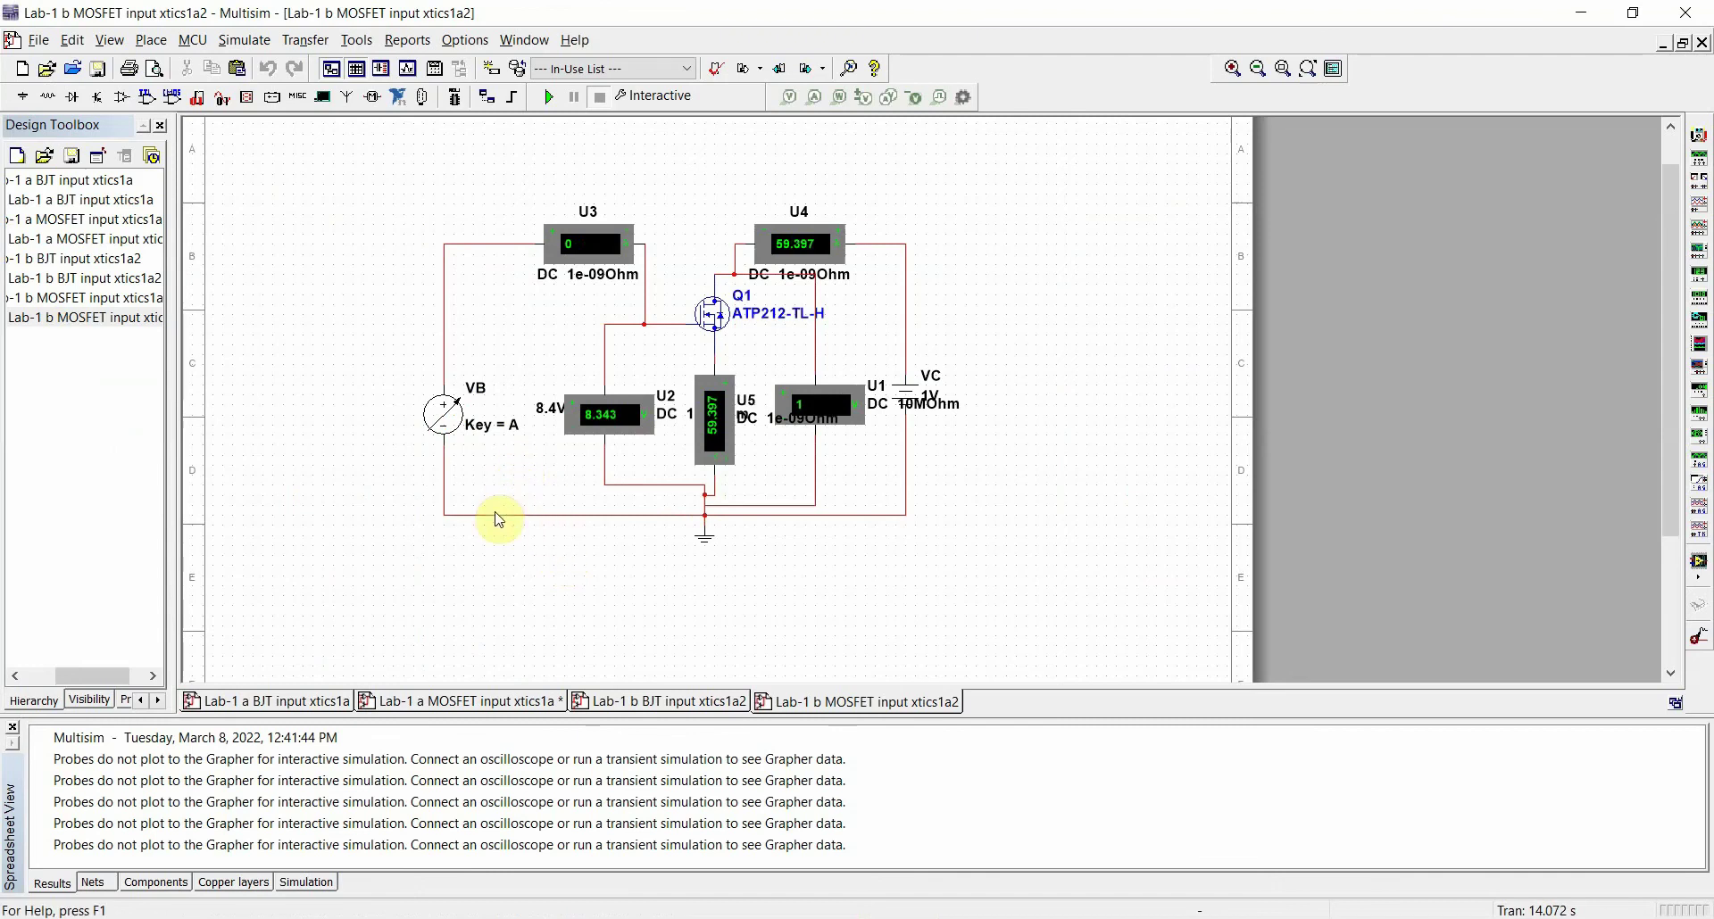
pyautogui.click(537, 339)
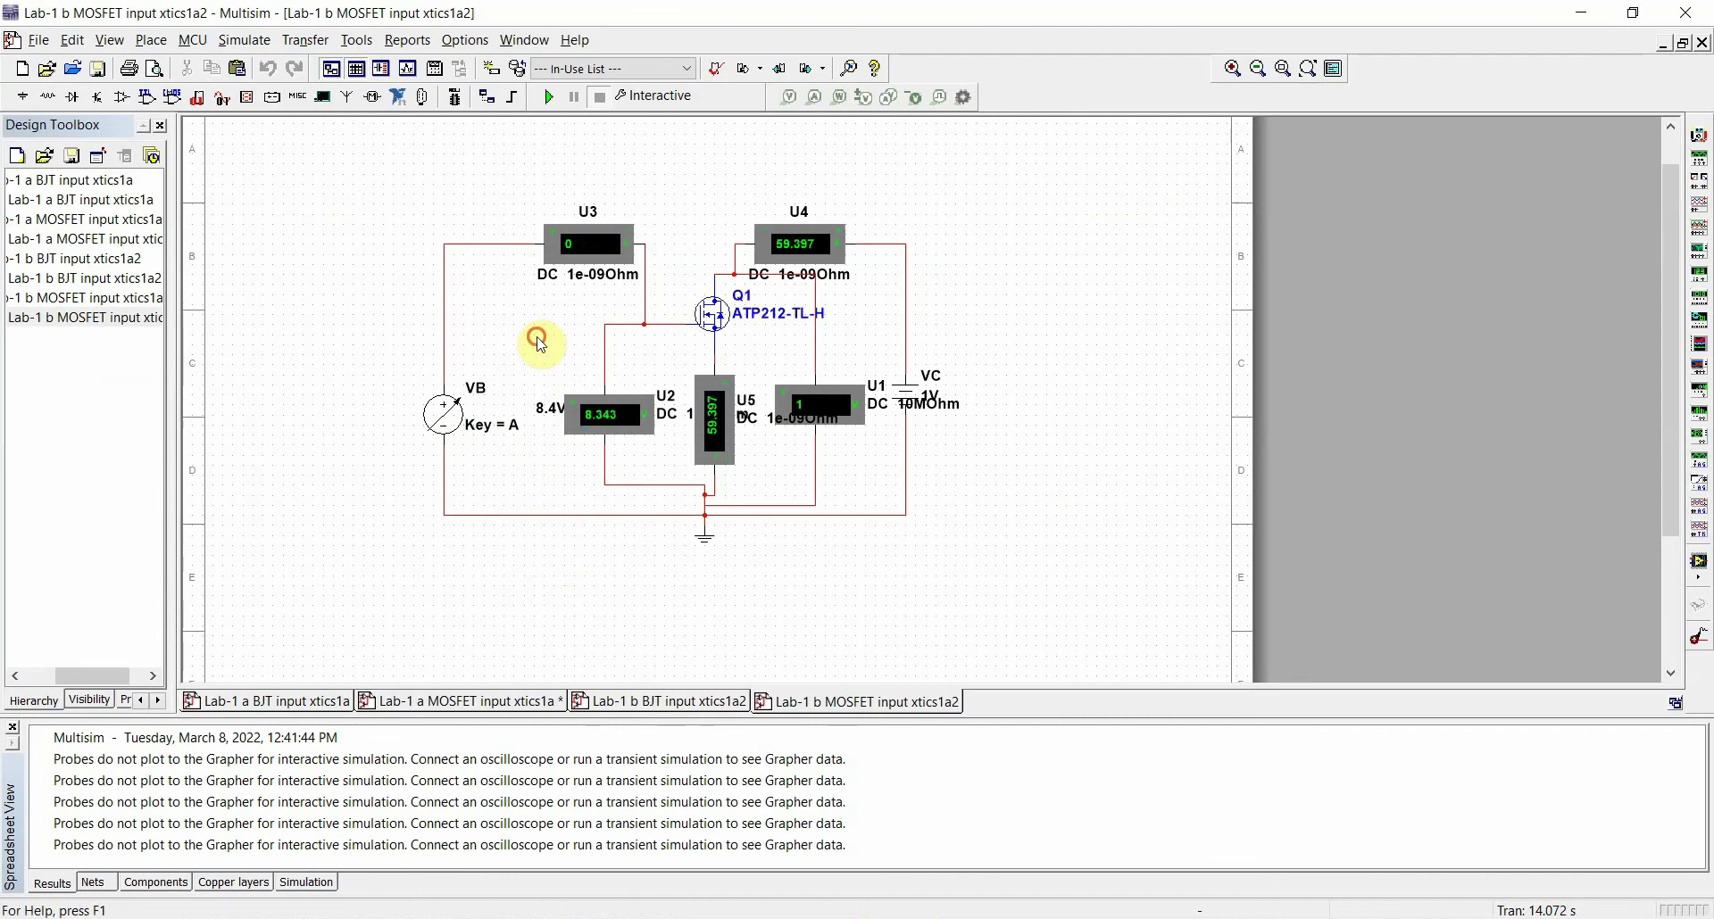
pyautogui.moveTo(529, 404)
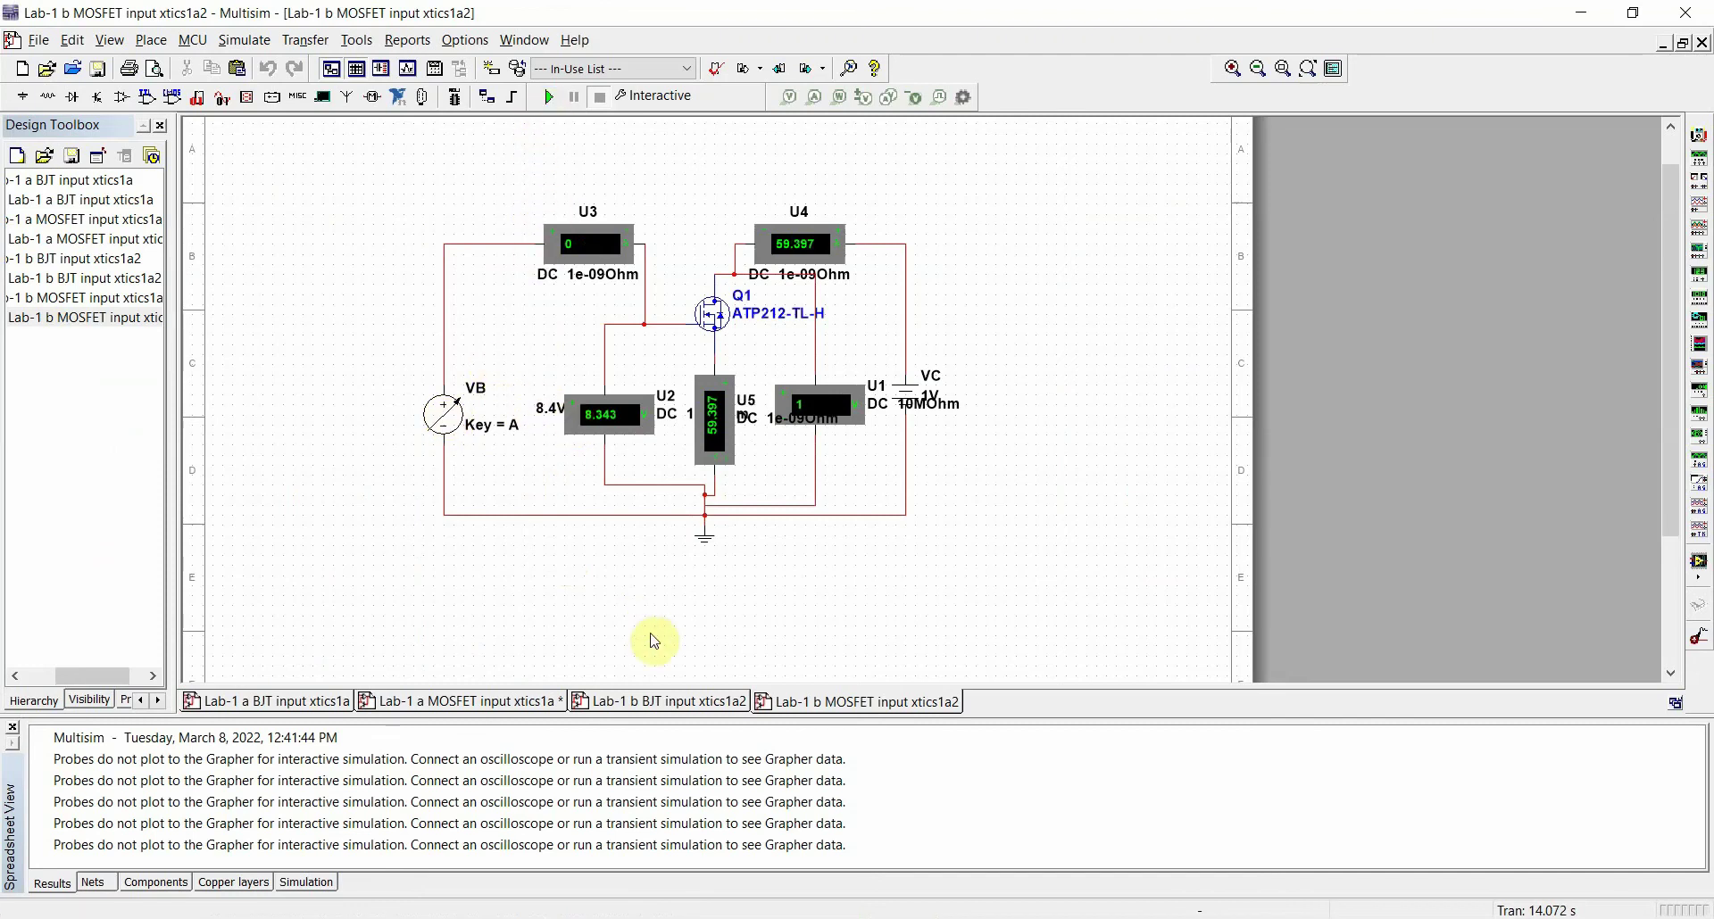
# Simulate the Lab-1 b BJT design with VB set from 0 V to 2.1 V and compare its meters with the MOSFET design
pyautogui.click(692, 703)
pyautogui.click(549, 97)
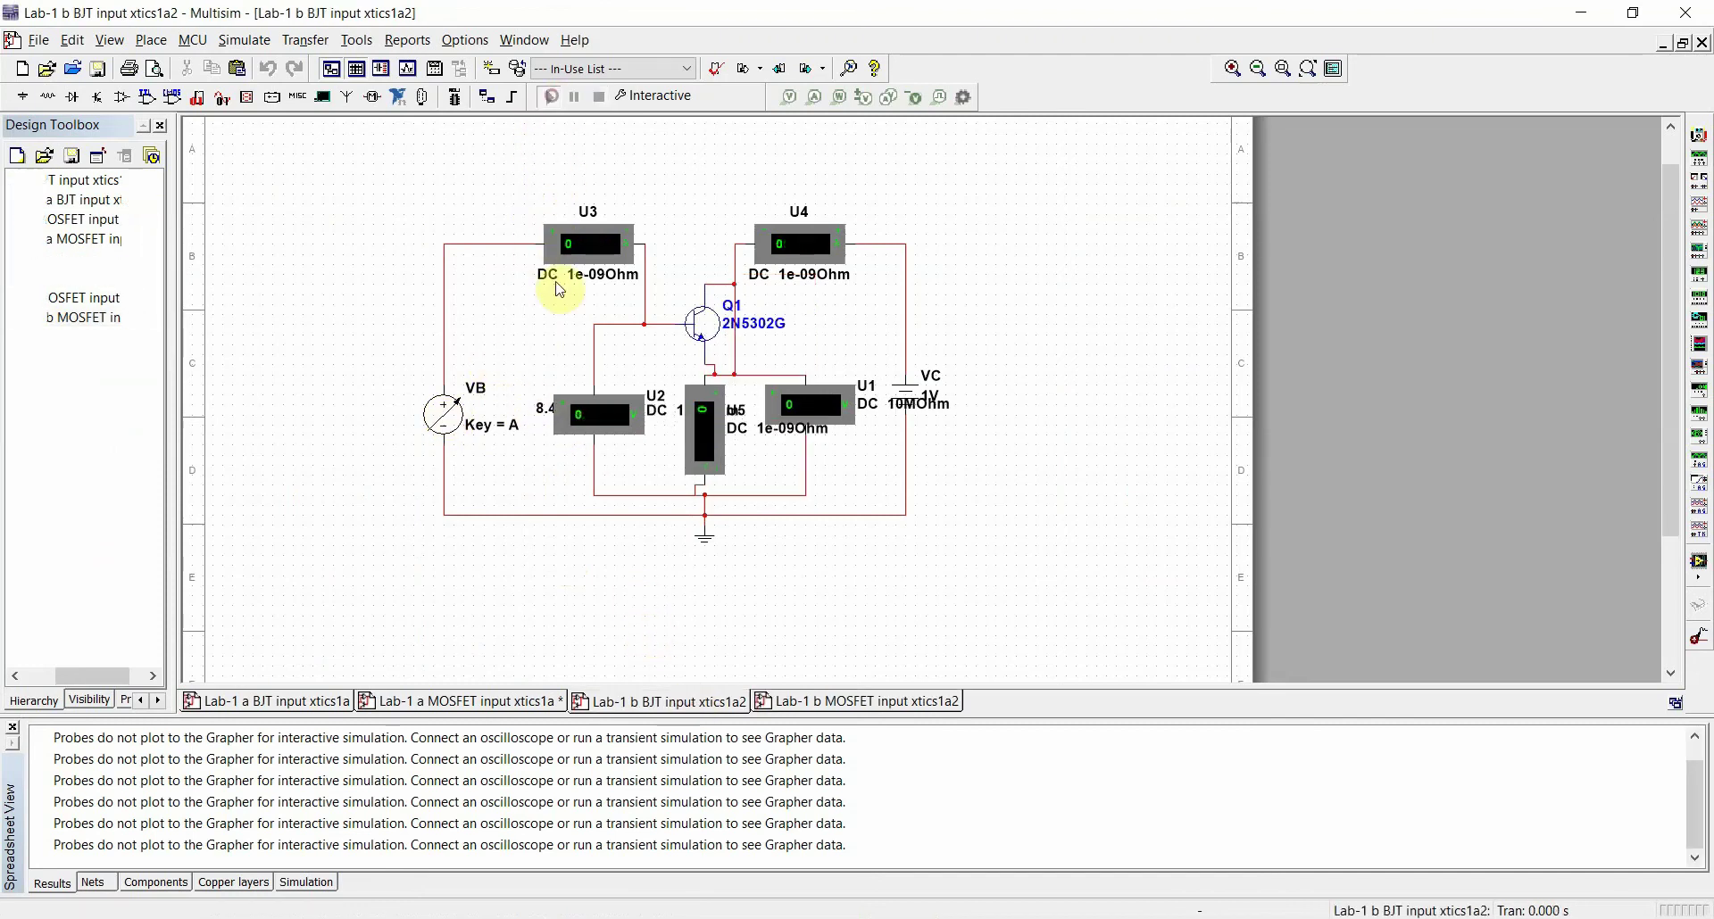
pyautogui.moveTo(516, 444)
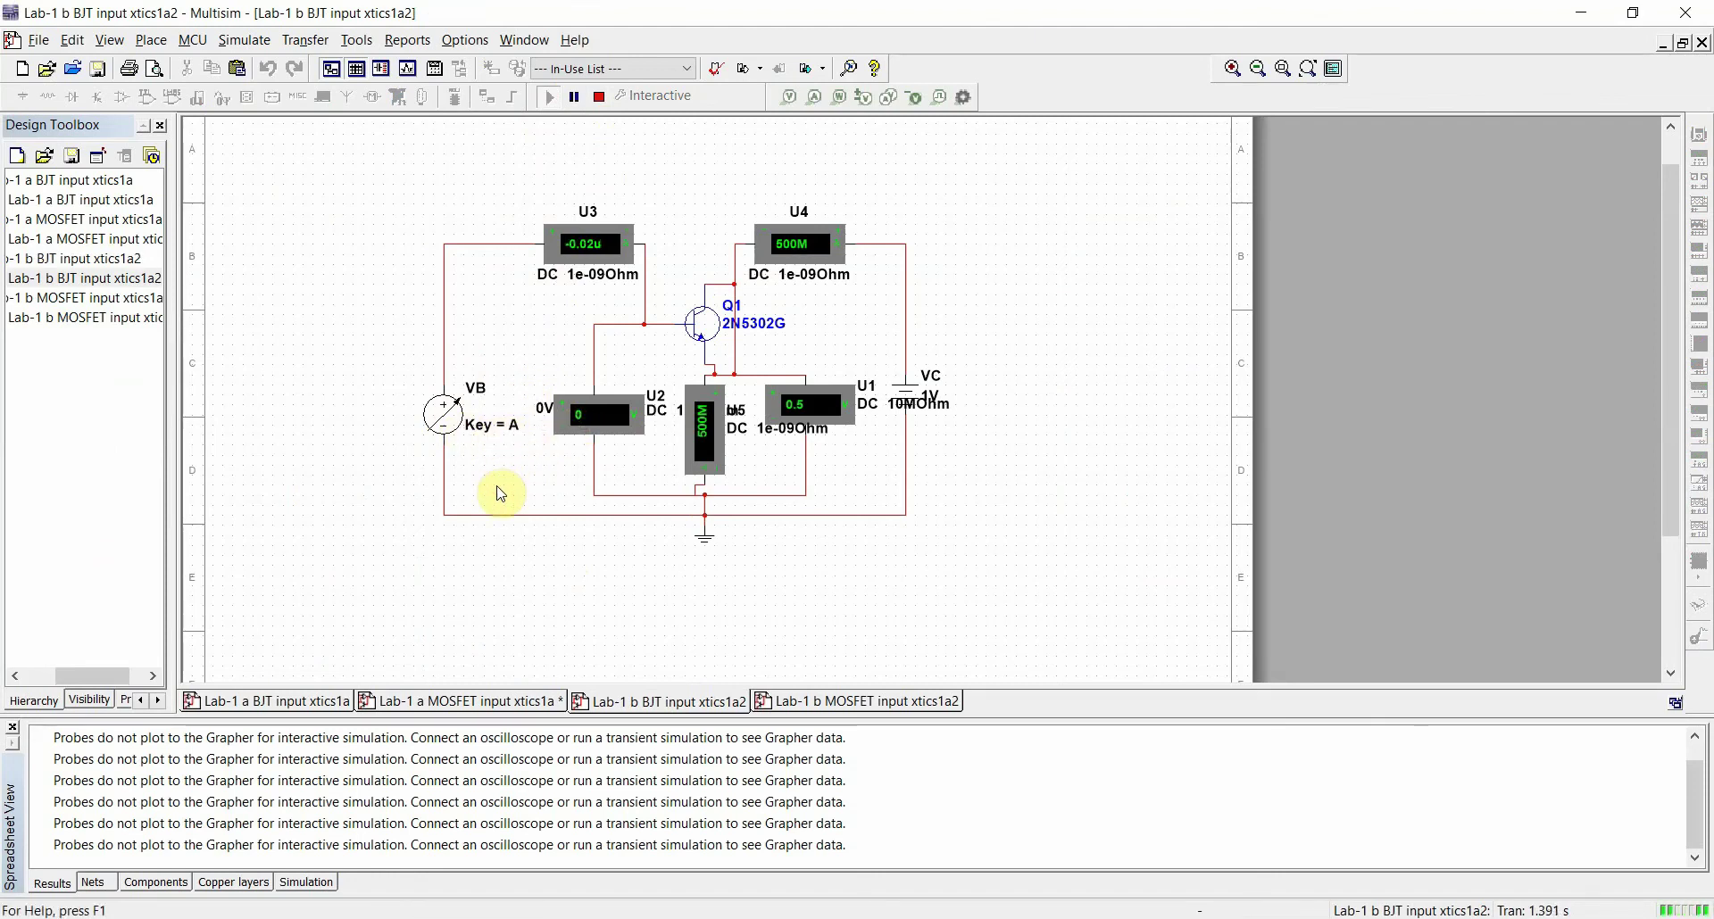
pyautogui.moveTo(542, 423)
pyautogui.mouseDown()
pyautogui.moveTo(558, 422)
pyautogui.moveTo(530, 424)
pyautogui.mouseUp()
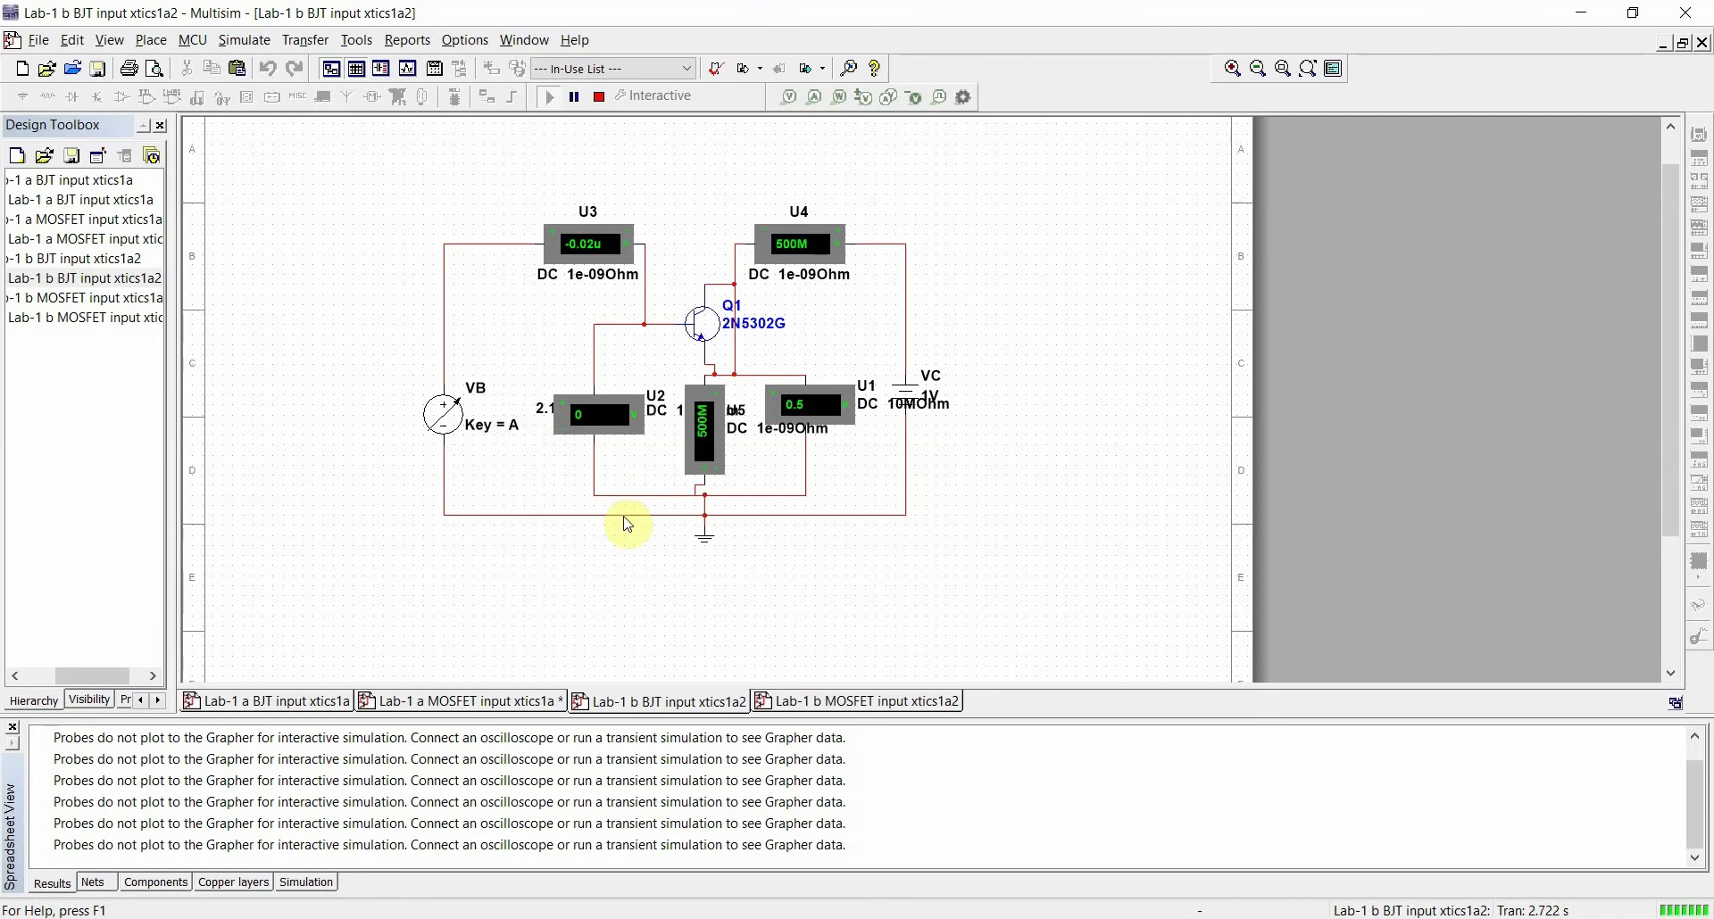
pyautogui.click(786, 702)
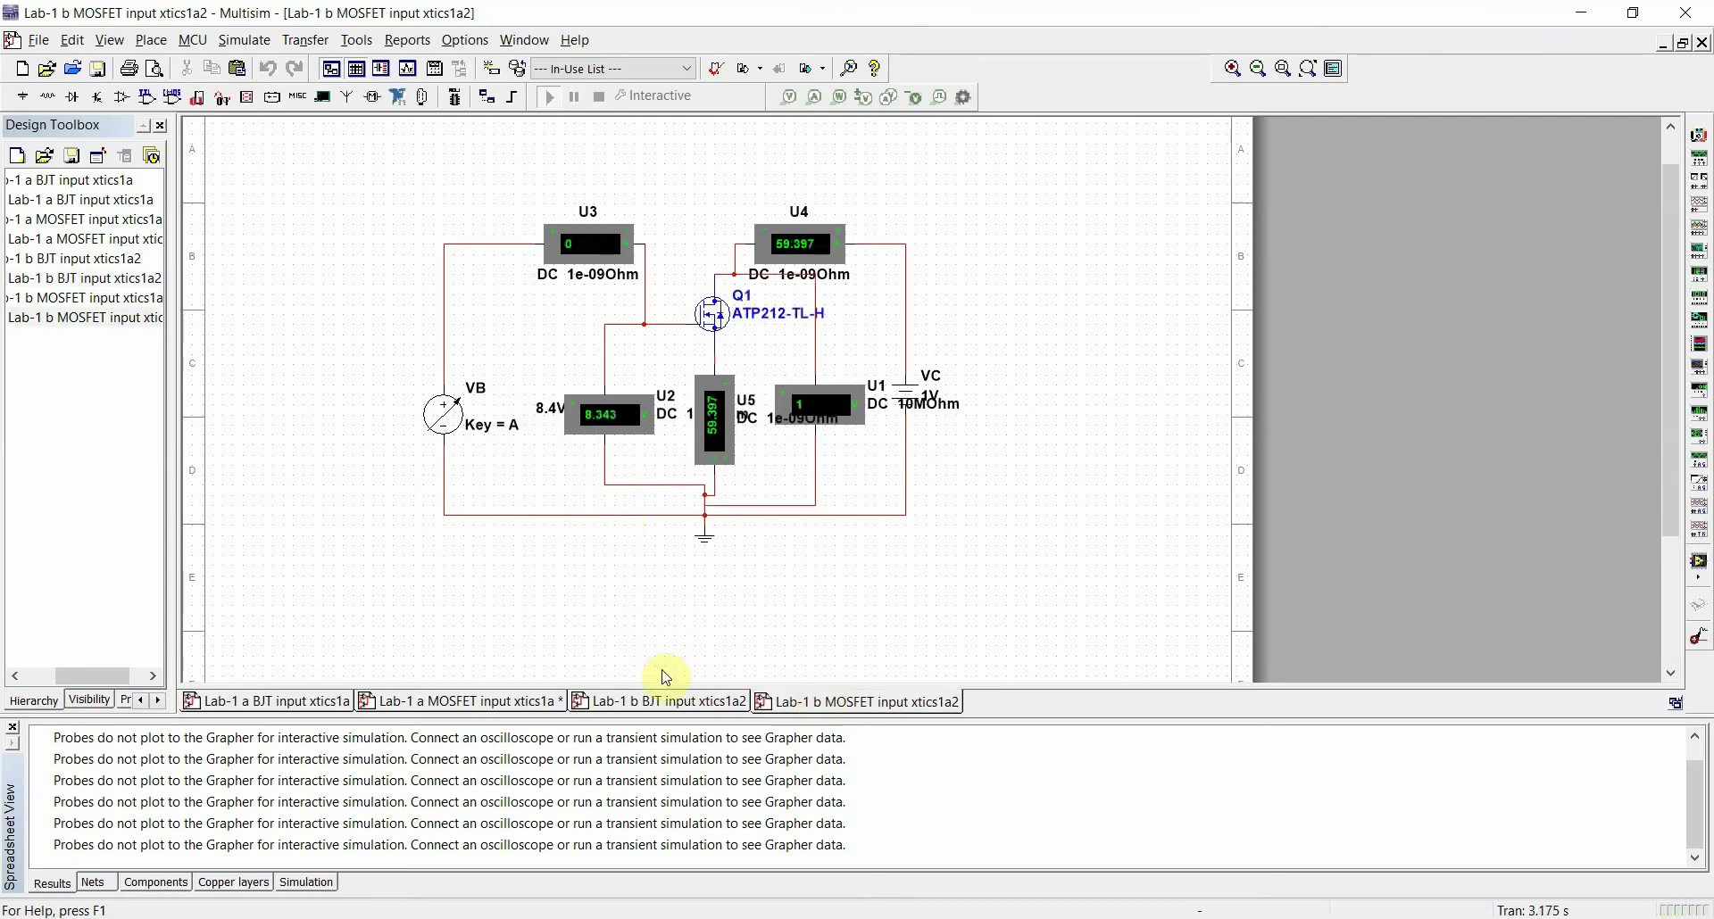
pyautogui.moveTo(680, 703)
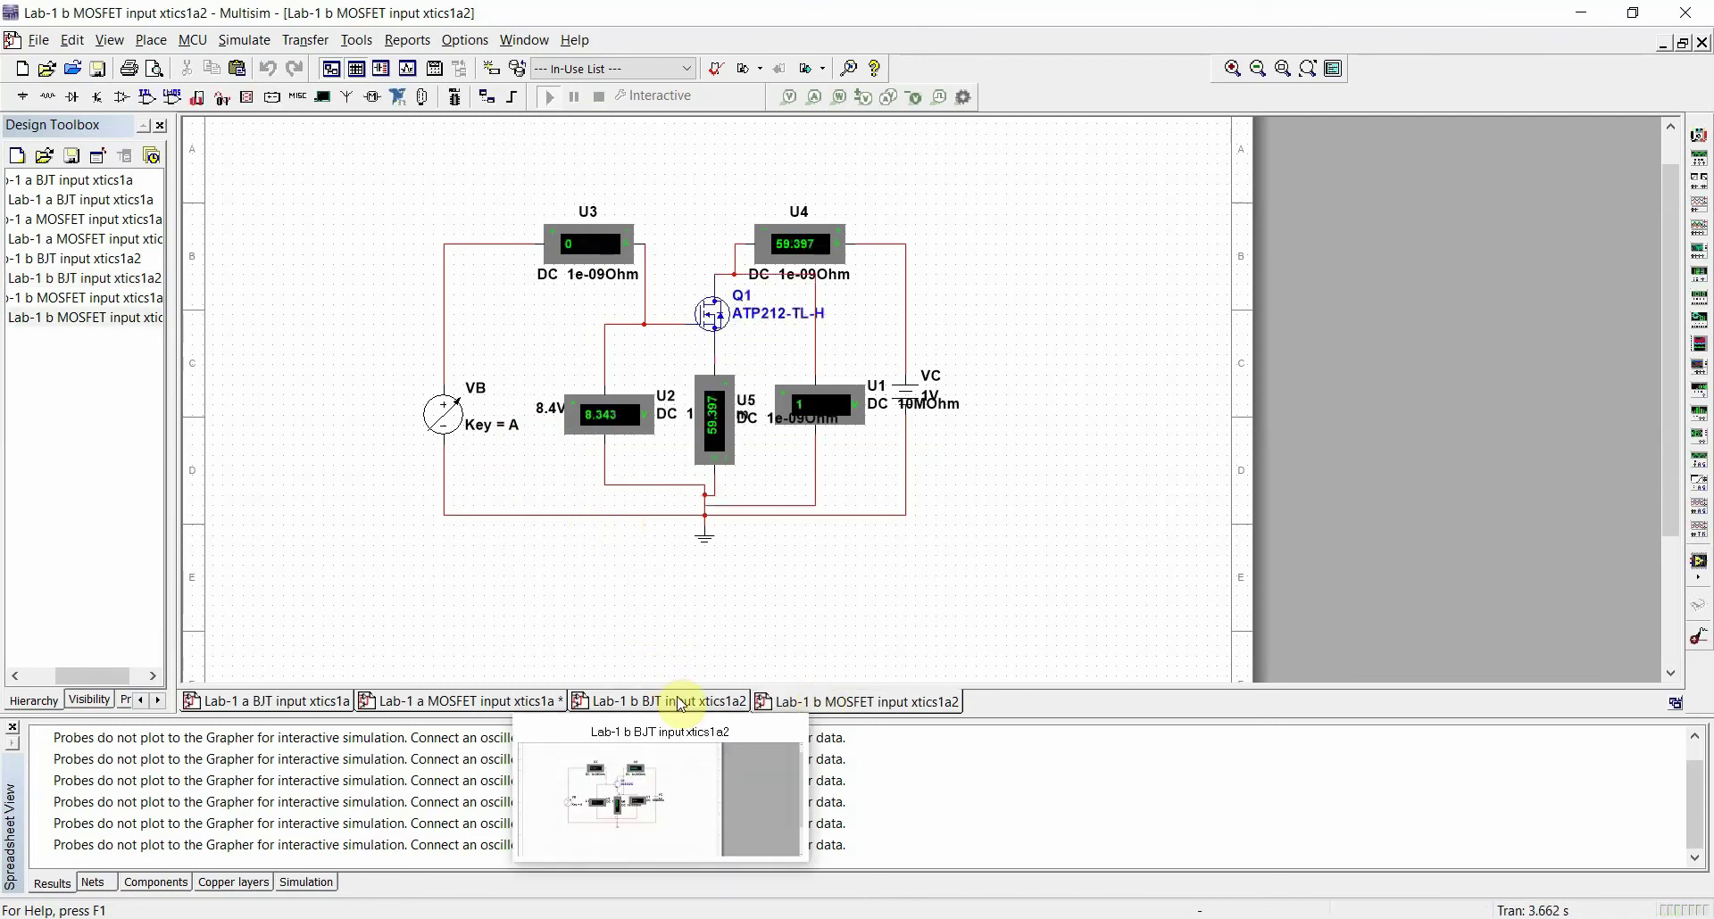
pyautogui.click(681, 702)
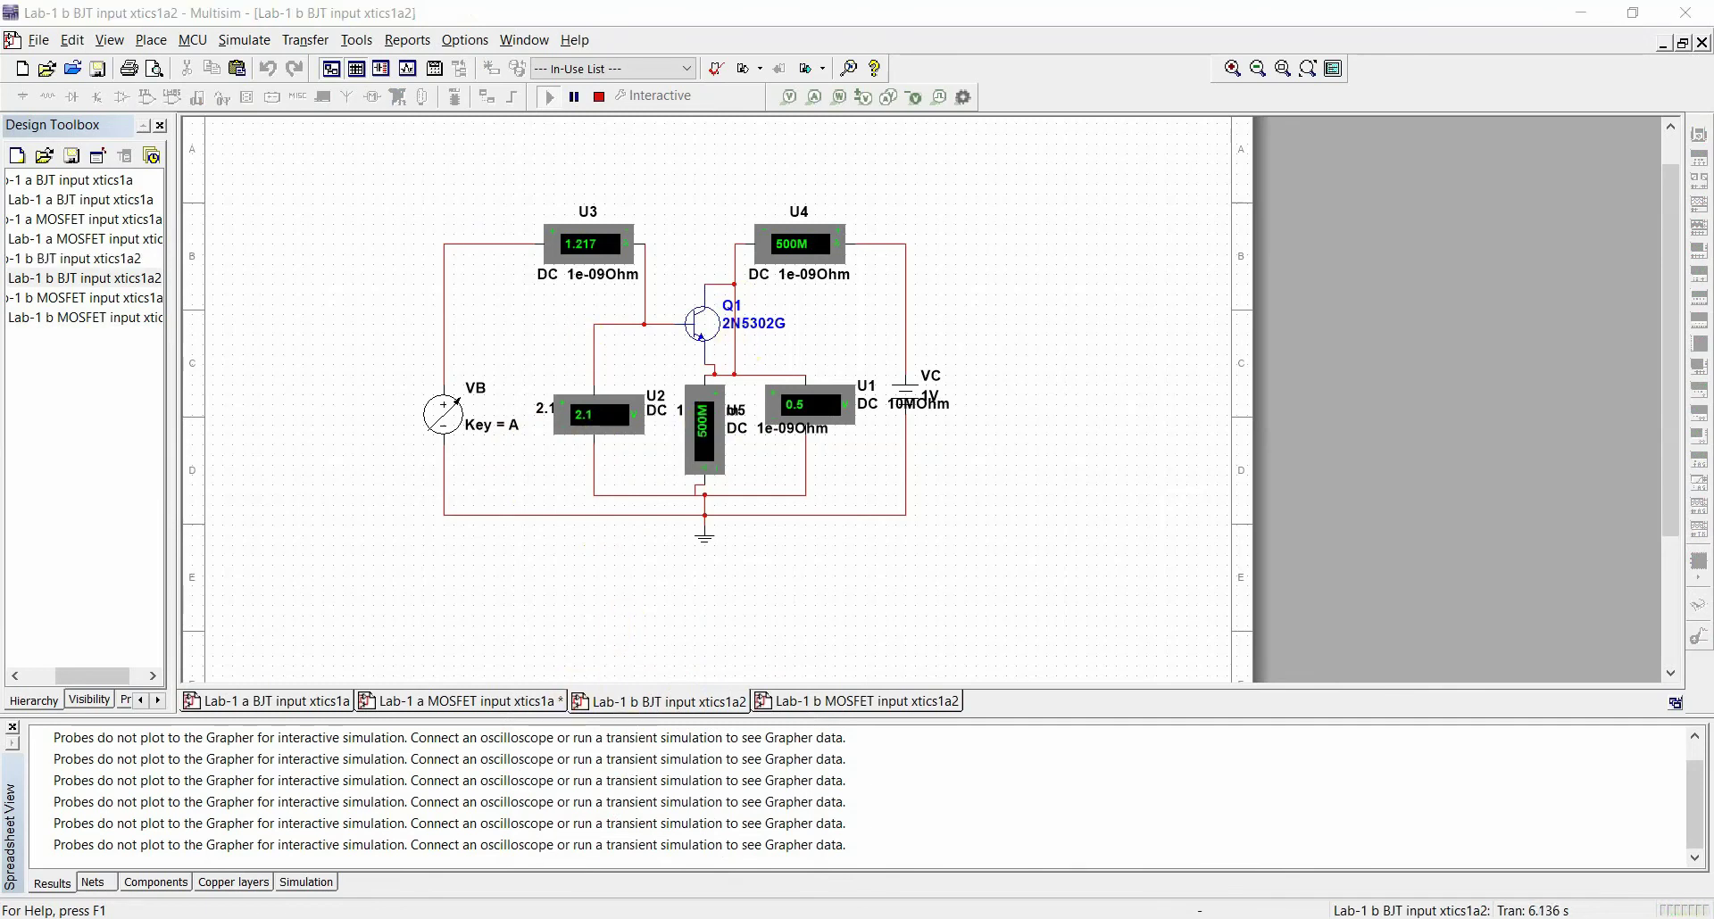
# Open the Lab-2 b BJT Transient switching losses and Lab-2 b MOSFET Transient switching losses designs from the comparison folder
pyautogui.hotkey('alt', 'Tab')
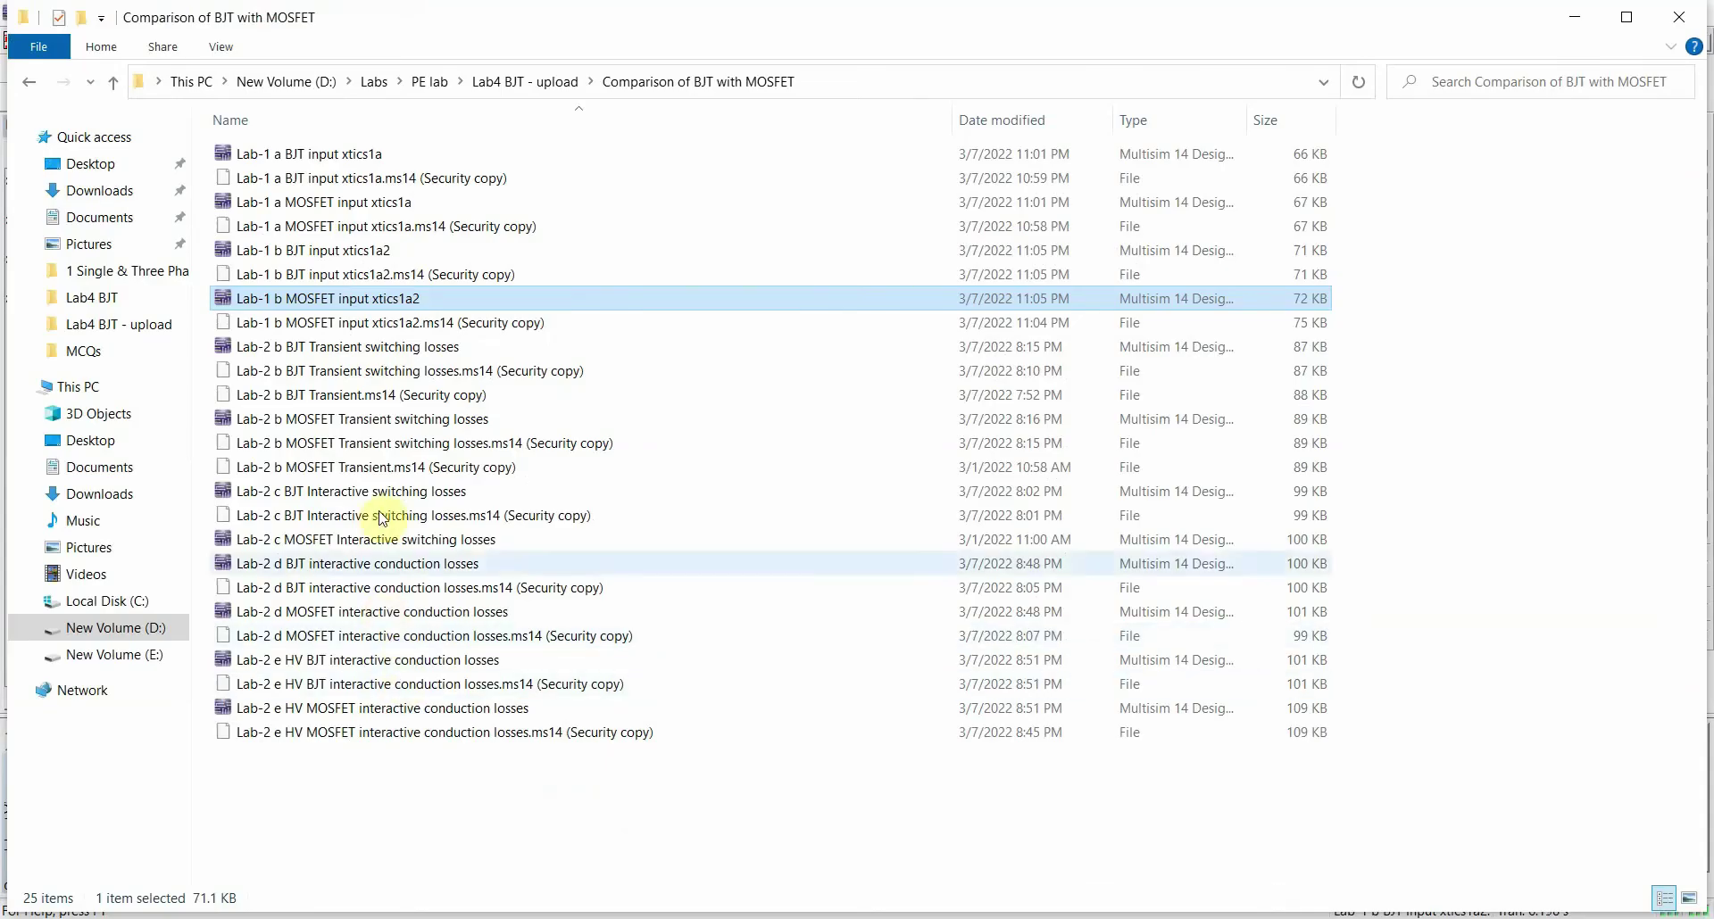
pyautogui.click(352, 354)
pyautogui.doubleClick(352, 355)
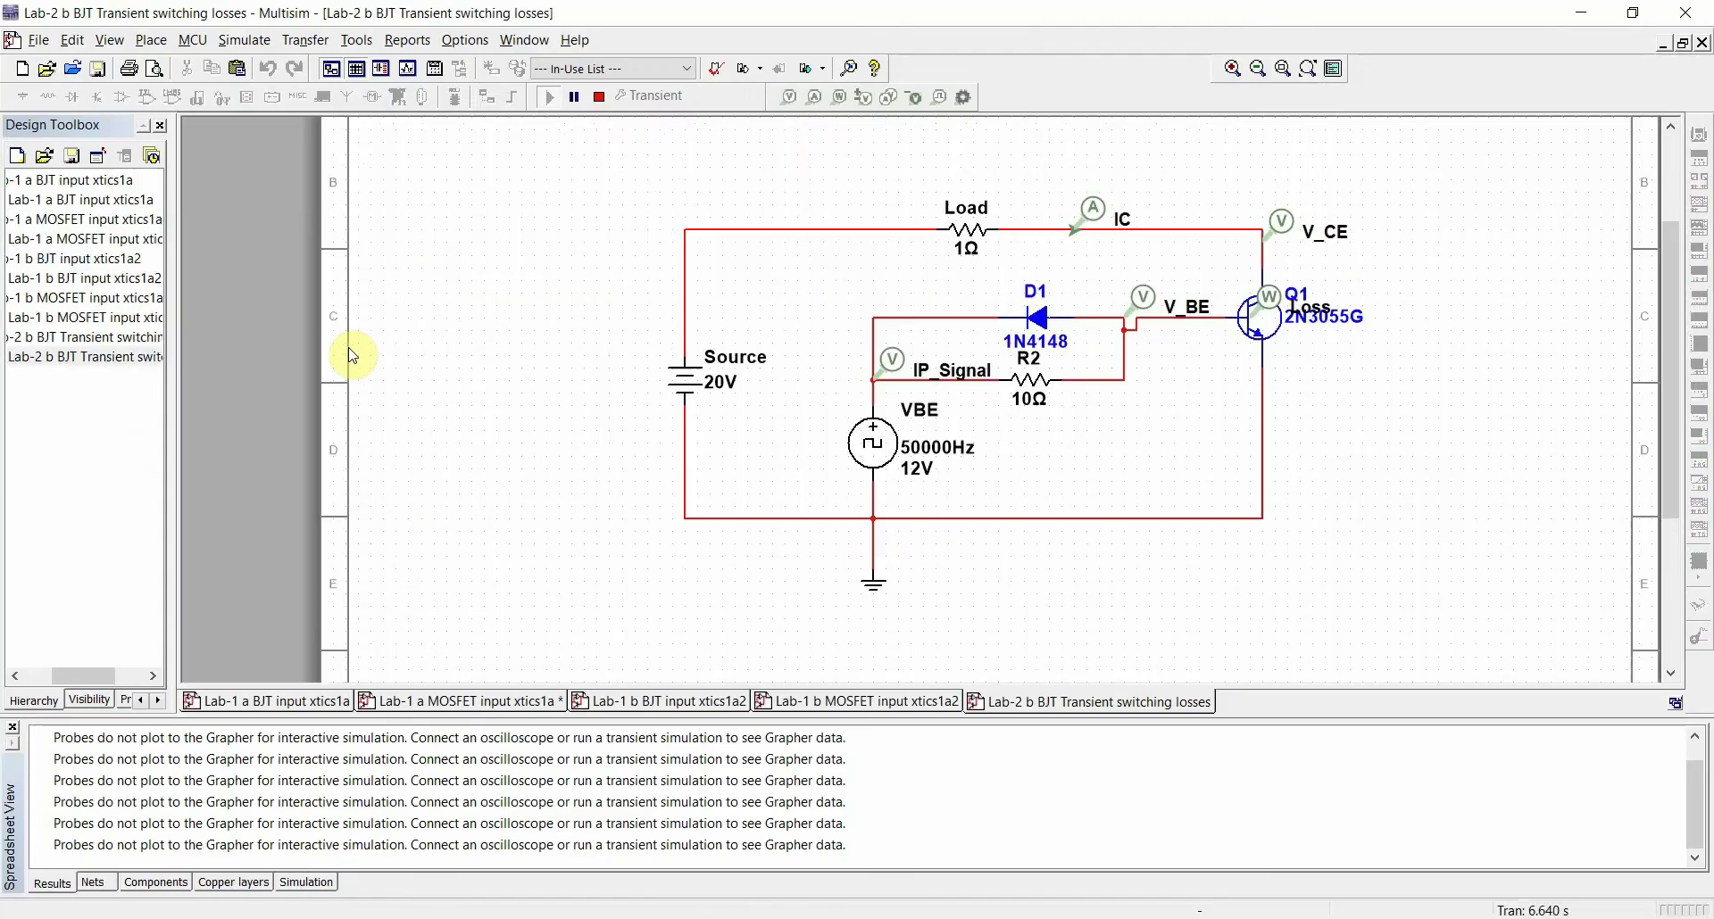
pyautogui.hotkey('alt', 'Tab')
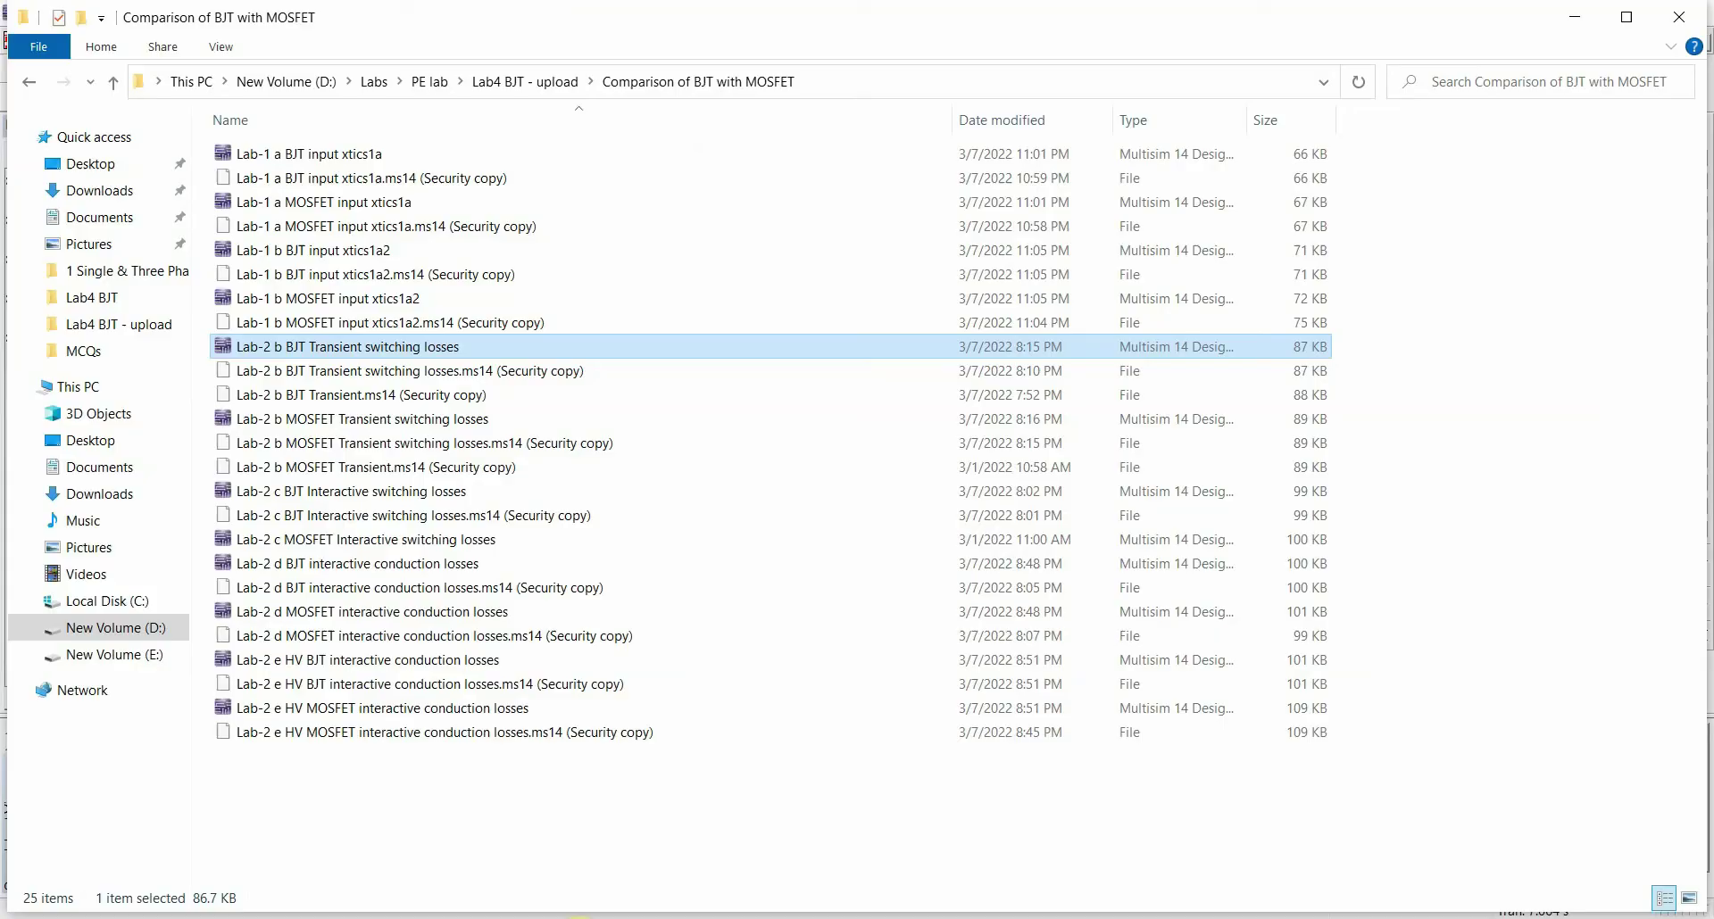
pyautogui.click(338, 426)
pyautogui.doubleClick(338, 426)
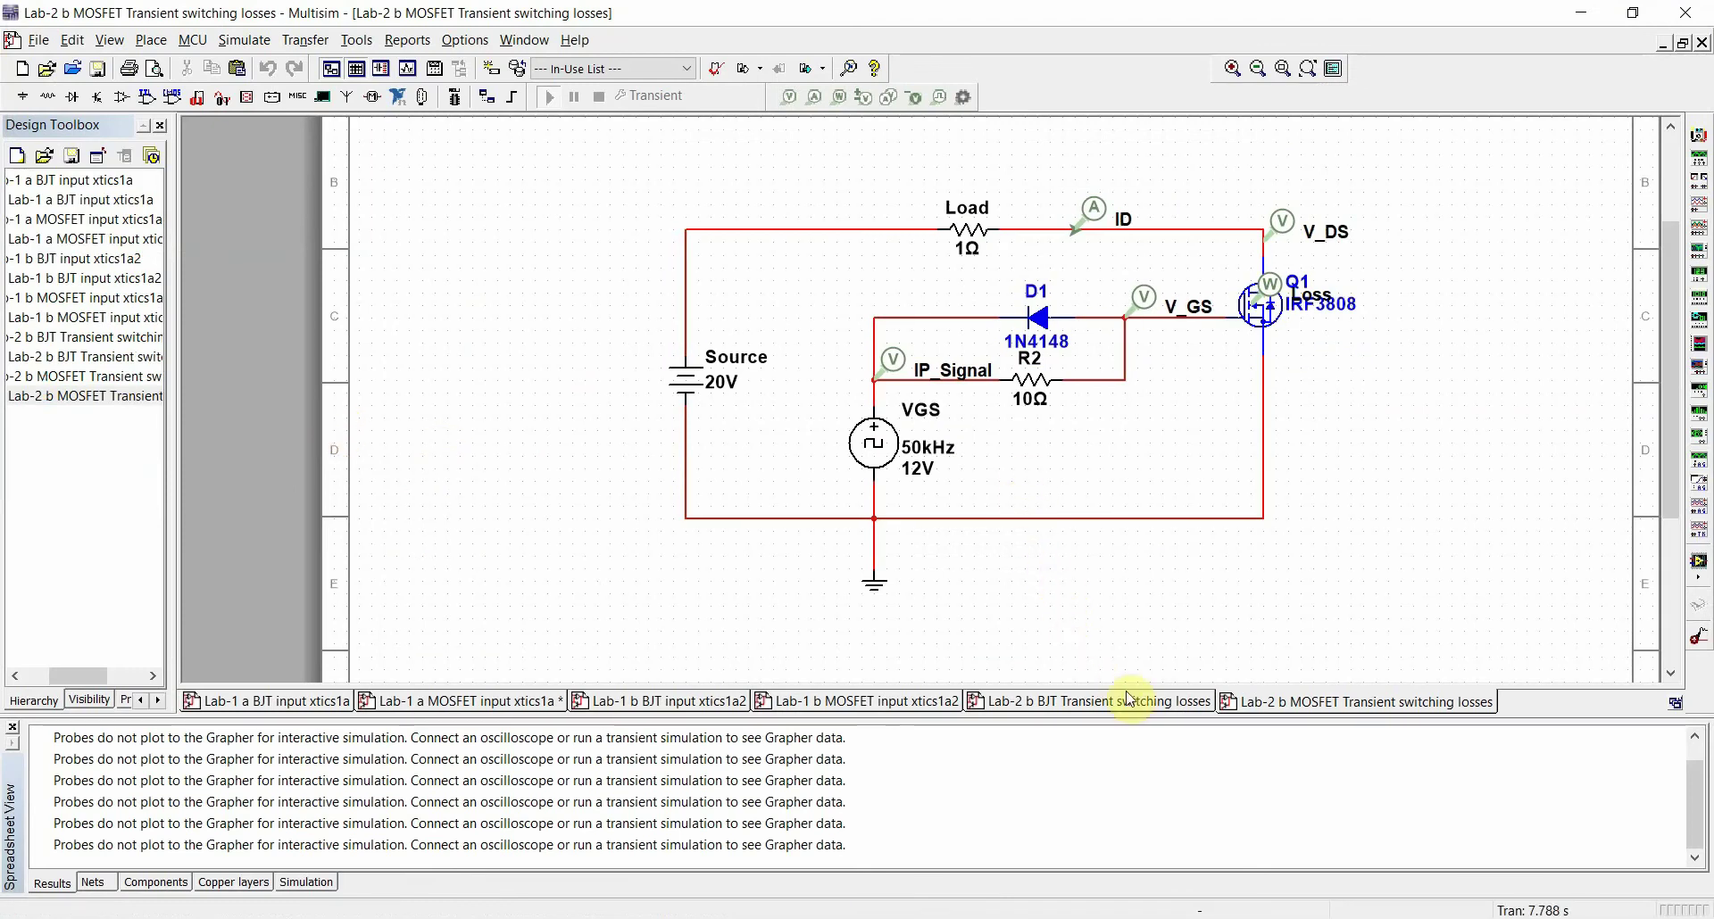
# Check the VBE clock source settings in the BJT switching-loss design against the VGS source in the MOSFET design
pyautogui.click(1094, 701)
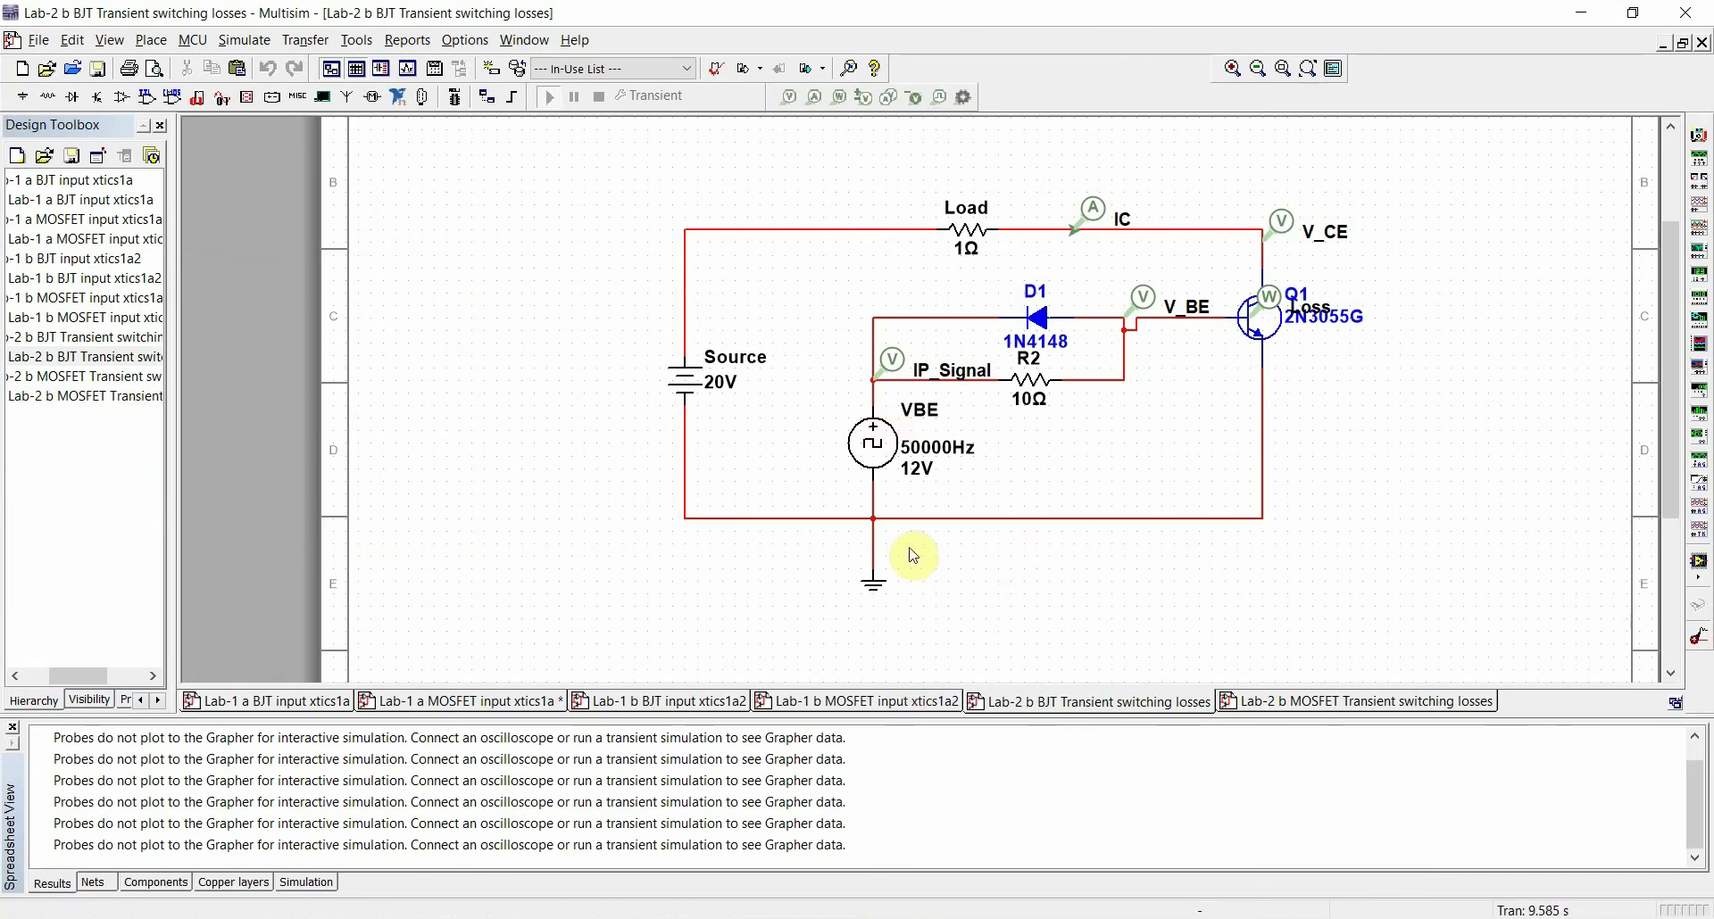
pyautogui.doubleClick(879, 443)
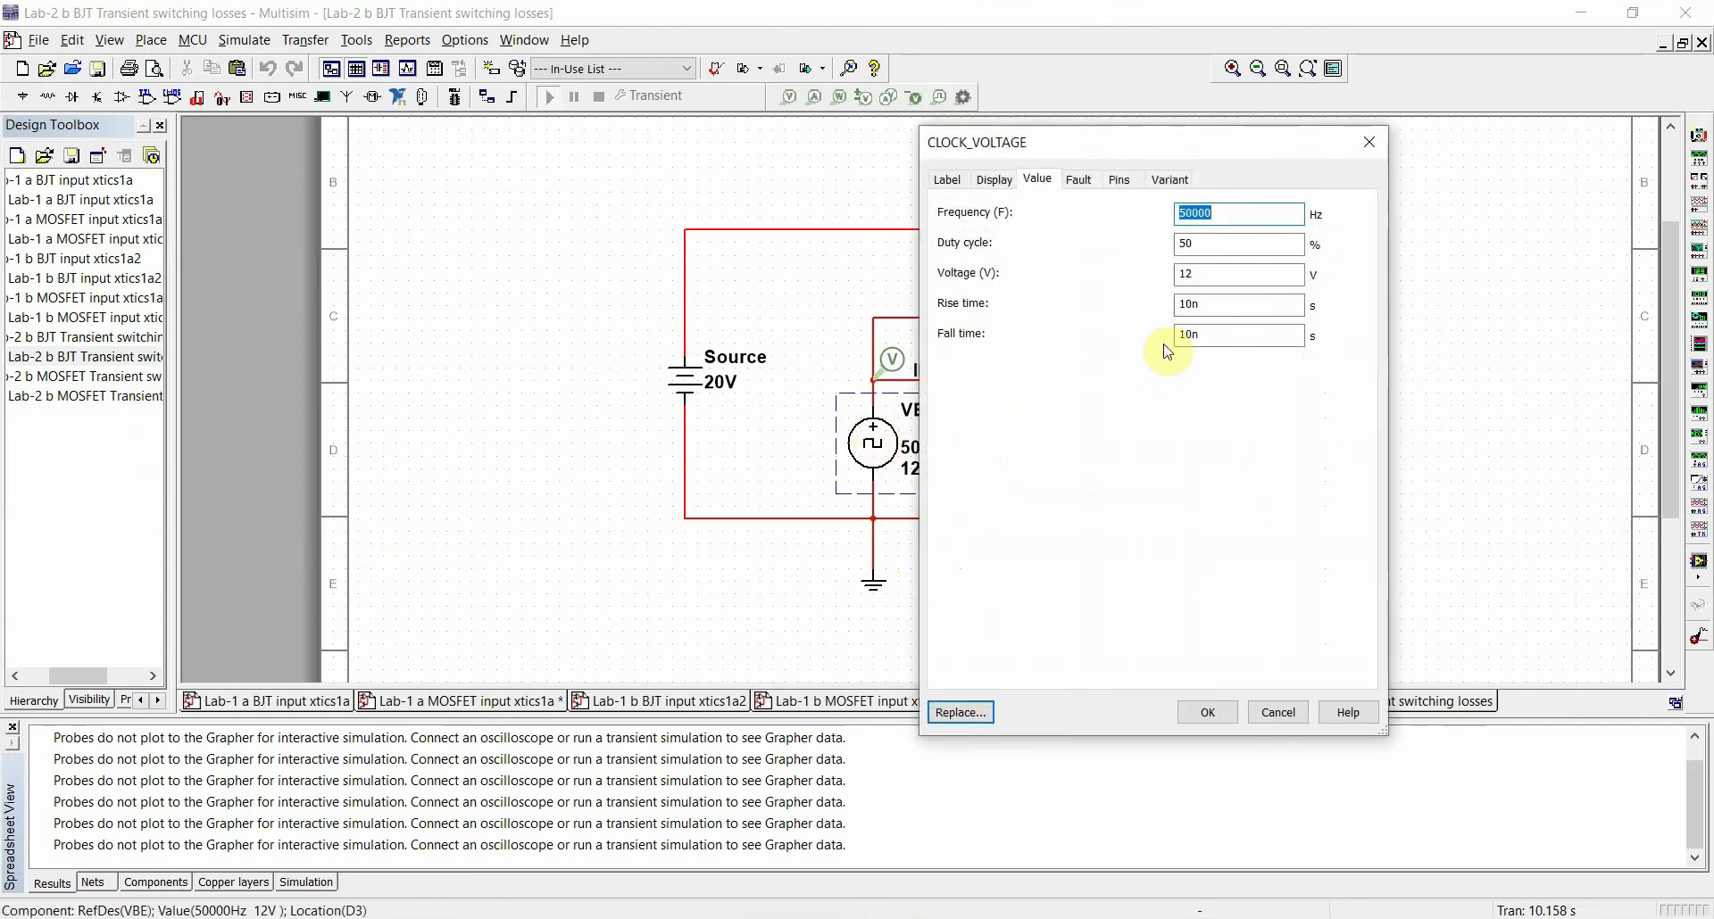
pyautogui.click(1278, 713)
pyautogui.click(1297, 714)
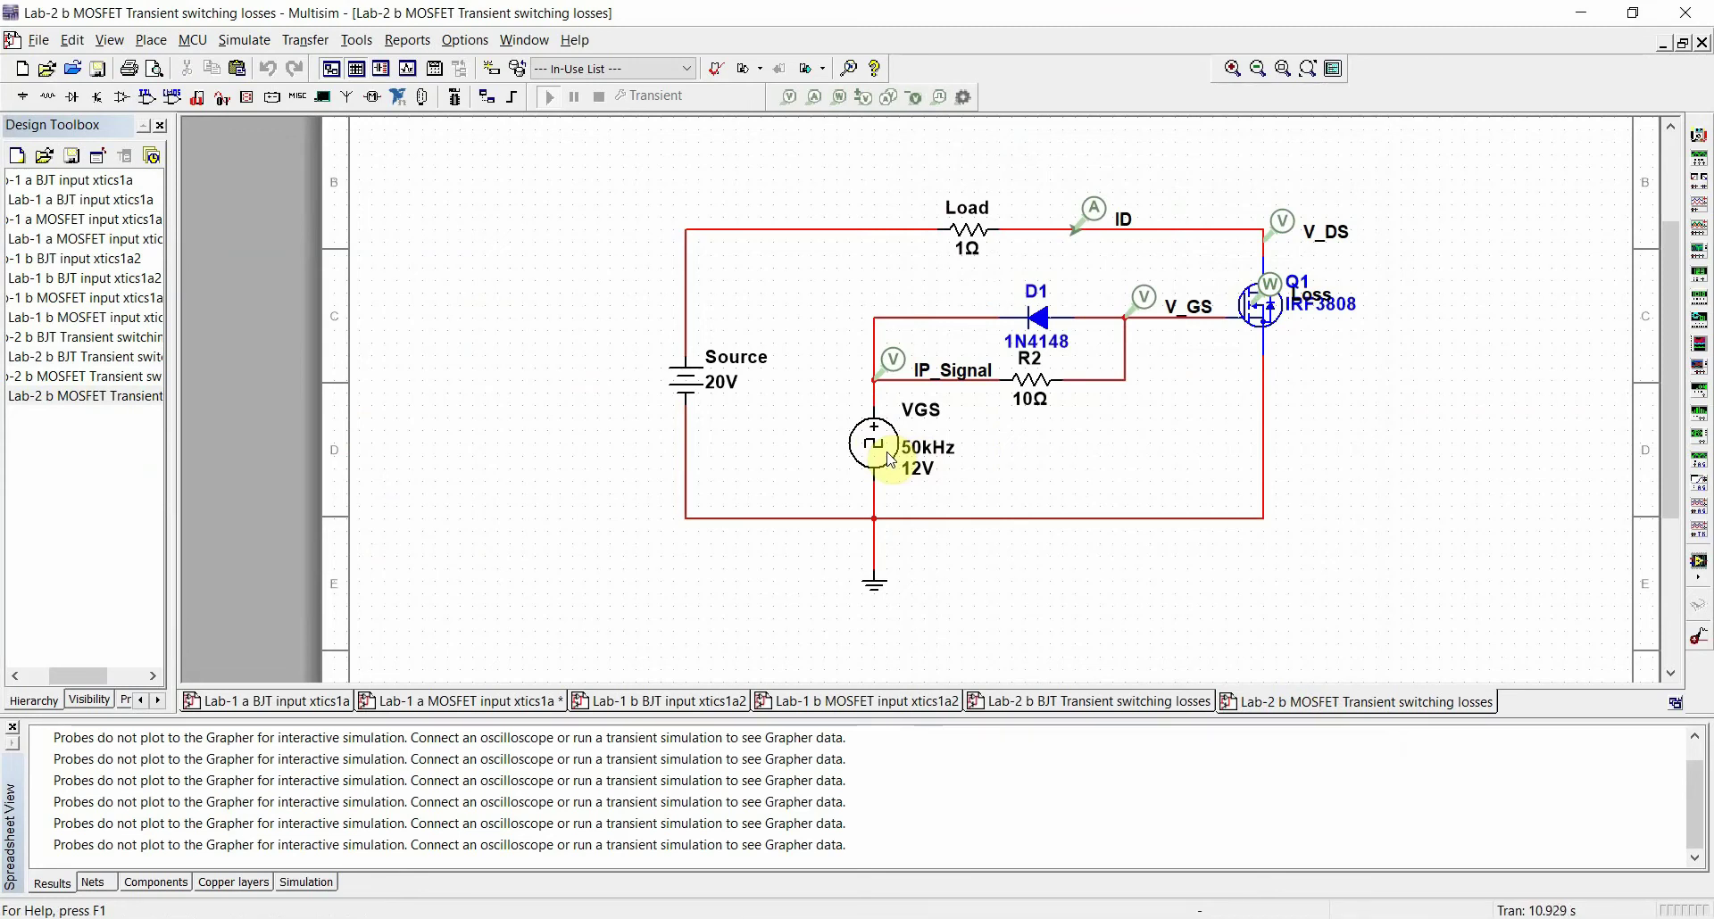
# Set the VBE clock frequency to 50k in the Lab-2 b BJT design, compare it with the MOSFET circuit and save it
pyautogui.click(1176, 704)
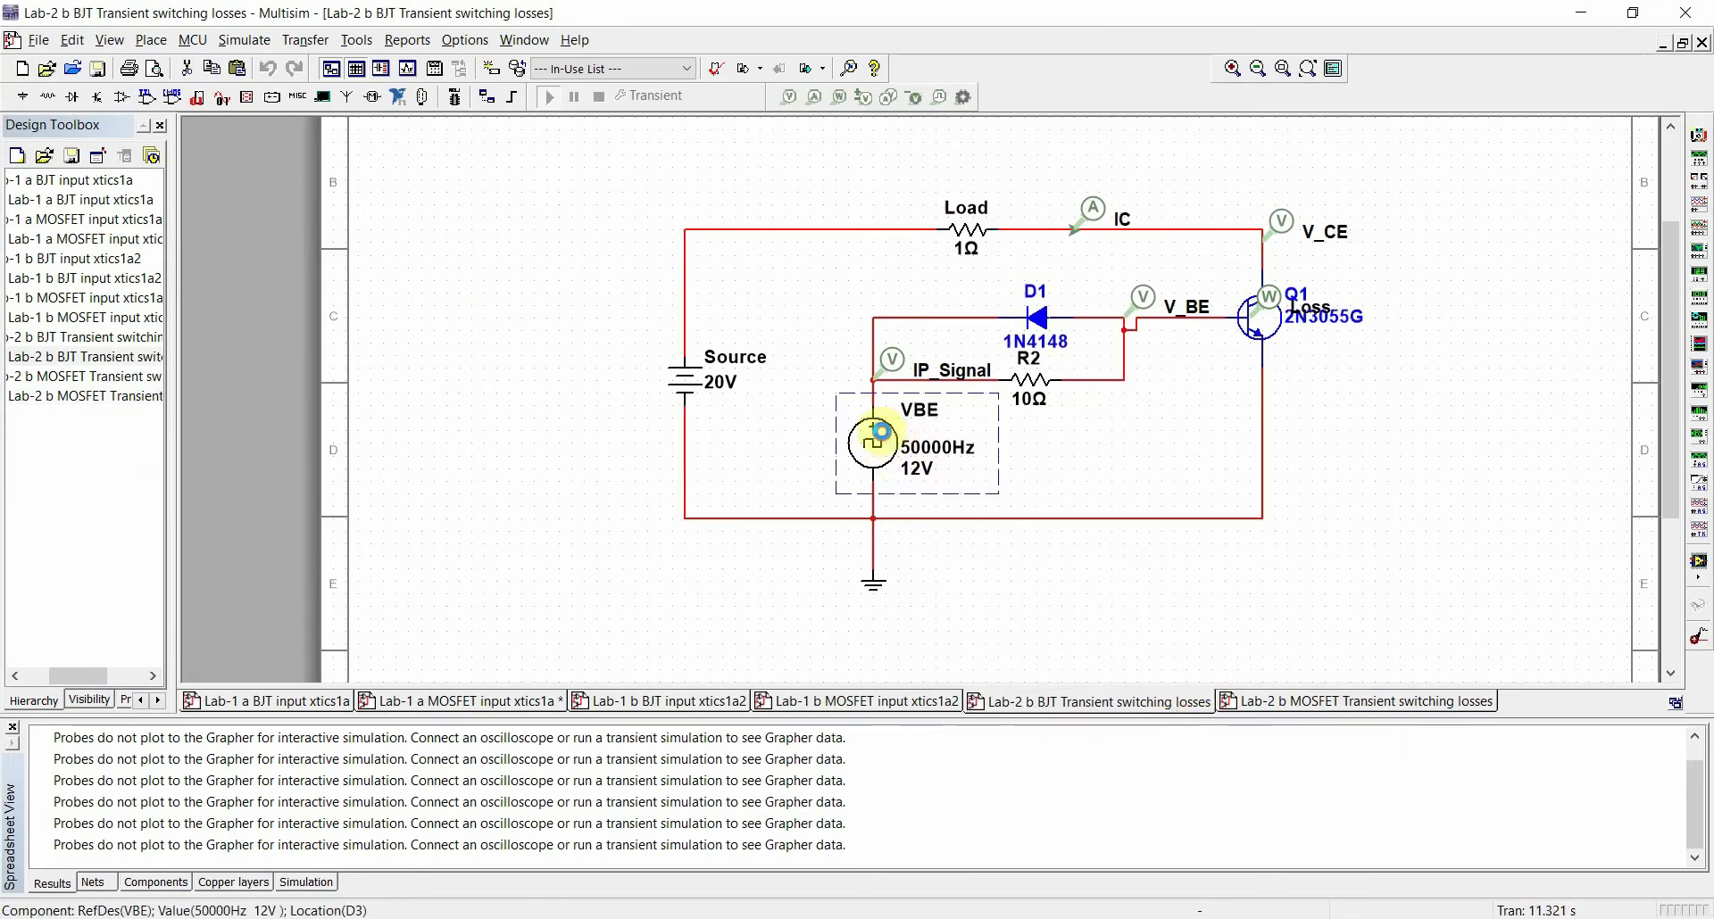
pyautogui.doubleClick(880, 433)
pyautogui.click(1196, 213)
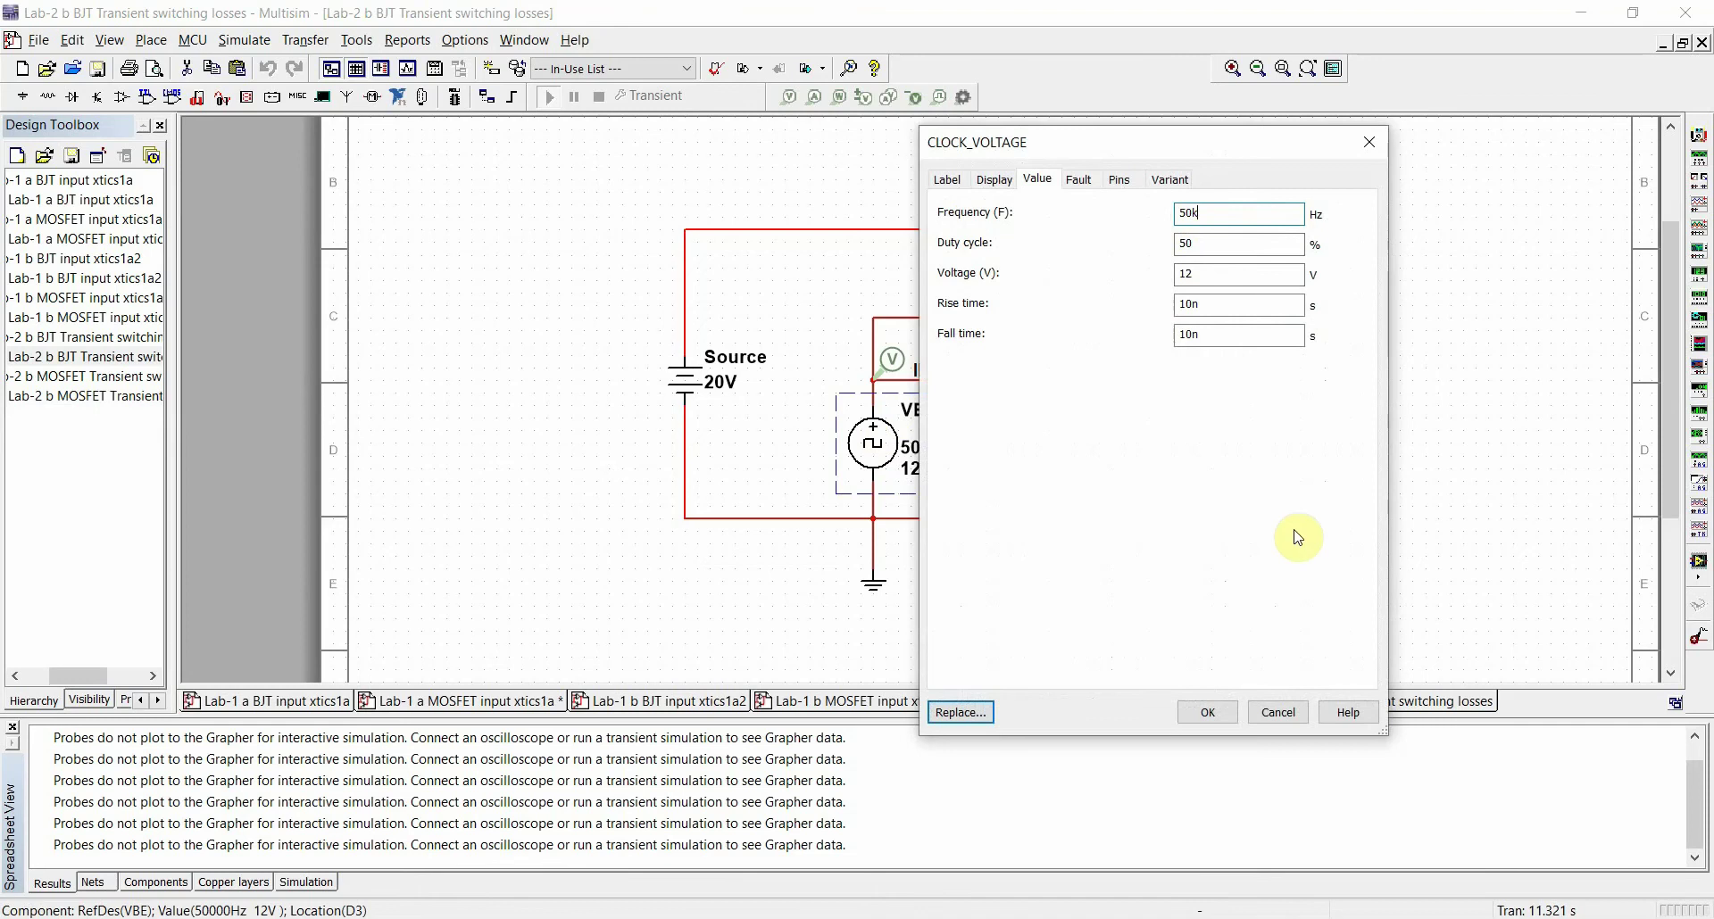
pyautogui.click(1205, 712)
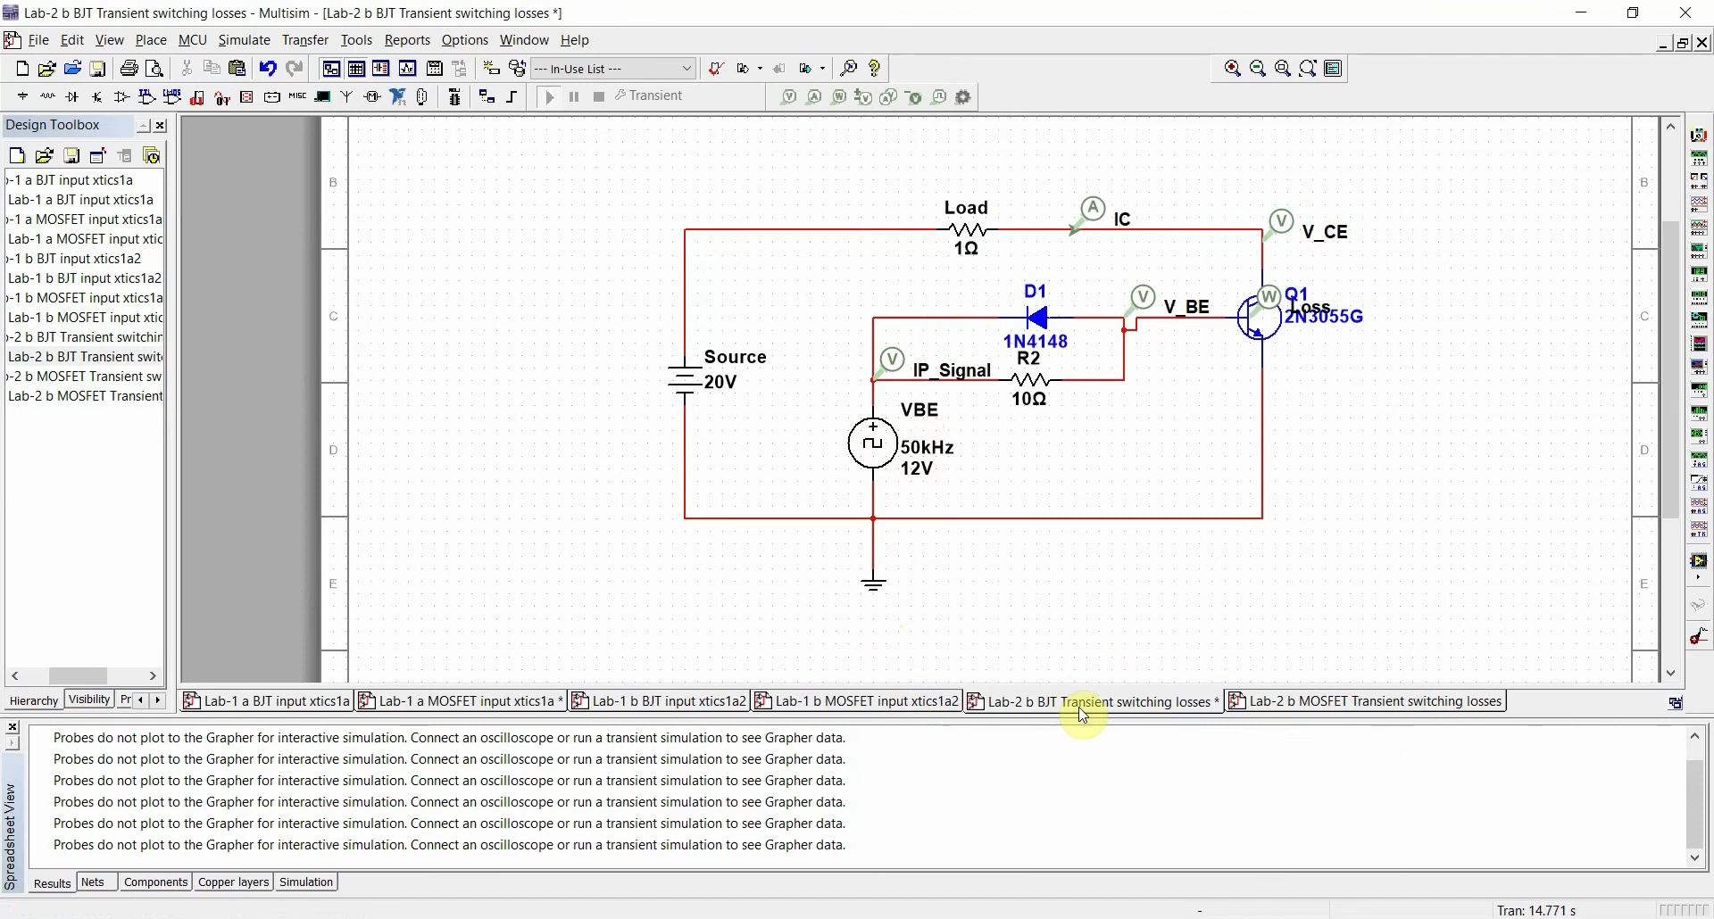
pyautogui.click(1309, 702)
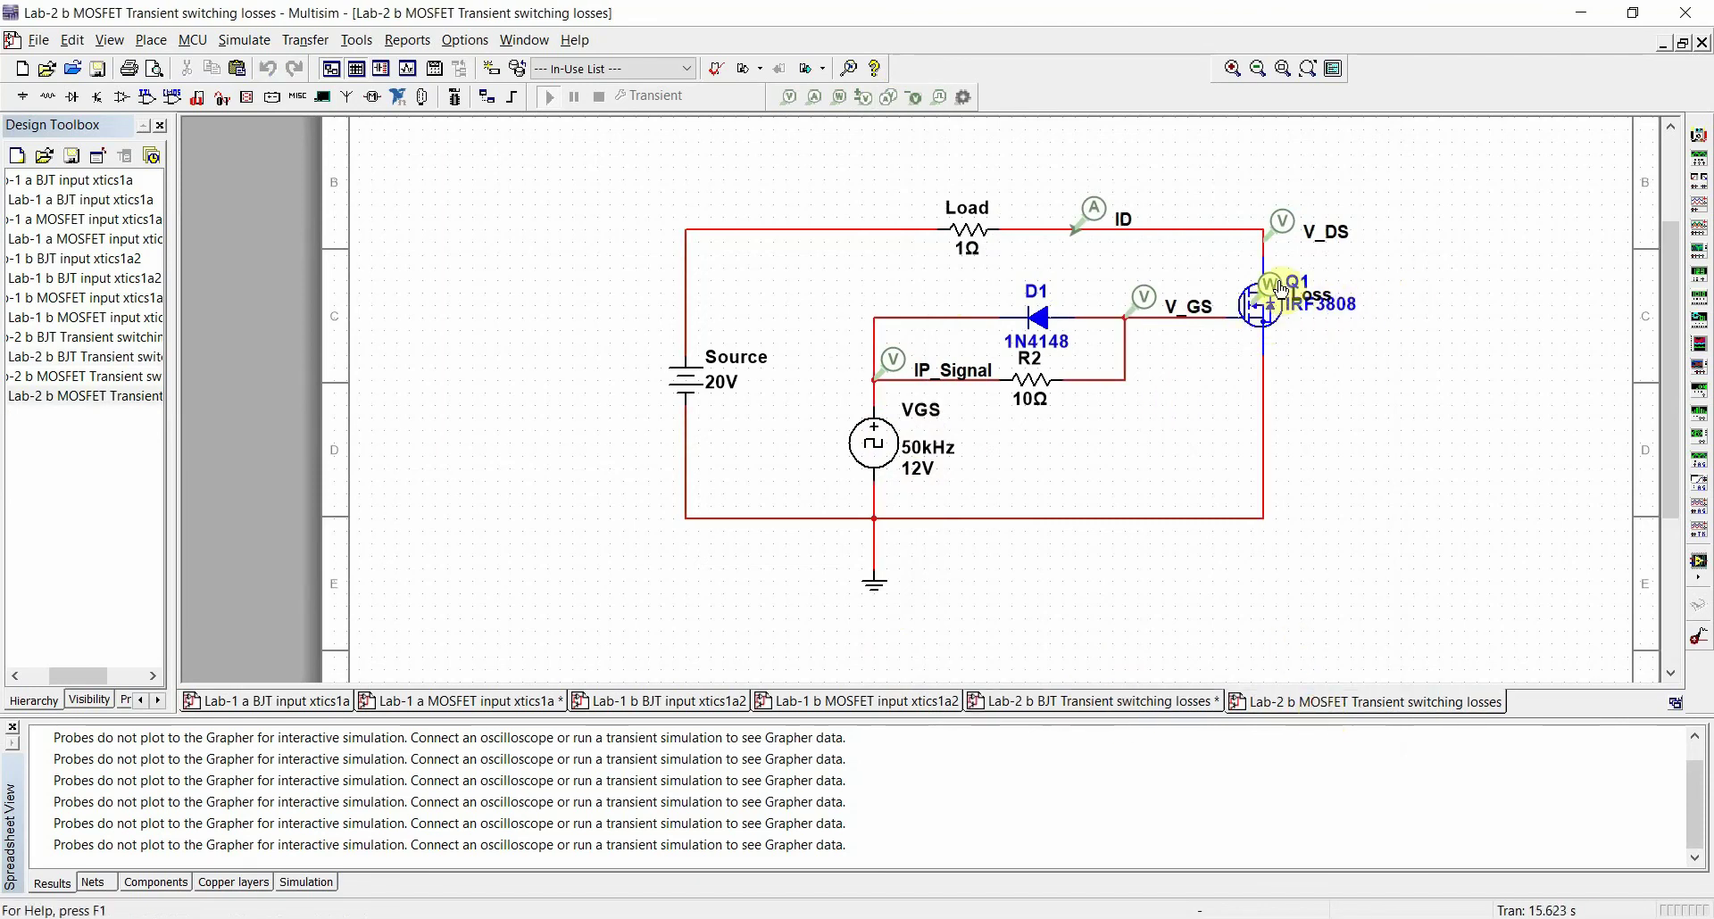
pyautogui.click(1191, 701)
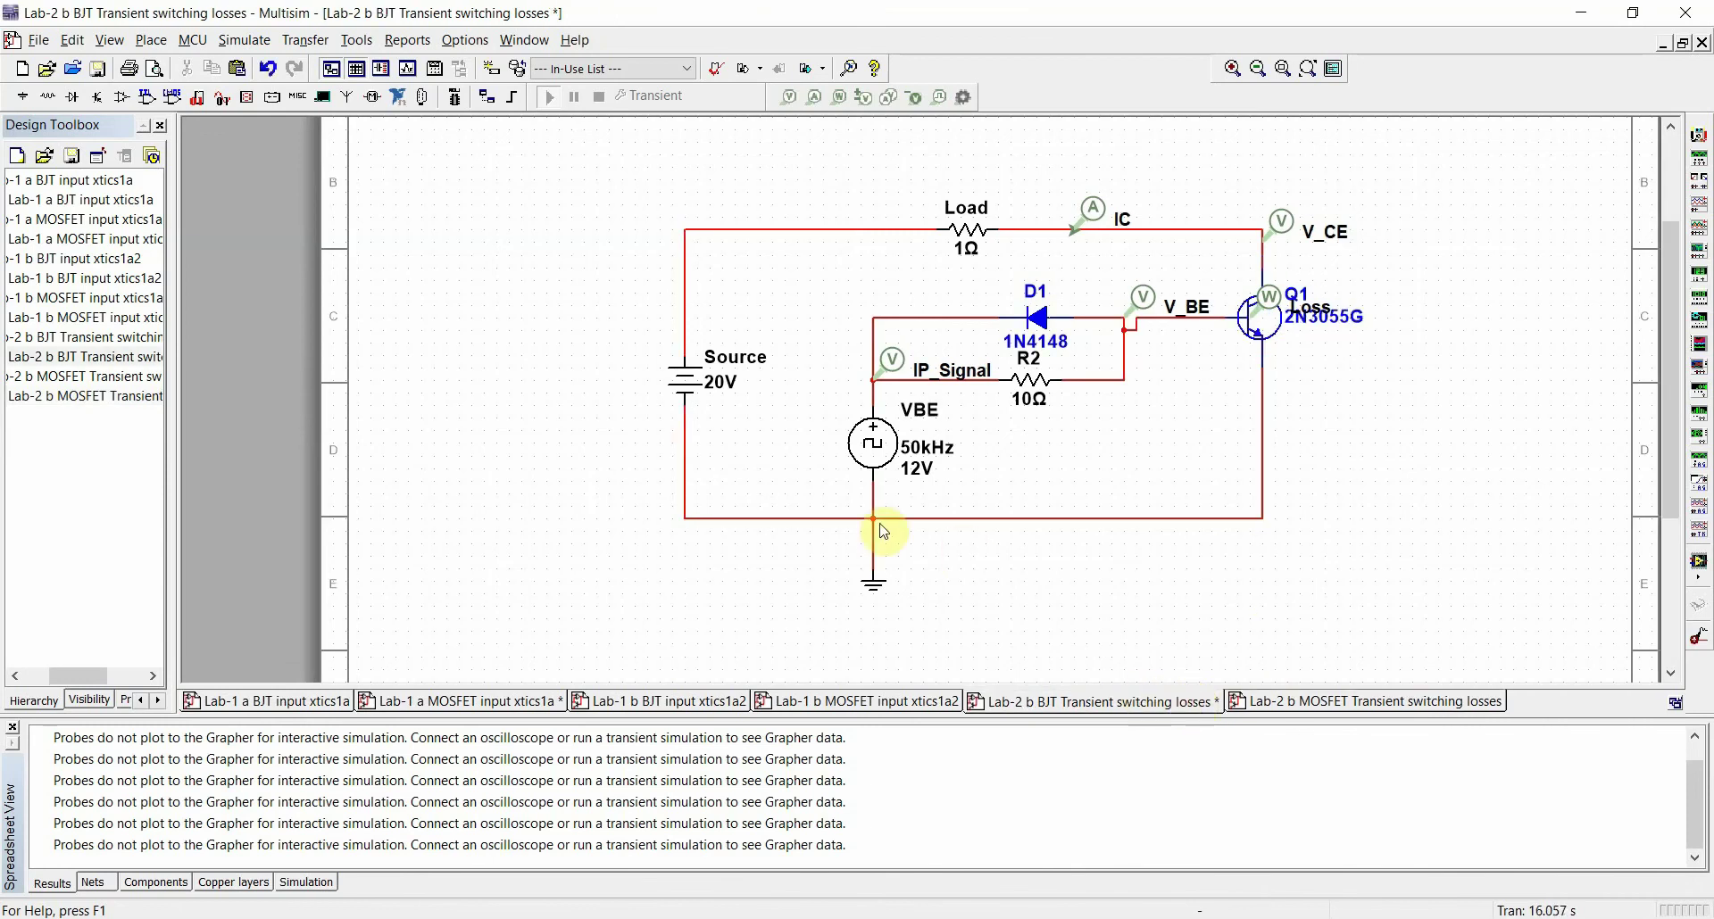
pyautogui.click(97, 68)
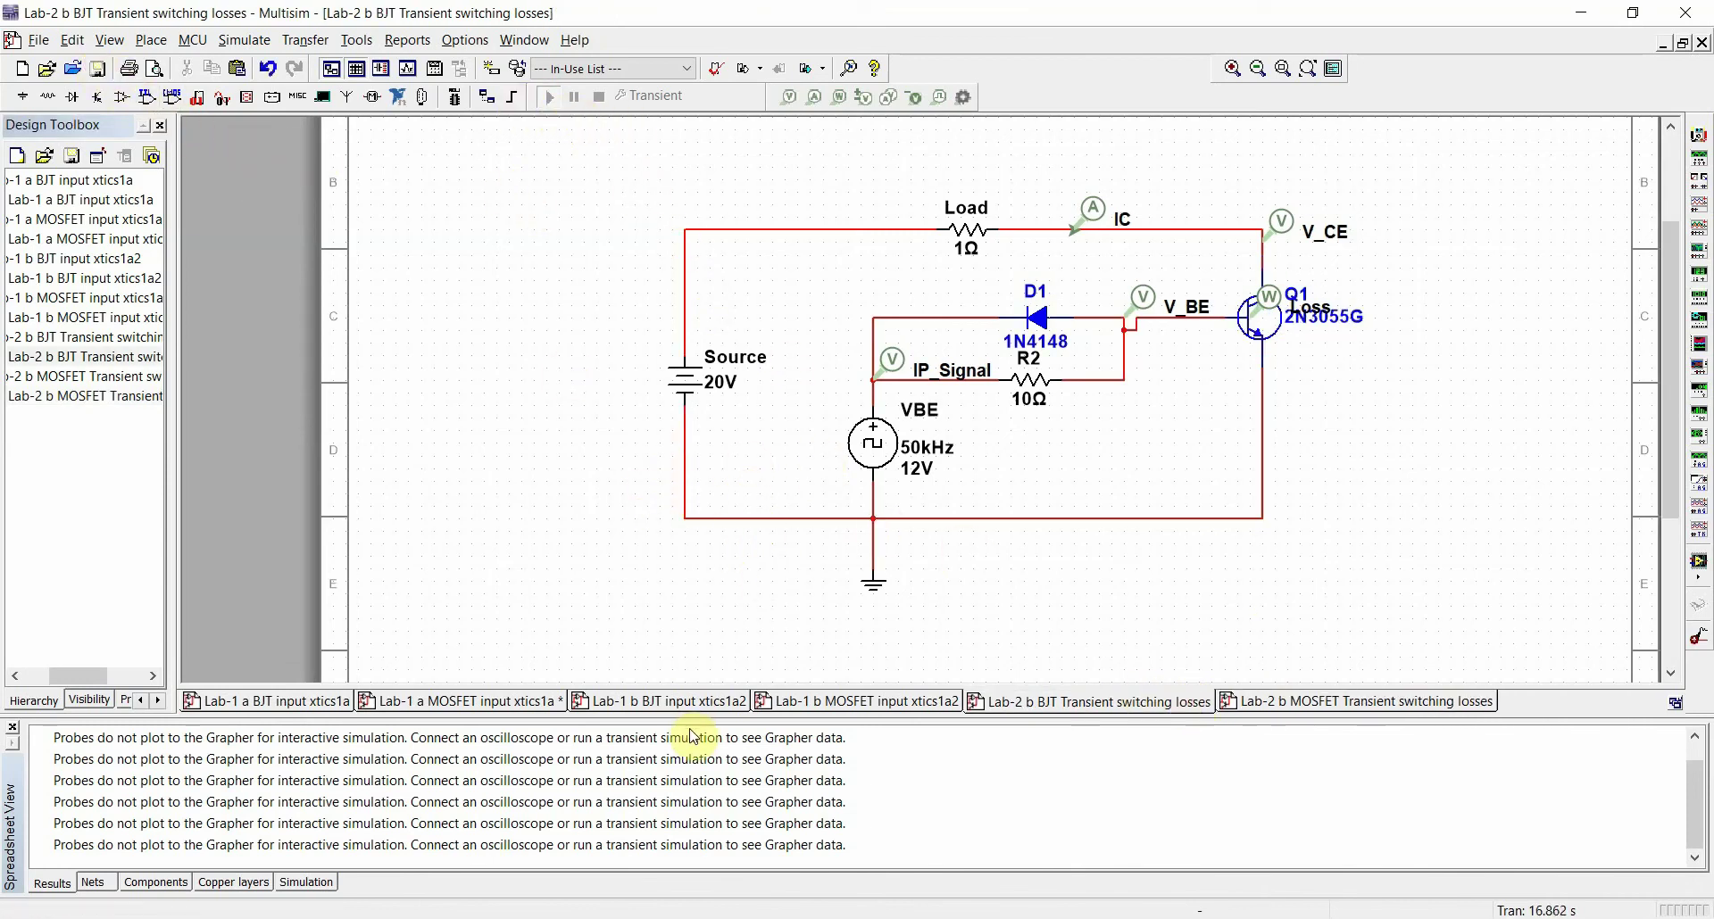
# Stop the running interactive simulation of the Lab-1 b BJT input xtics1a2 design
pyautogui.click(924, 702)
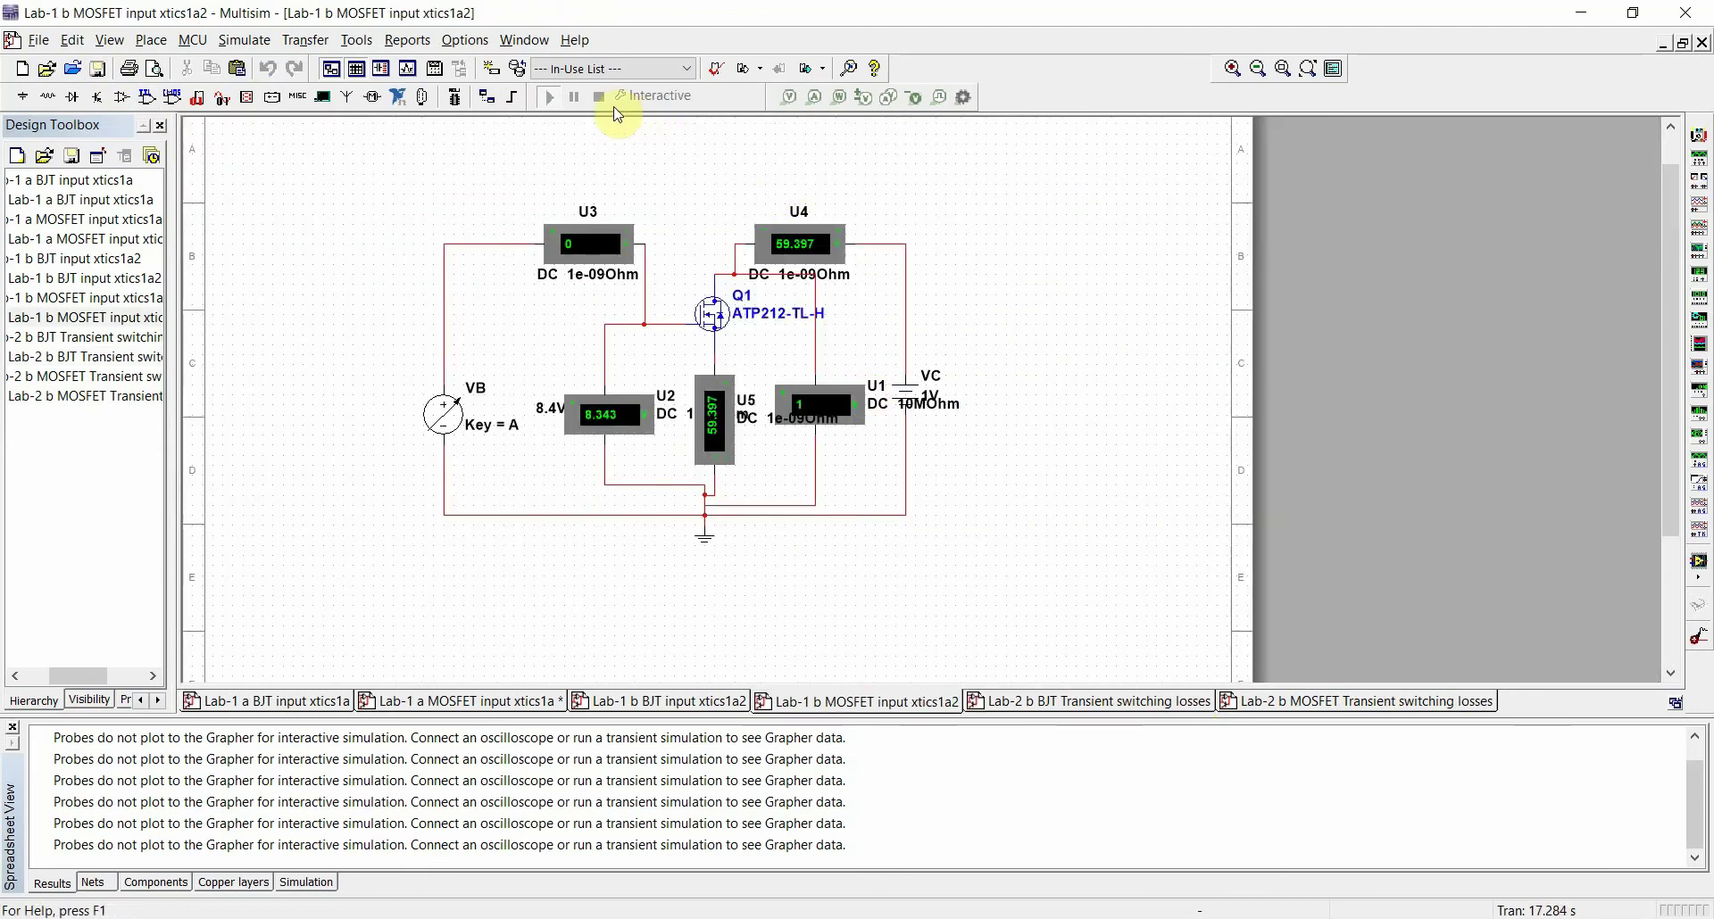
pyautogui.click(703, 698)
pyautogui.click(599, 96)
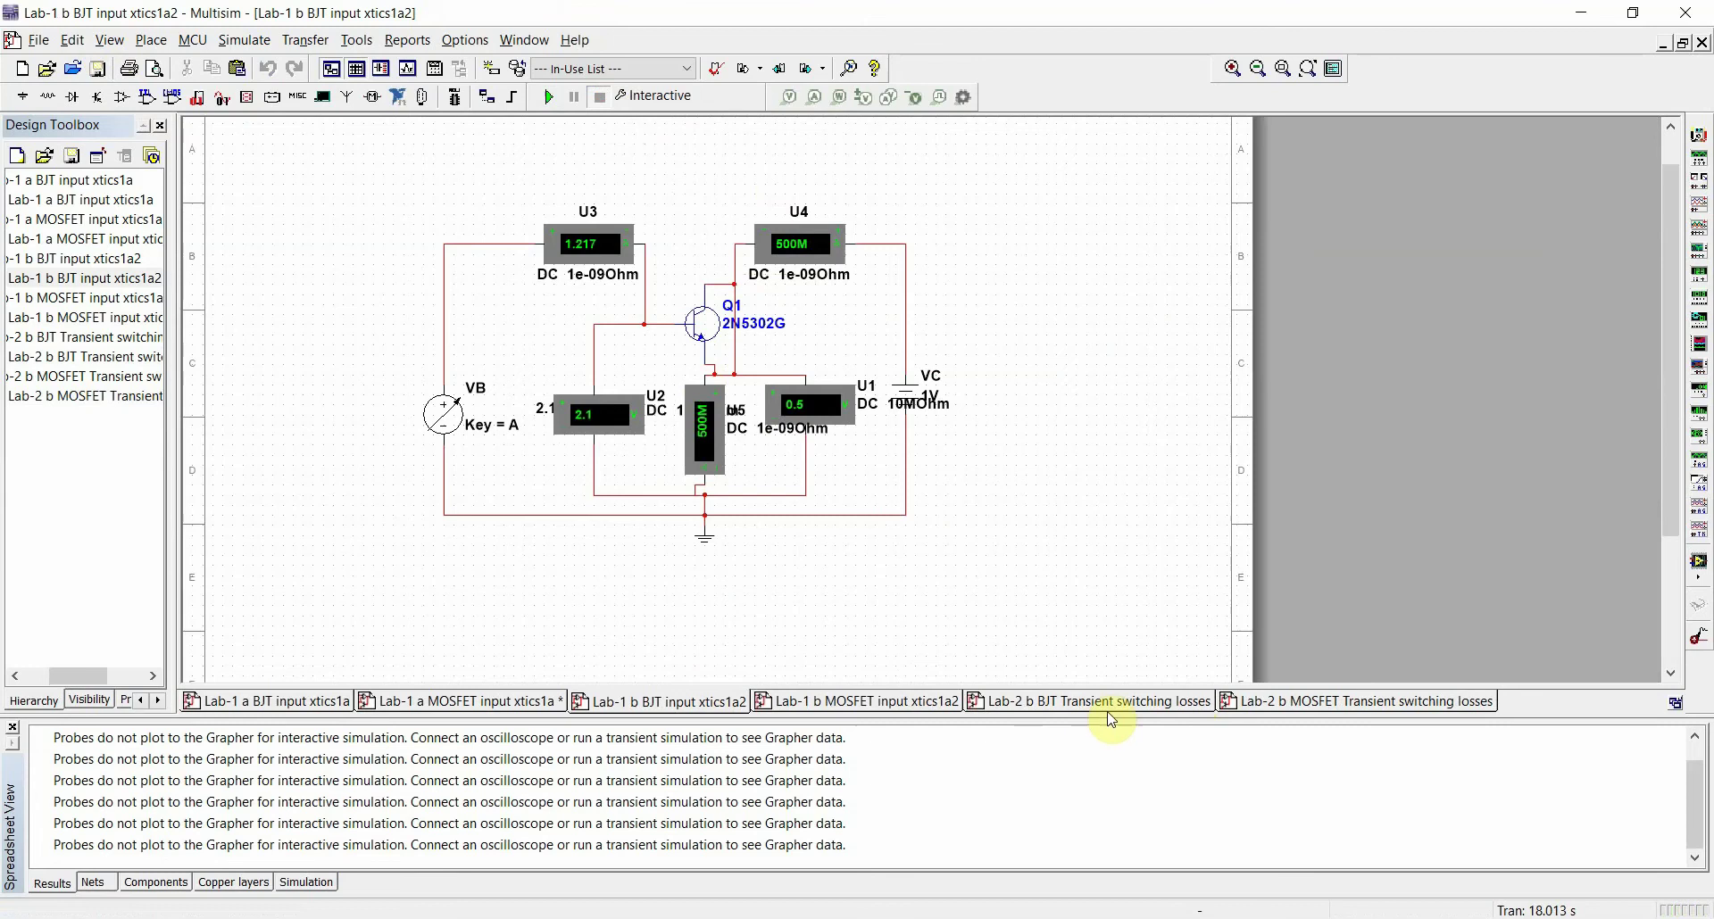
# Run the Lab-2 b BJT design's transient simulation and show its Grapher plot on a white background, moved clear of the transistor
pyautogui.click(1122, 703)
pyautogui.click(746, 210)
pyautogui.press('F5')
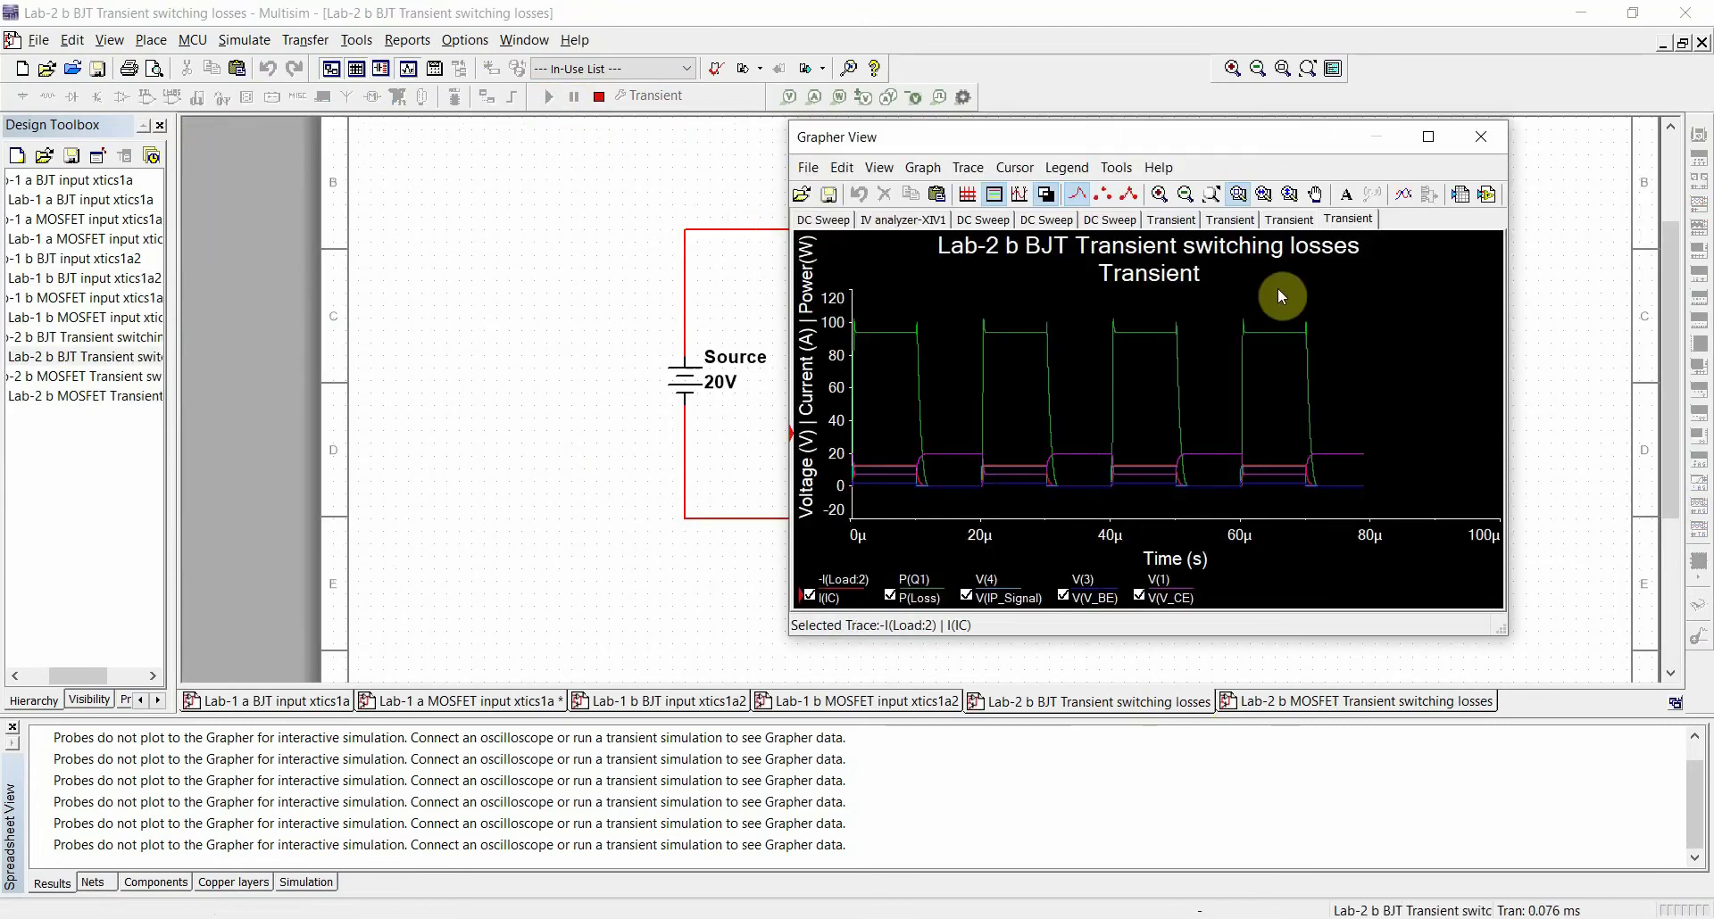
pyautogui.moveTo(1272, 137); pyautogui.dragTo(809, 161)
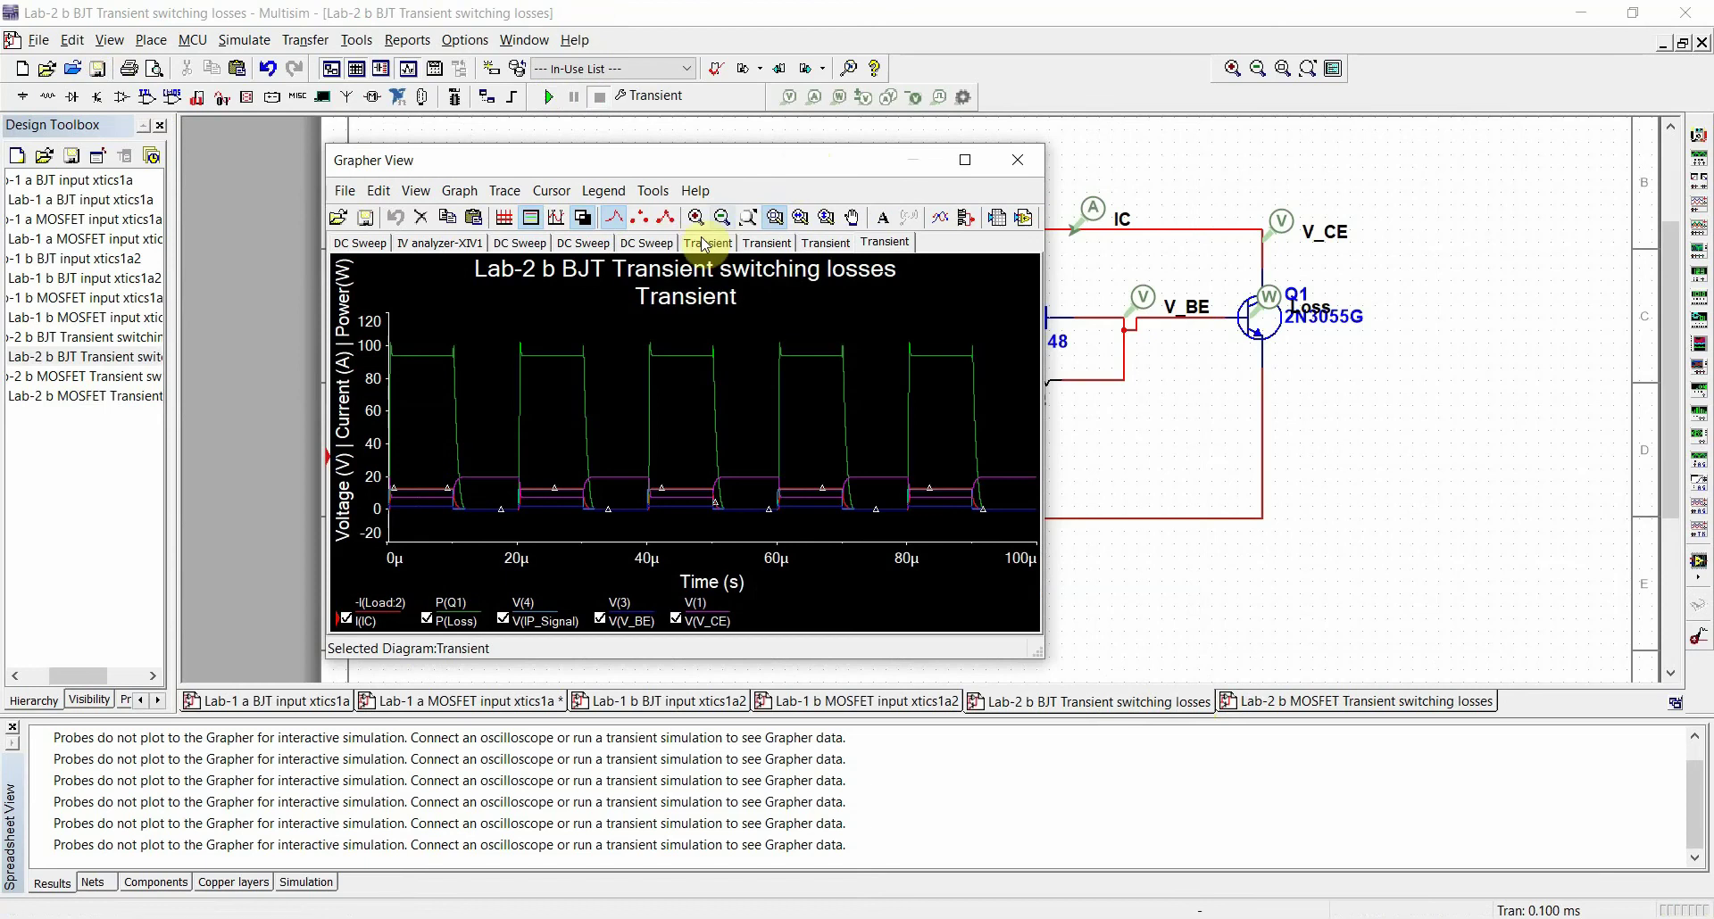
pyautogui.click(583, 217)
pyautogui.moveTo(696, 165); pyautogui.dragTo(475, 103)
# Run the Lab-2 b MOSFET design's transient simulation to view its power loss, close the Grapher and return to the BJT design
pyautogui.click(1250, 701)
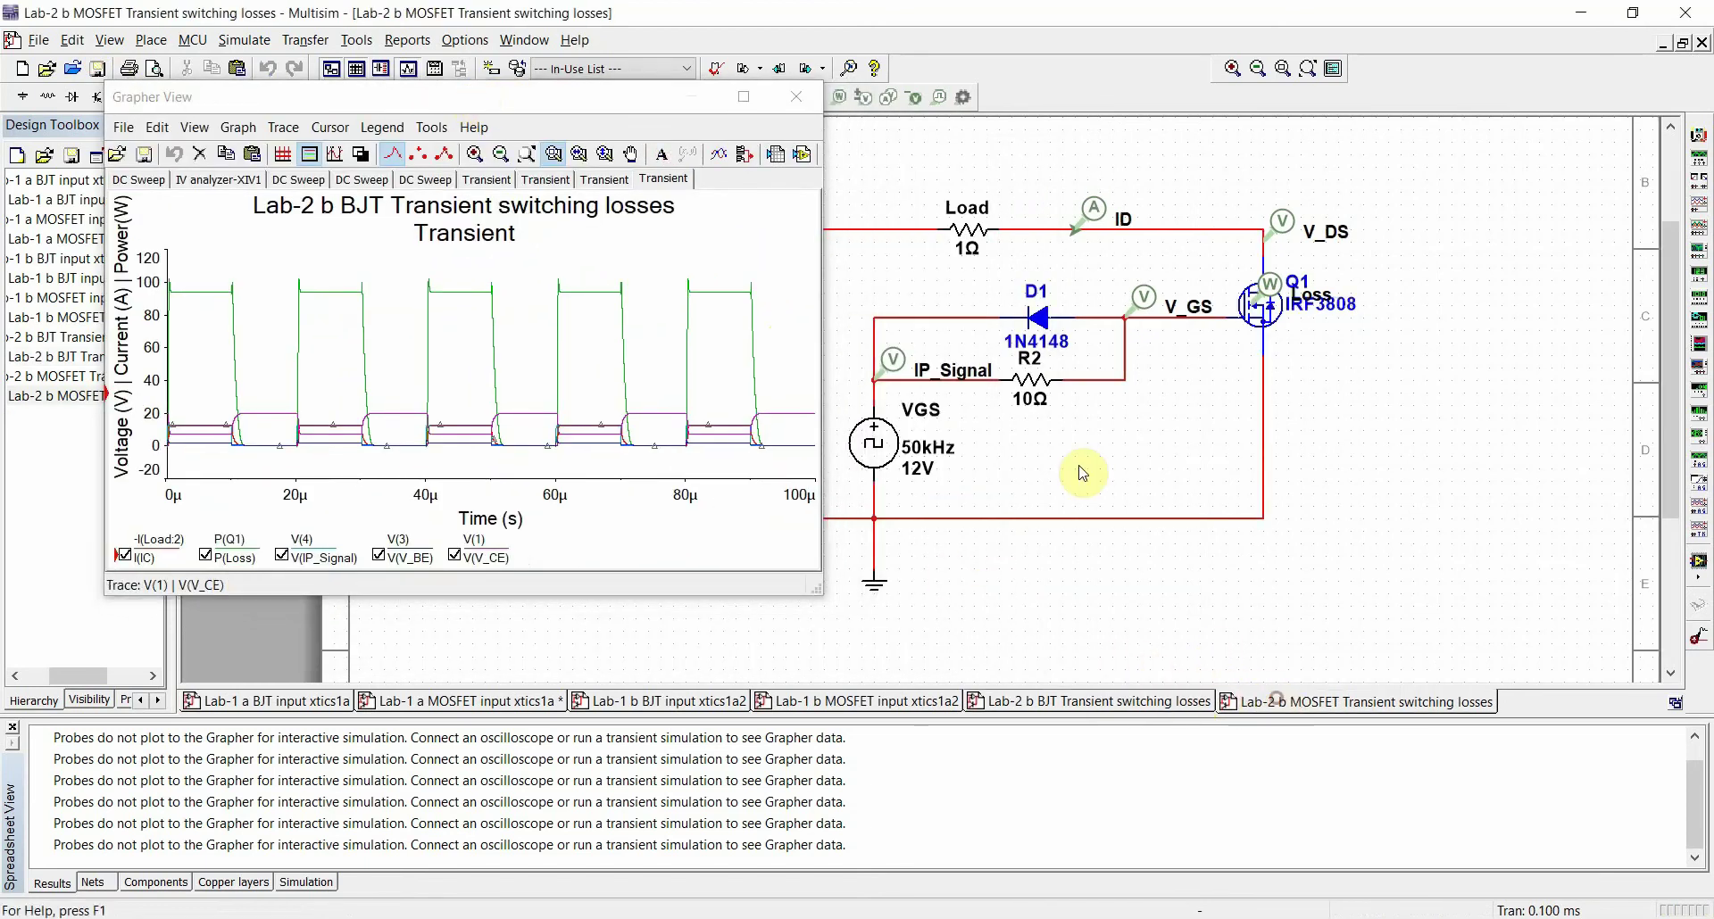
pyautogui.click(765, 148)
pyautogui.moveTo(607, 97); pyautogui.dragTo(764, 183)
pyautogui.click(551, 98)
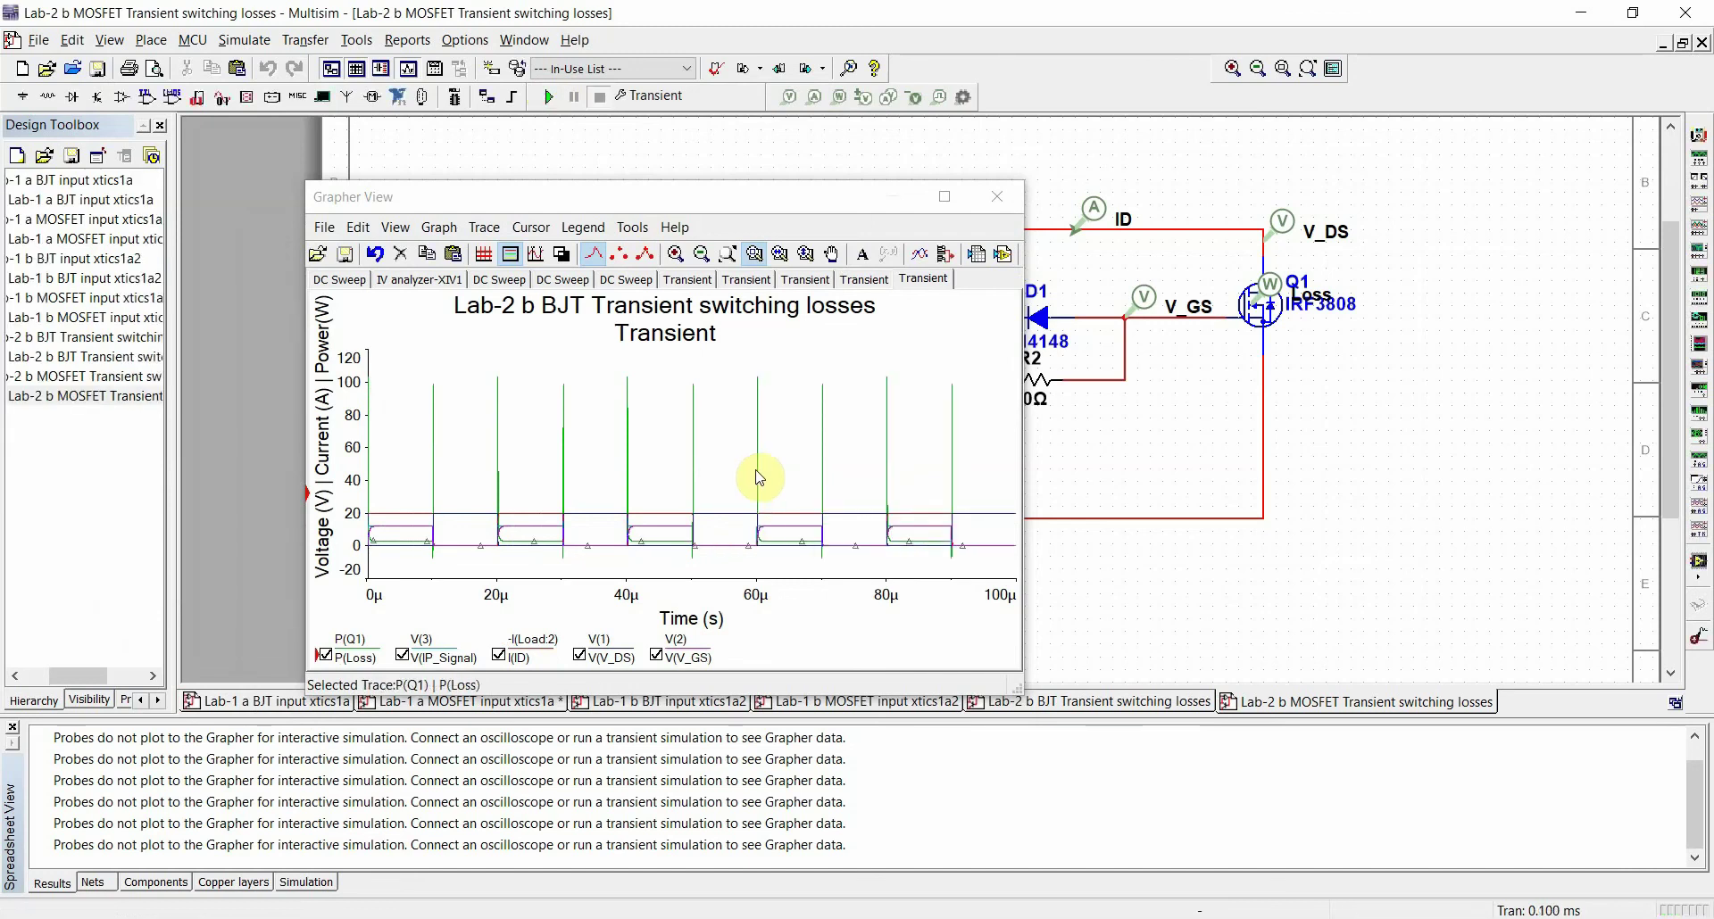
pyautogui.click(997, 198)
pyautogui.click(1062, 703)
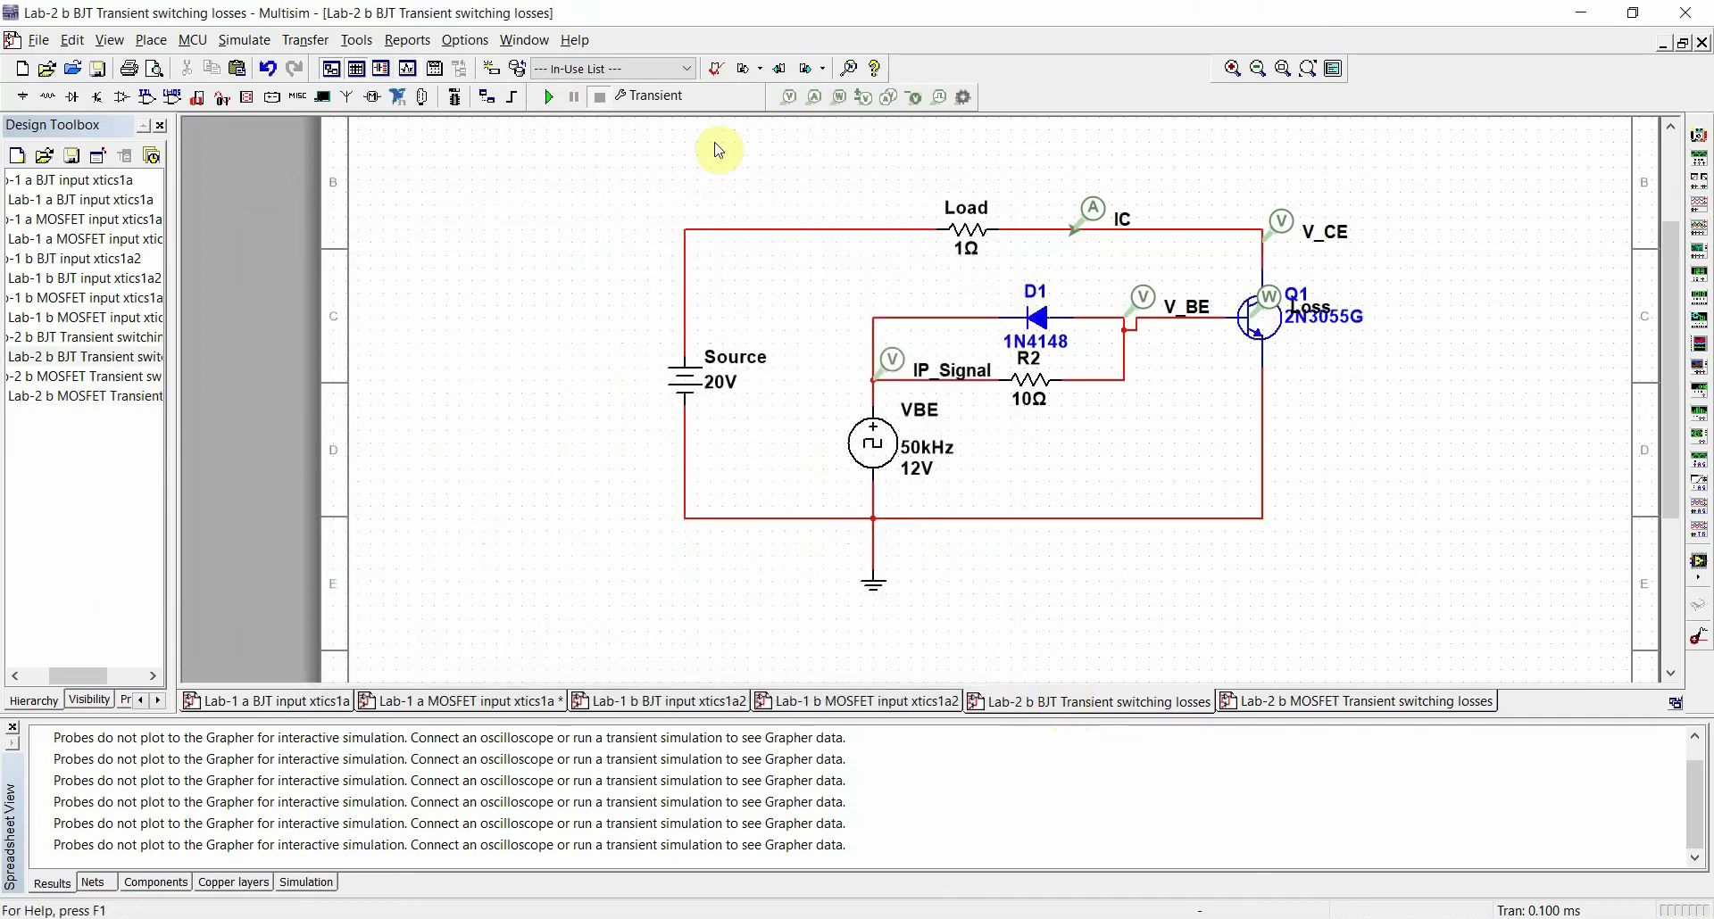
# Run the Lab-2 b BJT design's transient simulation, delete the accumulated result pages from the Grapher and close it
pyautogui.click(548, 96)
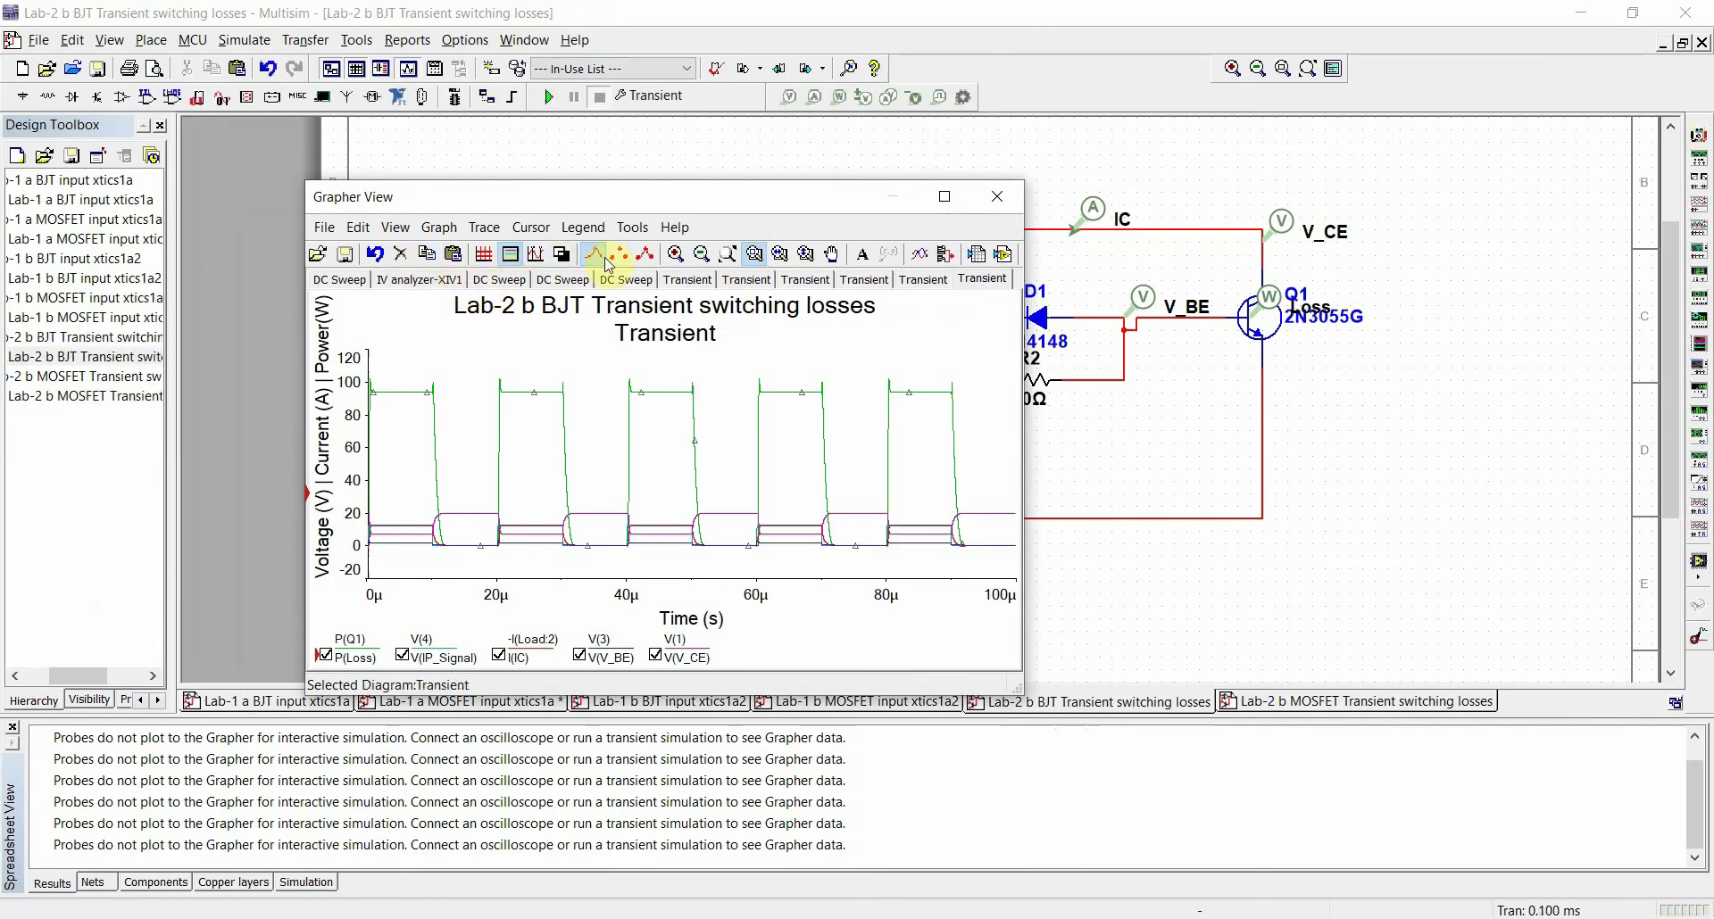
pyautogui.click(403, 255)
pyautogui.click(403, 255)
pyautogui.click(403, 256)
pyautogui.click(407, 256)
pyautogui.click(407, 256)
pyautogui.click(407, 256)
pyautogui.click(407, 256)
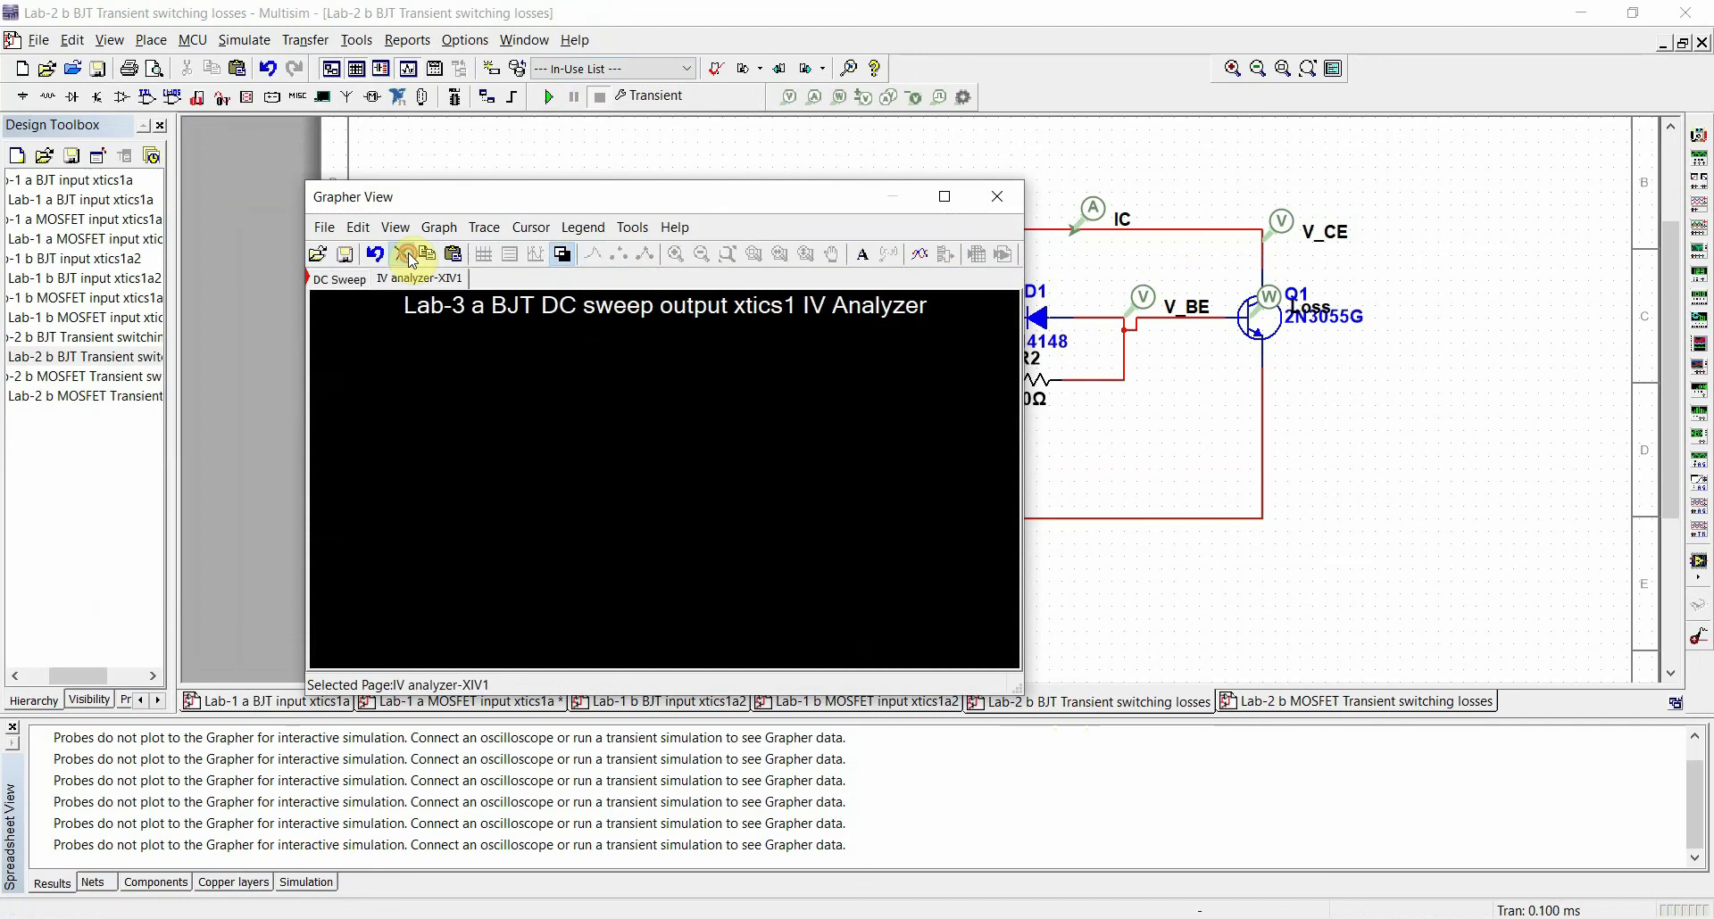
pyautogui.click(407, 256)
pyautogui.click(997, 197)
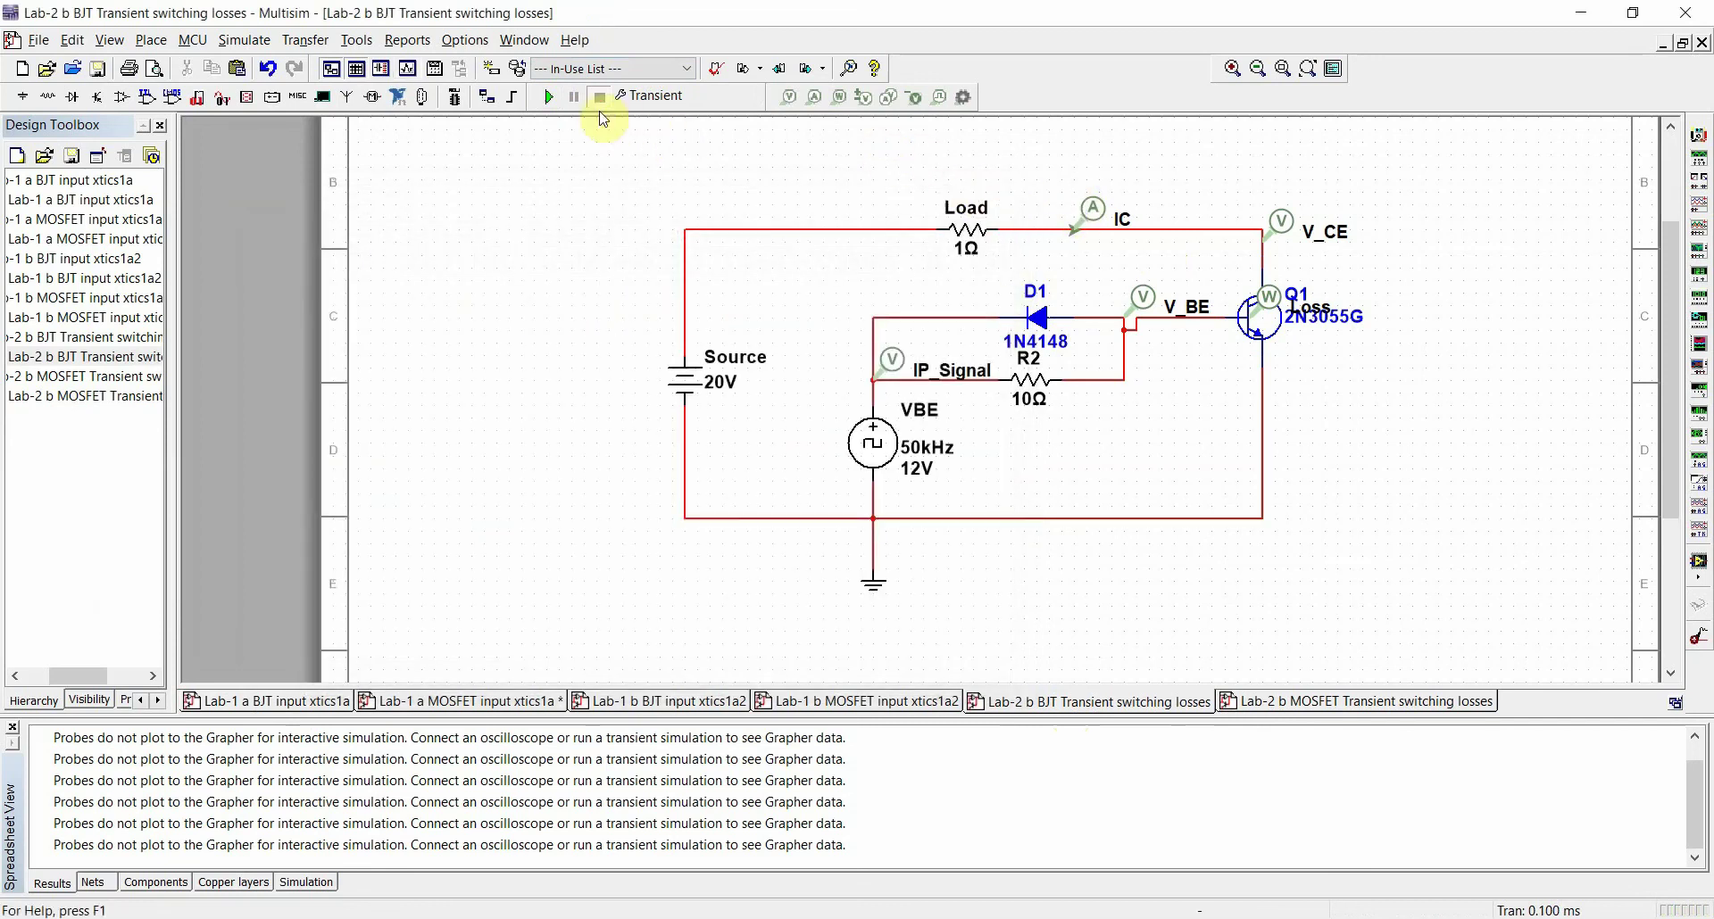
# Rerun the BJT transient simulation, move the Grapher window up beside the circuit and give the plot a white background
pyautogui.click(548, 96)
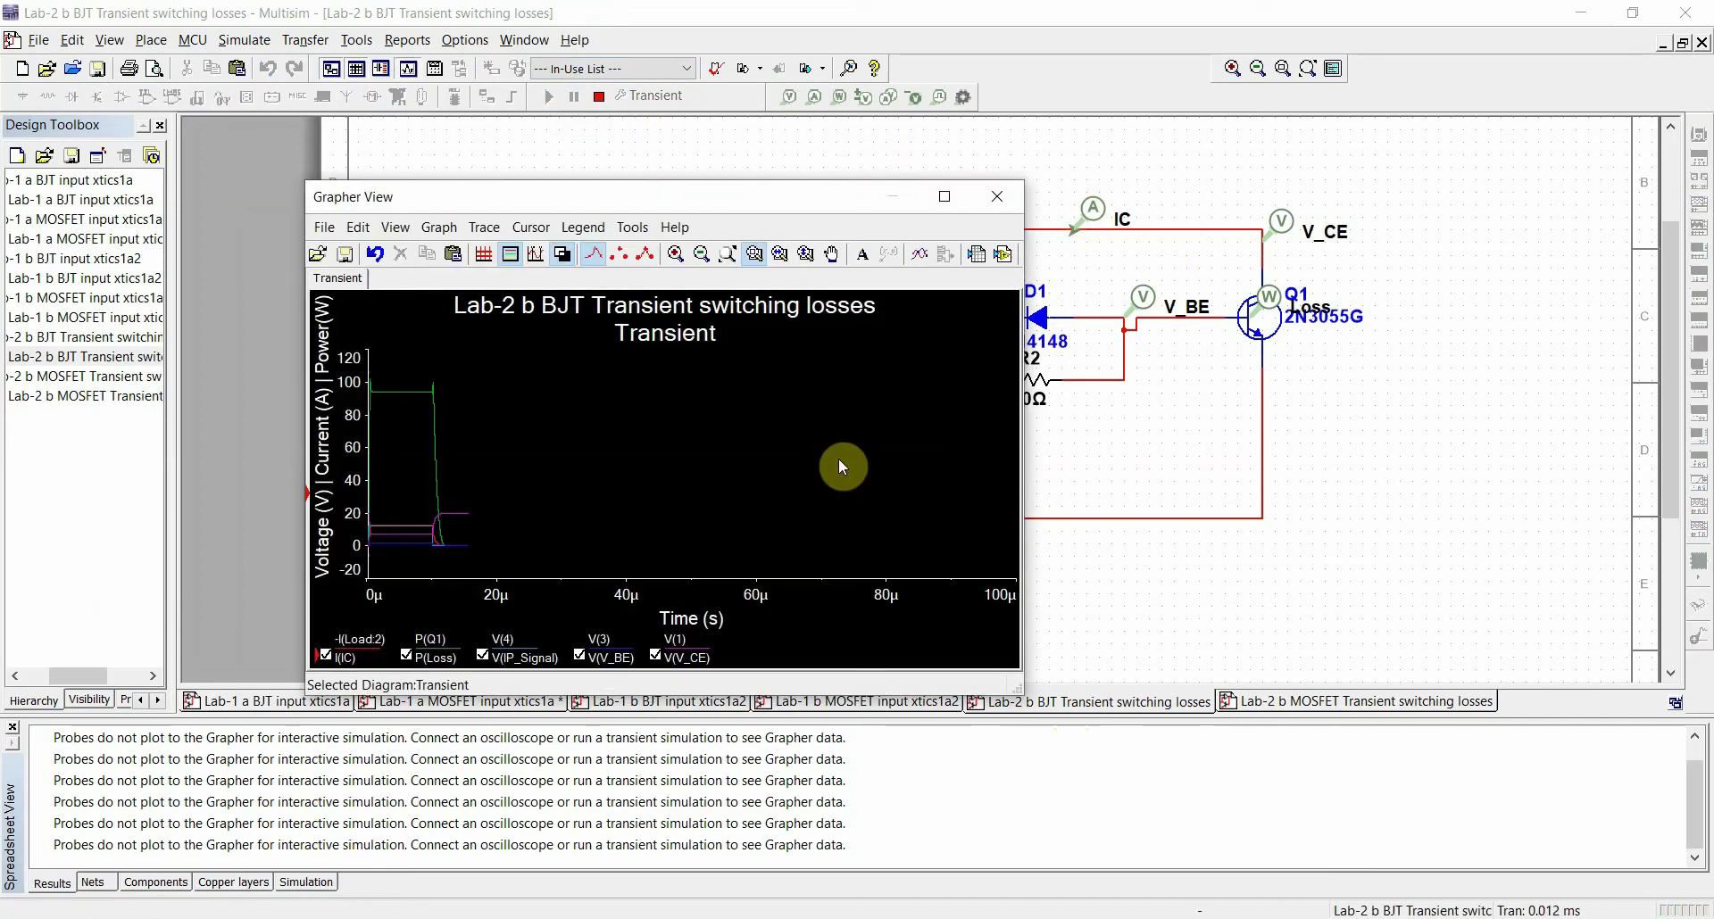
pyautogui.moveTo(850, 198); pyautogui.dragTo(1135, 155)
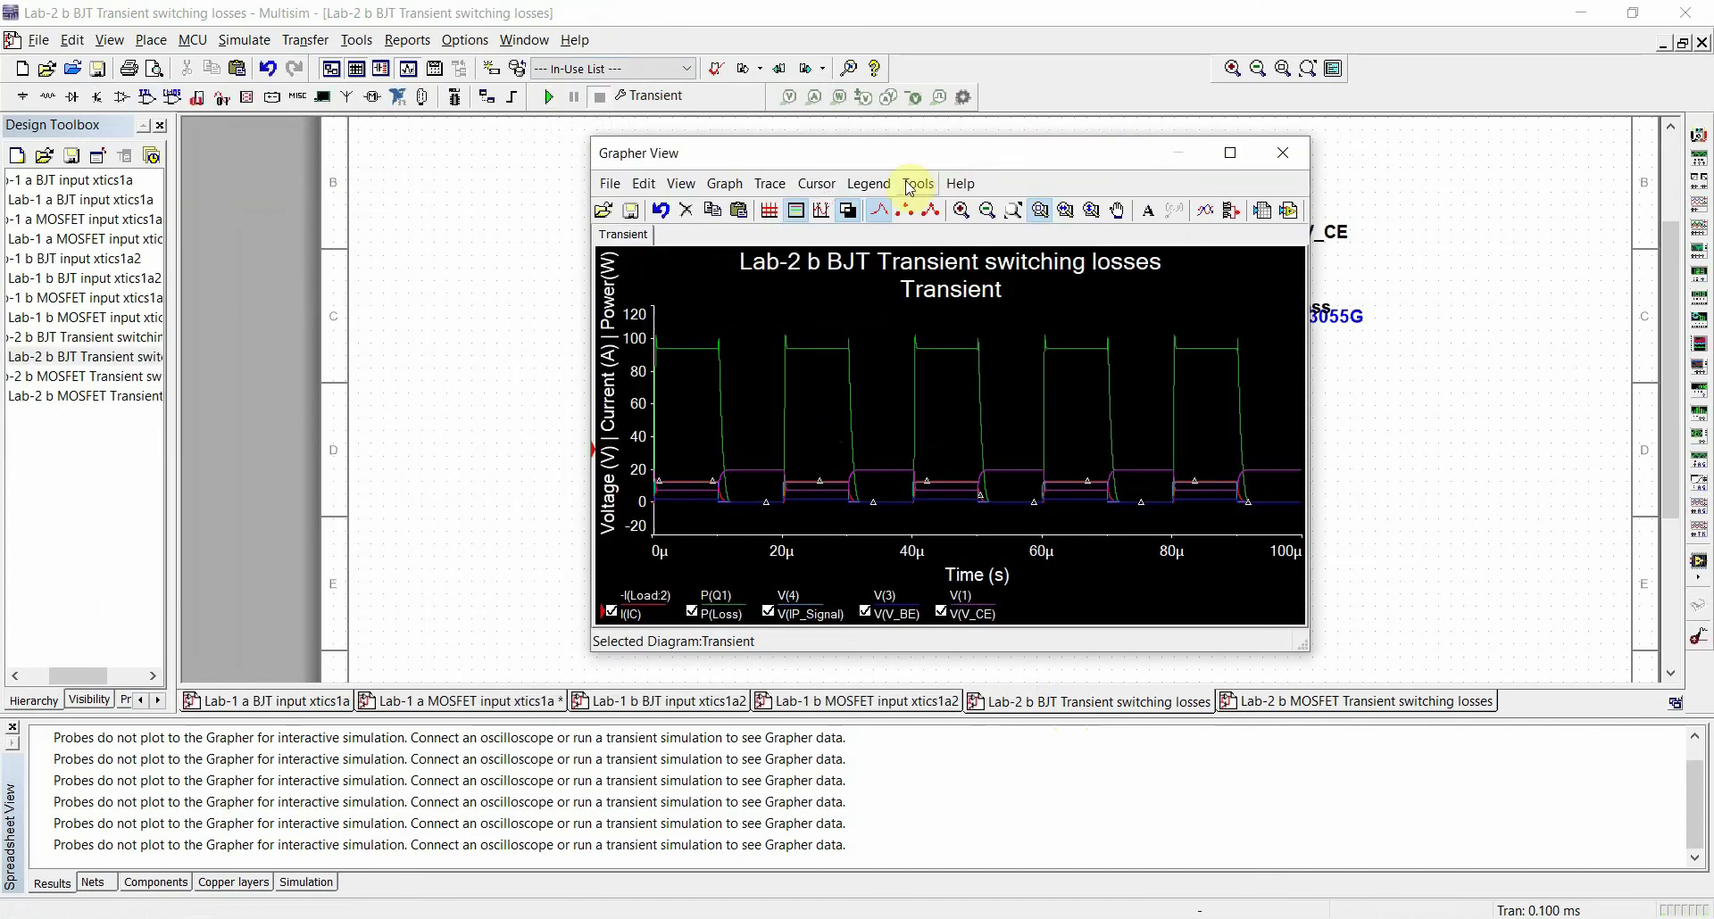
pyautogui.click(847, 212)
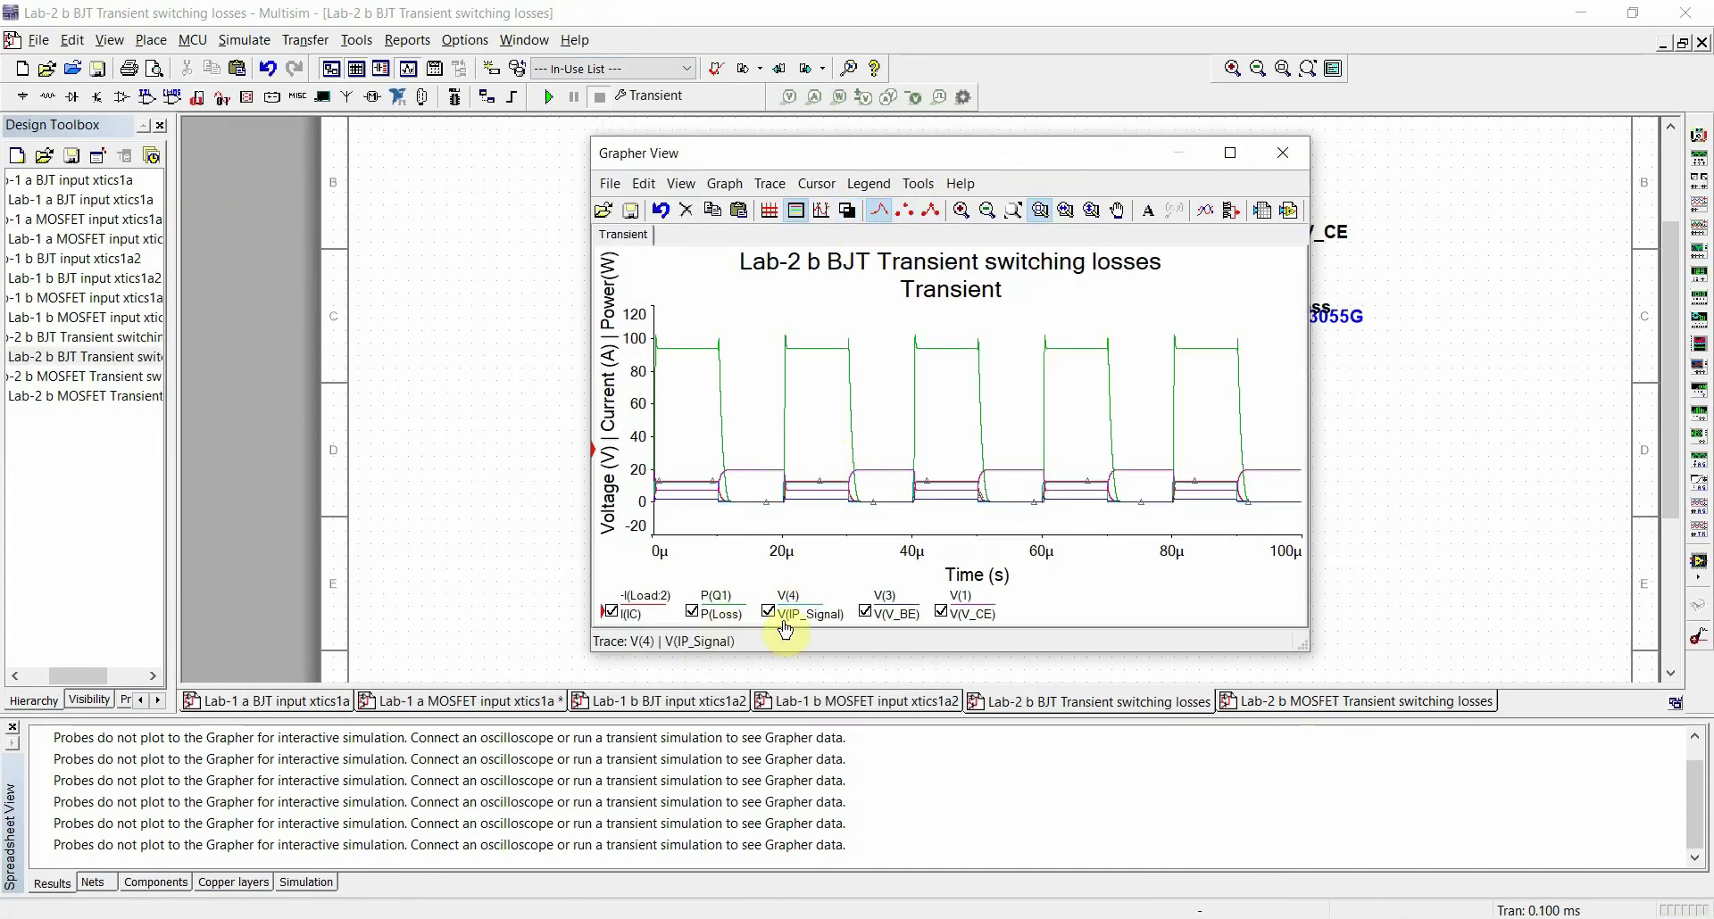
# Hide every trace except V(IP_Signal) on the BJT transient plot and fit the graph to that waveform
pyautogui.click(691, 612)
pyautogui.click(612, 612)
pyautogui.click(865, 612)
pyautogui.click(941, 613)
pyautogui.click(861, 500)
pyautogui.click(1014, 212)
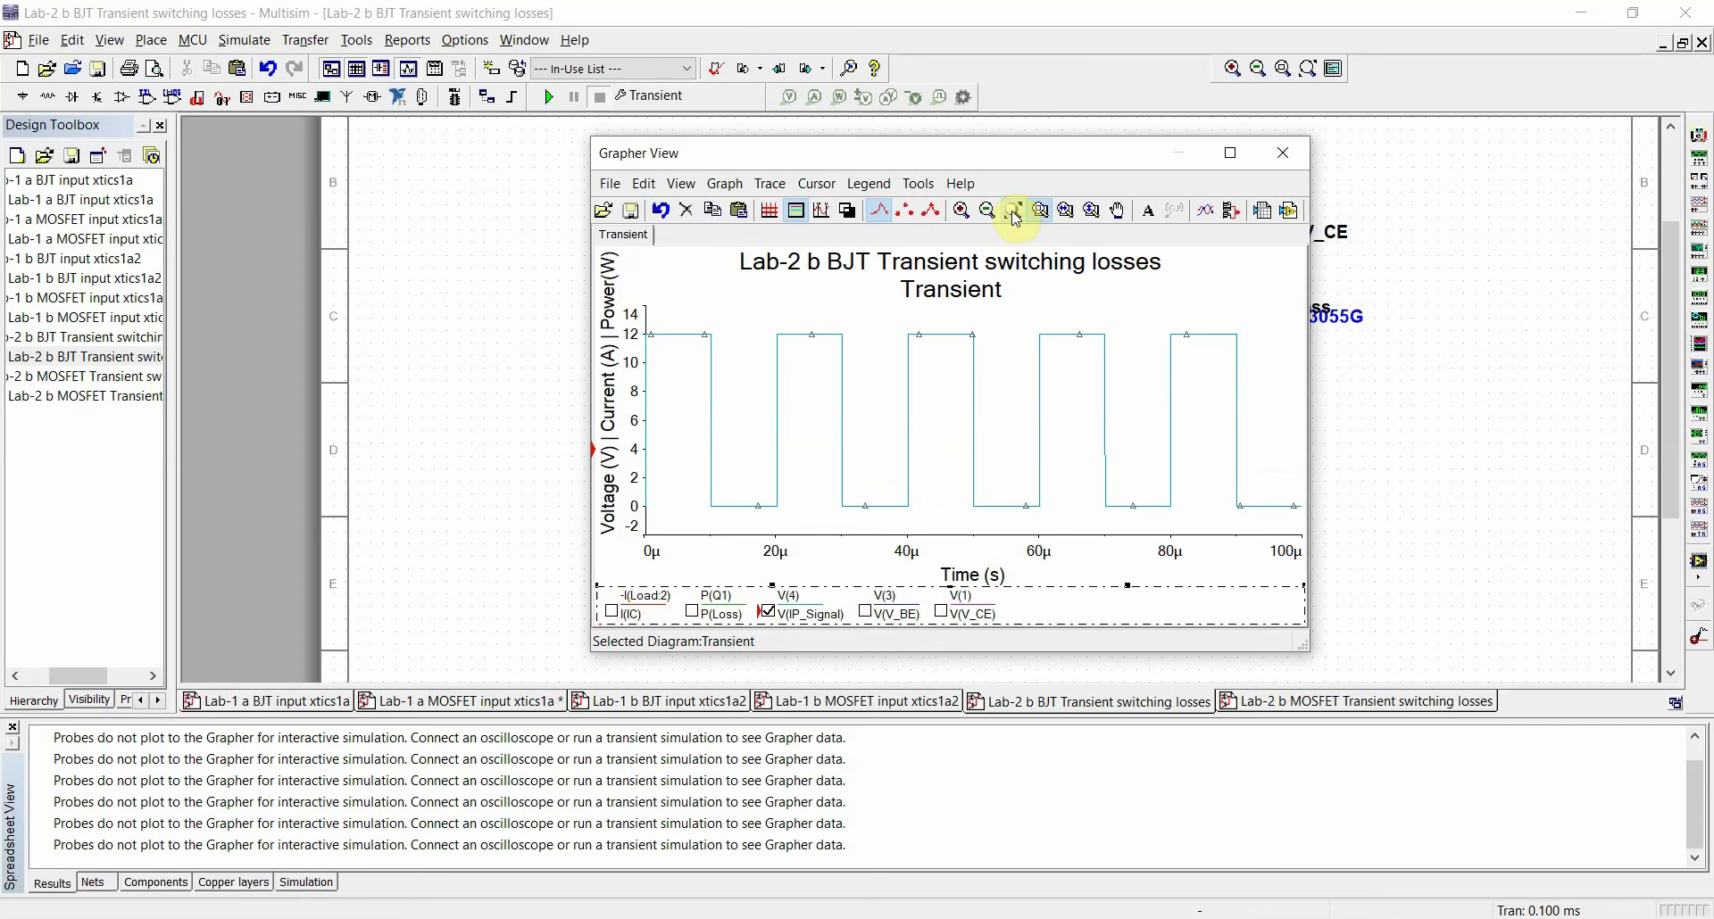
pyautogui.click(912, 281)
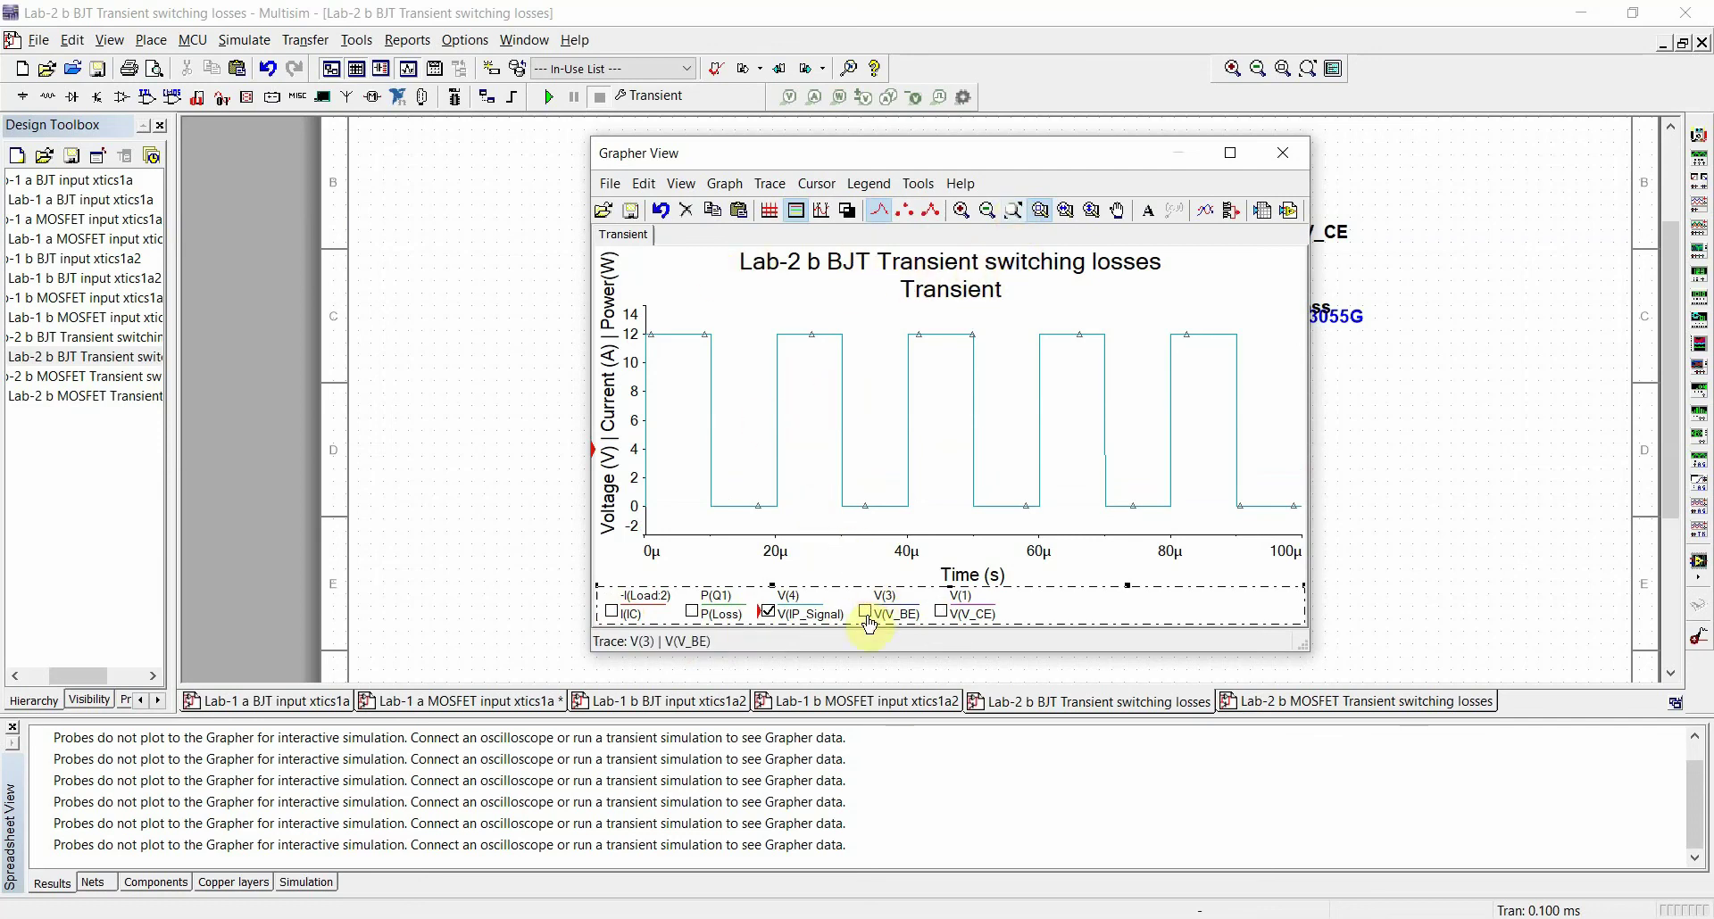
# Replace the V(IP_Signal) trace with V(V_BE) to examine the base-emitter voltage
pyautogui.click(771, 613)
pyautogui.click(866, 613)
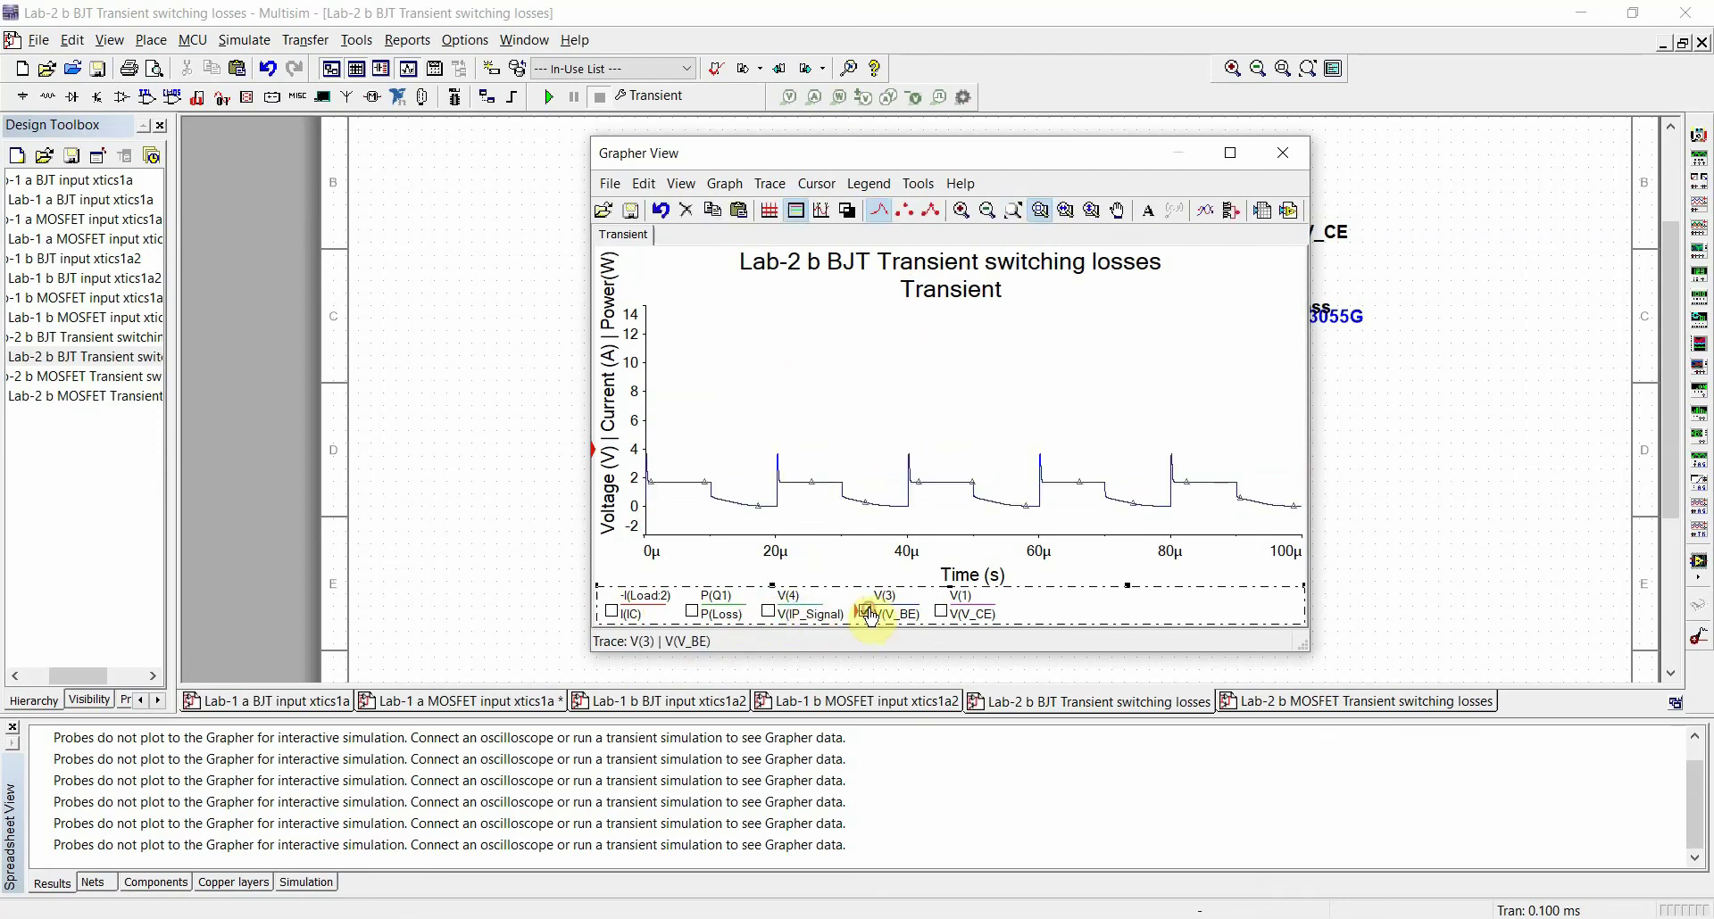
pyautogui.click(847, 210)
pyautogui.click(847, 211)
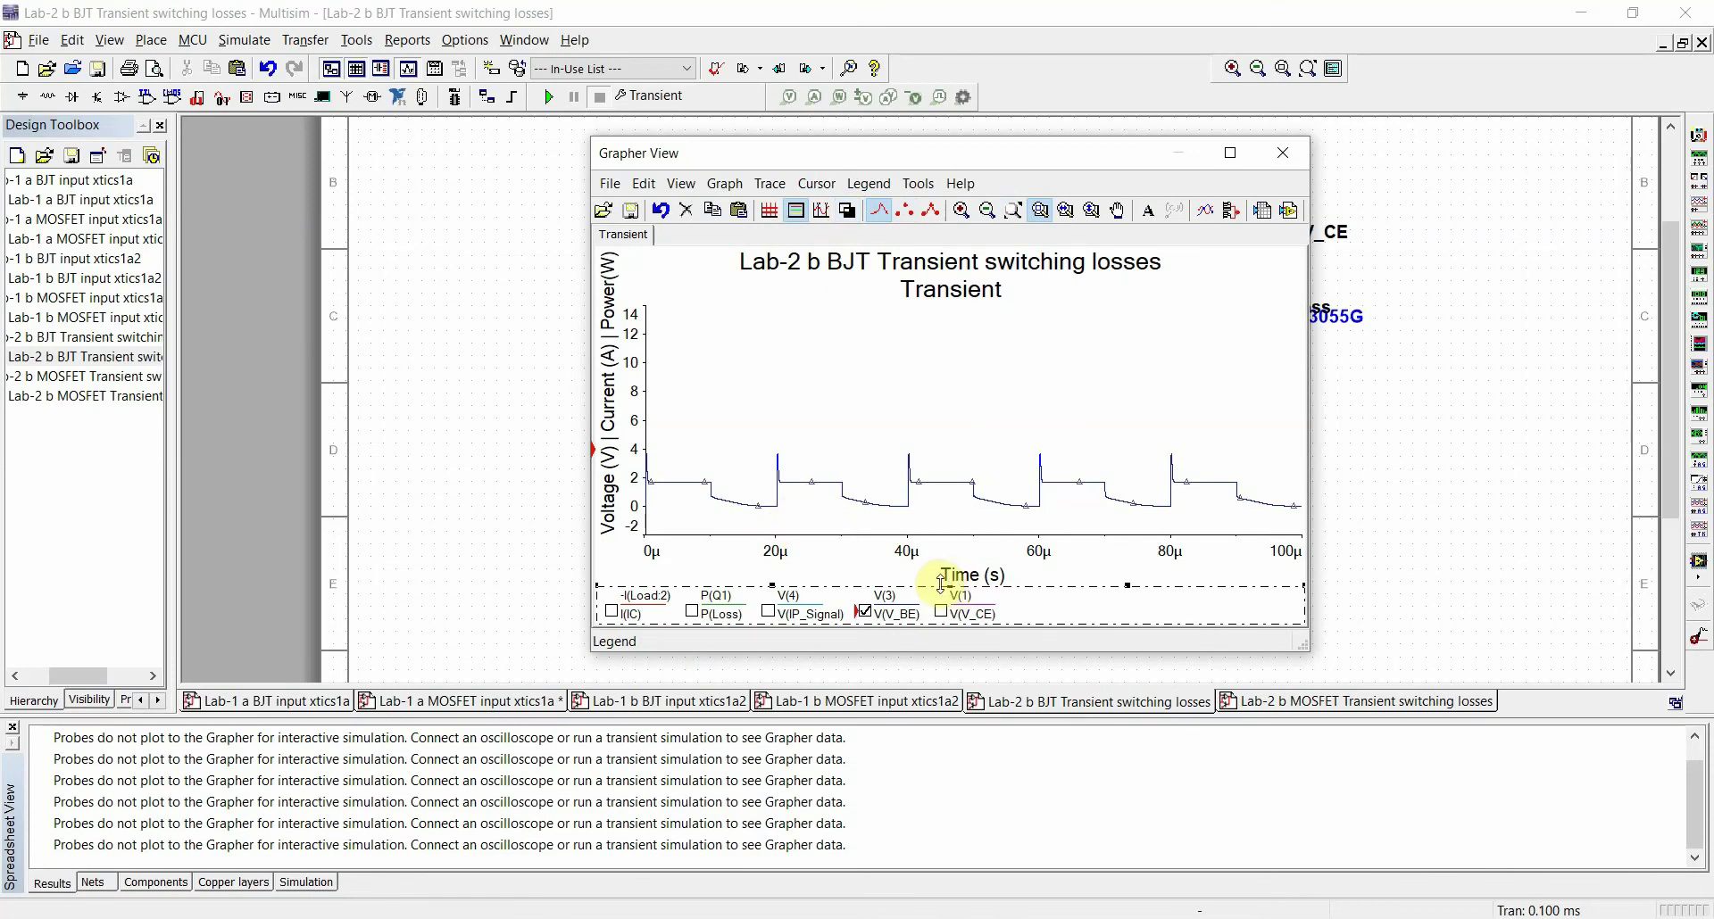
# Show only the V(V_CE) trace, examine its rising edge around 10 µs and close the Grapher
pyautogui.click(864, 612)
pyautogui.click(941, 614)
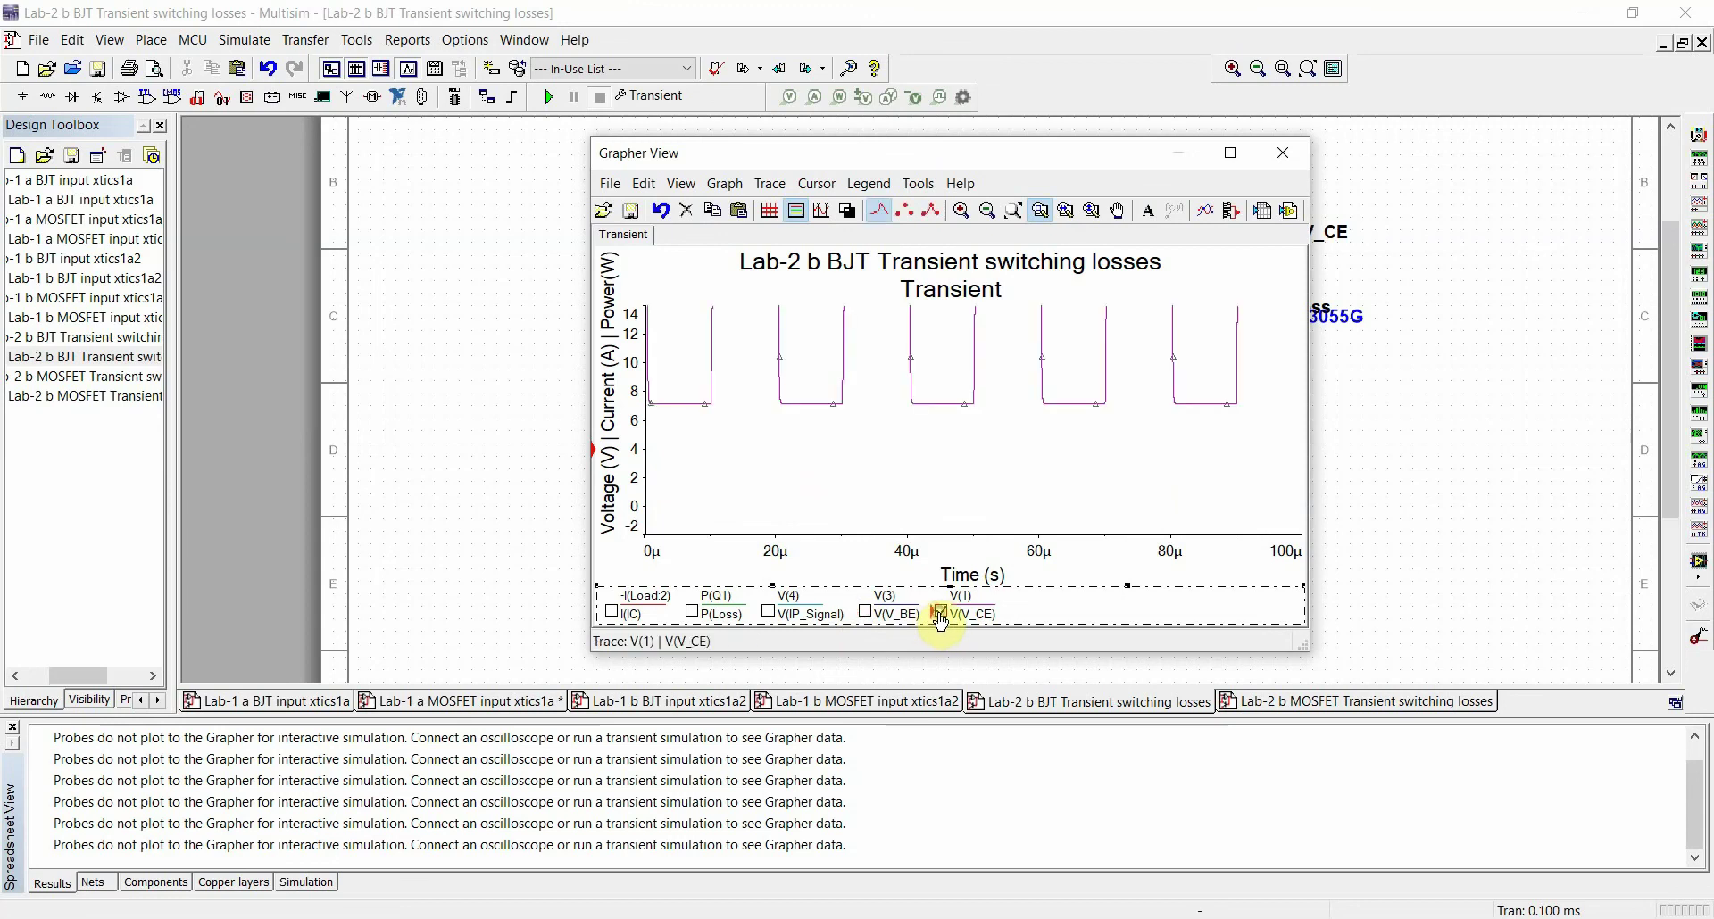
pyautogui.click(962, 373)
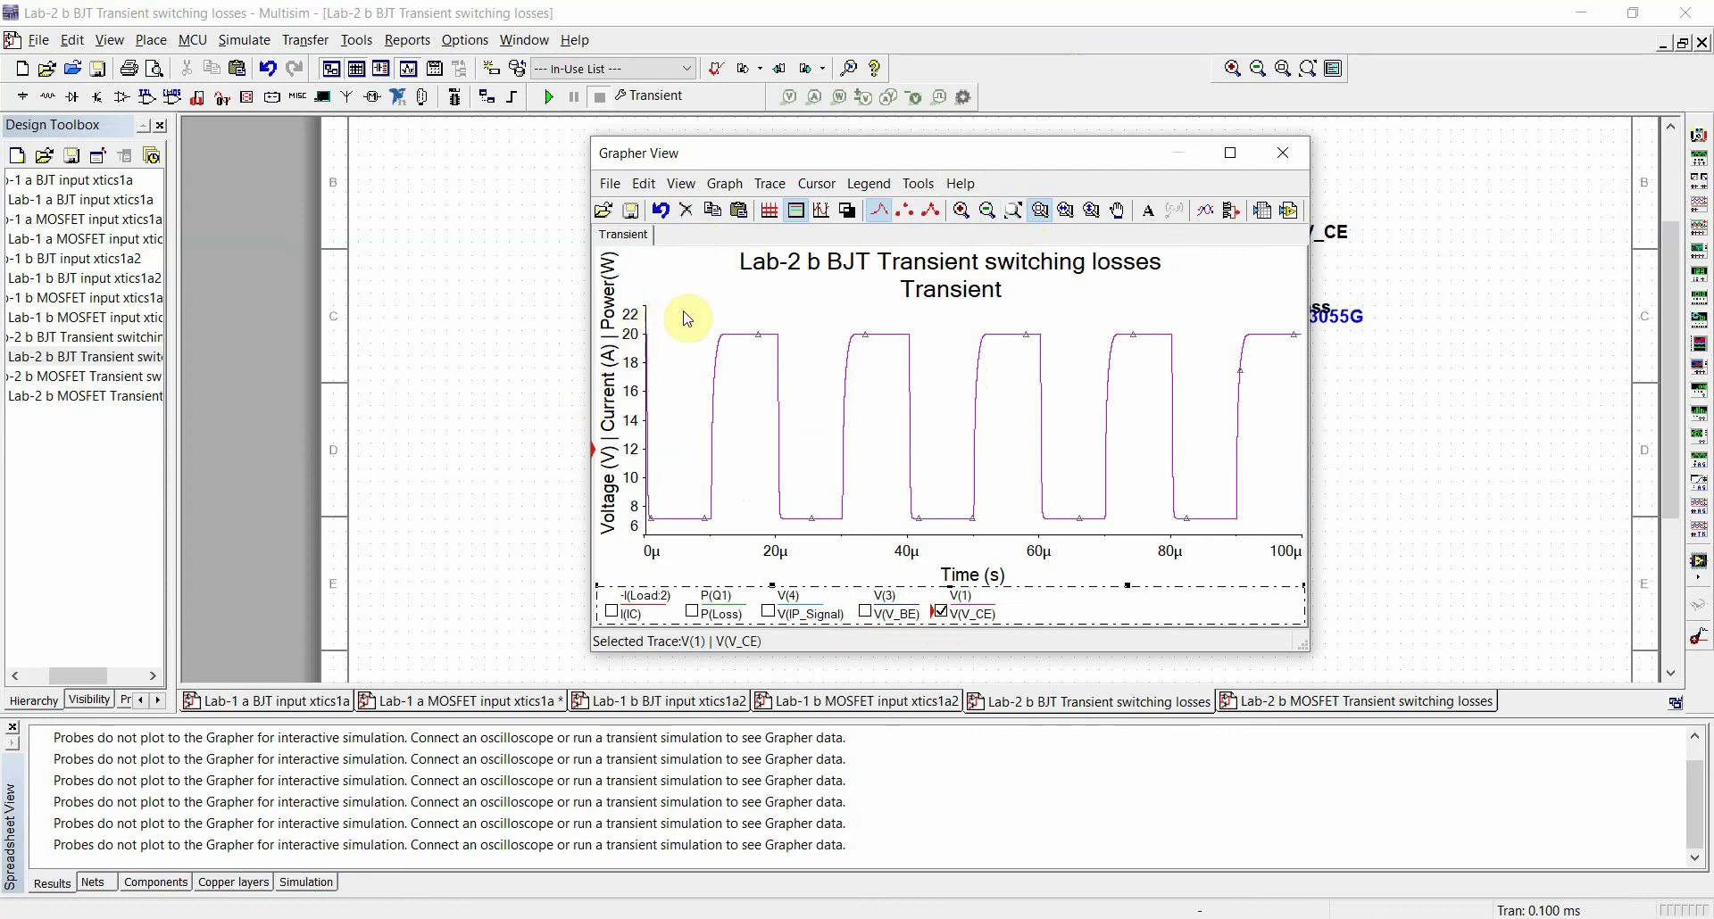
pyautogui.moveTo(694, 319); pyautogui.dragTo(743, 536)
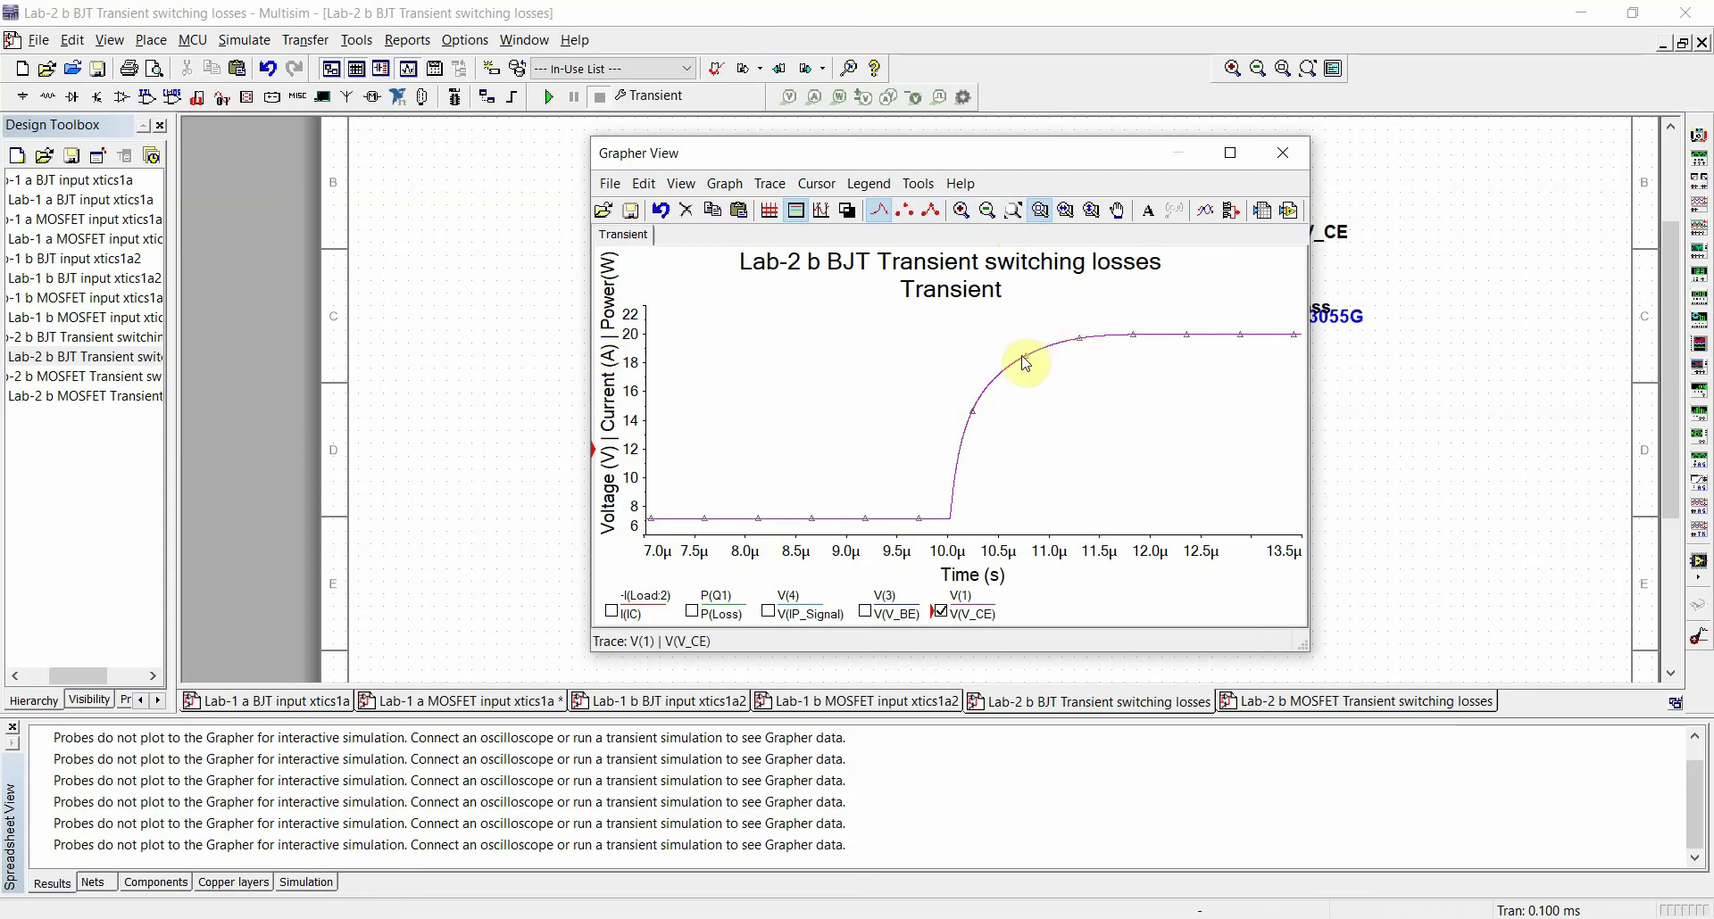
pyautogui.click(1111, 340)
pyautogui.click(1283, 152)
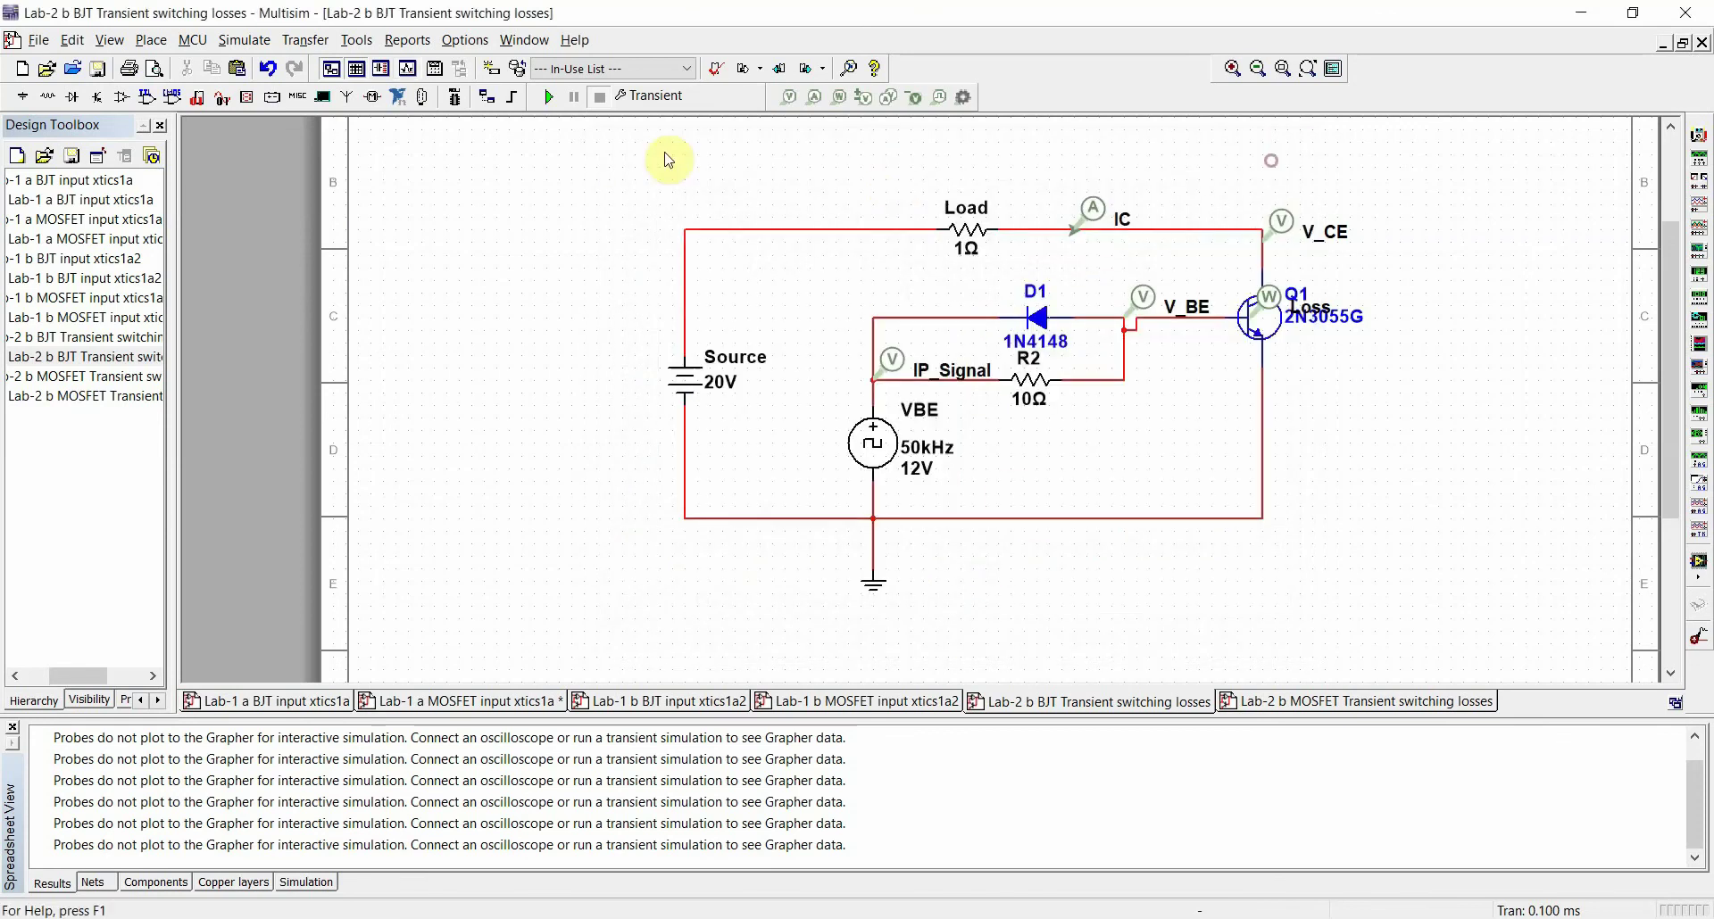
# Run the Lab-2 b MOSFET design's transient simulation and show only the full V(V_DS) waveform
pyautogui.click(1274, 702)
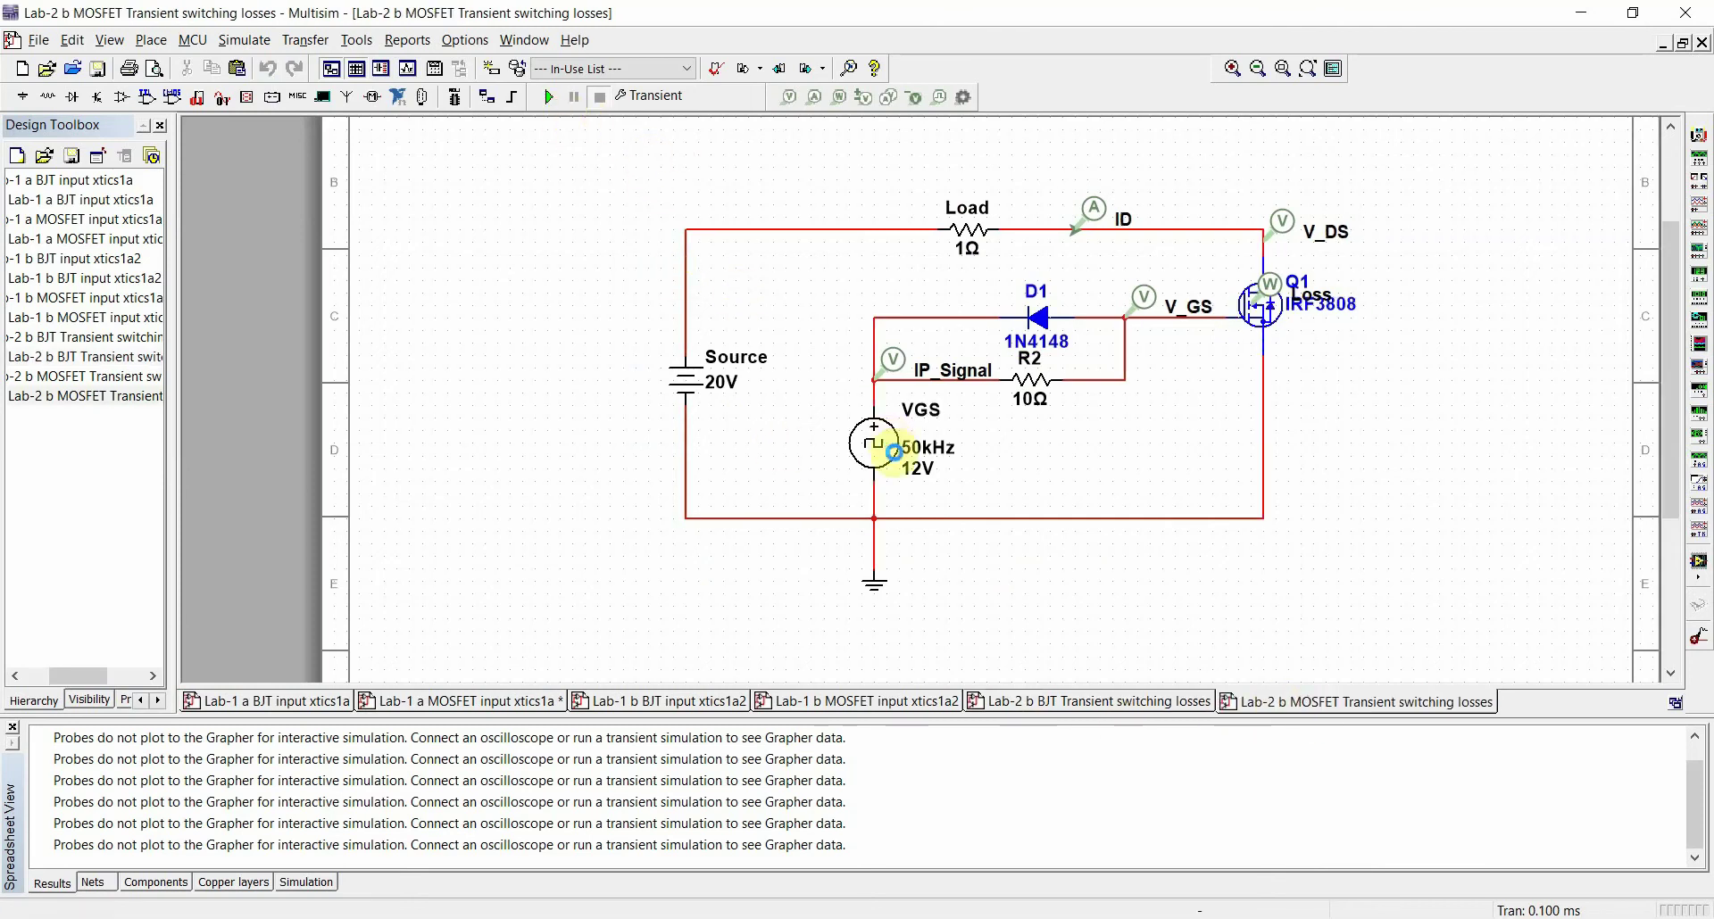
pyautogui.press('F5')
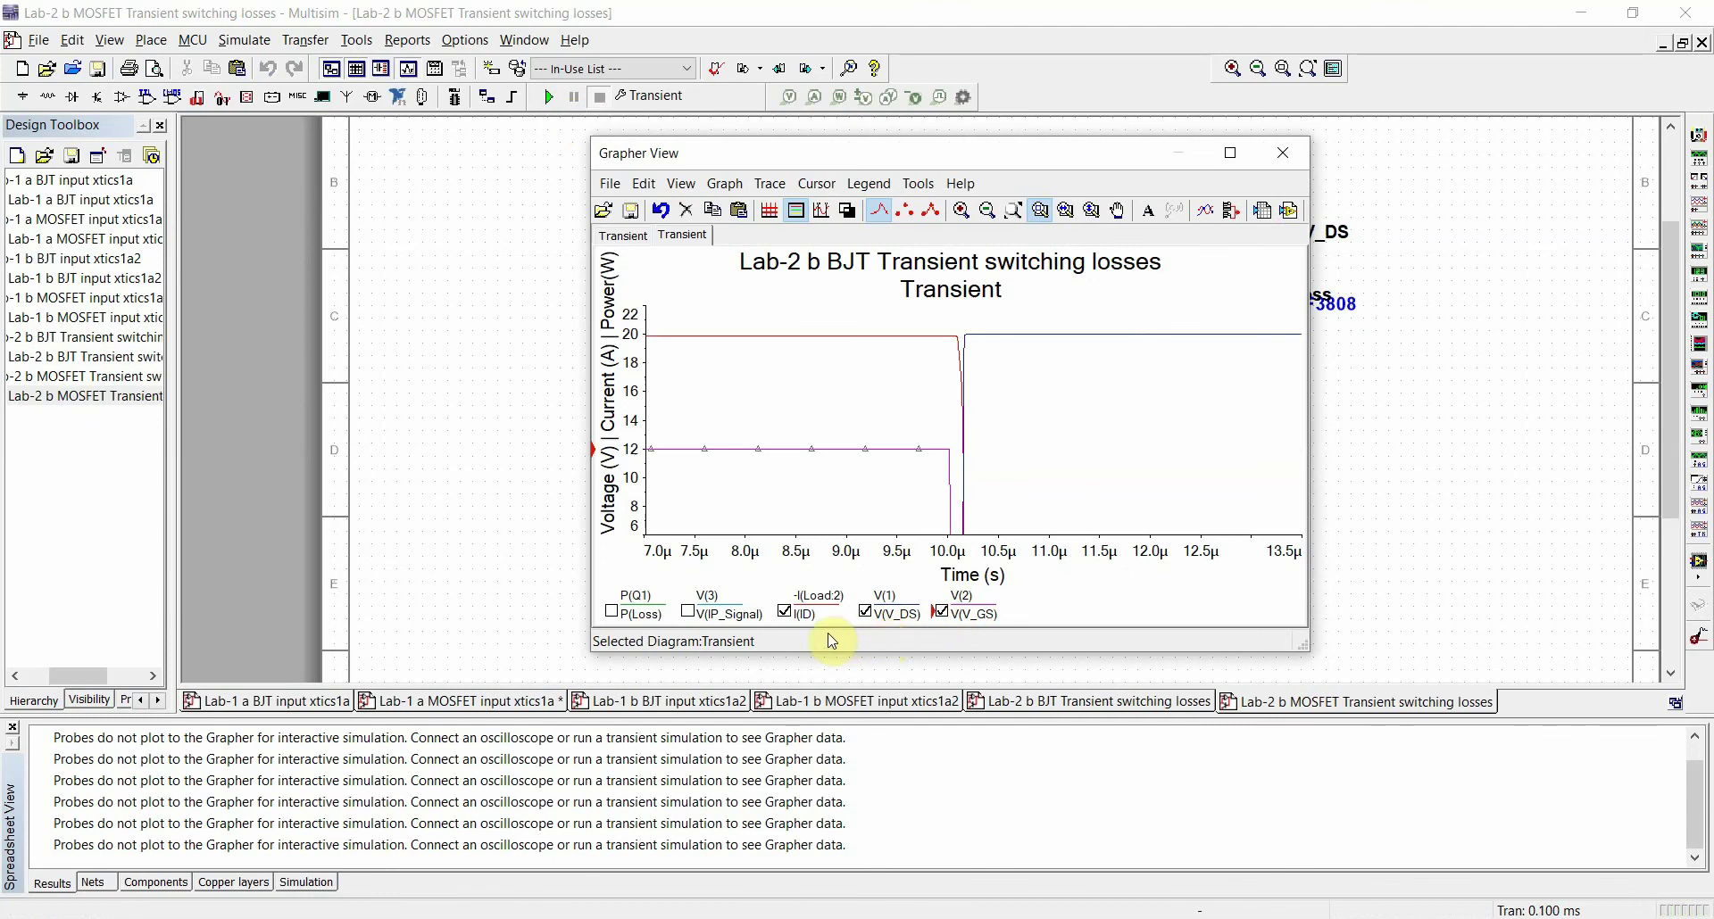
pyautogui.click(784, 612)
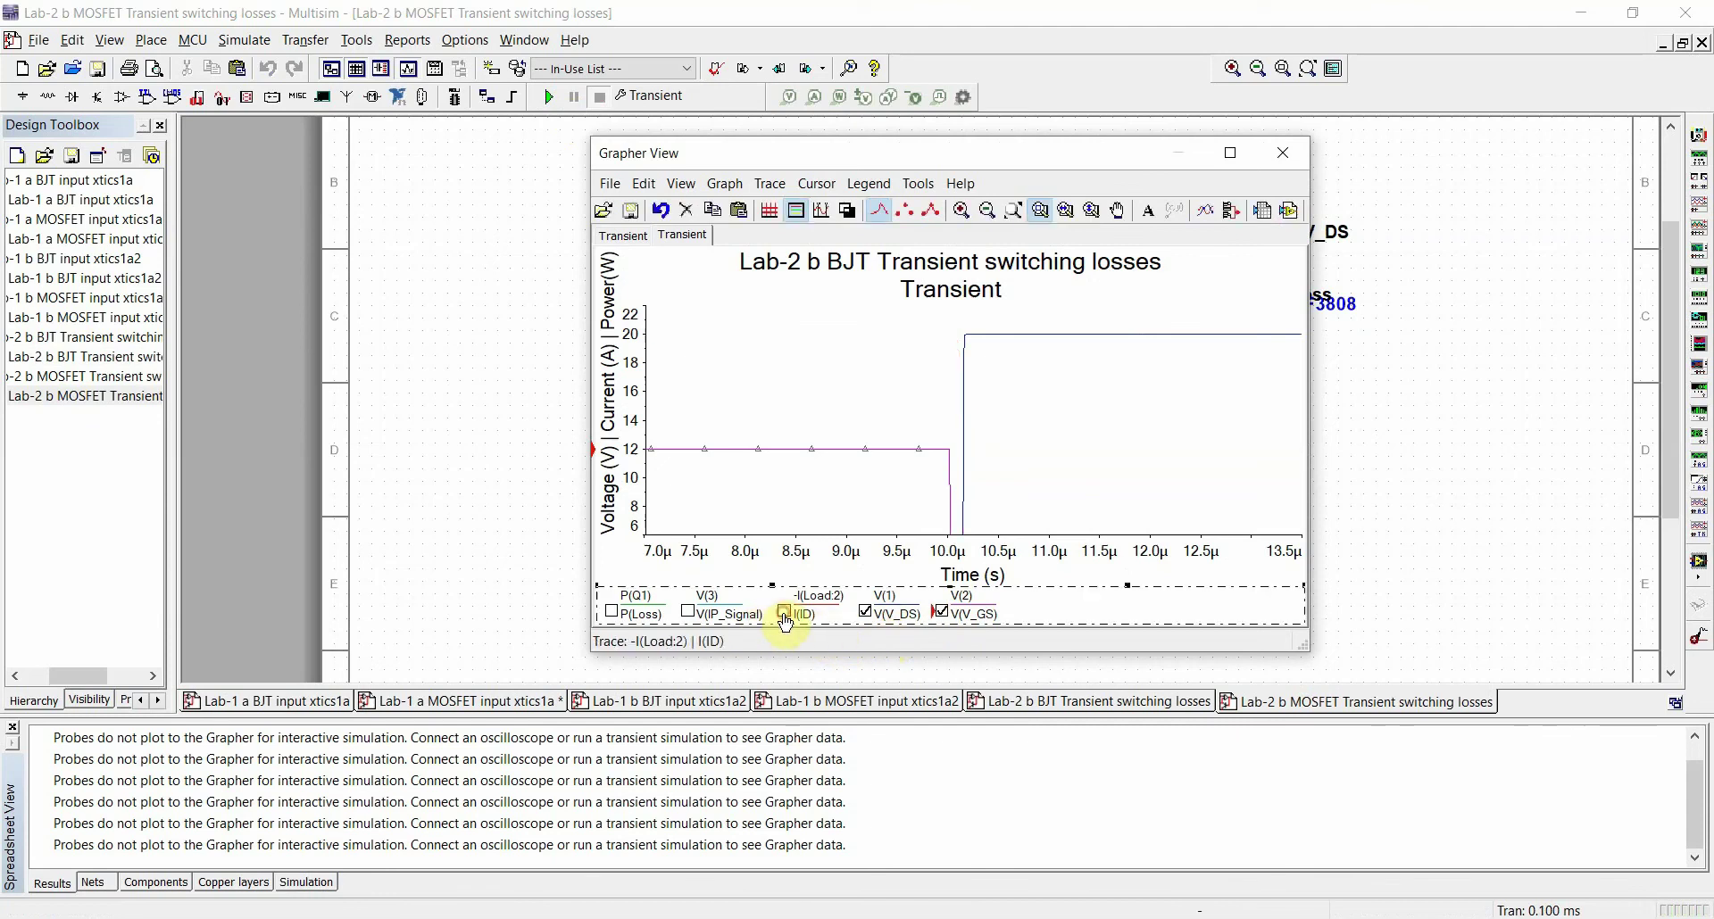
pyautogui.click(864, 613)
pyautogui.click(864, 612)
pyautogui.click(940, 612)
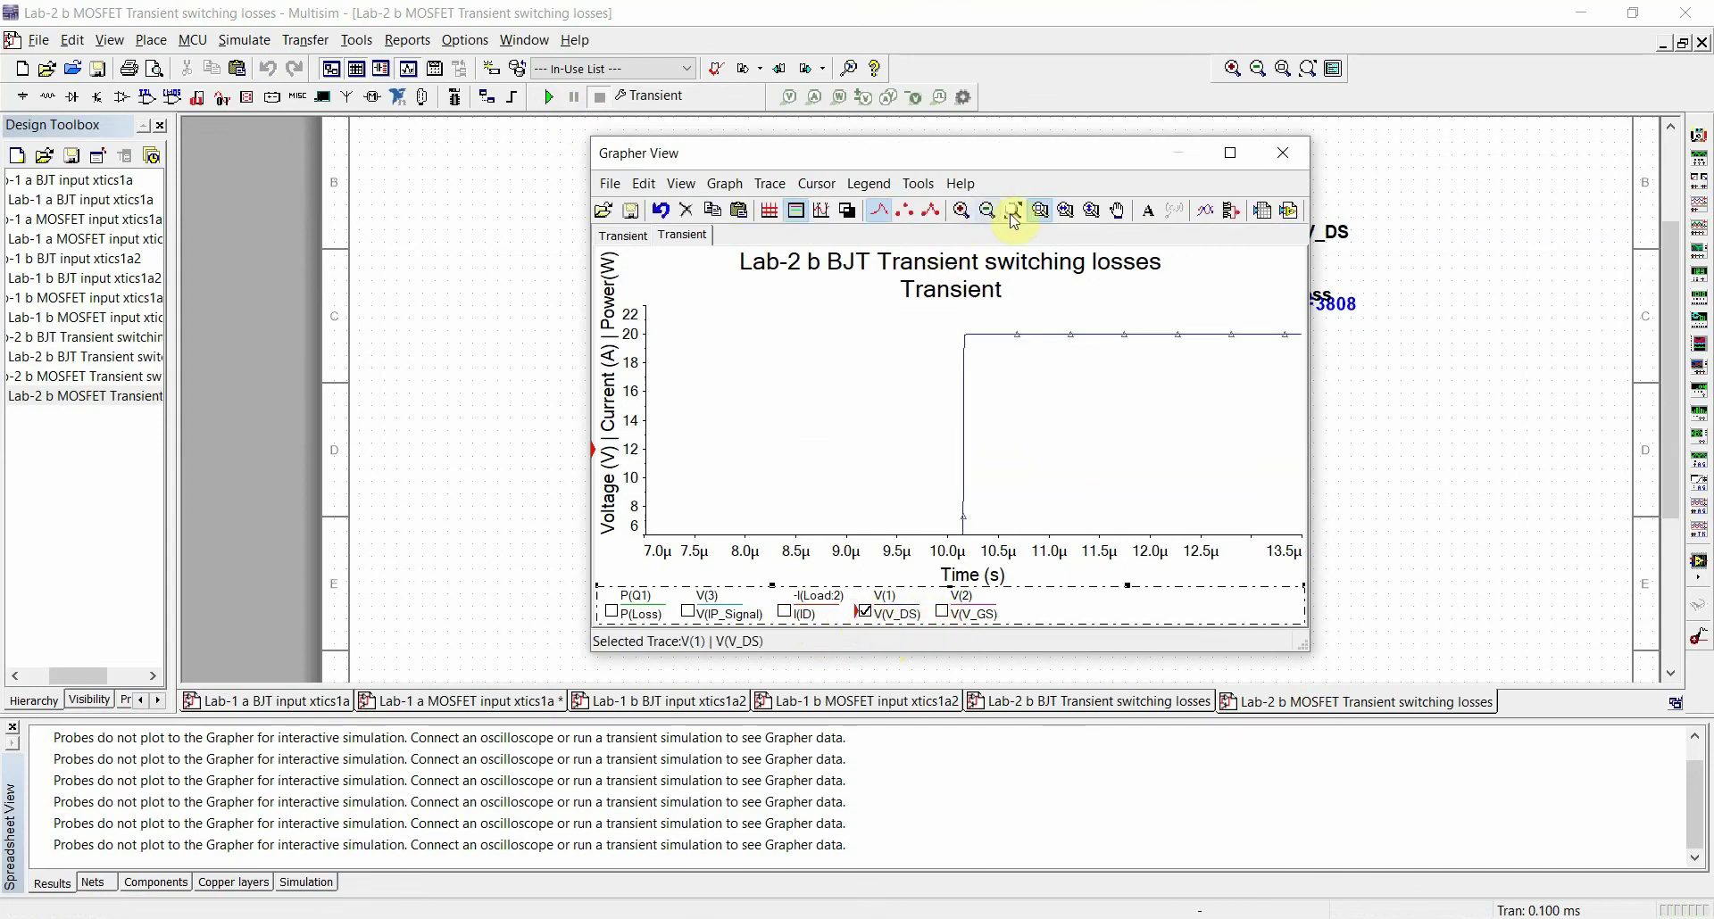
pyautogui.click(1013, 214)
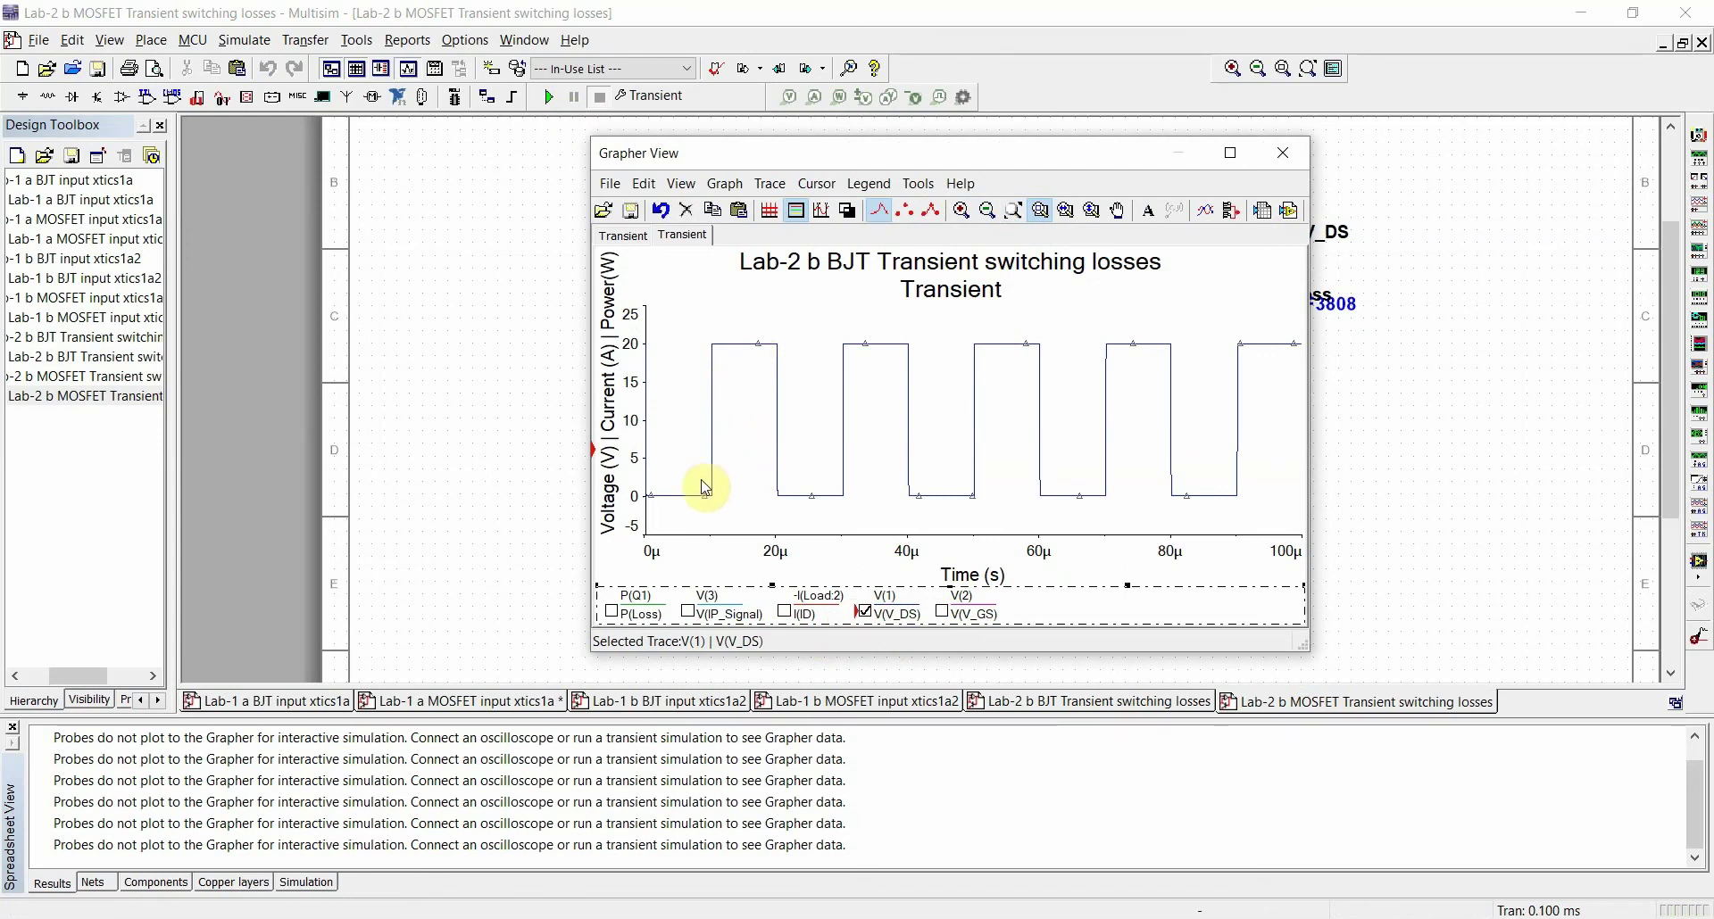
# Examine the V(V_DS) switching edges around 20 µs and 30 µs in close-up, then close the Grapher
pyautogui.moveTo(762, 331); pyautogui.dragTo(788, 514)
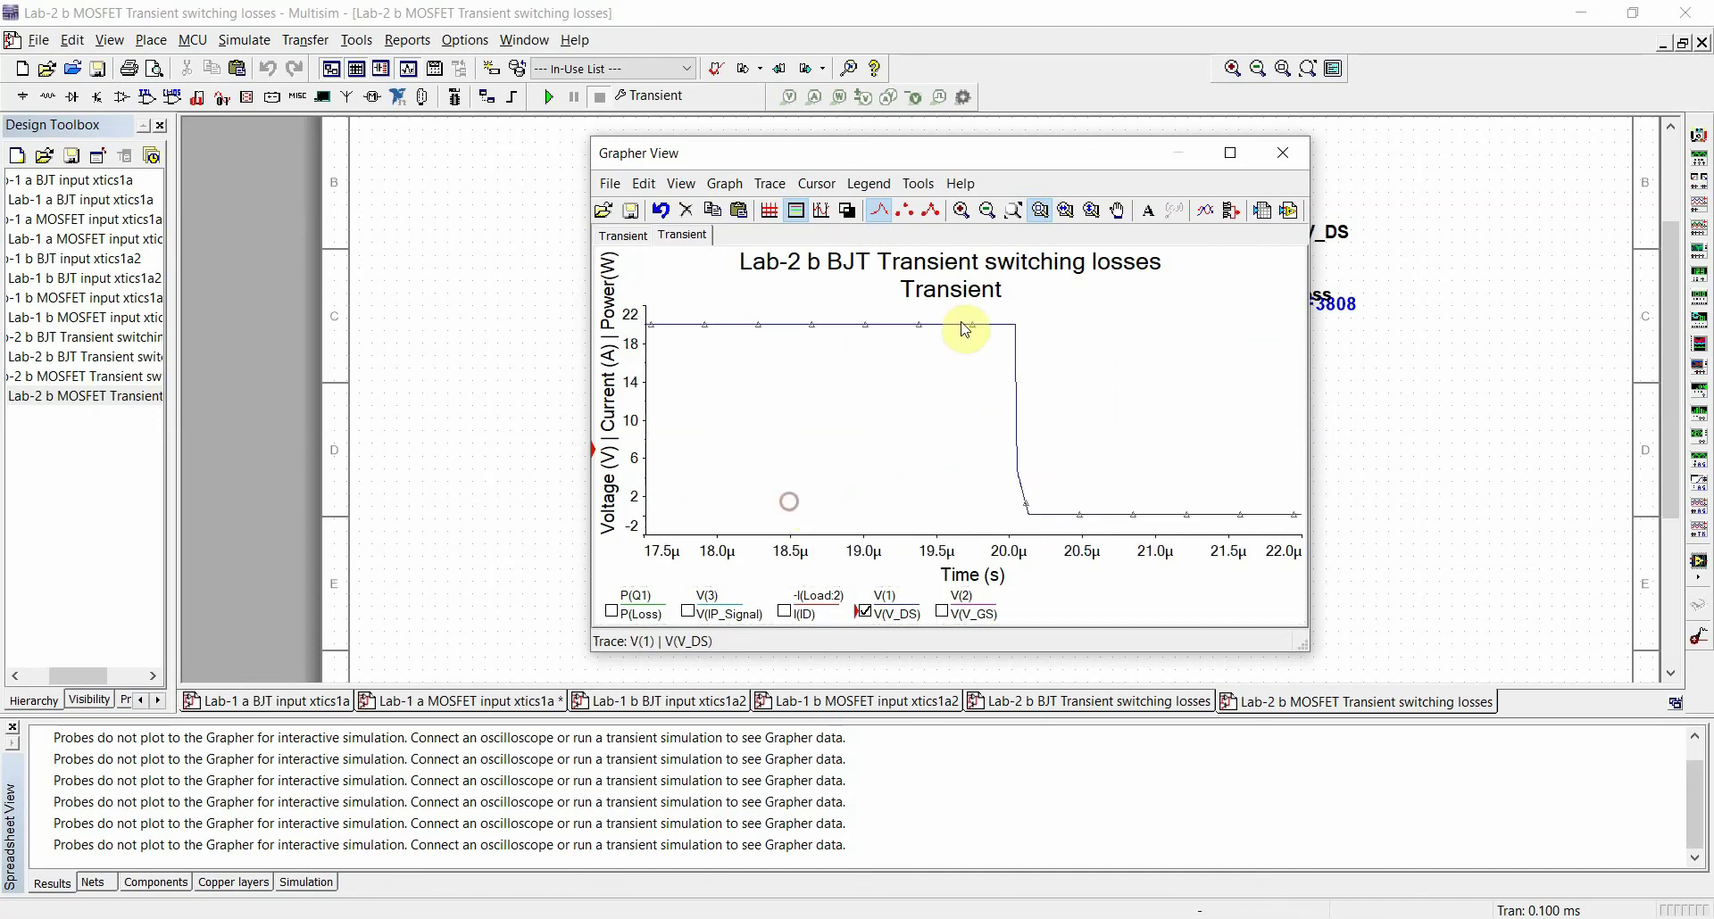
pyautogui.click(1012, 211)
pyautogui.moveTo(831, 344); pyautogui.dragTo(868, 513)
pyautogui.moveTo(873, 307); pyautogui.dragTo(951, 524)
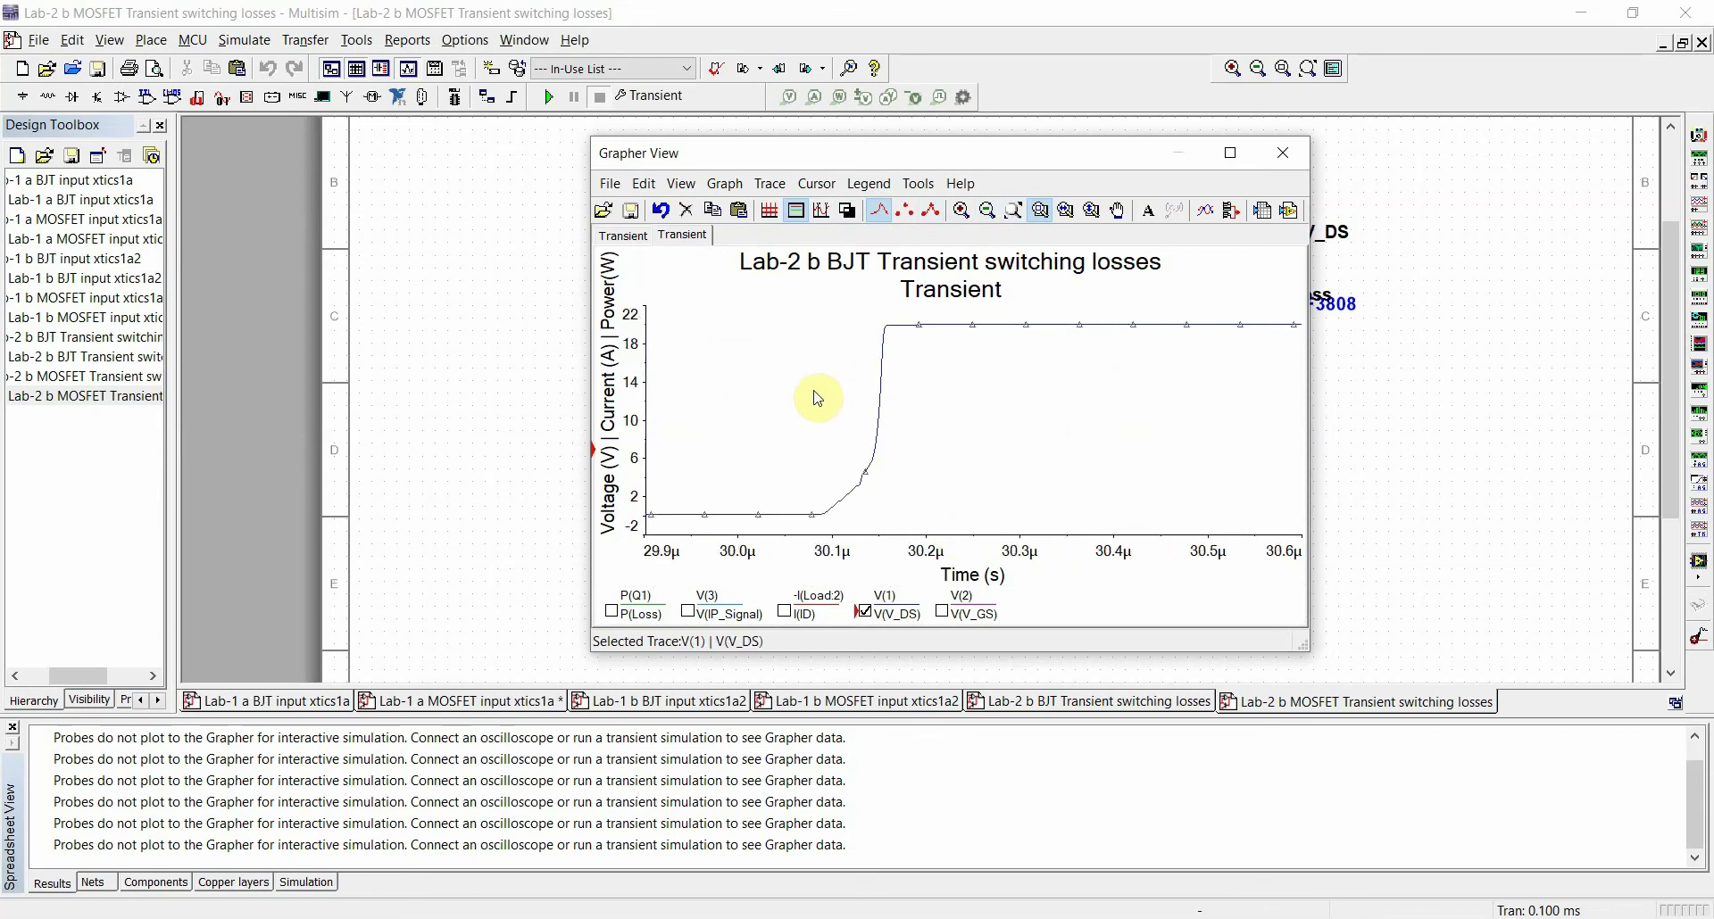
pyautogui.moveTo(793, 305); pyautogui.dragTo(930, 546)
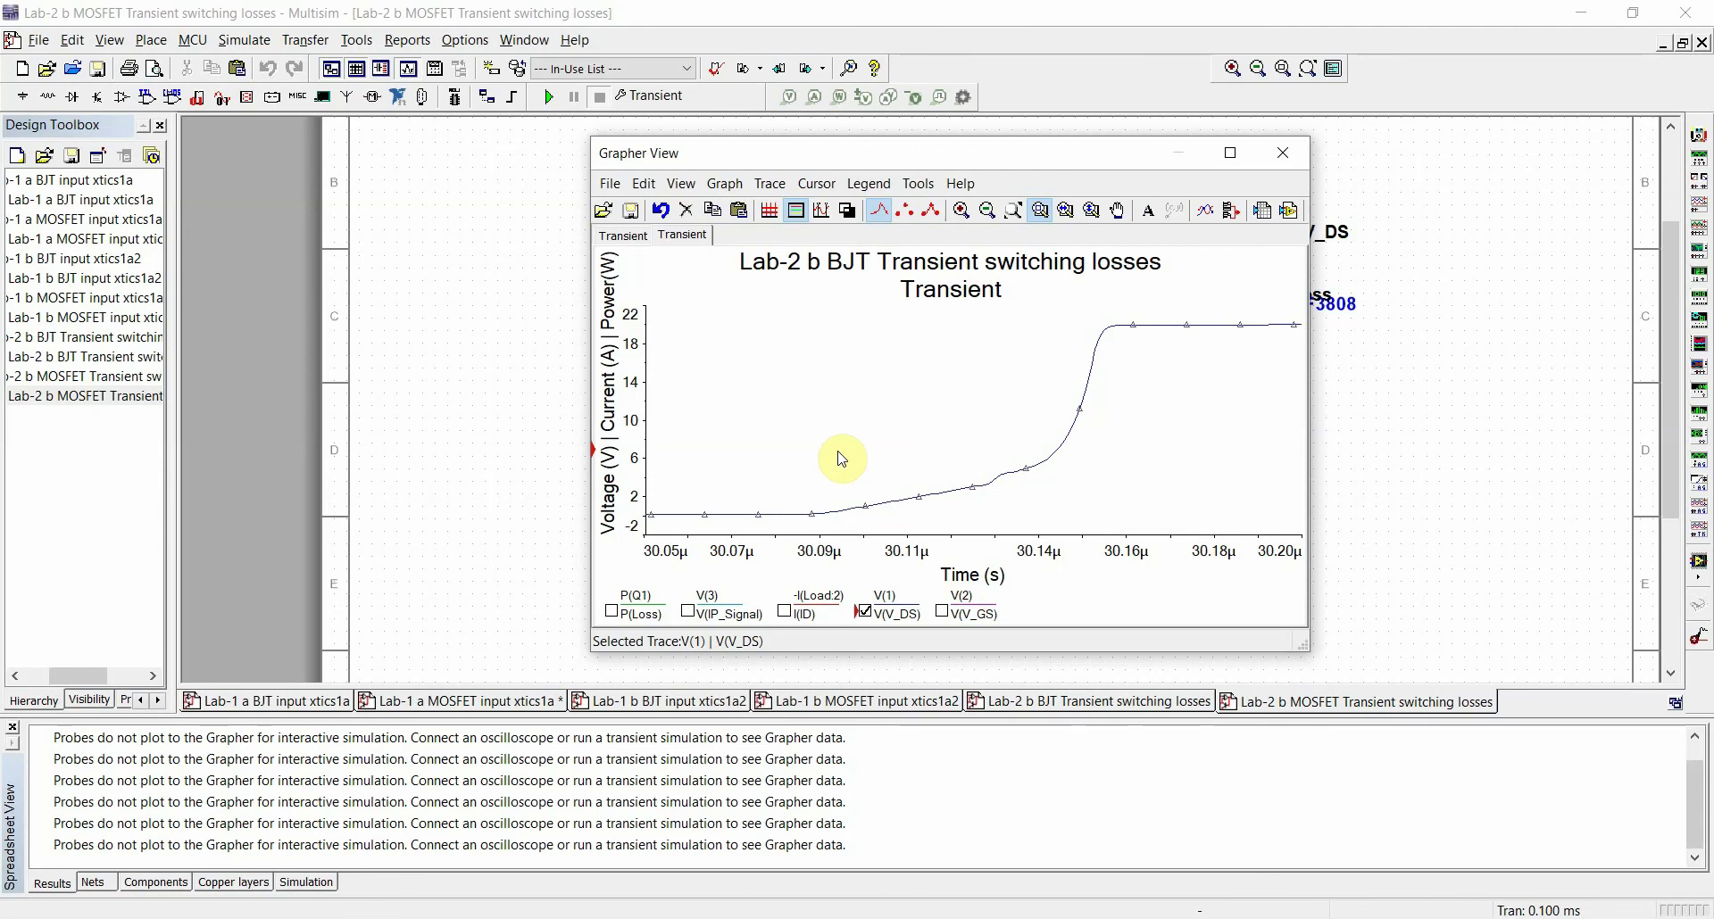
pyautogui.click(1279, 149)
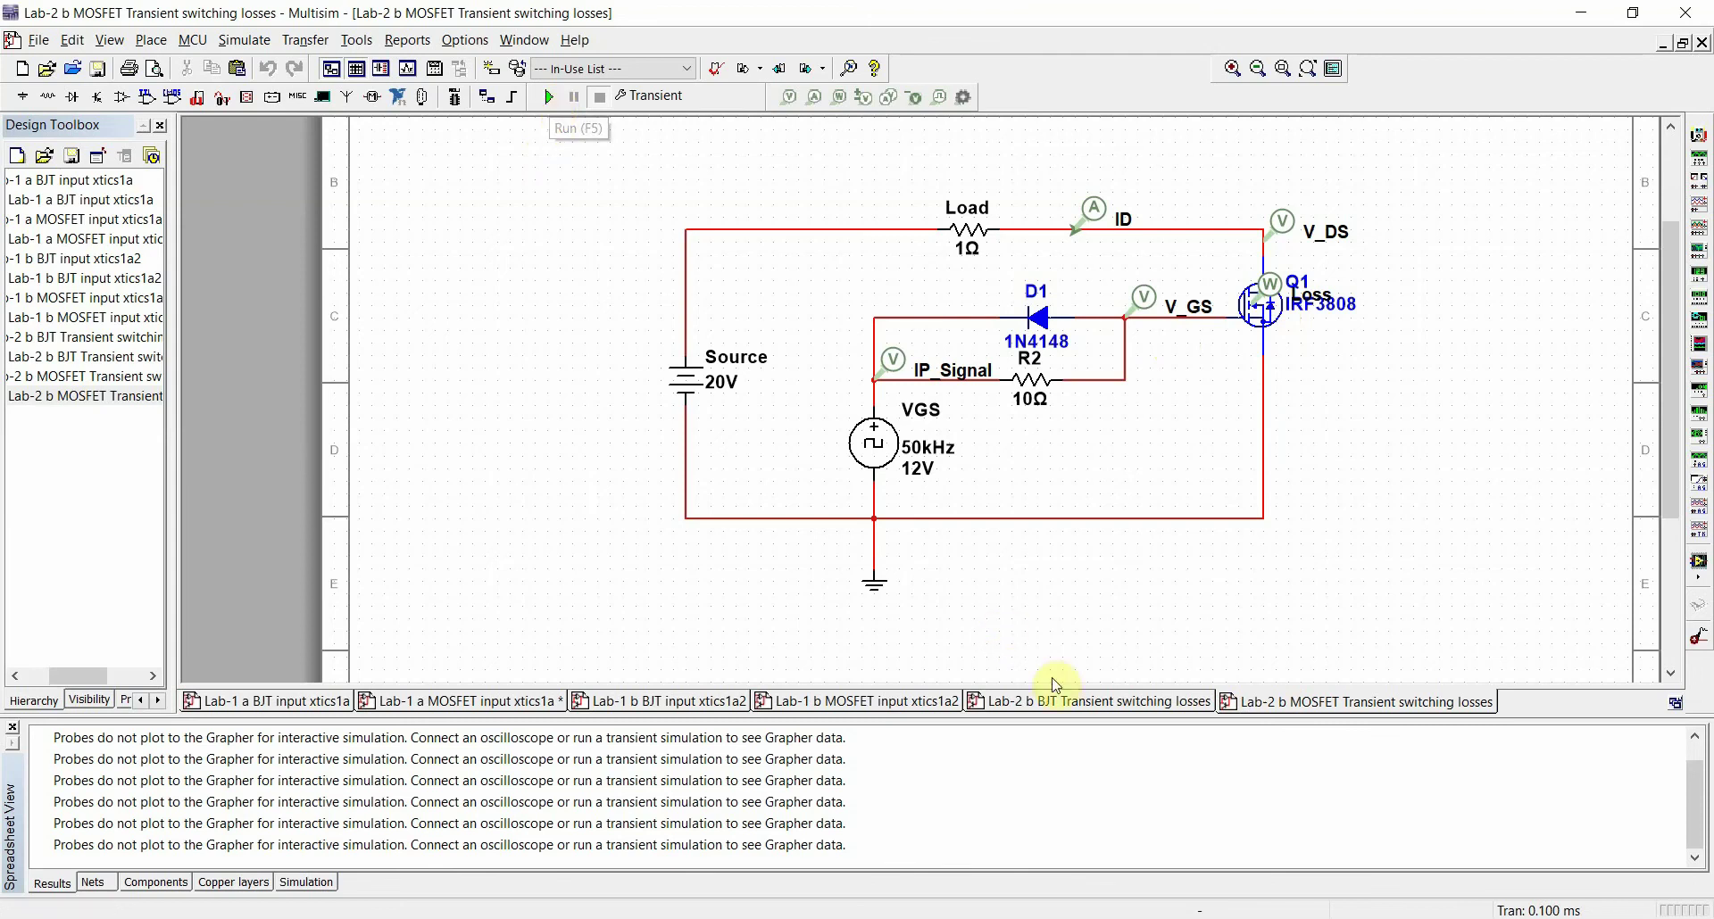
# Run the Lab-2 b BJT design's transient simulation and show only the full P(Loss) waveform
pyautogui.click(1082, 700)
pyautogui.click(548, 96)
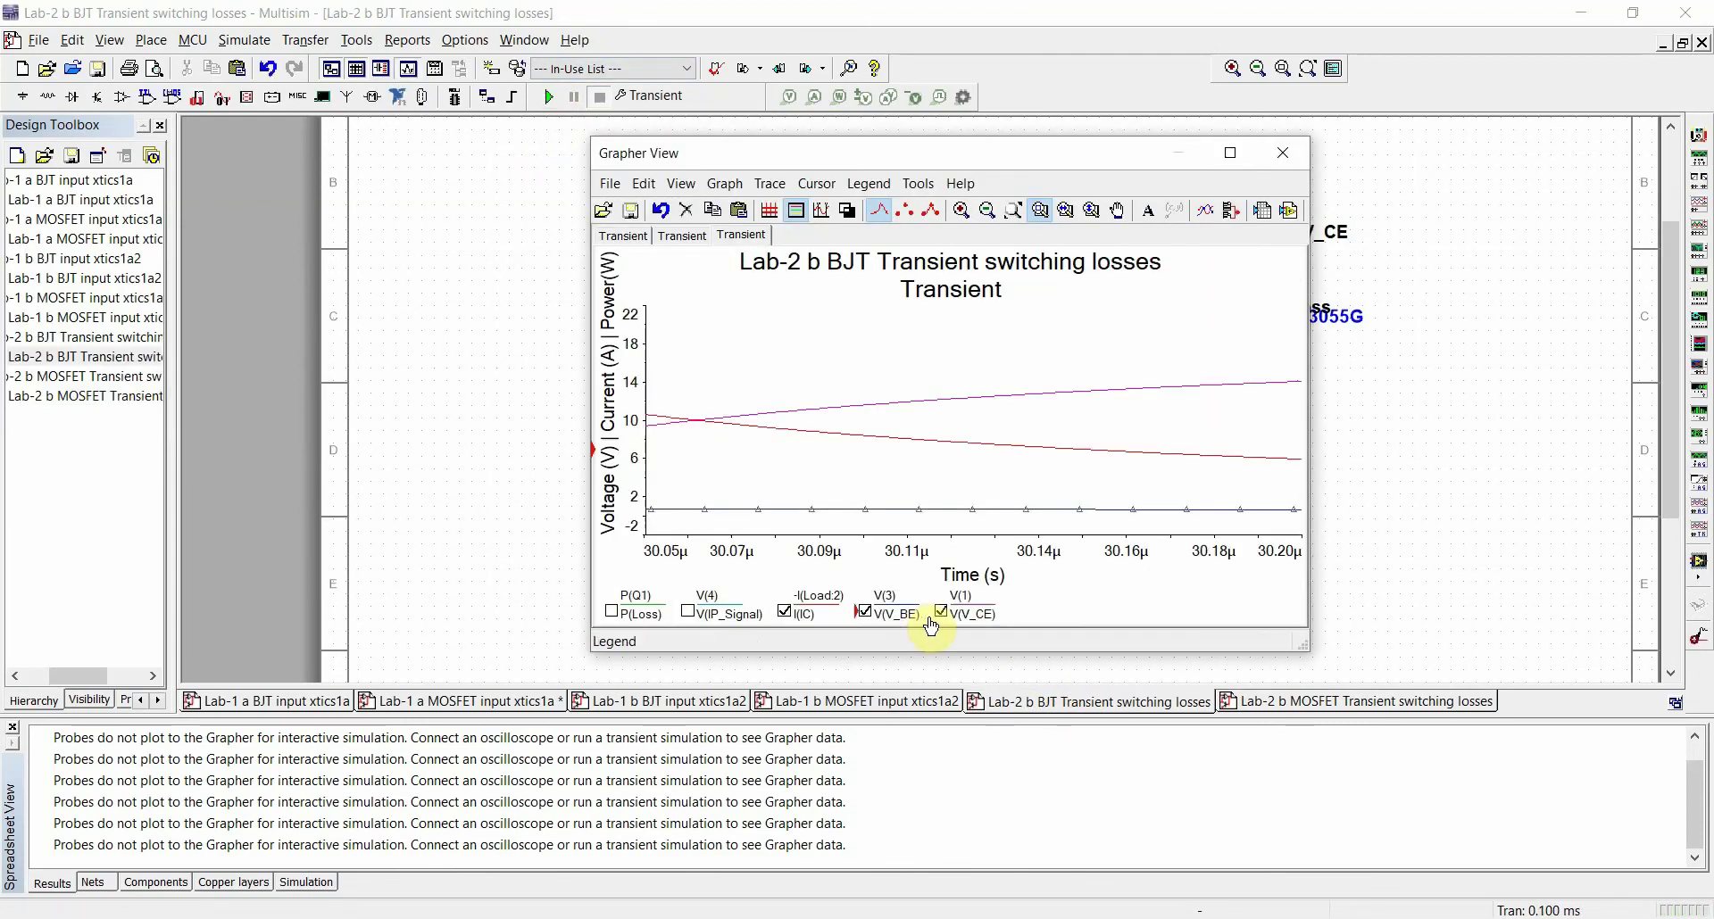
pyautogui.click(941, 611)
pyautogui.click(864, 611)
pyautogui.click(784, 612)
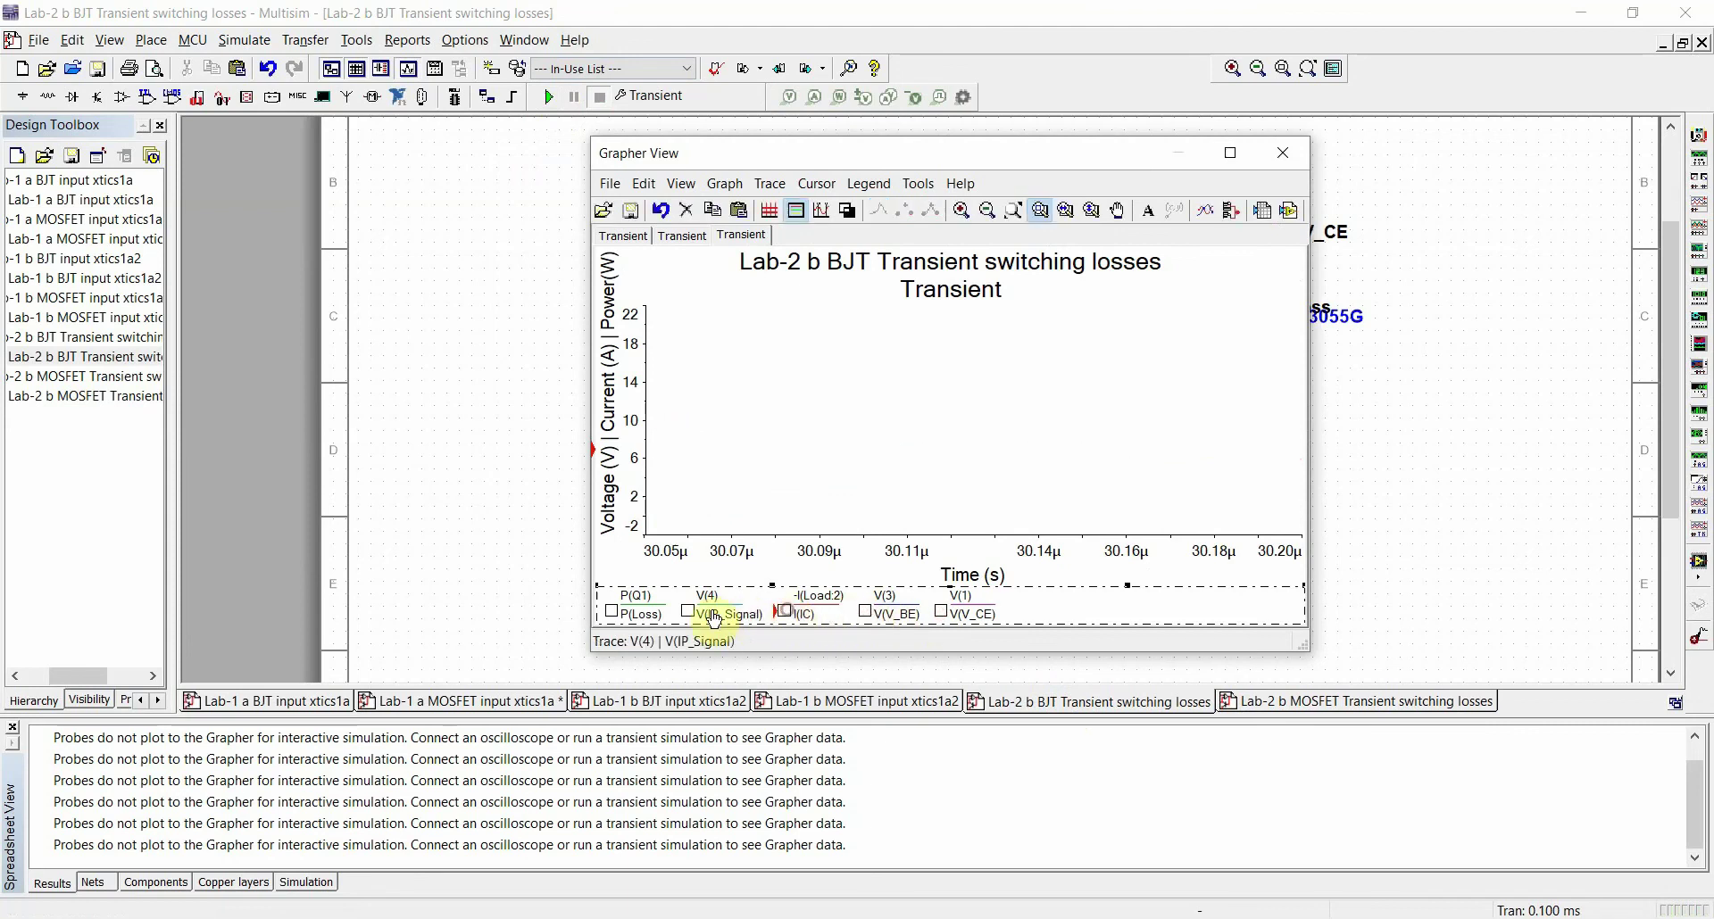
pyautogui.click(614, 613)
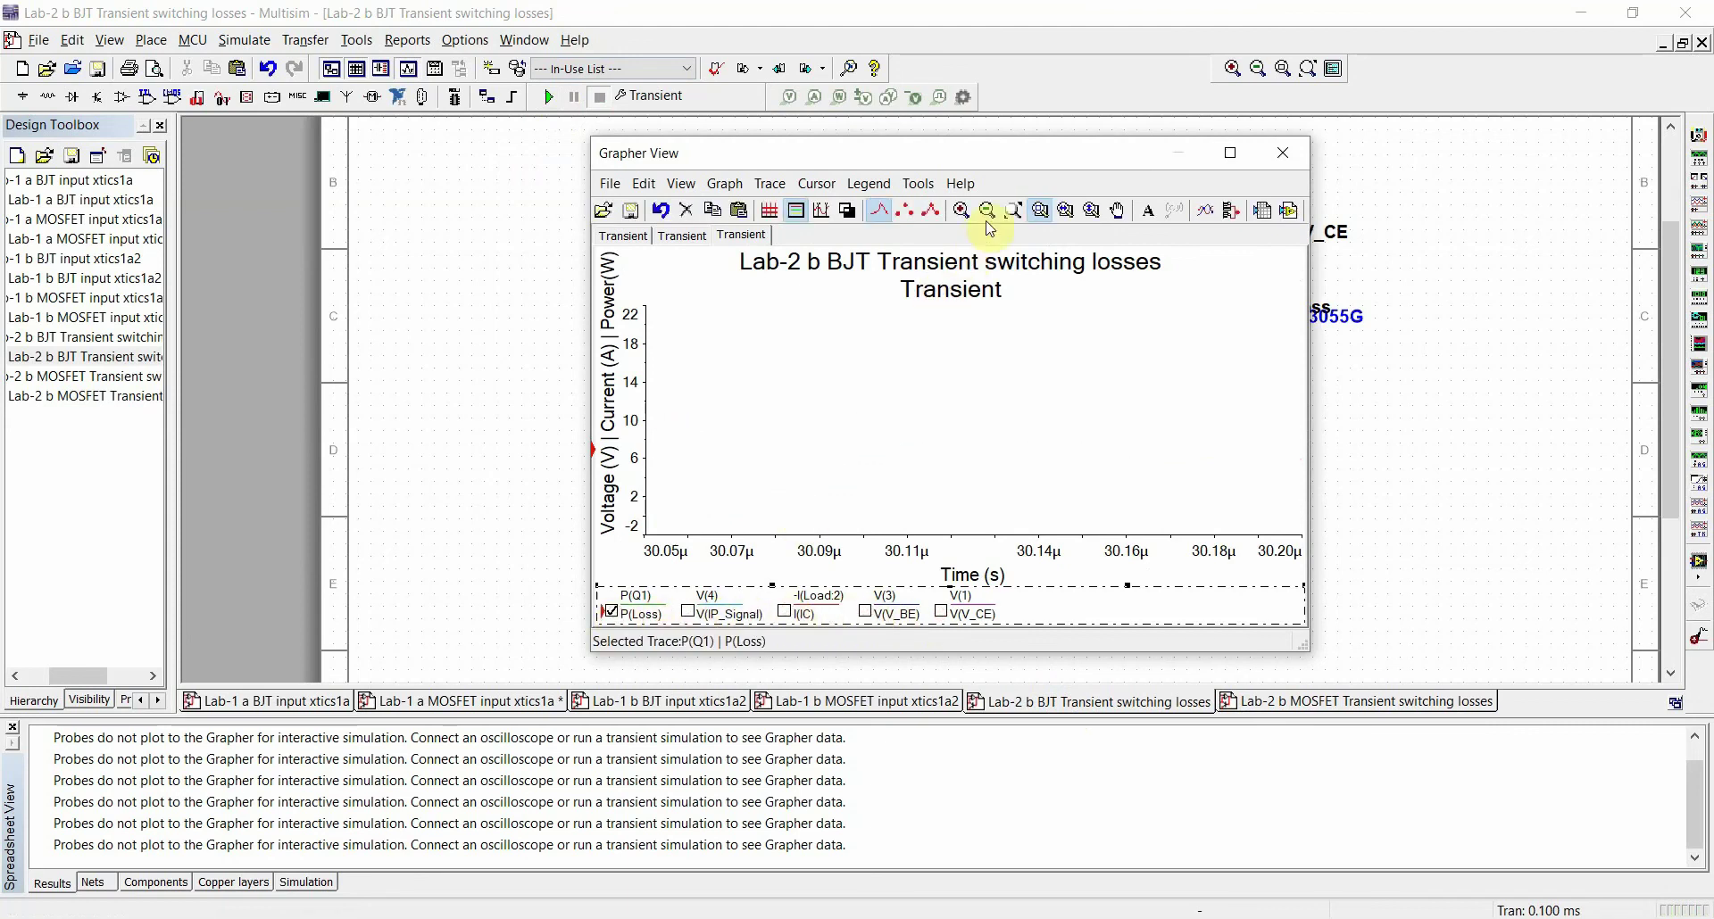
pyautogui.click(1013, 209)
# Examine the BJT's P(Loss) peak just after 10 µs in close-up with the grid shown, then close the Grapher
pyautogui.moveTo(701, 328)
pyautogui.mouseDown()
pyautogui.moveTo(754, 495)
pyautogui.moveTo(742, 514)
pyautogui.mouseUp()
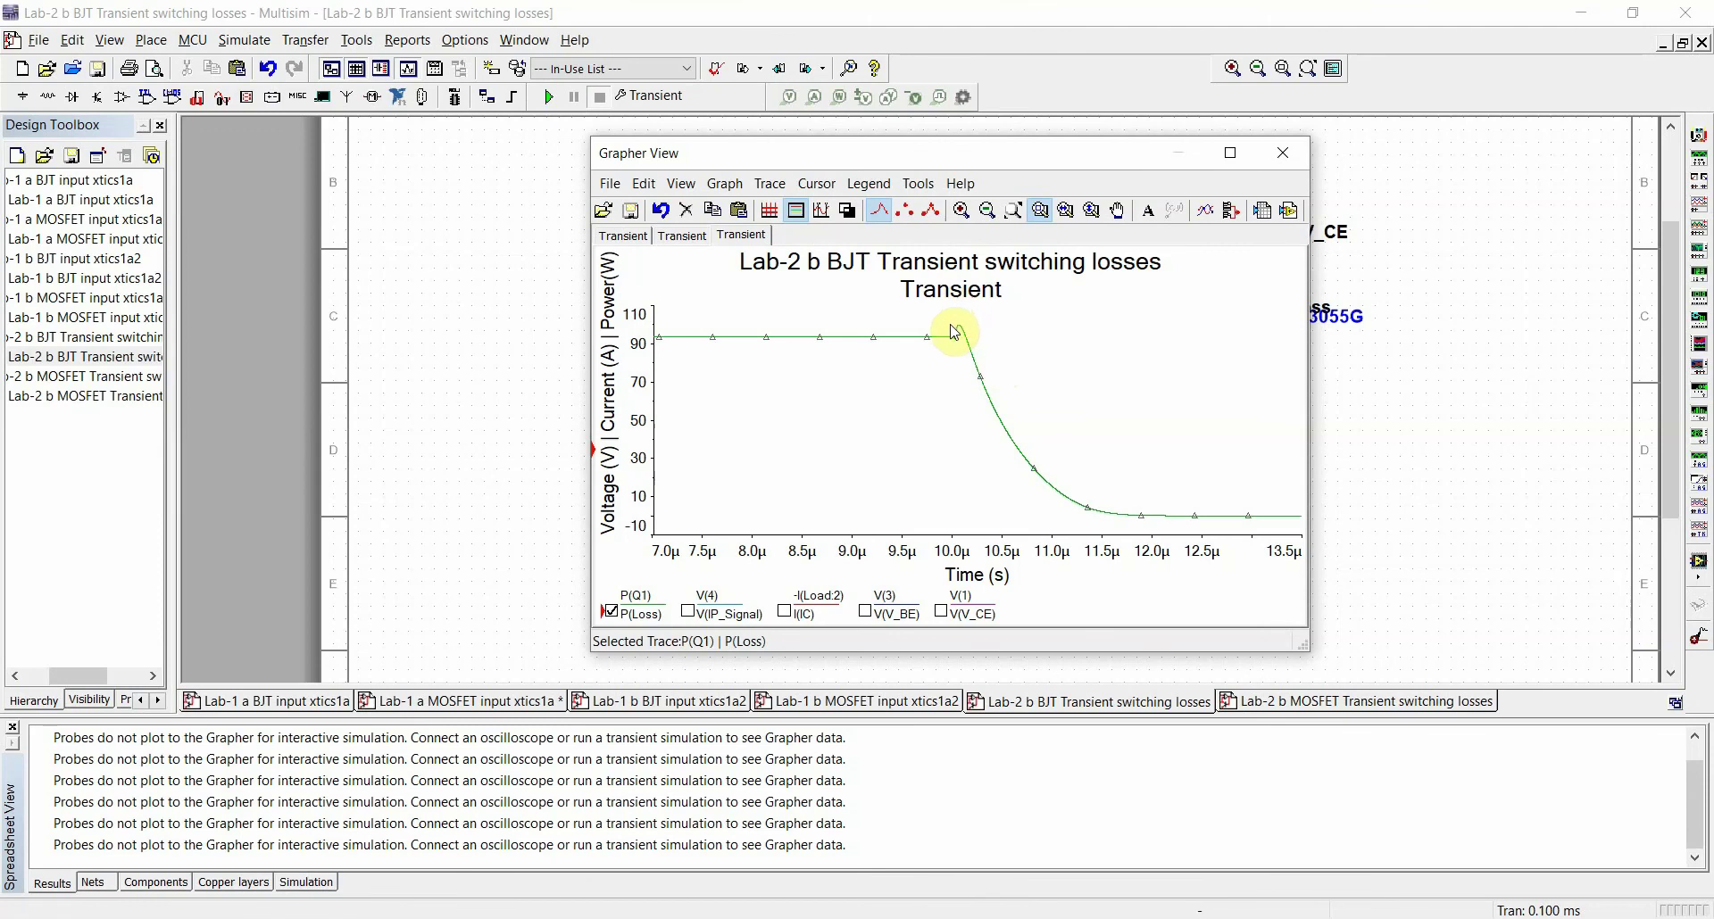
pyautogui.moveTo(933, 318); pyautogui.dragTo(1185, 484)
pyautogui.click(772, 211)
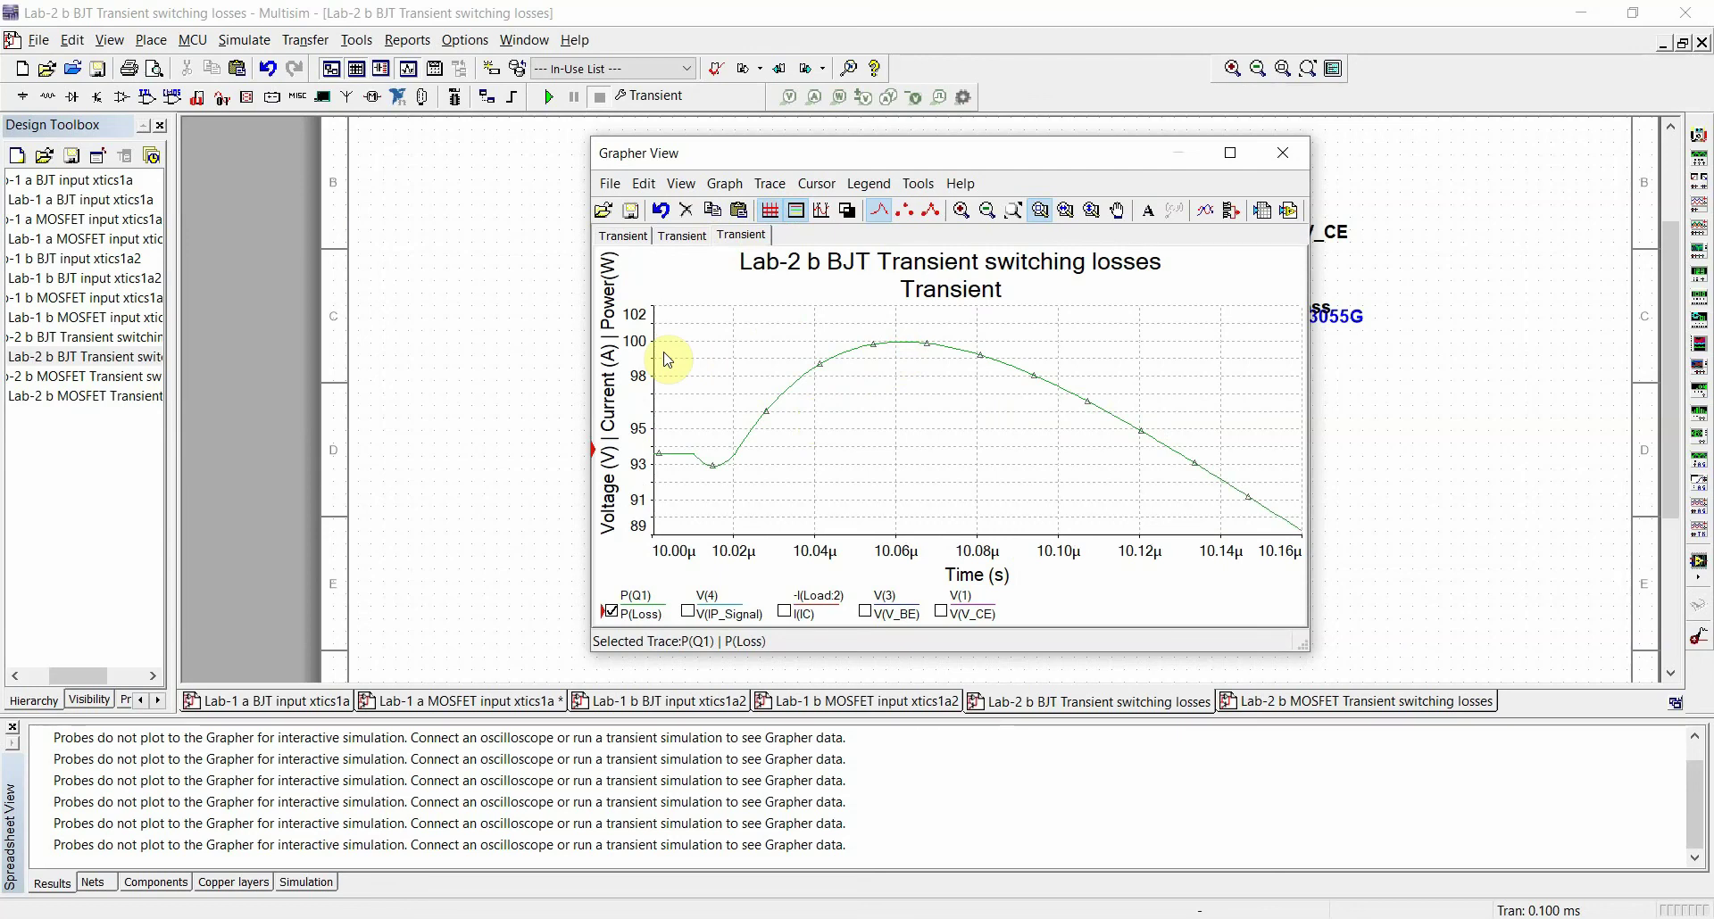
pyautogui.click(1283, 152)
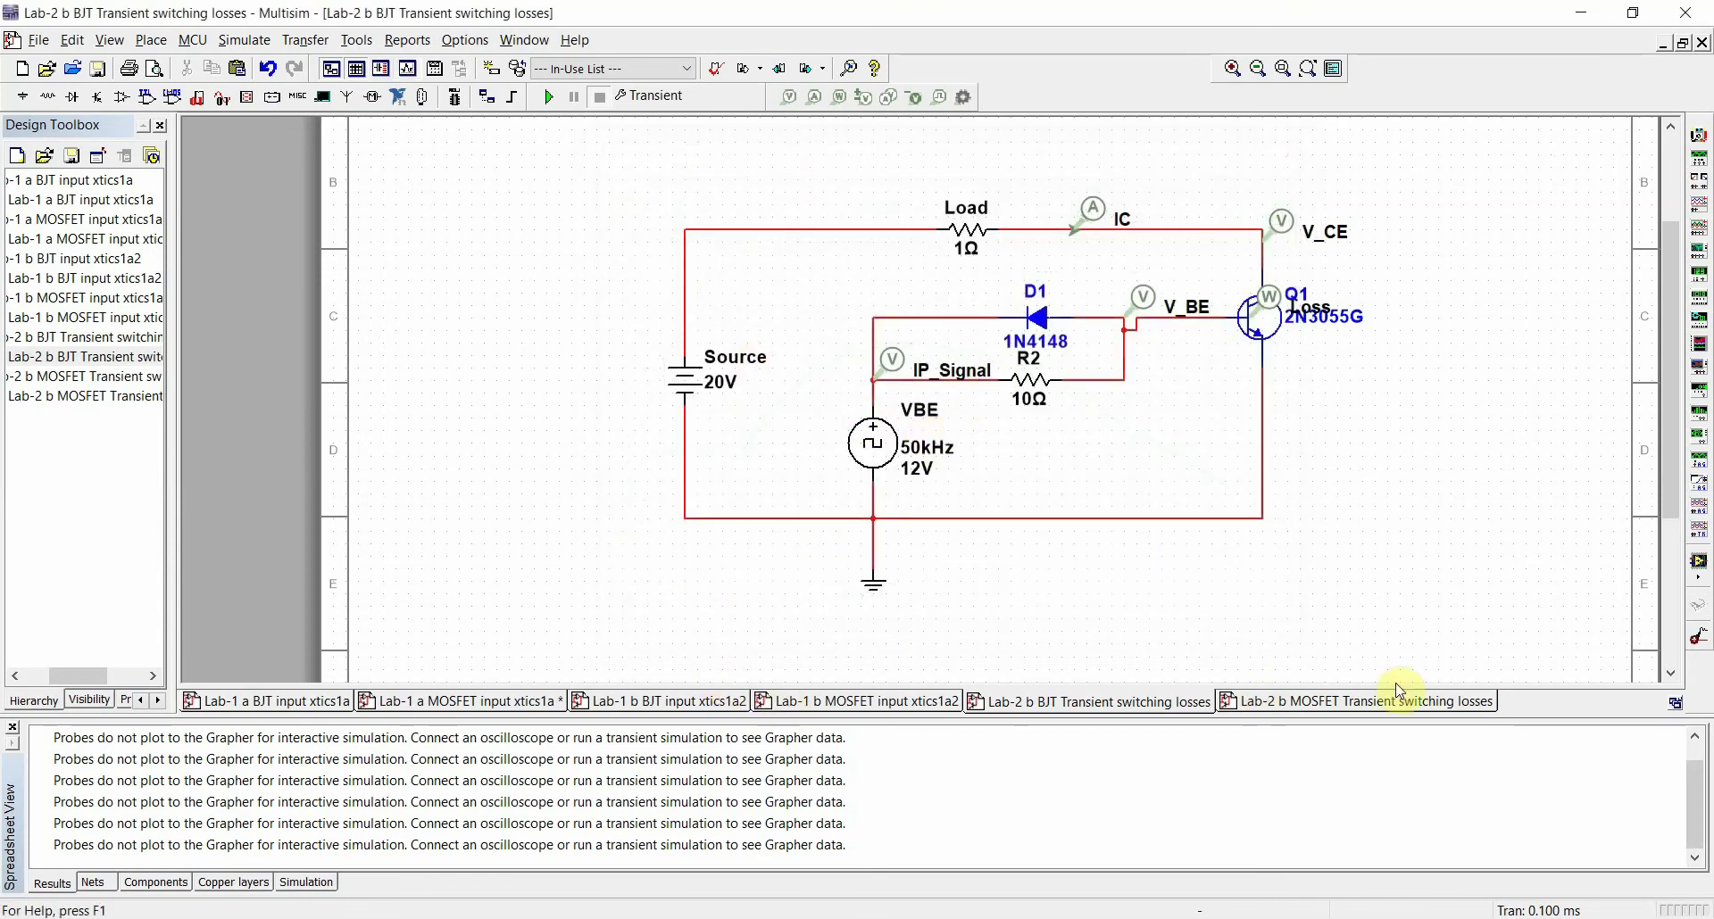
# Run the Lab-2 b MOSFET design's transient simulation, show only P(Loss) and magnify its spike near 10 µs
pyautogui.click(1380, 703)
pyautogui.click(548, 95)
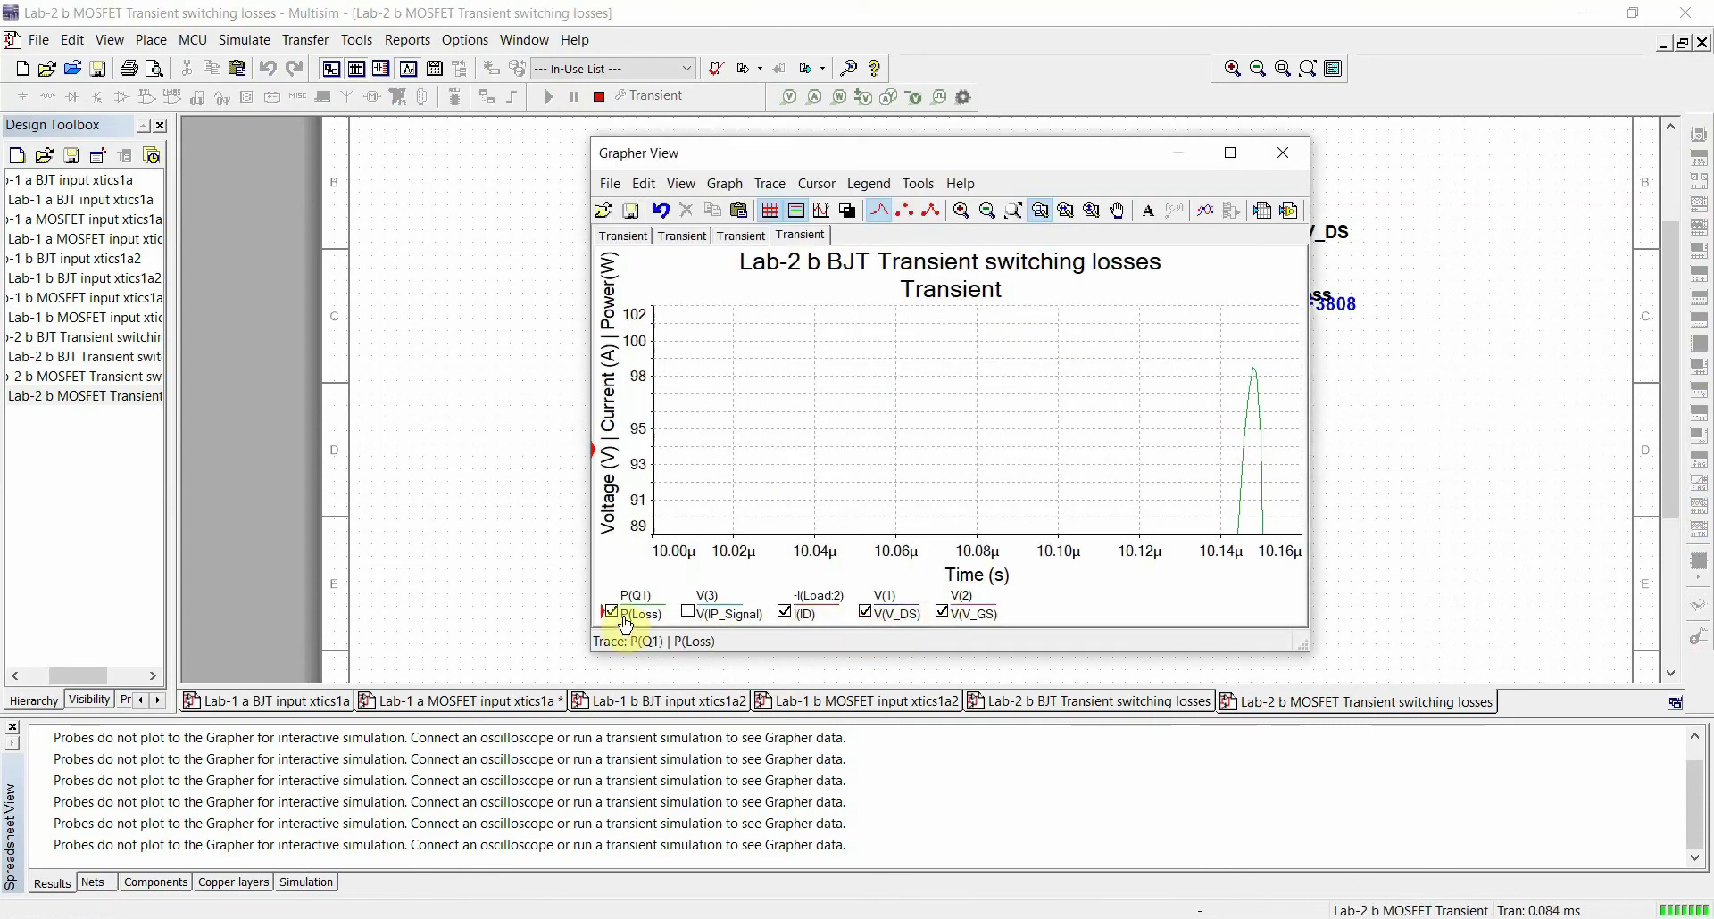
pyautogui.click(785, 611)
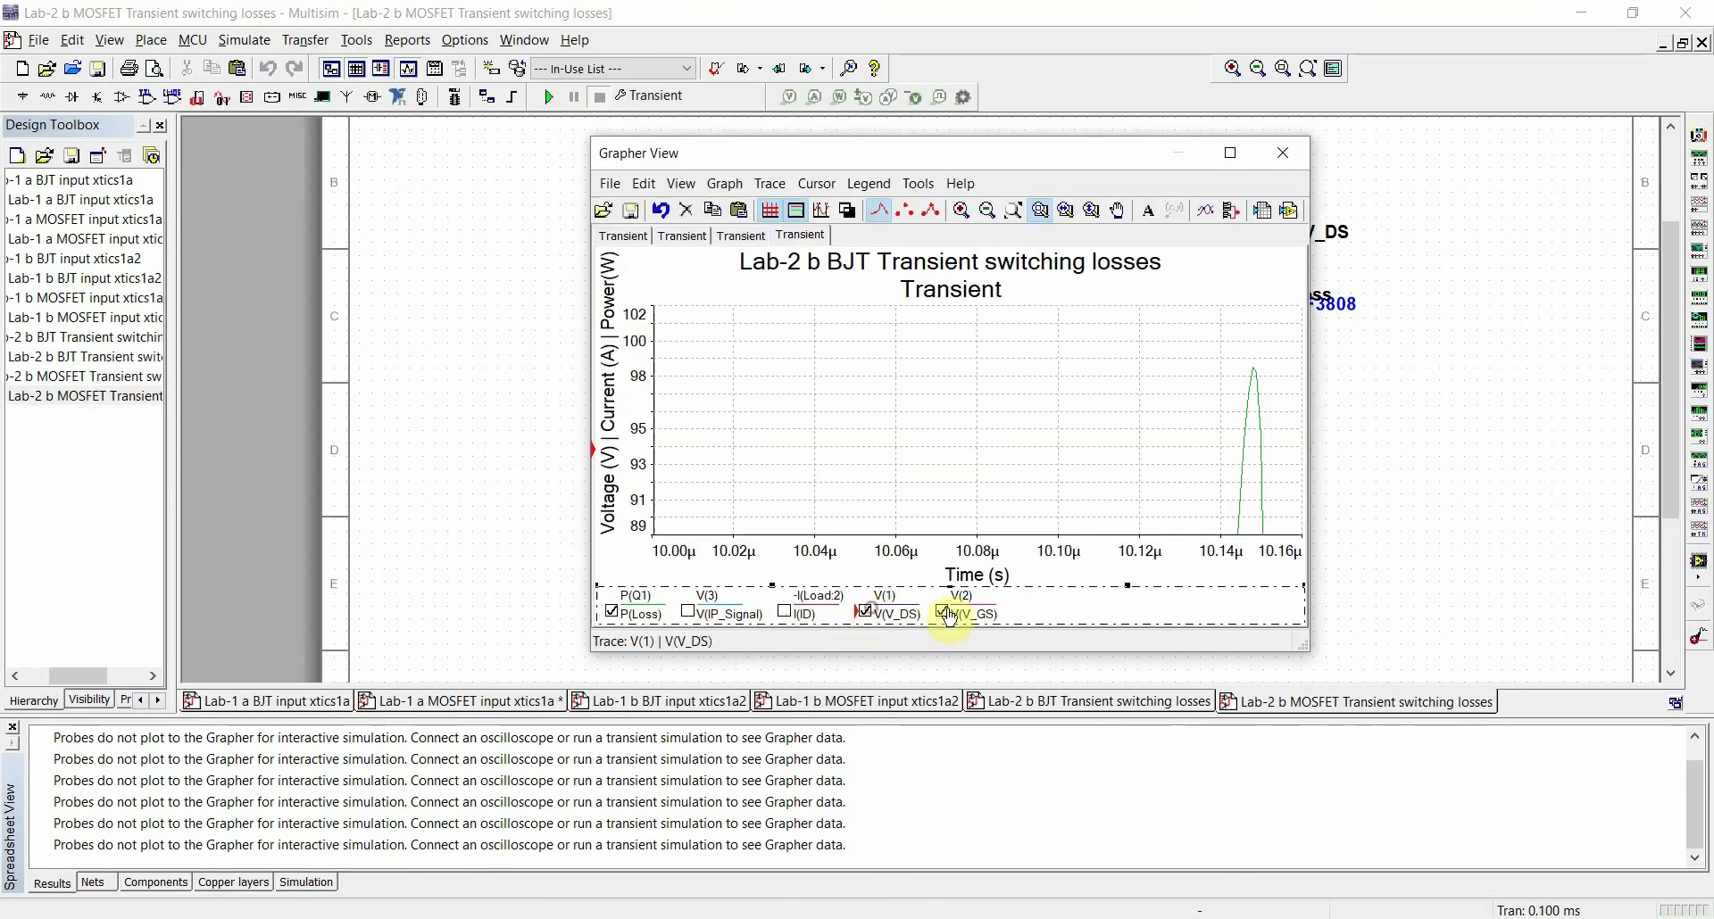
pyautogui.click(942, 612)
pyautogui.click(863, 611)
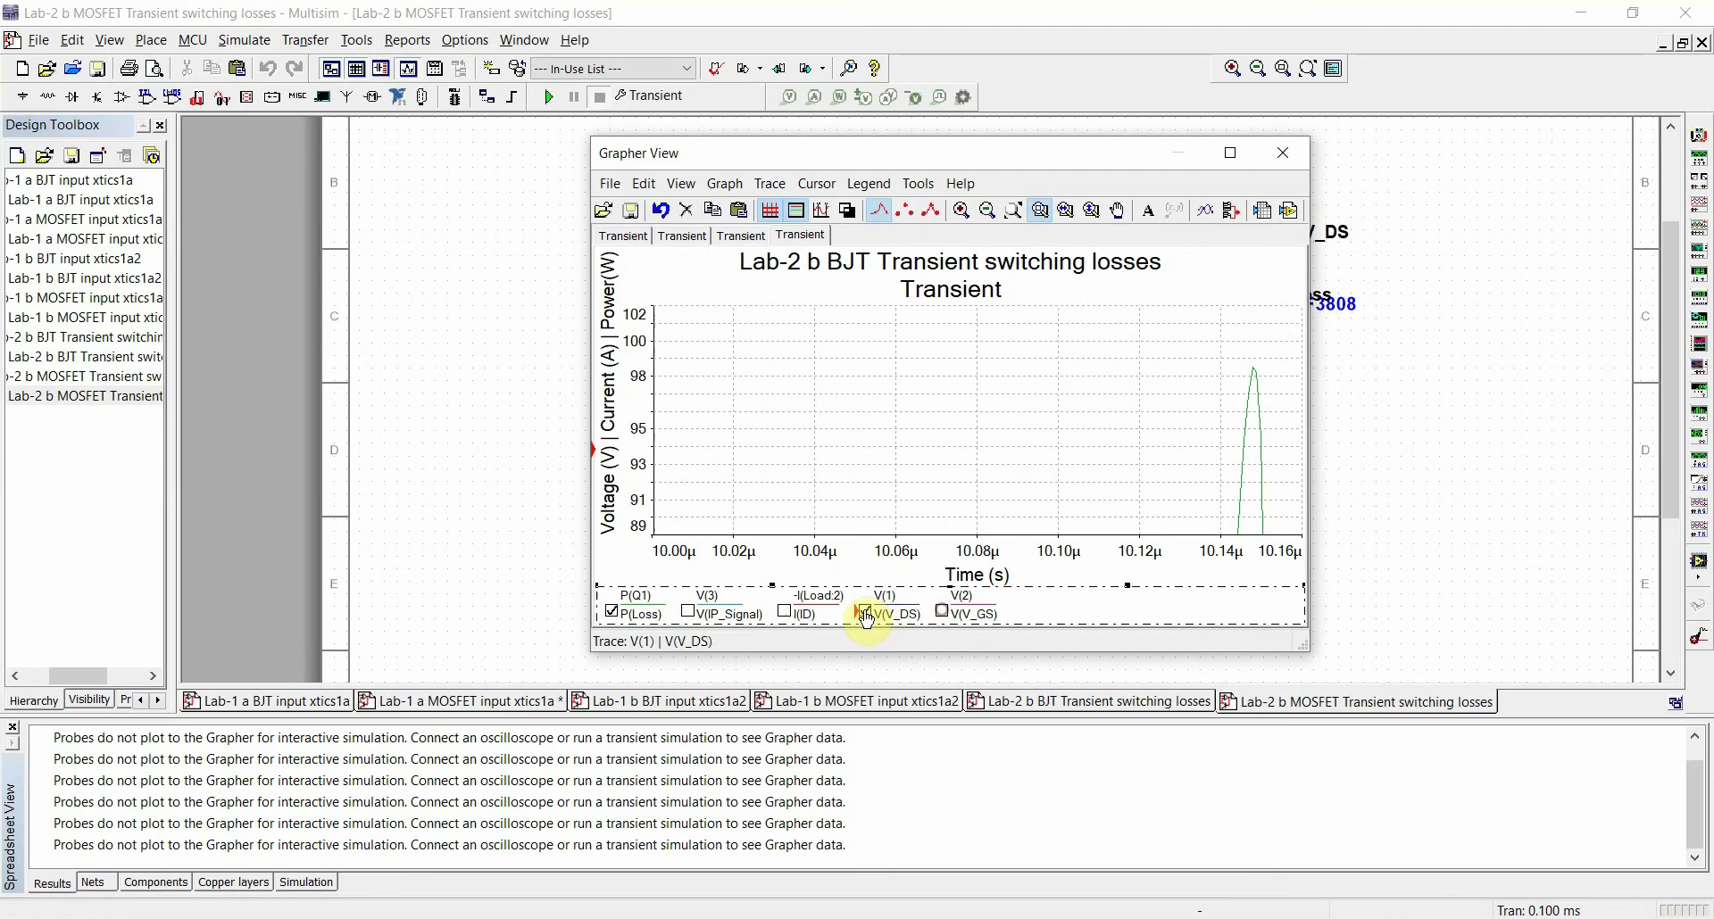
pyautogui.click(1013, 210)
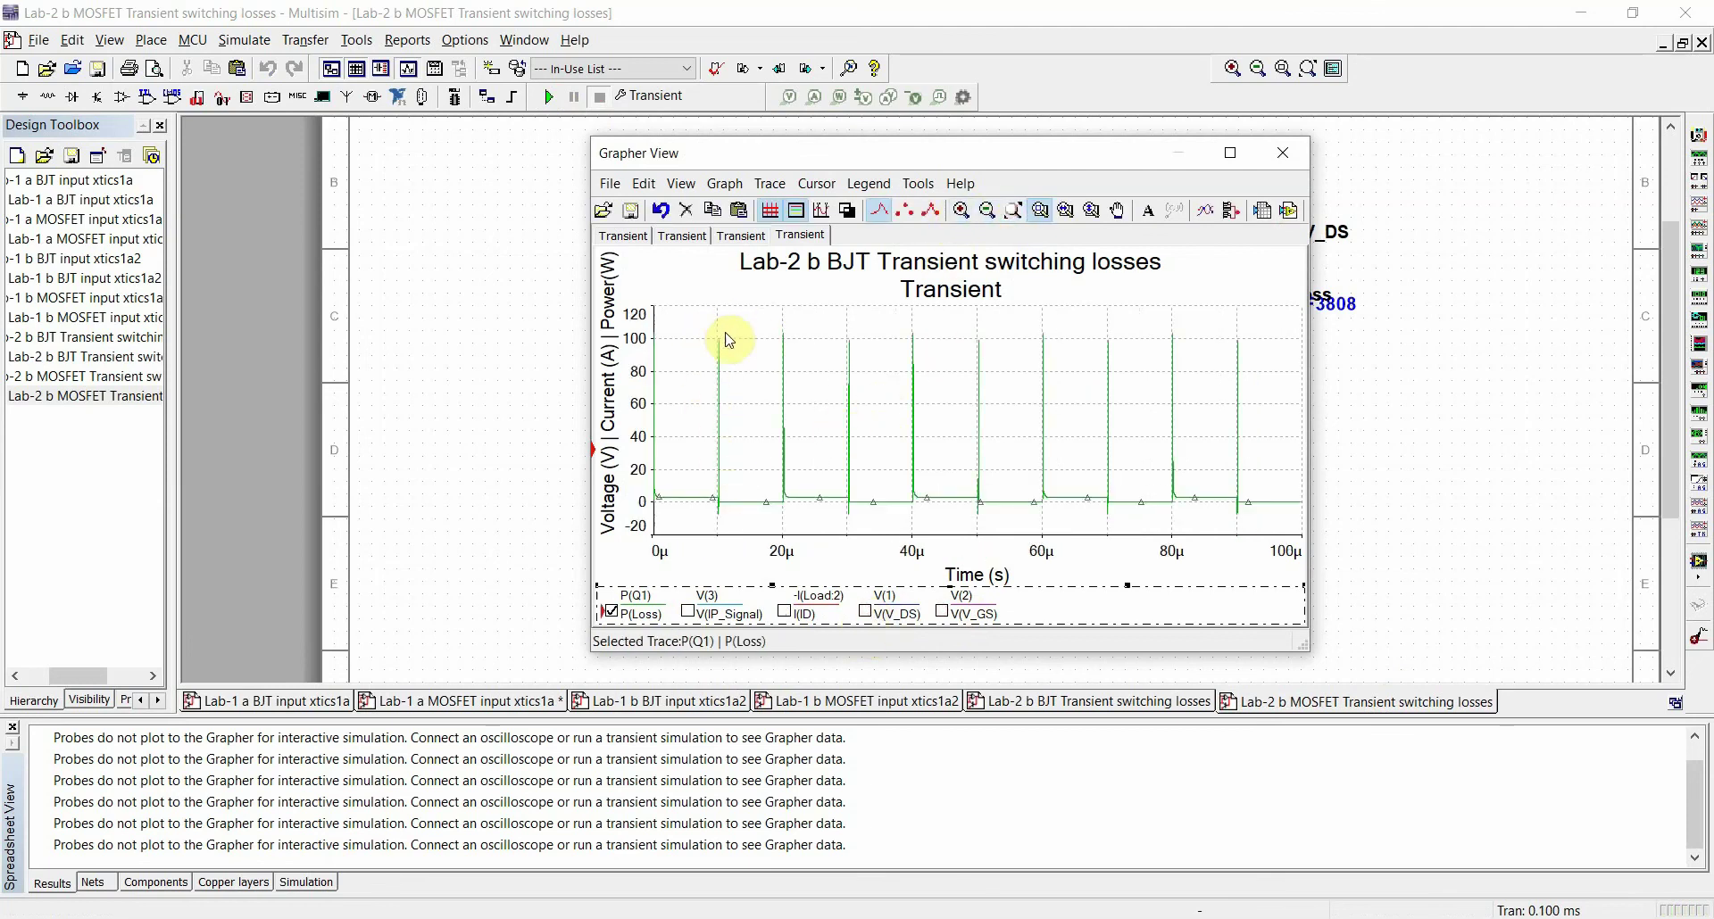
pyautogui.moveTo(699, 330); pyautogui.dragTo(761, 532)
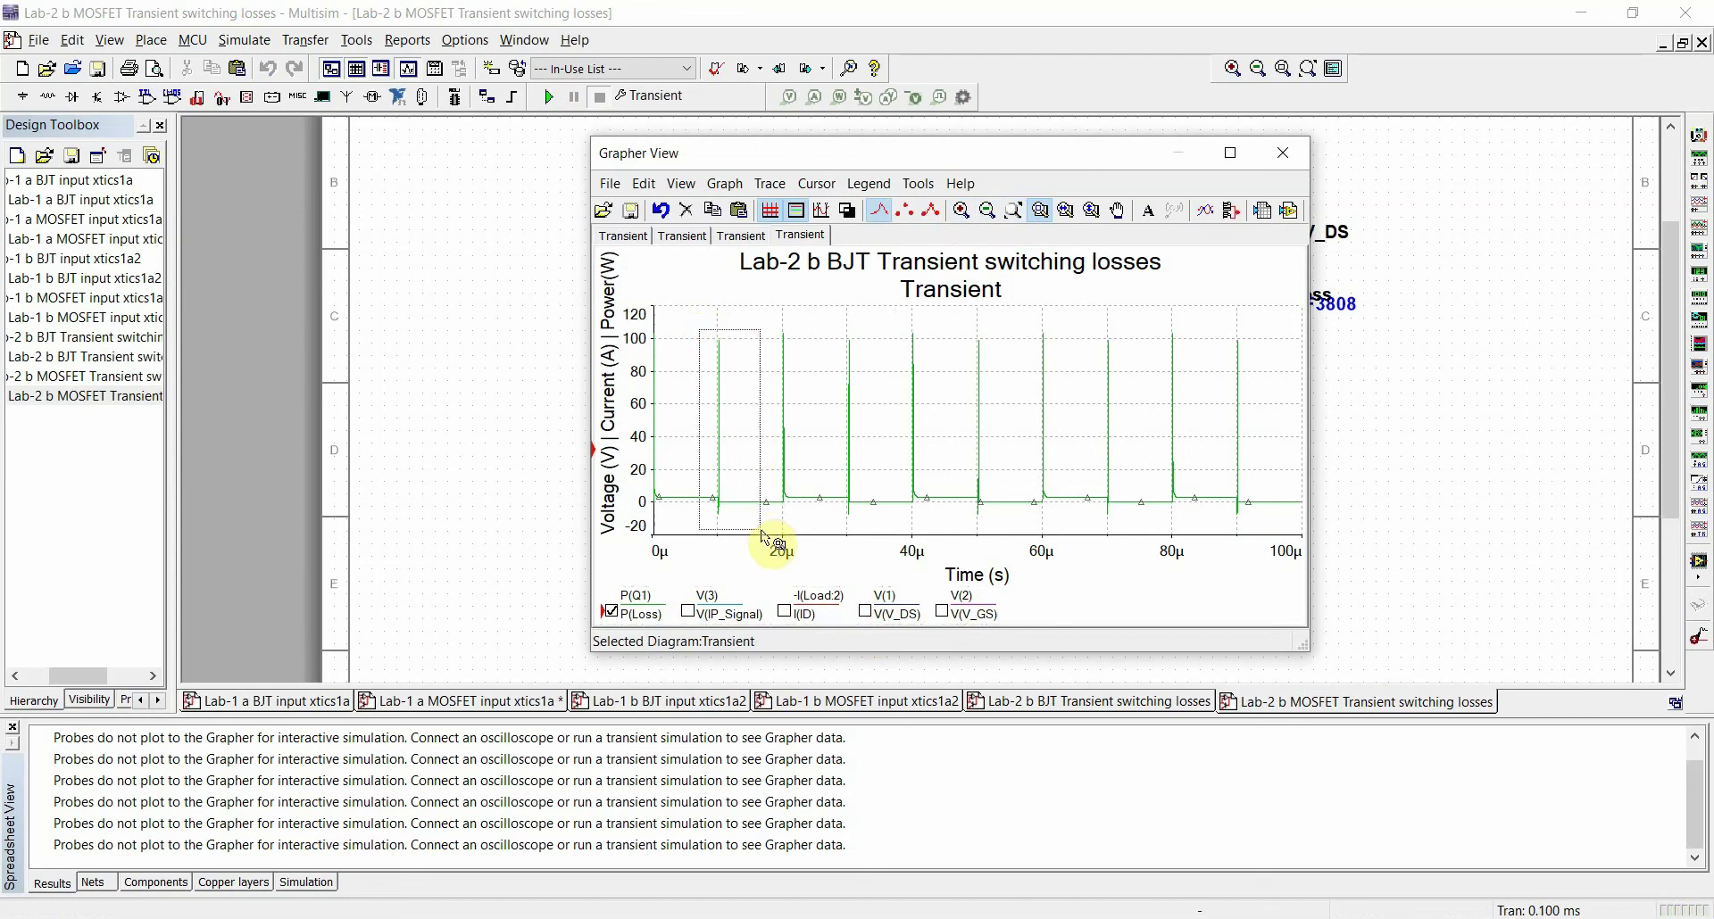
pyautogui.moveTo(820, 315); pyautogui.dragTo(897, 528)
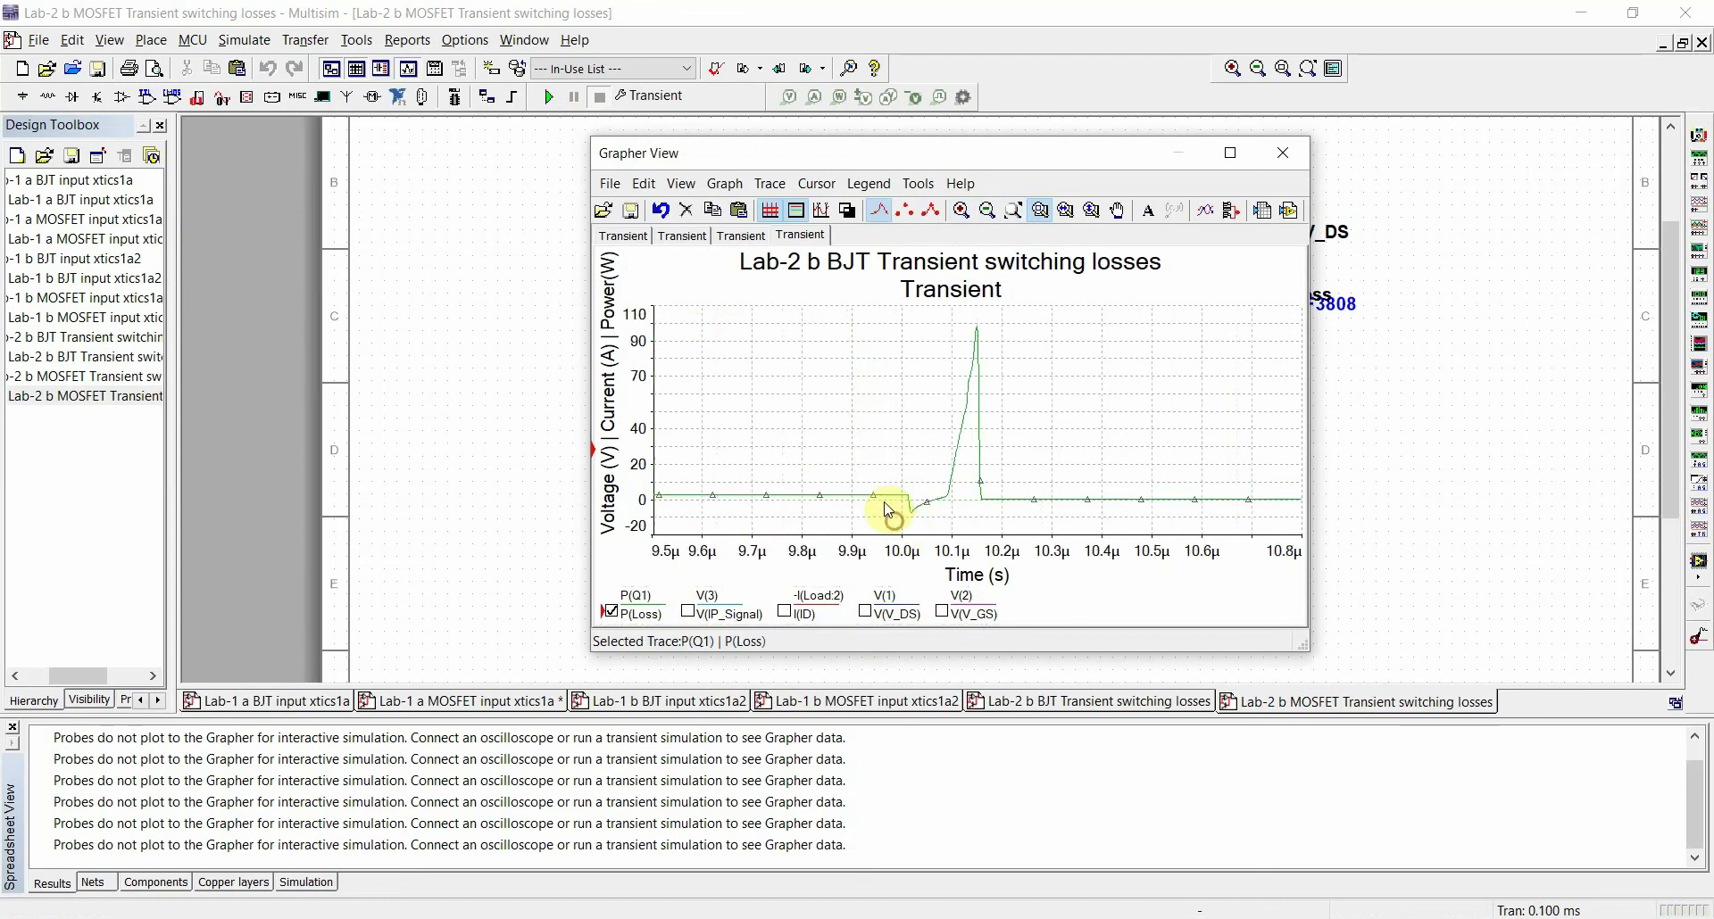
# Examine the MOSFET's P(Loss) peak between 10.1 µs and 10.16 µs in close-up, then close the Grapher
pyautogui.moveTo(935, 321); pyautogui.dragTo(1050, 449)
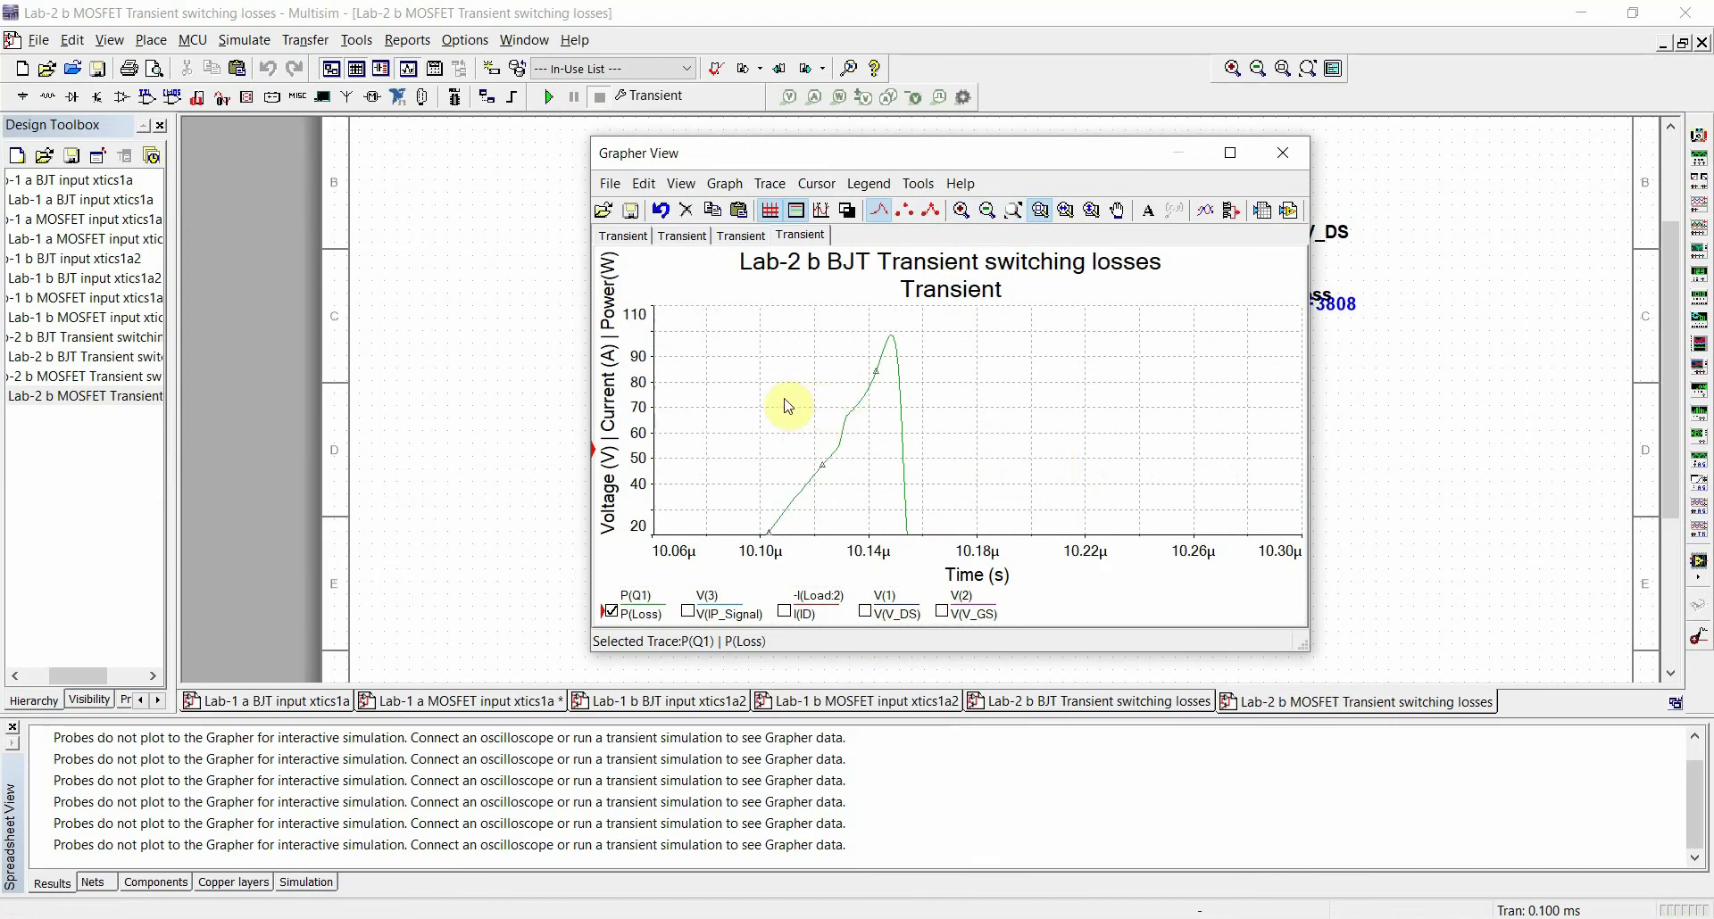
pyautogui.moveTo(800, 314); pyautogui.dragTo(962, 482)
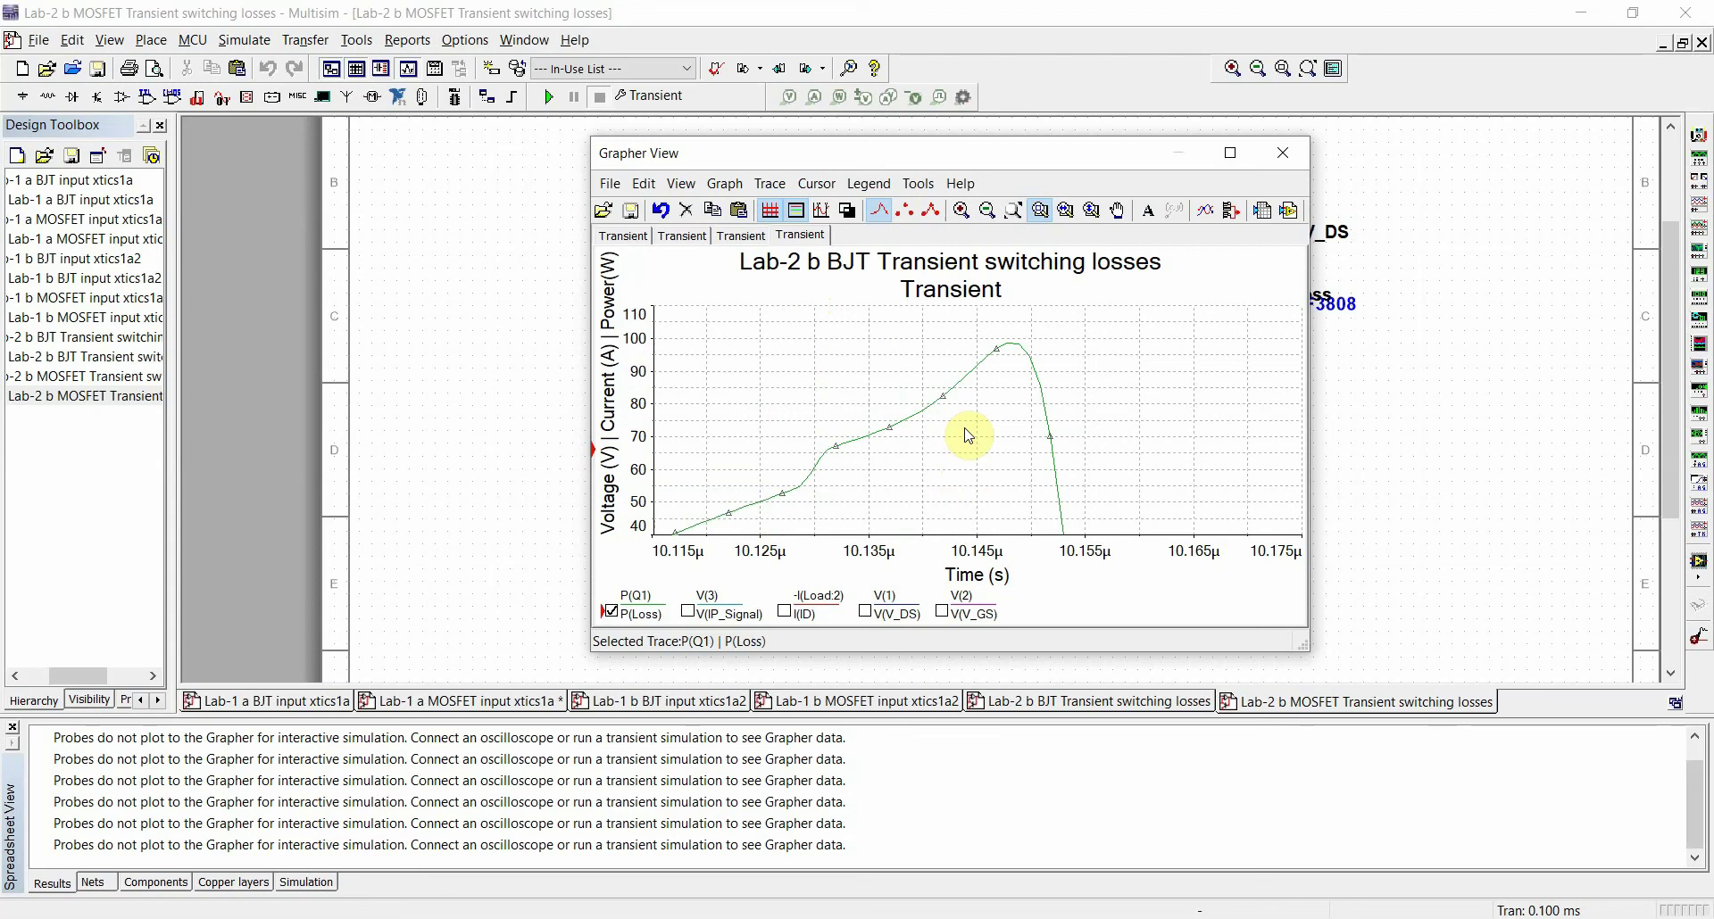
pyautogui.click(1283, 153)
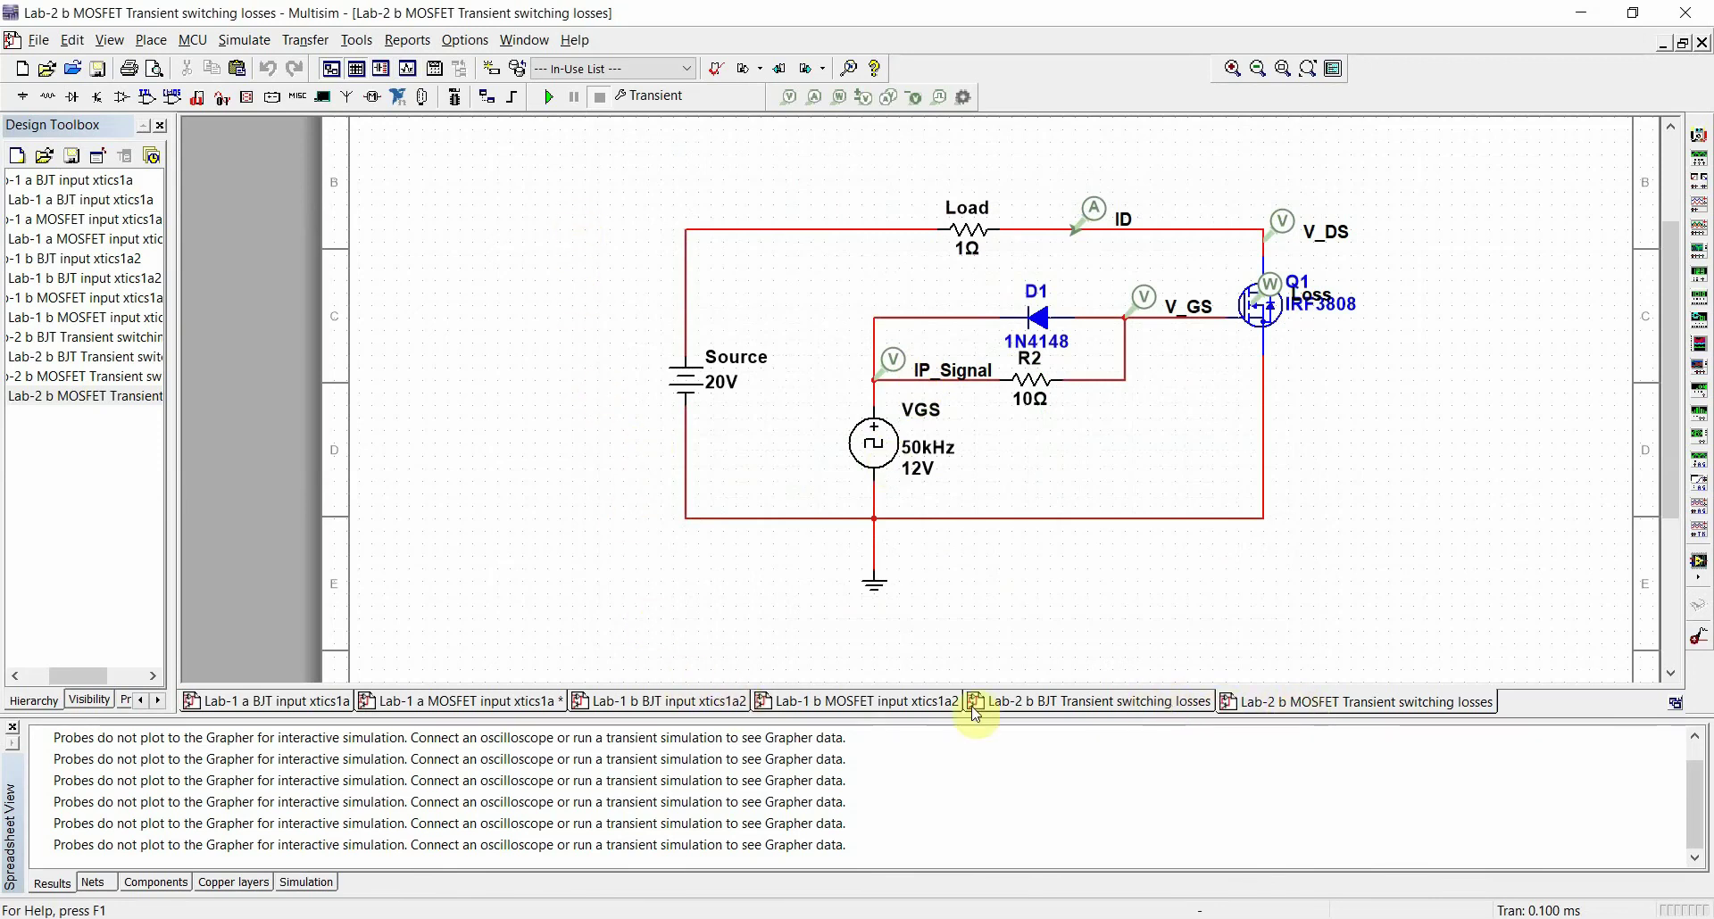
# Open the Lab-2 c BJT and Lab-2 c MOSFET Interactive switching losses designs from the Comparison of BJT with MOSFET folder
pyautogui.click(402, 918)
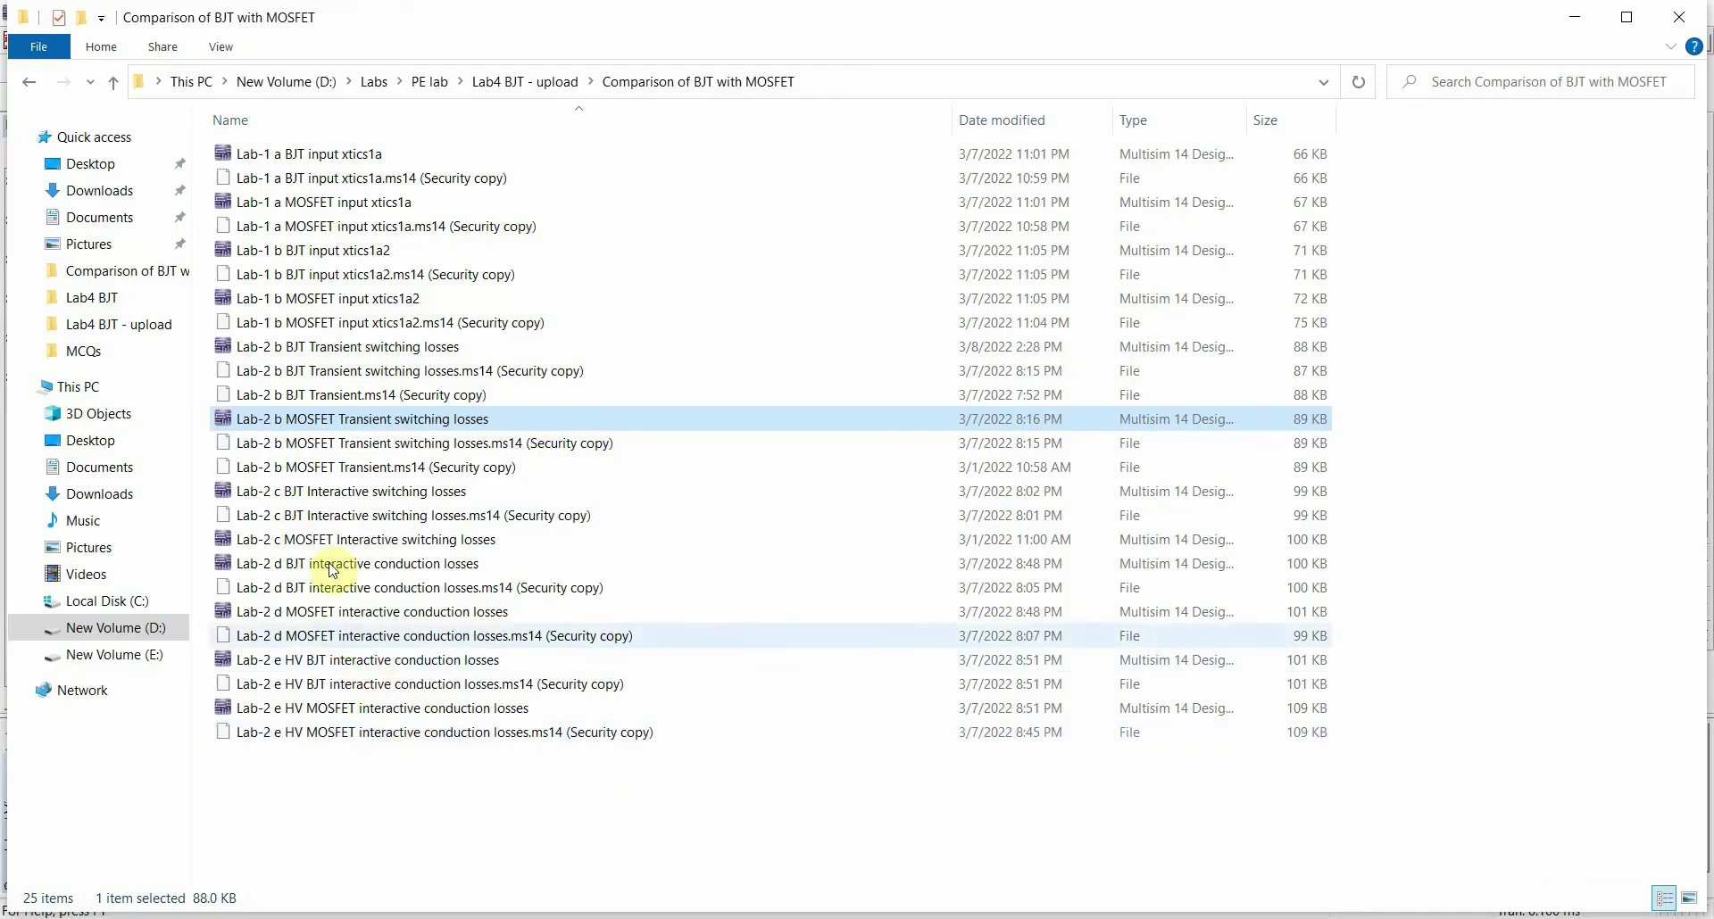
pyautogui.click(362, 498)
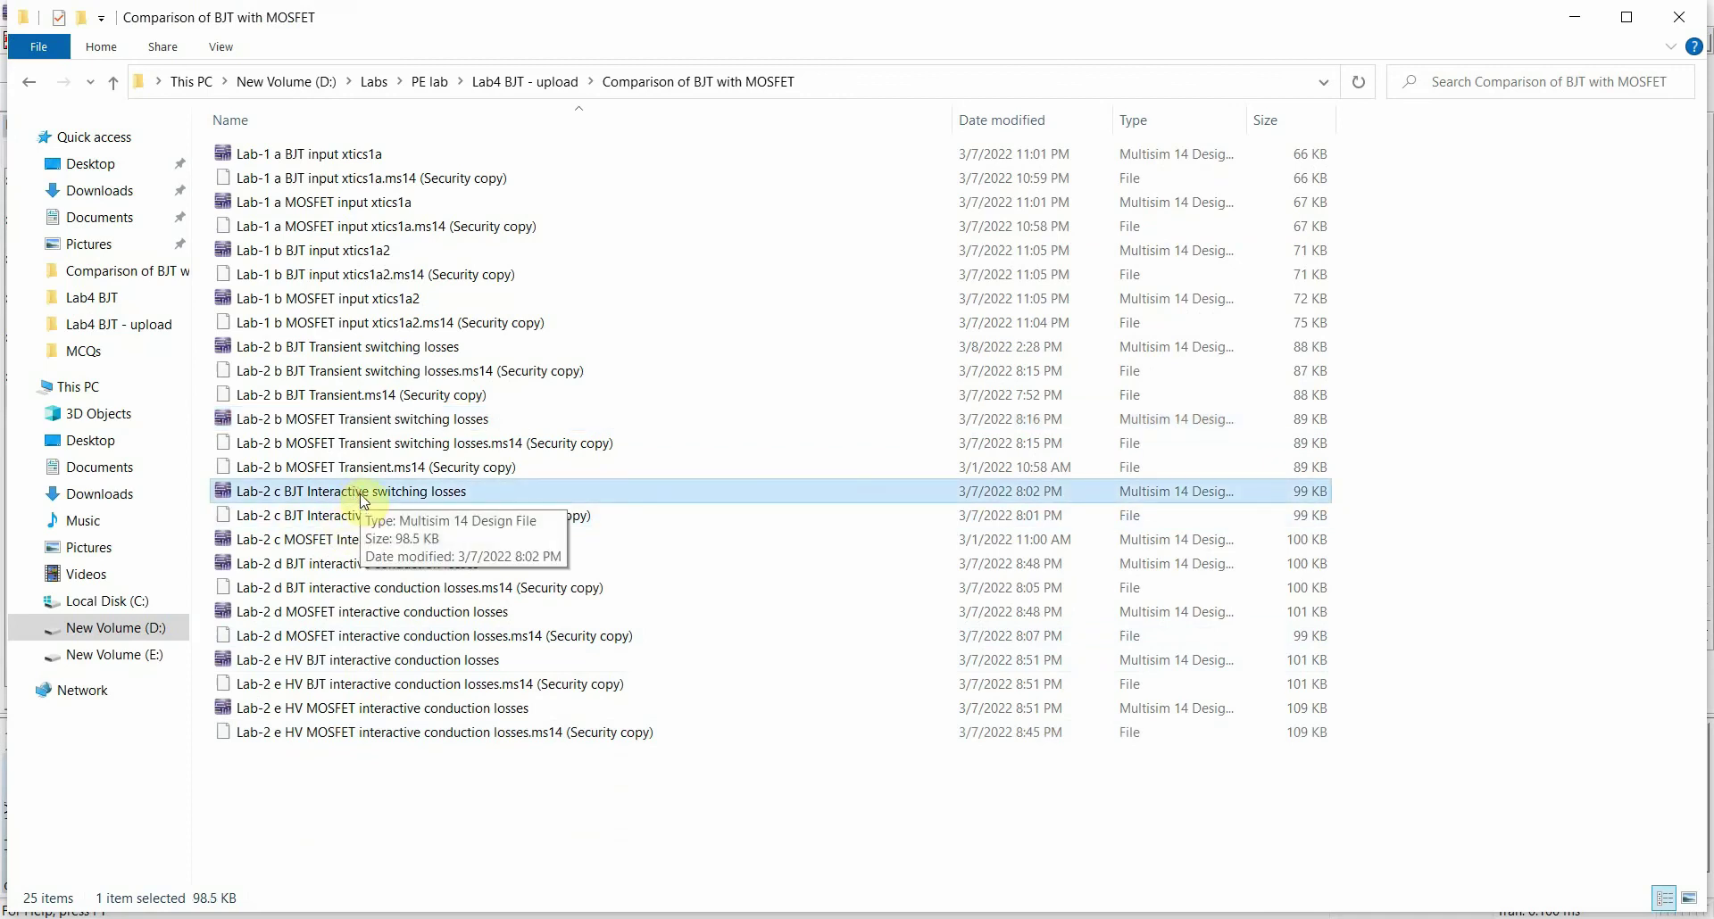
pyautogui.doubleClick(362, 500)
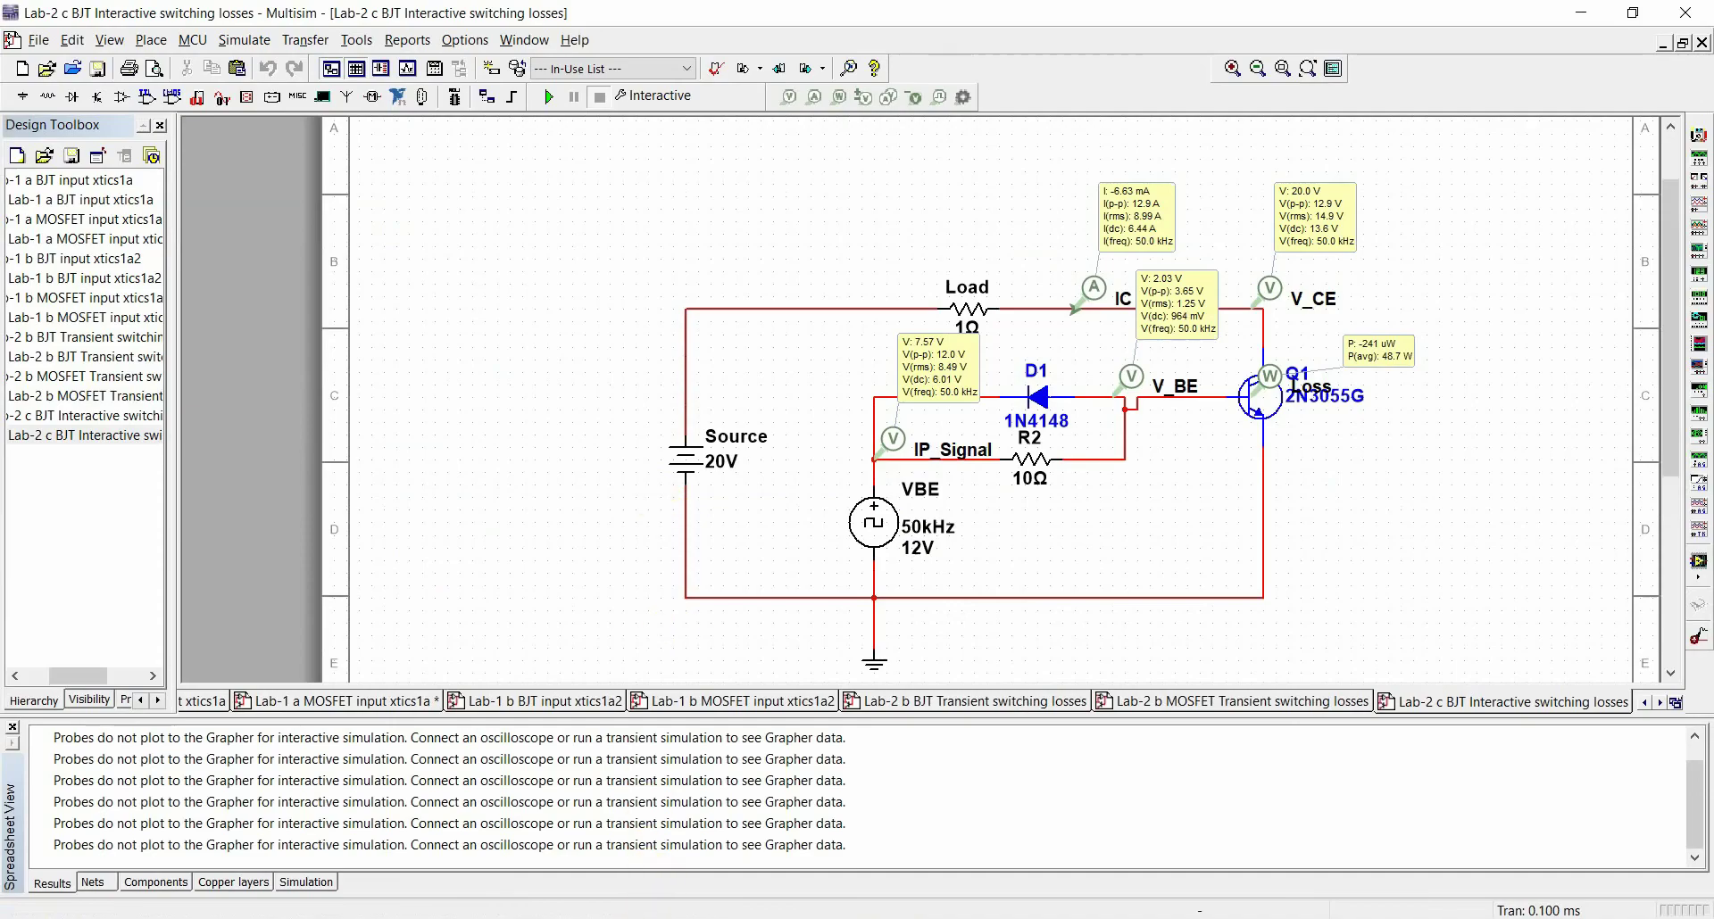
pyautogui.hotkey('alt', 'Tab')
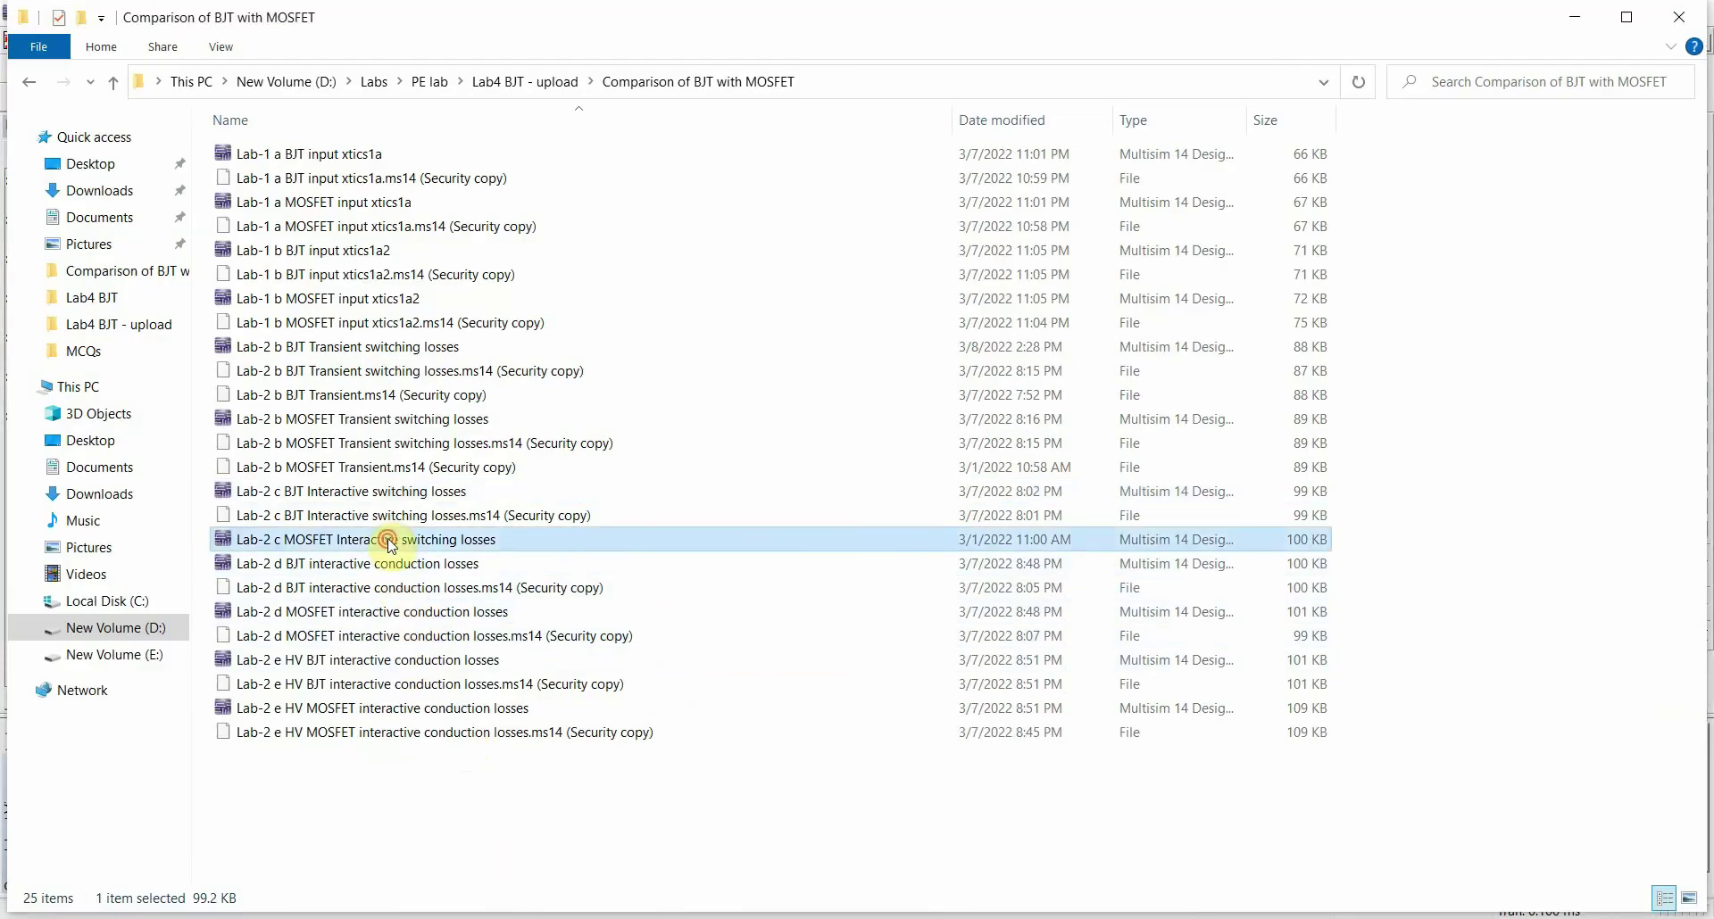
pyautogui.doubleClick(389, 541)
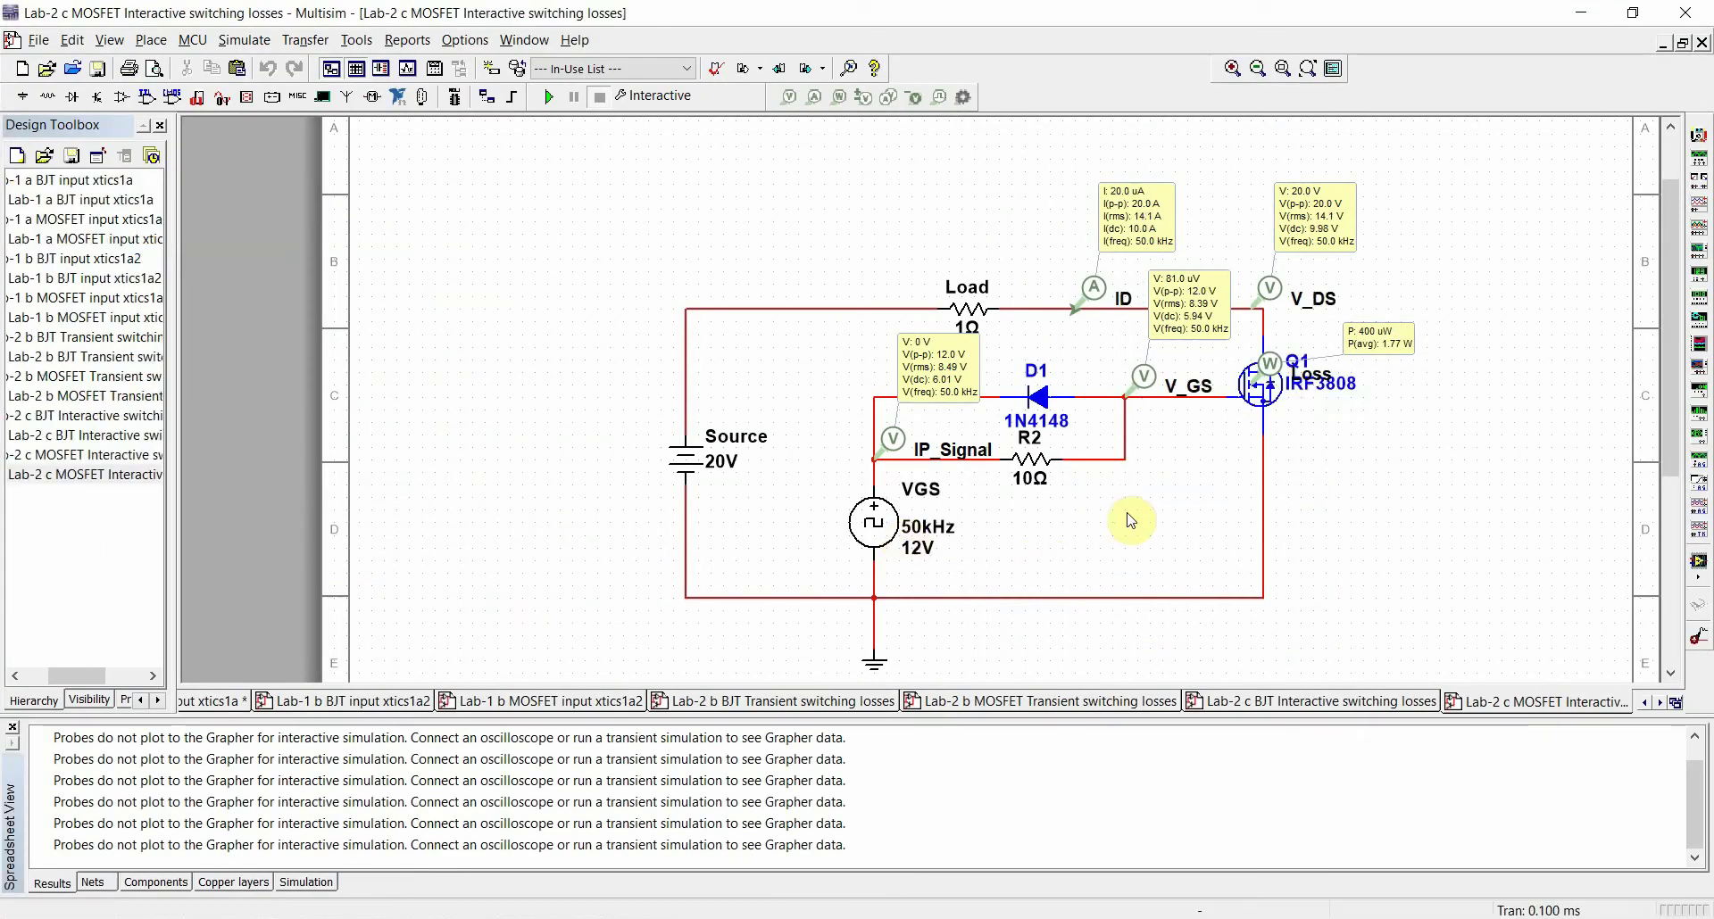
# Run the Lab-2 c BJT design's interactive simulation, read the Loss probe's average power, and stop the simulation
pyautogui.click(1370, 701)
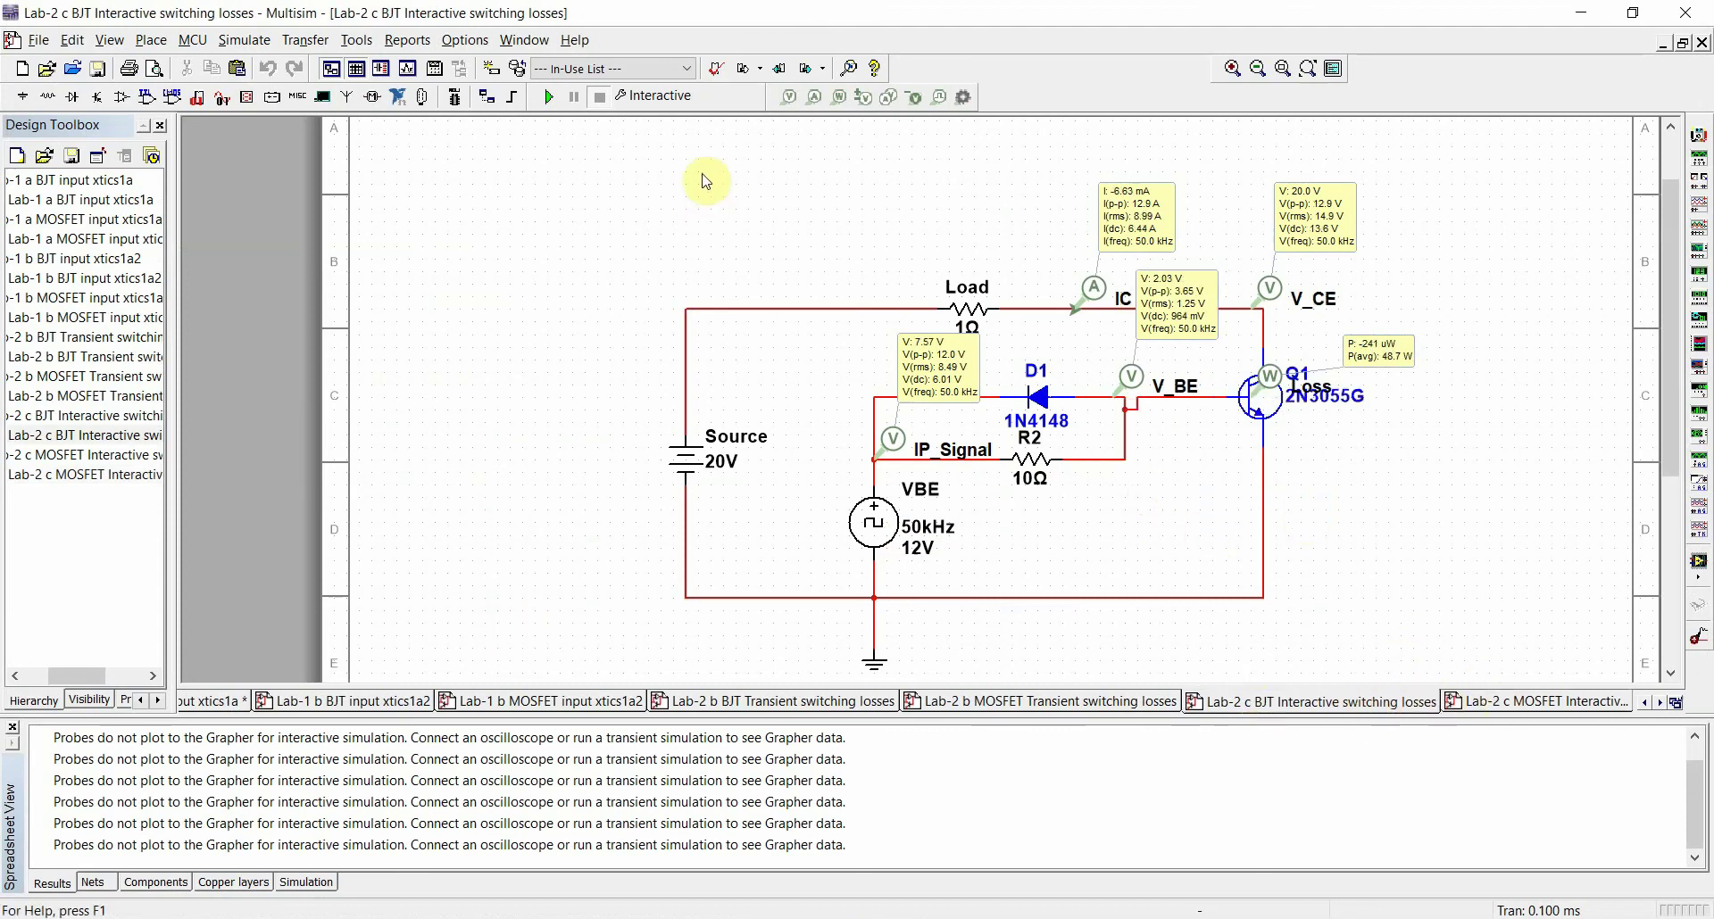
pyautogui.click(549, 96)
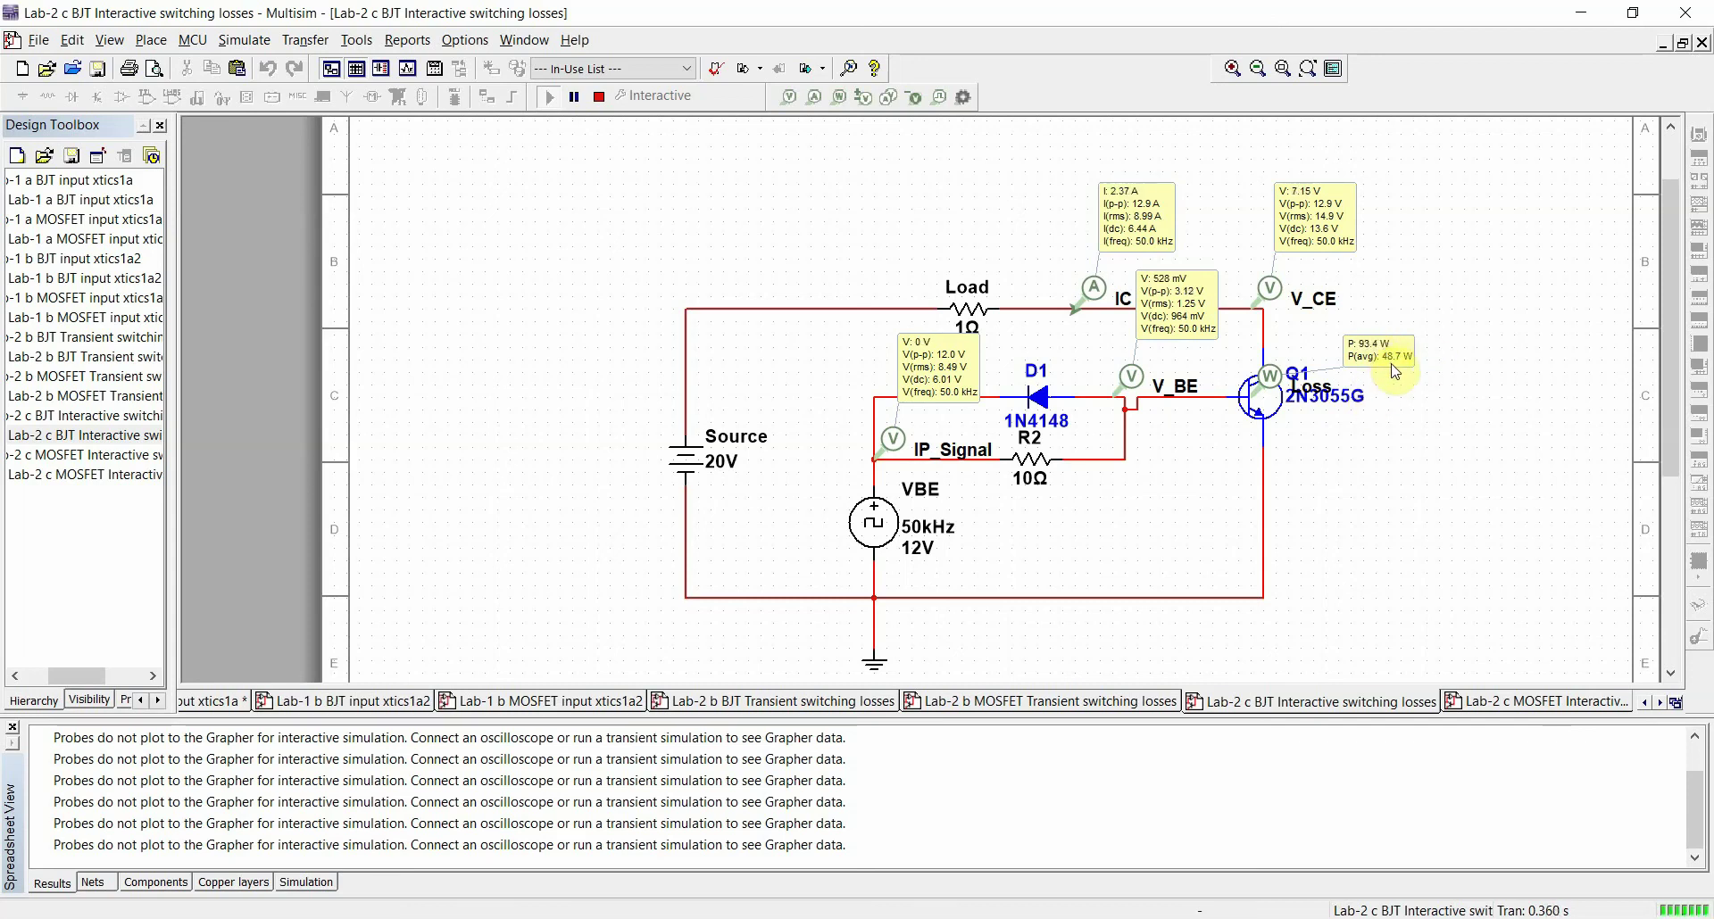
pyautogui.click(599, 96)
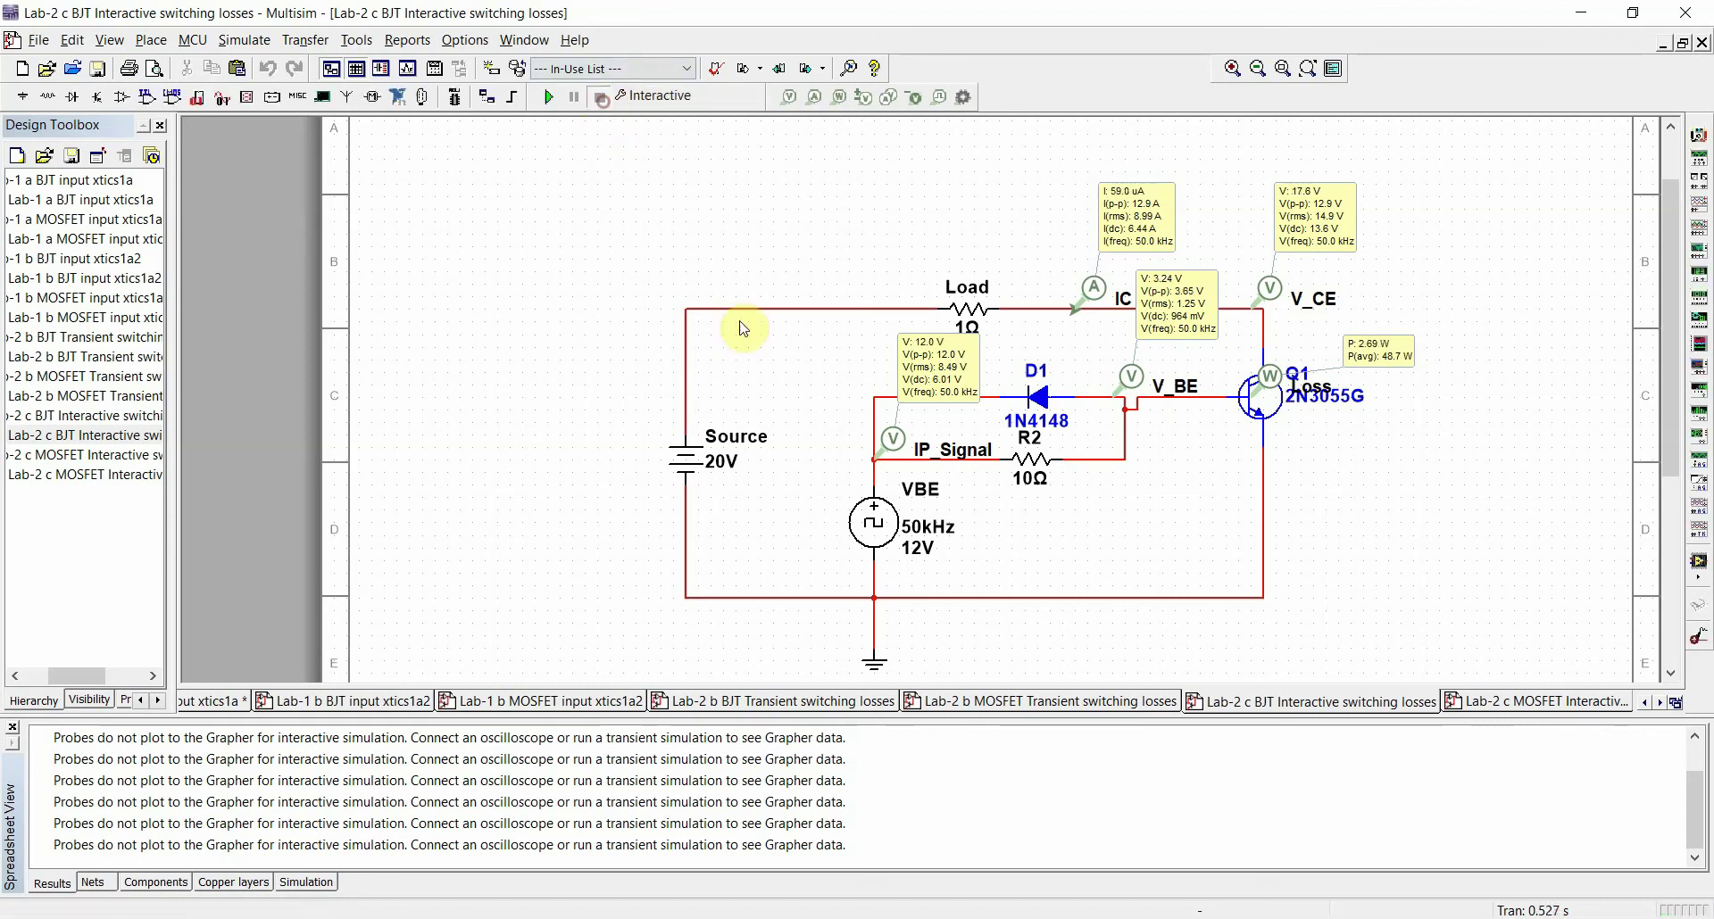
# Run the Lab-2 c MOSFET design's interactive simulation, check its Loss probe for average power, and stop the simulation
pyautogui.click(1562, 702)
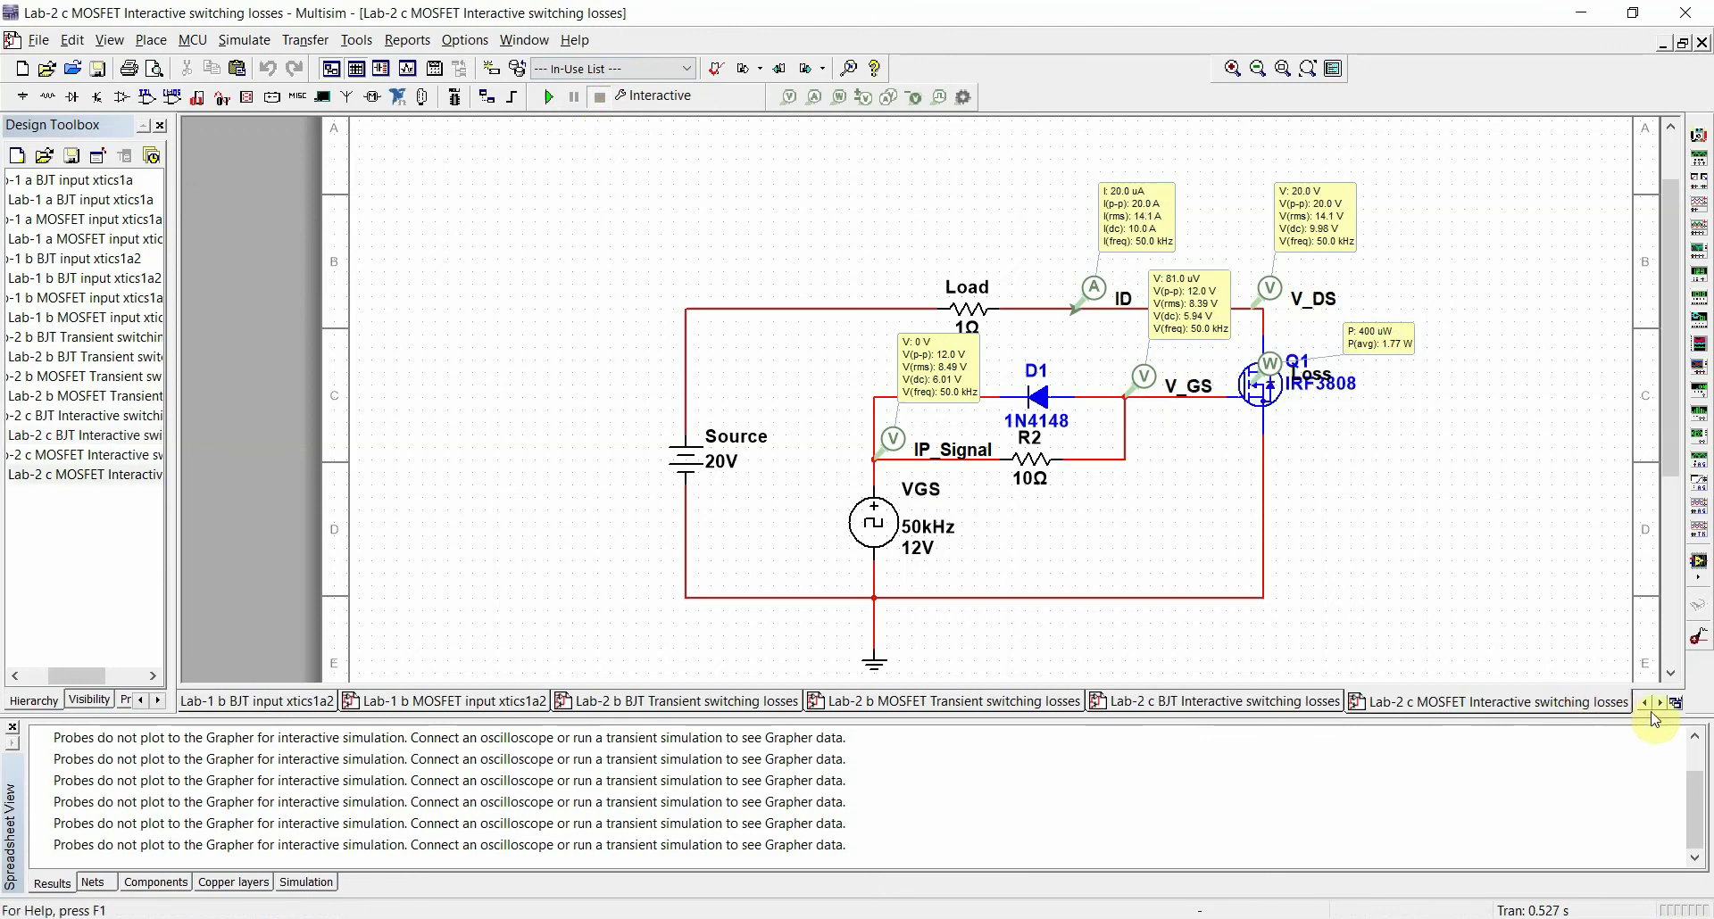
pyautogui.click(548, 96)
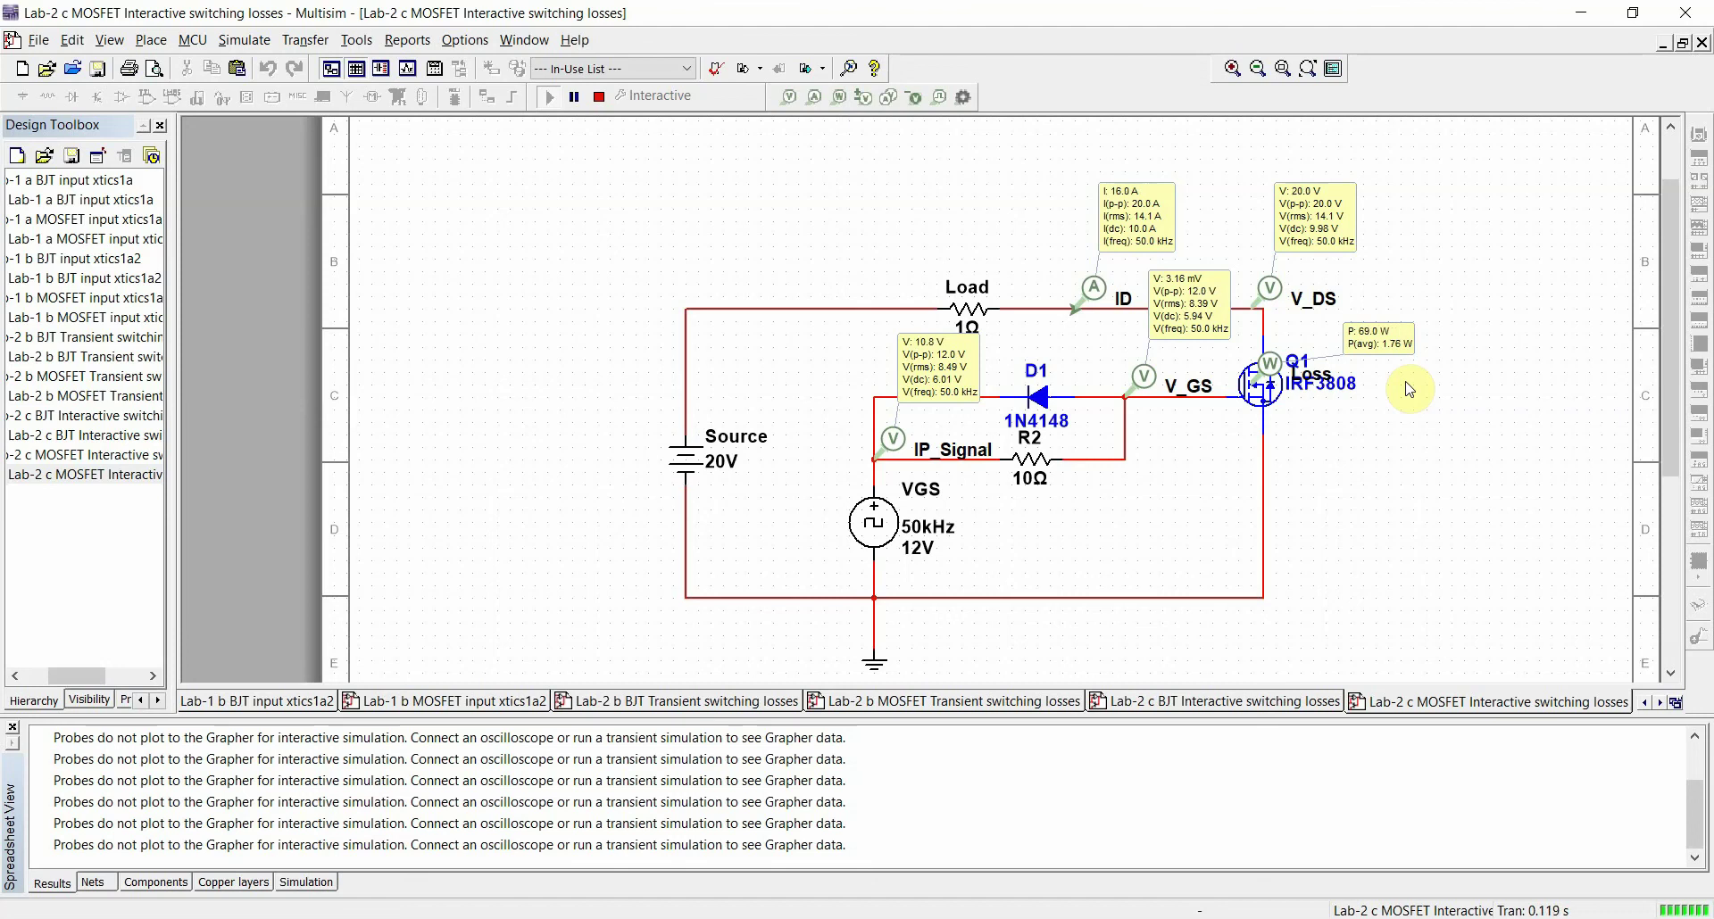
pyautogui.click(599, 97)
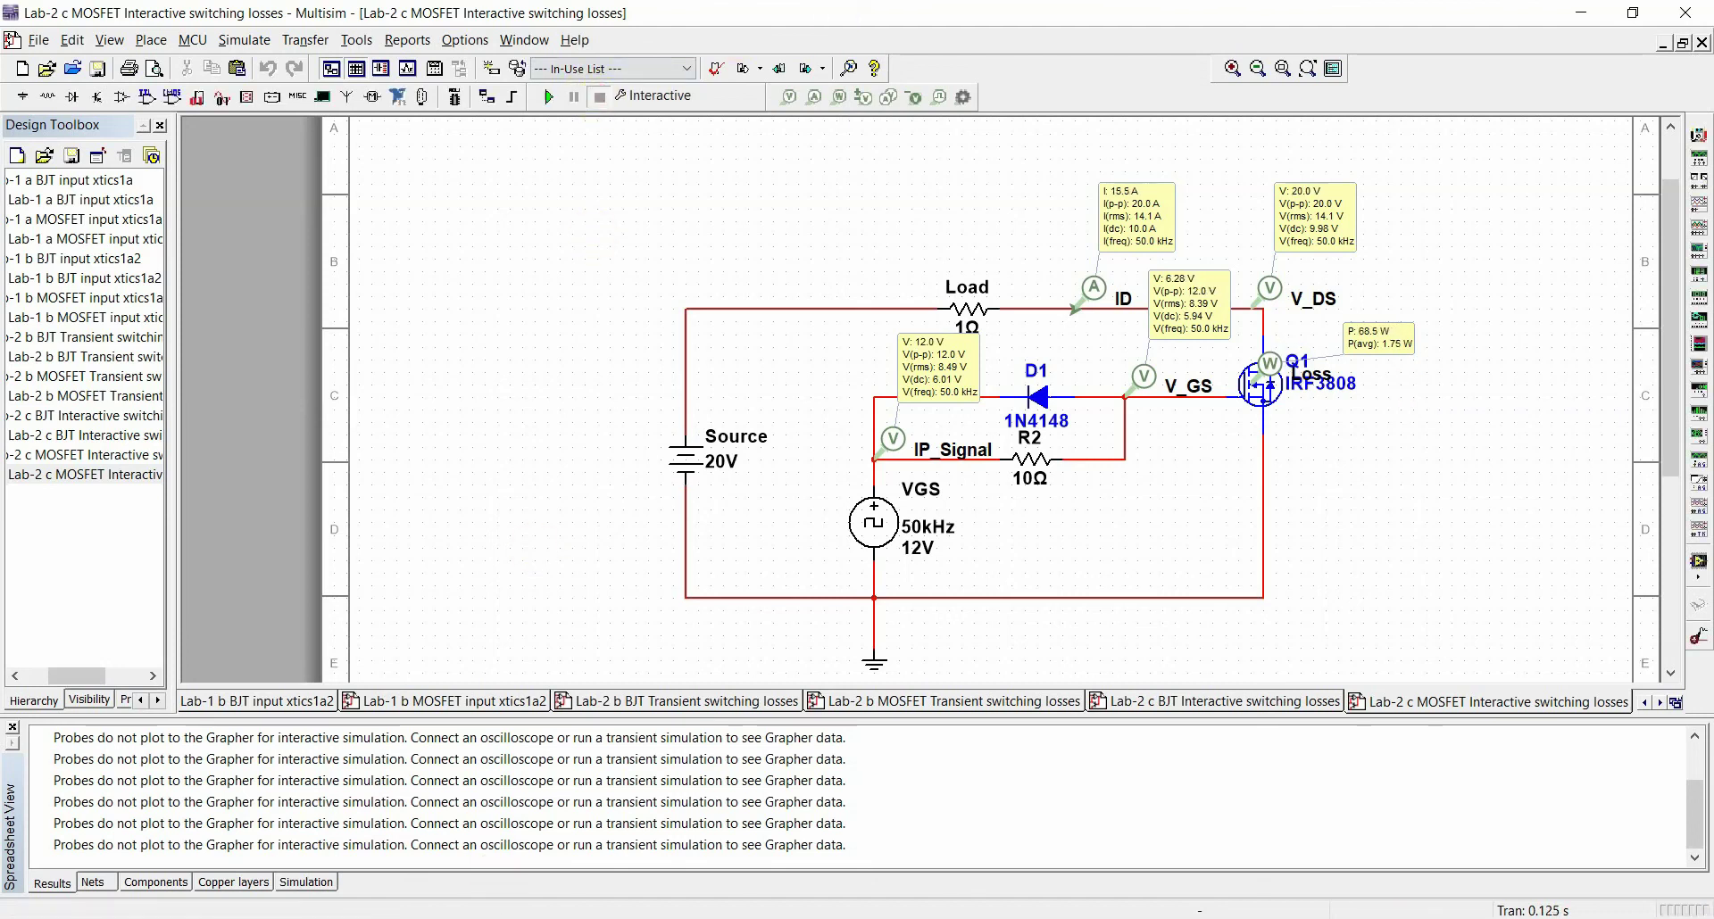
# Open the Lab-2 d BJT and Lab-2 d MOSFET interactive conduction losses designs from the same folder
pyautogui.hotkey('alt', 'Tab')
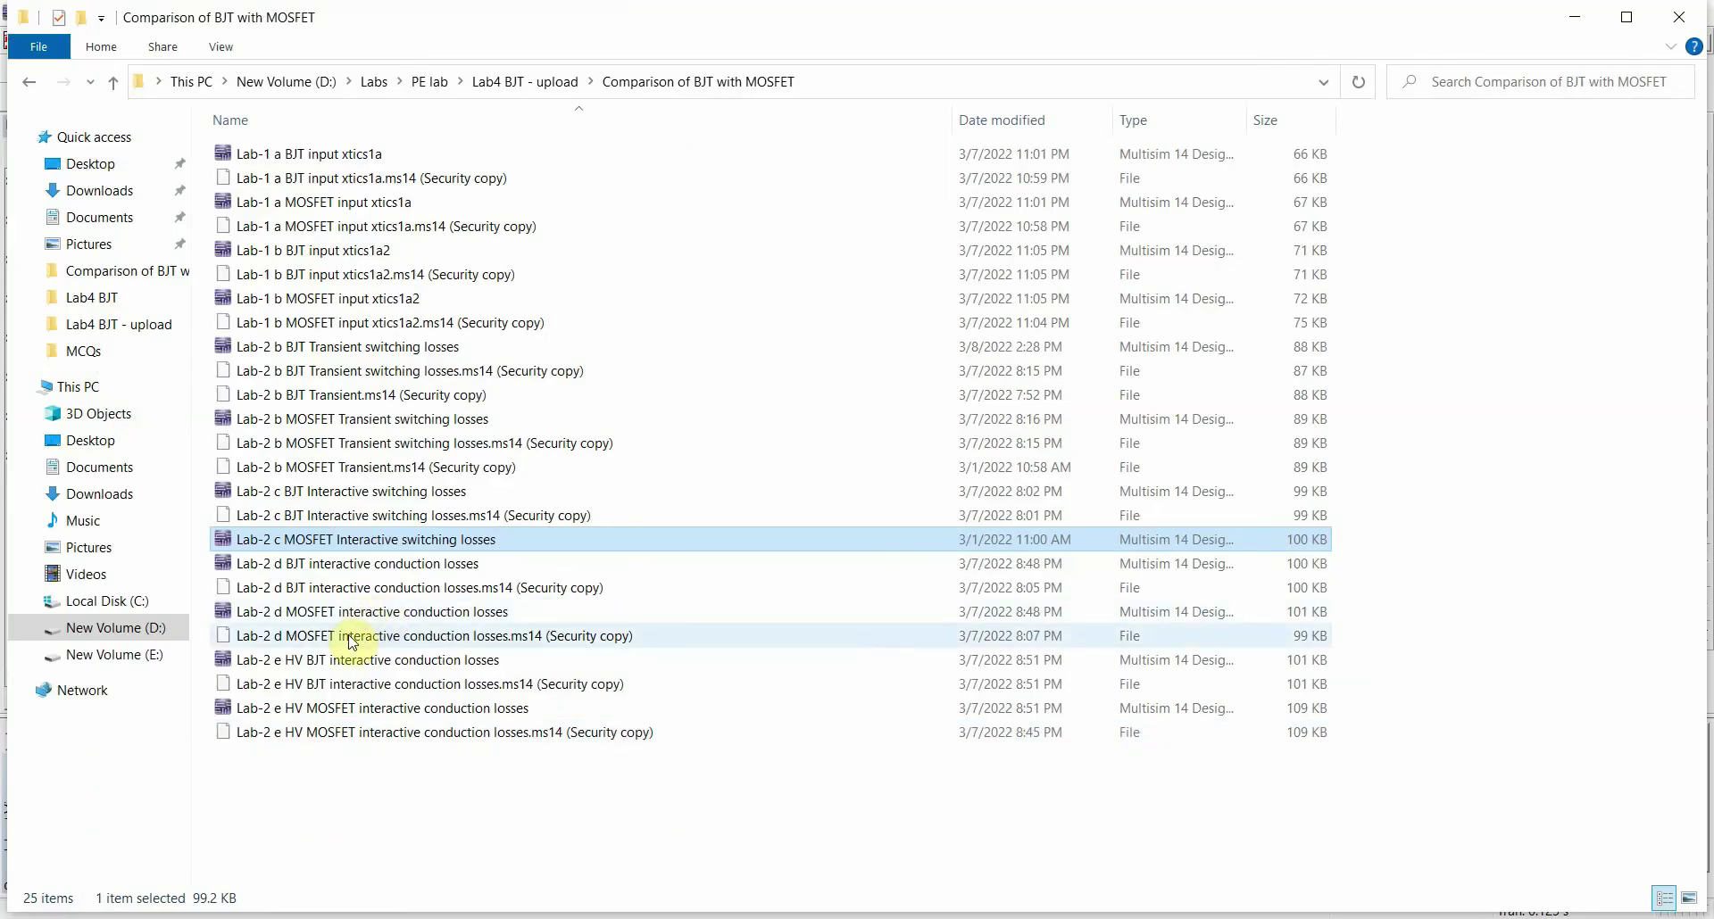
pyautogui.click(364, 570)
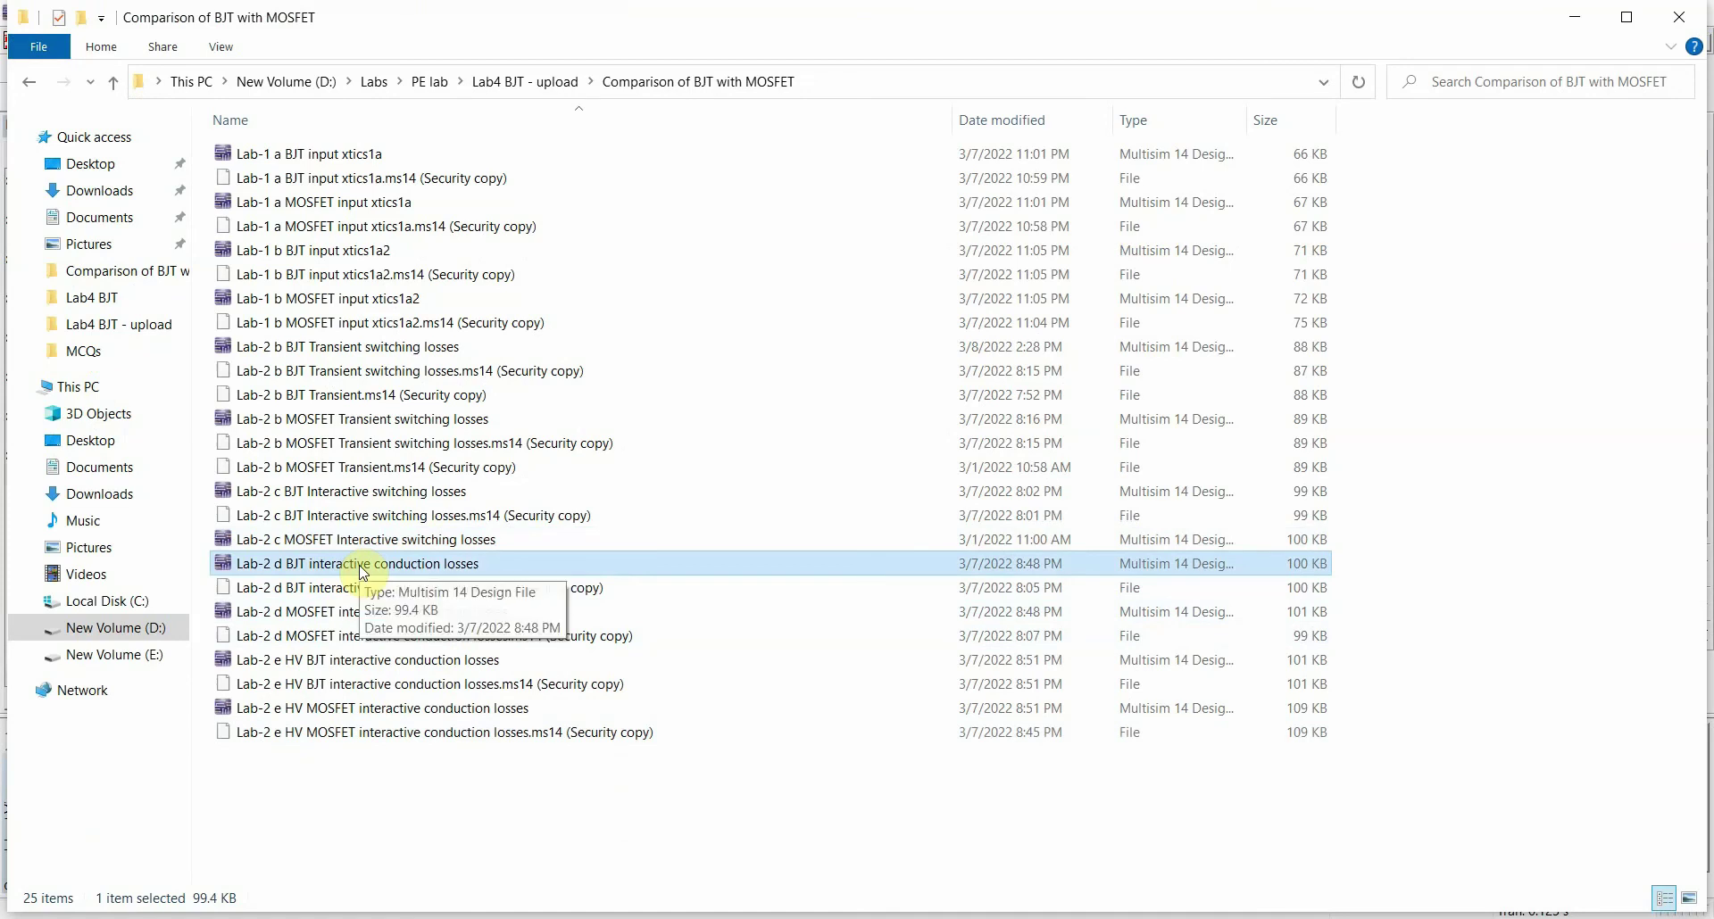
pyautogui.doubleClick(364, 563)
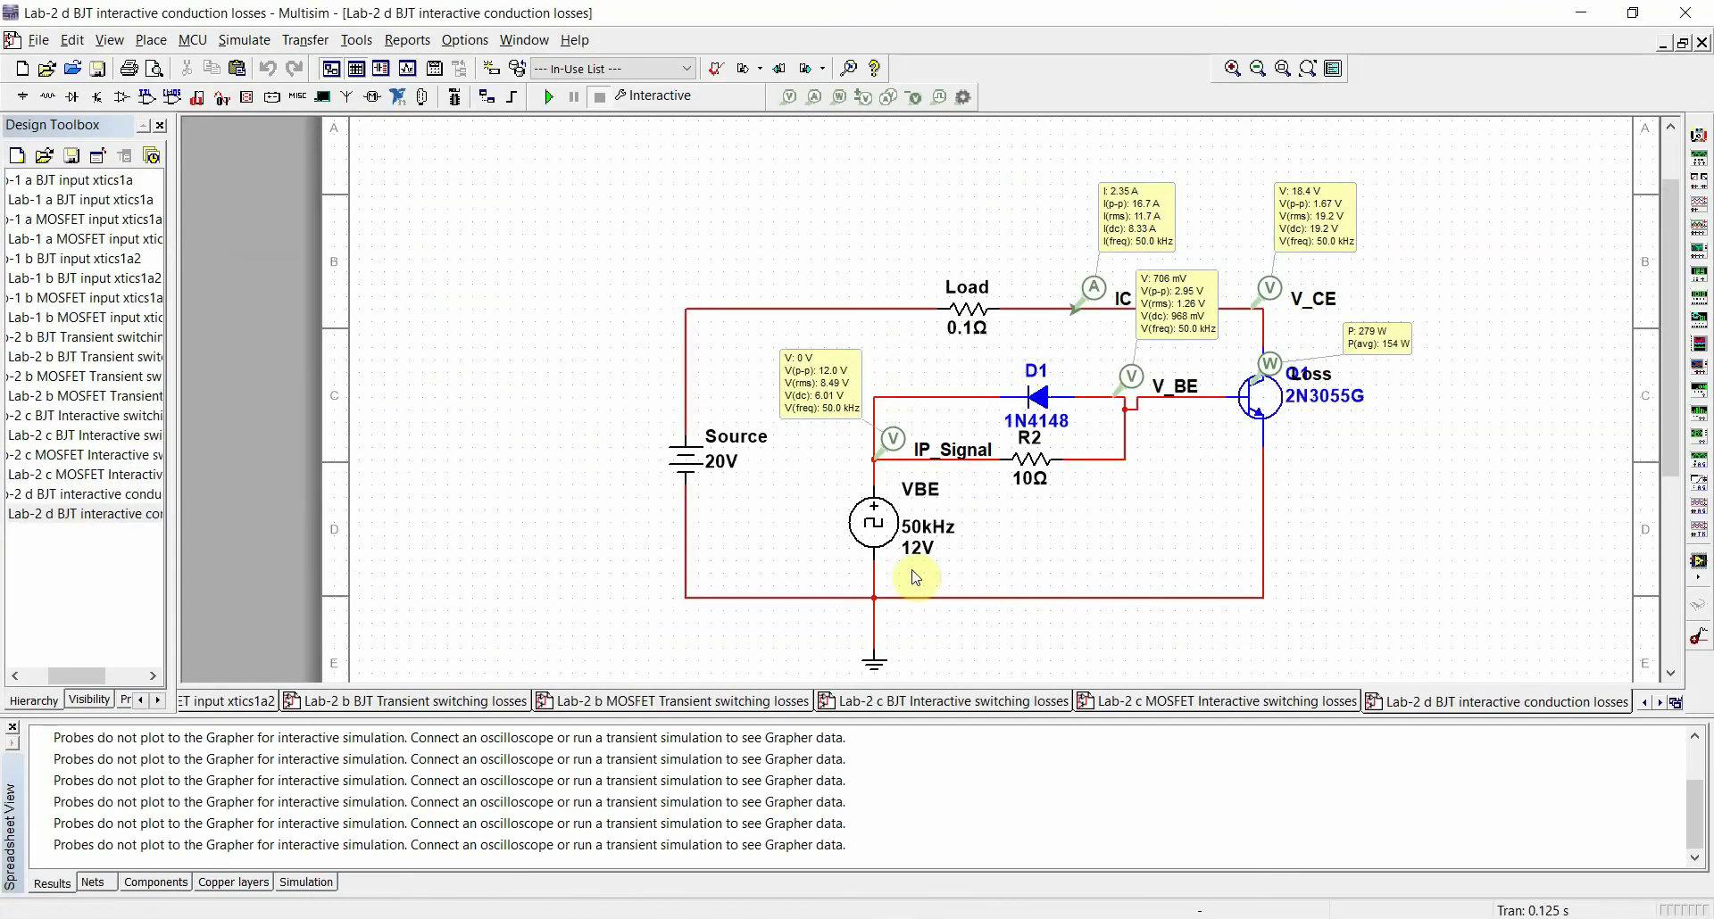
pyautogui.hotkey('alt', 'Tab')
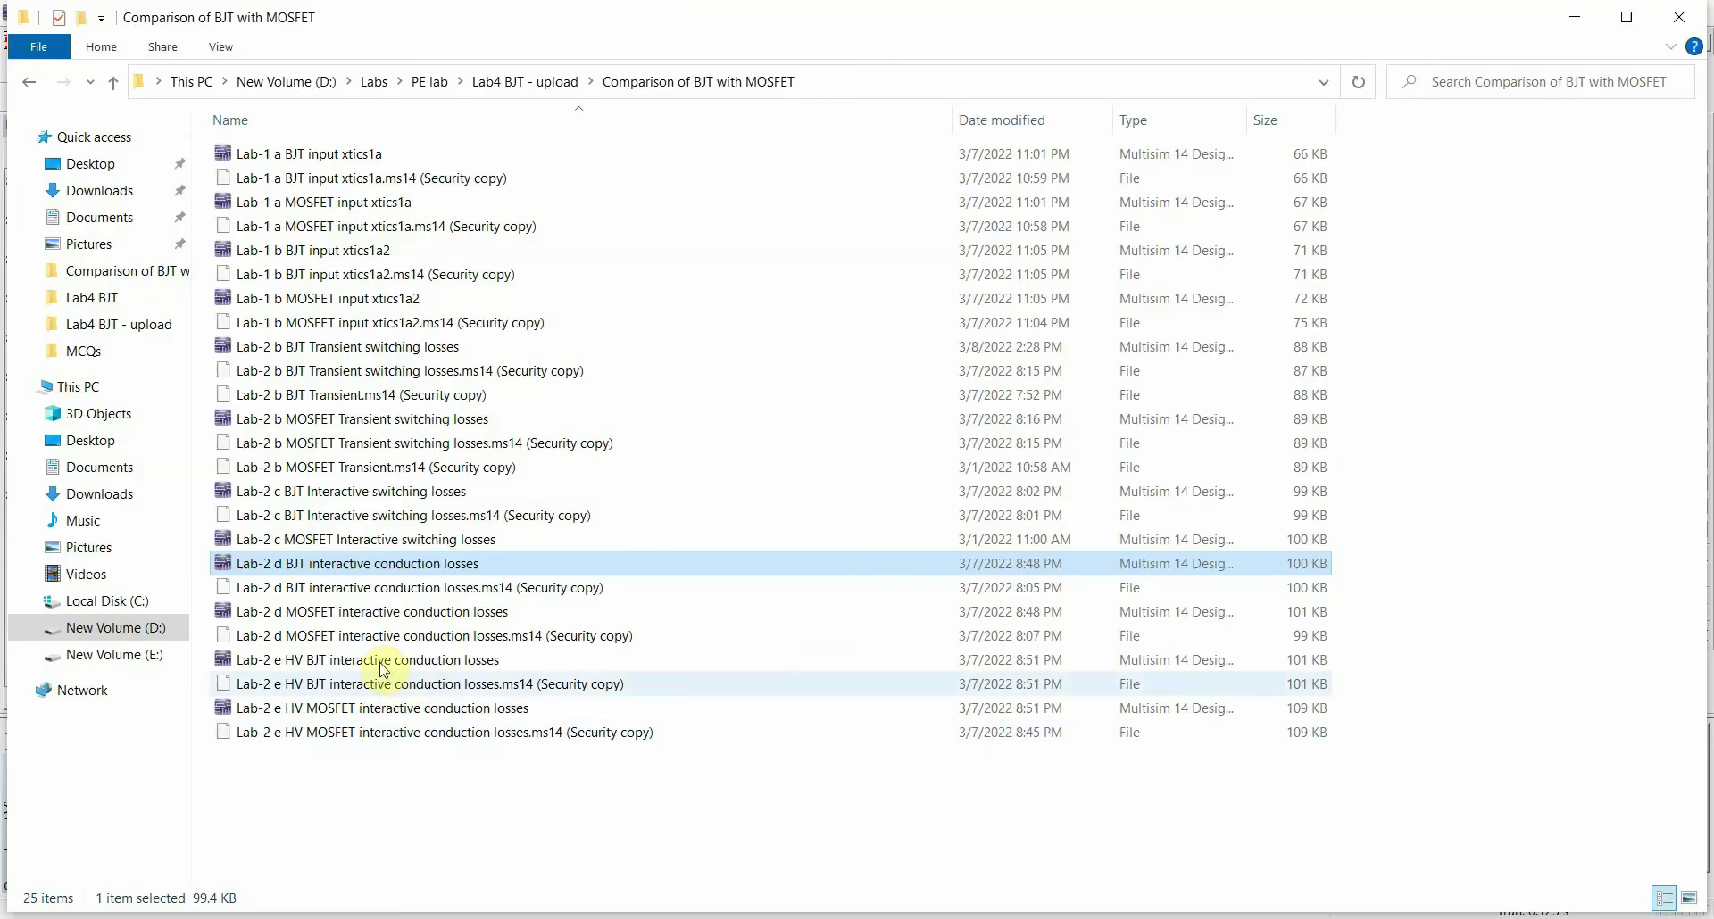
pyautogui.doubleClick(356, 621)
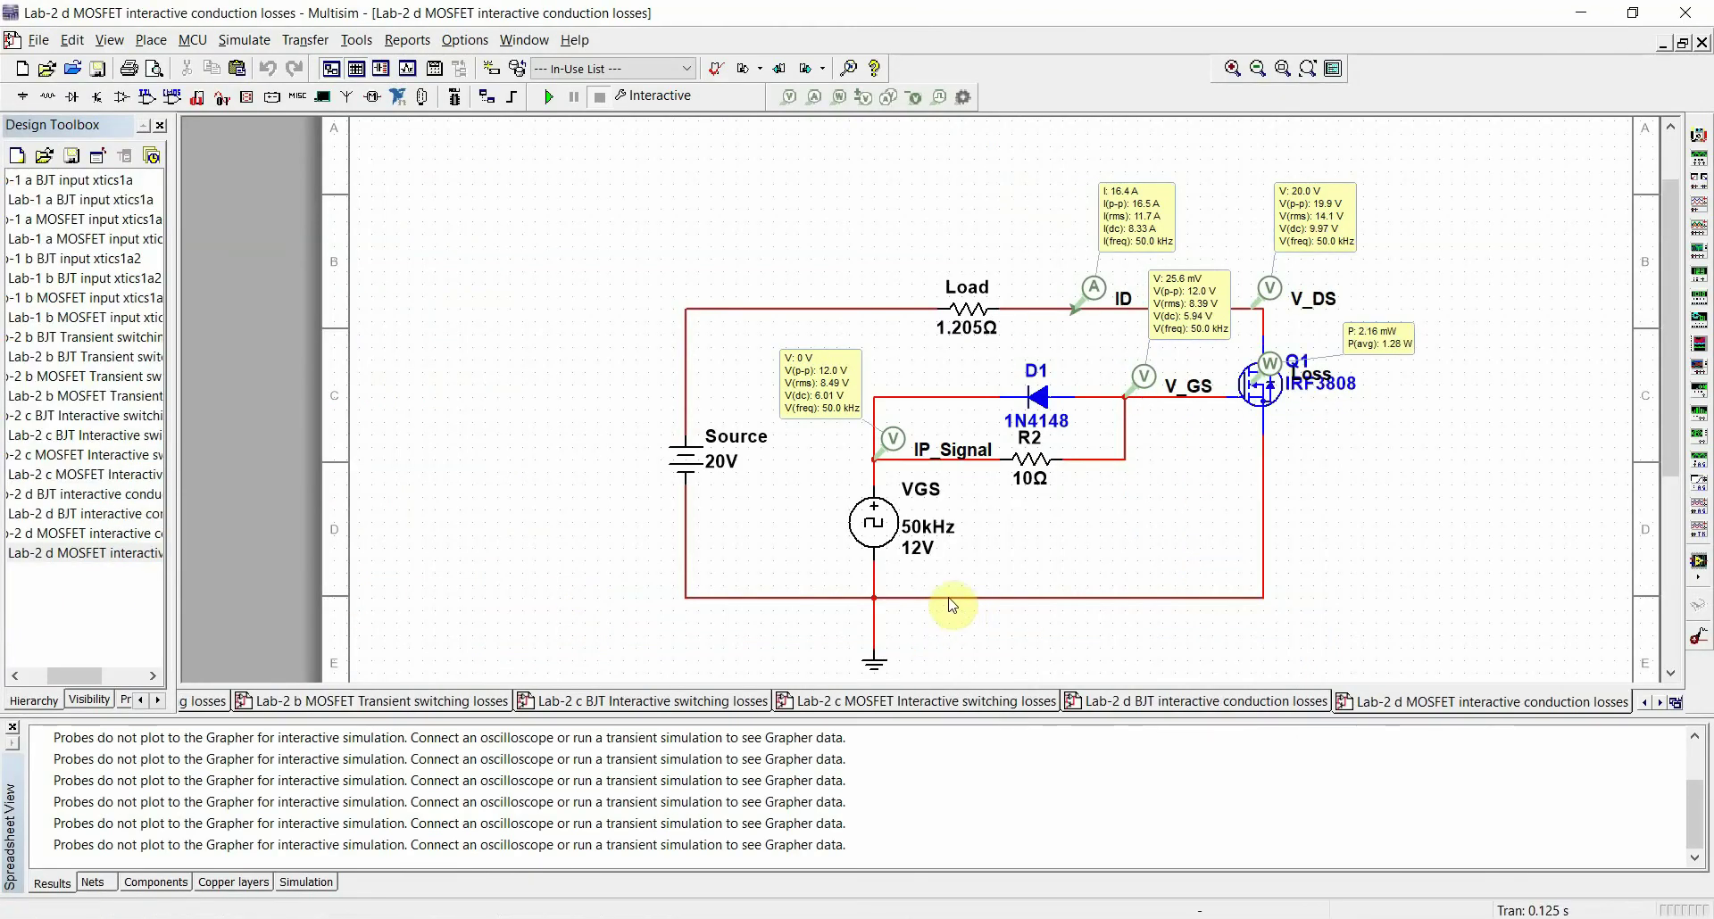
# Compare the load resistance and probe readings of the Lab-2 d BJT design with those of the Lab-2 c MOSFET design
pyautogui.click(1267, 705)
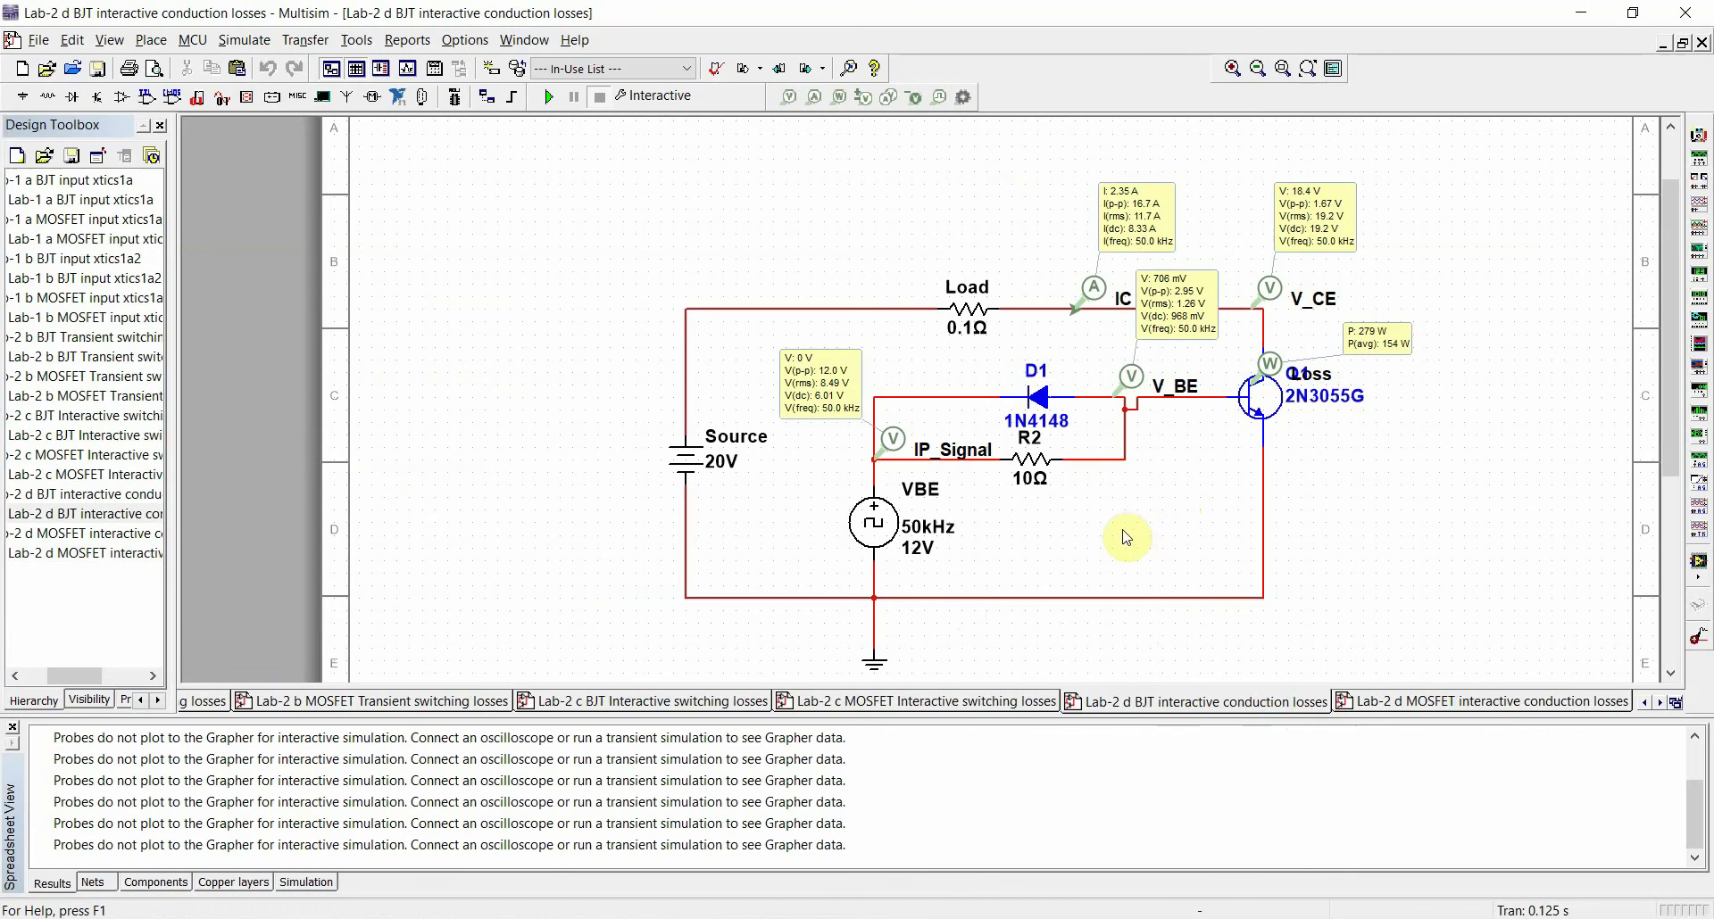
pyautogui.click(1020, 705)
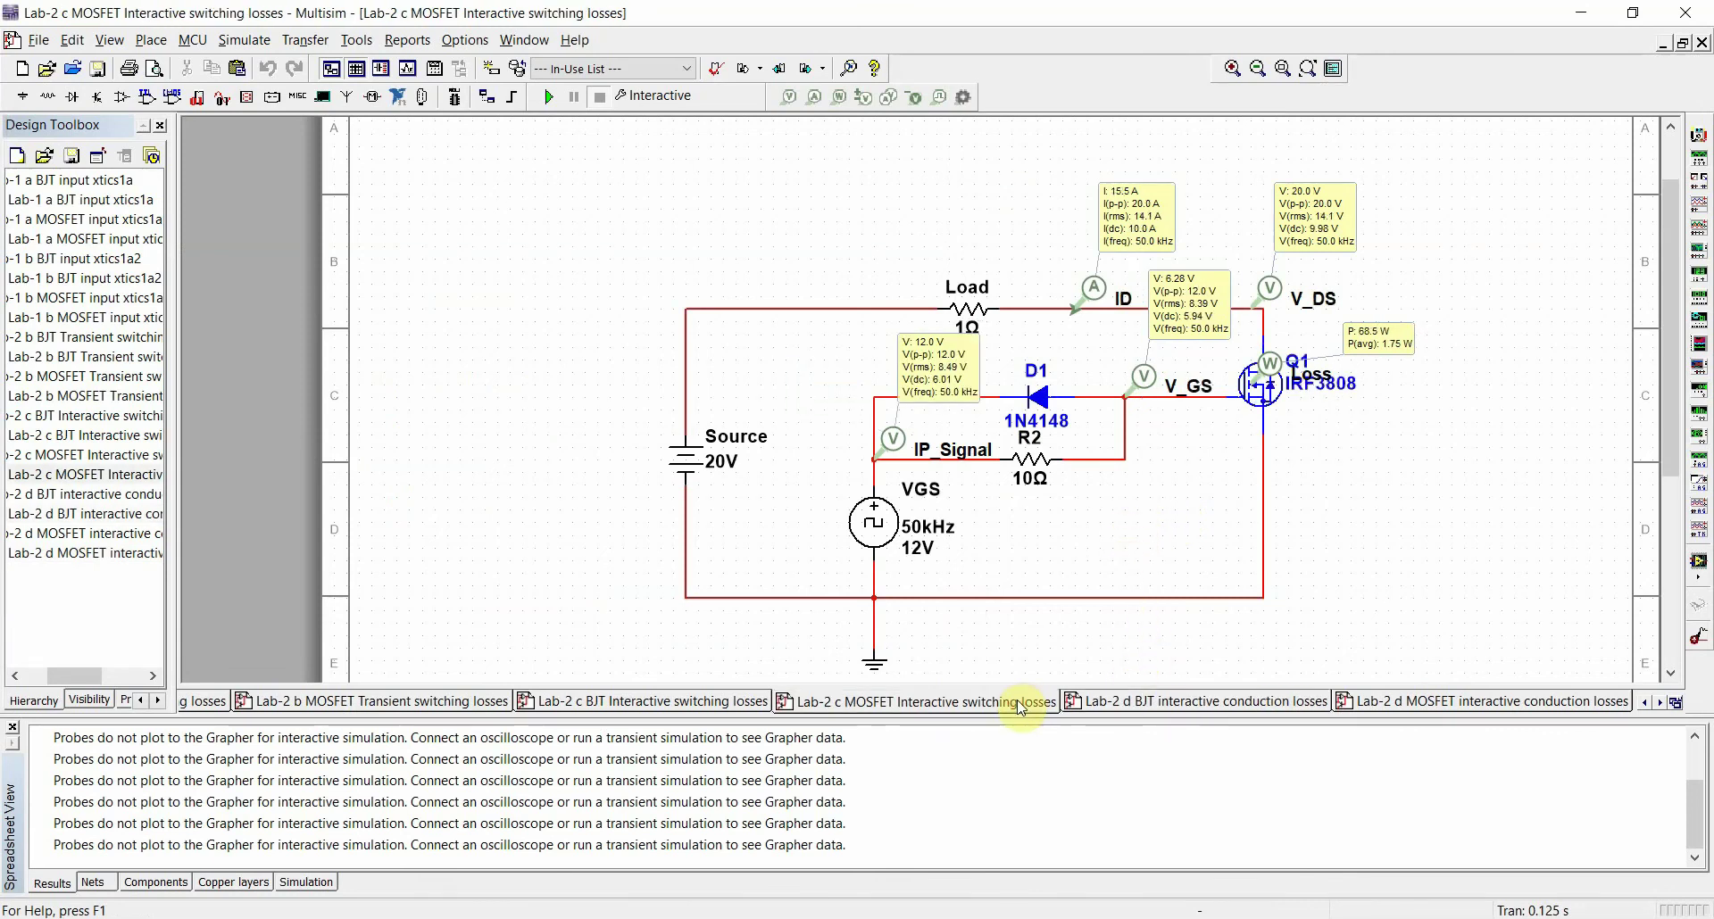
pyautogui.click(1139, 701)
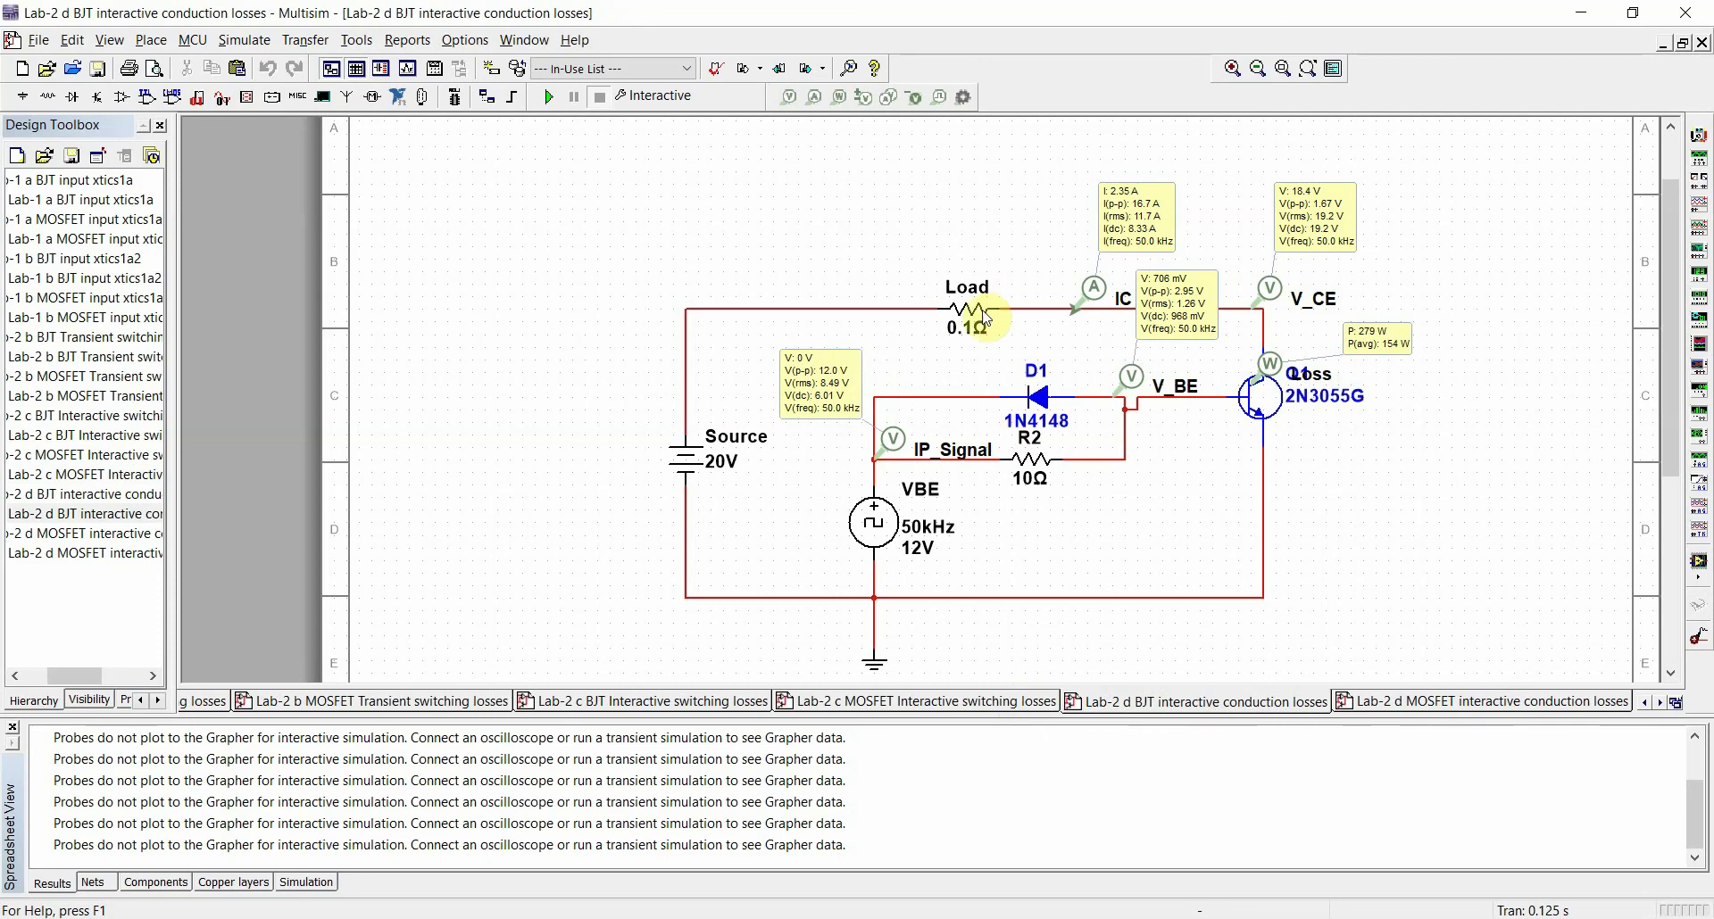
pyautogui.click(981, 703)
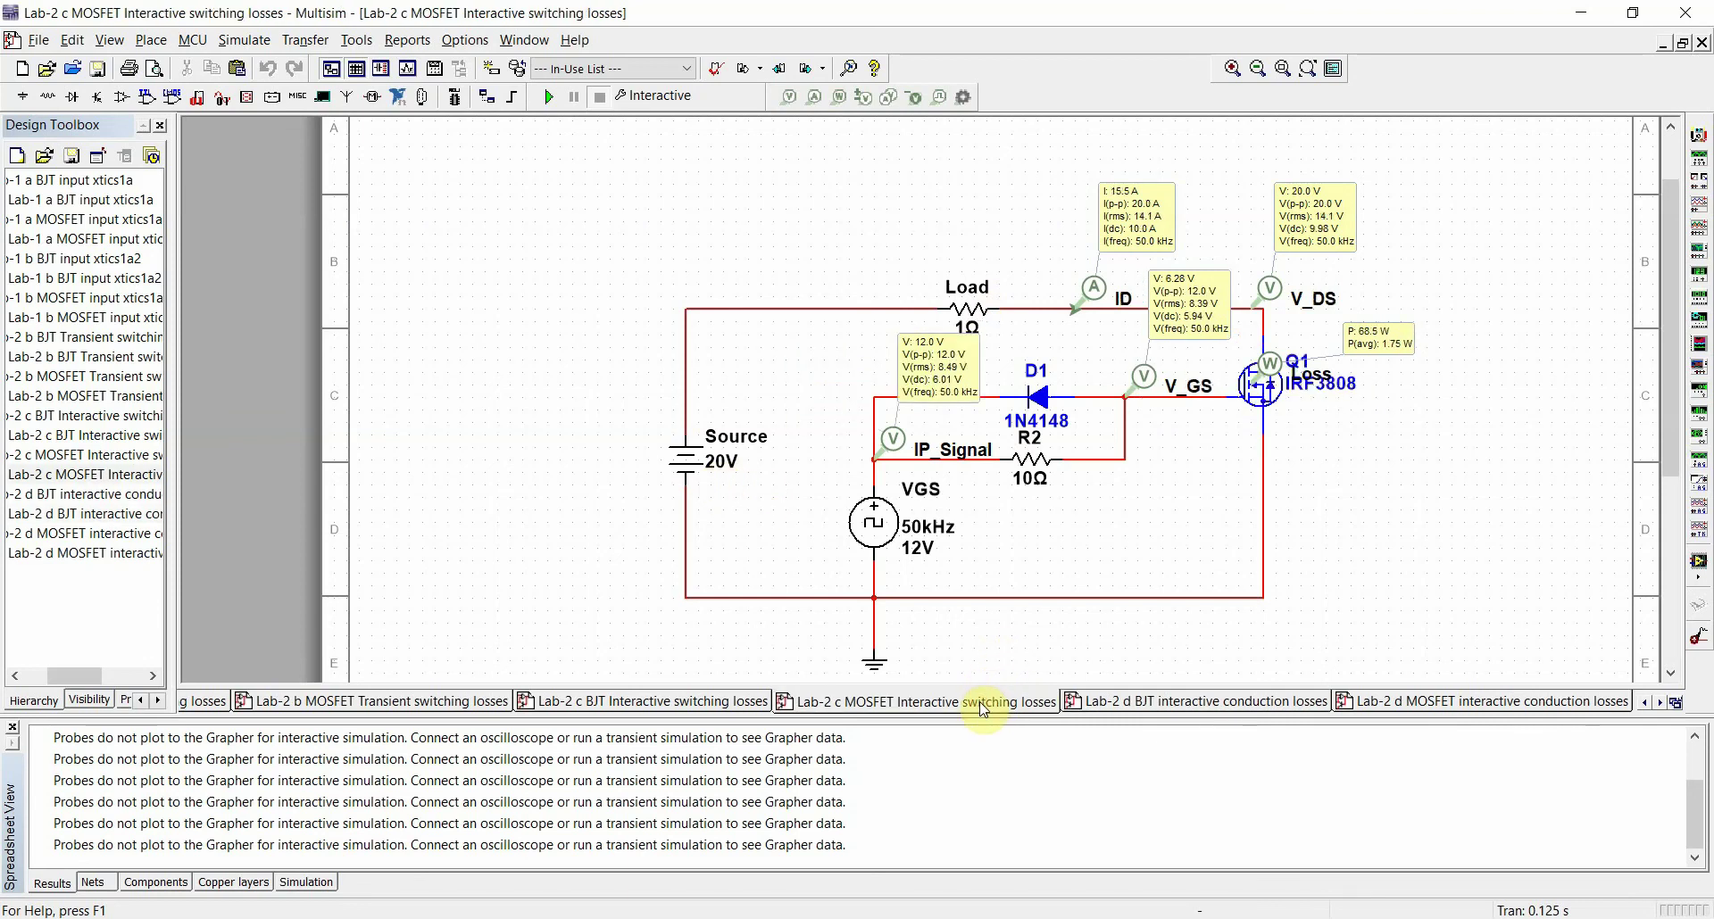
pyautogui.click(1158, 703)
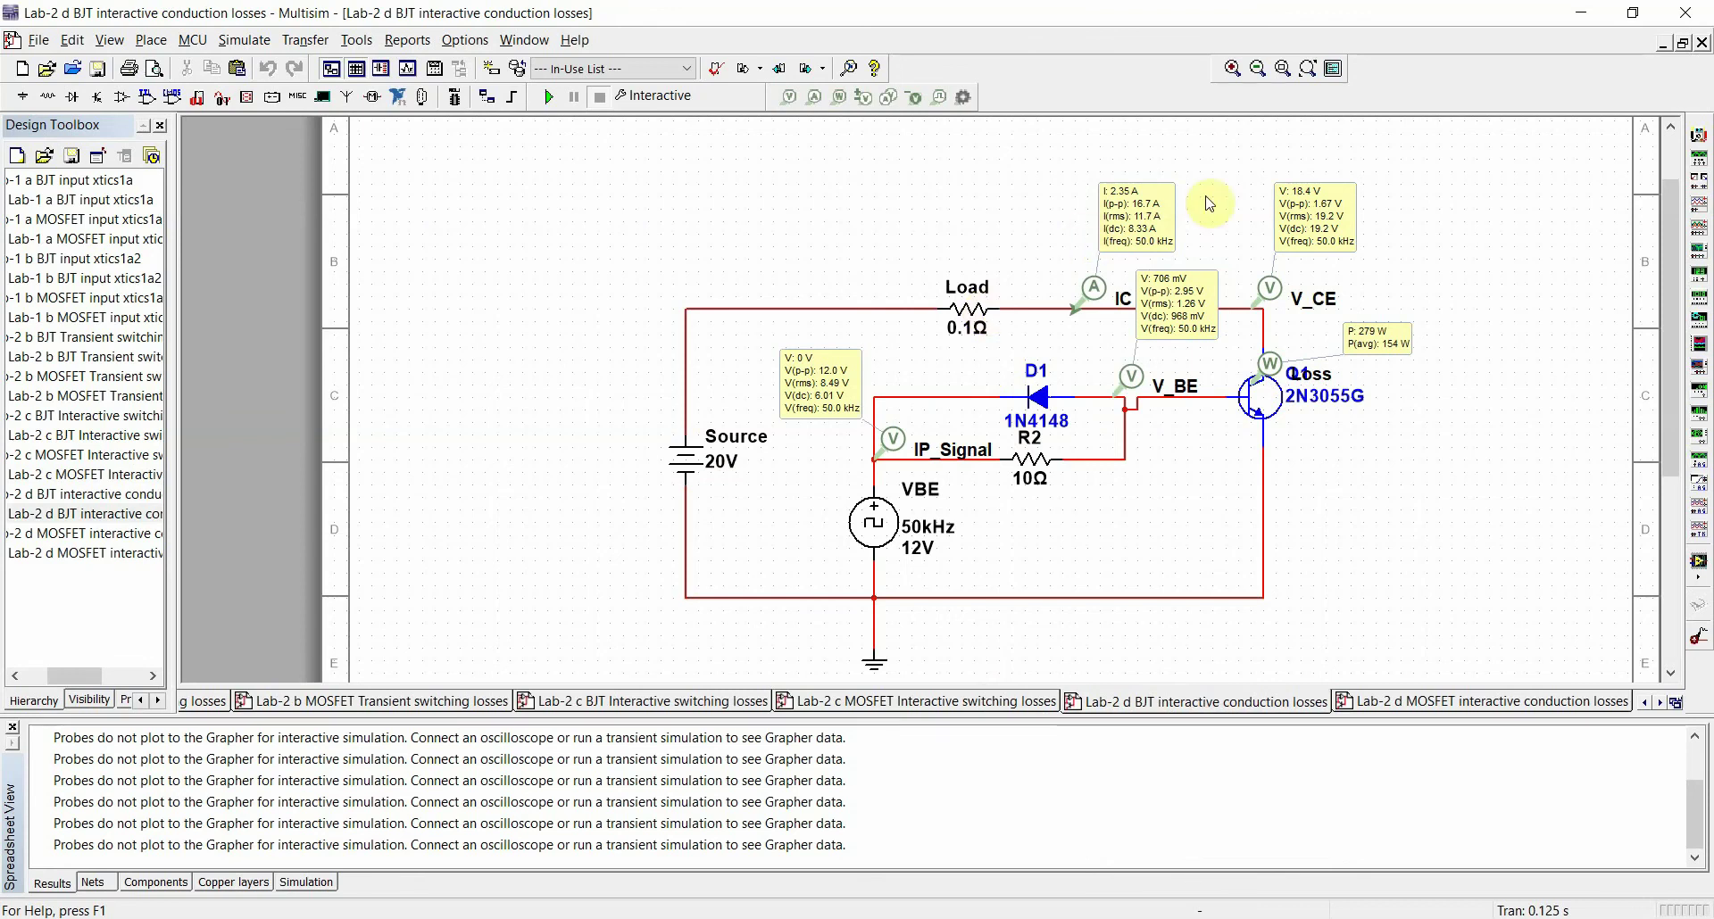
# Run the Lab-2 d BJT interactive simulation, move the Loss power probe slightly down on Q1, and rerun the simulation
pyautogui.click(548, 96)
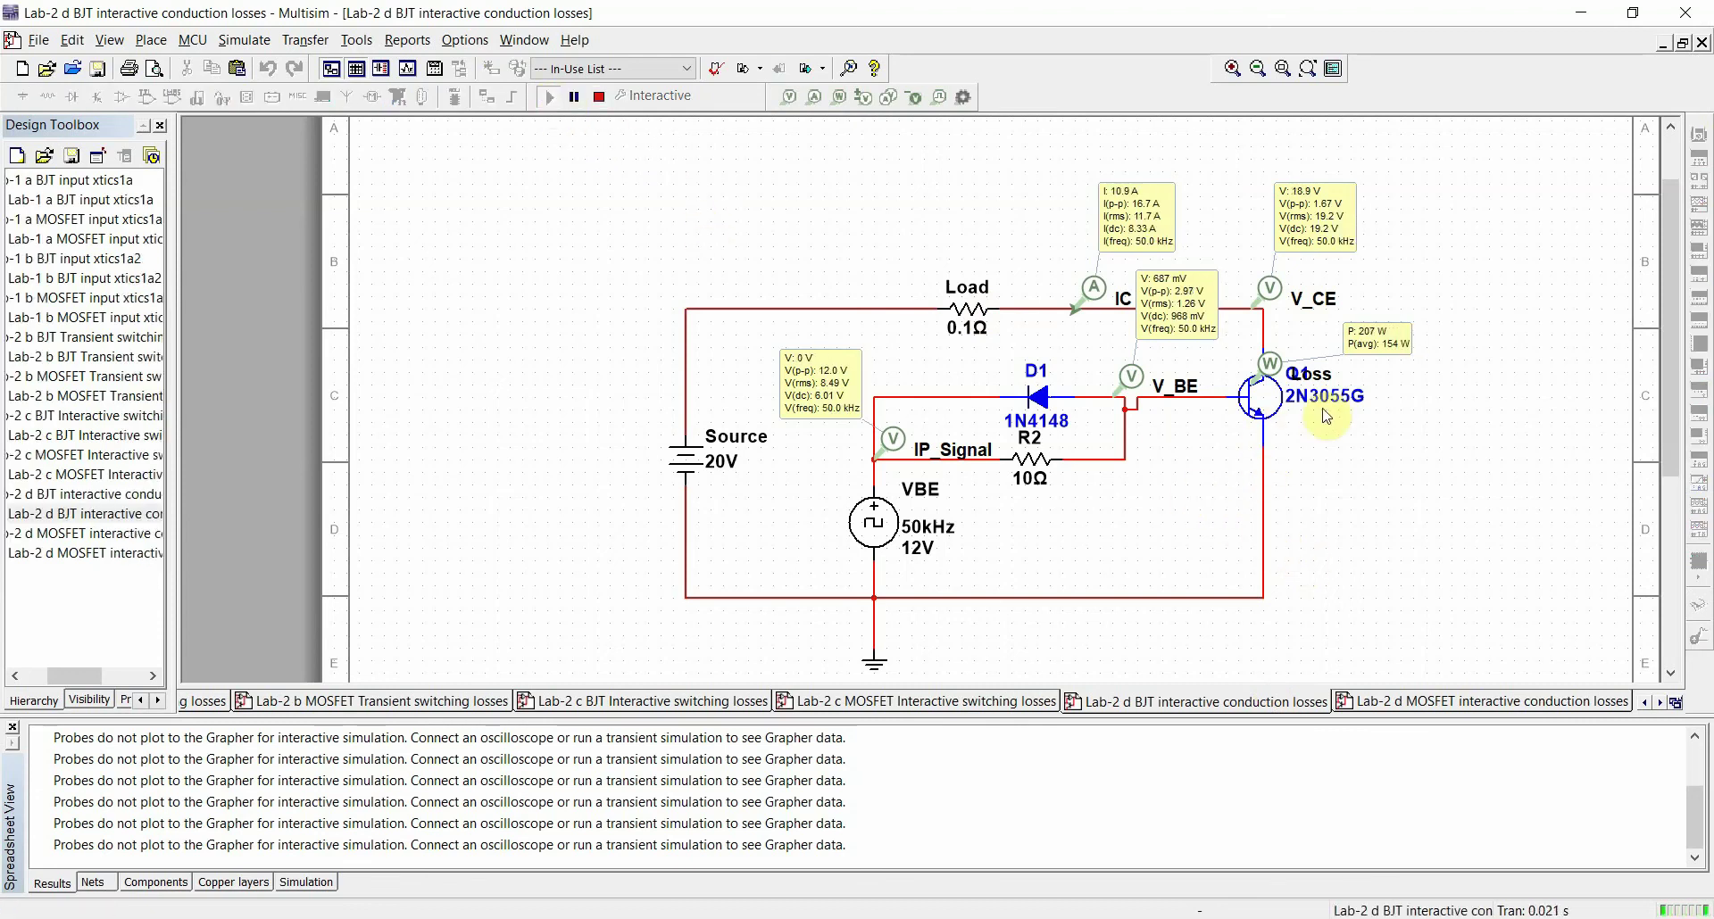
pyautogui.click(597, 95)
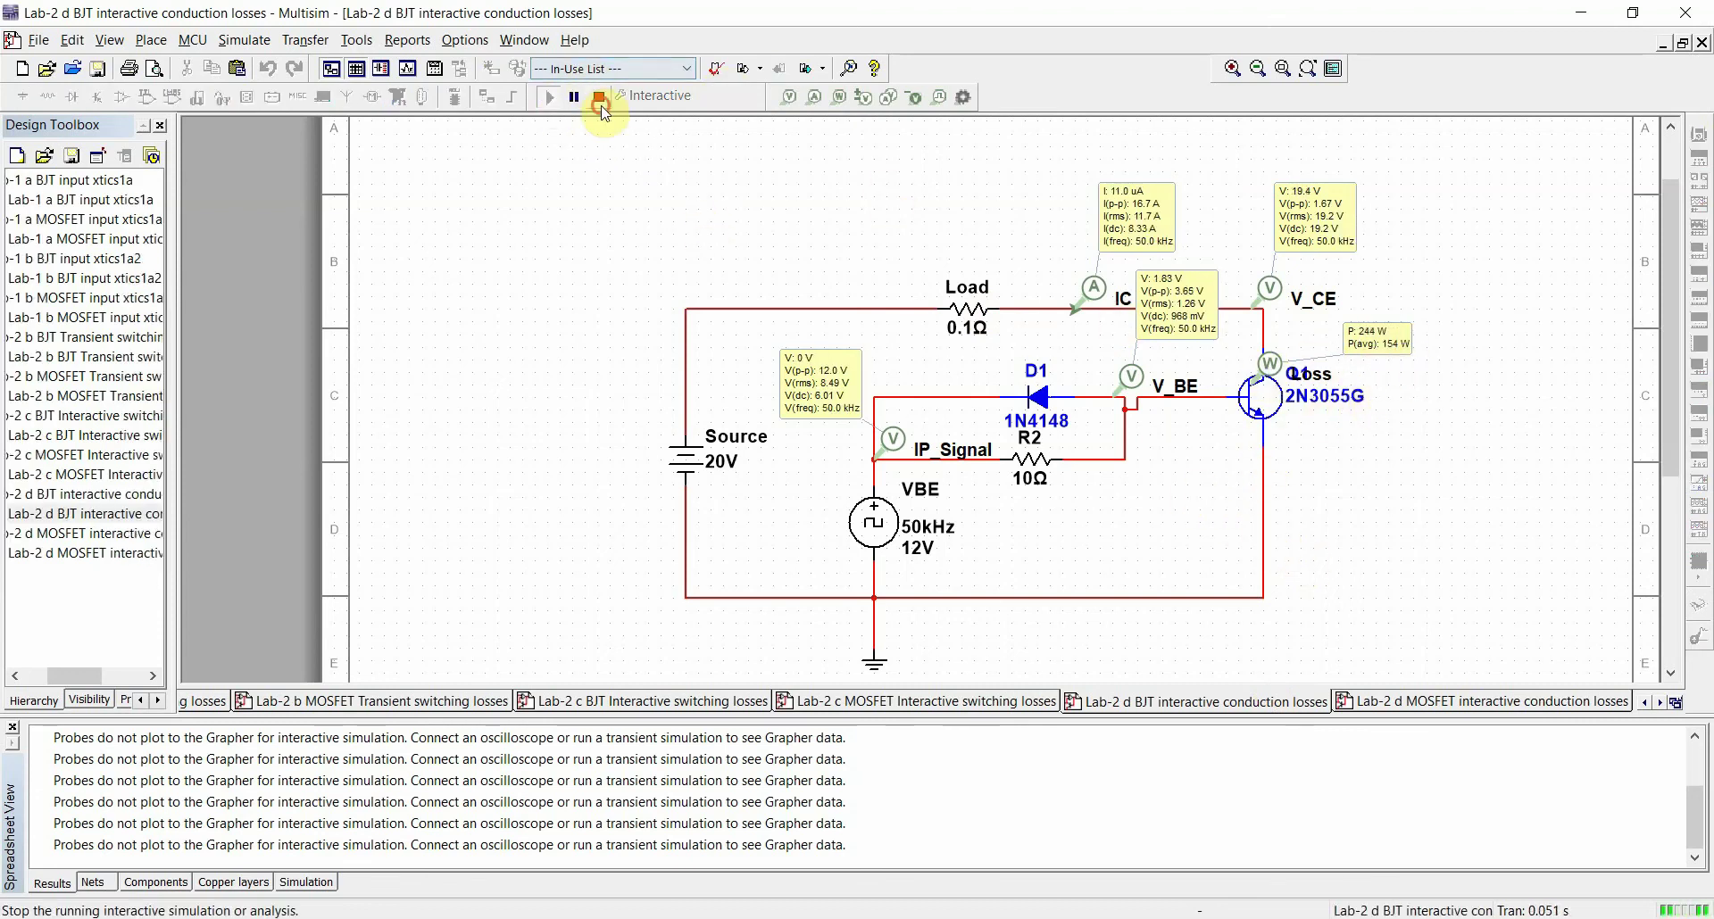
pyautogui.moveTo(1272, 374); pyautogui.dragTo(1274, 388)
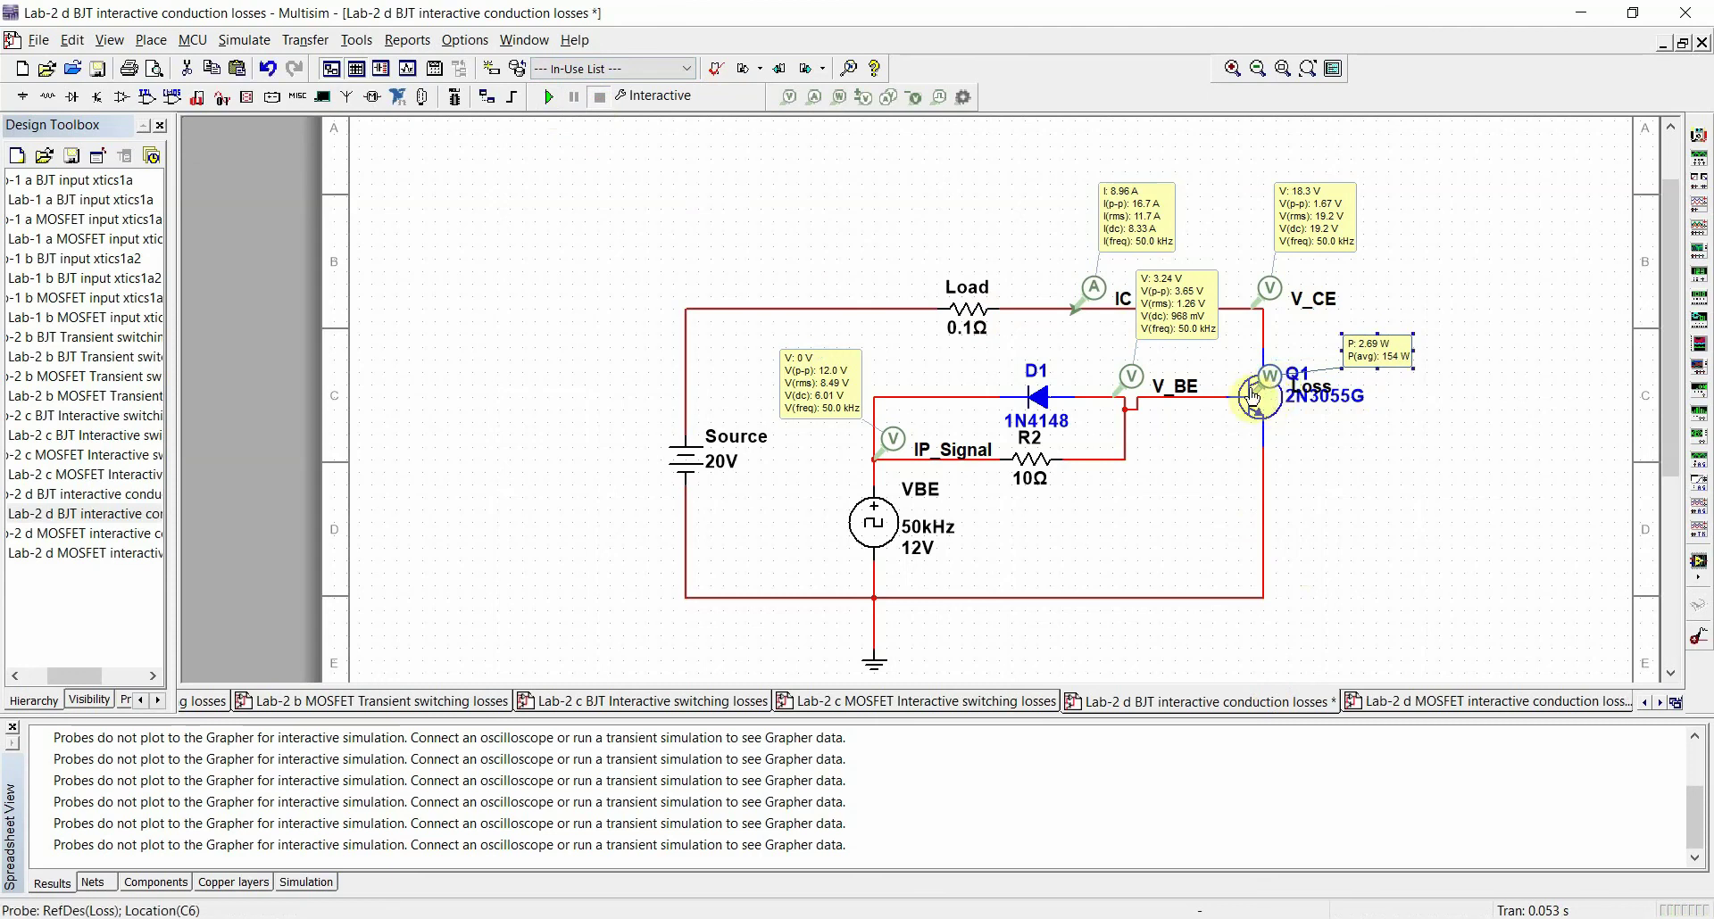
pyautogui.click(547, 96)
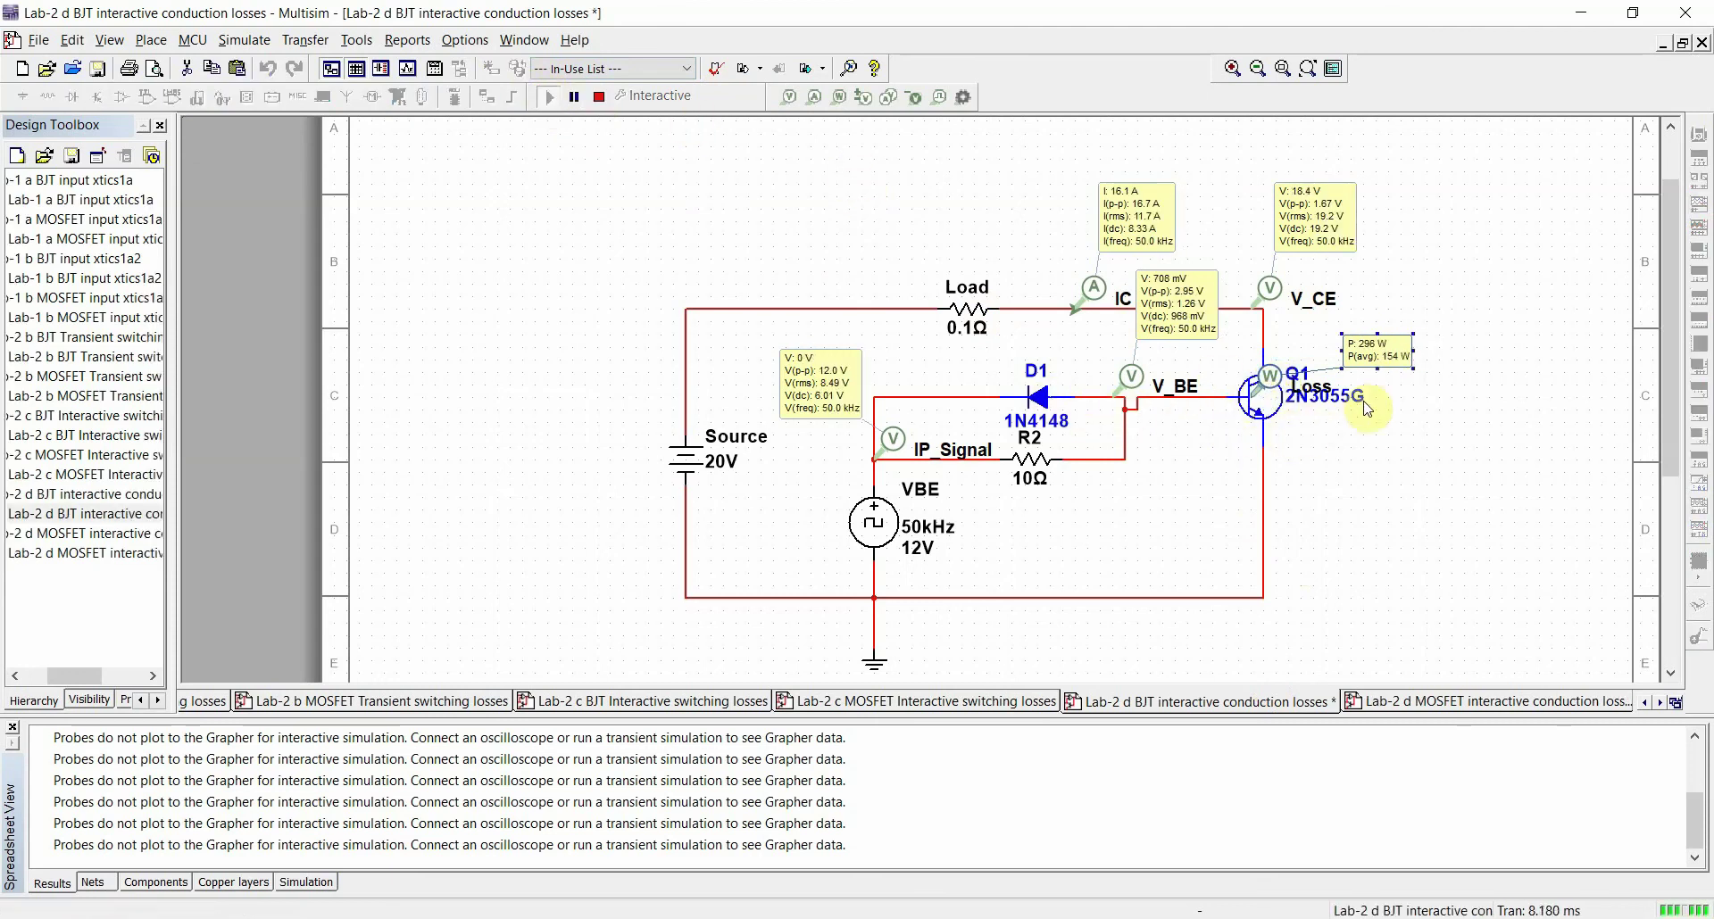
pyautogui.click(598, 95)
# Run the Lab-2 d MOSFET design's interactive simulation, read the Loss probe's average power, and stop the simulation
pyautogui.click(1521, 703)
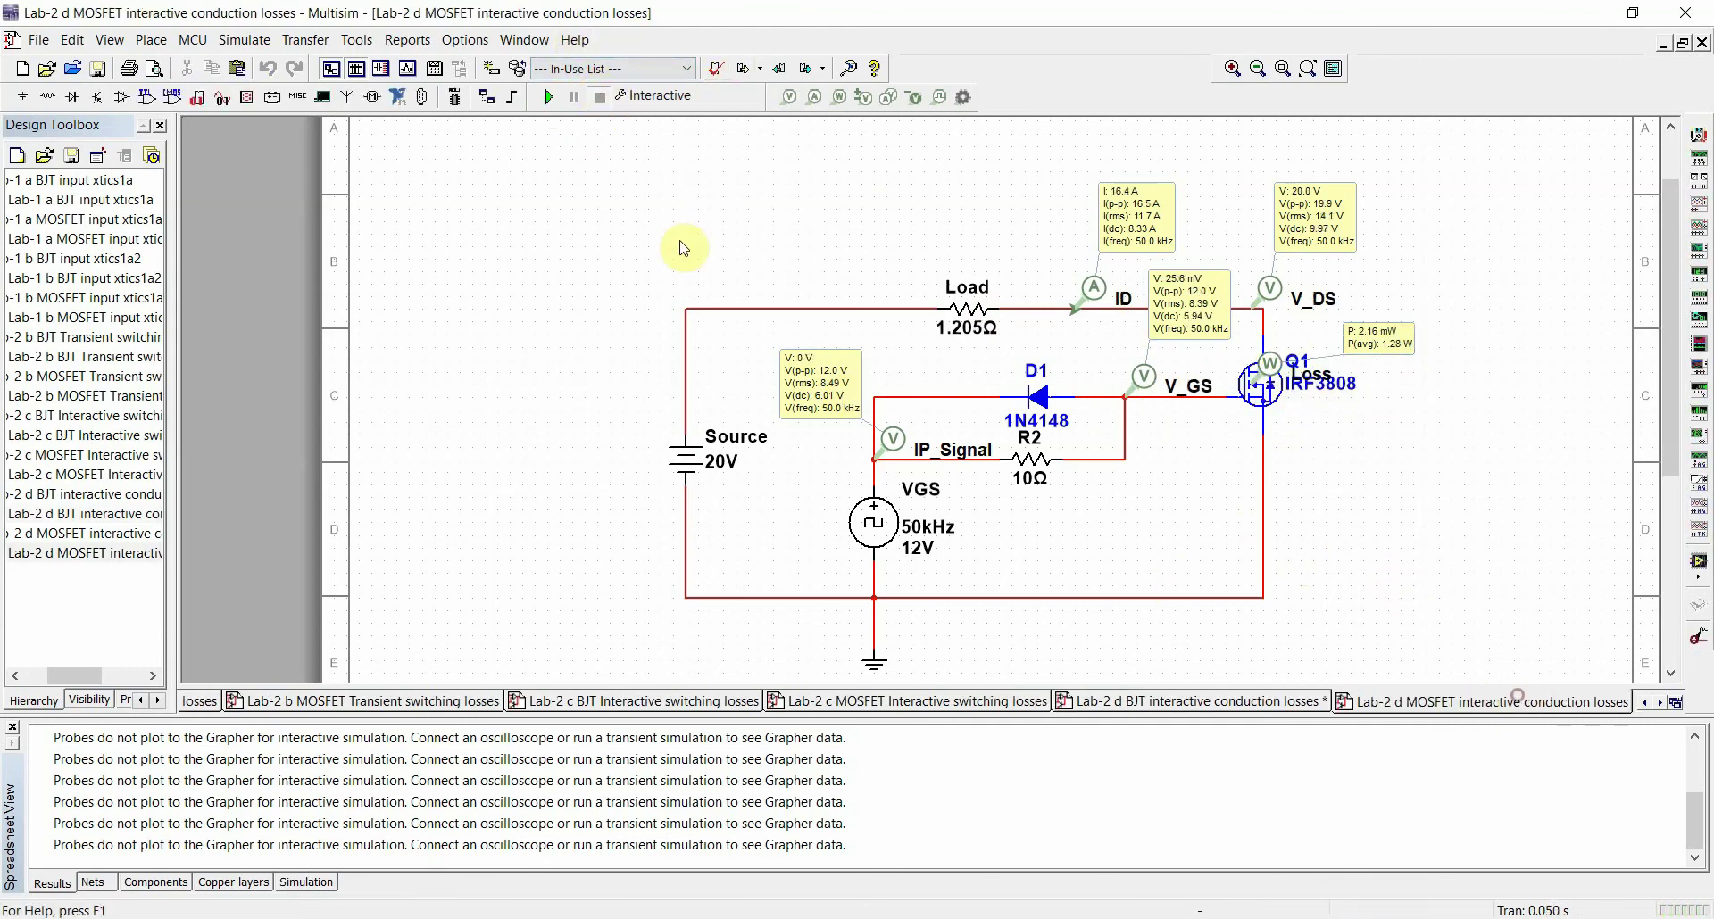
pyautogui.click(548, 100)
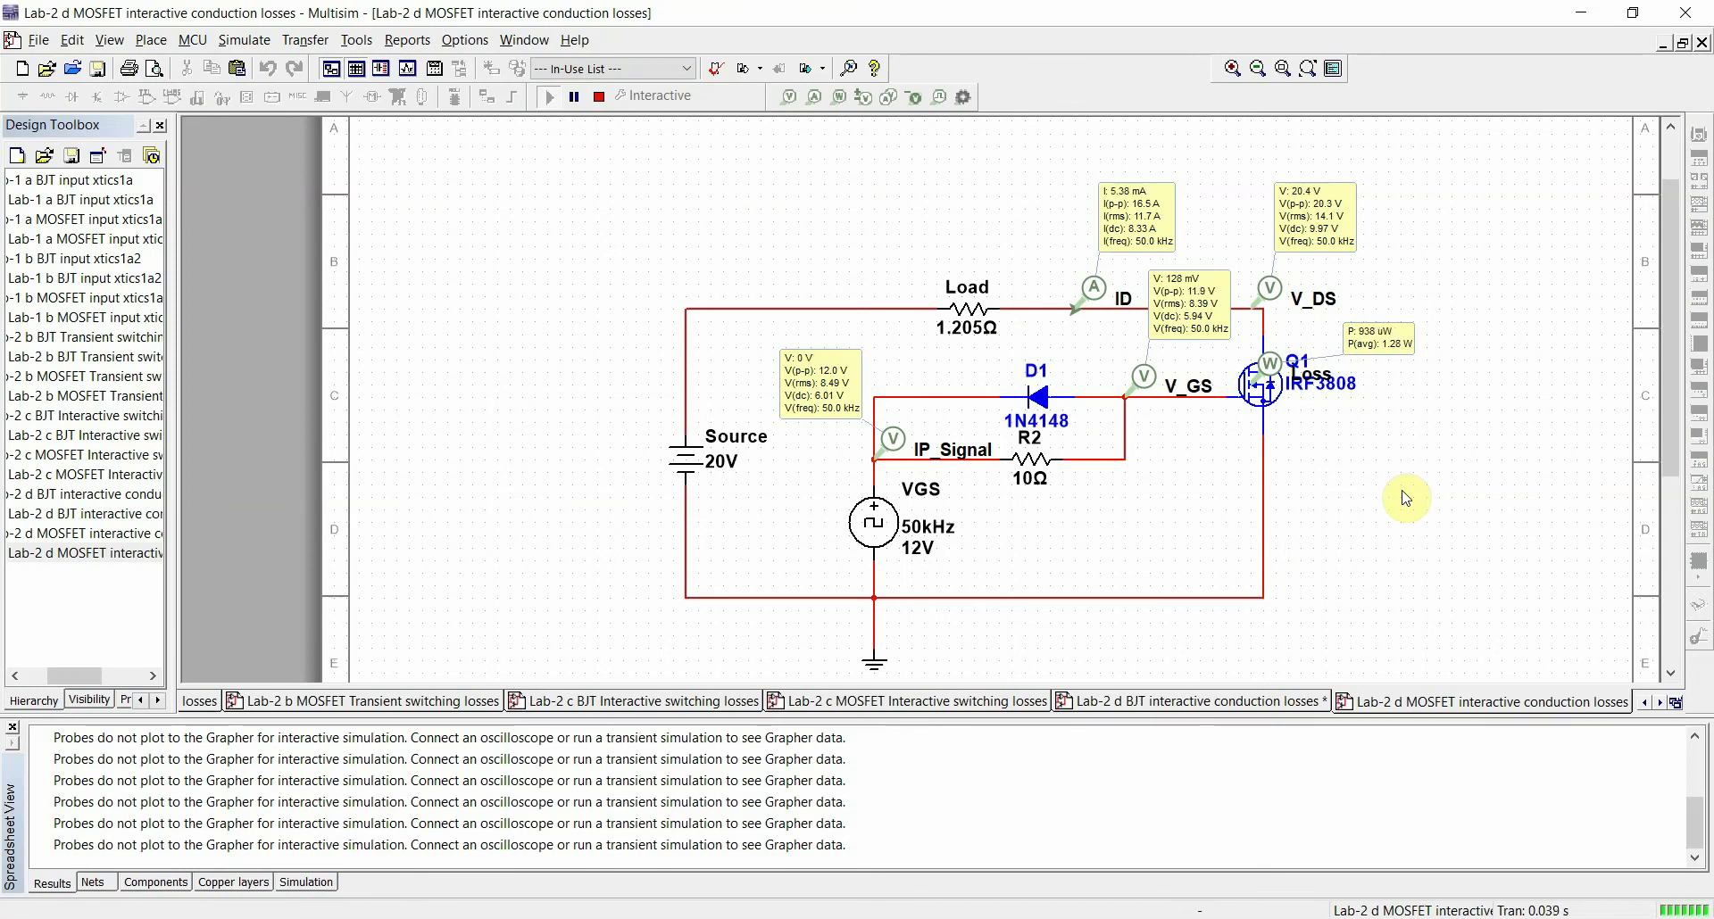
pyautogui.click(604, 98)
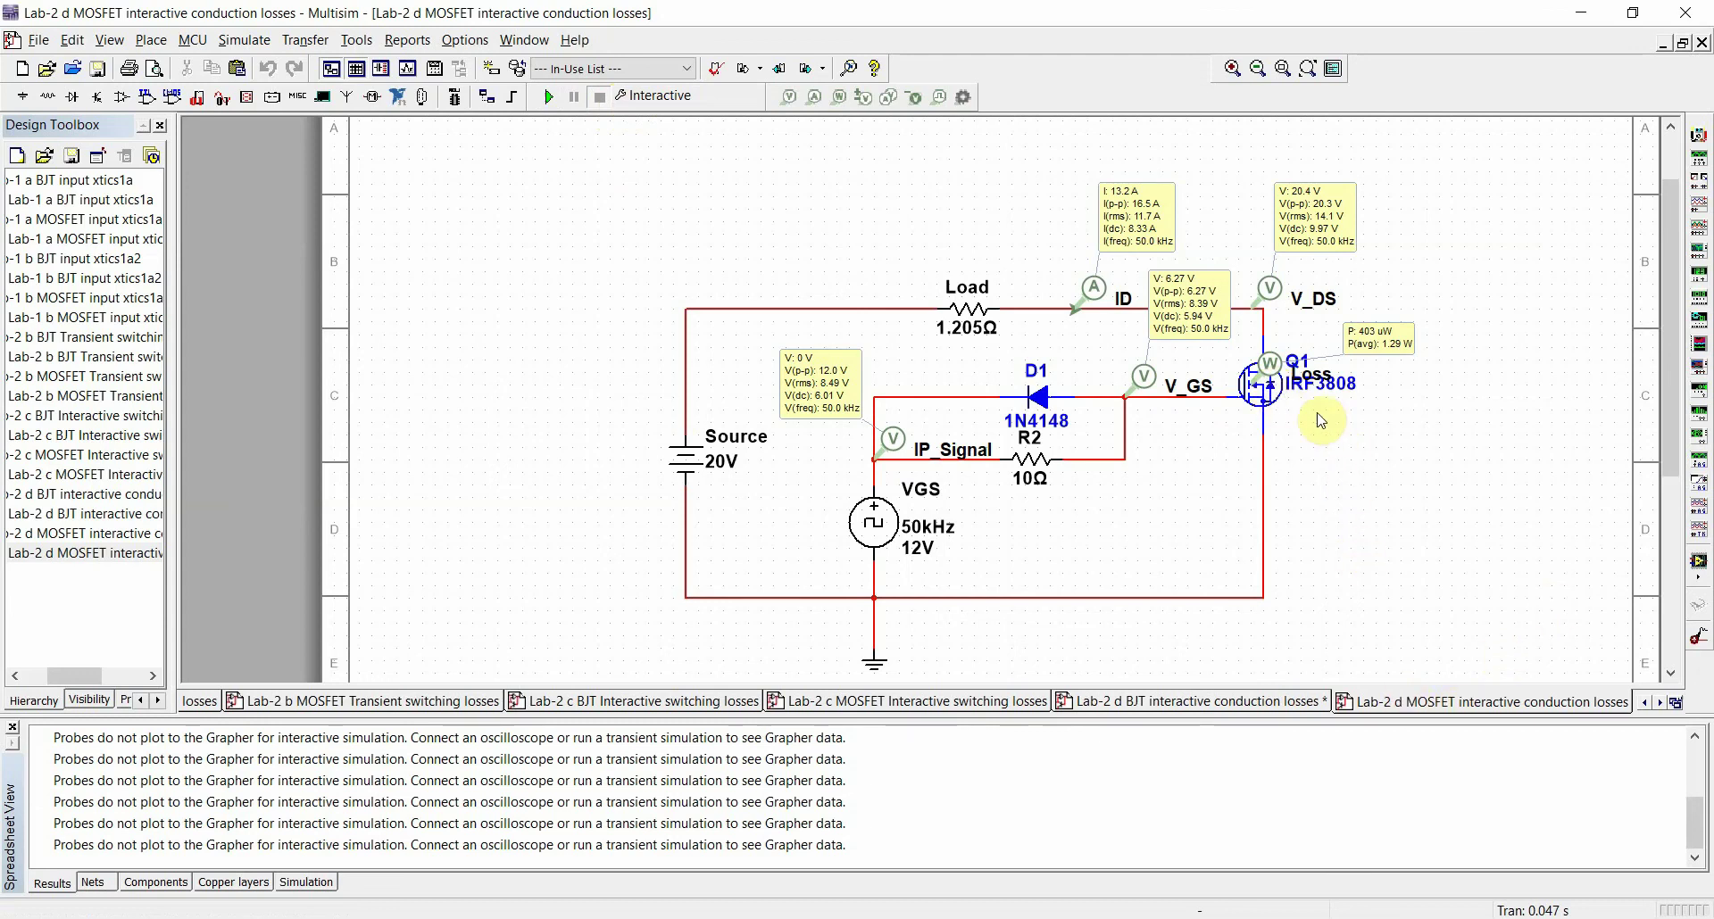
# Return to the Lab-2 d BJT design, then open the Lab-2 e HV BJT interactive conduction losses design from the folder
pyautogui.click(1250, 701)
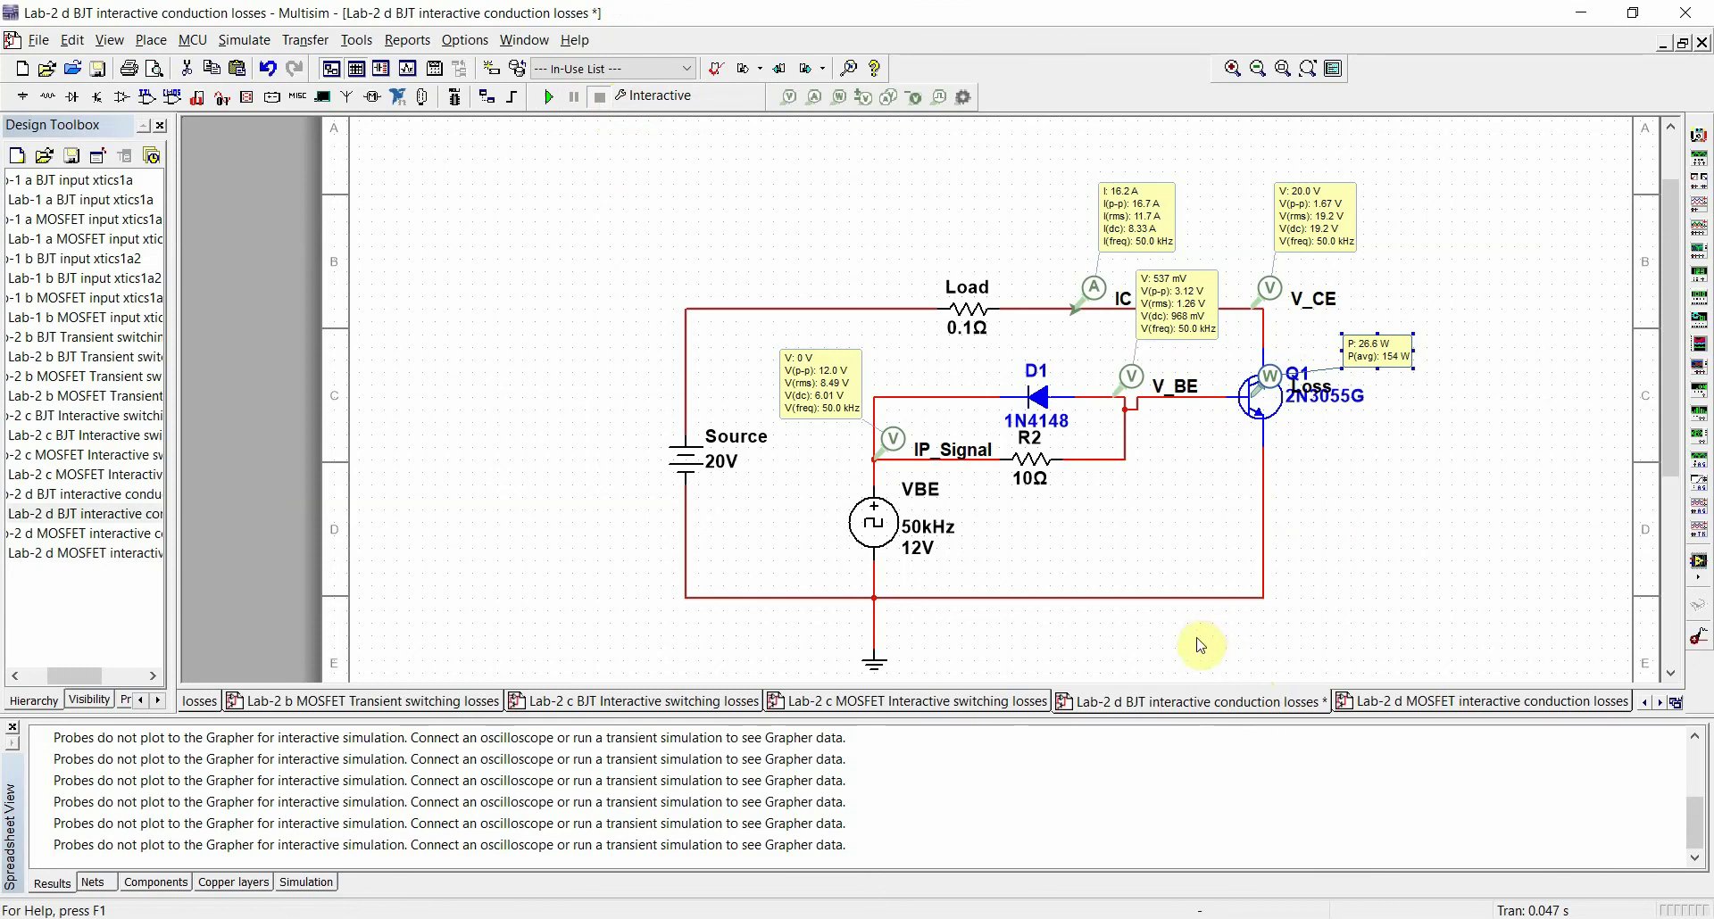
pyautogui.click(830, 917)
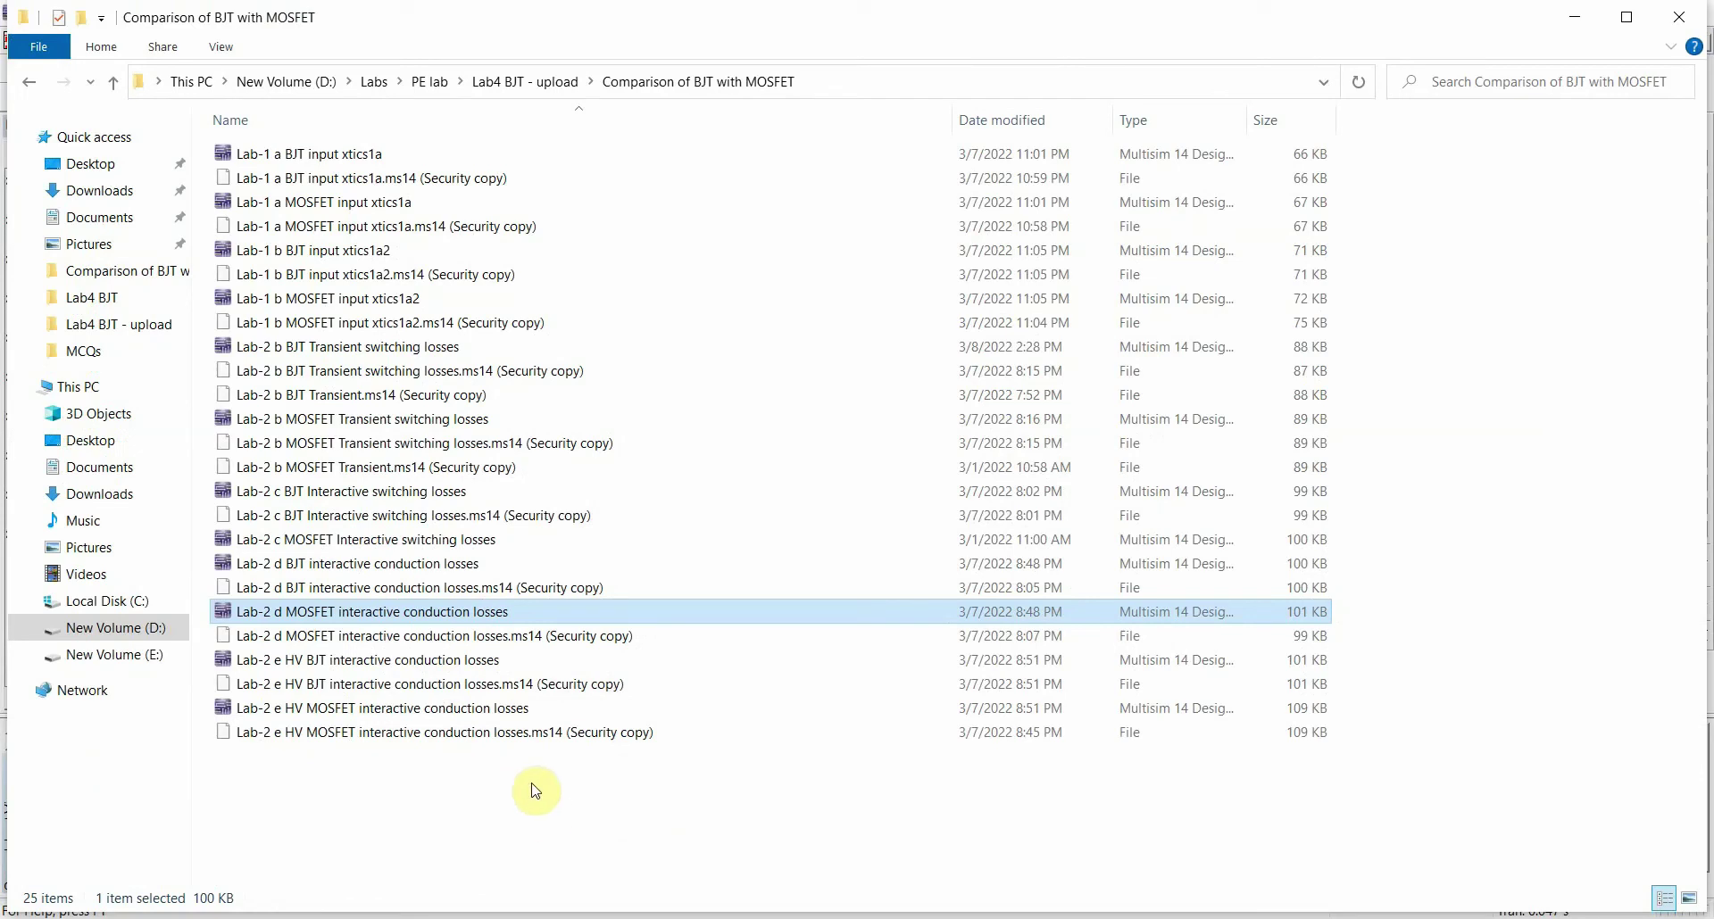
pyautogui.click(411, 662)
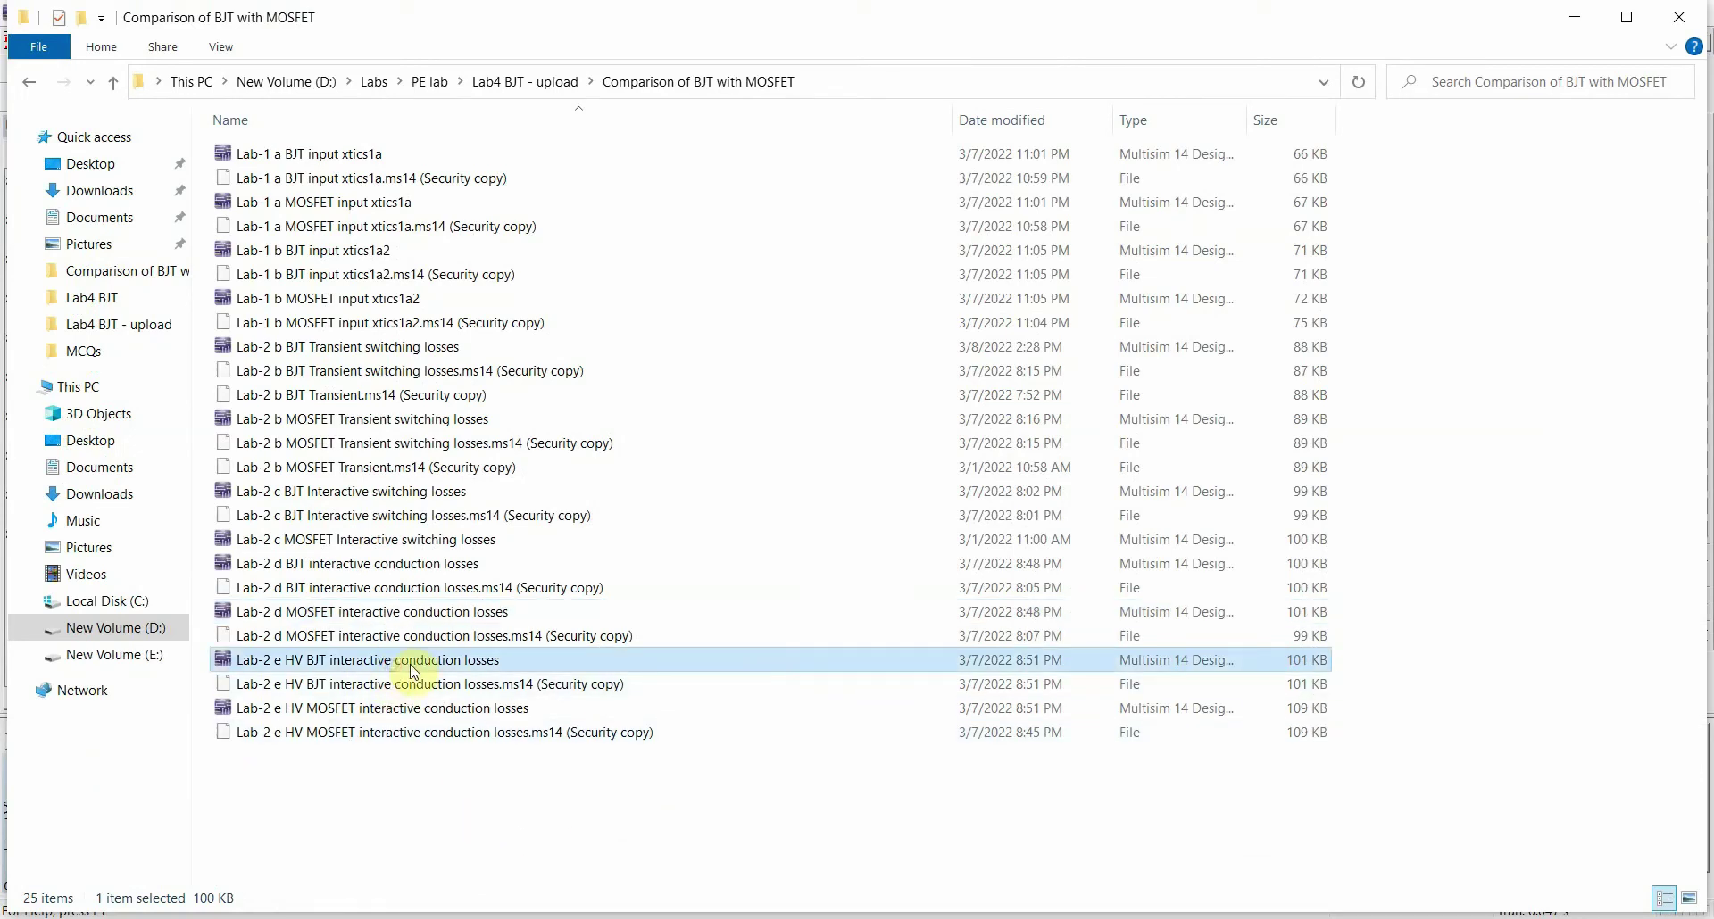
pyautogui.doubleClick(413, 671)
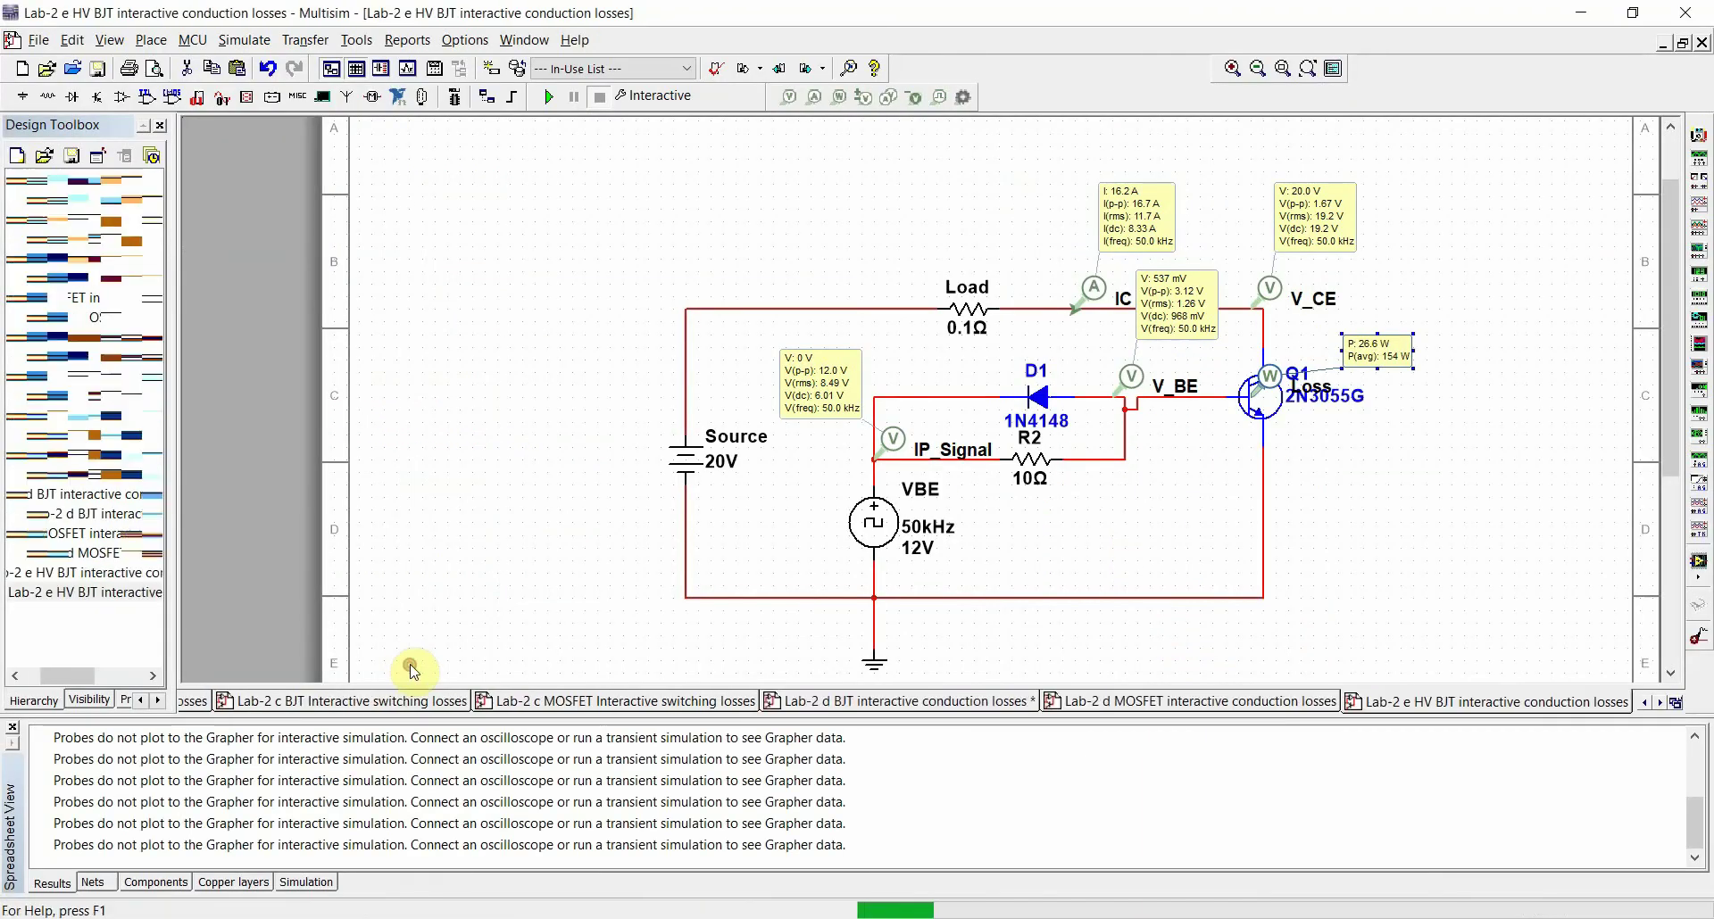
# Open the Lab-2 e HV MOSFET interactive conduction losses design from the folder and check the voltage and current ratings of Q1
pyautogui.hotkey('alt', 'Tab')
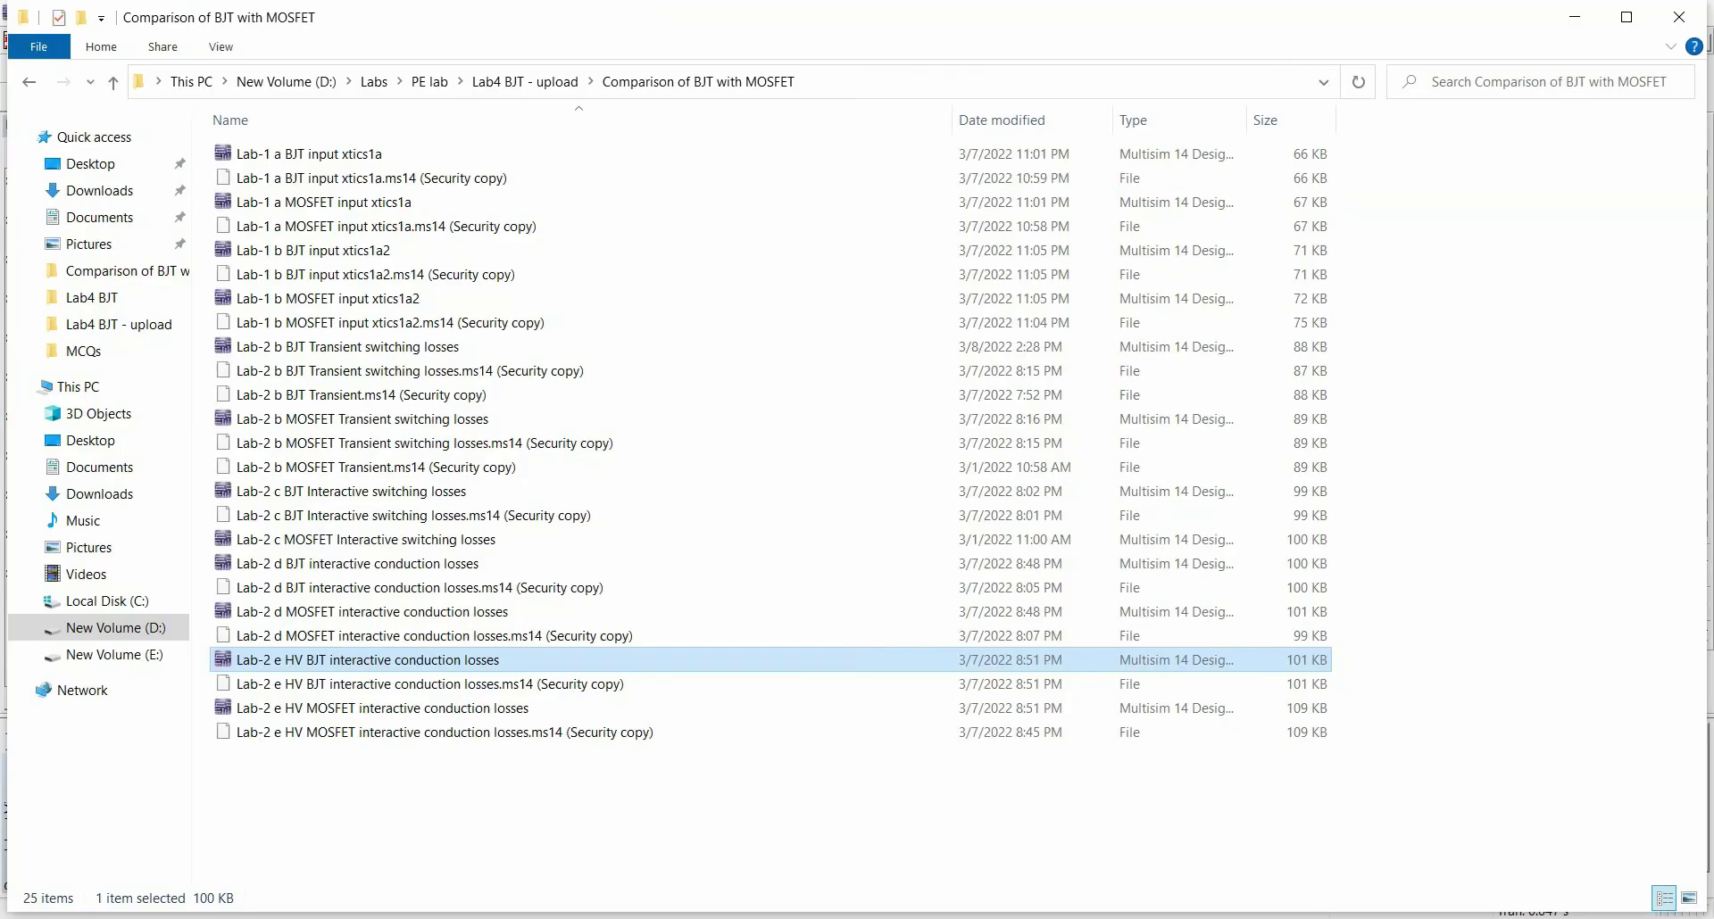
pyautogui.doubleClick(452, 710)
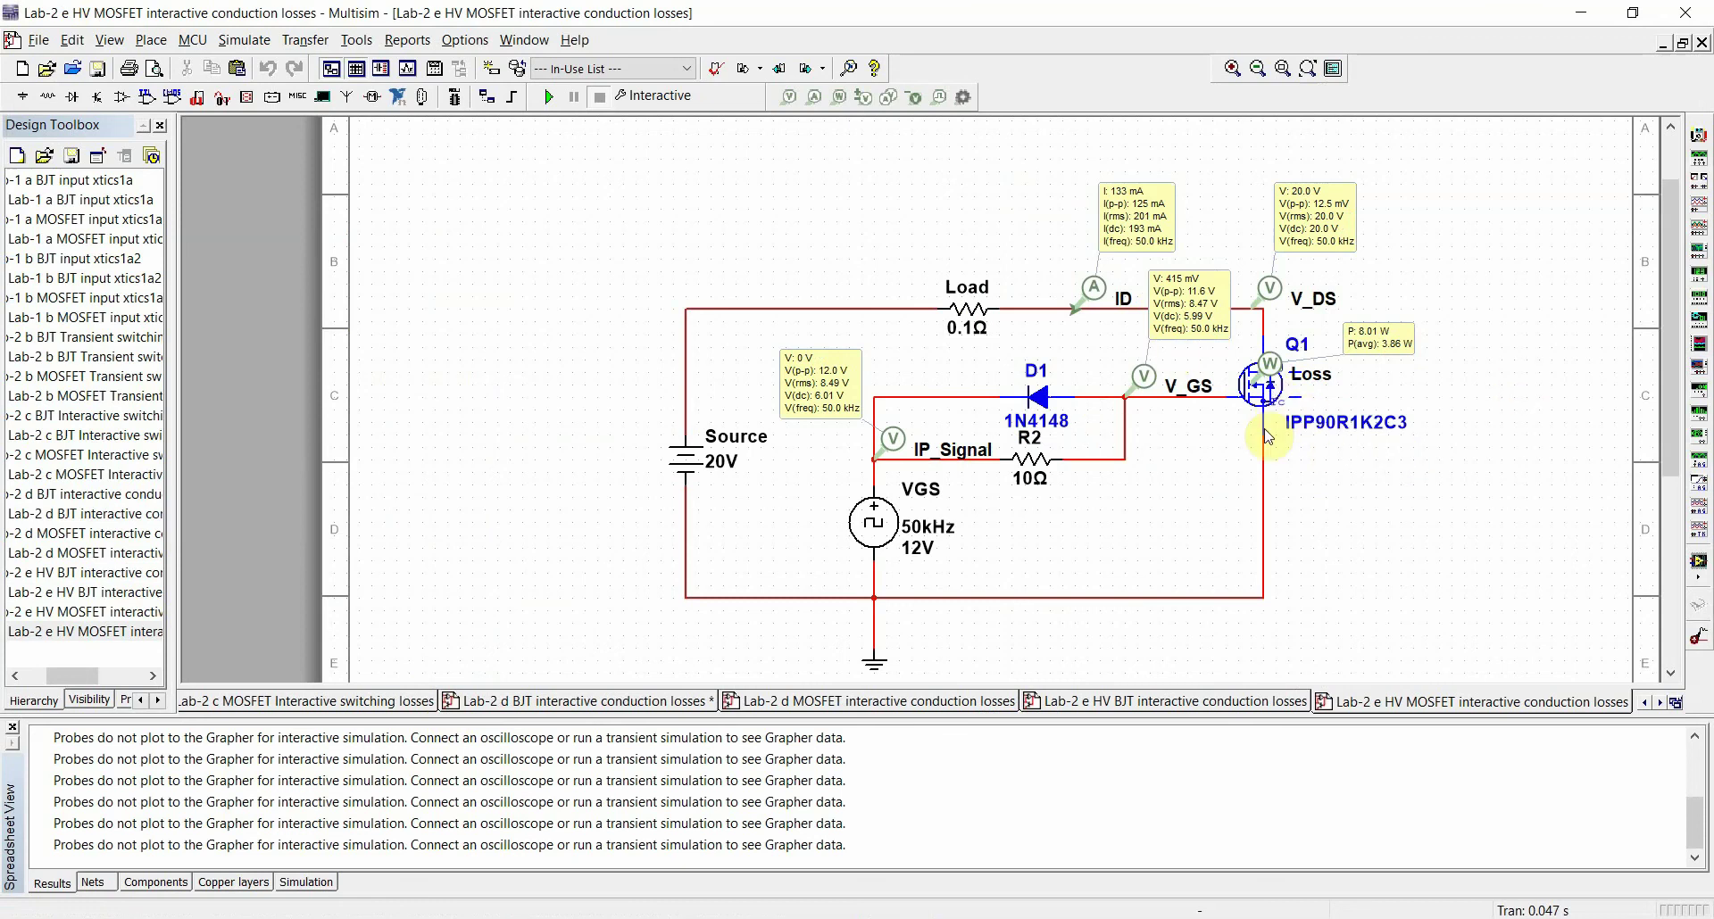
pyautogui.doubleClick(1261, 385)
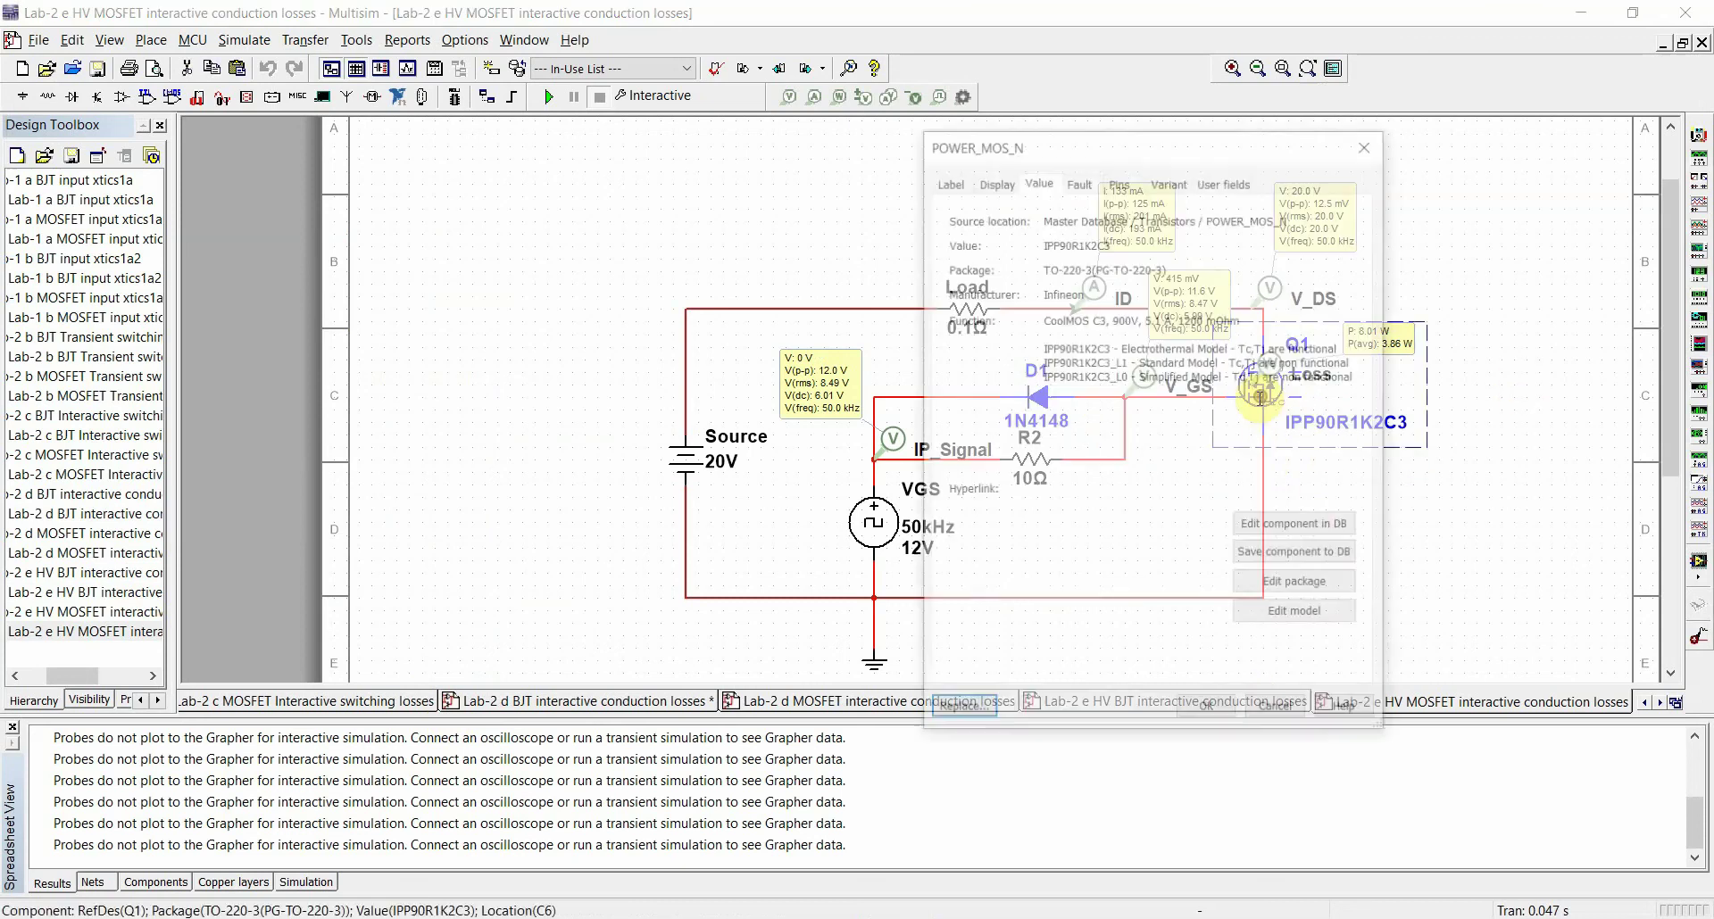
pyautogui.moveTo(1110, 319); pyautogui.dragTo(1164, 318)
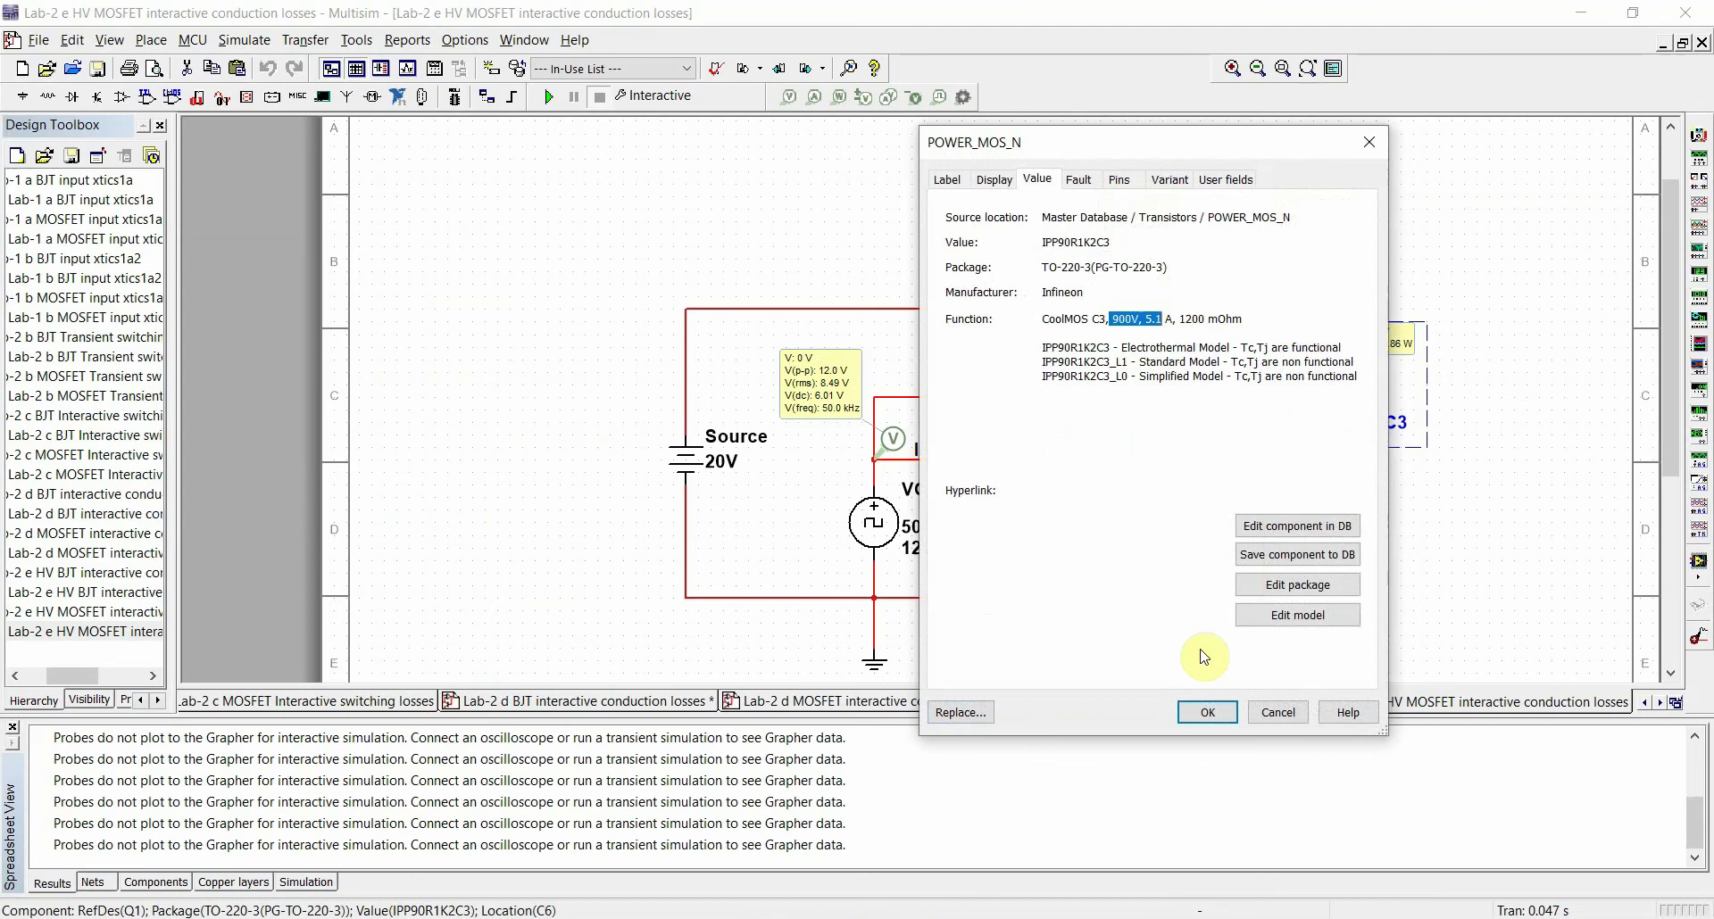
pyautogui.click(1278, 712)
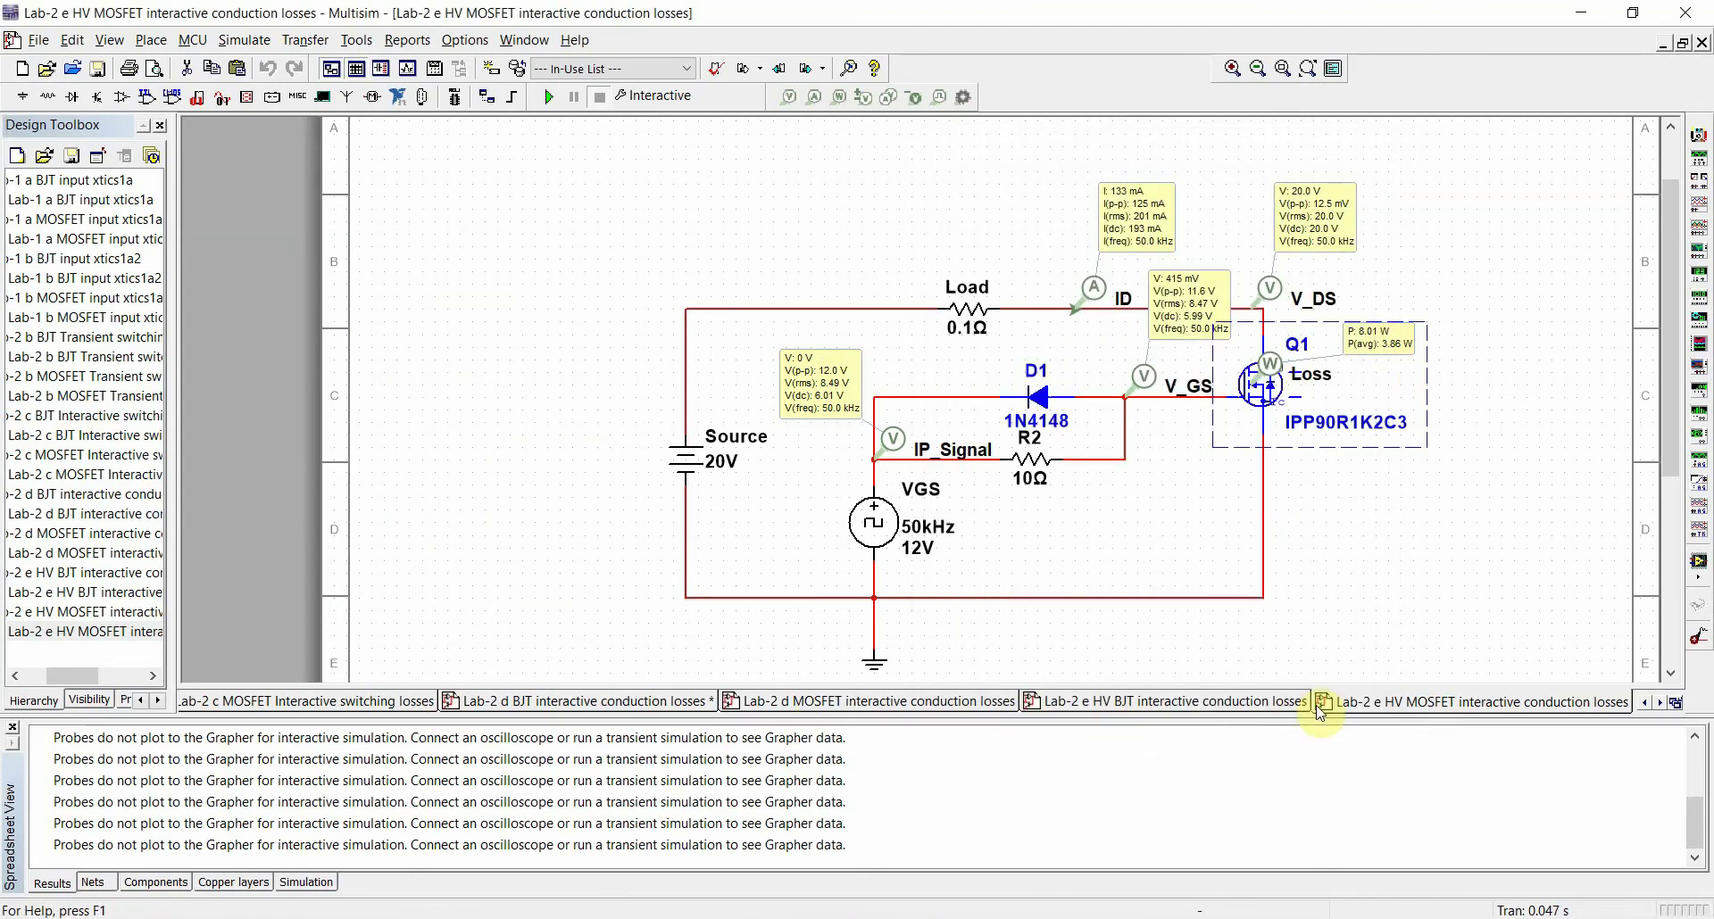
# Check the ratings of Q1 in the Lab-2 e HV BJT design and open the component selector for its replacement
pyautogui.moveTo(1319, 712)
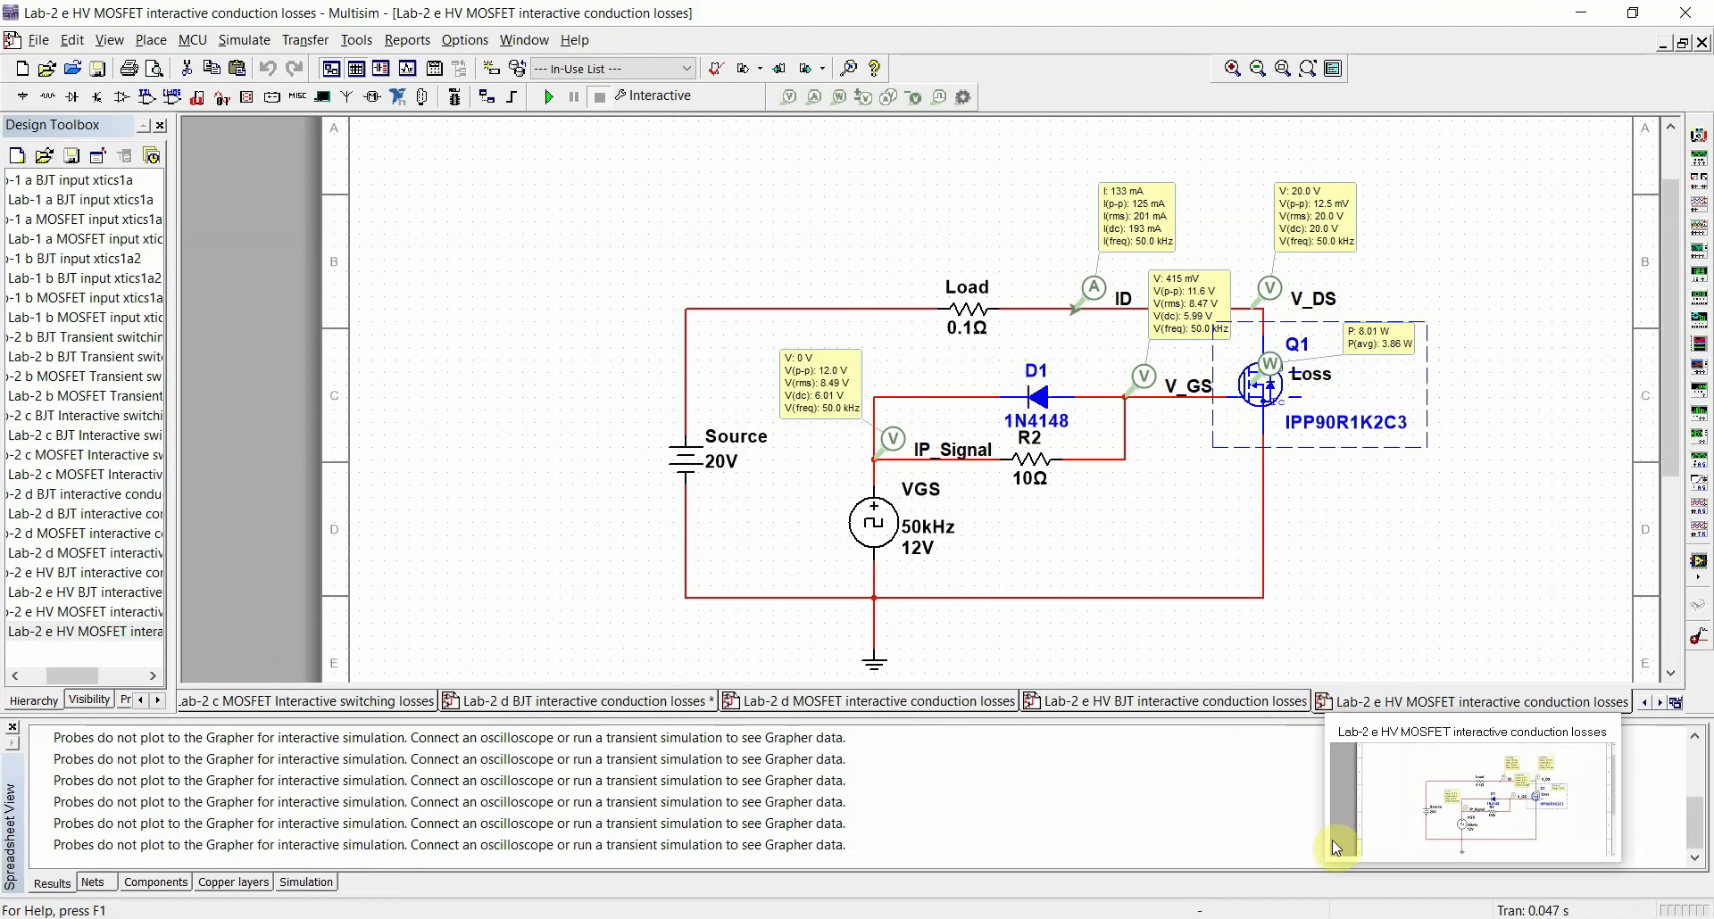
pyautogui.click(1232, 708)
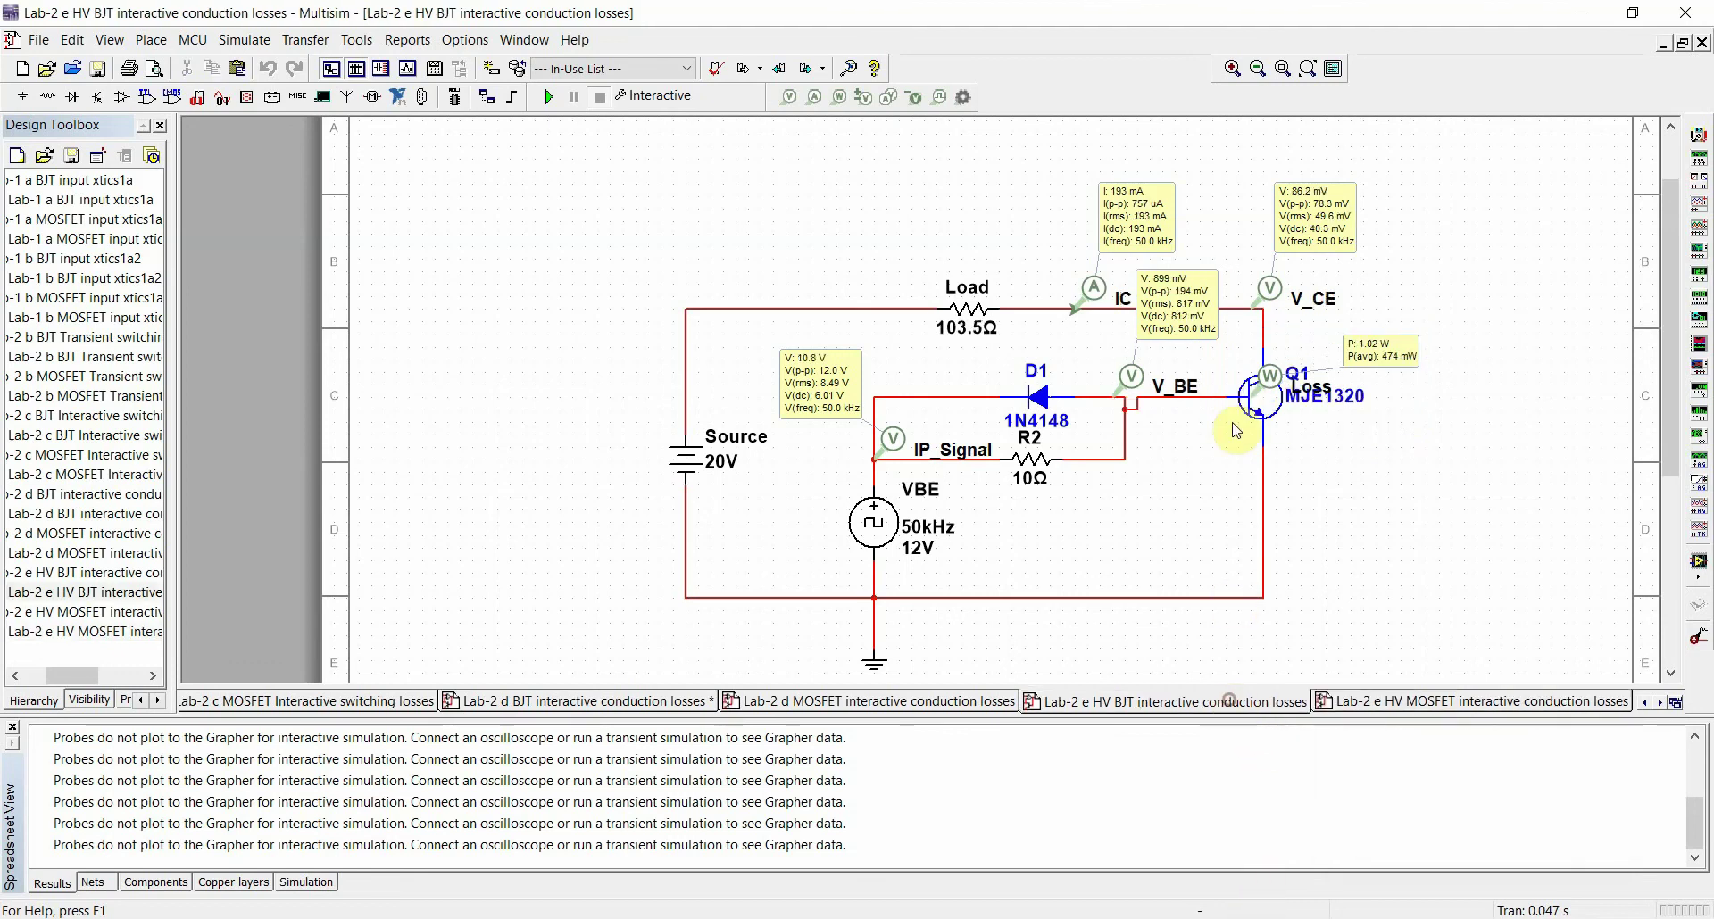
pyautogui.doubleClick(1260, 418)
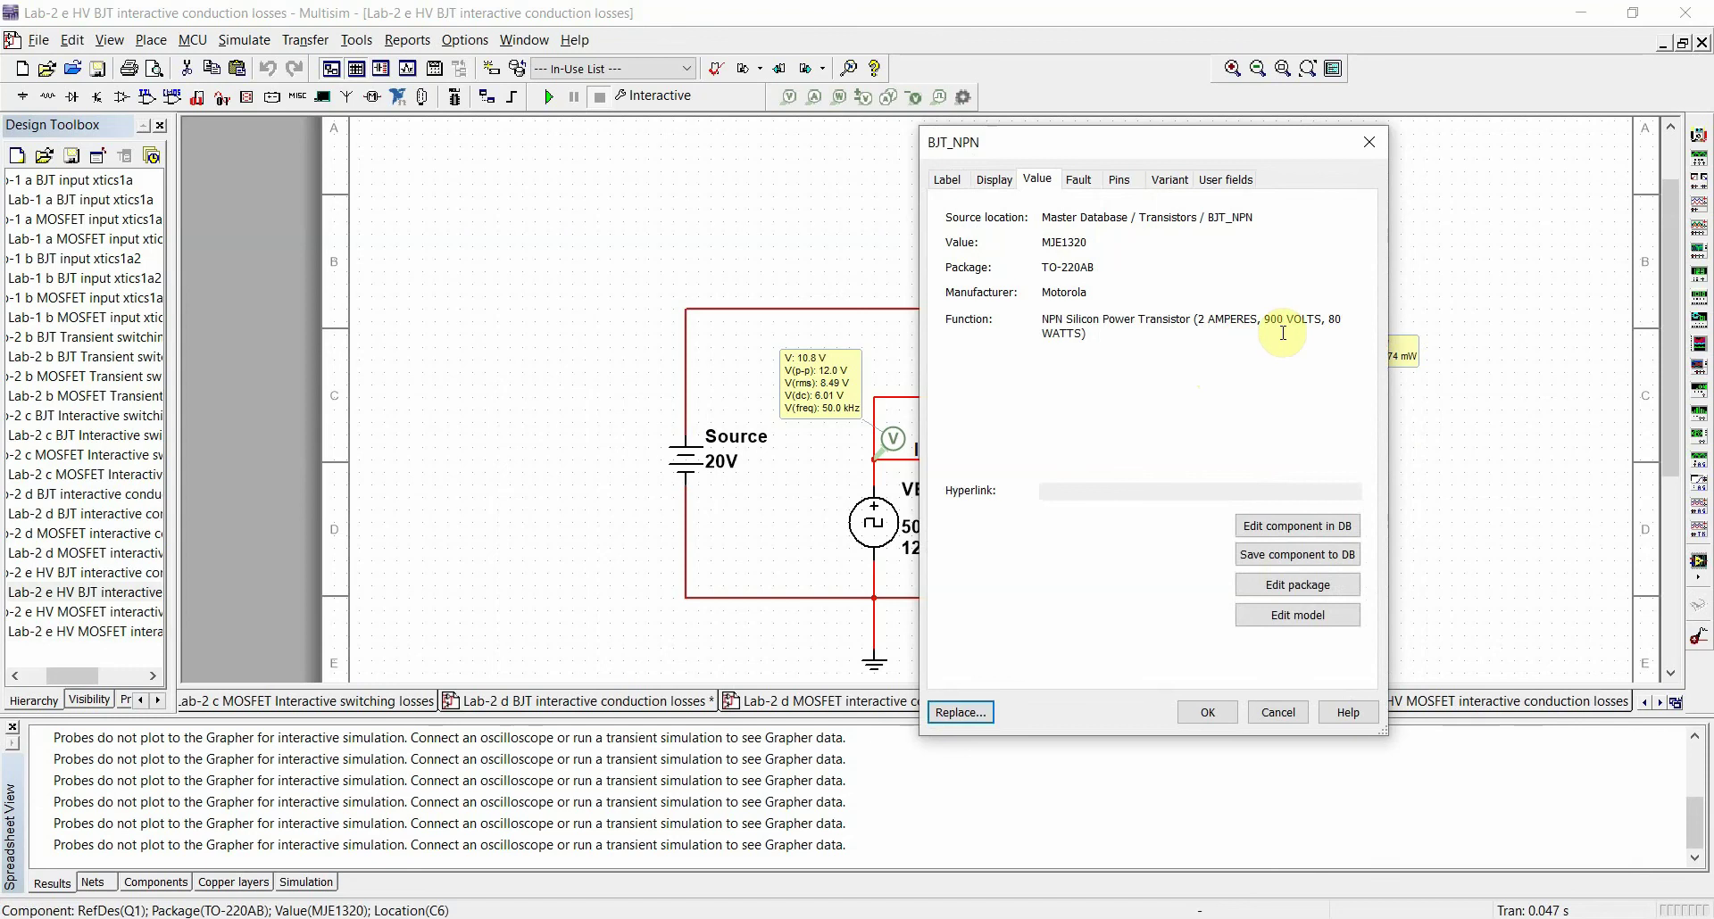
pyautogui.click(962, 712)
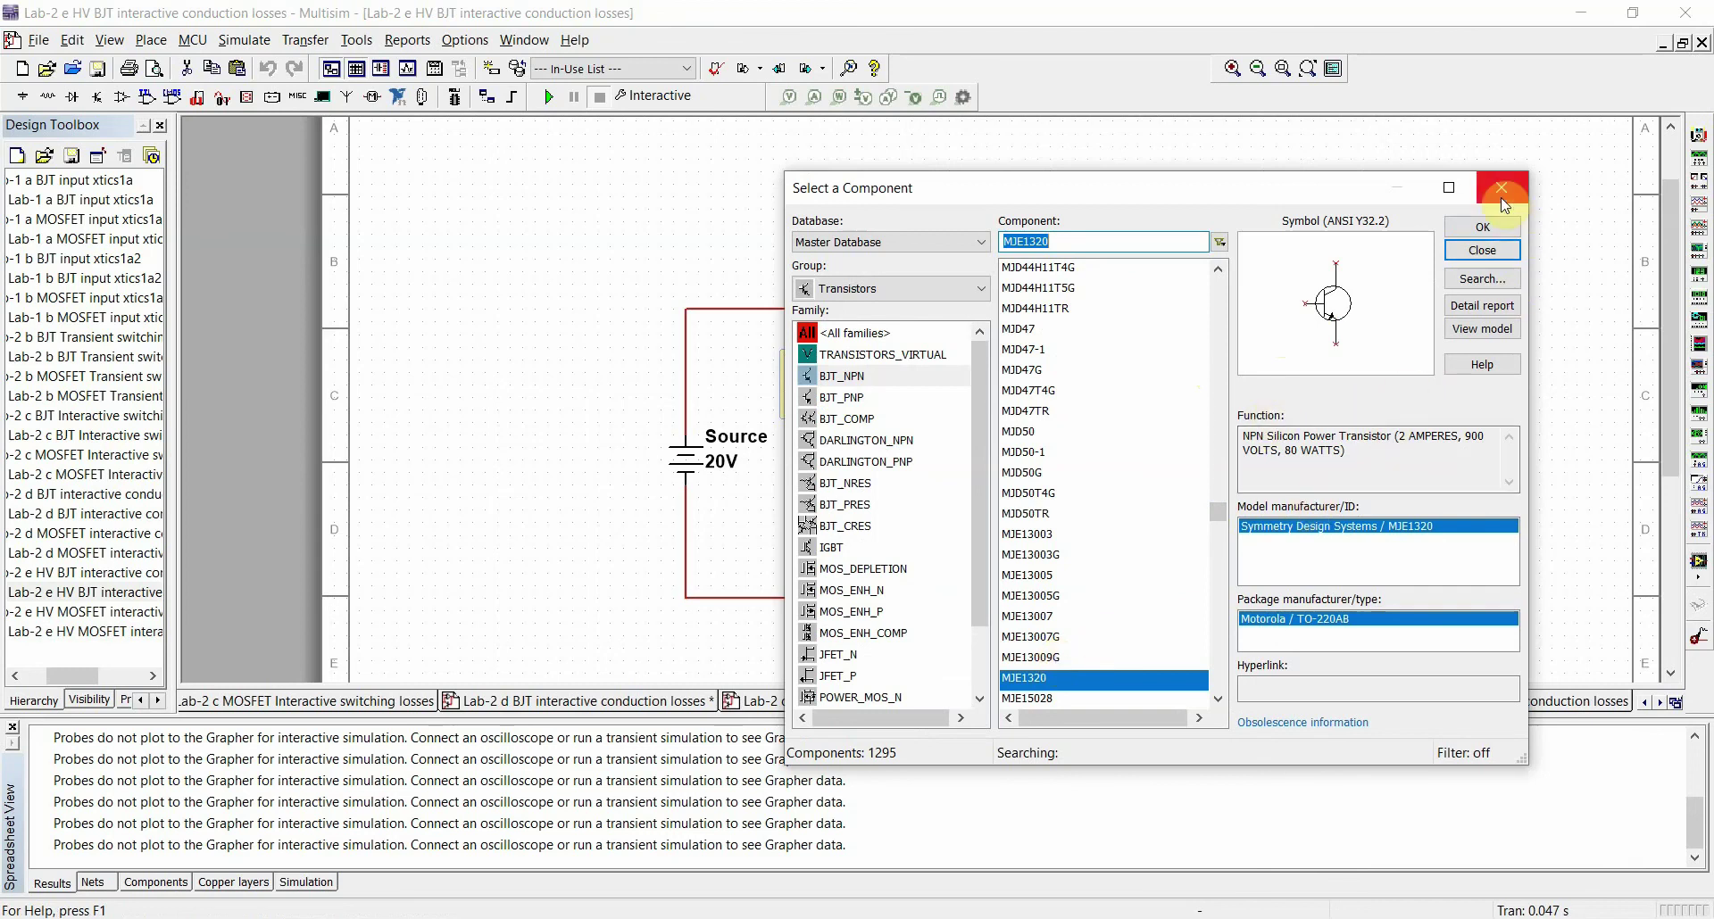
# Browse the BJT_NPN parts from MJD50TR to MJE18004 to read their voltage and current ratings, then close the selector without replacing Q1
pyautogui.click(1029, 520)
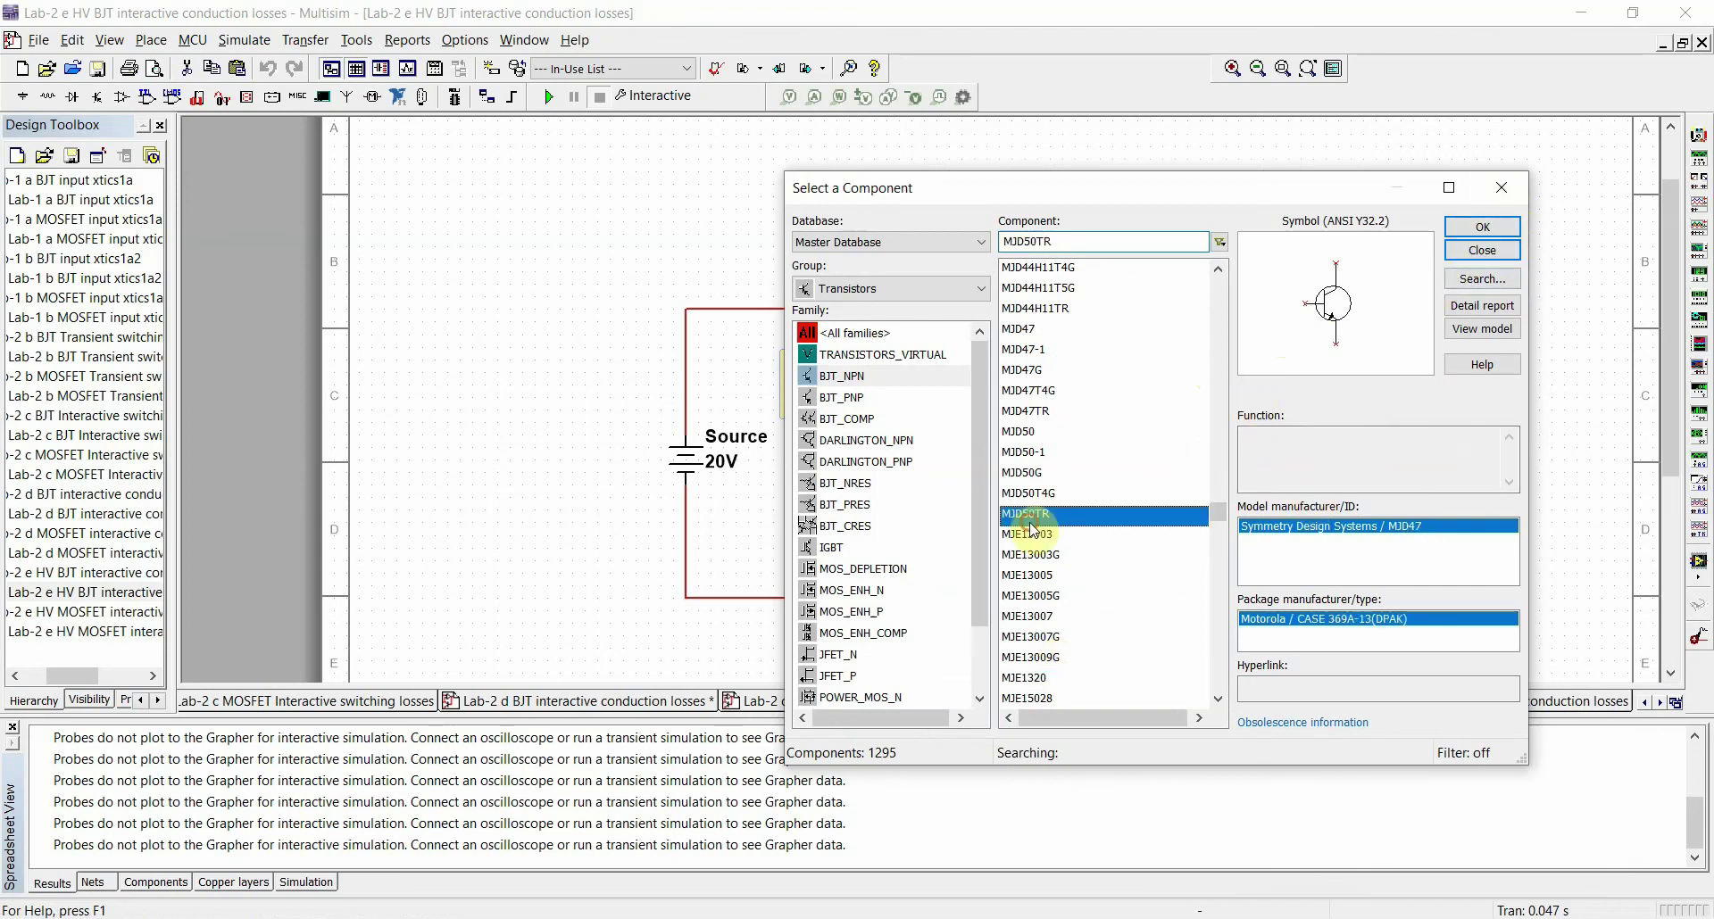
pyautogui.press('Down')
pyautogui.press('Down')
pyautogui.press('Down')
pyautogui.press('Down')
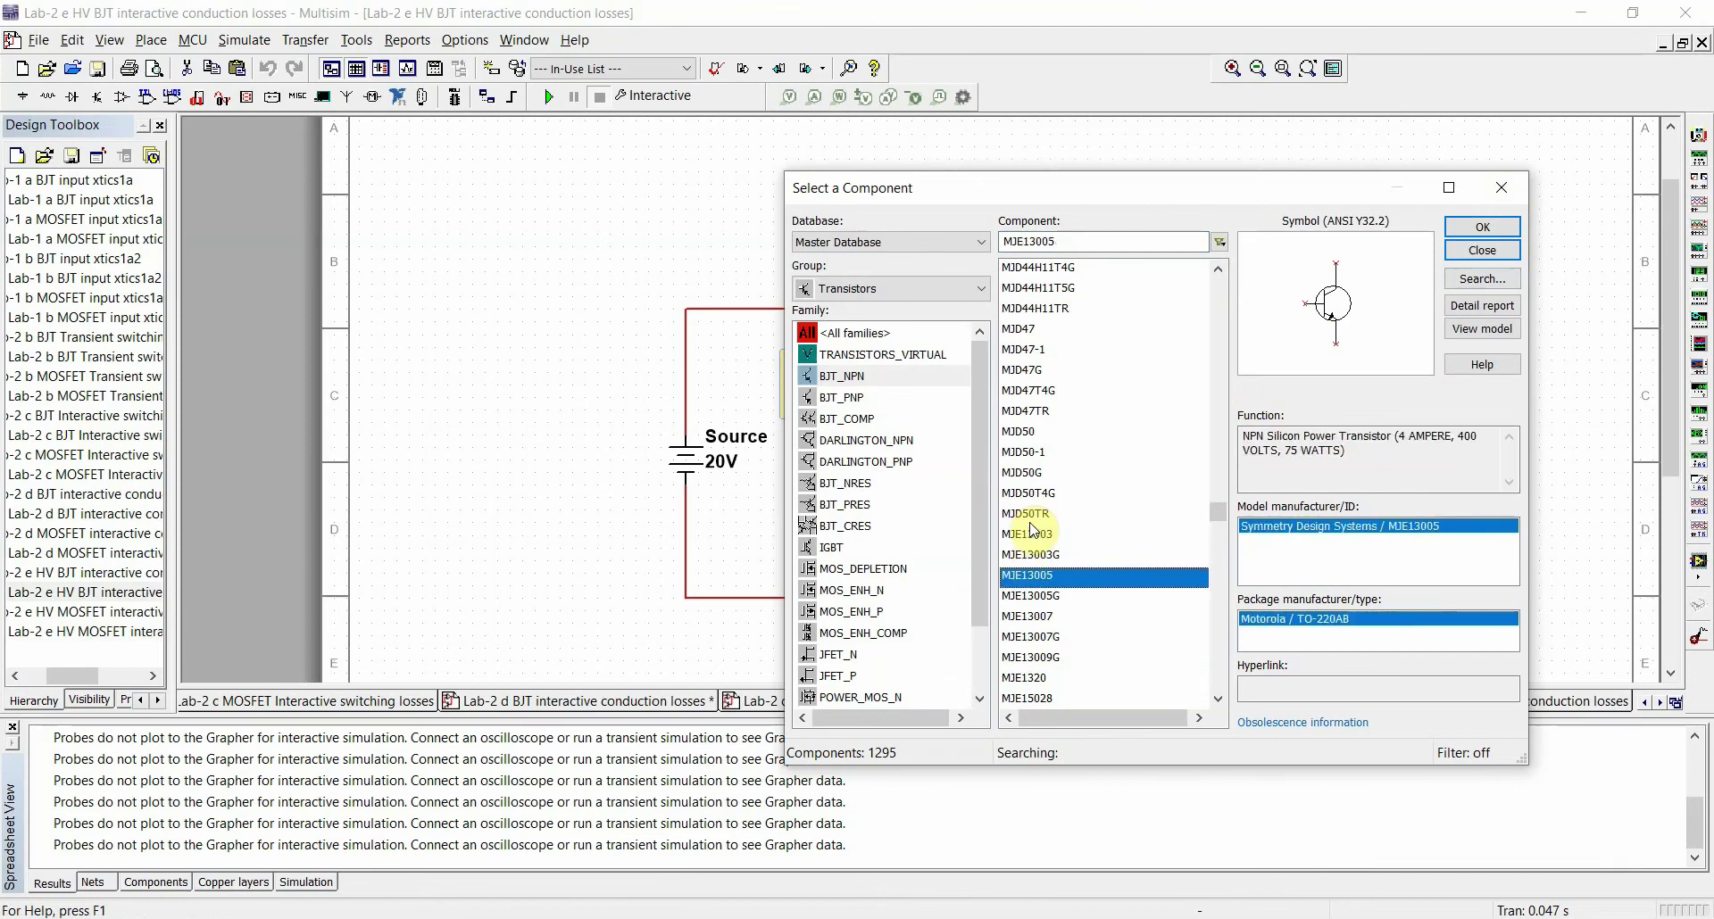
pyautogui.press('Down')
pyautogui.press('Down')
pyautogui.press('Down')
pyautogui.press('Down')
pyautogui.press('Down')
pyautogui.press('Down')
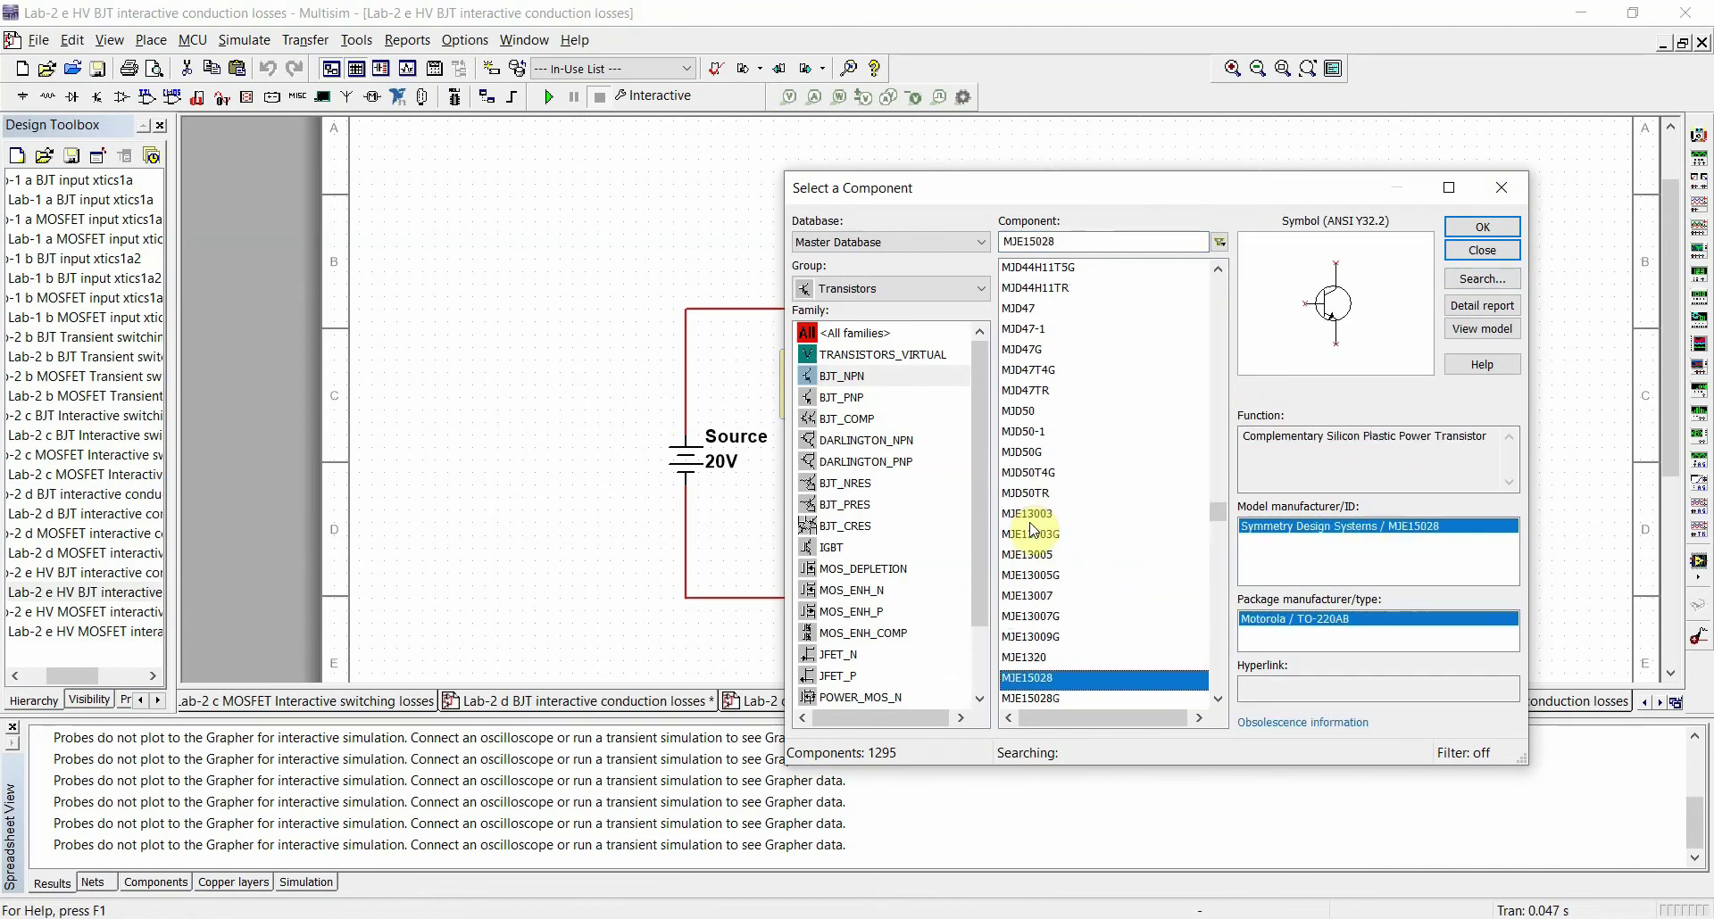
pyautogui.press('Down')
pyautogui.press('Down')
pyautogui.press('Down')
pyautogui.press('Down')
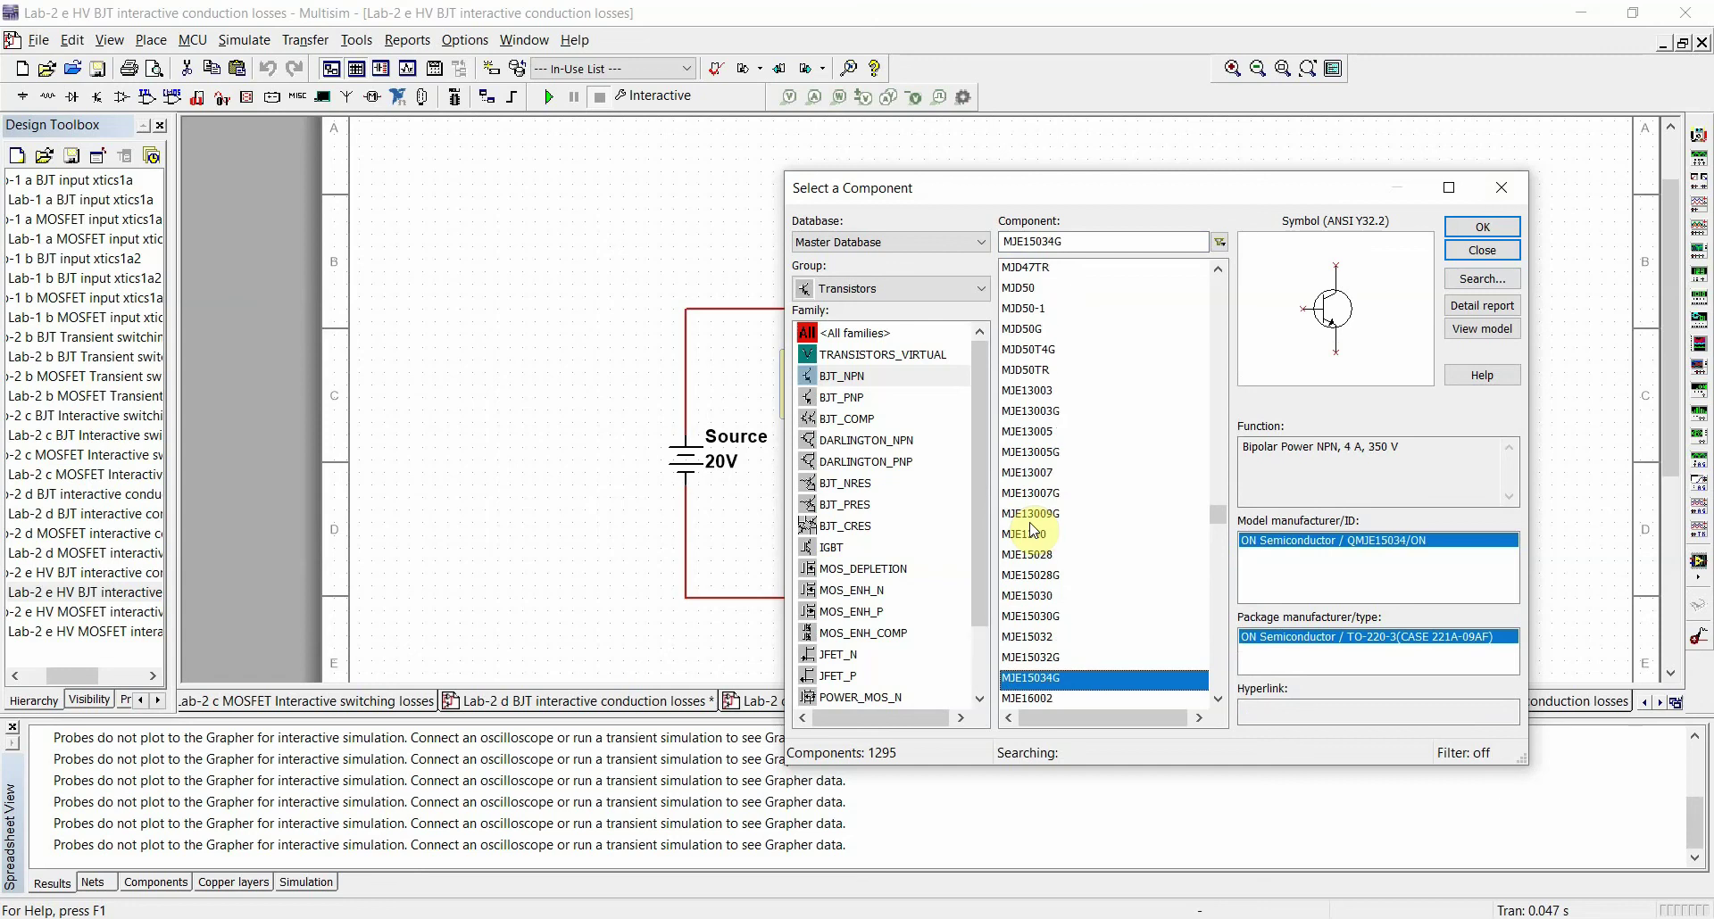
pyautogui.press('Down')
pyautogui.press('Down')
pyautogui.press('Down')
pyautogui.press('Down')
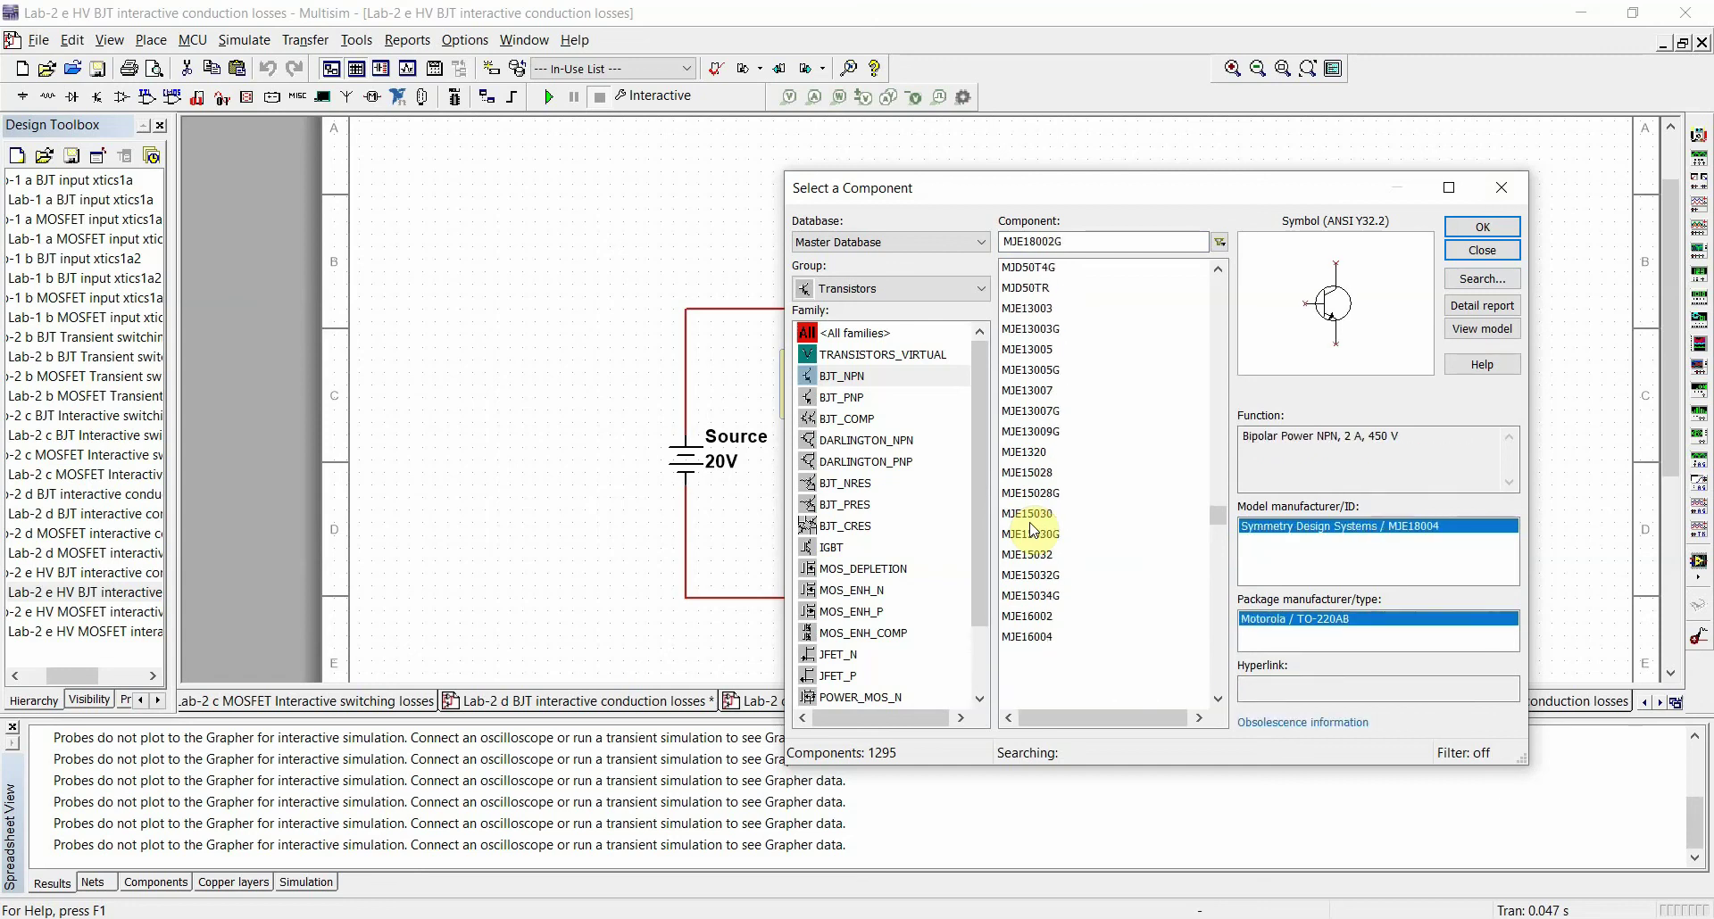
pyautogui.press('Down')
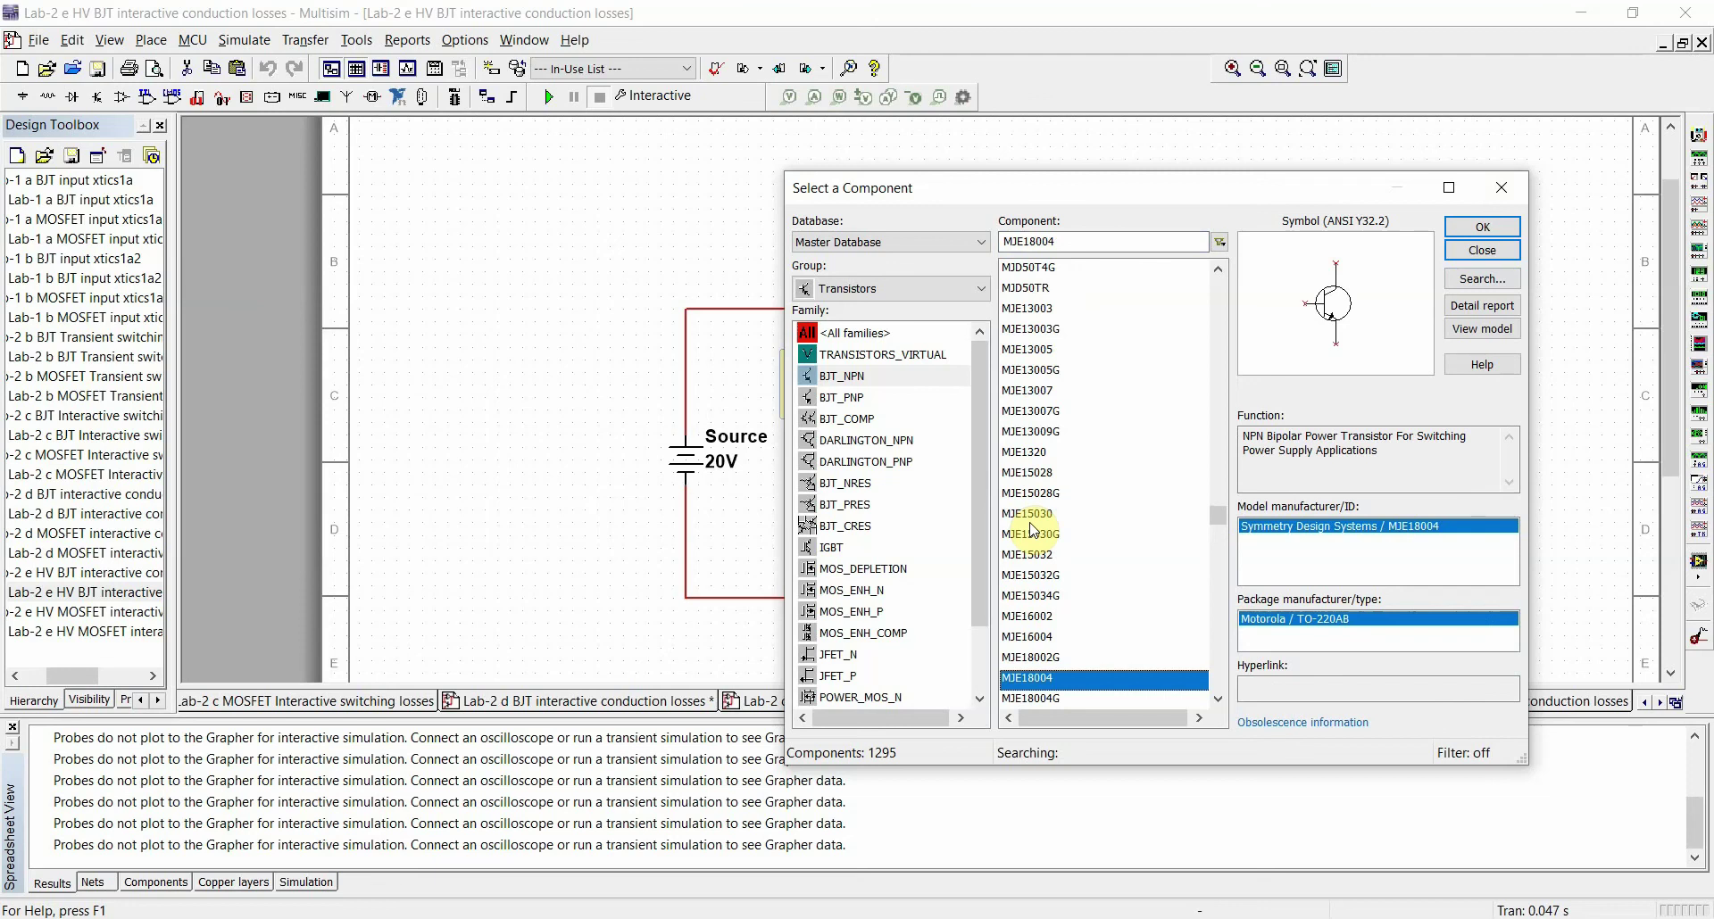
pyautogui.click(1501, 187)
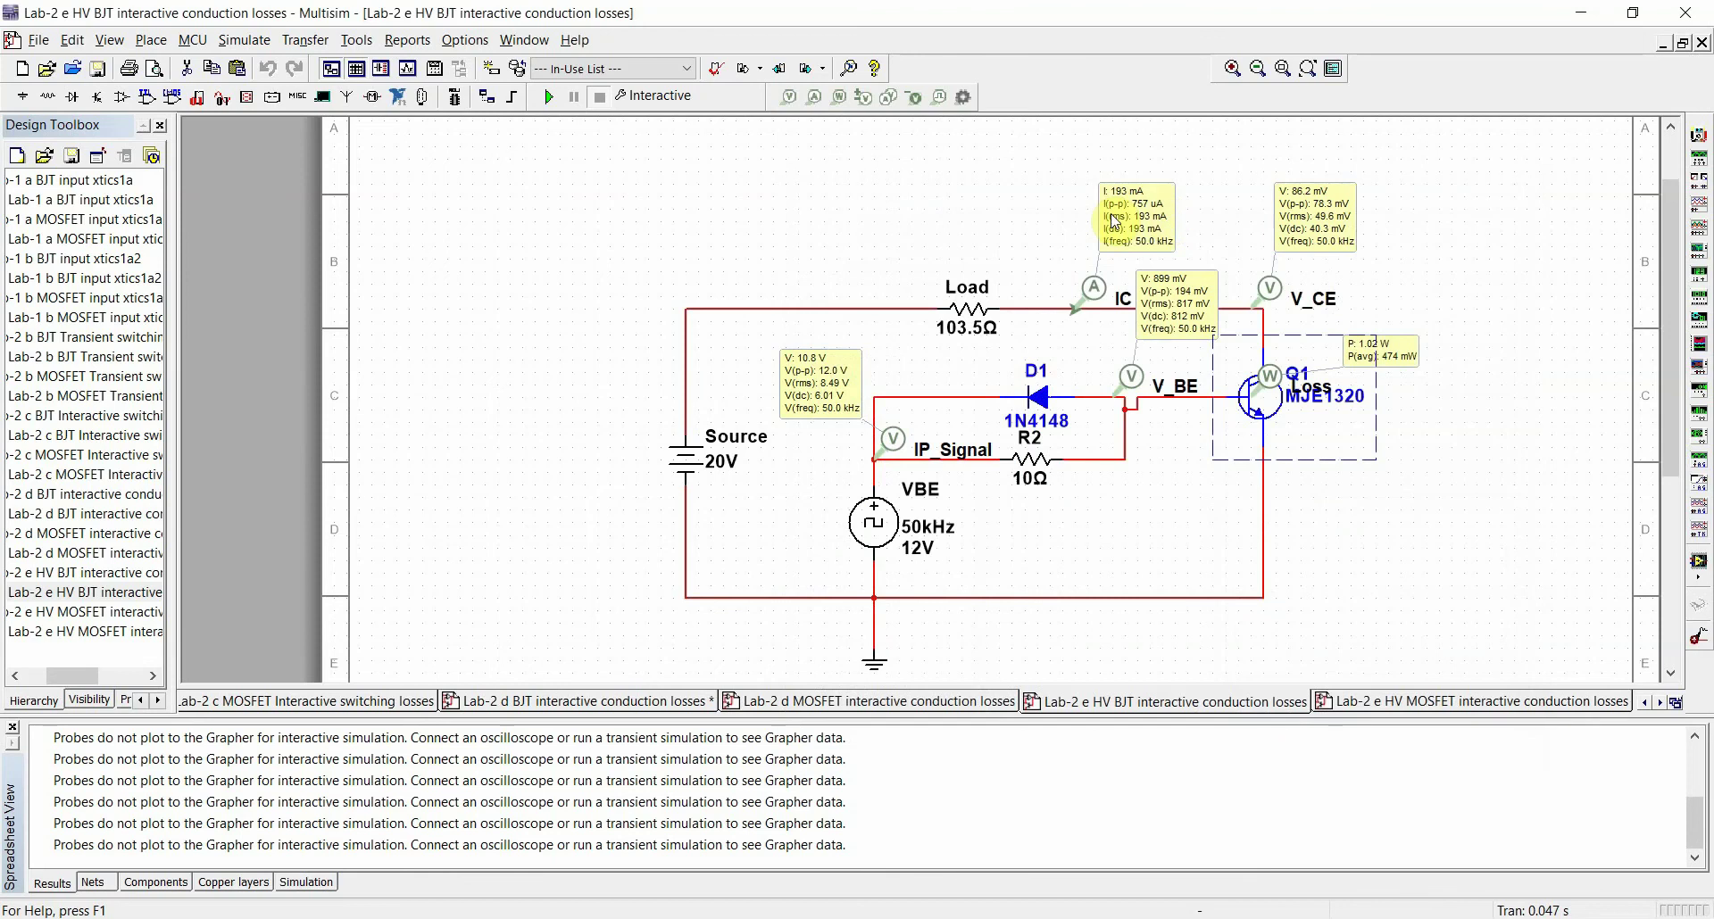
# Run the Lab-2 e HV BJT design's interactive simulation, read the Loss probe's average power, and stop the simulation
pyautogui.click(928, 211)
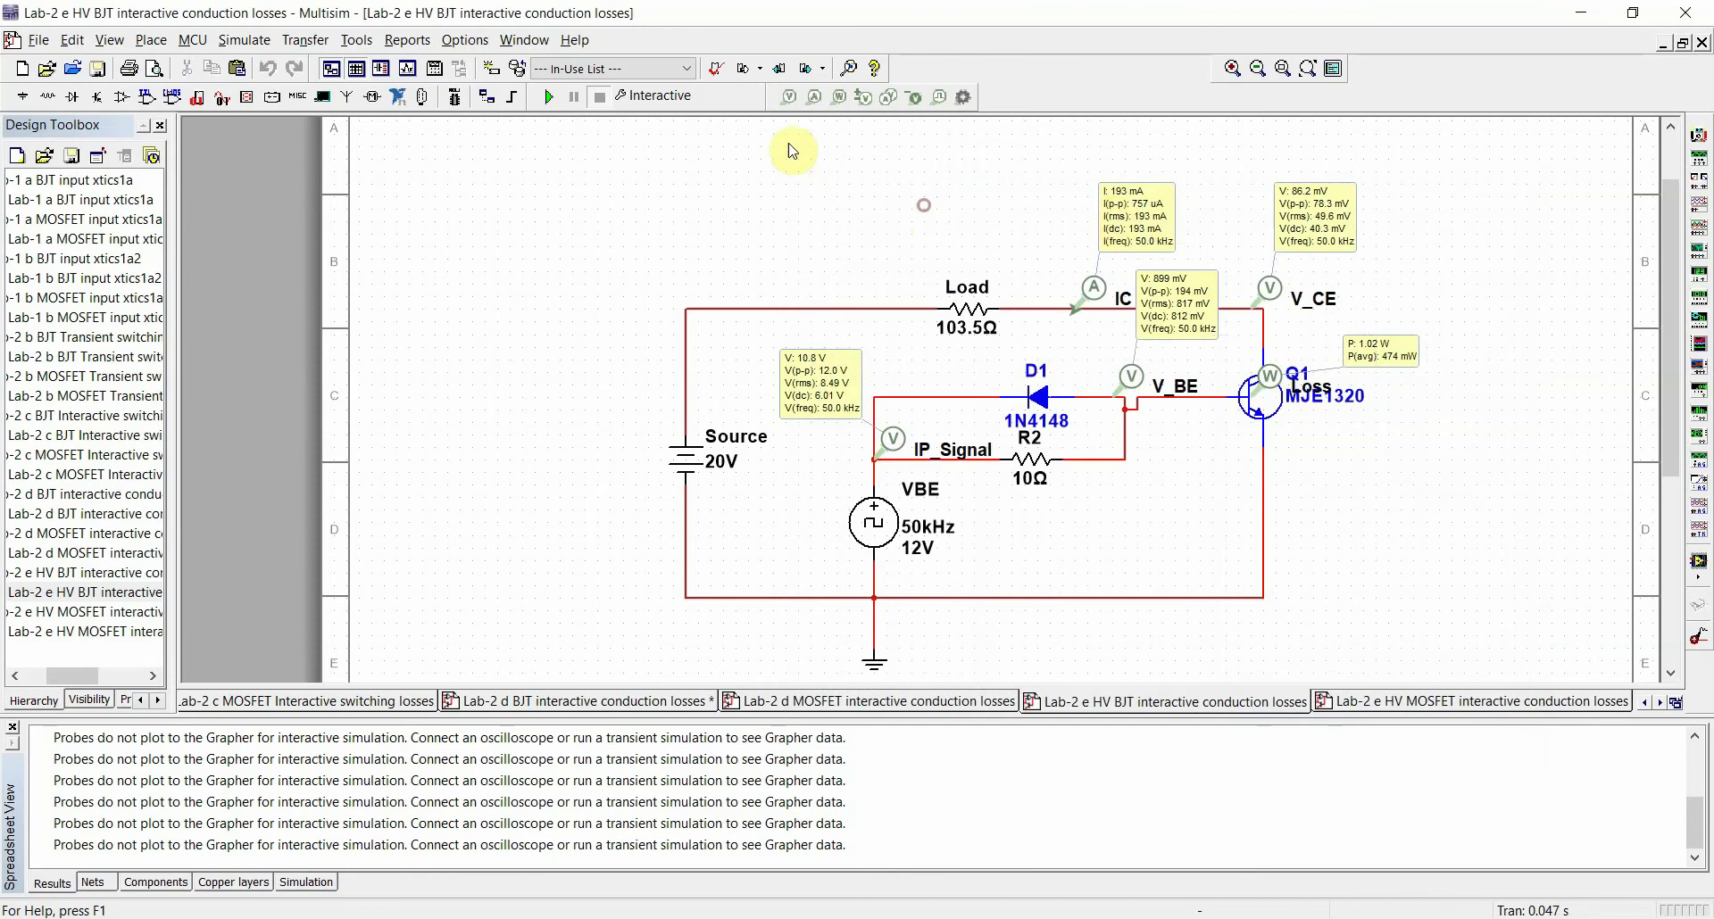
pyautogui.click(549, 96)
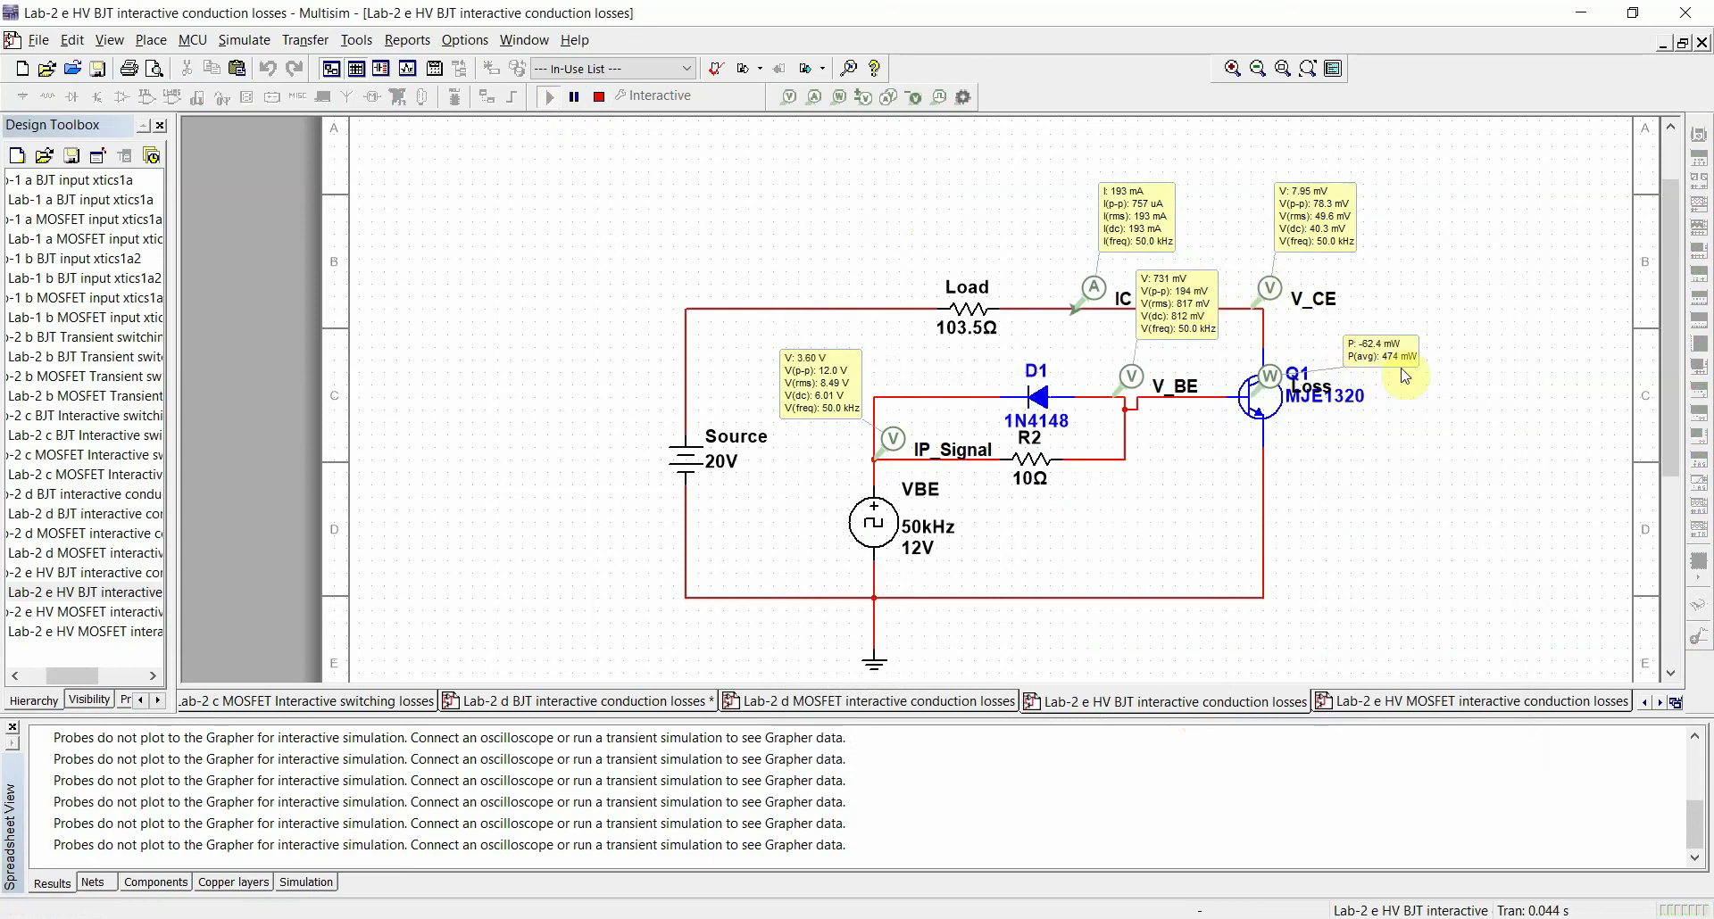
pyautogui.click(598, 96)
# Run the Lab-2 e HV MOSFET design's interactive simulation and read the Loss probe's average power
pyautogui.click(1416, 702)
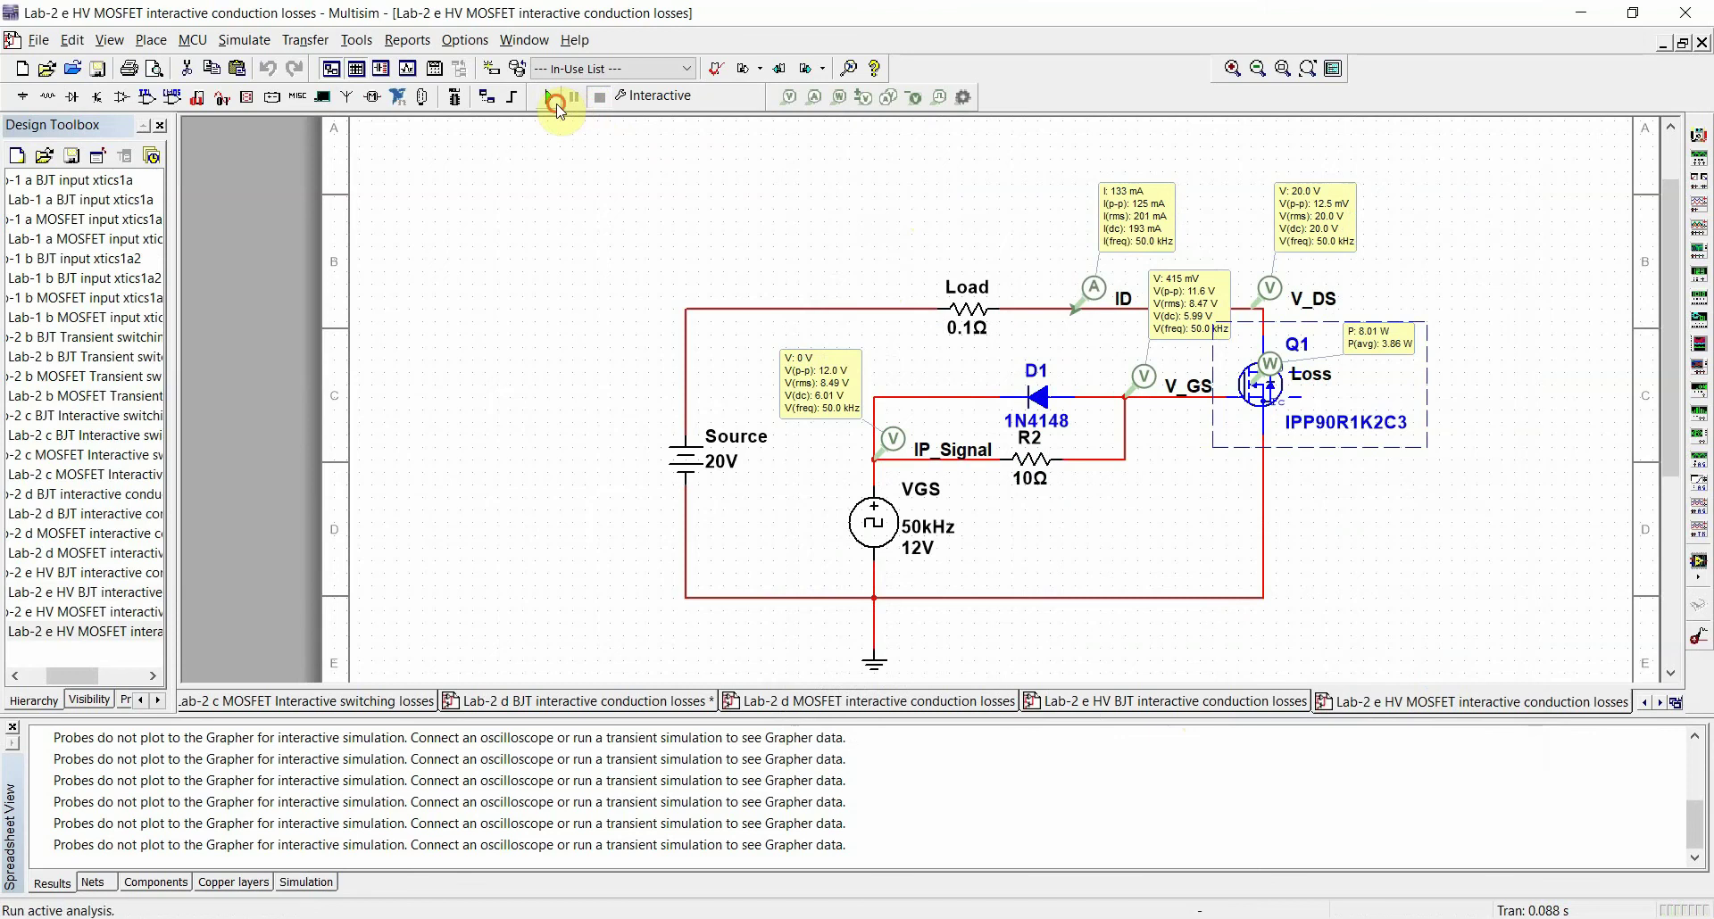
pyautogui.click(549, 96)
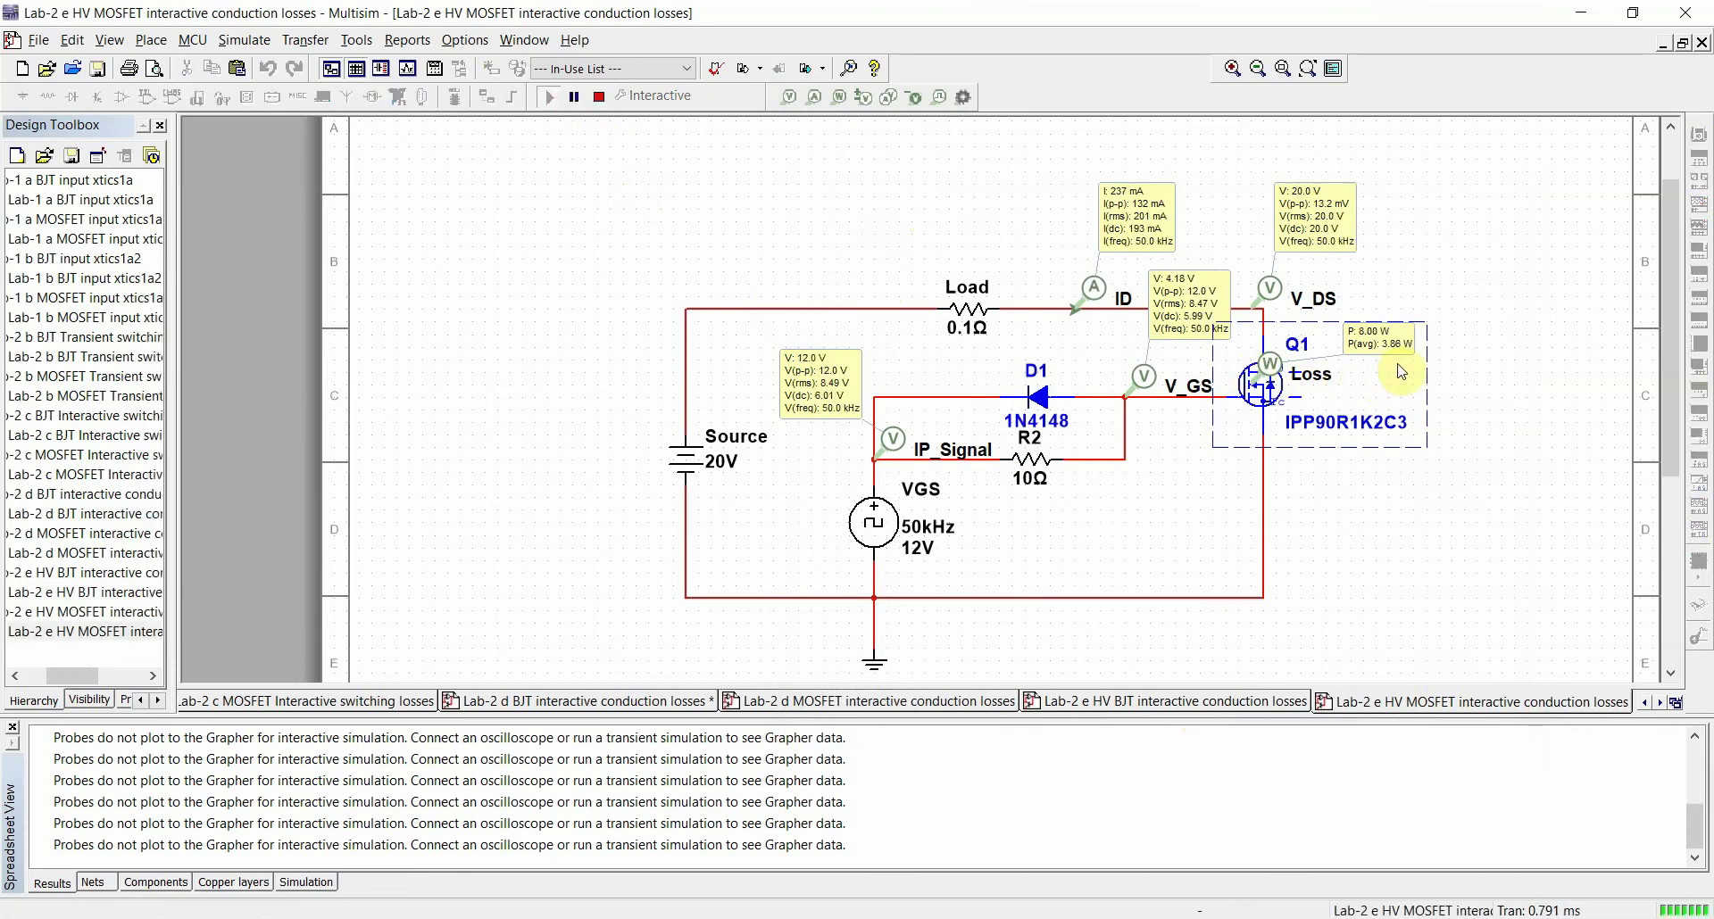